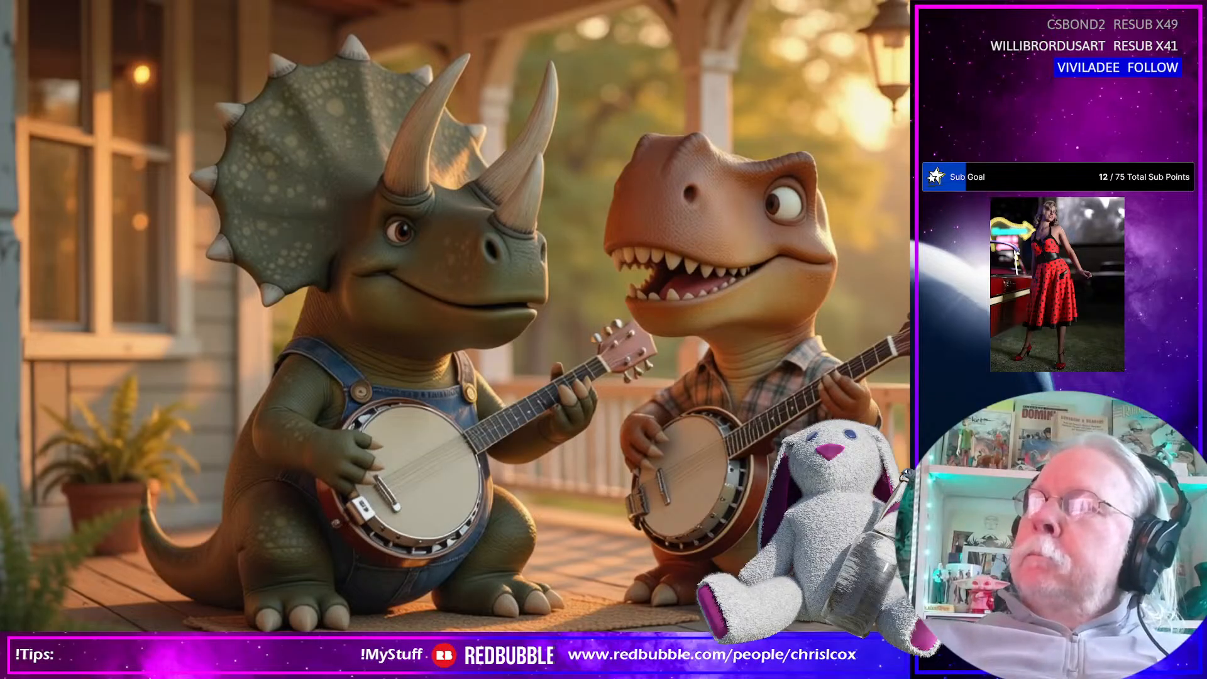
Bring the Sanibel bikini top page on screen, examine its enlarged front and back photos, and put the window away
drag(1201, 66, 473, 77)
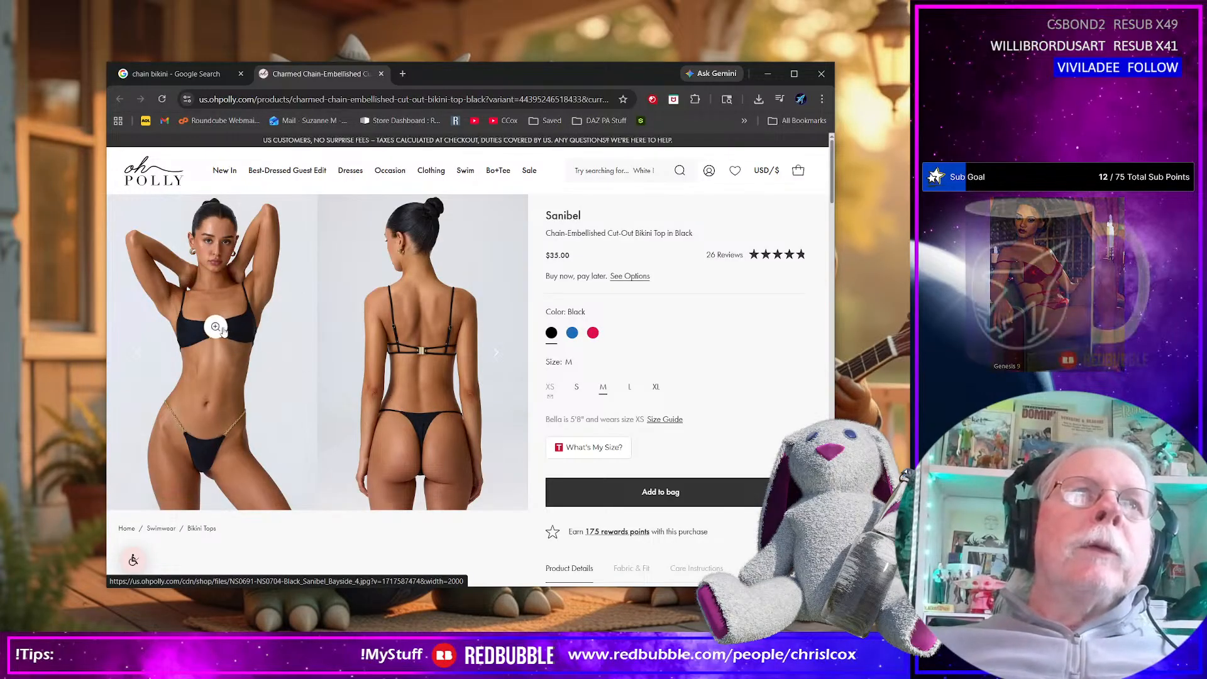
click(217, 327)
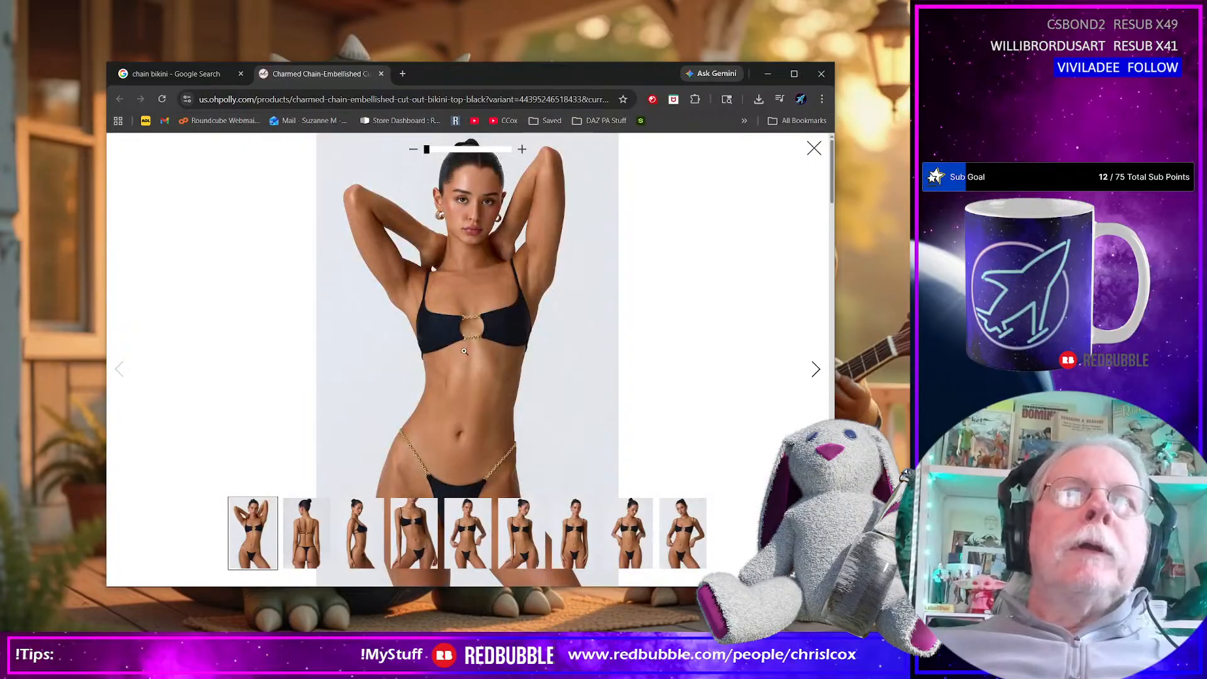
click(308, 544)
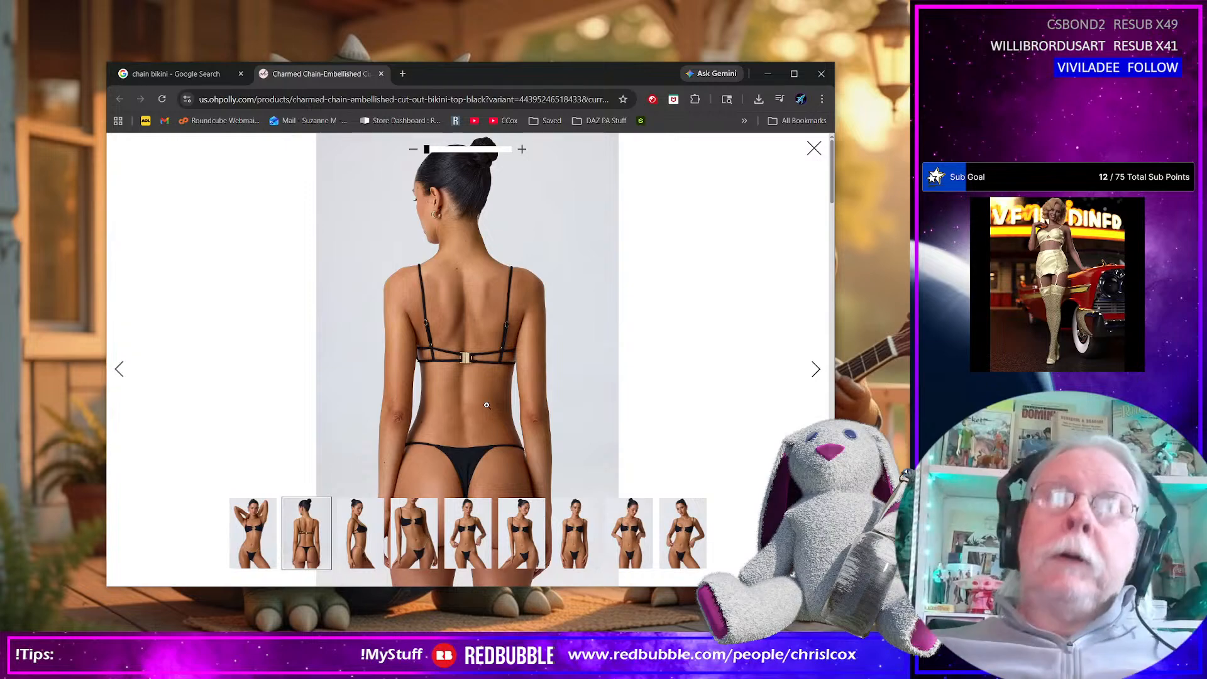
drag(444, 74, 1195, 126)
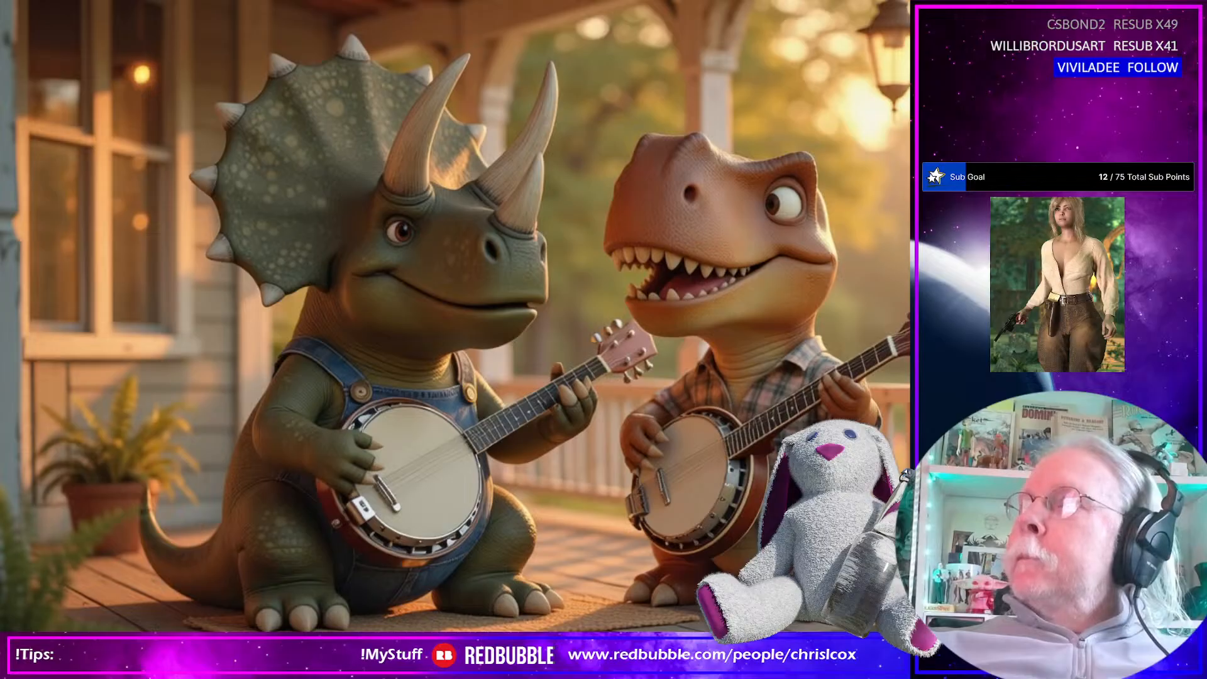
Bring the brown mesh cover-up skirt product page on screen to examine its photo, and put the window away
drag(909, 31, 534, 100)
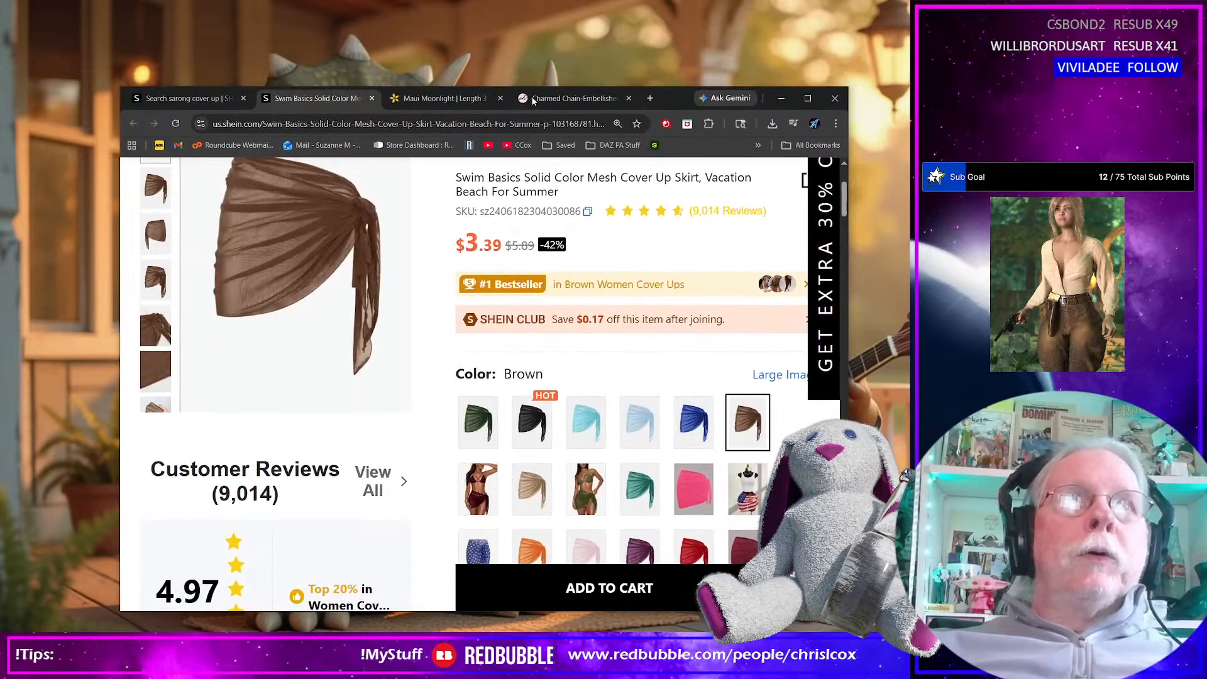
mouse_move(349, 254)
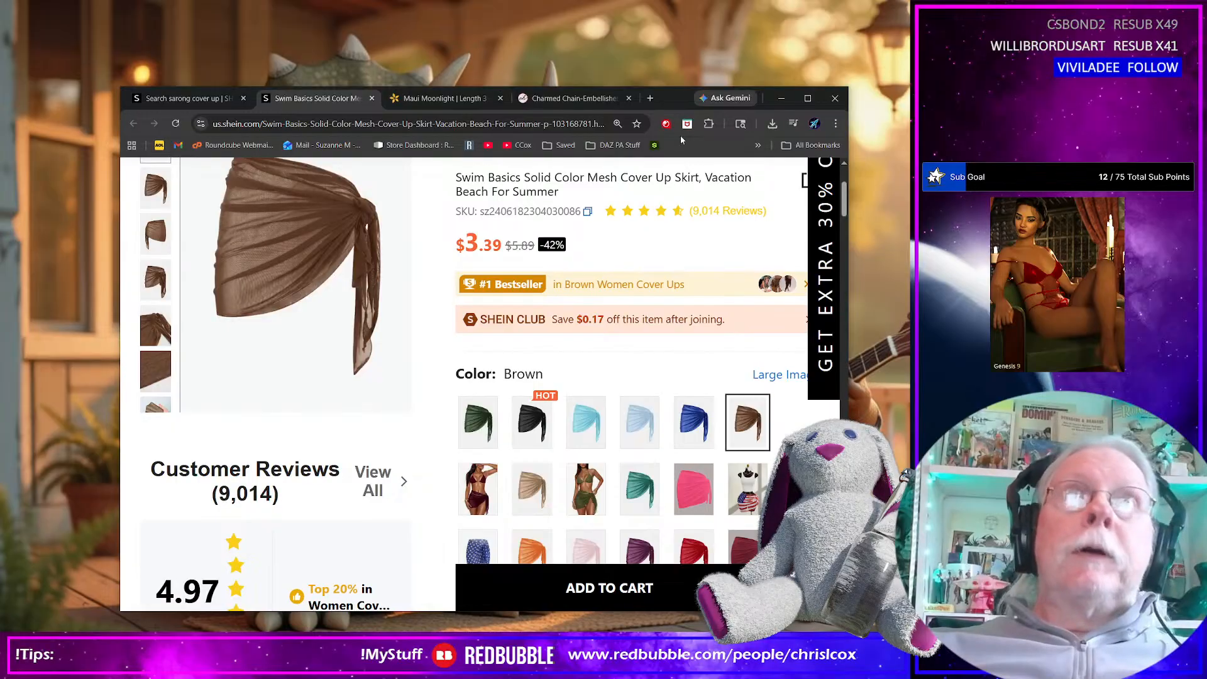
drag(678, 104, 910, 95)
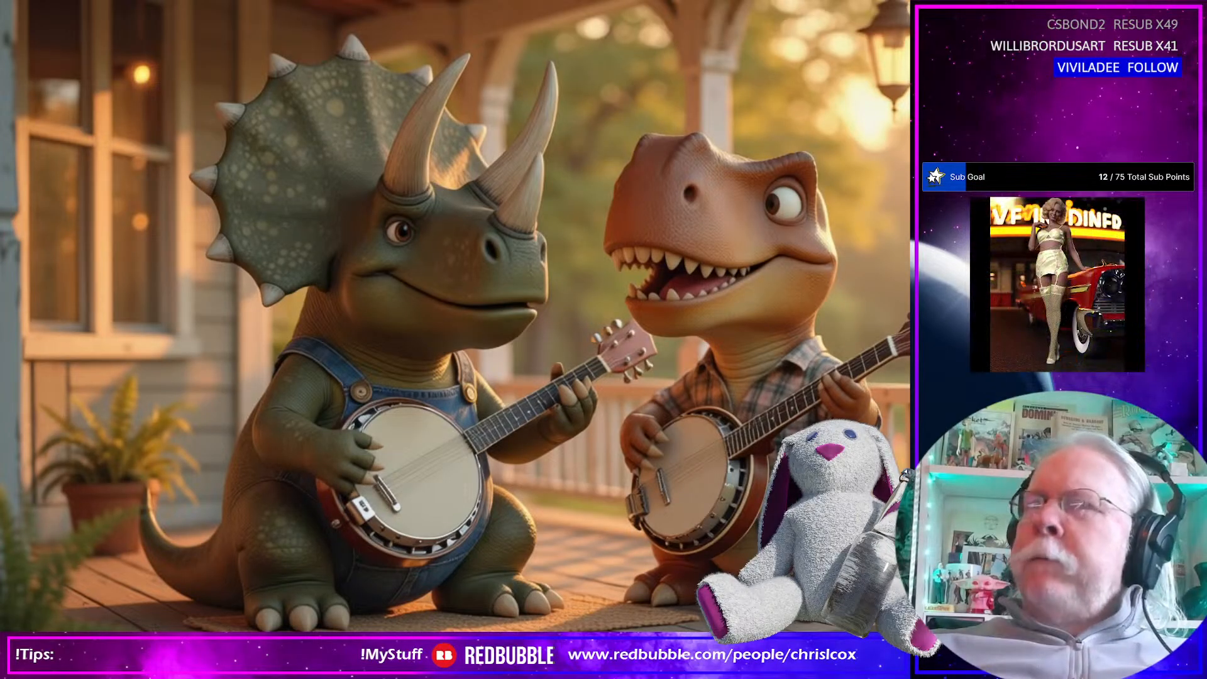
Bring a new browser window on screen, open the Daz 3D website, and enlarge the window to show the full site header
drag(467, 112, 298, 22)
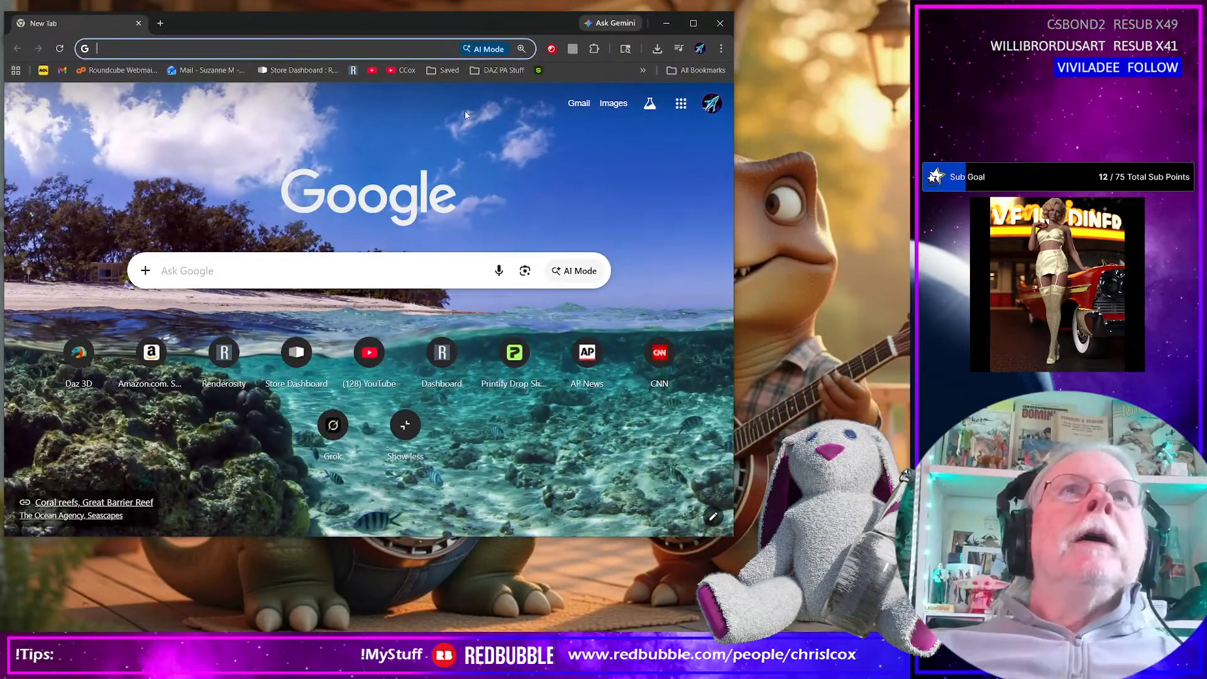
click(79, 354)
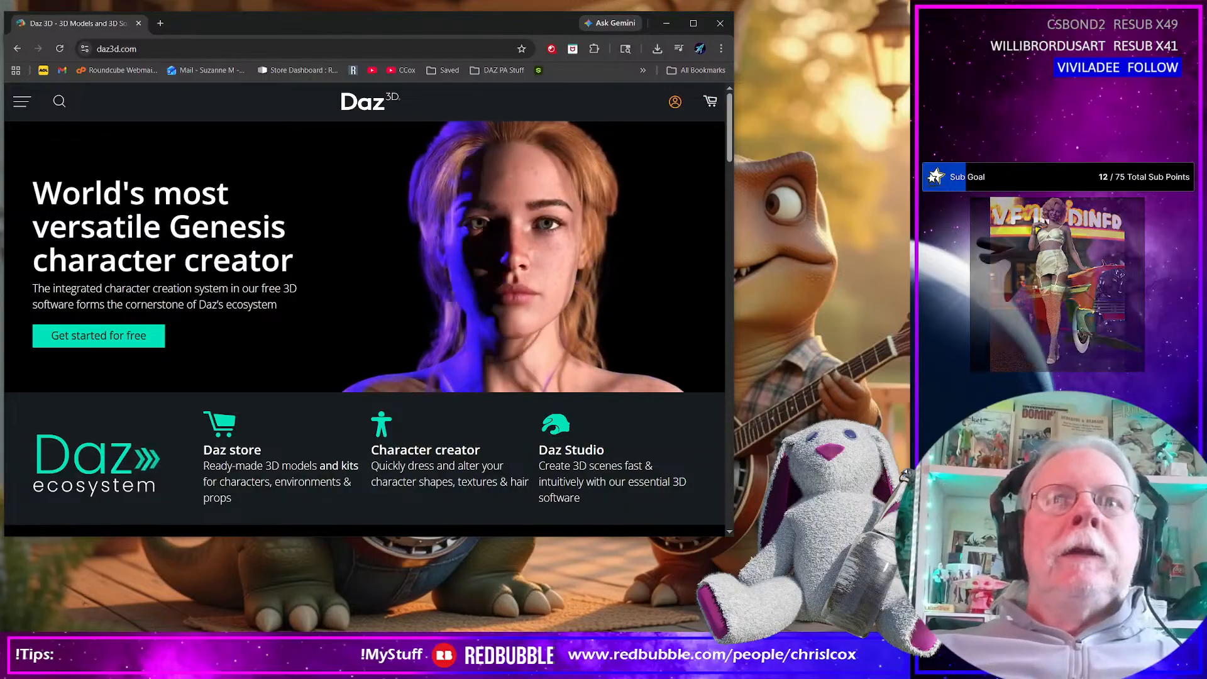
drag(731, 541, 913, 600)
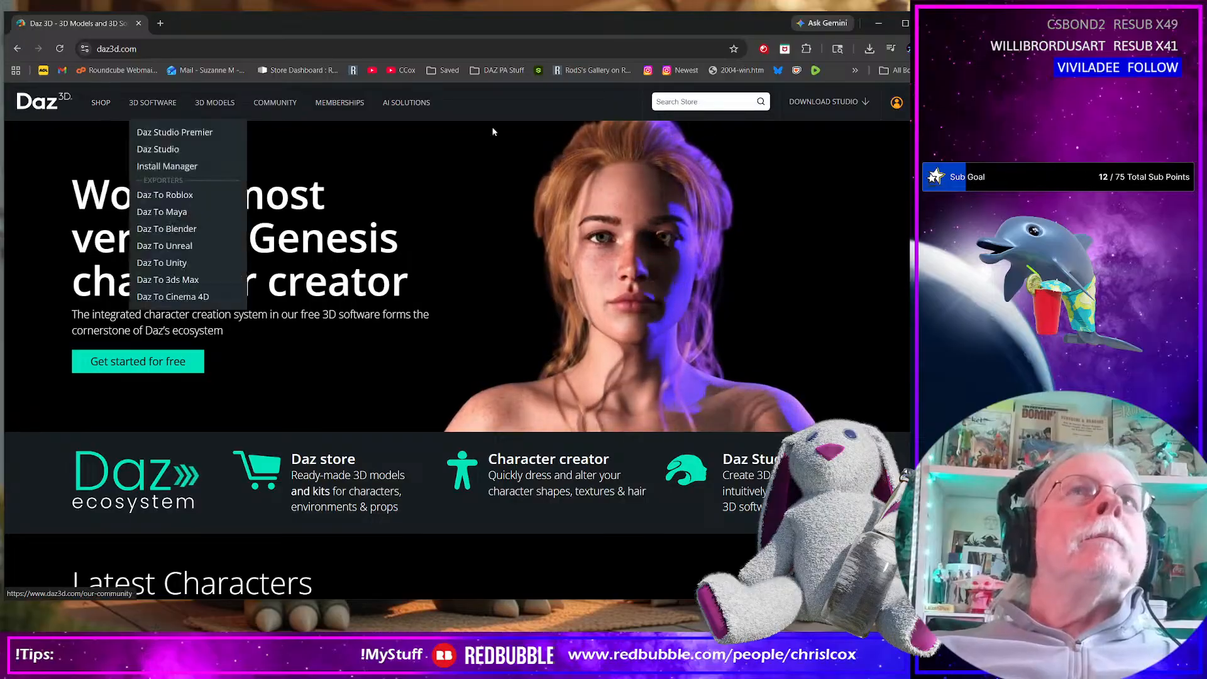
Search the Daz store by the artist's surname and reach the artist's catalogue through the dForce Mode Noir Outfit page
click(689, 101)
text(cox)
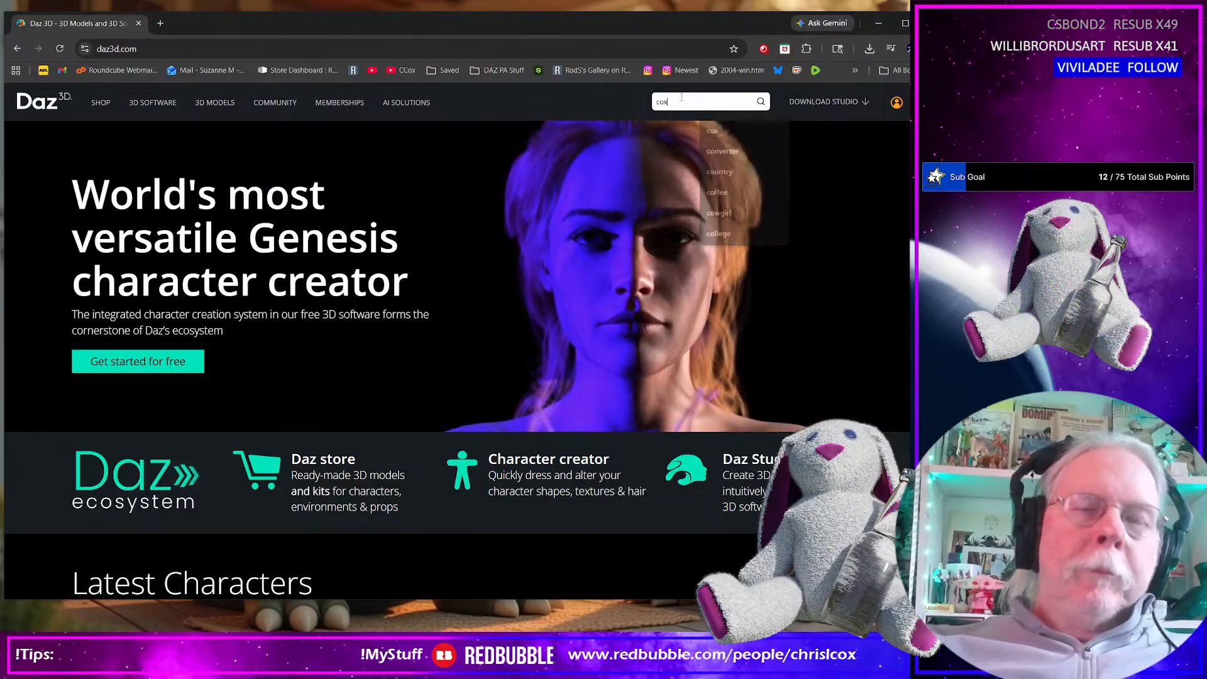
key(Return)
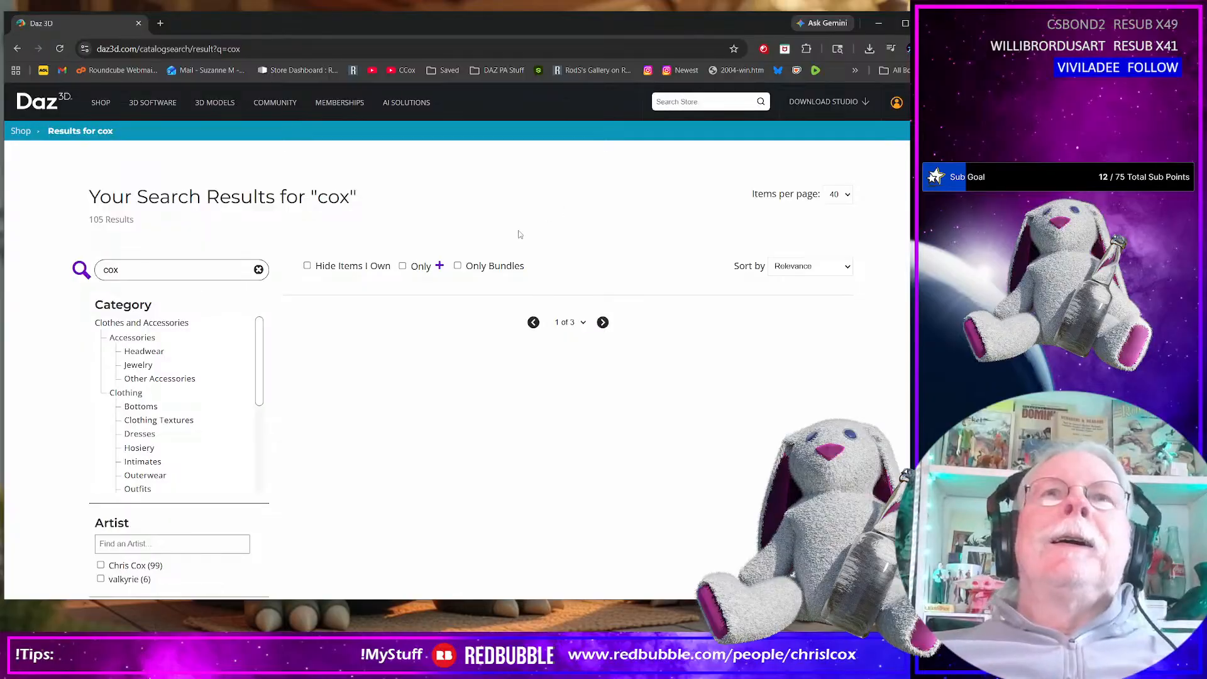
click(357, 371)
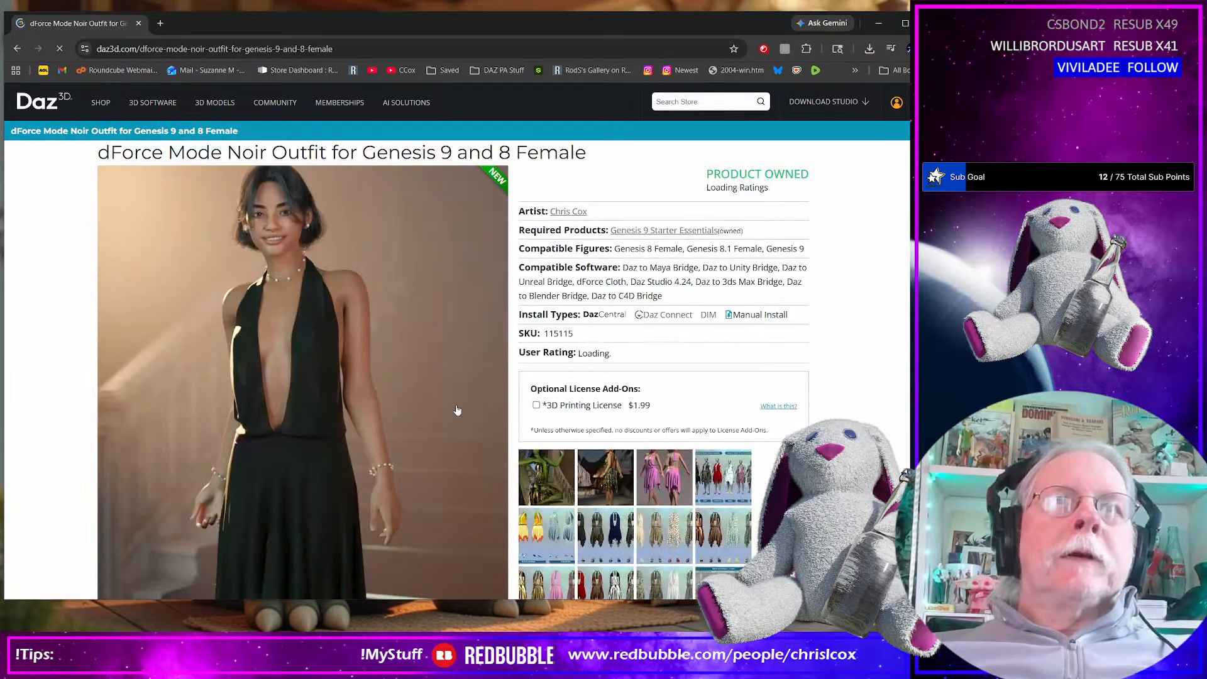
click(569, 212)
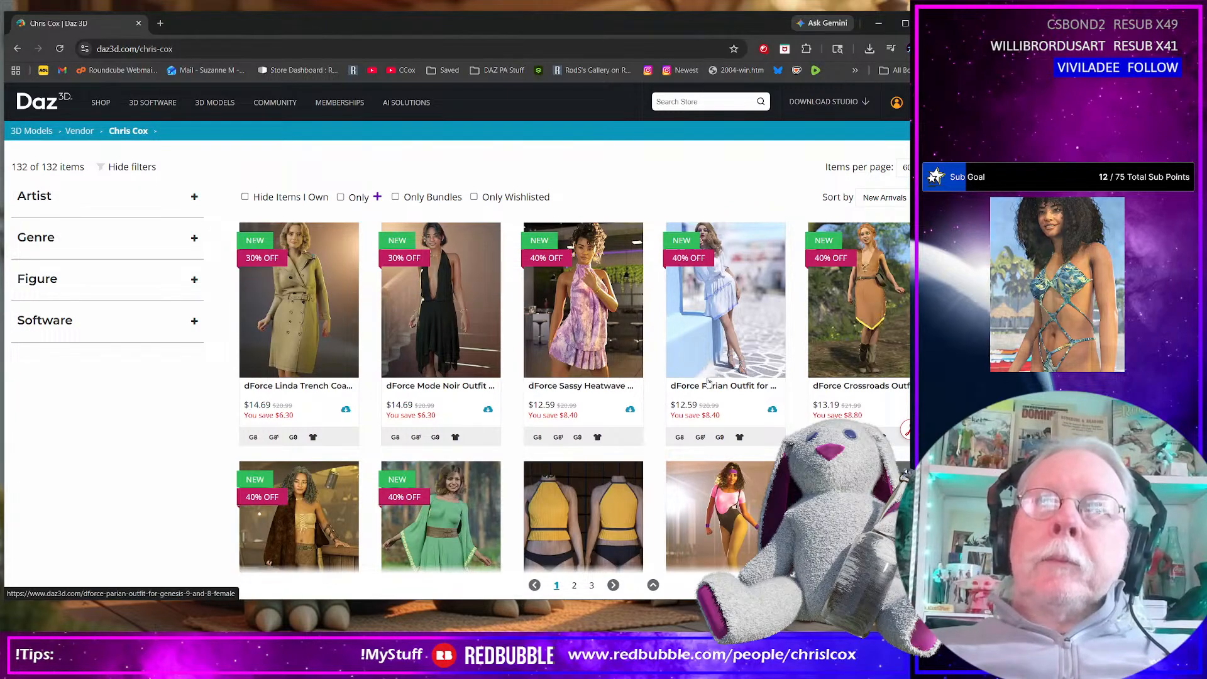
Examine the newer outfits in the artist's catalogue, from the Linda Trench Coat to the Stellar Angel outfit
scroll(708, 381, down, 5)
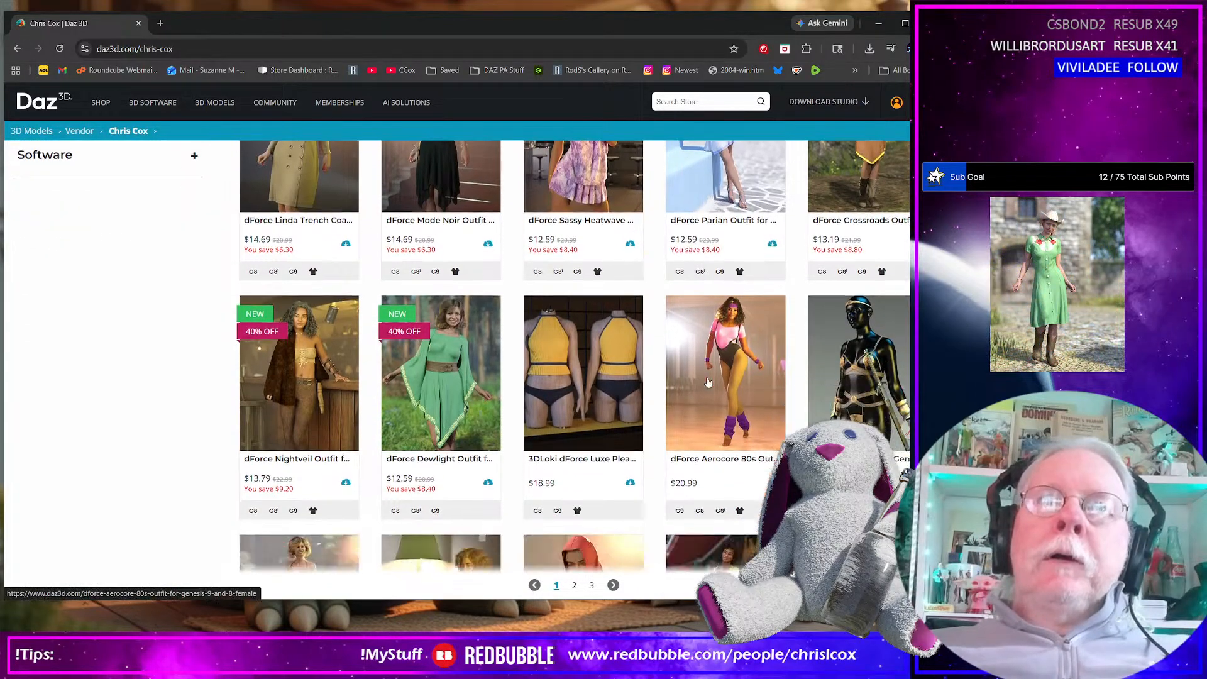
scroll(708, 382, down, 1)
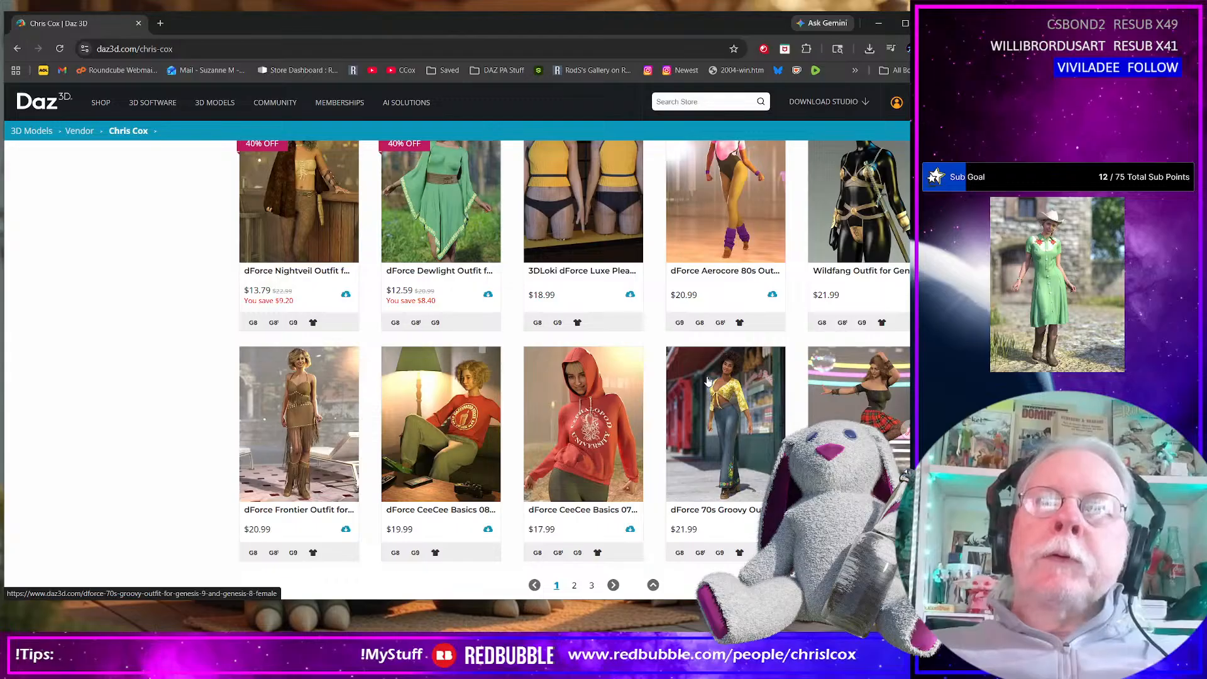
scroll(708, 381, down, 4)
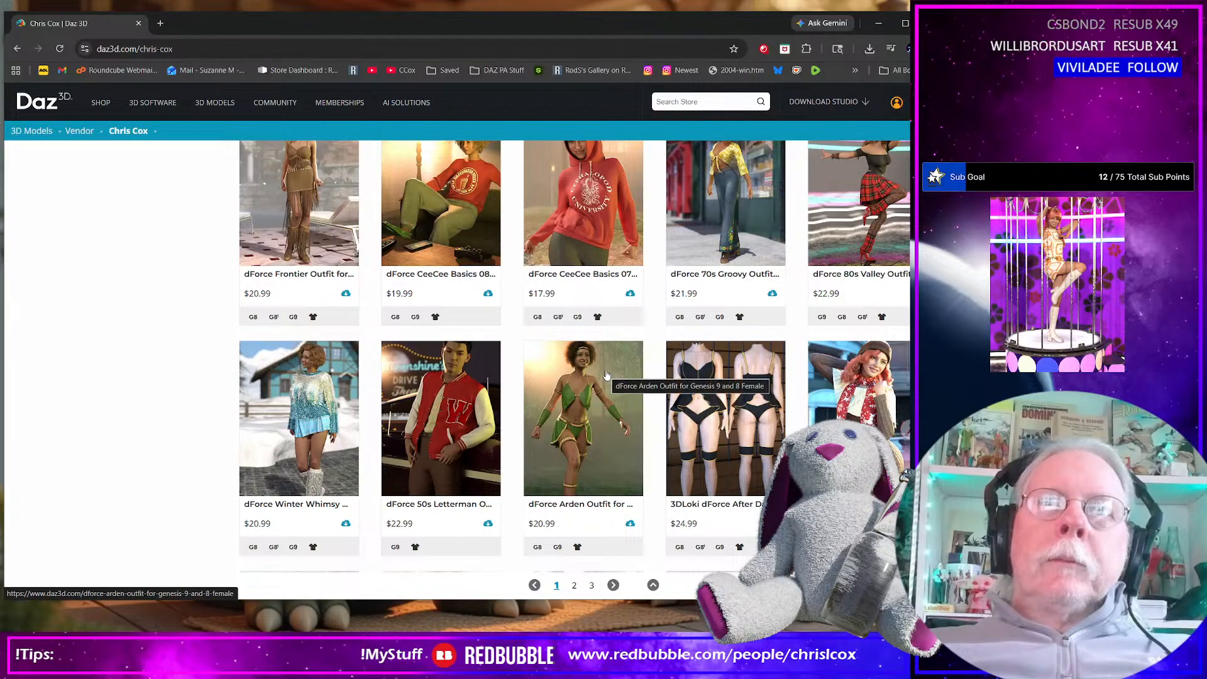
scroll(607, 375, up, 5)
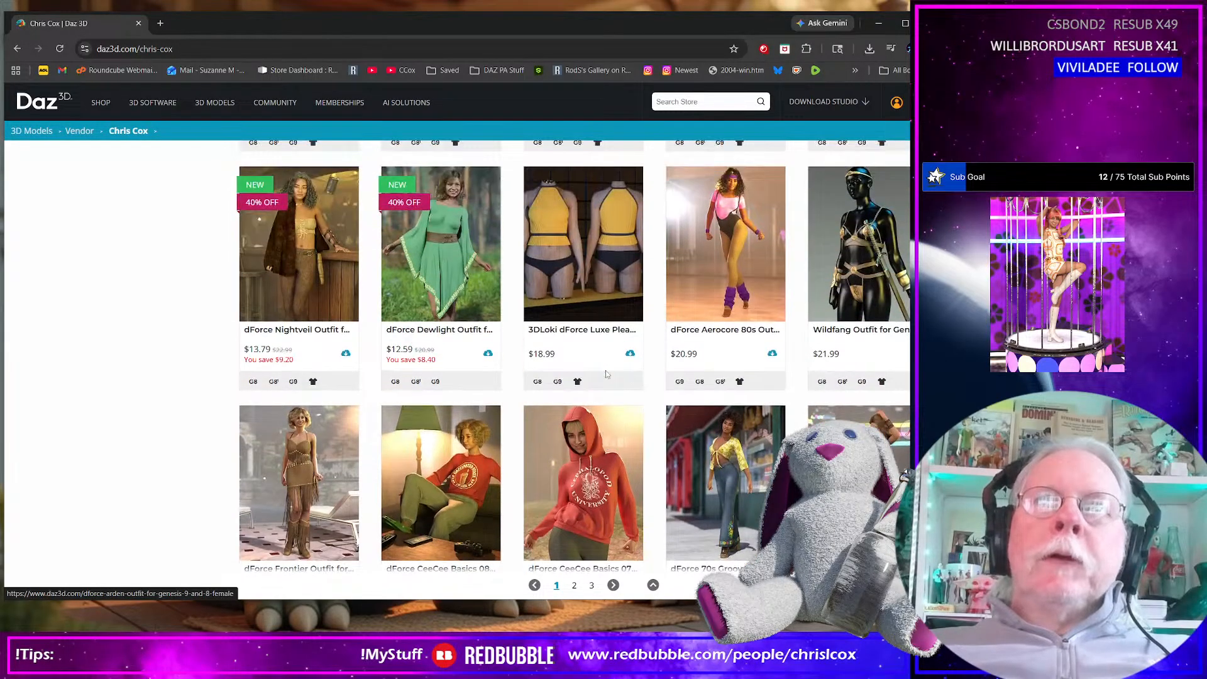
scroll(606, 374, up, 4)
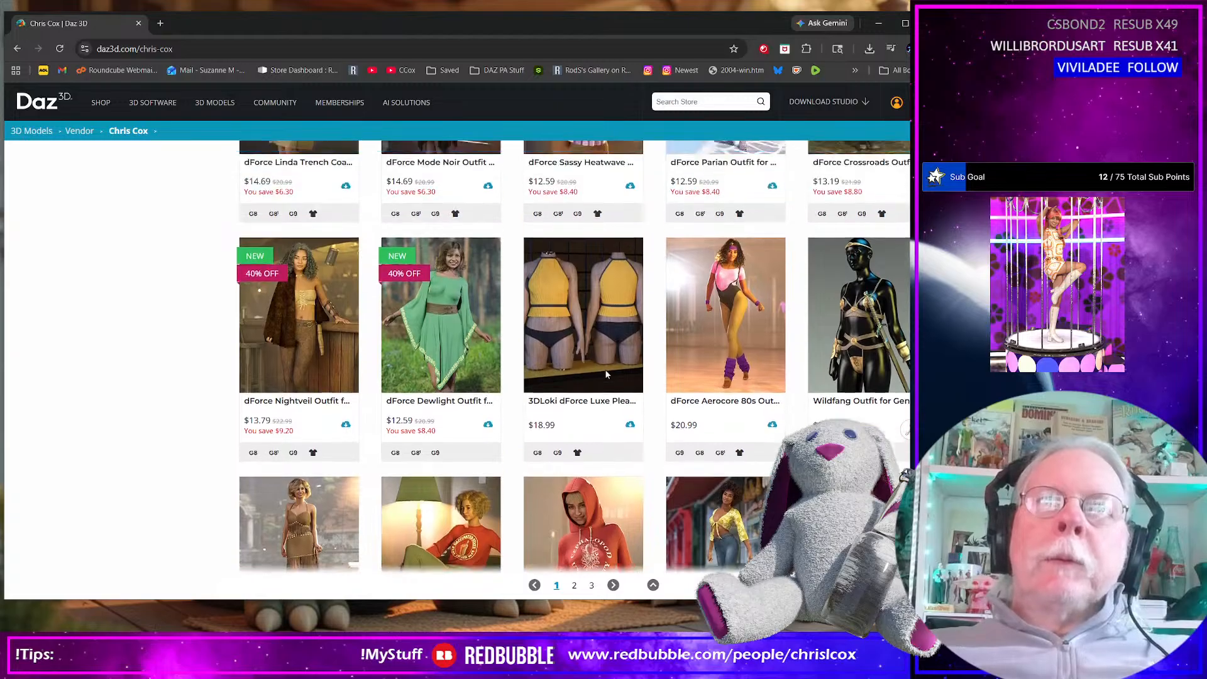
scroll(725, 400, down, 1)
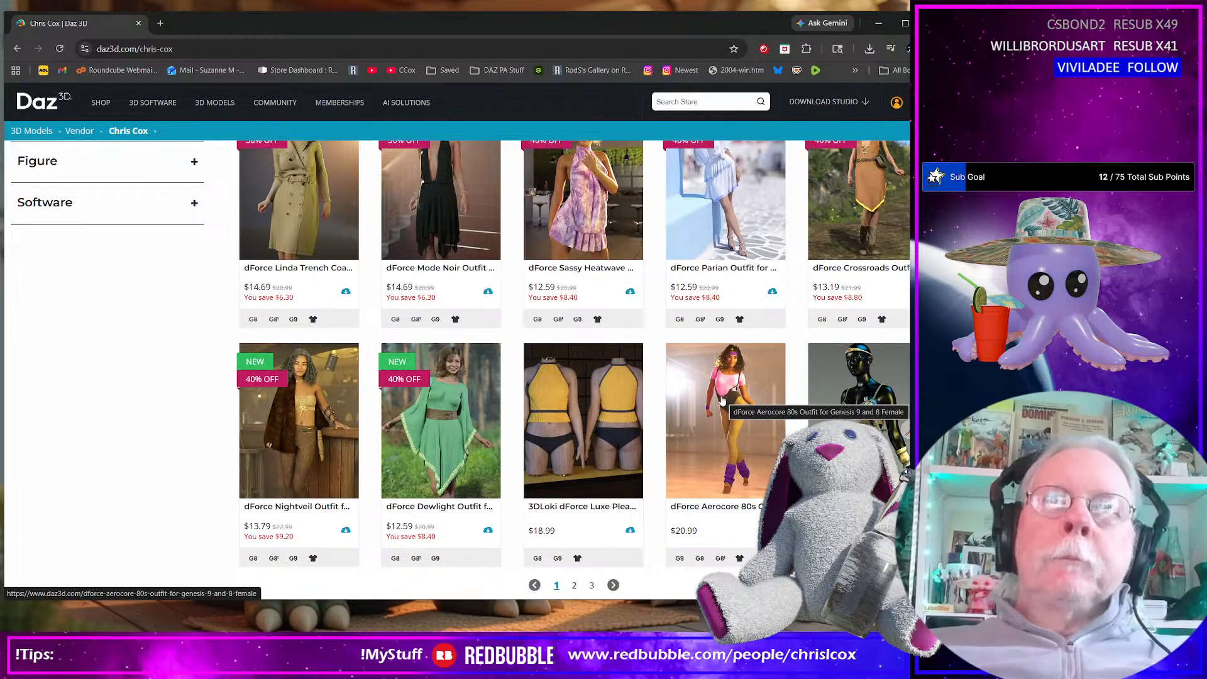
scroll(672, 395, down, 4)
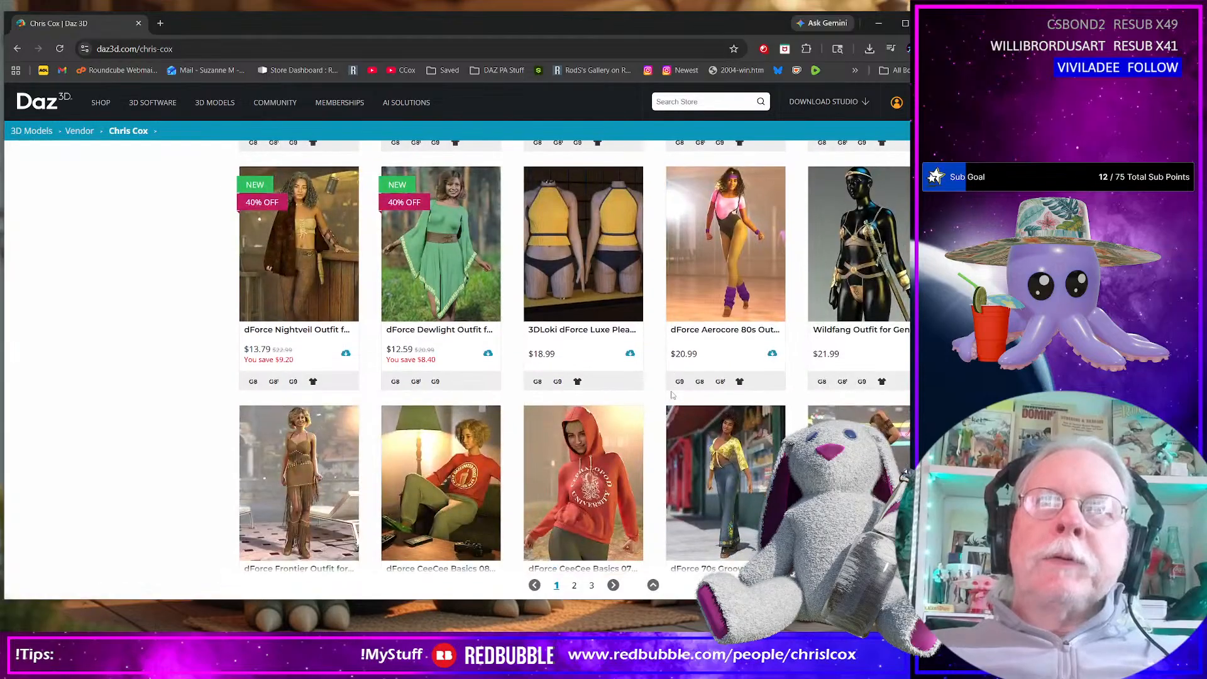
scroll(672, 396, down, 2)
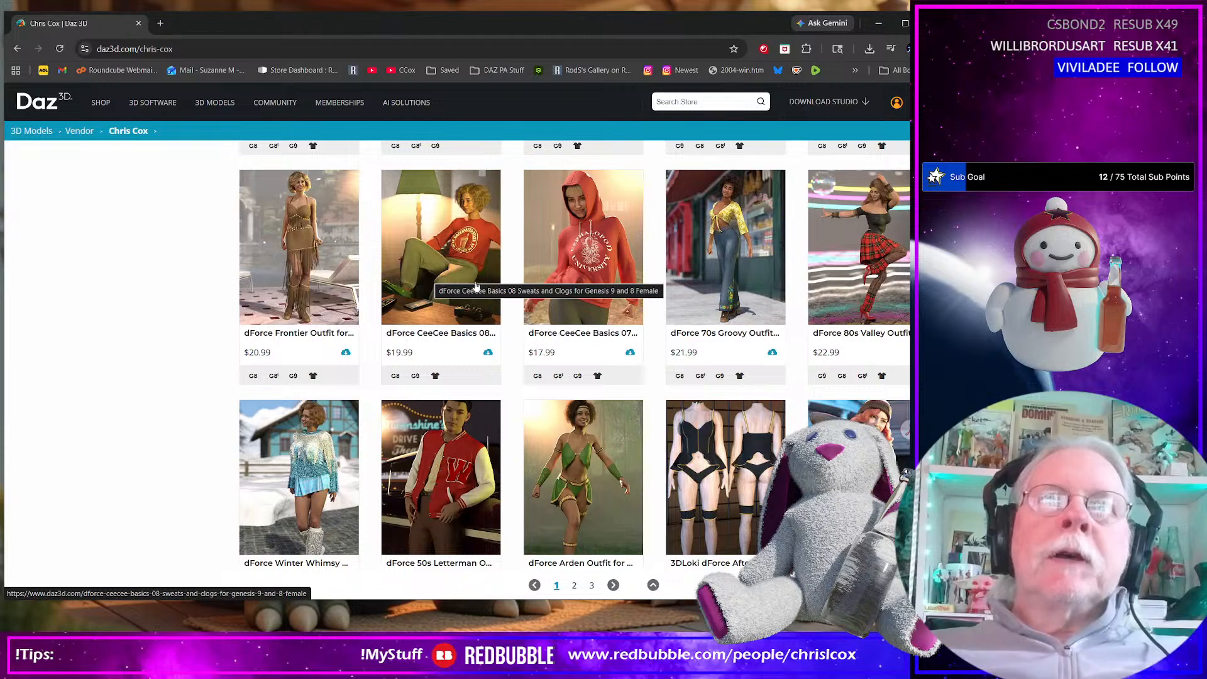
scroll(616, 386, down, 1)
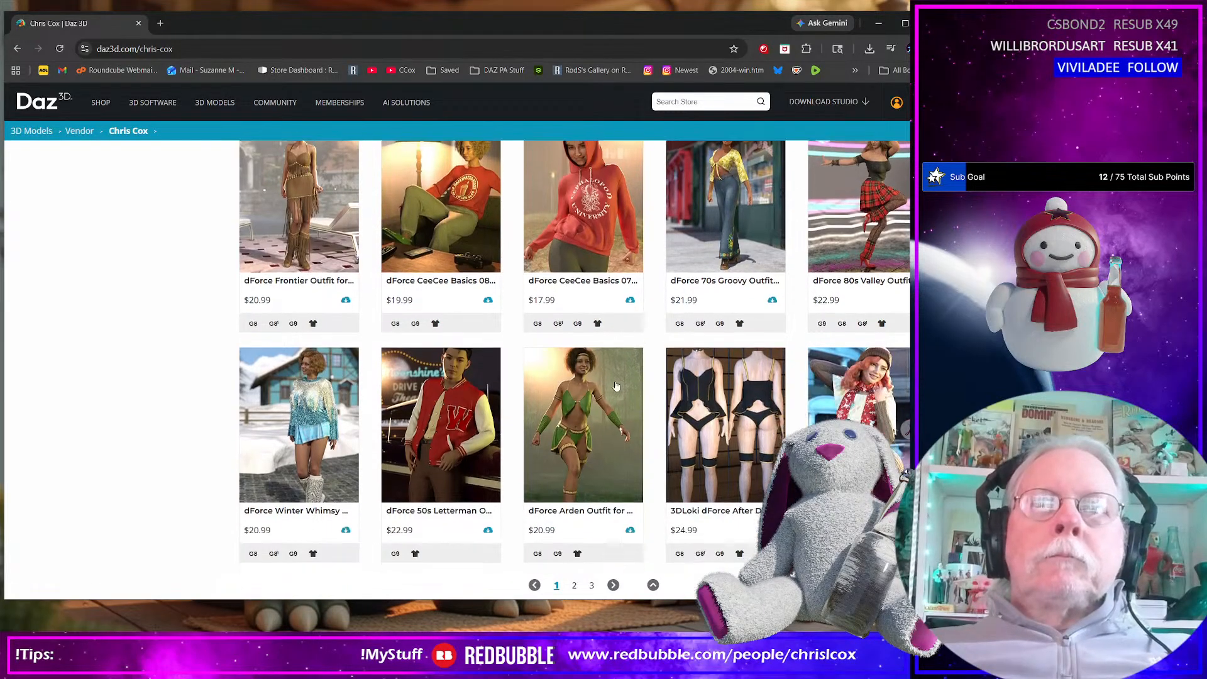
scroll(617, 385, down, 5)
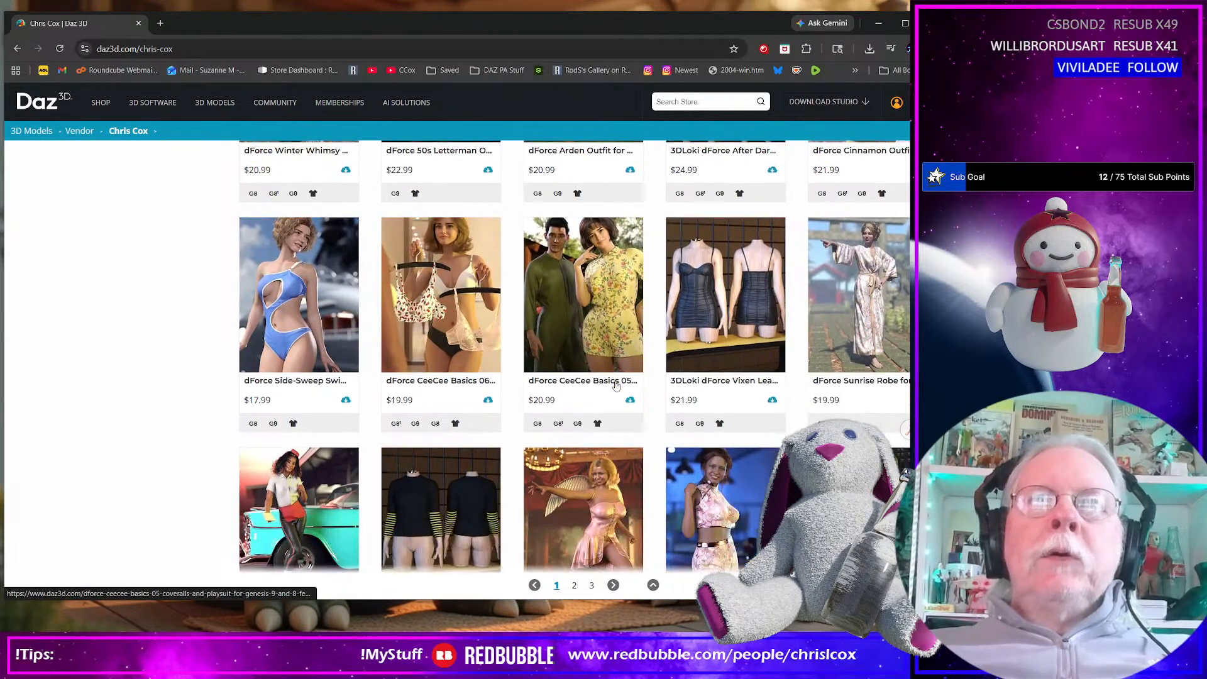
scroll(616, 386, down, 3)
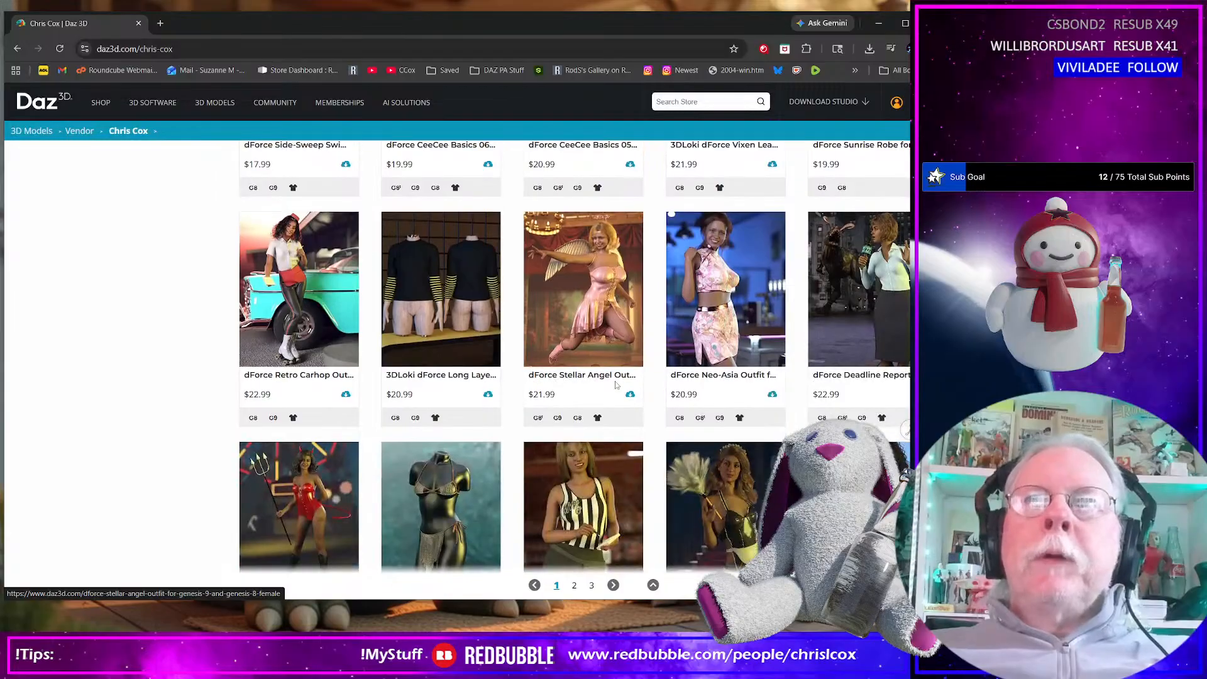
scroll(616, 385, down, 1)
scroll(616, 386, up, 12)
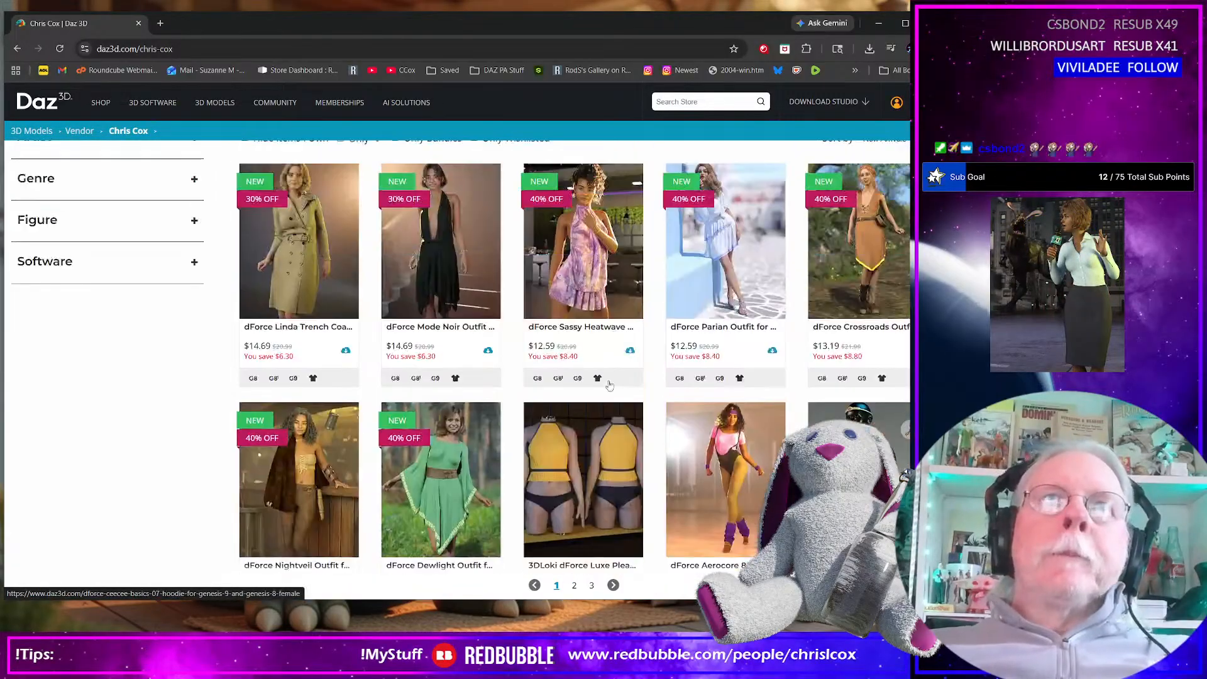
scroll(609, 385, up, 1)
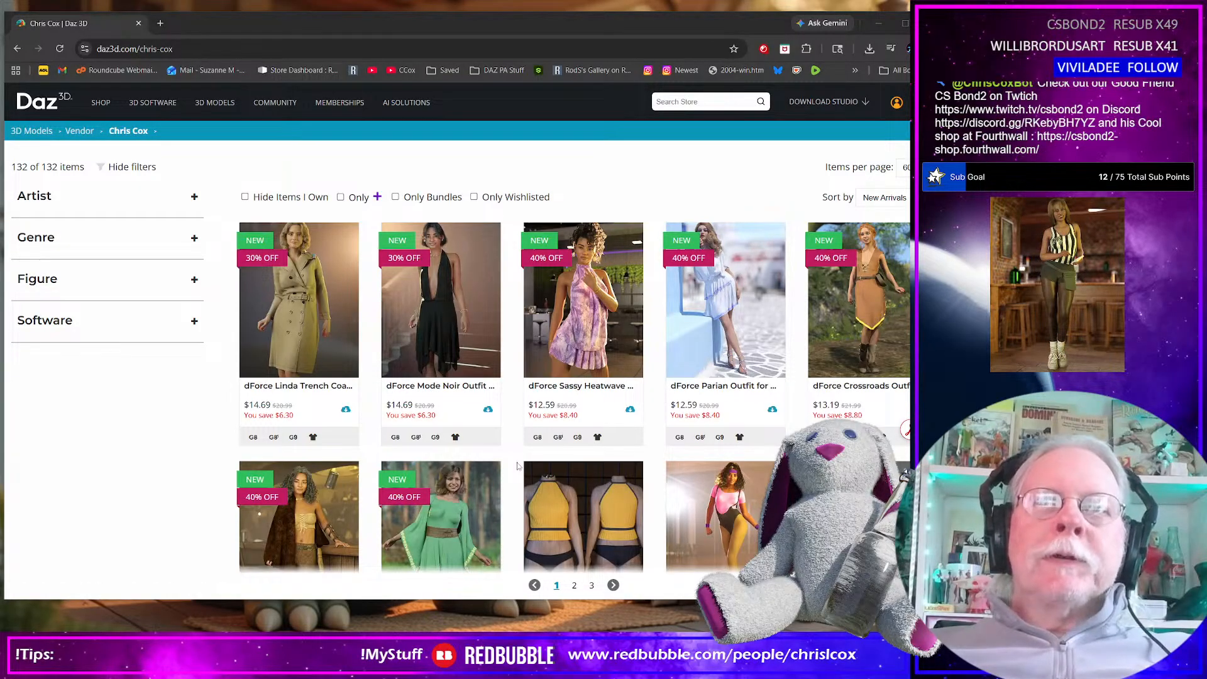
Examine the older outfits further down the catalogue, including the Summer Flow and Dale Western outfits, and minimize the browser
scroll(517, 466, down, 6)
scroll(514, 468, down, 6)
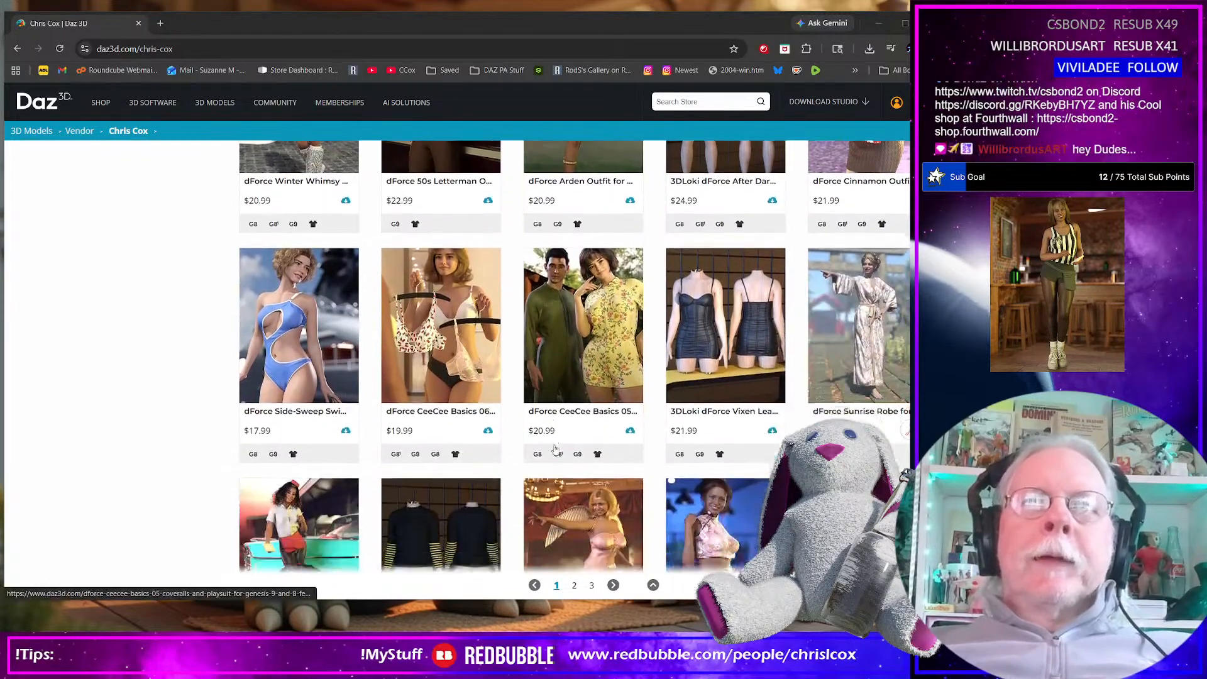
scroll(555, 448, down, 6)
scroll(556, 444, down, 6)
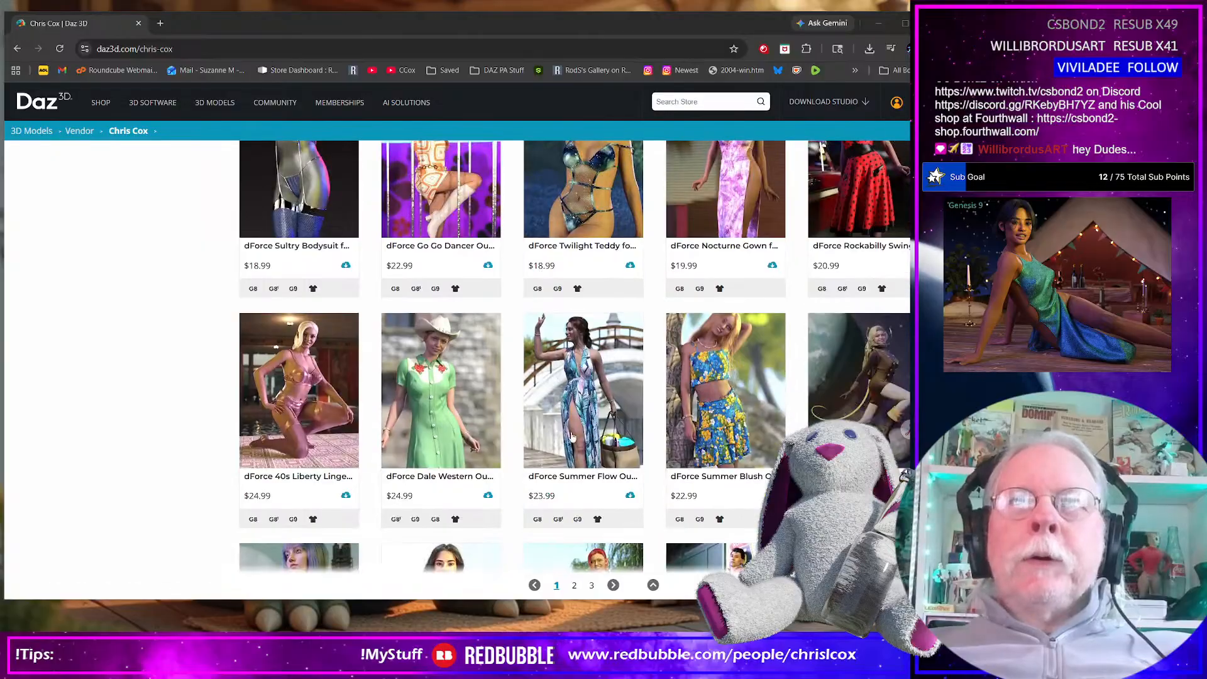
scroll(592, 415, down, 2)
scroll(593, 415, down, 1)
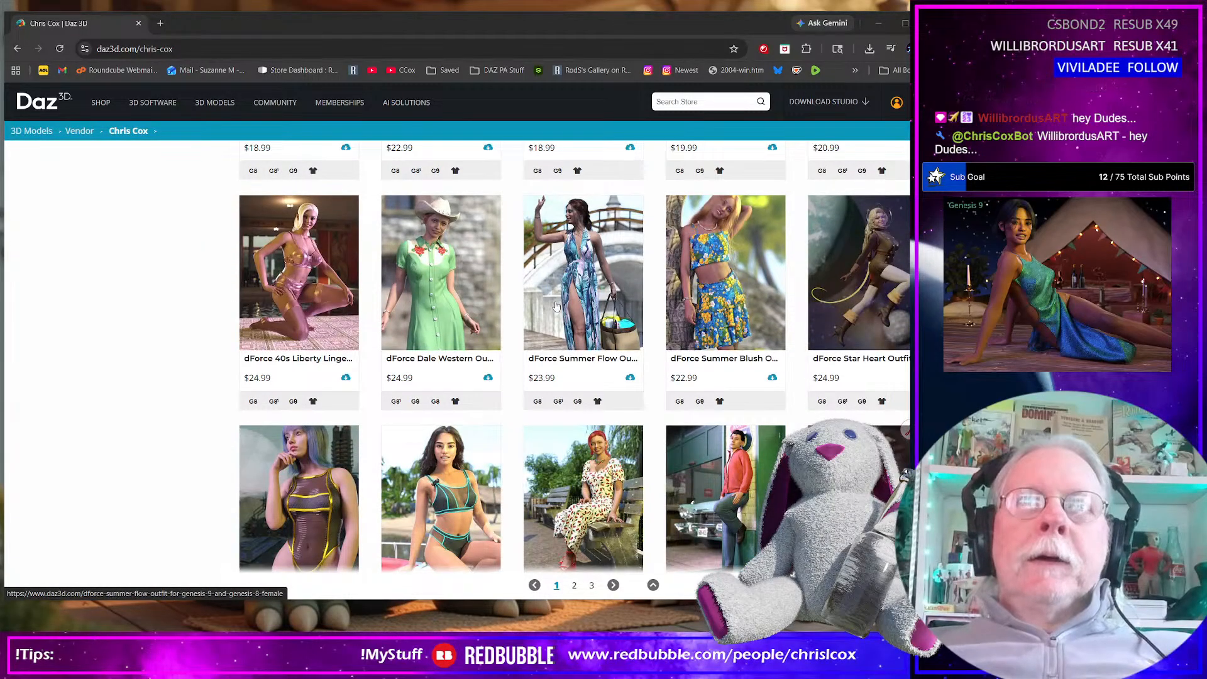
scroll(556, 306, up, 6)
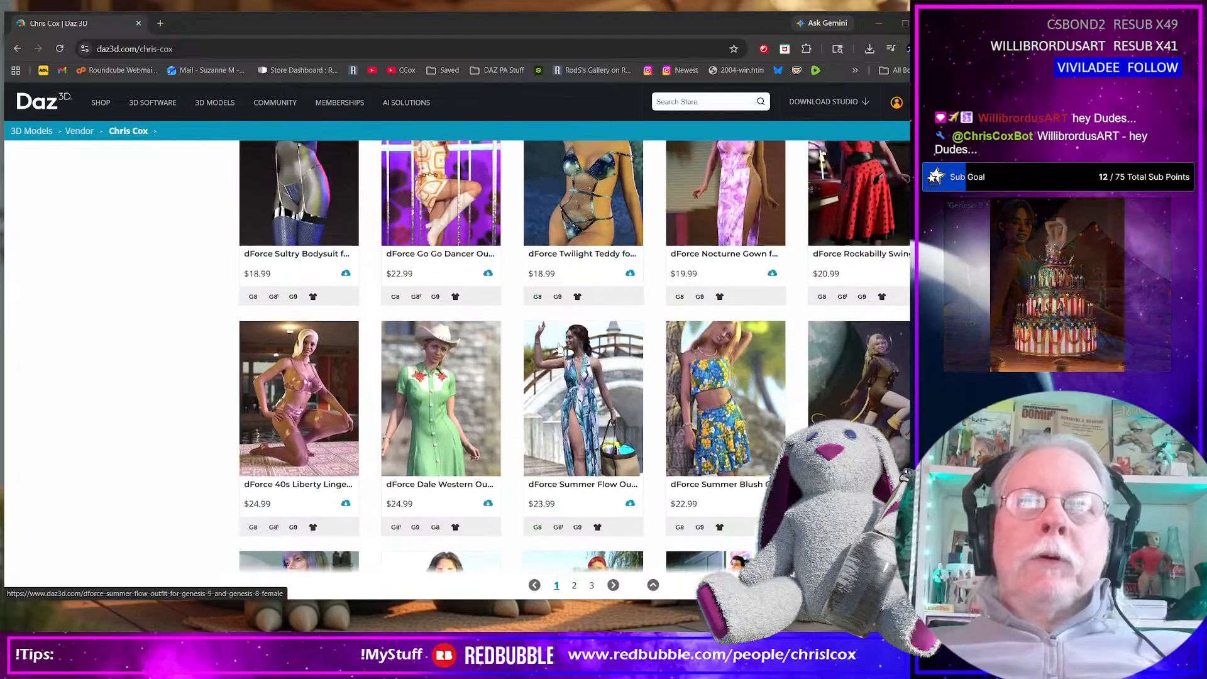
scroll(561, 359, down, 15)
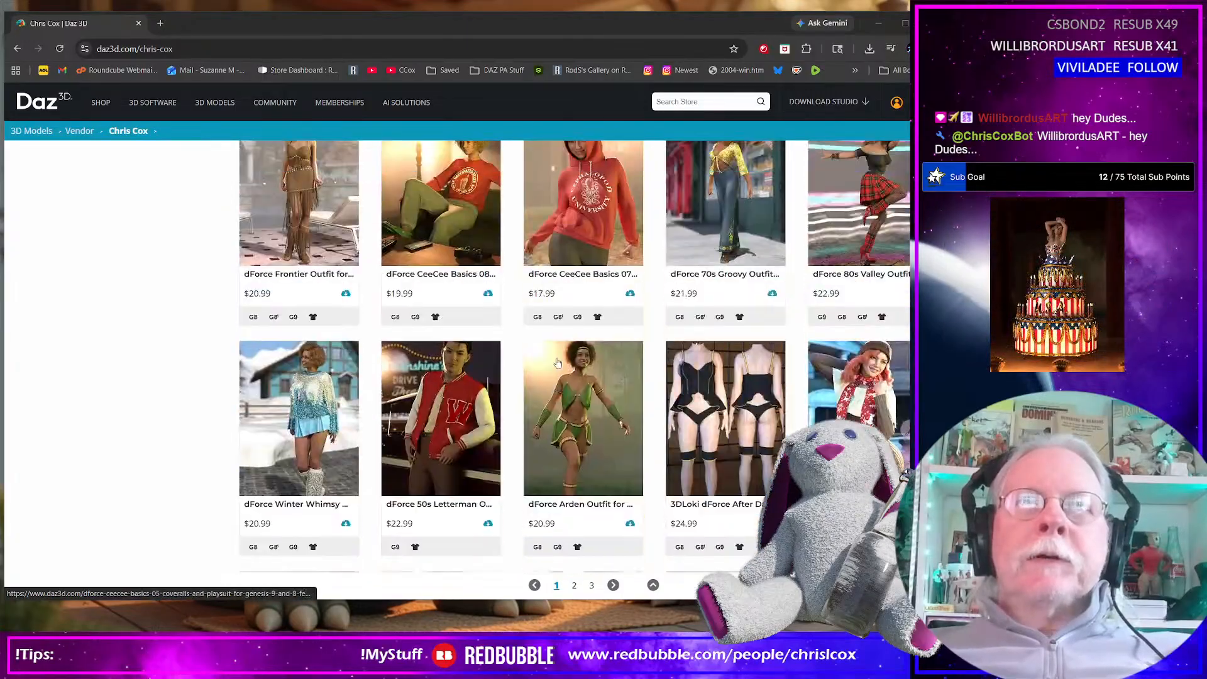
scroll(557, 363, up, 15)
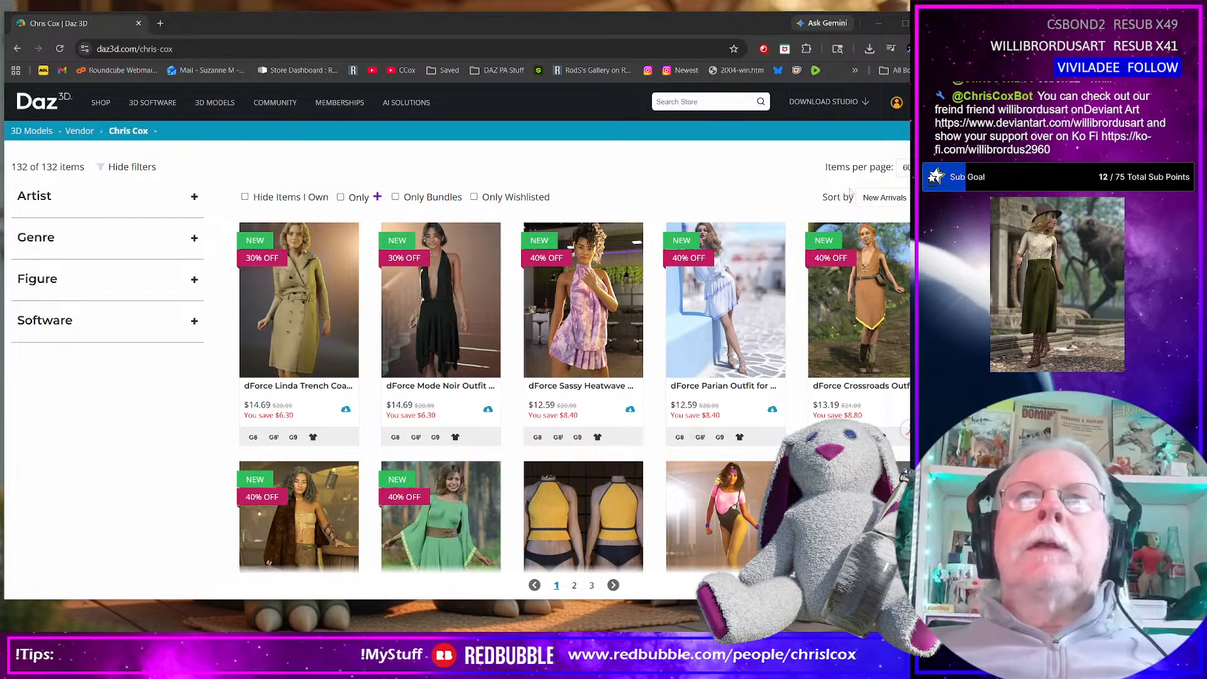
click(878, 26)
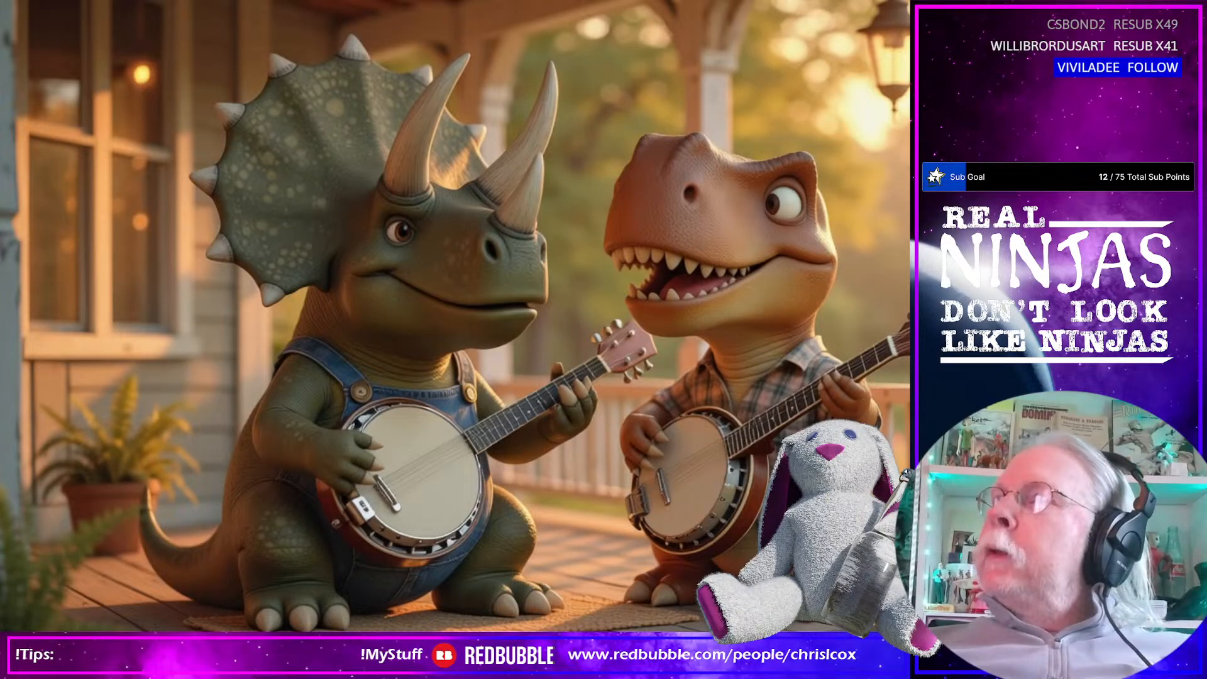
Bring the browser window with the chain-embellished bikini reference photos back on screen
drag(910, 170, 489, 119)
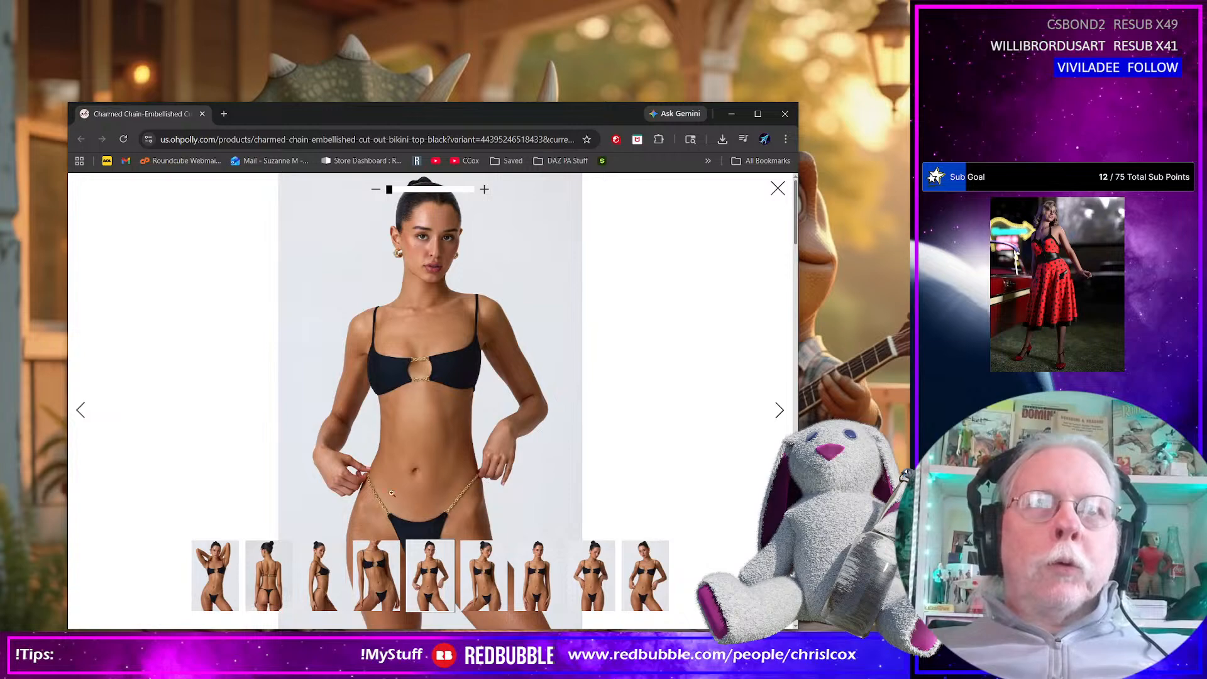
Switch from the browser to Marvelous Designer, dismiss the plug-in notice, skip the 2026.0.211 update and close the Welcome window
click(731, 114)
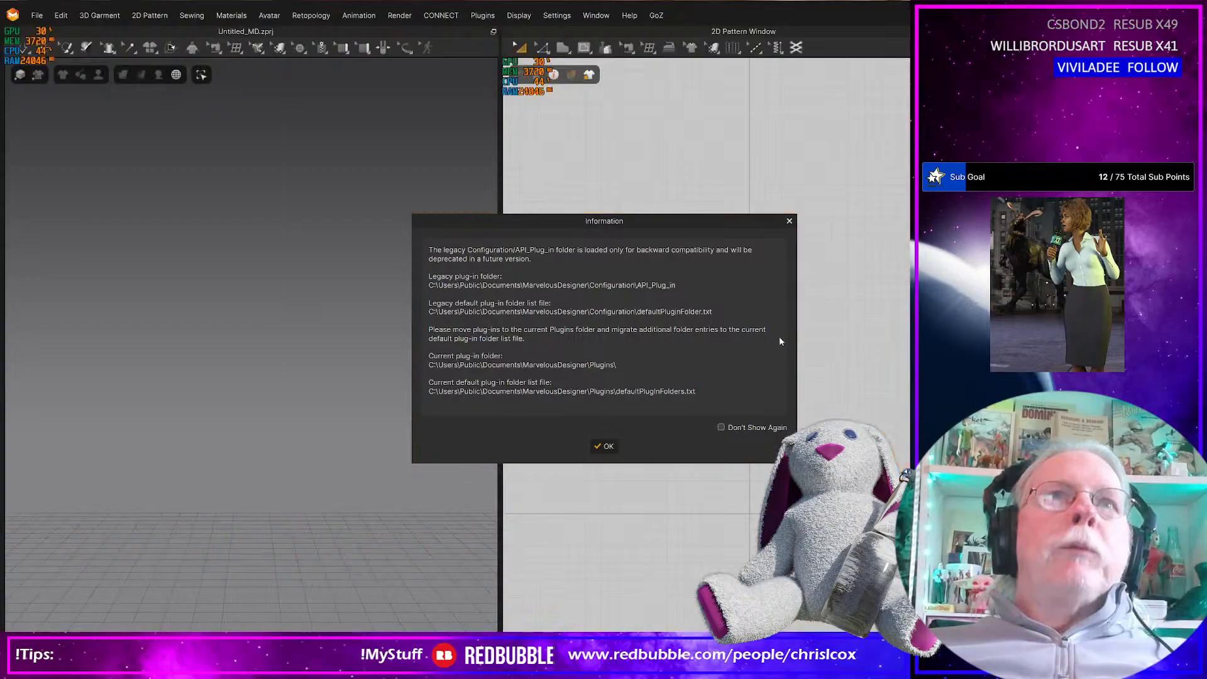
click(609, 449)
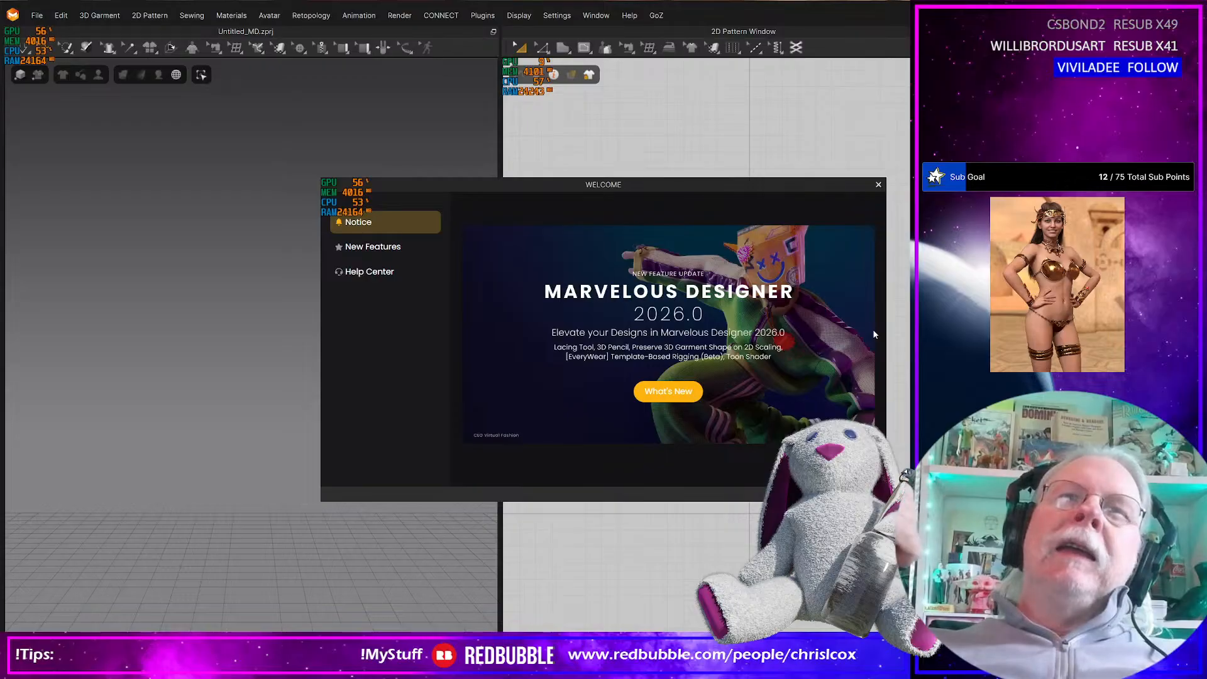
click(879, 185)
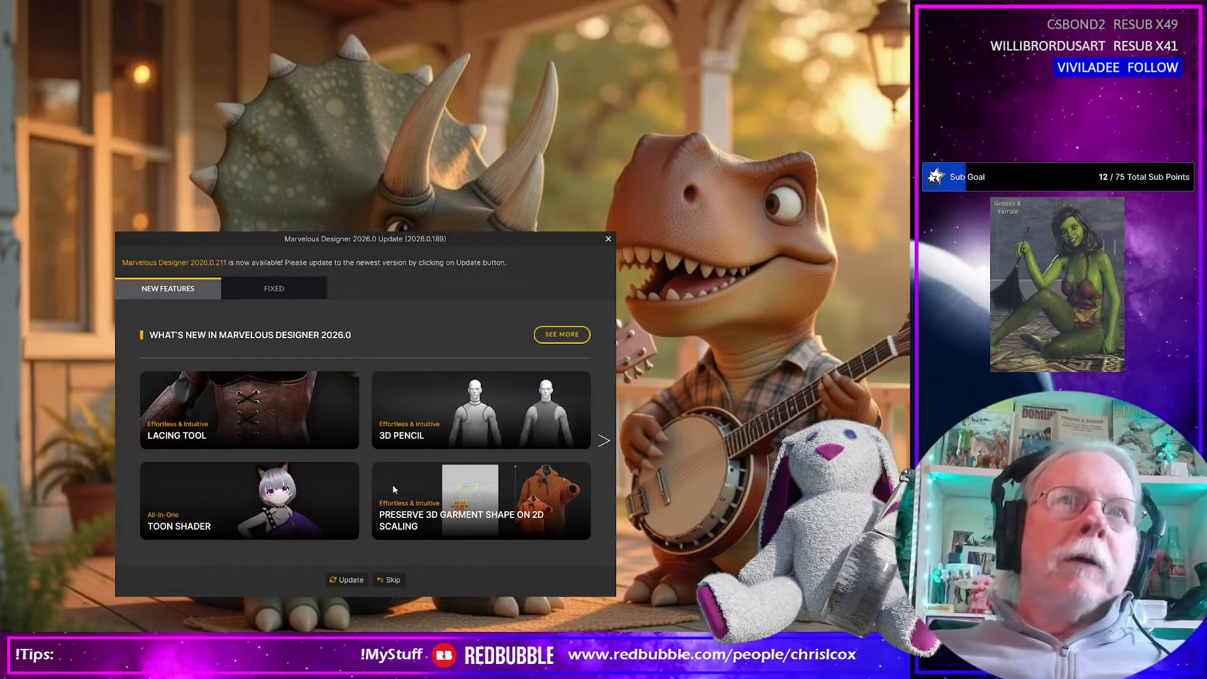
click(390, 579)
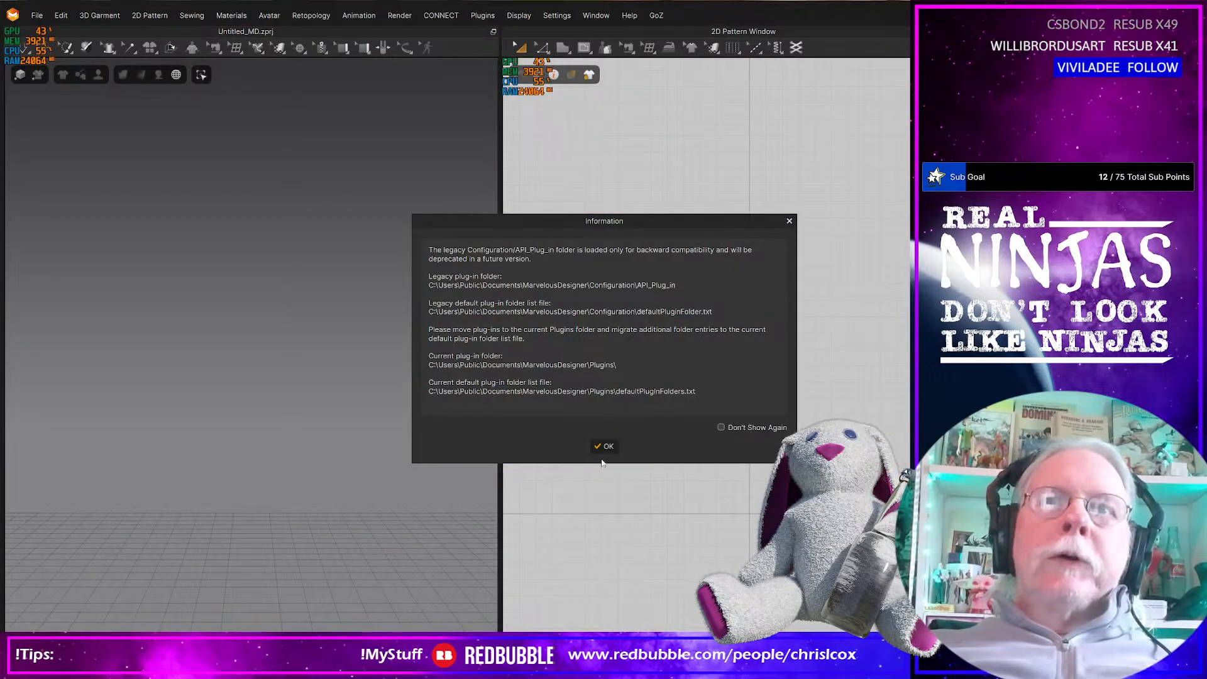
click(605, 448)
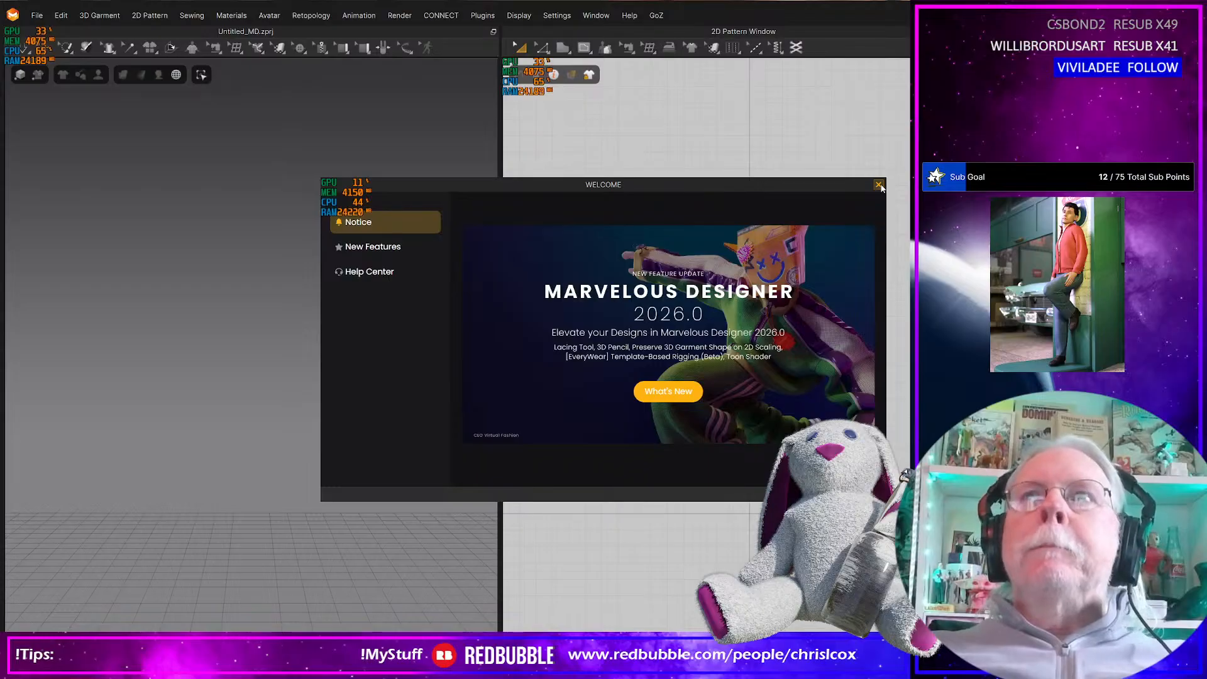
click(879, 184)
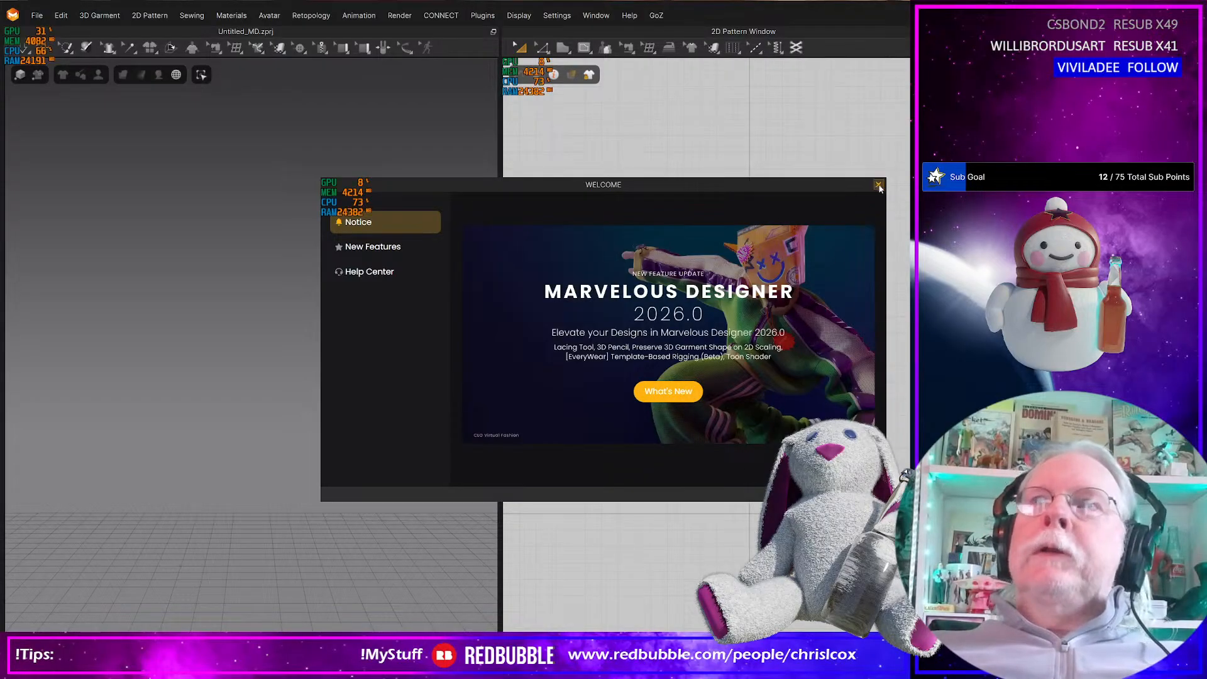
click(878, 184)
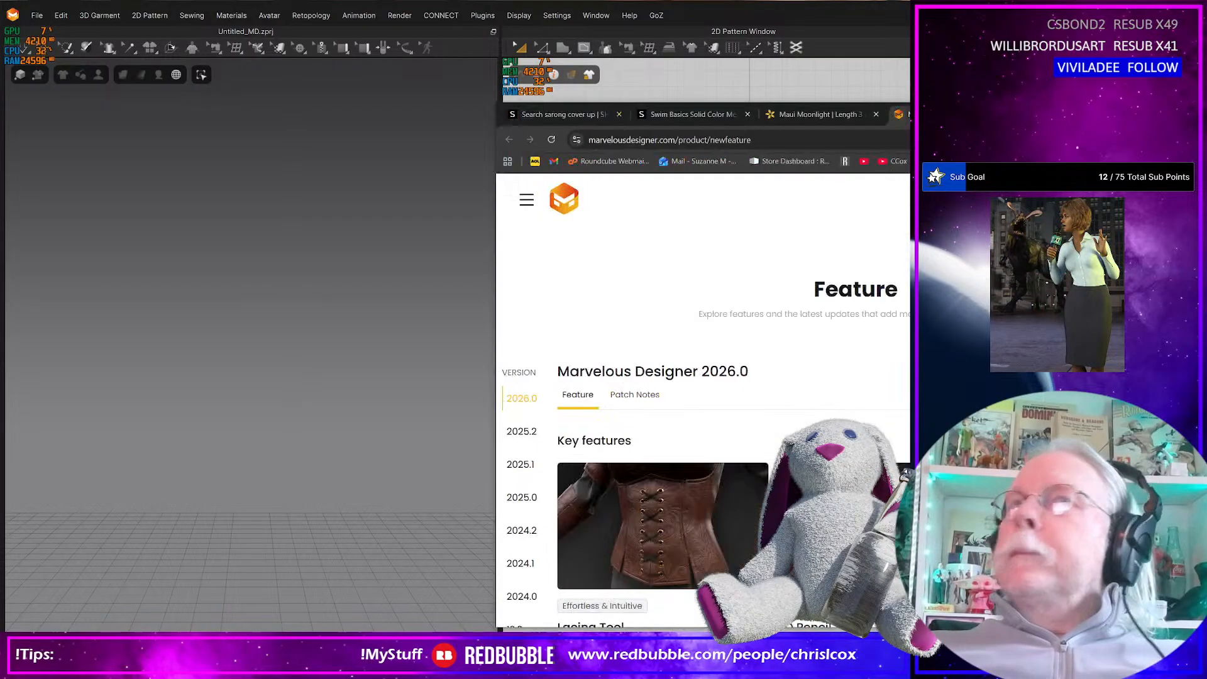
Examine the Marvelous Designer 2026.0 key features on the website, including Lacing Tool and 3D Pencil, and move the browser aside
scroll(308, 515, down, 2)
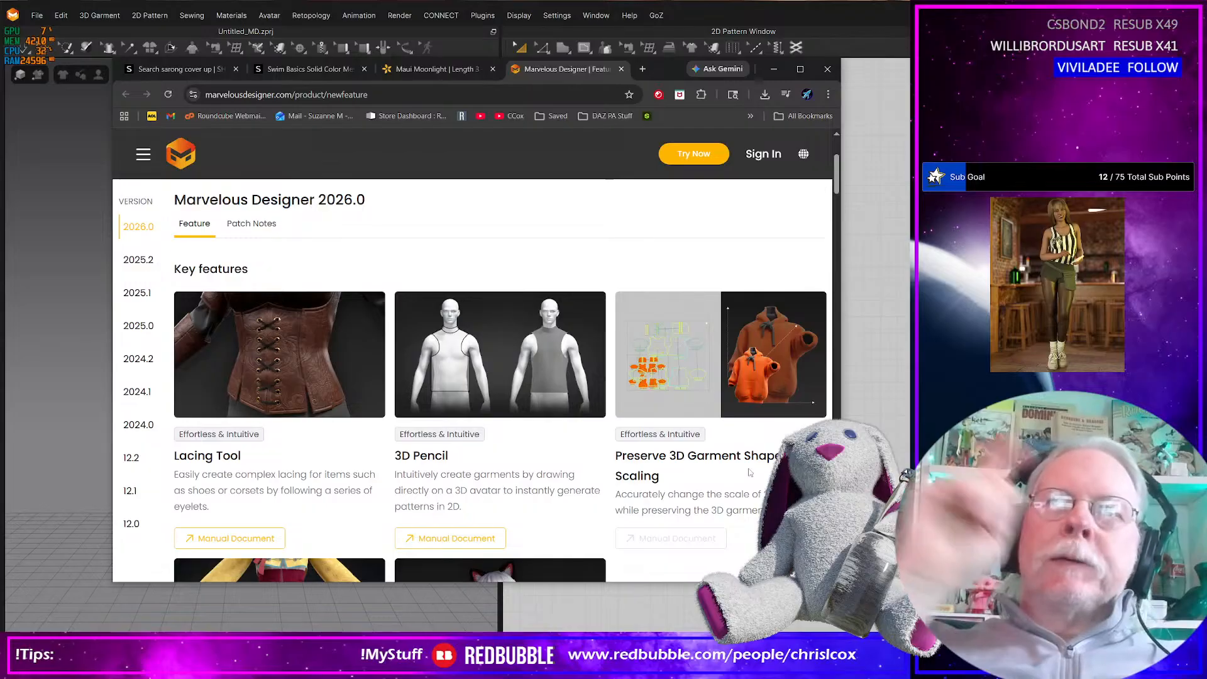
scroll(738, 481, down, 2)
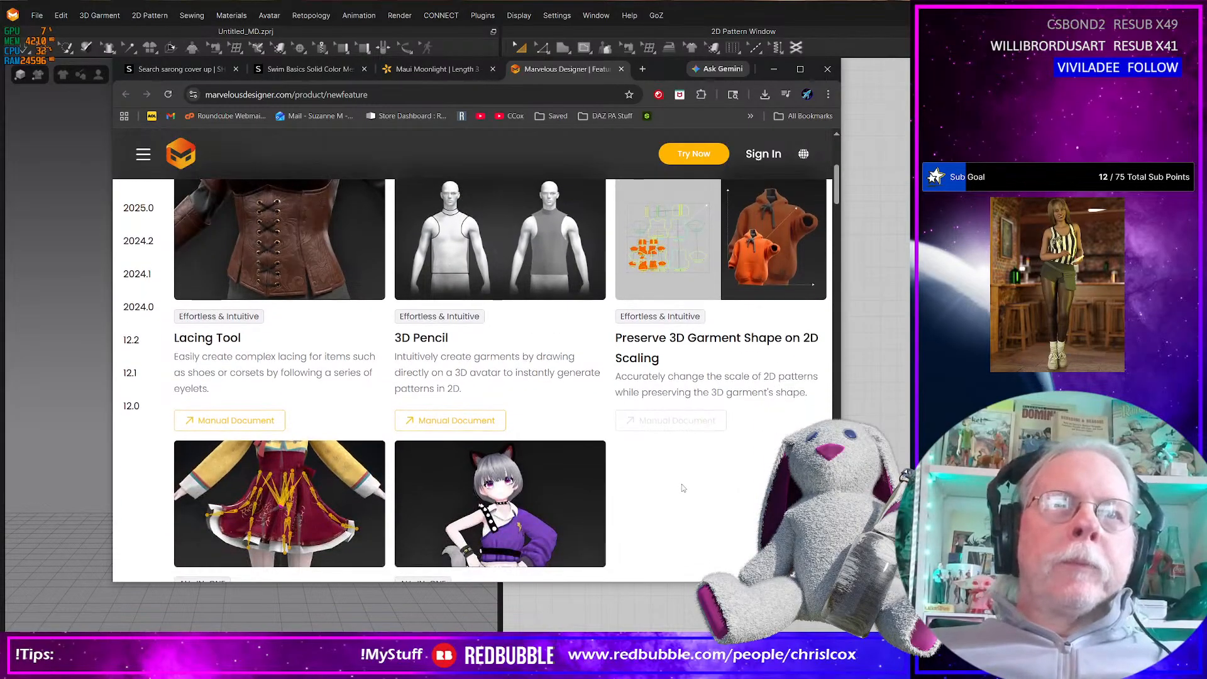
scroll(689, 438, up, 1)
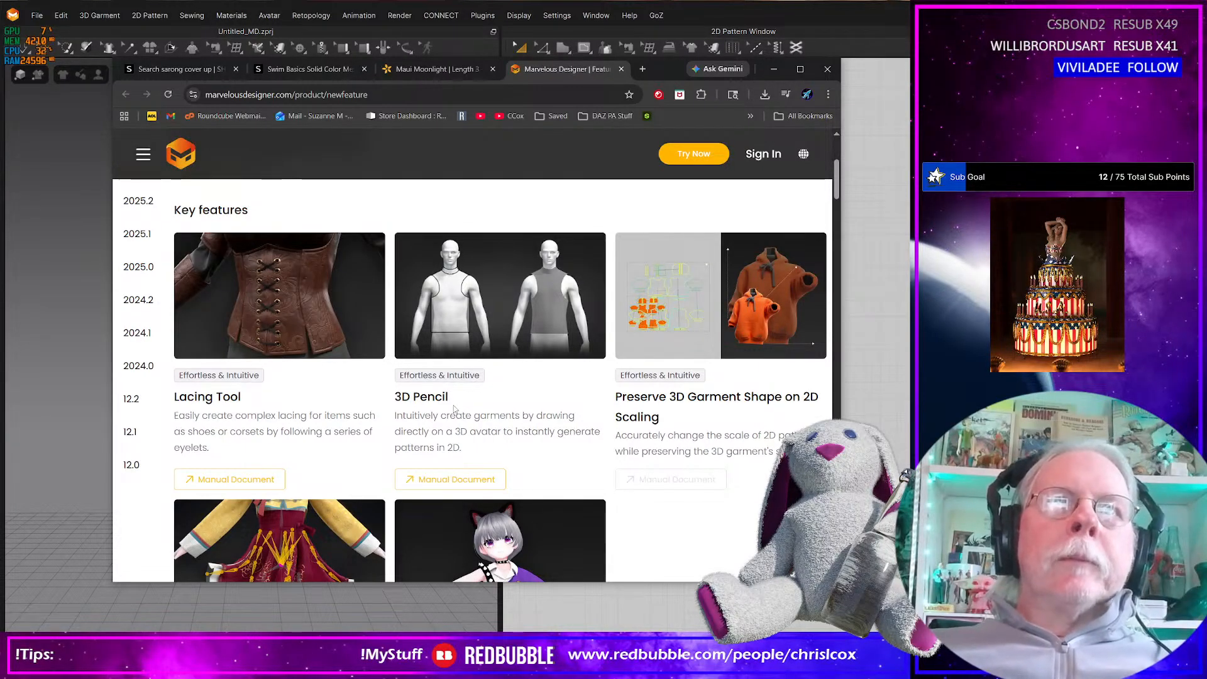
drag(662, 70, 1206, 132)
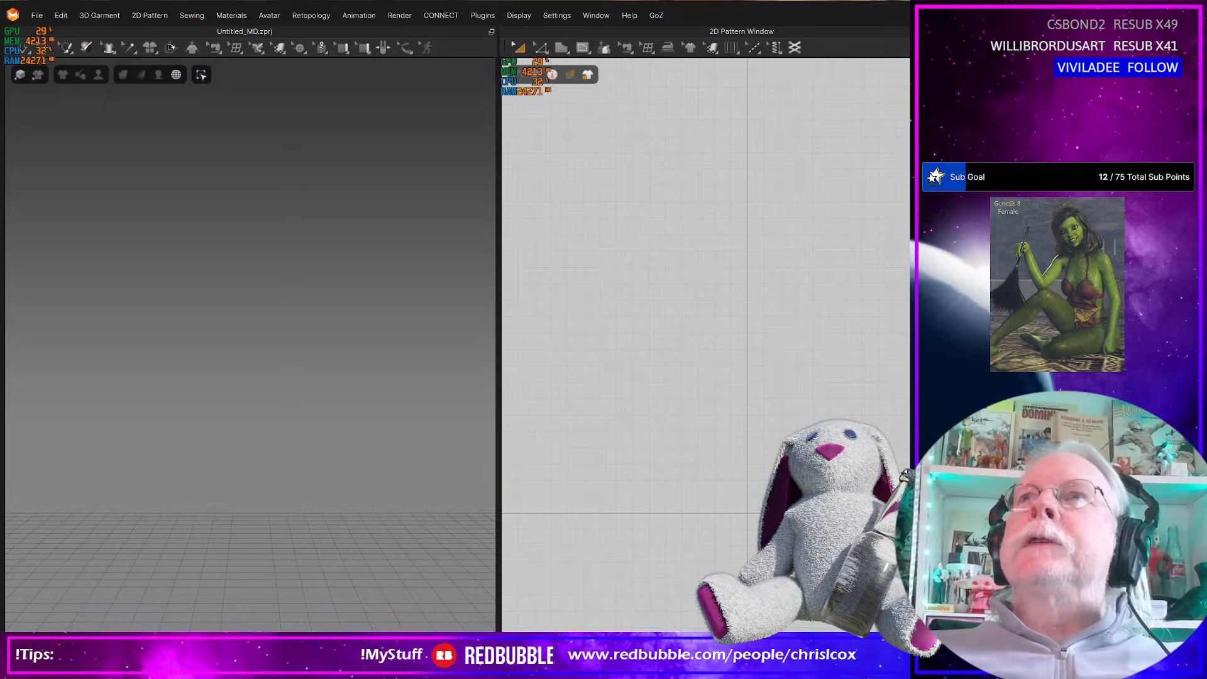
Reposition the Marvelous Designer window, switch to Daz Studio and fit its window within the visible screen area
drag(931, 15, 919, 32)
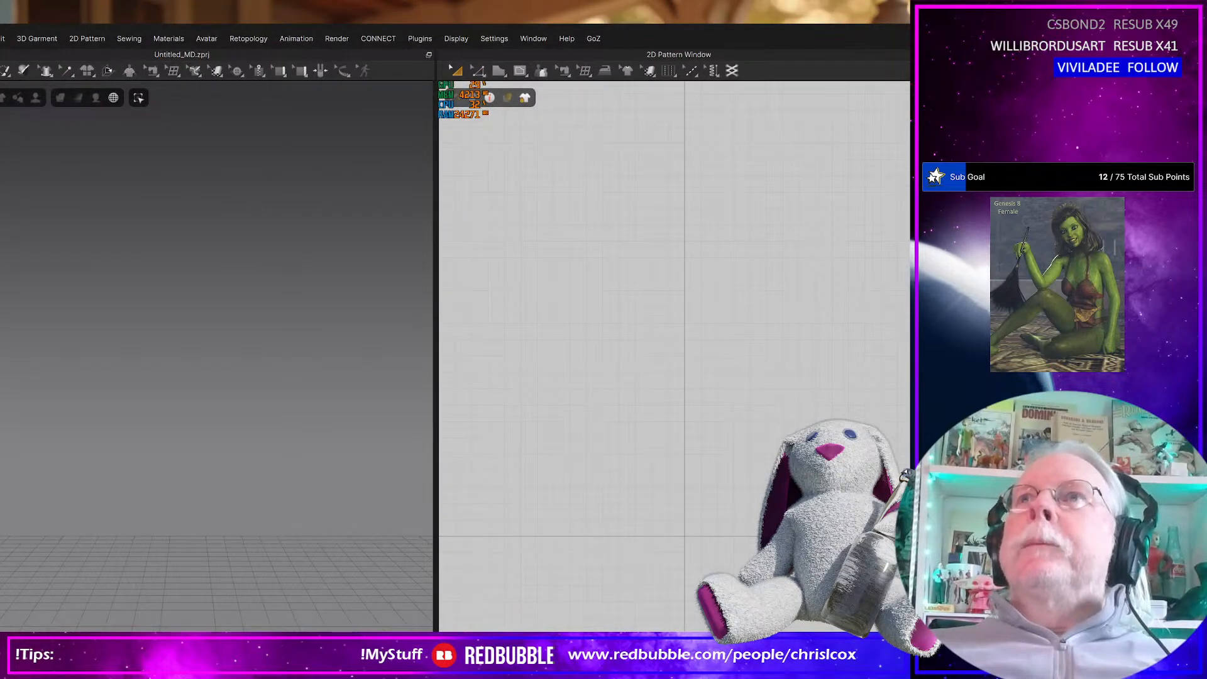
drag(645, 42, 704, 20)
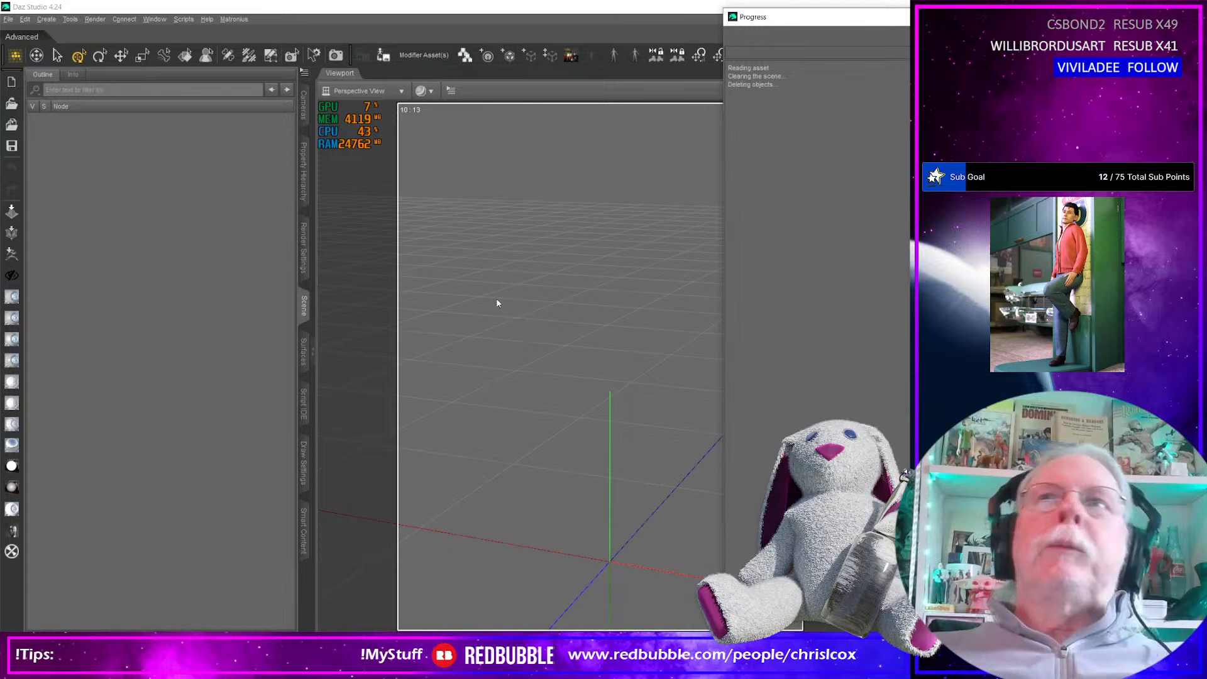
drag(1107, 6, 453, 16)
drag(551, 415, 942, 611)
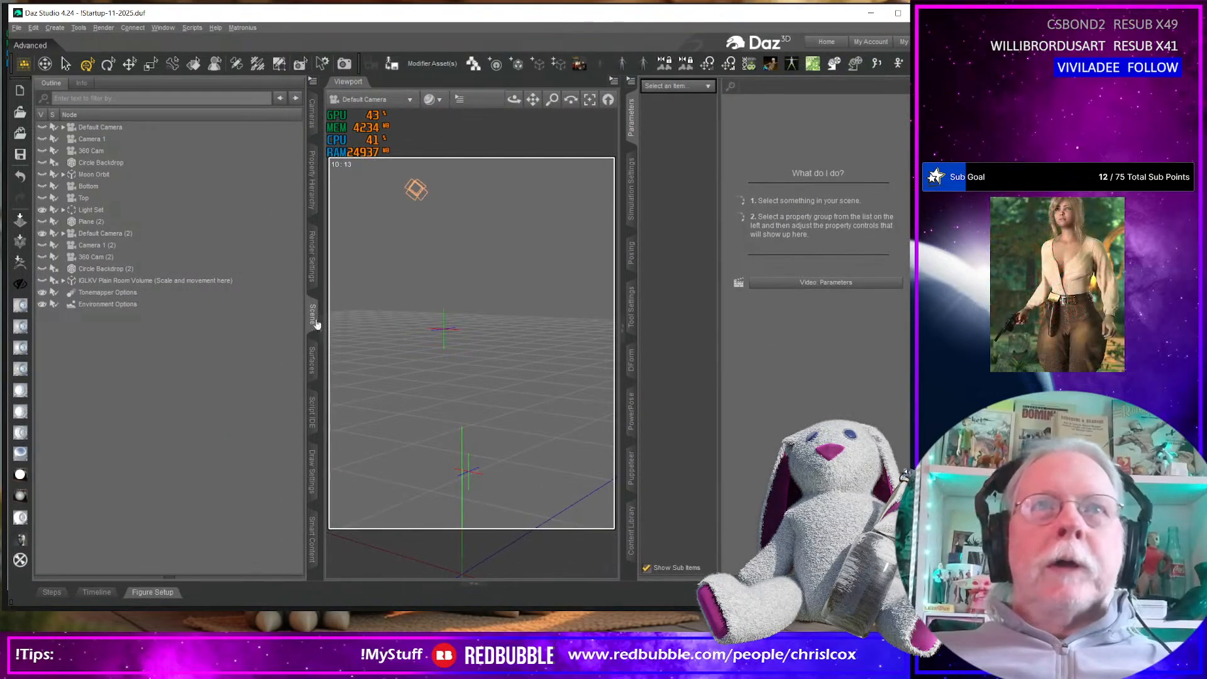
Load the Marabou Top G9 from the Marabou Outfit G9 content and frame it in the viewport
click(632, 534)
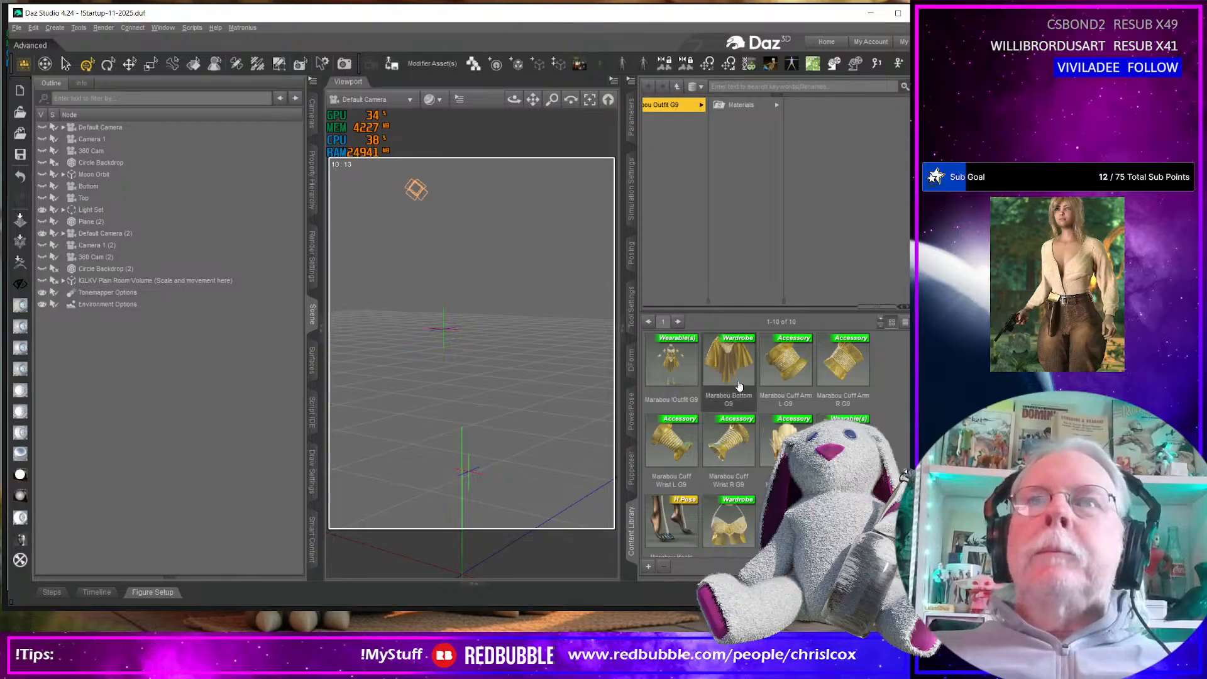
double_click(729, 522)
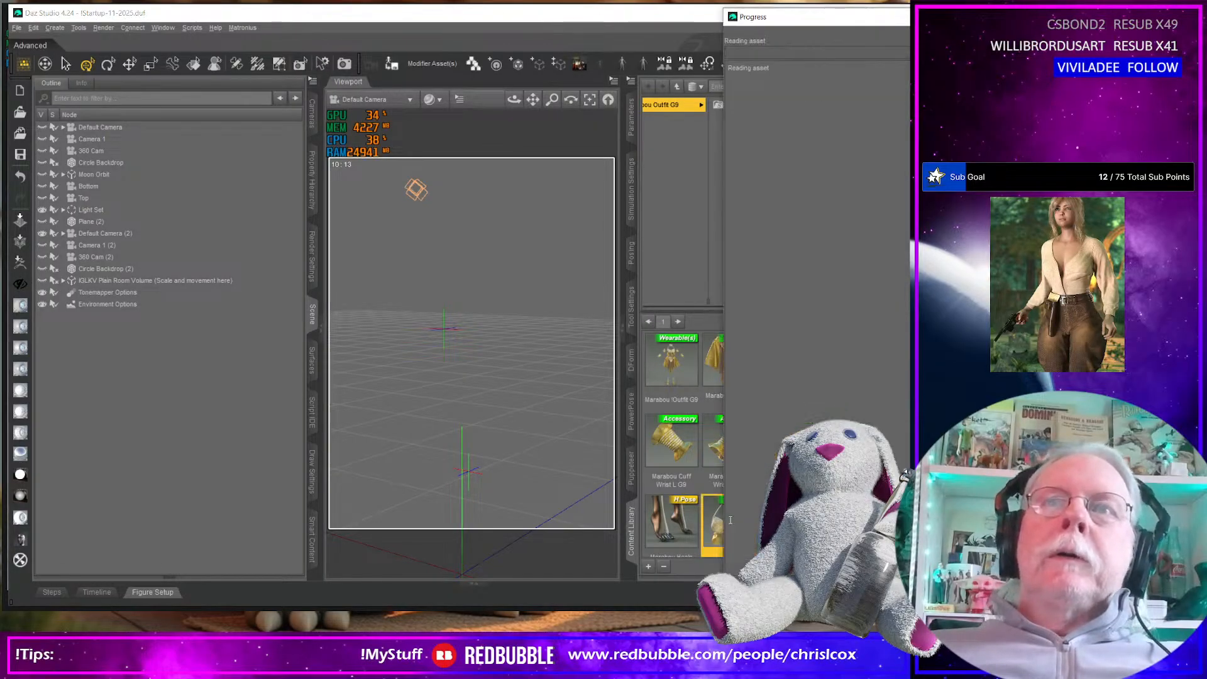
click(464, 352)
scroll(467, 405, up, 6)
scroll(467, 406, up, 1)
middle_drag(467, 406, 425, 217)
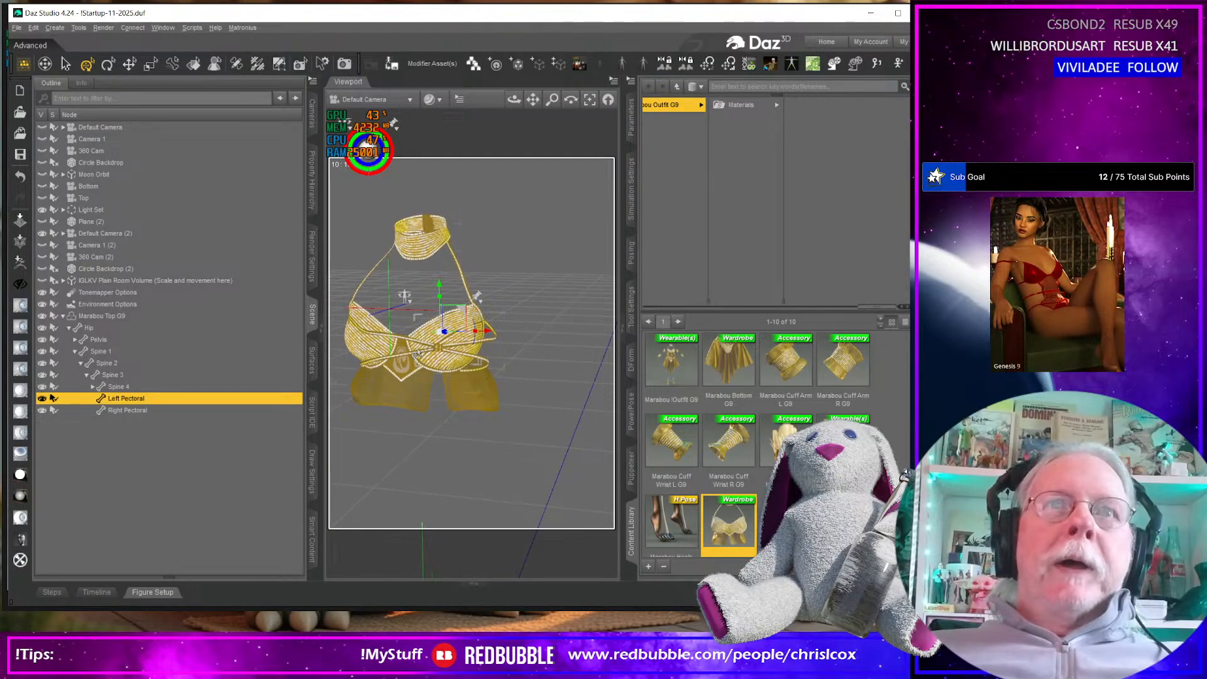
middle_drag(472, 392, 524, 399)
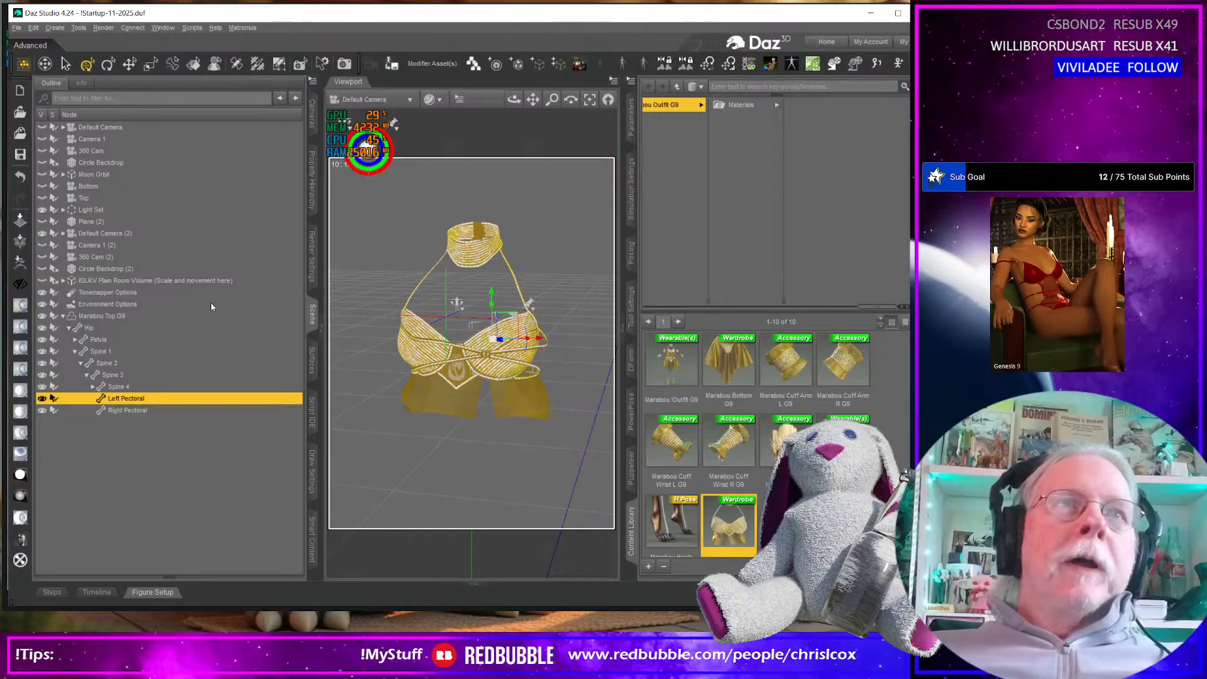
Select the whole Marabou Top G9, set its mesh Resolution Level to High Resolution and show its Mesh Smoothing settings
click(631, 120)
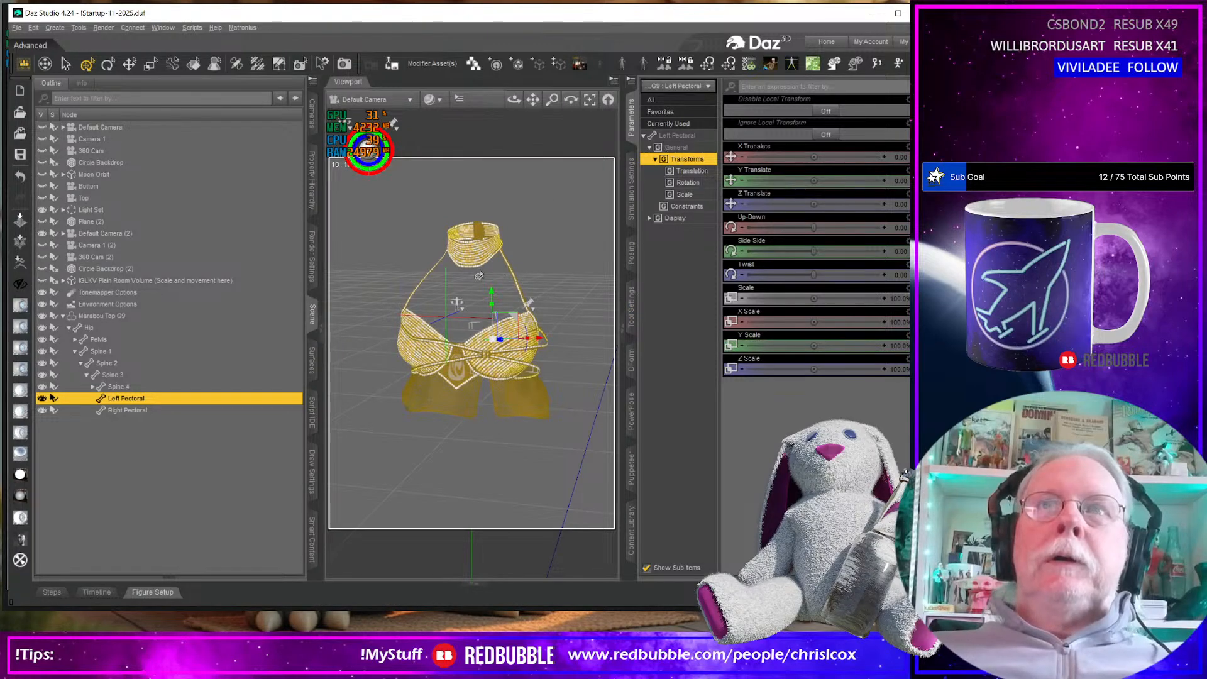
click(126, 315)
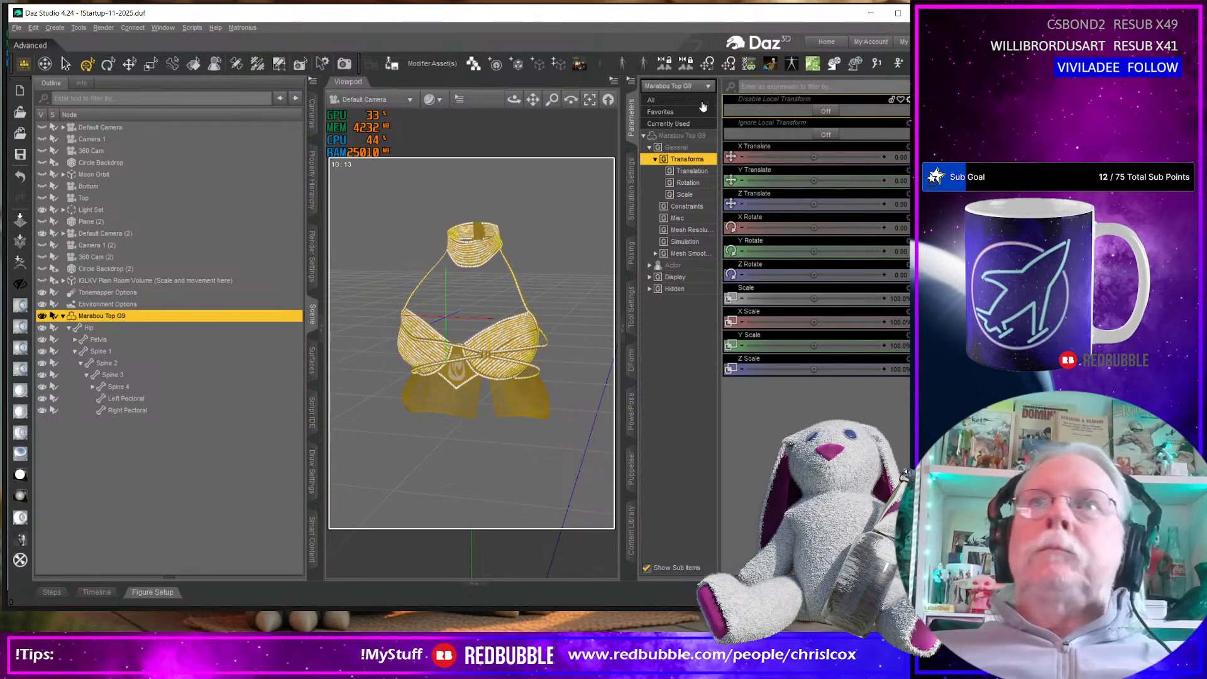
click(645, 136)
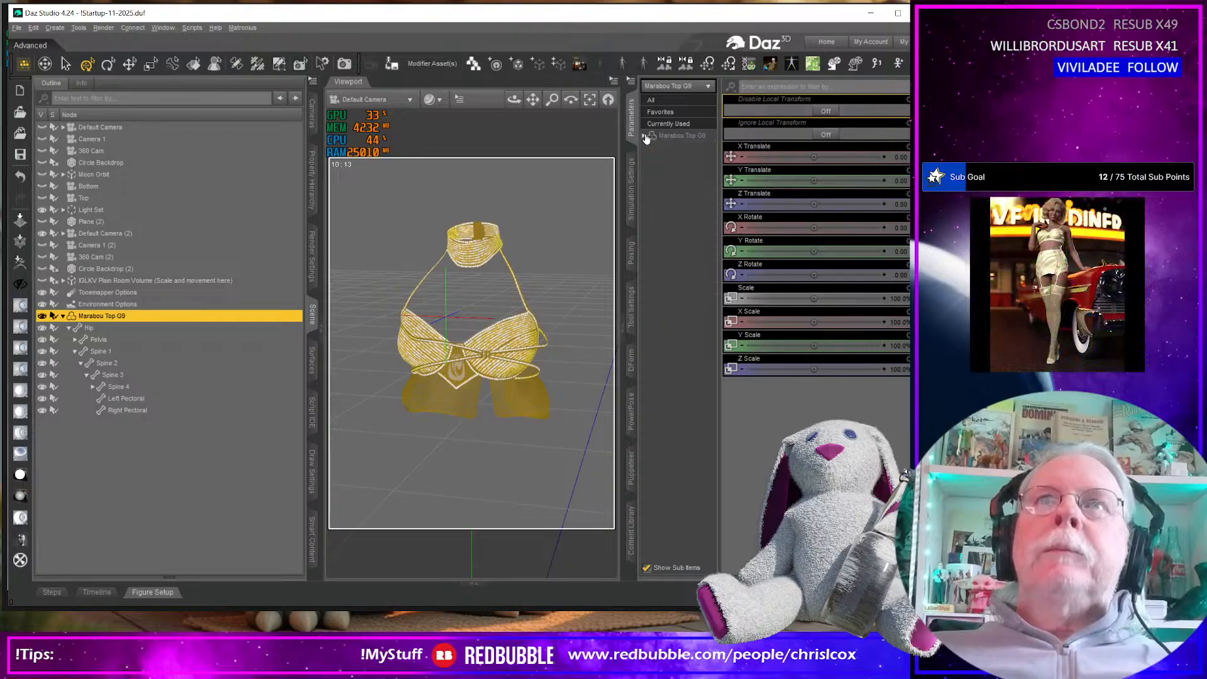
click(644, 136)
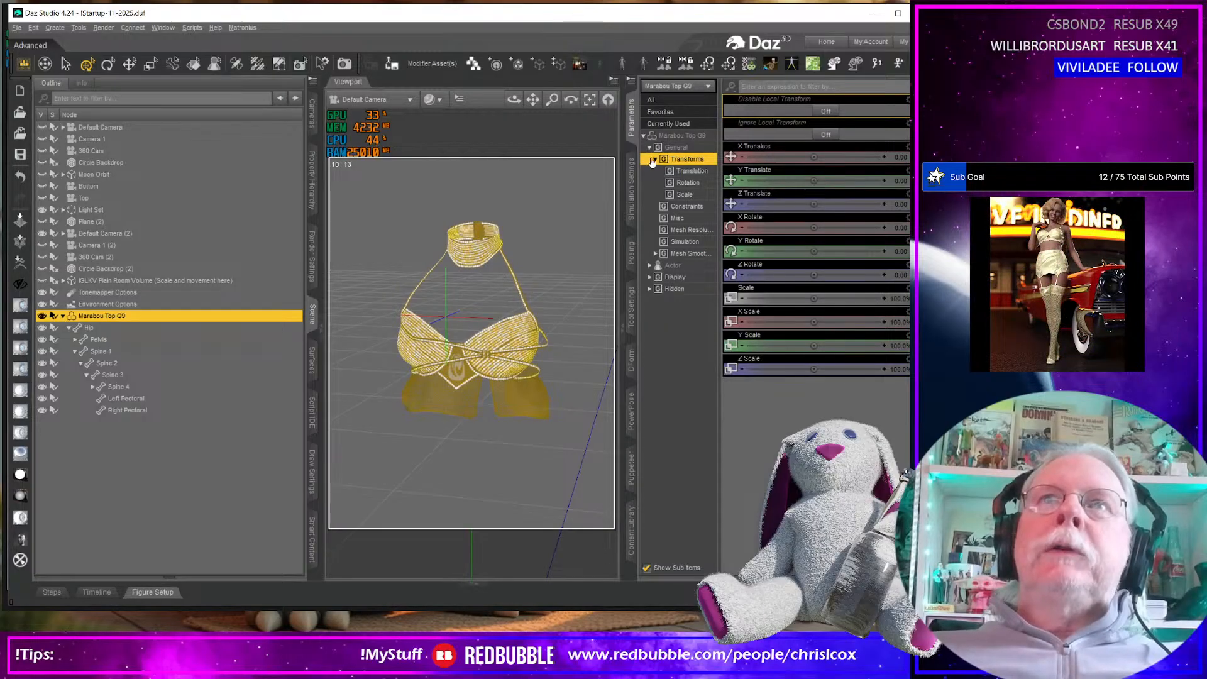
click(691, 230)
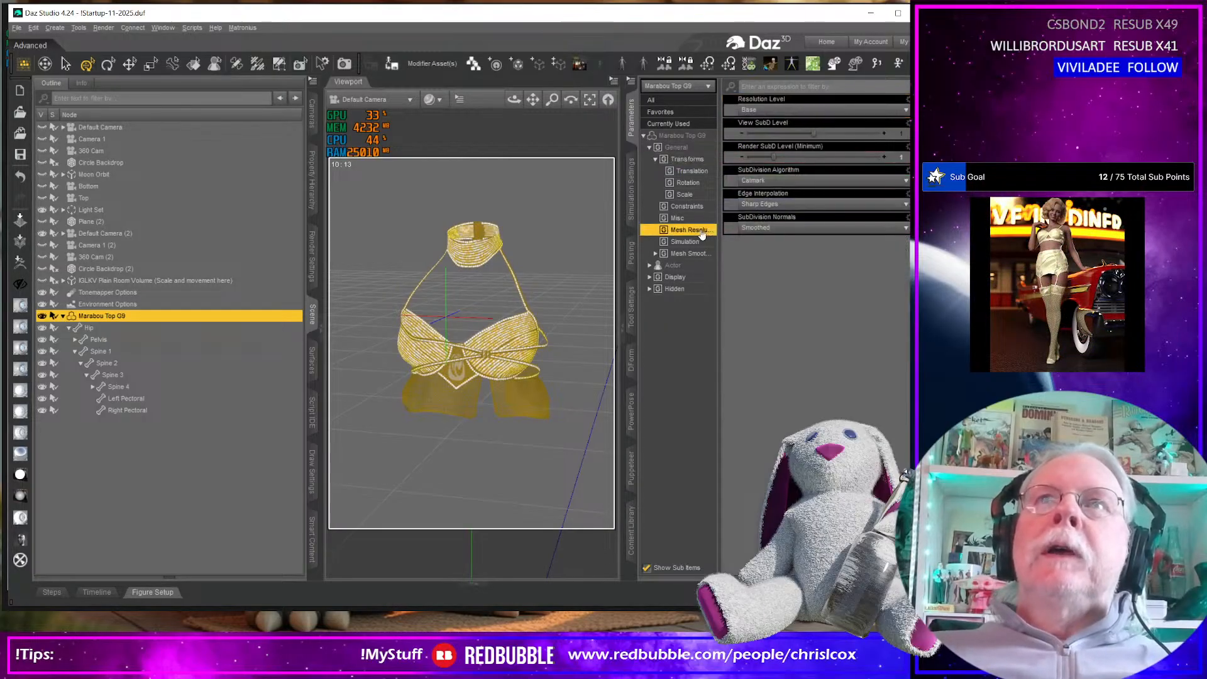
click(799, 111)
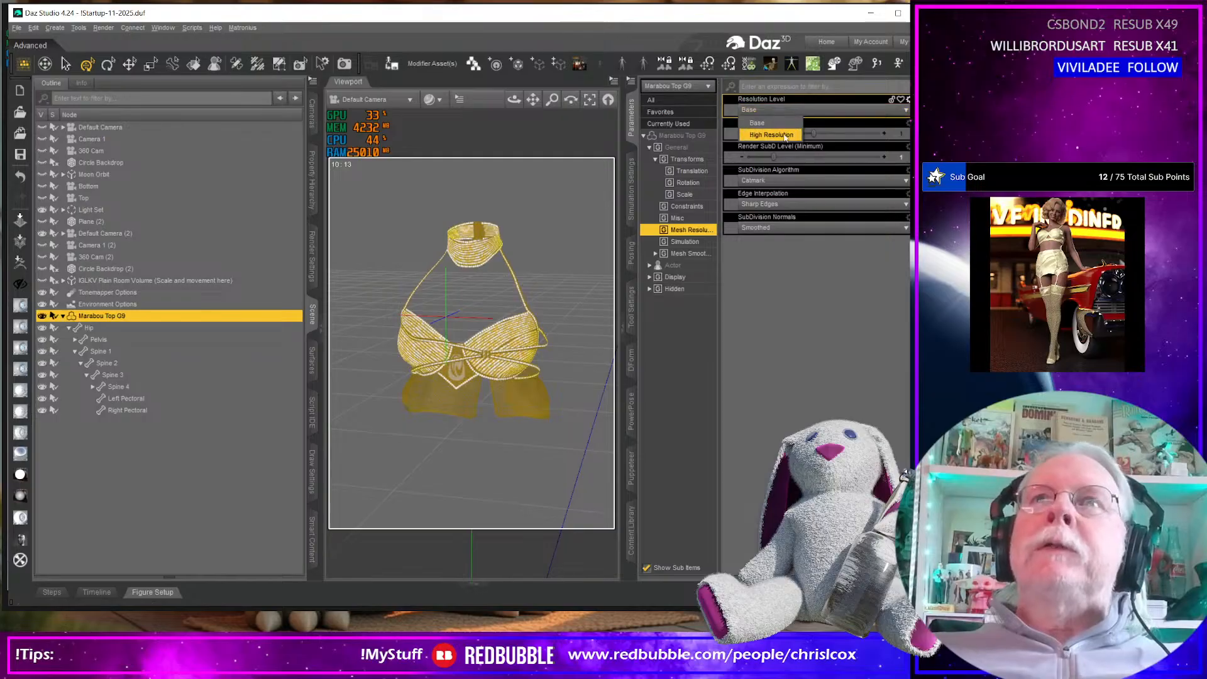
click(785, 137)
click(692, 253)
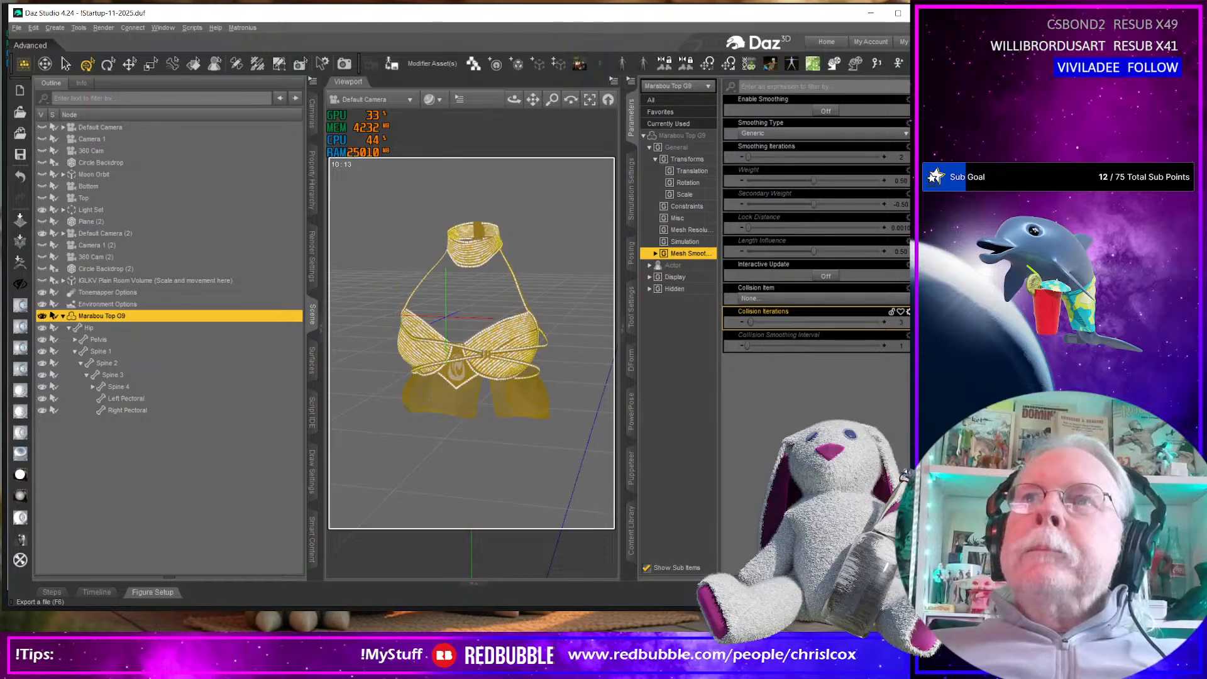
Start an OBJ export of the Marabou Top G9, borrow an existing file name as the base and target the WIP\Morphs folder
key(F6)
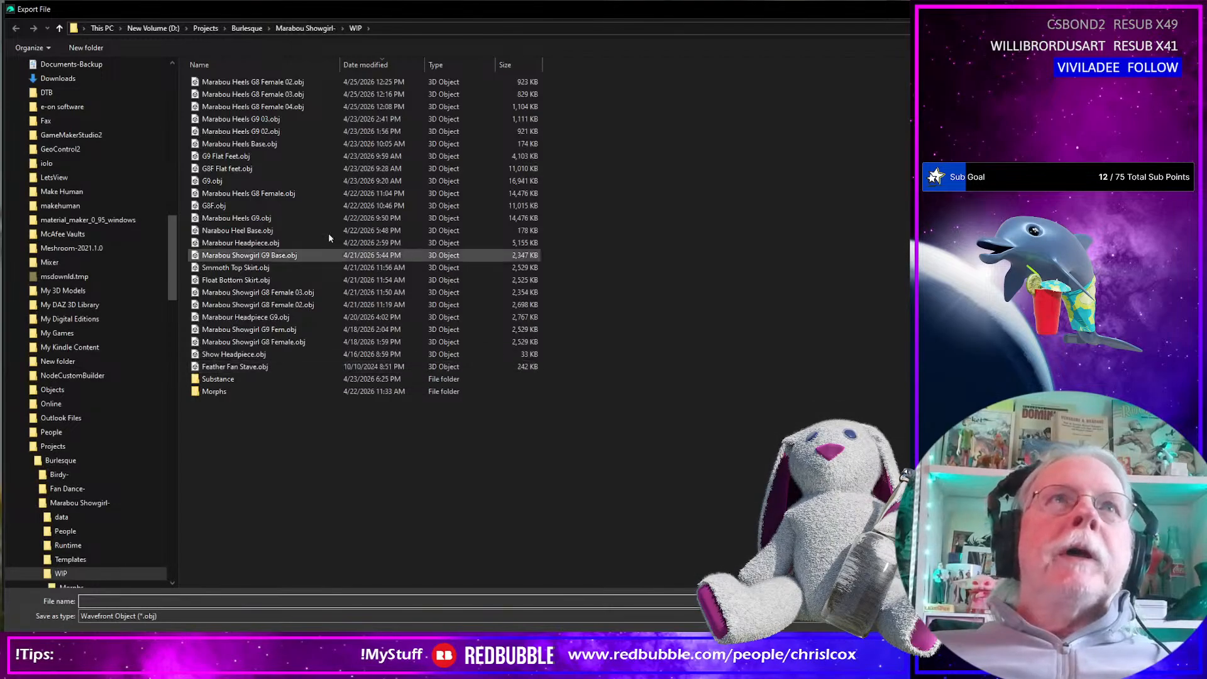
click(267, 84)
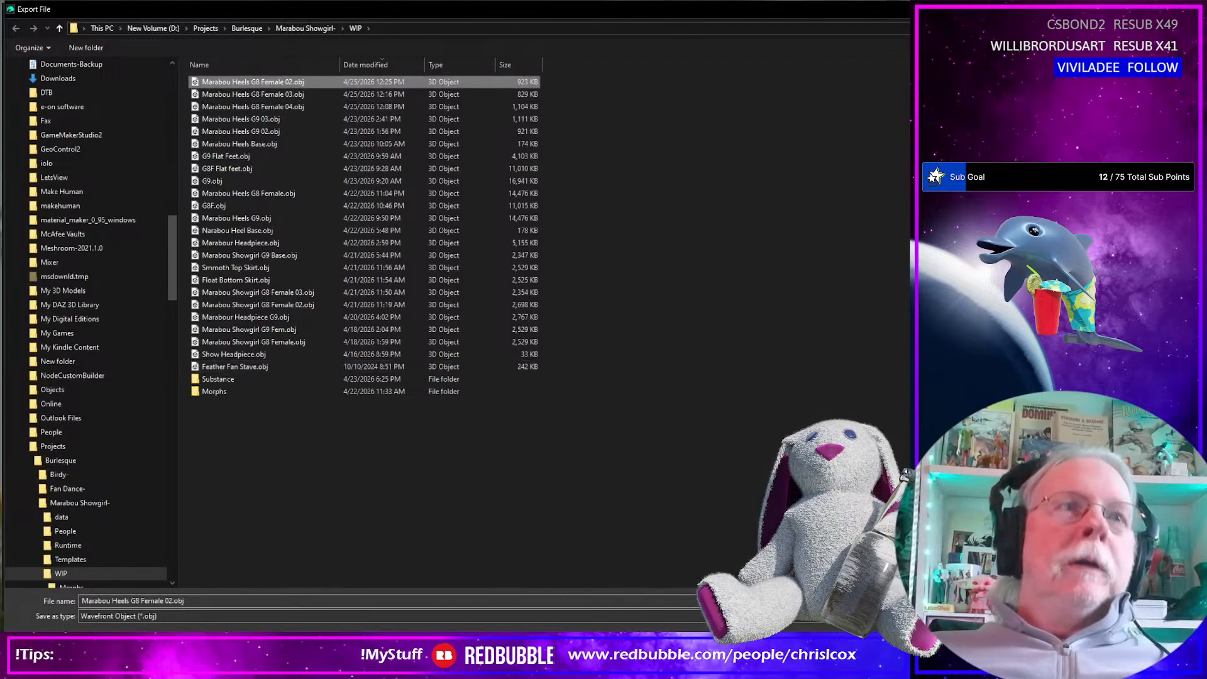
click(220, 603)
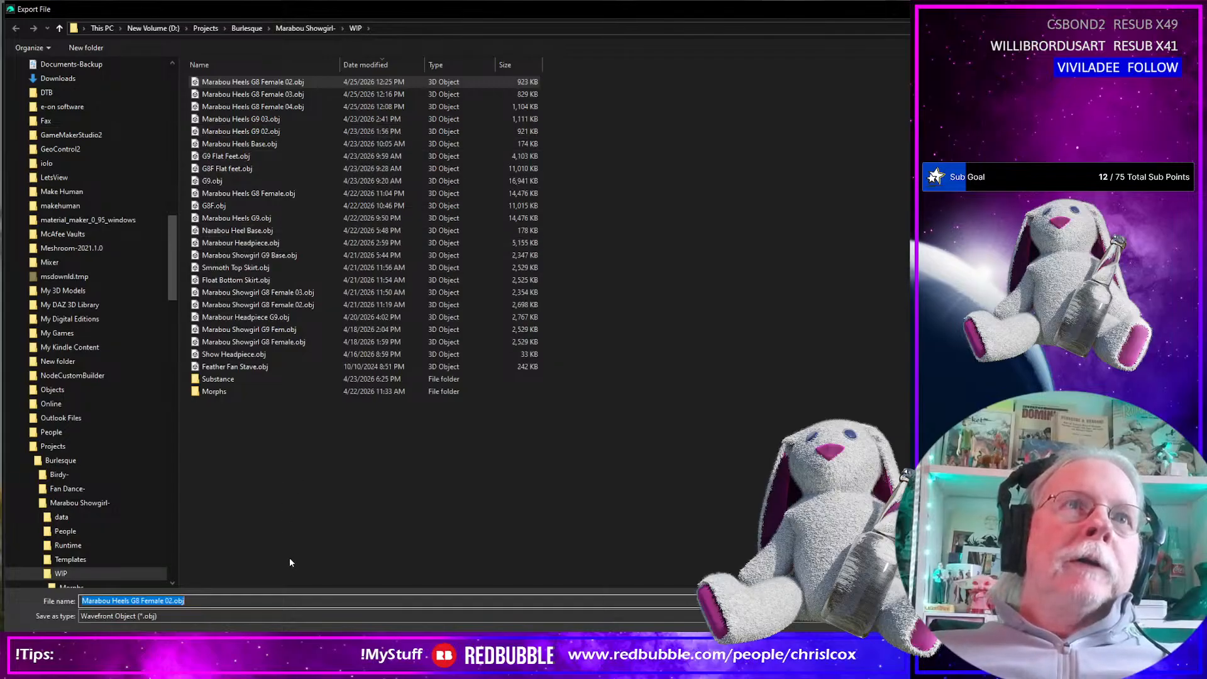
click(276, 293)
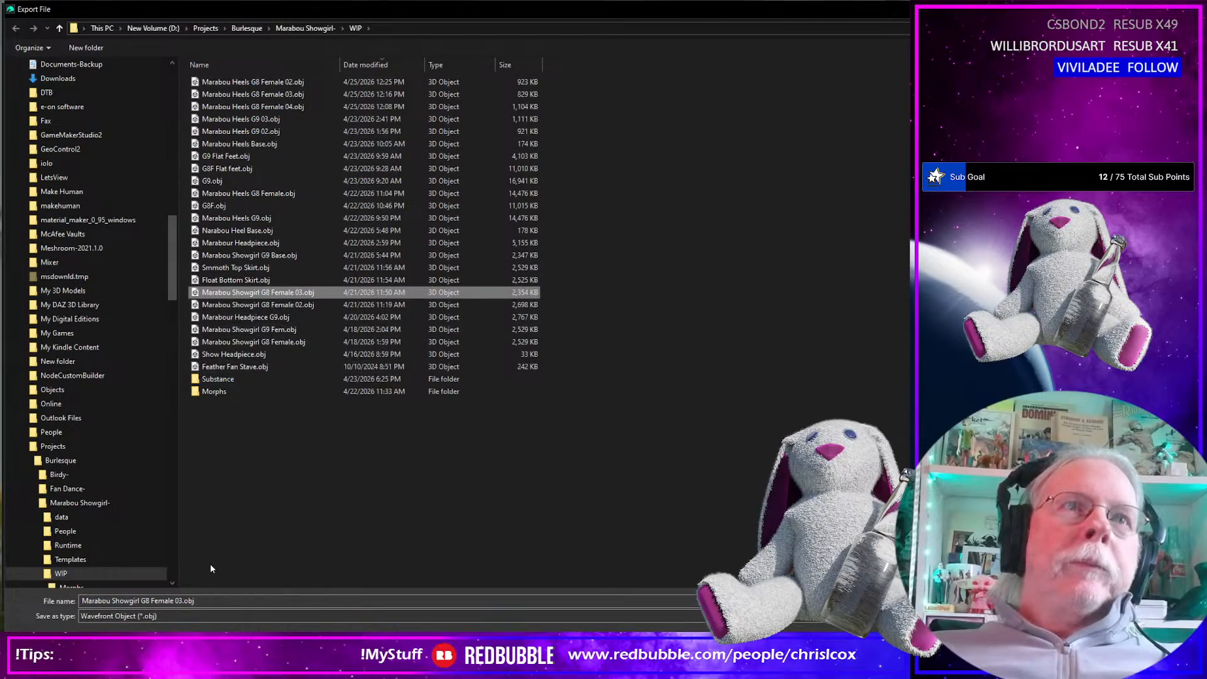
click(128, 603)
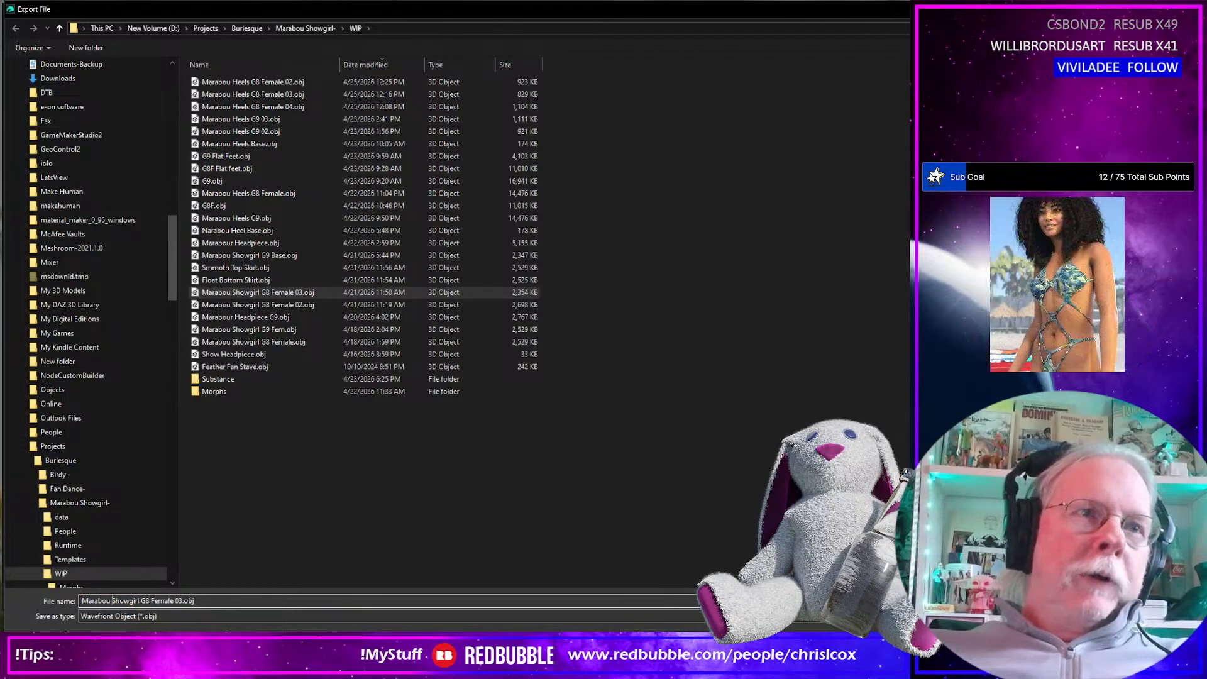
key(shift+End)
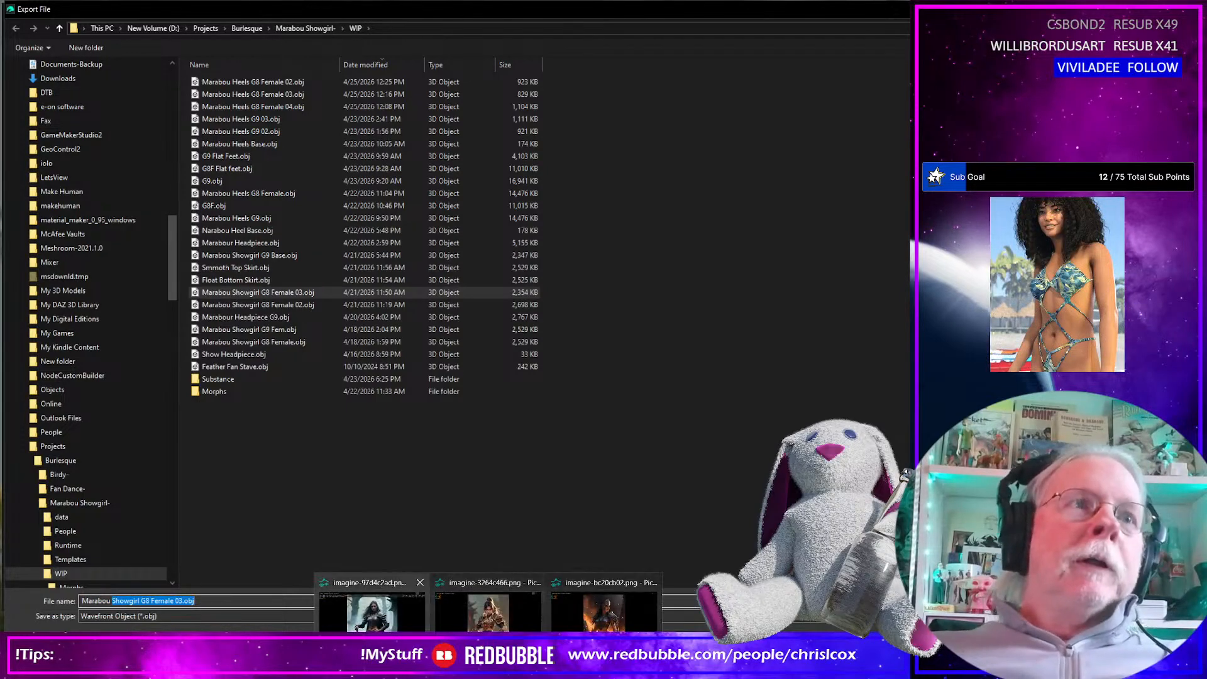
click(115, 587)
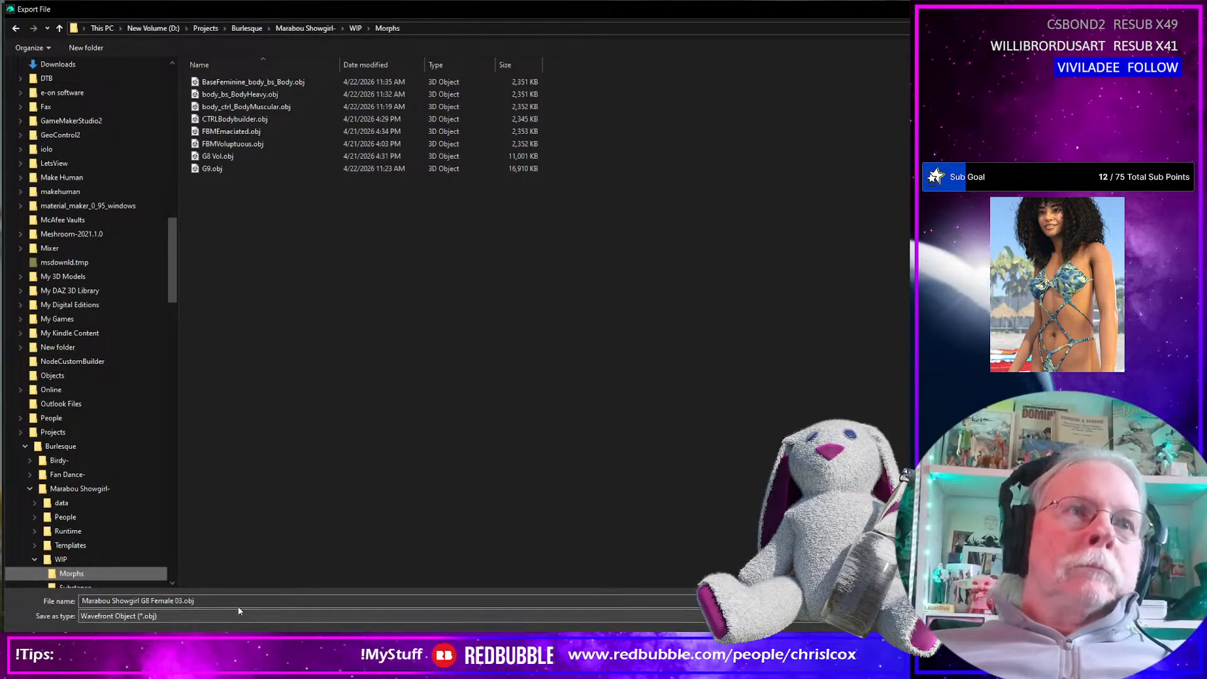
Name the export Marabou Top G8 Female.obj and export it with the existing OBJ options
double_click(128, 601)
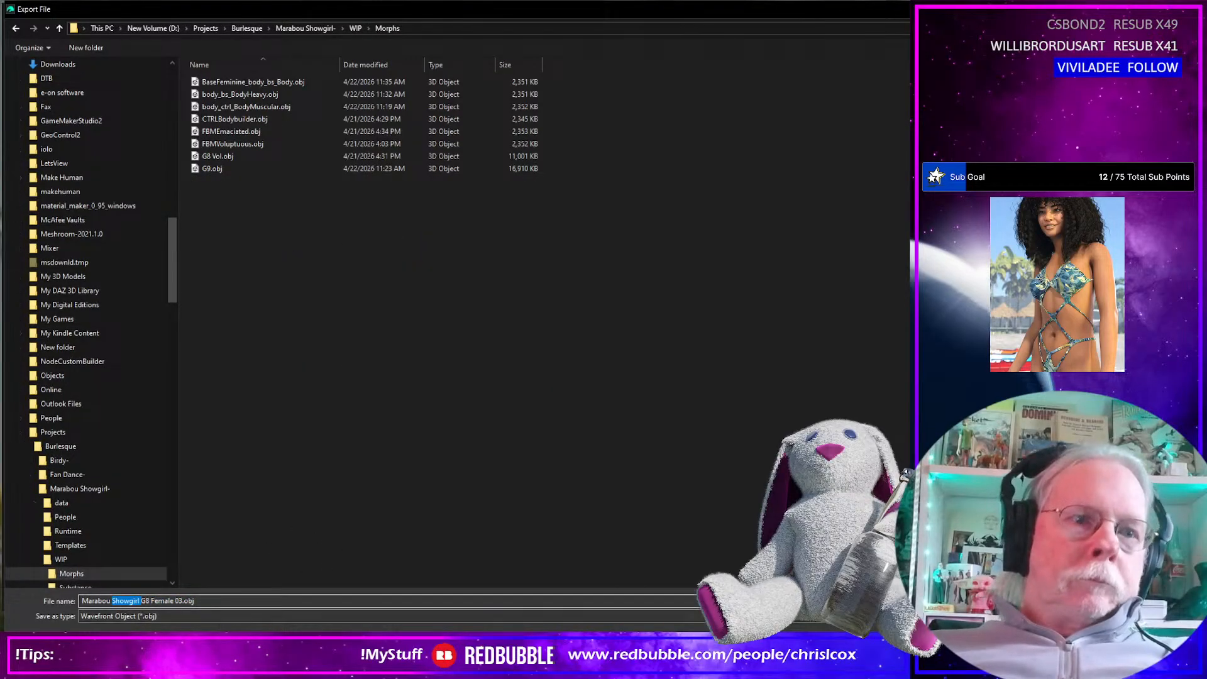
text(Top)
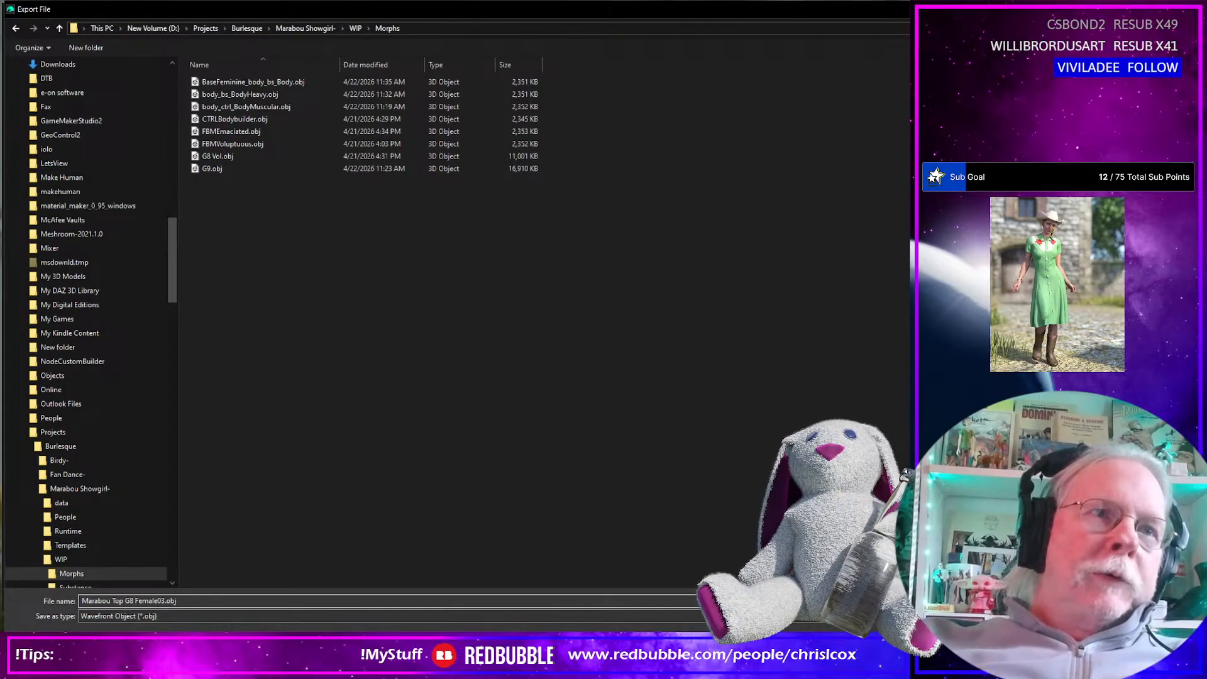
key(Return)
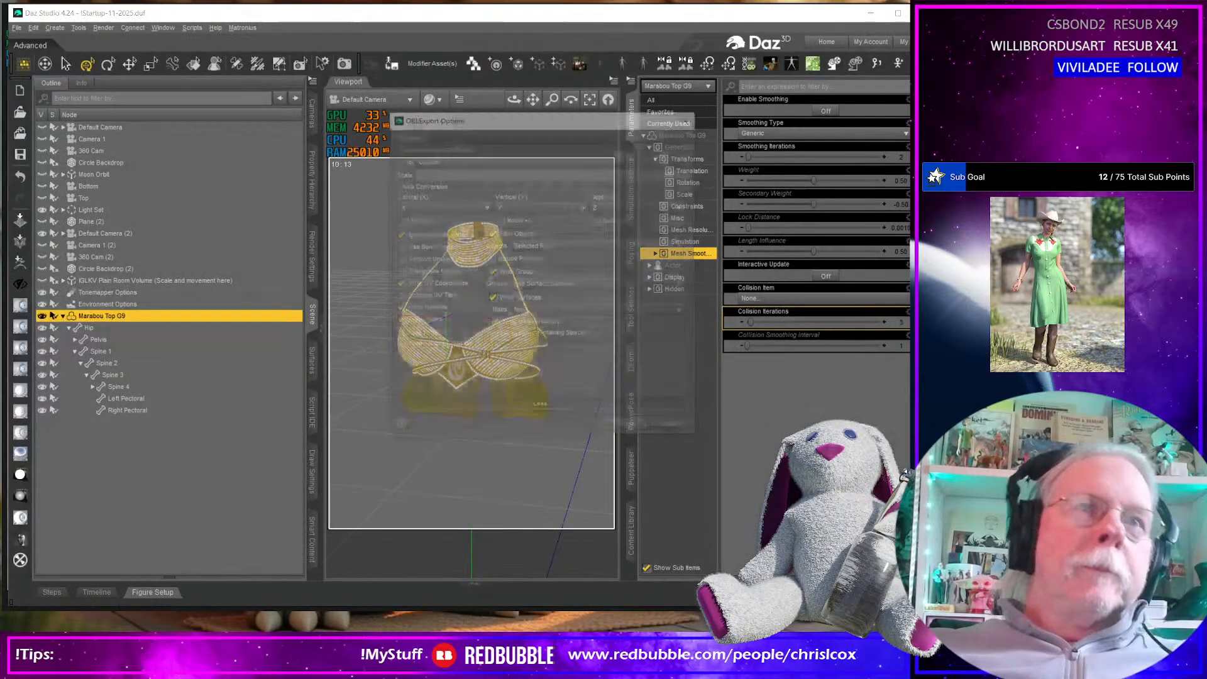
click(636, 431)
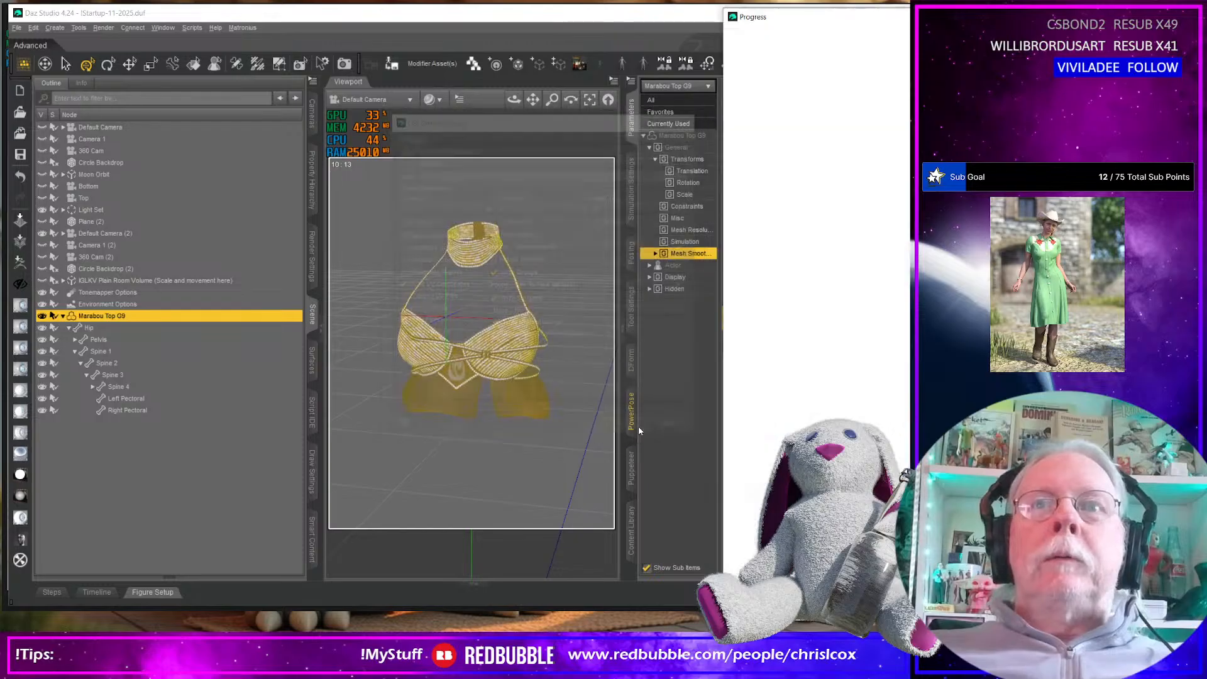
Switch to Marvelous Designer, start an Import (Add) of an OBJ to Garment and browse to the Marabou Showgirl WIP\Morphs folder
click(872, 15)
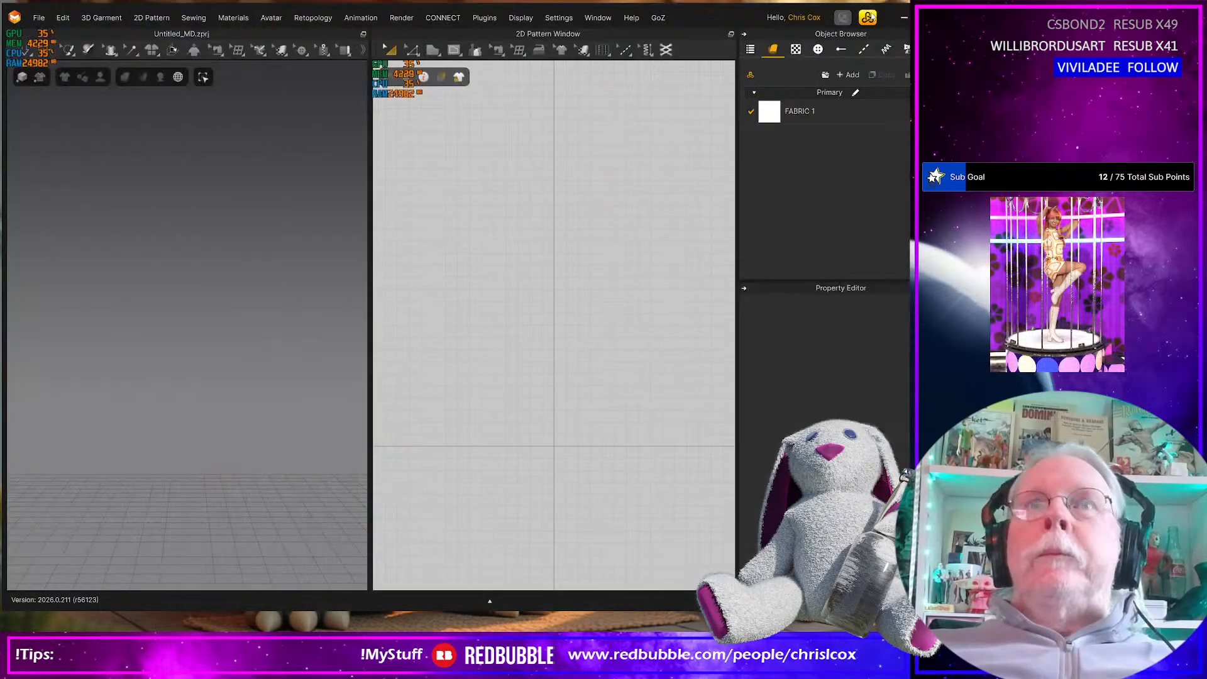
click(39, 19)
mouse_move(61, 139)
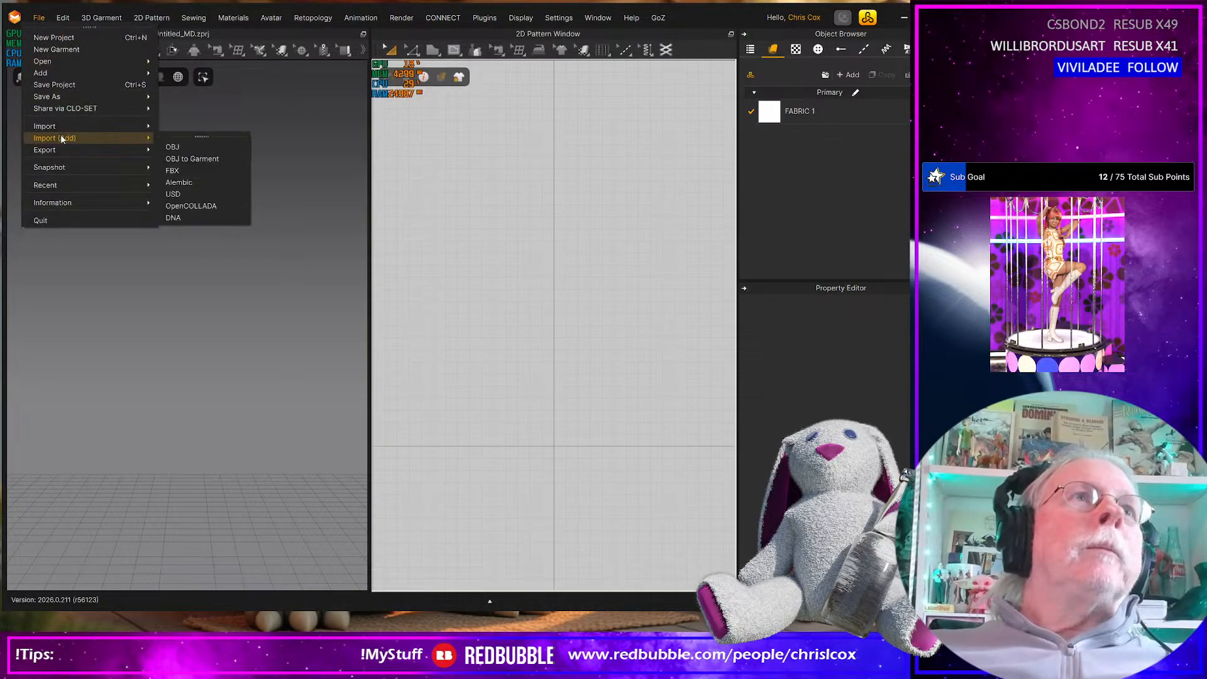
click(179, 158)
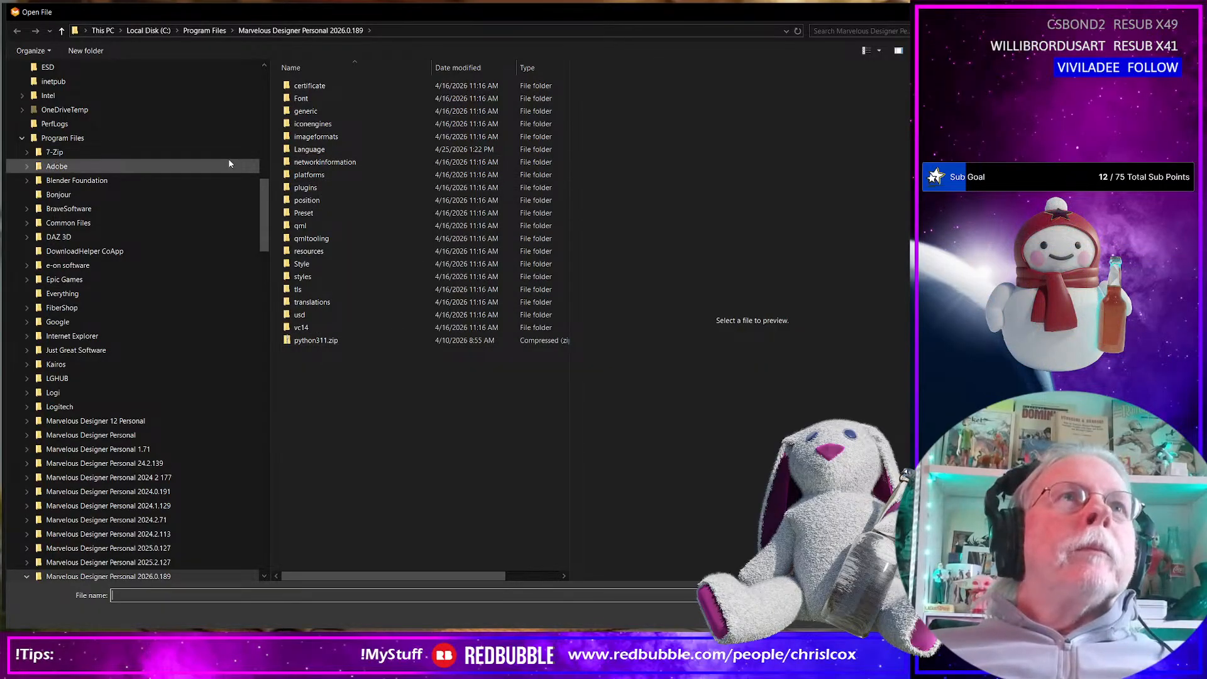
drag(259, 226, 249, 66)
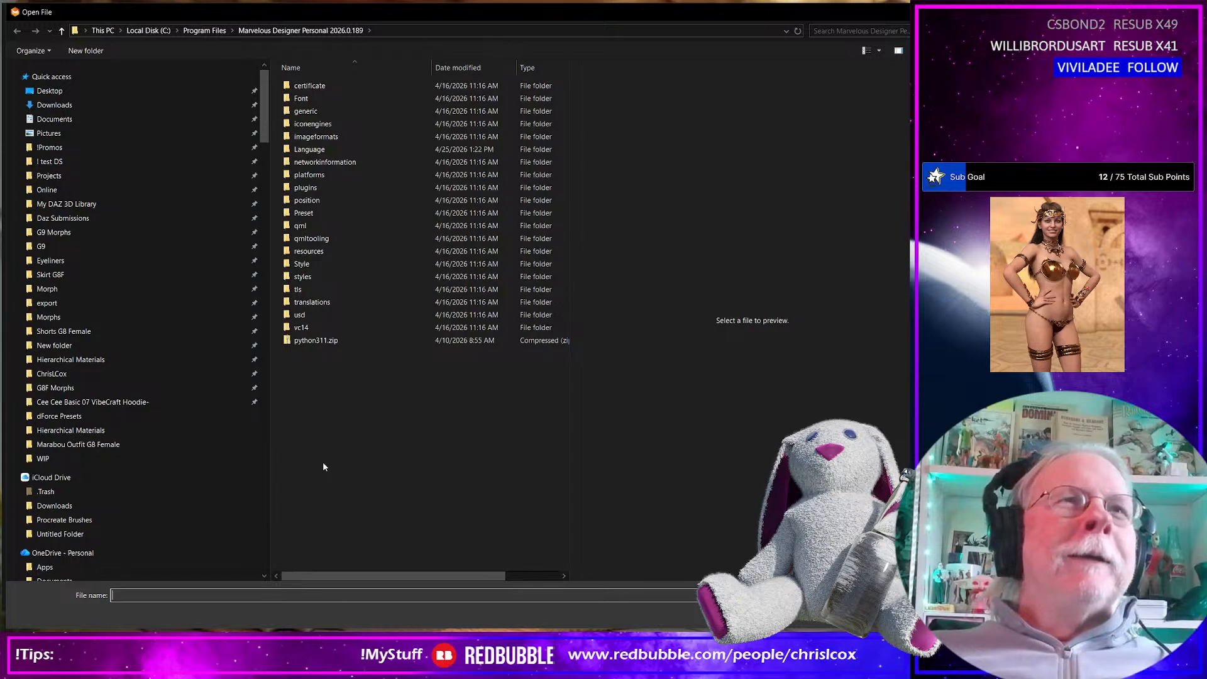
click(99, 458)
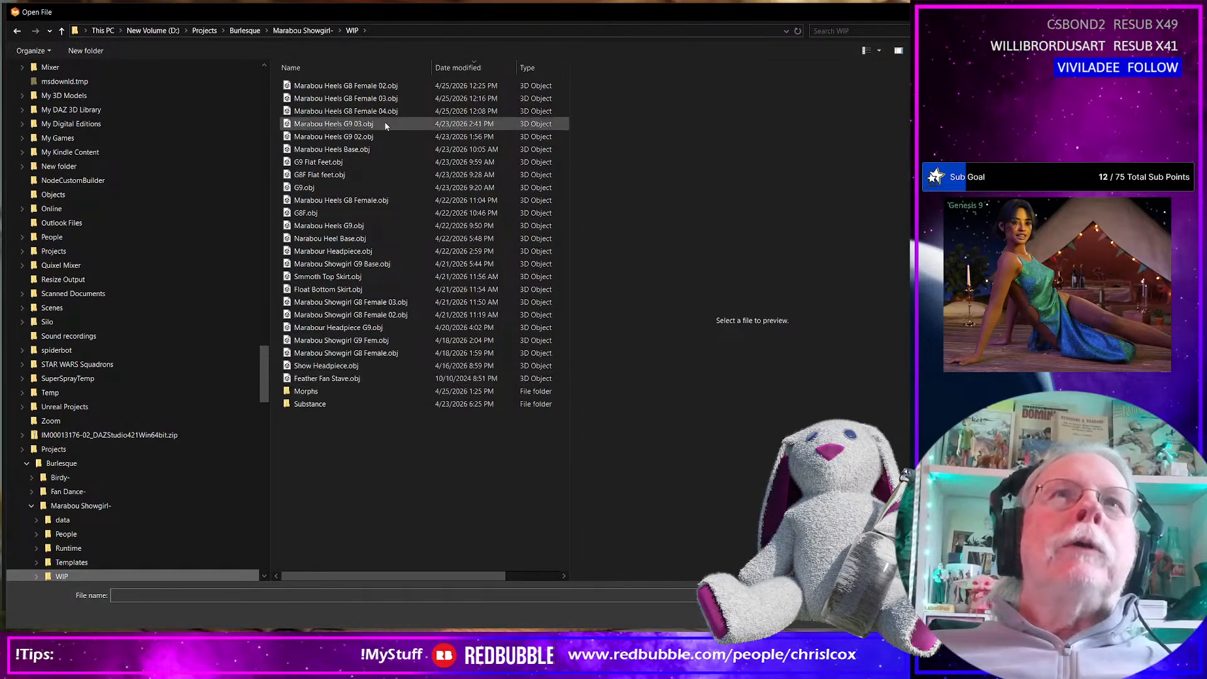
click(313, 392)
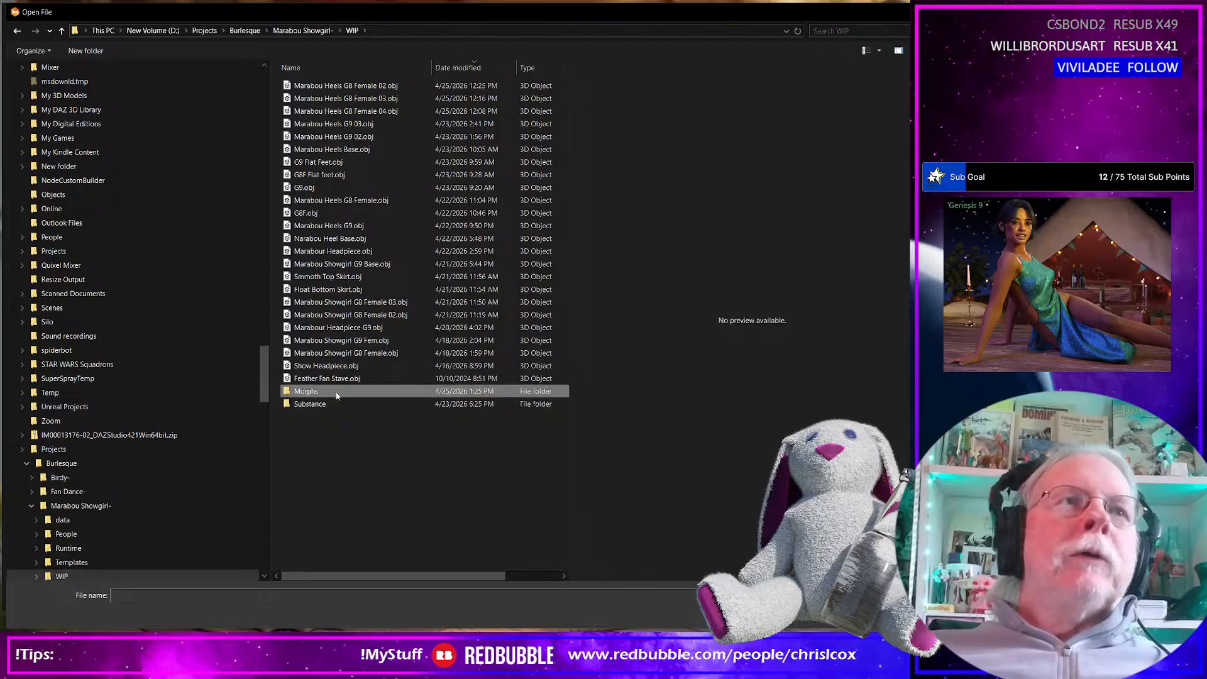
double_click(377, 391)
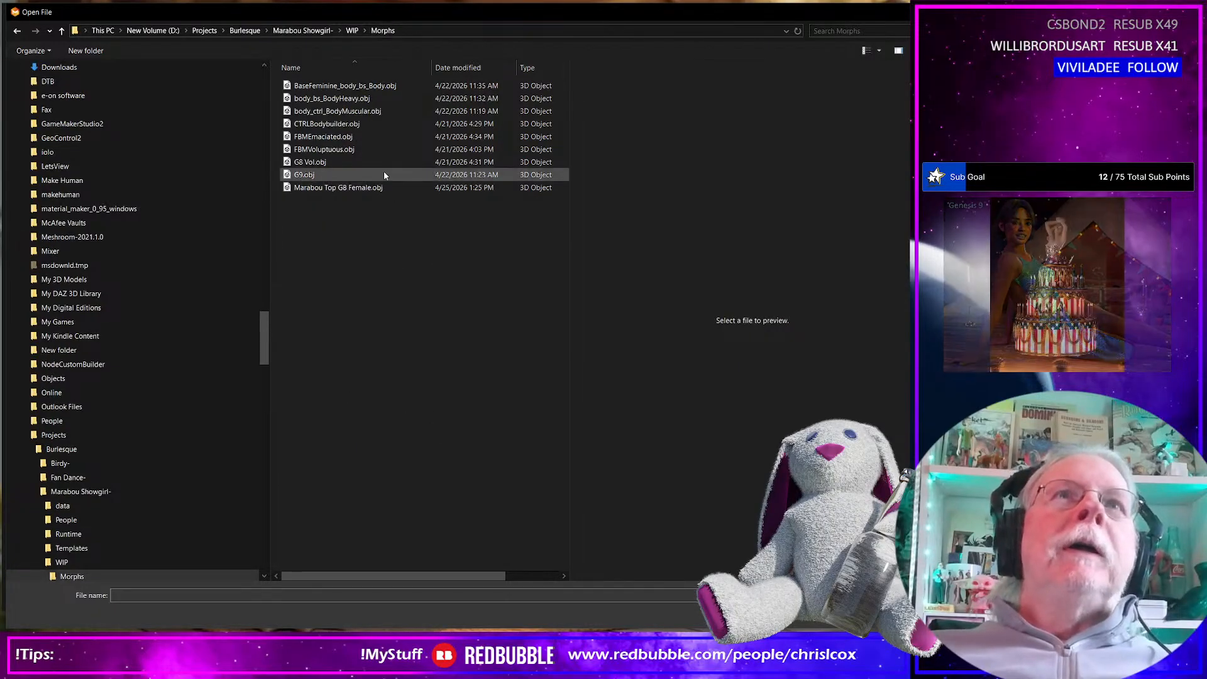
Sort the files by modification date and import Marabou Top G8 Female.obj as a garment with the existing import options
click(455, 68)
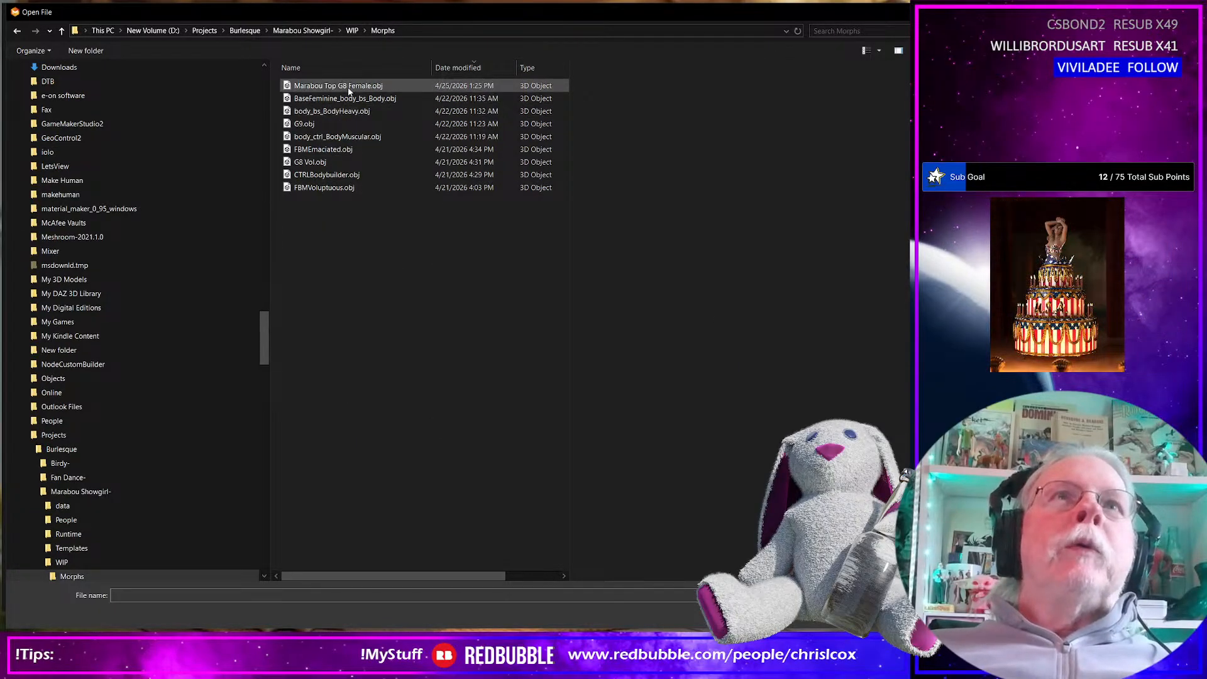
click(349, 89)
key(Return)
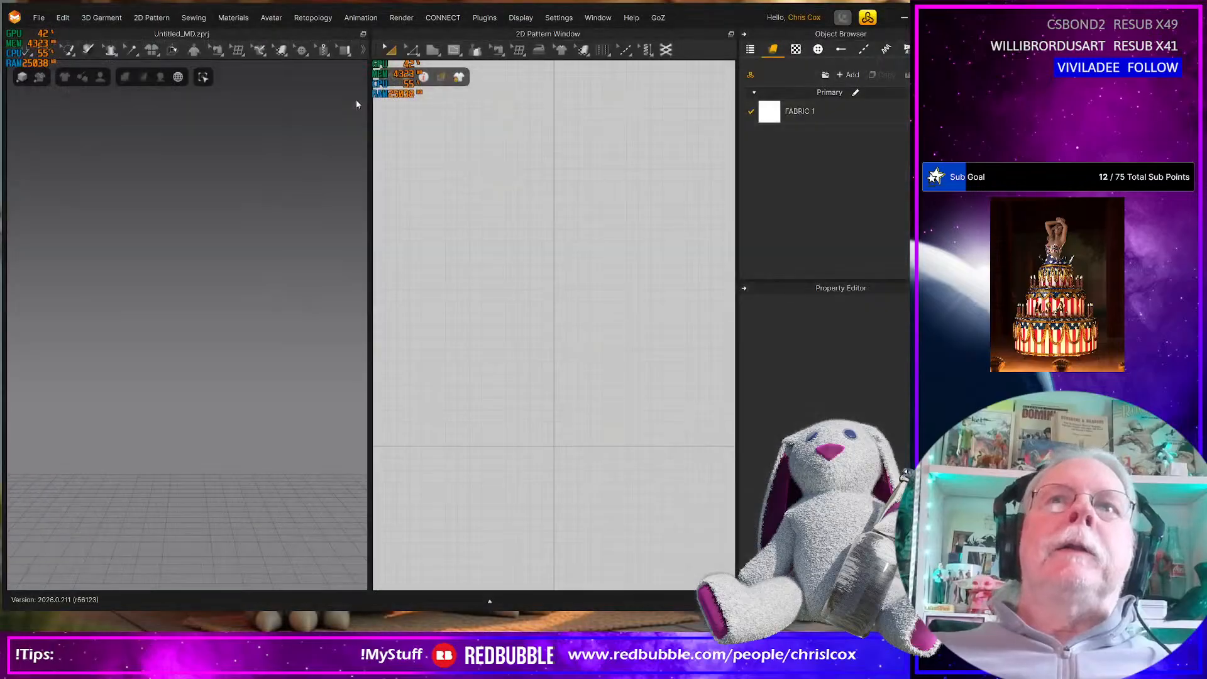
click(636, 539)
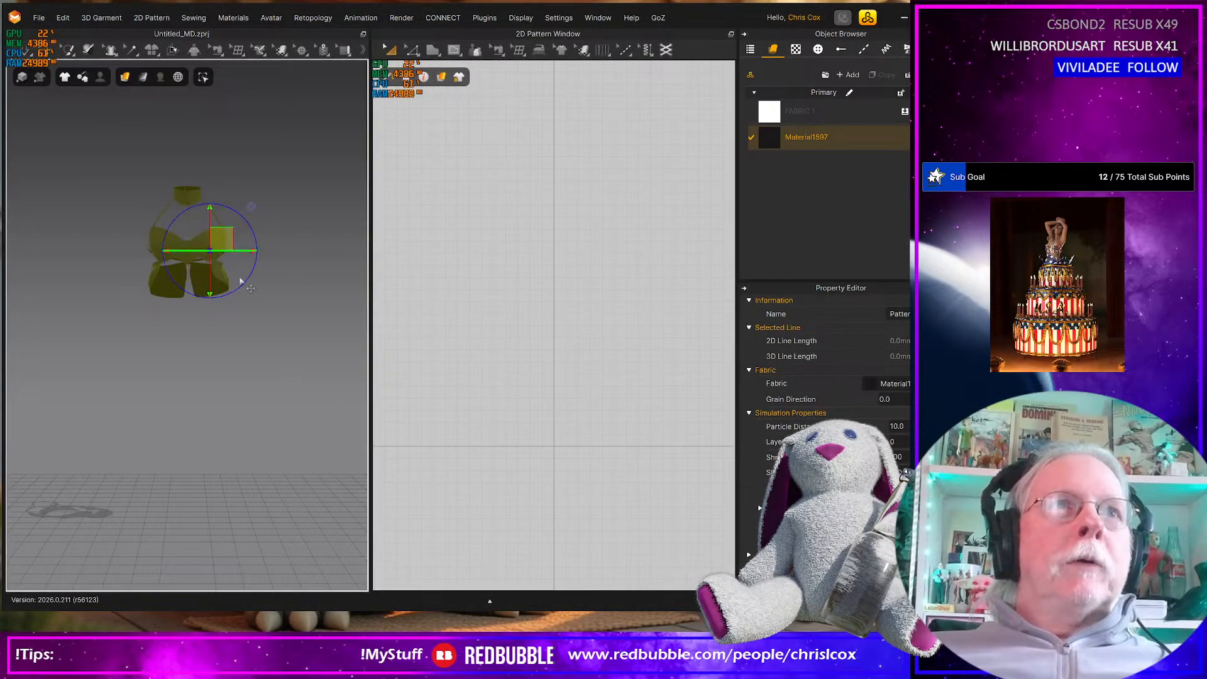
Simulate the imported top so it drops onto the ground plane and stop the simulation
click(211, 252)
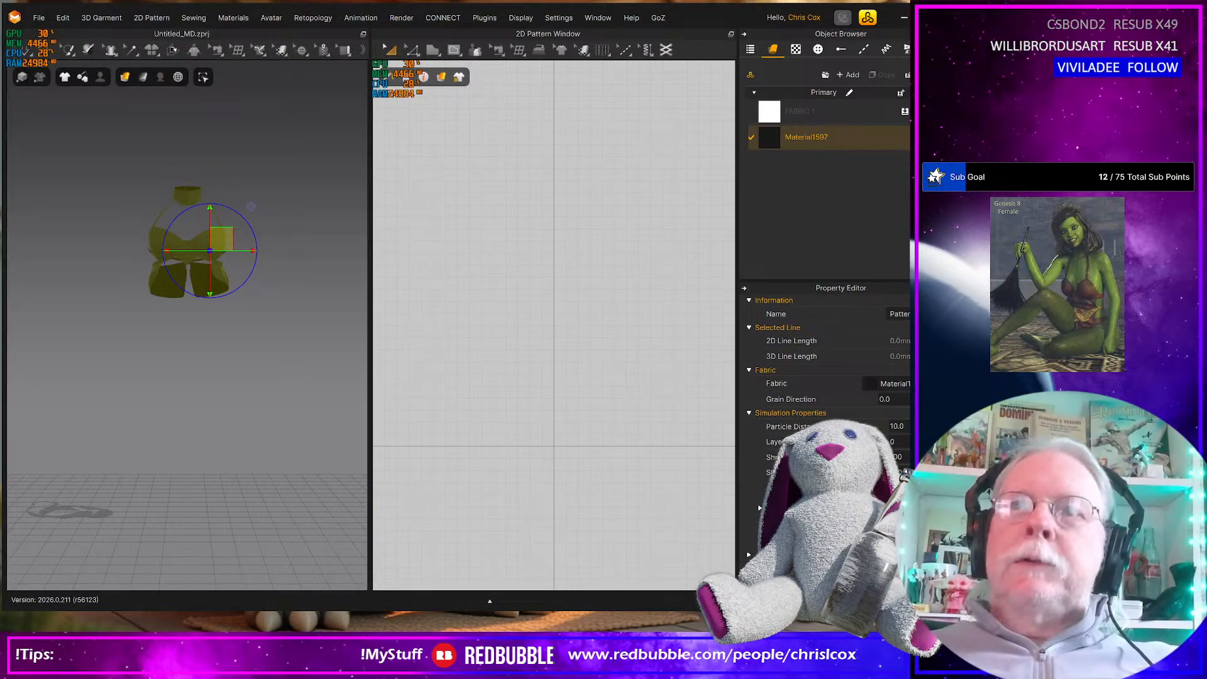
scroll(264, 416, down, 3)
key(space)
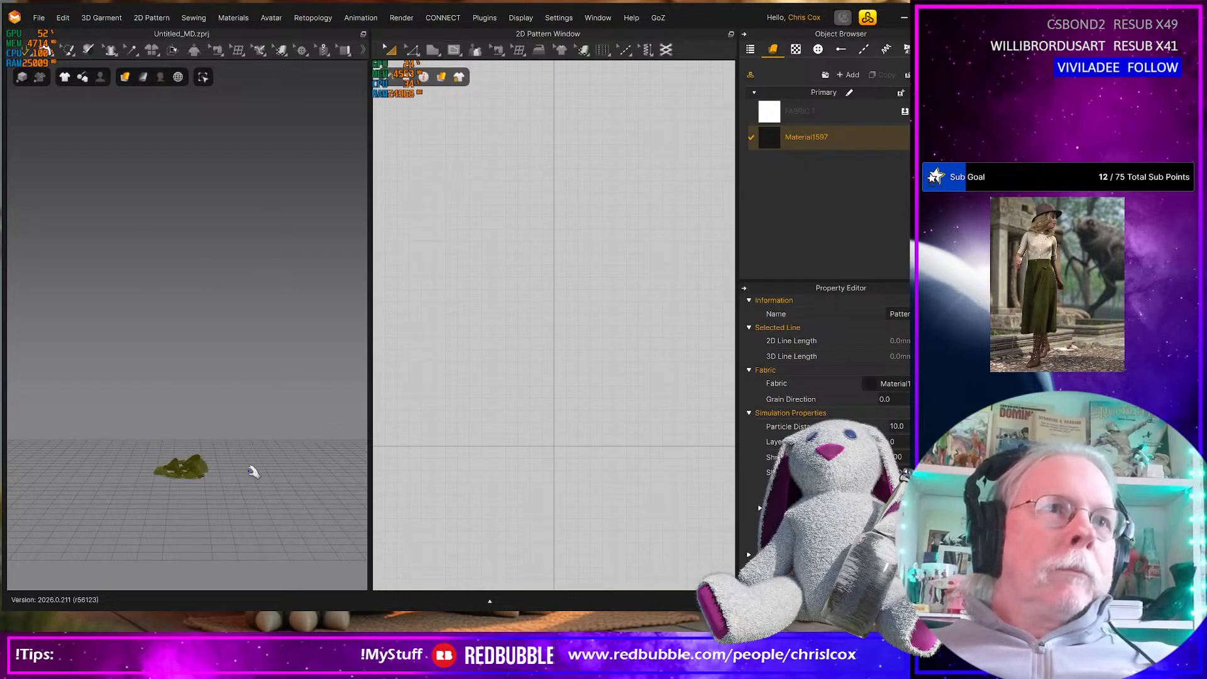
key(space)
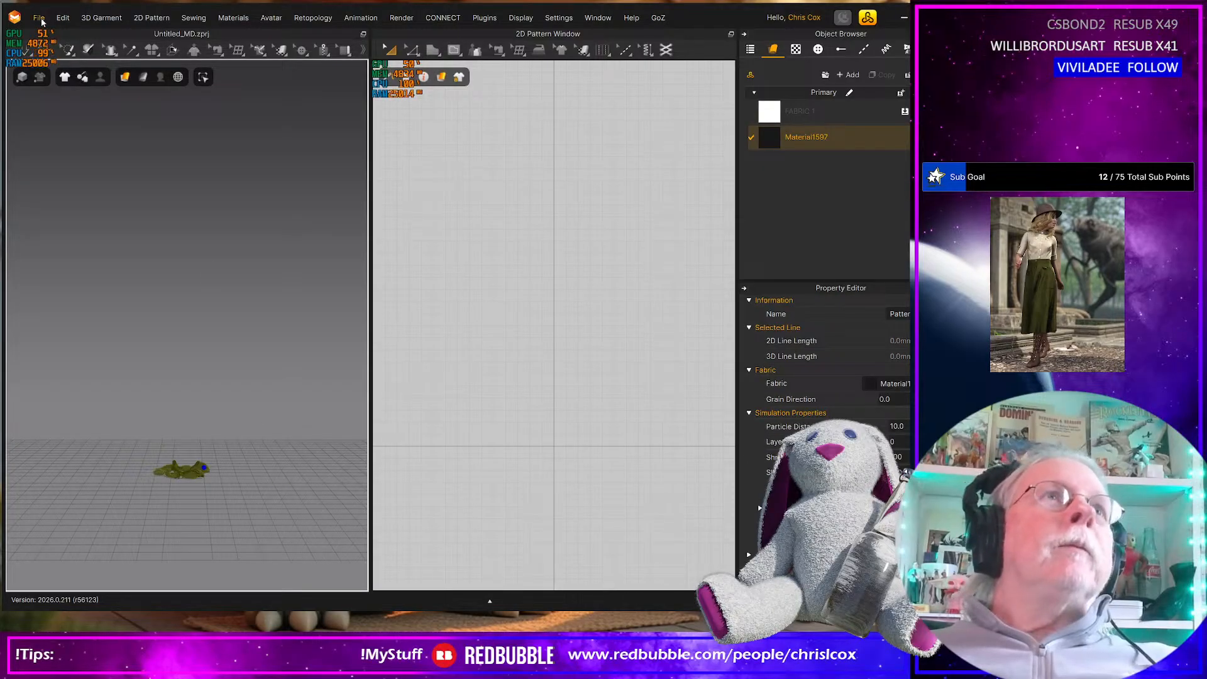
Start an OBJ export of the dropped garment and create and open a folder named Top G8 Female inside Morphs
click(41, 19)
mouse_move(94, 150)
click(233, 171)
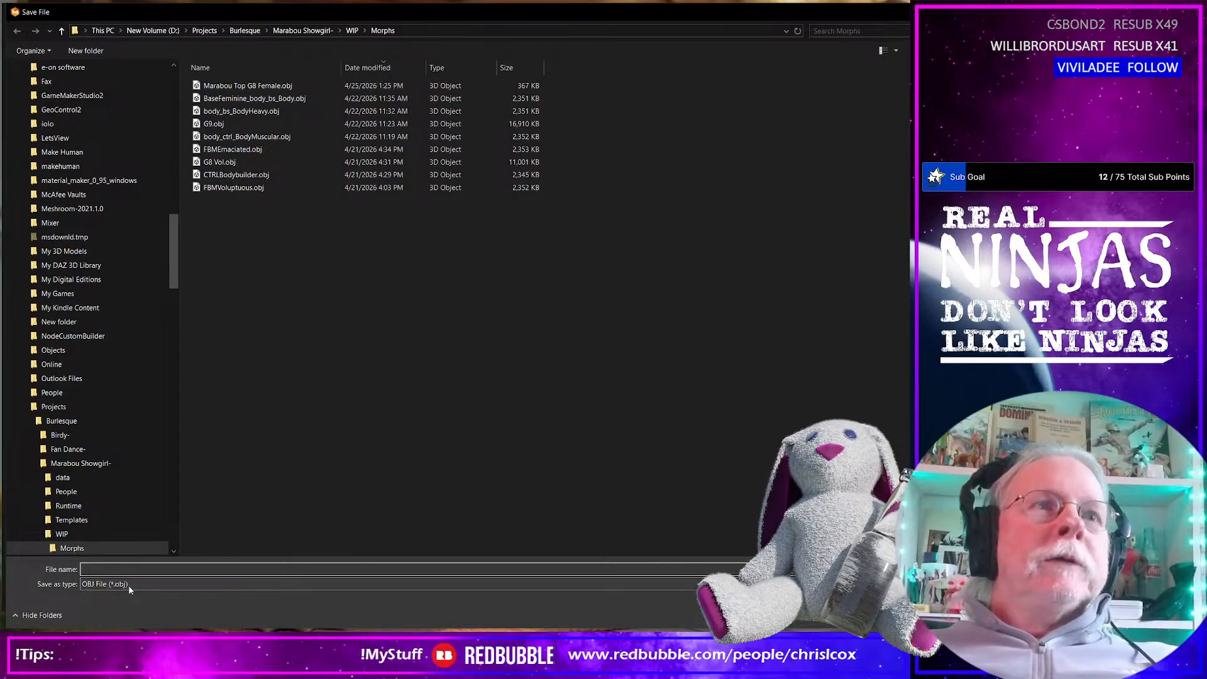
right_click(268, 312)
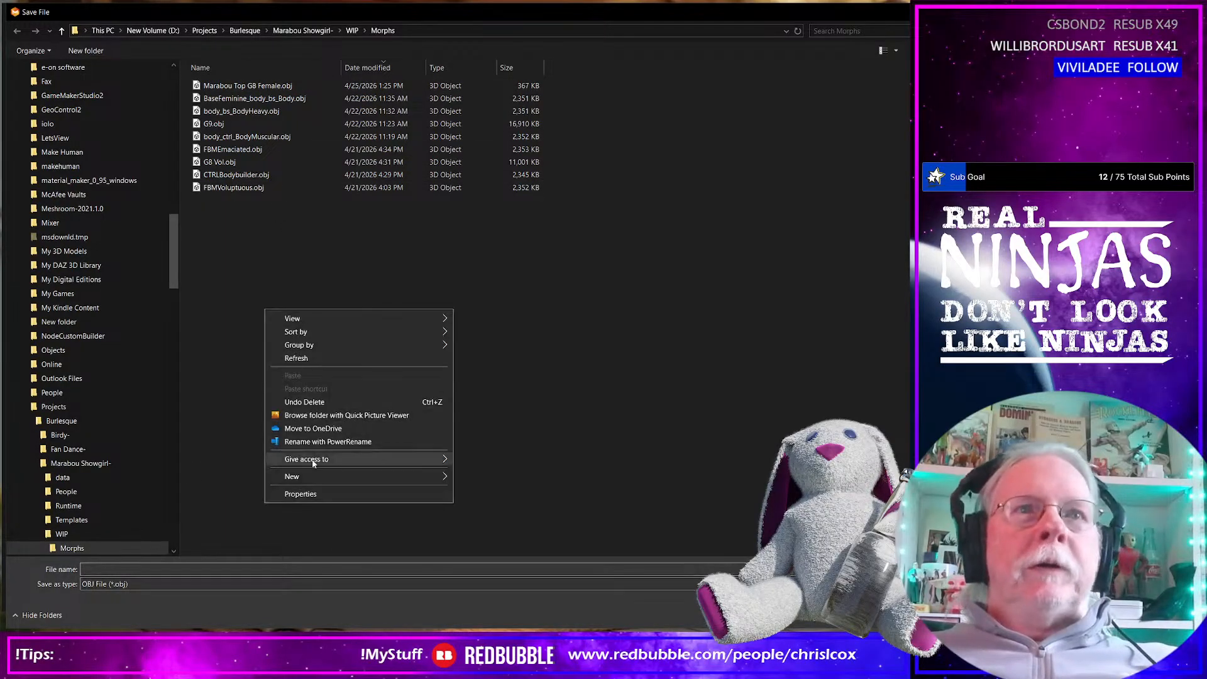
mouse_move(310, 477)
click(532, 482)
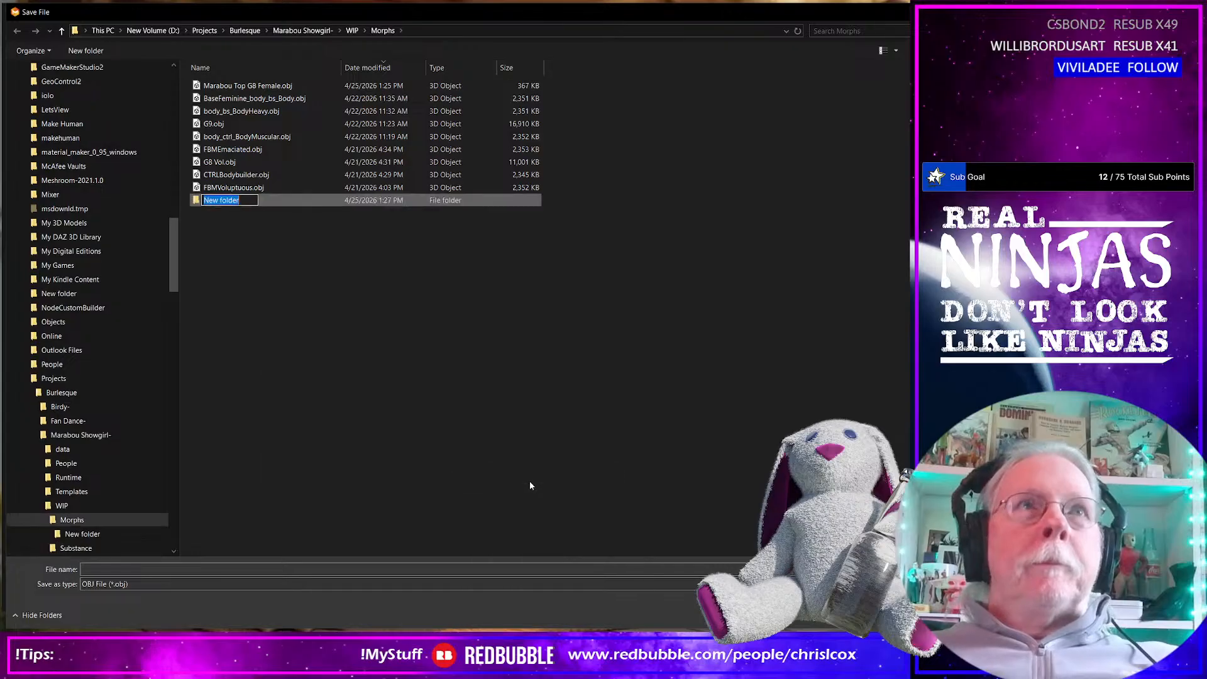
text(T)
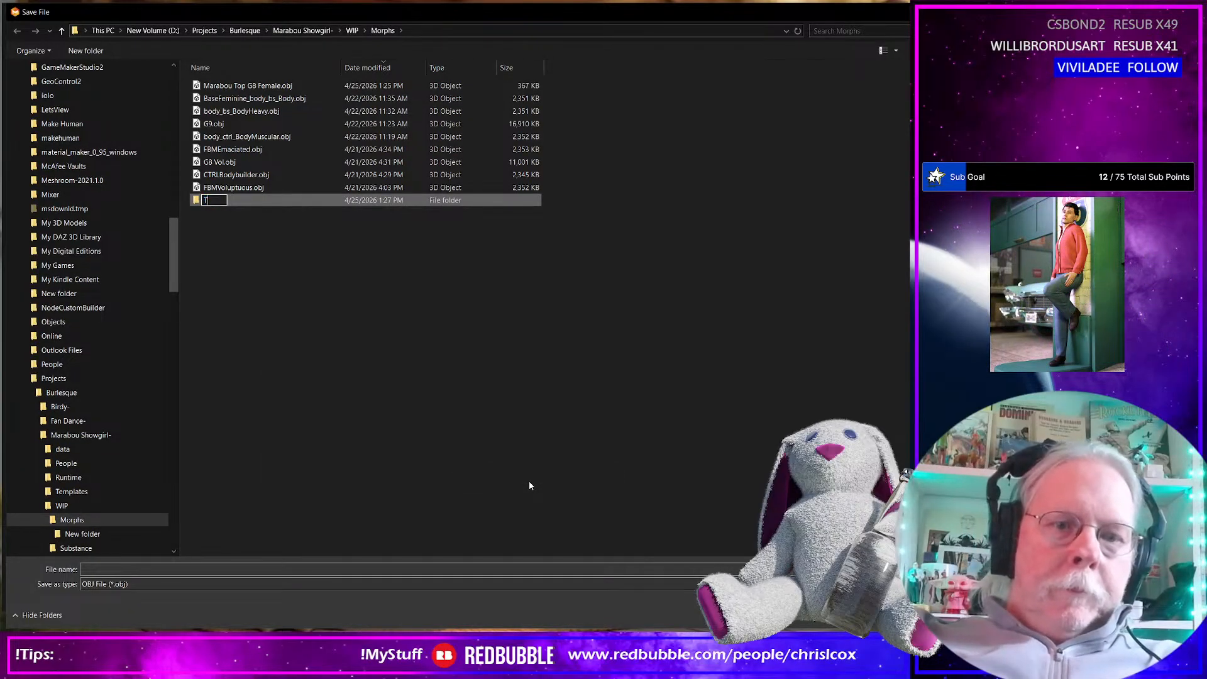
text(op G8 Female)
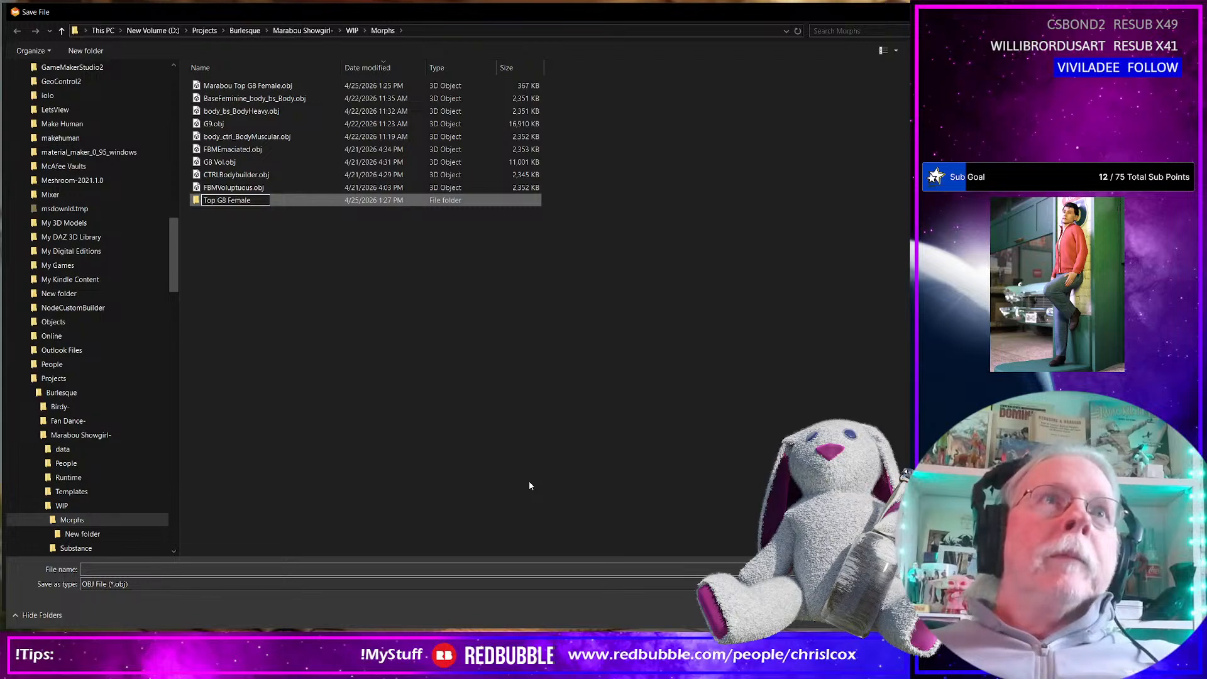
key(Return)
key(Return)
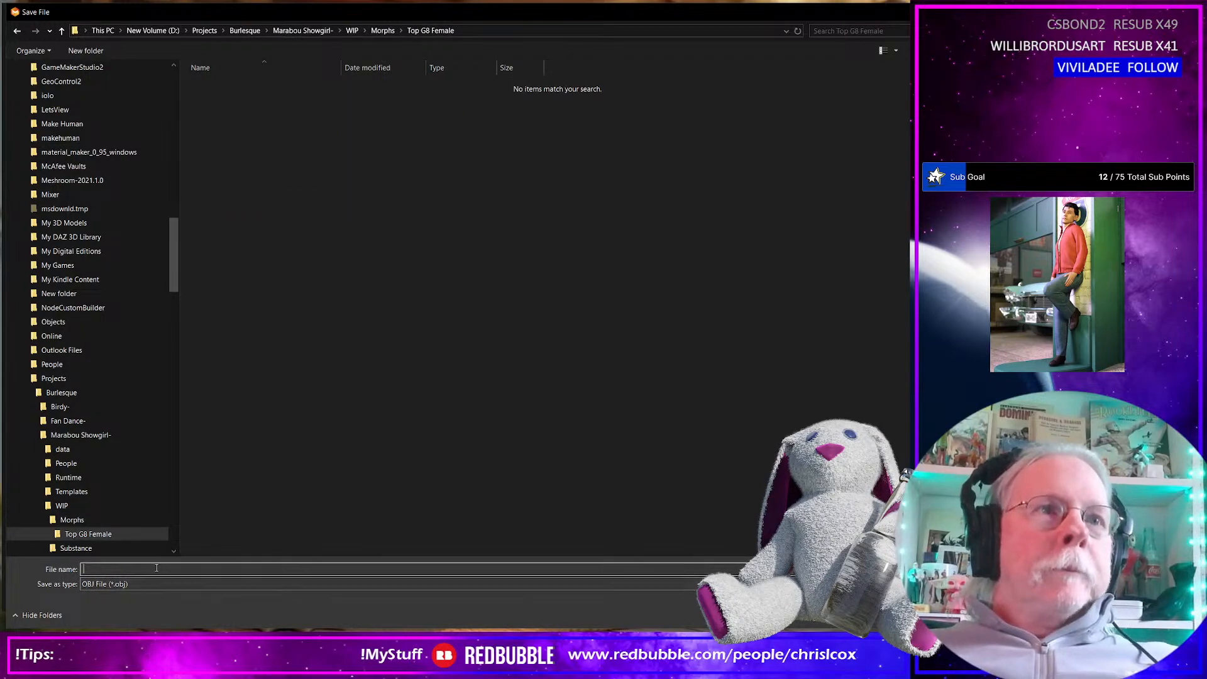
Export the garment as On Ground, keeping Weld Turned Sewing Lines and Unified UV Coordinates enabled, and switch back to Daz Studio
click(265, 565)
text(On Ground 01)
key(Return)
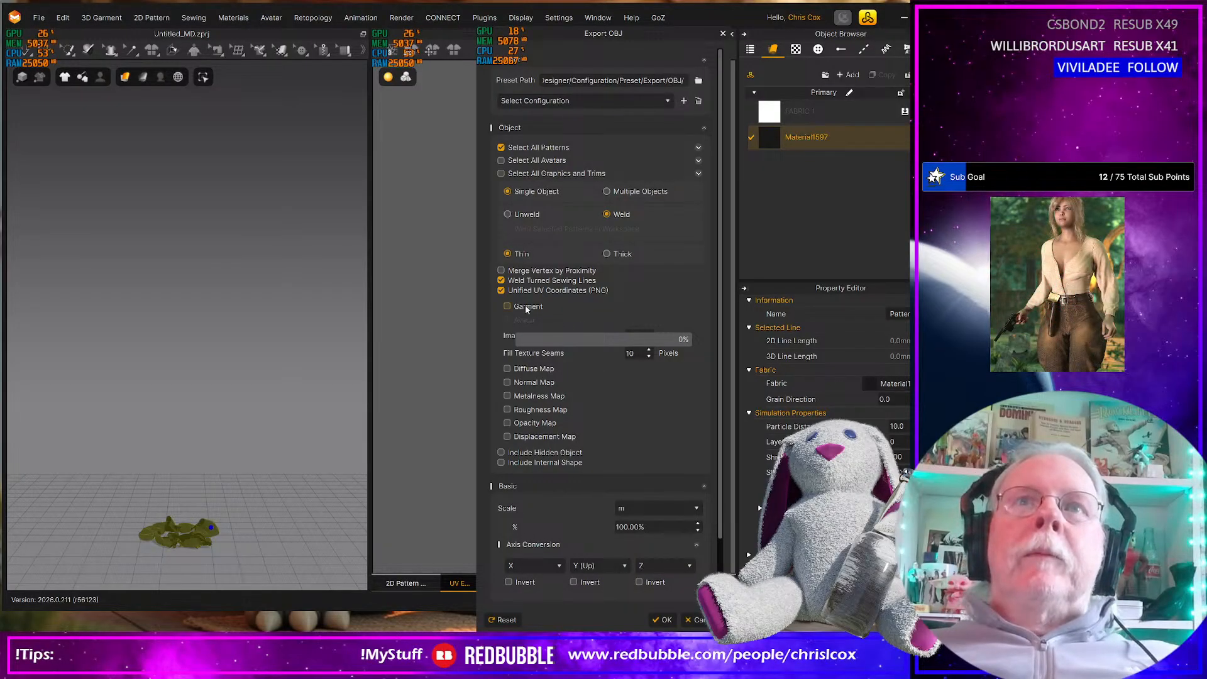
click(501, 281)
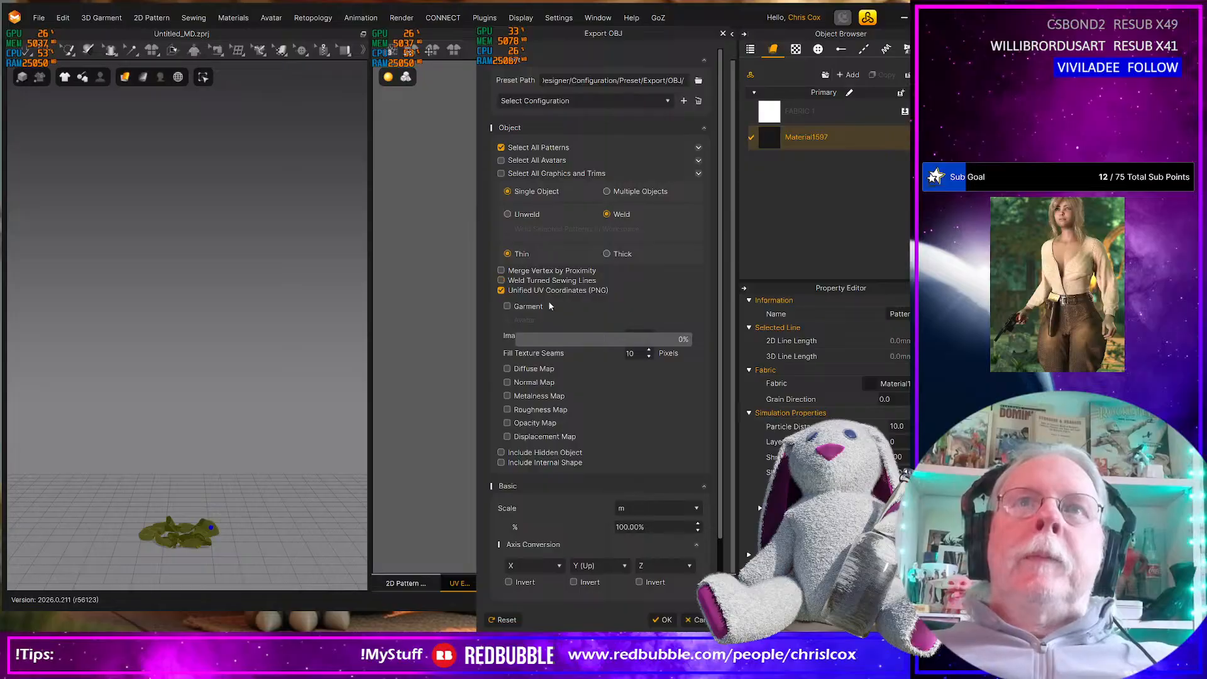
click(501, 280)
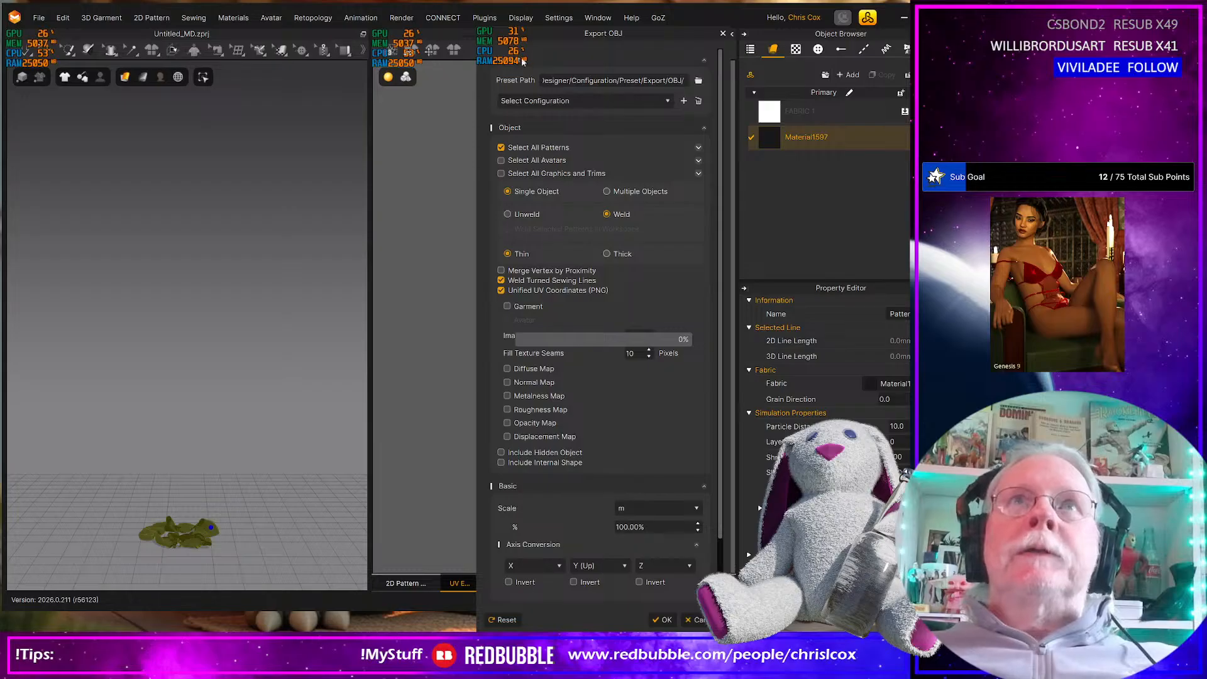
drag(560, 33, 472, 28)
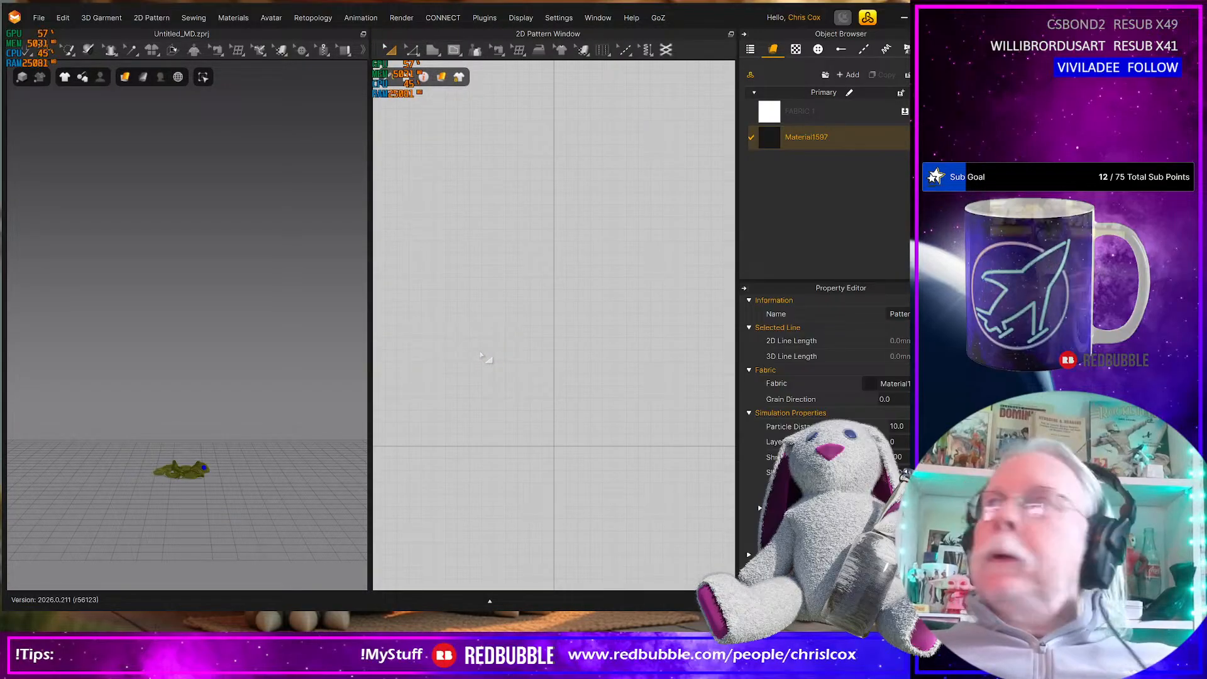
key(alt+Tab)
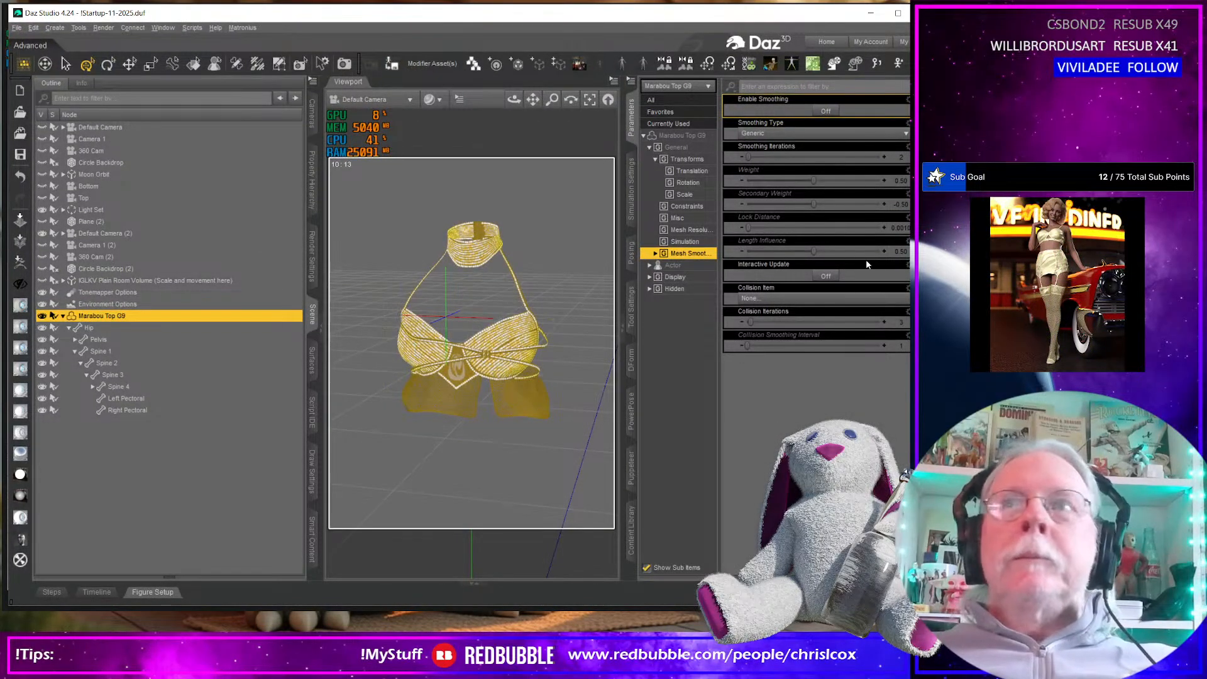
Try to load On Ground 01.obj from the Morphs\Top G8 Female folder onto Marabou Top G9 with Morph Loader Pro
key(F7)
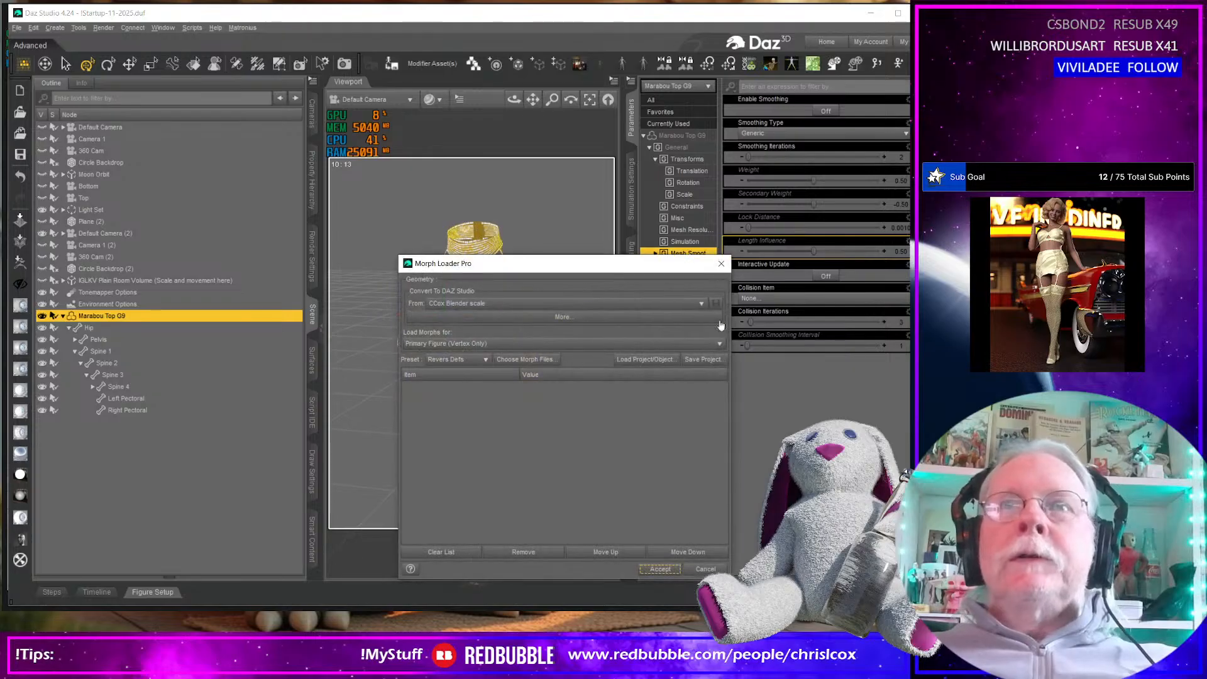
click(539, 360)
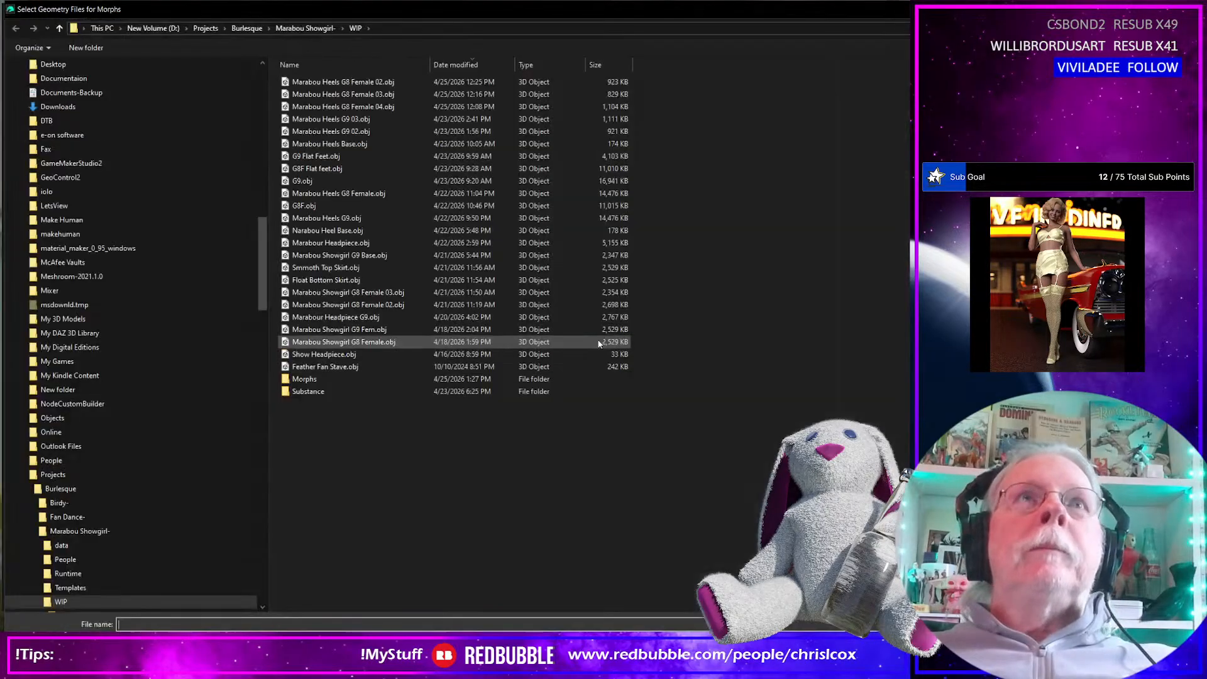
double_click(304, 379)
double_click(303, 194)
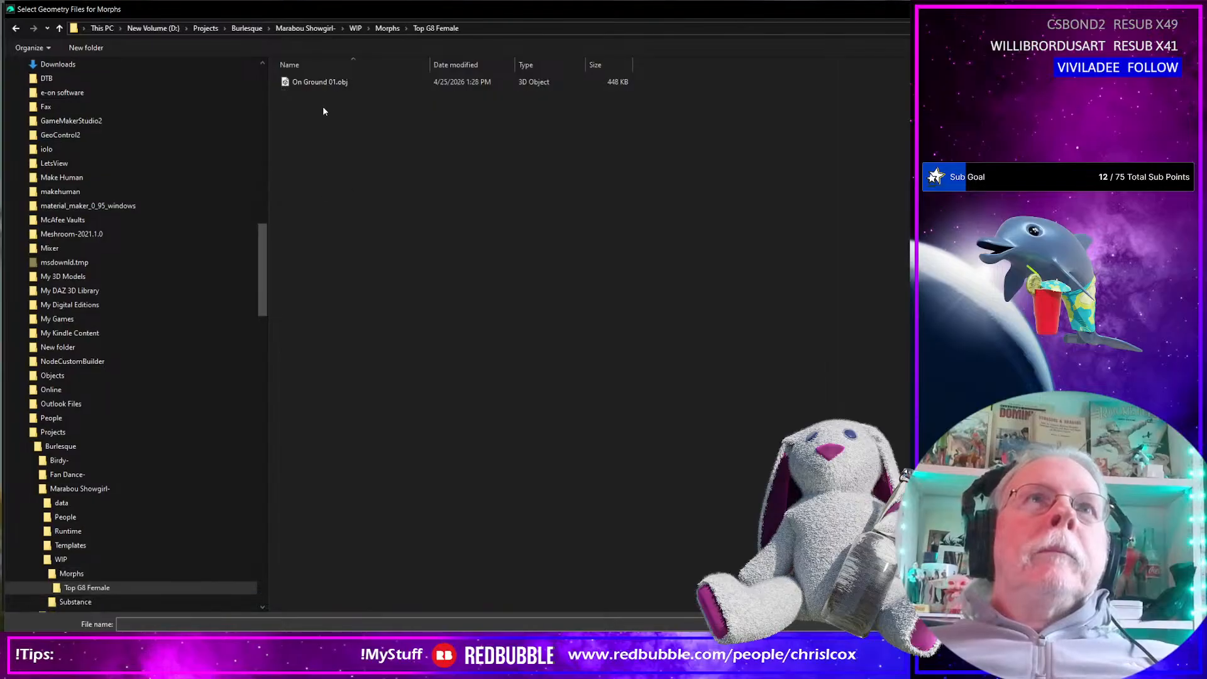
click(318, 82)
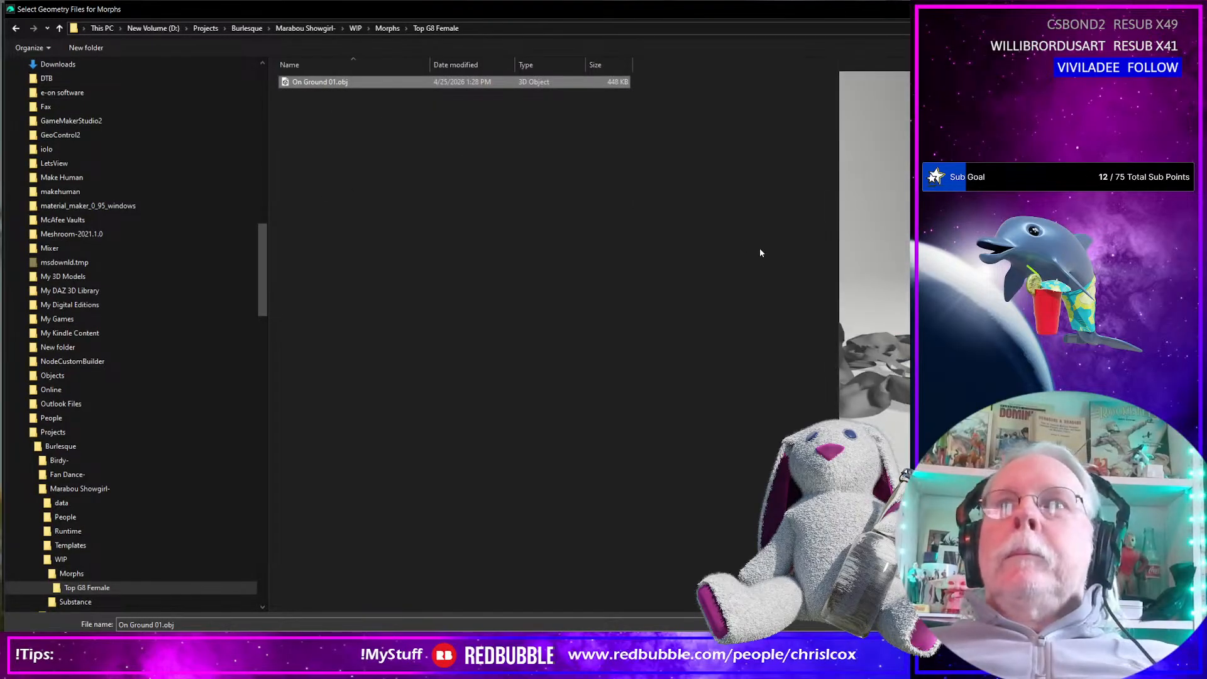
click(1094, 643)
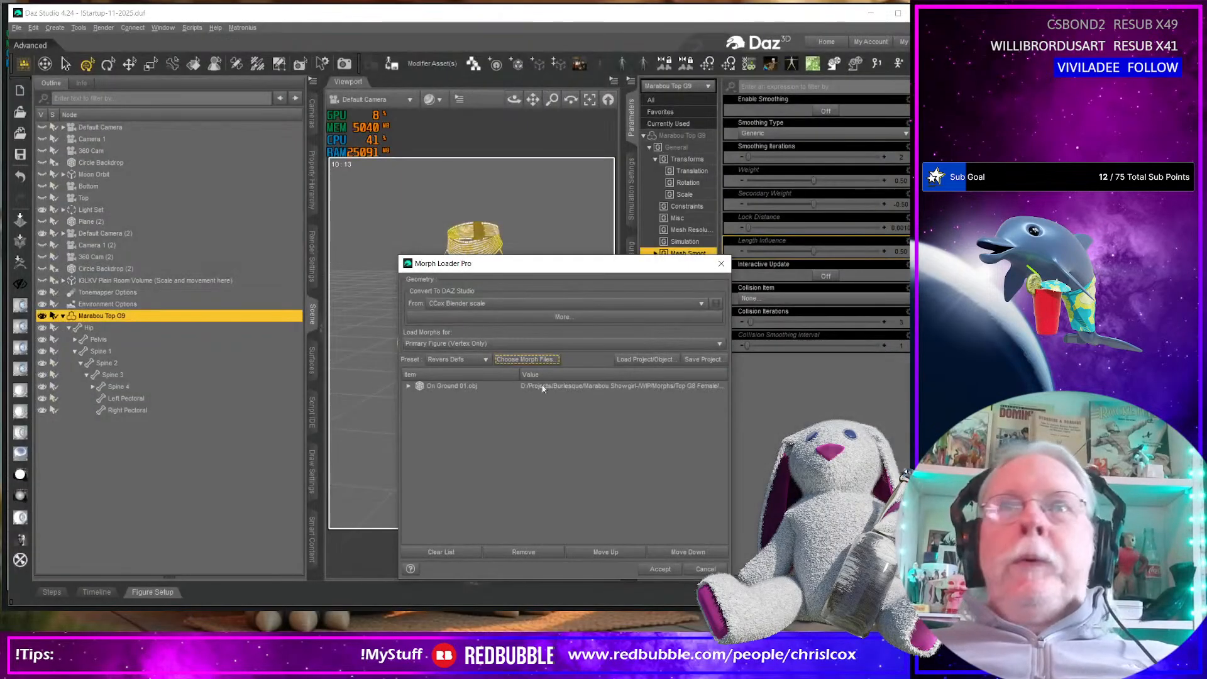
drag(533, 263, 635, 172)
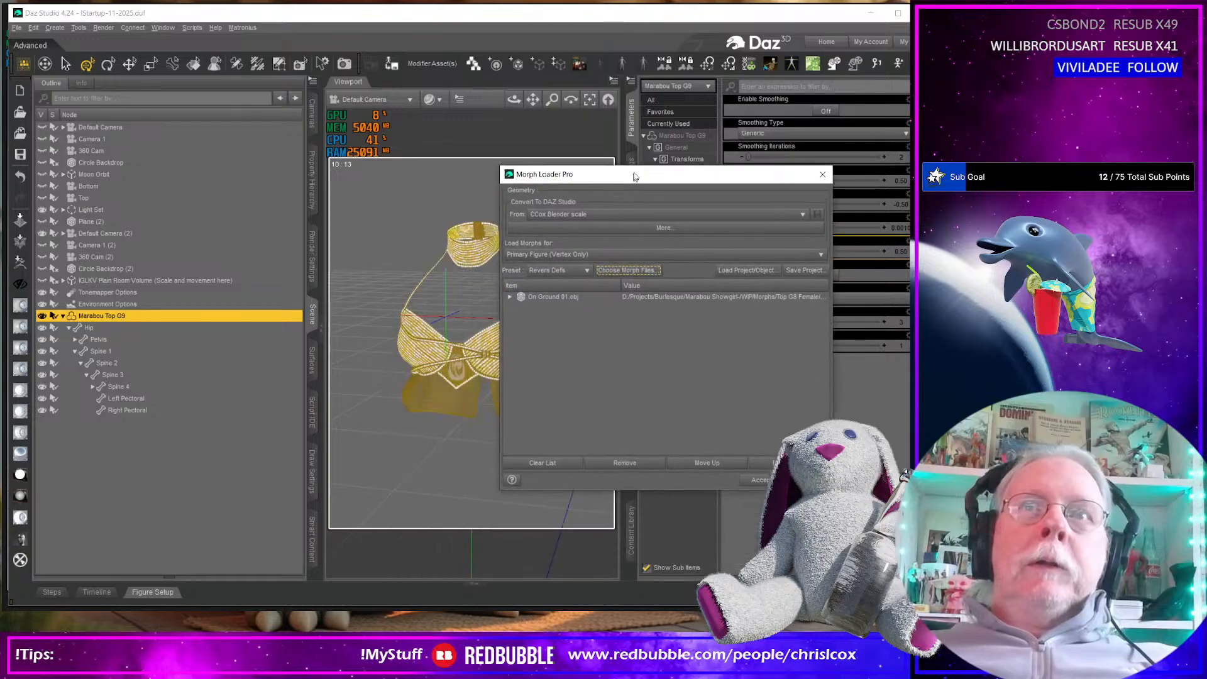
click(751, 476)
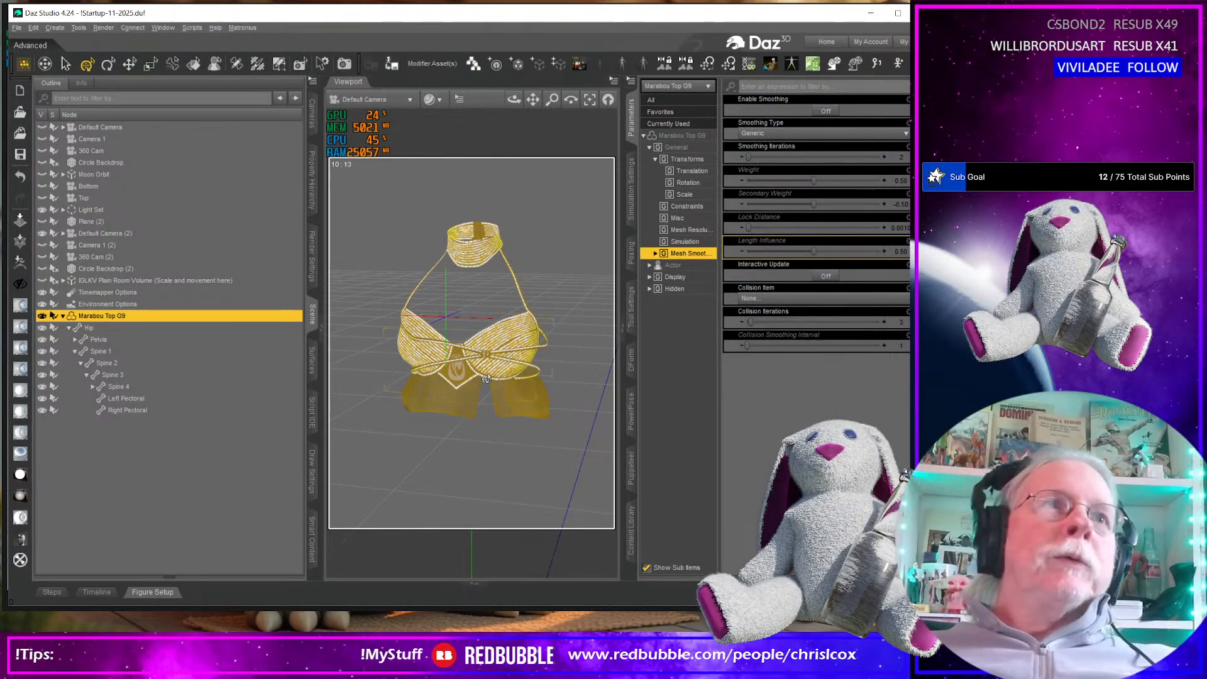
Switch to Marvelous Designer and re-export the garment as OBJ over On Ground 01.obj with Weld Turned Sewing Lines disabled
key(alt+Tab)
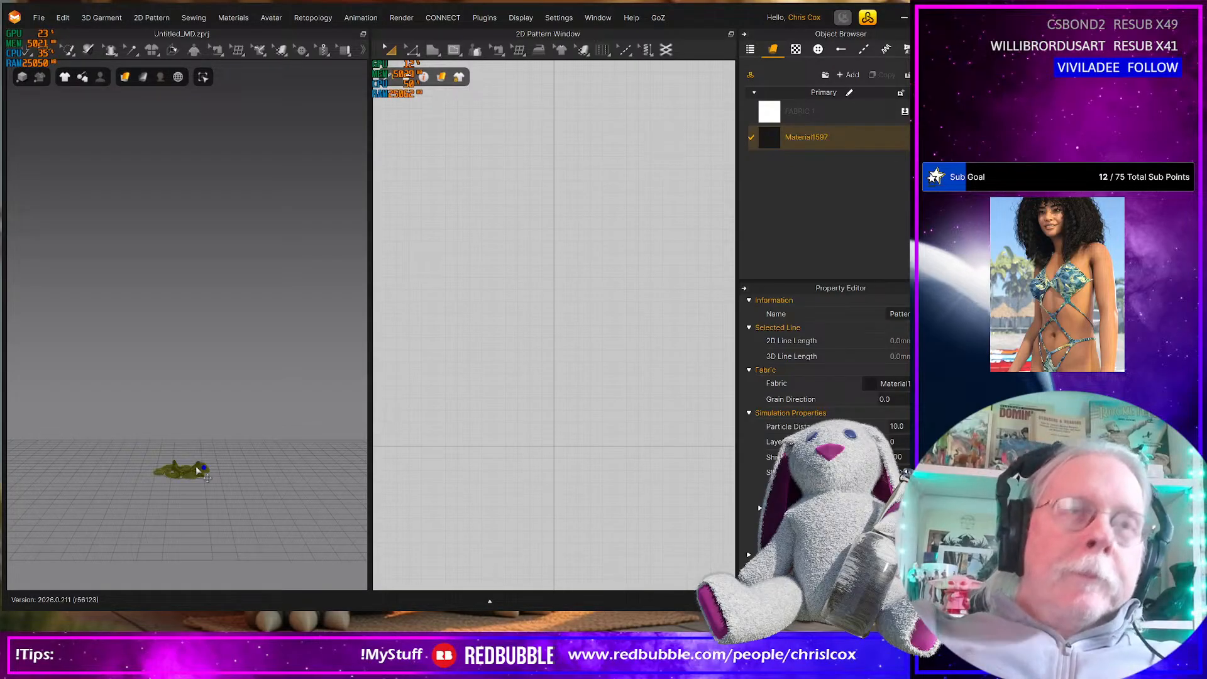
click(43, 18)
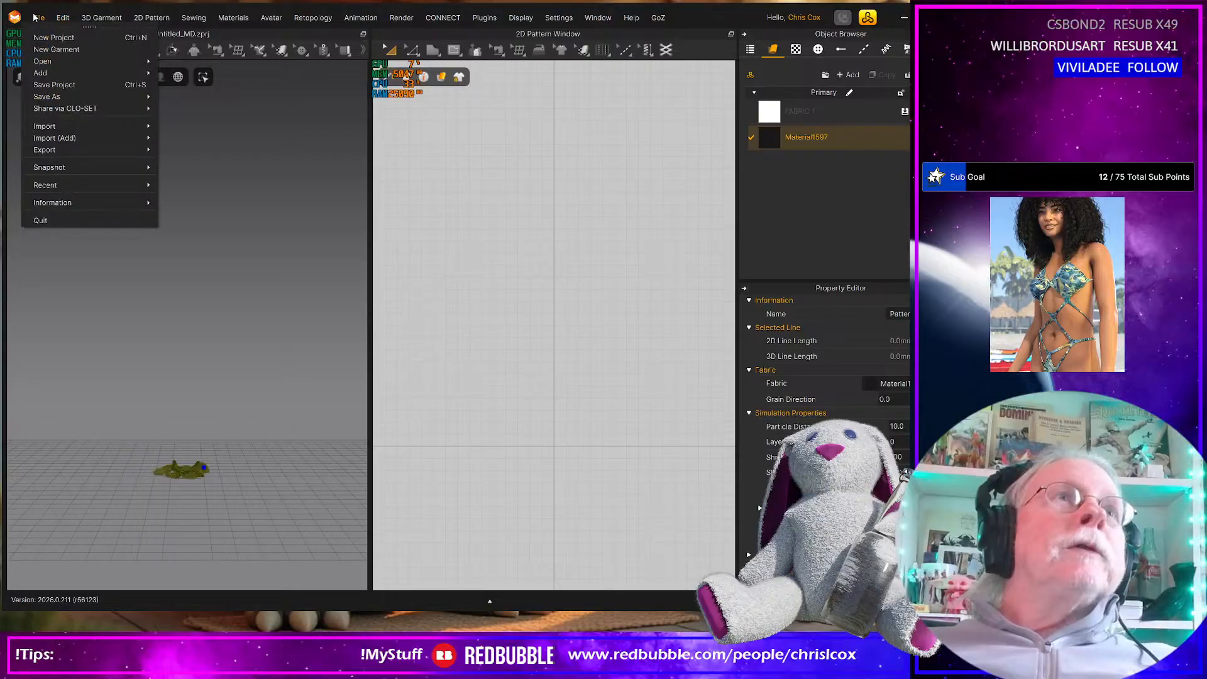
mouse_move(71, 152)
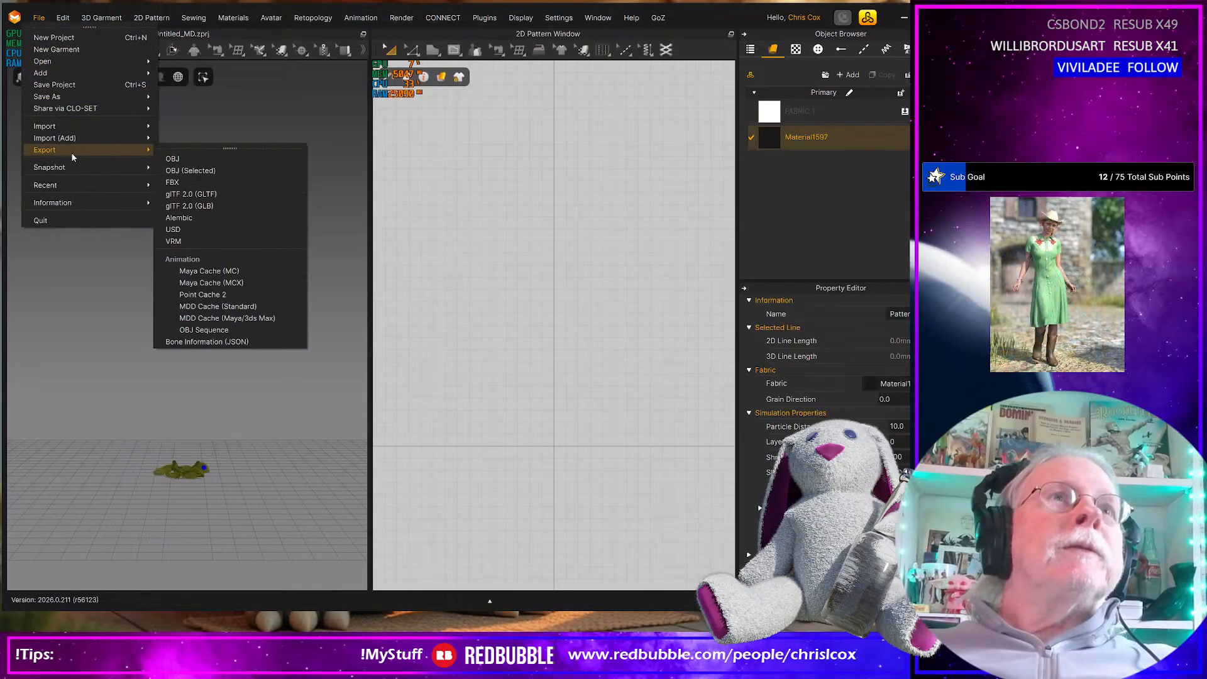
click(218, 169)
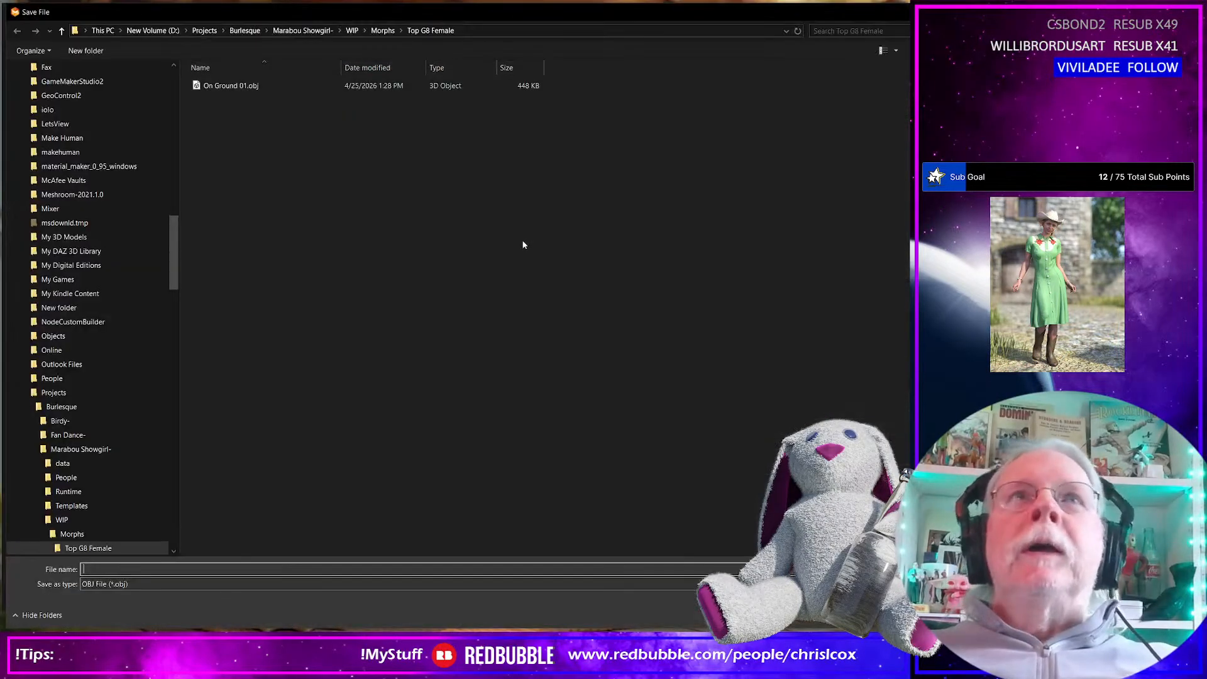
double_click(232, 87)
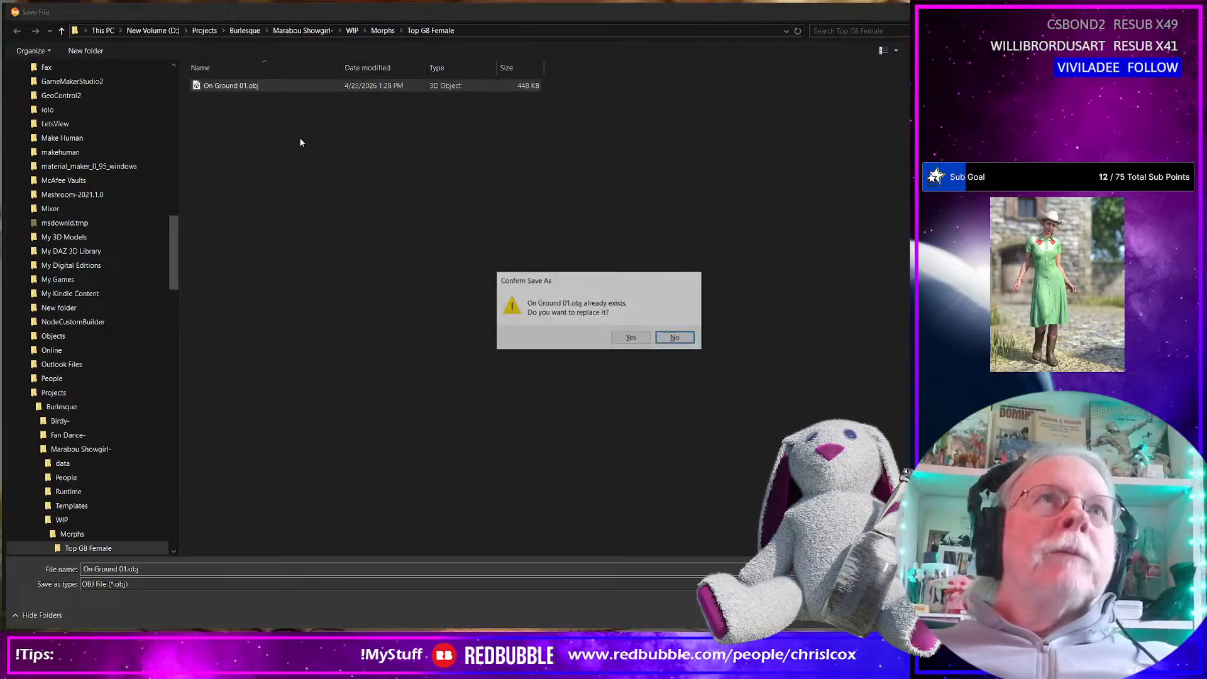
click(619, 338)
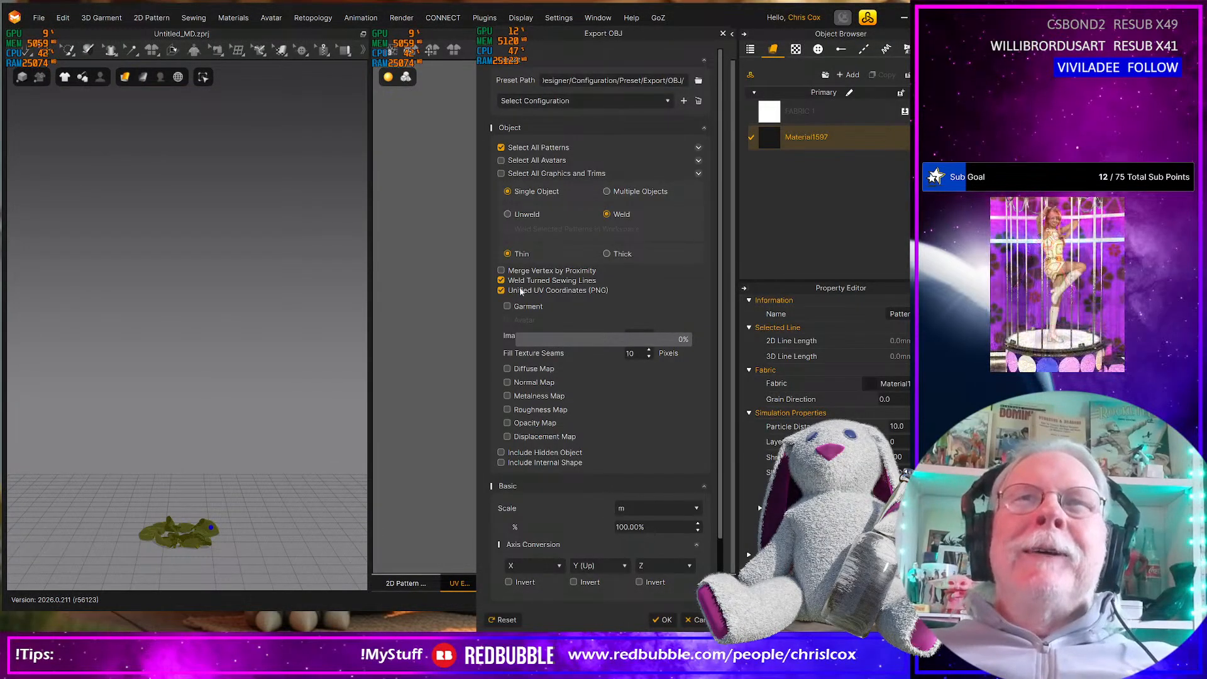
click(502, 280)
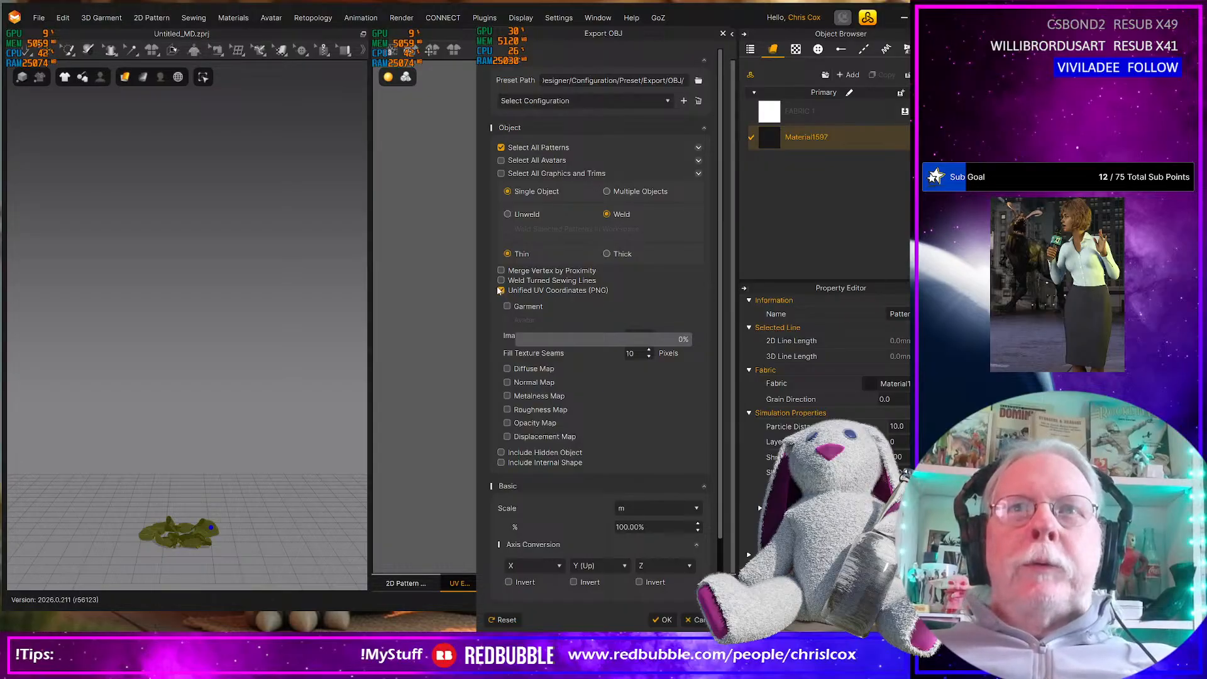
click(665, 620)
Switch to Daz Studio and try to load the re-exported On Ground 01.obj as a morph on Marabou Top G9
key(alt+Tab)
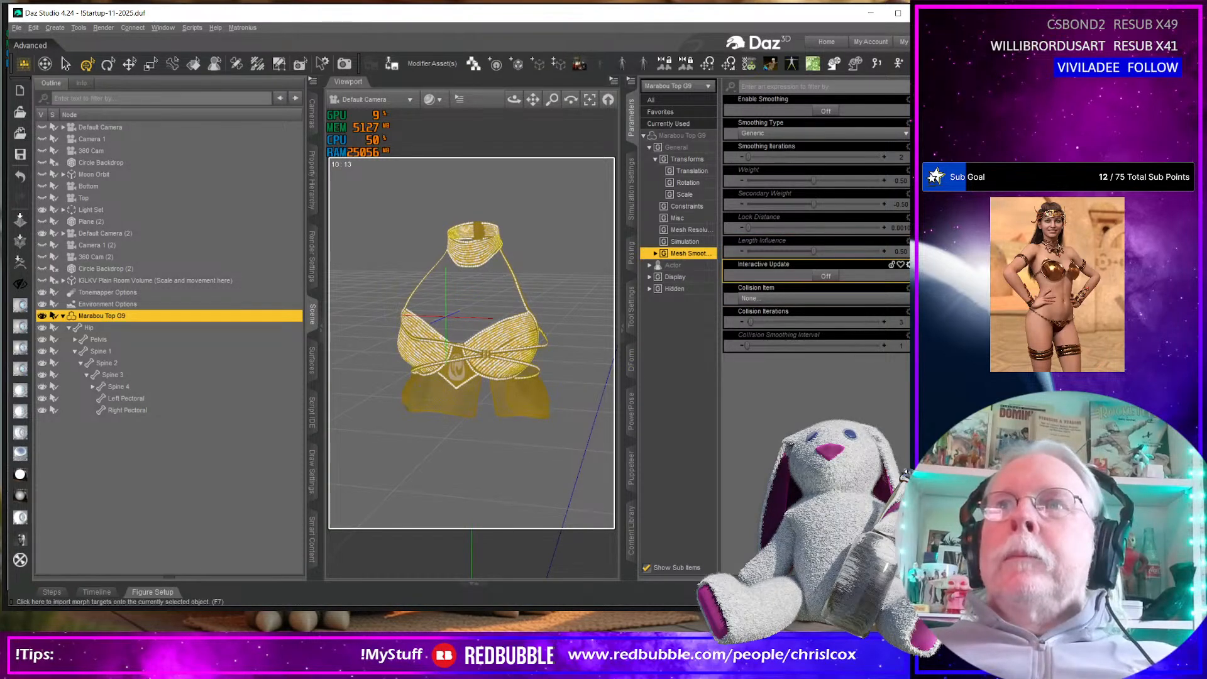
key(F7)
click(529, 361)
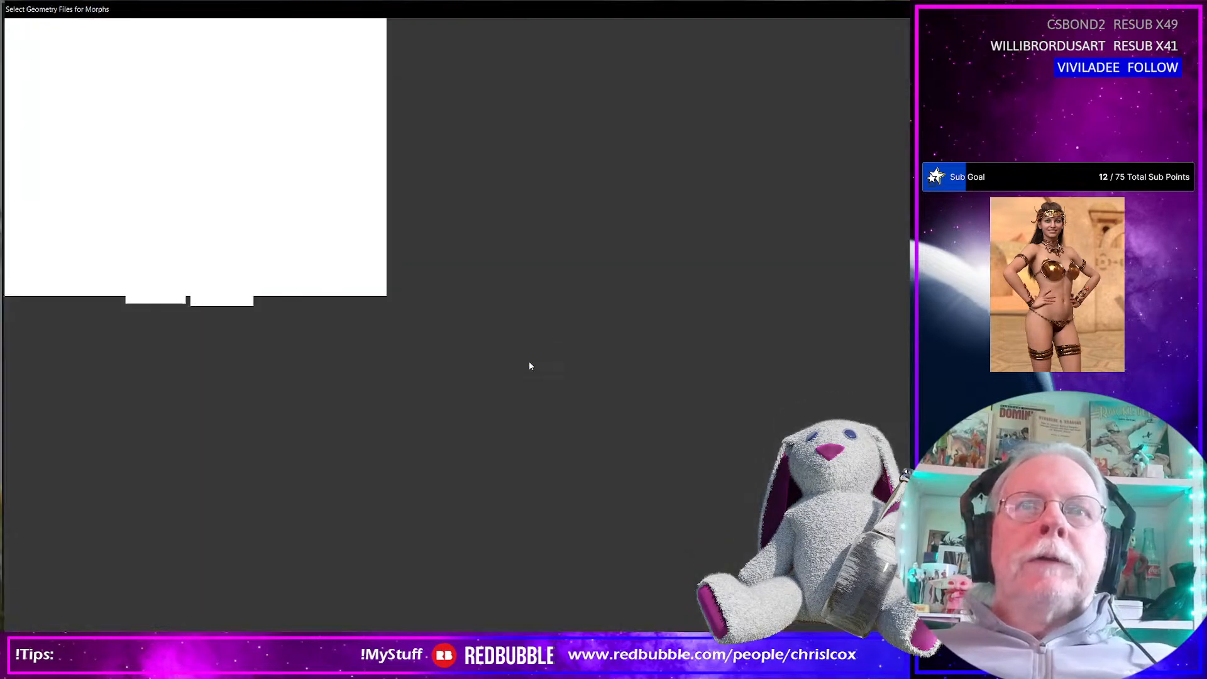
click(314, 83)
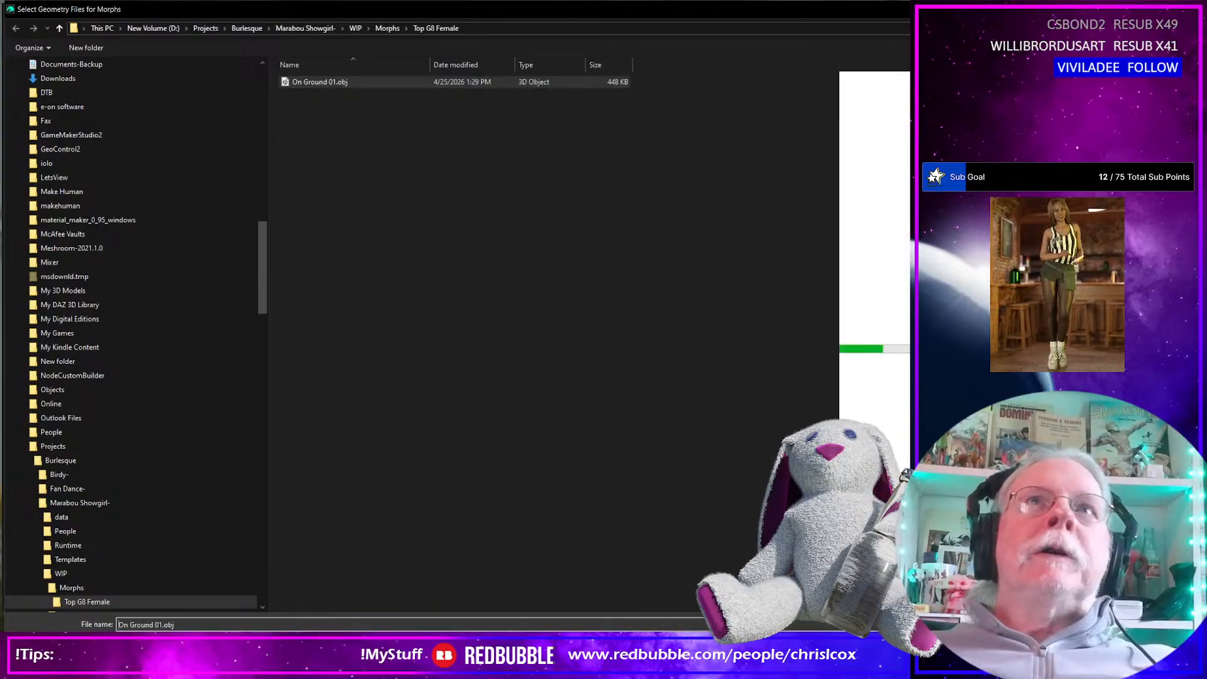
key(Return)
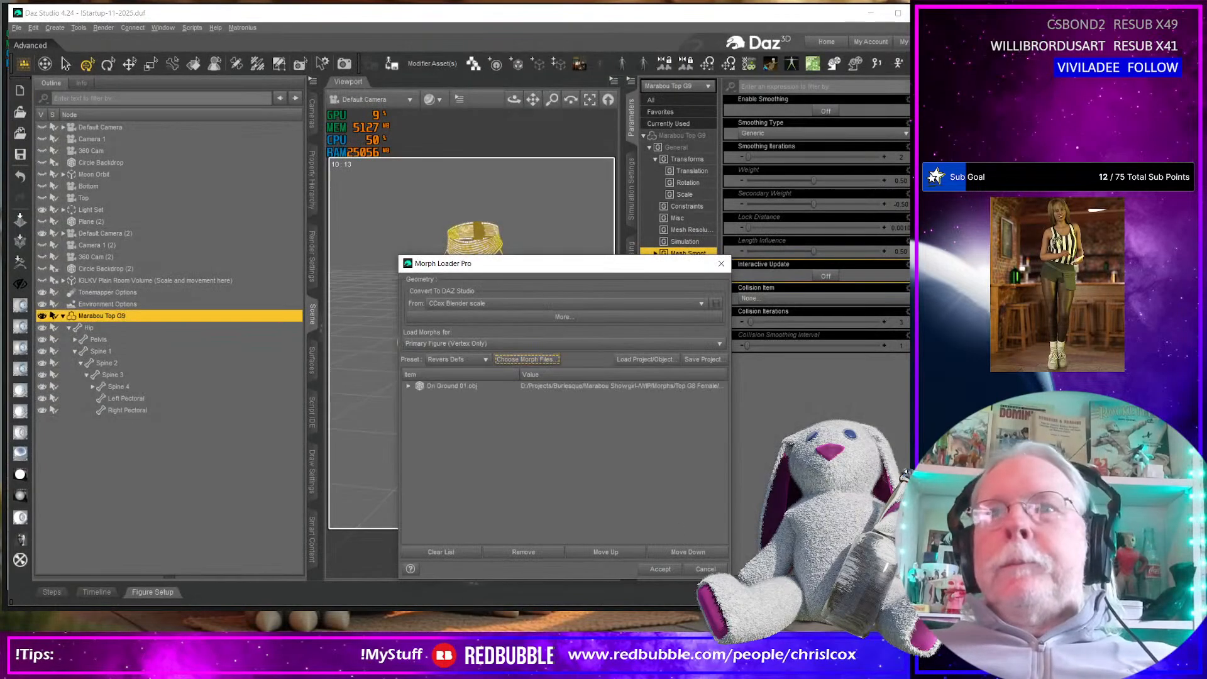
click(662, 569)
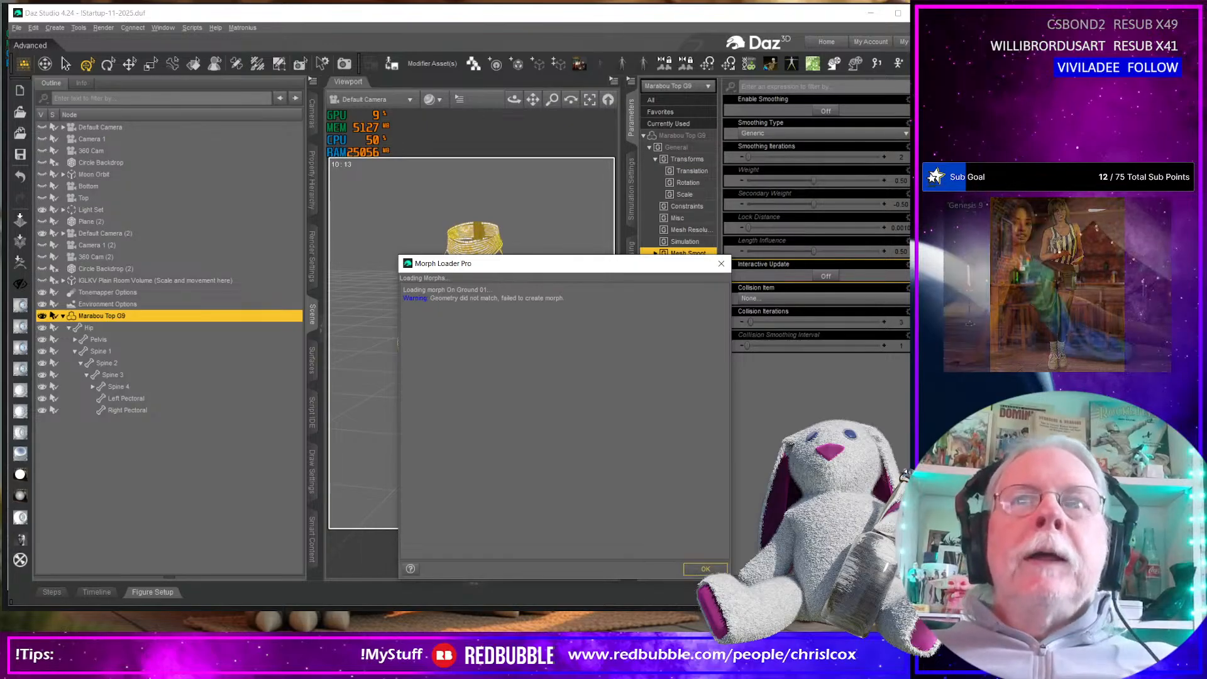
key(Return)
mouse_move(497, 366)
middle_down()
mouse_move(494, 343)
mouse_move(497, 365)
middle_up()
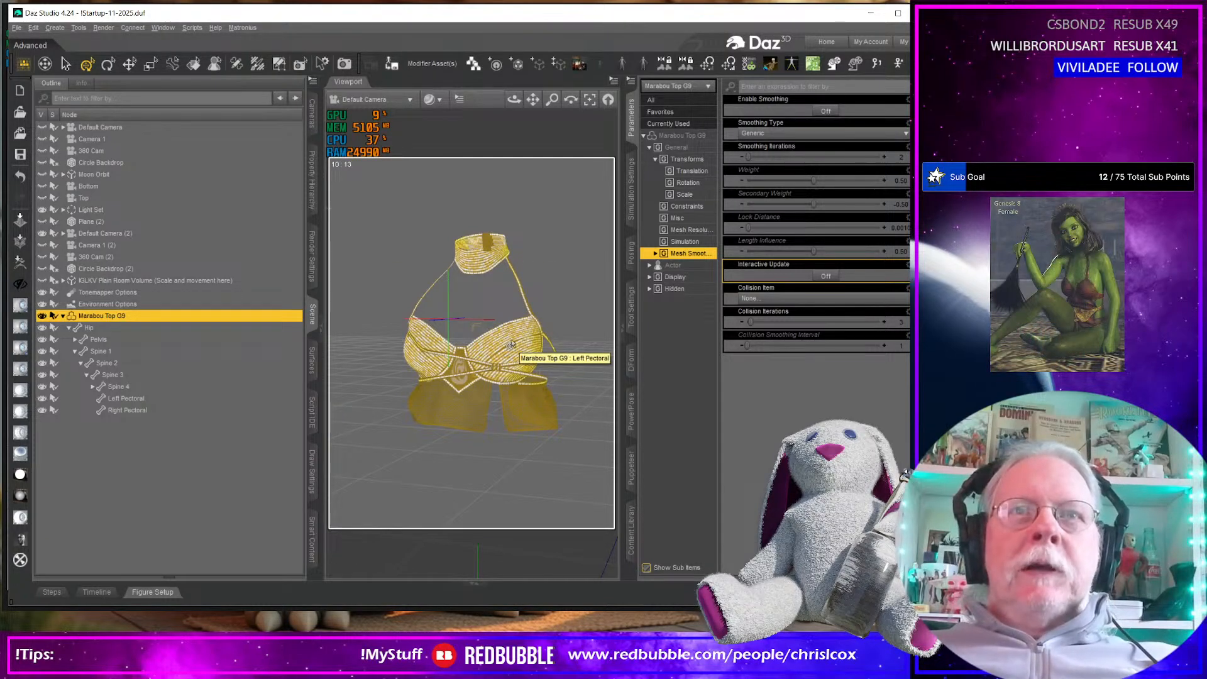
Switch to Marvelous Designer and delete the dropped garment from the ground plane
key(alt+Tab)
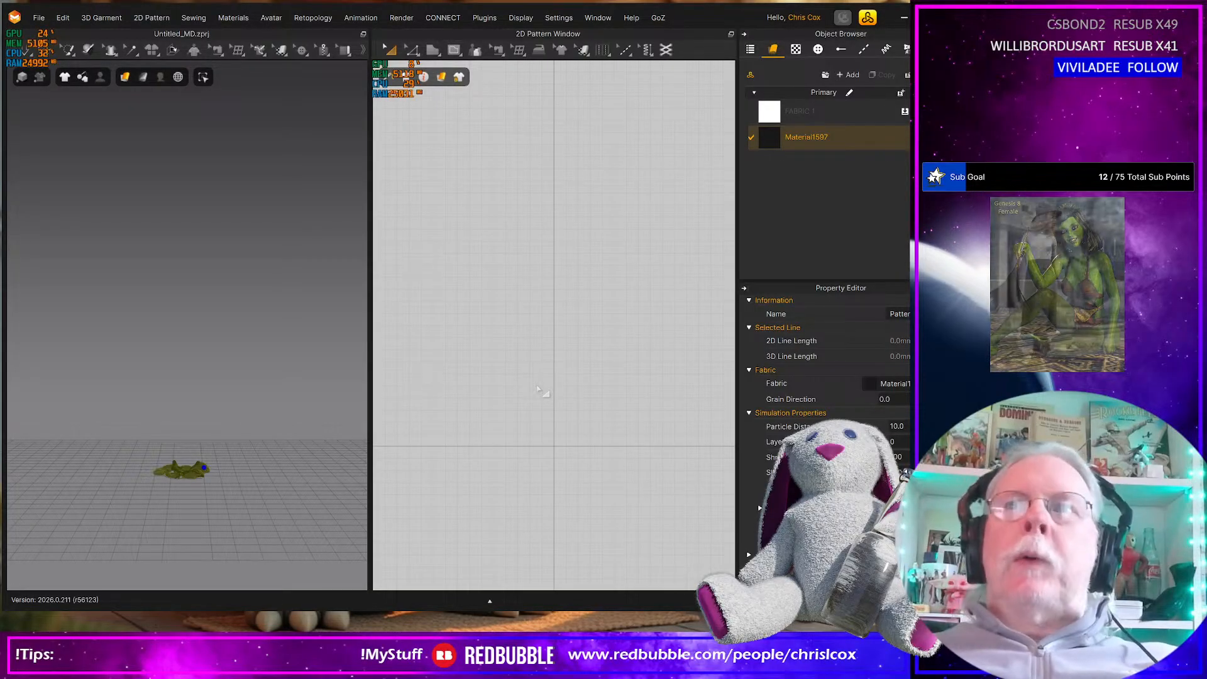
click(229, 480)
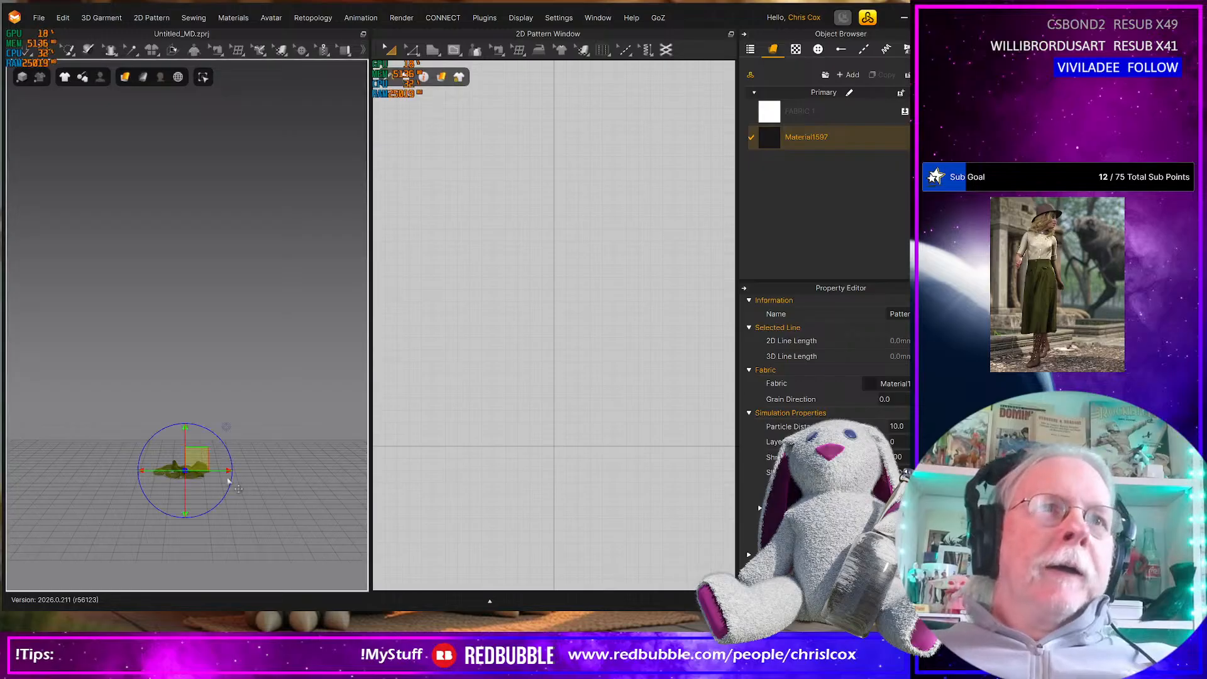
key(Delete)
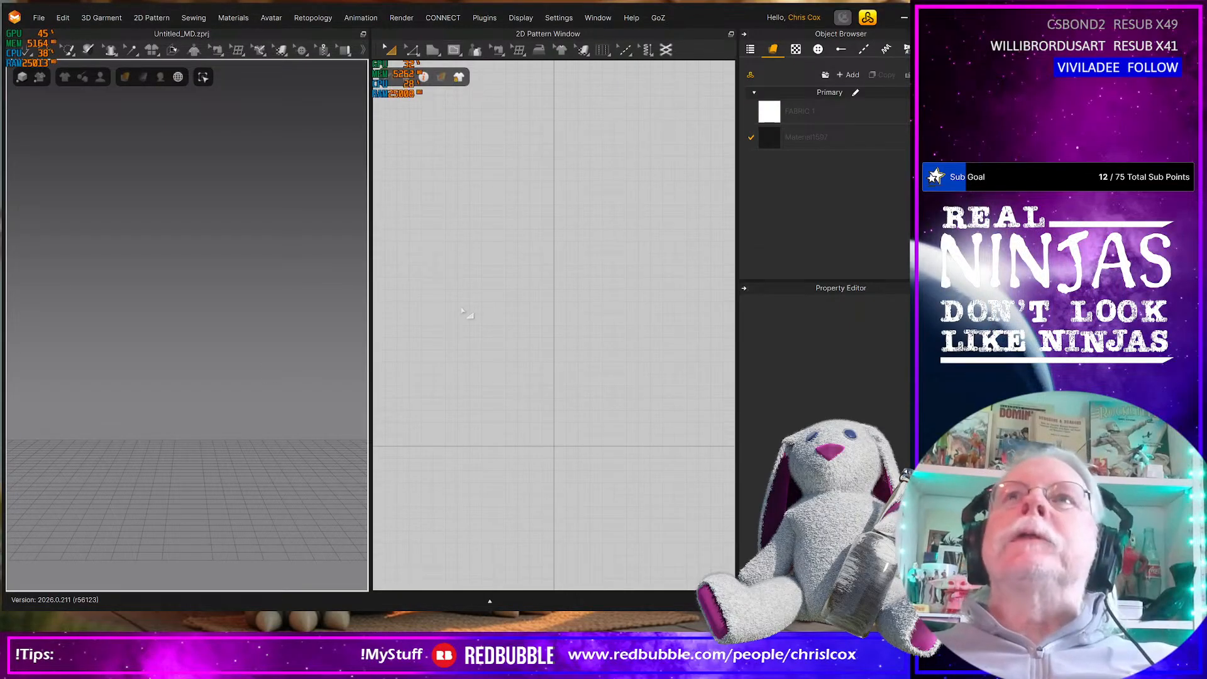
Load the G9 Femal.avt avatar from the G9 Avatars library folder without saving the current project
click(868, 17)
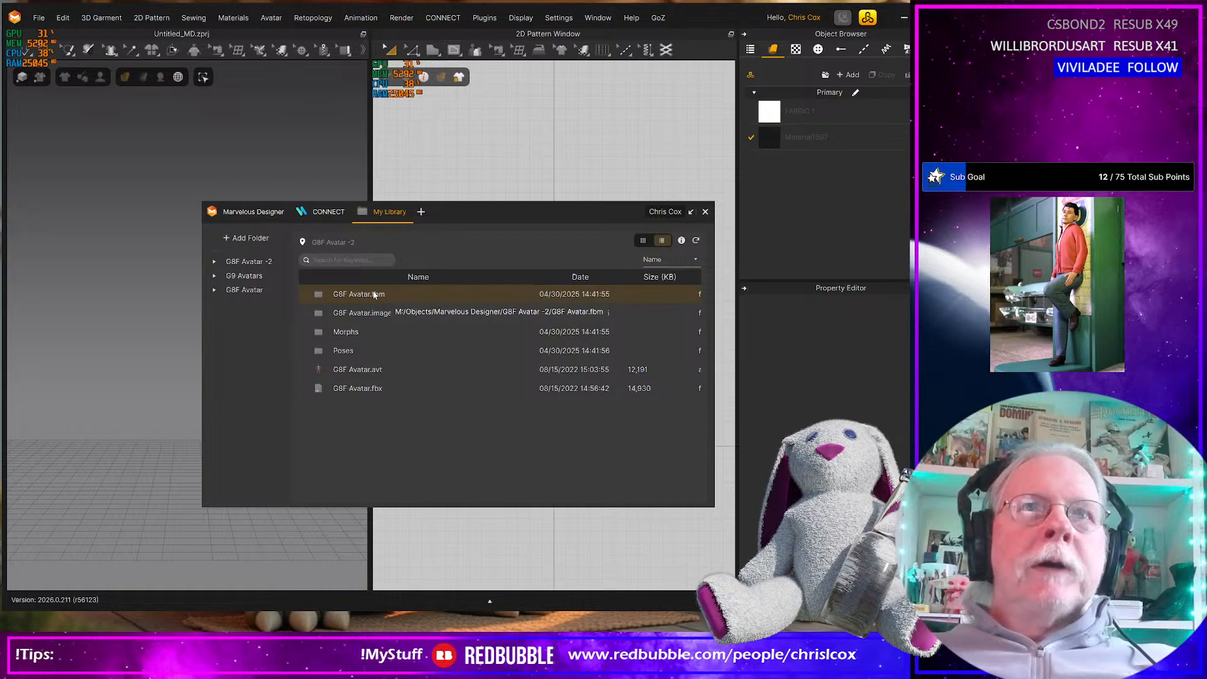
click(248, 276)
scroll(457, 374, down, 4)
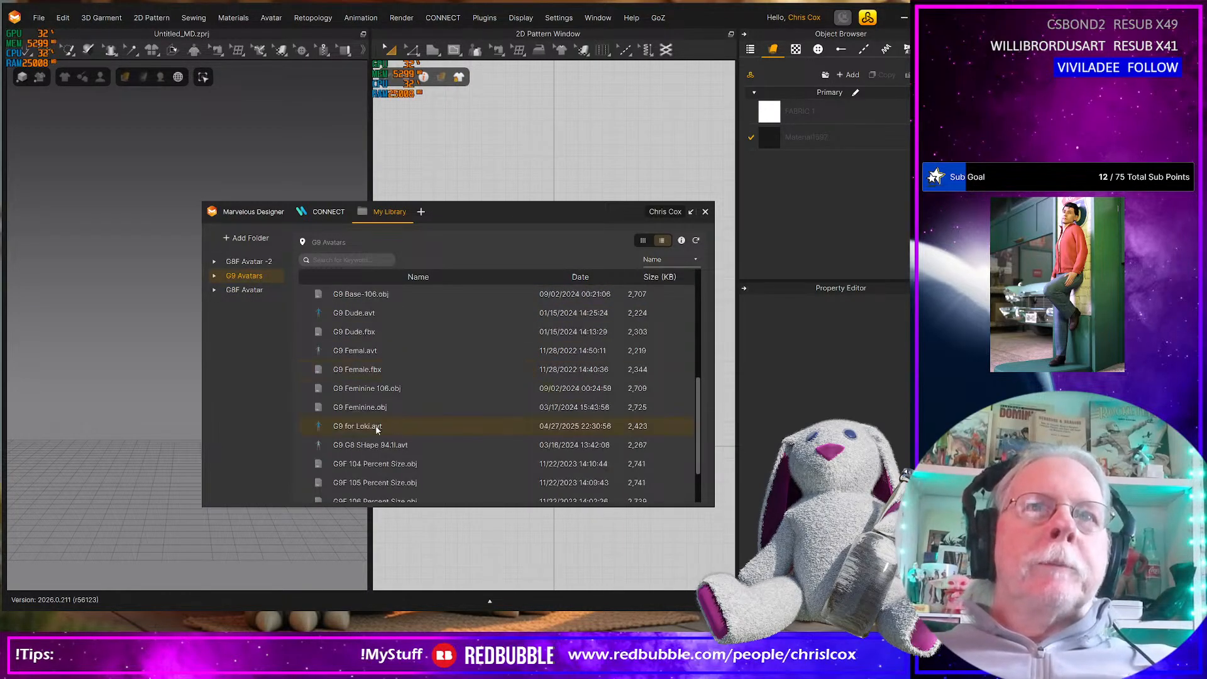
double_click(356, 350)
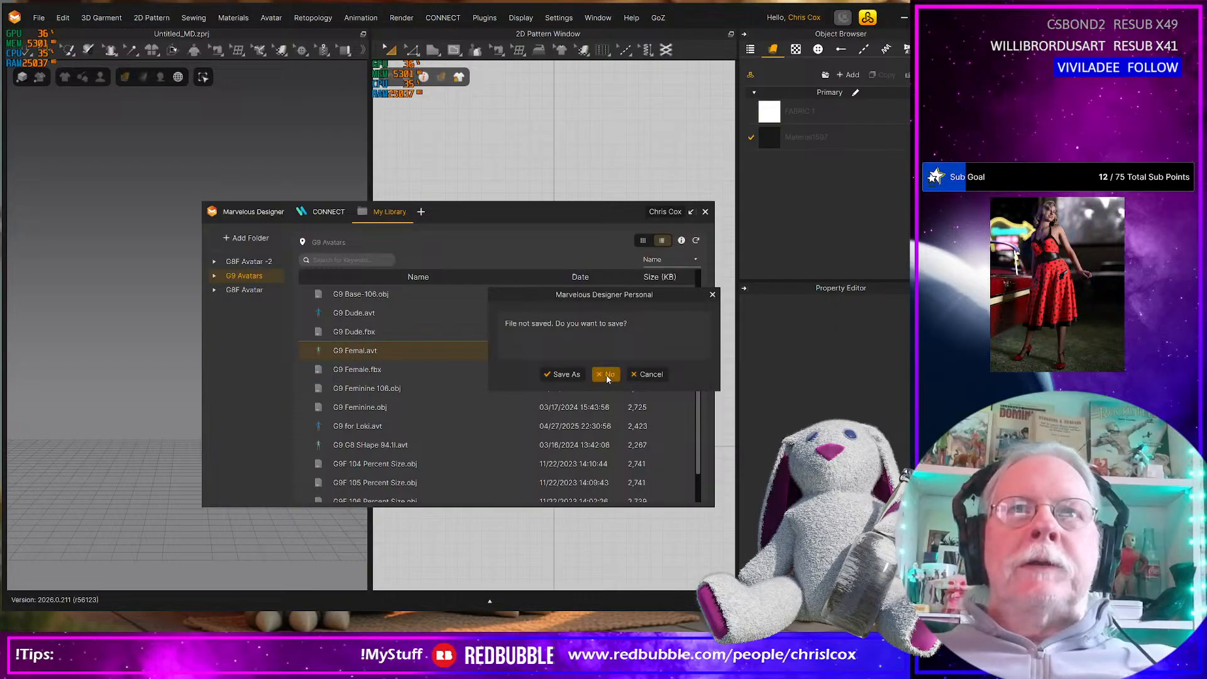
click(606, 375)
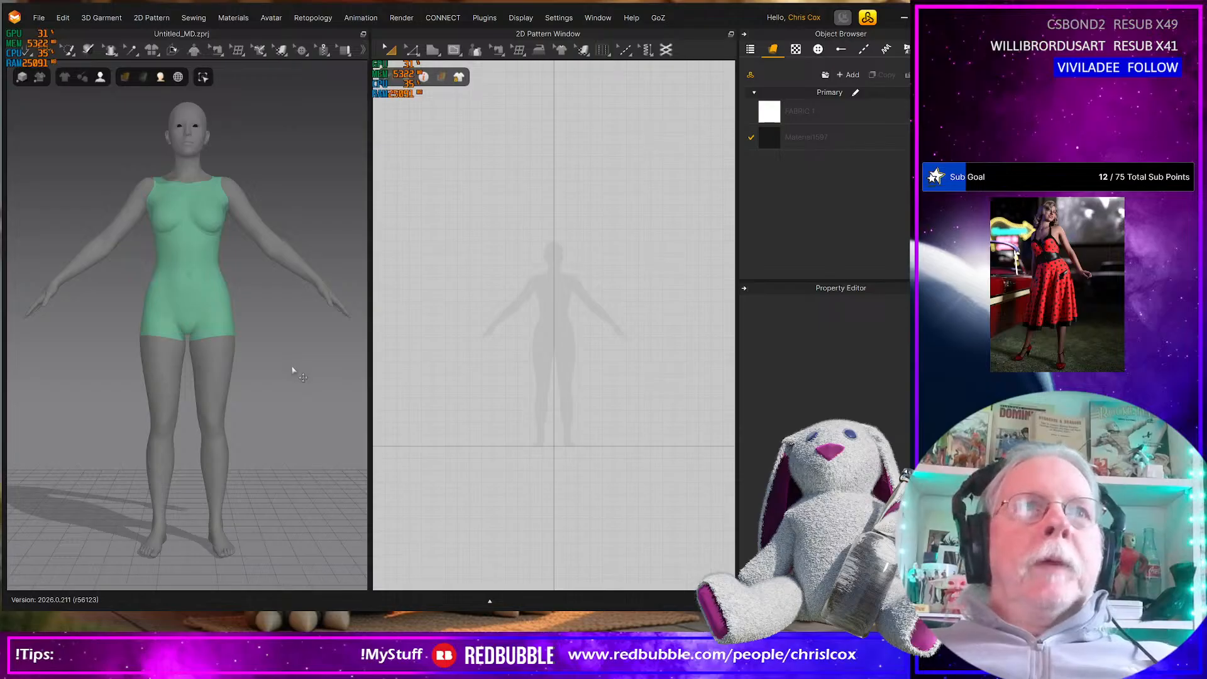
Bring up the browser with the chain-embellished bikini top and examine its front and back photos
key(alt+Tab)
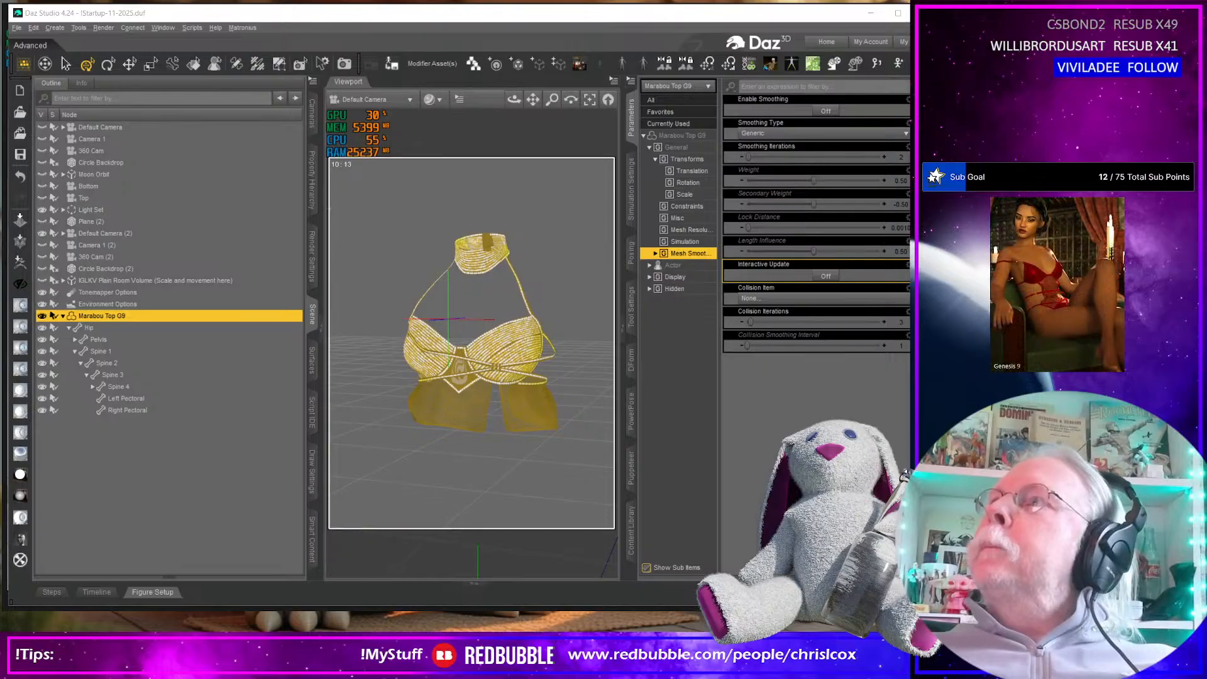
drag(899, 183, 500, 66)
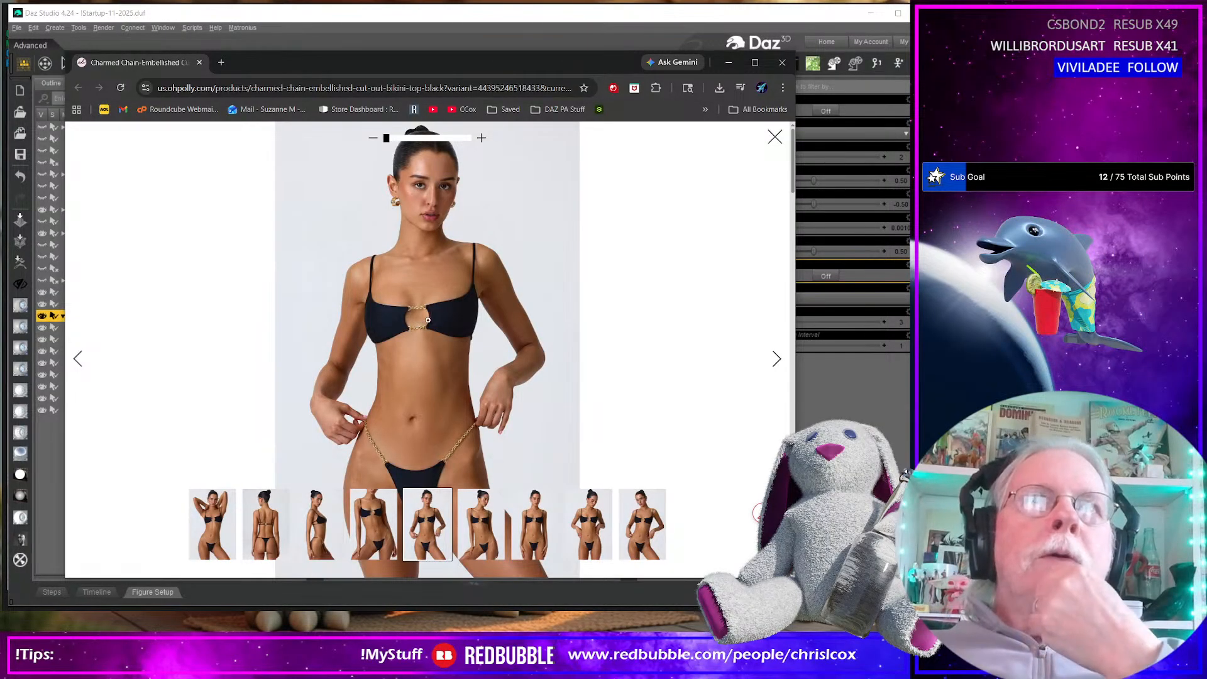
click(266, 519)
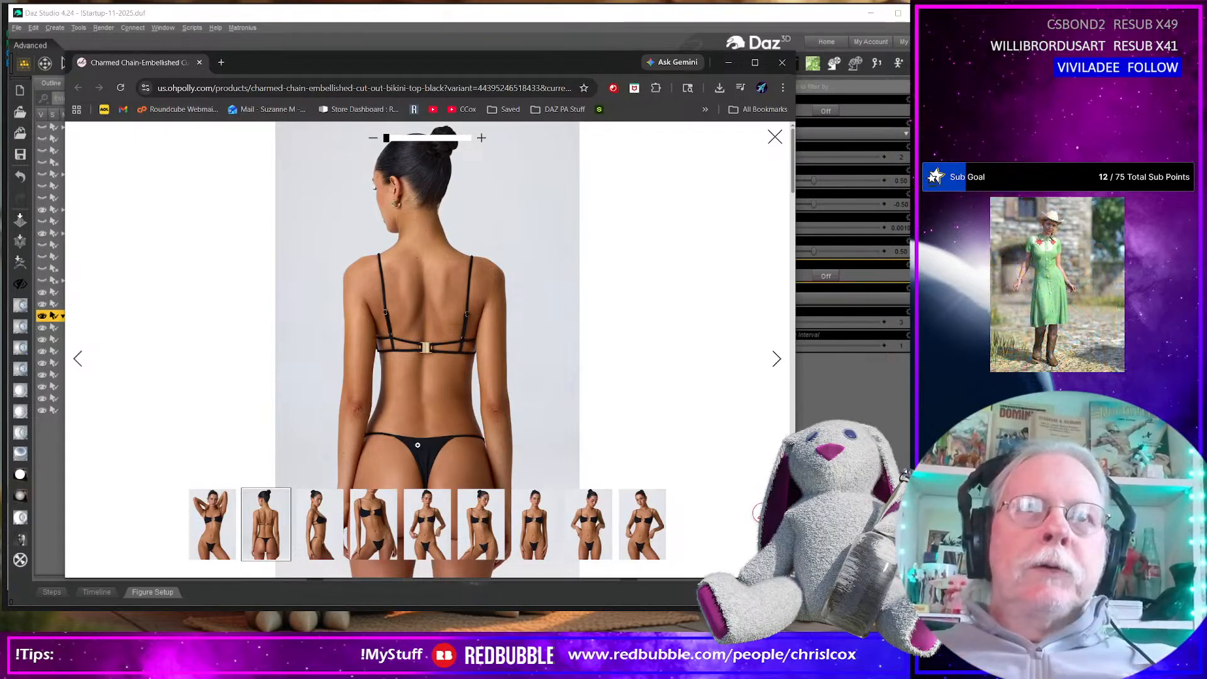
Minimise the Daz Studio and browser windows and return to the avatar in Marvelous Designer
key(alt+Tab)
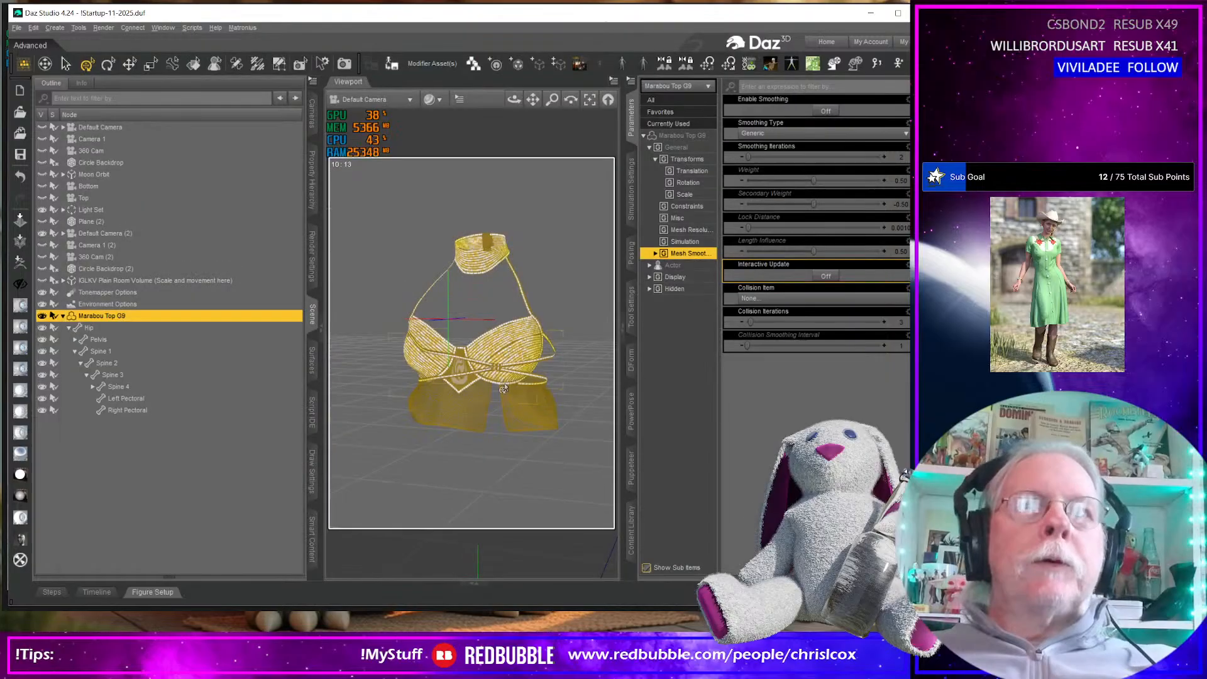
key(alt+Tab)
key(alt+Tab)
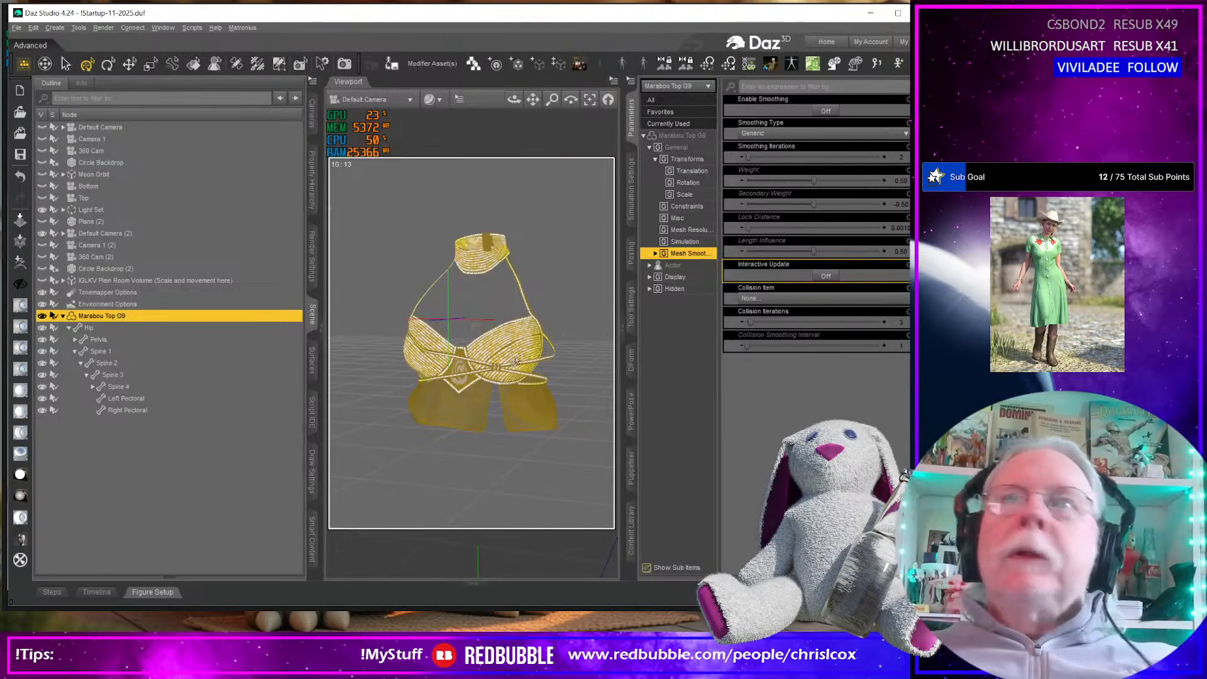
key(alt+Tab)
key(alt+Tab)
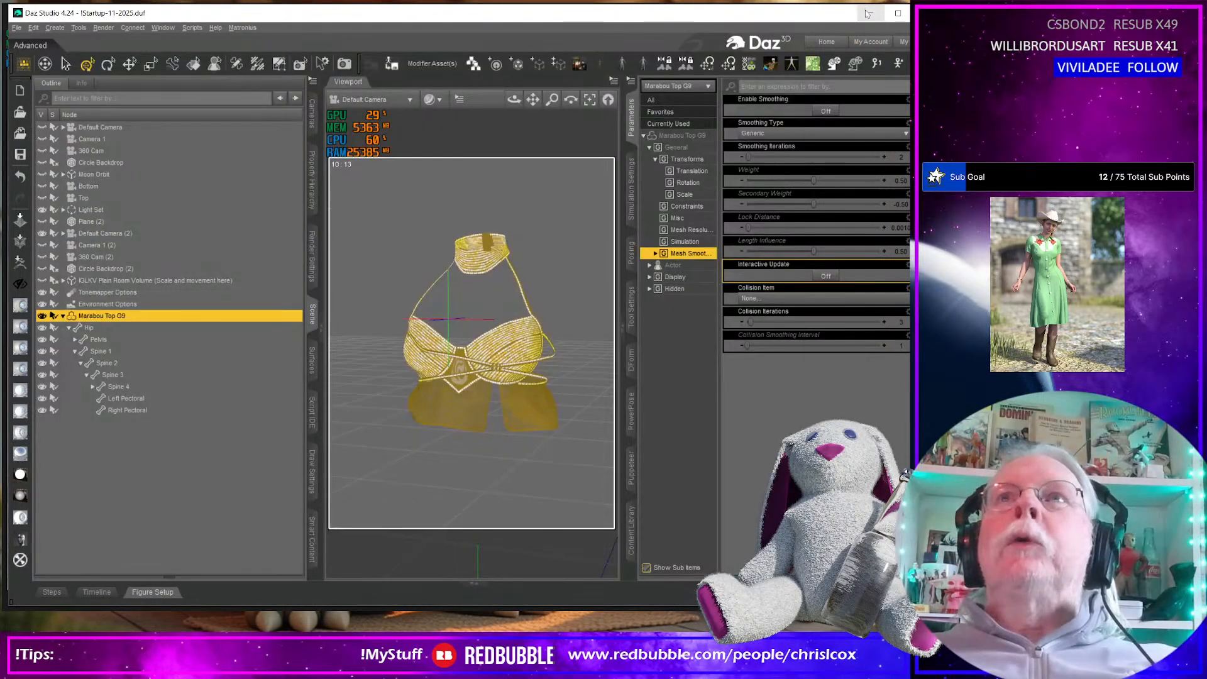
click(868, 14)
click(703, 29)
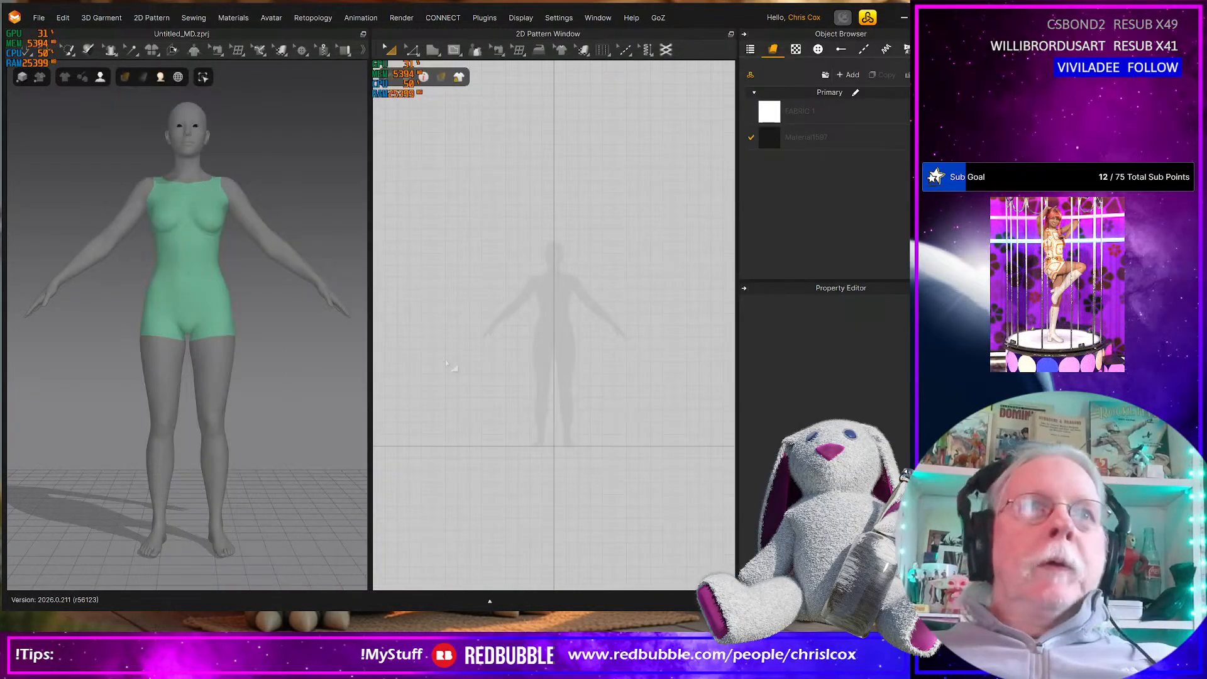
middle_drag(219, 379, 264, 403)
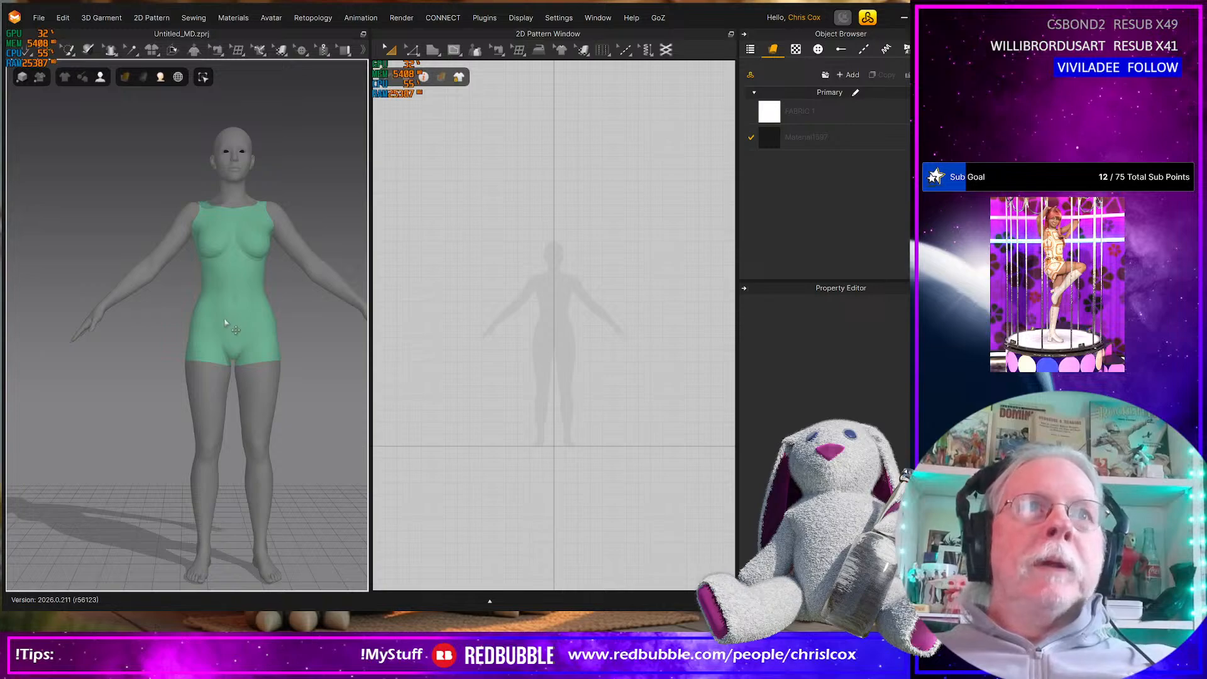
Sketch a symmetrical bikini-bottom front on the avatar with the 3D Pencil, tapering to the crotch from a top edge about 127 mm wide
scroll(228, 326, down, 1)
scroll(228, 326, up, 4)
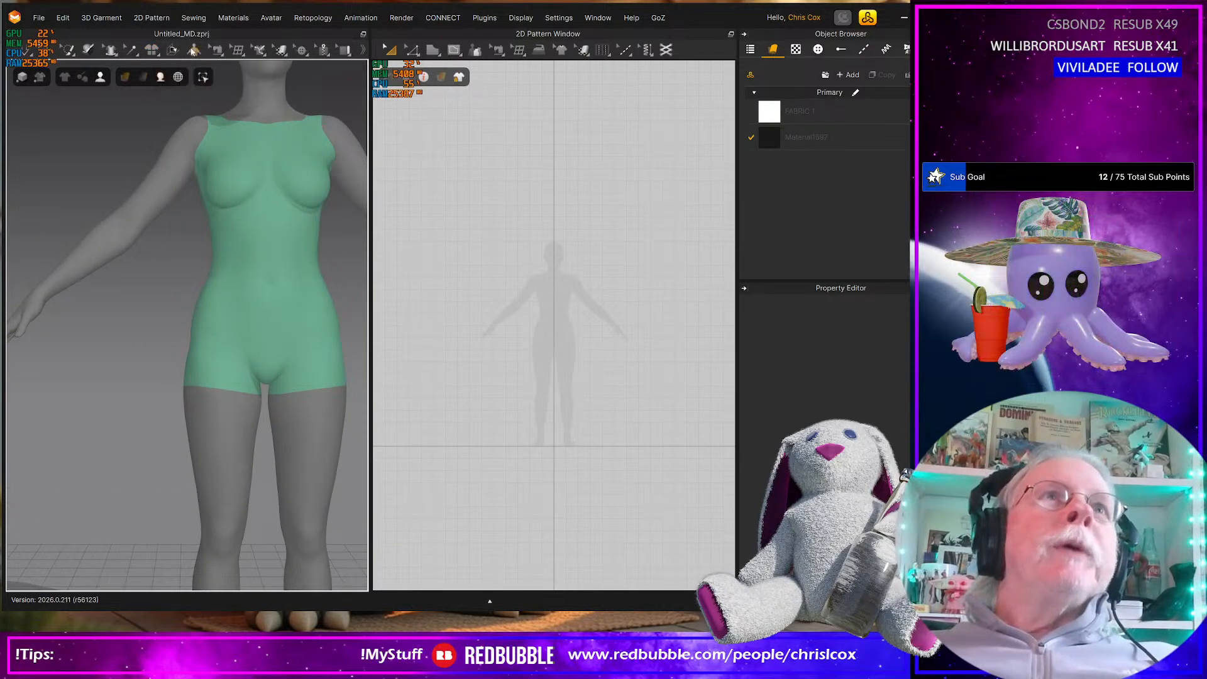
mouse_move(149, 50)
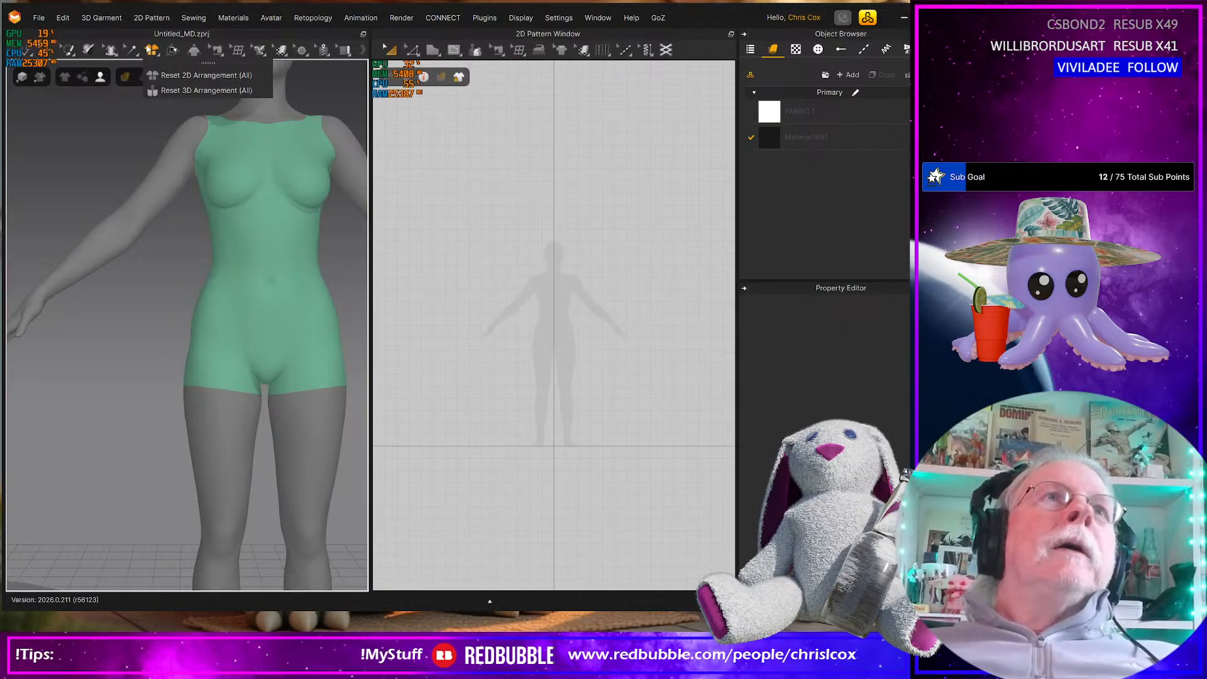
mouse_move(257, 53)
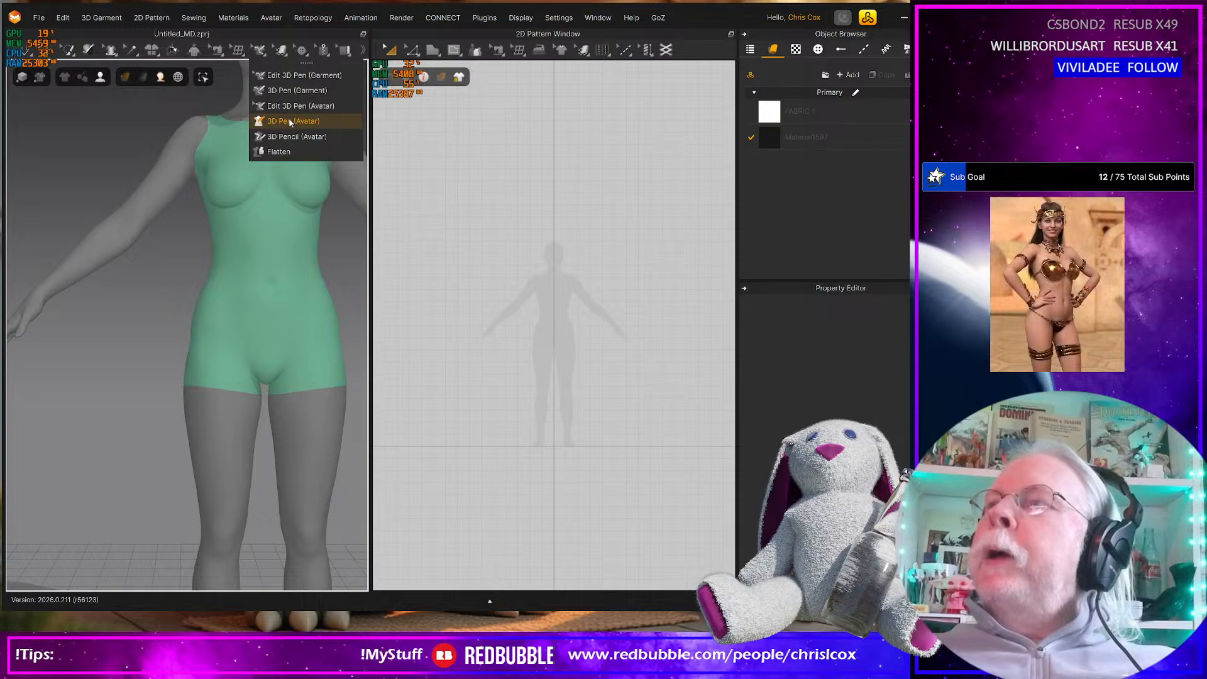
click(289, 137)
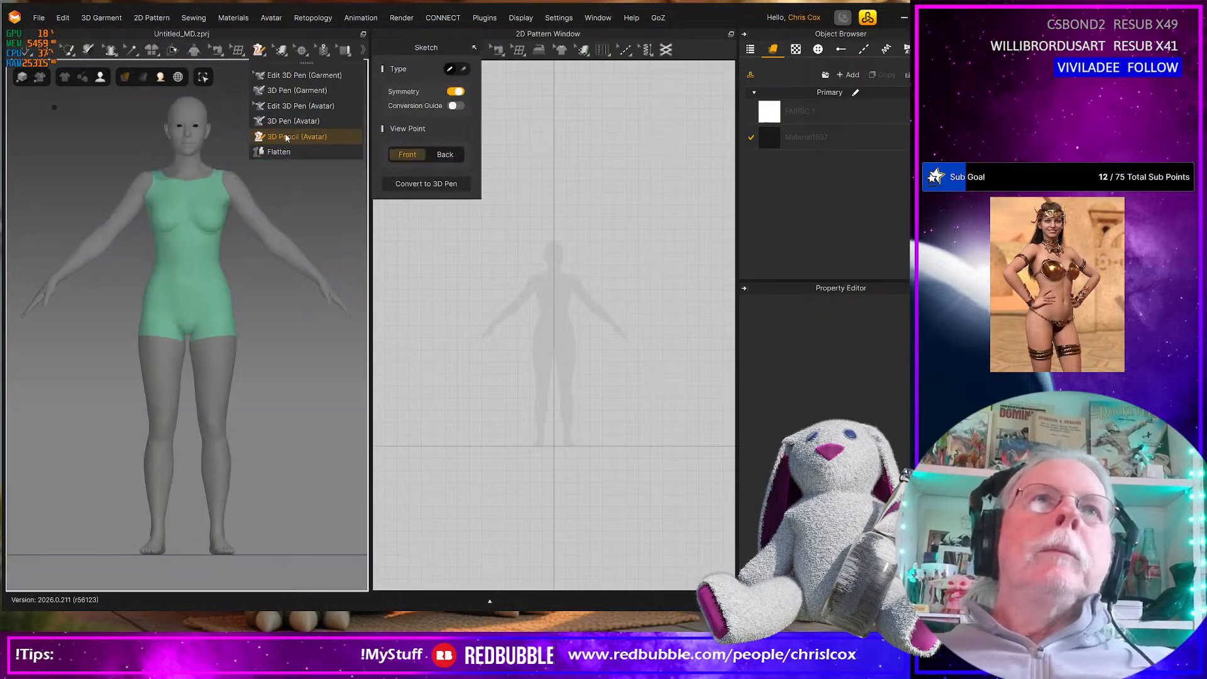
scroll(191, 340, up, 8)
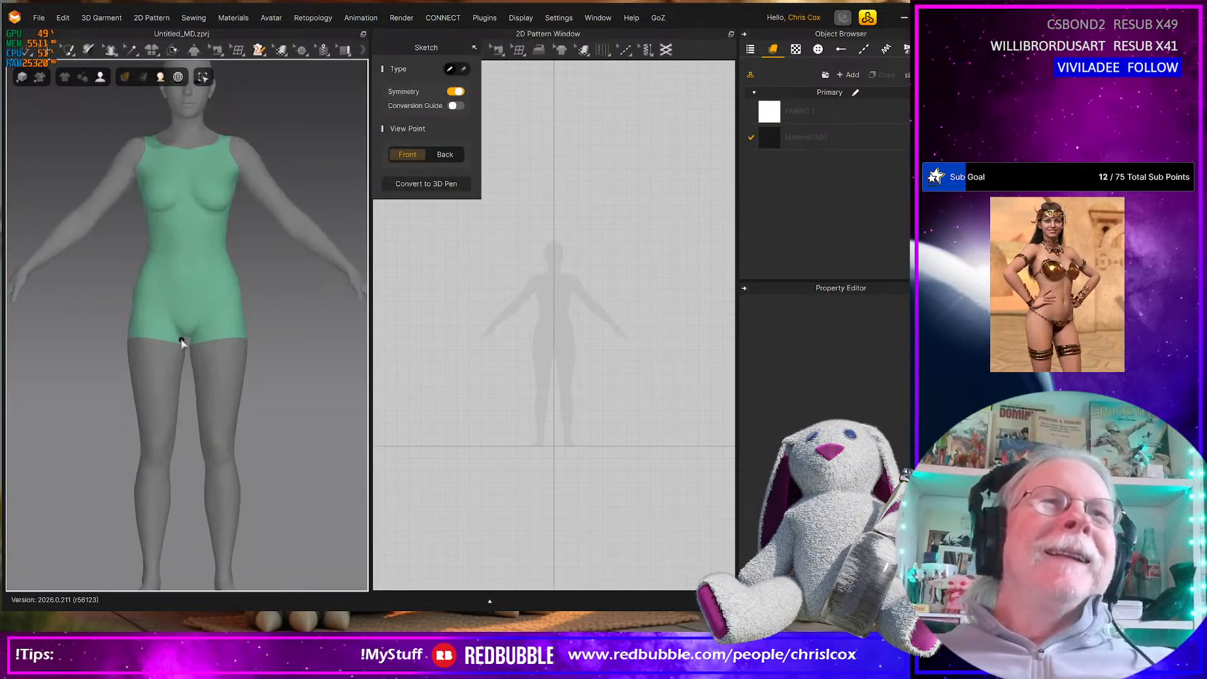
scroll(172, 346, down, 8)
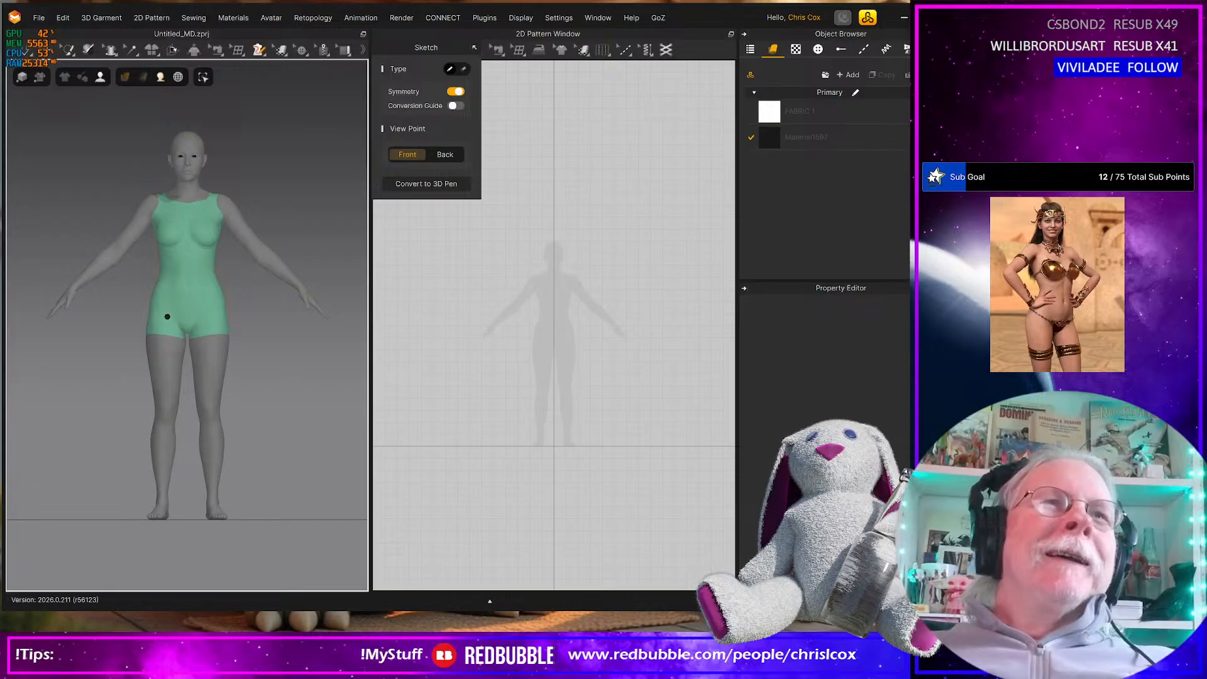
scroll(178, 326, down, 3)
scroll(177, 325, up, 2)
middle_drag(176, 324, 209, 356)
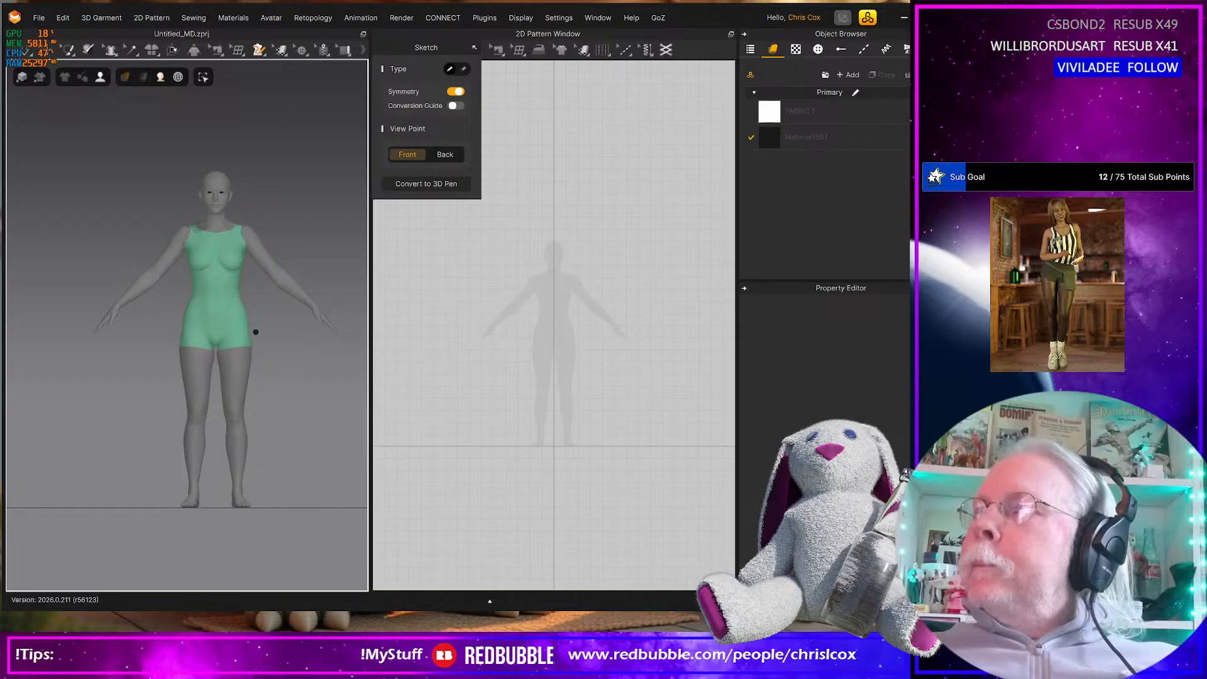
scroll(255, 332, down, 1)
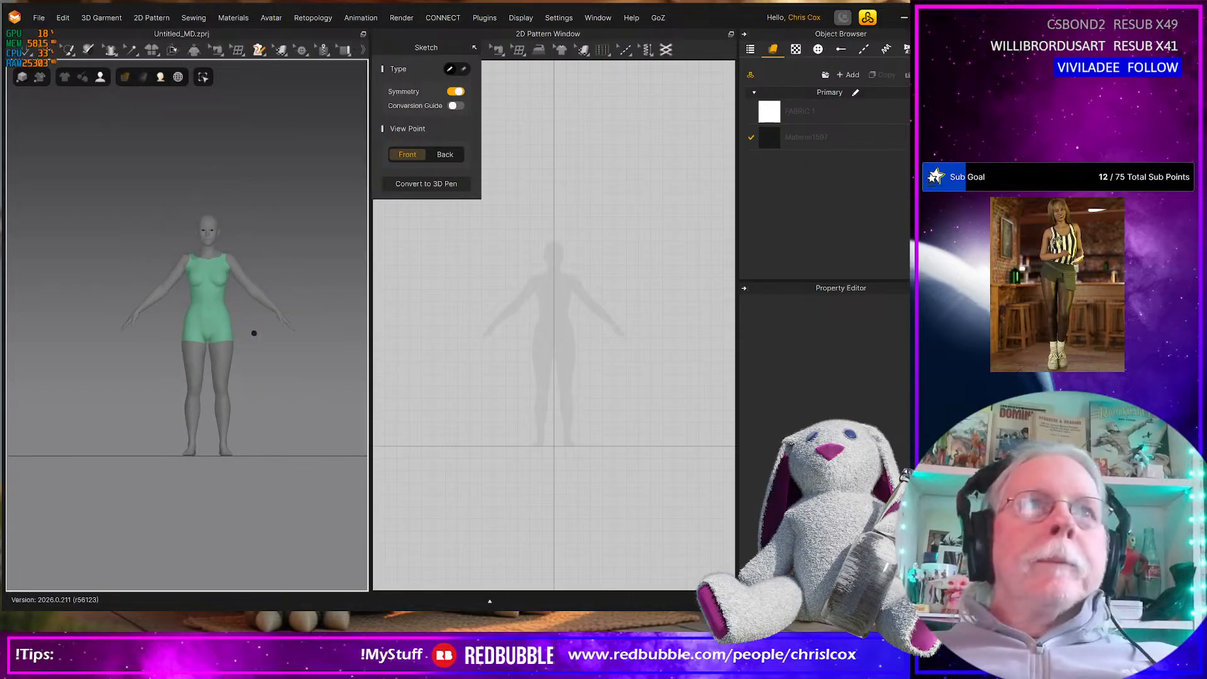
scroll(251, 334, up, 5)
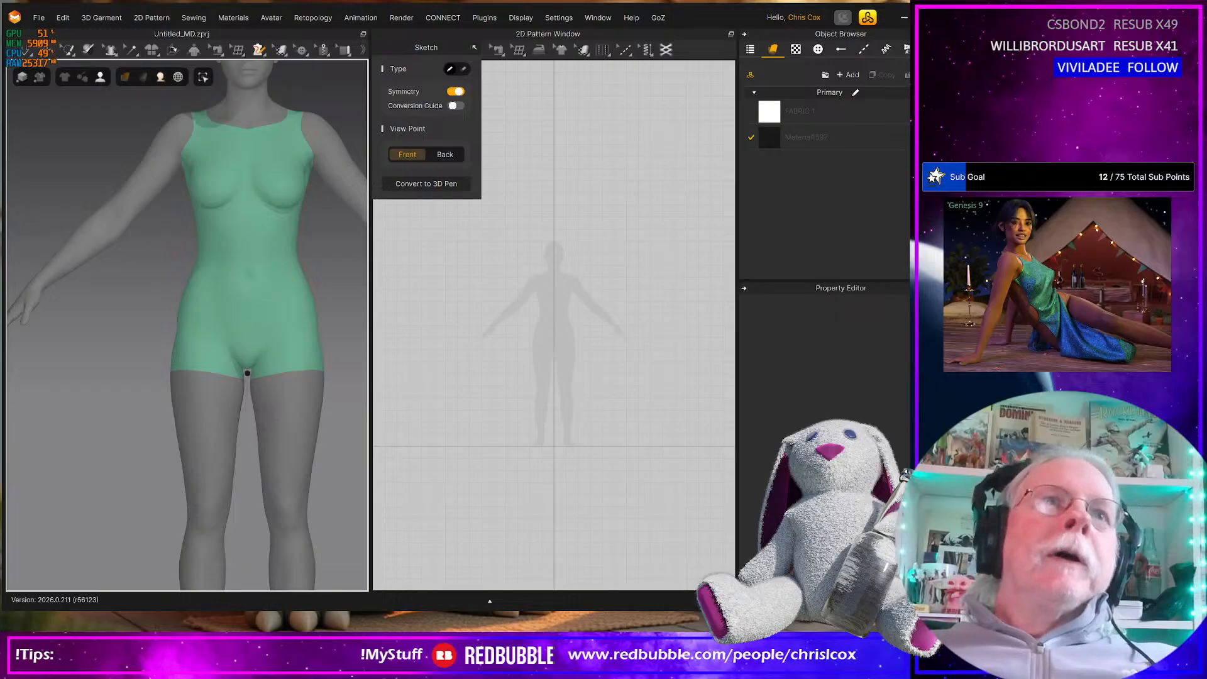
middle_drag(235, 398, 237, 390)
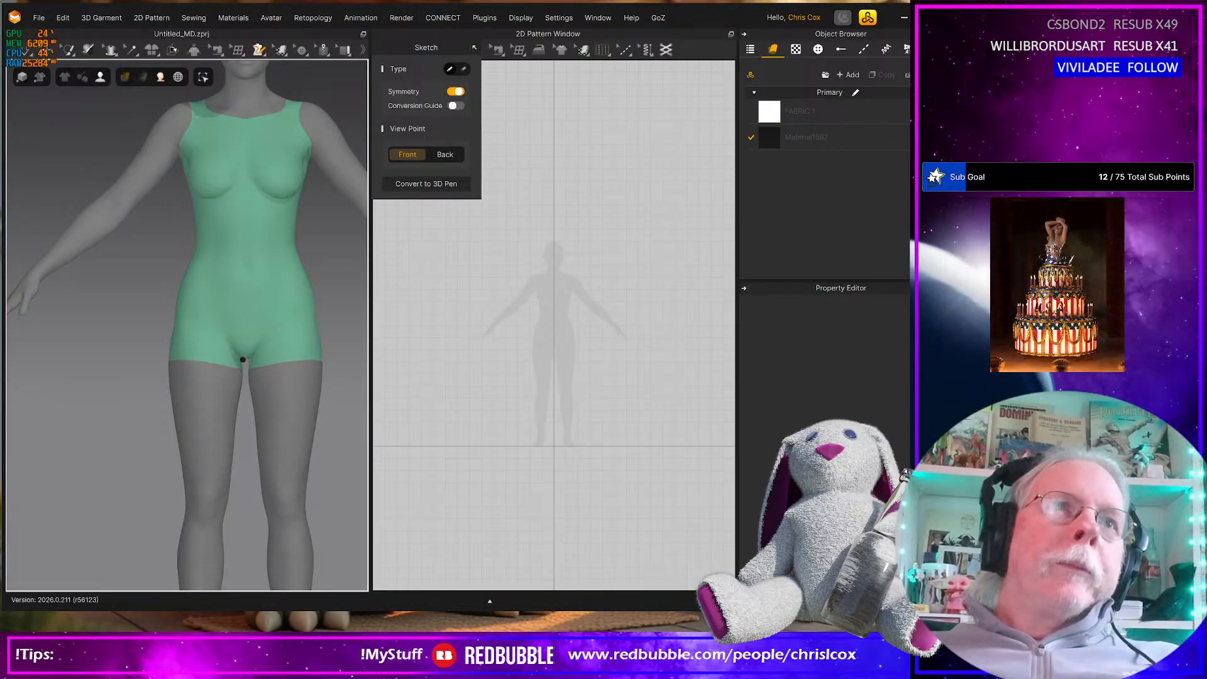
mouse_move(244, 360)
mouse_down()
mouse_move(218, 288)
mouse_move(247, 293)
mouse_up()
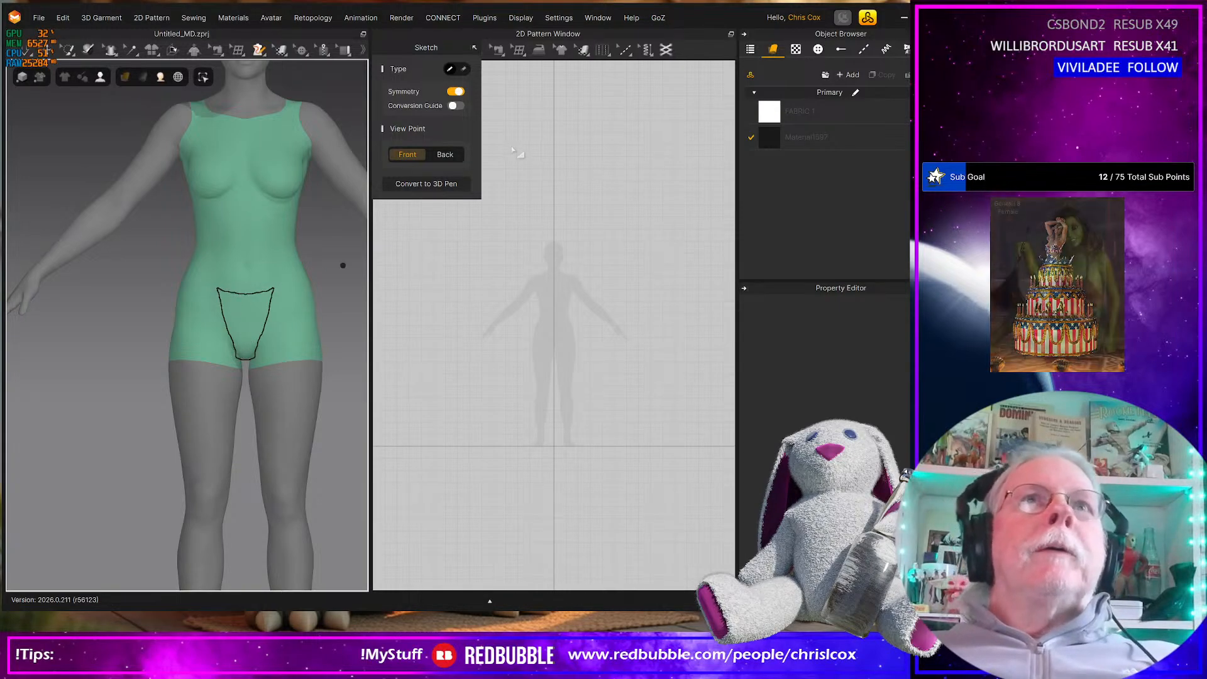
Convert the pencilled bikini-bottom outline into 3D pen lines on the avatar
click(430, 185)
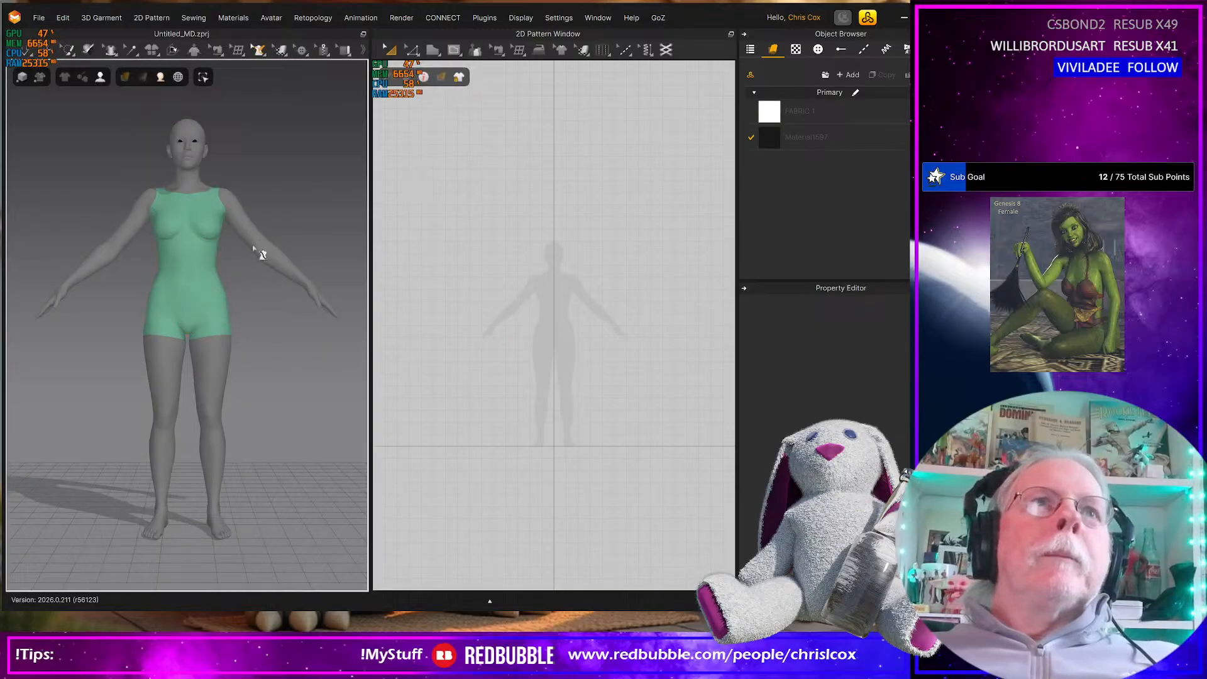
scroll(185, 323, up, 1)
scroll(184, 323, up, 5)
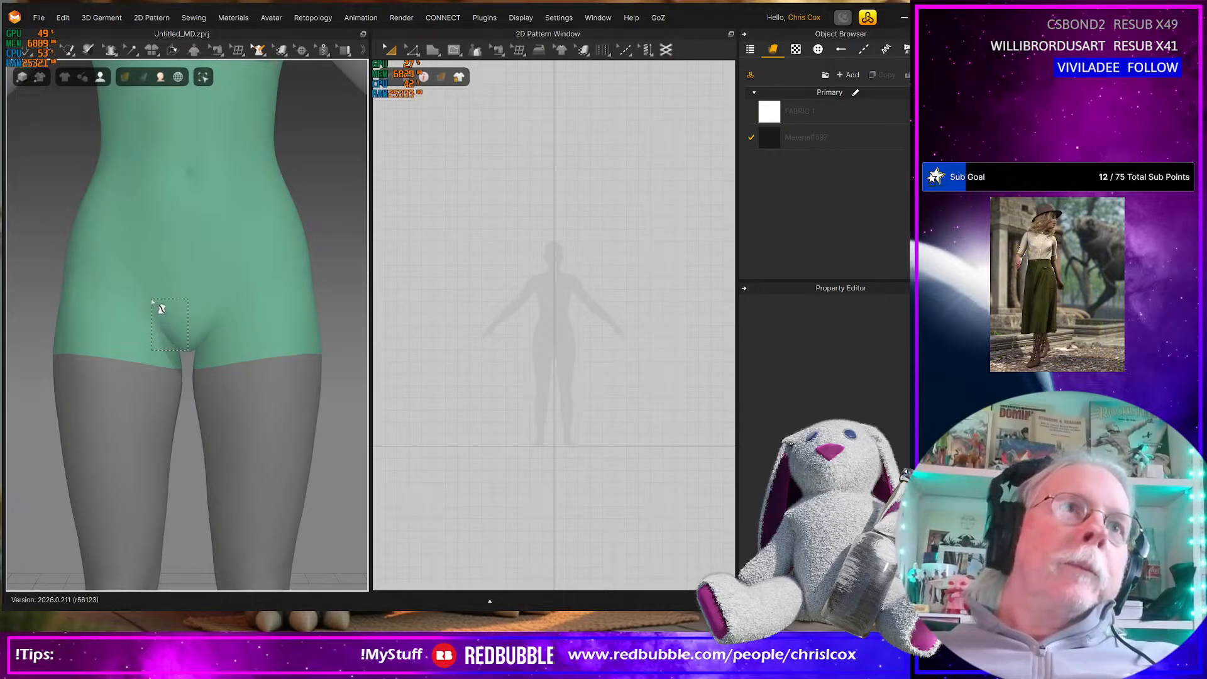
click(260, 48)
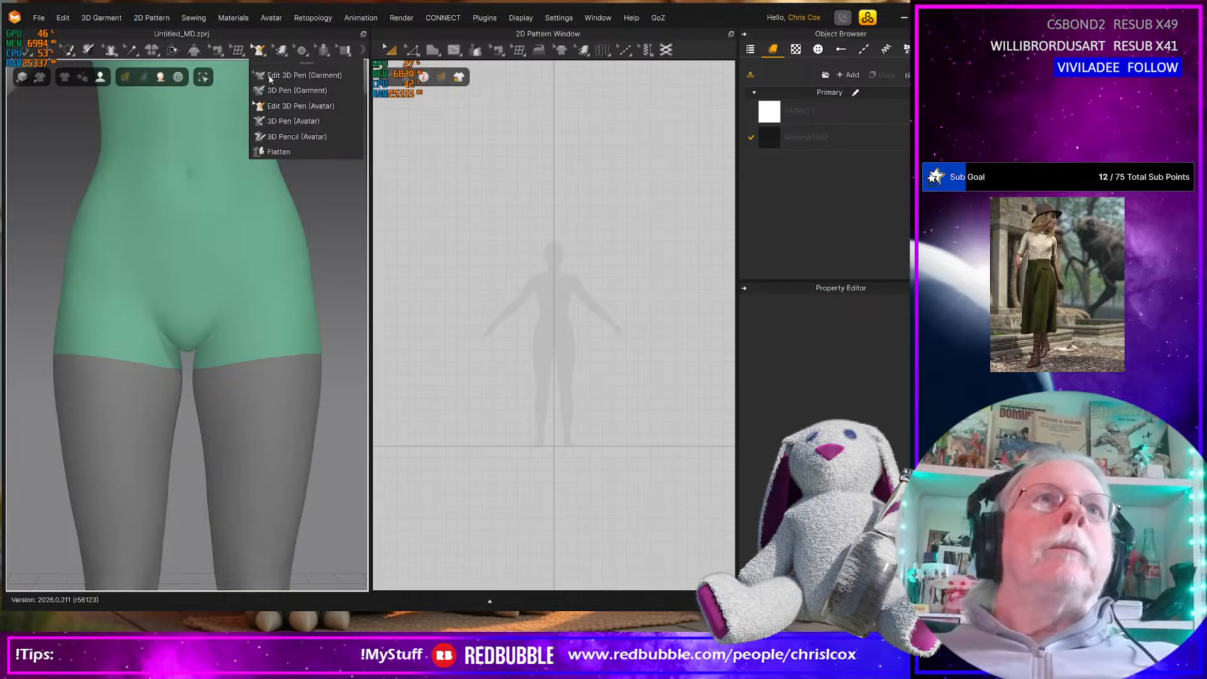
click(291, 136)
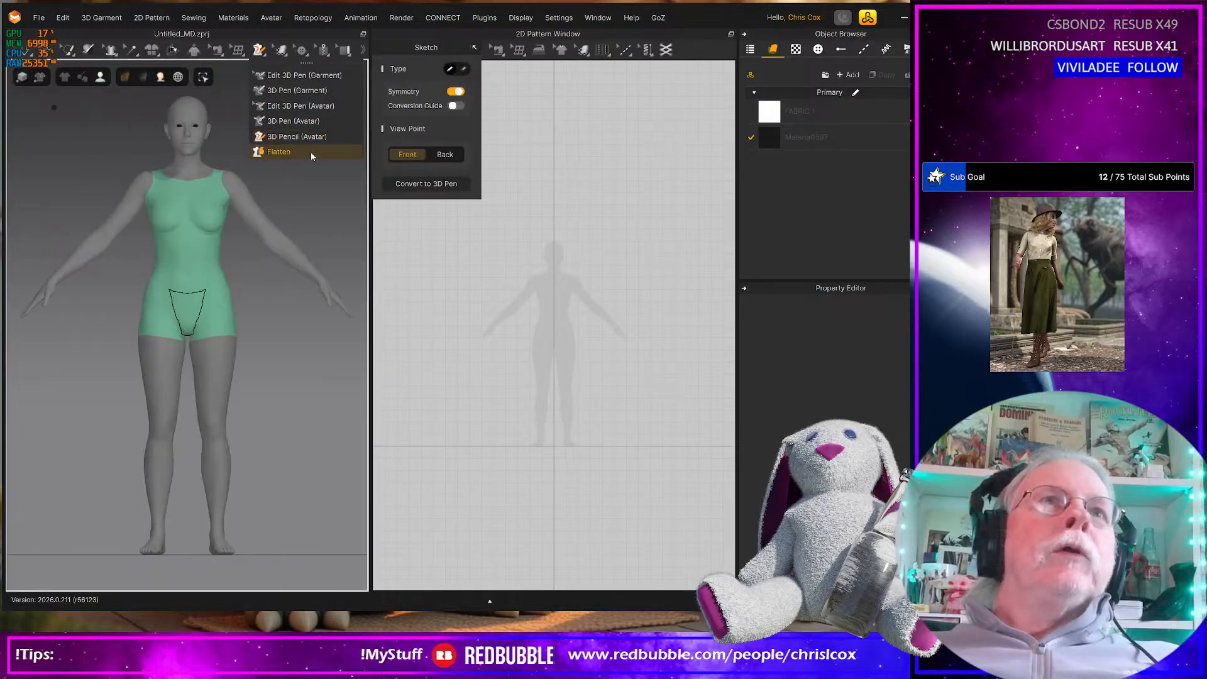
scroll(162, 319, up, 3)
scroll(165, 324, up, 3)
scroll(165, 323, down, 3)
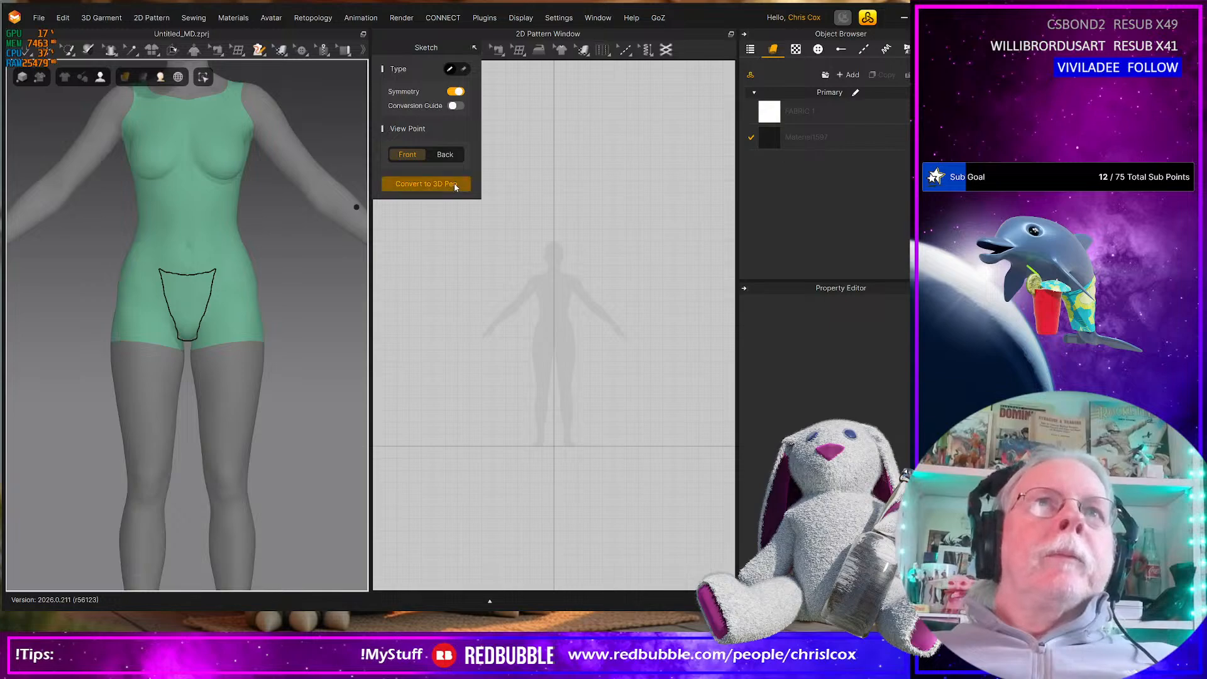
click(425, 184)
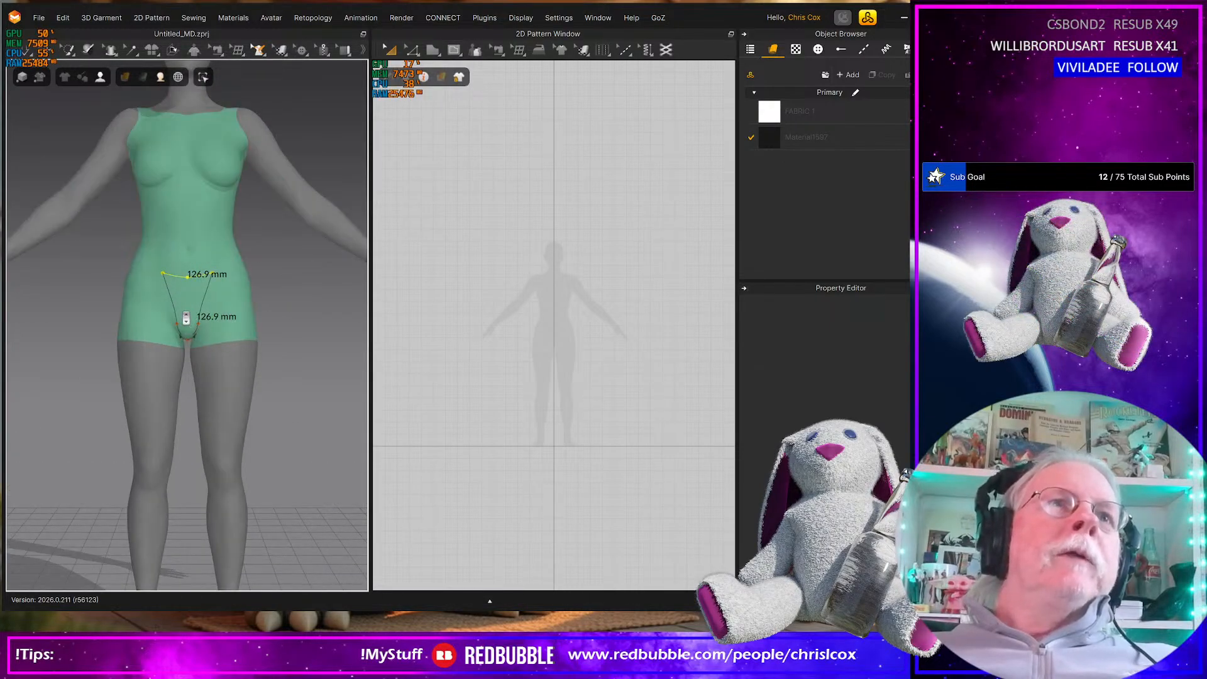
scroll(186, 296, up, 8)
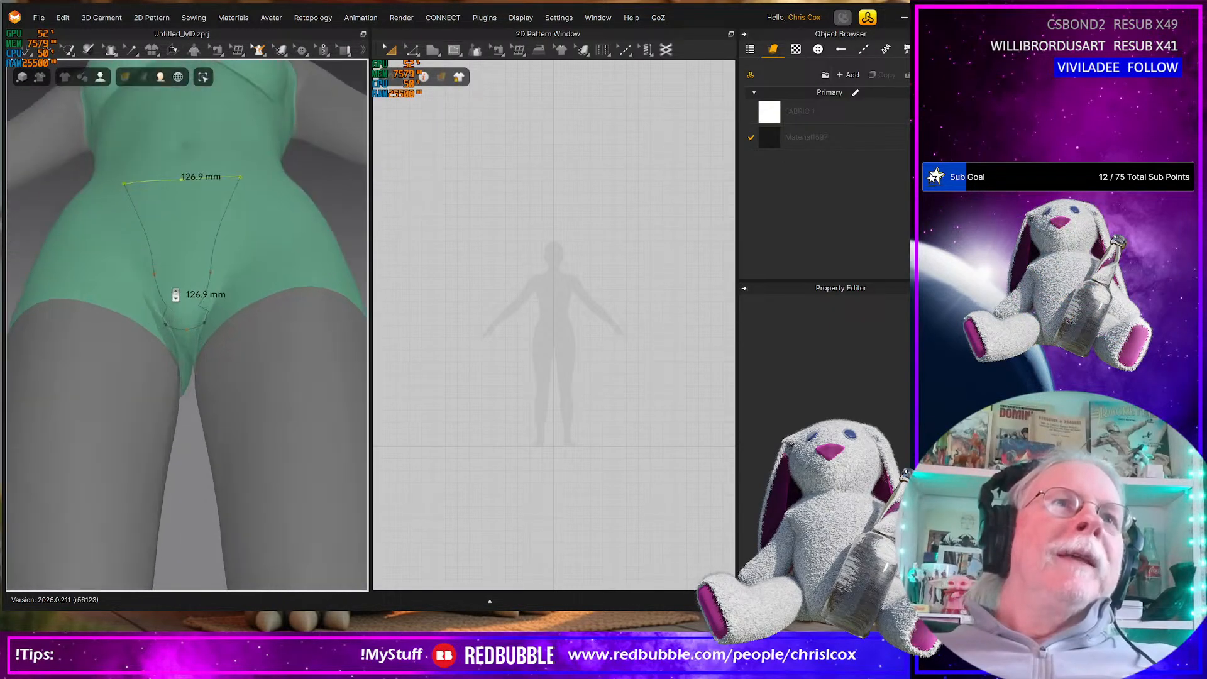
scroll(175, 294, up, 2)
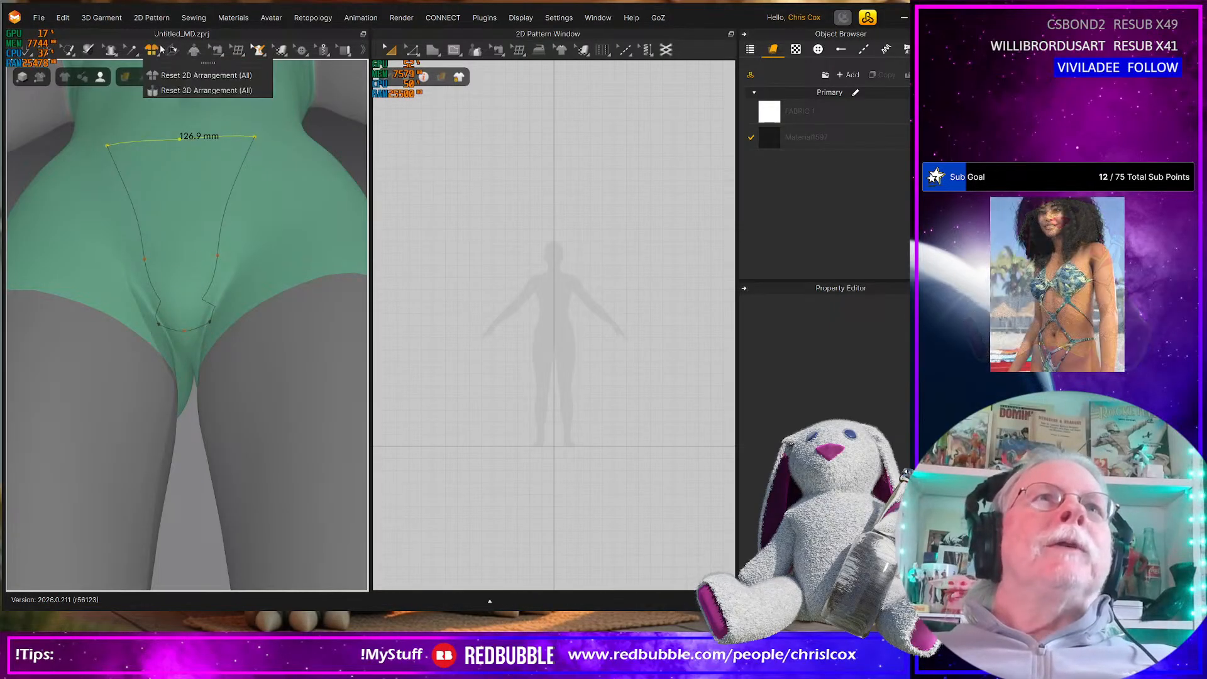
Try to flatten the outlined bikini-bottom shape into a pattern, and clear its 3D pen lines from the avatar
click(258, 50)
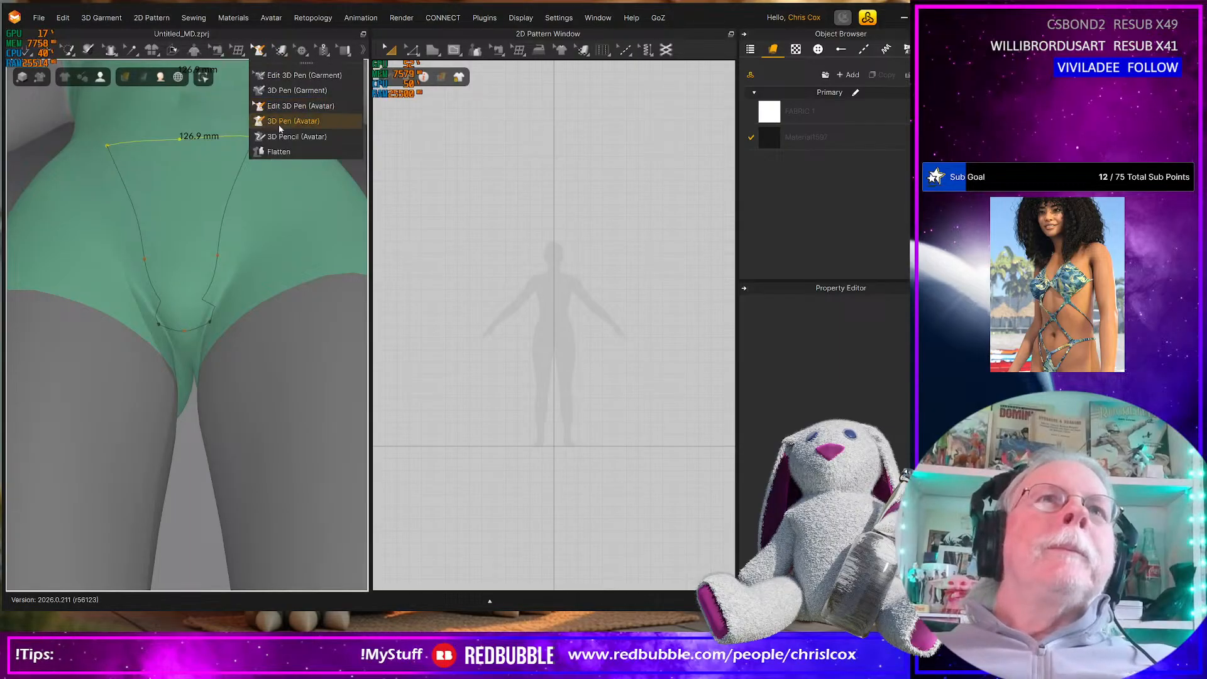
click(277, 151)
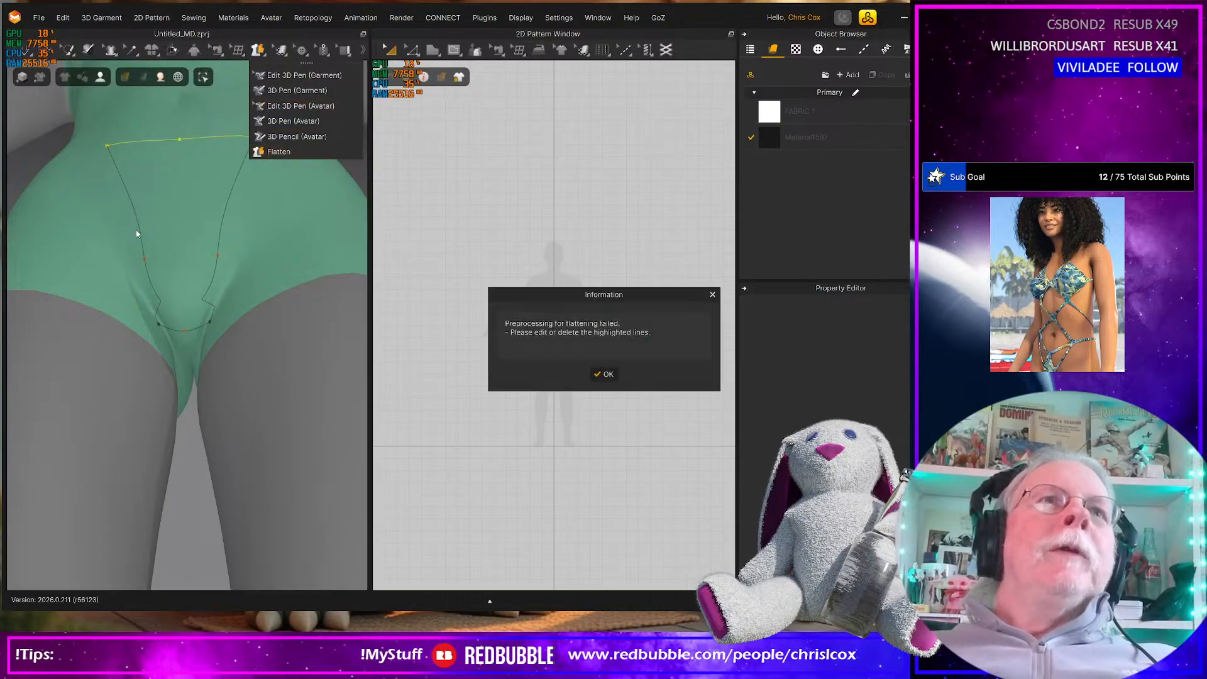
click(605, 375)
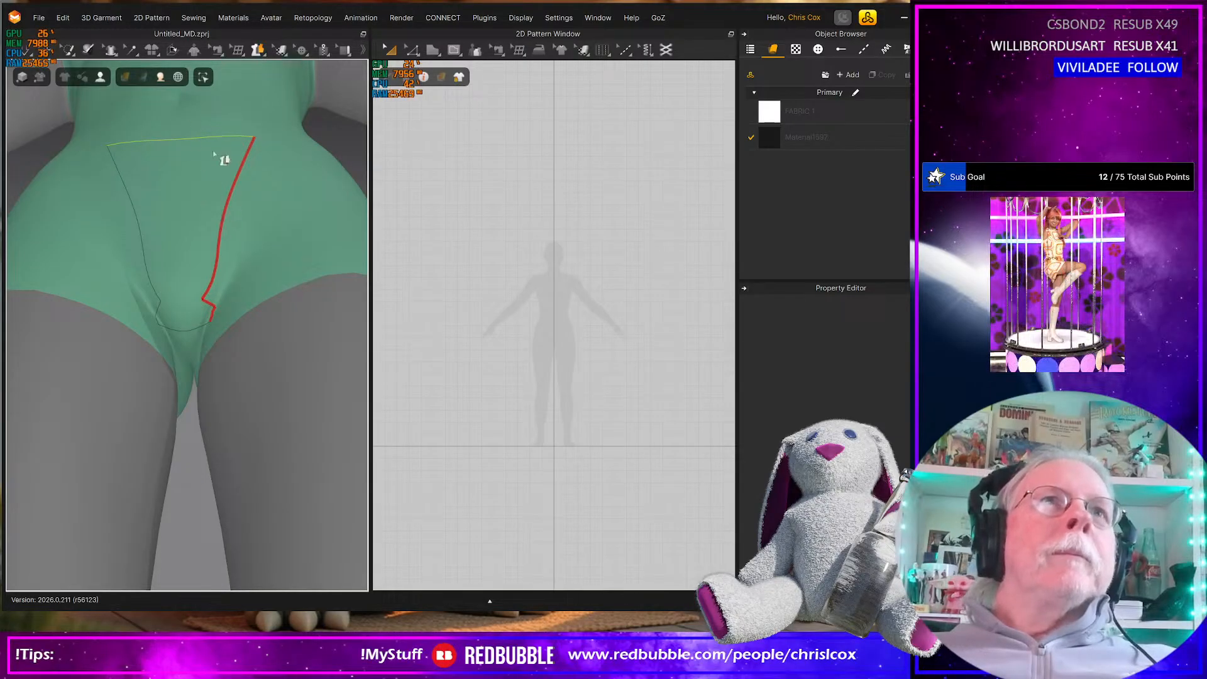
right_drag(221, 216, 216, 282)
click(218, 281)
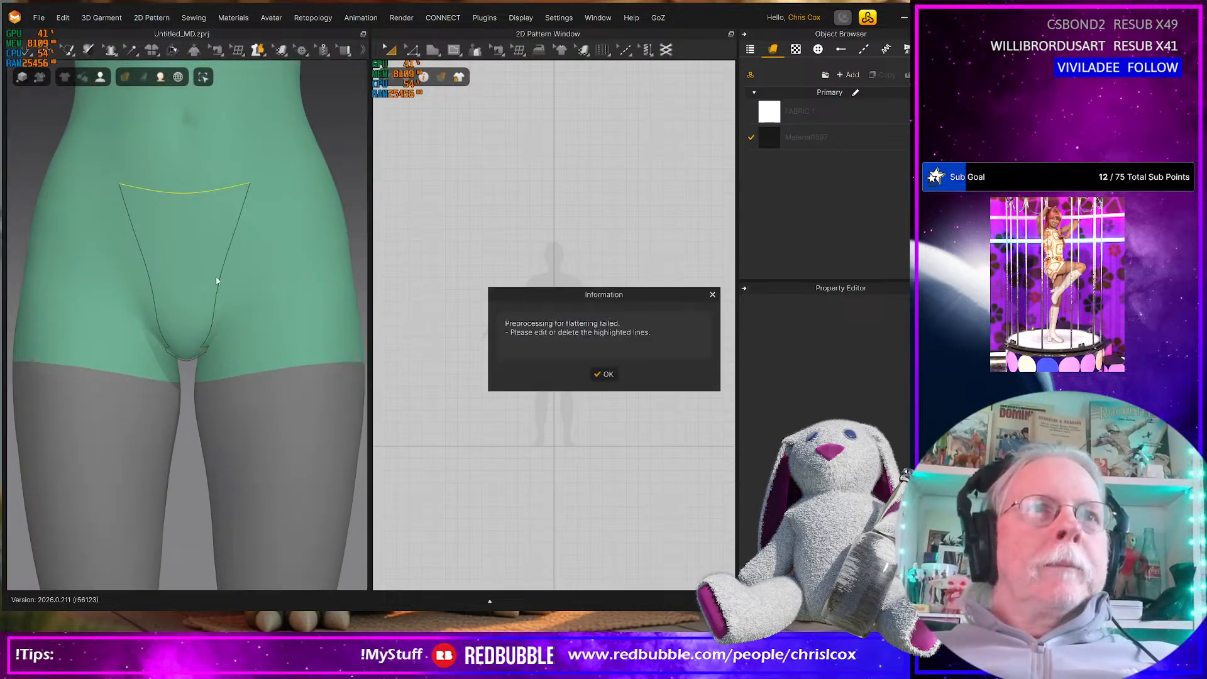
click(606, 374)
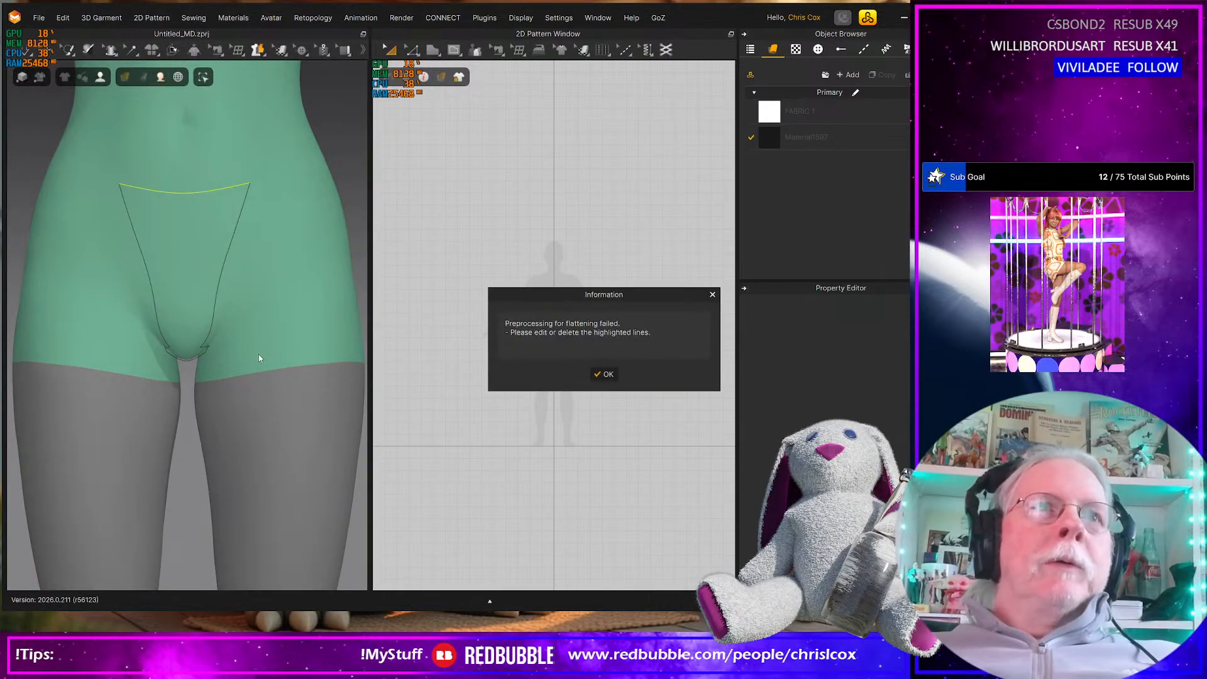
click(603, 375)
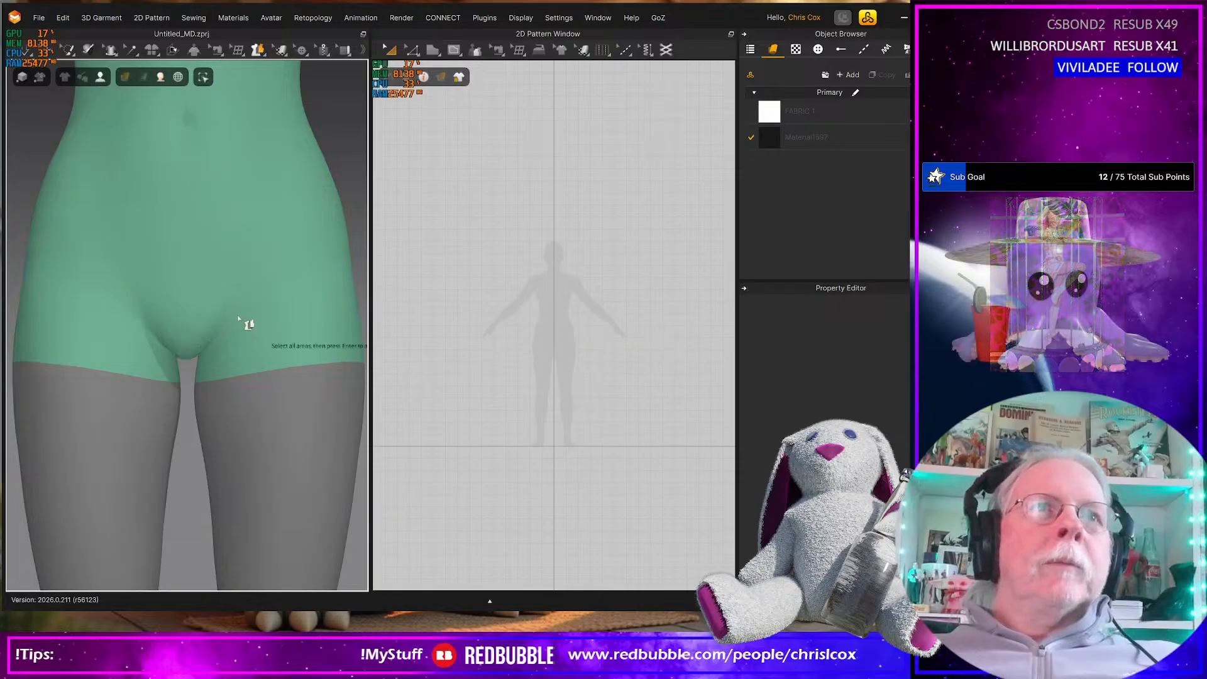
click(260, 53)
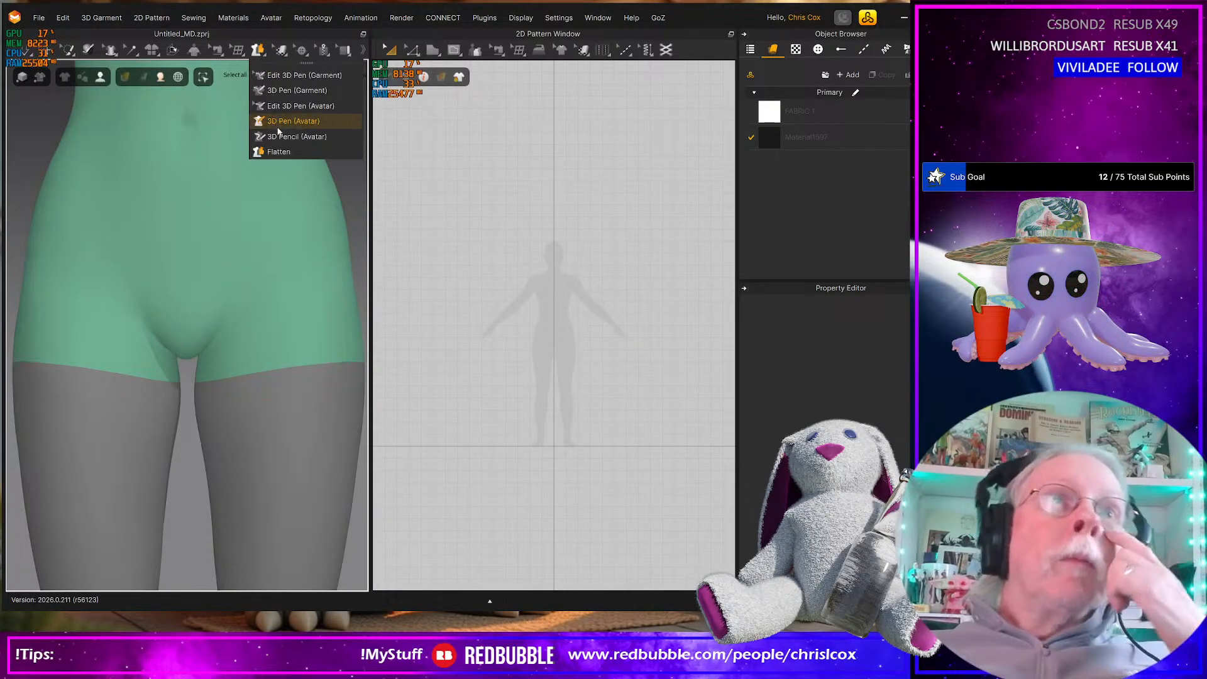
click(278, 152)
right_drag(224, 315, 204, 248)
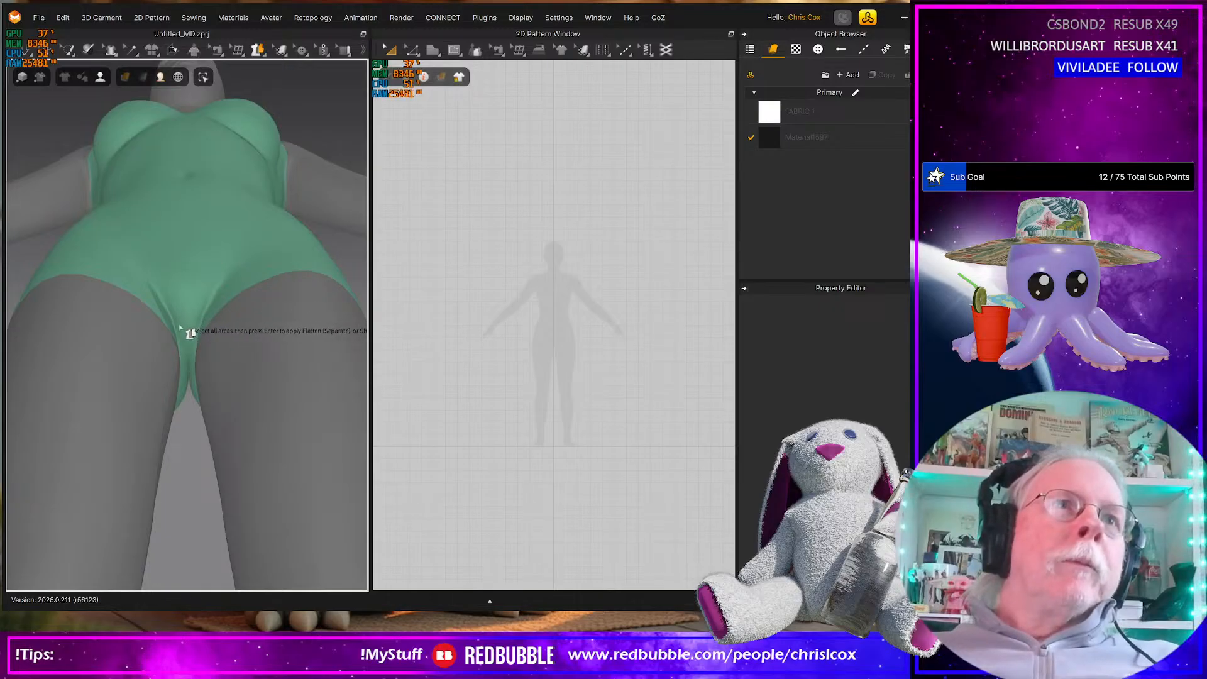
Try to trace the bikini-bottom front from the crotch up one side with 3D Pen (Avatar), and discard the unfinished line
click(258, 55)
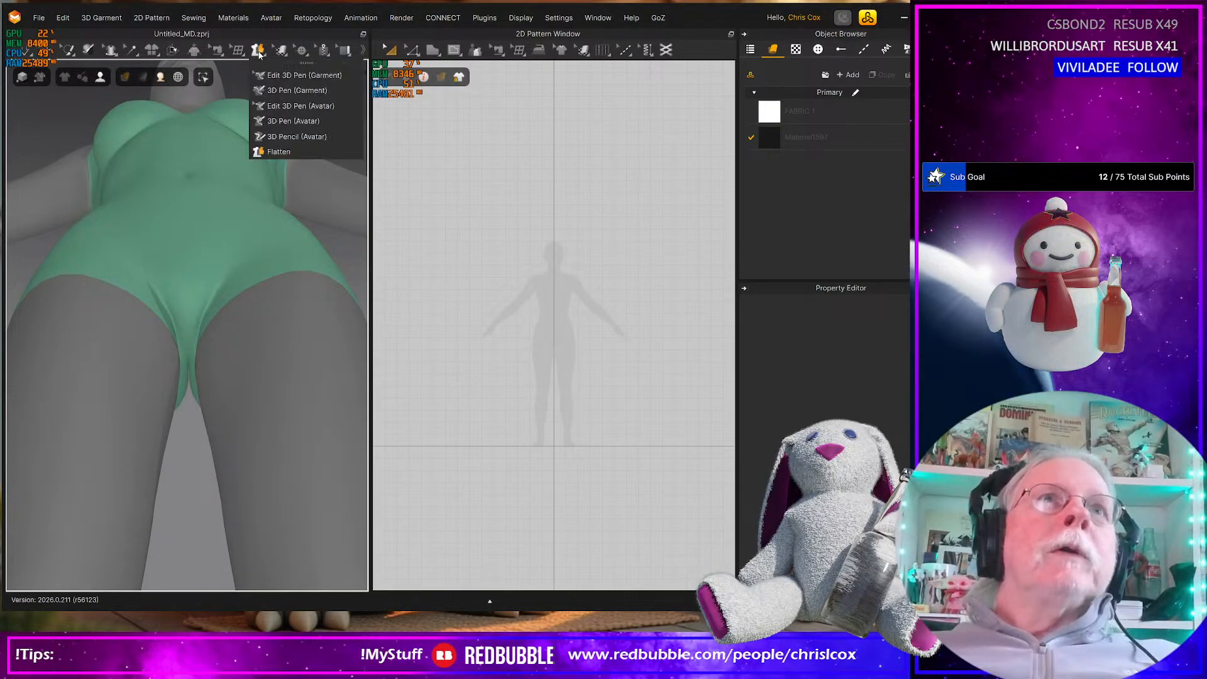
click(280, 122)
click(186, 335)
right_drag(178, 326, 183, 413)
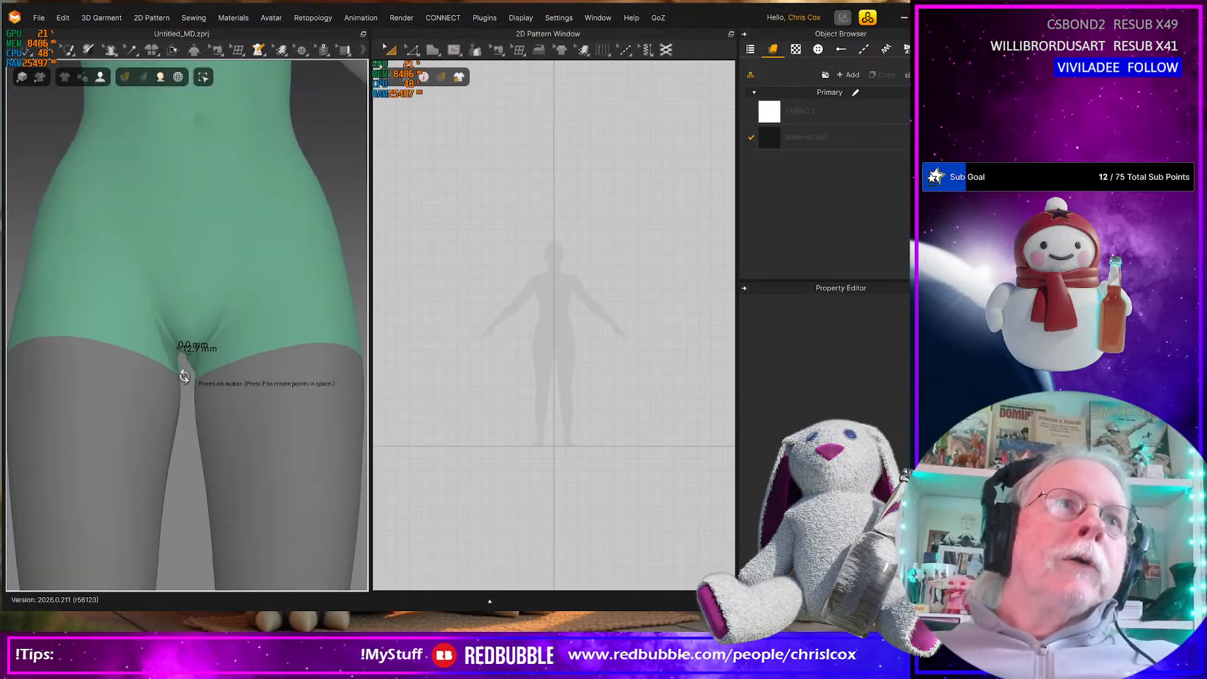
click(166, 316)
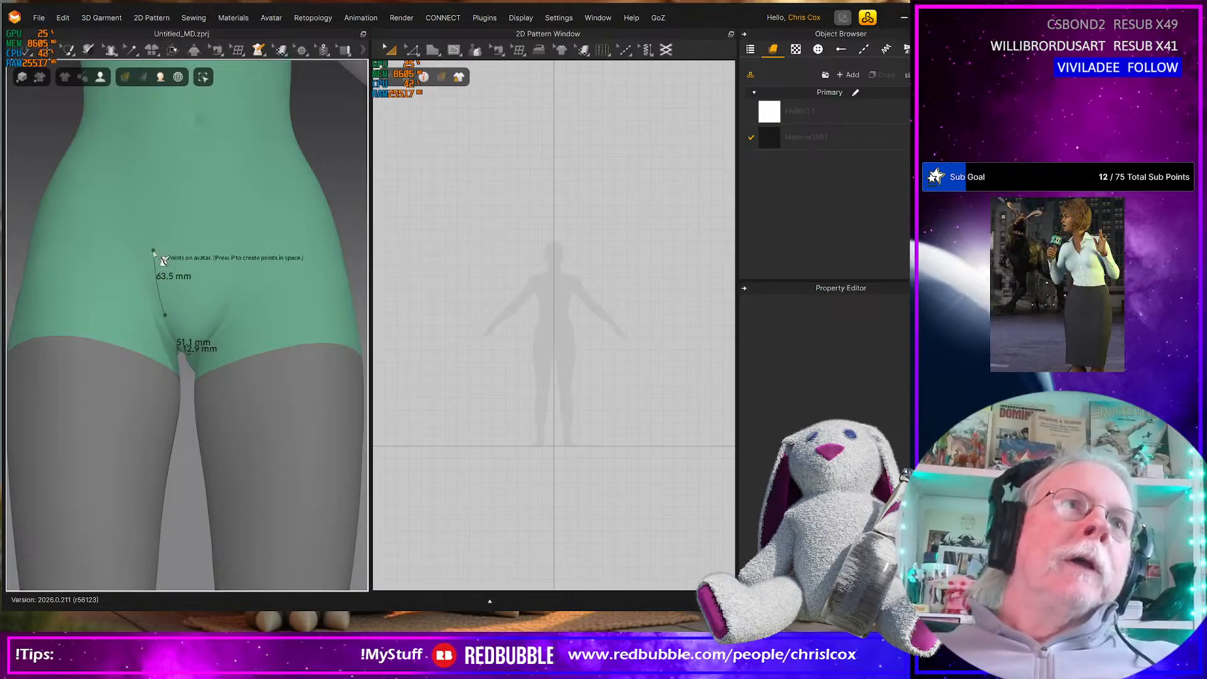
right_drag(154, 249, 153, 209)
key(Escape)
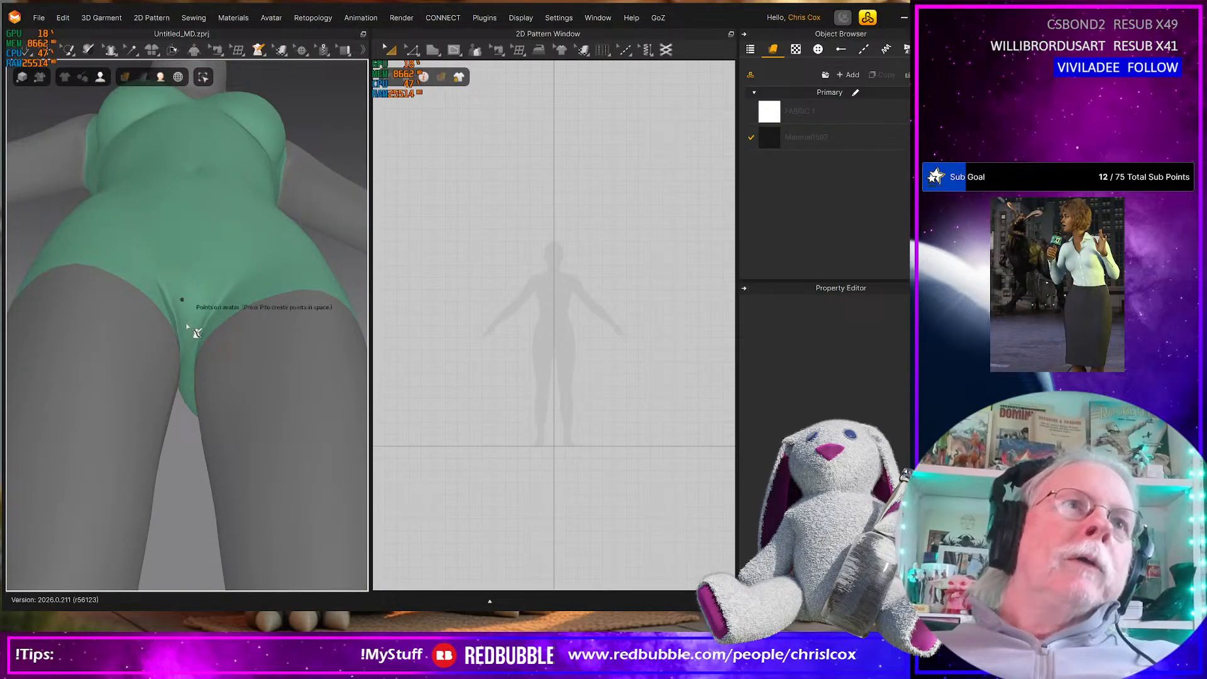
Trace the bikini-bottom front on the avatar with 3D Pen (Avatar), from the crotch up one leg edge to the hip
click(191, 335)
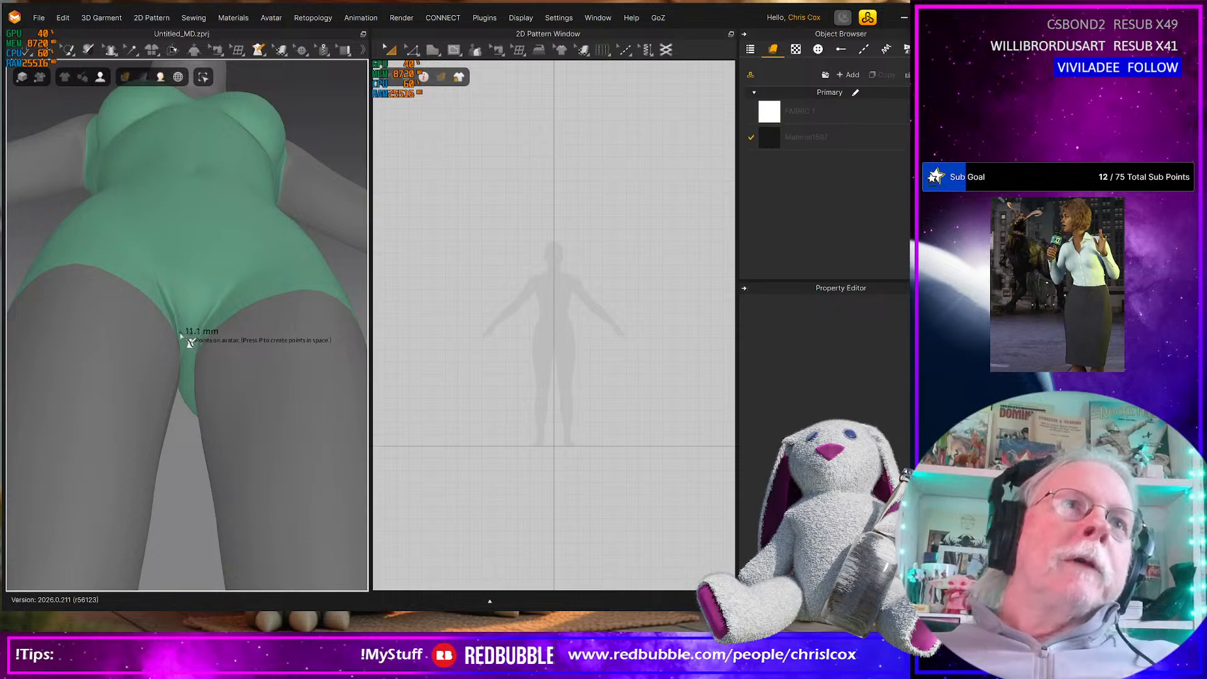
click(179, 332)
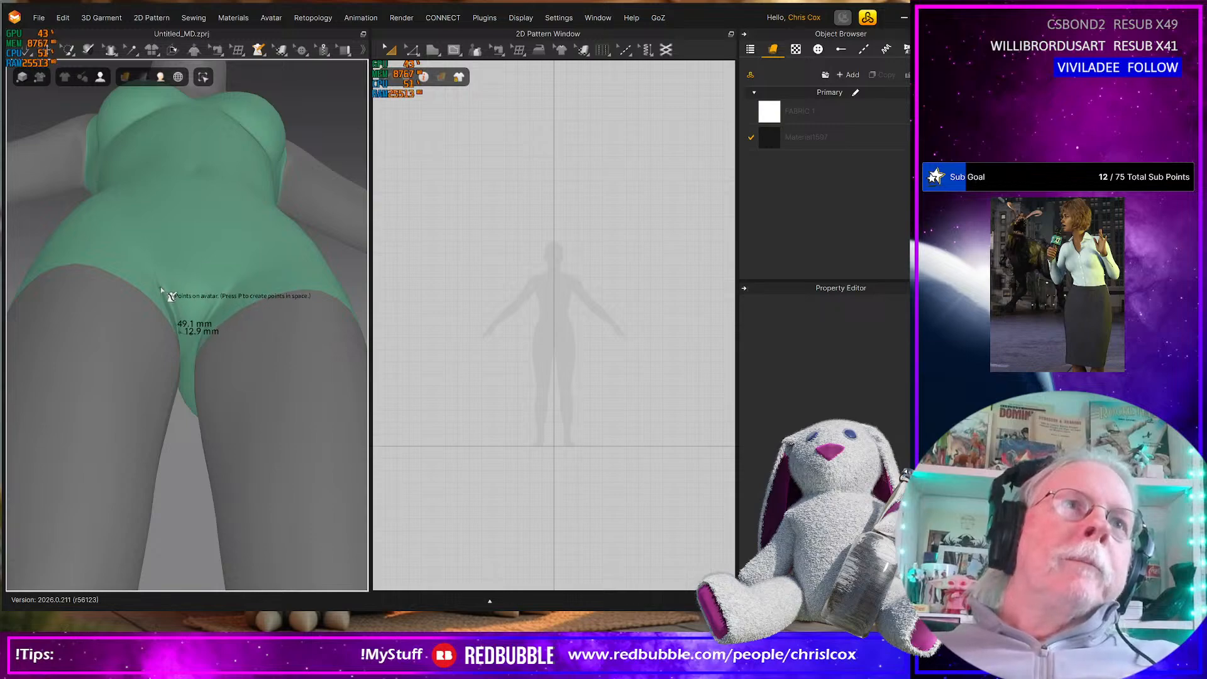
click(179, 318)
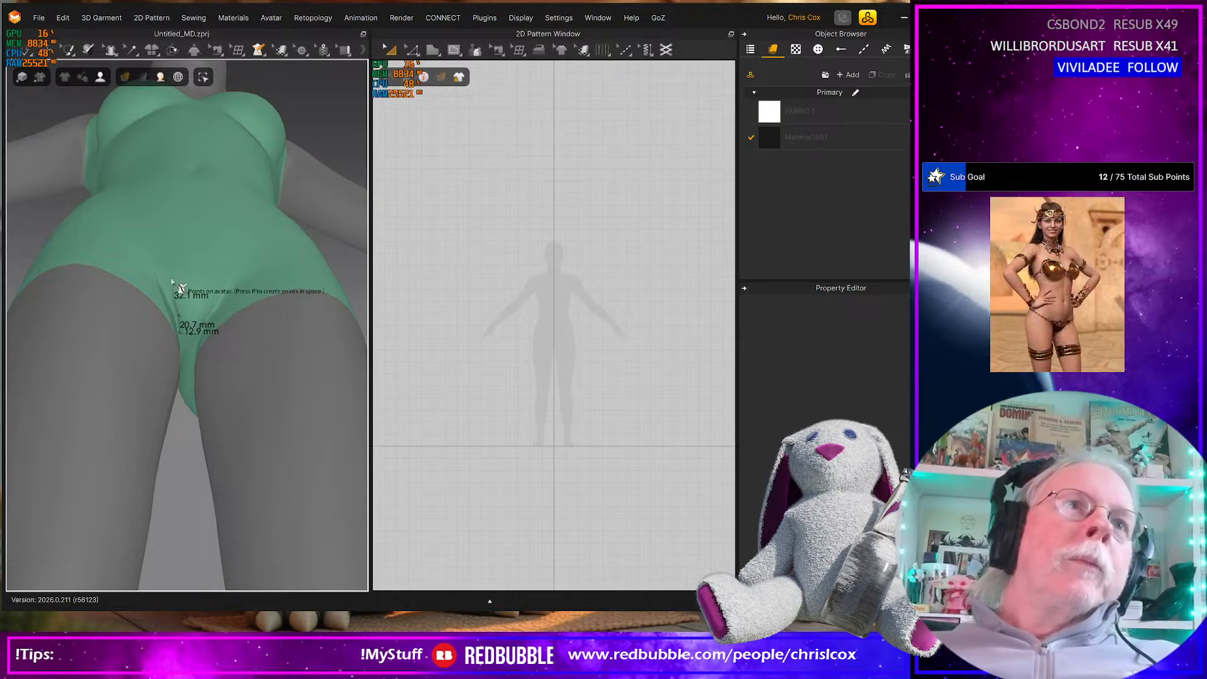
right_drag(169, 274, 167, 331)
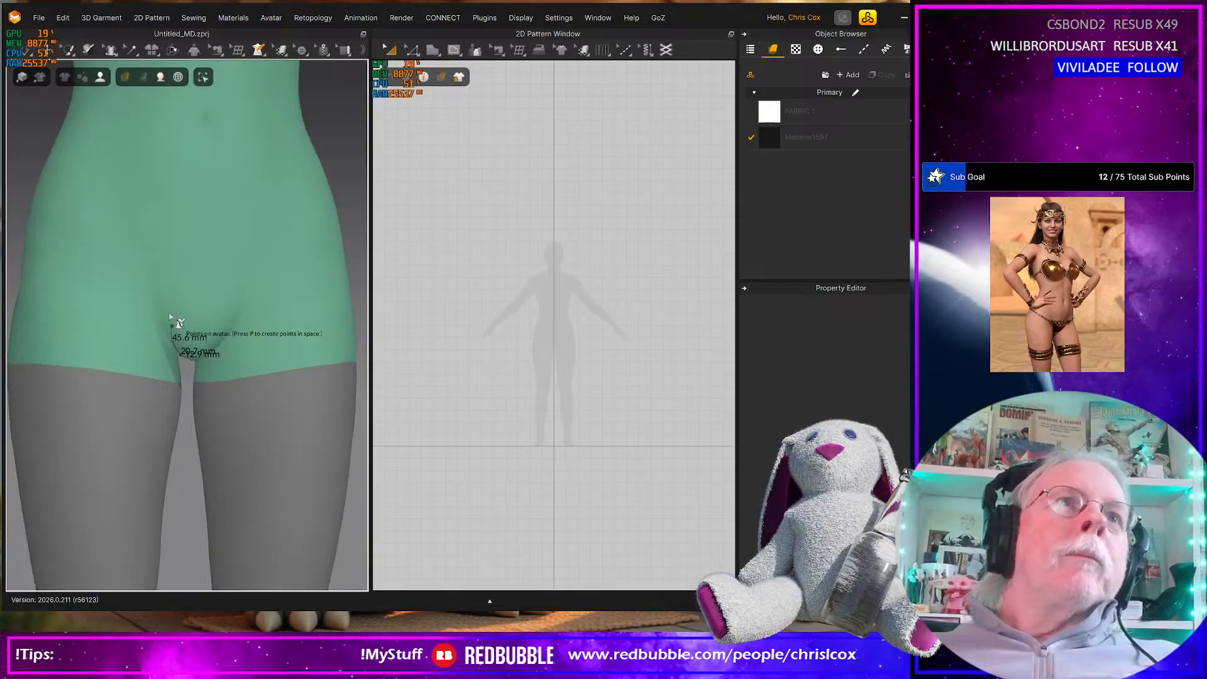
click(173, 329)
click(147, 258)
click(132, 201)
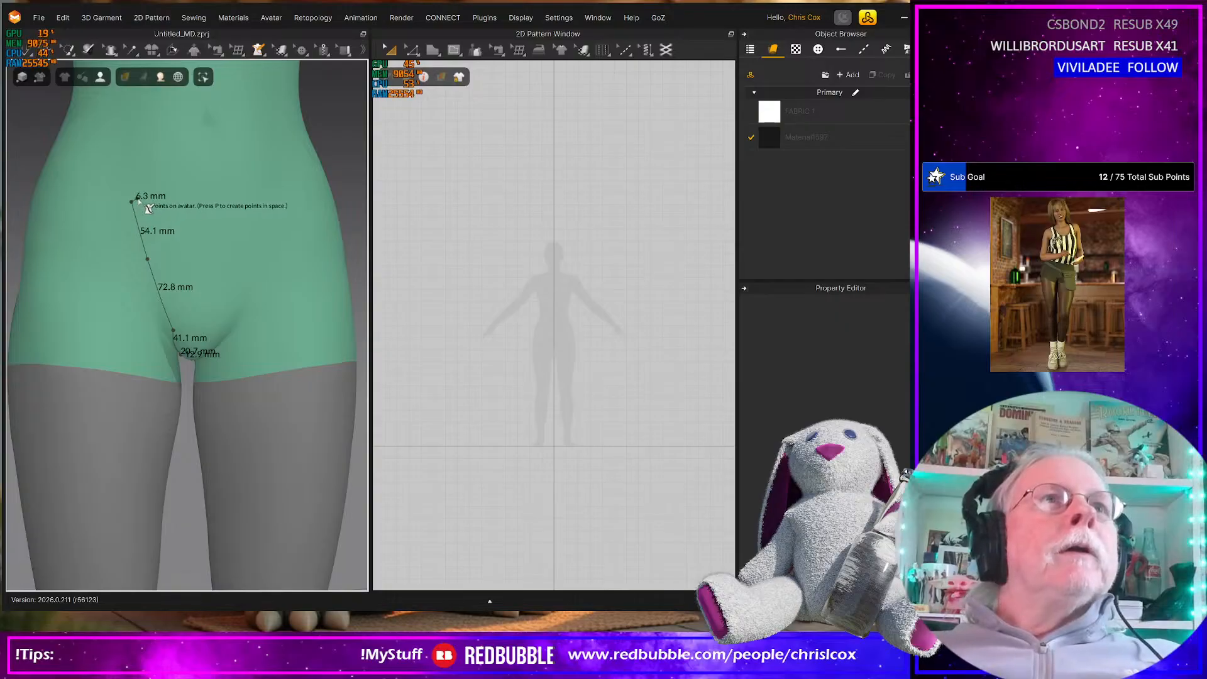
Close the front half outline with a top edge about 63.5 mm wide to the centre line, then down to the crotch
click(208, 201)
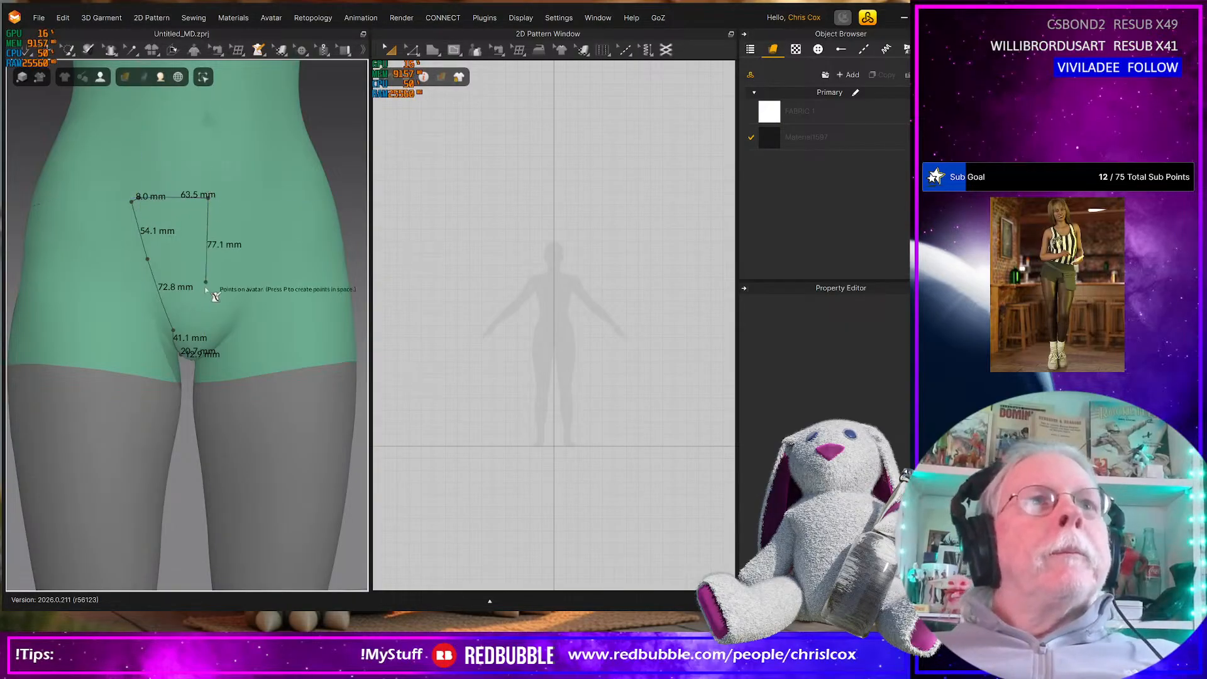
right_drag(206, 310, 212, 267)
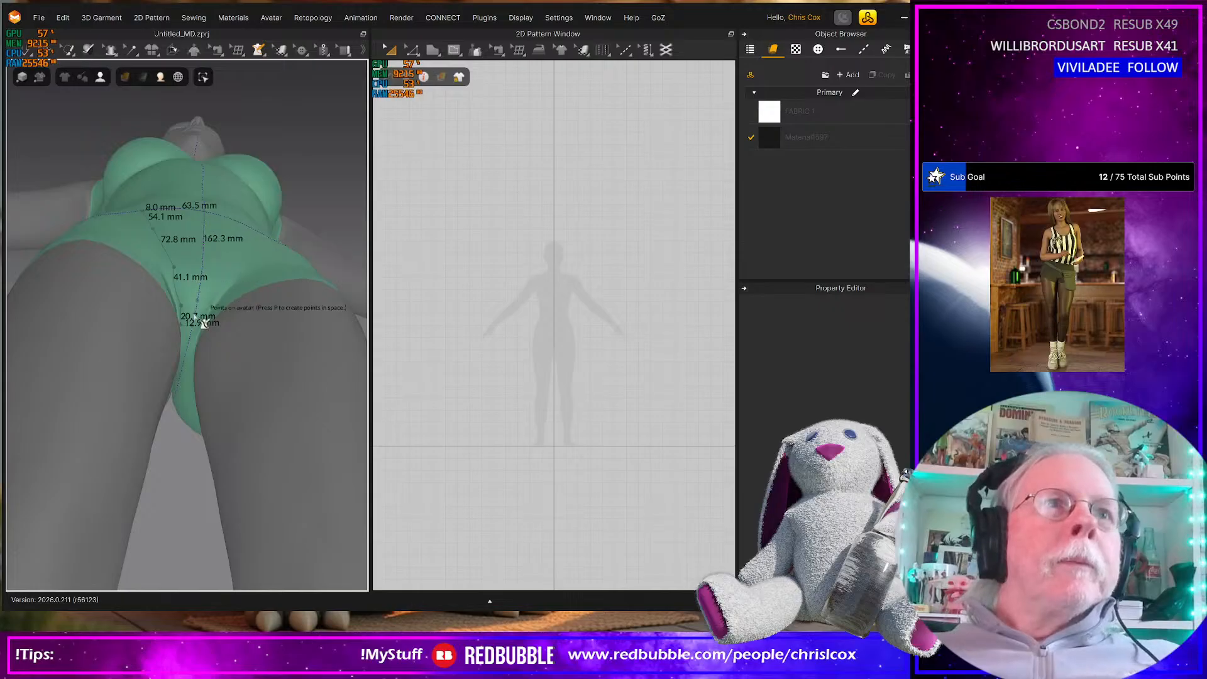
right_drag(203, 335, 200, 400)
Trace the bikini-bottom back half on the avatar from the waist centre, with a top edge about 89.5 mm wide and a slanted leg edge
right_drag(146, 335, 270, 251)
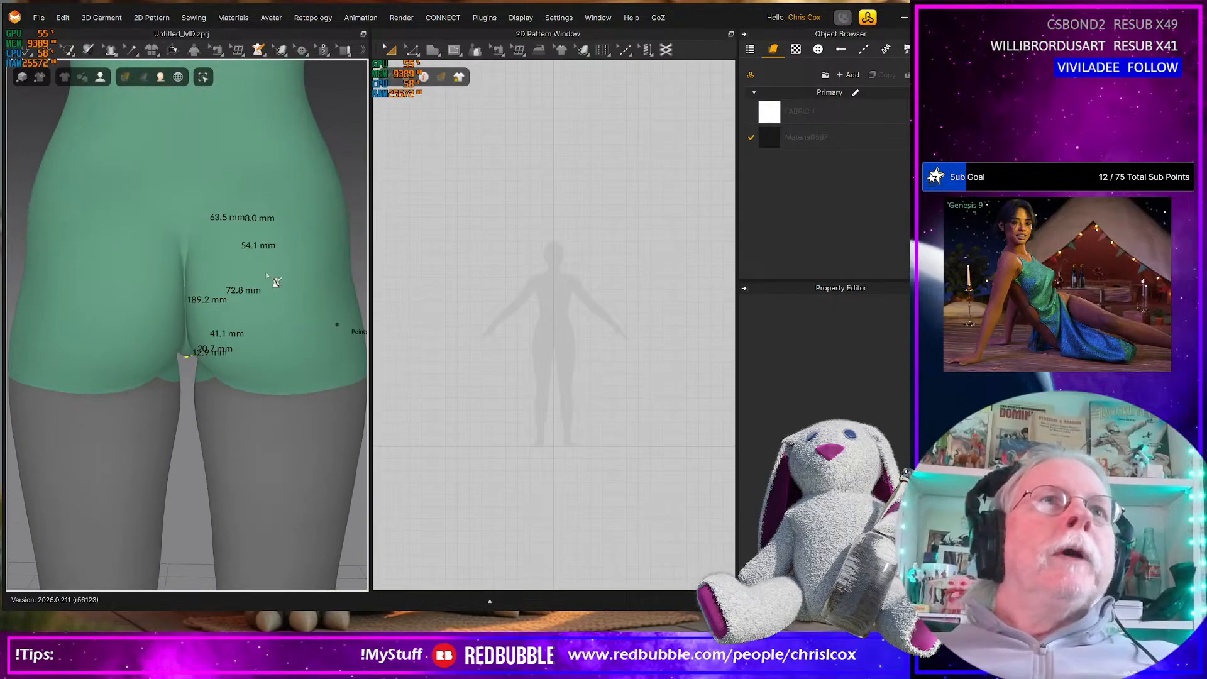
click(191, 166)
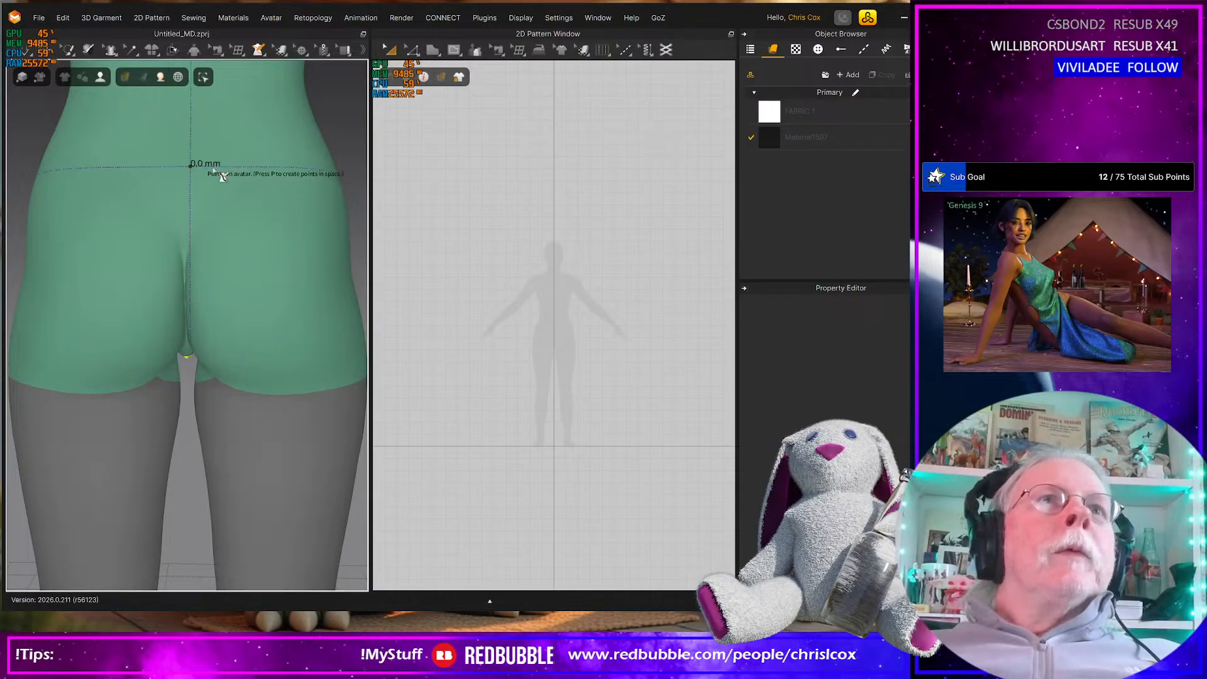
click(291, 166)
click(223, 255)
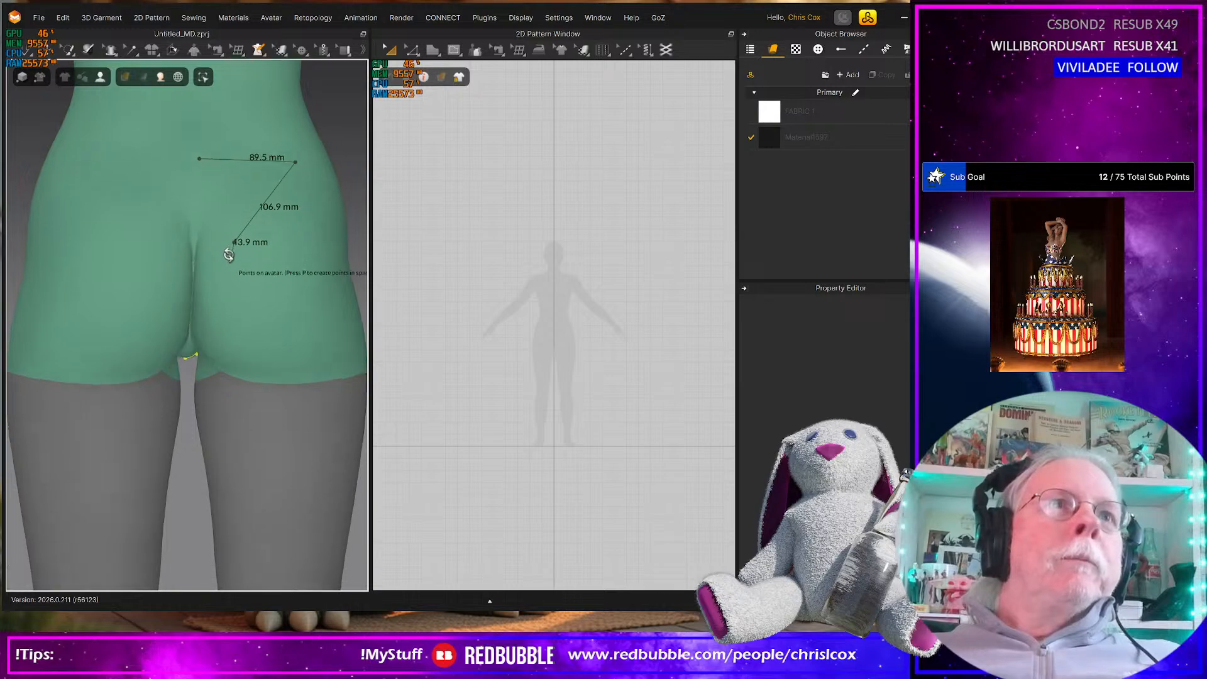
right_drag(224, 258, 214, 274)
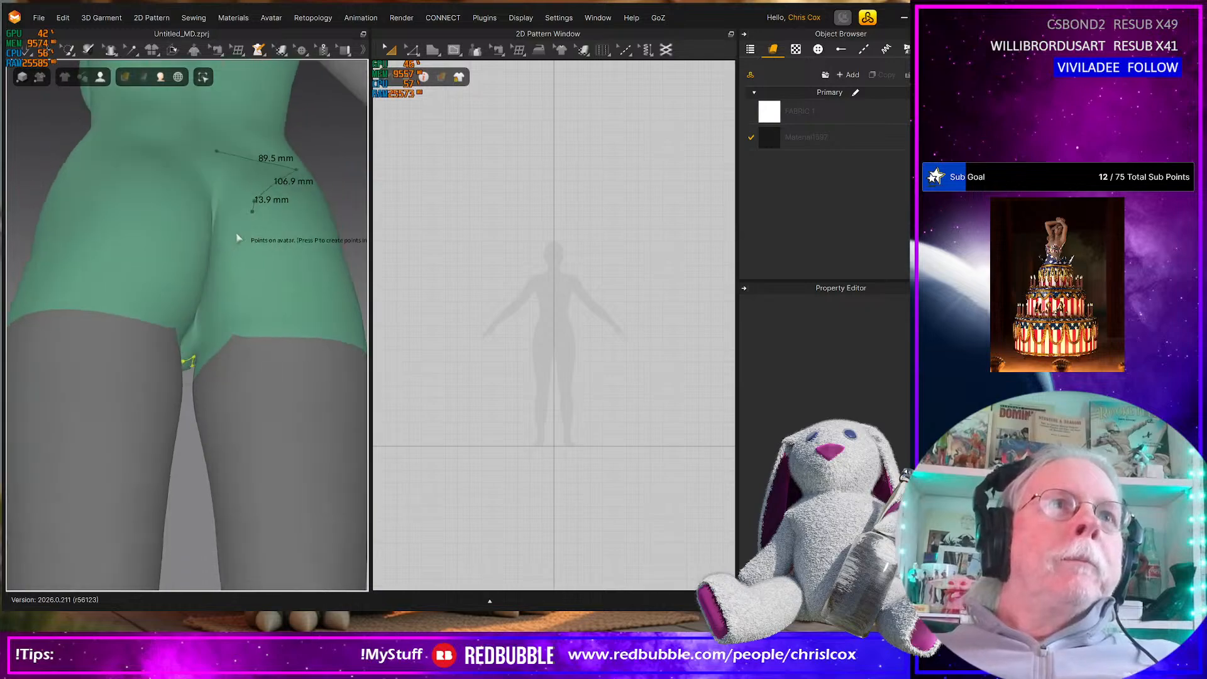
click(212, 266)
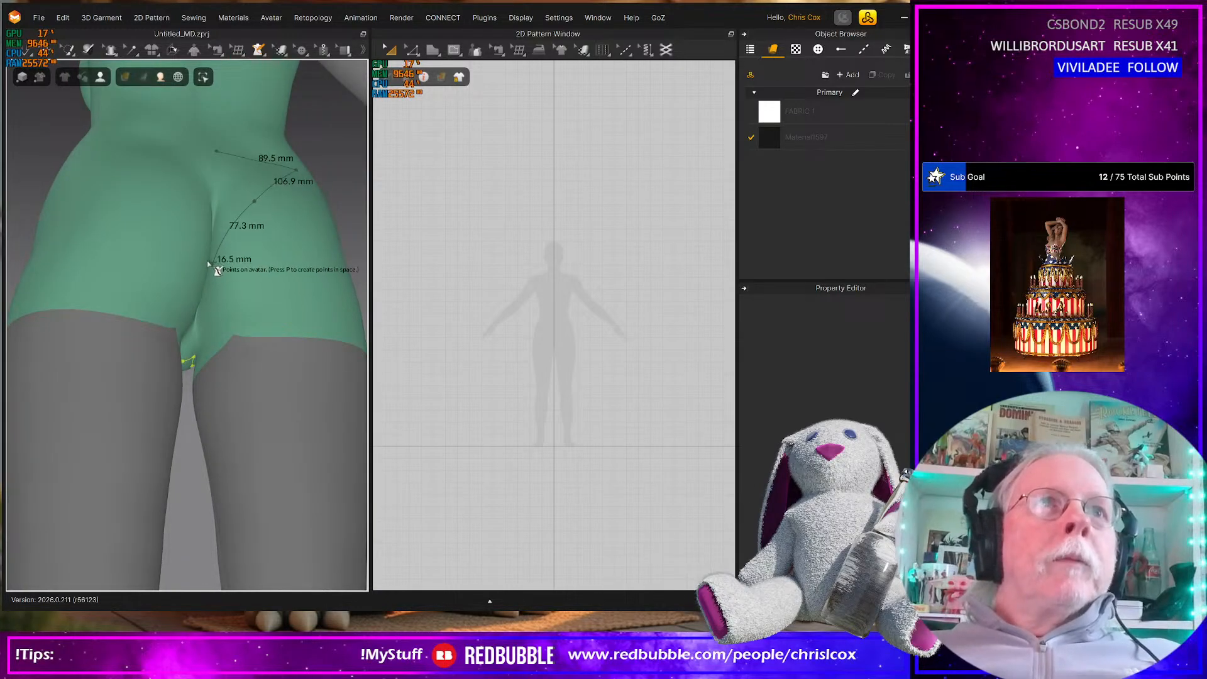
right_drag(207, 263, 202, 299)
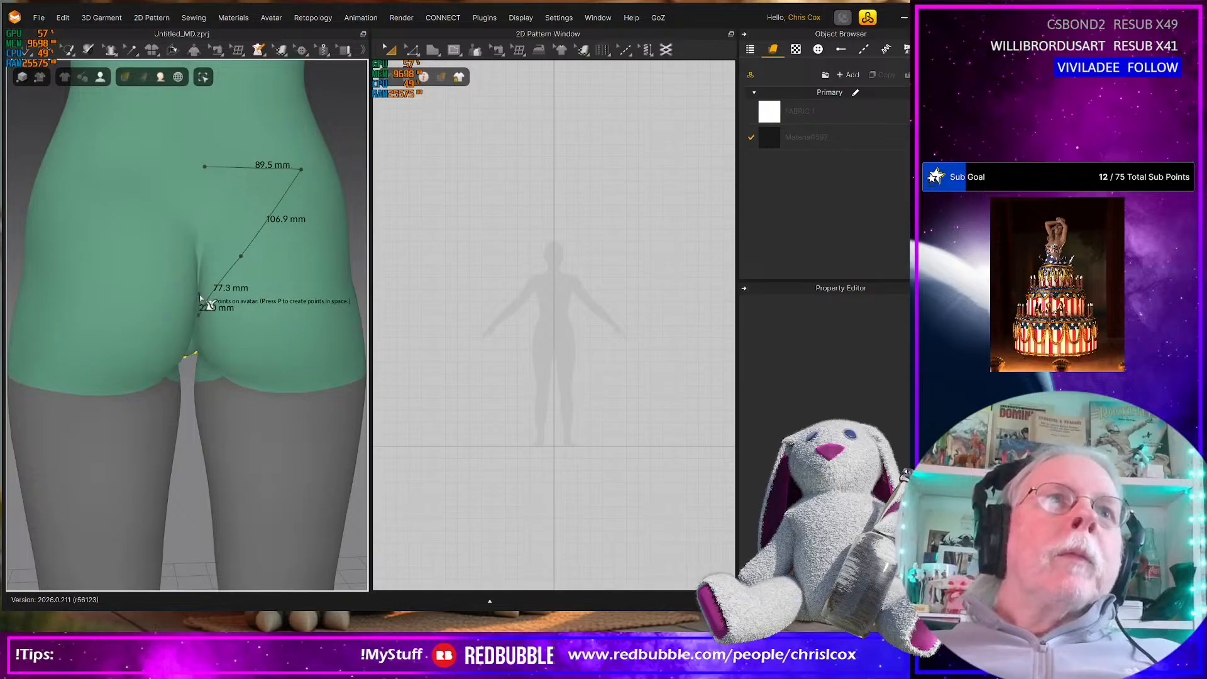
Close the back half outline by tracing up the buttock cleft to its starting point at the waist centre
click(200, 300)
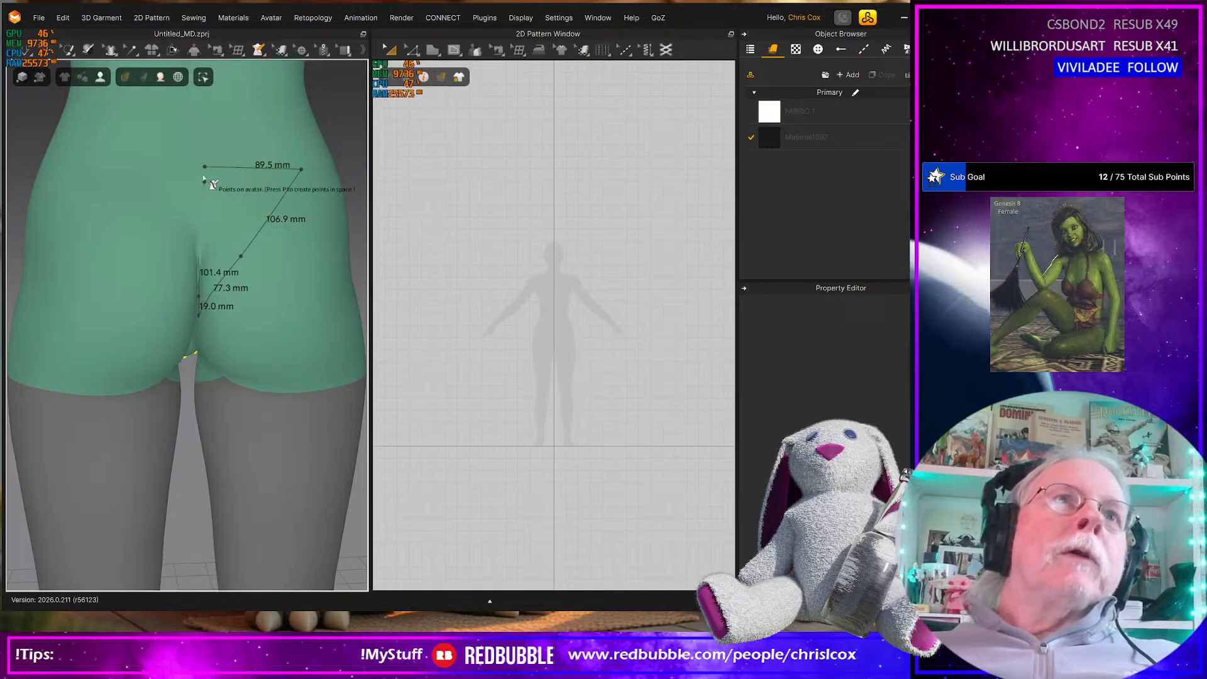
click(207, 225)
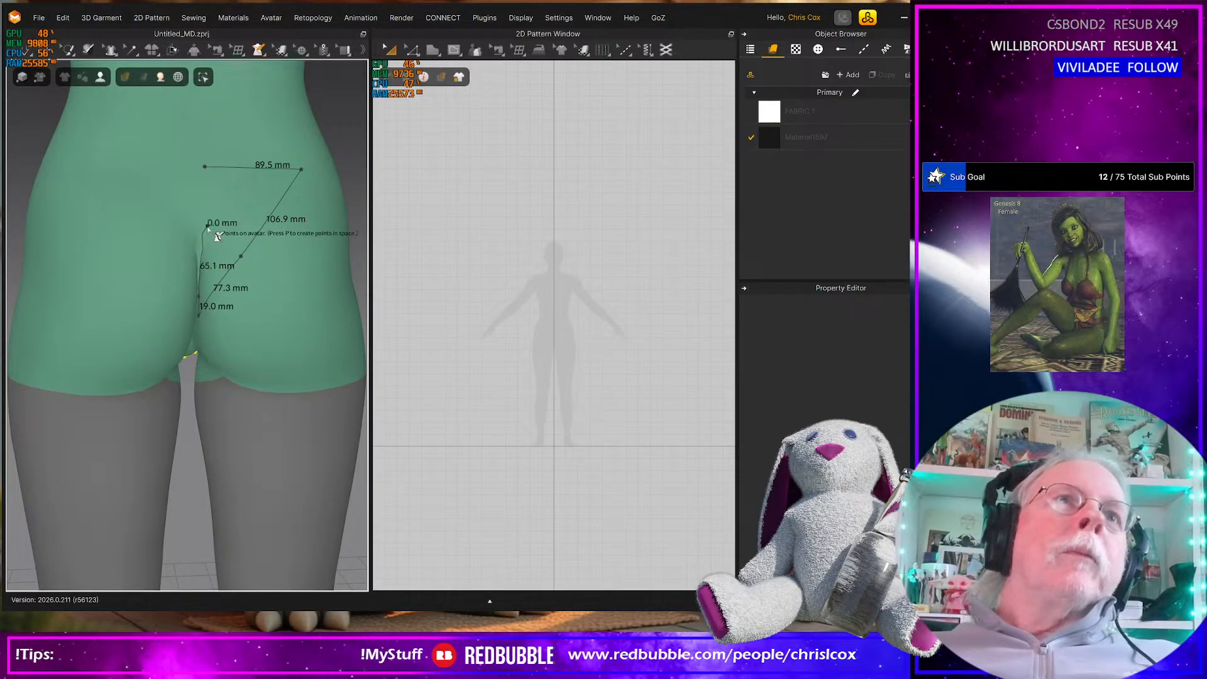
click(205, 168)
right_drag(207, 169, 175, 302)
click(254, 50)
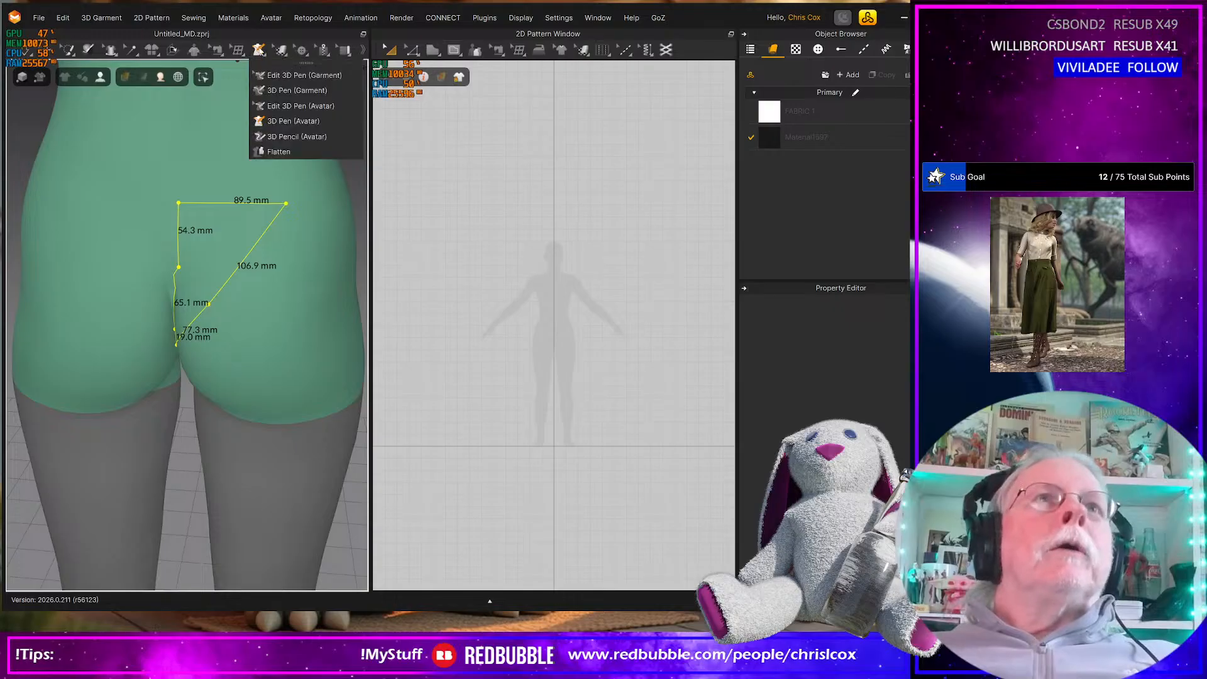
click(291, 140)
click(288, 150)
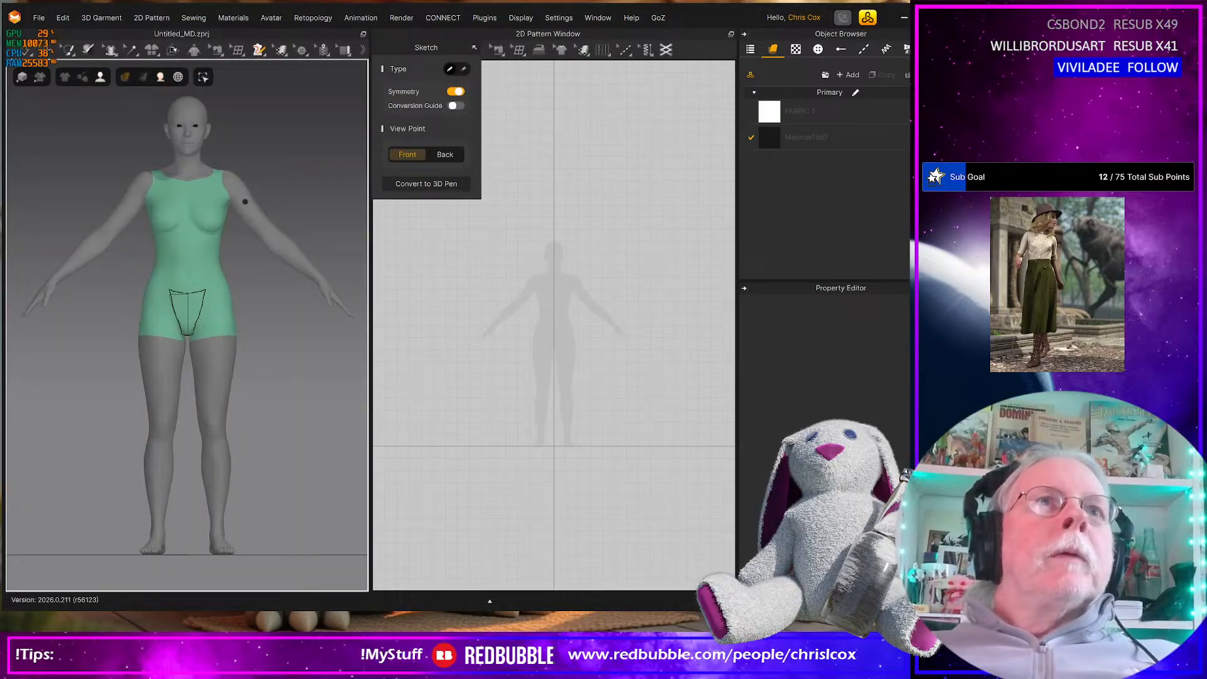
Flatten the outlined front half of the bikini bottom into a 2D pattern piece
click(258, 50)
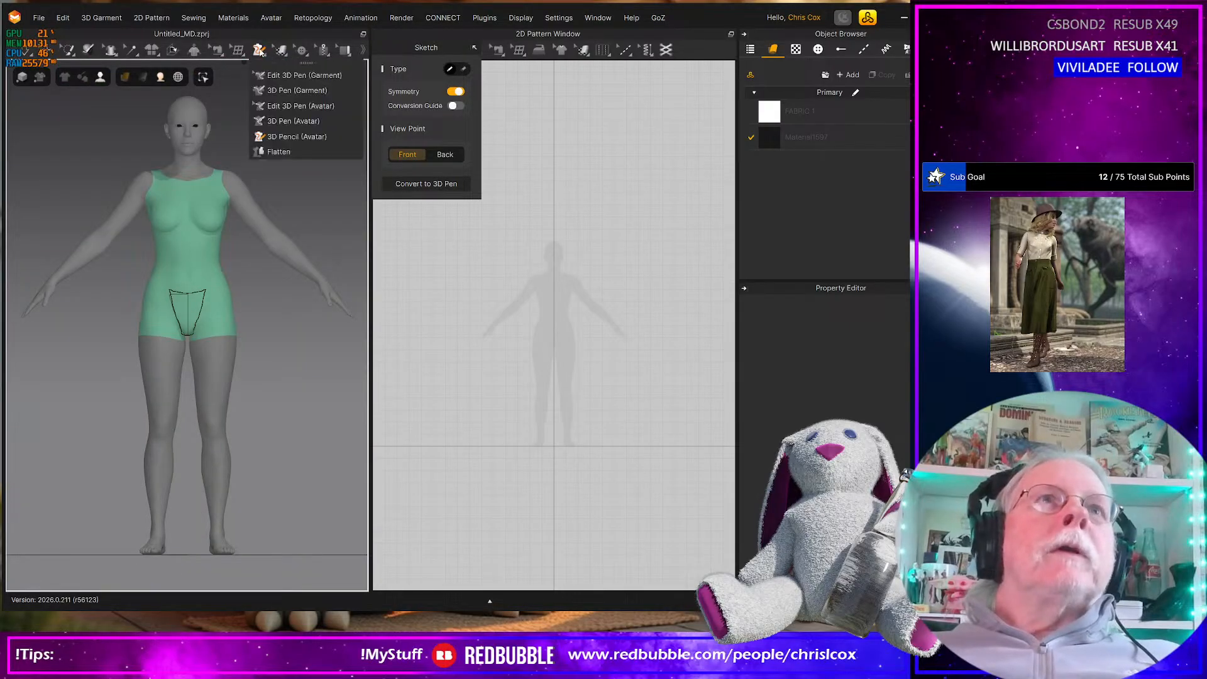
click(266, 150)
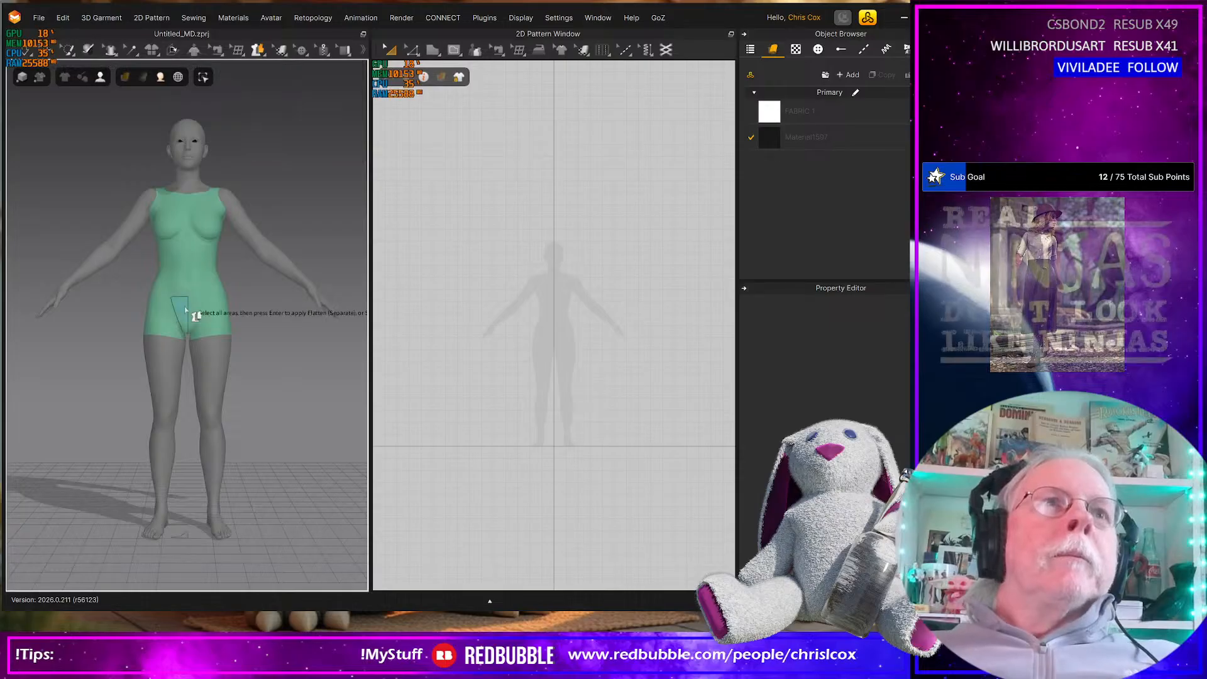
click(185, 310)
key(Return)
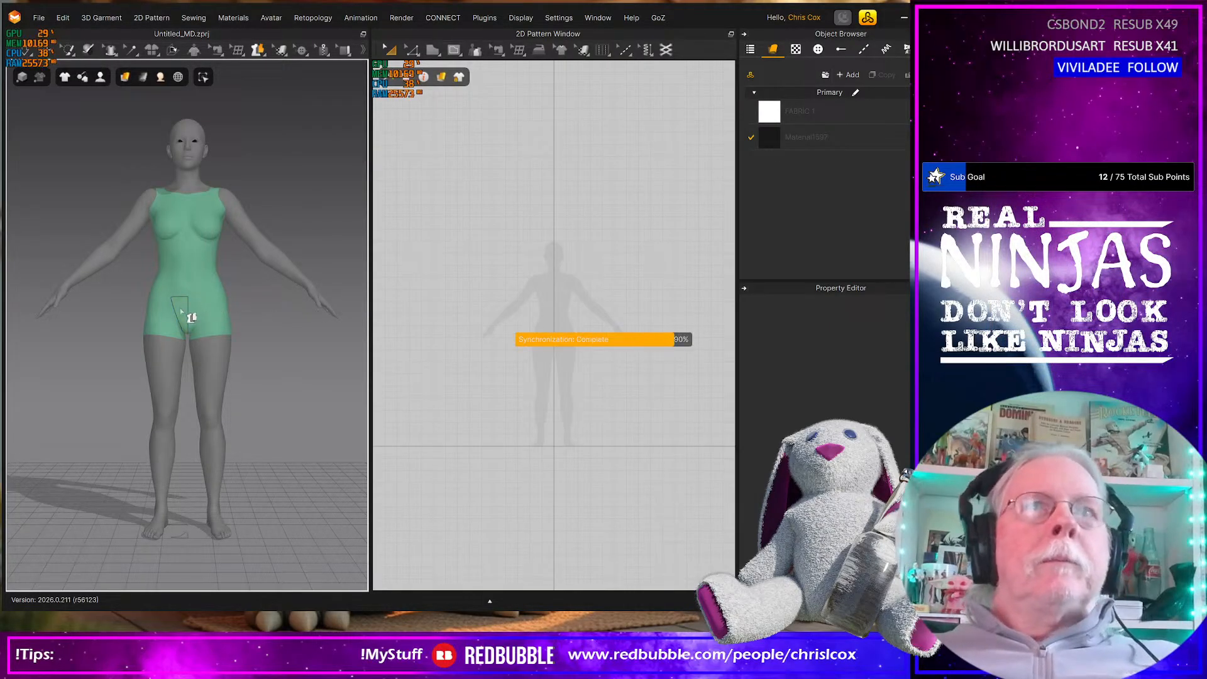
Flatten the outlined back half of the bikini bottom into a 2D pattern piece
right_drag(178, 331, 258, 304)
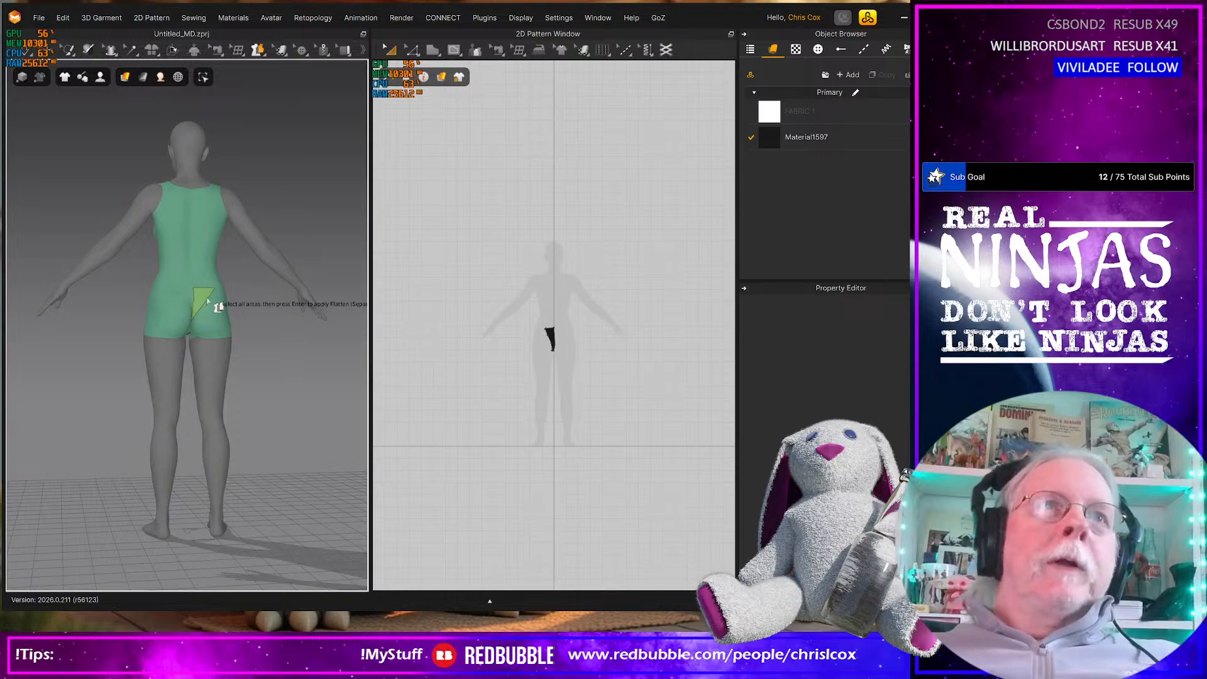
scroll(480, 345, down, 3)
scroll(480, 345, up, 5)
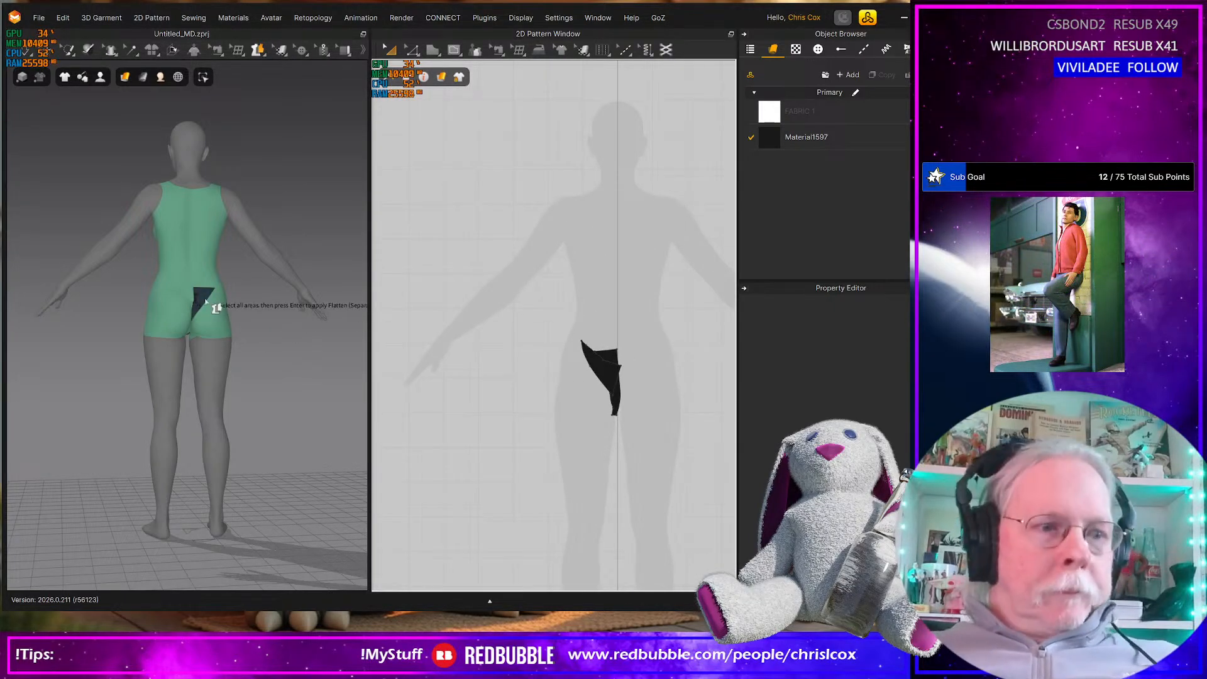
Move the flattened back piece above the front piece so they no longer overlap, keeping the front piece where it is
click(204, 302)
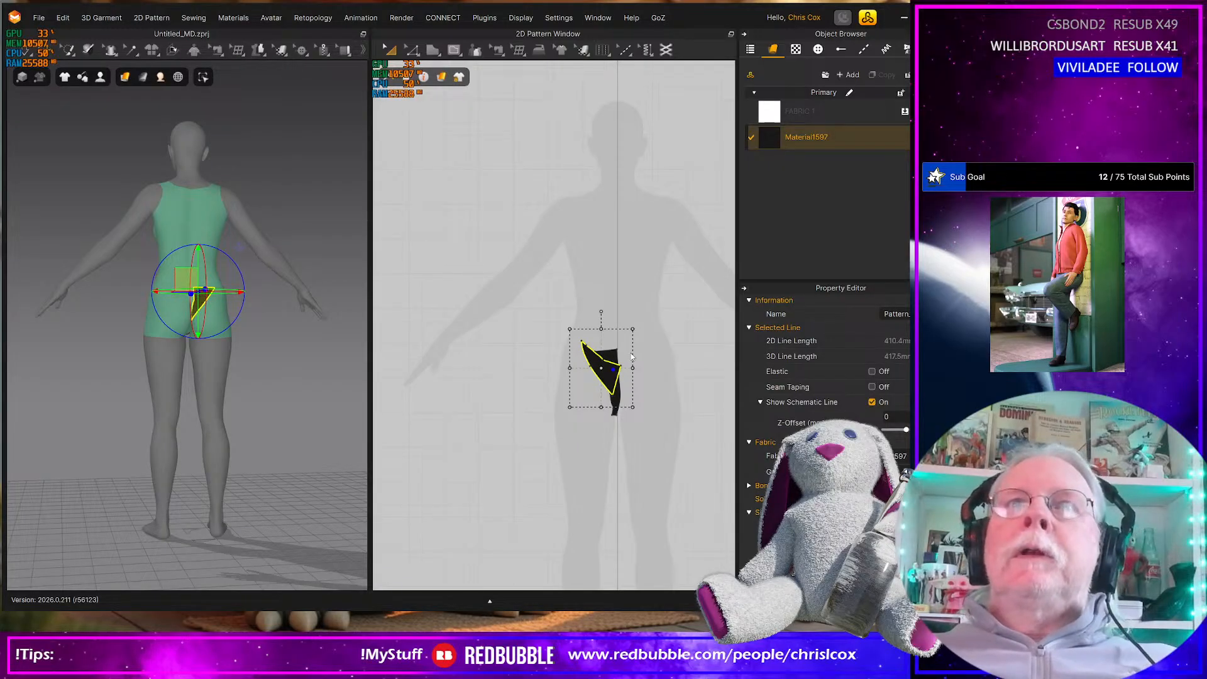
drag(611, 378, 605, 317)
scroll(601, 317, up, 3)
drag(601, 211, 591, 216)
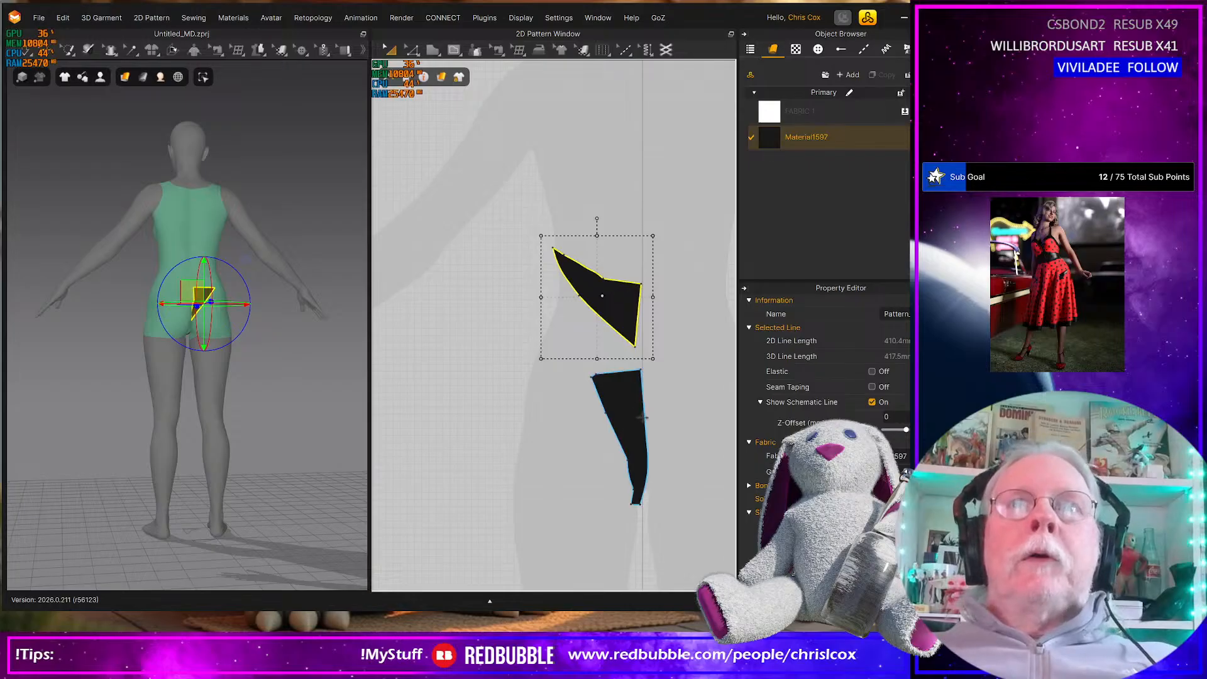
click(629, 420)
mouse_move(625, 421)
mouse_down()
mouse_move(553, 386)
mouse_move(615, 418)
mouse_up()
key(ctrl+z)
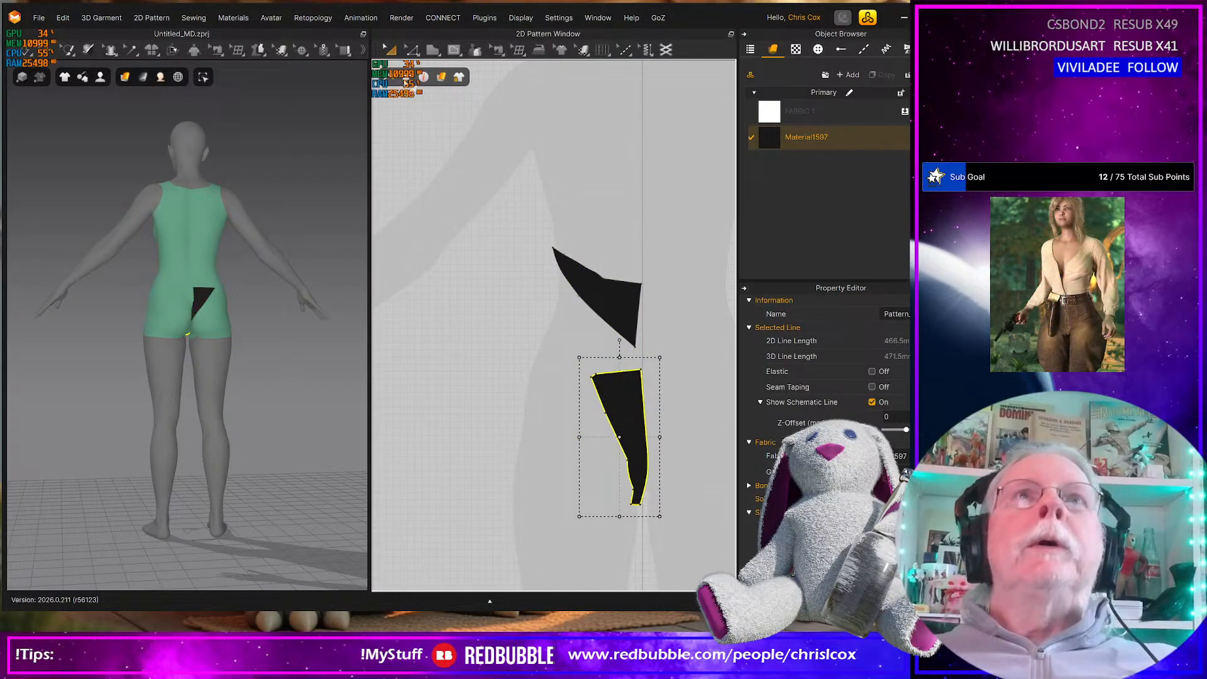
Draw a straight-edged polygon pattern around the flattened back piece, slightly oversized, with a vertical centre edge about 93 mm long
click(435, 49)
click(456, 76)
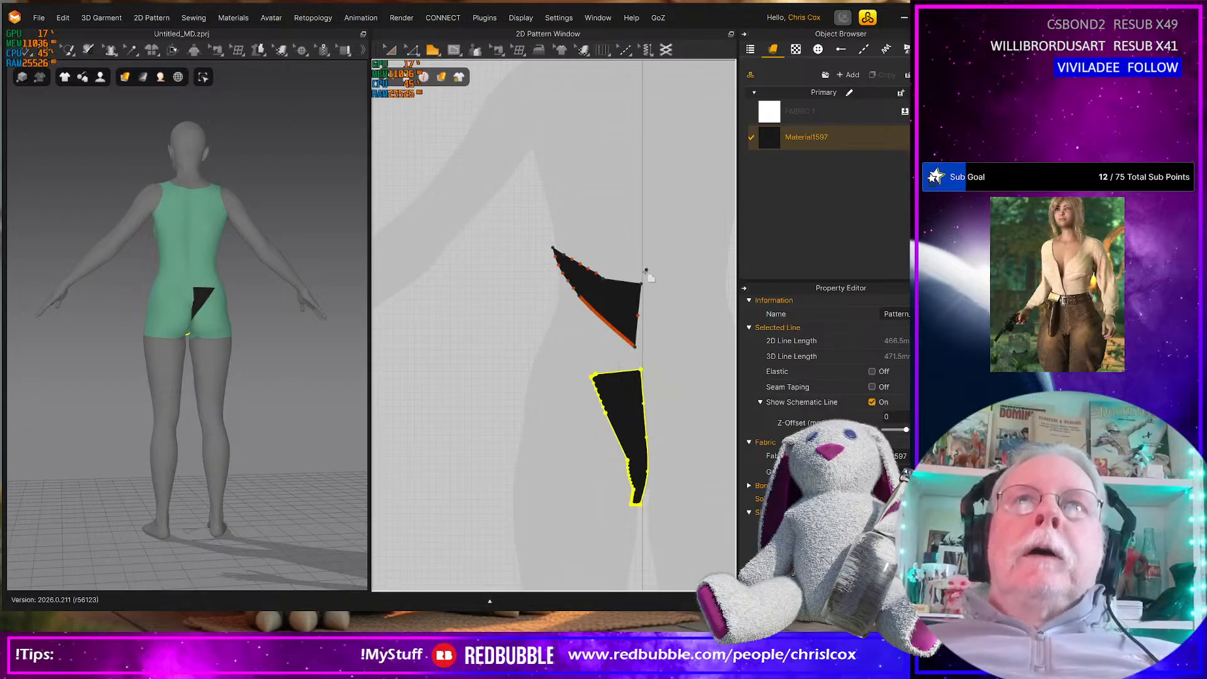
click(643, 286)
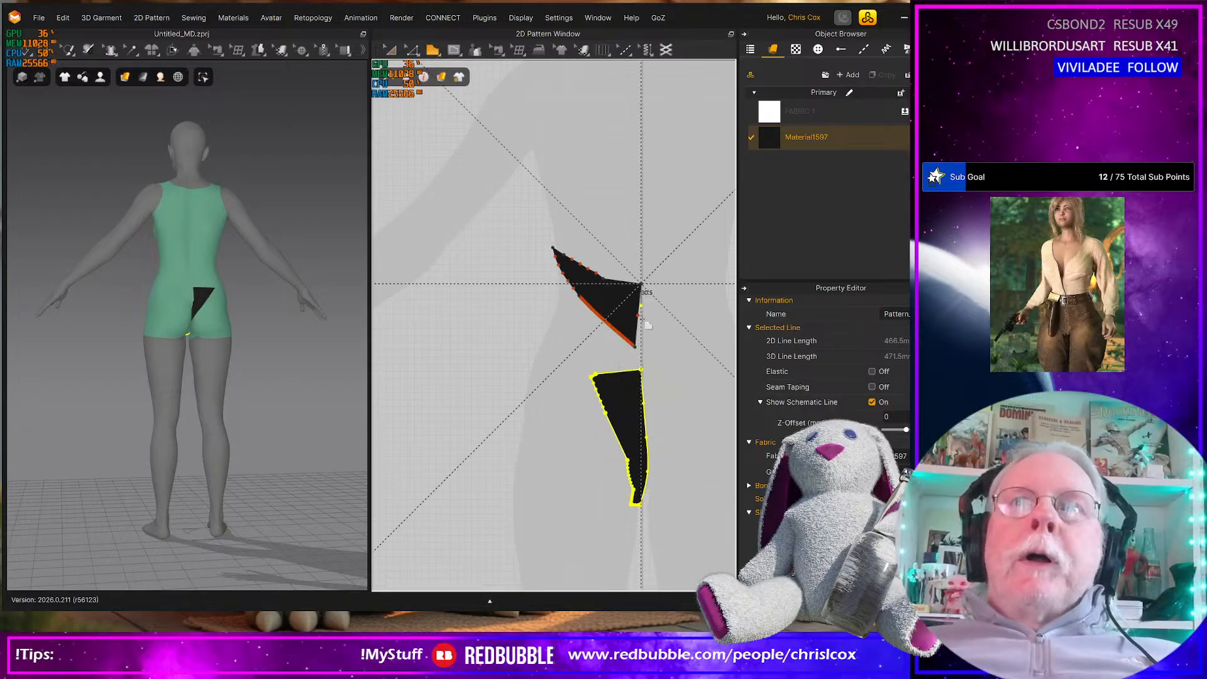
click(627, 350)
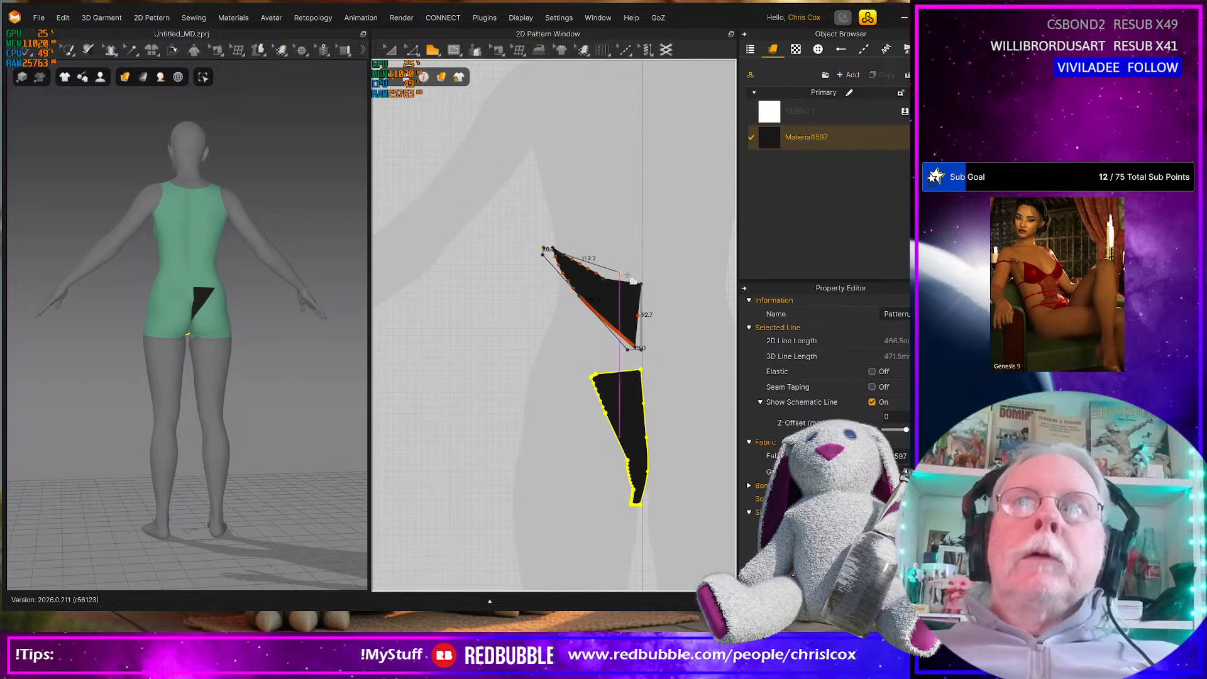
click(643, 284)
Move the redrawn back polygon up clear of the flattened back piece, and delete the flattened piece
key(a)
drag(621, 300, 600, 192)
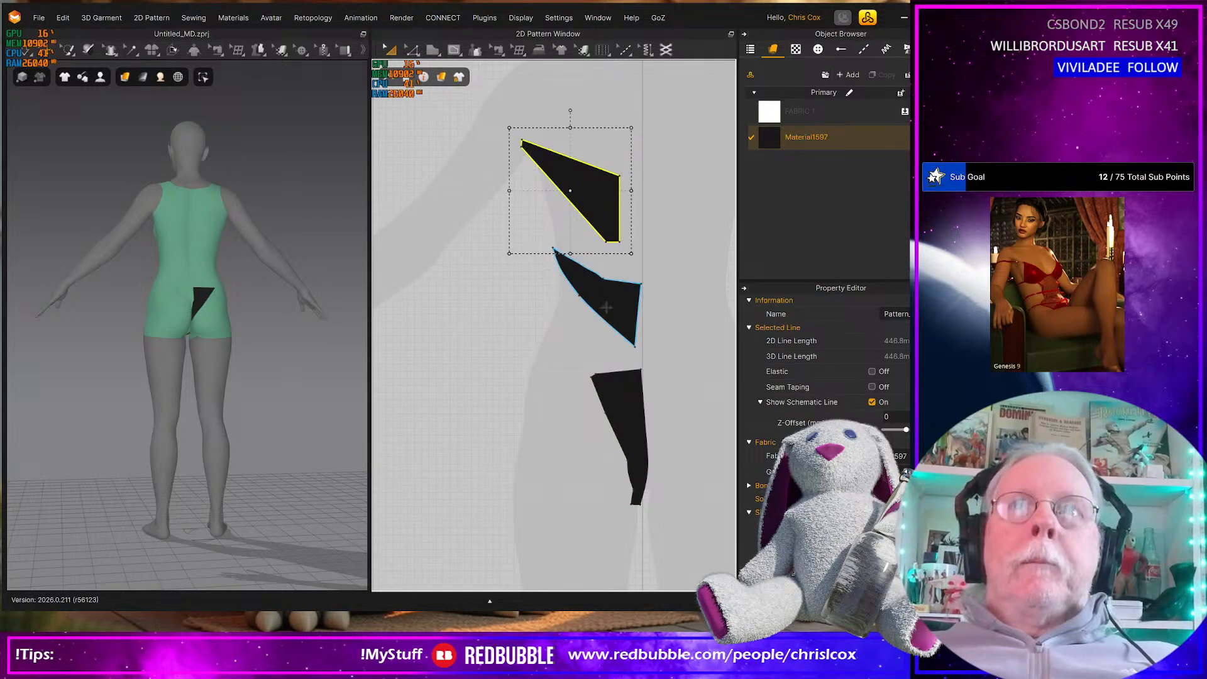
click(606, 308)
key(Delete)
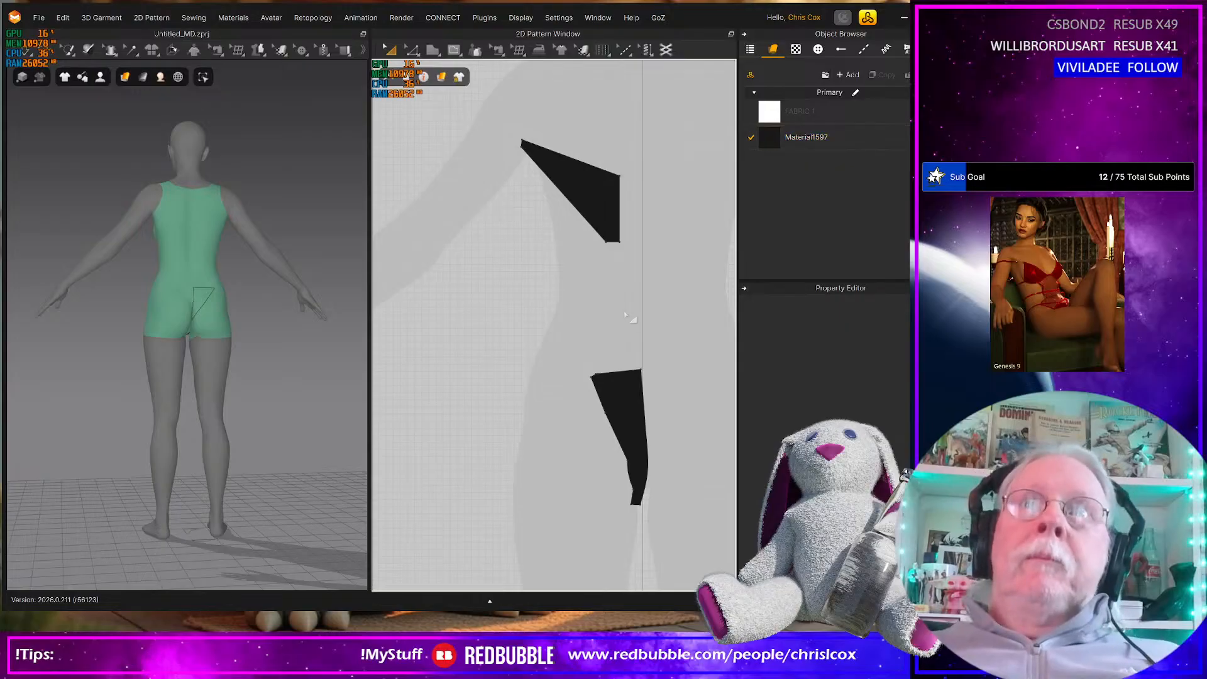
Move the flattened front piece away from the centre line to a clear spot below the redrawn back piece
click(612, 244)
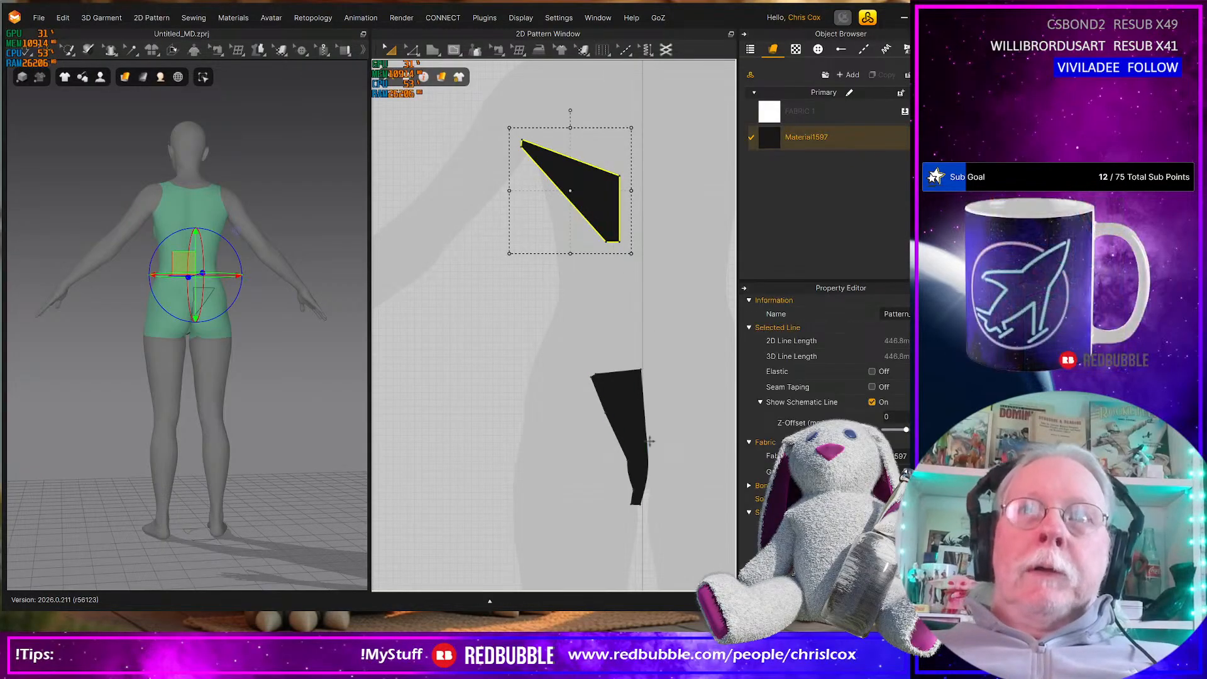
click(619, 436)
drag(620, 436, 560, 380)
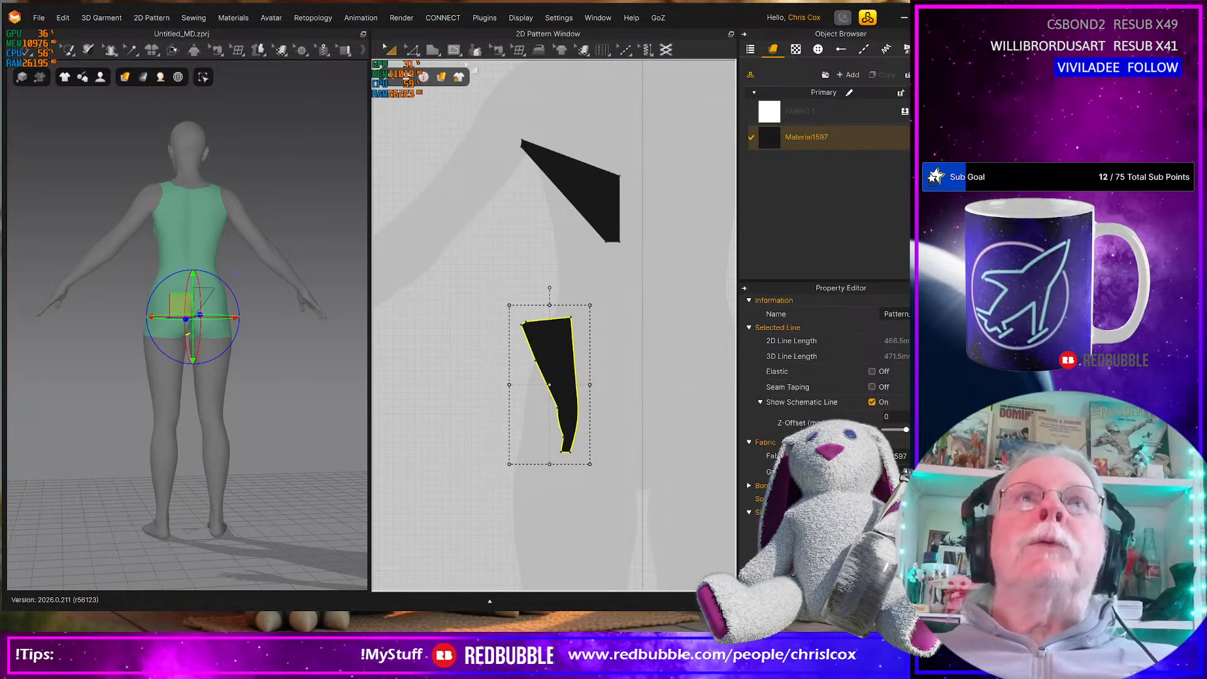
Draw a straight-edged polygon pattern around the flattened front piece, slightly oversized, with a top edge about 79 mm and a centre edge about 182.5 mm long
click(434, 50)
click(448, 73)
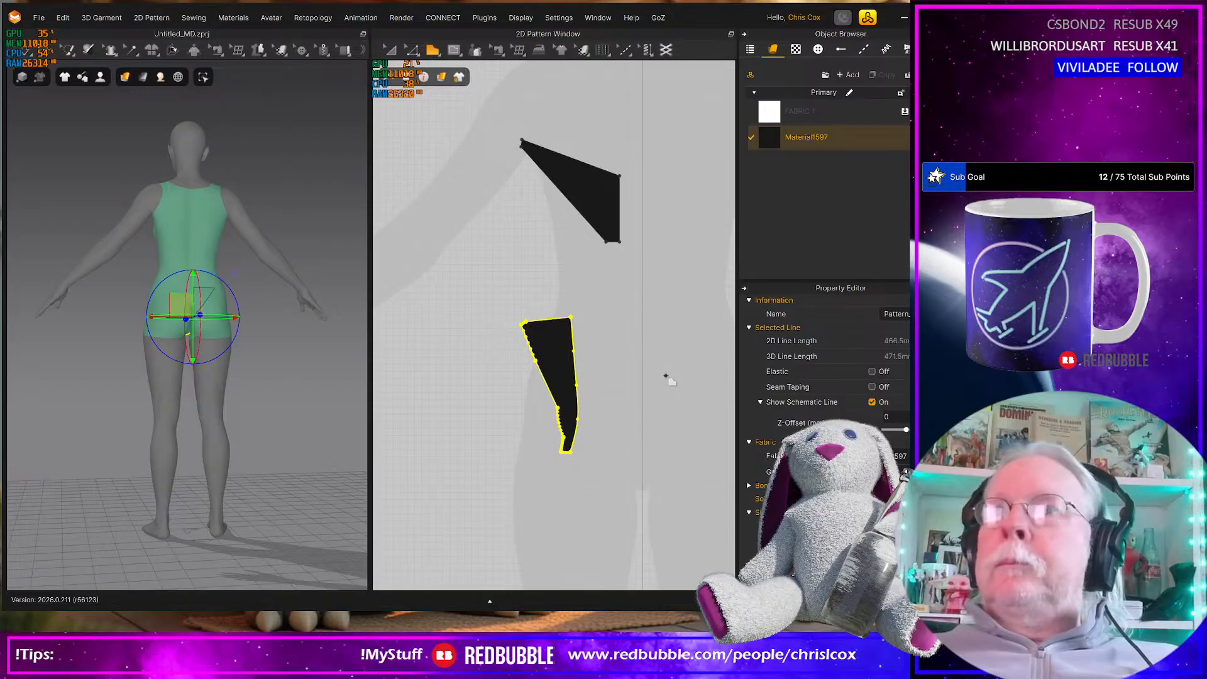
click(571, 318)
shift+click(514, 317)
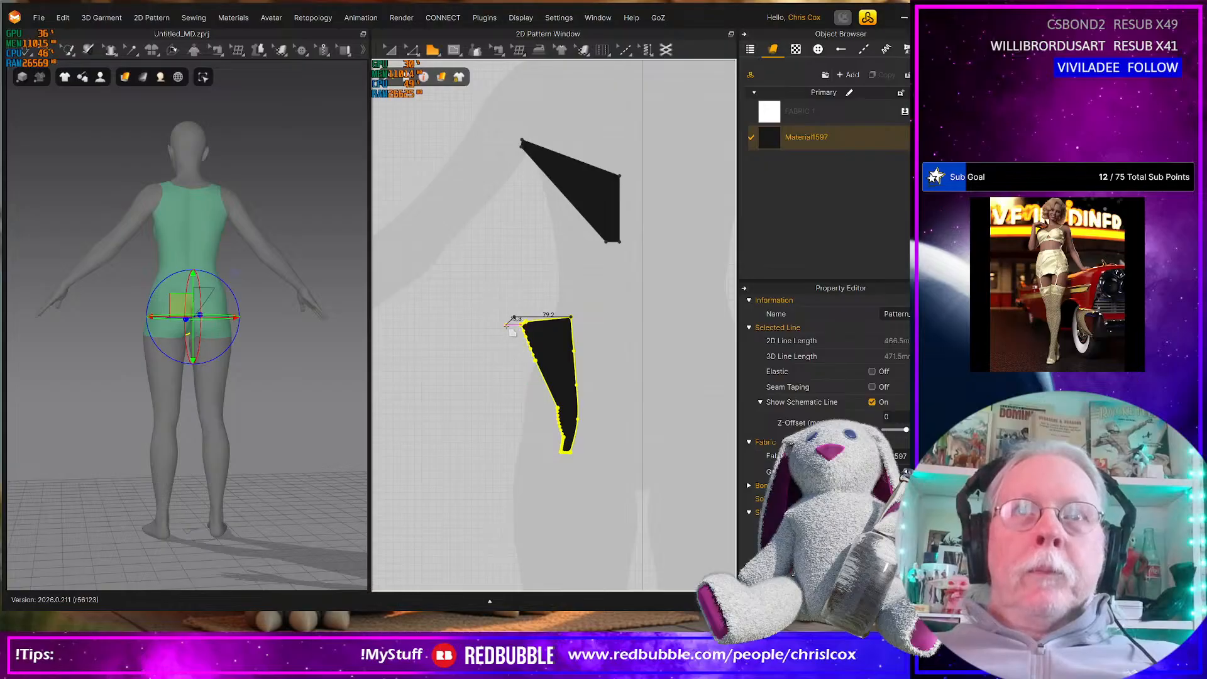
click(565, 461)
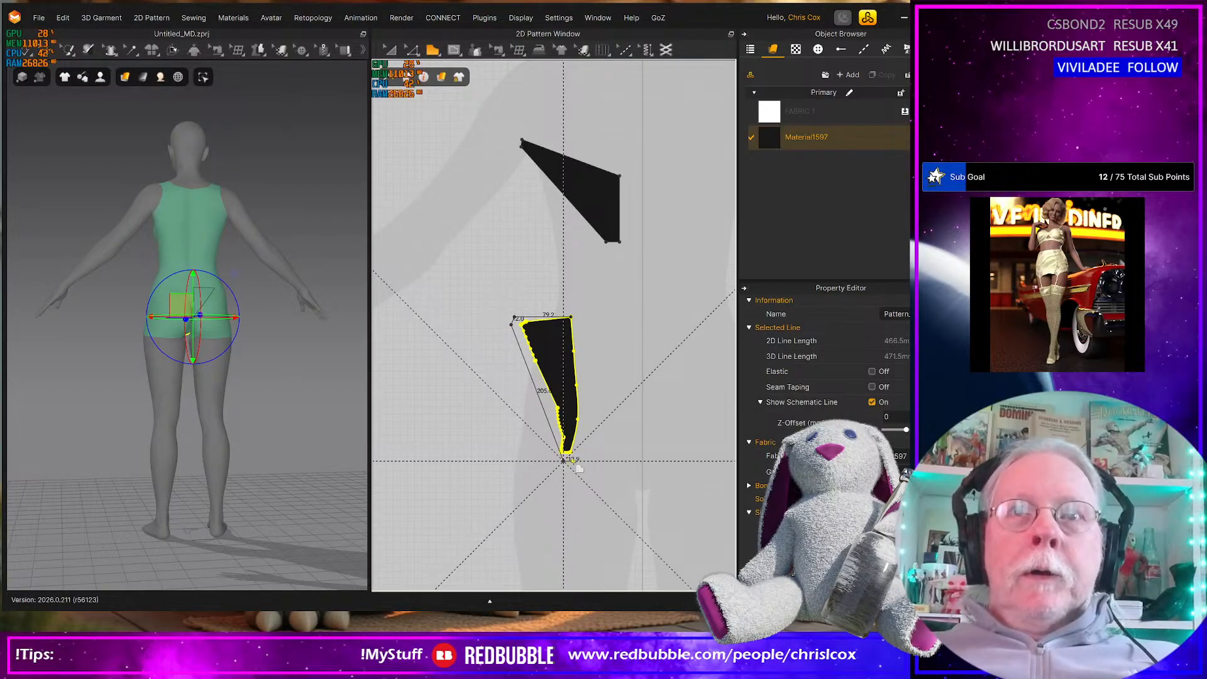
click(572, 319)
Move the redrawn front polygon clear, delete the flattened front piece, and place the new polygon below the back piece
drag(550, 374, 473, 310)
click(566, 352)
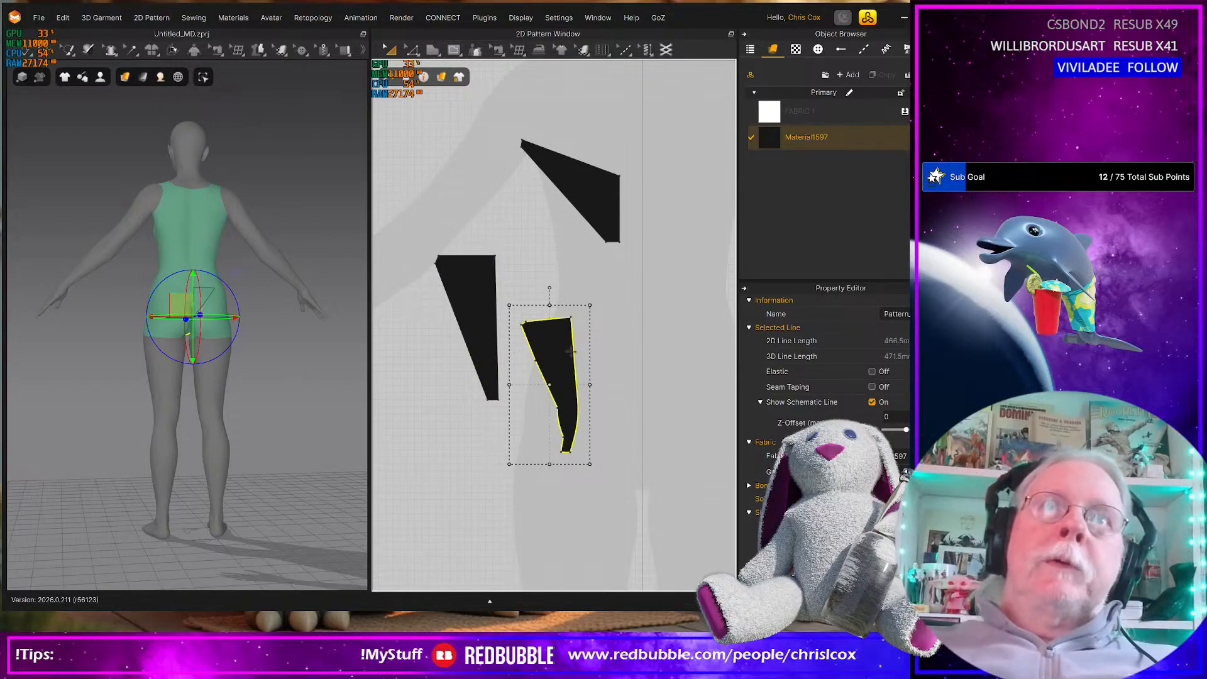
key(Delete)
click(484, 314)
drag(485, 315, 582, 334)
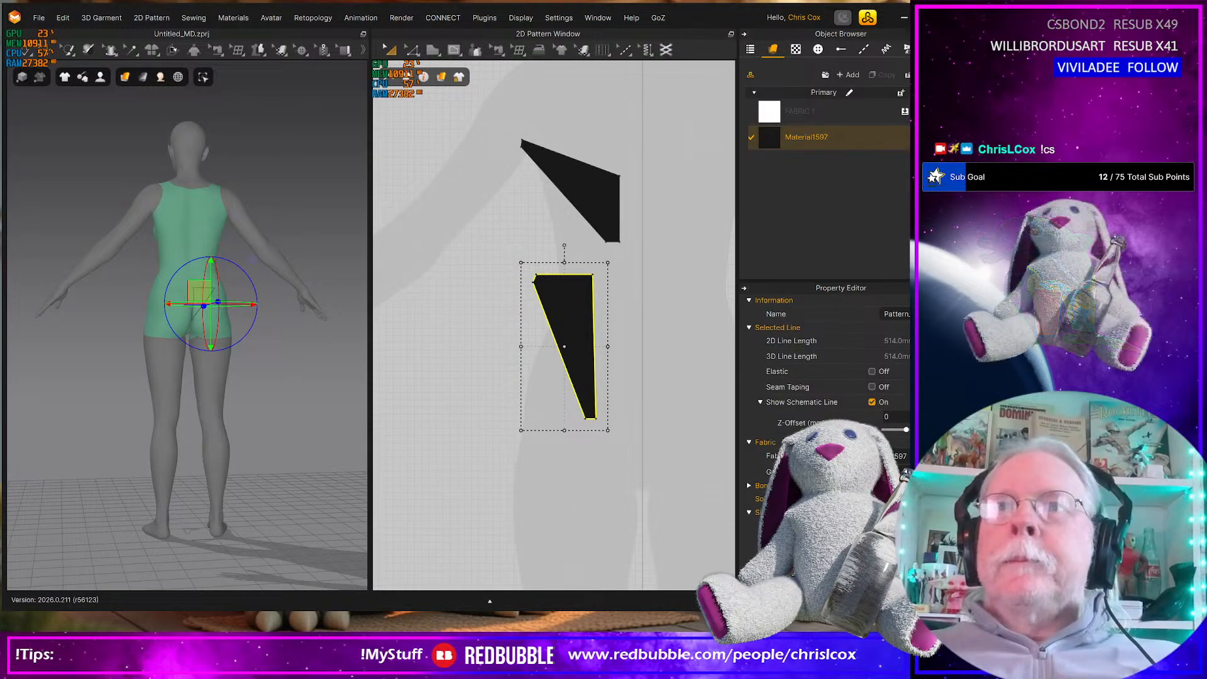
Align the front piece's bottom centre corner so the centre edge is vertical, and lower its top centre corner to slope the waist
scroll(569, 420, up, 4)
scroll(532, 493, down, 3)
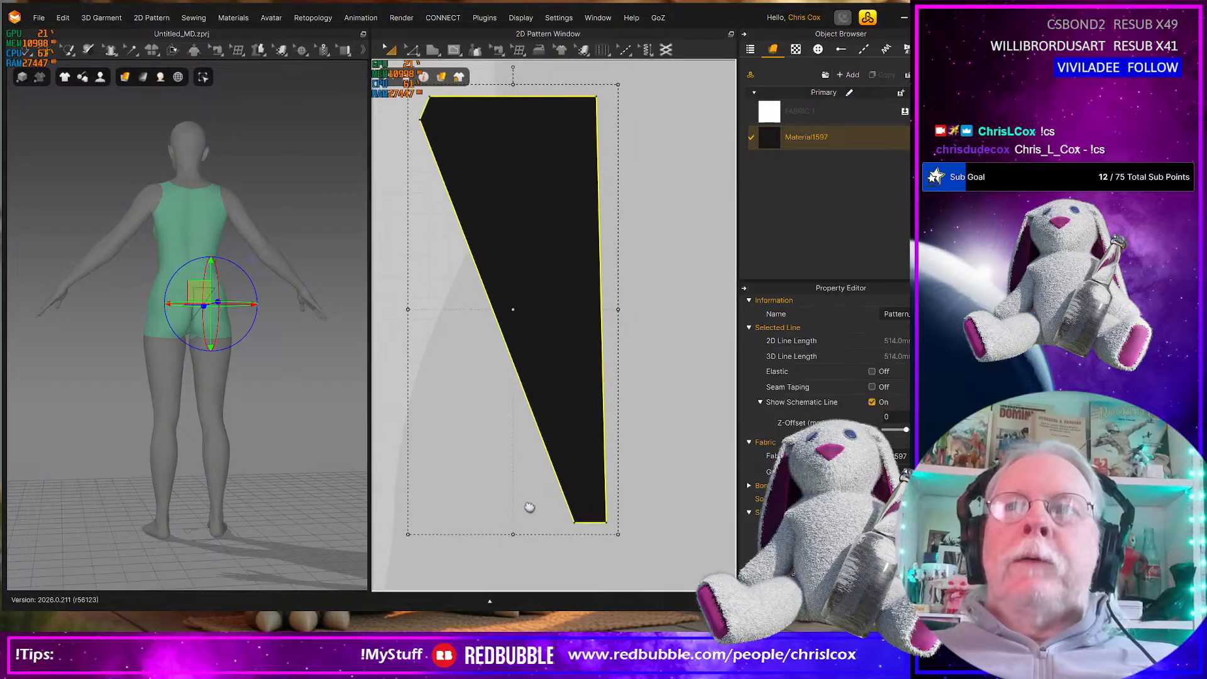
middle_drag(532, 493, 529, 495)
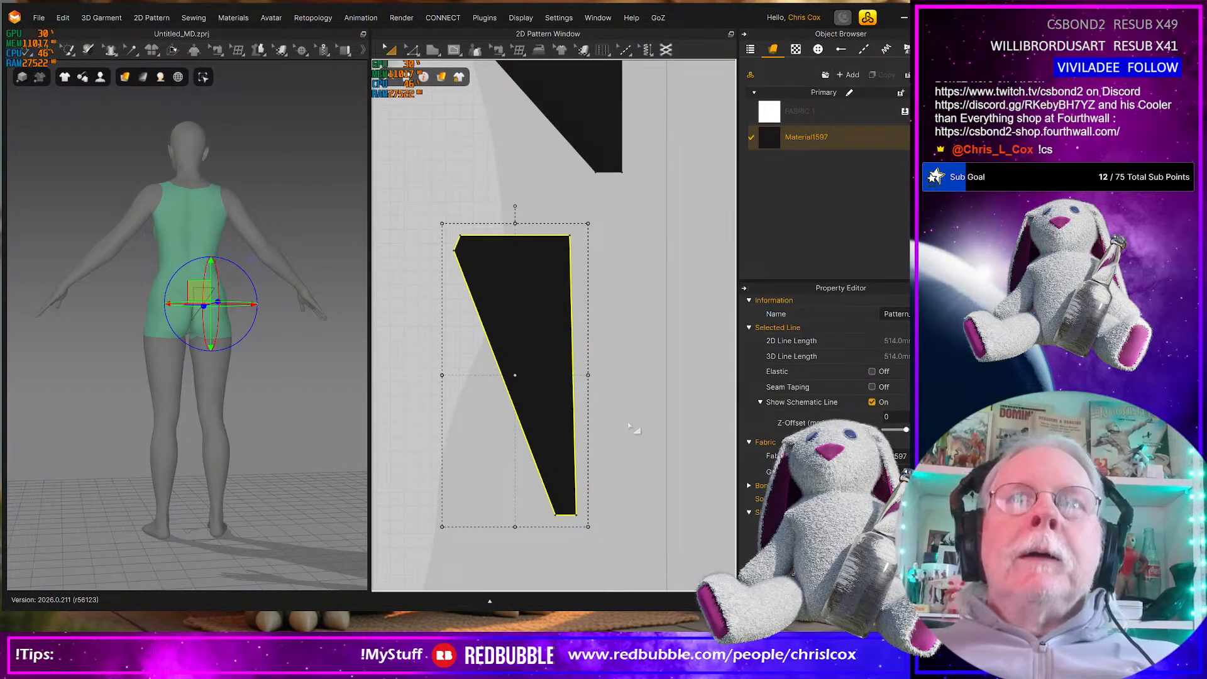
click(583, 527)
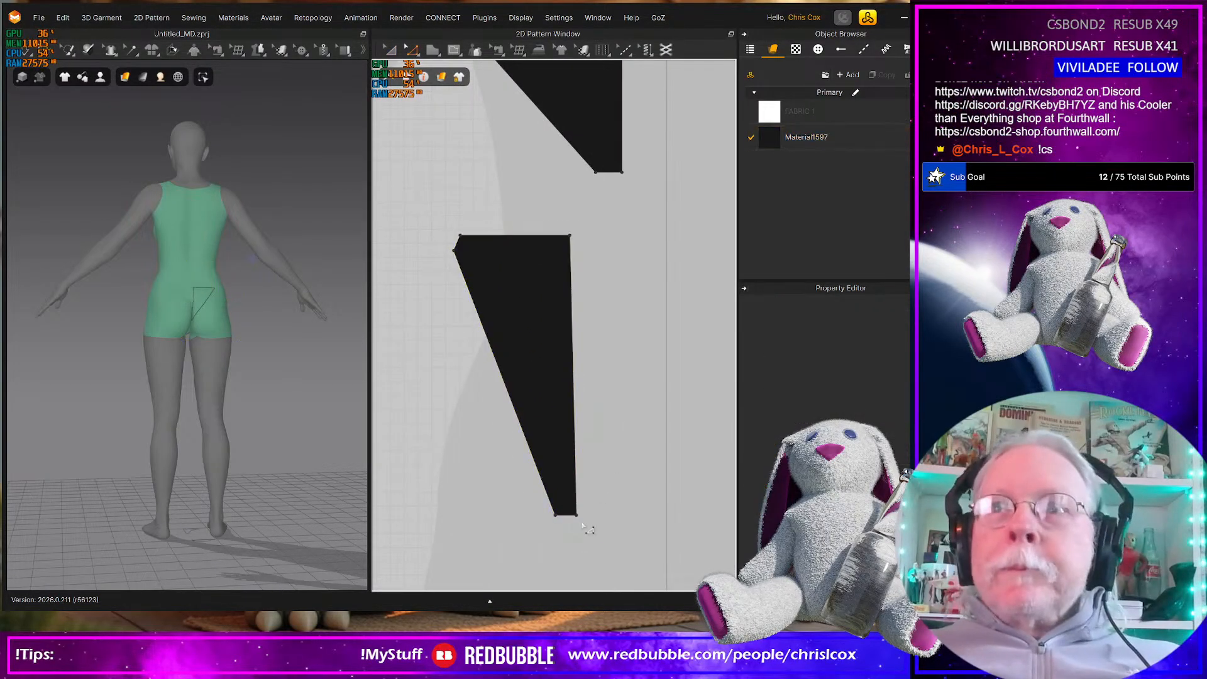
drag(578, 515, 572, 515)
middle_drag(588, 363, 619, 406)
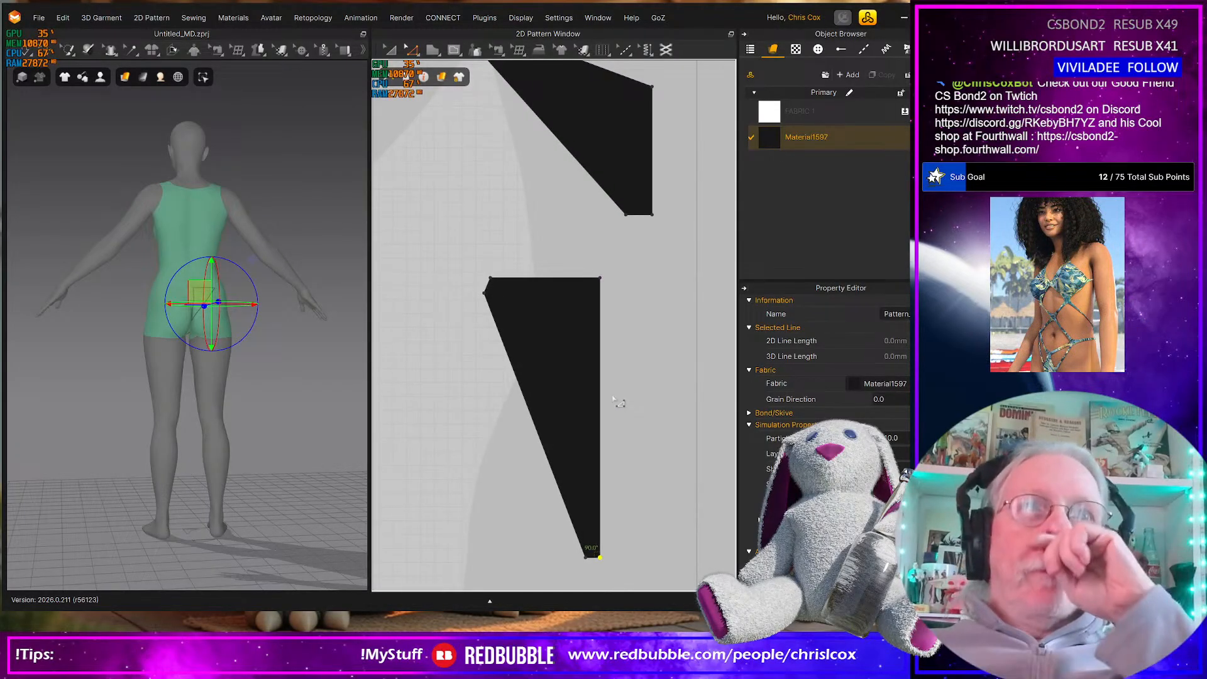
drag(588, 262, 622, 308)
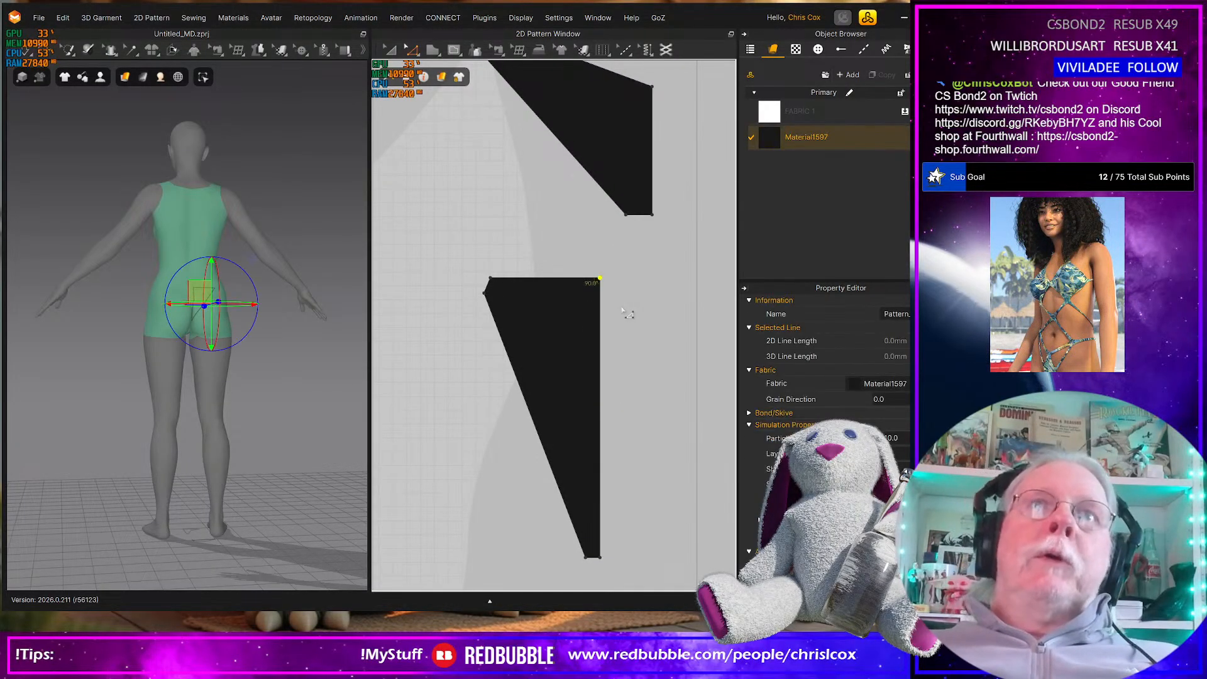
key(Down)
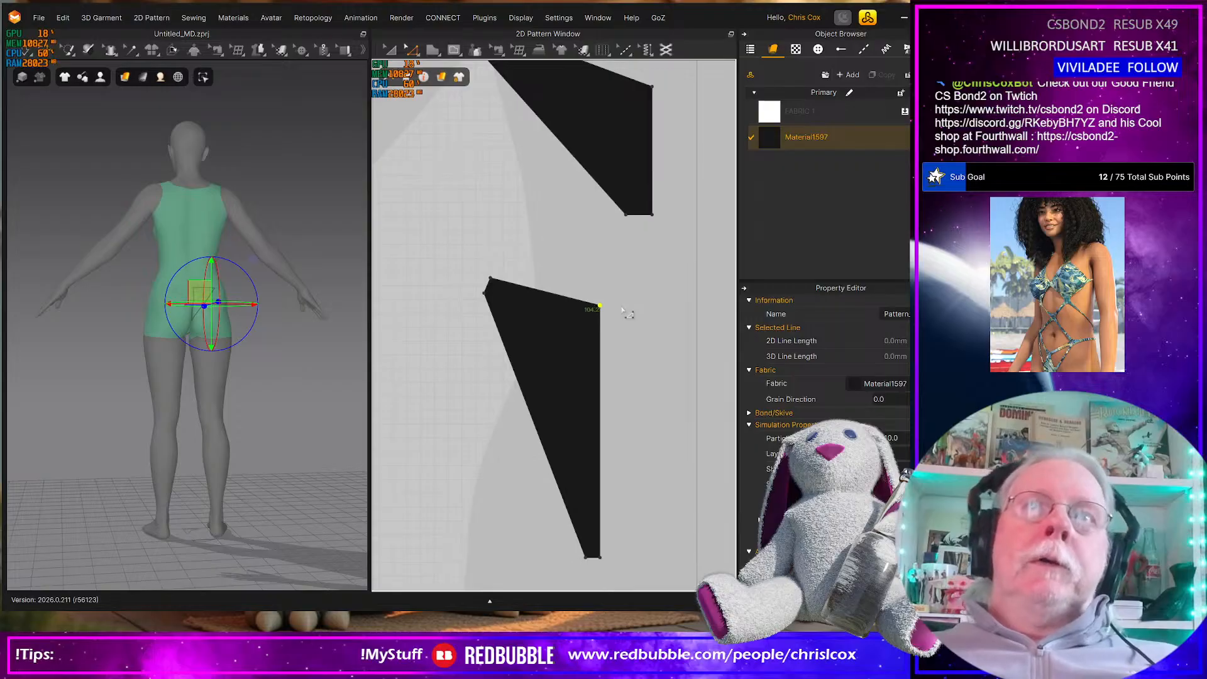
Assign FABRIC 1 to both redrawn bottom pieces and delete the unused Material1597 fabric
drag(799, 112, 619, 143)
drag(571, 352, 572, 354)
click(818, 137)
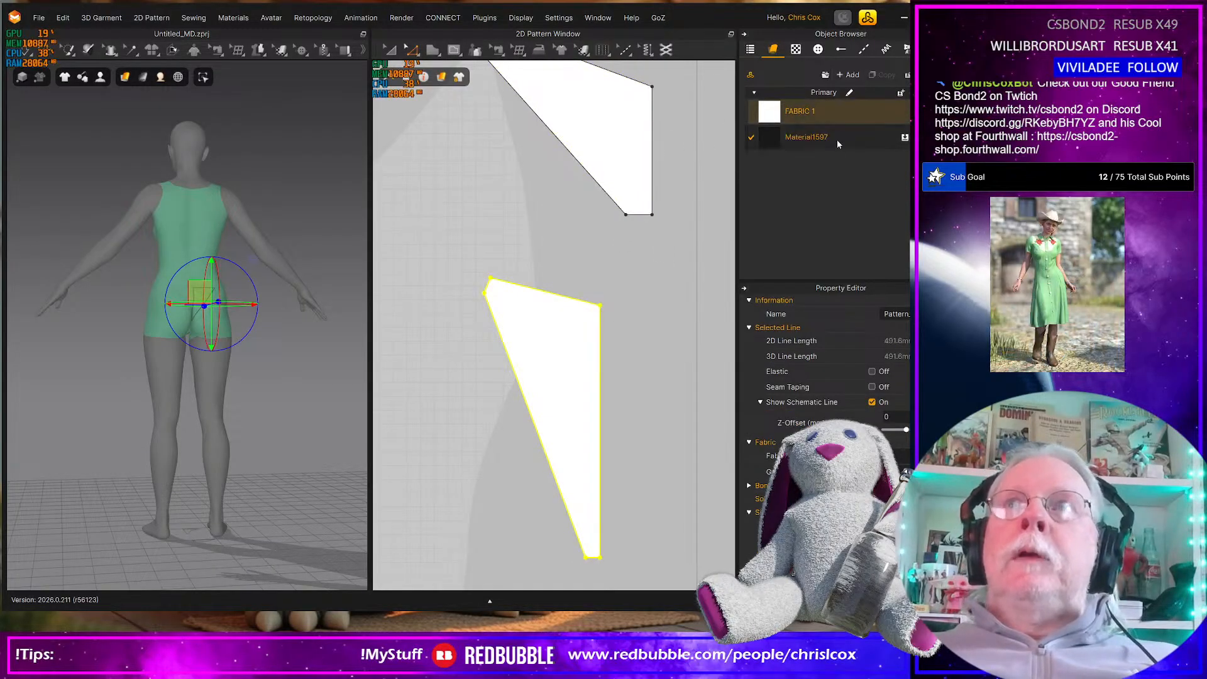
key(Delete)
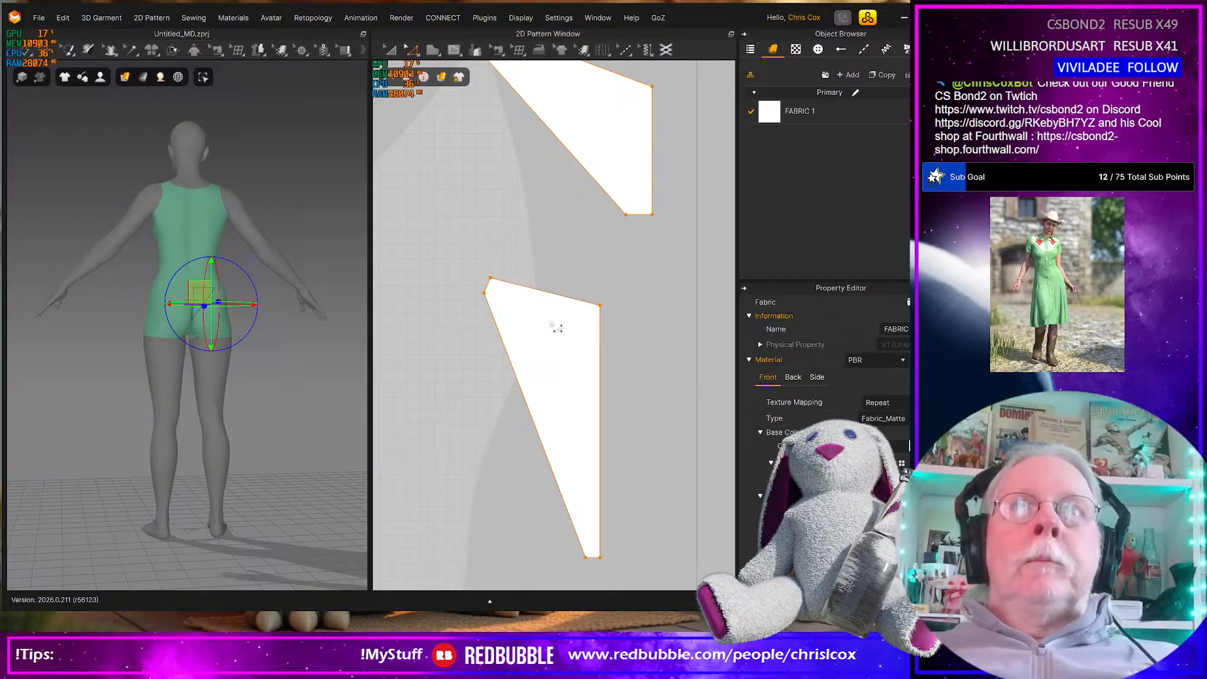
Set the length of the front piece's short side edge to 10 mm, keeping the Start direction
scroll(557, 327, up, 2)
scroll(559, 329, down, 3)
scroll(547, 305, up, 5)
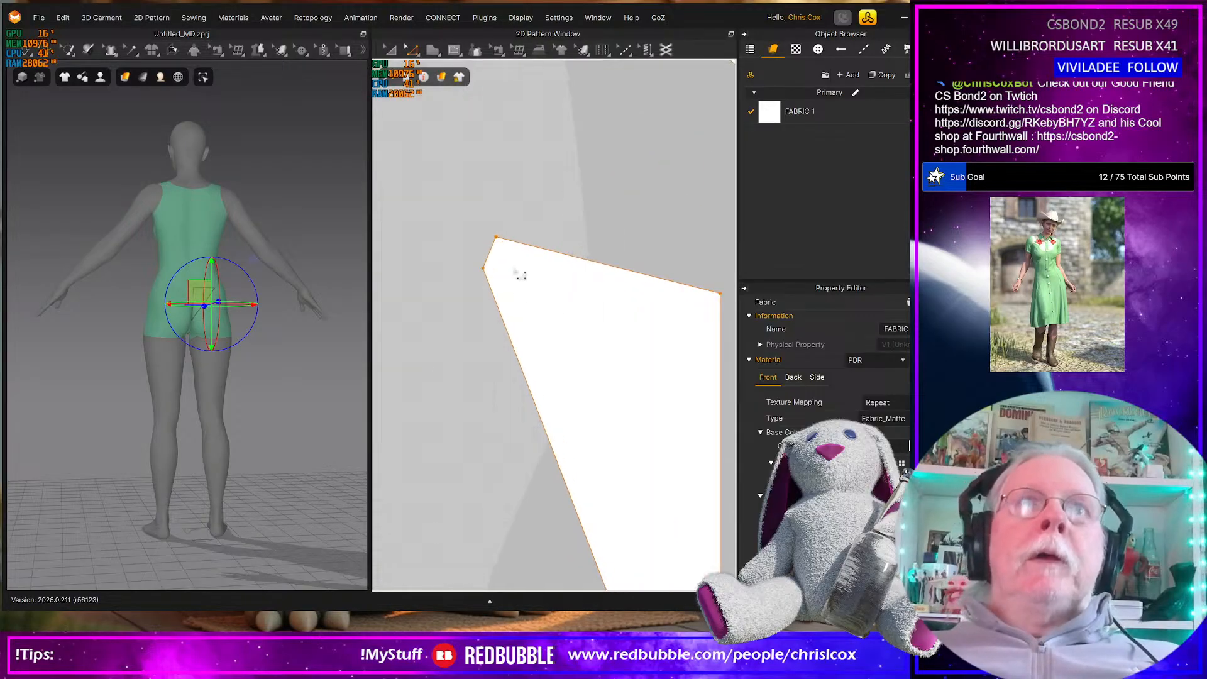
click(500, 255)
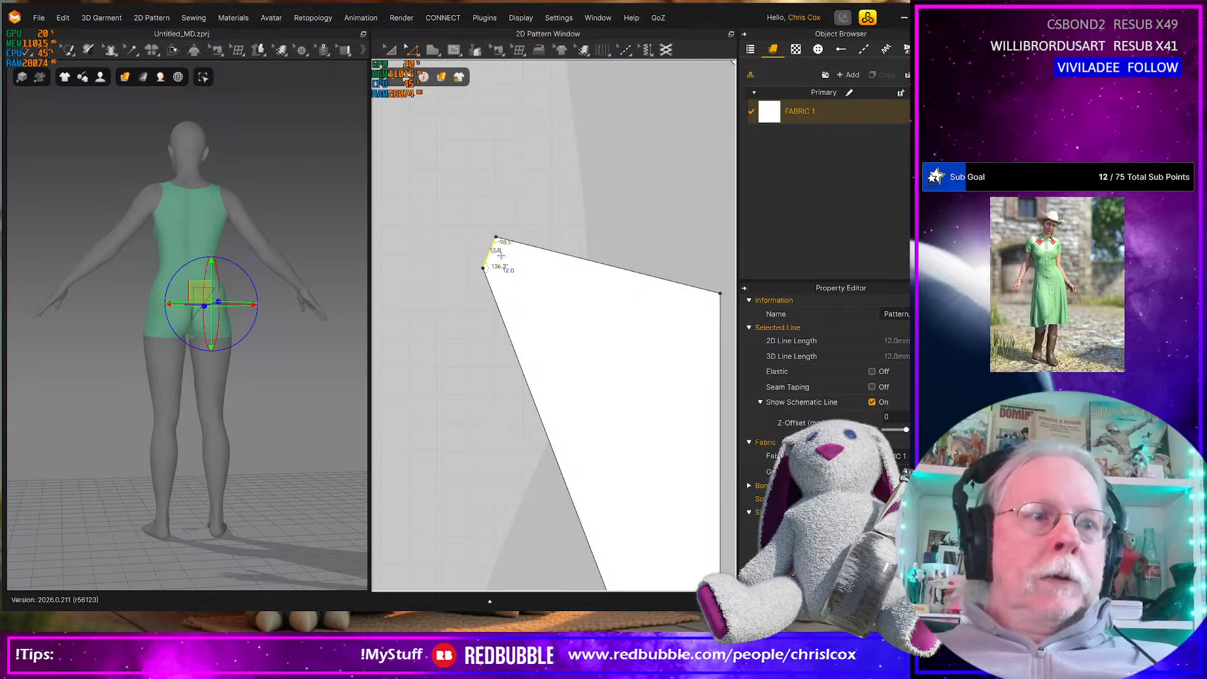
right_click(501, 254)
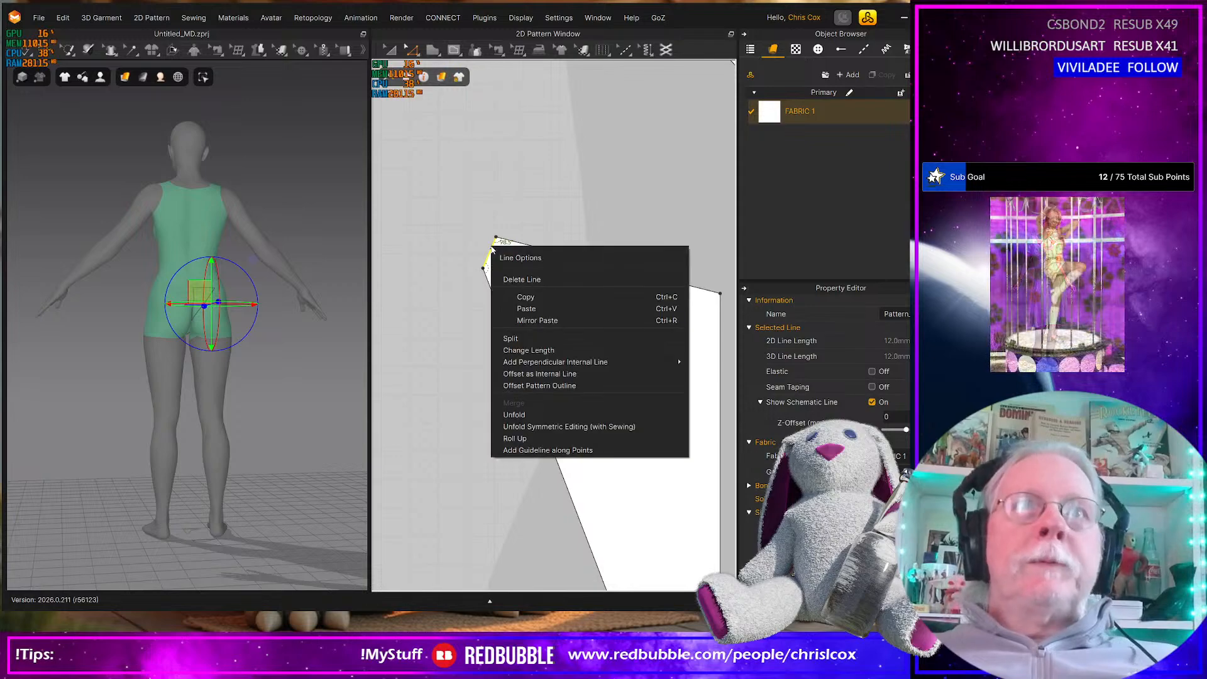
click(522, 356)
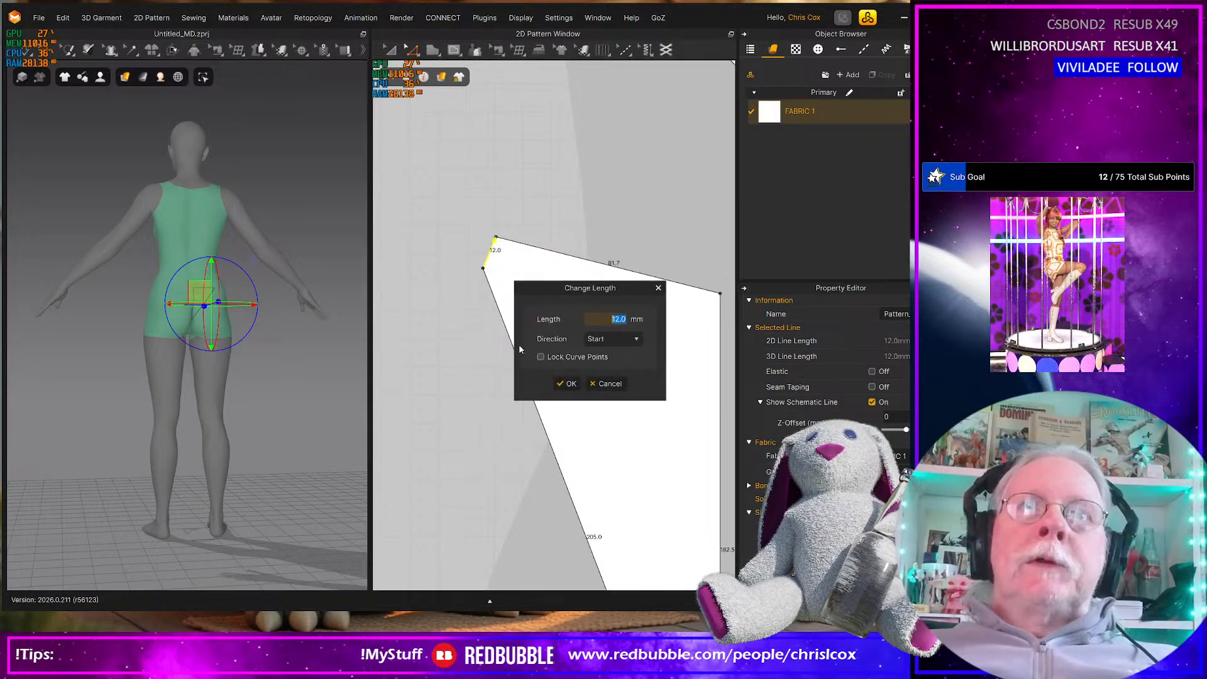
text(10)
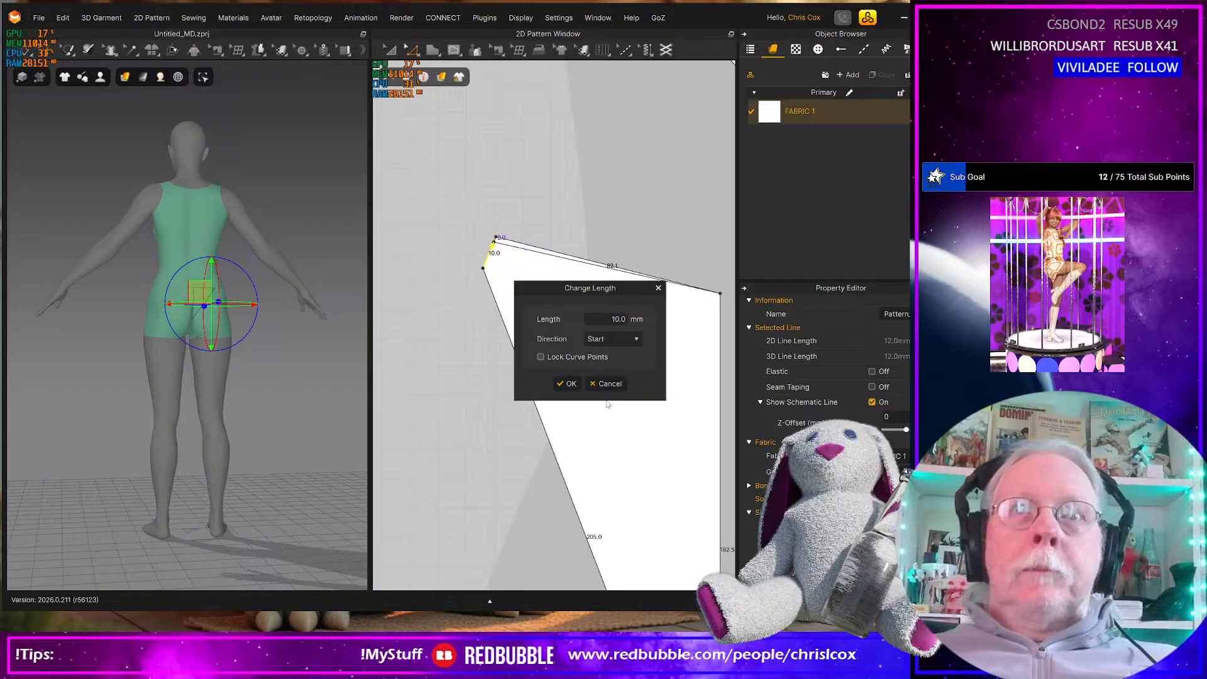
click(567, 384)
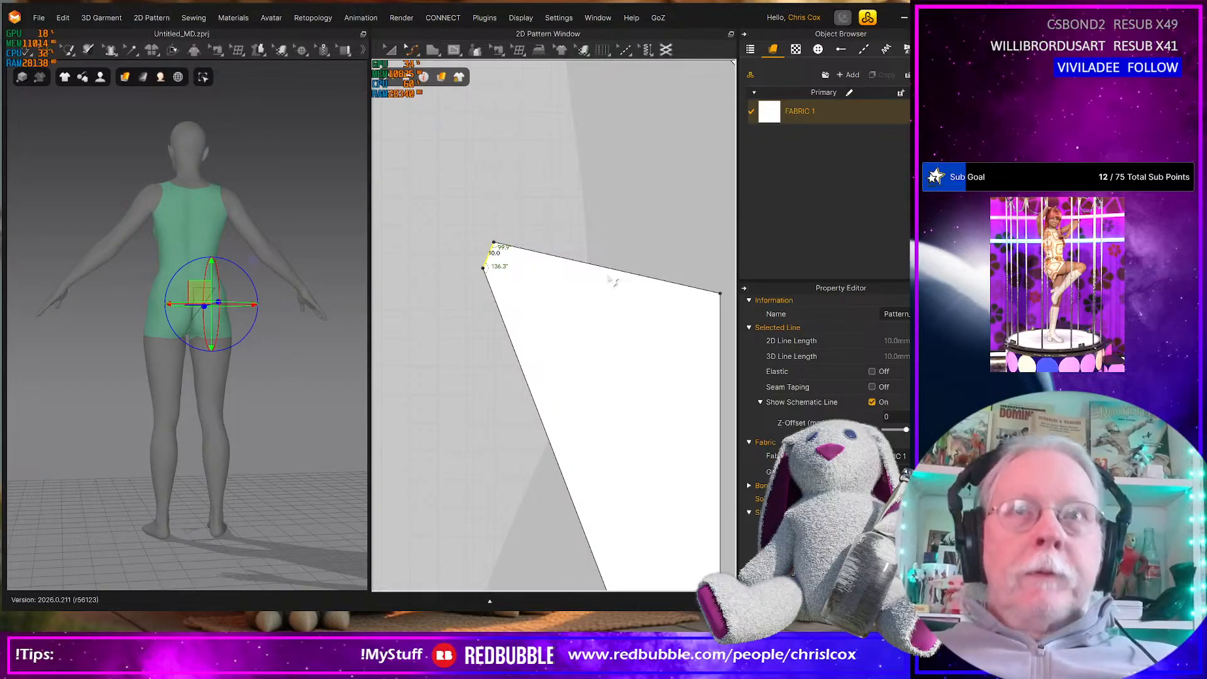
Bend the front piece's sloped waist edge into a gentle downward curve
drag(610, 275, 618, 291)
middle_drag(620, 306, 538, 303)
Check the back piece's short side edge, and raise its top centre corner so the centre edge is about 123 mm long
middle_drag(616, 105, 639, 396)
middle_drag(631, 345, 586, 381)
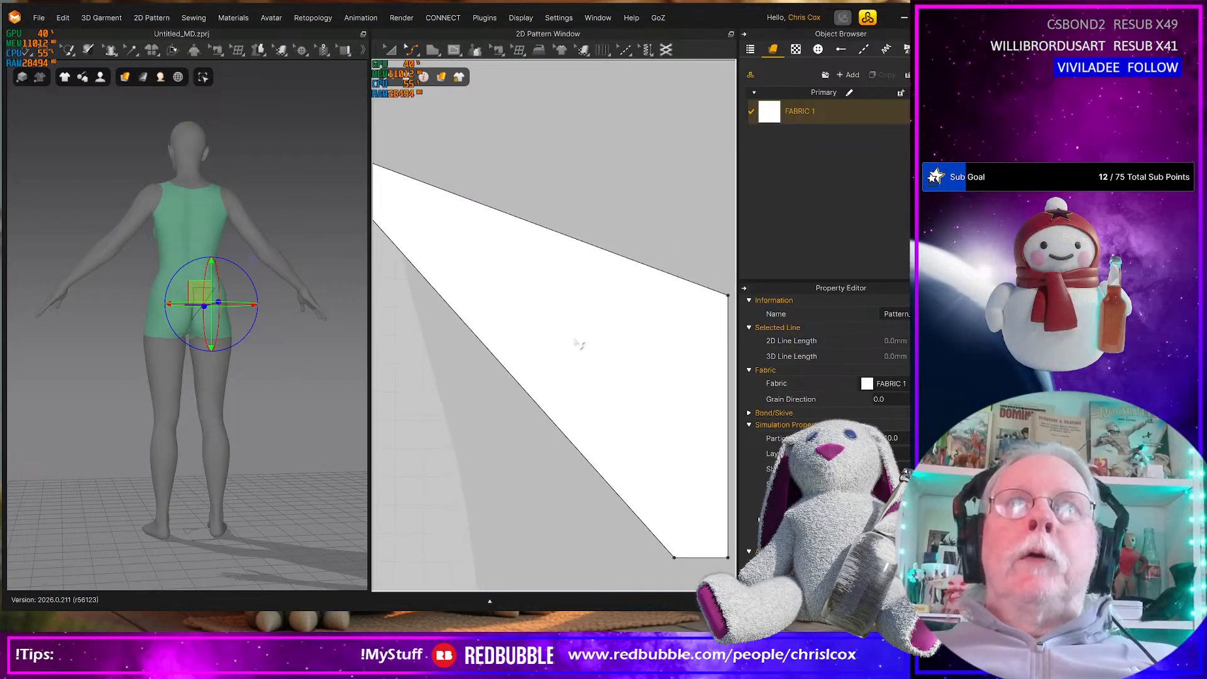
middle_drag(623, 306, 686, 323)
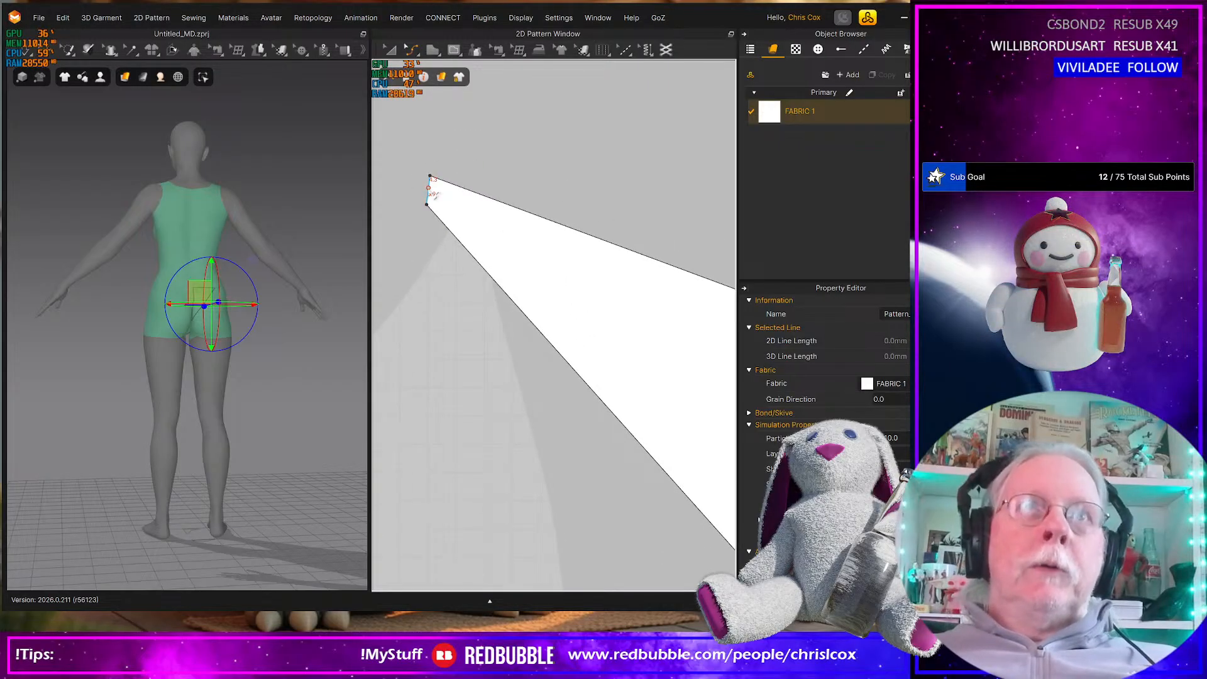
click(431, 190)
scroll(527, 270, down, 3)
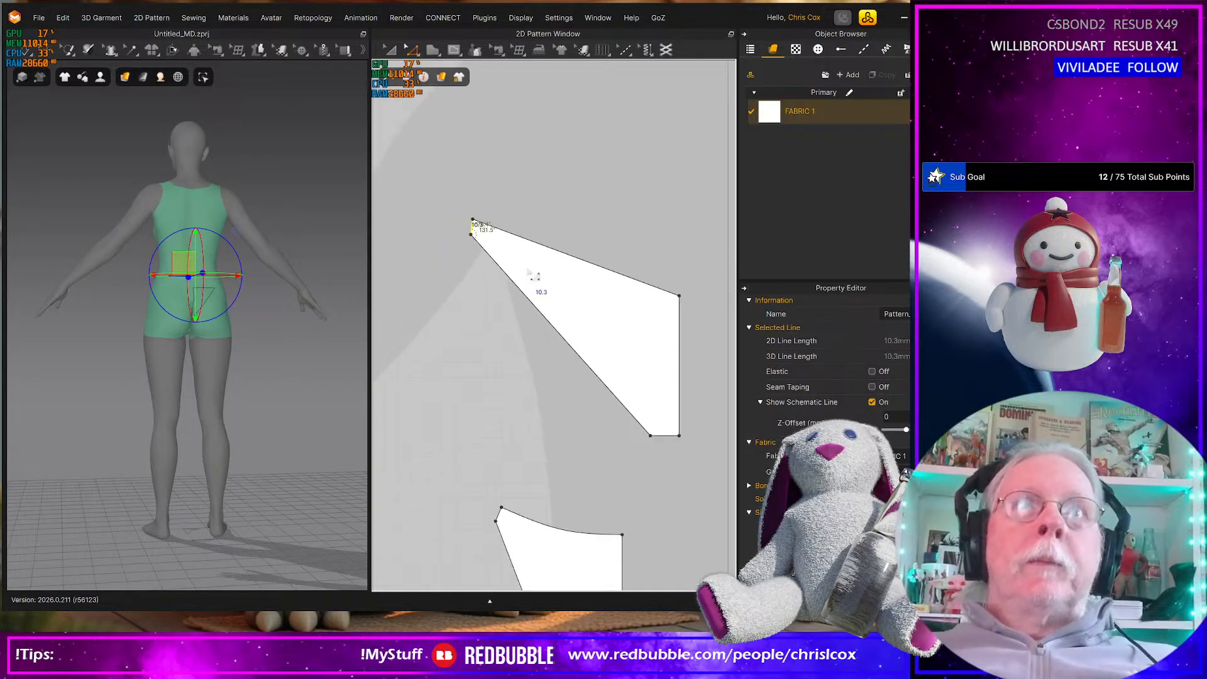
drag(585, 239, 669, 322)
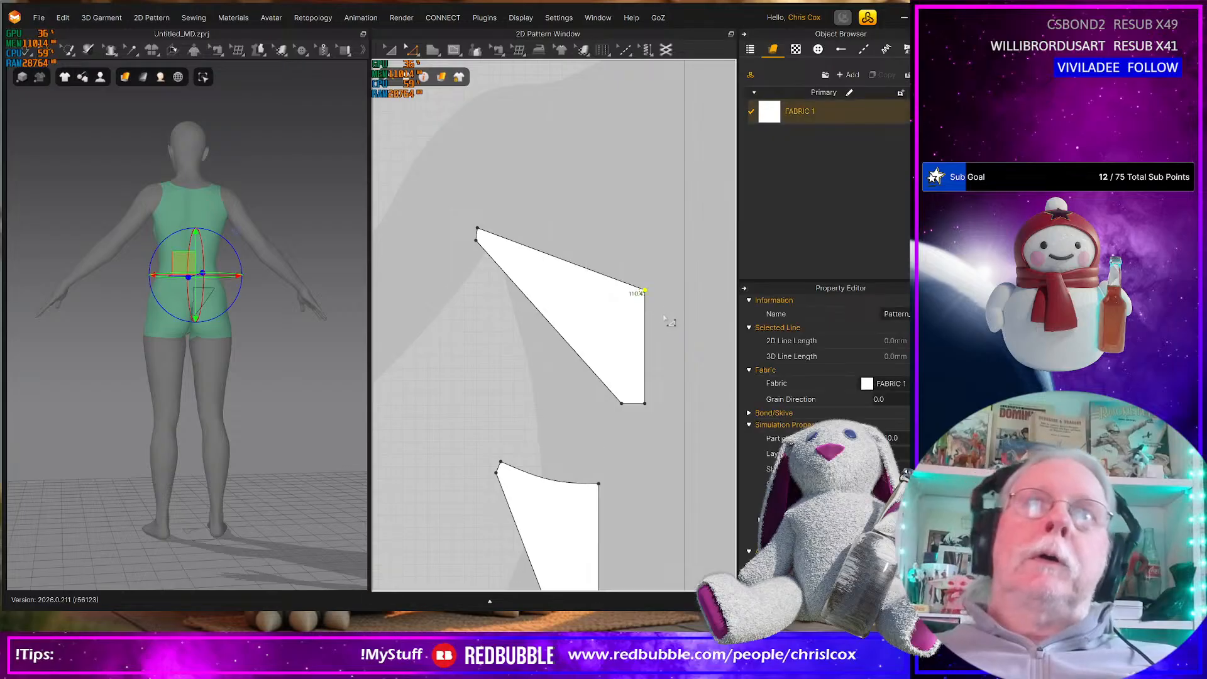
key(Up)
key(Up)
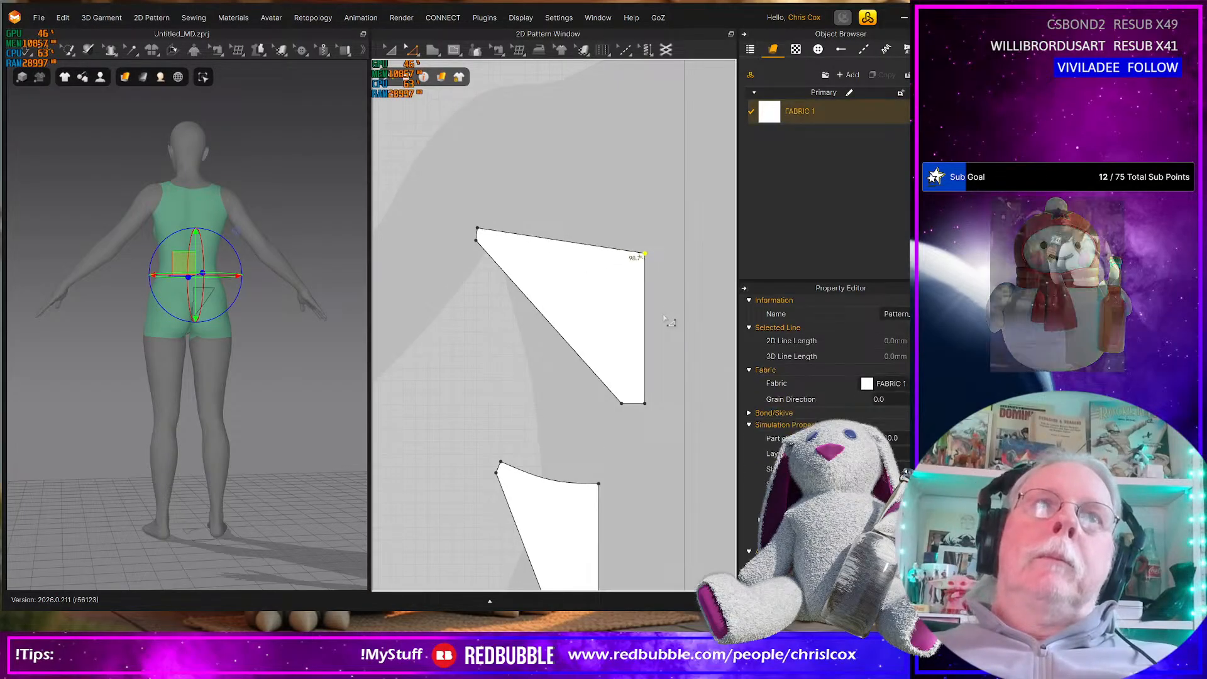
Set the back piece's short bottom crotch edge to 15 mm, using the End direction
click(634, 403)
right_click(634, 404)
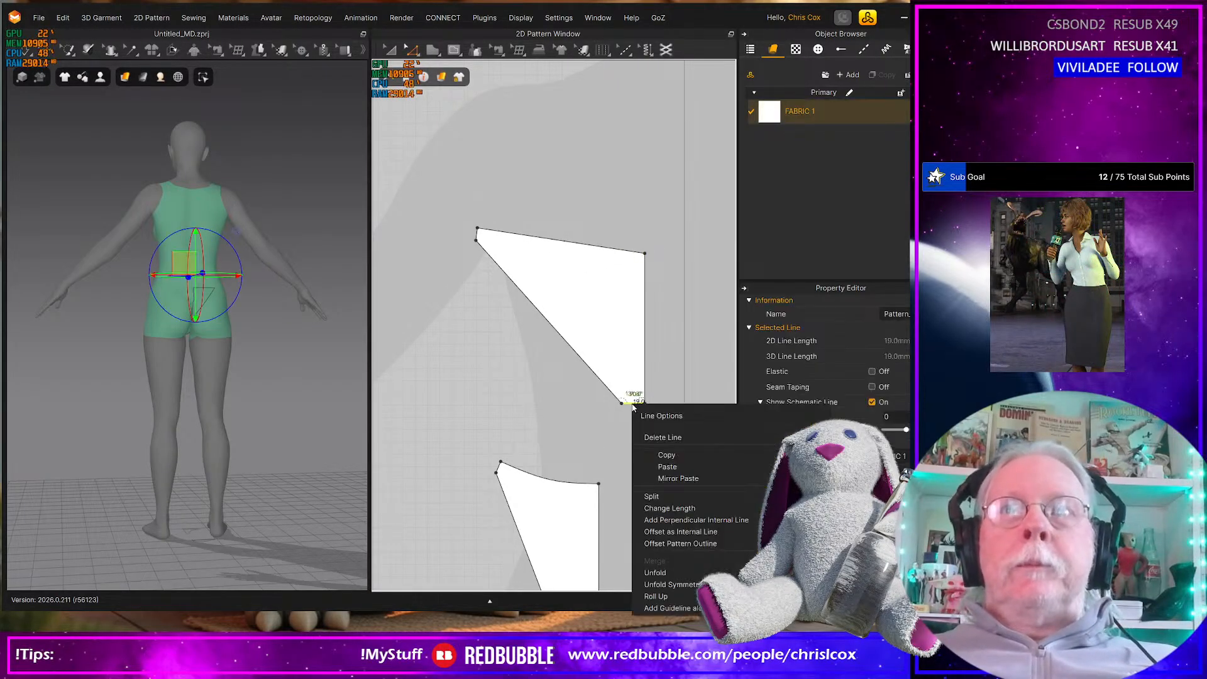
click(670, 508)
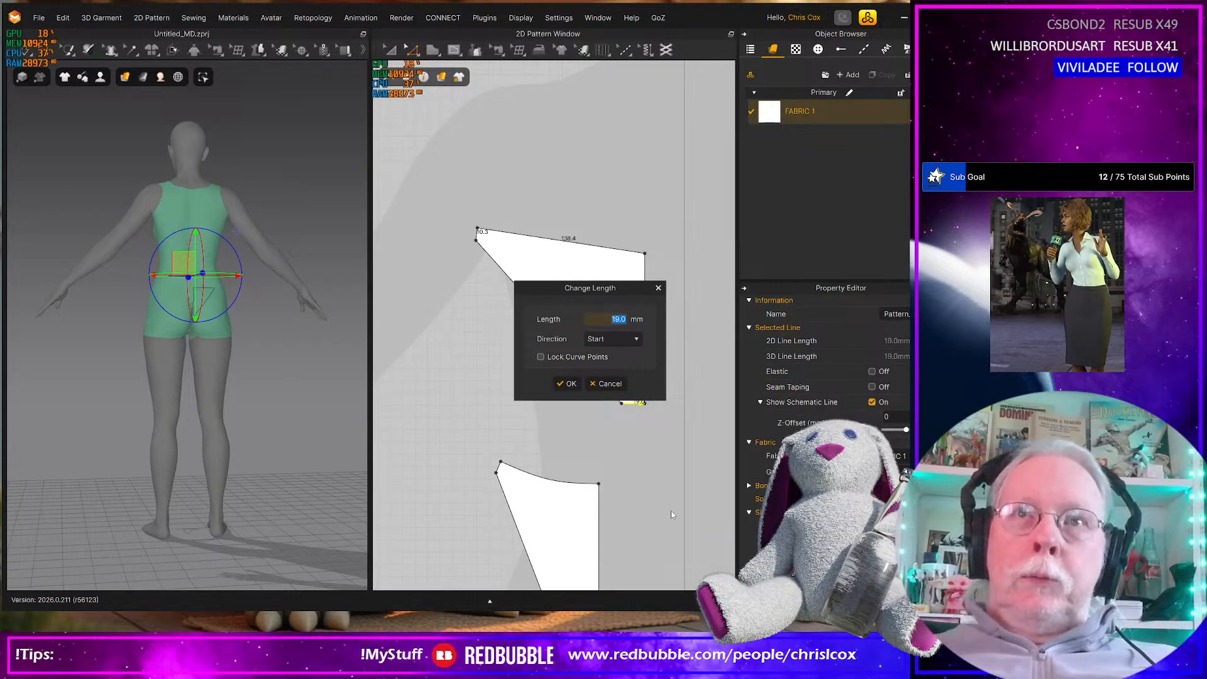
text(15)
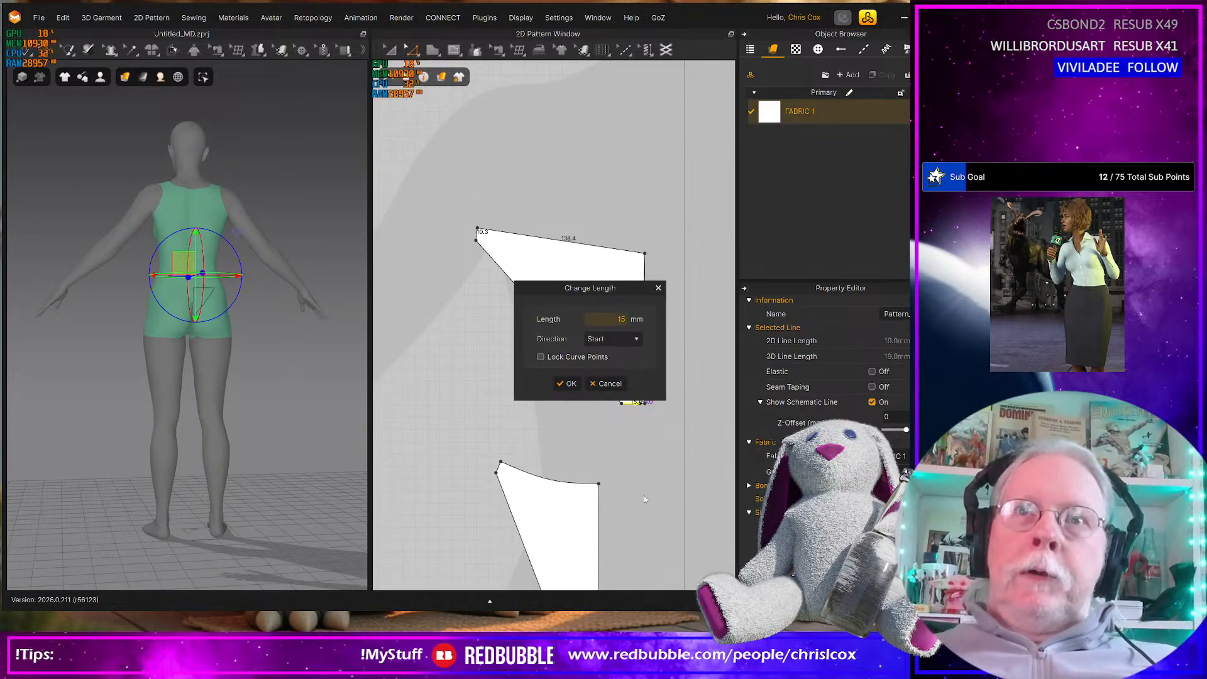
click(607, 338)
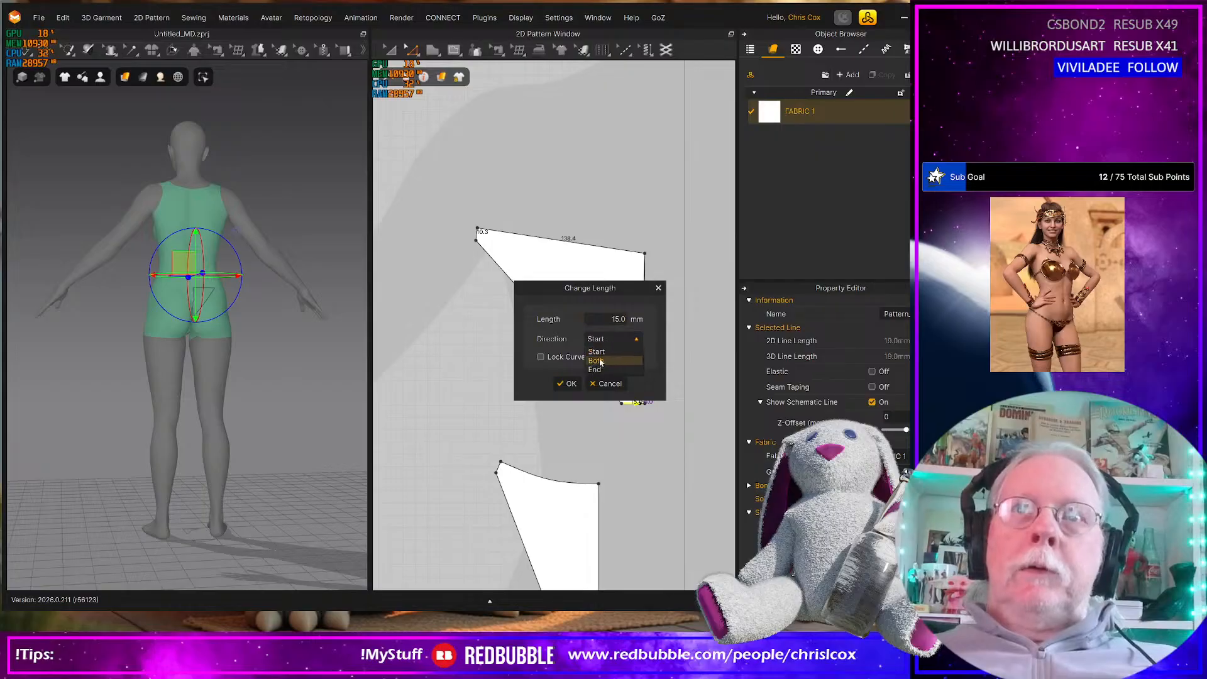
click(600, 370)
click(567, 383)
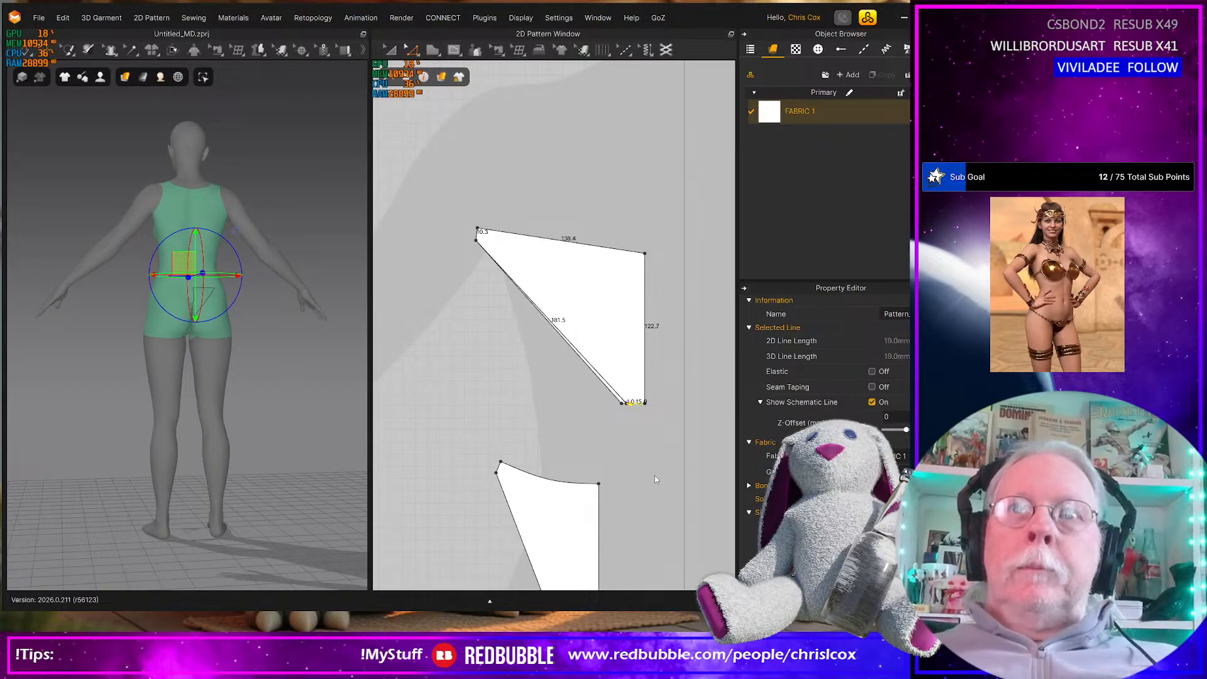
Shorten the back piece's bottom crotch edge to 10 mm, using the End direction
scroll(654, 482, down, 2)
middle_drag(655, 481, 643, 357)
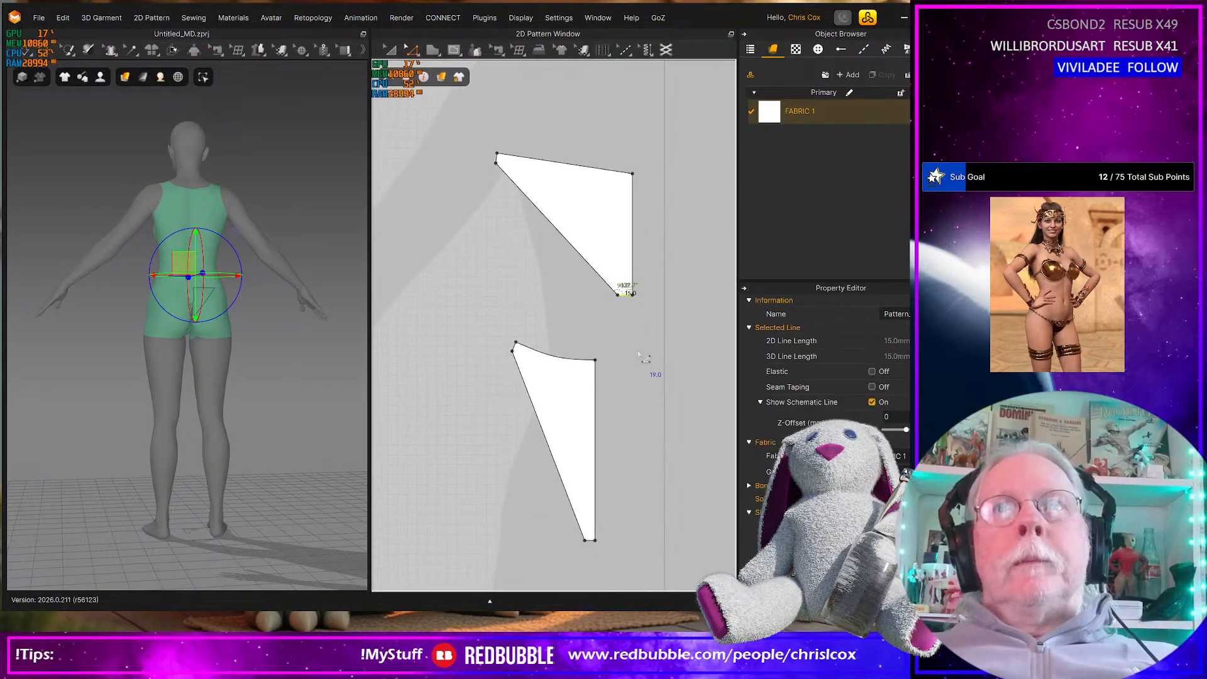
scroll(625, 296, up, 2)
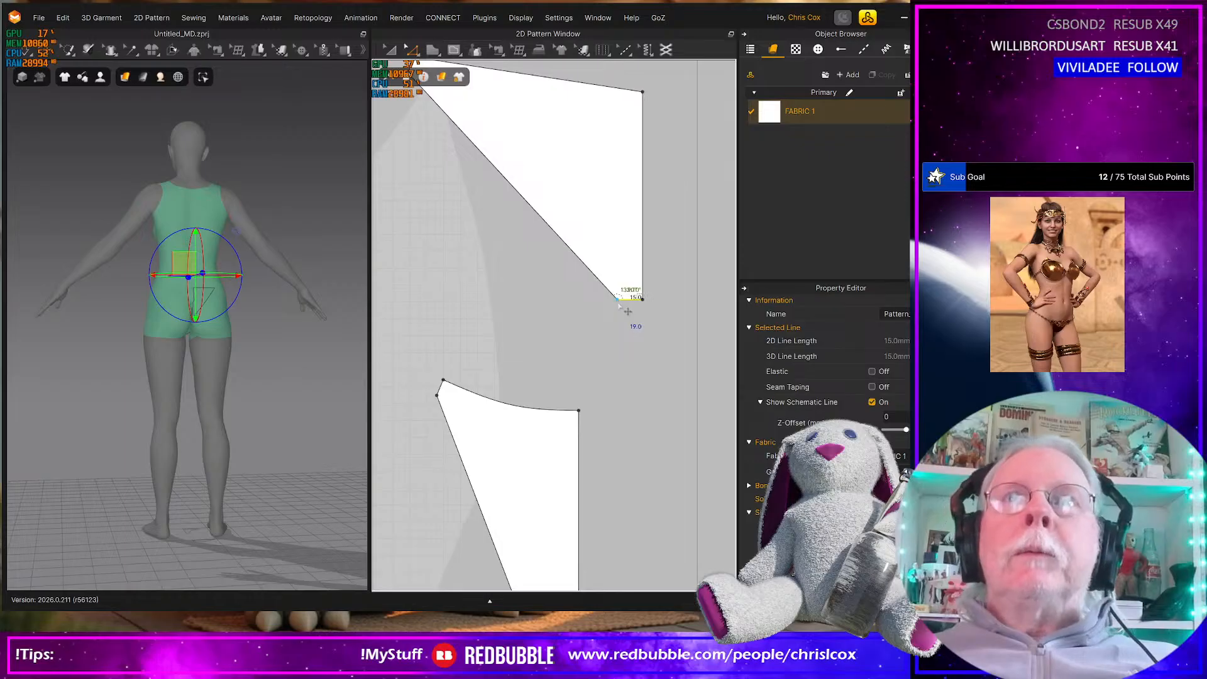
right_click(627, 305)
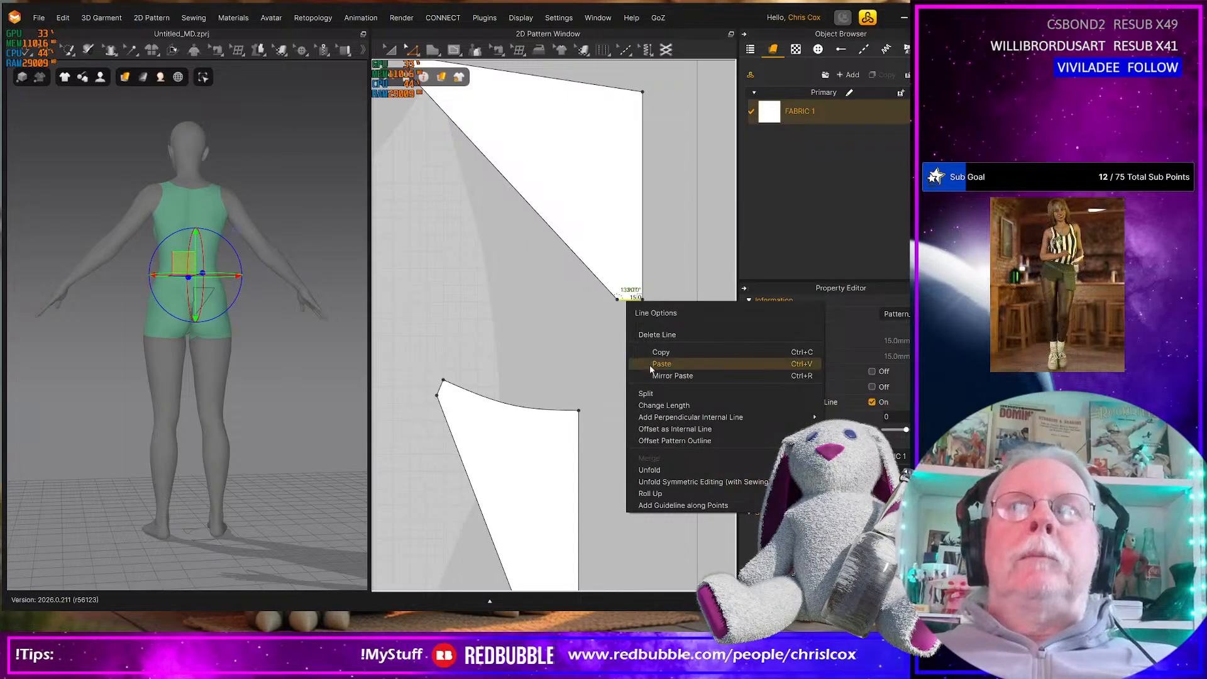
click(660, 409)
text(10)
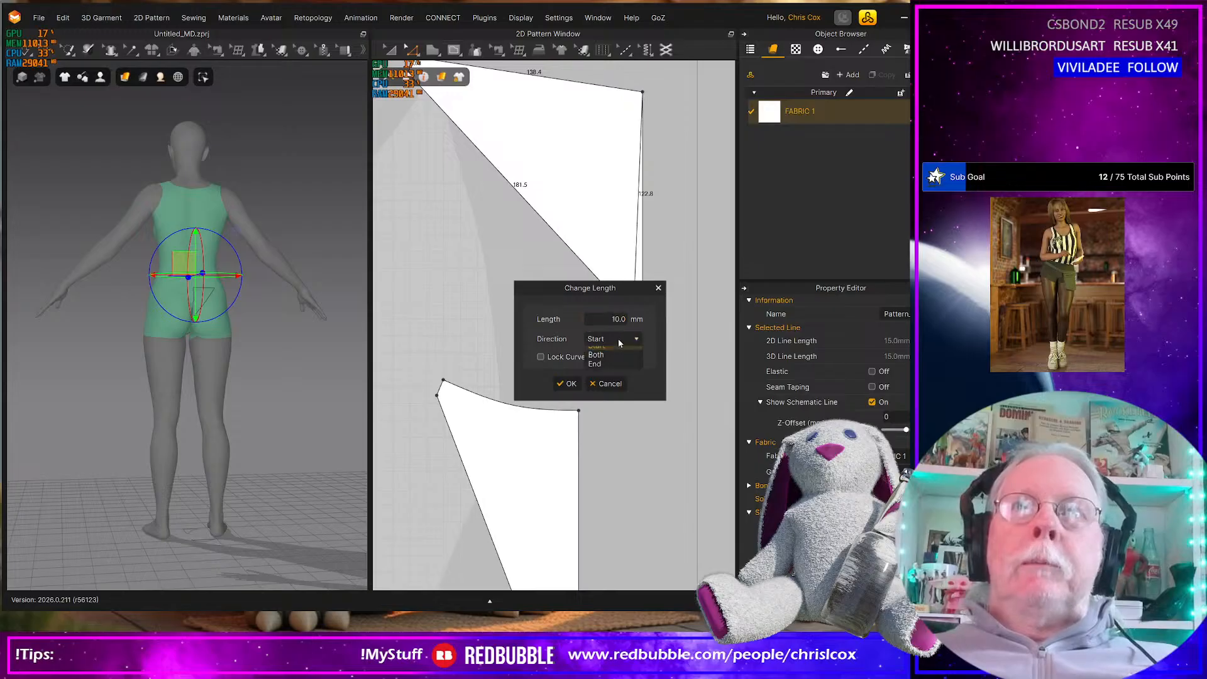
click(609, 362)
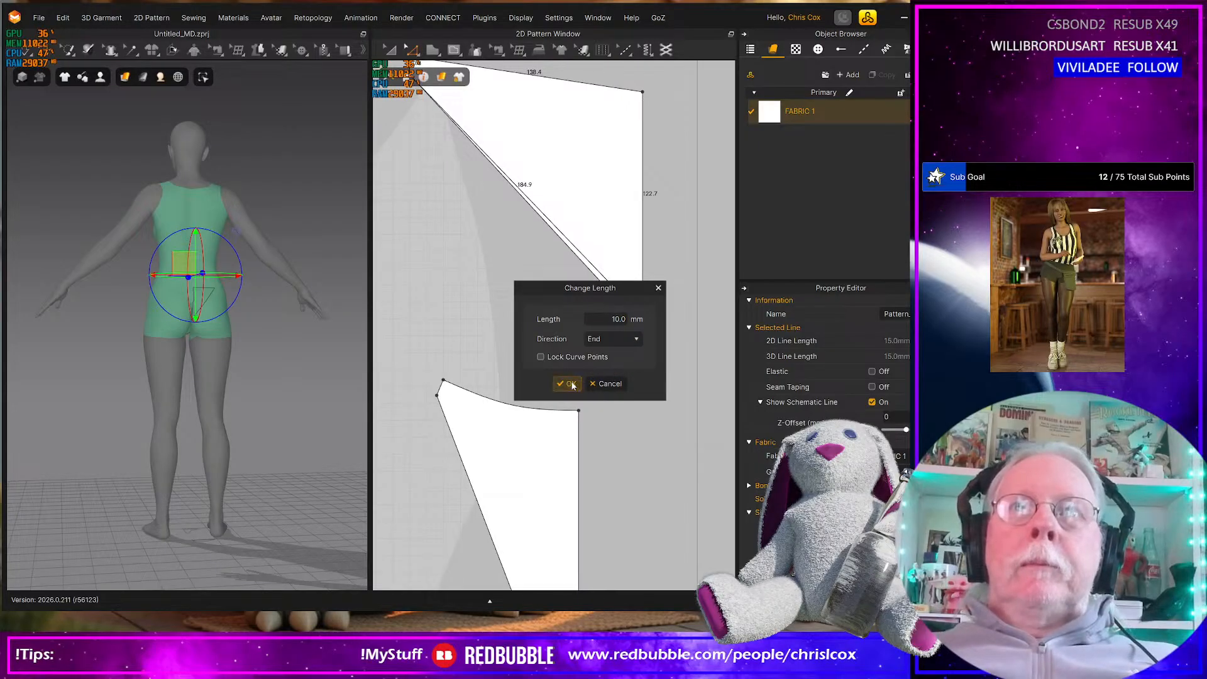
click(568, 383)
Set the front piece's short bottom crotch edge to 10 mm, using the Start direction
middle_drag(613, 575, 626, 447)
right_click(590, 352)
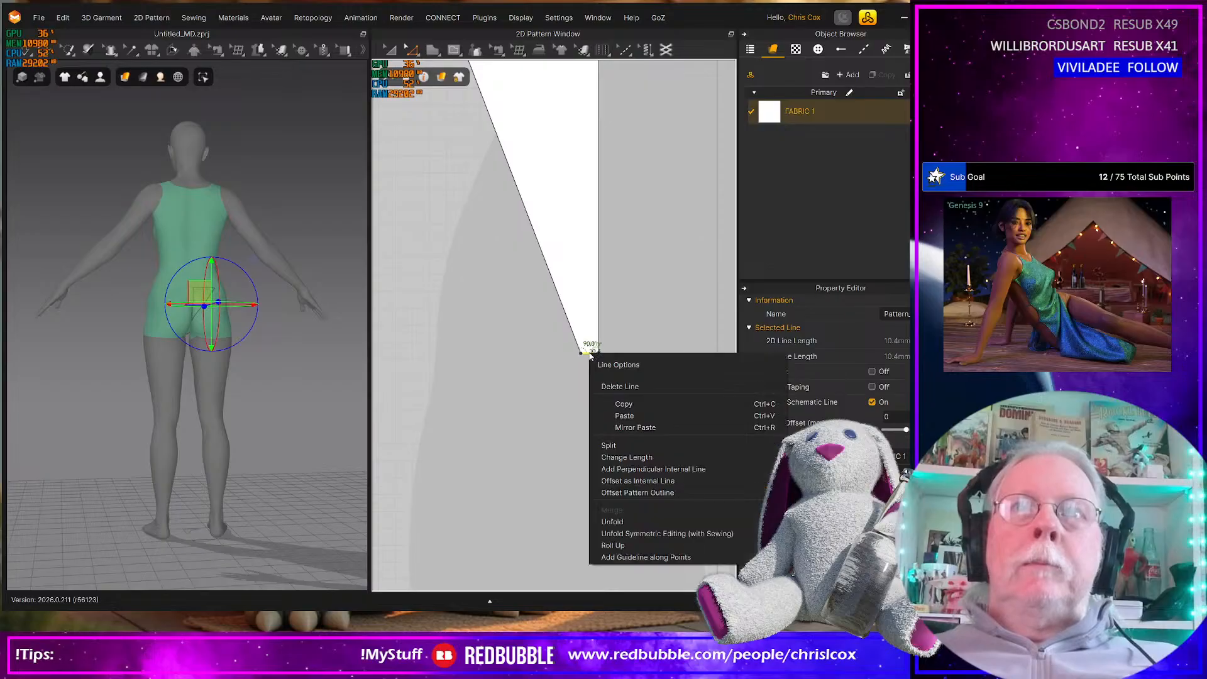
click(524, 392)
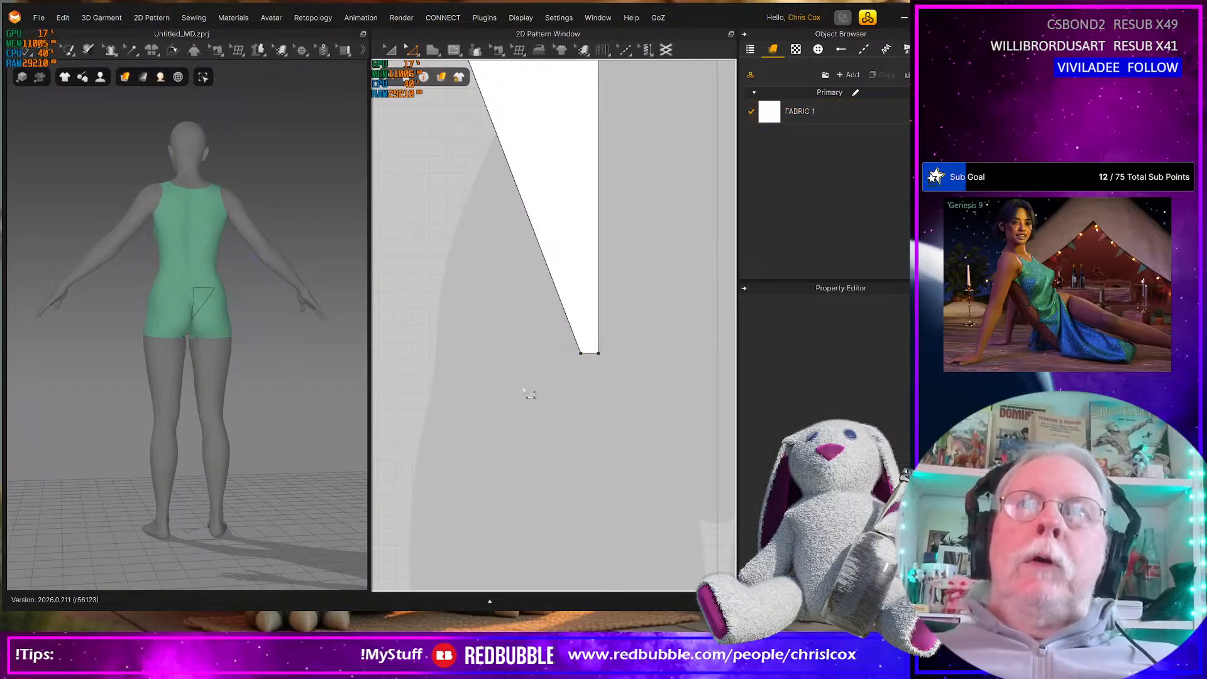
click(589, 354)
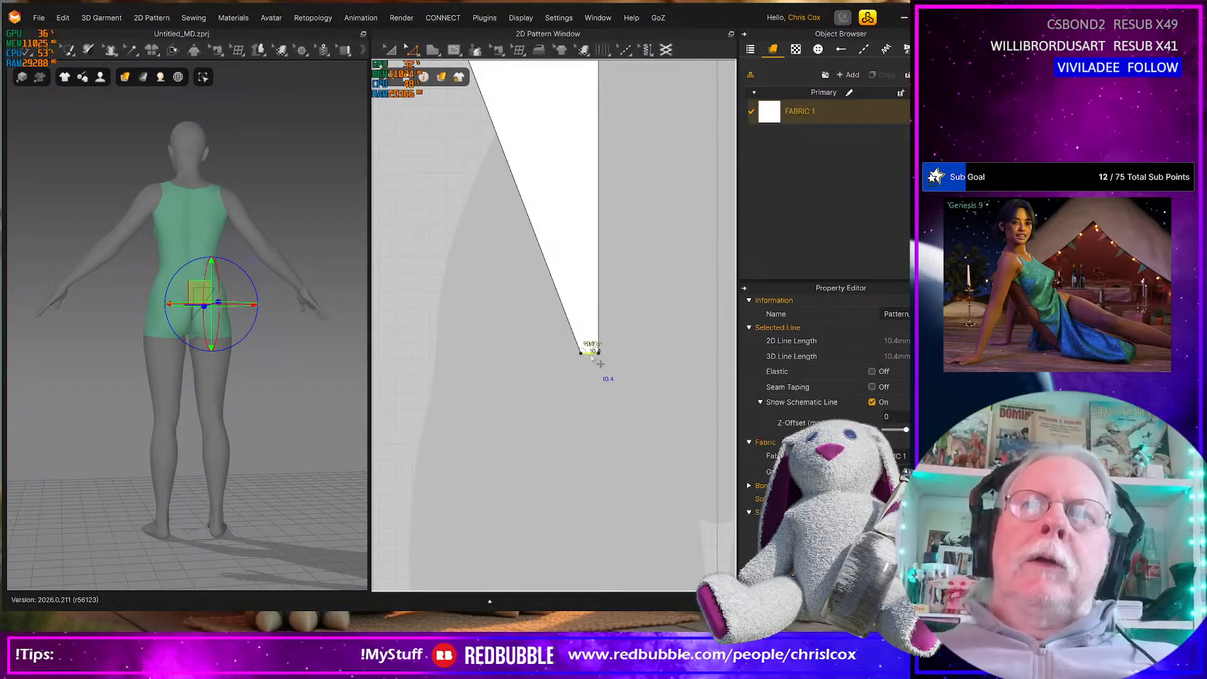
right_click(590, 354)
click(628, 461)
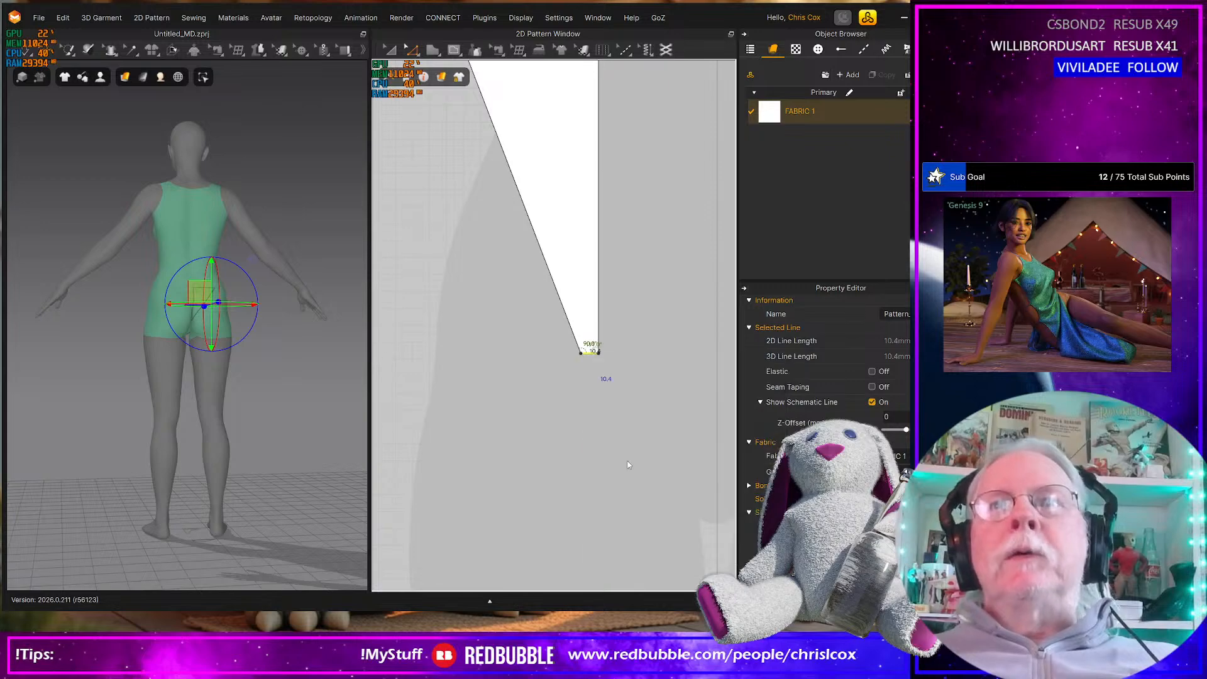
drag(589, 291, 517, 395)
text(10)
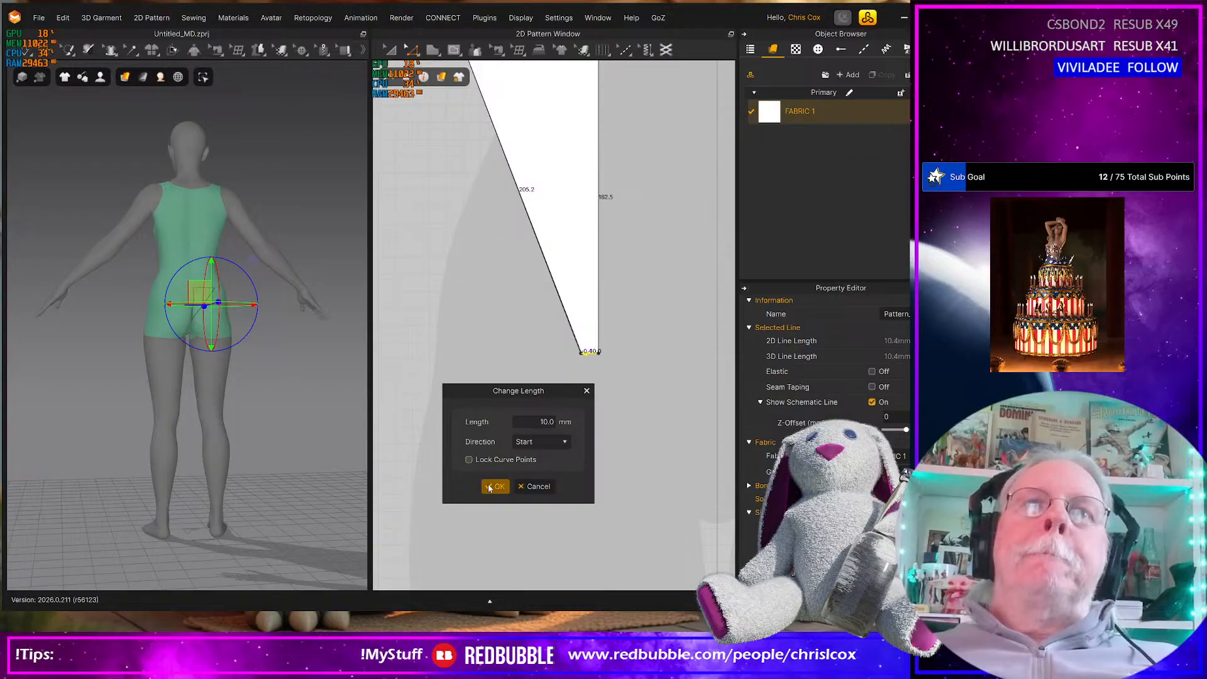
click(494, 487)
scroll(568, 433, down, 3)
scroll(603, 442, up, 5)
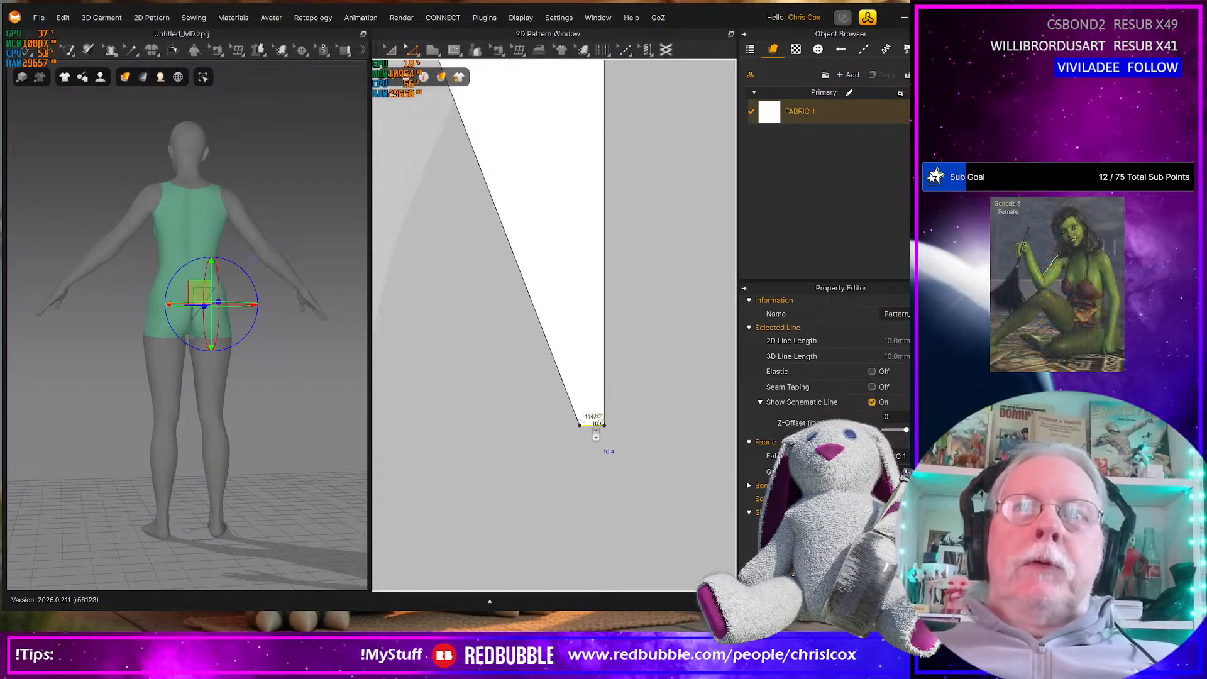
scroll(607, 445, down, 5)
middle_drag(600, 392, 595, 404)
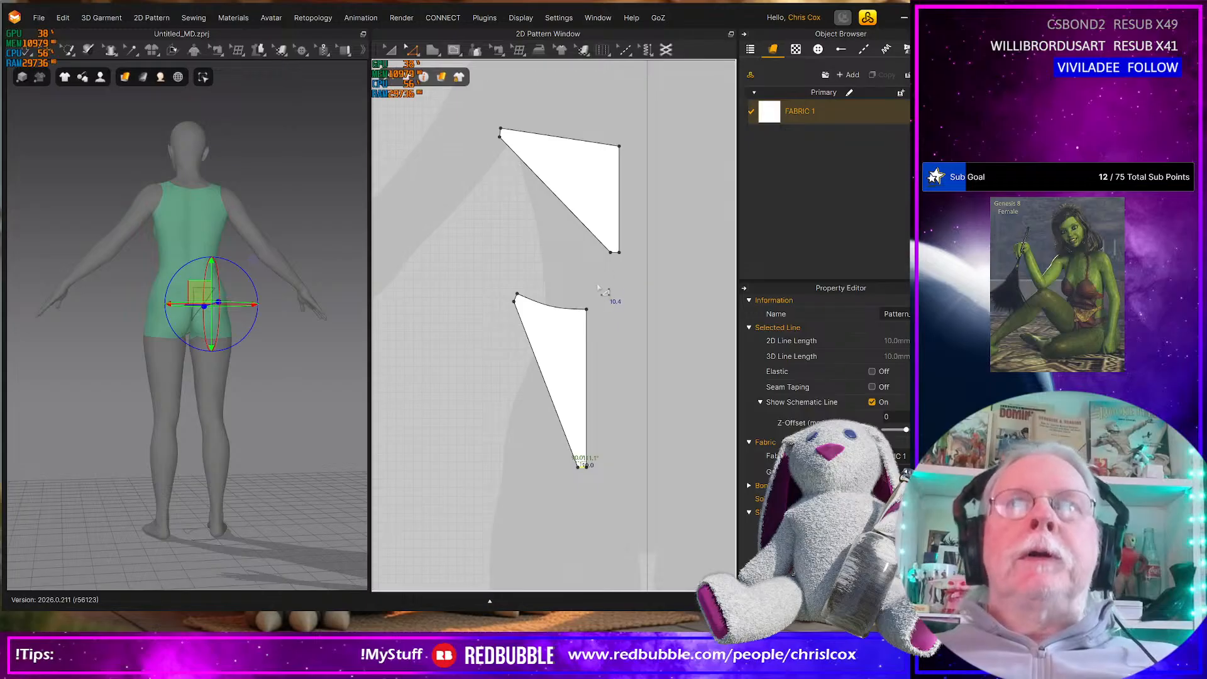
Extend the back piece's bottom crotch edge outward by 100 mm with Offset Pattern Outline, using perpendicular side segments
right_drag(277, 390, 257, 308)
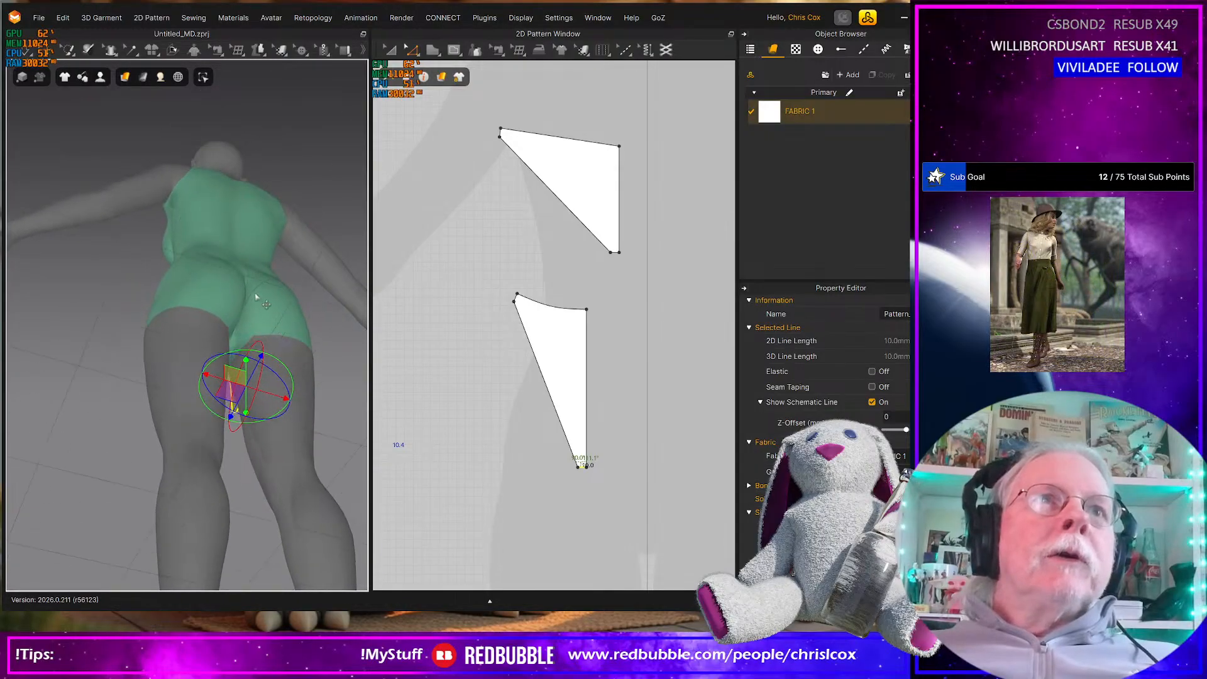
scroll(613, 311, up, 3)
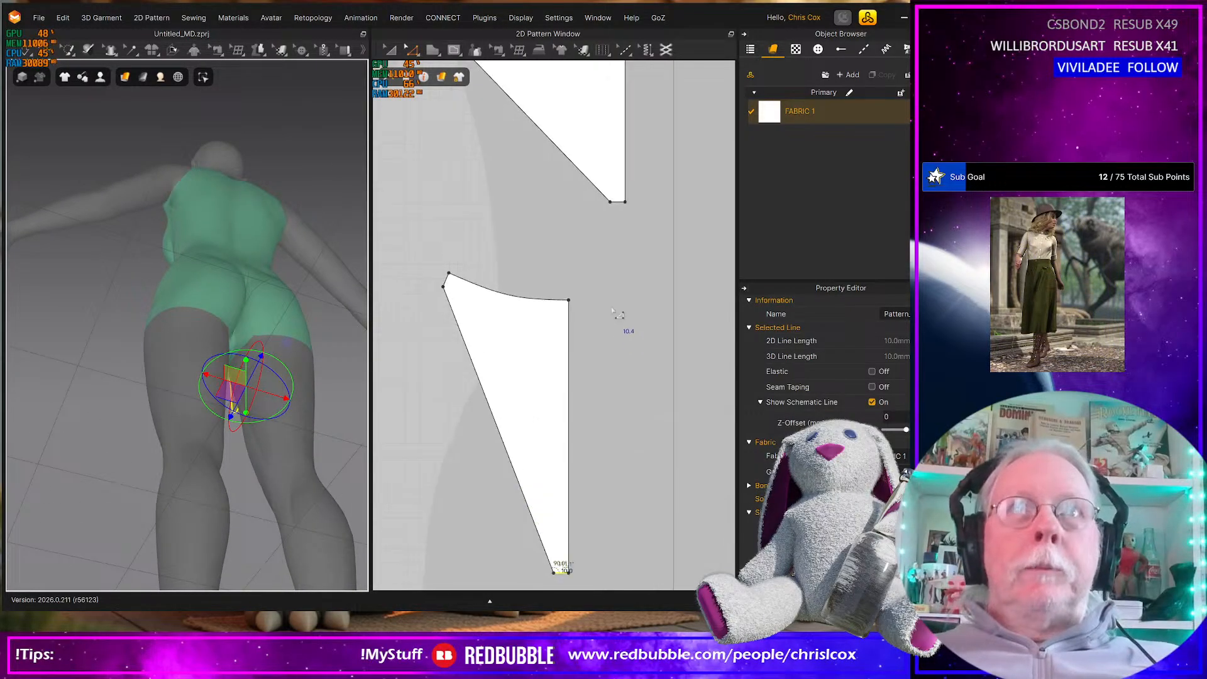
click(617, 204)
right_click(617, 202)
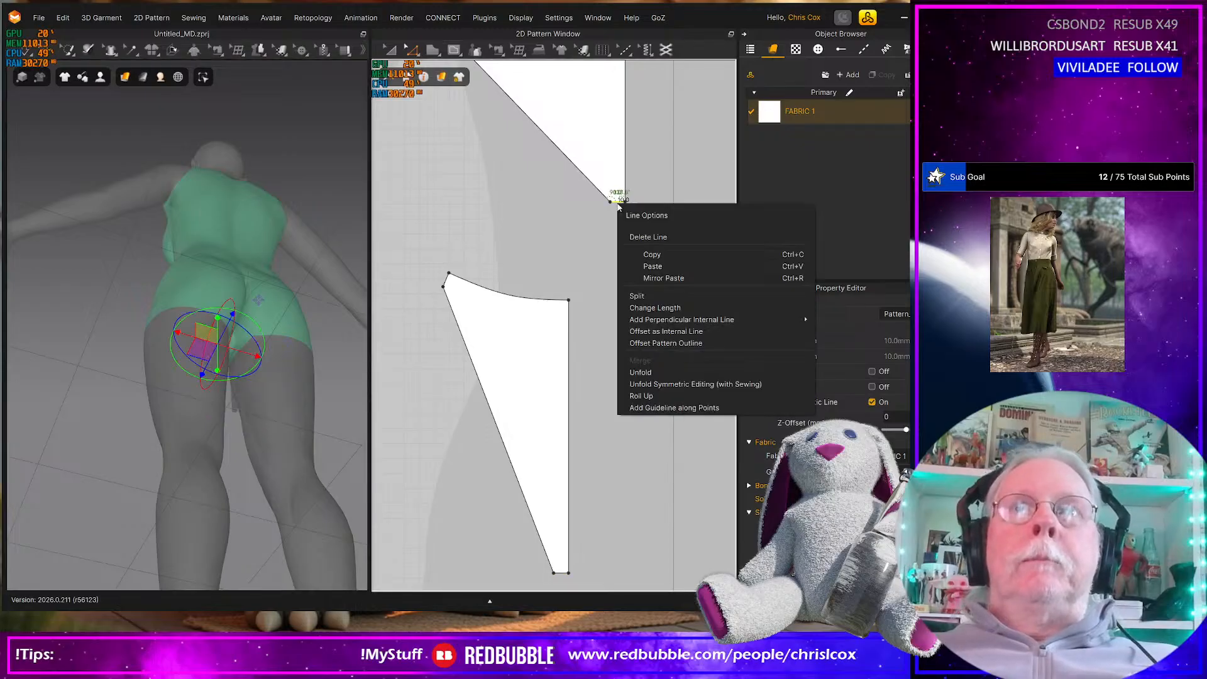
click(662, 343)
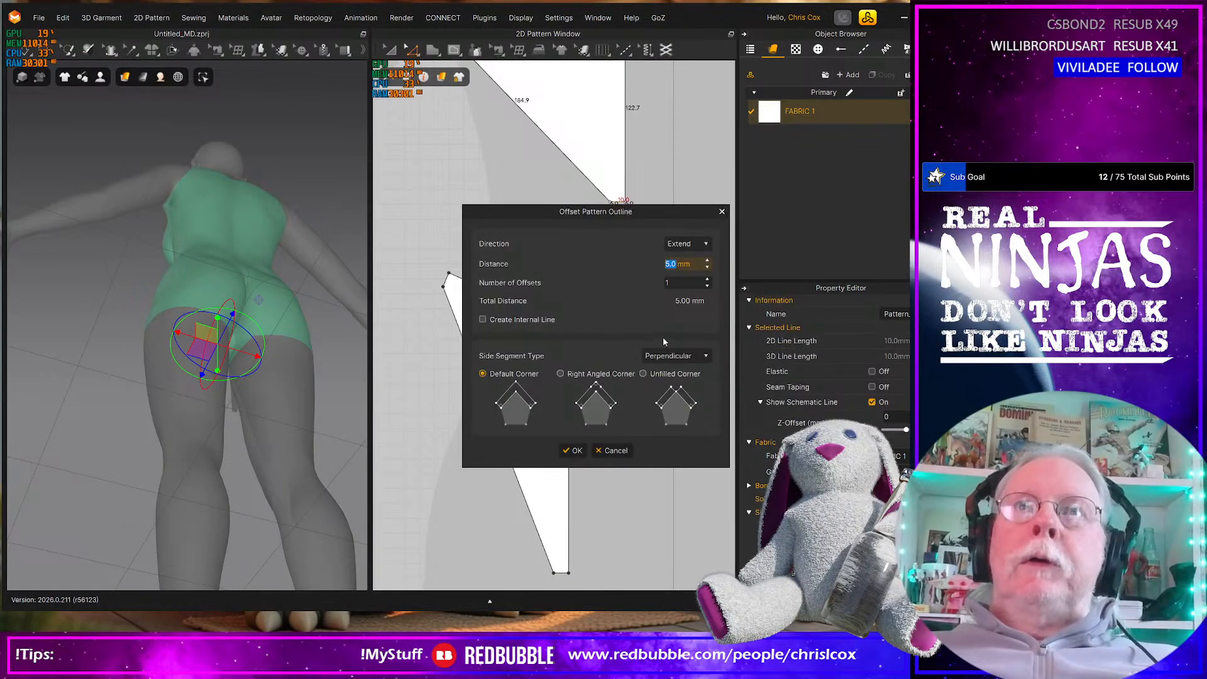
drag(633, 213, 542, 330)
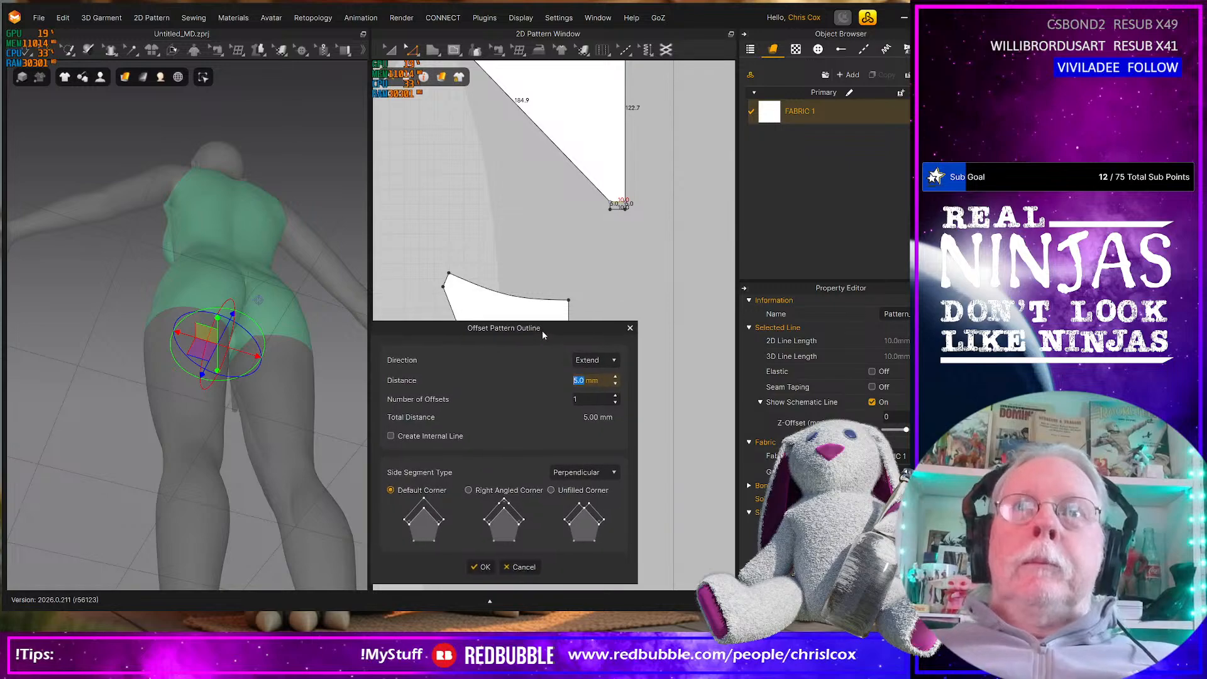
text(100)
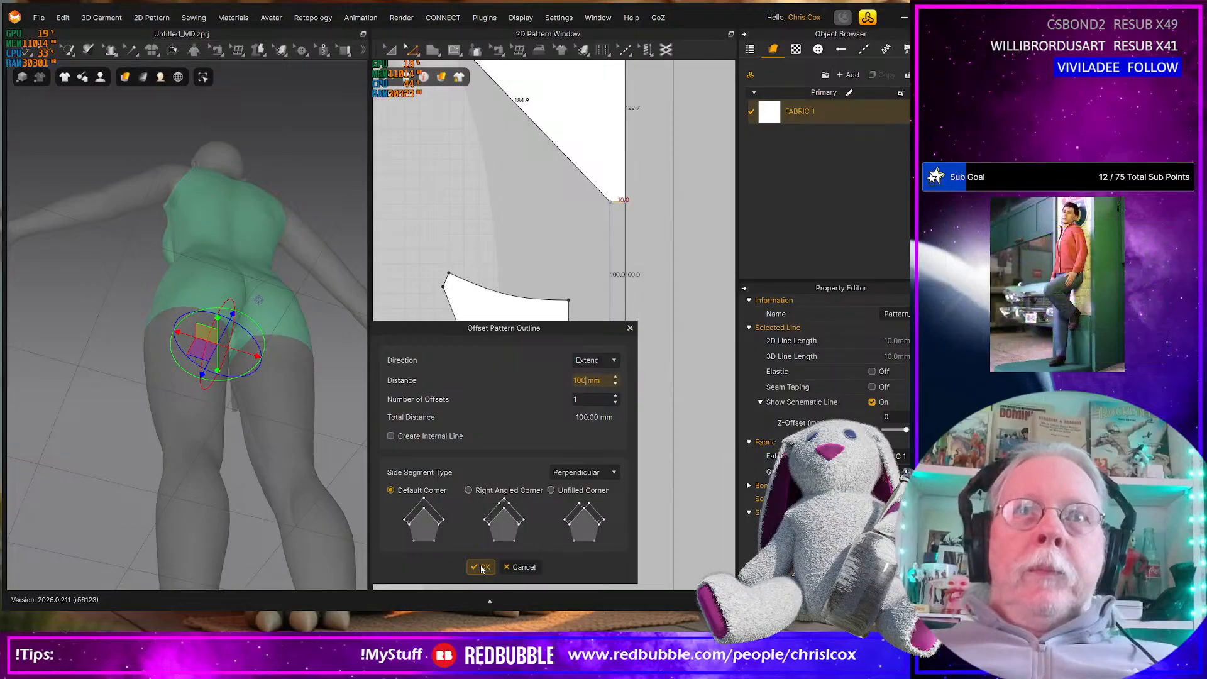
click(483, 568)
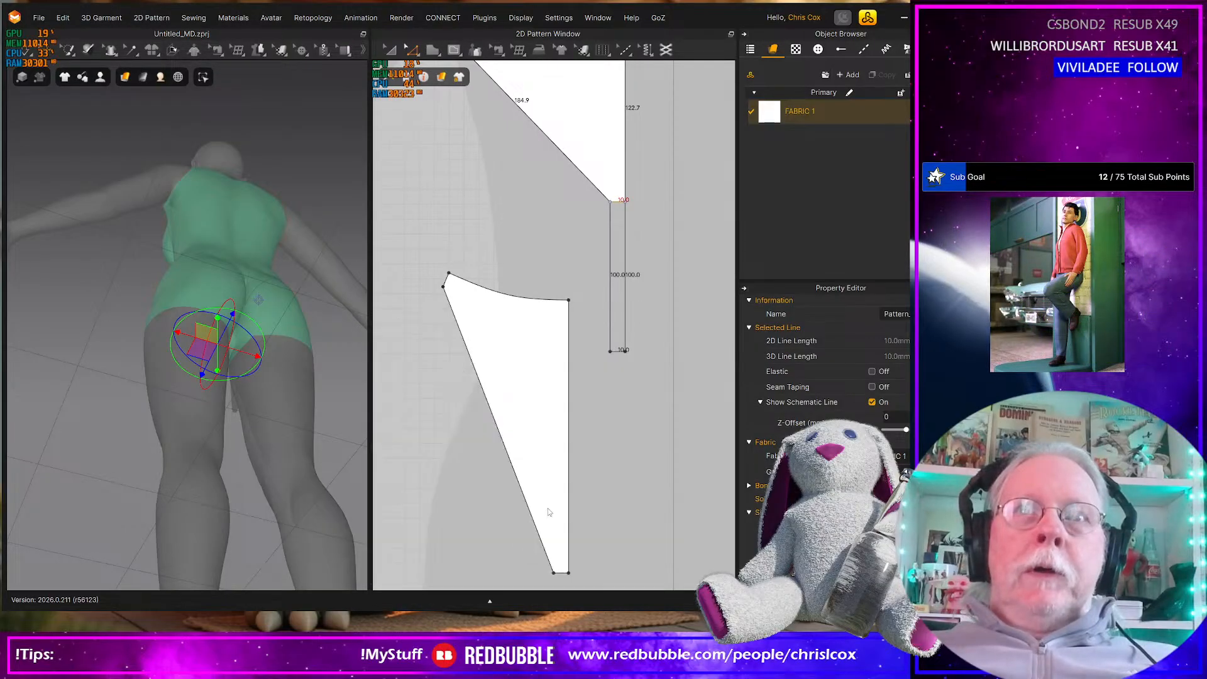
click(614, 448)
scroll(615, 440, up, 4)
scroll(610, 426, down, 9)
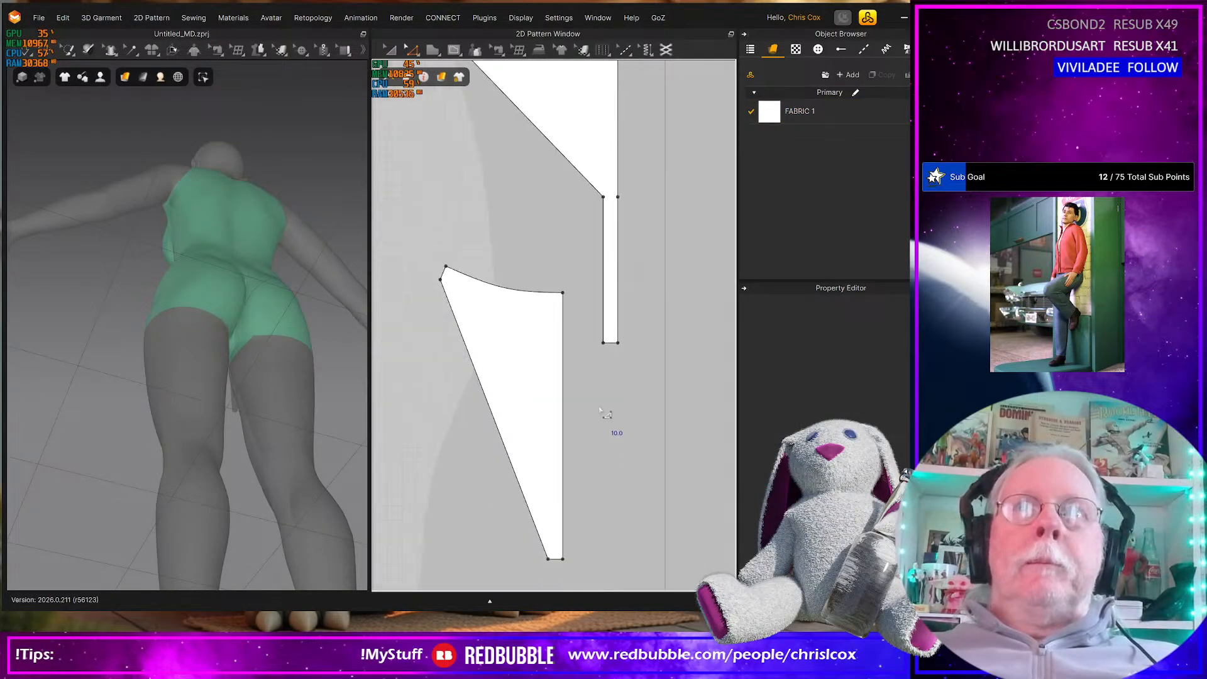
middle_drag(585, 385, 600, 435)
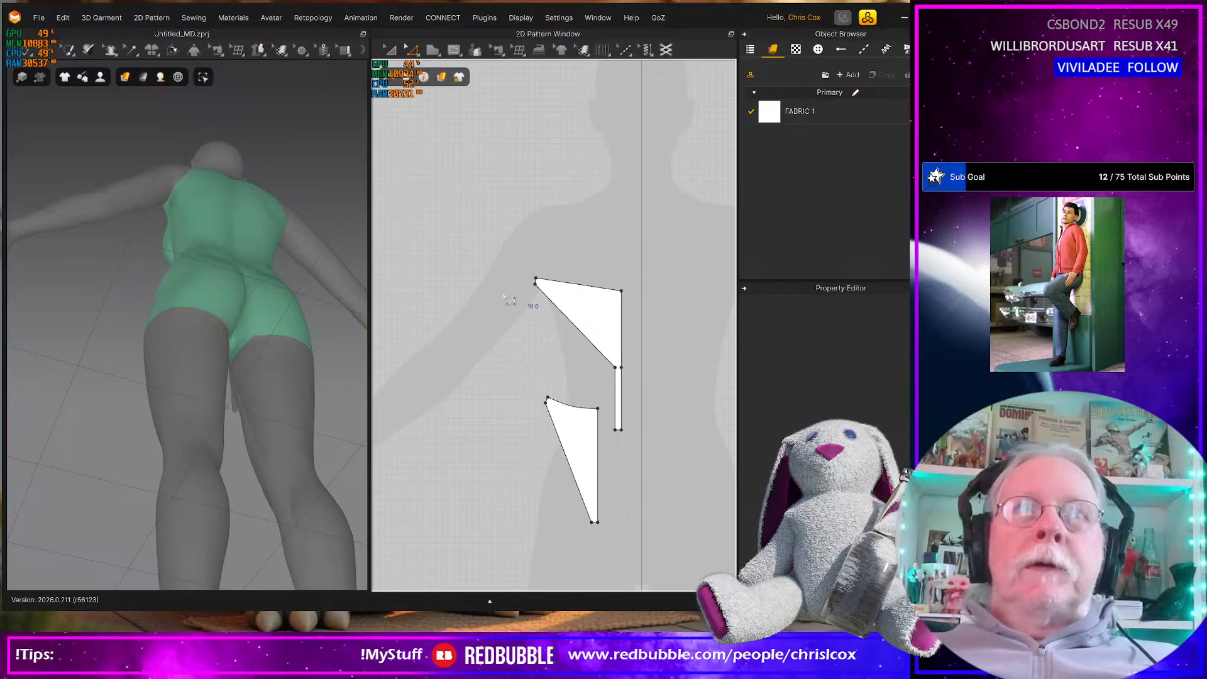
Flip the normal of the back piece in the 3D view
right_click(426, 403)
right_drag(177, 407, 339, 460)
click(223, 340)
right_drag(247, 375, 259, 407)
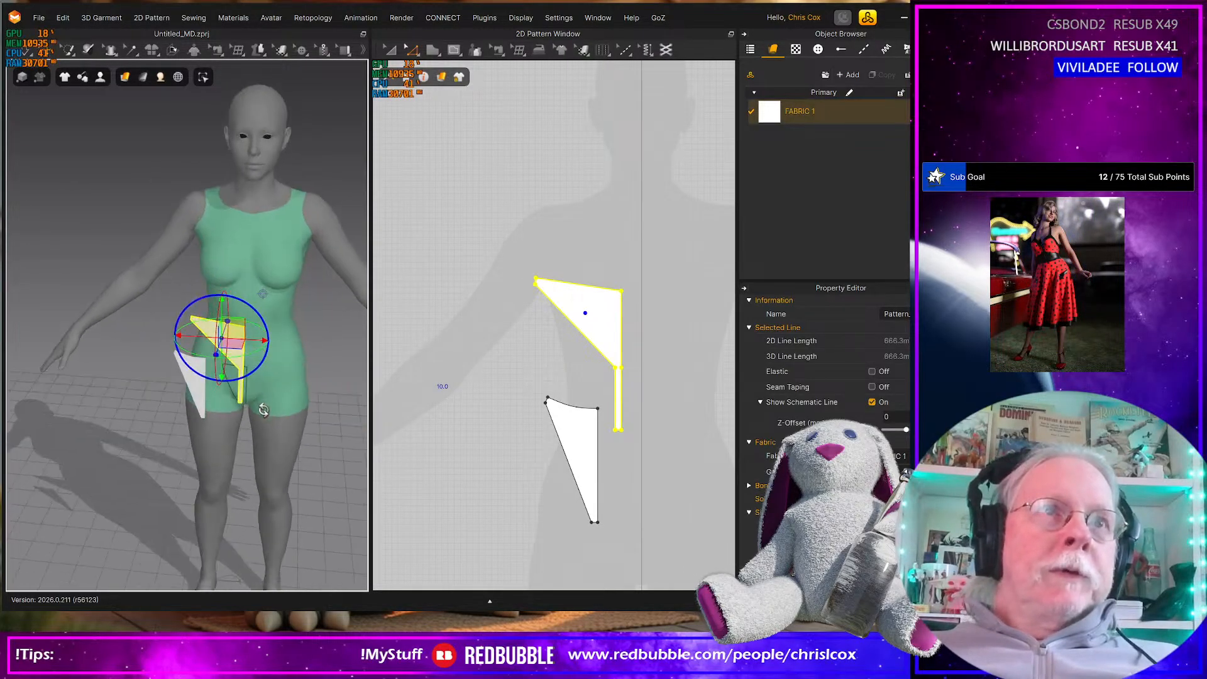
drag(245, 355, 192, 312)
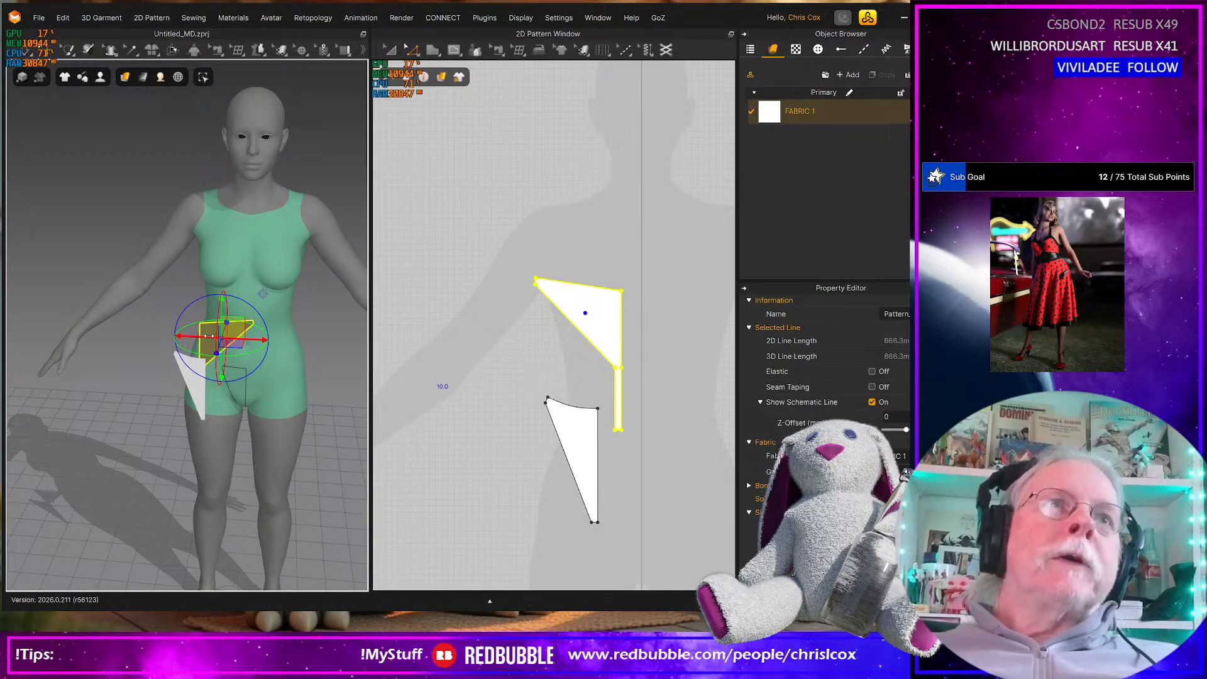
key(ctrl+z)
right_click(230, 340)
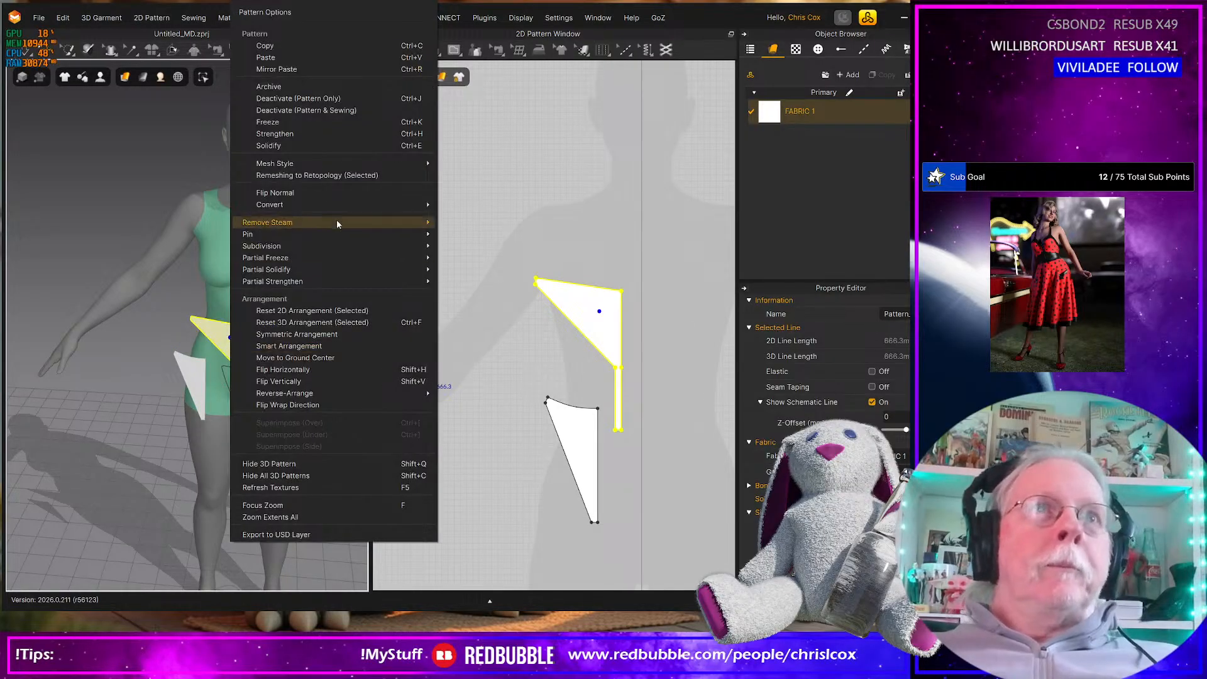
click(298, 194)
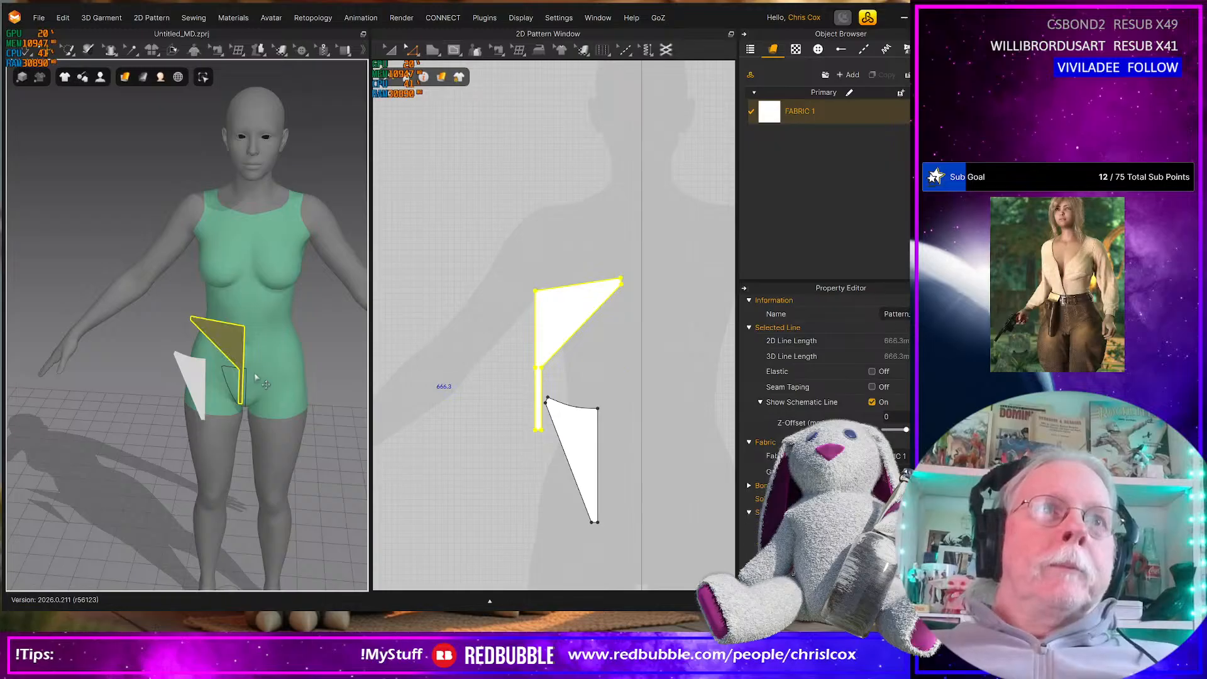
Move the back piece behind the avatar's hips in 3D
right_drag(230, 350, 238, 353)
click(235, 347)
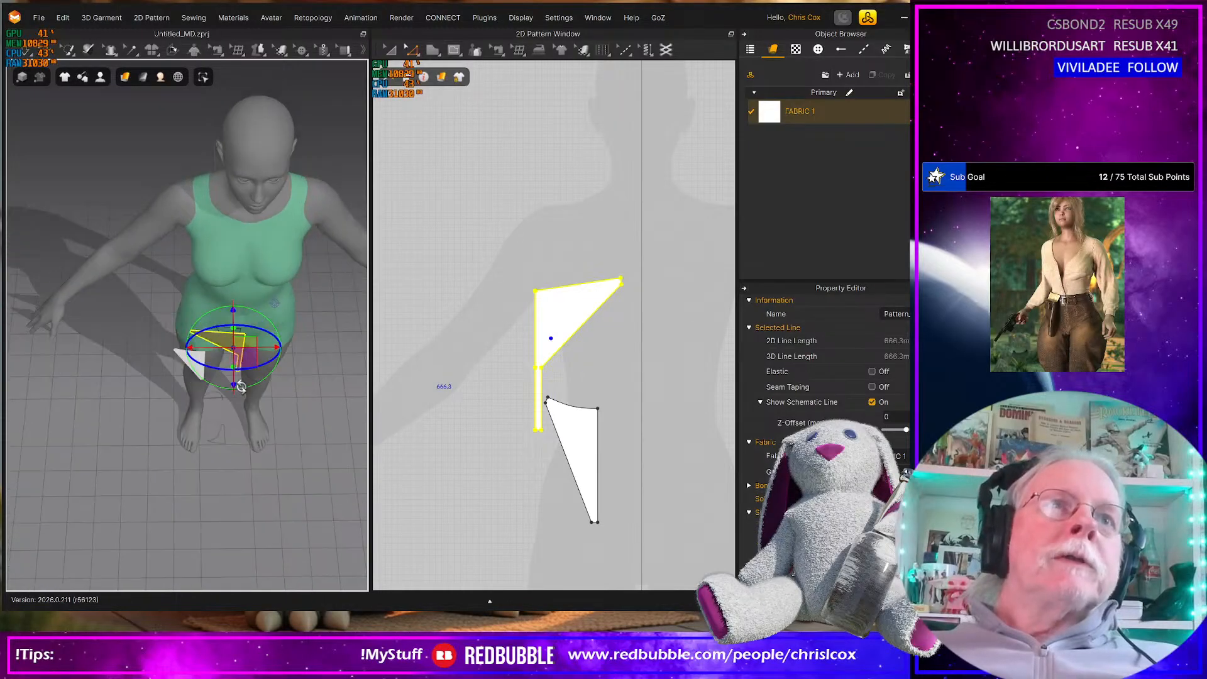
drag(246, 358, 207, 260)
right_drag(207, 261, 342, 264)
drag(136, 357, 118, 407)
right_drag(118, 406, 236, 420)
Position the front piece upright in front of the avatar's hip in 3D
click(234, 417)
click(236, 424)
drag(243, 408, 217, 435)
right_drag(217, 436, 135, 453)
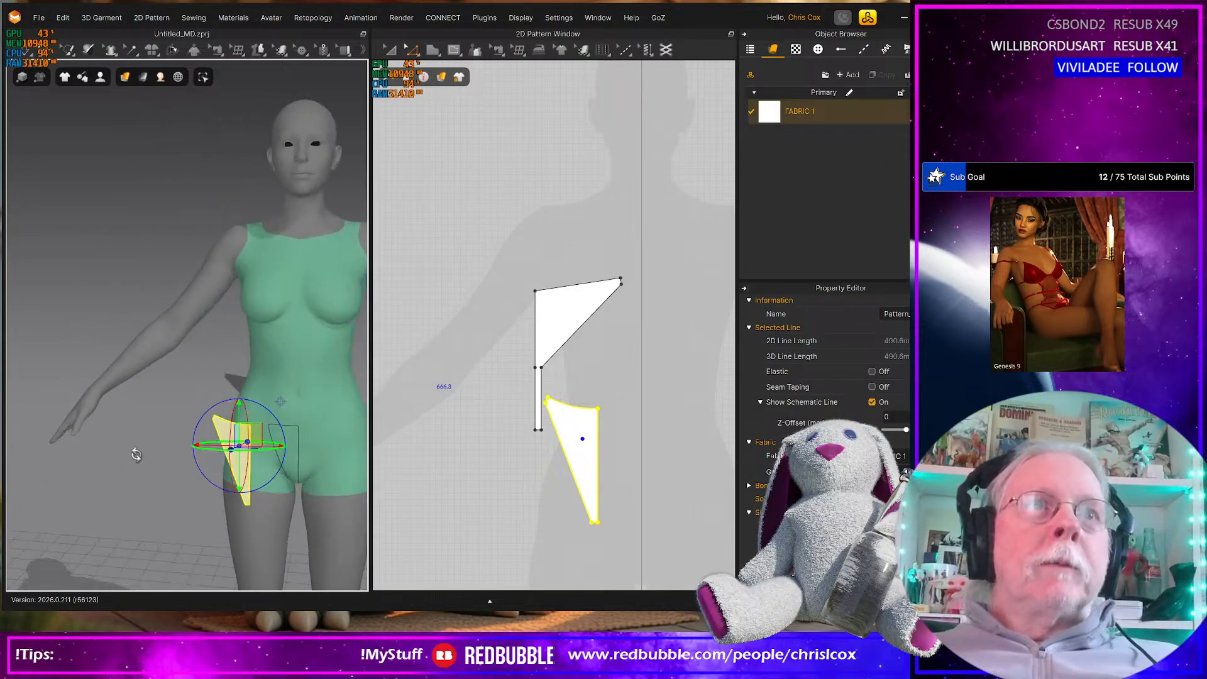
scroll(211, 465, down, 2)
scroll(239, 465, up, 5)
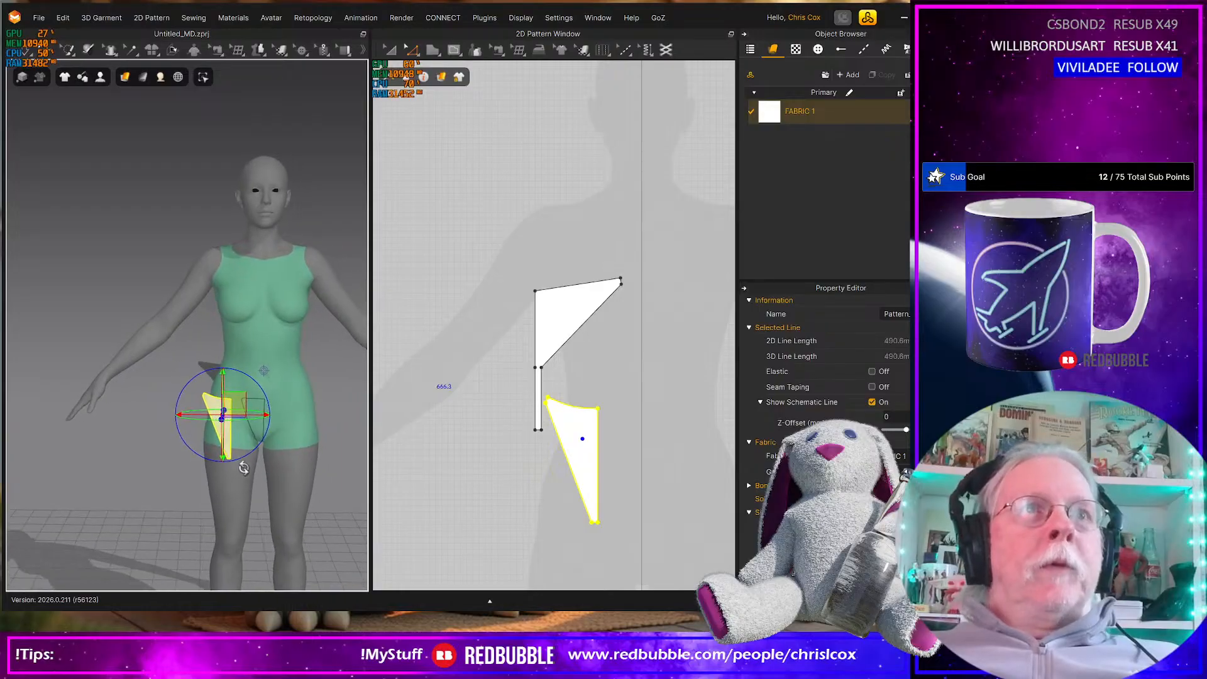
right_drag(246, 472, 182, 421)
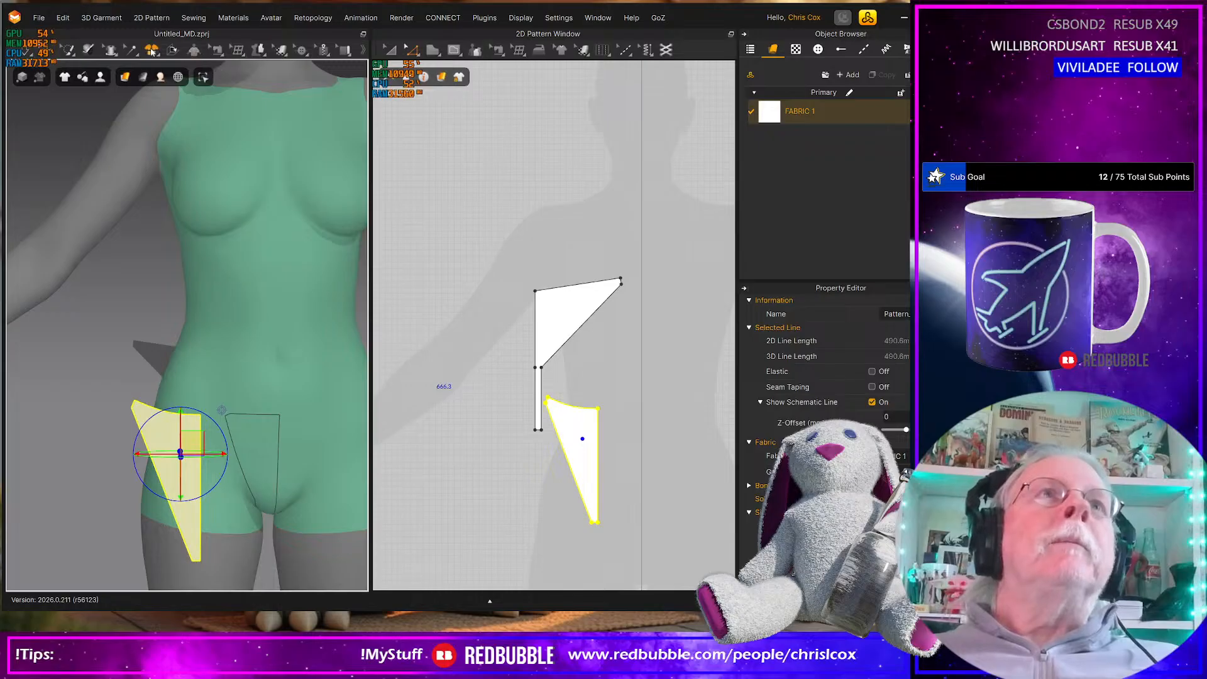
Tack the front piece's top centre corner to the avatar at the top centre corner of the drawn front outline
click(151, 50)
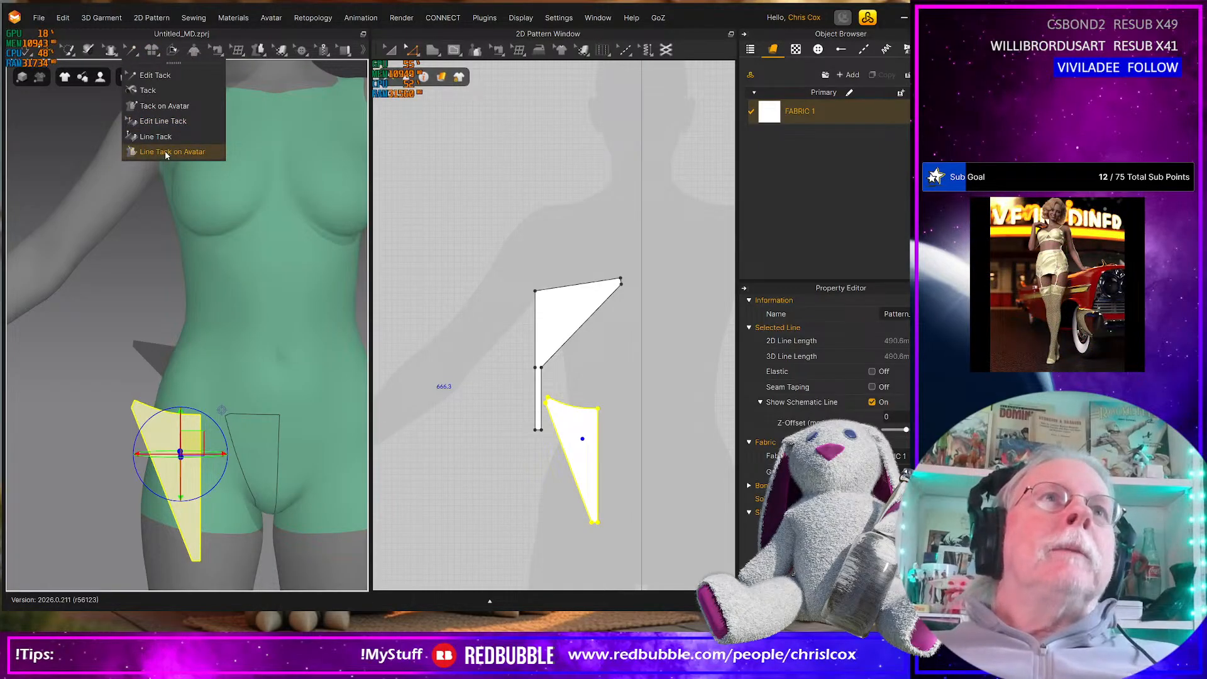
click(159, 107)
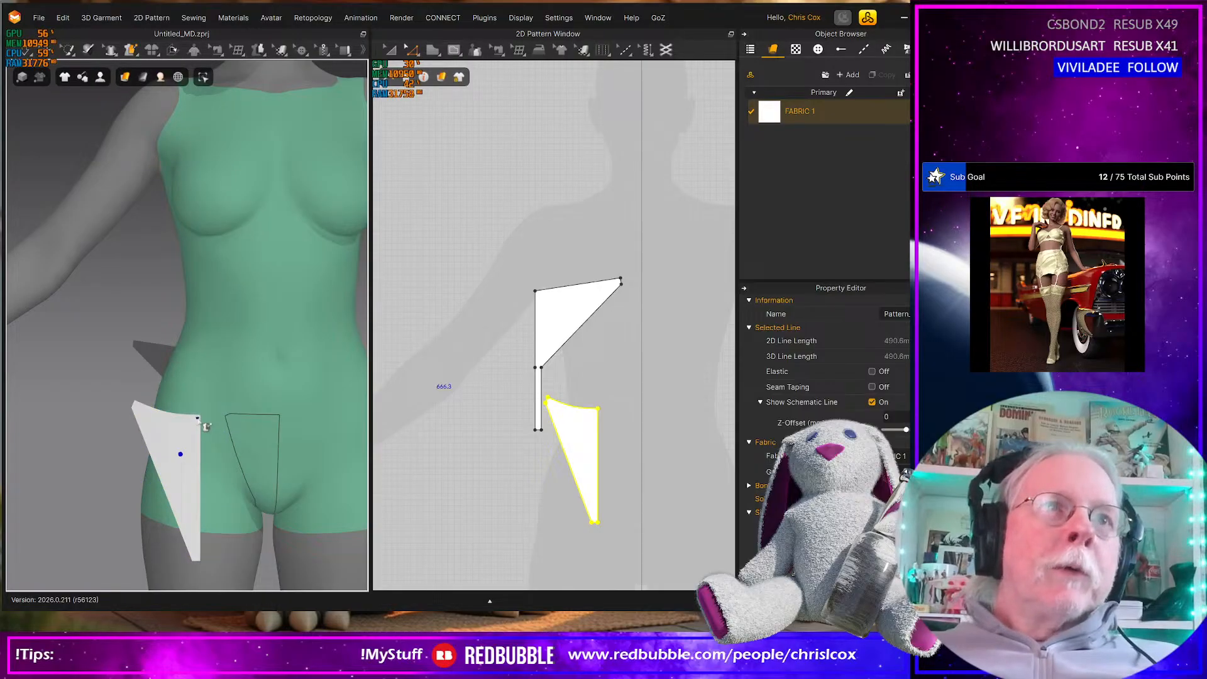
click(198, 417)
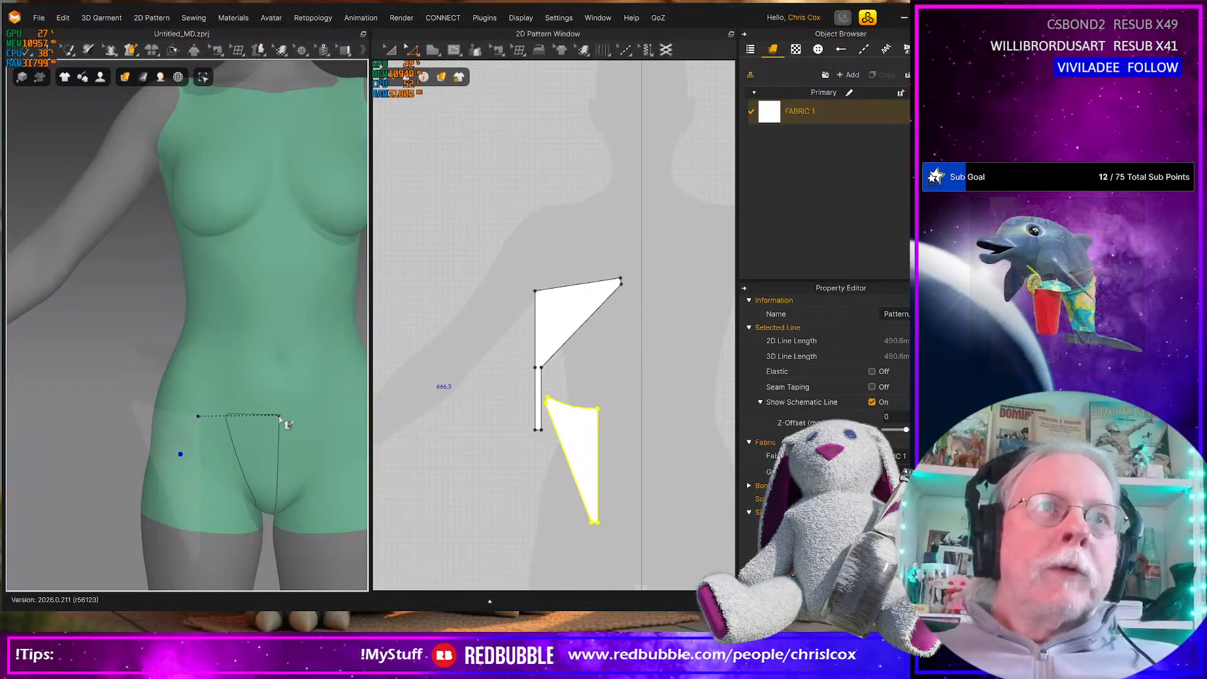
click(279, 417)
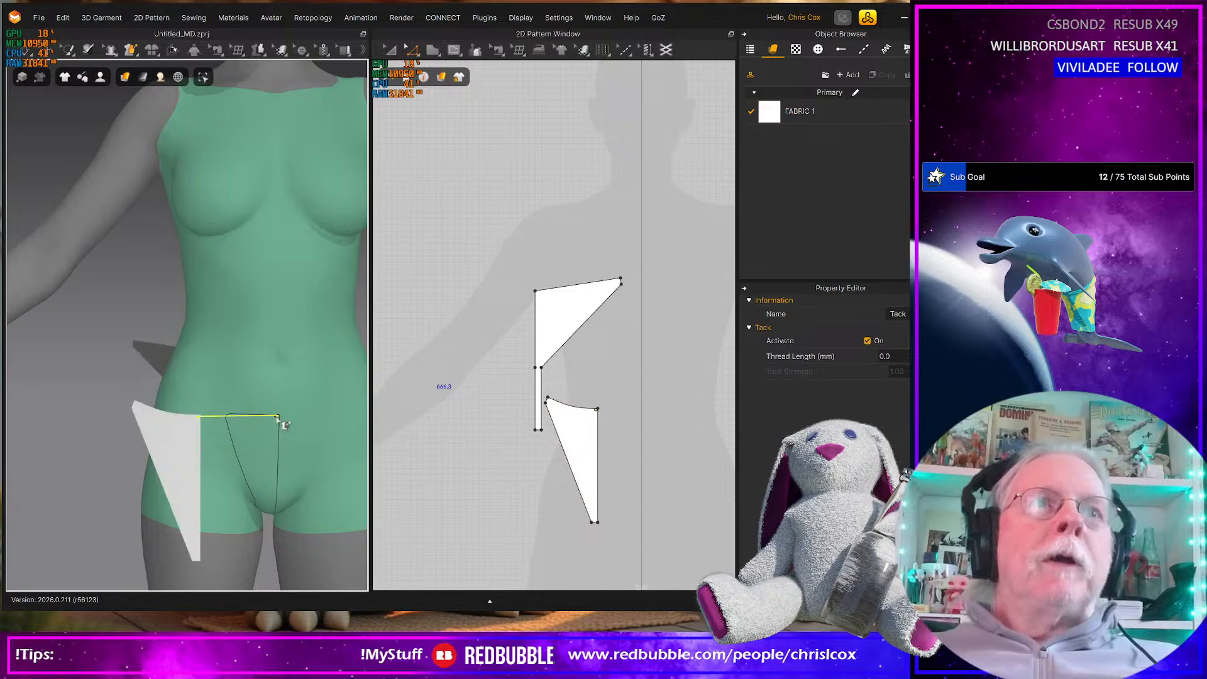
Tack the back piece's top centre corner to the avatar's back centre line, just above the drawn back outline
right_drag(280, 423, 199, 422)
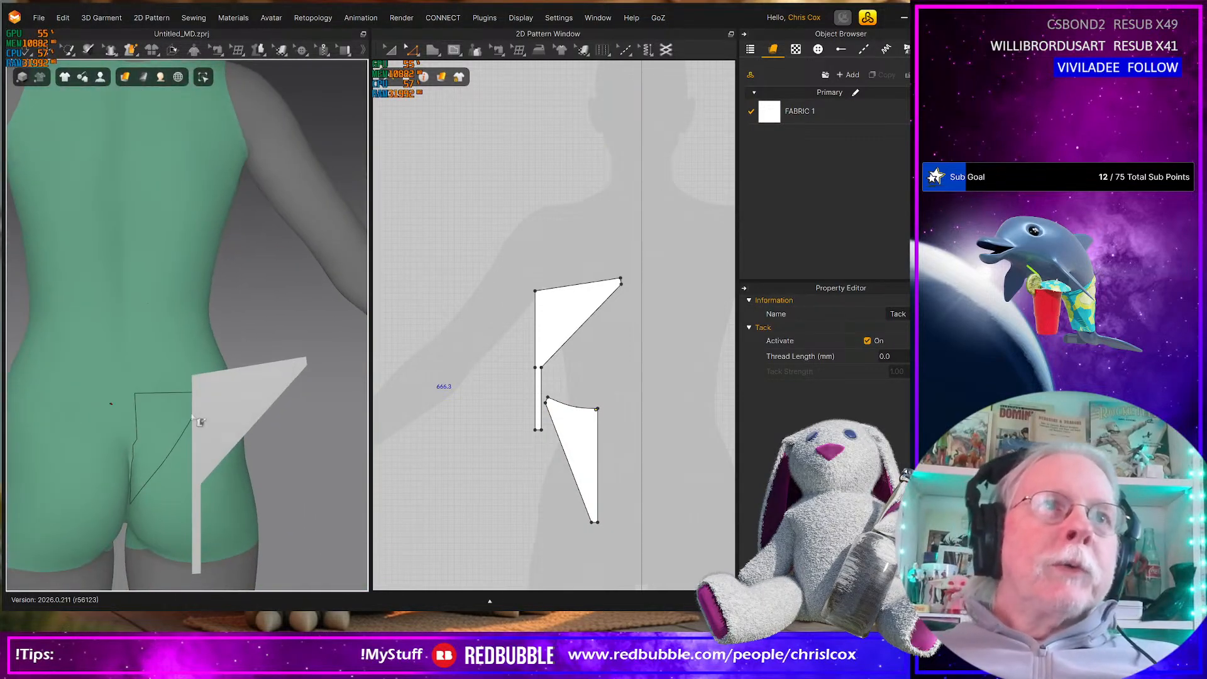
click(195, 379)
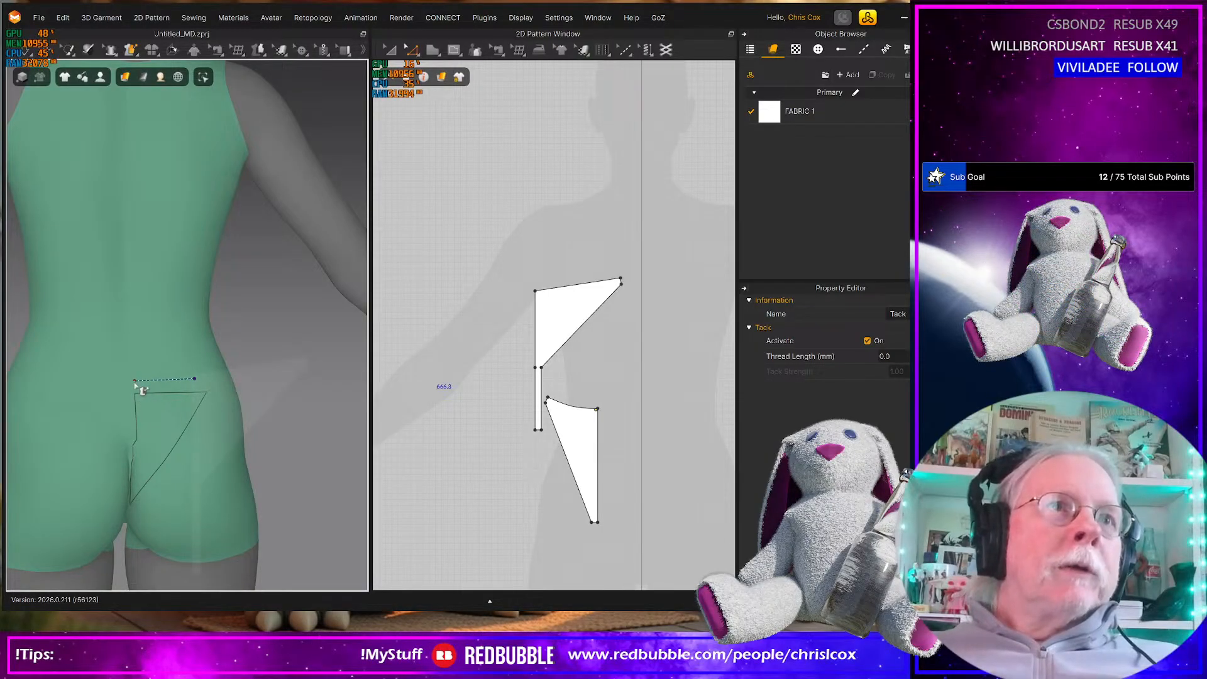
click(134, 381)
right_drag(227, 410, 203, 414)
Bend the back piece's sloped waist edge into a gentle downward curve about 139 mm long
scroll(510, 375, up, 5)
right_drag(522, 373, 479, 432)
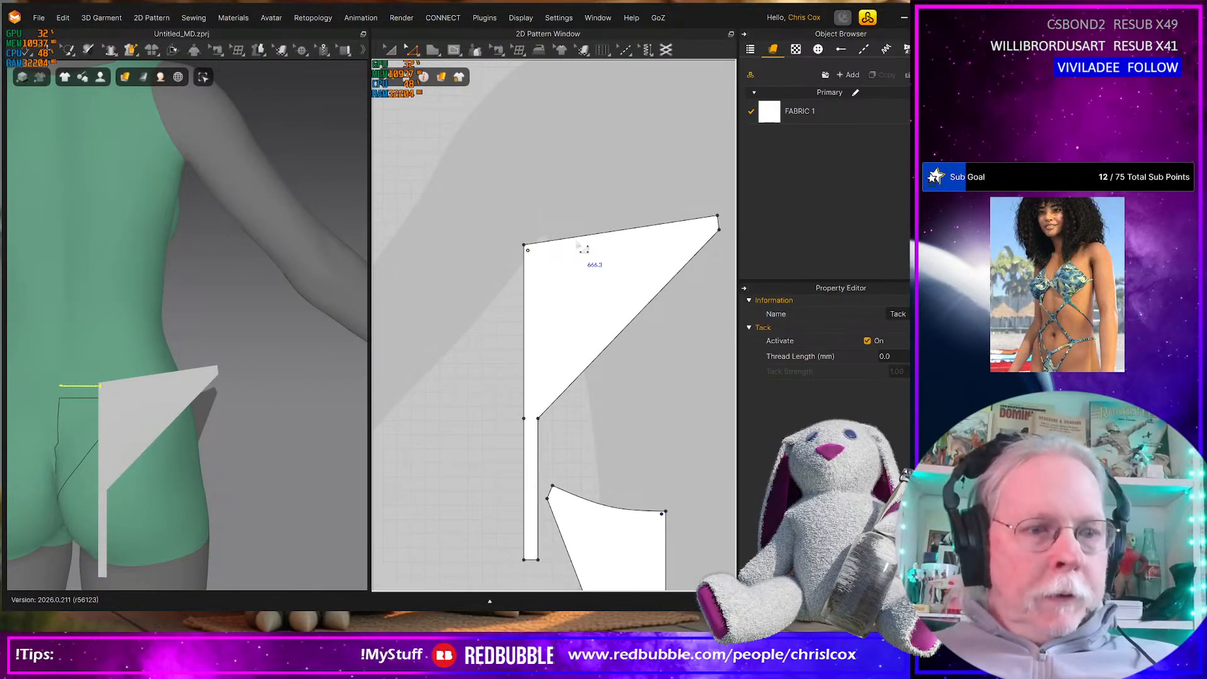
key(v)
drag(579, 240, 580, 247)
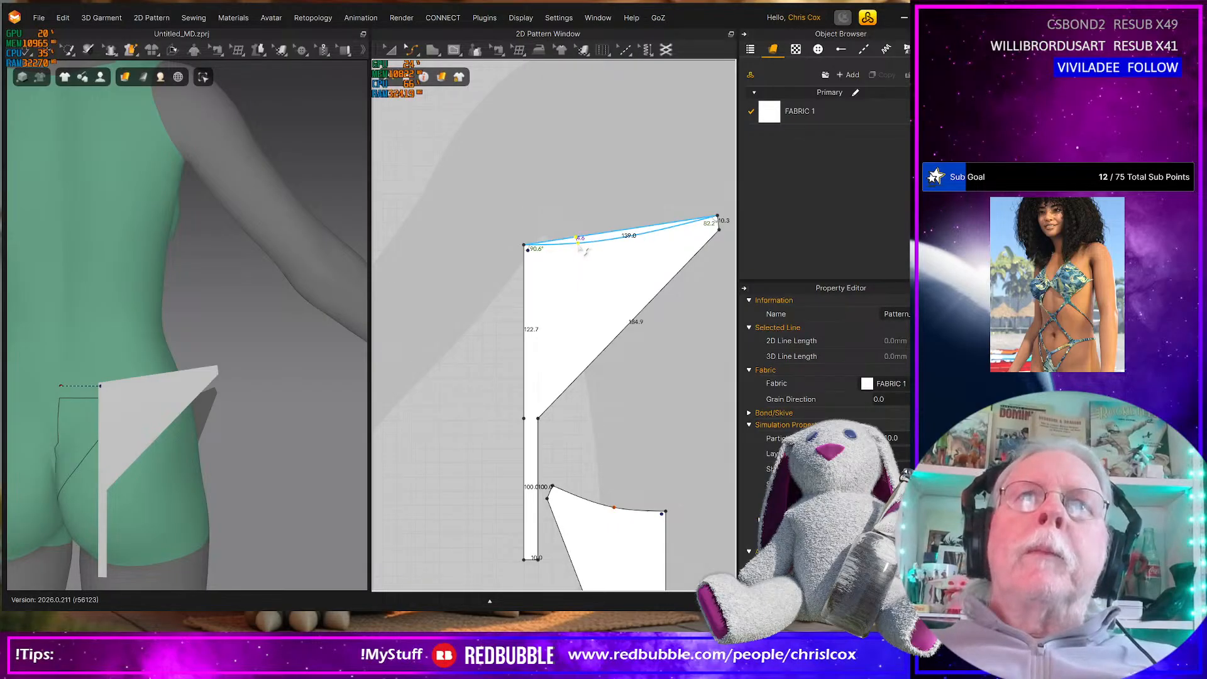
scroll(539, 293, down, 3)
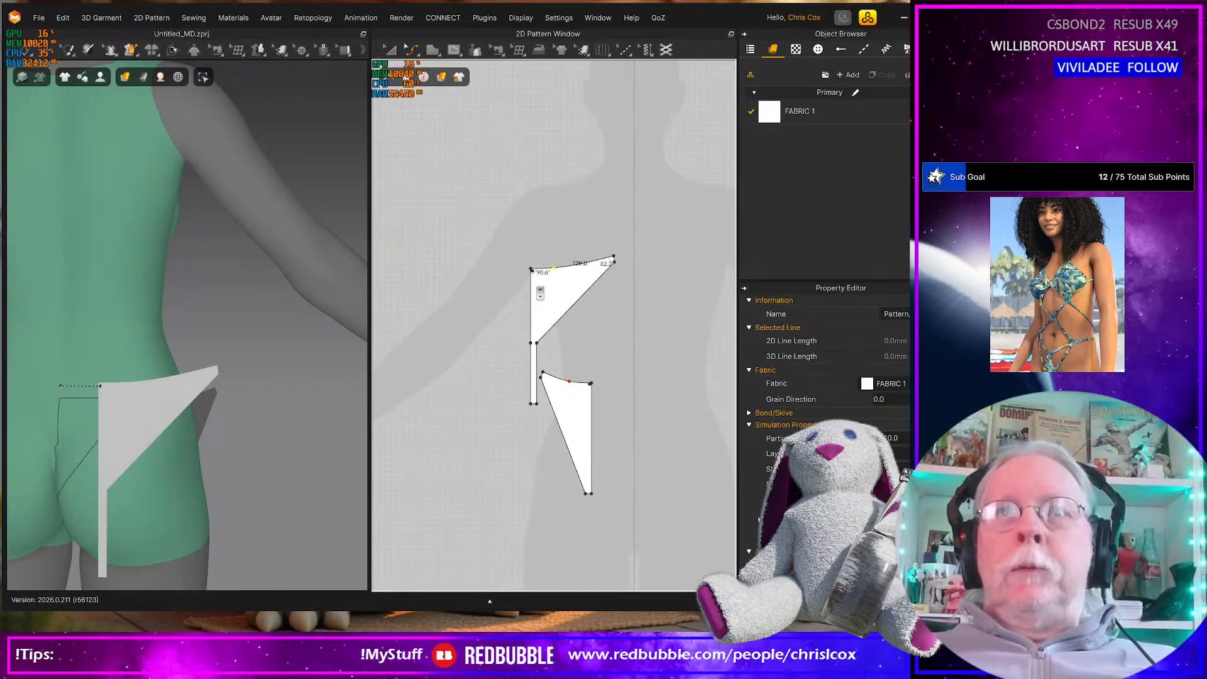
scroll(616, 260, up, 2)
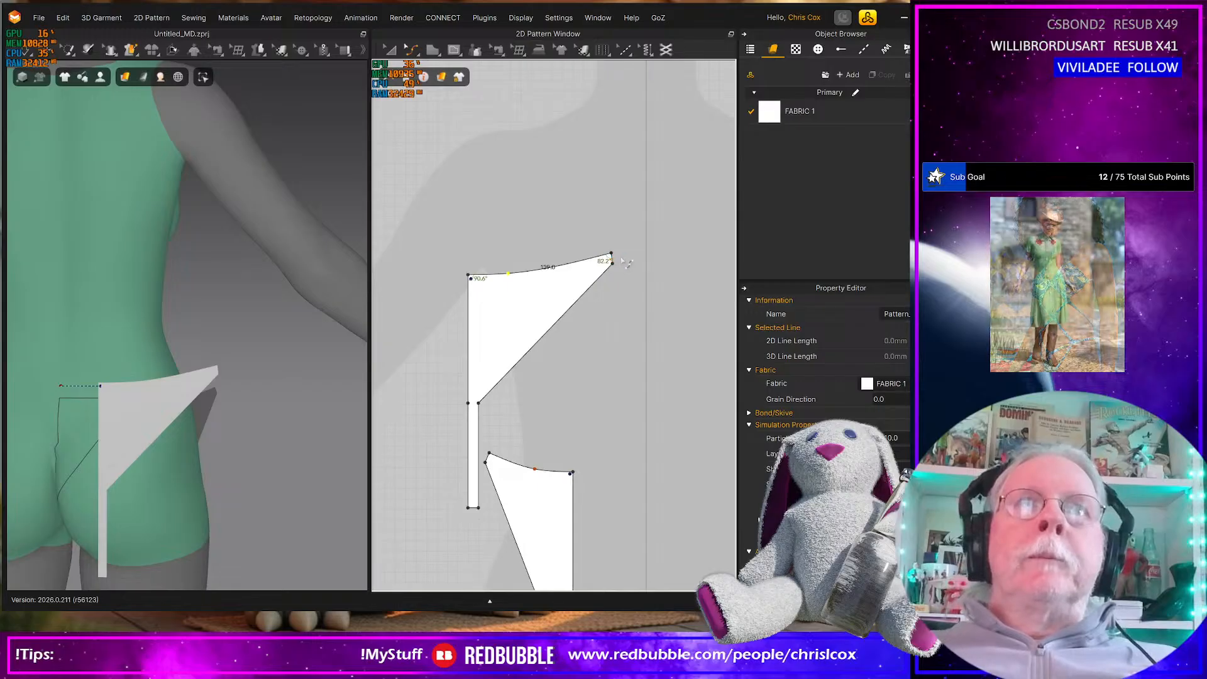
right_drag(254, 462, 189, 460)
middle_drag(204, 450, 348, 428)
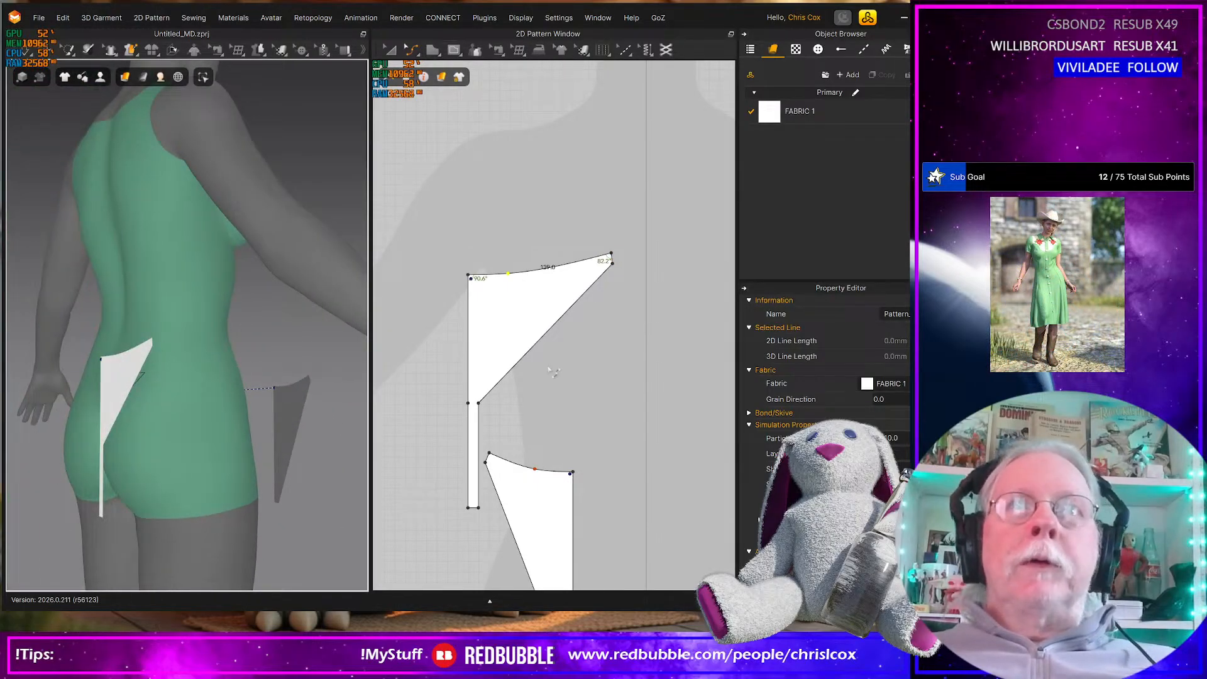
scroll(552, 372, down, 2)
right_drag(272, 447, 164, 434)
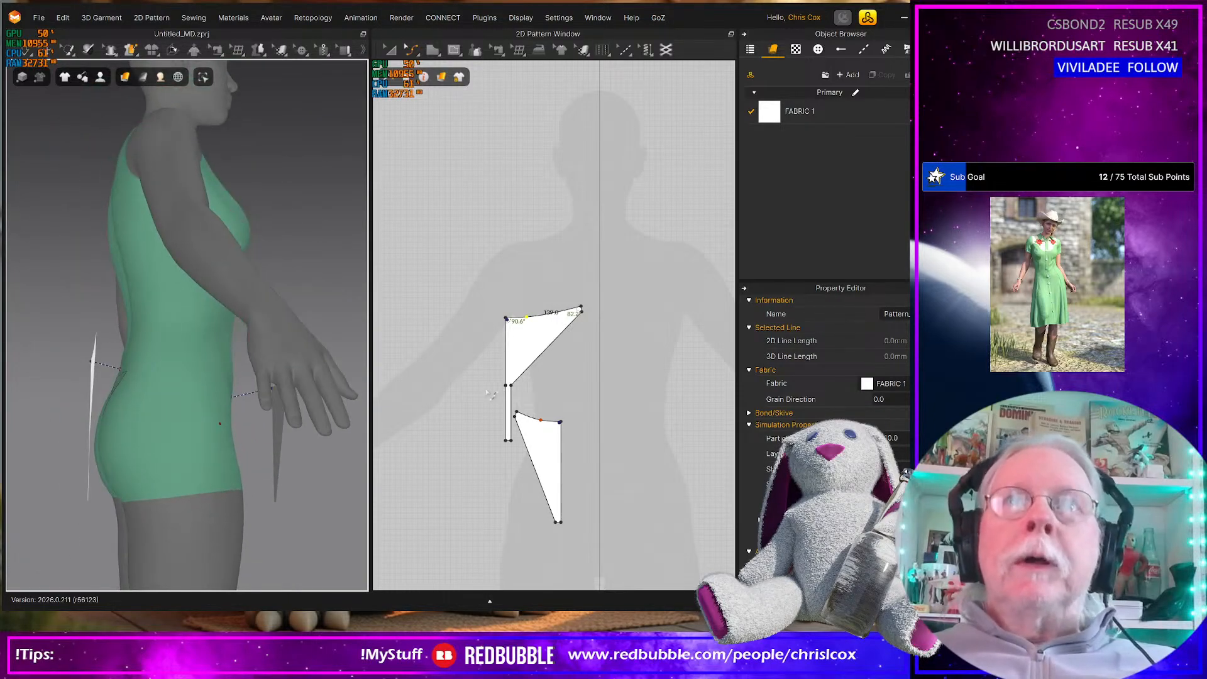
right_drag(574, 400, 569, 405)
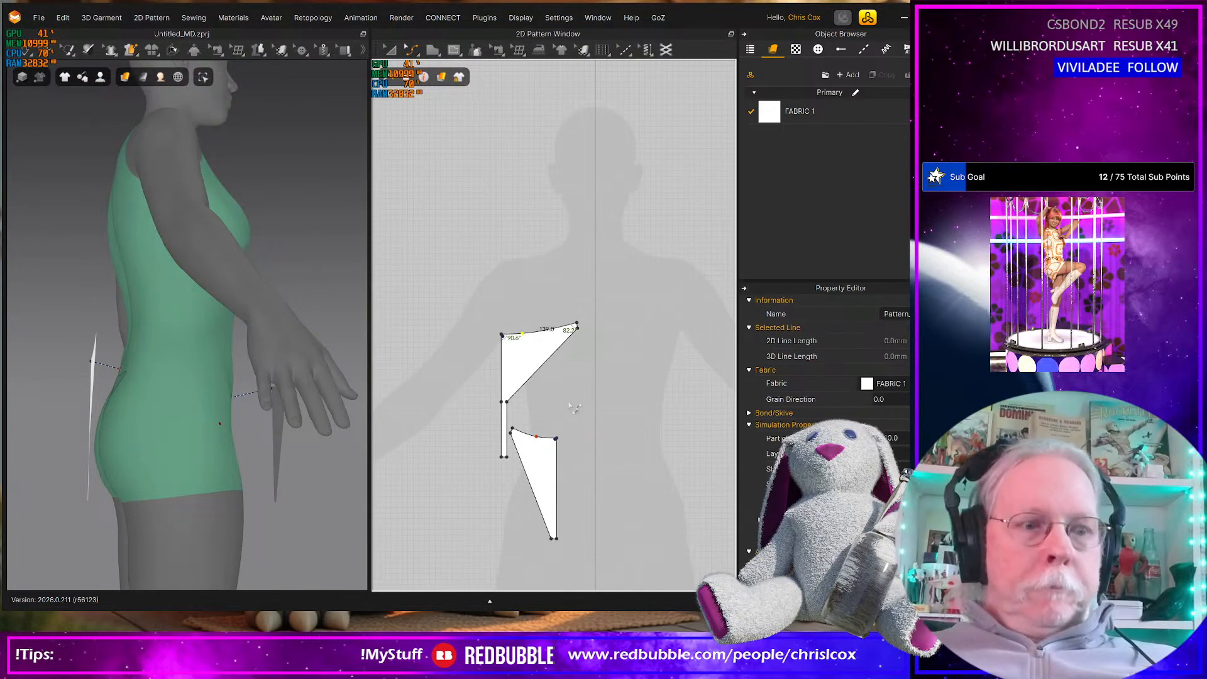
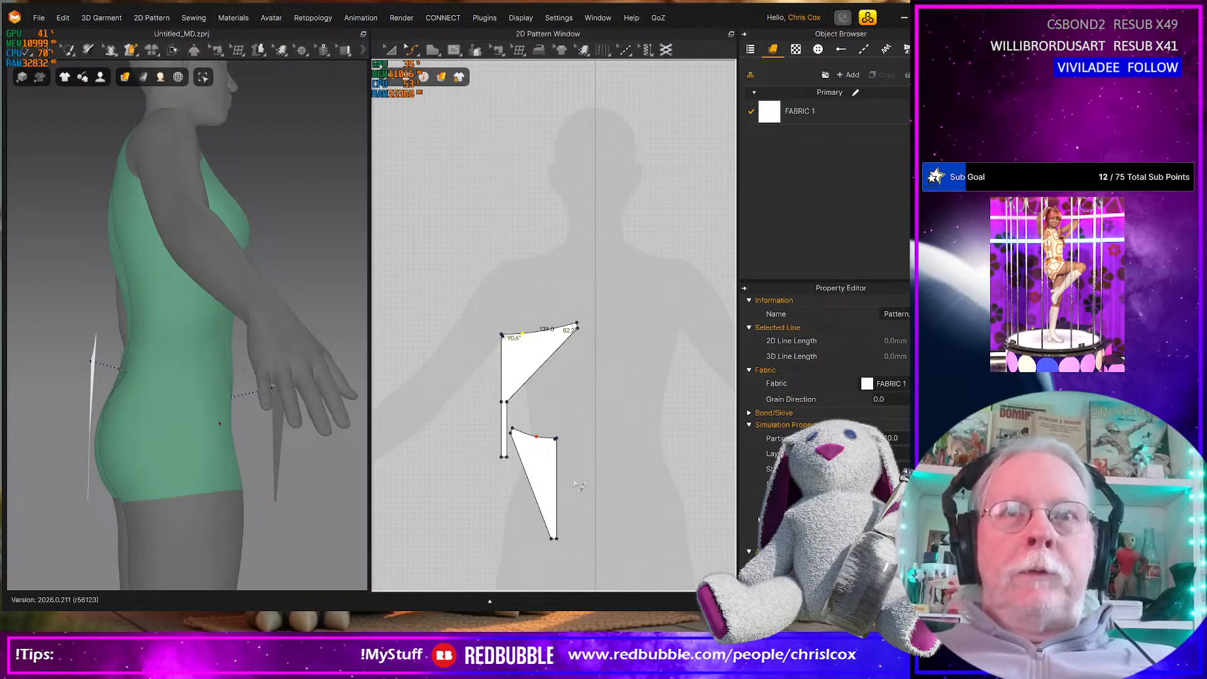
Check the combined length of the front and back waist edges, and create a 130 × 10 mm rectangle above them for the side strap
click(533, 434)
click(522, 339)
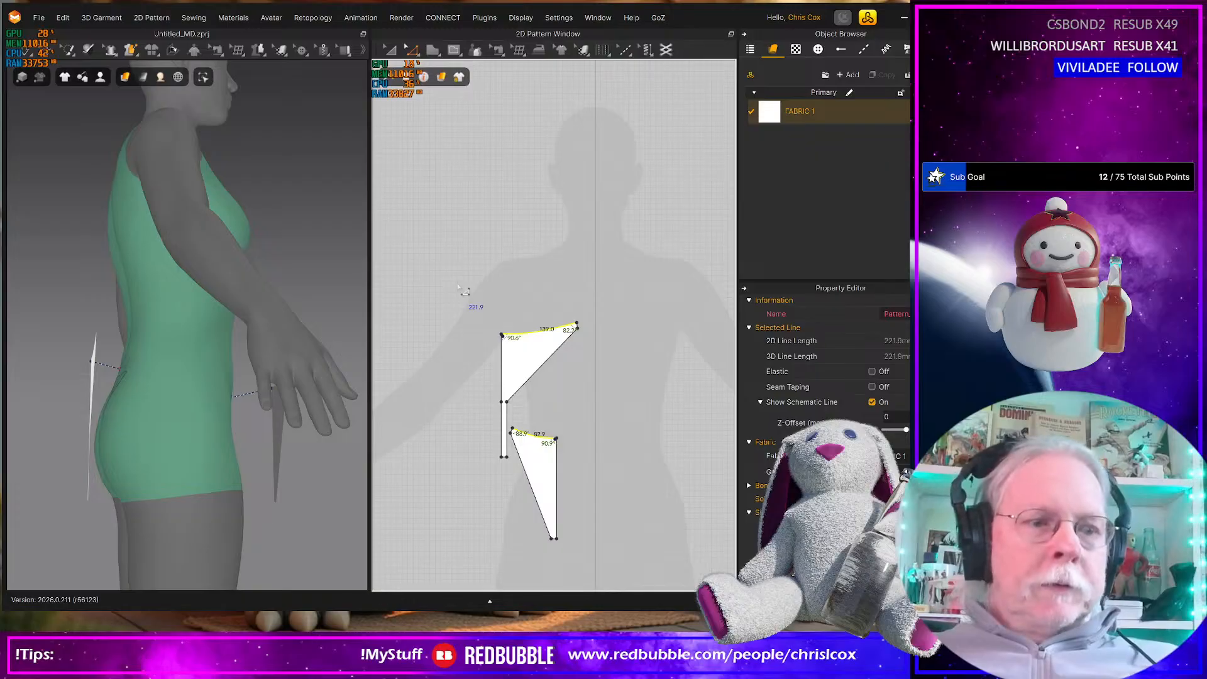
key(s)
click(464, 293)
text(130)
double_click(634, 314)
text(10)
key(Return)
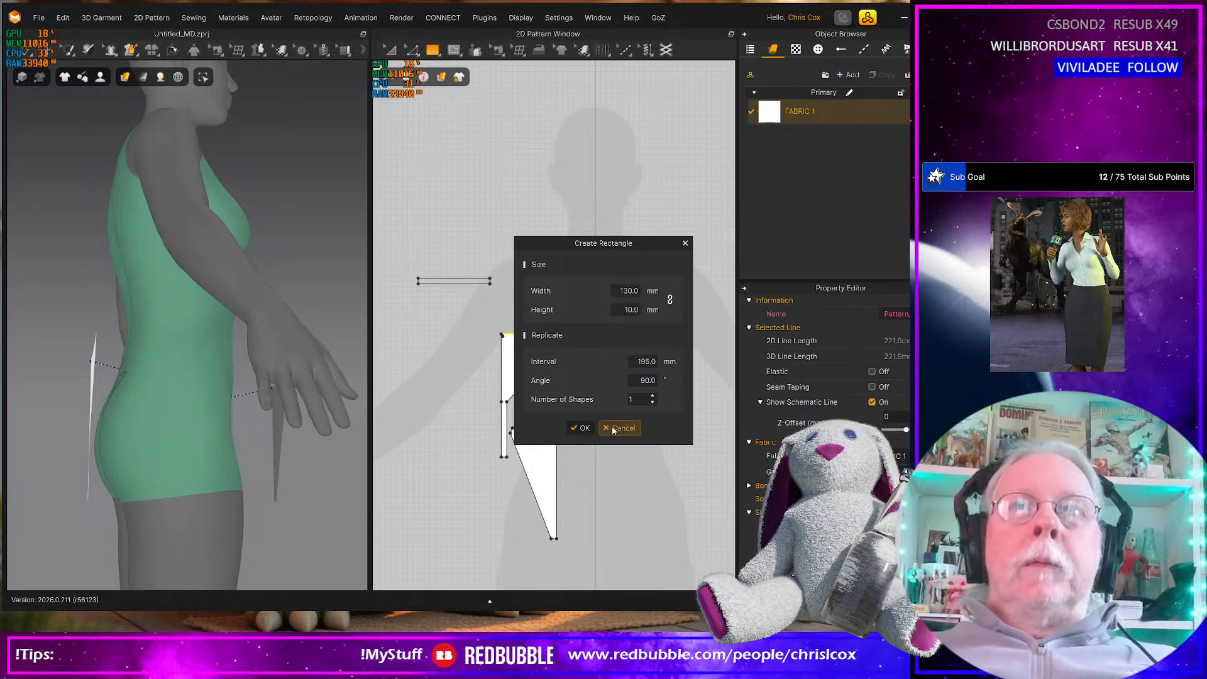
click(584, 430)
scroll(578, 418, up, 3)
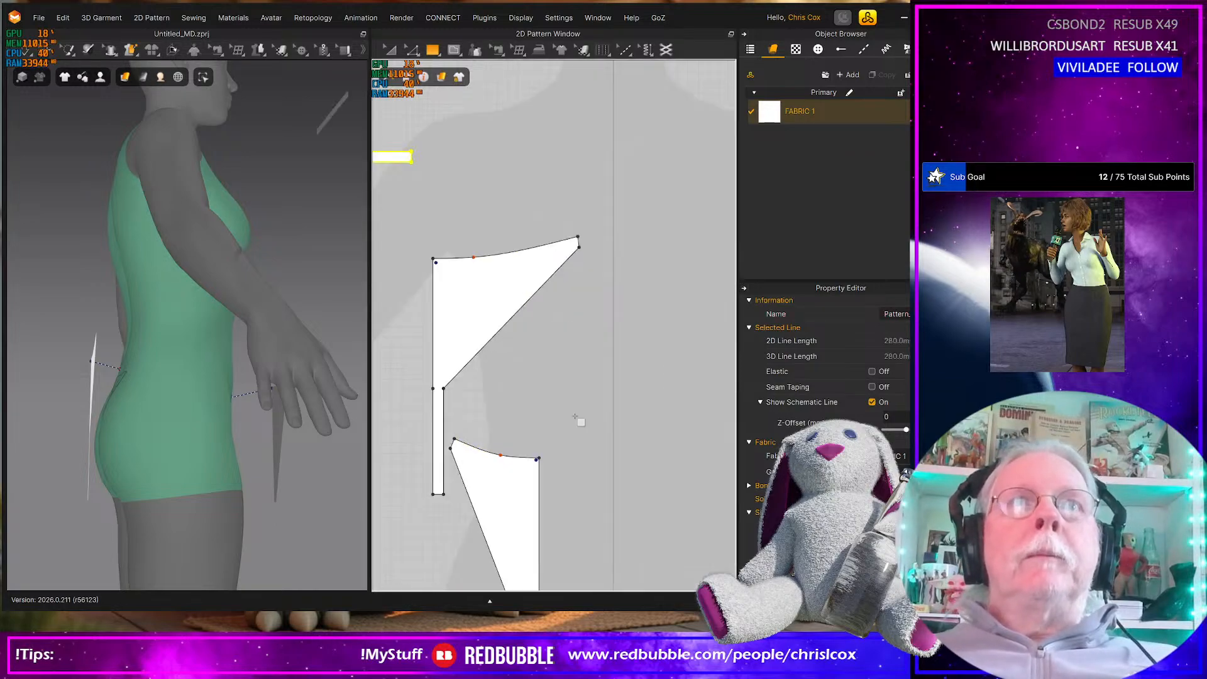
Sew the side strap's two short ends to the short outer edges of the front piece and the back piece
scroll(579, 424, down, 3)
key(n)
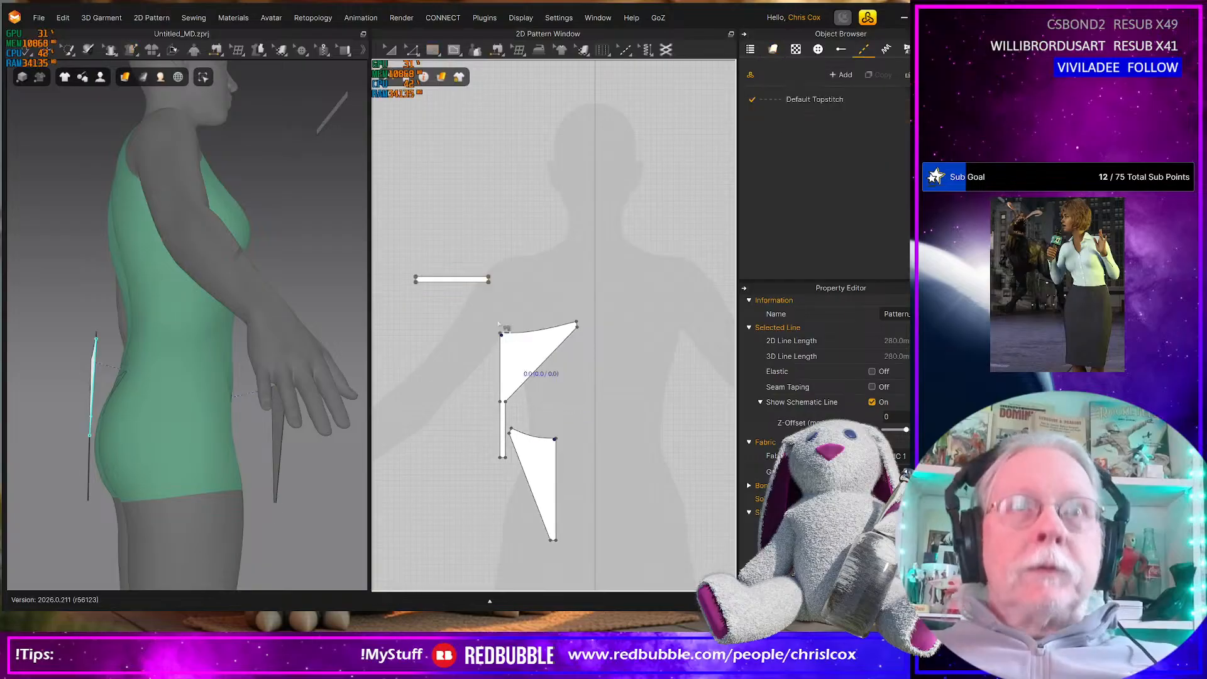
click(495, 284)
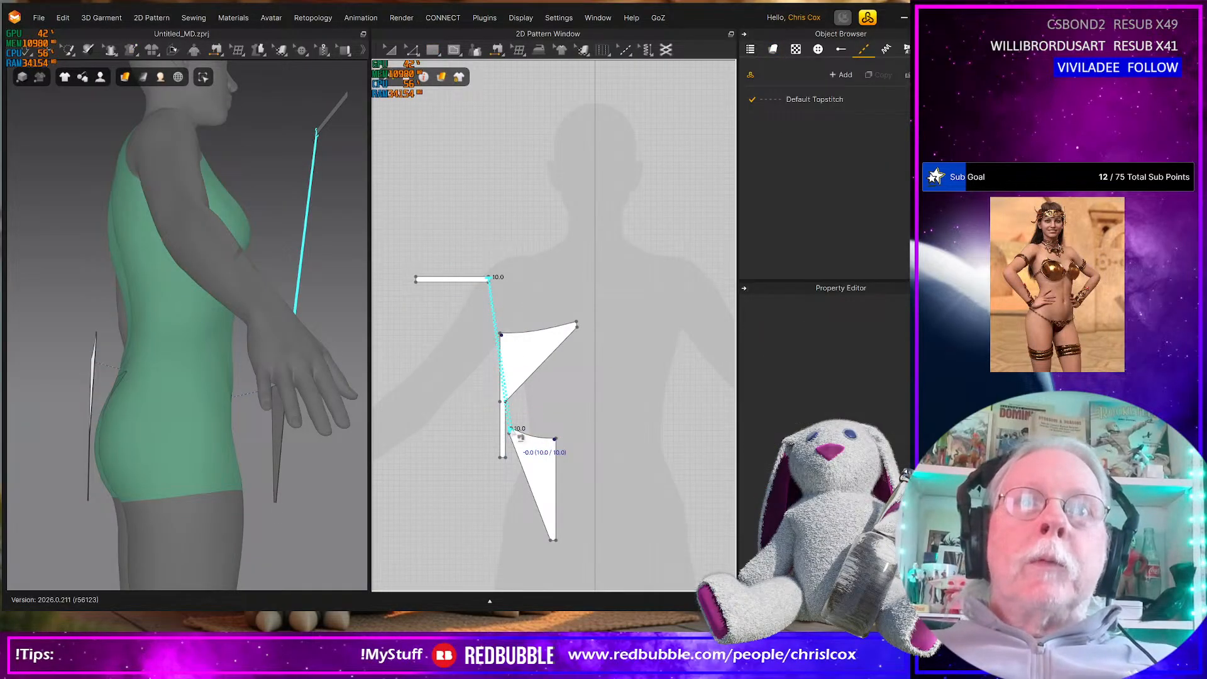
click(415, 281)
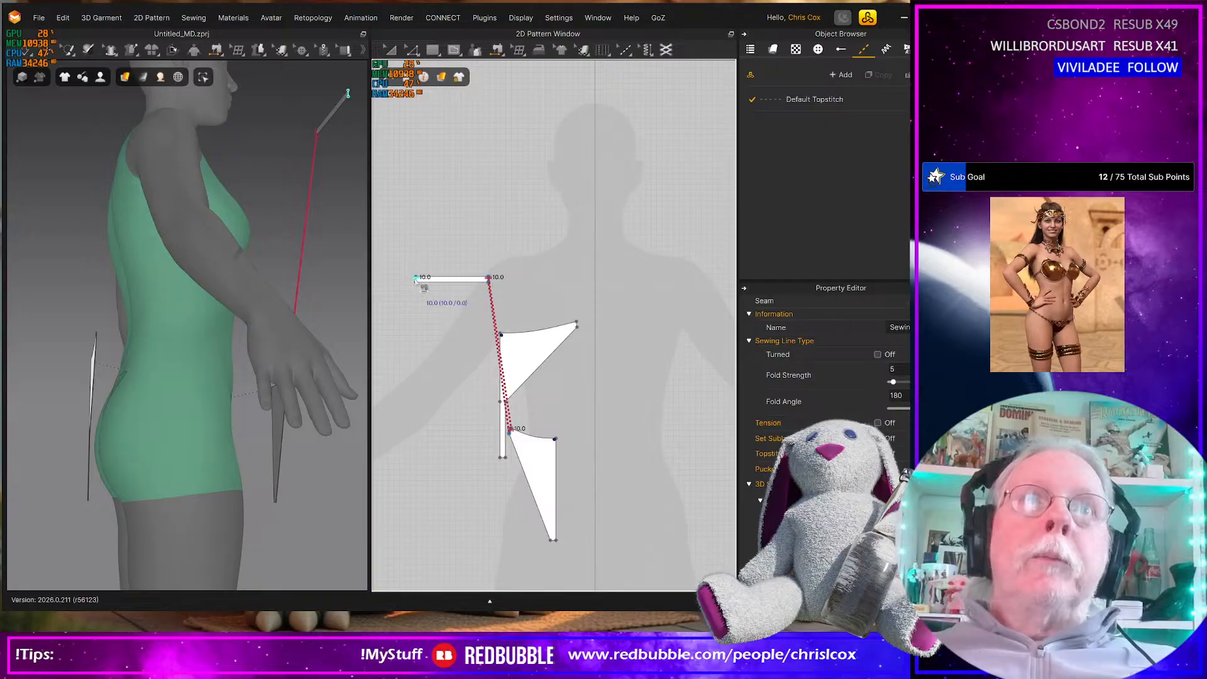
click(579, 325)
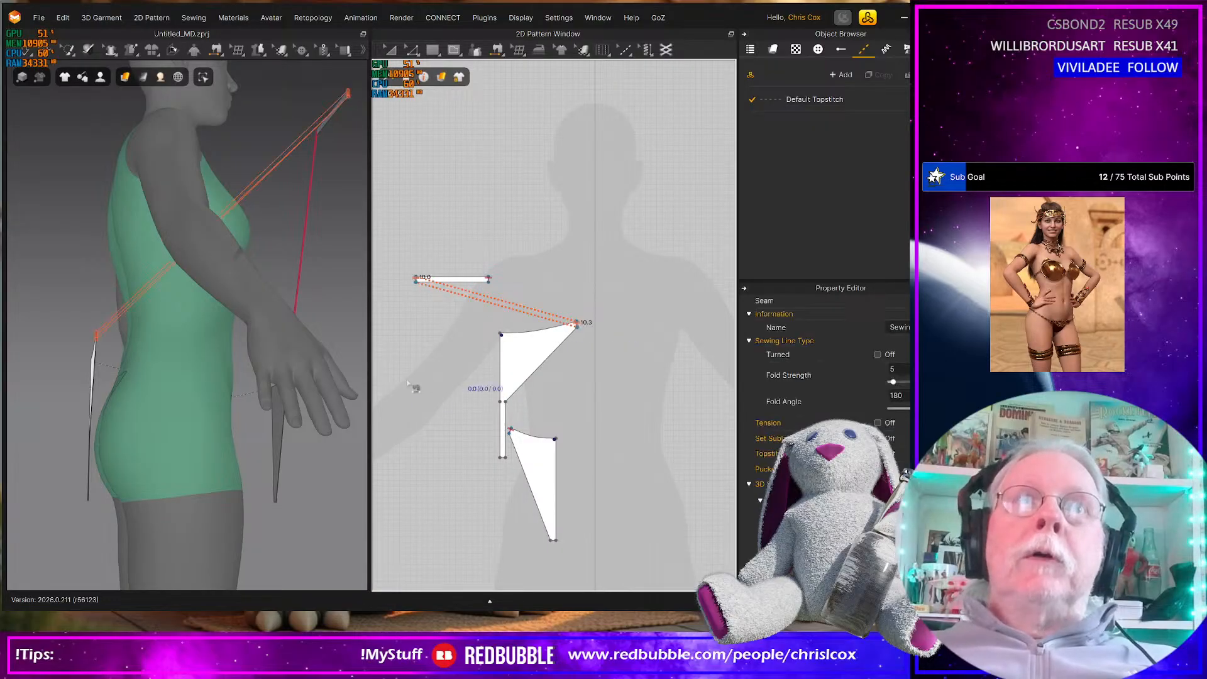
Sew the bottom end of the back piece's narrow crotch strip to the front piece's bottom edge
scroll(405, 383, up, 5)
scroll(346, 407, down, 3)
scroll(307, 465, down, 3)
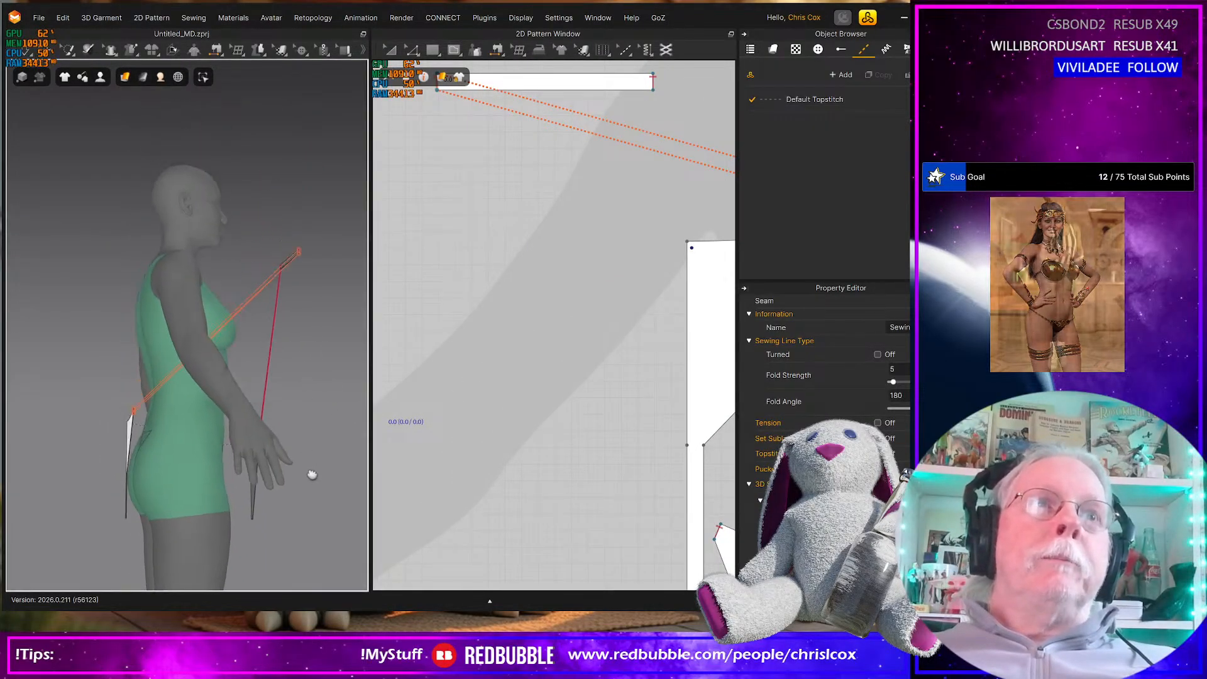
middle_drag(502, 471, 402, 255)
middle_drag(548, 436, 437, 412)
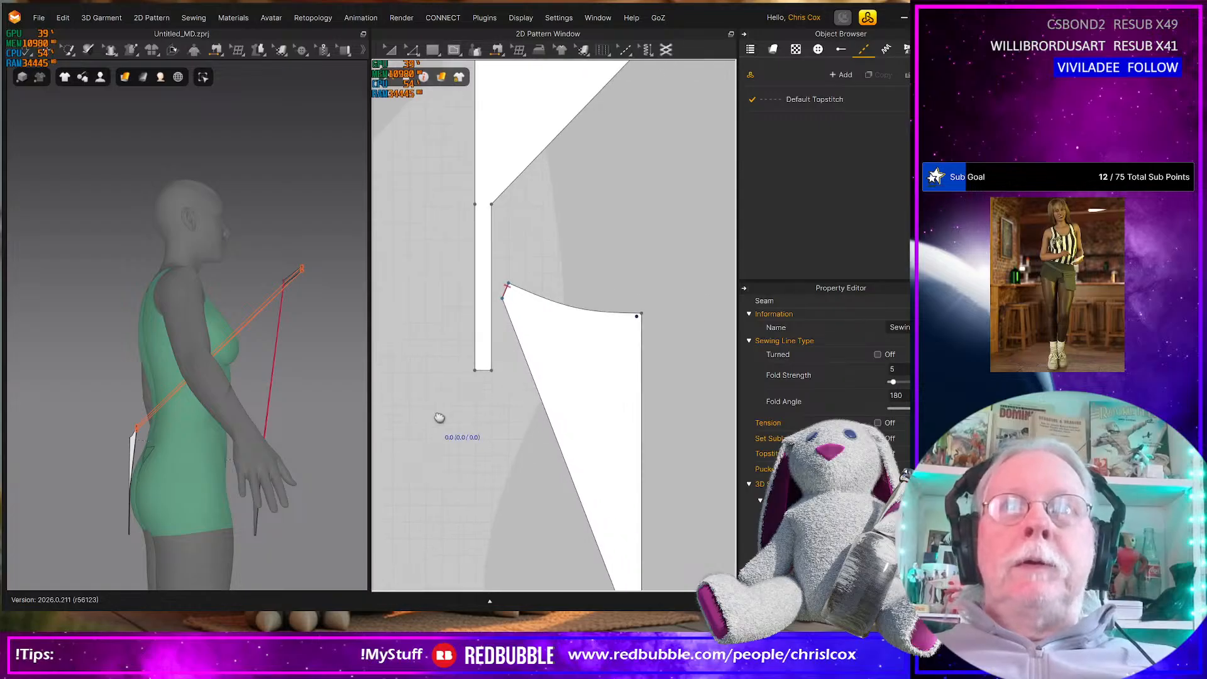
click(491, 378)
middle_drag(510, 434, 446, 319)
click(569, 501)
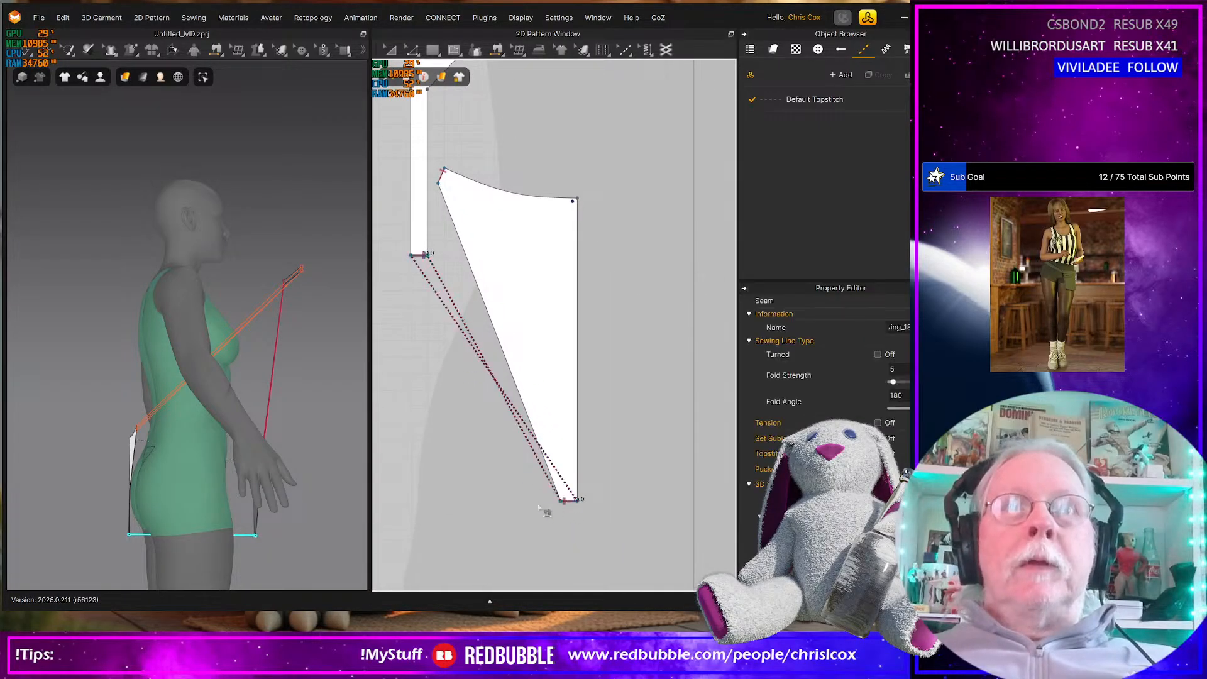
middle_drag(458, 393, 543, 541)
middle_drag(540, 453, 542, 566)
Remove the extra point from the back piece's centre edge and bend its leg edge into an inward curve about 193 mm long
scroll(563, 397, down, 5)
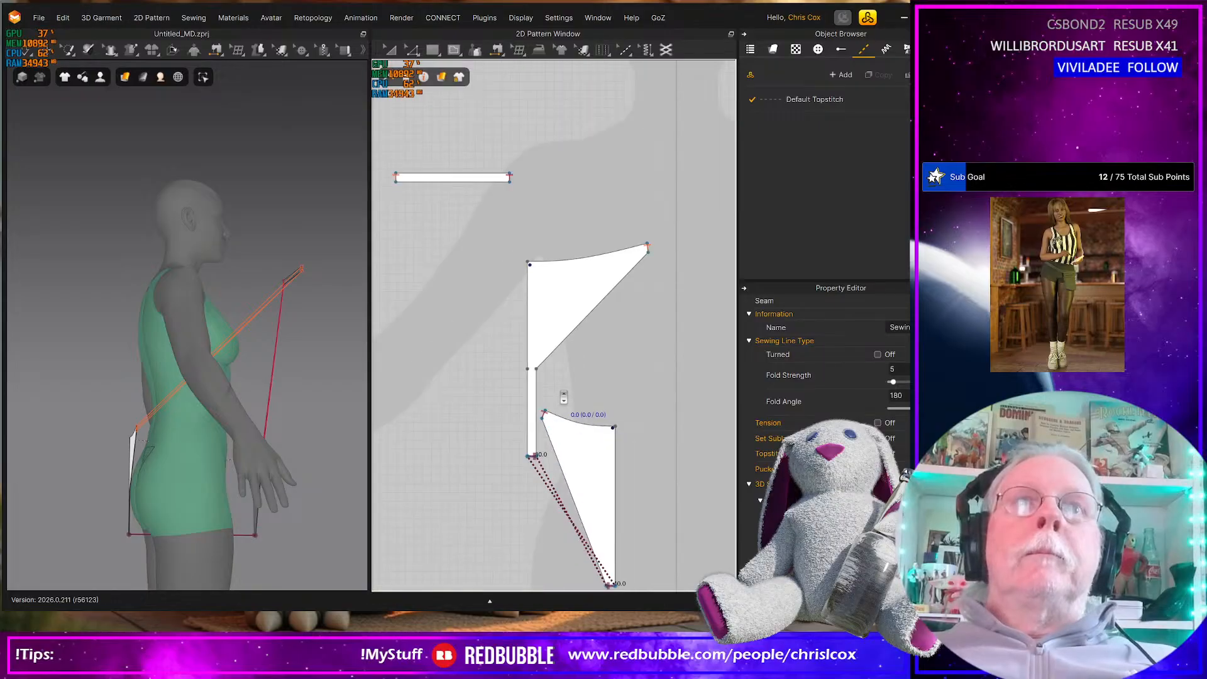
click(521, 377)
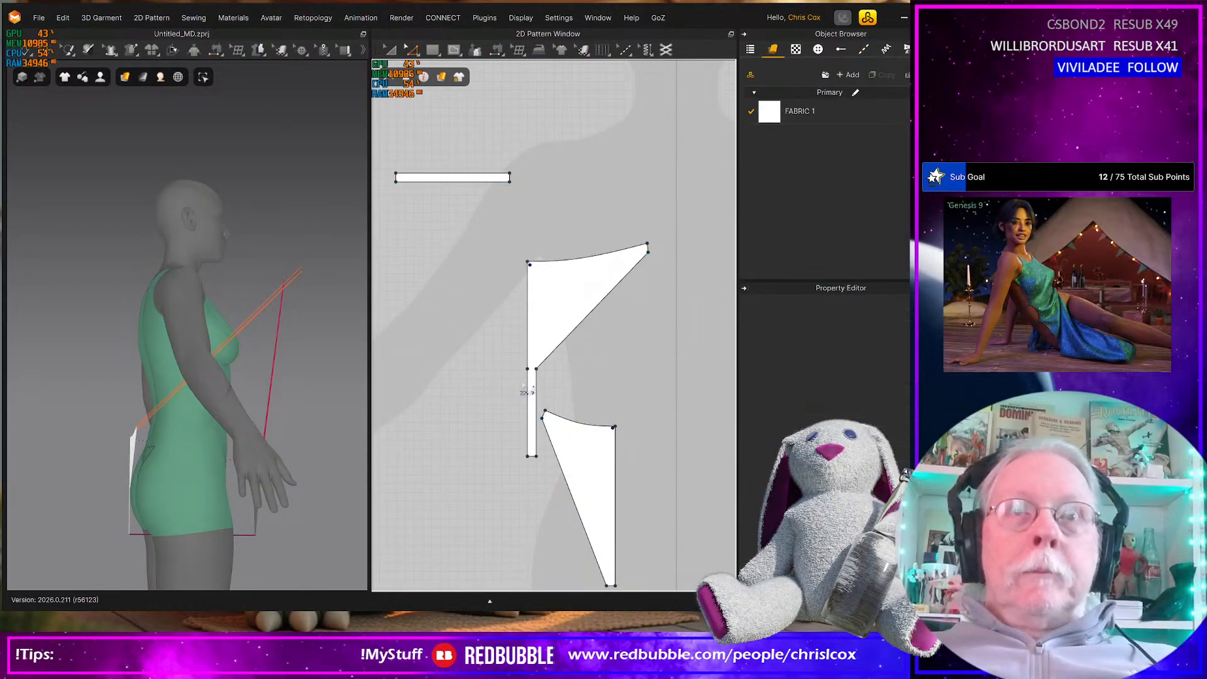
drag(539, 381, 538, 385)
click(544, 387)
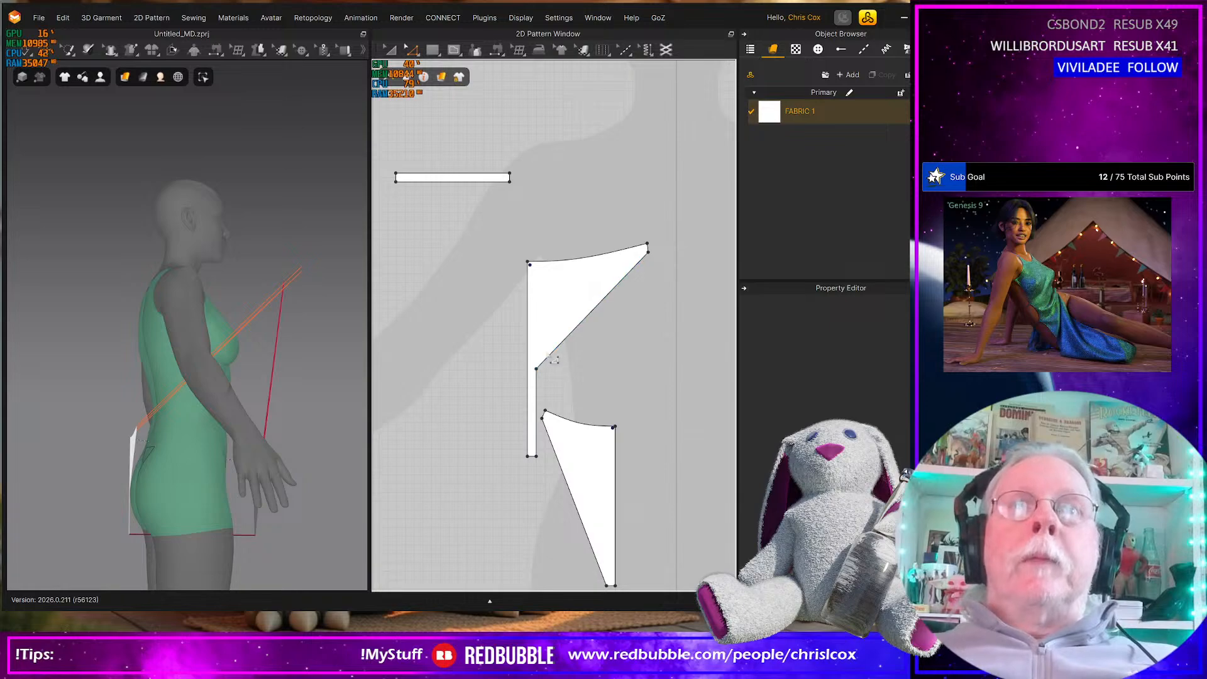
click(578, 331)
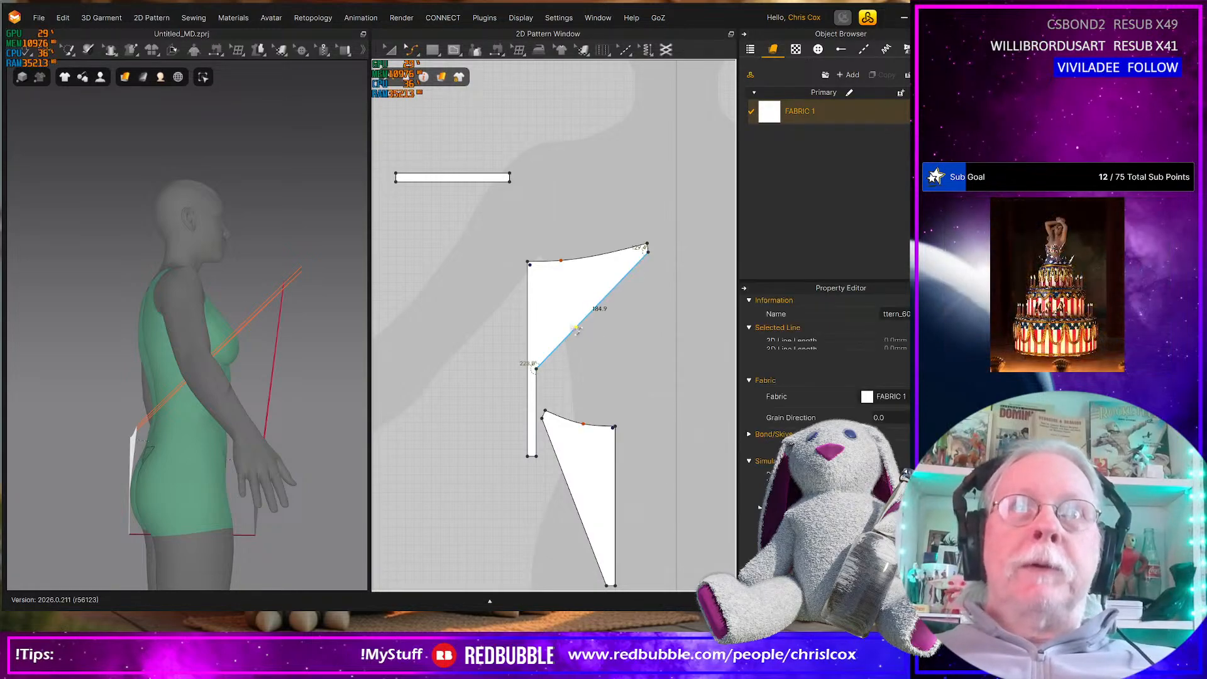
drag(567, 324, 558, 319)
middle_drag(430, 339, 461, 498)
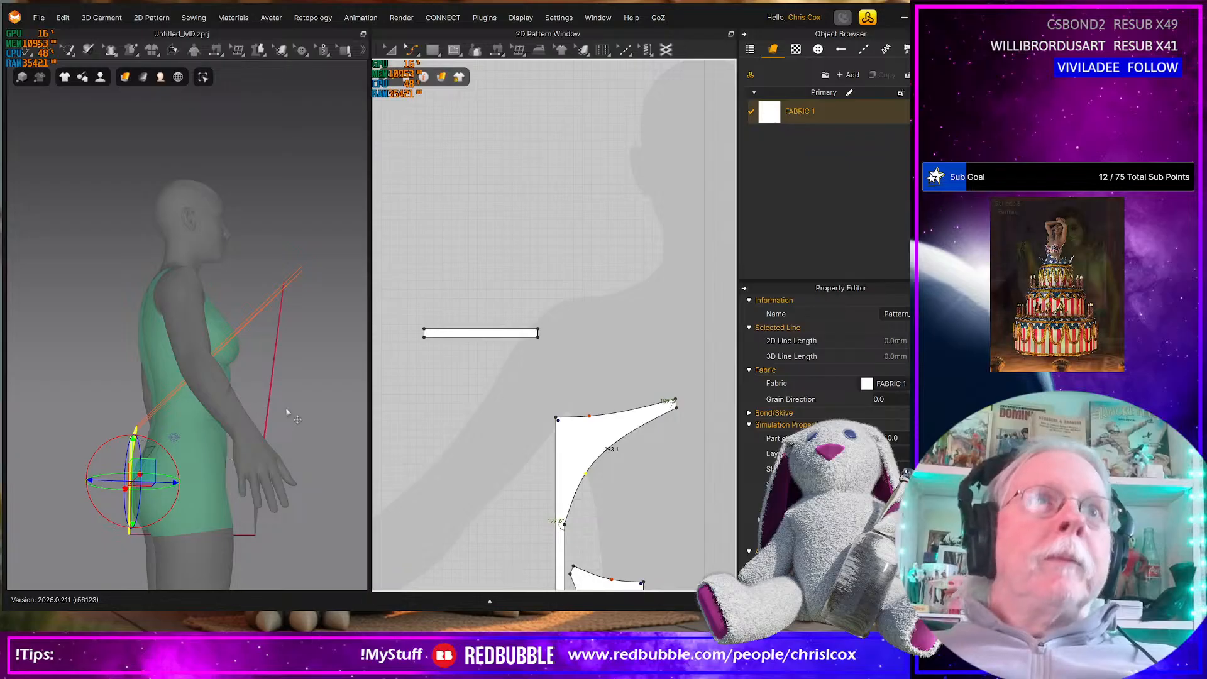
Rotate the side strap front to back in 3D and move it down beside the avatar's hip
right_drag(287, 411, 253, 420)
click(265, 278)
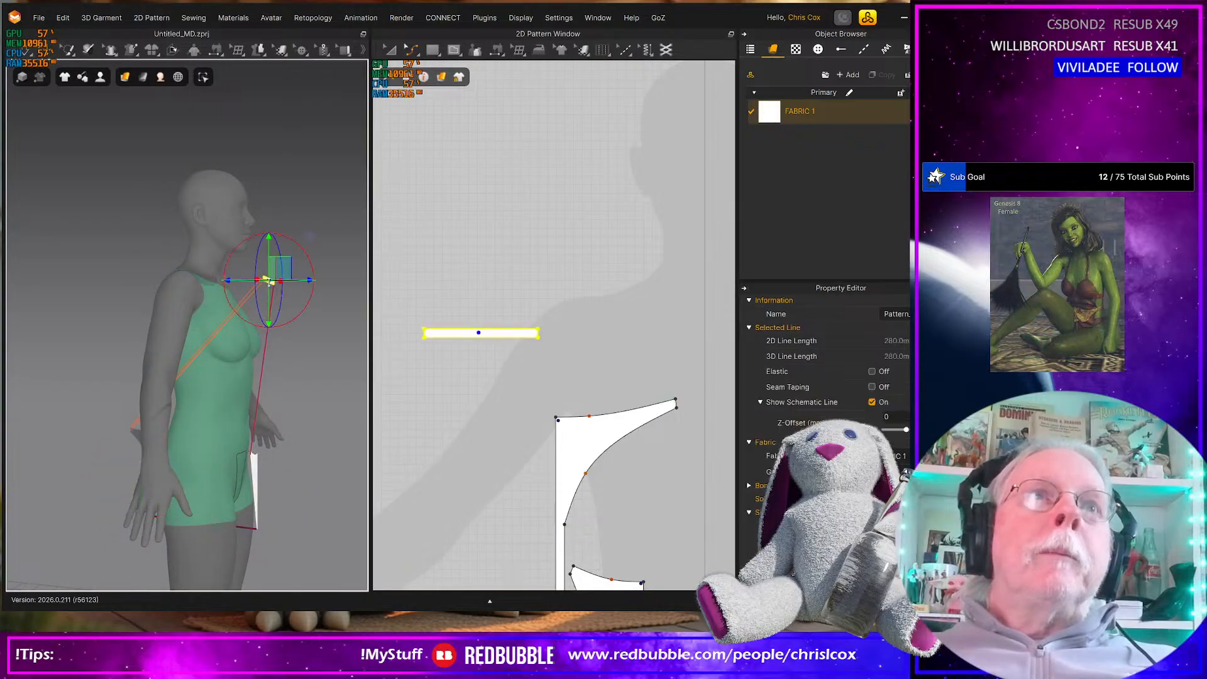
right_drag(262, 357, 265, 358)
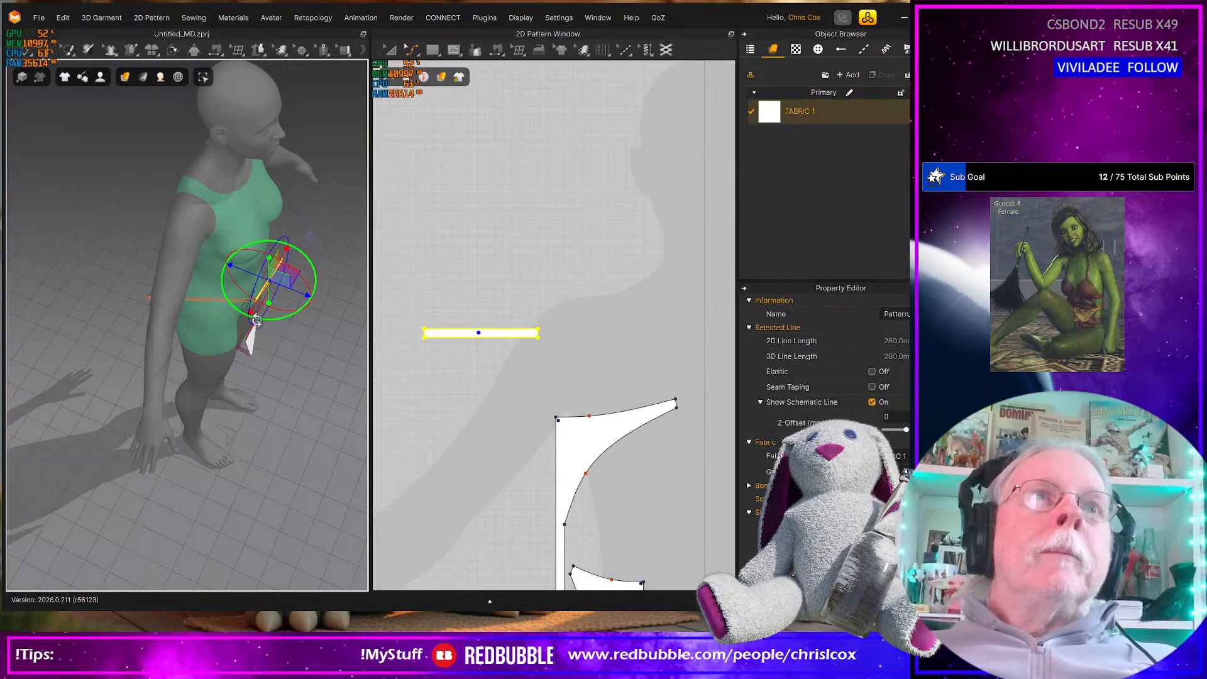
right_drag(267, 296, 241, 260)
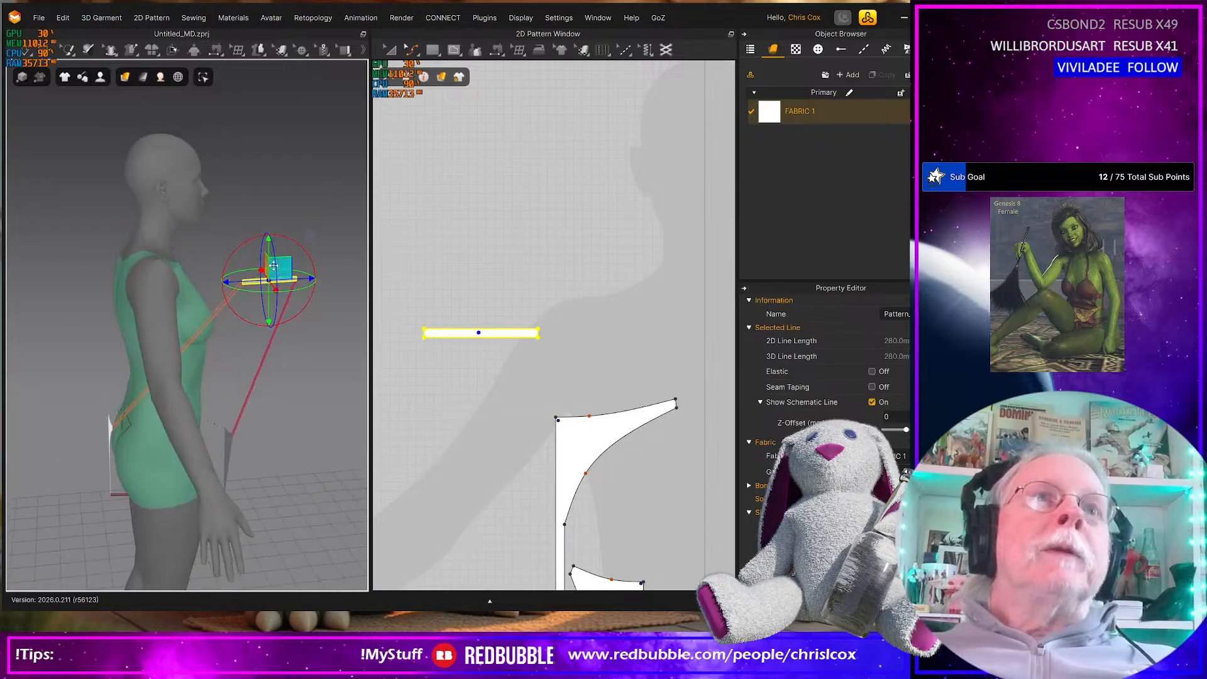
drag(277, 269, 173, 409)
right_drag(247, 454, 151, 468)
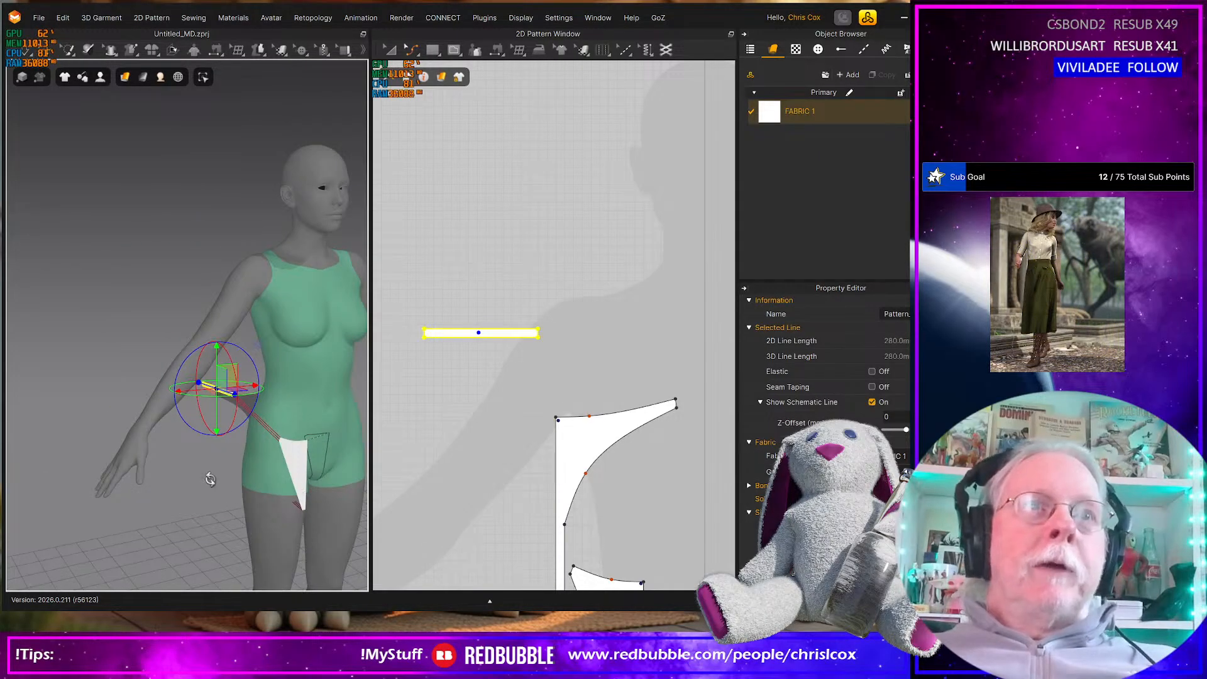
Clear the default gravity value in the simulation properties
right_click(210, 475)
click(274, 435)
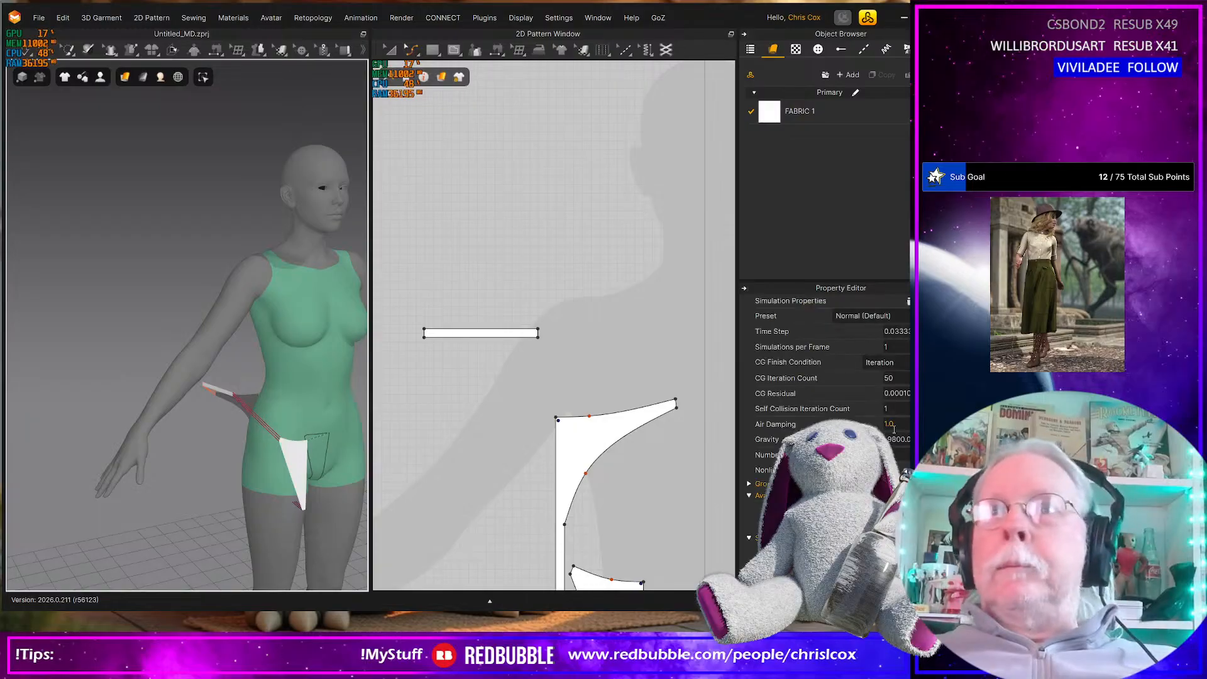
key(BackSpace)
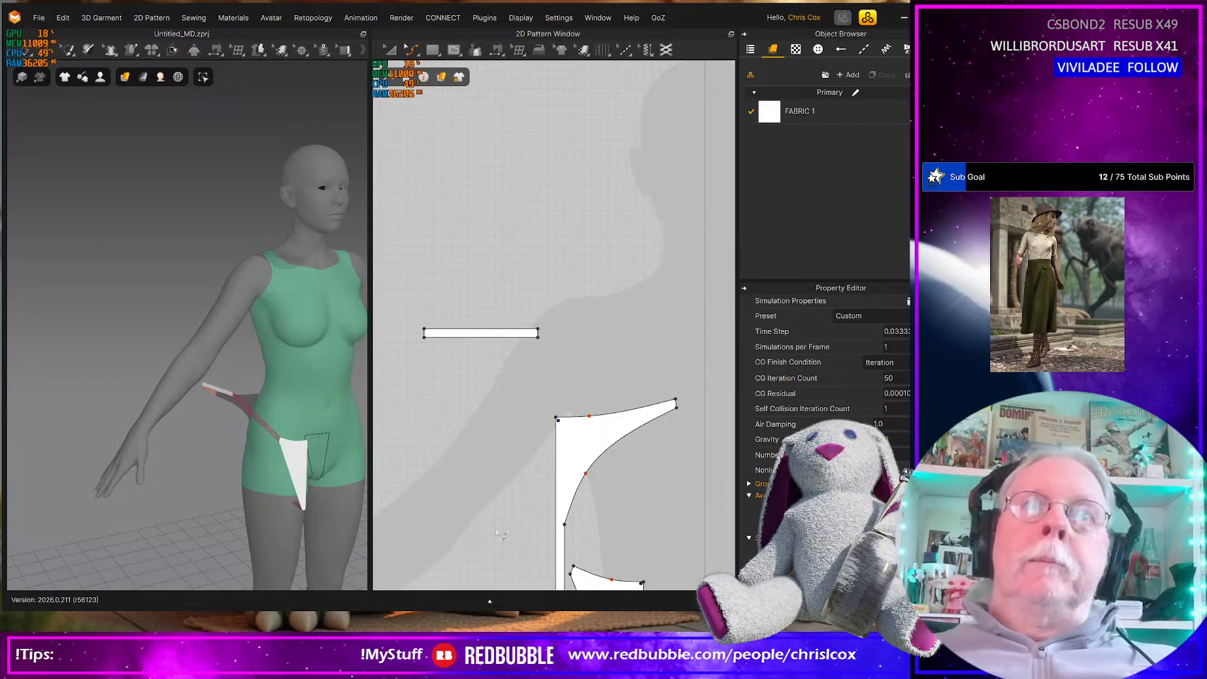
Move the front piece sideways in 3D so its centre edge sits near the avatar's front centre line
middle_drag(279, 539, 238, 521)
right_drag(238, 521, 242, 504)
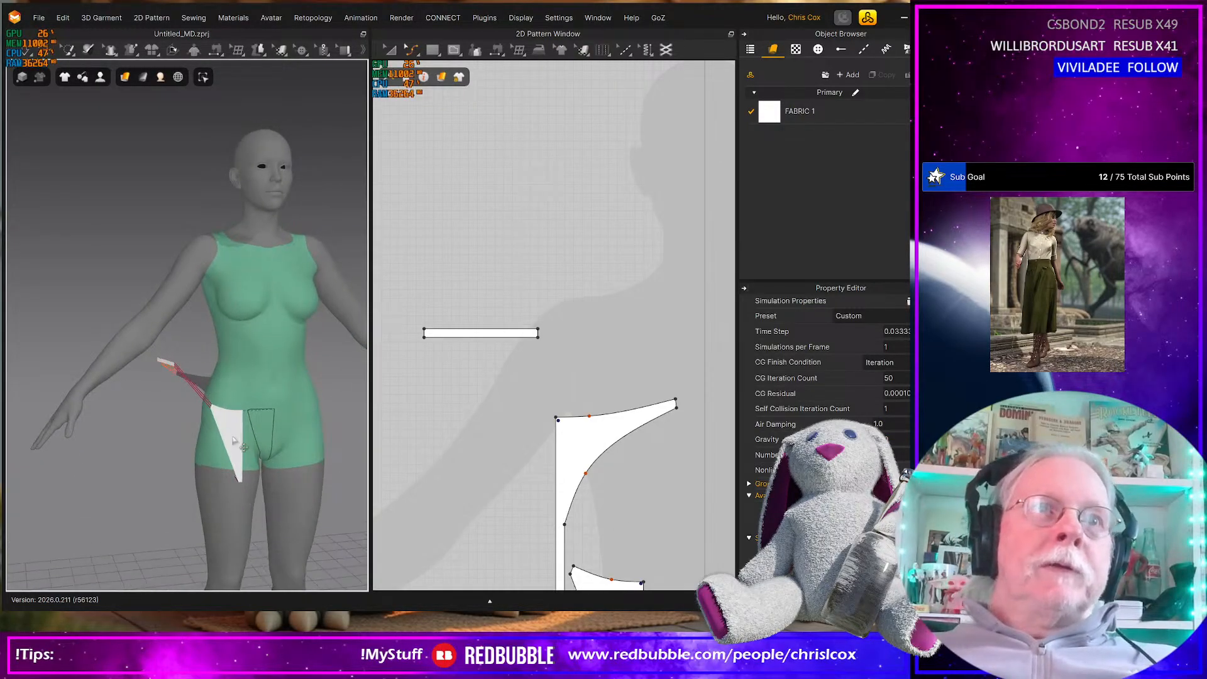
click(232, 437)
right_drag(244, 446, 237, 436)
drag(251, 433, 282, 433)
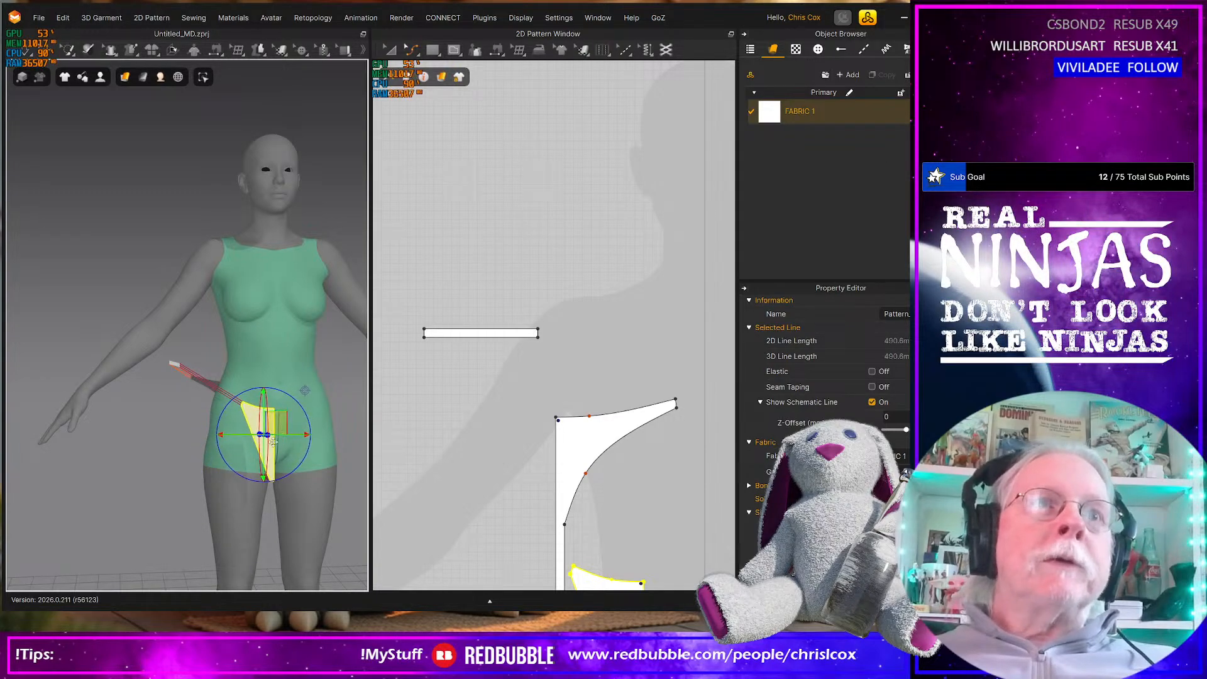
Move the back piece sideways in 3D so its centre edge sits near the avatar's back centre line
right_drag(238, 507, 321, 488)
click(253, 392)
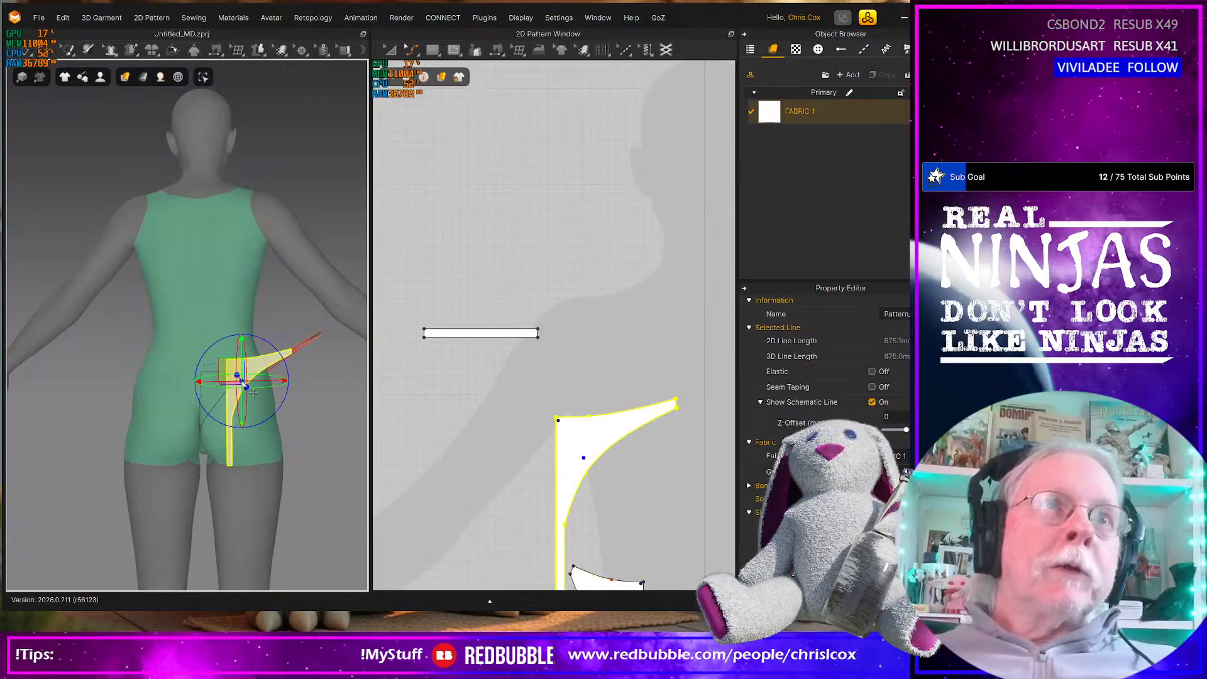
drag(233, 365, 216, 367)
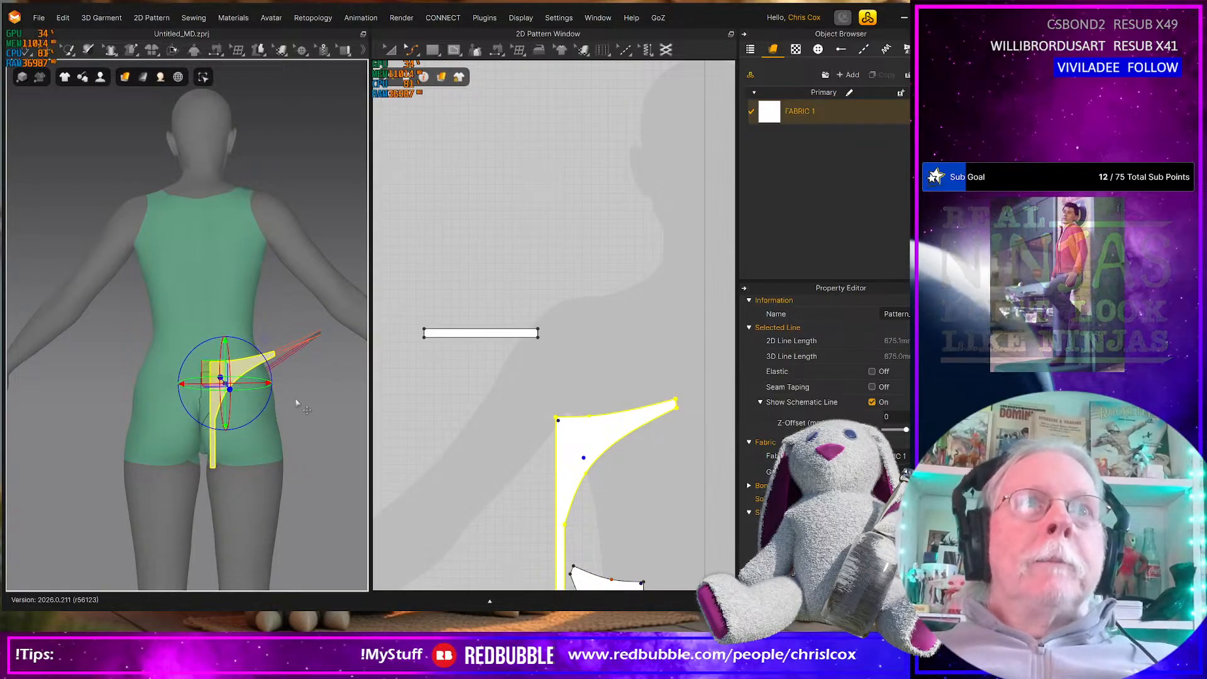
right_drag(298, 402, 356, 402)
Paste linked mirrored copies of the strap, back and front pieces on the opposite side of the pattern layout
scroll(432, 373, down, 3)
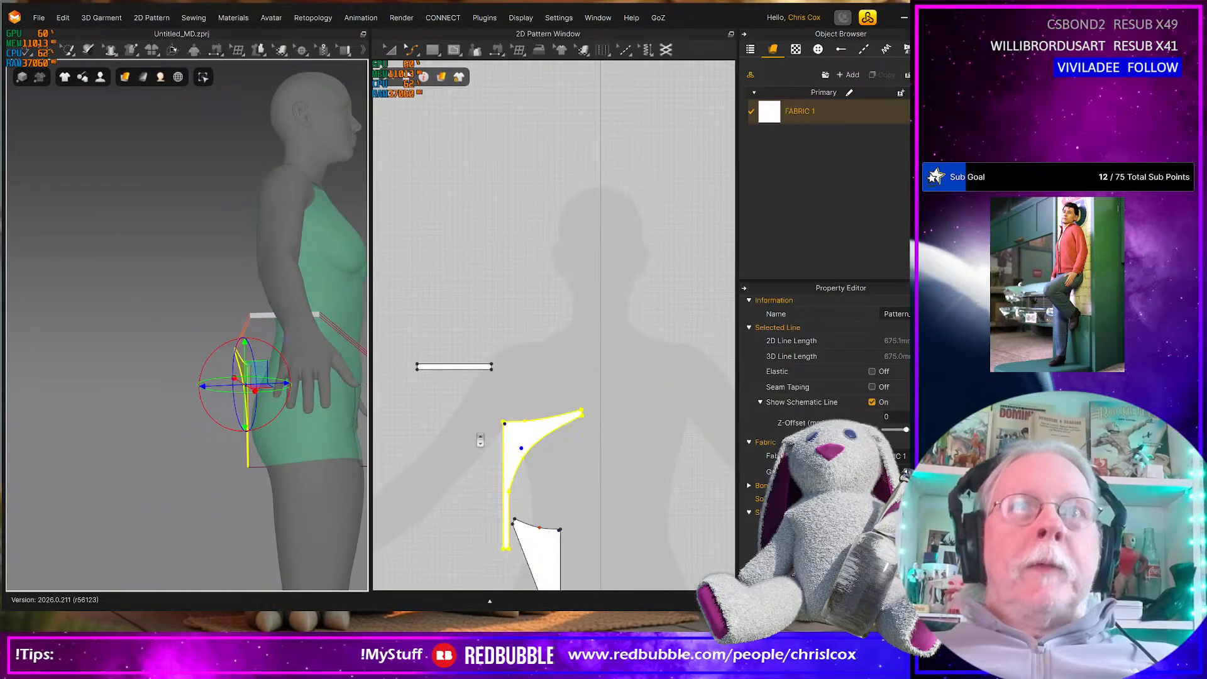
drag(412, 355, 588, 534)
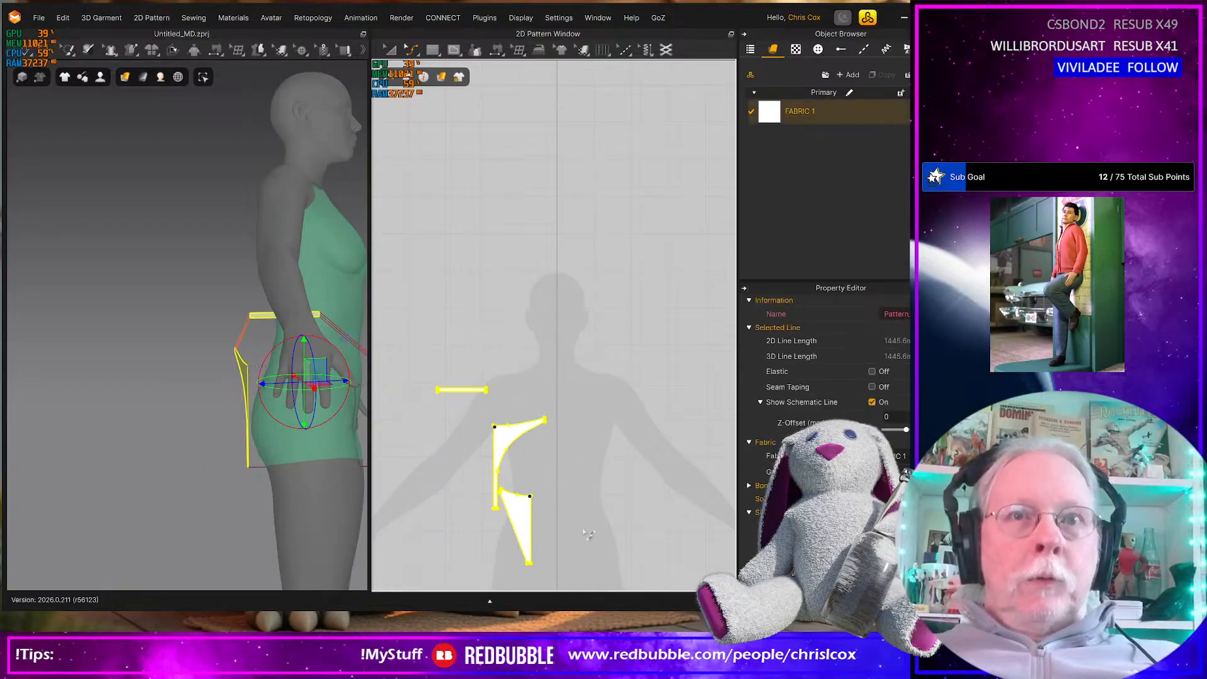
key(ctrl+c)
key(ctrl+r)
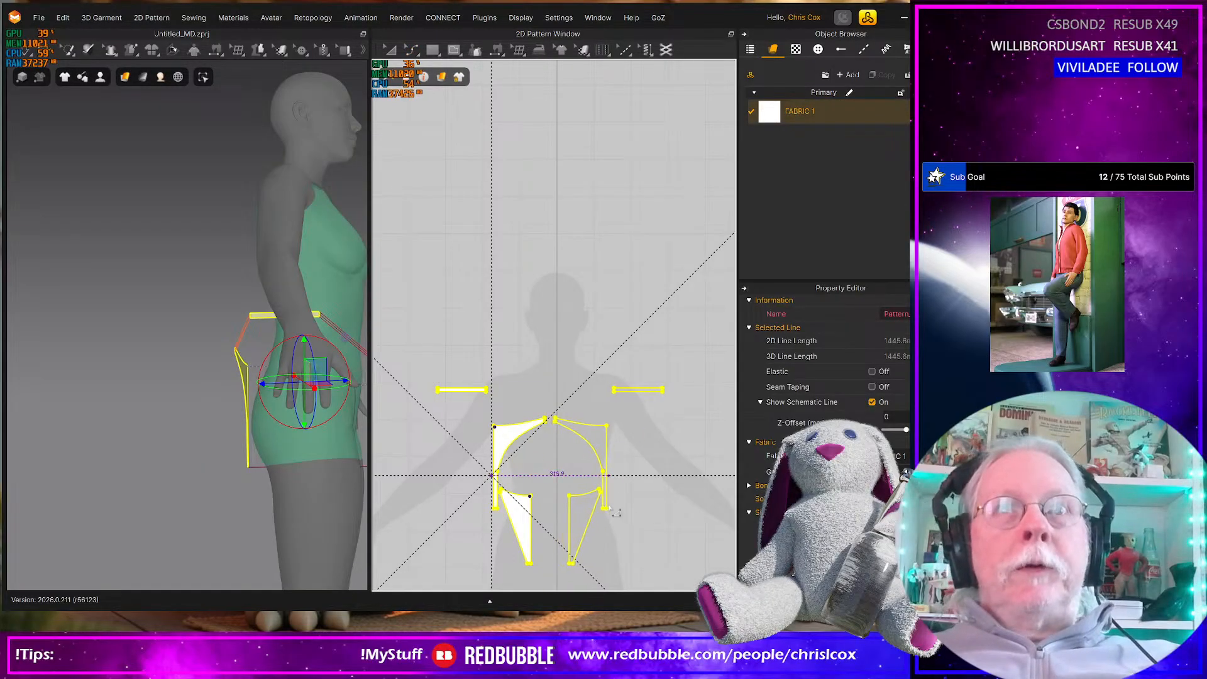
click(595, 506)
Sew the mirrored front pieces together along their centre edges, and sew the back pieces together along theirs
right_drag(360, 523, 188, 484)
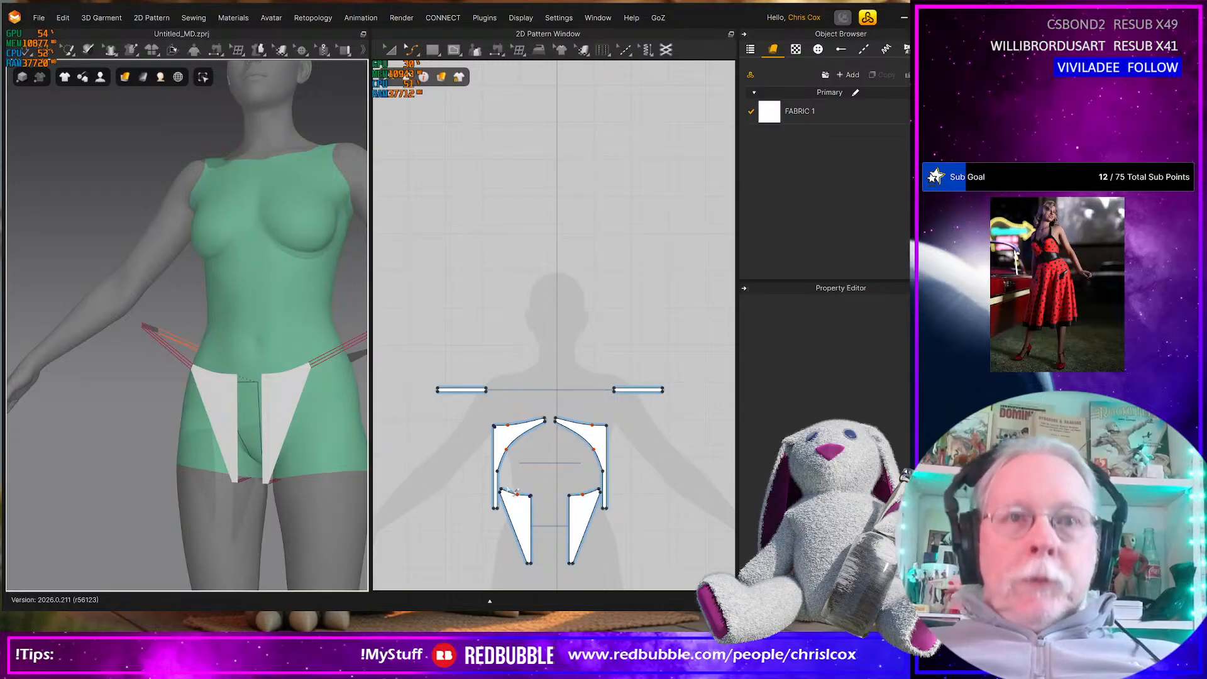
click(530, 525)
click(569, 525)
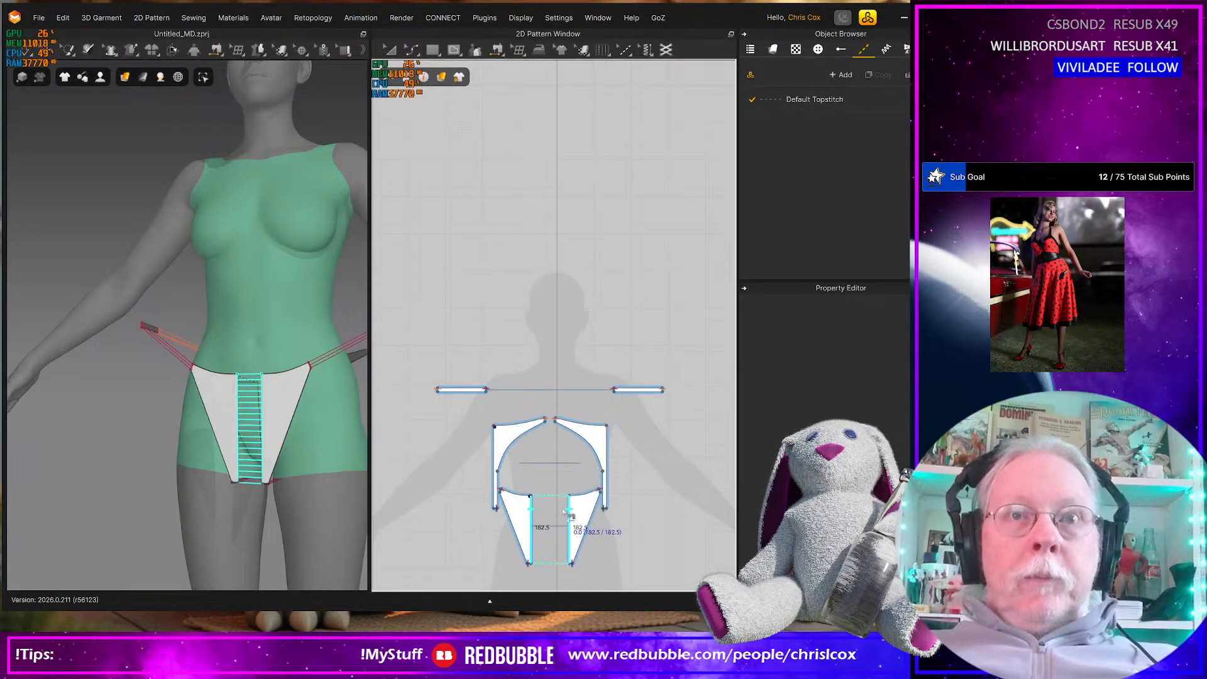
click(607, 465)
click(484, 446)
Simulate the bikini bottom onto the avatar and pull the front and back pieces into place
key(space)
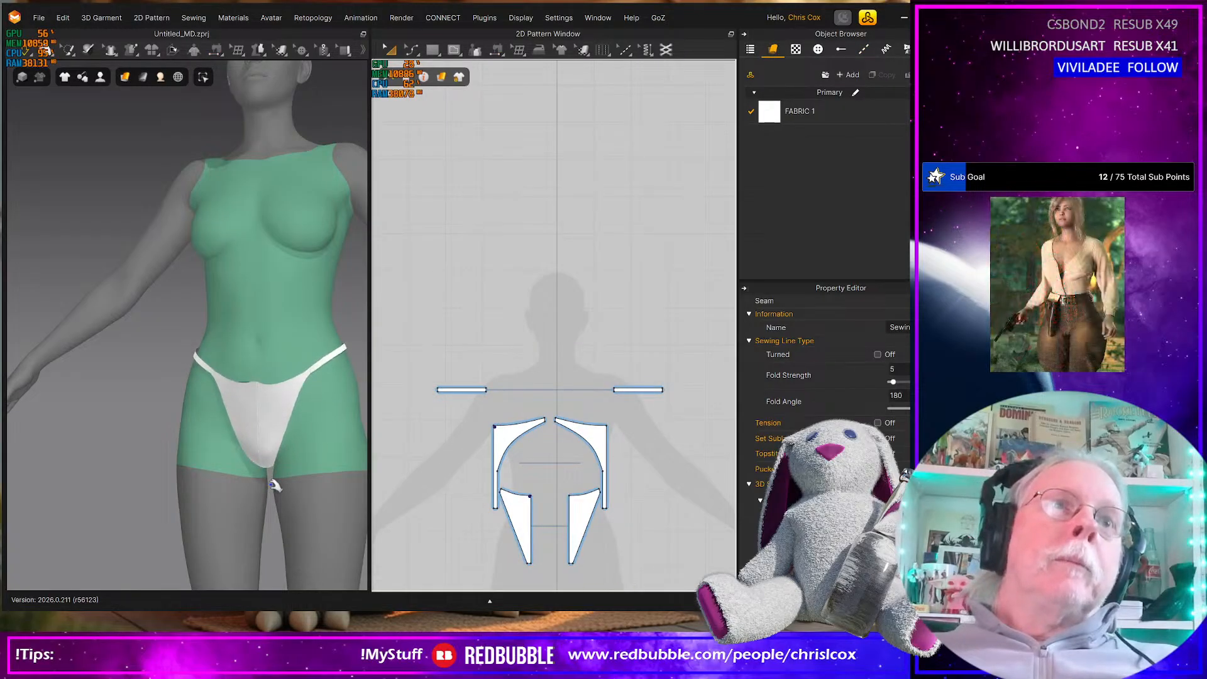
click(237, 388)
right_drag(232, 387, 92, 446)
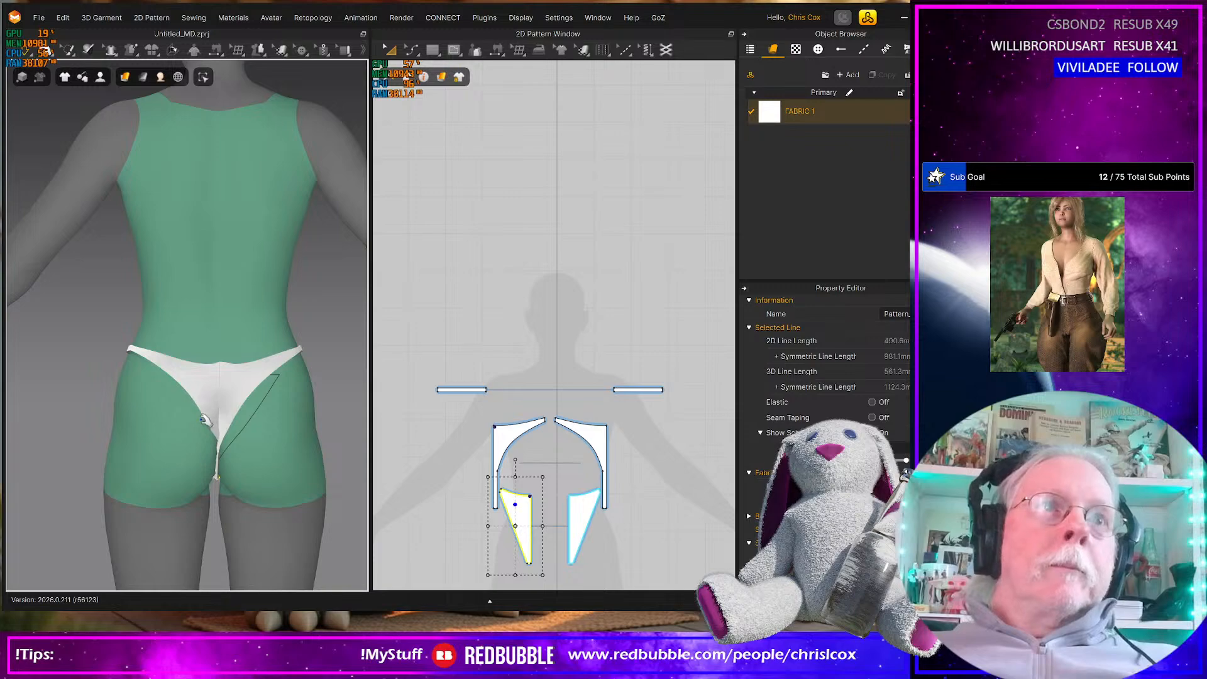
click(214, 401)
right_drag(196, 413, 237, 356)
mouse_move(251, 519)
right_down()
mouse_move(248, 480)
mouse_move(239, 512)
right_up()
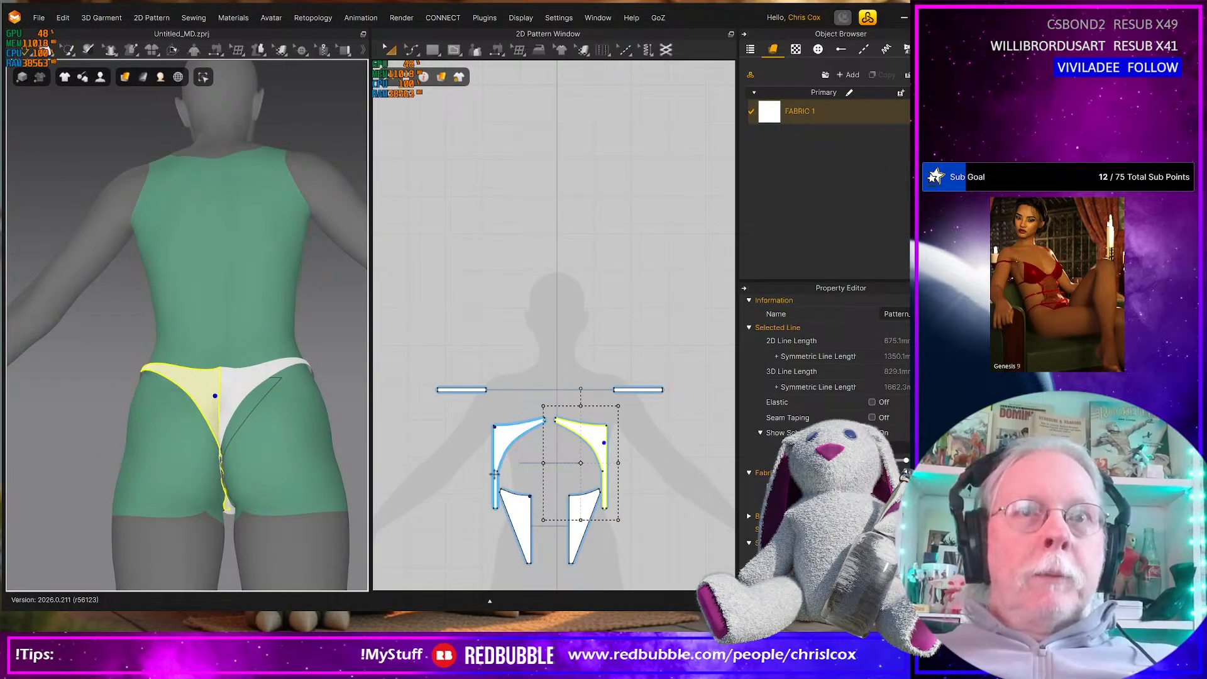
Straighten the crotch strip between the avatar's legs while viewing it from below and behind
right_drag(283, 504, 262, 458)
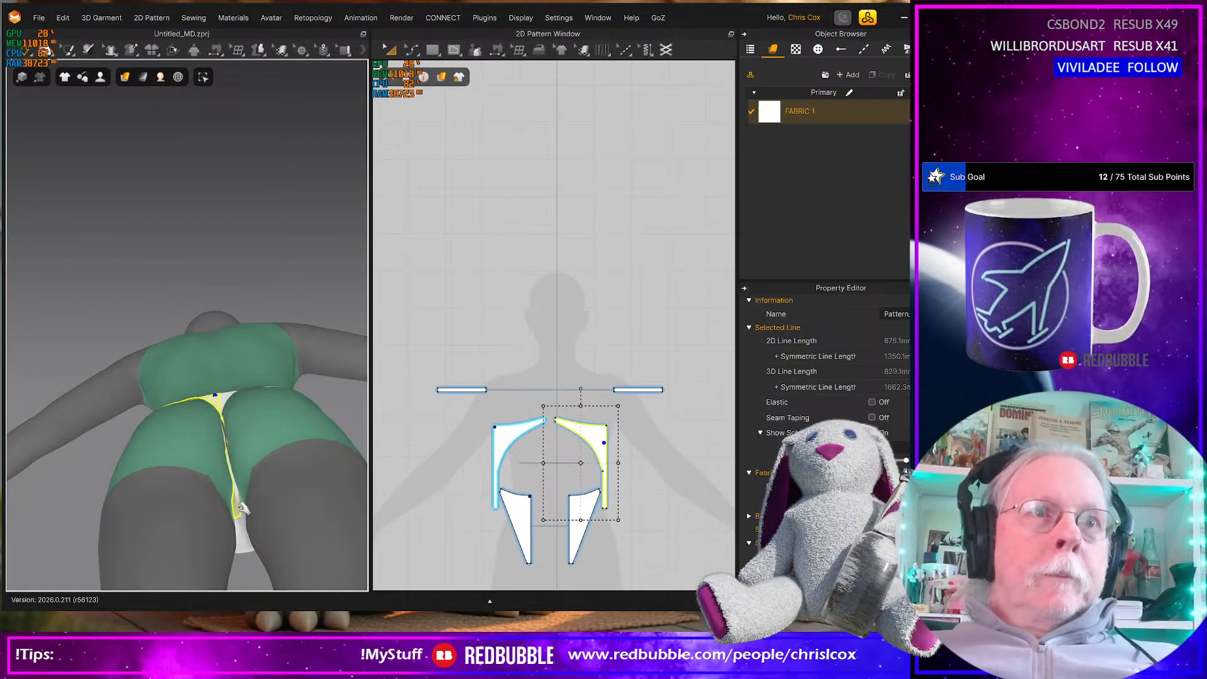
middle_drag(444, 530, 439, 470)
mouse_move(219, 485)
right_down()
mouse_move(218, 471)
mouse_move(225, 482)
right_up()
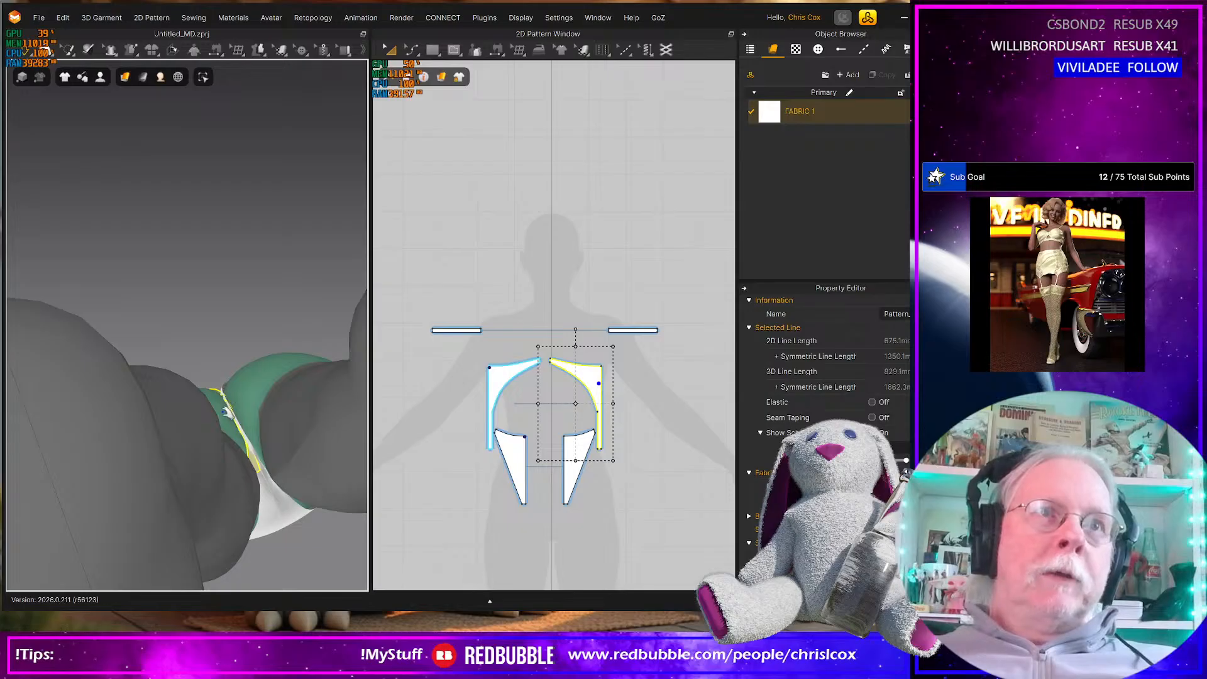
right_drag(301, 507, 322, 556)
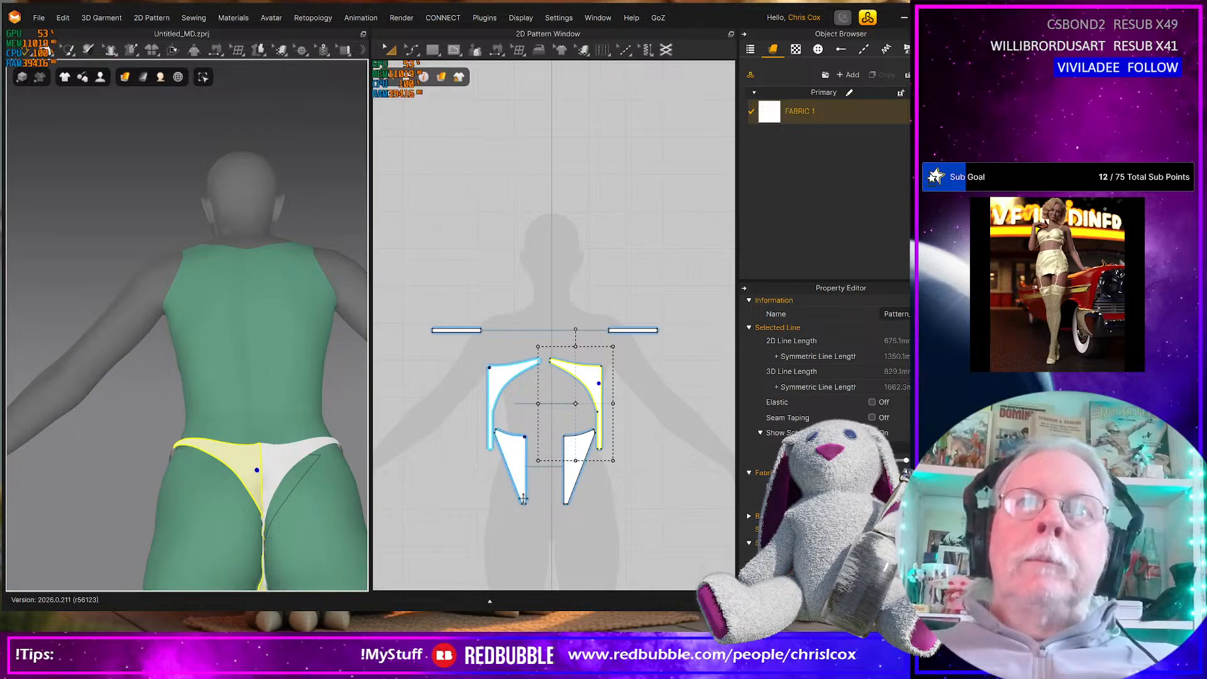
Move one back piece and one front piece beside their mirrored halves in the 2D pattern layout
scroll(568, 499, up, 2)
middle_drag(604, 488, 630, 513)
drag(622, 359, 469, 358)
drag(535, 483, 592, 419)
Compare the bikini bottom's back and front coverage on the avatar with the back-view reference photo in the browser
right_drag(364, 502, 403, 528)
right_drag(227, 455, 259, 452)
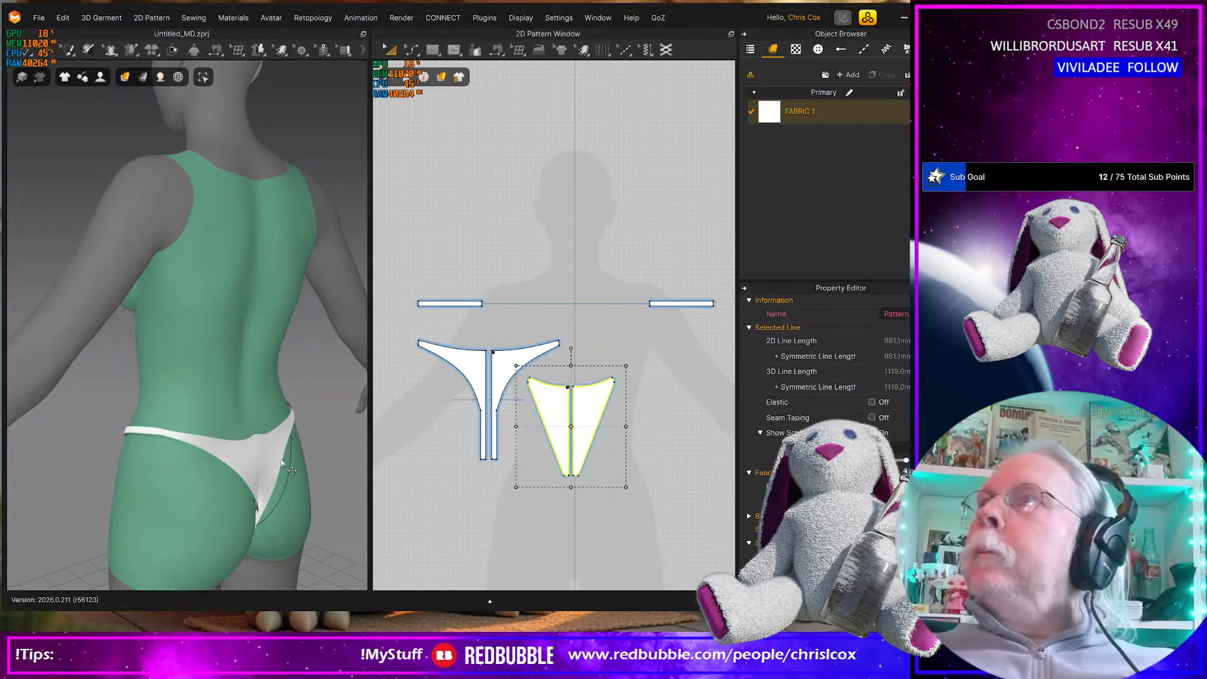
key(alt+Tab)
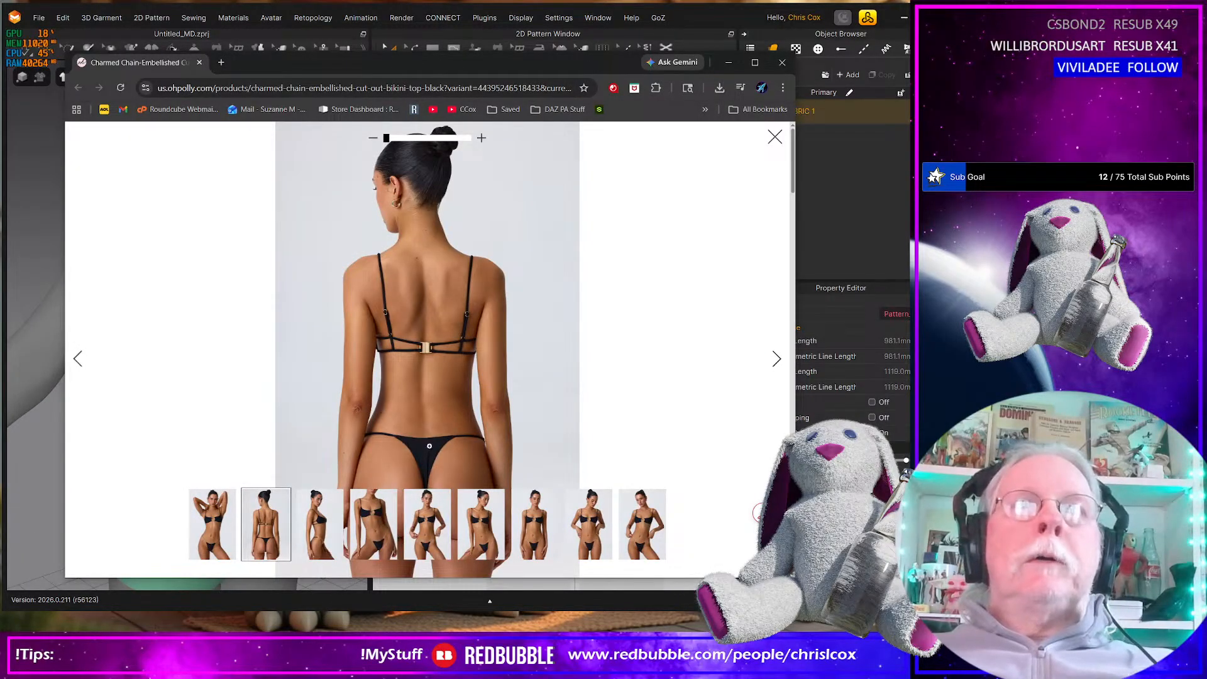
key(alt+Tab)
right_drag(254, 462, 296, 466)
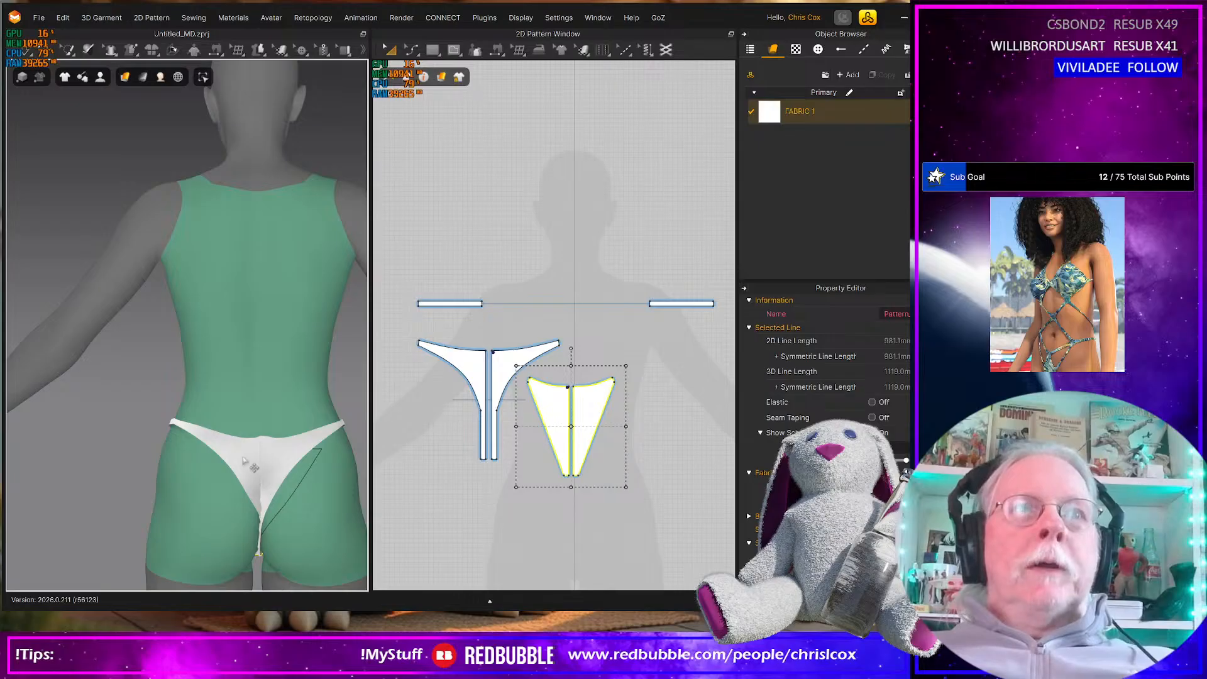
right_drag(242, 453, 425, 444)
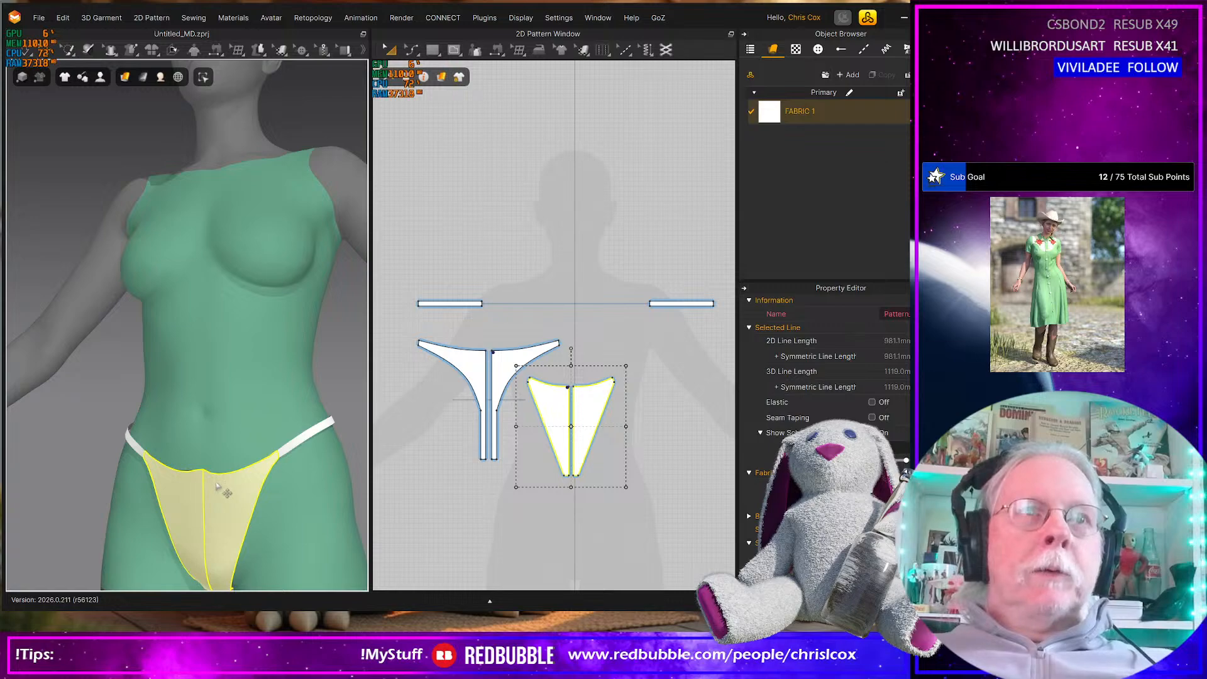
right_drag(221, 491, 182, 423)
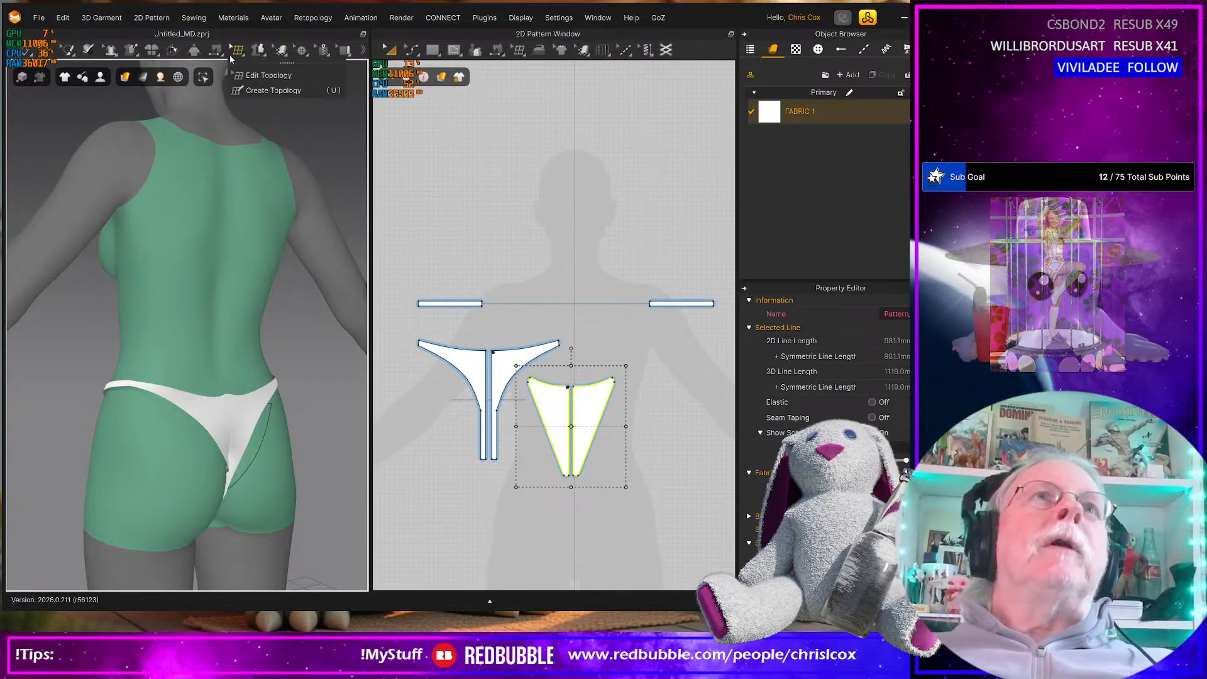
Tack the top of the back pieces' centre seam to a slightly higher point on the avatar's lower back
click(132, 50)
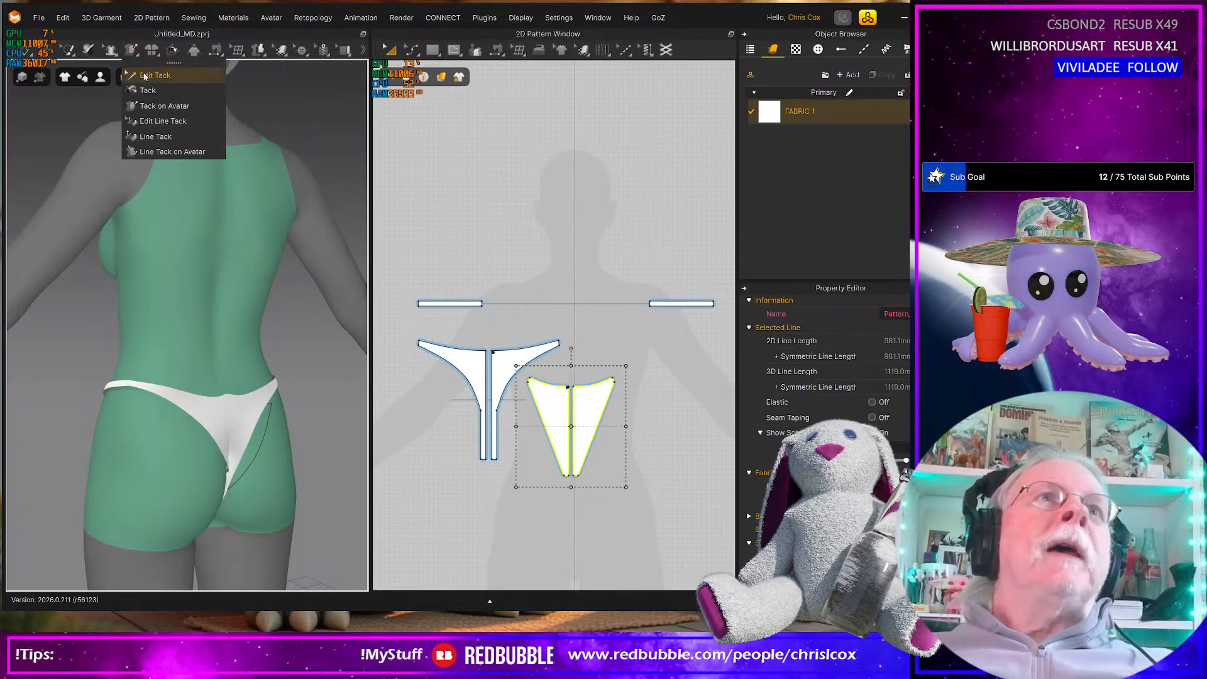
click(163, 106)
scroll(236, 420, up, 3)
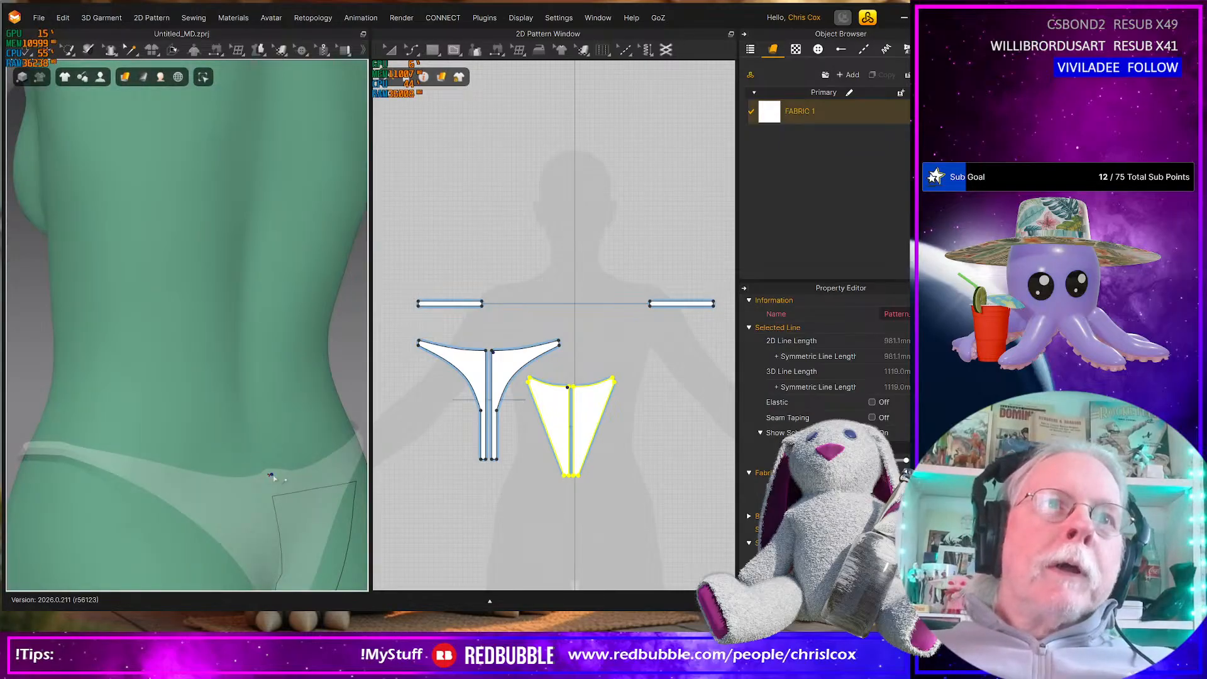
scroll(333, 481, up, 3)
middle_drag(333, 481, 286, 377)
right_drag(279, 462, 257, 450)
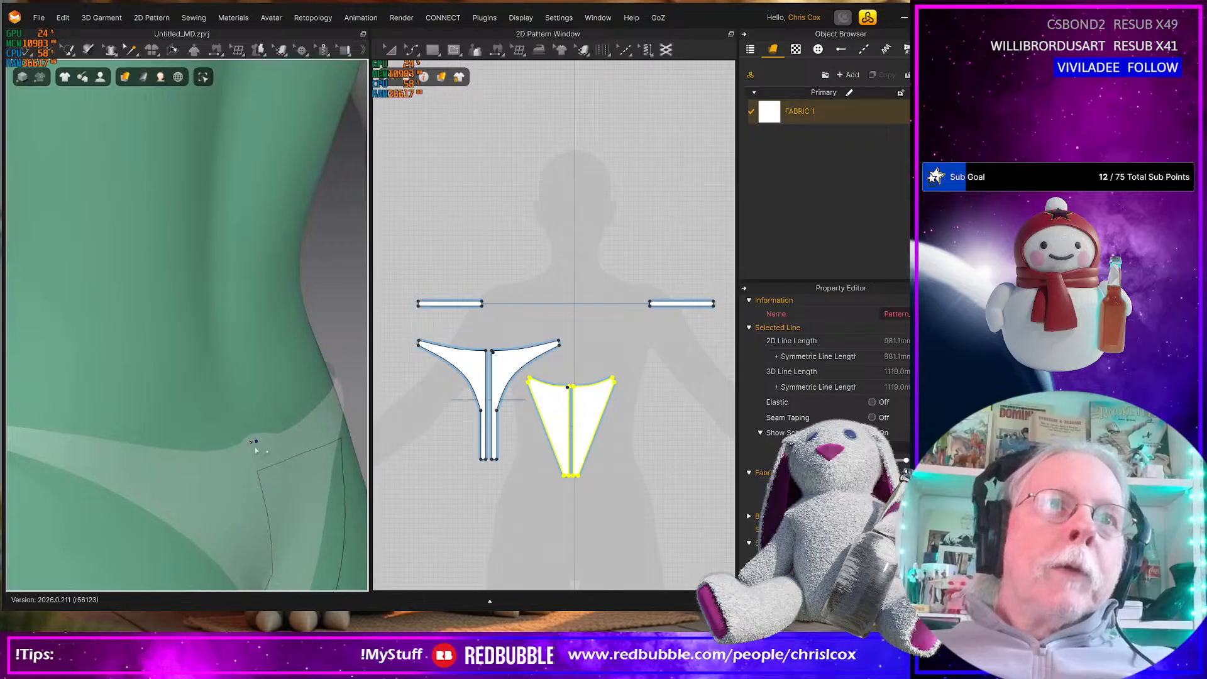
click(250, 433)
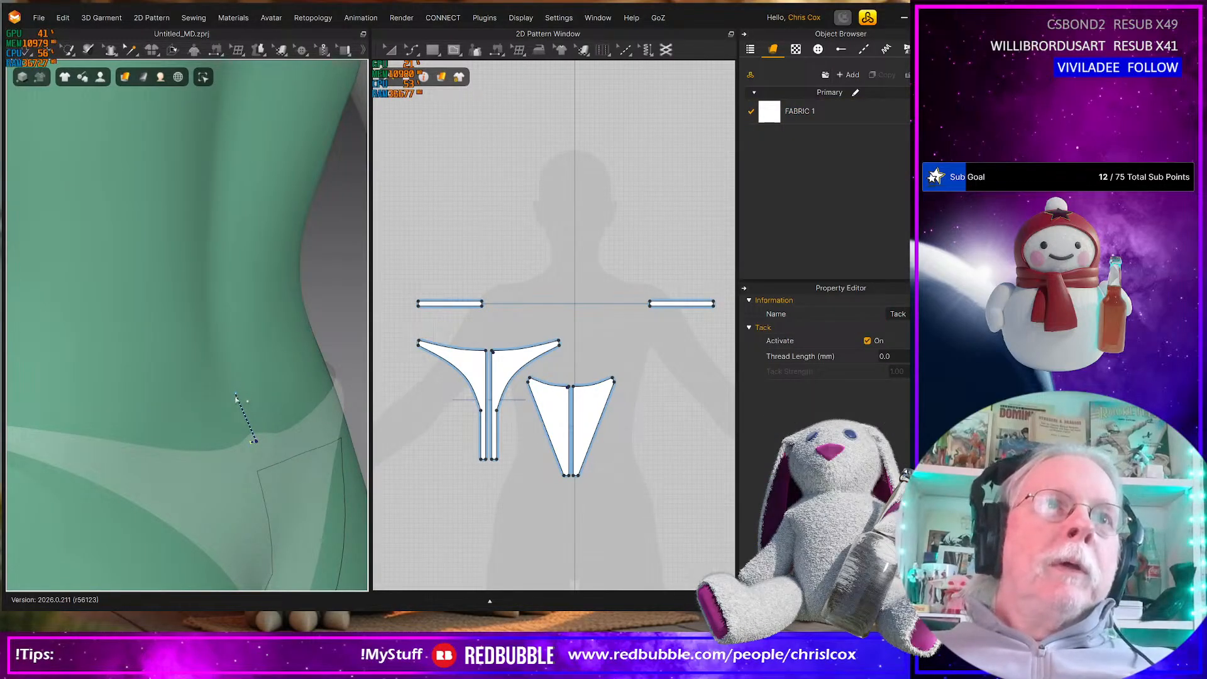
Add another tack straight up from the back's top centre to the avatar, and simulate the bikini bottom
right_drag(243, 402, 263, 436)
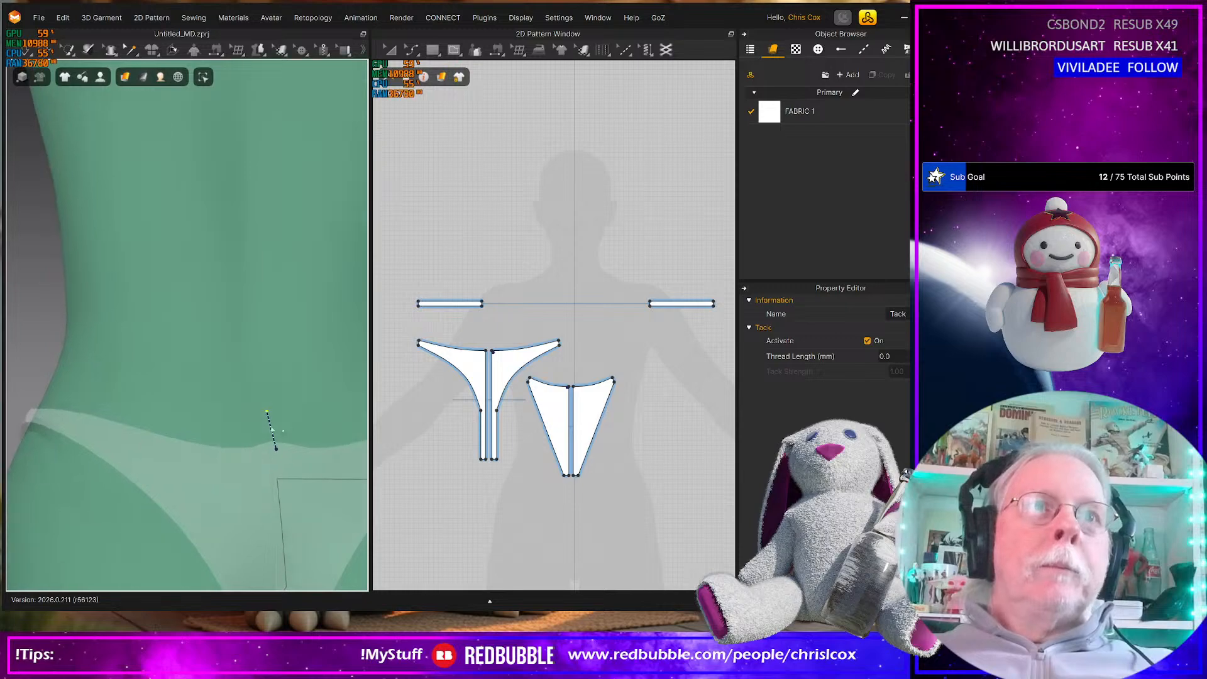
click(267, 412)
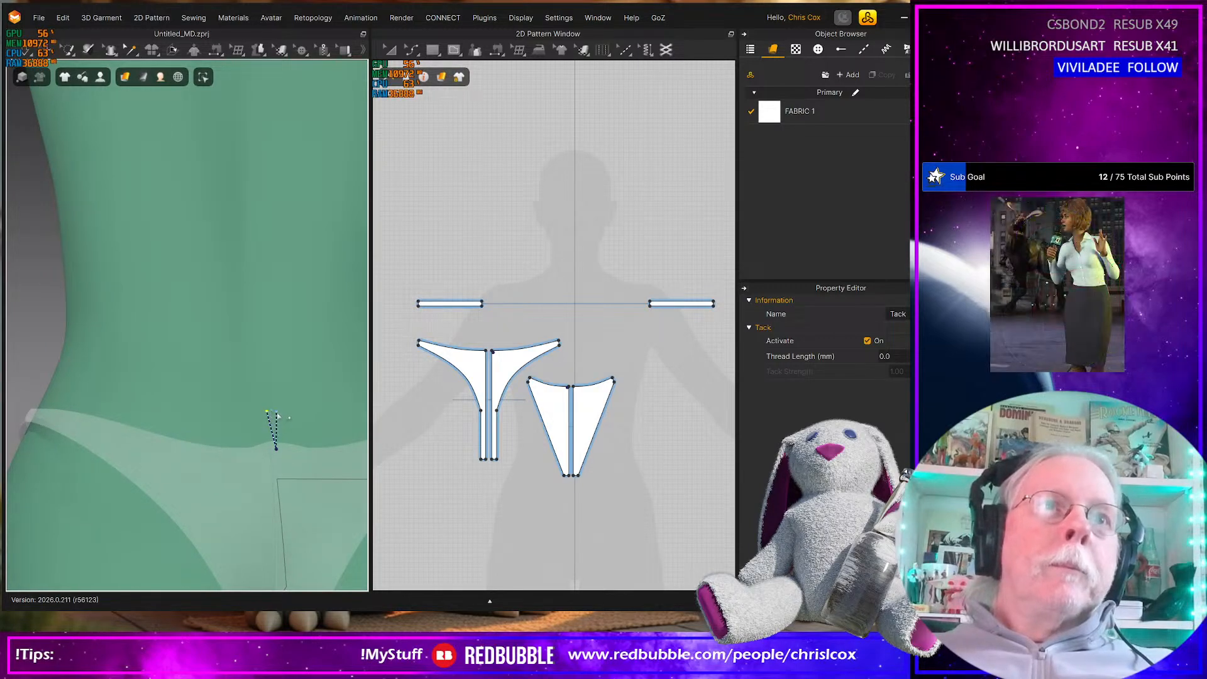
click(276, 415)
key(space)
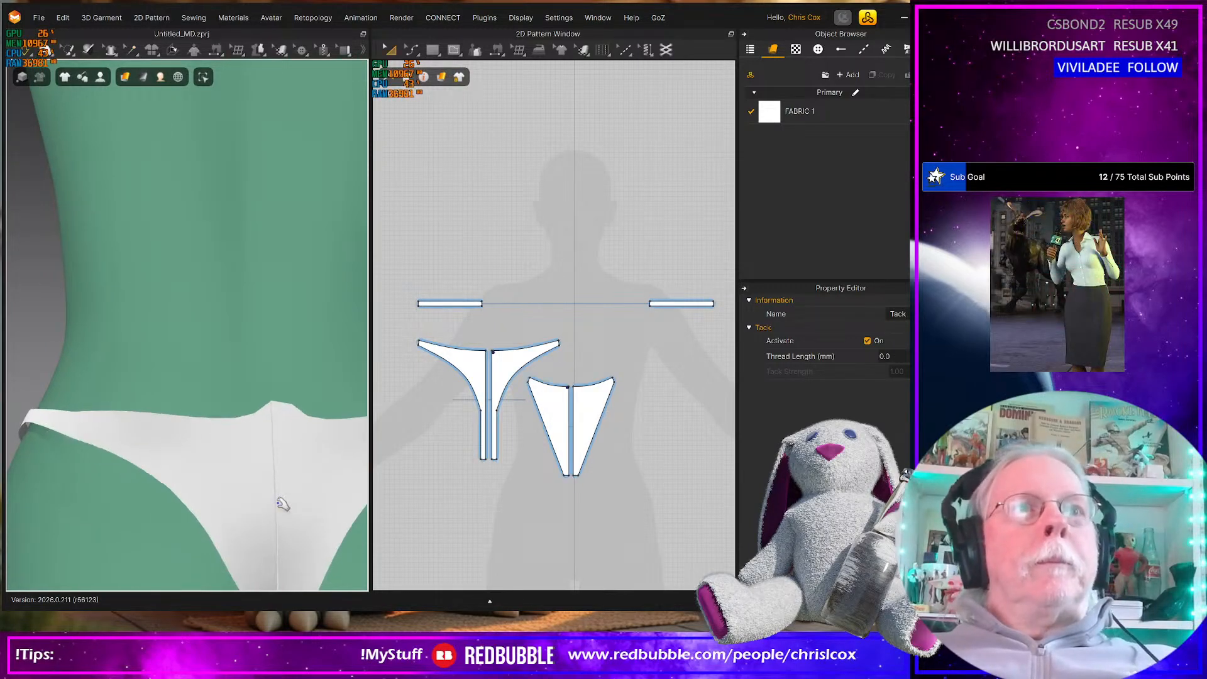
scroll(275, 507, down, 4)
right_drag(269, 493, 87, 491)
click(219, 513)
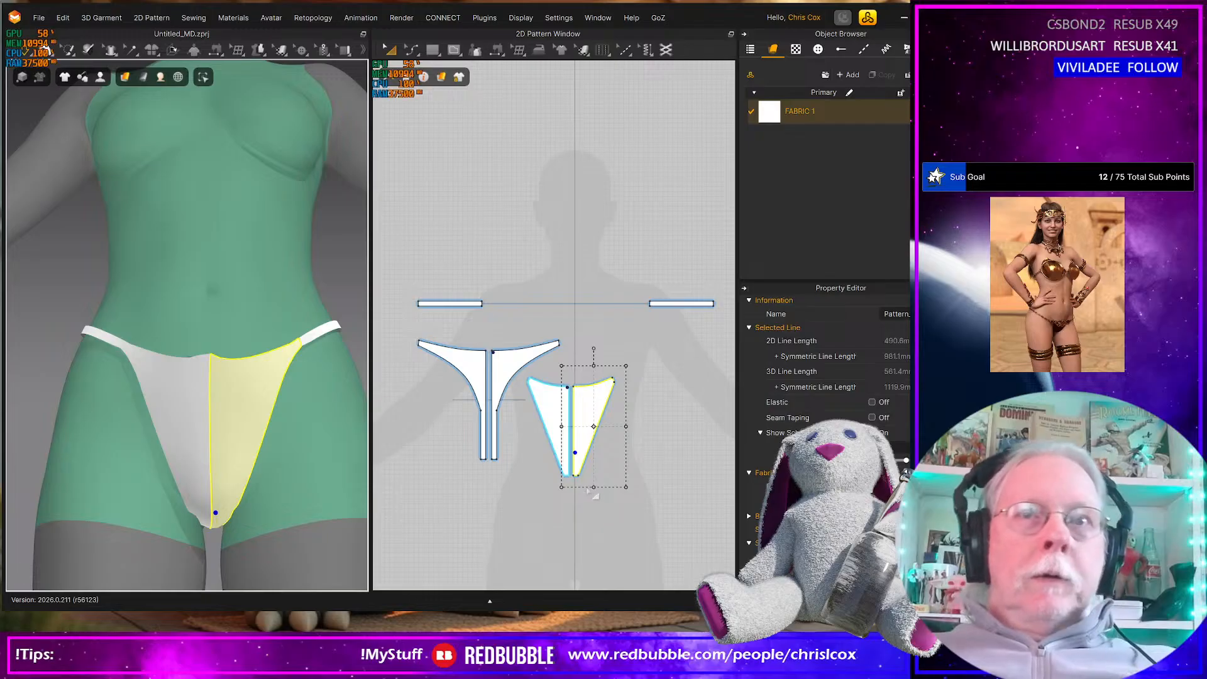
Extend the narrow bottom edges of both linked front pieces by 50 mm with Offset Pattern Outline
click(556, 514)
scroll(559, 509, up, 5)
middle_drag(562, 517, 544, 544)
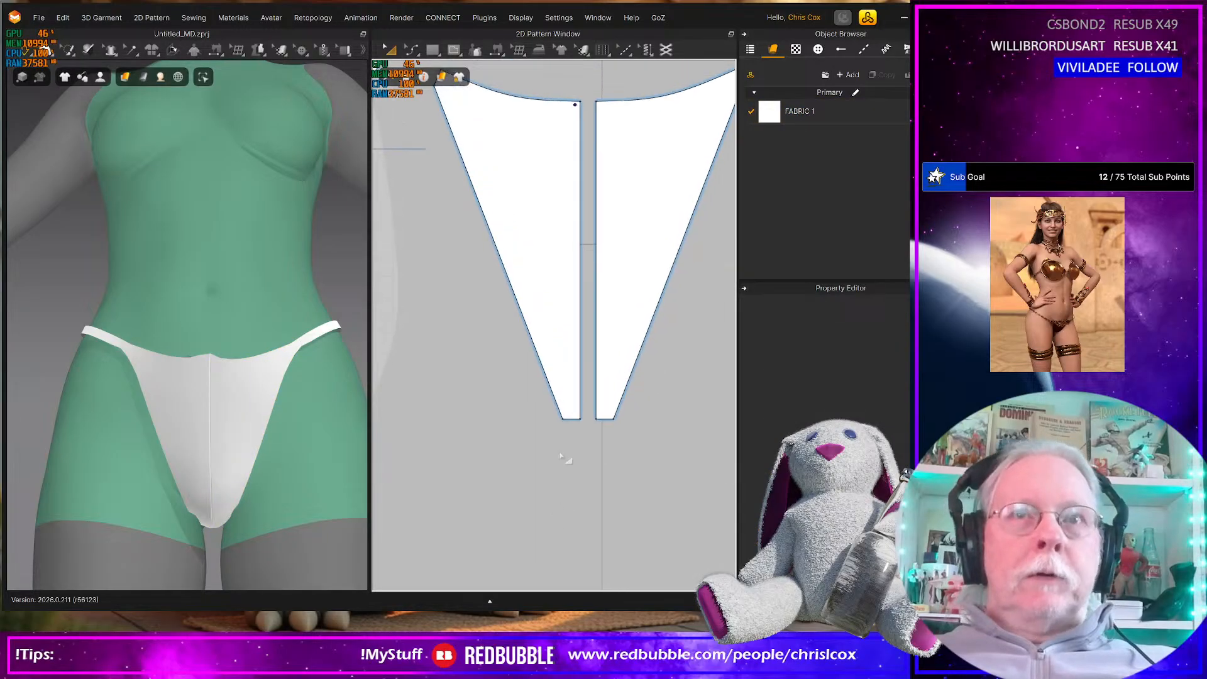
key(z)
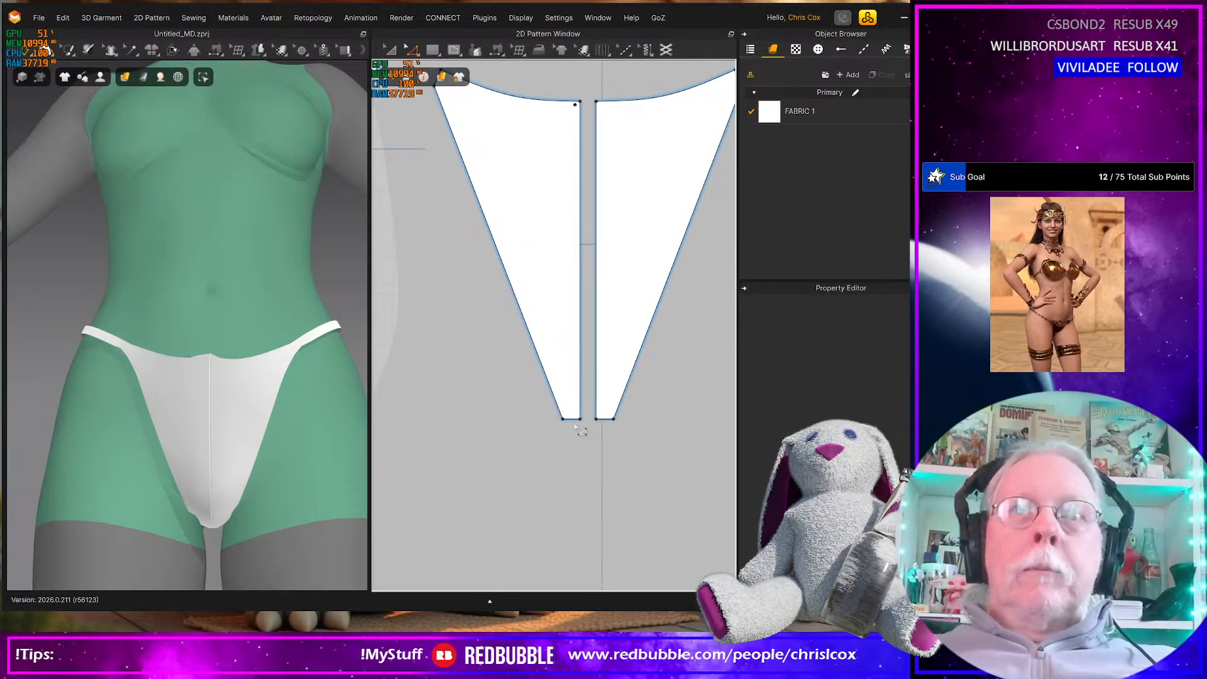
click(572, 420)
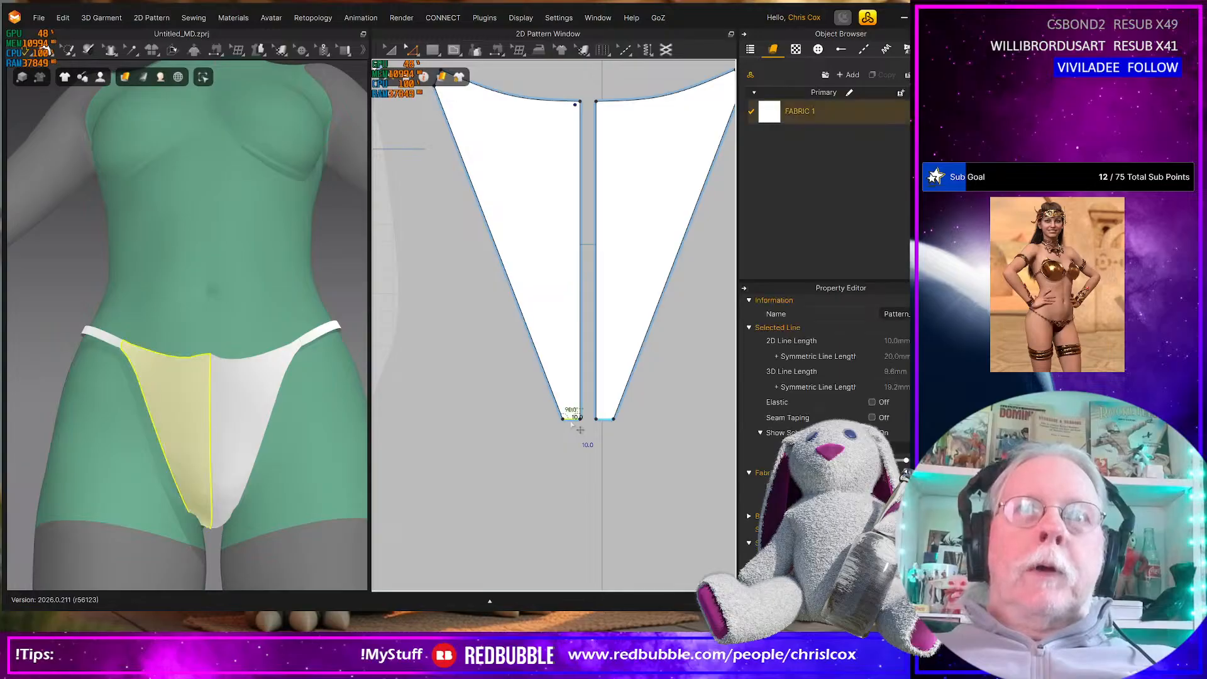
right_drag(161, 538, 154, 453)
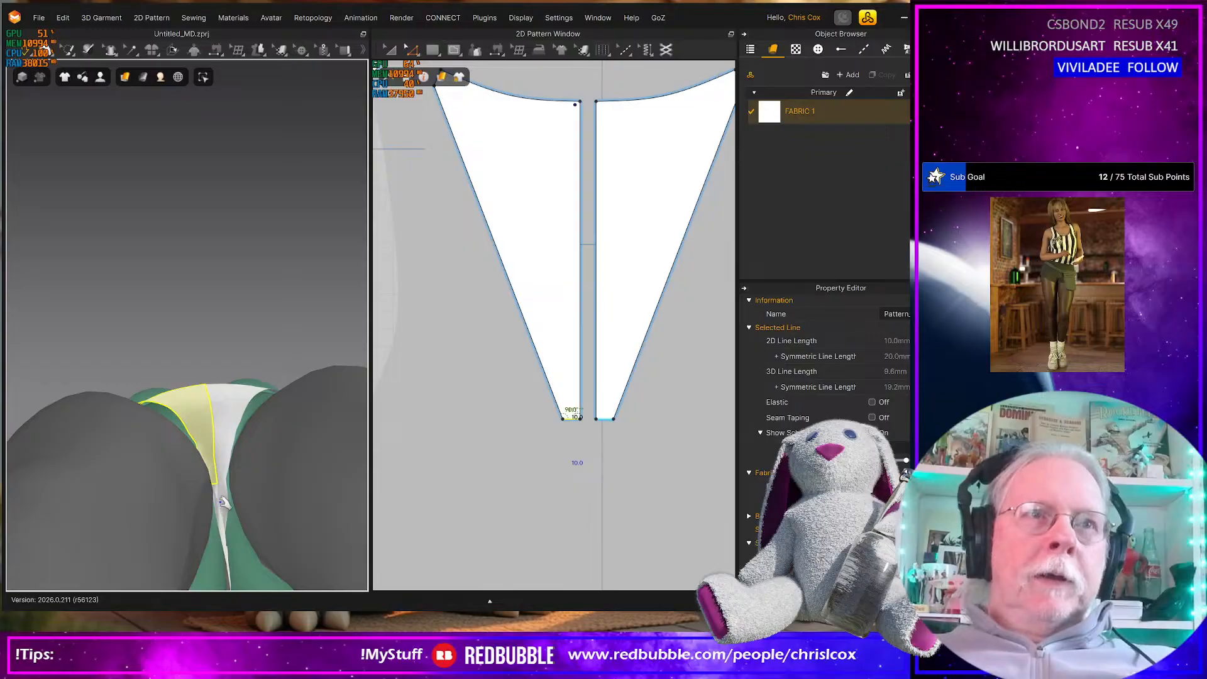
right_click(573, 423)
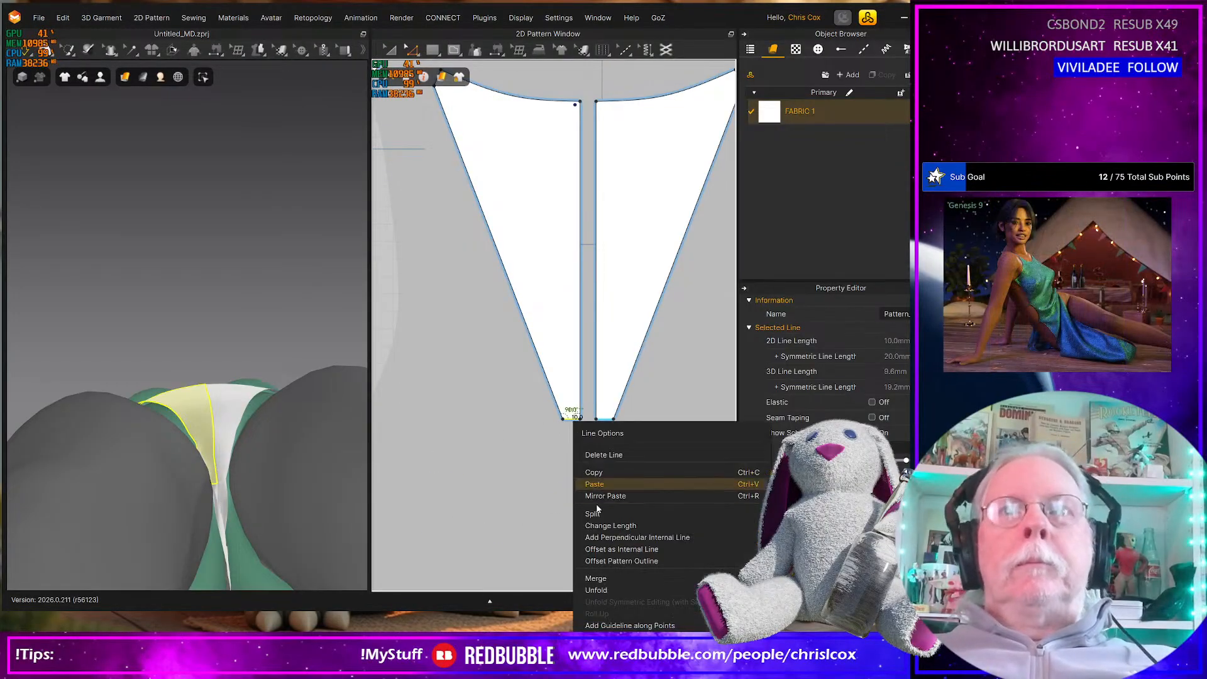
click(606, 561)
text(50)
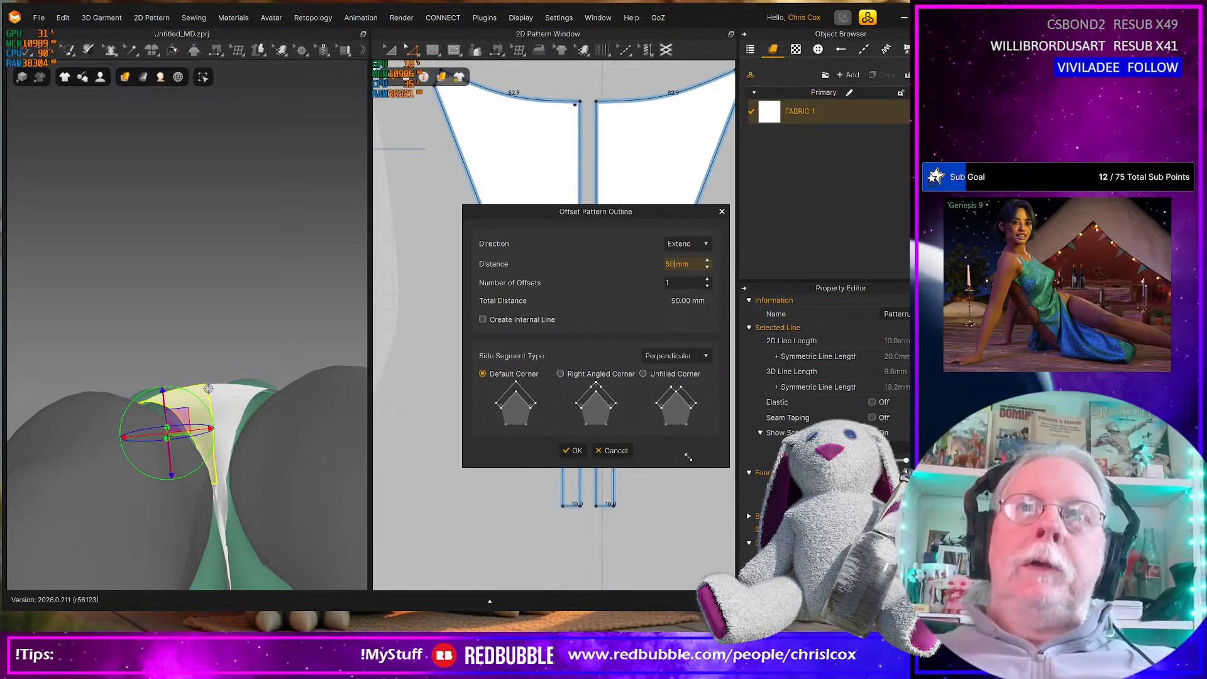
click(574, 450)
click(621, 488)
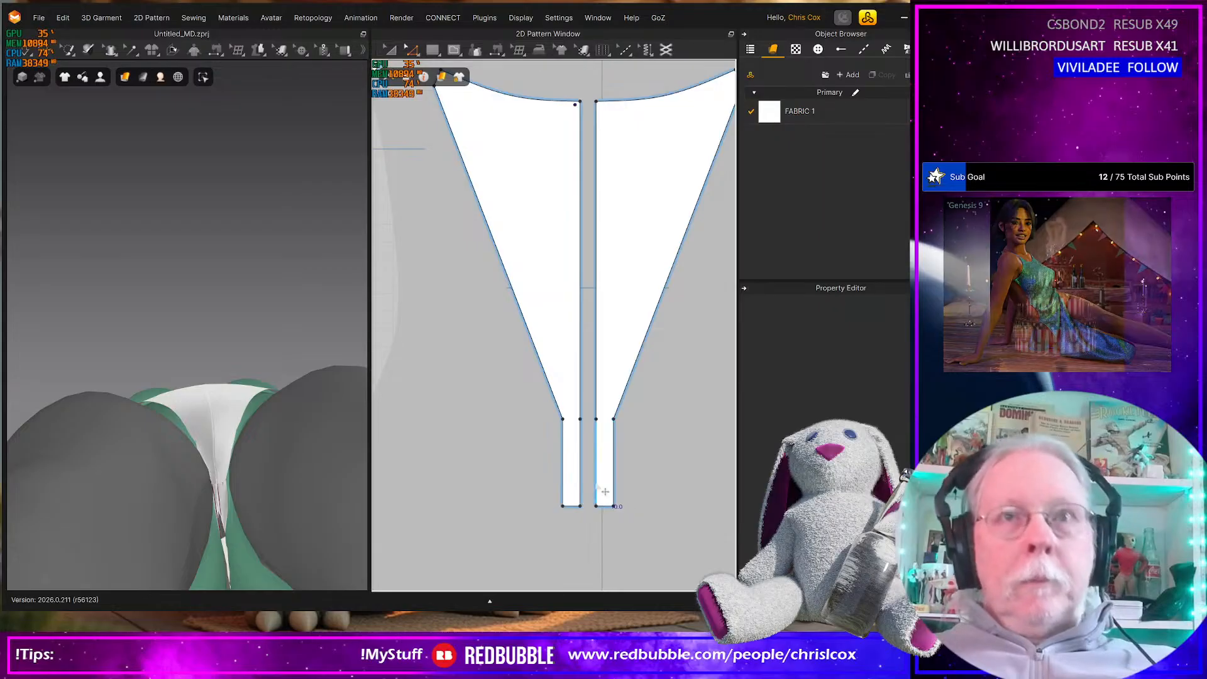
Sew the inner edges of the two new front extensions together and simulate the garment
key(n)
click(584, 471)
click(595, 448)
mouse_move(270, 521)
right_down()
mouse_move(262, 574)
mouse_move(272, 507)
right_up()
key(space)
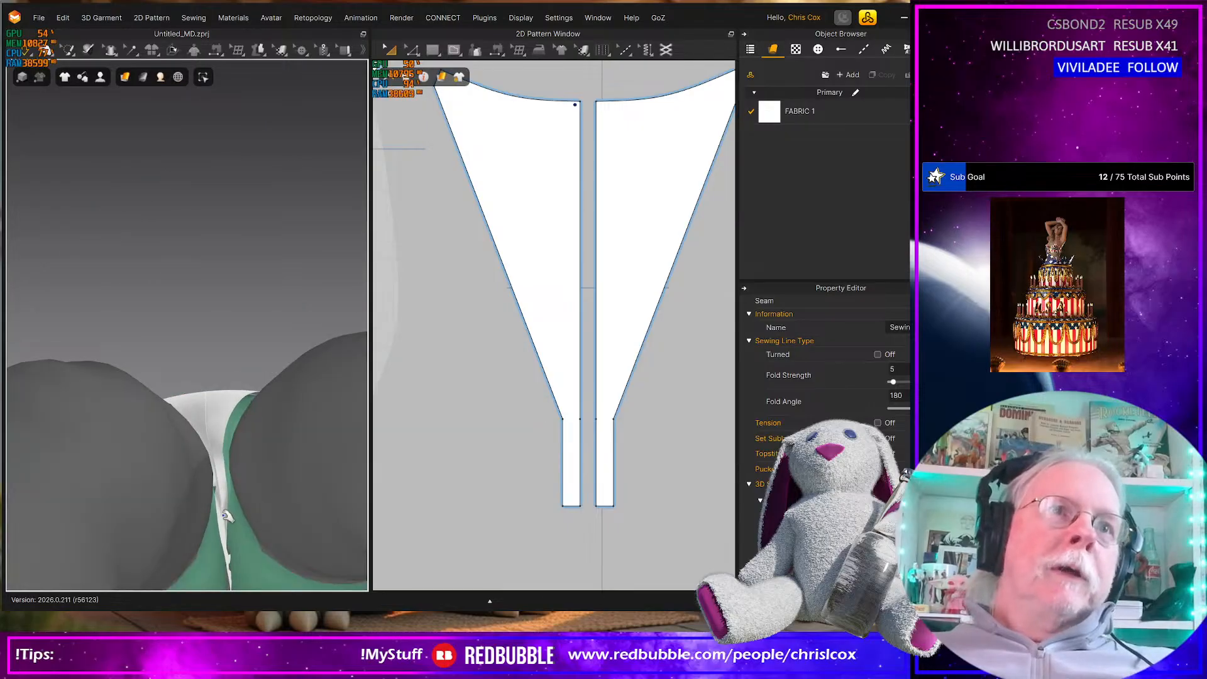
Pull the crotch strip and lower front pieces into place between the avatar's legs during the simulation
click(227, 515)
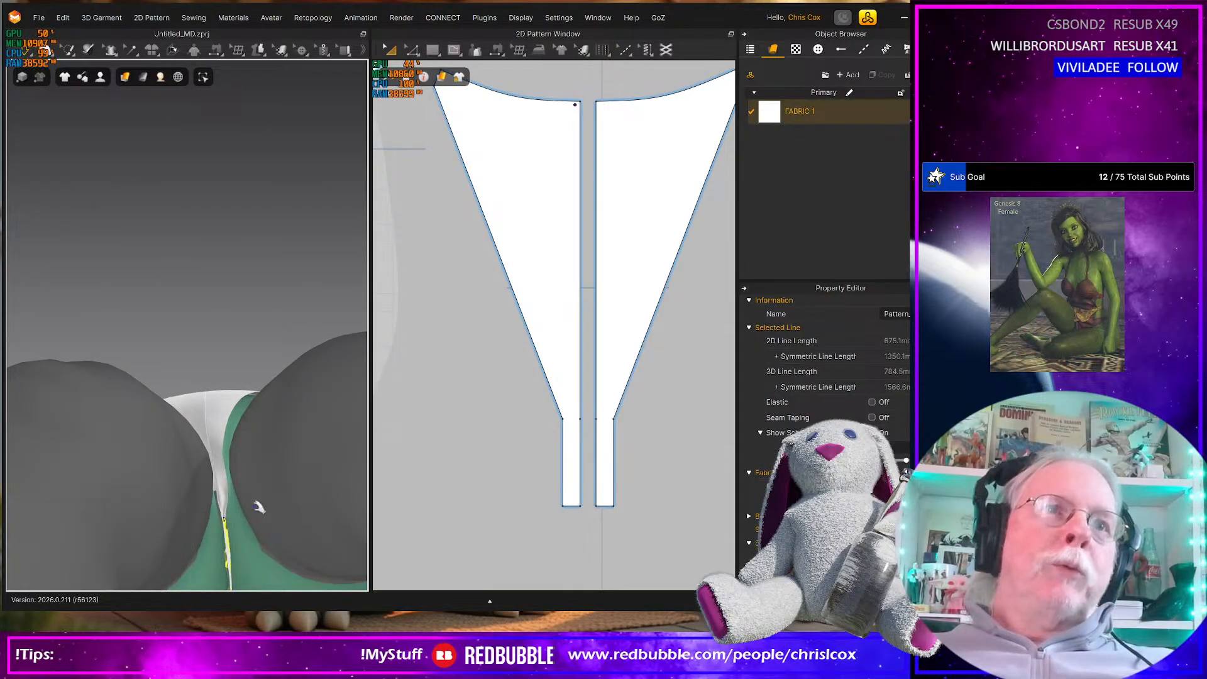
right_drag(258, 512, 256, 580)
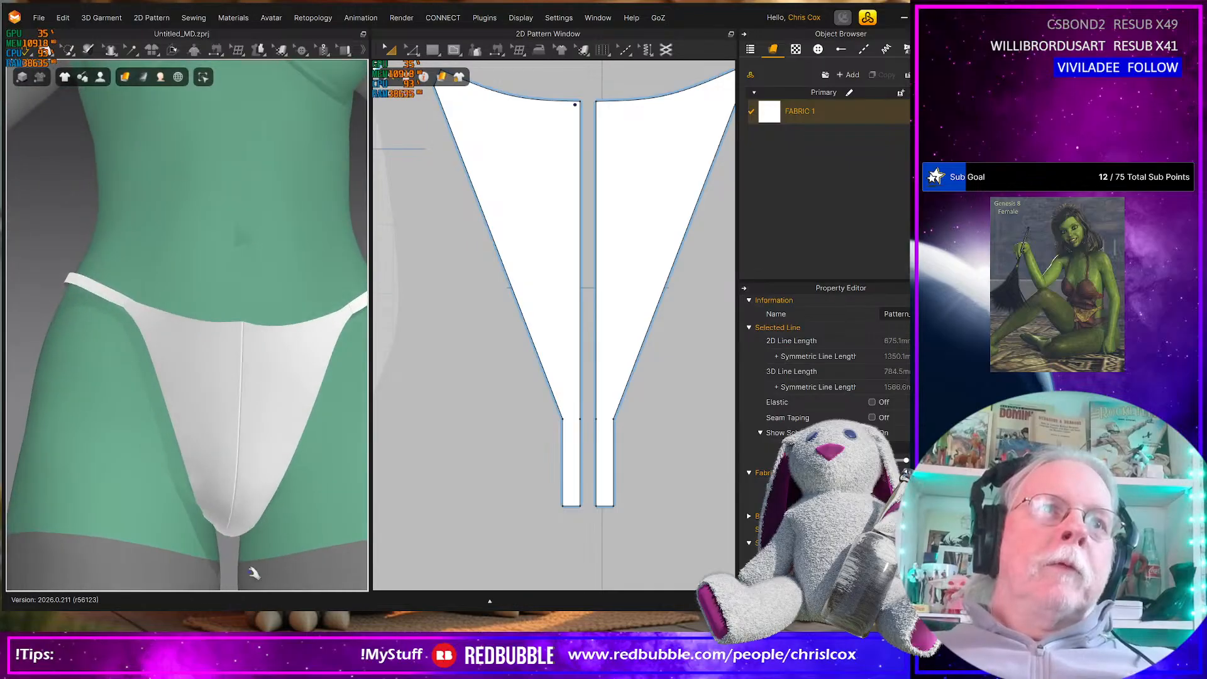
click(247, 530)
drag(256, 525, 286, 509)
right_drag(257, 531, 254, 511)
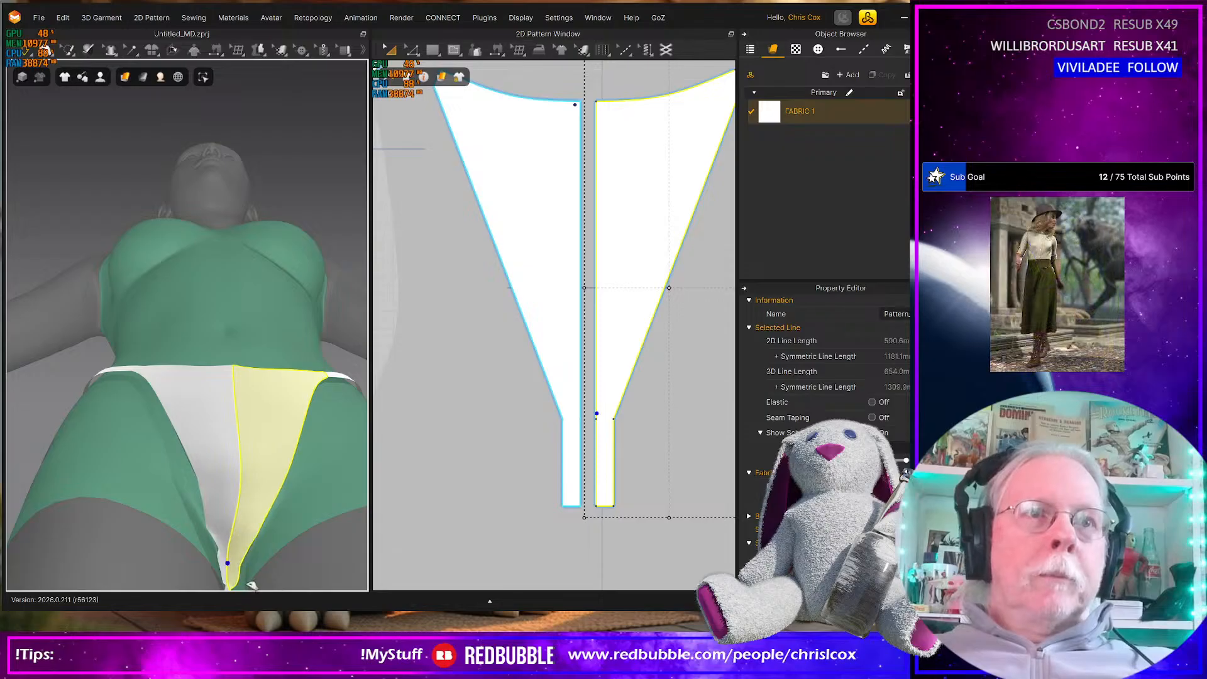
right_drag(238, 582, 228, 599)
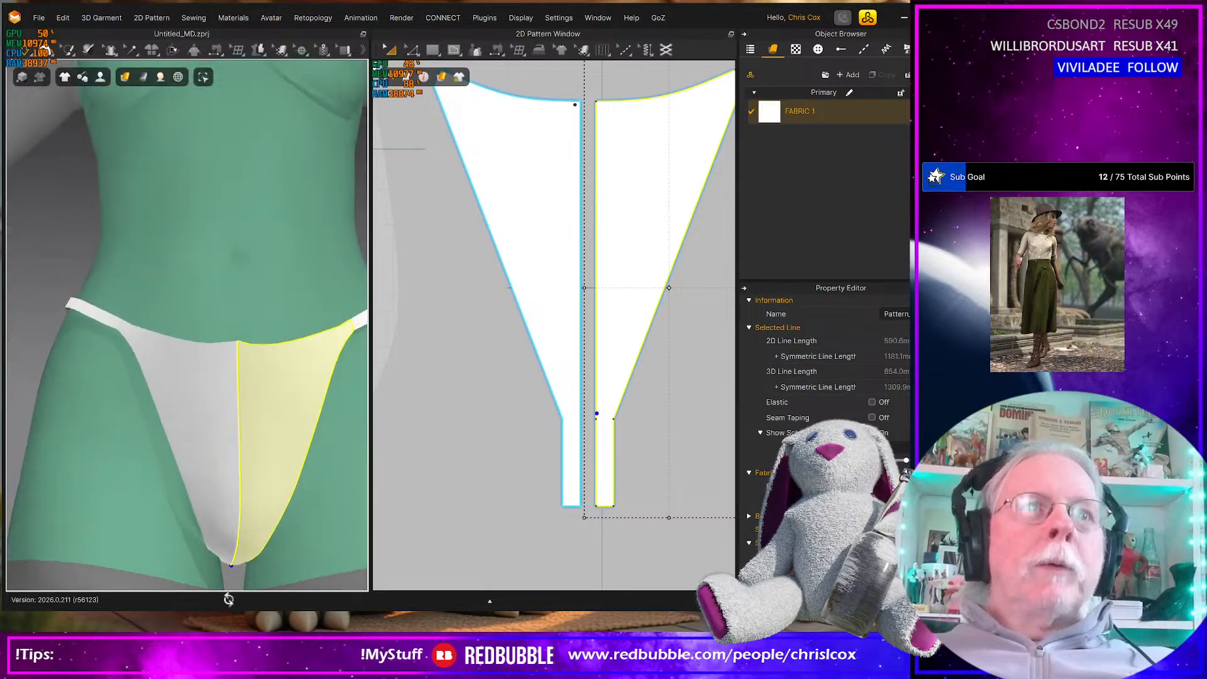
click(217, 512)
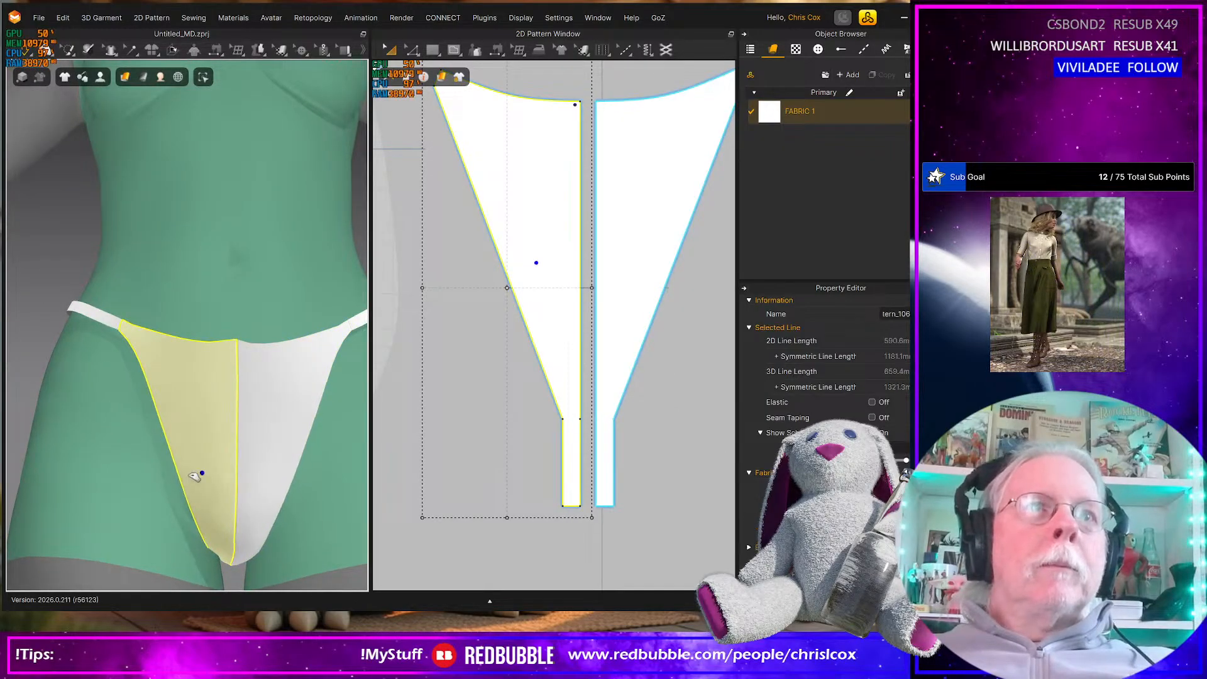
Split the centre edge of the linked back pieces into two equal segments
scroll(490, 420, down, 5)
scroll(521, 425, down, 2)
middle_drag(554, 426, 603, 455)
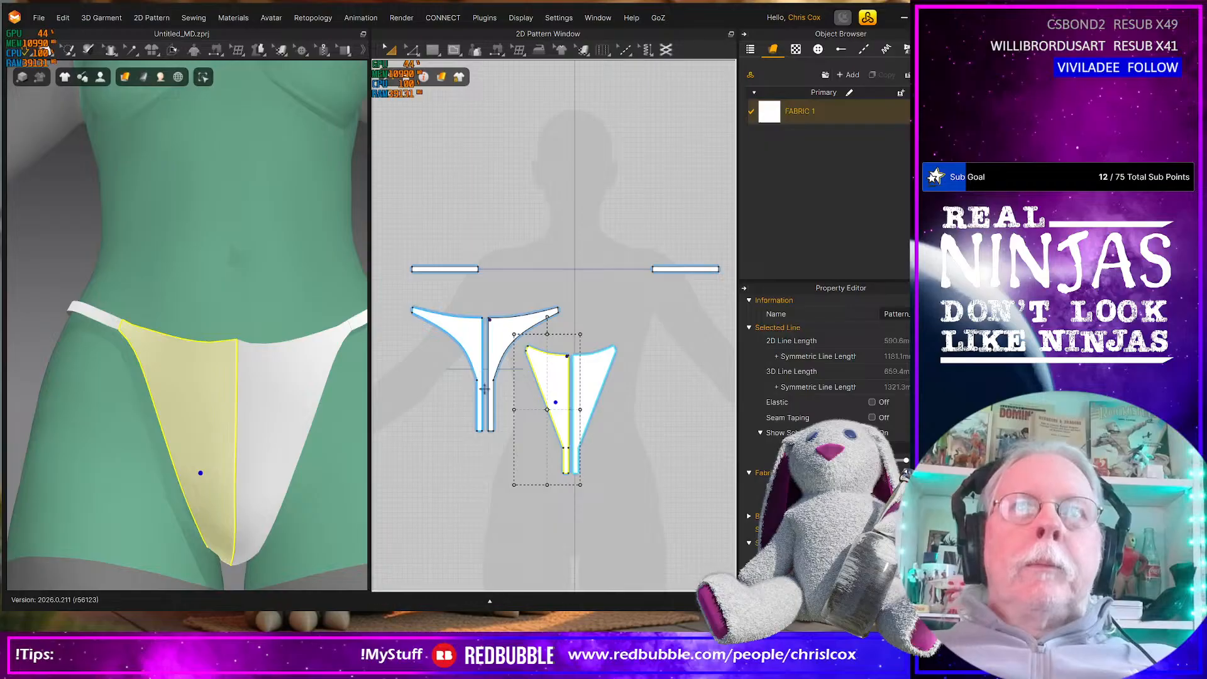
scroll(485, 389, up, 6)
click(476, 299)
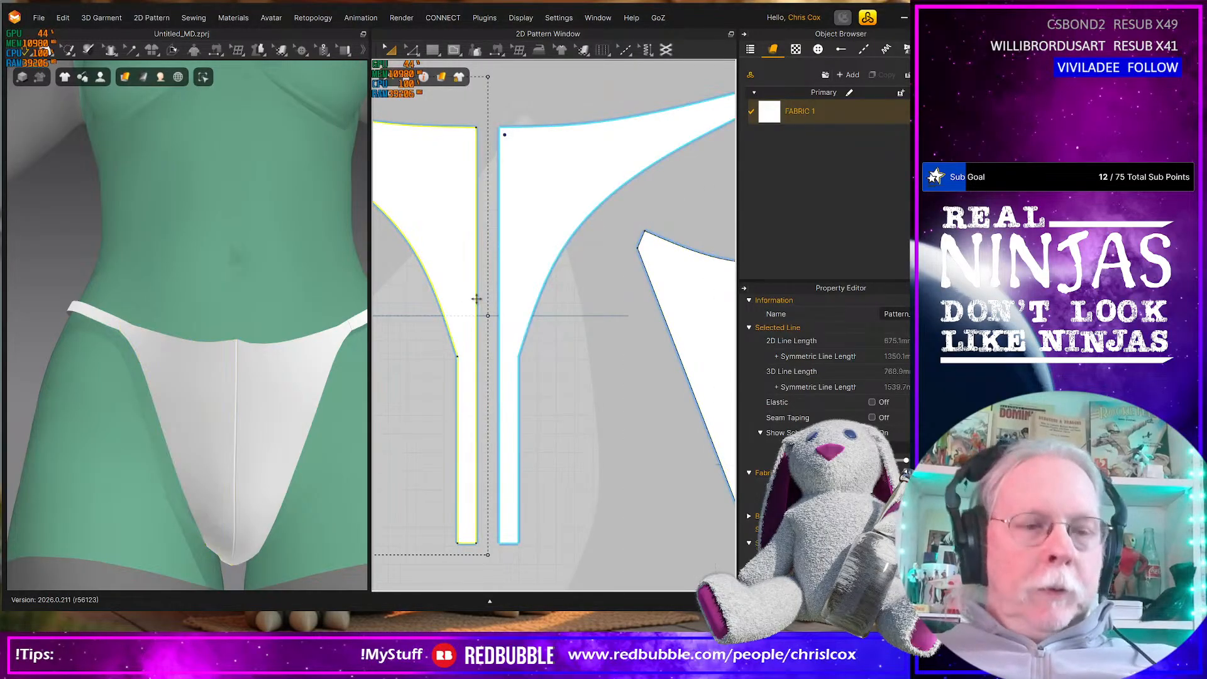
key(z)
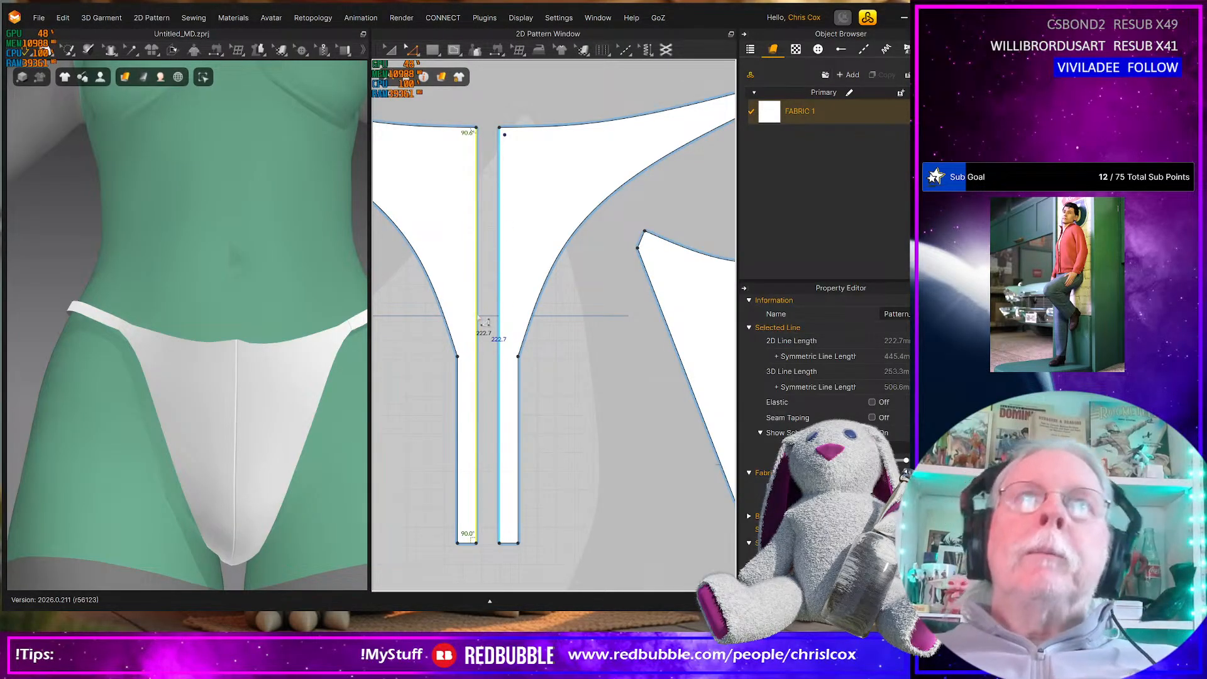
right_drag(251, 531, 437, 546)
middle_drag(314, 513, 238, 511)
click(261, 434)
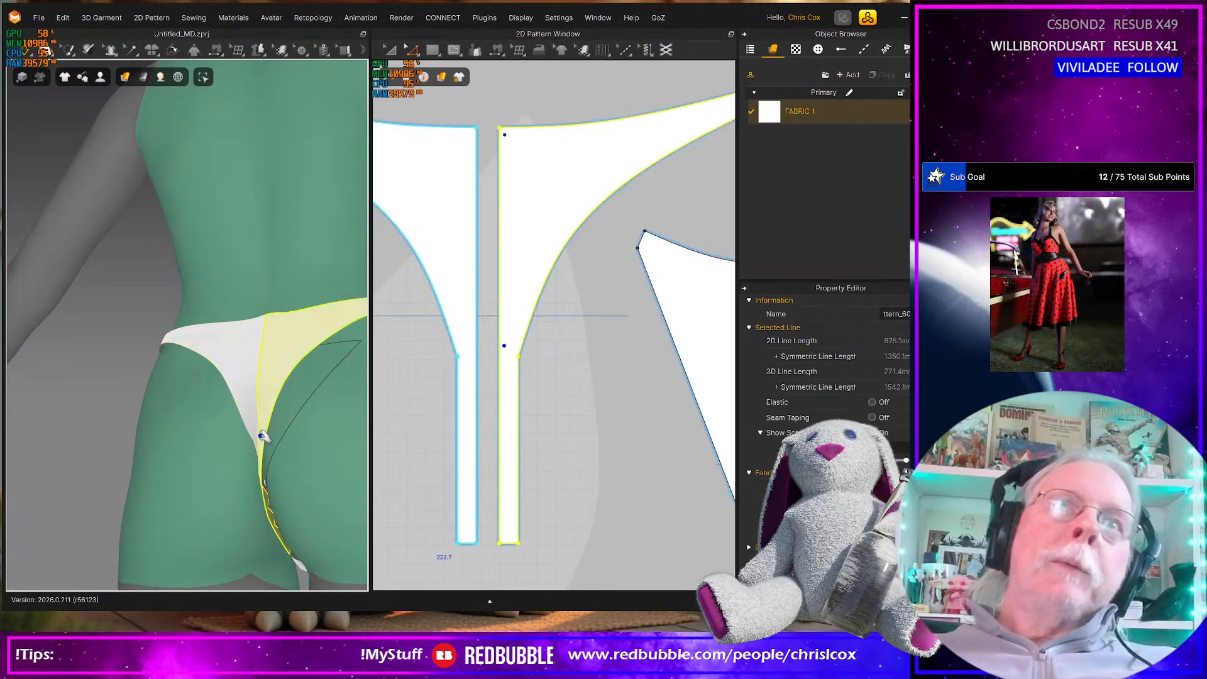
click(508, 345)
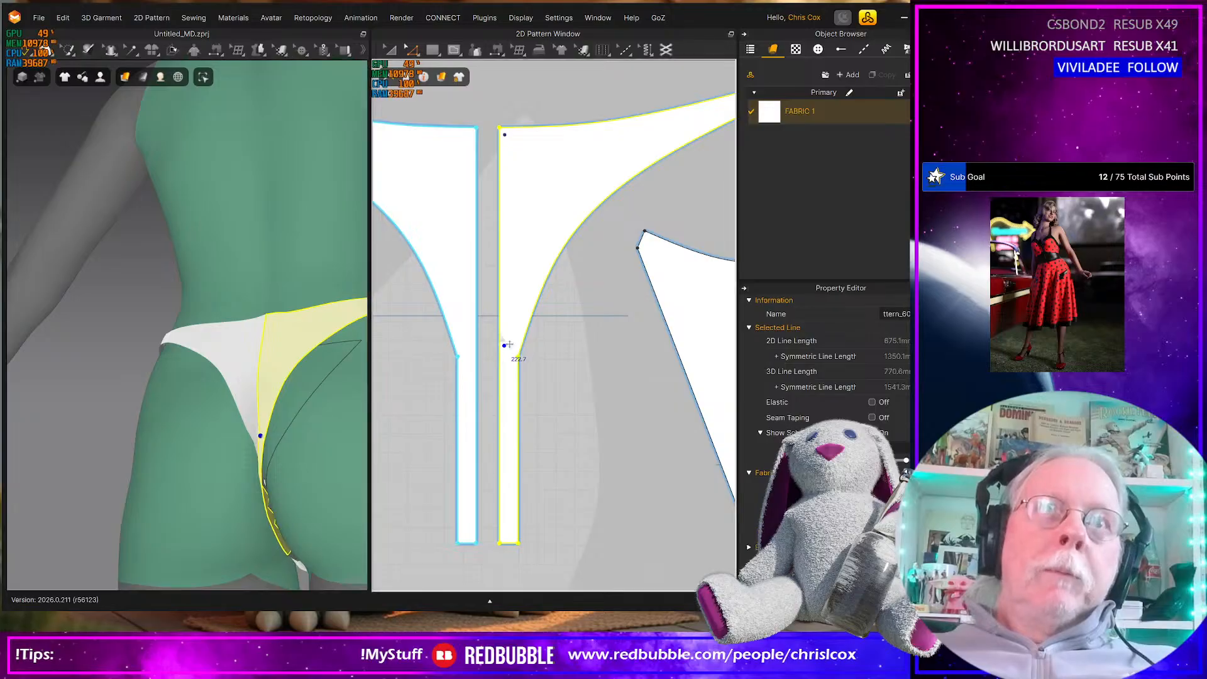
right_click(510, 344)
click(531, 426)
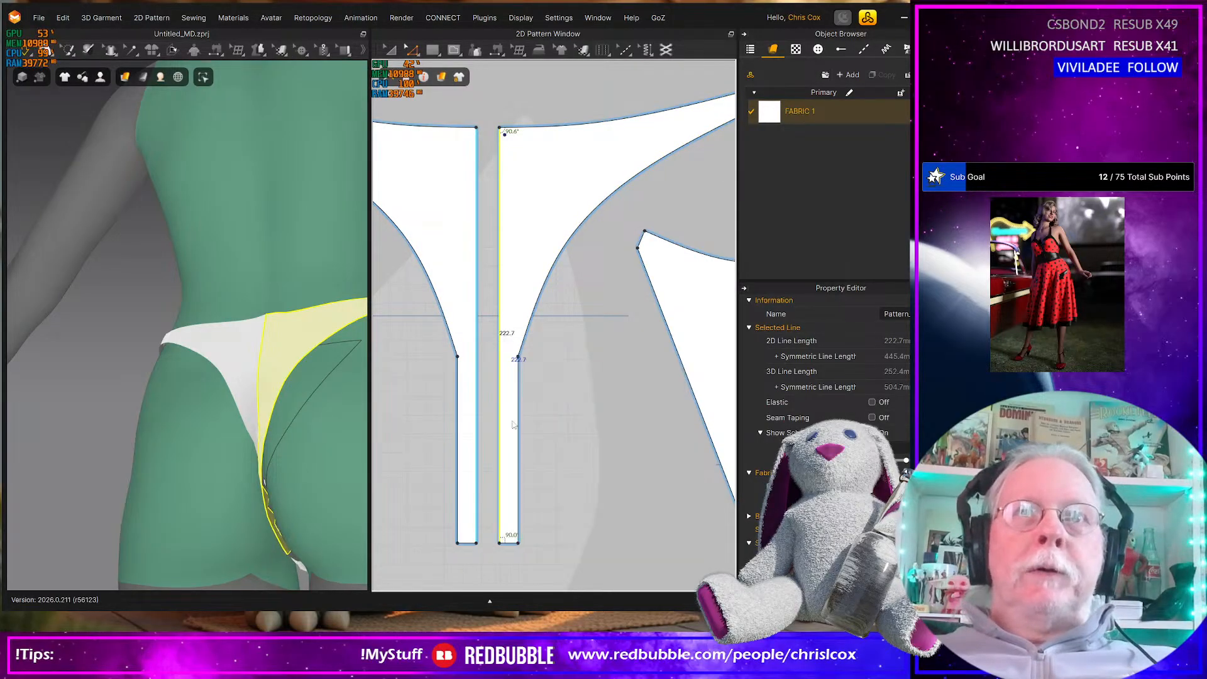
click(579, 469)
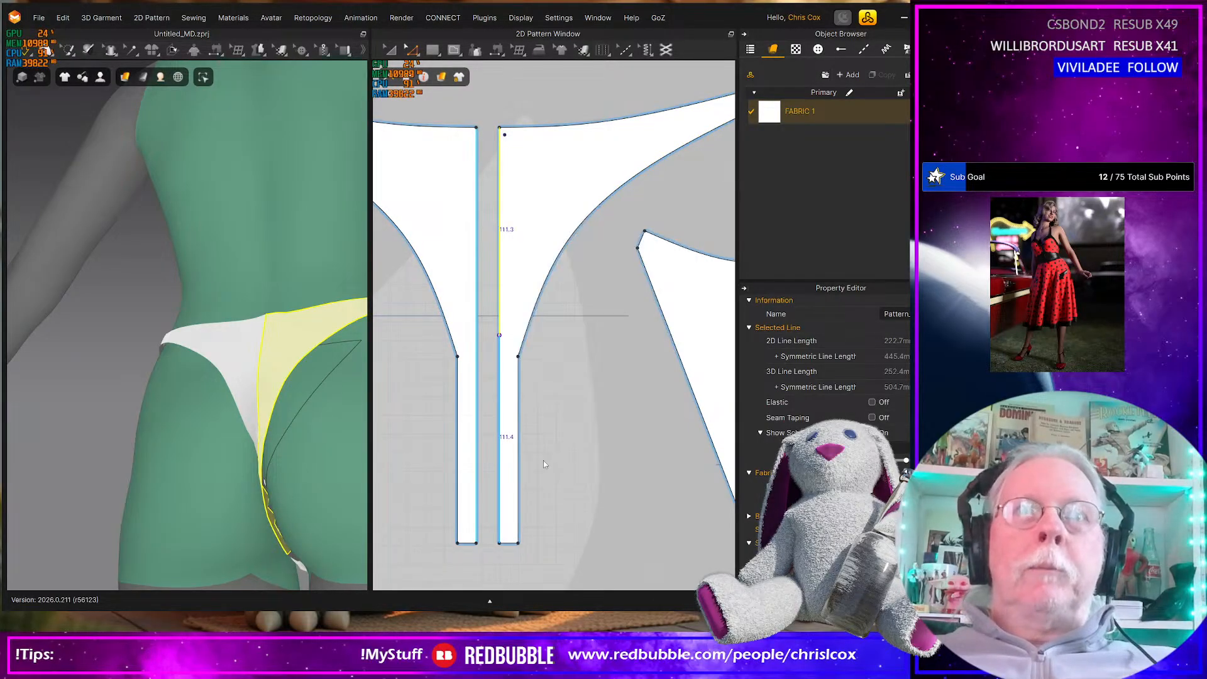
Delete the full-length centre back seam and sew the lower and upper segments of the two centre edges as separate seams
click(506, 453)
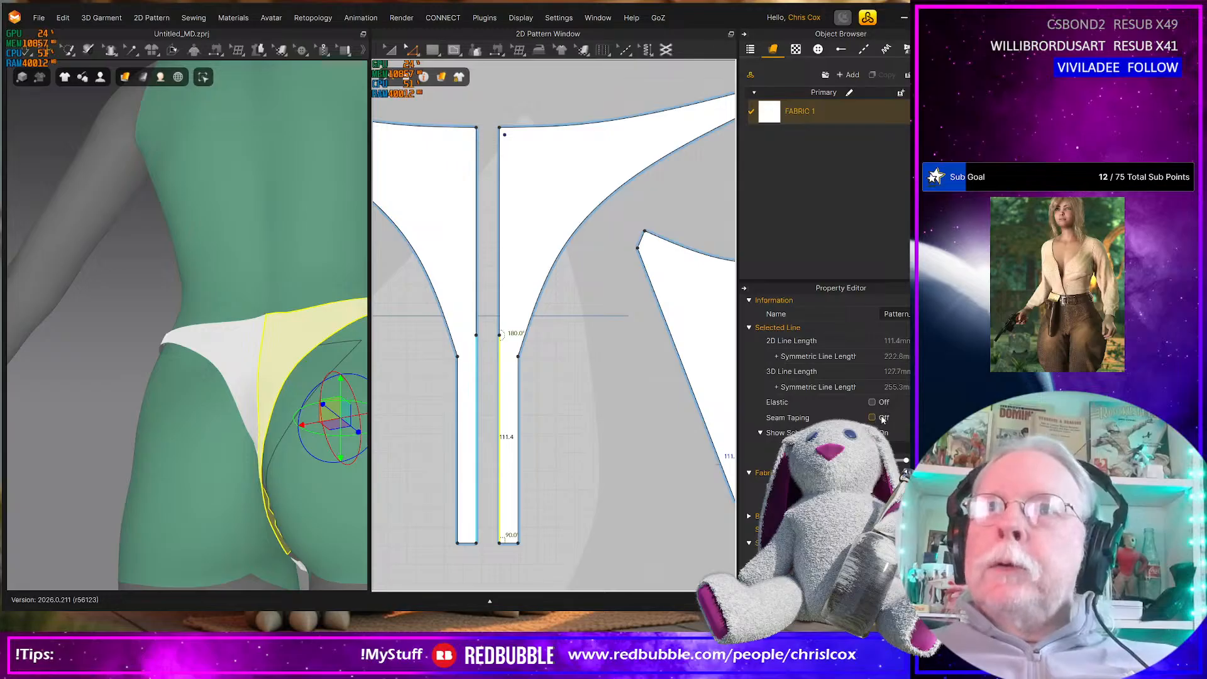
scroll(883, 420, down, 2)
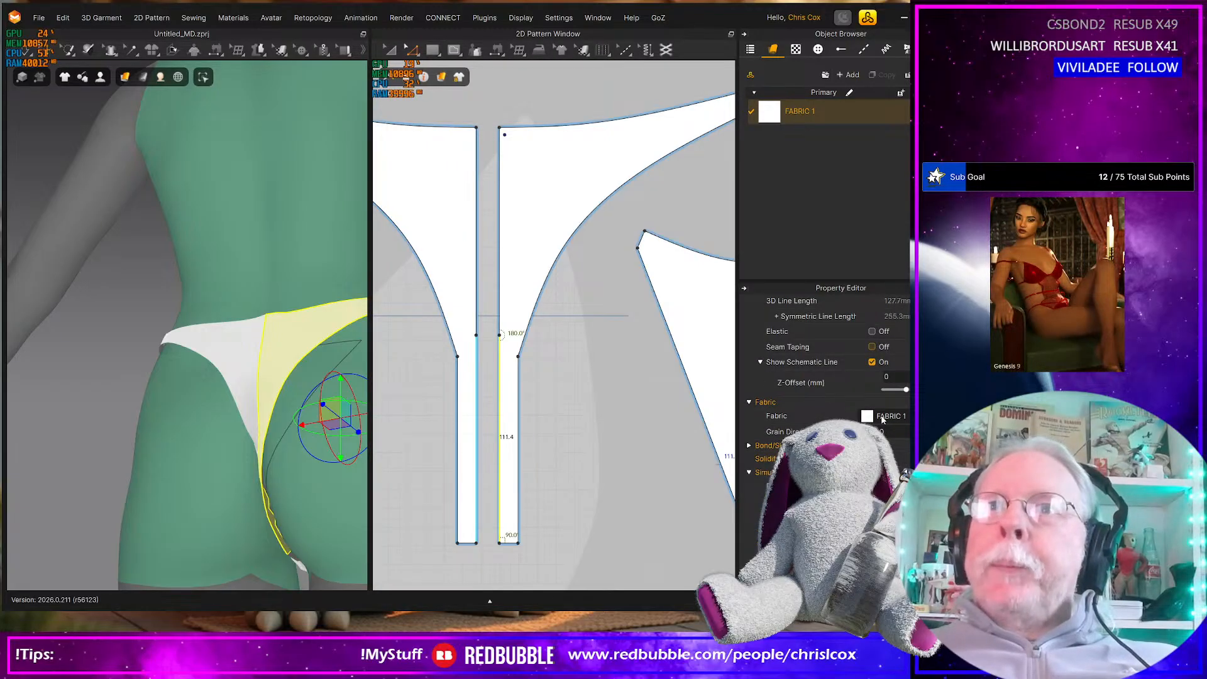
scroll(890, 421, up, 2)
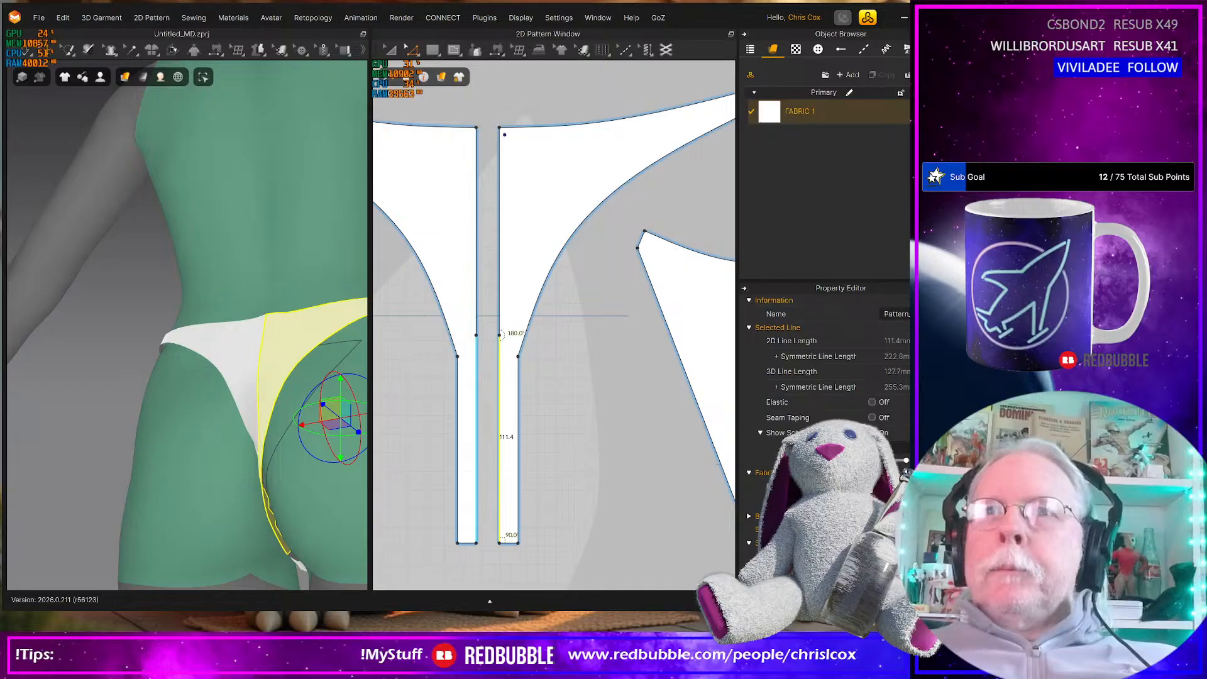
click(498, 400)
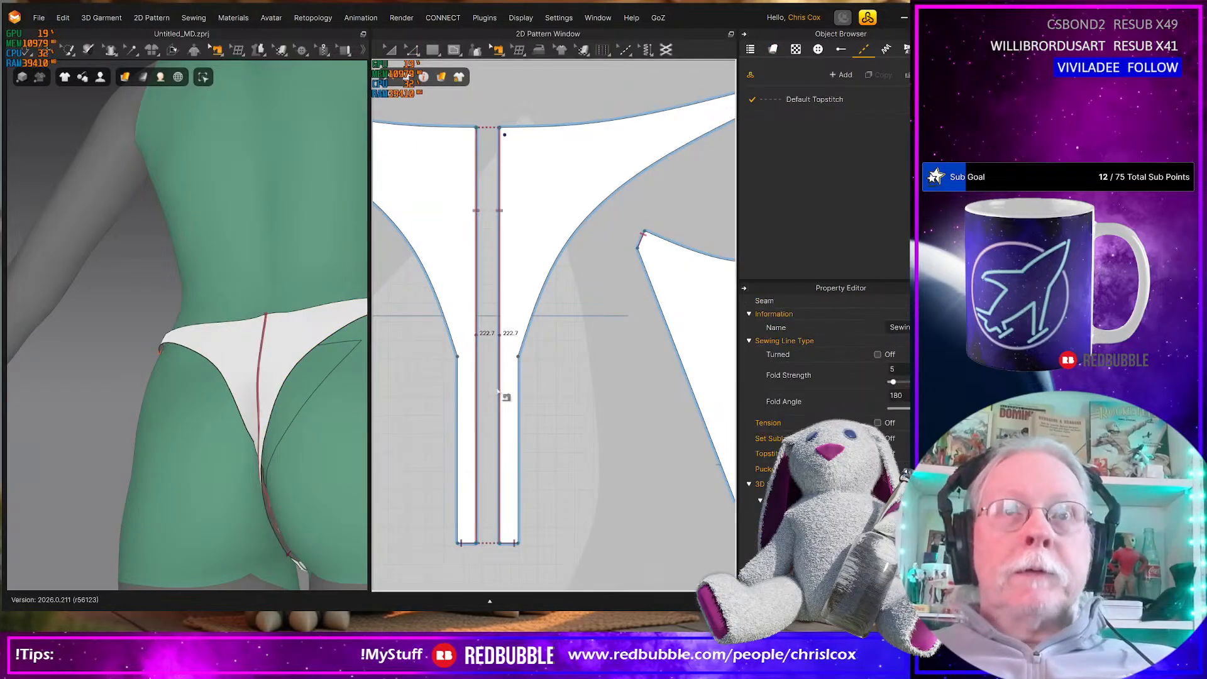
key(Delete)
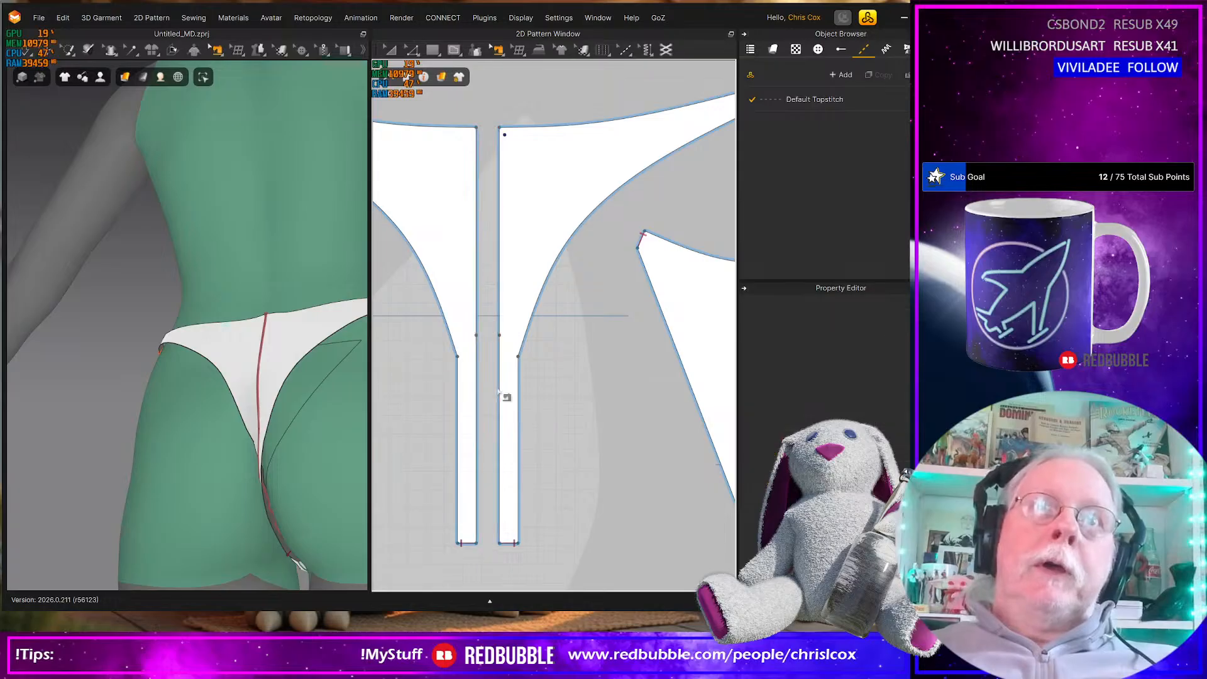
click(500, 363)
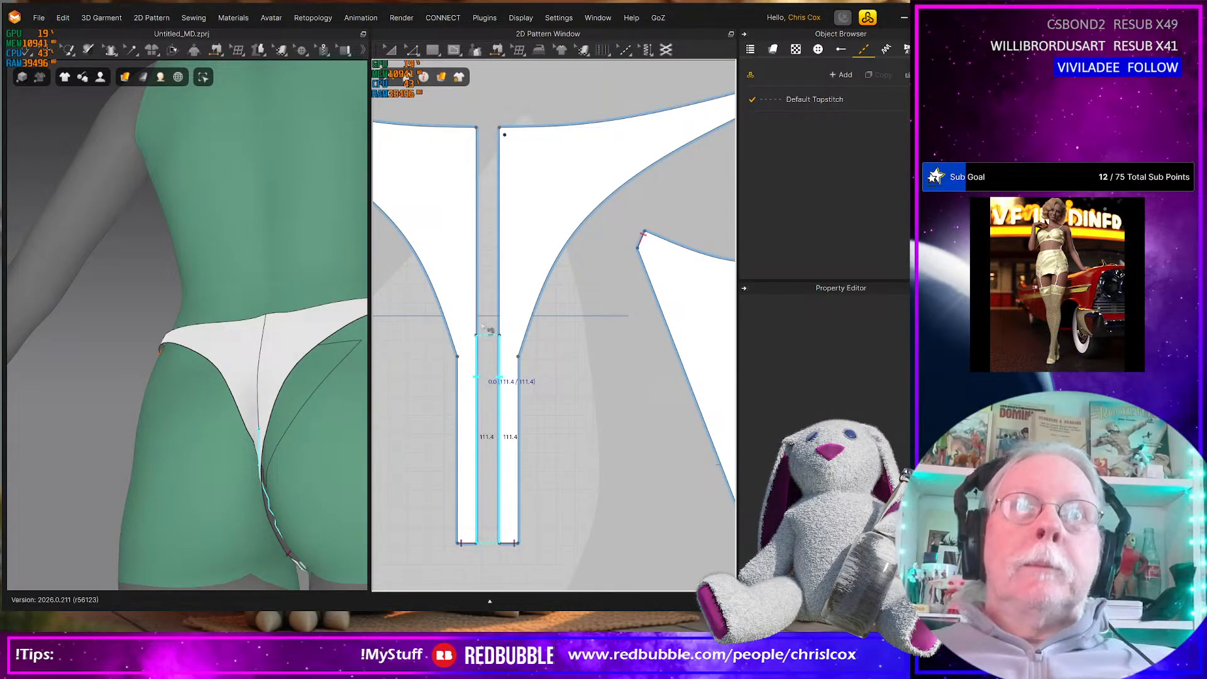
click(500, 182)
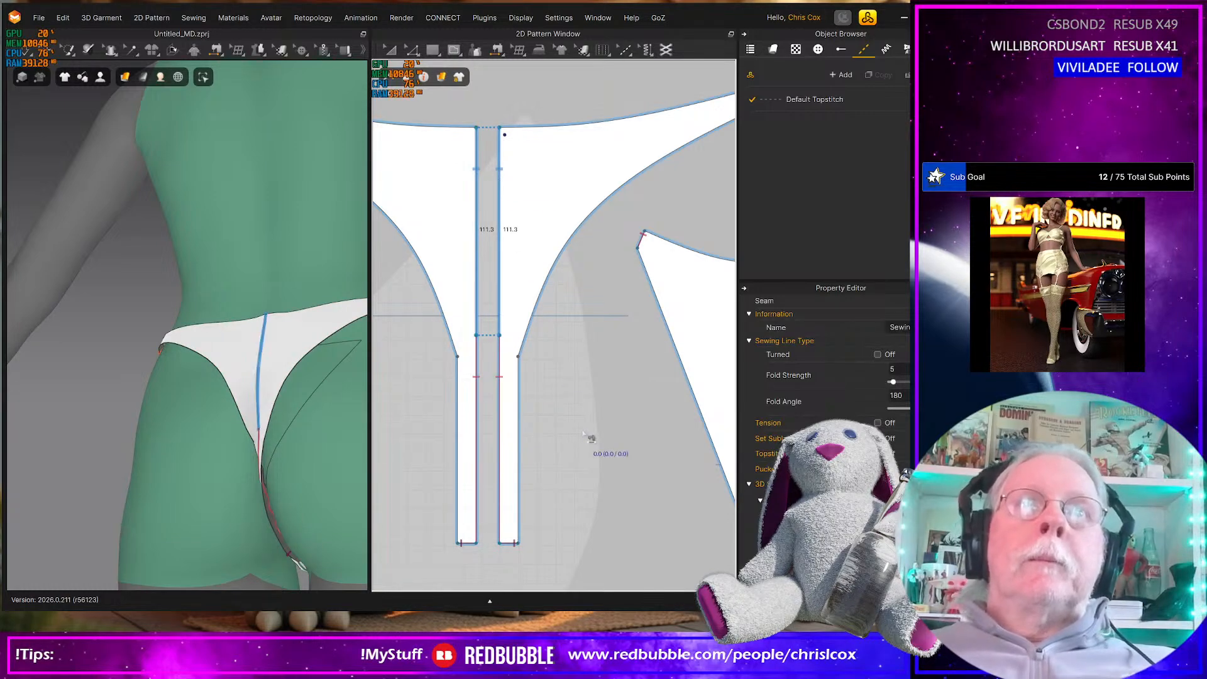
Set the lower centre back seam's fold angle to 300 and simulate the garment
click(509, 452)
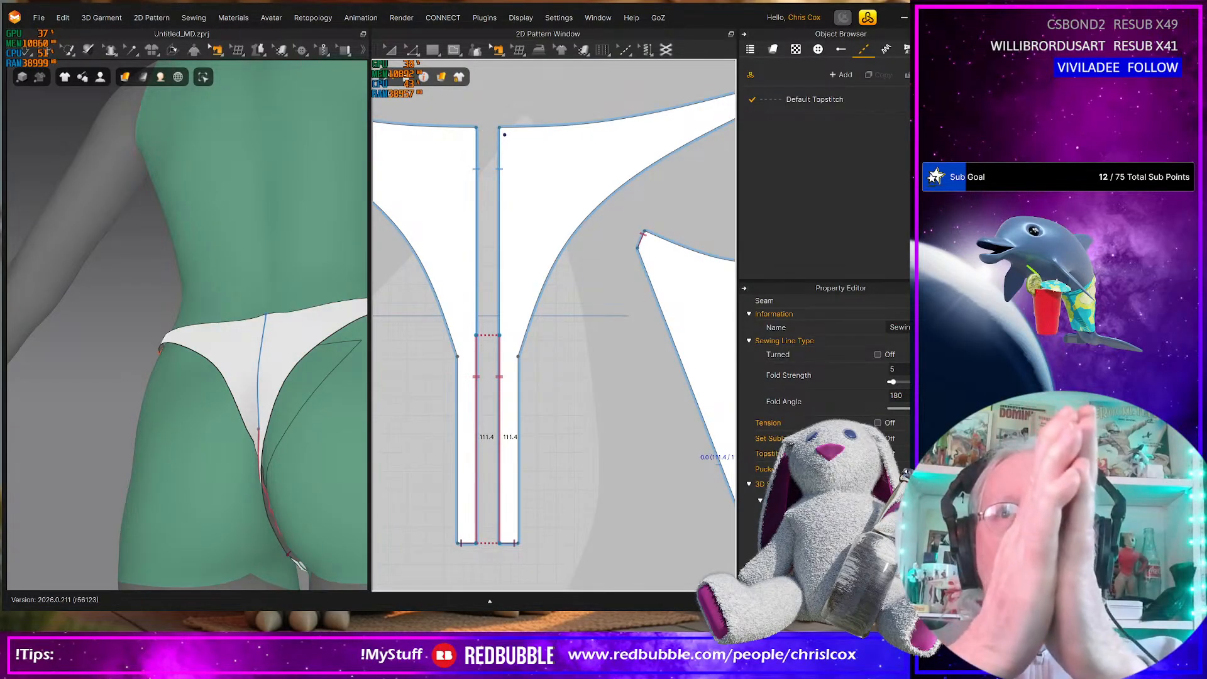
drag(904, 396, 845, 392)
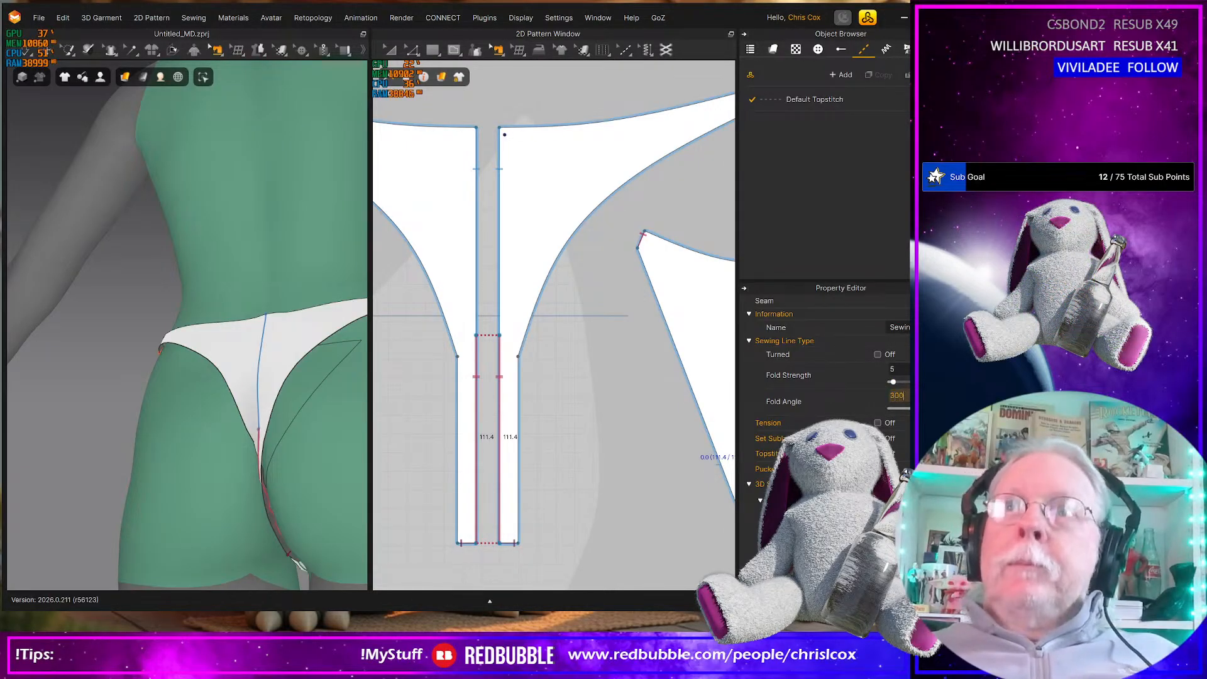
mouse_move(319, 472)
right_down()
mouse_move(271, 424)
mouse_move(322, 480)
right_up()
key(space)
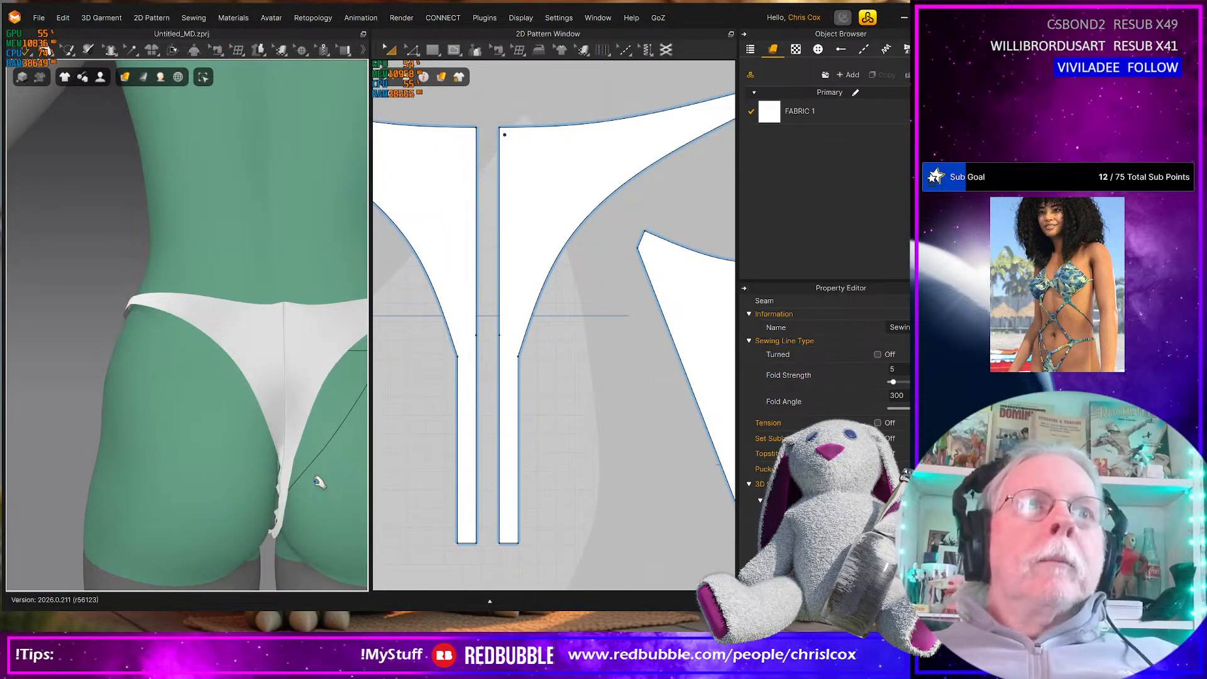
Strengthen both linked back pieces and let them settle on the avatar during the simulation
click(461, 276)
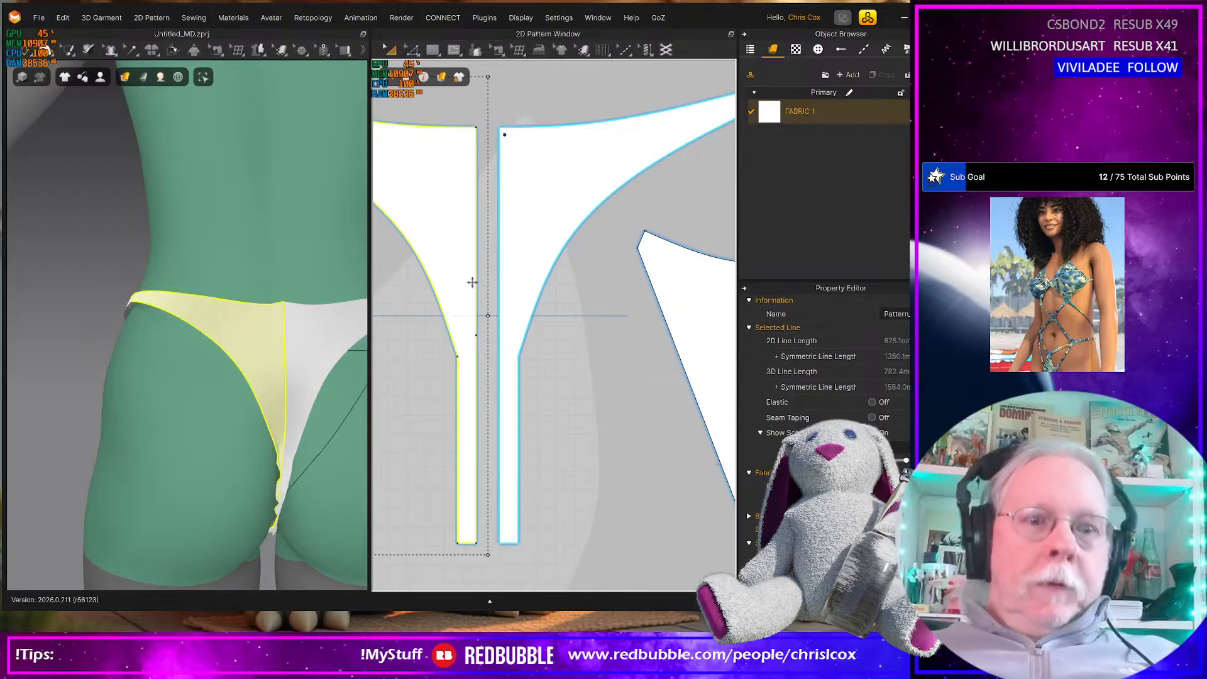
key(ctrl+h)
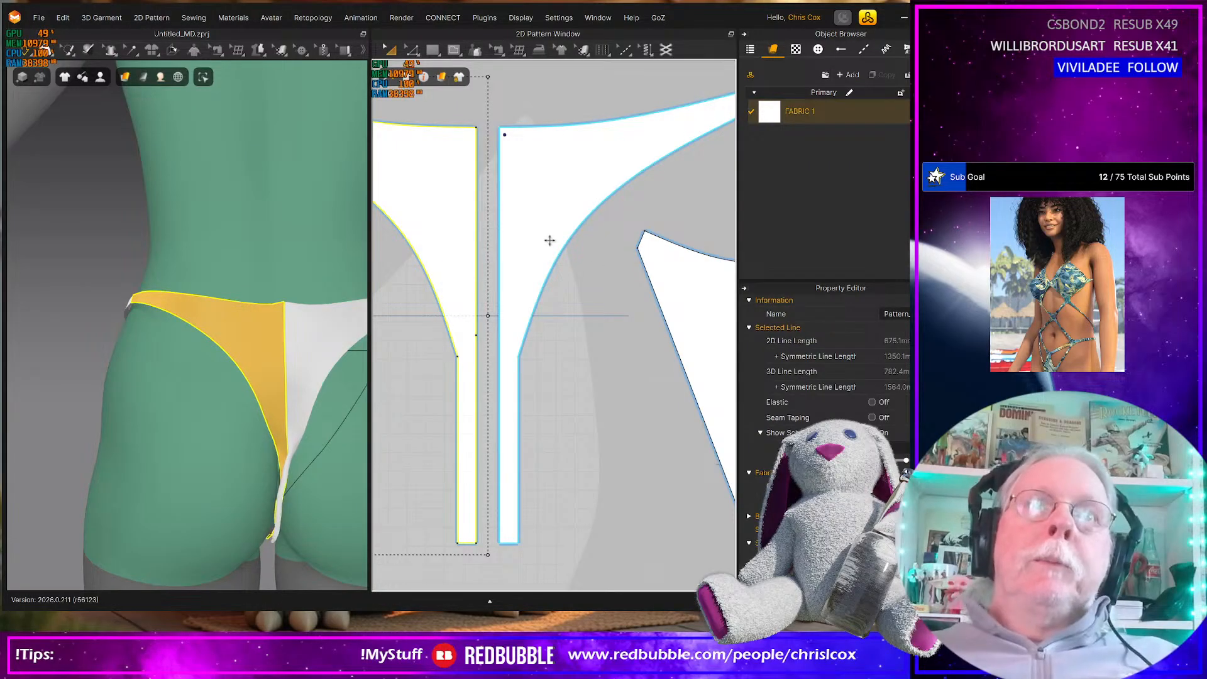
shift+click(539, 239)
key(ctrl+h)
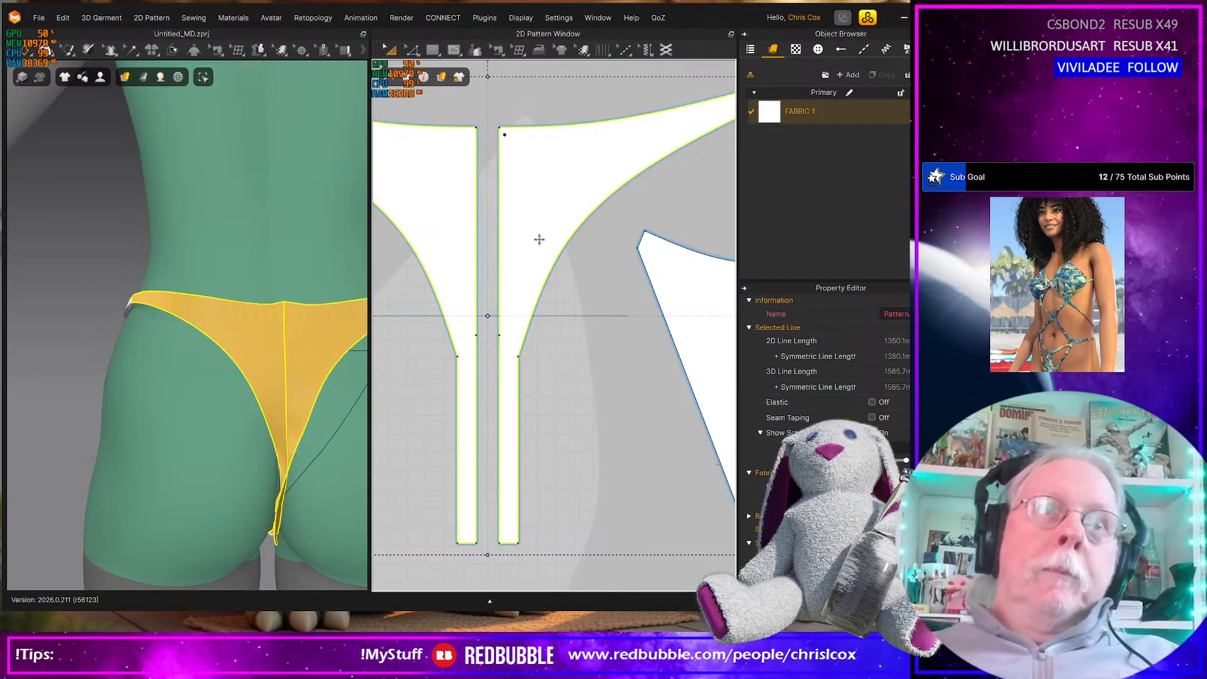
right_drag(332, 526, 301, 452)
drag(302, 481, 302, 461)
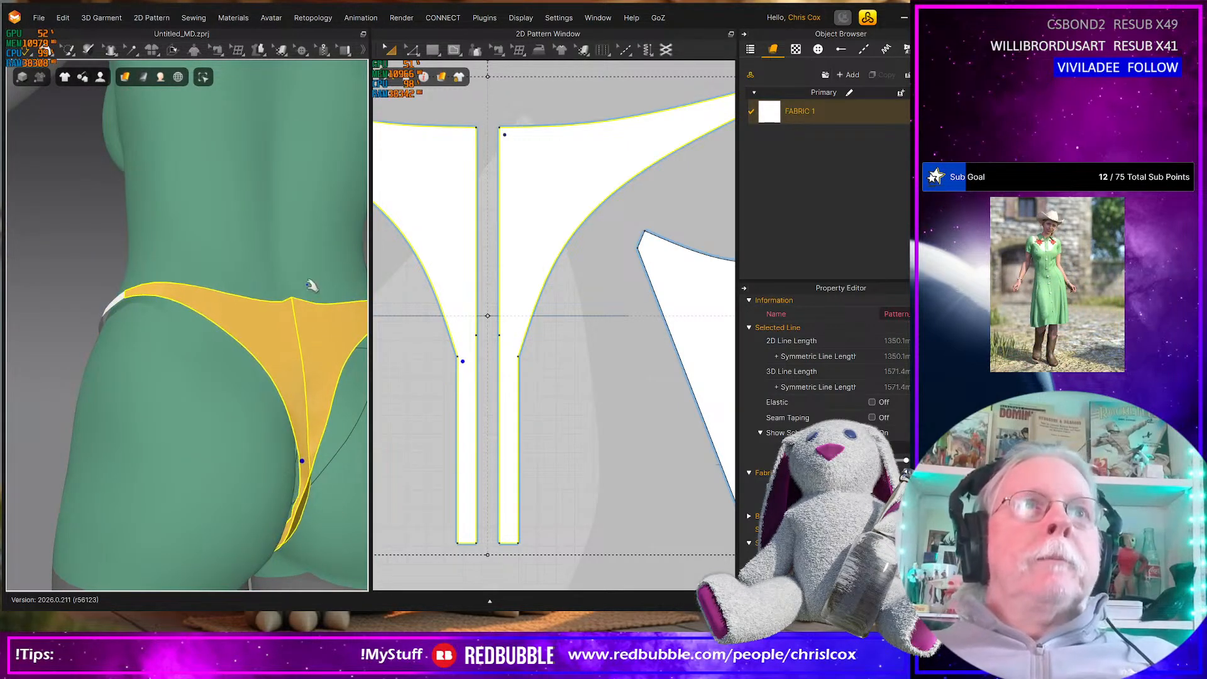
key(b)
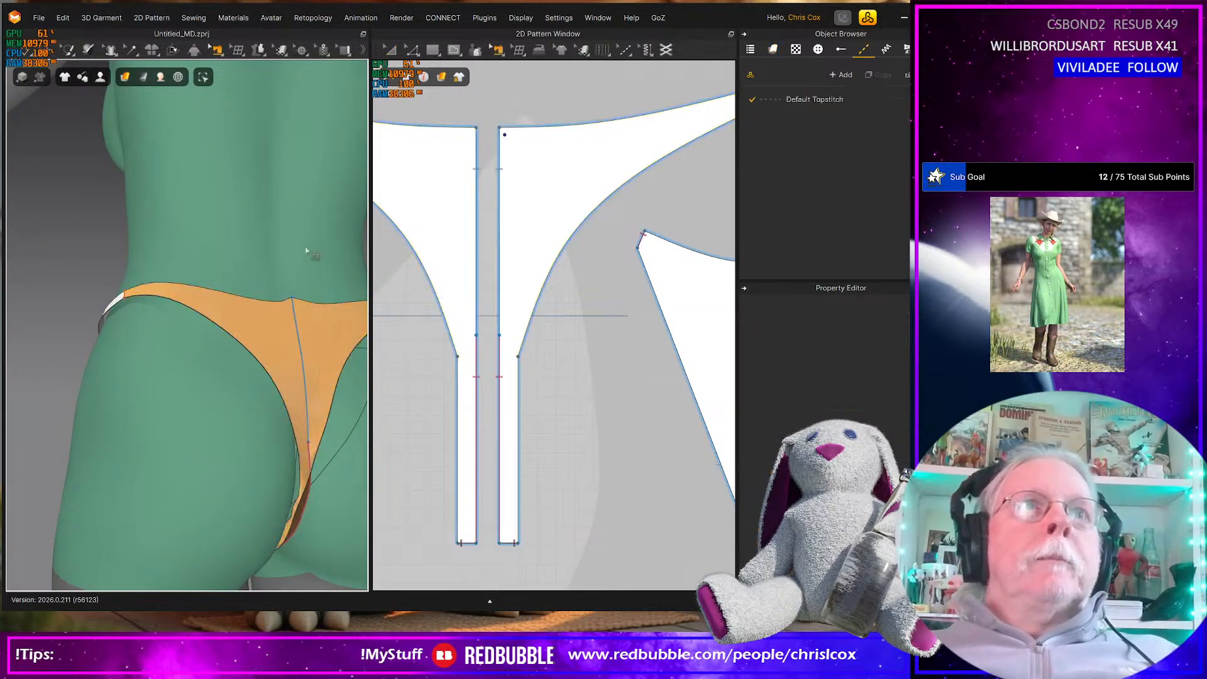
Open the dialog for saving the garment under a new name as a project file
click(39, 18)
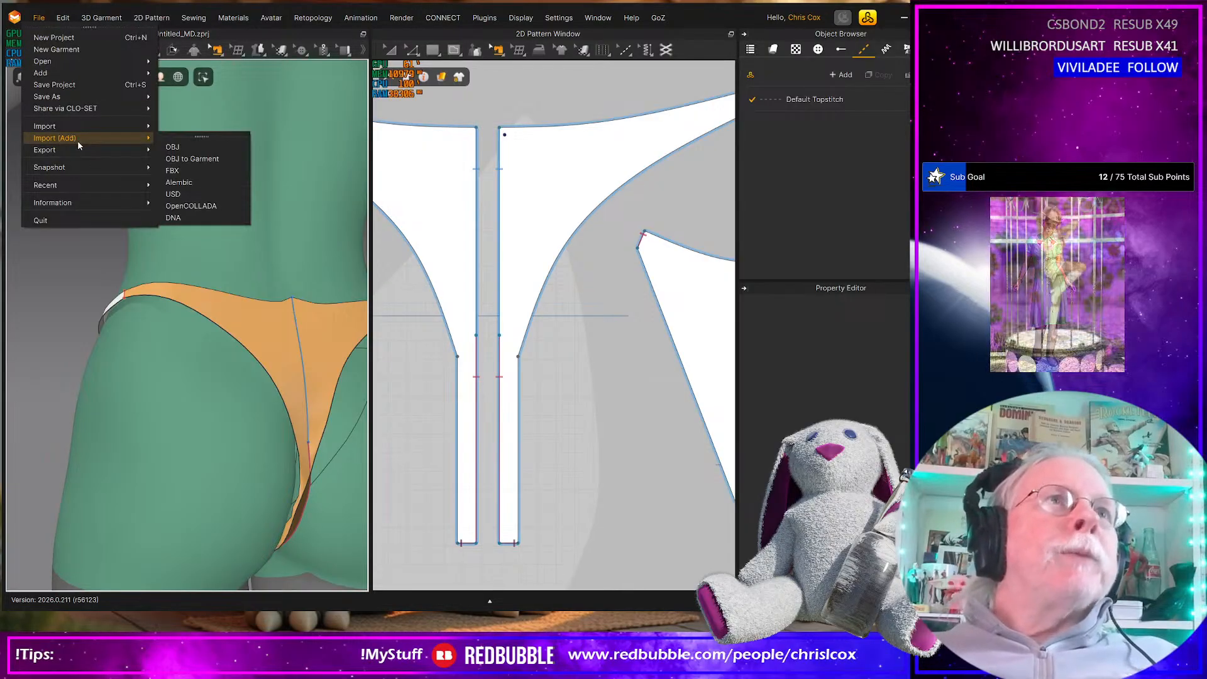
mouse_move(61, 74)
click(205, 104)
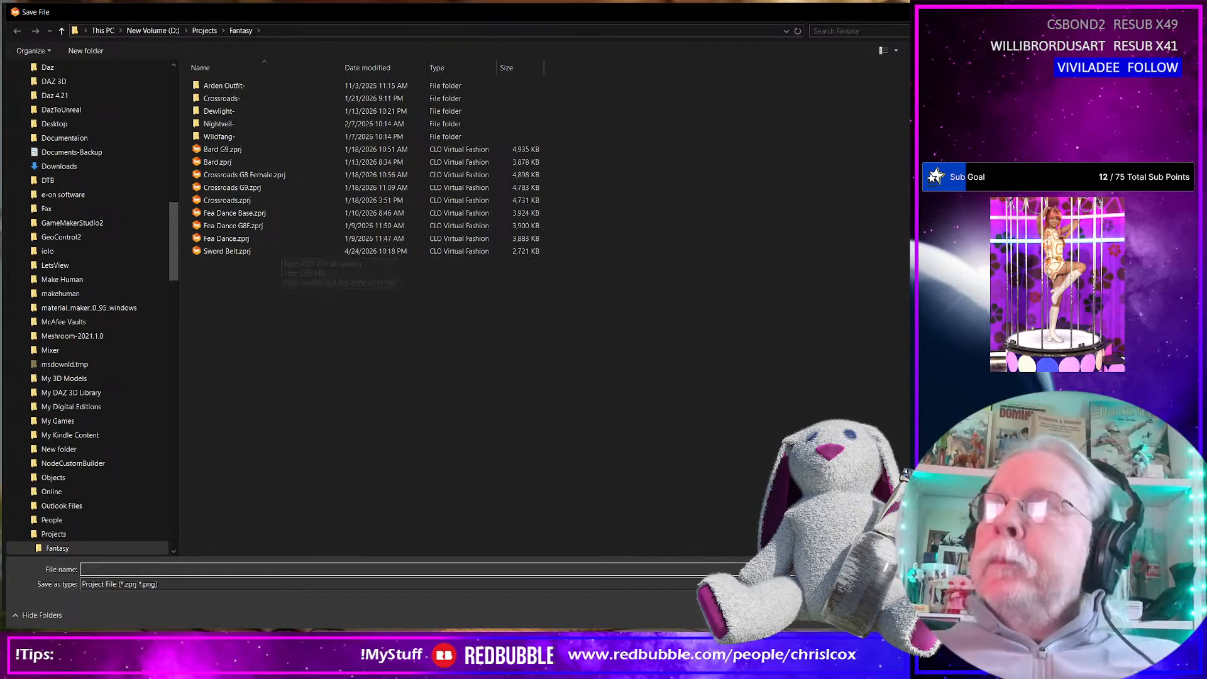
Switch to the web browser and open ChatGPT in a new window
key(alt+Tab)
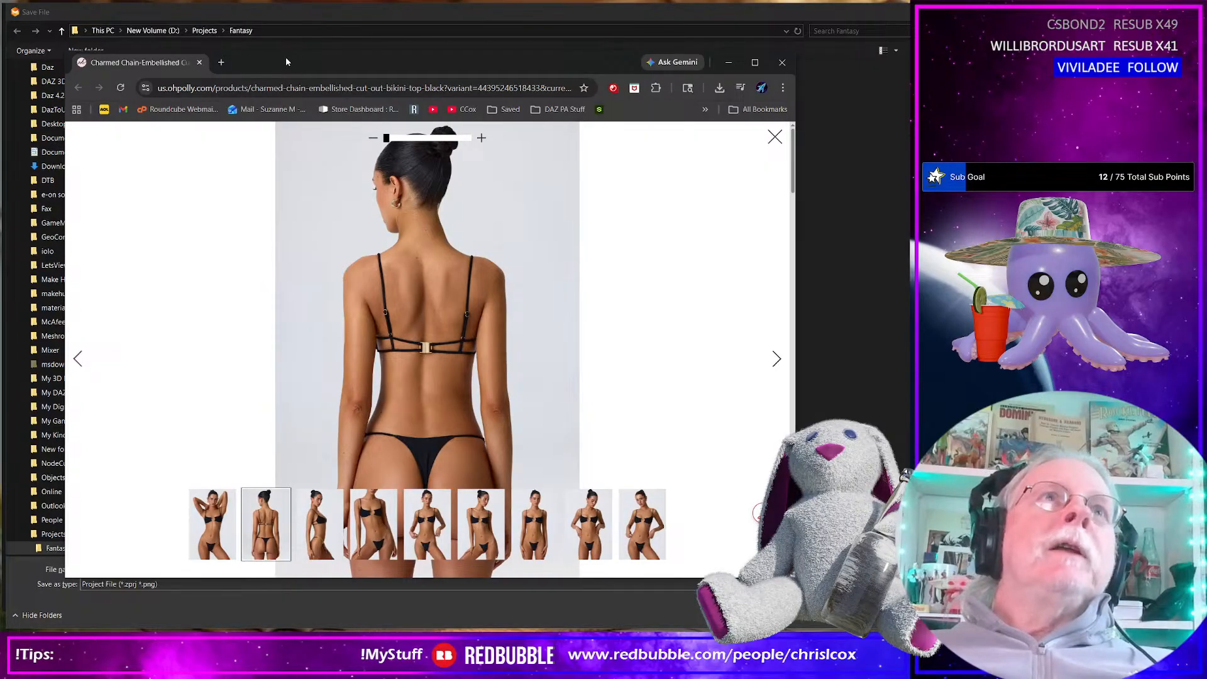
drag(286, 61, 318, 64)
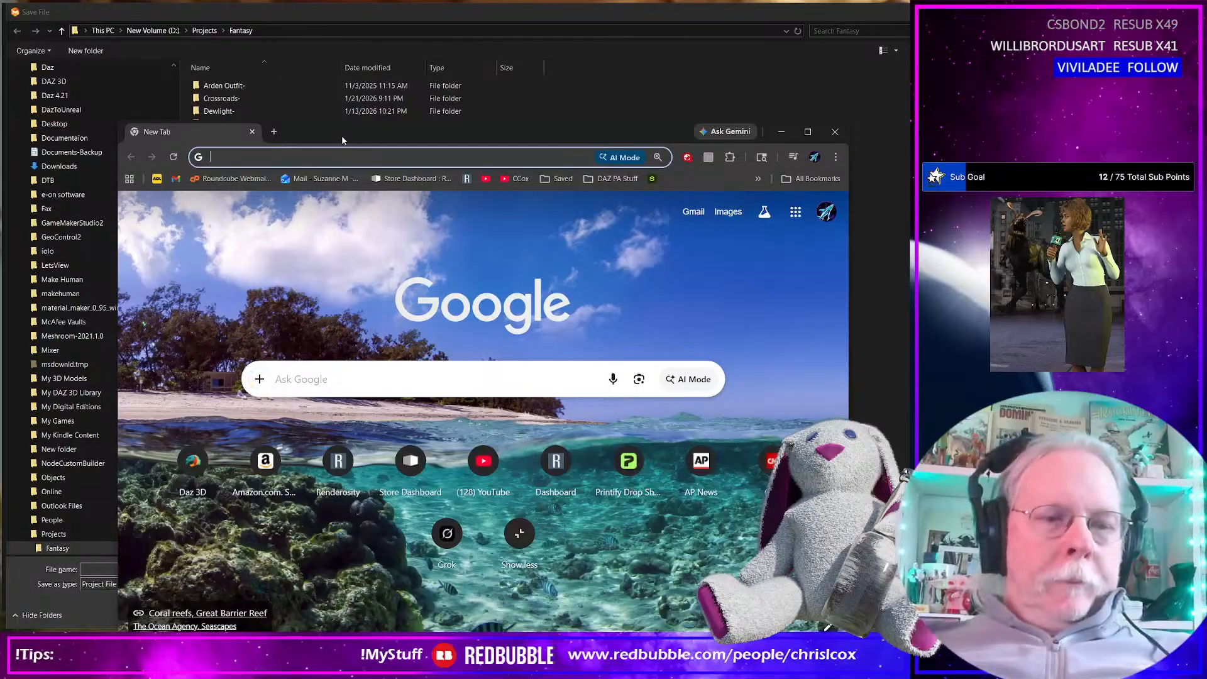
text(chatgpt.com)
key(Return)
drag(341, 135, 434, 73)
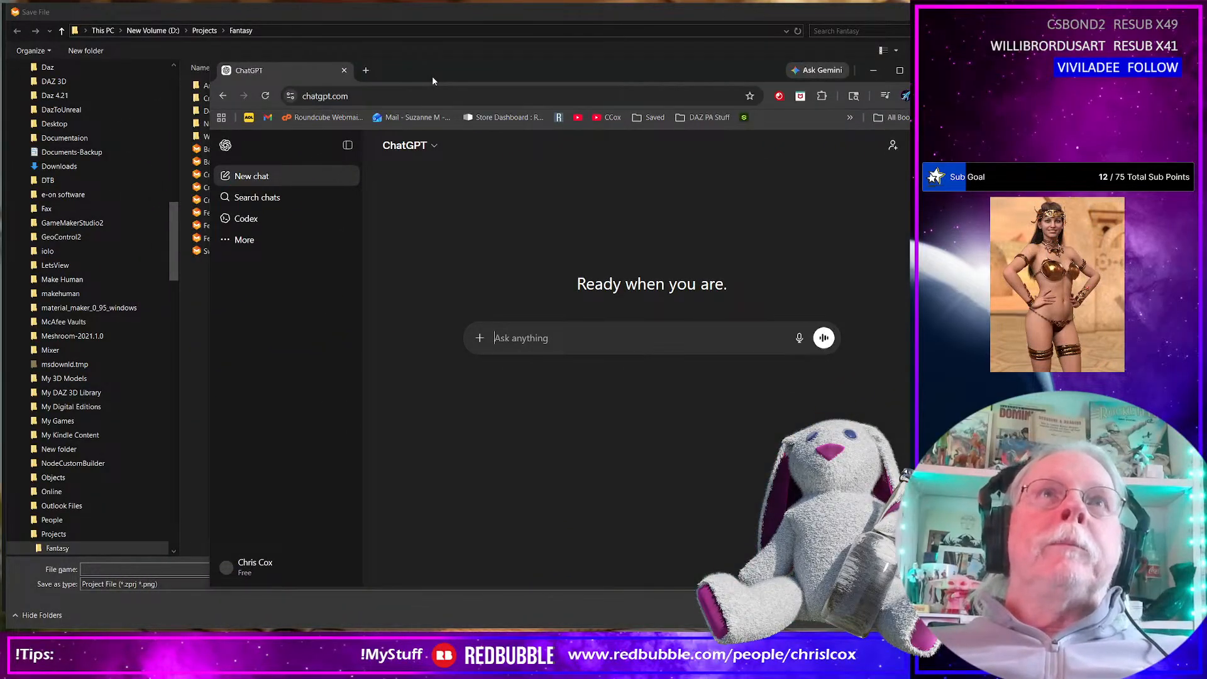
Search Google for "famous beaches" in a new browser tab
click(368, 70)
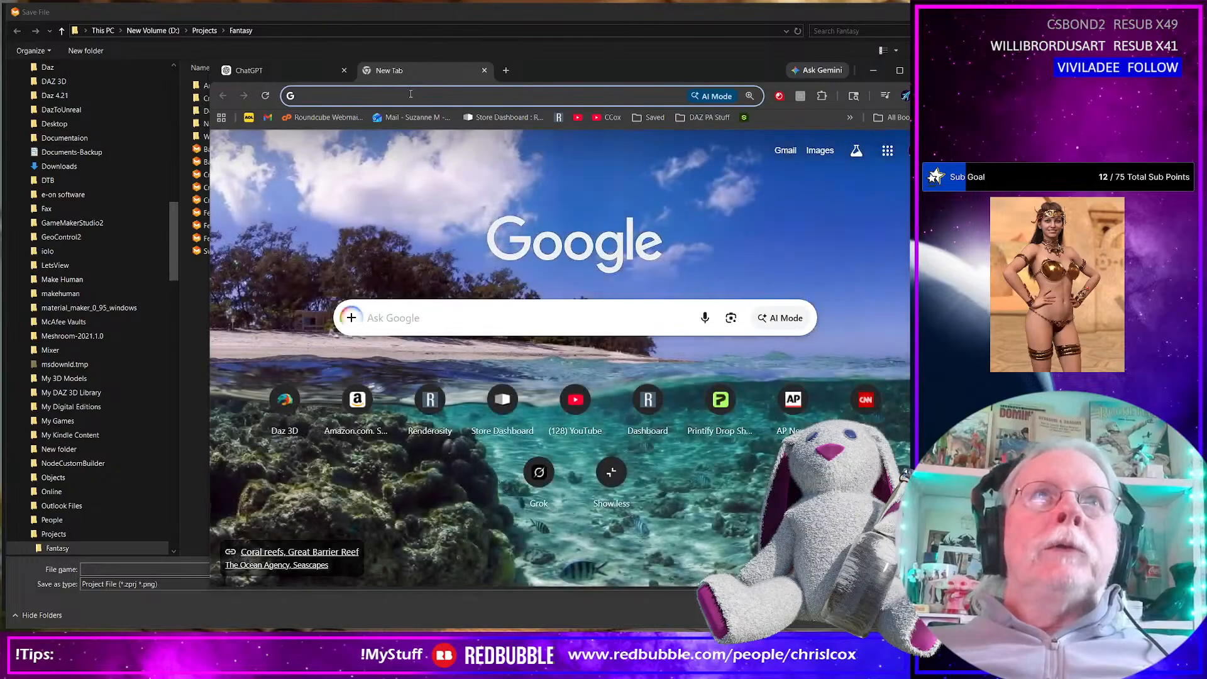
click(411, 95)
text(fa)
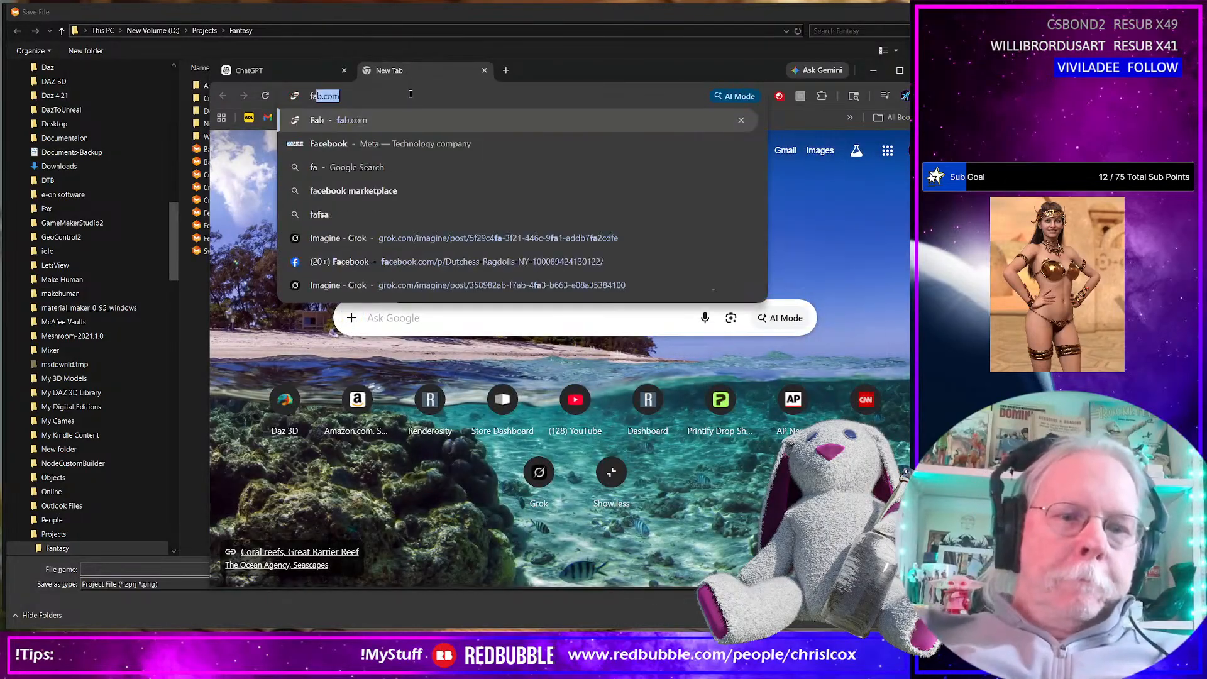
text(m)
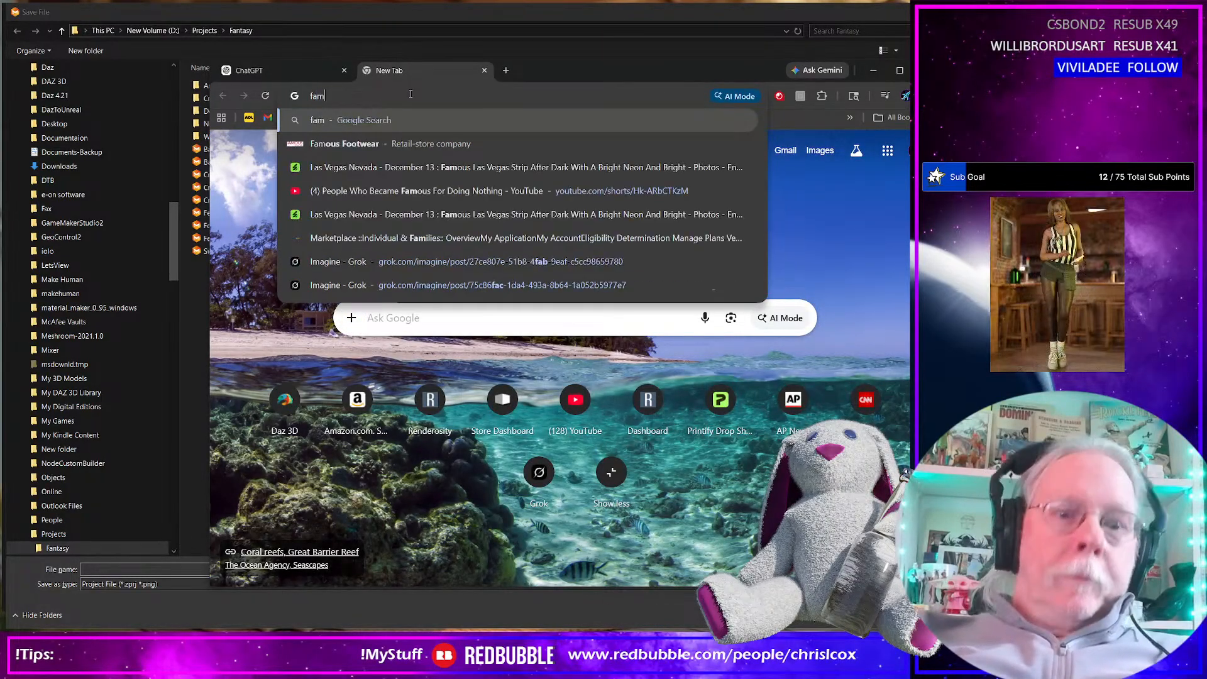
text(ous d)
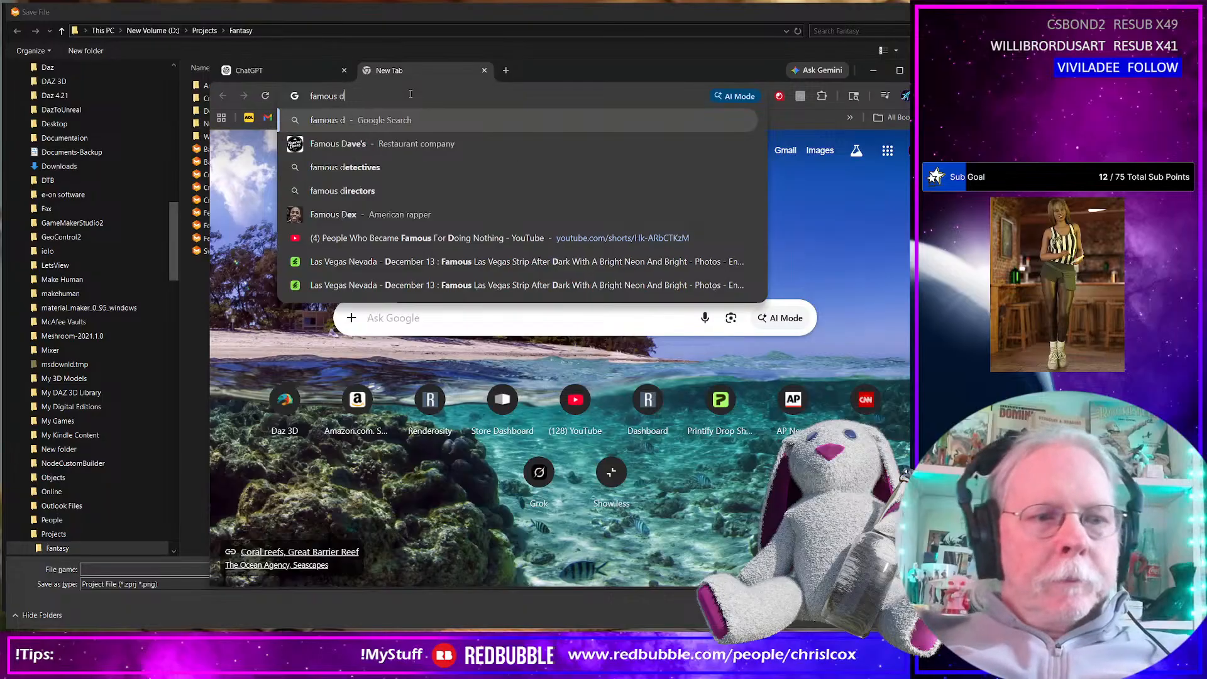
key(BackSpace)
text(b)
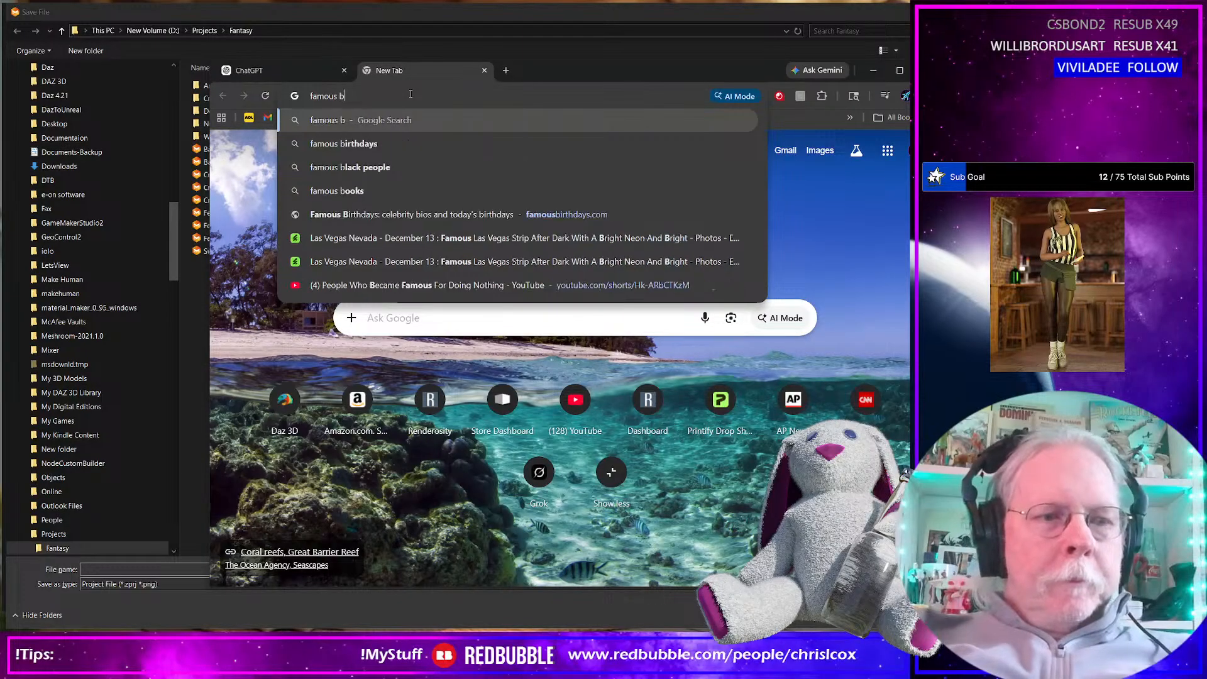
text(eaches)
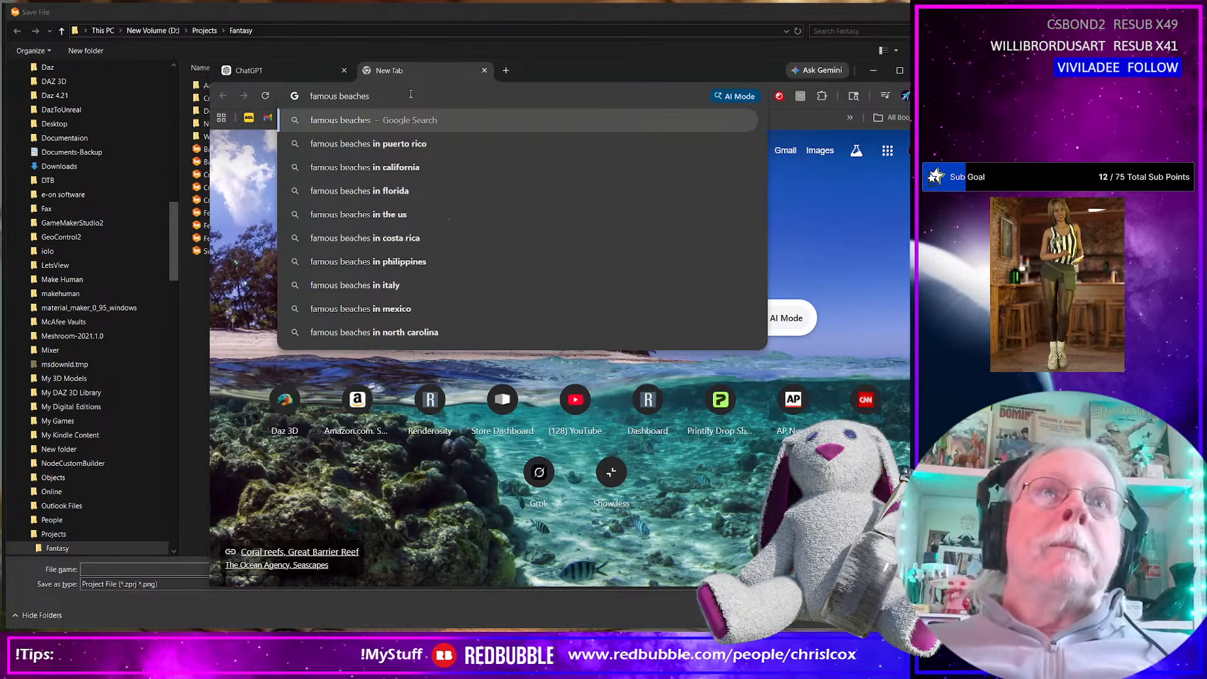
key(Return)
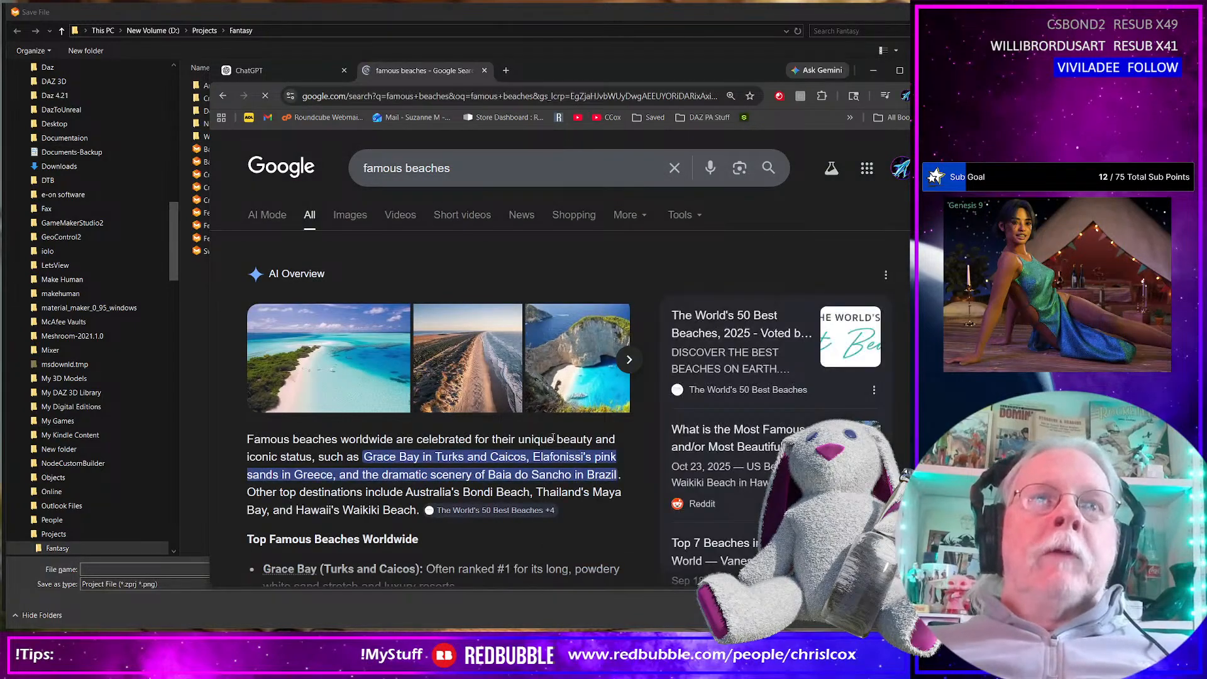
Read through the full overview of famous beaches worldwide, in the USA and in Europe, and open the "Voted World's Best Beach" result
scroll(549, 438, down, 3)
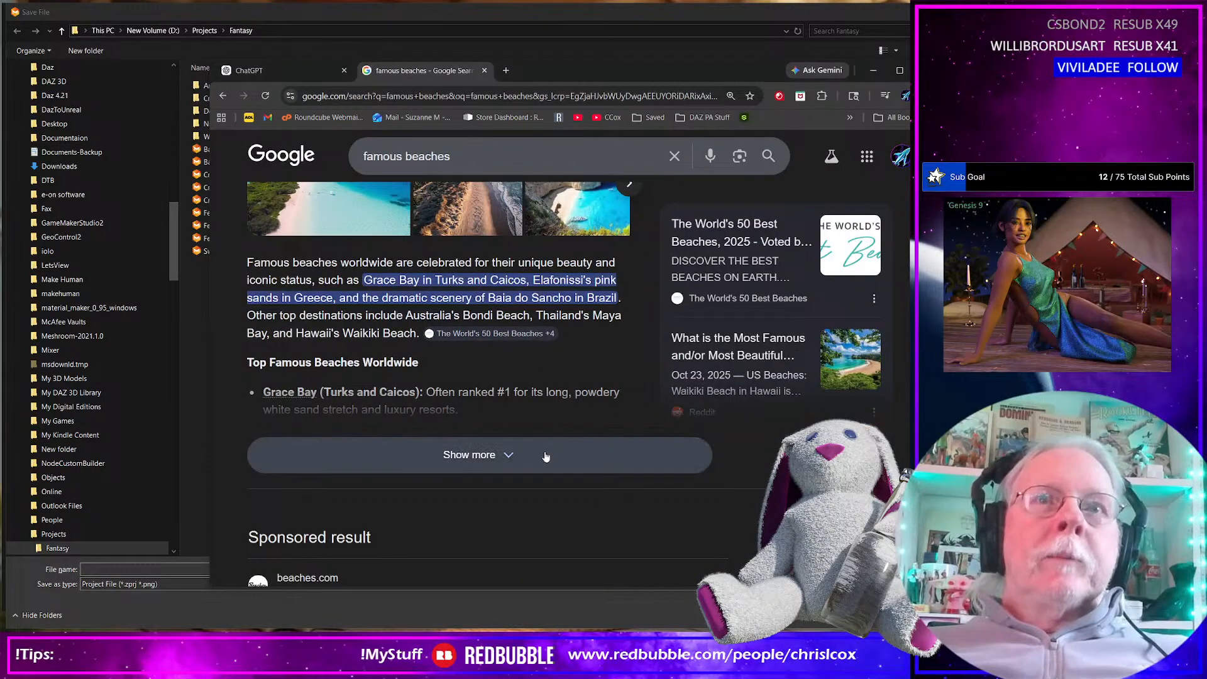
click(544, 454)
scroll(472, 429, down, 2)
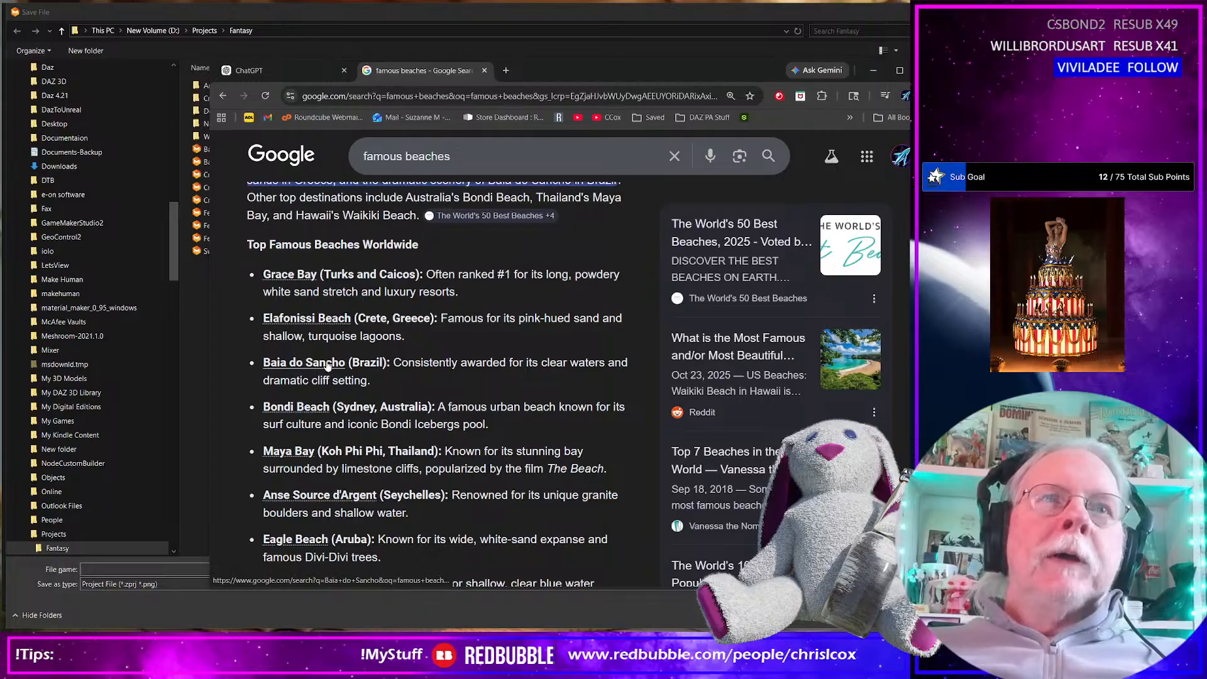
scroll(312, 413, down, 1)
scroll(313, 413, down, 1)
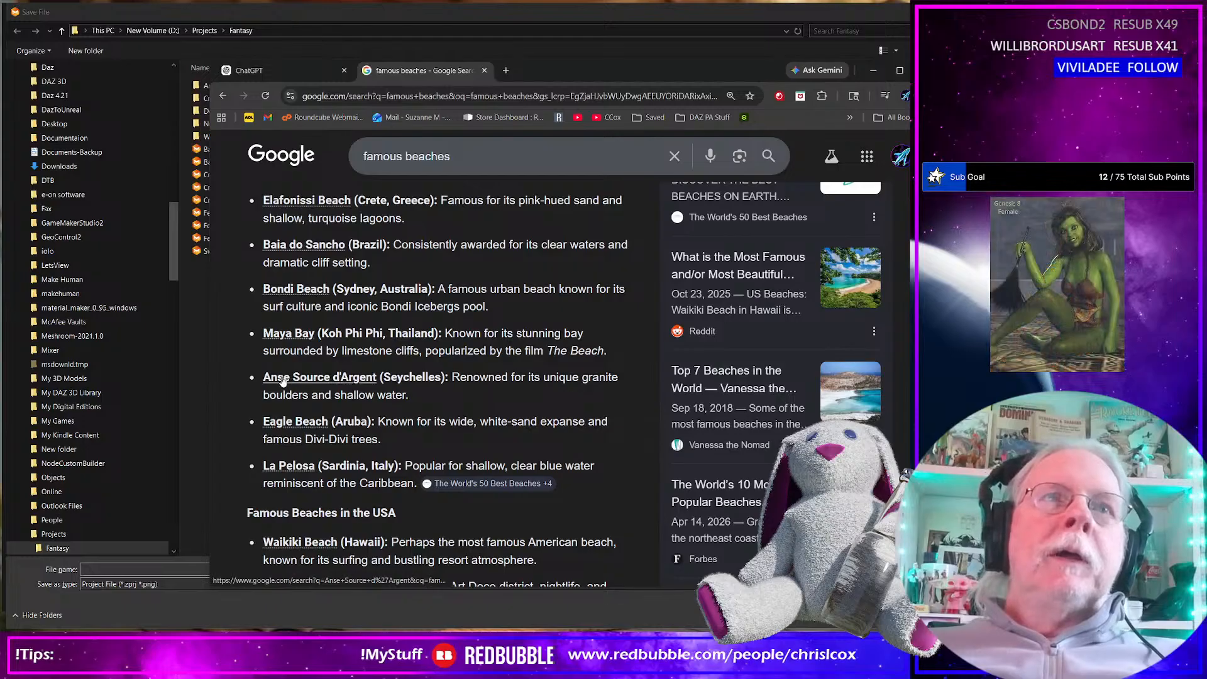
scroll(488, 466, down, 3)
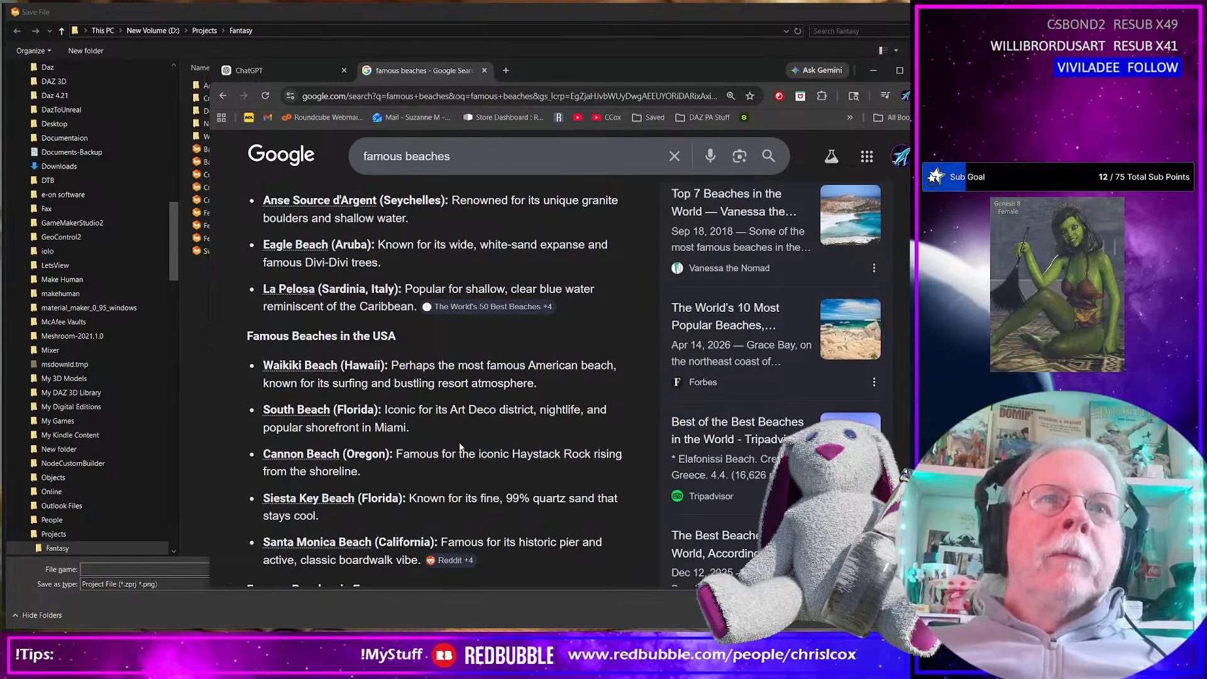
scroll(459, 443, down, 3)
scroll(459, 442, down, 1)
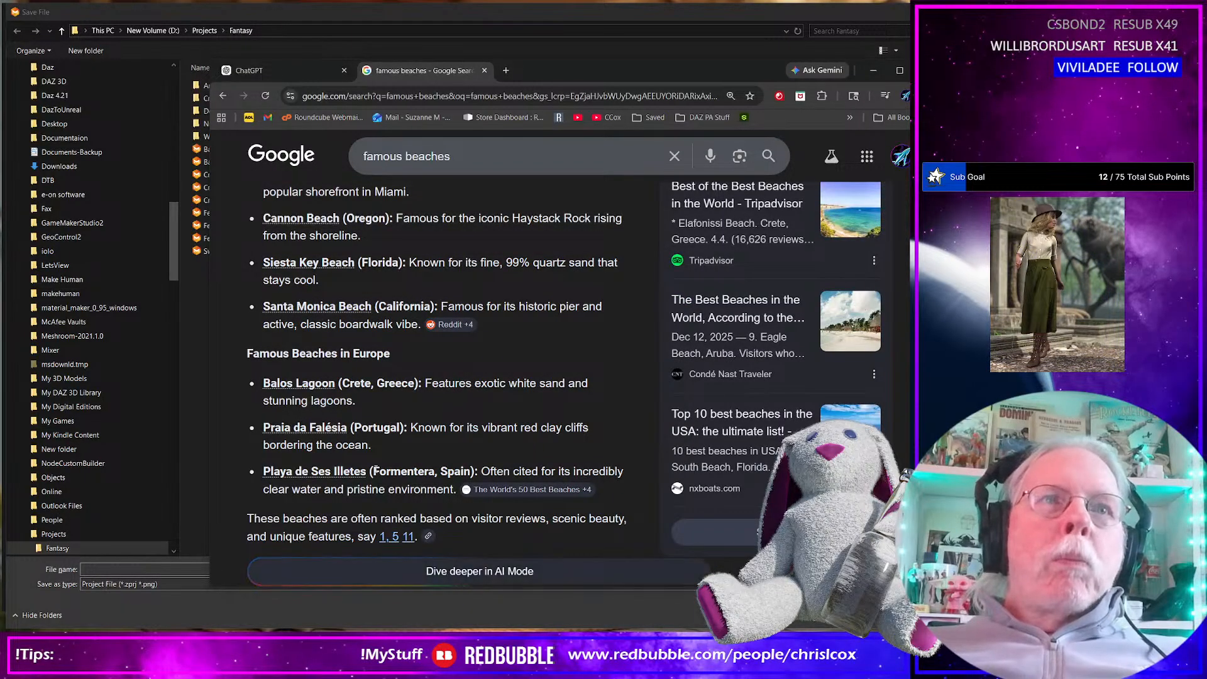
scroll(378, 465, down, 2)
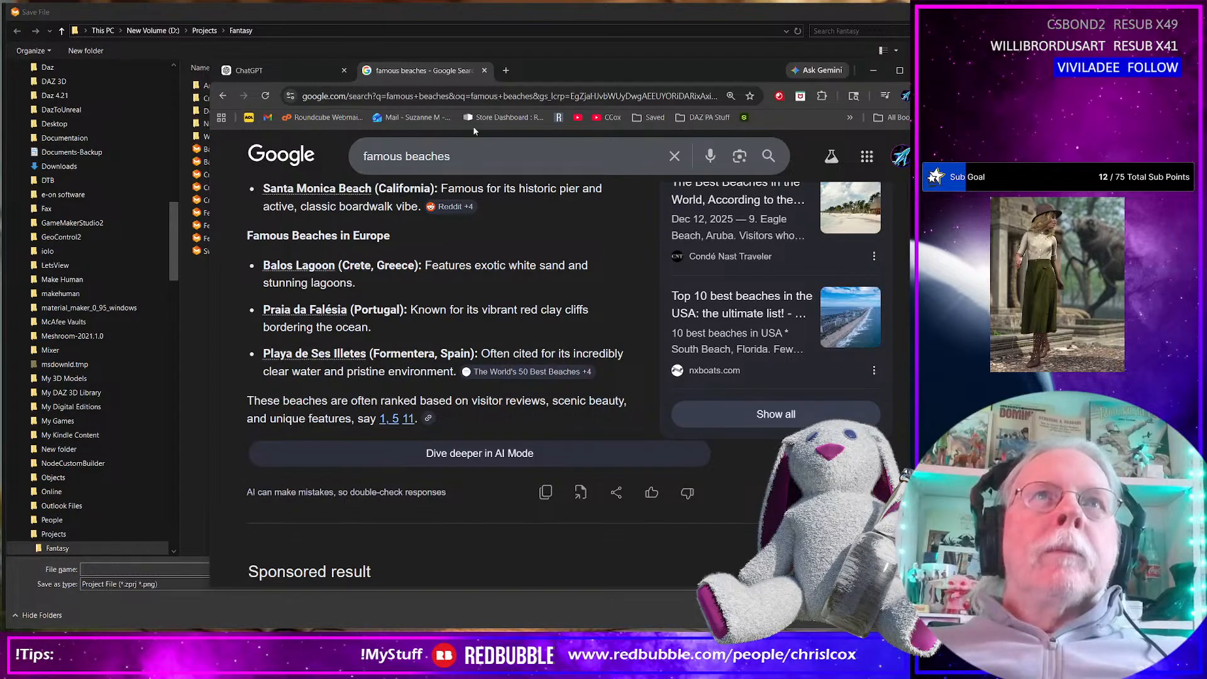
scroll(415, 391, down, 4)
scroll(415, 393, down, 2)
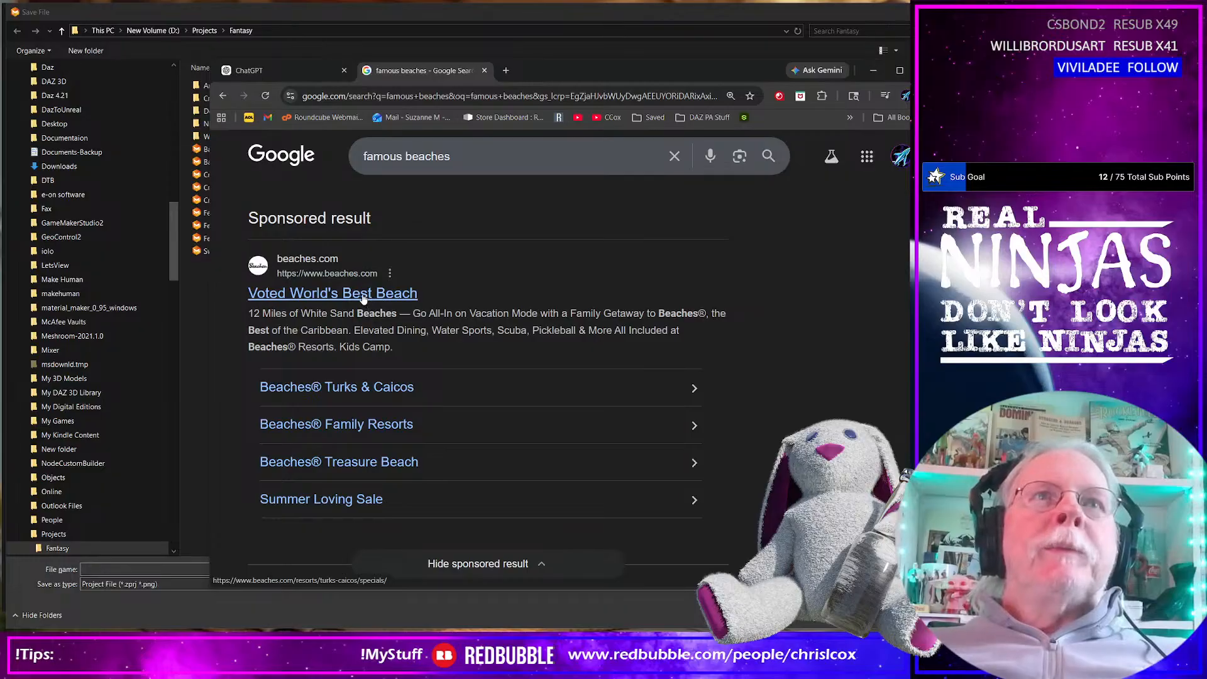
click(397, 294)
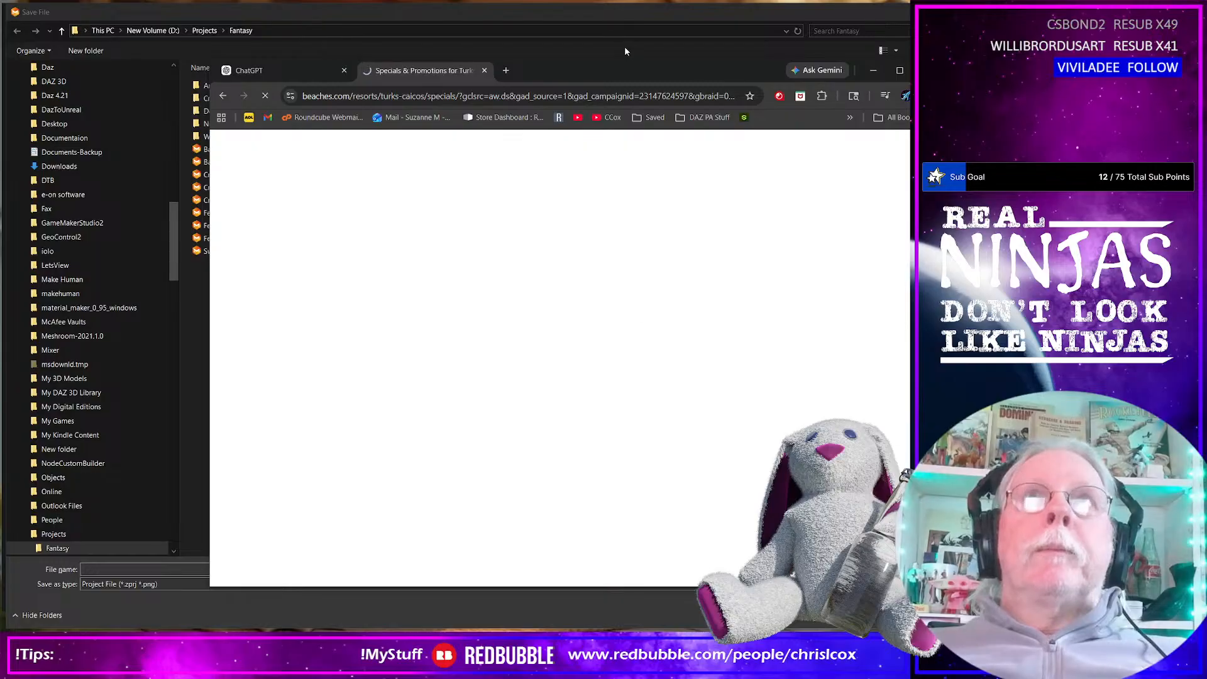
drag(613, 68, 1206, 70)
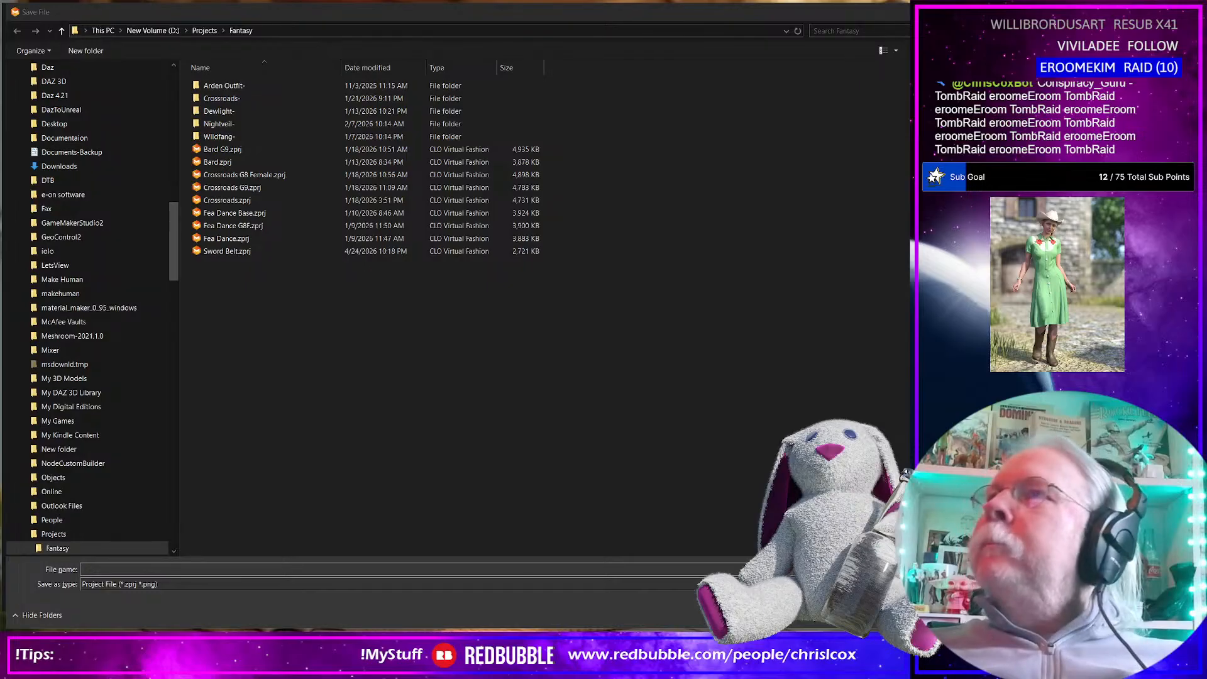
drag(834, 22, 863, 43)
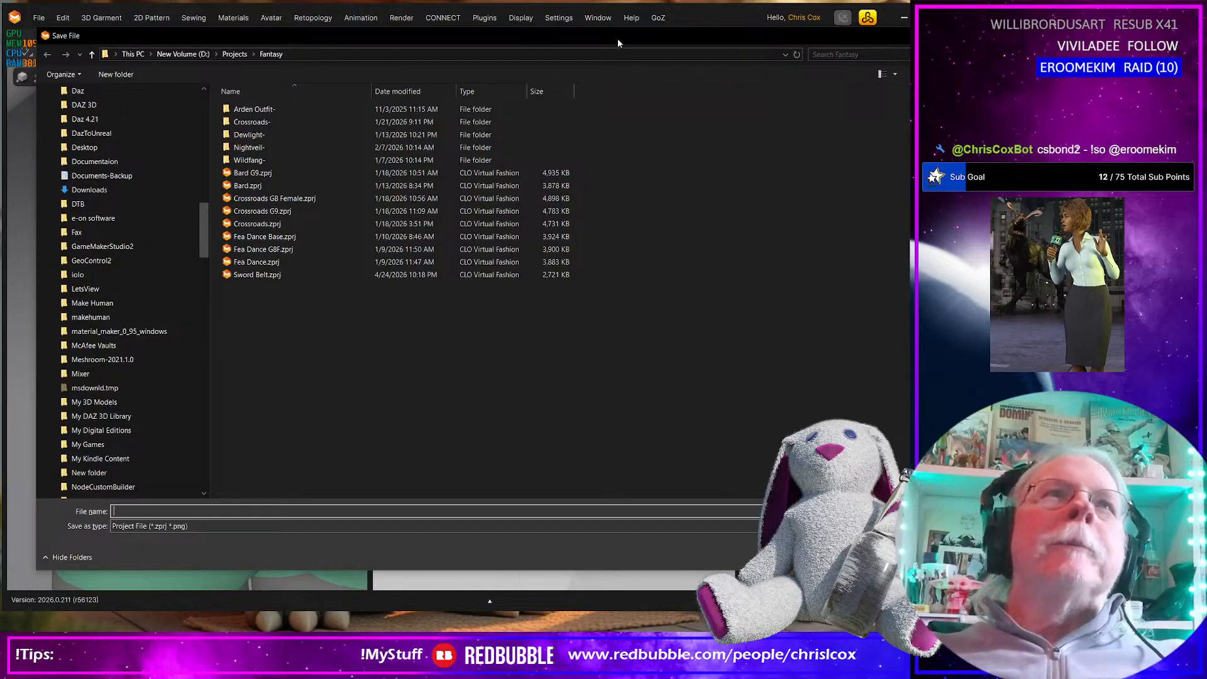
mouse_move(618, 40)
mouse_down()
mouse_move(605, 38)
mouse_move(613, 20)
mouse_up()
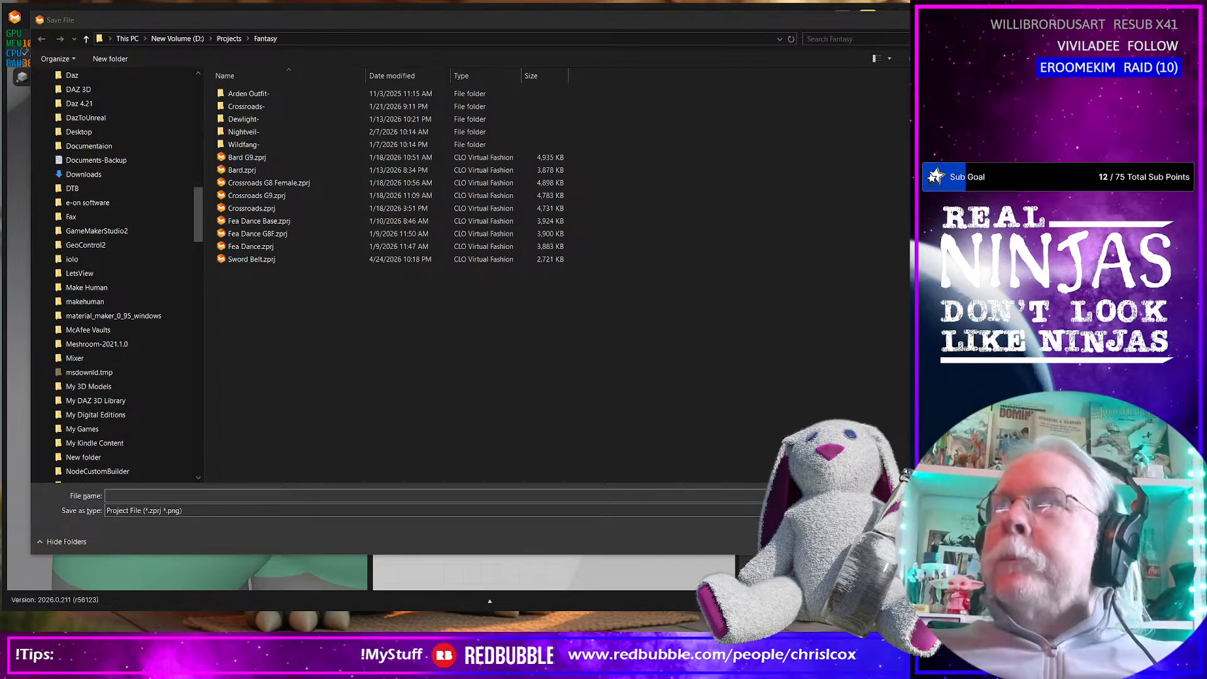
Switch to a new web browser window, open the Daz 3D store and search it for "Ipanema"
drag(906, 140, 369, 78)
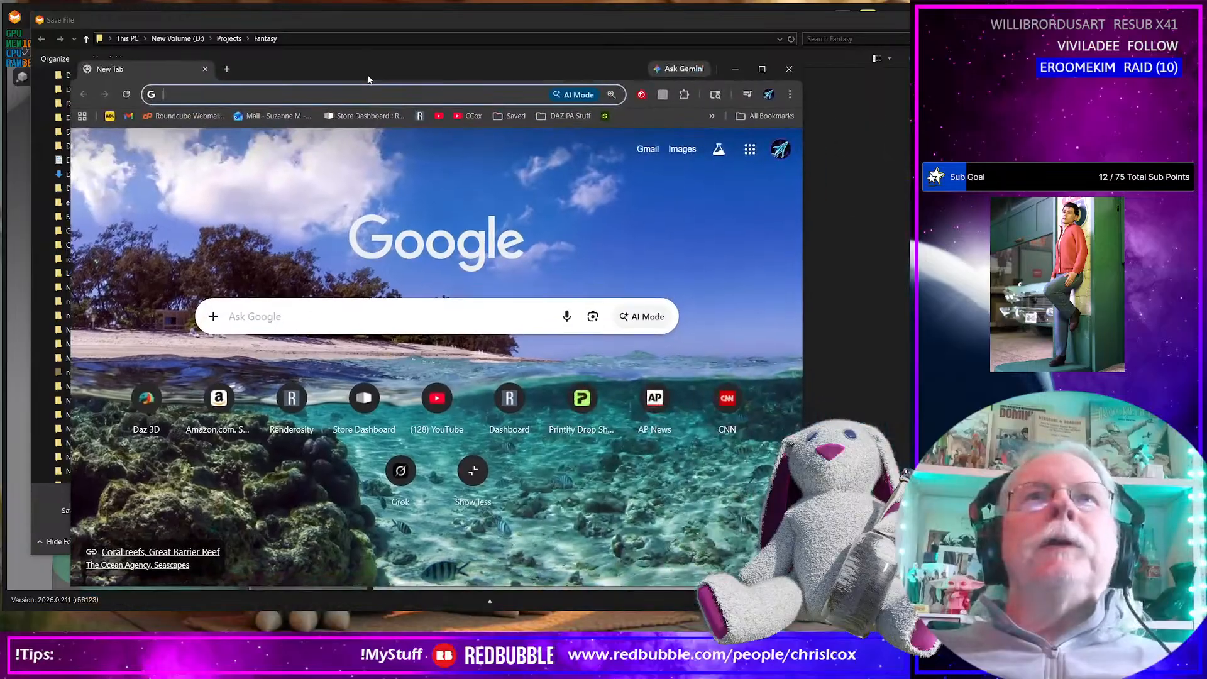
click(143, 401)
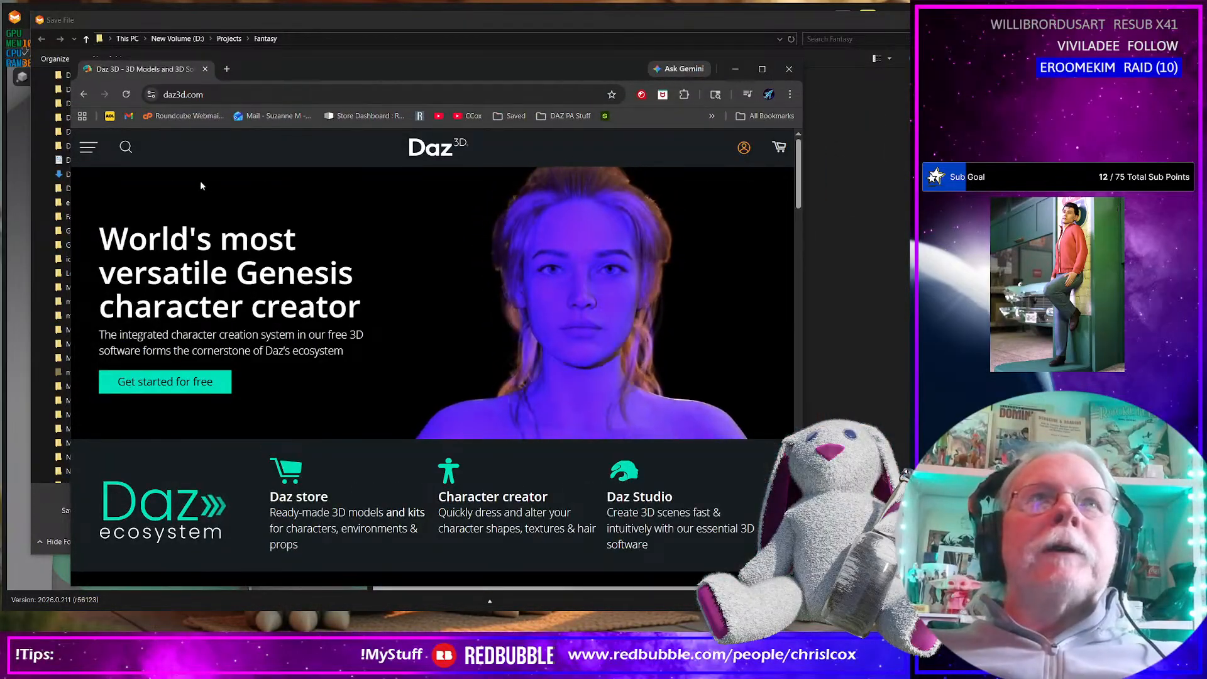
click(125, 147)
text(Ipanema)
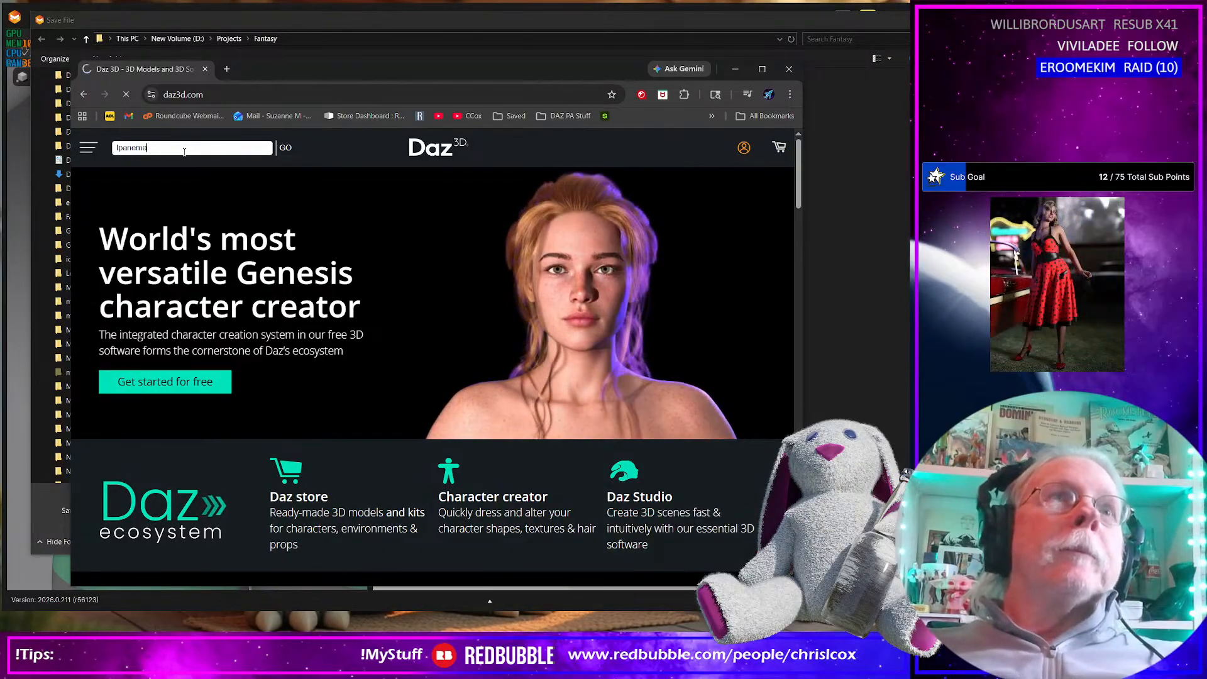
key(Return)
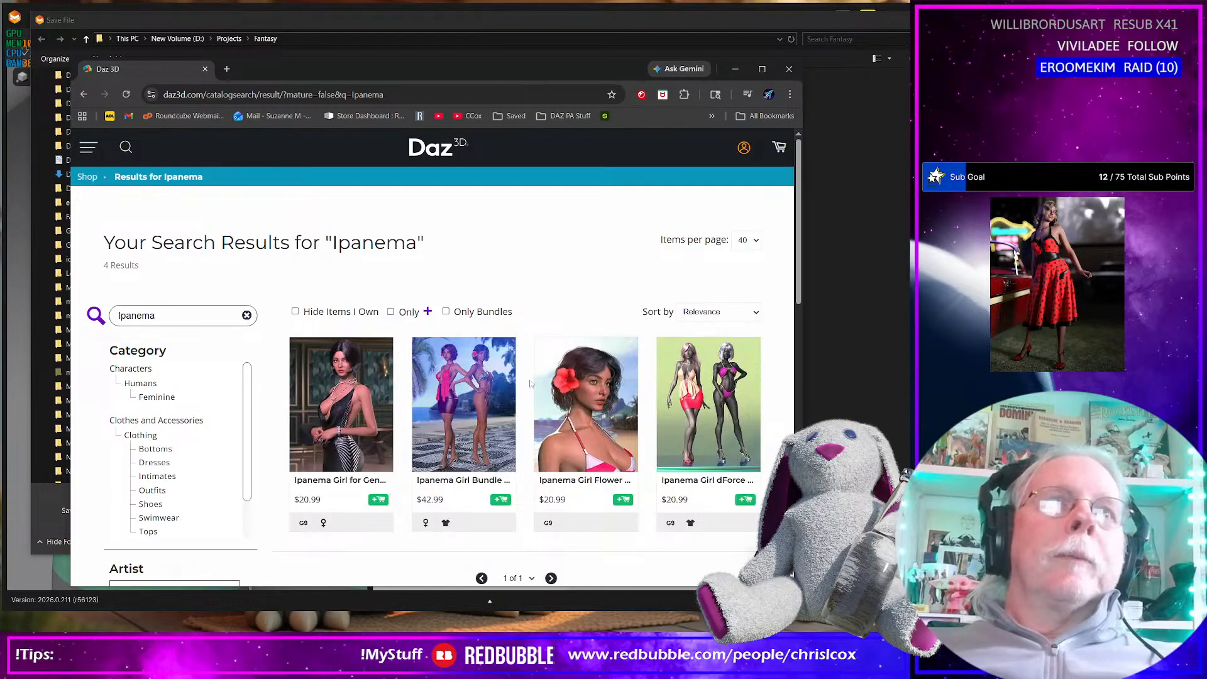
Open the Ipanema Girl dForce Outfit for Genesis 9 Feminine product page and look through it
click(704, 428)
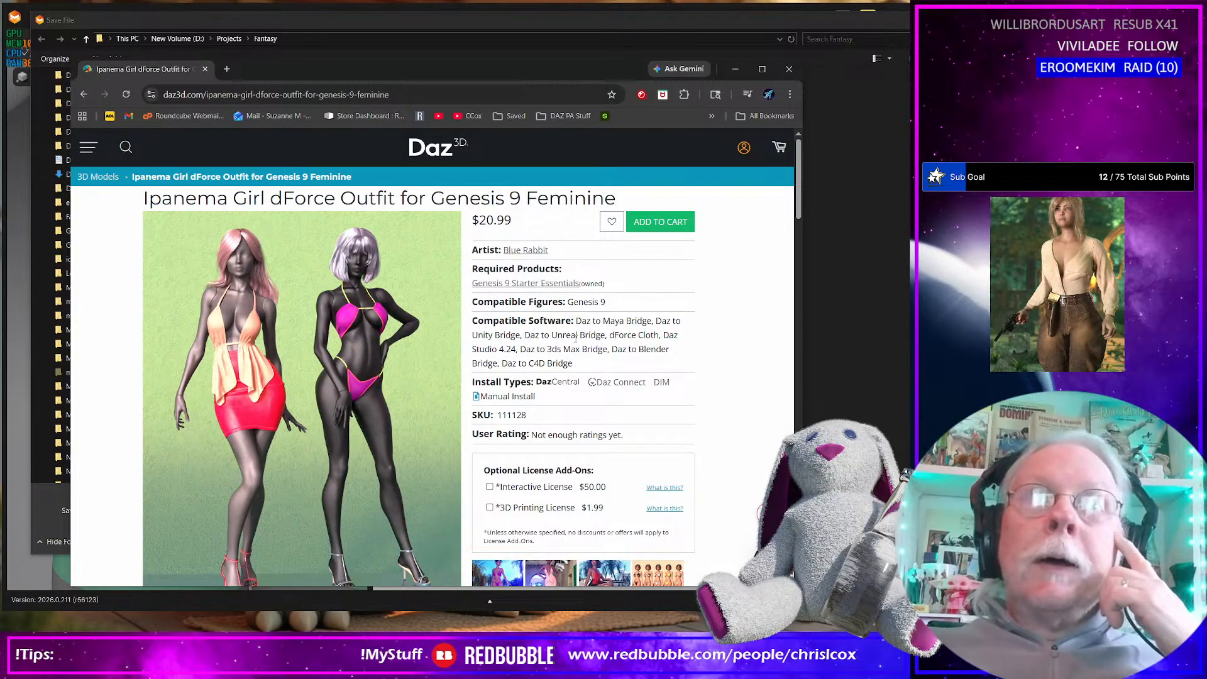
scroll(617, 355, down, 3)
scroll(618, 357, up, 3)
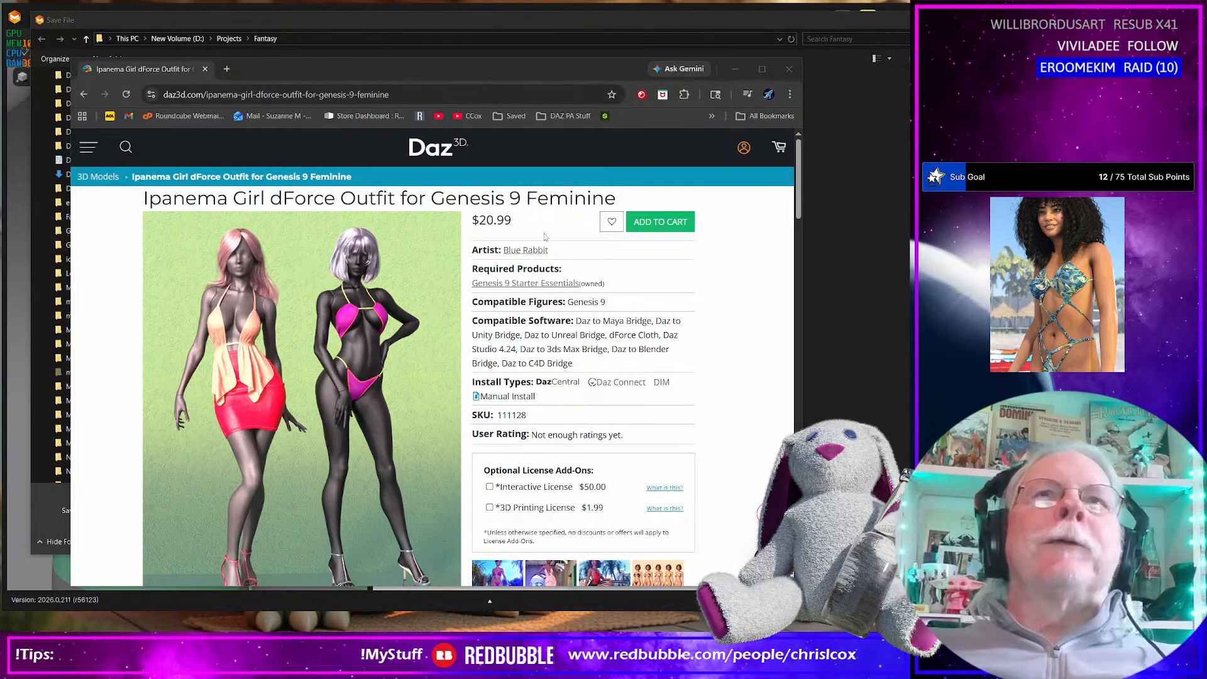
Search the Daz 3D store for "Baia do Sancho", look through the results for existing products with that name, and put the browser away
click(127, 148)
text(Baia do Sancho)
key(Return)
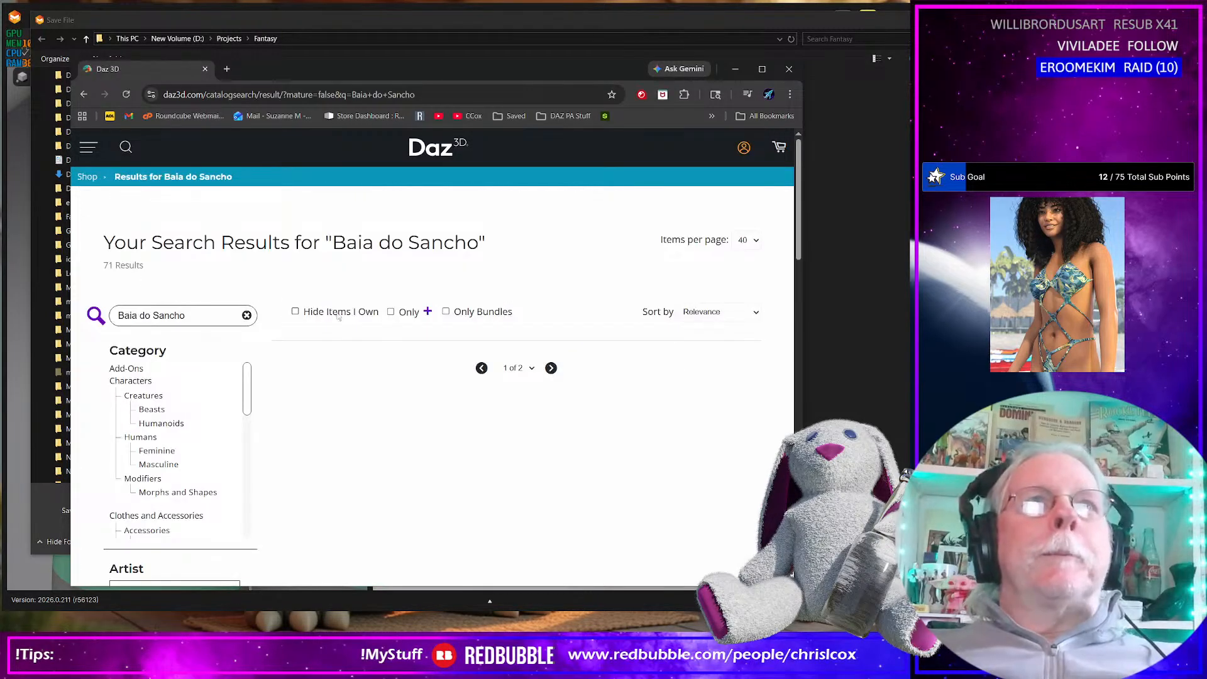
scroll(394, 406, down, 2)
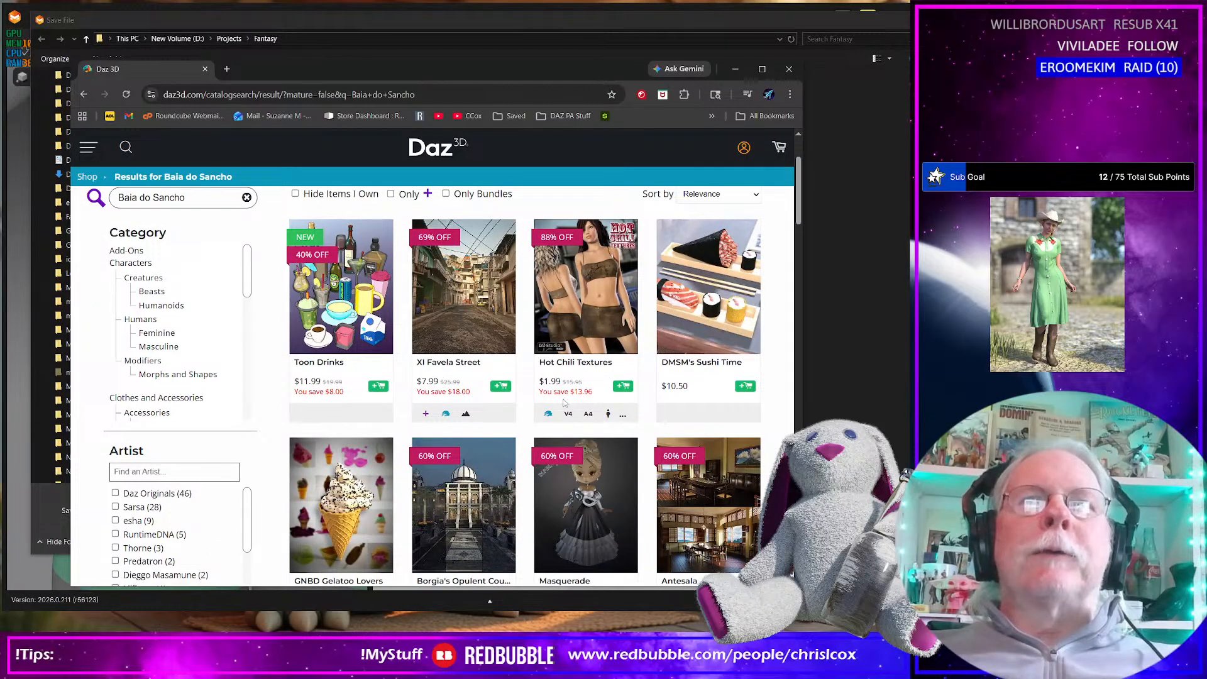
scroll(541, 390, up, 1)
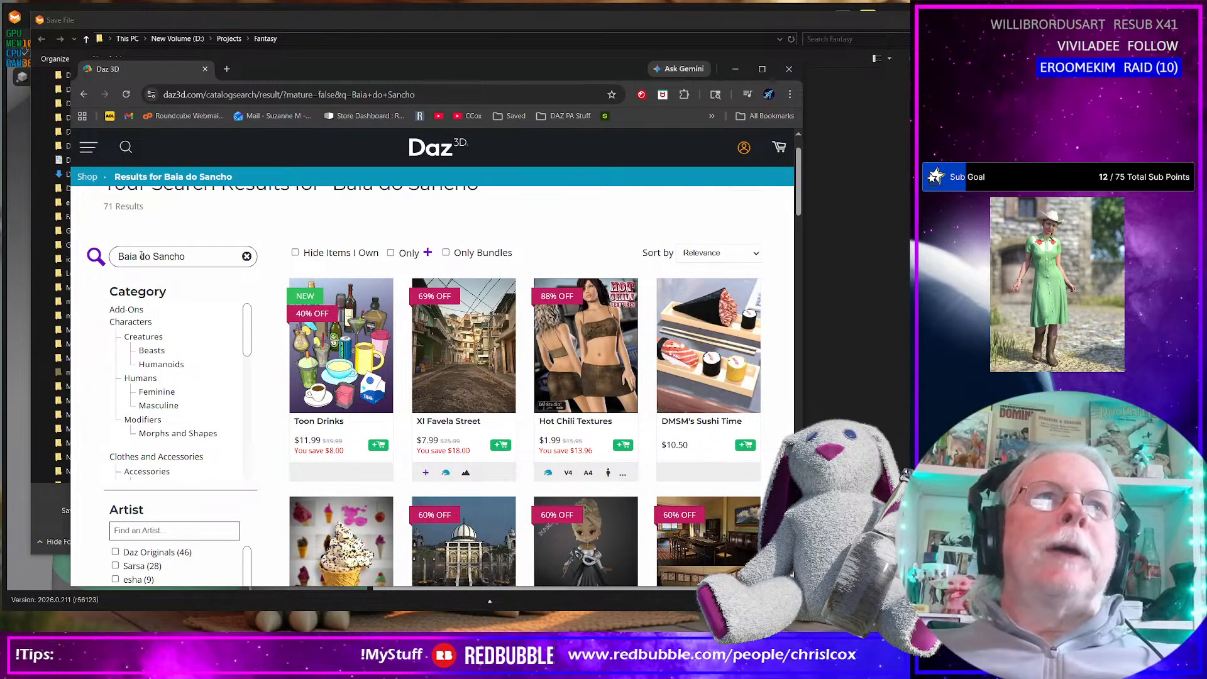
scroll(535, 422, down, 3)
scroll(534, 422, up, 3)
scroll(532, 422, down, 3)
scroll(532, 422, down, 3)
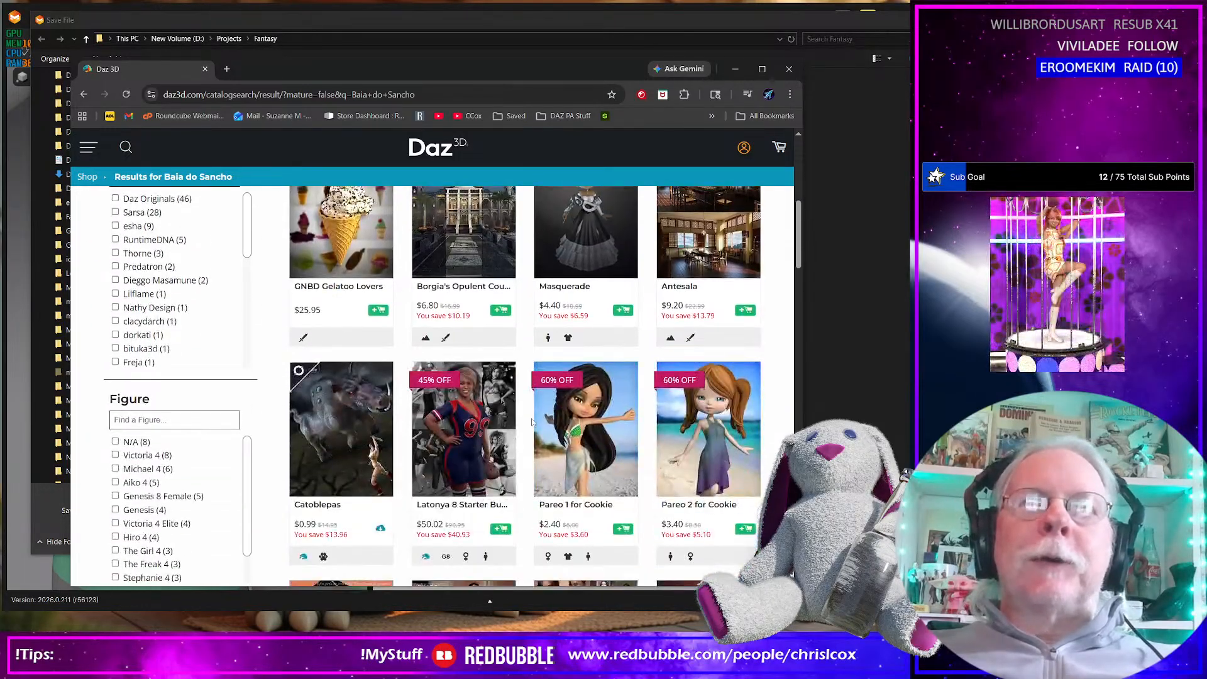
scroll(532, 422, up, 3)
click(735, 70)
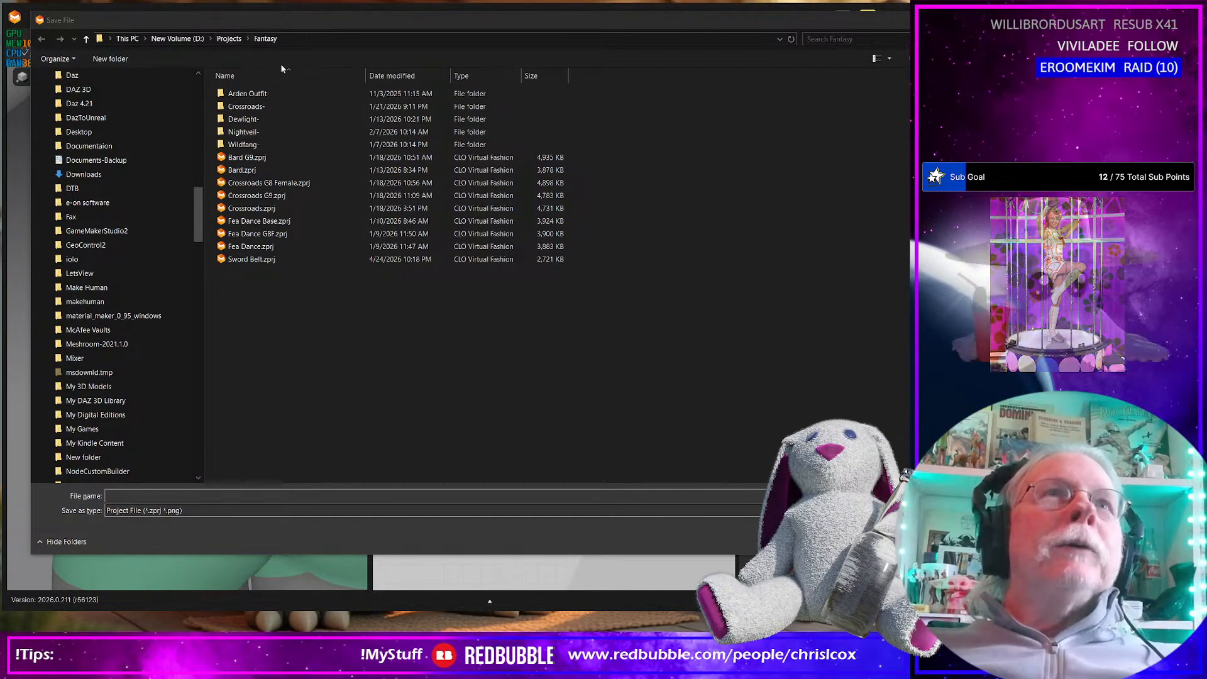
Browse to the Beach Party folder inside Projects as the save location for the garment project
click(229, 39)
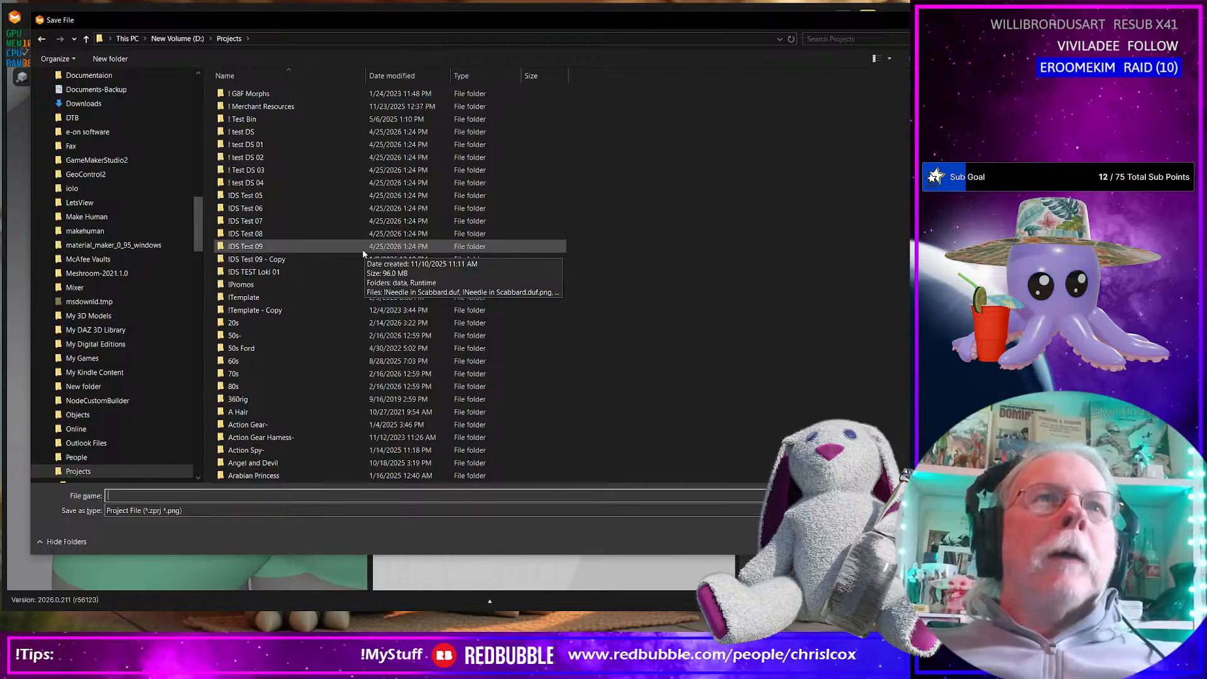
scroll(352, 365, down, 5)
scroll(351, 365, down, 4)
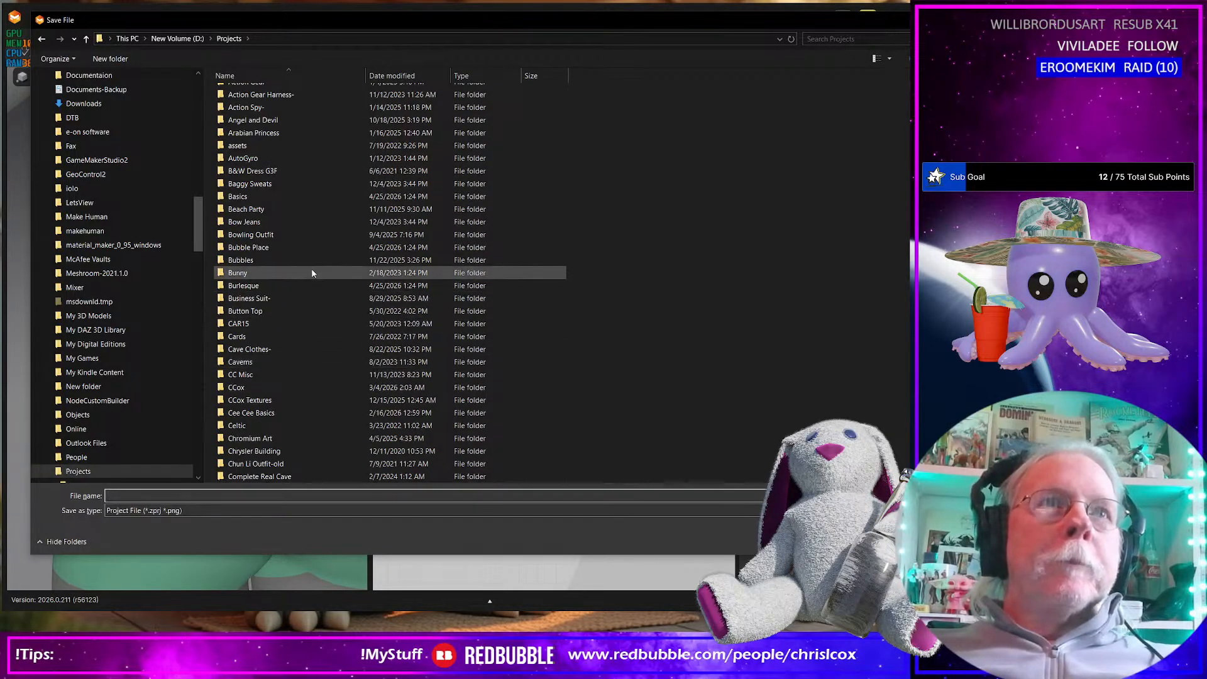
double_click(278, 209)
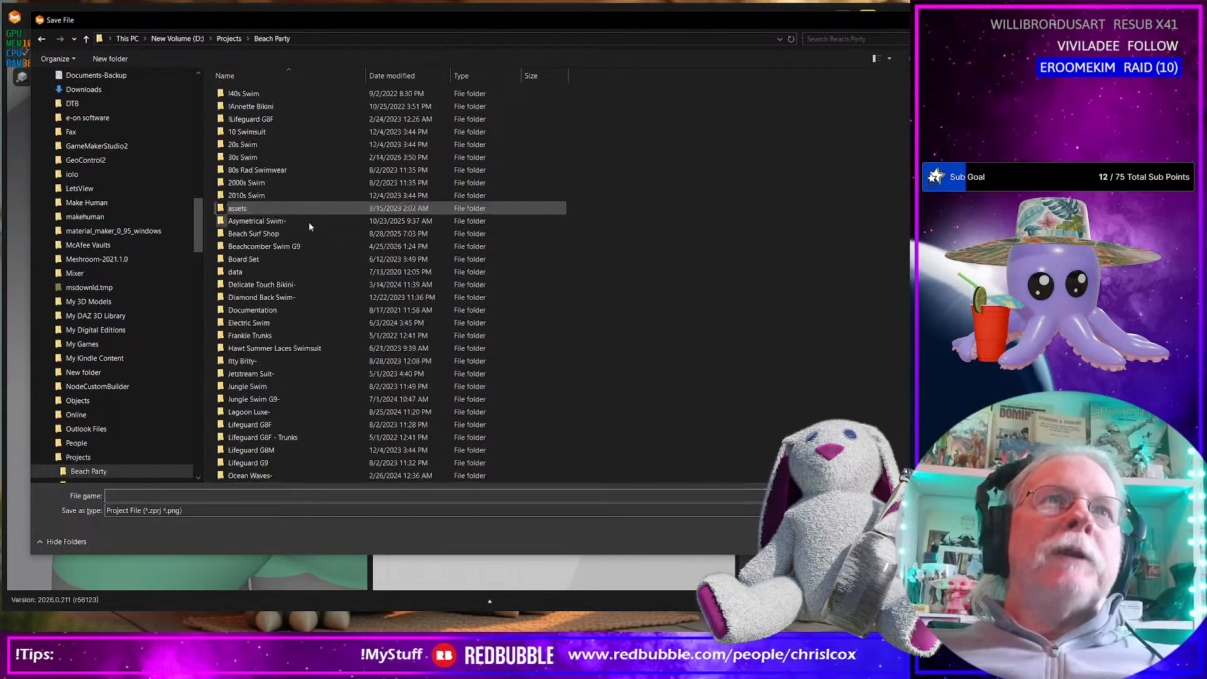
Create a folder named "Baia do Sancho" inside Beach Party and open it as the save location
right_click(625, 375)
mouse_move(661, 537)
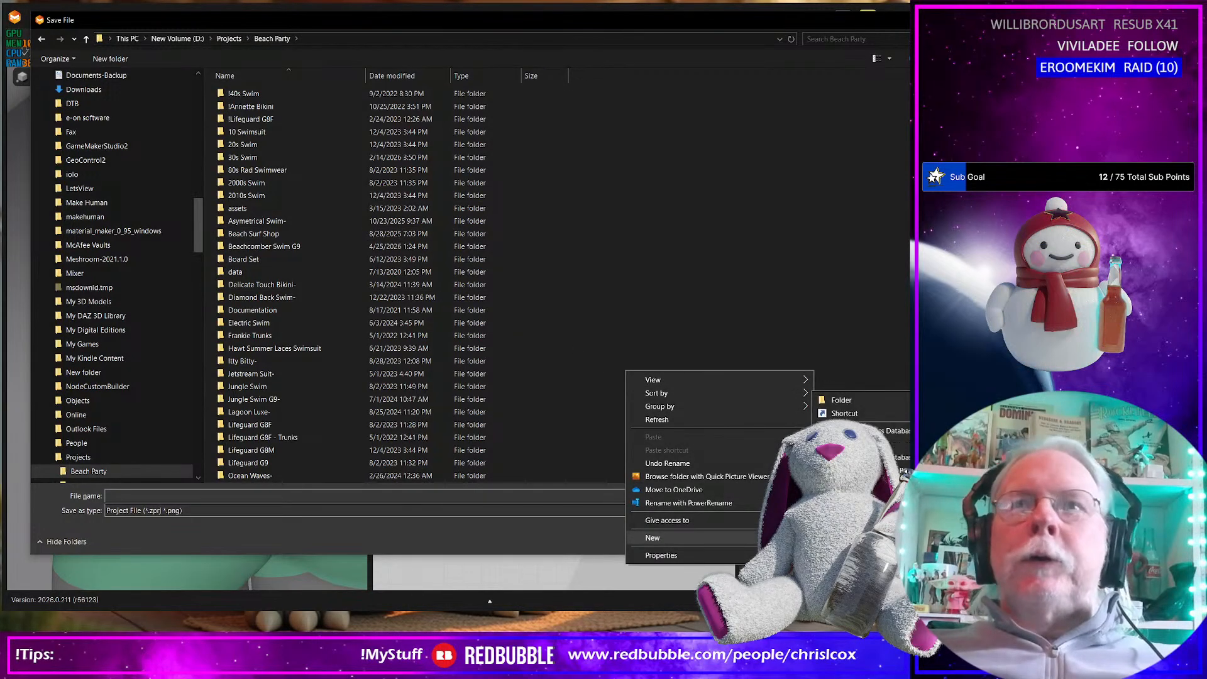
click(841, 400)
text(Baia do Sancho)
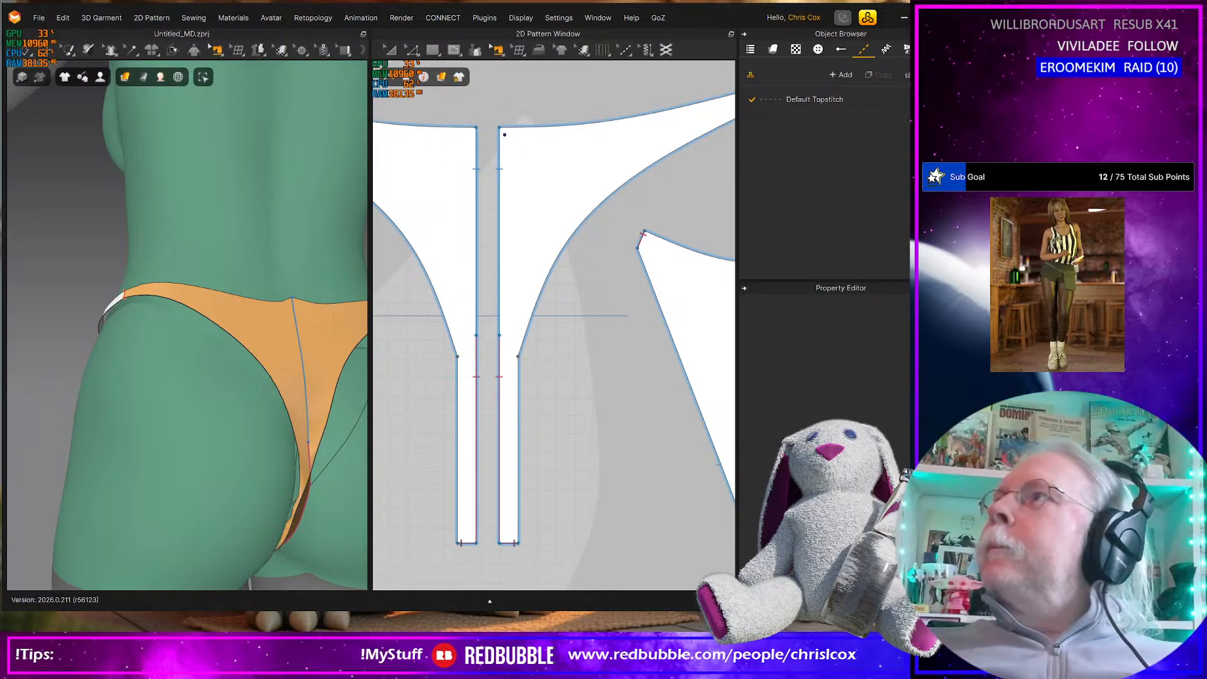
key(ctrl+s)
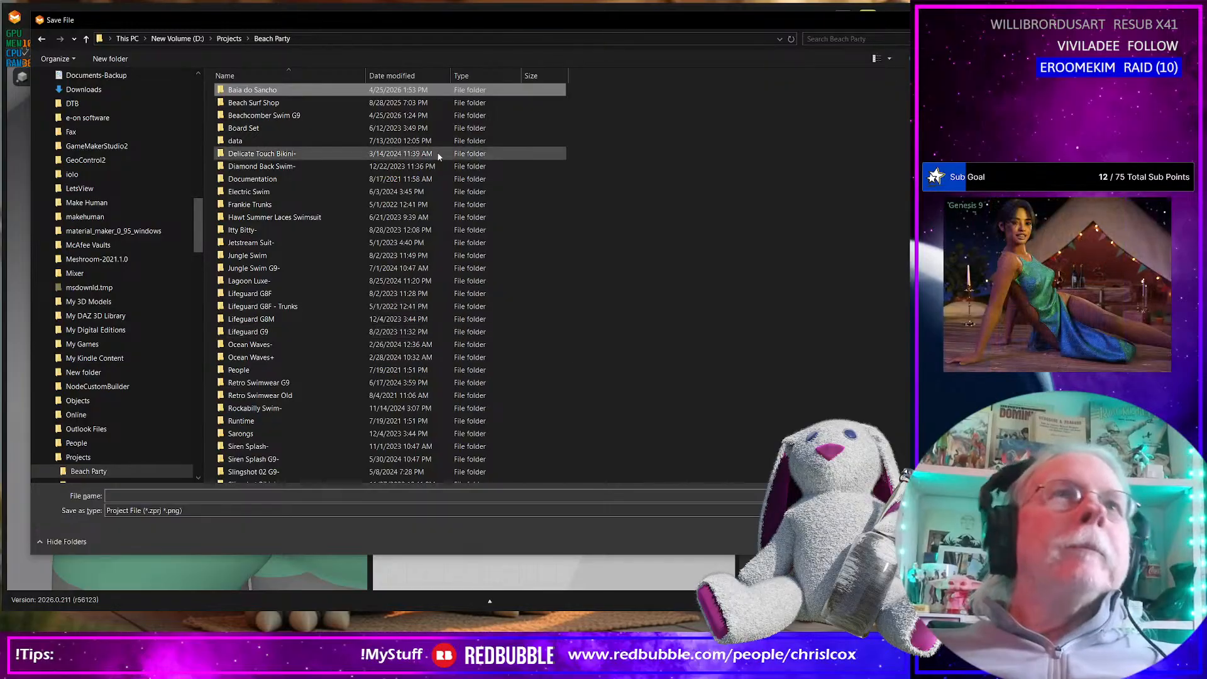
double_click(261, 91)
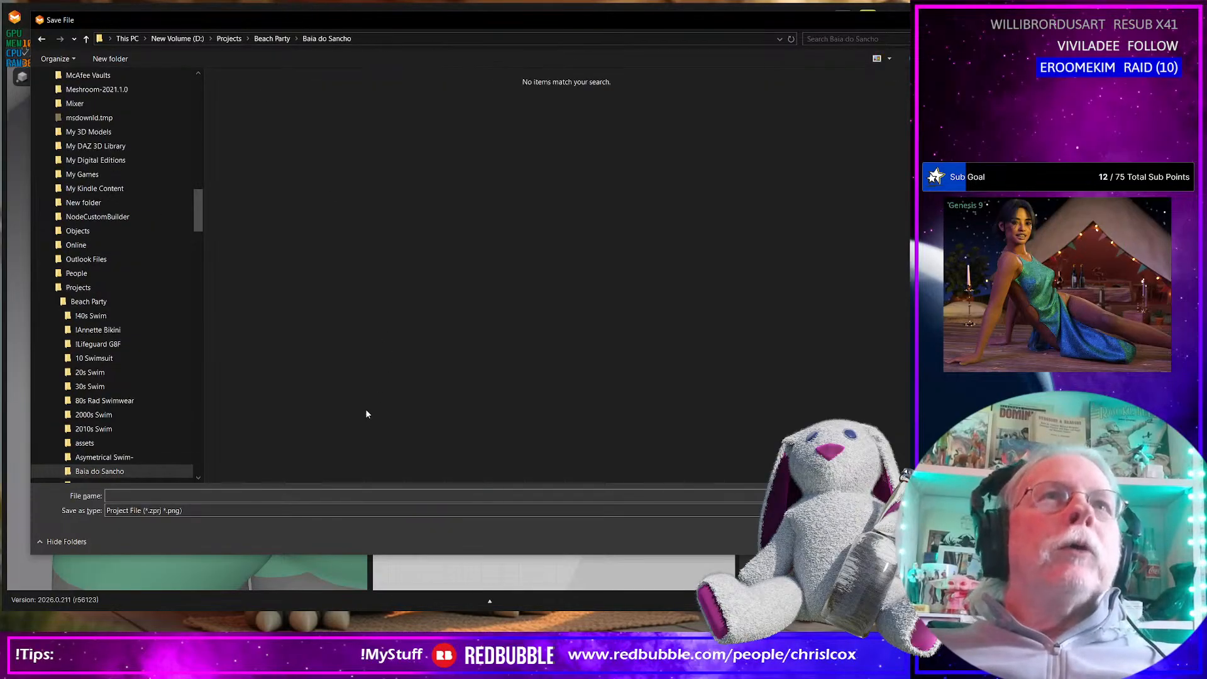
Create a subfolder named "WIP" inside the Baia do Sancho folder
right_click(273, 416)
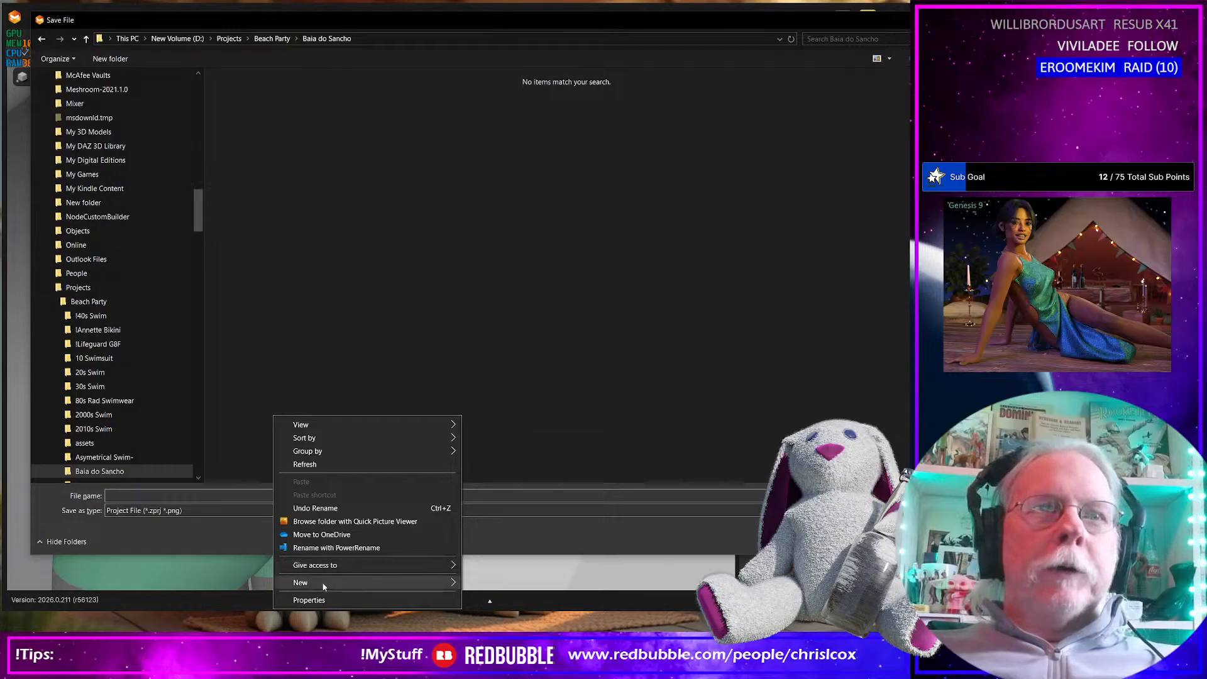
mouse_move(322, 583)
click(503, 445)
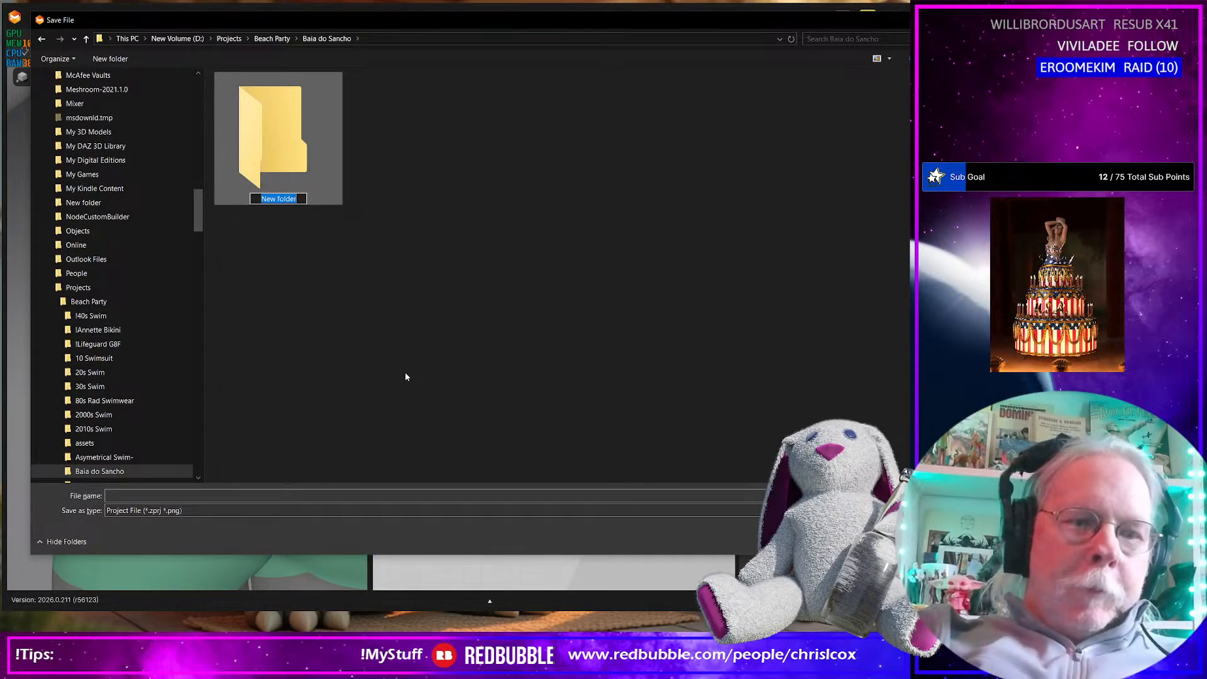
text(WIP)
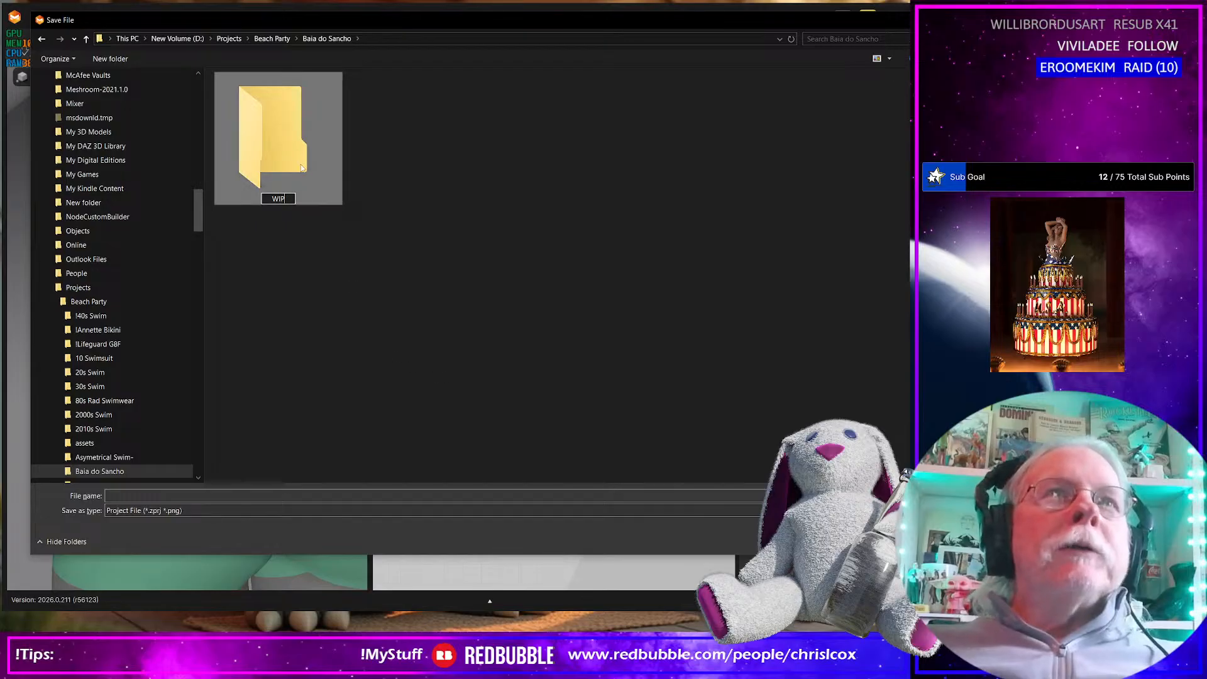
key(Return)
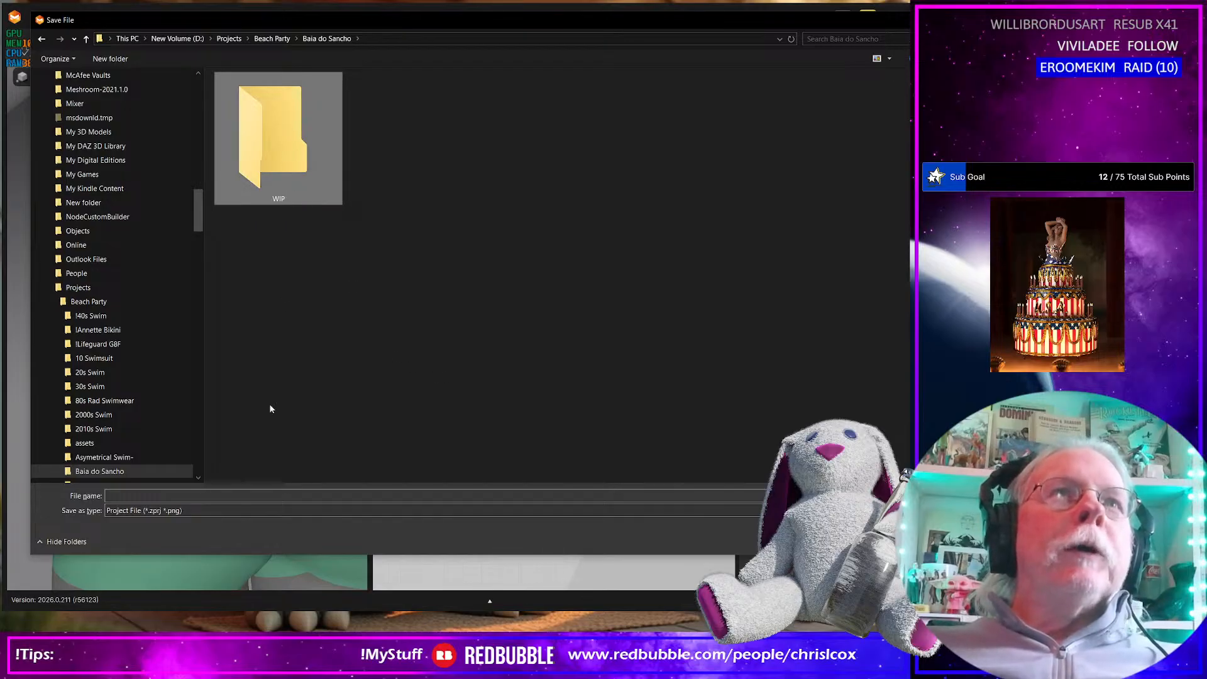
Save the garment project in the Baia do Sancho folder under the file name "Baia do Sancho G9 Fem"
click(163, 495)
text(Baia do Sancho)
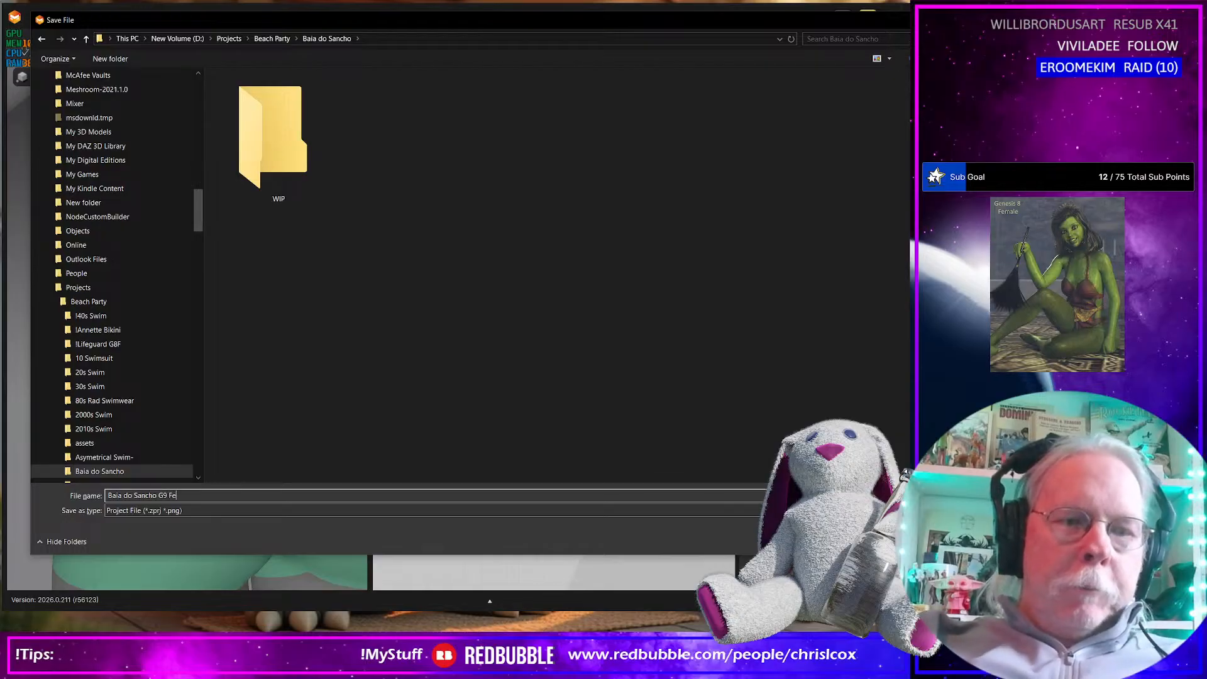
key(Return)
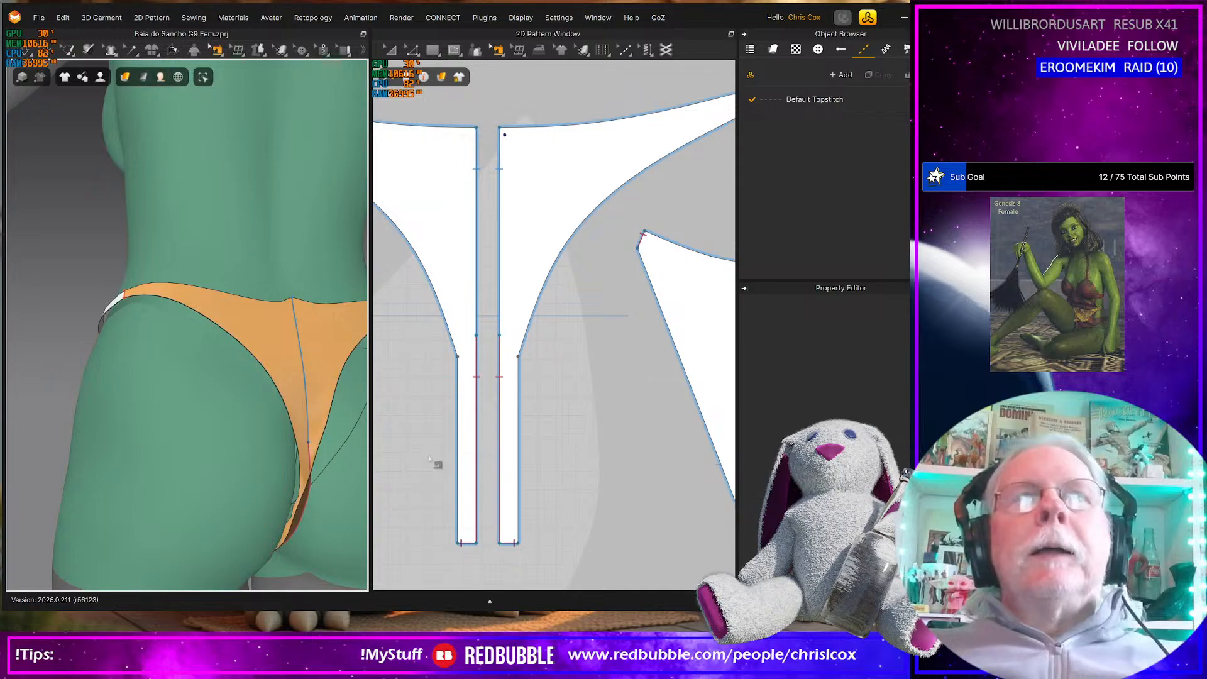
Compare the front of the bikini bottom on the avatar with the black cut-out bikini reference photo in the browser
scroll(456, 449, down, 3)
scroll(231, 465, down, 5)
right_drag(140, 447, 302, 439)
scroll(299, 438, up, 3)
scroll(299, 438, down, 3)
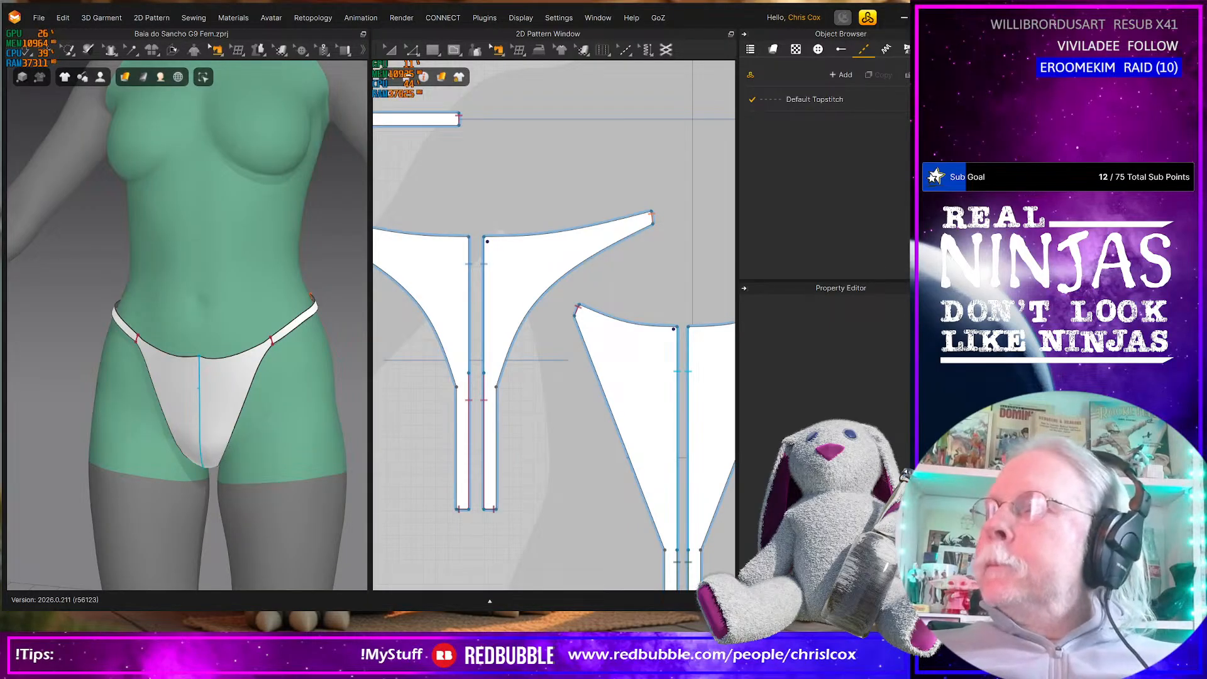
drag(905, 100, 354, 62)
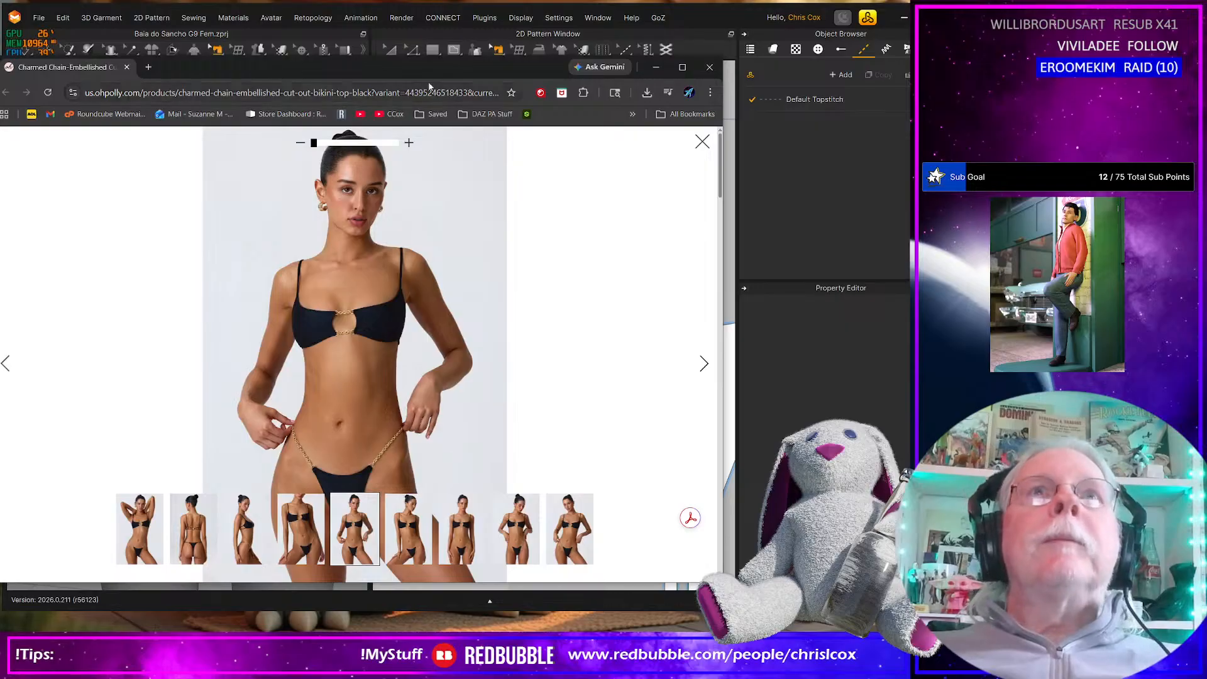
drag(426, 72, 910, 72)
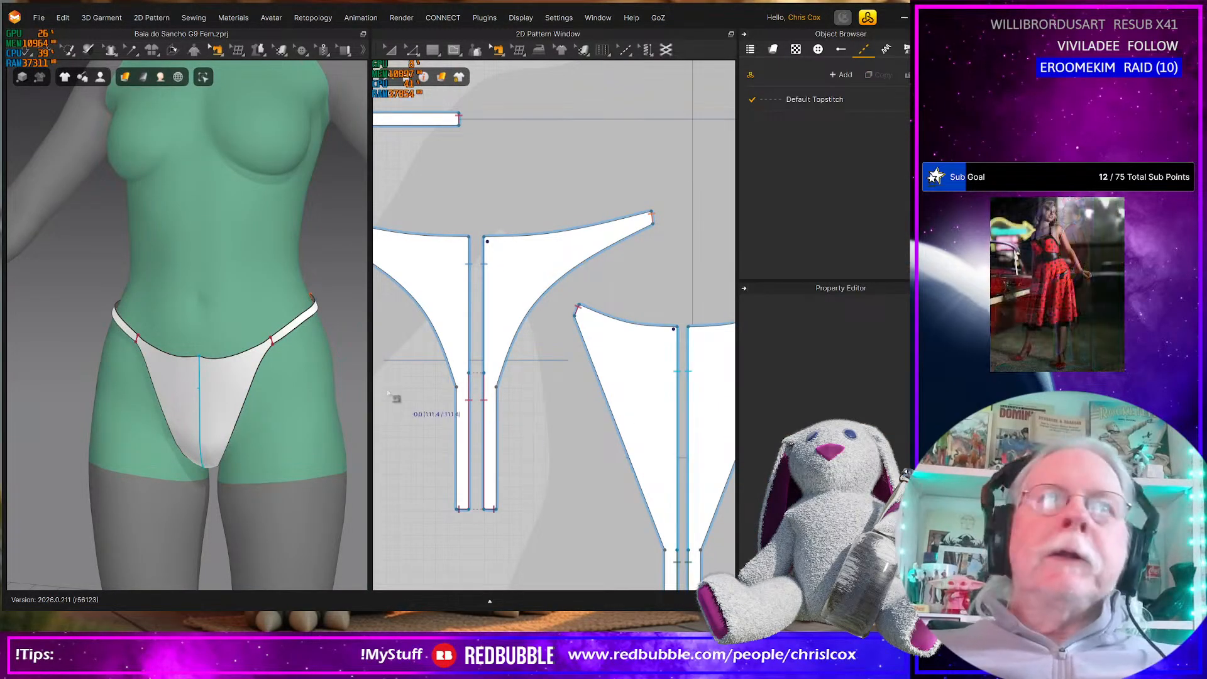
Examine the fit and coverage of the bikini bottom on the avatar from the back and the front
scroll(247, 395, down, 8)
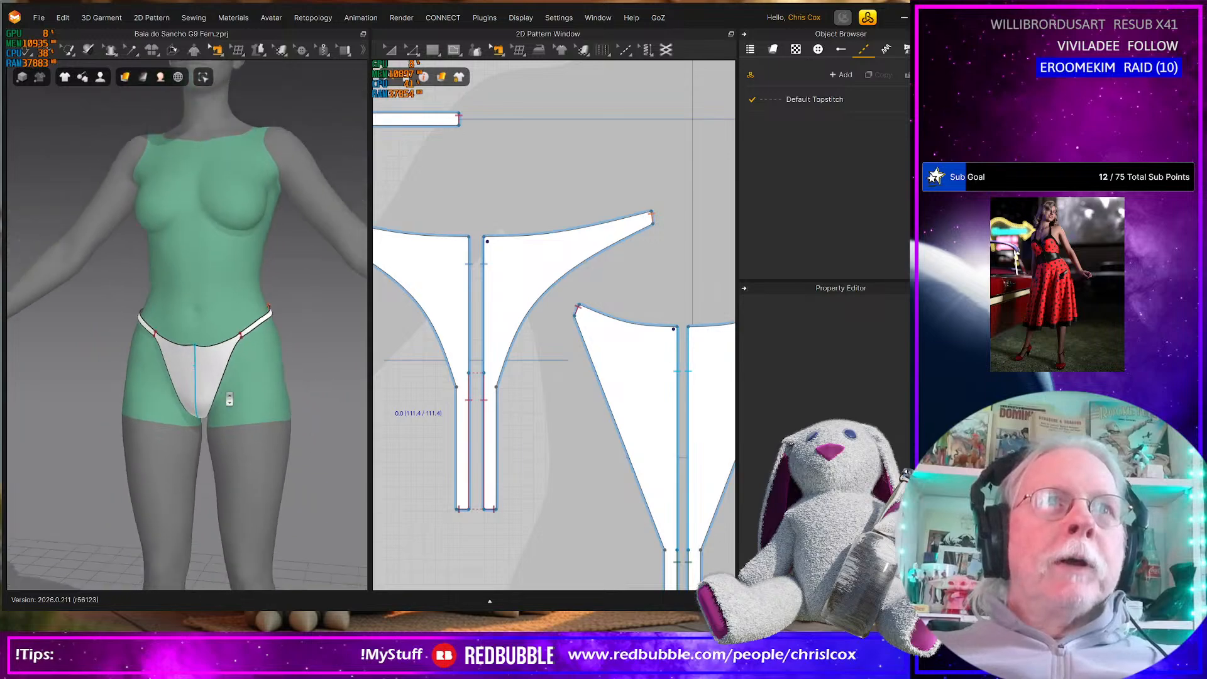
scroll(225, 389, up, 3)
scroll(225, 387, up, 2)
right_drag(223, 398, 104, 388)
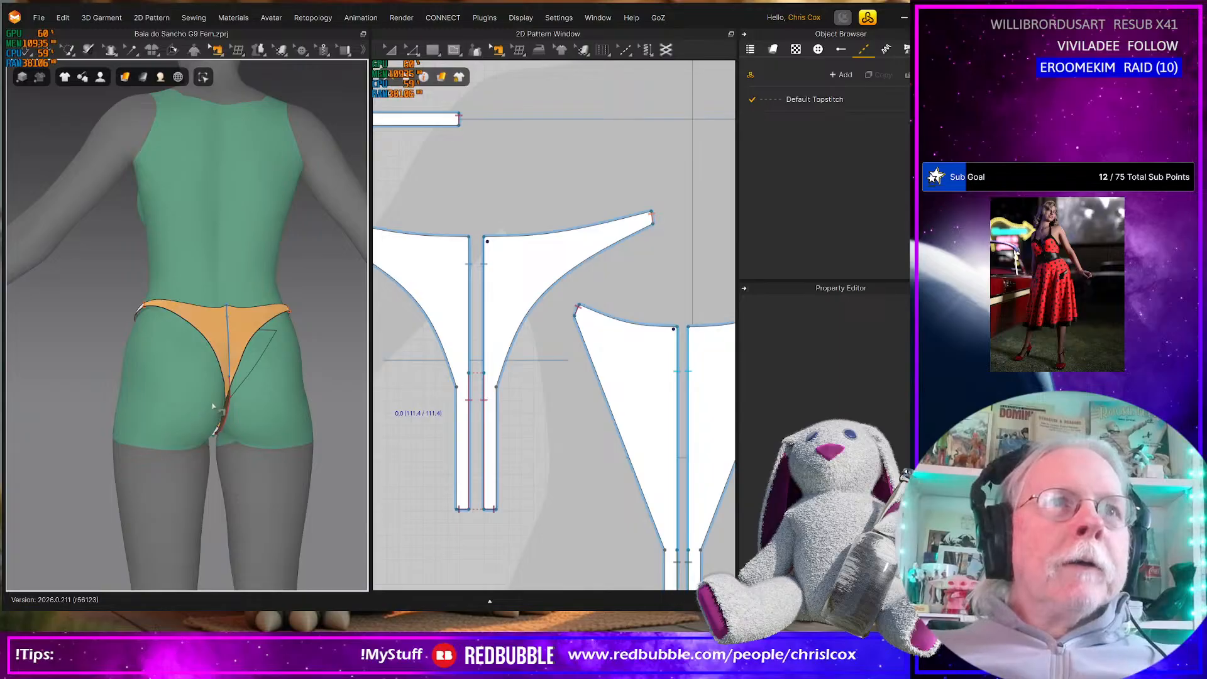
scroll(214, 407, up, 5)
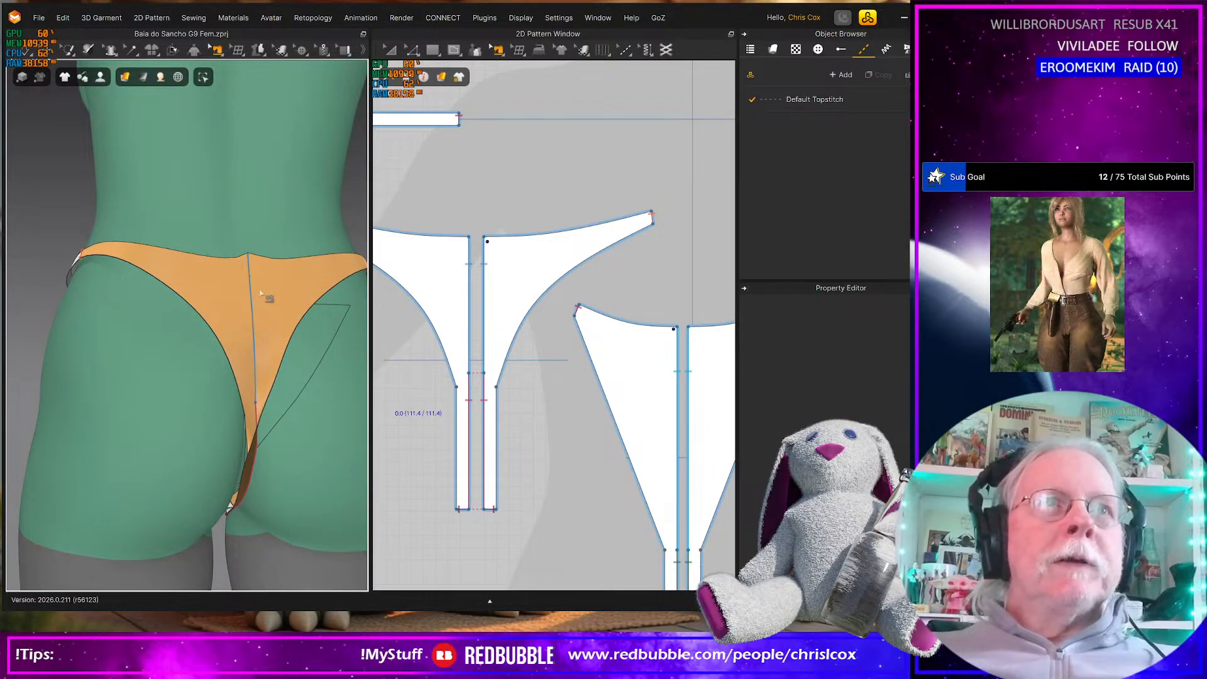
scroll(253, 288, down, 5)
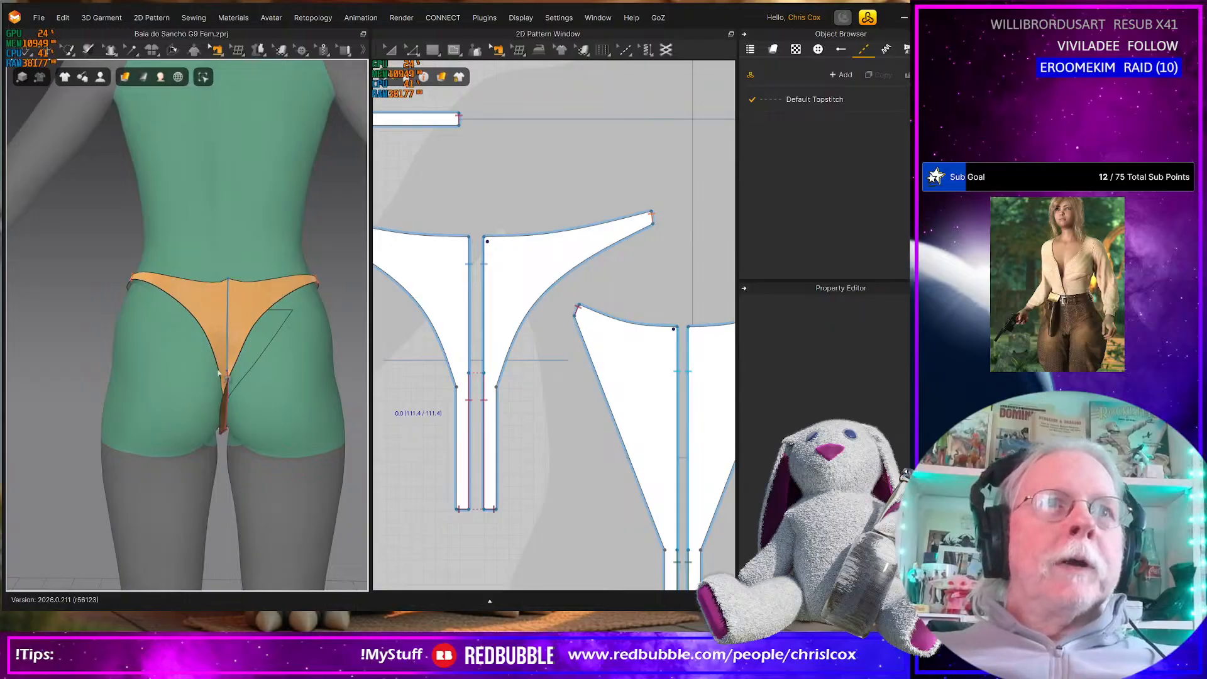
right_drag(207, 319, 388, 319)
right_drag(247, 401, 233, 377)
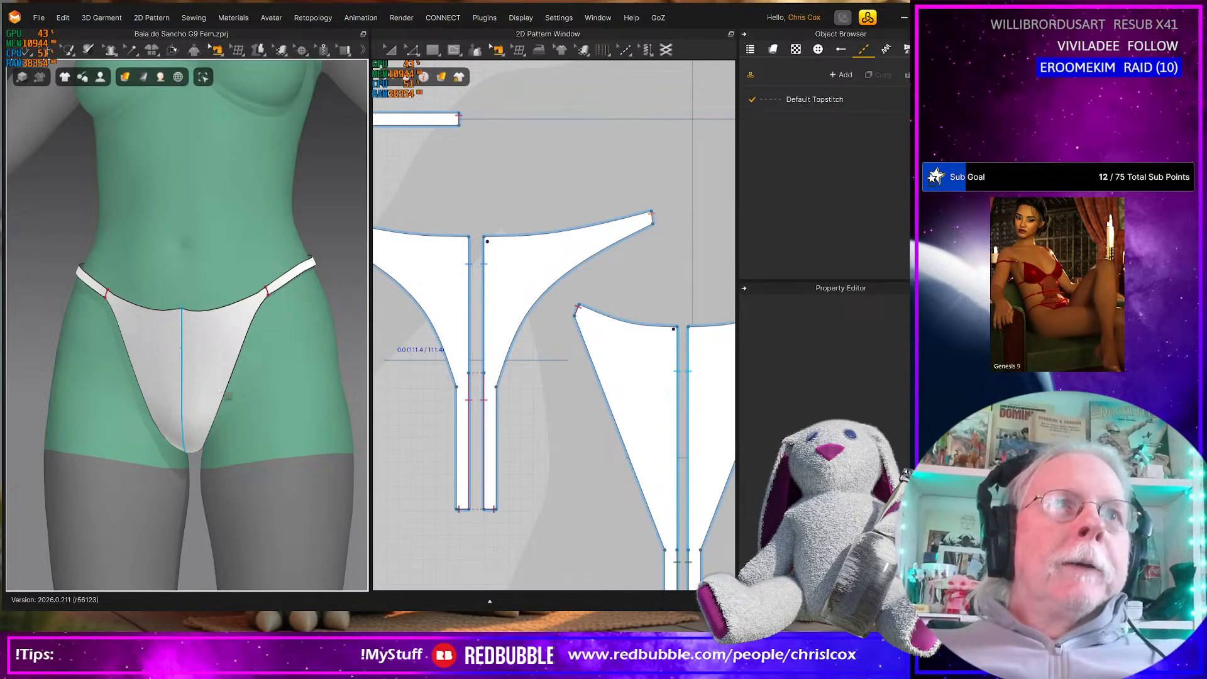
Simulate the garment, pull the back piece's crotch strip at the gusset, and bring up the segment sewing tool
scroll(227, 386, down, 3)
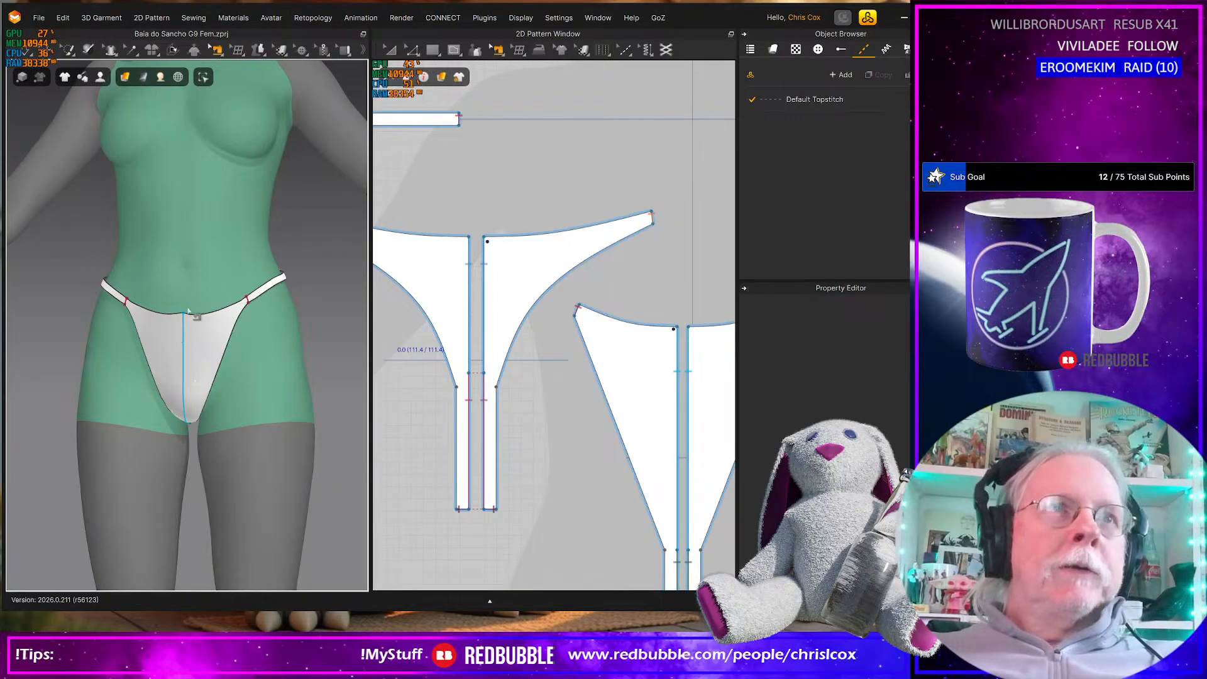
right_drag(192, 320, 12, 327)
scroll(134, 386, up, 5)
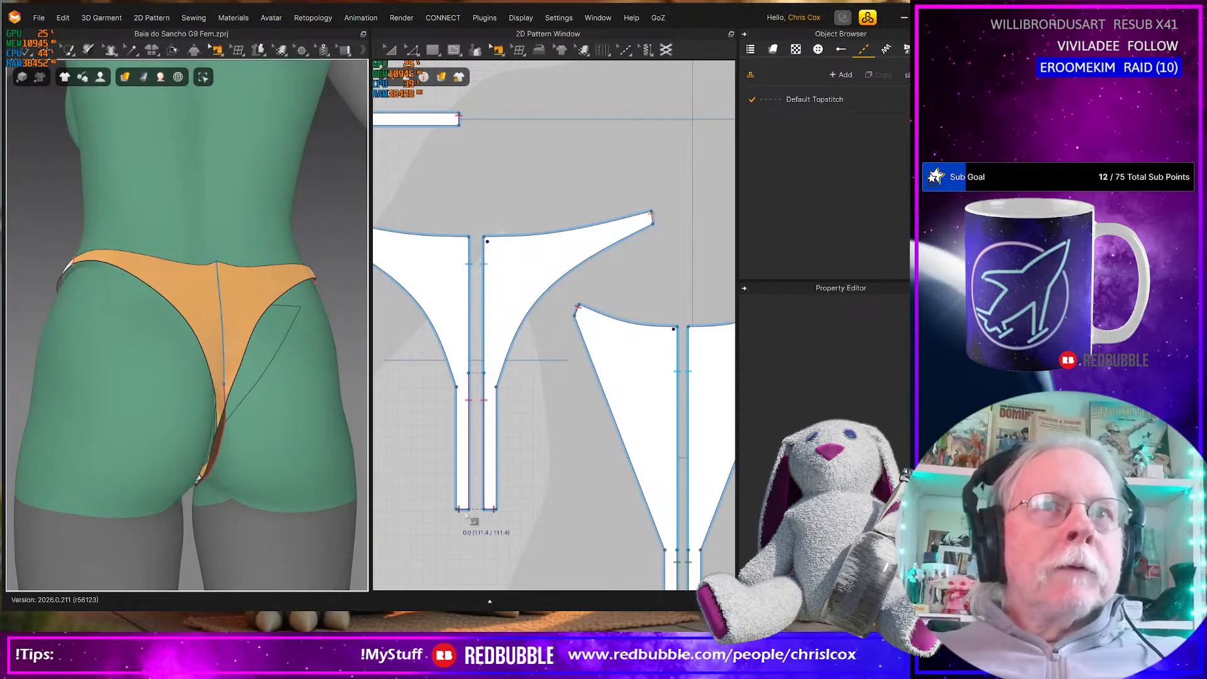
scroll(470, 517, up, 3)
right_drag(293, 499, 222, 448)
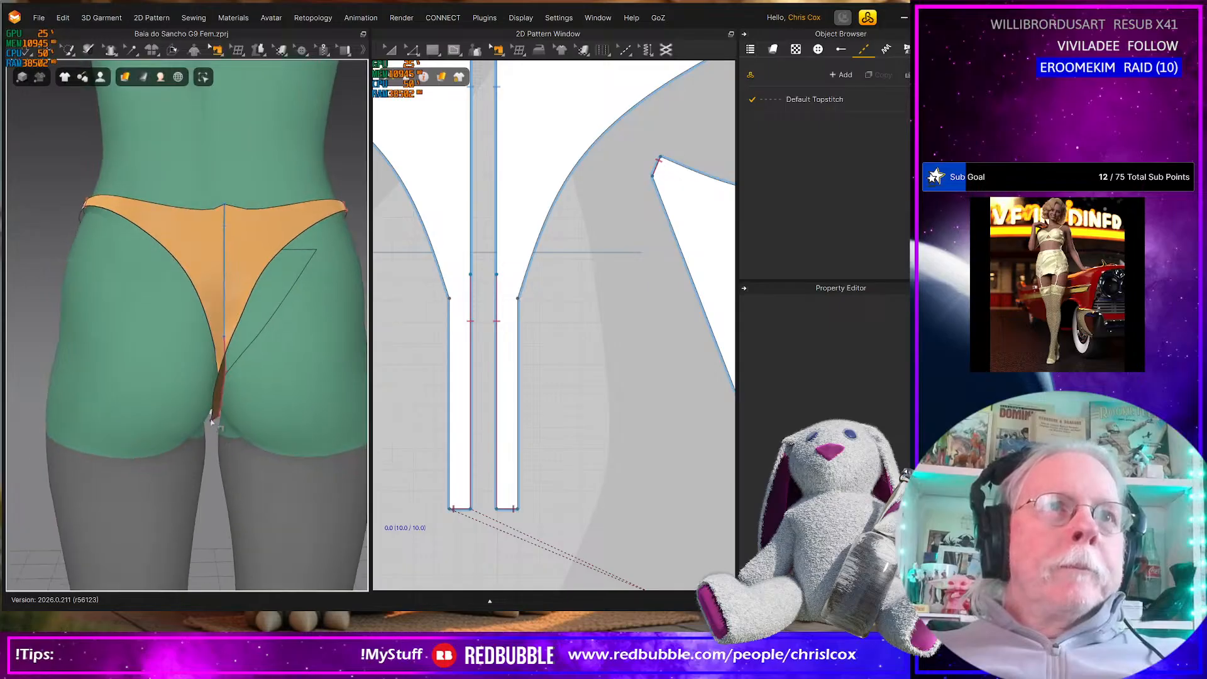
key(q)
key(space)
mouse_move(220, 407)
mouse_down()
mouse_move(221, 436)
mouse_move(230, 405)
mouse_up()
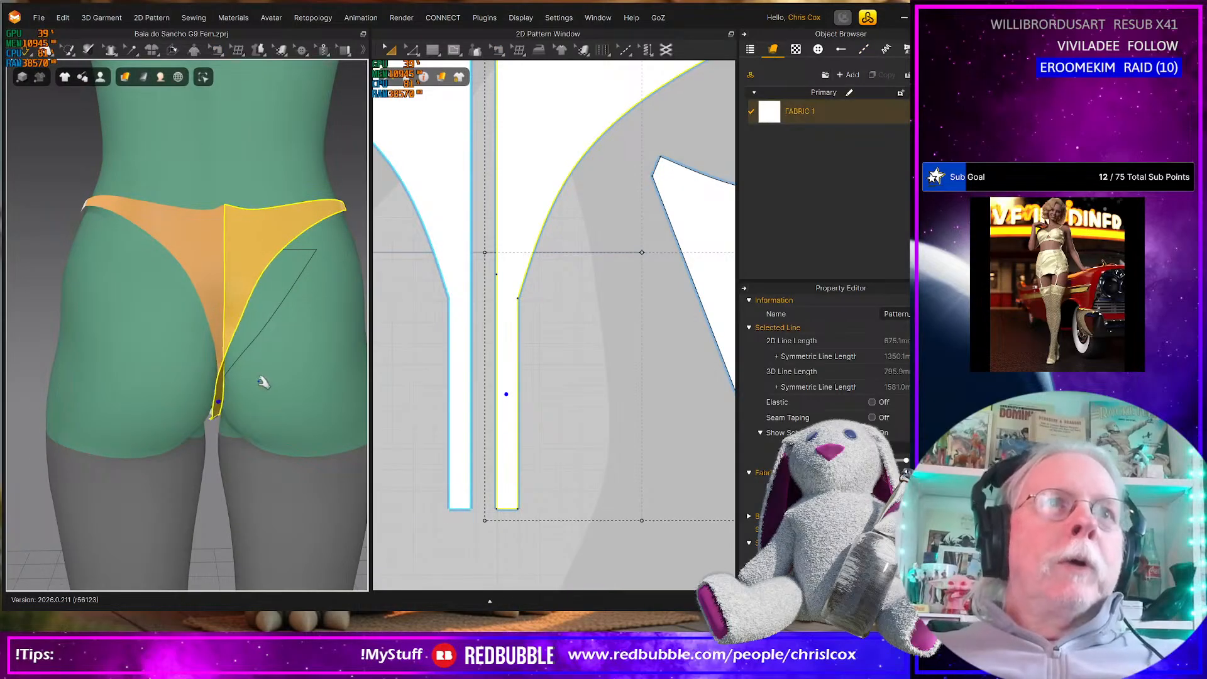
key(b)
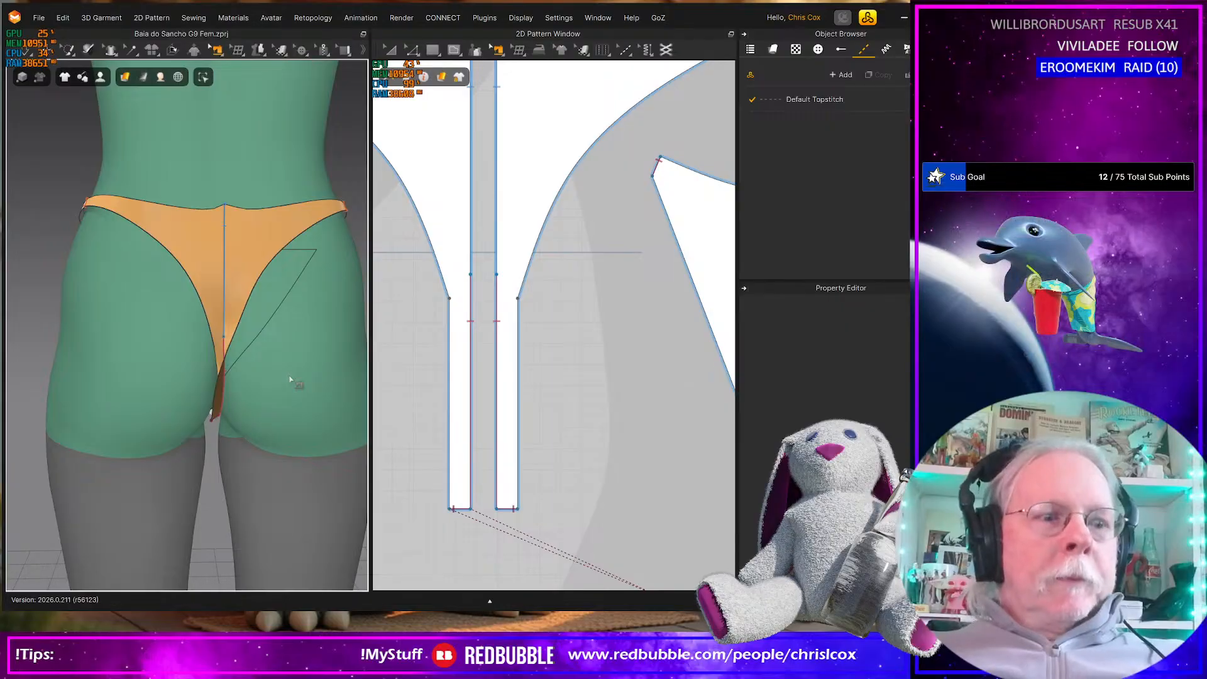
Set the avatar mesh's skin offset to 1.5 mm
key(q)
click(291, 373)
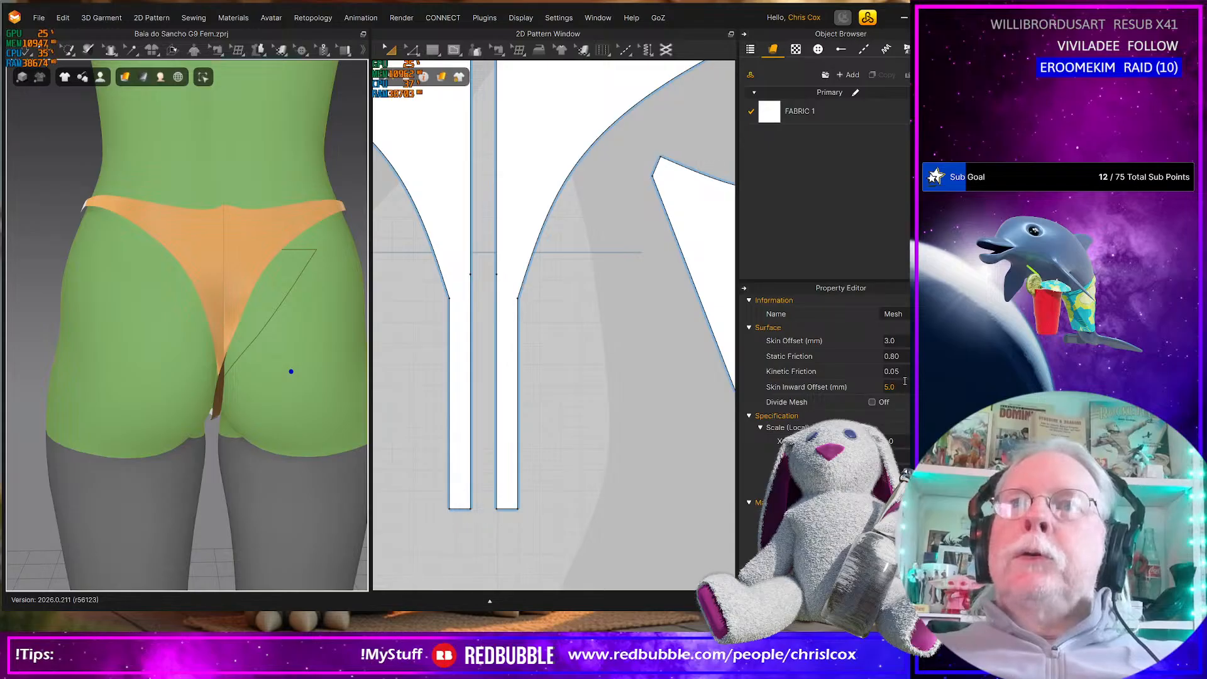
click(901, 338)
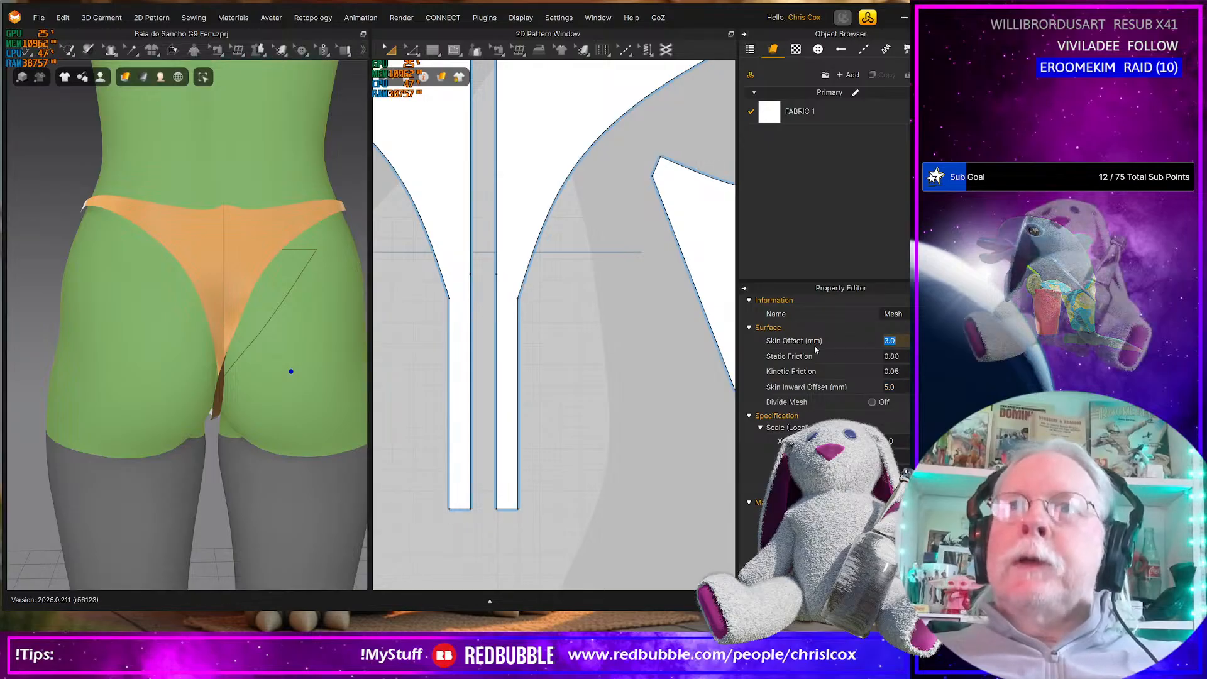
text(1.5)
key(Return)
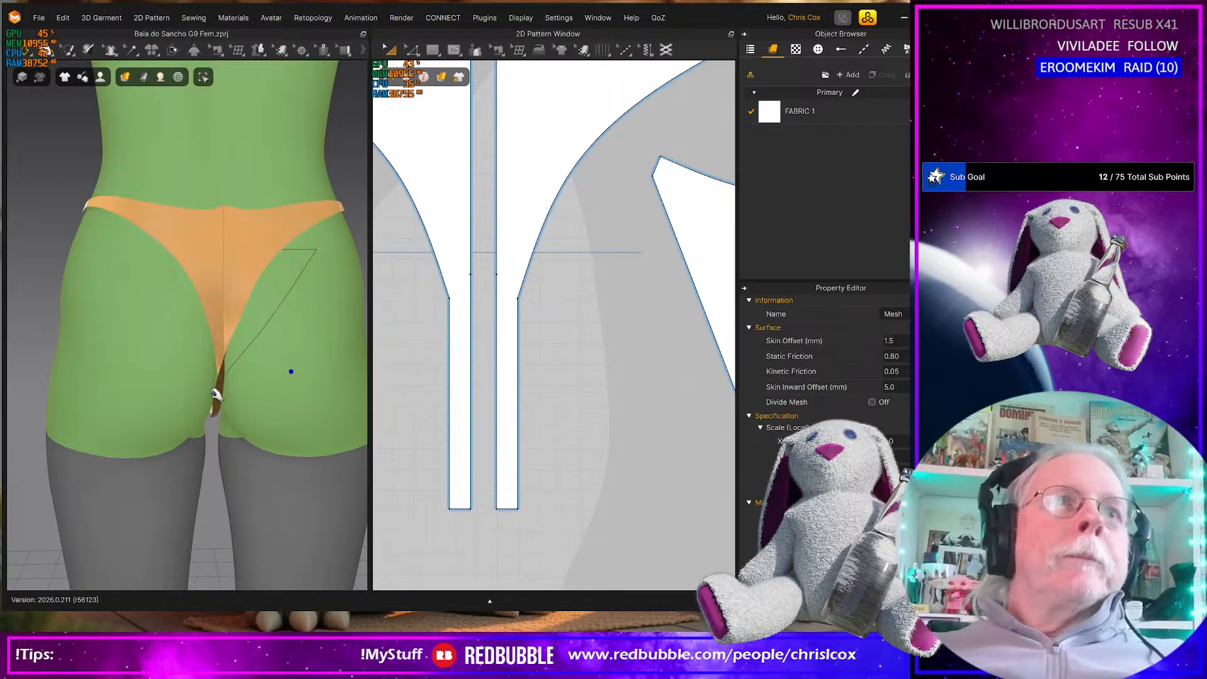
Tug the back piece's narrow crotch strip down between the buttocks during simulation
click(220, 397)
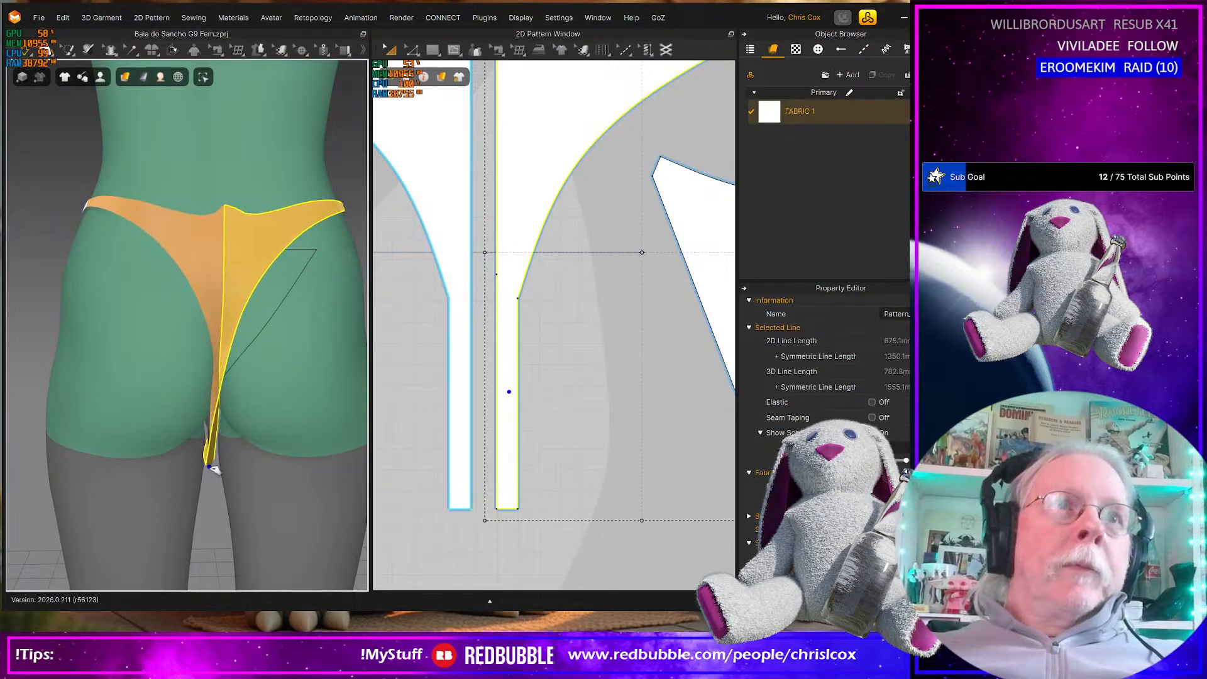
drag(201, 469, 221, 449)
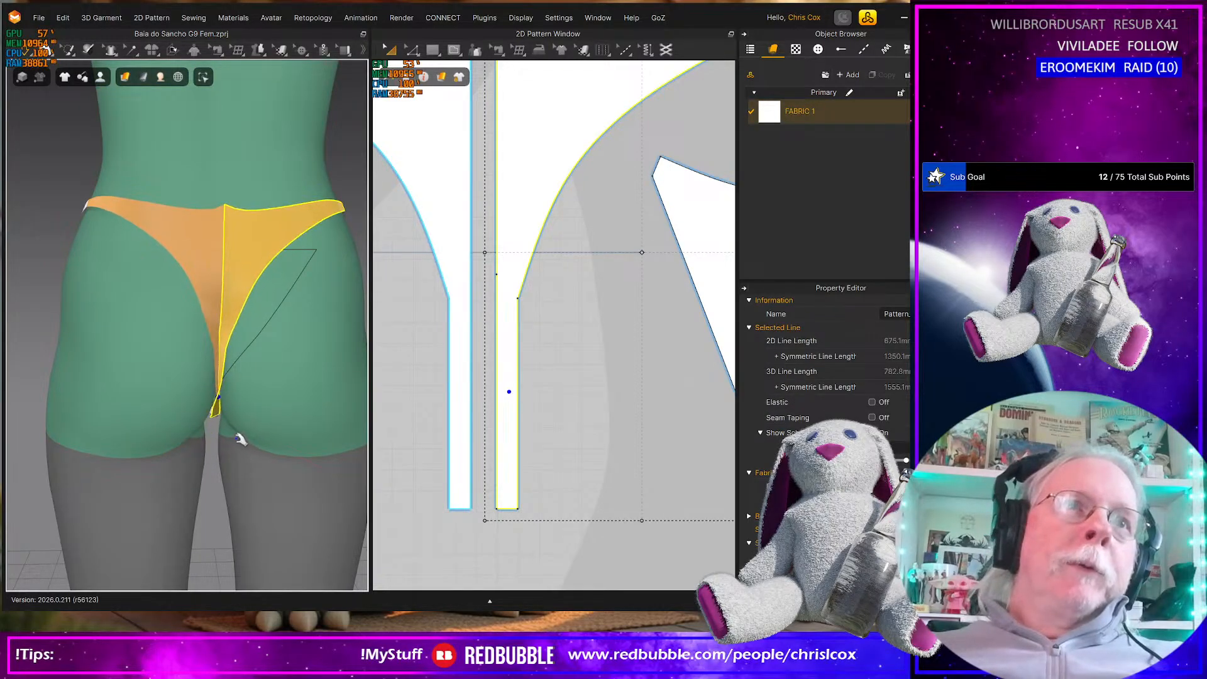
mouse_move(223, 423)
right_down()
mouse_move(229, 358)
mouse_move(232, 371)
mouse_move(210, 385)
mouse_move(225, 420)
right_up()
drag(212, 431, 196, 478)
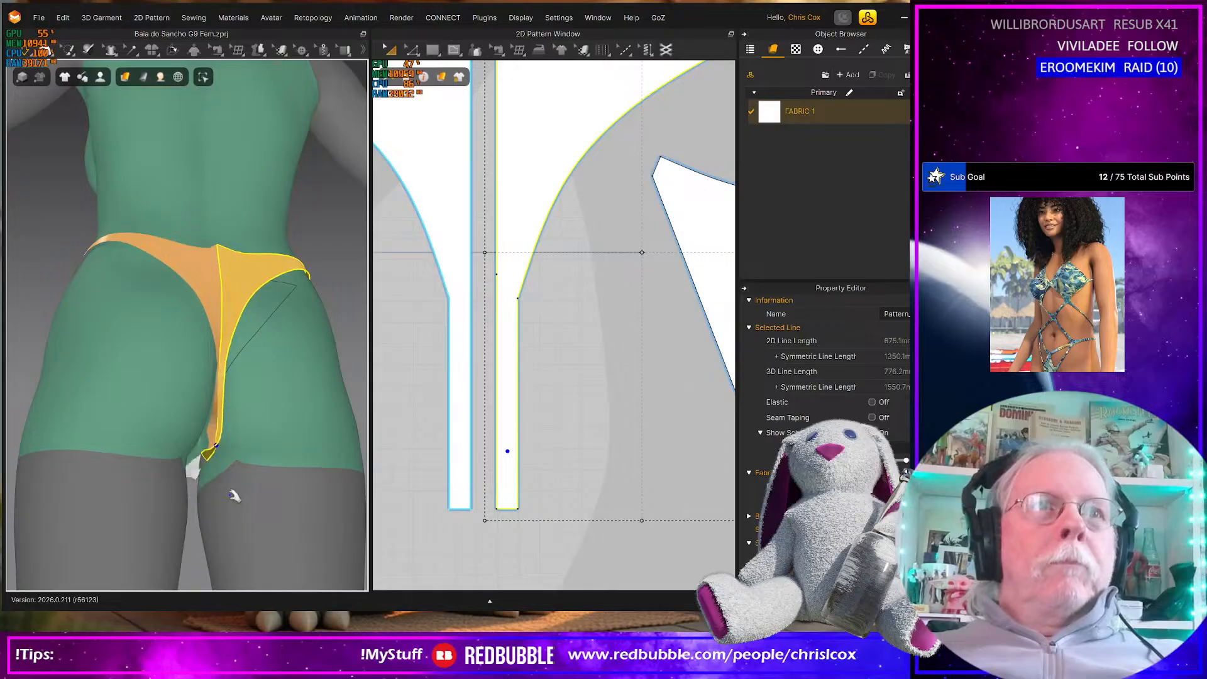
right_drag(212, 480, 189, 476)
scroll(189, 476, up, 6)
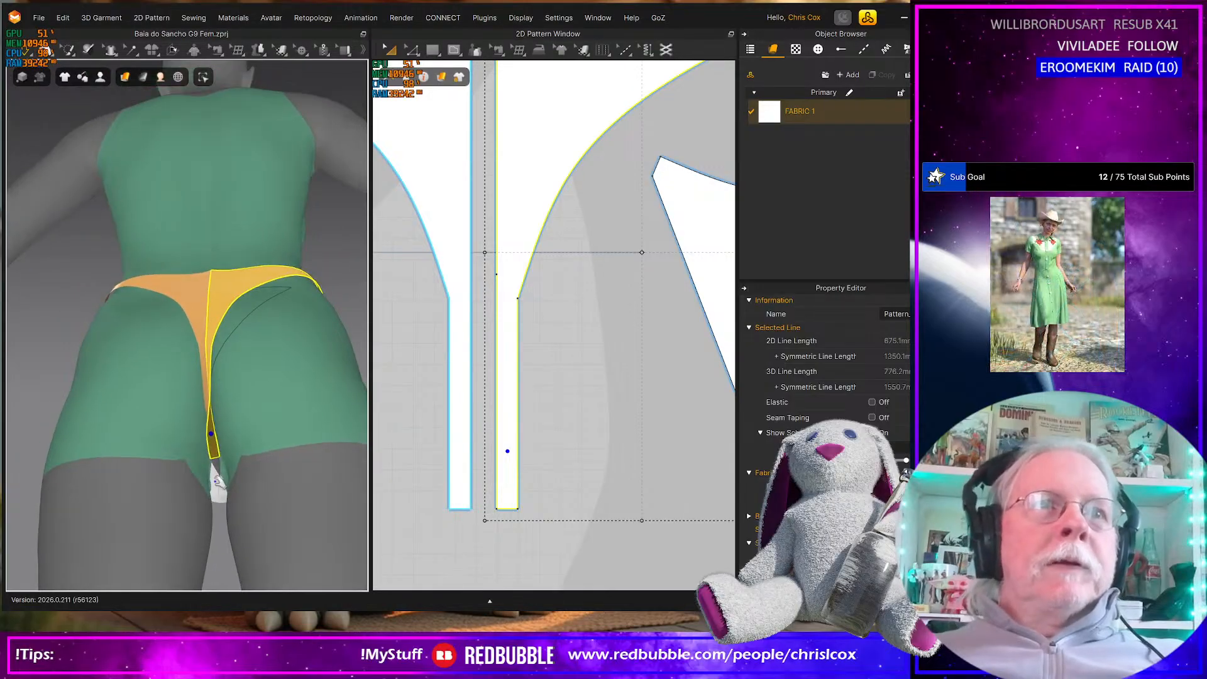
scroll(243, 337, down, 4)
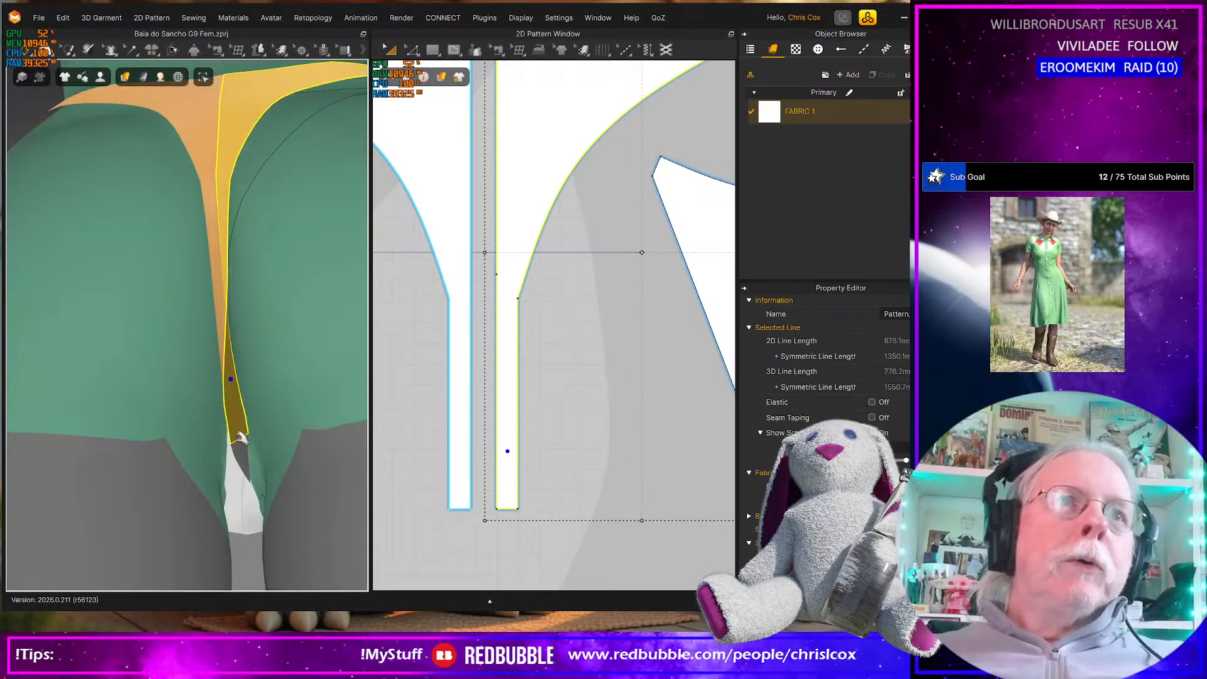
Pull the front halves of the bottom at the crotch during simulation to settle the gusset between the legs
click(266, 473)
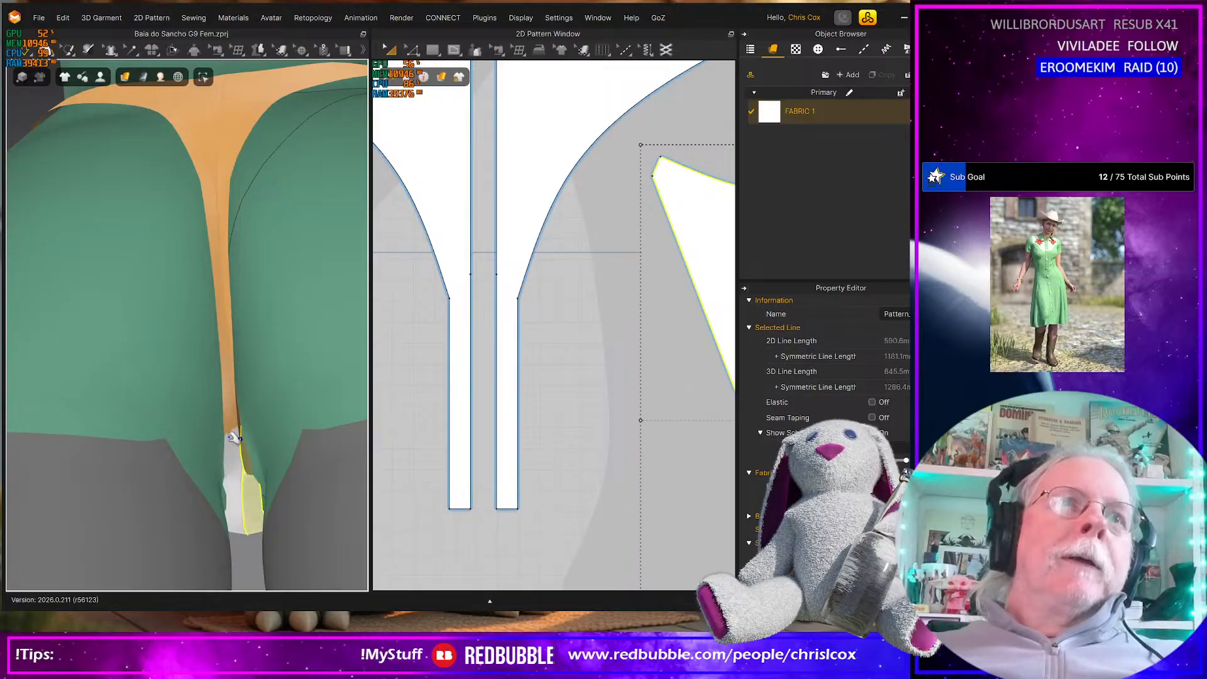
scroll(233, 445, up, 2)
scroll(269, 502, down, 4)
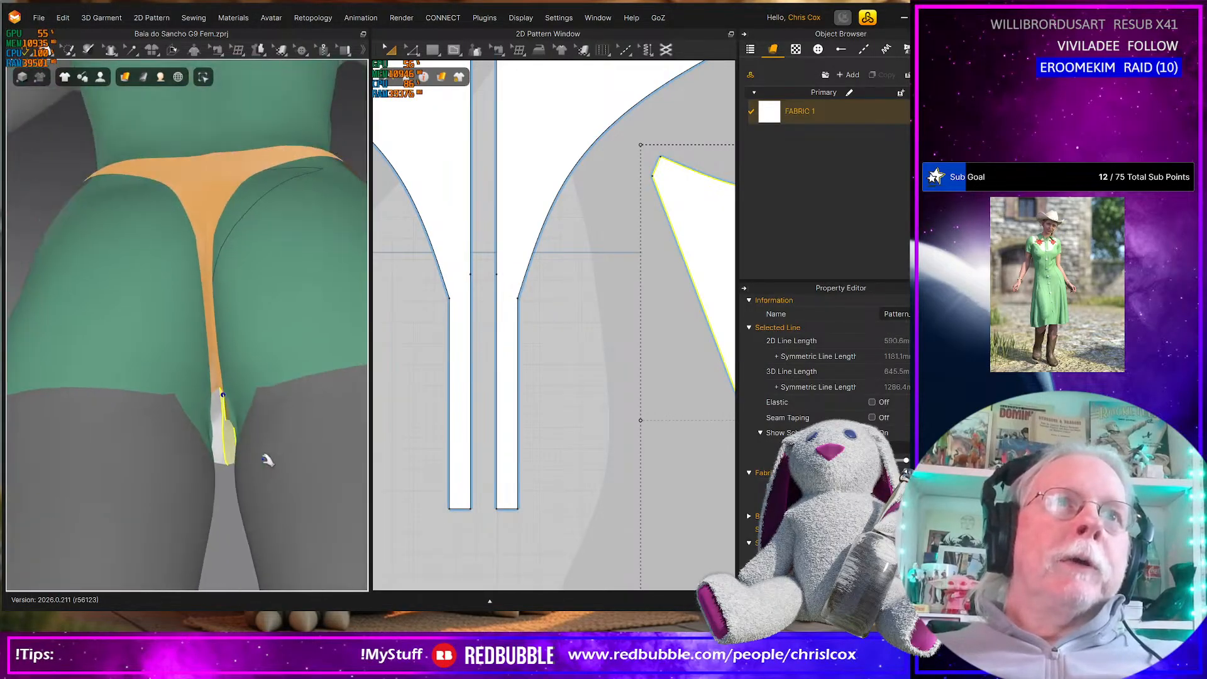
scroll(243, 423, up, 3)
right_drag(242, 423, 44, 426)
drag(201, 395, 270, 391)
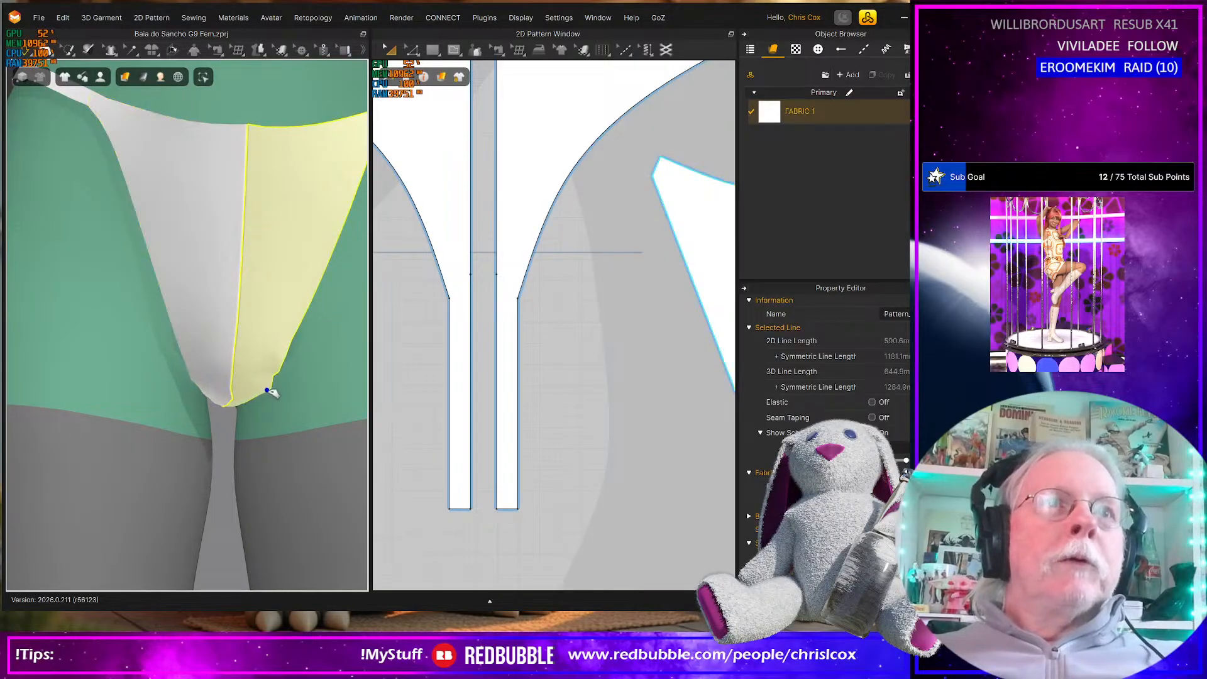
click(212, 402)
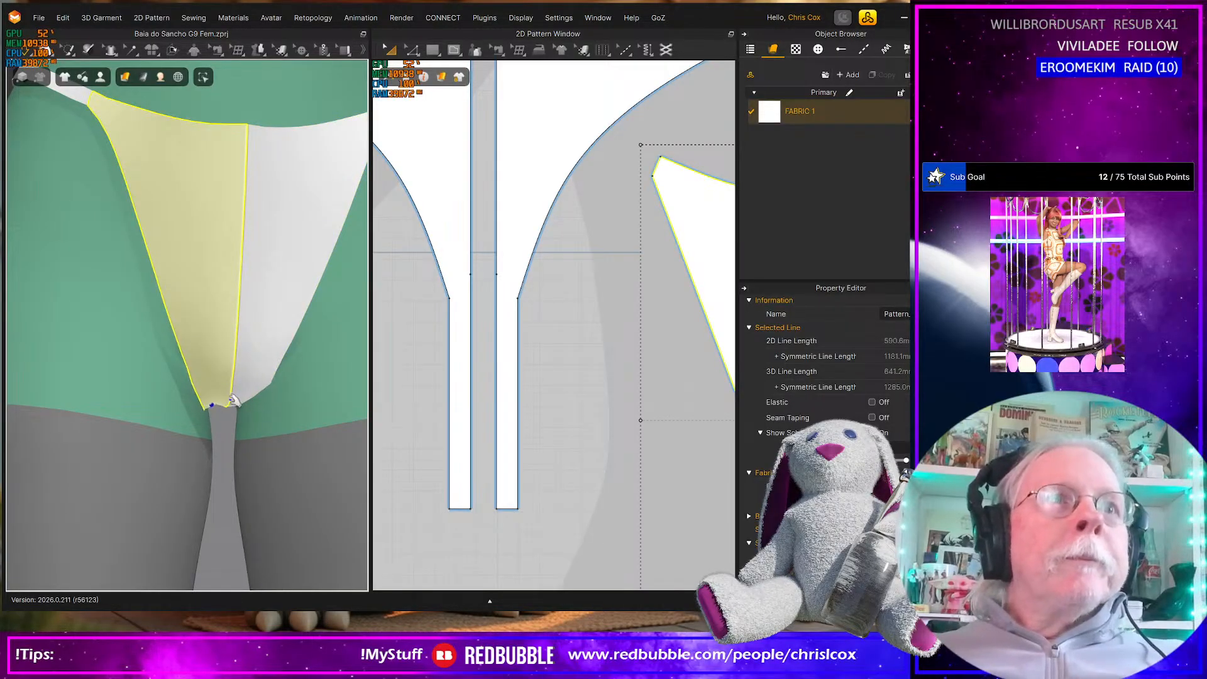
click(249, 404)
right_drag(230, 409, 228, 357)
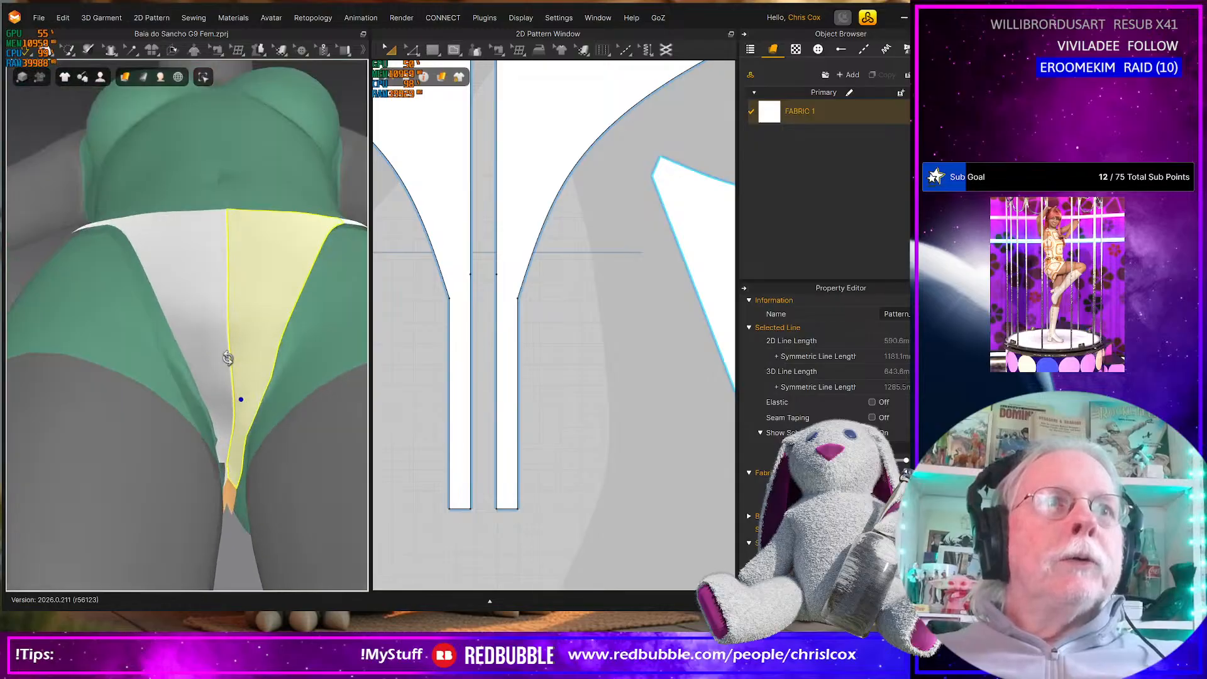
Strengthen both front halves of the bottom and tug their crotch strips into place between the legs
click(224, 467)
shift+click(250, 418)
key(ctrl+h)
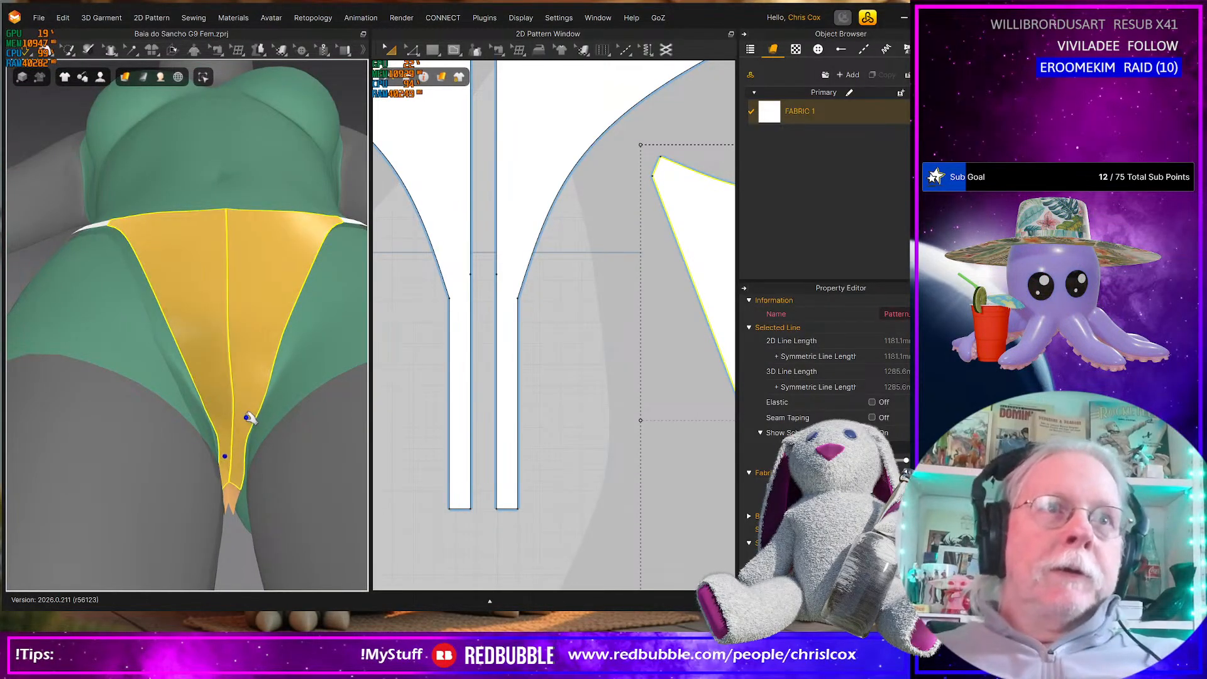
mouse_move(235, 430)
right_down()
mouse_move(232, 500)
mouse_move(232, 440)
mouse_move(236, 487)
mouse_move(244, 445)
right_up()
scroll(237, 479, up, 2)
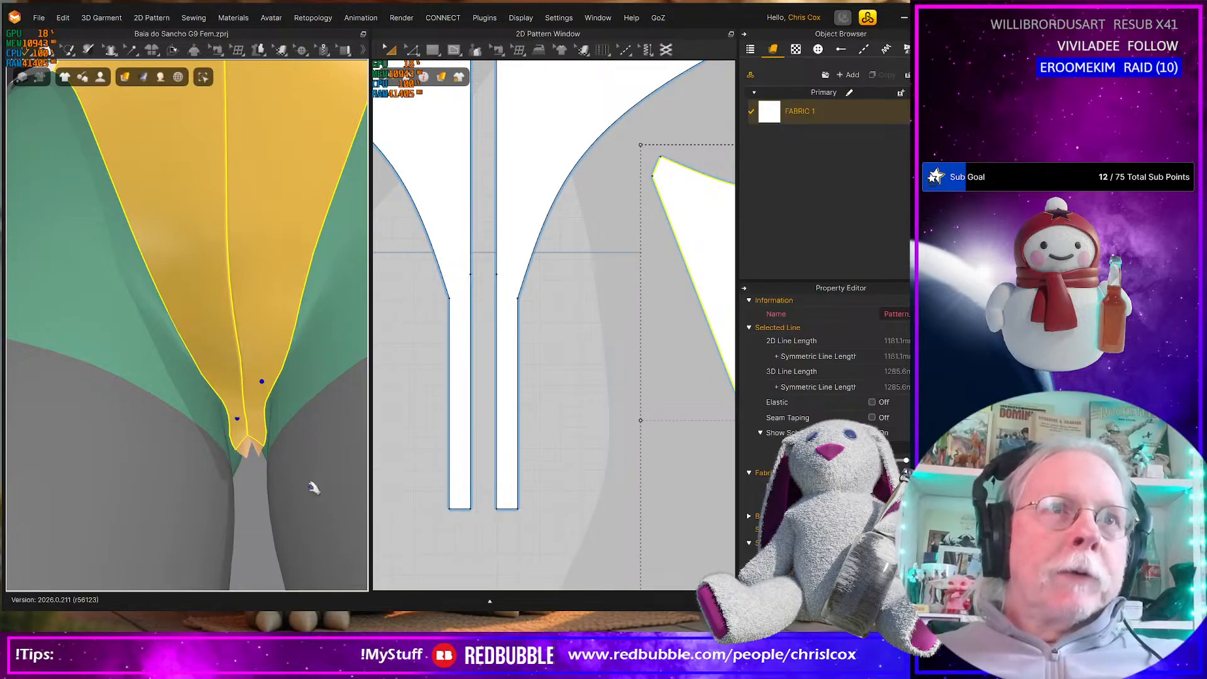
scroll(294, 486, down, 5)
right_drag(264, 444, 323, 424)
mouse_move(237, 412)
right_down()
mouse_move(236, 396)
mouse_move(238, 407)
right_up()
Taper the front pieces' crotch strips by moving the outer lower corner inward, leaving an end edge about 5 mm wide
middle_drag(597, 445, 381, 164)
scroll(553, 455, down, 2)
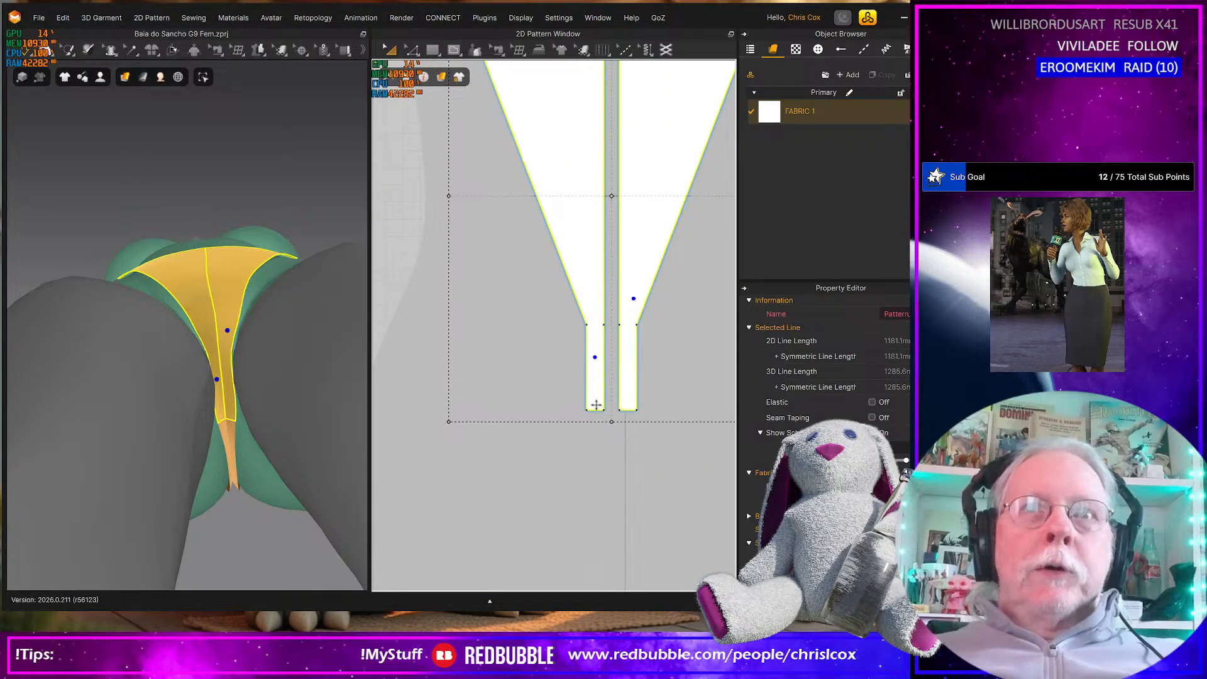
middle_drag(607, 452, 623, 464)
click(641, 467)
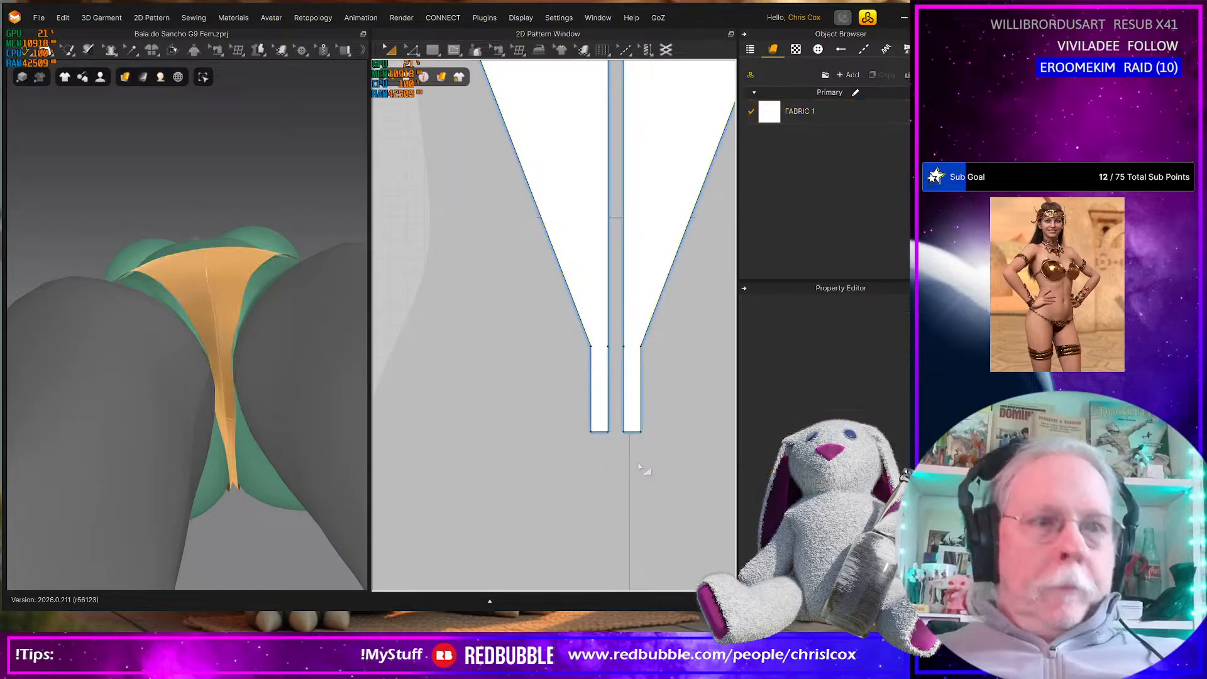
scroll(636, 481, up, 5)
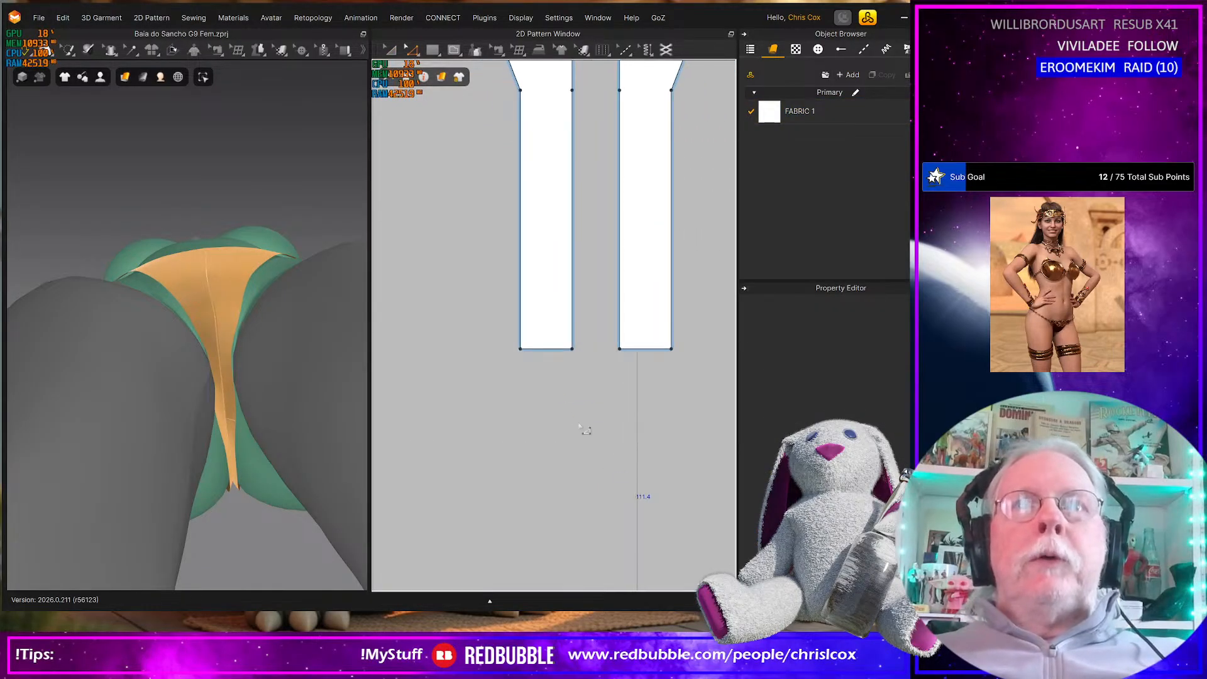
scroll(570, 410, up, 3)
middle_drag(572, 406, 591, 453)
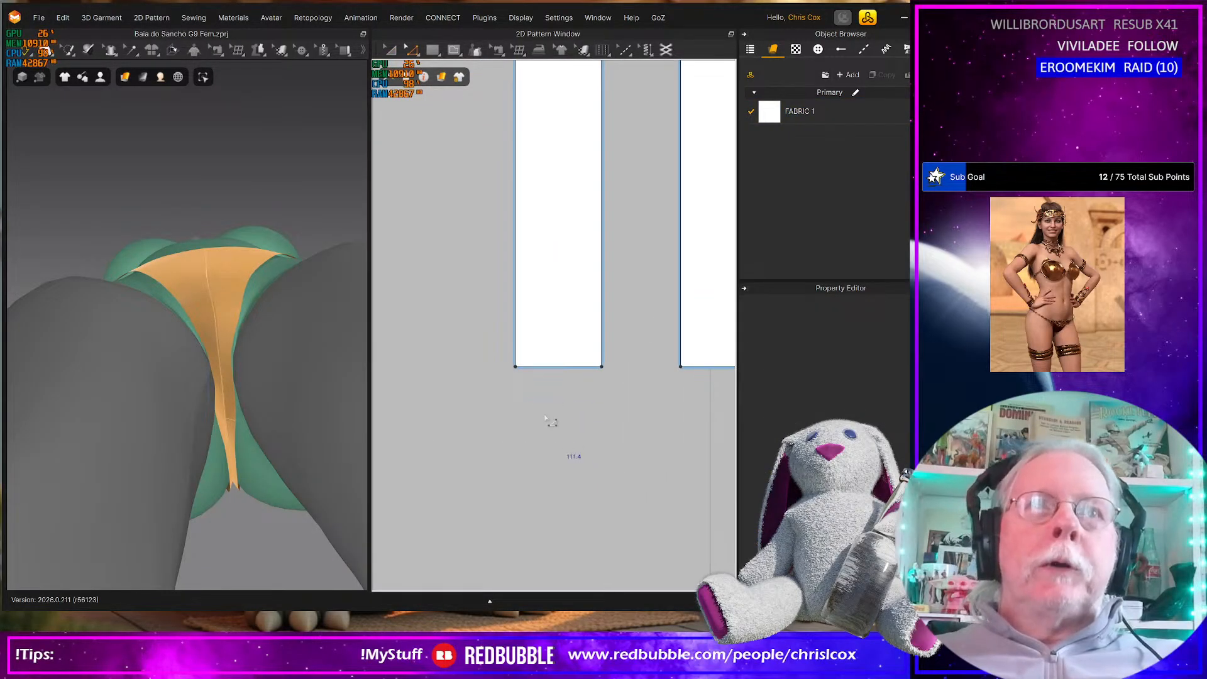
click(516, 367)
drag(517, 366, 559, 367)
scroll(561, 370, up, 5)
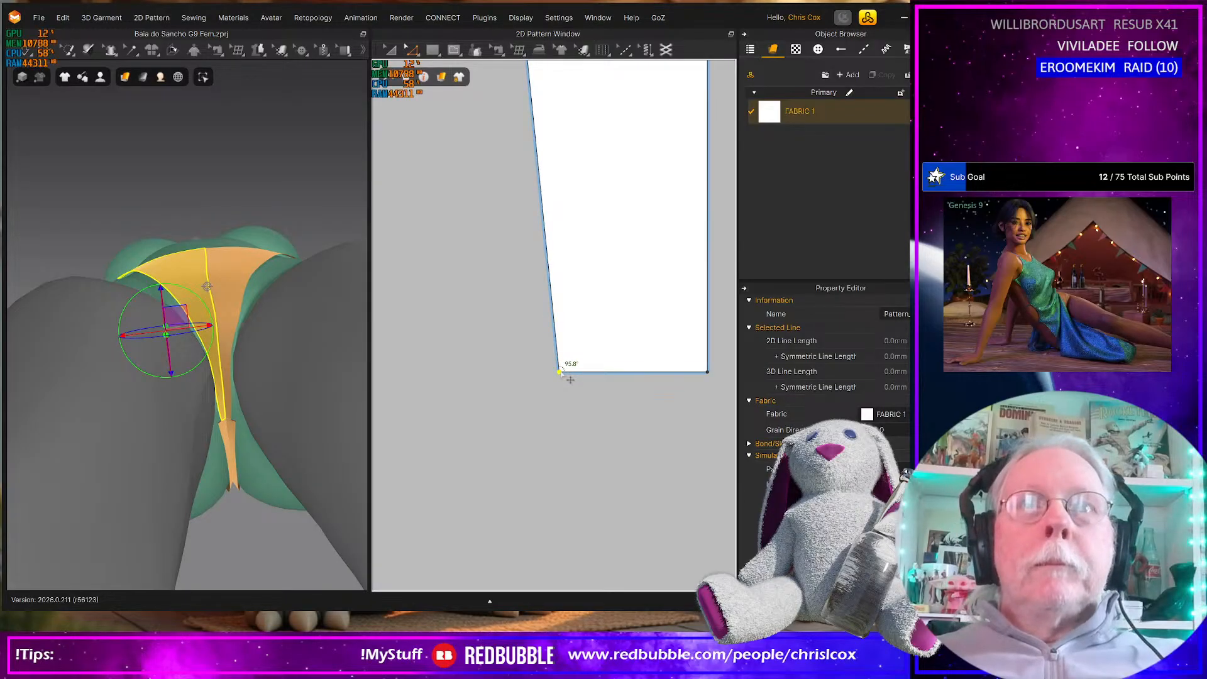
drag(560, 373, 558, 371)
scroll(585, 417, down, 4)
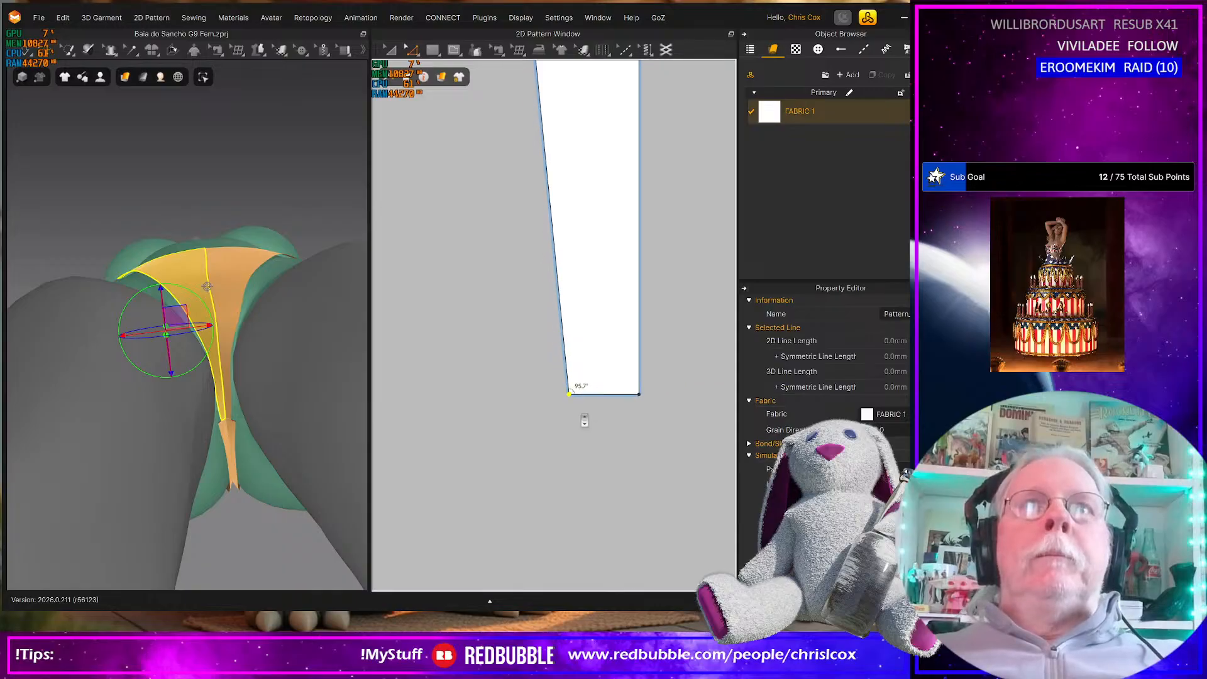
scroll(585, 420, down, 3)
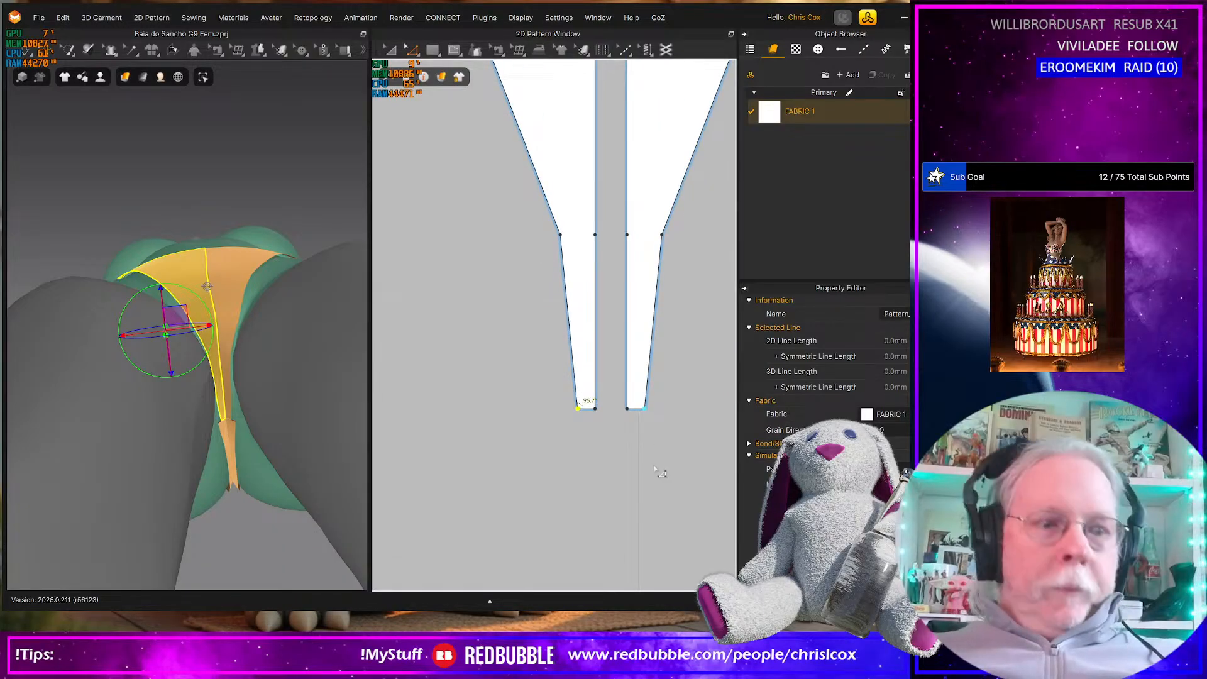
Shorten the front pieces' crotch strips by moving their bottom edges up
drag(660, 461, 579, 423)
drag(556, 398, 554, 396)
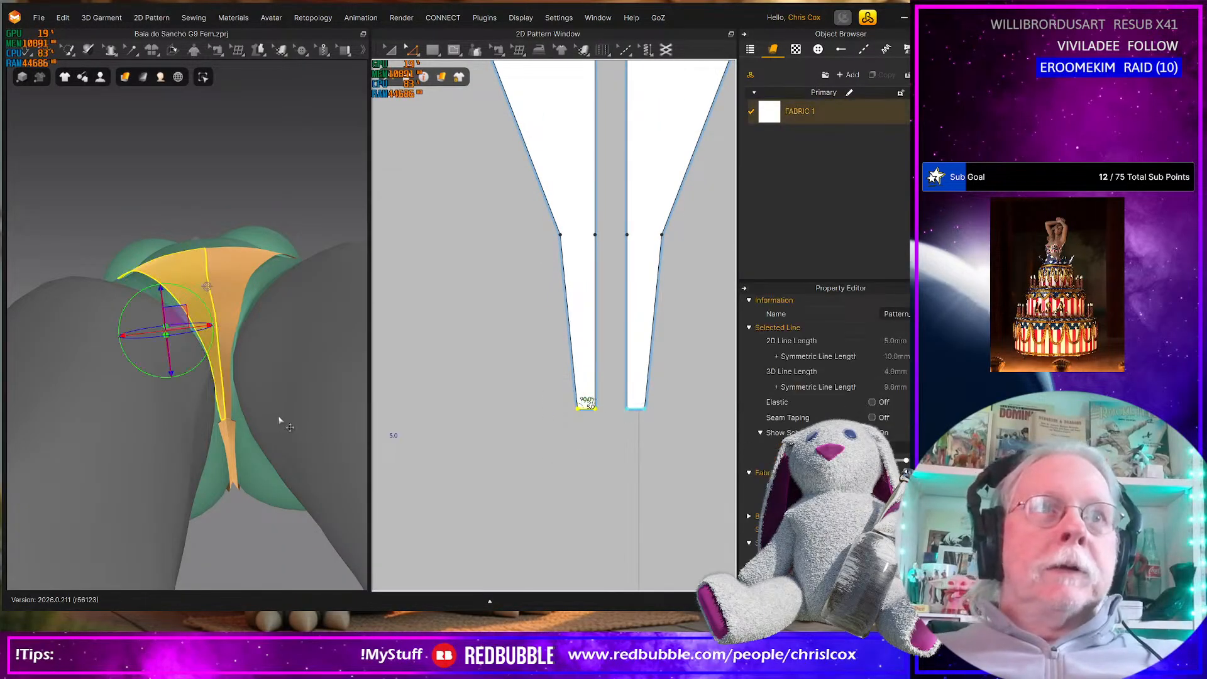
drag(673, 445, 519, 383)
key(Up)
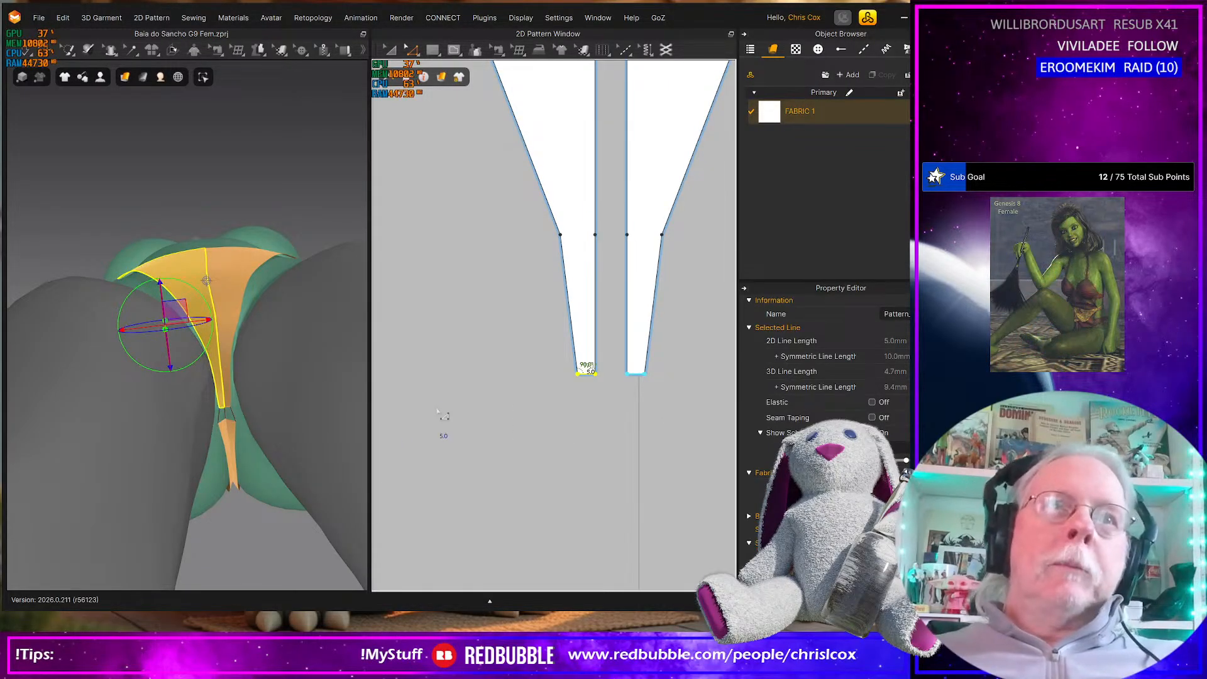
Lengthen the back pieces' crotch strips by moving their bottom edges down in two equal increments
middle_drag(464, 404, 545, 431)
middle_drag(489, 352, 669, 447)
middle_drag(549, 359, 634, 383)
scroll(616, 377, up, 4)
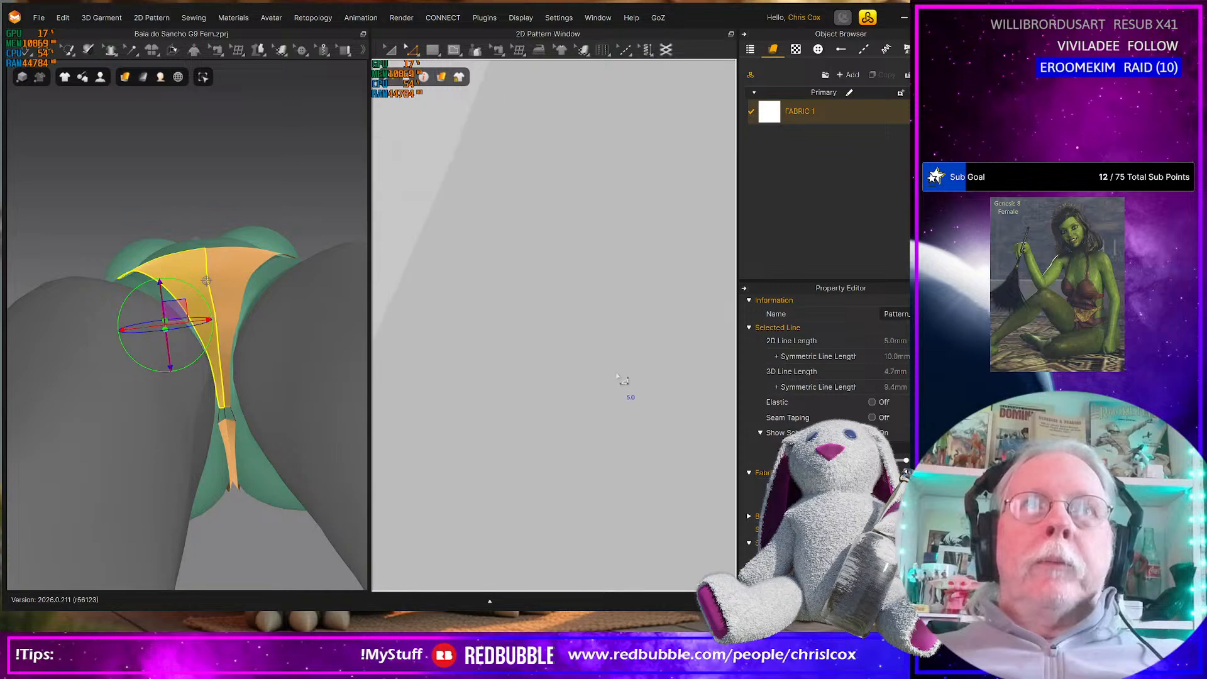
middle_drag(472, 350, 786, 408)
middle_drag(530, 379, 577, 427)
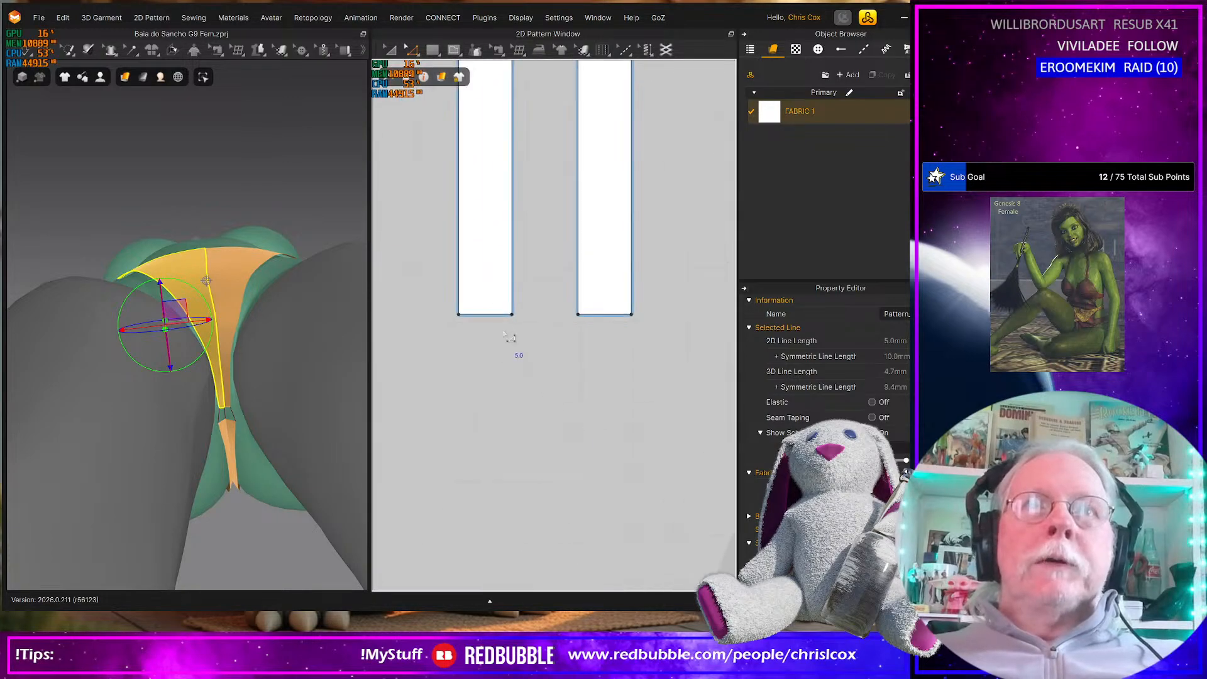
click(492, 315)
drag(417, 273, 674, 356)
key(Down)
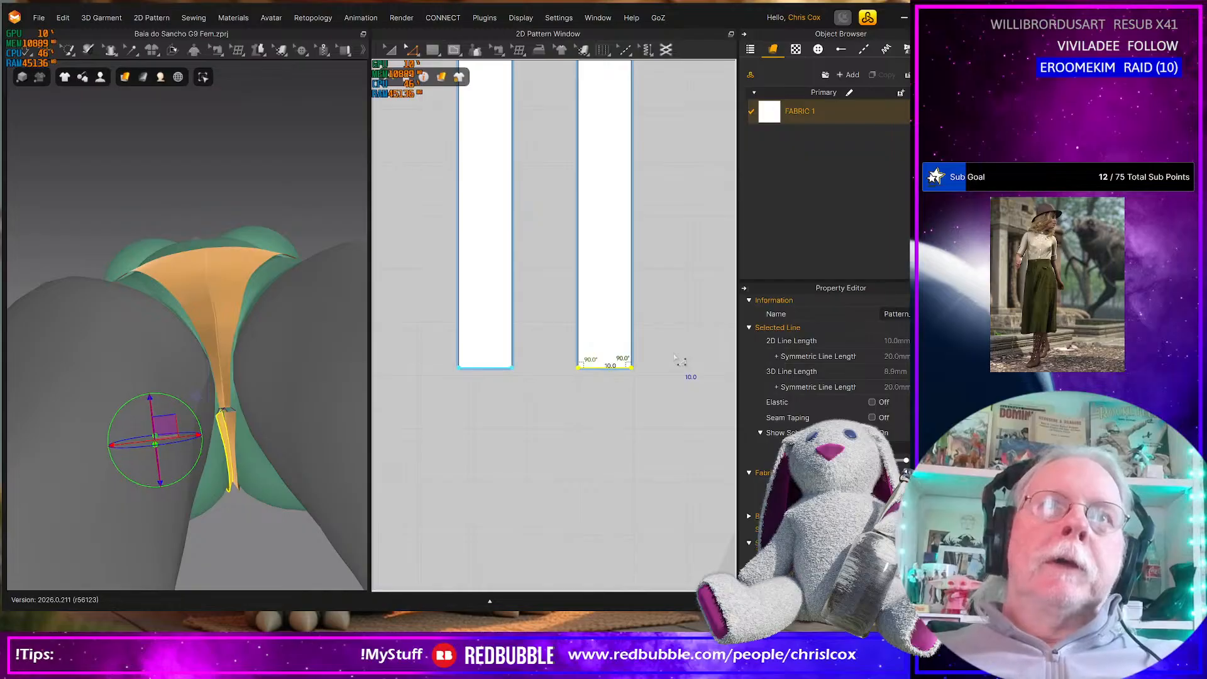
key(Down)
Taper the back pieces' crotch strips by moving the outer lower corner inward, and view the bottom from behind
click(493, 460)
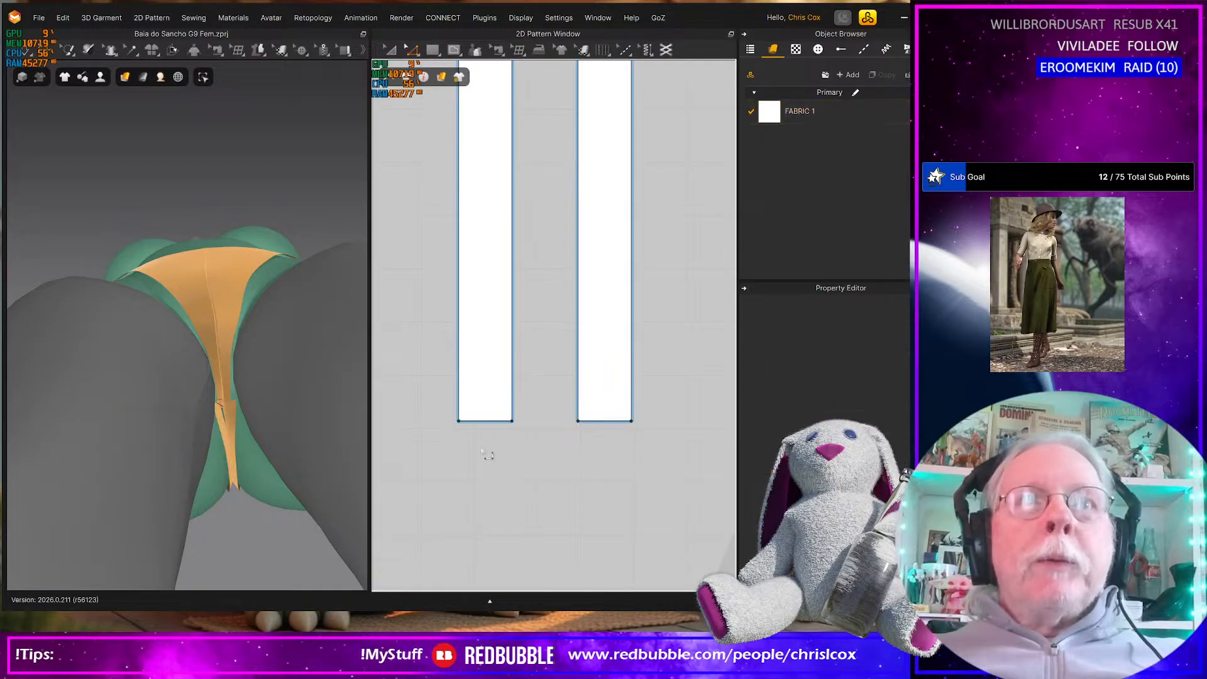
drag(469, 428, 496, 428)
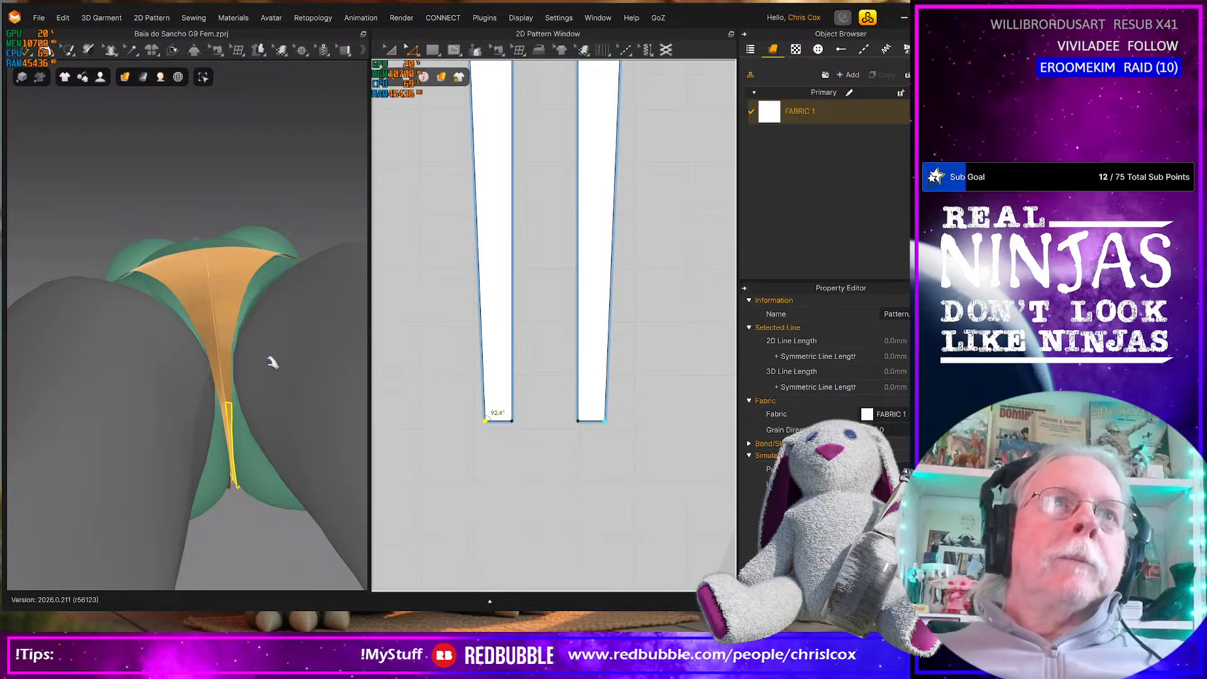
mouse_move(275, 366)
right_down()
mouse_move(274, 296)
mouse_move(270, 342)
mouse_move(253, 345)
mouse_move(240, 381)
mouse_move(129, 366)
mouse_move(73, 386)
mouse_move(195, 337)
mouse_move(267, 383)
mouse_move(314, 350)
mouse_move(266, 369)
mouse_move(255, 345)
mouse_move(264, 364)
right_up()
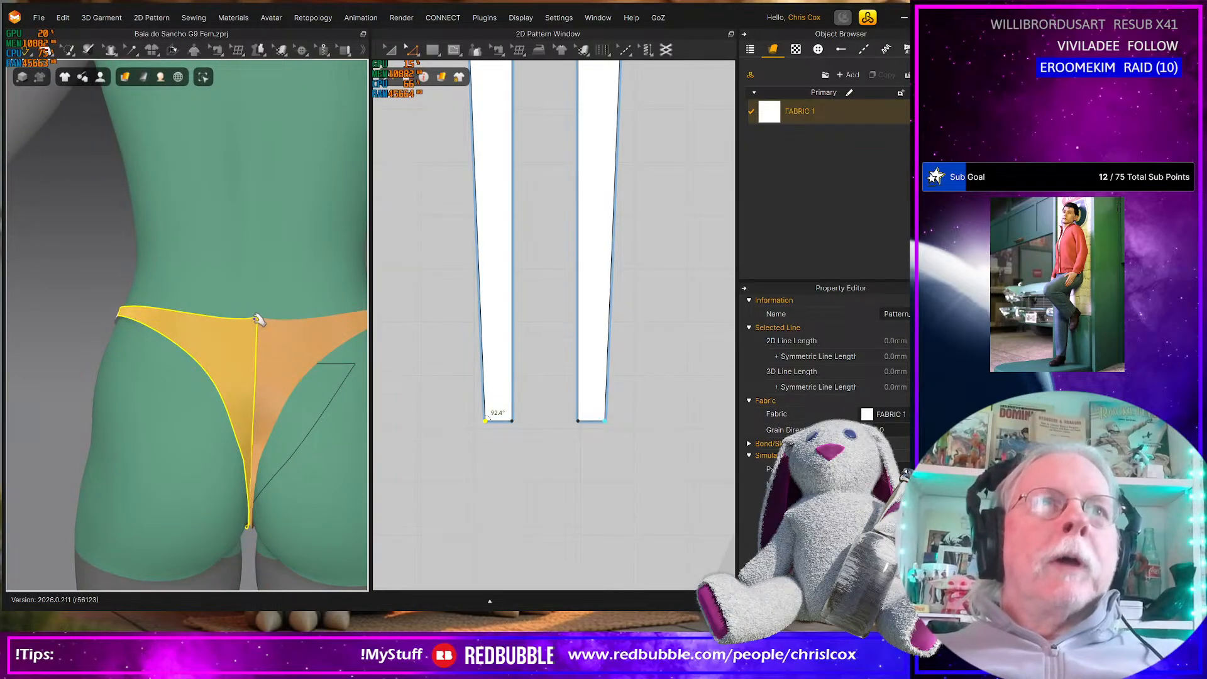
Delete the tack at the top of the back pieces' centre seam
click(258, 319)
scroll(584, 367, down, 6)
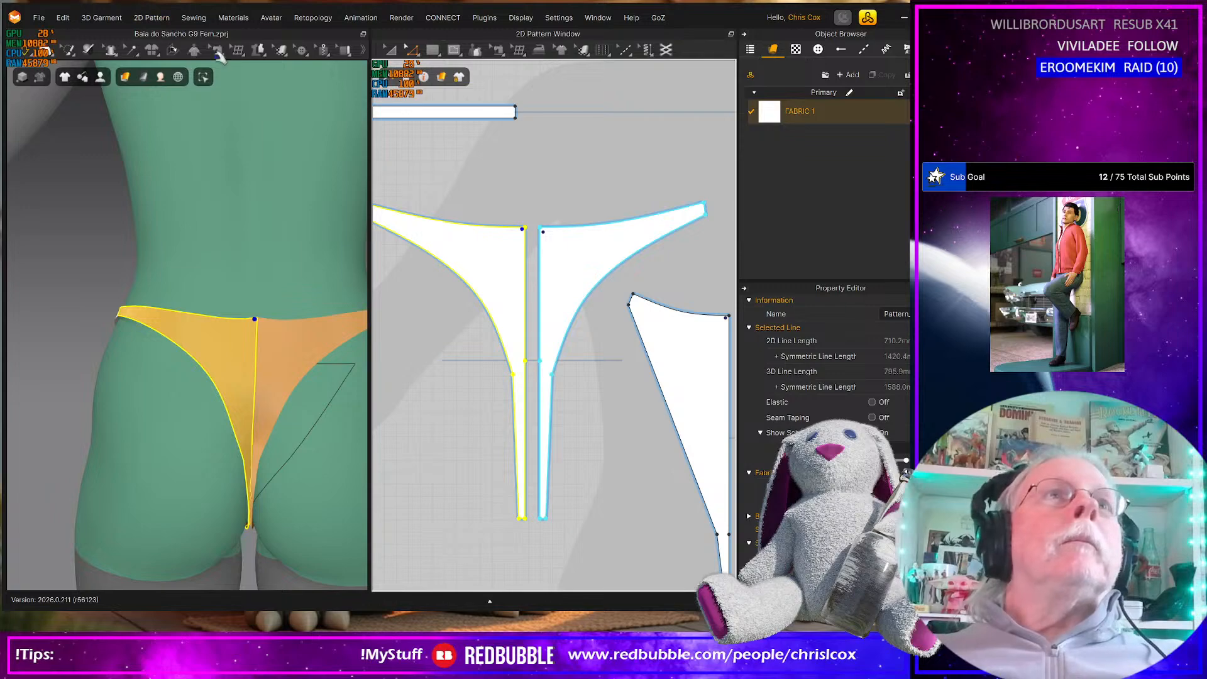
click(130, 50)
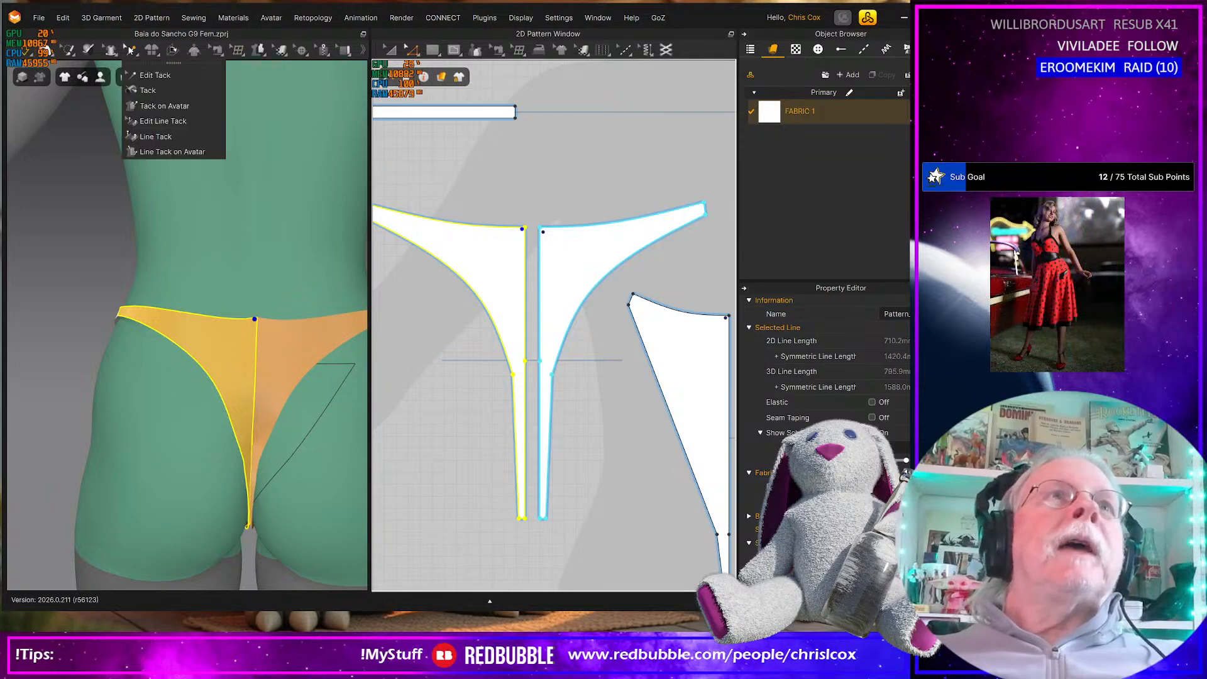
click(145, 79)
drag(520, 208, 568, 251)
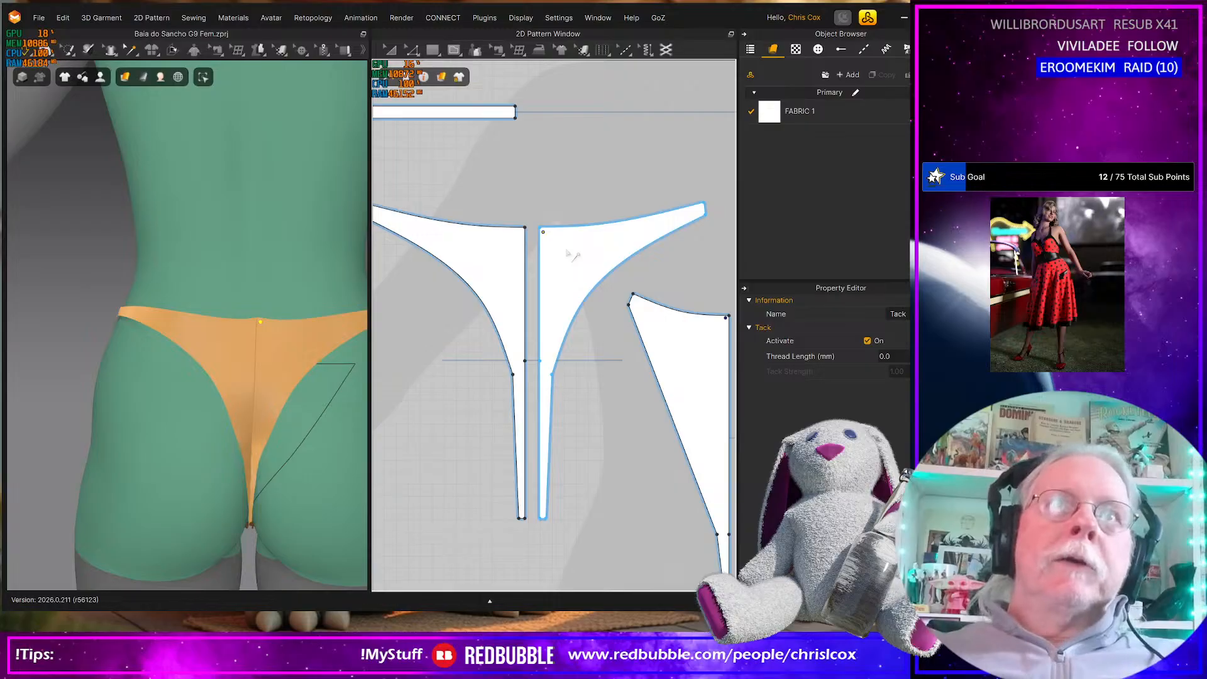
key(Delete)
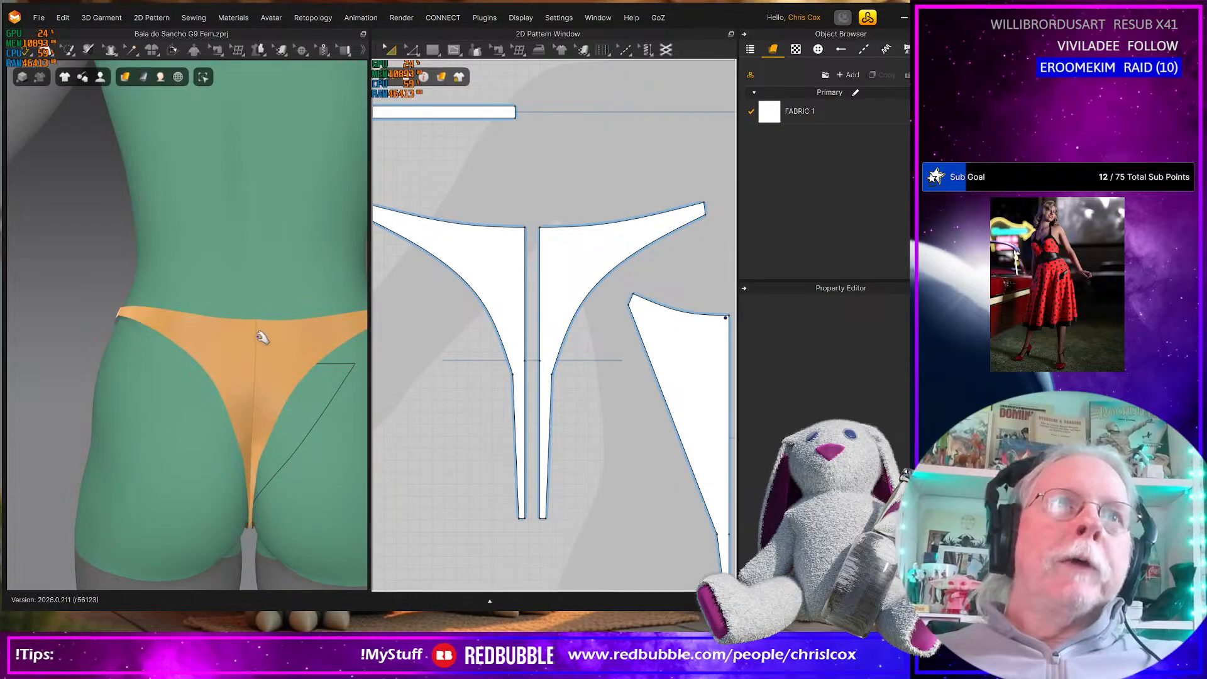
Delete the tack at the top of the front pieces' centre seam
scroll(409, 408, down, 5)
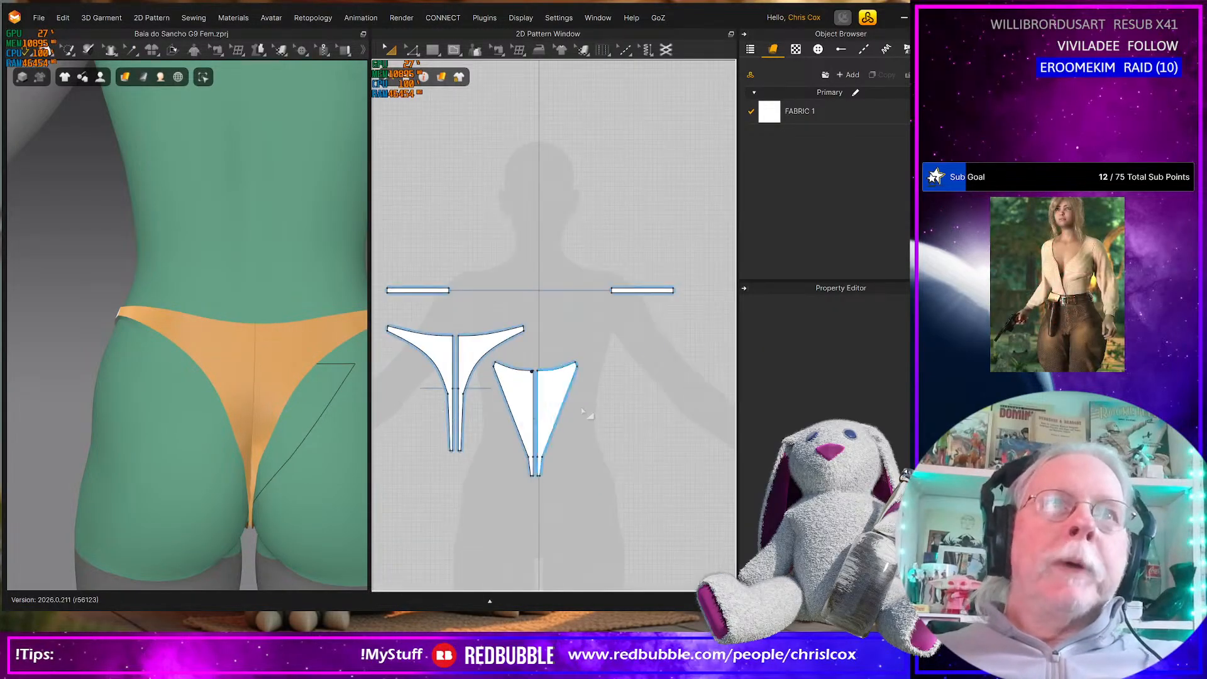
drag(538, 382, 540, 379)
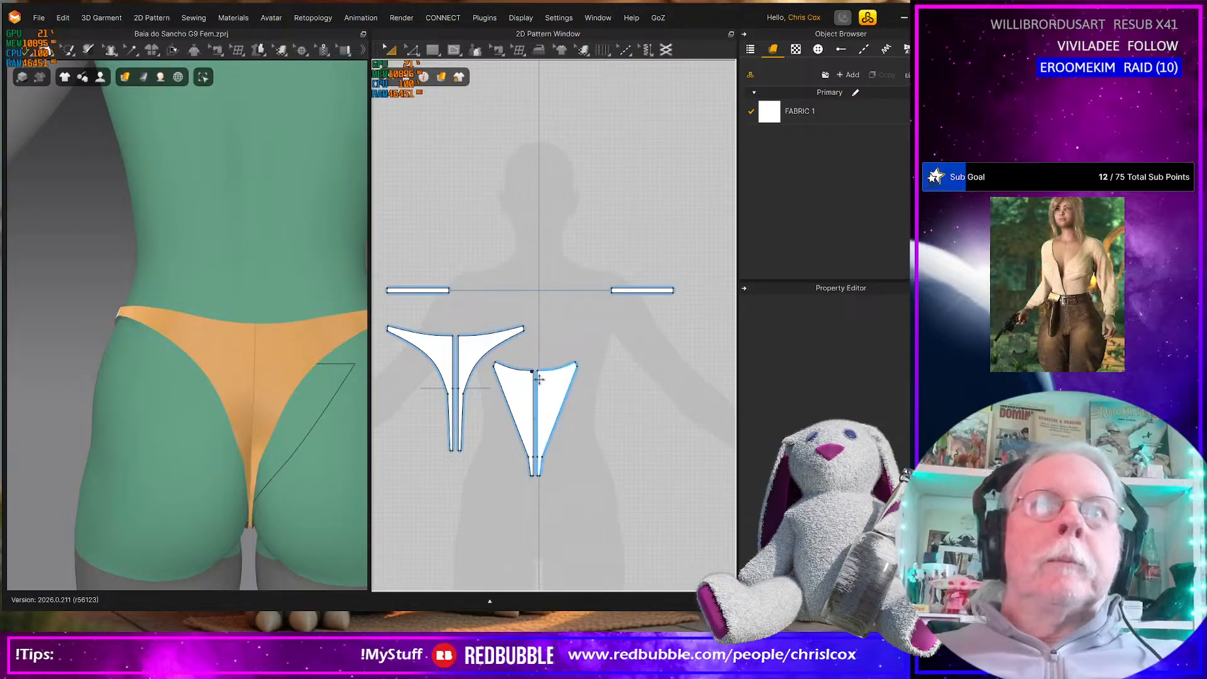
right_drag(143, 410, 337, 406)
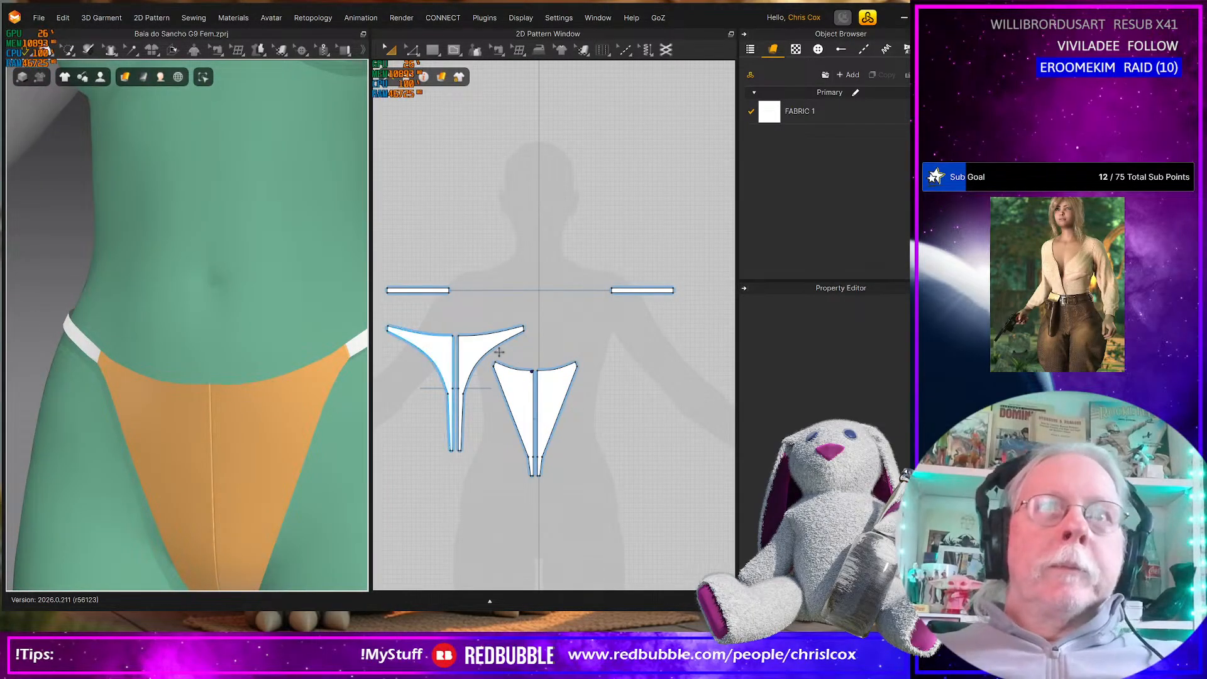
drag(525, 361, 540, 382)
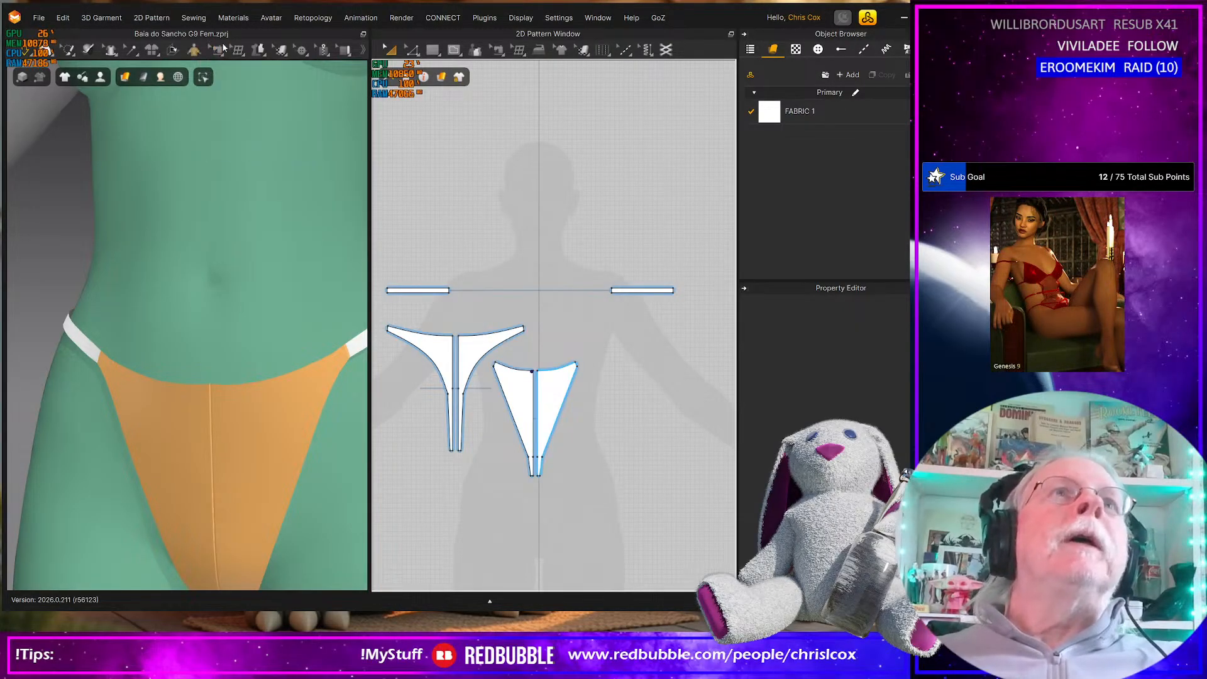
click(132, 51)
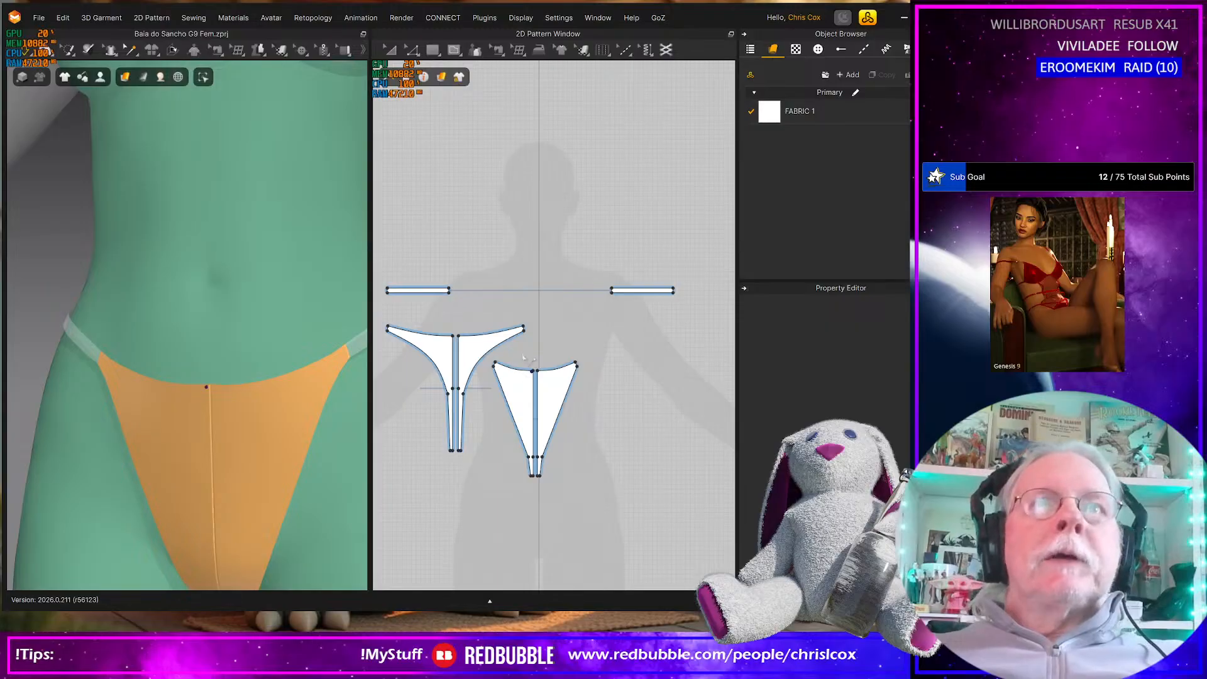
click(548, 389)
key(Escape)
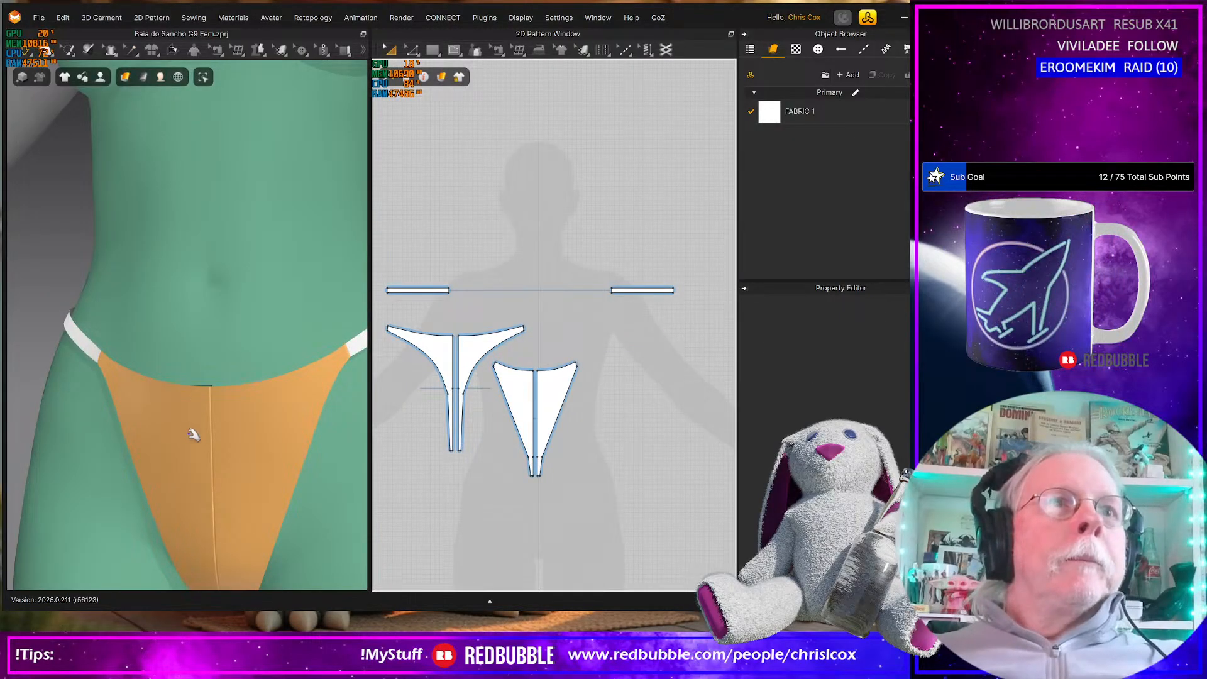
Examine the fit of the untacked bottom on the avatar from the back, side and front
scroll(235, 439, down, 5)
right_drag(235, 439, 369, 409)
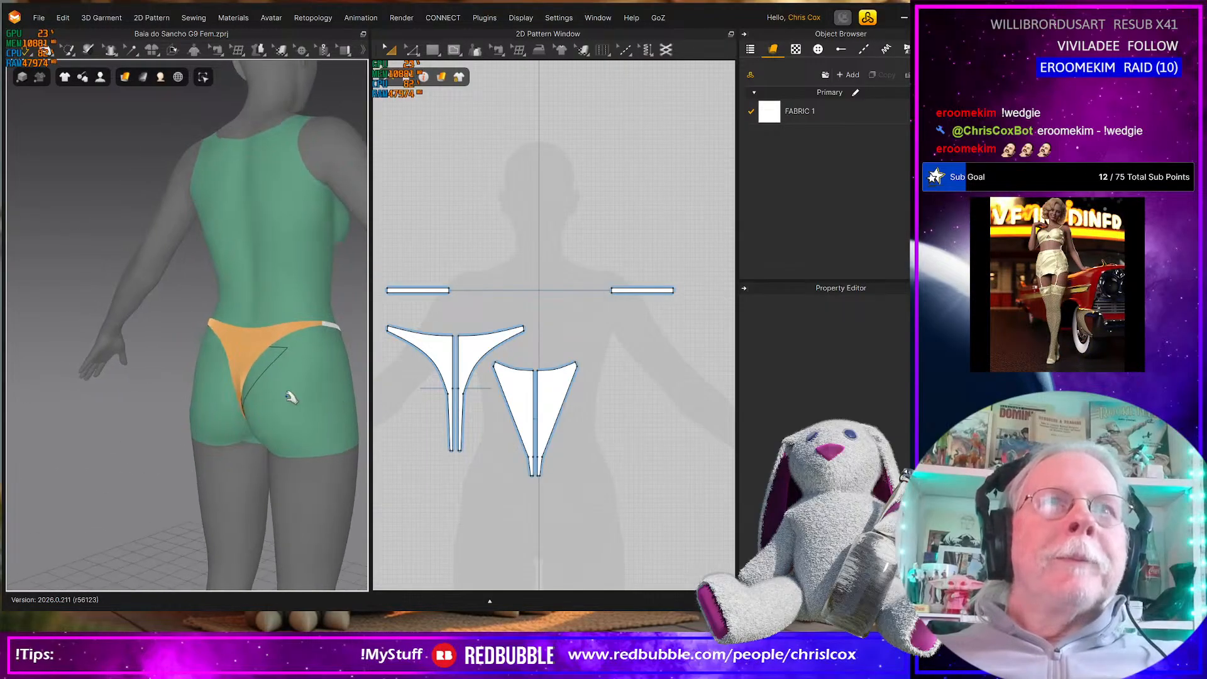
scroll(291, 402, up, 2)
scroll(291, 404, up, 2)
mouse_move(291, 403)
middle_down()
mouse_move(249, 406)
mouse_move(267, 398)
middle_up()
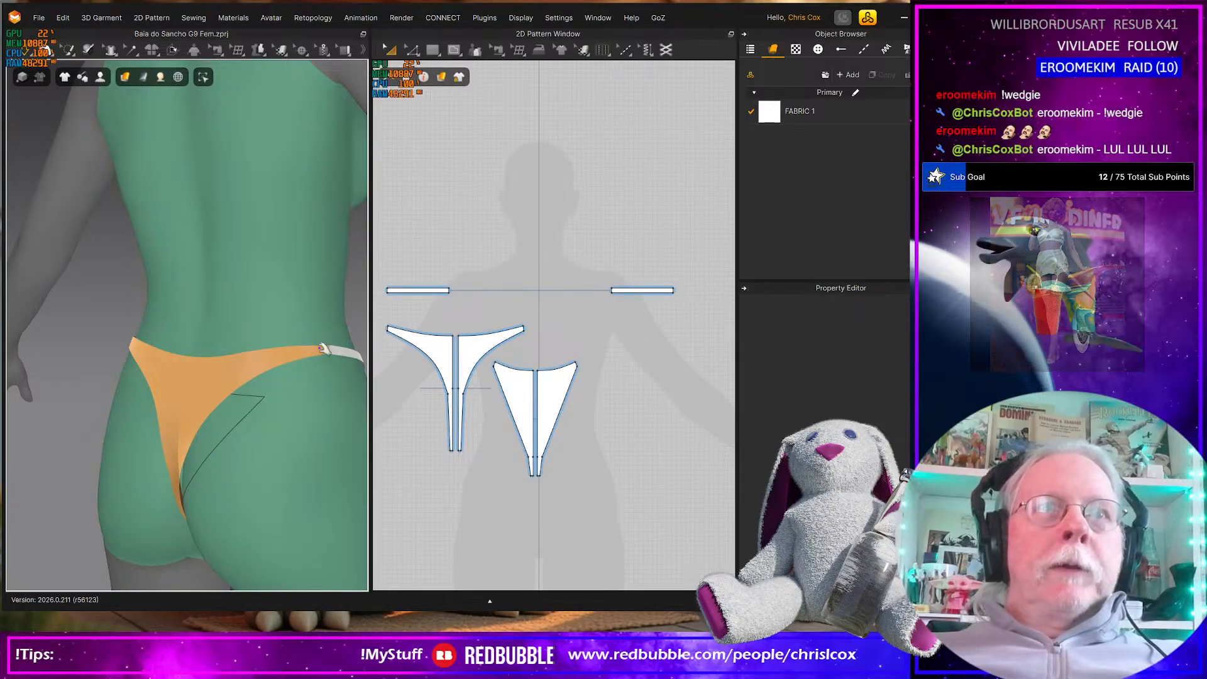
key(2)
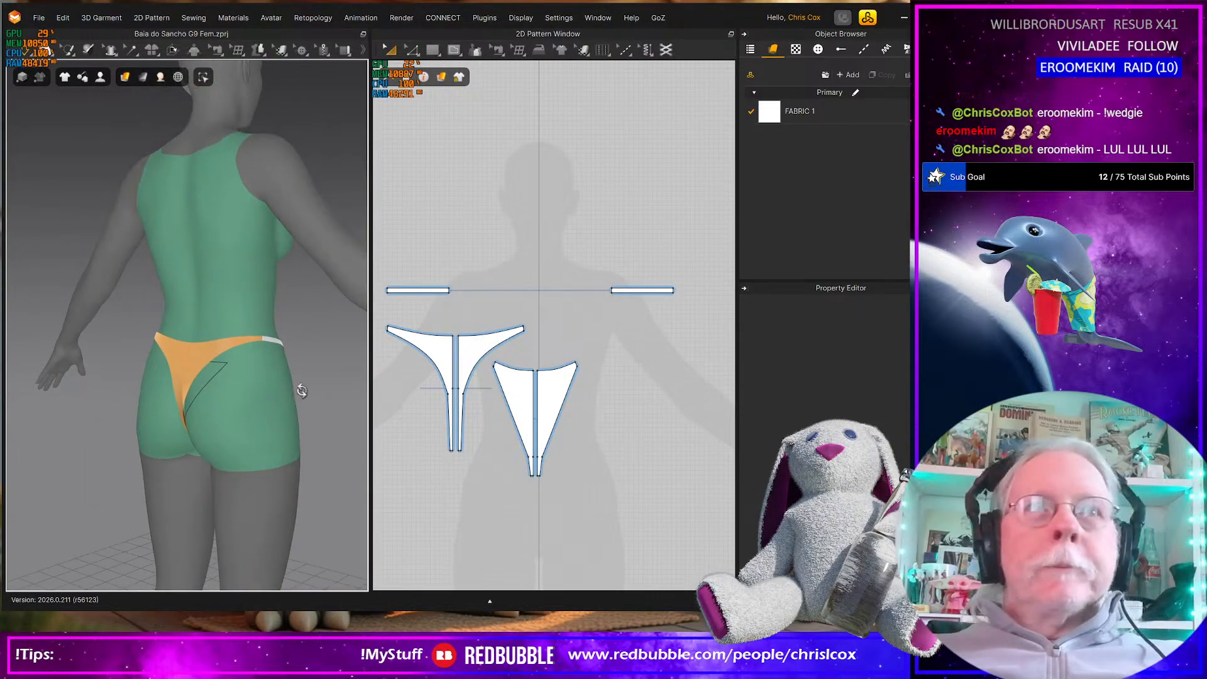
scroll(171, 394, down, 2)
scroll(176, 373, up, 2)
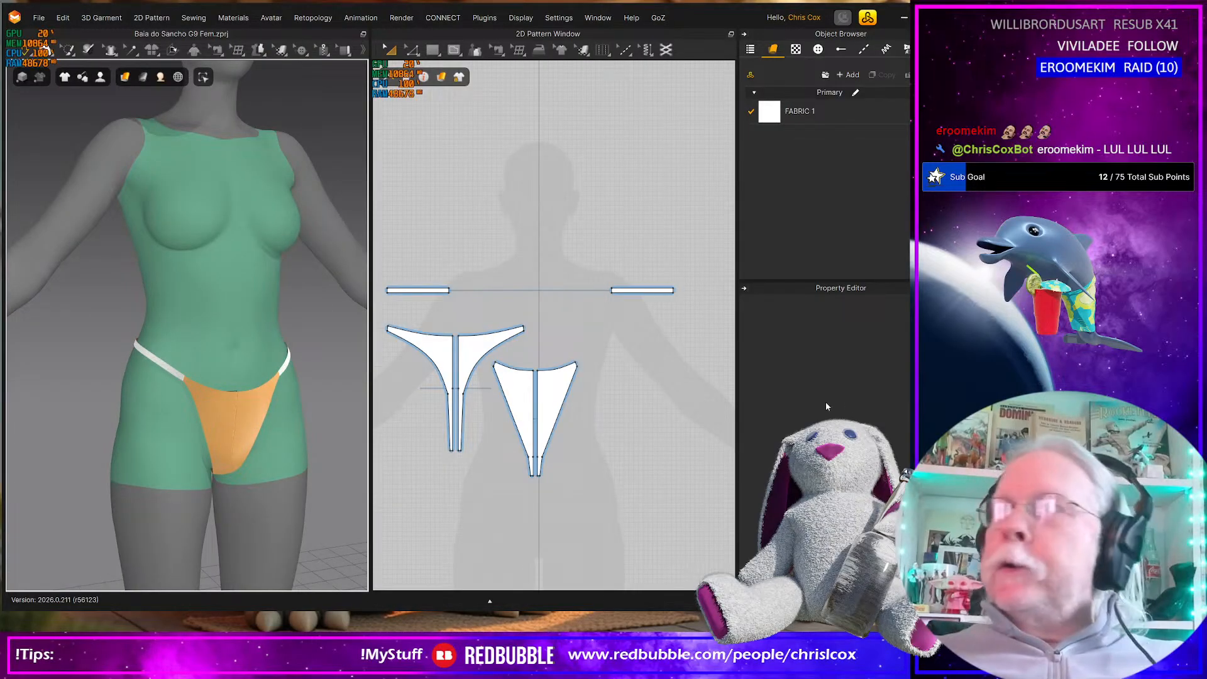
mouse_move(230, 415)
right_down()
mouse_move(183, 331)
mouse_move(365, 424)
mouse_move(230, 423)
right_up()
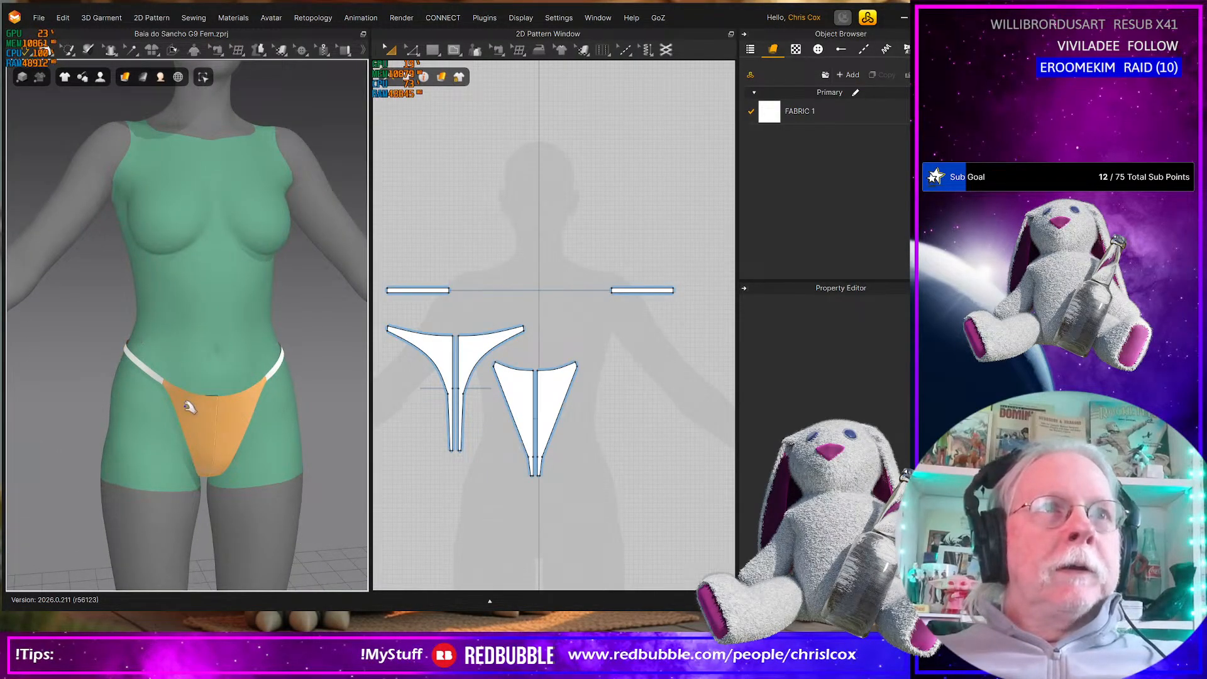
right_drag(208, 419, 201, 398)
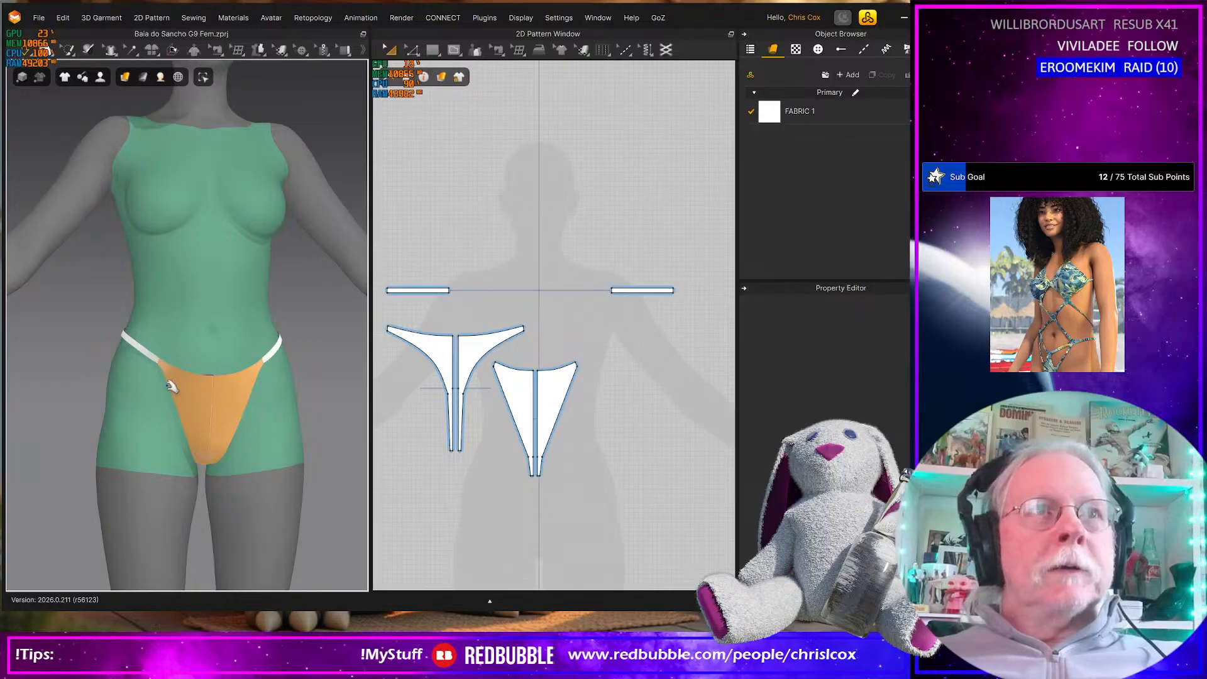
right_drag(140, 344, 72, 356)
Shorten the back pieces' side extensions by moving their short end edges inward in three equal increments and slightly down
click(214, 357)
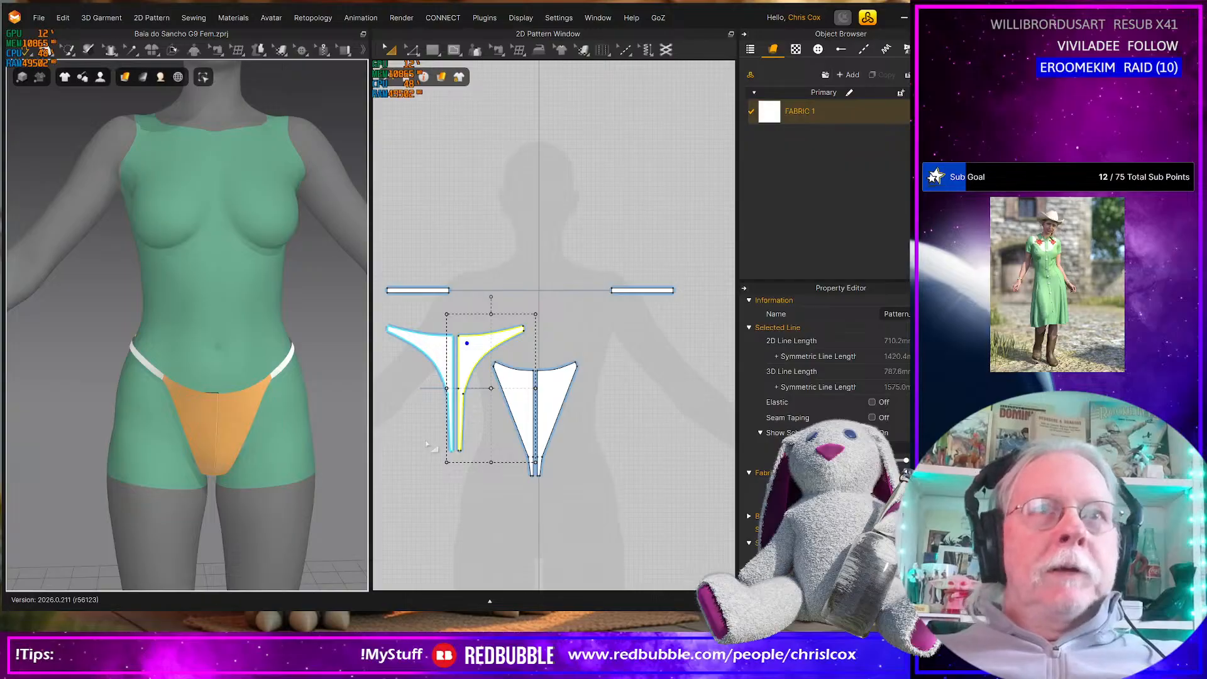
scroll(428, 443, up, 3)
middle_drag(433, 442, 543, 487)
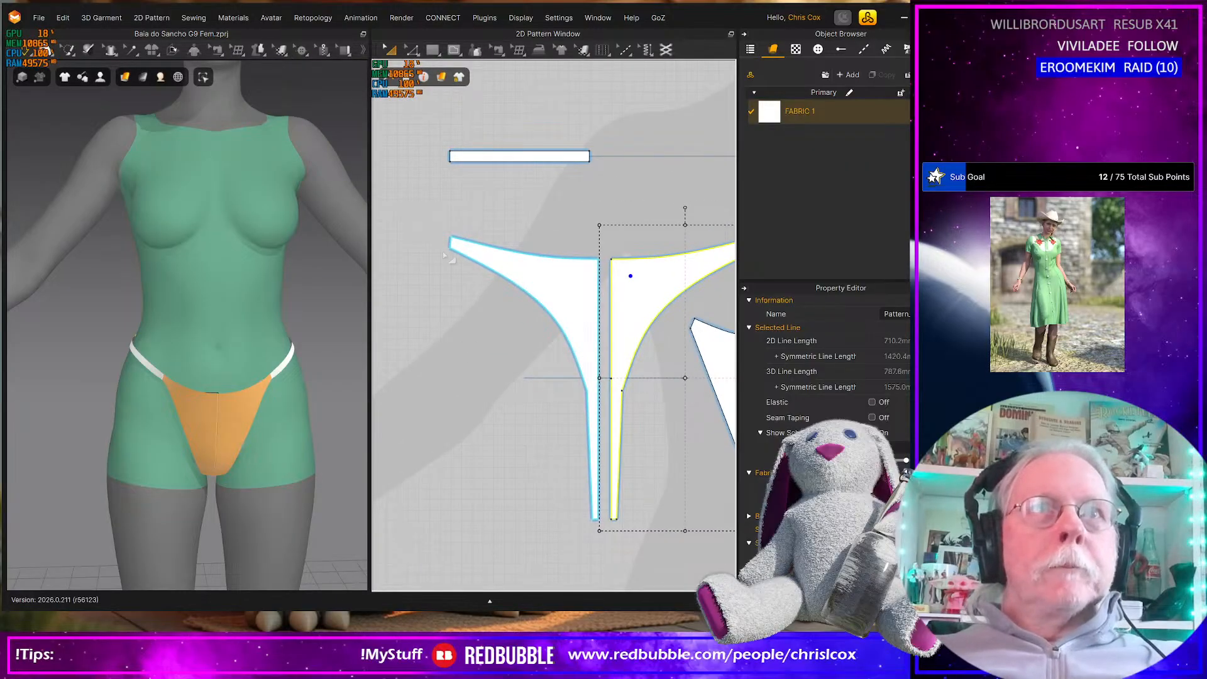
right_drag(157, 428, 252, 341)
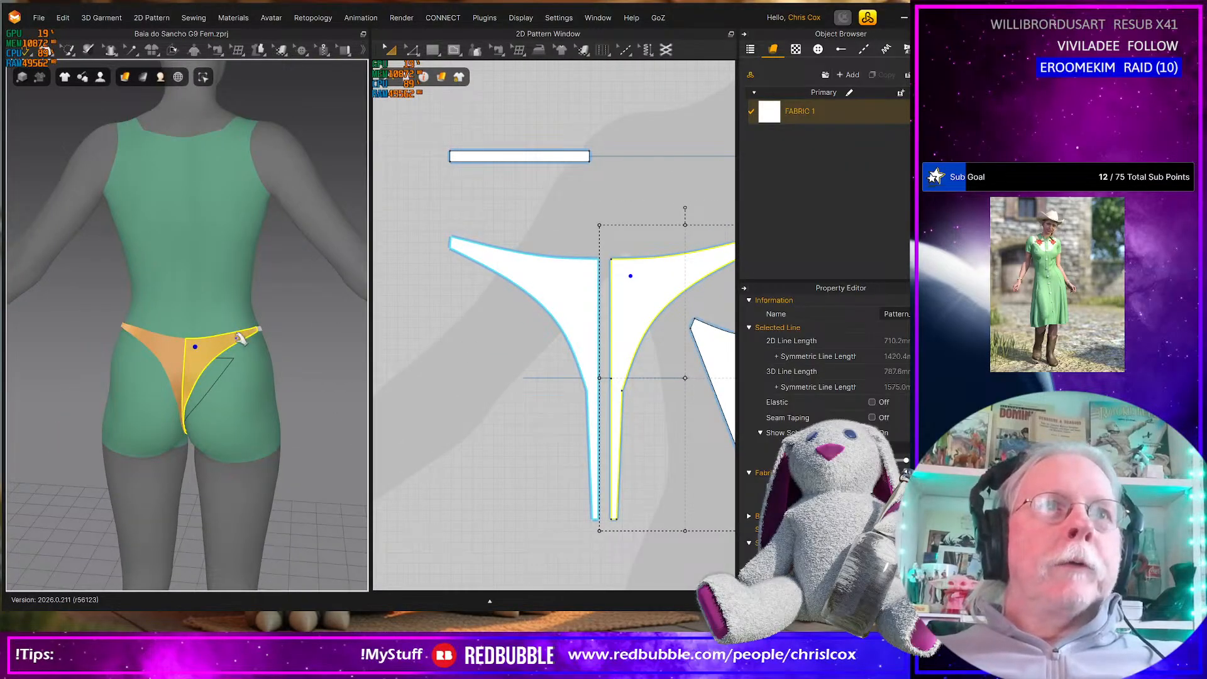
middle_drag(551, 369, 404, 467)
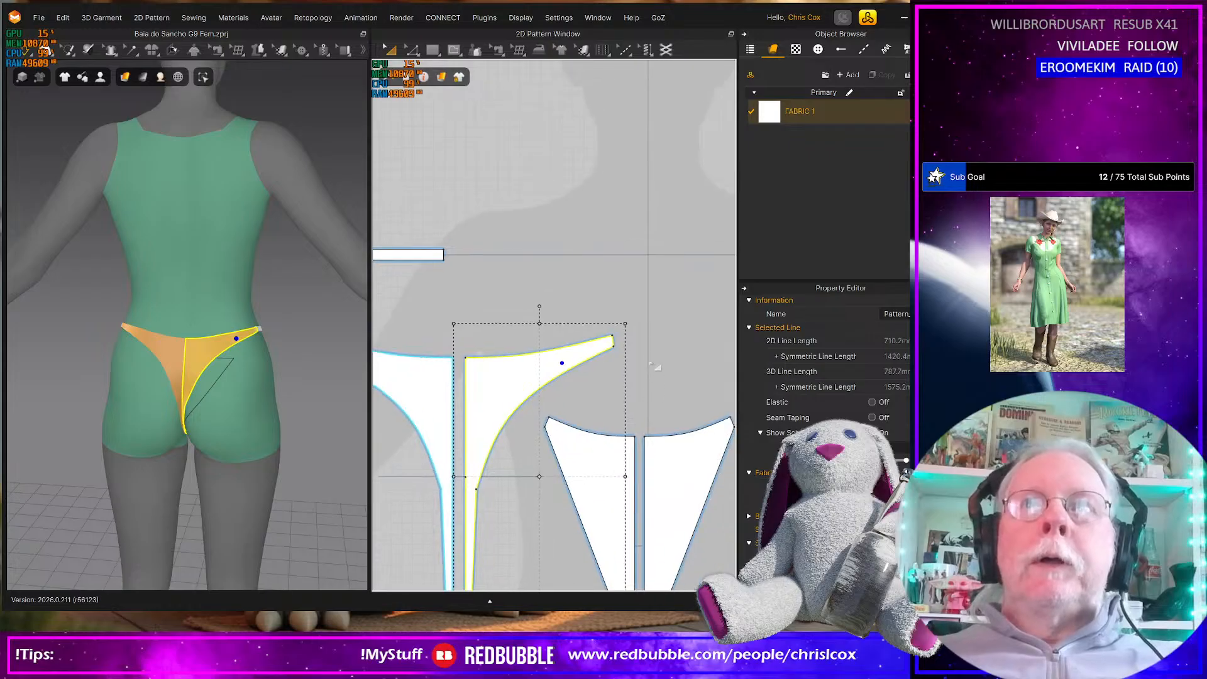
click(645, 360)
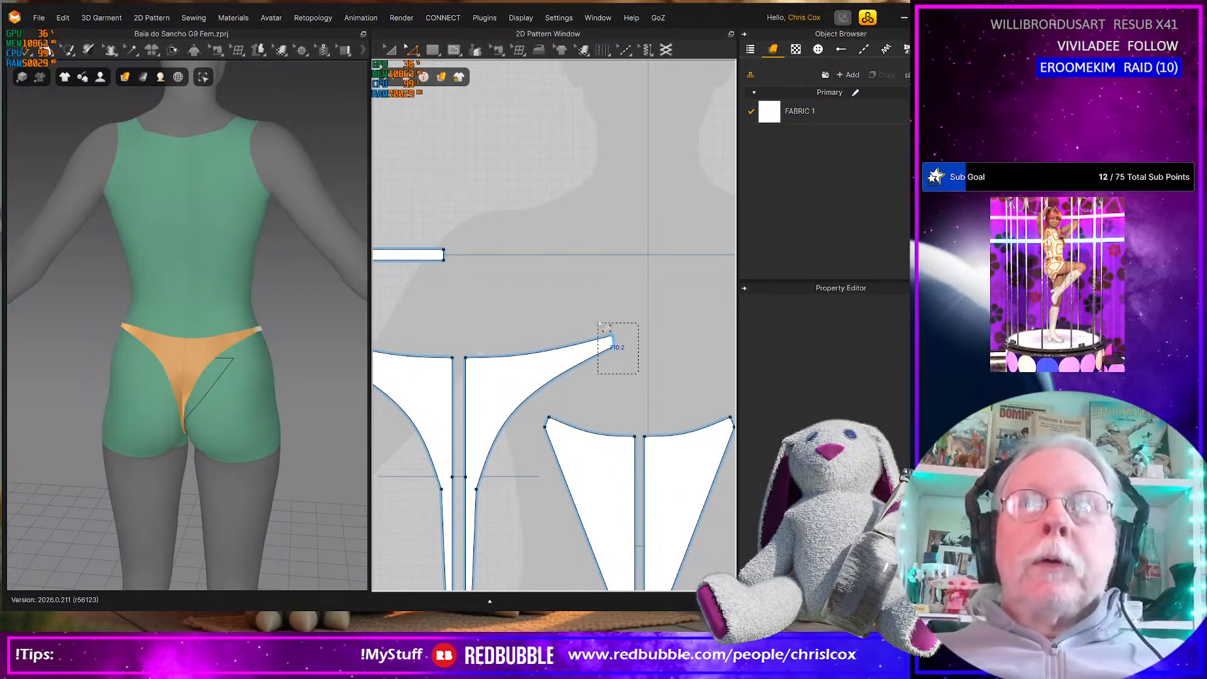
click(612, 340)
key(Left)
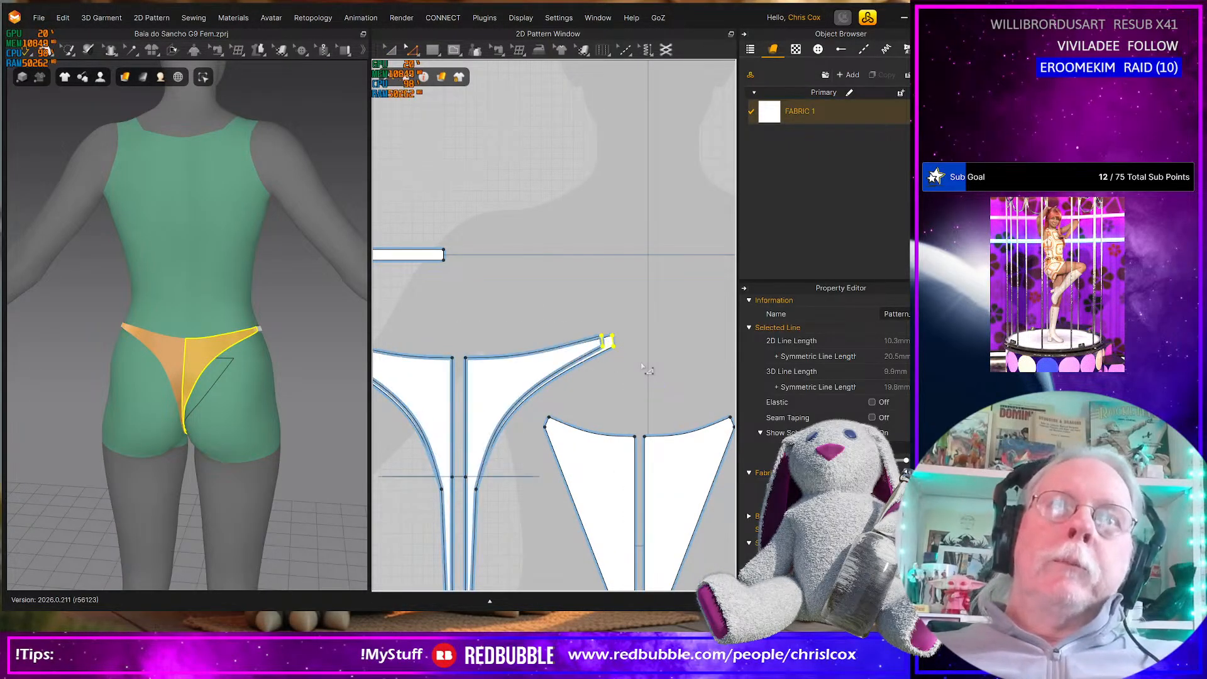
key(Left)
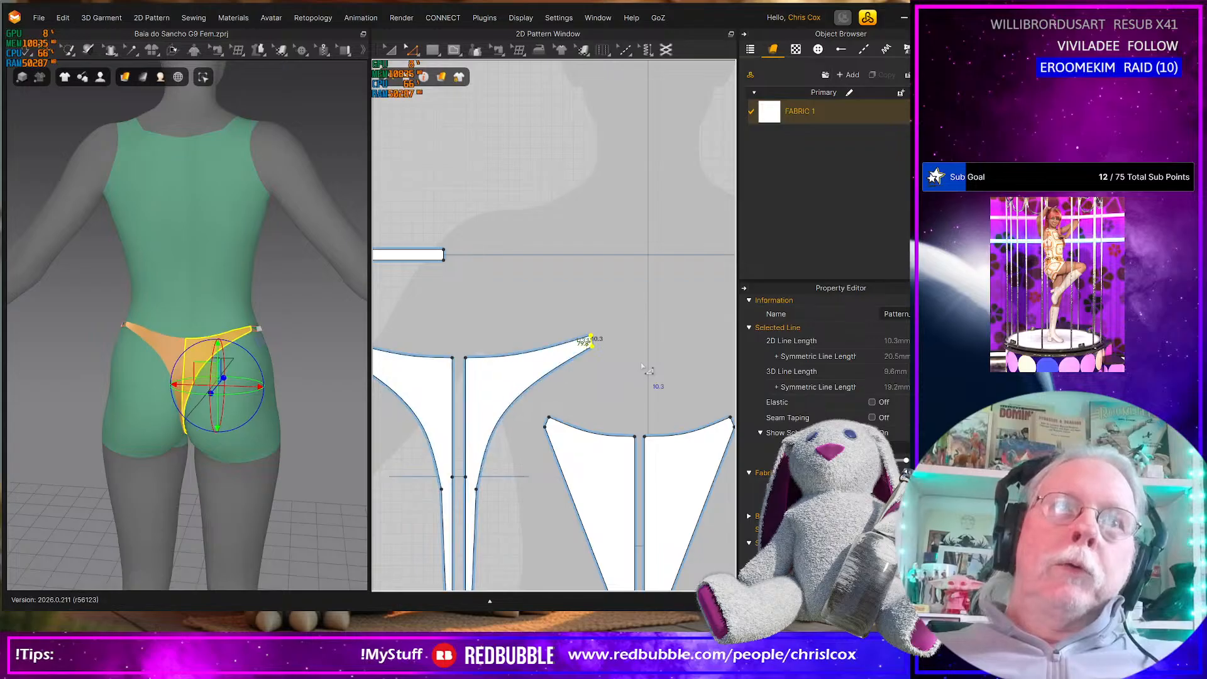
key(Left)
key(Down)
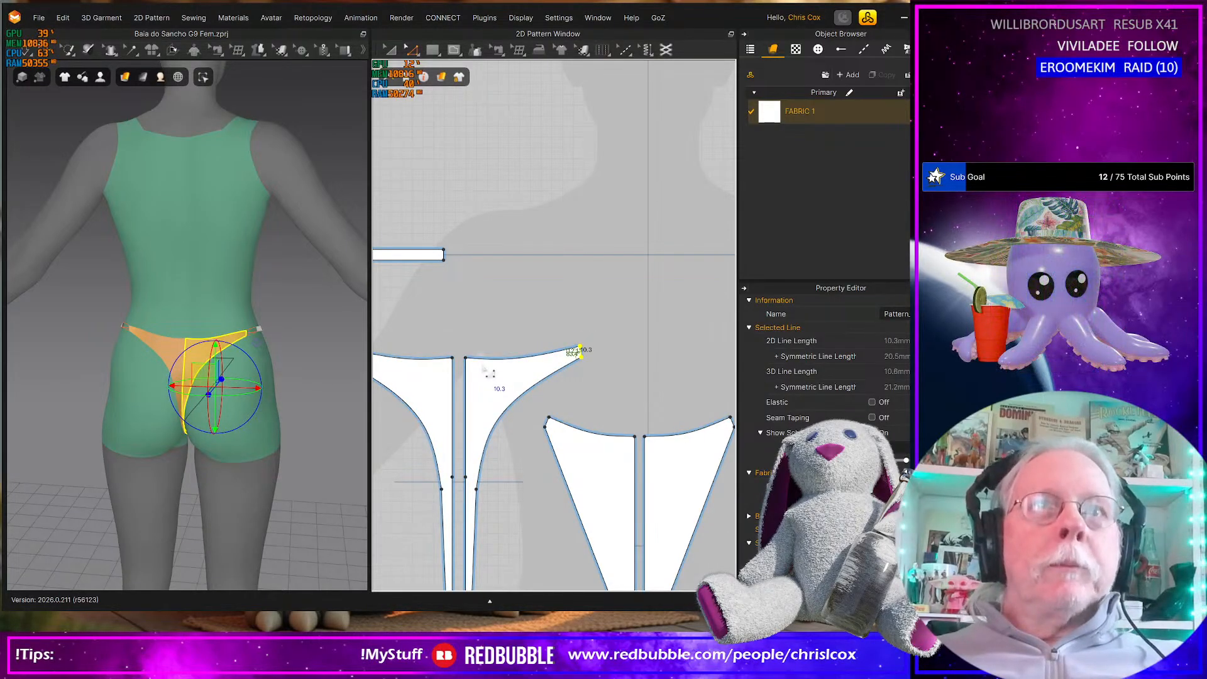
Smooth the dip in the back pieces' waist edge by moving its curve point slightly up and toward the centre seam
scroll(487, 372, up, 5)
scroll(491, 373, down, 1)
click(515, 353)
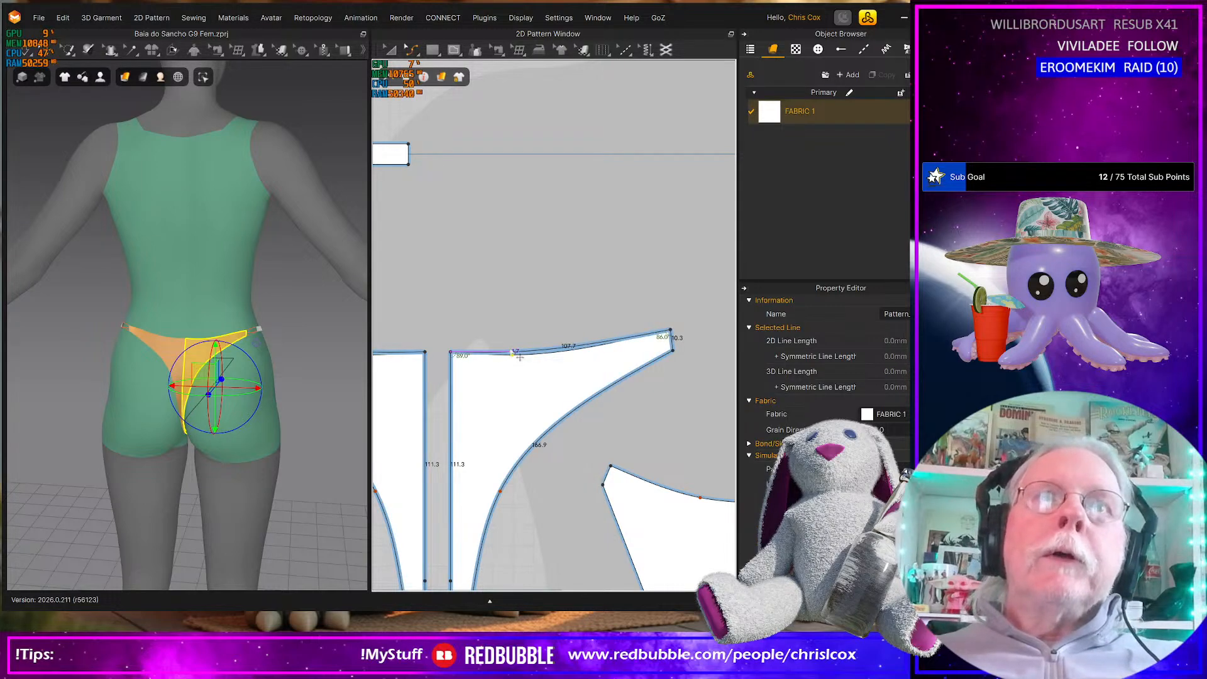
drag(514, 353, 510, 350)
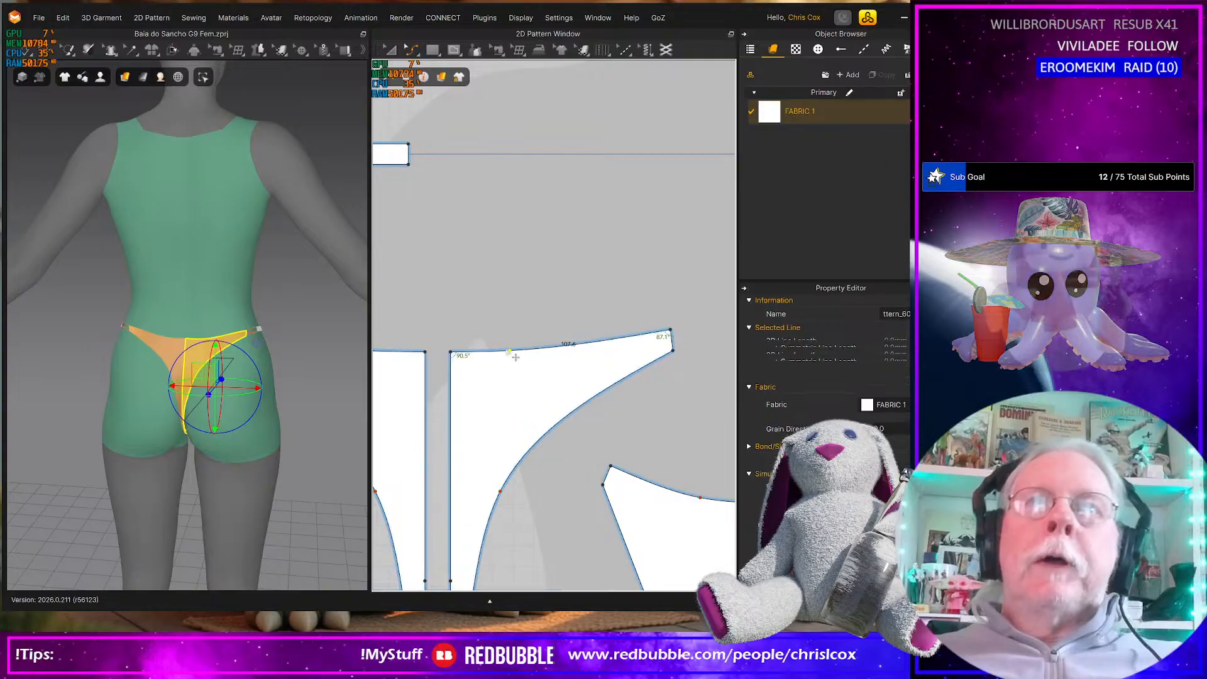
Lengthen the side straps by moving their outer end edges outward
middle_drag(463, 316, 580, 330)
scroll(549, 327, up, 1)
scroll(550, 327, down, 5)
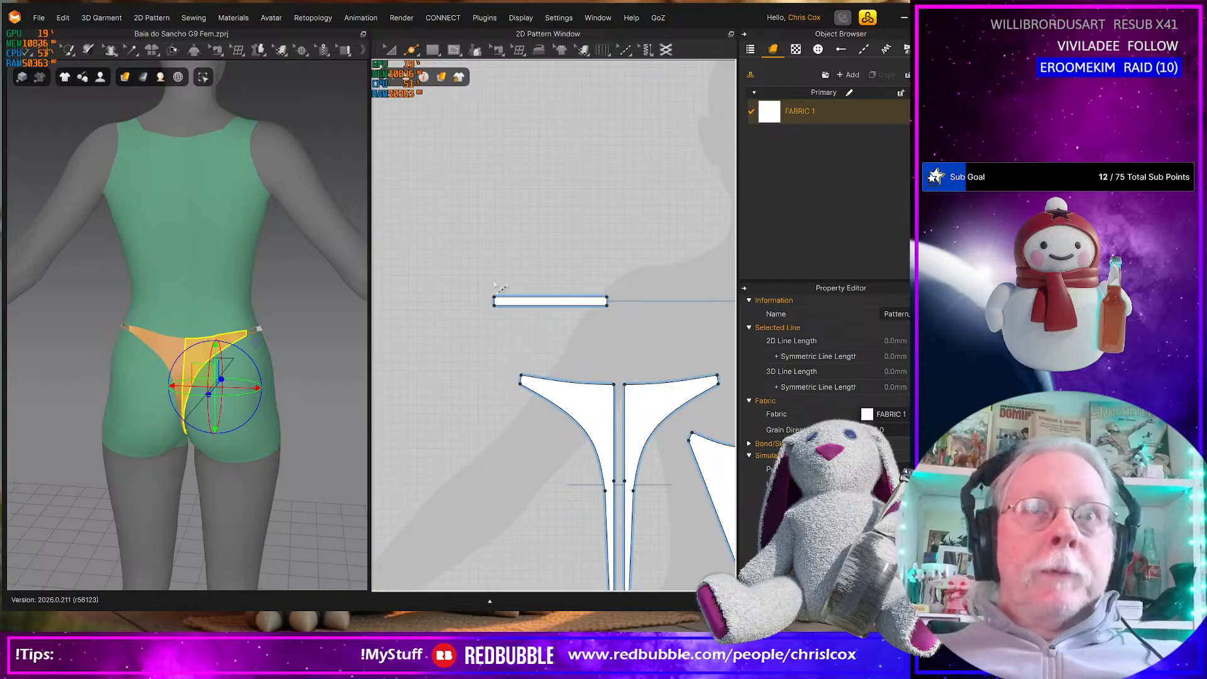
key(z)
drag(503, 326, 474, 268)
key(Left)
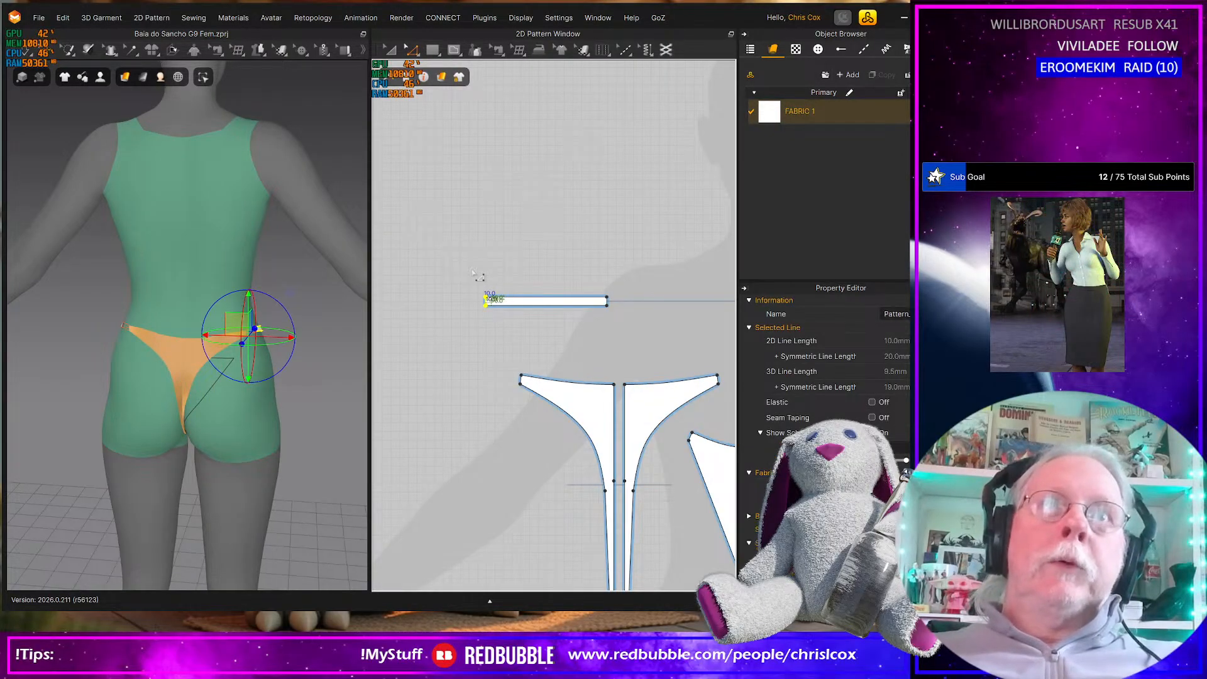
key(Left)
Lengthen the side straps further by moving their inner end edges toward the body's centreline in four equal increments
right_drag(300, 434, 99, 413)
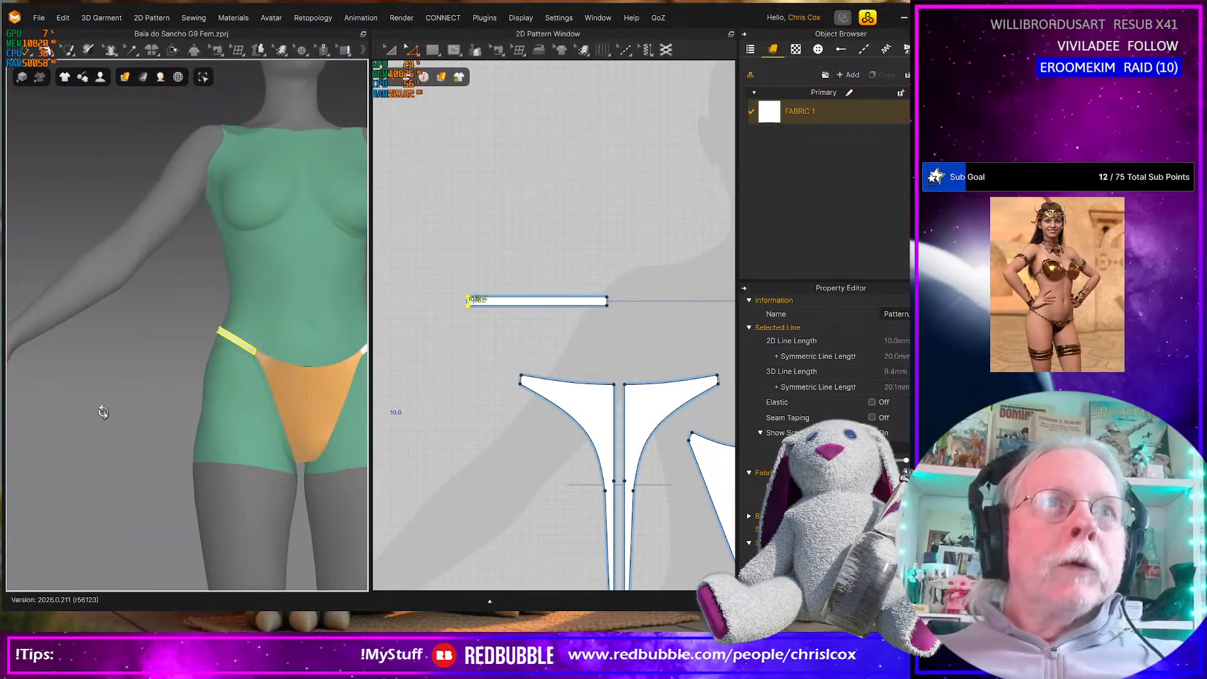
click(301, 387)
right_drag(323, 409, 295, 408)
scroll(629, 410, down, 5)
middle_drag(629, 411, 553, 411)
drag(561, 365, 534, 322)
key(Right)
key(Right)
key(Right)
key(Right)
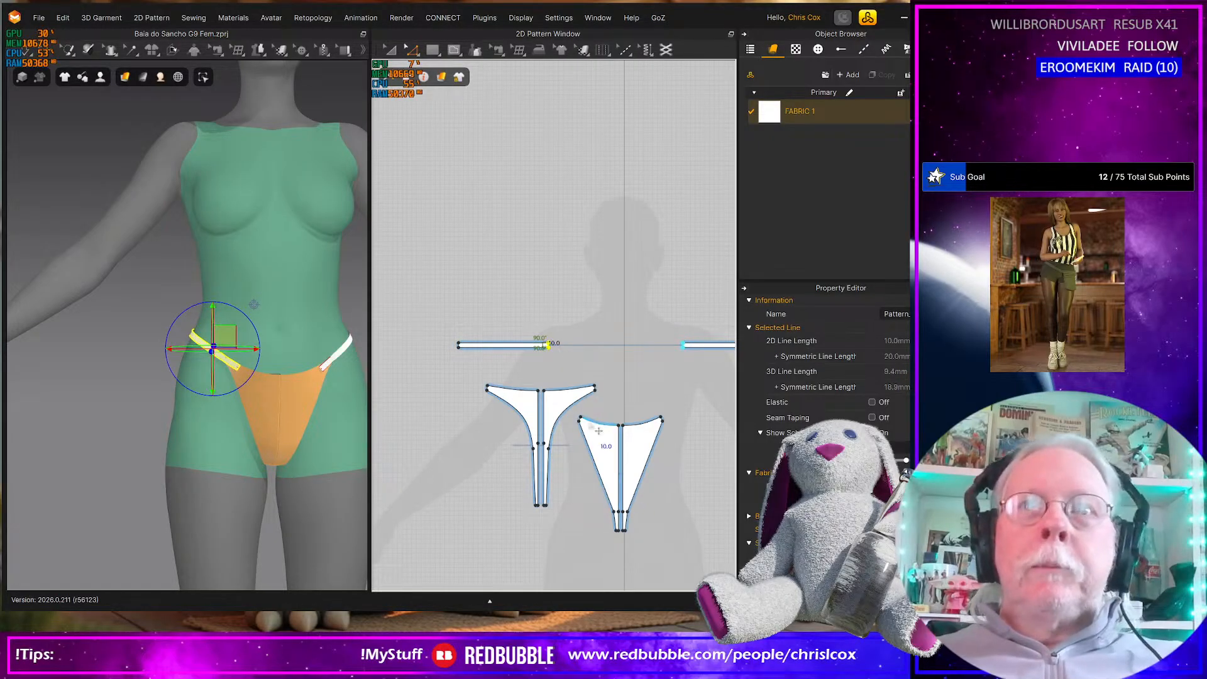
Lower the front pieces' waist by moving their top and short side edges down in two equal increments
drag(574, 409, 690, 443)
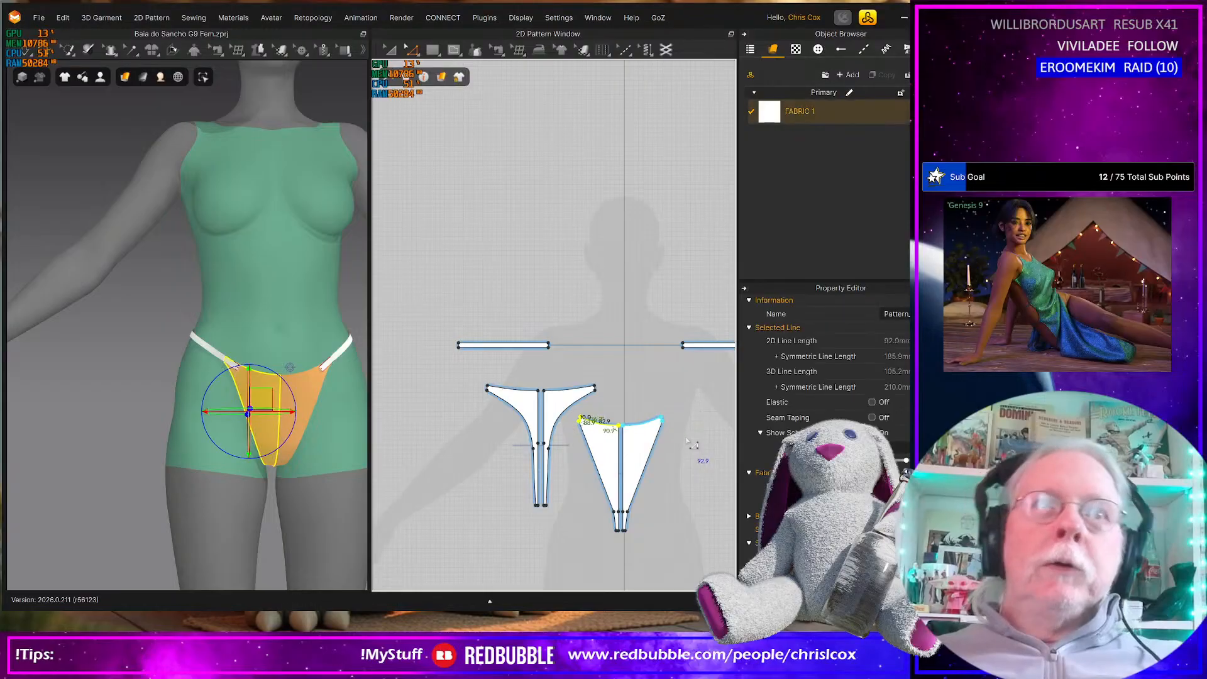
key(Down)
key(Down)
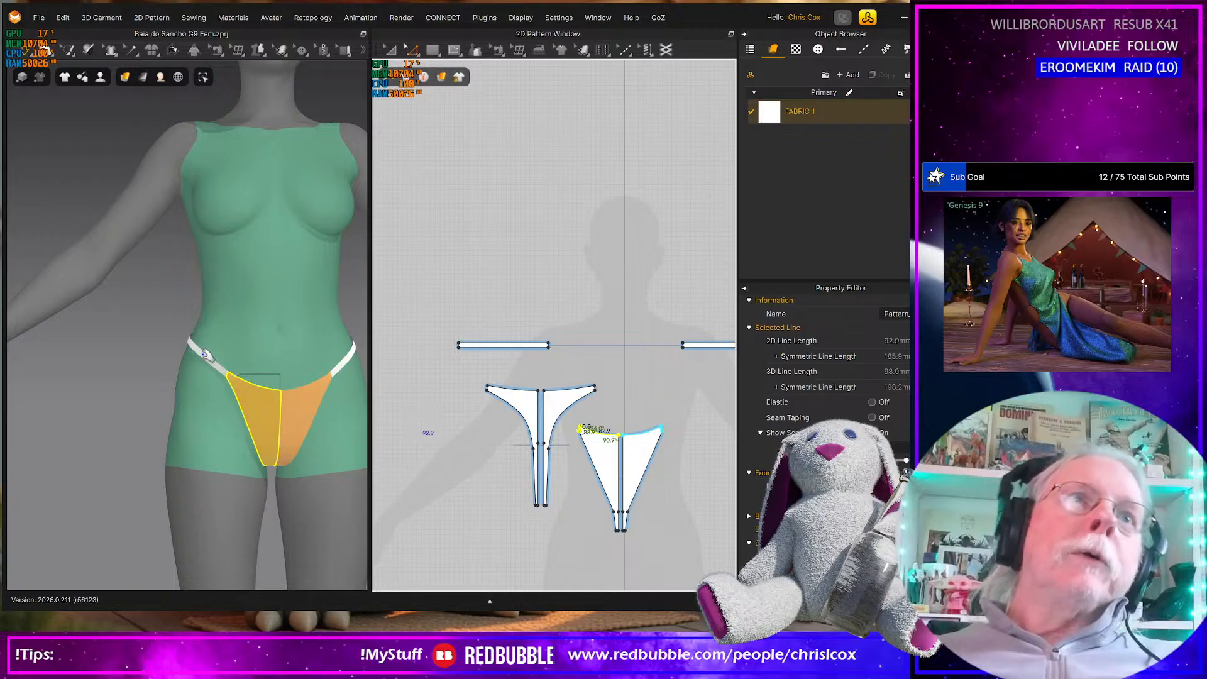
Pull both side straps higher on the avatar's hips and adjust the front fabric on the simulated bottom
mouse_move(199, 344)
mouse_down()
mouse_move(203, 305)
mouse_move(204, 322)
mouse_up()
mouse_move(359, 352)
mouse_down()
mouse_move(368, 300)
mouse_move(348, 332)
mouse_up()
click(277, 454)
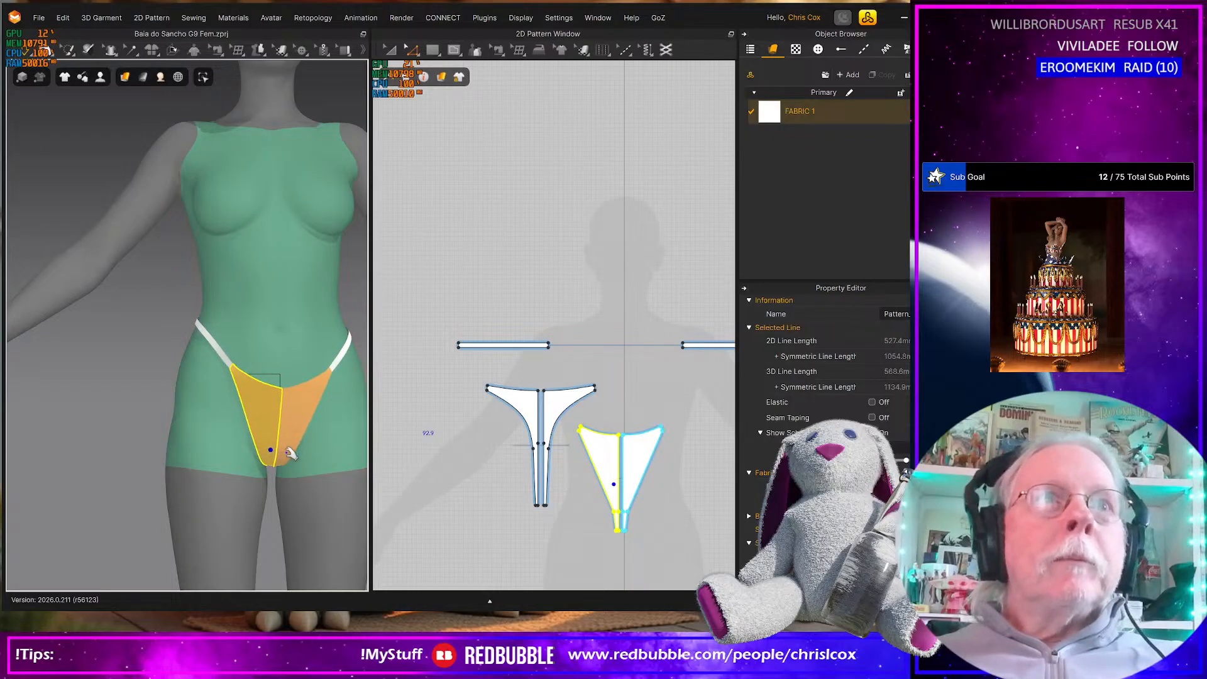
right_drag(288, 450, 275, 456)
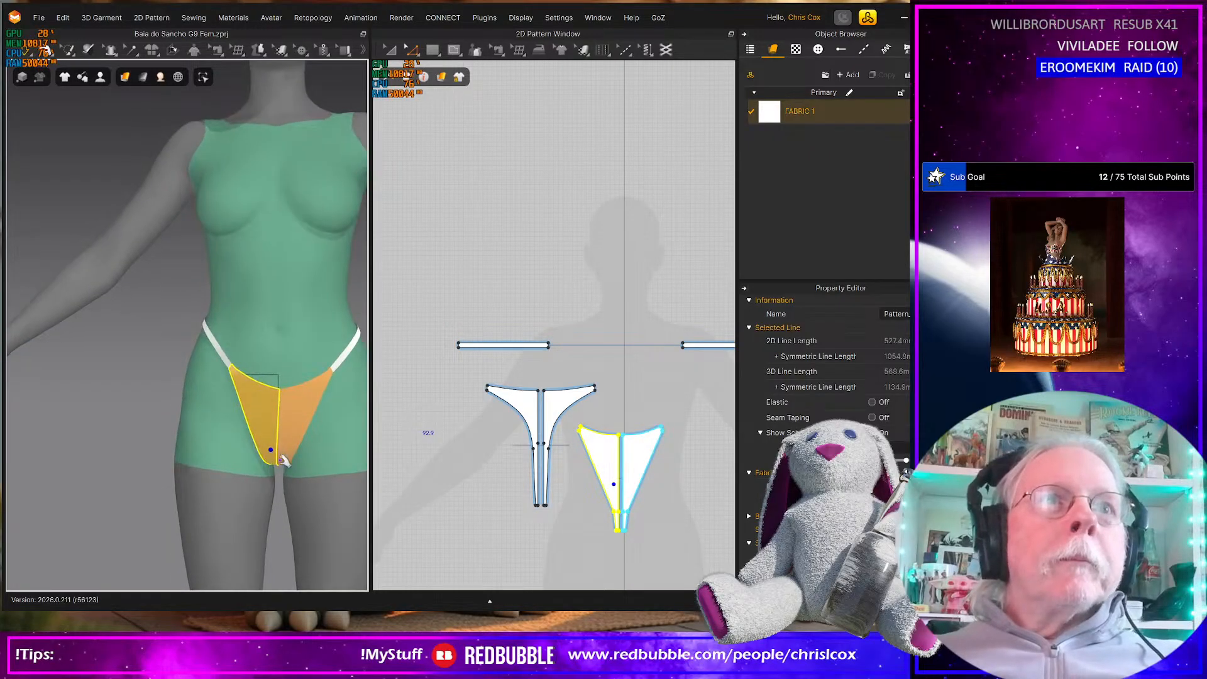
click(292, 461)
click(238, 391)
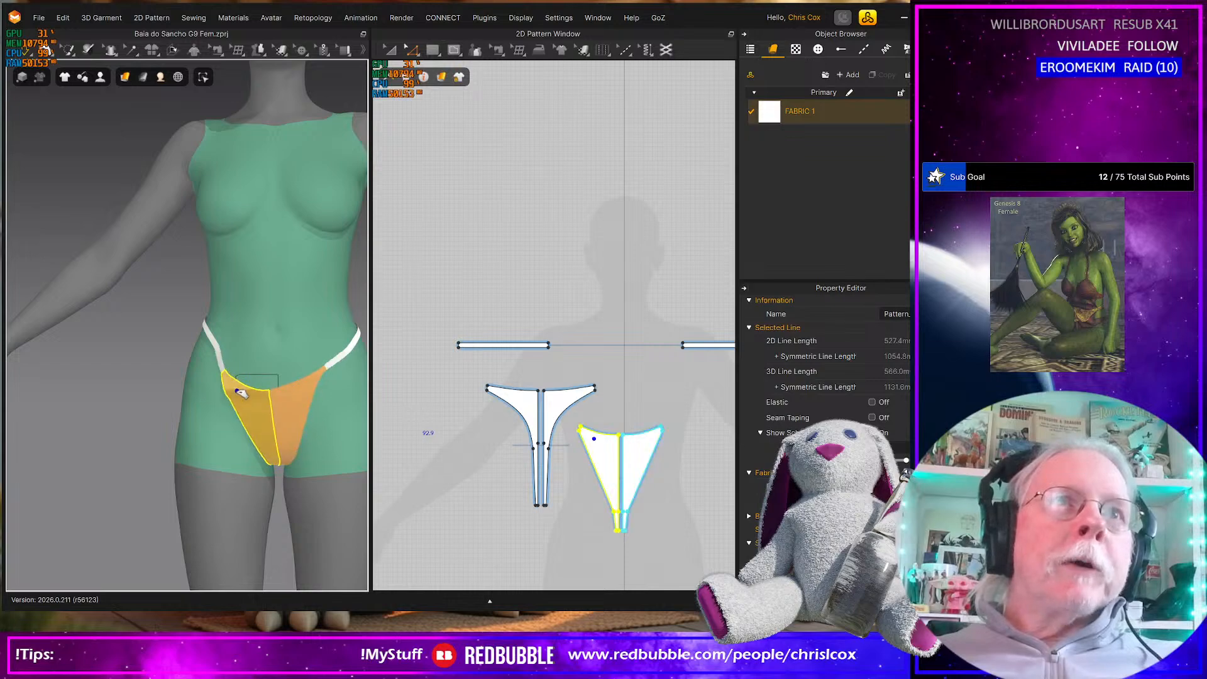
Tug the front panel's waist area and one side strap on the avatar to settle the simulated bottom's fit
drag(244, 380, 262, 382)
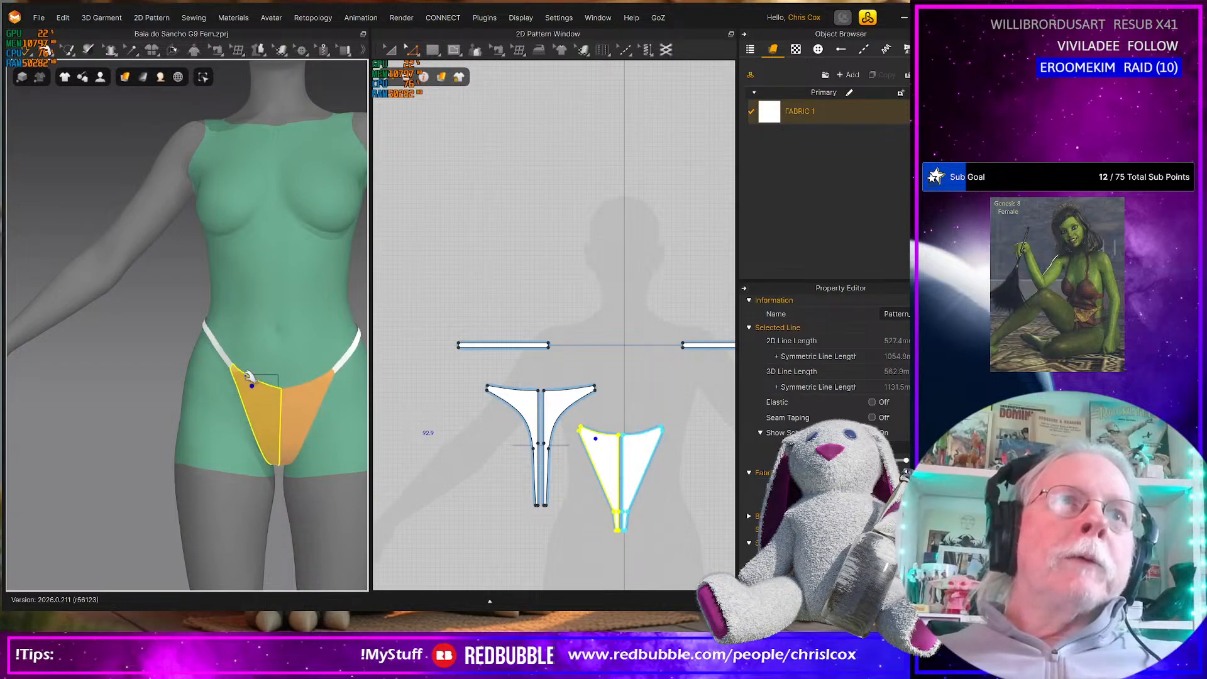
click(248, 379)
right_drag(278, 409, 233, 447)
middle_drag(234, 447, 221, 454)
drag(183, 413, 164, 413)
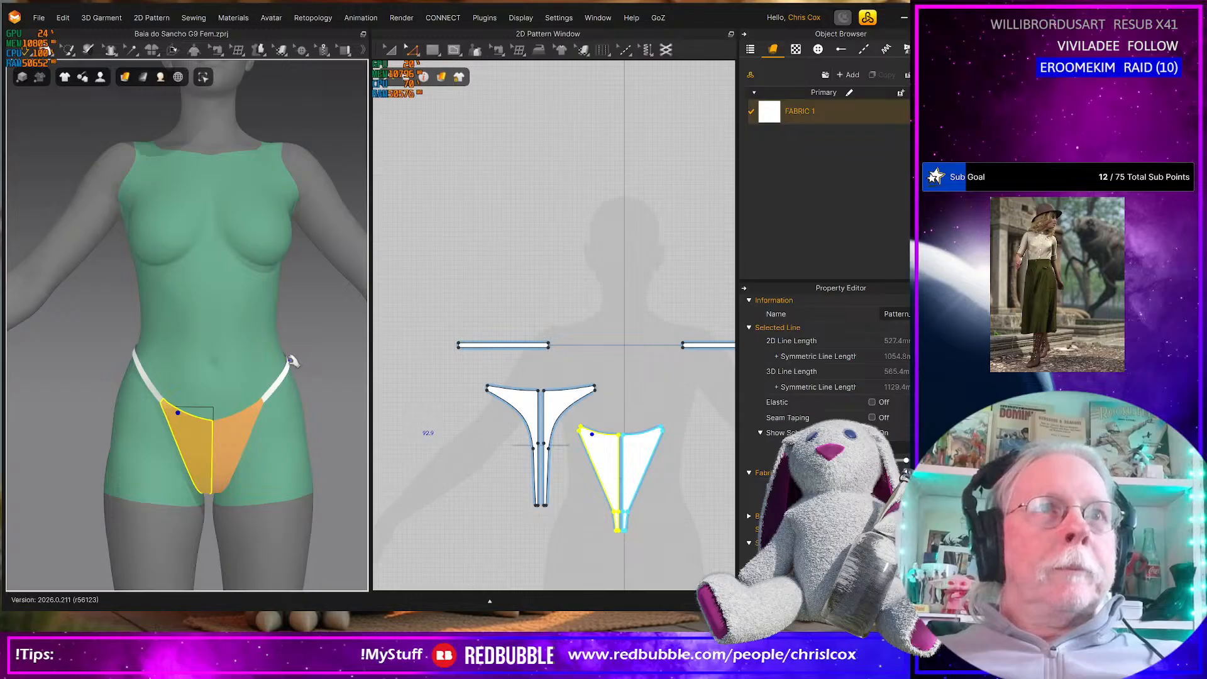
click(288, 362)
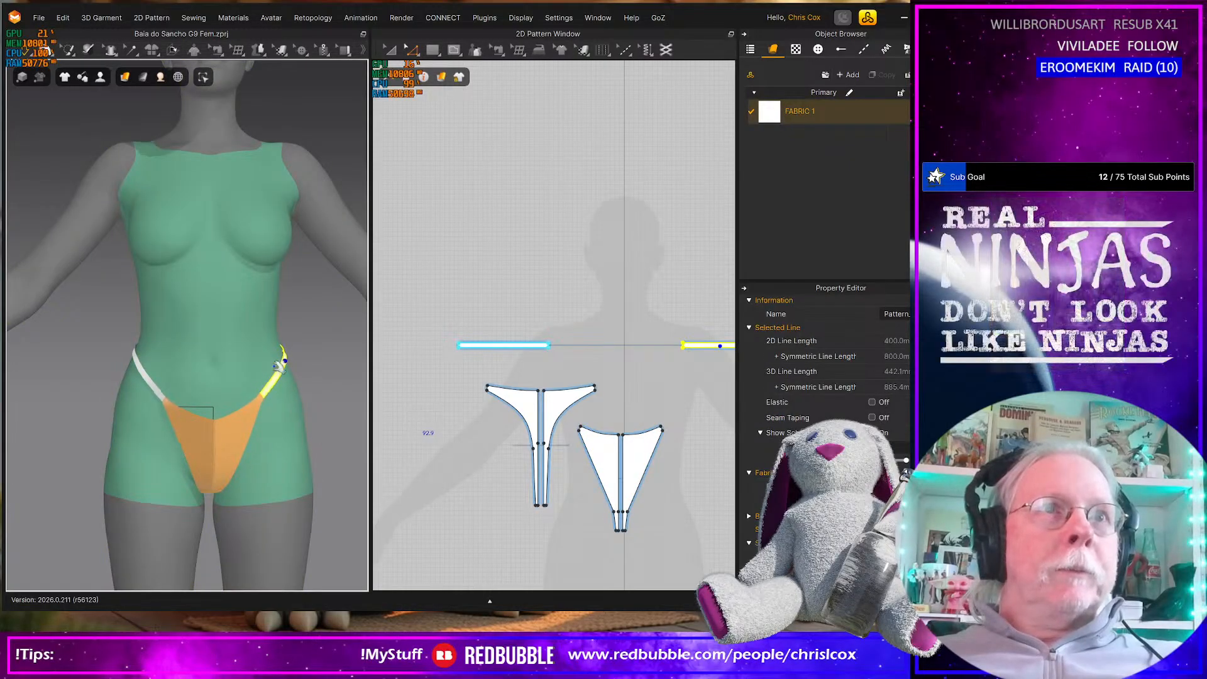
click(208, 436)
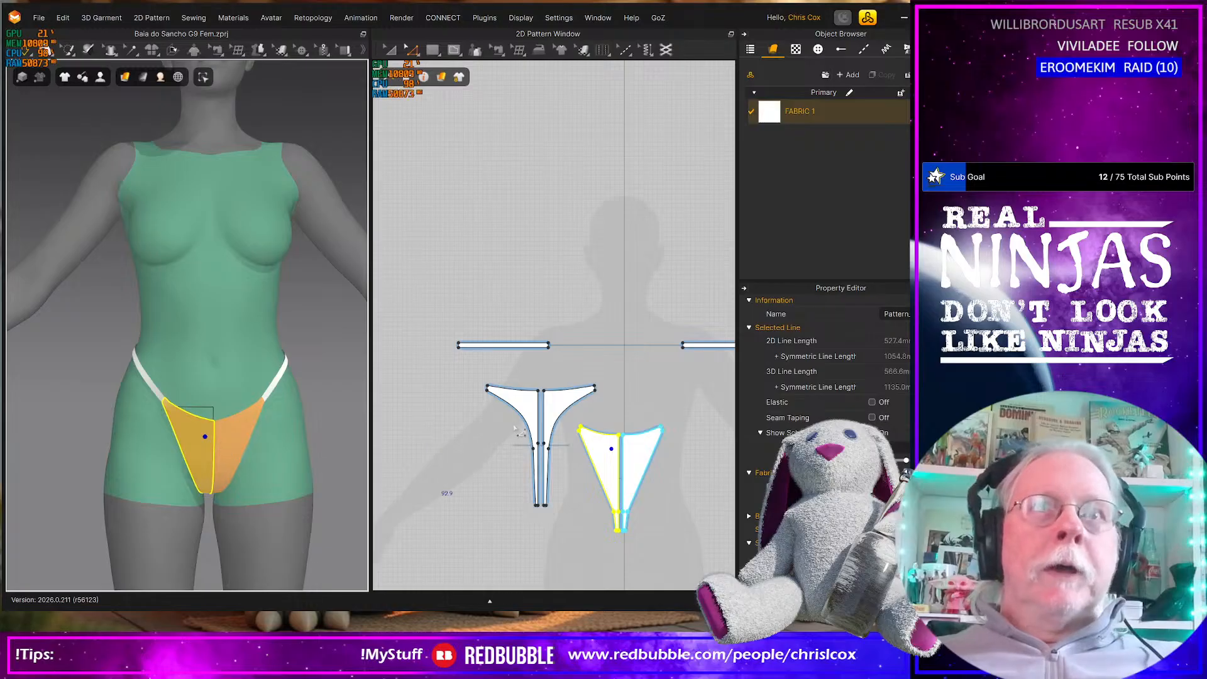
mouse_move(263, 450)
right_down()
mouse_move(243, 420)
mouse_move(276, 461)
right_up()
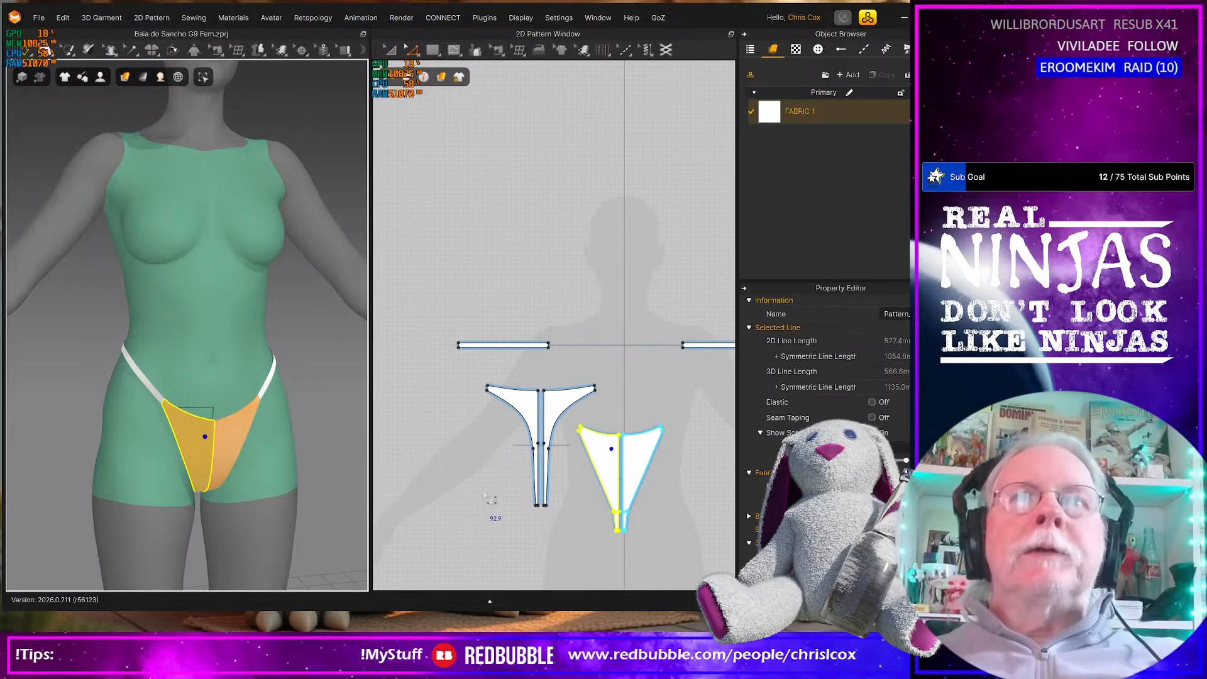
scroll(488, 497, down, 3)
scroll(488, 497, up, 2)
right_drag(579, 490, 535, 497)
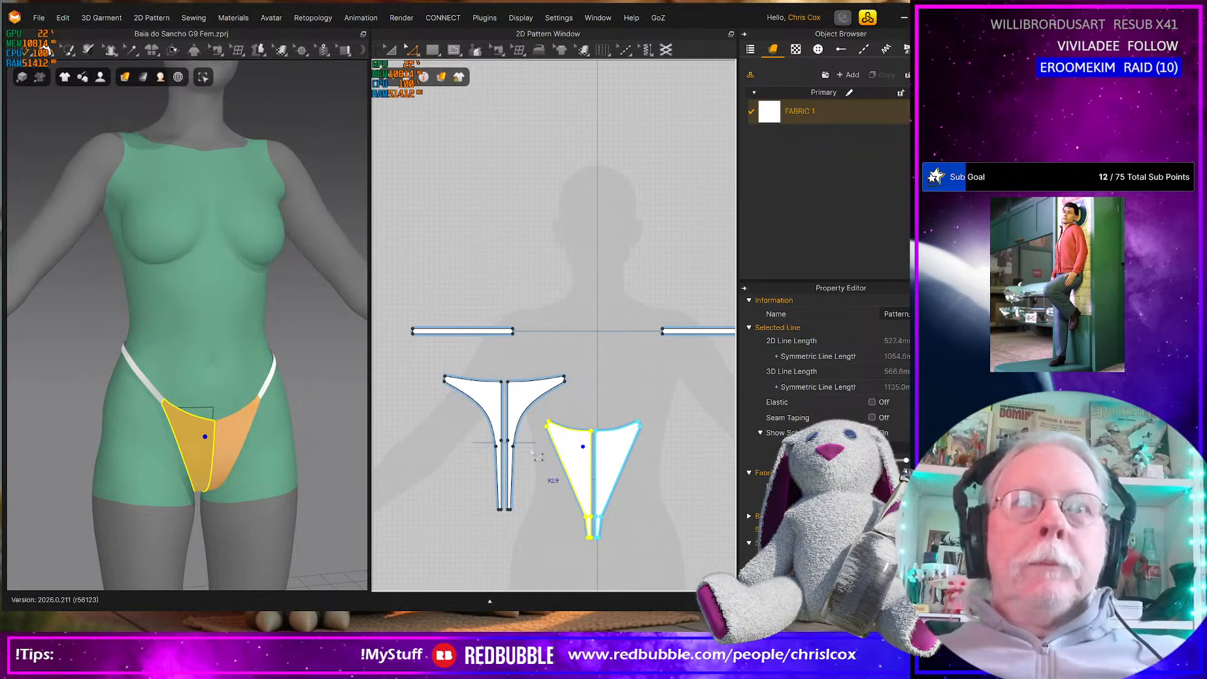
click(506, 420)
scroll(505, 416, up, 8)
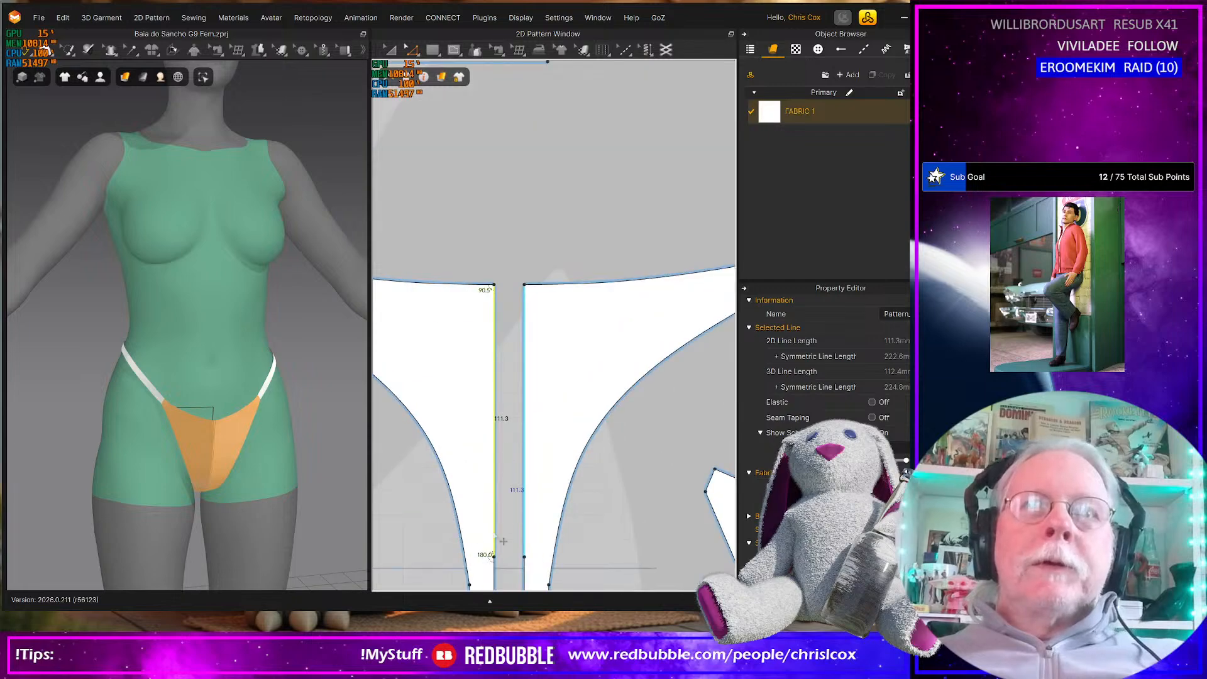
click(525, 520)
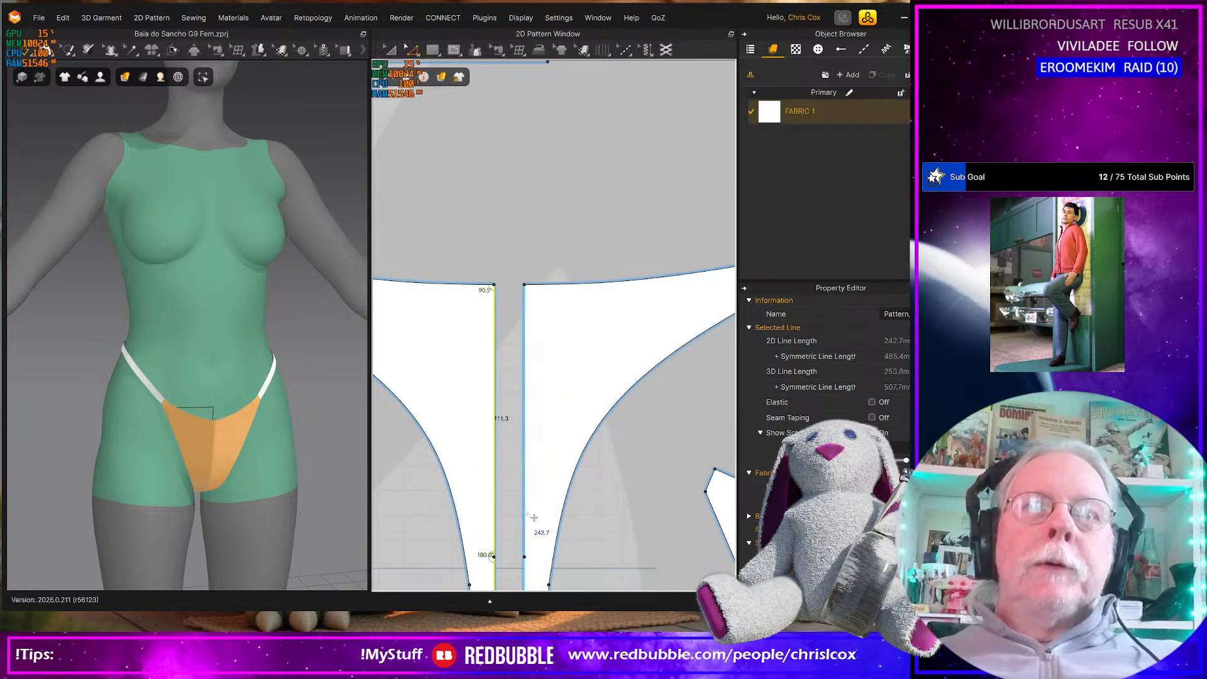
right_click(524, 576)
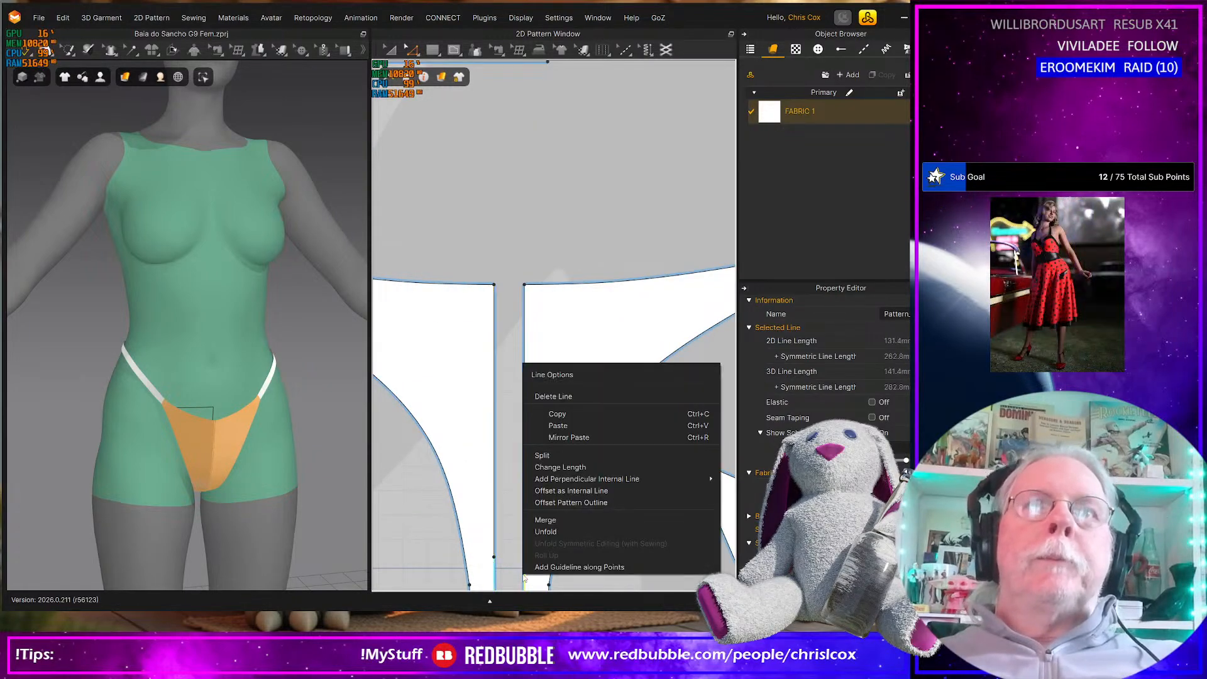
click(500, 503)
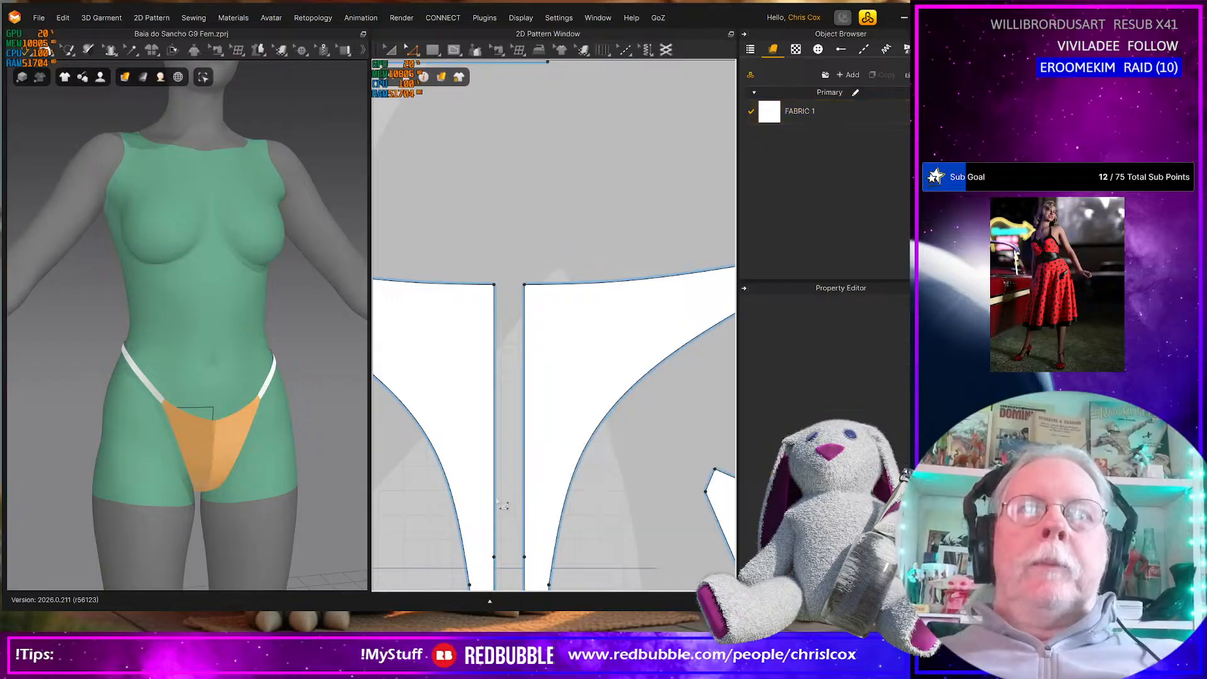
Merge the two back pieces into a single pattern along both segments of their centre edge
click(496, 506)
shift+click(496, 574)
right_click(496, 574)
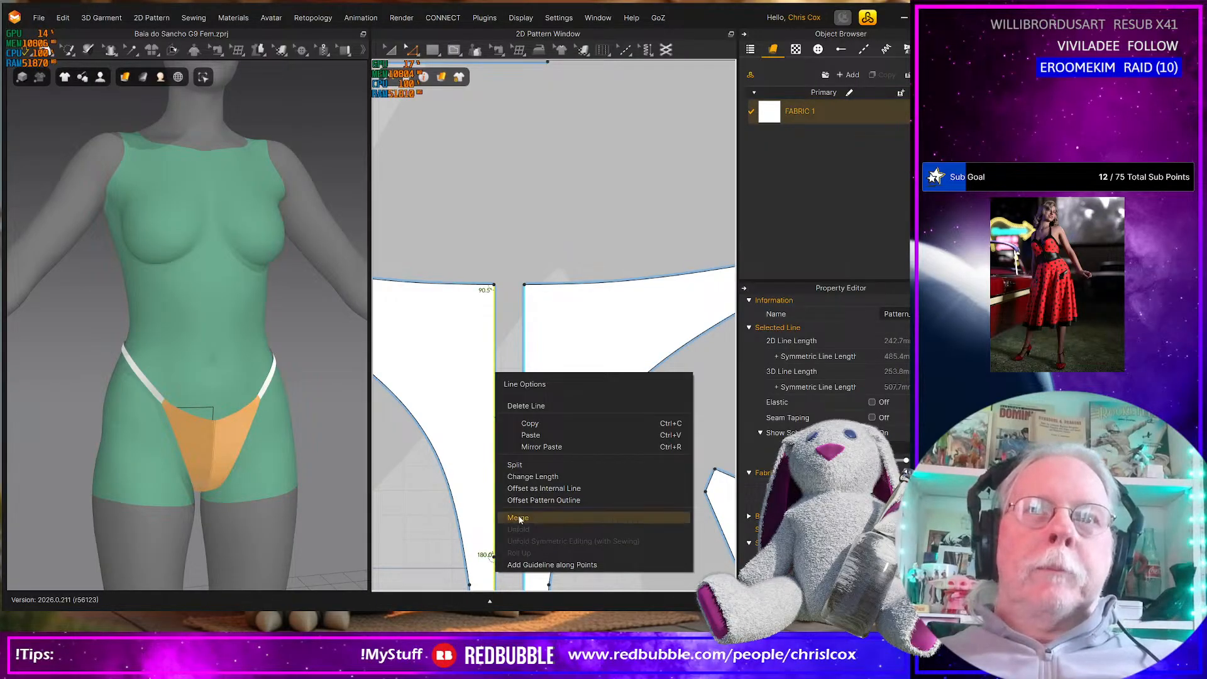
click(514, 519)
scroll(521, 521, down, 3)
middle_drag(526, 509, 536, 451)
click(550, 469)
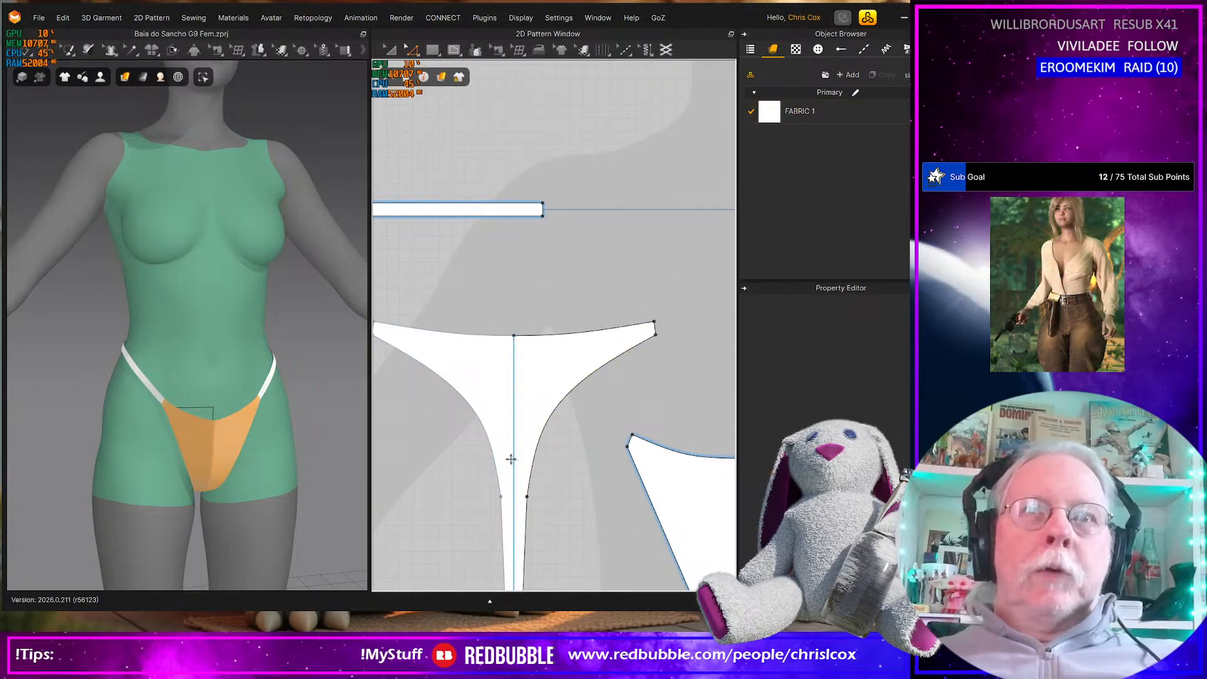
Merge the two front pieces into a single pattern along both segments of their centre edge
scroll(545, 465, up, 3)
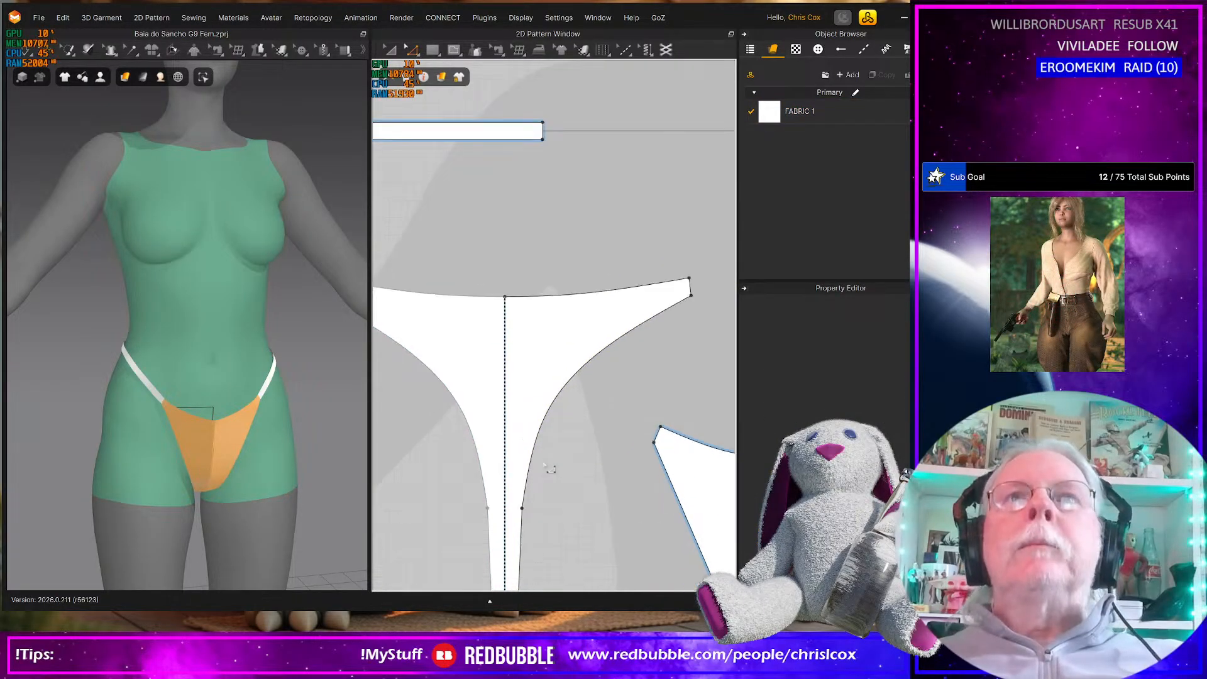
scroll(546, 464, down, 7)
middle_drag(593, 493, 518, 385)
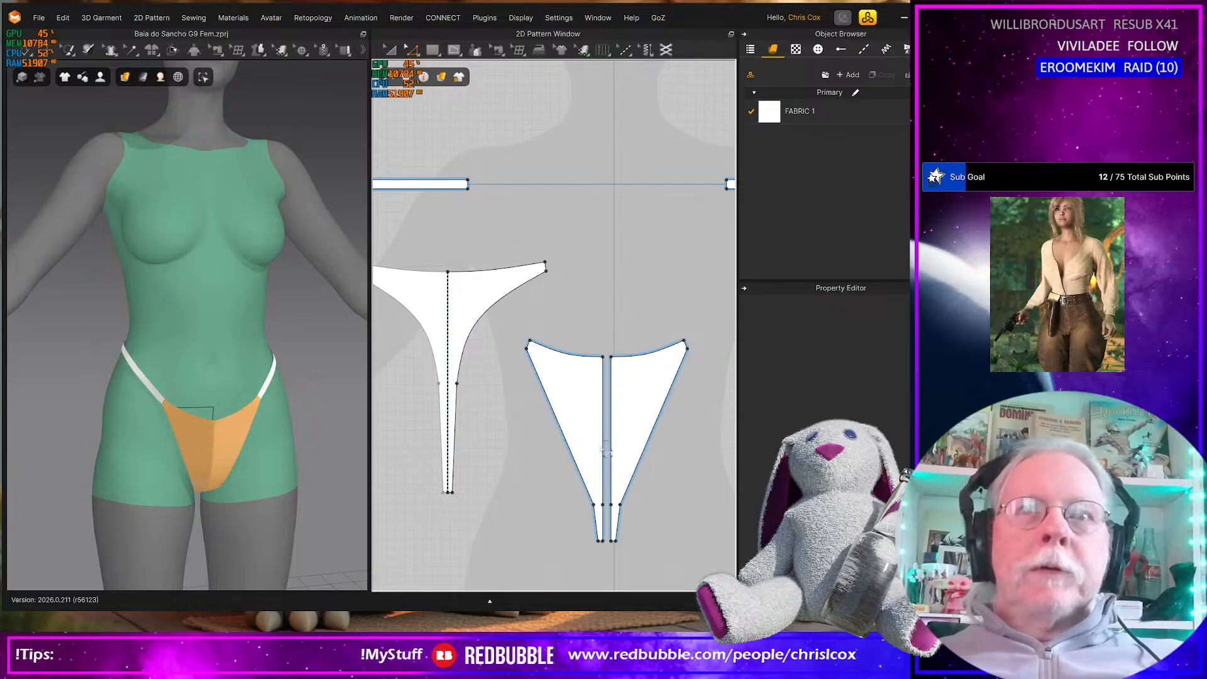
scroll(605, 452, up, 2)
key(x)
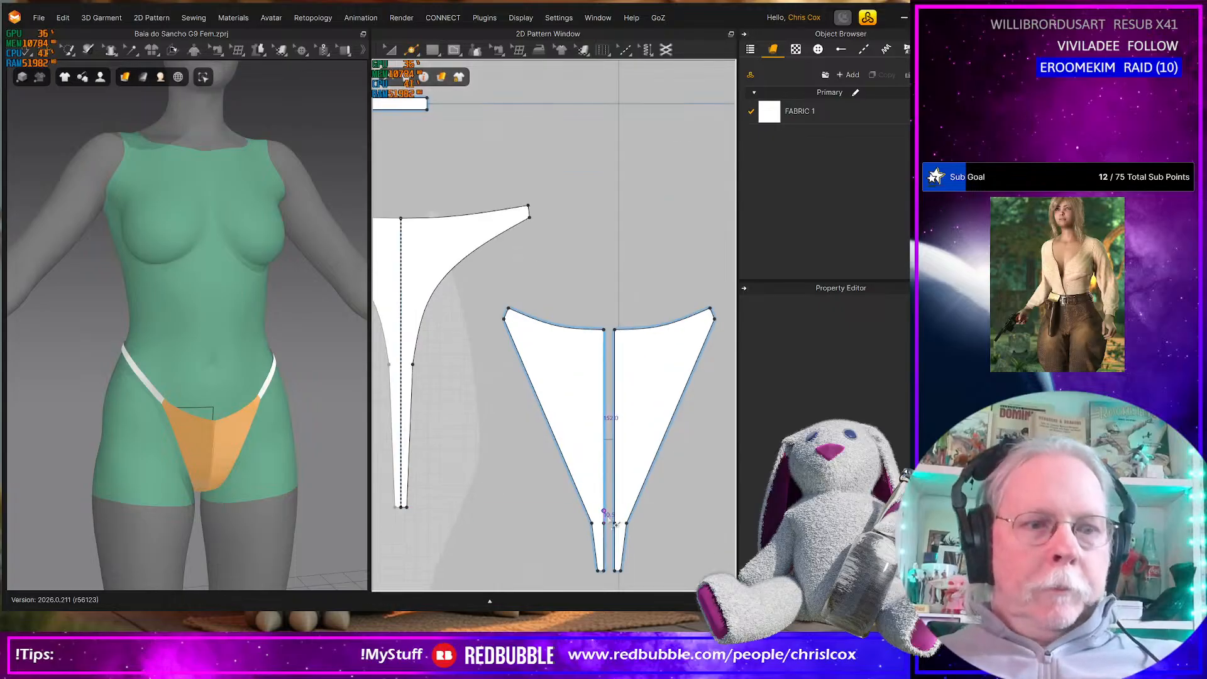
click(603, 553)
click(605, 503)
right_click(605, 503)
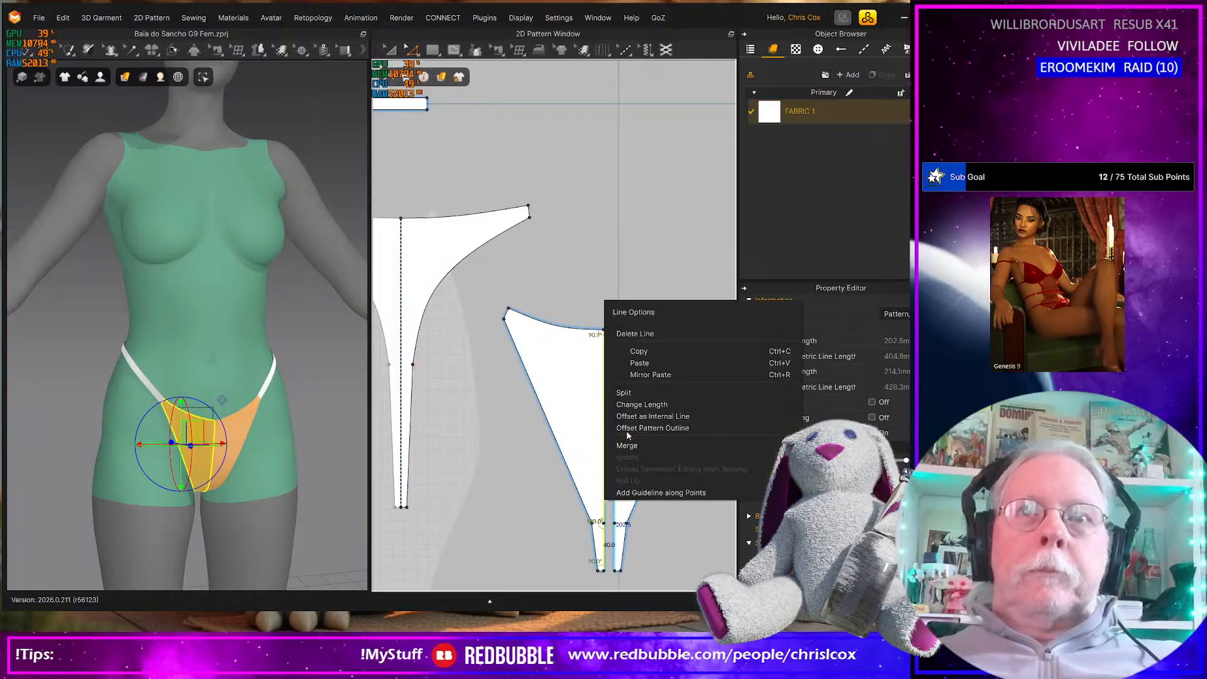
click(627, 446)
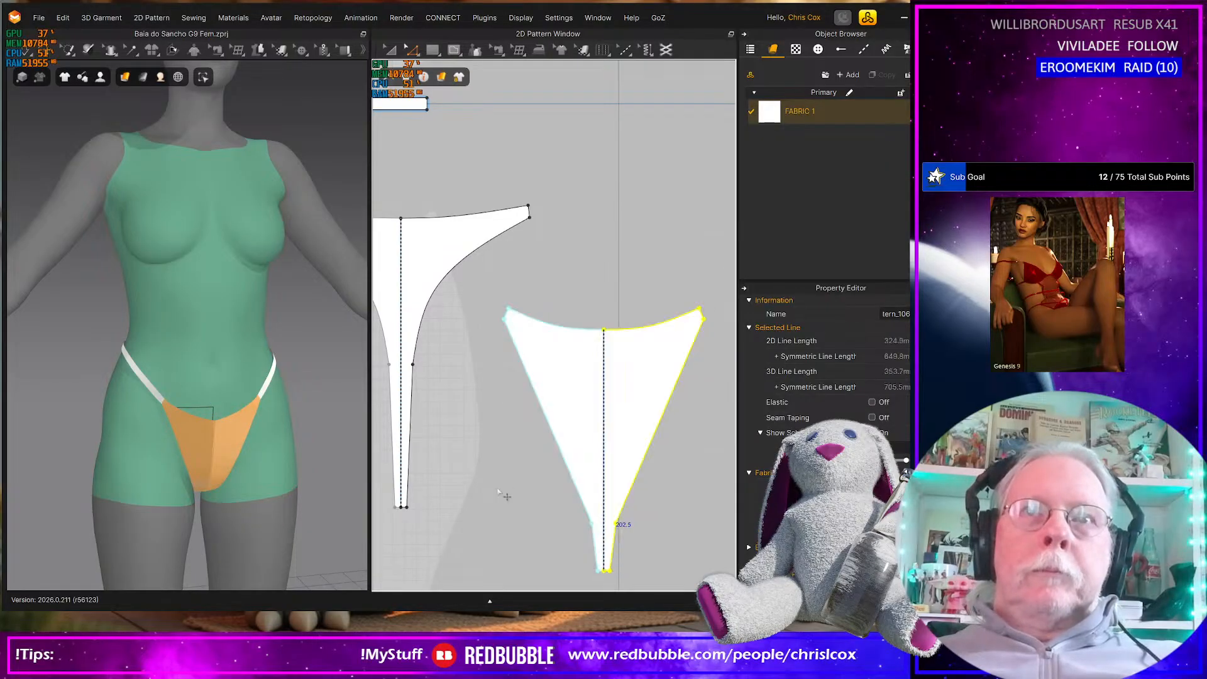
Select all the pattern pieces and examine the simulated bottom up close on the avatar
scroll(517, 481, down, 5)
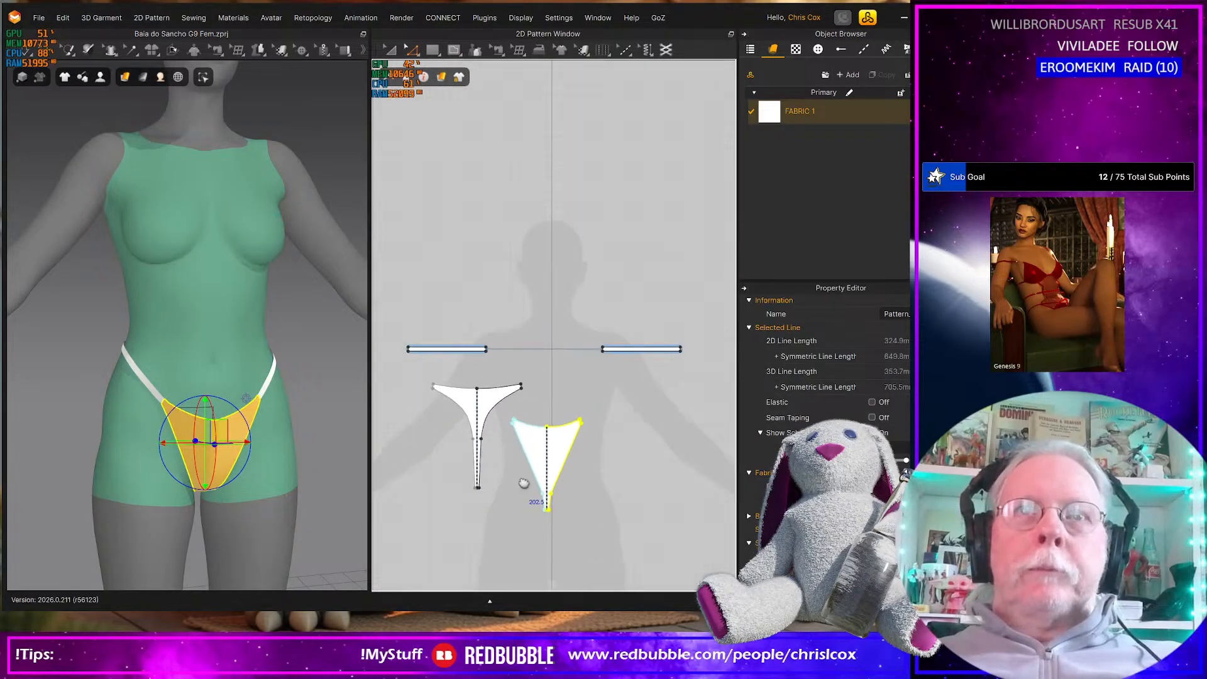
drag(395, 296, 701, 537)
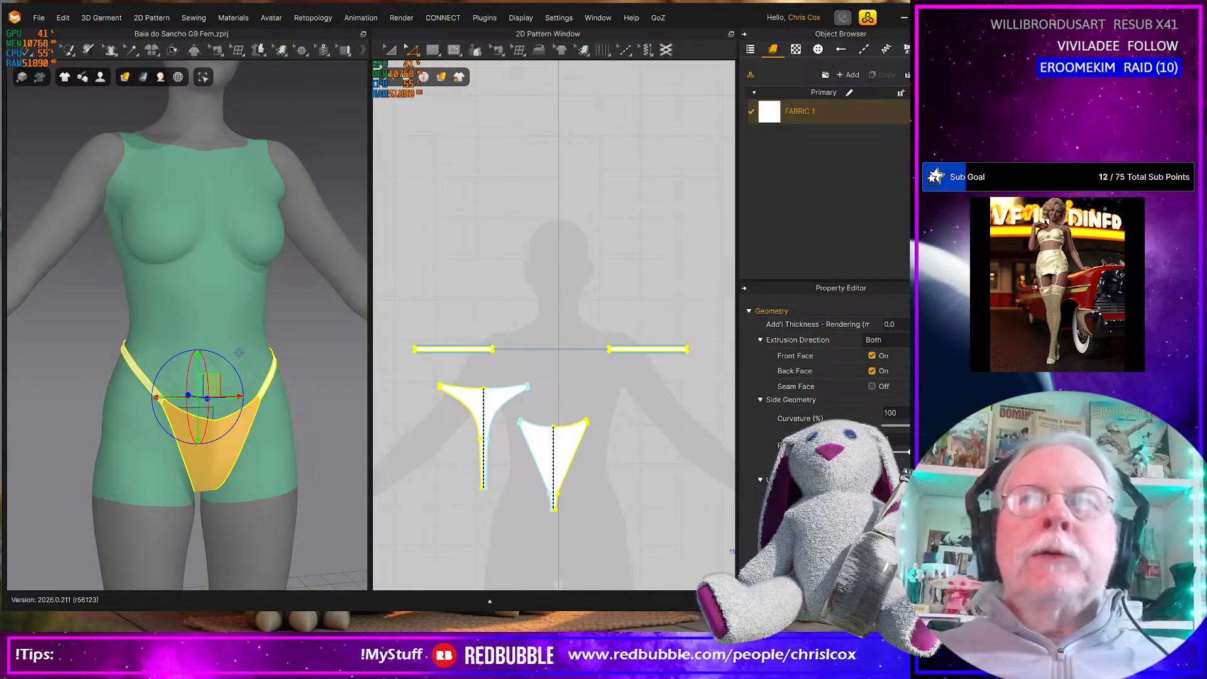
click(904, 18)
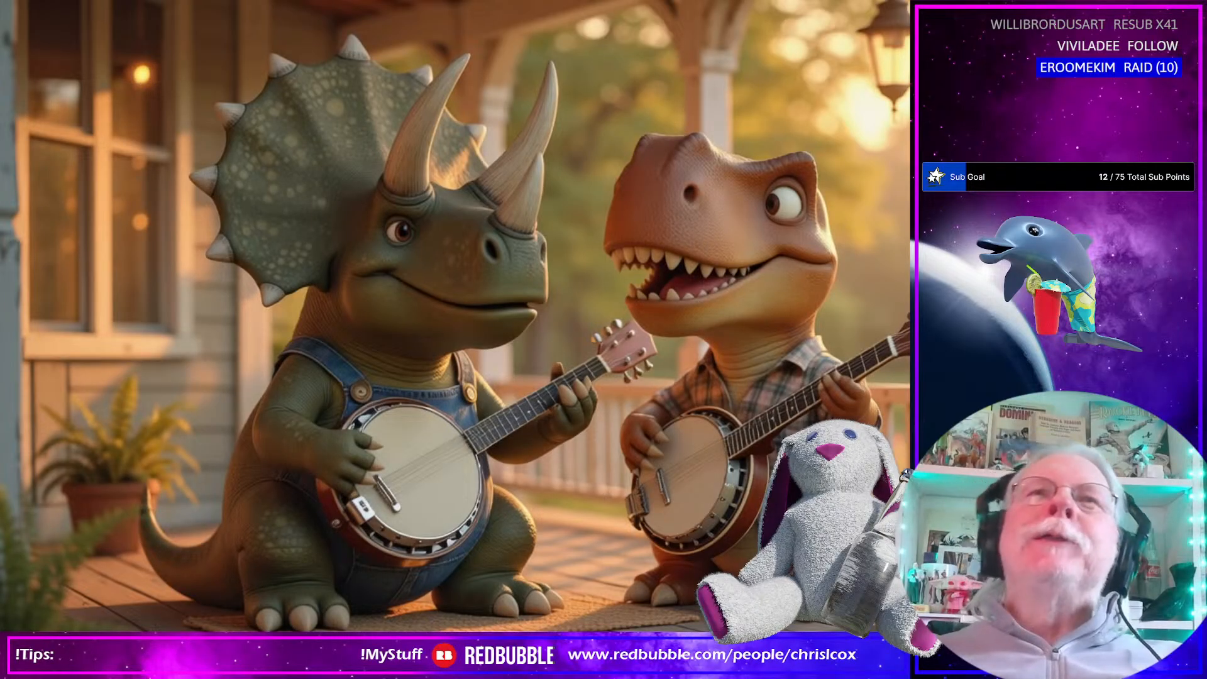
key(alt+Tab)
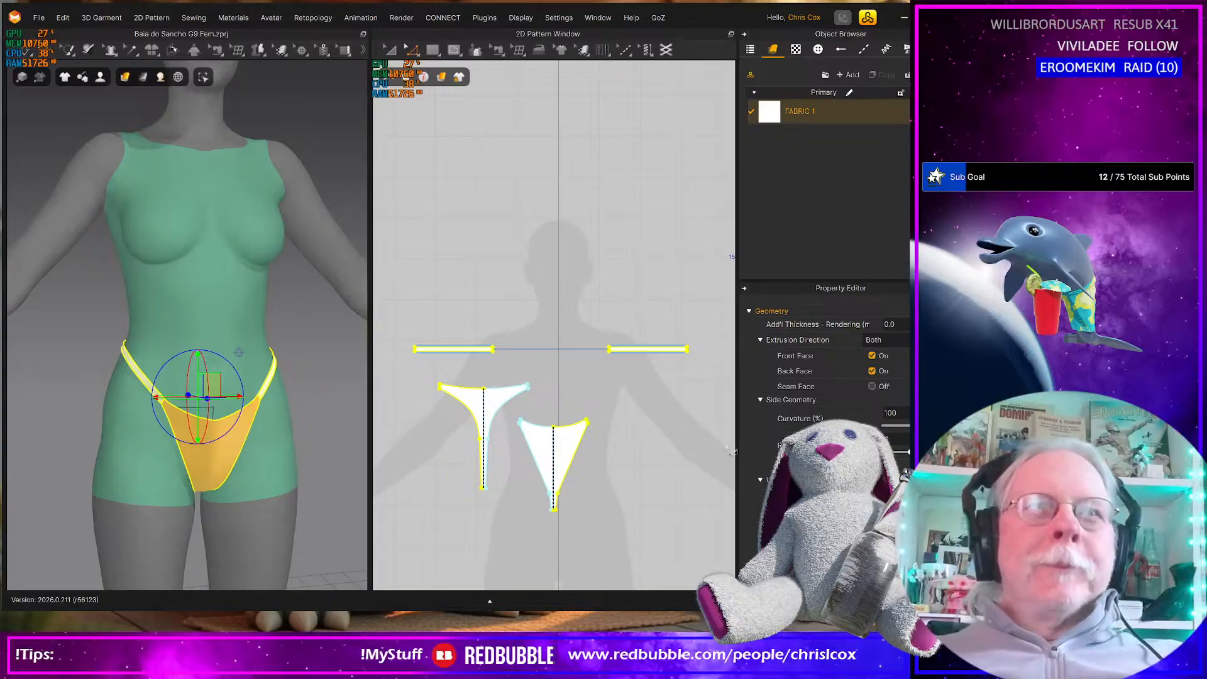
scroll(266, 514, up, 4)
scroll(266, 514, up, 4)
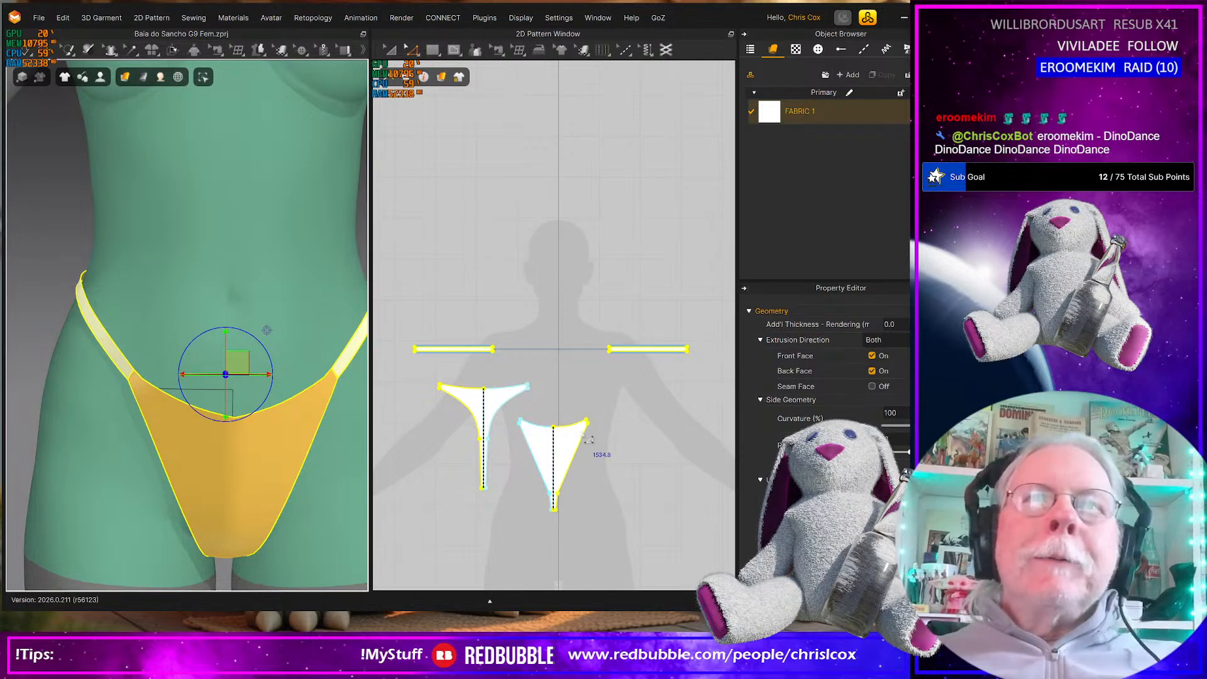
Convert the centre point of the front piece's waist edge to a curve point with Convert Only
scroll(589, 439, up, 3)
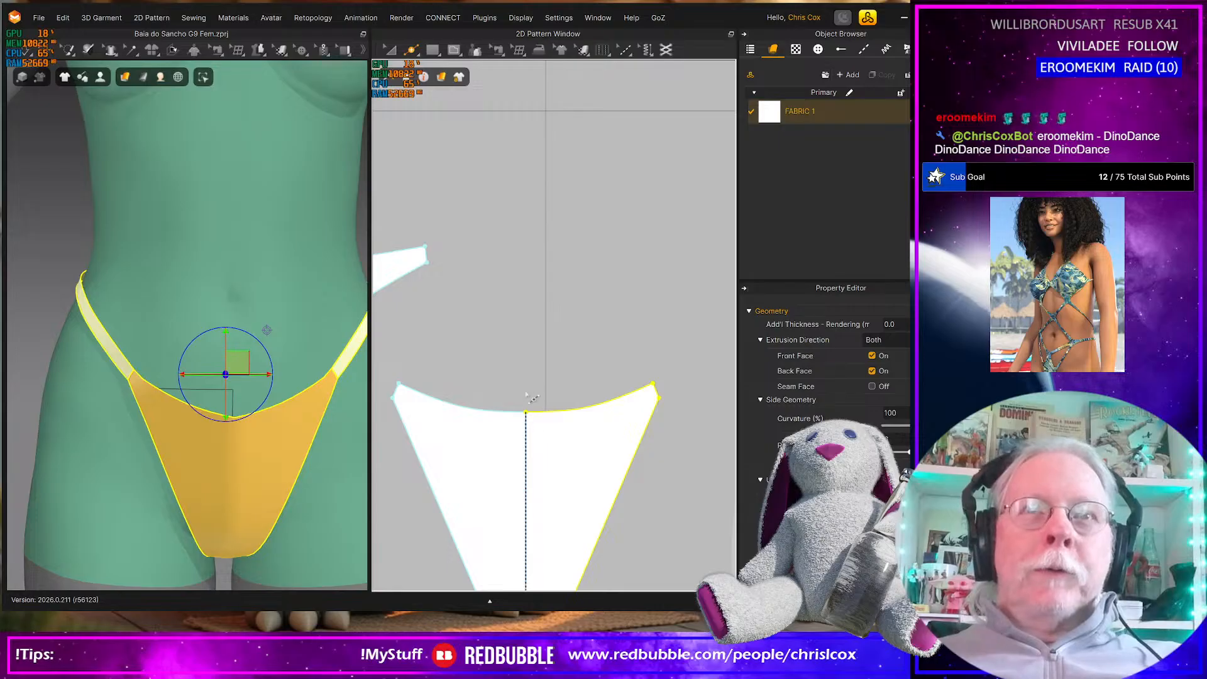
key(z)
click(527, 414)
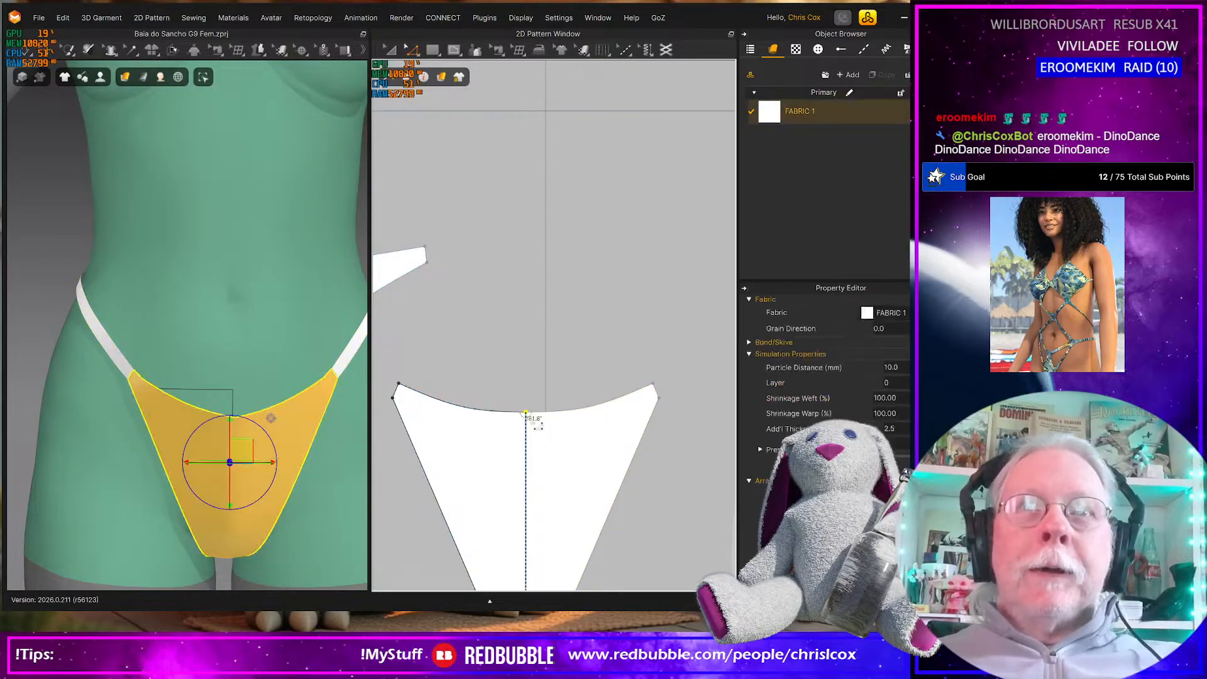
right_click(526, 413)
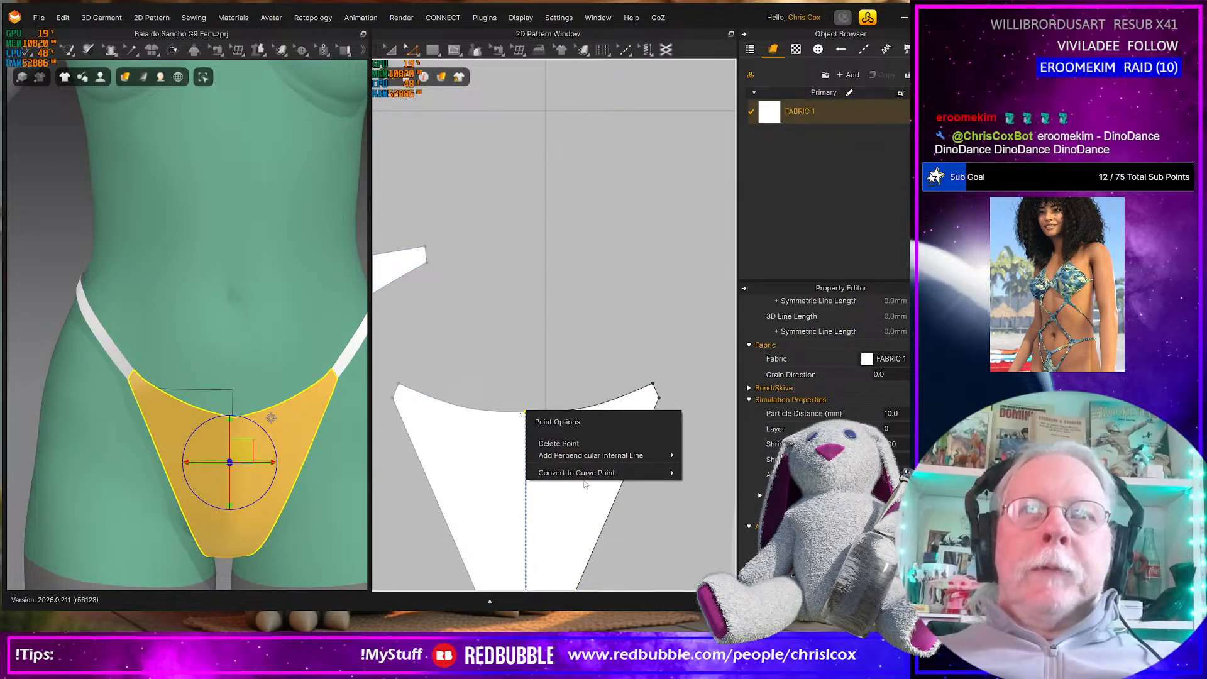
mouse_move(654, 473)
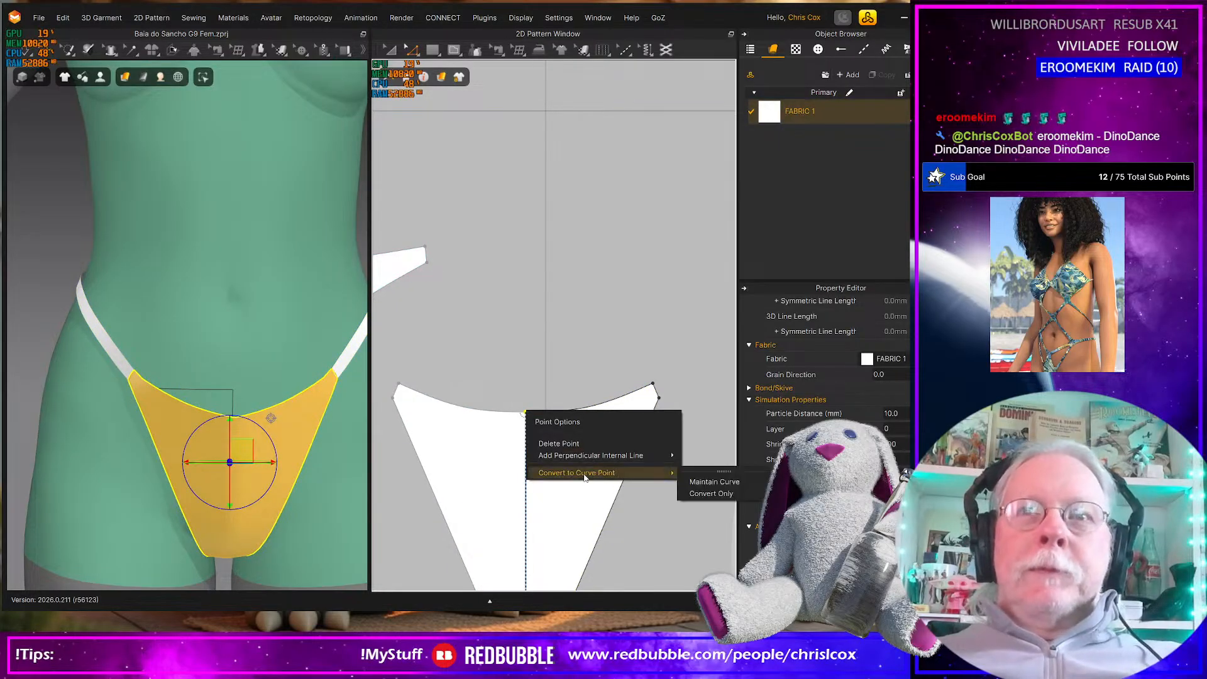
click(700, 494)
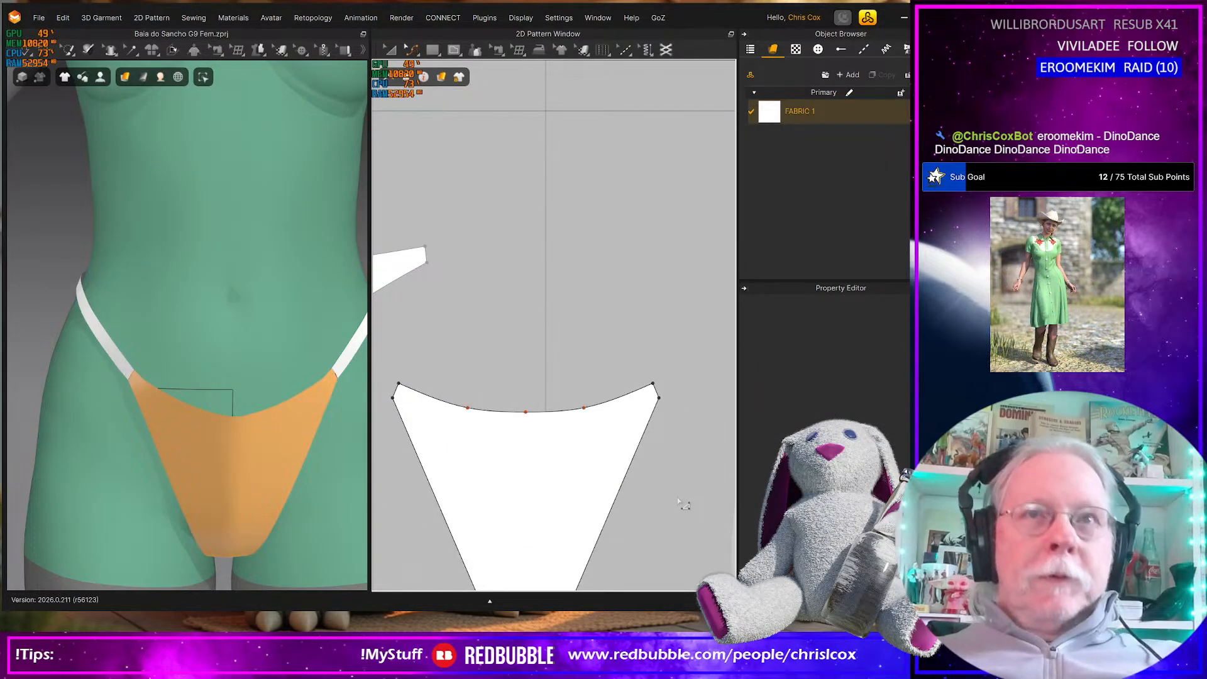
Delete the two curve points on either side of the centre point on the front piece's waist edge
drag(561, 386, 599, 432)
shift+drag(451, 398, 482, 425)
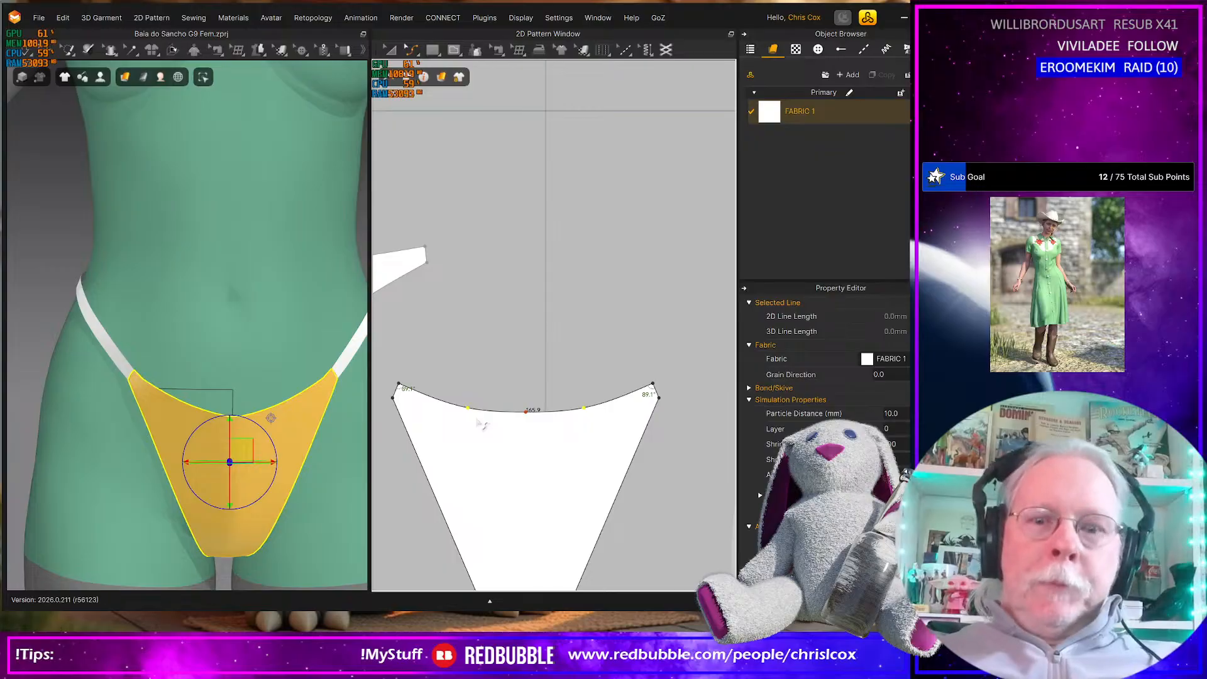
key(Delete)
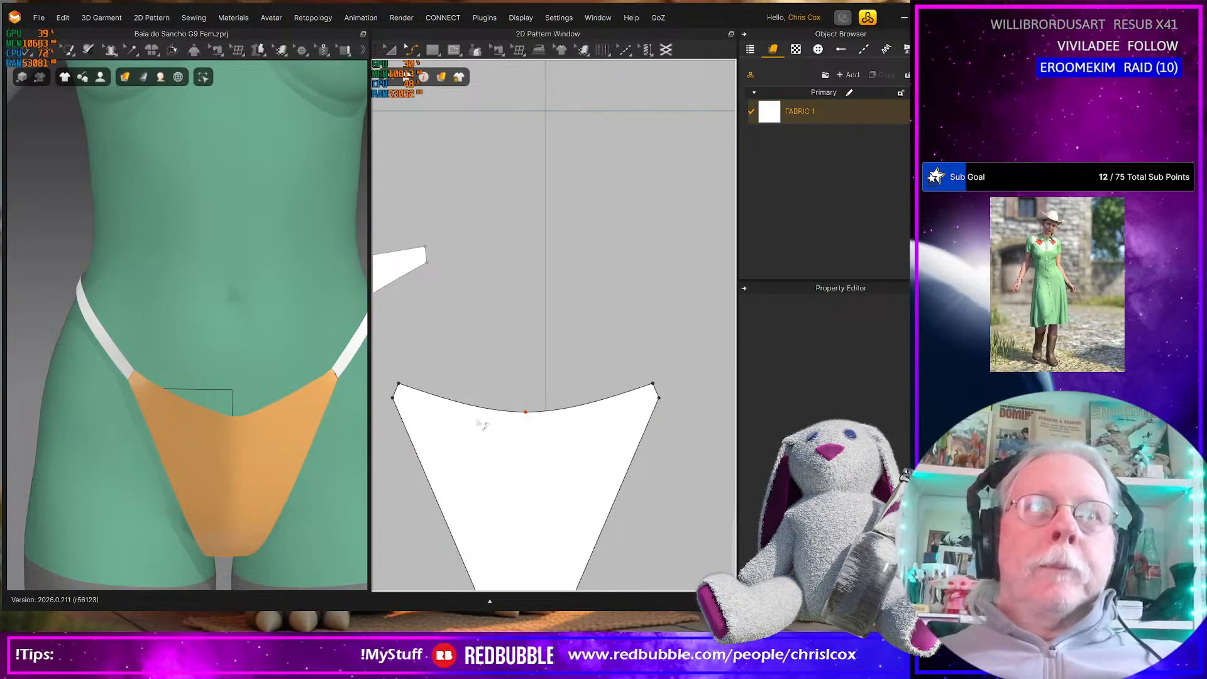
Draw a 202.5 mm internal line along the front piece's centre, from the bottom edge's midpoint to the waist's curve point
scroll(513, 478, down, 5)
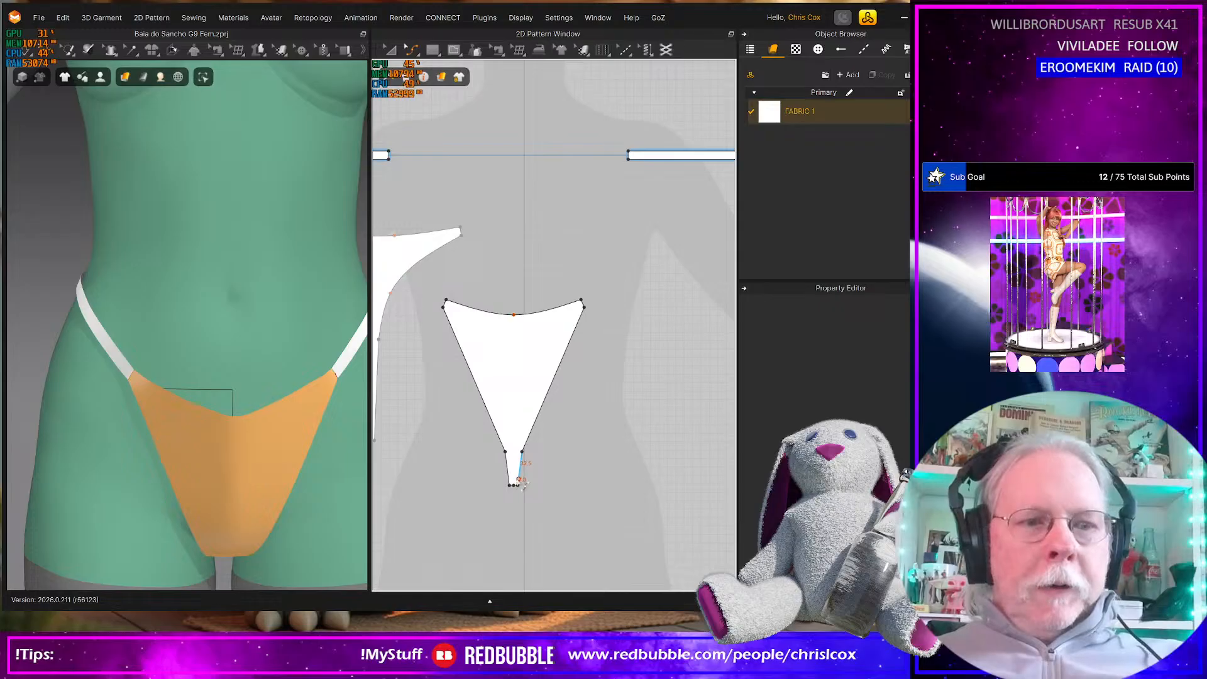
scroll(522, 483, down, 2)
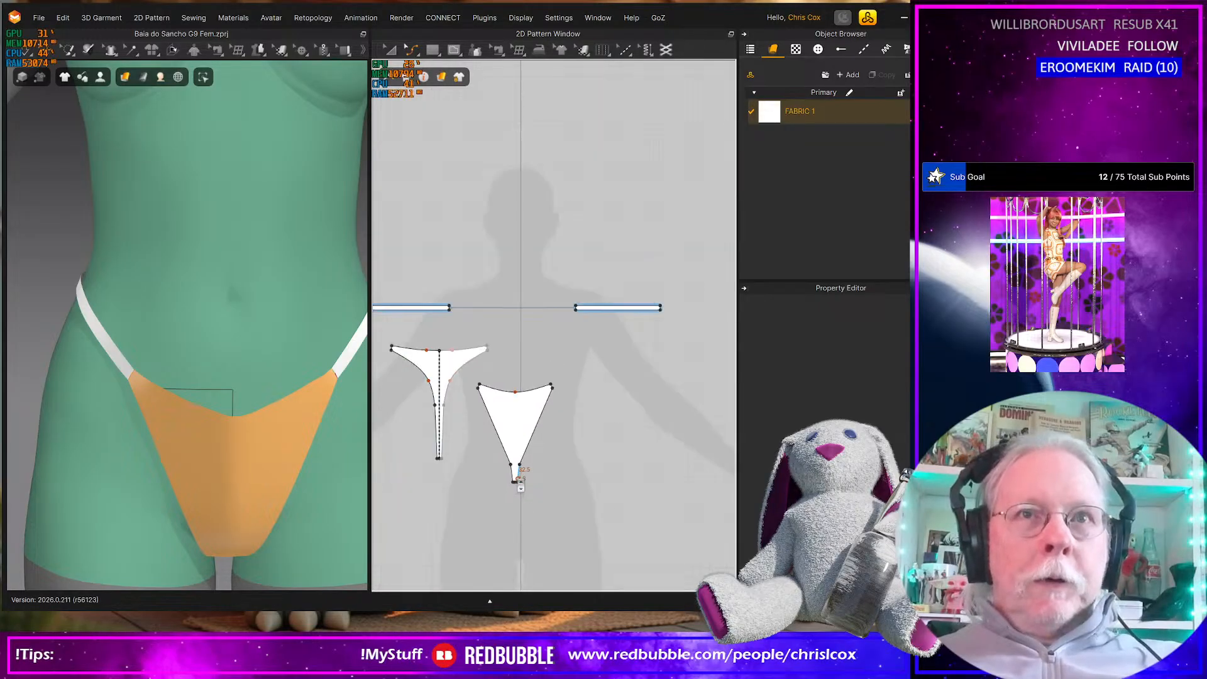
scroll(520, 485, up, 3)
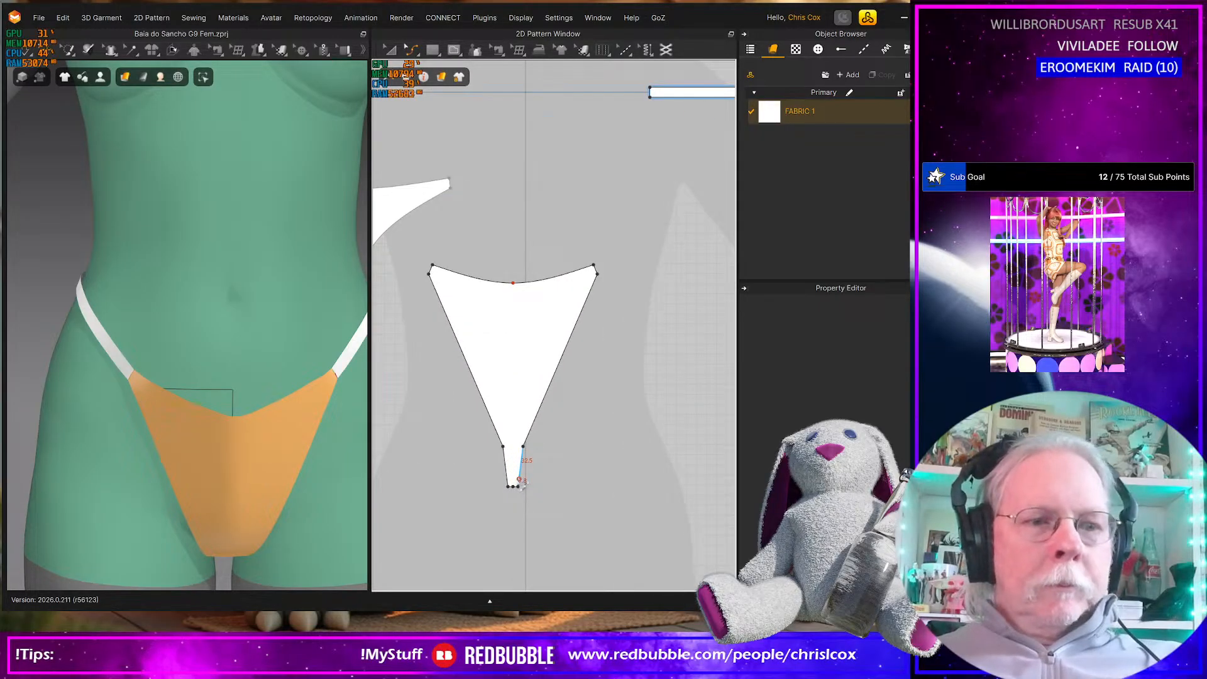
key(g)
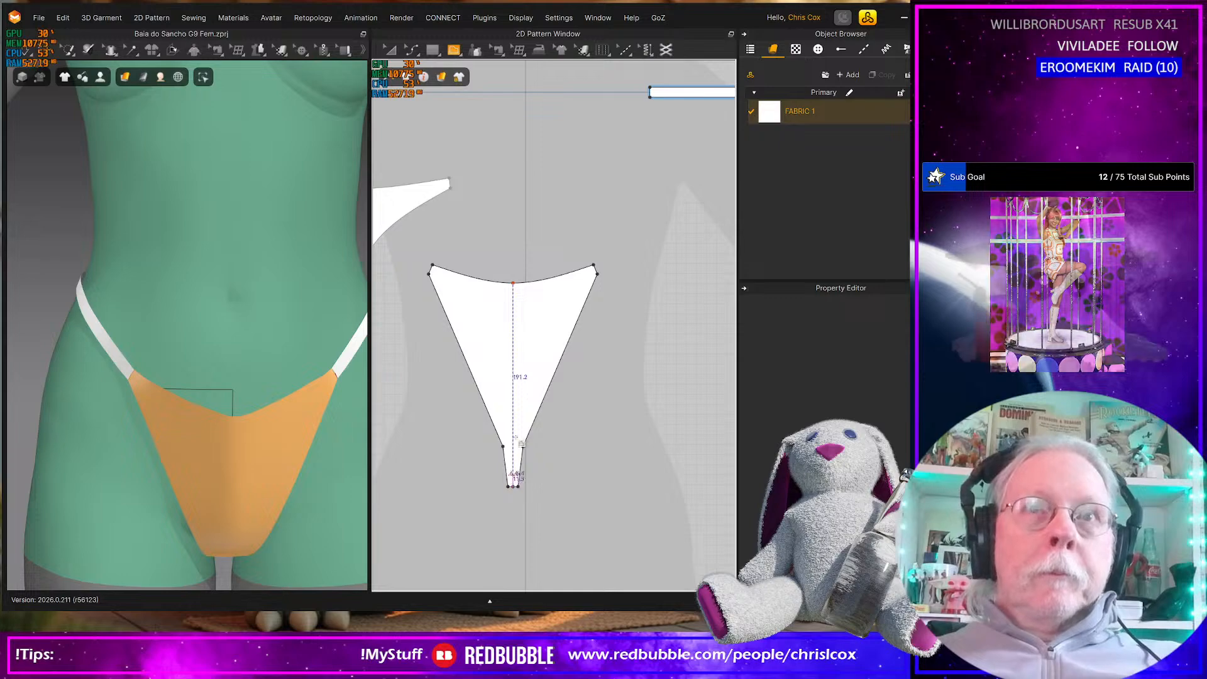
click(514, 485)
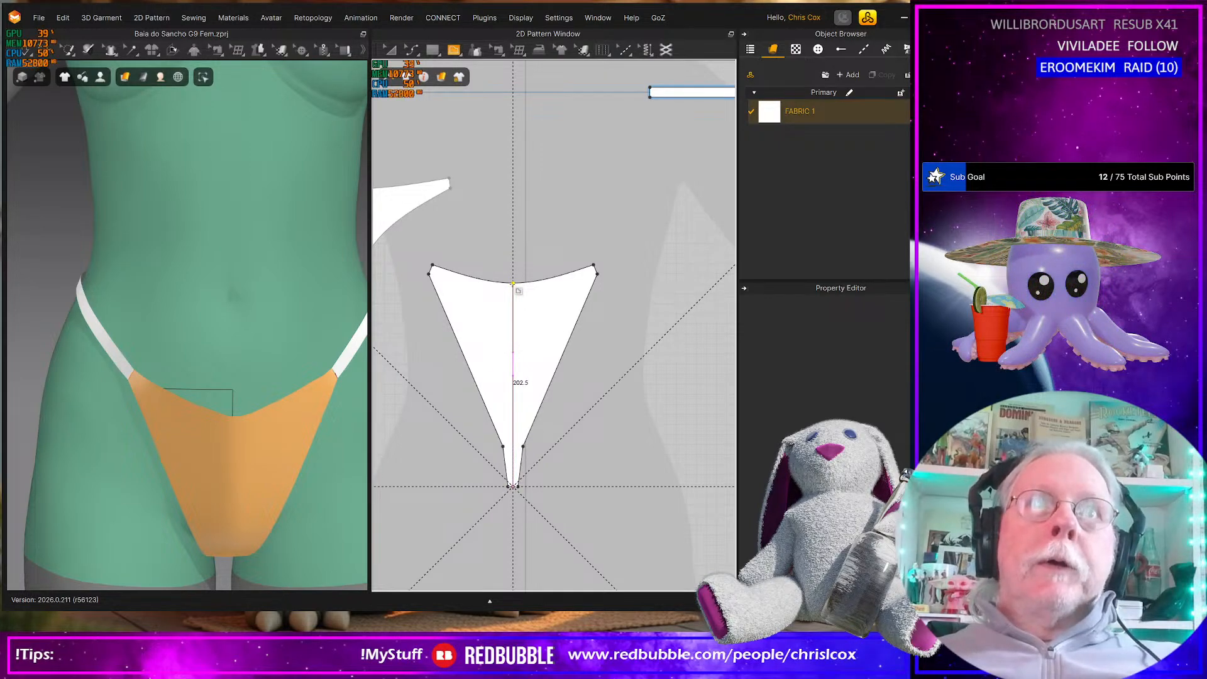
key(Return)
middle_drag(550, 297, 692, 292)
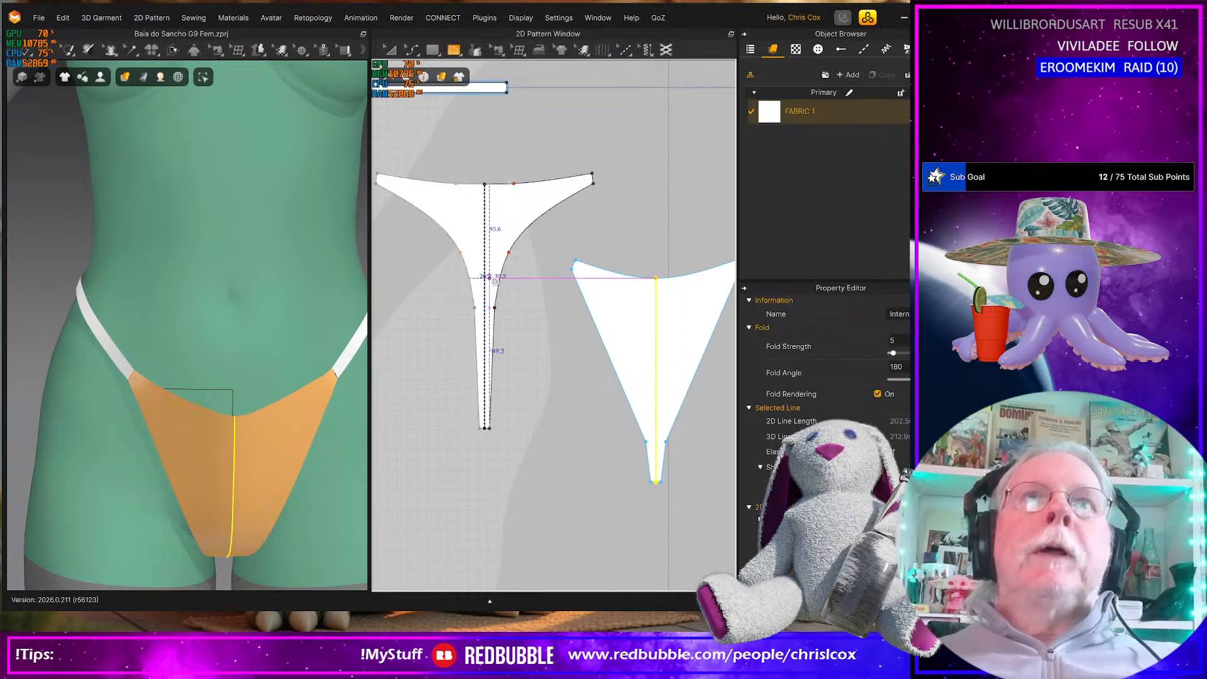
Select the back piece's waist edge in the pattern layout and move it slightly upward to raise the back waistline
right_drag(245, 424, 488, 421)
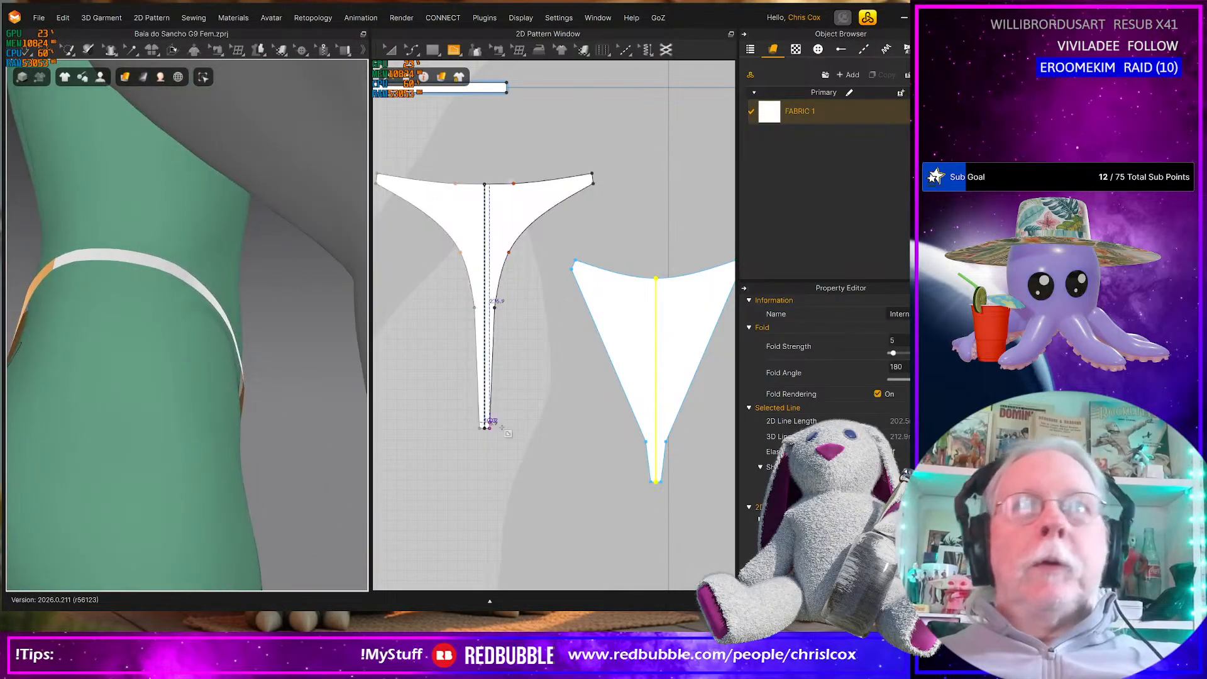
scroll(530, 436, down, 5)
right_drag(228, 434, 96, 434)
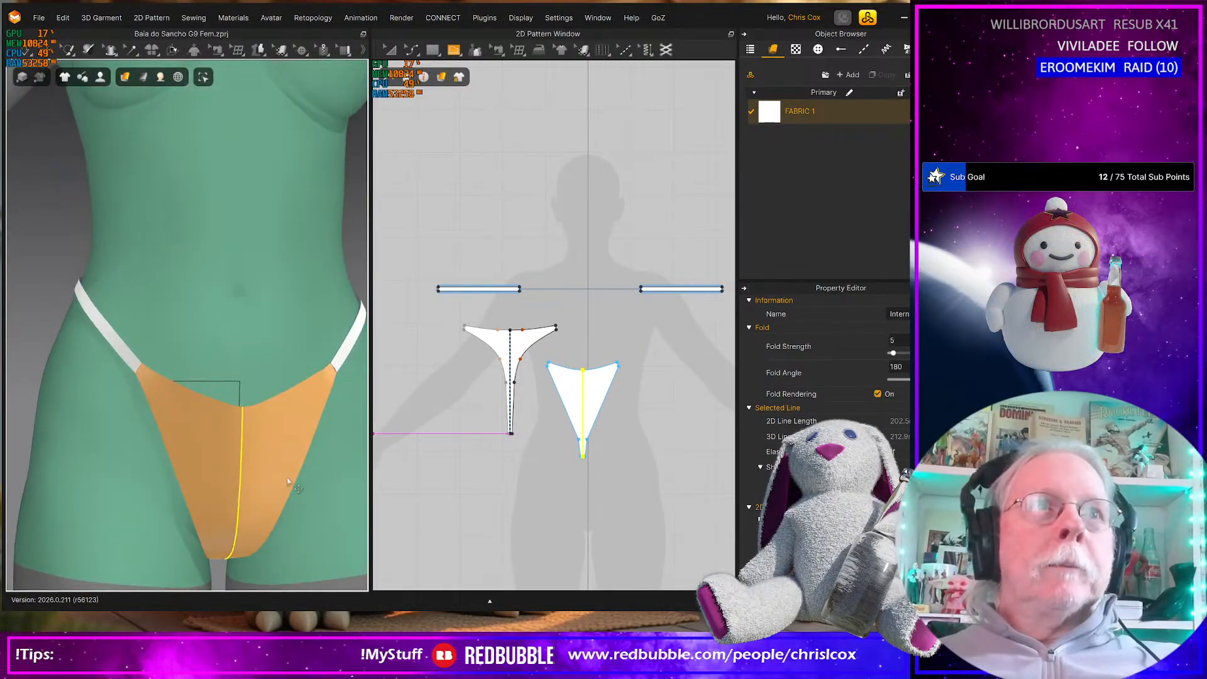
scroll(289, 478, down, 2)
click(237, 430)
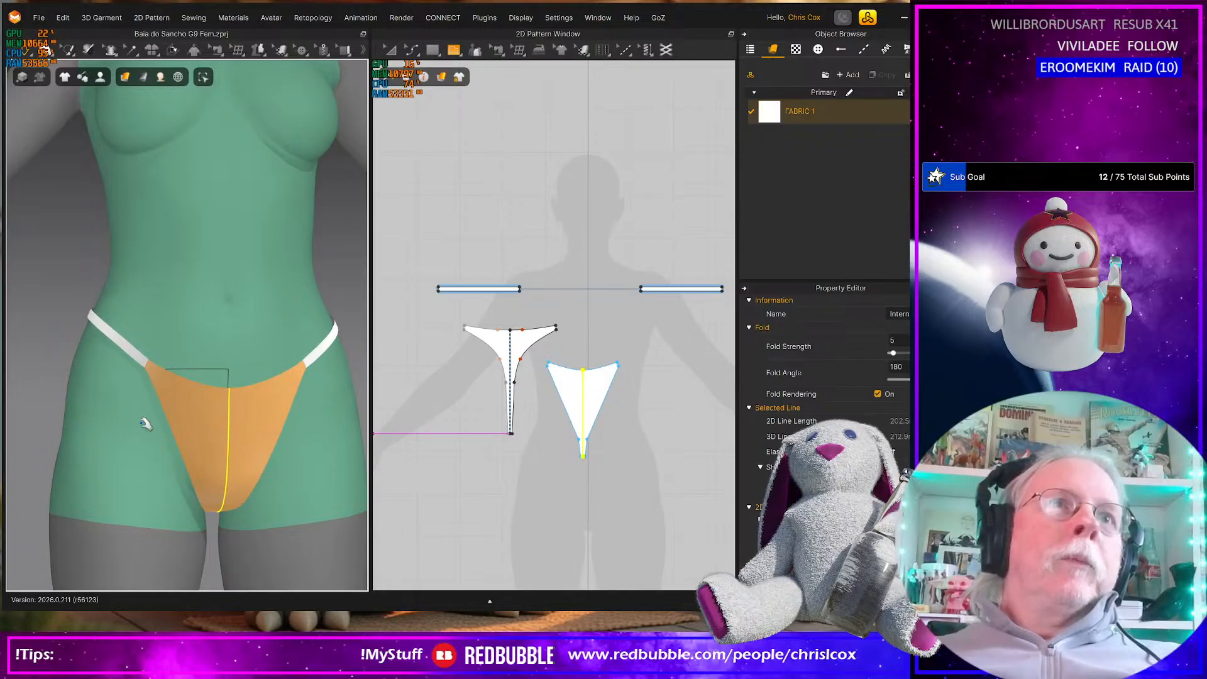
right_drag(113, 426, 195, 449)
right_drag(189, 352, 253, 364)
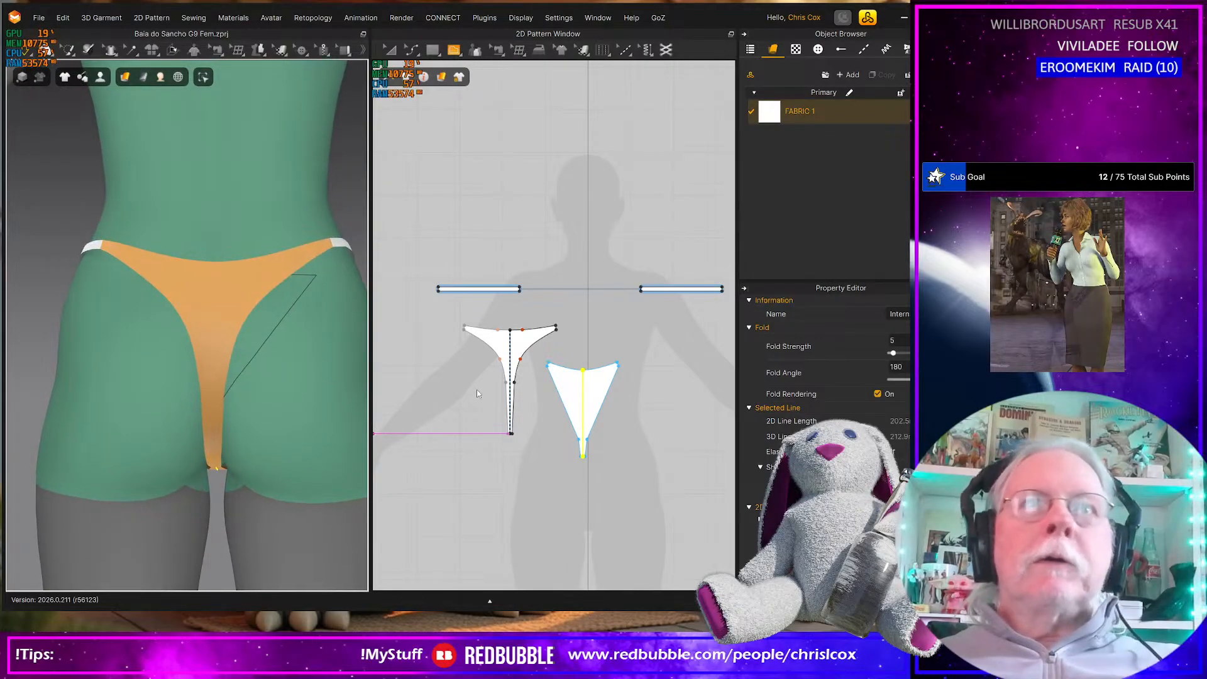
drag(449, 312, 564, 345)
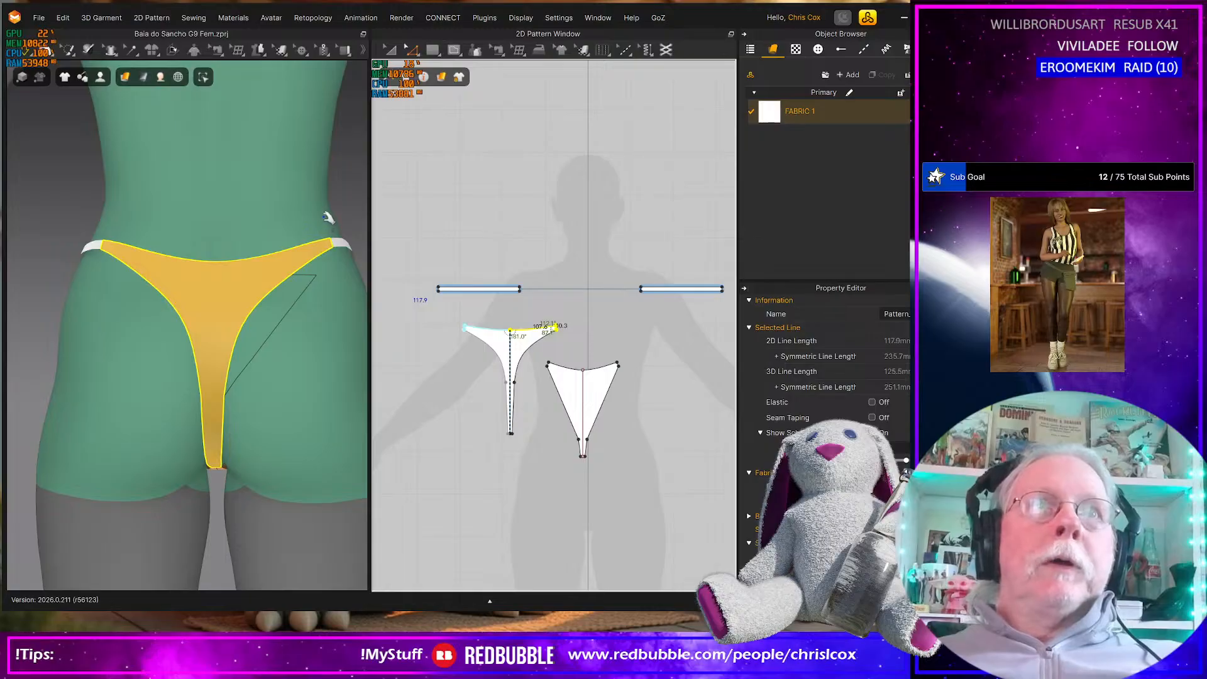
drag(543, 319, 549, 323)
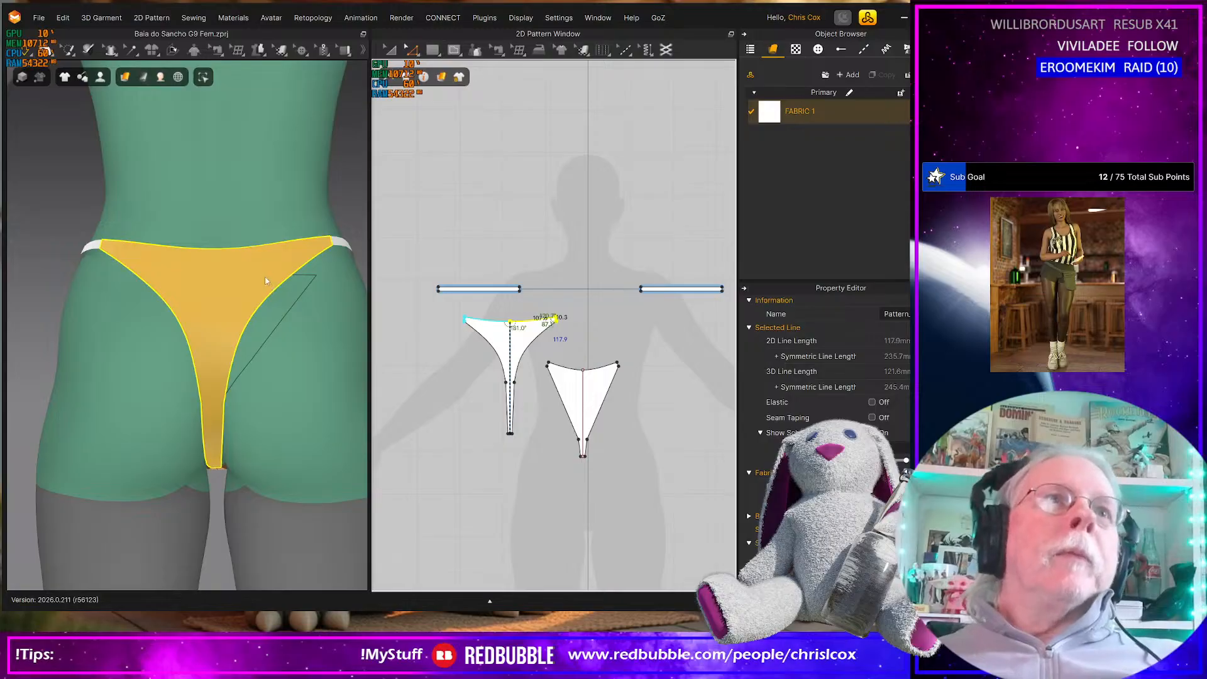
Tug both upper corners of the back piece upward on the simulated avatar and check the fit from the front
mouse_move(109, 243)
mouse_down()
mouse_move(115, 204)
mouse_move(120, 225)
mouse_up()
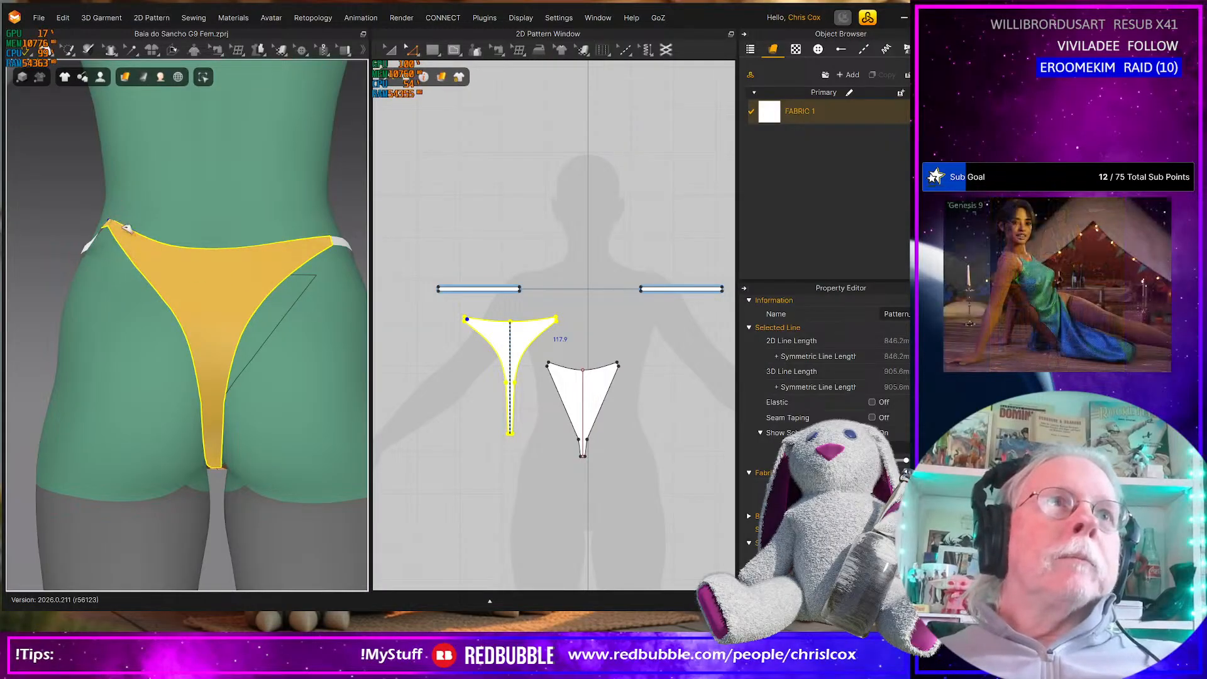
drag(326, 241, 332, 186)
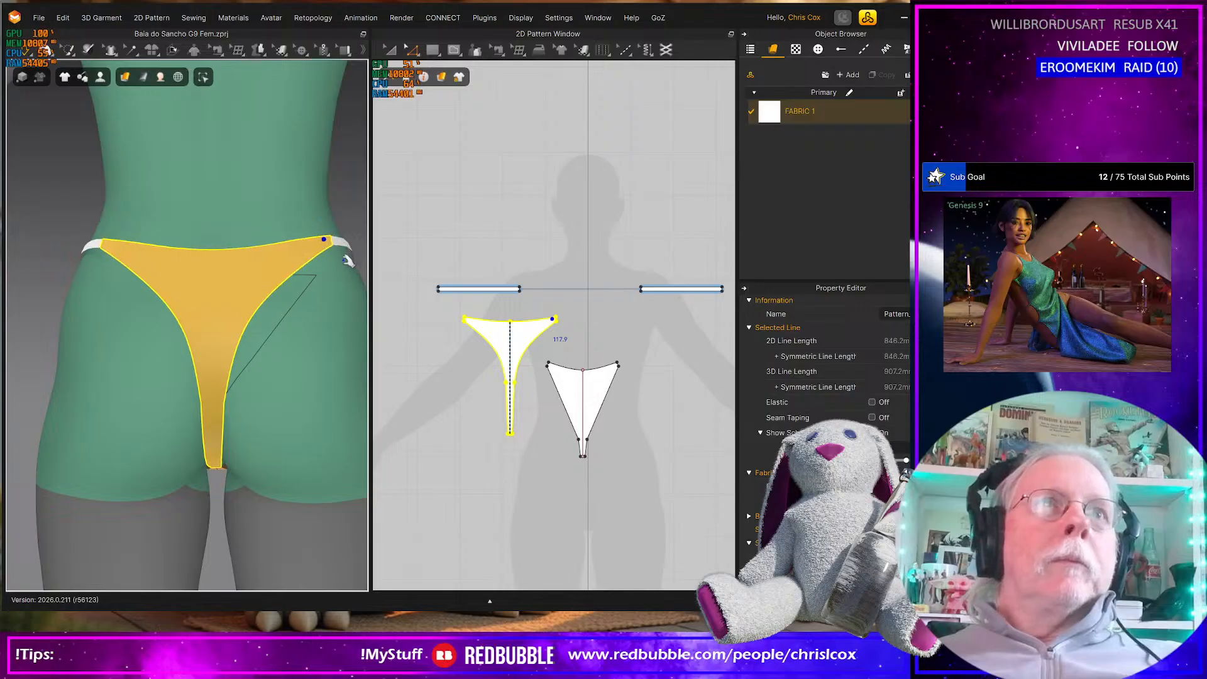
right_drag(330, 269, 288, 359)
scroll(271, 363, down, 3)
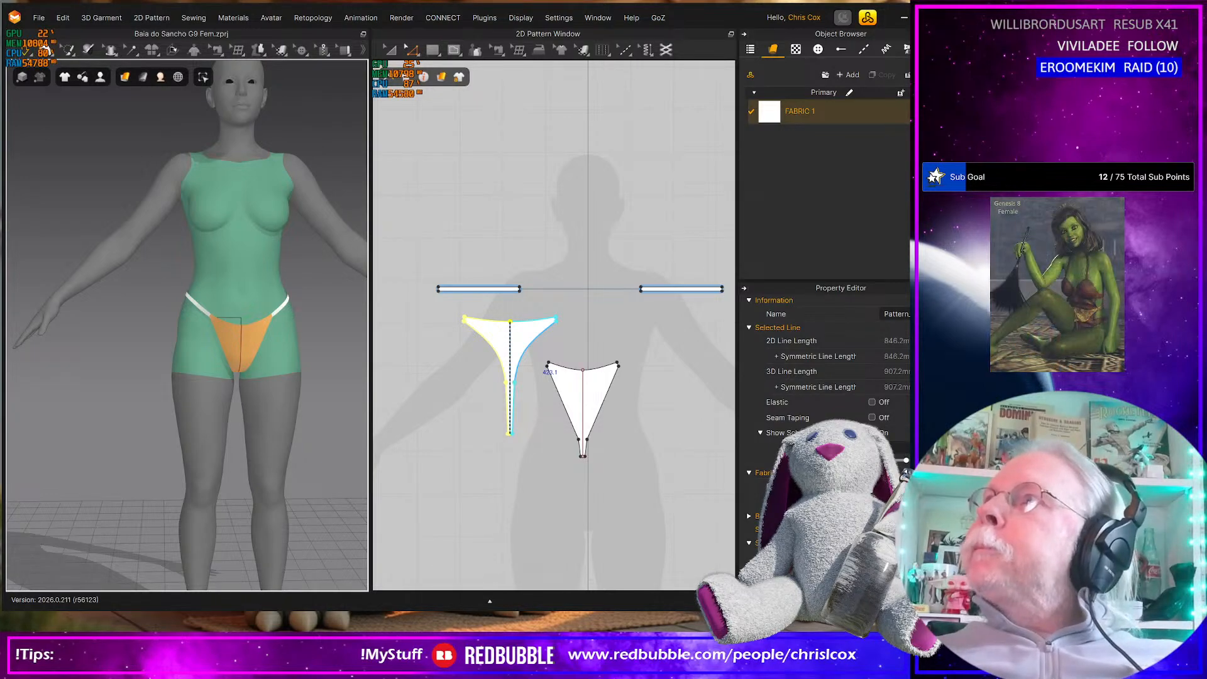
Switch to the browser showing the reference bikini's product photos and display the side-view picture
drag(1195, 164, 584, 95)
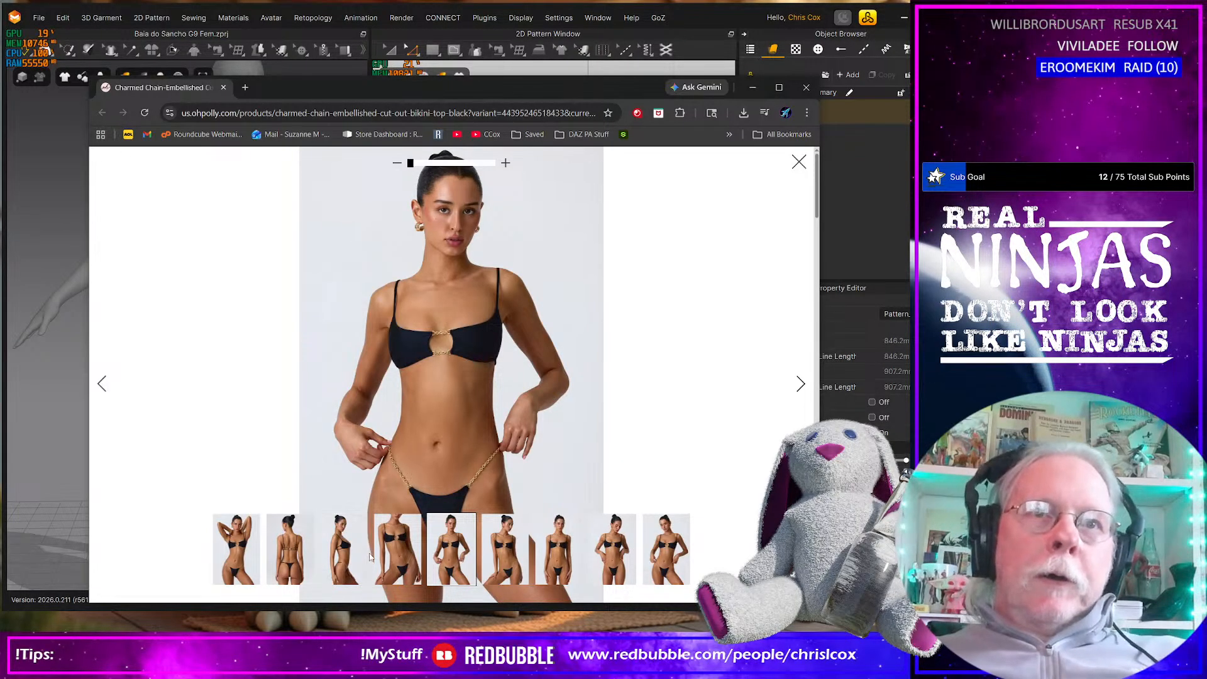
click(345, 557)
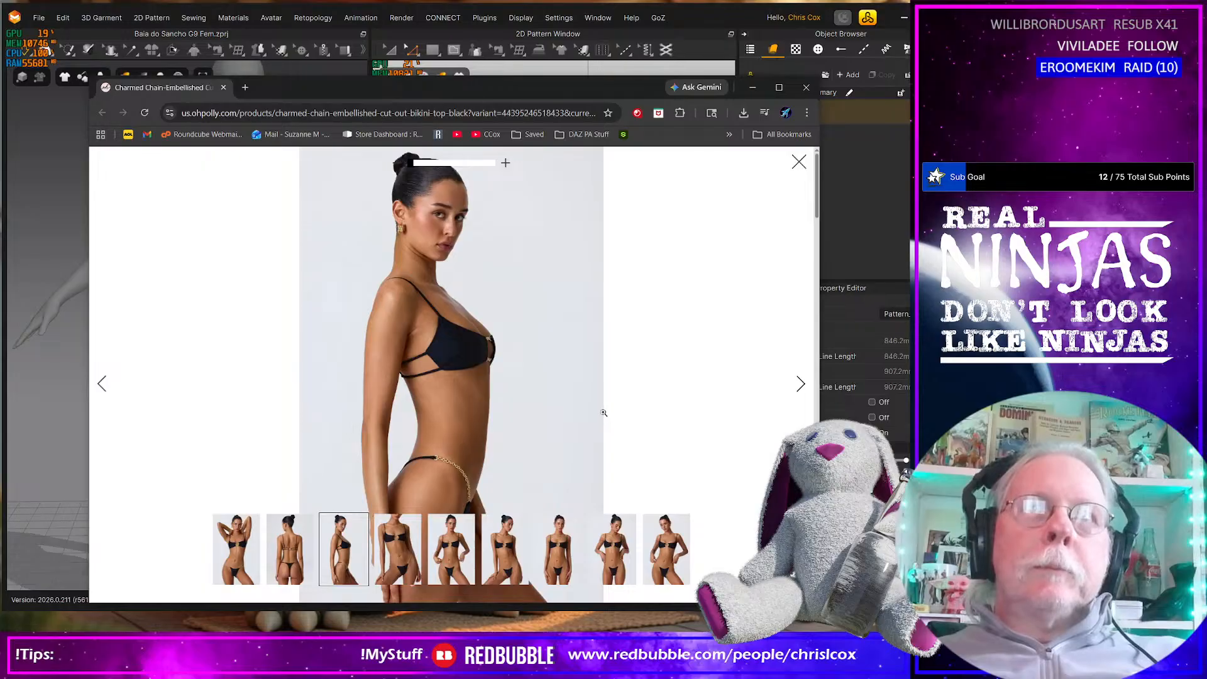
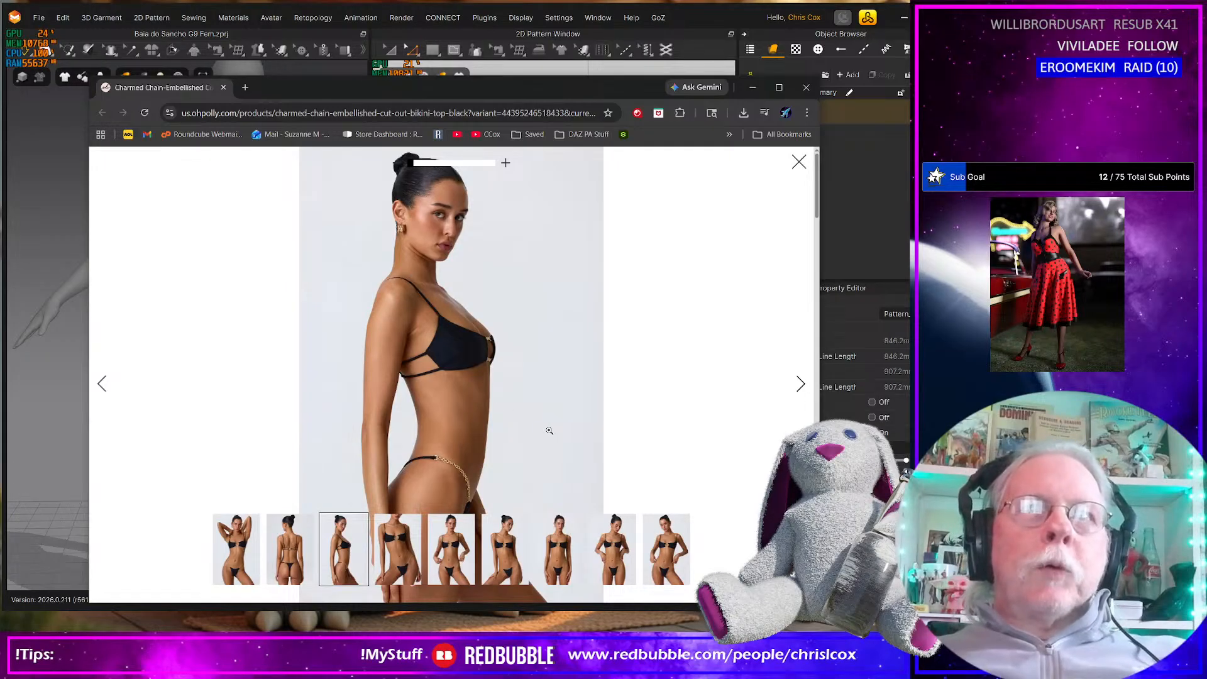
Examine the reference bikini's back-view photo, return to the garment project, and compare the bottom's fit on the avatar
right_click(528, 431)
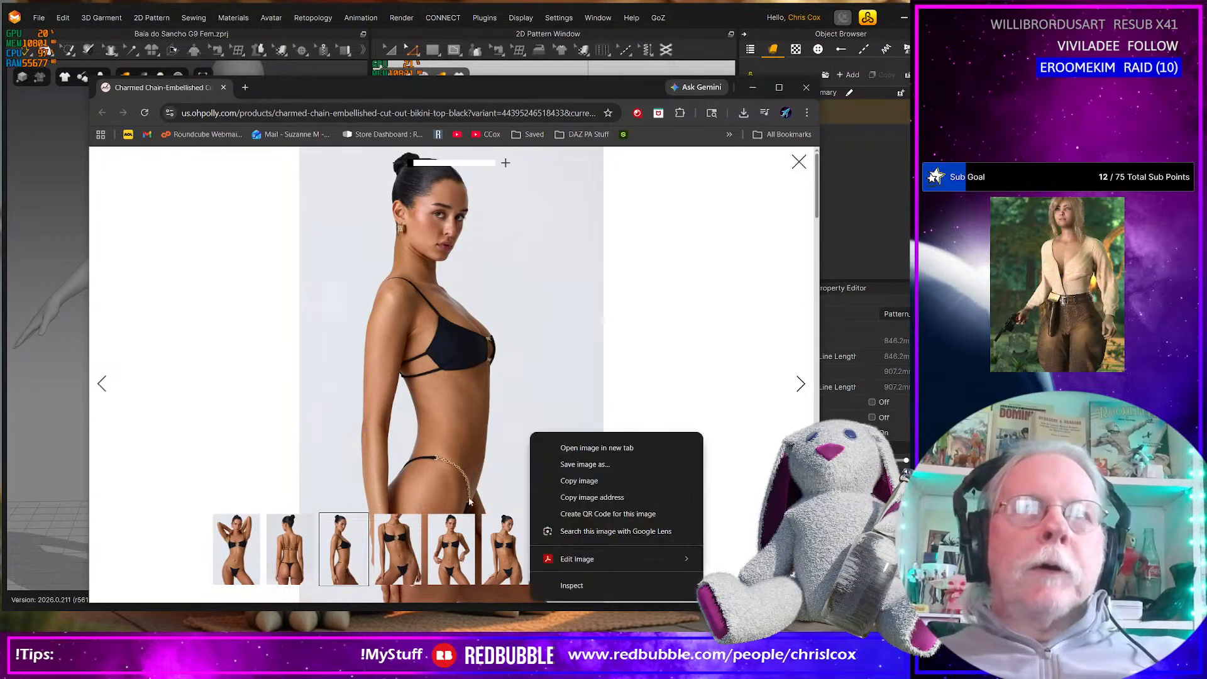
click(286, 552)
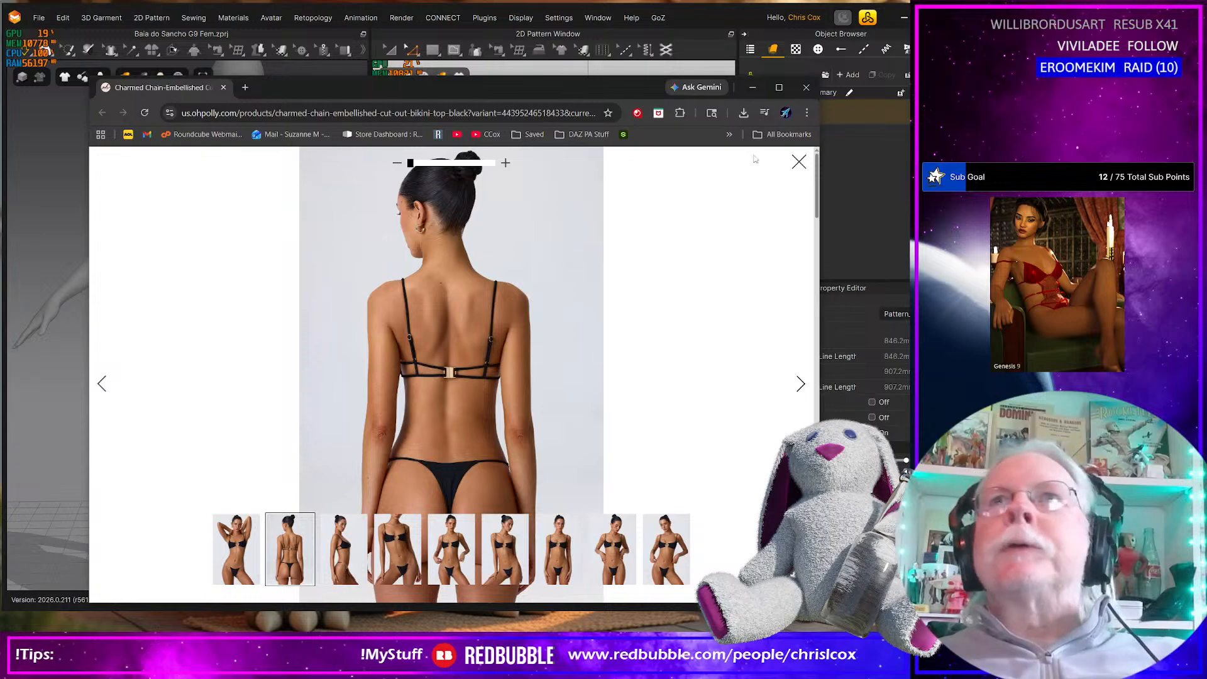
click(754, 92)
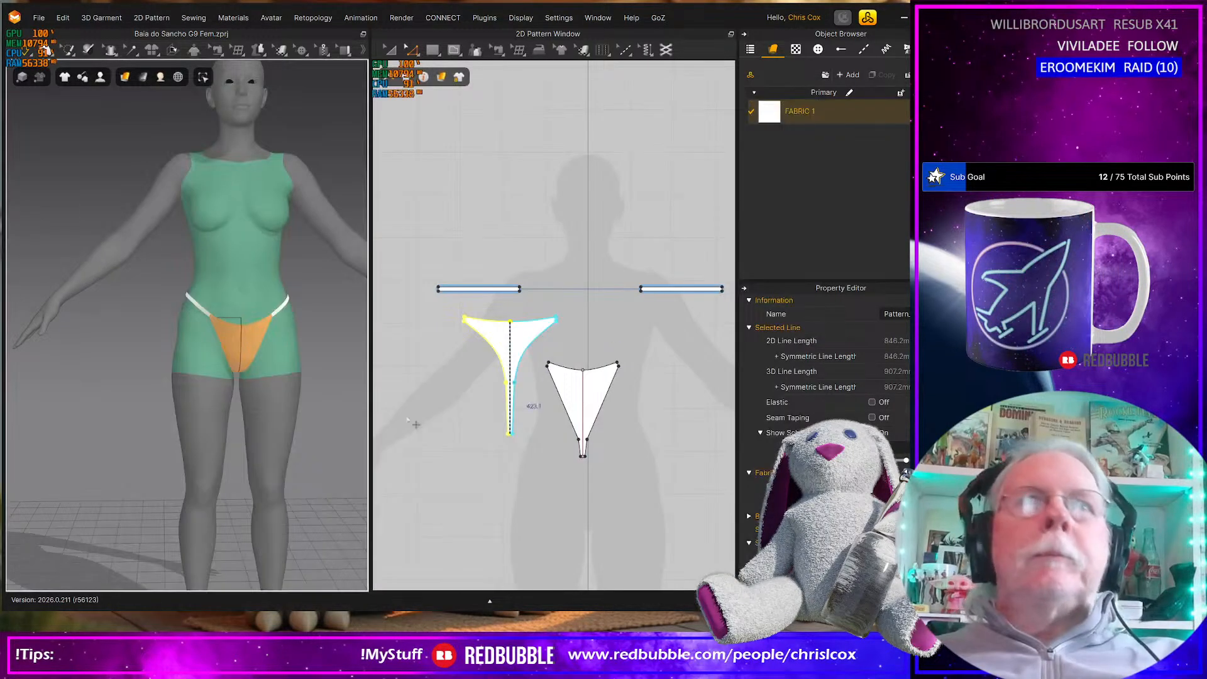
scroll(323, 472, up, 4)
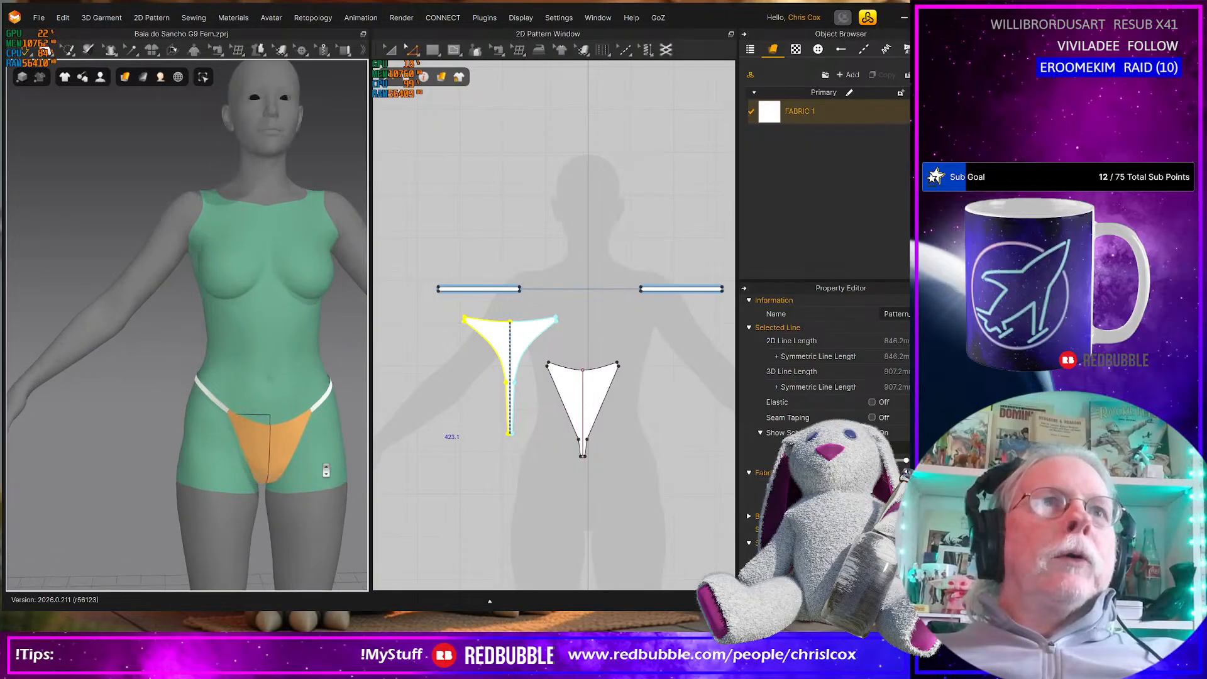
mouse_move(280, 350)
right_down()
mouse_move(338, 348)
mouse_move(291, 439)
mouse_move(288, 398)
mouse_move(273, 393)
mouse_move(291, 345)
right_up()
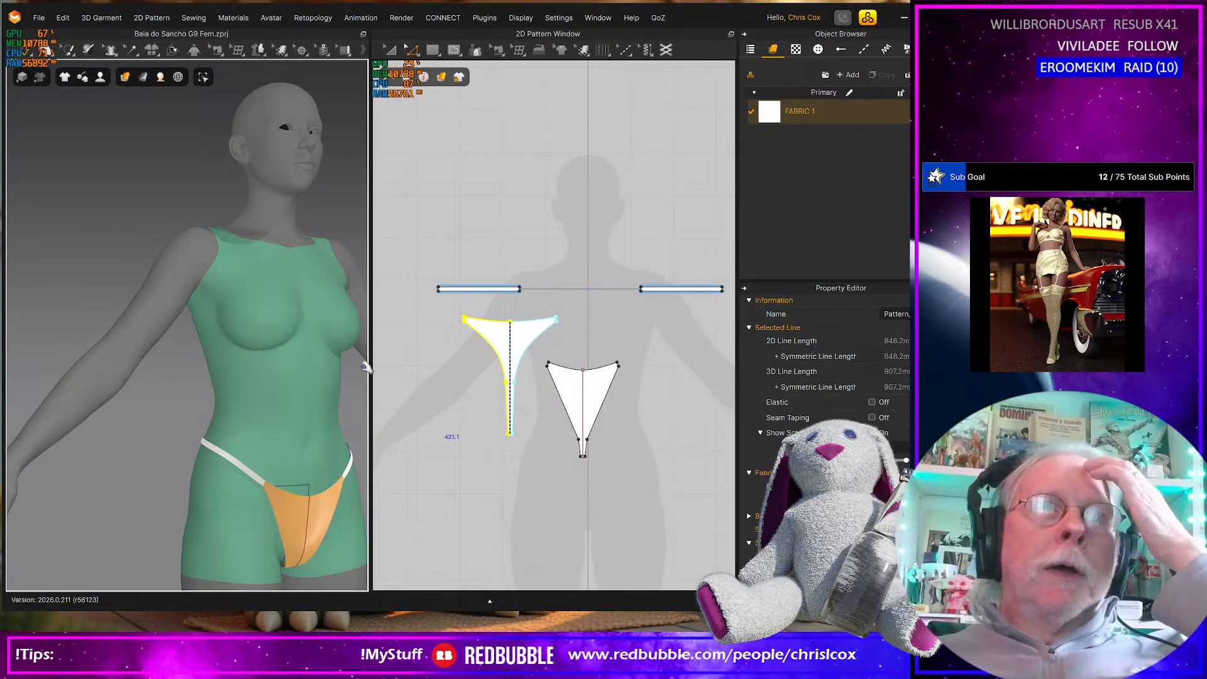
Move the bottom's front pattern piece up beside the back piece so their waist edges line up
drag(407, 239, 736, 492)
drag(630, 438, 669, 480)
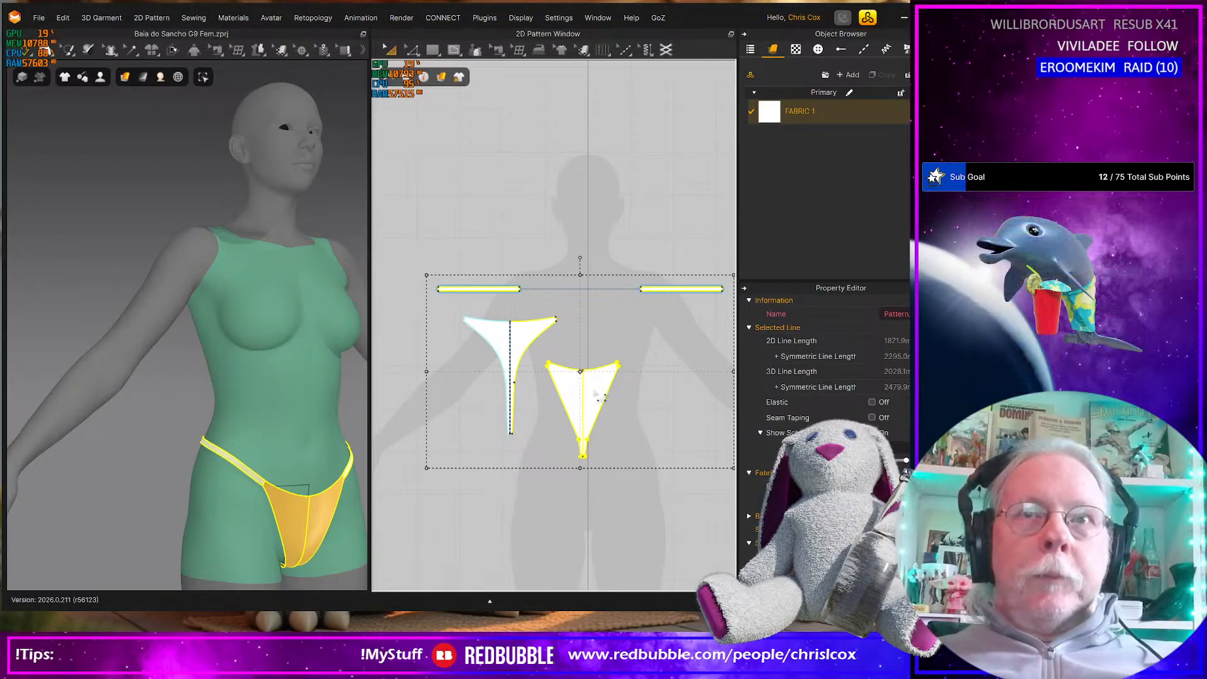
drag(602, 397, 603, 418)
click(645, 413)
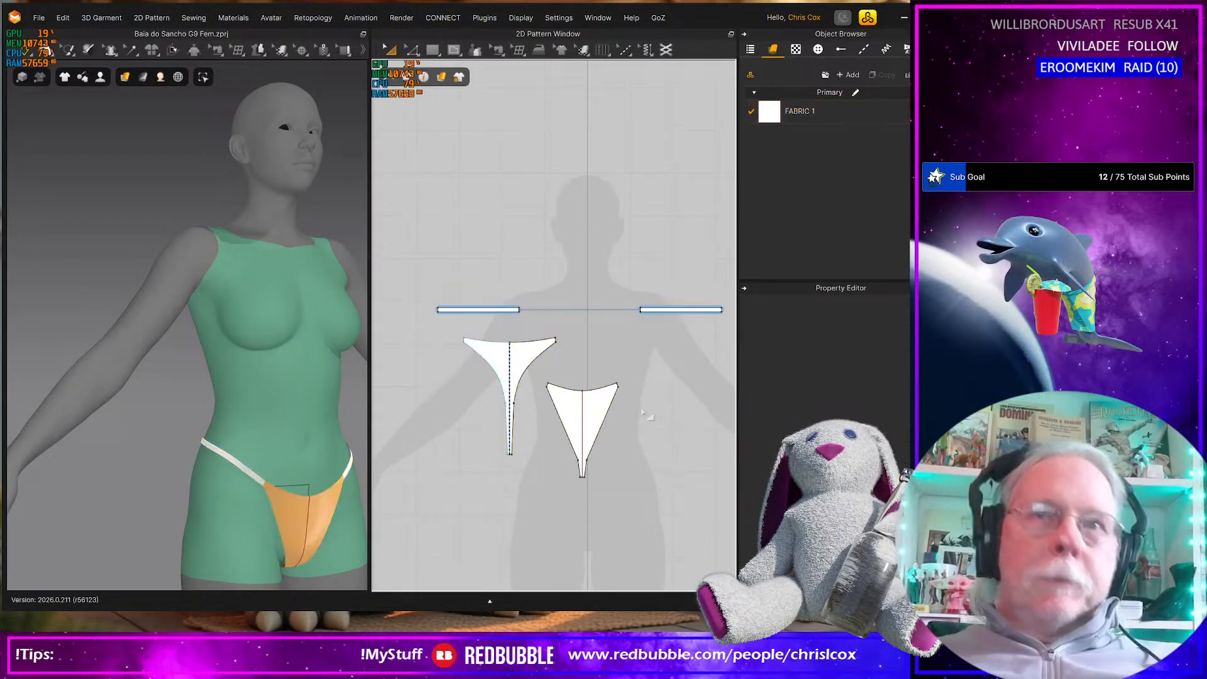
key(z)
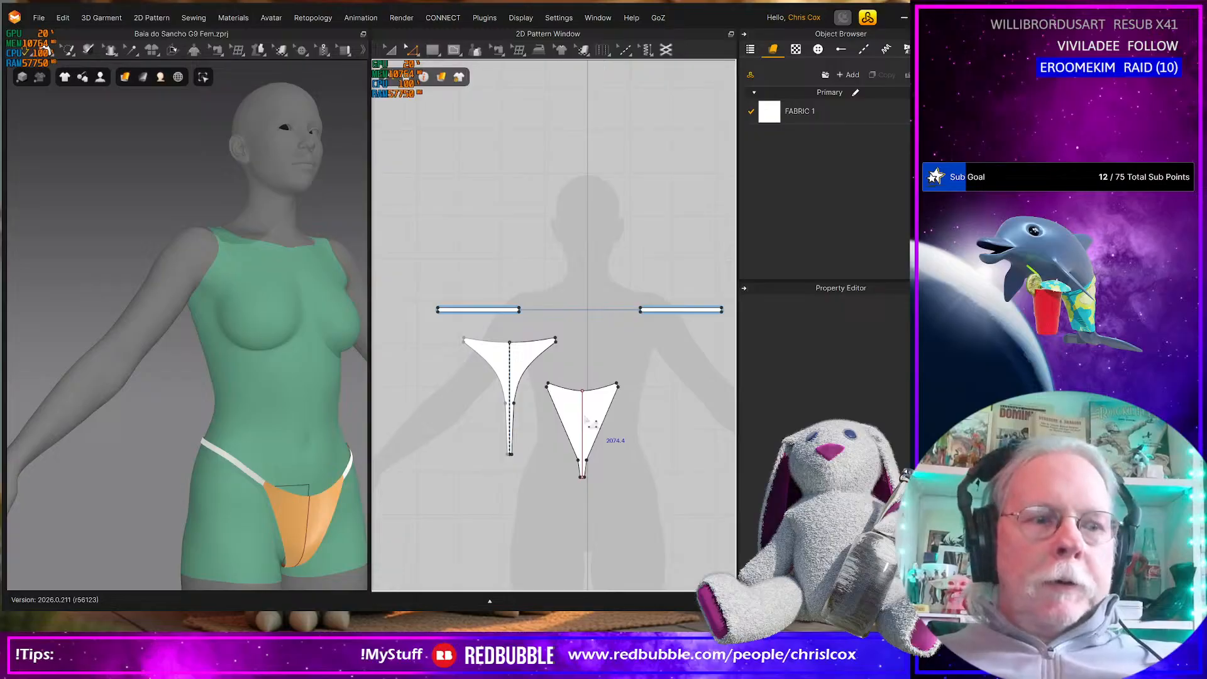
key(a)
click(604, 397)
drag(611, 382, 611, 380)
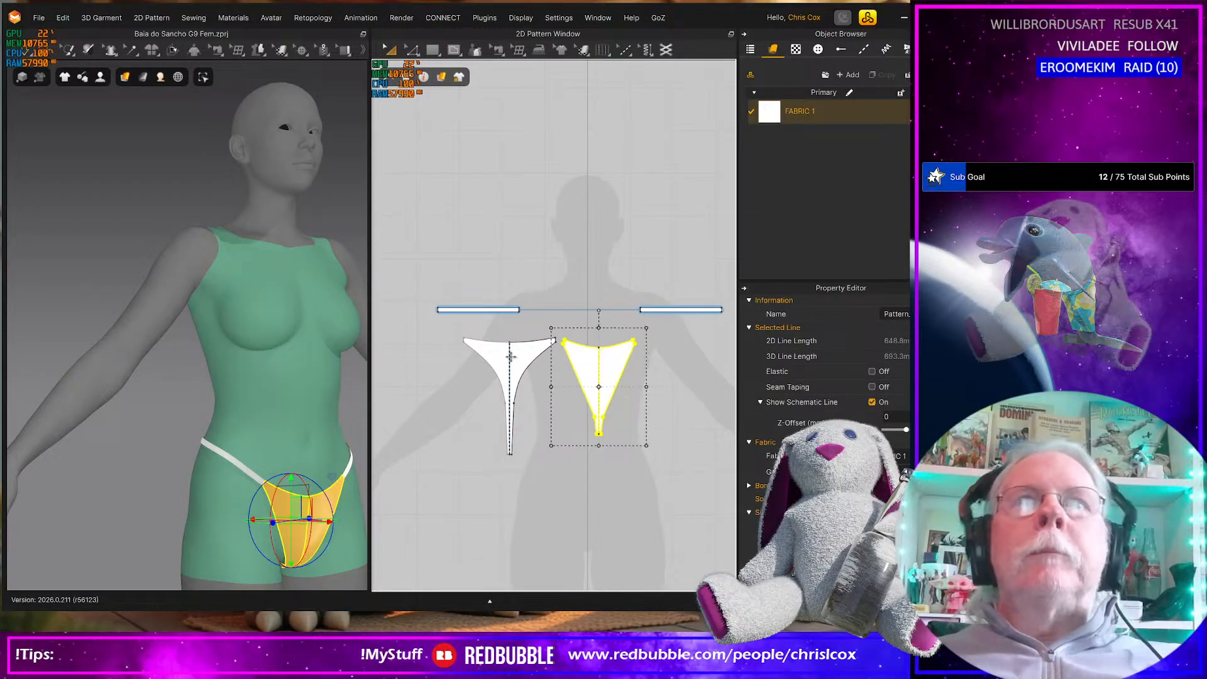
Bring both waist strap patterns close together just above the bottom pieces, and shift the front piece nearer the back piece
drag(497, 310, 525, 325)
drag(640, 310, 571, 327)
scroll(572, 330, up, 10)
scroll(571, 333, down, 3)
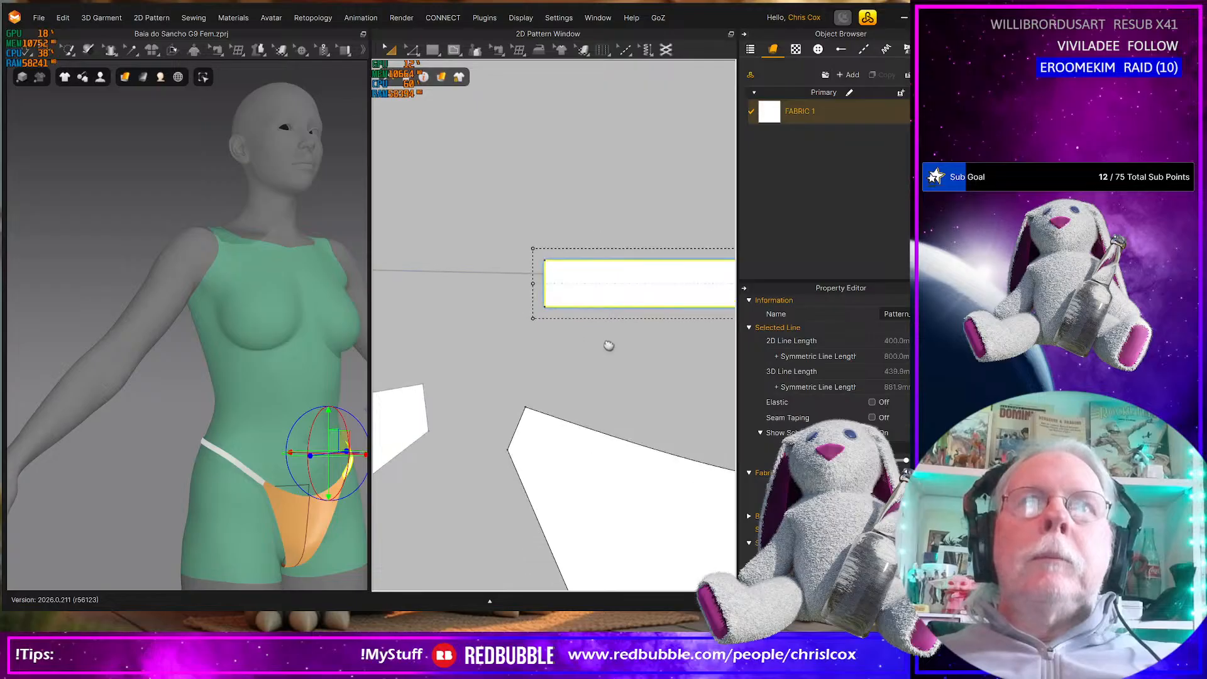
middle_drag(598, 342, 674, 375)
drag(459, 294, 516, 320)
drag(670, 321, 645, 319)
drag(636, 464, 610, 449)
scroll(603, 471, down, 5)
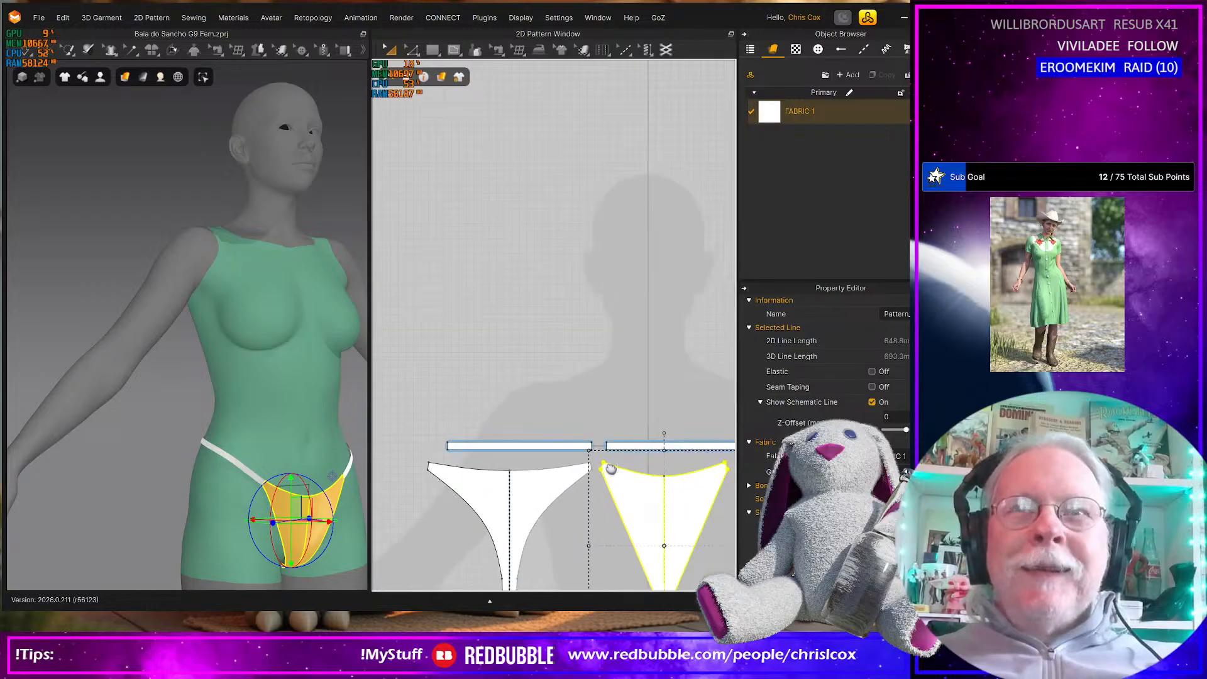
Select both waist straps and nudge them sideways so the gap between them sits over the gap between the bottom pieces
click(576, 332)
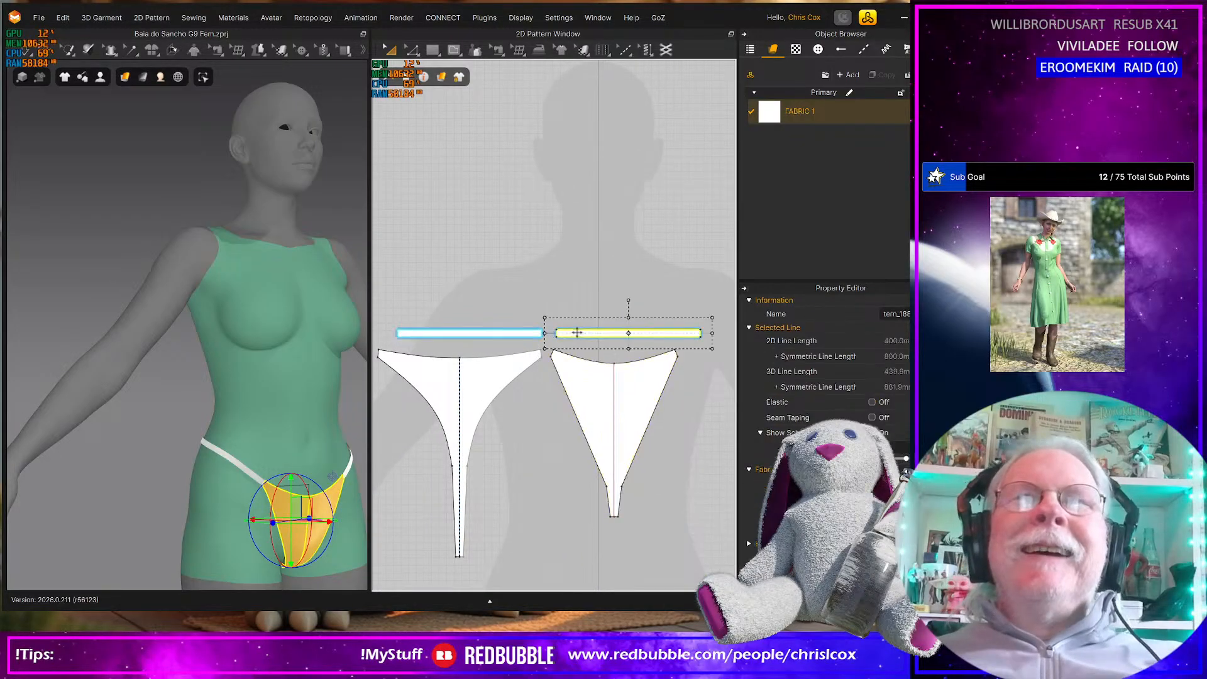
shift+click(506, 336)
key(Left)
key(Left)
key(Left)
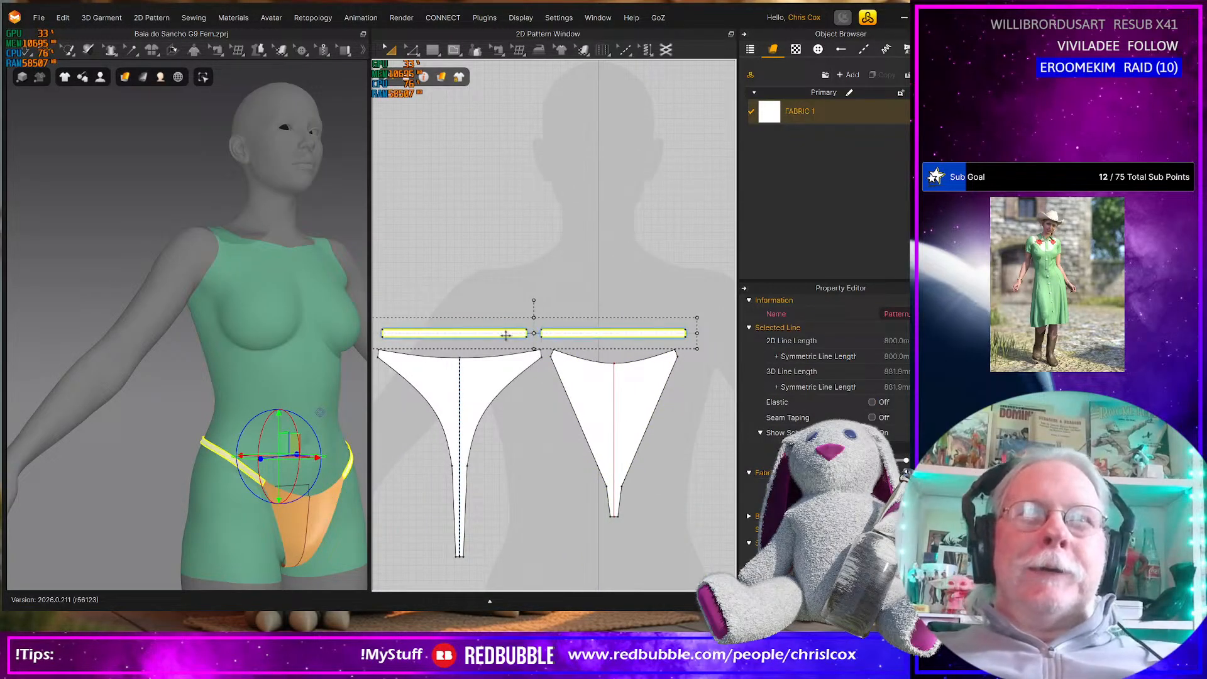
scroll(506, 335, up, 3)
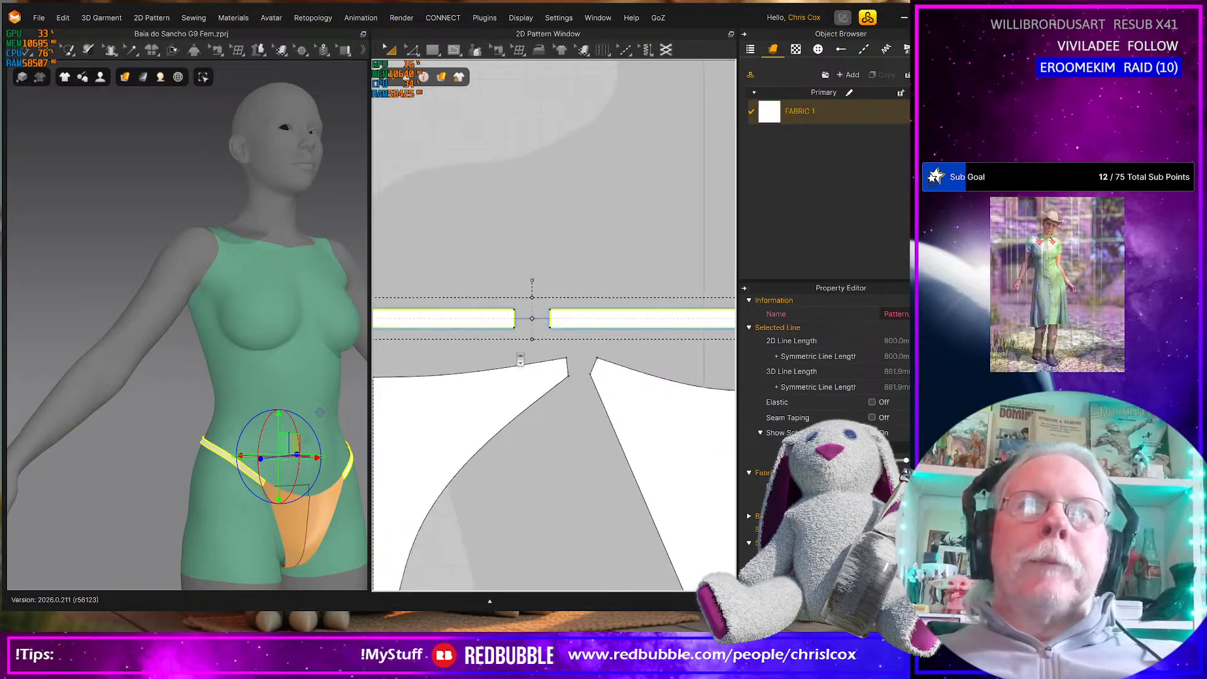
scroll(406, 318, down, 5)
Select all the bikini-bottom patterns and move them down together, clearing the avatar silhouette's torso for the top
click(653, 530)
key(ctrl+a)
key(ctrl+c)
key(ctrl+v)
middle_drag(635, 582, 626, 550)
drag(626, 550, 620, 540)
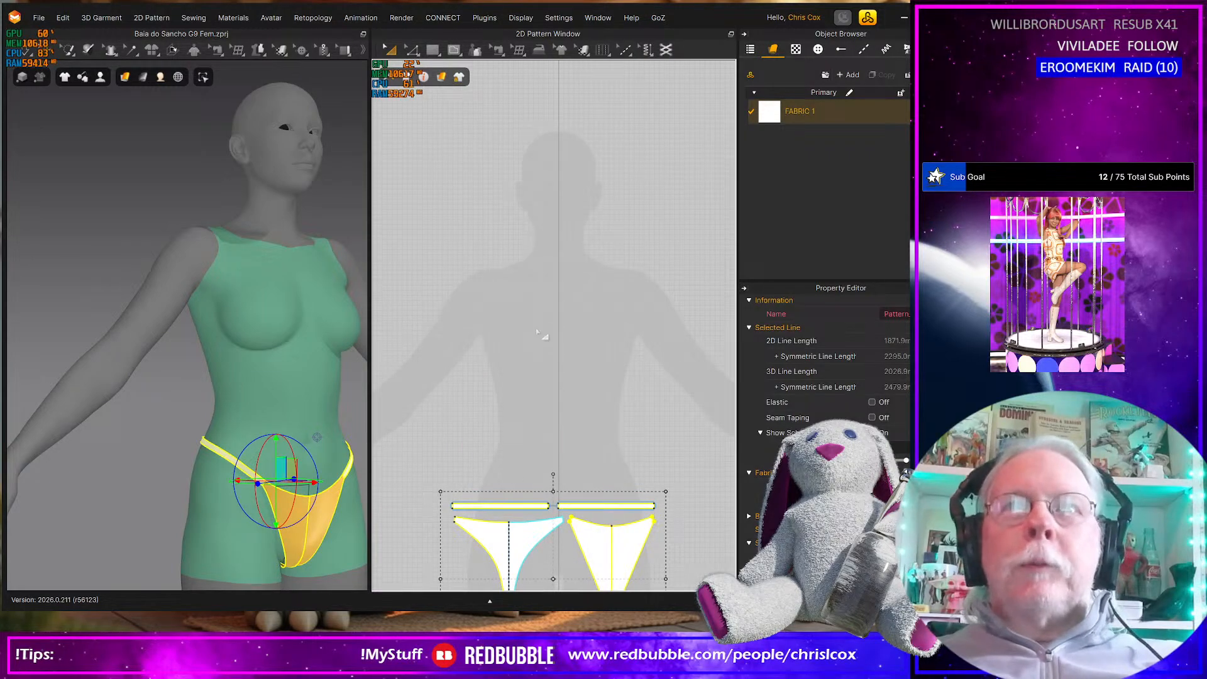
middle_drag(560, 343, 597, 369)
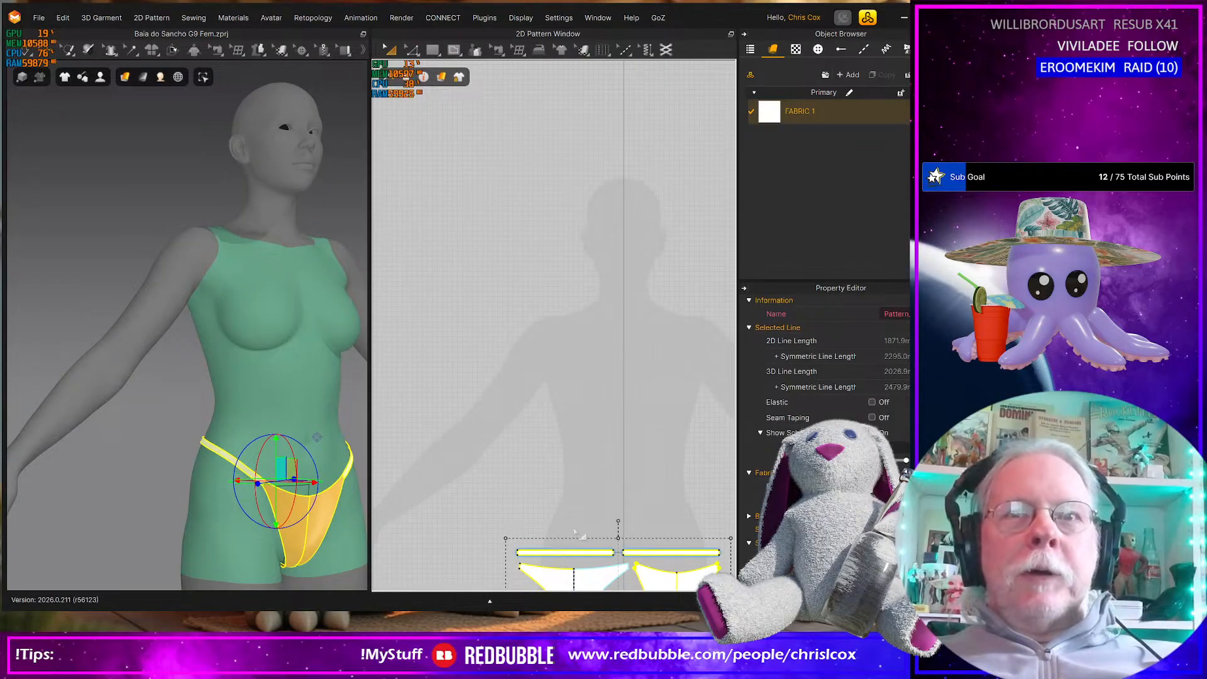
right_drag(602, 417, 560, 428)
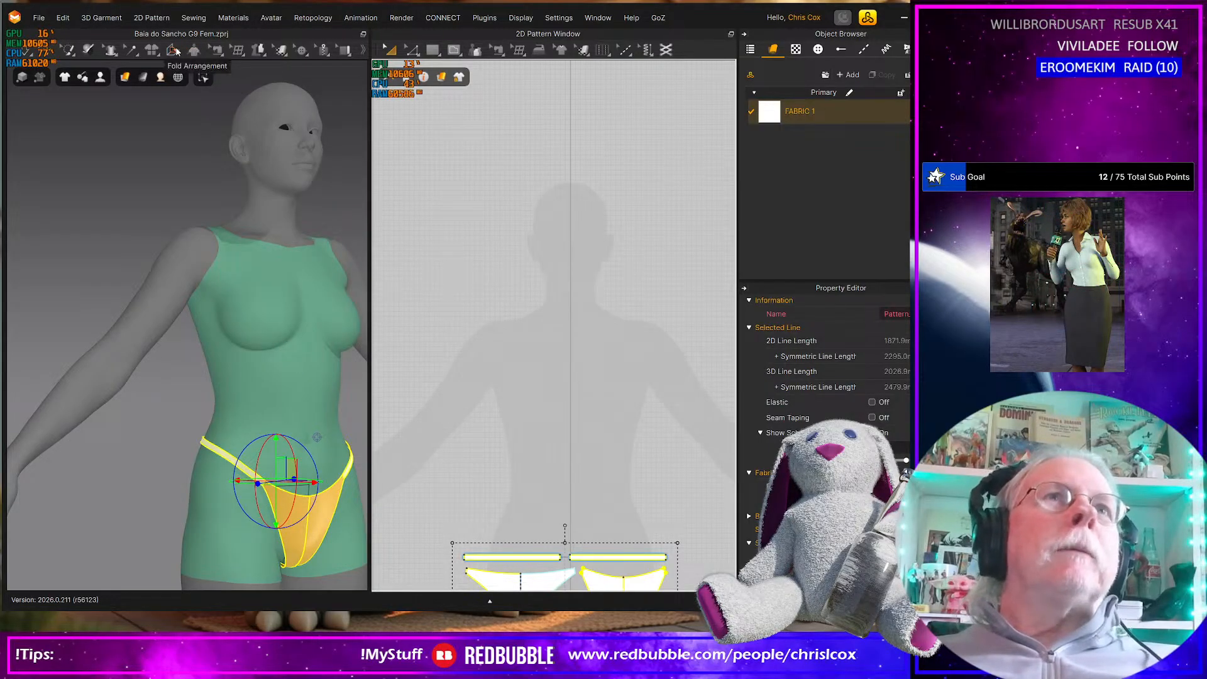
Start a 3D Pen outline on the avatar's right breast with a 99.3 mm centre line and a 198.1 mm underbust line
click(280, 54)
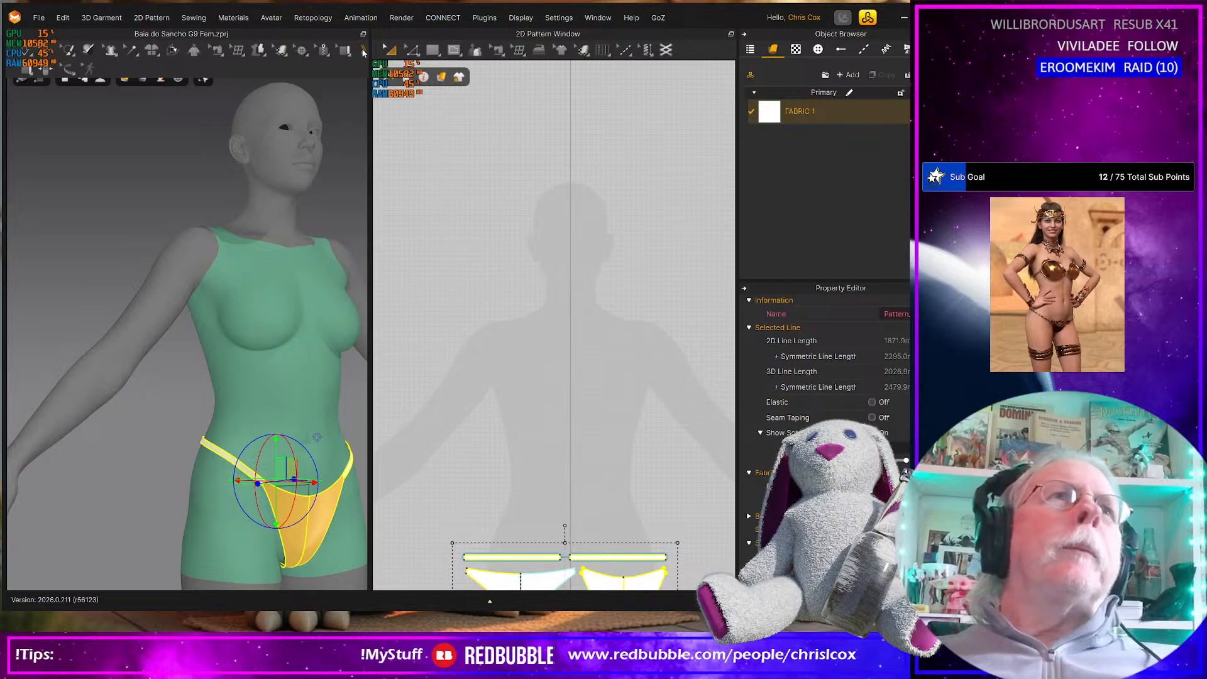
mouse_move(259, 50)
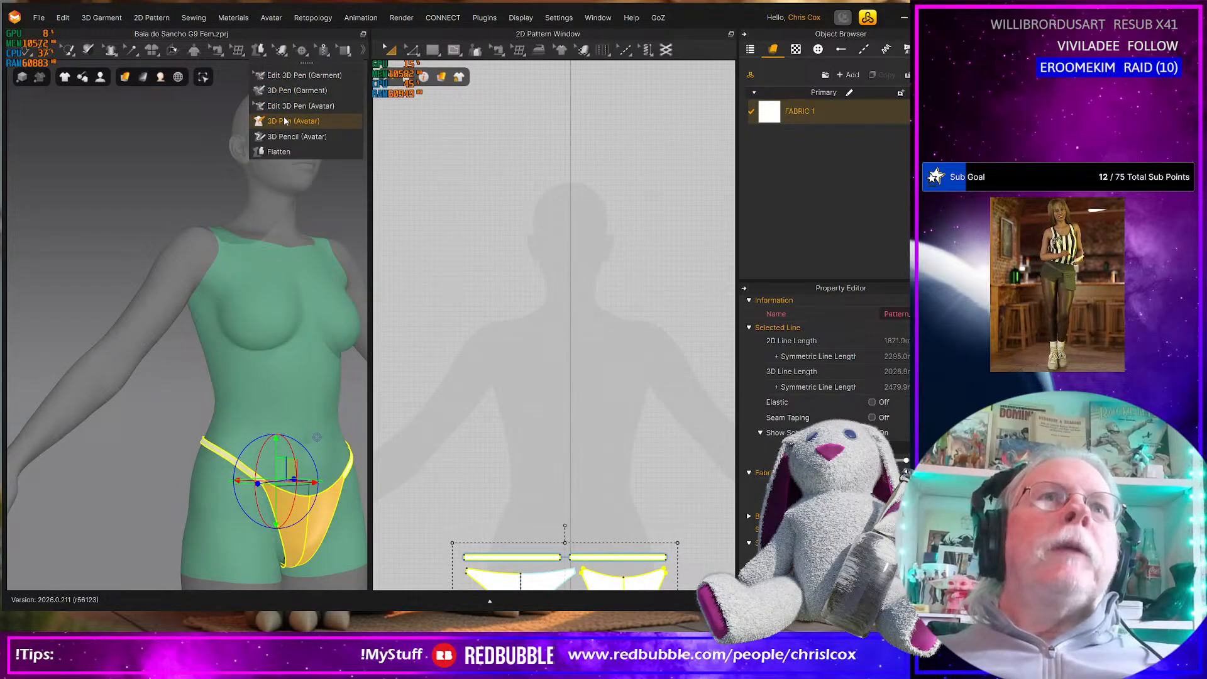
right_drag(260, 347, 291, 318)
click(285, 292)
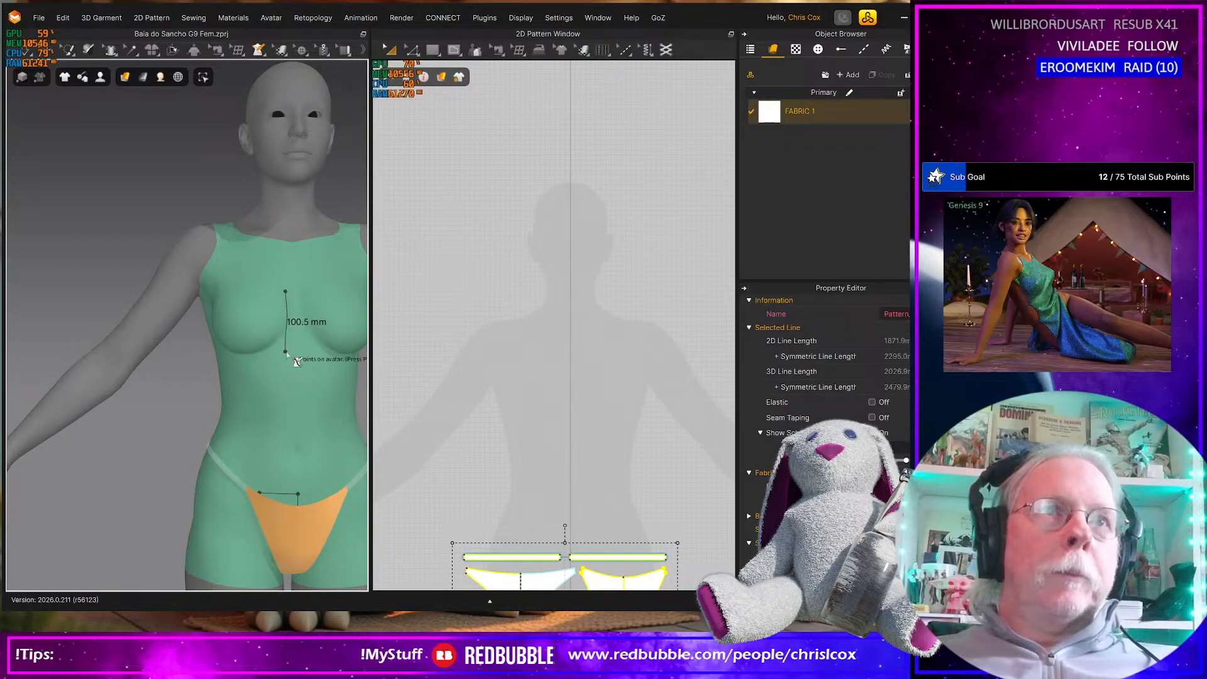
click(286, 352)
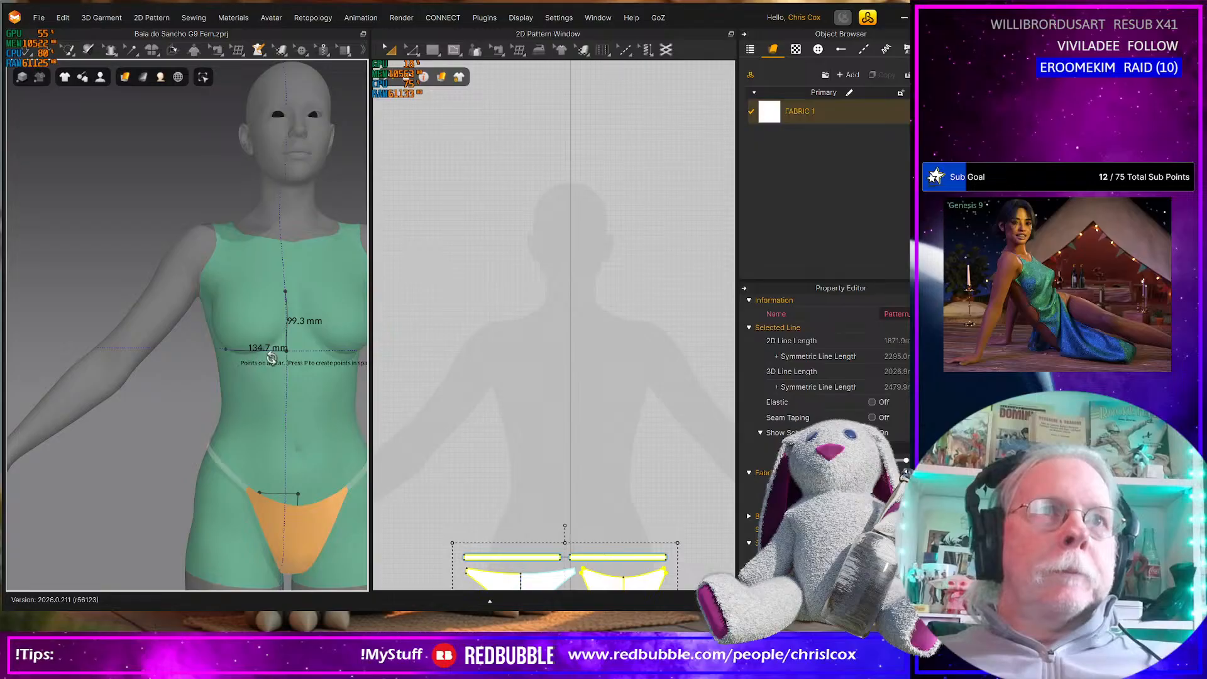
mouse_move(251, 366)
right_down()
mouse_move(266, 375)
mouse_move(264, 358)
right_up()
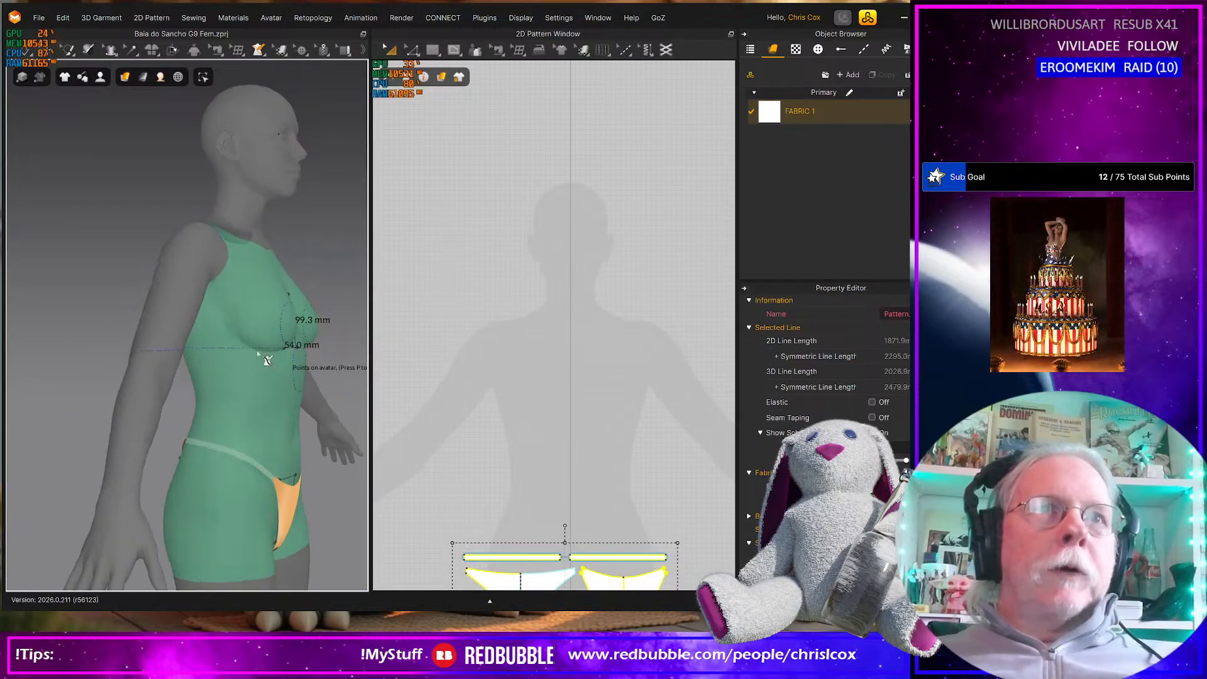
click(210, 347)
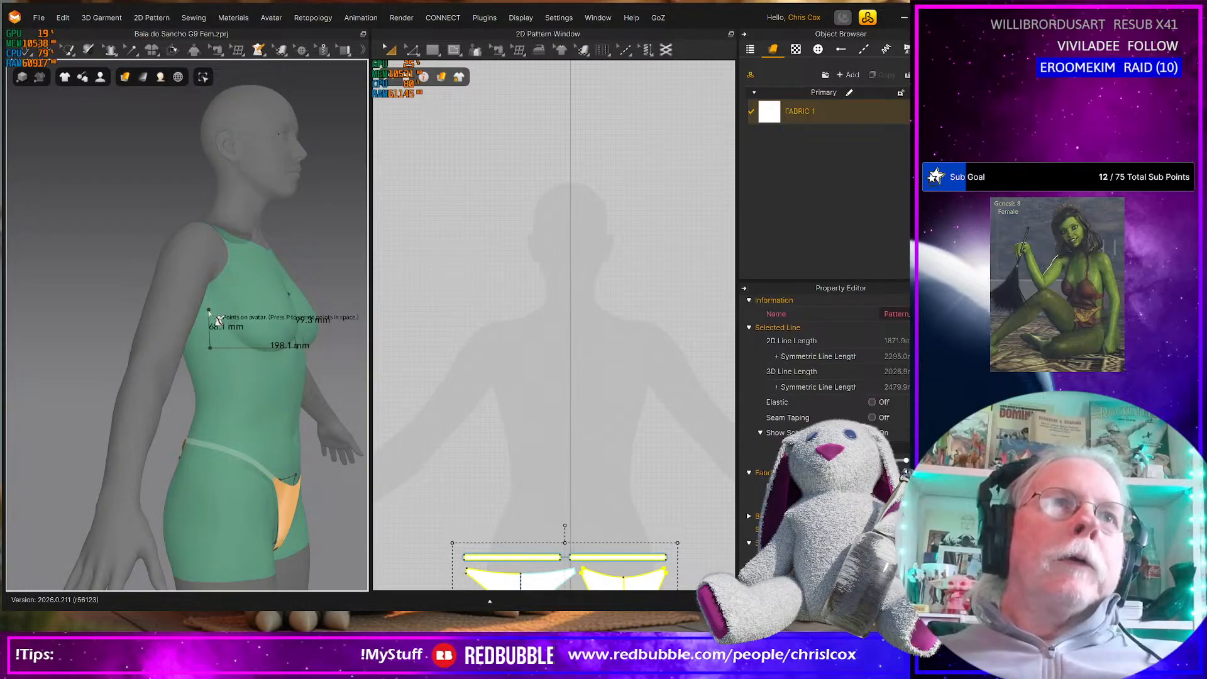
Close the cup outline with segments of 69.2 mm, 97.5 mm, 19.3 mm and 101.3 mm up the side and back to the centre point
click(208, 309)
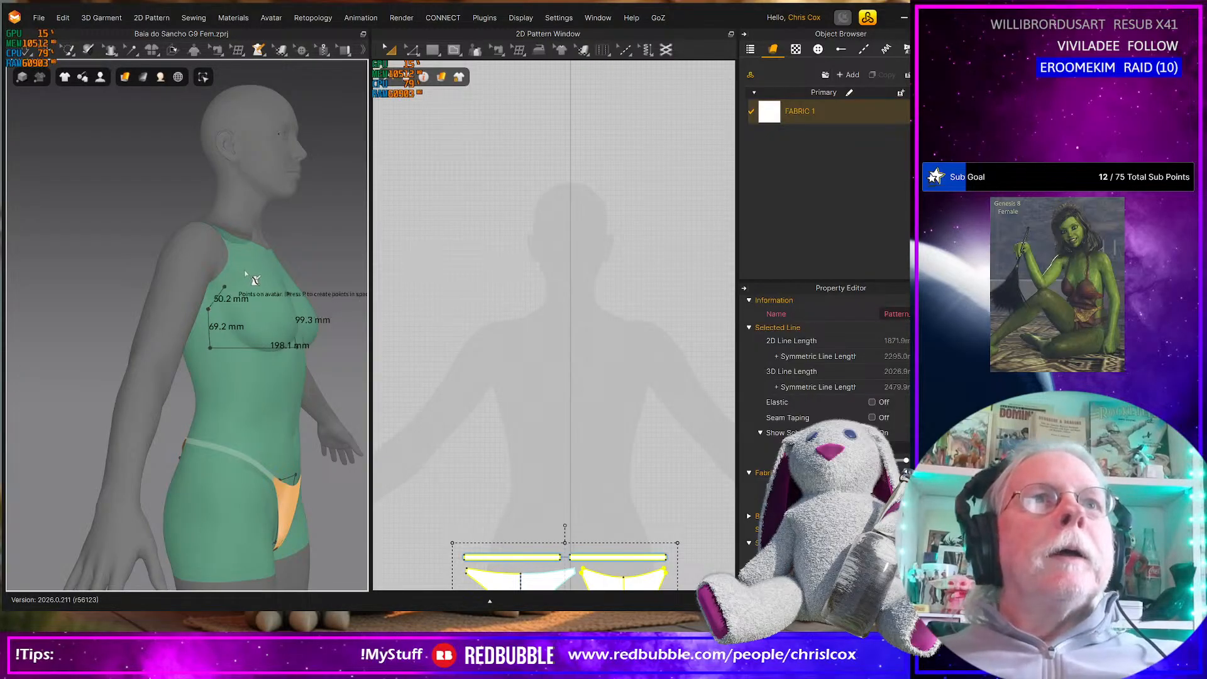
right_drag(238, 283, 199, 286)
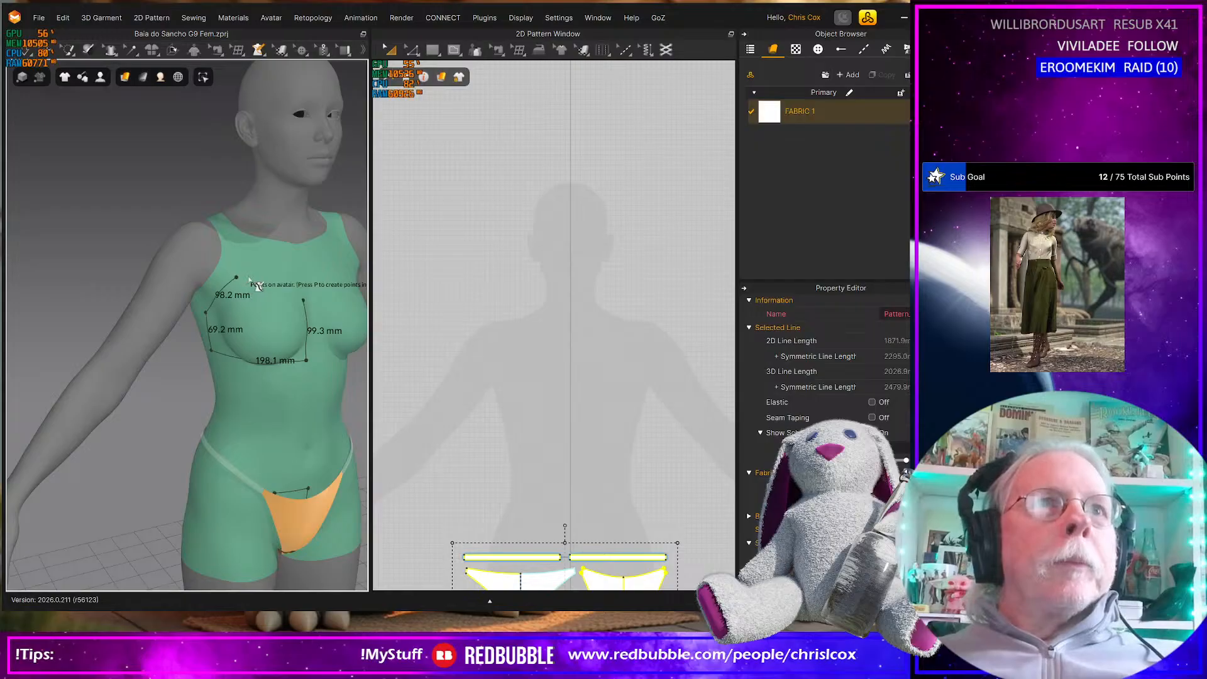
click(237, 277)
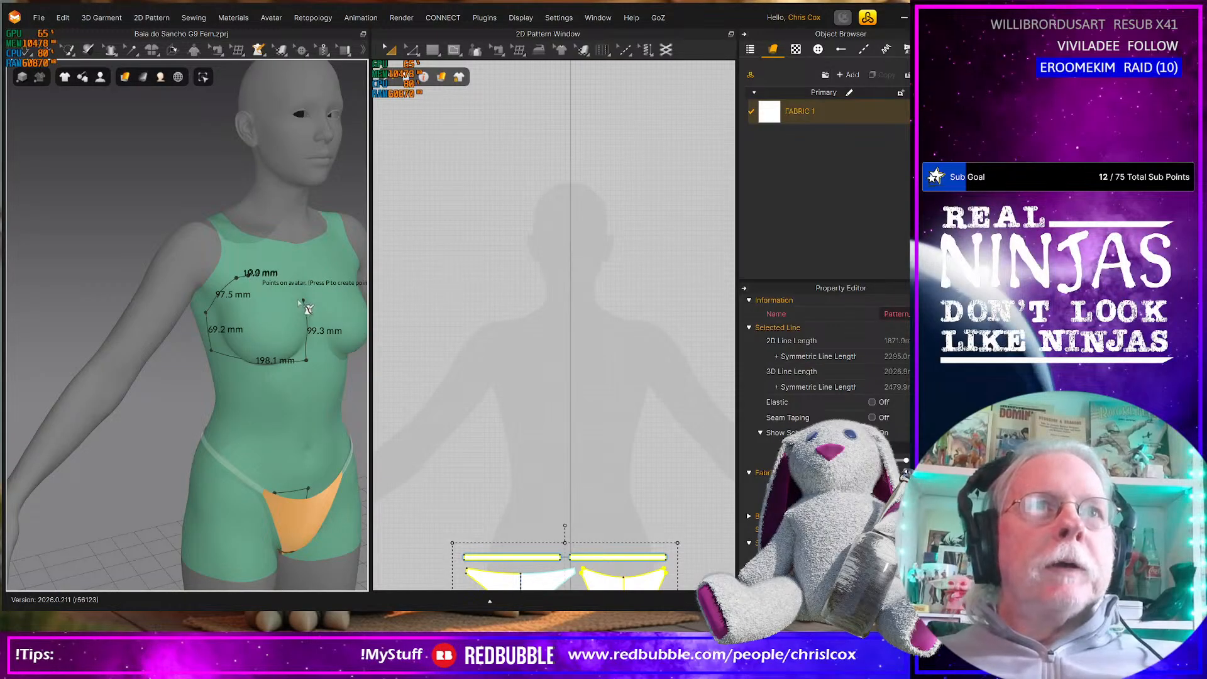
click(249, 273)
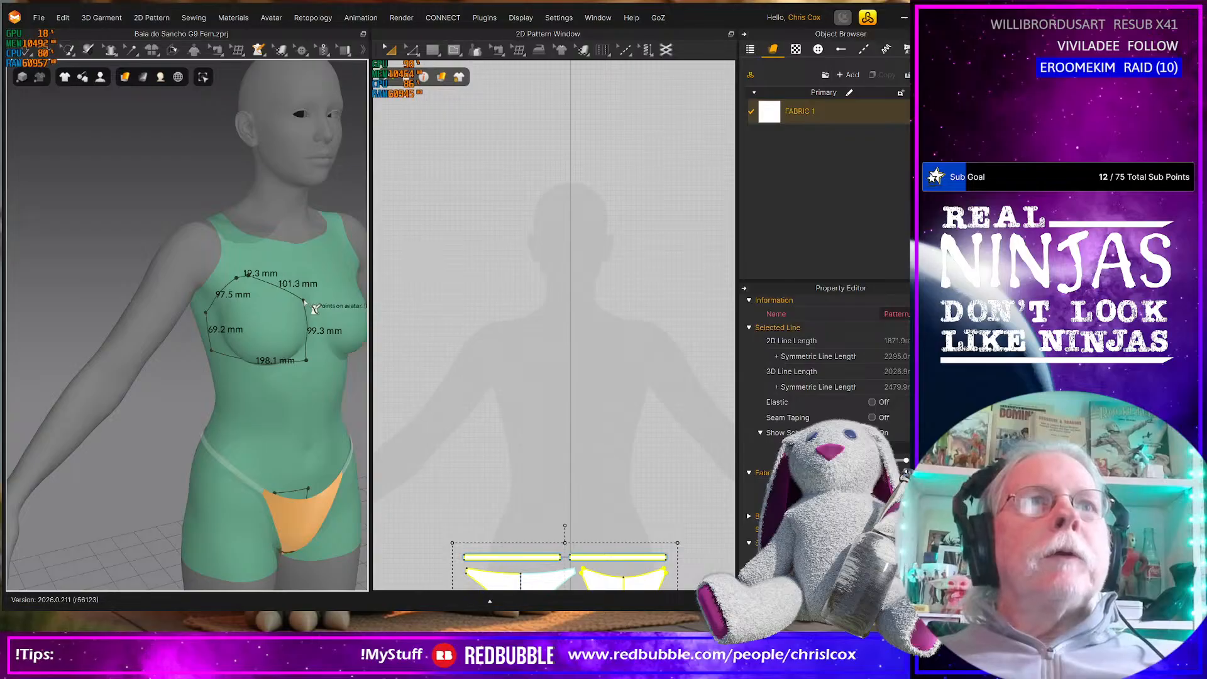
click(302, 303)
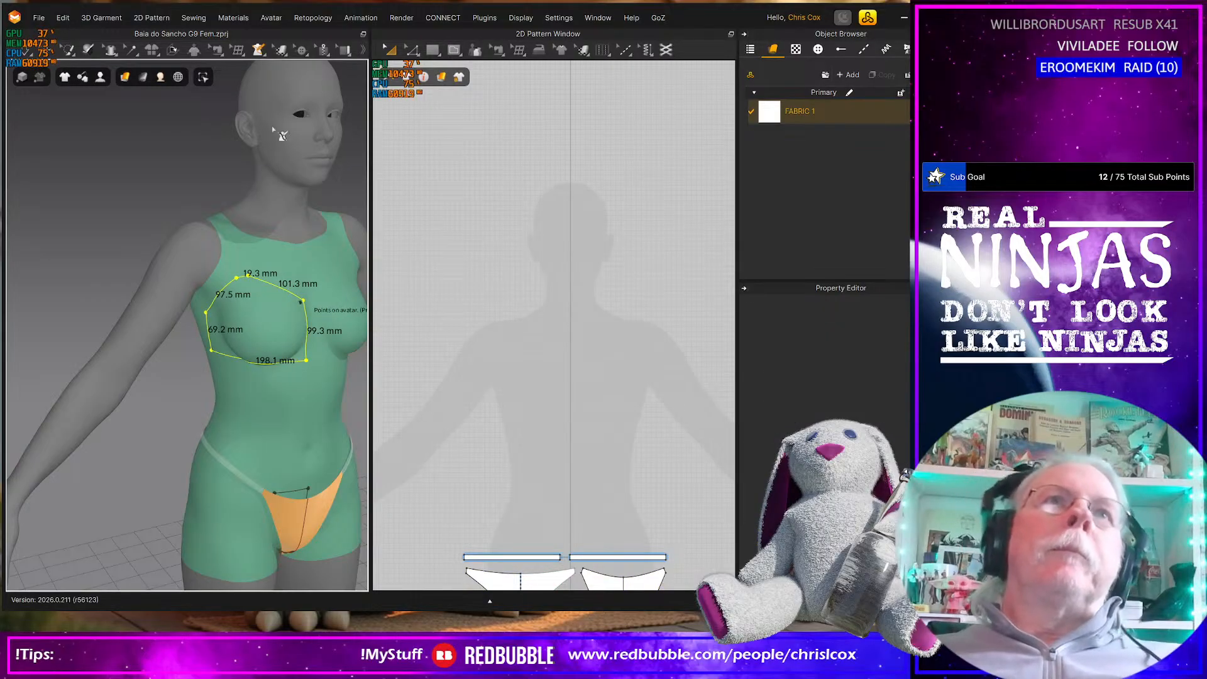
Flatten the outlined breast area into a 2D pattern piece and move it sideways, clear of the layout's centre line
click(260, 51)
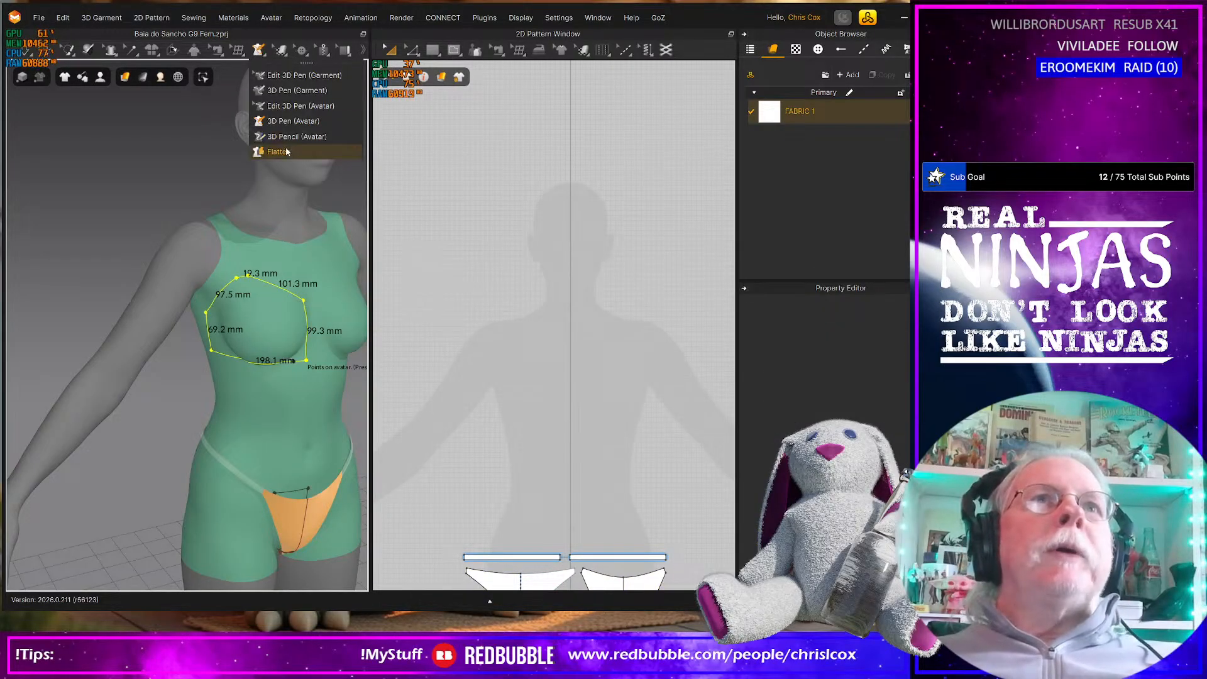
click(267, 325)
click(268, 328)
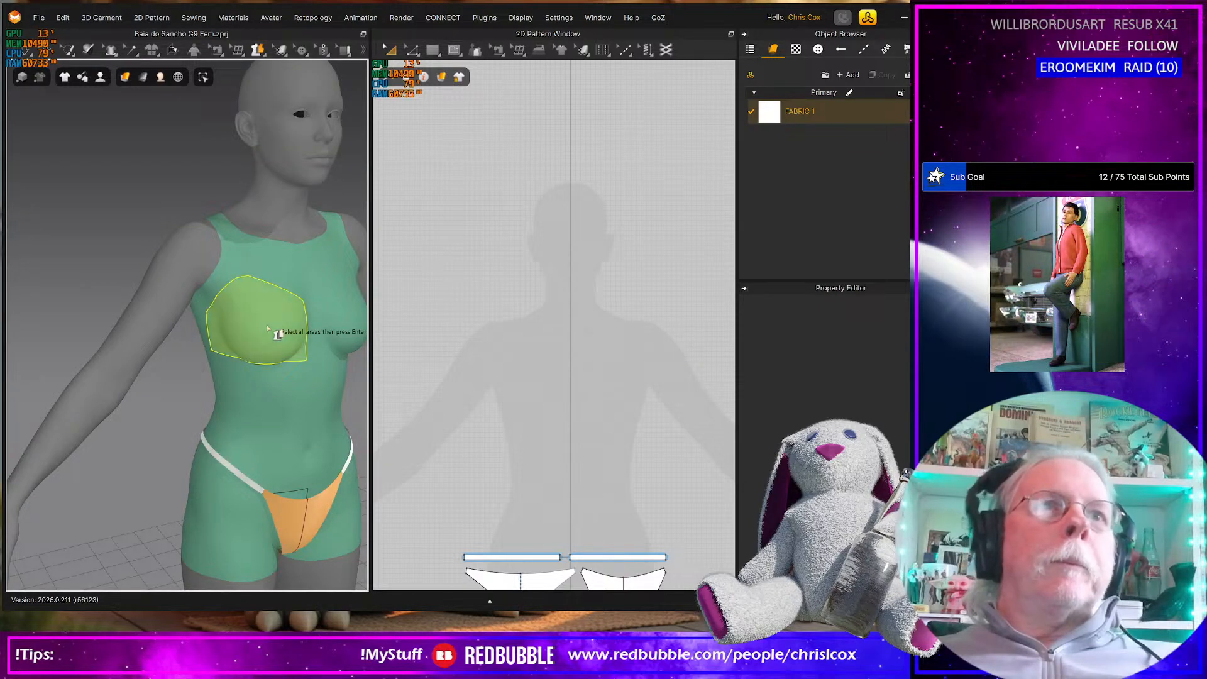
key(Return)
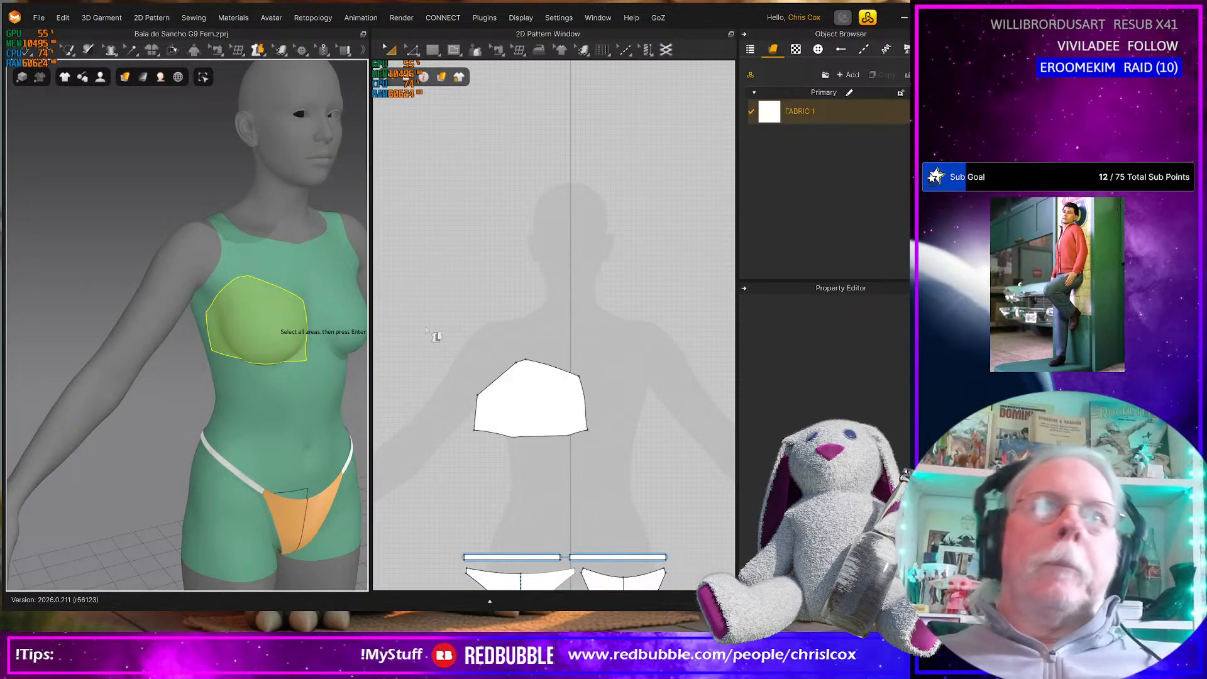
click(550, 399)
mouse_move(488, 396)
mouse_down()
mouse_move(476, 395)
mouse_move(498, 398)
mouse_up()
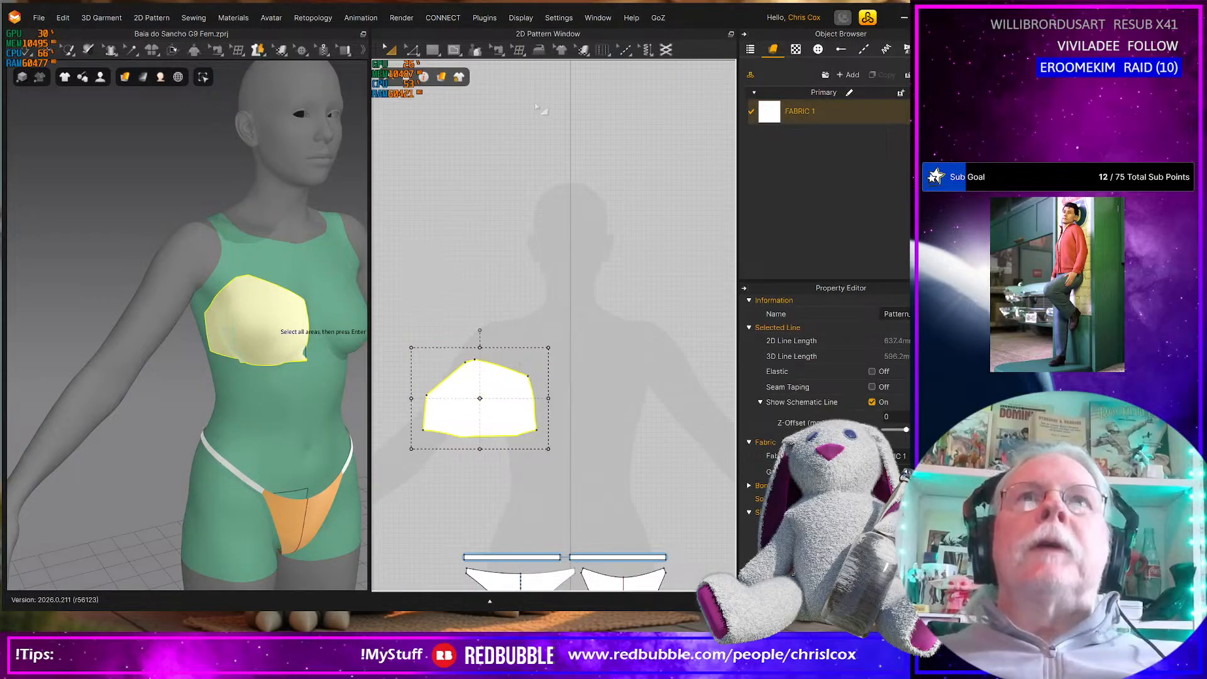
Start a polygon pattern around the flattened cup piece with a 115.3 mm inner side, a 228.1 mm base and an 83.2 mm outer side
mouse_move(444, 54)
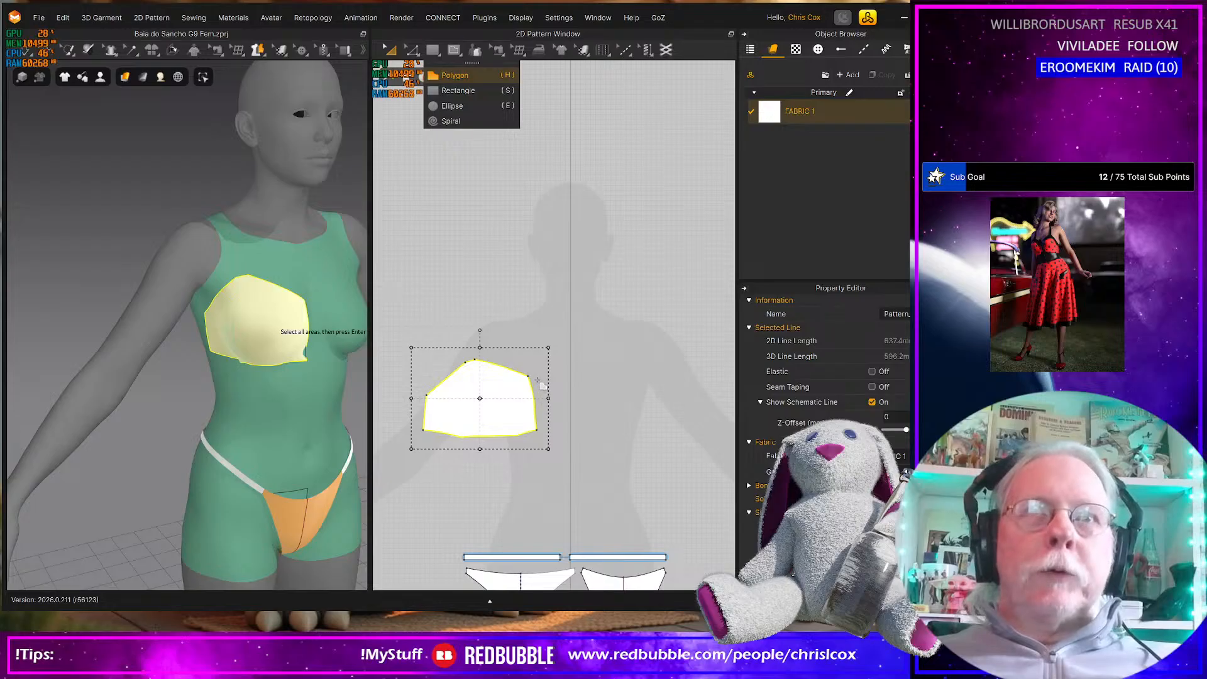
key(h)
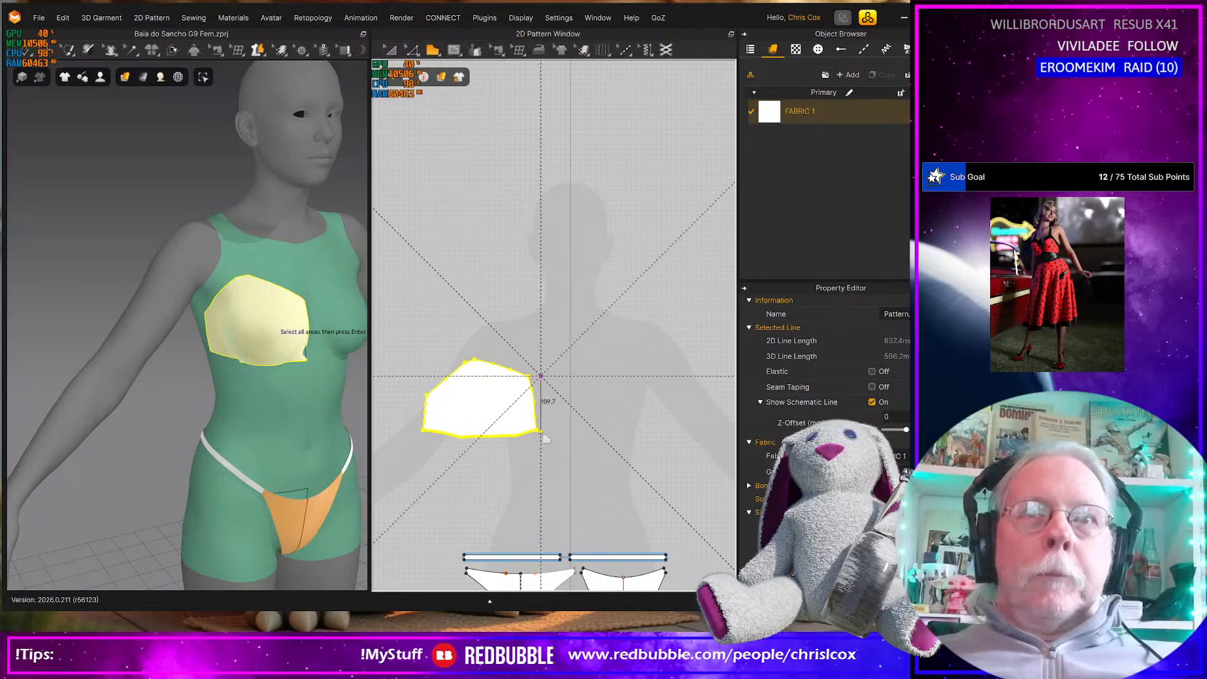
click(464, 442)
click(425, 434)
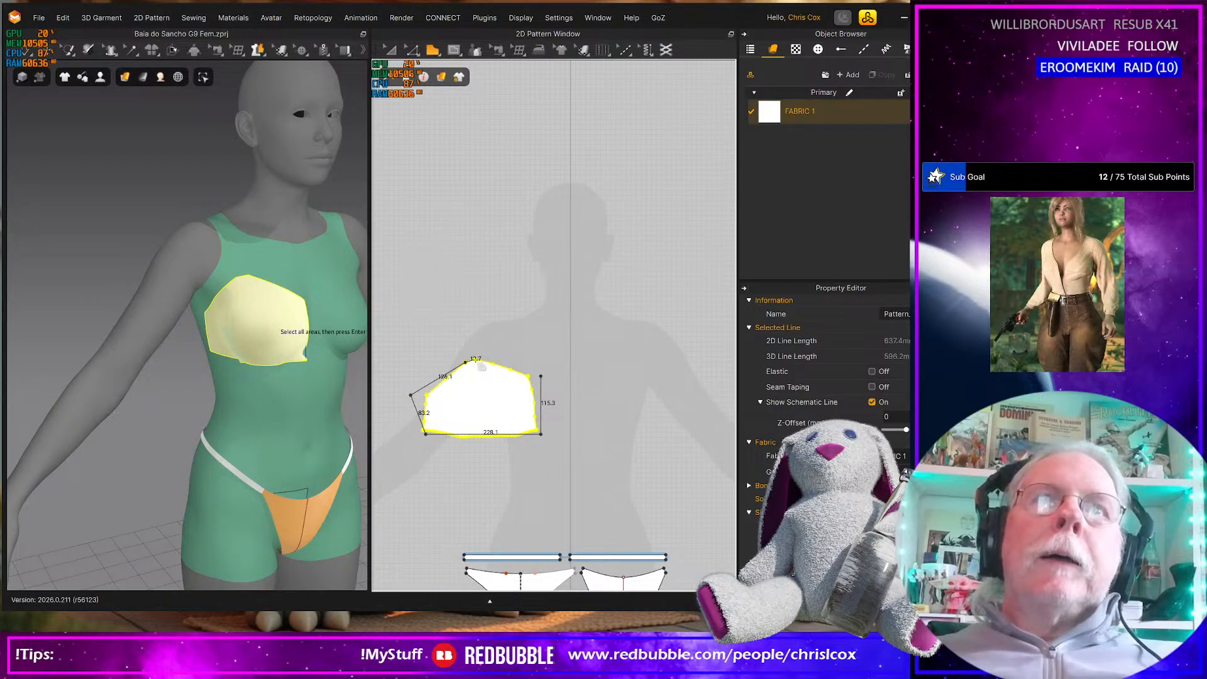
Close the polygon outline along the cup's top edge, from its peak to the upper corner of the inner side
scroll(479, 366, down, 2)
scroll(472, 364, up, 8)
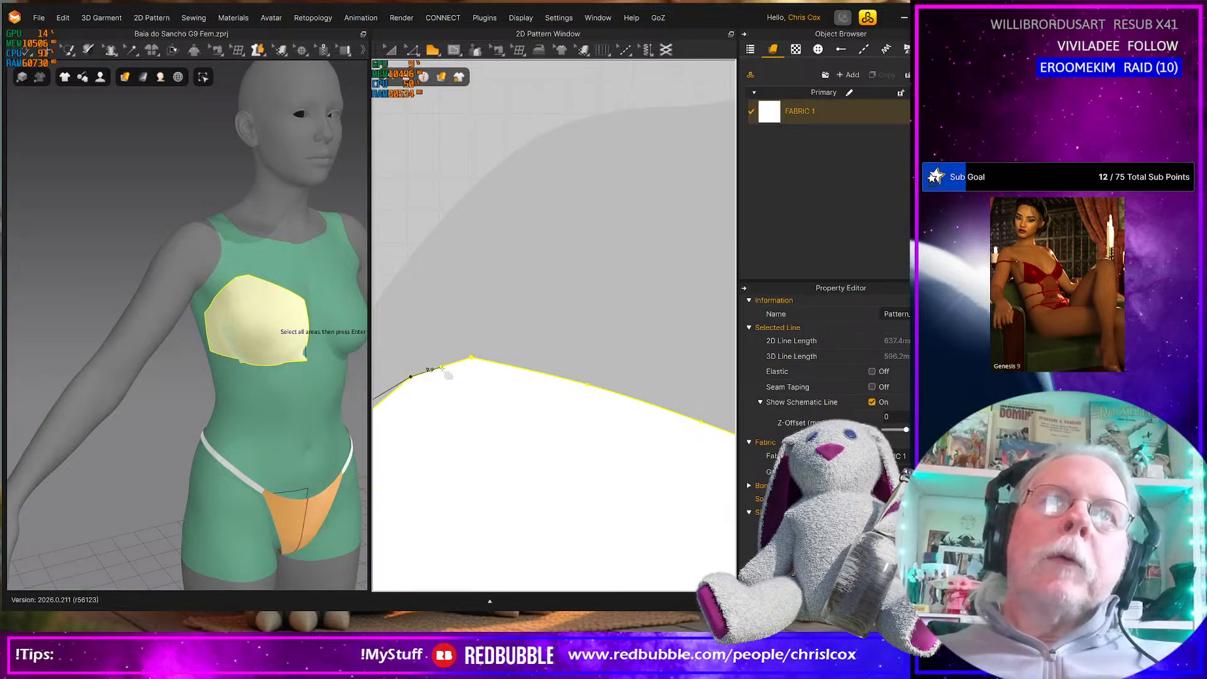
scroll(442, 369, down, 3)
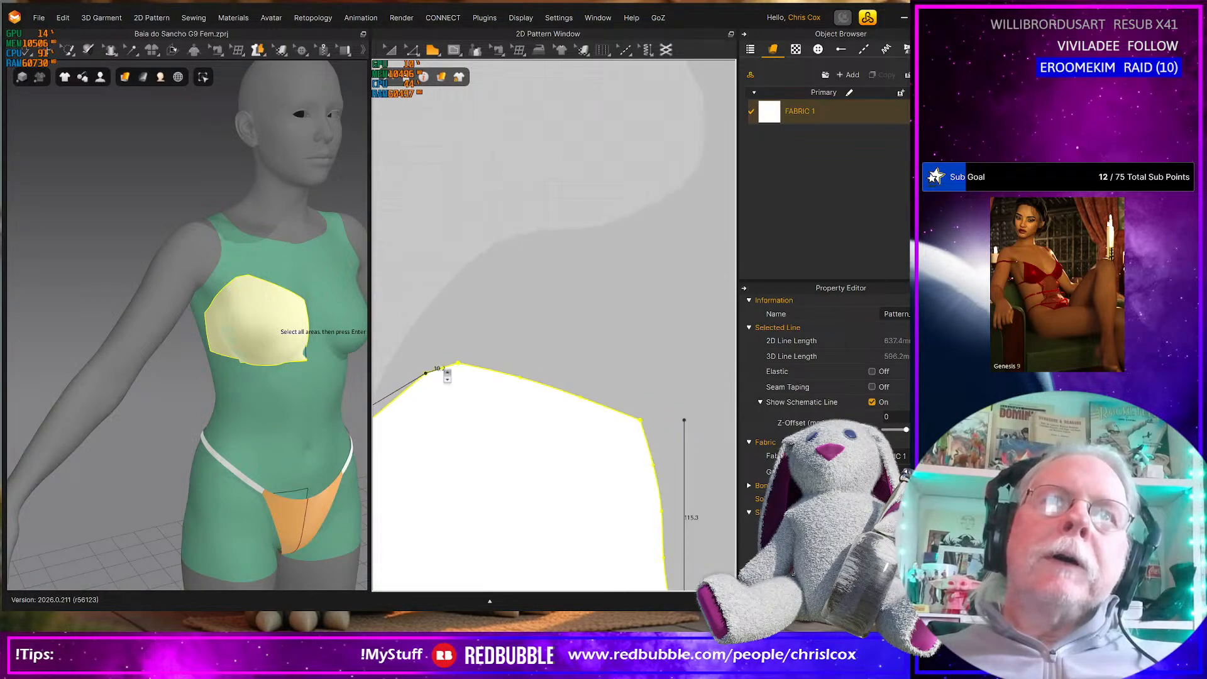
scroll(443, 369, up, 8)
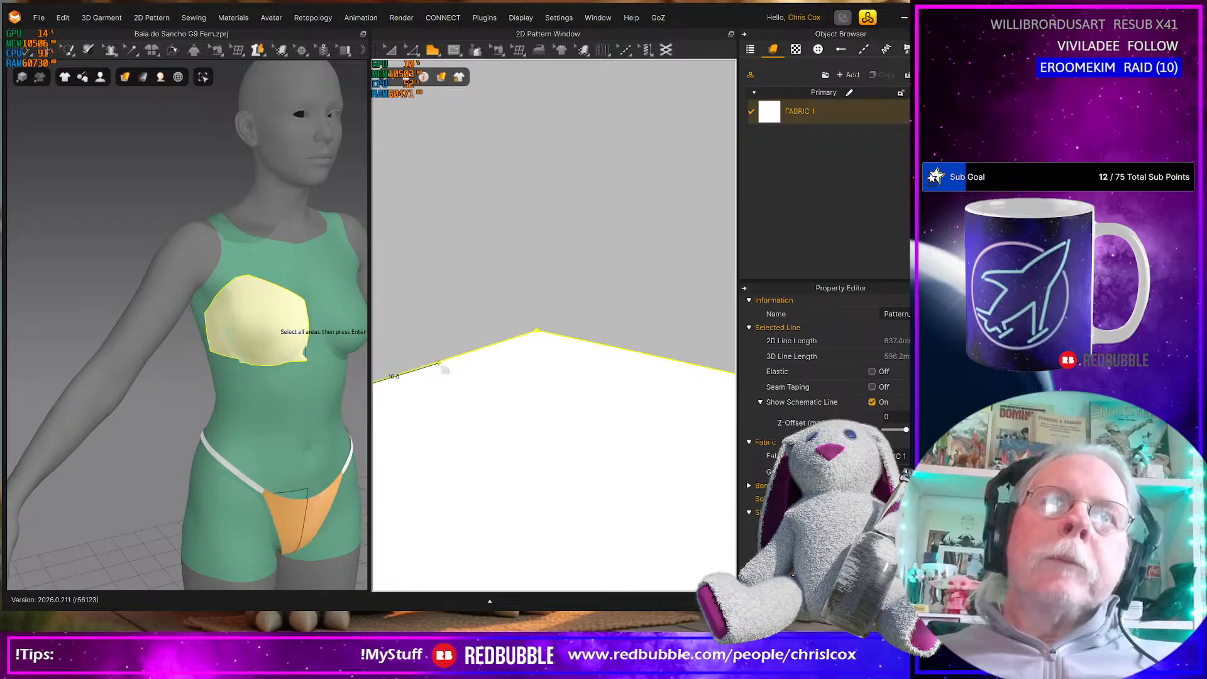
scroll(444, 365, up, 3)
click(443, 365)
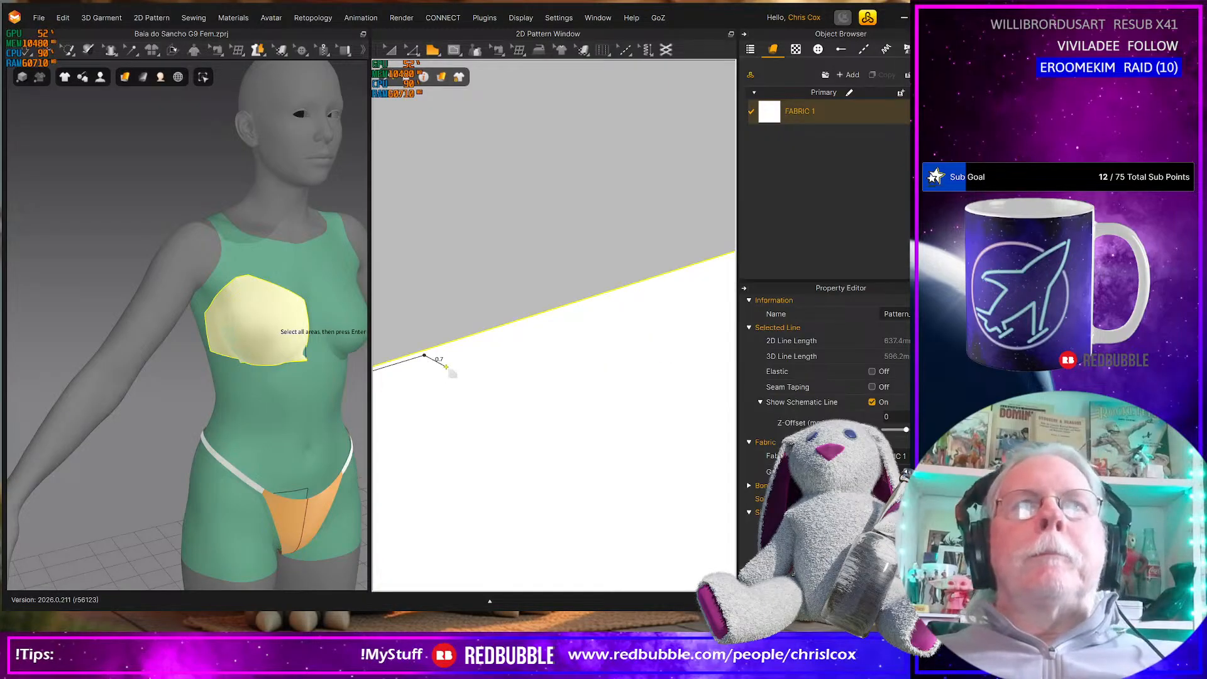
scroll(444, 366, down, 5)
scroll(444, 366, down, 4)
middle_drag(664, 420, 550, 424)
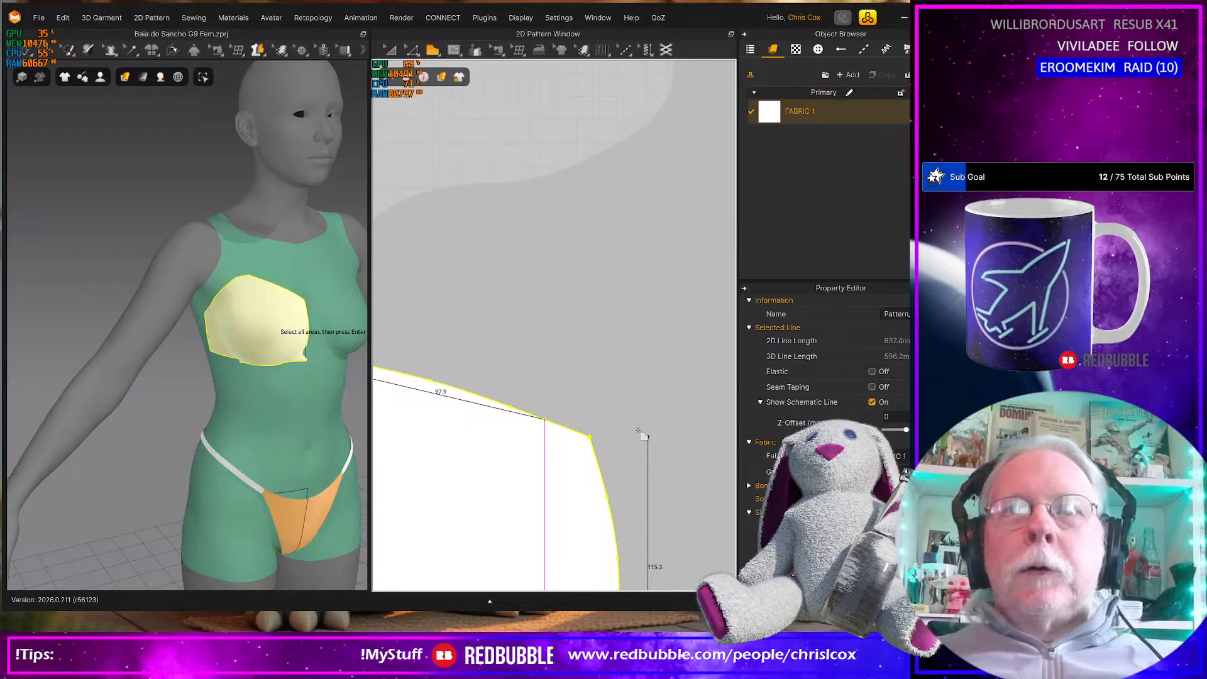
click(648, 436)
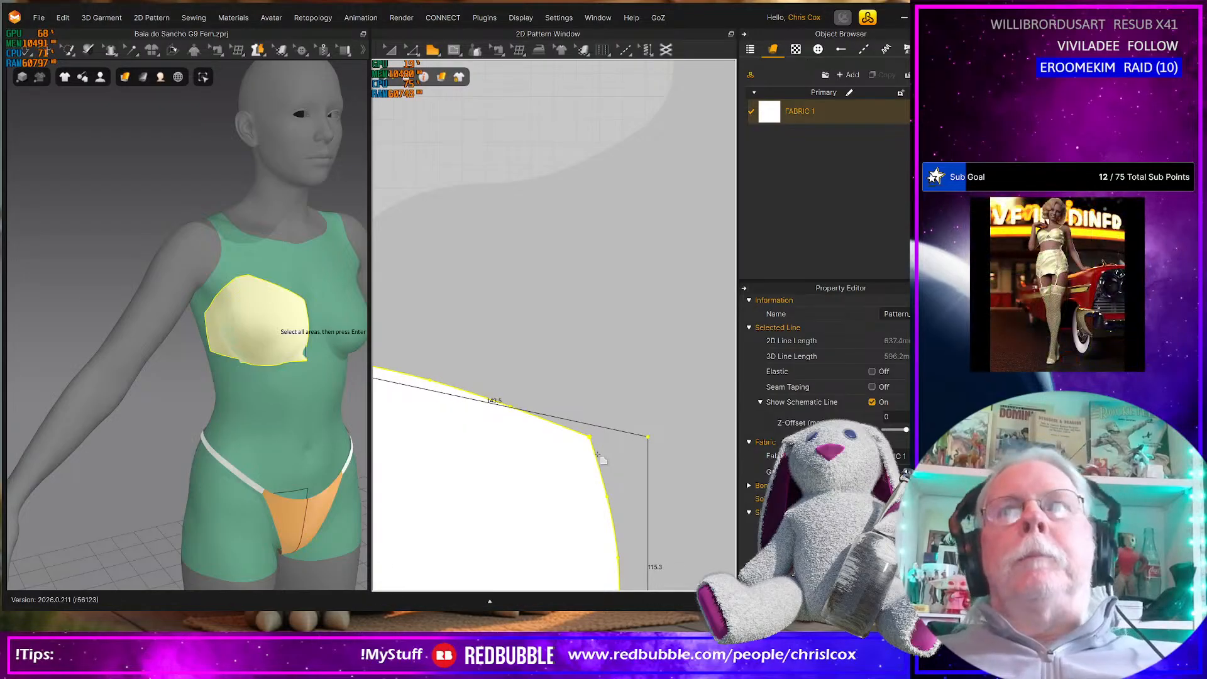
key(Return)
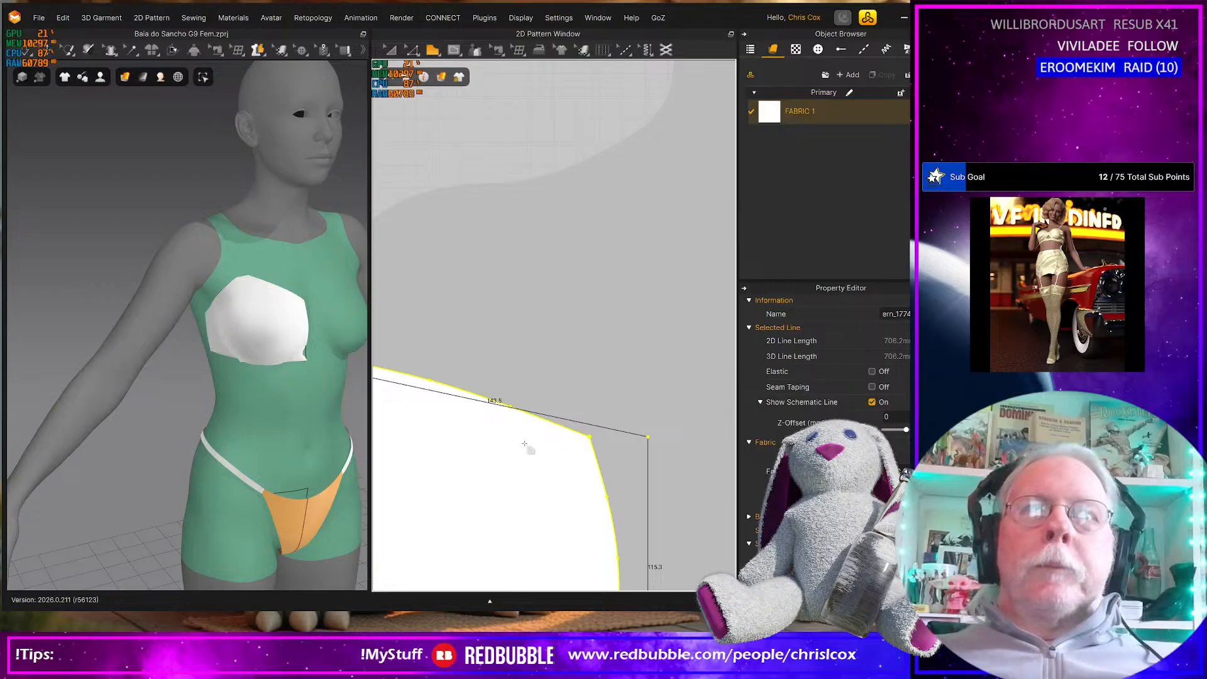
Move the new polygon above the flattened cup piece and delete the flattened piece
scroll(497, 429, down, 8)
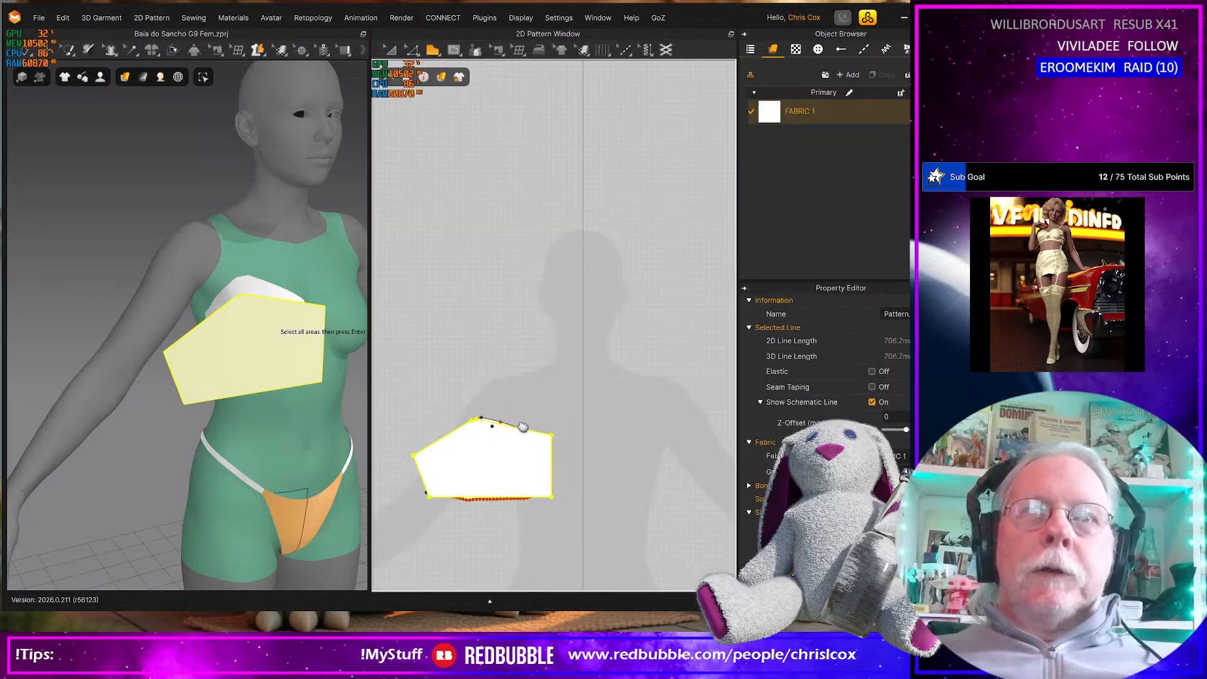
middle_drag(487, 435, 512, 429)
click(508, 451)
drag(534, 463, 538, 348)
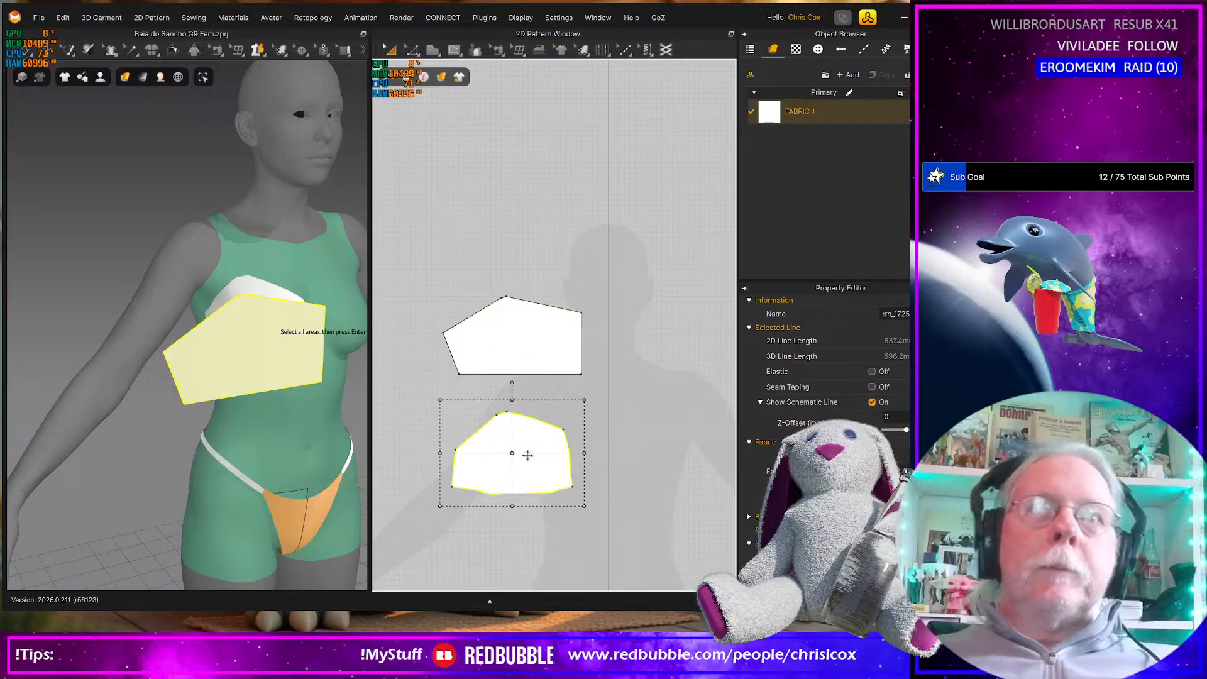
click(502, 454)
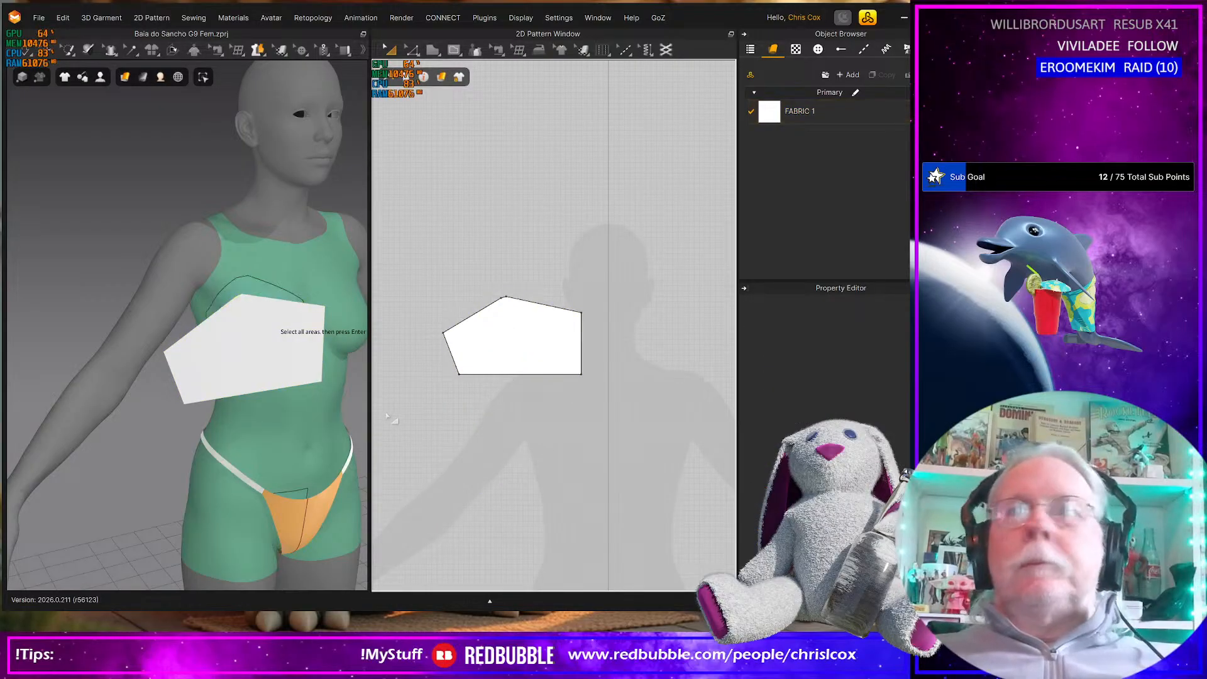
click(560, 371)
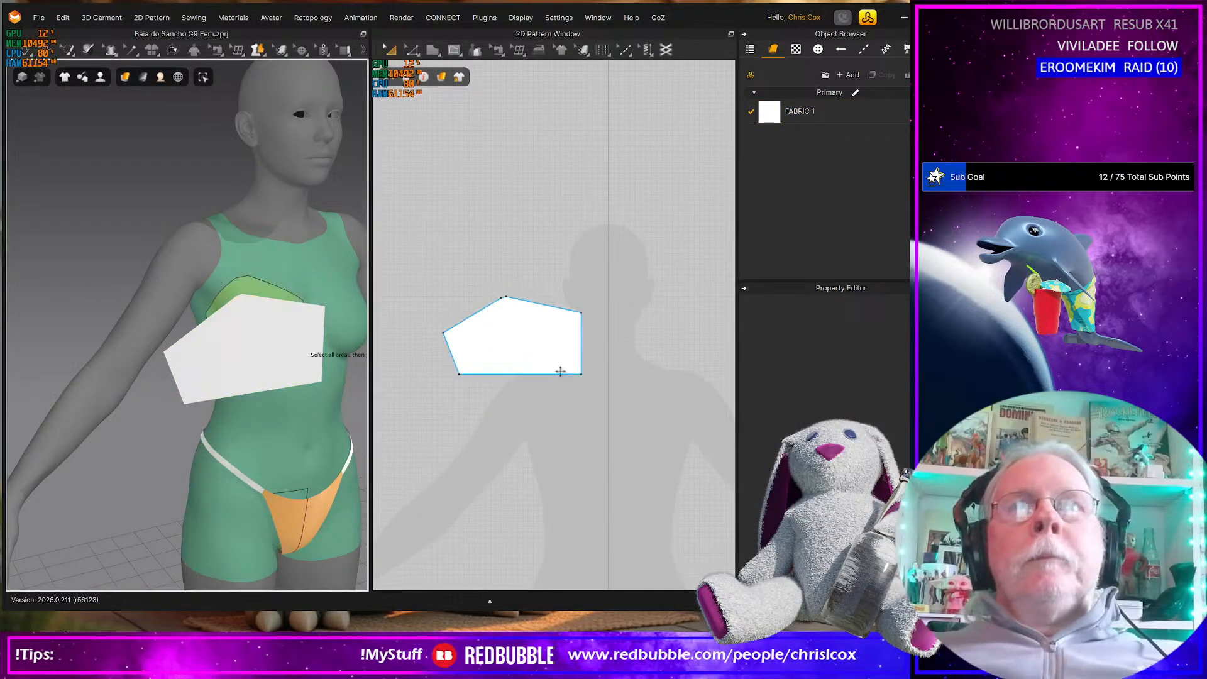
scroll(561, 374, up, 3)
scroll(561, 374, down, 4)
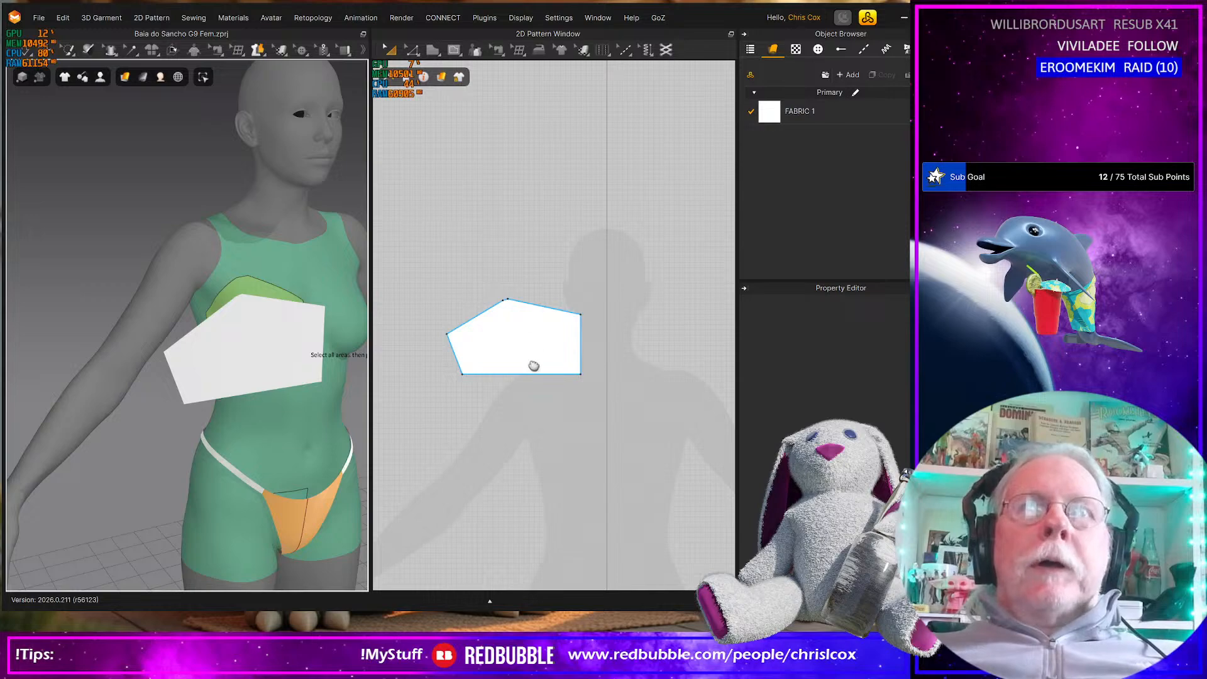
middle_drag(533, 364, 534, 379)
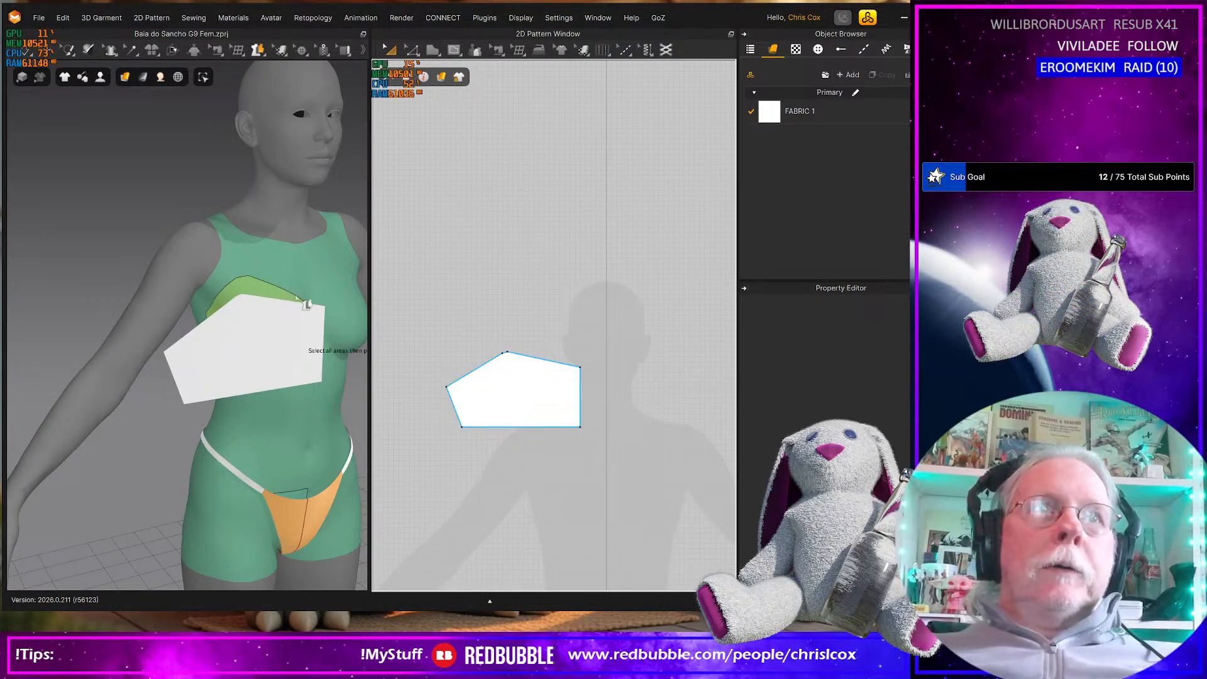
click(542, 466)
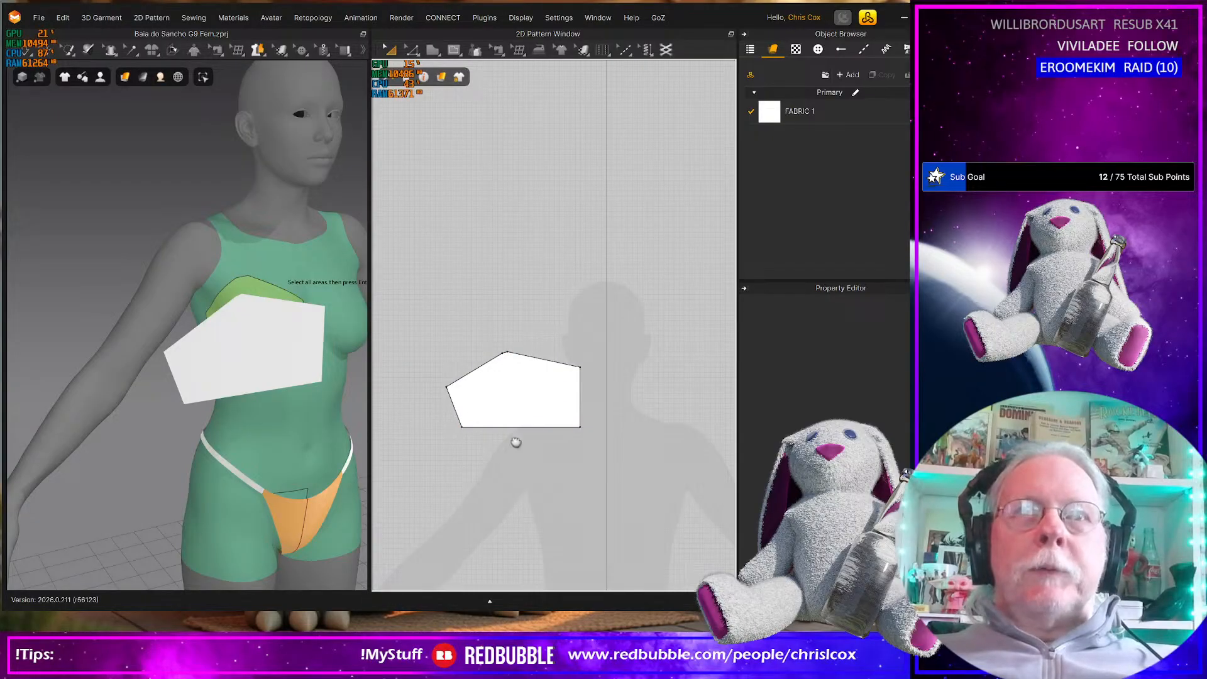
Create a rectangular strap pattern 150 mm wide and 10 mm high beside the cup polygon's outer side
middle_drag(509, 441, 569, 459)
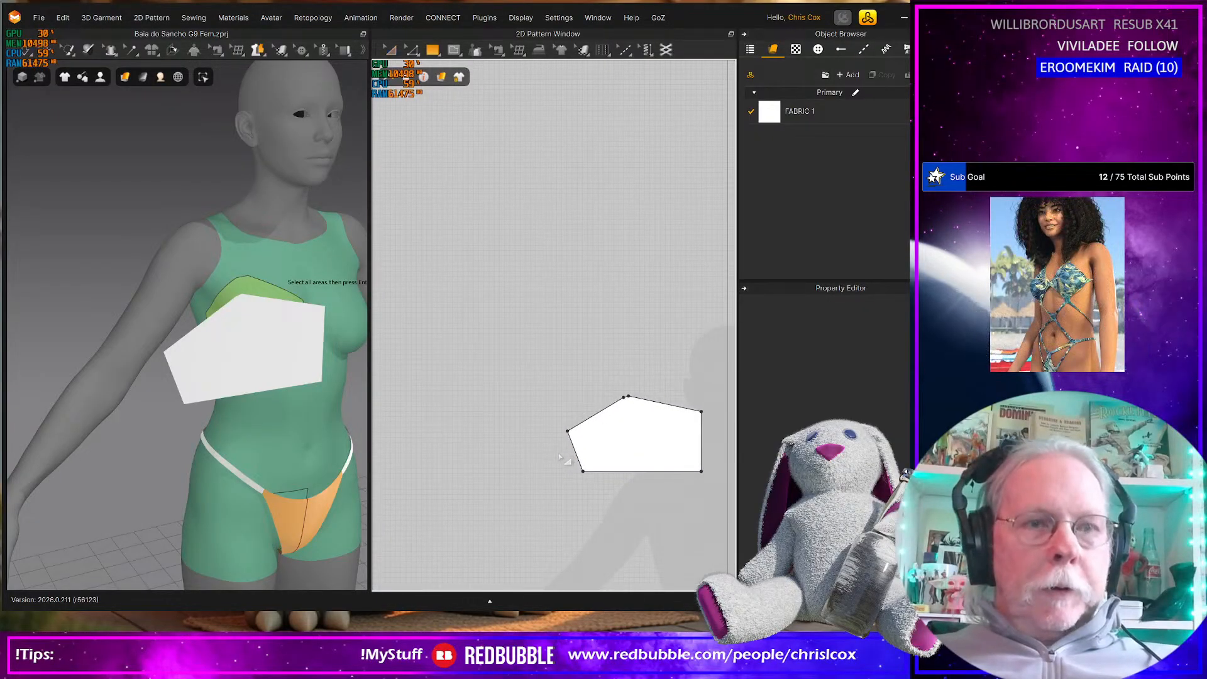
key(h)
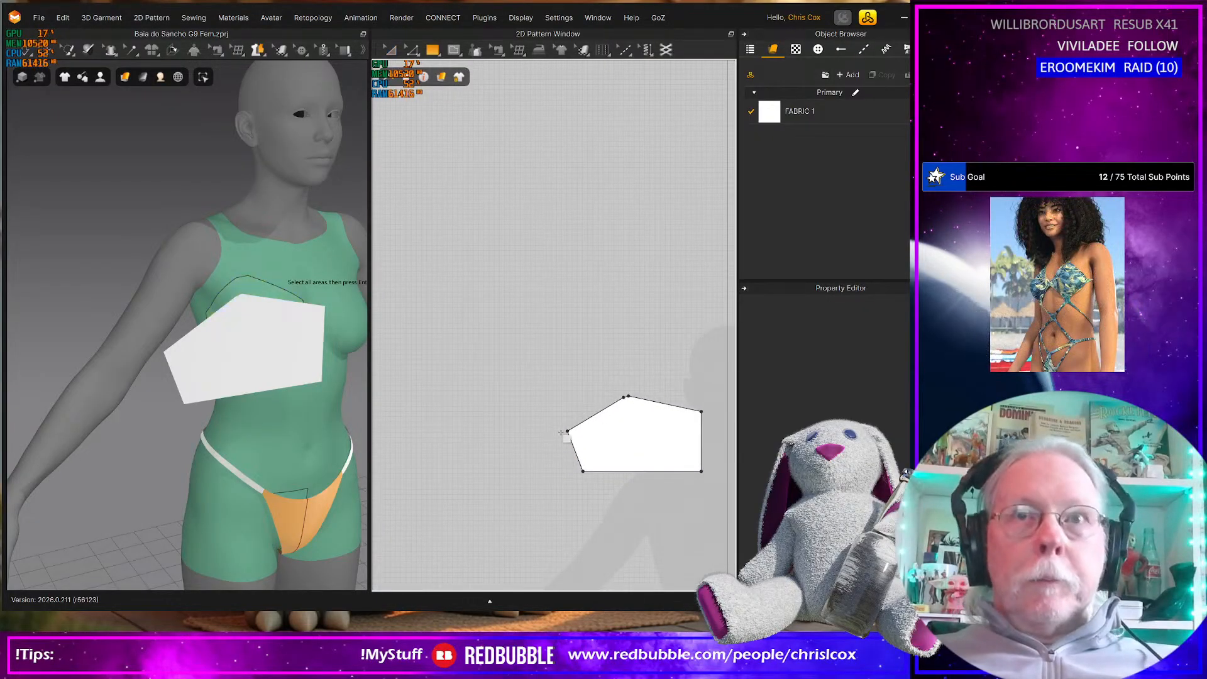
click(486, 435)
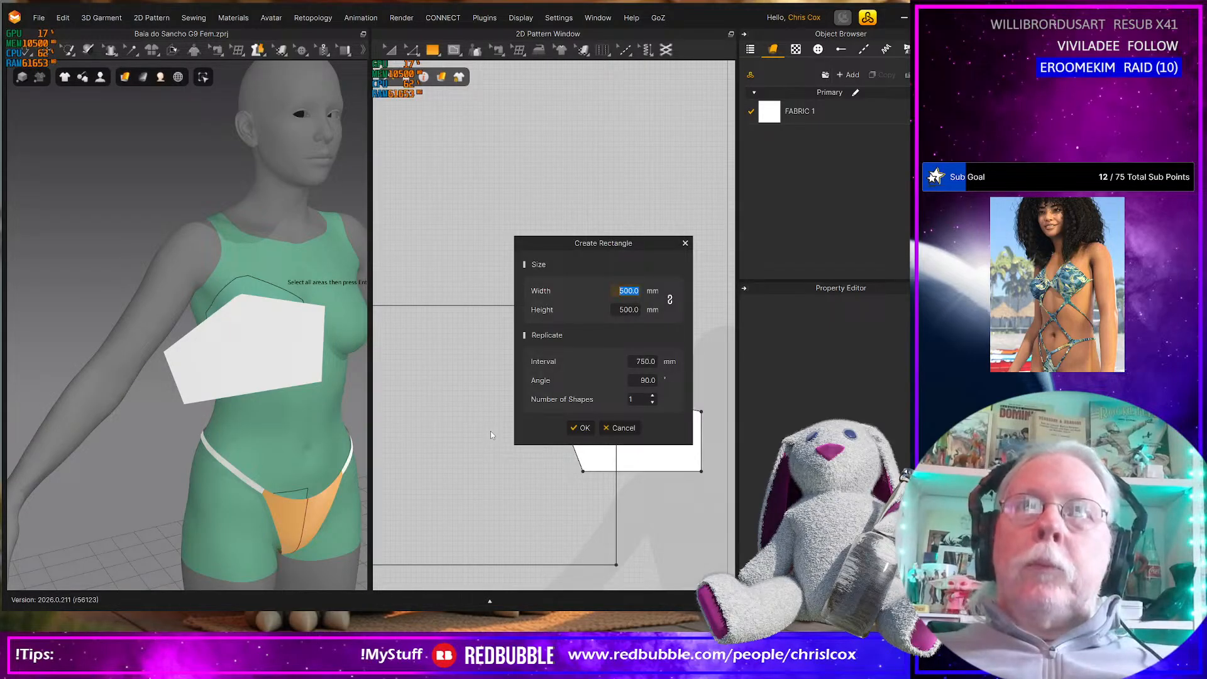
text(200)
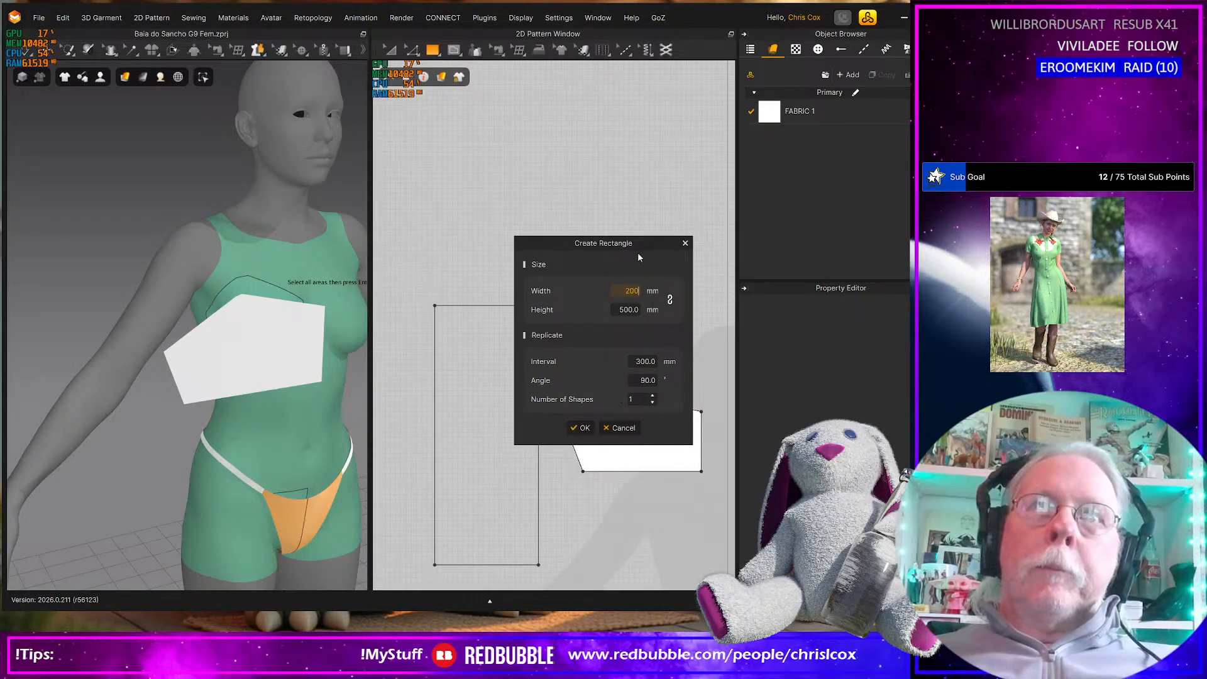
drag(636, 242, 726, 137)
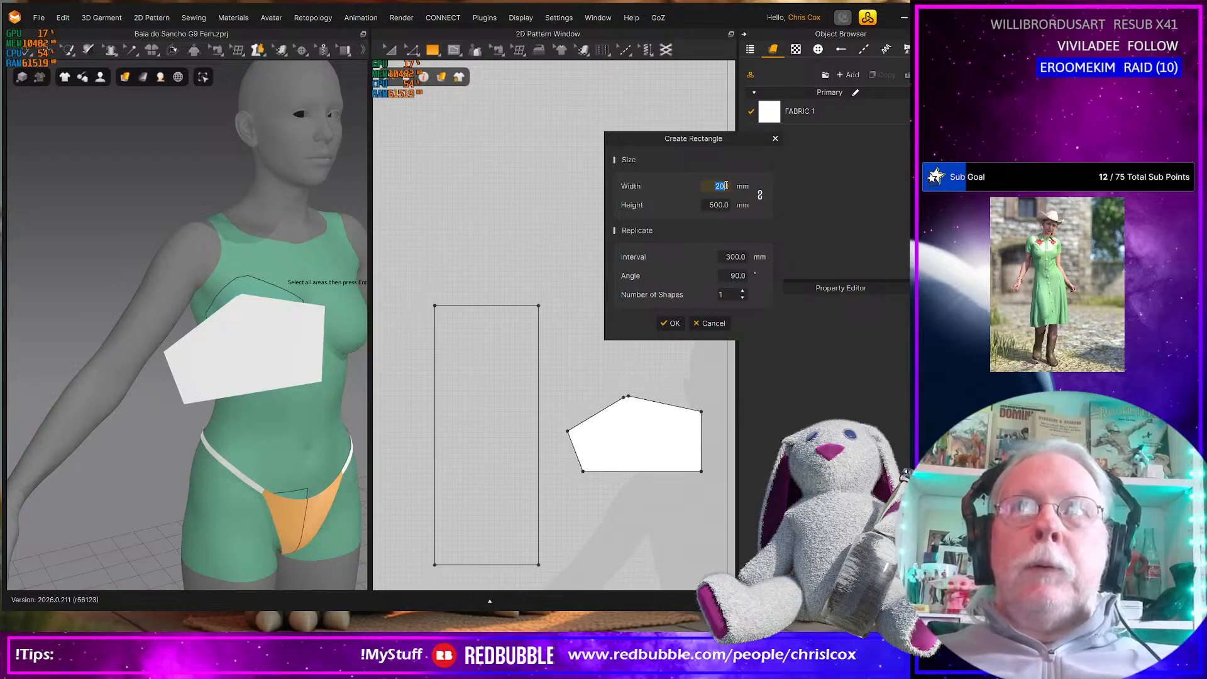
text(100)
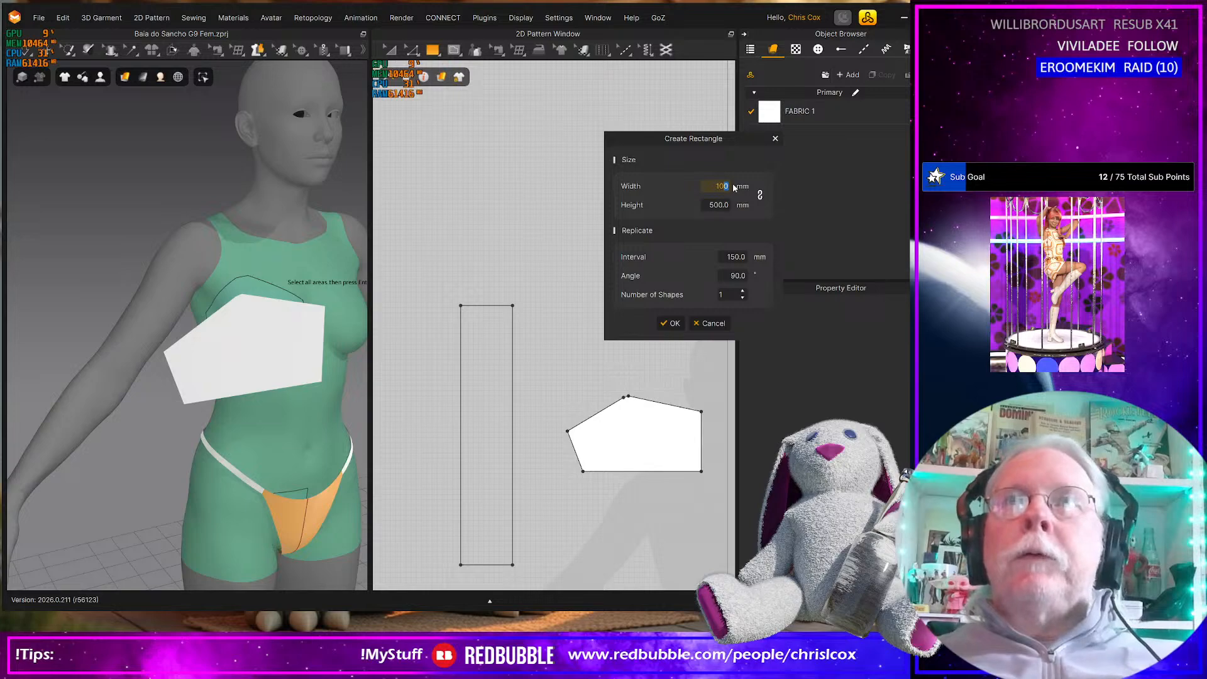
text(150)
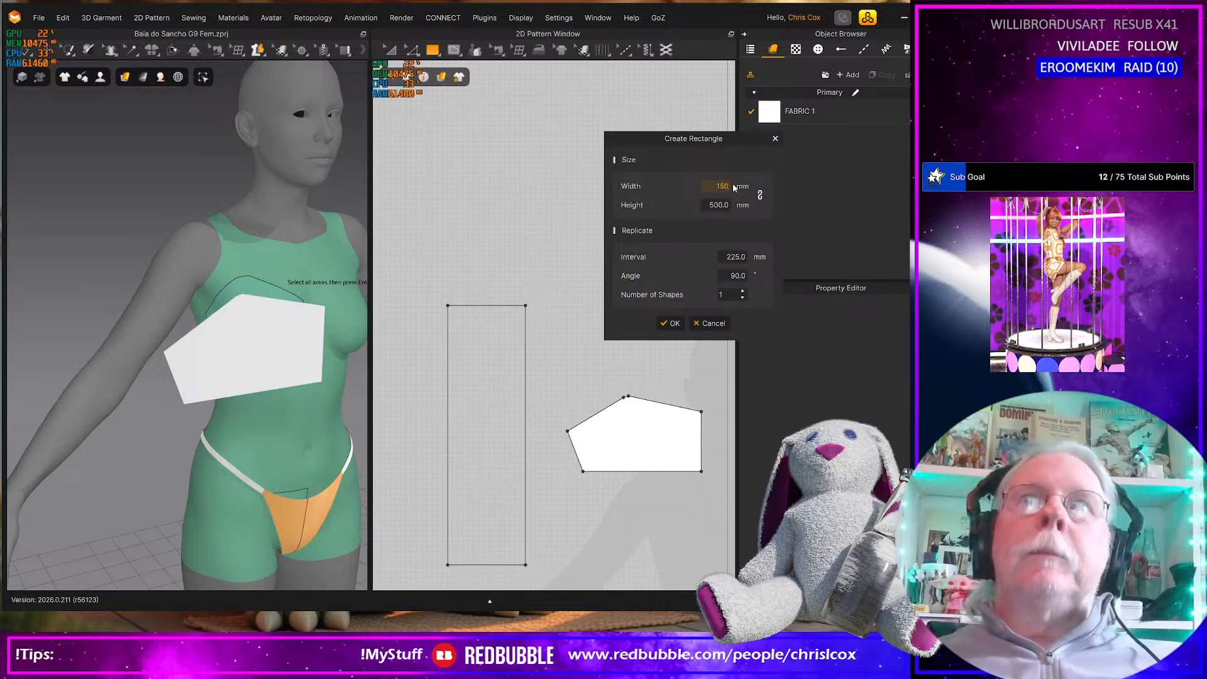
click(723, 206)
text(10)
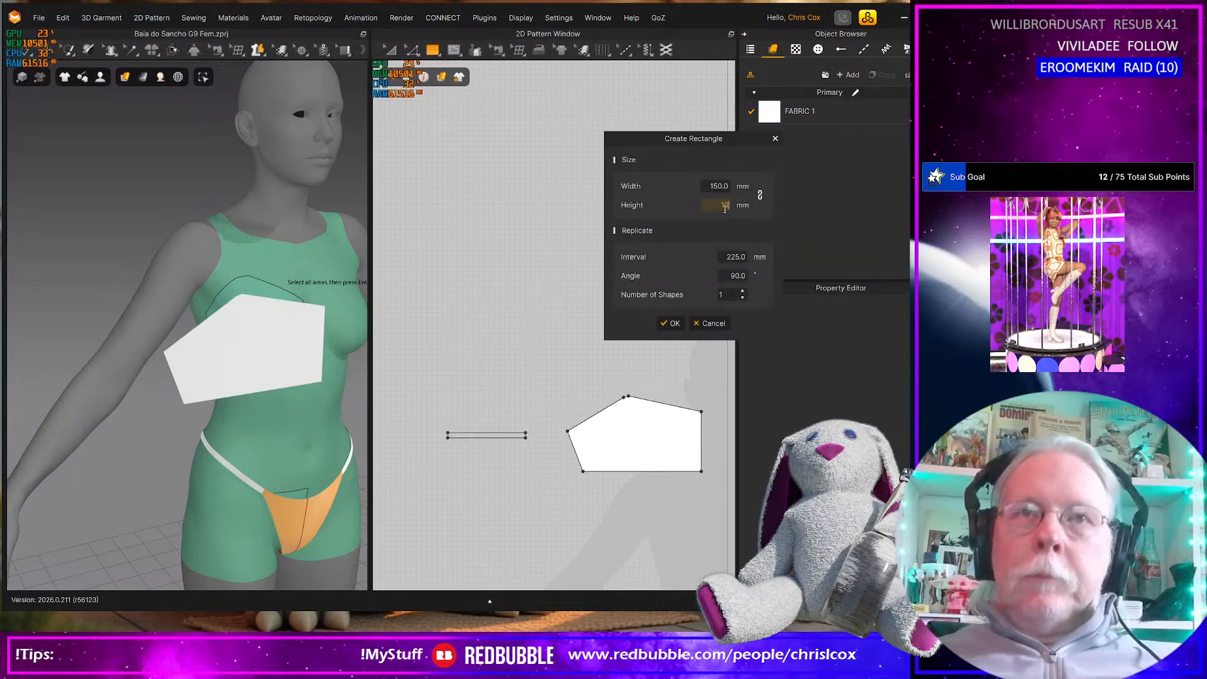
click(671, 323)
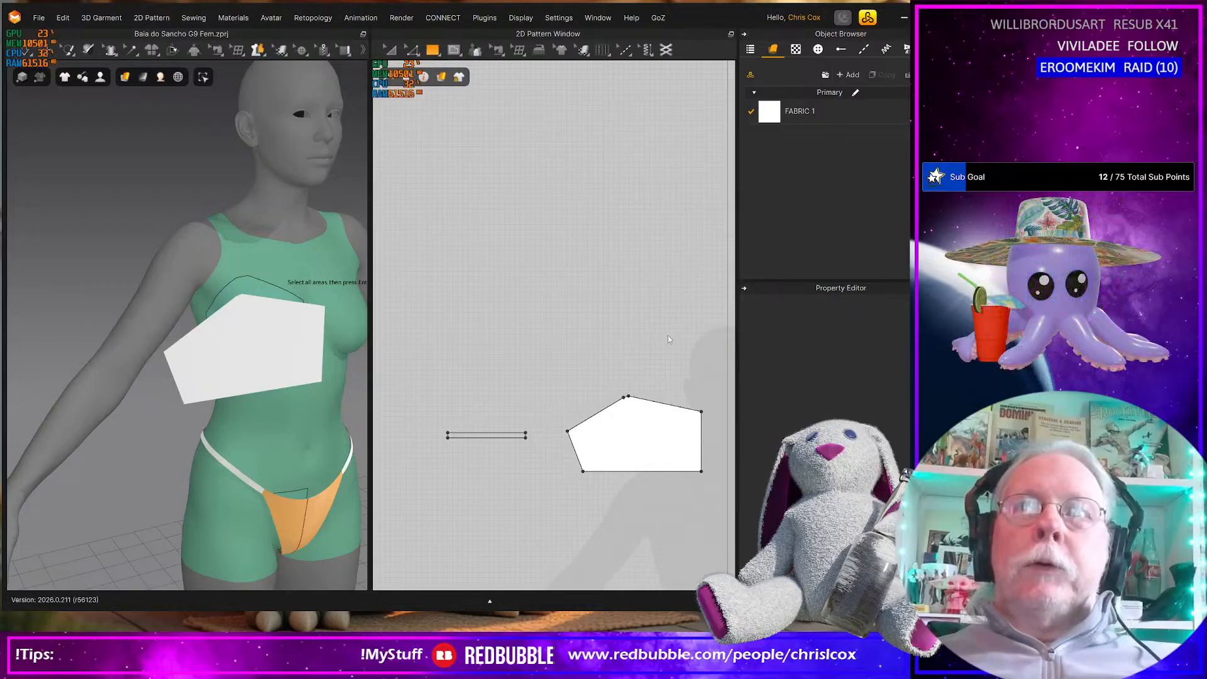
Move the strap strip sideways so its end meets the outer corner of the cup polygon
click(514, 435)
key(a)
drag(508, 432, 549, 430)
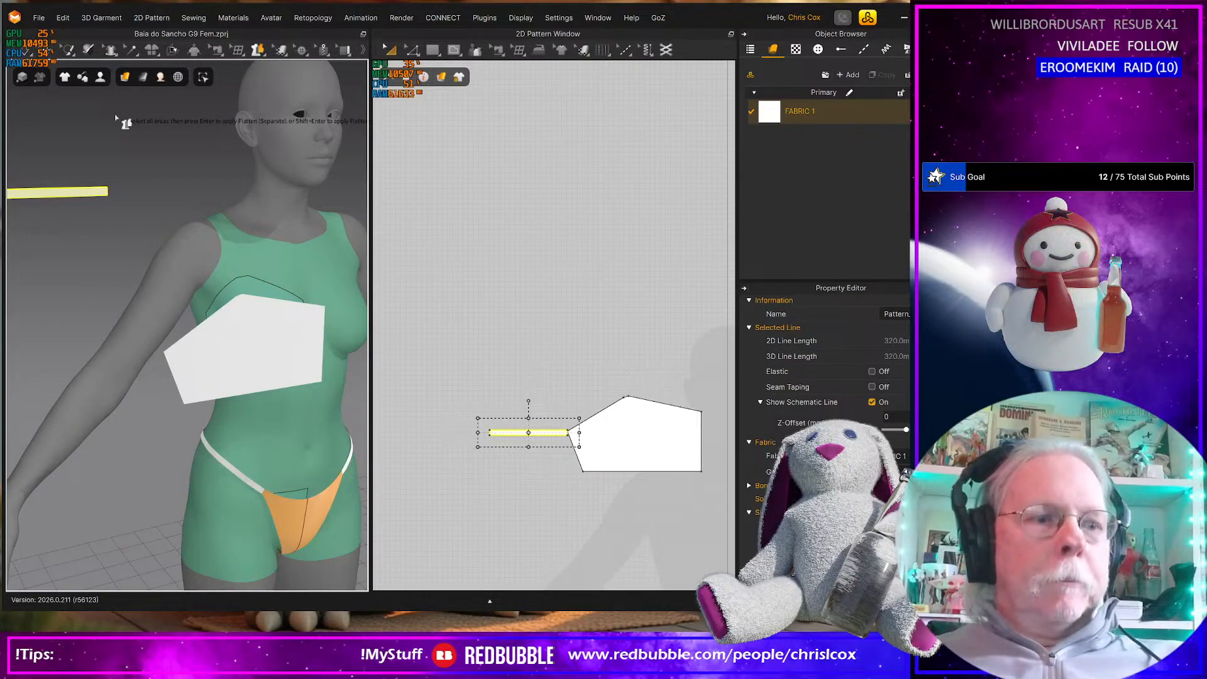
Position the strap strip in 3D beside the avatar's right side and back, just below the armpit
key(q)
click(85, 190)
mouse_move(144, 286)
right_down()
mouse_move(145, 321)
mouse_move(144, 311)
right_up()
drag(122, 213, 34, 195)
middle_drag(116, 234, 183, 262)
right_drag(183, 262, 201, 226)
drag(181, 199, 81, 377)
right_drag(80, 377, 32, 463)
drag(266, 211, 122, 203)
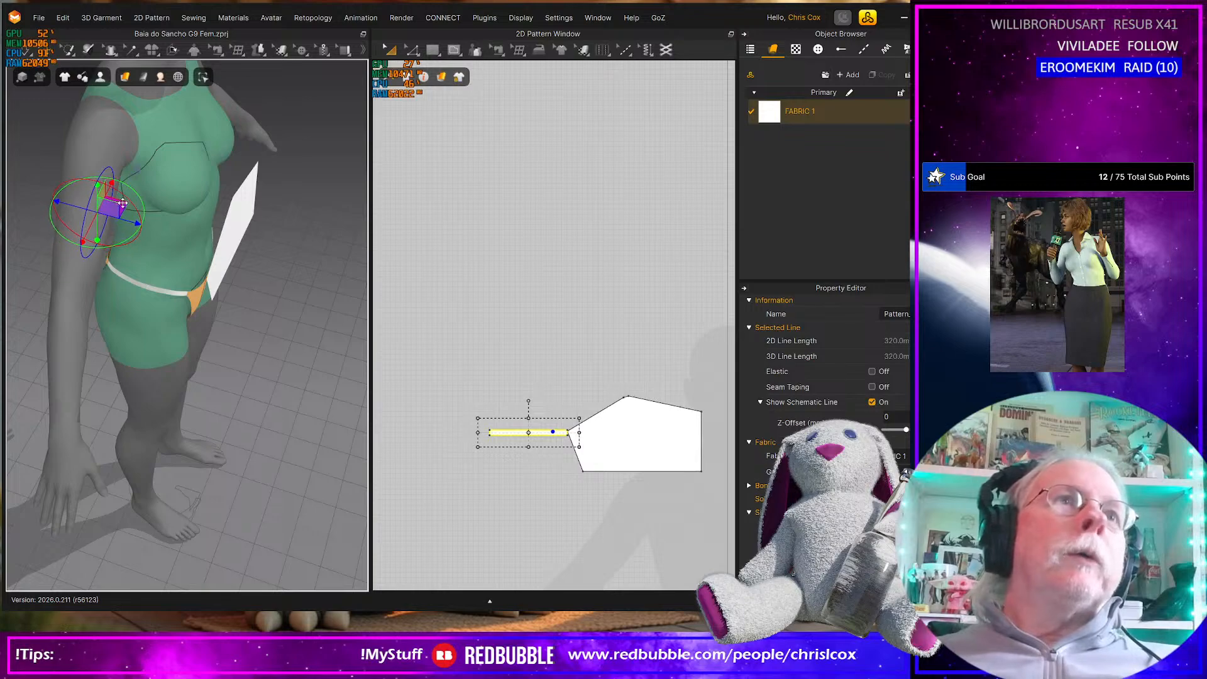
right_drag(136, 252, 242, 202)
drag(245, 218, 221, 236)
Create a 25 mm by 25 mm square pattern above the cup polygon's inner upper corner
middle_drag(537, 444, 448, 404)
scroll(643, 416, up, 3)
middle_drag(643, 413, 630, 415)
scroll(622, 416, up, 2)
scroll(622, 416, down, 4)
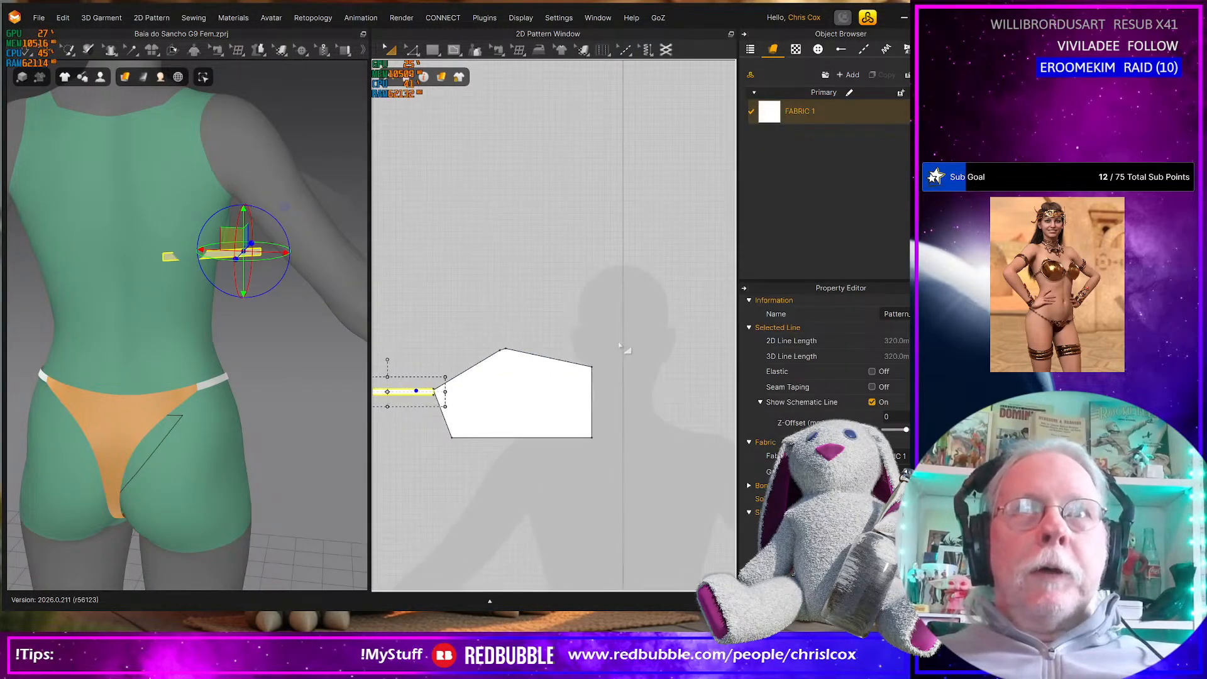
scroll(621, 348, down, 3)
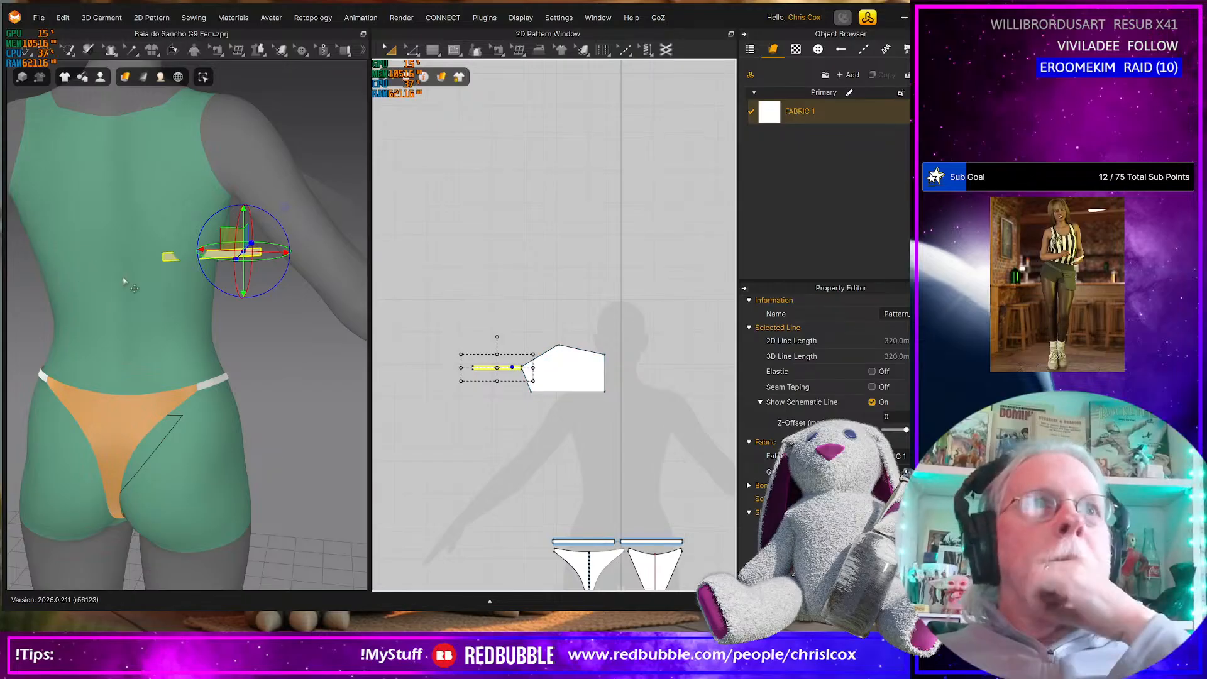
middle_drag(608, 345, 607, 364)
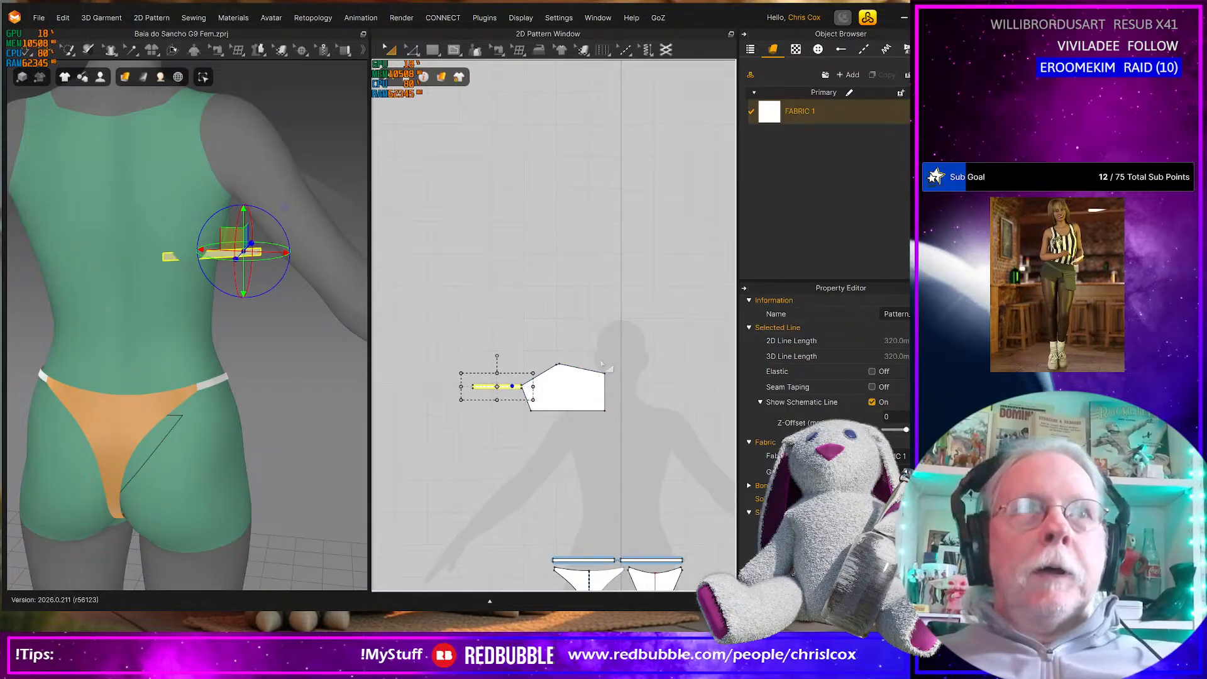
key(s)
click(601, 343)
text(25)
key(Tab)
text(25)
key(Tab)
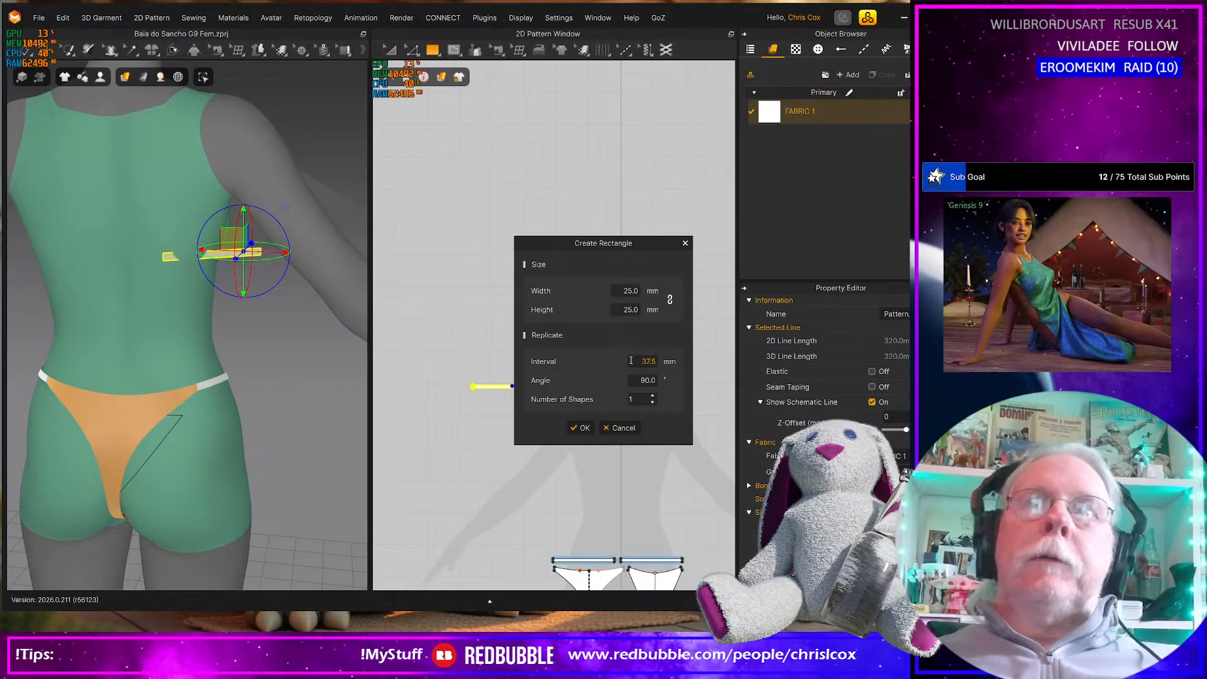
click(580, 428)
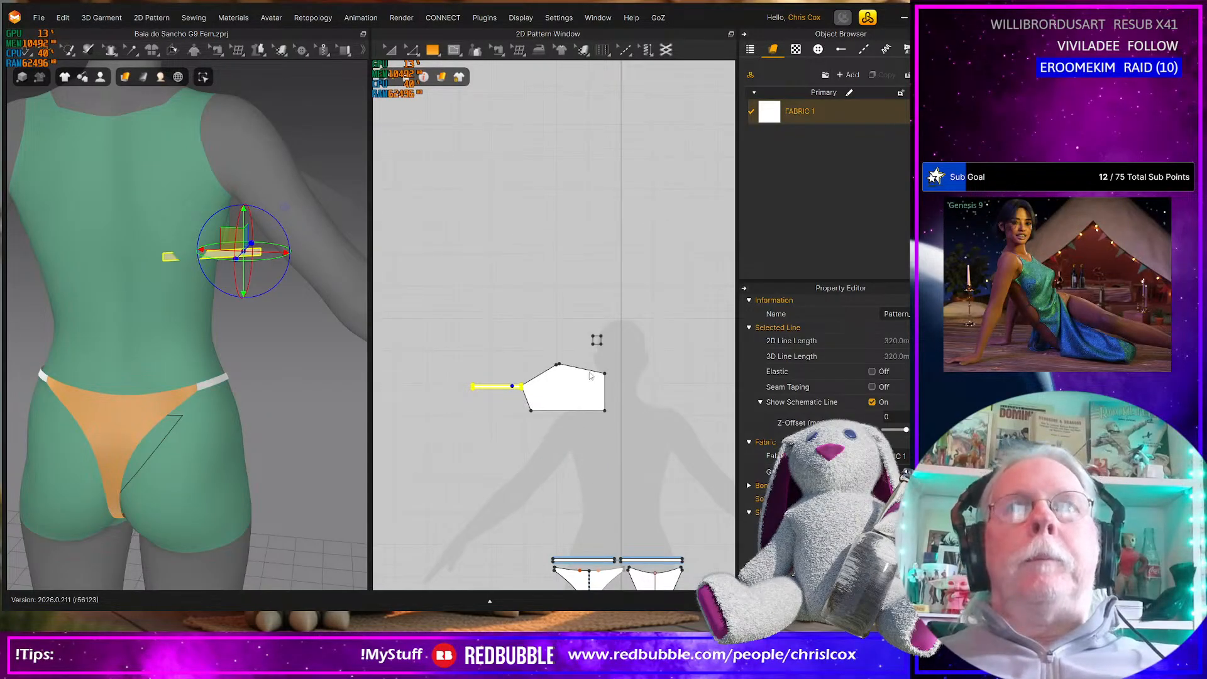
Freeze all the pattern pieces, including the bikini bottom, cup, strap and small square
scroll(591, 360, up, 5)
middle_drag(606, 323, 583, 369)
scroll(545, 456, down, 7)
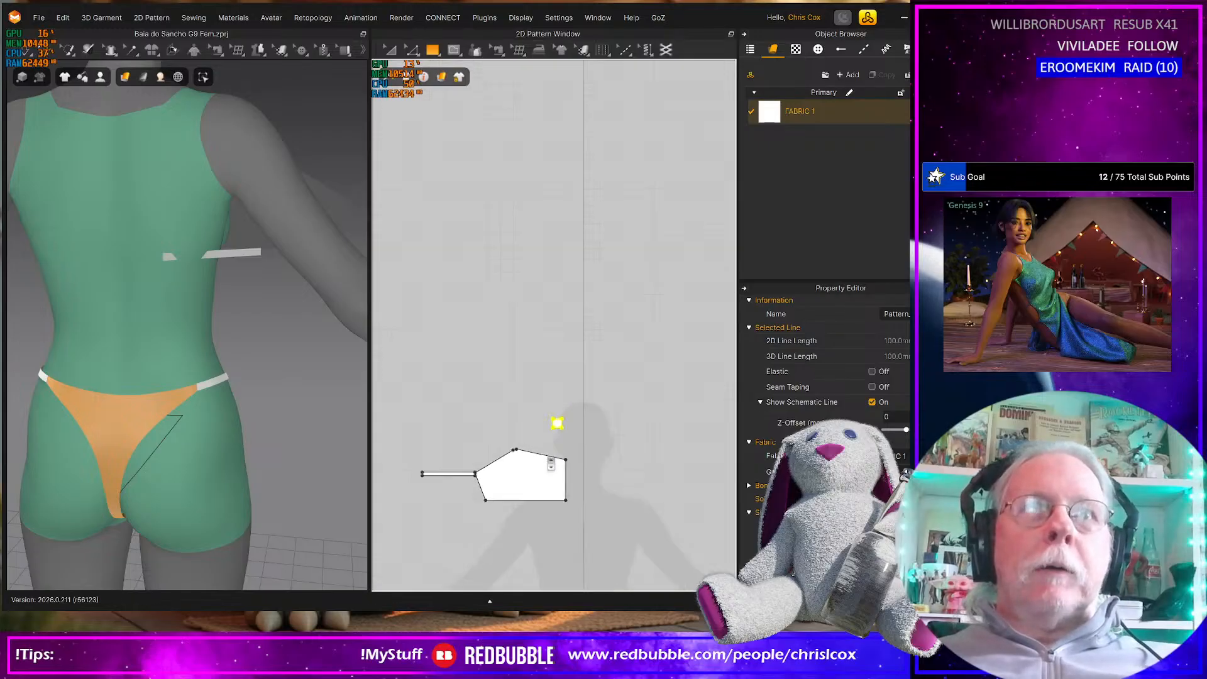
click(593, 464)
key(ctrl+a)
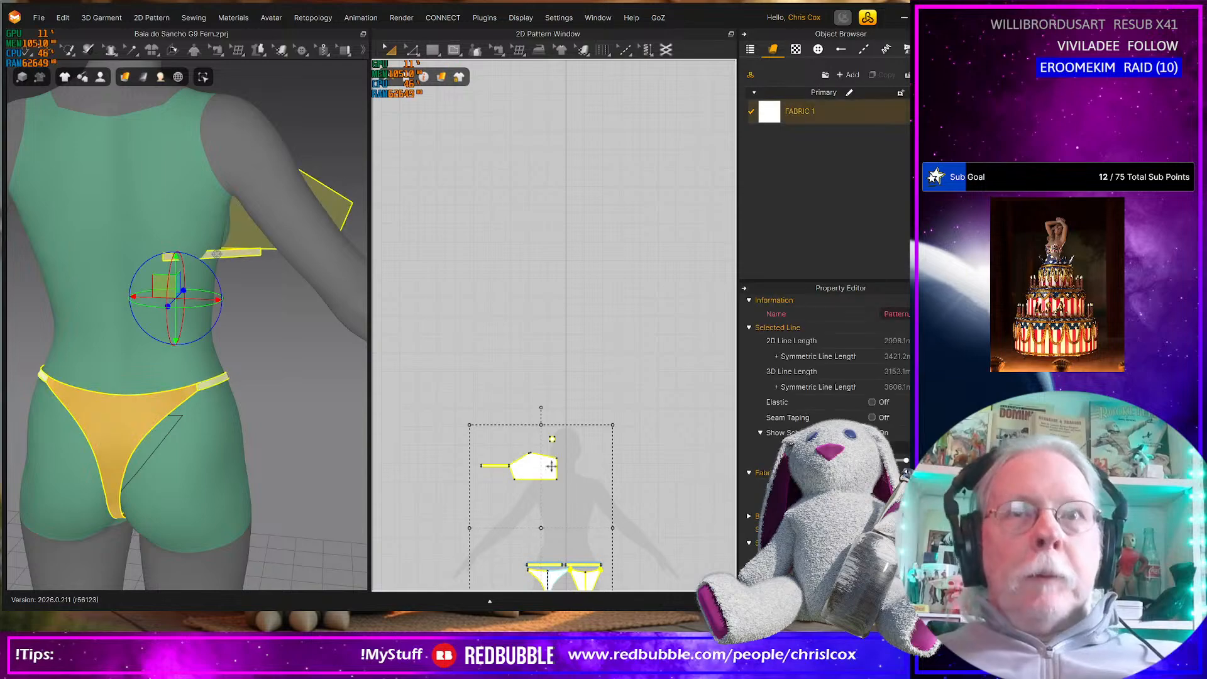
key(ctrl+h)
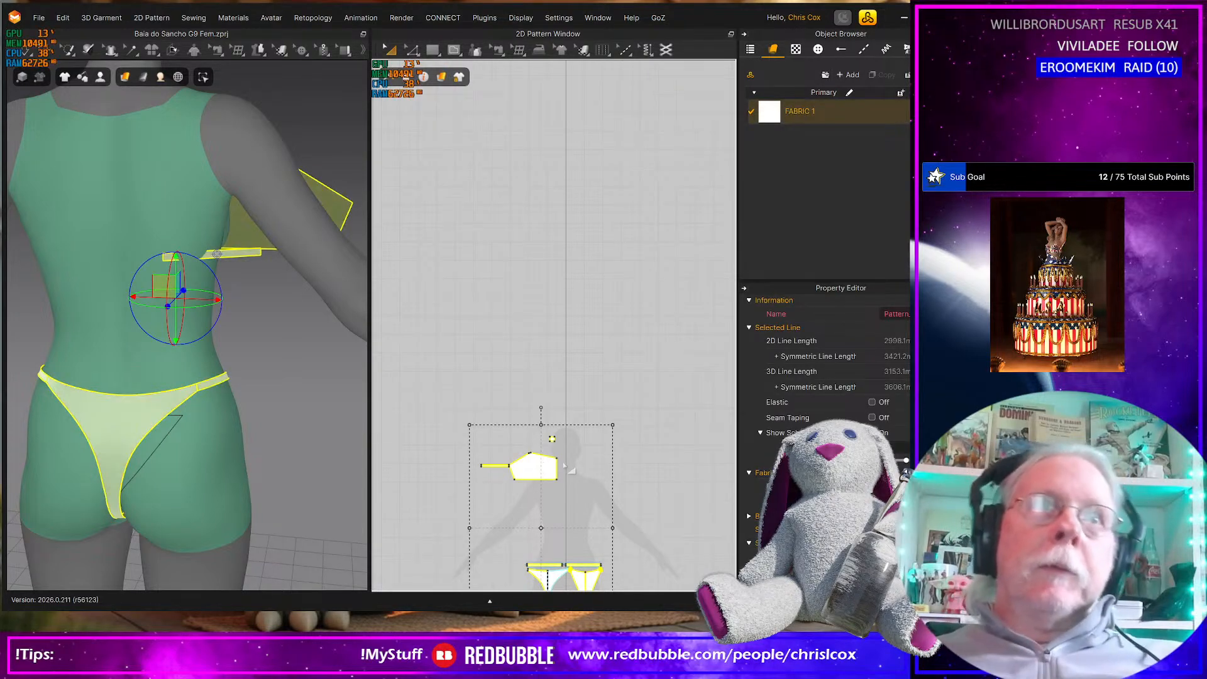
Duplicate the 25 mm square and place the copy directly beside the original, level with it
click(560, 405)
click(552, 439)
scroll(583, 464, up, 6)
middle_drag(481, 423, 614, 496)
scroll(583, 479, up, 4)
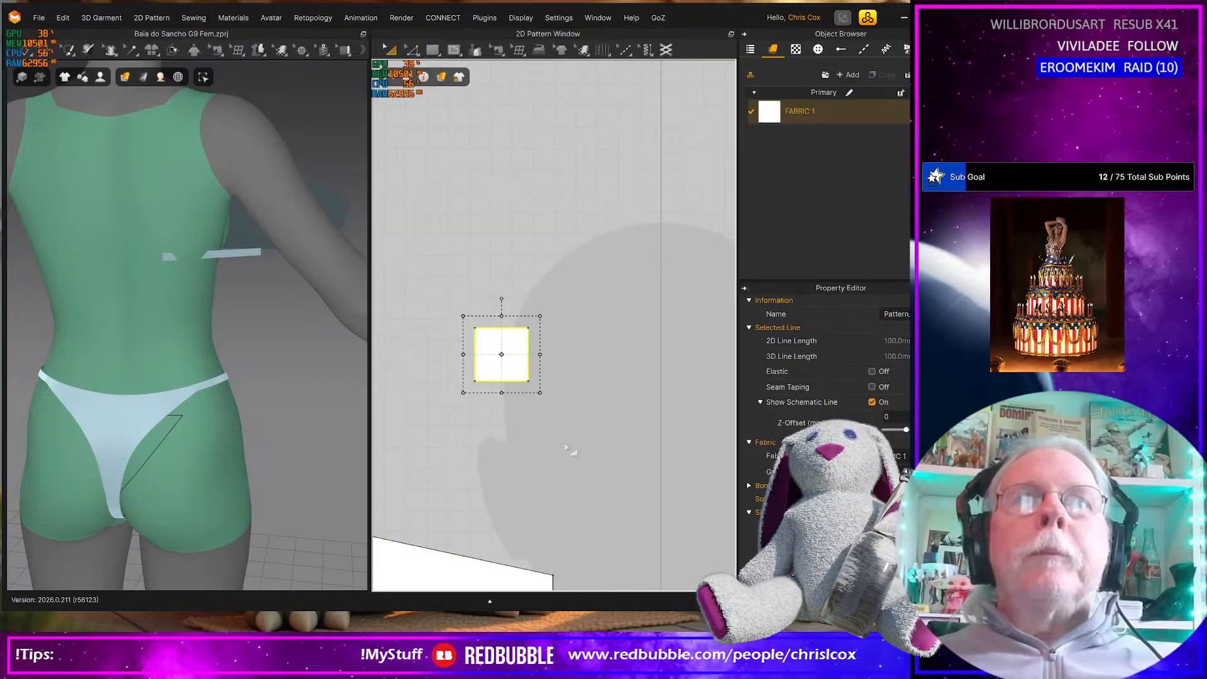
middle_drag(503, 369, 568, 418)
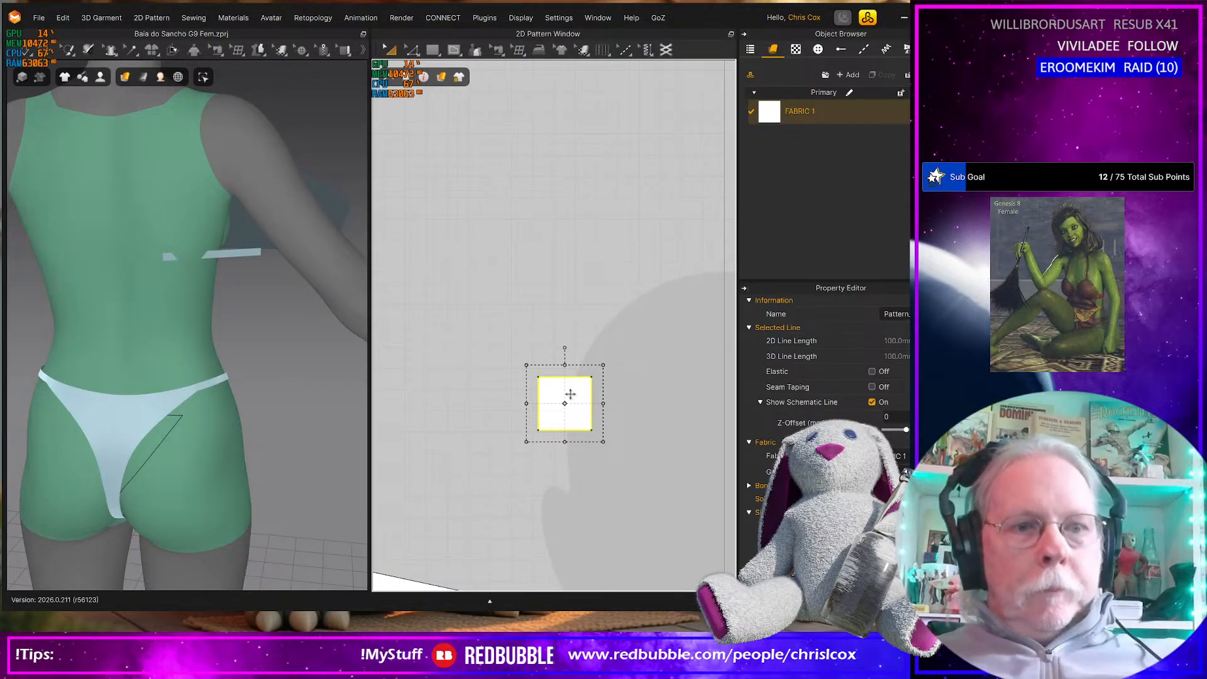
key(ctrl+v)
click(634, 410)
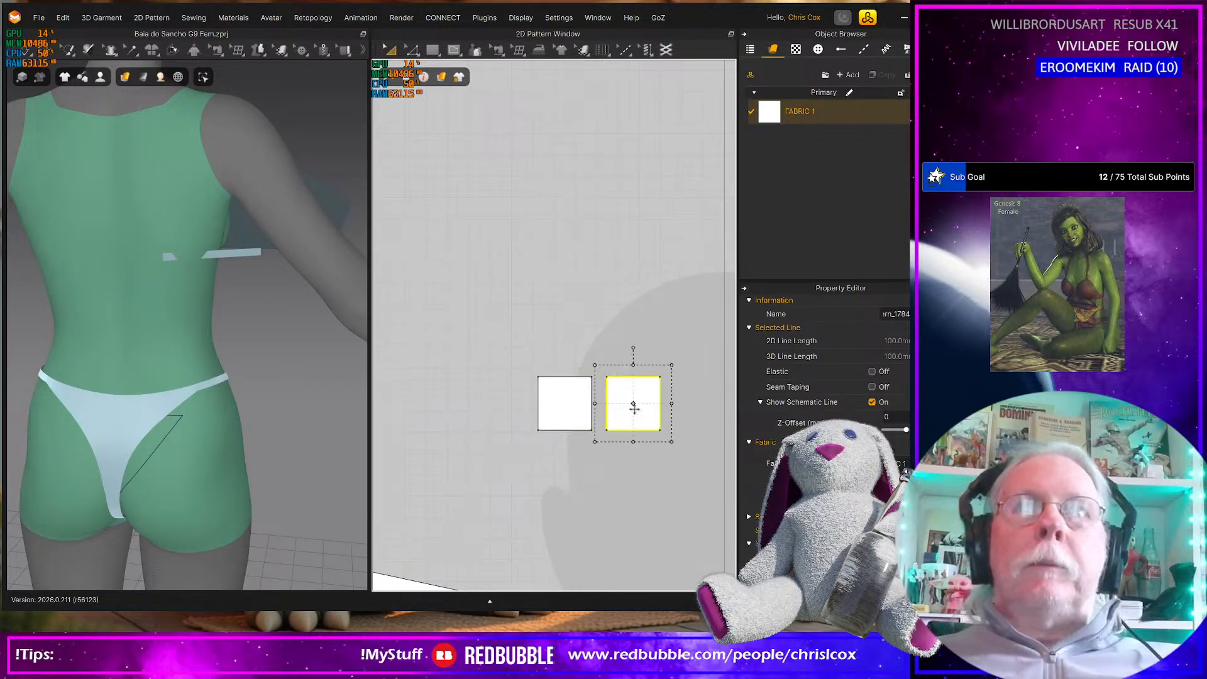
scroll(628, 406, down, 2)
scroll(622, 400, up, 2)
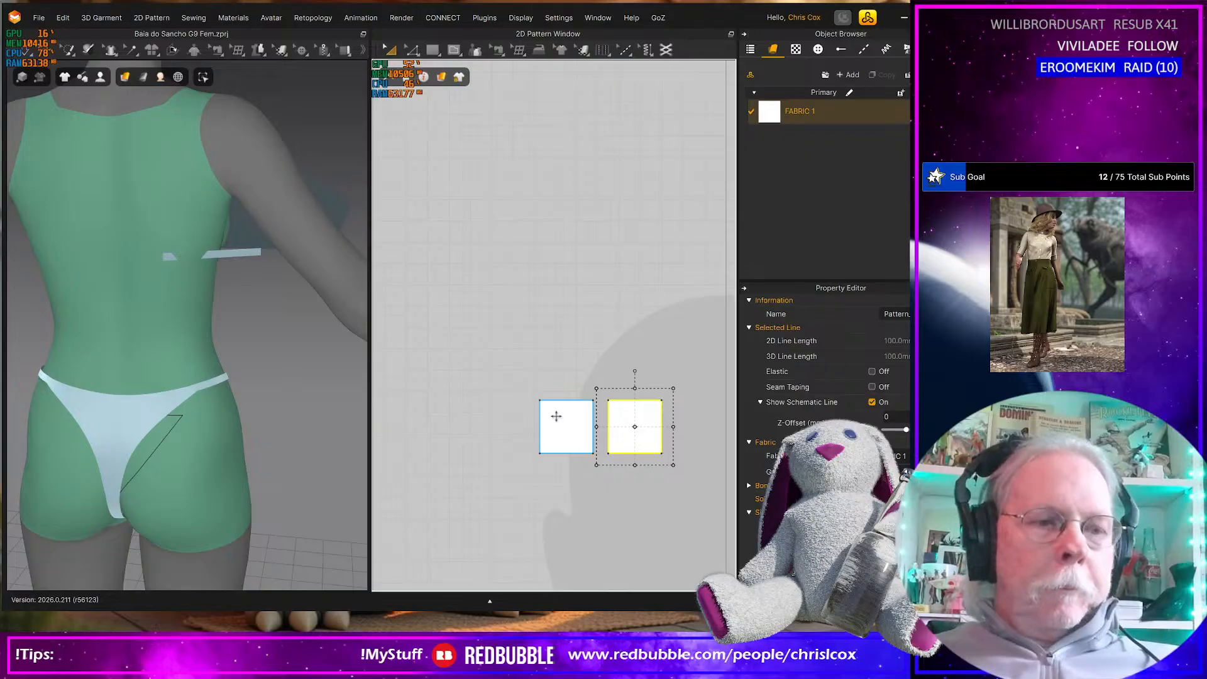
Create a narrow rectangular strip pattern 2 mm wide and 25 mm high beside the first square
key(s)
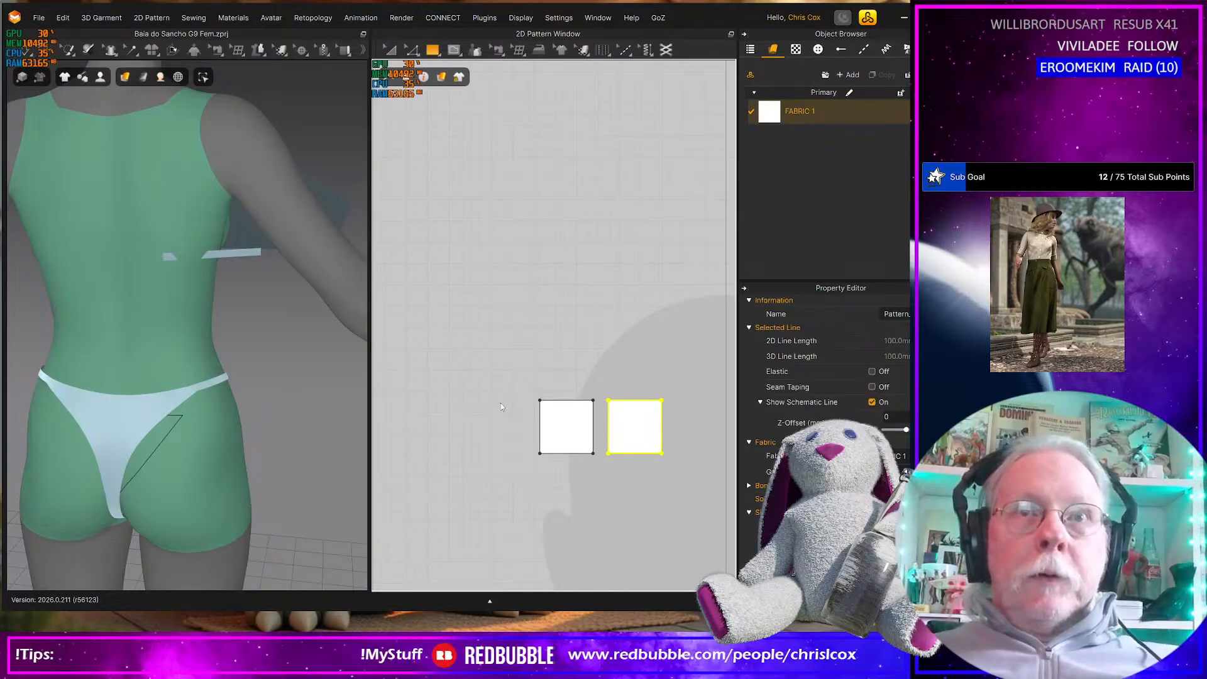
click(501, 403)
text(500.0)
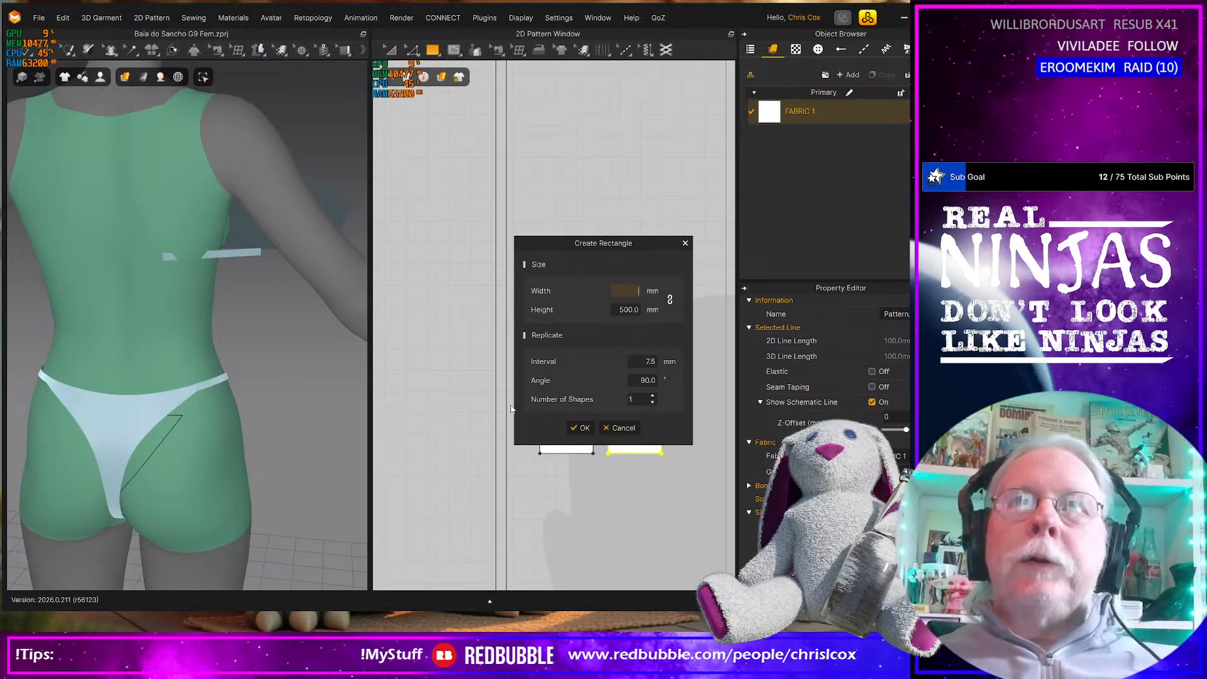
text(2)
key(Tab)
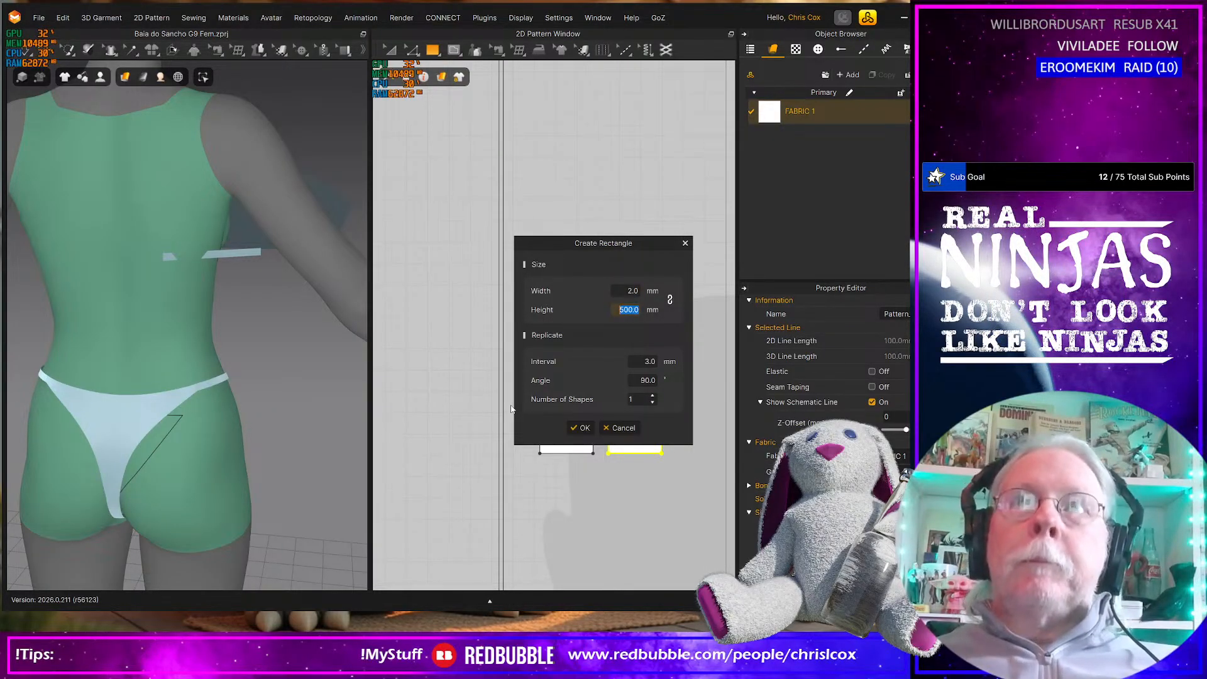
text(25)
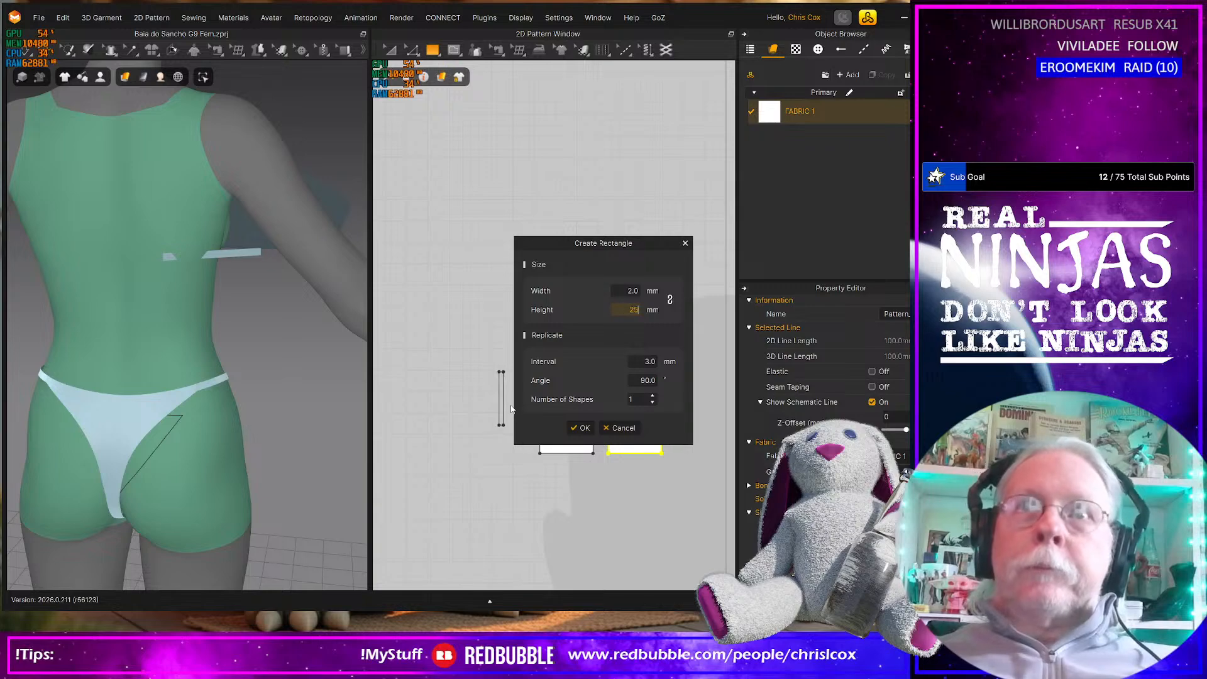
click(578, 430)
click(502, 399)
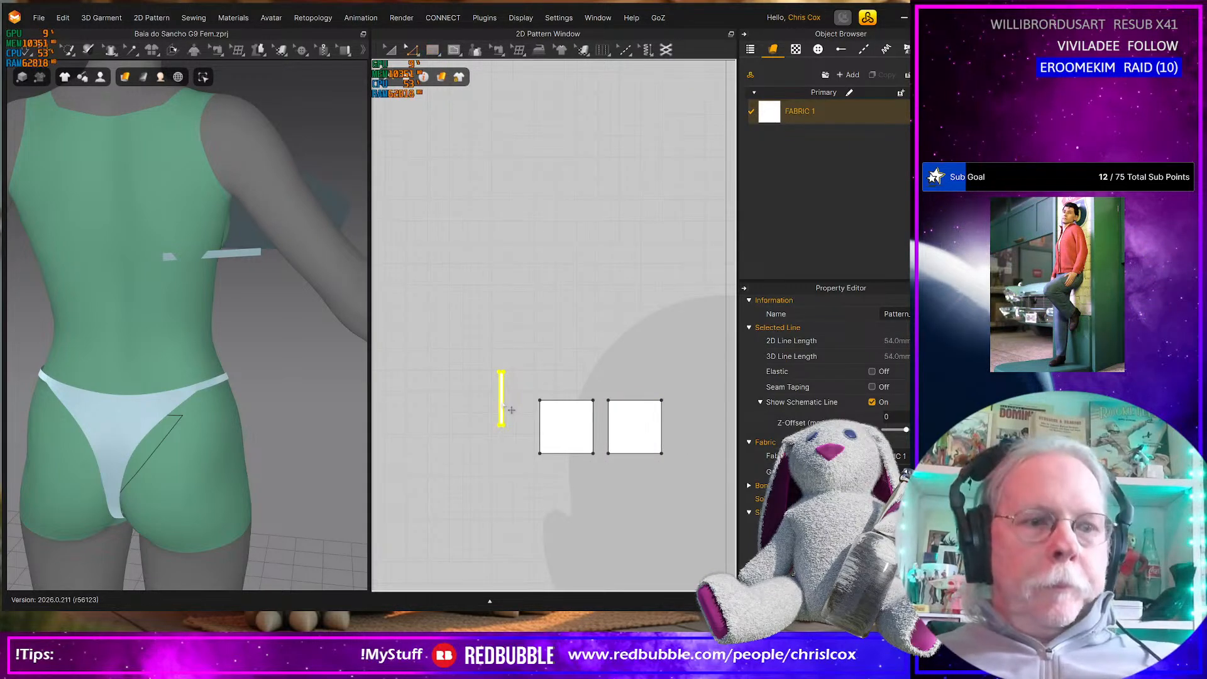
Move the narrow strip above the two squares, over the inner end of the first square
drag(511, 413, 631, 373)
right_drag(348, 412, 182, 412)
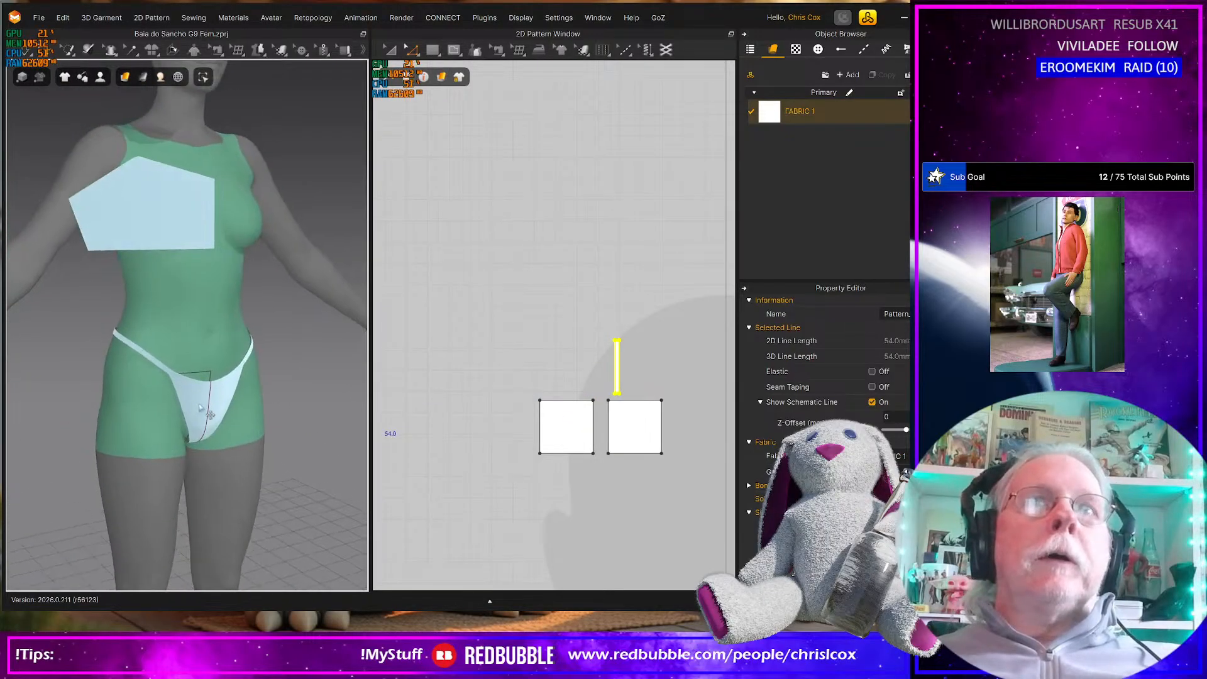
scroll(213, 405, down, 3)
middle_drag(265, 349, 253, 487)
scroll(277, 397, up, 5)
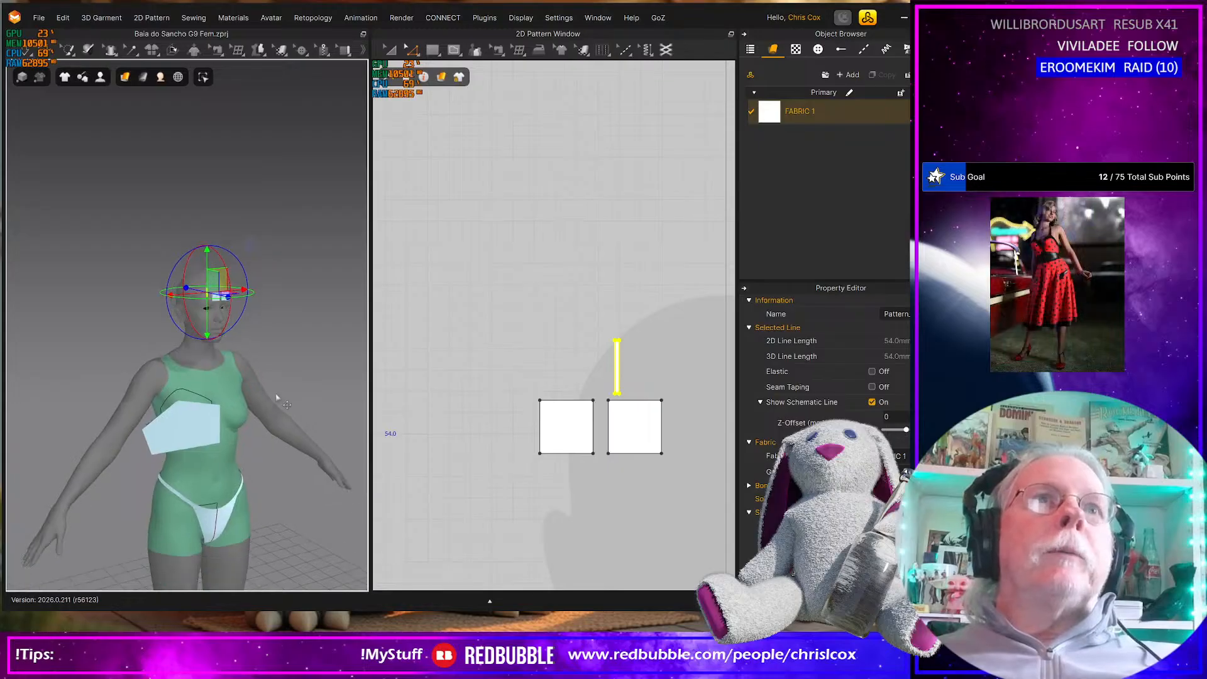
right_drag(280, 397, 263, 363)
scroll(541, 366, up, 3)
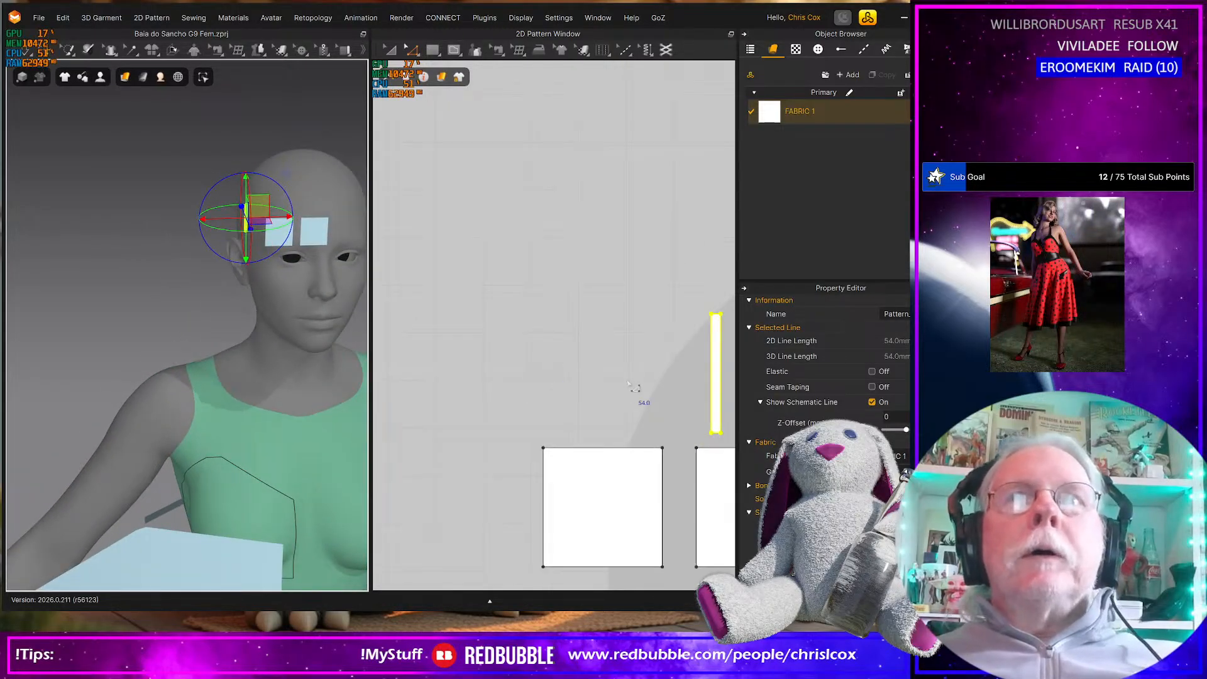
middle_drag(628, 382, 554, 397)
click(635, 419)
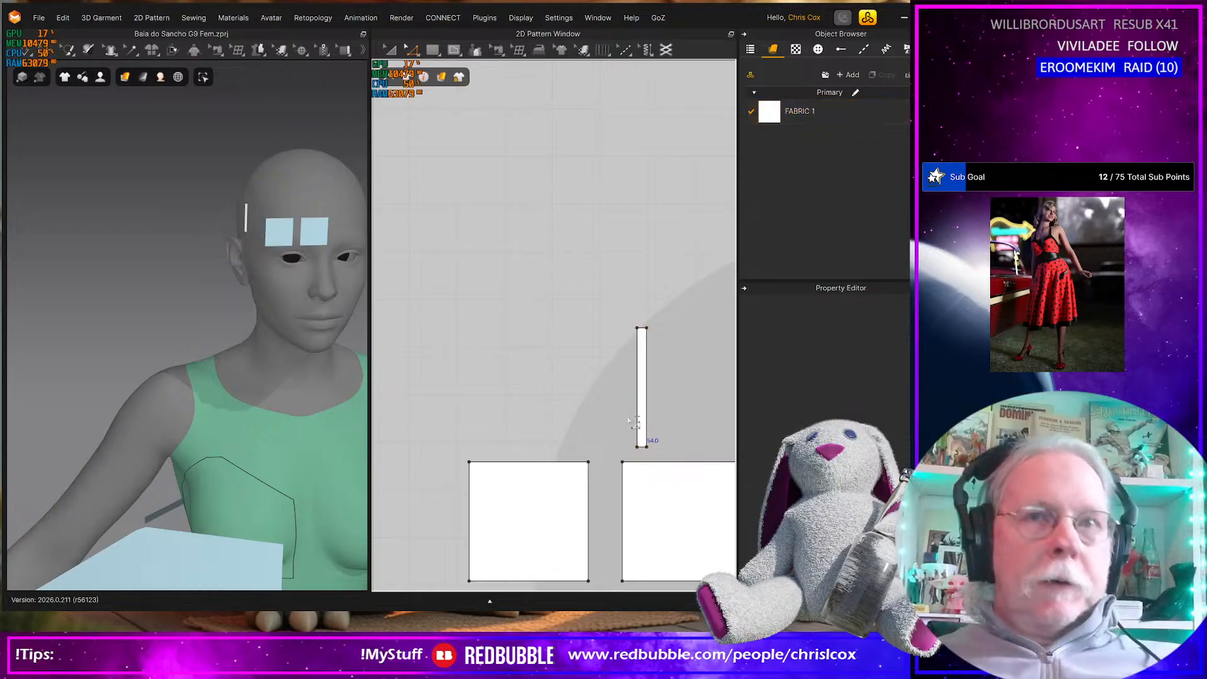
drag(642, 409, 561, 413)
Duplicate the narrow strip and place the copy level with it, above the gap between the squares
key(ctrl+c)
key(ctrl+v)
click(617, 396)
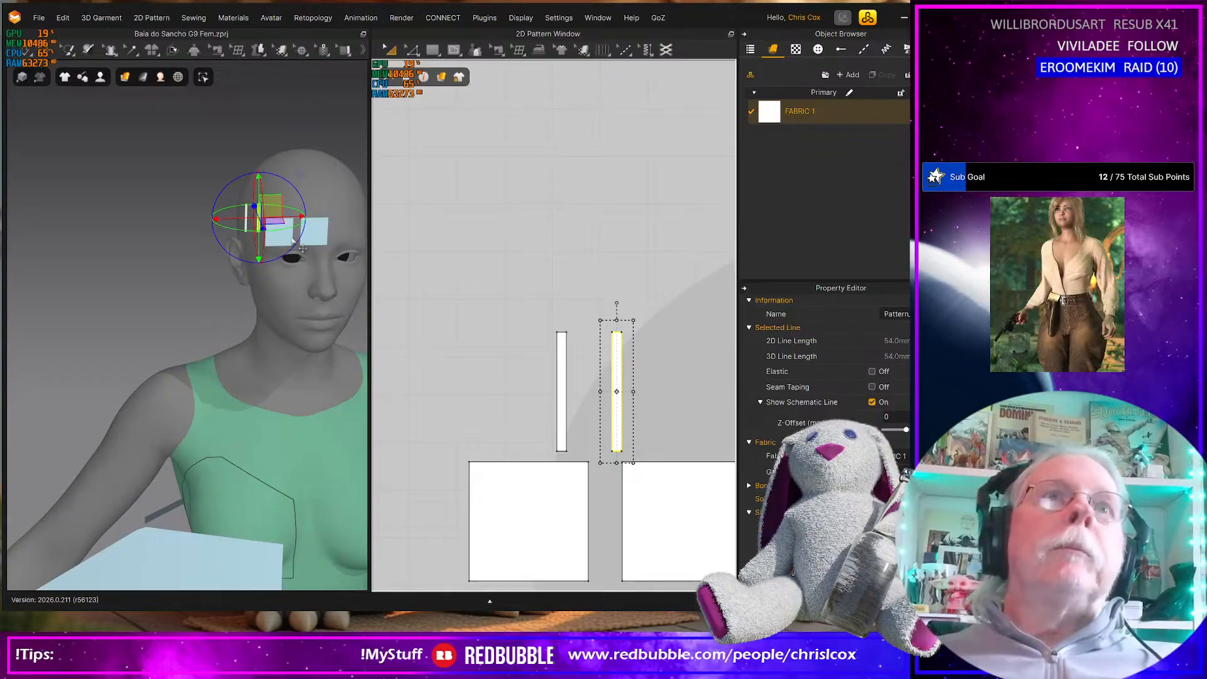
Select both narrow strips together with the copied square and unfreeze the copied square
drag(532, 294, 671, 496)
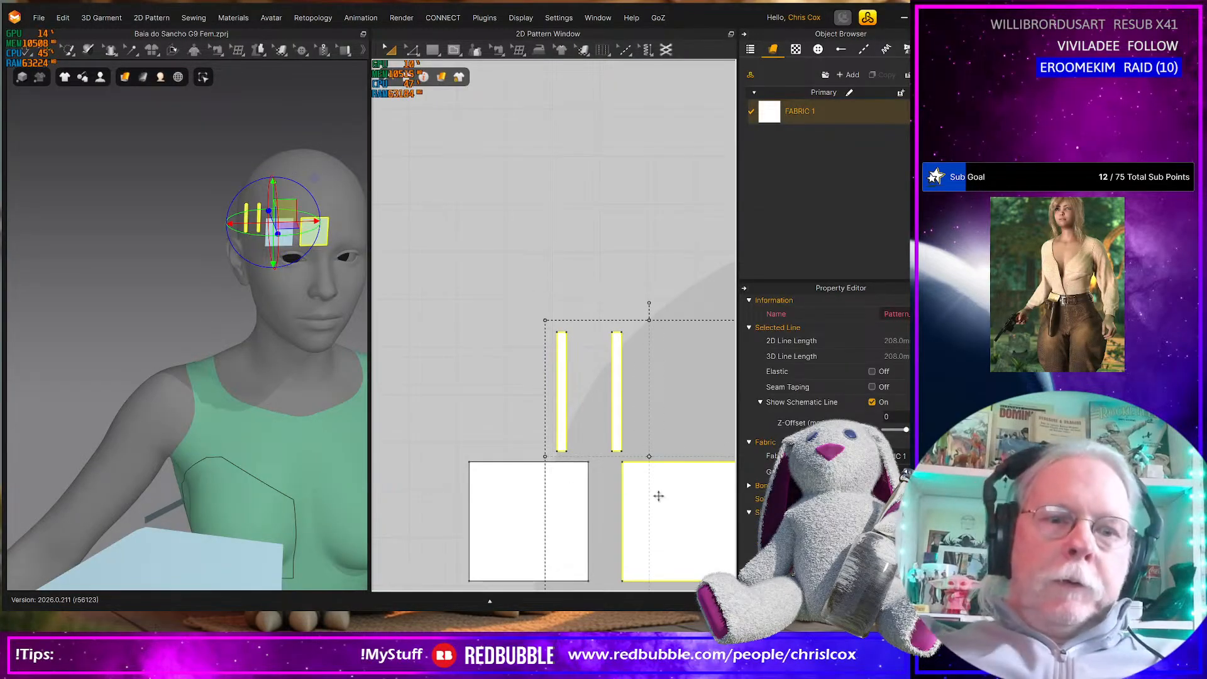
scroll(296, 249, up, 2)
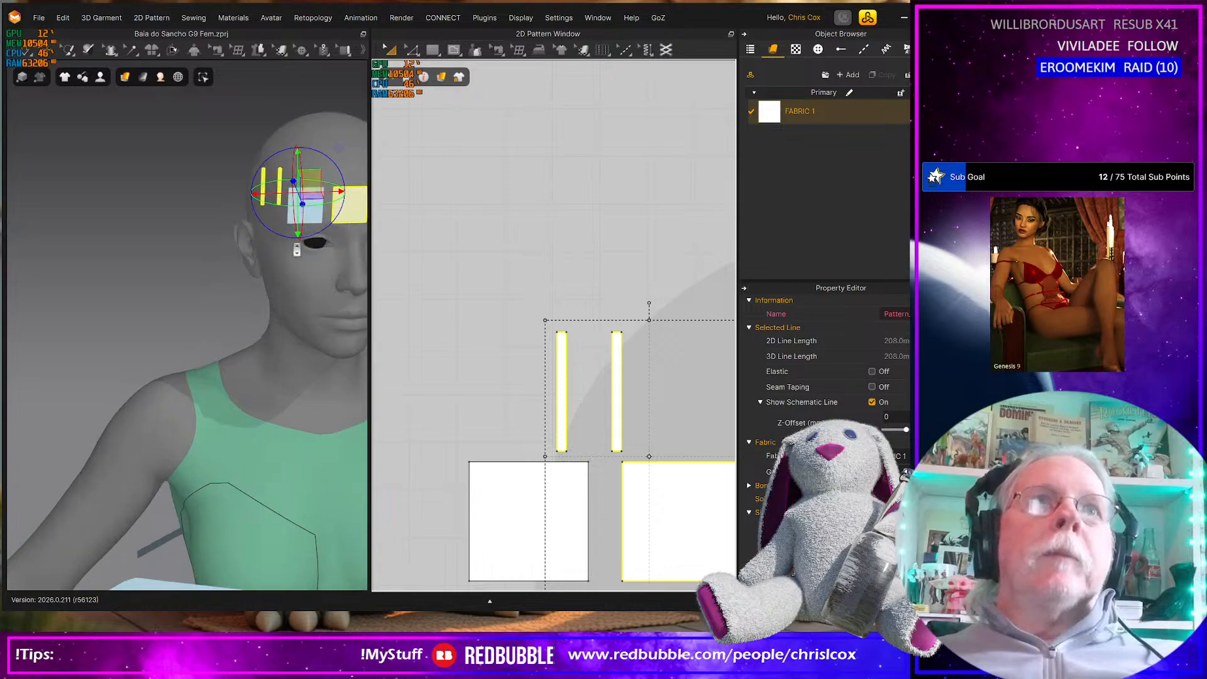
scroll(297, 250, up, 3)
middle_drag(298, 345, 200, 359)
middle_drag(253, 245, 227, 401)
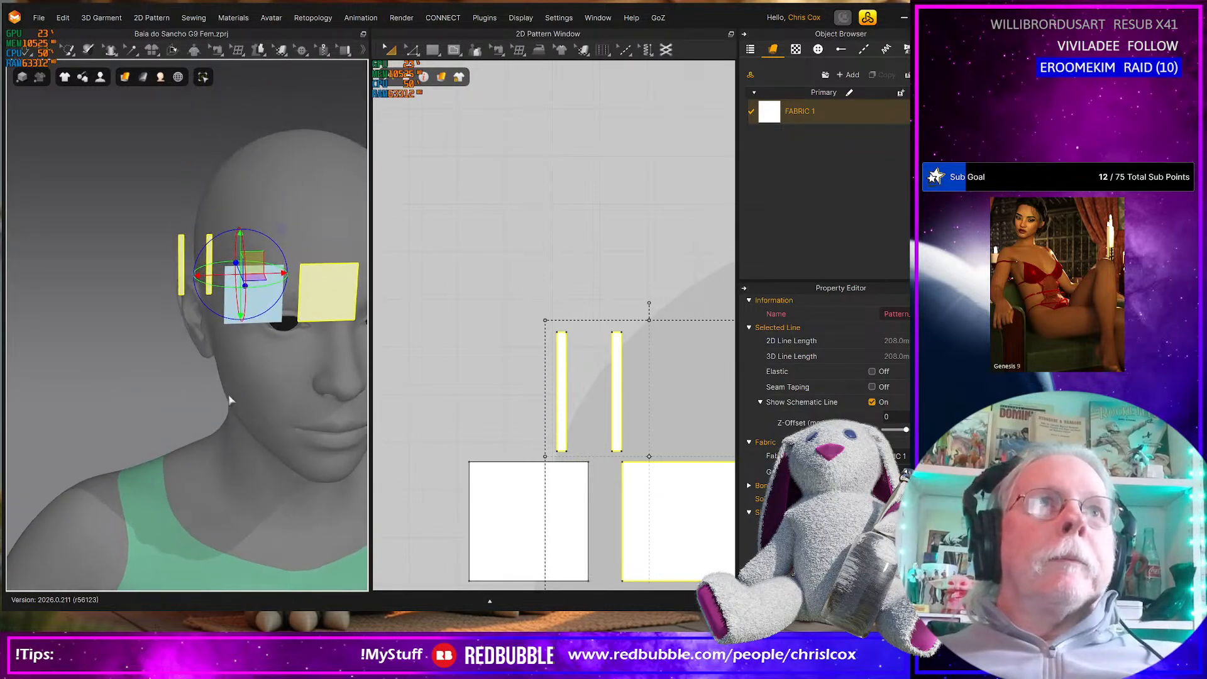
click(515, 317)
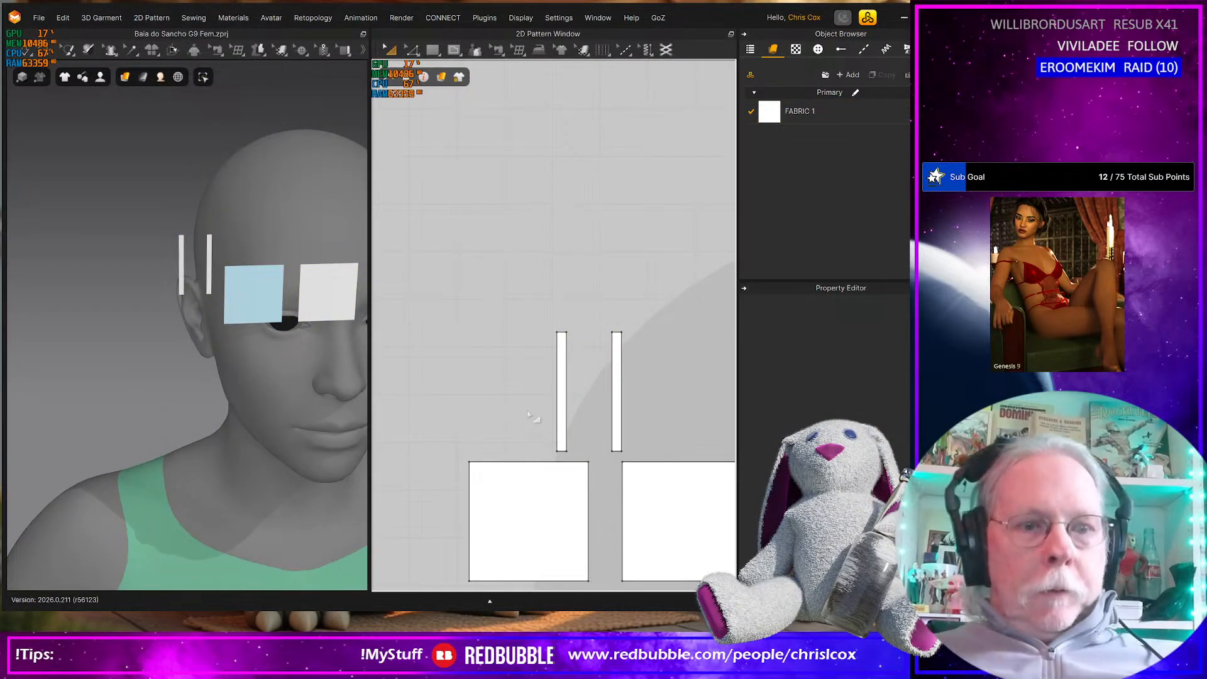
Sew the original square's outer edge to the first strip's outer edge and its inner edge to the second strip's inner edge
key(n)
click(560, 366)
click(469, 500)
click(614, 358)
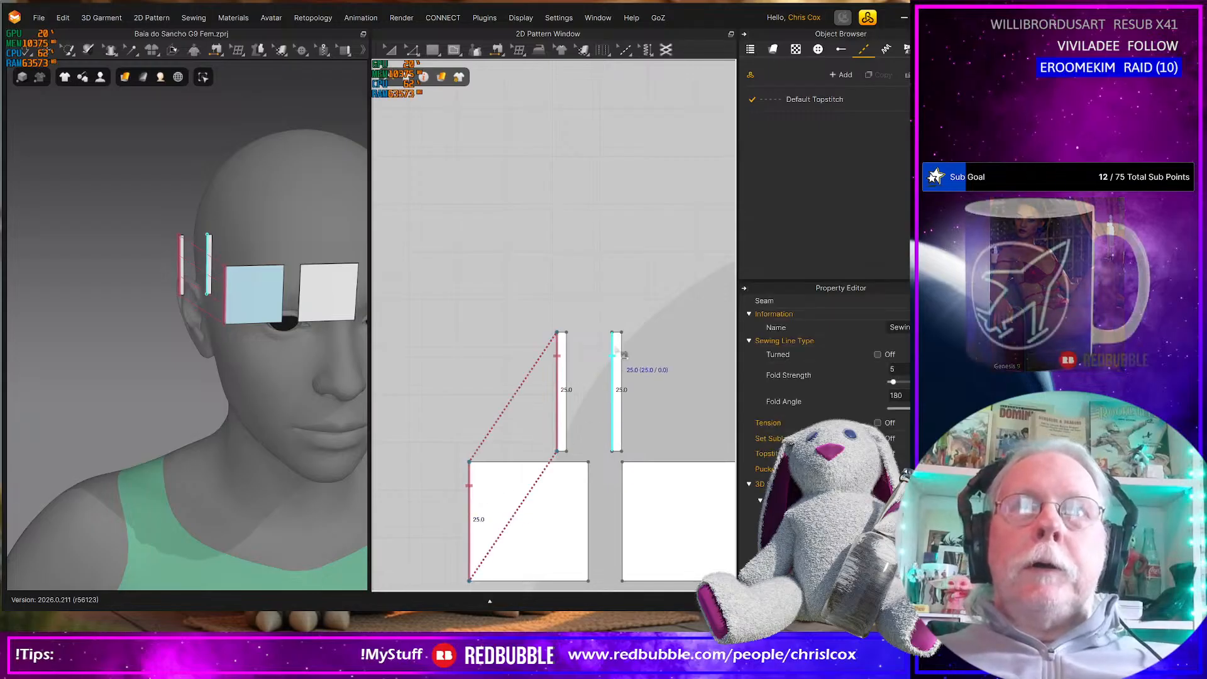
click(588, 491)
Sew the copied square's side edges to the two strips' remaining long edges and start the simulation
click(566, 366)
click(622, 500)
middle_drag(620, 500, 586, 497)
click(527, 378)
click(647, 491)
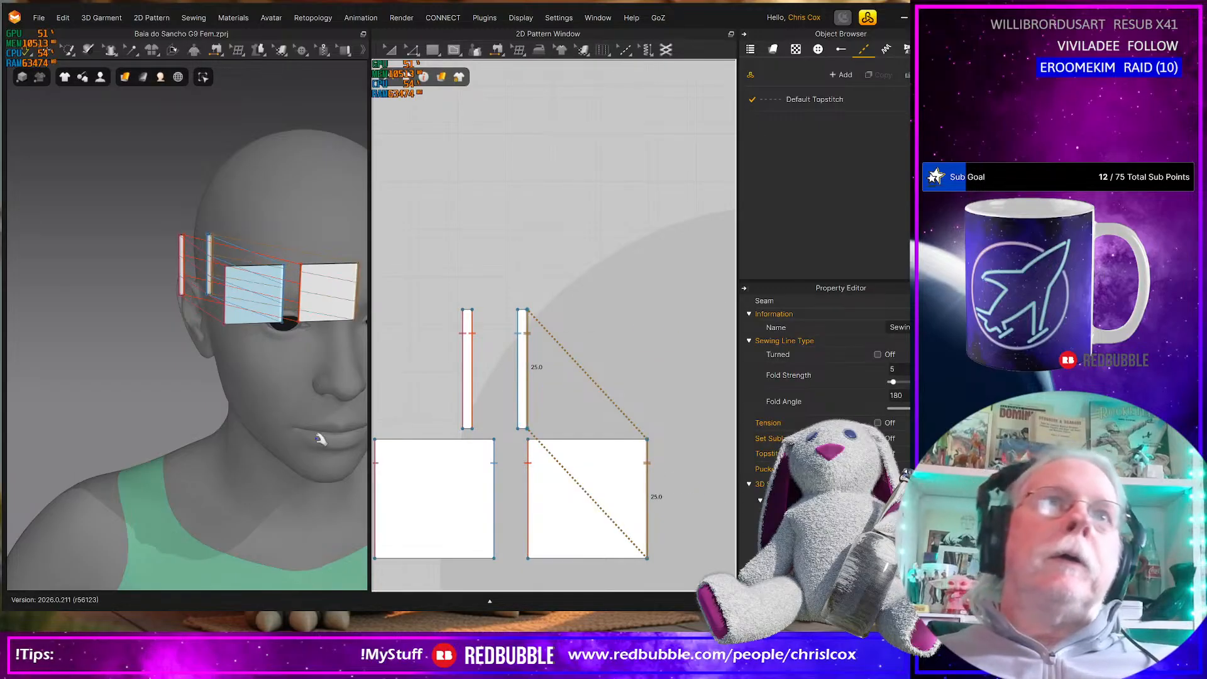
key(space)
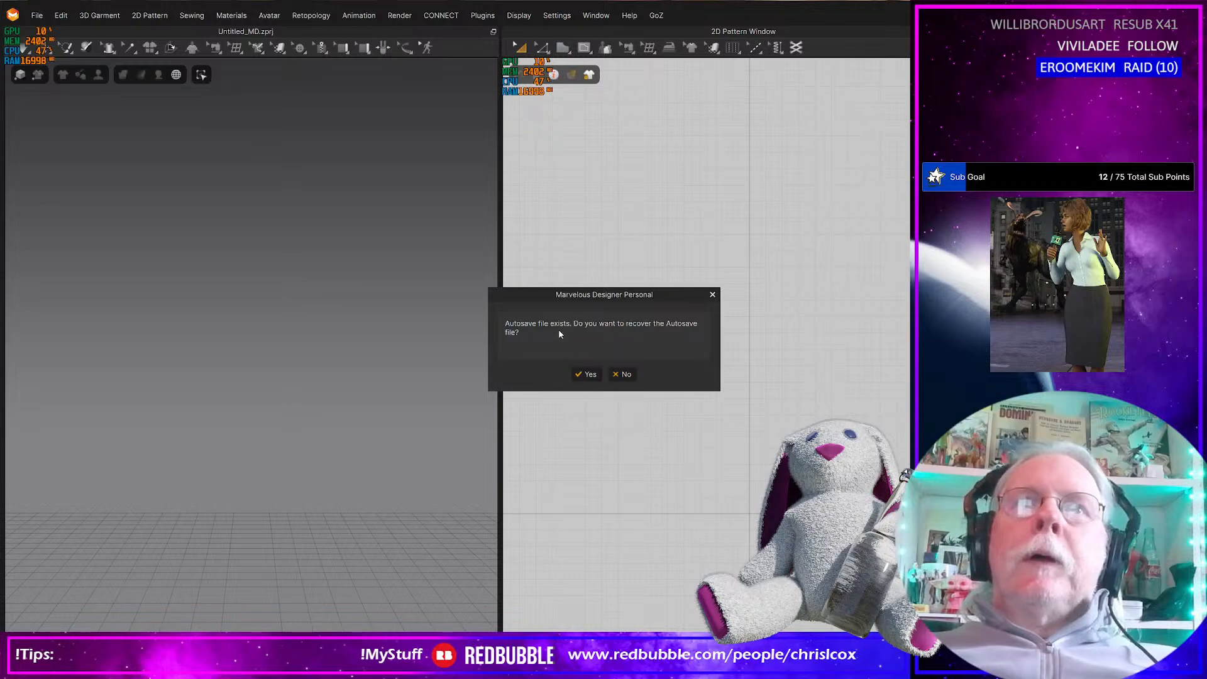
Recover the project from the autosave file and close the welcome window
click(587, 374)
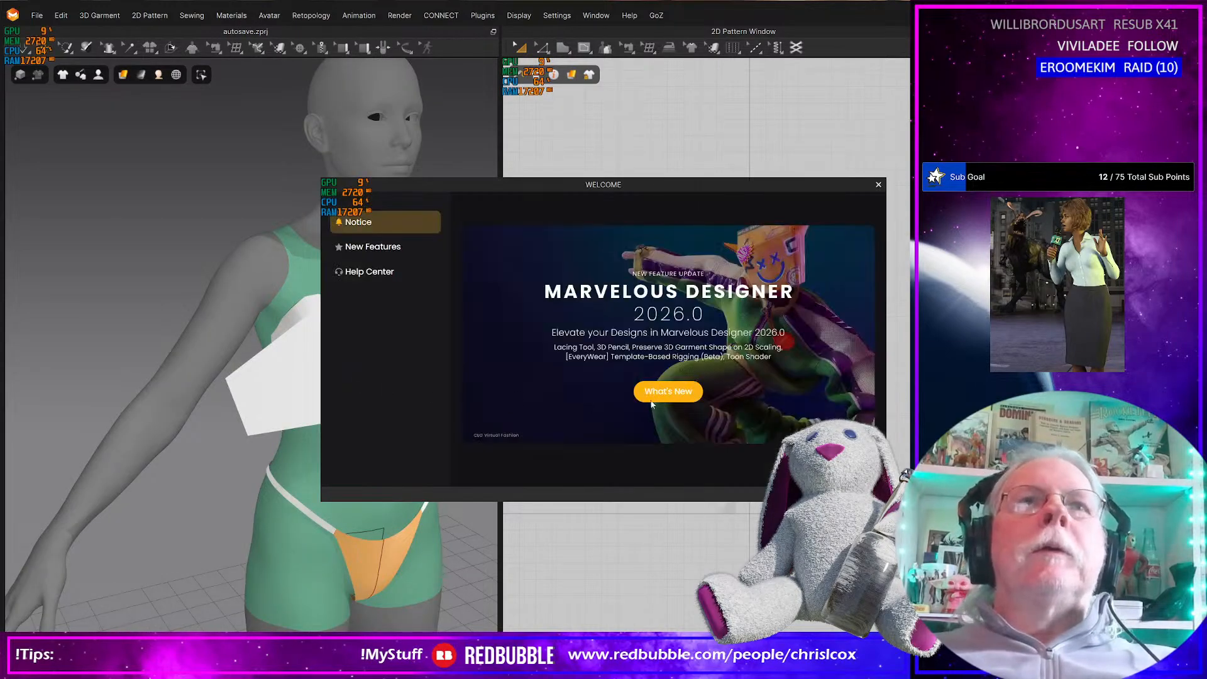
click(878, 184)
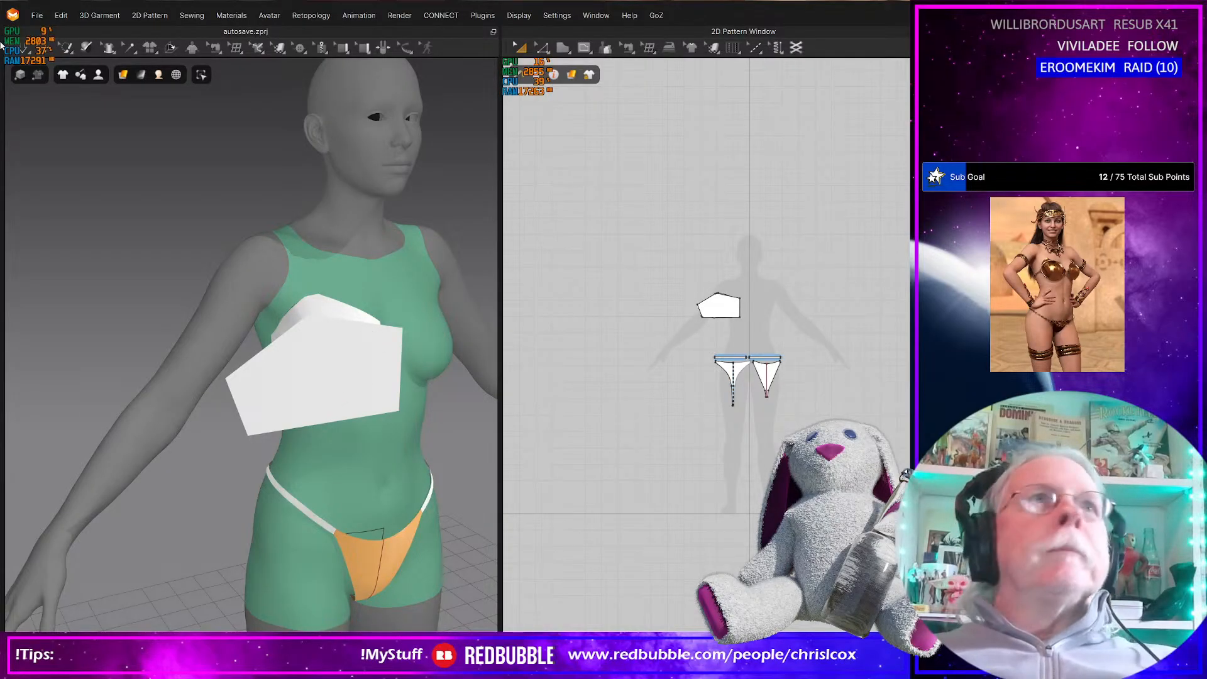
Start saving the recovered project and browse to the Baia do Sancho folder inside Projects, Beach Party
click(35, 17)
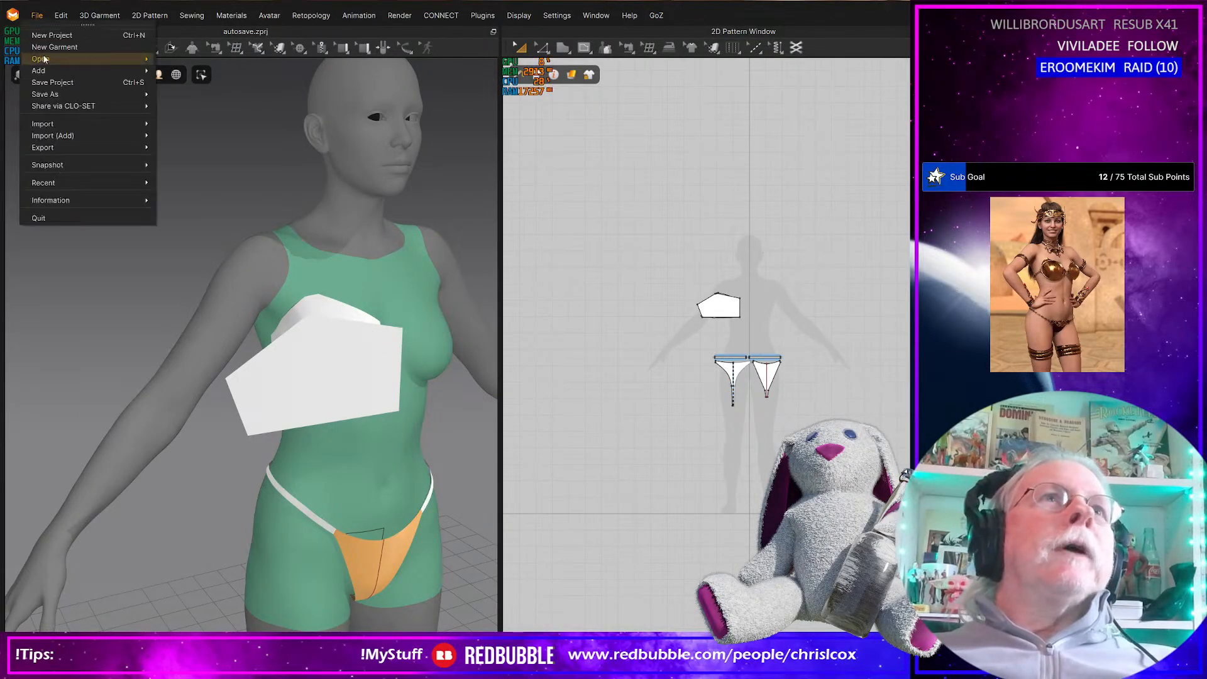
click(53, 86)
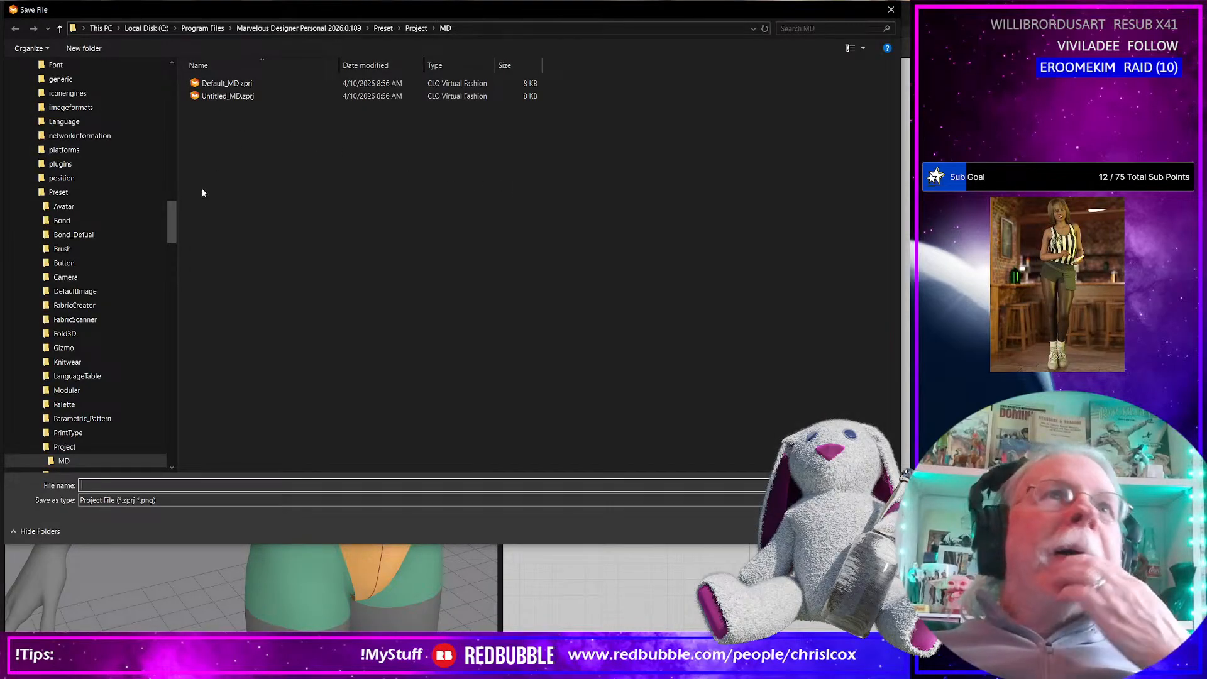
drag(173, 228, 156, 77)
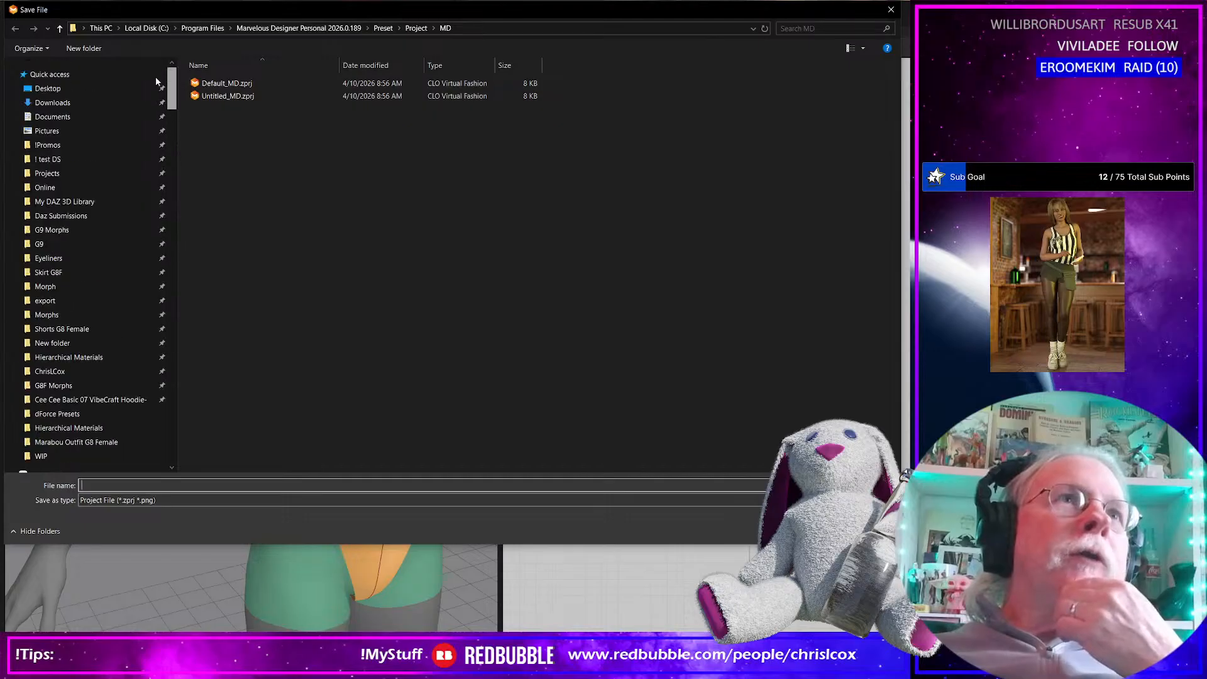
scroll(69, 385, down, 1)
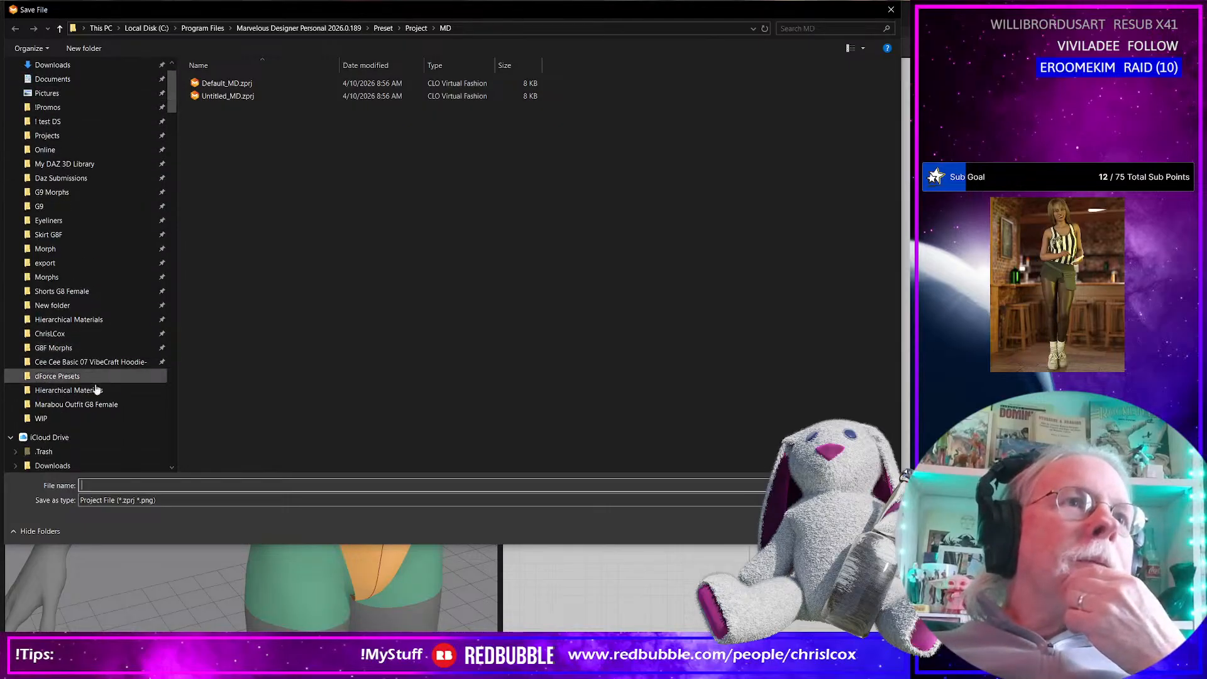
click(69, 416)
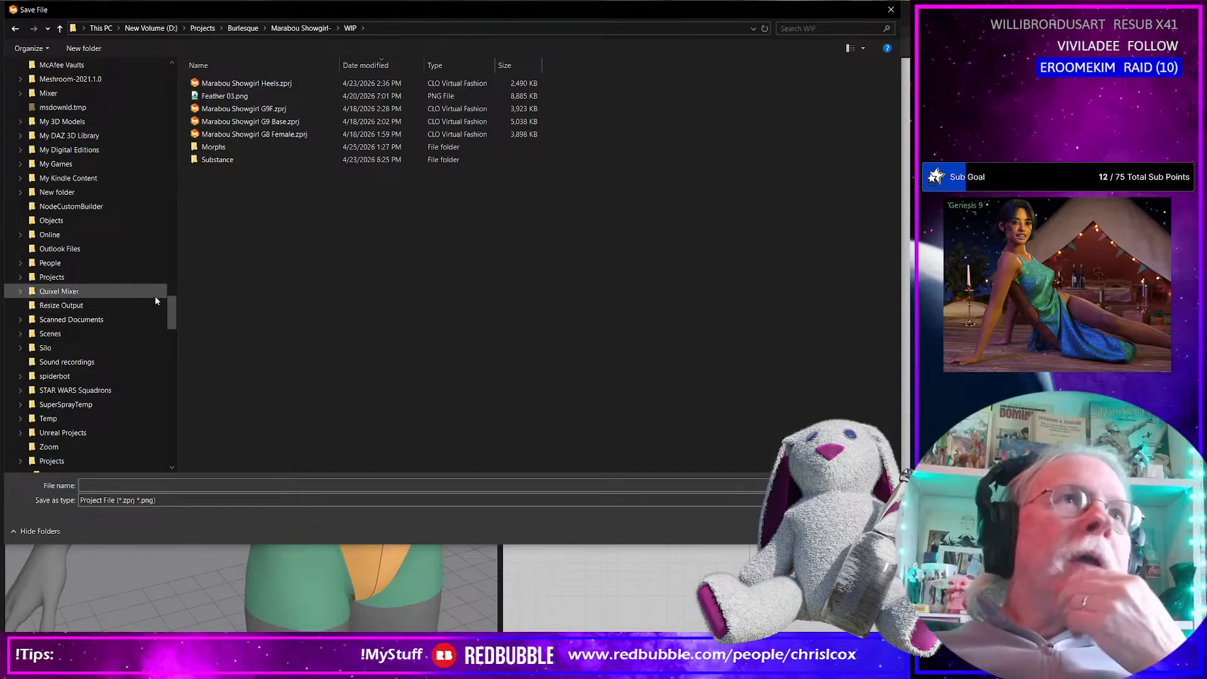
drag(171, 319, 162, 79)
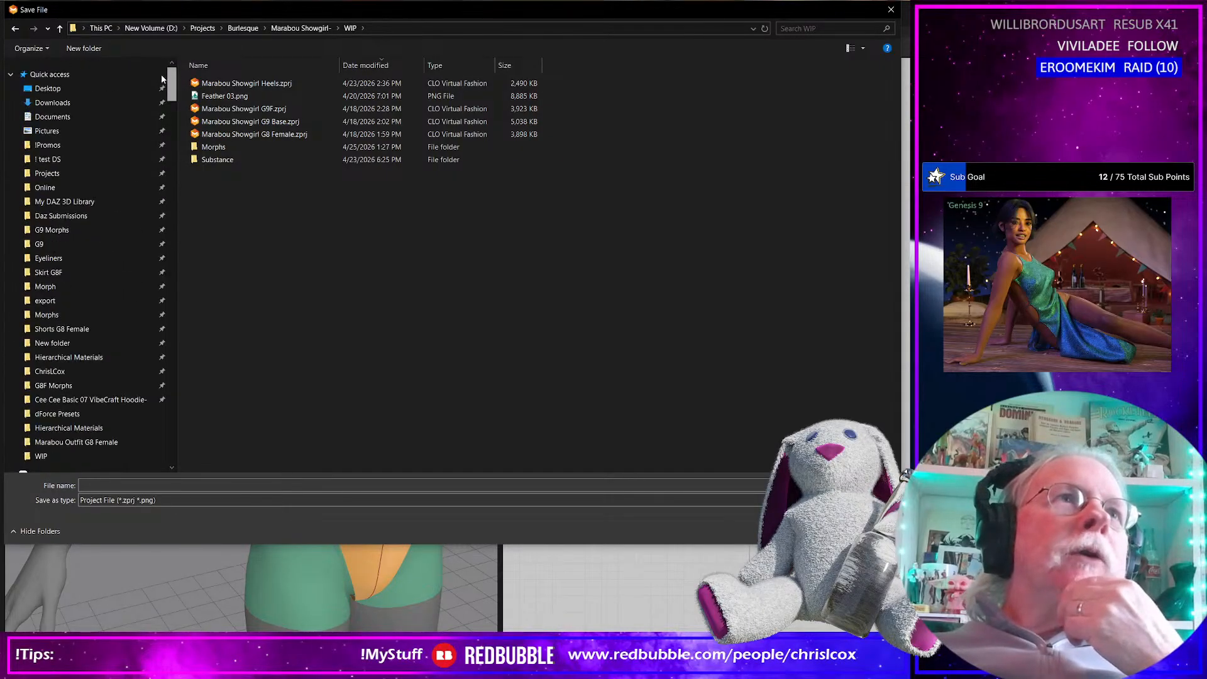
click(202, 28)
scroll(266, 338, down, 6)
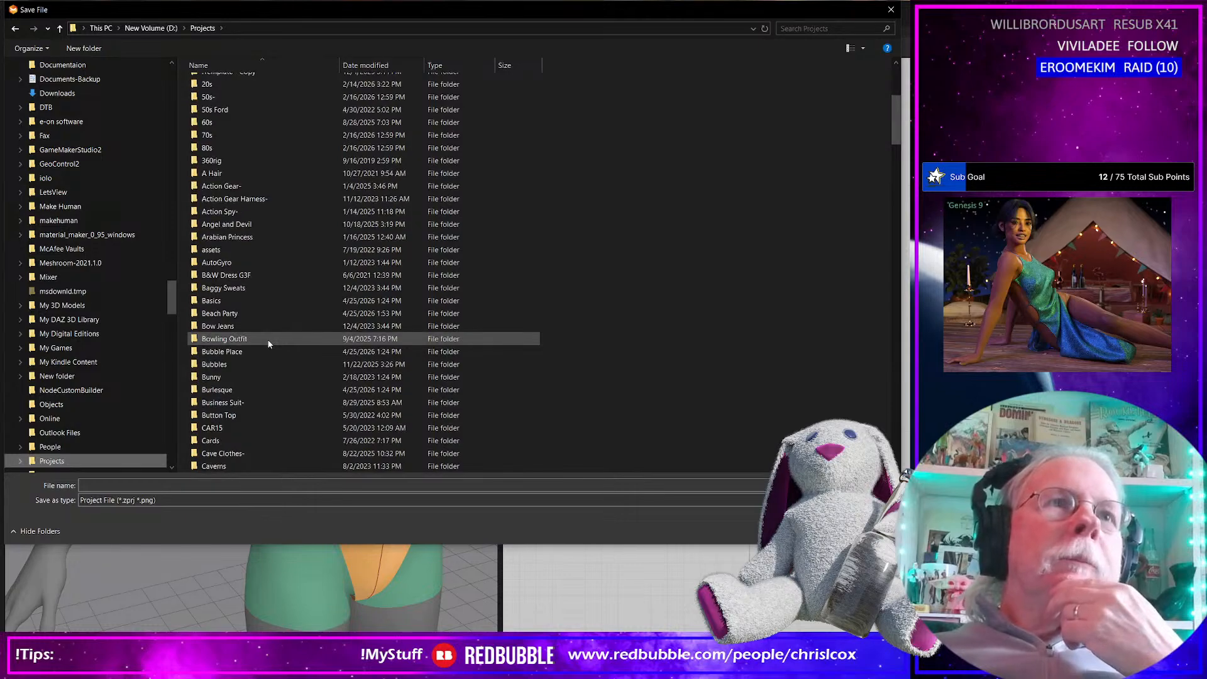
double_click(220, 313)
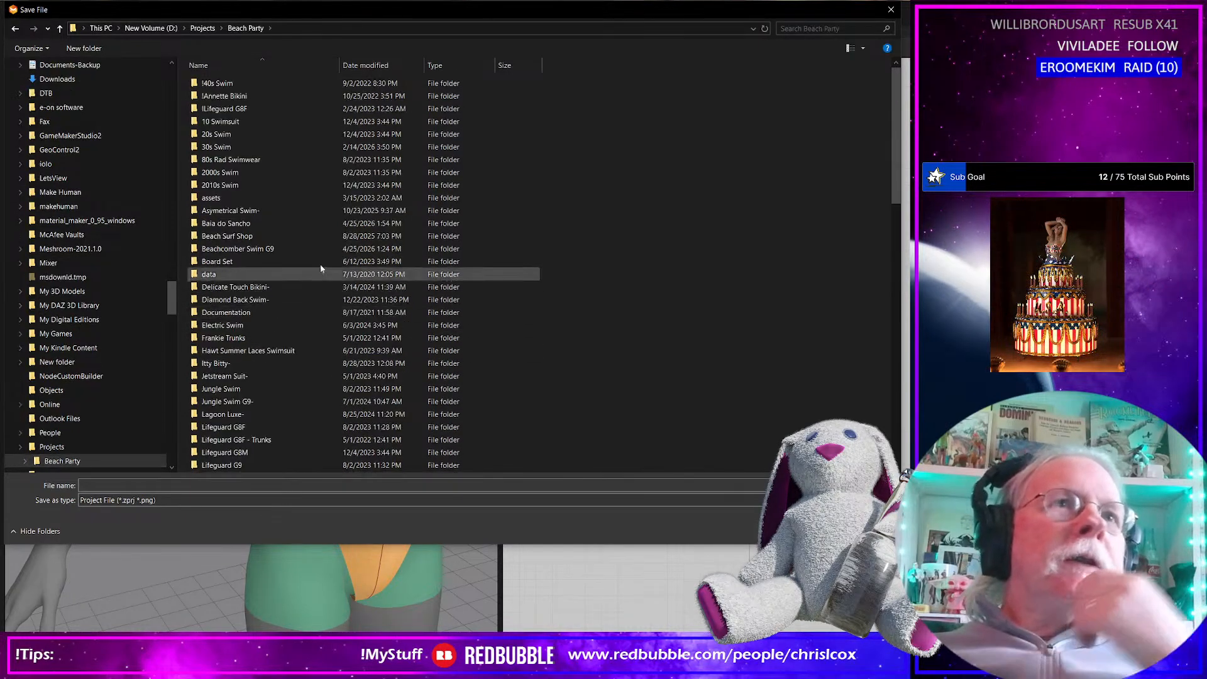
scroll(266, 250, down, 3)
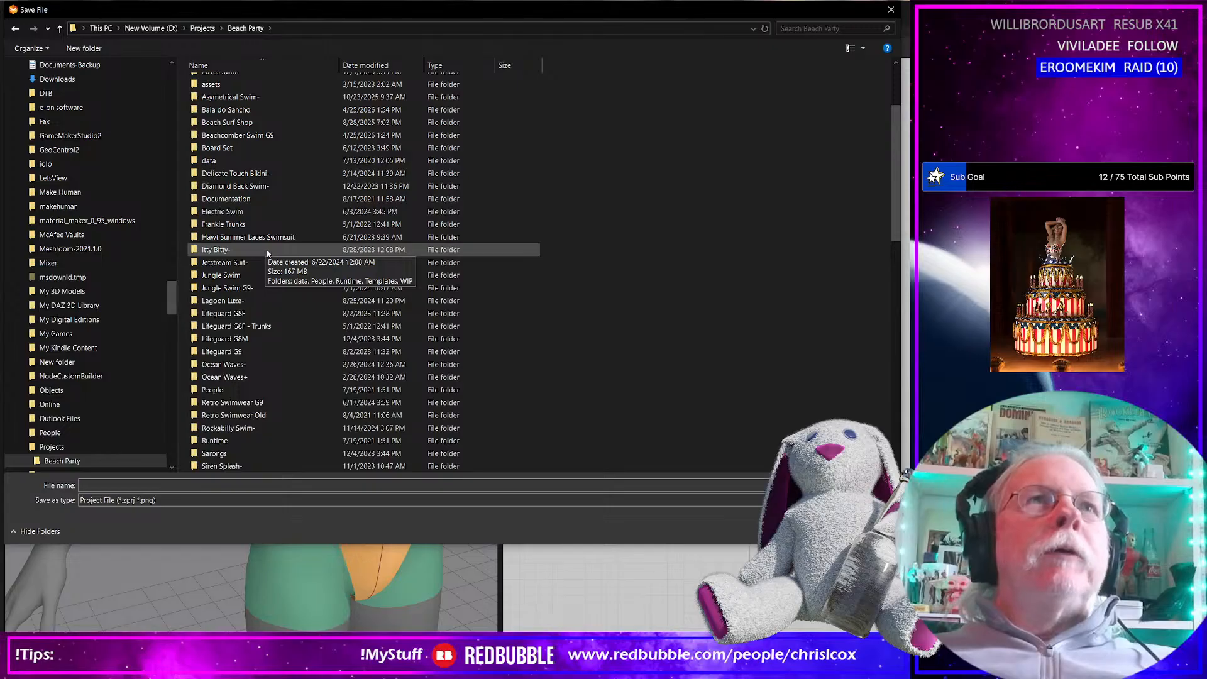
scroll(266, 252, up, 3)
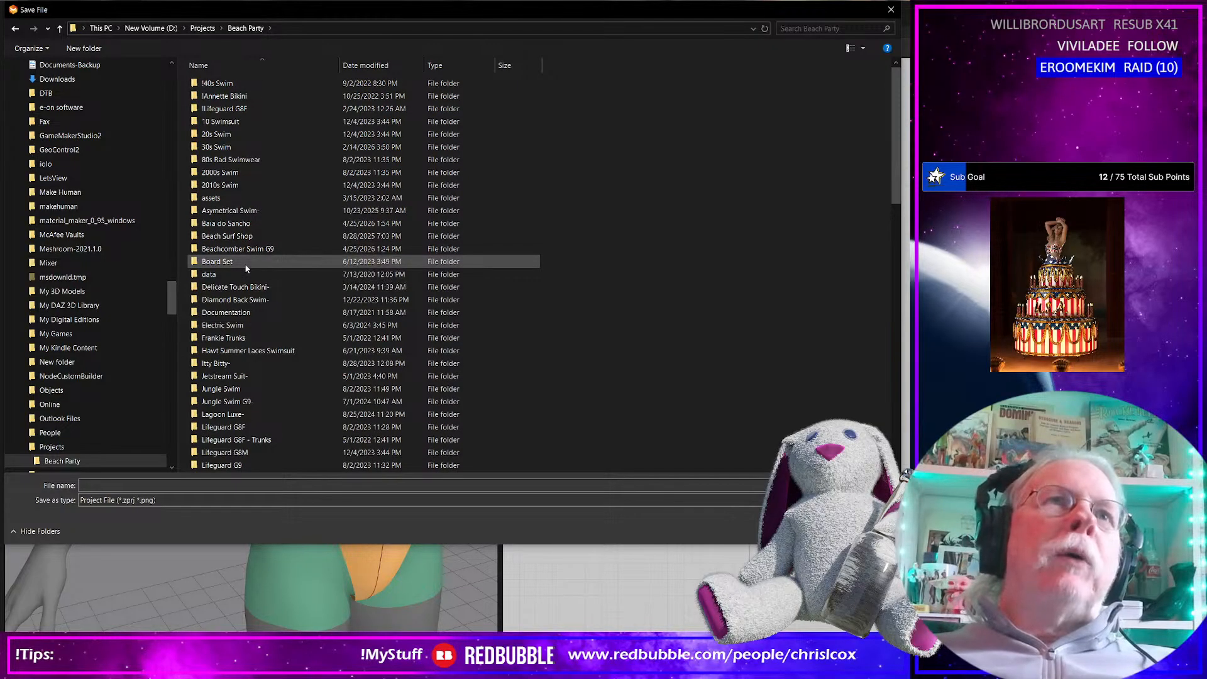
double_click(227, 224)
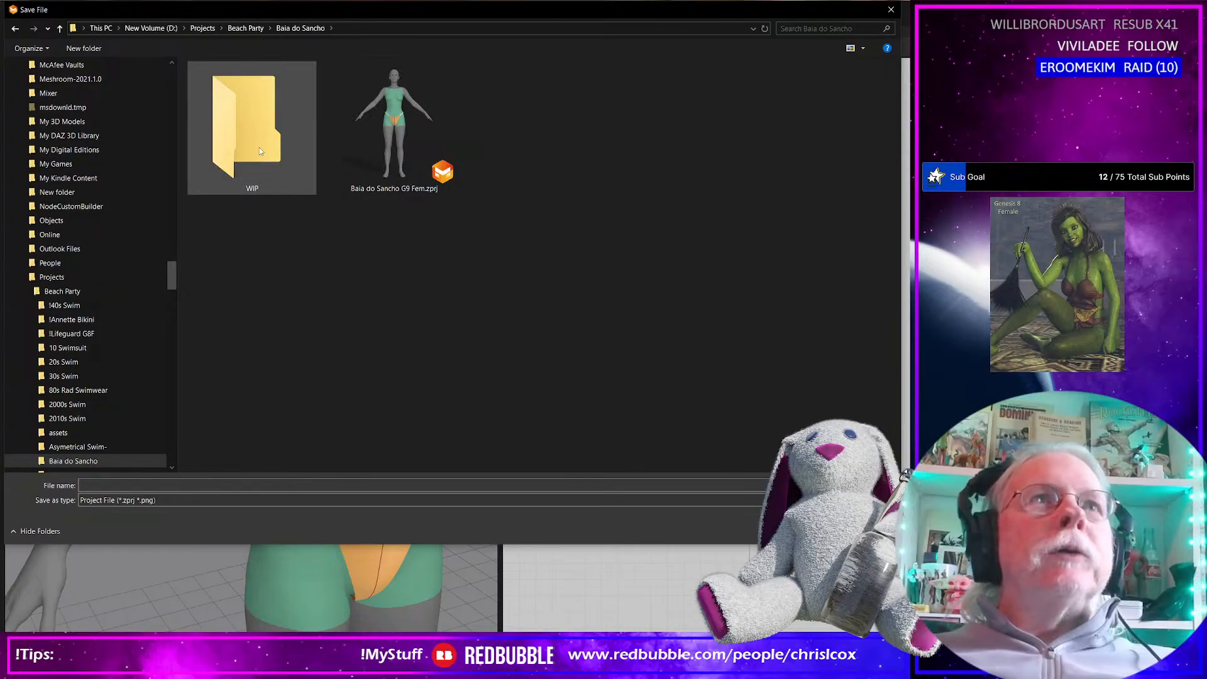
Save the project as Baia do Sancho G9 Fem 02.zprj, basing the name on the existing file
click(375, 150)
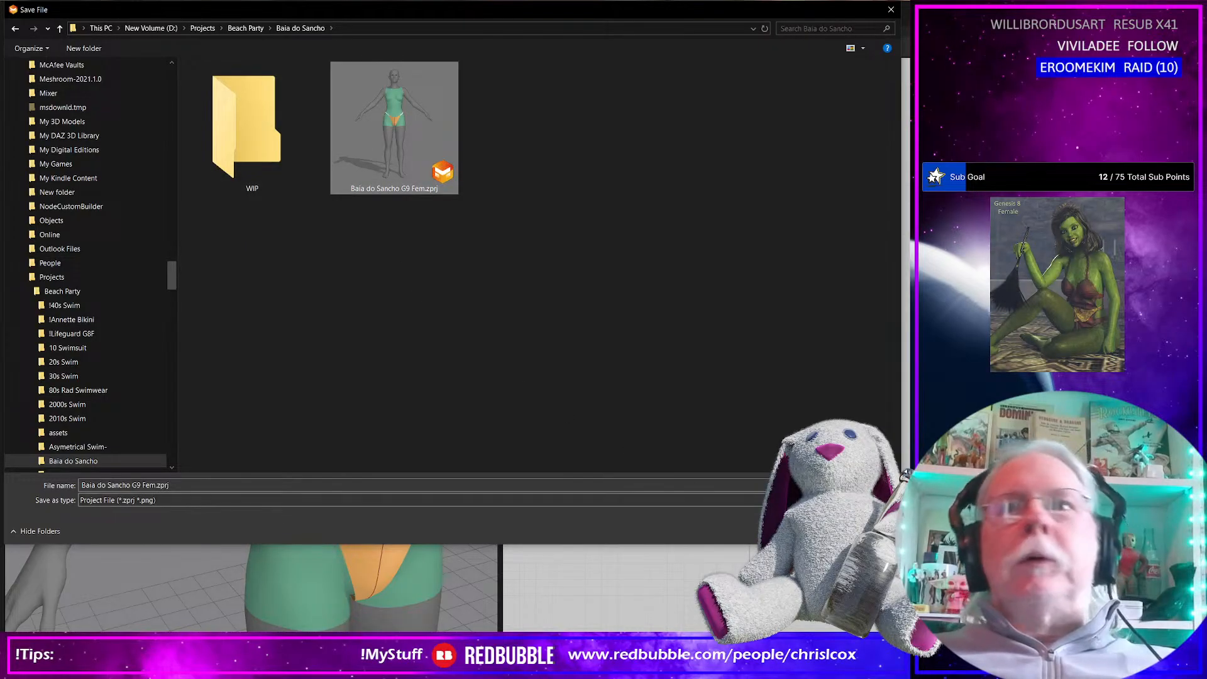
click(174, 486)
click(183, 484)
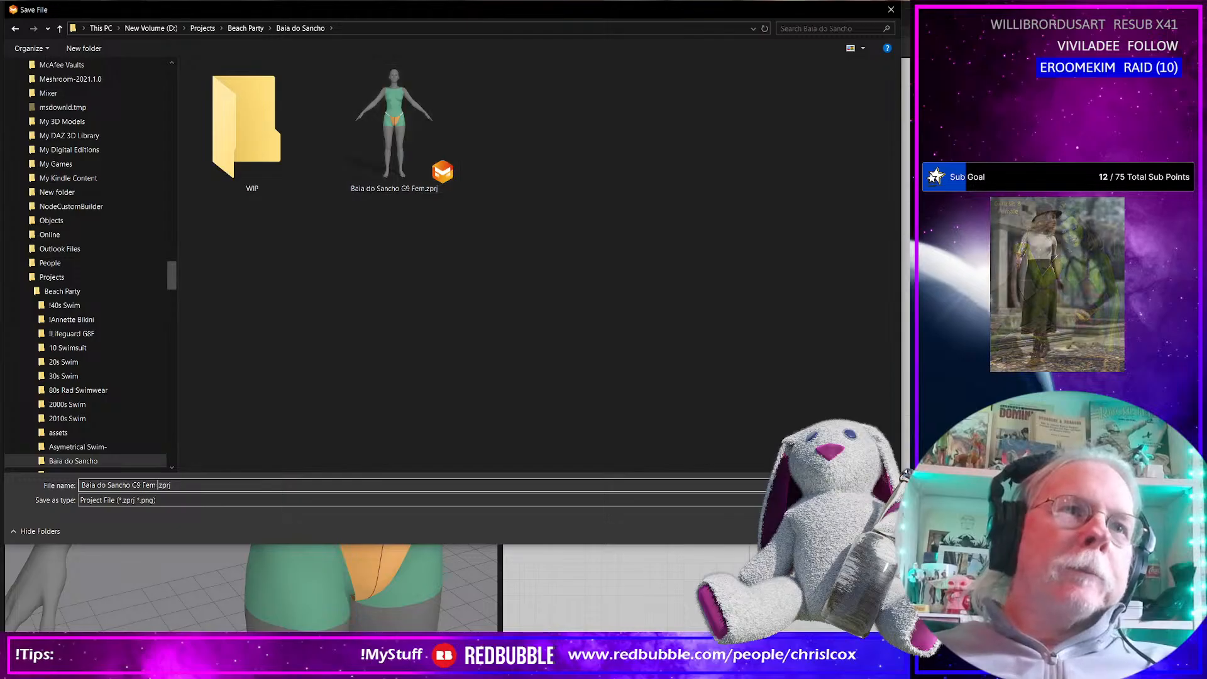
key(Return)
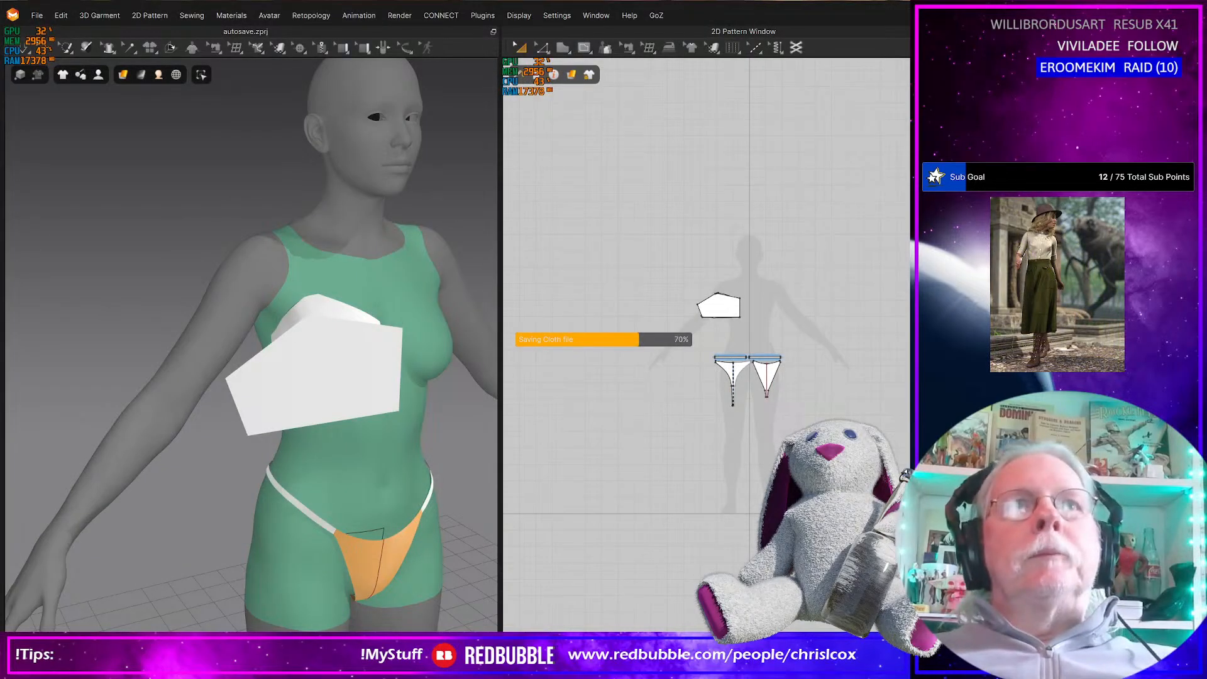
Select all pattern pieces of the cup and bikini bottom together and freeze them
click(330, 311)
key(Escape)
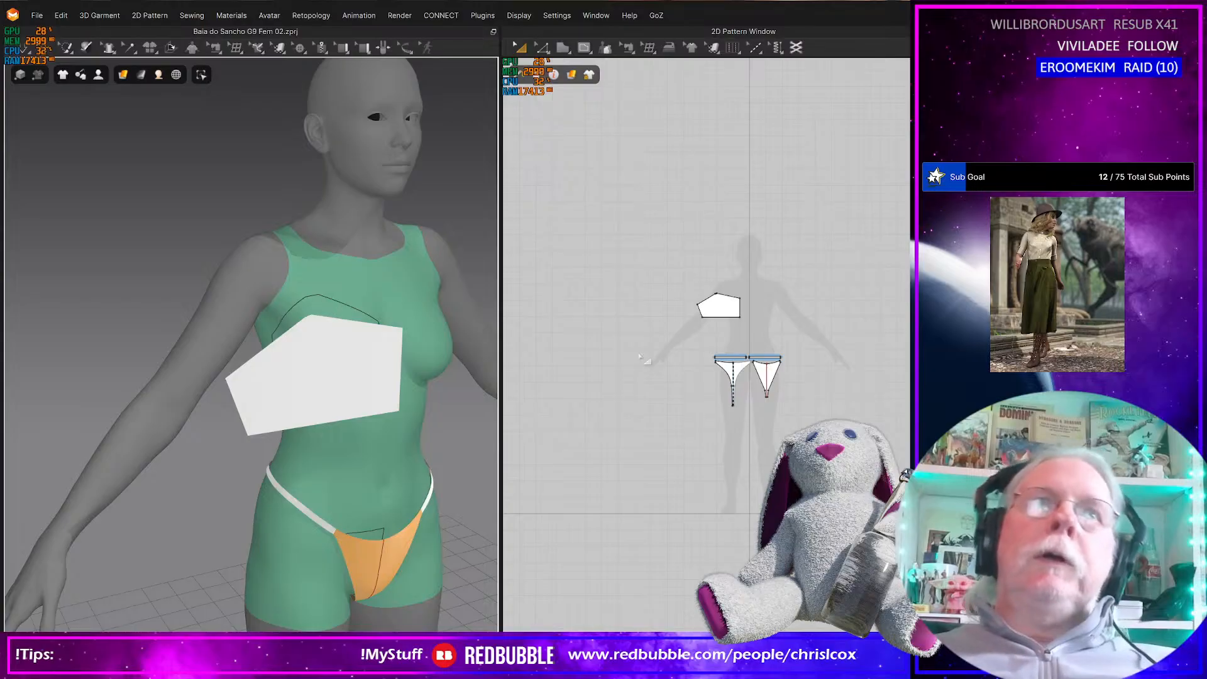
scroll(629, 357, up, 8)
middle_drag(665, 381, 662, 346)
scroll(674, 417, down, 7)
drag(583, 239, 850, 578)
key(ctrl+k)
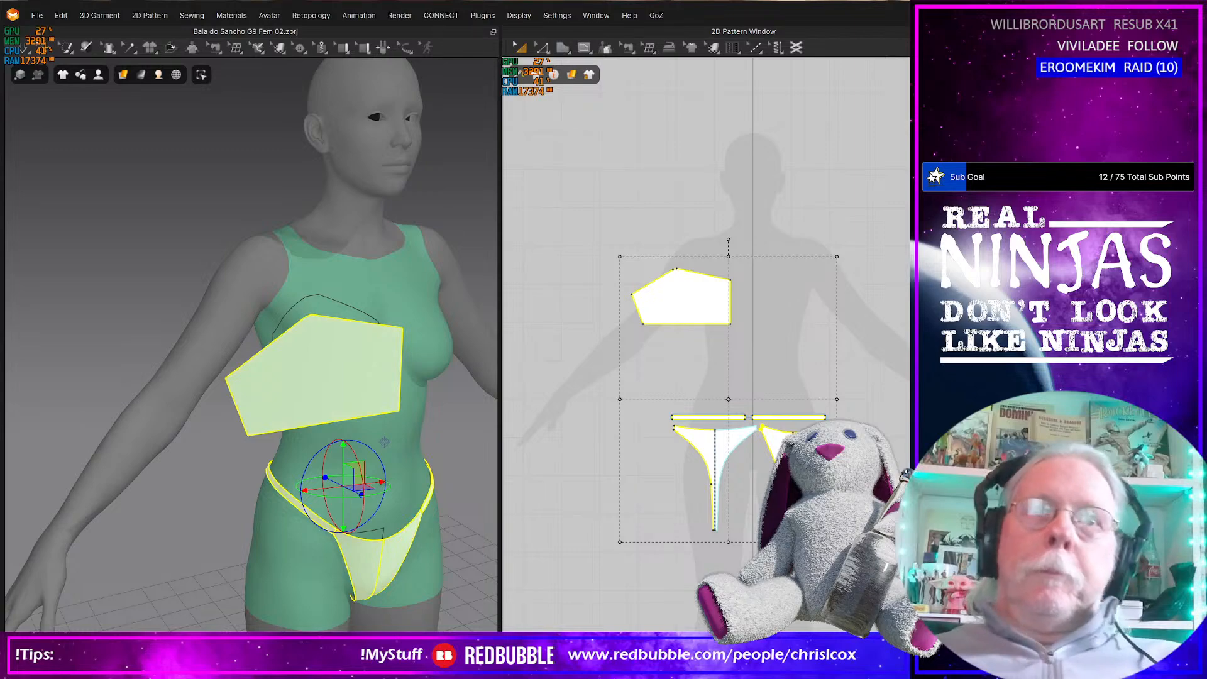
Create a 150 × 10 mm rectangular strip beside the cup piece's outer edge in the pattern layout
scroll(706, 348, down, 3)
scroll(671, 314, up, 5)
middle_drag(612, 392, 687, 413)
key(s)
click(598, 355)
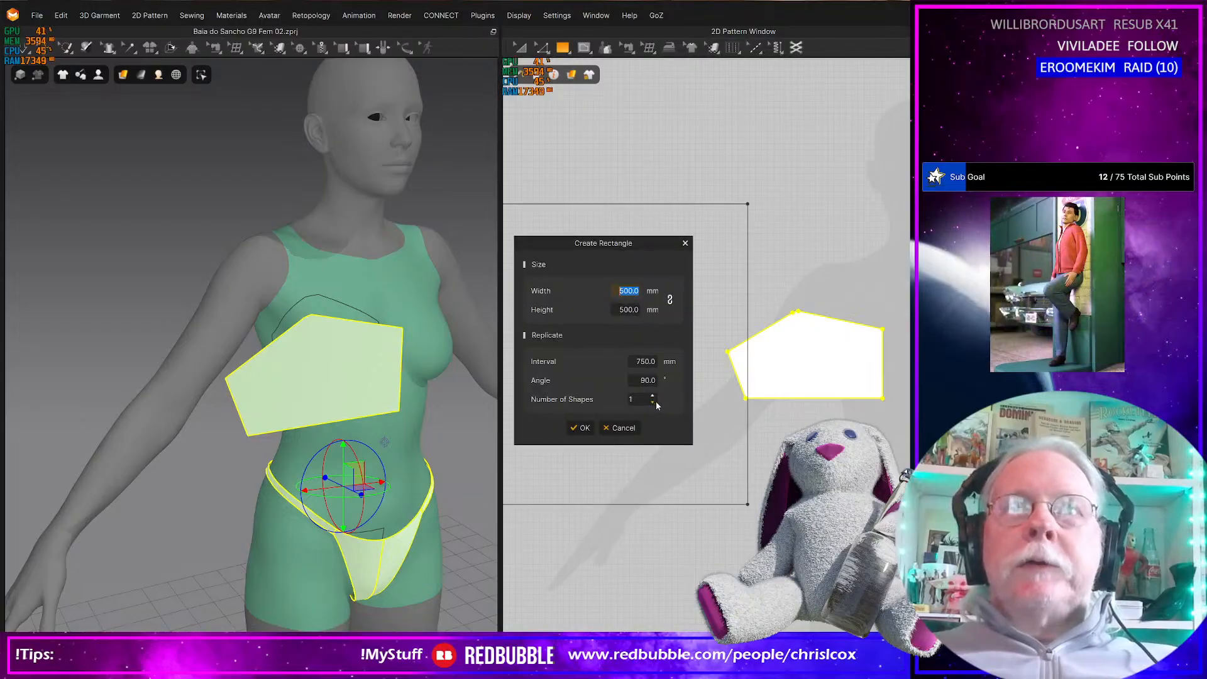
text(150)
key(Tab)
text(10)
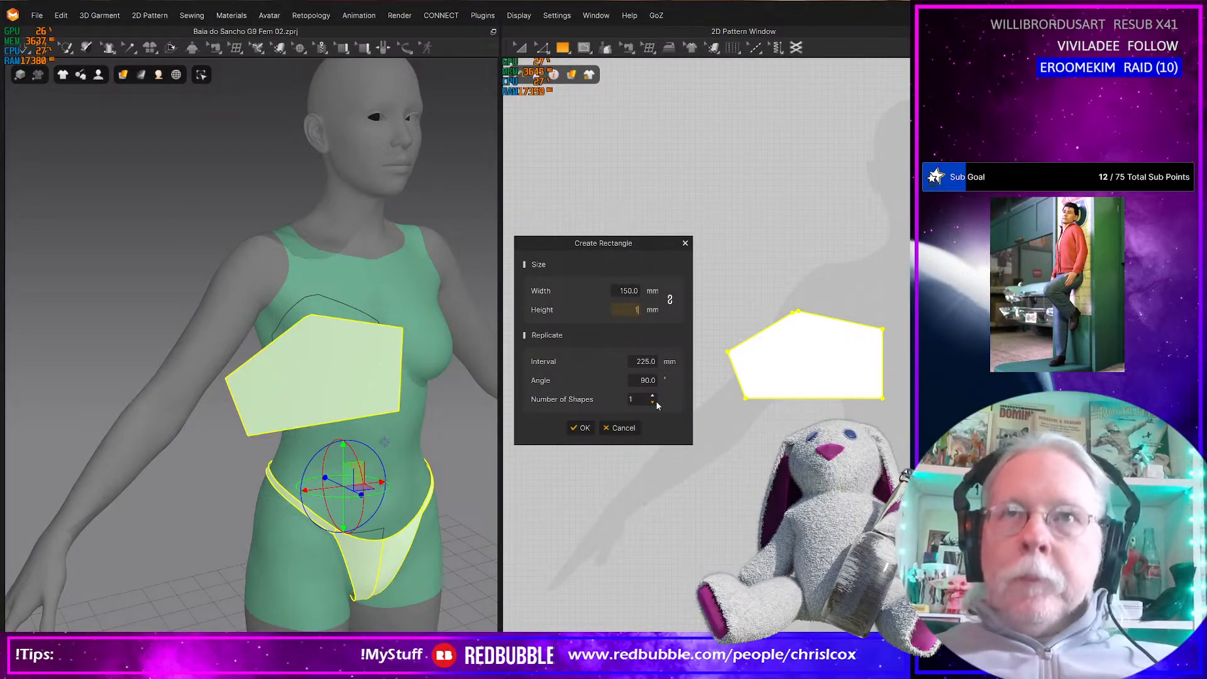
click(583, 428)
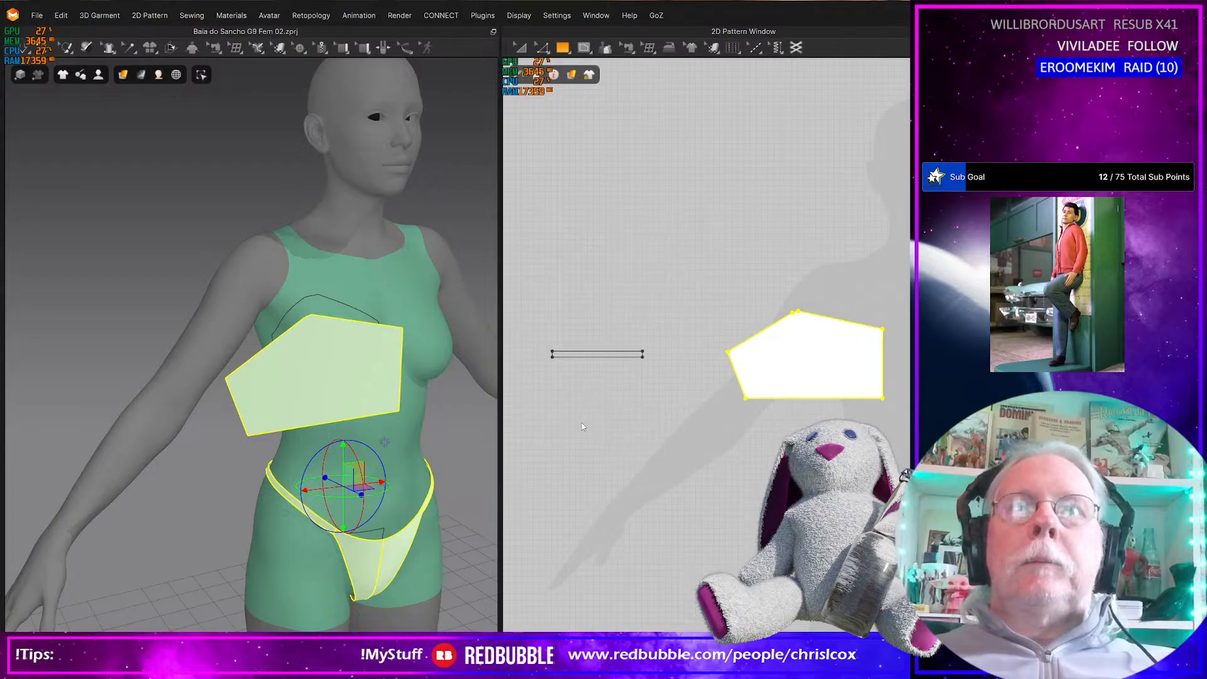
Rotate the new strip in 3D and move it to the side of the avatar's torso at bust height
right_drag(175, 469, 107, 493)
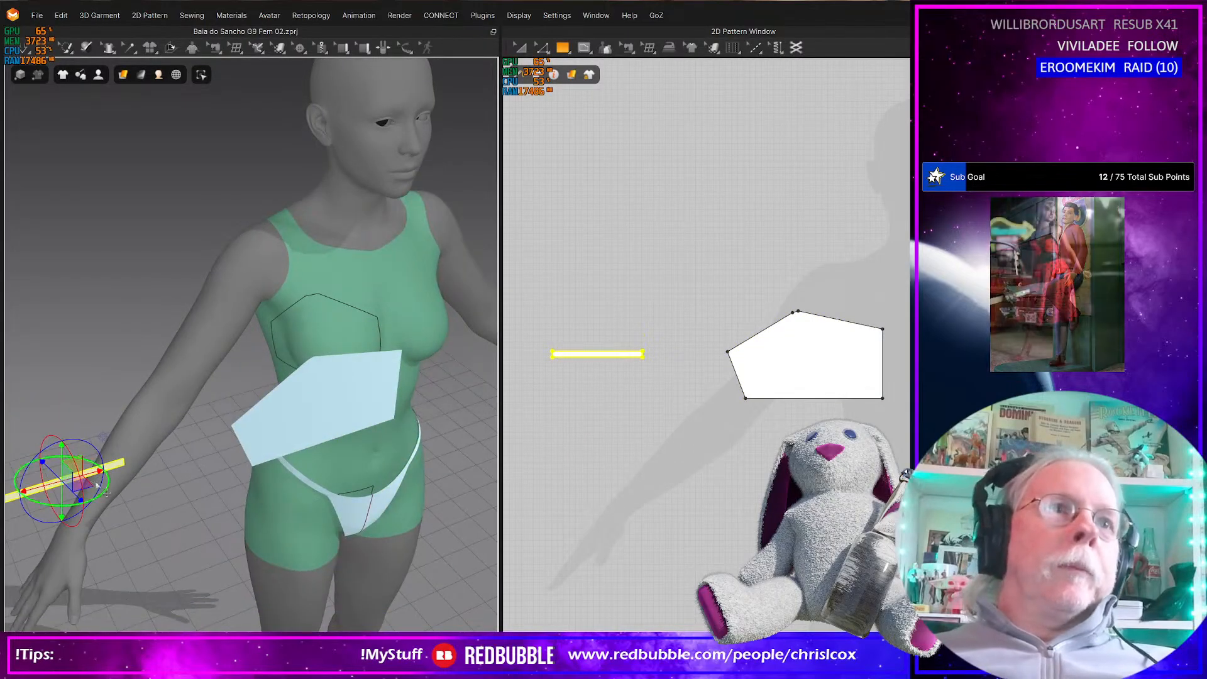
drag(96, 499, 14, 476)
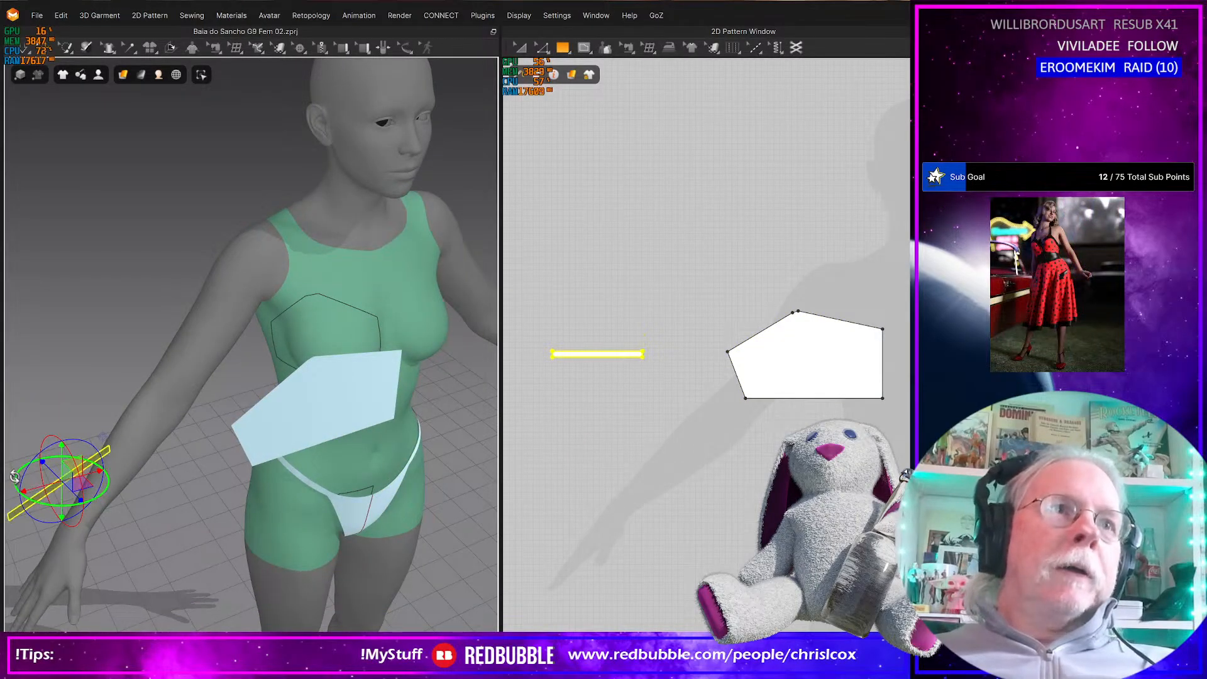
right_drag(177, 513, 94, 506)
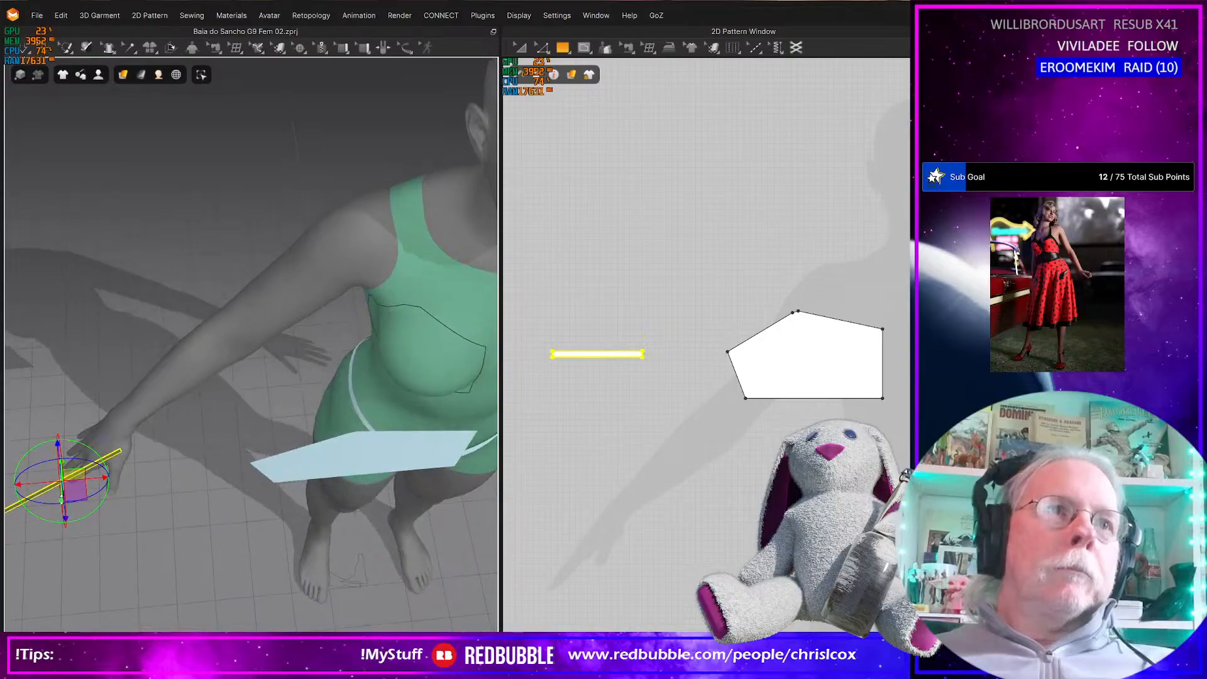
drag(115, 450, 401, 226)
right_drag(346, 411, 415, 393)
right_drag(120, 456, 380, 457)
mouse_move(283, 428)
right_down()
mouse_move(287, 460)
mouse_move(280, 450)
right_up()
drag(276, 441, 217, 481)
right_drag(268, 516, 396, 522)
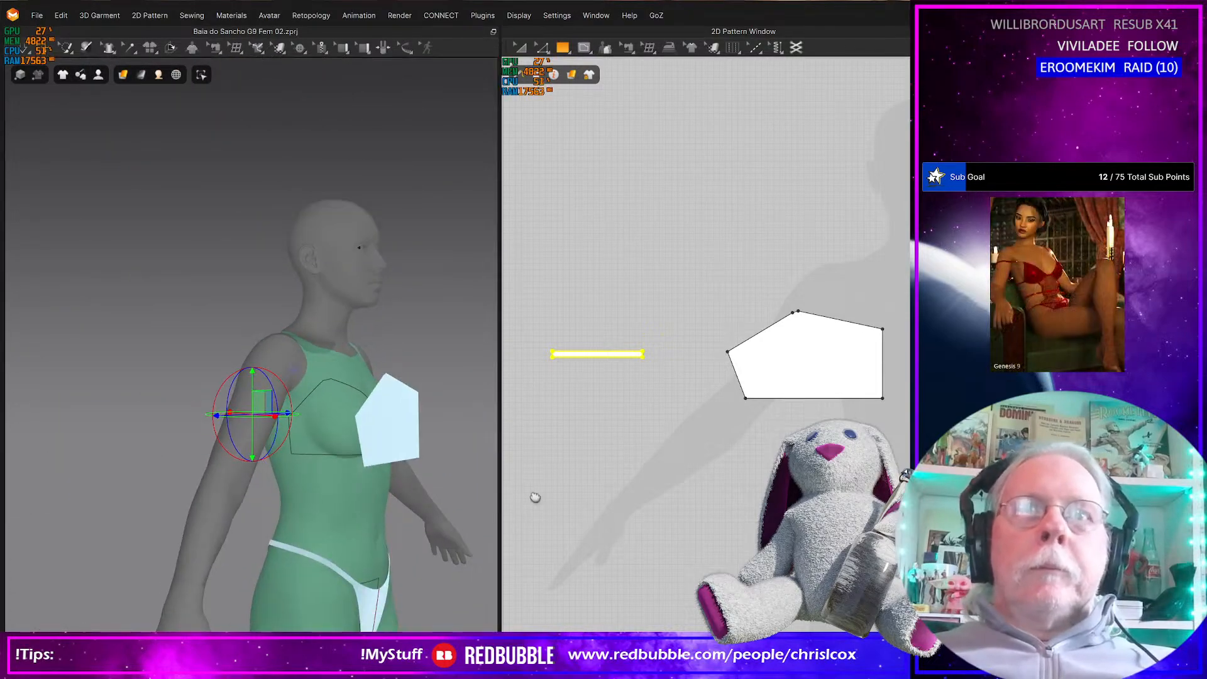
Duplicate the strip below the original and lengthen the copy by moving its end edge toward the cup piece
middle_drag(538, 497, 514, 503)
drag(586, 361, 654, 400)
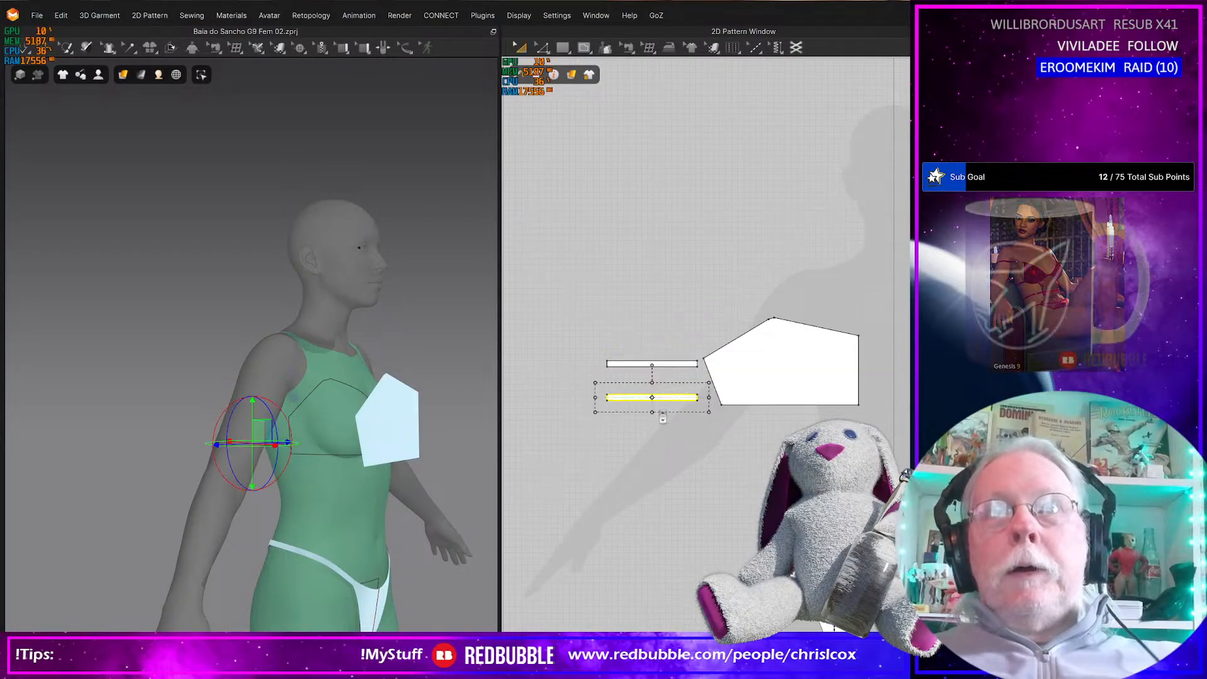
scroll(654, 424, up, 5)
middle_drag(659, 439, 582, 486)
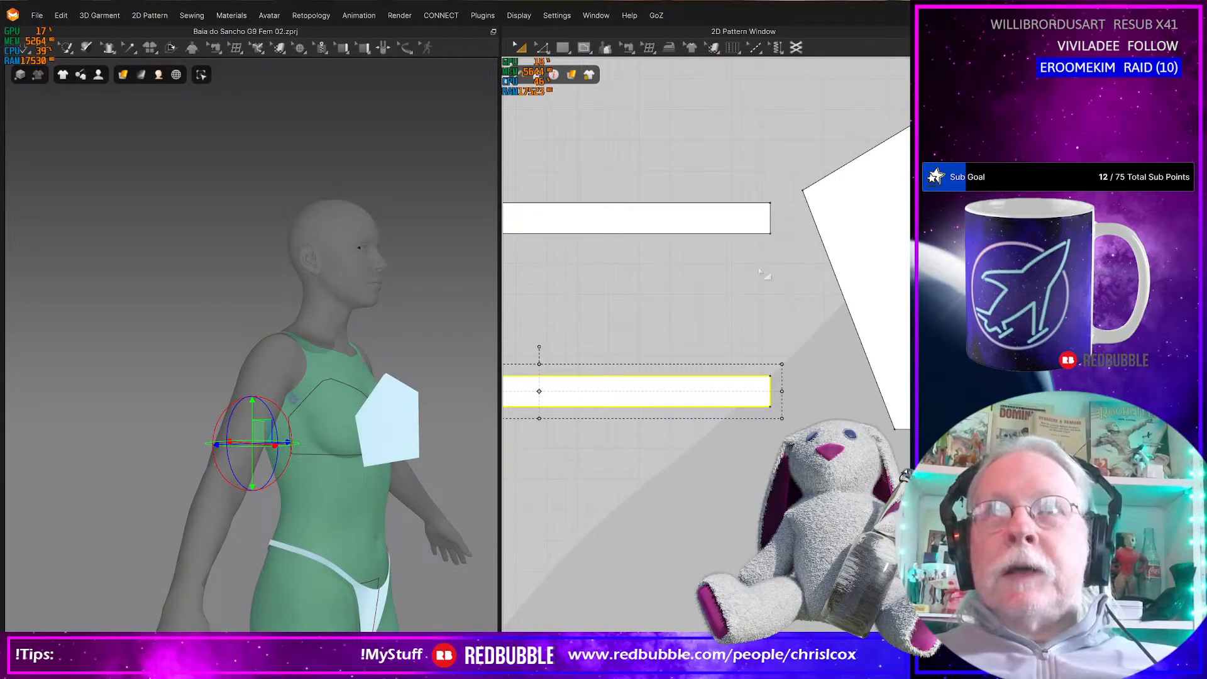
key(z)
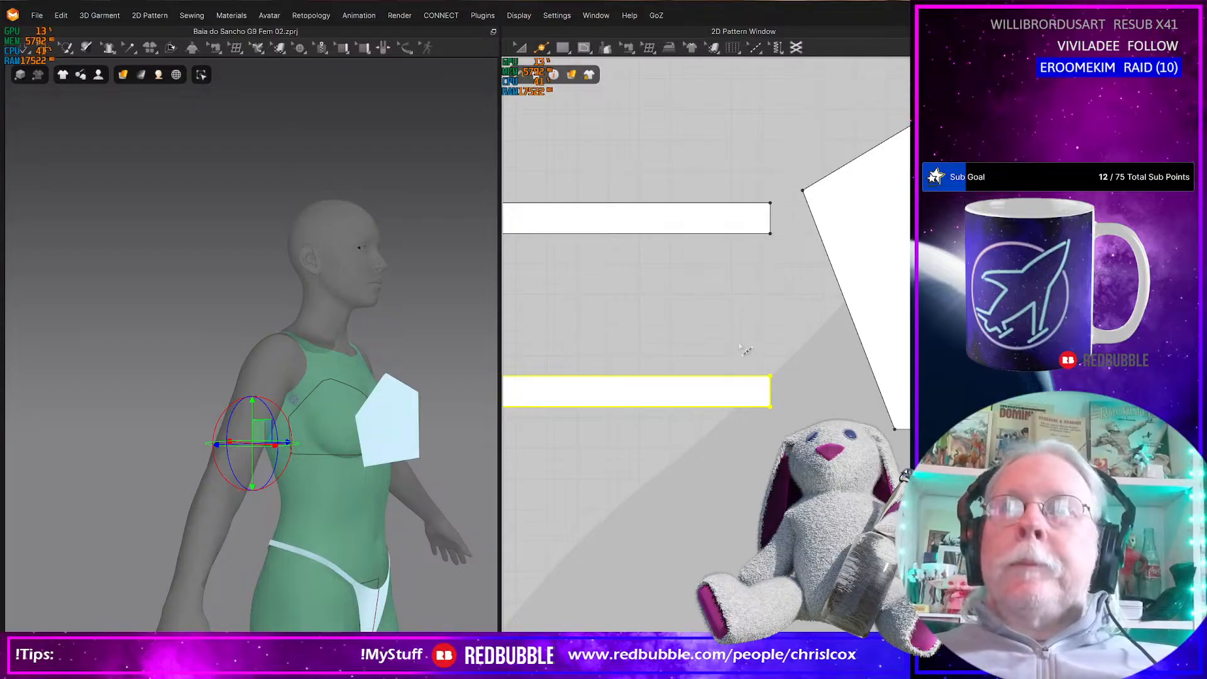
key(z)
drag(740, 344, 860, 403)
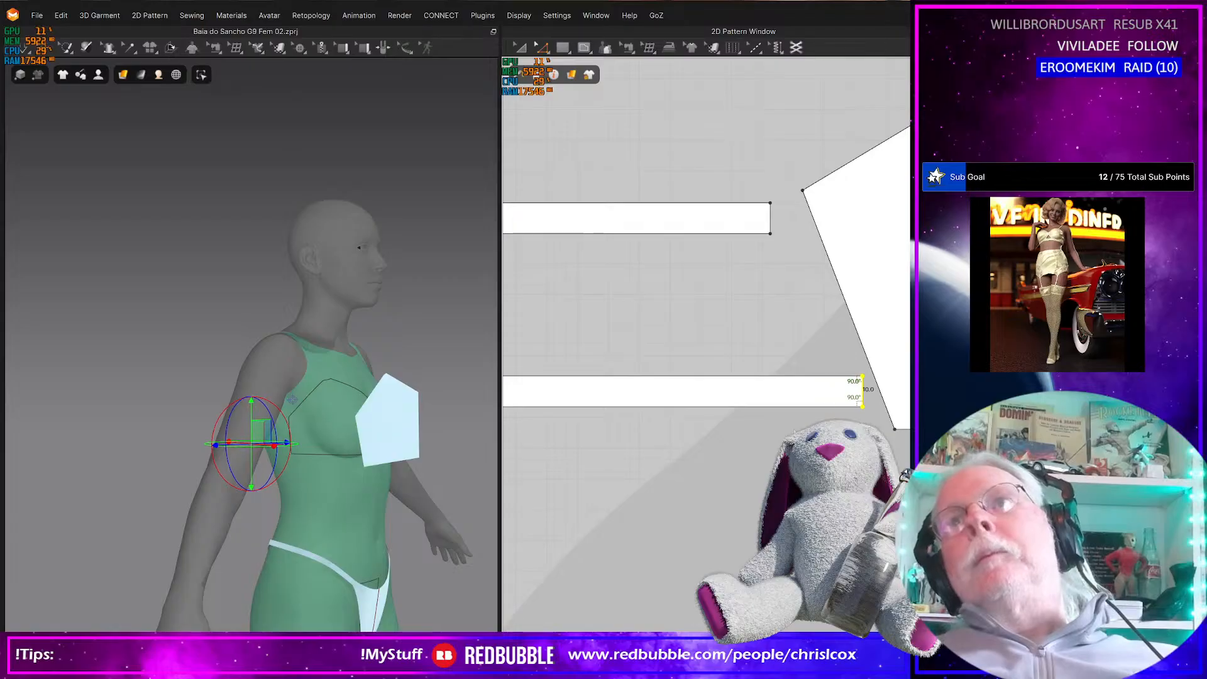
key(ctrl+z)
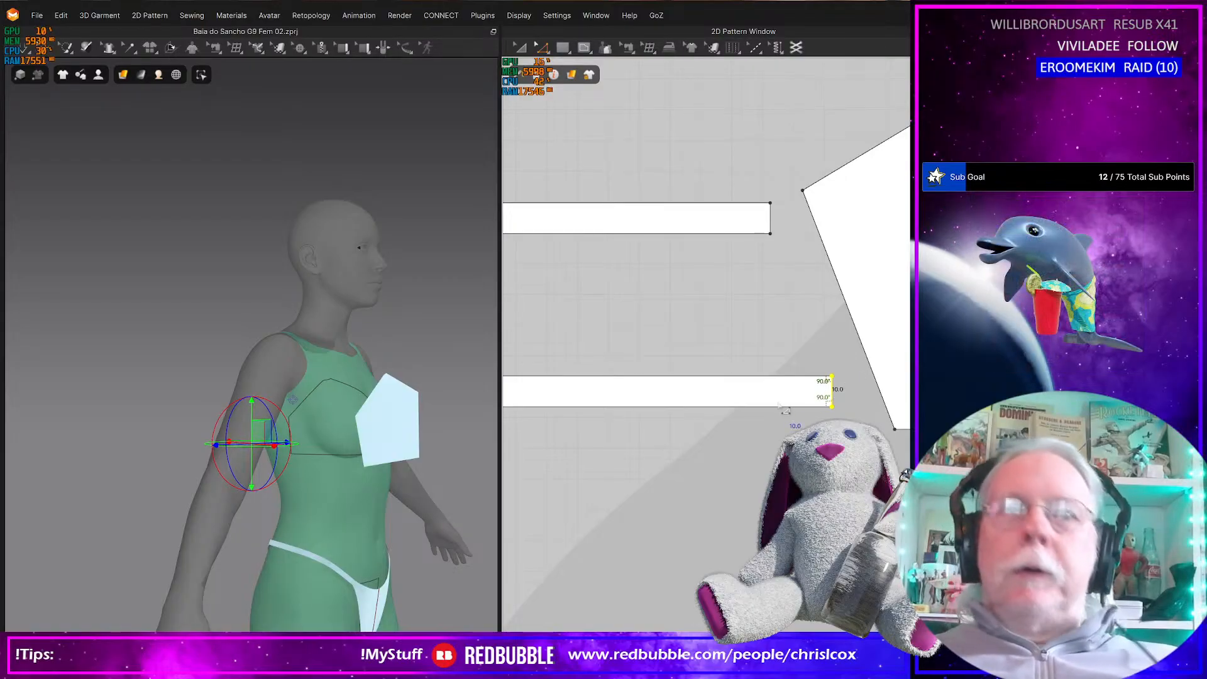
Create a 40 × 10 mm rectangular strip at the upper corner of the cup piece's straight vertical edge
middle_drag(786, 414, 488, 485)
scroll(718, 463, down, 4)
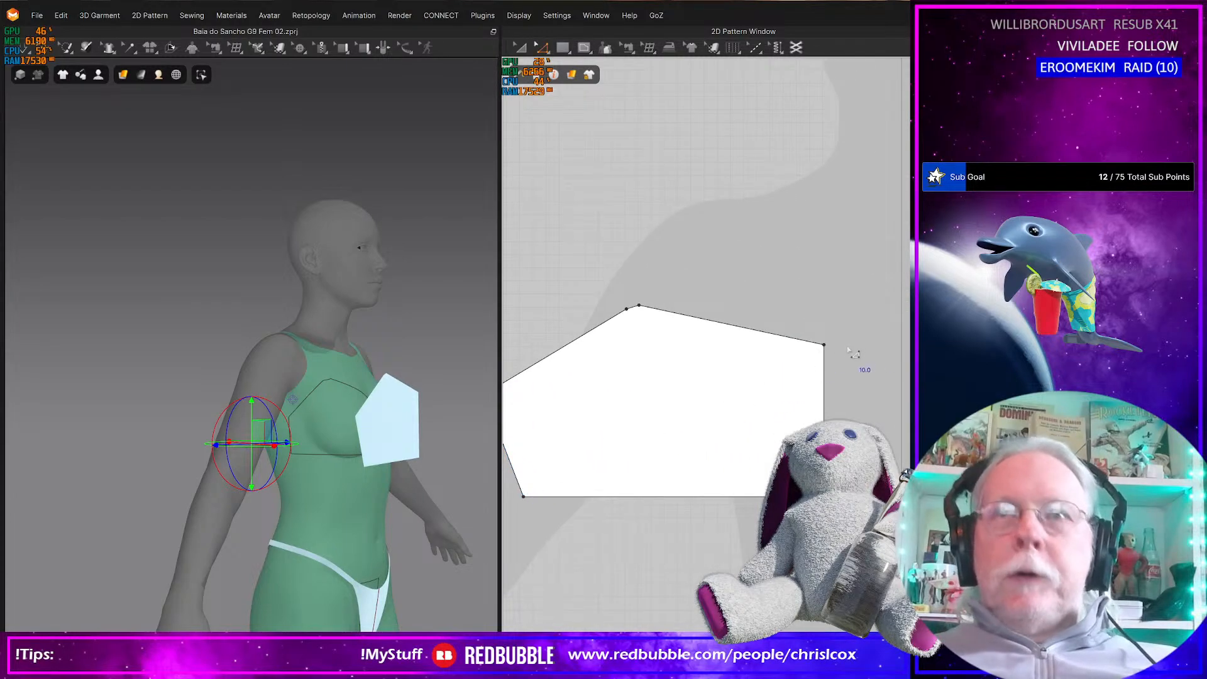
key(s)
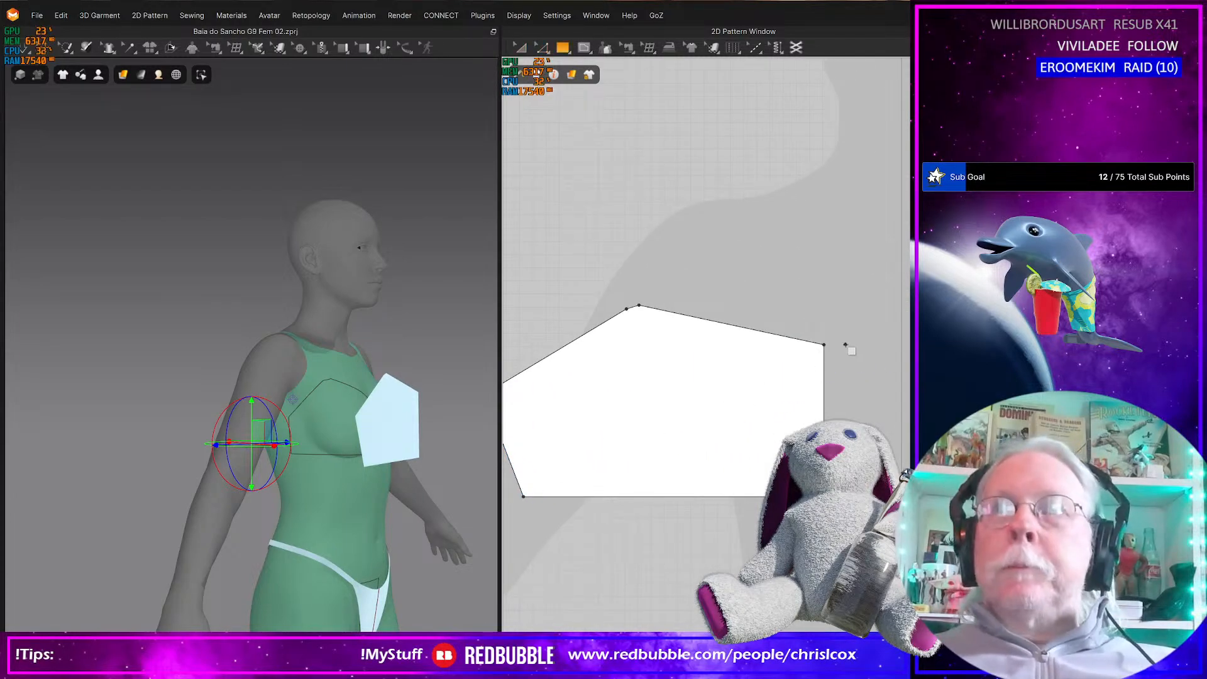
click(846, 346)
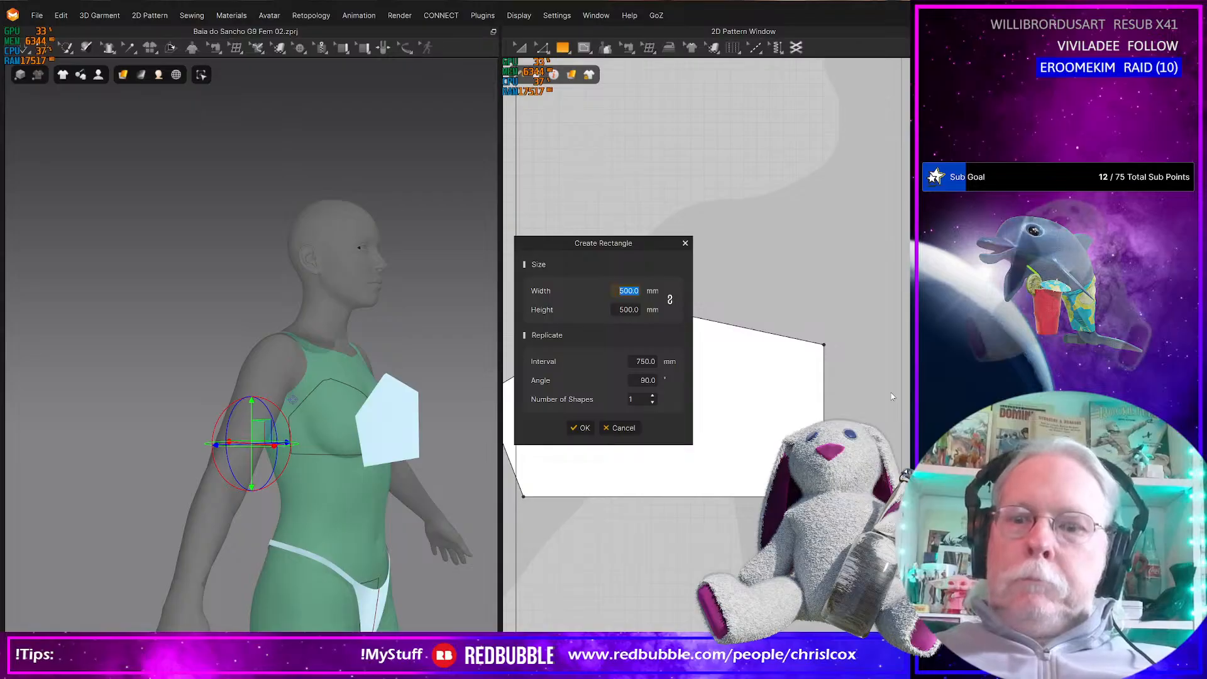
text(50)
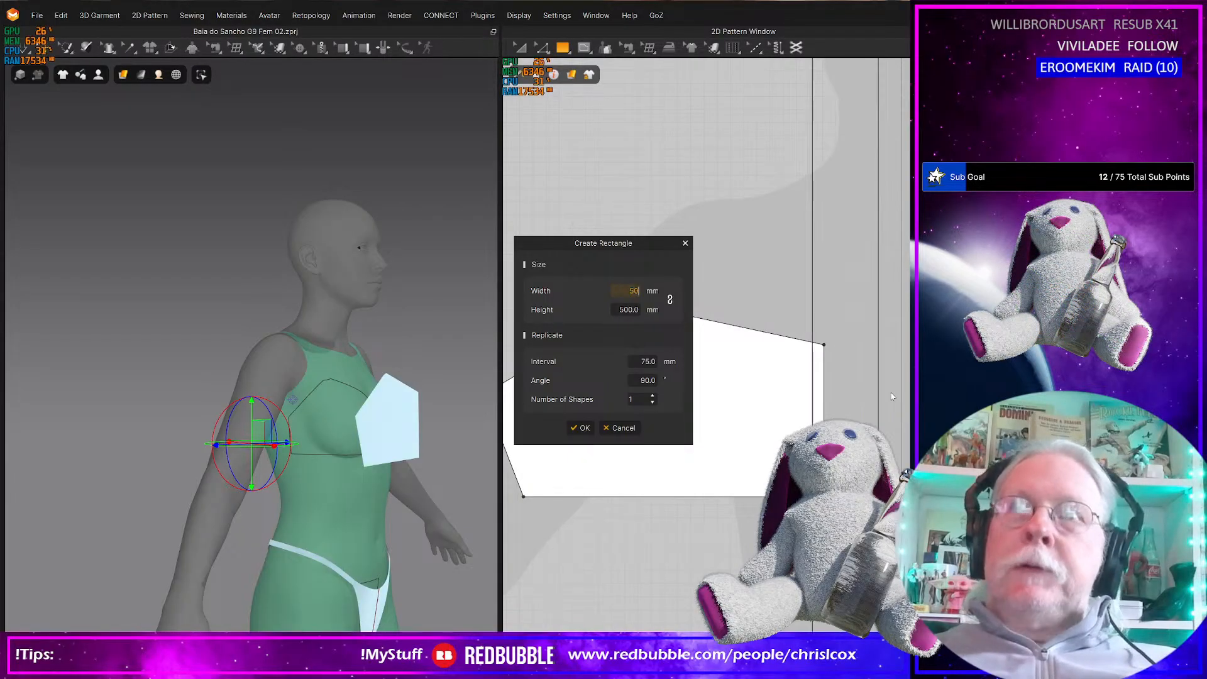
drag(617, 311, 637, 309)
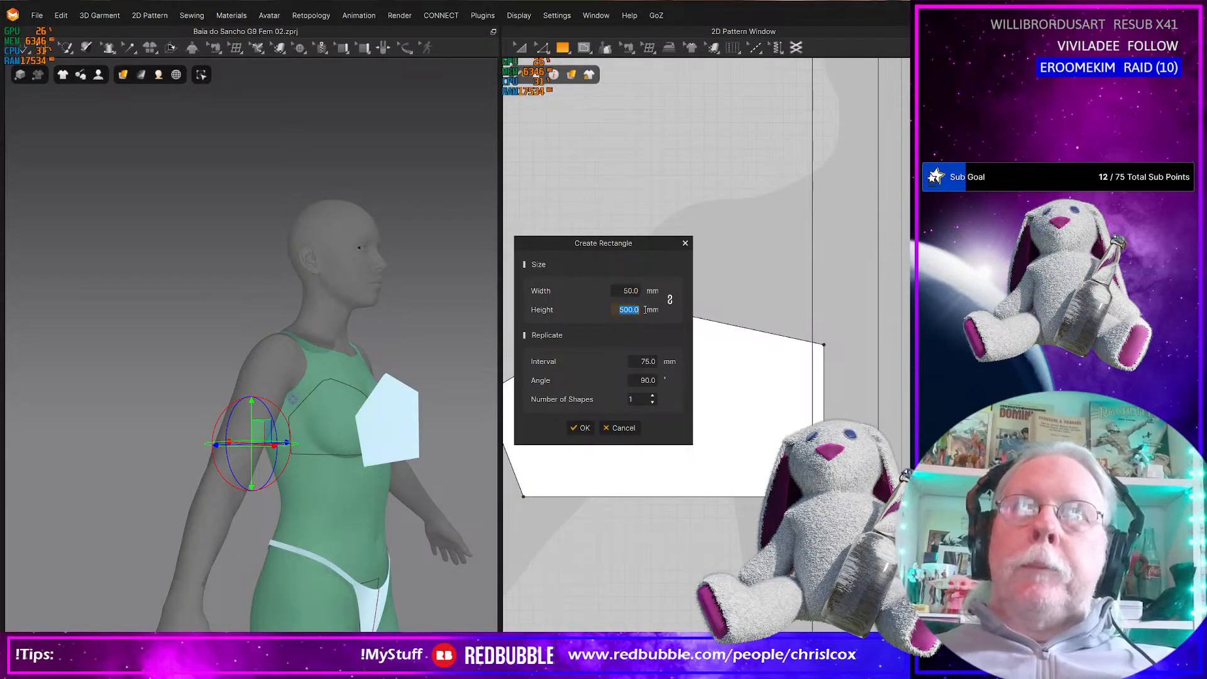
text(10)
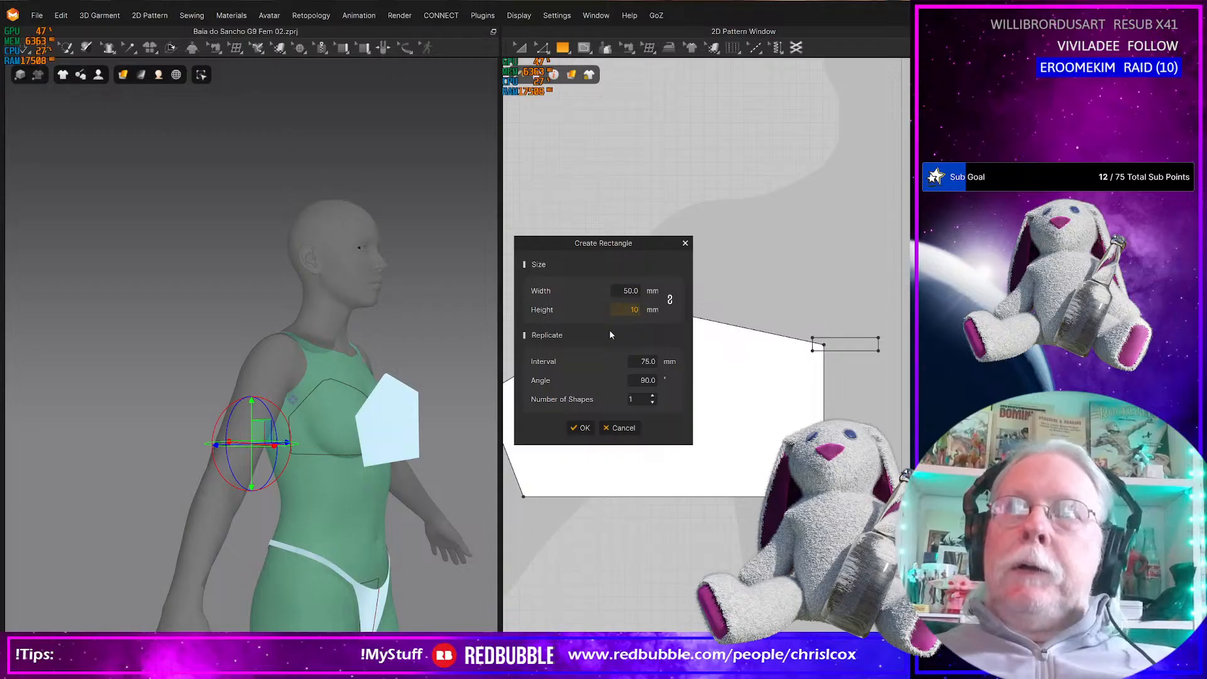
drag(623, 289, 662, 288)
text(40)
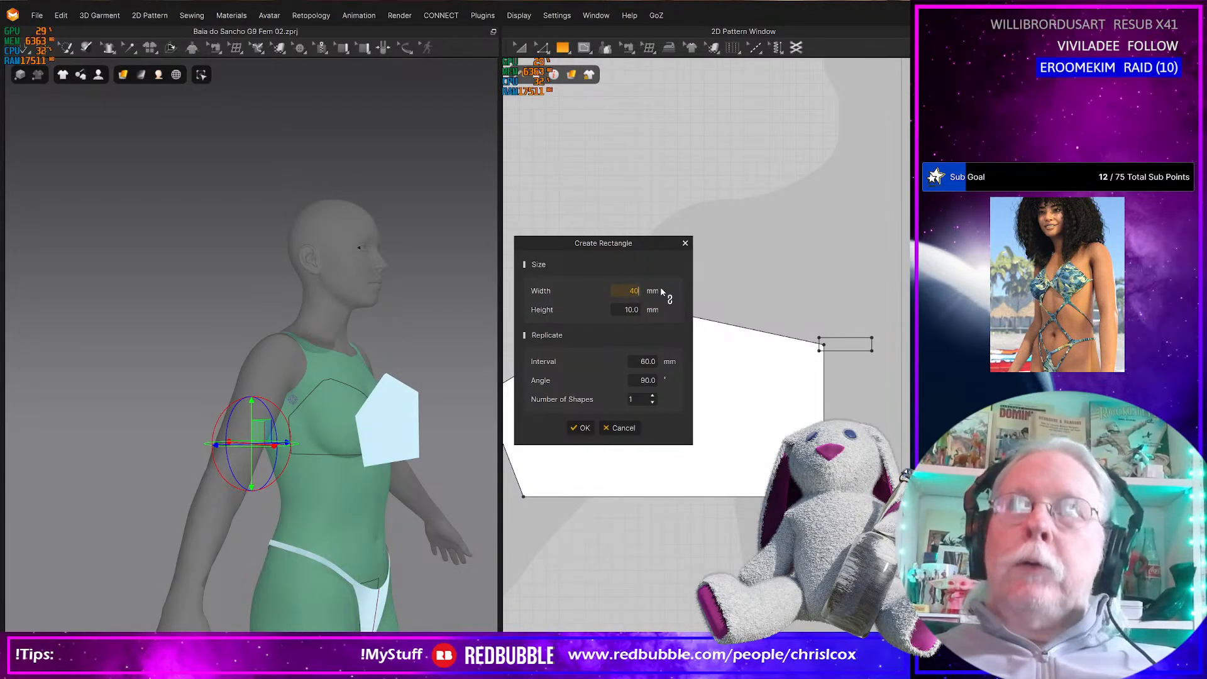
click(581, 428)
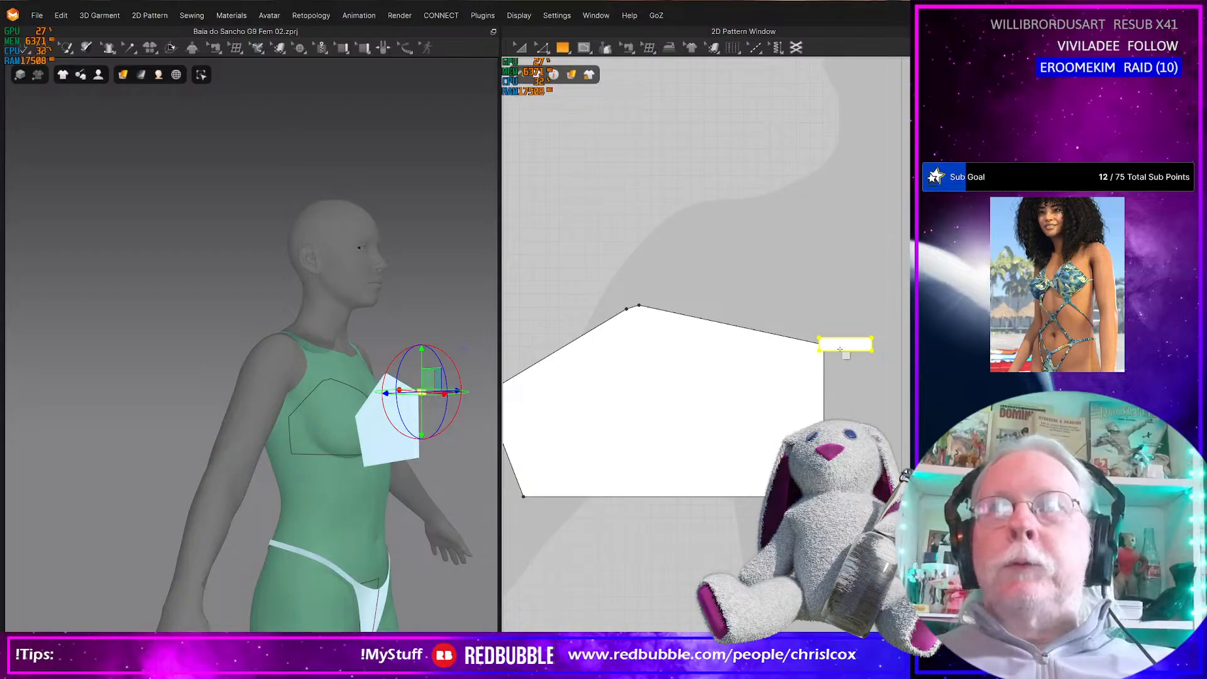
Move the short strip clear of the cup's edge and place a copy level with the cup's lower corner
key(z)
drag(860, 348, 881, 354)
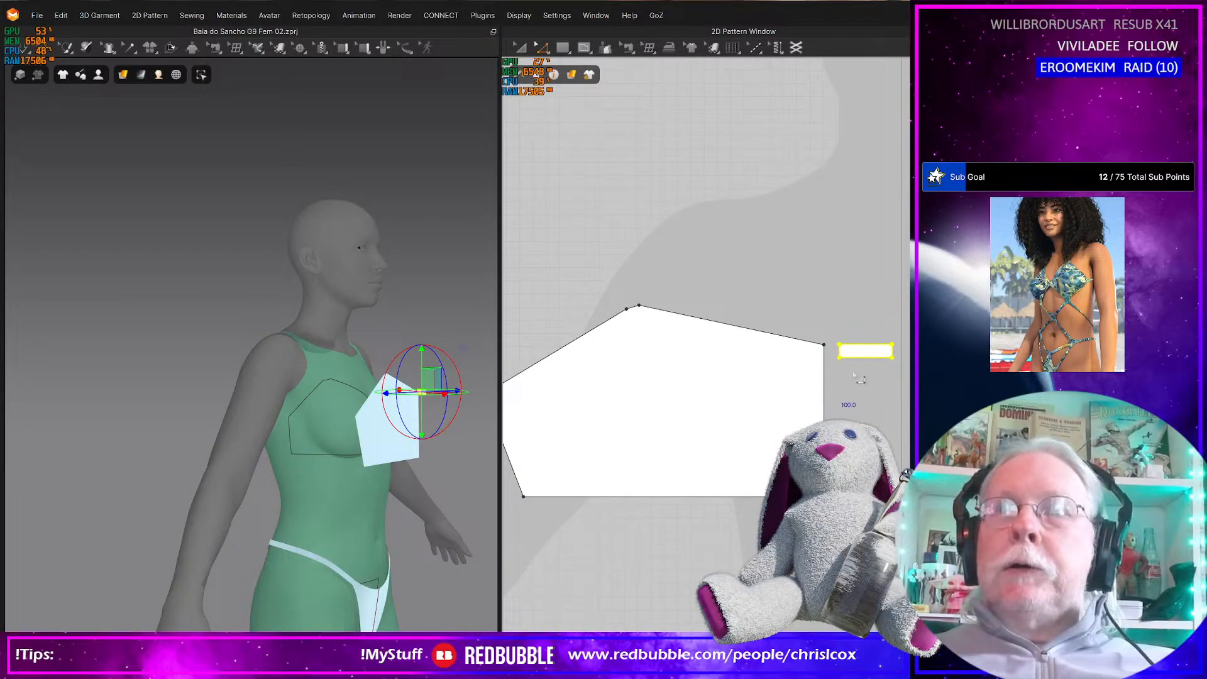
key(z)
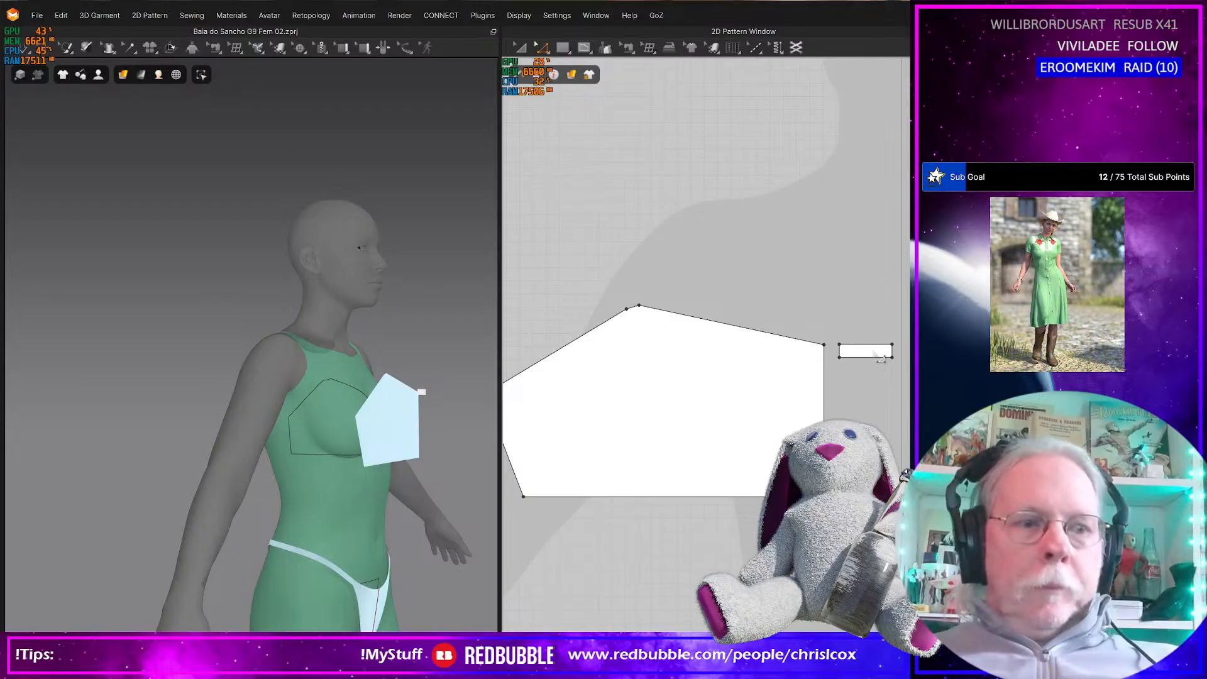
click(871, 351)
drag(872, 351, 868, 350)
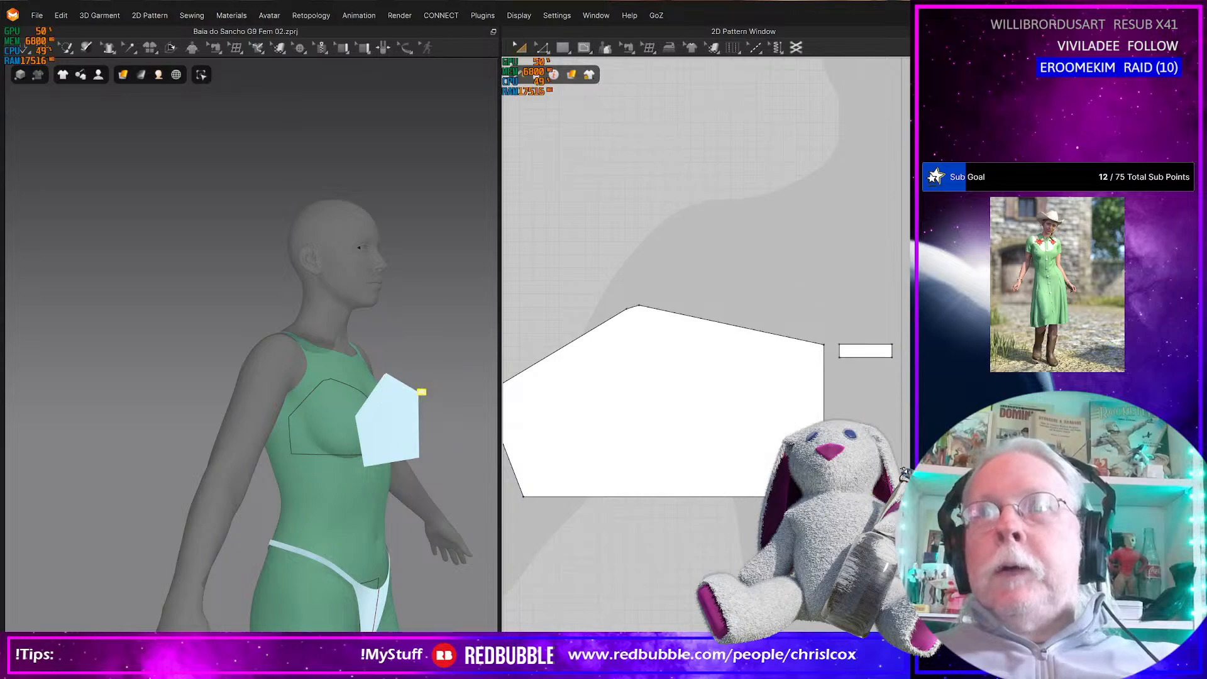
scroll(809, 462, up, 4)
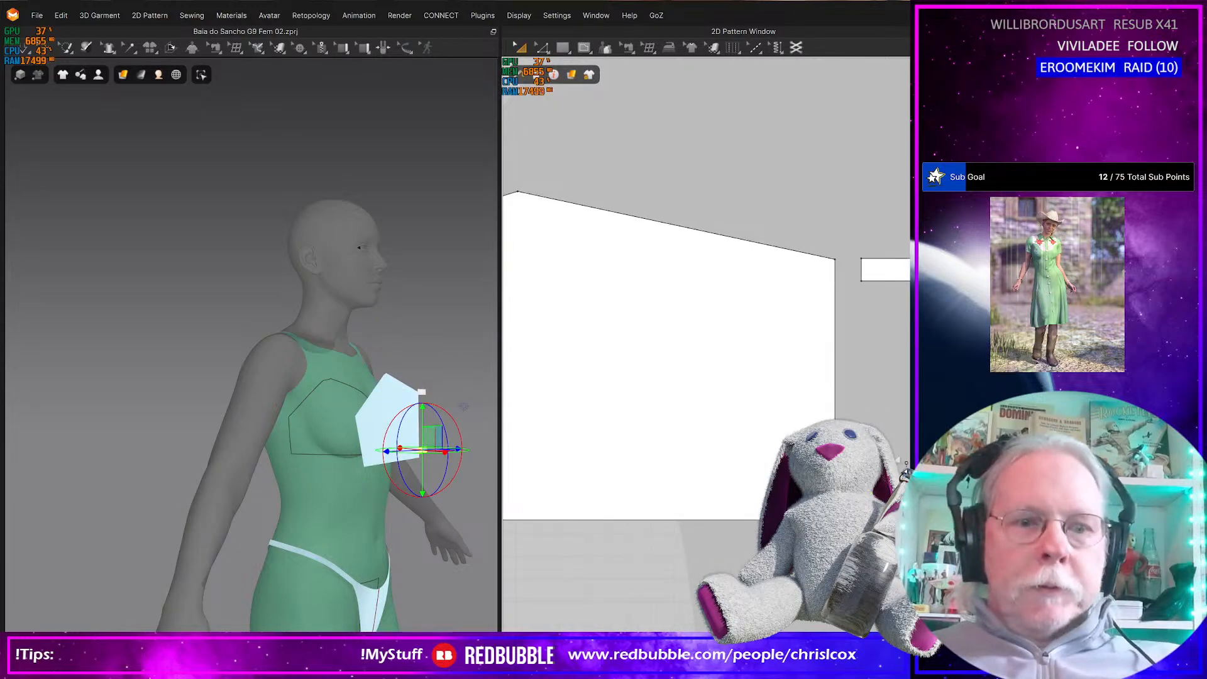
Sew the near ends of the two short strips to matching 10 mm segments of the cup's vertical edge
key(m)
click(862, 258)
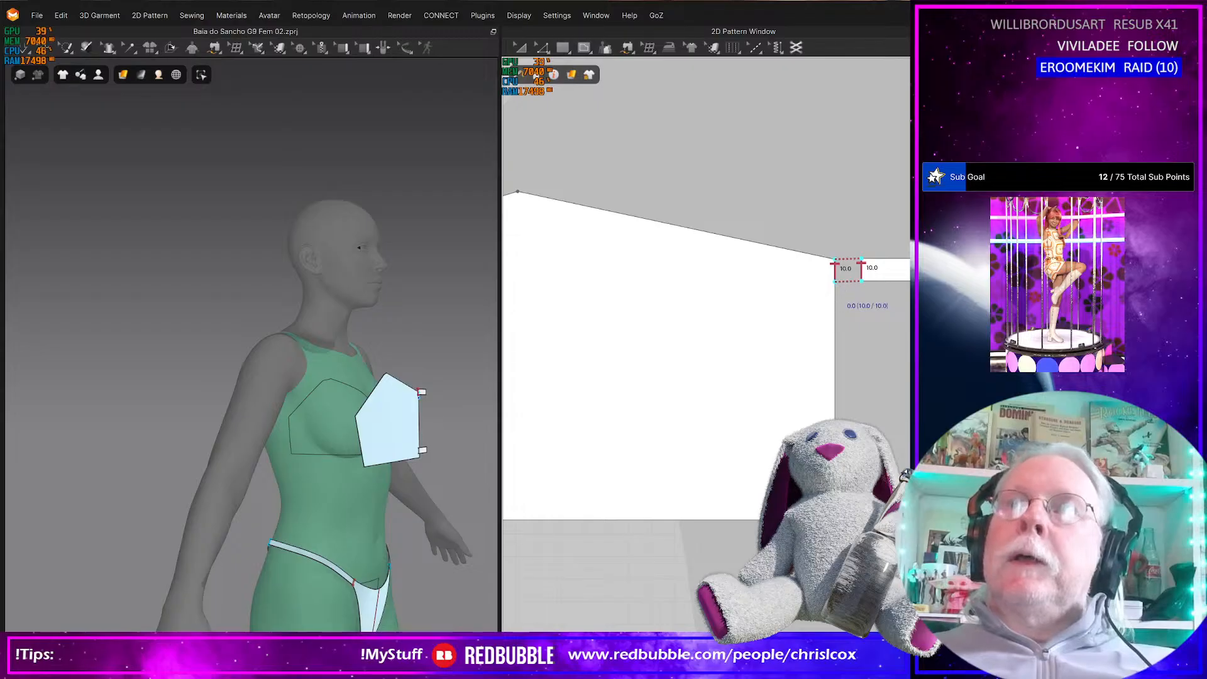
click(835, 282)
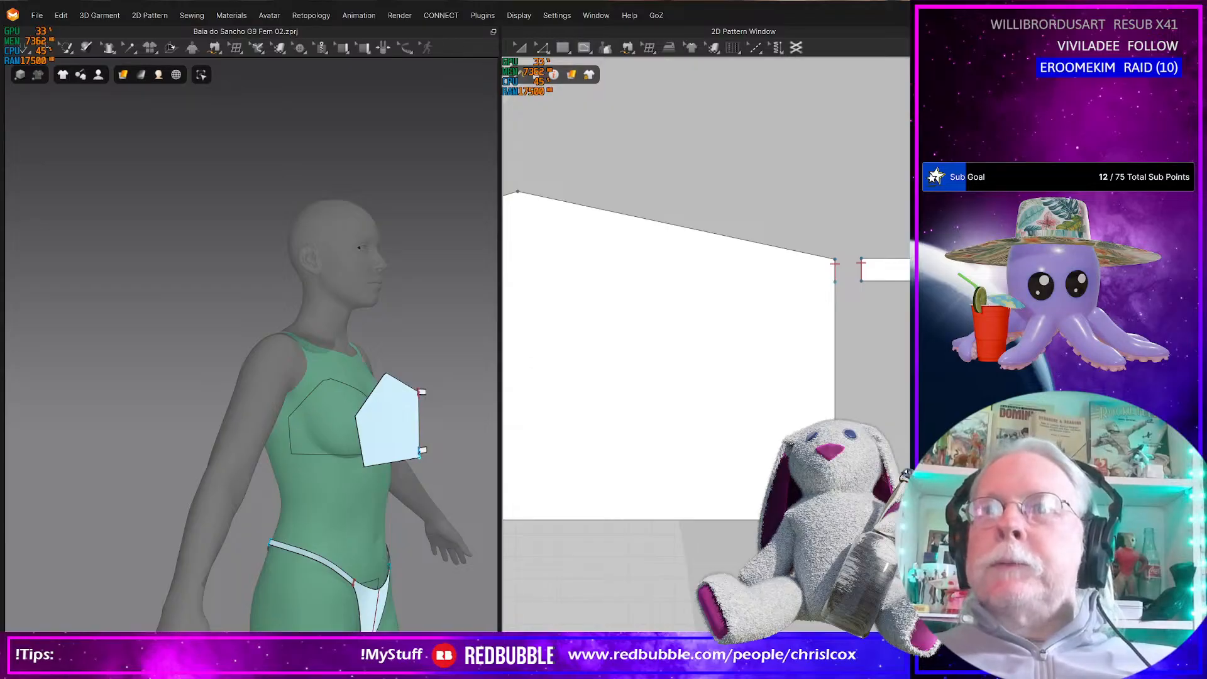
scroll(824, 486, up, 4)
scroll(824, 486, down, 11)
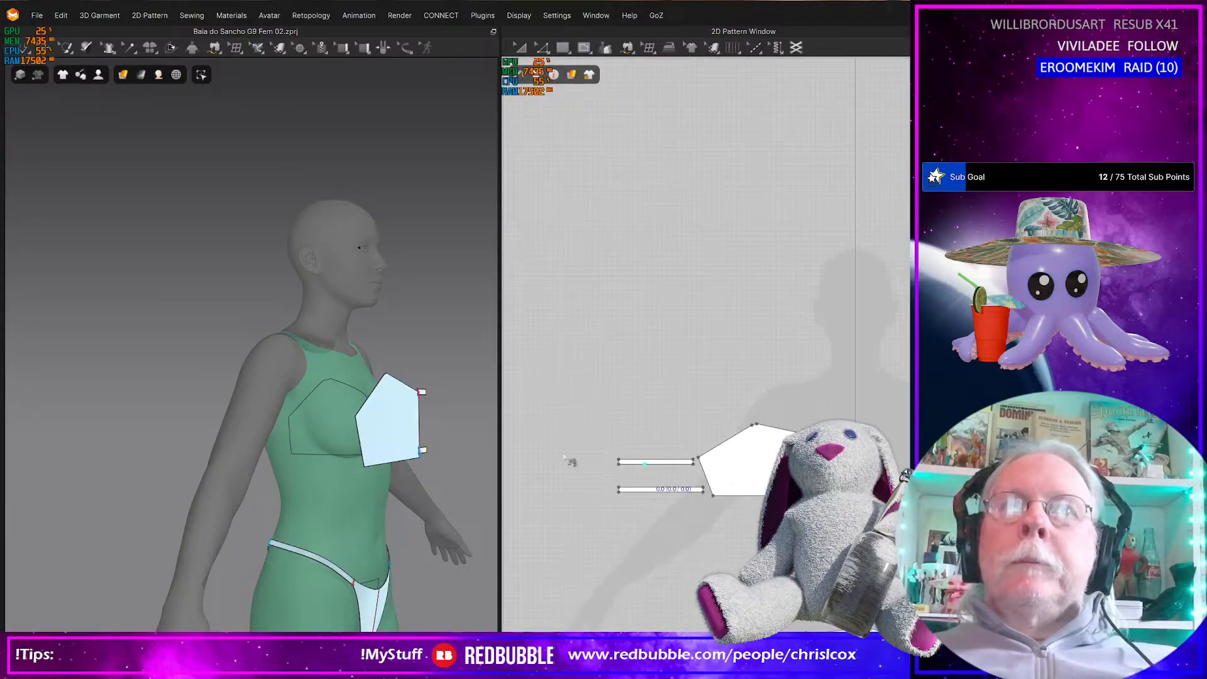
Save the project and bring the Object Browser and Property Editor into view beside the pattern layout
right_drag(461, 461, 437, 485)
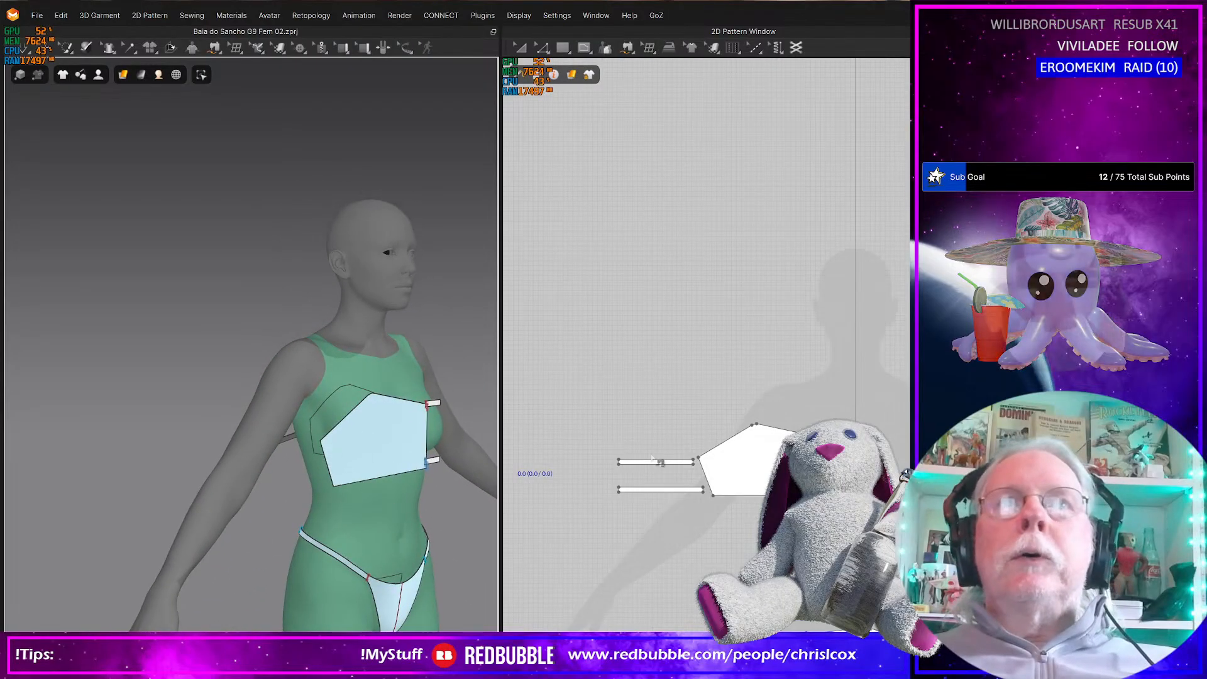
scroll(691, 466, down, 5)
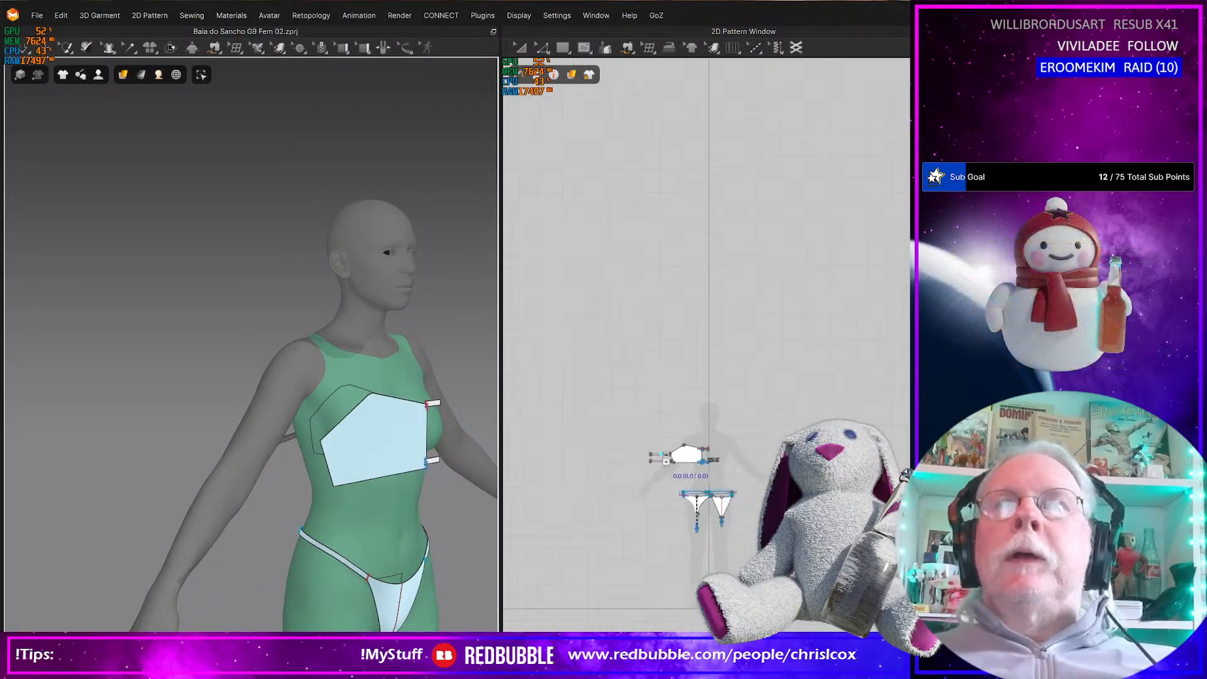
scroll(659, 457, up, 5)
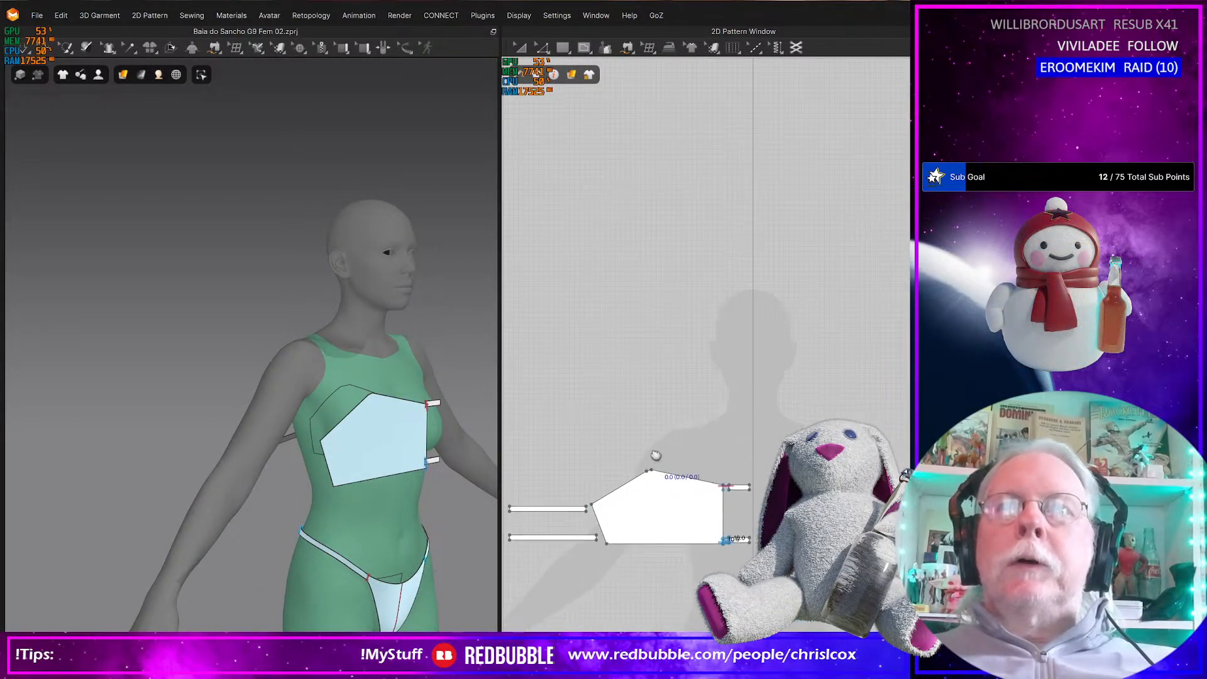
right_drag(659, 457, 654, 409)
key(ctrl+s)
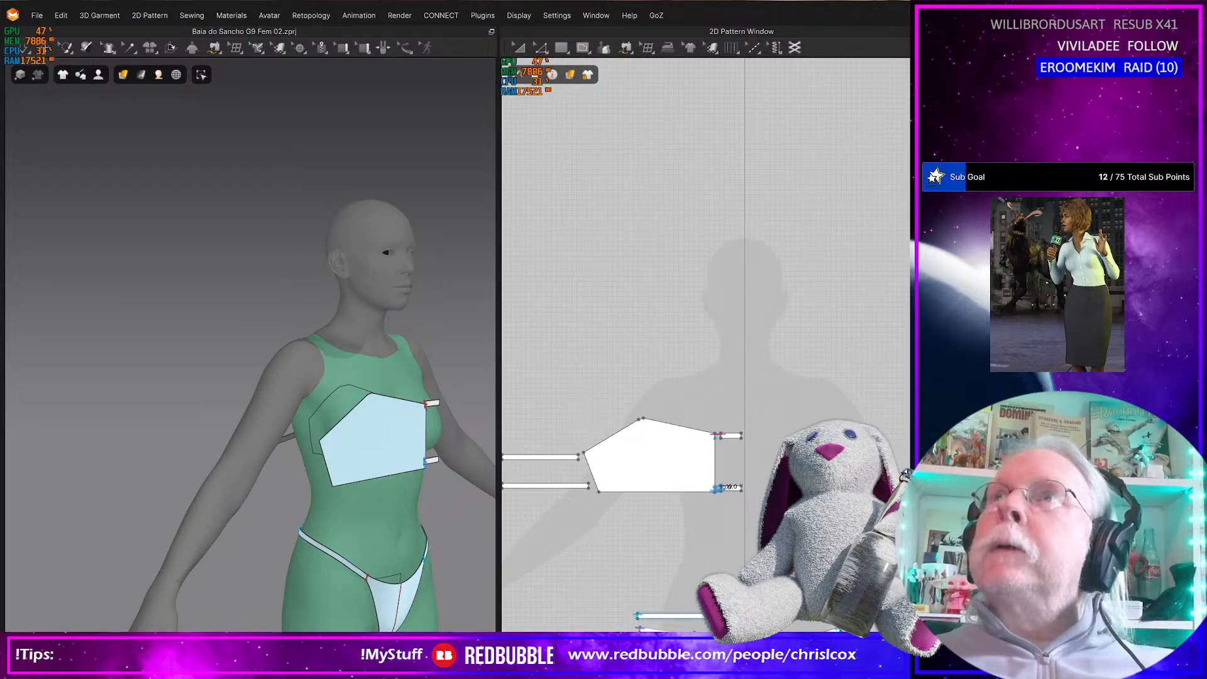
drag(1204, 340, 951, 340)
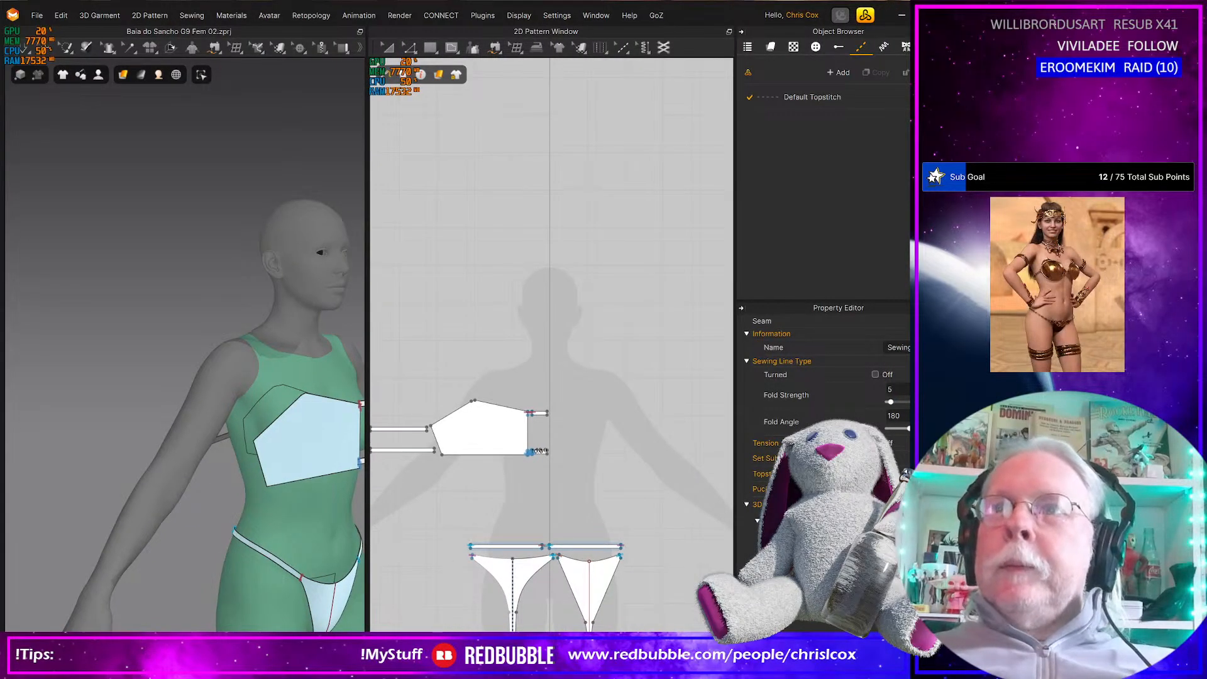
drag(487, 660, 487, 604)
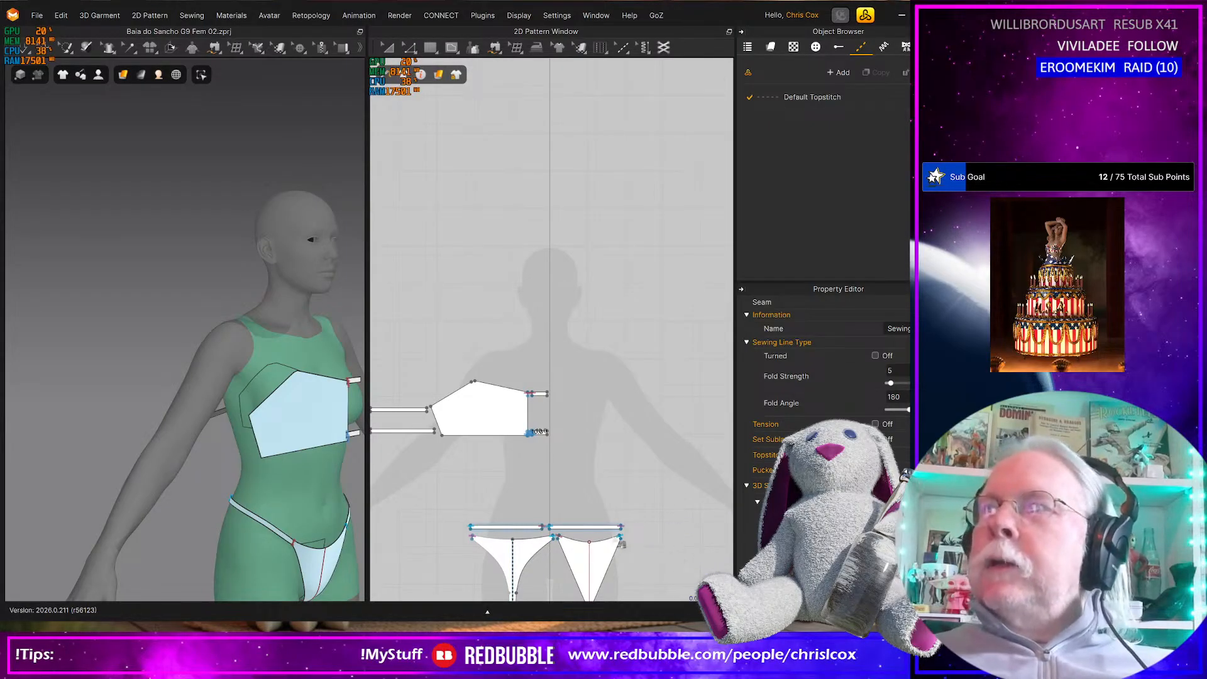
Select all pattern pieces of the bikini top and bottom together
scroll(471, 426, up, 4)
middle_drag(470, 426, 409, 455)
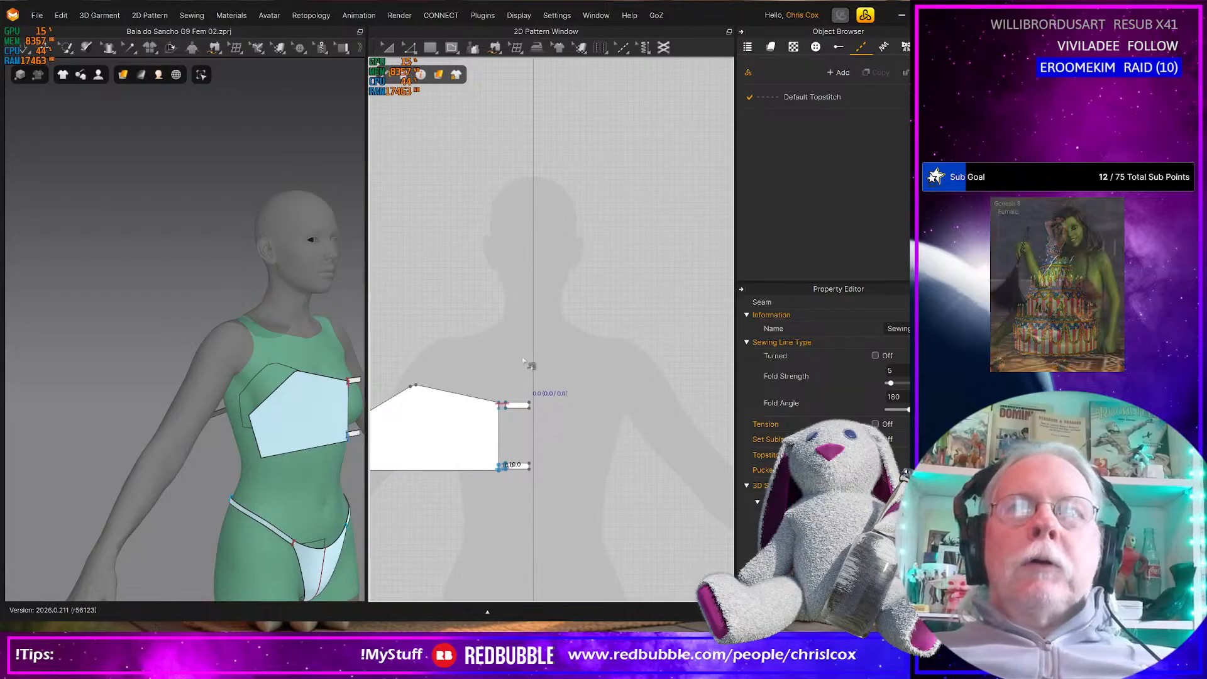
right_drag(265, 437, 251, 408)
middle_drag(442, 371, 500, 382)
scroll(585, 448, down, 4)
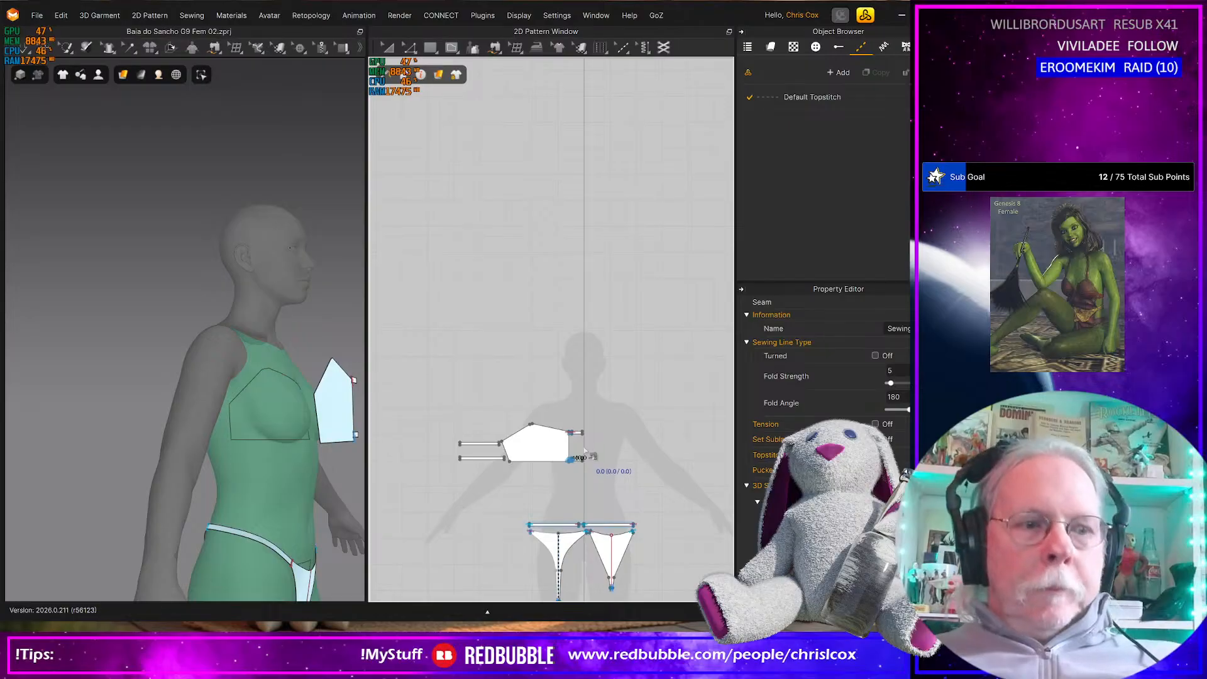
key(ctrl+a)
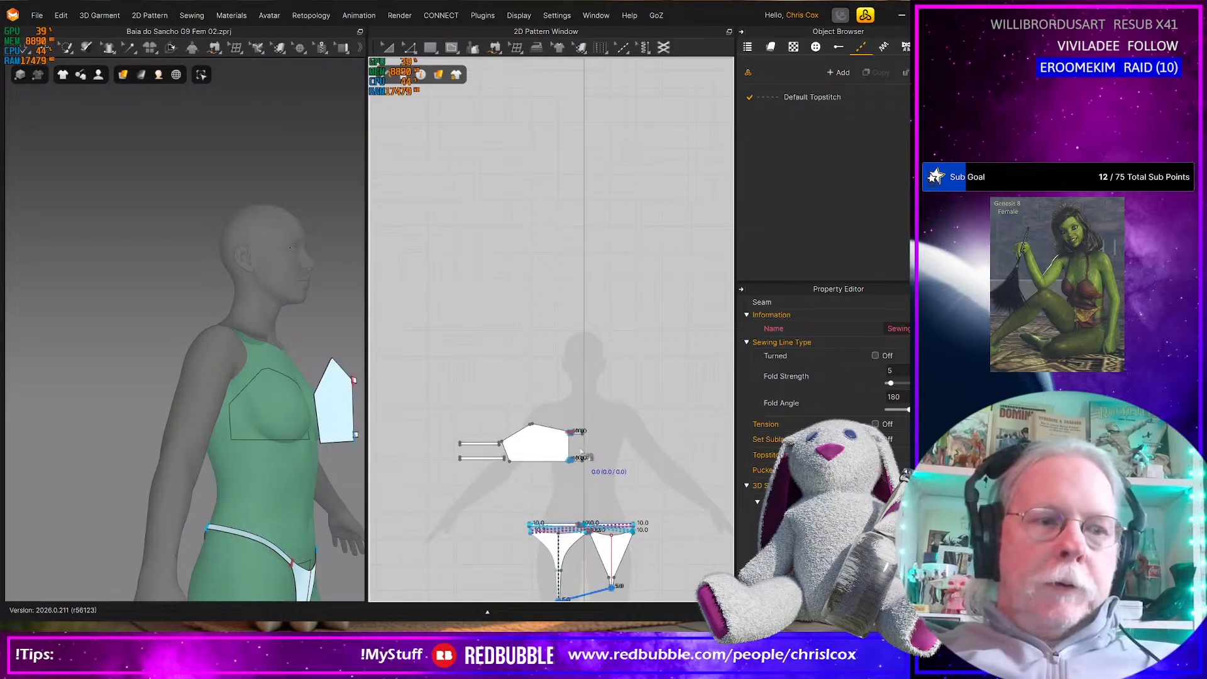
key(a)
key(ctrl+a)
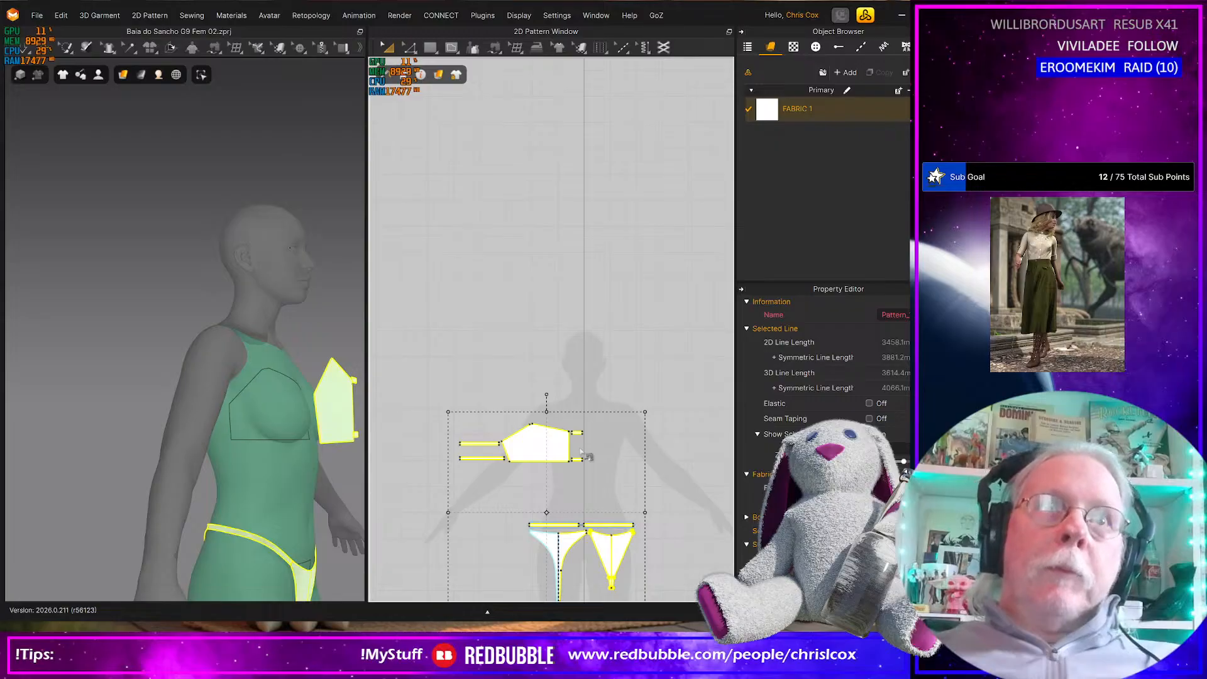
Create a 25 × 25 mm square above the upper short strip, near the avatar's centre line in the pattern layout
scroll(583, 451, up, 5)
middle_drag(609, 423, 592, 483)
key(z)
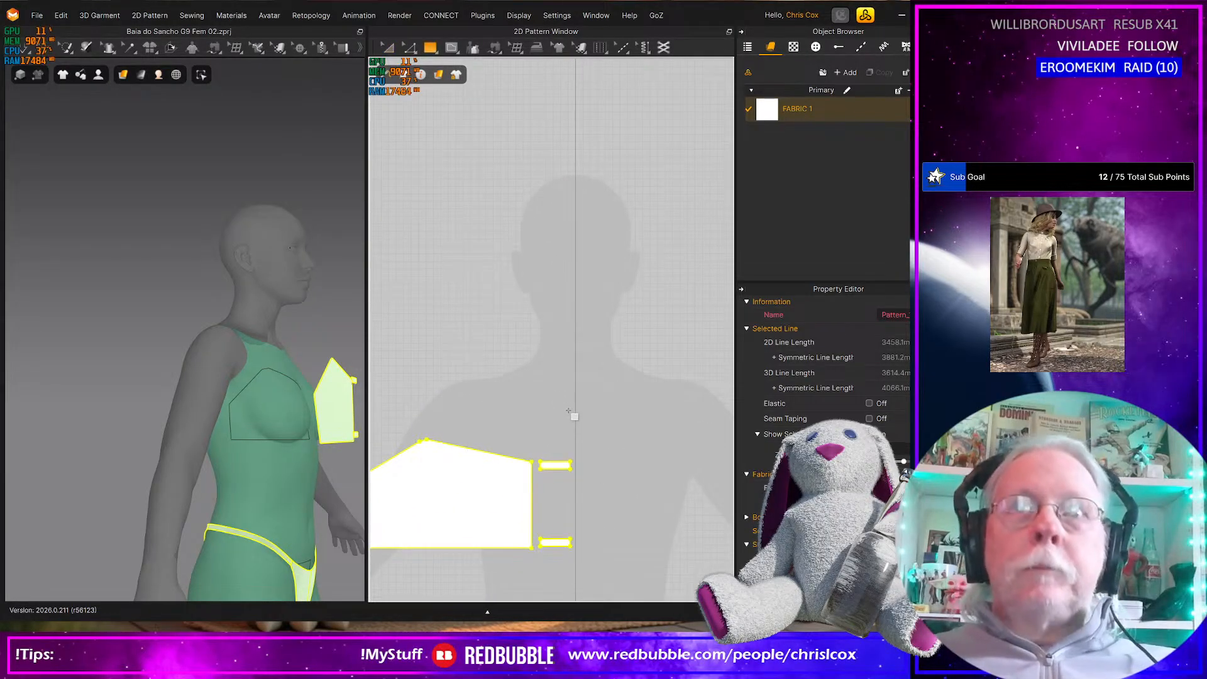
click(616, 451)
key(Tab)
text(2)
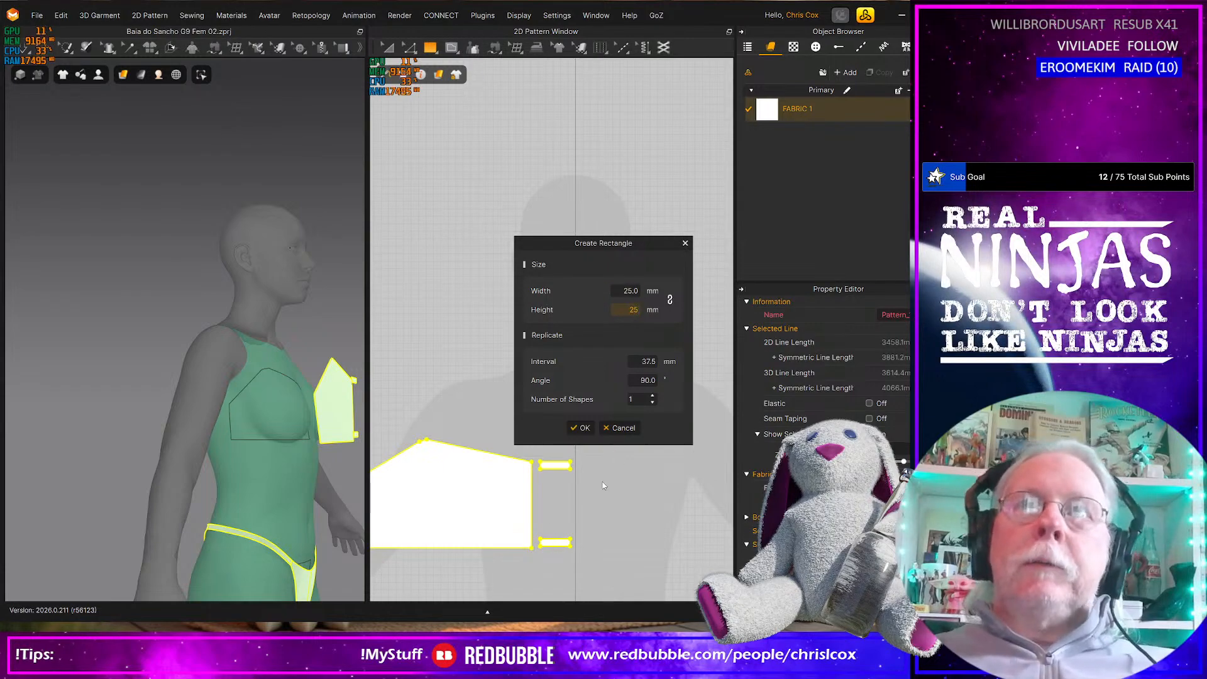
click(581, 428)
Duplicate the 25 mm square and place the copy beside it, across the centre line
scroll(585, 436, up, 3)
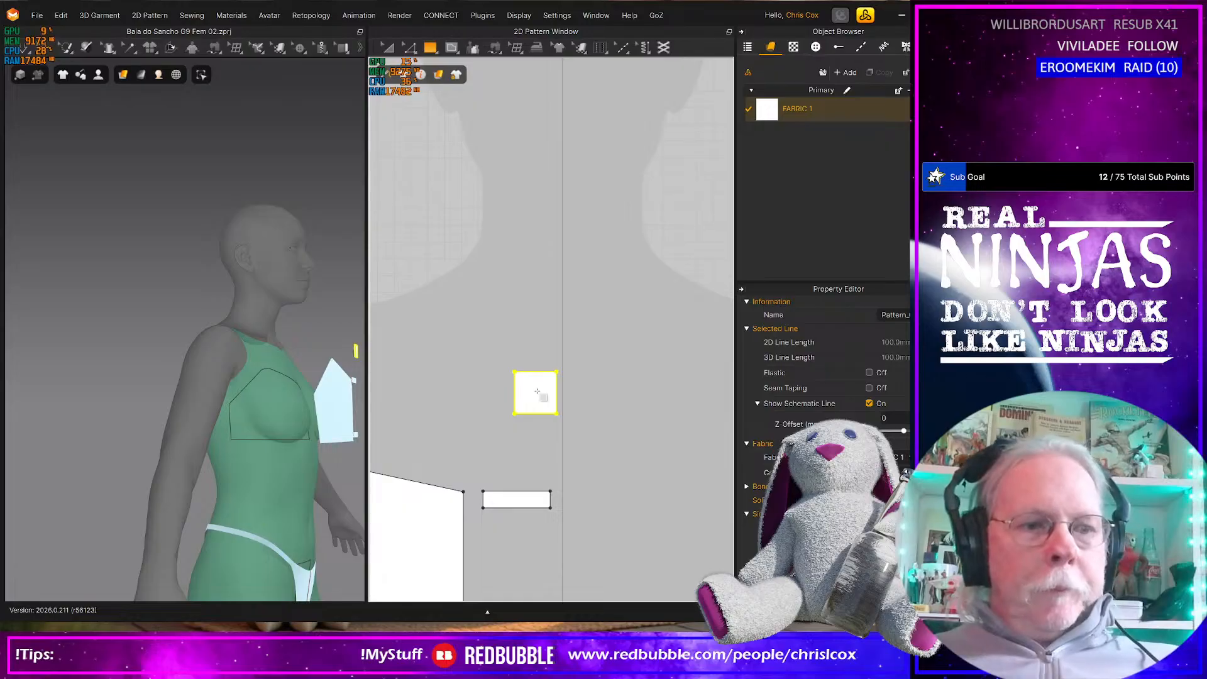
key(ctrl+v)
click(591, 395)
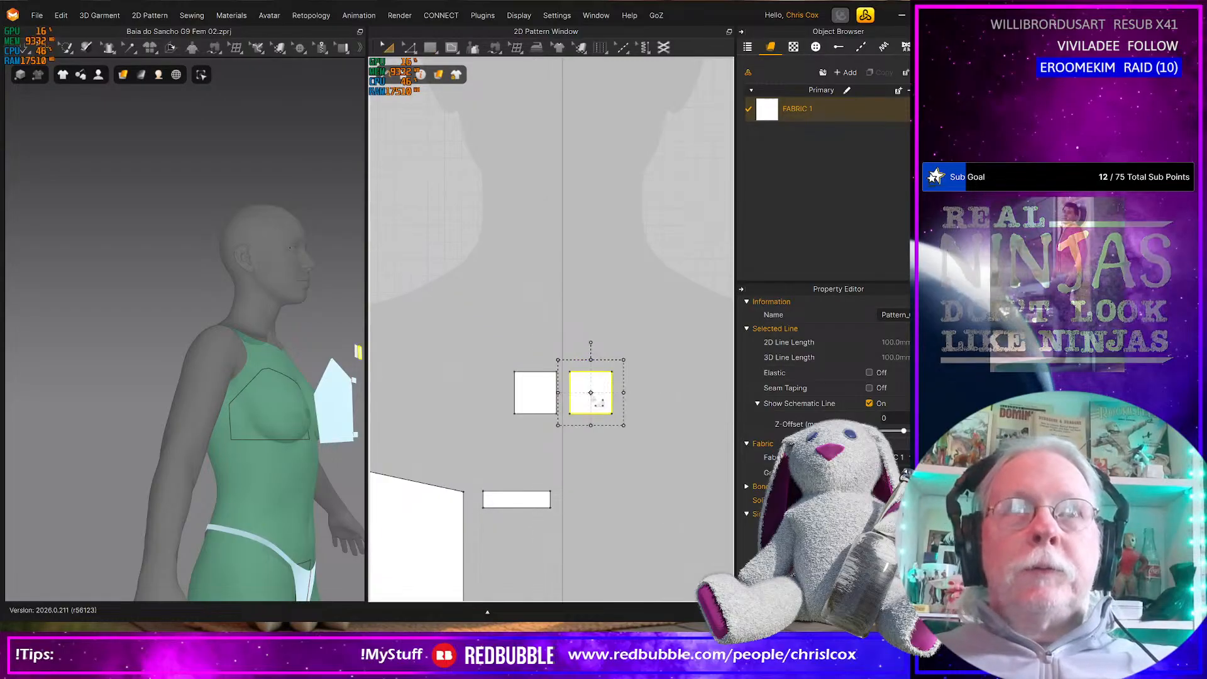
Move the copied square in 3D so that it lines up with the original square in front of the bust
right_drag(344, 396, 217, 471)
scroll(217, 472, up, 5)
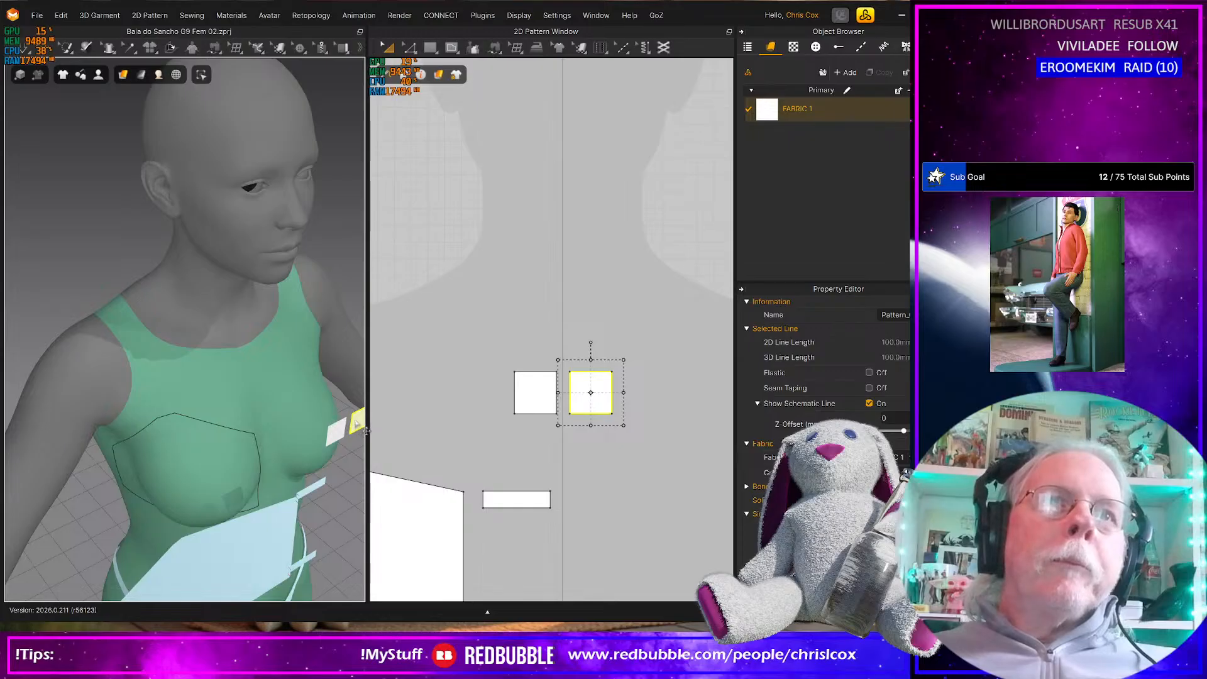
right_drag(353, 448, 298, 444)
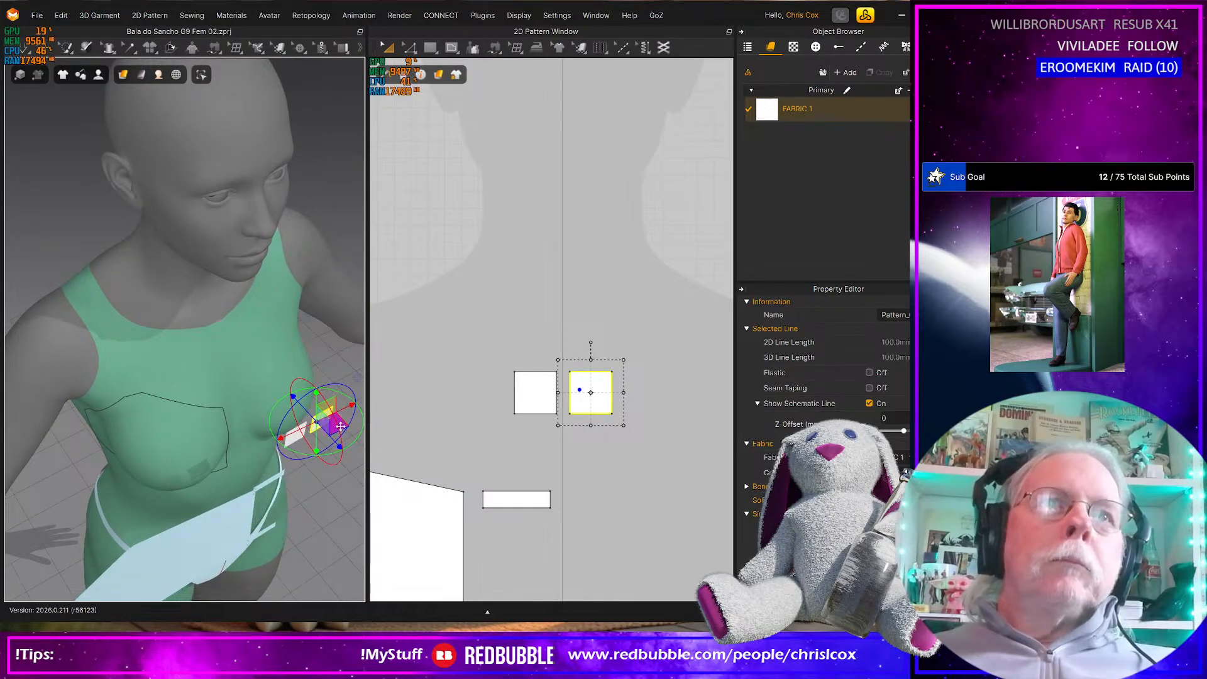
drag(340, 426, 317, 447)
Create a 2 × 25 mm rectangle beside the first square in the pattern layout
scroll(673, 432, up, 5)
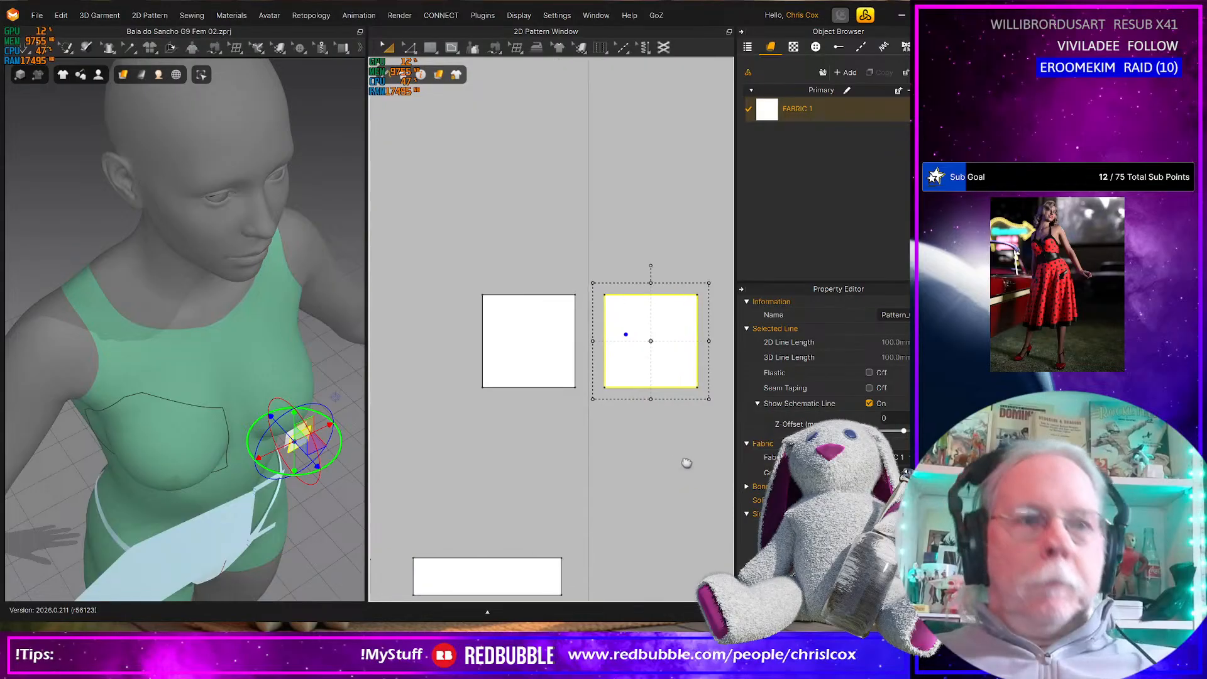
key(s)
click(457, 298)
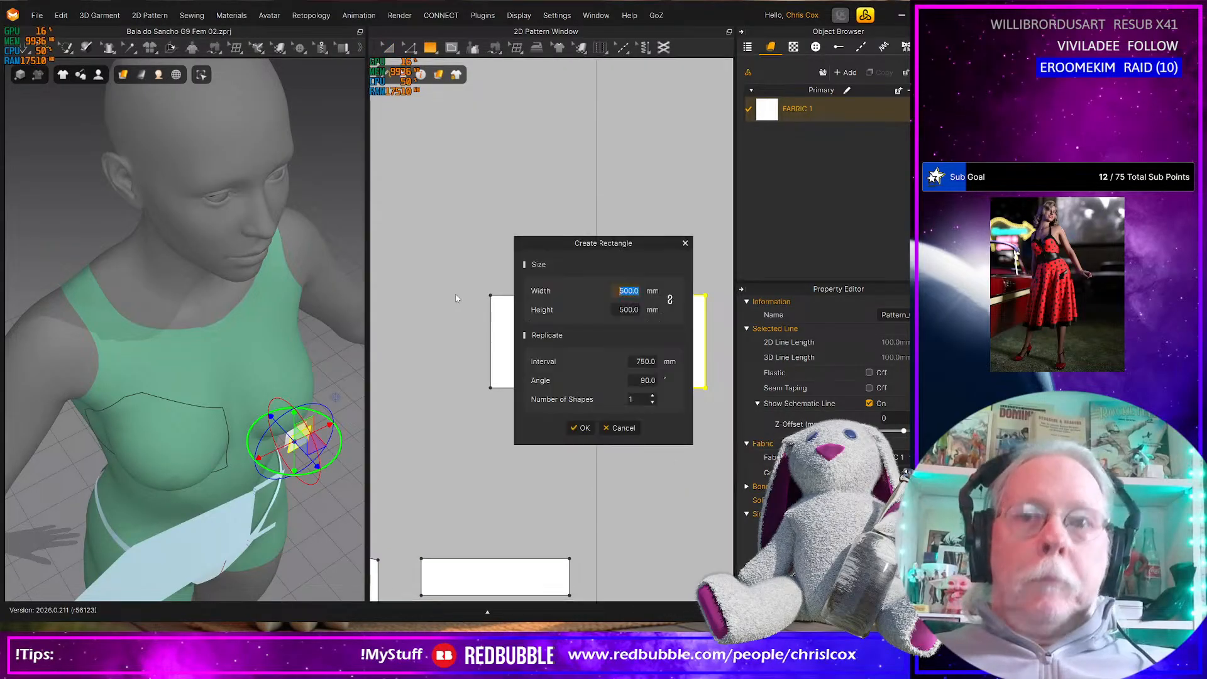
text(2)
key(Tab)
text(25)
key(Tab)
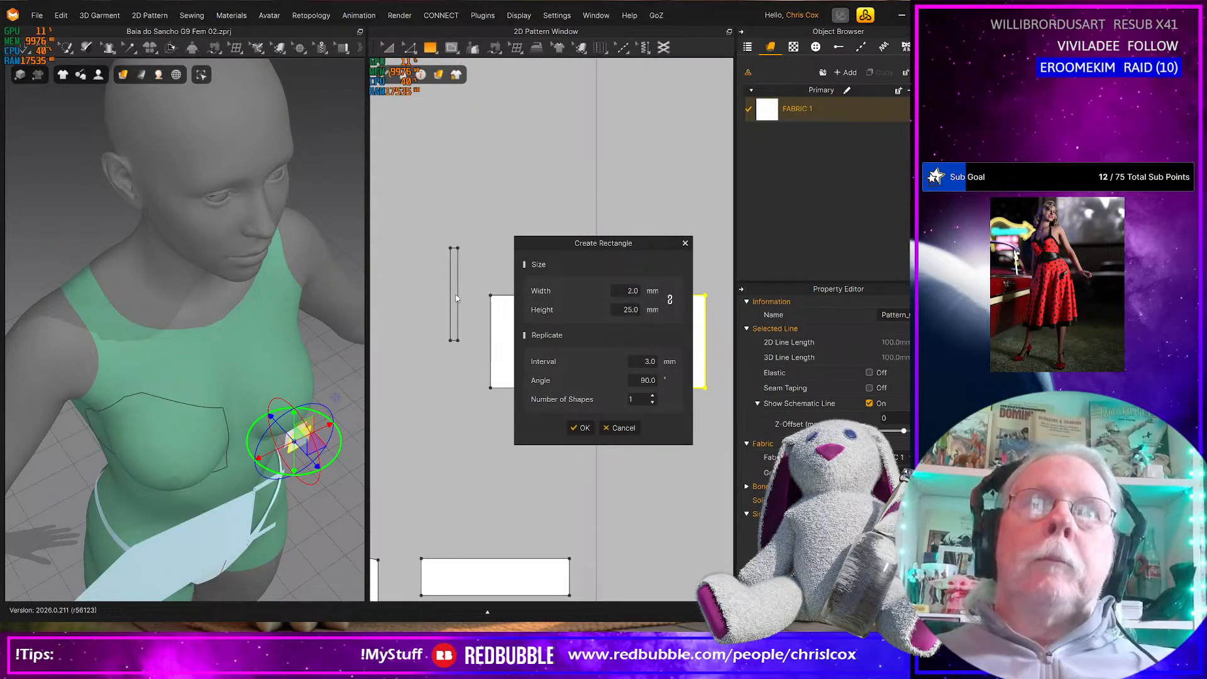
click(581, 428)
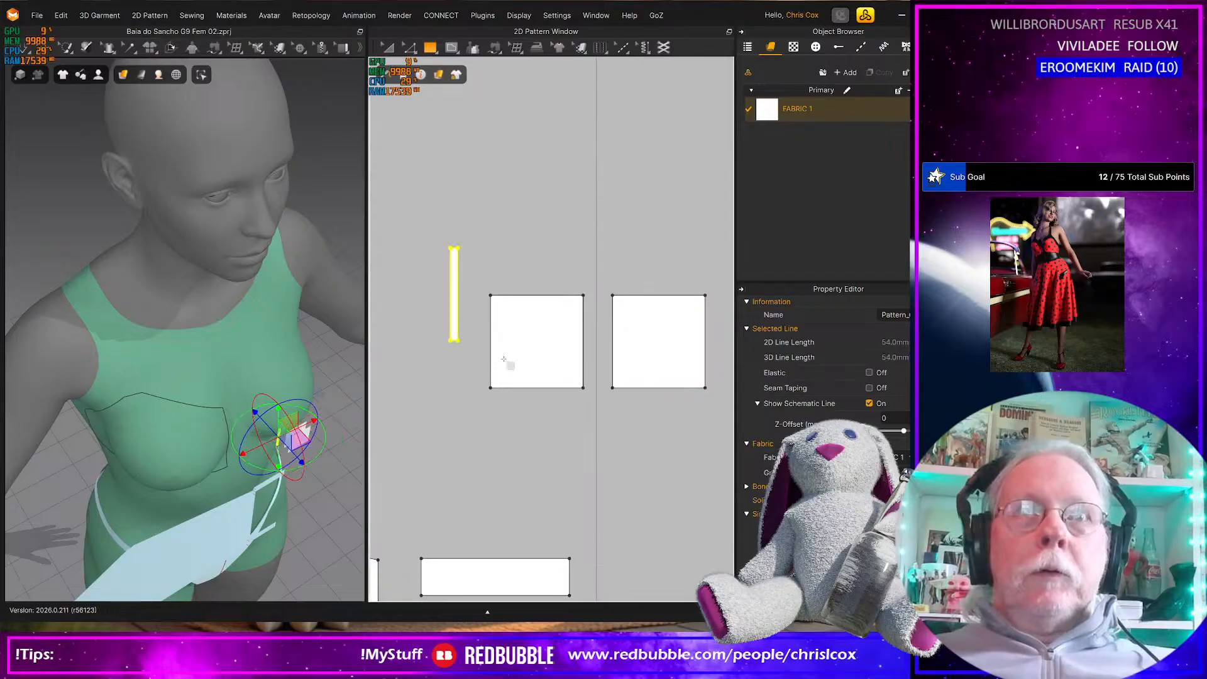
Move the 2 × 25 mm strip above the first square and place a copy of it above the second square
key(z)
drag(454, 314, 500, 237)
click(476, 286)
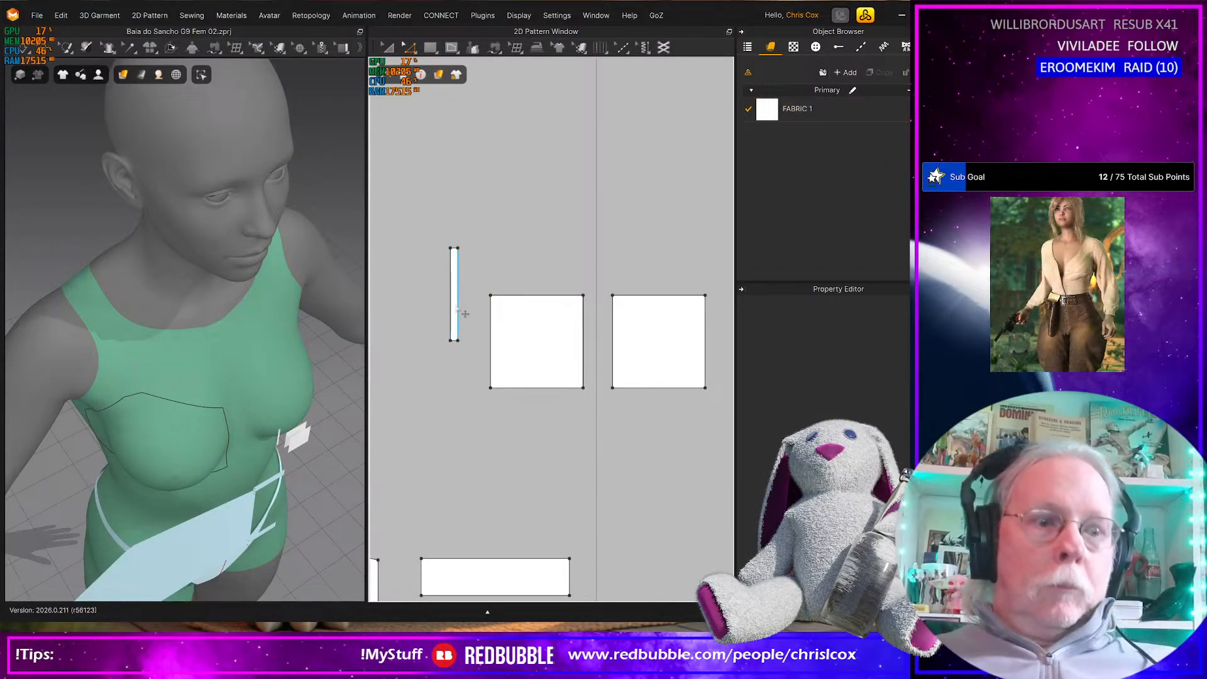
drag(455, 304, 561, 248)
key(ctrl+c)
key(ctrl+v)
click(619, 259)
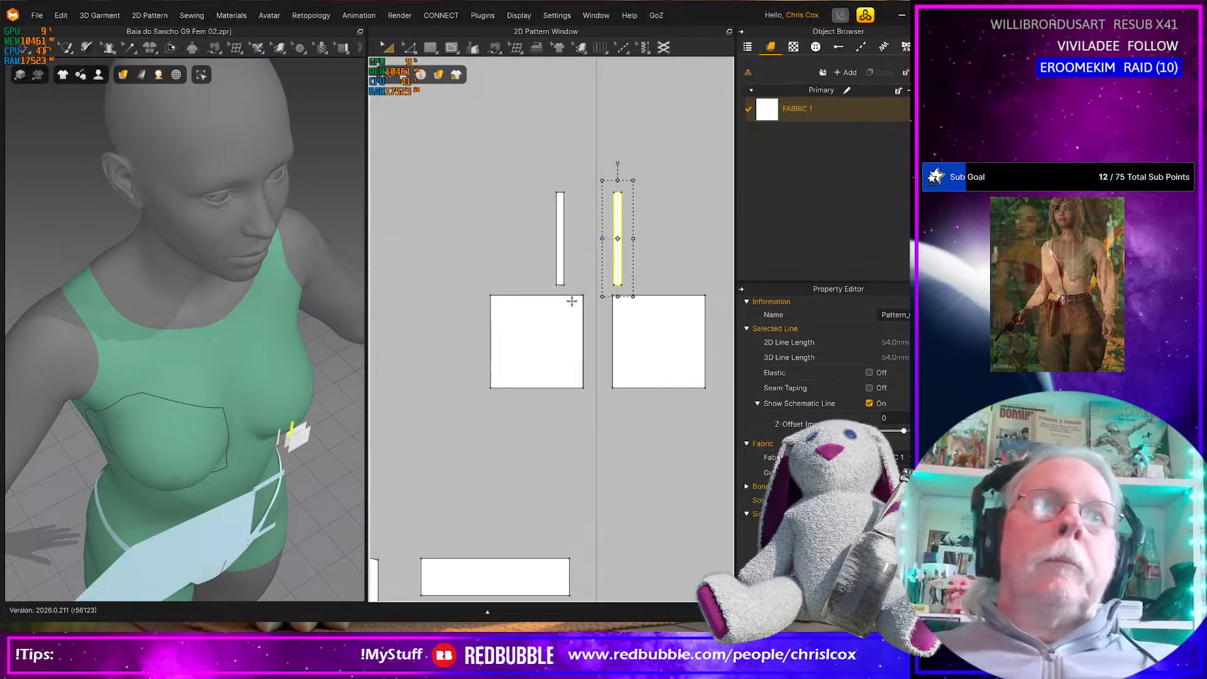
Sew the long edges of both narrow strips to the side edges of the two 25 mm squares, forming a closed loop
scroll(534, 342, up, 2)
scroll(544, 345, down, 1)
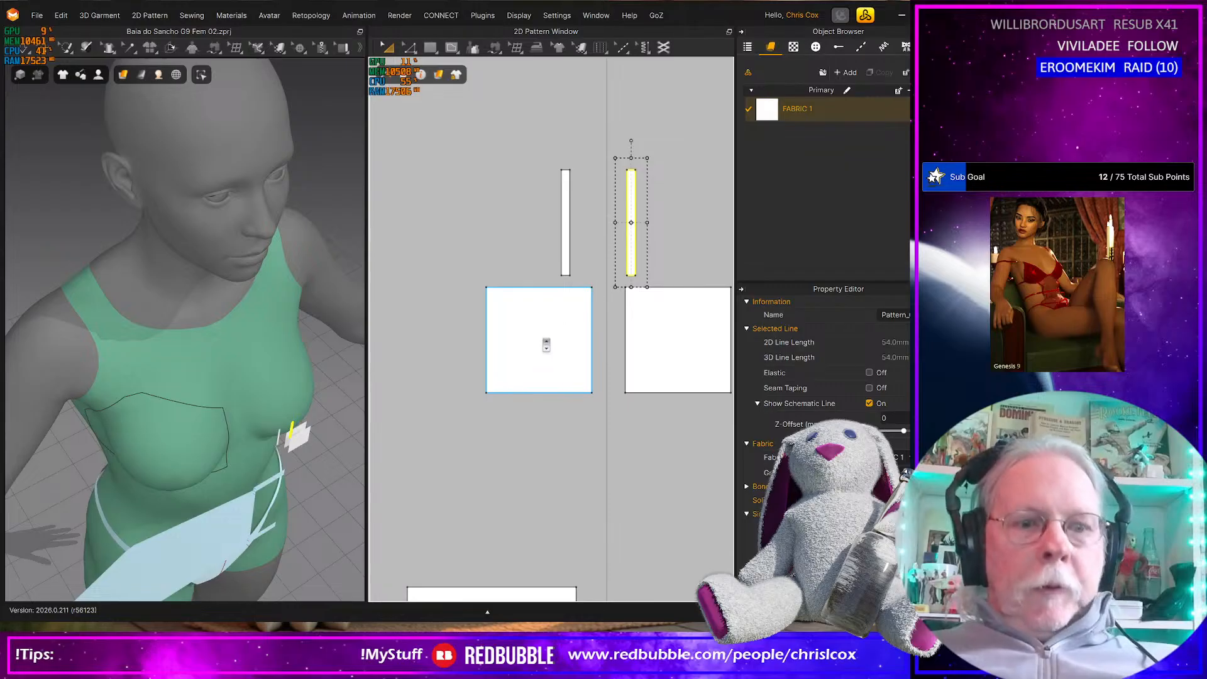
key(n)
click(563, 190)
click(488, 311)
click(568, 190)
click(625, 308)
right_drag(631, 209, 578, 207)
click(571, 203)
click(536, 305)
click(588, 201)
click(675, 333)
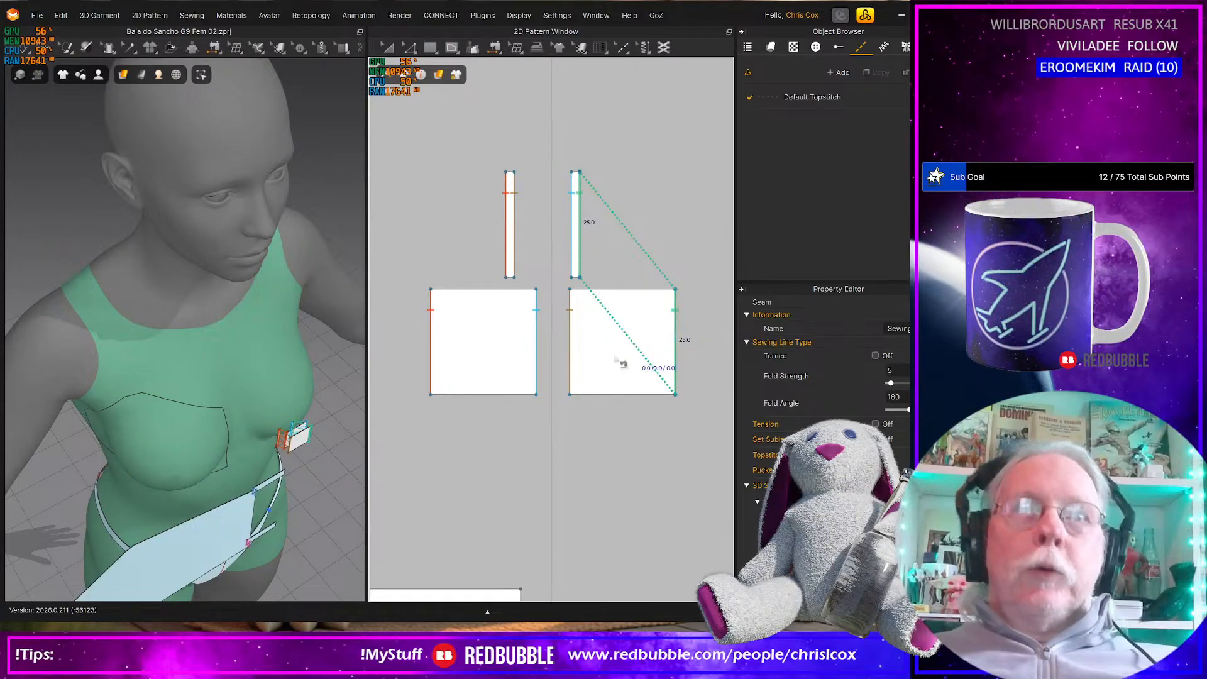
Save the project and examine the sewn squares and strips close up in front of the bust
key(a)
click(504, 354)
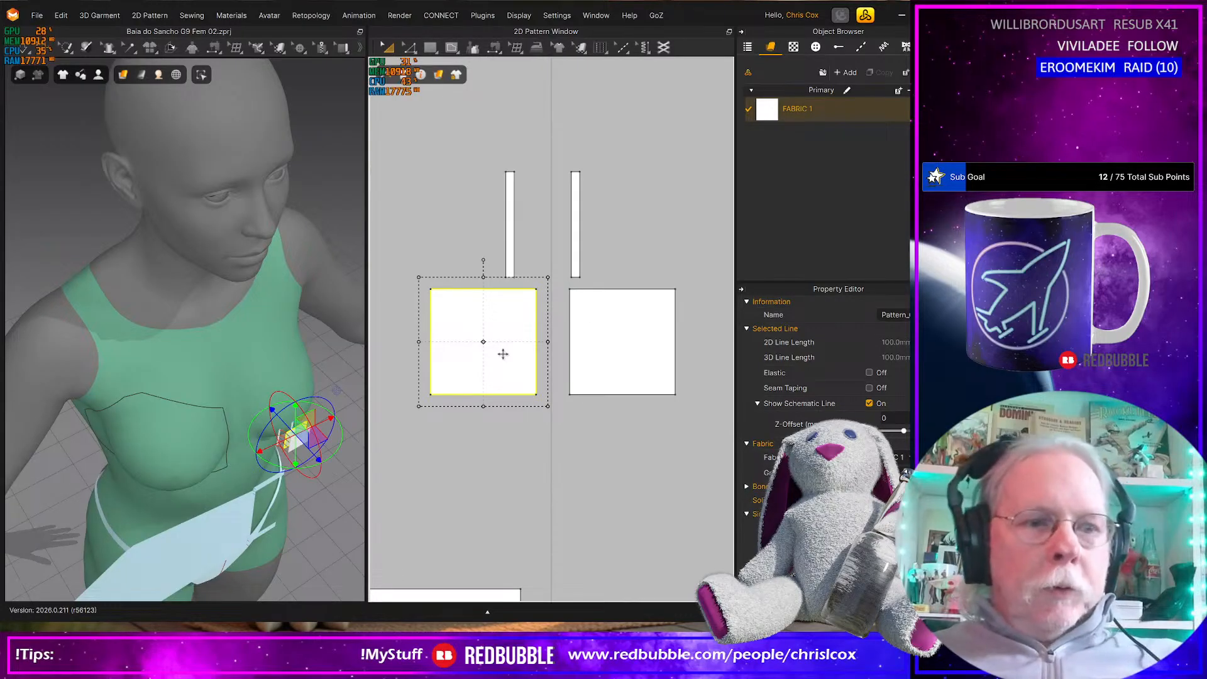
key(ctrl+s)
scroll(545, 415, down, 3)
scroll(547, 419, up, 2)
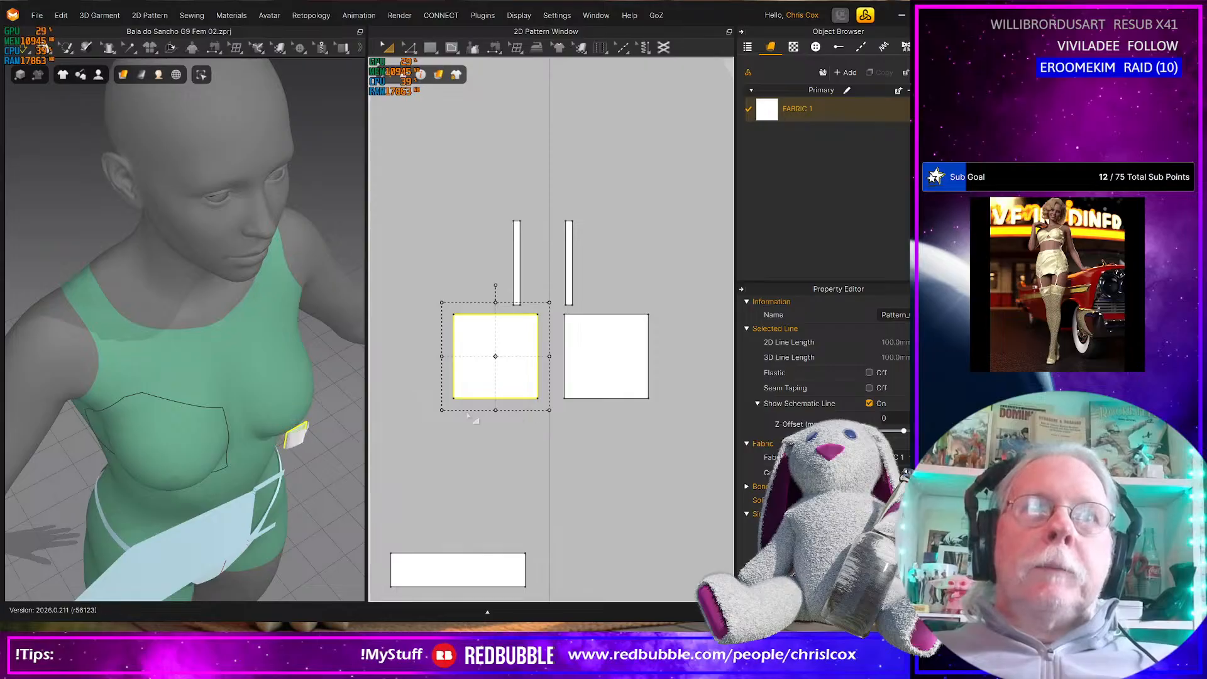
click(302, 440)
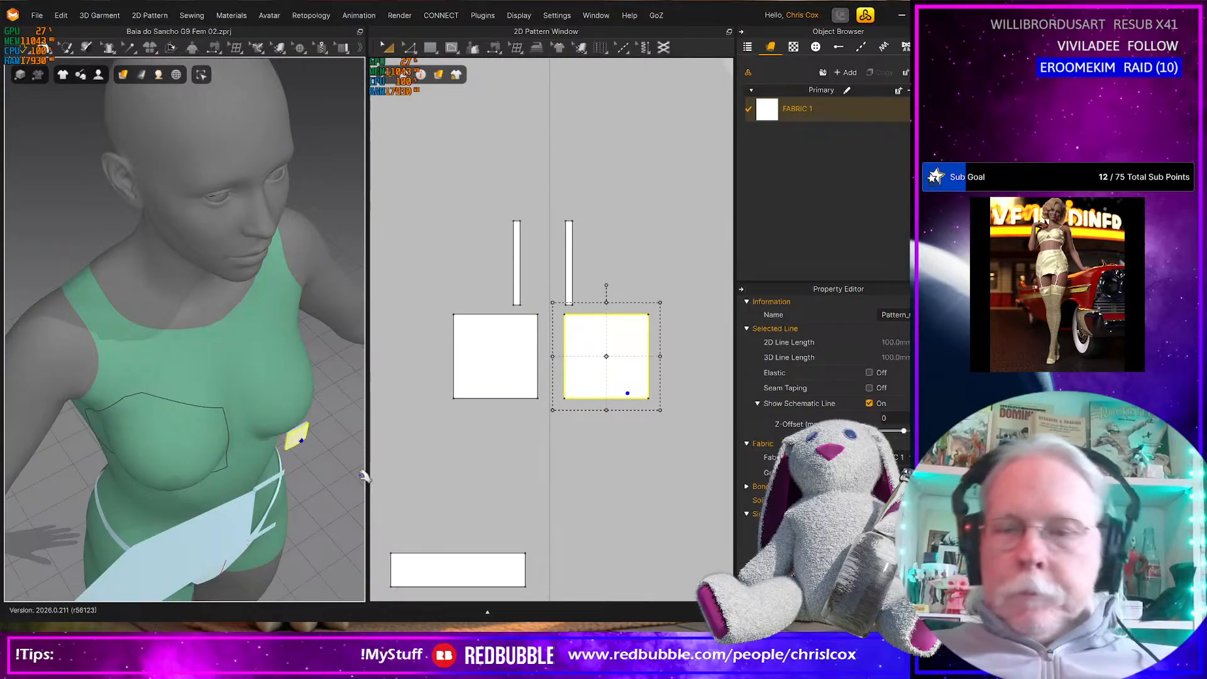
key(f)
right_drag(259, 355, 266, 454)
right_drag(84, 336, 116, 328)
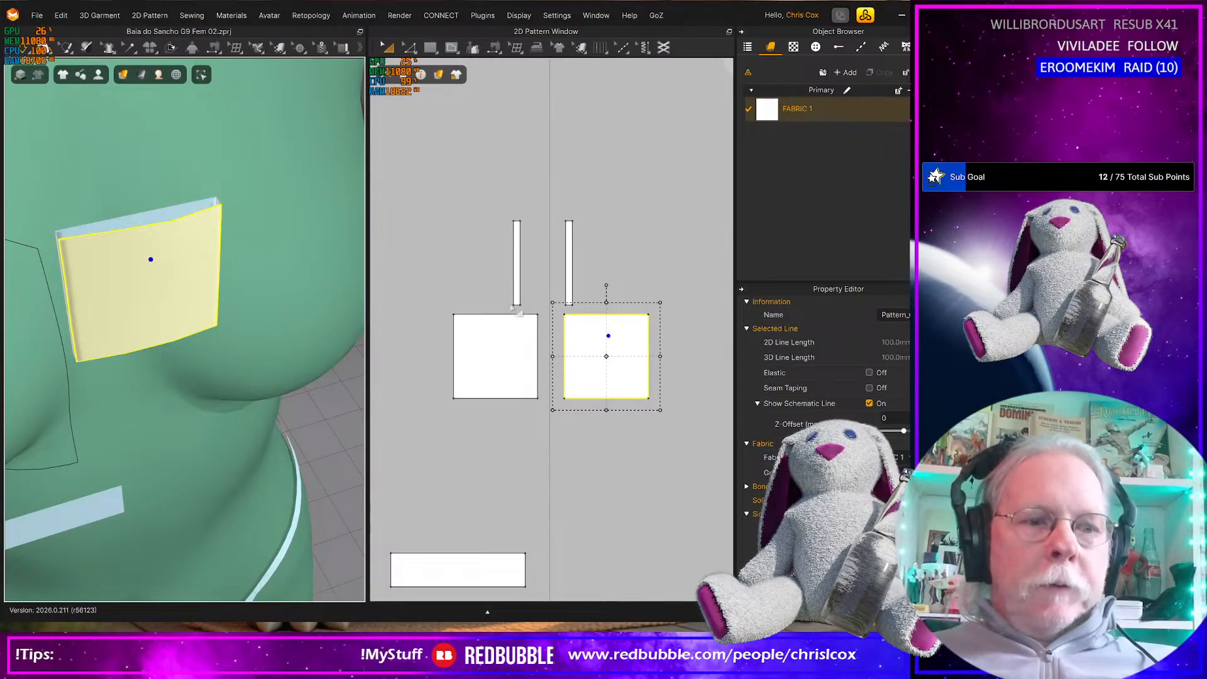
Set the fold angle of the seam joining the second strip to the second square's outer edge to 270
key(z)
click(519, 247)
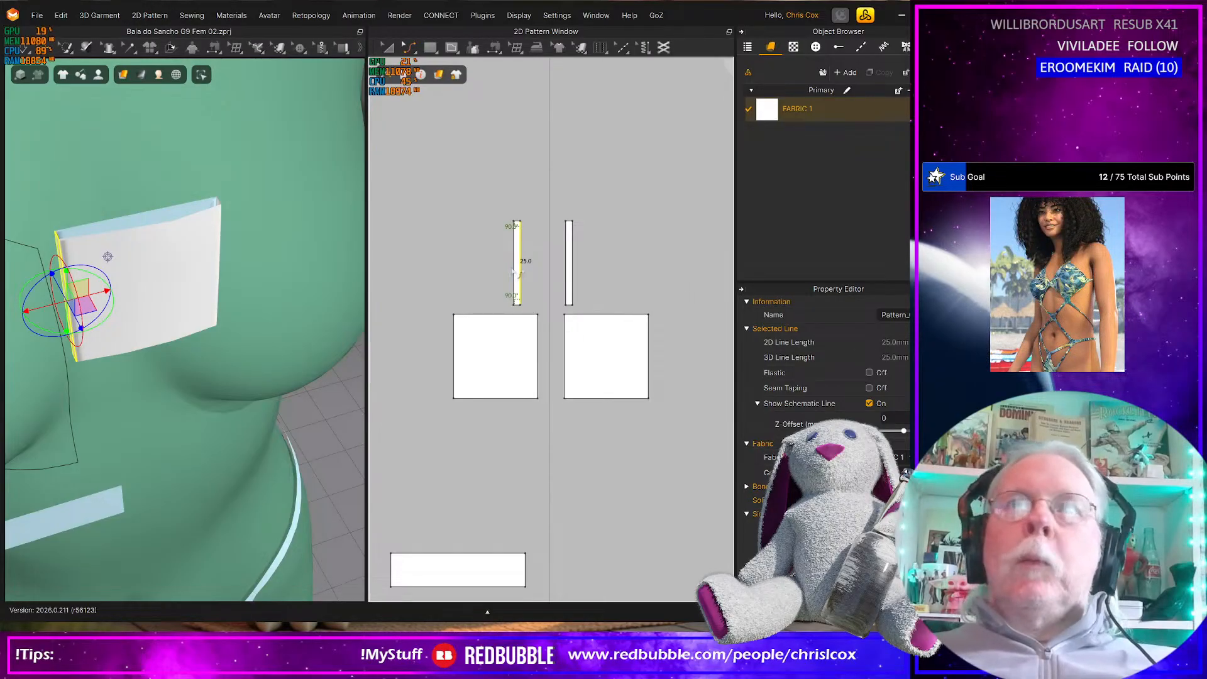
key(b)
click(573, 269)
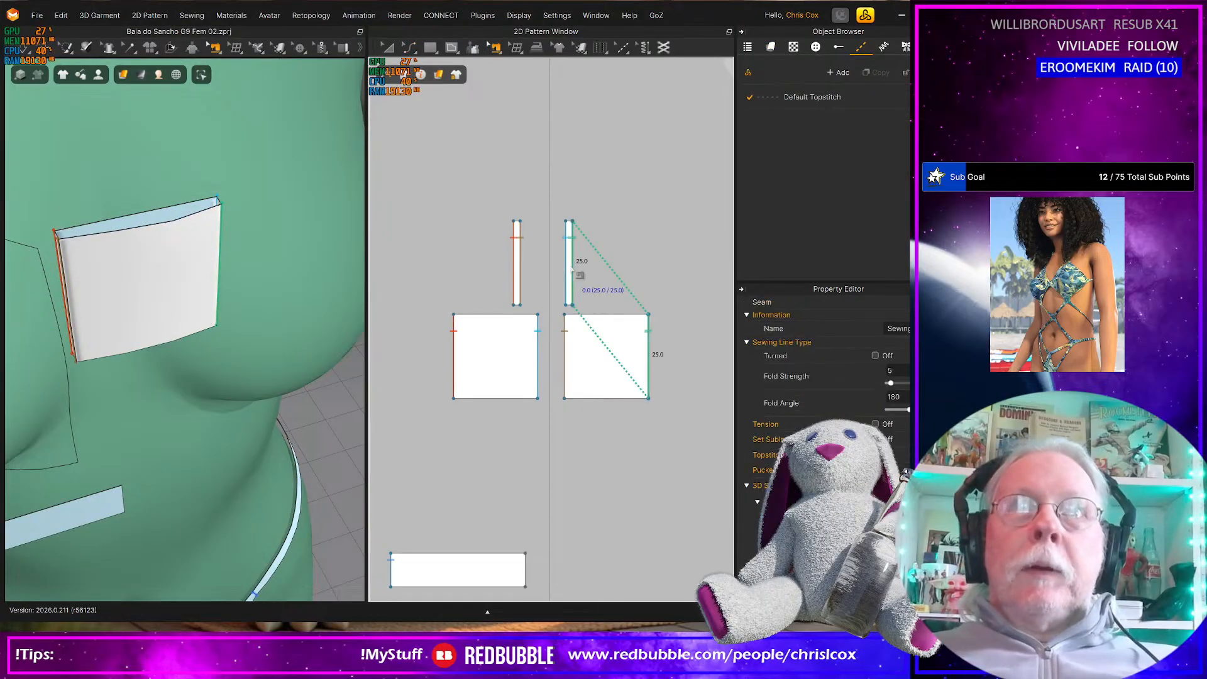
click(525, 281)
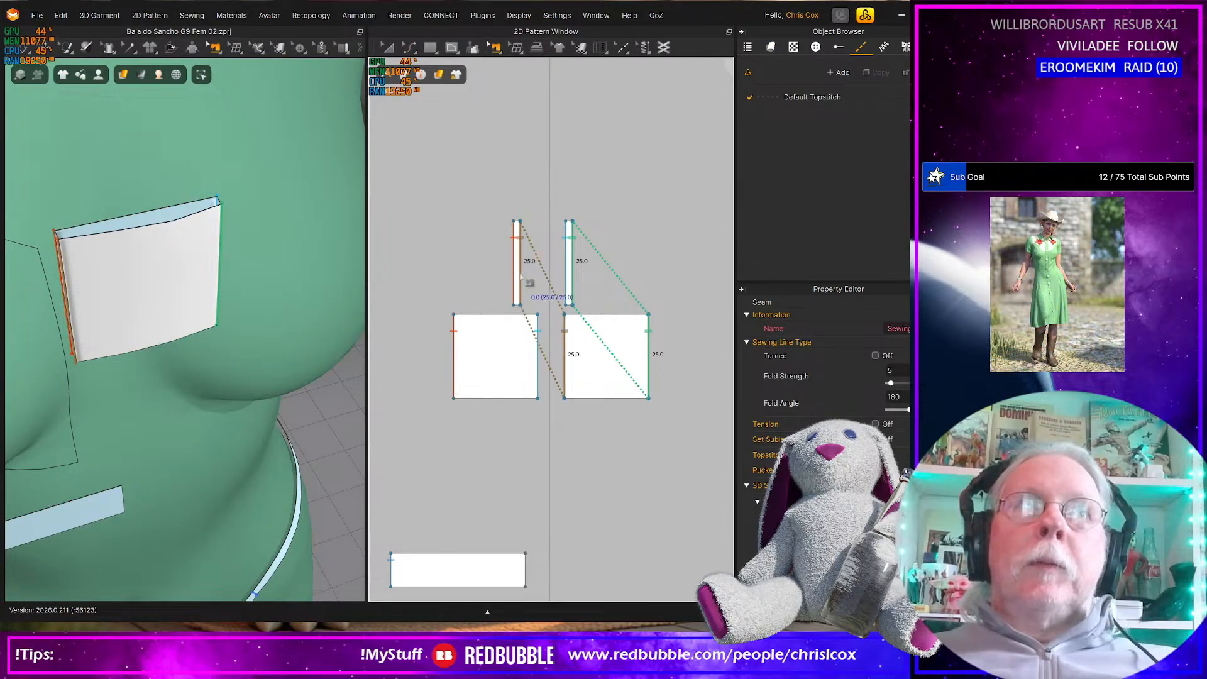
right_drag(270, 289, 296, 369)
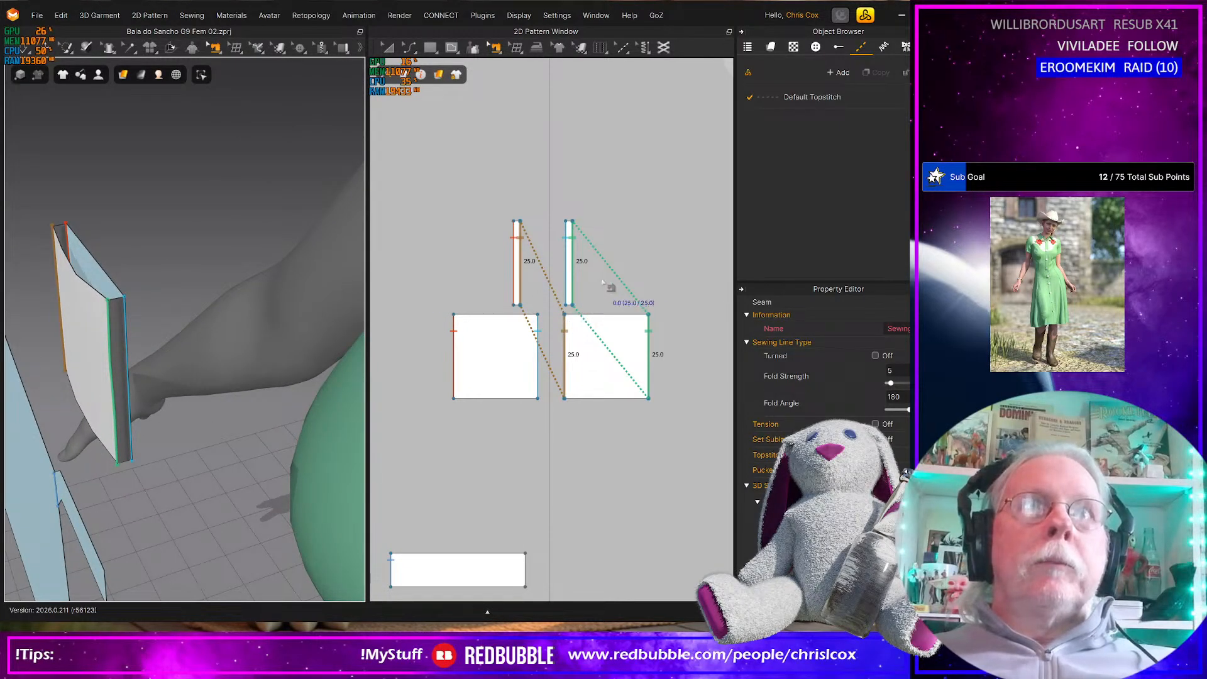
click(582, 281)
click(576, 280)
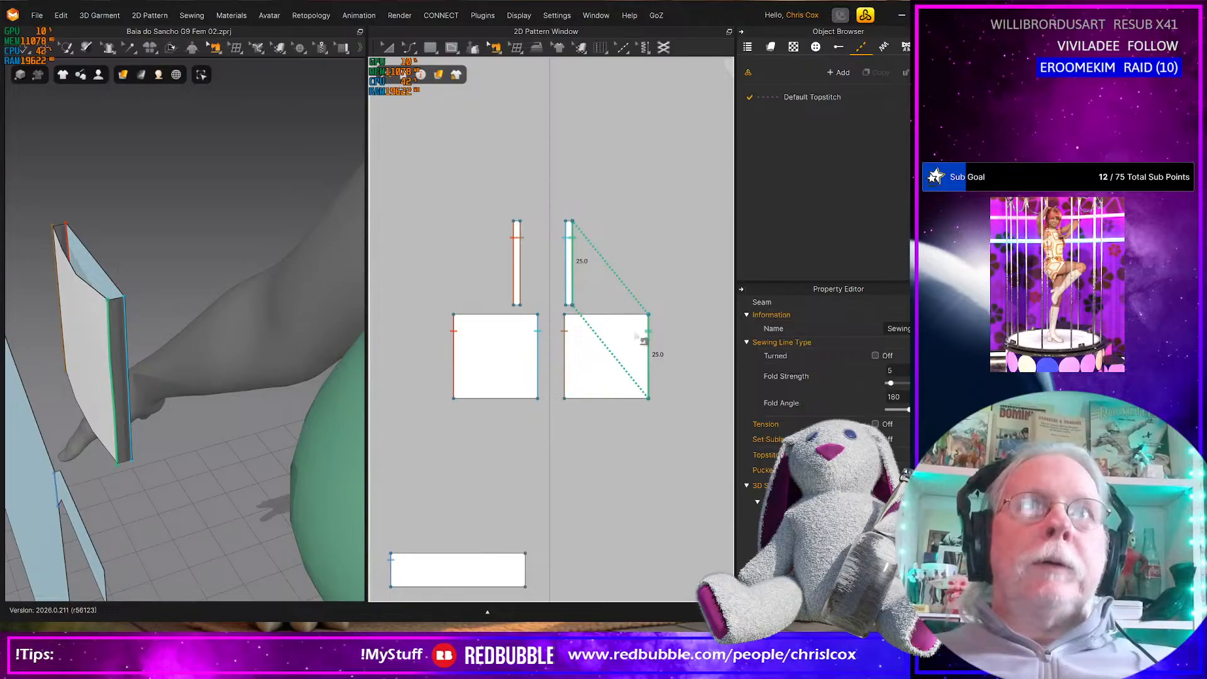
click(895, 397)
key(Return)
key(a)
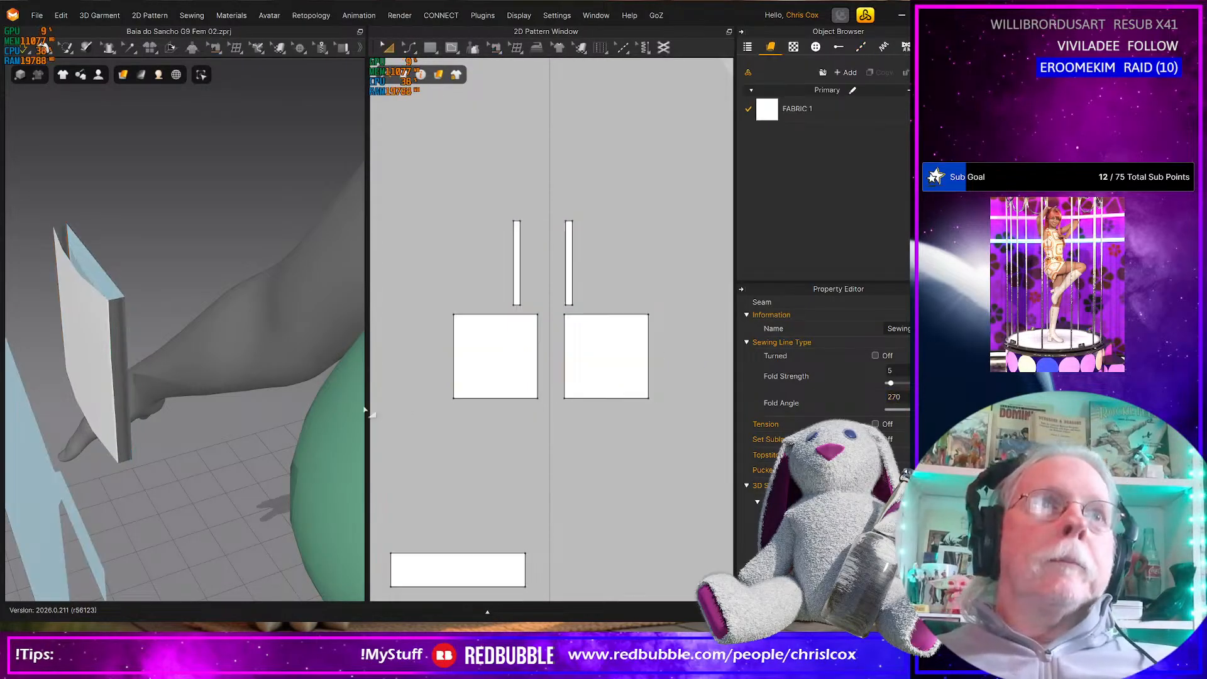
Set the fold angle of the seam joining the first strip to the first square's outer edge to 90
click(63, 234)
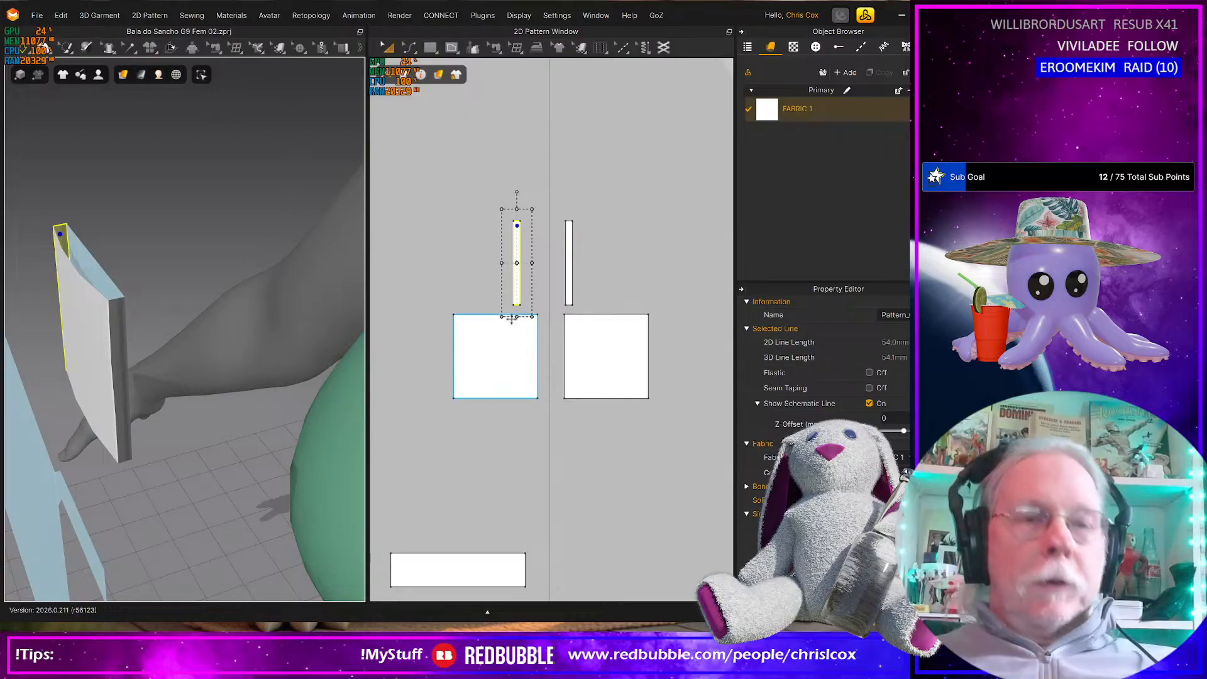
key(b)
click(514, 289)
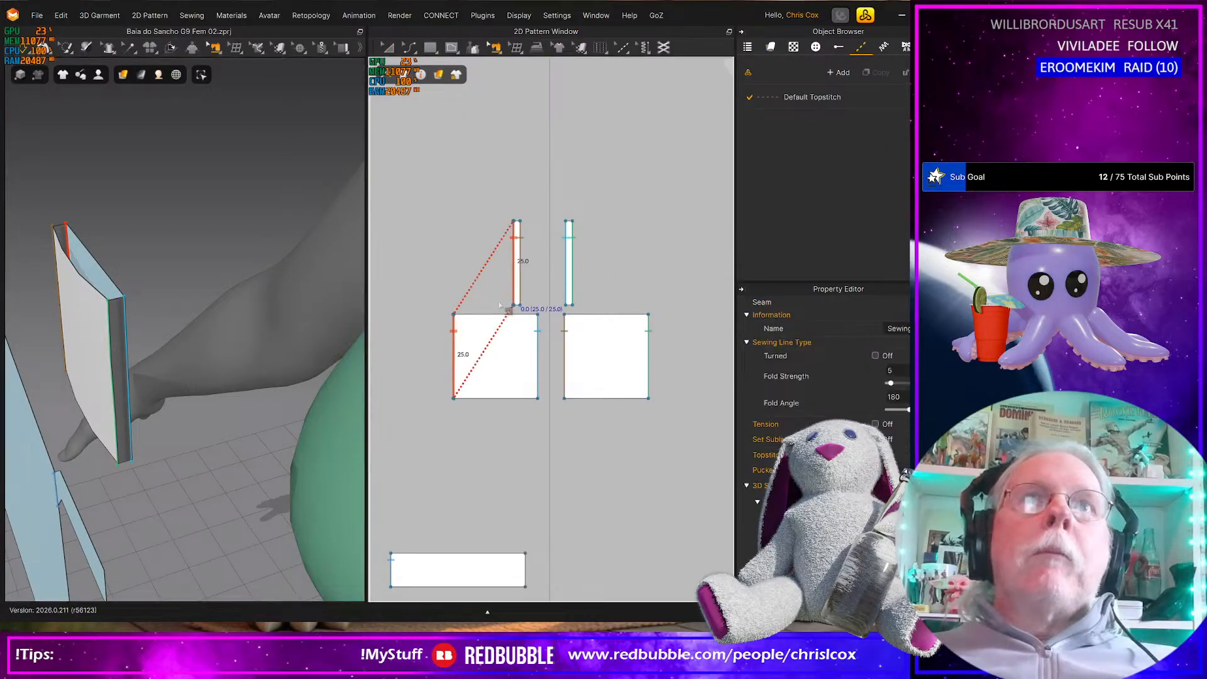
click(894, 397)
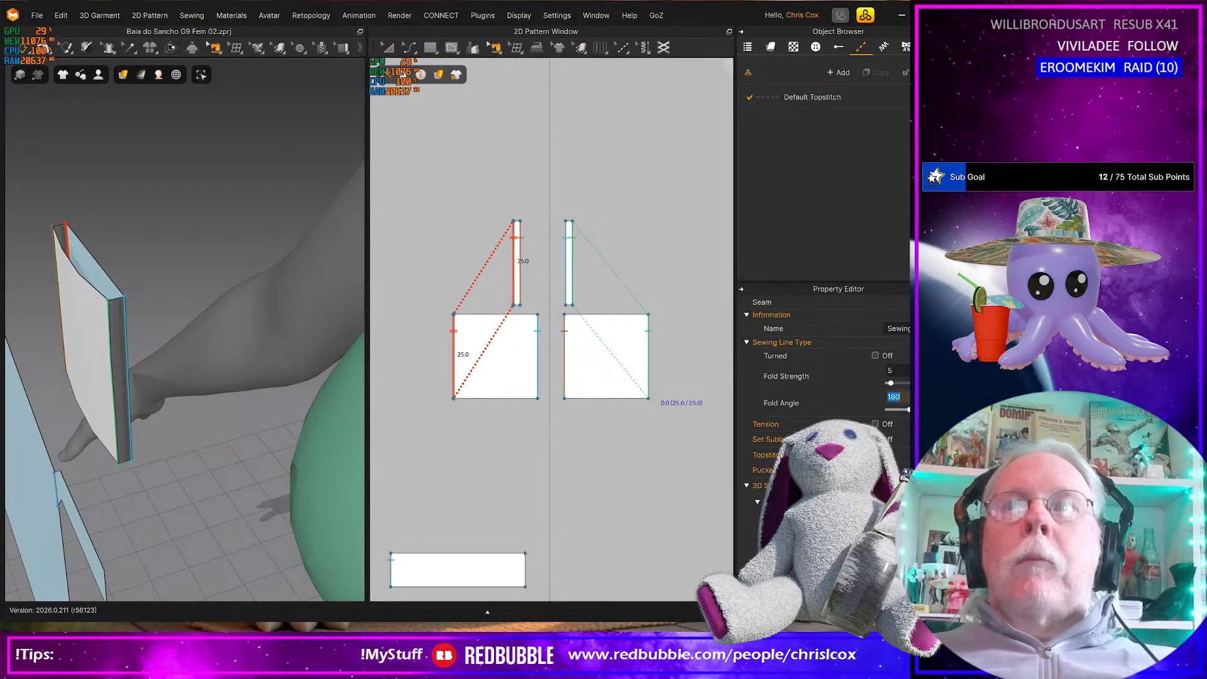
text(90)
key(Return)
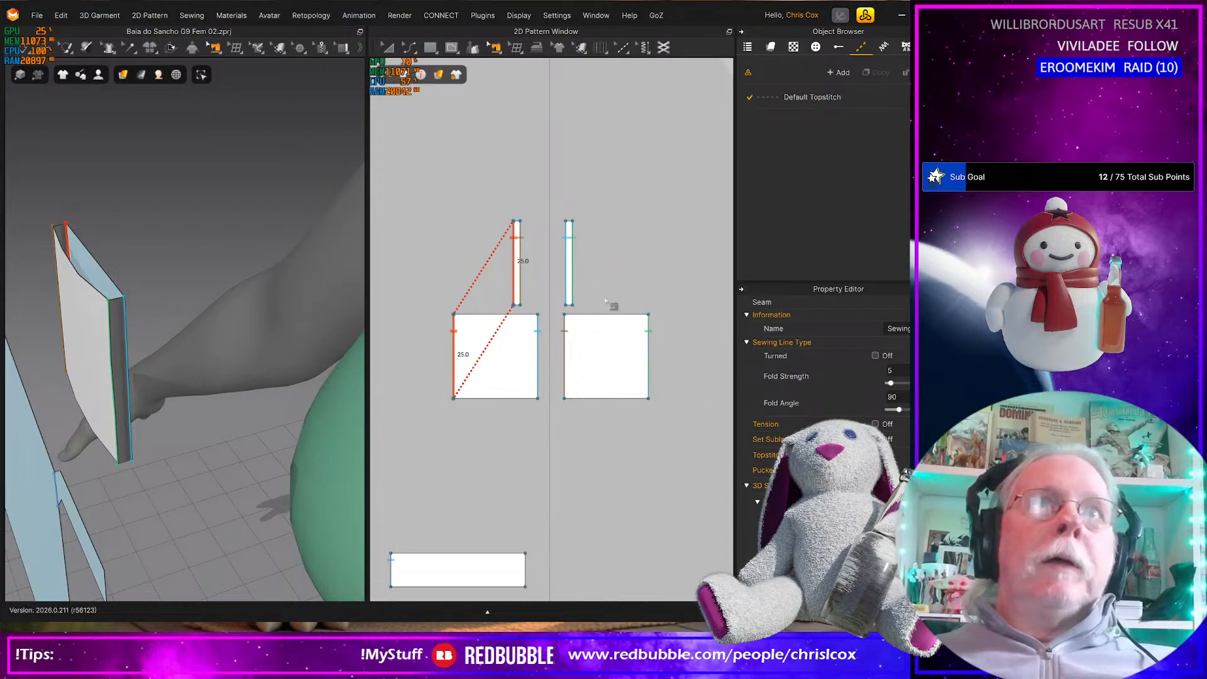
Set the fold angle of the seam joining the second strip to the first square's inner edge to 270
click(560, 277)
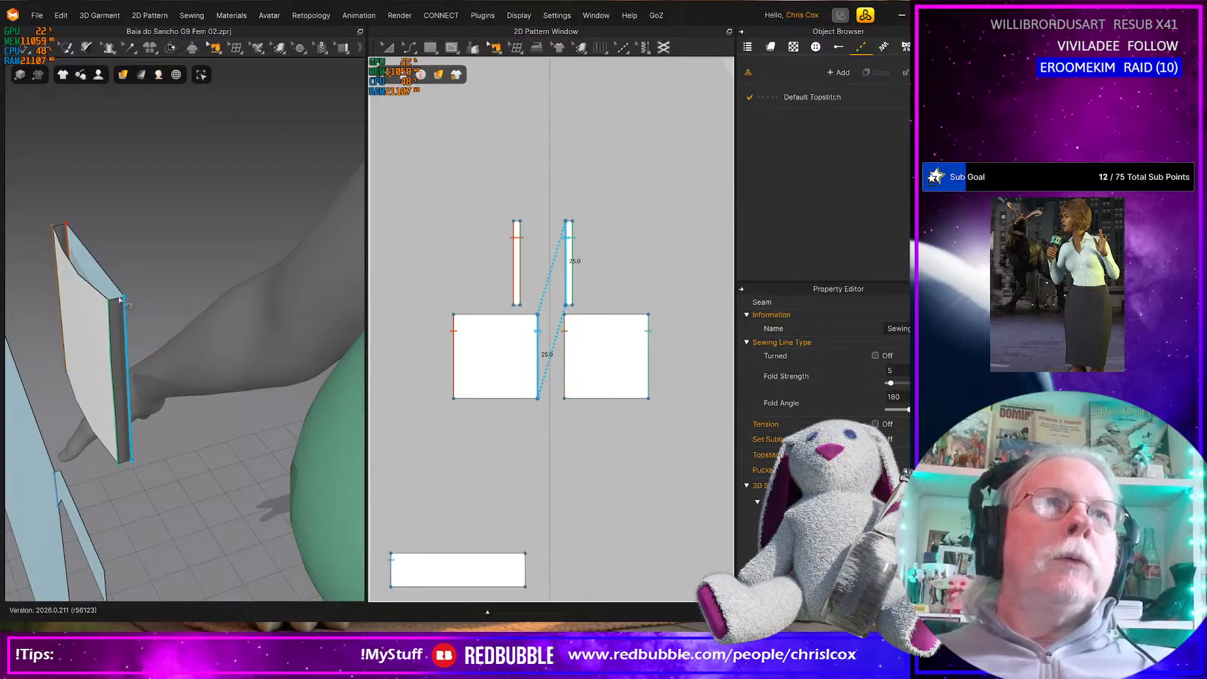
click(896, 397)
text(270)
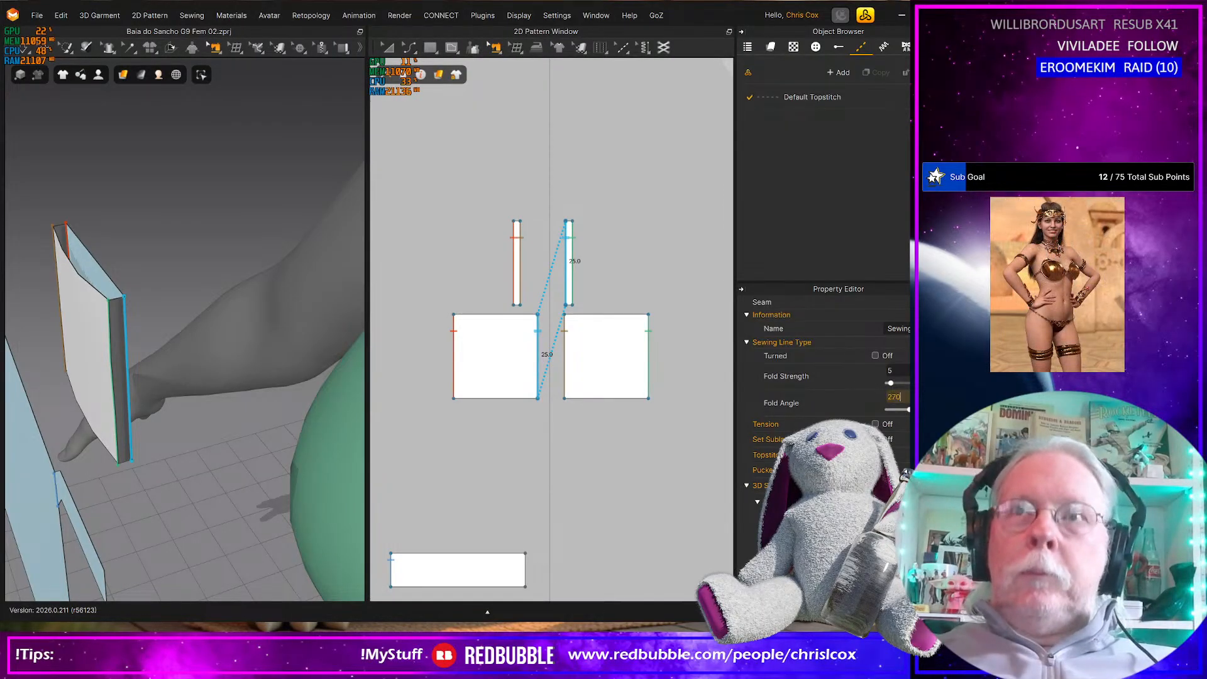
key(Return)
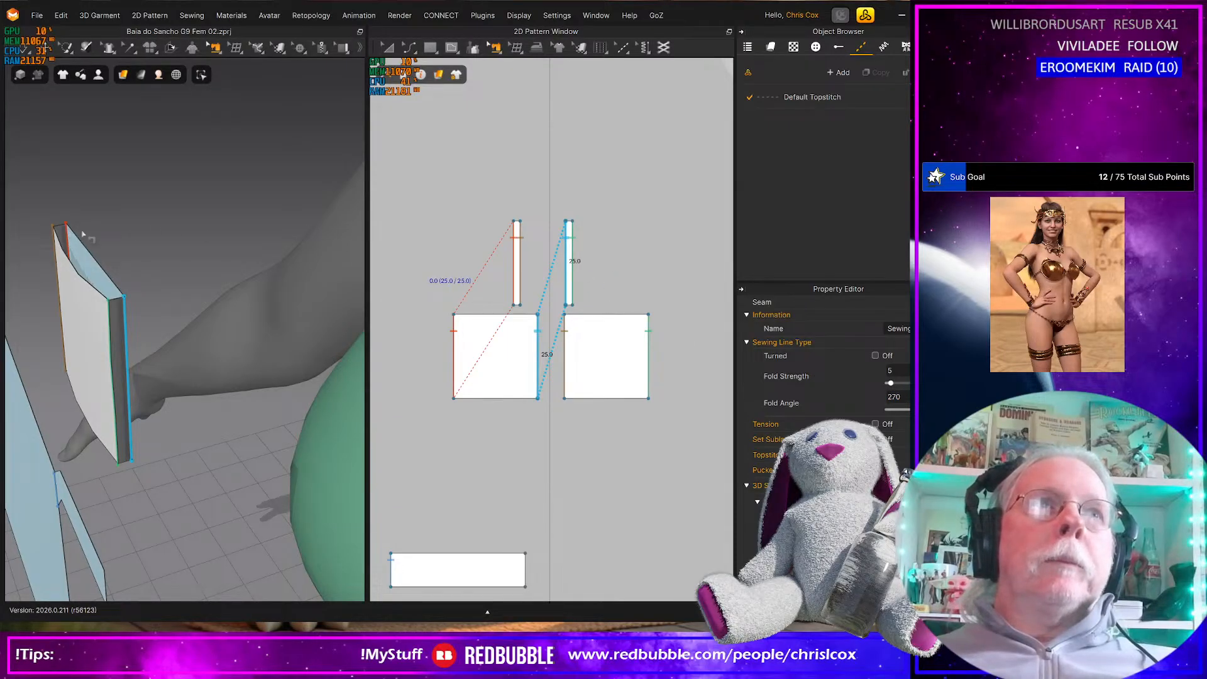
Set the fold angle of the seam joining the first strip to the first square's outer edge to 270
click(514, 279)
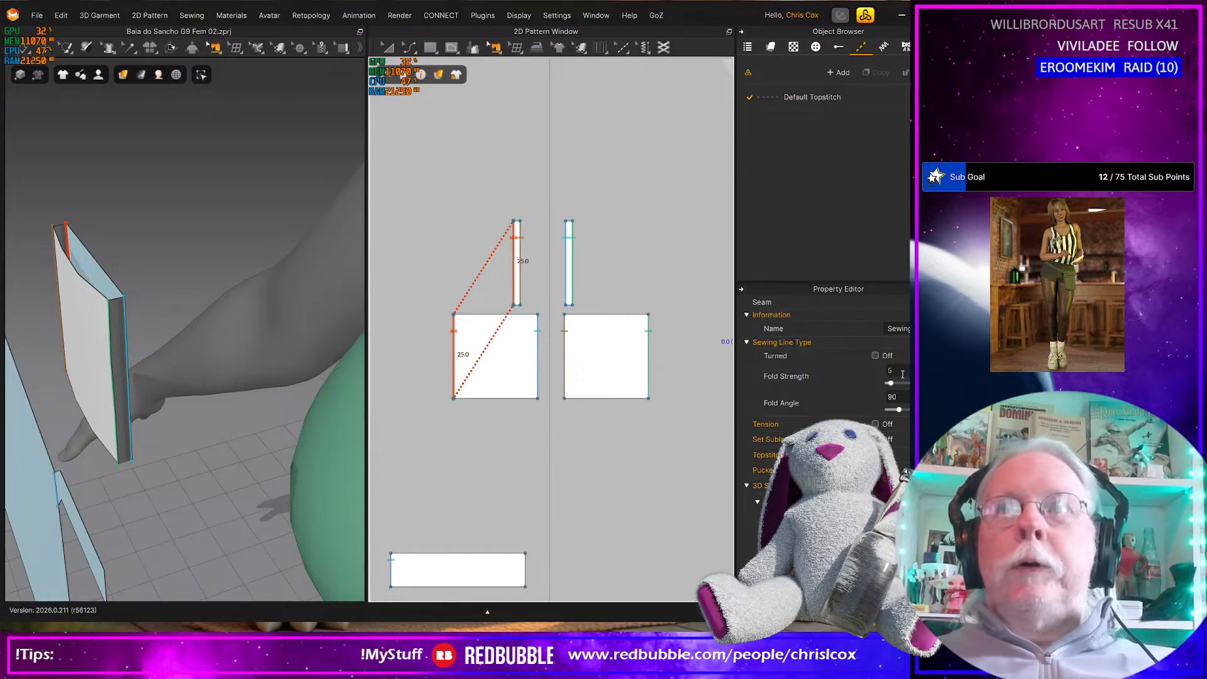
click(907, 394)
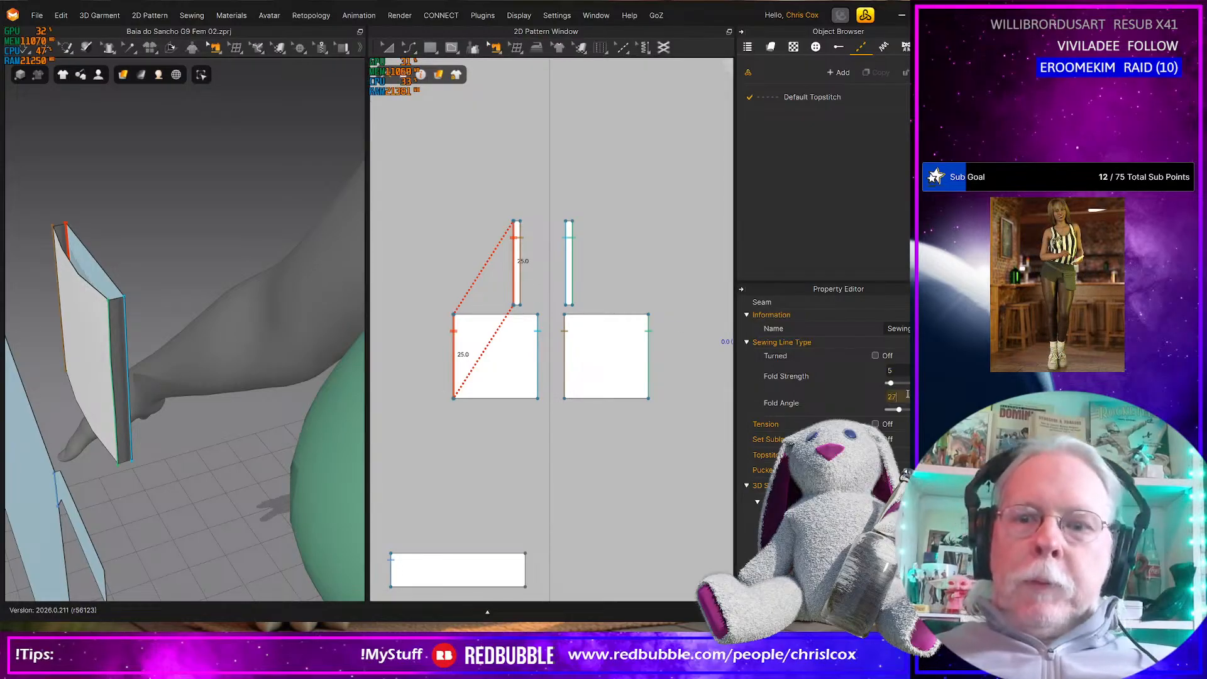
key(Return)
Simulate the sewn connector and examine its folded edges in 3D from the side and from its open end
key(space)
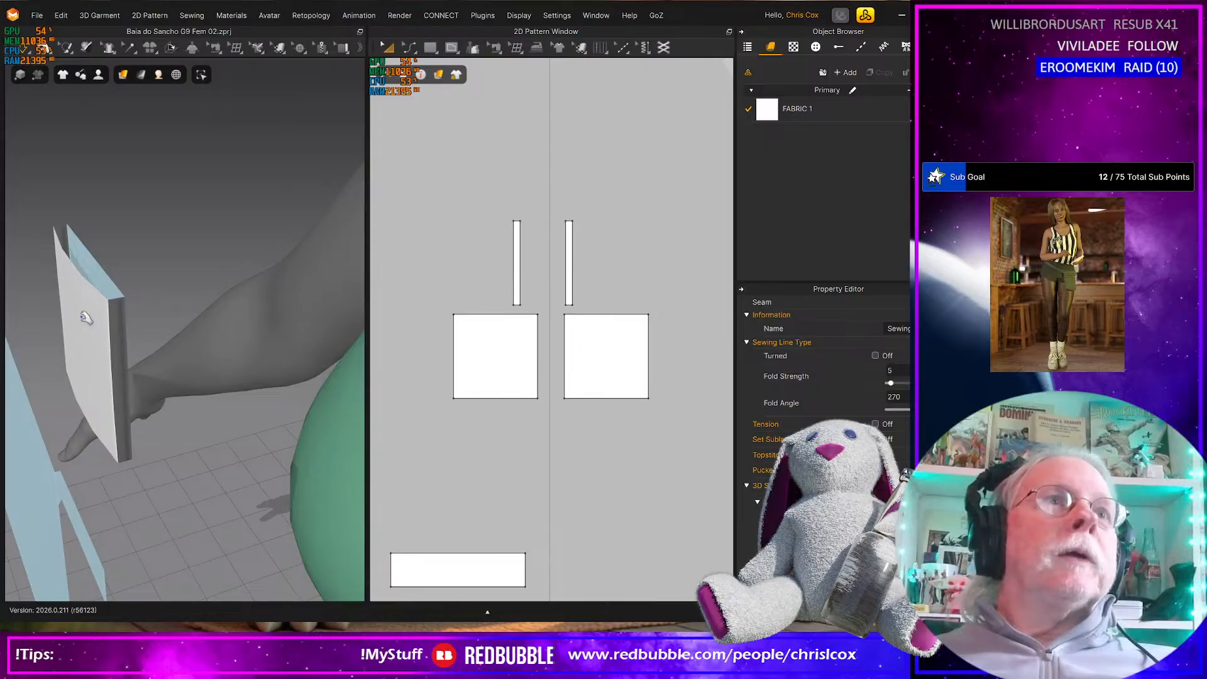
click(82, 317)
click(109, 285)
right_drag(136, 300, 236, 315)
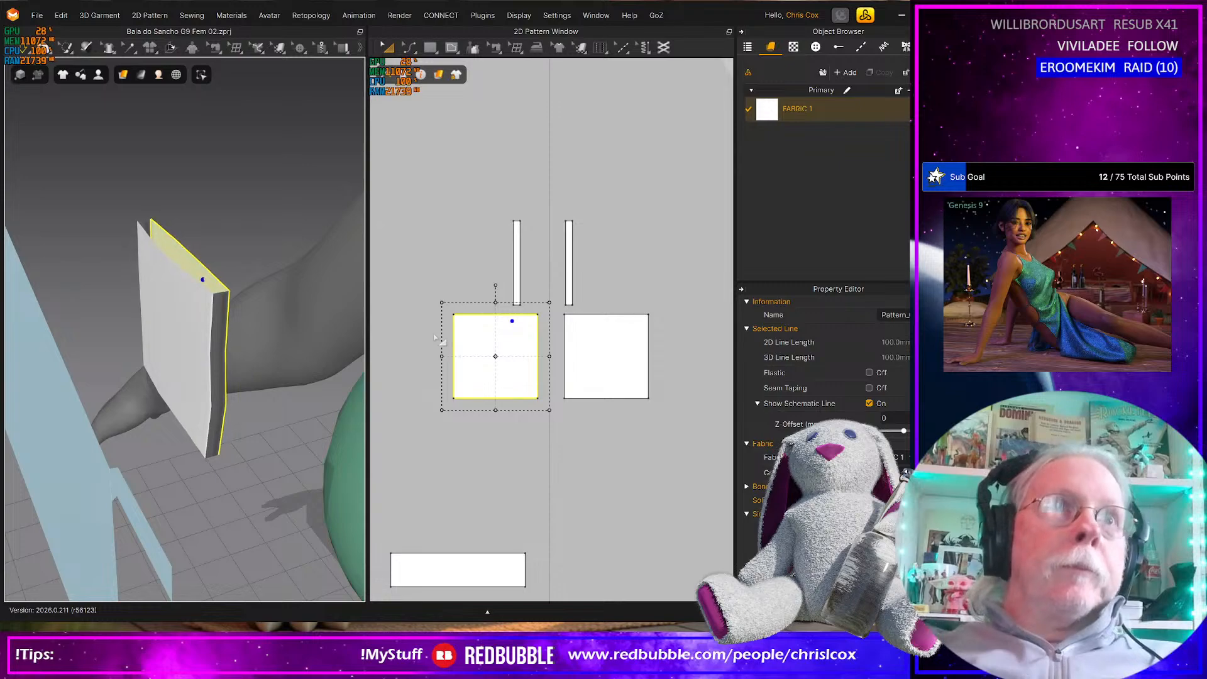
right_drag(237, 340, 298, 209)
click(206, 294)
drag(206, 294, 217, 263)
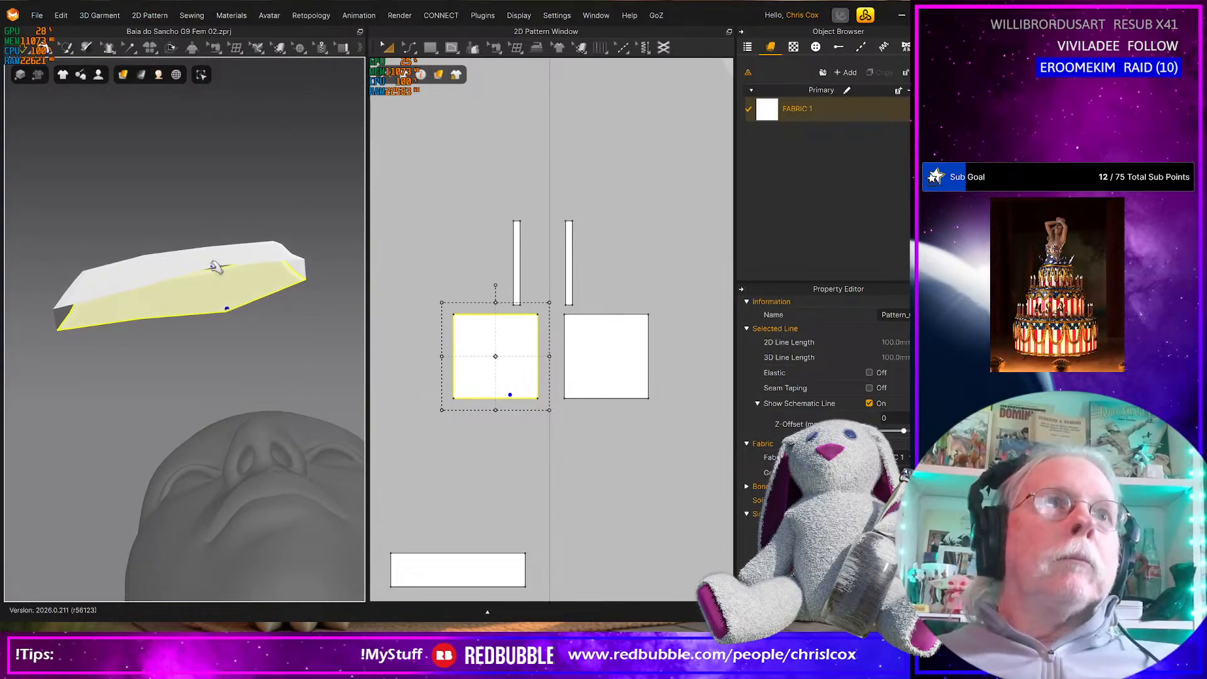
Select all four seams of the connector together to compare their fold angle settings
key(n)
scroll(510, 412, up, 5)
scroll(504, 418, down, 7)
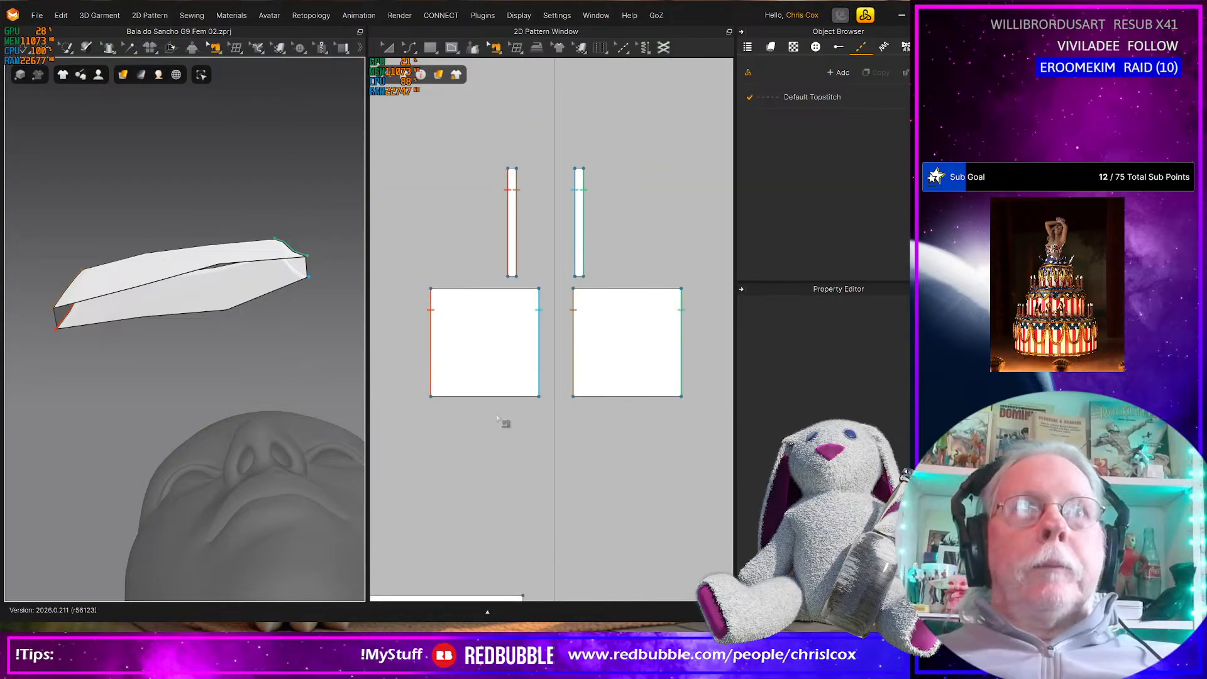
drag(417, 256, 630, 428)
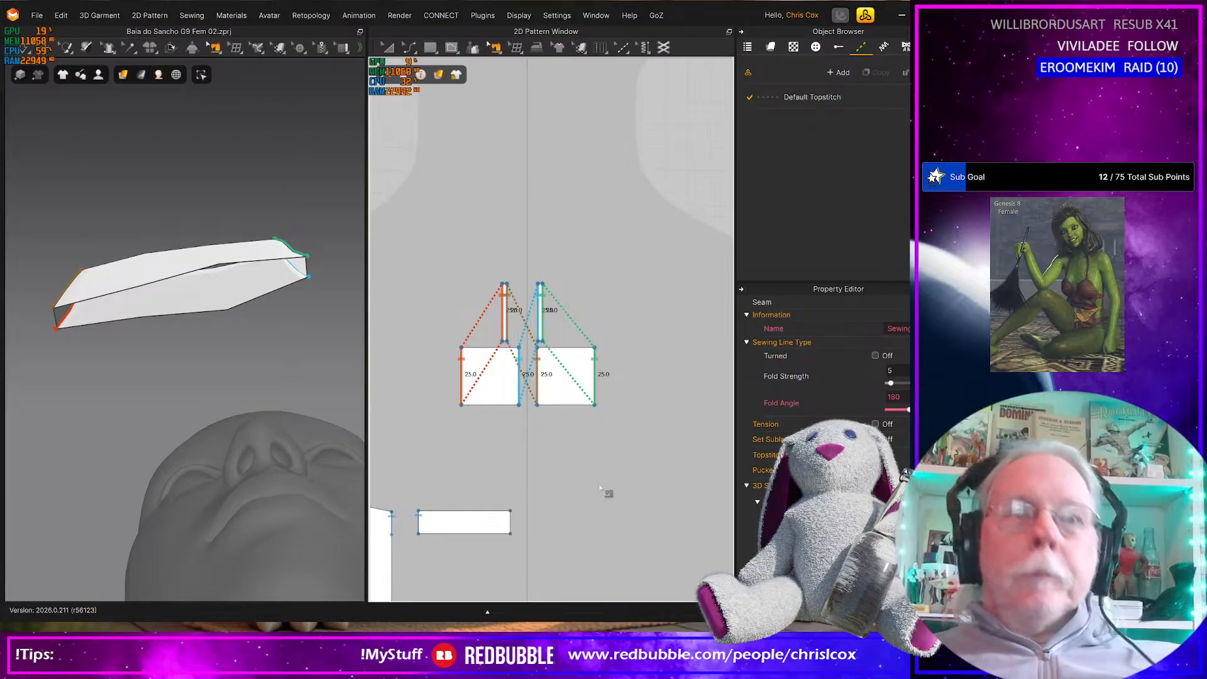
Select the two squares and two narrow strips, check their pattern properties and simulate the connector again
key(a)
drag(651, 449, 446, 256)
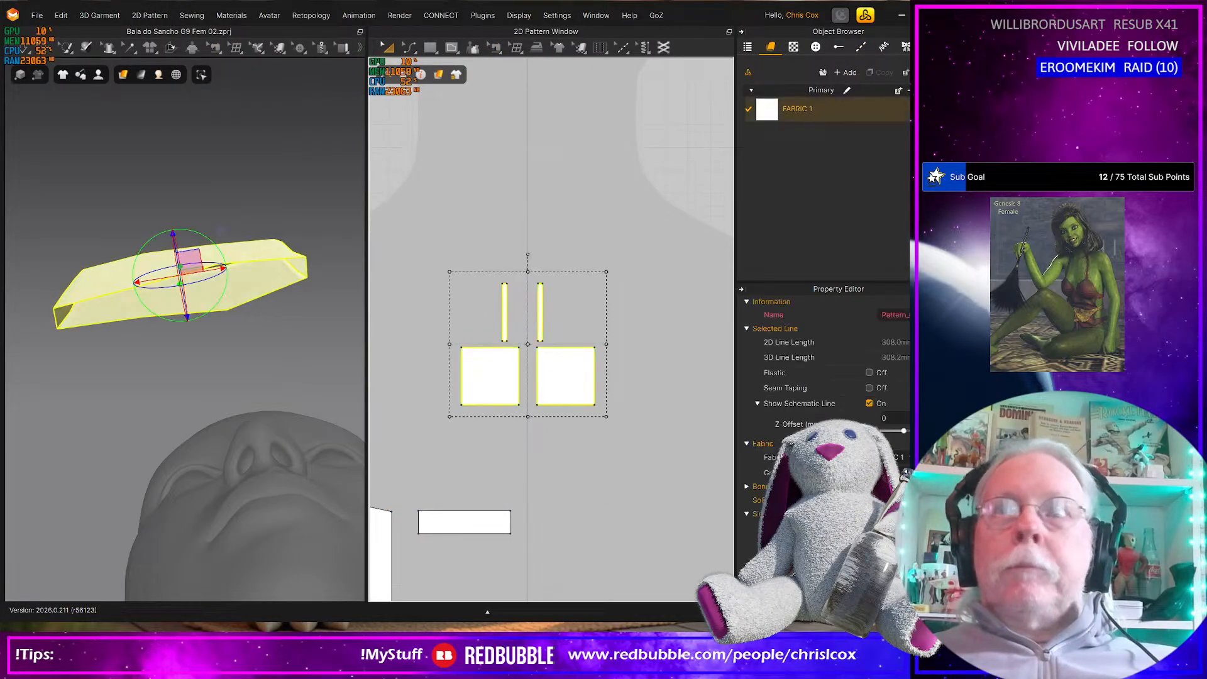
scroll(824, 440, down, 2)
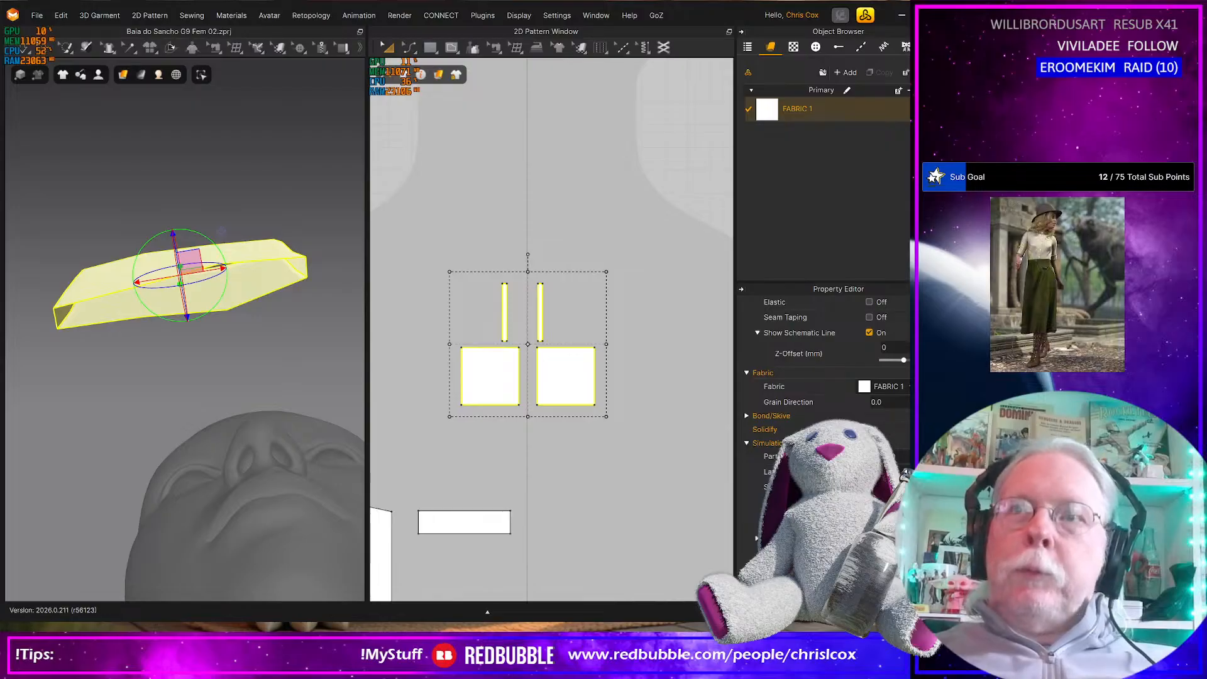
key(space)
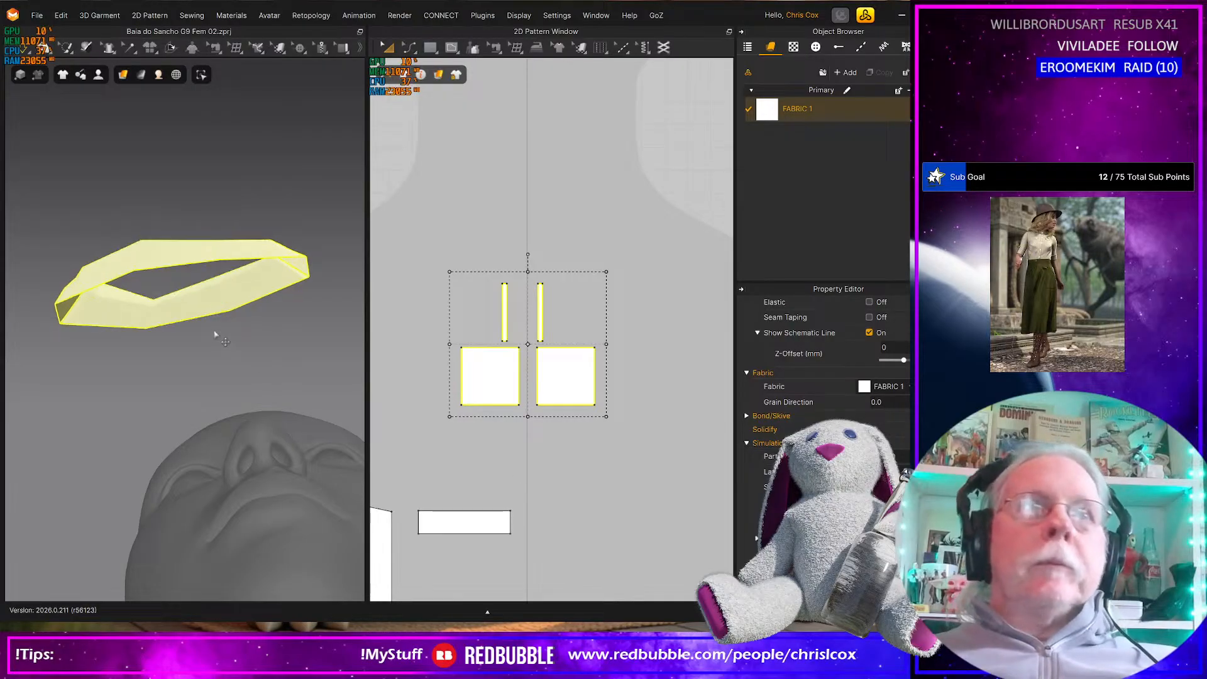
key(space)
key(space)
key(space)
Set the fold strength of the seam joining the first strip to the second square's inner edge to 100 and simulate the connector
right_drag(144, 307, 124, 239)
right_drag(168, 276, 229, 362)
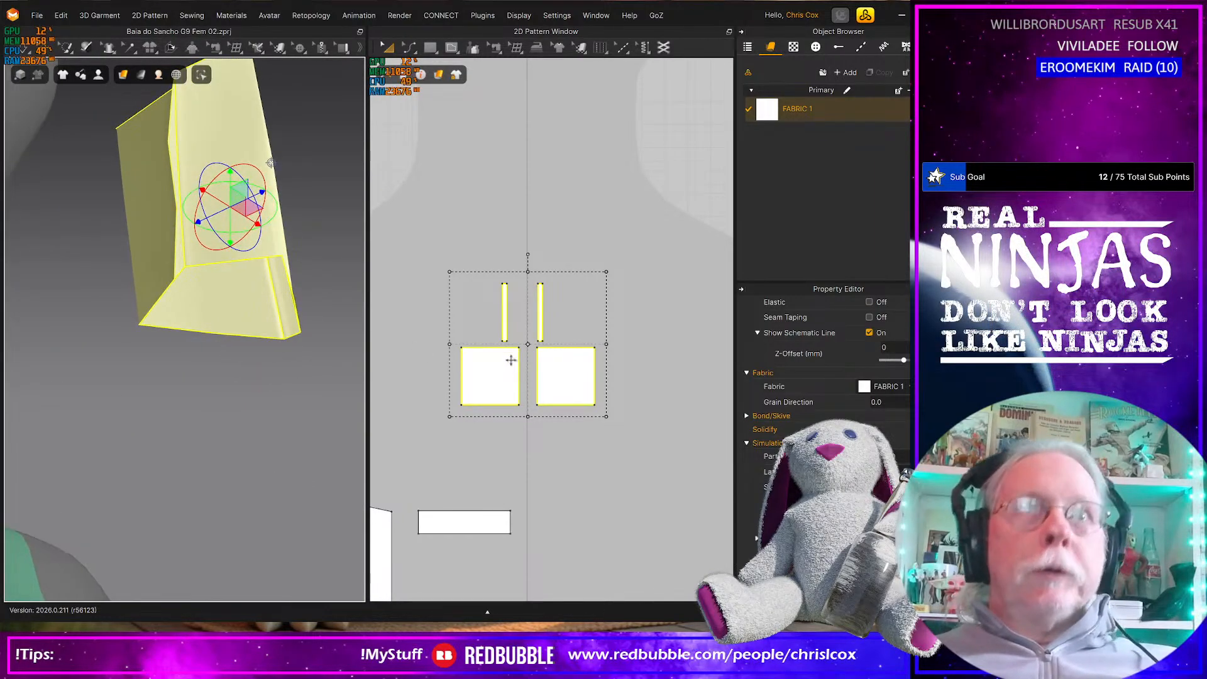
key(n)
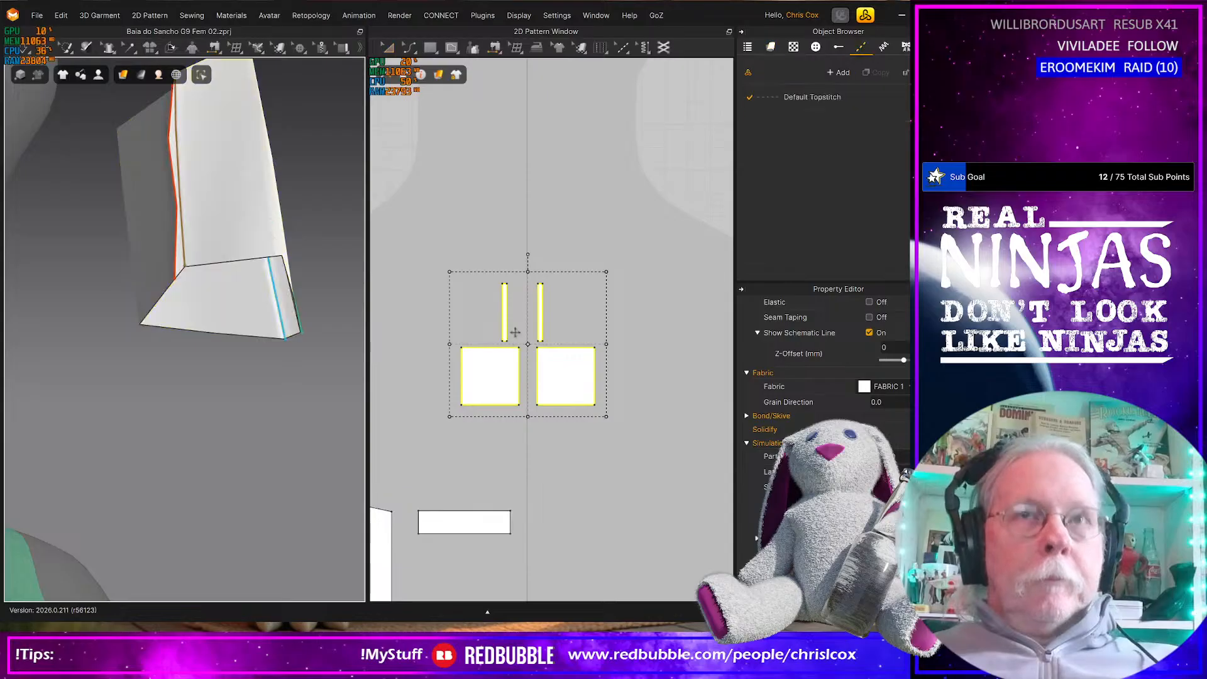
click(508, 329)
middle_drag(578, 354, 527, 326)
middle_drag(601, 398, 676, 418)
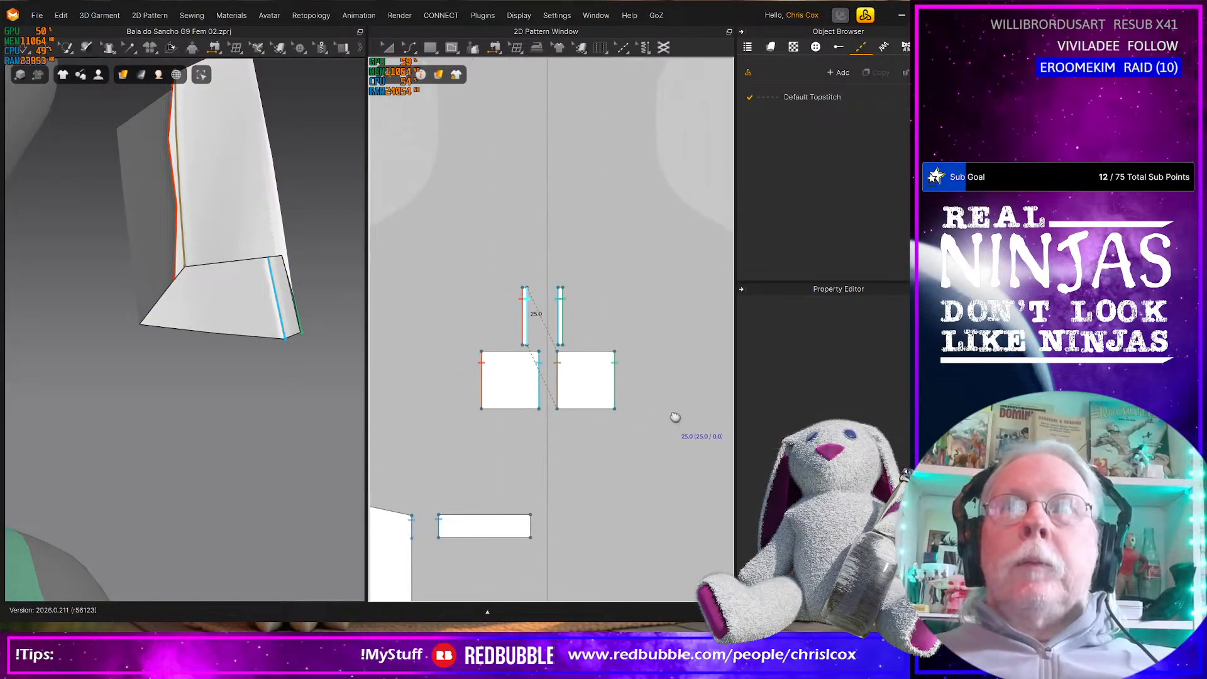
click(534, 338)
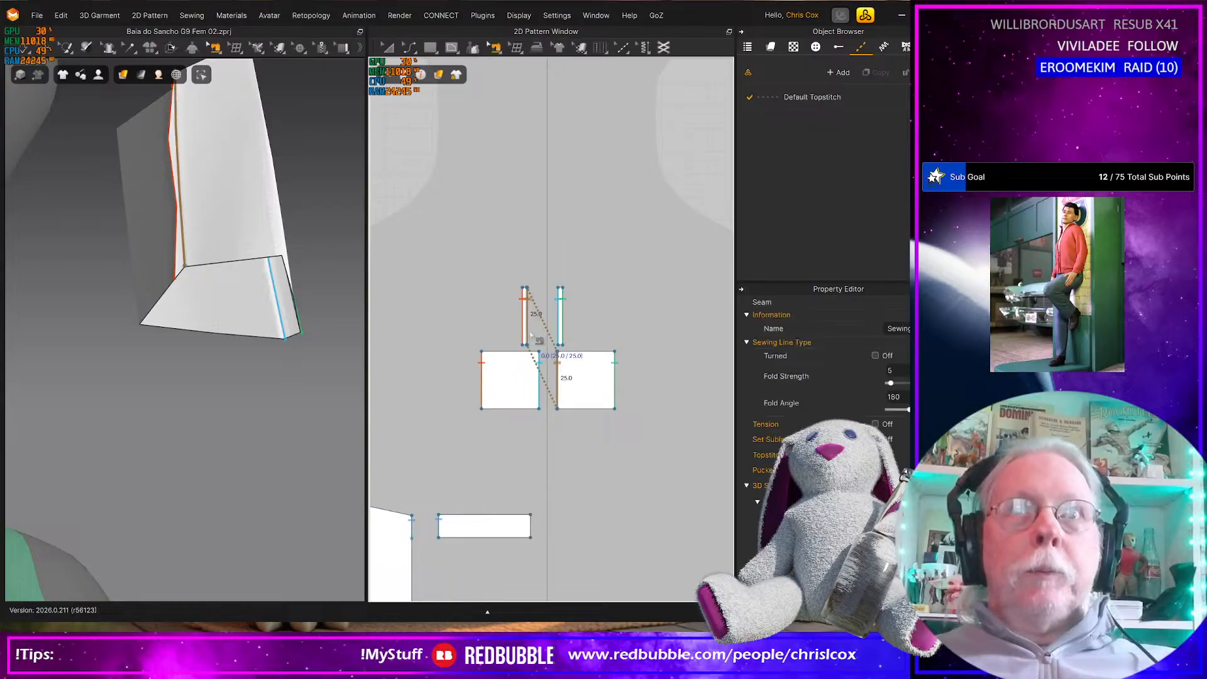
click(898, 370)
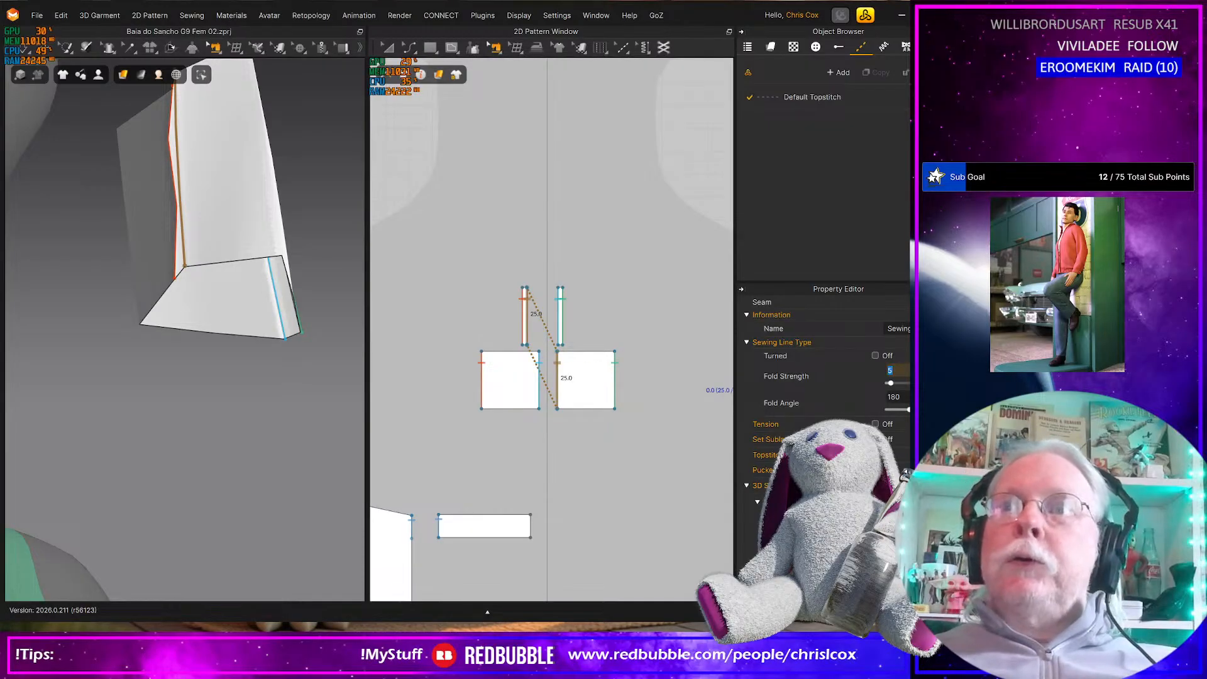
key(Return)
key(space)
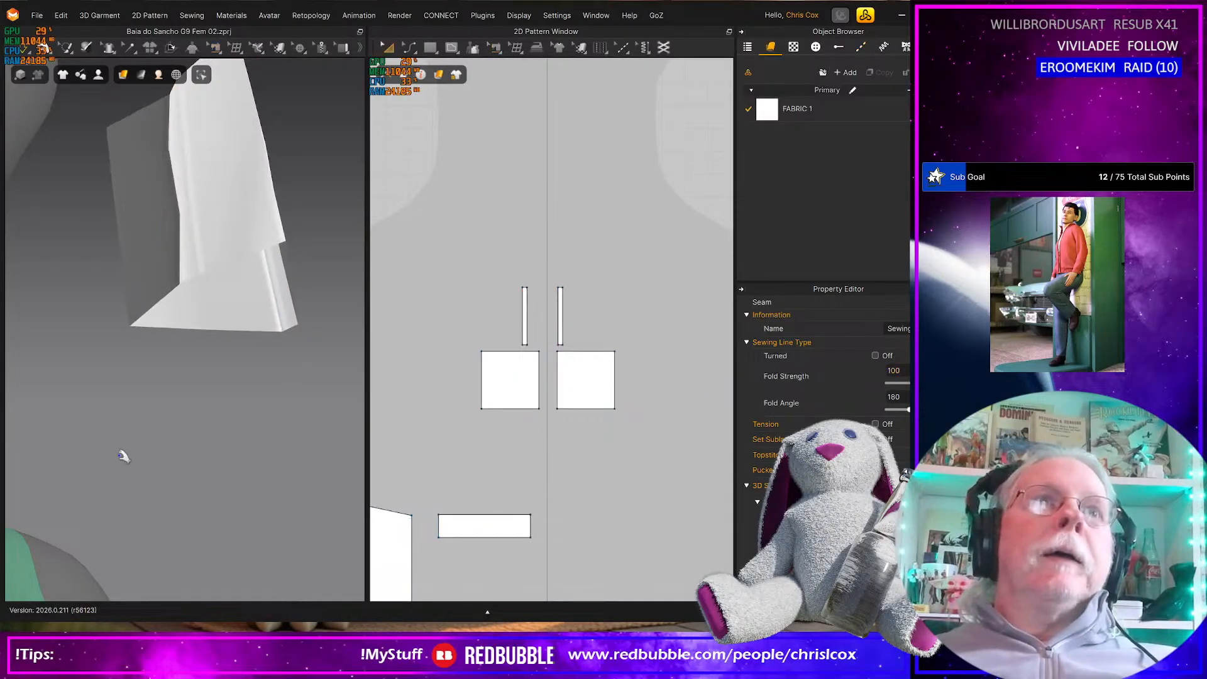
key(space)
Set the fold angle of the seam joining the first strip to the second square to 90 and simulate the connector again
right_drag(277, 514, 225, 442)
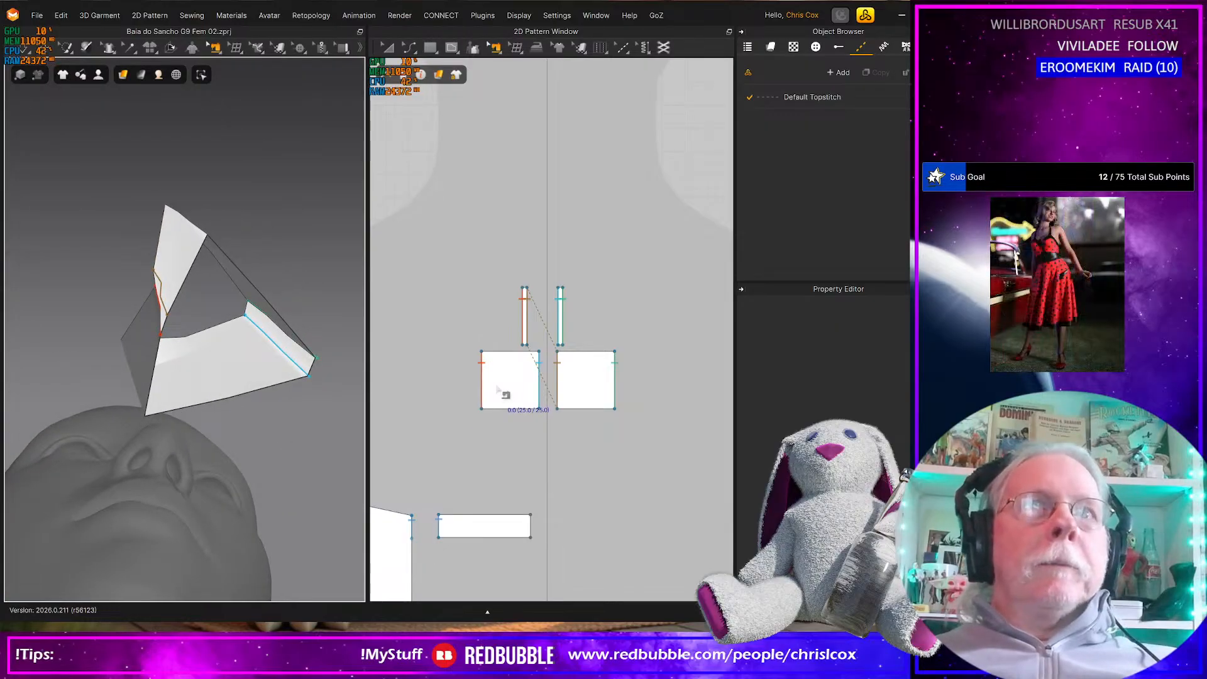
click(556, 365)
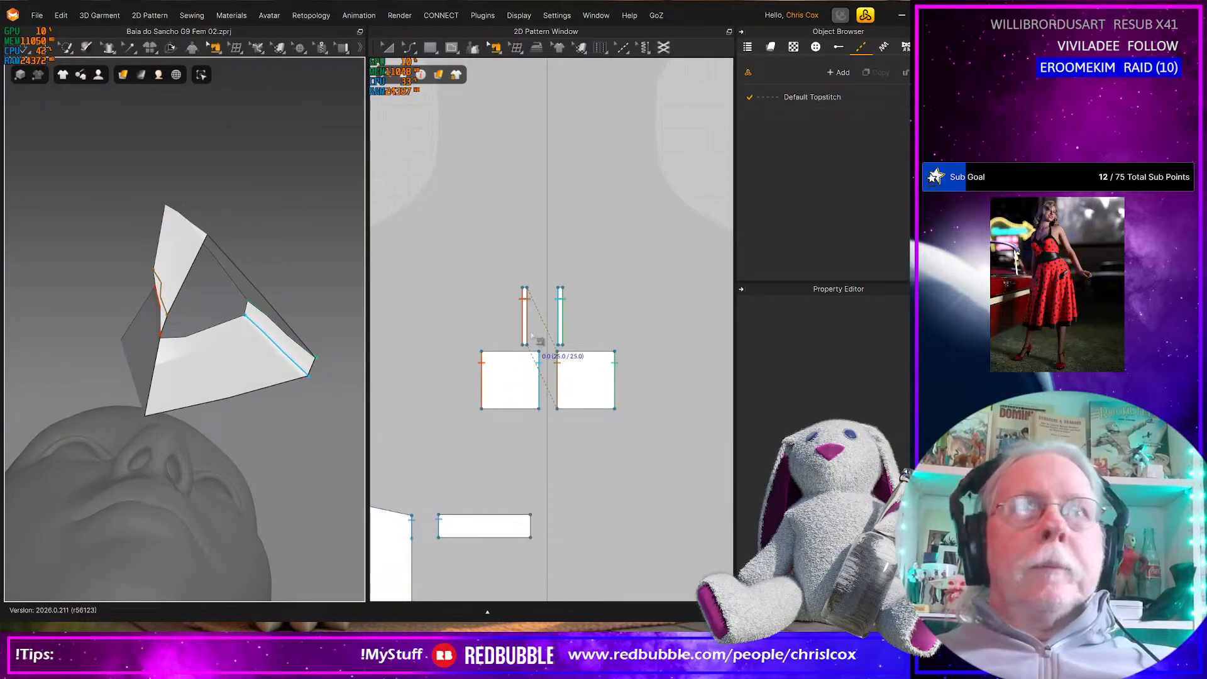
click(910, 397)
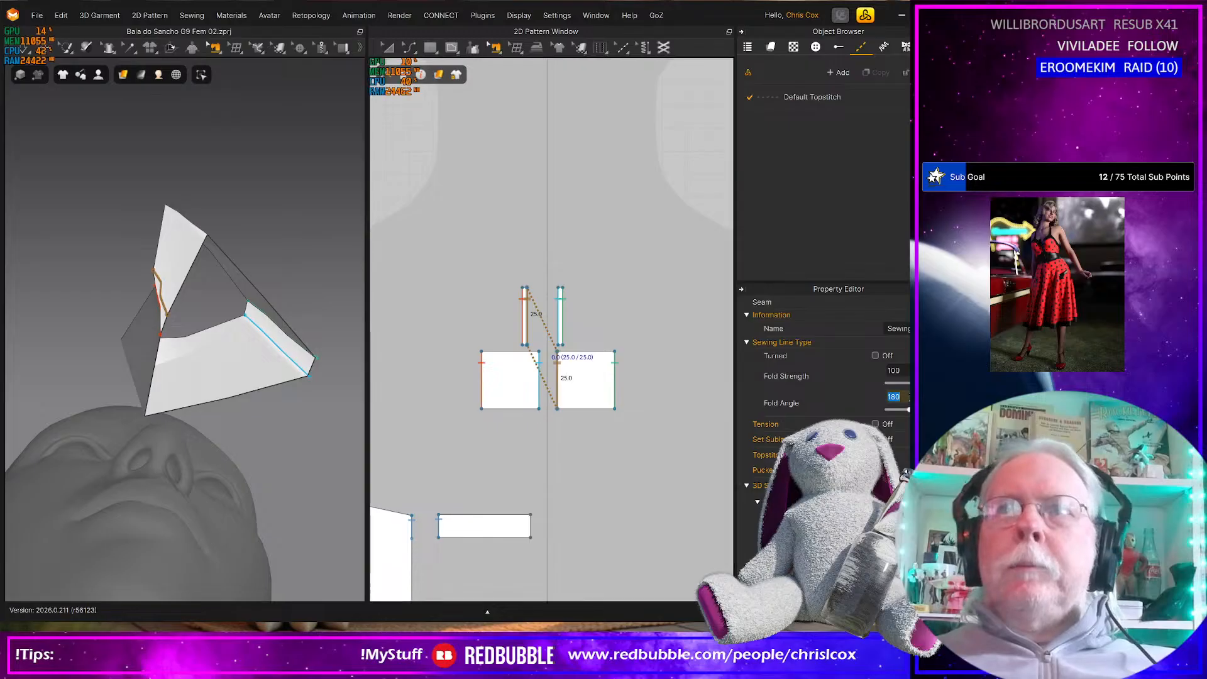
key(Return)
key(space)
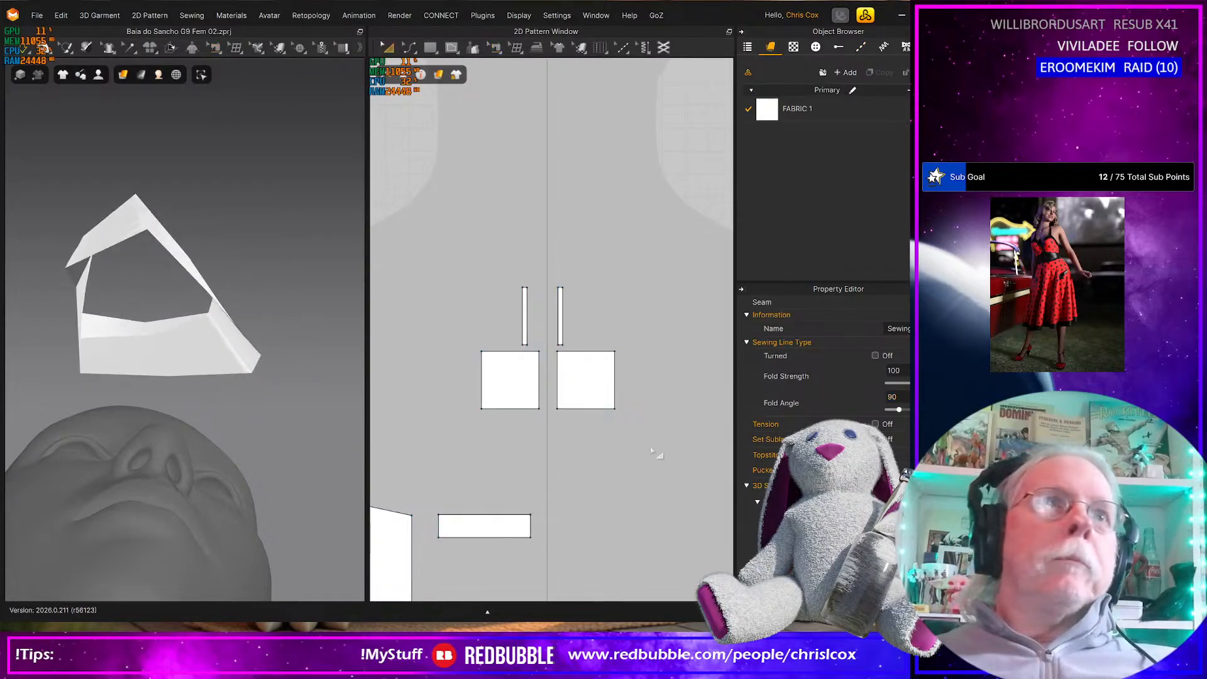
key(space)
key(q)
key(space)
drag(114, 310, 220, 336)
key(space)
key(b)
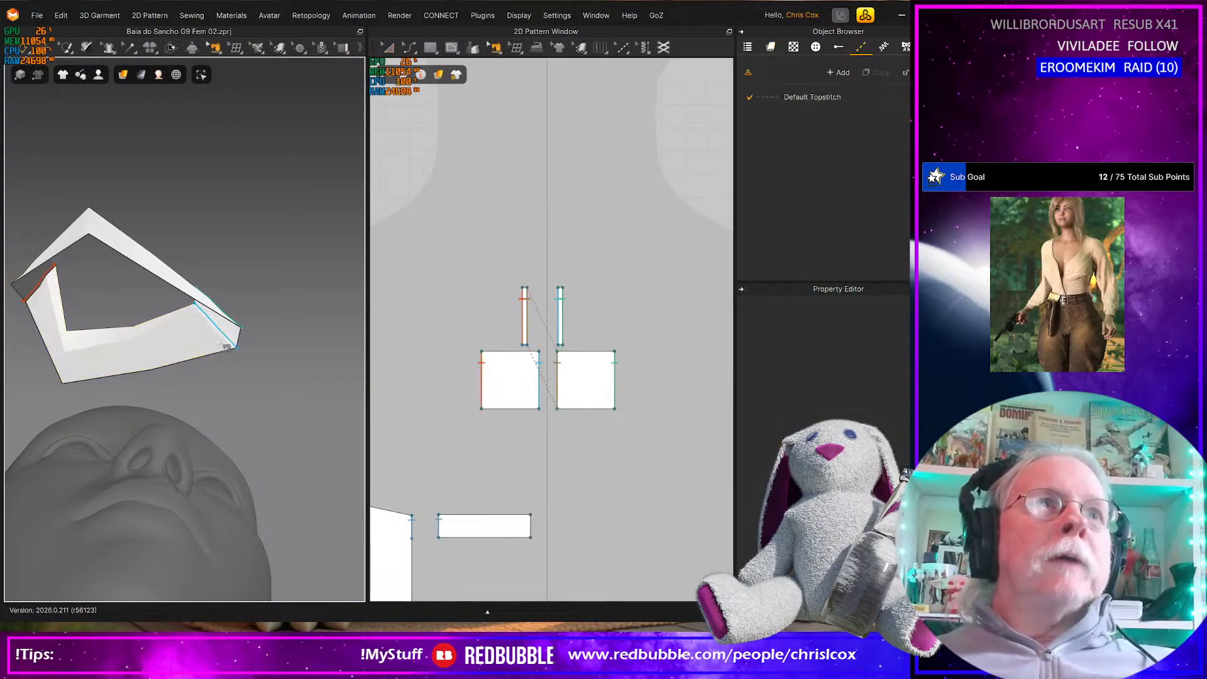
Set the fold angle of the seam joining the first strip to the first square's outer edge to 90
click(524, 343)
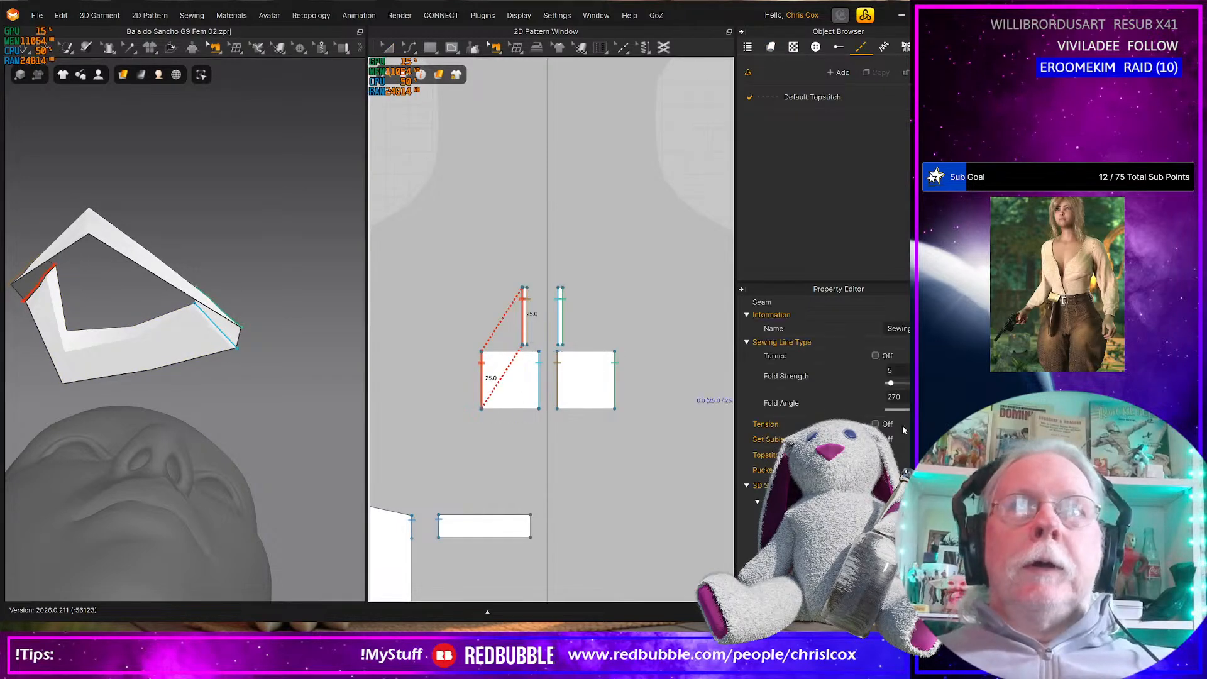
click(894, 398)
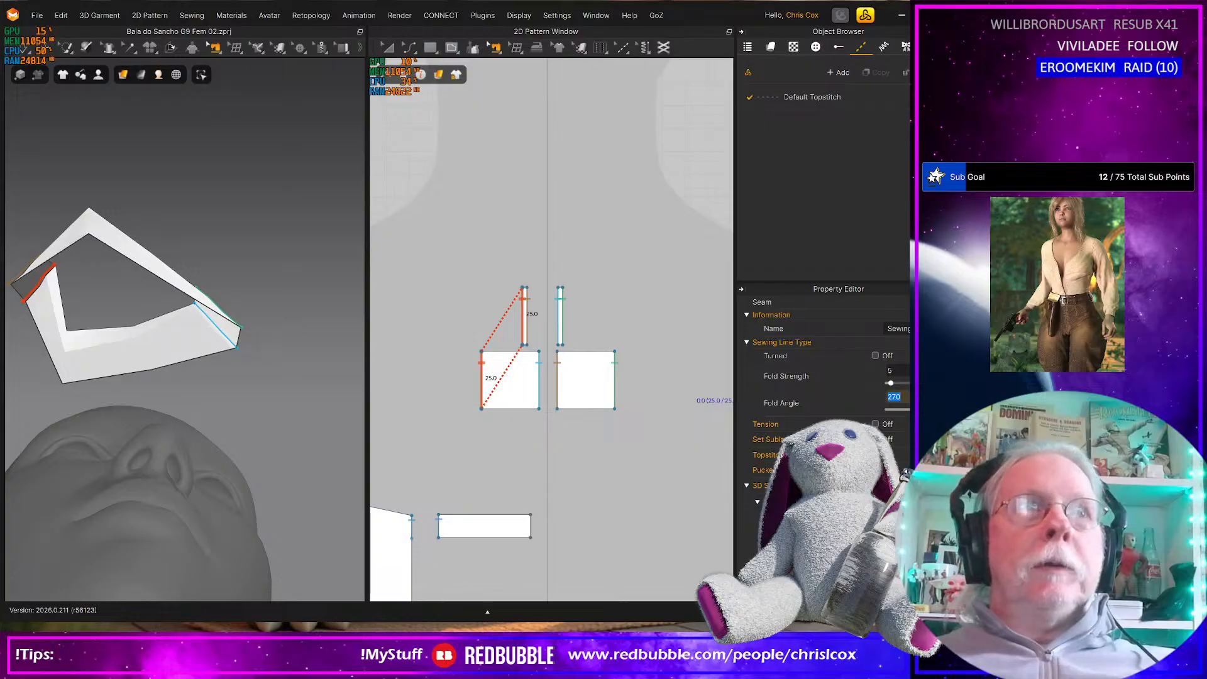
text(90)
key(Return)
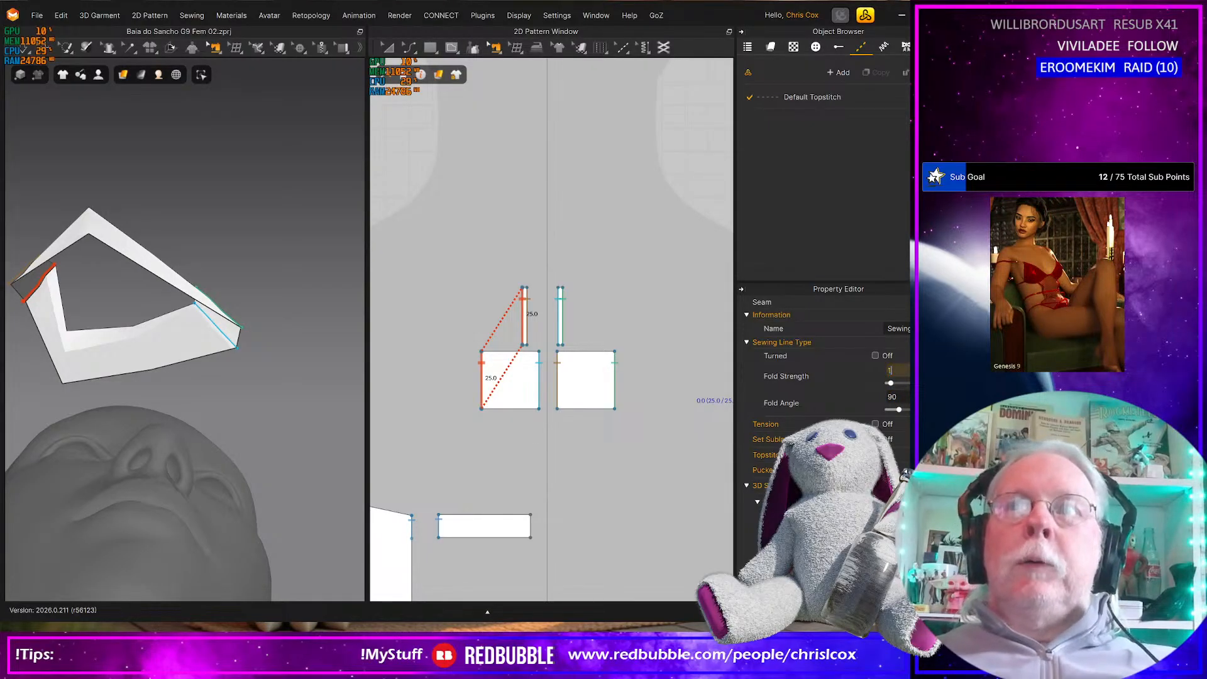
Simulate the connector, bring it down in front of the avatar's chest, and select its four seams to compare their fold settings
key(space)
drag(116, 351, 238, 324)
drag(215, 395, 247, 398)
scroll(239, 399, up, 4)
scroll(235, 405, down, 6)
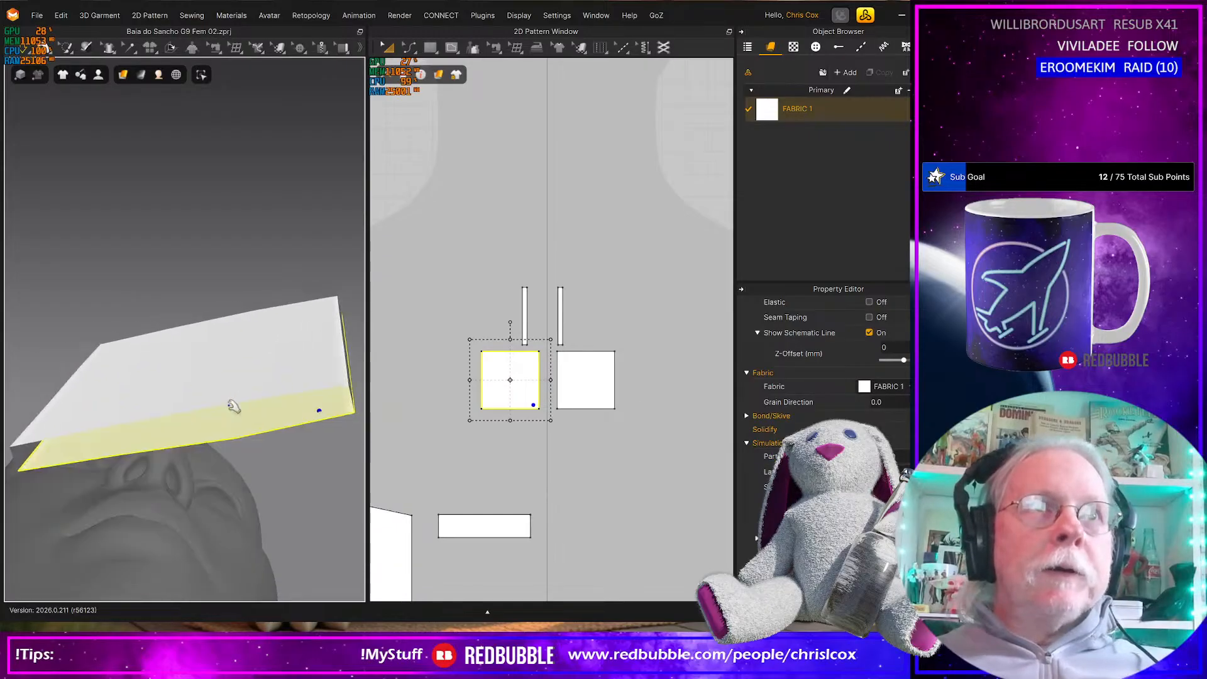
right_drag(234, 407, 233, 503)
key(b)
drag(450, 230, 643, 434)
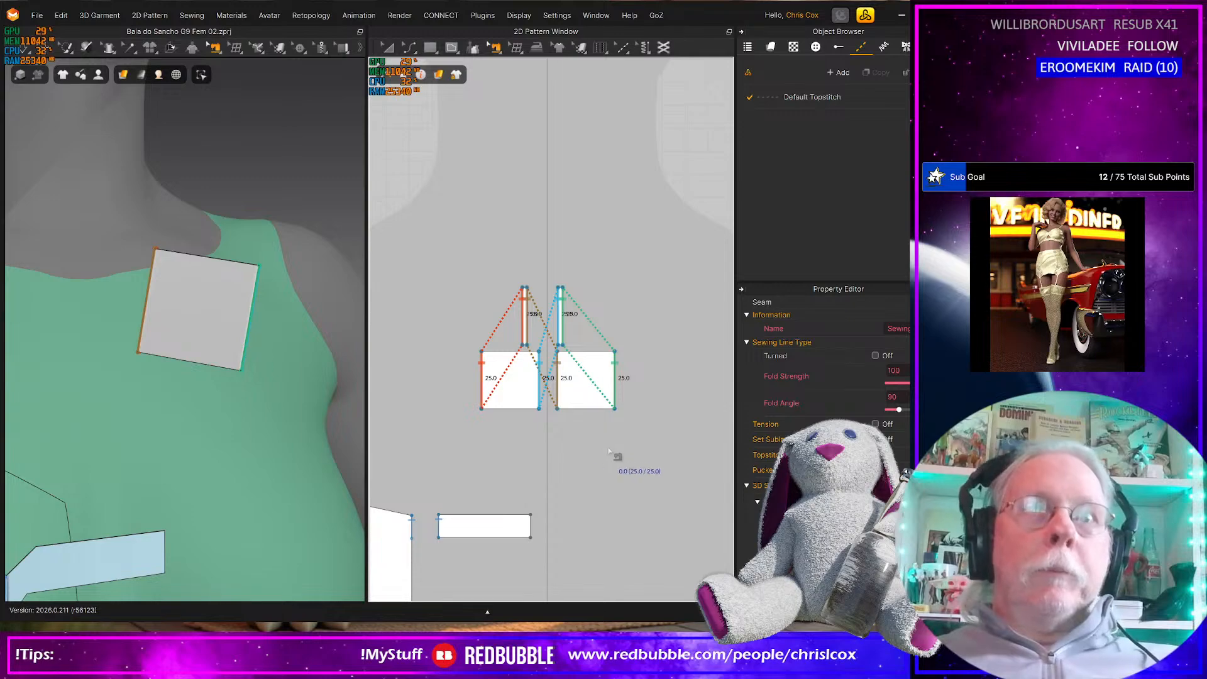
Select the two squares and two strips and rotate the connector level as seen from the front of the avatar
key(a)
drag(662, 453, 398, 255)
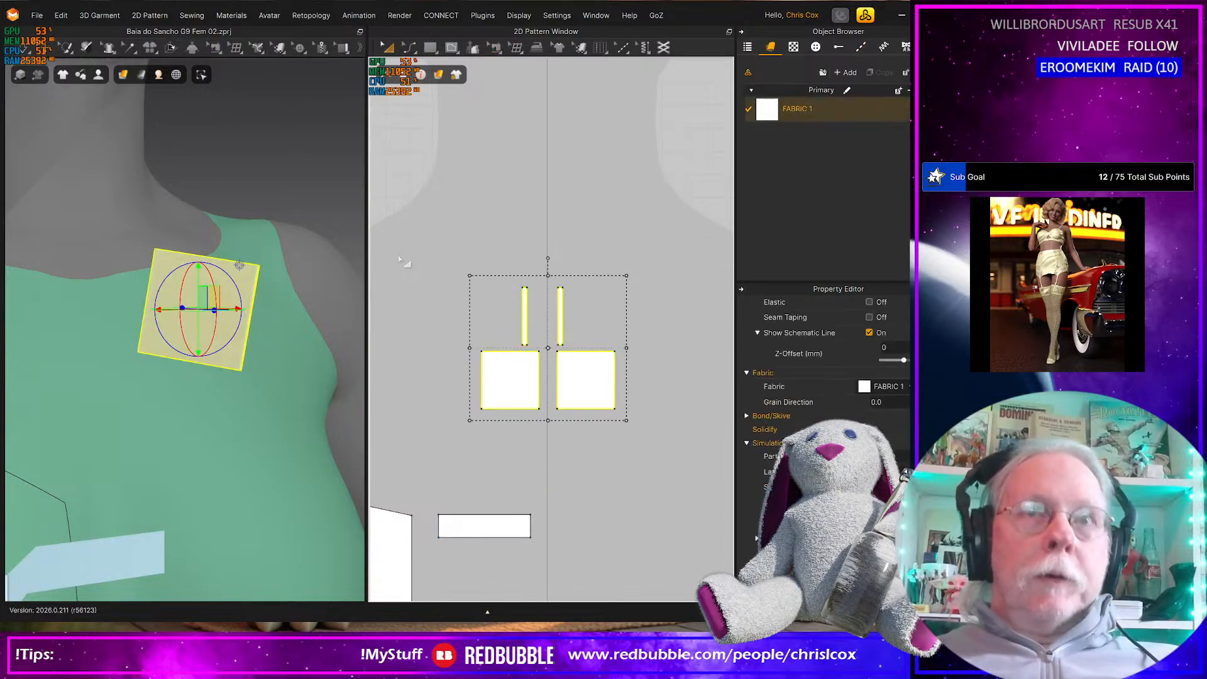
right_drag(179, 278, 124, 305)
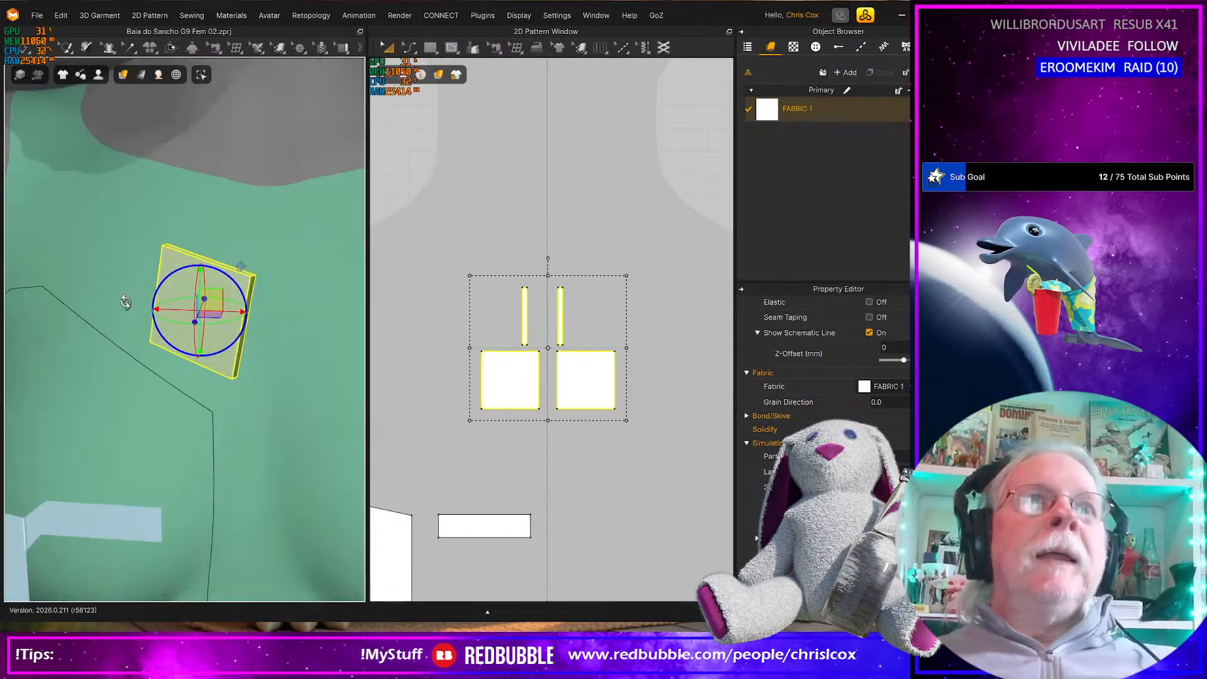
drag(225, 271, 213, 261)
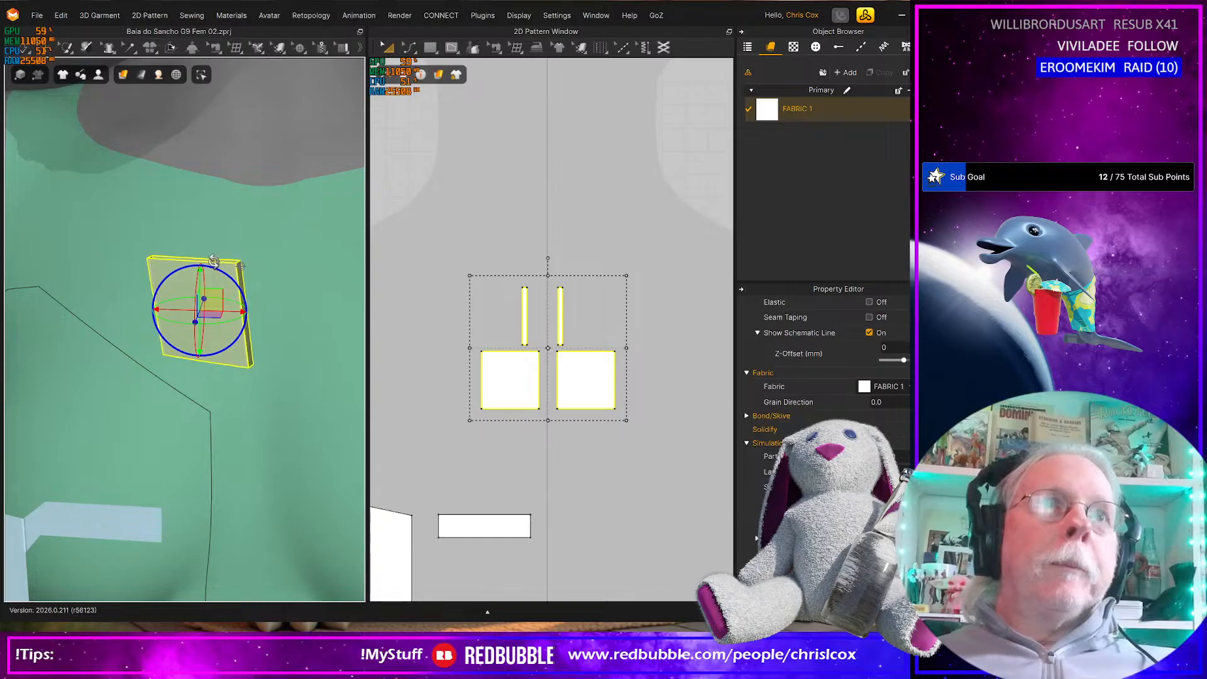
right_drag(225, 315, 253, 365)
drag(238, 348, 253, 341)
Rotate the connector upright in side view and turn it about its vertical axis to square it with the avatar
right_drag(253, 341, 115, 254)
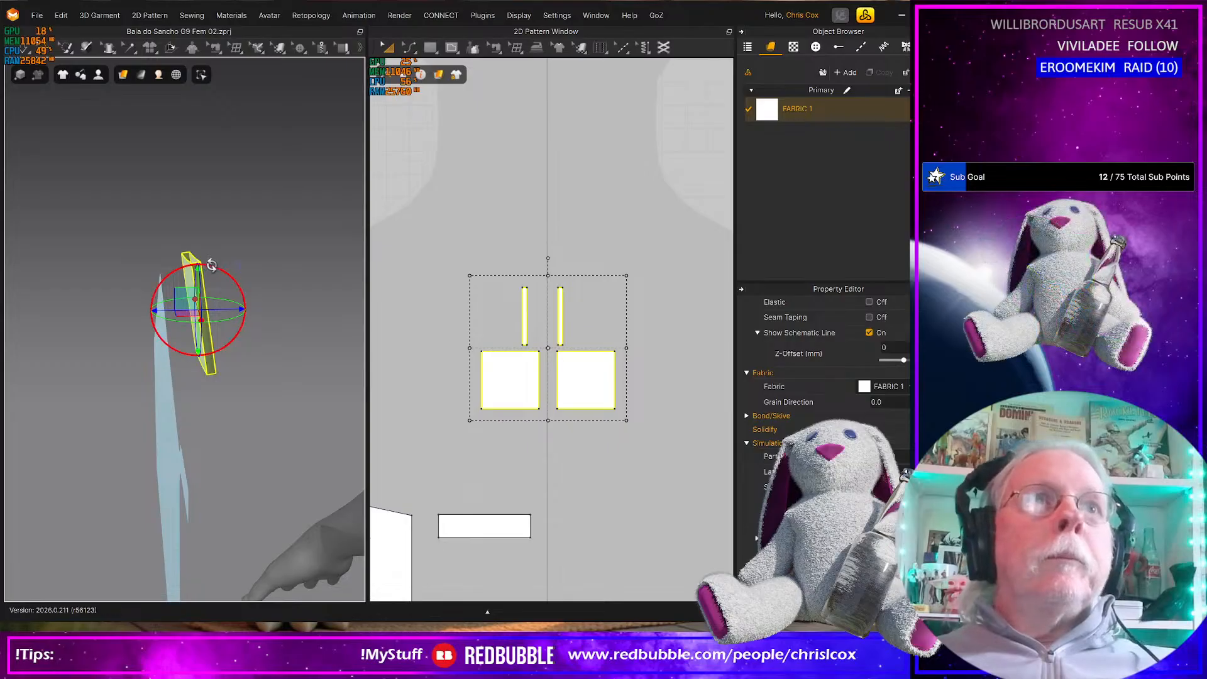
right_drag(214, 275, 253, 347)
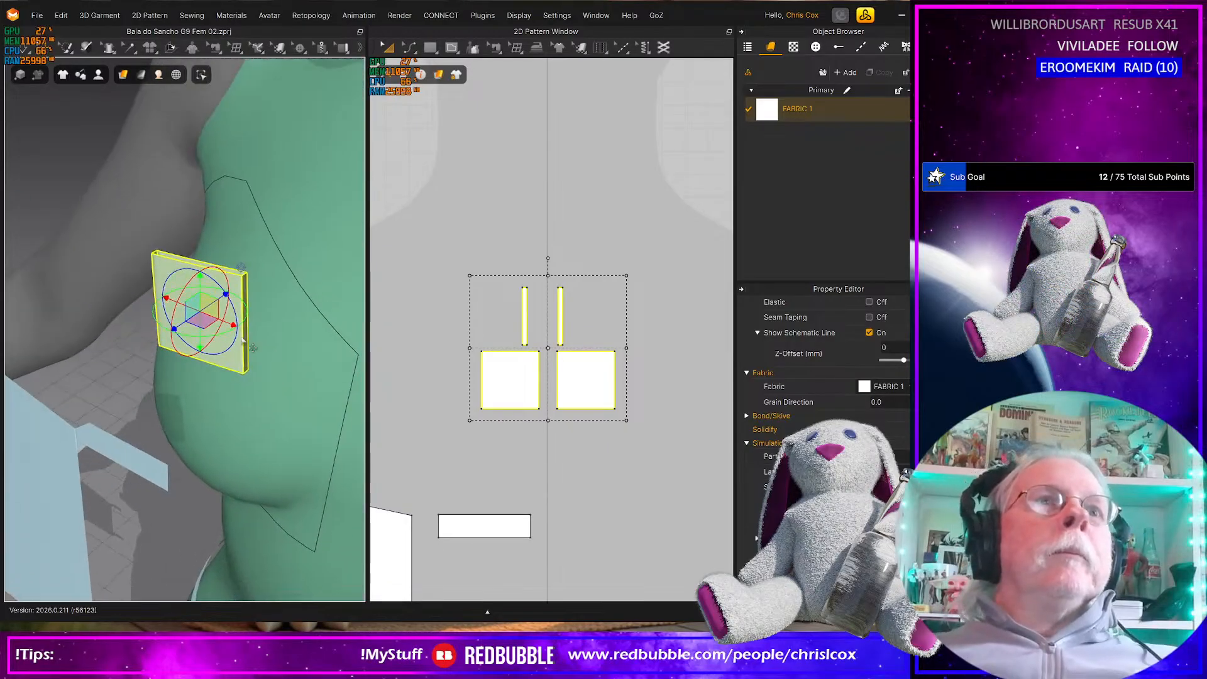
click(162, 271)
click(203, 306)
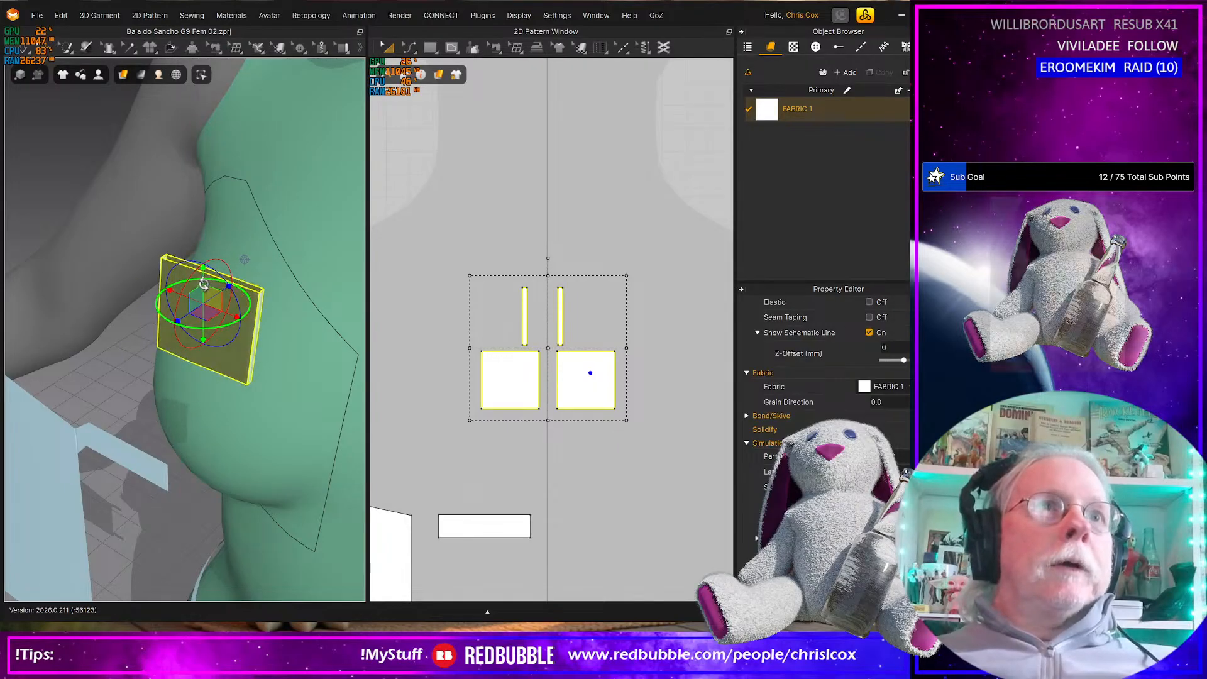
right_drag(212, 283, 186, 353)
Move the connector from in front of the chest to behind the avatar's back, beside the free ends of the two back straps
scroll(207, 376, up, 5)
scroll(207, 378, down, 7)
scroll(208, 378, down, 8)
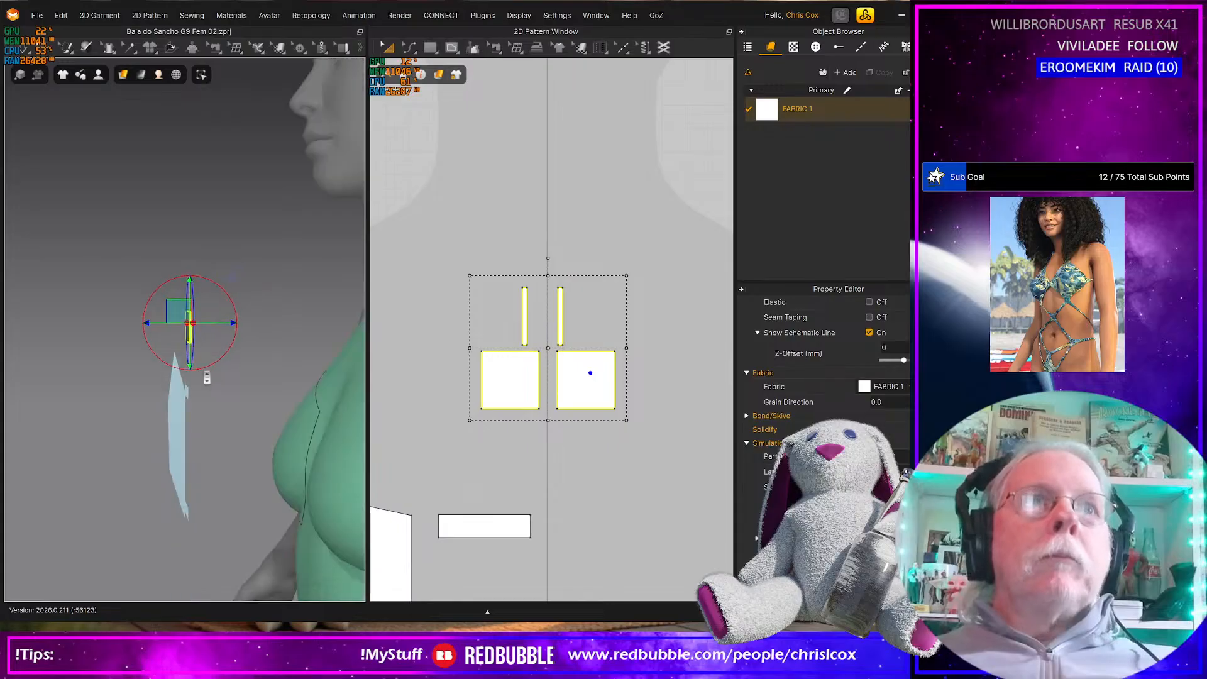
right_drag(206, 377, 199, 372)
drag(172, 312, 340, 349)
right_drag(340, 348, 259, 392)
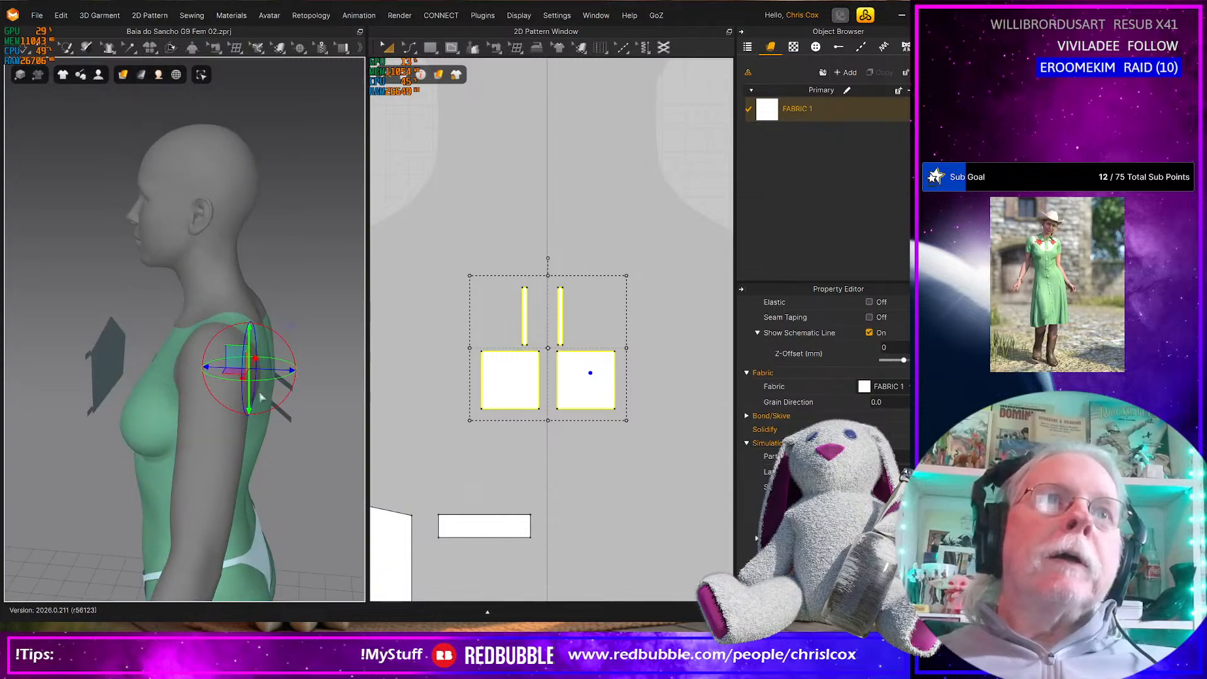
drag(238, 353, 273, 390)
right_drag(272, 390, 181, 384)
scroll(240, 444, up, 8)
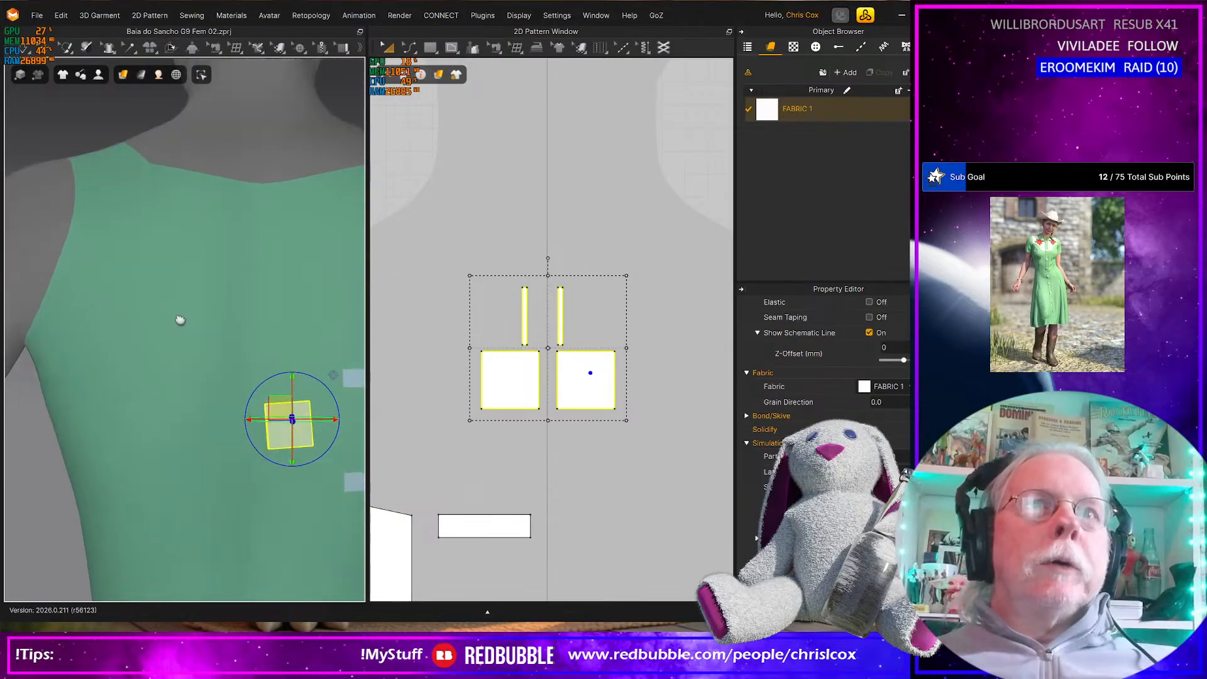
middle_drag(241, 410, 196, 409)
scroll(259, 438, up, 1)
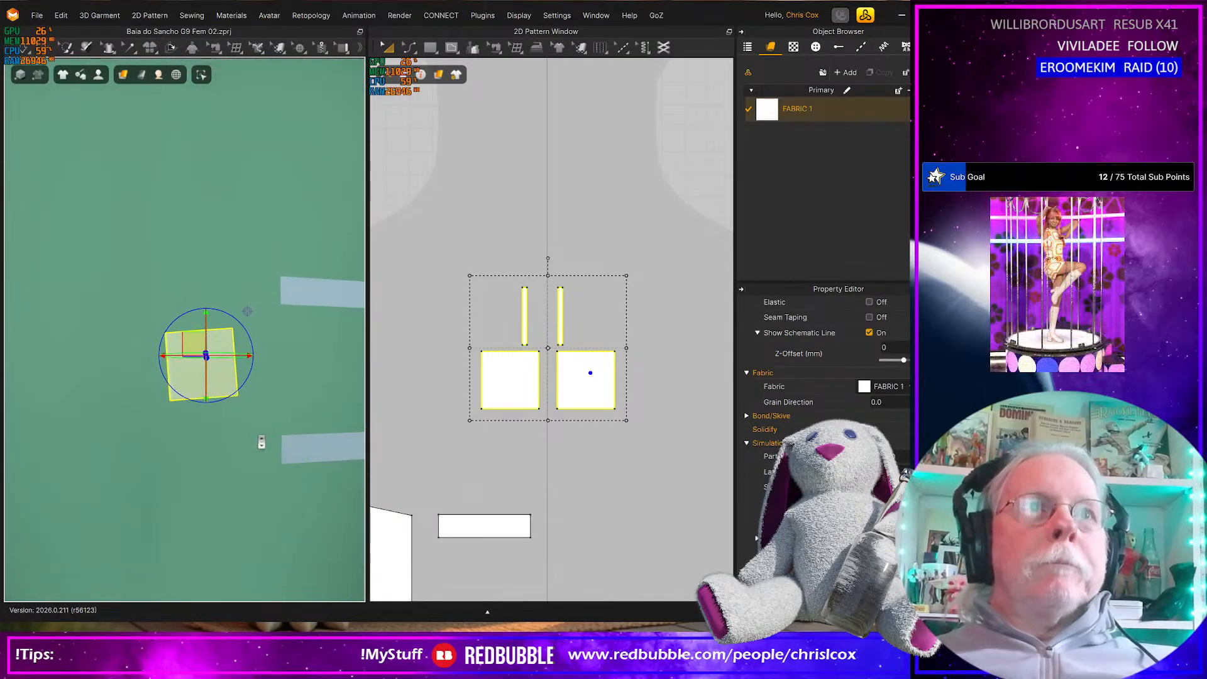
scroll(270, 416, down, 2)
Identify the two back straps and the first square in 3D, and place that square just above the straps' outer ends in 2D
click(290, 301)
shift+click(304, 426)
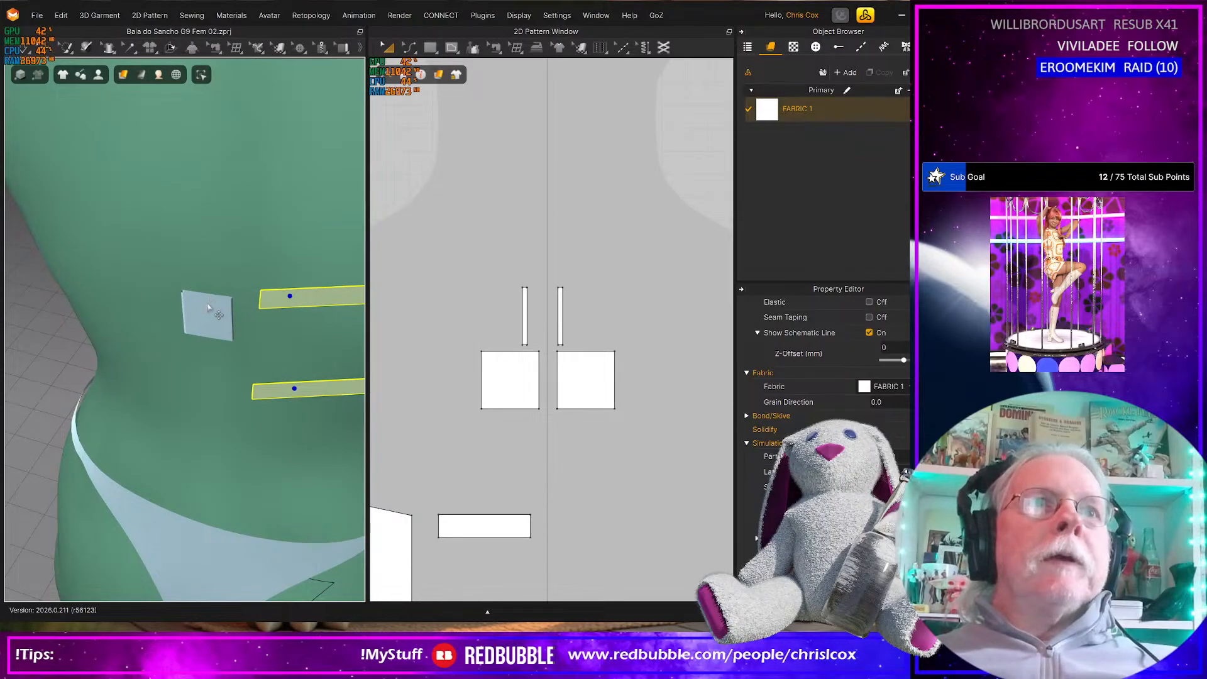
click(209, 297)
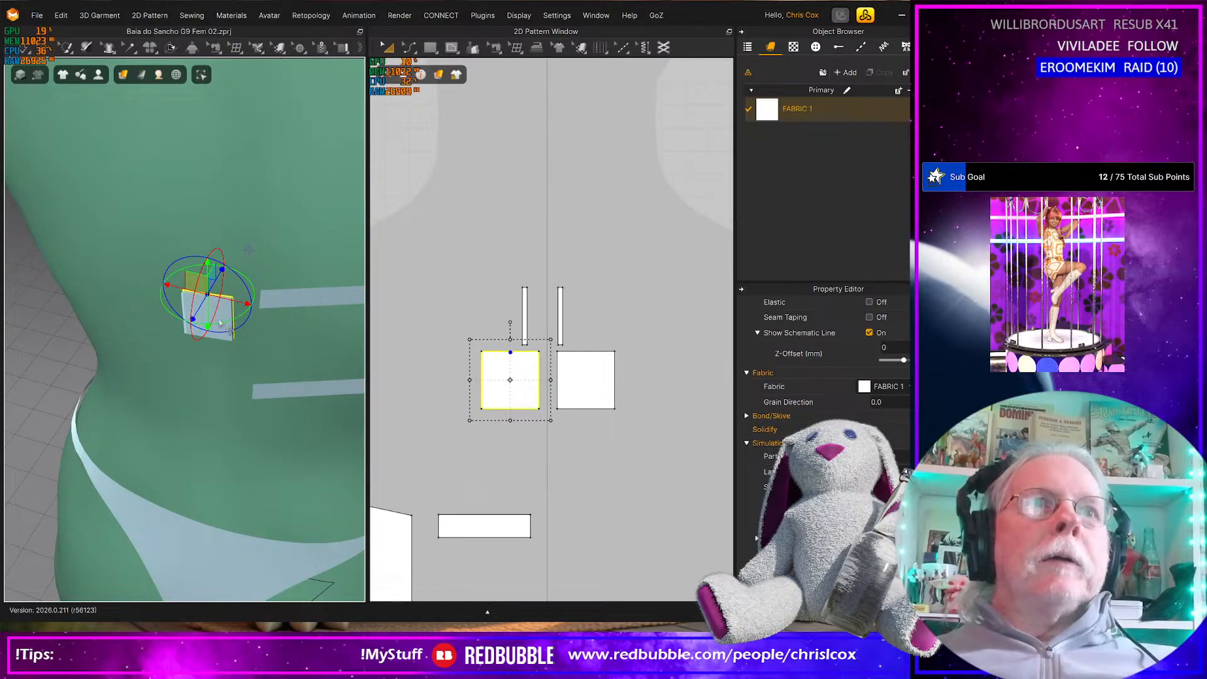
scroll(485, 426, down, 3)
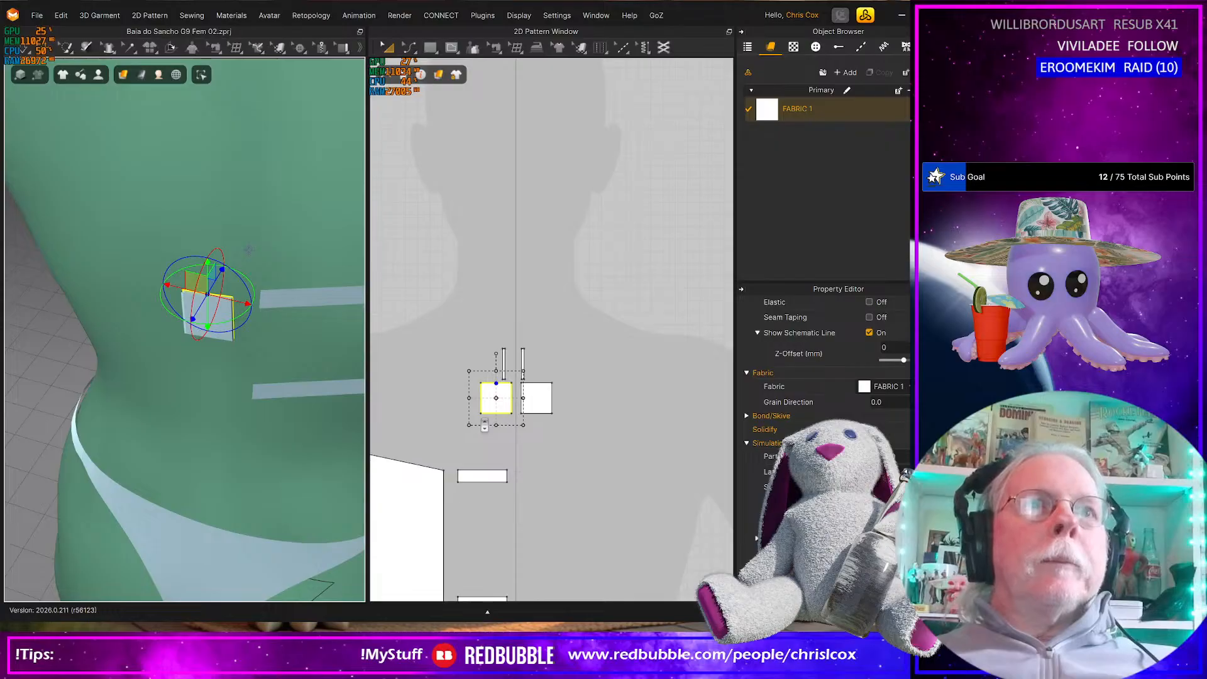
scroll(484, 426, down, 3)
middle_drag(493, 427, 659, 384)
scroll(441, 473, down, 2)
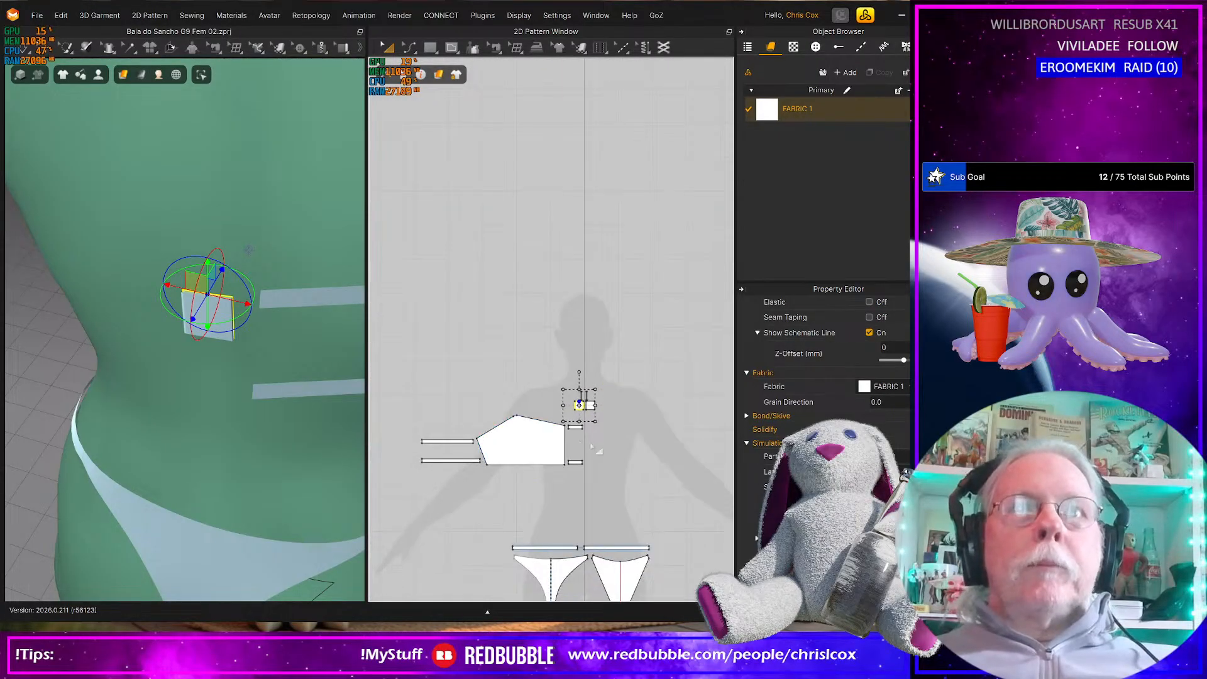
click(623, 449)
drag(579, 405, 430, 429)
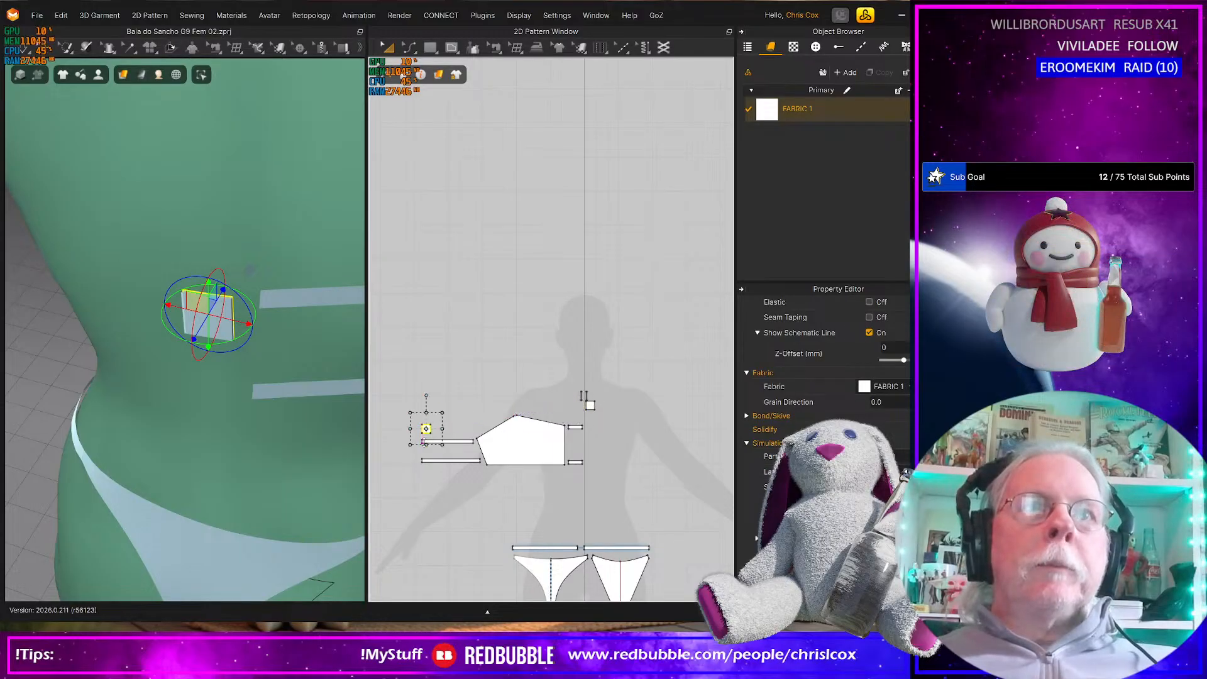
Free-sew the outer ends of the upper and lower straps to the upper and lower 10 mm of the first square's strap-side edge
scroll(434, 441, up, 8)
right_drag(440, 442, 496, 417)
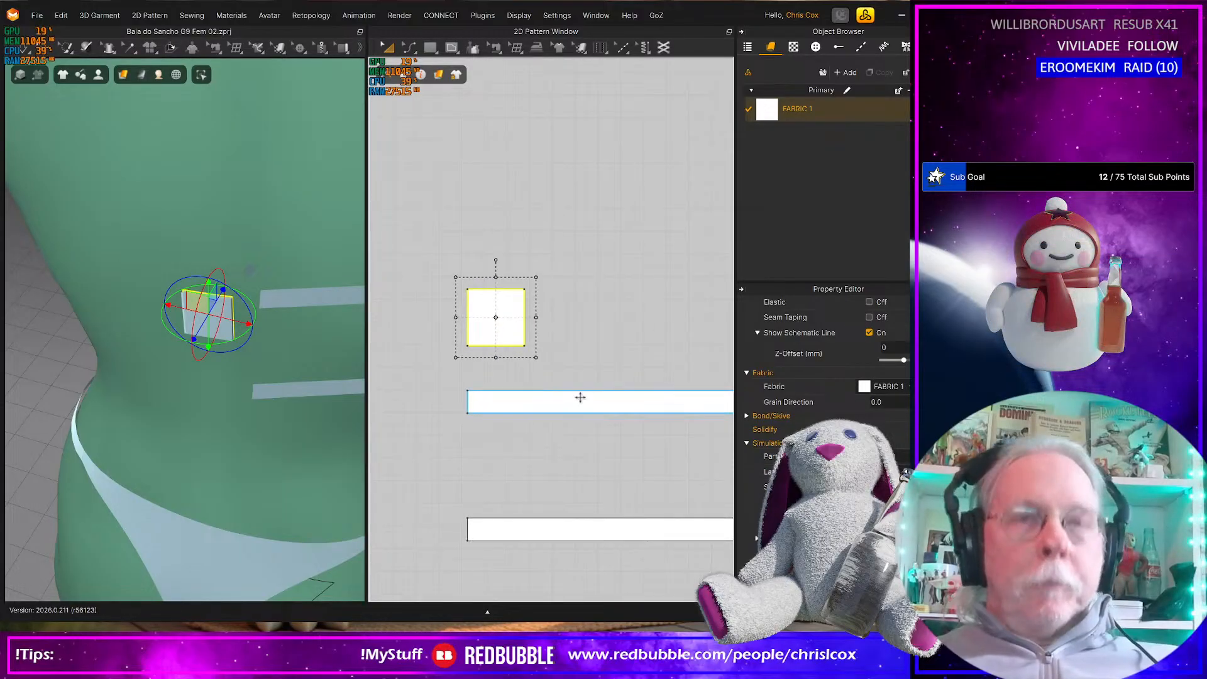
key(m)
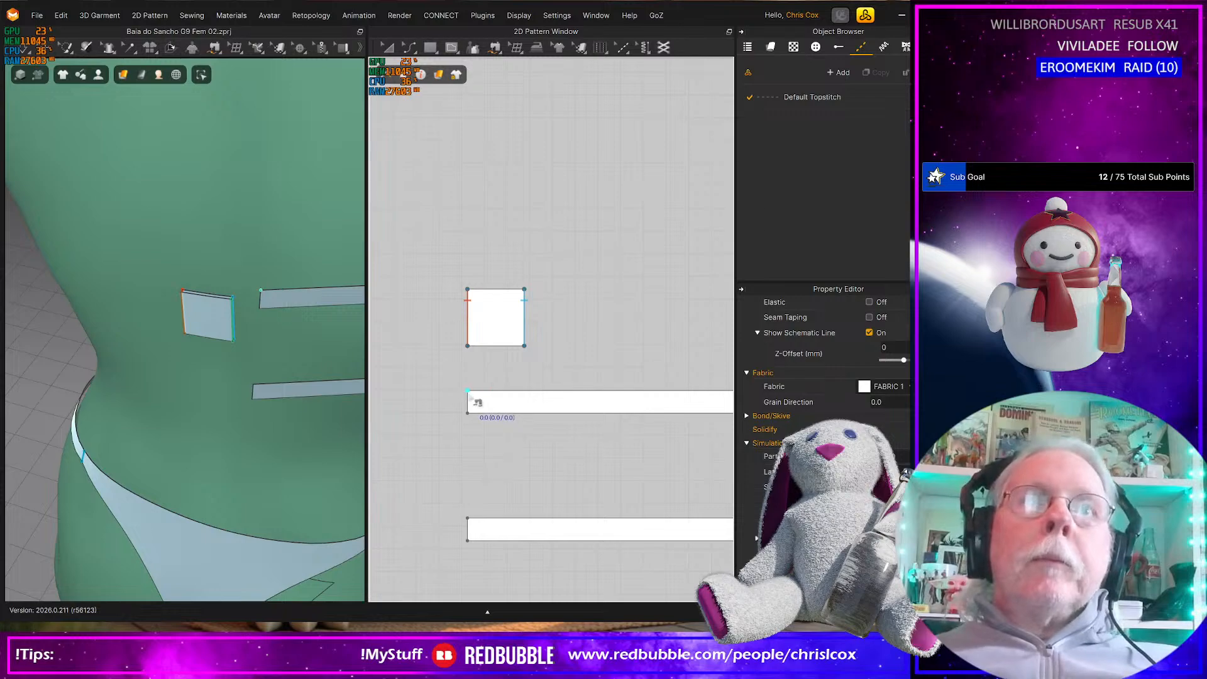
click(476, 417)
click(525, 295)
click(467, 541)
click(476, 529)
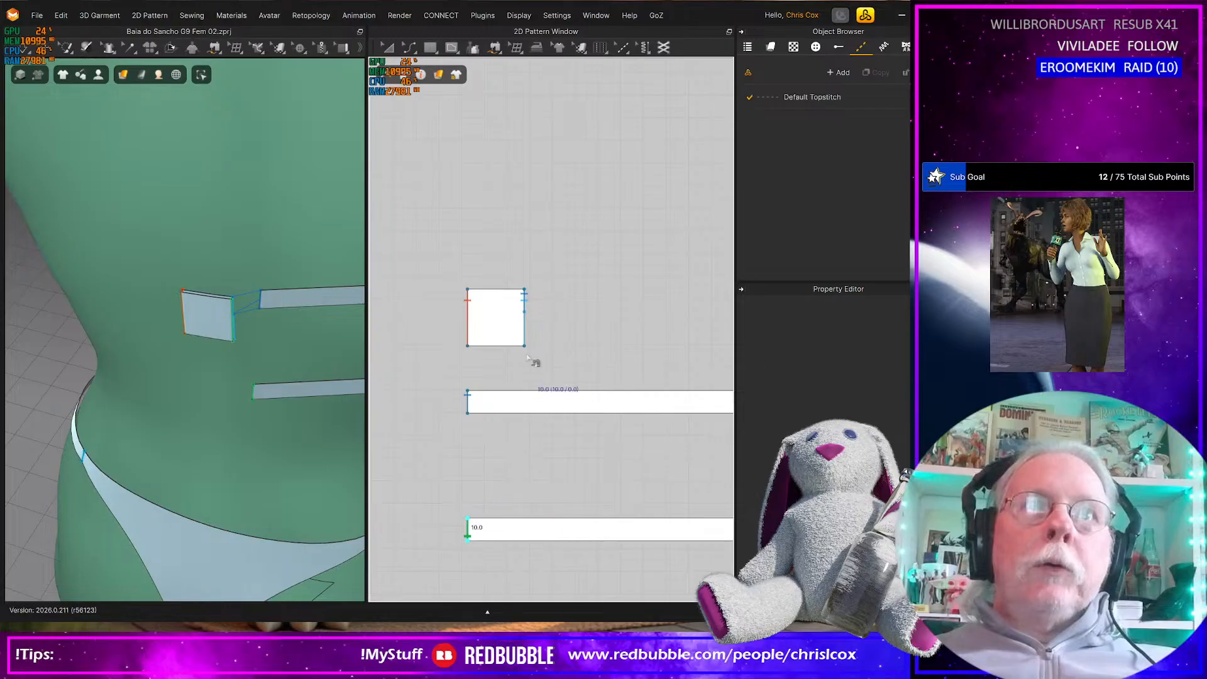
click(529, 332)
scroll(496, 390, down, 6)
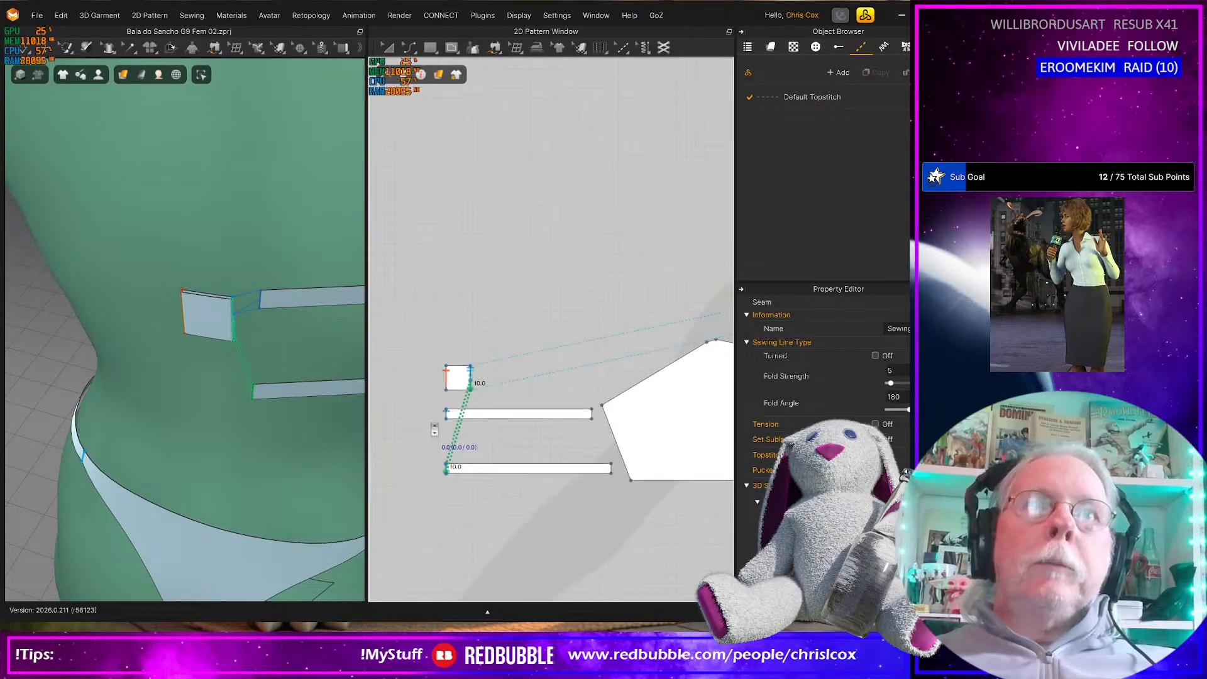
Move the connector's first square in 2D away from the back straps, placing it beside the other connector pieces above the top's pattern
scroll(487, 428, up, 5)
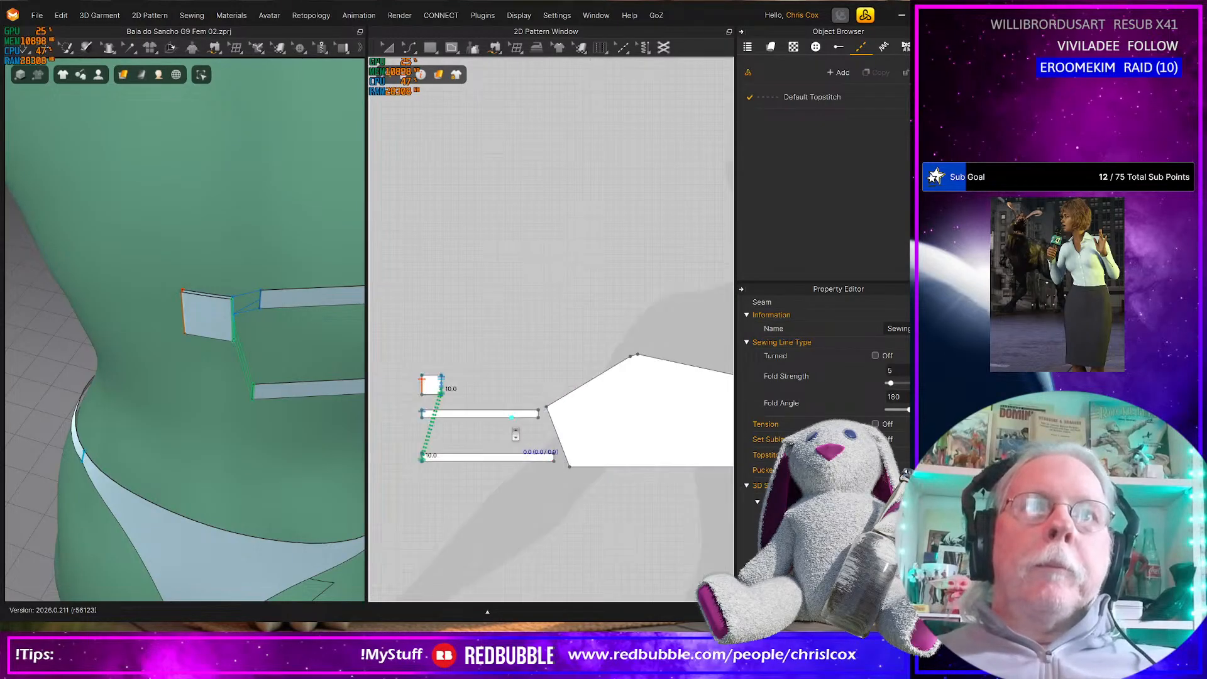
key(a)
drag(432, 385, 684, 310)
middle_drag(677, 322, 538, 382)
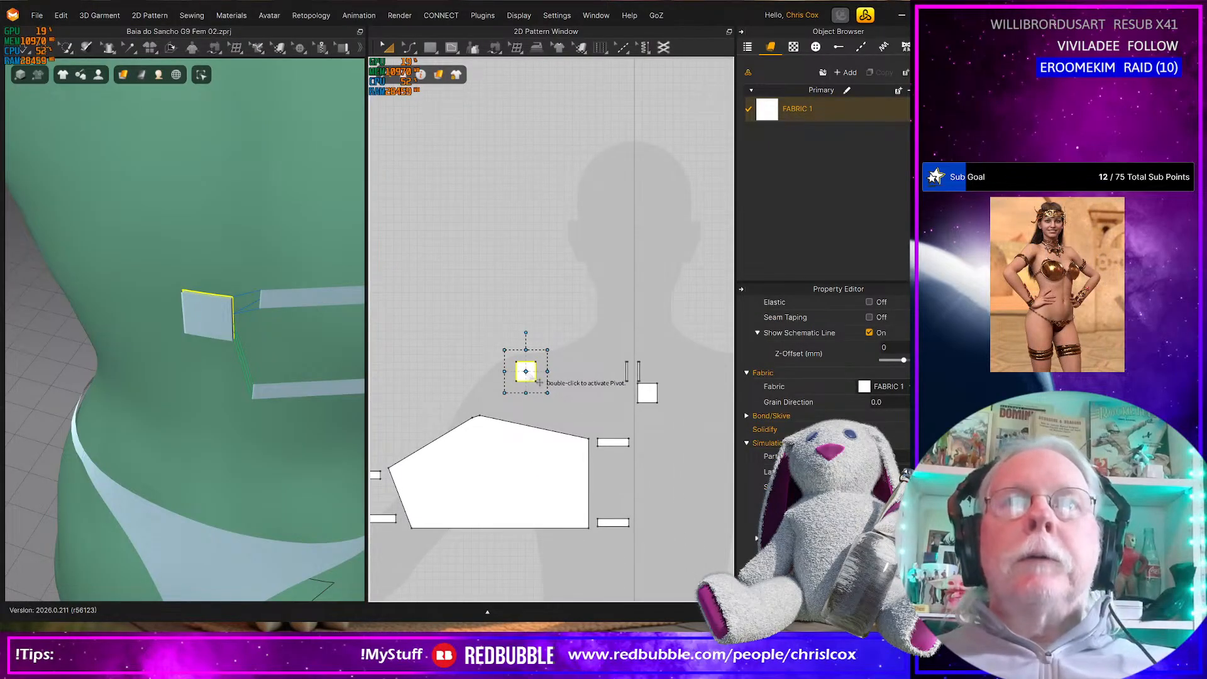
drag(536, 375, 596, 377)
scroll(220, 449, down, 4)
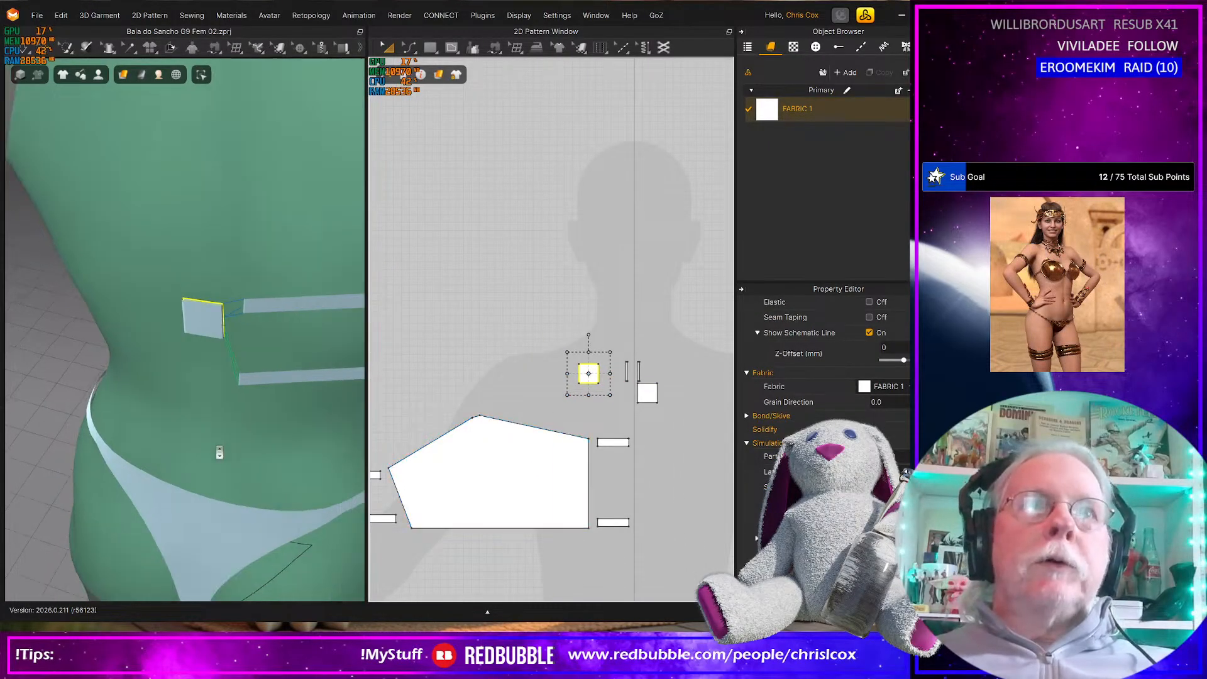
scroll(222, 445, down, 3)
right_drag(229, 432, 88, 378)
click(471, 469)
middle_drag(488, 473, 609, 517)
click(456, 559)
click(456, 558)
key(ctrl+c)
key(ctrl+v)
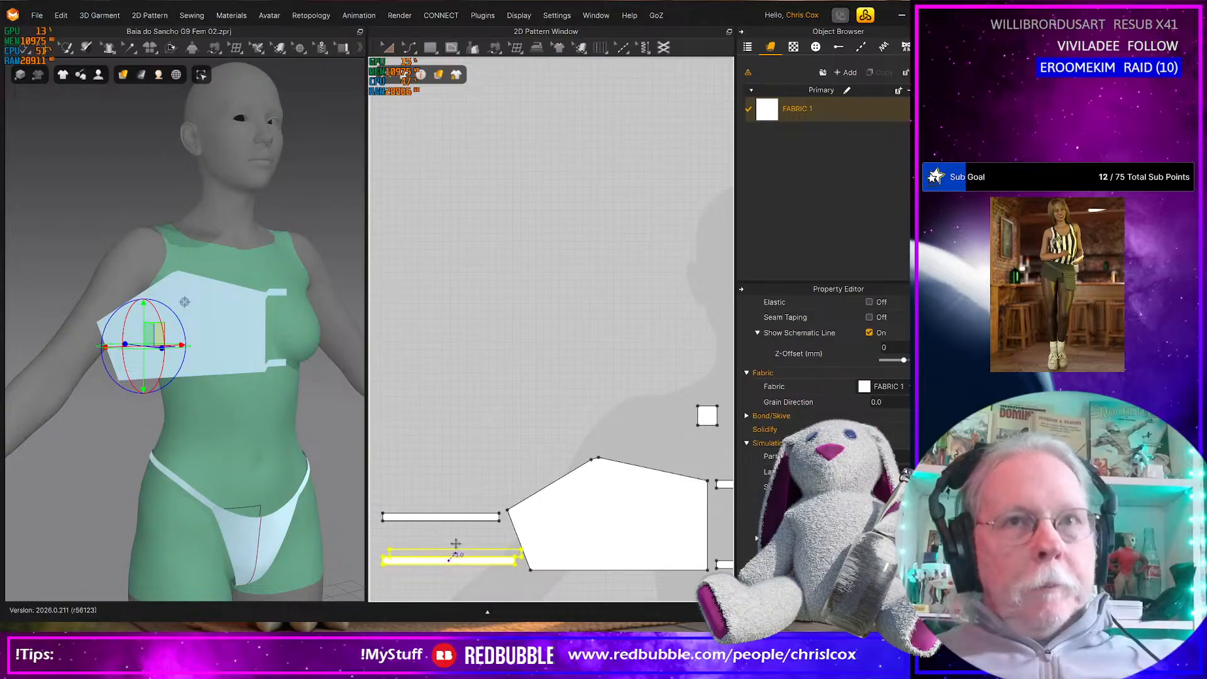
shift+click(533, 423)
right_drag(195, 447, 241, 487)
right_drag(244, 389, 301, 377)
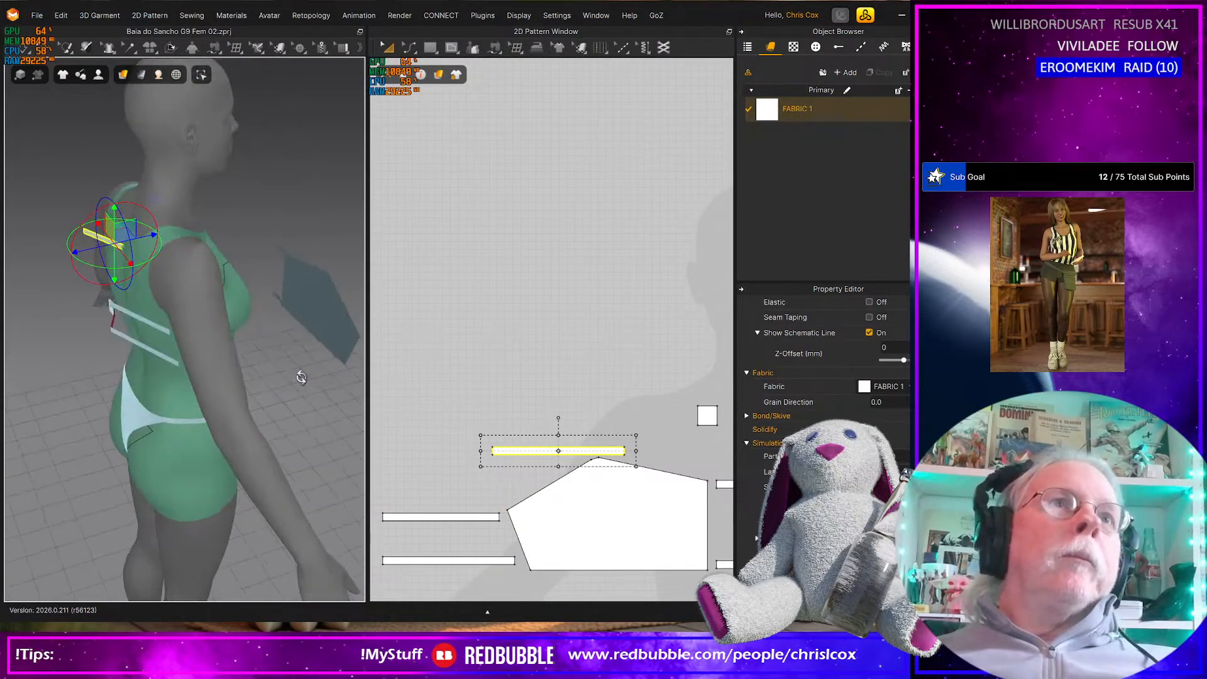
key(ctrl+z)
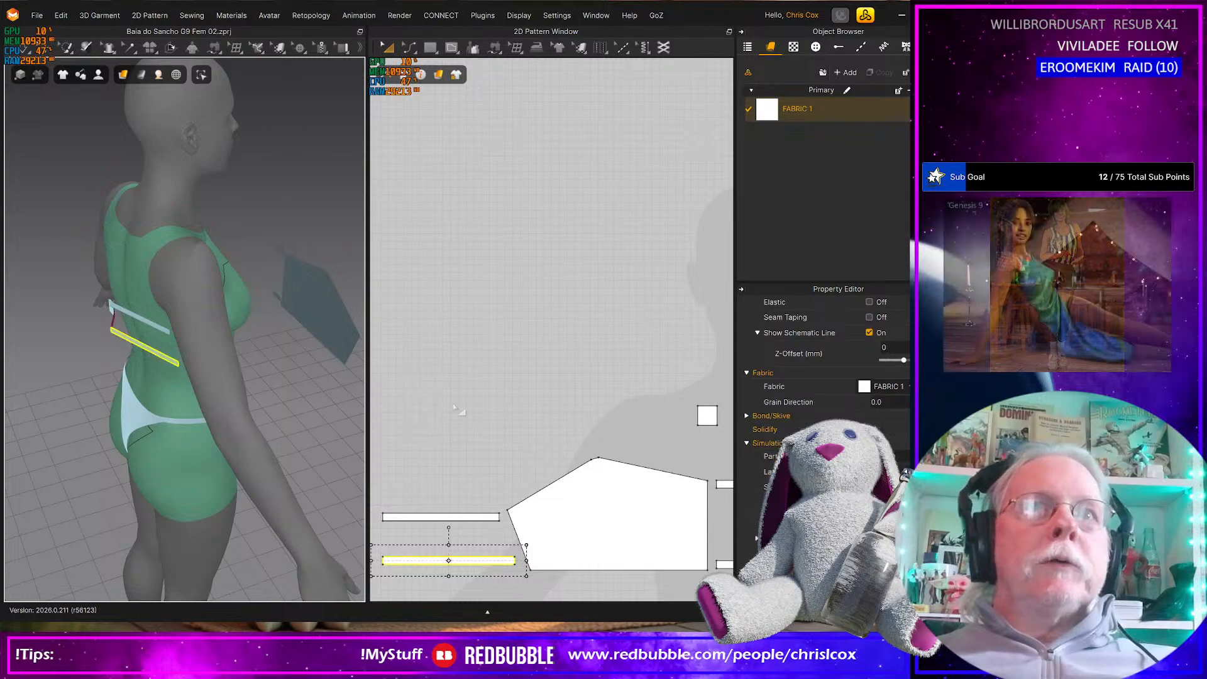
Create a 10 mm wide, 250 mm high rectangle above the top's main pattern piece as a shoulder strap
middle_drag(524, 443, 501, 433)
right_click(520, 451)
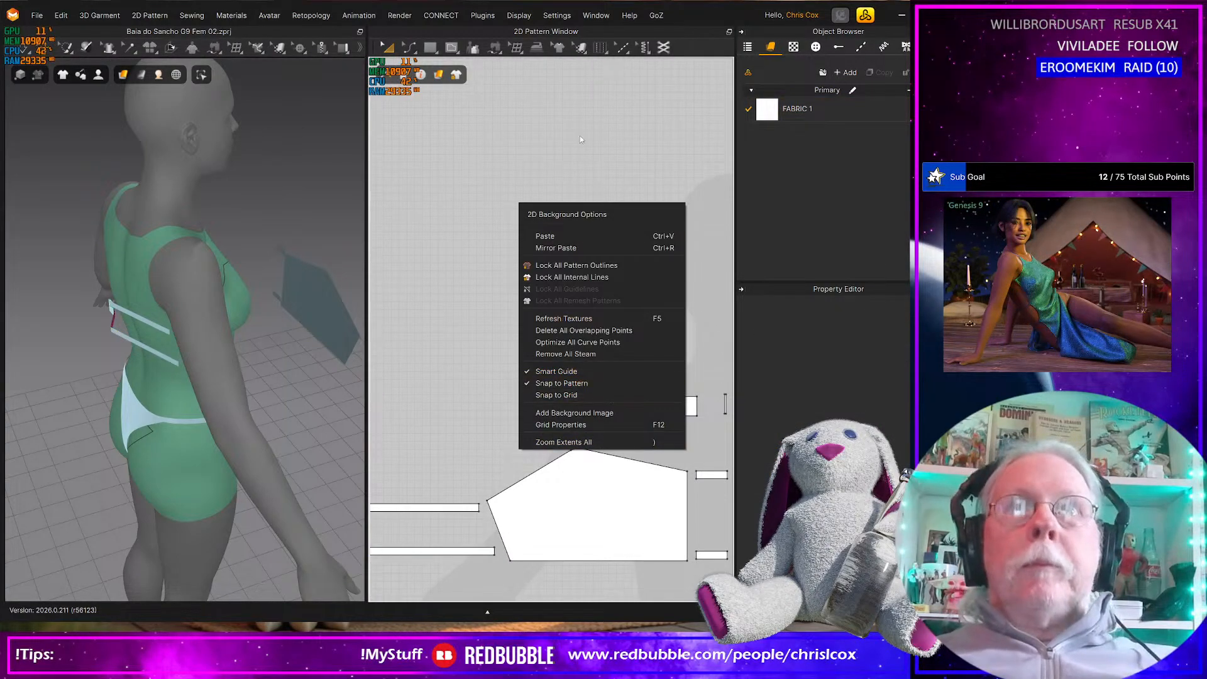
click(687, 12)
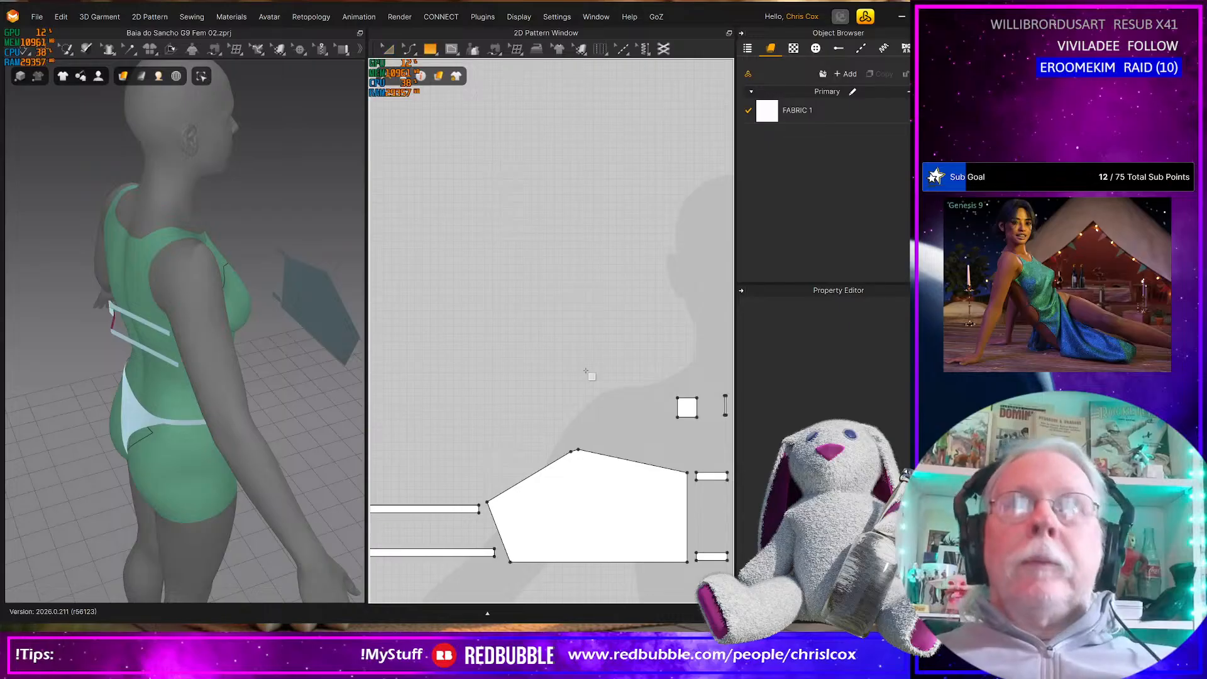
click(573, 300)
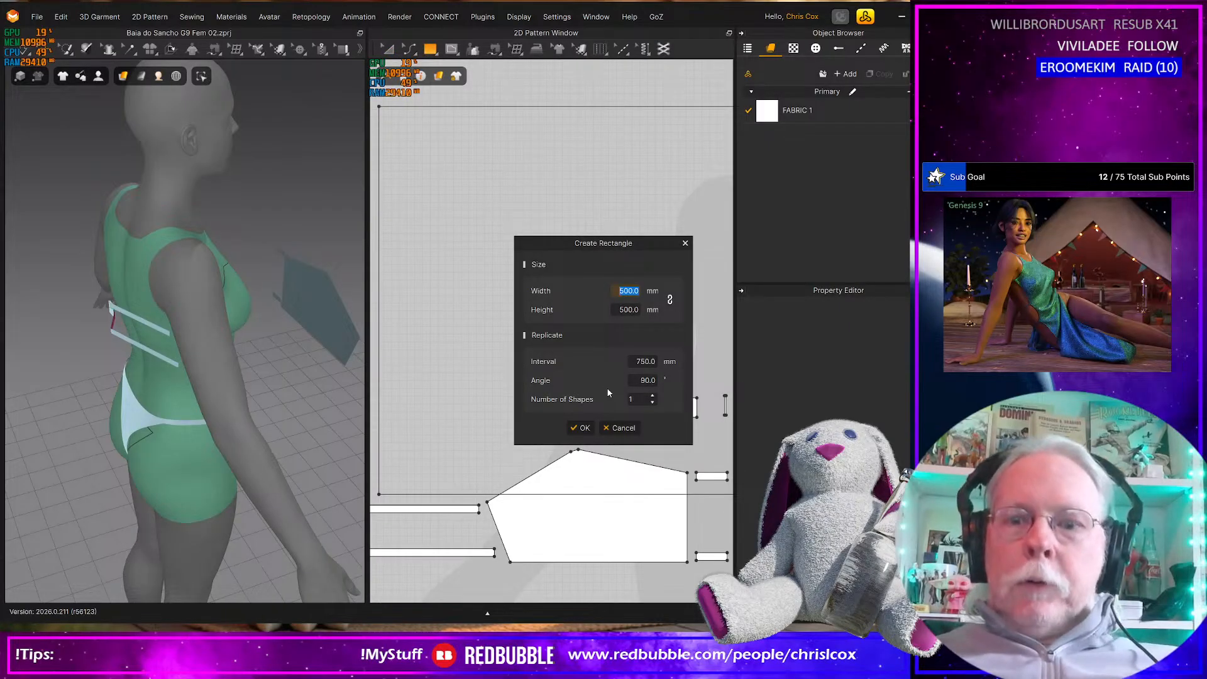
text(10)
key(Tab)
text(2)
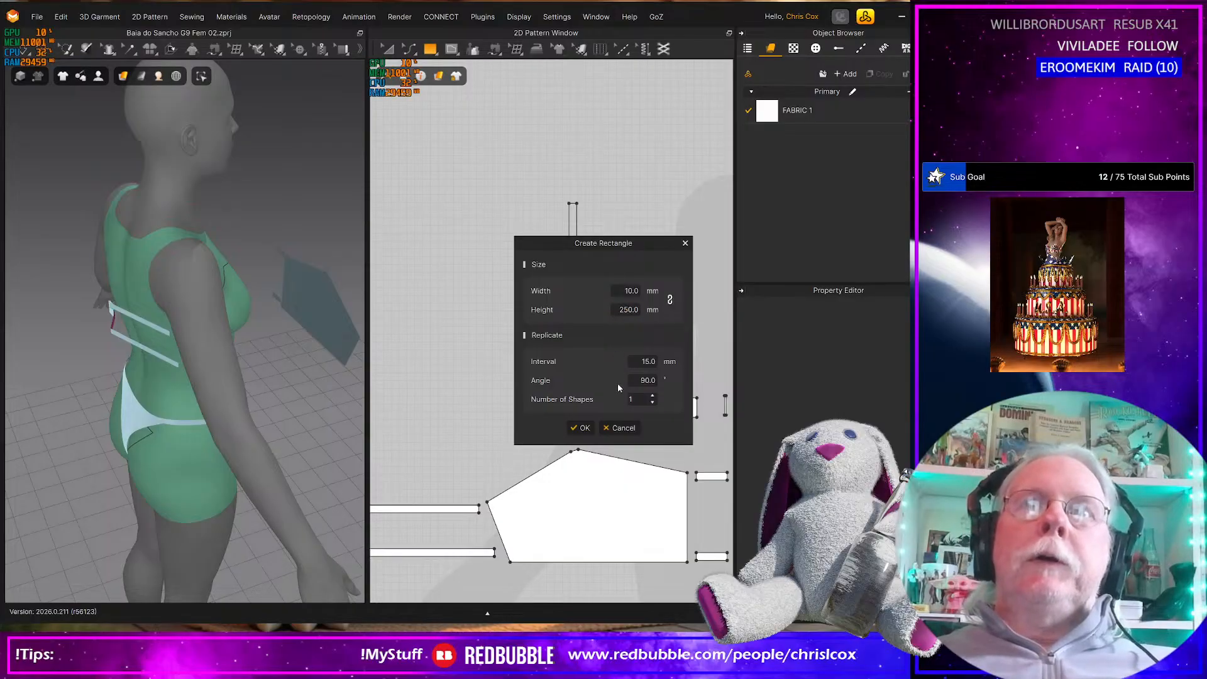
click(584, 430)
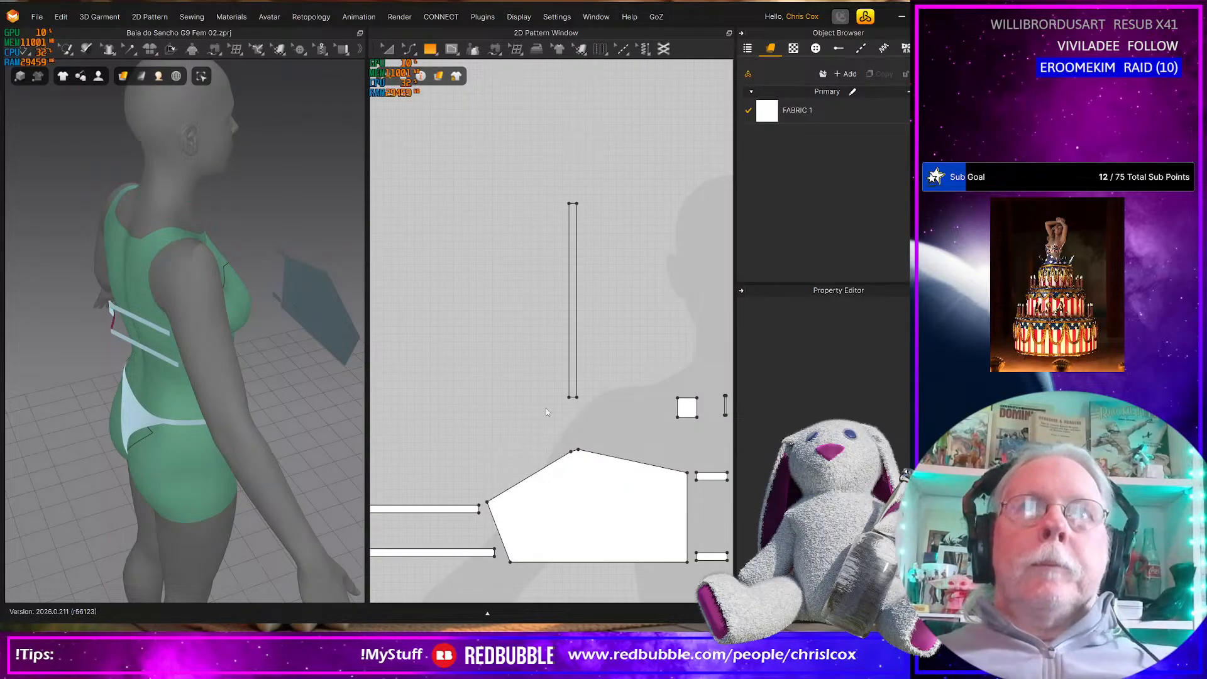
Rotate the new shoulder strap in 3D from upright to horizontal, running front to back at the avatar's head height
click(572, 359)
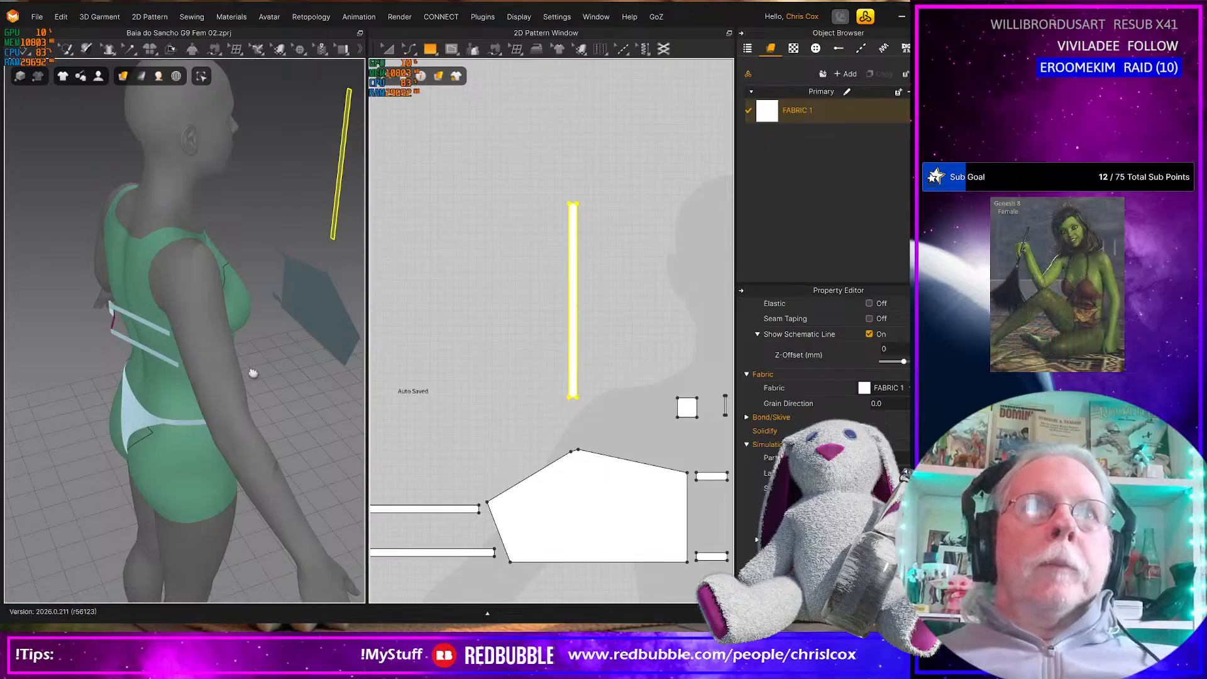
right_drag(256, 371, 267, 345)
click(293, 252)
right_drag(299, 288, 313, 274)
drag(314, 214, 254, 242)
middle_drag(300, 330, 307, 353)
drag(309, 264, 149, 317)
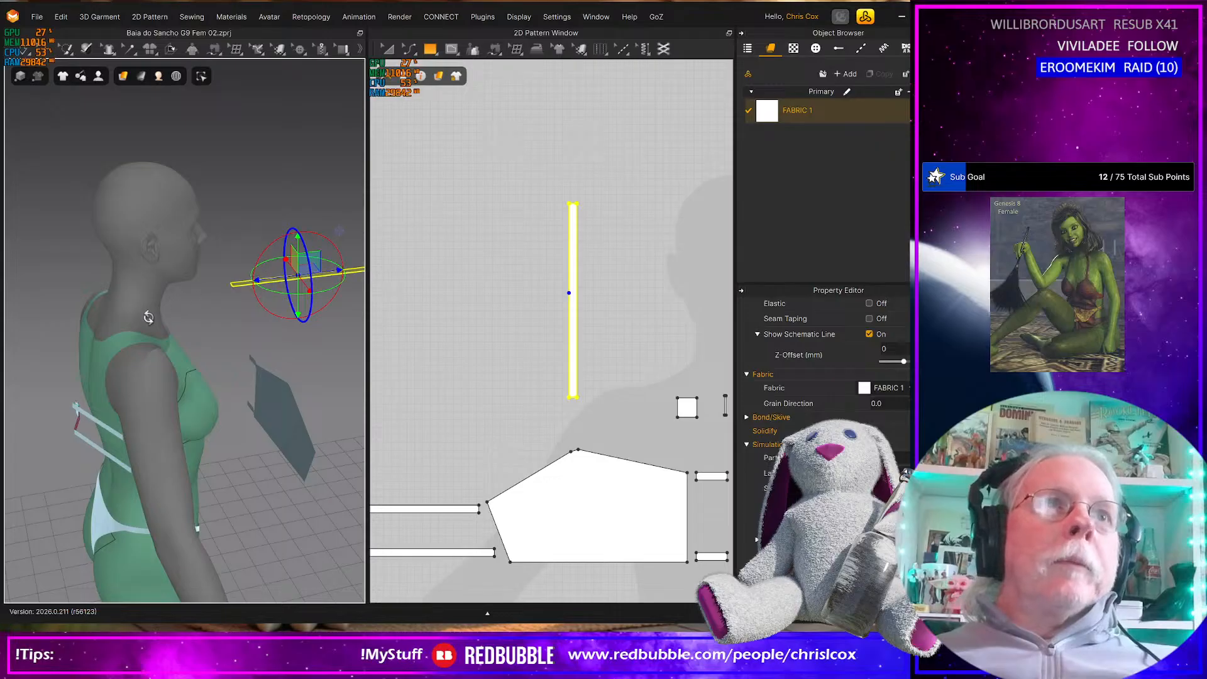
key(ctrl+z)
click(327, 274)
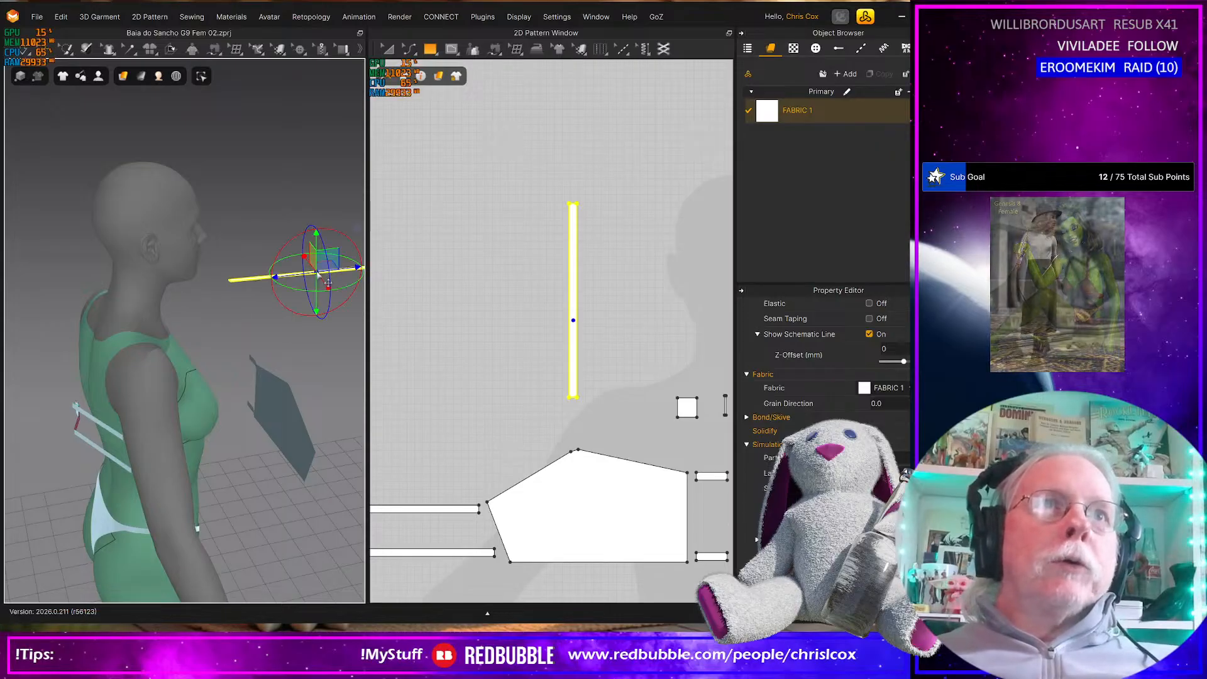
drag(331, 259, 161, 312)
Free-sew the 10 mm upper end of the shoulder strap to a 10 mm stretch along the upper edge of the upper back strap
right_drag(79, 445, 135, 413)
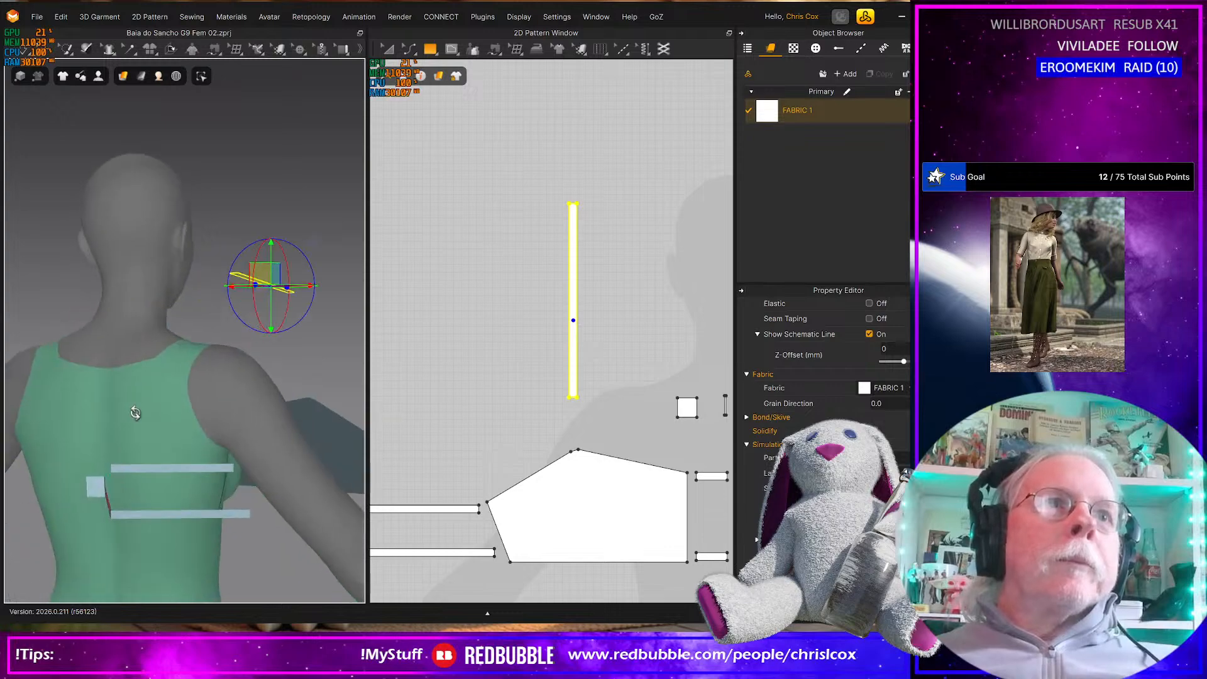
click(146, 470)
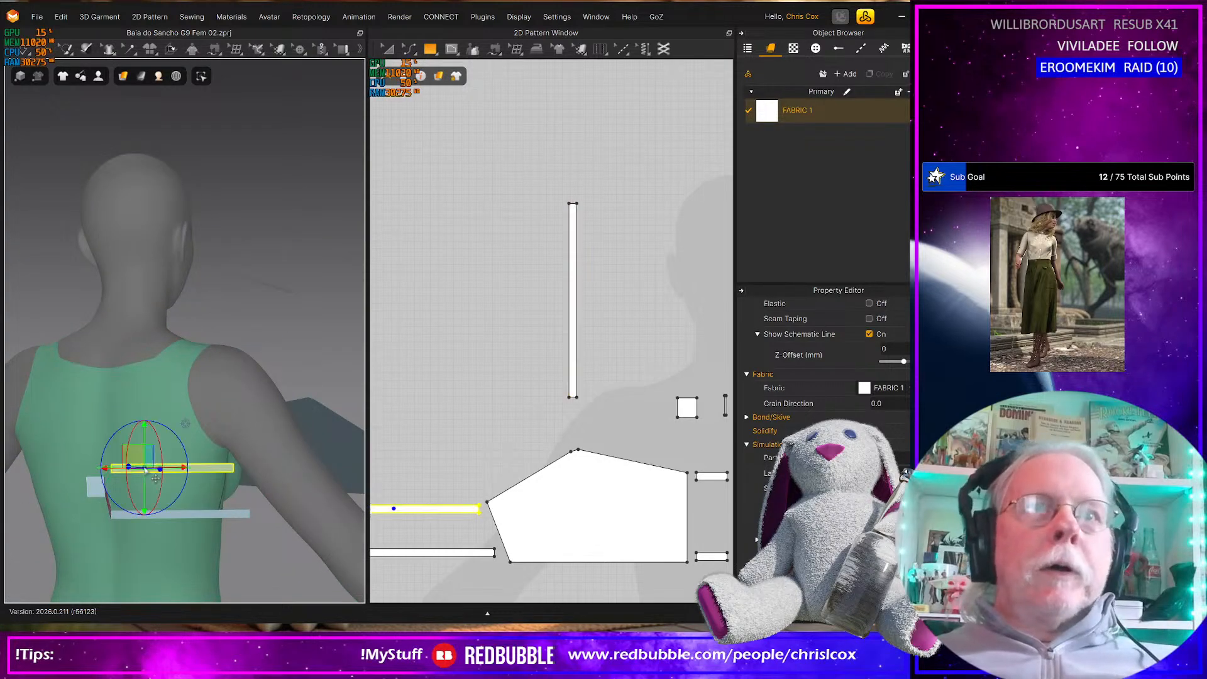
right_drag(468, 486, 527, 481)
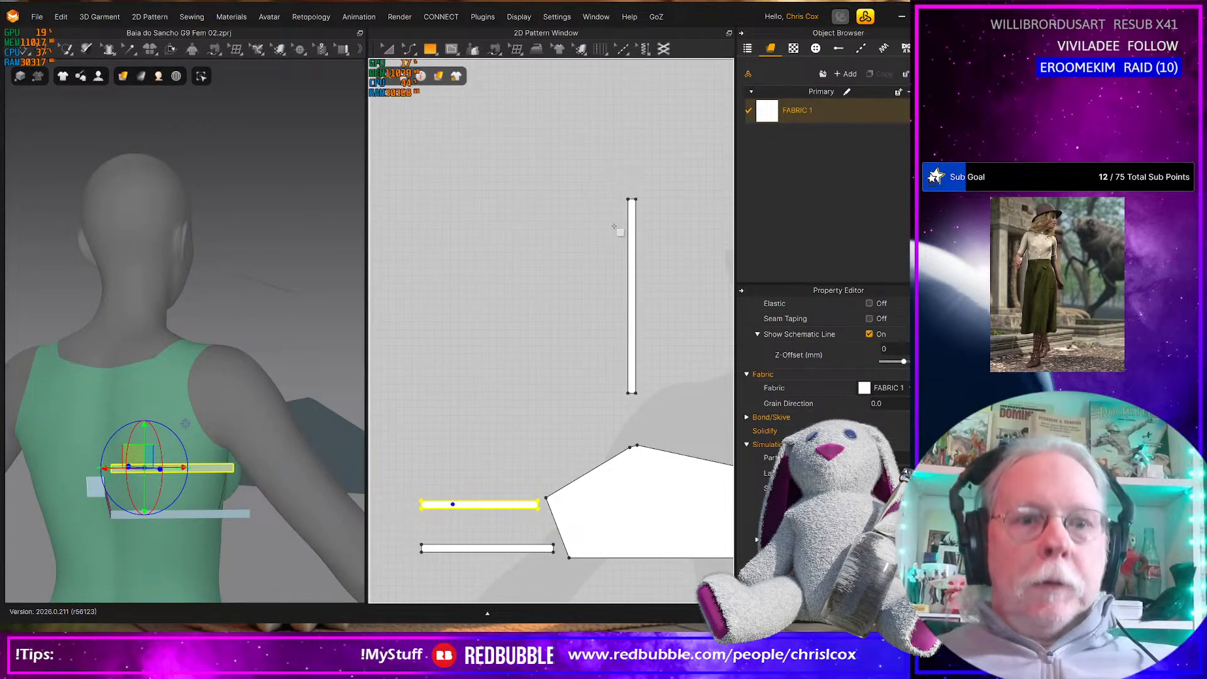
key(m)
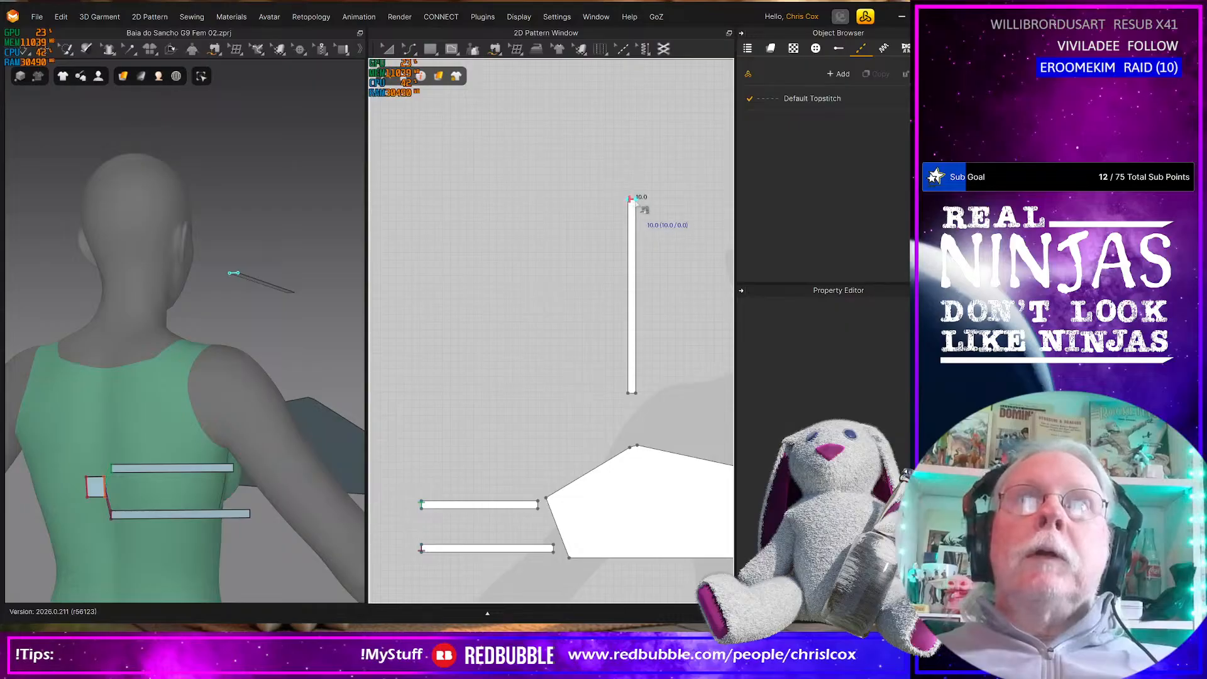
click(475, 506)
click(475, 507)
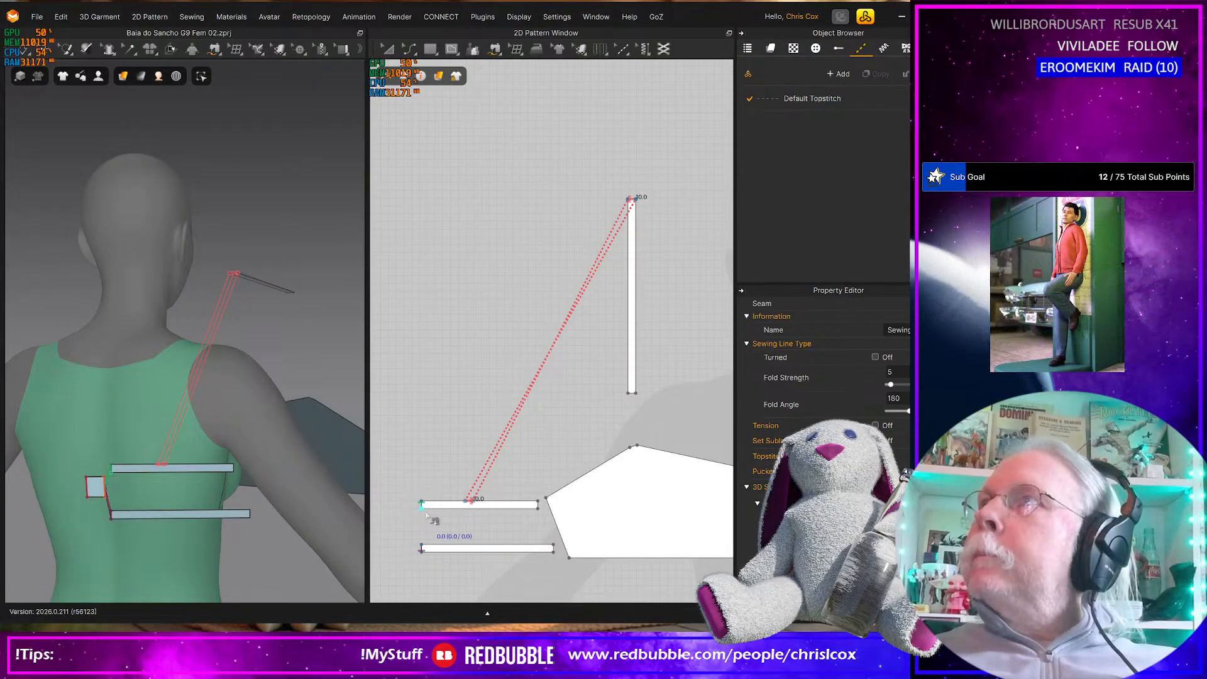
Switch to the browser and check the strap attachment in the bikini top's back-view reference photo
key(alt+Tab)
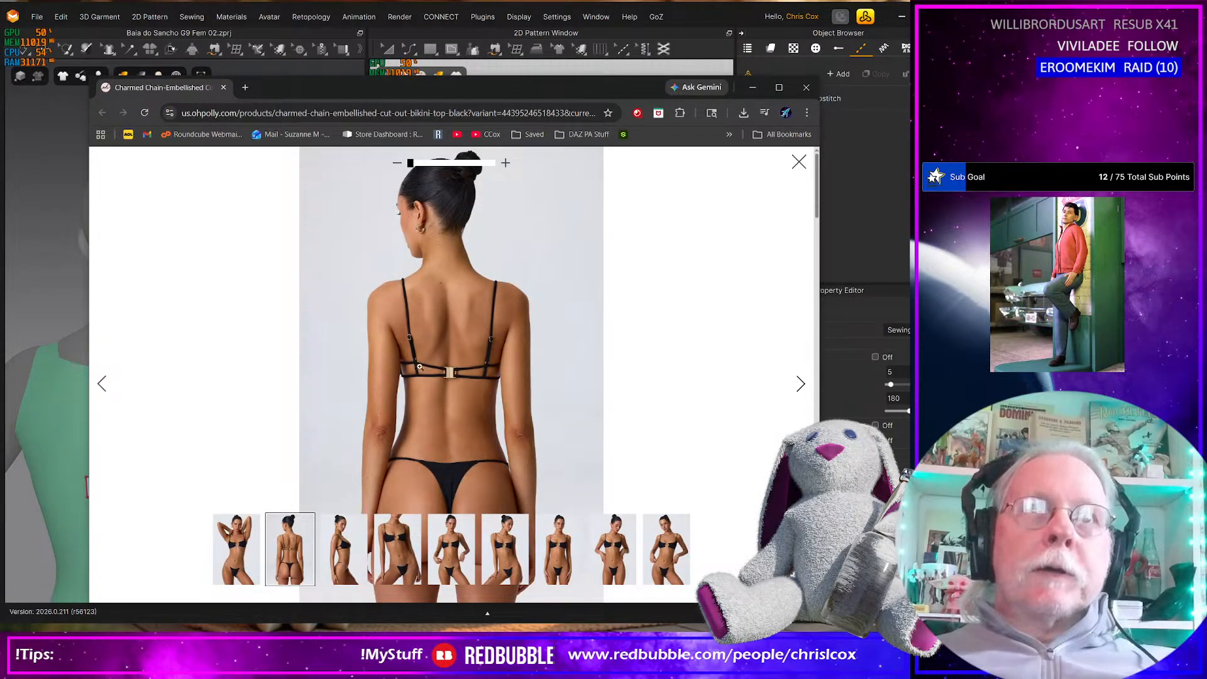
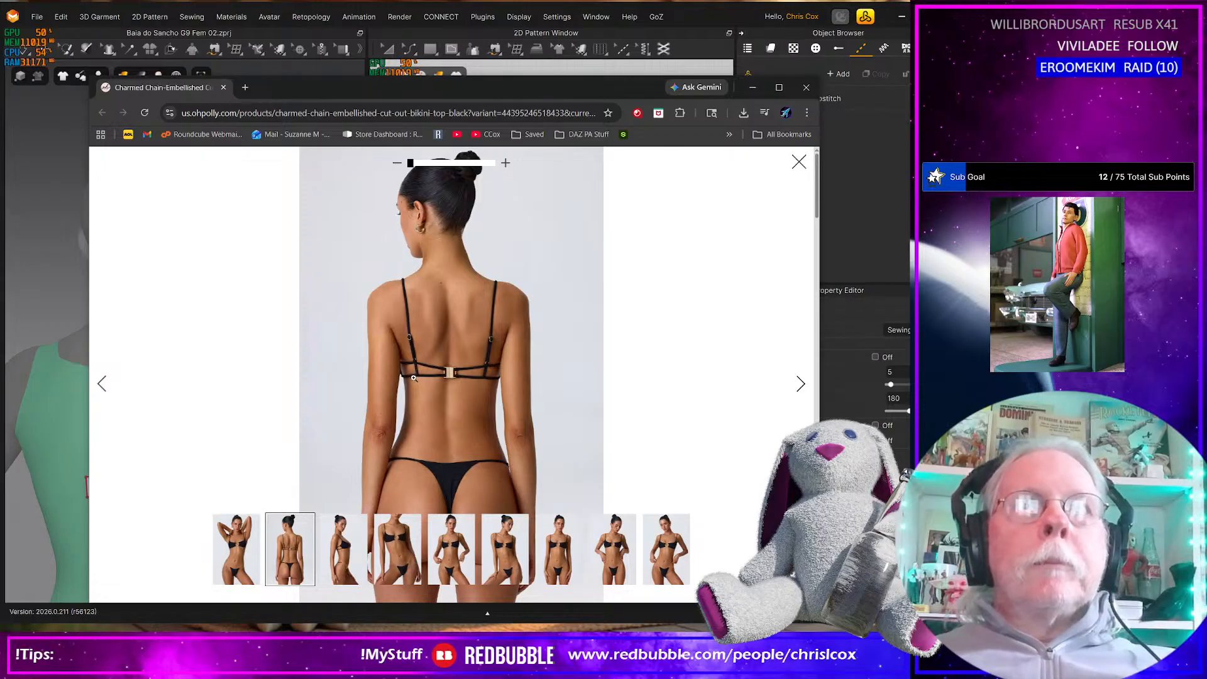
Return to Marvelous Designer from the reference photo and sew the shoulder strap's lower end to the 10 mm peak edge of the main top piece
key(alt+Tab)
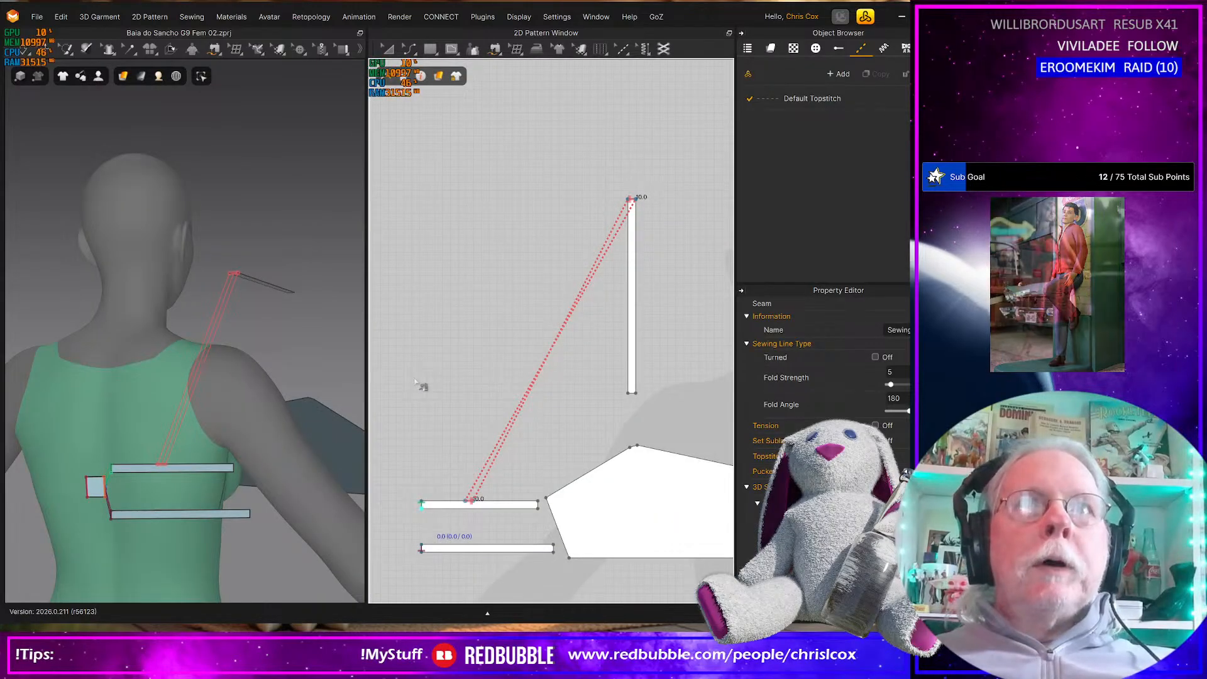
key(alt+Tab)
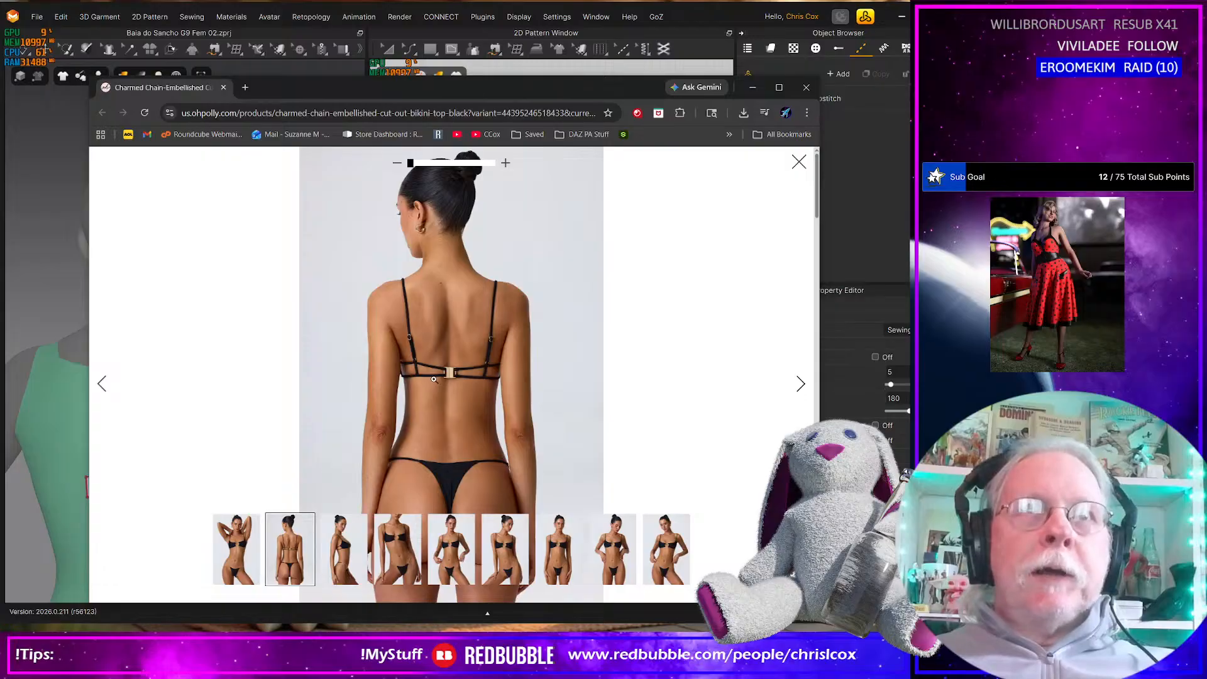
key(alt+Tab)
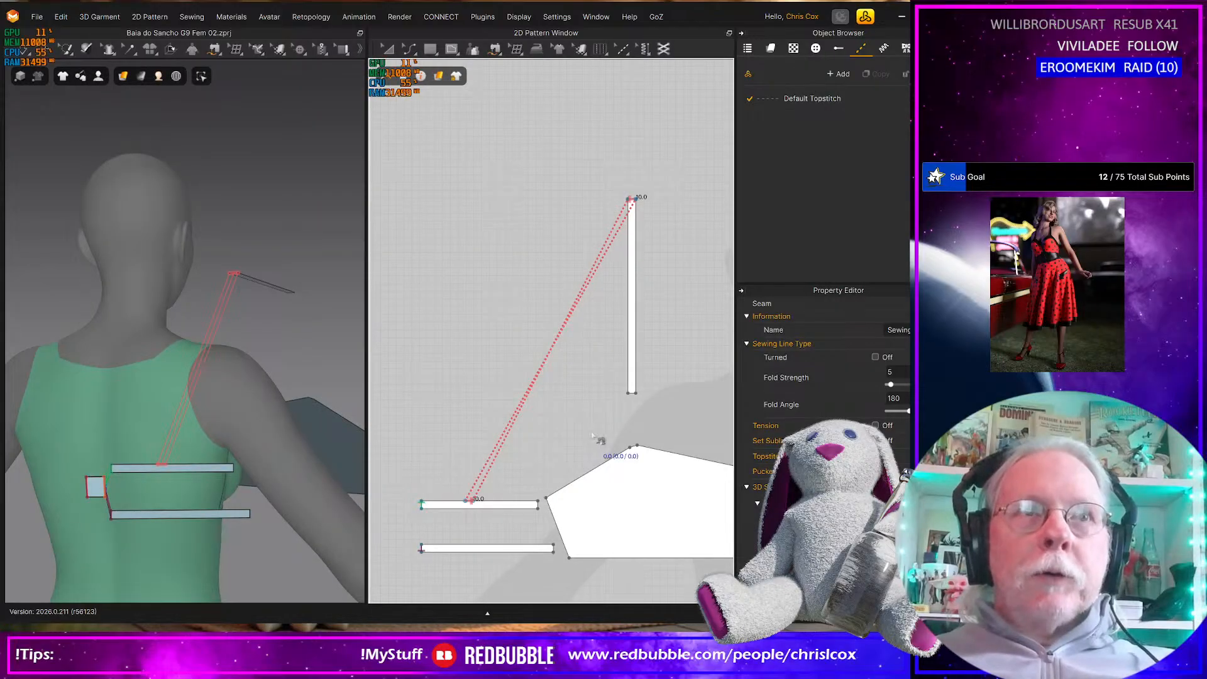
scroll(591, 438, up, 4)
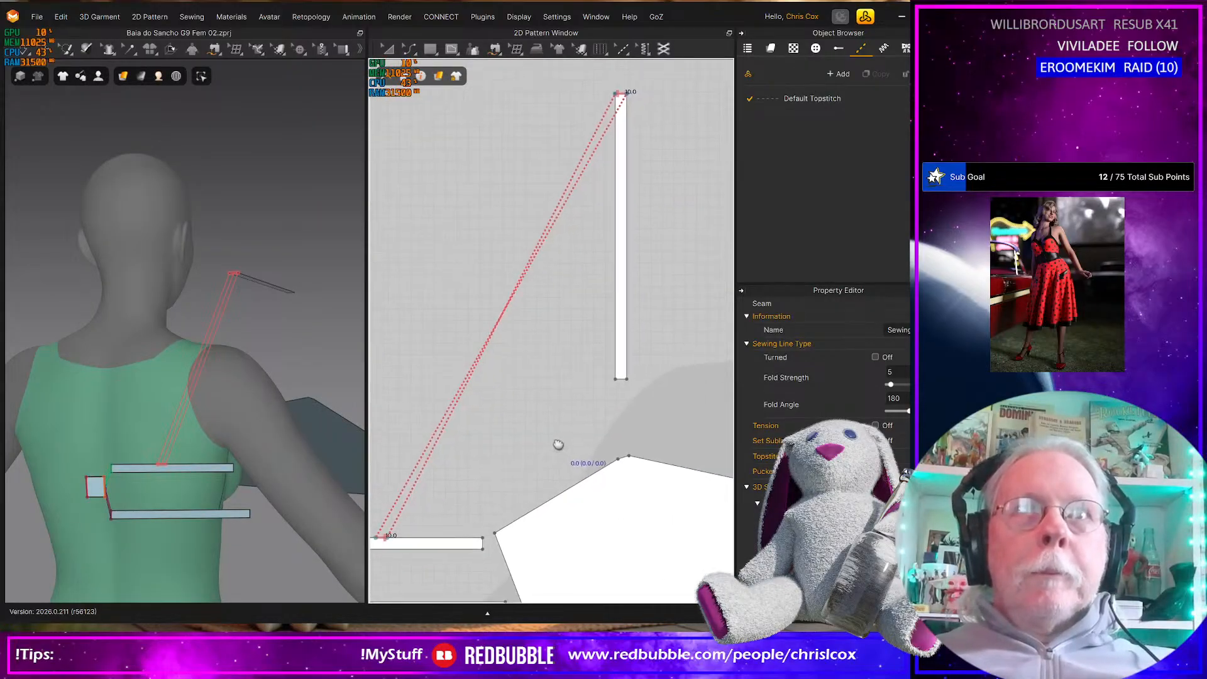
click(592, 384)
click(595, 463)
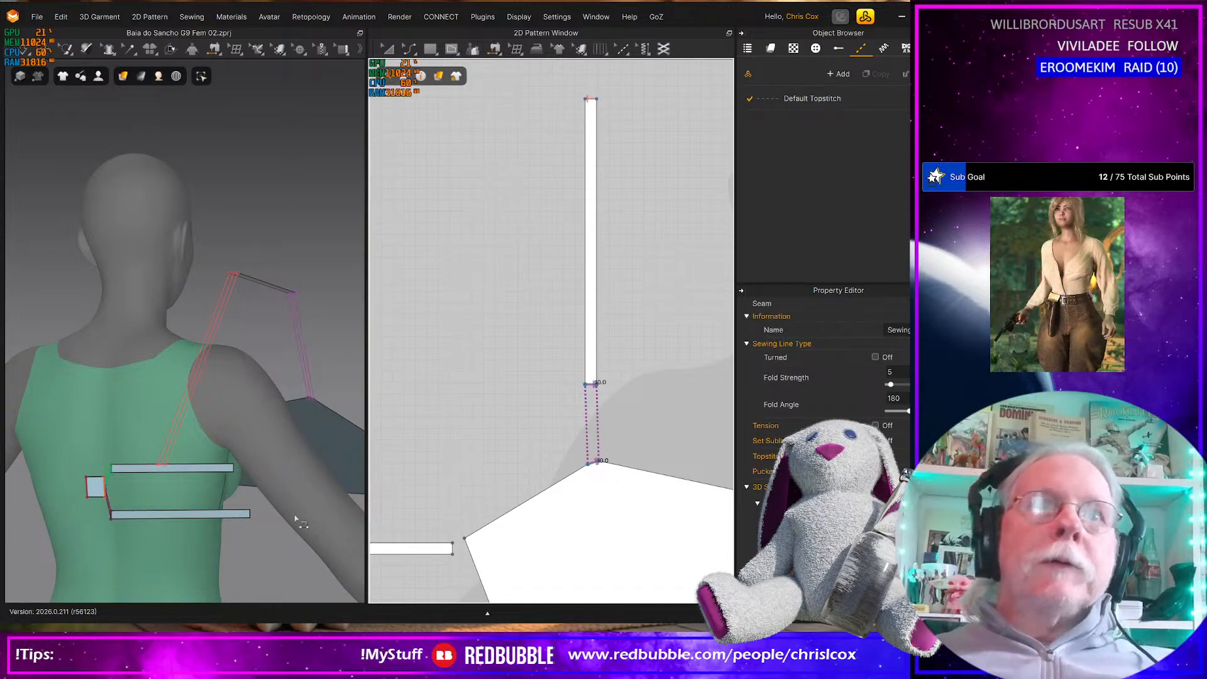
Free-sew the 10 mm outer ends of both back straps to the upper and lower ends of the main top piece's slanted side edge
scroll(281, 523, down, 2)
middle_drag(415, 542, 466, 442)
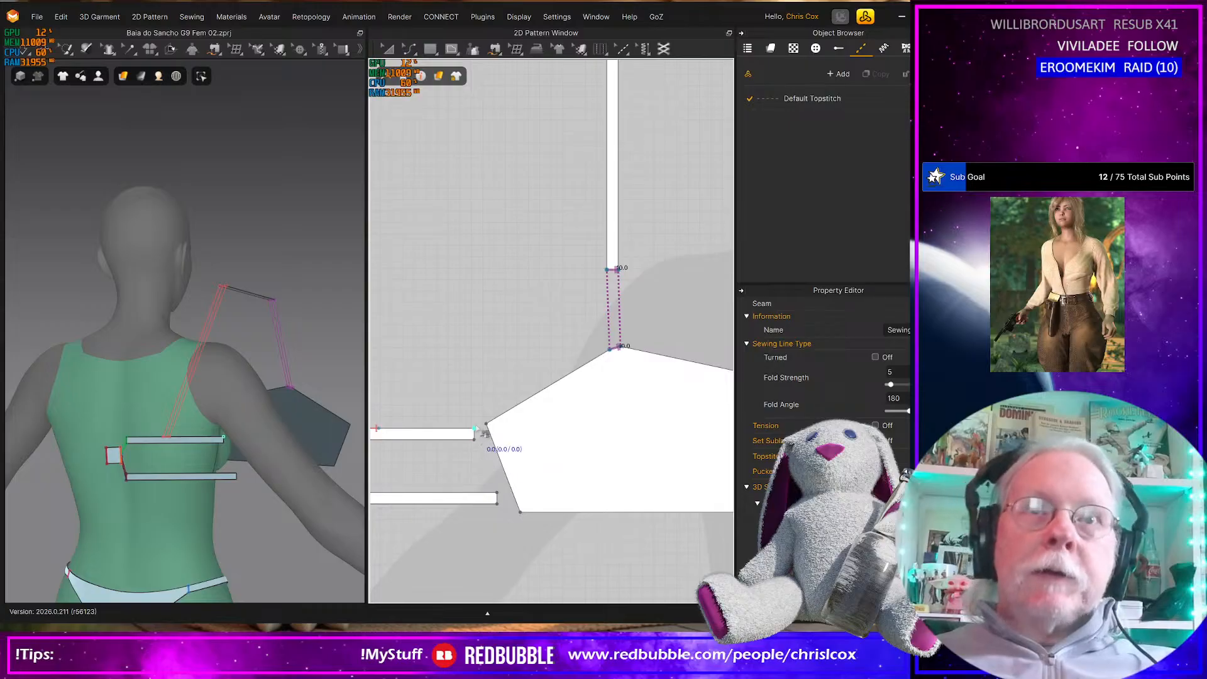
click(476, 433)
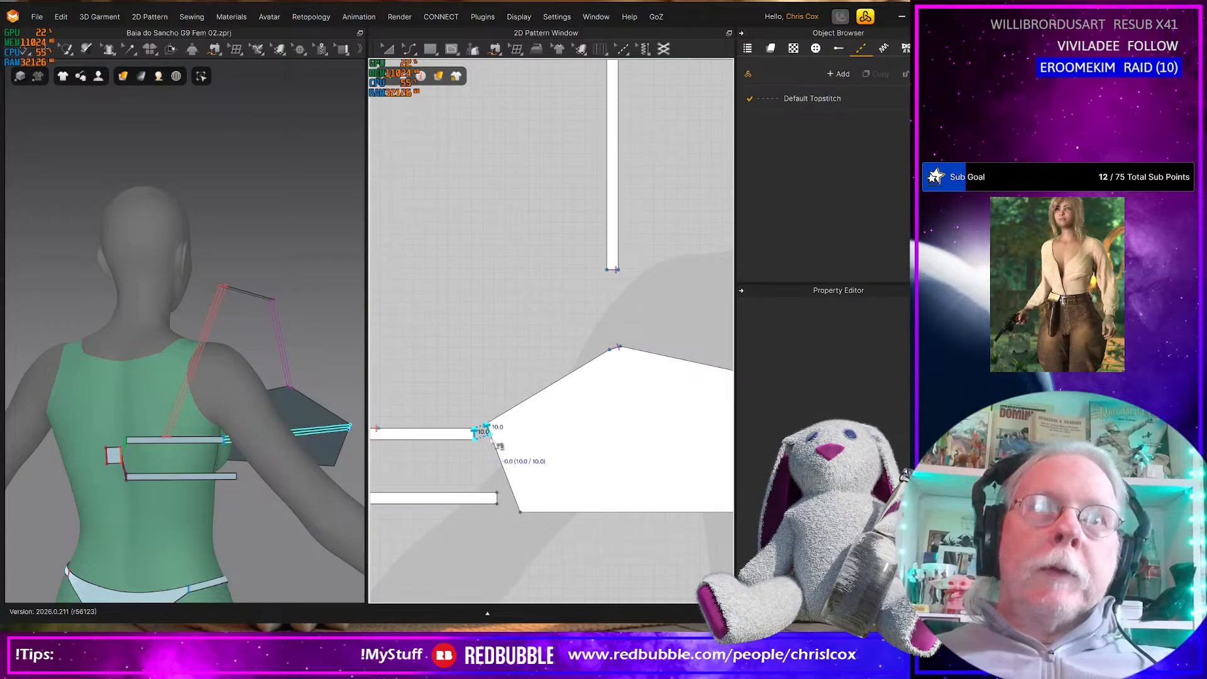
click(499, 447)
click(497, 498)
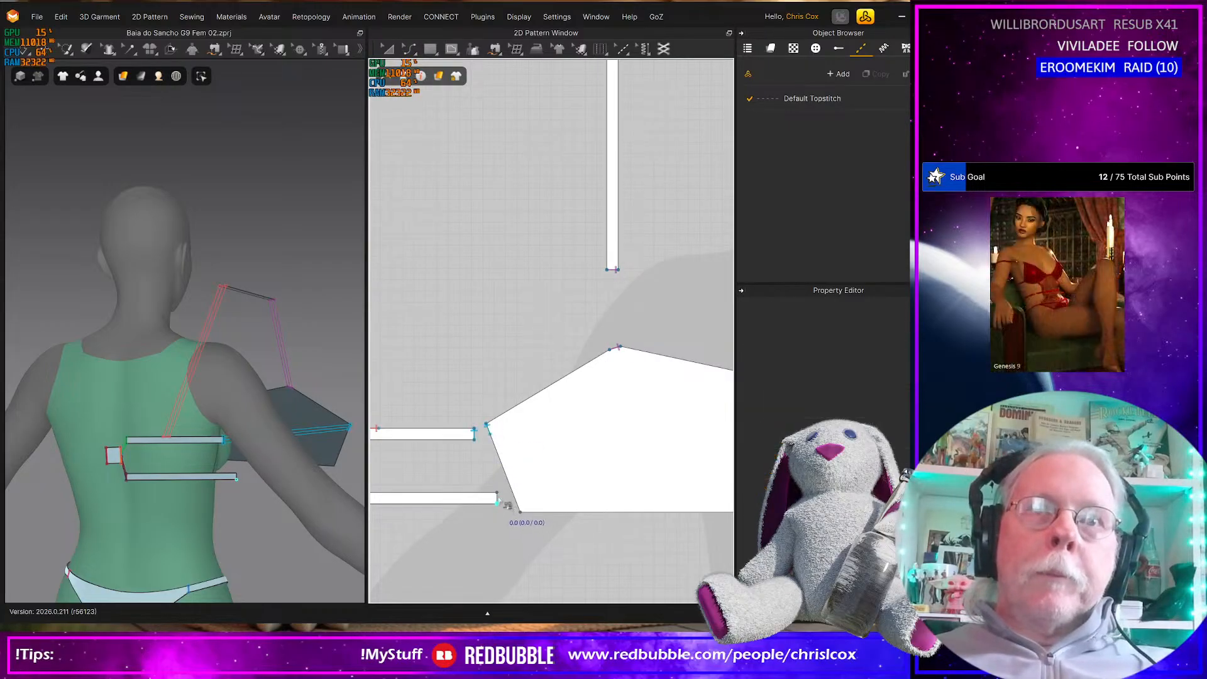
click(526, 513)
scroll(526, 512, down, 6)
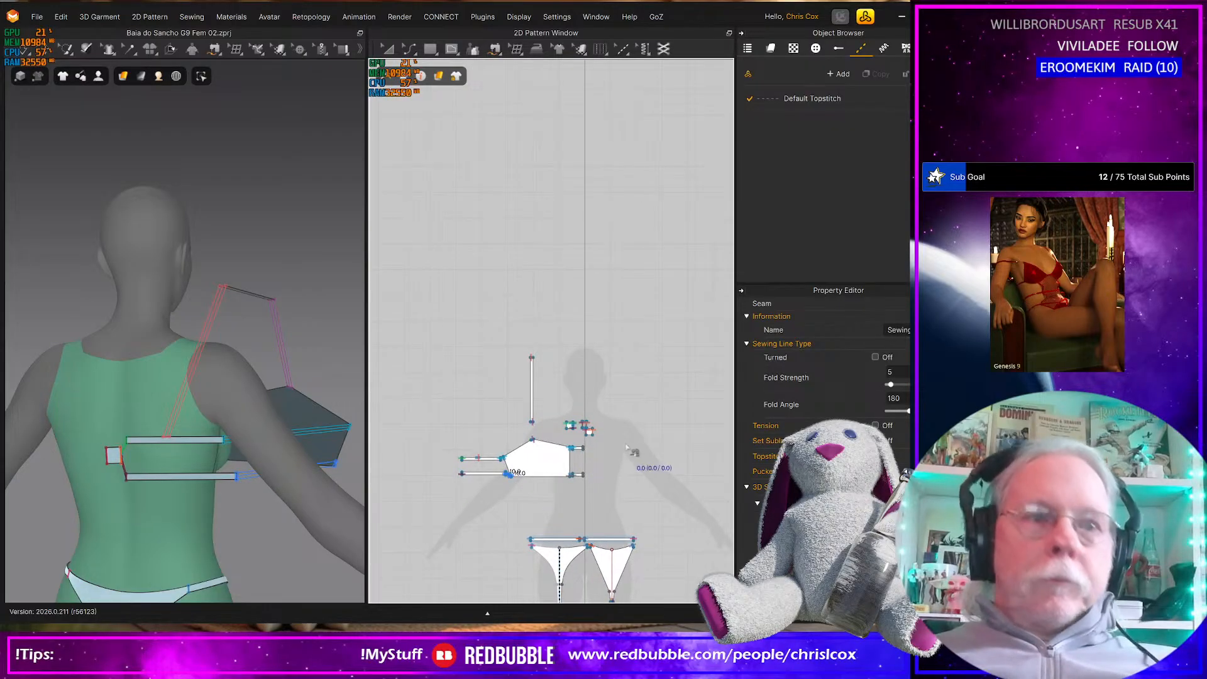
Rotate the shoulder strap pattern in 2D from vertical to horizontal above the main top piece
key(z)
click(542, 401)
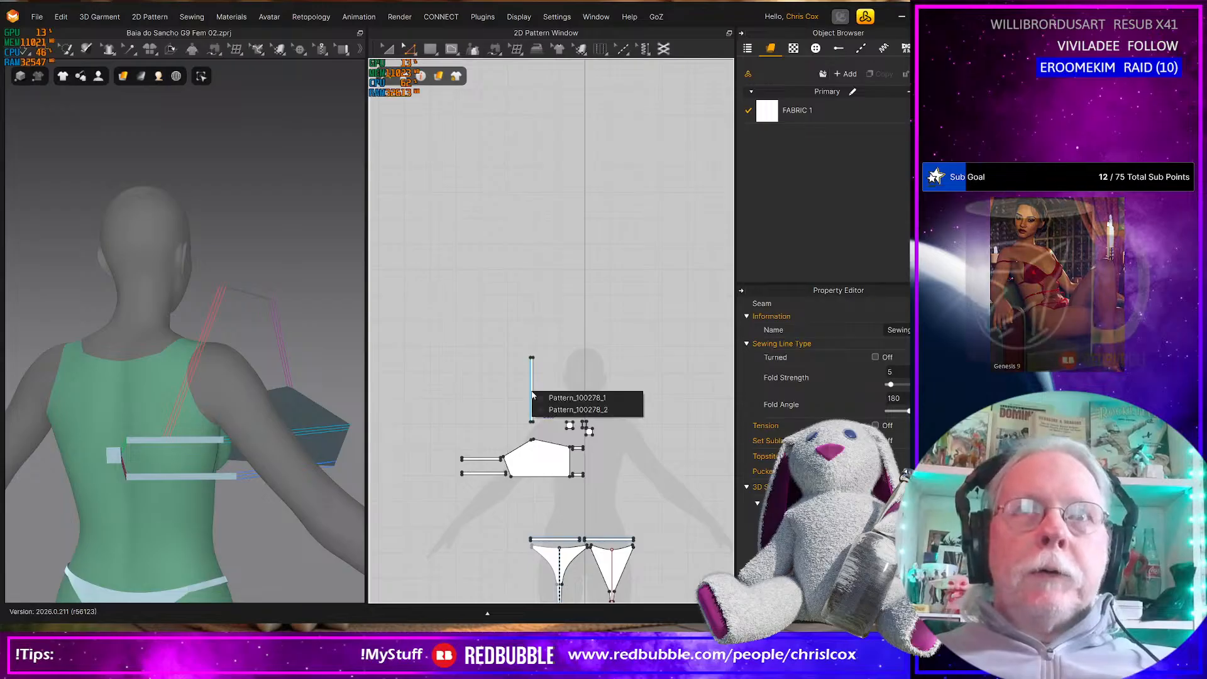
click(532, 391)
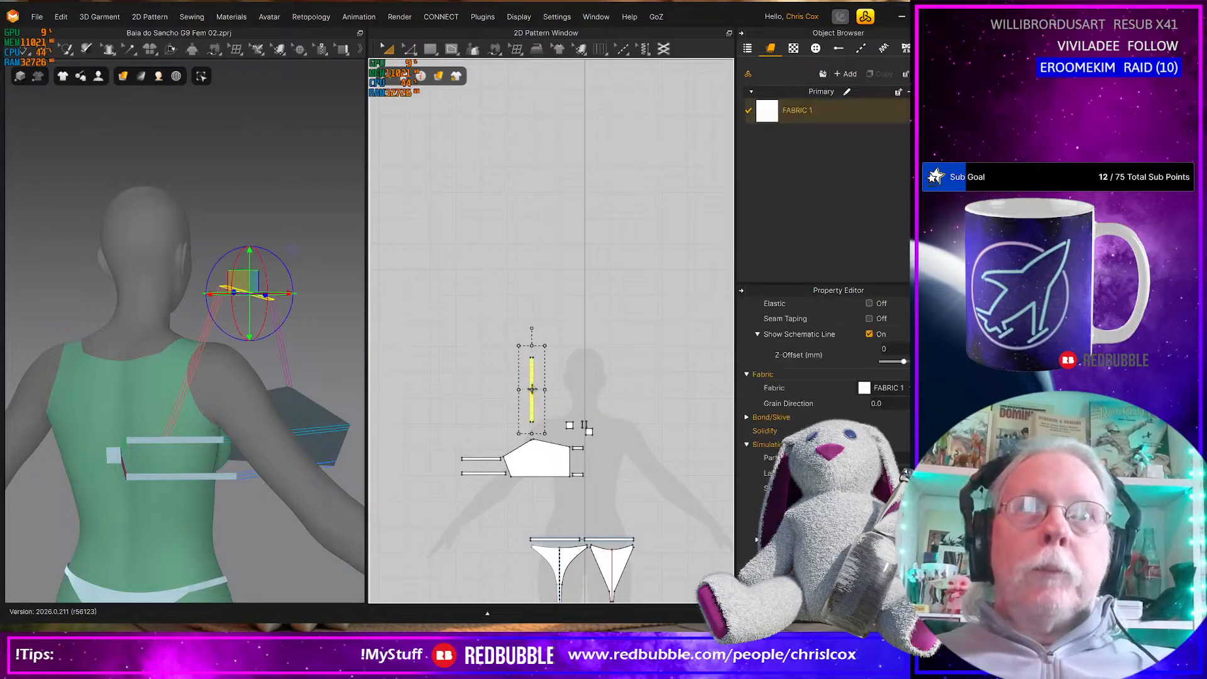
drag(531, 328, 578, 391)
Move the four small connector pieces up to the neck area of the 2D avatar silhouette
scroll(588, 433, up, 5)
click(567, 410)
drag(487, 362, 575, 323)
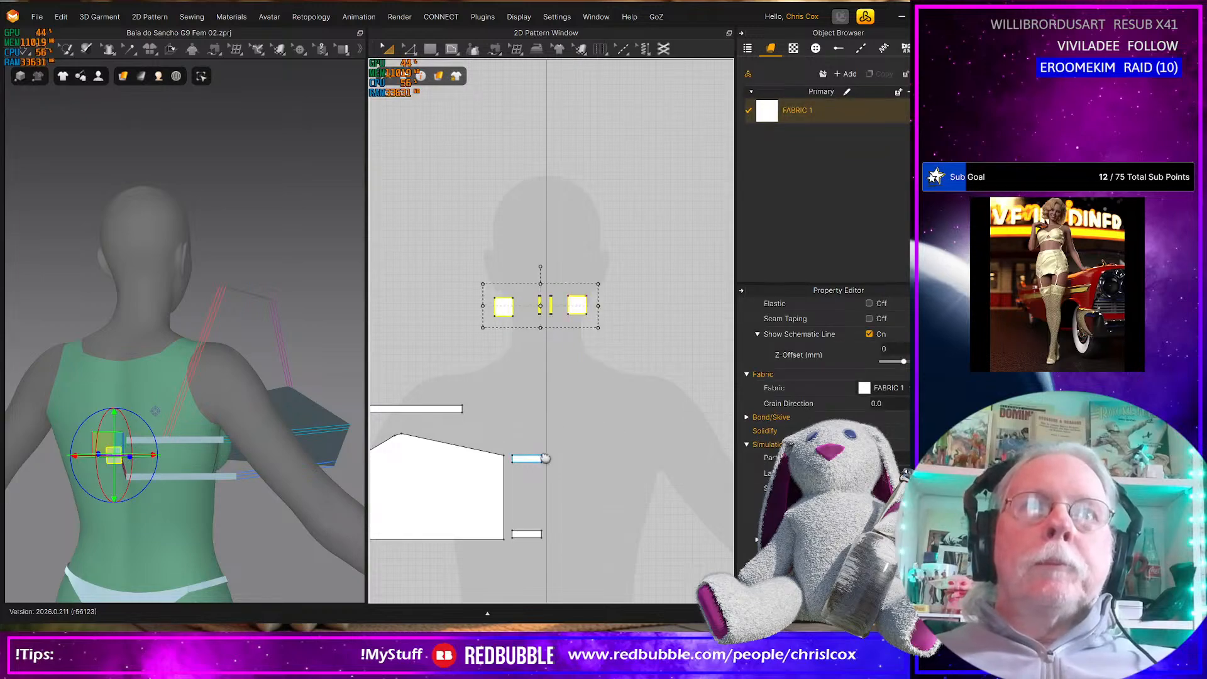
Mirror the half top with its front, back and shoulder straps as linked symmetric patterns across the centre line
scroll(647, 402, down, 3)
drag(631, 479, 398, 397)
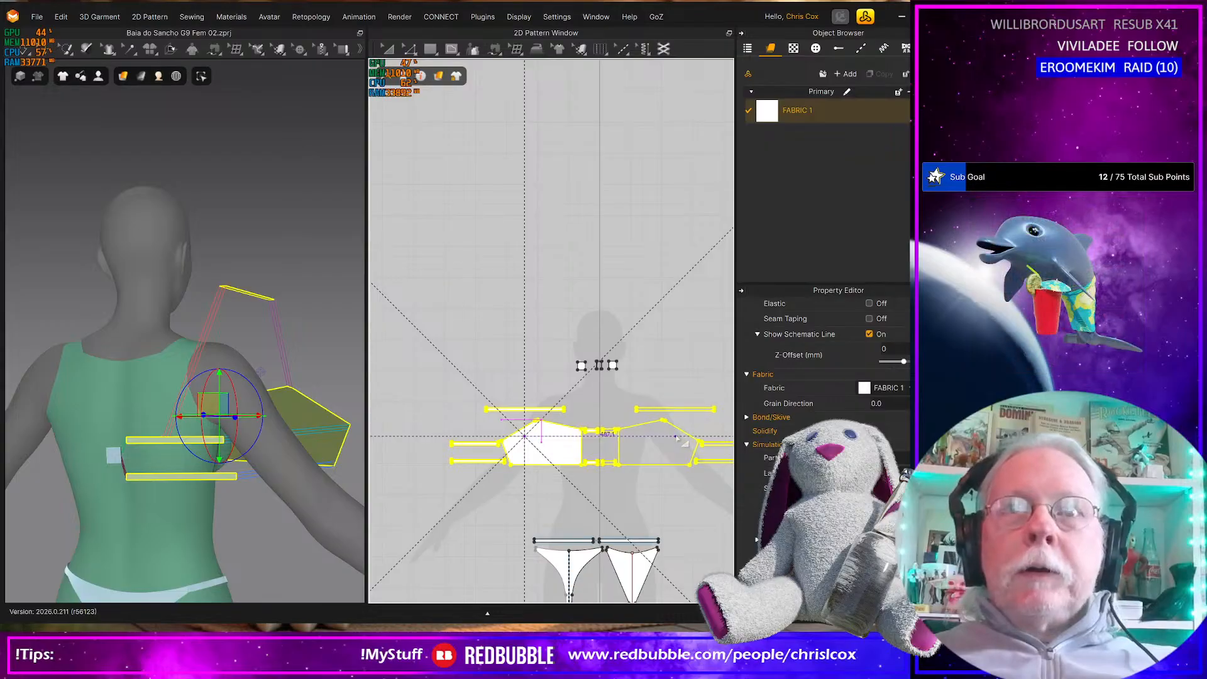
click(679, 436)
scroll(591, 465, up, 5)
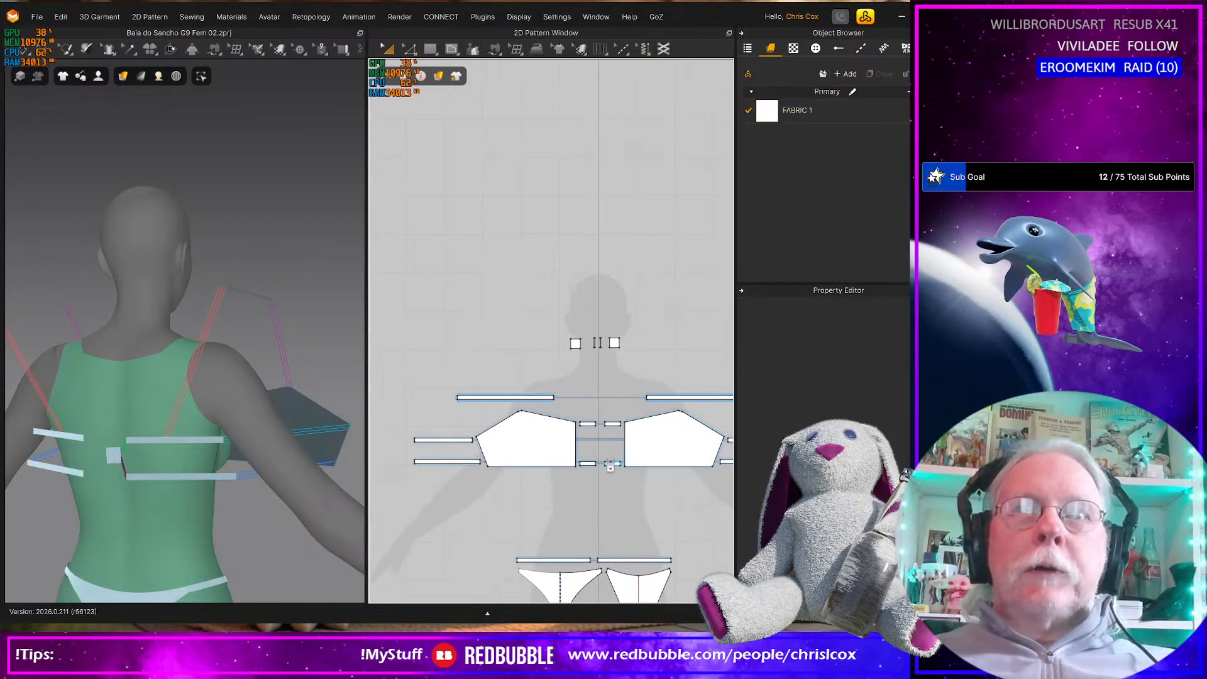
Free-sew the facing 10 mm inner ends of the upper and lower pairs of short front strips
key(n)
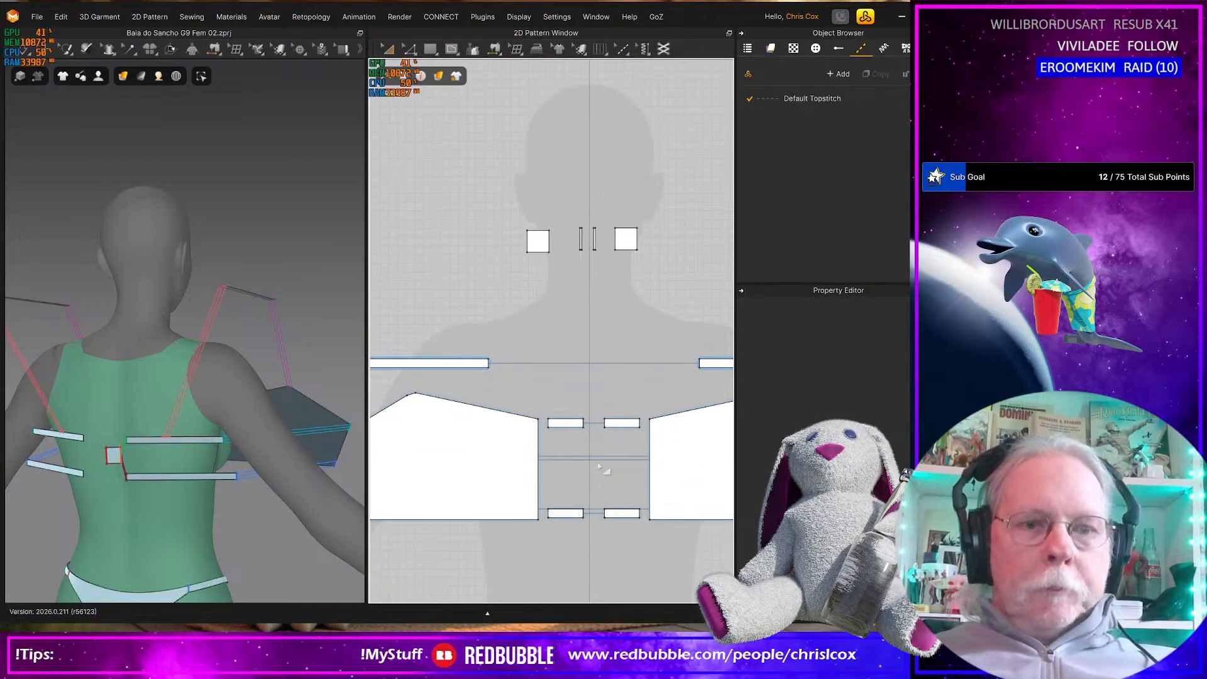
click(591, 430)
click(594, 515)
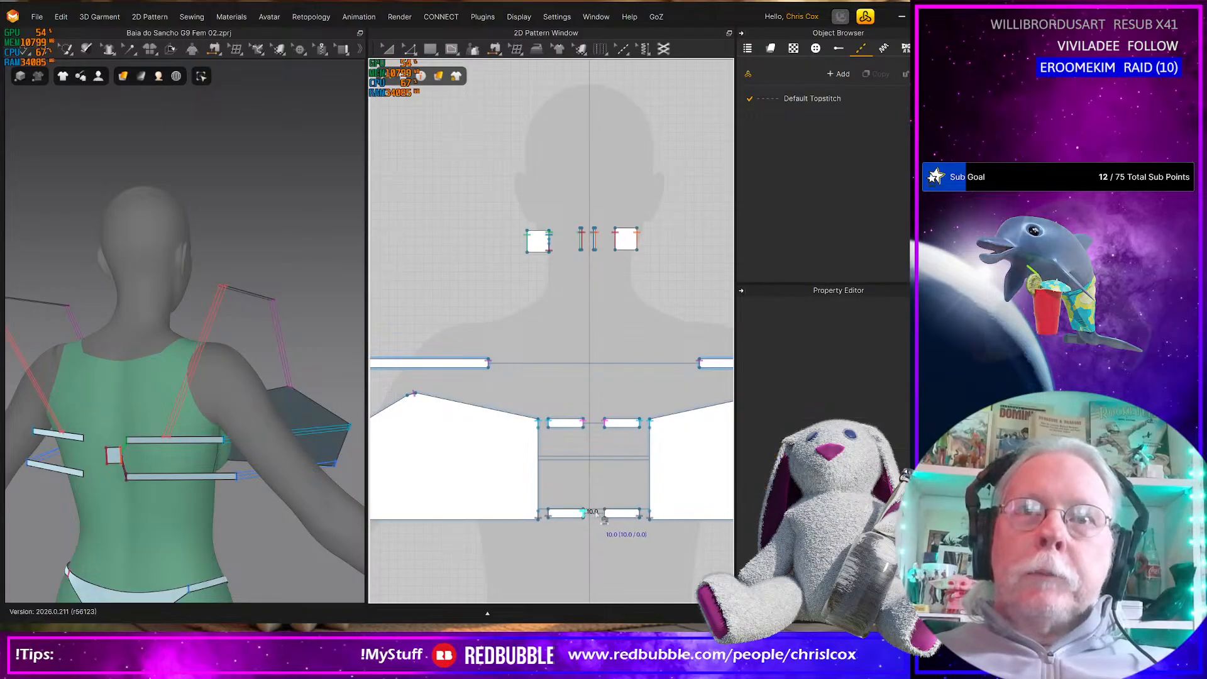
Move the square back connector from the neck area to just above the free ends of the mirrored back straps
scroll(602, 515, down, 4)
middle_drag(602, 516, 493, 512)
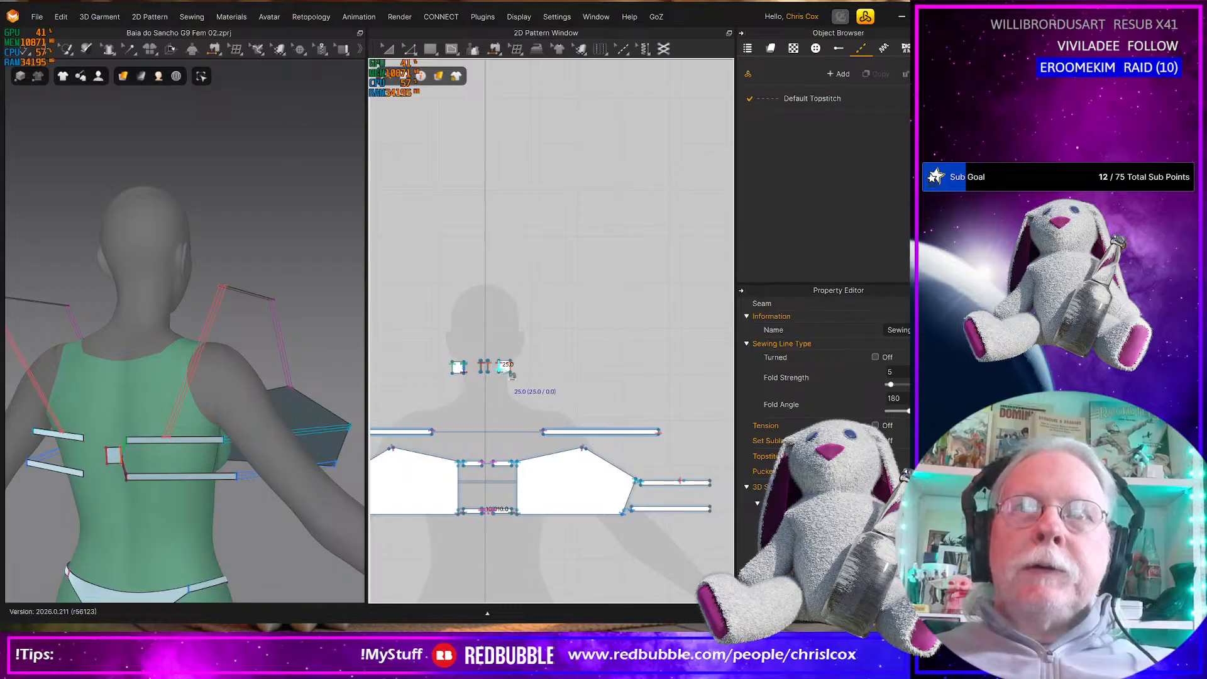
key(a)
drag(502, 368, 707, 459)
middle_drag(669, 468, 568, 378)
scroll(595, 466, up, 8)
scroll(579, 419, down, 2)
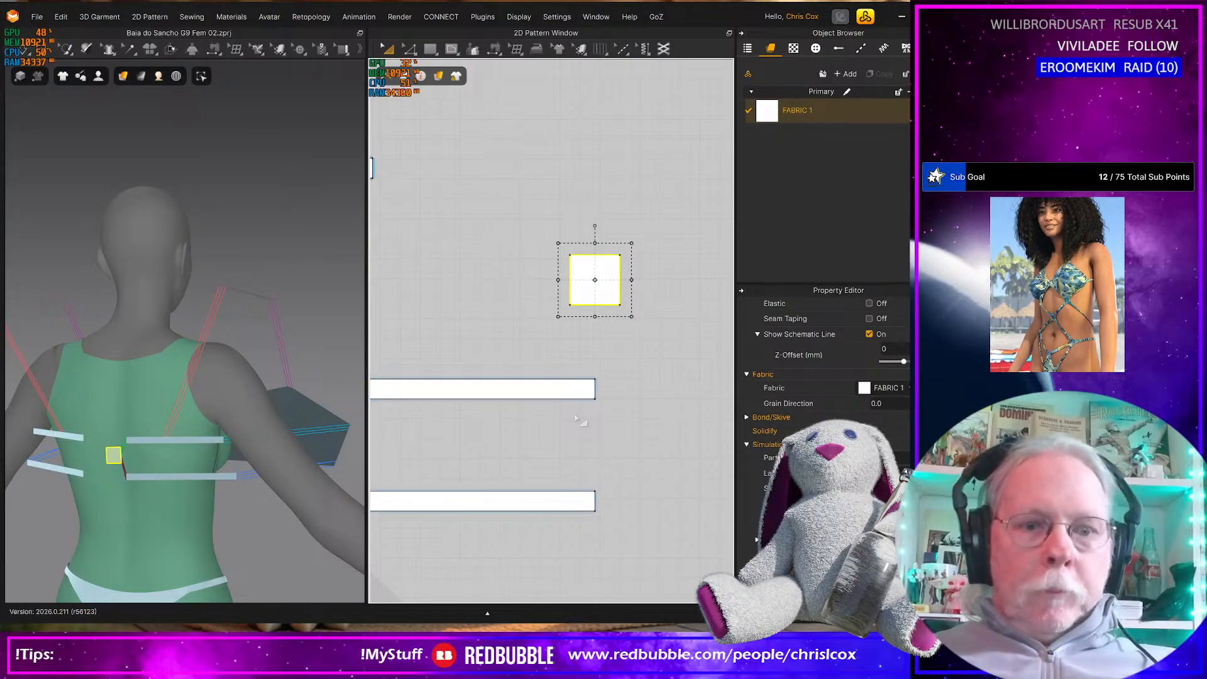
Free-sew the 10 mm ends of the mirrored upper and lower back straps to the top and bottom of the square connector's near edge
key(n)
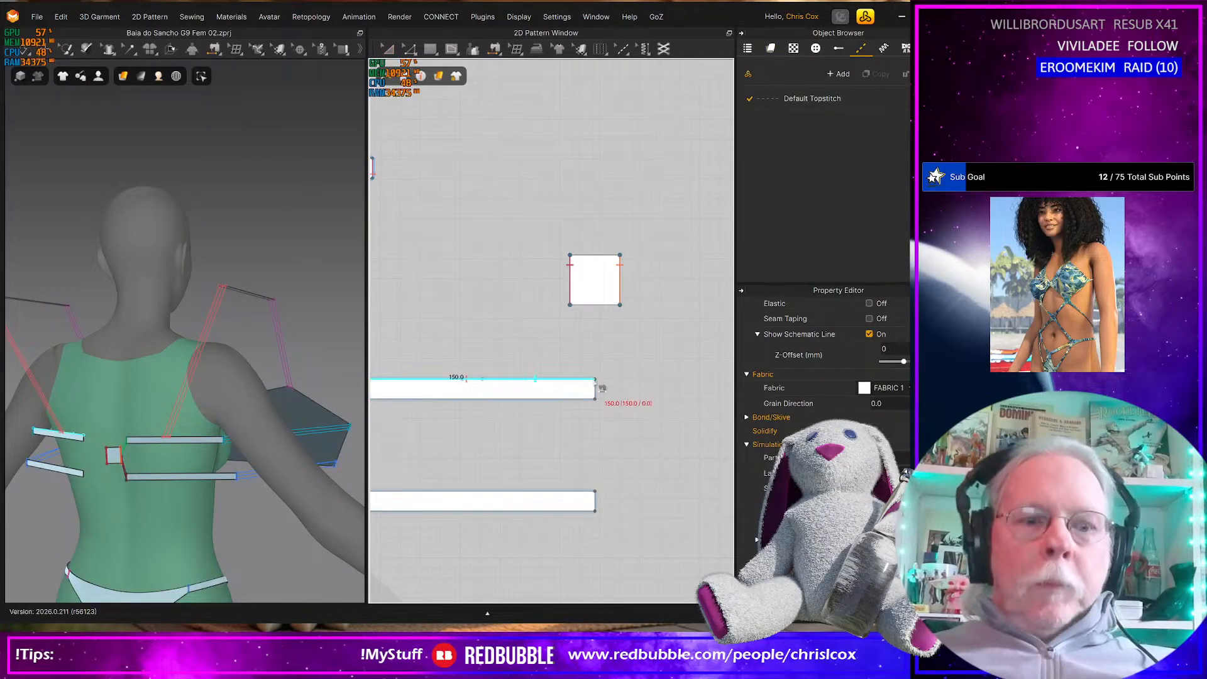
click(595, 397)
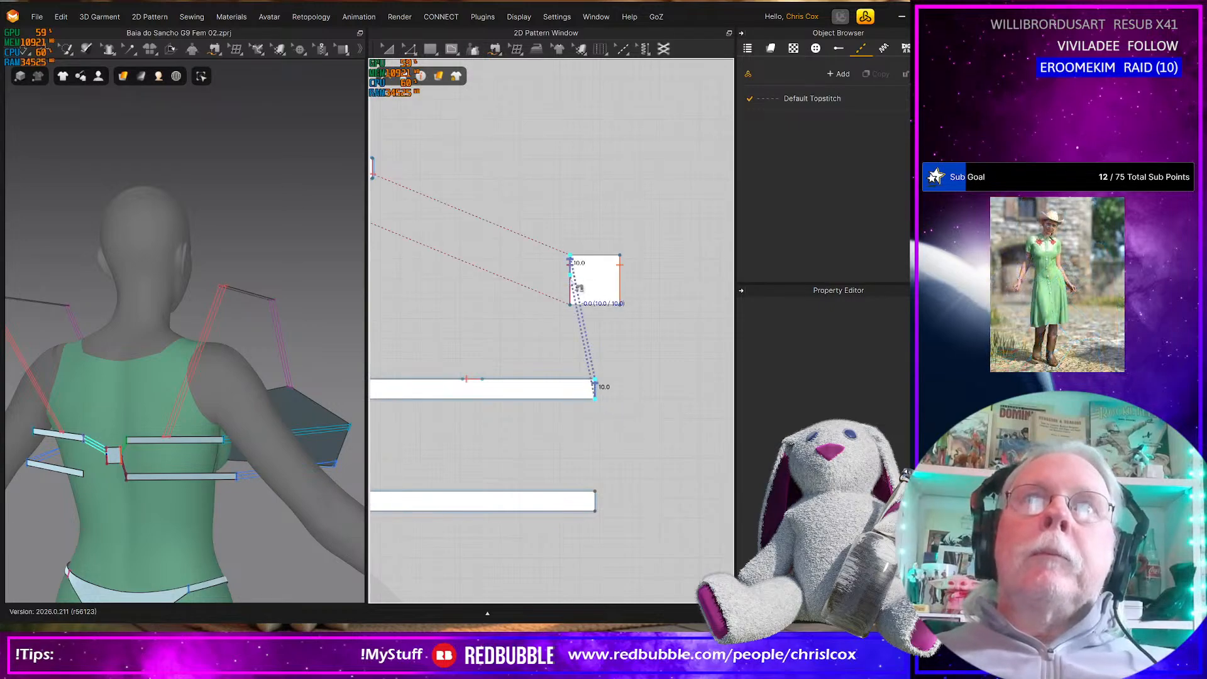
click(579, 288)
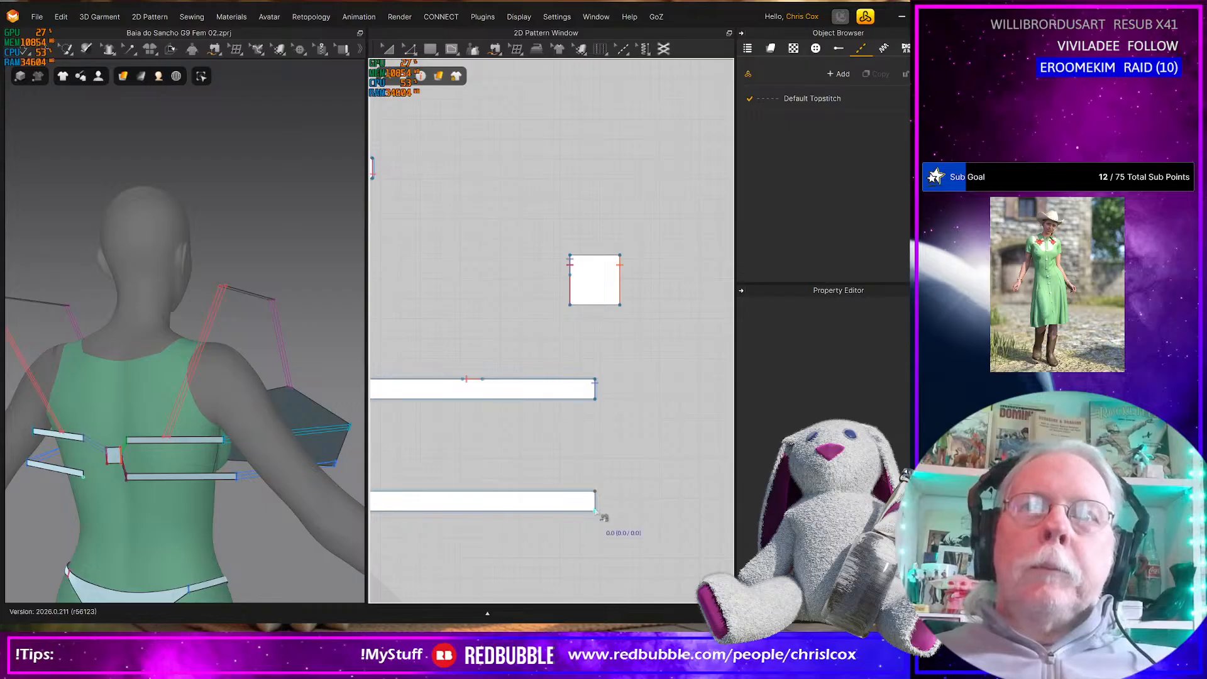
click(596, 501)
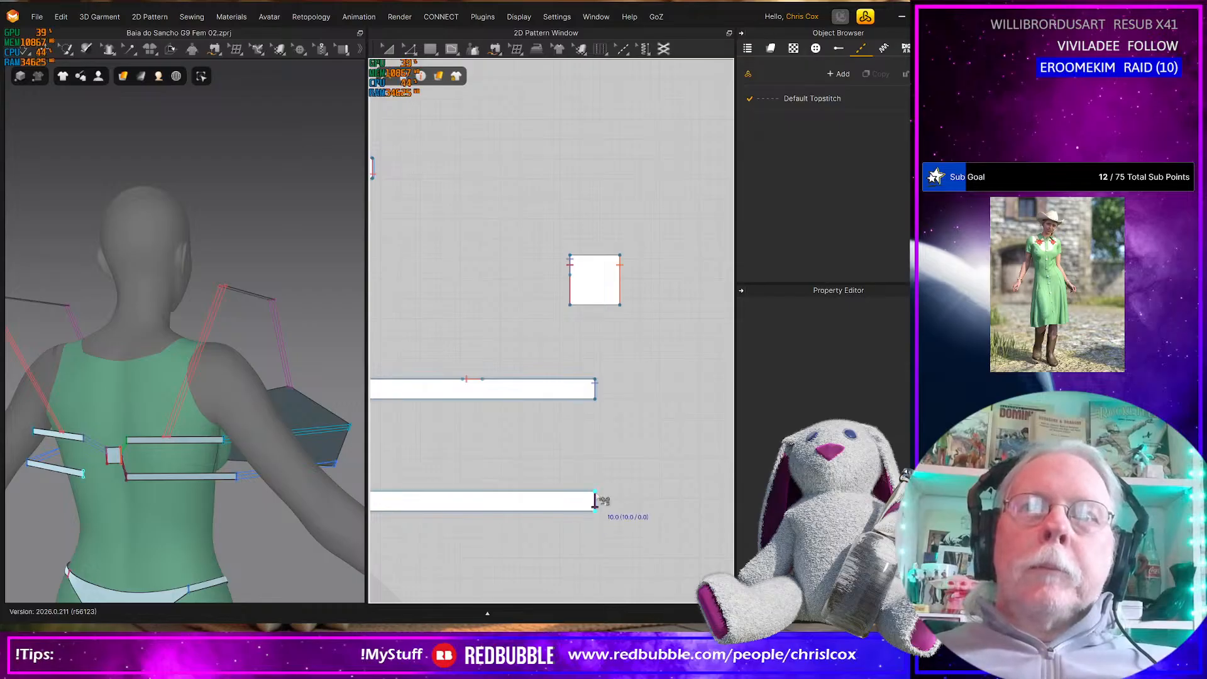
click(572, 294)
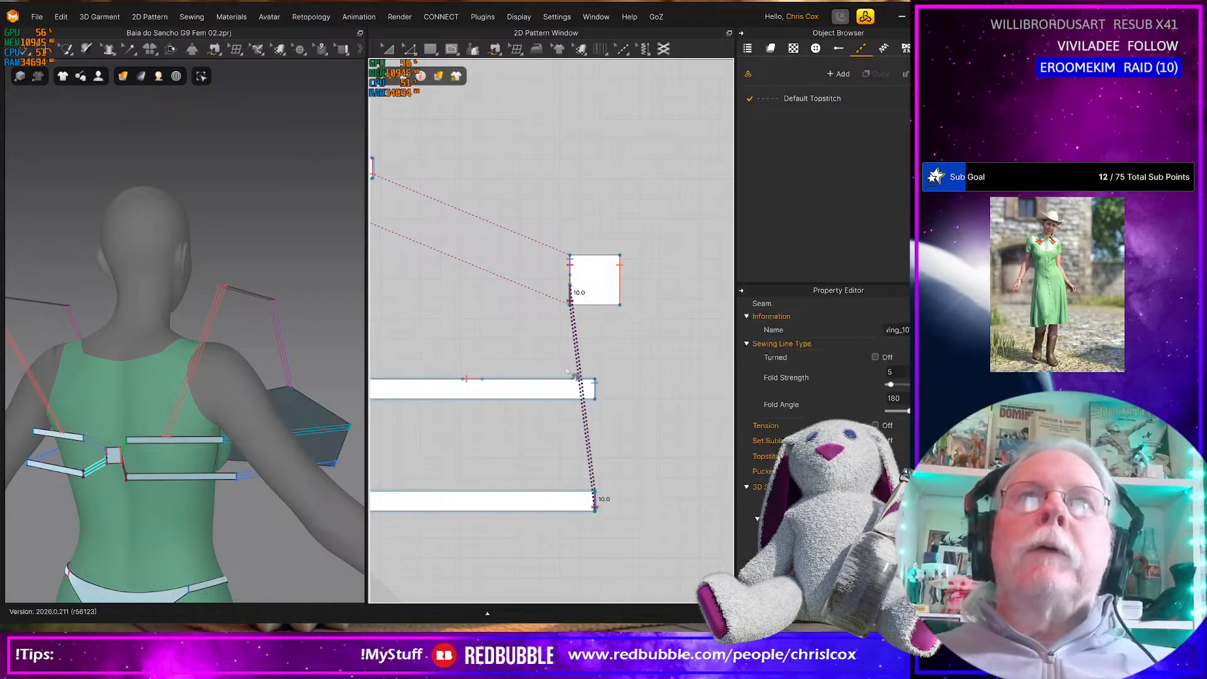
Briefly simulate the garment so the shoulder straps pull in toward their seams
scroll(561, 372, down, 7)
key(space)
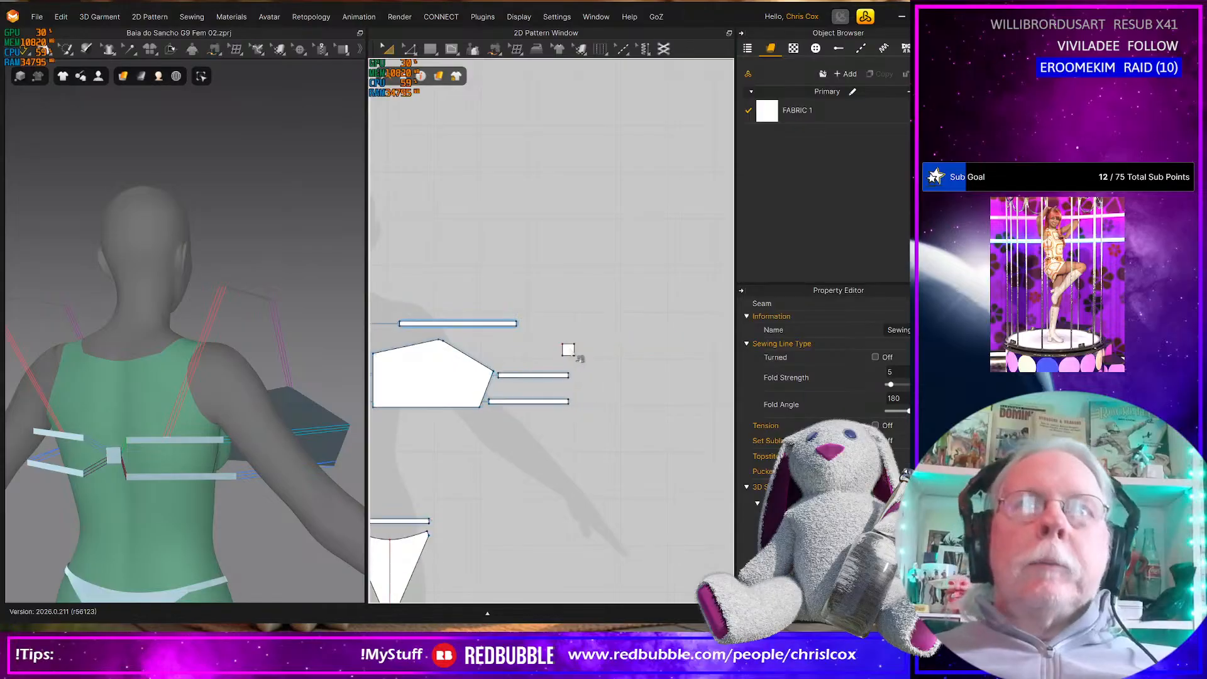
click(568, 350)
key(m)
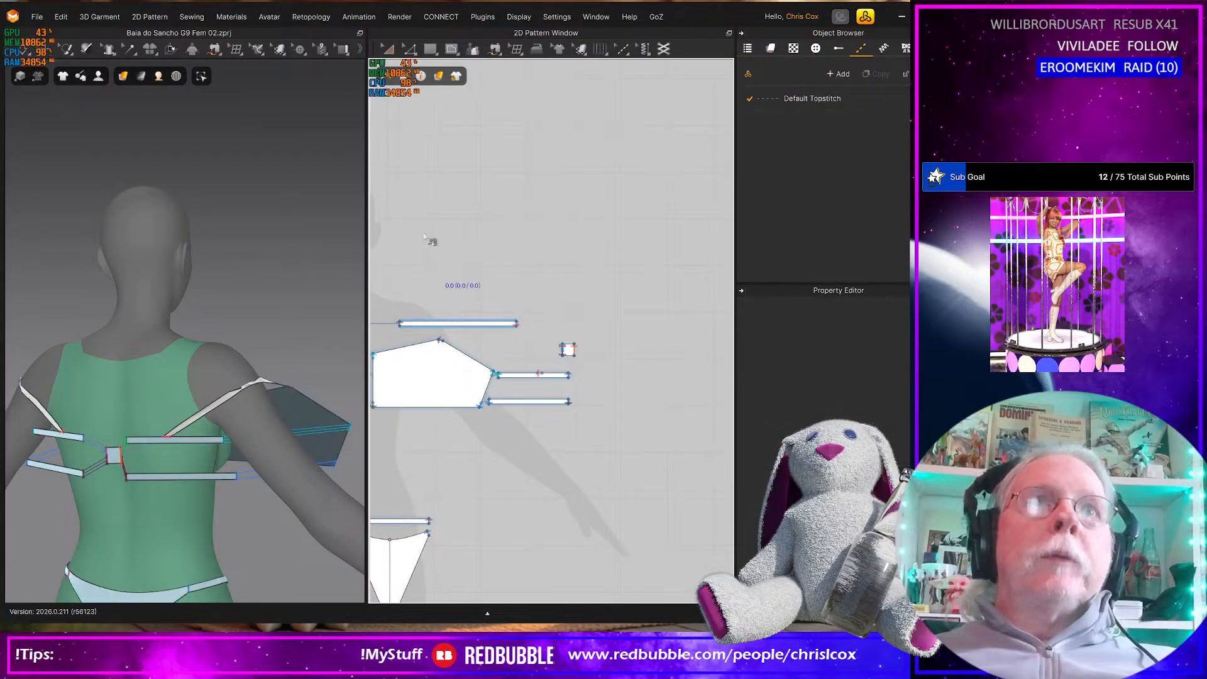
Move the square back connector back beside the other small connector pieces at the 2D silhouette's neck
middle_drag(512, 309, 648, 328)
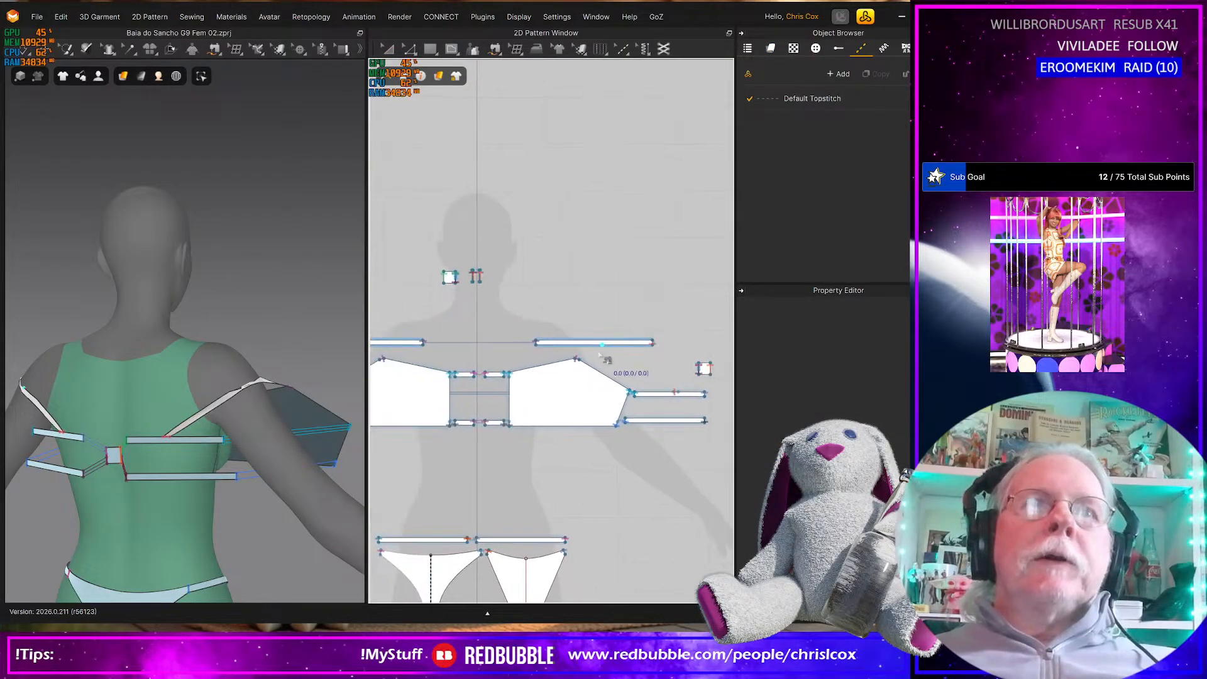
key(a)
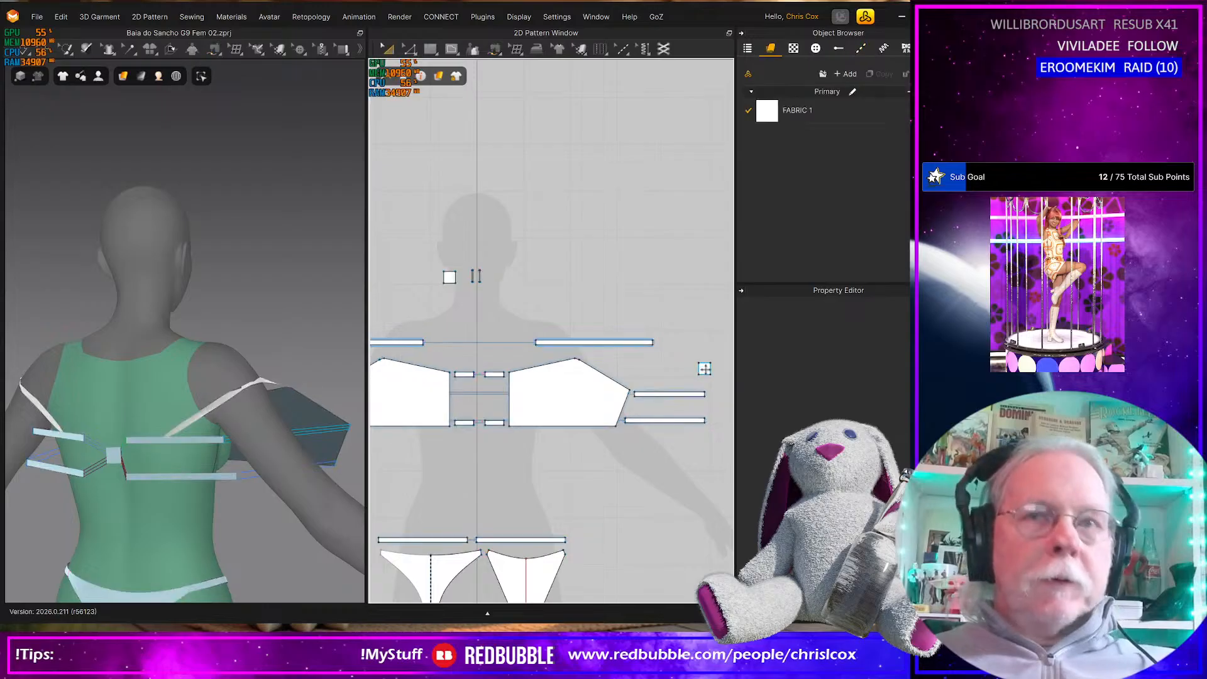
drag(704, 369, 493, 277)
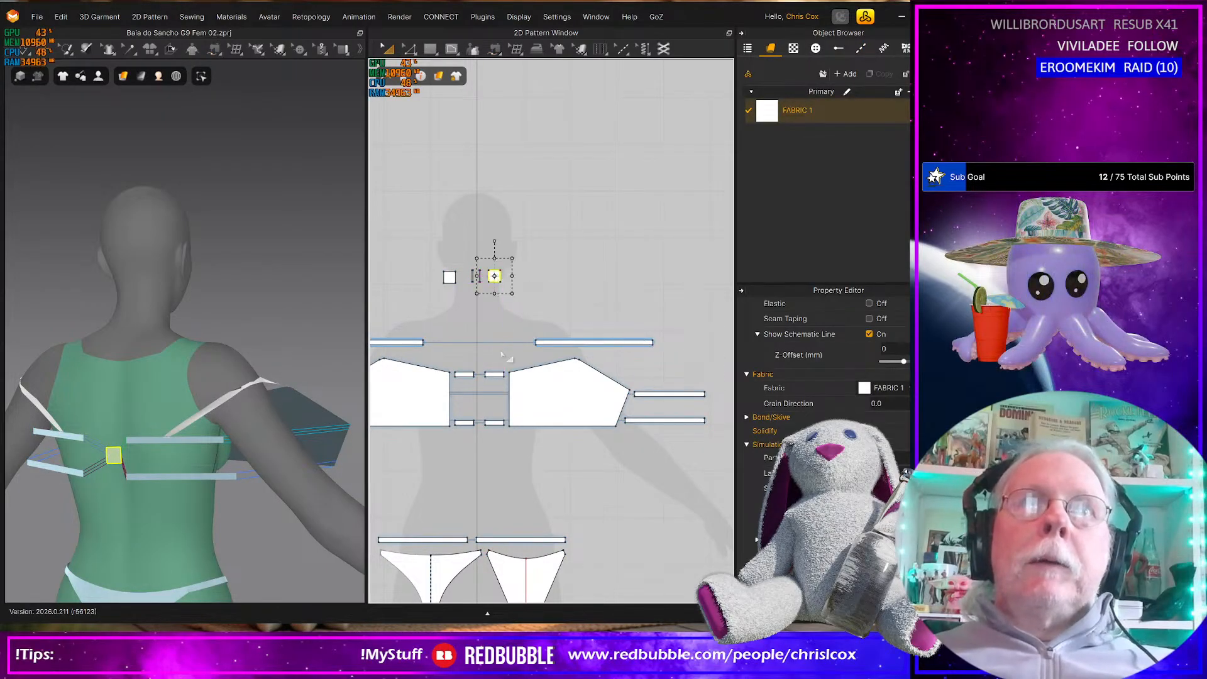
Try simulating all pieces of the bikini top together on the avatar and undo the drape
scroll(499, 350, down, 4)
drag(598, 396, 363, 342)
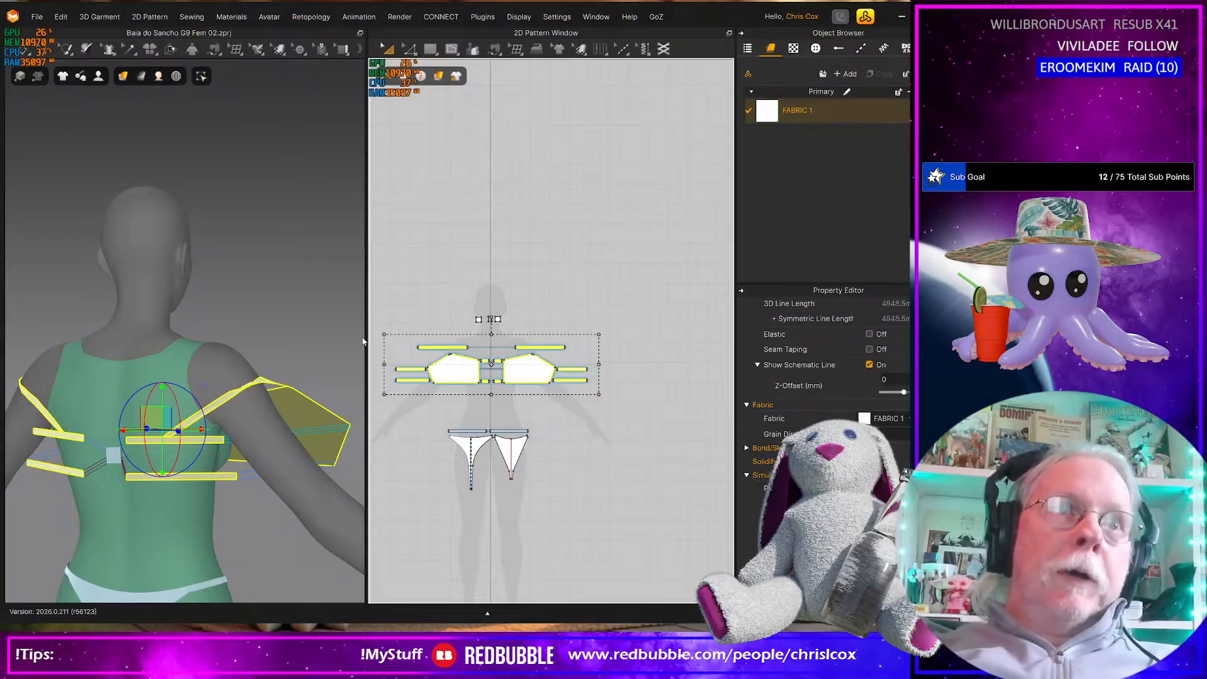
key(space)
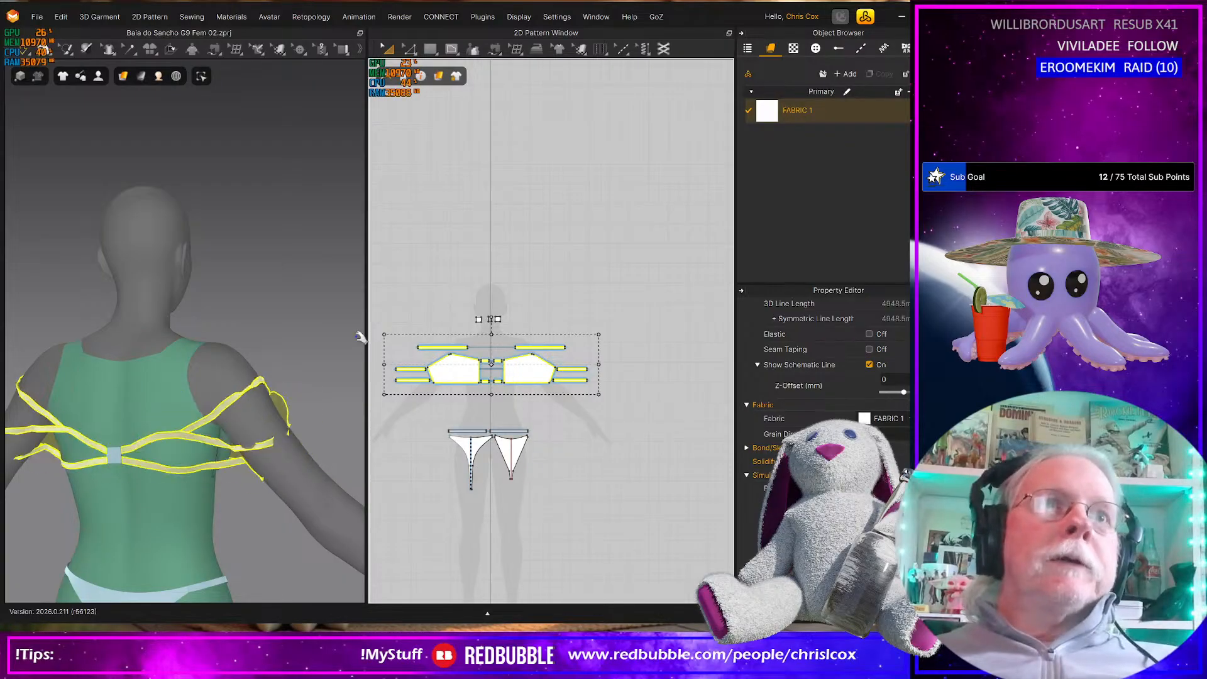
key(space)
right_drag(309, 438, 142, 468)
key(ctrl+z)
Move the shoulder strap on the avatar's right side up and inward in 3D, above the shoulder
mouse_move(145, 489)
right_down()
mouse_move(297, 464)
mouse_move(289, 482)
mouse_move(250, 485)
mouse_move(267, 467)
mouse_move(214, 465)
right_up()
click(187, 422)
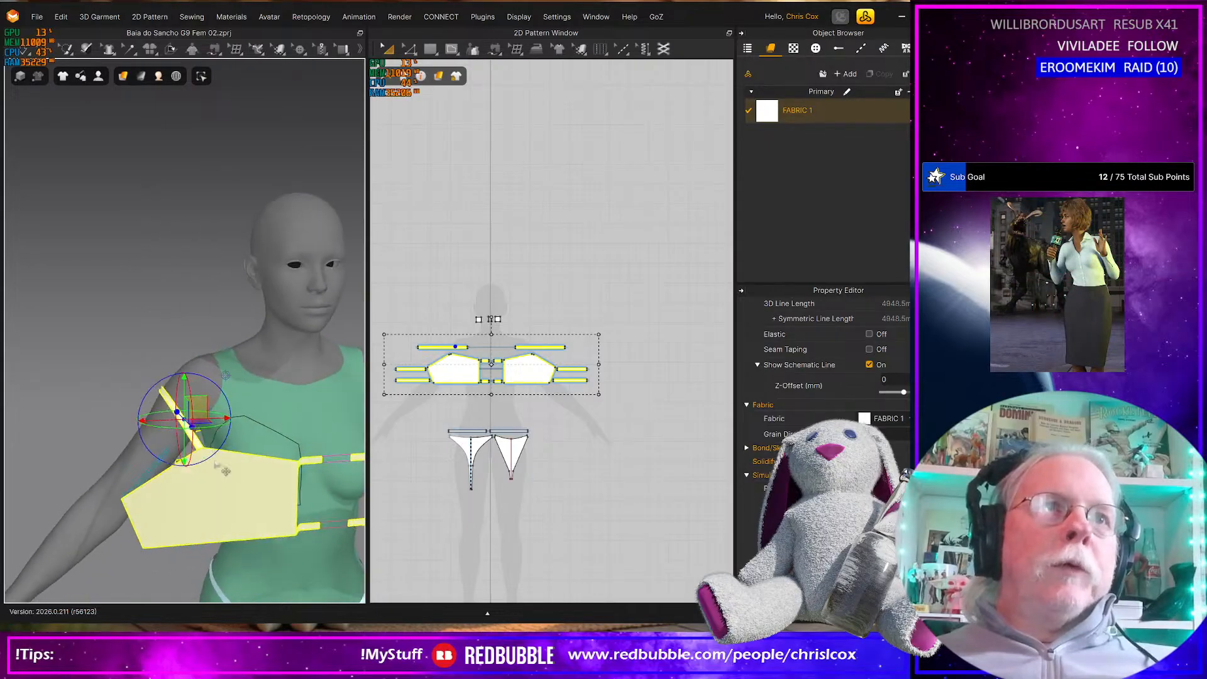
click(101, 314)
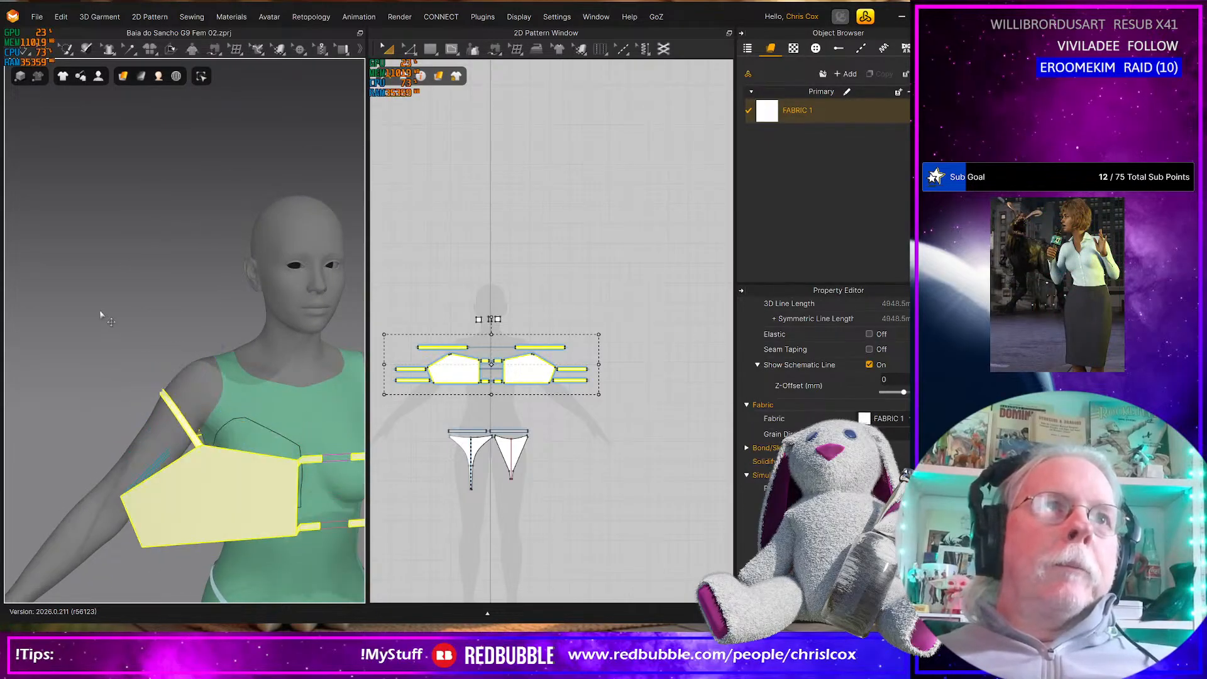
click(190, 433)
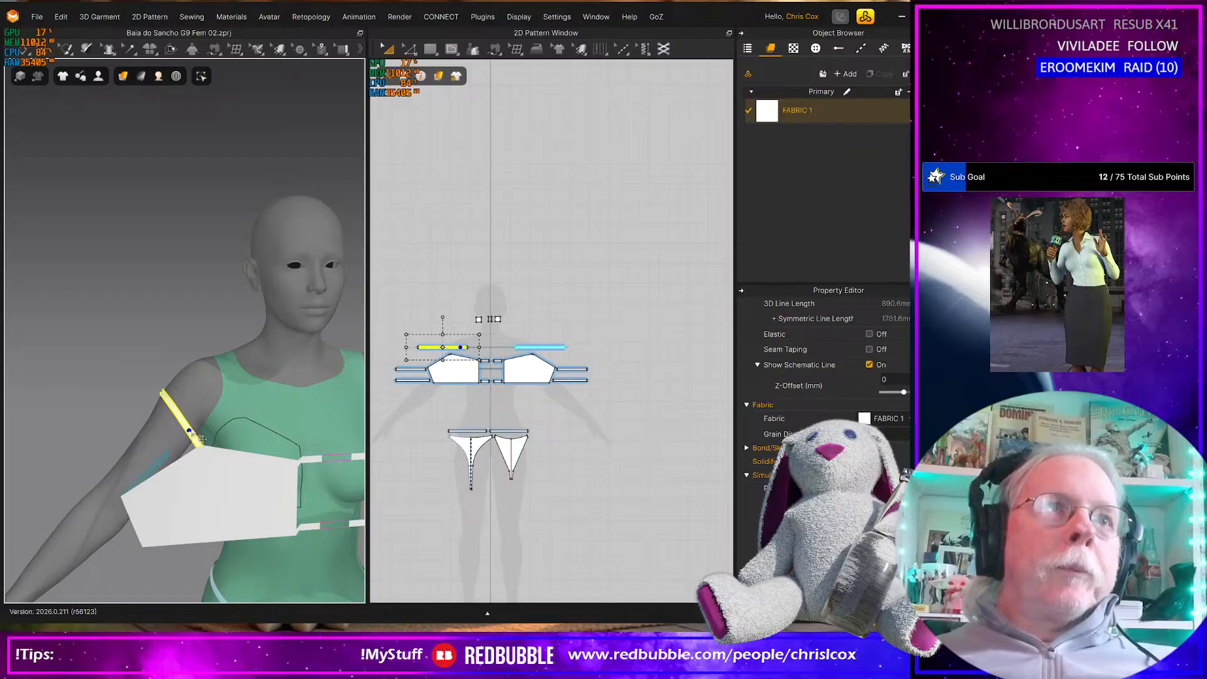
click(189, 432)
drag(206, 407, 272, 325)
Move the shoulder strap on the avatar's left side up and inward in 3D so it sits above the shoulder
right_drag(188, 503, 116, 546)
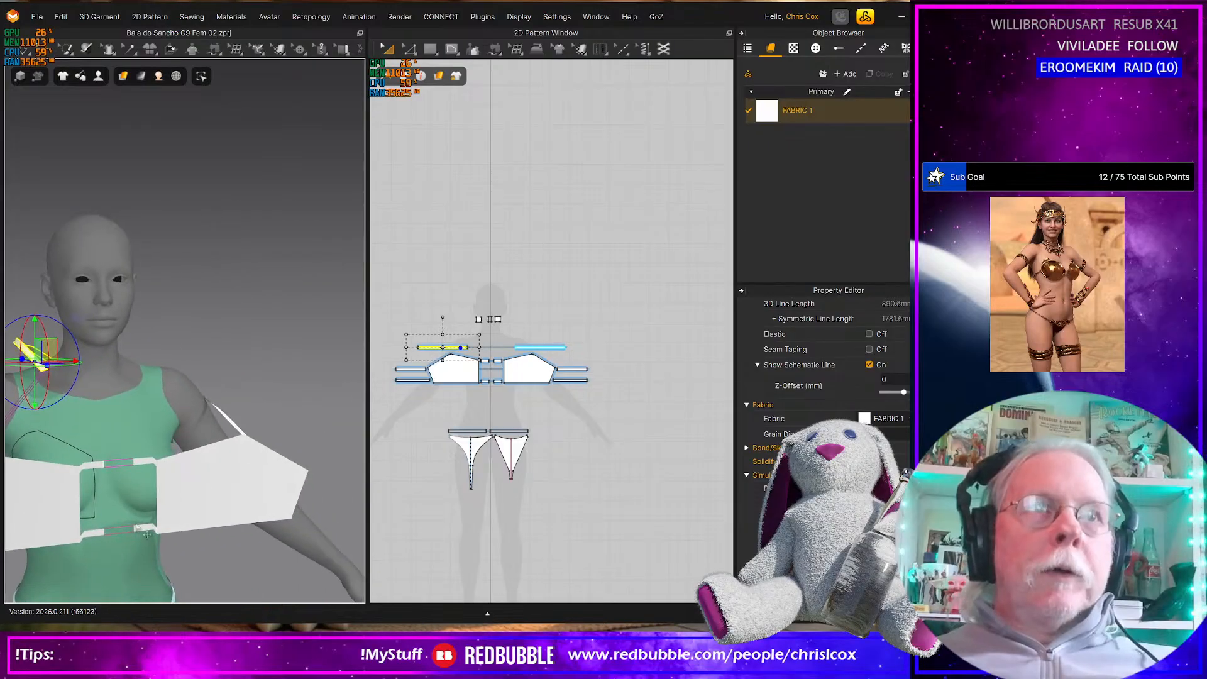
click(246, 434)
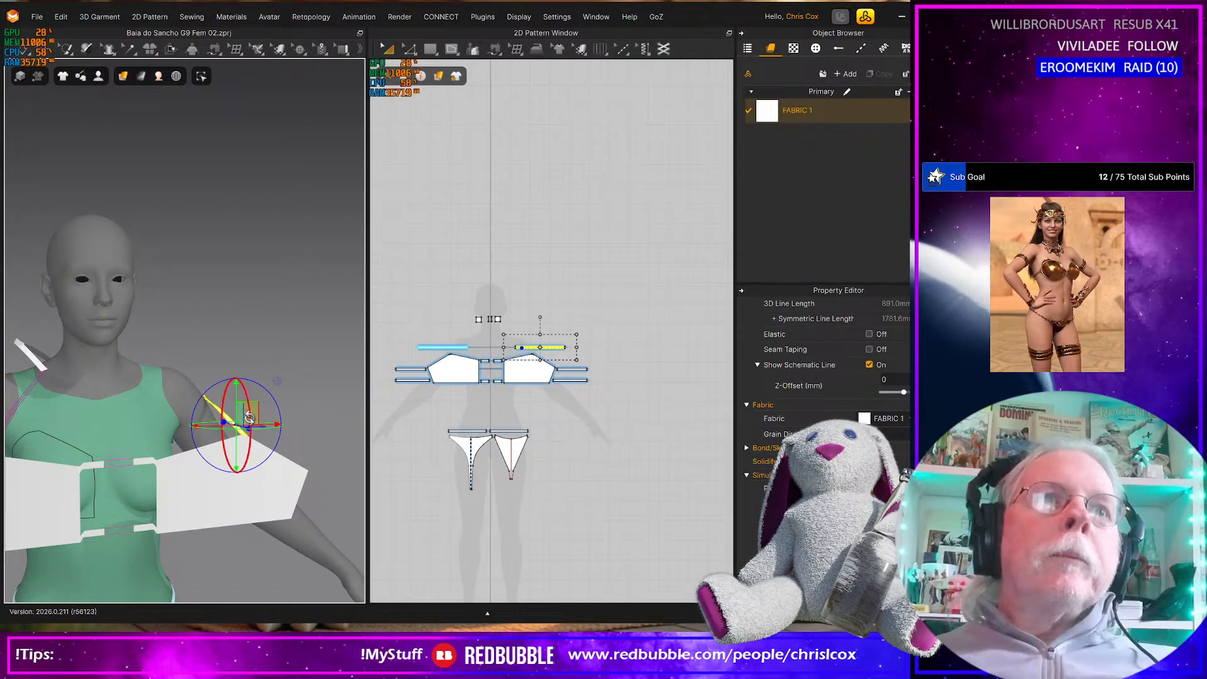
drag(251, 414, 196, 359)
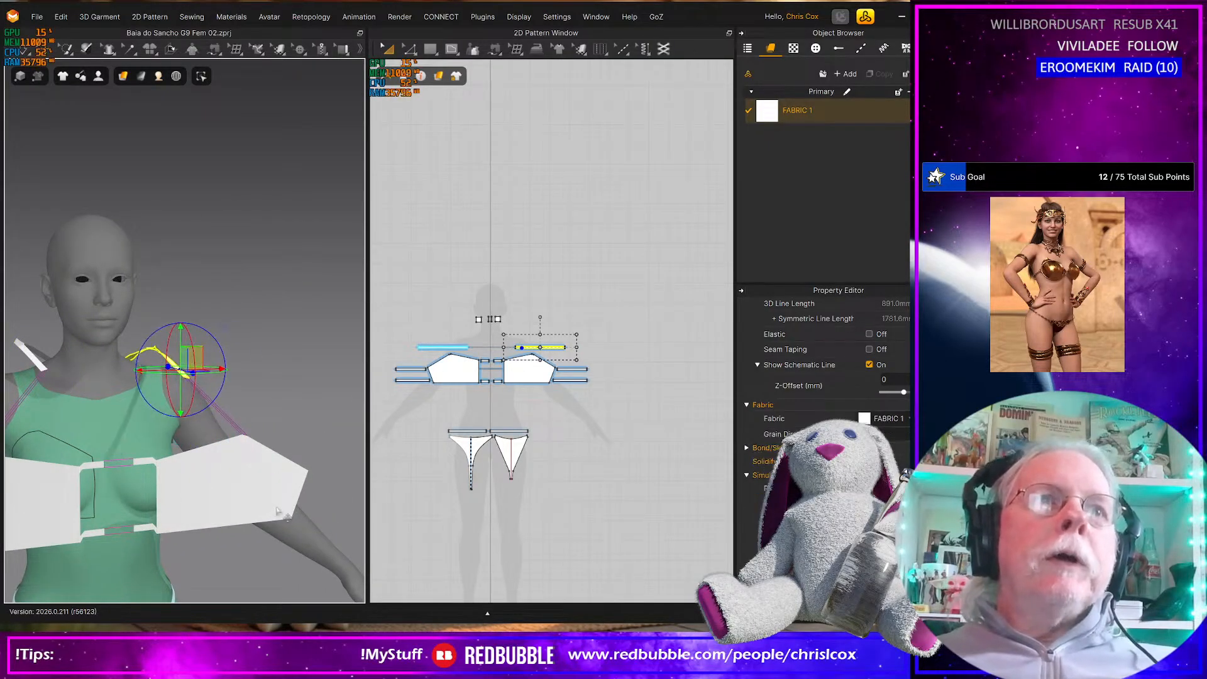
Rotate the bikini cup on the avatar's left side to follow the torso and move it closer to the chest
click(234, 499)
right_drag(234, 499, 273, 504)
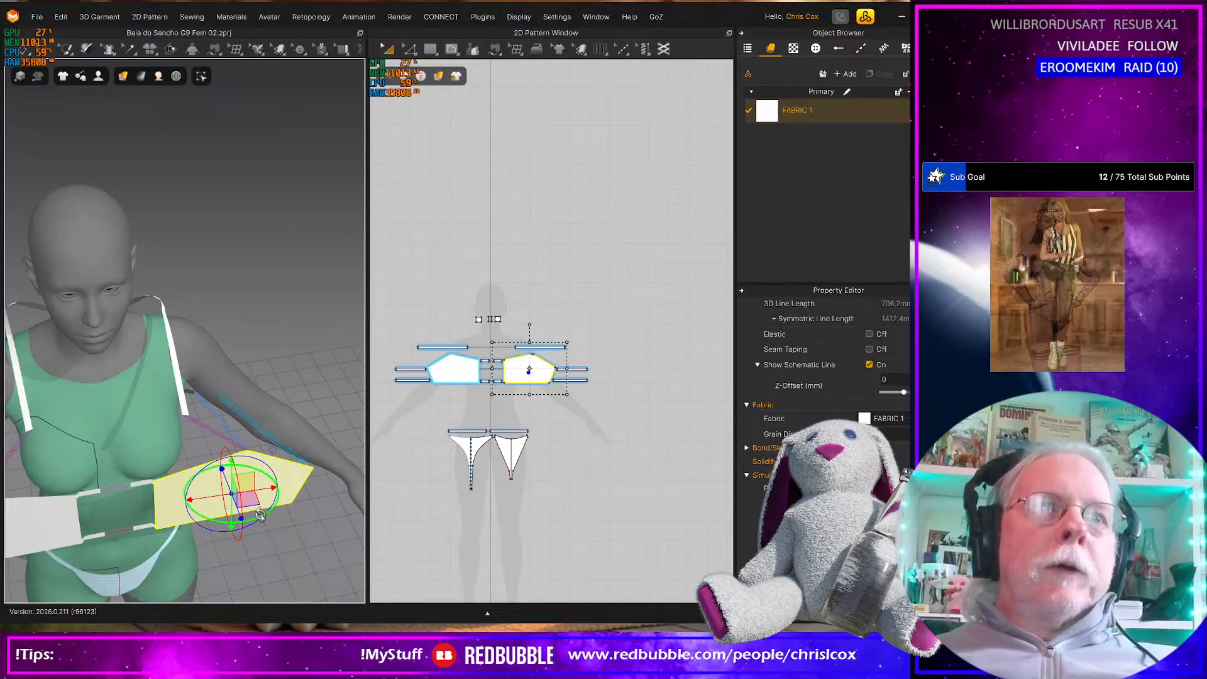
drag(272, 504, 231, 498)
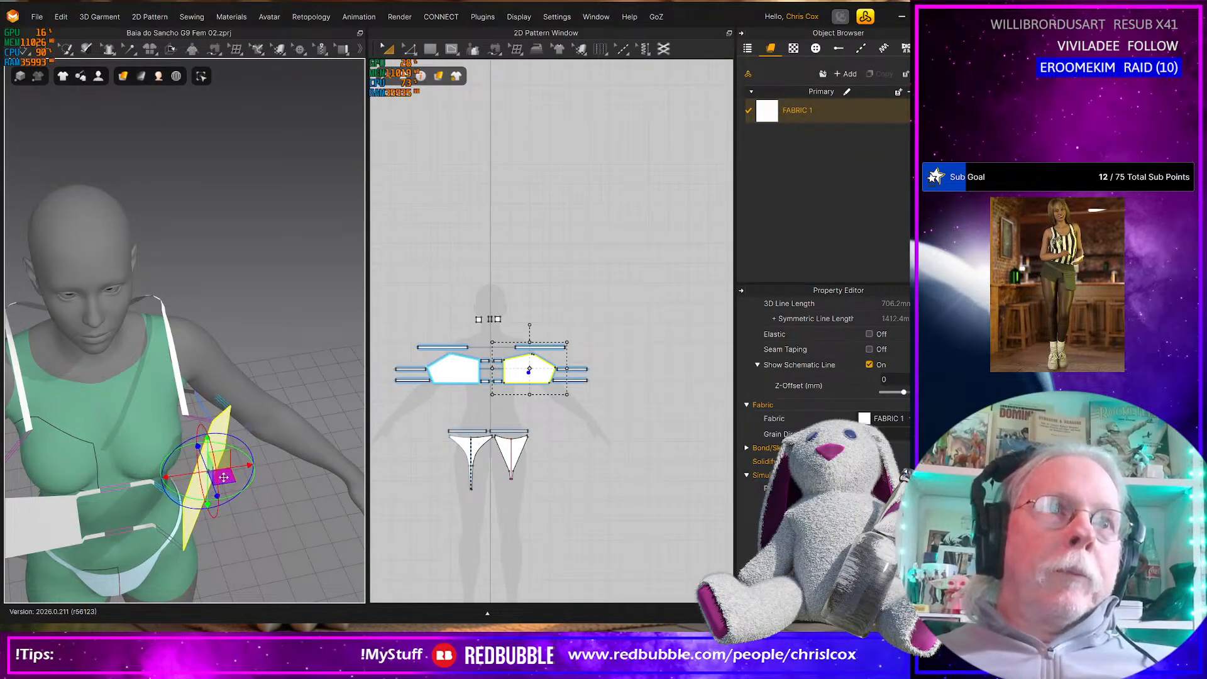
right_drag(207, 477, 63, 487)
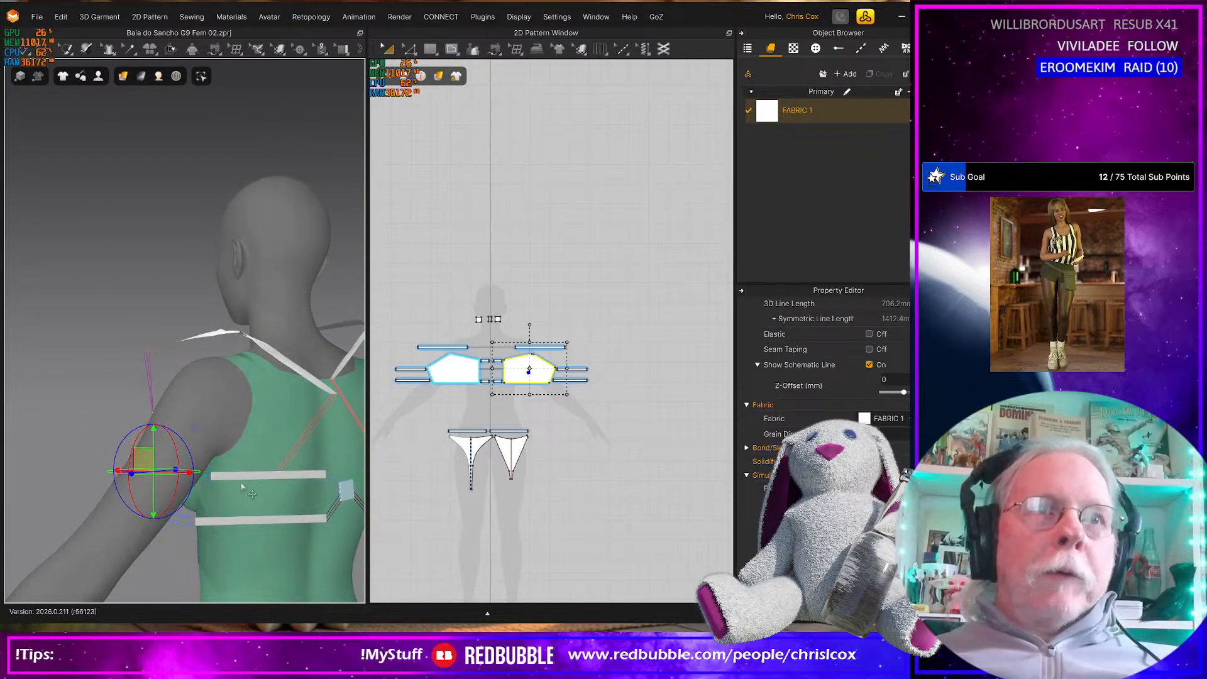
Rotate the bikini cup on the avatar's right side around the torso and place it in front of the breast
right_drag(230, 497, 349, 530)
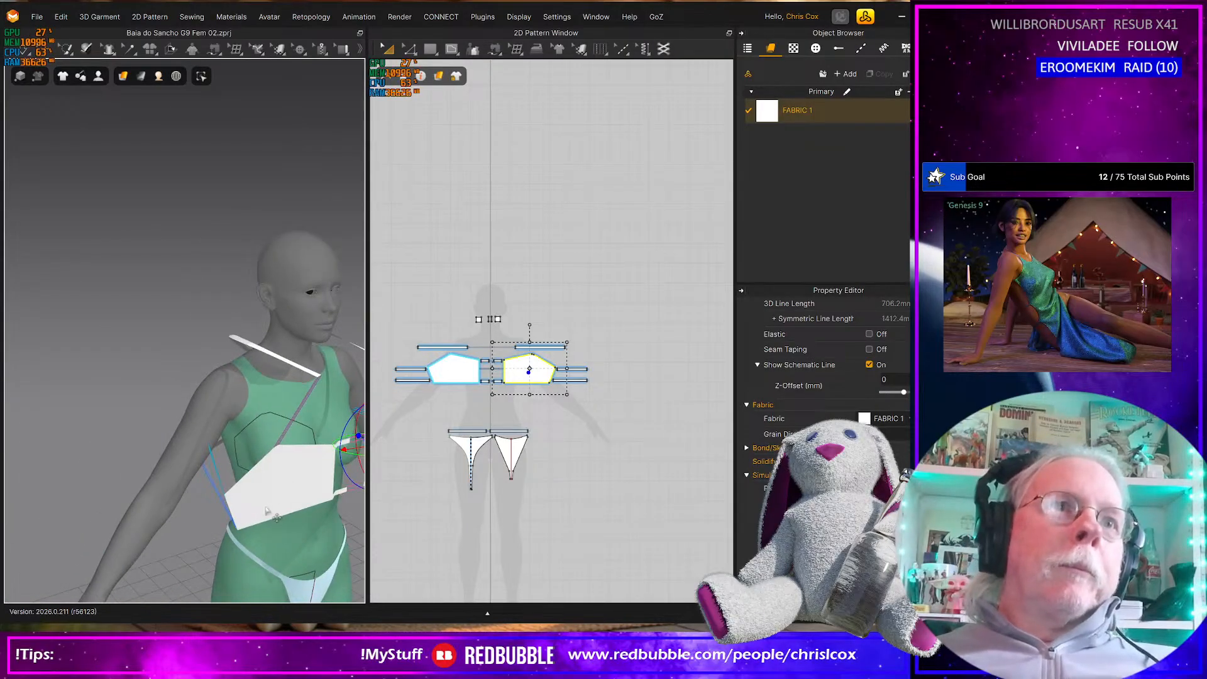
click(306, 530)
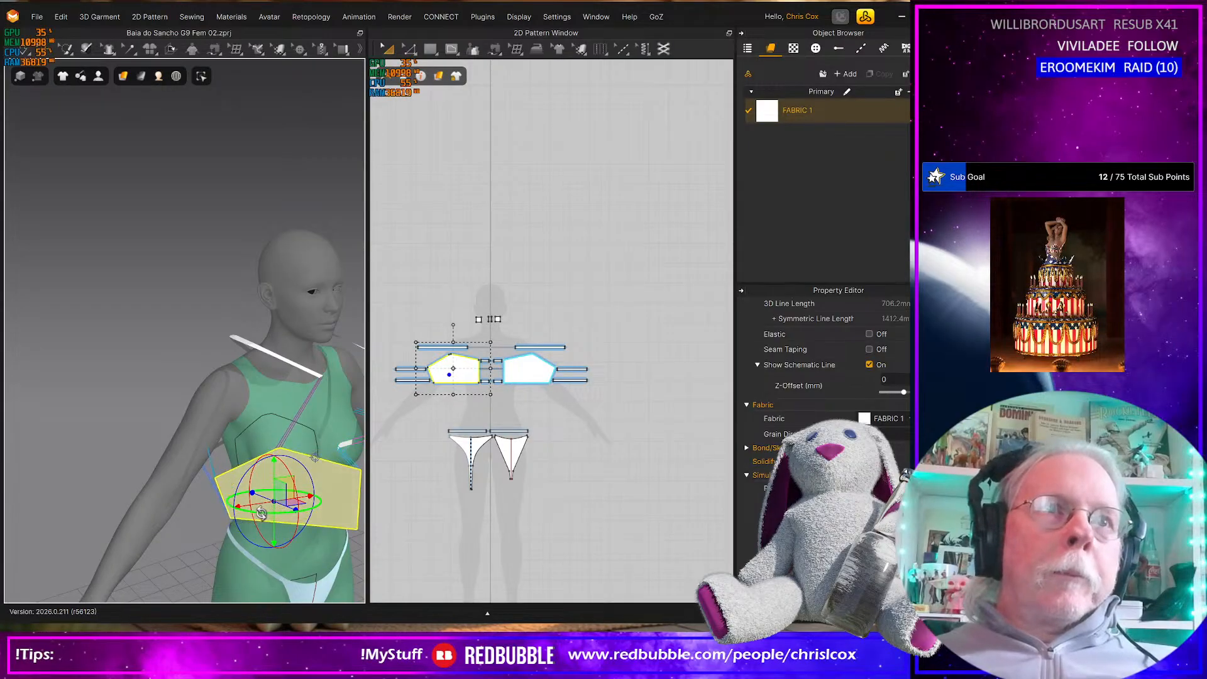
right_drag(306, 567, 297, 517)
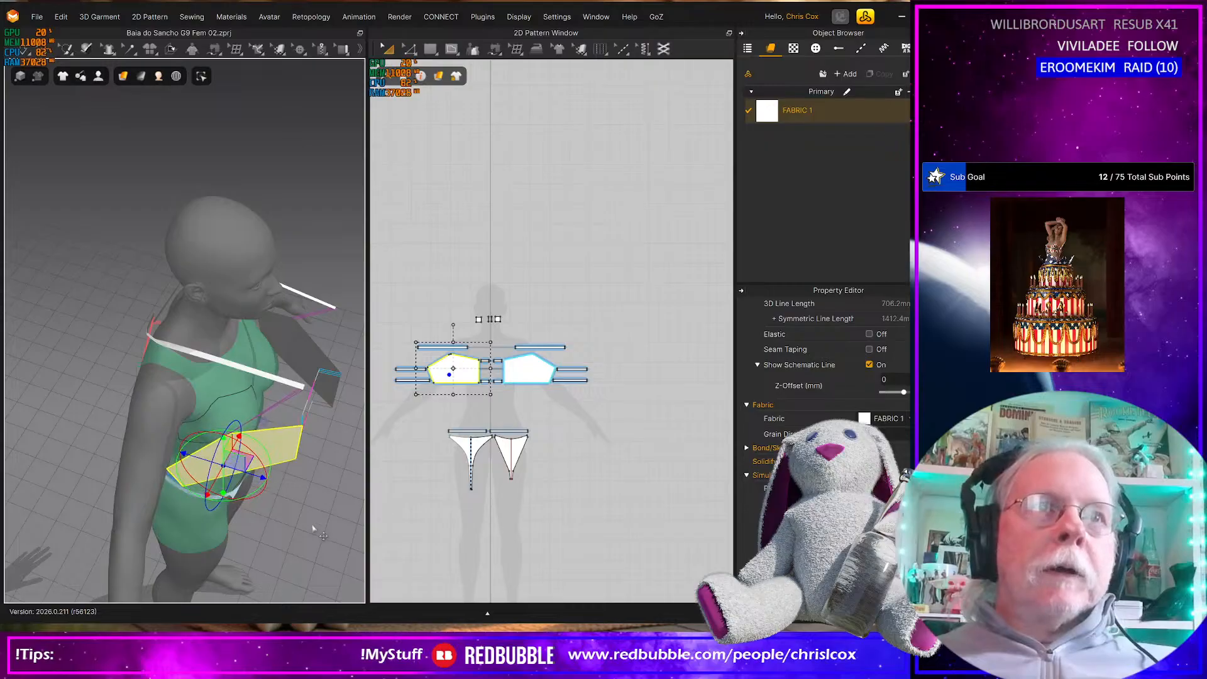
right_drag(312, 526, 276, 478)
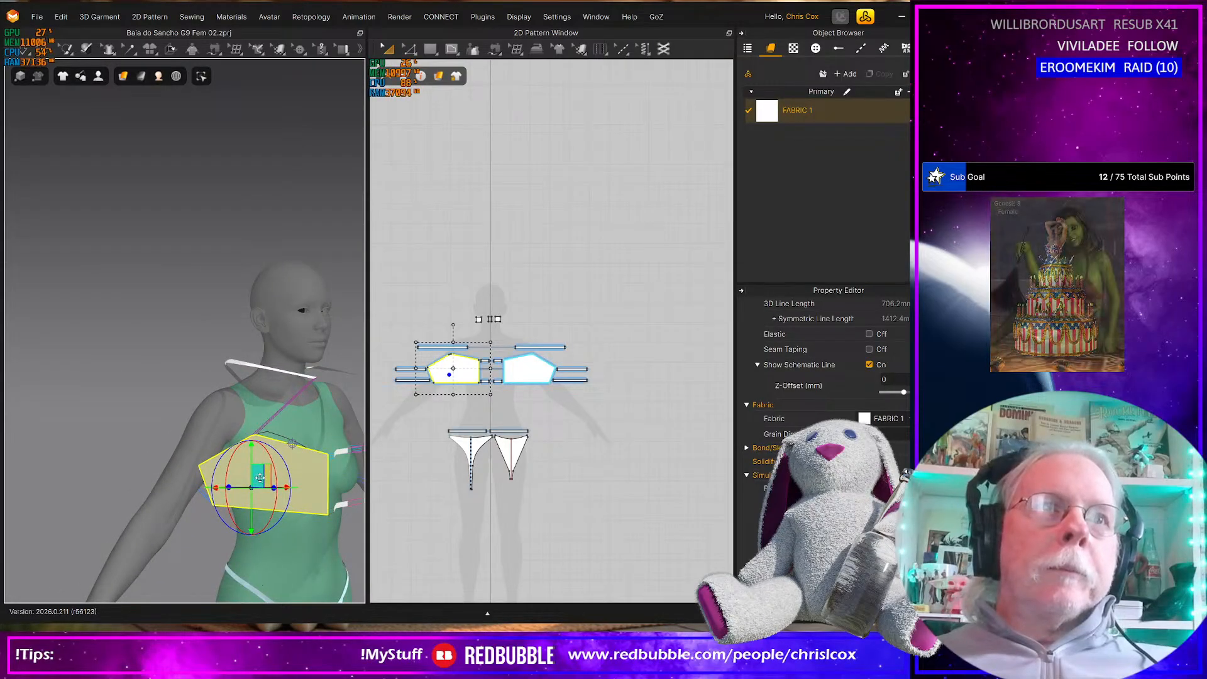
drag(266, 479, 277, 489)
Simulate the bikini top and pull the cup on the avatar's right side down over the breast
key(space)
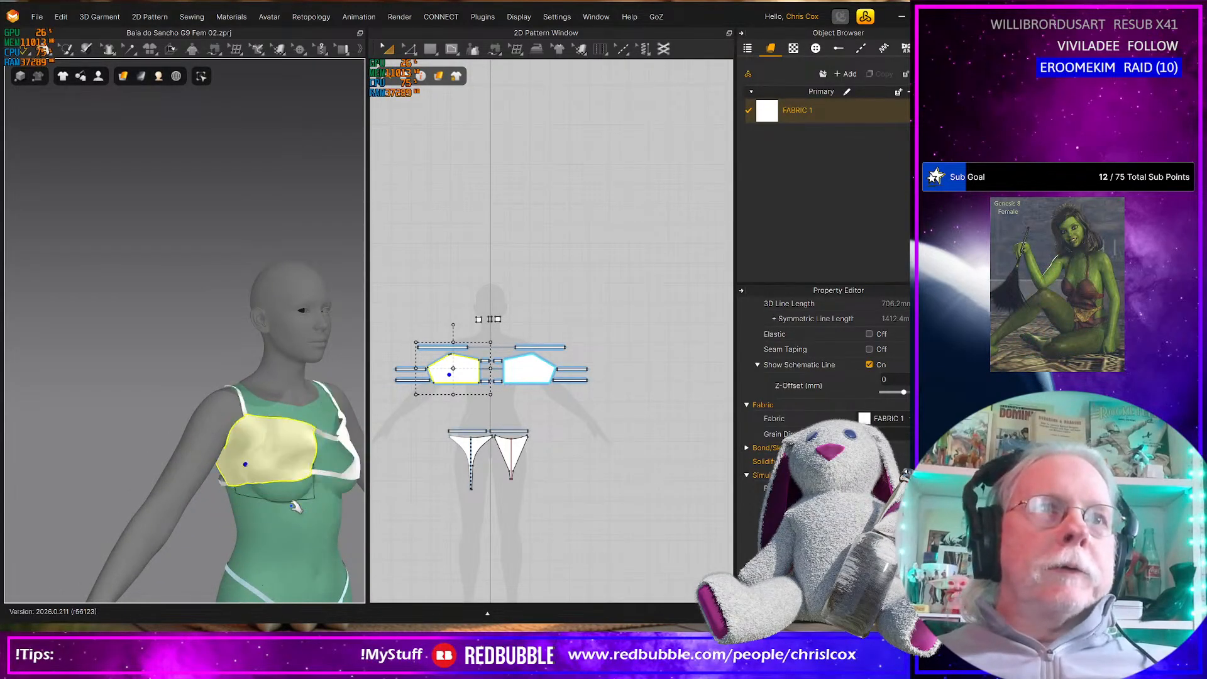
drag(298, 466, 311, 492)
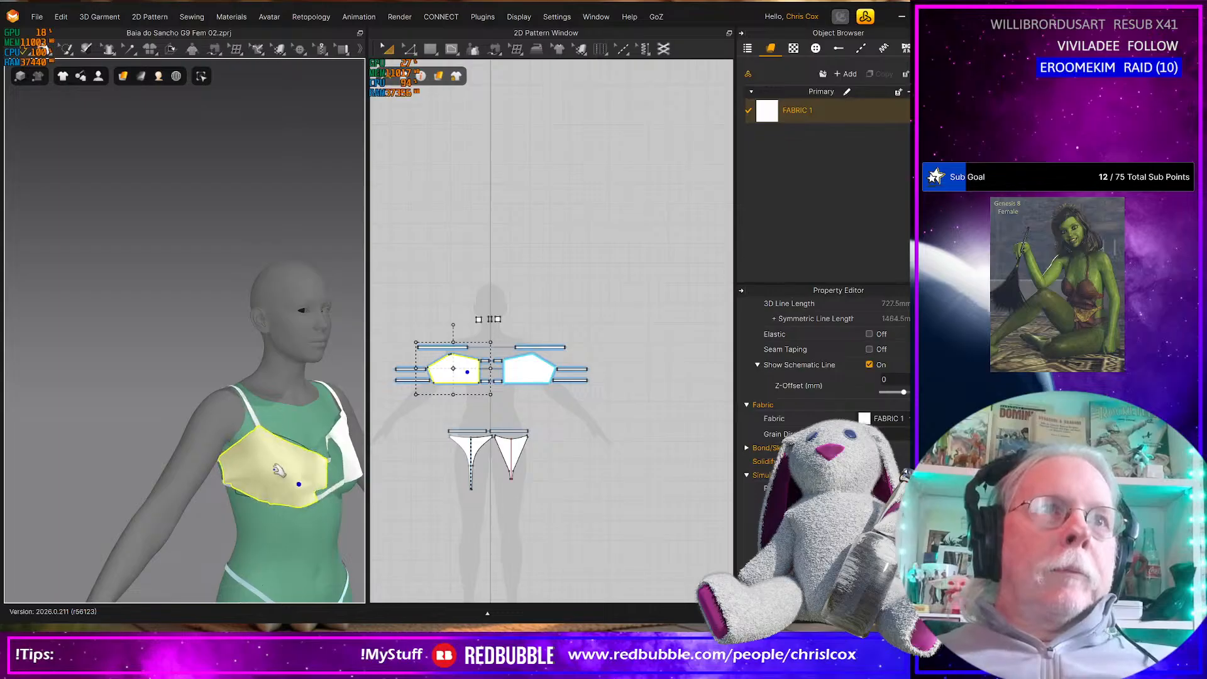
right_drag(289, 513, 459, 511)
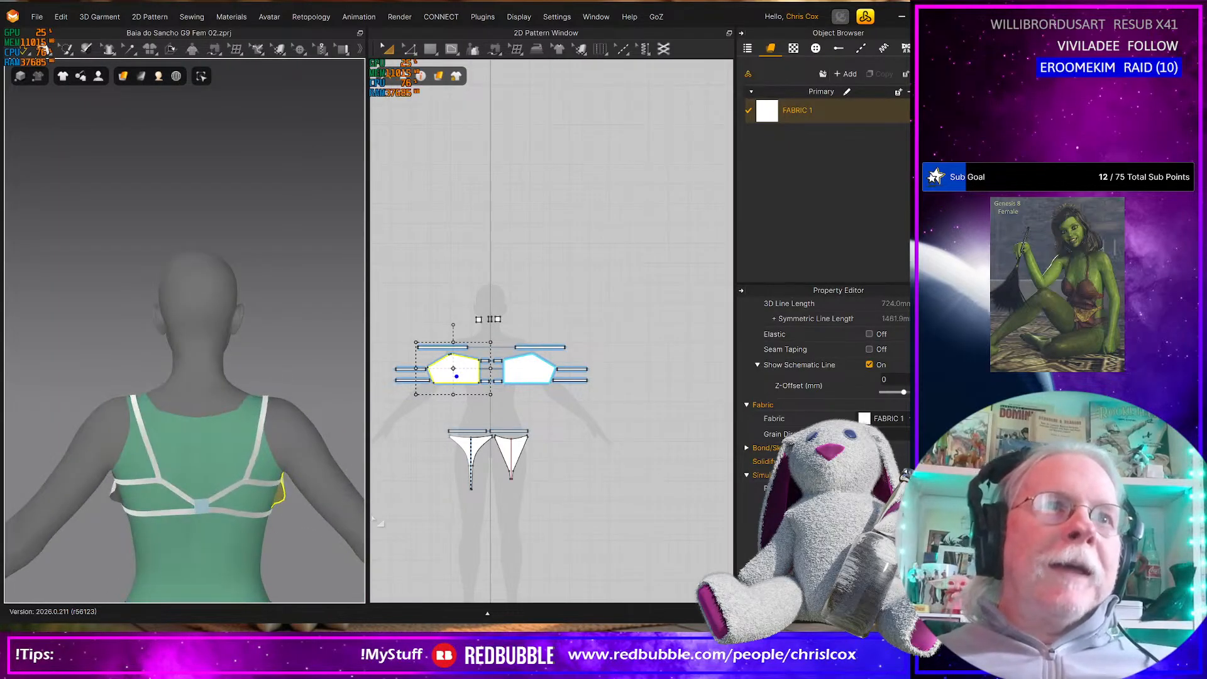
Select the small connector pieces at the 2D silhouette's neck together and release them to simulate with the top
click(204, 508)
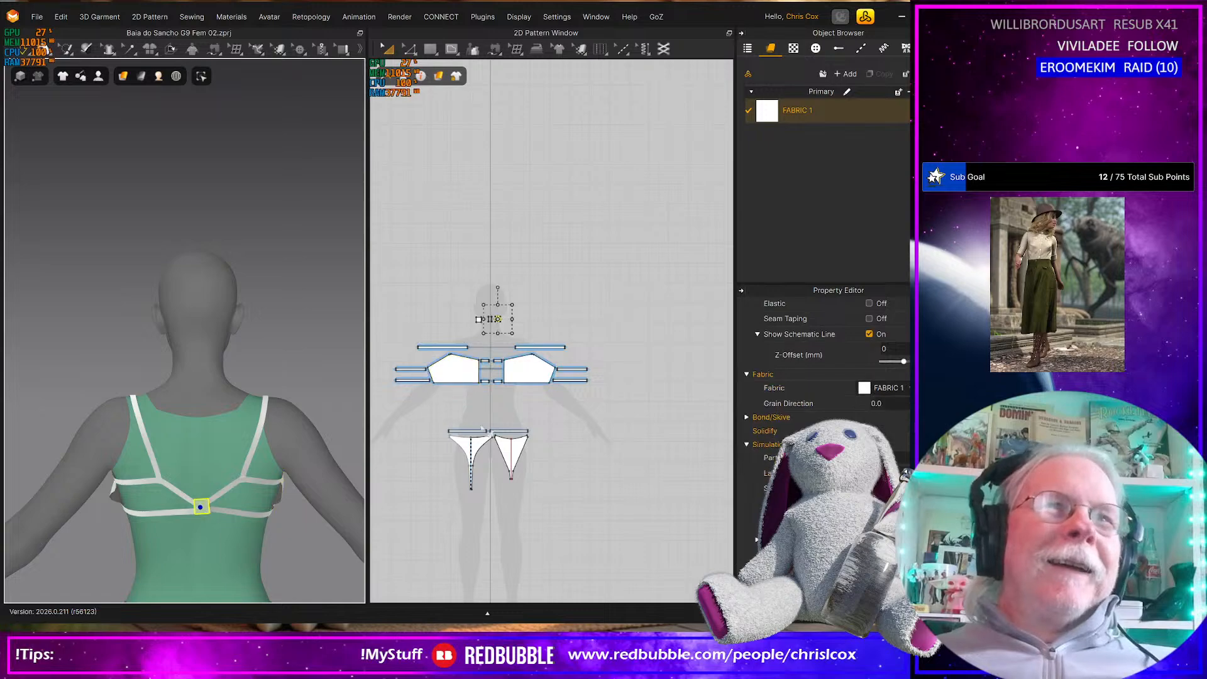
click(516, 322)
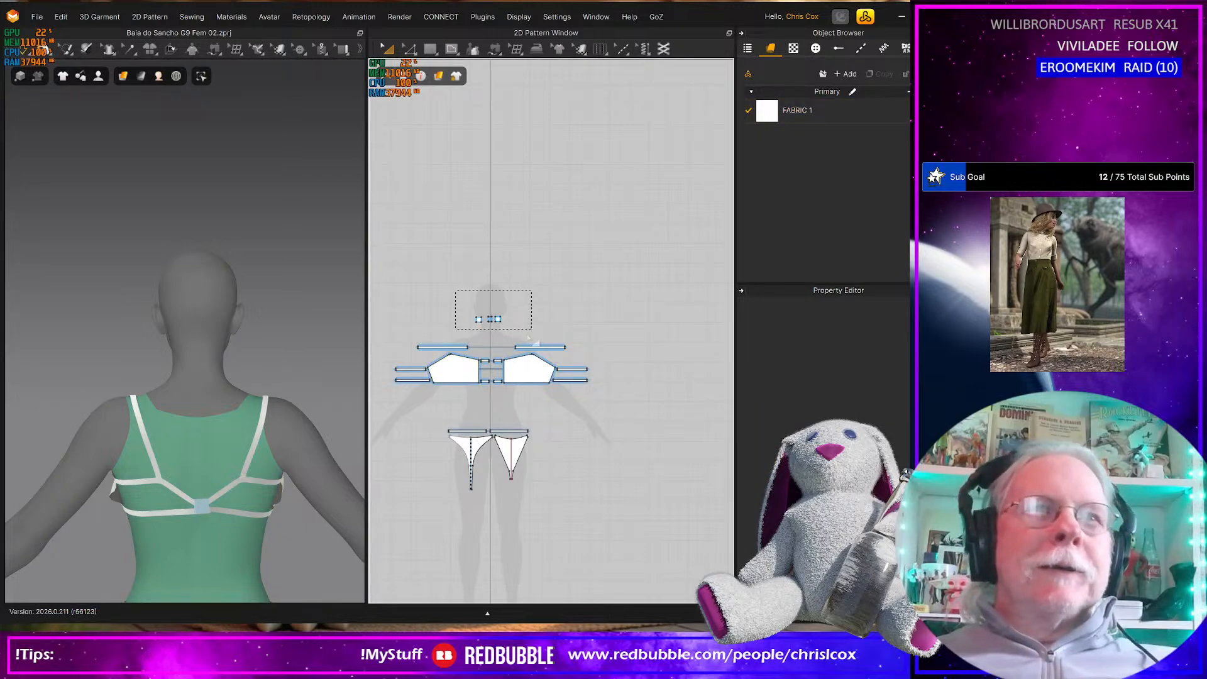
drag(531, 335, 532, 336)
key(space)
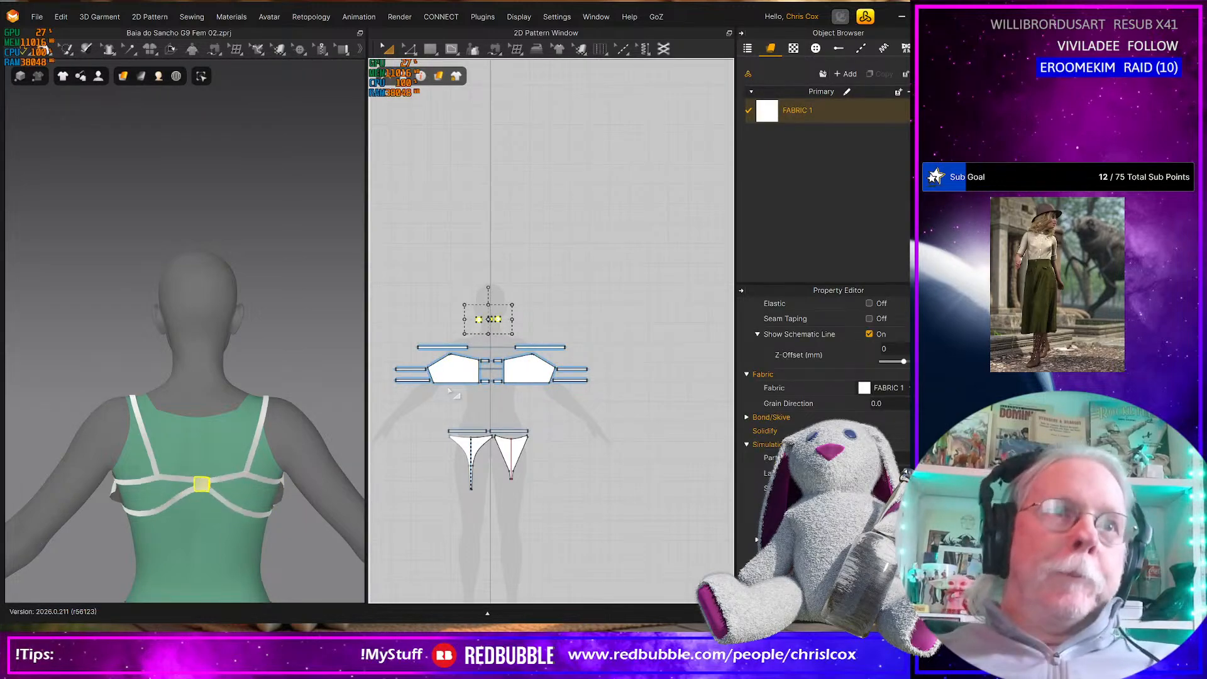
Tug the strap on the avatar's right shoulder into place from behind while the simulation runs
scroll(164, 507, down, 3)
right_drag(165, 505, 2, 502)
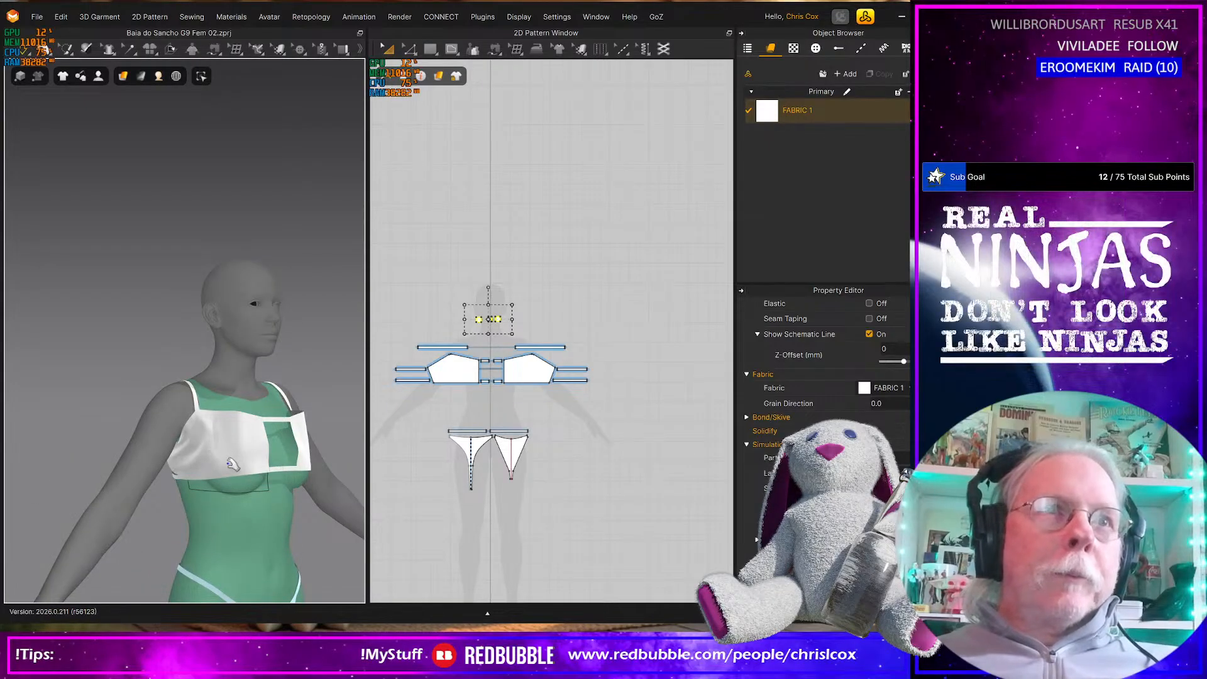
right_drag(225, 443, 341, 457)
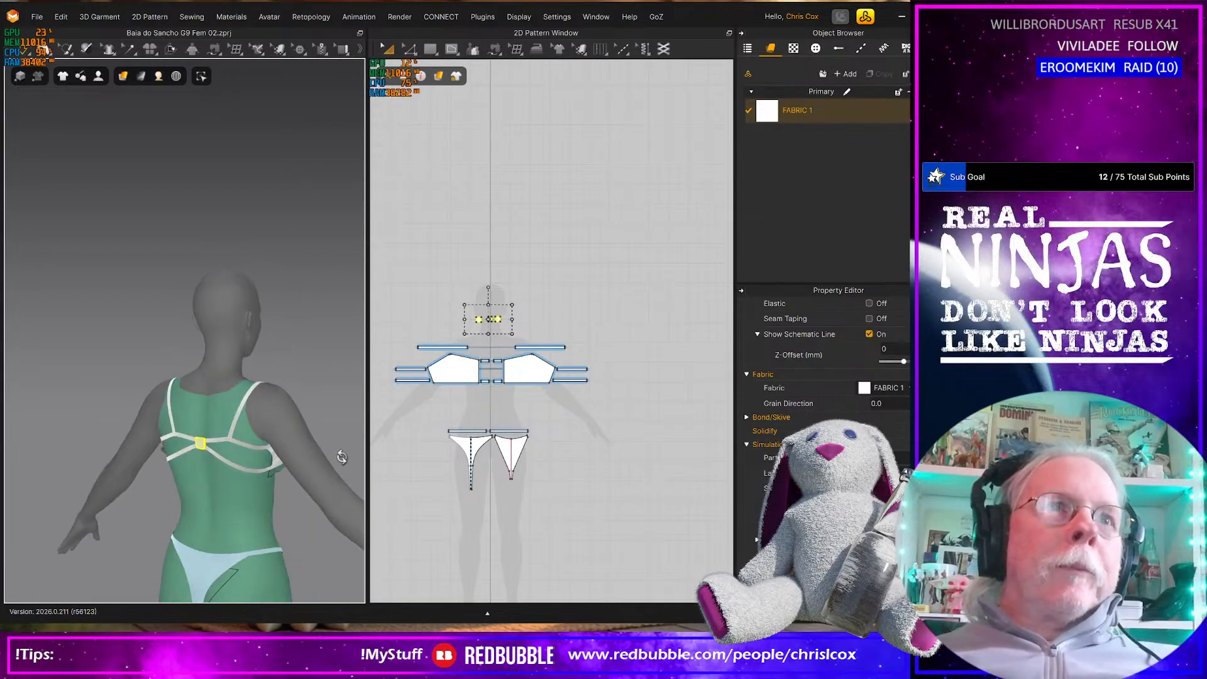
click(254, 376)
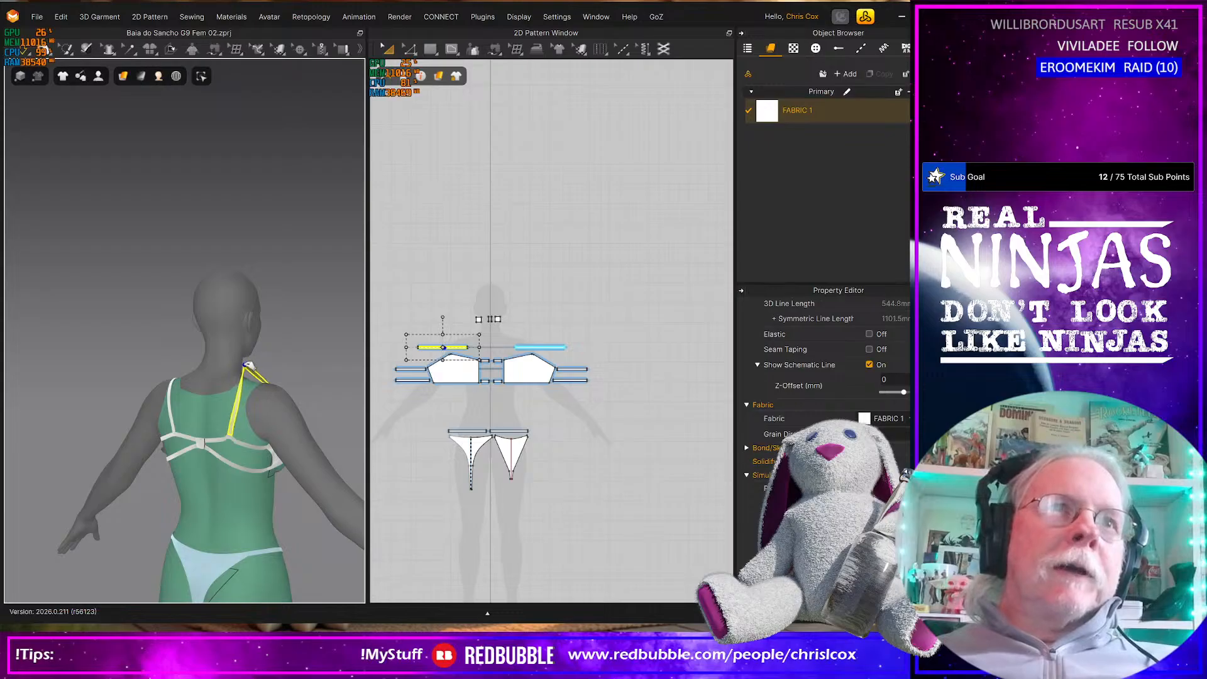
right_drag(268, 459, 210, 451)
Pull the cup on the avatar's right side across and up over the breast during the simulation
click(284, 450)
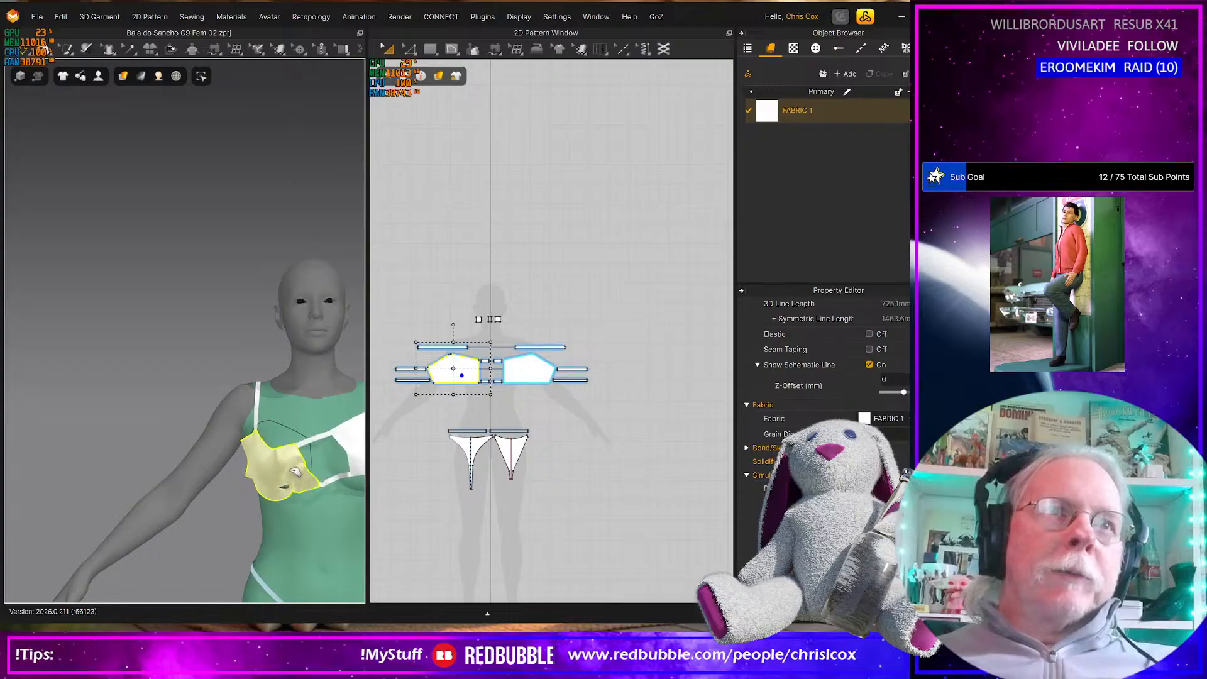
drag(298, 456, 327, 445)
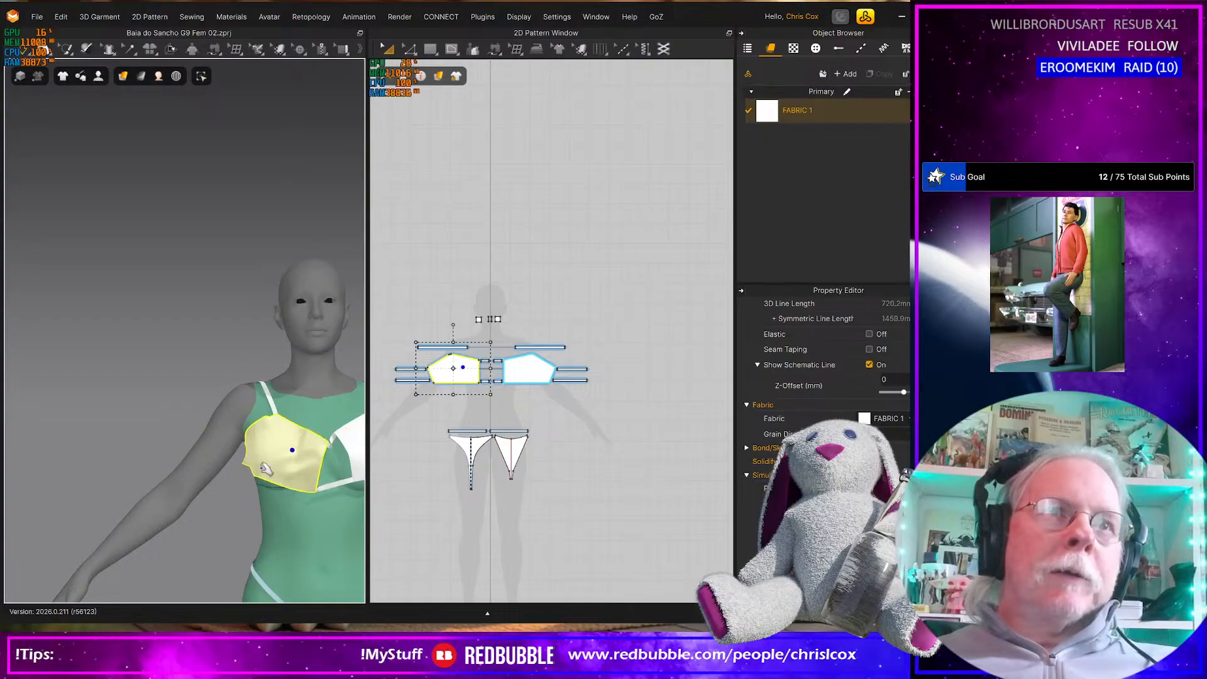
drag(269, 484, 346, 427)
Pull the cup on the avatar's left side into place over the breast during the simulation
middle_drag(358, 434, 242, 437)
drag(263, 456, 270, 459)
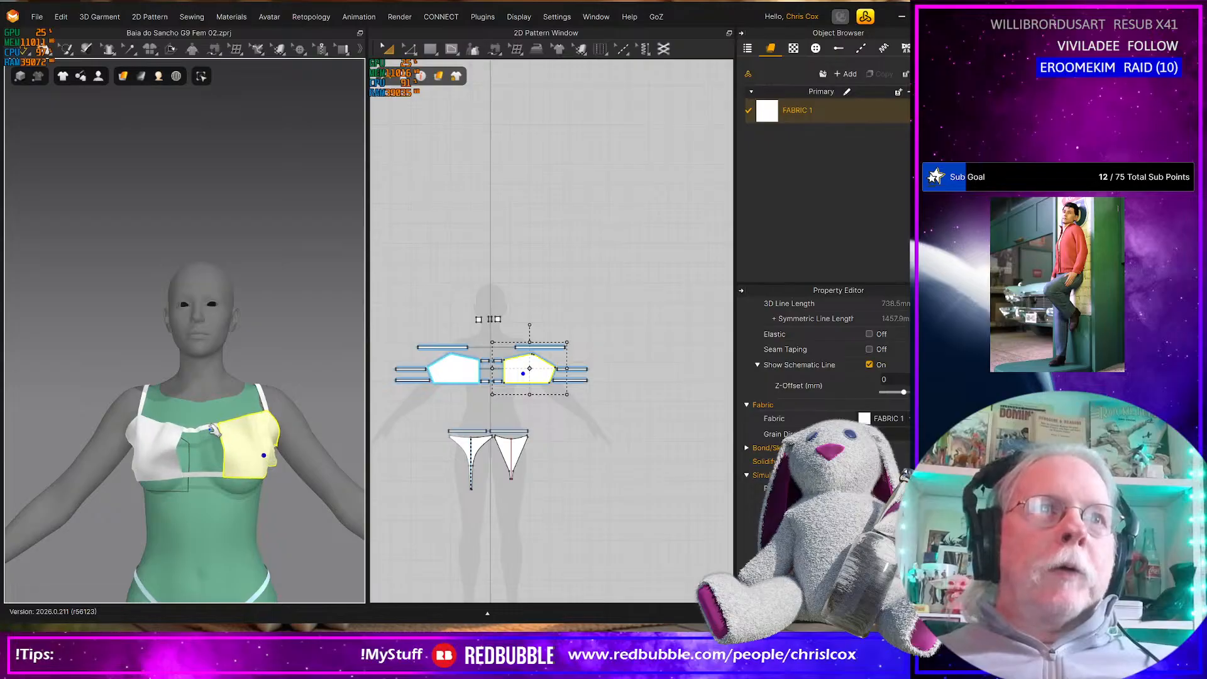
drag(206, 428, 241, 470)
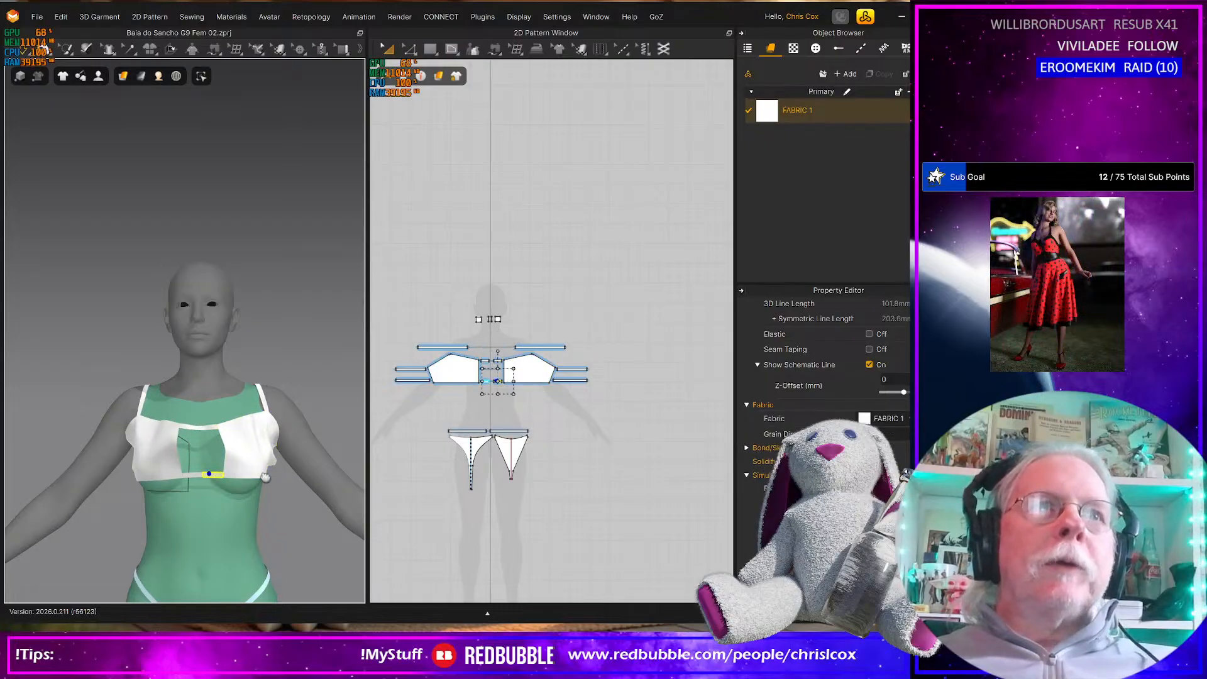
right_drag(266, 477, 227, 434)
Lengthen the mirrored shoulder straps by extending their inner ends toward the 2D centre line and simulate the change
click(196, 418)
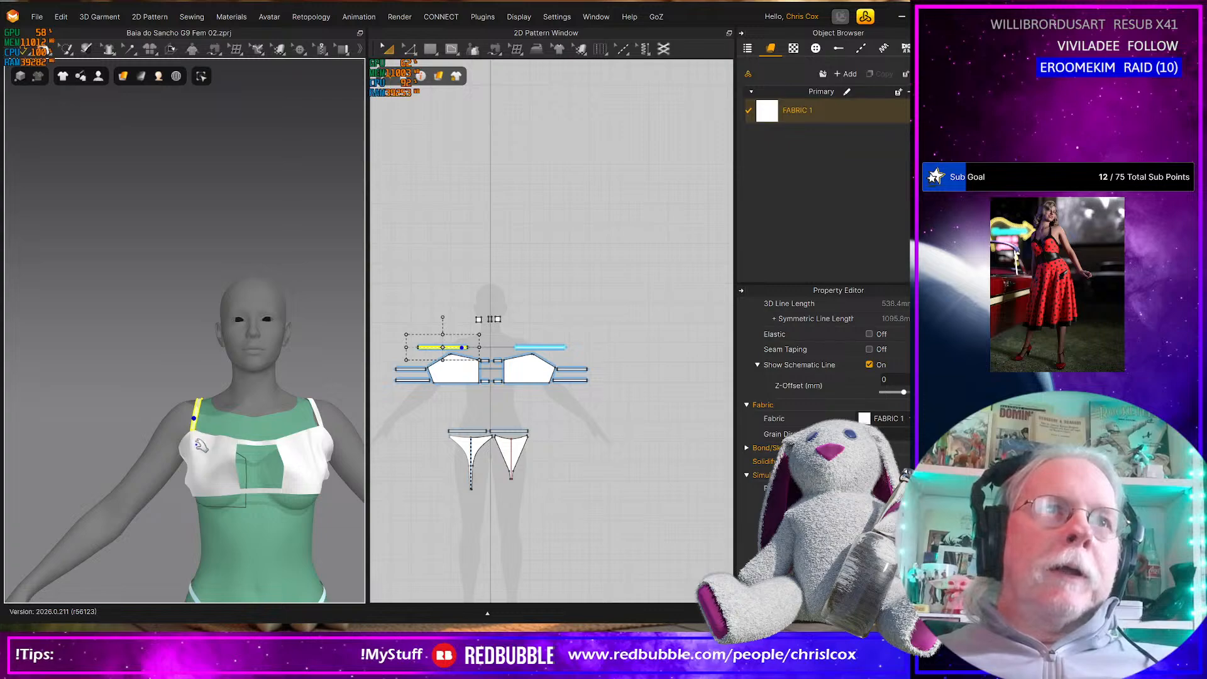
scroll(407, 407, up, 3)
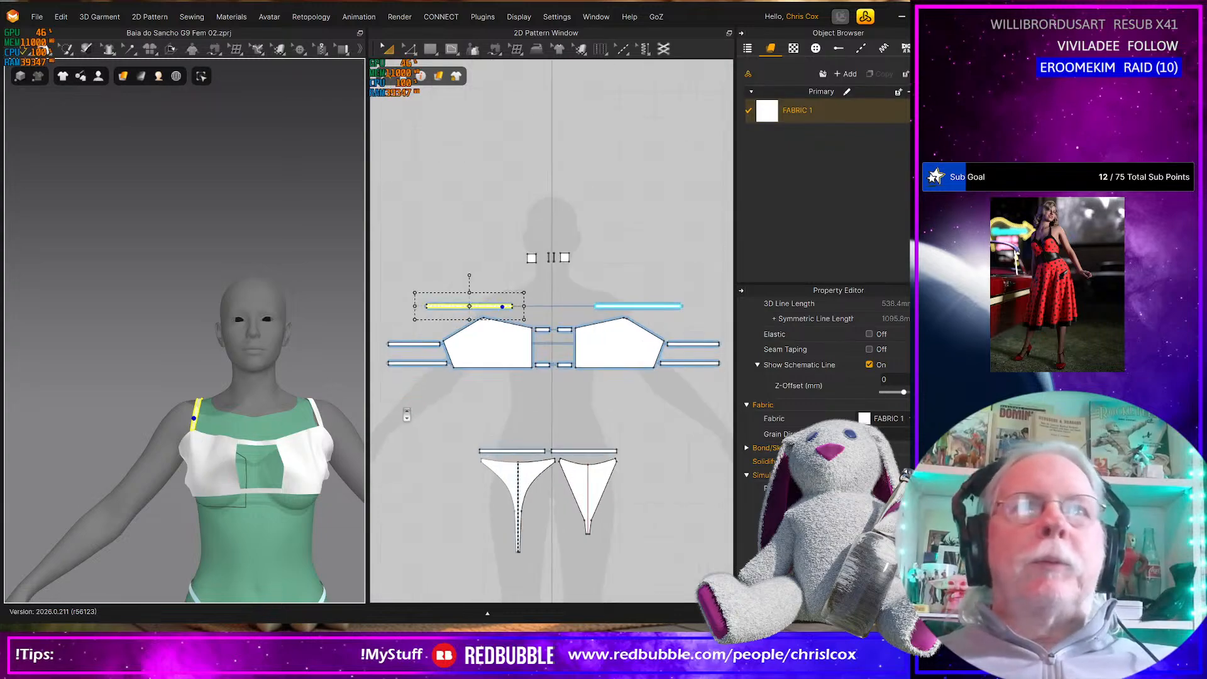
scroll(505, 432, up, 3)
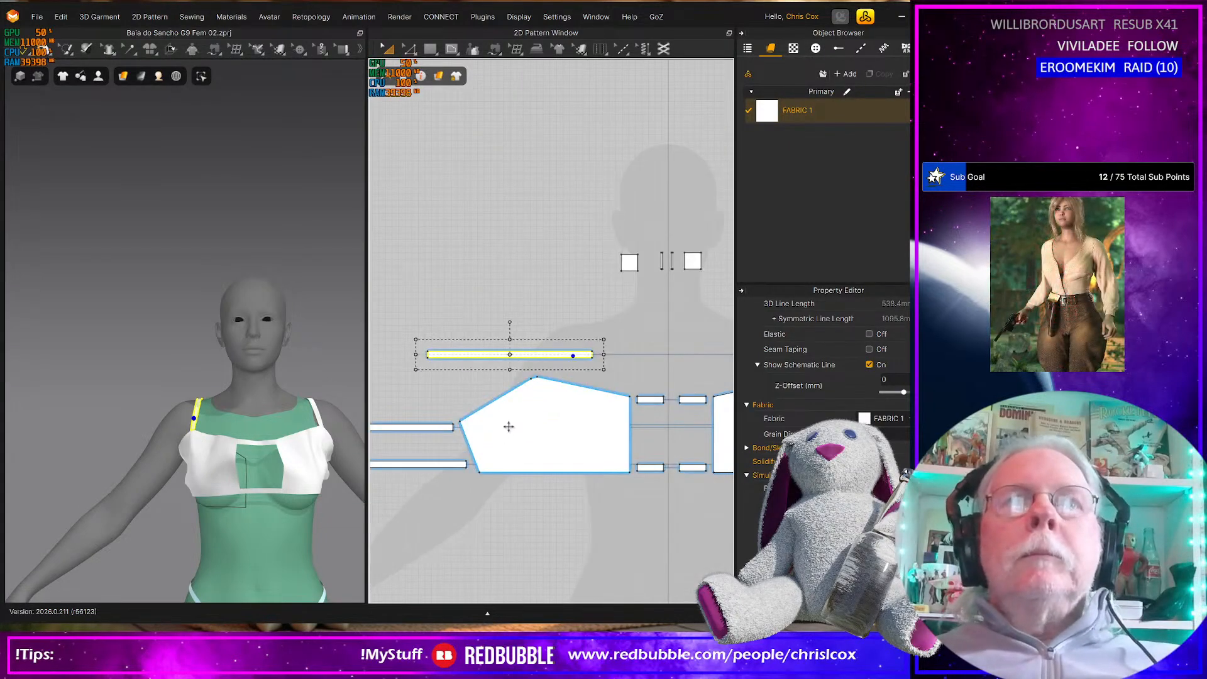
click(609, 324)
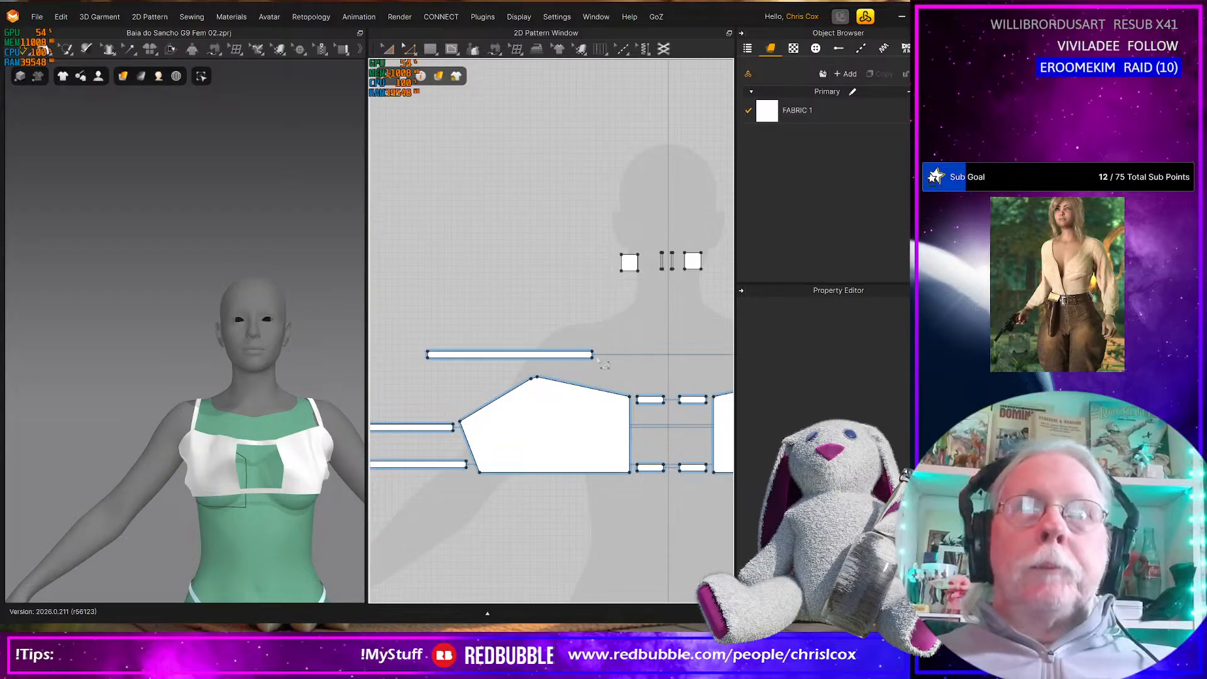
drag(583, 338, 580, 337)
key(Right)
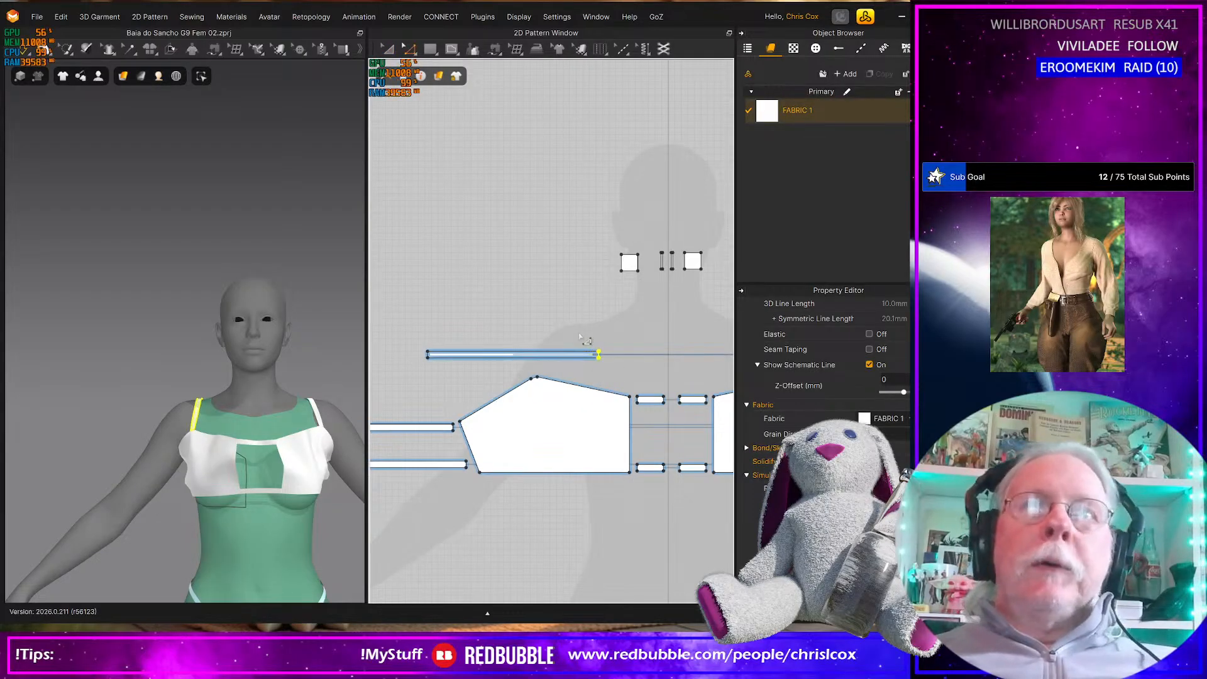
key(Right)
key(Right)
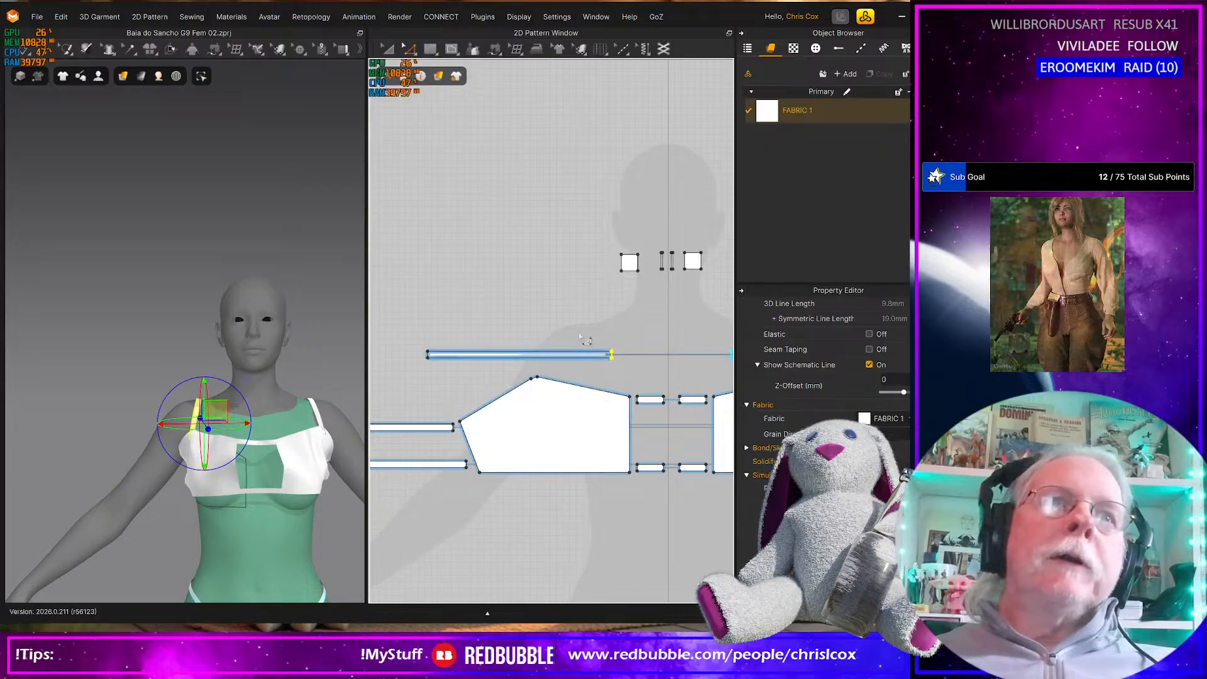
key(space)
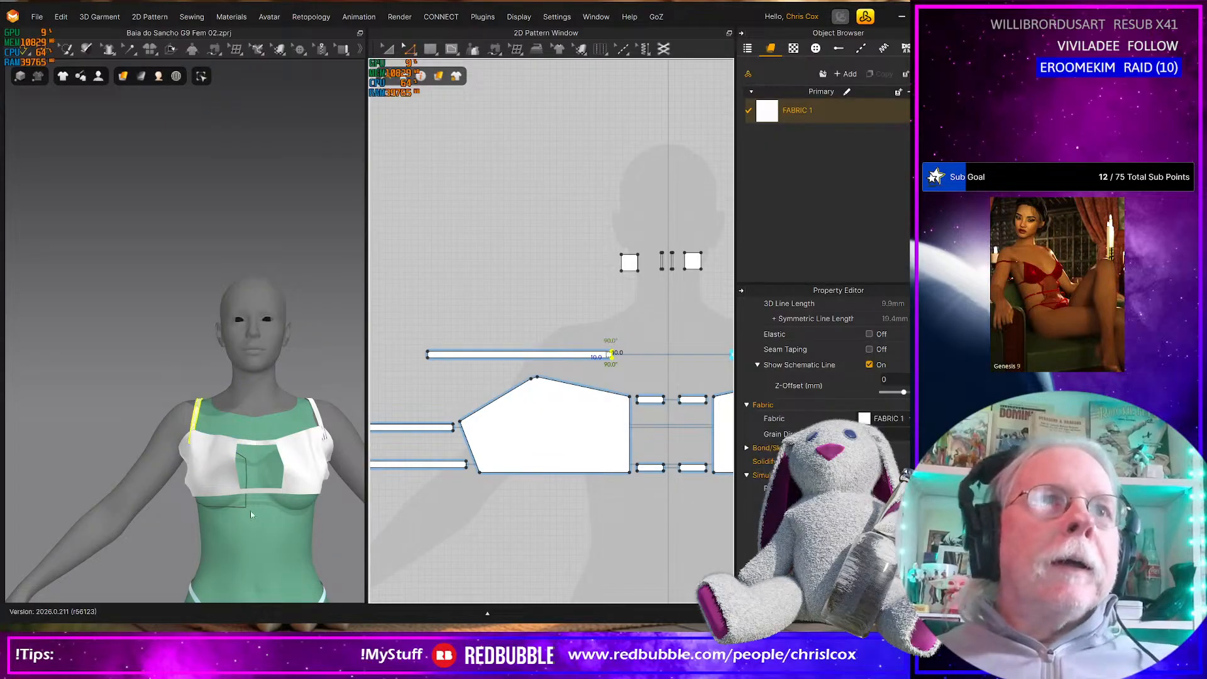
Adjust the cup on the avatar's right side in the running simulation and check the drape from behind
click(222, 487)
mouse_move(225, 488)
mouse_down()
mouse_move(225, 502)
mouse_move(217, 487)
mouse_move(234, 493)
mouse_move(217, 483)
mouse_up()
right_drag(218, 484, 397, 501)
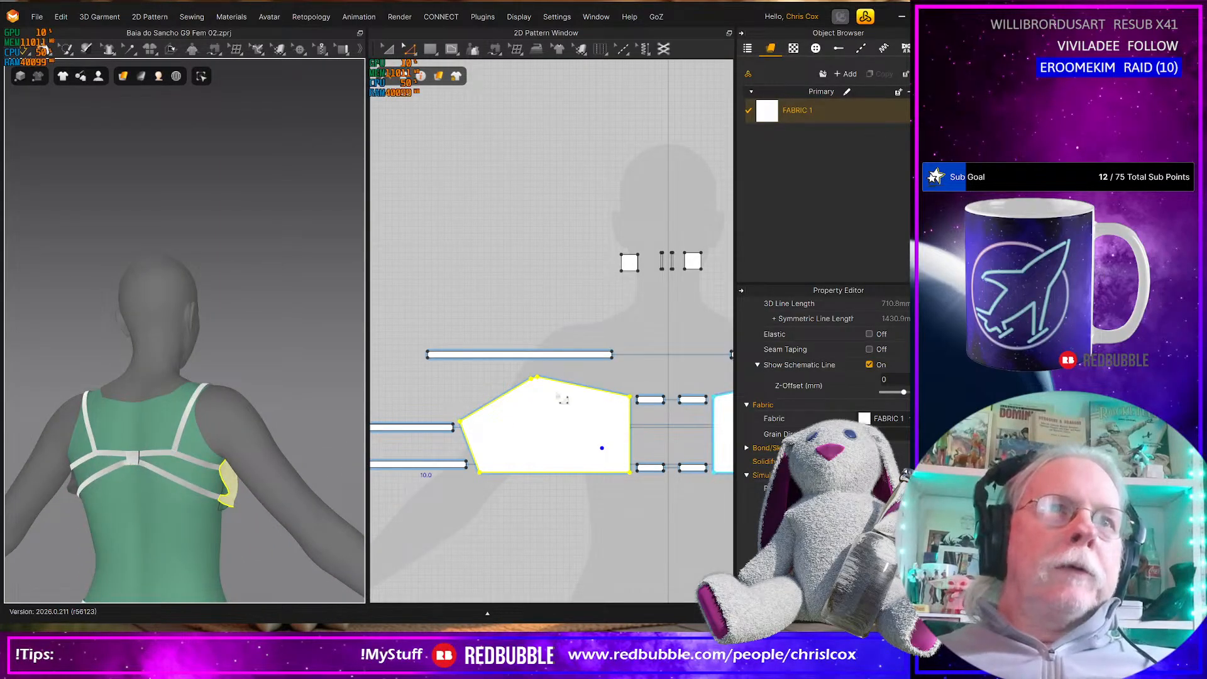
Lengthen the mirrored shoulder straps further by extending both their outer and inner ends in the 2D pattern
drag(418, 337, 463, 393)
key(Left)
key(Left)
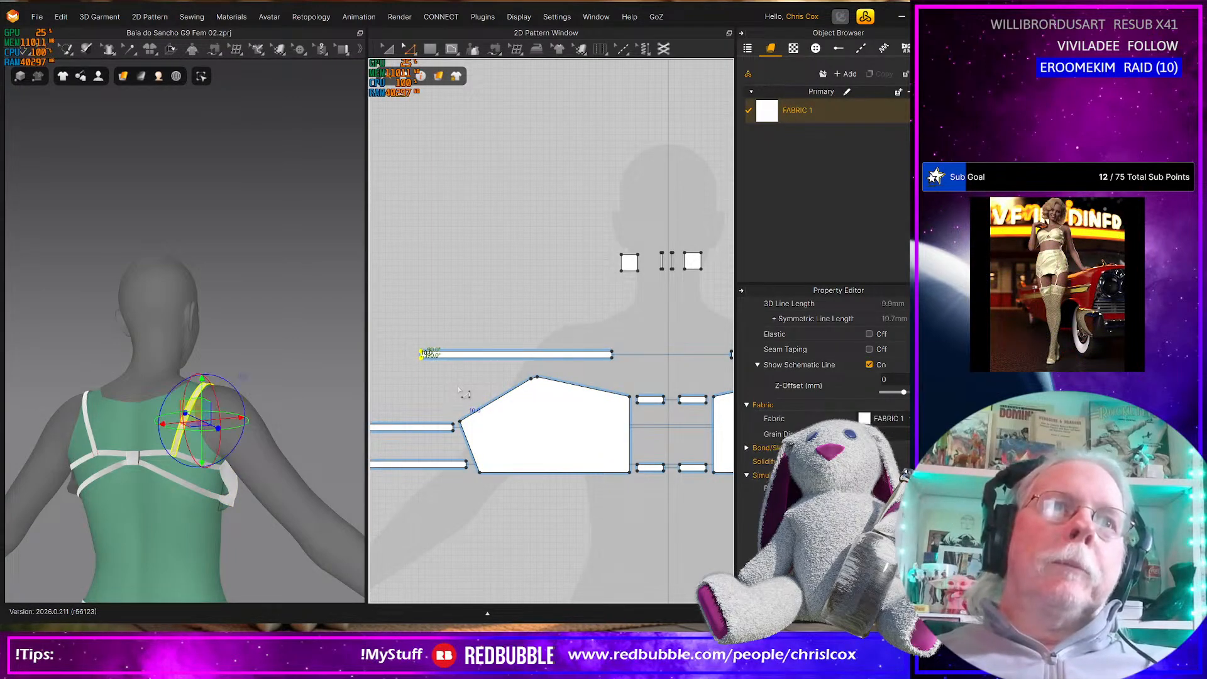
drag(605, 329, 630, 368)
key(Right)
key(Right)
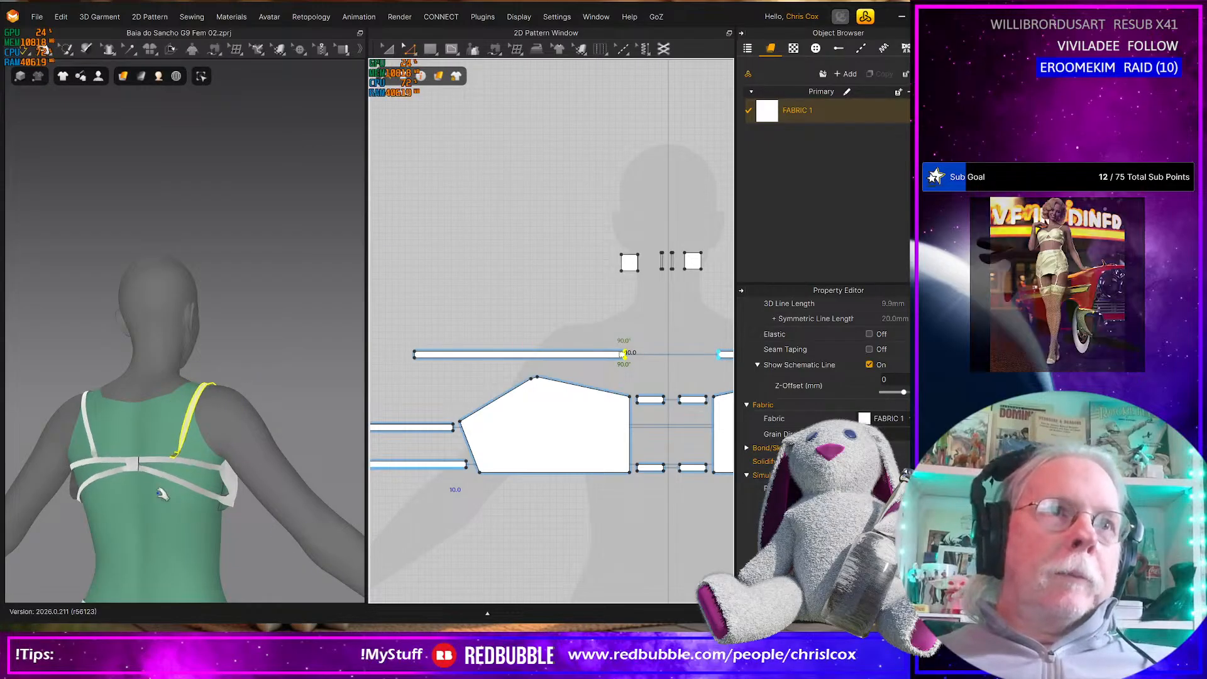
Tug the square back connector and the strap on the avatar's right side in 3D to settle the back
click(137, 473)
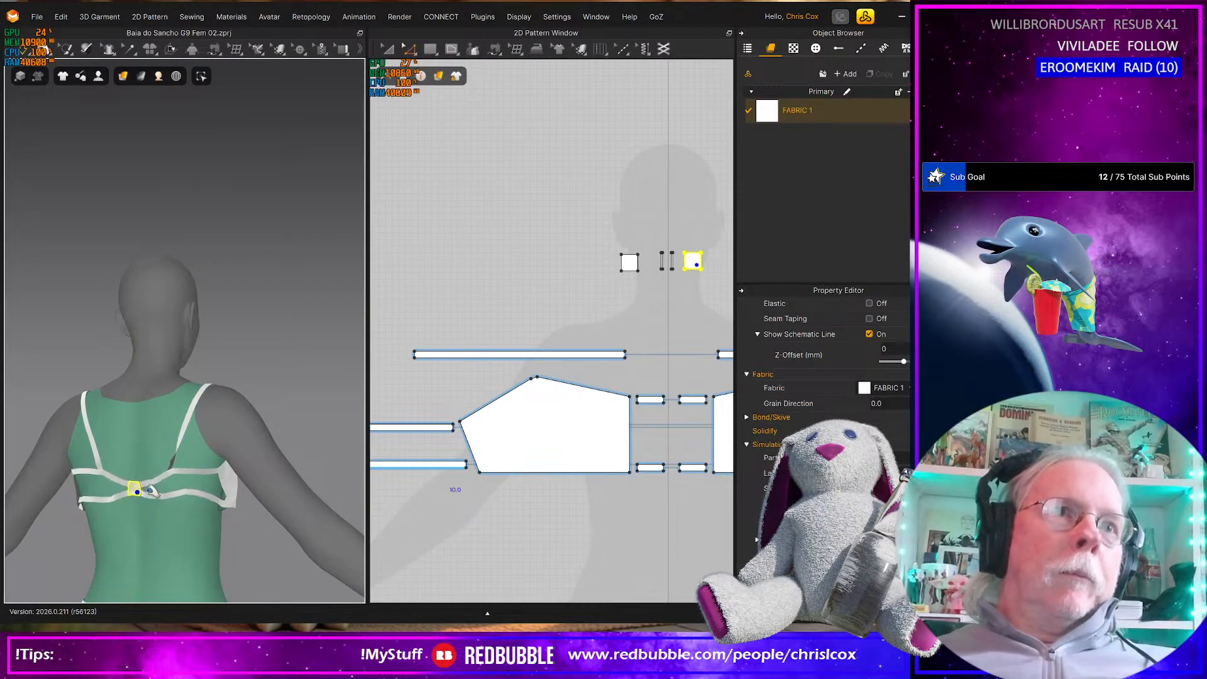
click(186, 436)
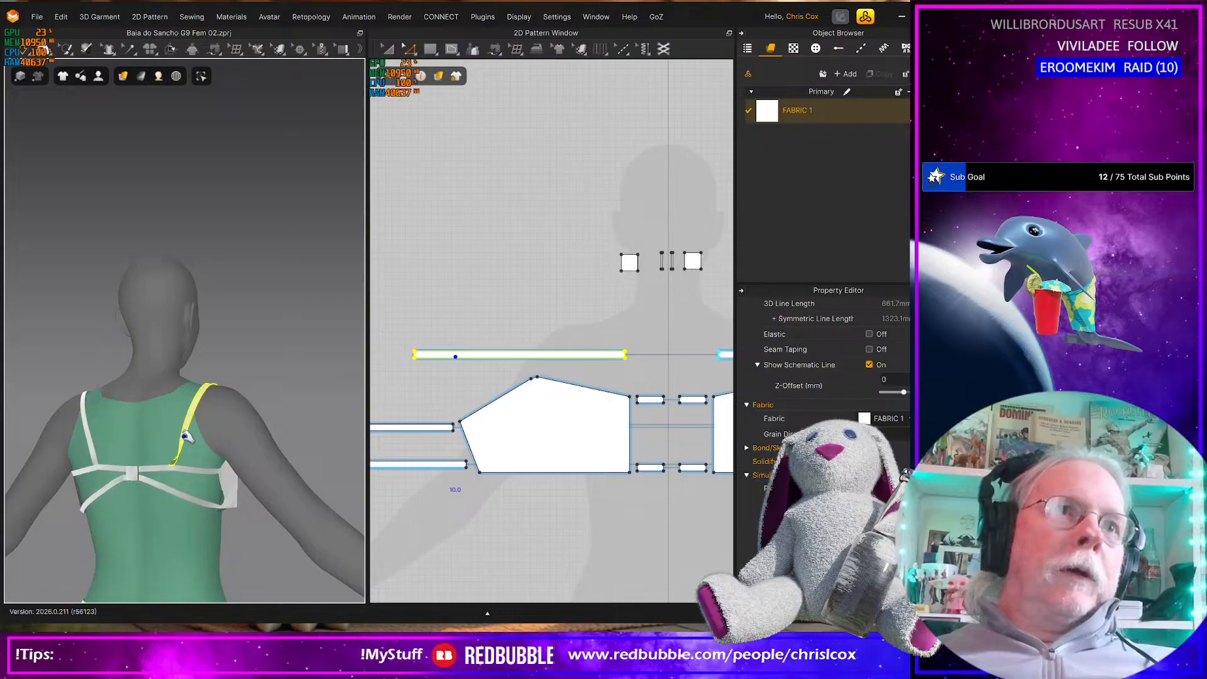
key(ctrl+f)
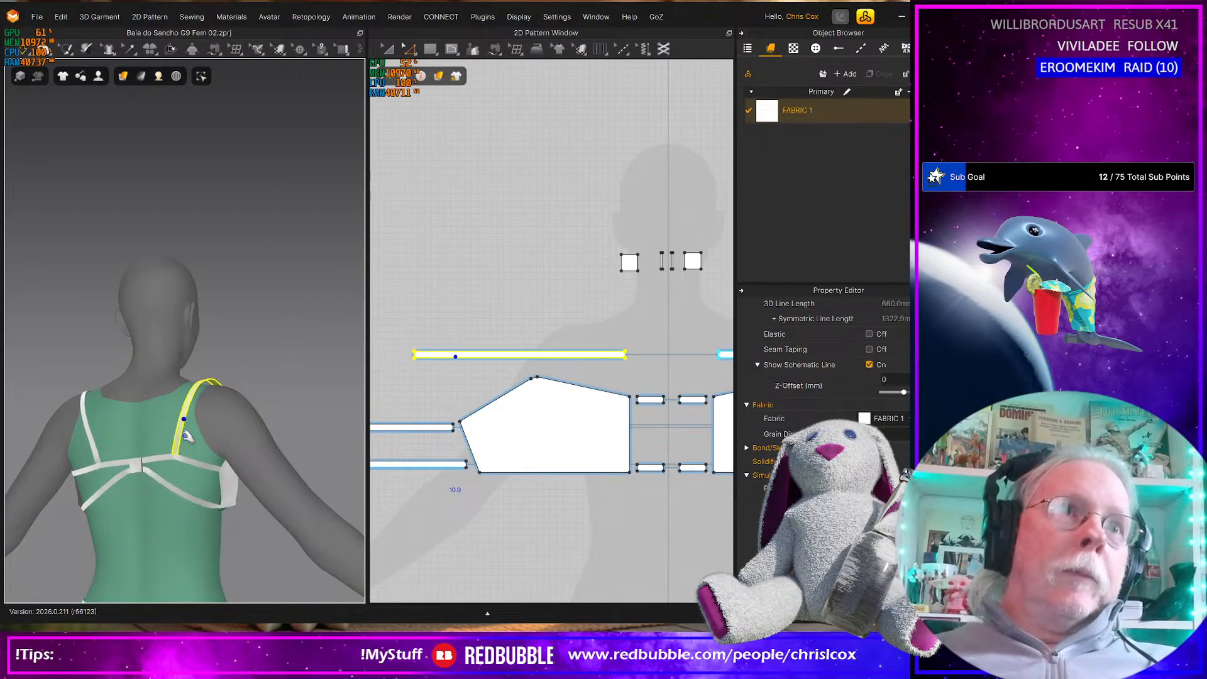
Tug the cup on the avatar's right side and the square back connector in 3D, checking the drape from front and back
right_drag(185, 432, 75, 483)
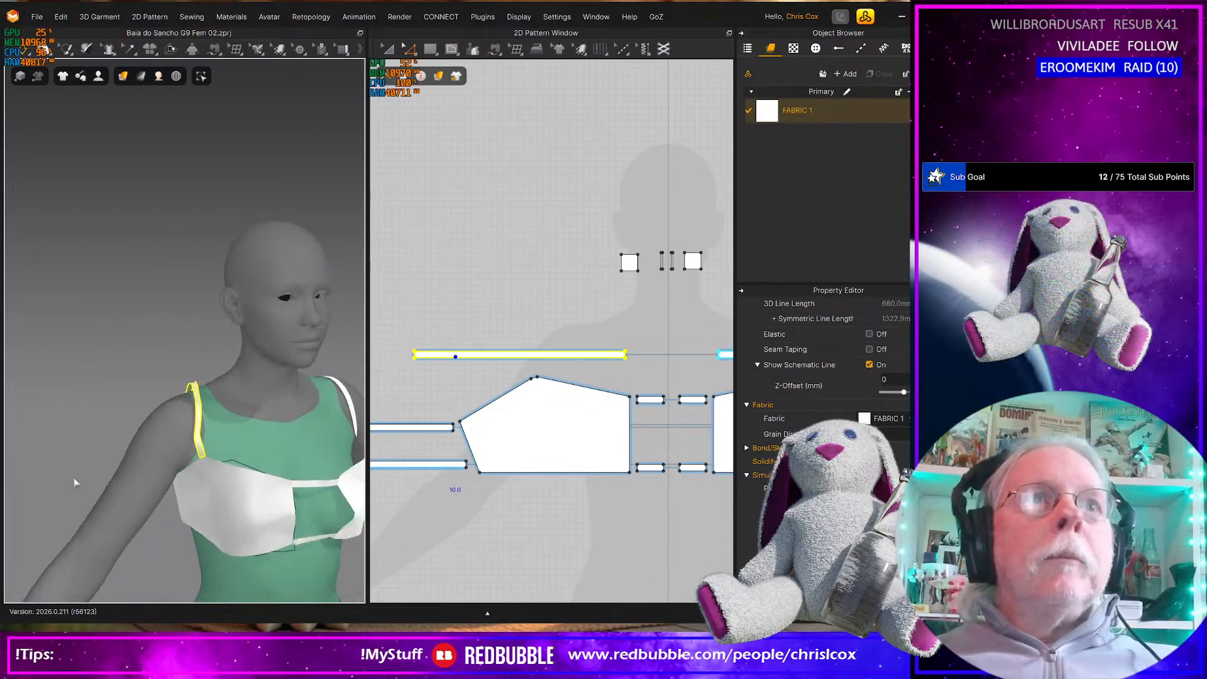
click(251, 555)
right_drag(242, 561, 200, 500)
right_drag(273, 536, 91, 532)
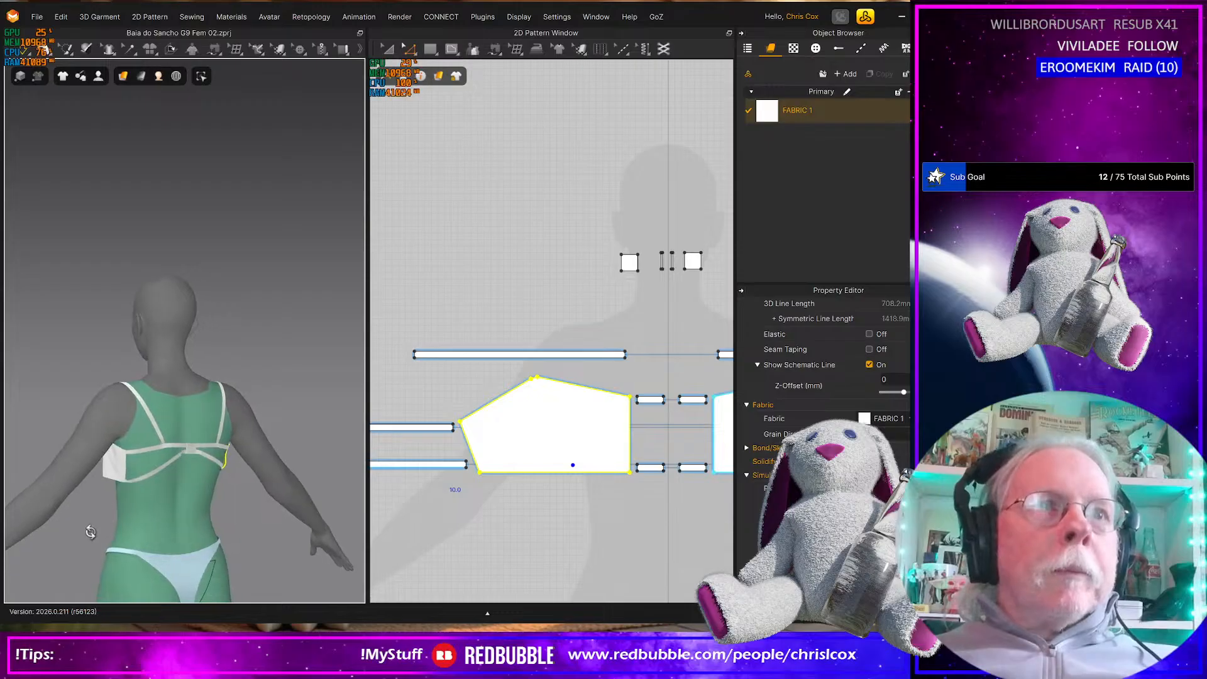
click(191, 466)
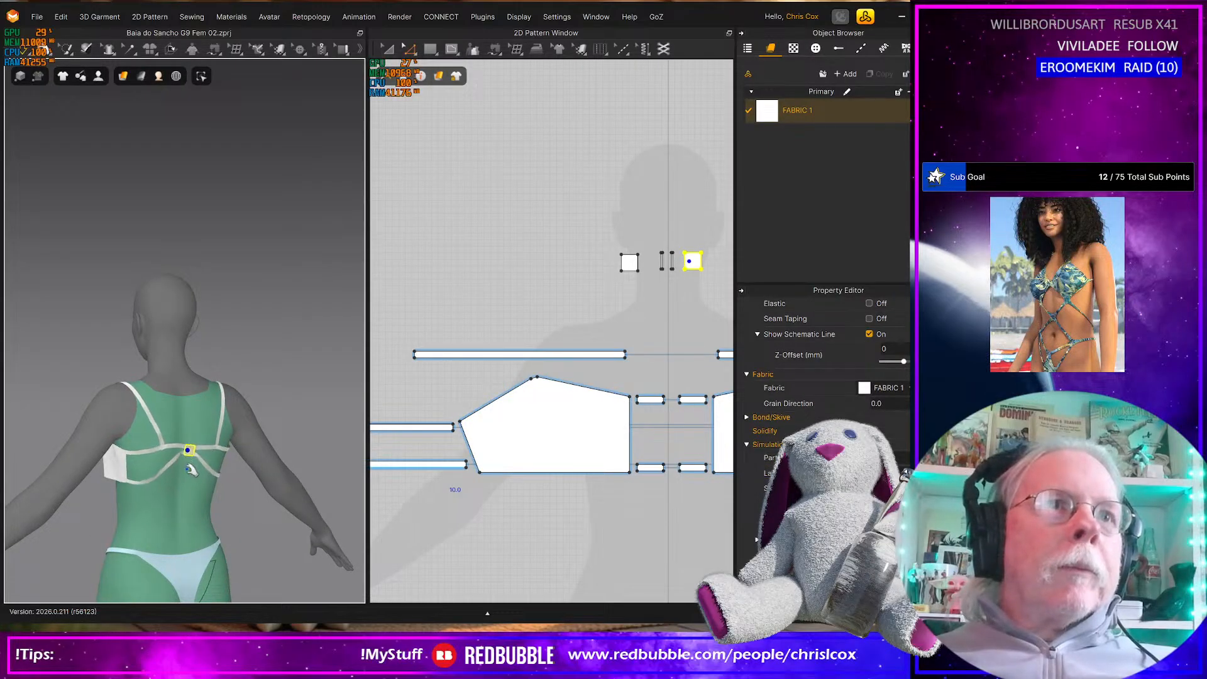
right_drag(192, 488, 385, 490)
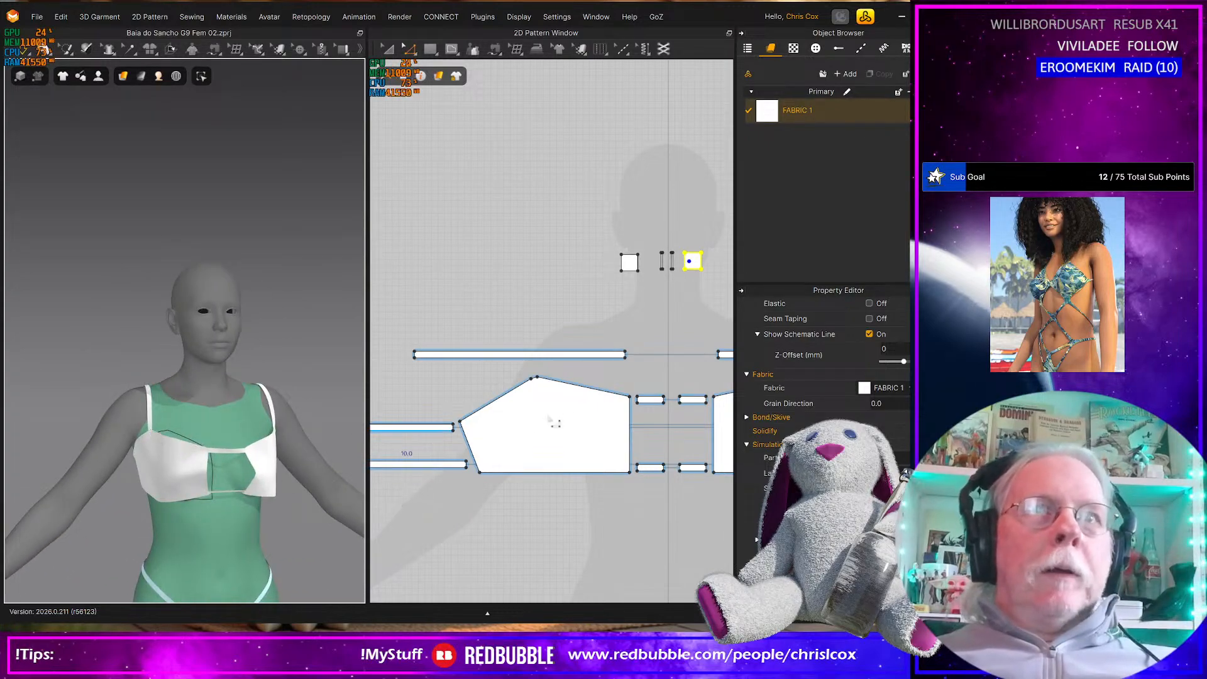
Shift the short top edge of the cup toward the 2D centre line
click(571, 386)
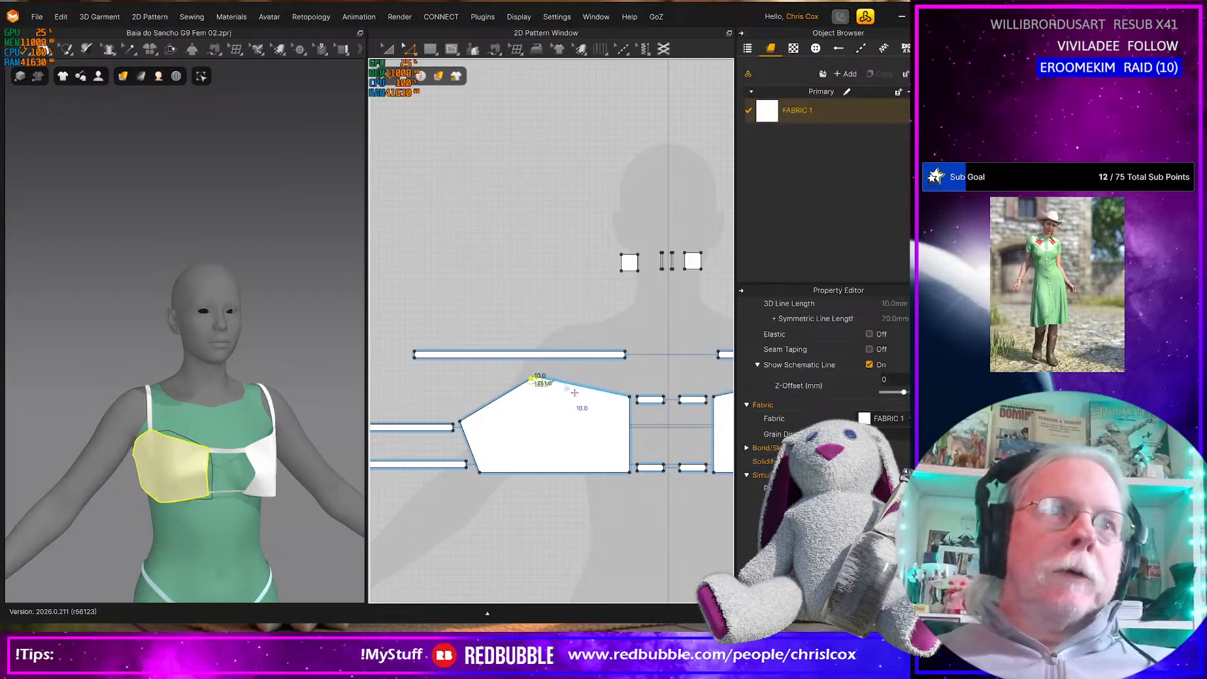
click(574, 392)
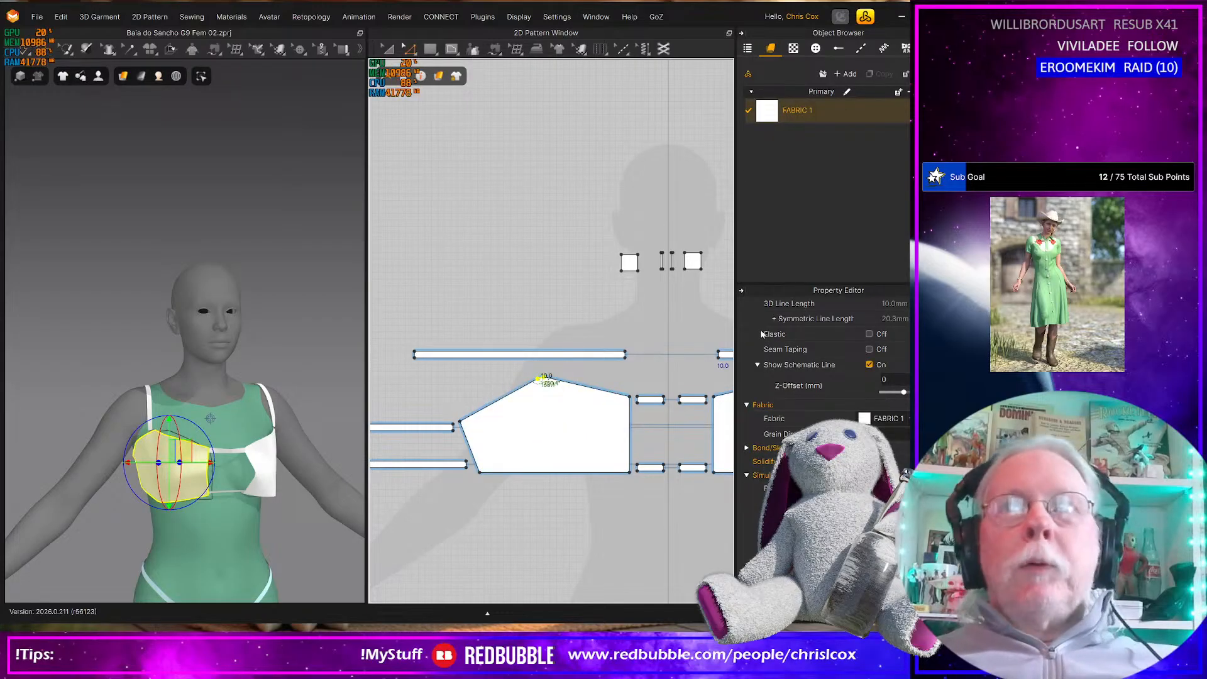
Shorten both front connector straps by pulling in their inner ends in the 2D pattern, and simulate the change
drag(659, 387, 668, 481)
key(space)
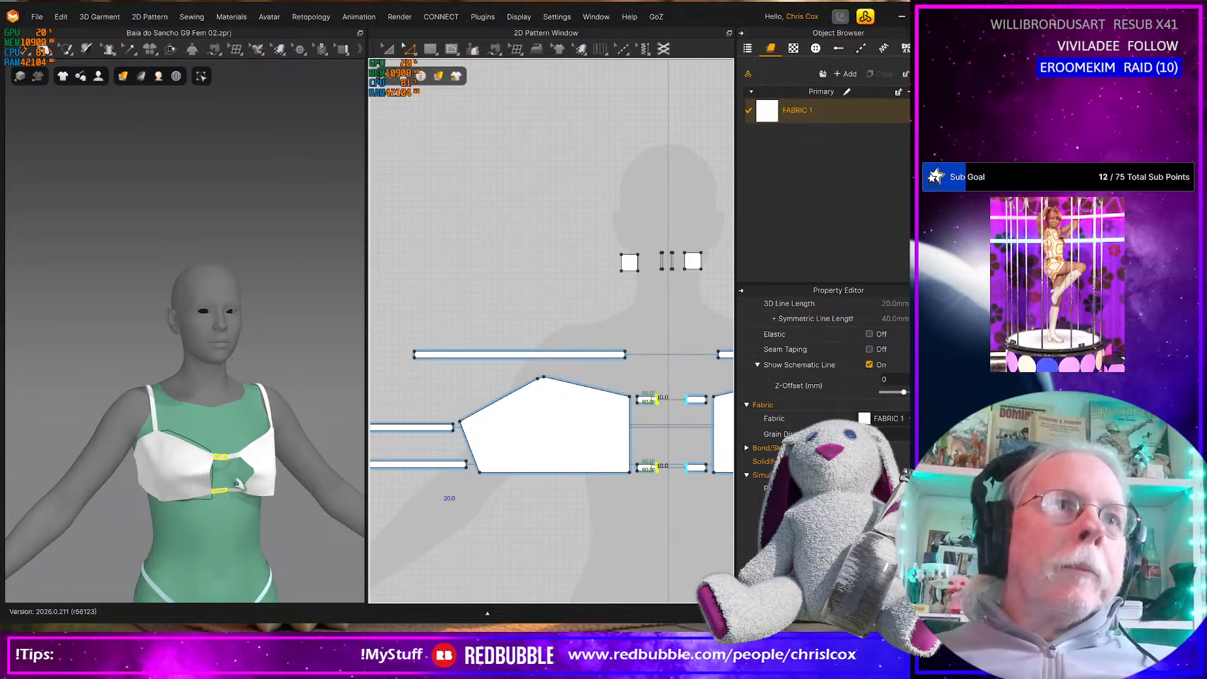
scroll(185, 481, up, 3)
right_drag(161, 500, 201, 491)
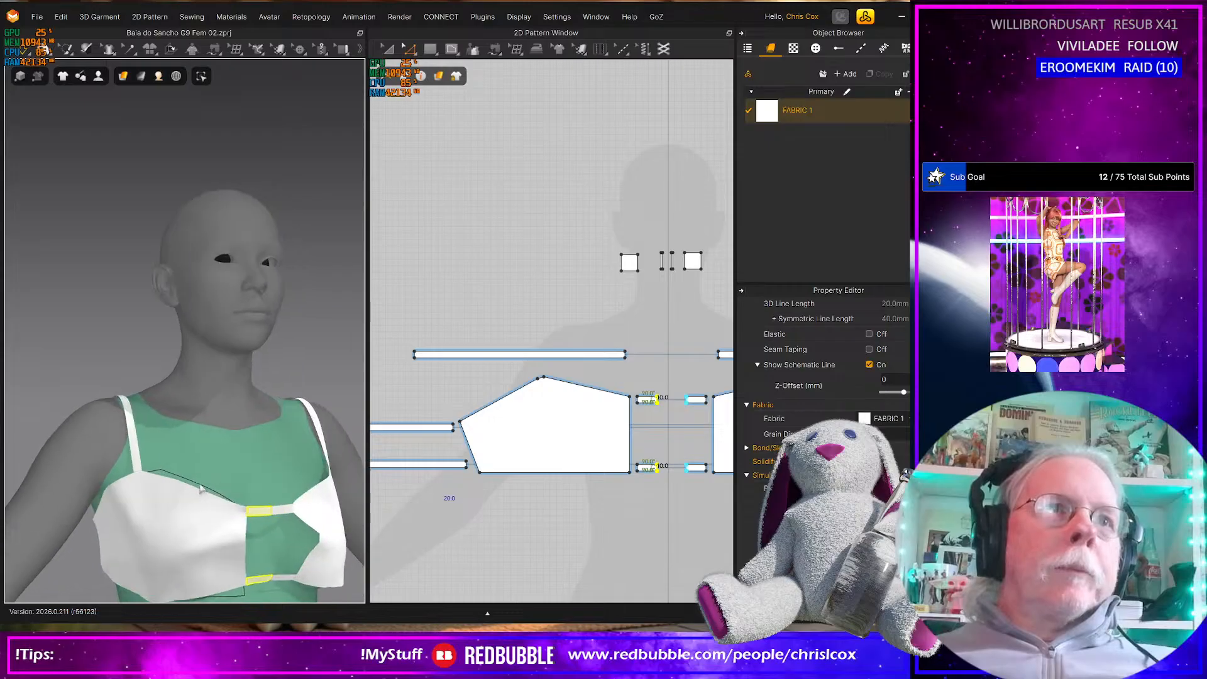
Move the outer point of the cup's short top edge up so the edge runs horizontally in the 2D pattern
click(538, 377)
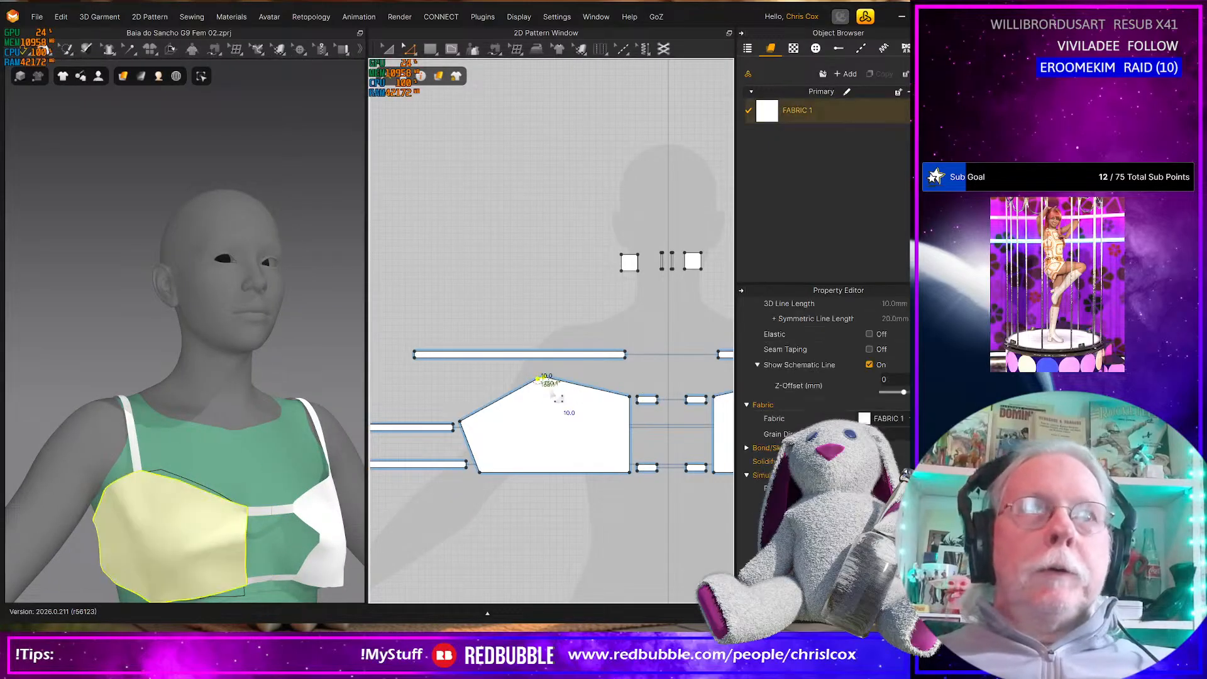
scroll(547, 388, up, 5)
middle_drag(530, 341, 534, 342)
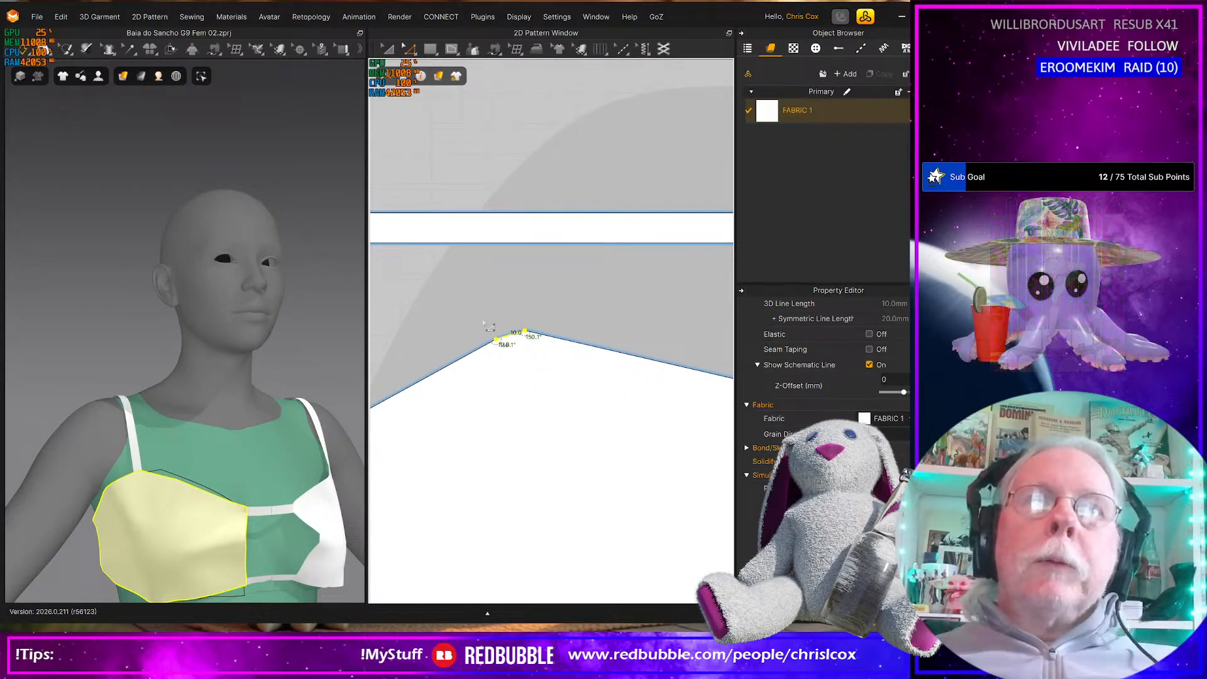
click(495, 340)
click(505, 345)
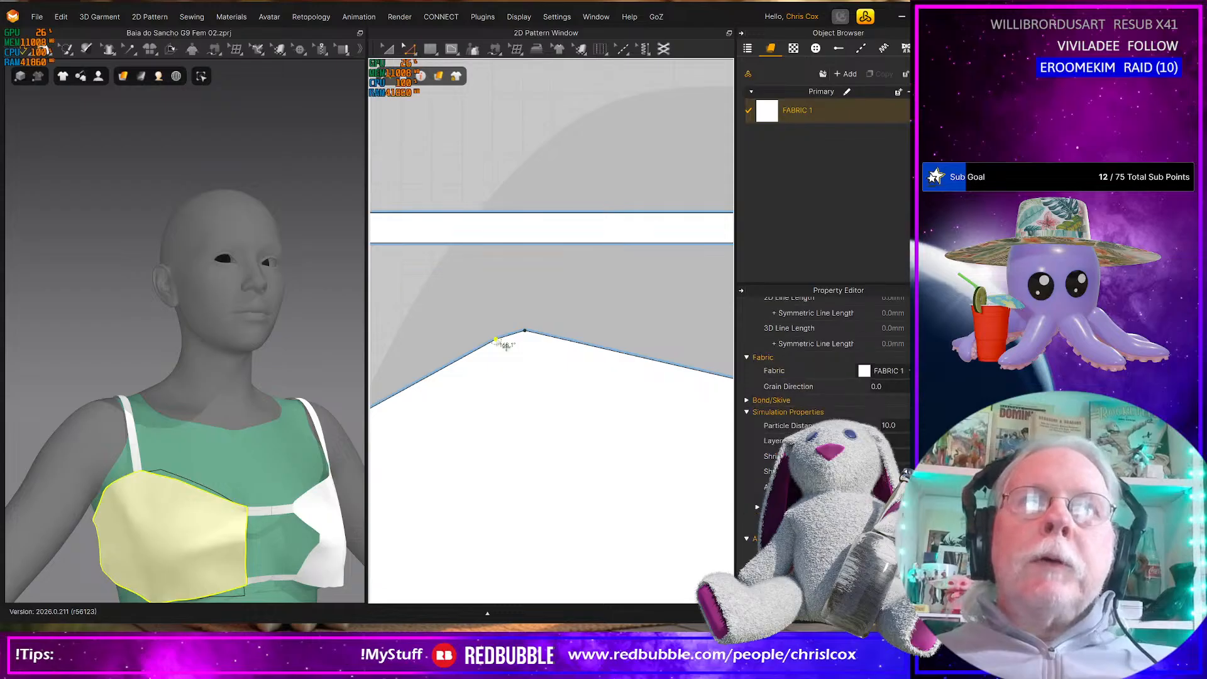
drag(502, 339, 495, 332)
Set the length of the cup's levelled top edge to 10 mm, with the change direction at Start
scroll(495, 331, up, 5)
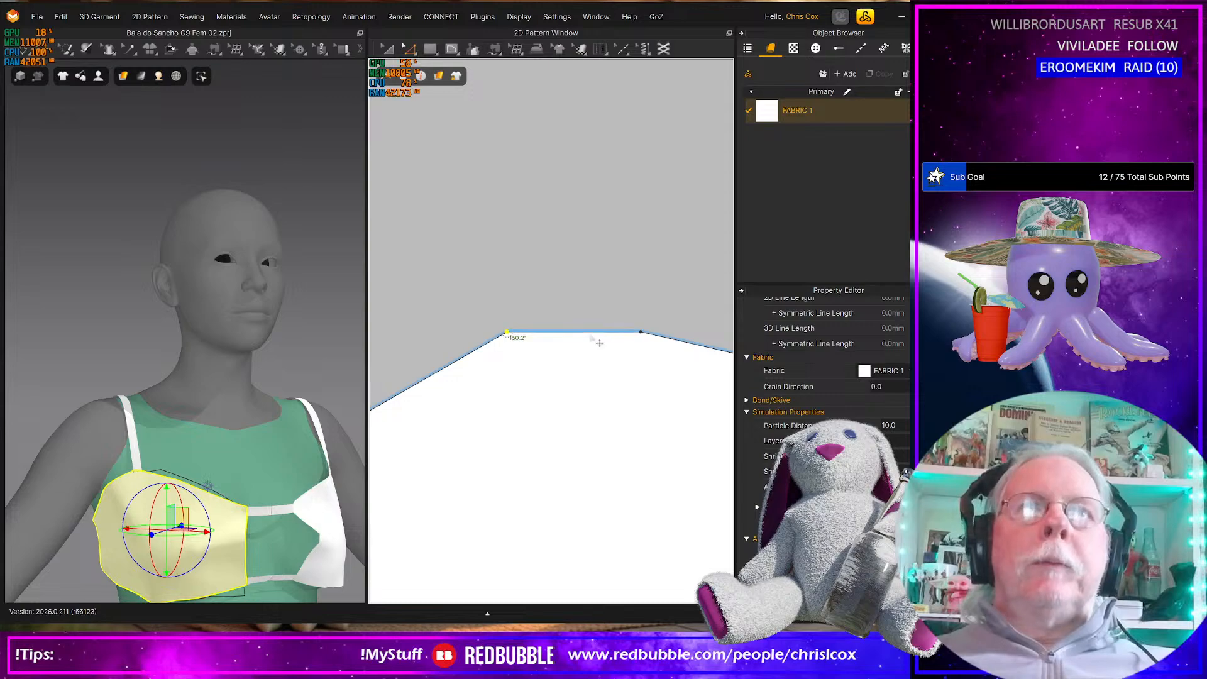
click(590, 332)
right_click(589, 332)
click(641, 443)
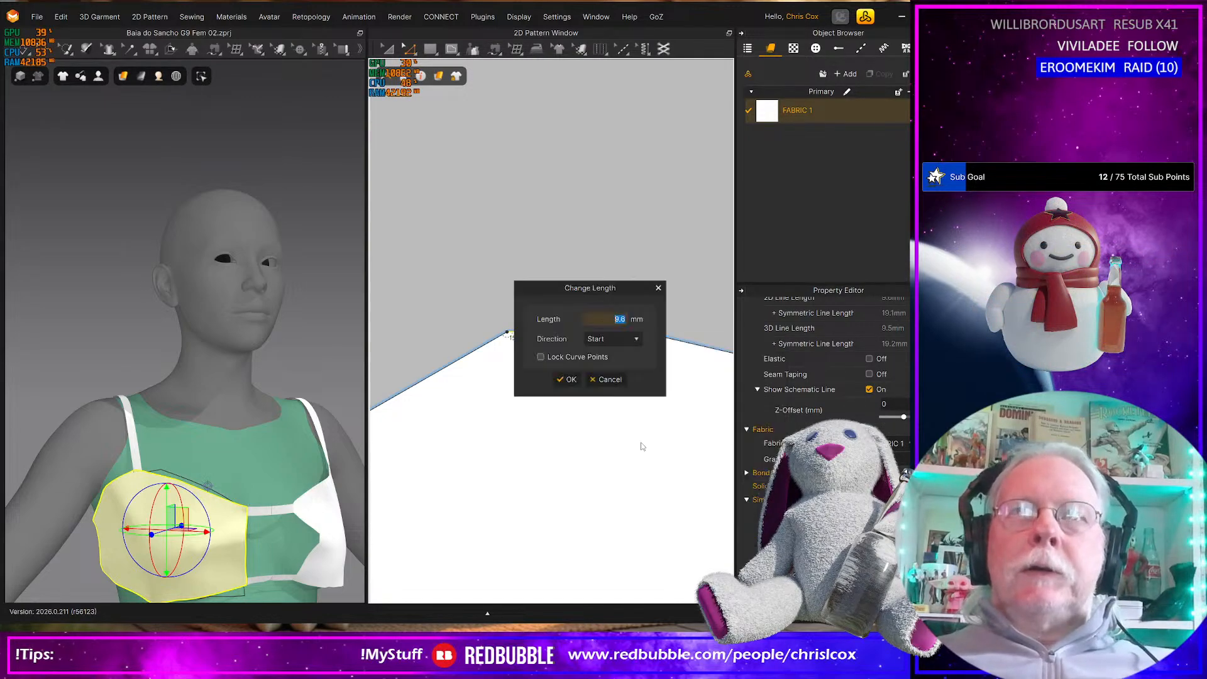
text(10)
key(Return)
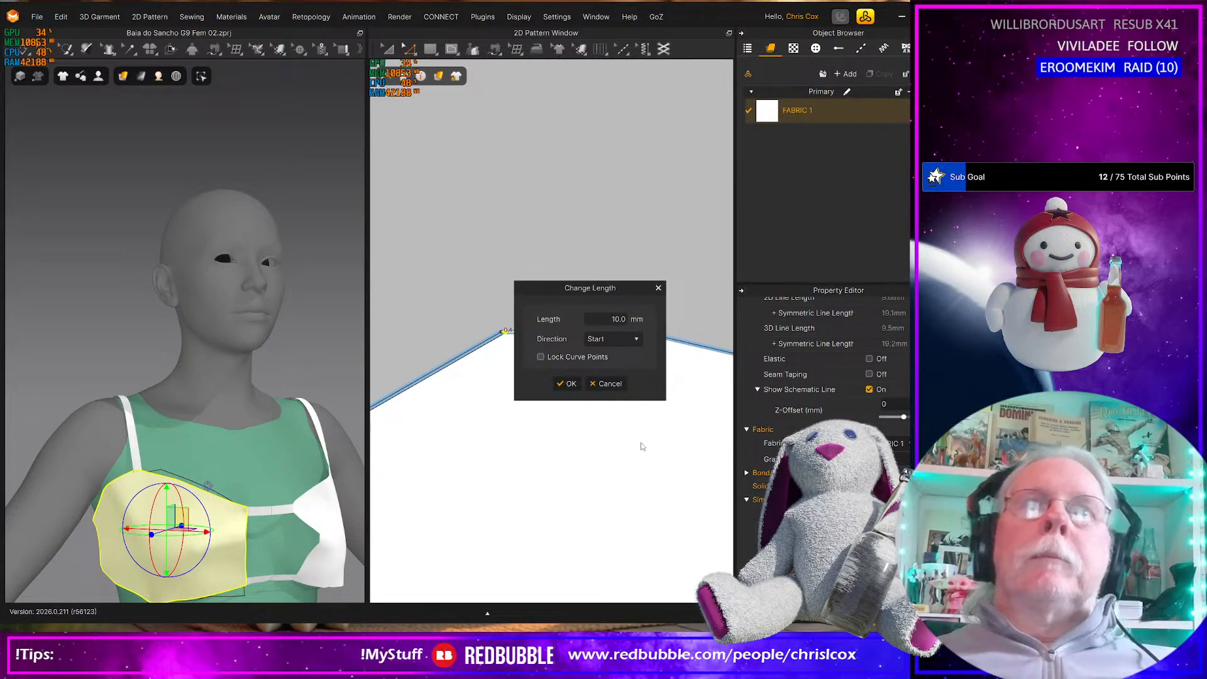
click(569, 385)
Shift the cup's top edge about 20 mm toward the 2D centre line and simulate the change
scroll(569, 467, down, 5)
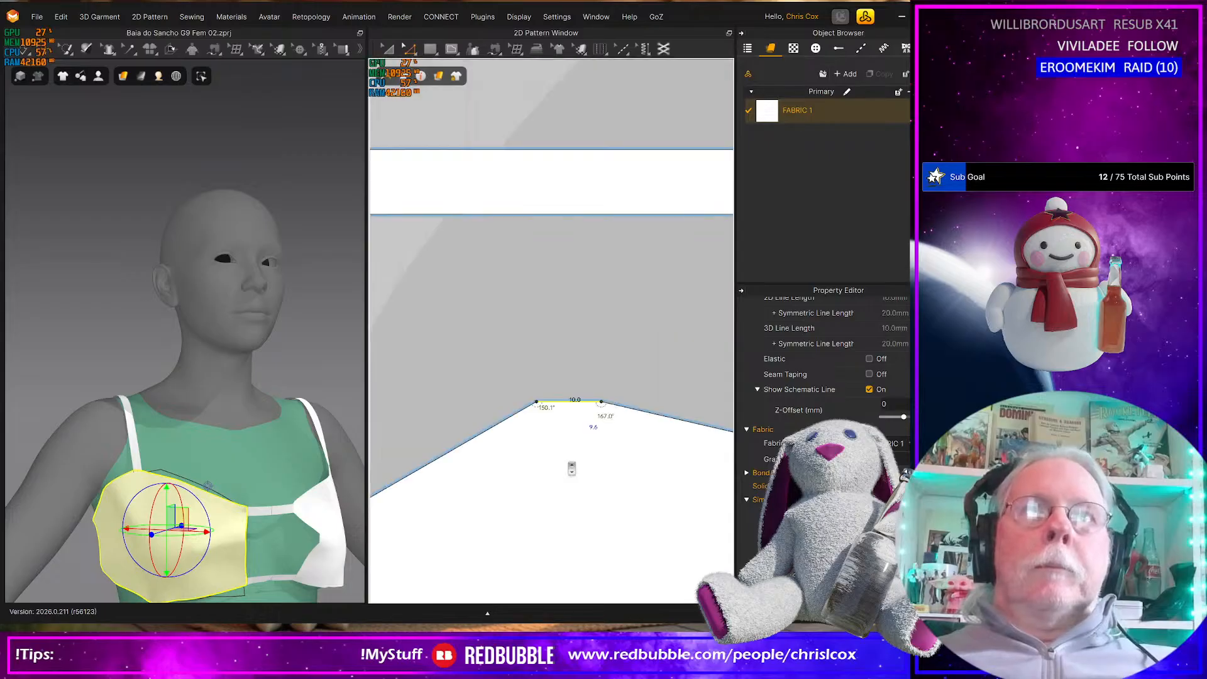
drag(527, 398, 634, 461)
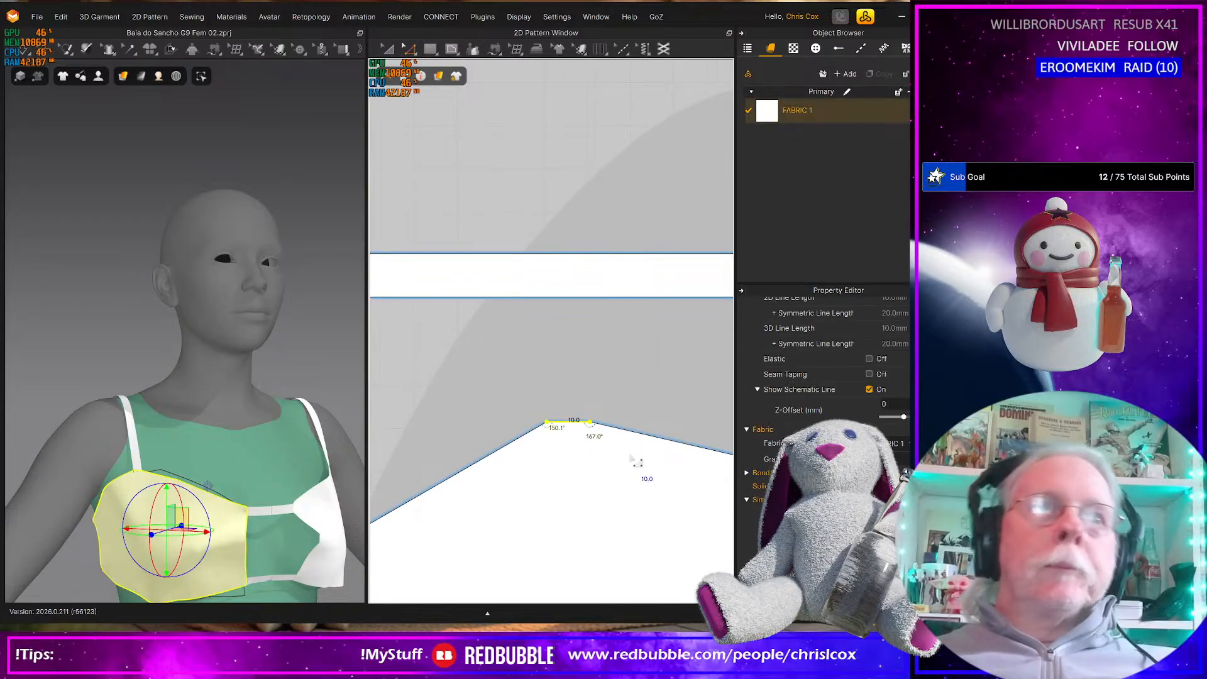
key(Right)
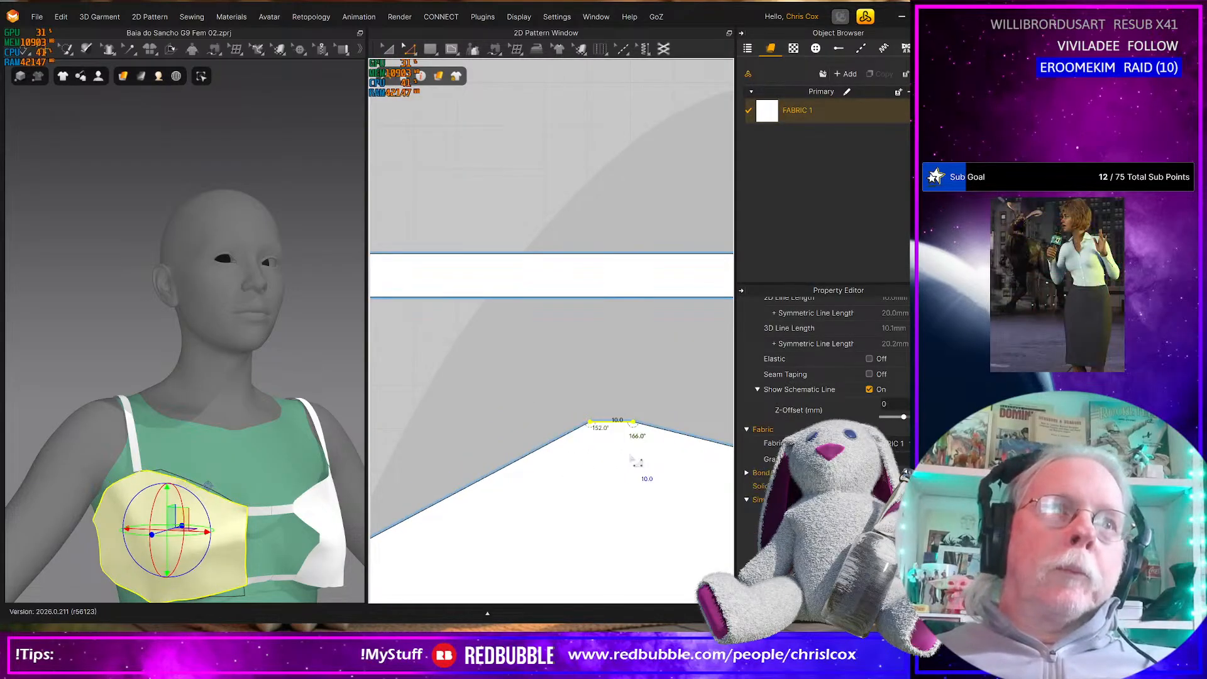
key(Right)
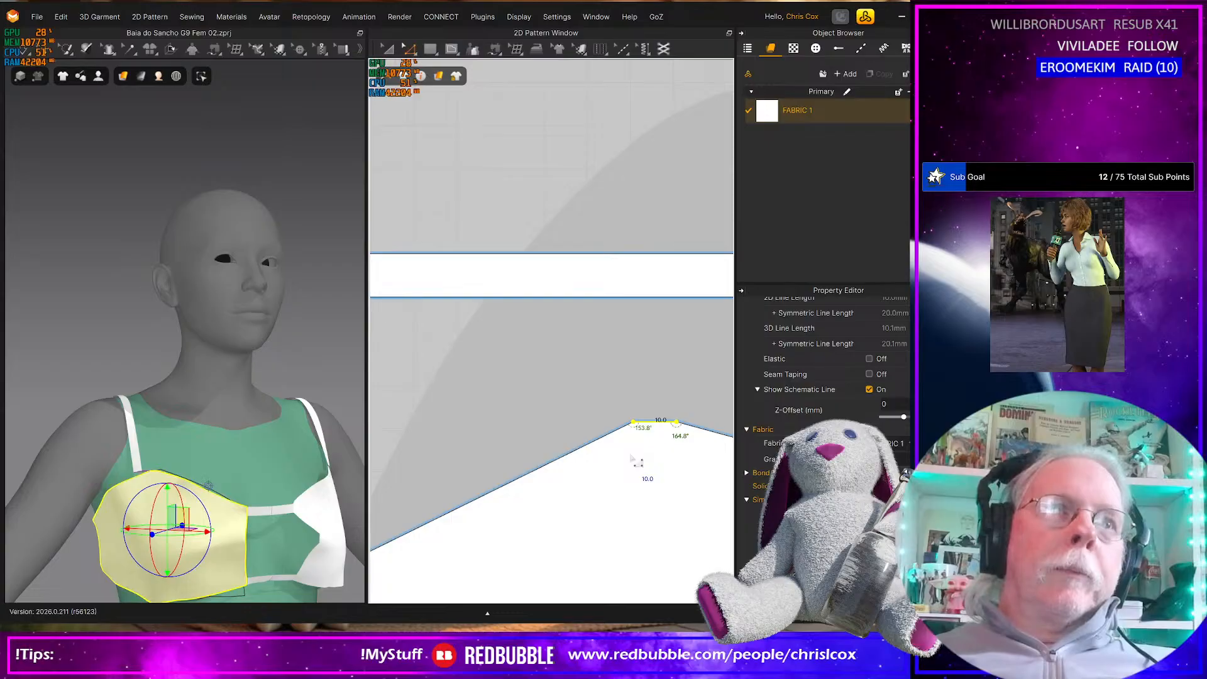
key(space)
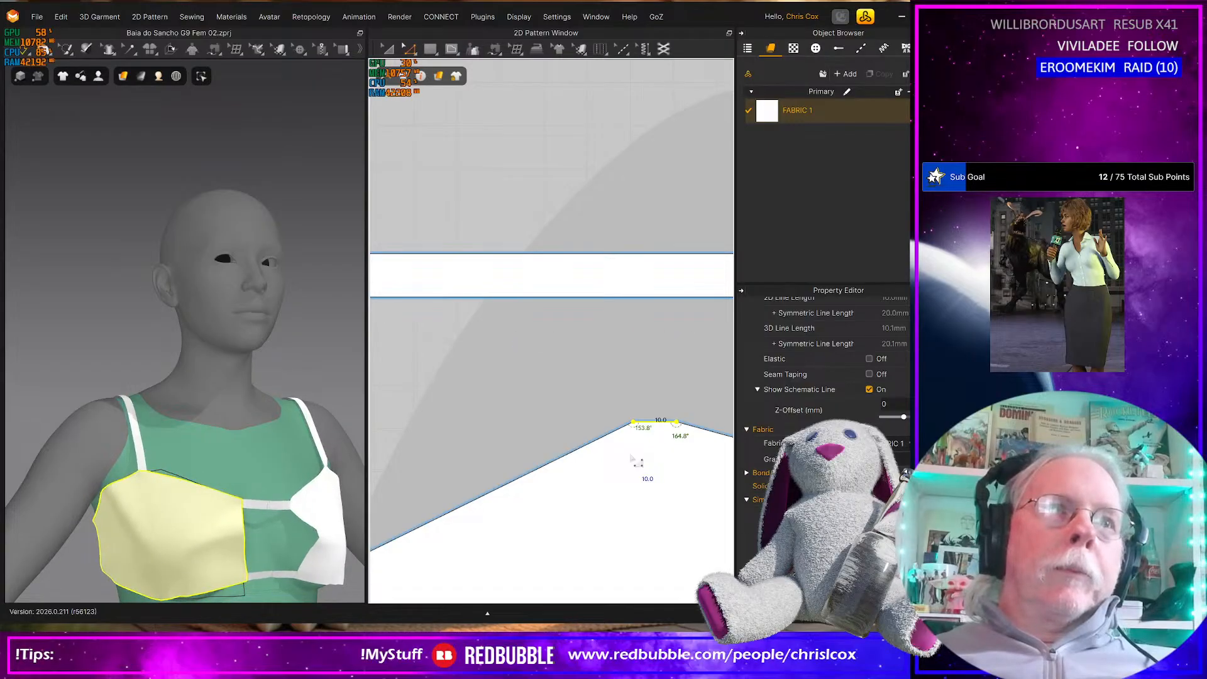
Nudge the cup's top edge about 10 mm further toward the 2D centre line
middle_drag(630, 457, 580, 459)
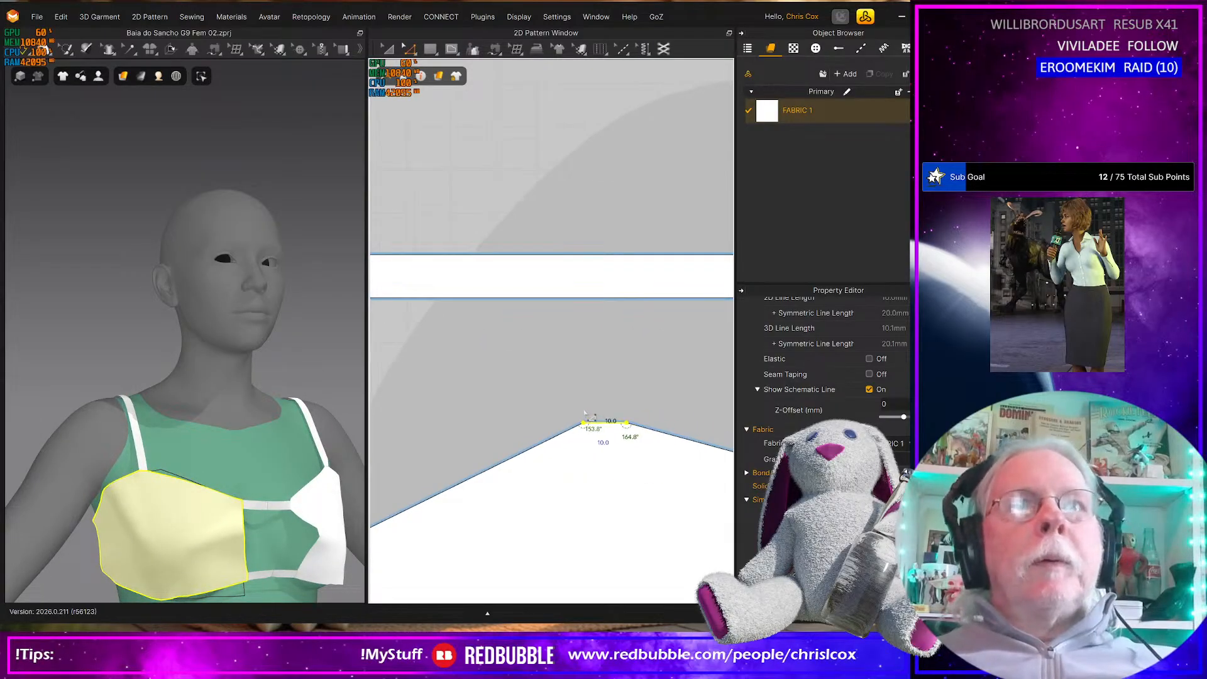
click(634, 459)
drag(638, 455, 640, 457)
key(Right)
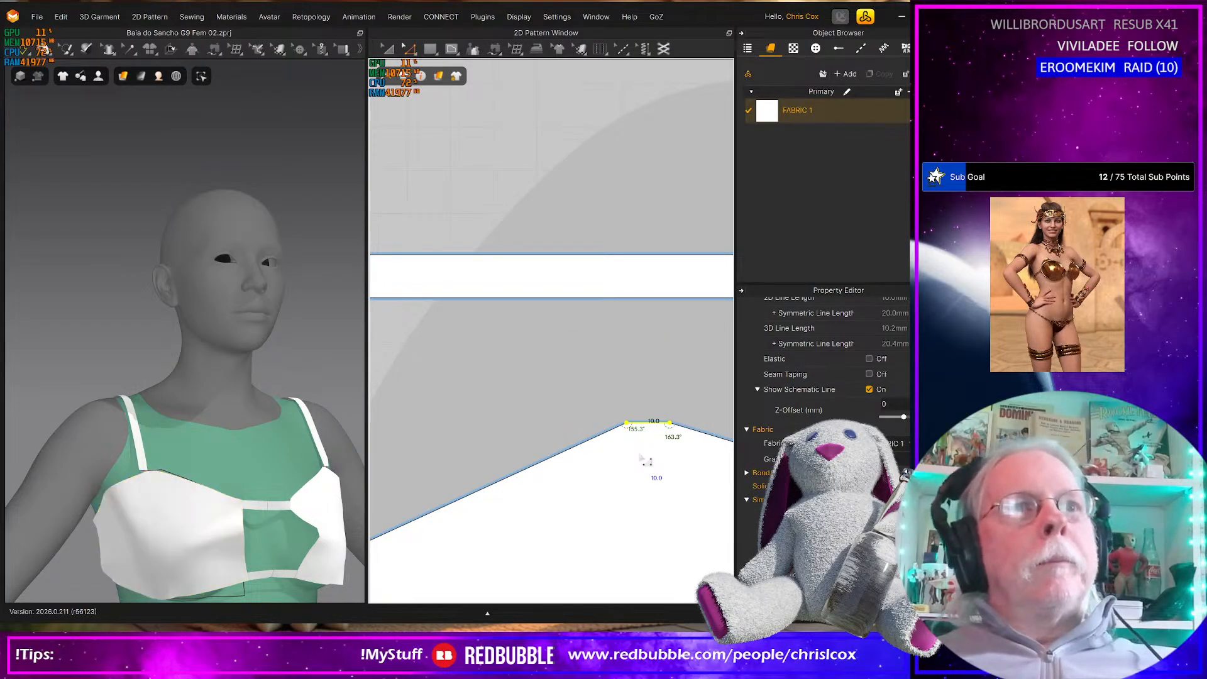
Tug the square back connector upward in the simulation and select the upper back strap on the avatar's right side
scroll(264, 541, down, 3)
right_drag(262, 538, 297, 541)
click(212, 472)
right_drag(207, 475, 281, 488)
click(122, 480)
drag(122, 484, 124, 460)
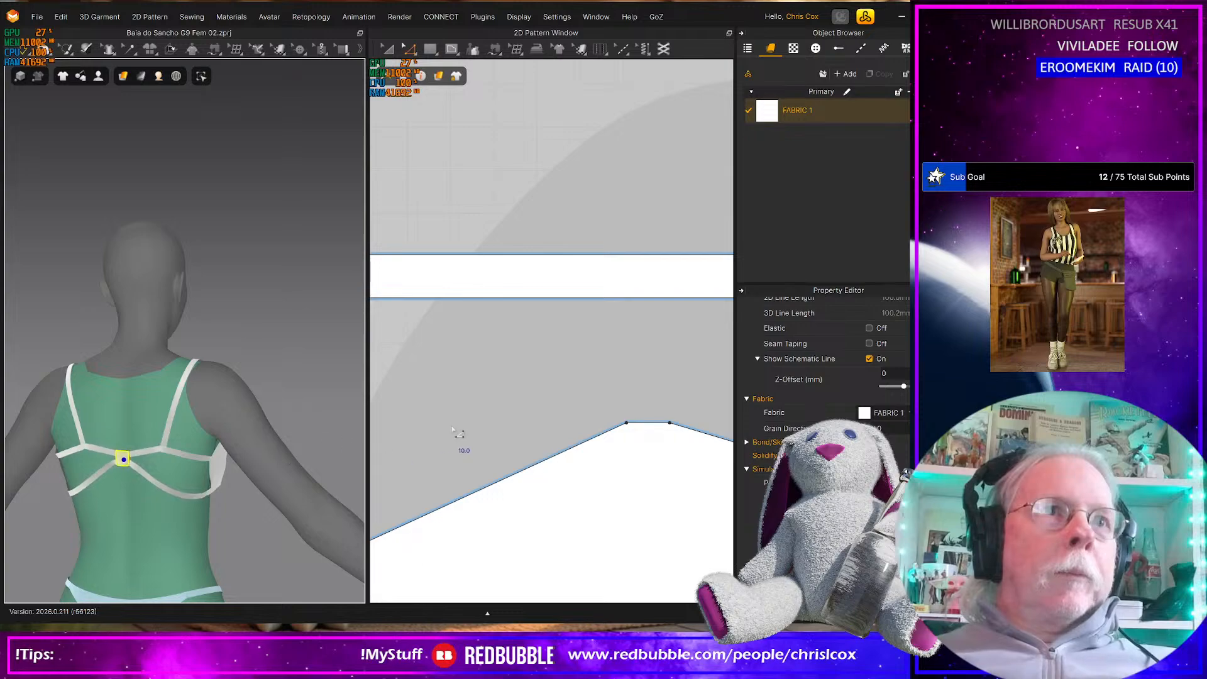
right_drag(449, 430, 513, 440)
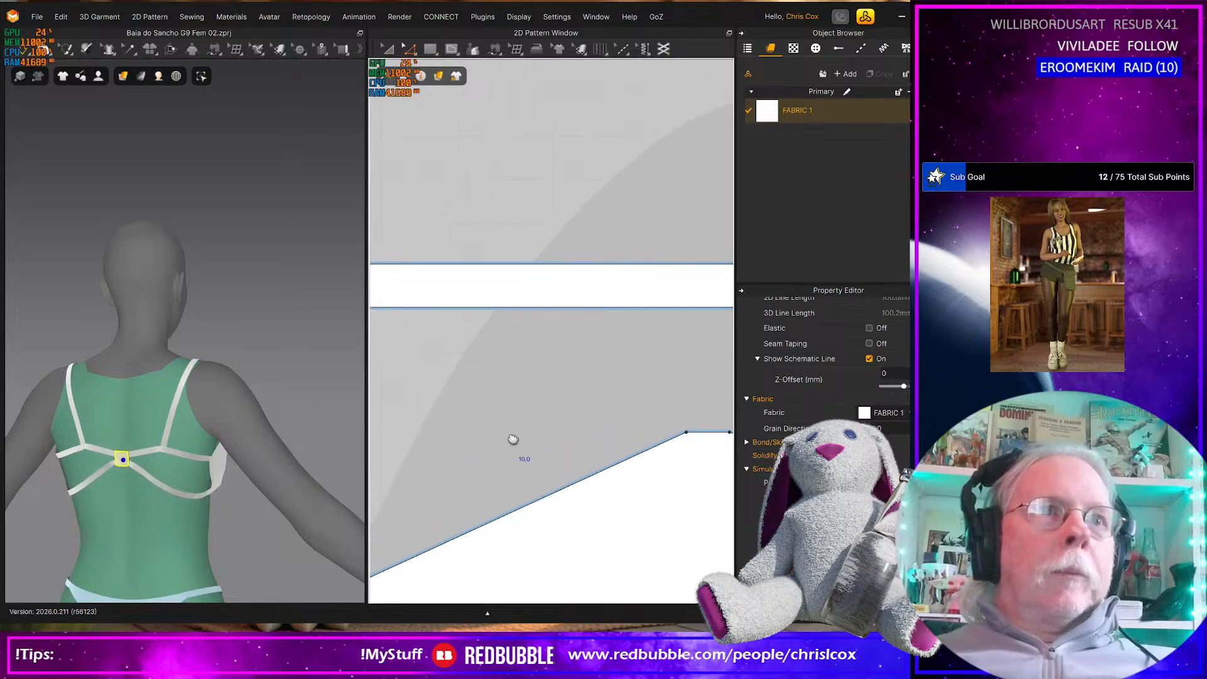
click(193, 495)
click(190, 453)
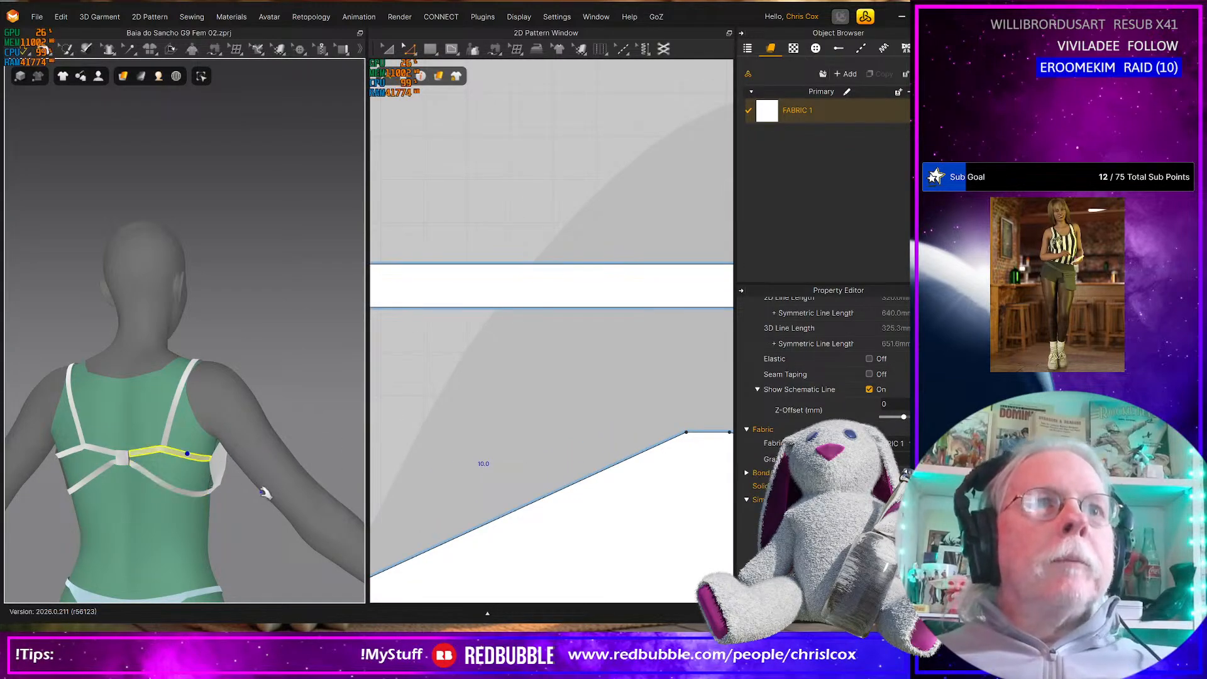
scroll(503, 470, down, 1)
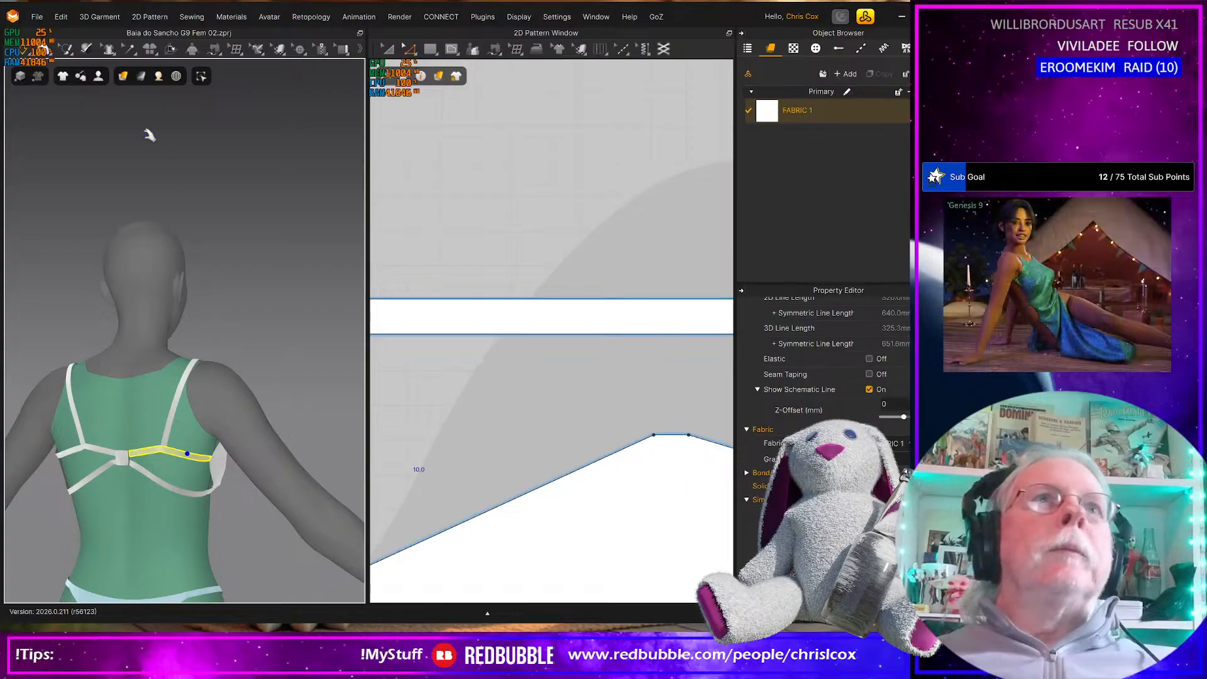
Check the fit of the bikini top with the Strain Map and the Stress Map
click(131, 77)
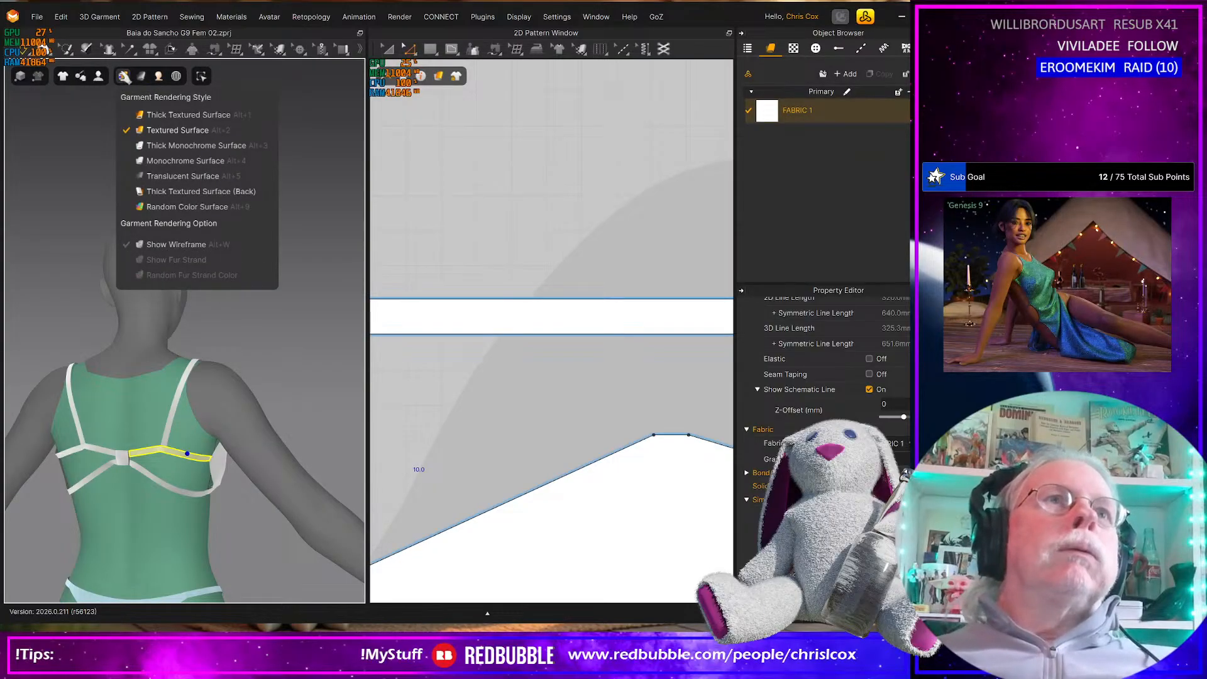
mouse_move(143, 76)
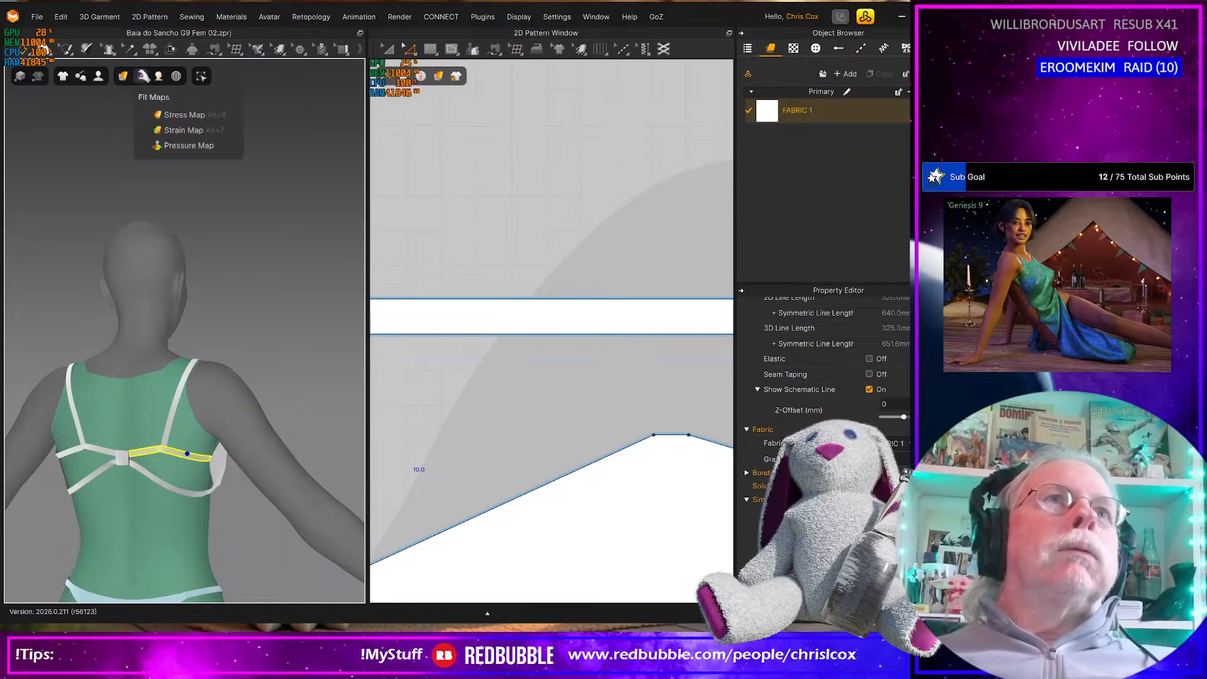
click(174, 130)
mouse_move(183, 486)
right_down()
mouse_move(27, 471)
mouse_move(84, 484)
mouse_move(187, 479)
right_up()
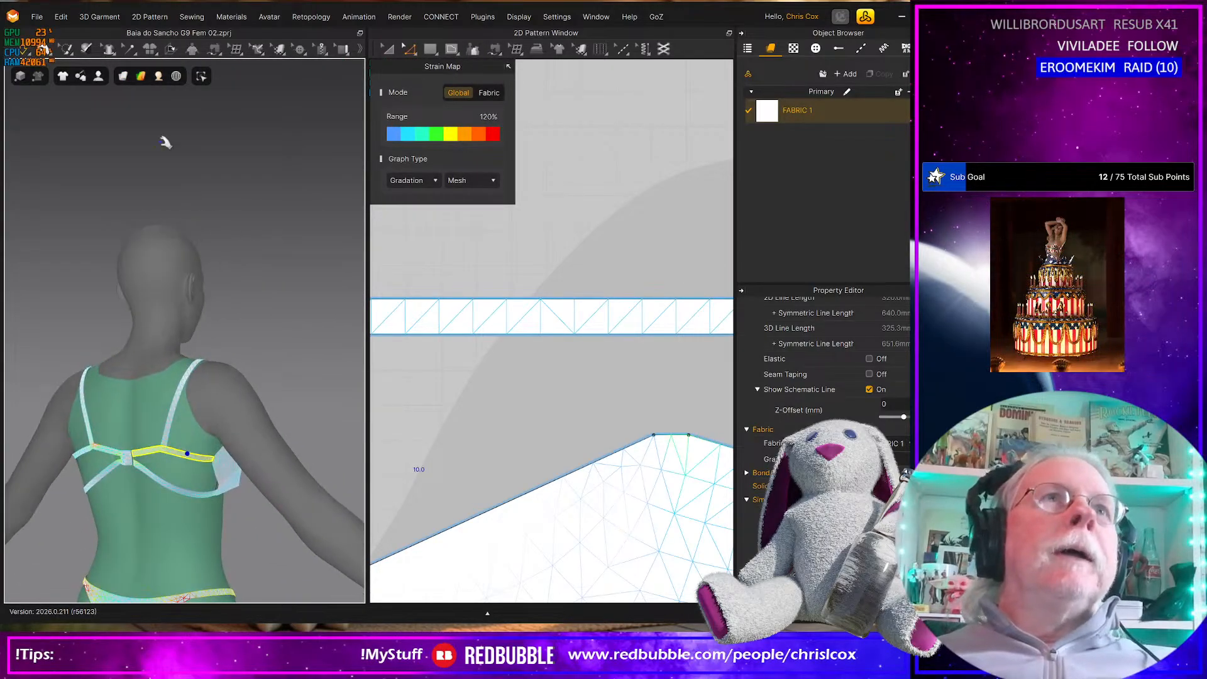
mouse_move(144, 73)
click(179, 115)
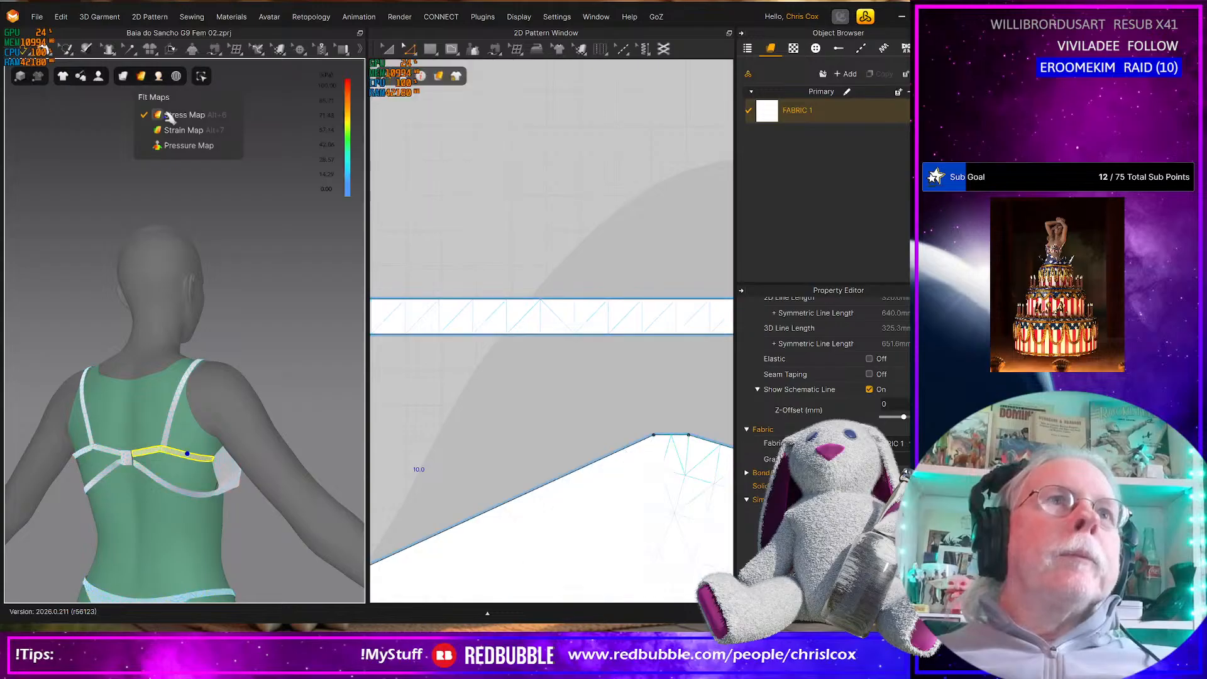
right_drag(140, 240, 306, 476)
Shorten the upper and lower back straps by about 20 mm, moving in their ends nearest the cup
scroll(412, 503, down, 3)
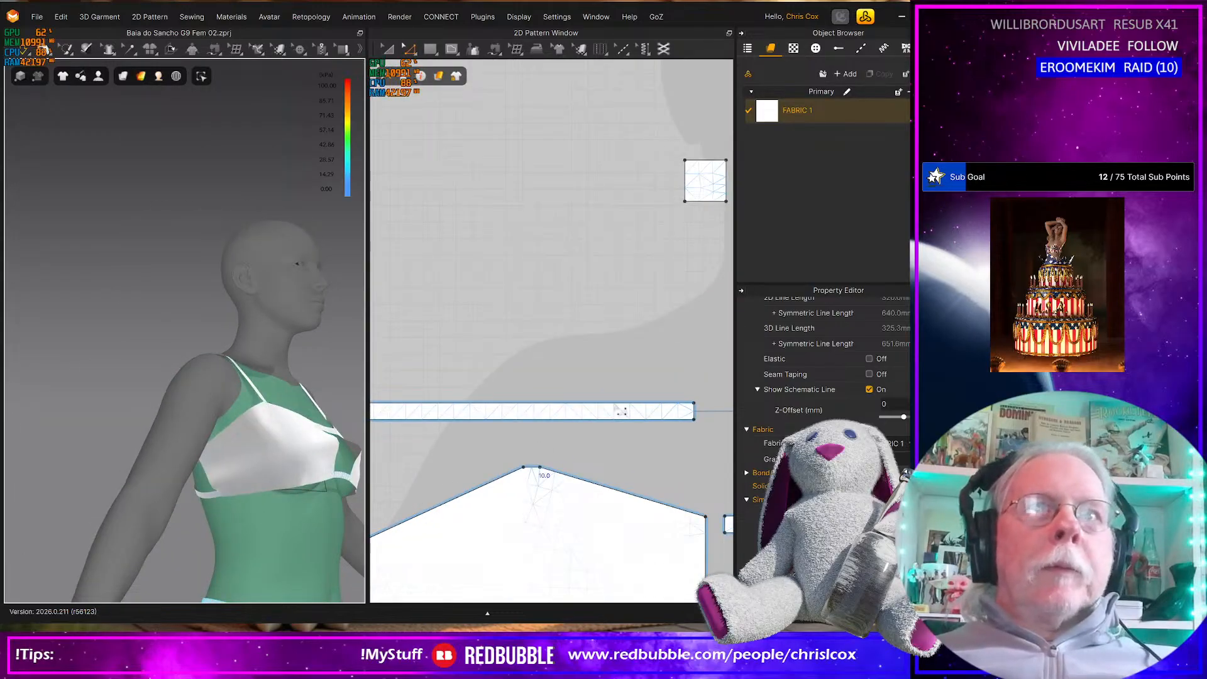
scroll(614, 442, down, 2)
right_drag(580, 440, 713, 427)
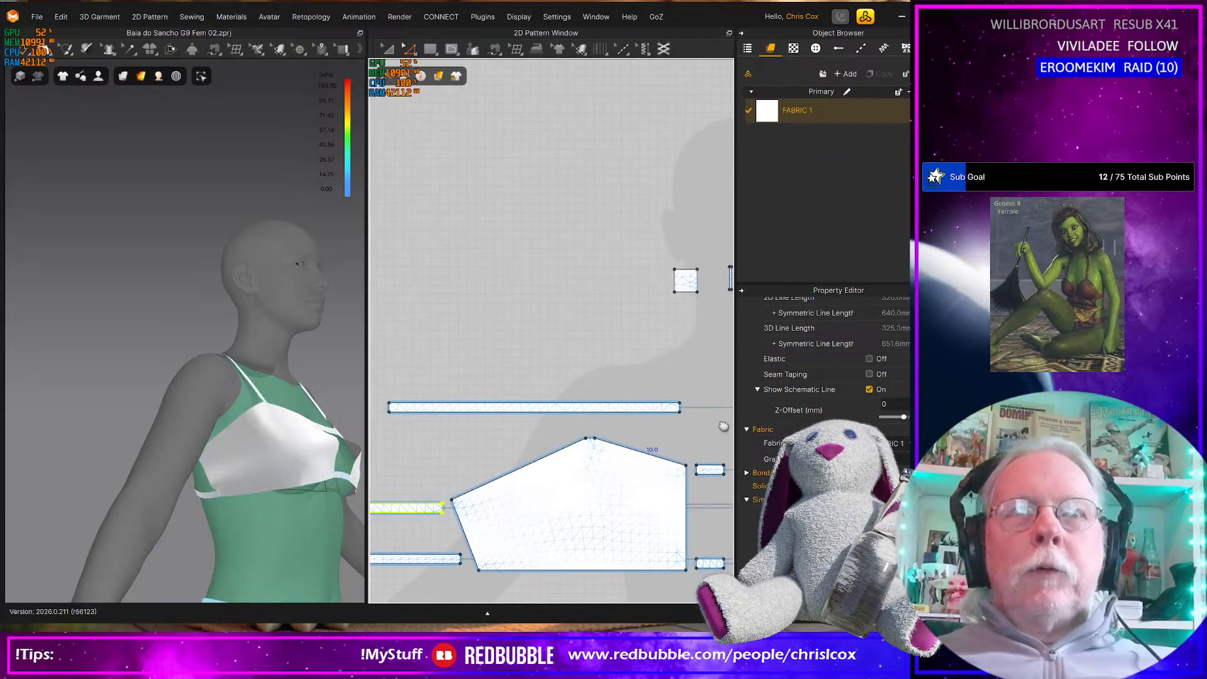
middle_drag(713, 427, 751, 424)
scroll(506, 517, up, 2)
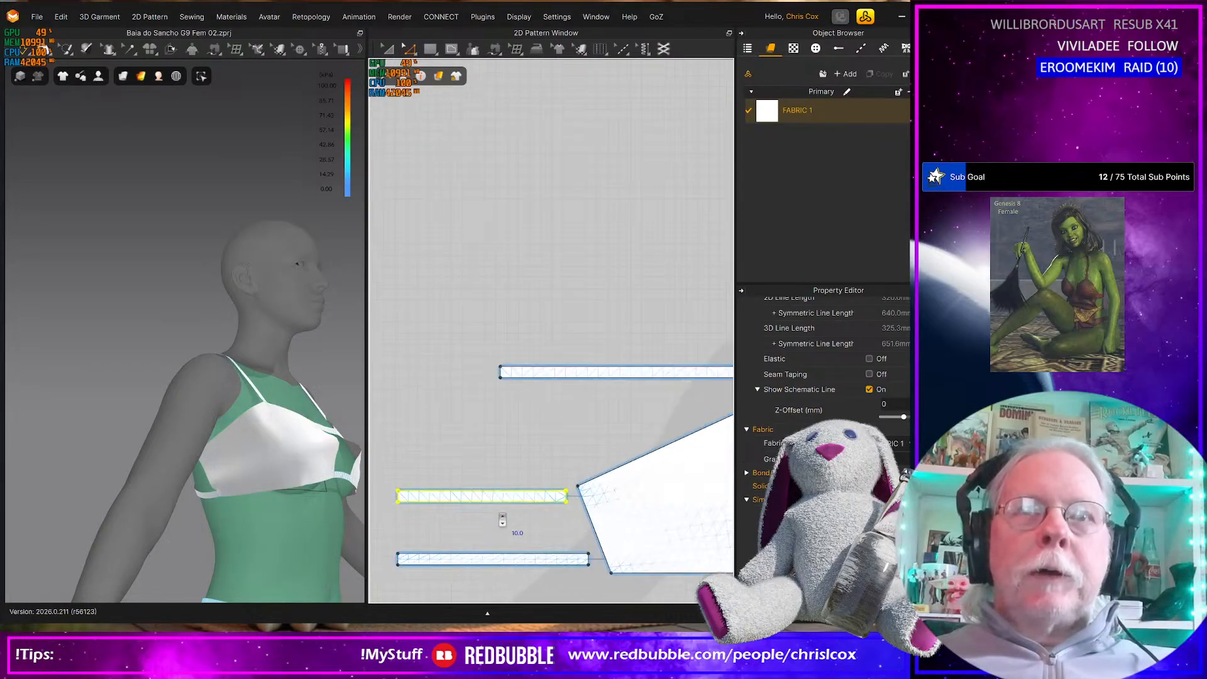
middle_drag(478, 503, 416, 457)
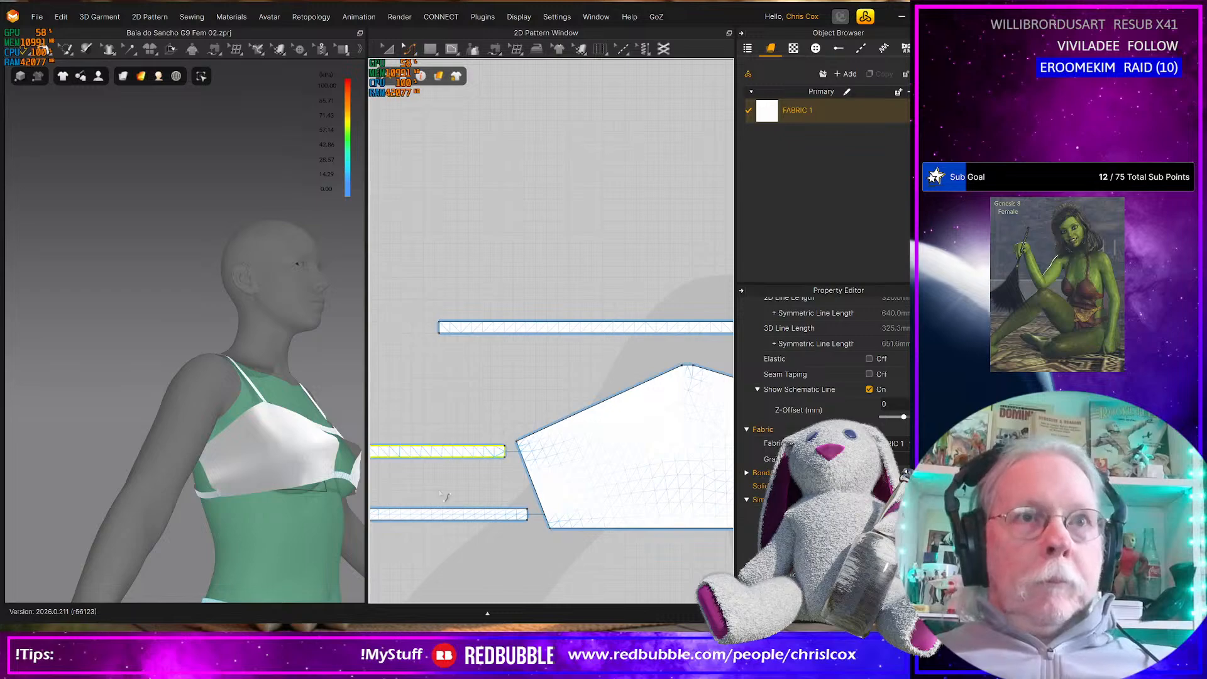
right_drag(257, 525, 350, 520)
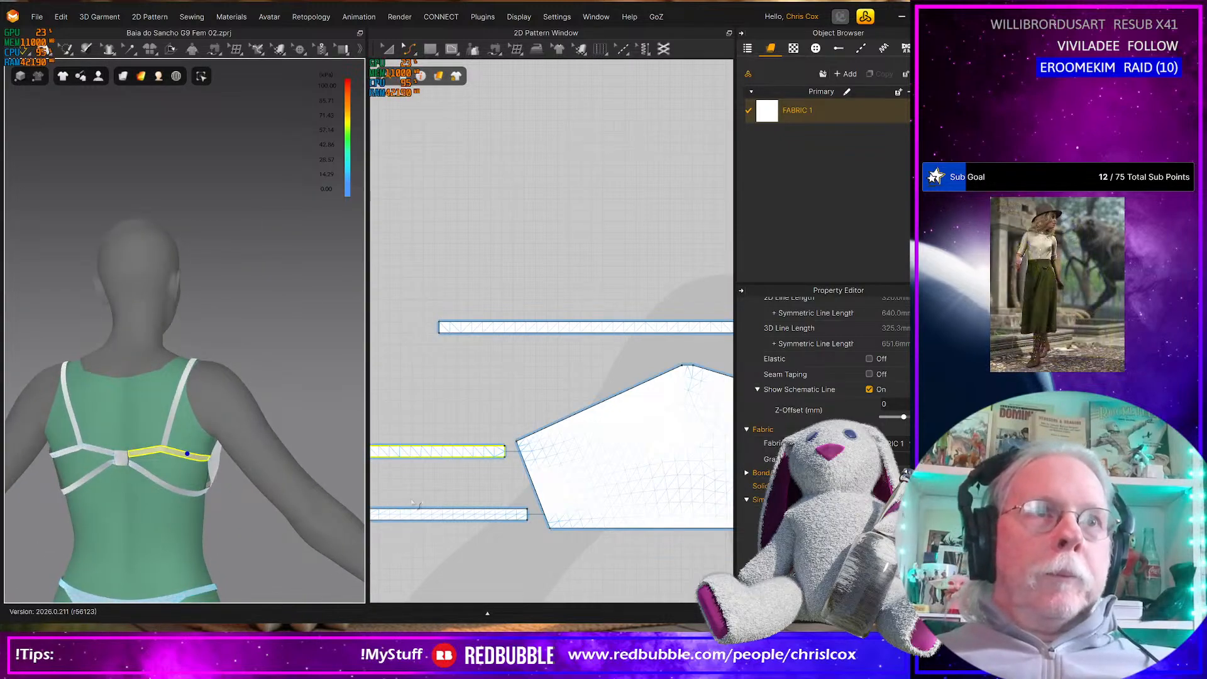
mouse_move(480, 500)
middle_down()
mouse_move(520, 498)
mouse_move(496, 500)
middle_up()
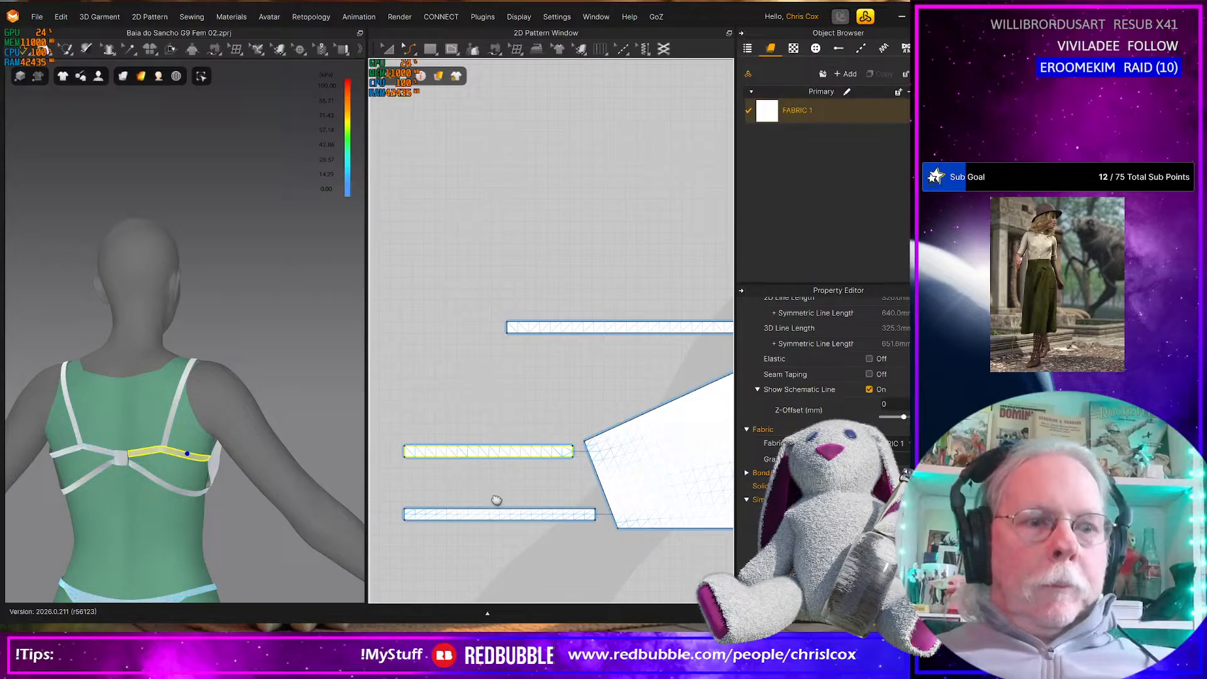
drag(544, 433, 581, 474)
shift+drag(603, 533, 605, 534)
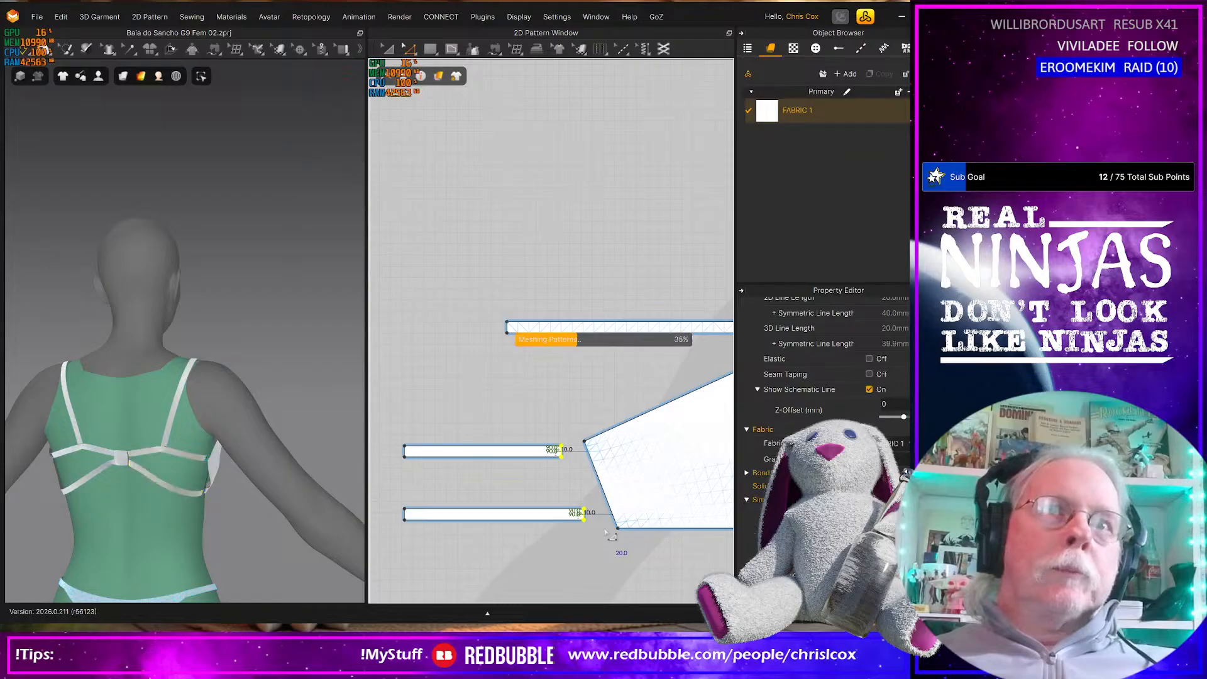
key(Left)
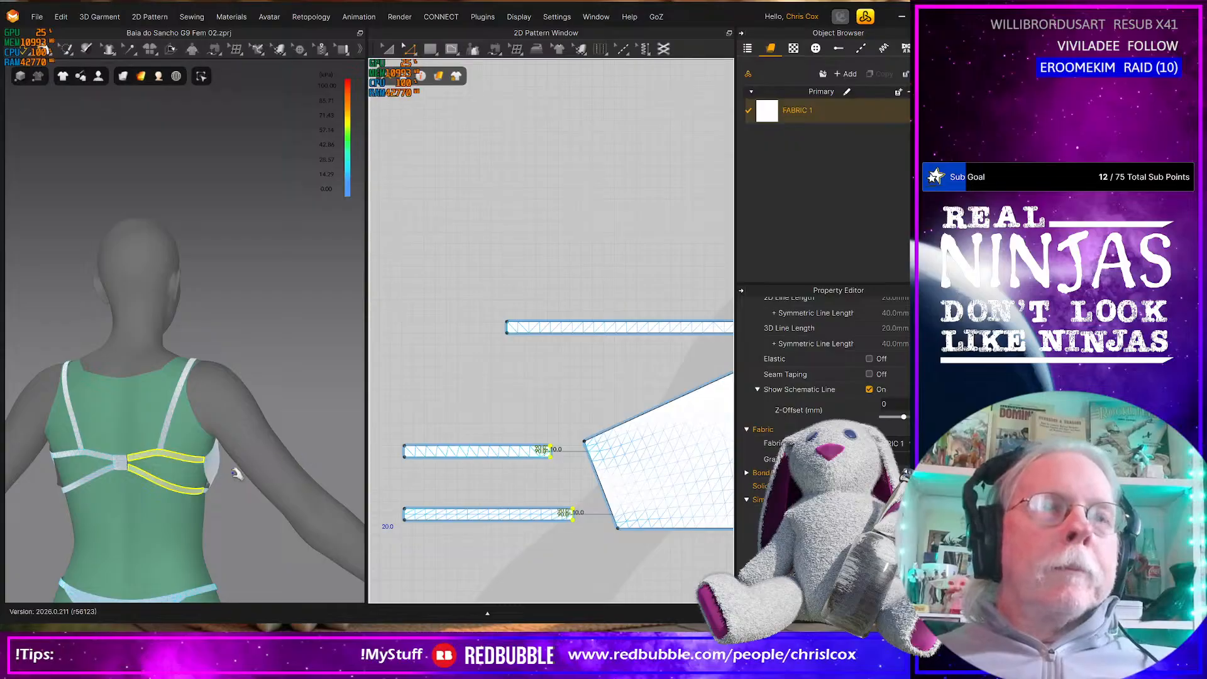
Lengthen the shoulder strap by about 20 mm at its back end in the 2D pattern
scroll(223, 441, up, 3)
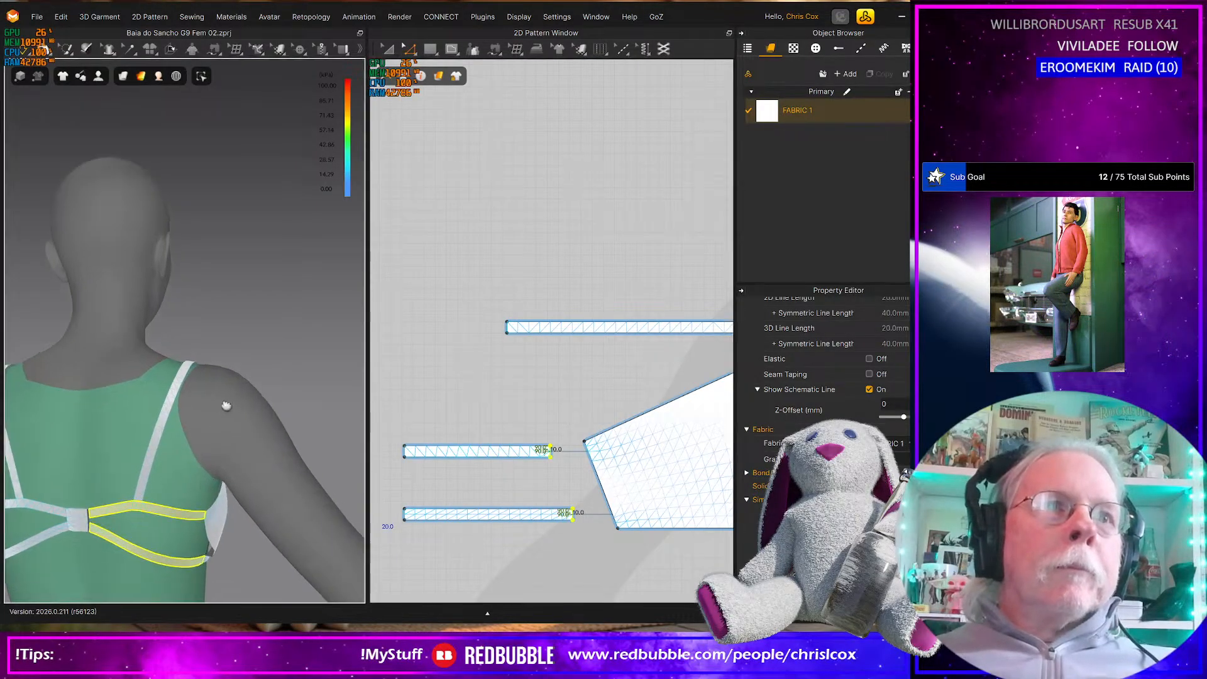
middle_drag(223, 412, 238, 316)
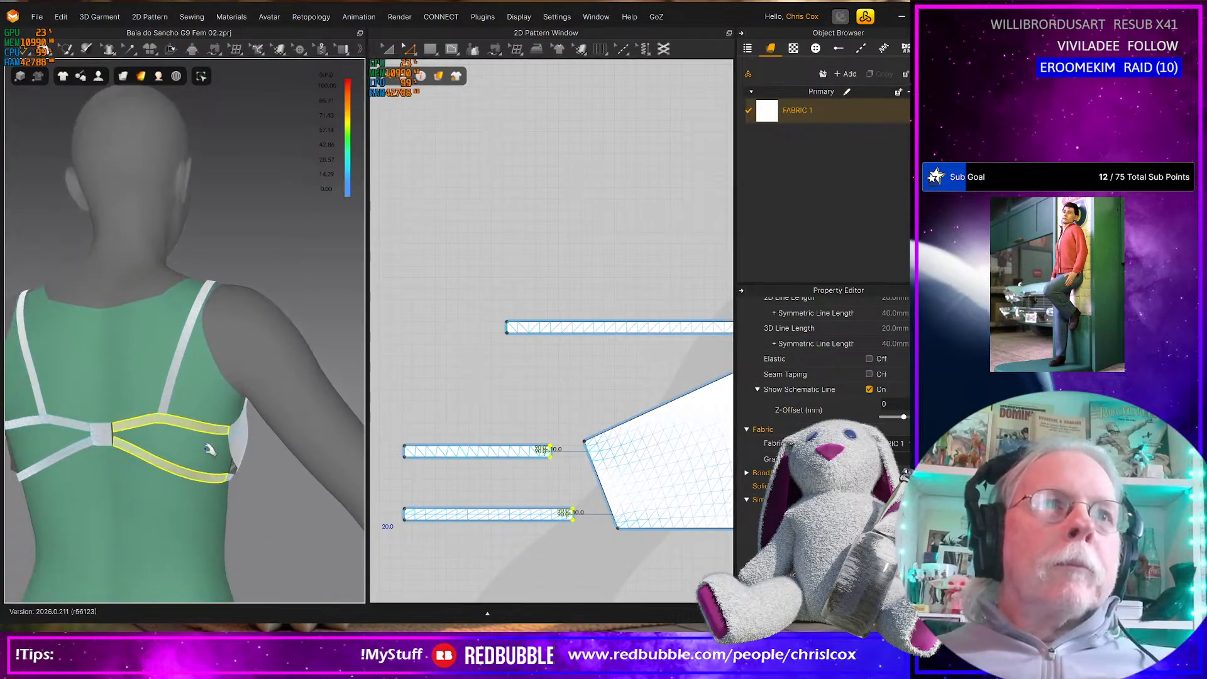
click(165, 399)
right_drag(156, 462, 264, 465)
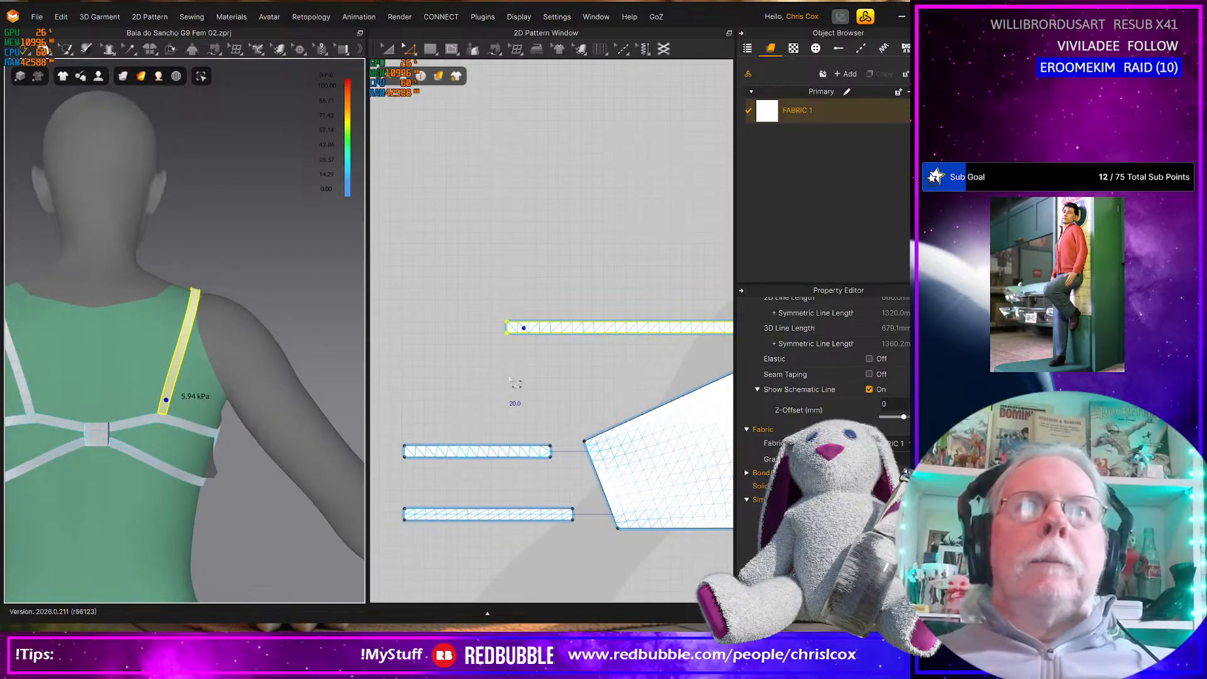
scroll(513, 382, down, 3)
drag(519, 375, 479, 321)
key(Left)
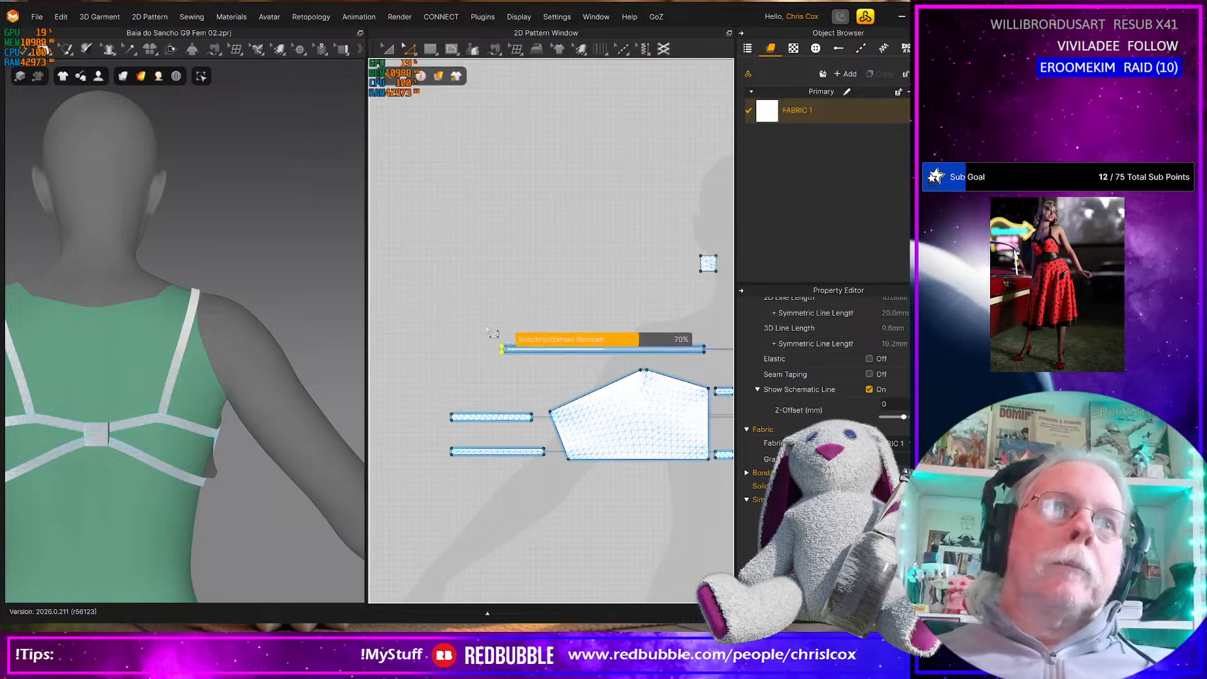
key(Left)
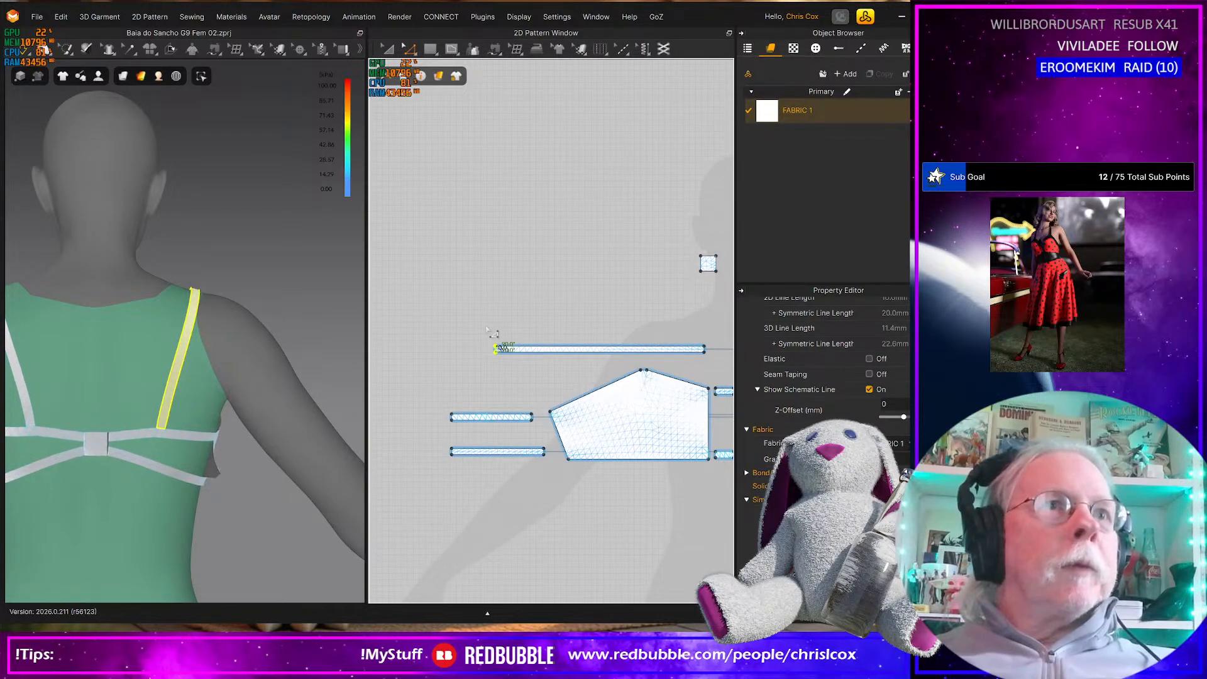
Check the cup and its shoulder strap from the front, and shift the cup's top edge about 10 mm toward the 2D centre line
right_drag(166, 490, 17, 493)
right_drag(229, 482, 188, 472)
click(178, 486)
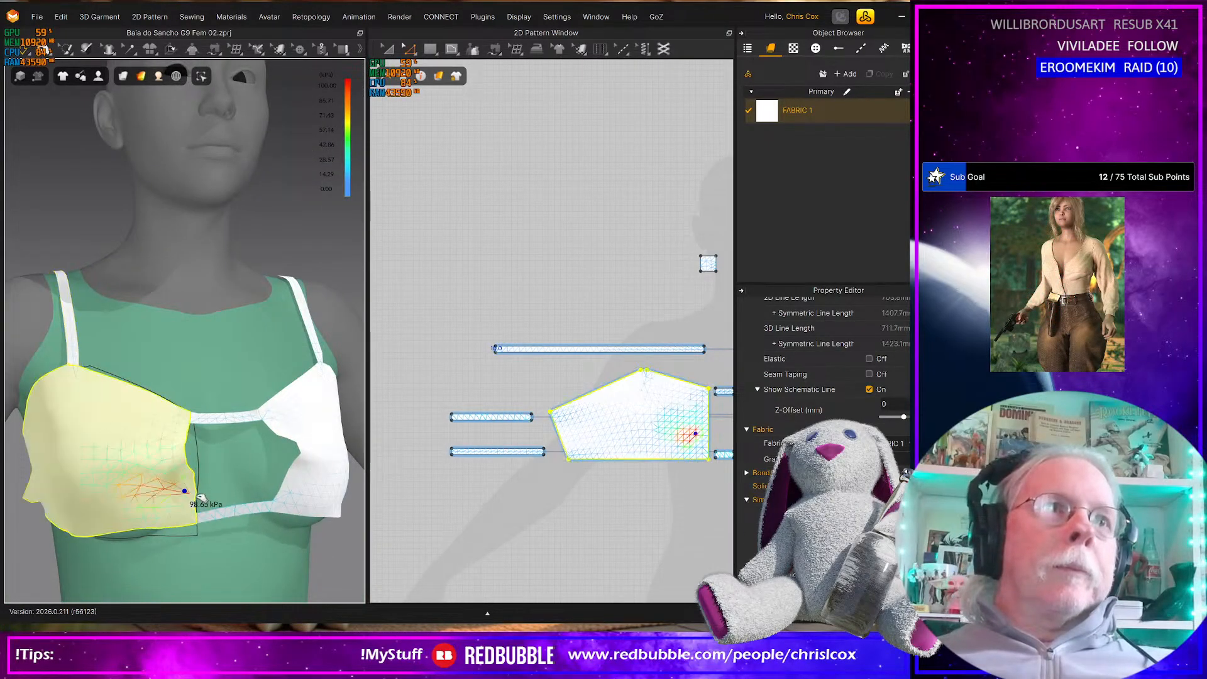
click(70, 362)
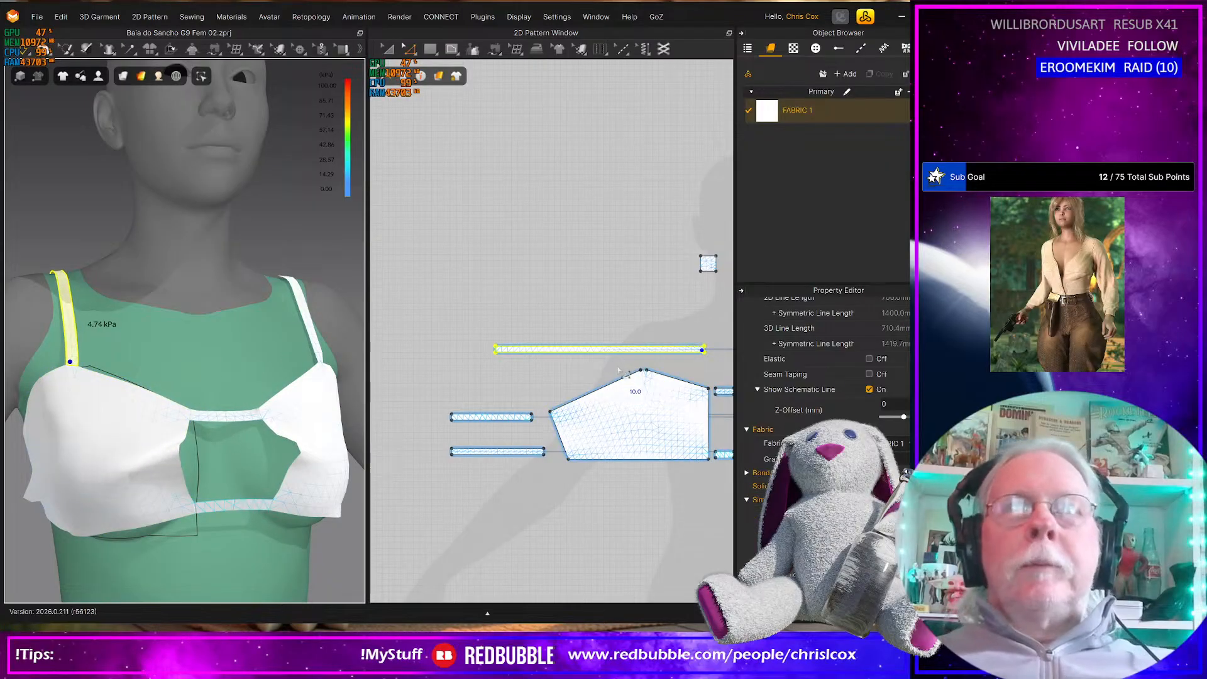
click(641, 370)
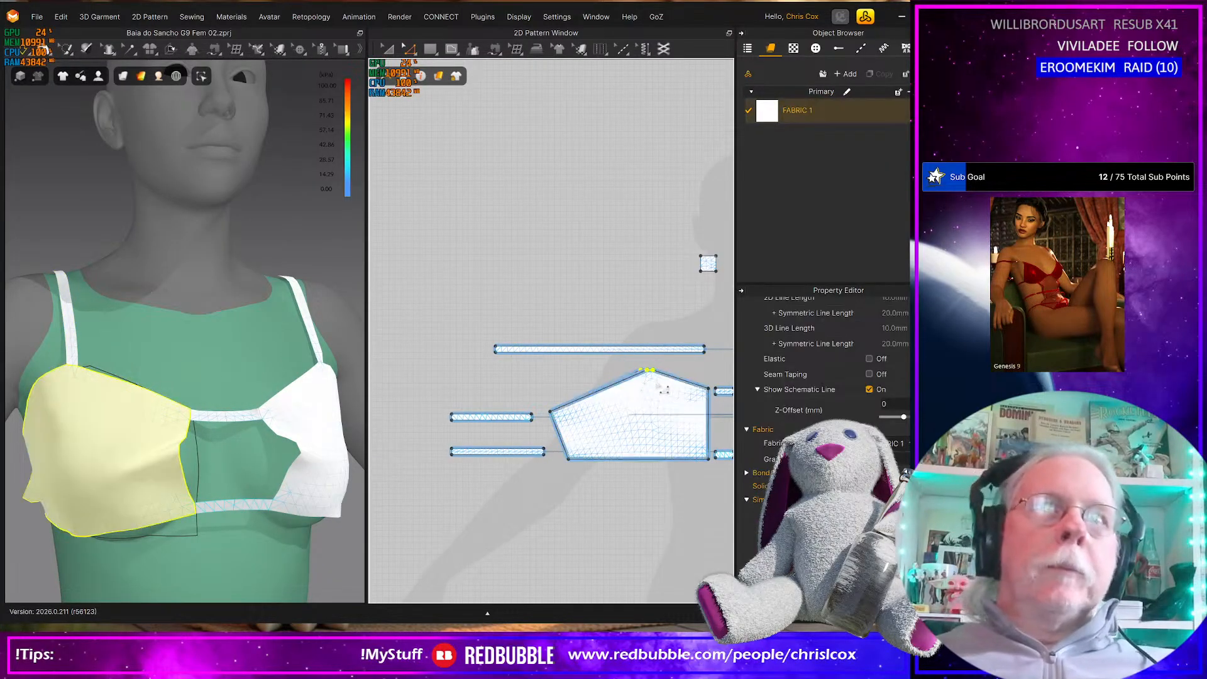
Move the cup's outer side edge together with both back strap ends about 60 mm toward the 2D centre line
click(568, 442)
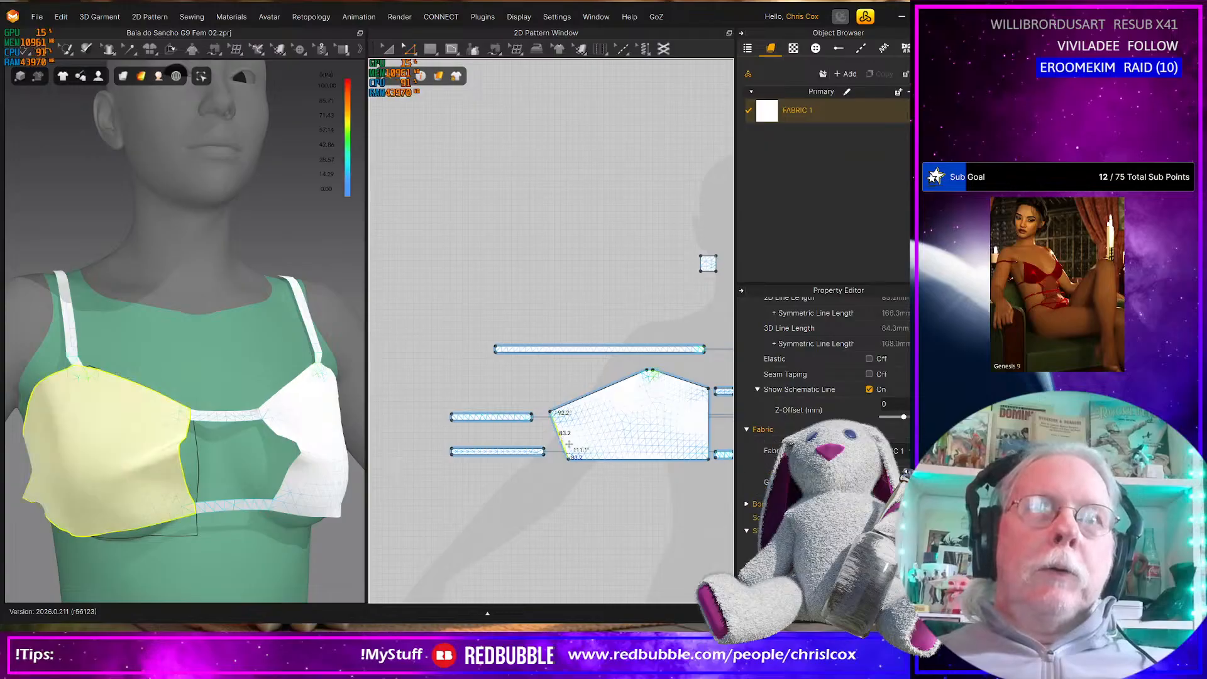
right_drag(231, 533, 269, 529)
scroll(223, 513, down, 4)
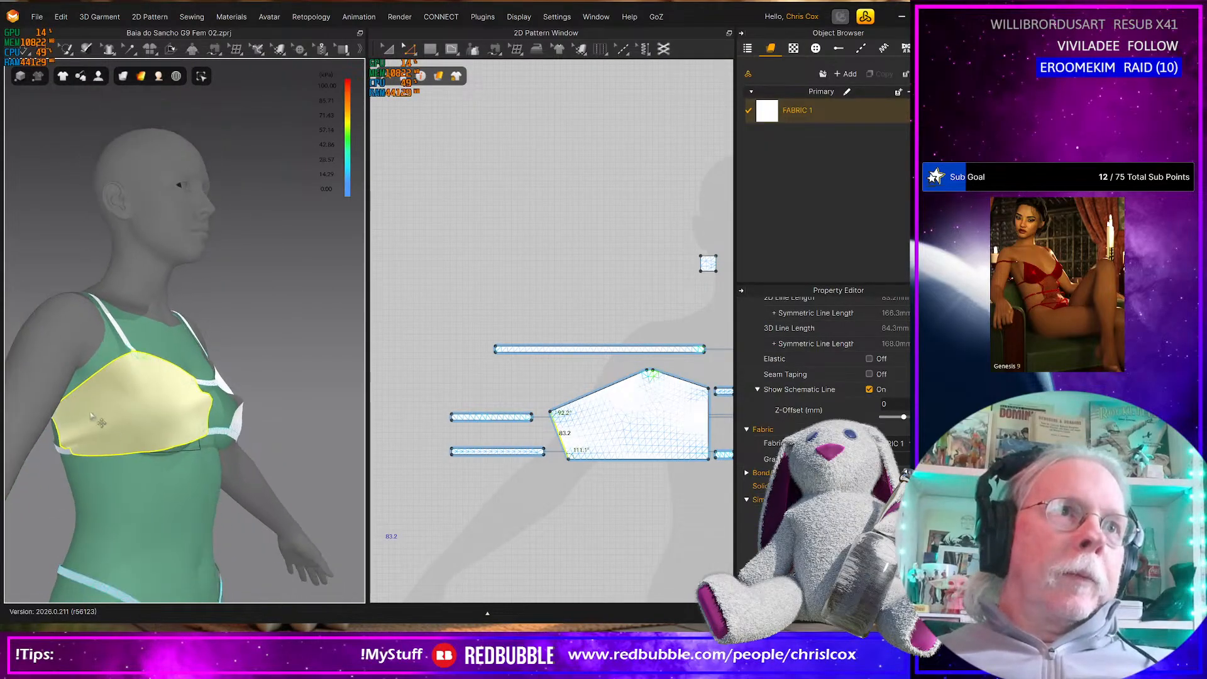
drag(511, 387, 599, 480)
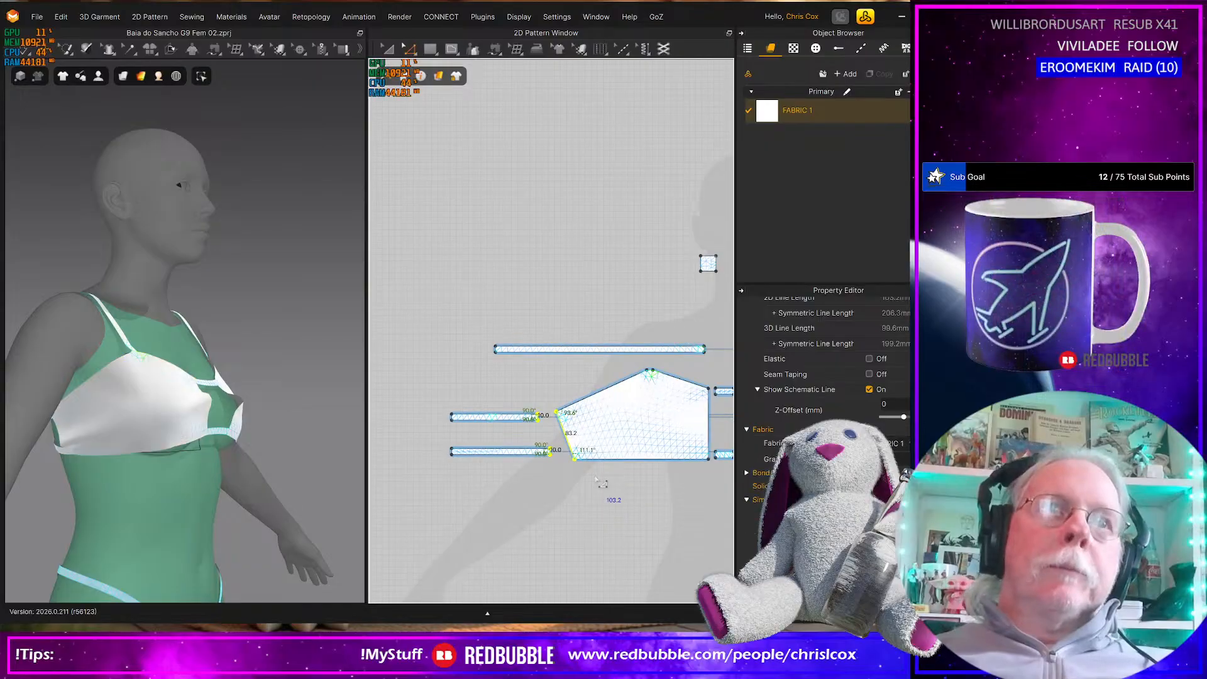
key(Right)
key(Right)
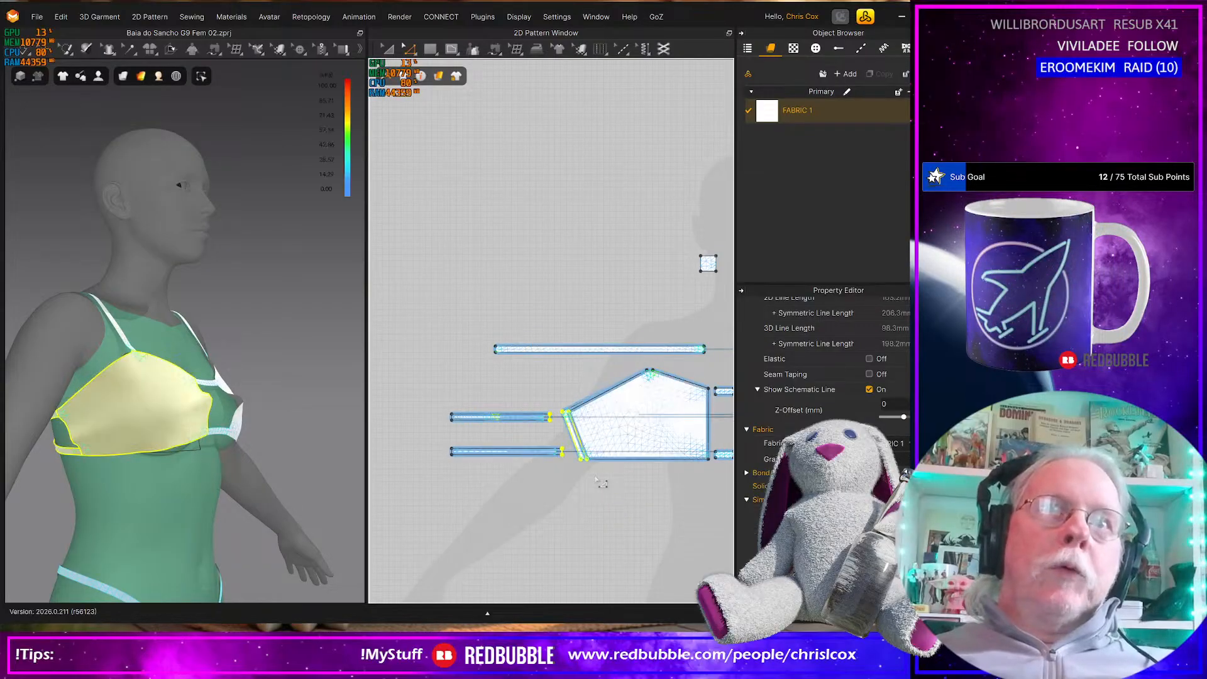
key(Right)
key(Right)
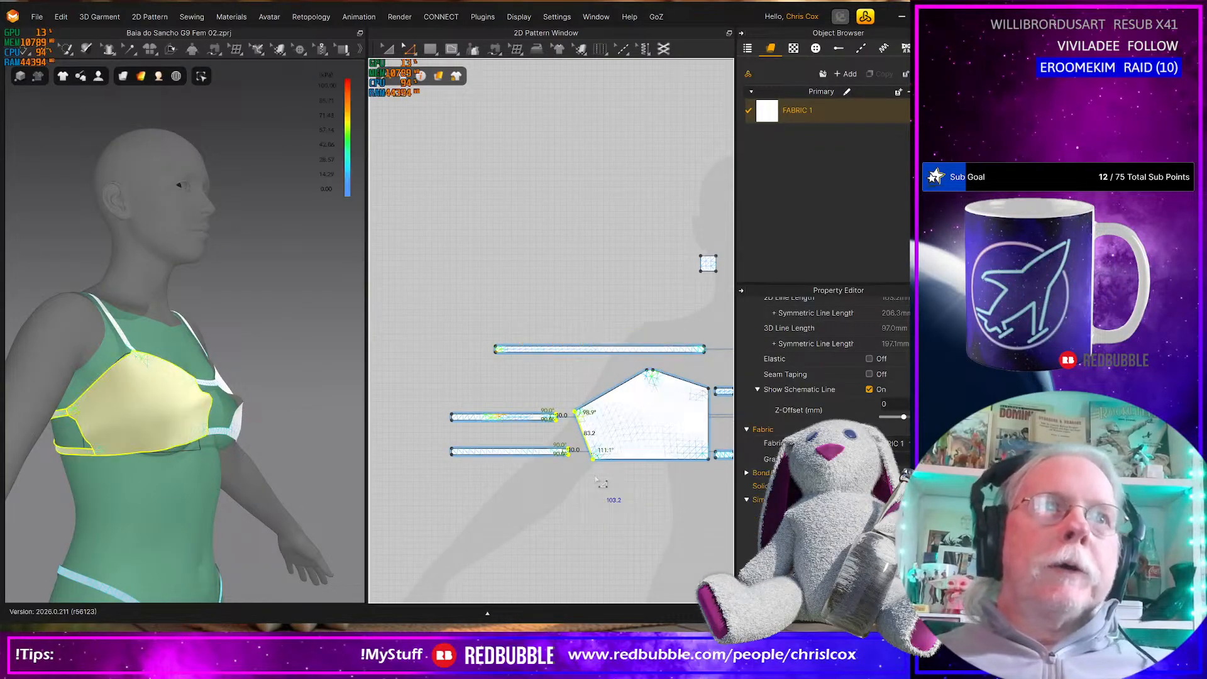
key(Right)
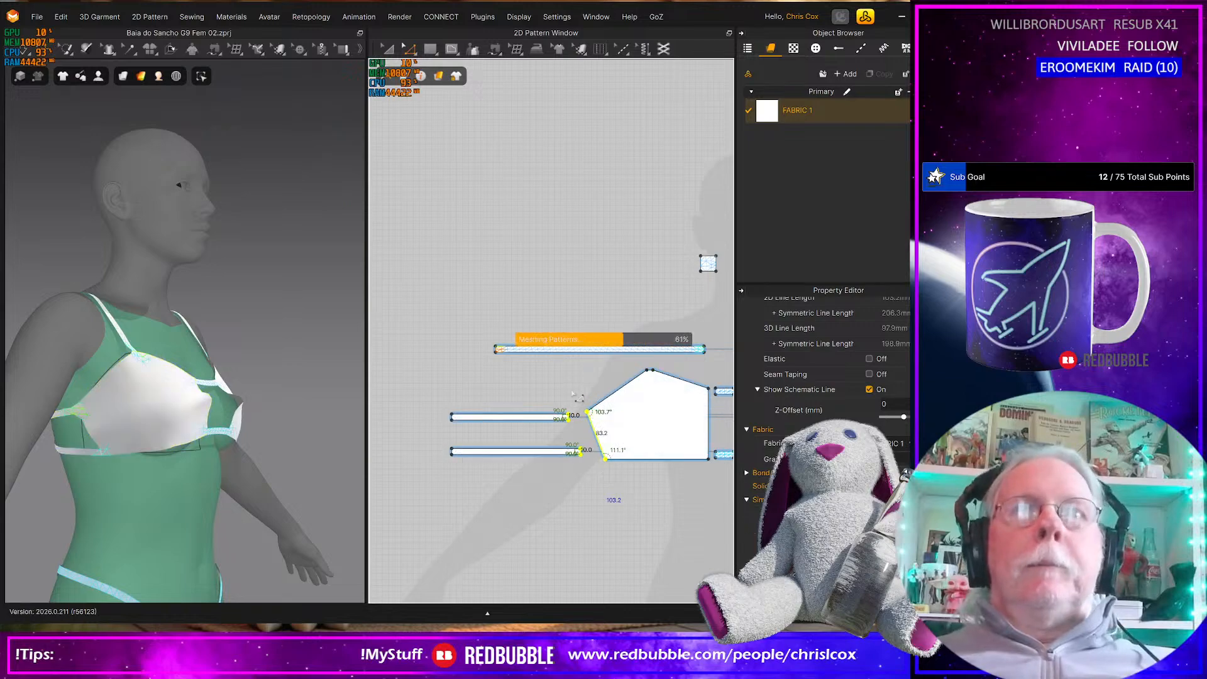
Shift only the cup's outer side edge about 10 mm further toward the 2D centre line and check the cup from the front
key(space)
click(608, 451)
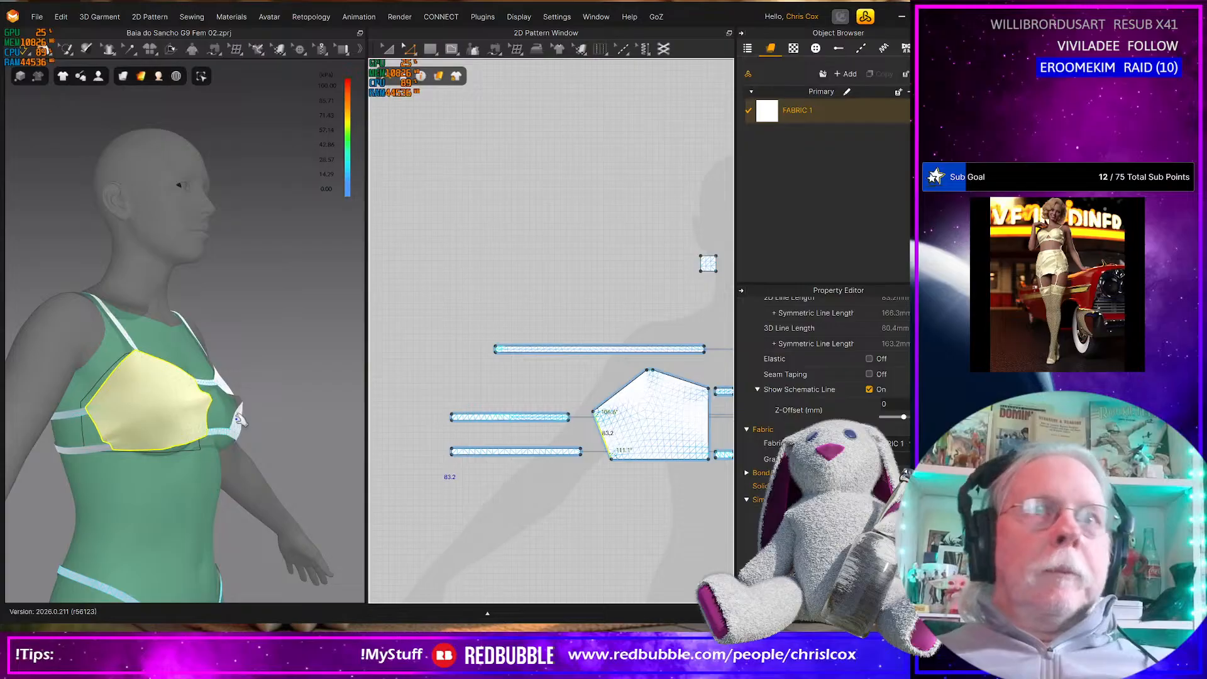
right_drag(259, 432, 178, 433)
click(174, 433)
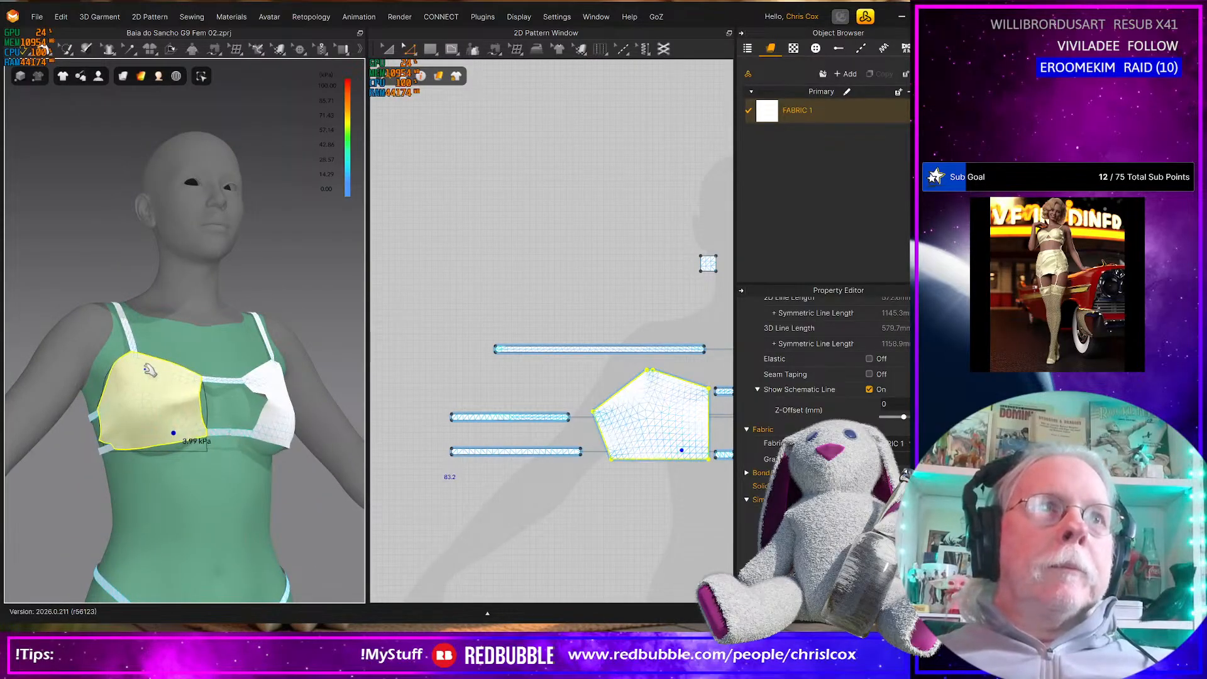
Lower the cup's inner, bottom and outer edges together with its two centre connectors by about 10 mm
middle_drag(688, 501, 624, 512)
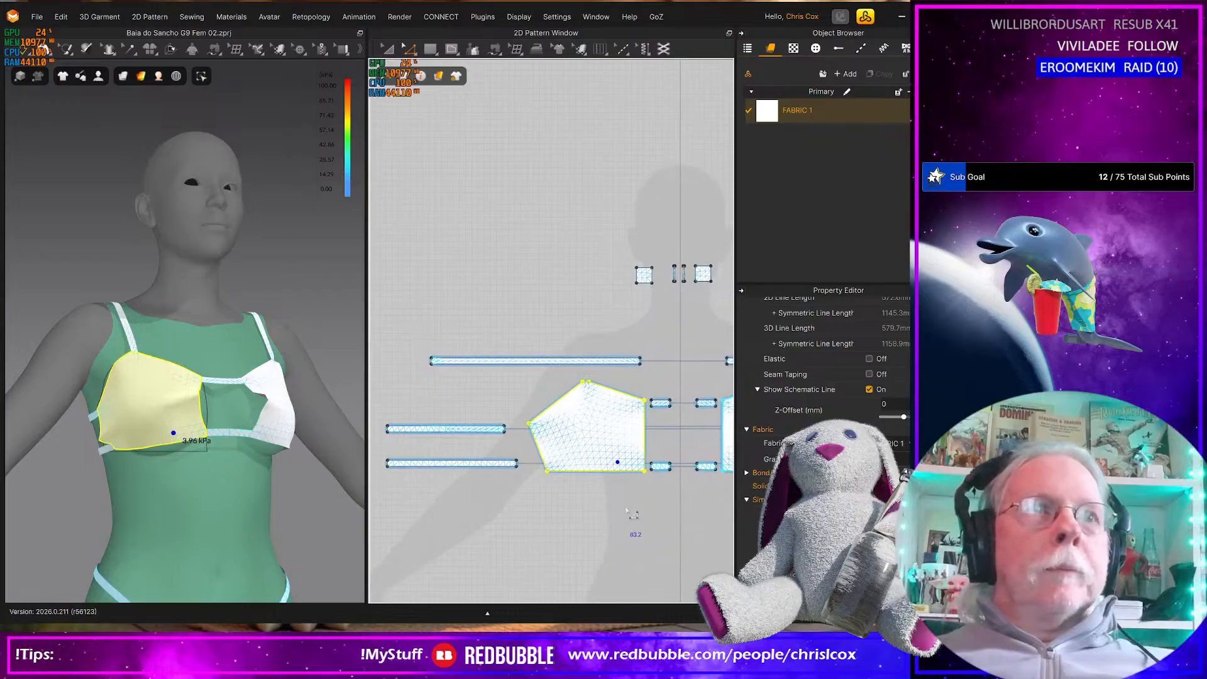
drag(635, 386, 687, 486)
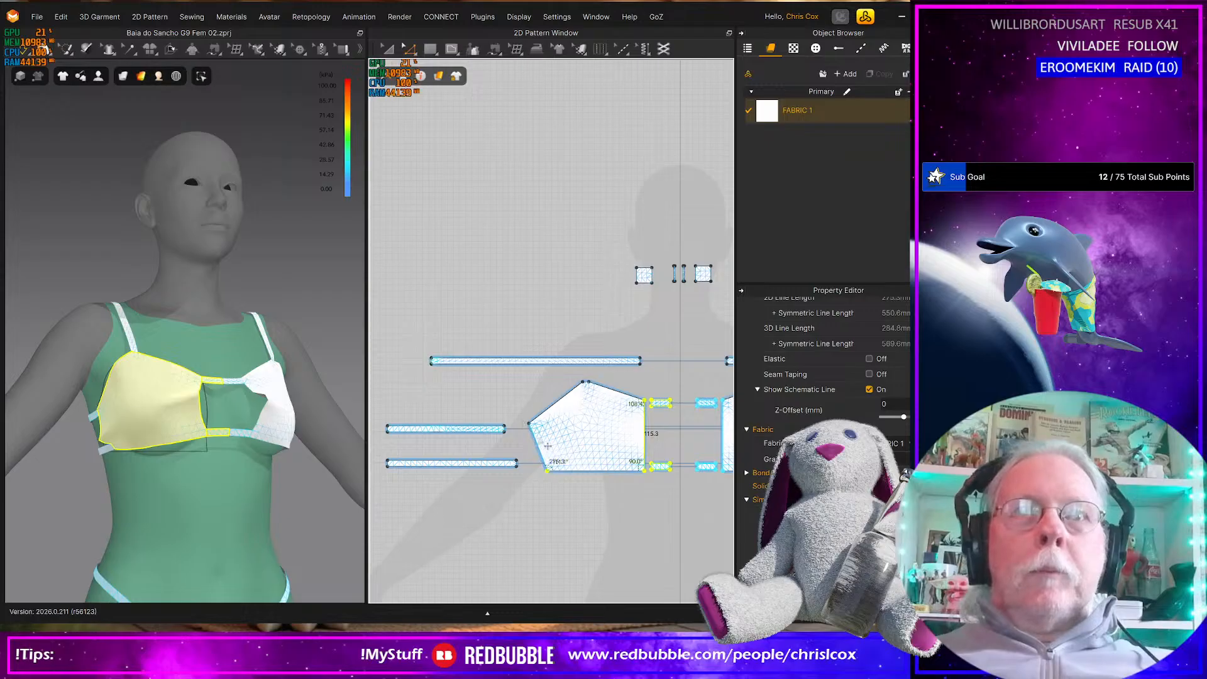
shift+click(546, 451)
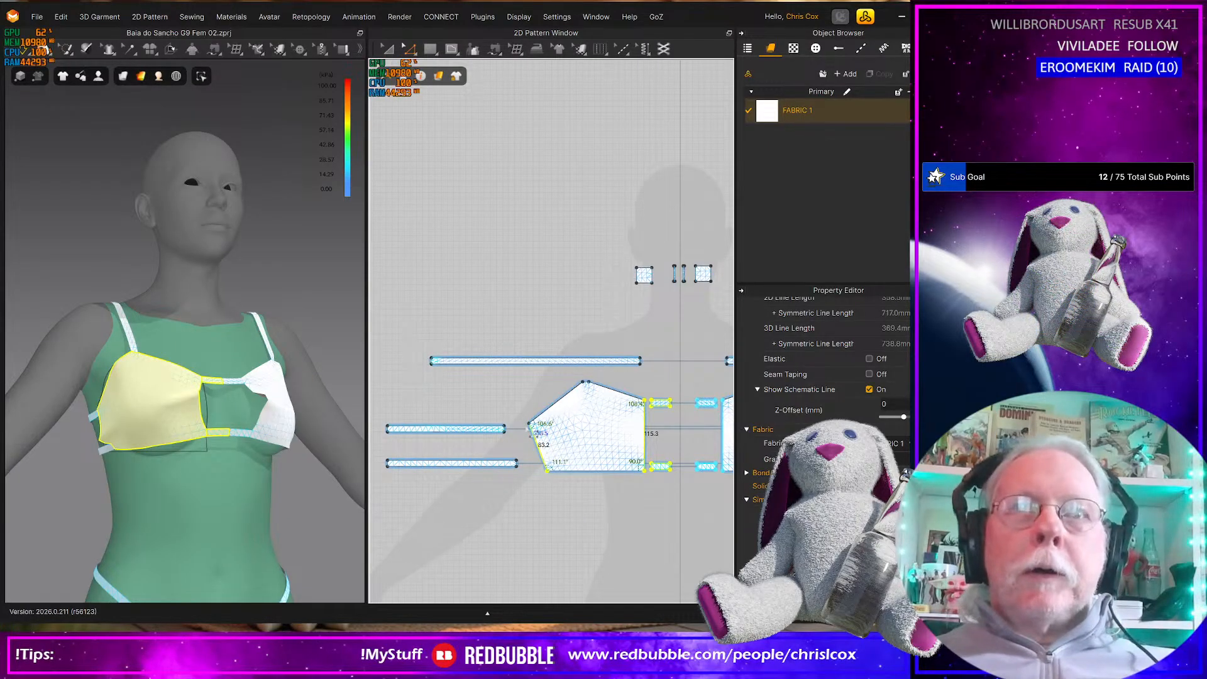
click(535, 437)
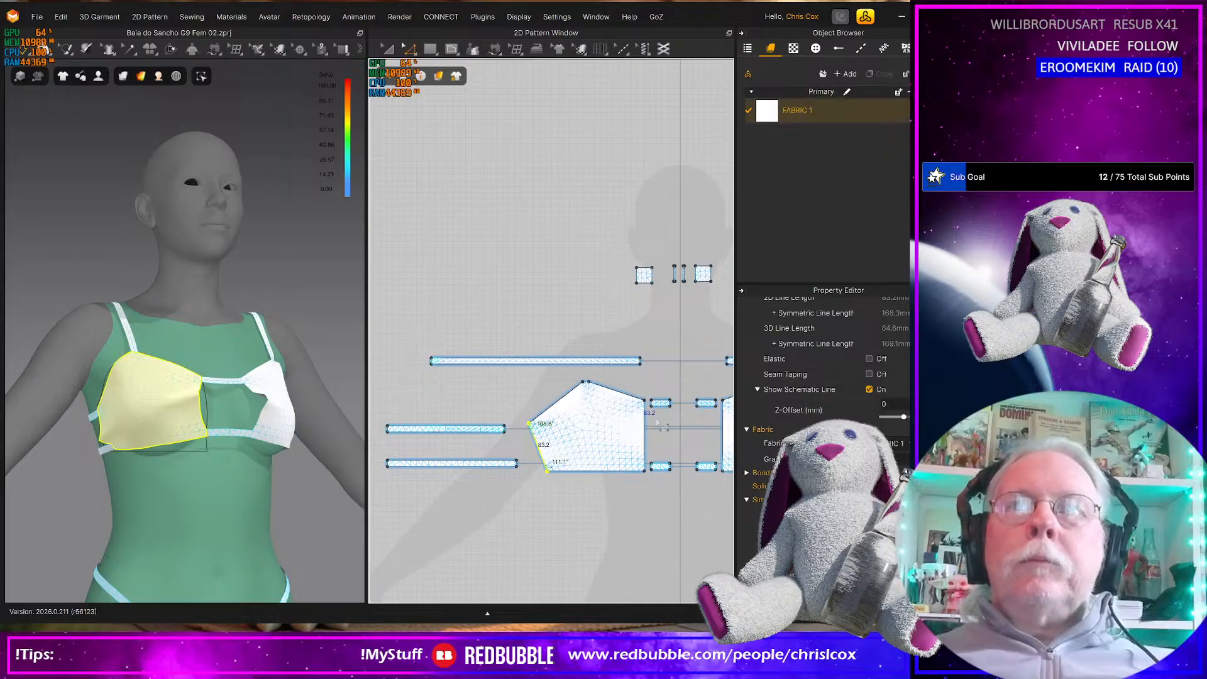
shift+drag(679, 476, 680, 480)
key(Down)
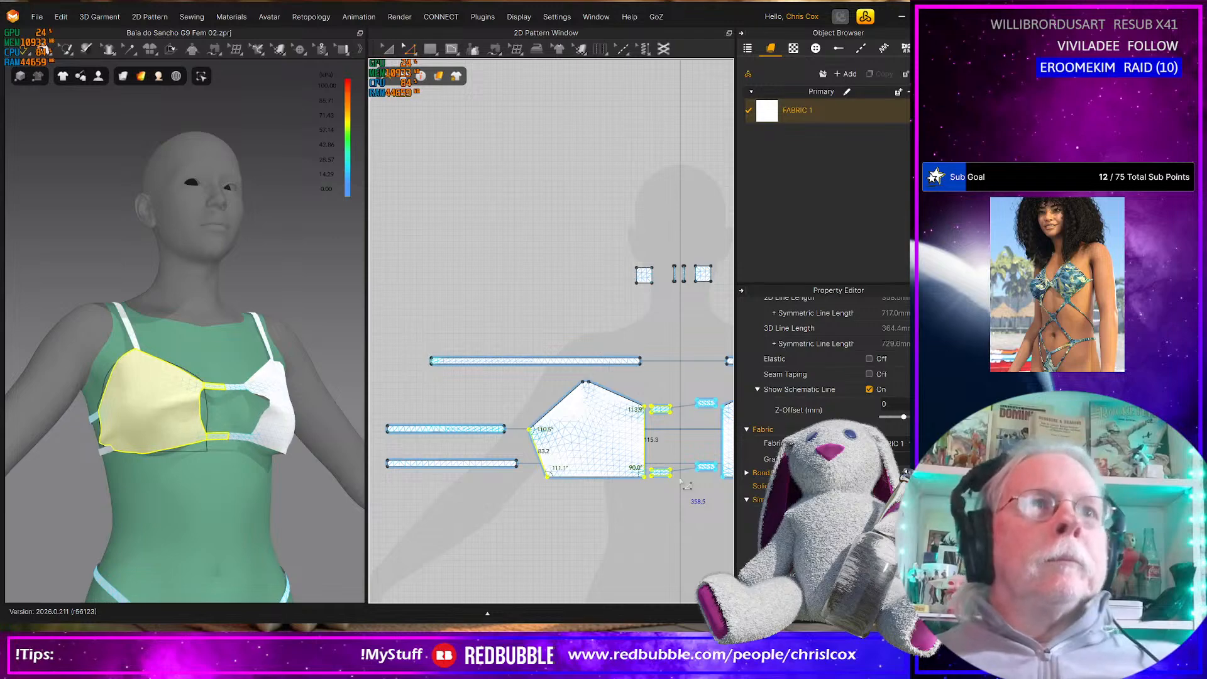
right_drag(219, 447, 258, 451)
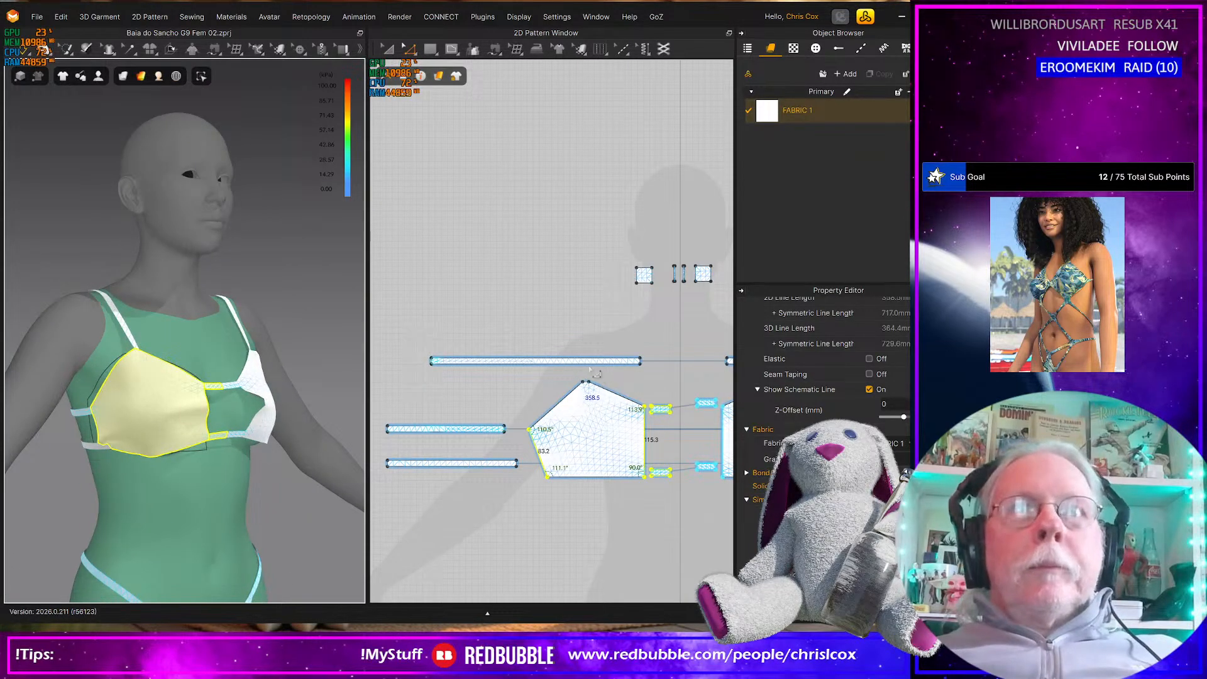
Move the cup's short top edge about 10 mm away from the 2D centre line and about 20 mm down
click(639, 360)
click(583, 382)
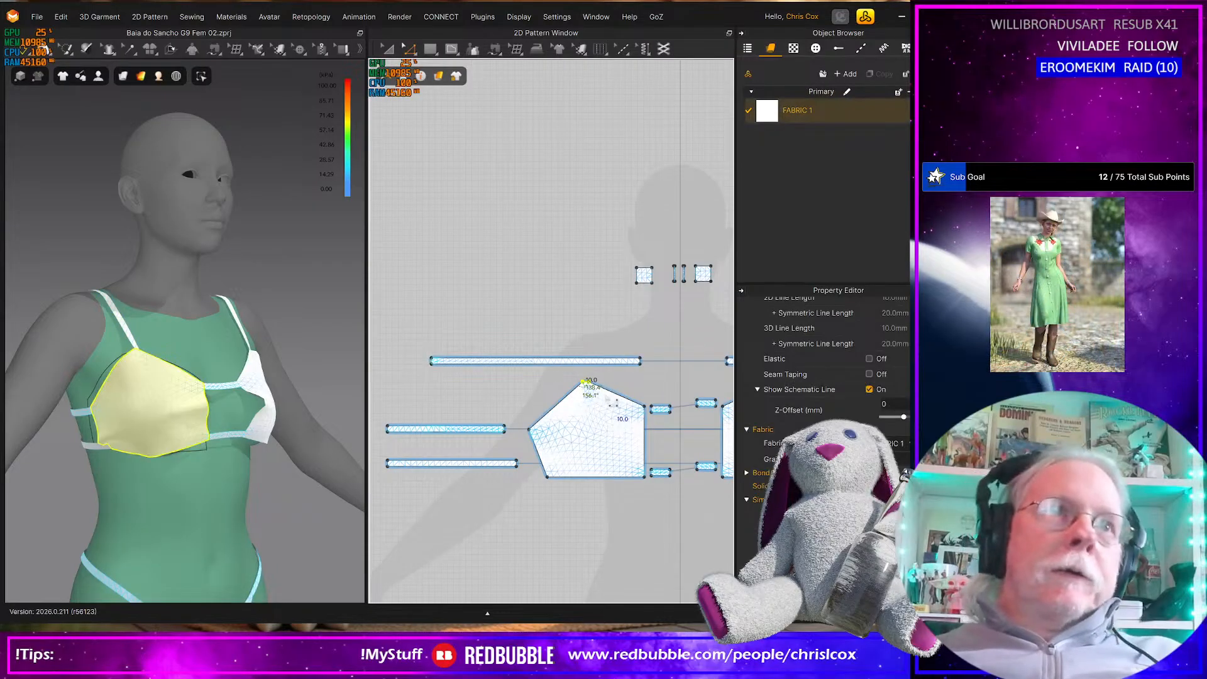
key(Left)
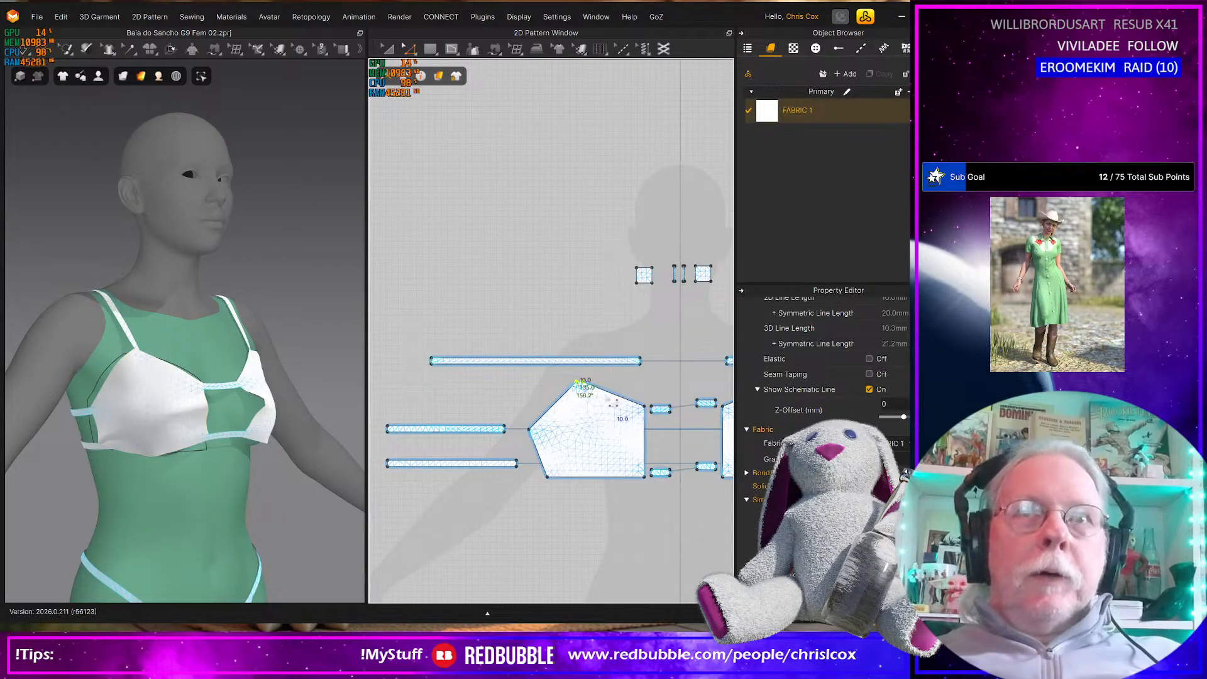
key(Down)
key(Down)
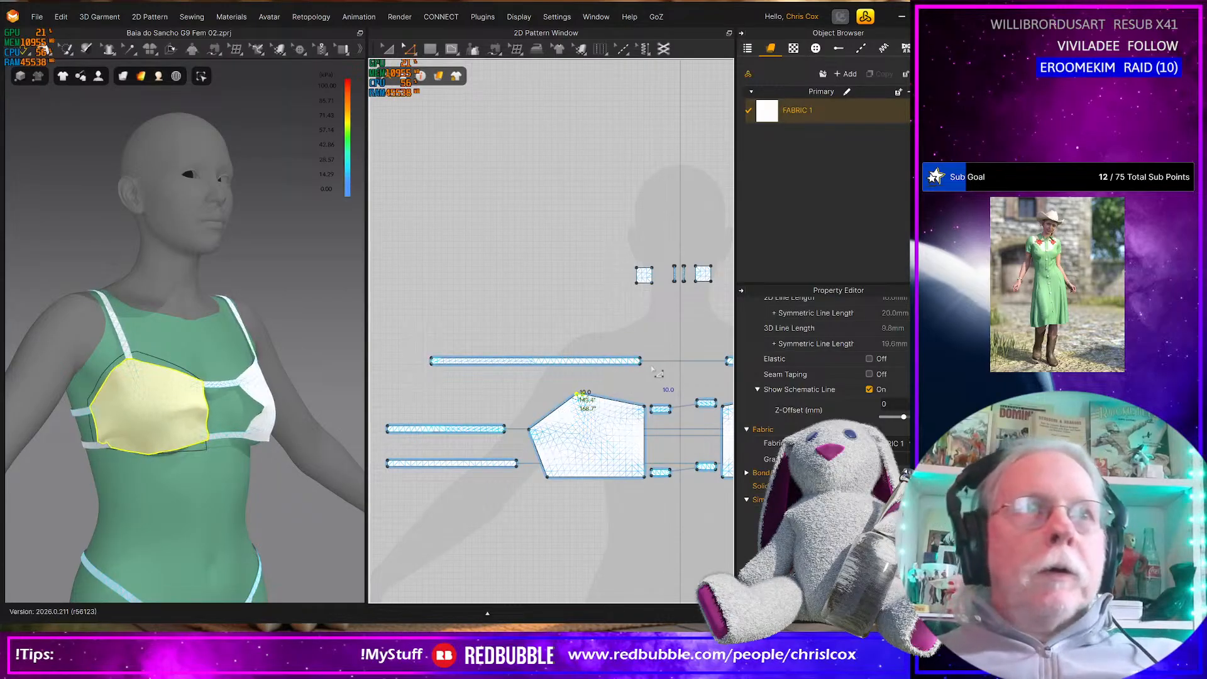
right_drag(275, 428, 221, 437)
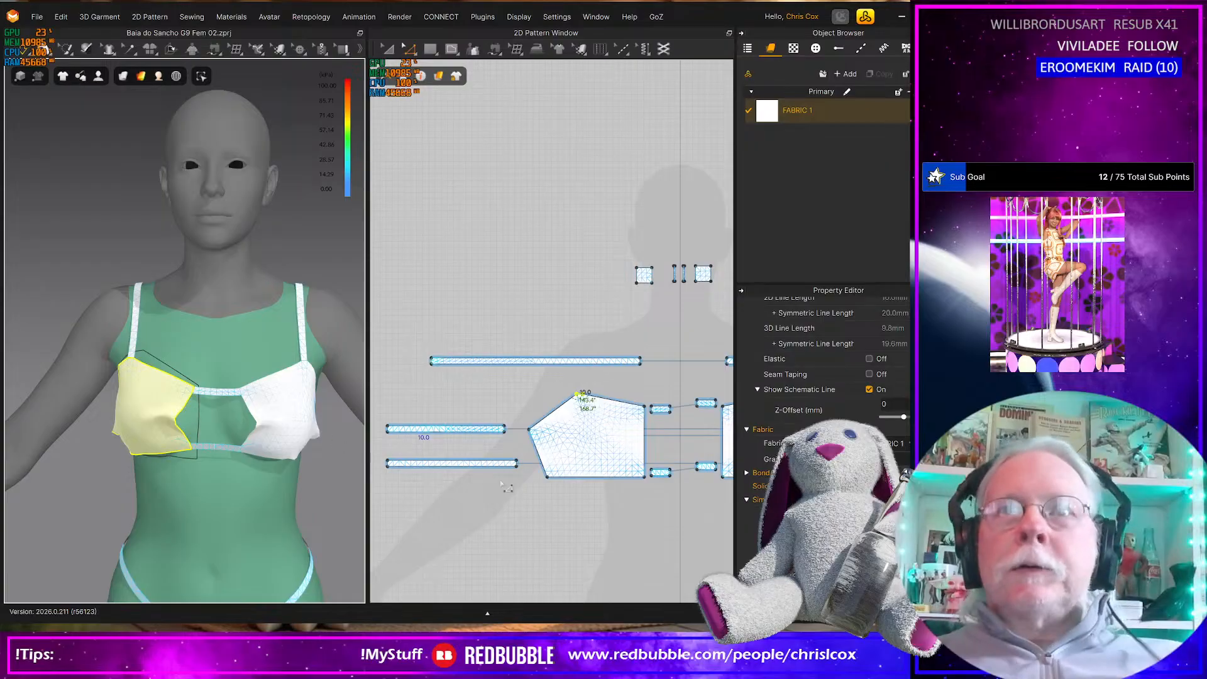
scroll(640, 469, up, 5)
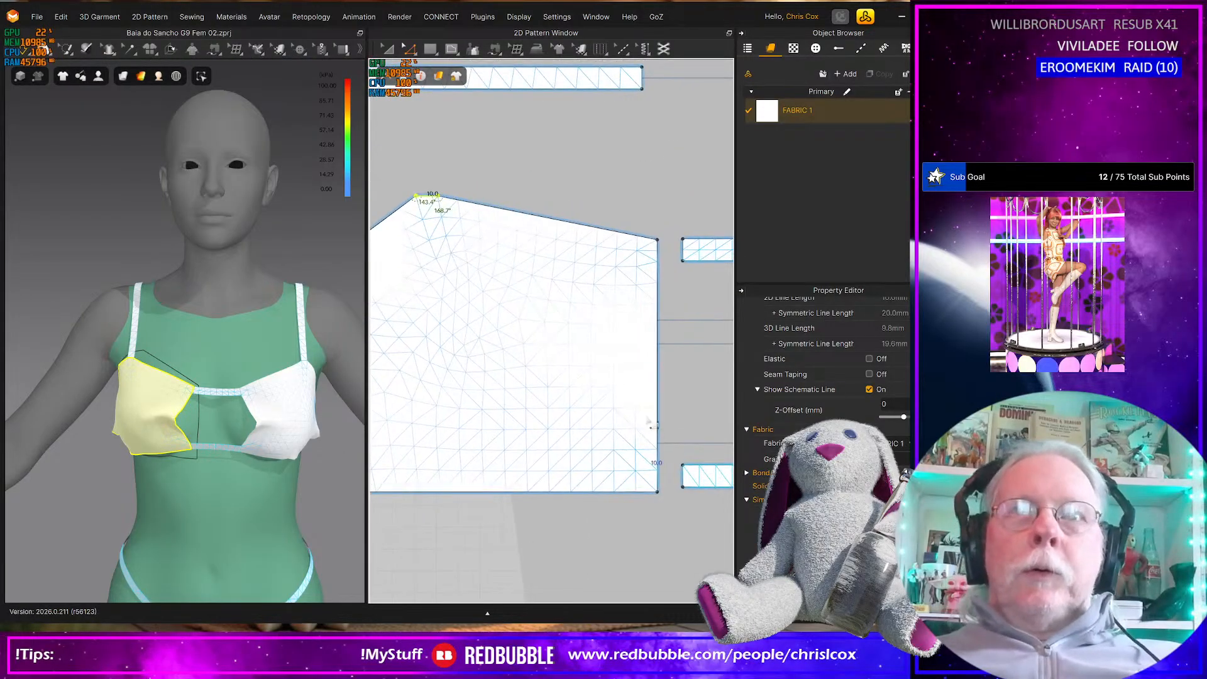
Offset the cup's inner-side-adjacent top, outer upper and bottom edges inward 10 mm as internal lines and apply Cut & Sew along them
click(658, 424)
scroll(656, 448, down, 3)
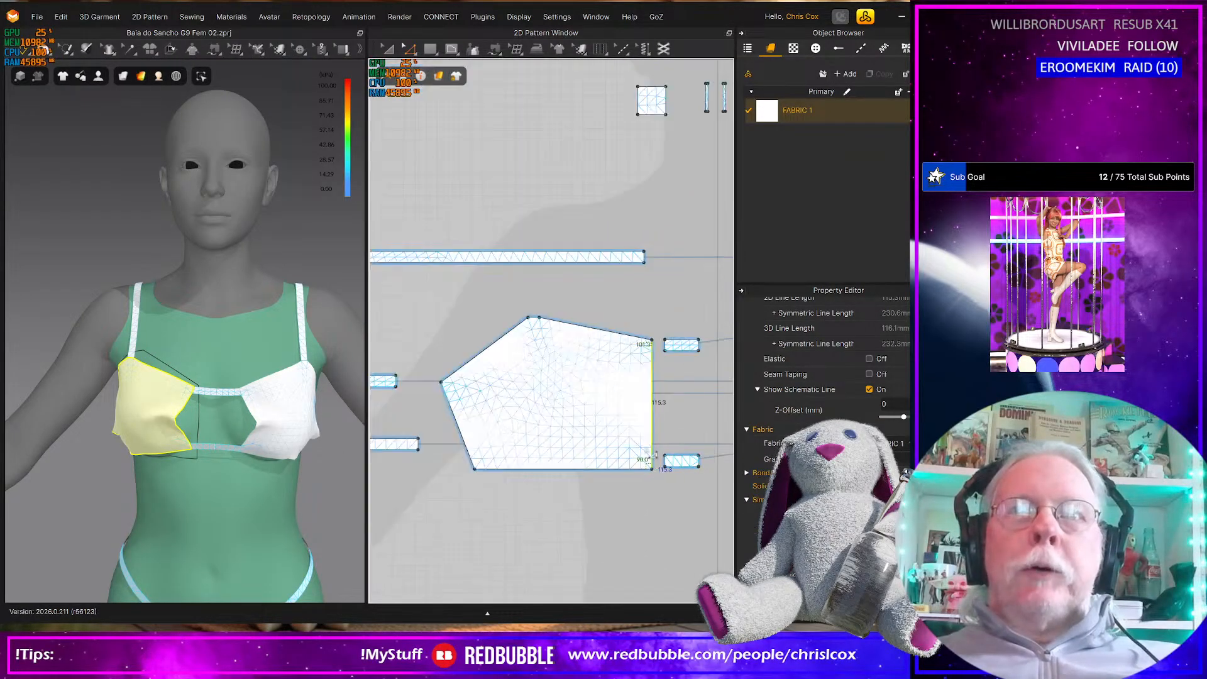
click(594, 469)
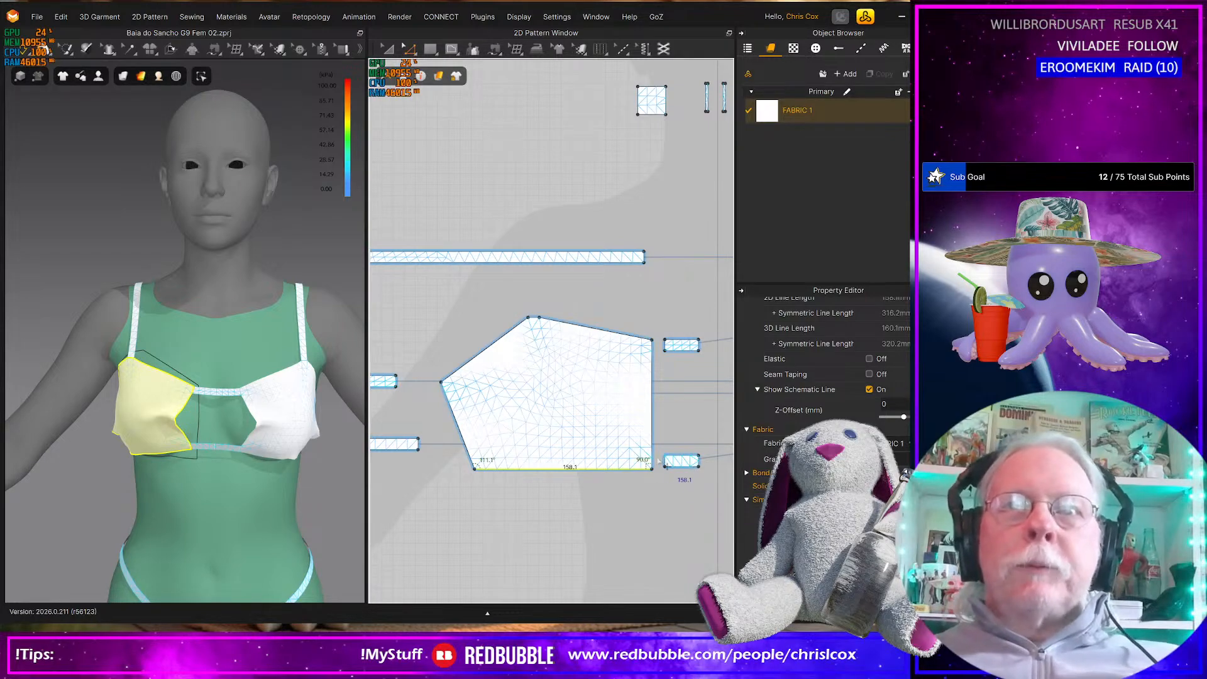
shift+click(554, 332)
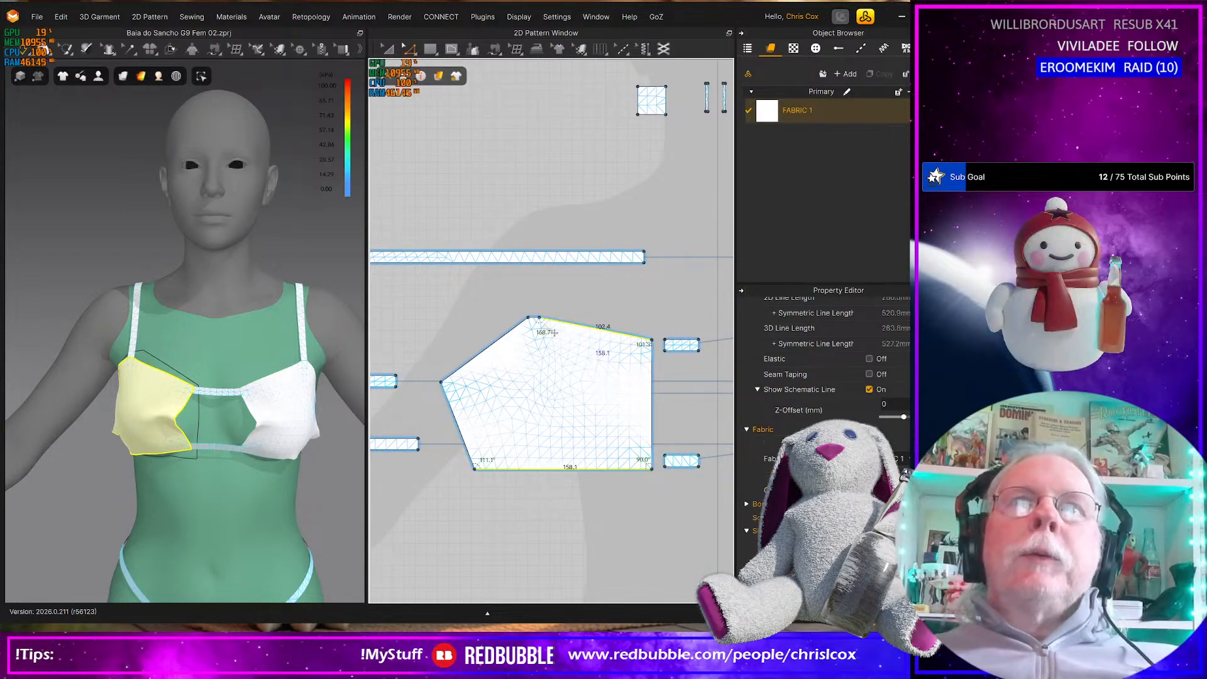
shift+click(517, 336)
scroll(532, 339, up, 5)
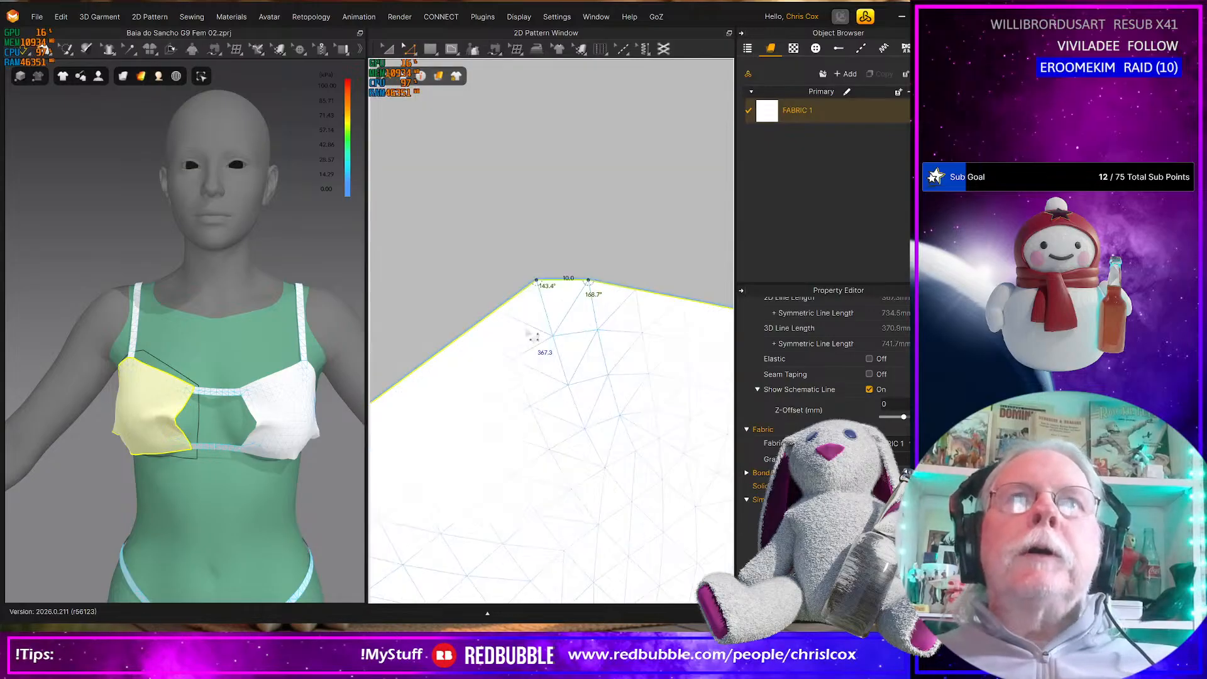
scroll(530, 334, down, 5)
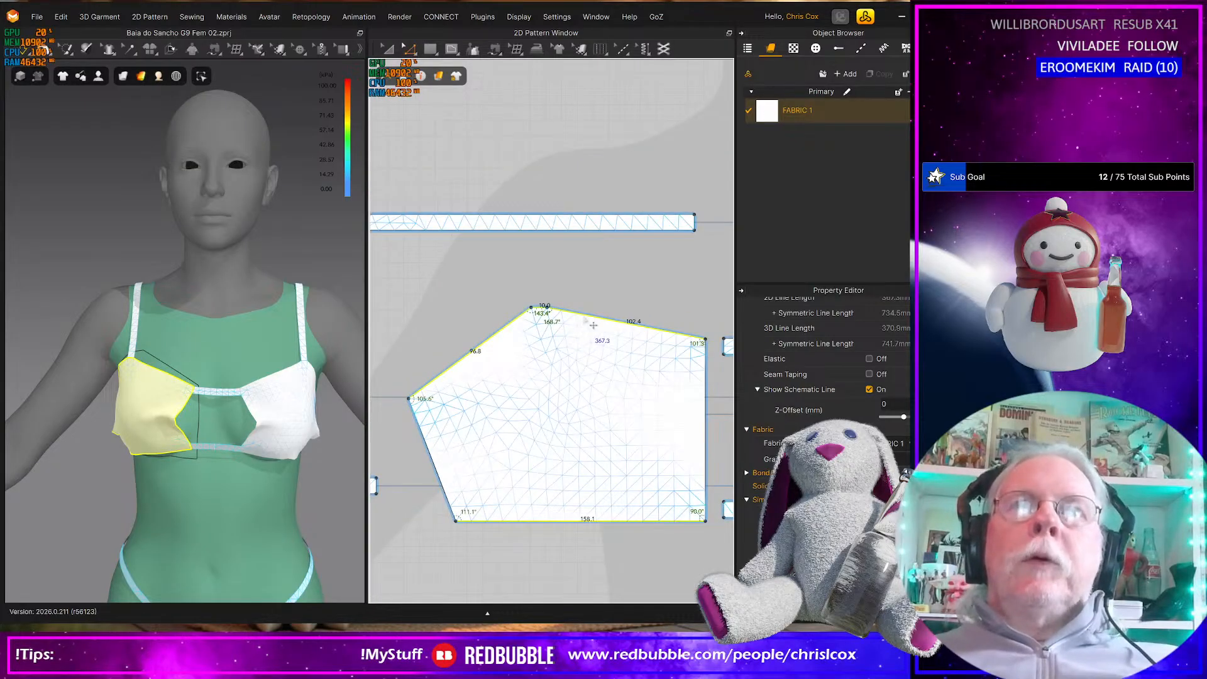
right_click(593, 326)
click(623, 421)
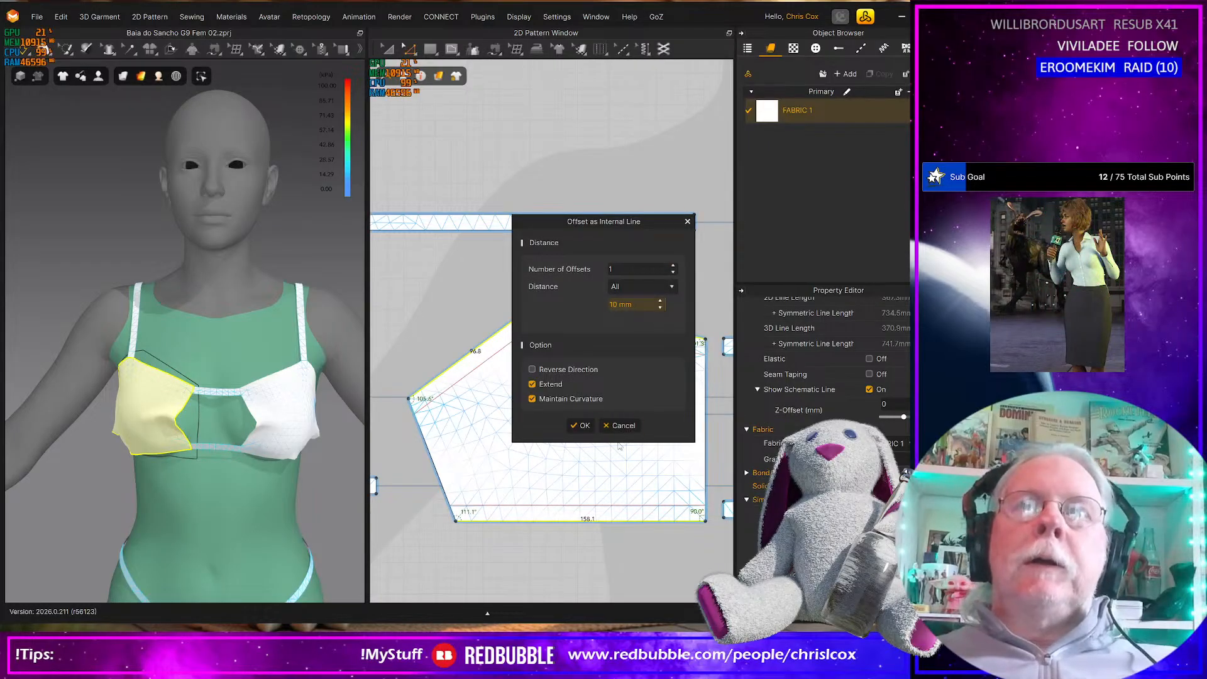
click(580, 426)
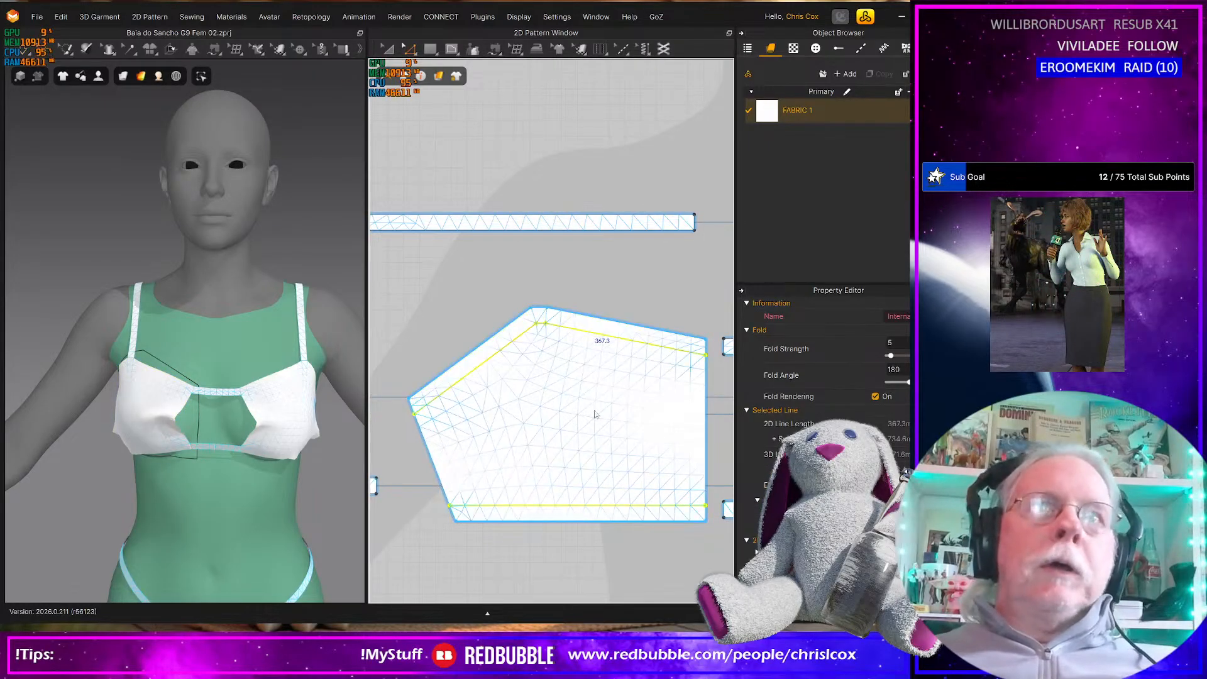
right_click(629, 344)
click(642, 501)
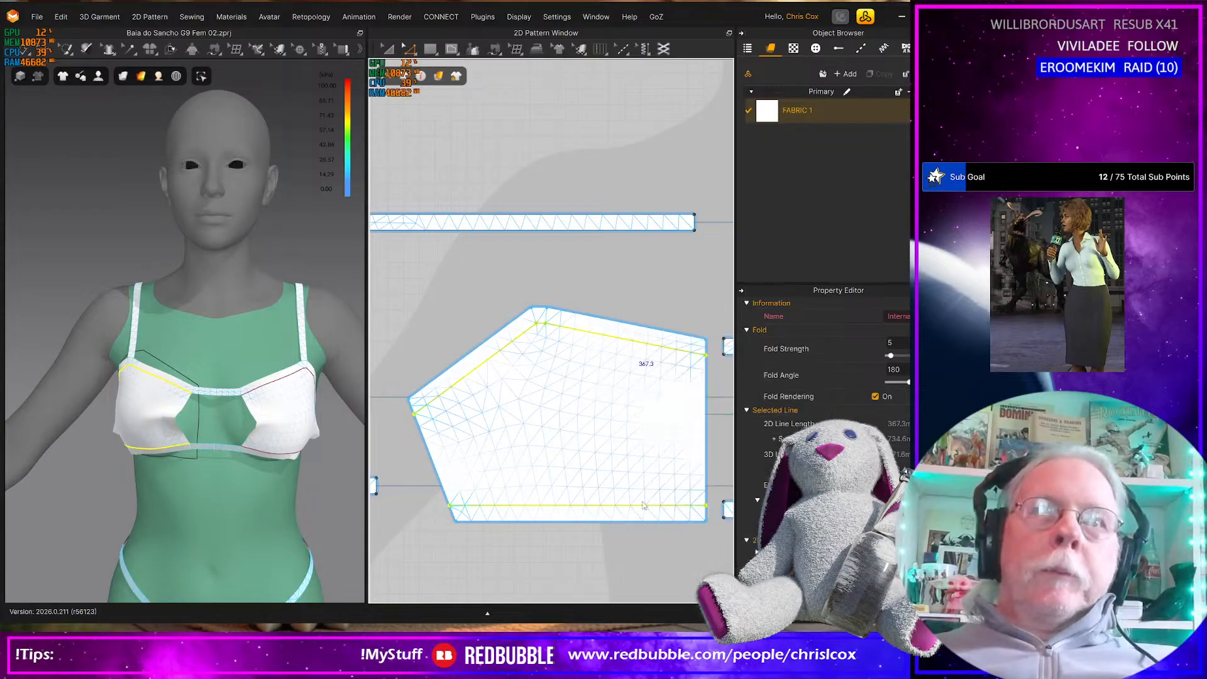
Offset the remaining inner and outer side edges of the cup inward 10 mm as internal lines and apply Cut & Sew to them
click(706, 449)
click(448, 483)
right_click(440, 478)
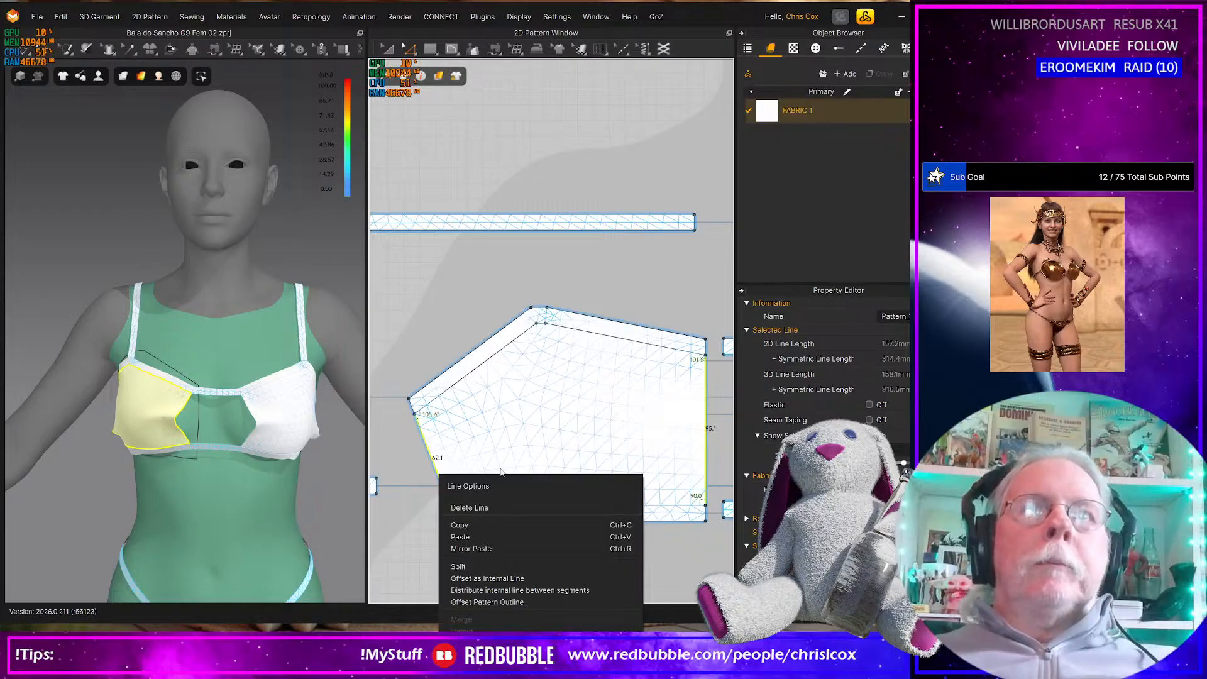
click(519, 574)
key(Return)
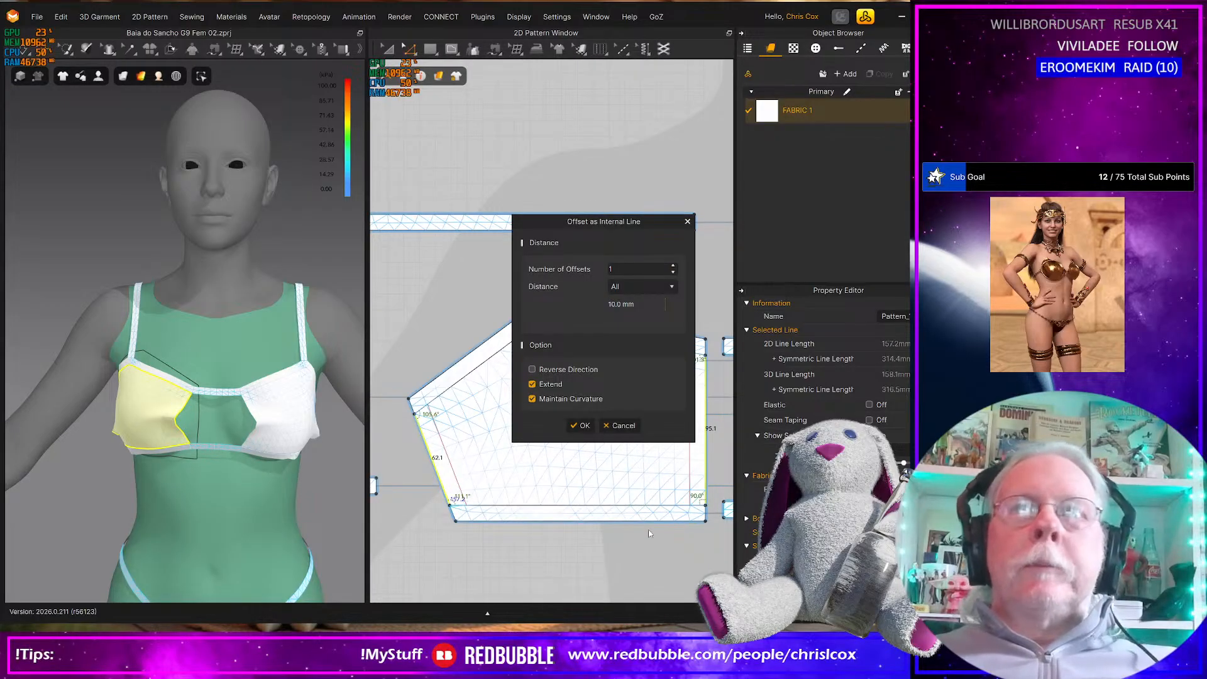
click(581, 426)
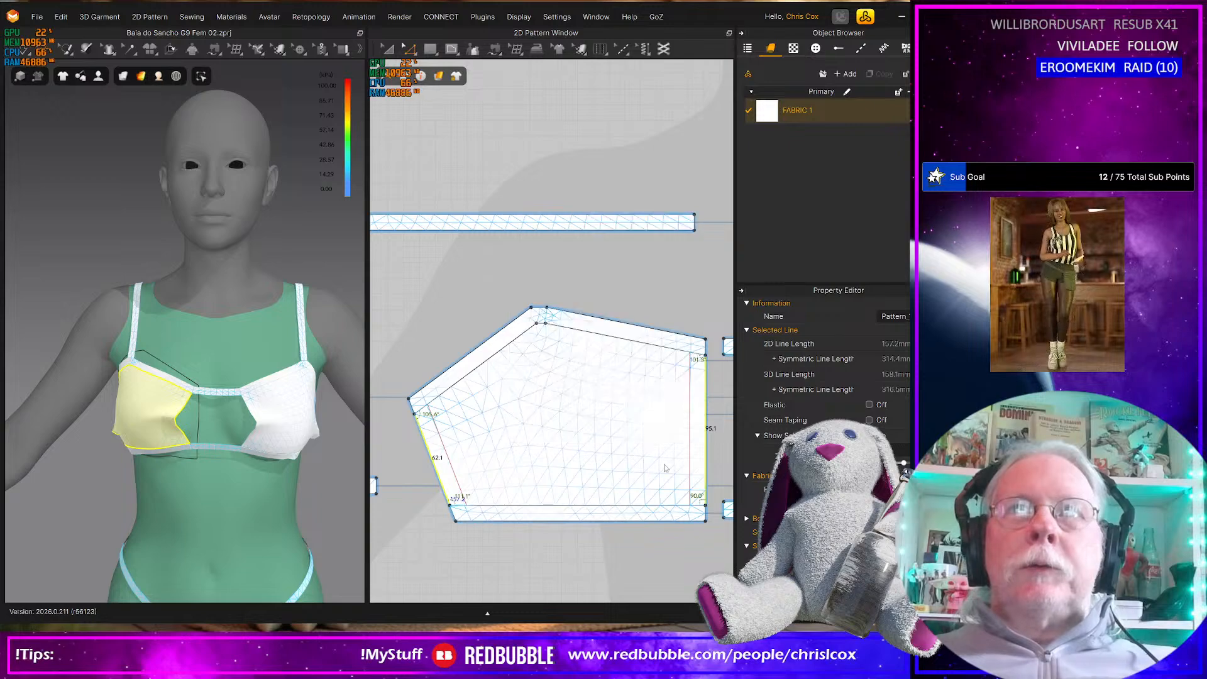
right_click(694, 477)
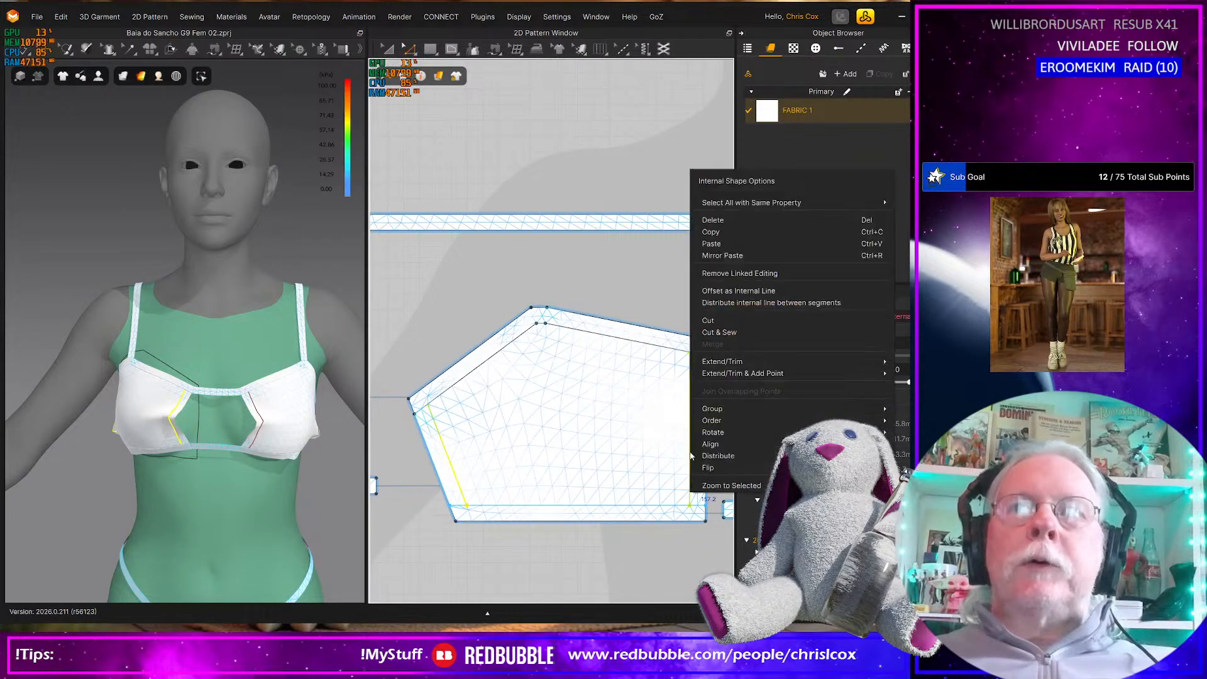
click(718, 333)
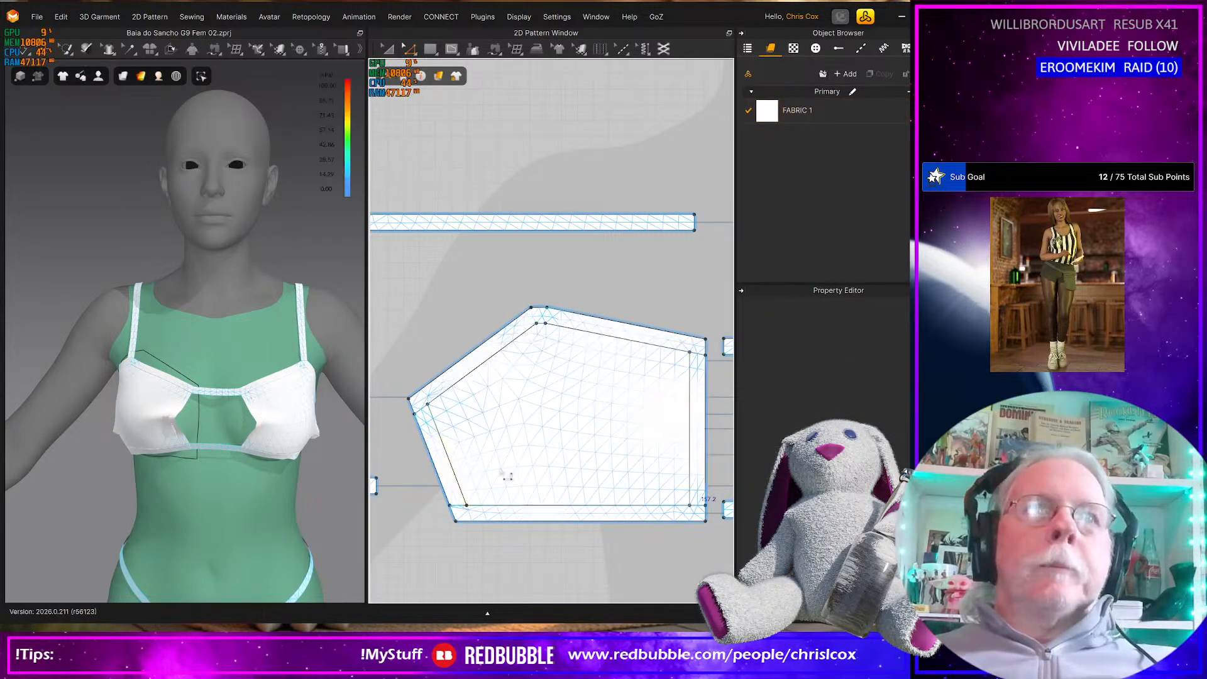
Move the cup's inner side strip about 10 mm away from the cup body toward the 2D centre line
click(699, 427)
middle_drag(717, 430, 623, 438)
shift+click(624, 438)
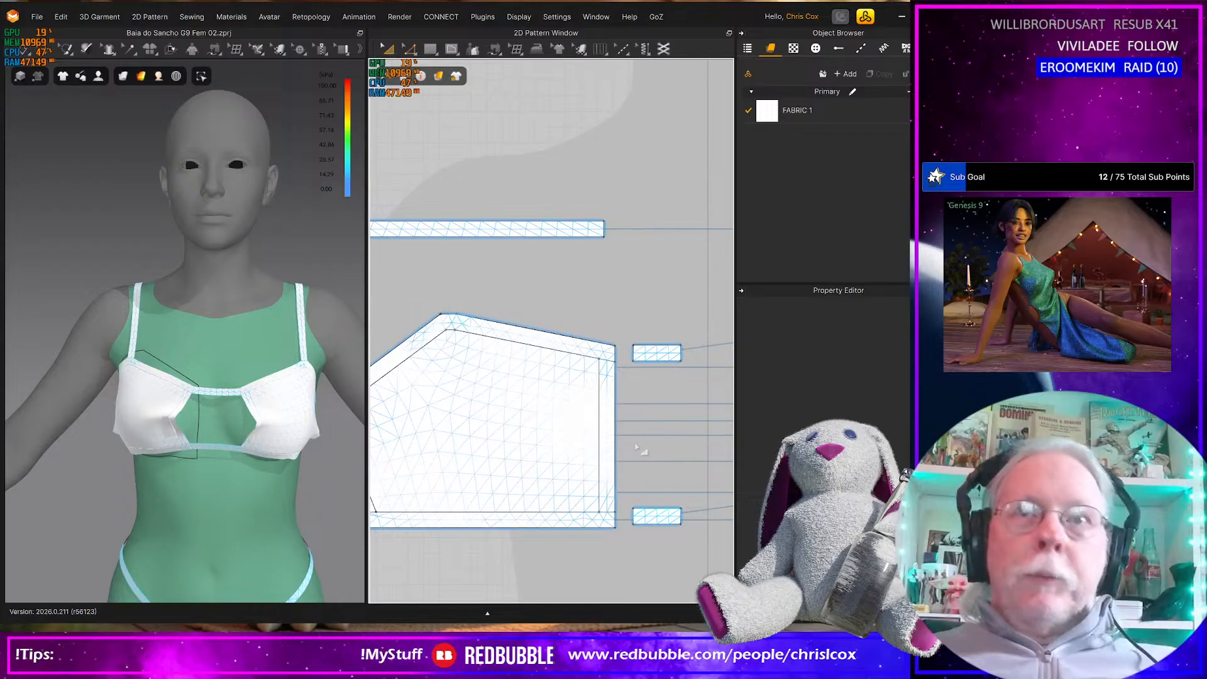
click(610, 445)
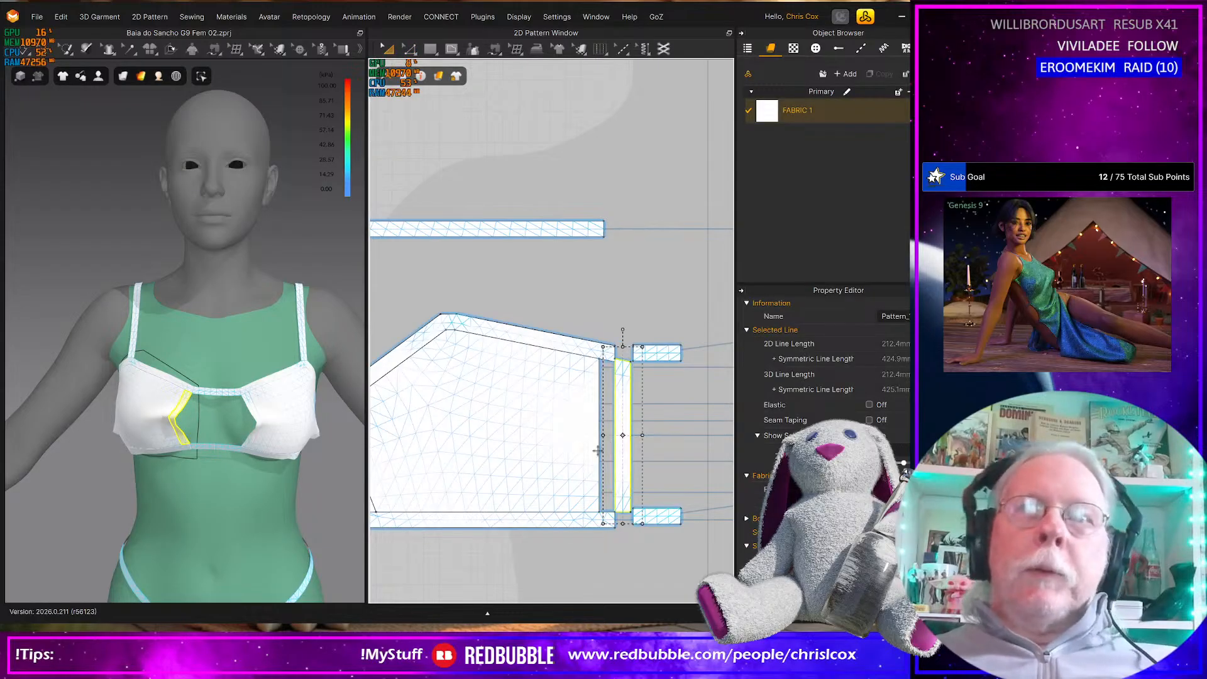
Turn on Elastic for both long edges of the cup's inner side strip and simulate the garment
key(z)
click(616, 466)
shift+click(631, 469)
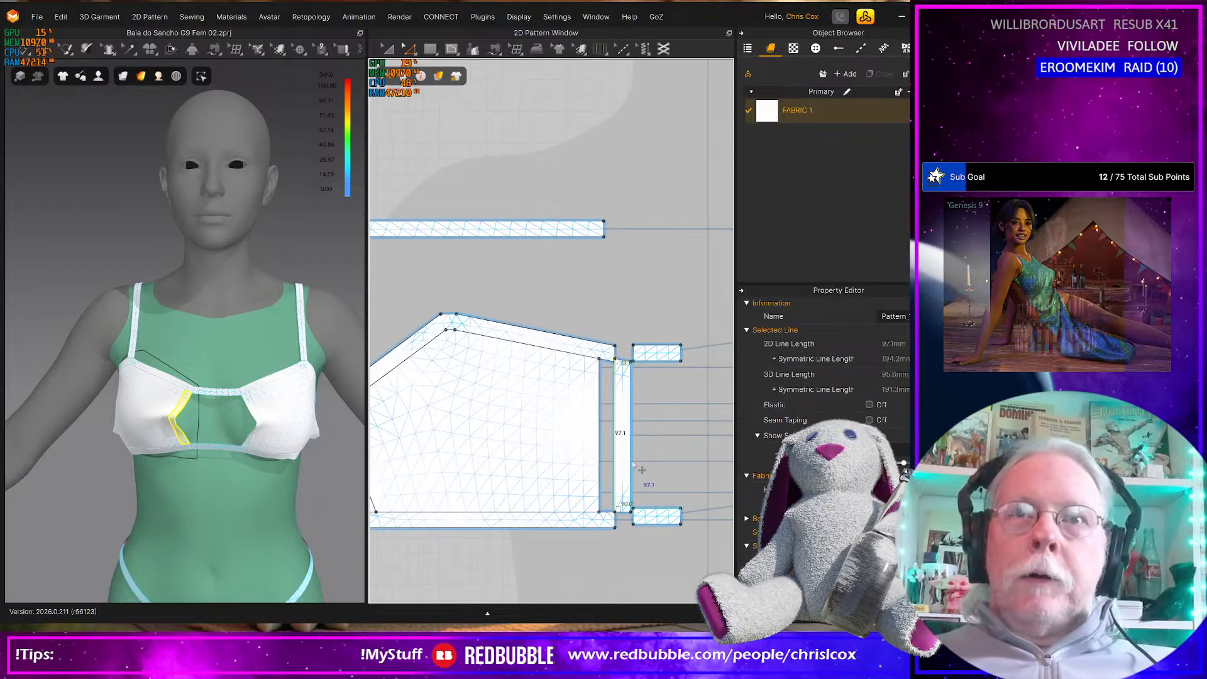
click(870, 405)
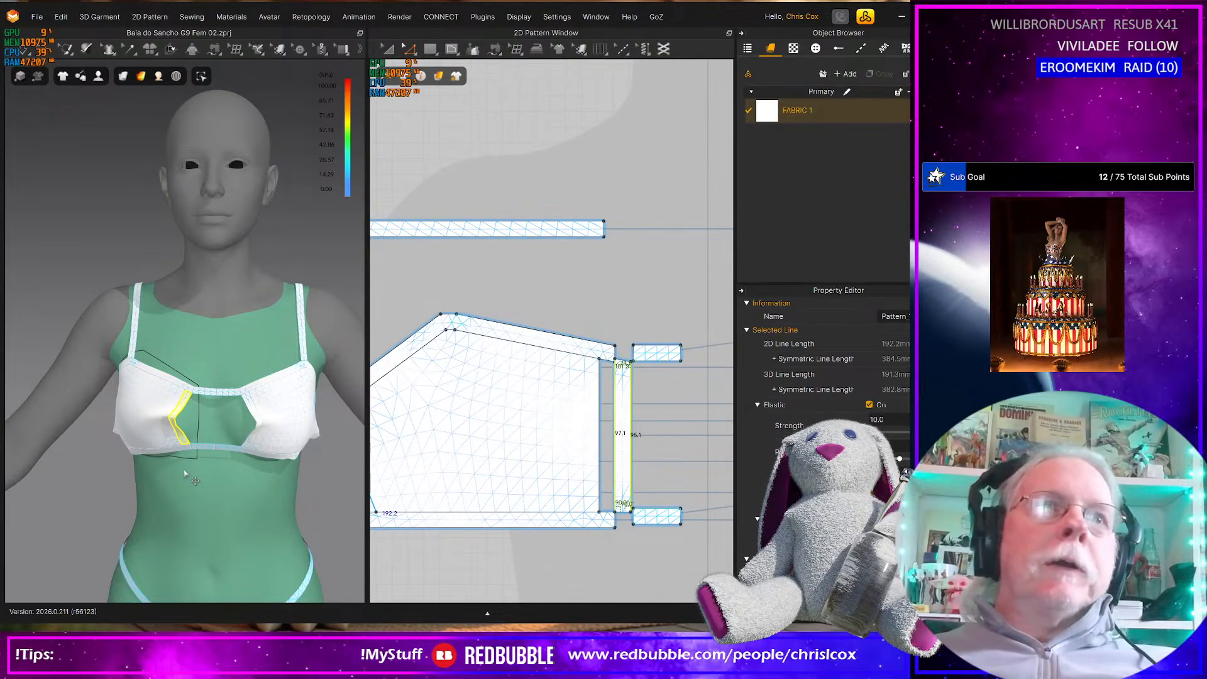
key(space)
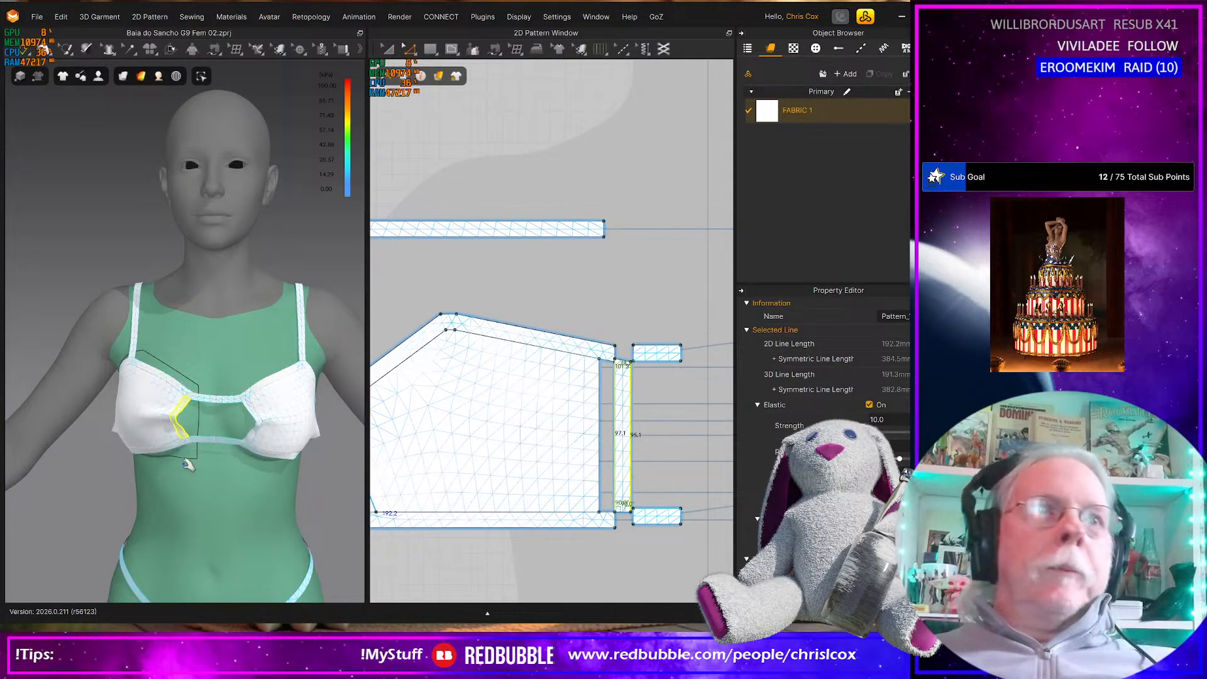
Compare the gathered cups with the front-view bikini photo in the browser, and return to the garment to view it from several angles
mouse_move(285, 477)
right_down()
mouse_move(217, 477)
mouse_move(279, 471)
right_up()
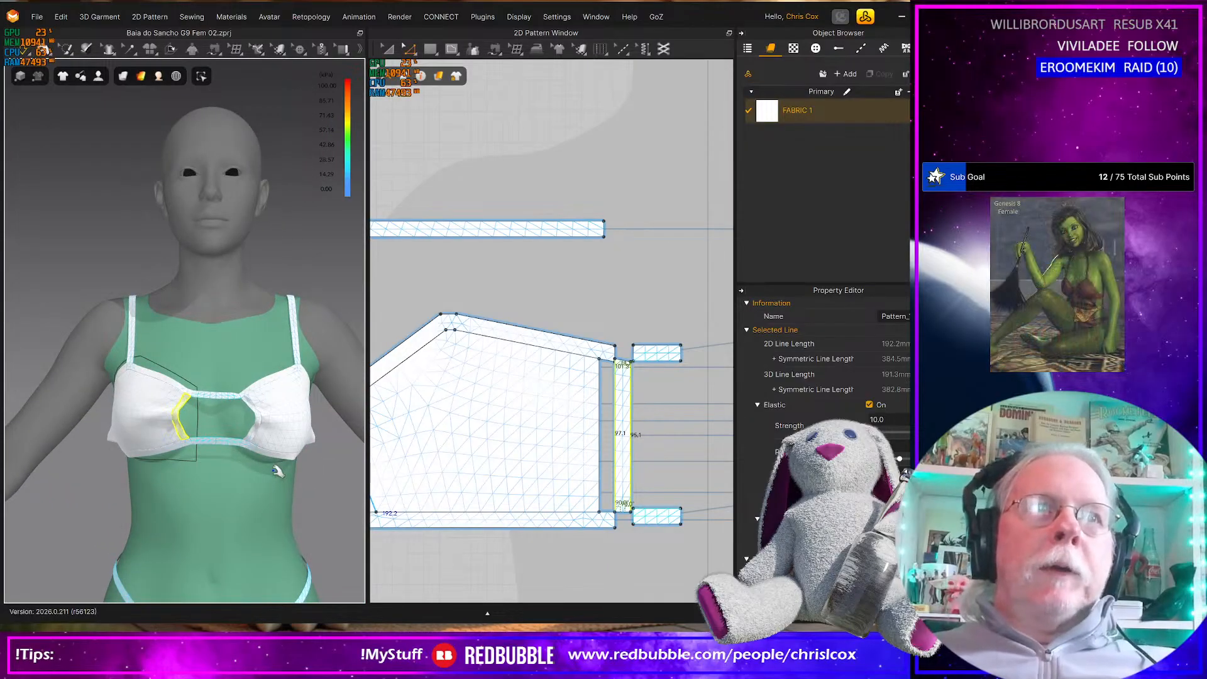
key(alt+Tab)
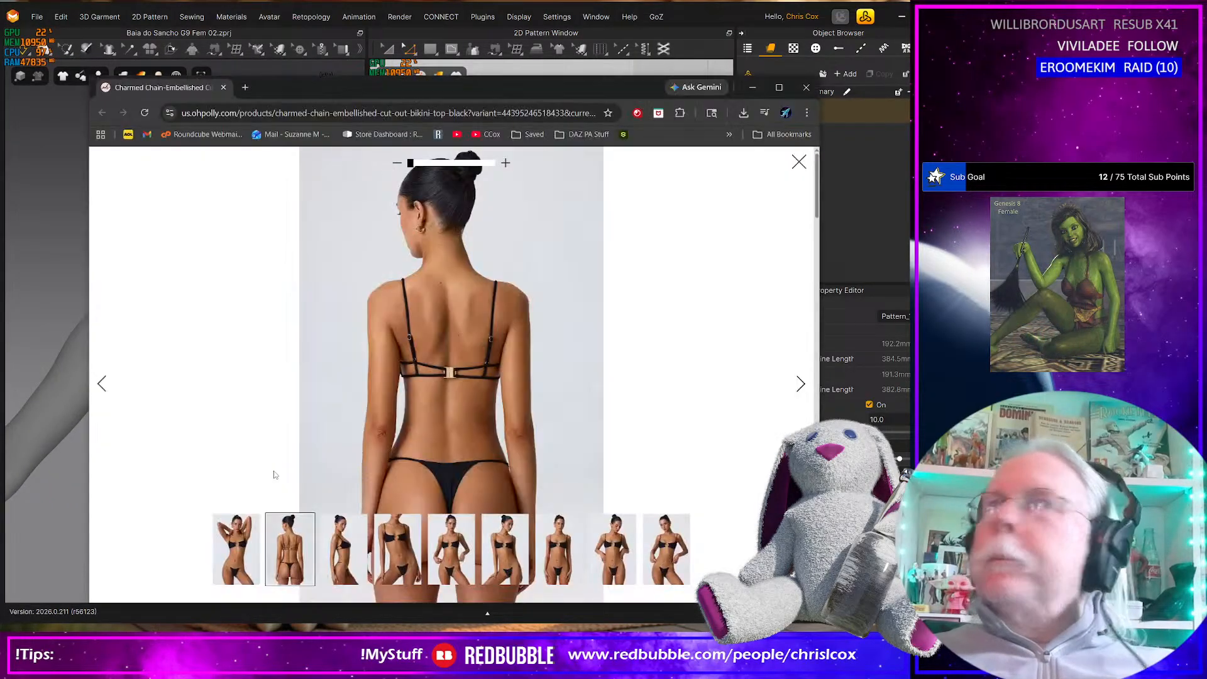
click(236, 566)
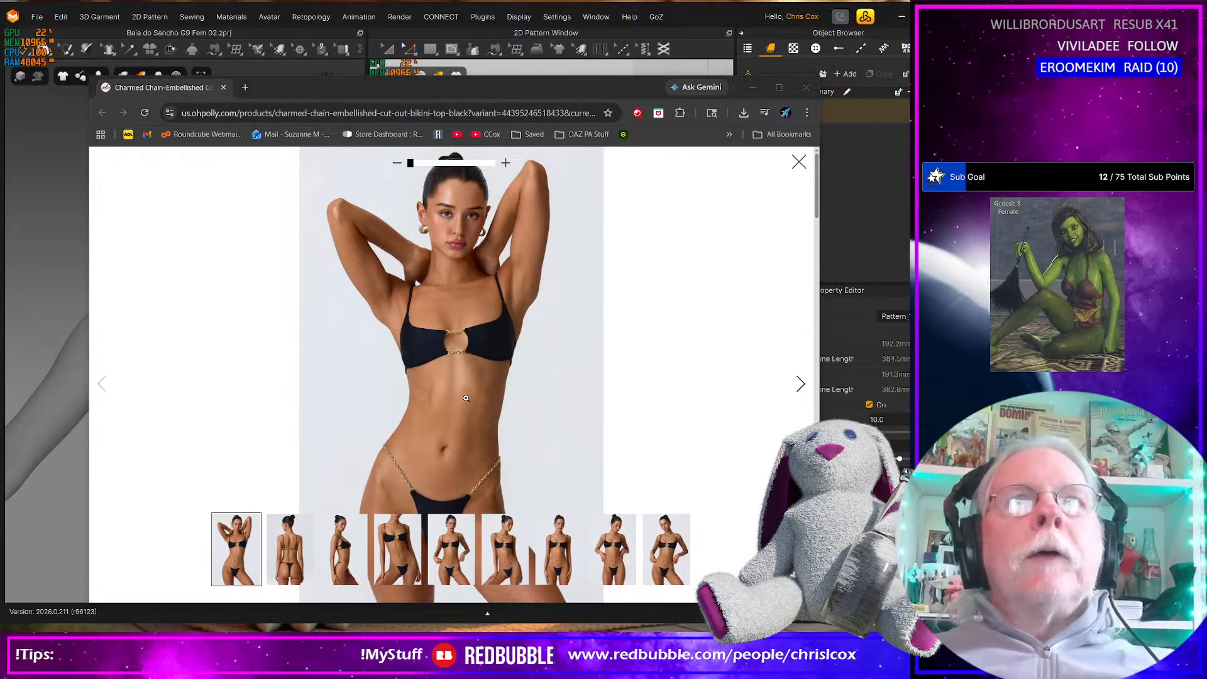
key(alt+Tab)
right_drag(236, 471, 155, 401)
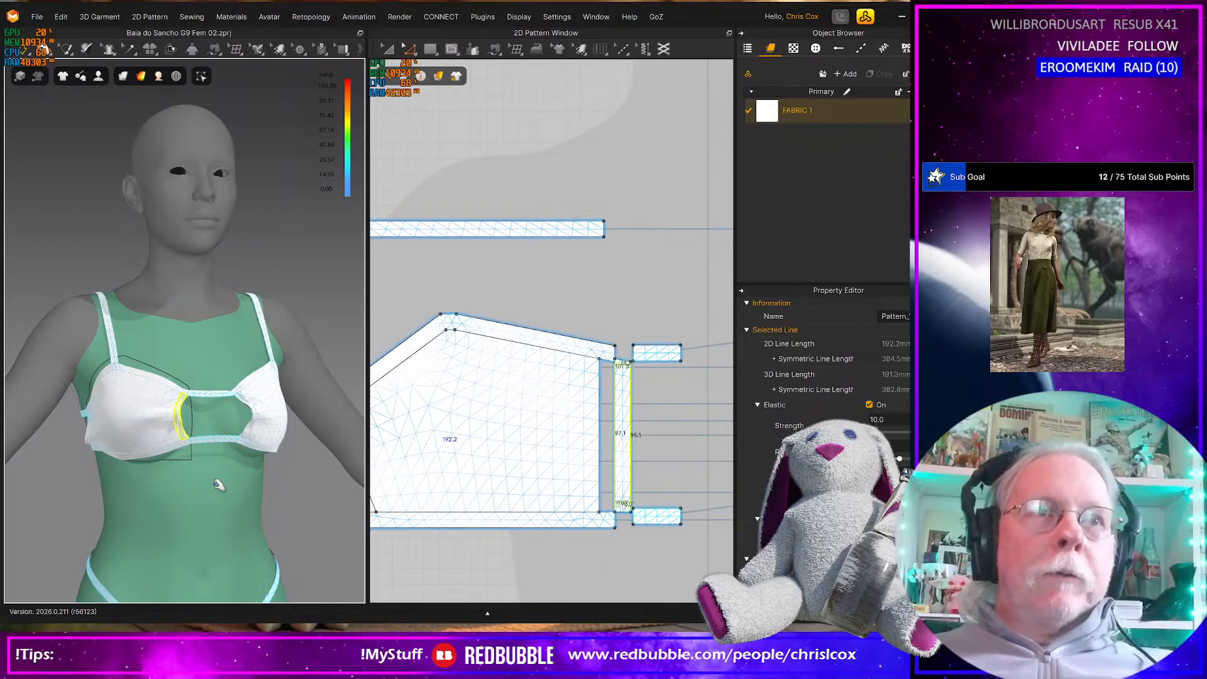
right_drag(157, 476, 220, 476)
Set the Elastic strength of both long edges of the cup's inner side strip to 100
click(614, 448)
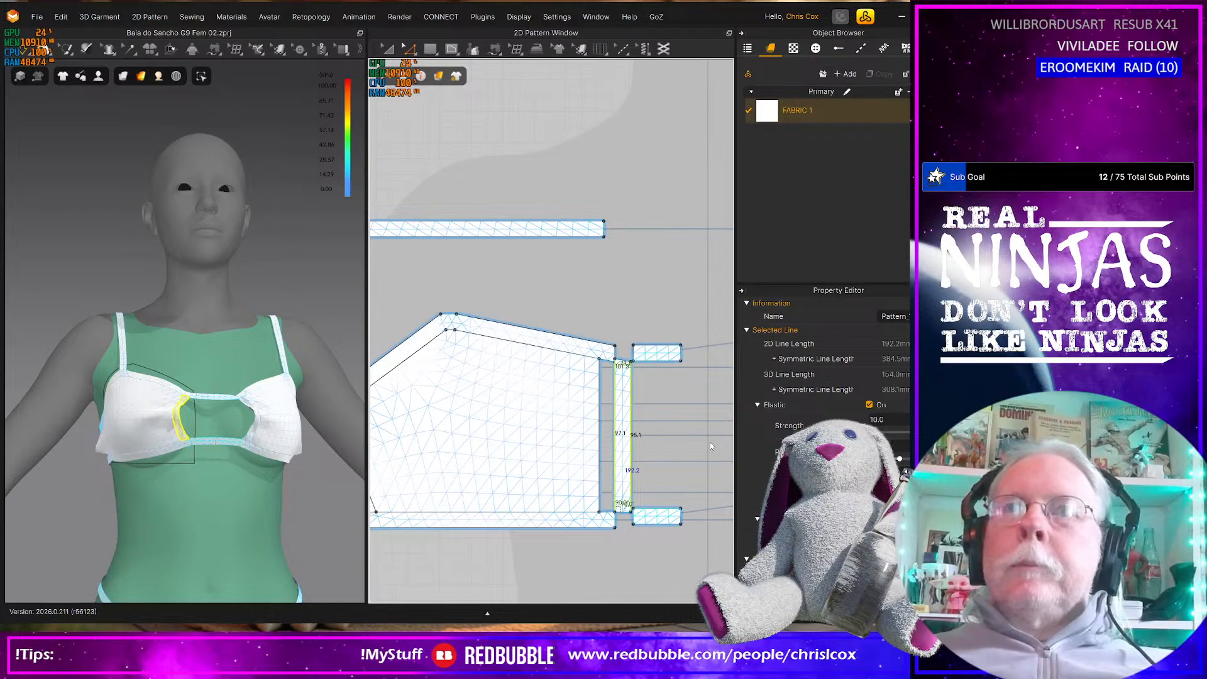
click(716, 465)
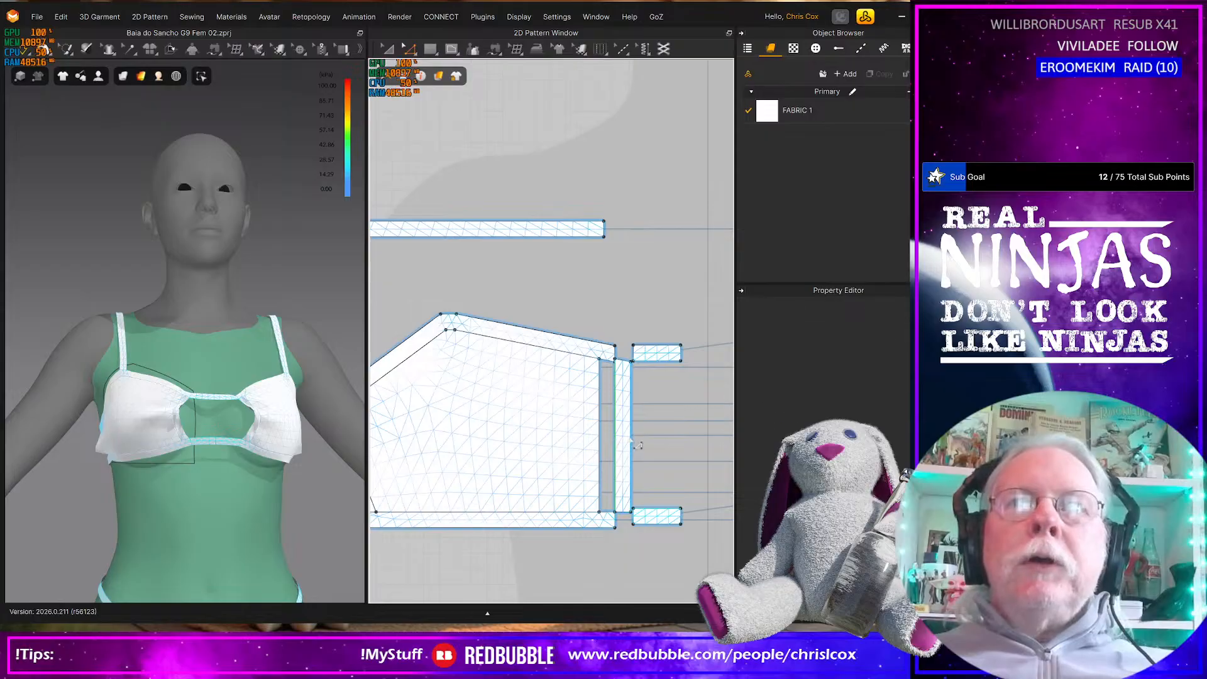
click(632, 441)
shift+click(632, 442)
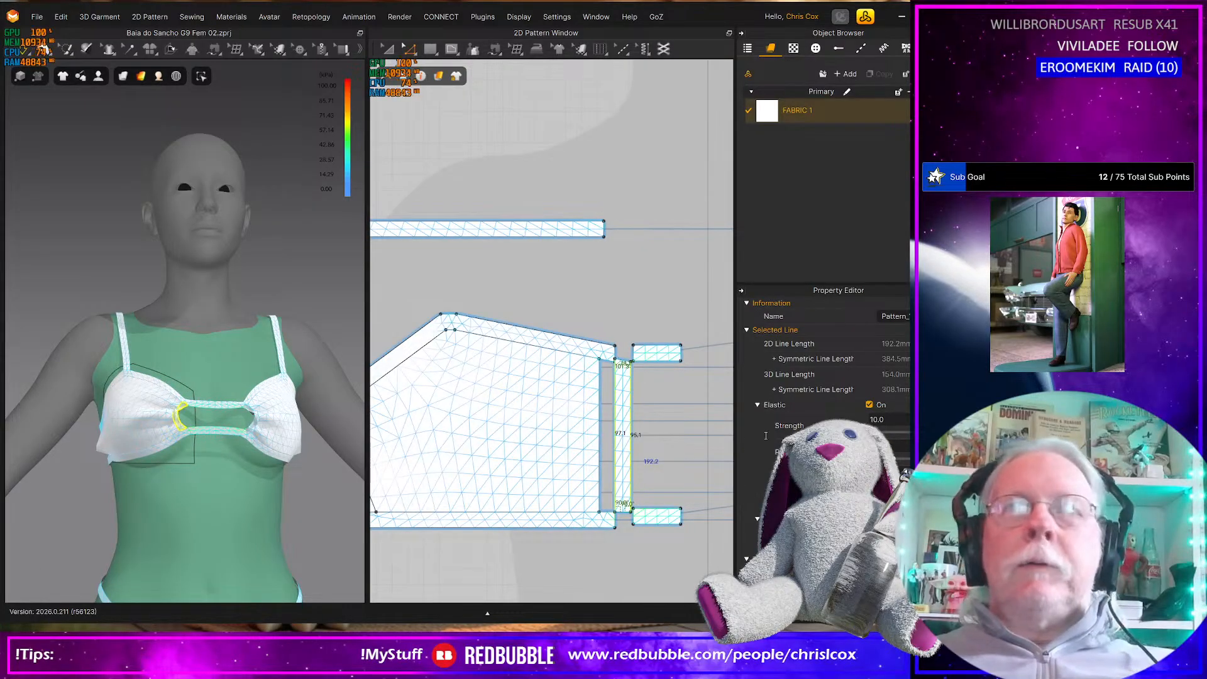
click(889, 422)
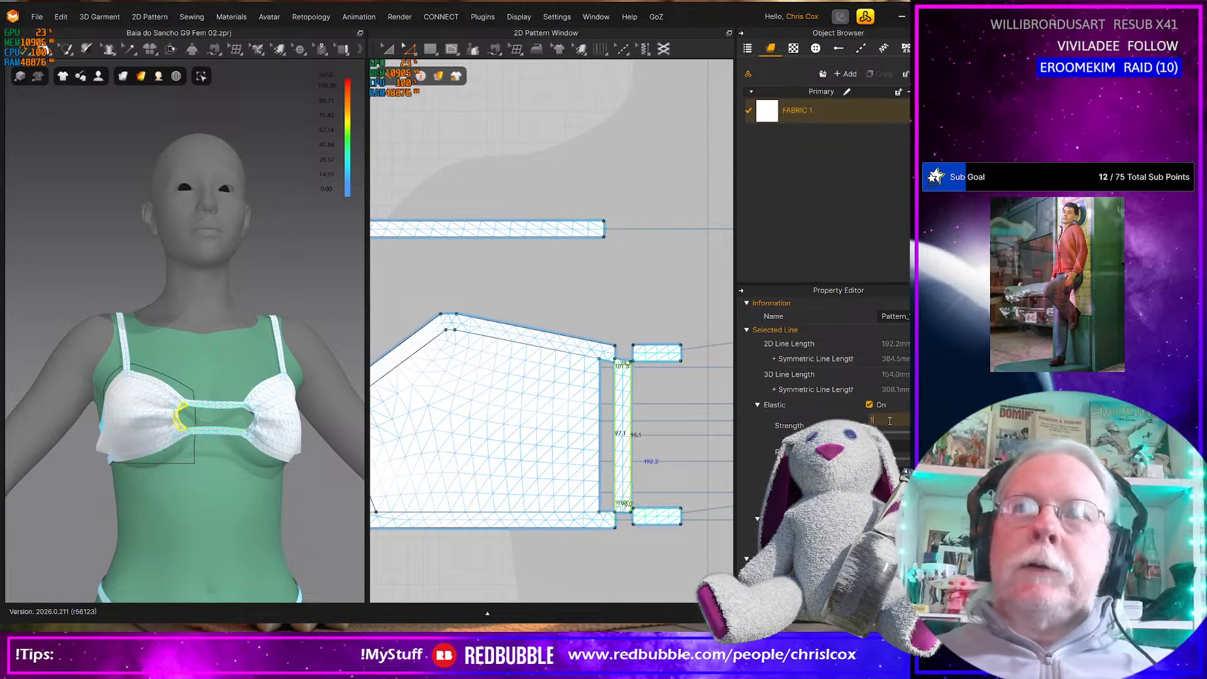
text(100)
key(Return)
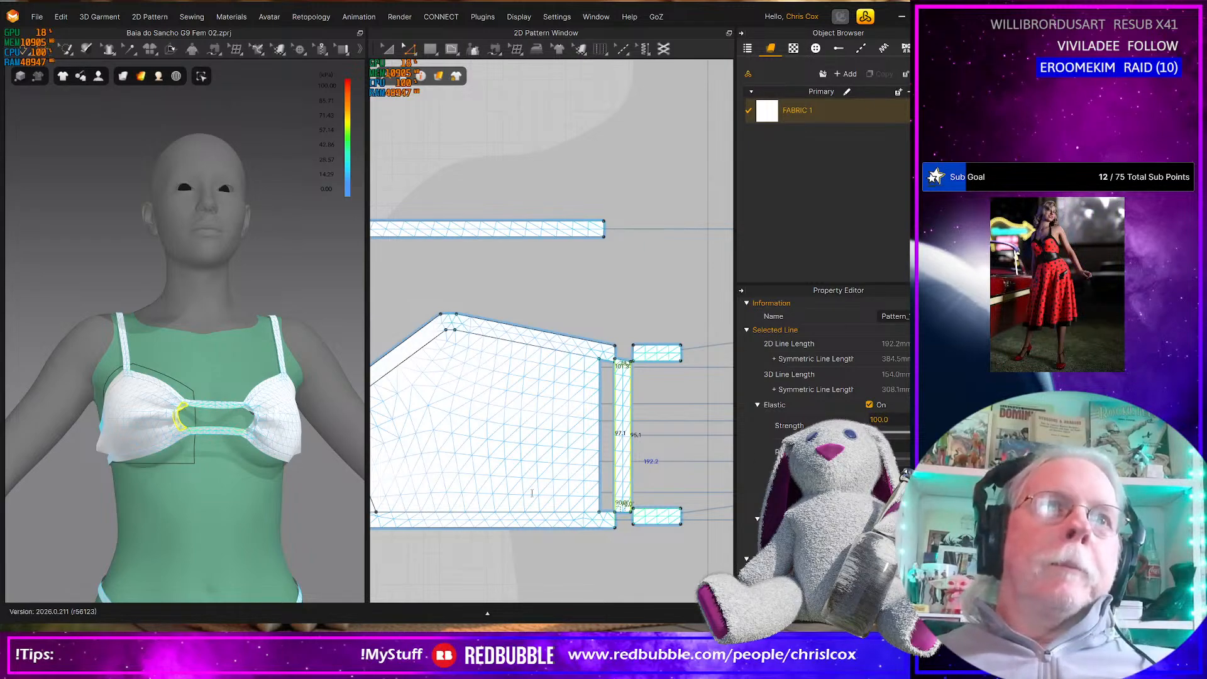
Examine the gathered cup and its outer side up close, and check the whole bikini from the front
scroll(211, 479, up, 4)
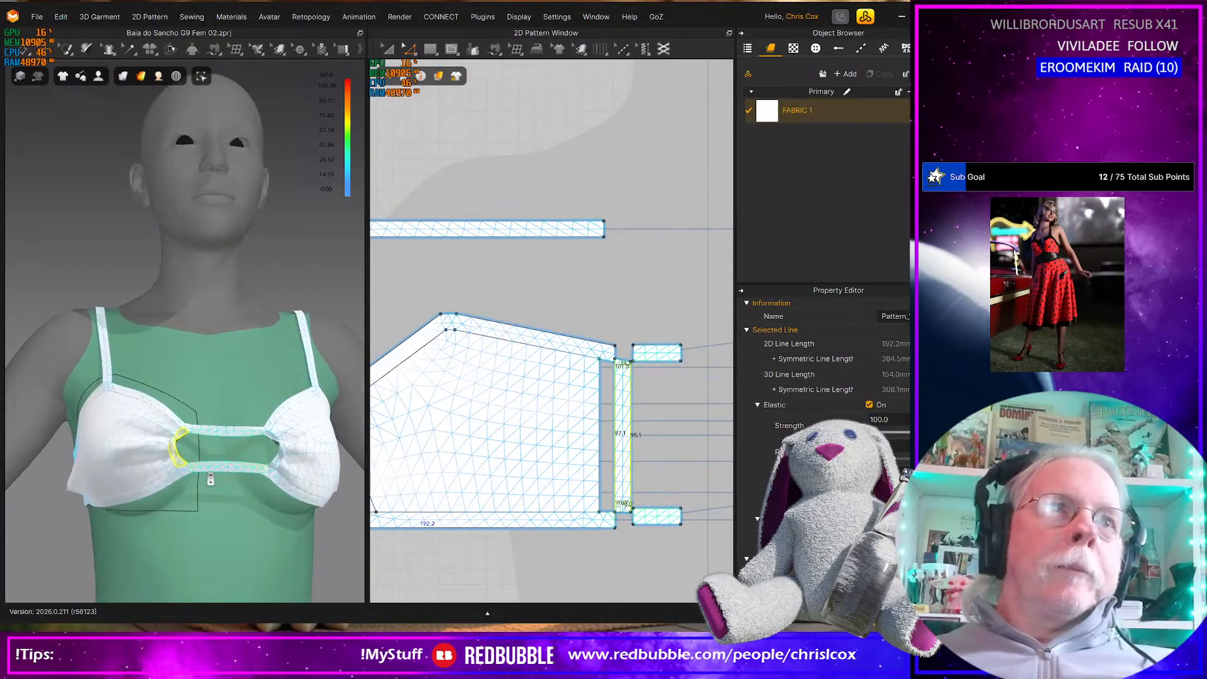
scroll(211, 479, up, 3)
right_drag(212, 480, 188, 551)
click(167, 519)
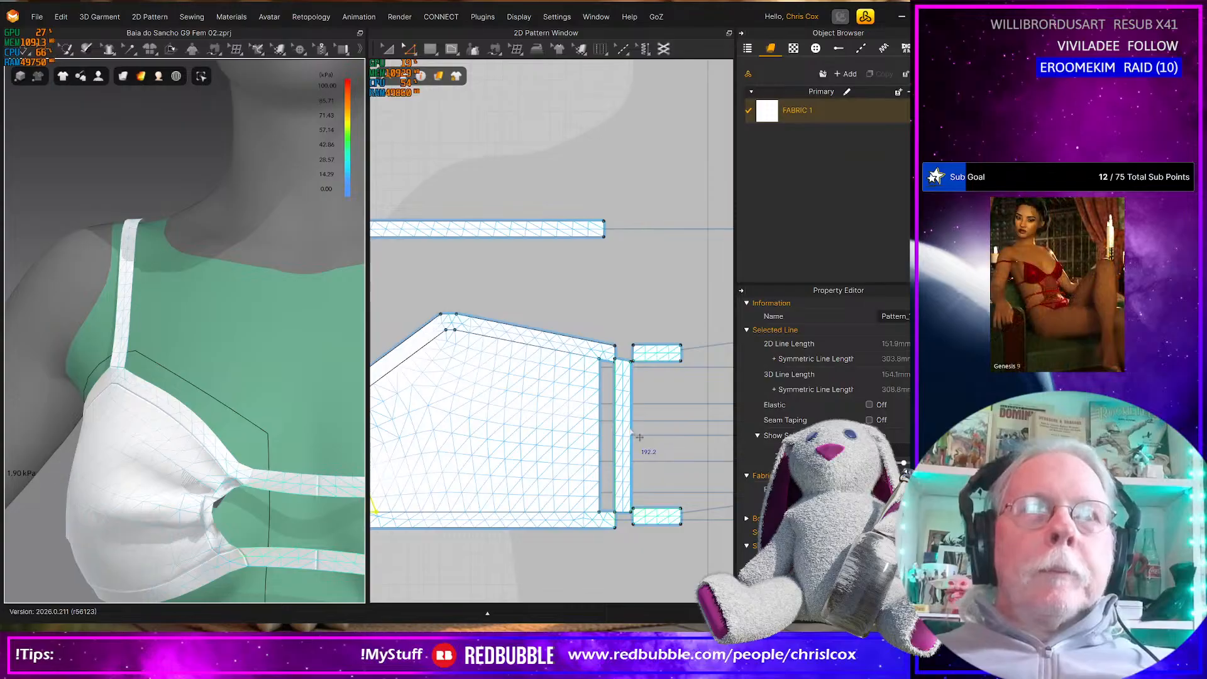
right_drag(255, 521, 301, 519)
scroll(301, 519, down, 3)
scroll(301, 519, down, 6)
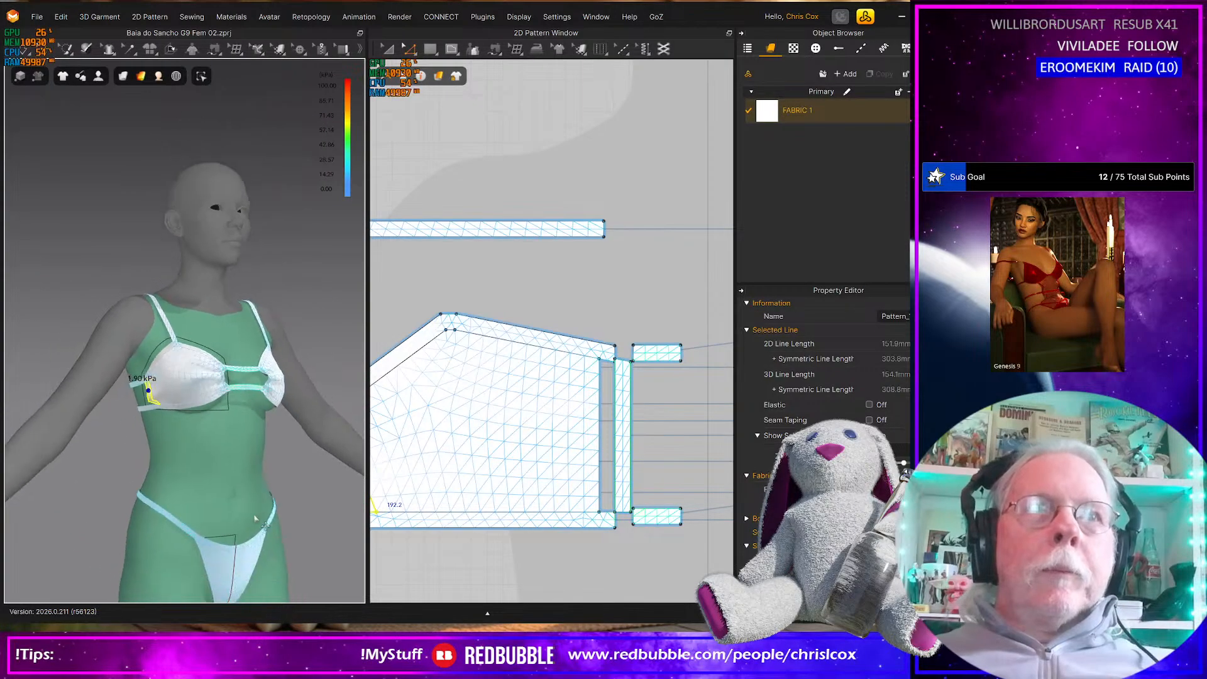
mouse_move(221, 522)
right_down()
mouse_move(194, 530)
mouse_move(223, 508)
right_up()
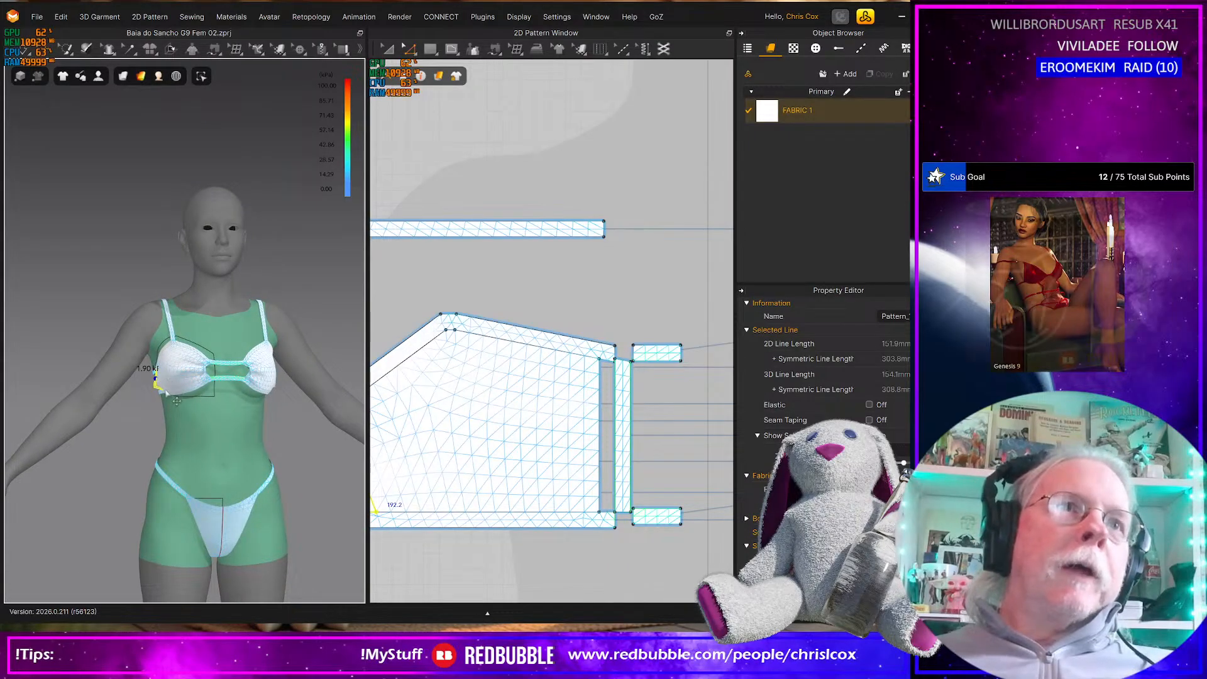
scroll(171, 396, up, 5)
right_drag(171, 398, 199, 400)
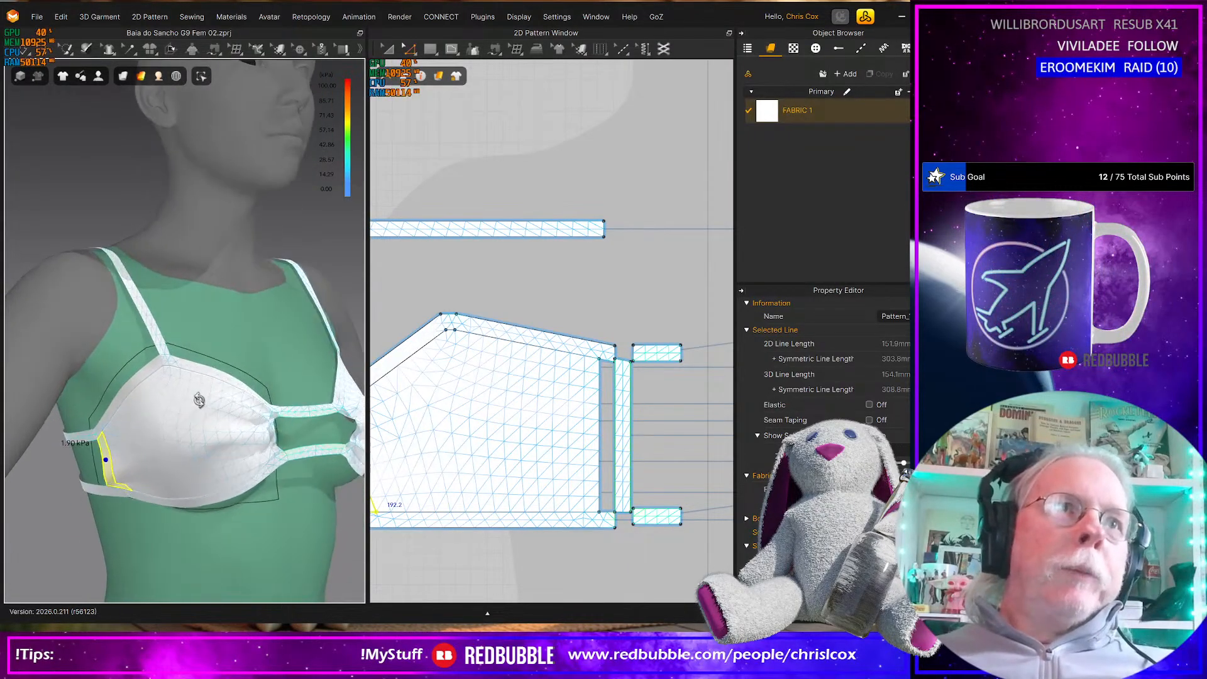
Pull the cup's bottom border strip down and the cup fabric up during simulation to settle the cup on the bust
click(258, 485)
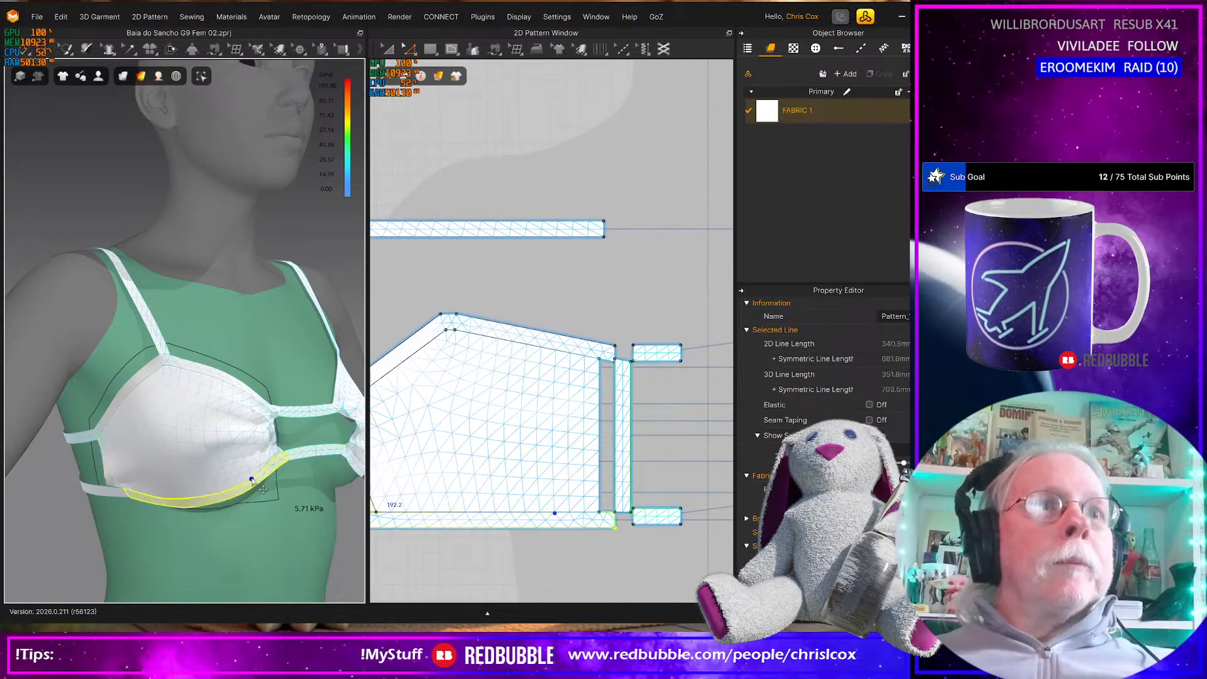
drag(263, 490, 270, 532)
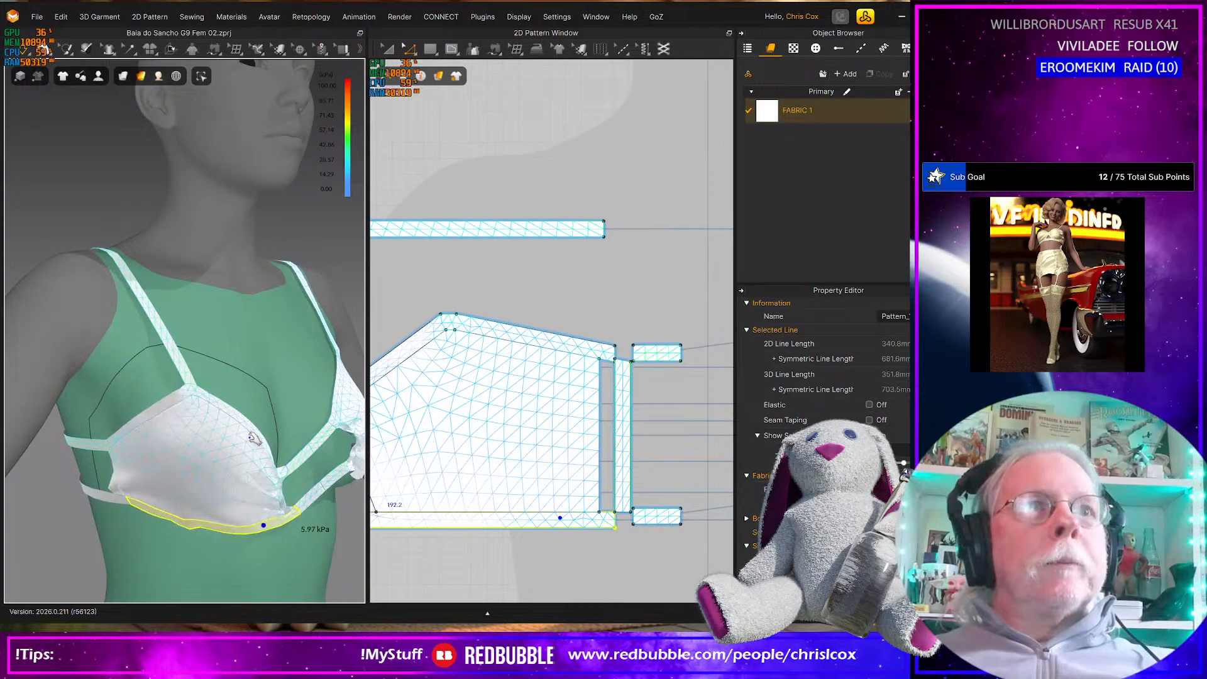
drag(251, 435, 230, 406)
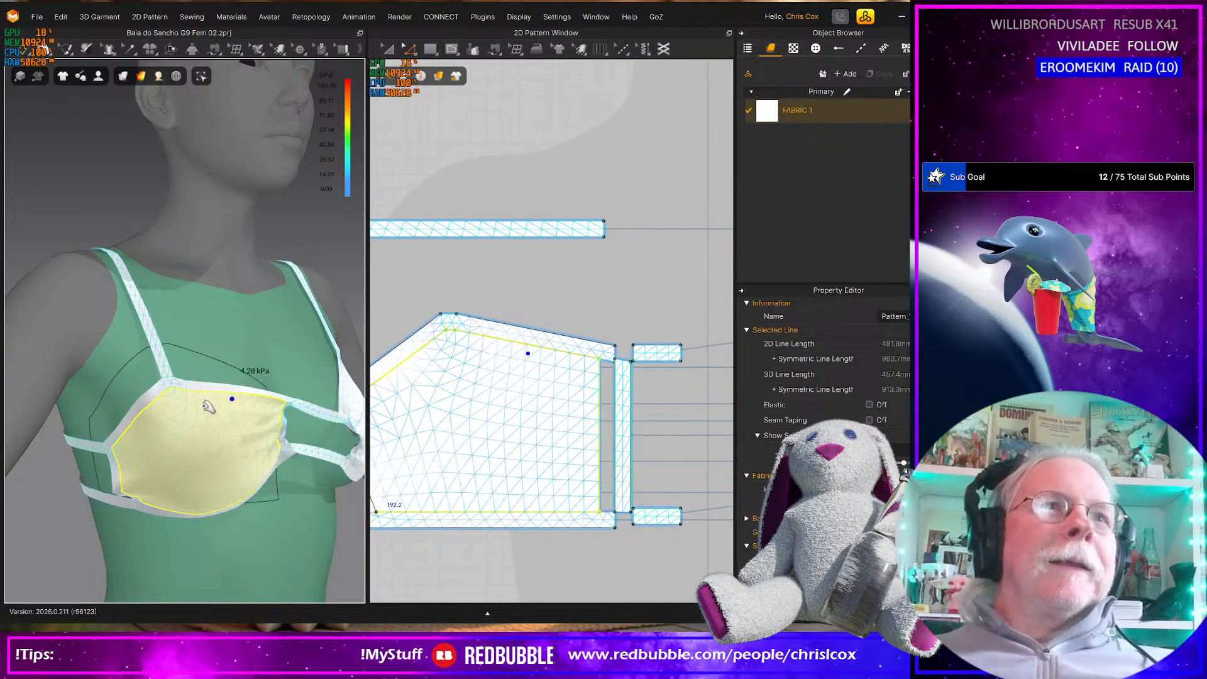
Pull the cup's bottom and top border strips during simulation to reseat the cup on the bust
scroll(264, 486, down, 4)
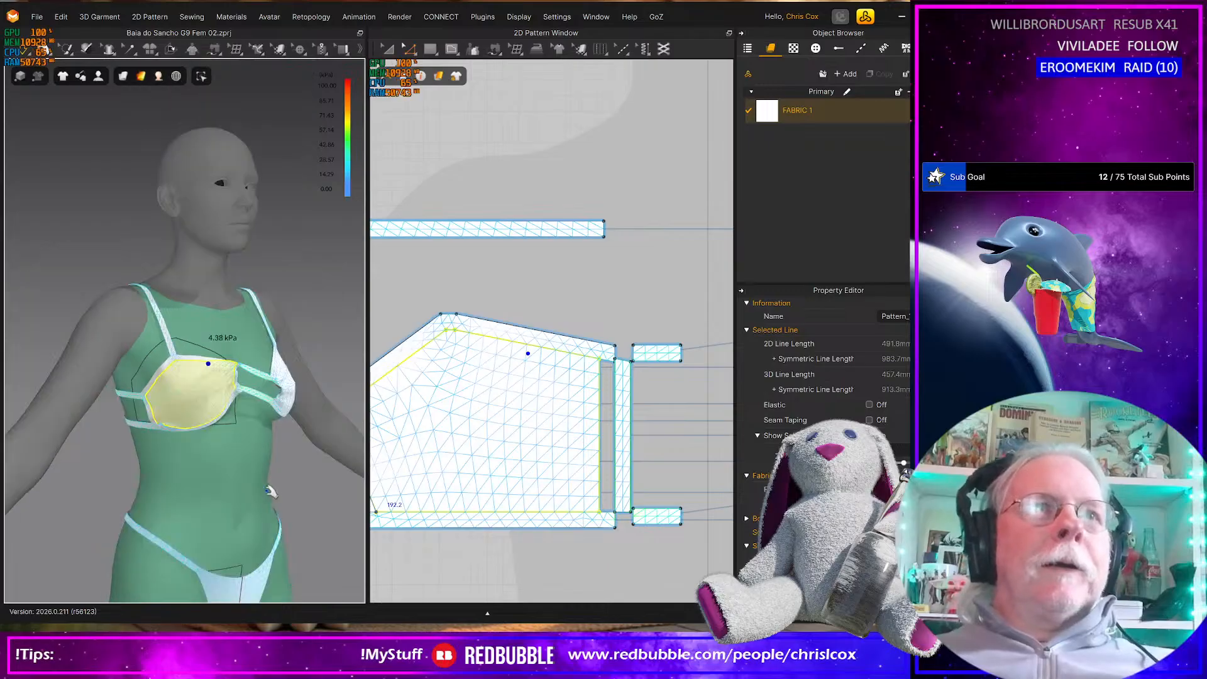
mouse_move(259, 511)
right_down()
mouse_move(246, 510)
mouse_move(263, 498)
right_up()
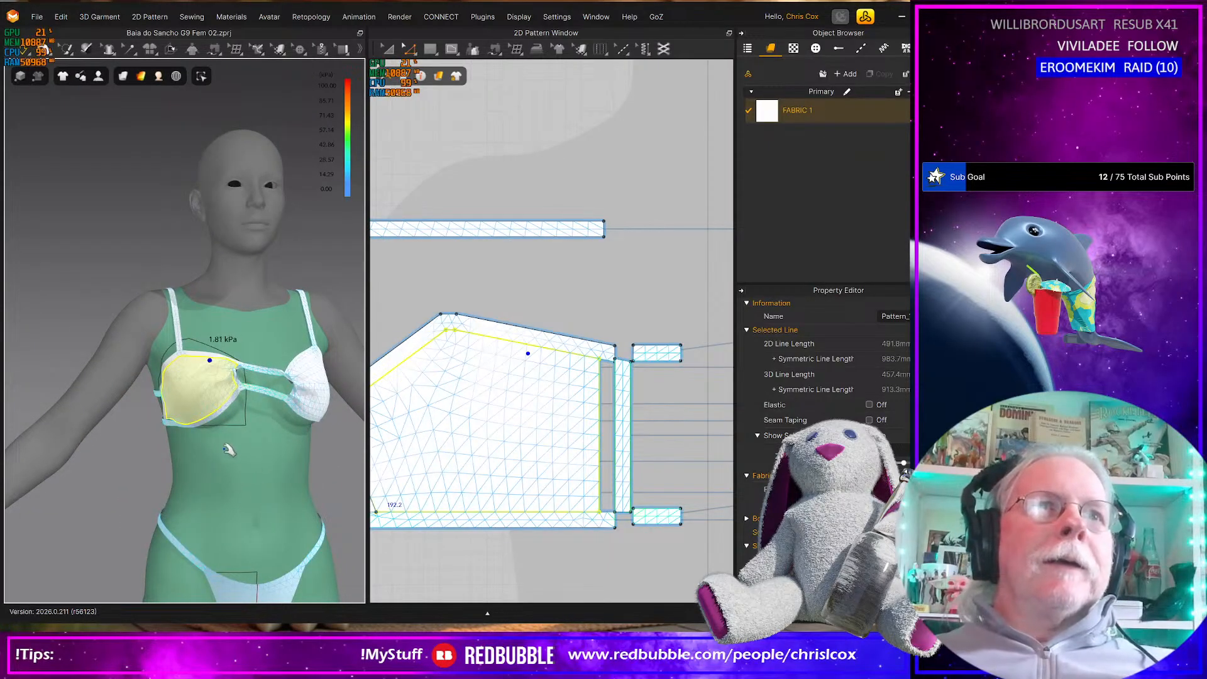
click(234, 416)
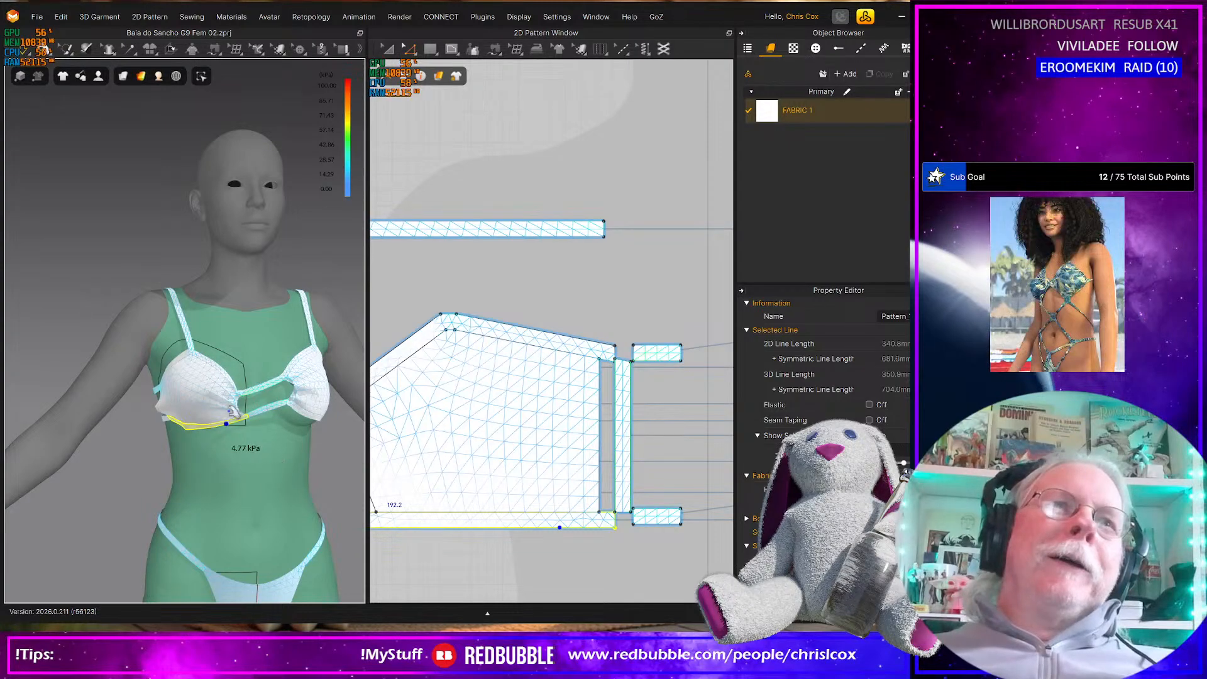
click(203, 356)
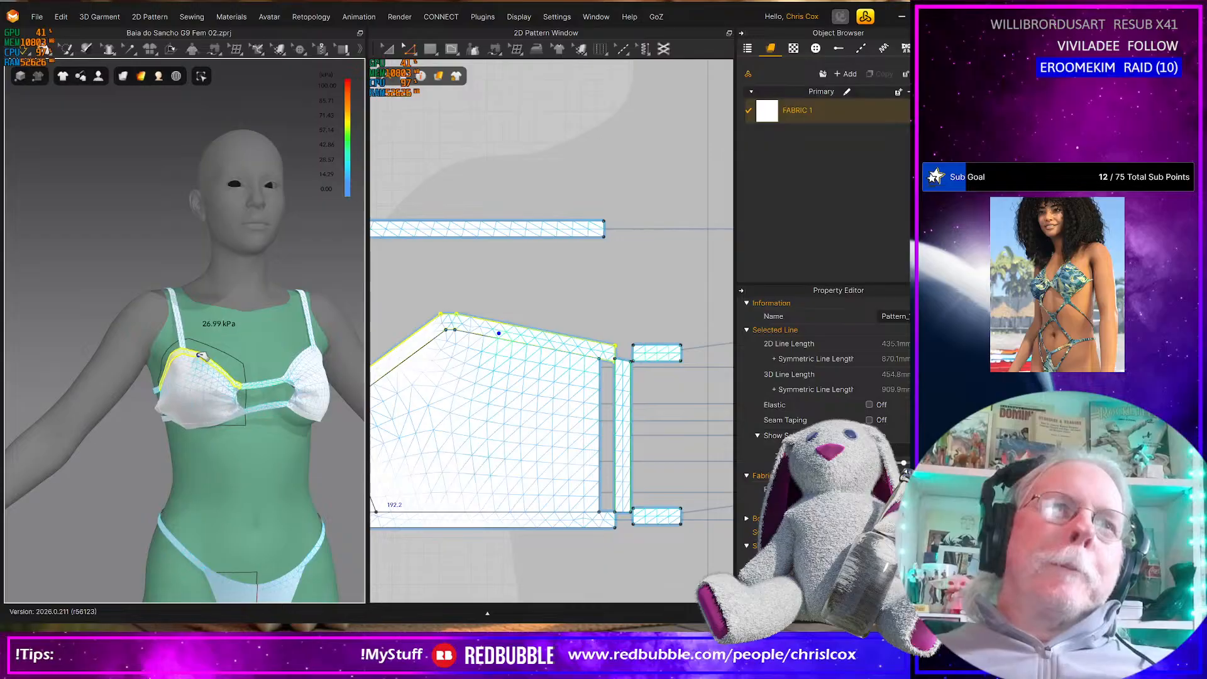
right_drag(224, 457, 218, 451)
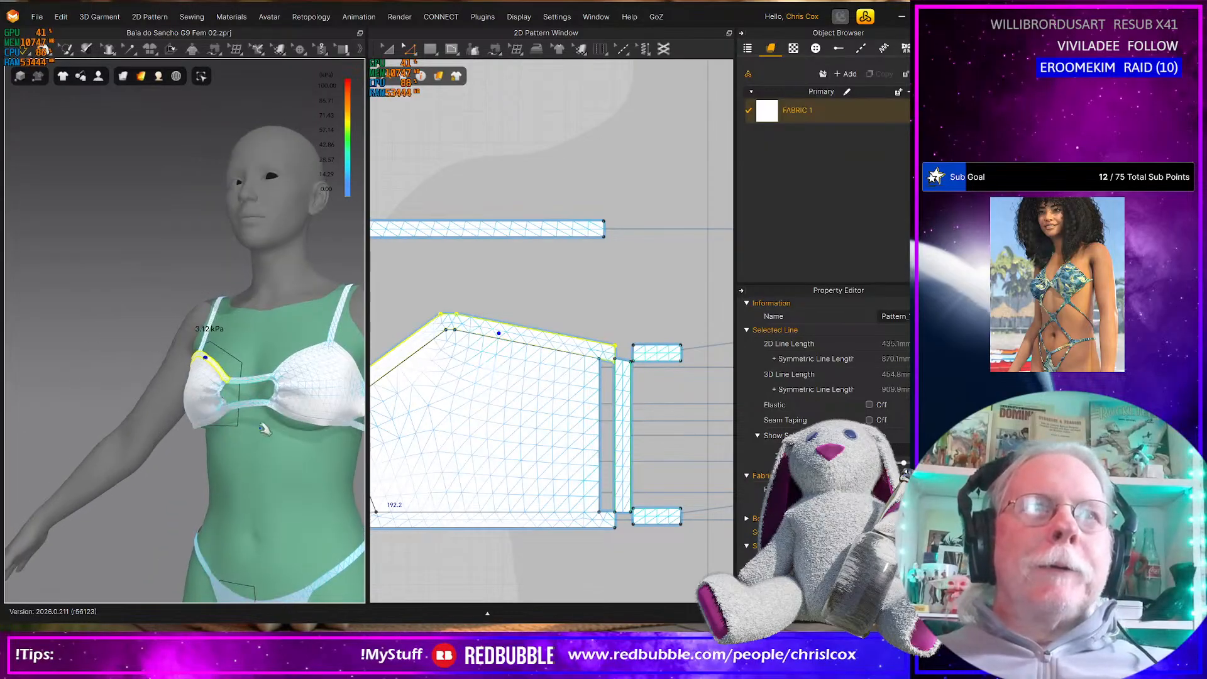
Pull the cup's bottom border and the opposite cup's fabric into place during simulation, and save the project
click(303, 426)
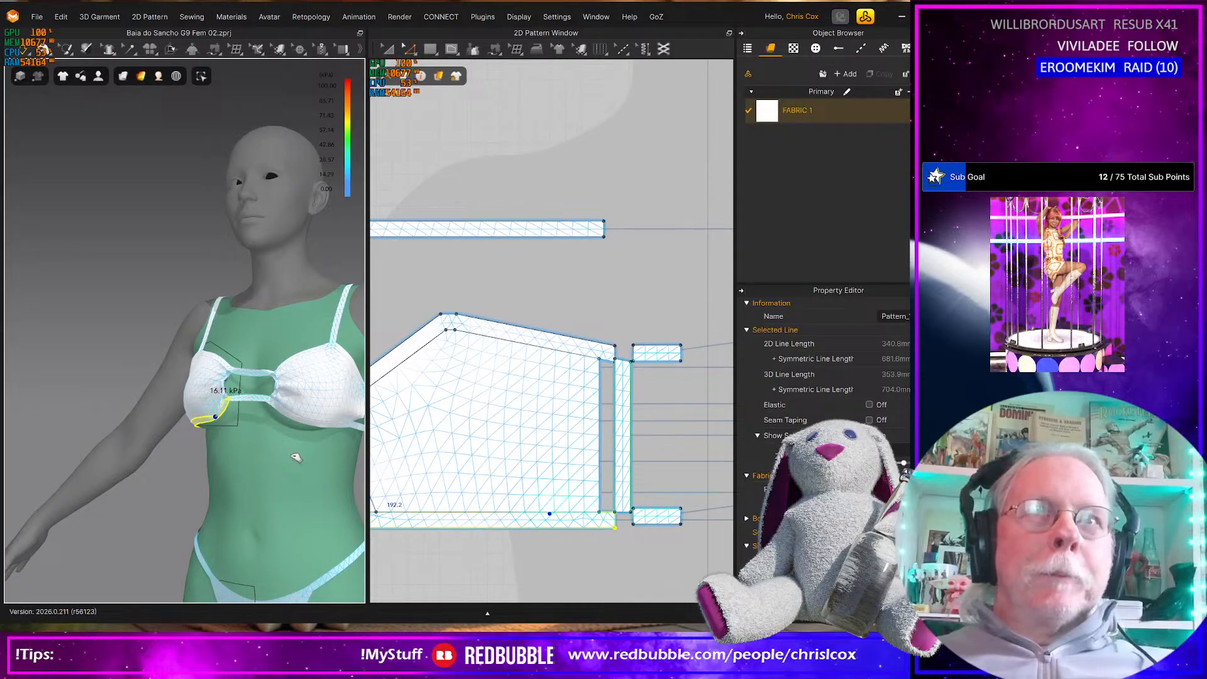
right_drag(294, 457, 296, 459)
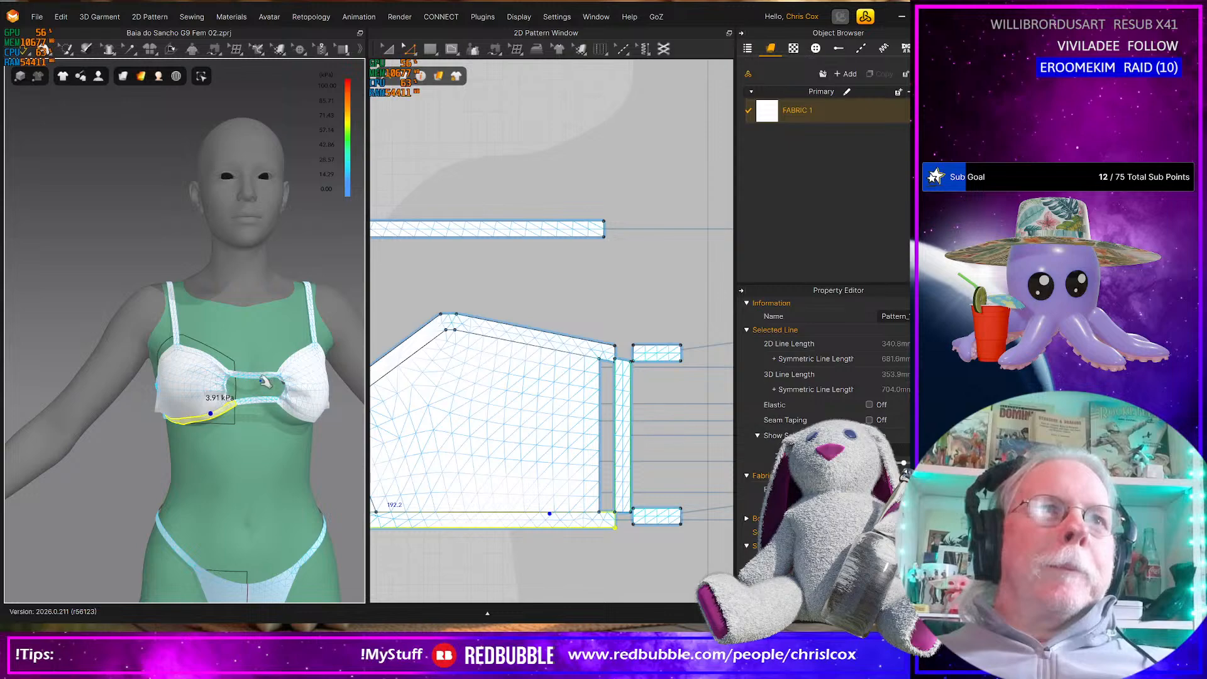
click(321, 413)
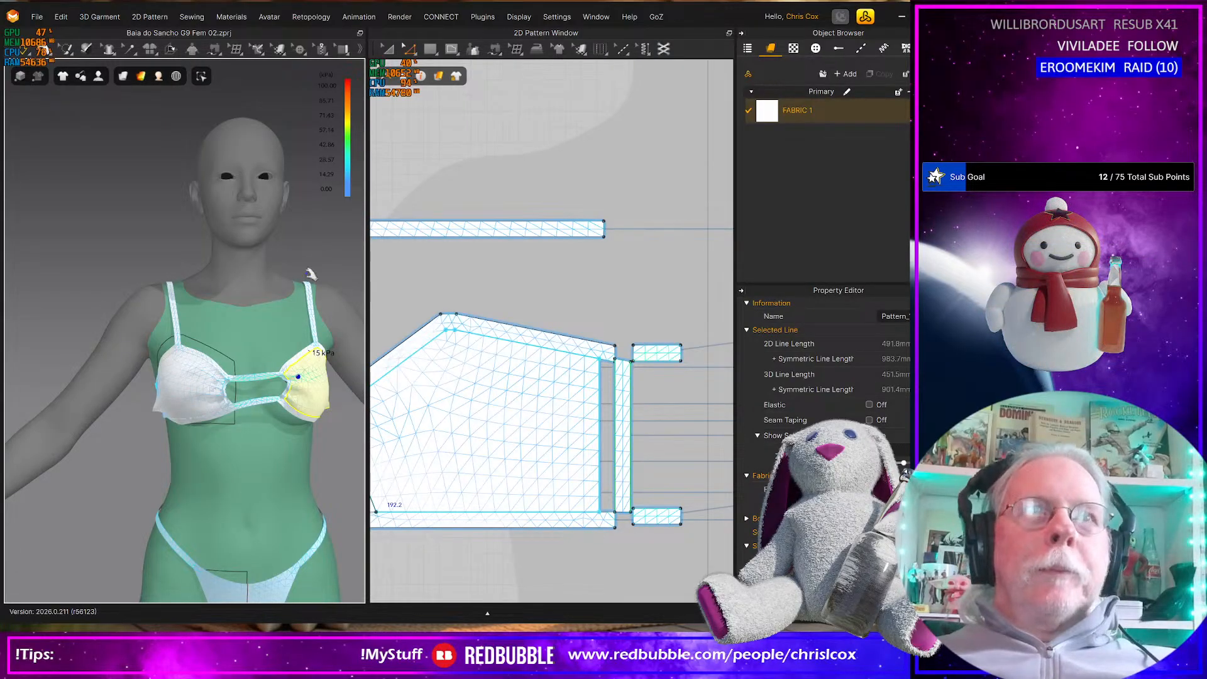
key(ctrl+s)
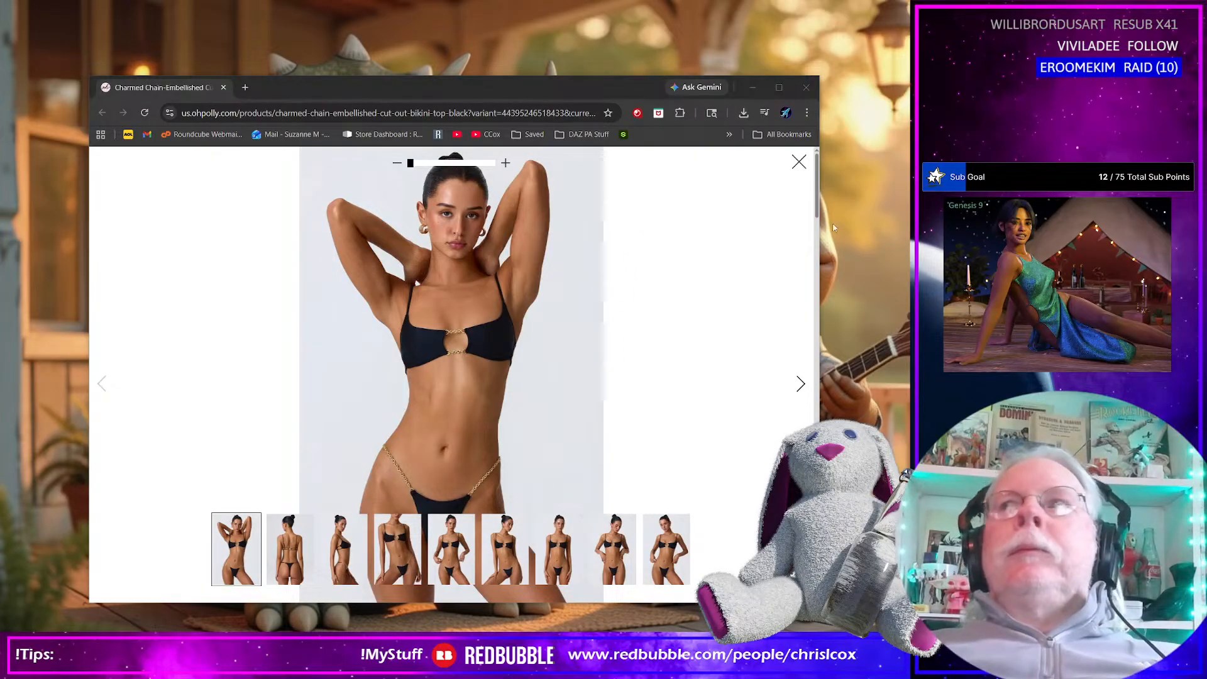
Minimize the reference browser, recover the autosave file in Marvelous Designer and dismiss the welcome window
click(753, 88)
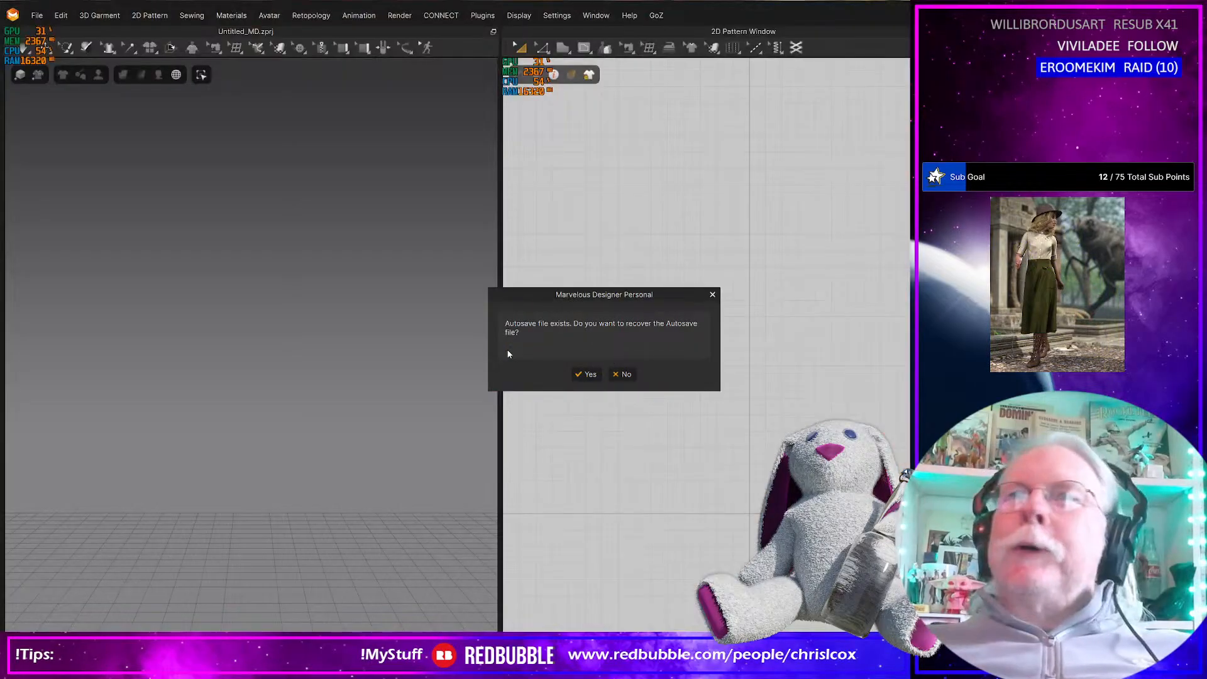
click(590, 375)
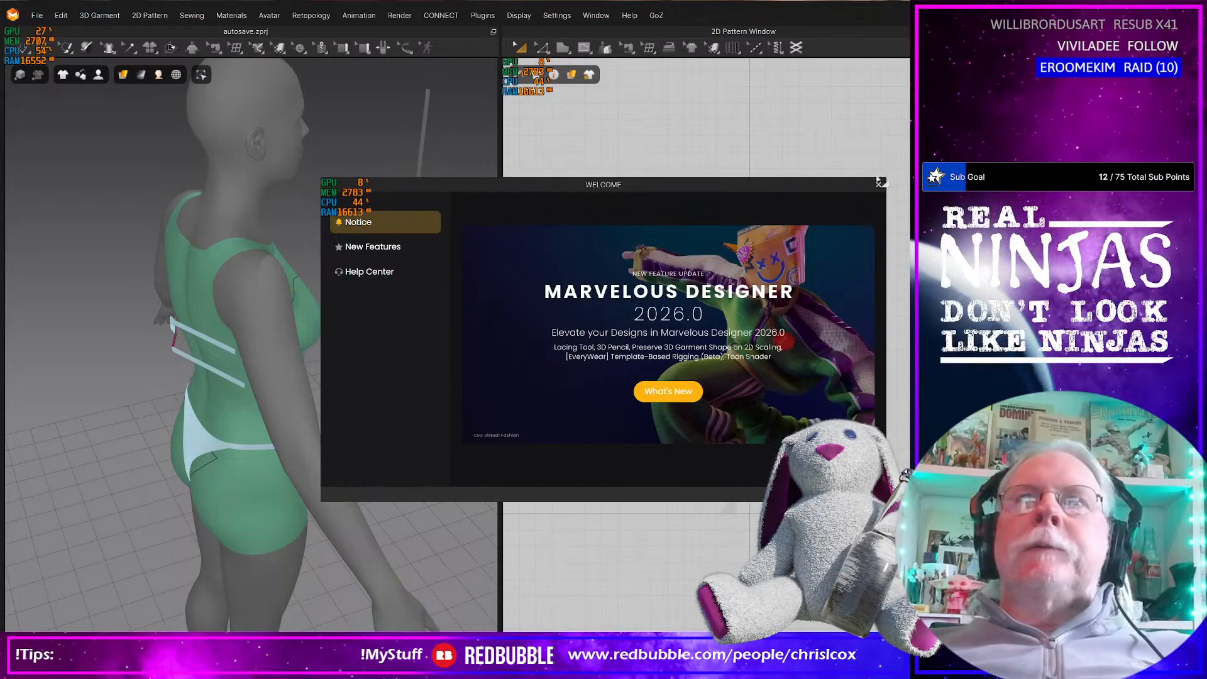
click(879, 184)
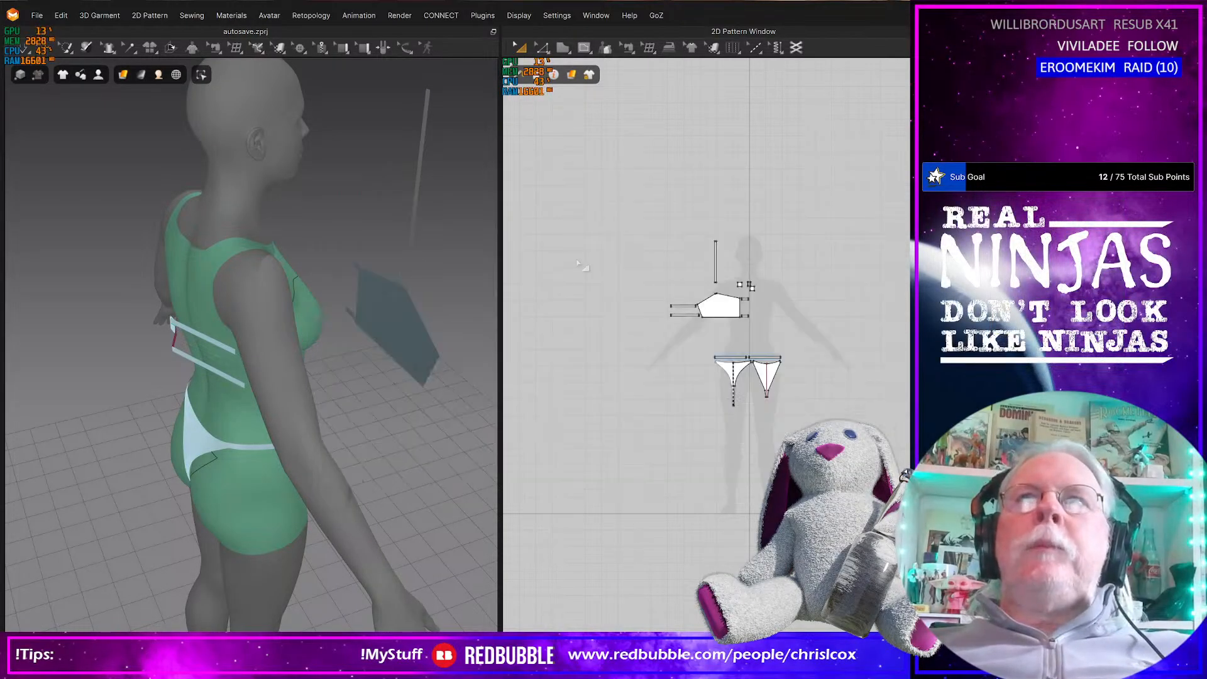
Start saving the recovered autosave as a separate project file and browse to the Projects folder
click(37, 15)
mouse_move(61, 96)
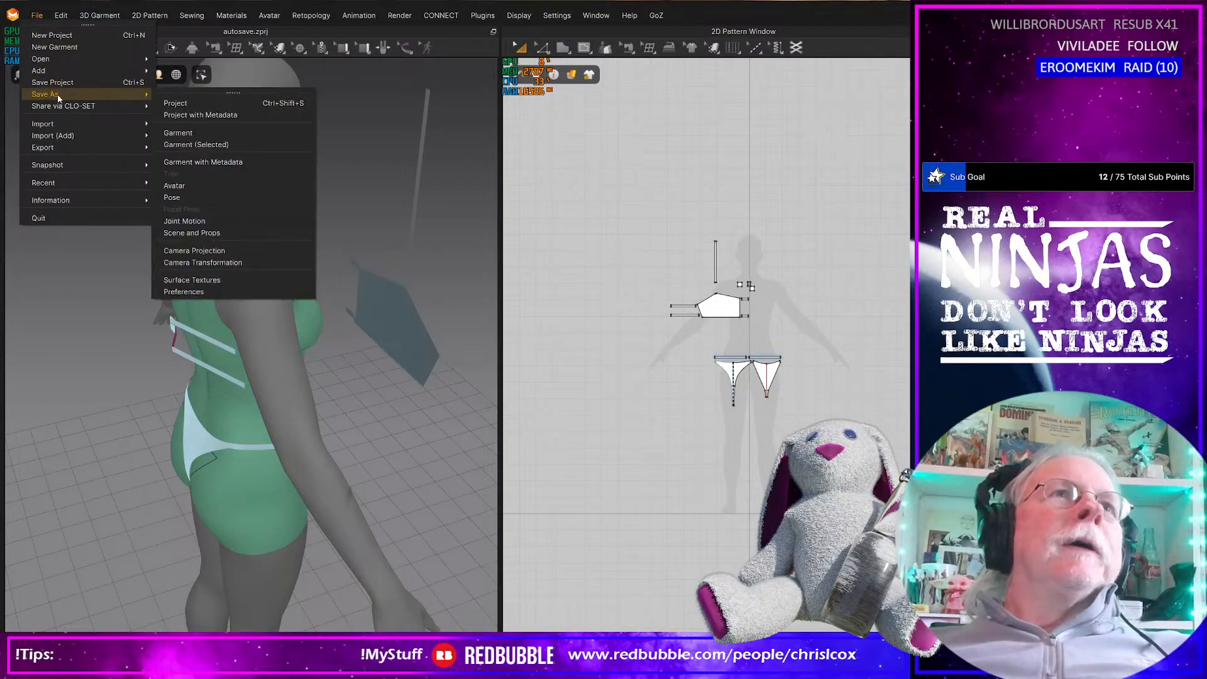
click(178, 104)
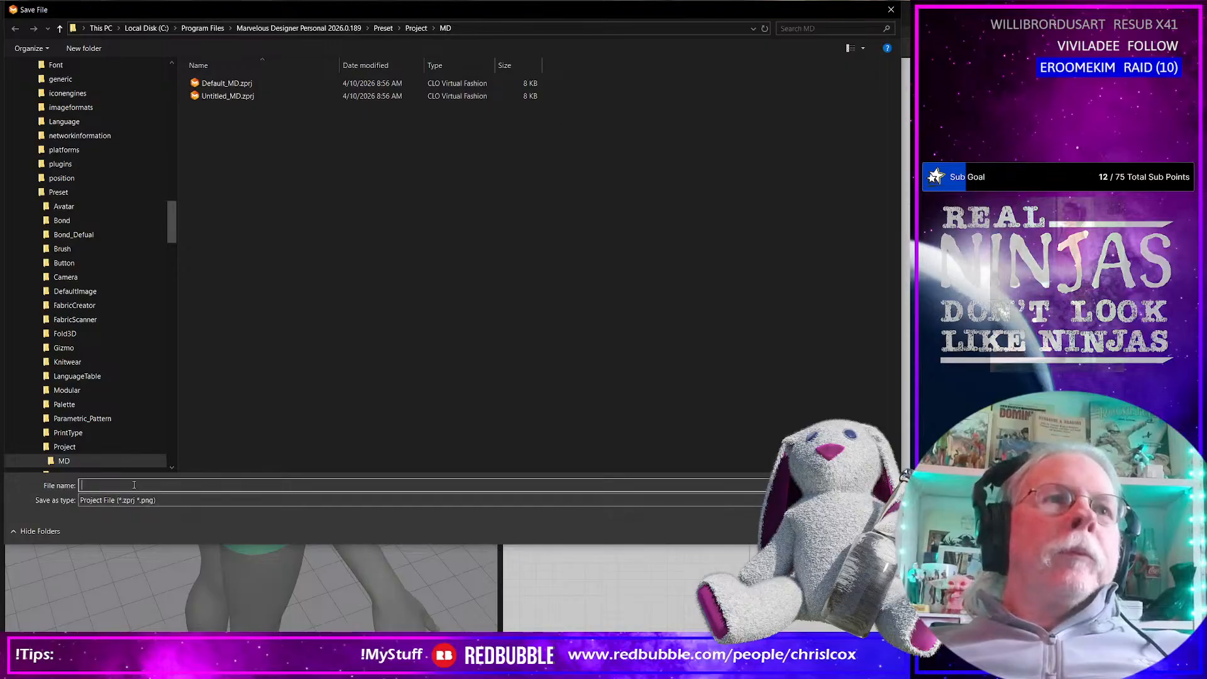
drag(166, 241, 166, 90)
click(80, 455)
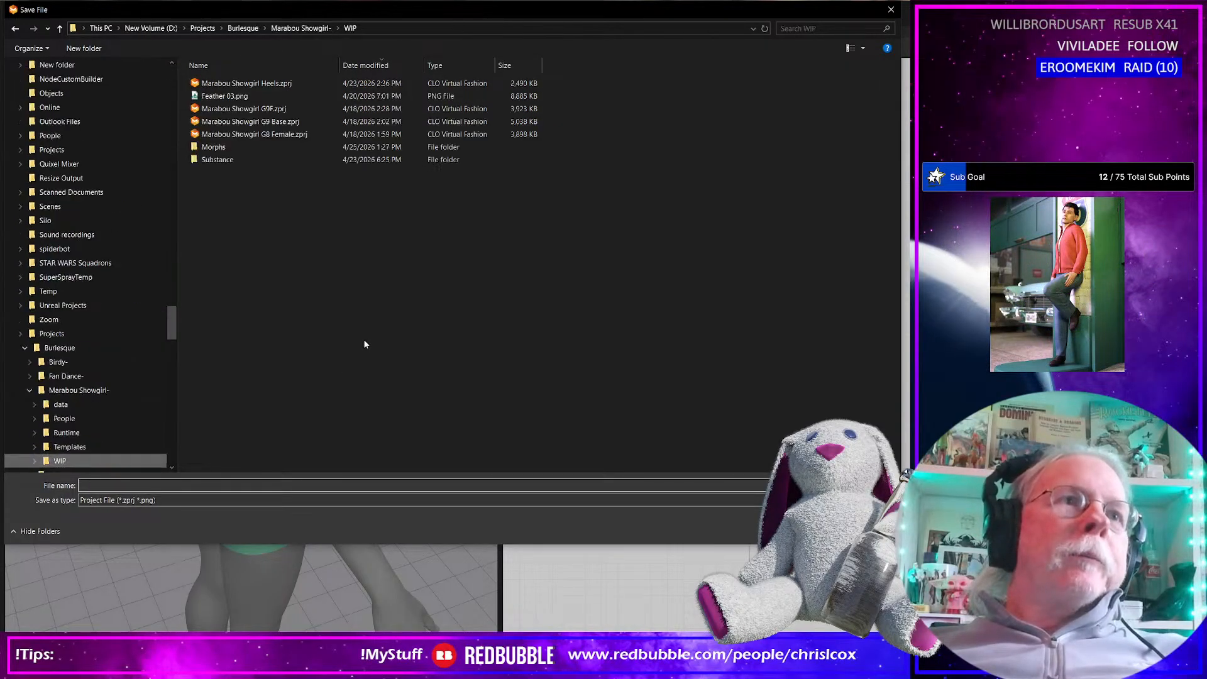
scroll(122, 414, down, 2)
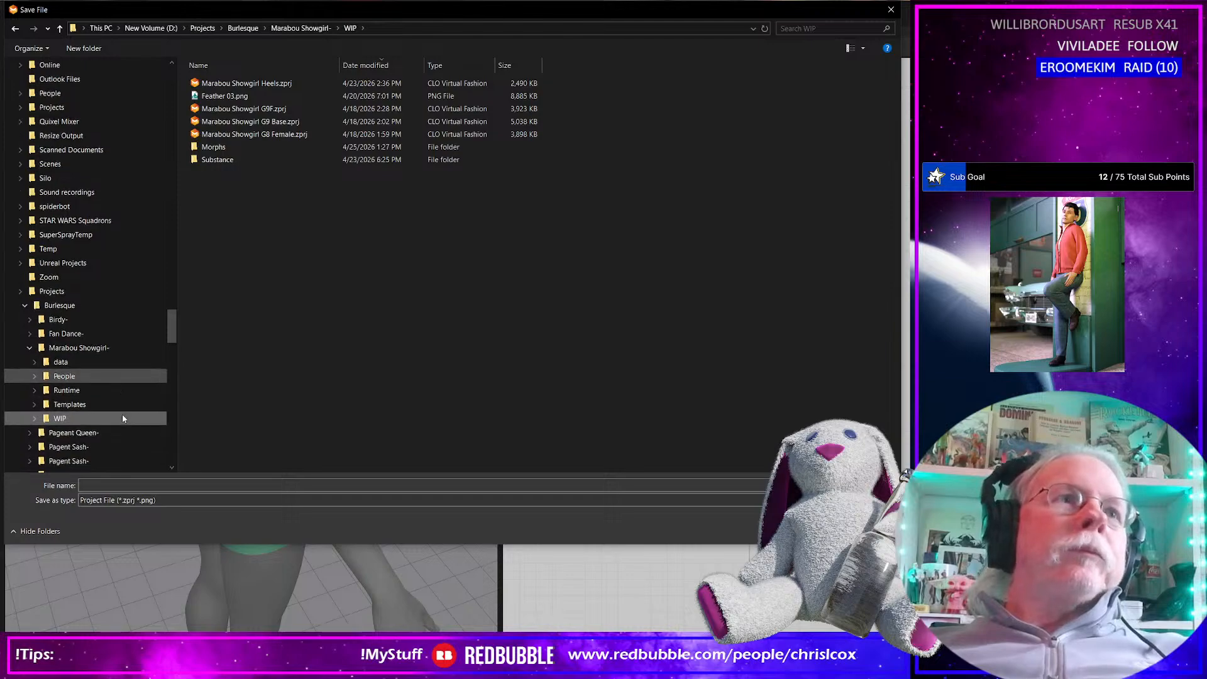
drag(173, 328, 172, 82)
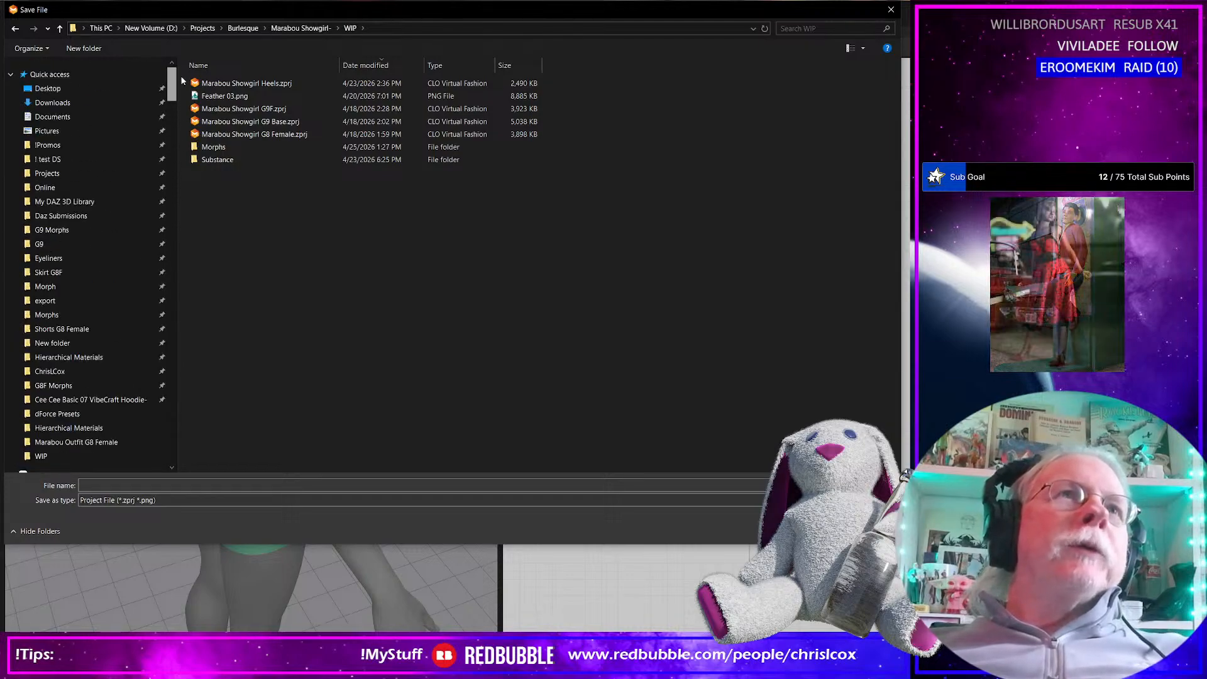
click(42, 174)
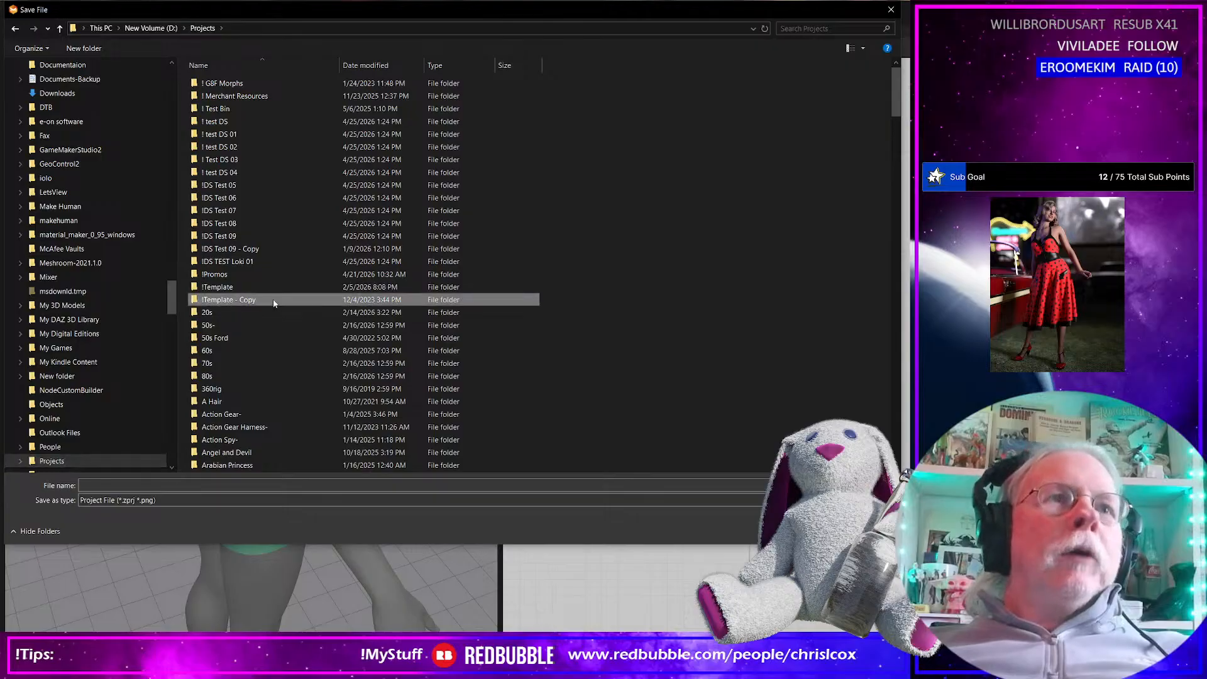
Open the Baia do Sancho folder inside Beach Party as the save location
scroll(274, 303, down, 12)
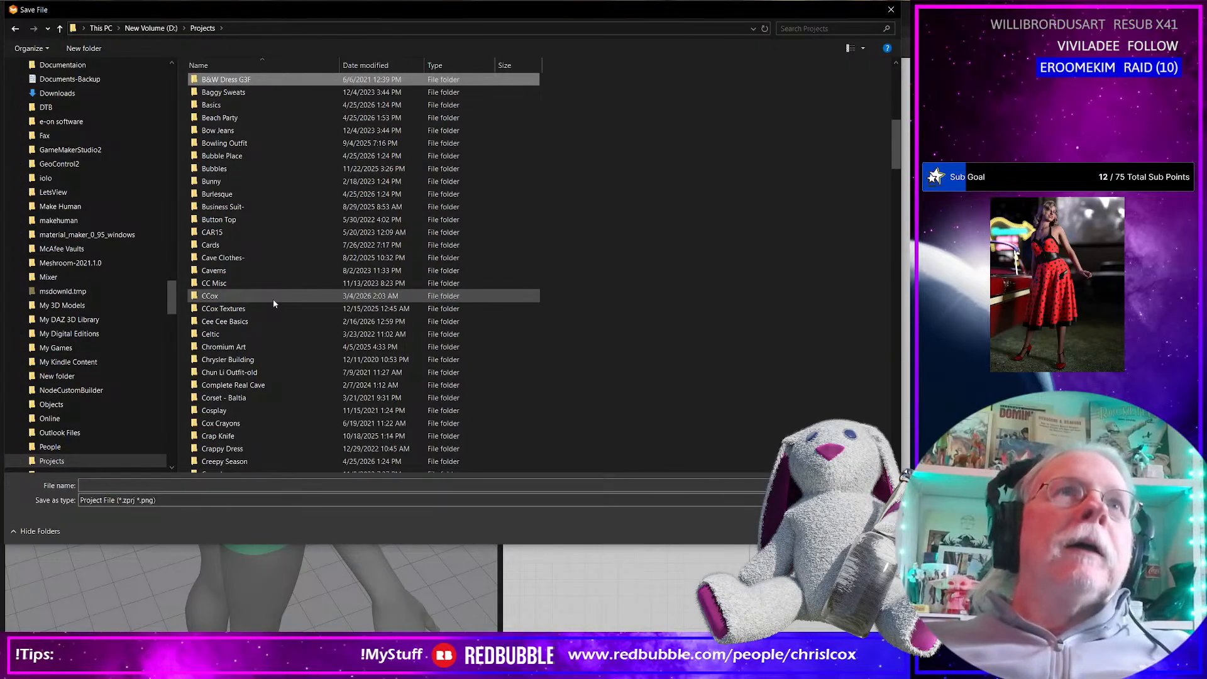
key(Down)
key(Down)
key(Down)
key(Down)
key(Down)
key(Up)
key(Up)
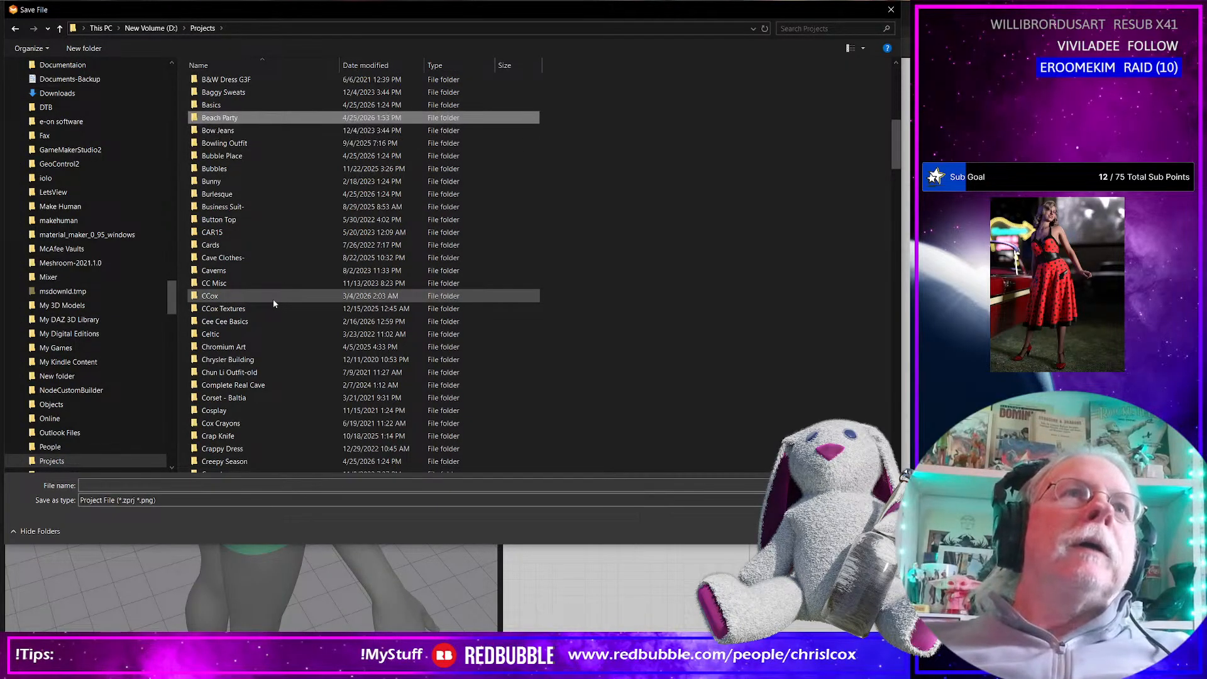
key(Return)
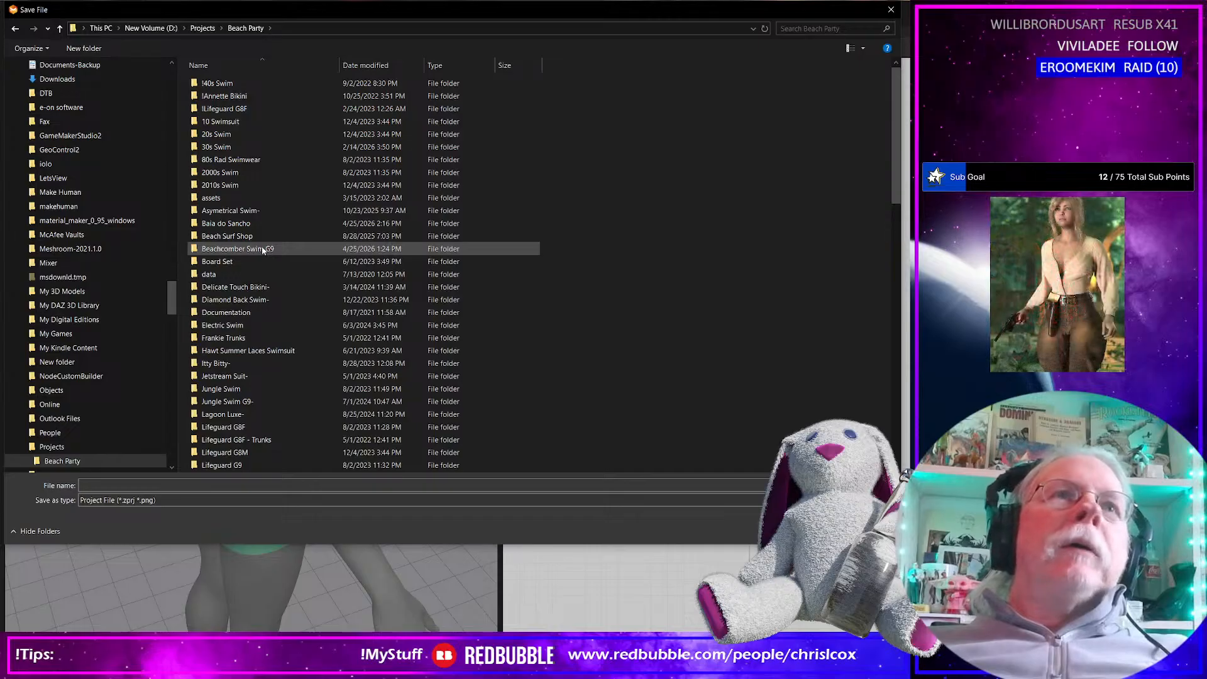
double_click(236, 227)
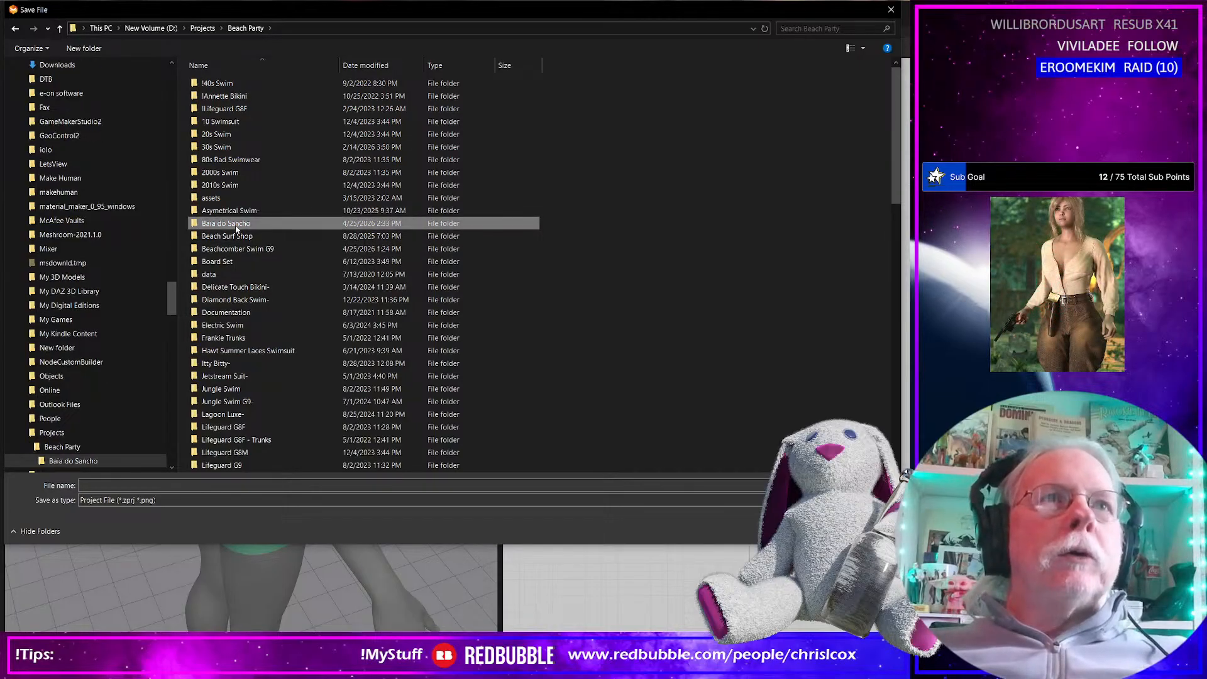
Save the recovered project as Baia do Sancho G9 Fem Auto.zprj, basing the name on the existing G9 Fem file
click(382, 187)
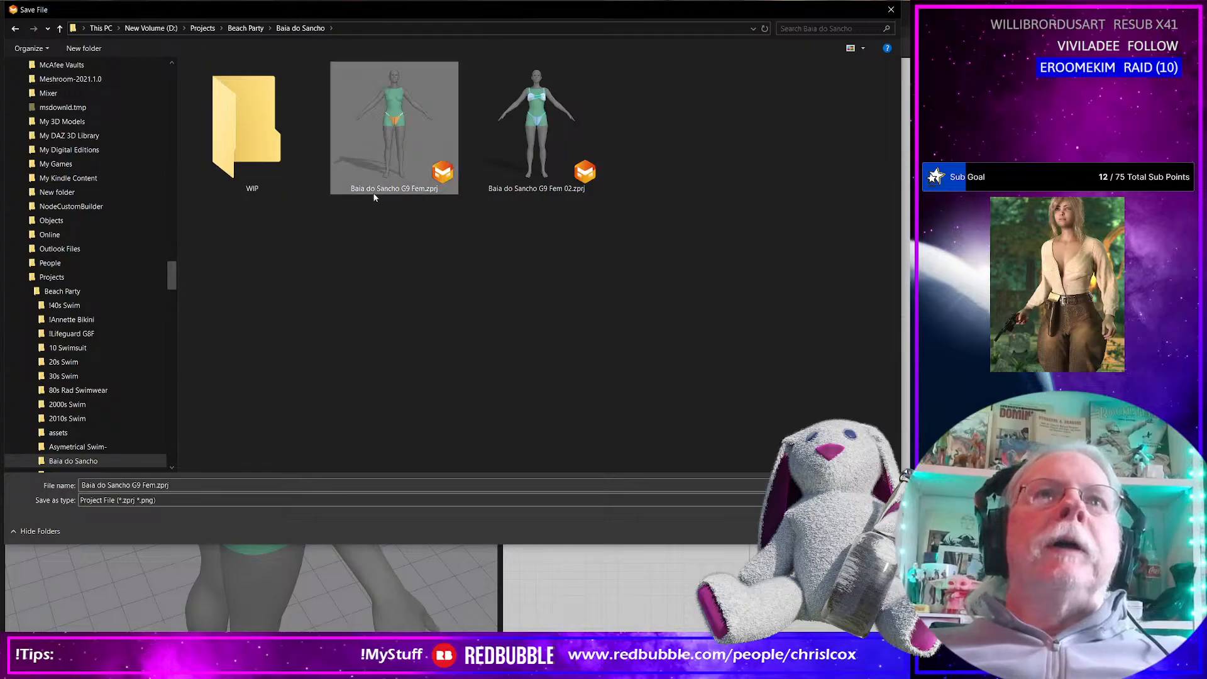
click(176, 488)
click(184, 489)
key(Left)
key(Left)
key(Left)
key(Left)
key(Left)
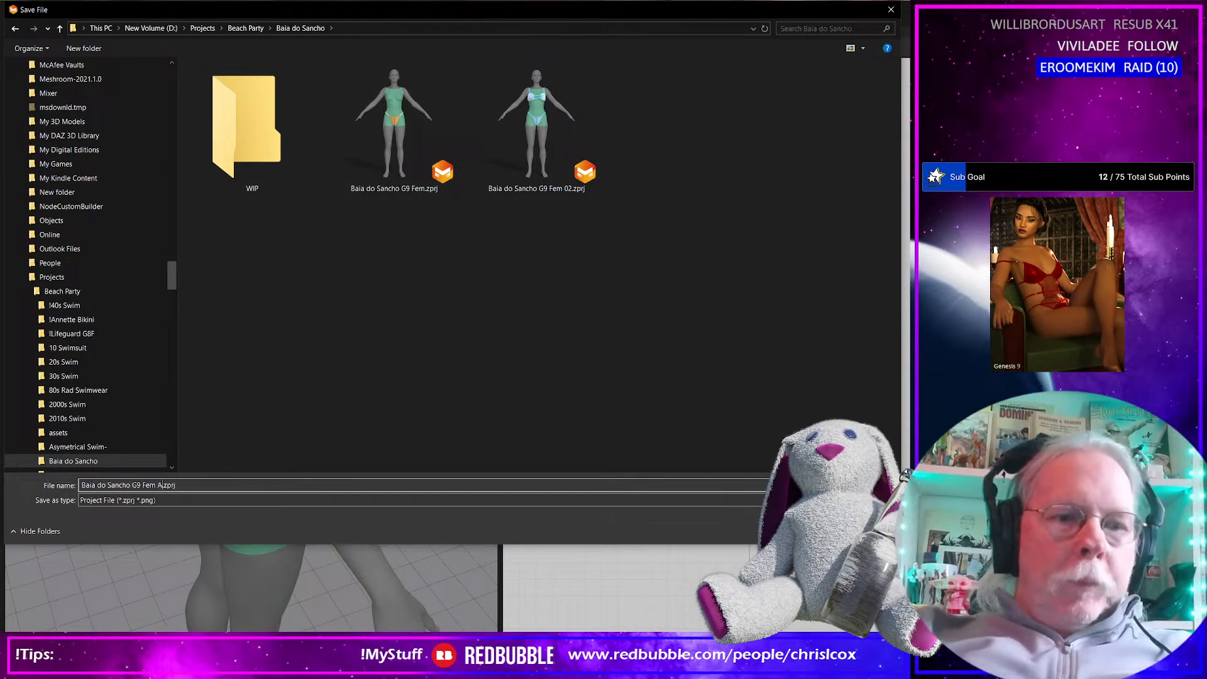
key(Return)
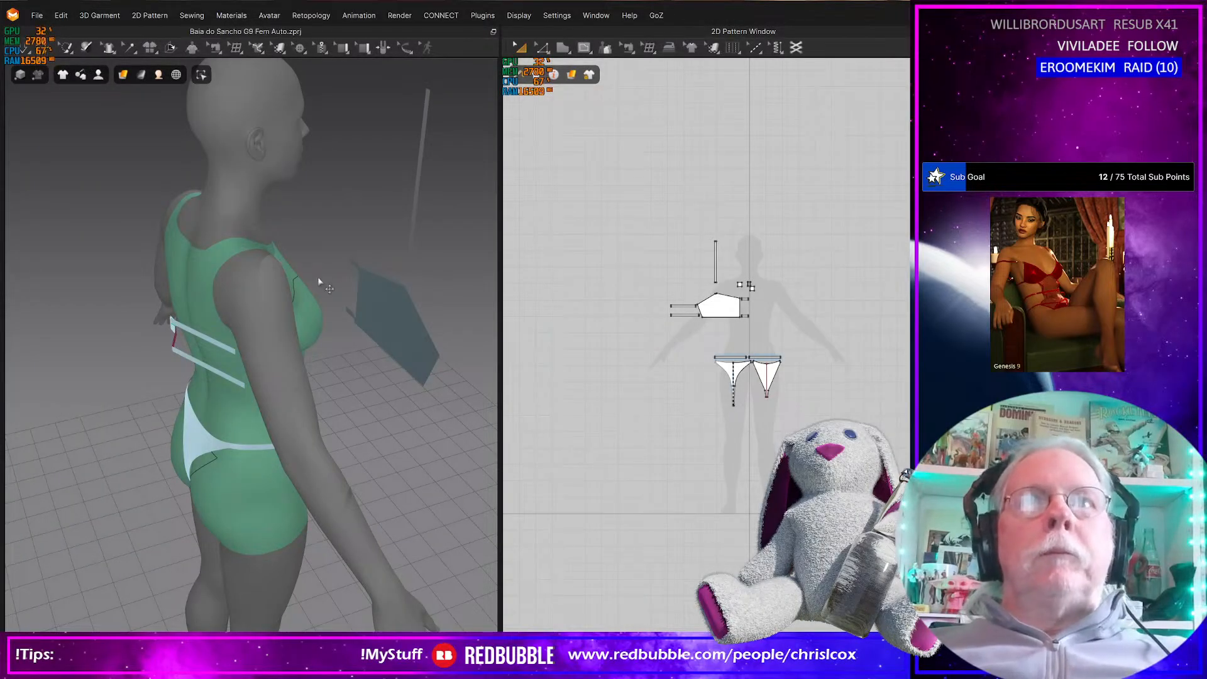
Open the project Baia do Sancho G9 Fem 02.zprj from the Baia do Sancho folder with the offered open settings
click(33, 16)
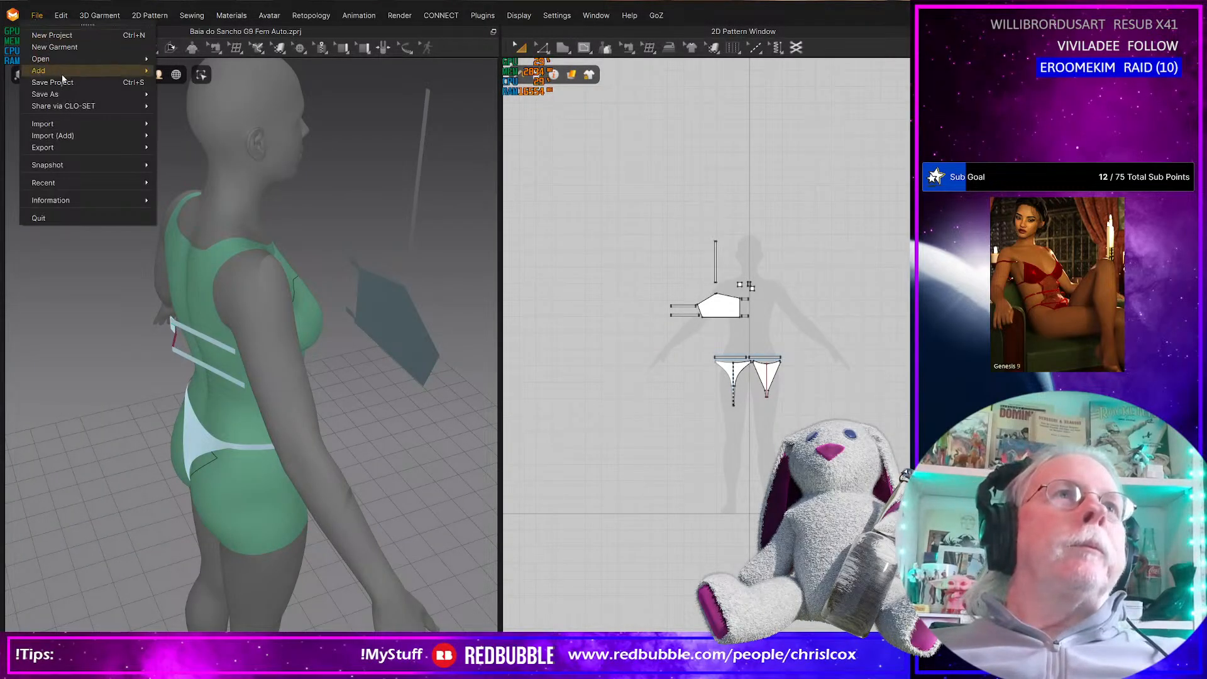
mouse_move(142, 66)
click(189, 69)
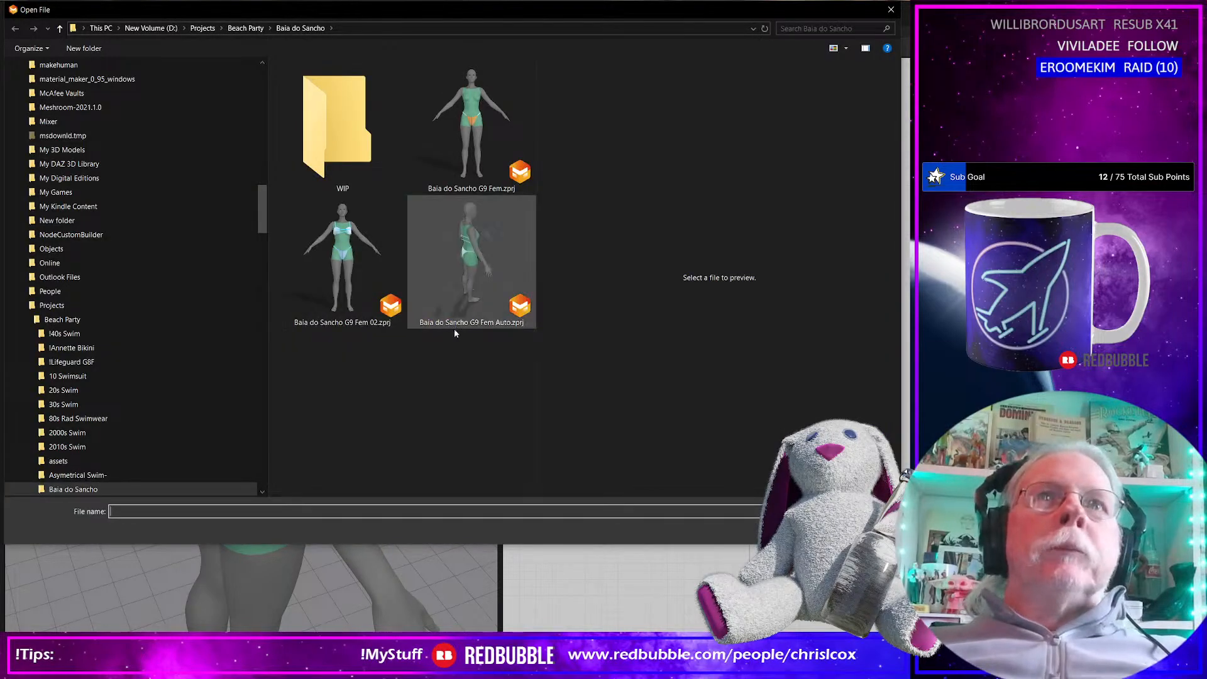
double_click(330, 271)
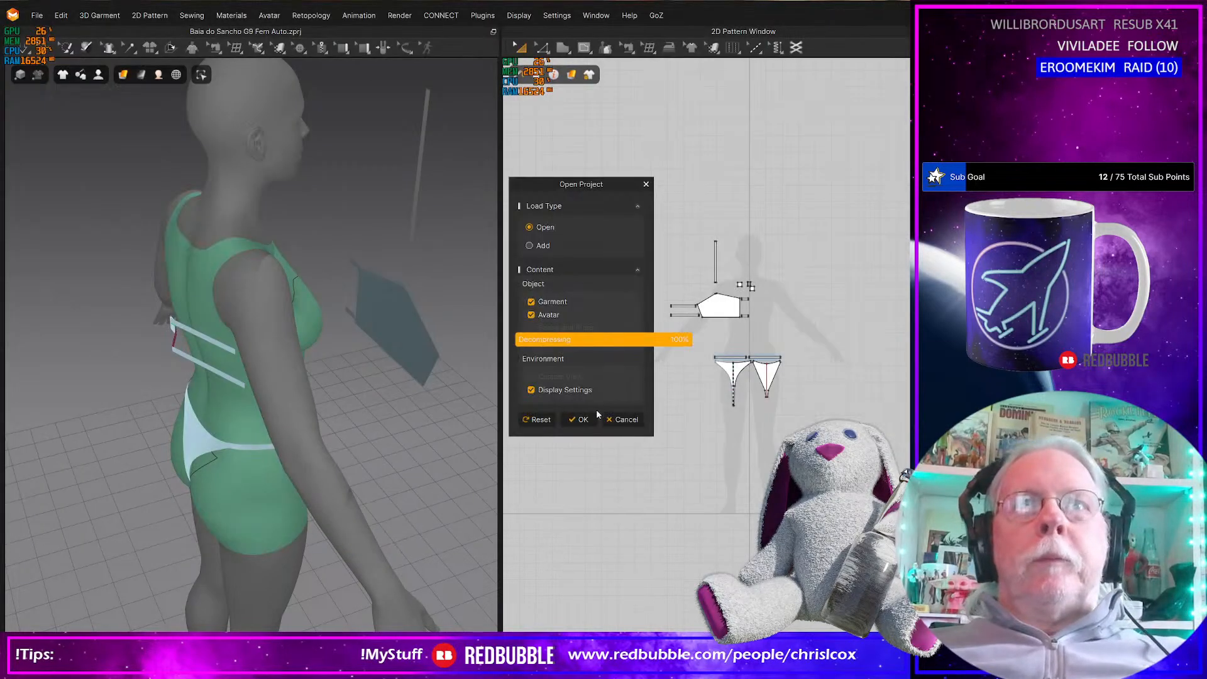
click(580, 420)
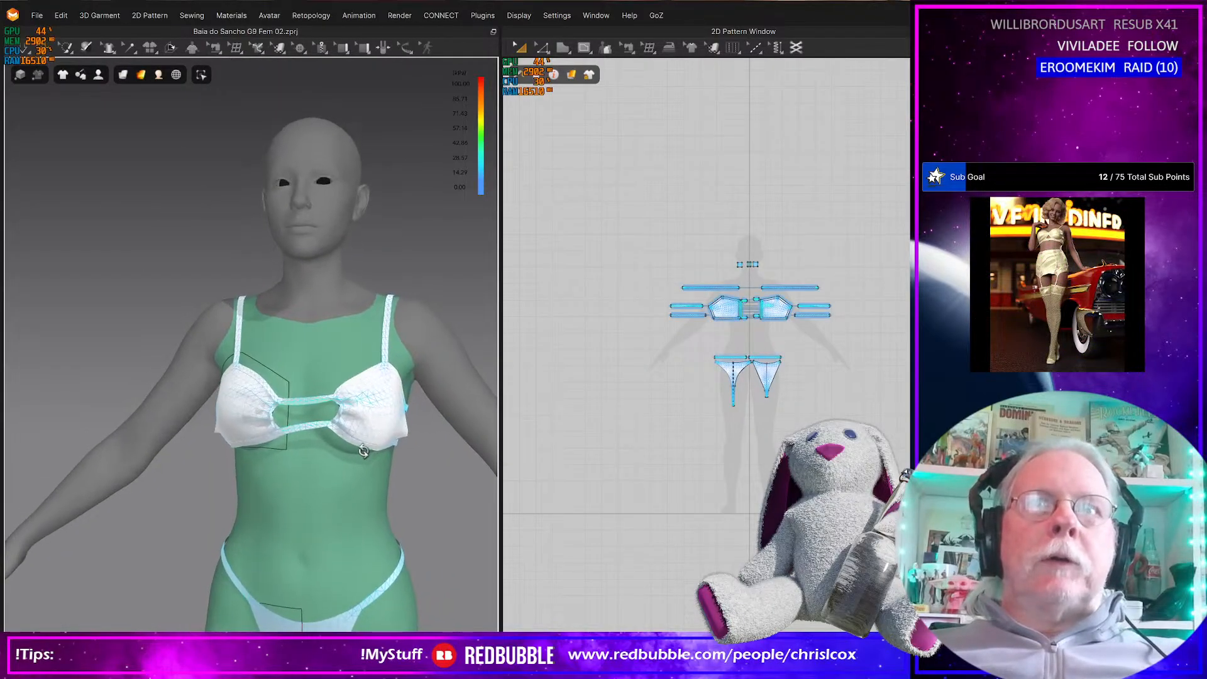
Examine the reopened bikini top up close and from an angle, together with its cup patterns in 2D
scroll(286, 383, up, 5)
middle_drag(286, 383, 243, 328)
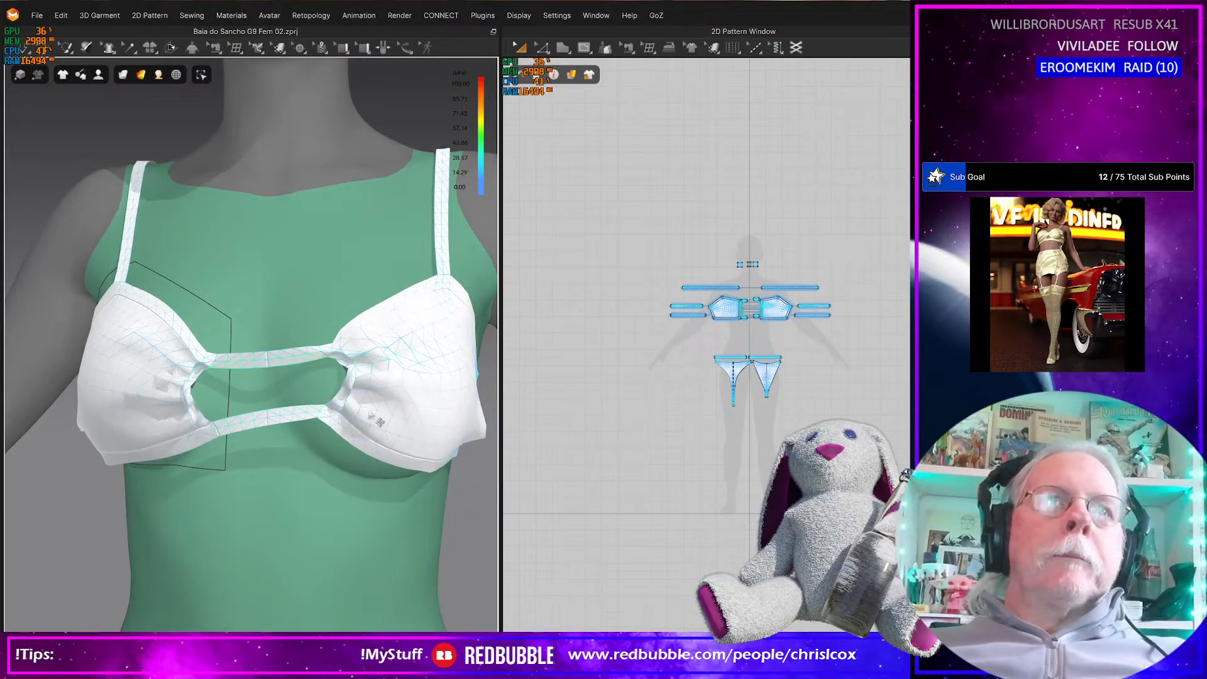
scroll(774, 308, up, 6)
middle_drag(723, 283, 721, 436)
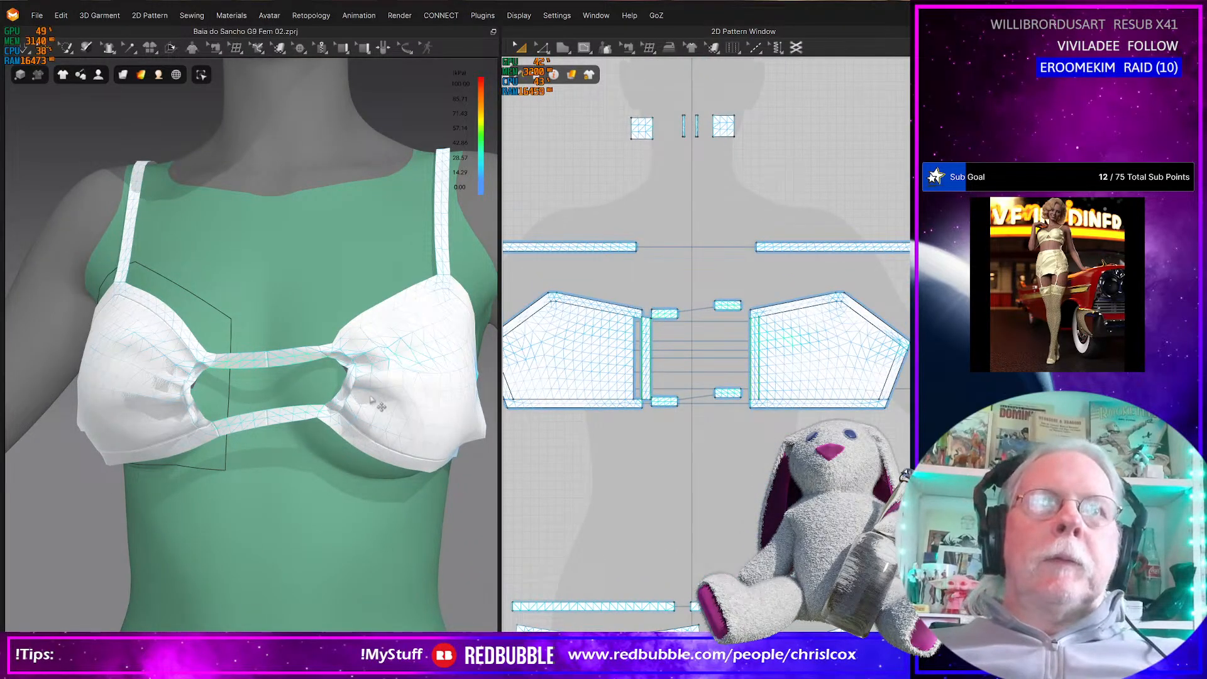
scroll(356, 405, down, 5)
mouse_move(339, 403)
right_down()
mouse_move(534, 397)
mouse_move(243, 422)
mouse_move(76, 329)
mouse_move(75, 404)
mouse_move(347, 408)
right_up()
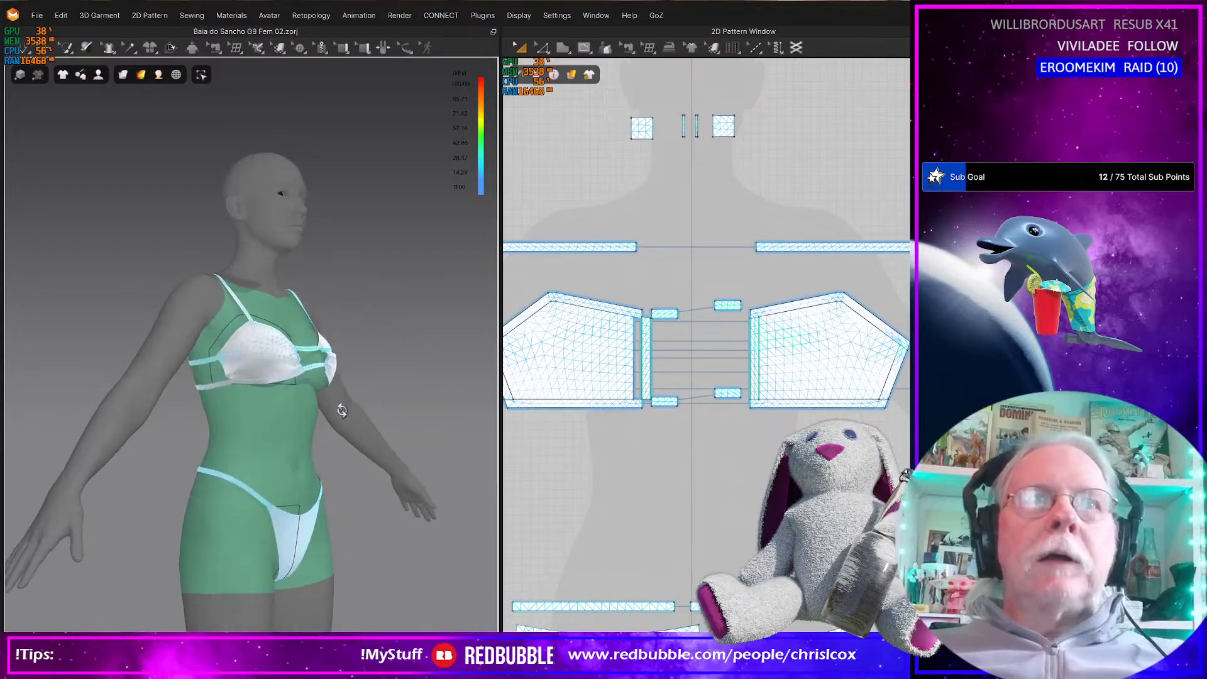
key(2)
Move the cup's narrow inner side strip in the 2D pattern layout up against the cup's inner edge
scroll(705, 341, up, 5)
right_drag(706, 341, 785, 337)
click(618, 394)
key(Left)
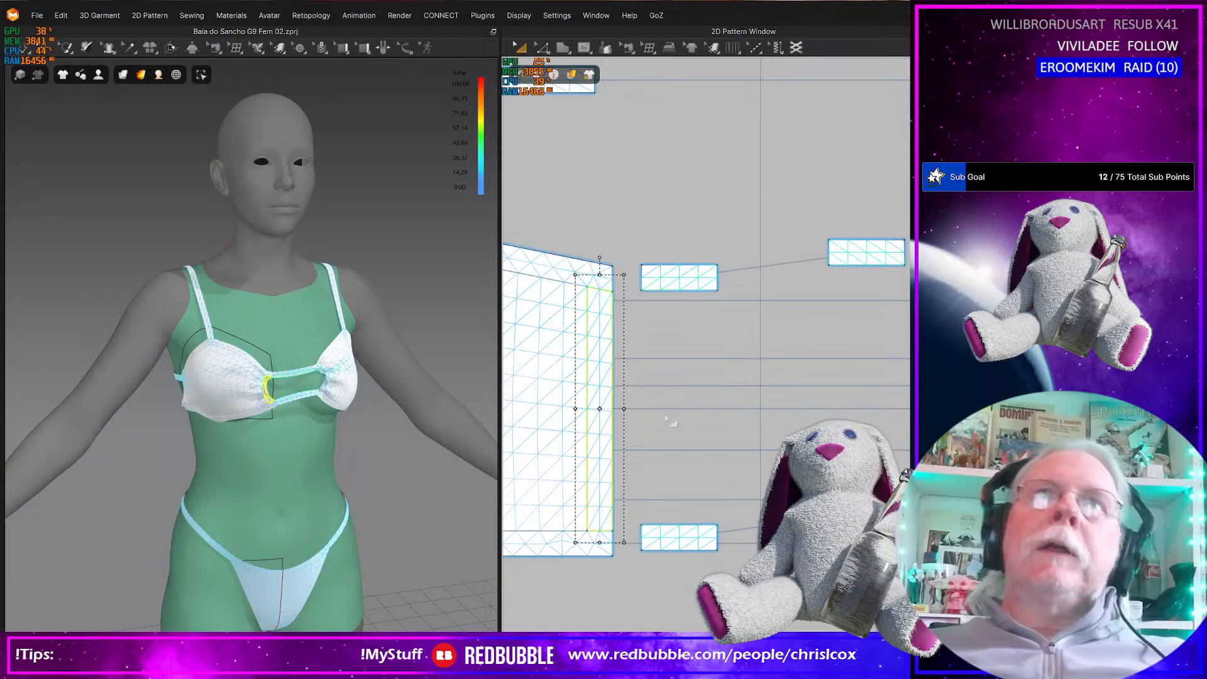
Select both long edges of the upper and lower connecting strips beside the cup to check their lengths
click(719, 277)
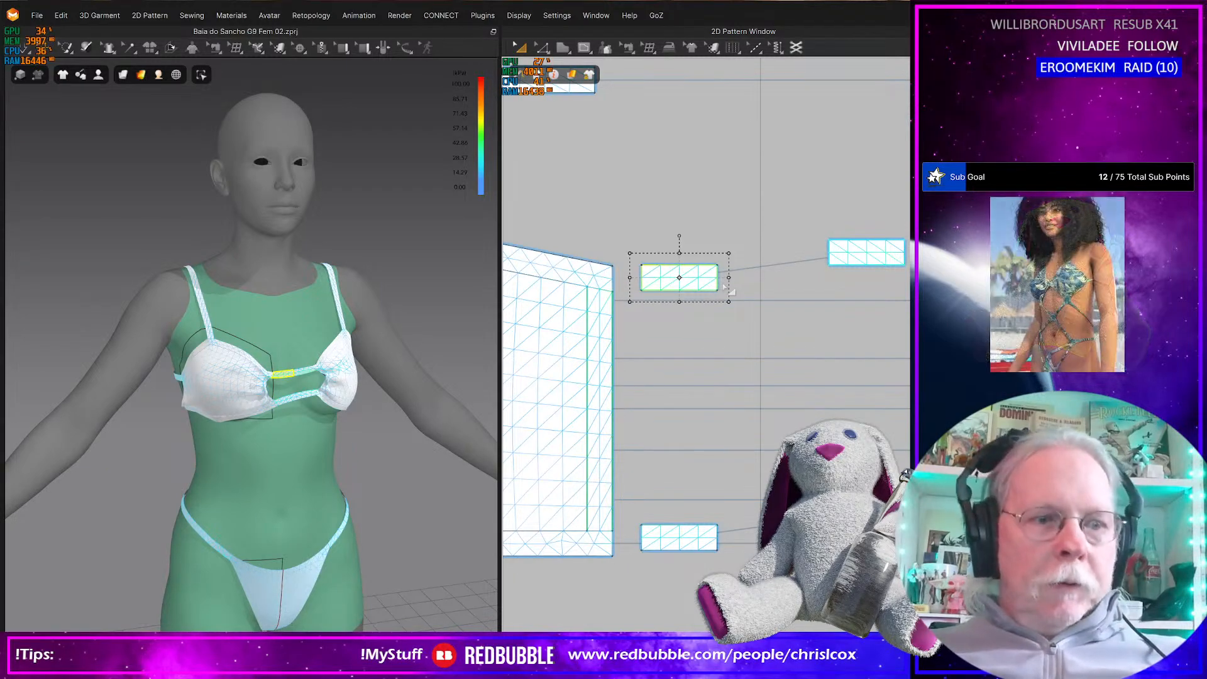
key(z)
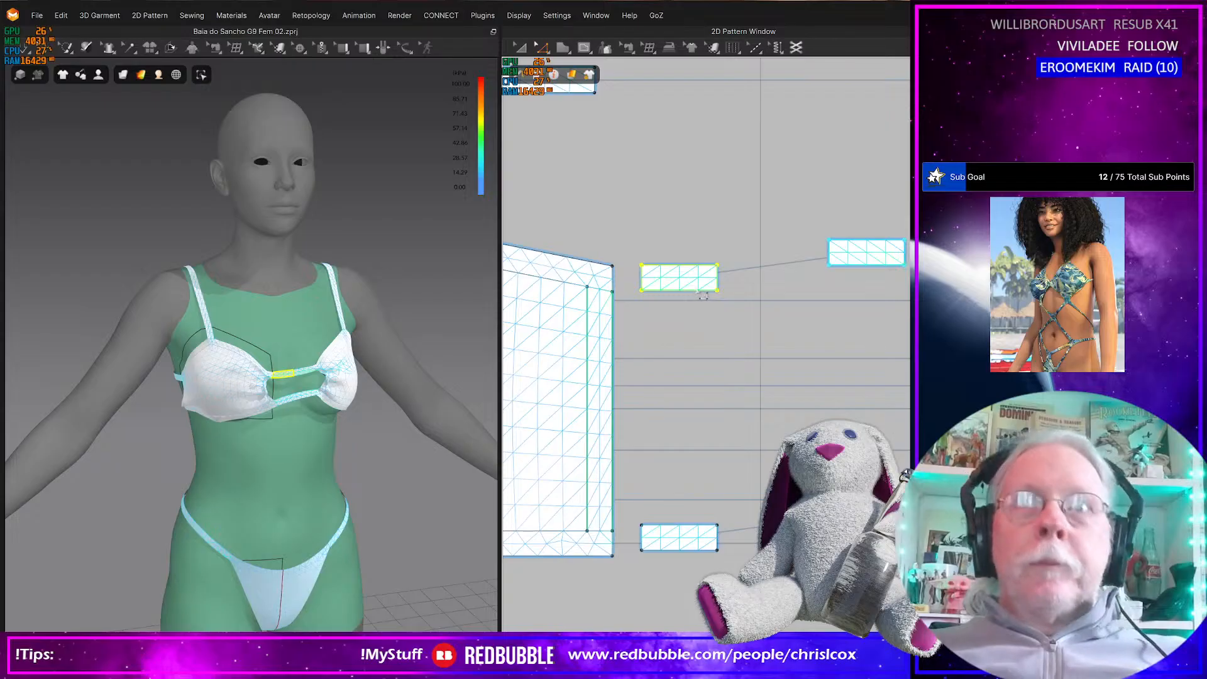
click(680, 291)
shift+click(679, 266)
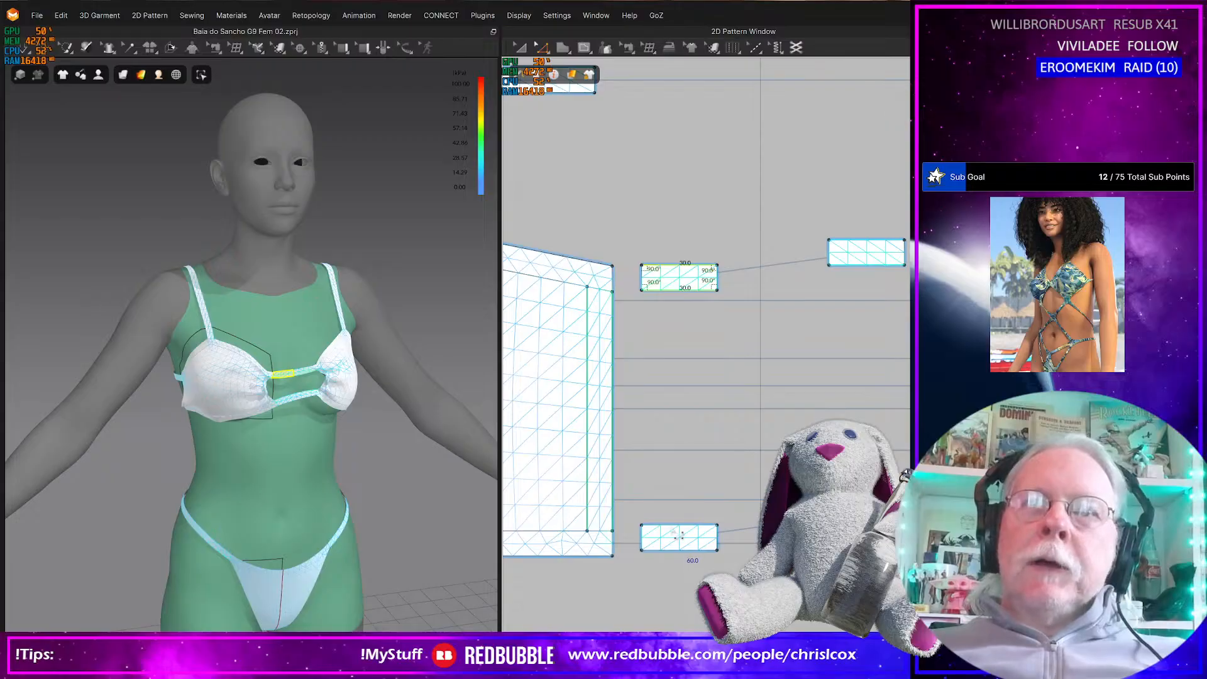
shift+click(679, 525)
shift+click(680, 551)
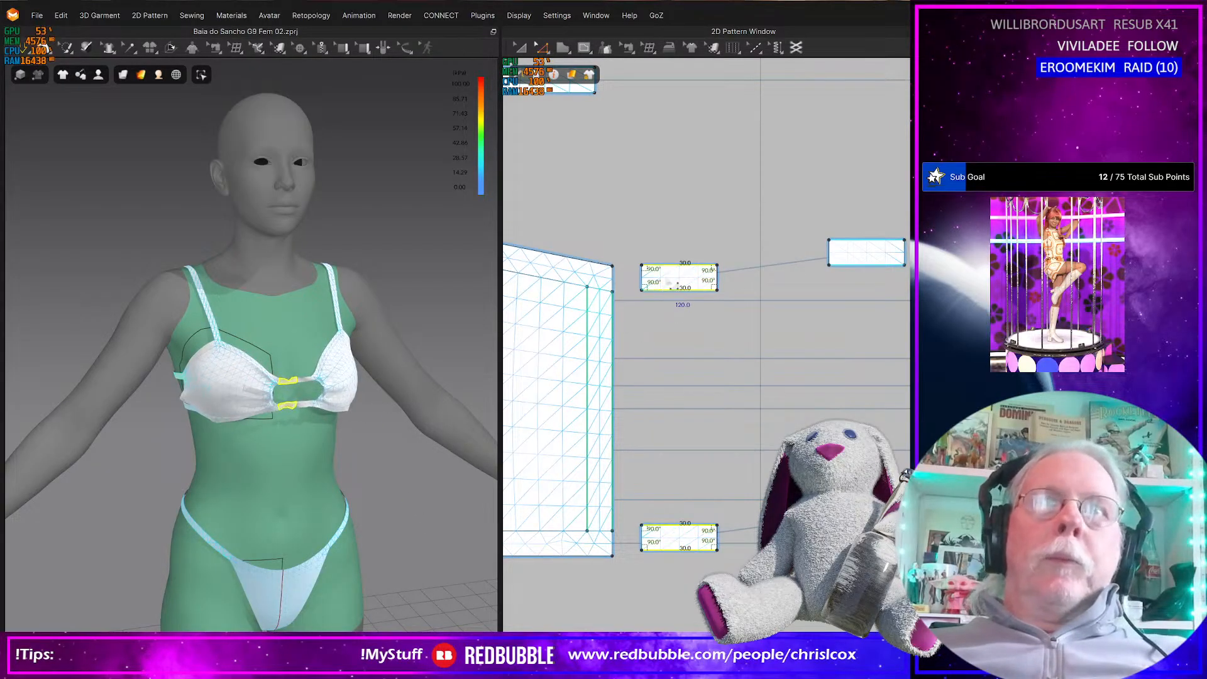
Strengthen the upper and lower pairs of connecting strips between the cups
click(676, 277)
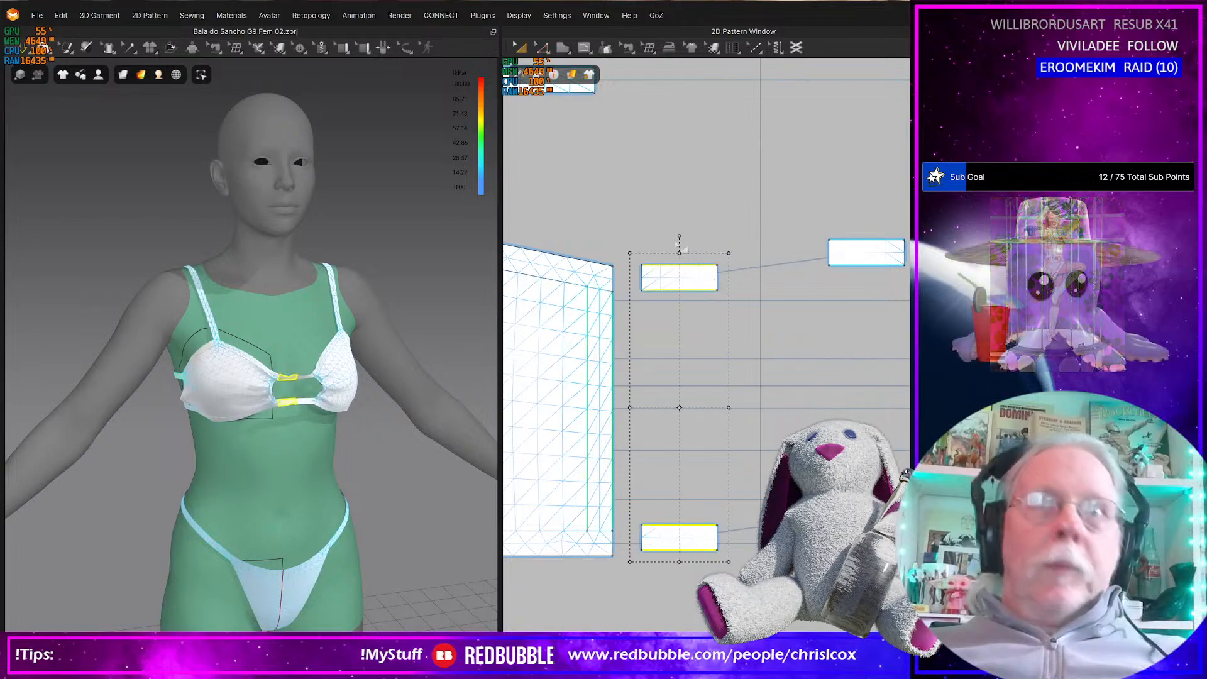
click(676, 276)
shift+click(863, 255)
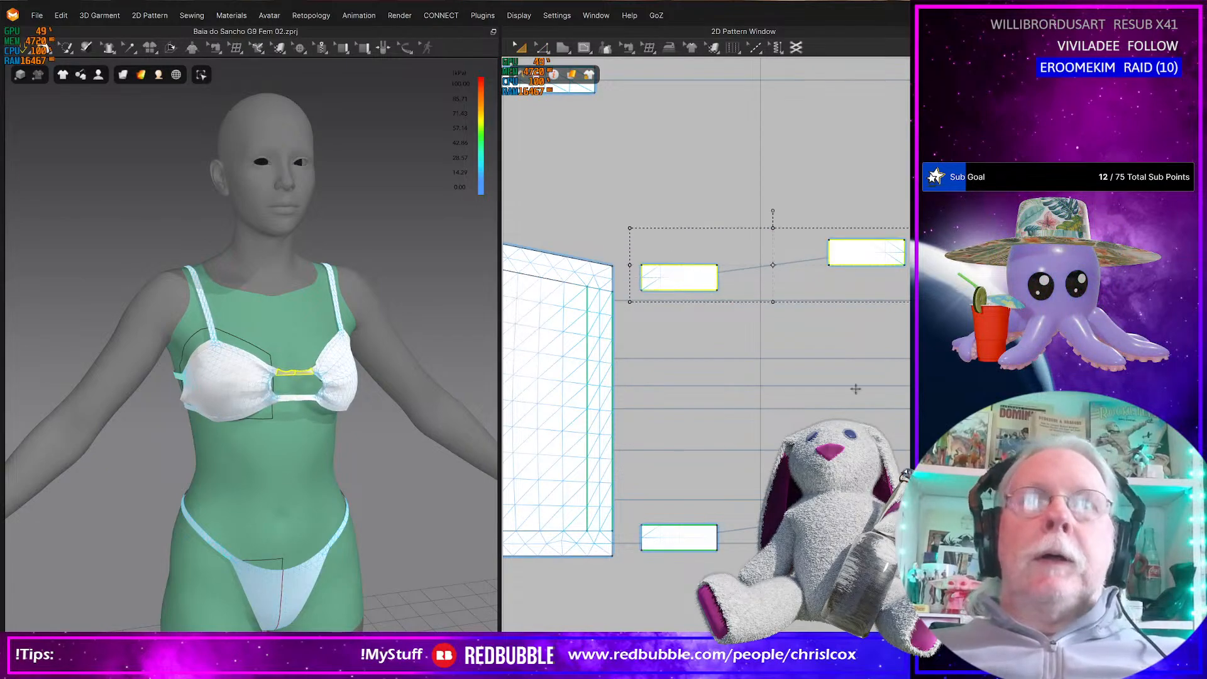
shift+click(663, 546)
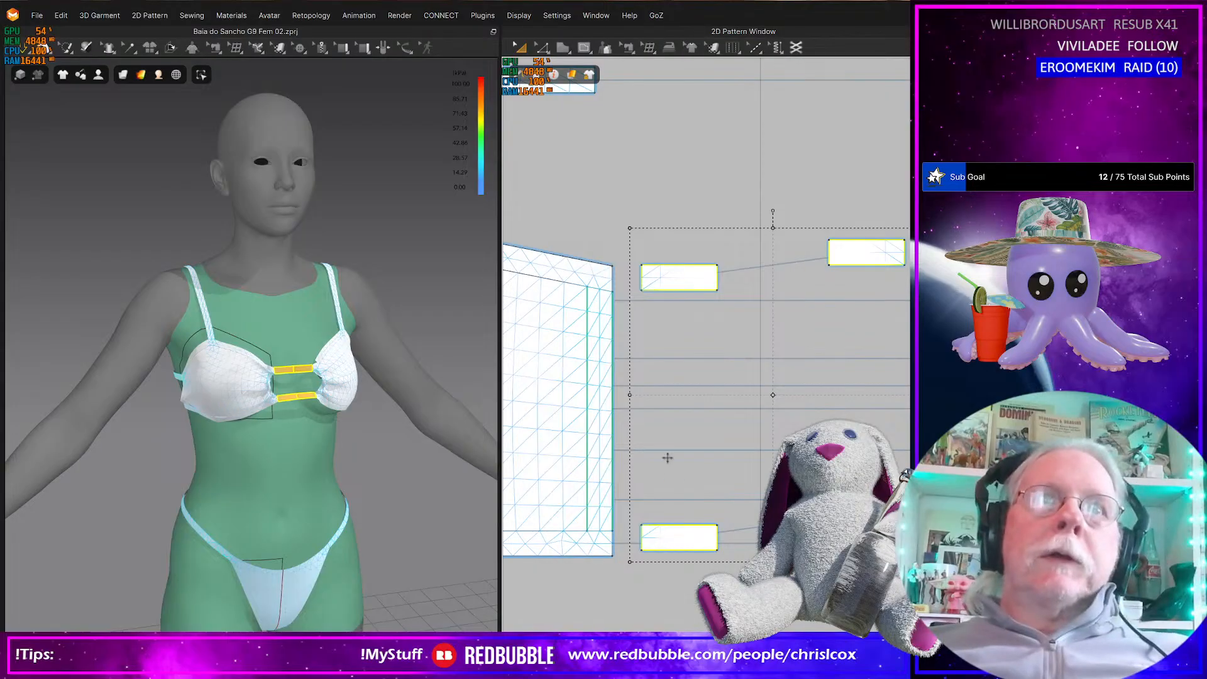
scroll(667, 390, up, 3)
scroll(659, 384, down, 2)
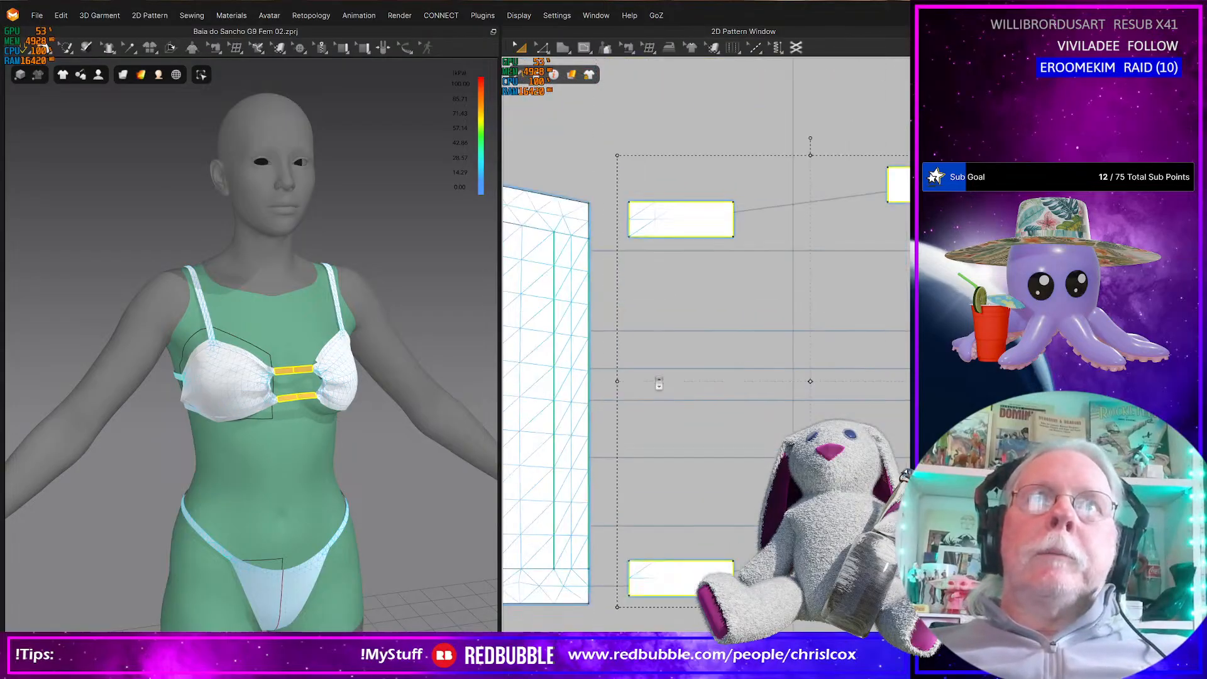
Check the cup-side end edges of the upper and lower connecting strips in the 2D layout
click(627, 214)
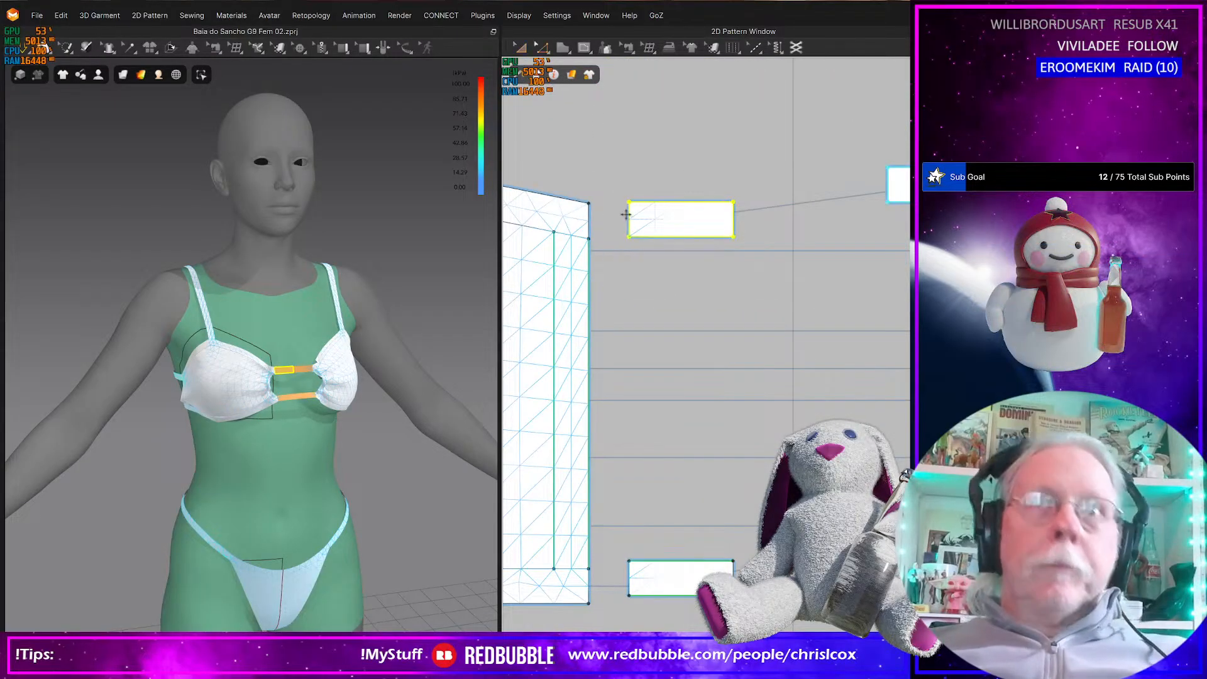
click(644, 372)
click(637, 593)
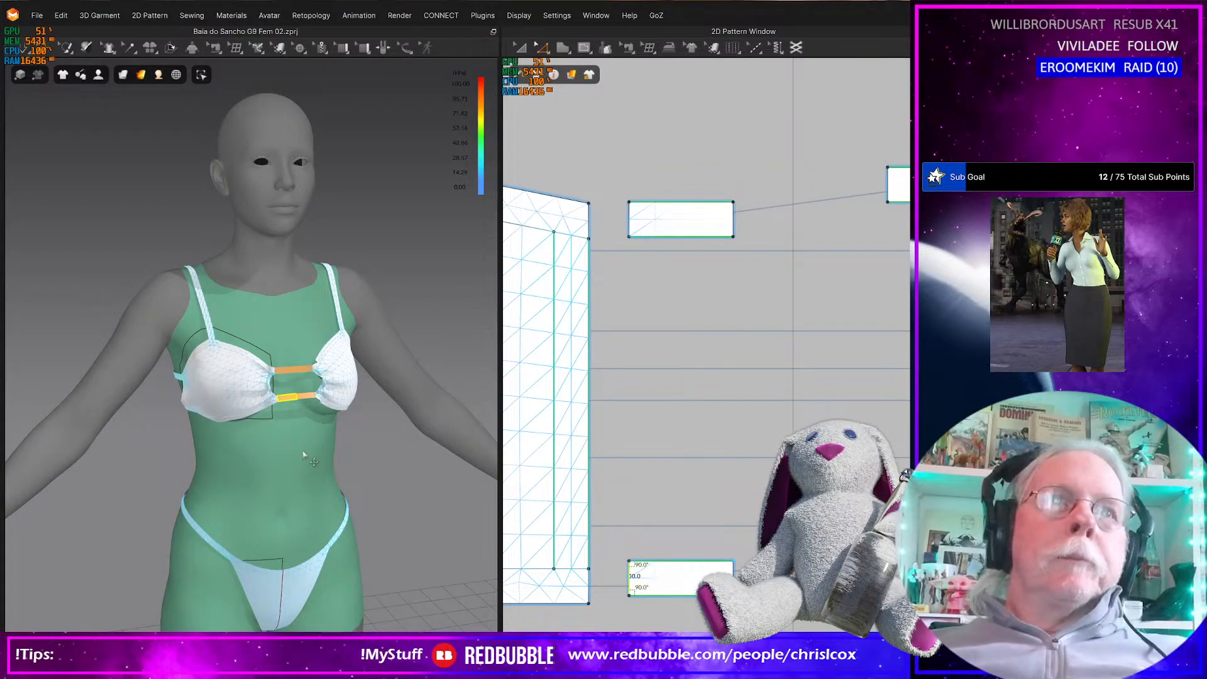
Pull both bikini cups on the simulating avatar to settle the gathers around the strengthened connecting strips
right_drag(303, 454, 285, 453)
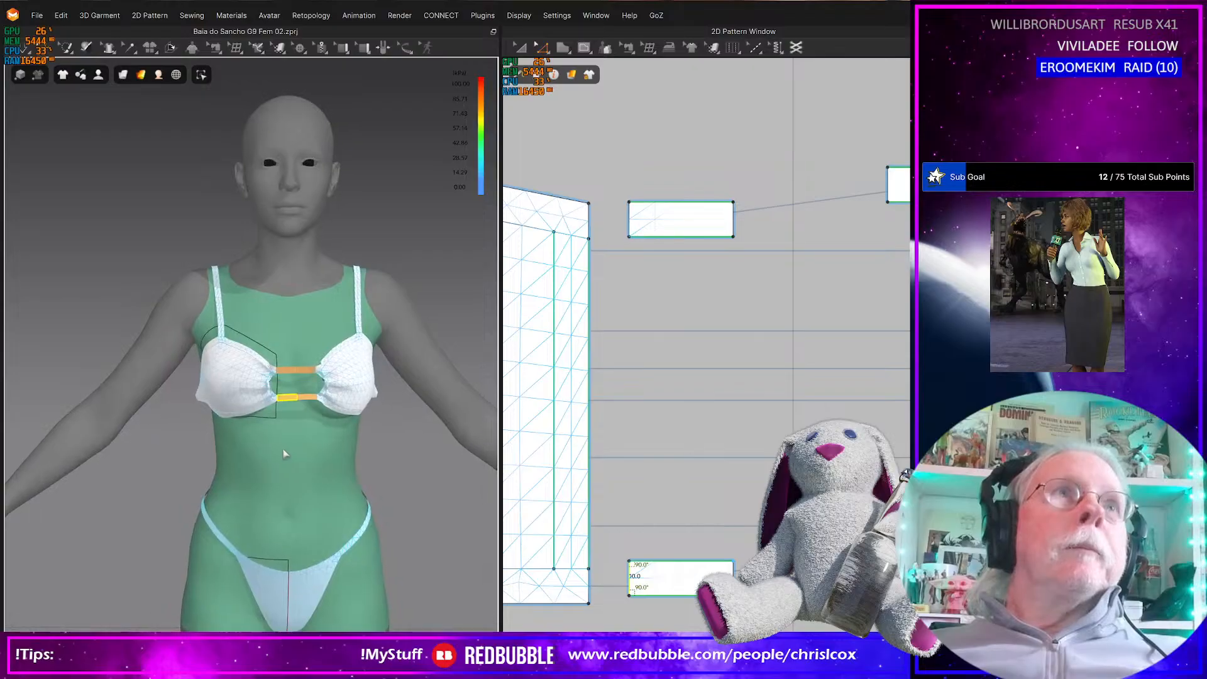
click(263, 400)
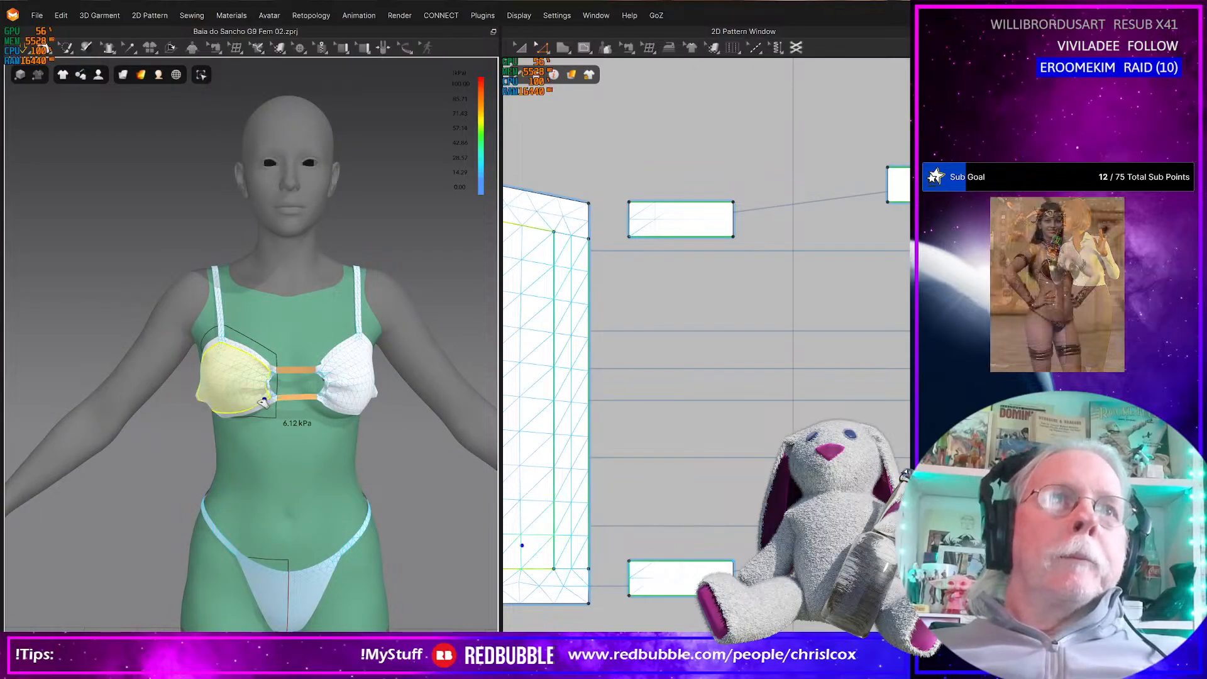
drag(347, 402, 296, 396)
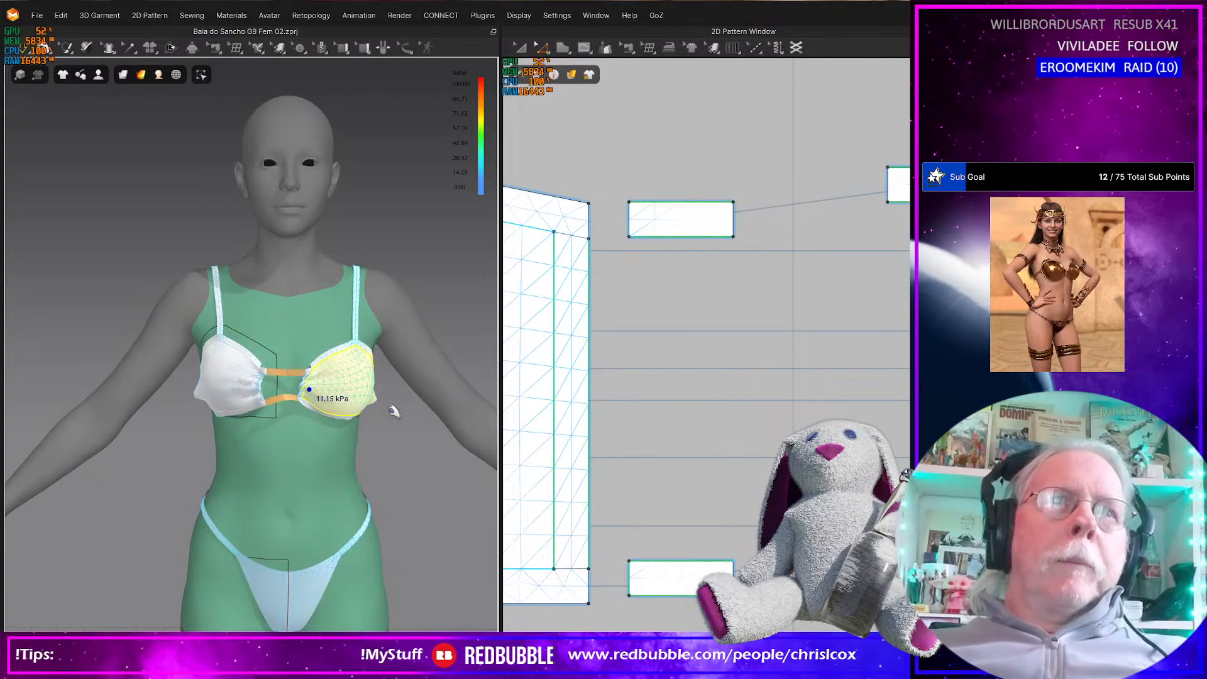
scroll(333, 452, down, 5)
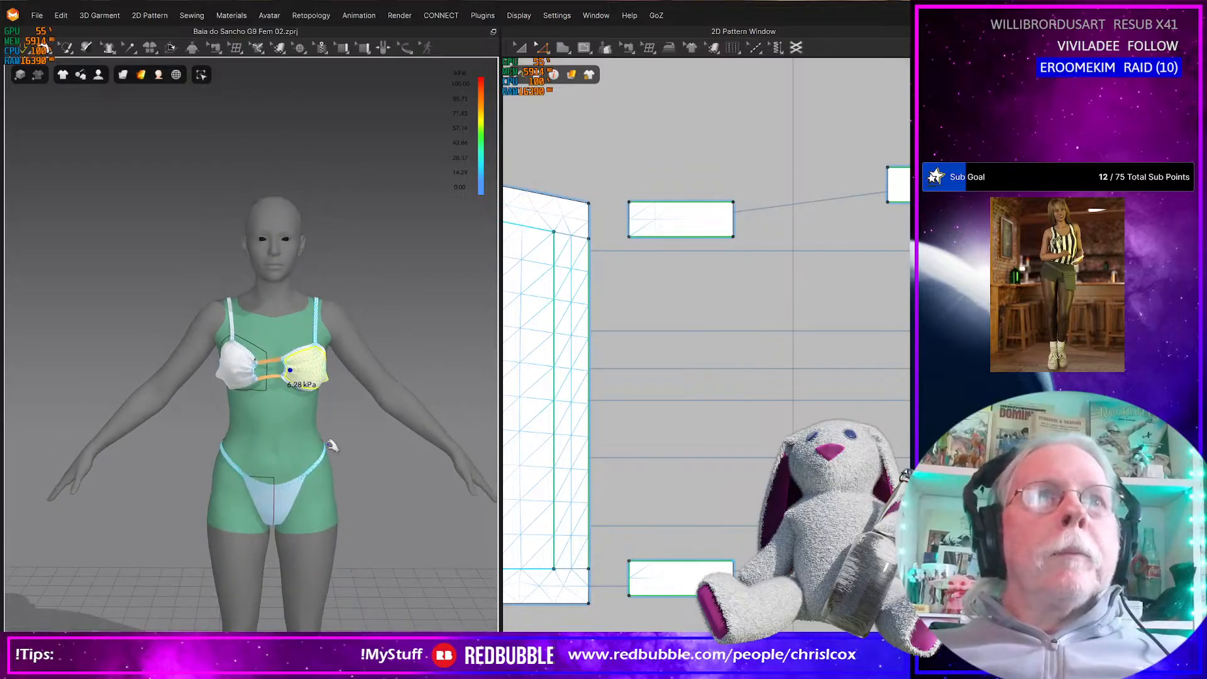
right_drag(333, 453, 335, 430)
scroll(338, 433, up, 6)
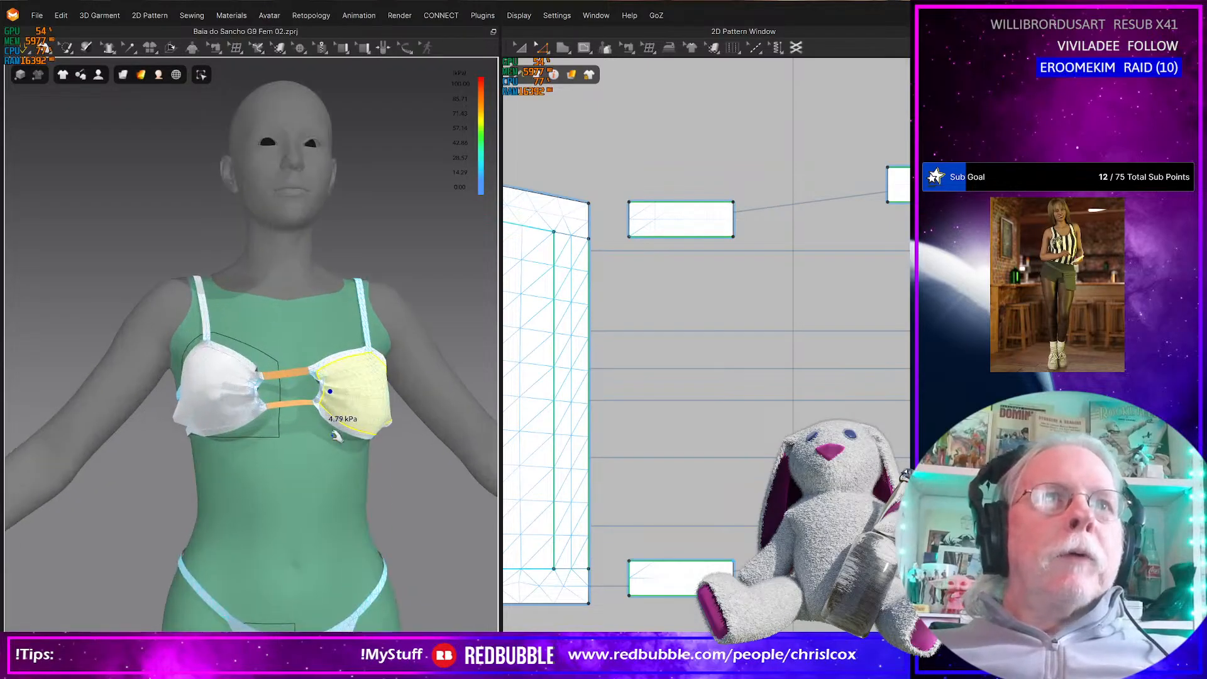
Tug the inner edges and lower inner corners of both cups so the fabric drapes evenly beside the connectors
click(246, 372)
drag(262, 364, 268, 362)
click(268, 427)
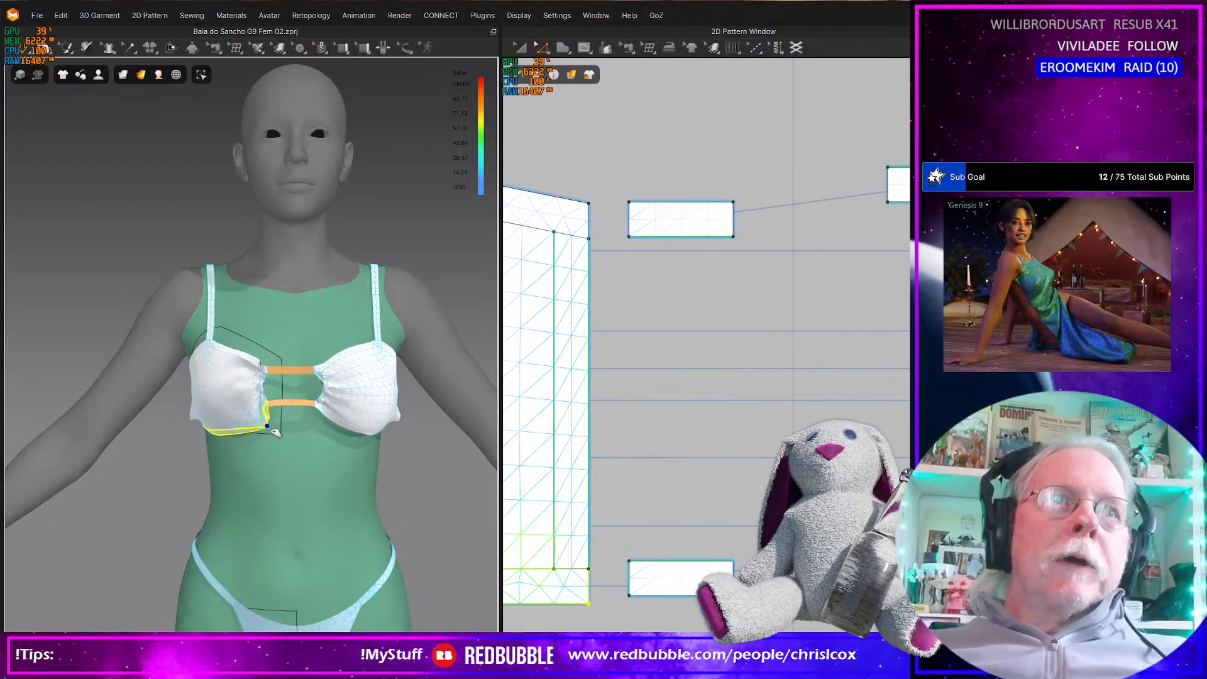
drag(336, 434, 334, 446)
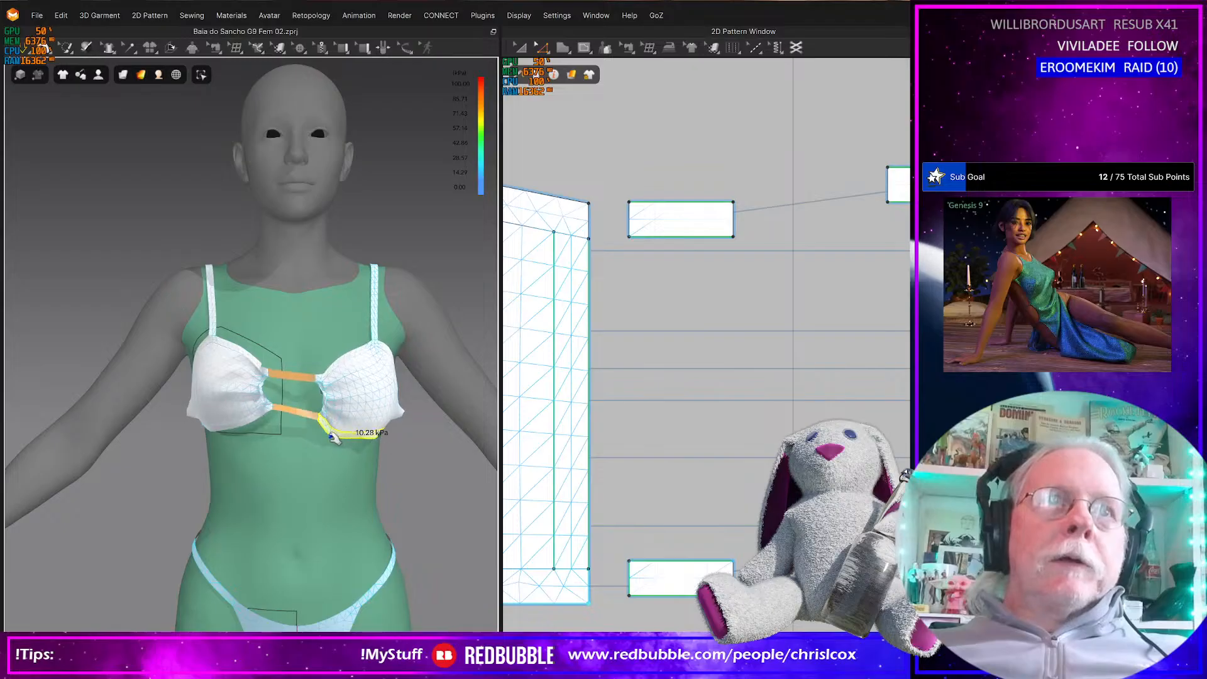
right_drag(318, 434, 364, 440)
Move the cup's narrow outer side strip outward, away from the main cup panel in the 2D layout
right_drag(292, 458, 285, 426)
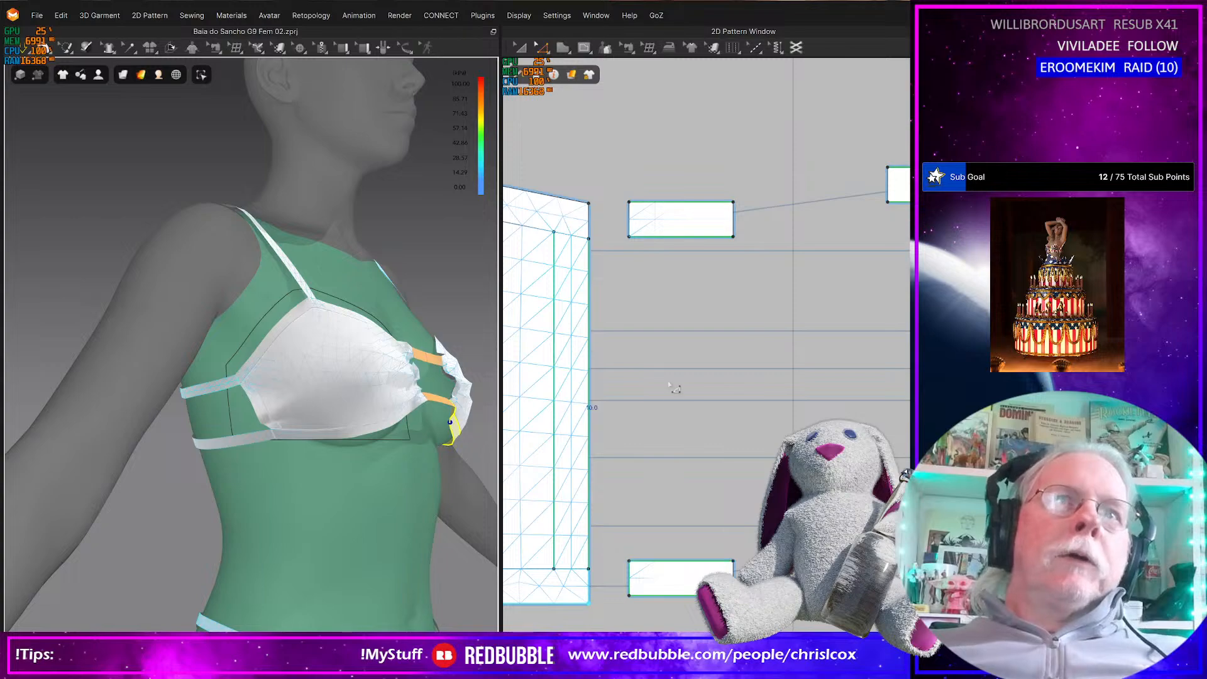
scroll(670, 385, up, 5)
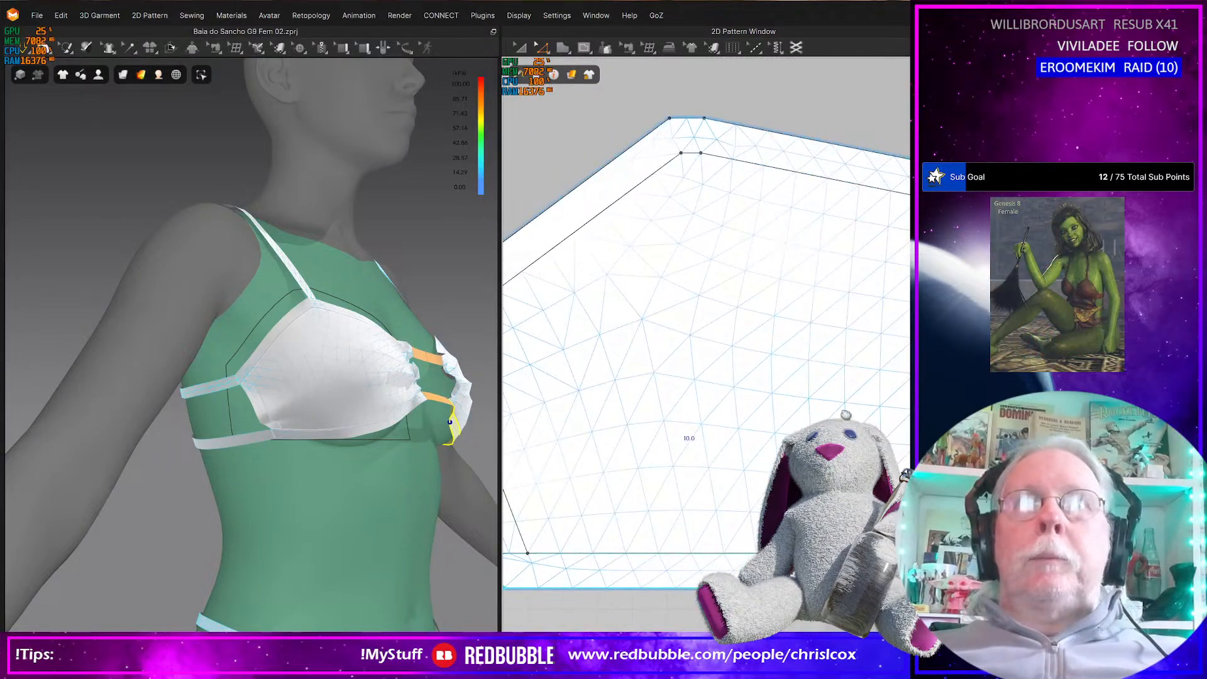
middle_drag(815, 416, 894, 415)
middle_drag(760, 431, 739, 433)
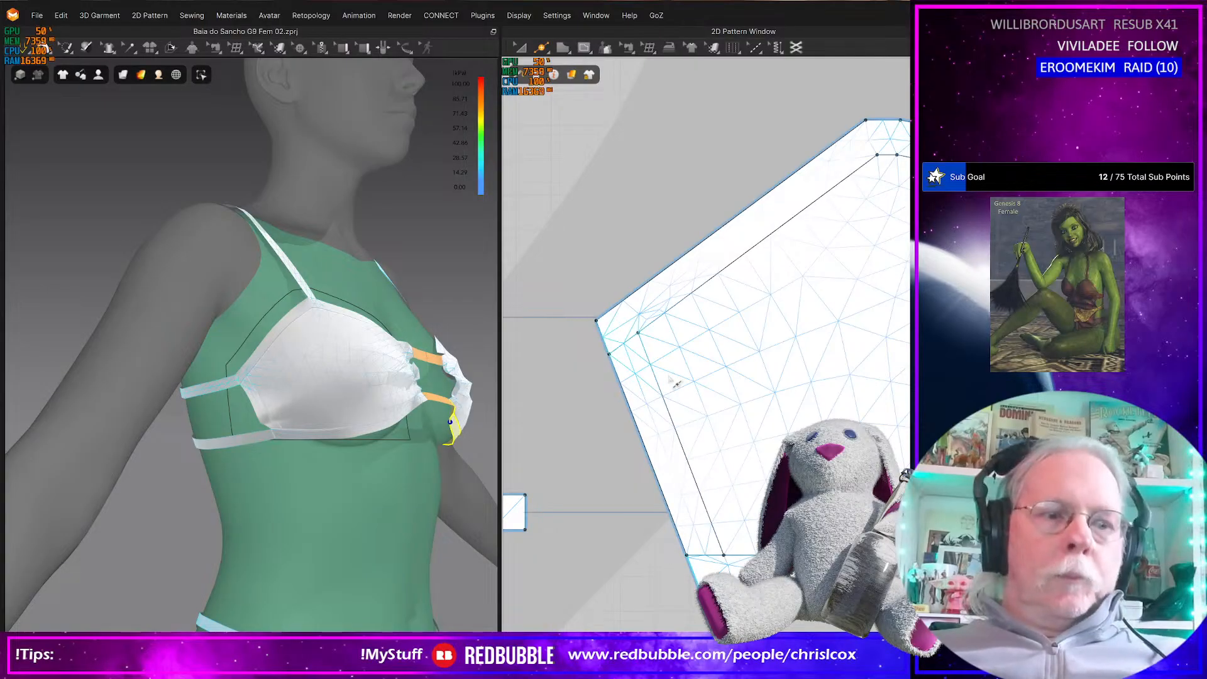
drag(566, 288, 674, 367)
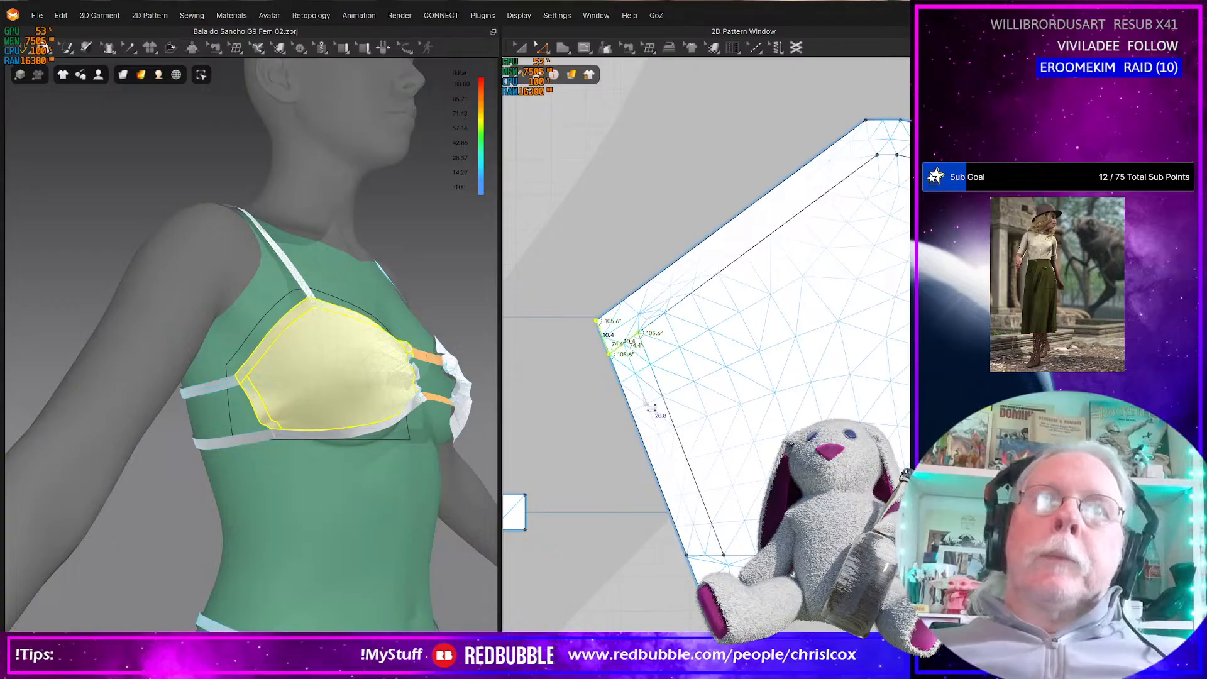
click(651, 412)
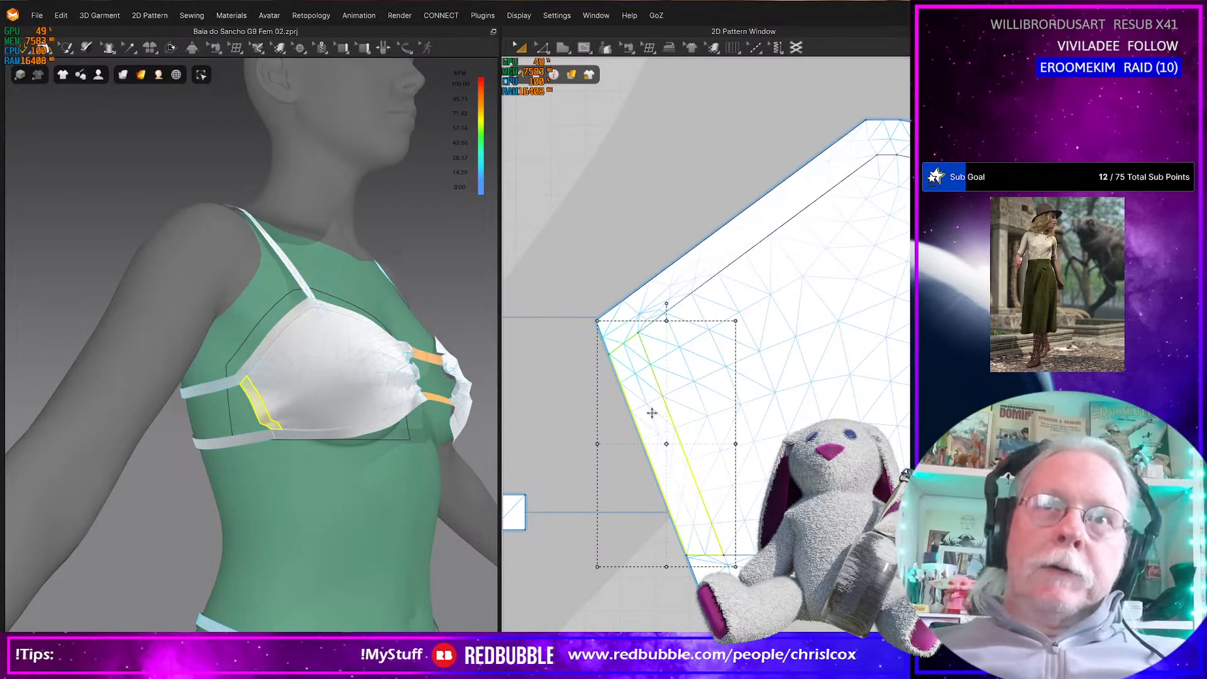
key(Left)
Merge the outer side strip with the main cup panel along their facing long edges
key(z)
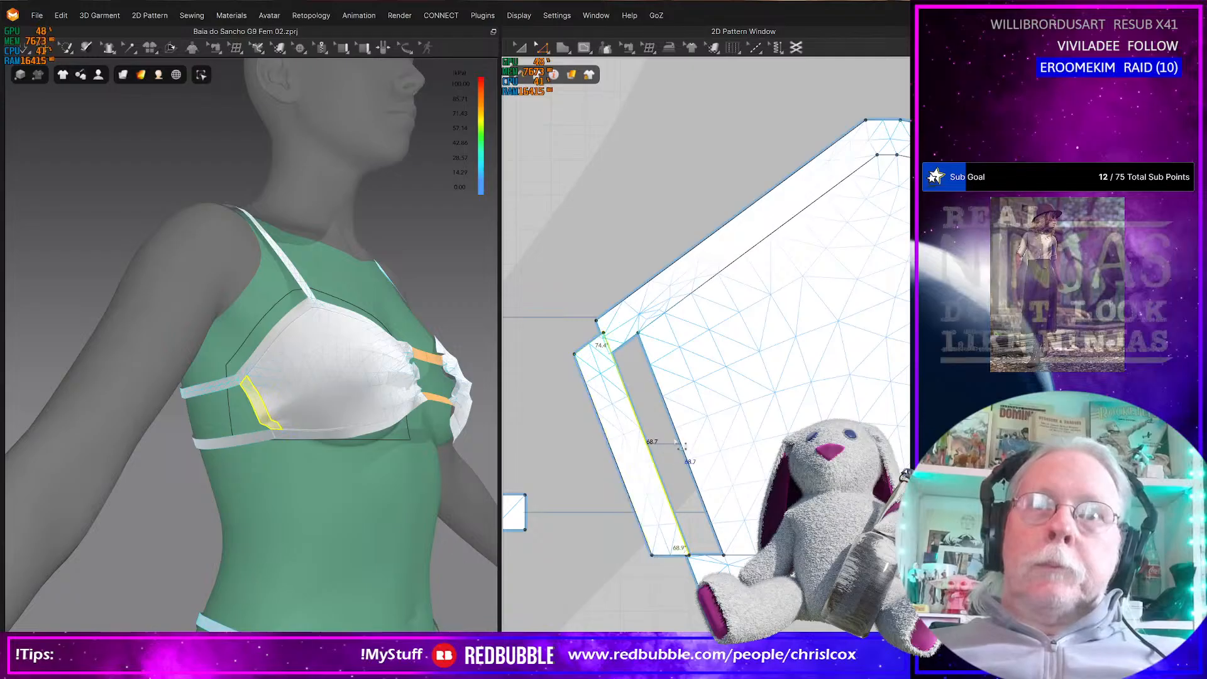
click(679, 440)
right_click(680, 440)
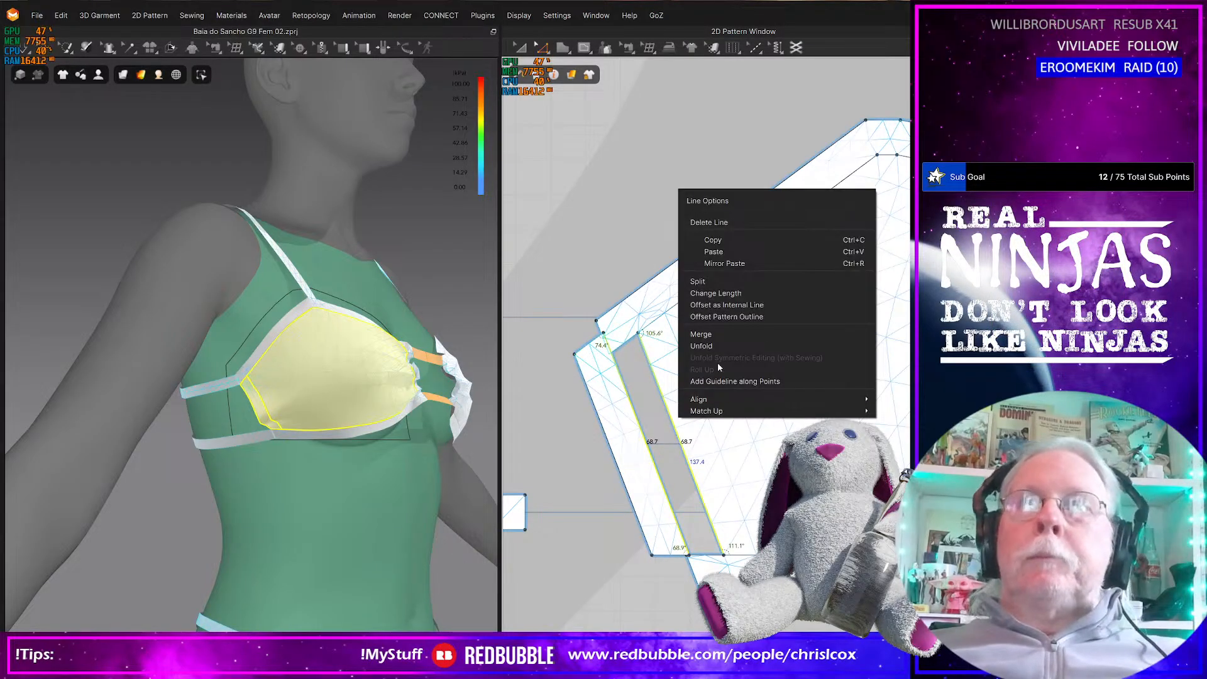
click(710, 334)
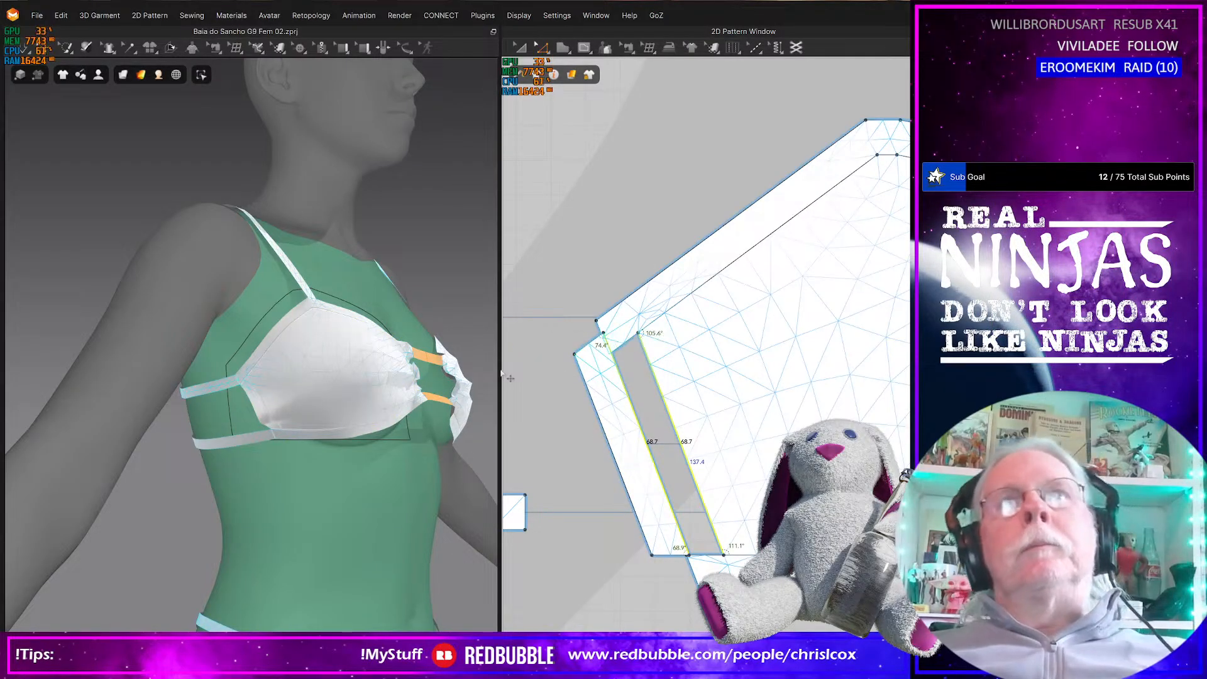
Delete the two leftover points where the merged strip's inner edge met the cup's upper and lower seam lines
drag(577, 301, 651, 374)
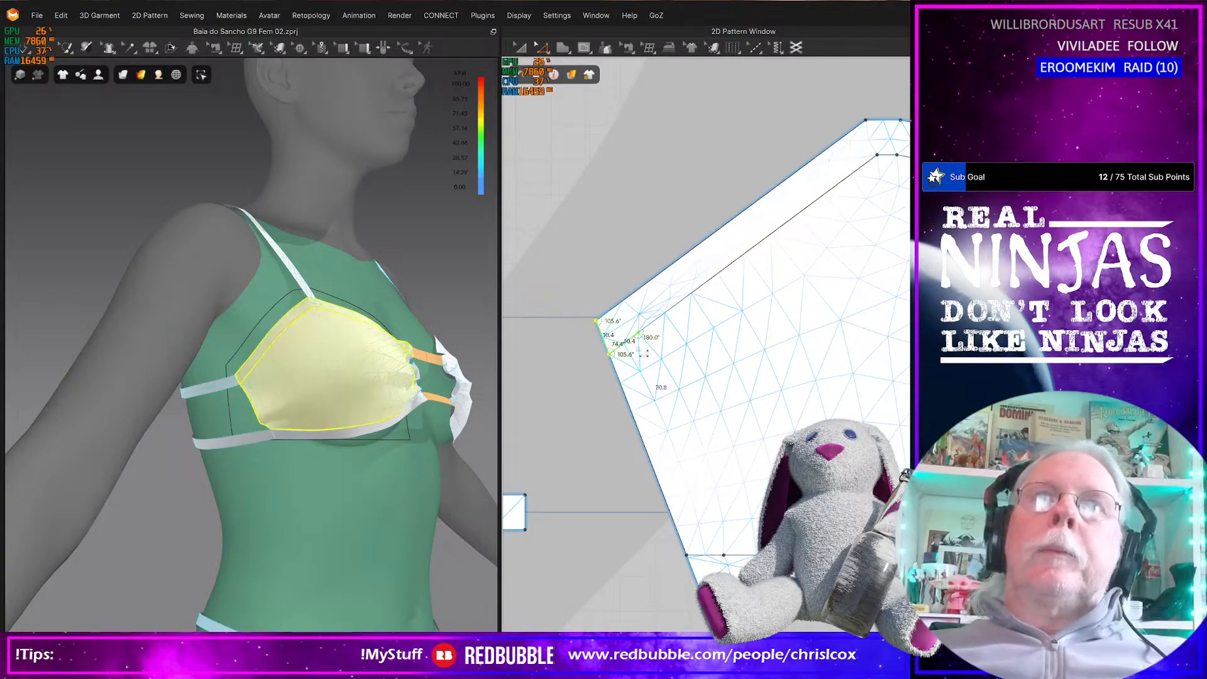
click(670, 337)
click(639, 334)
shift+click(725, 557)
key(Delete)
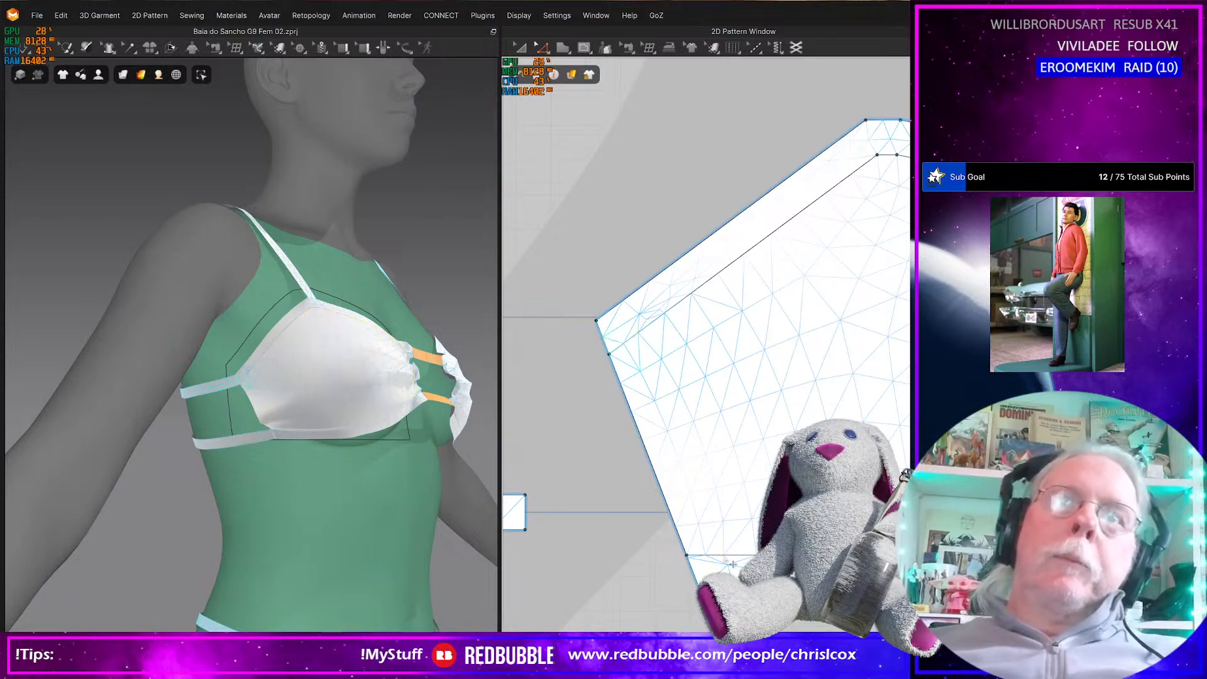
Lower the two points at the cup pattern's outer side corner and review the reshaped cup on the avatar
drag(563, 304, 657, 380)
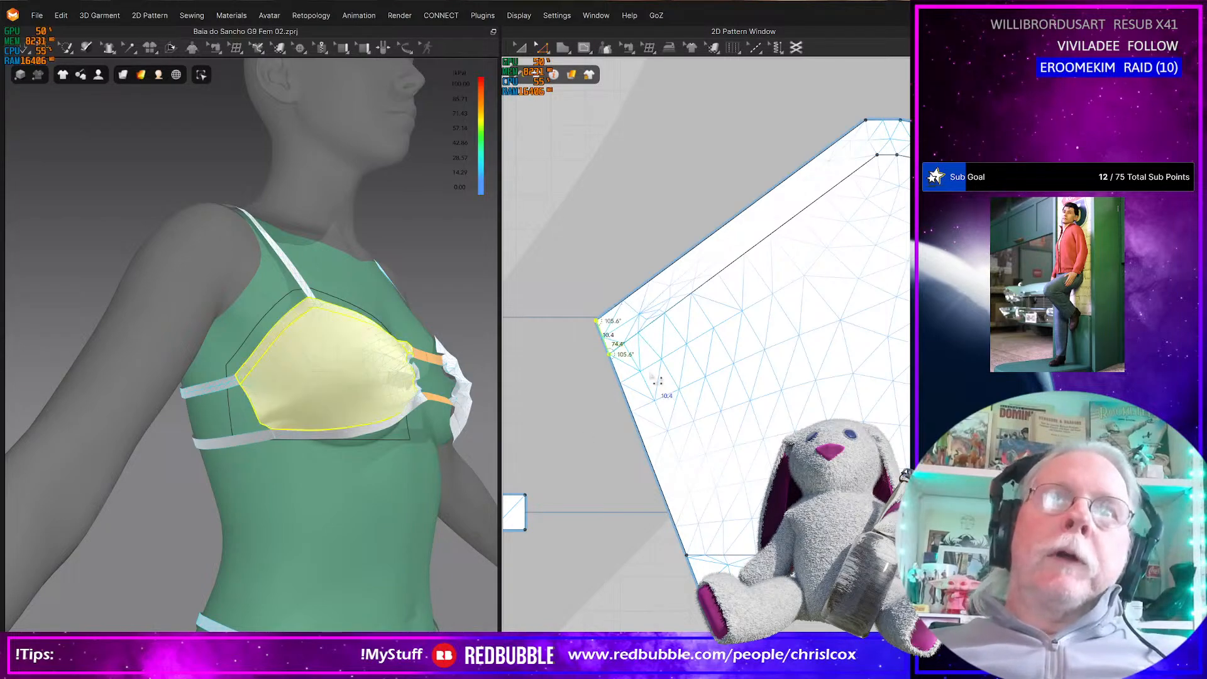
key(Down)
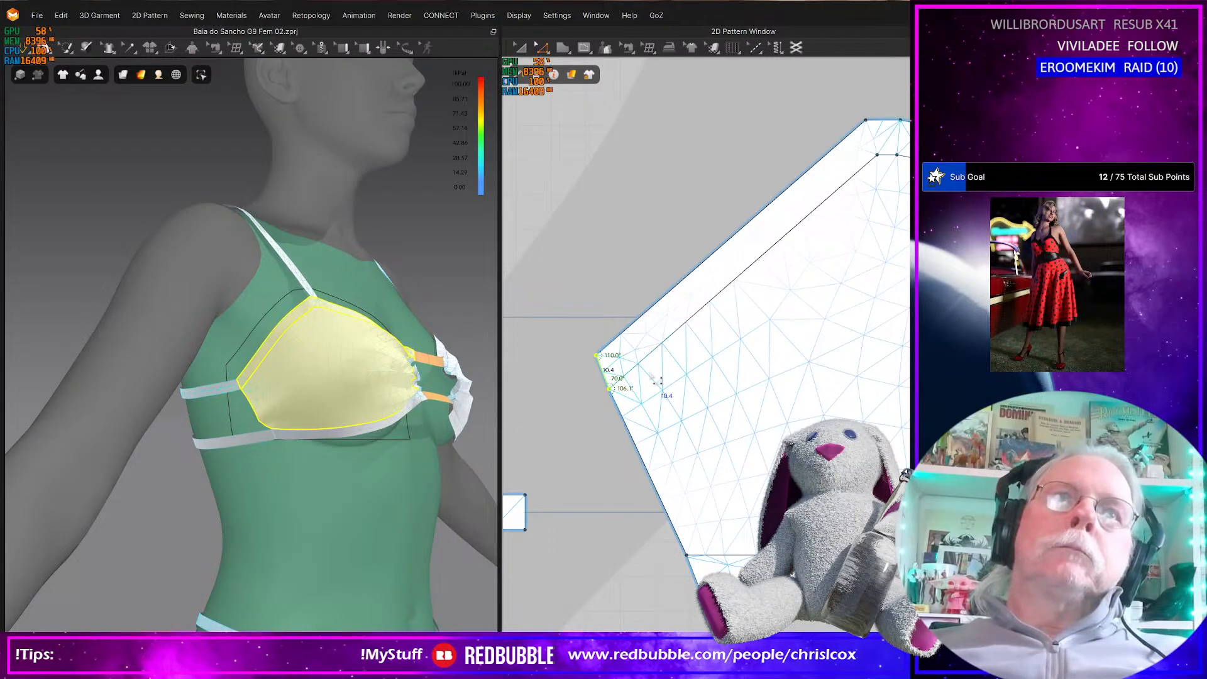
right_drag(387, 487, 403, 513)
scroll(361, 500, down, 5)
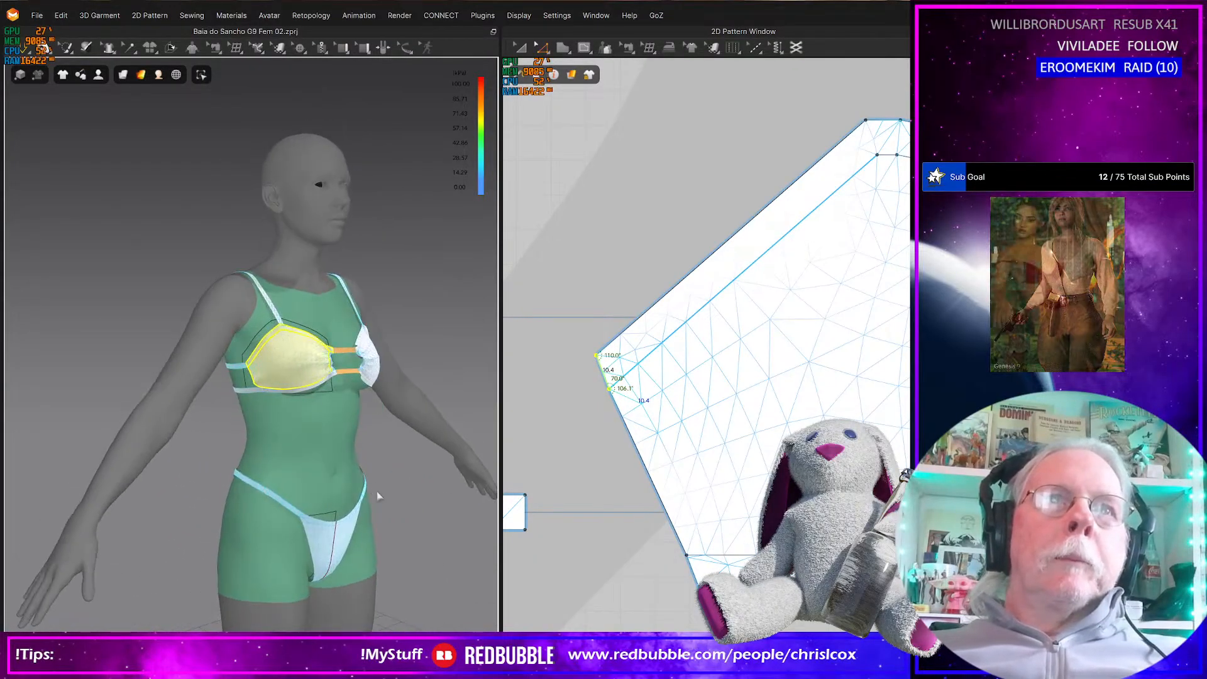
Select the cup's outer side edge, bring the Object Browser and Property Editor into view, and check the bikini's back
right_click(653, 473)
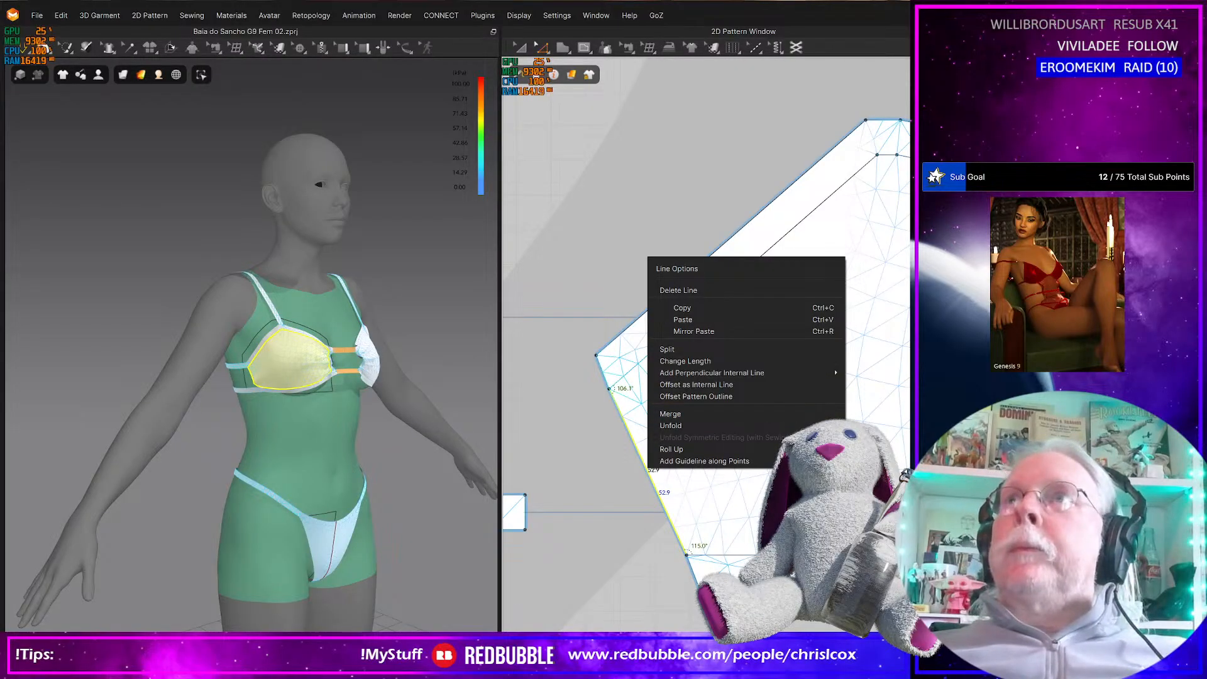
key(Escape)
drag(1205, 339, 970, 340)
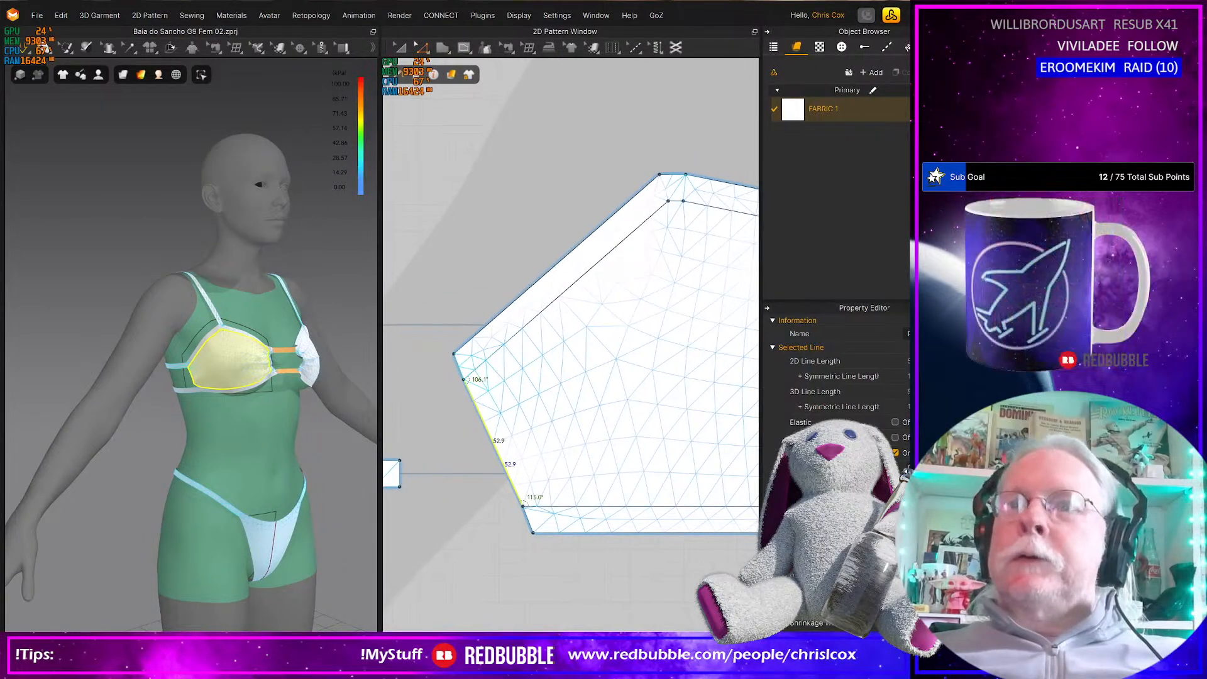
drag(817, 660, 817, 609)
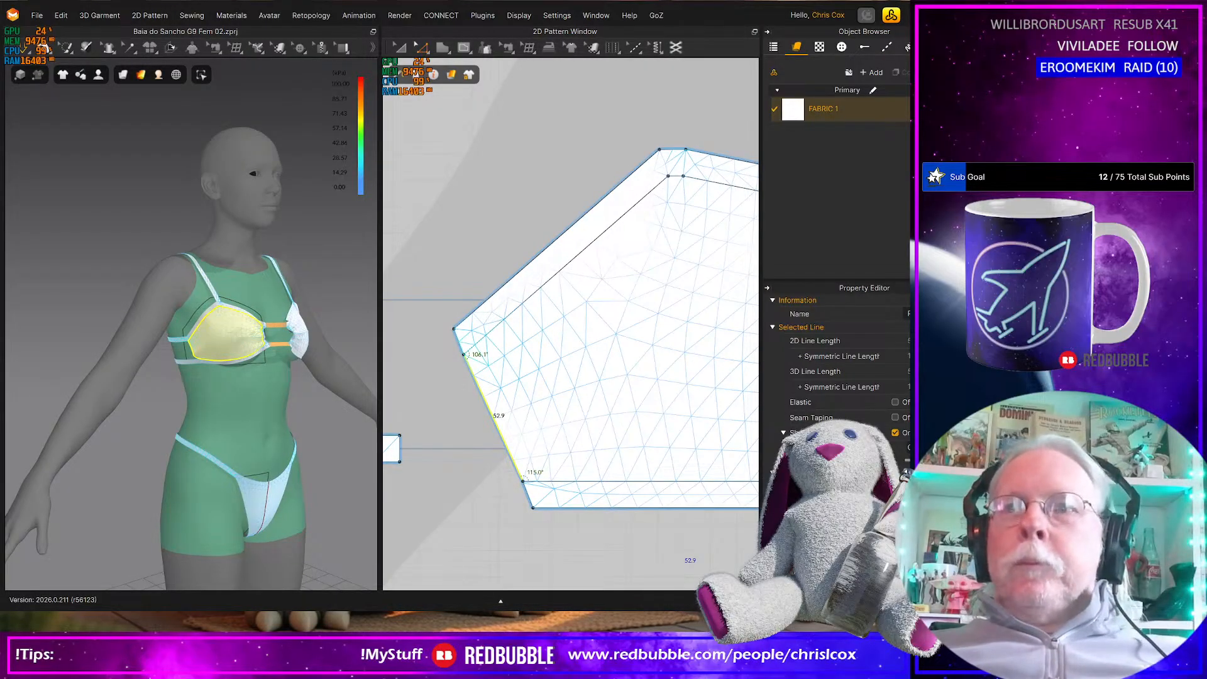
drag(967, 314, 921, 315)
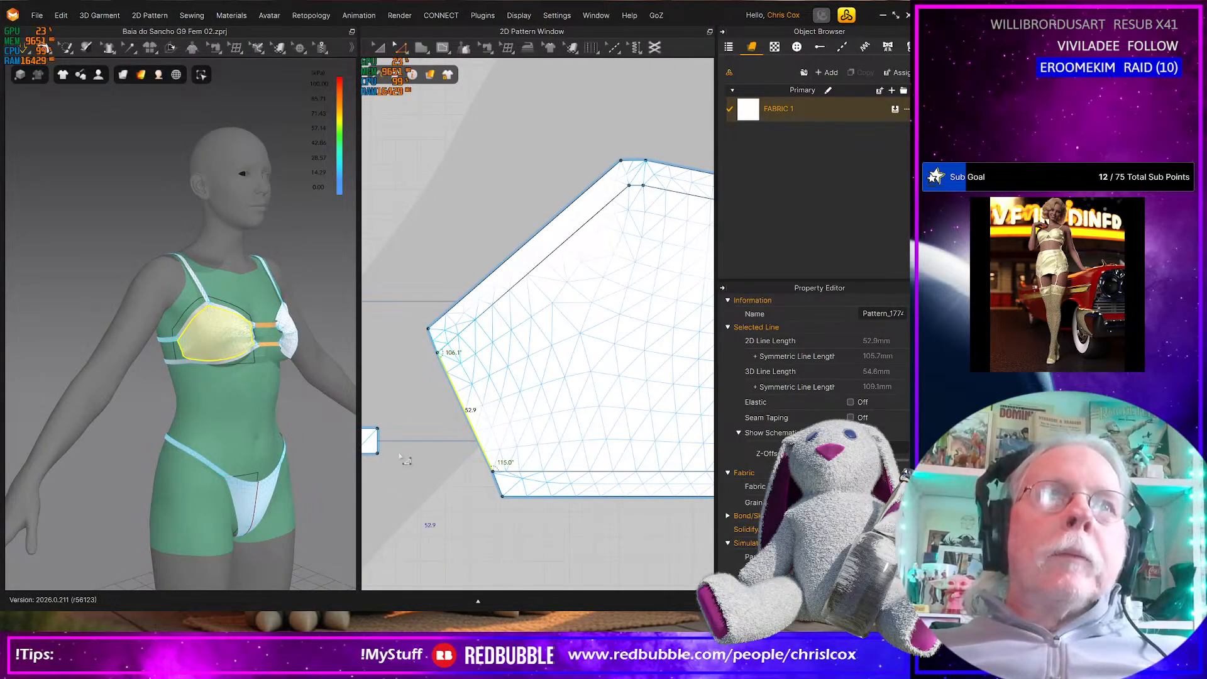
right_drag(232, 431, 394, 430)
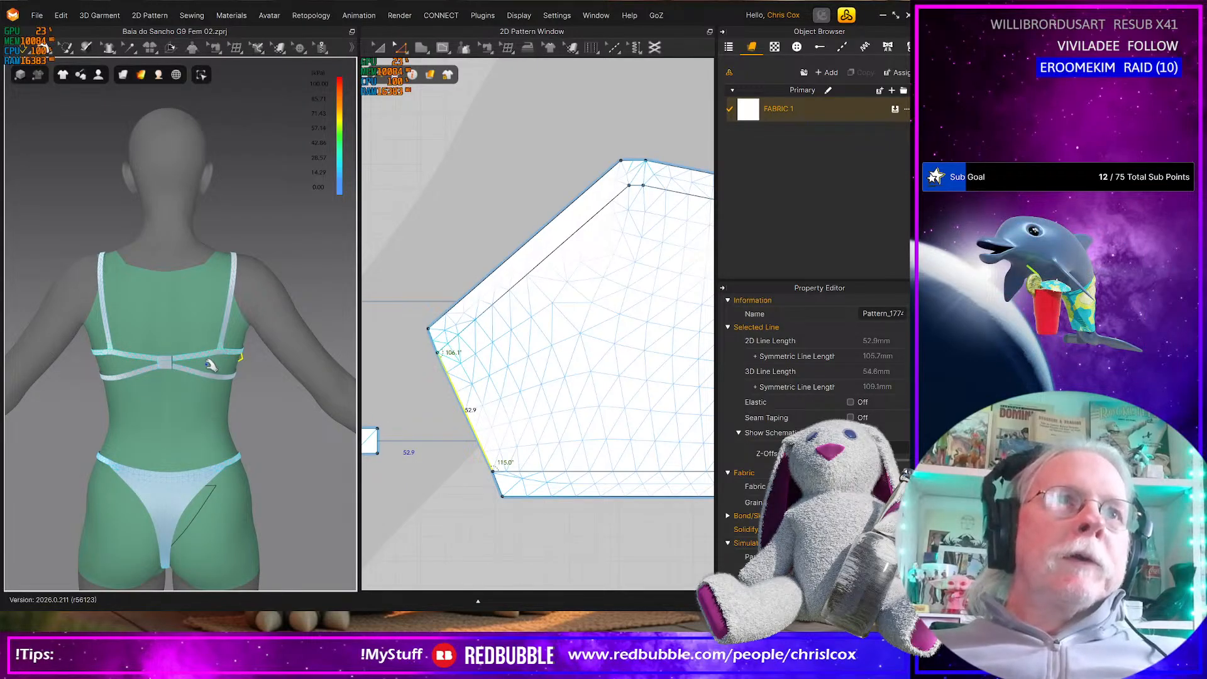
Inspect the bikini's back straps and the gathered front cups on the avatar from several angles
mouse_move(187, 388)
right_down()
mouse_move(49, 373)
mouse_move(182, 366)
right_up()
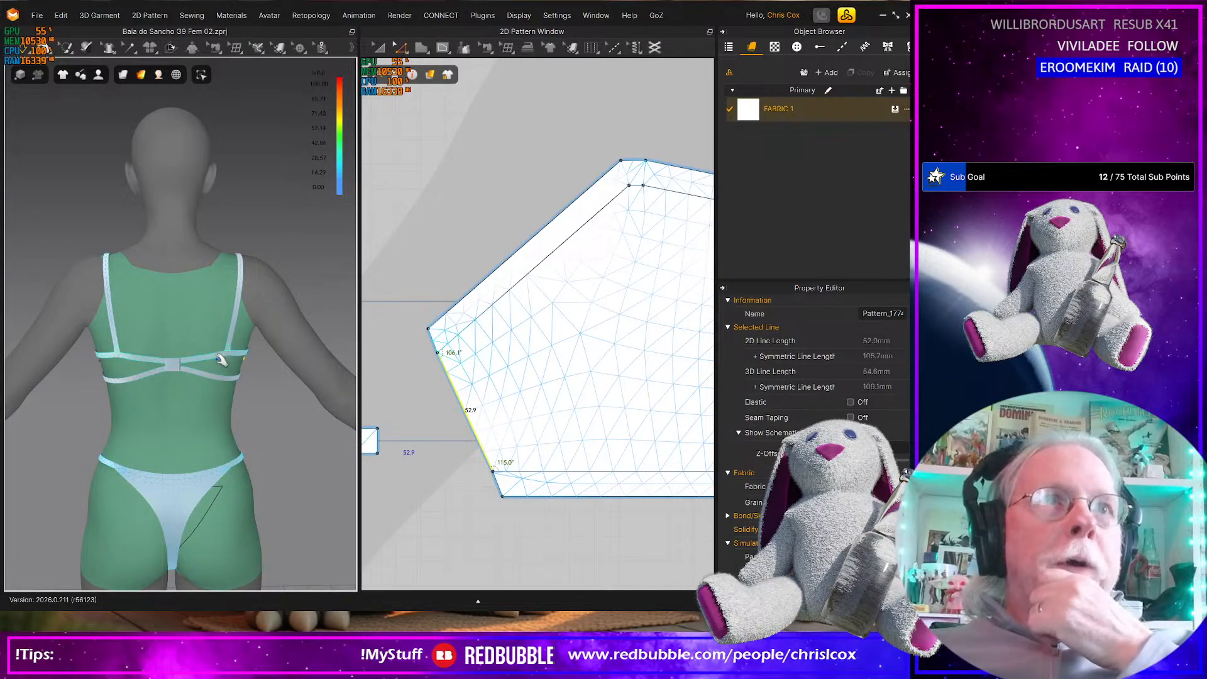
right_drag(203, 413, 65, 404)
scroll(192, 369, up, 2)
scroll(193, 369, up, 1)
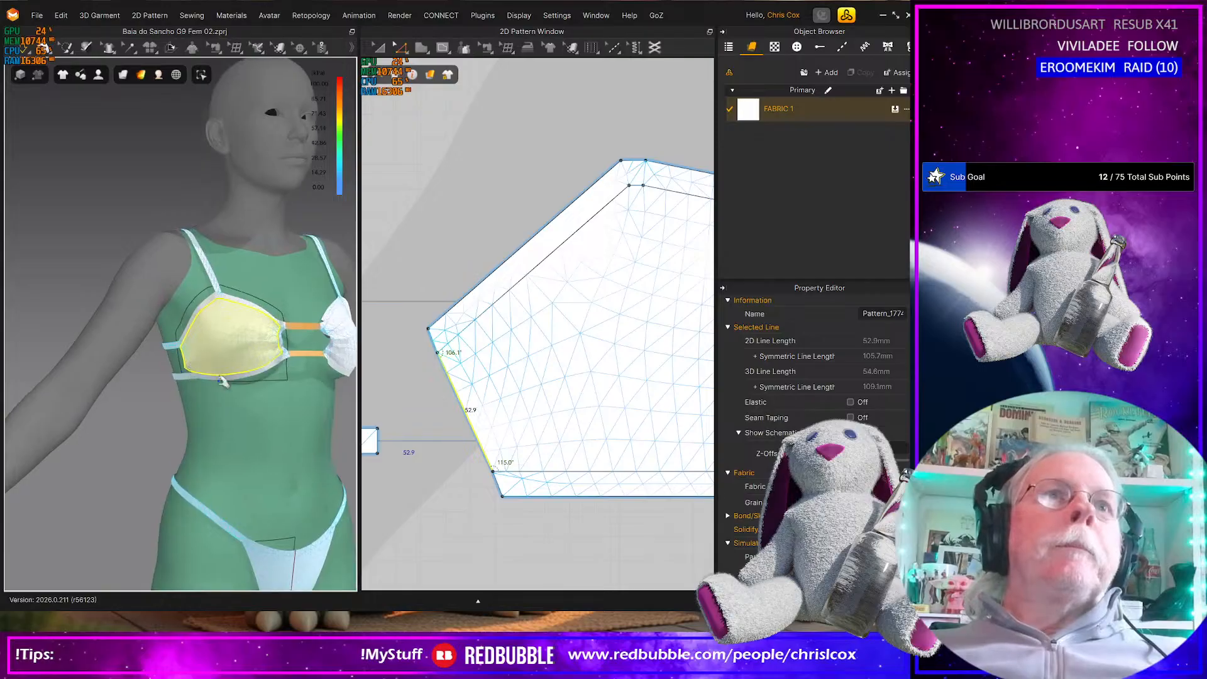
right_drag(202, 394, 202, 393)
middle_drag(219, 395, 184, 423)
right_drag(183, 423, 239, 425)
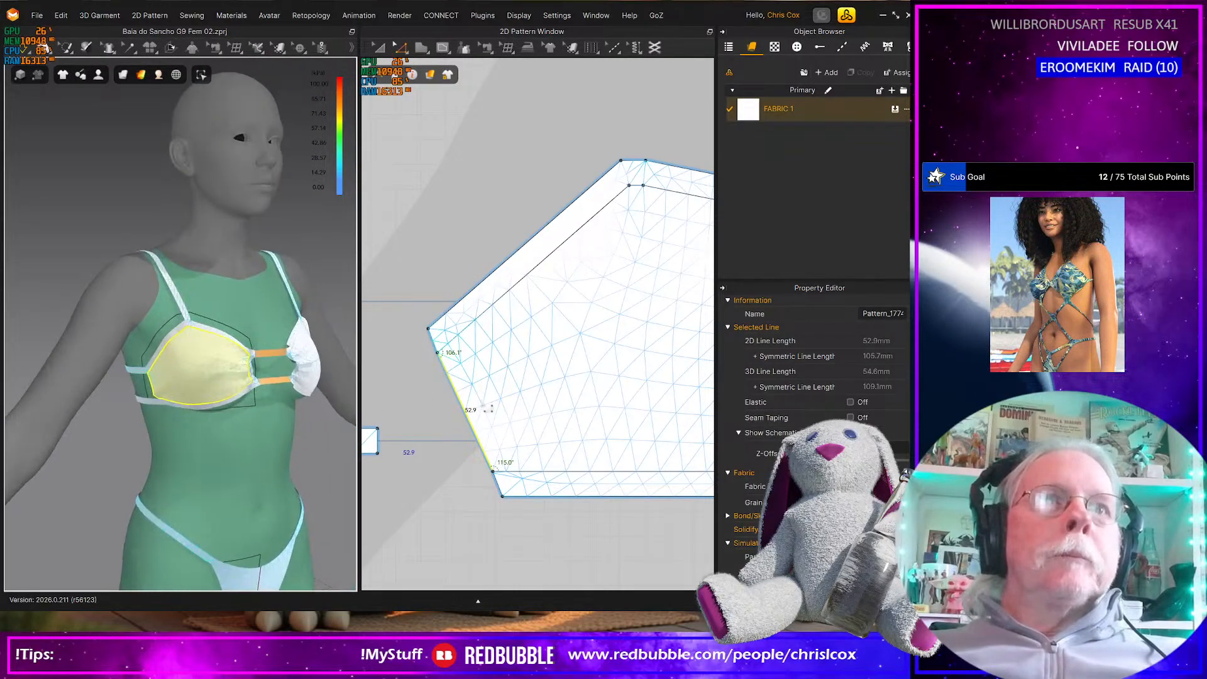
click(456, 438)
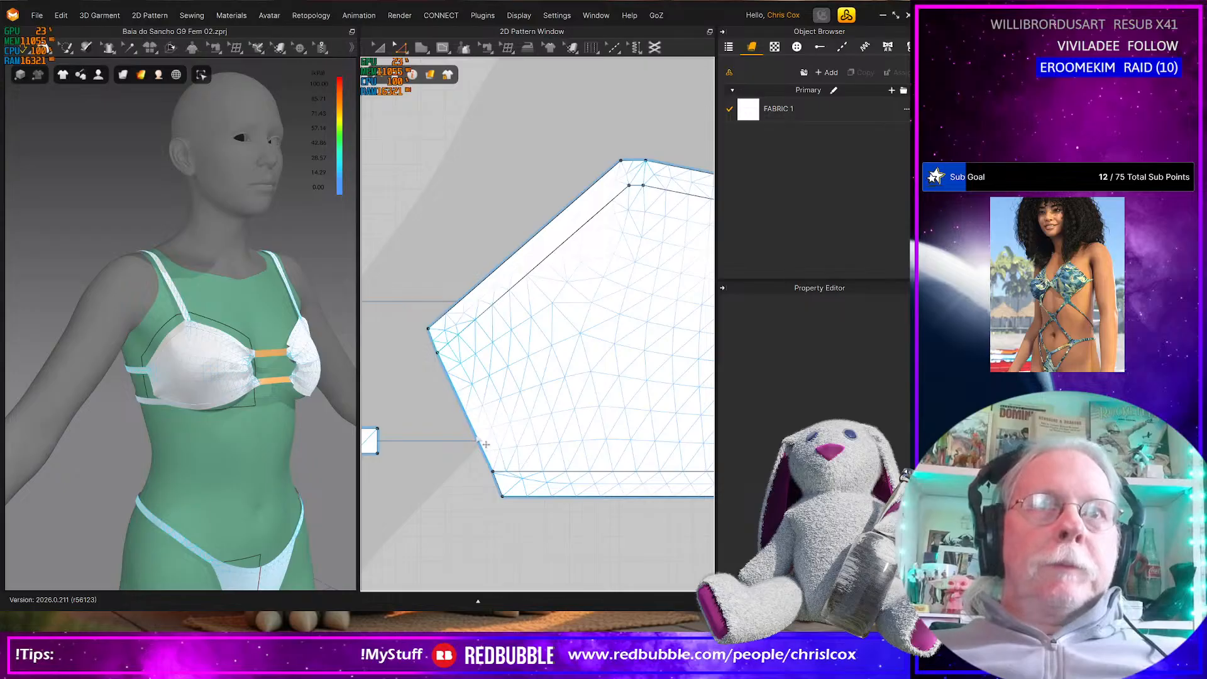
click(476, 435)
right_click(476, 436)
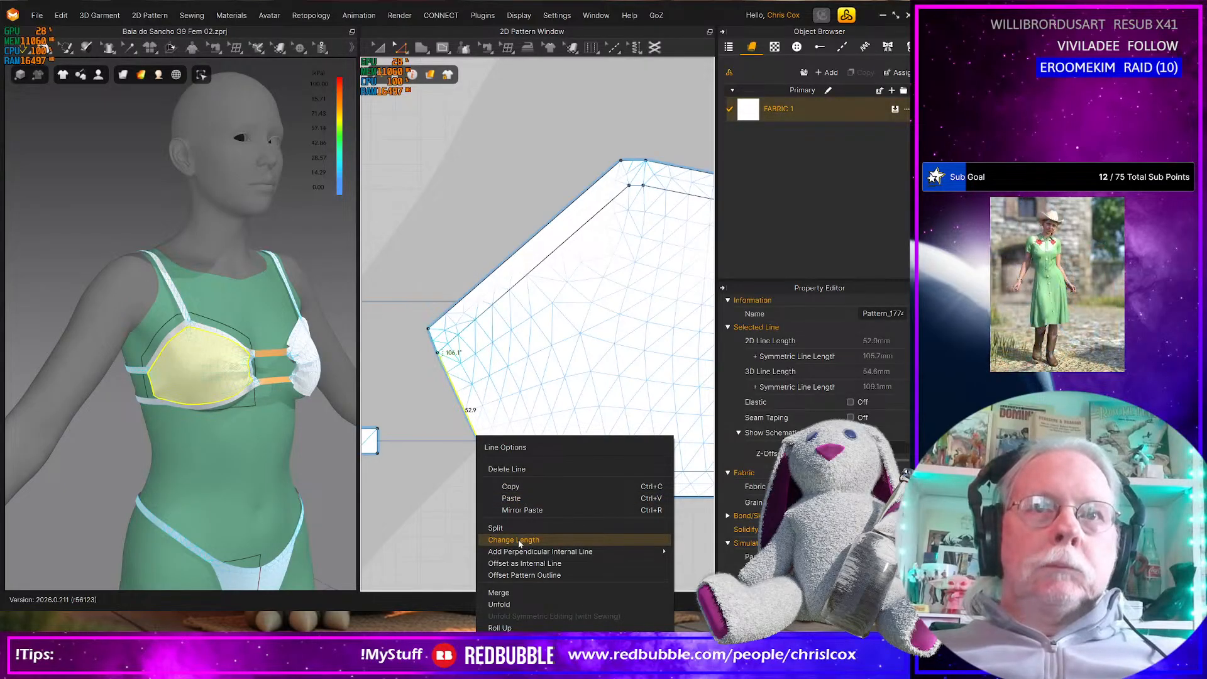
click(519, 563)
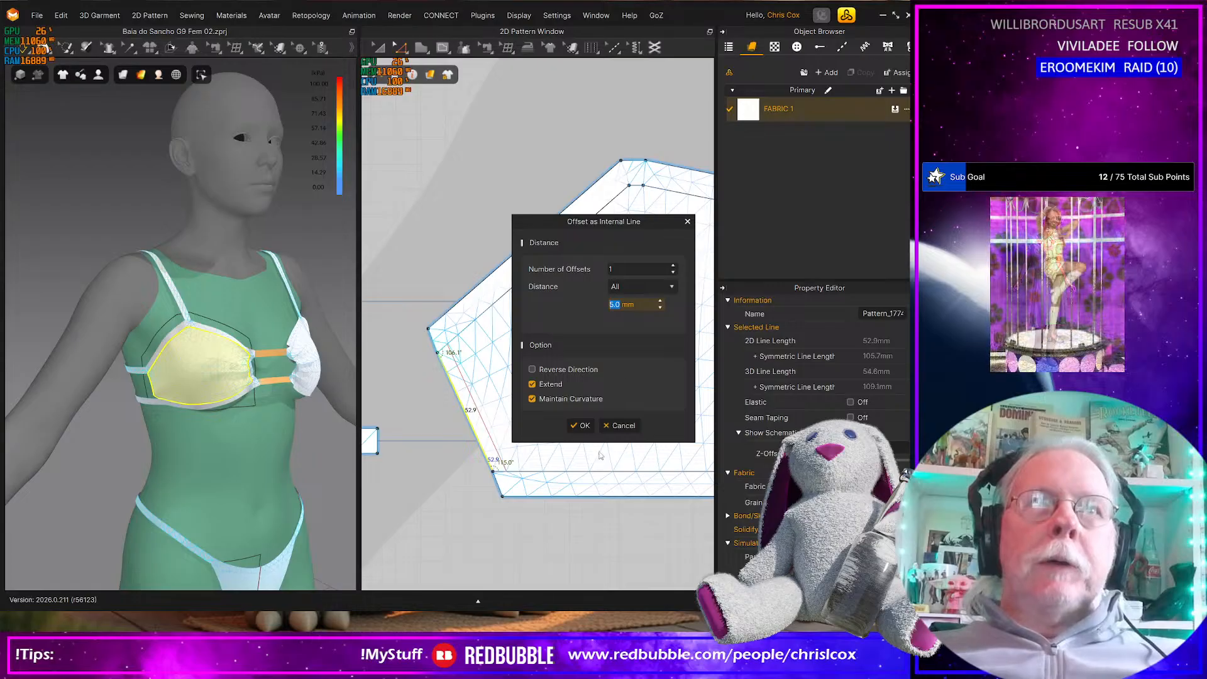
click(623, 426)
Move the cup's inner side strip away from the main cup panel toward the two connecting strips
right_drag(528, 488, 402, 486)
middle_drag(619, 457, 414, 455)
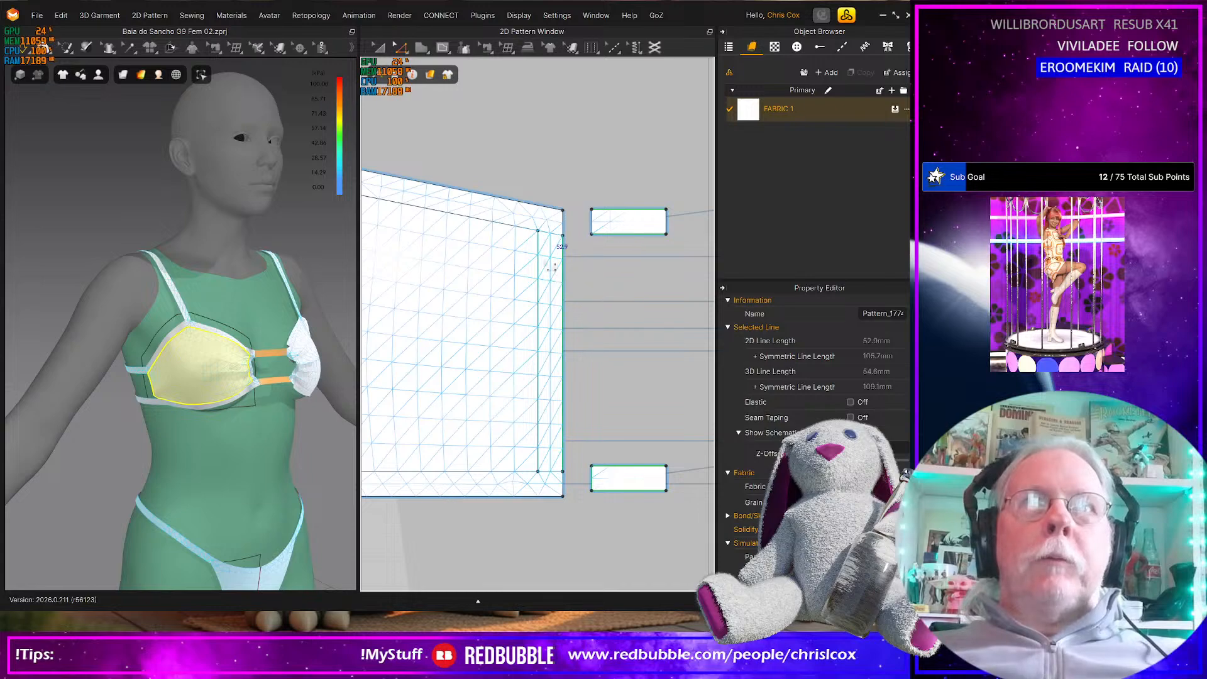
click(524, 218)
click(550, 296)
key(Right)
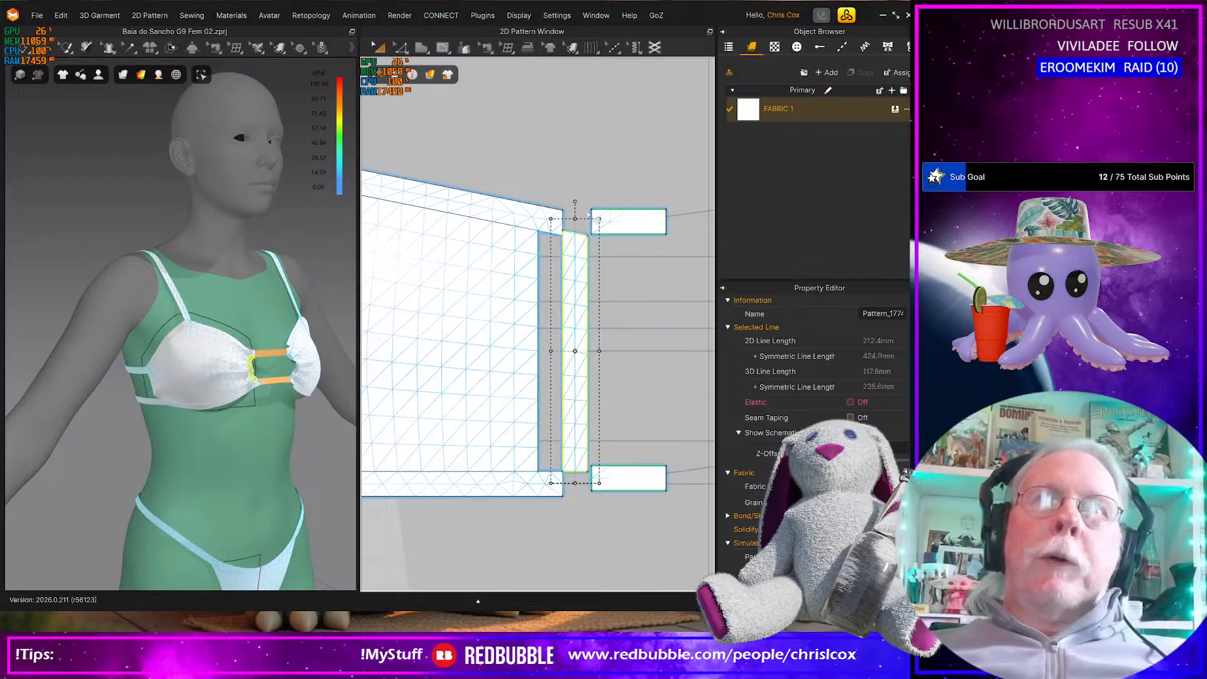
Merge the inner side strip with the main cup panel along their facing long edges and delete the two leftover seam-line points
key(z)
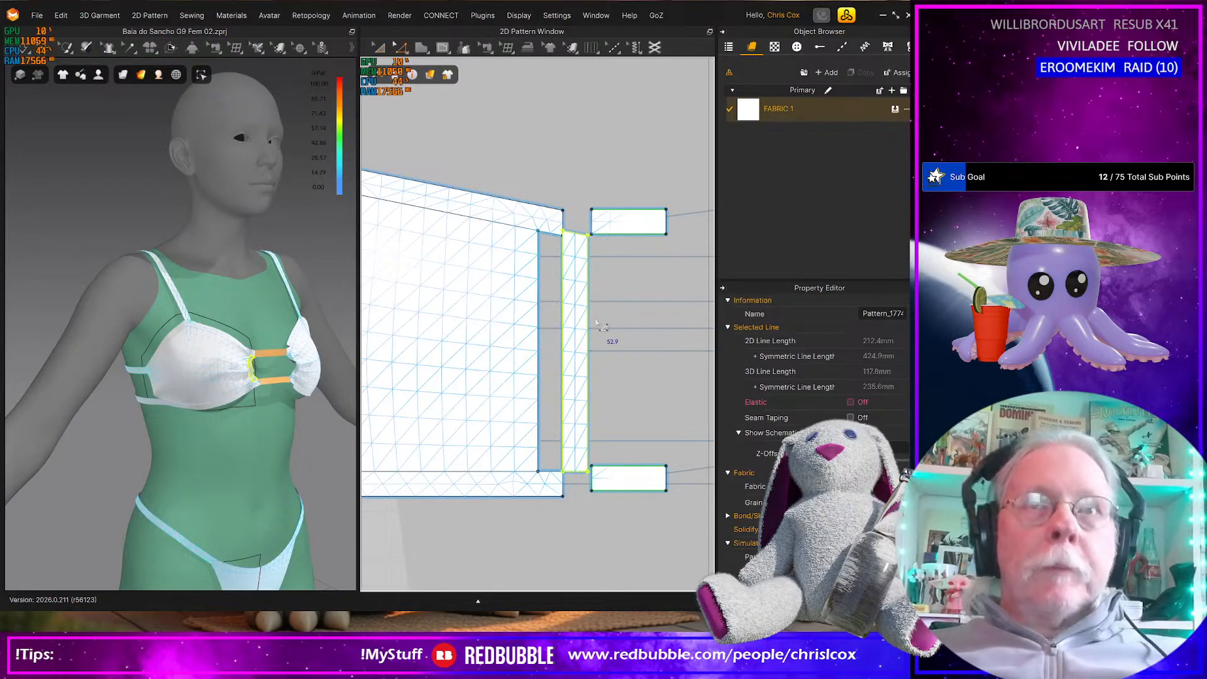
click(571, 346)
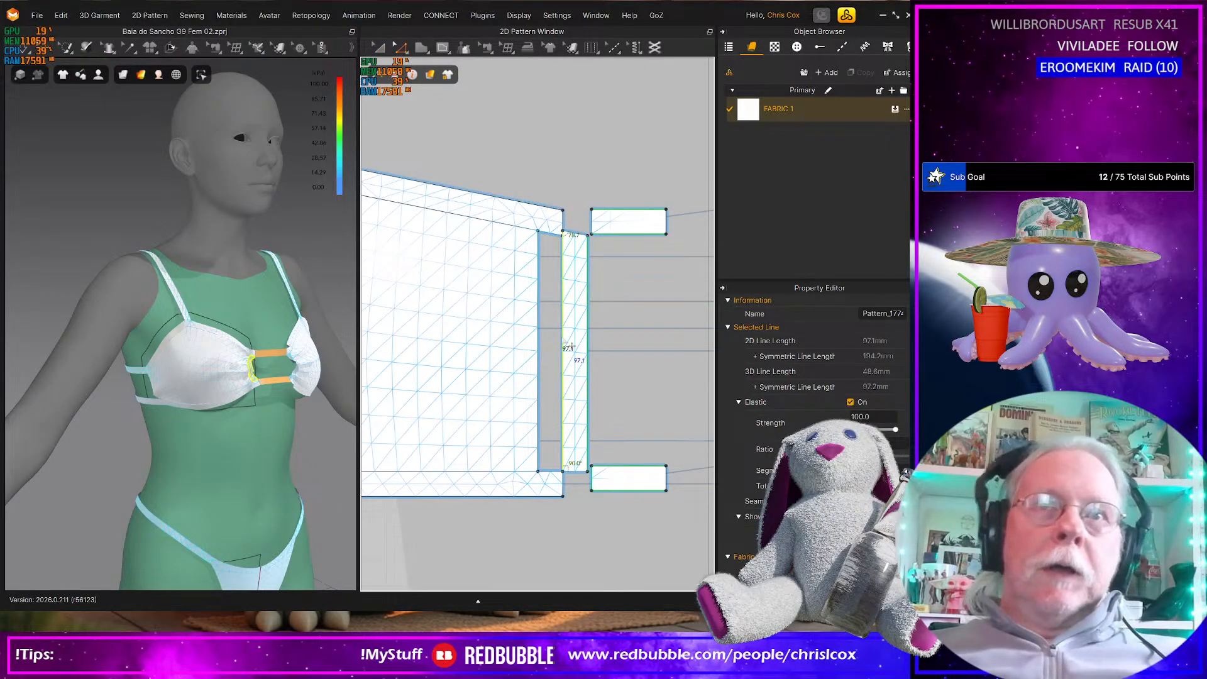
click(539, 348)
right_click(540, 346)
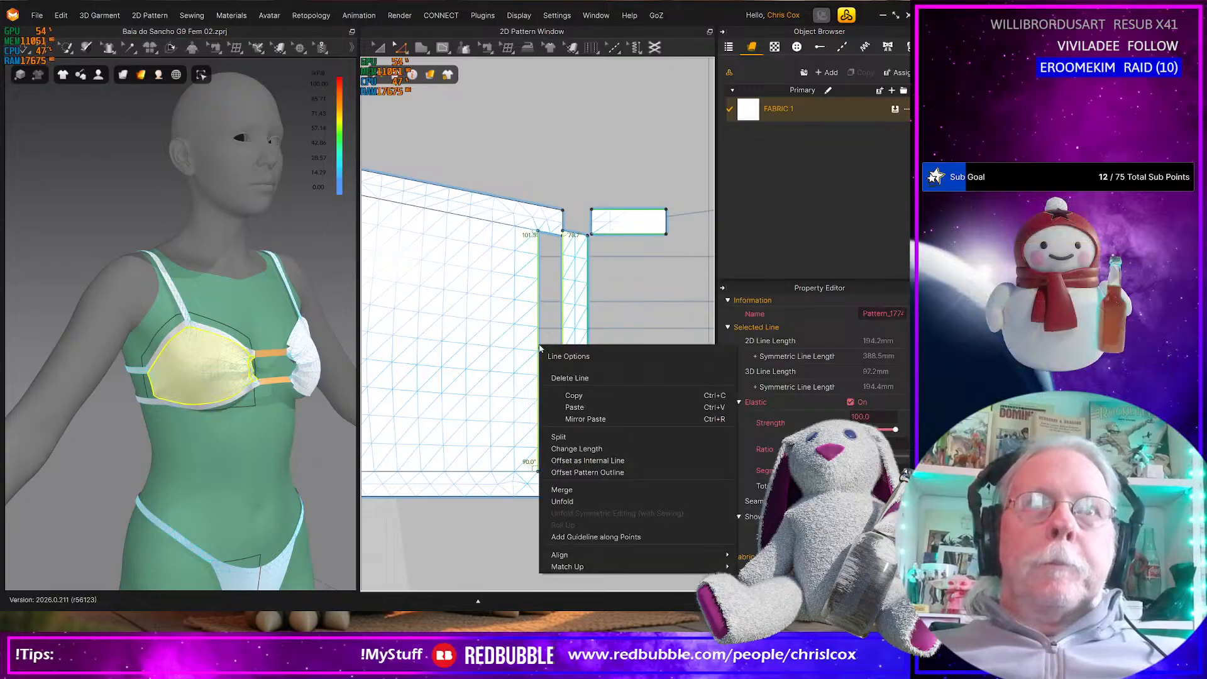
click(573, 490)
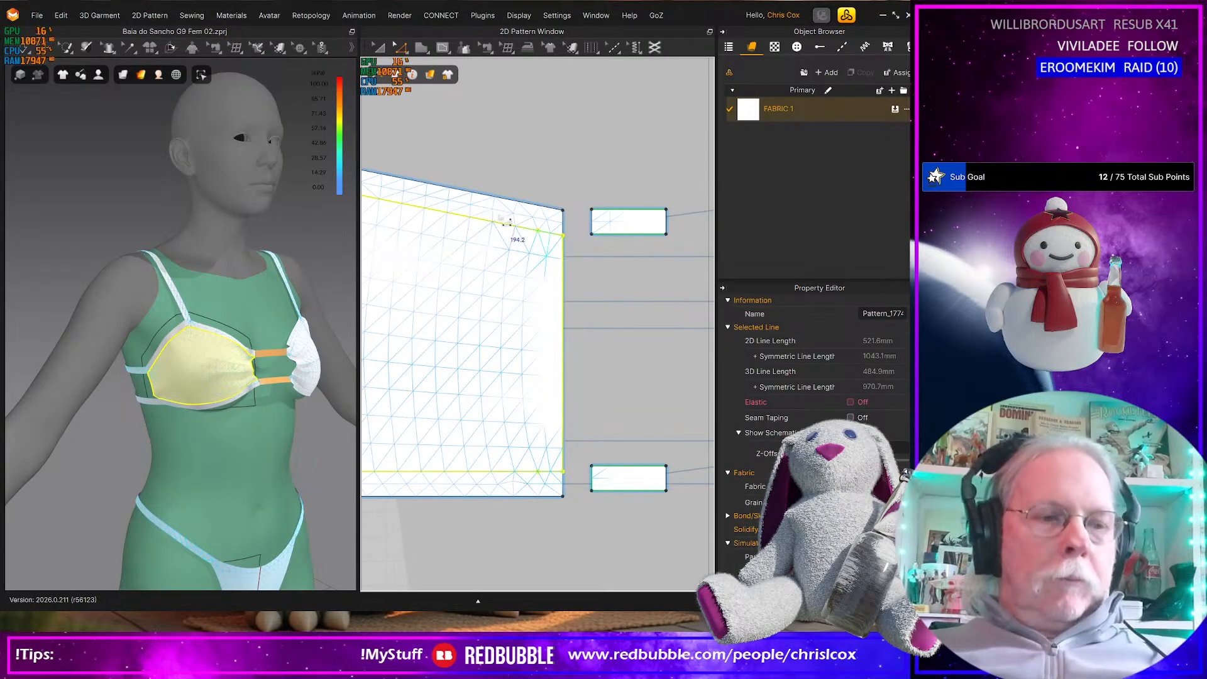
drag(493, 186, 551, 489)
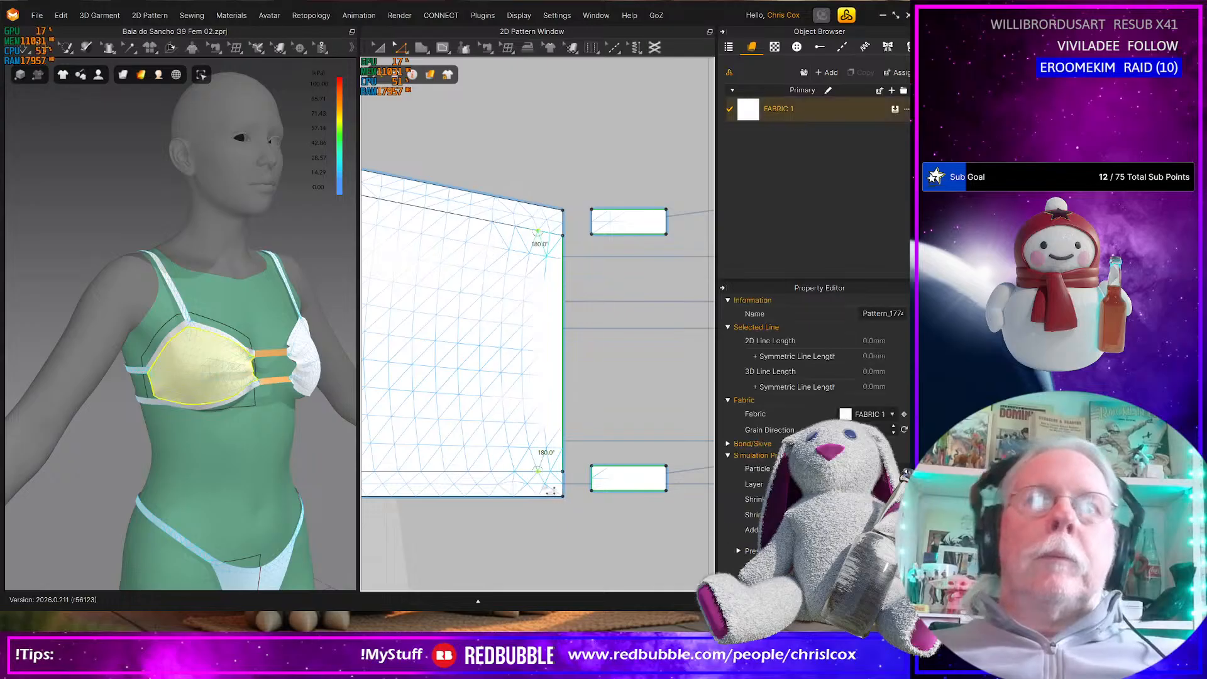
key(Delete)
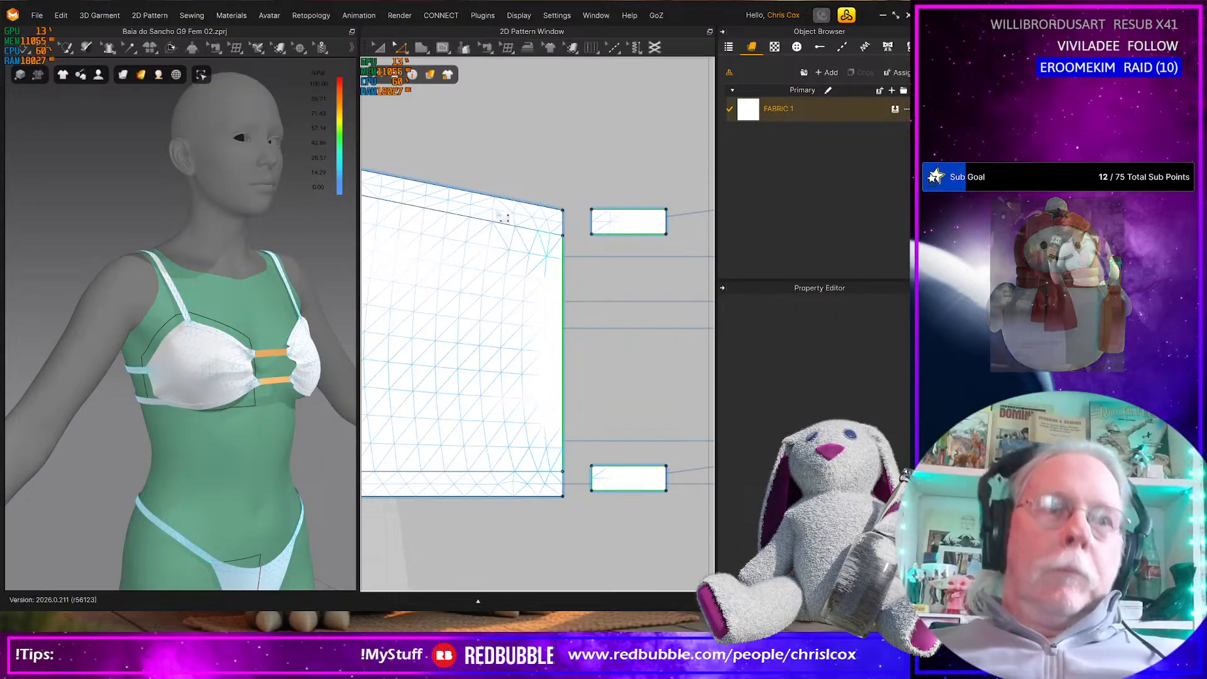
Move the cup's upper strip upward so it sits clear of the main cup panel
key(a)
click(496, 208)
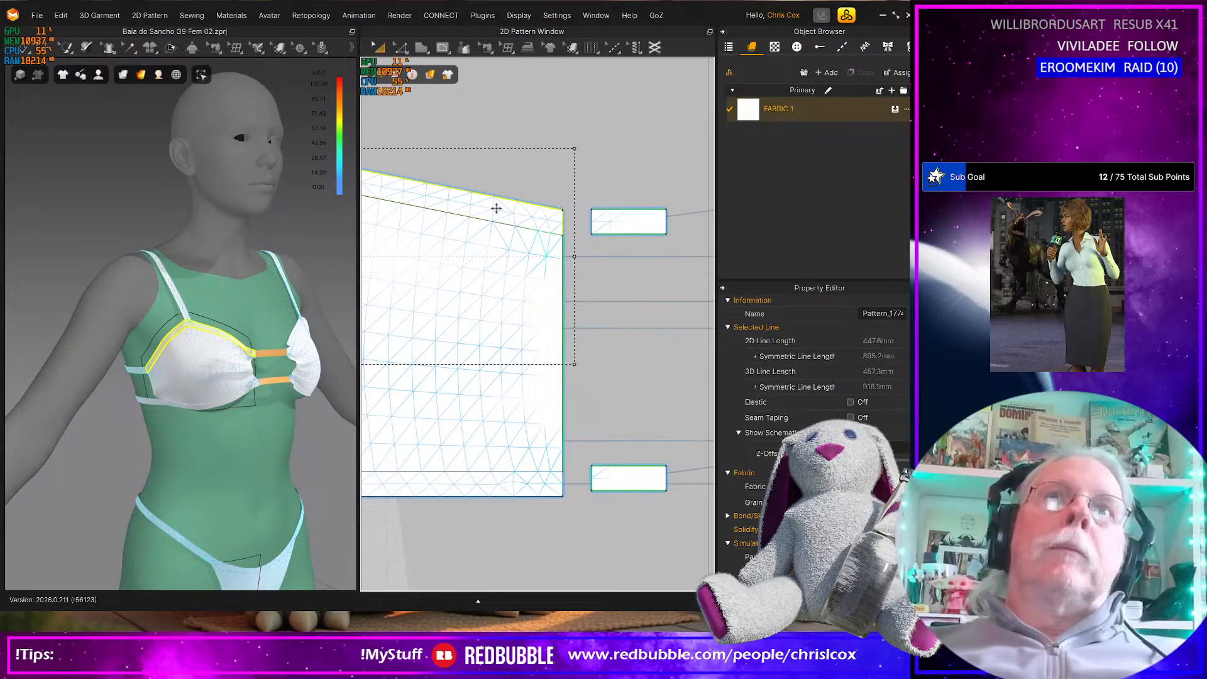
key(Up)
key(v)
key(n)
click(487, 196)
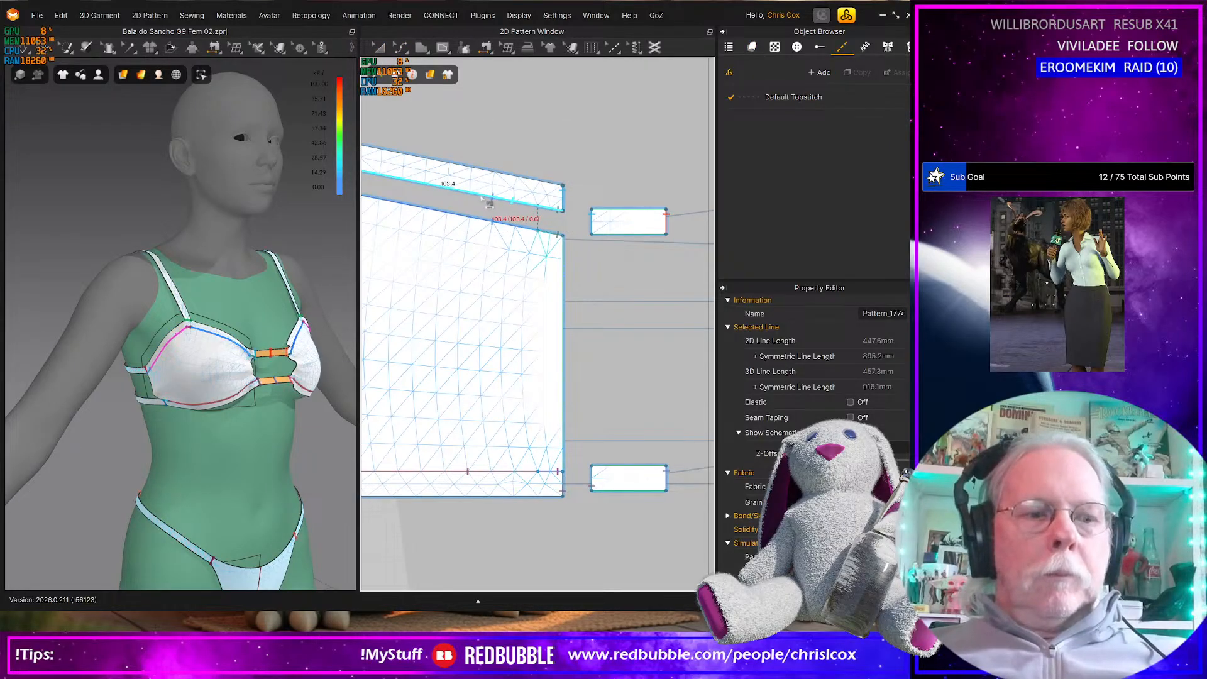
Merge the upper strip with the main cup panel along all their facing edges, including the short segment at the peak
key(z)
click(476, 194)
middle_drag(484, 211, 771, 234)
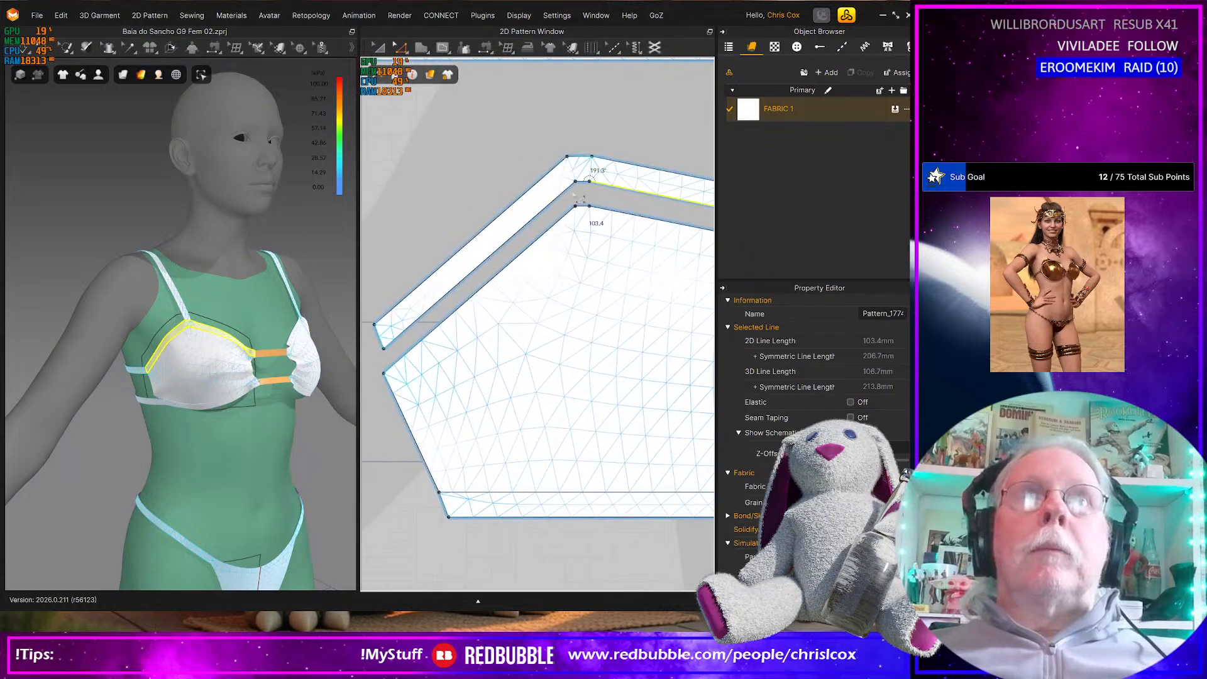
drag(591, 191, 566, 204)
click(567, 207)
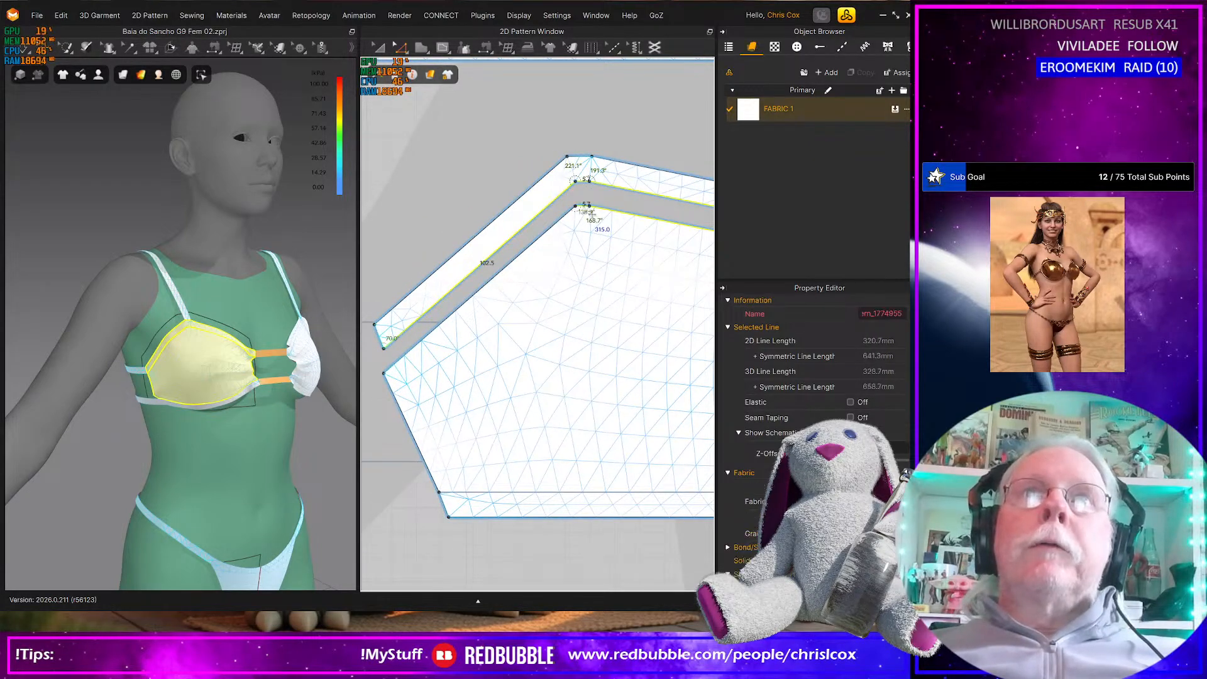
right_click(551, 228)
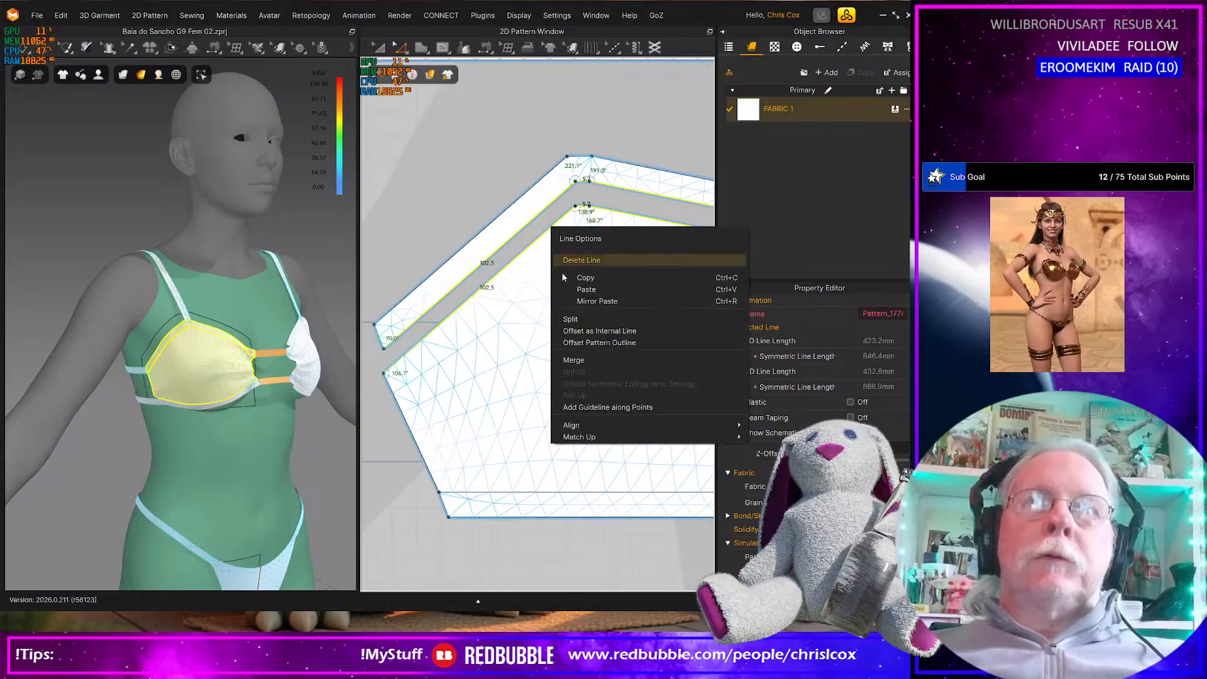
click(601, 361)
Move the cup's lower strip down, clear of the main panel, and undo the stray point added on its upper edge
middle_drag(602, 366, 442, 222)
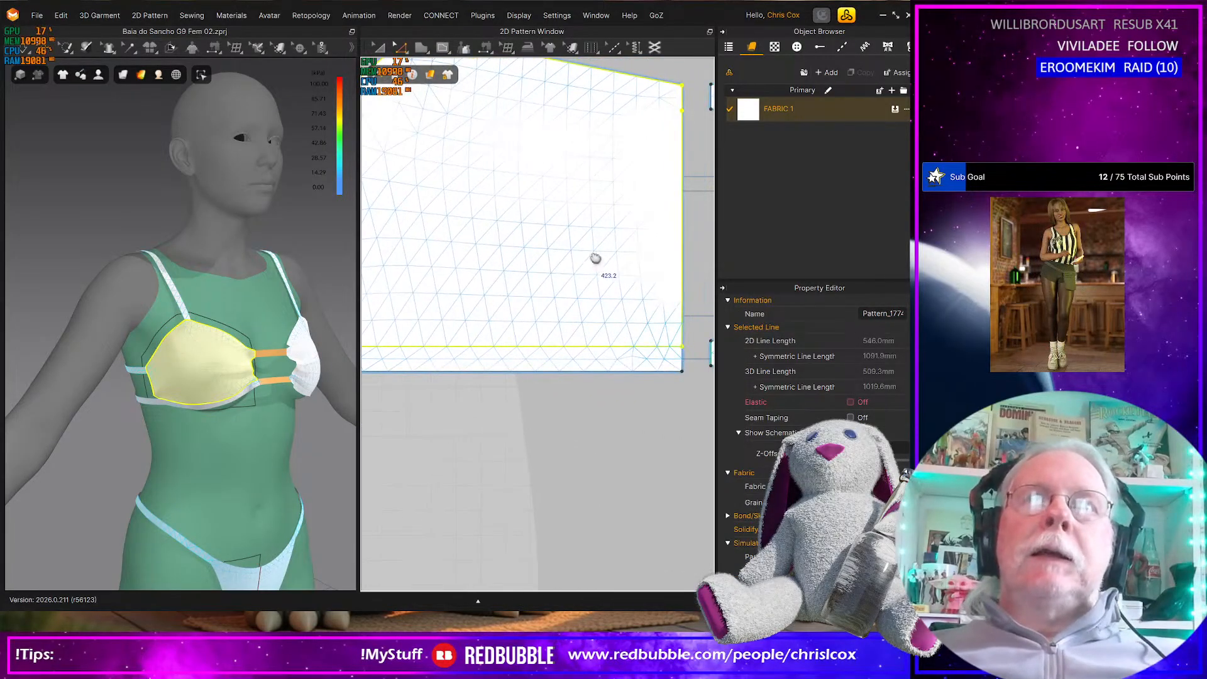
middle_drag(598, 260, 573, 277)
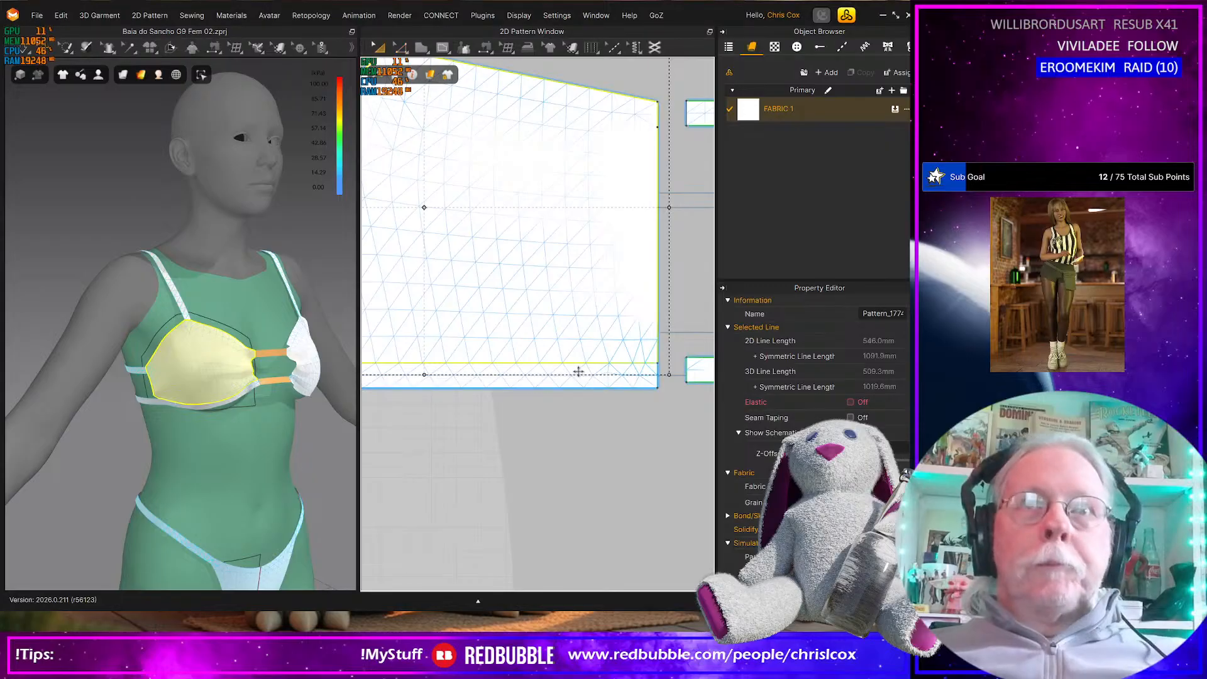
click(578, 376)
drag(577, 374, 577, 399)
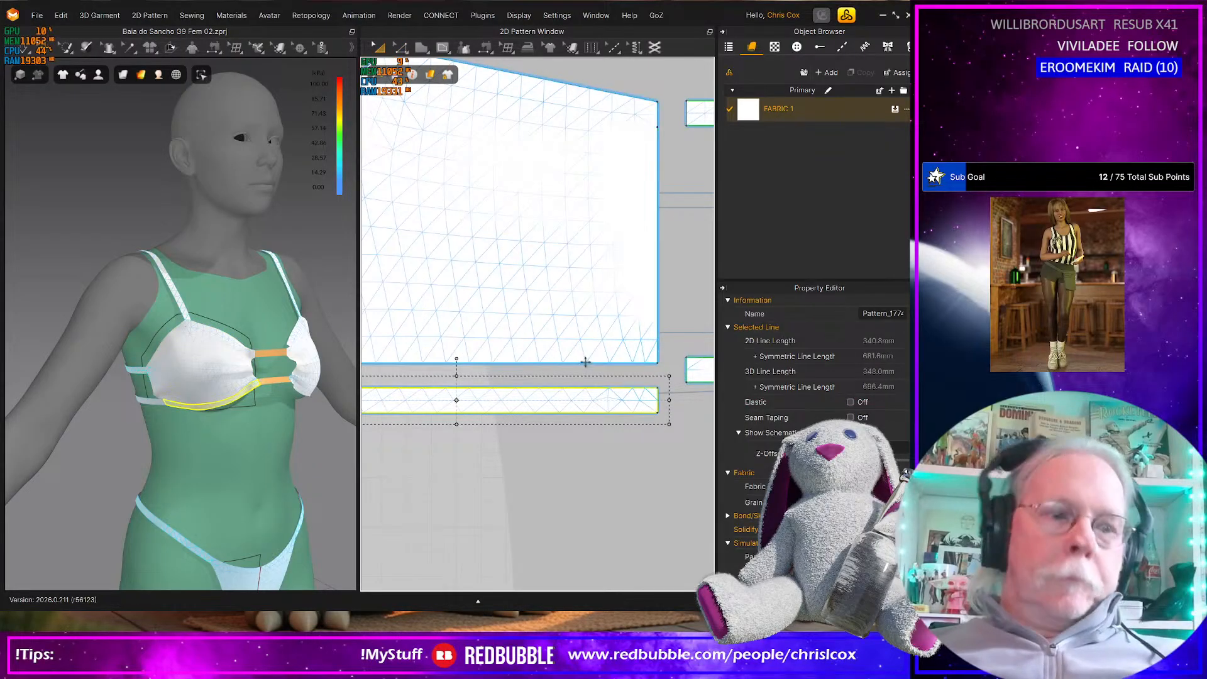
click(595, 389)
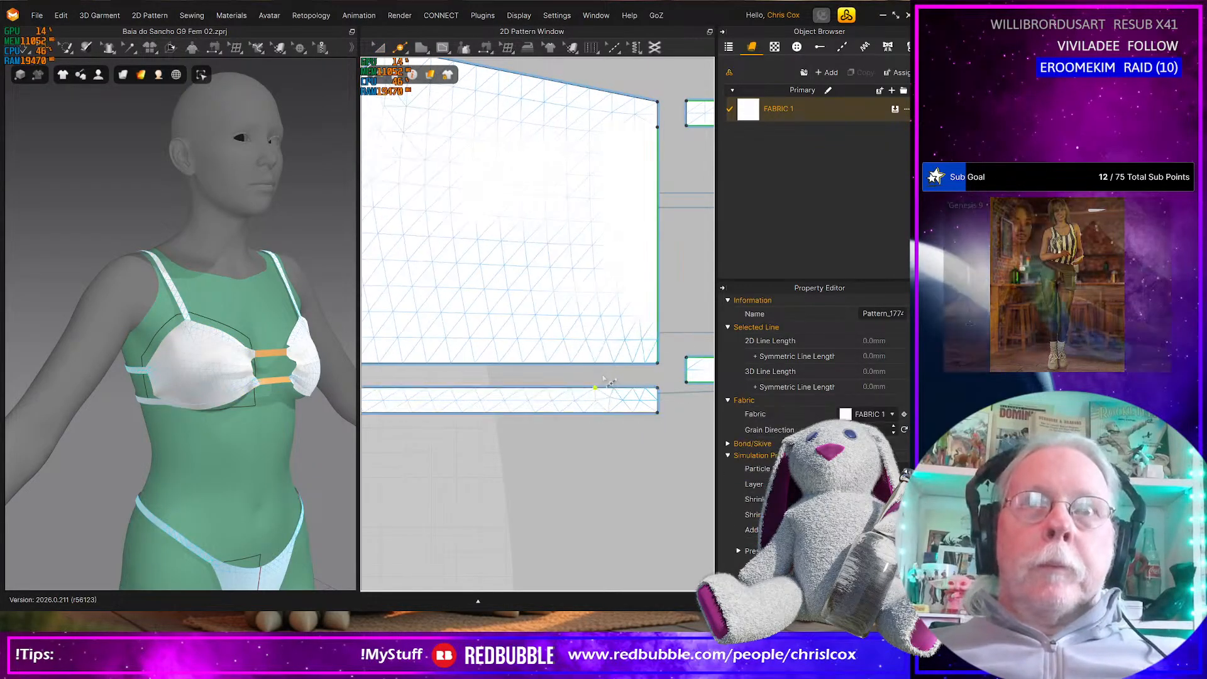
key(ctrl+z)
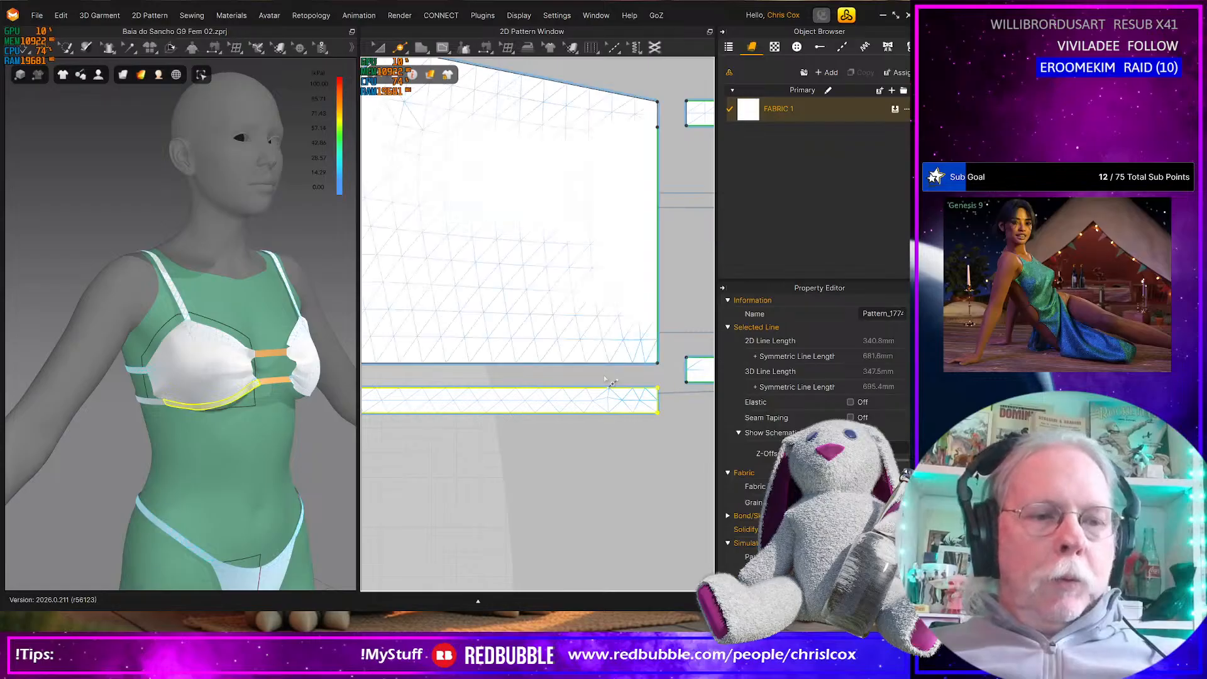
Merge the lower strip with the main cup panel along their facing long edges
key(z)
click(598, 388)
shift+click(591, 363)
middle_drag(545, 379, 696, 382)
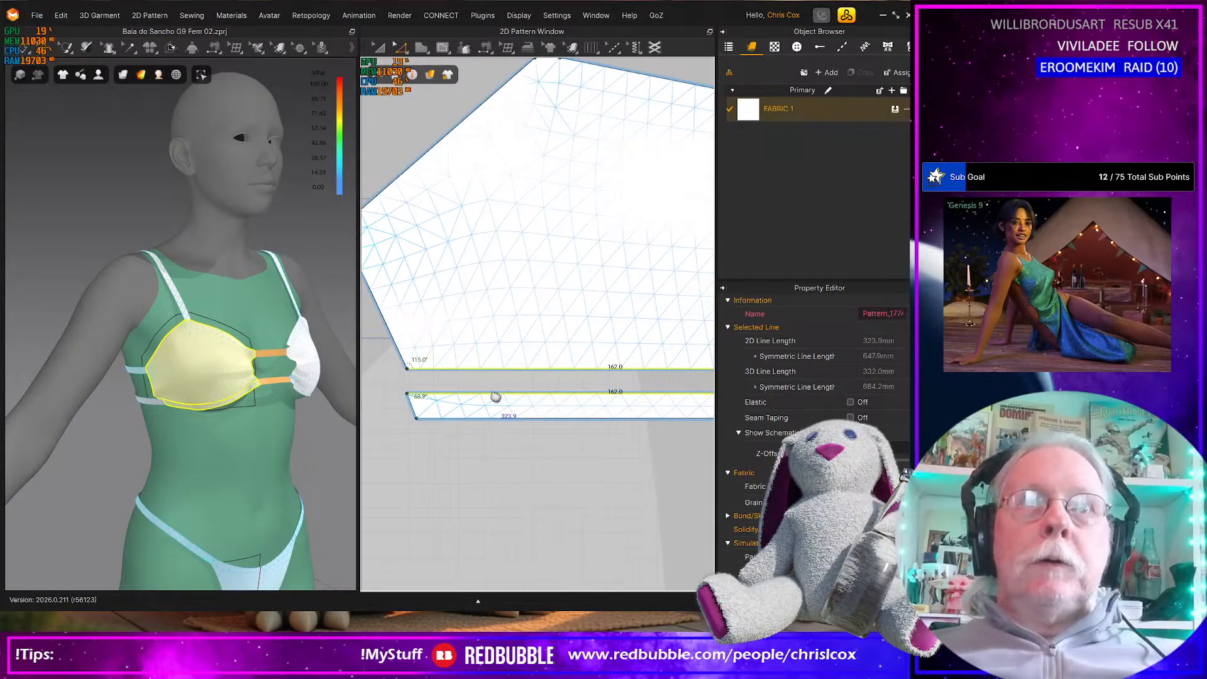
right_click(491, 393)
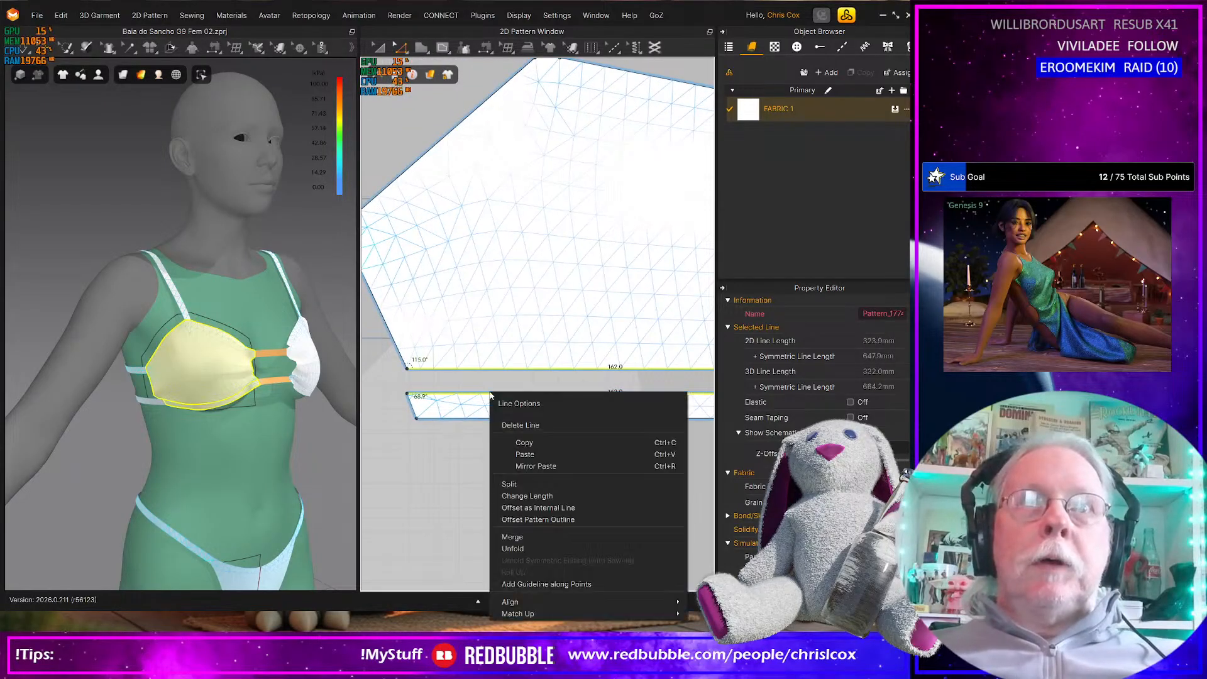
click(512, 537)
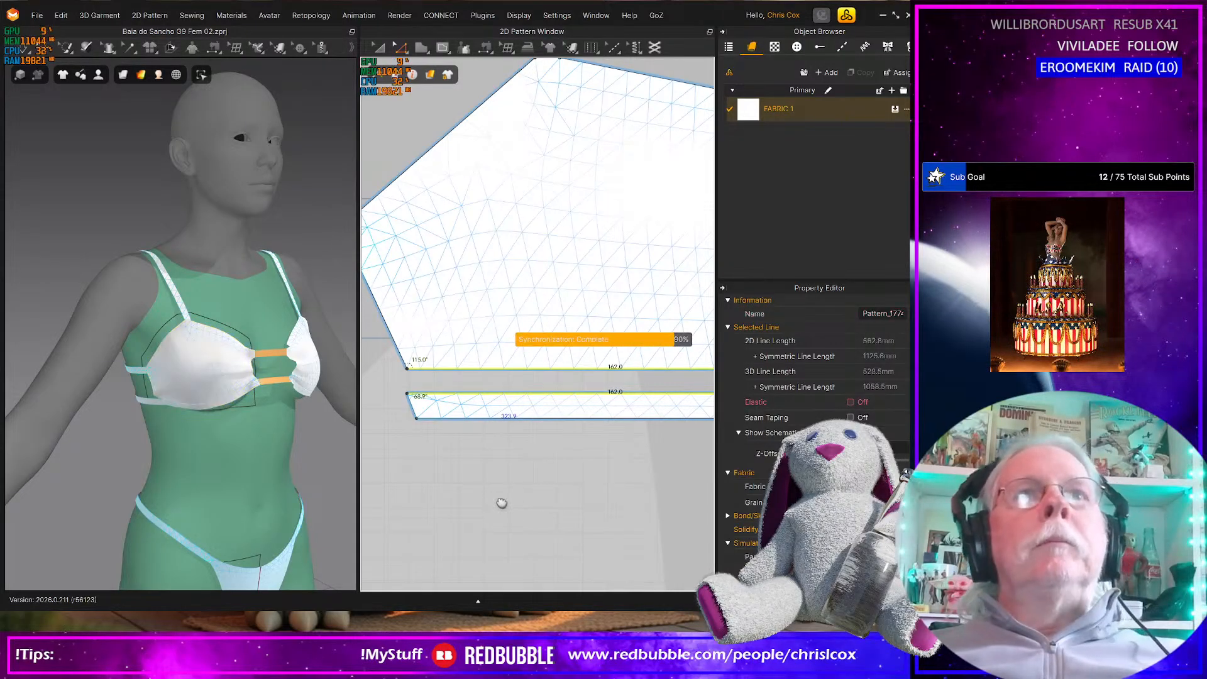
Delete the two leftover points along the cup's outer side edge
middle_drag(499, 501, 604, 528)
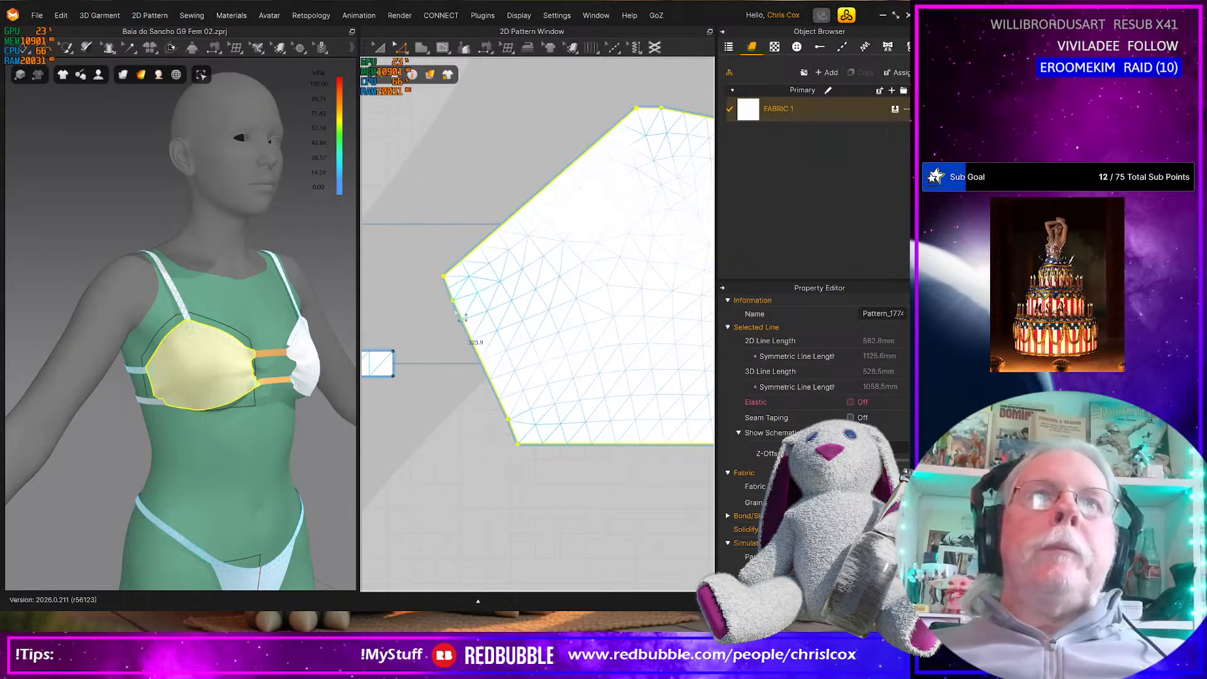
drag(443, 297, 525, 424)
key(Delete)
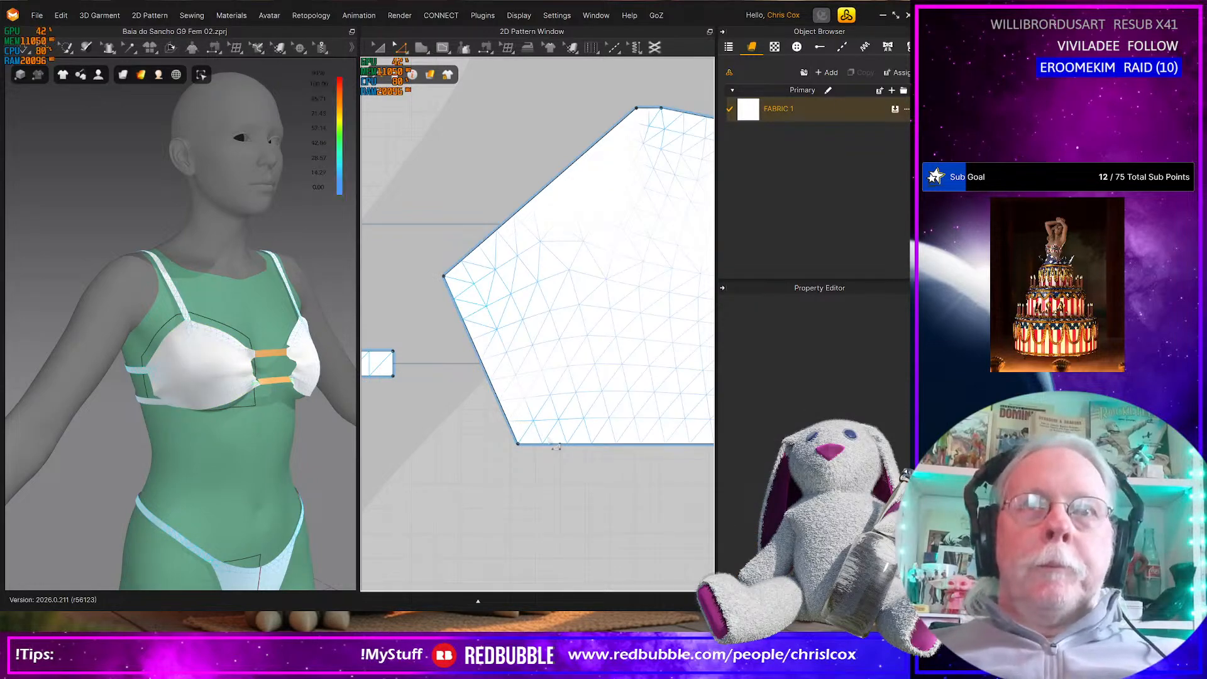
Offset the full inner side edge of the cup as one internal line at a distance of 10 mm
click(557, 444)
shift+click(499, 231)
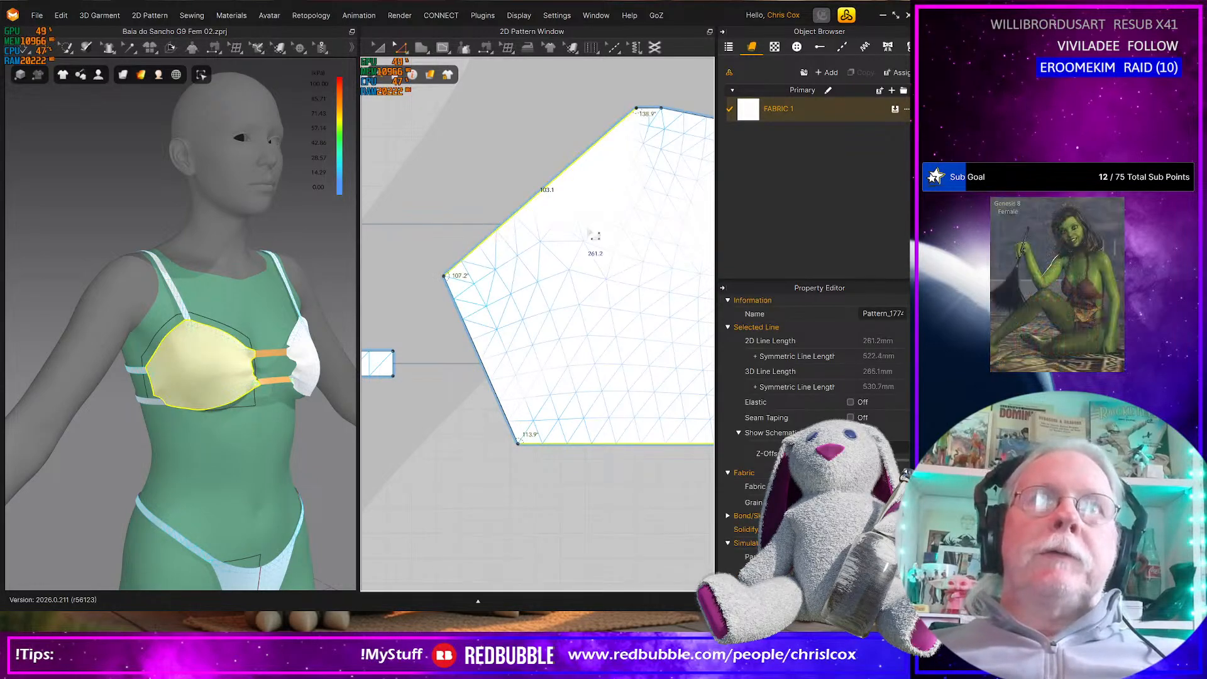
middle_drag(593, 231, 451, 313)
middle_drag(554, 258, 378, 296)
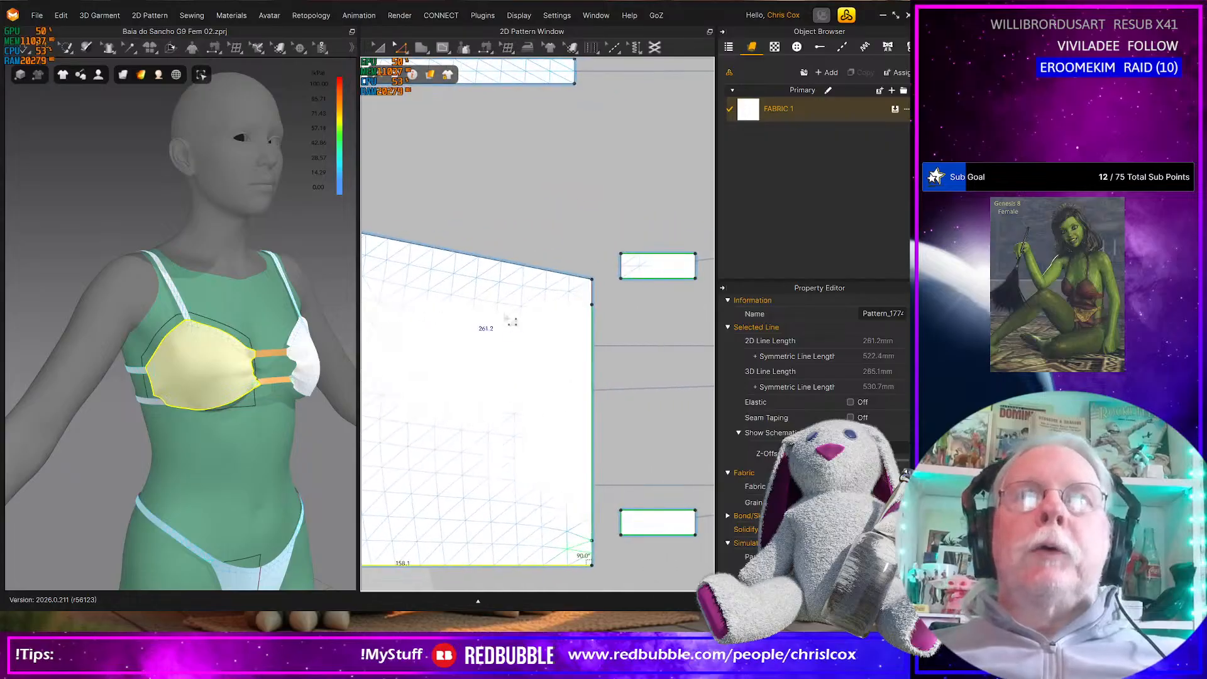
click(593, 302)
shift+click(602, 562)
right_click(602, 562)
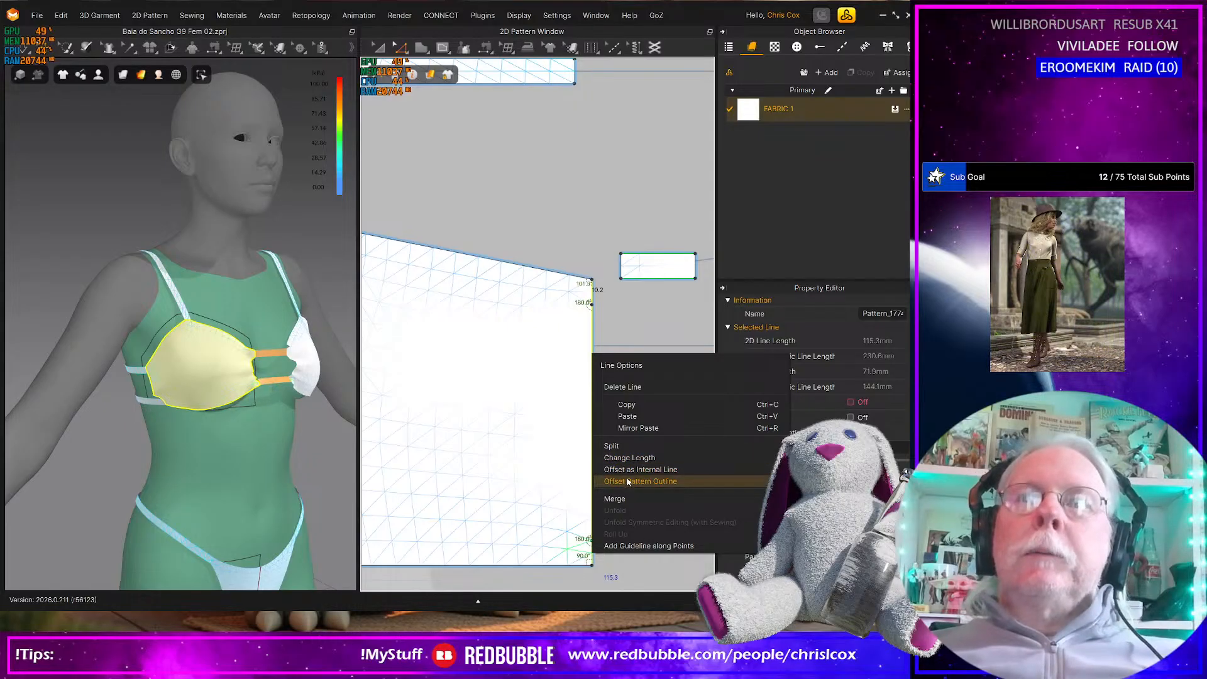
click(625, 473)
text(41)
key(BackSpace)
key(BackSpace)
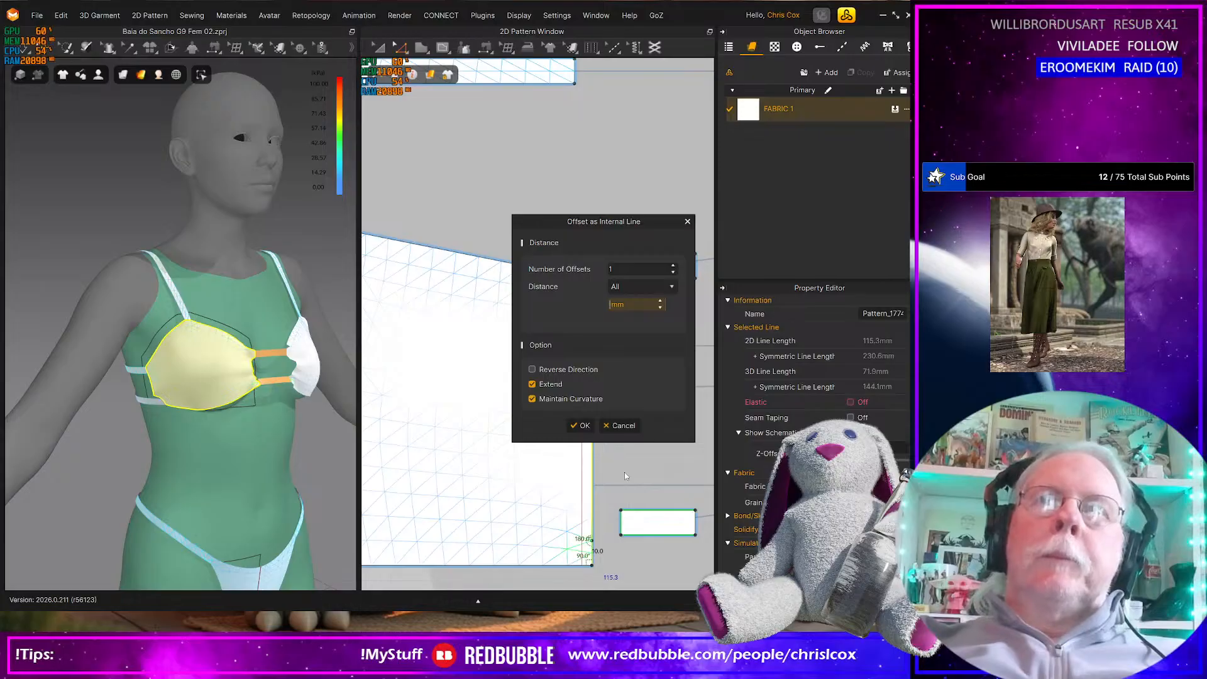
text(10)
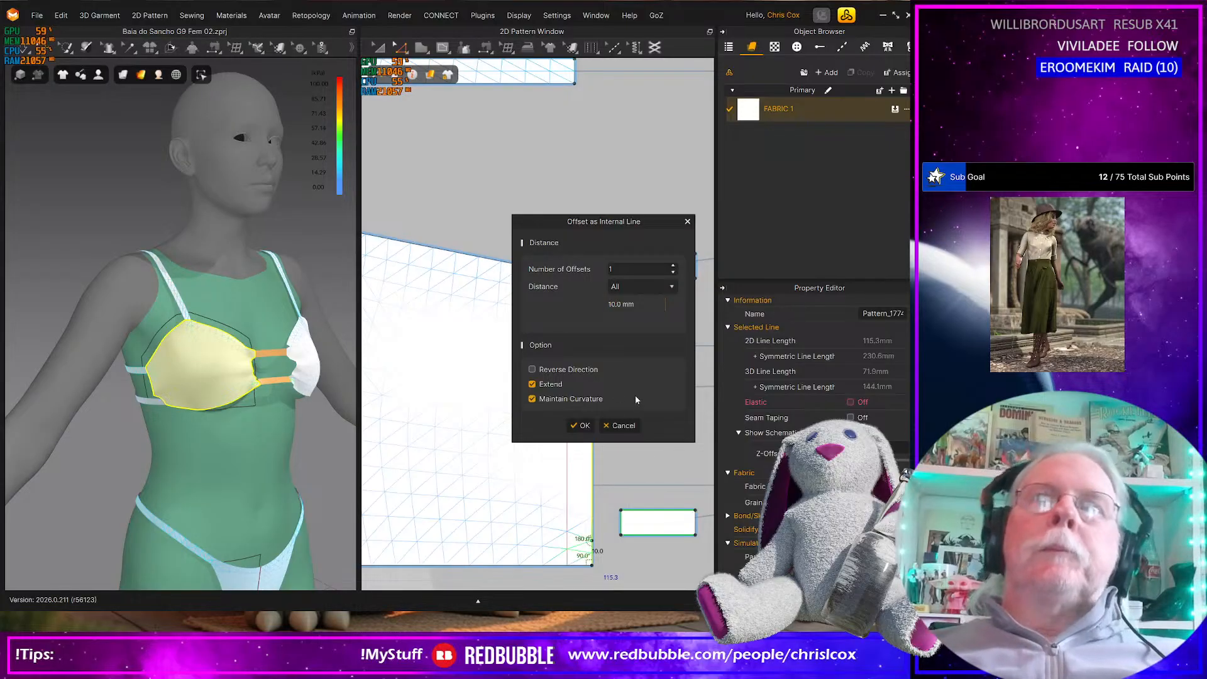
click(583, 426)
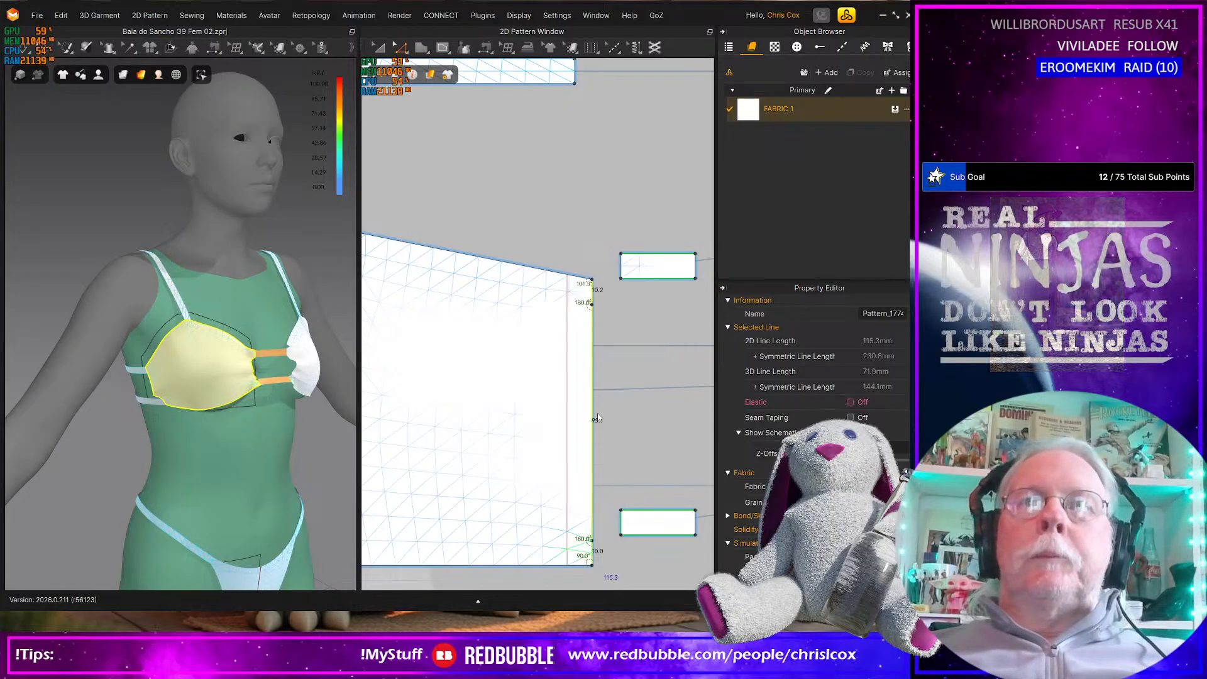
Cut and sew the cup panel along the 10 mm internal line beside its inner side edge
right_click(569, 432)
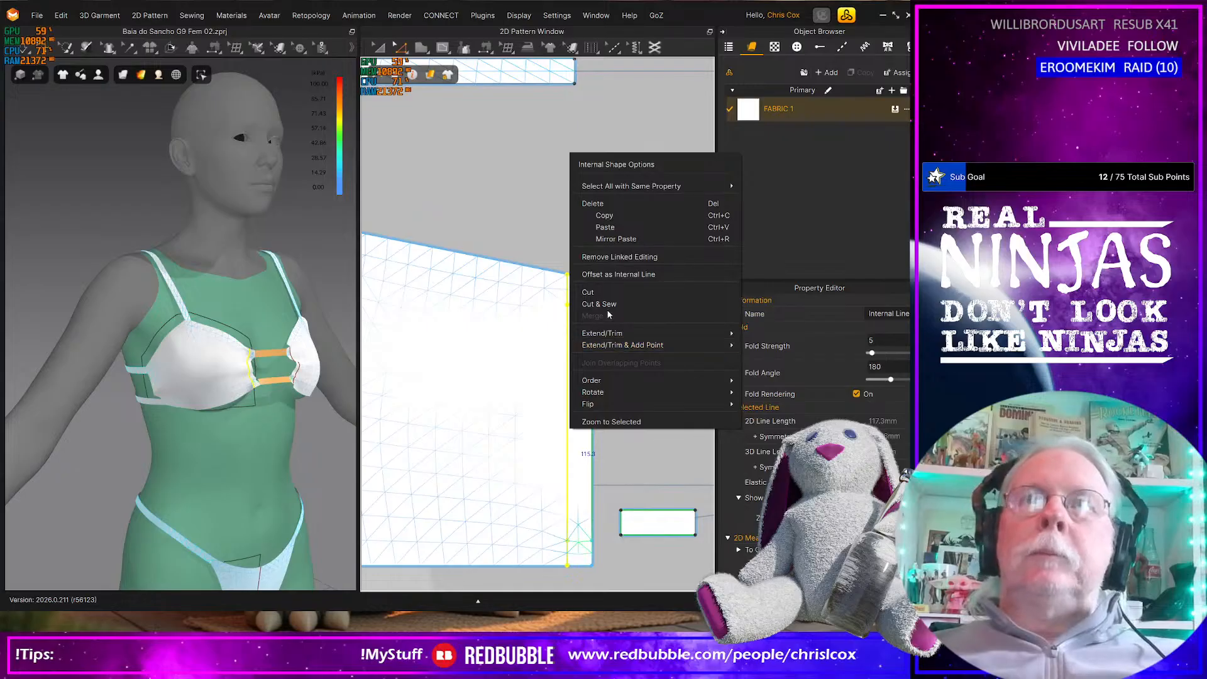
key(Escape)
click(503, 269)
middle_drag(460, 331, 623, 344)
shift+click(489, 246)
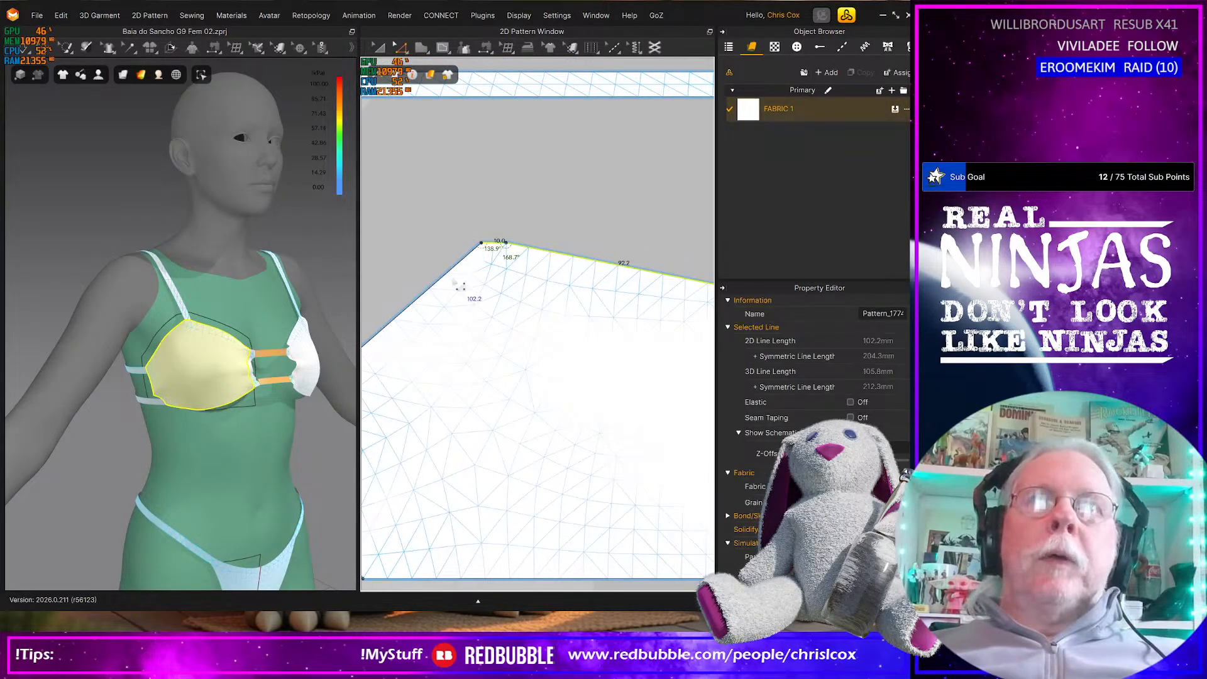
shift+click(437, 286)
middle_drag(510, 397, 607, 235)
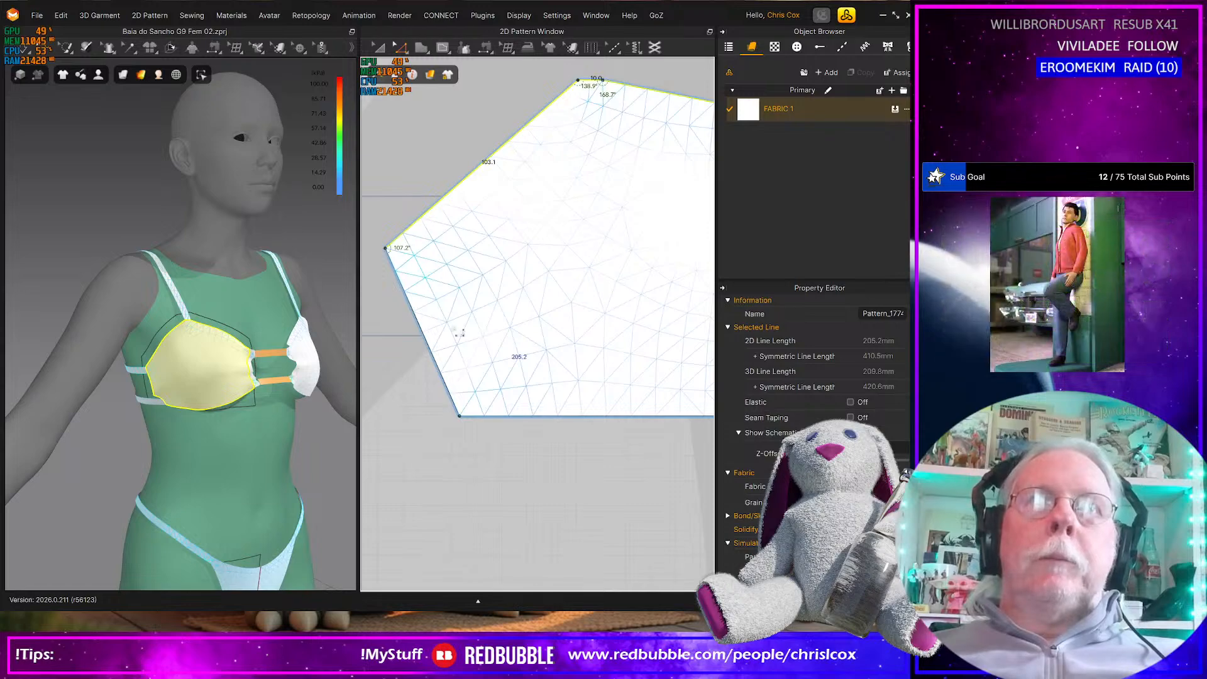
Offset the cup's outer side edge as one internal line at 5 mm, and cut and sew the panel along it
click(434, 347)
right_click(428, 339)
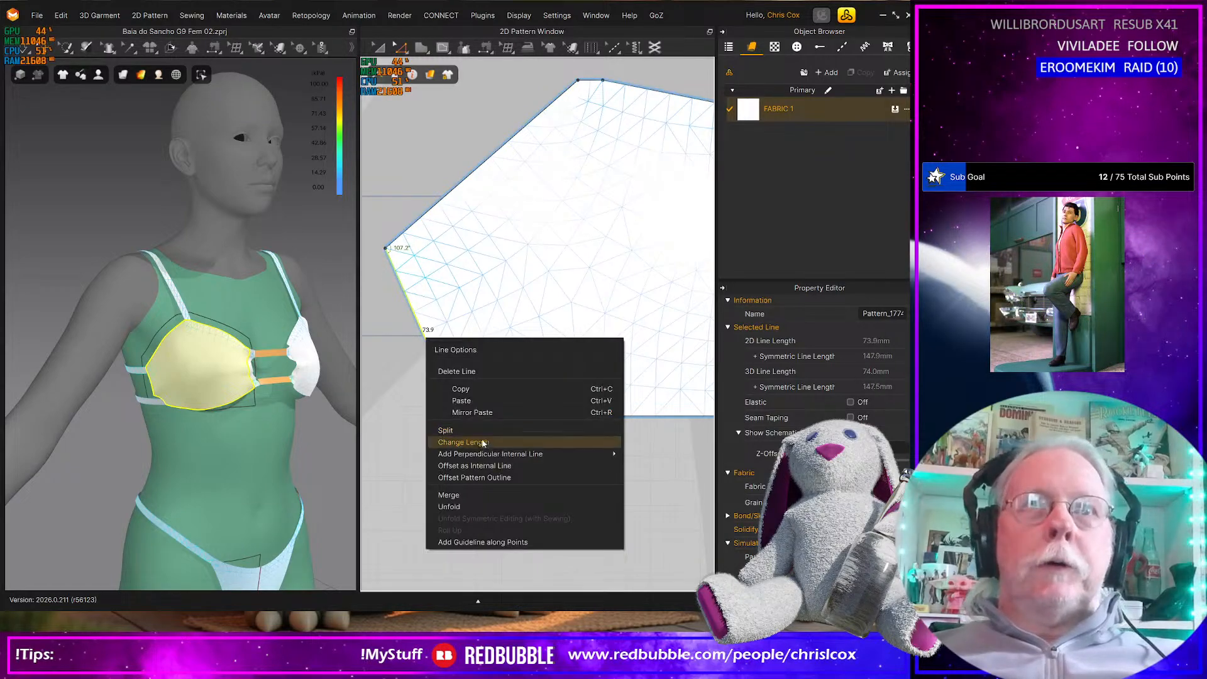
click(470, 466)
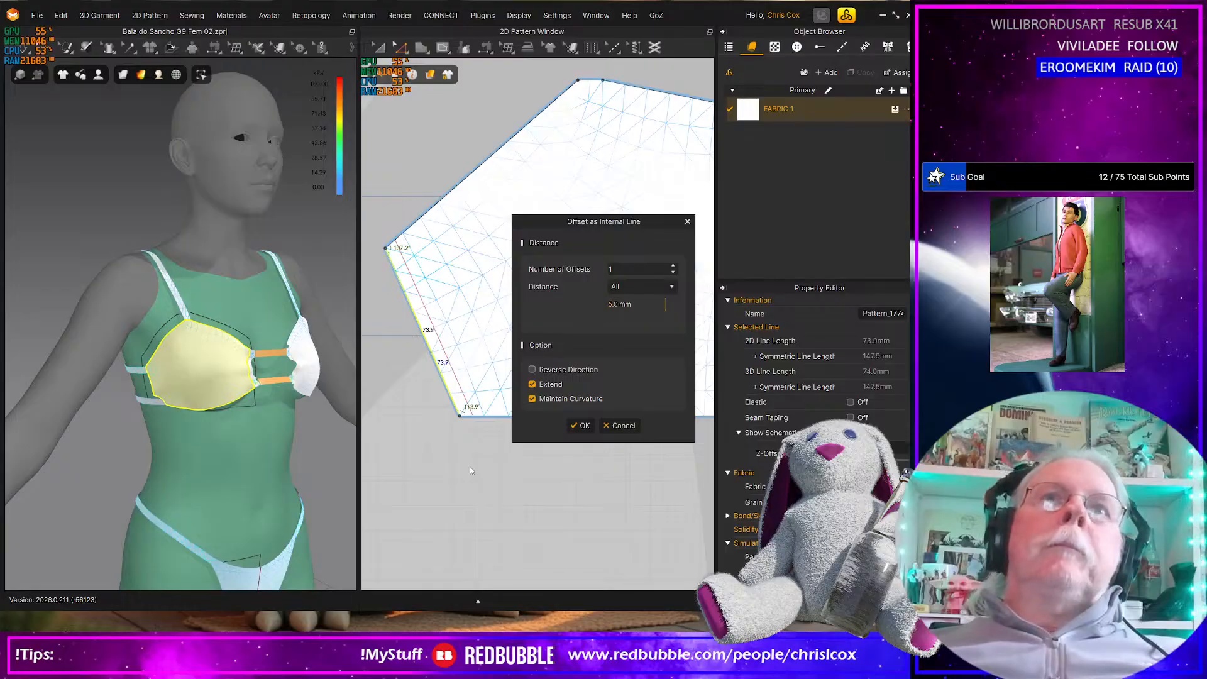
click(581, 426)
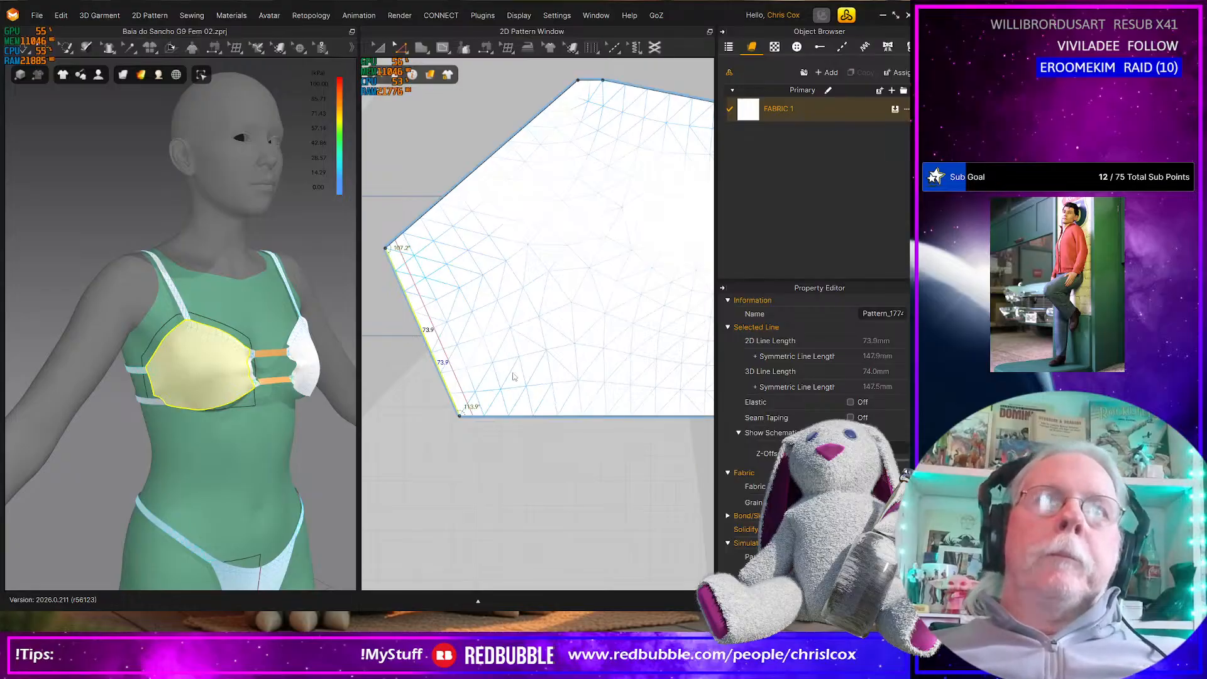
right_click(442, 351)
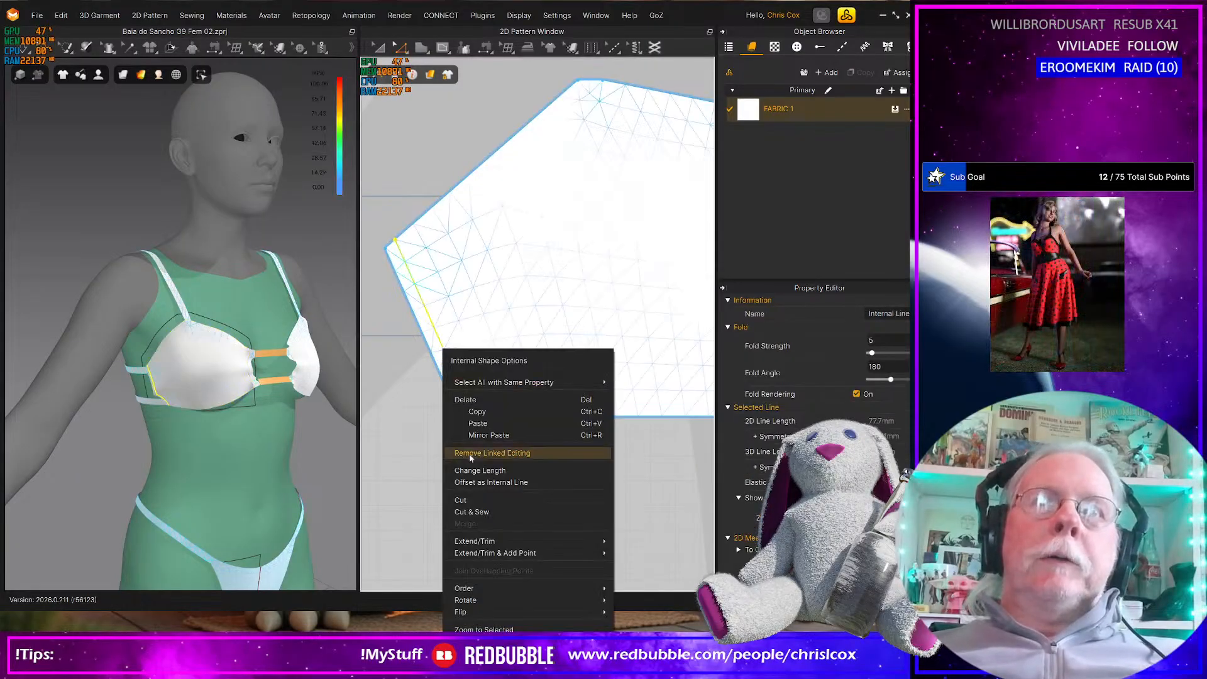
click(472, 511)
Offset the cup's connected upper edges and its lower edge as internal lines, and cut and sew the panel along them
click(478, 168)
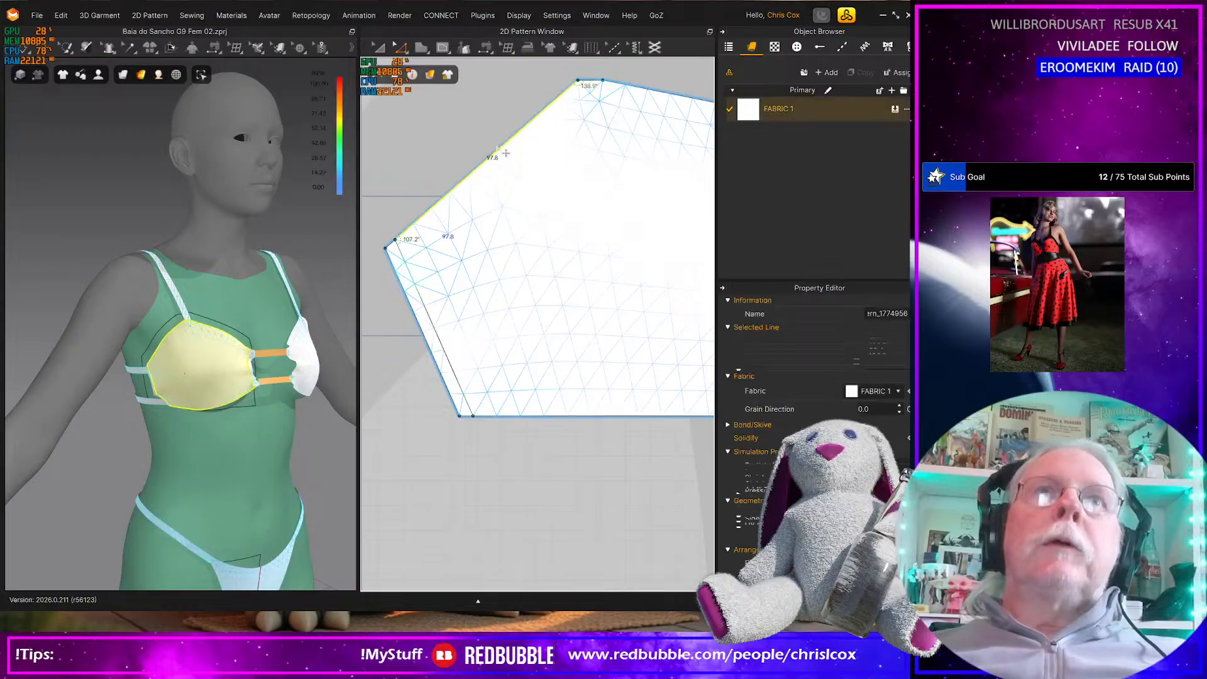
shift+click(589, 81)
shift+click(628, 85)
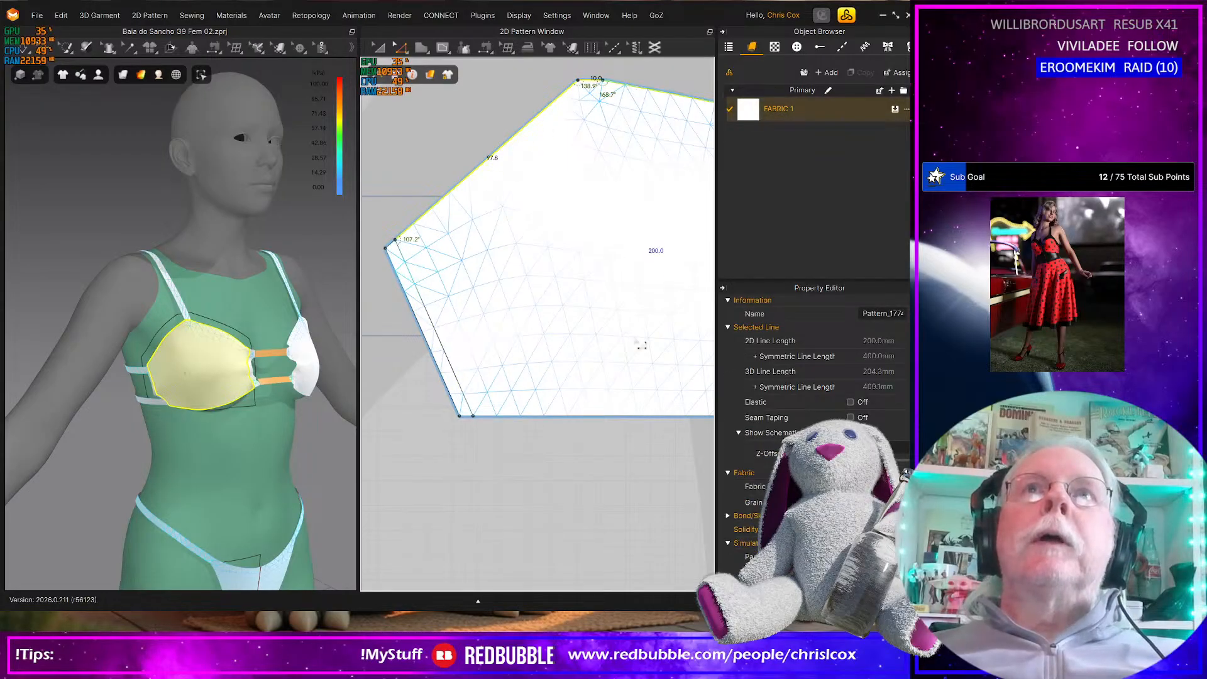
shift+click(599, 417)
right_click(599, 416)
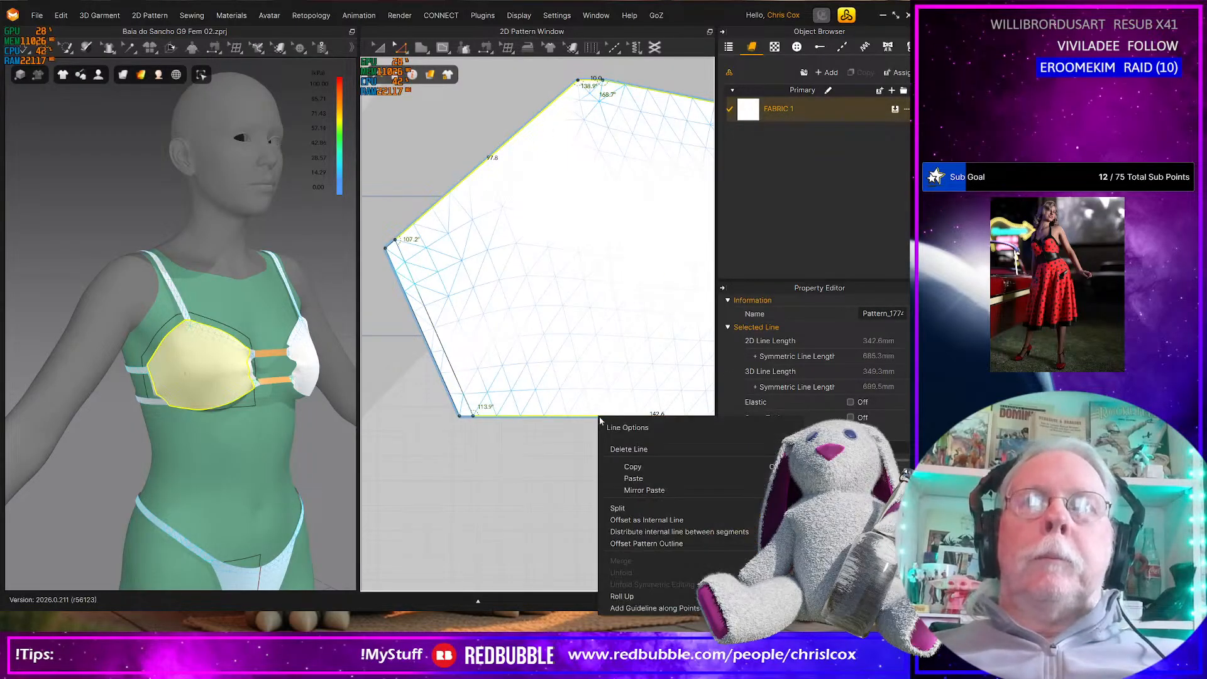
click(646, 520)
click(580, 427)
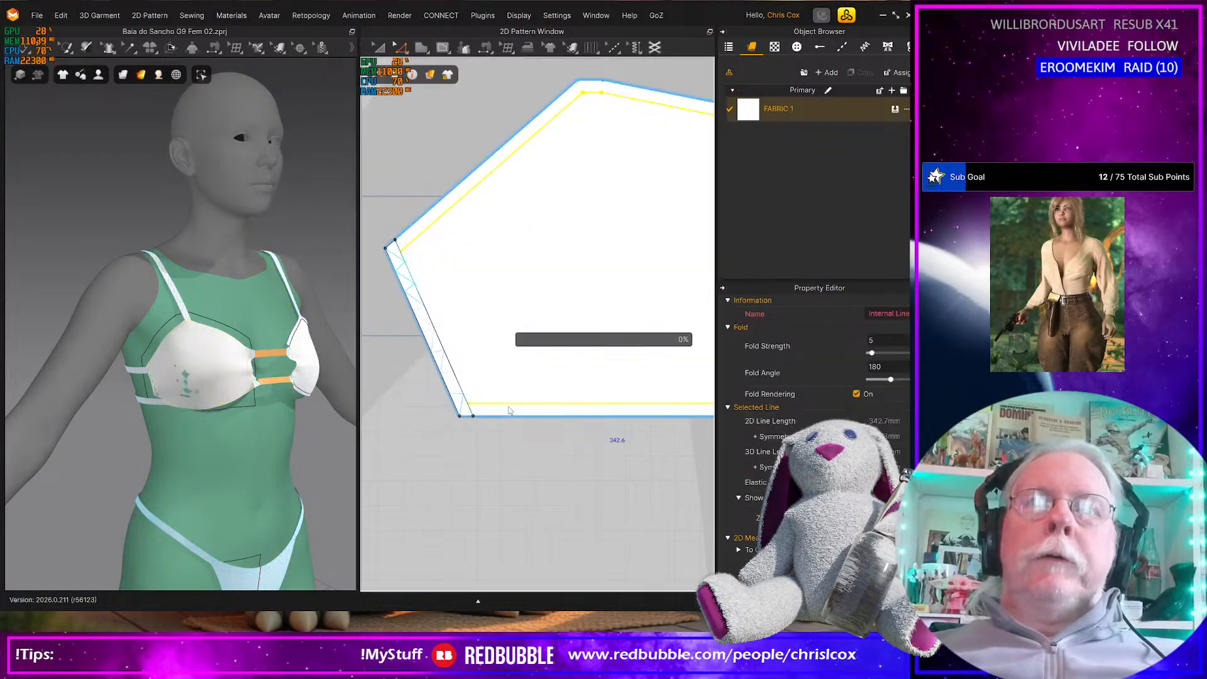
right_click(509, 409)
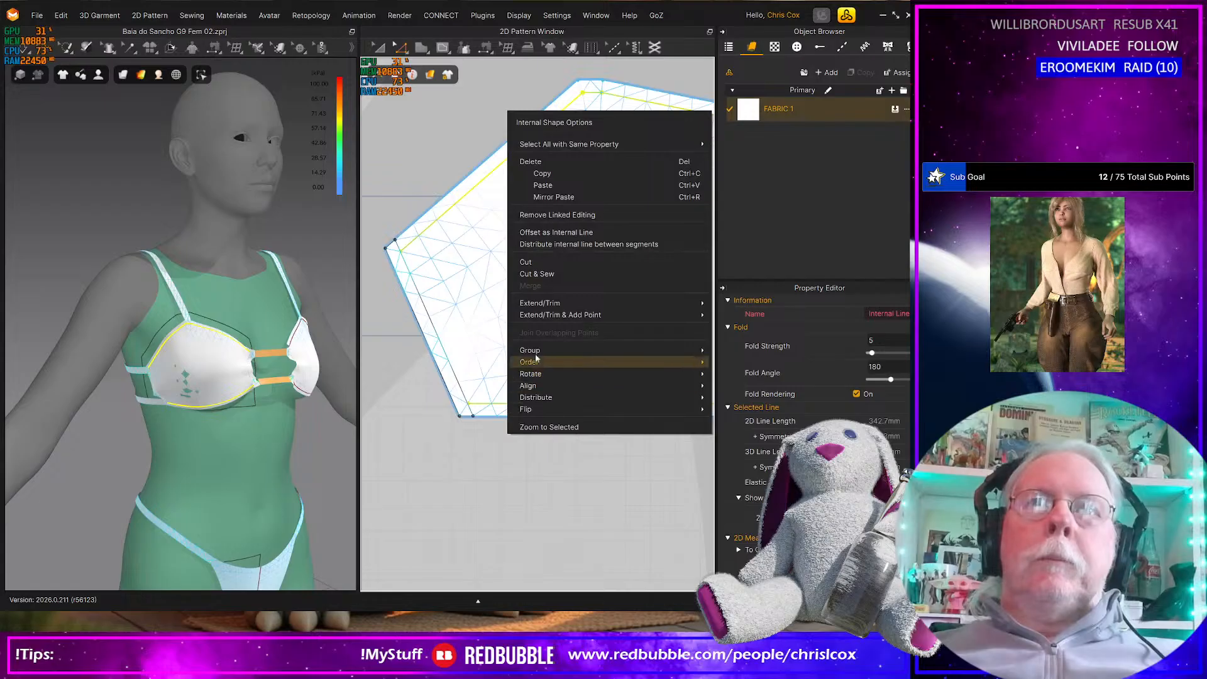
click(544, 275)
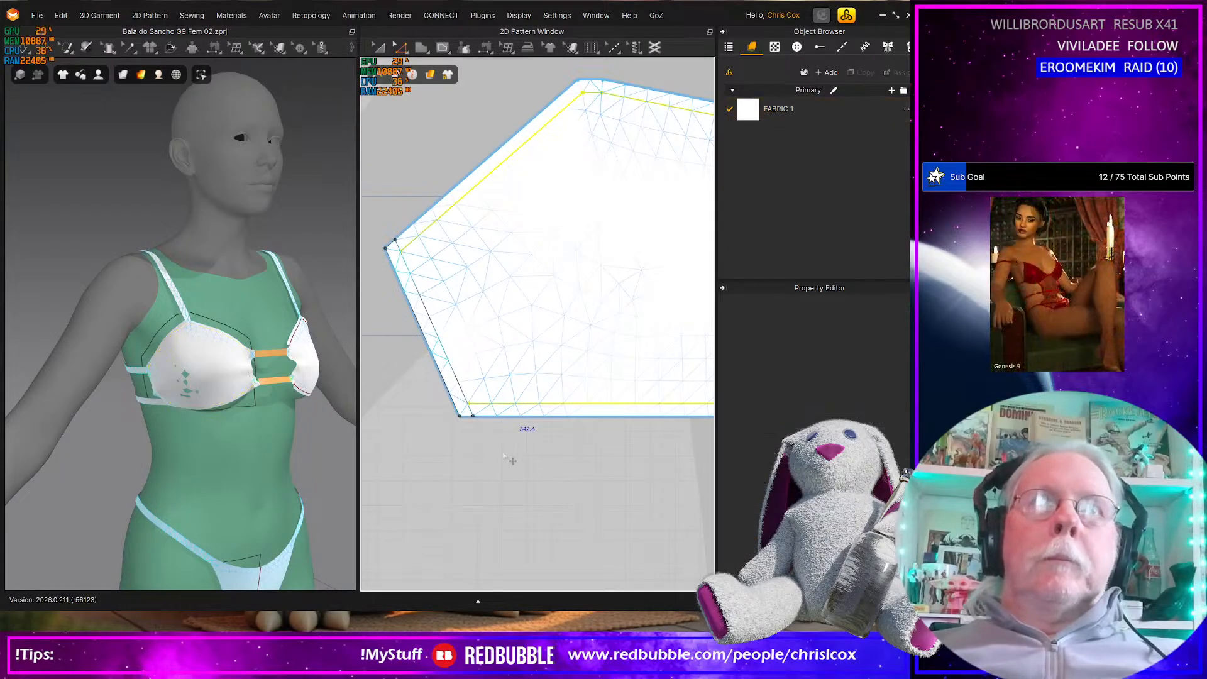
Sew the upper short segment of the cup's inner strip to the facing end of the upper center connector
middle_drag(701, 425, 404, 444)
middle_drag(554, 432, 478, 476)
scroll(640, 448, down, 2)
scroll(544, 449, up, 1)
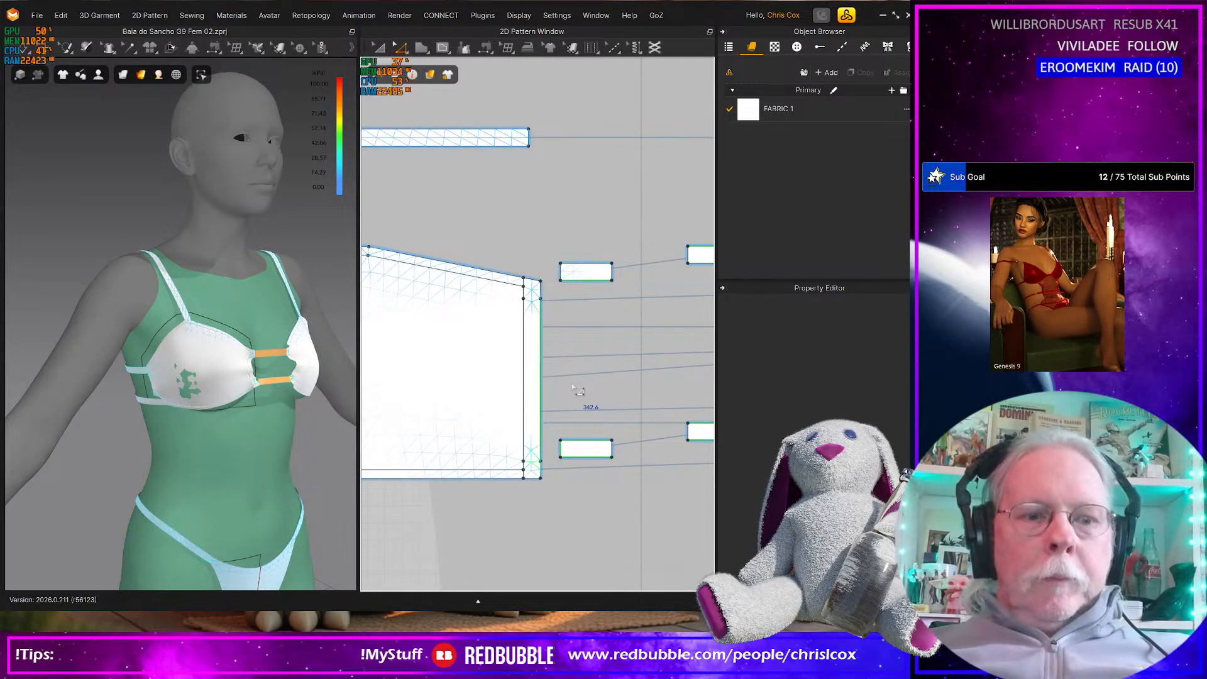
key(n)
click(541, 288)
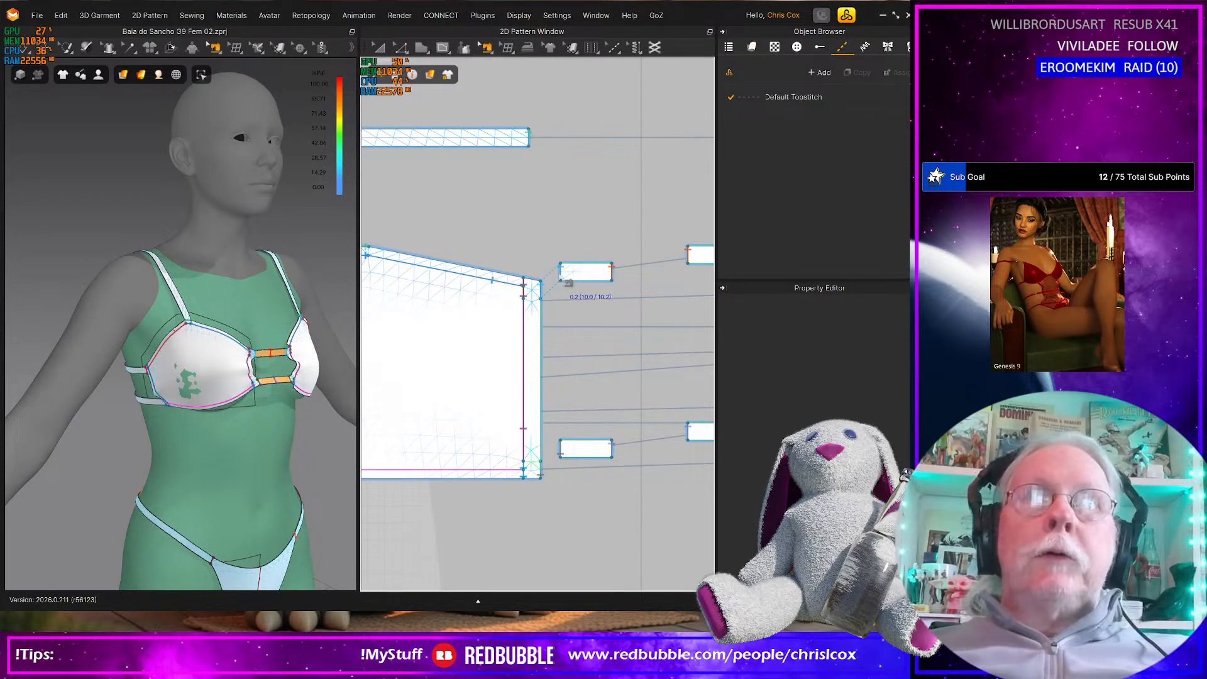
click(568, 283)
Sew the lower side strap's end to the 10 mm segment at the cup's lower outer corner and simulate the garment
middle_drag(400, 431, 605, 414)
scroll(527, 448, up, 3)
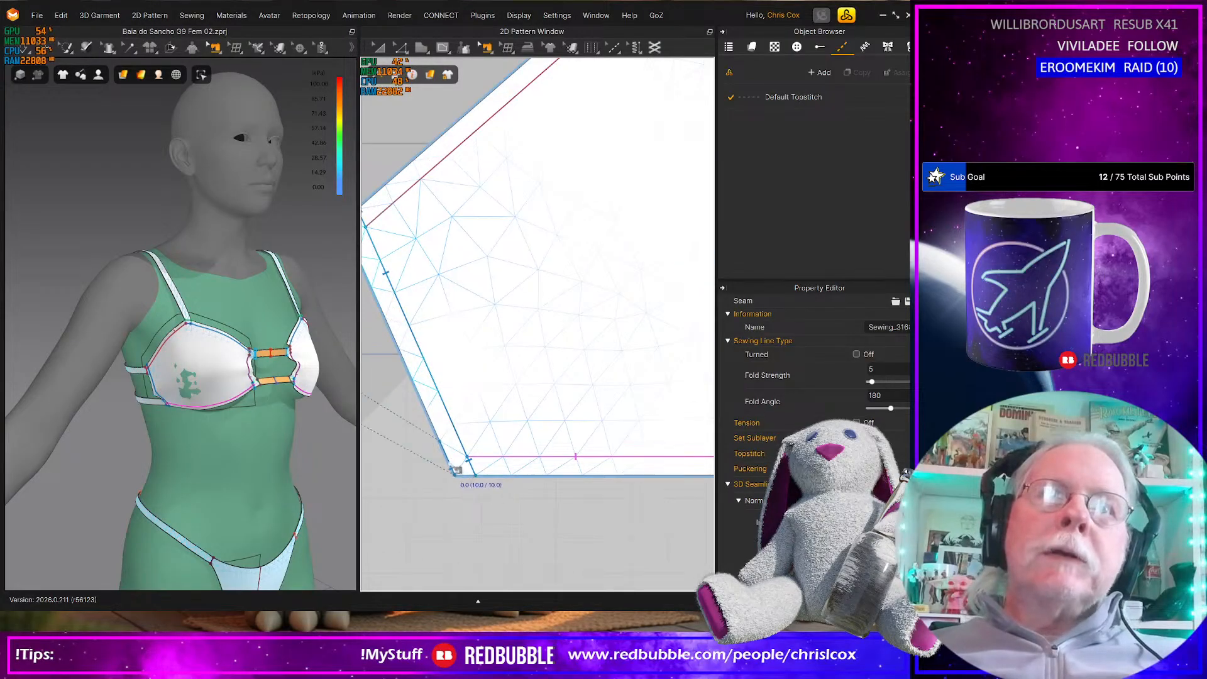
scroll(457, 472, down, 3)
scroll(458, 474, up, 3)
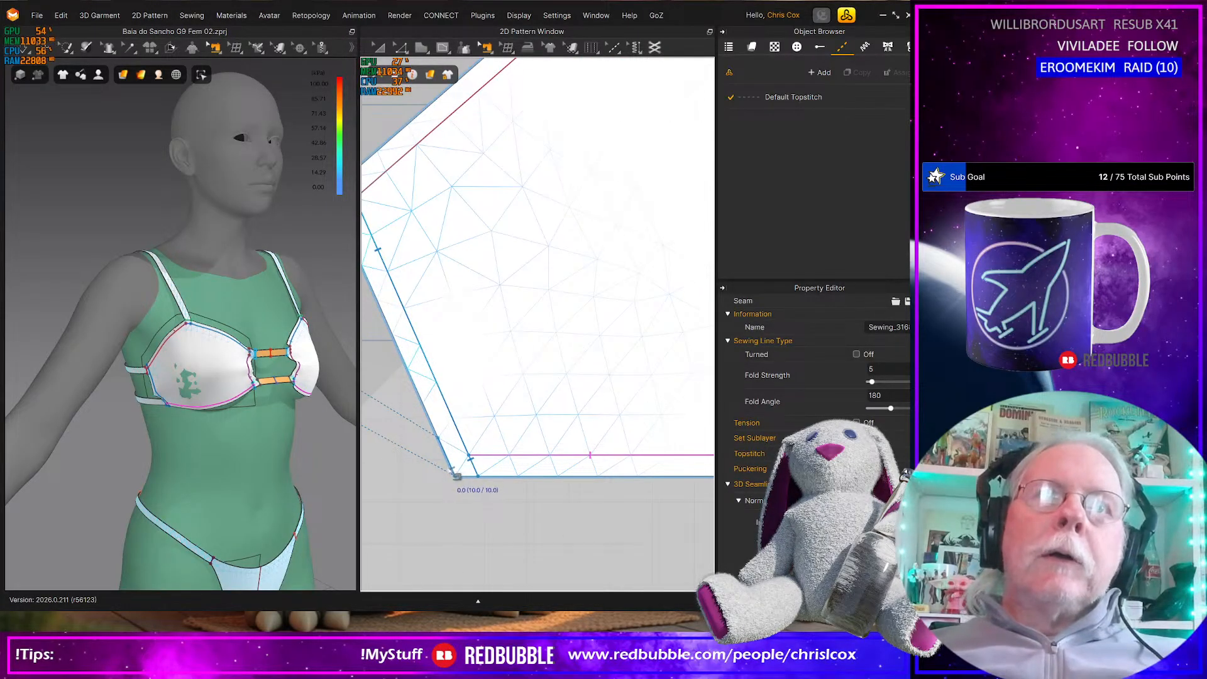
click(454, 476)
scroll(476, 500, down, 5)
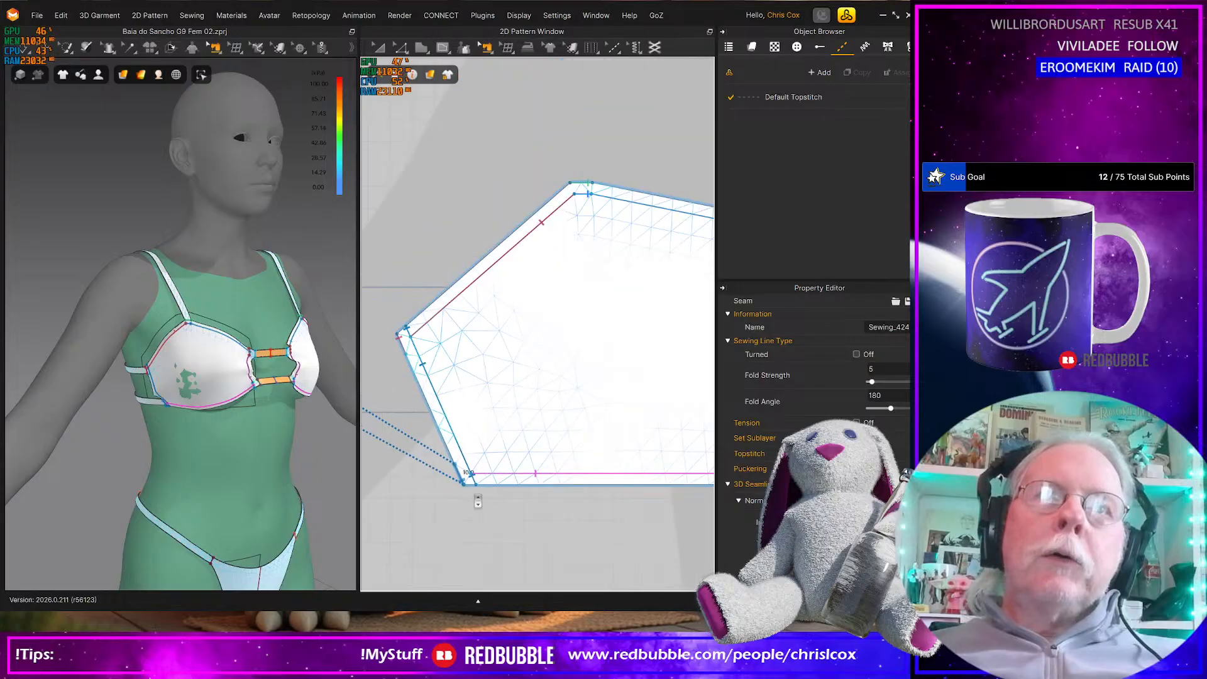
key(space)
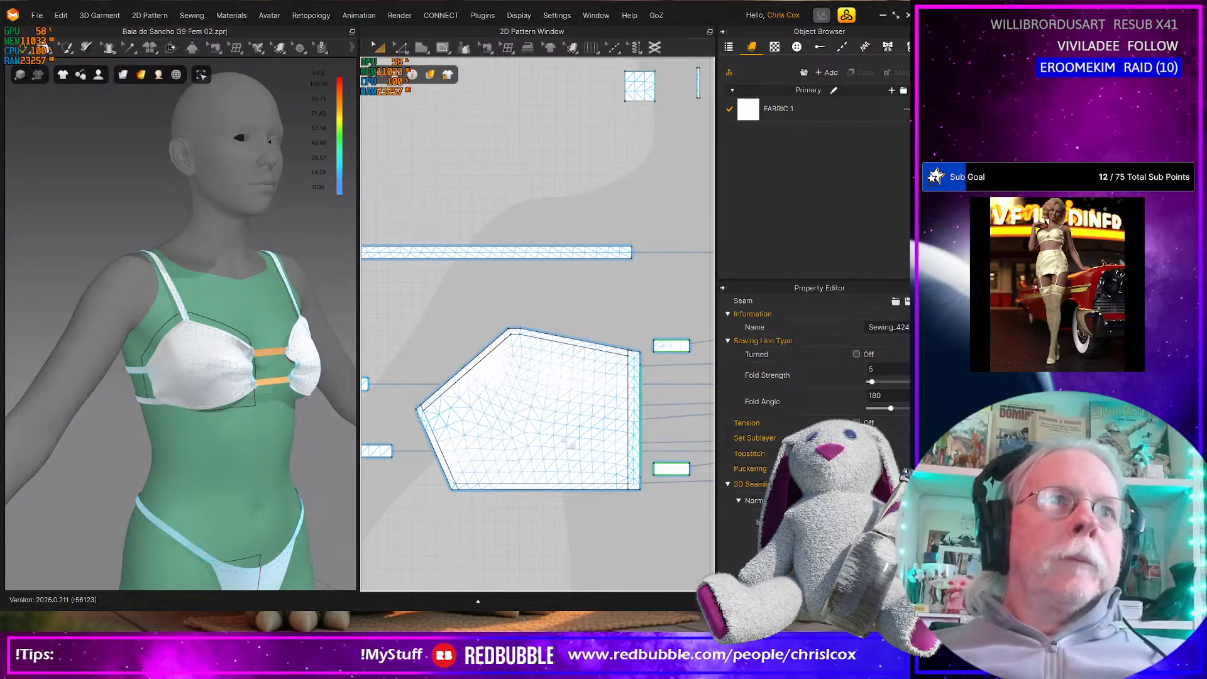
Move the cup's narrow inner side strip slightly away from the main panel, leaving a small gap between them
key(b)
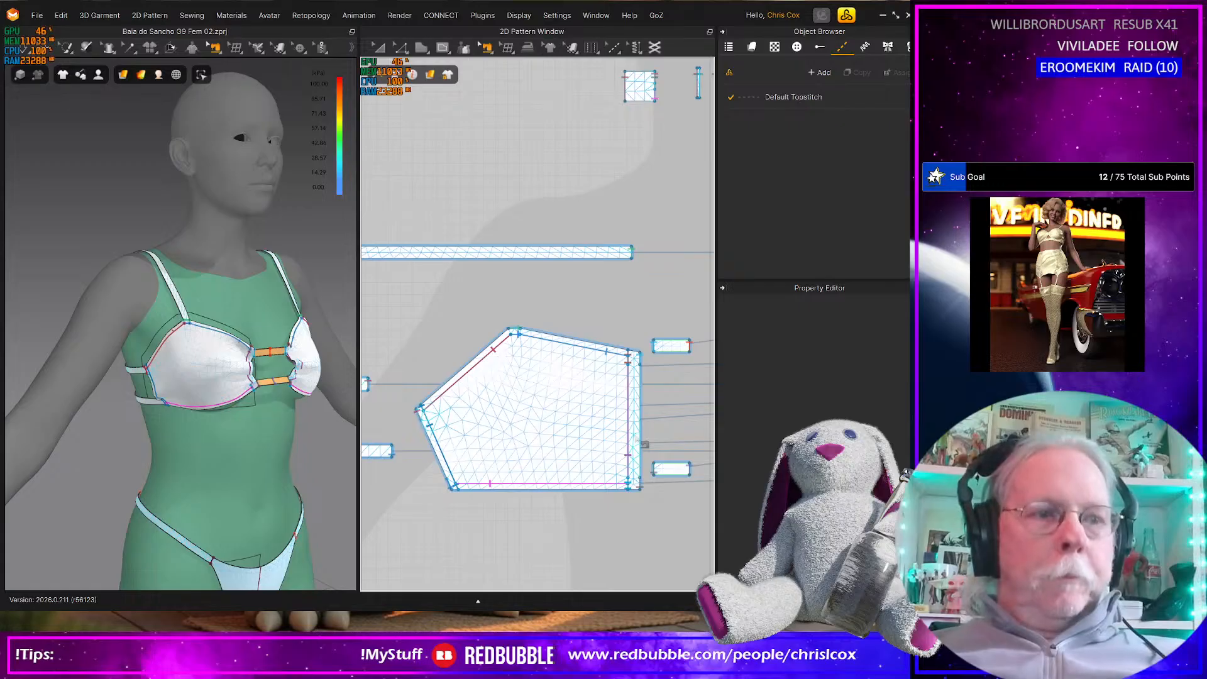
key(a)
click(636, 435)
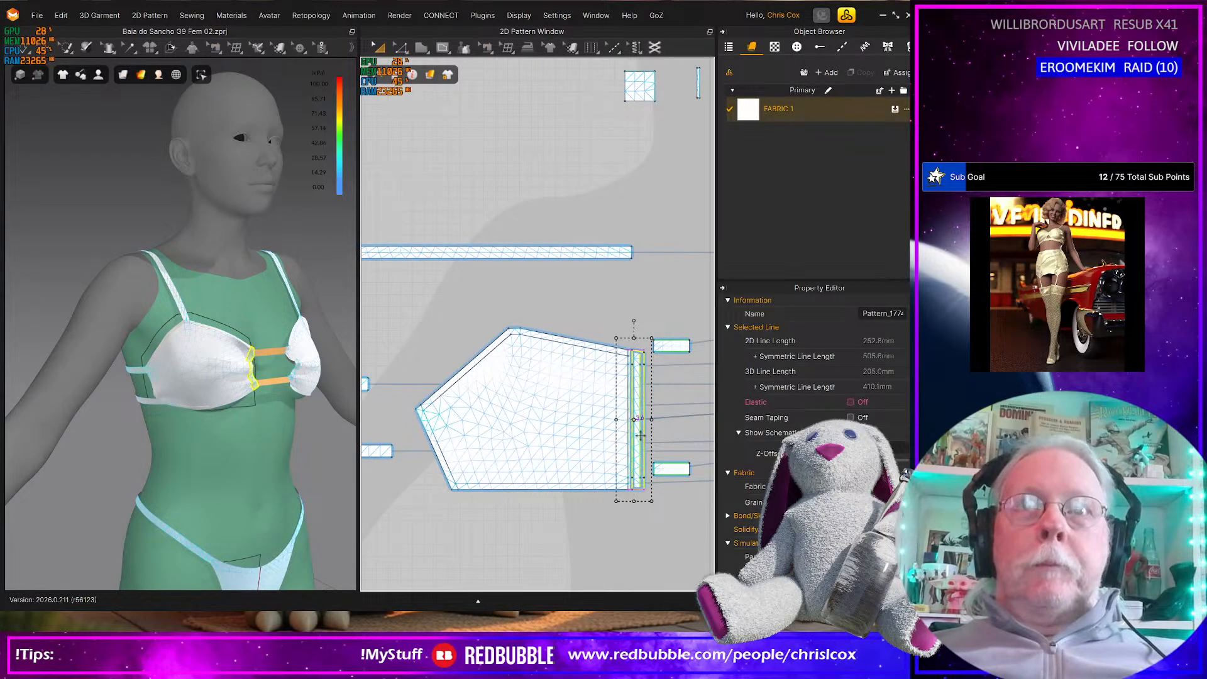
scroll(638, 440, up, 5)
middle_drag(642, 449, 639, 447)
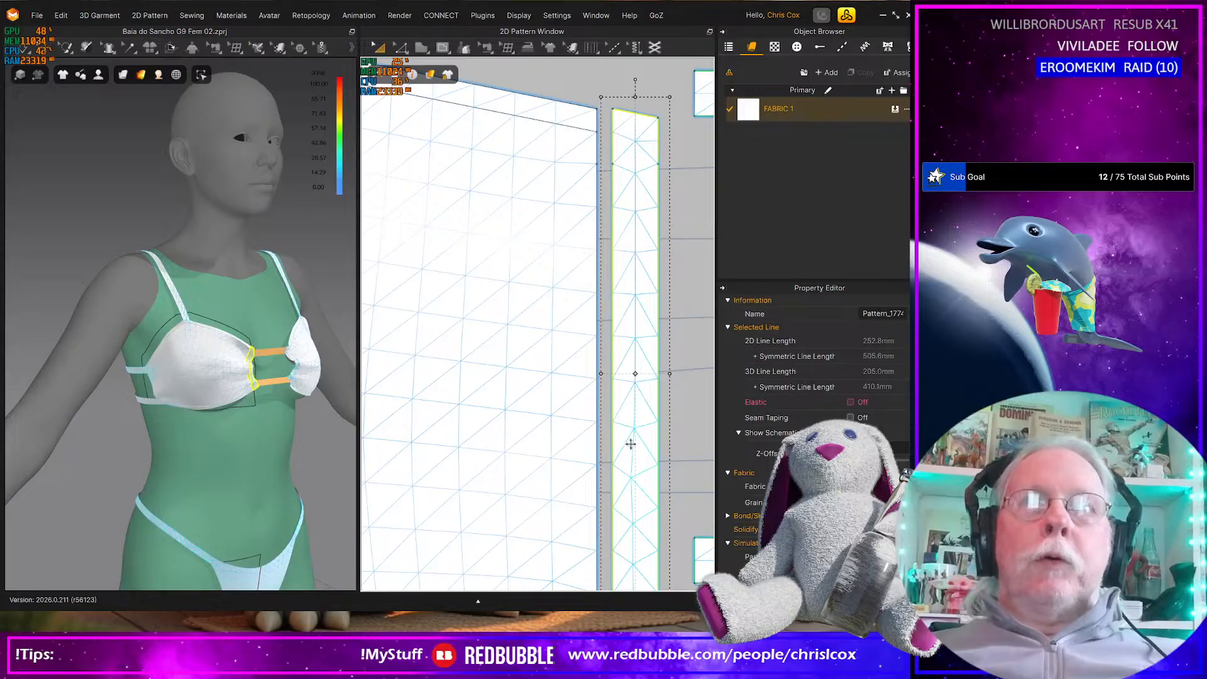
Select the long middle segments on both sides of the separated inner strip to adjust their elastic
middle_drag(642, 198, 598, 267)
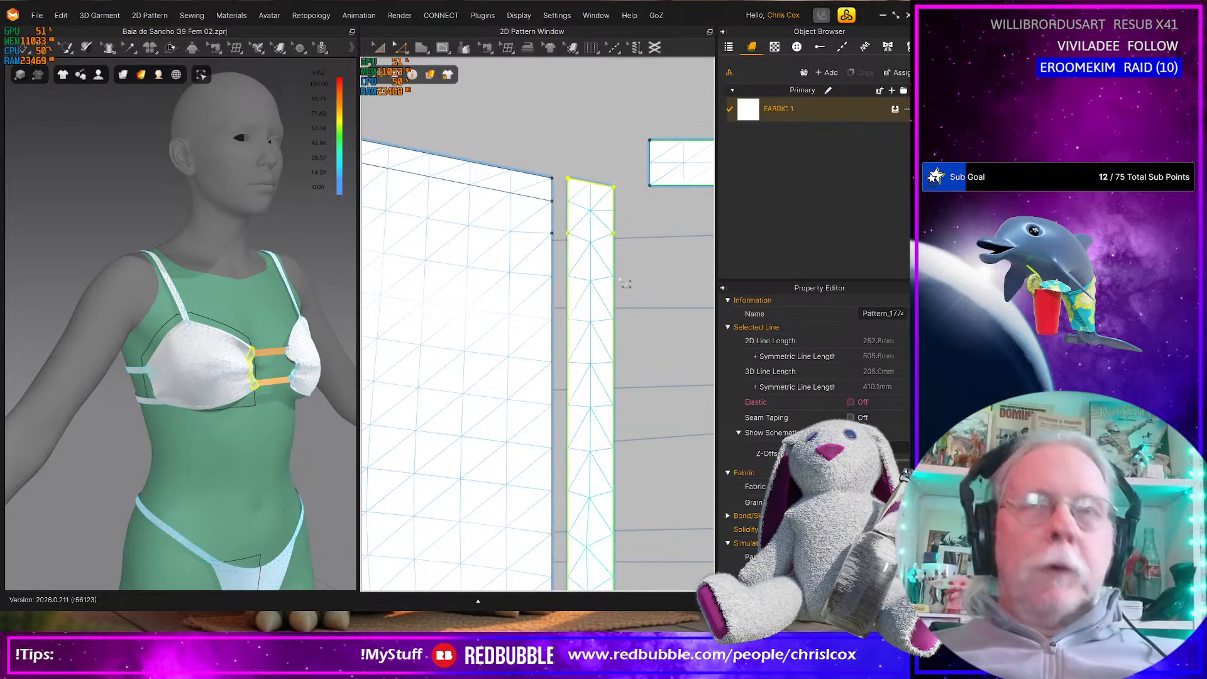
click(613, 233)
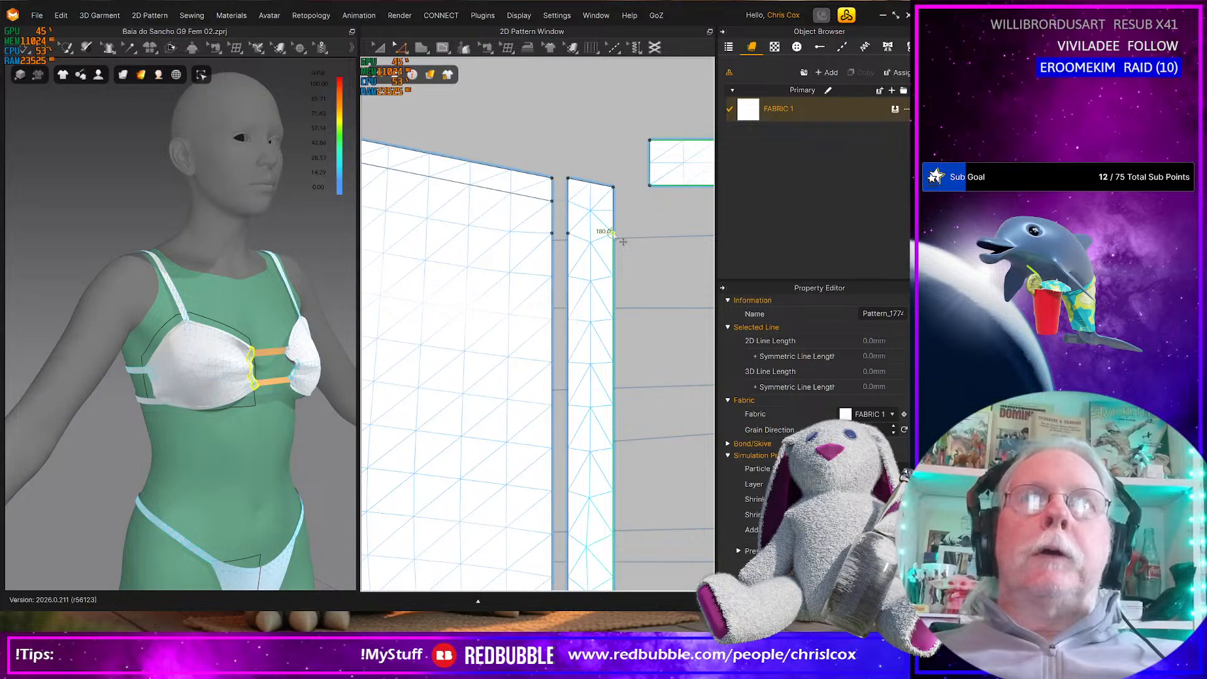
click(642, 290)
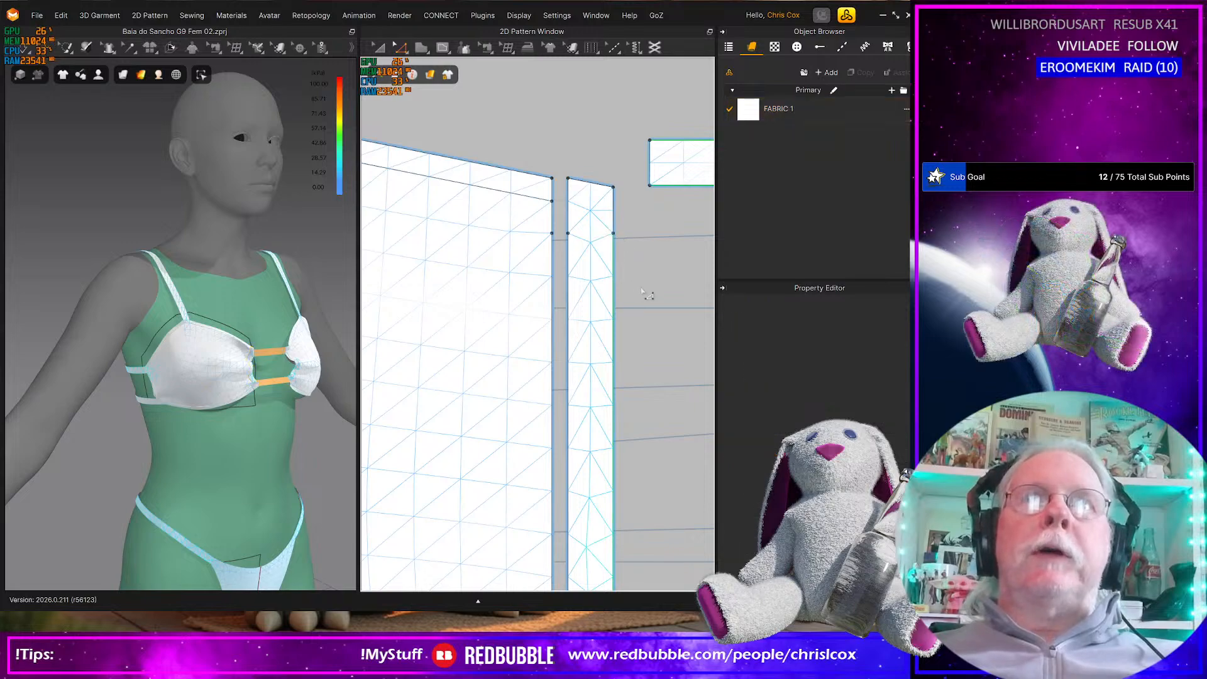
click(614, 320)
shift+click(568, 335)
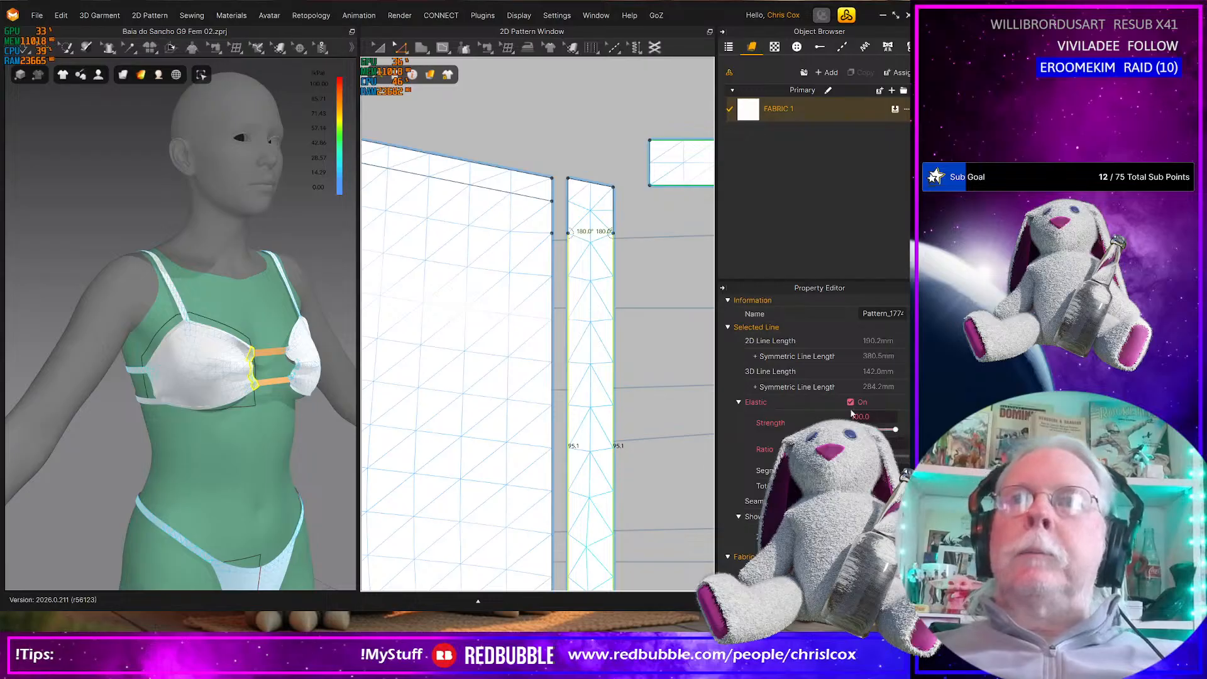
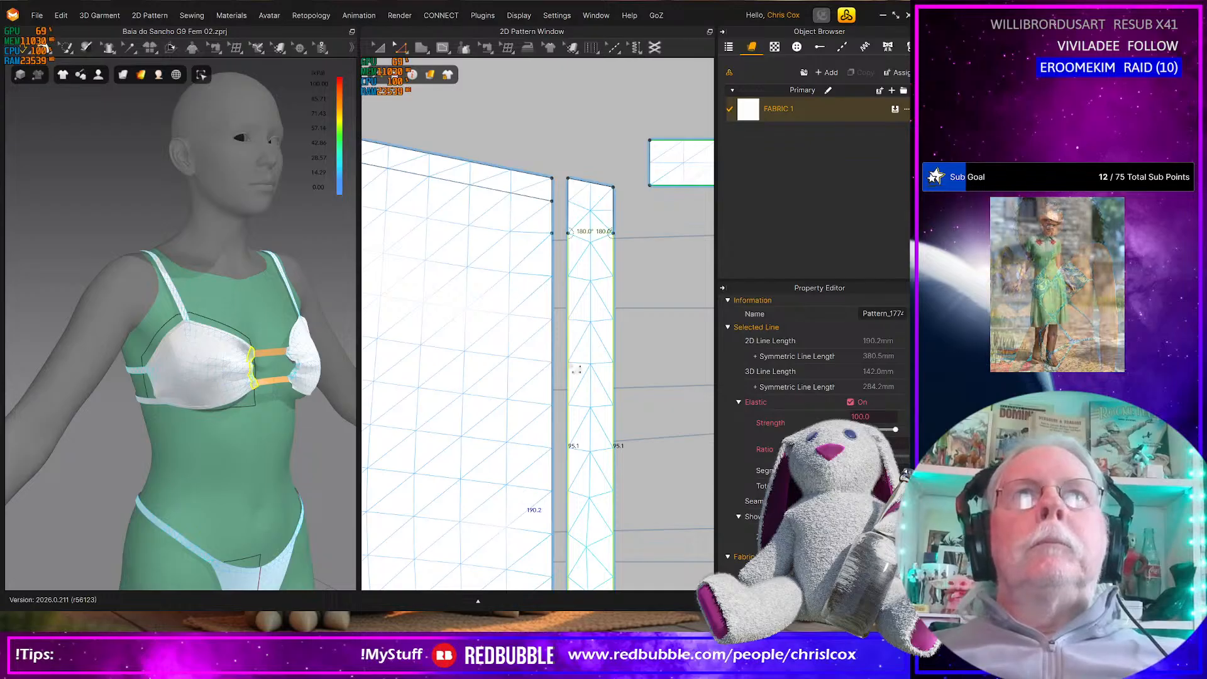
Check the elastic settings on the two long edges of the narrow band beside the cup pattern
drag(529, 150, 580, 238)
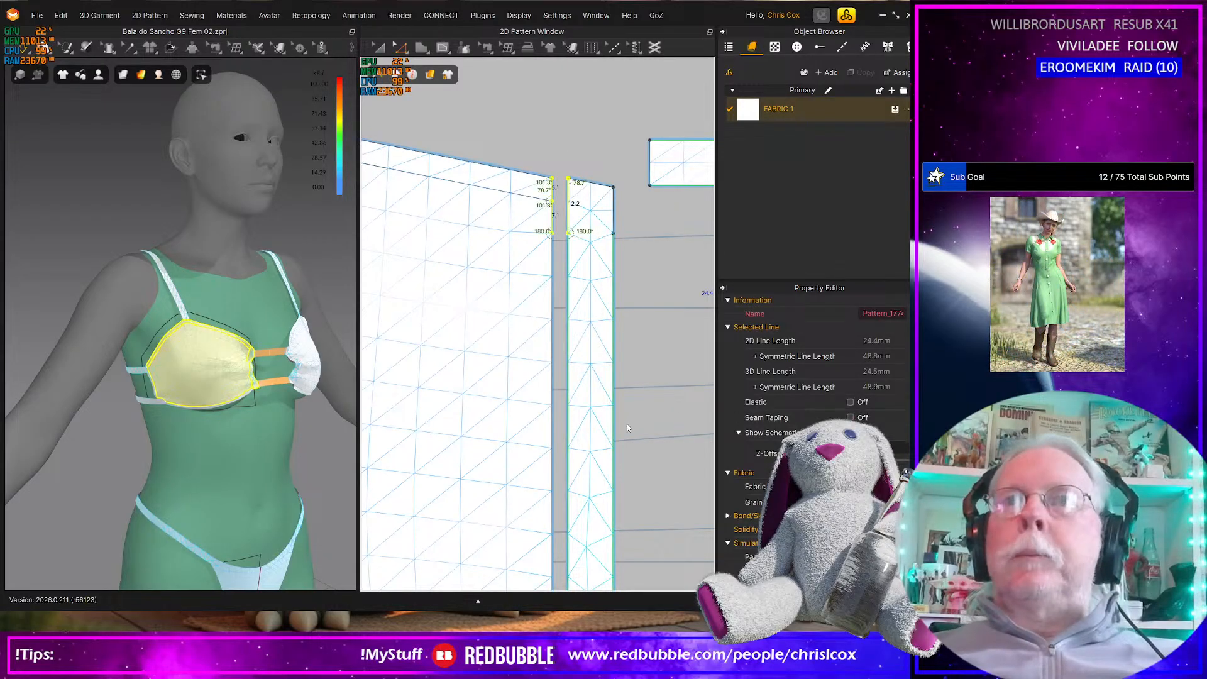
middle_drag(605, 481, 608, 355)
scroll(608, 352, down, 2)
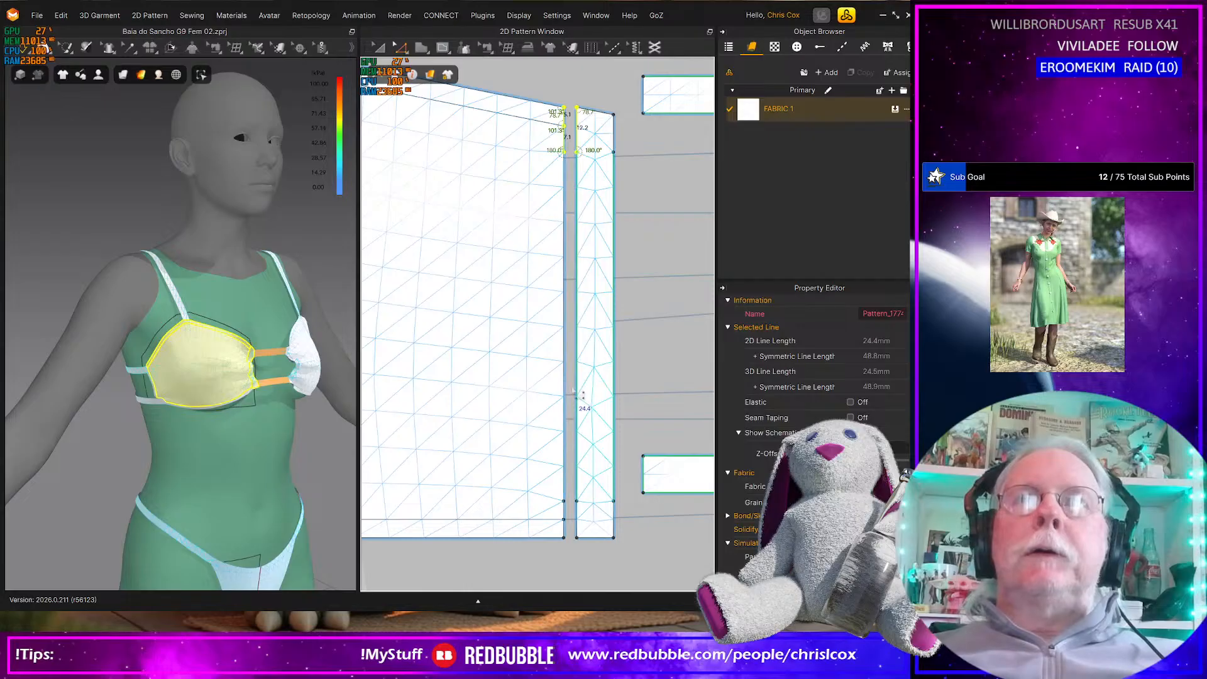
click(588, 400)
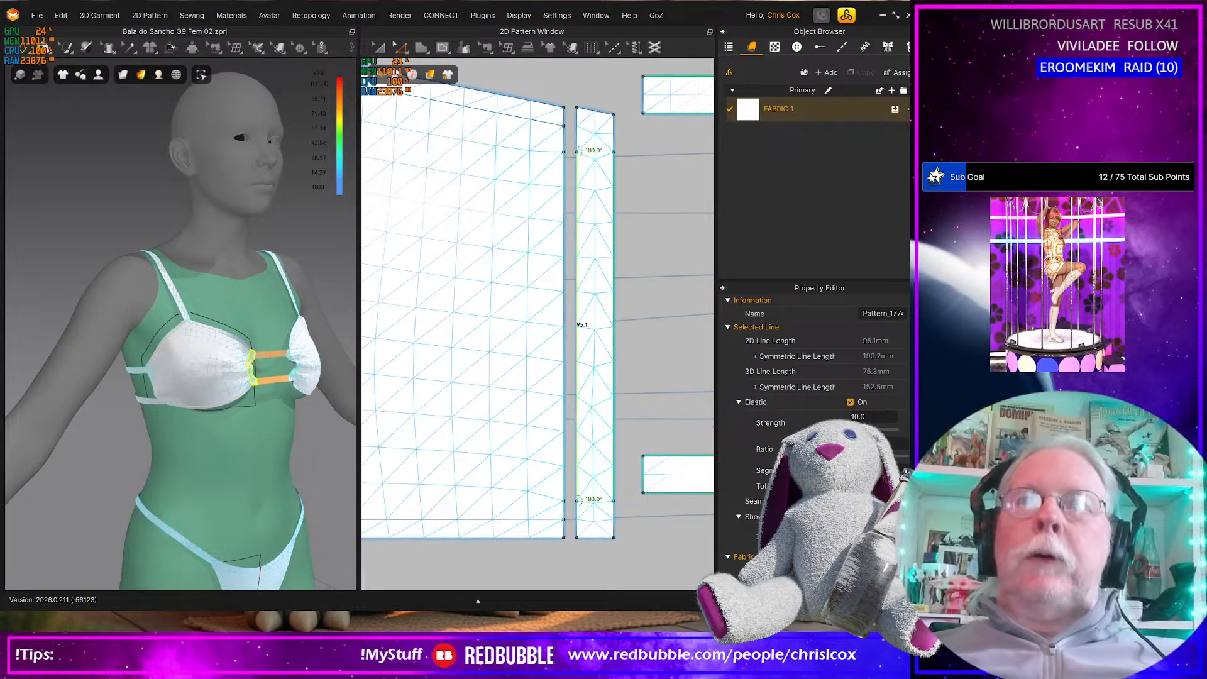
click(615, 440)
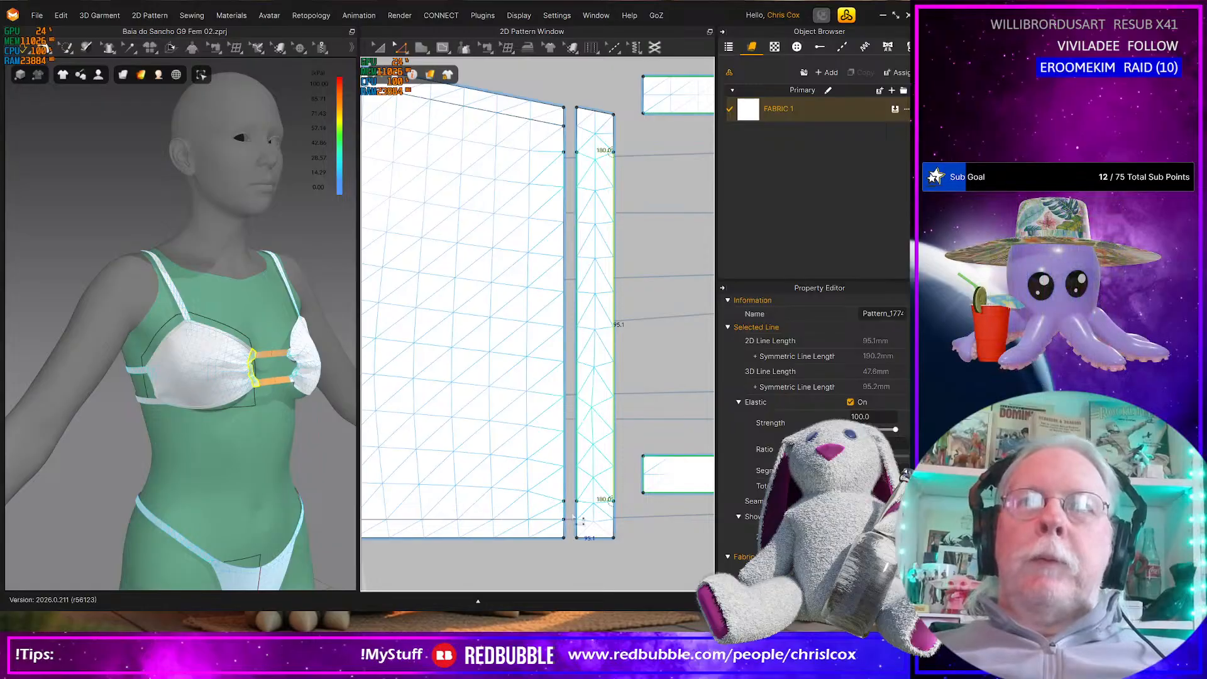
scroll(570, 514, down, 3)
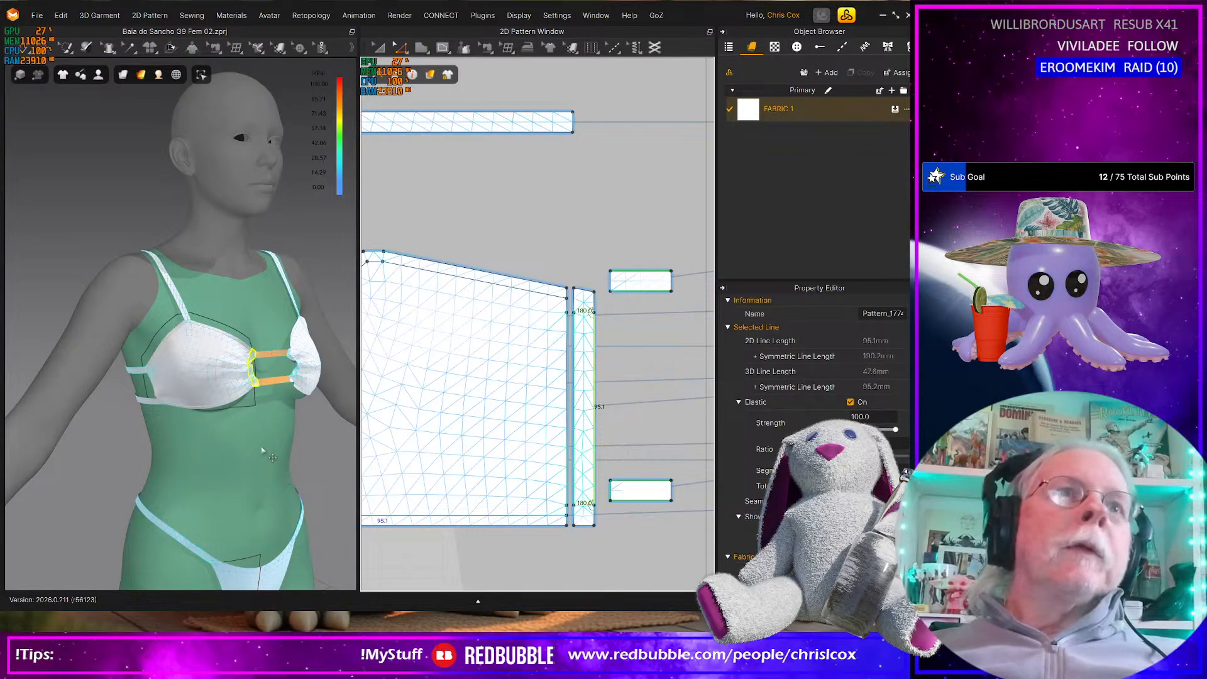
Inspect the bra's fit in 3D around the centre front connectors and the straps across the back
right_drag(250, 435, 216, 431)
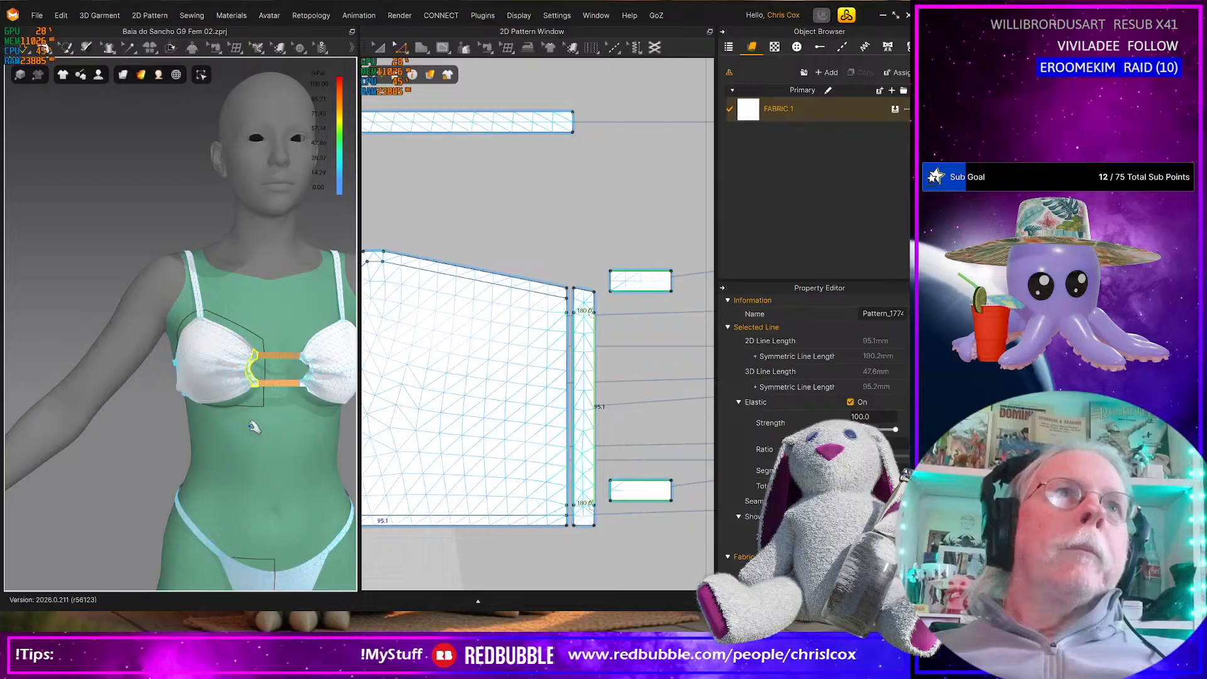
scroll(253, 426, up, 3)
right_drag(271, 427, 267, 386)
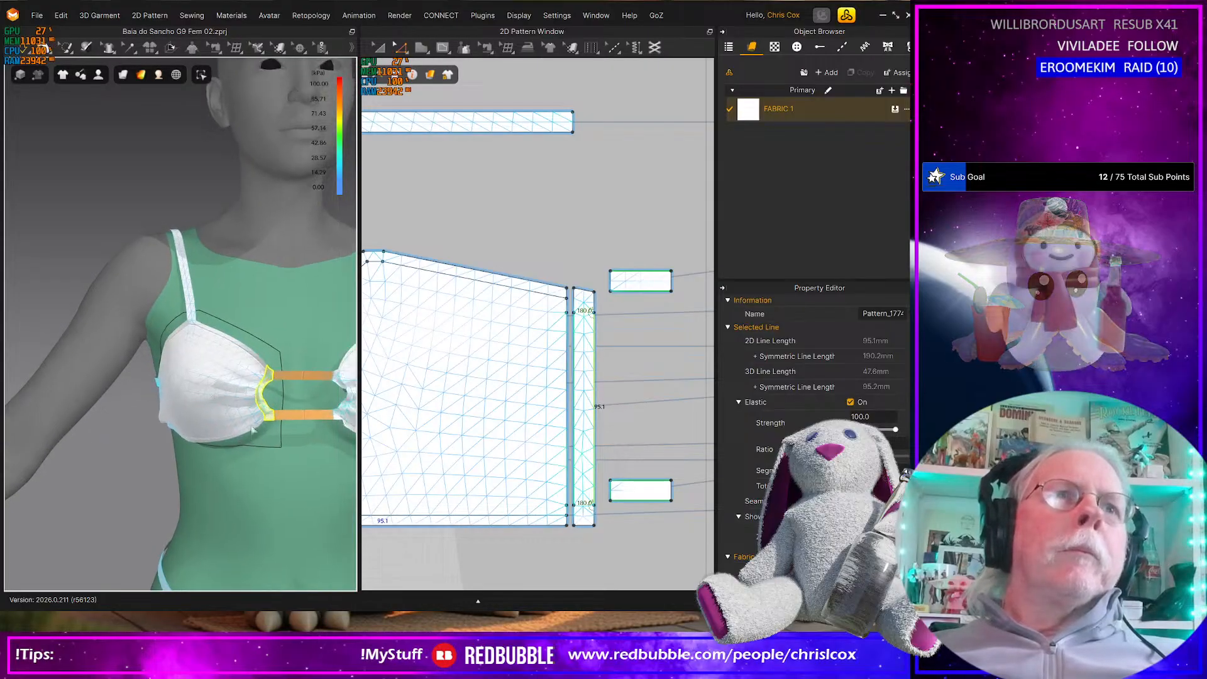
drag(268, 379, 269, 373)
scroll(534, 492, down, 2)
scroll(181, 453, down, 5)
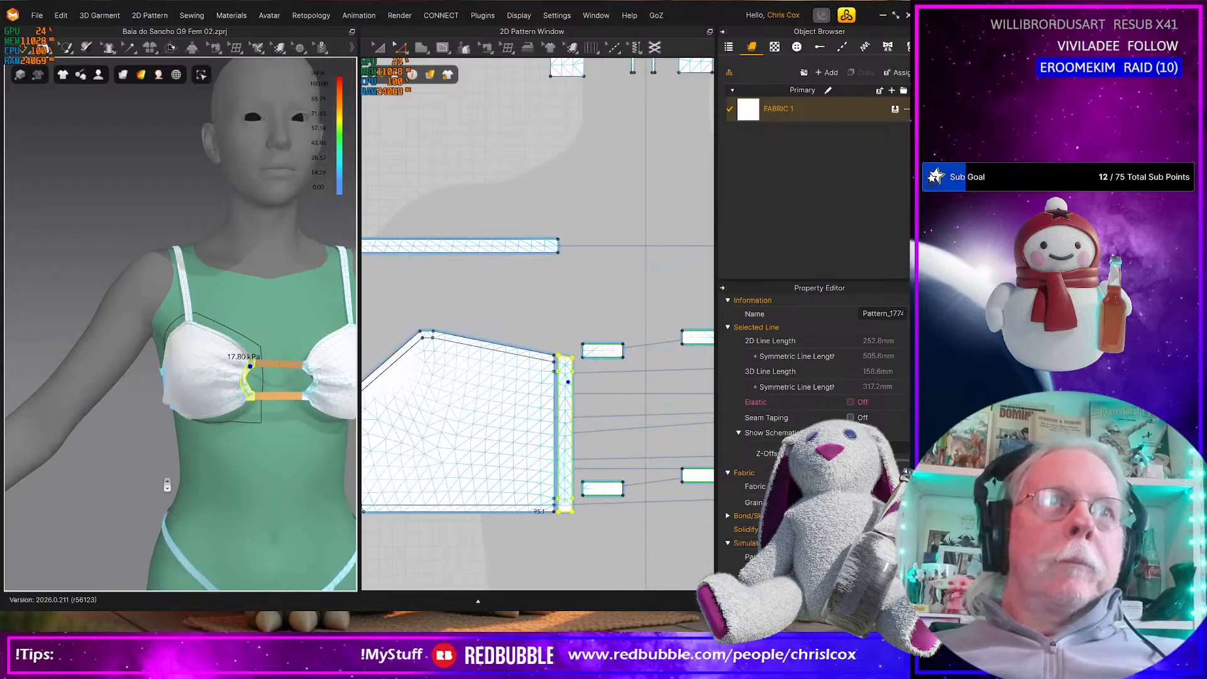
right_drag(182, 453, 401, 442)
scroll(259, 443, up, 2)
scroll(259, 442, up, 3)
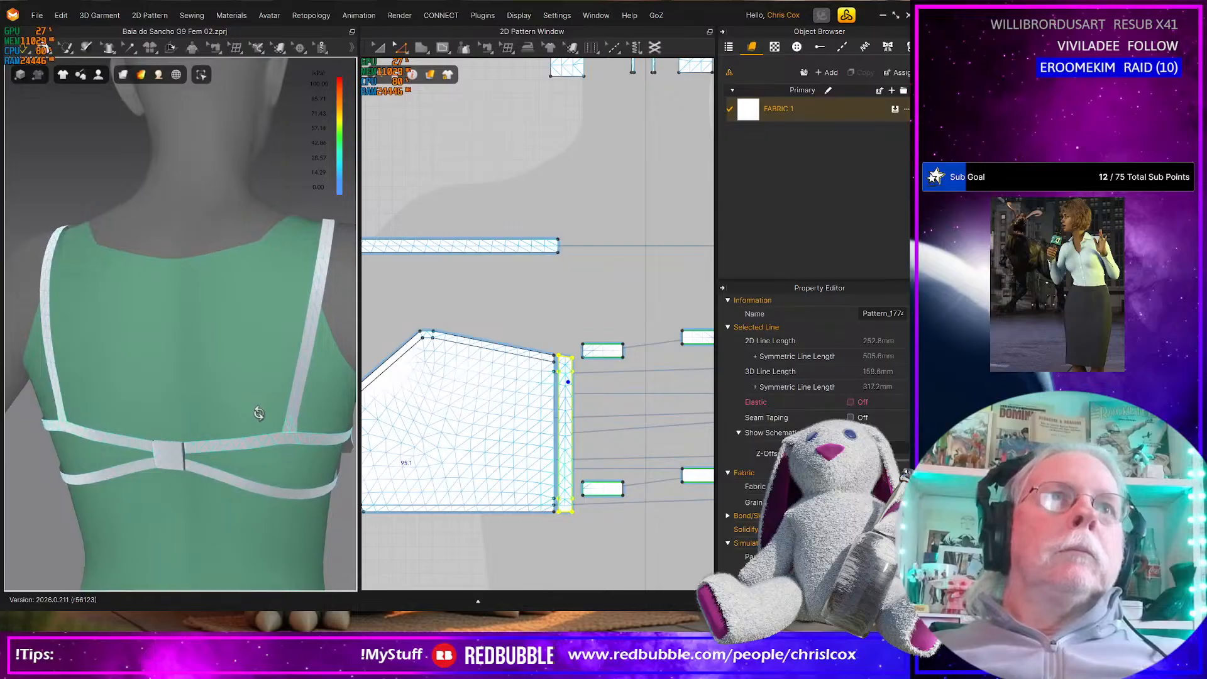
scroll(259, 409, up, 3)
Move the shoulder strap's seam along the upper back band closer to the centre back and simulate the garment
click(301, 376)
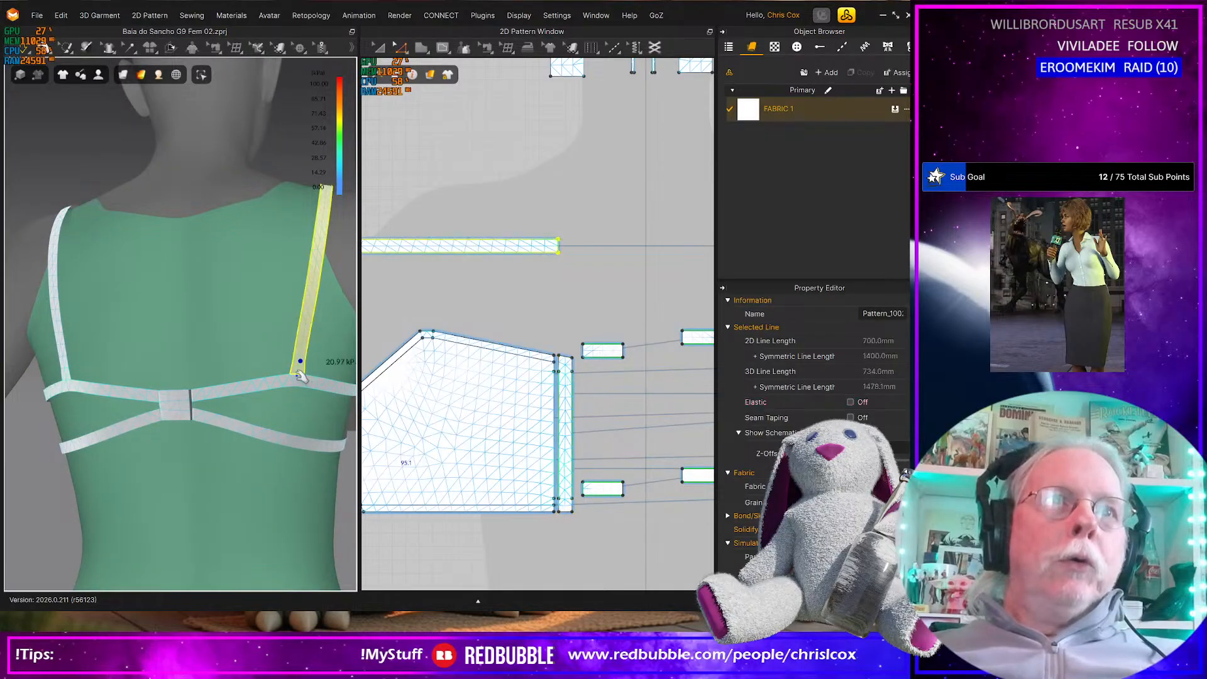
middle_drag(495, 355, 686, 388)
middle_drag(476, 414, 689, 381)
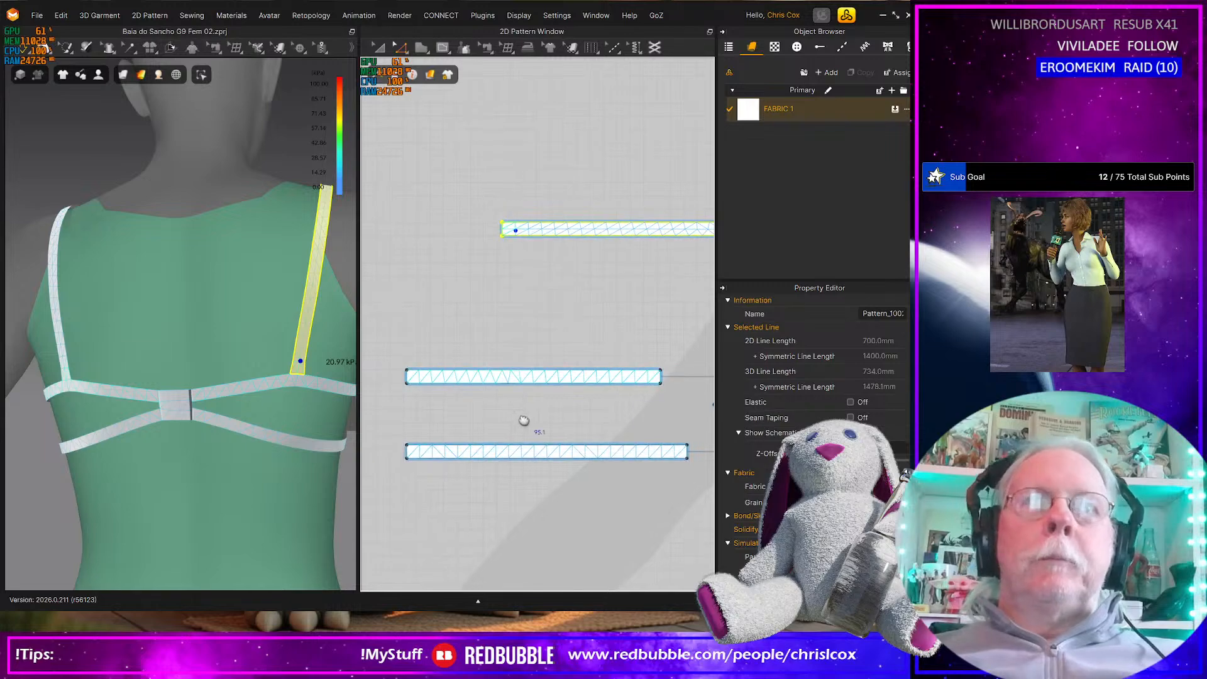
middle_drag(524, 421, 527, 424)
key(b)
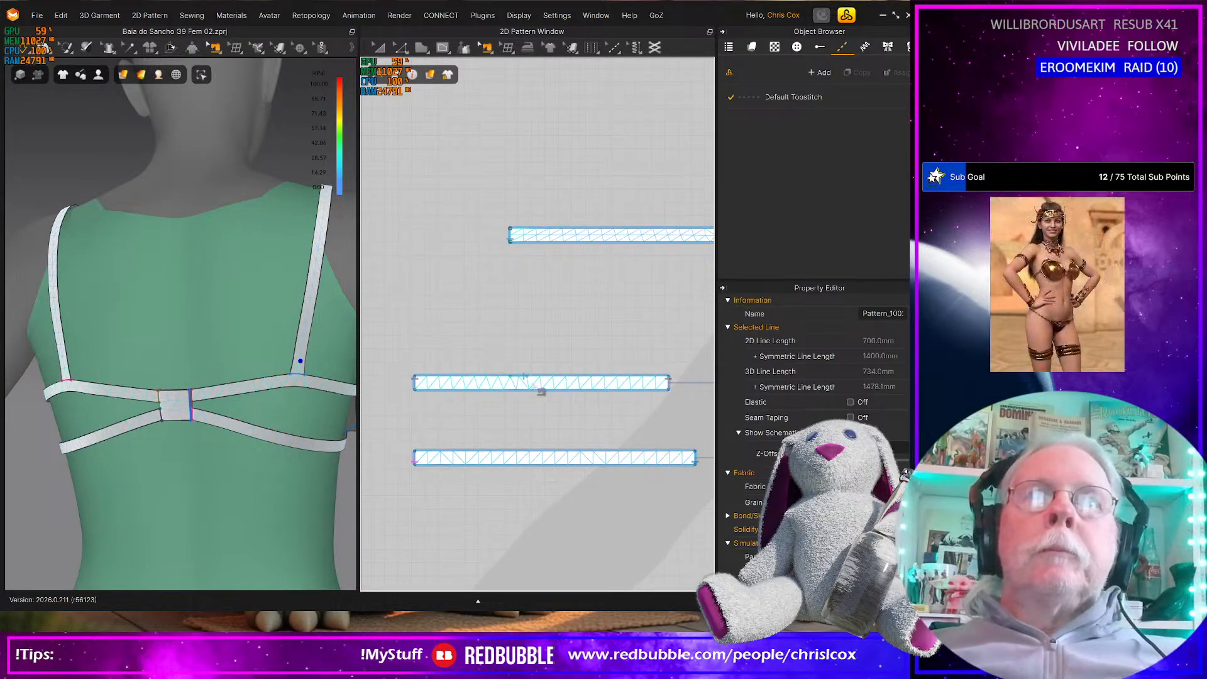
click(527, 377)
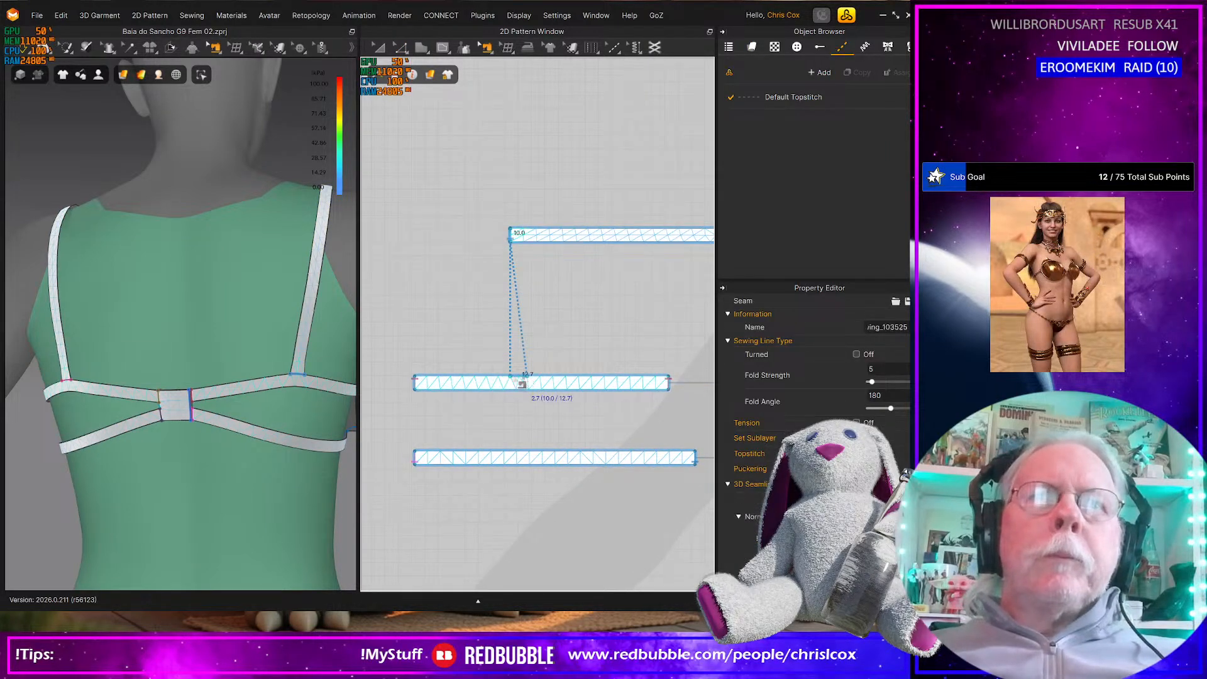
click(494, 385)
scroll(492, 410, up, 3)
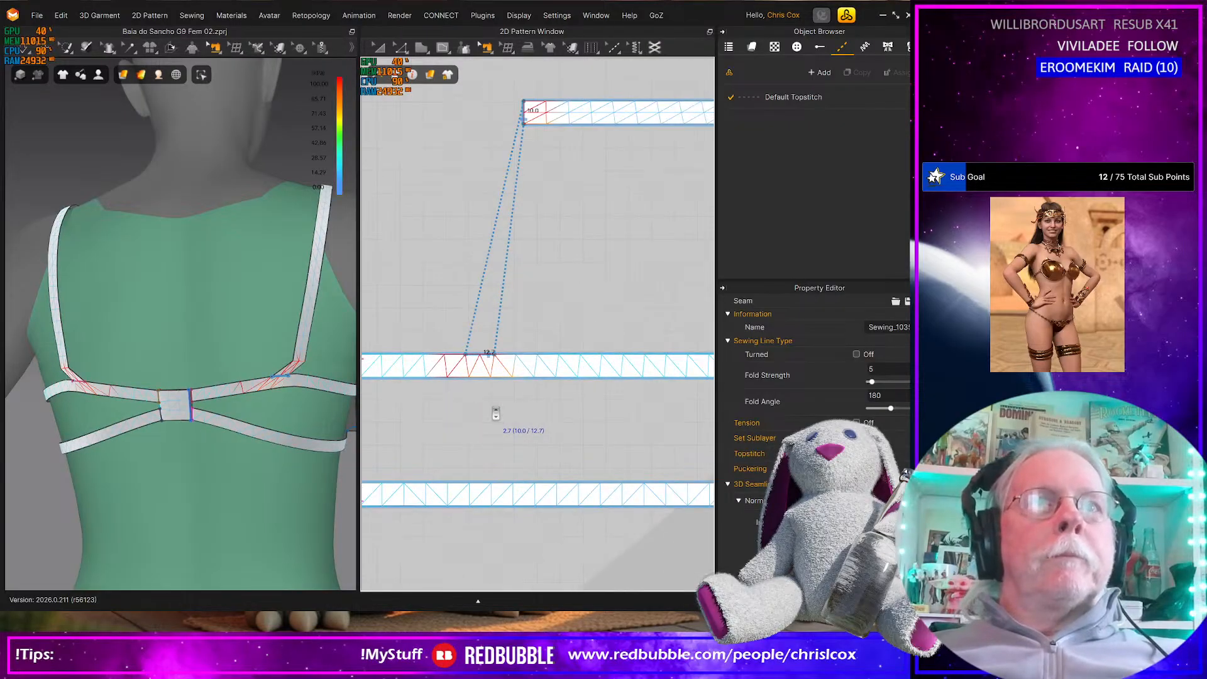
key(a)
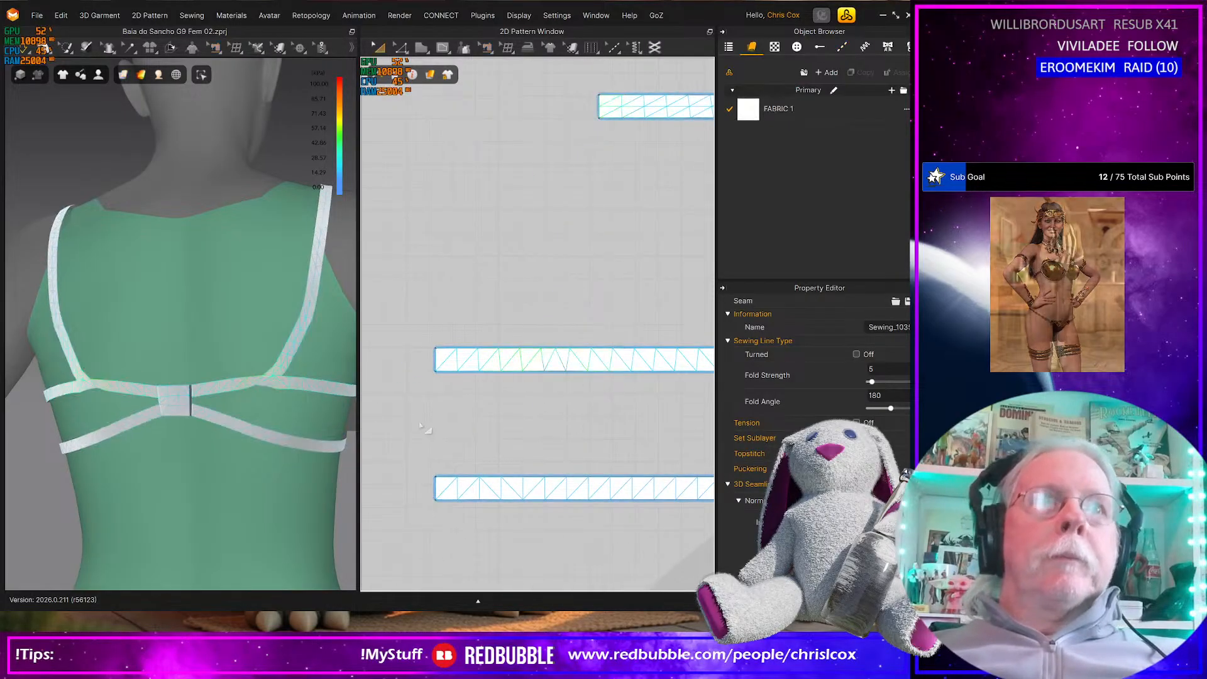
Create a 10 × 10 mm rectangle pattern between the upper and lower back bands
key(m)
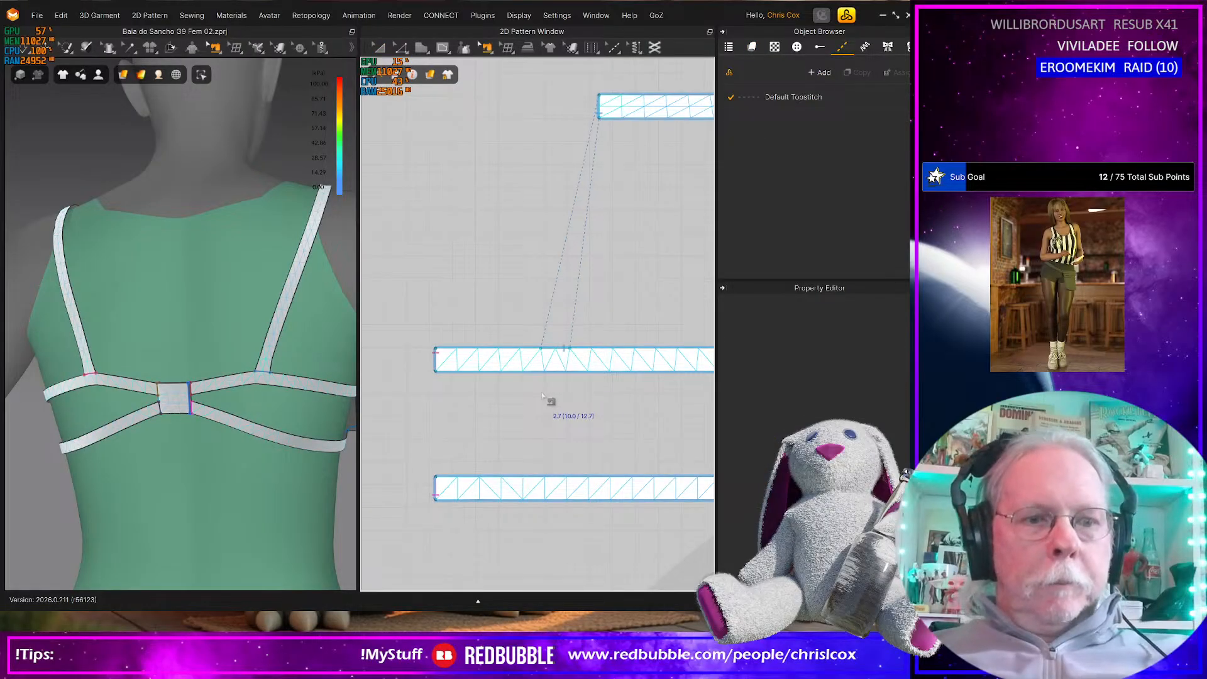
key(s)
click(555, 404)
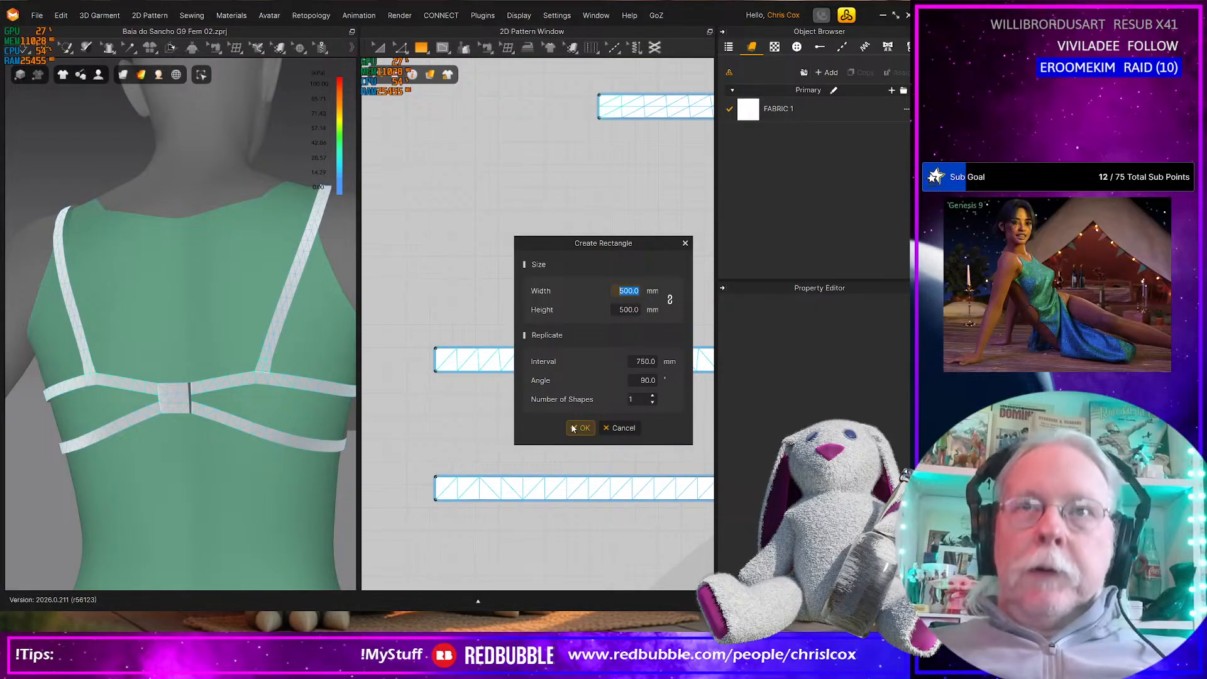
text(10)
key(Tab)
text(10)
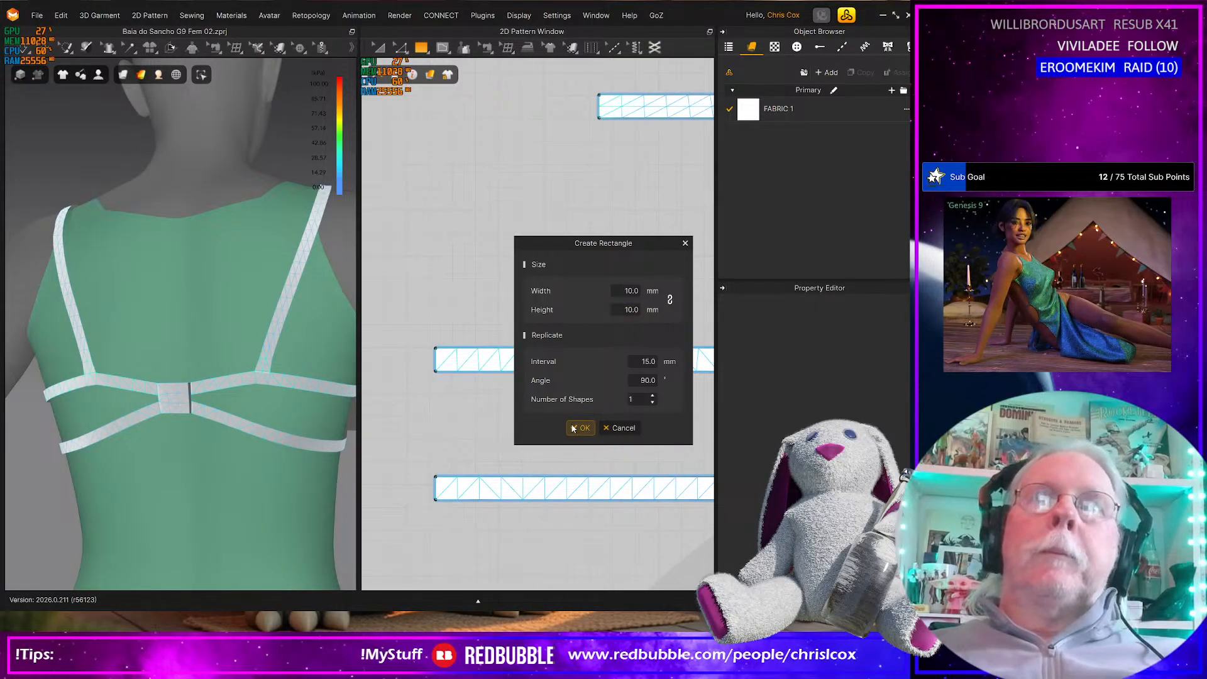
click(590, 429)
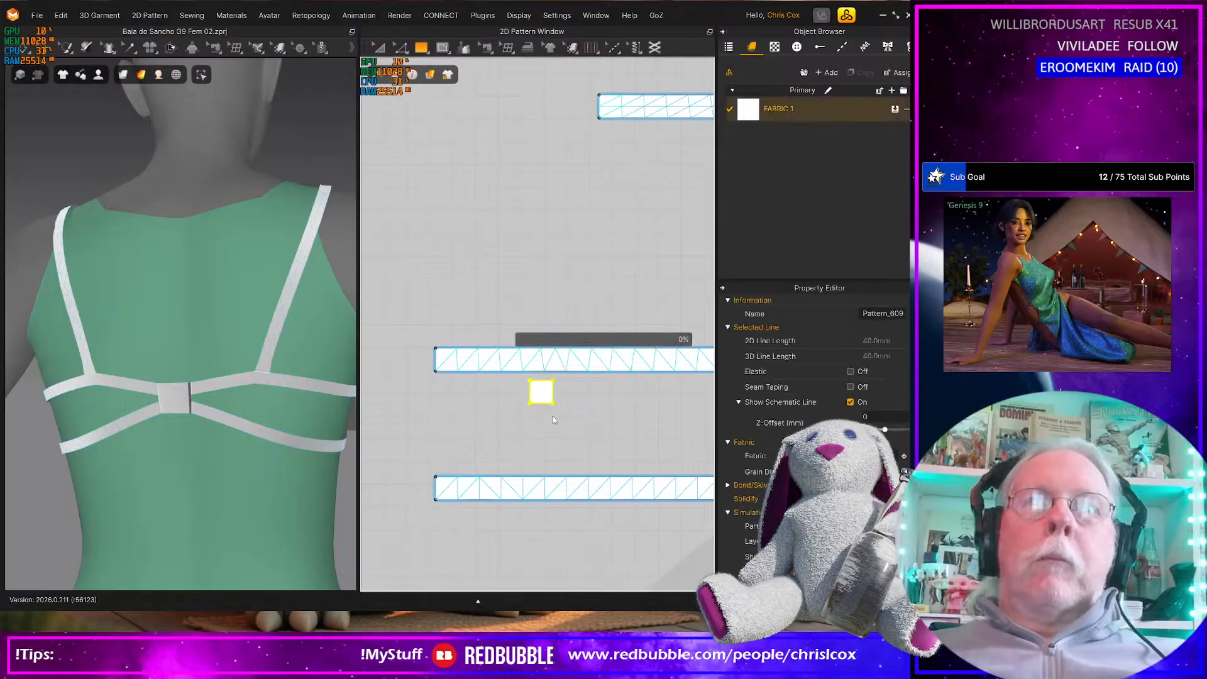
Sew the square's top edge to a 10 mm segment on the upper back band's lower edge, beneath the strap seam
scroll(553, 416, up, 2)
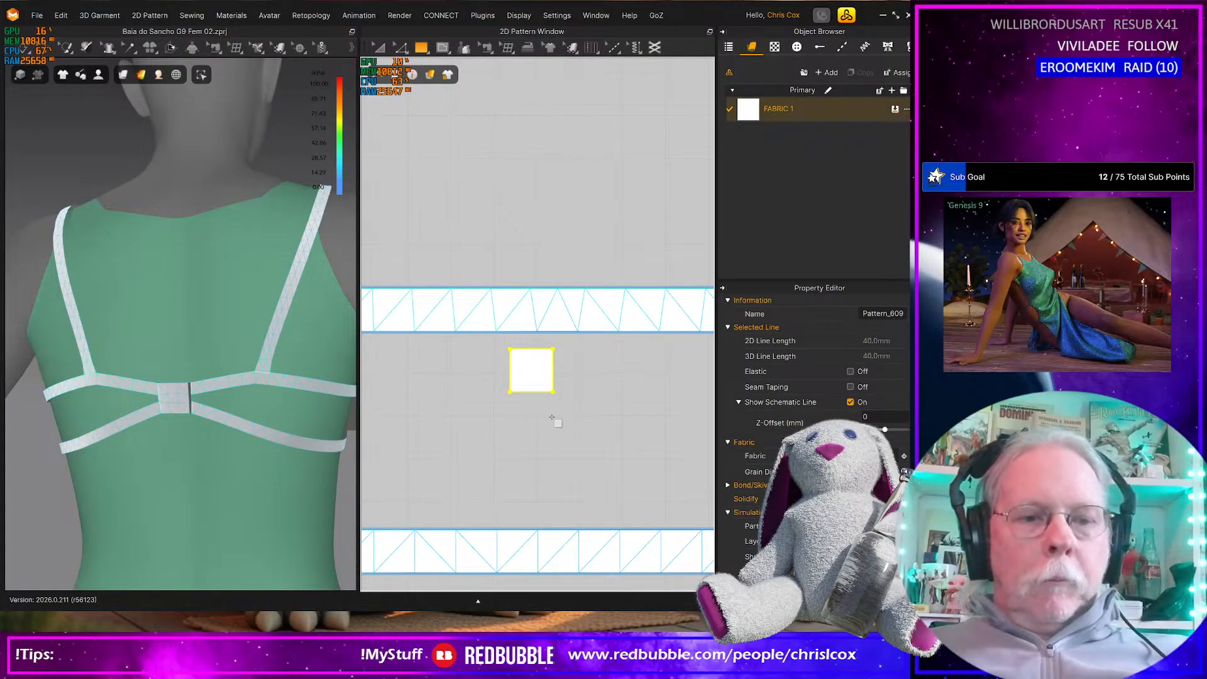
key(m)
click(553, 349)
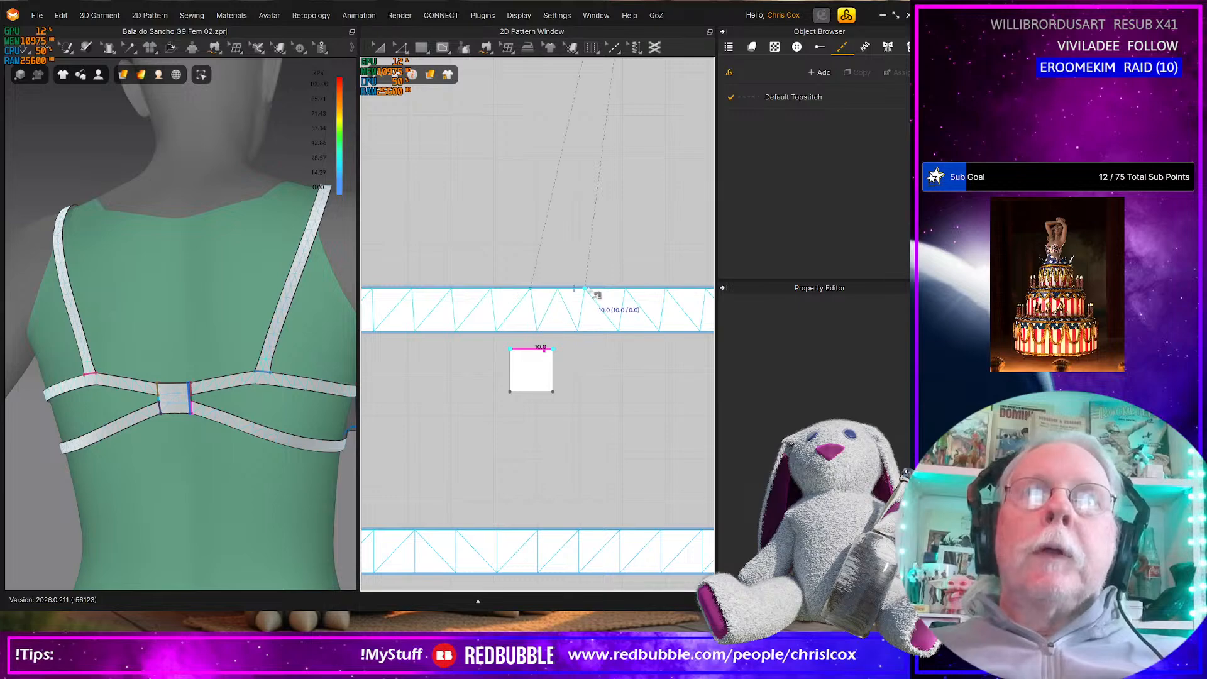
click(584, 332)
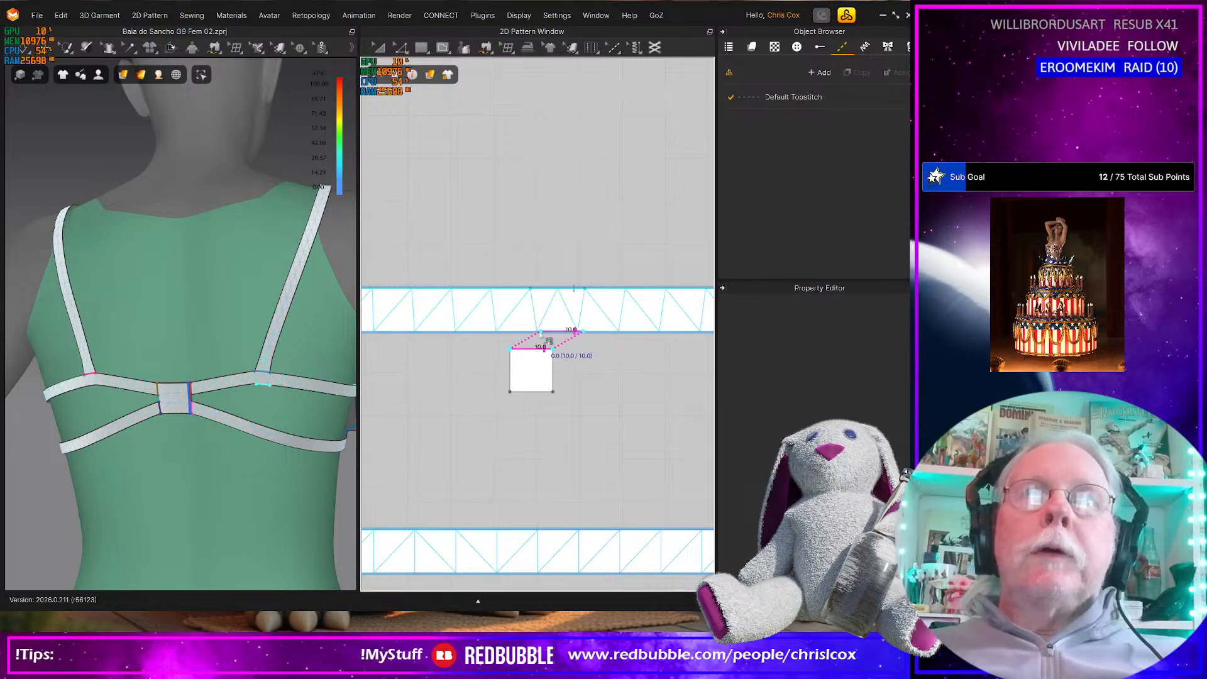
click(544, 338)
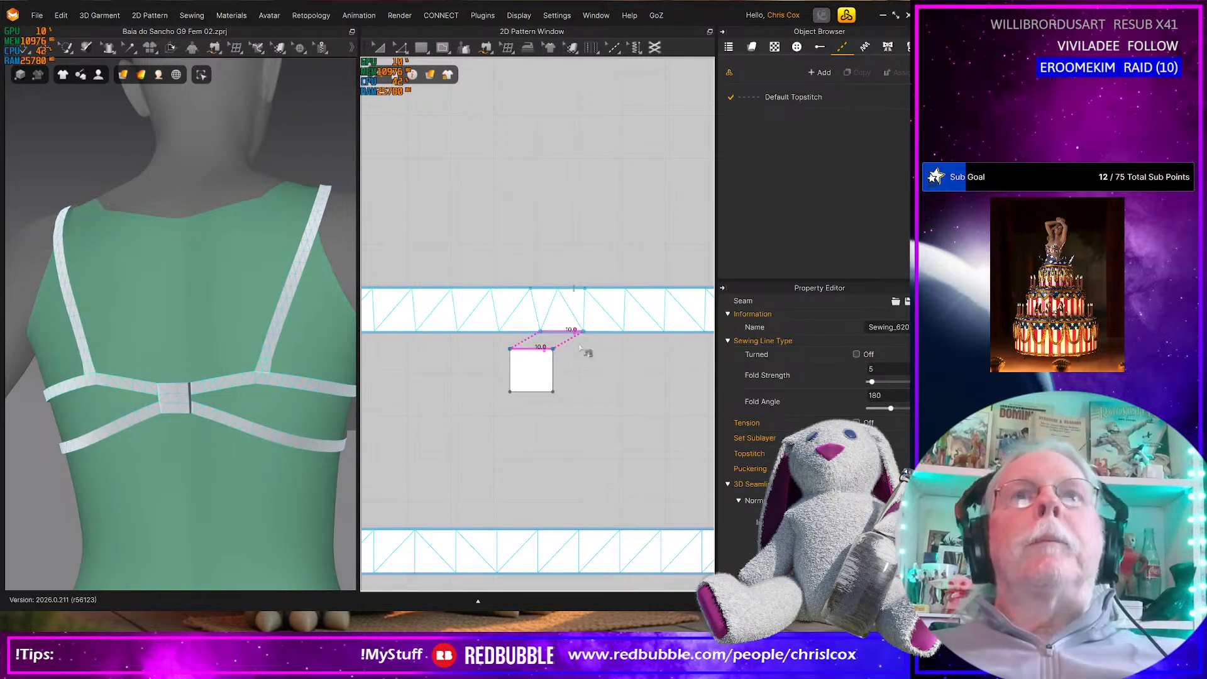
Shorten the strap's seam segment on the upper back band to 10 mm, matching the strap's end
click(567, 298)
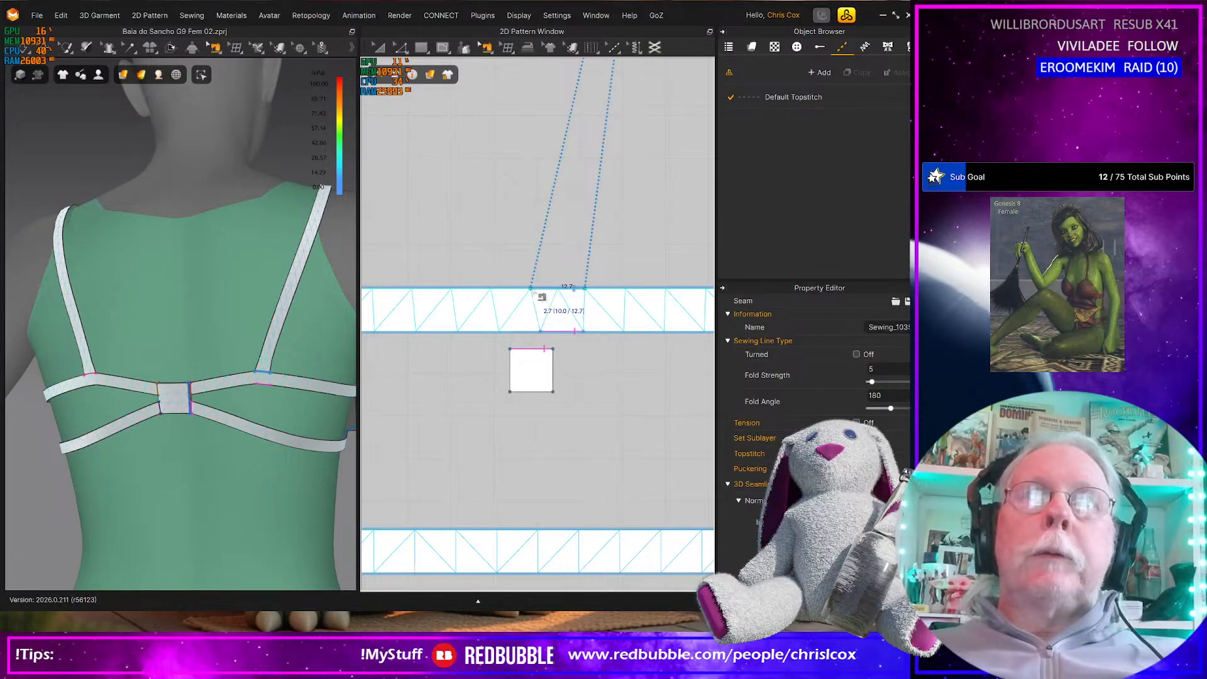
click(542, 291)
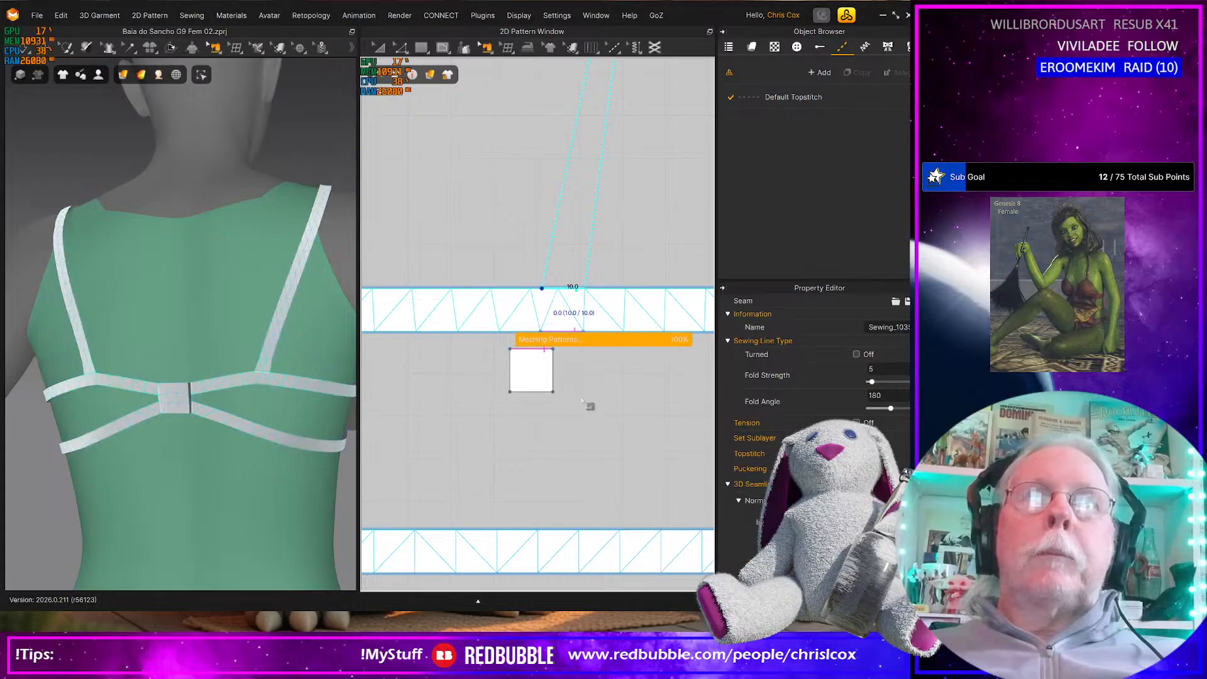
scroll(584, 425, down, 2)
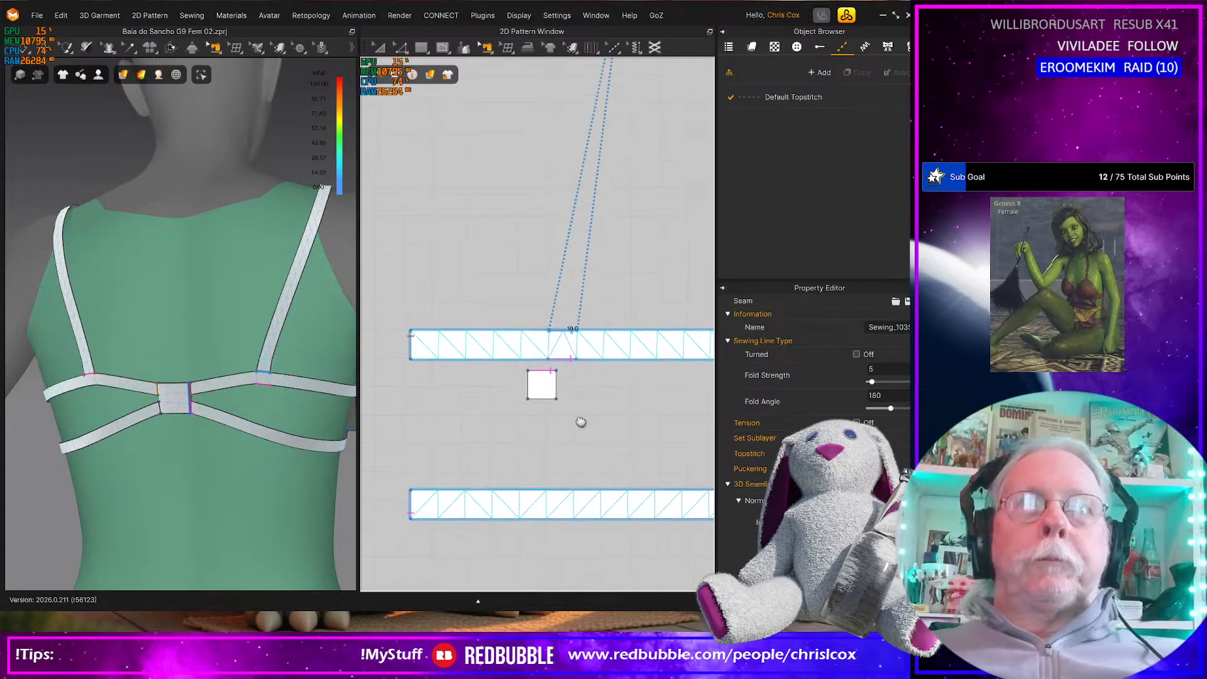
Sew the square's bottom edge to a 10 mm segment on the lower back band's upper edge
key(n)
click(546, 401)
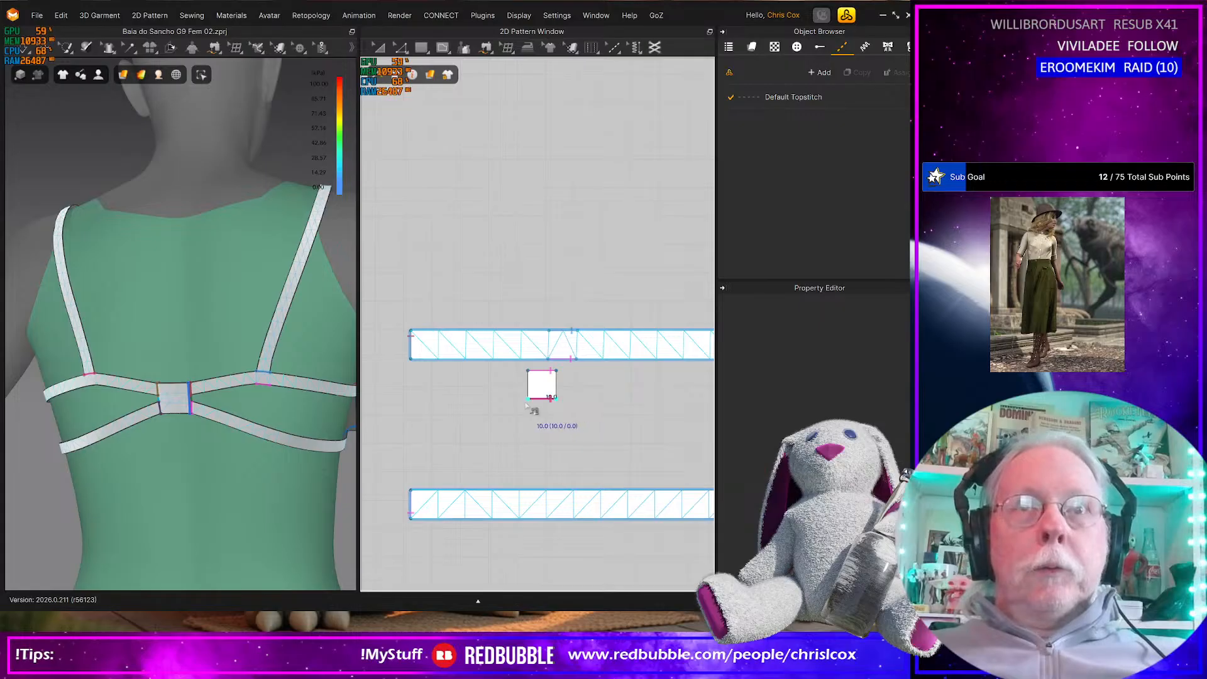
click(569, 490)
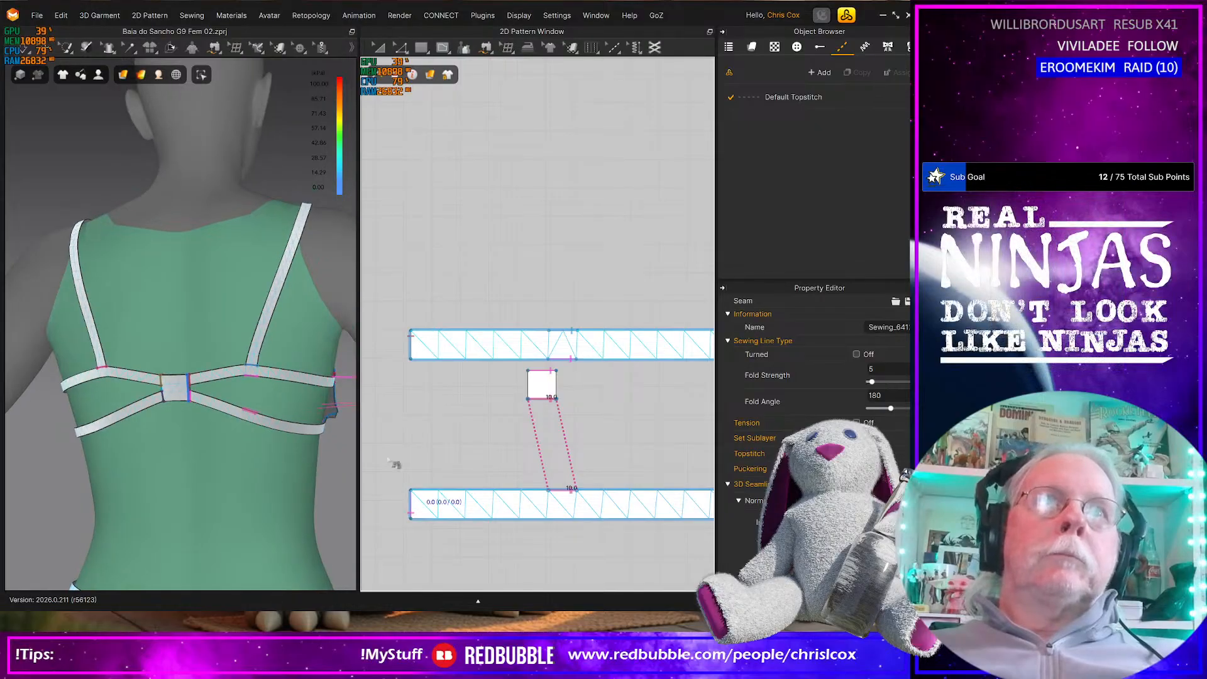
Select the small square pattern and turn off the garment's stress map
key(a)
click(546, 391)
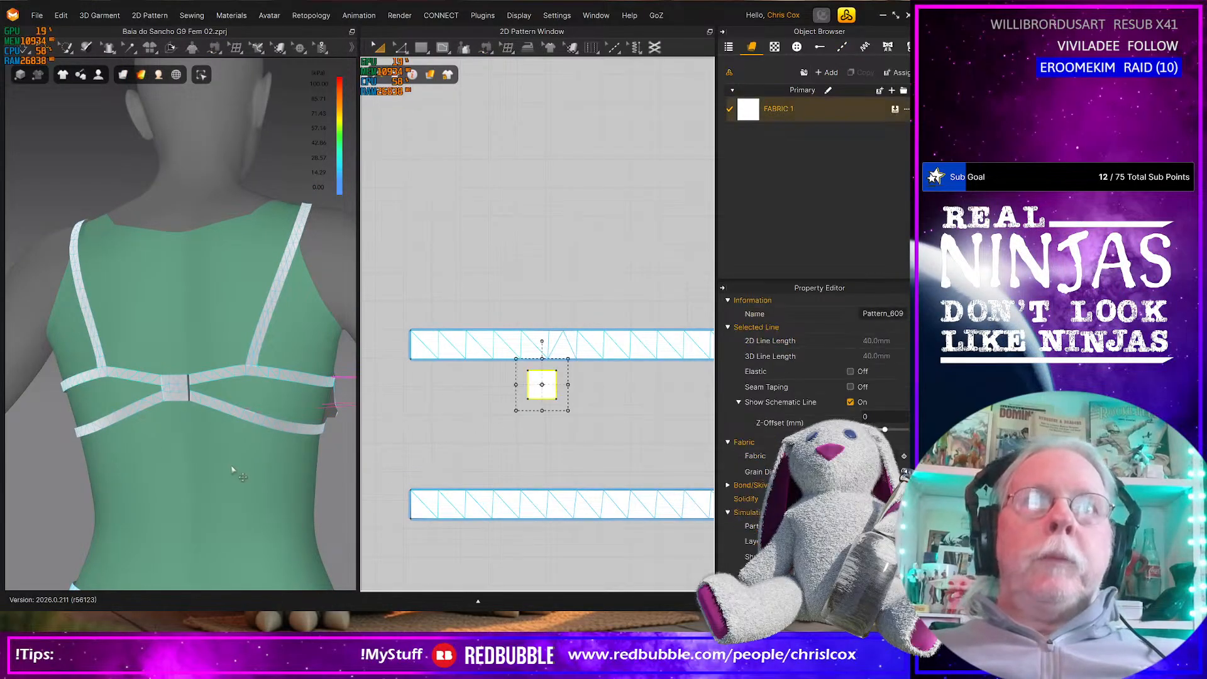
scroll(238, 464, down, 5)
mouse_move(142, 79)
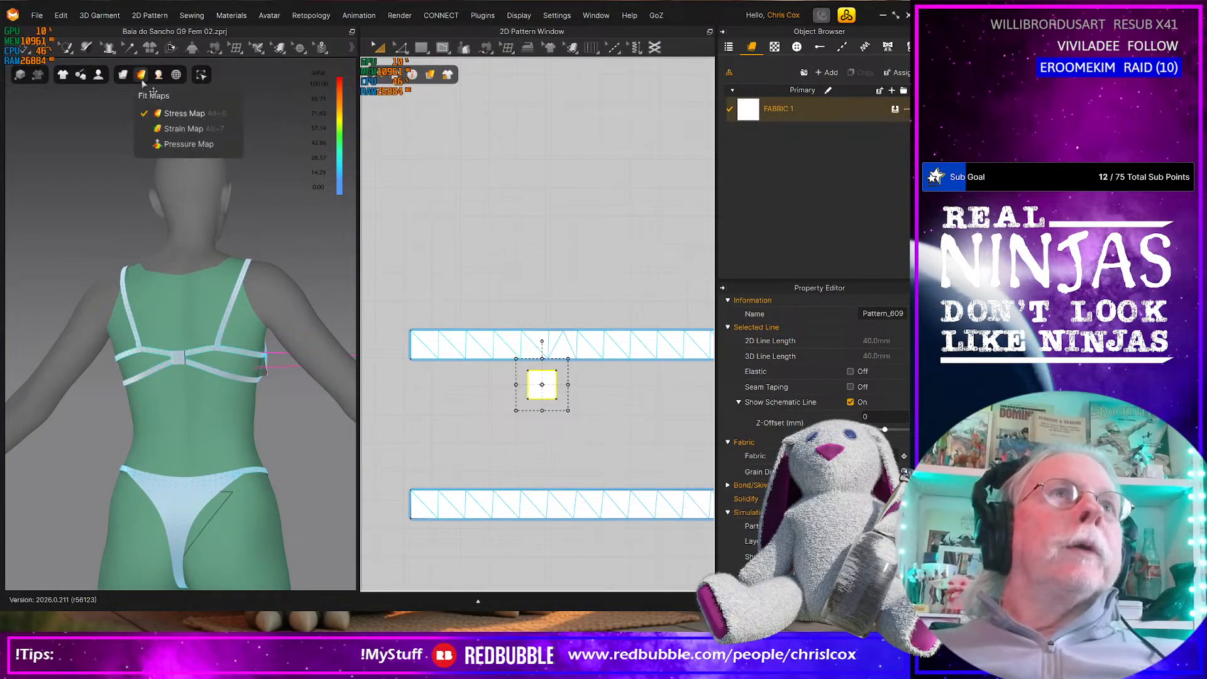
click(164, 115)
Position the square in 3D behind the avatar's back, between the two back bands just below the strap joint
scroll(293, 447, down, 4)
right_drag(293, 447, 289, 383)
click(320, 353)
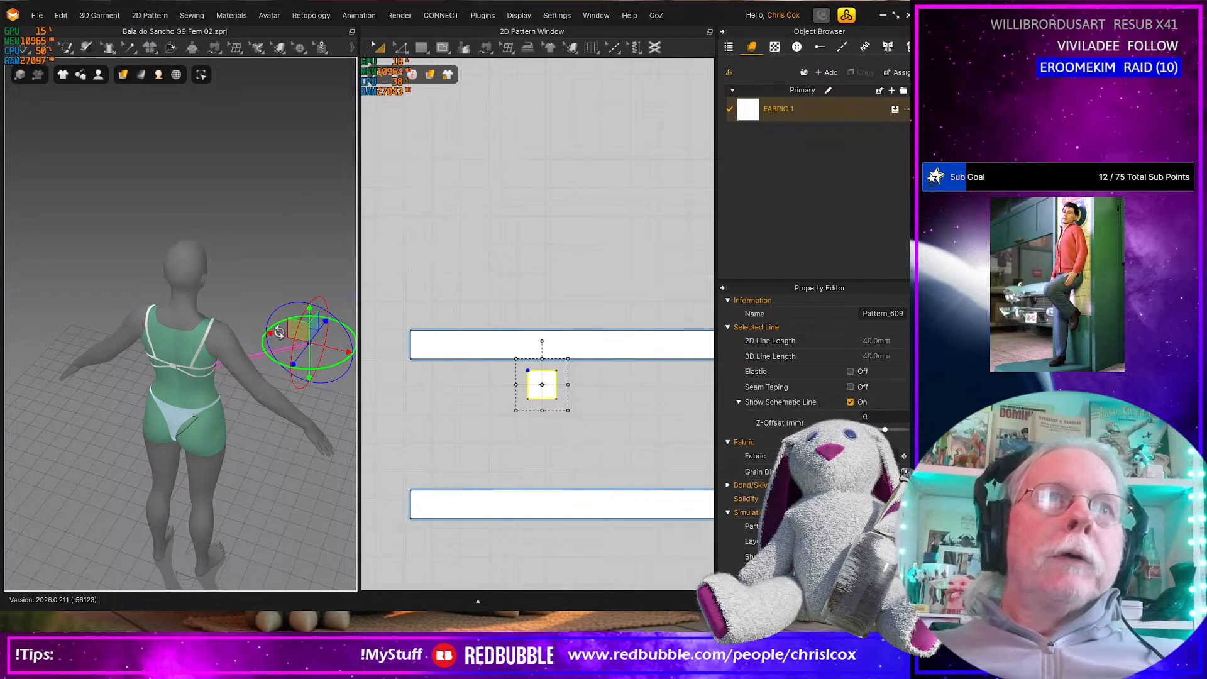
right_drag(279, 332, 309, 319)
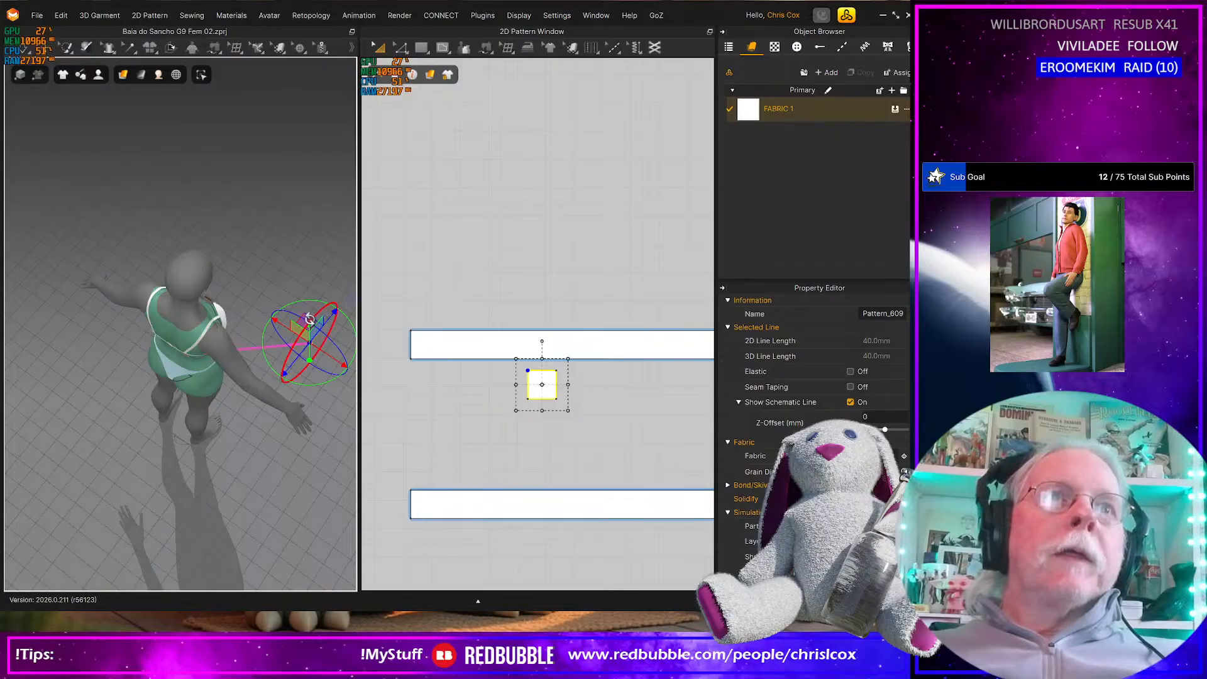
drag(309, 319, 180, 338)
right_drag(205, 401, 213, 358)
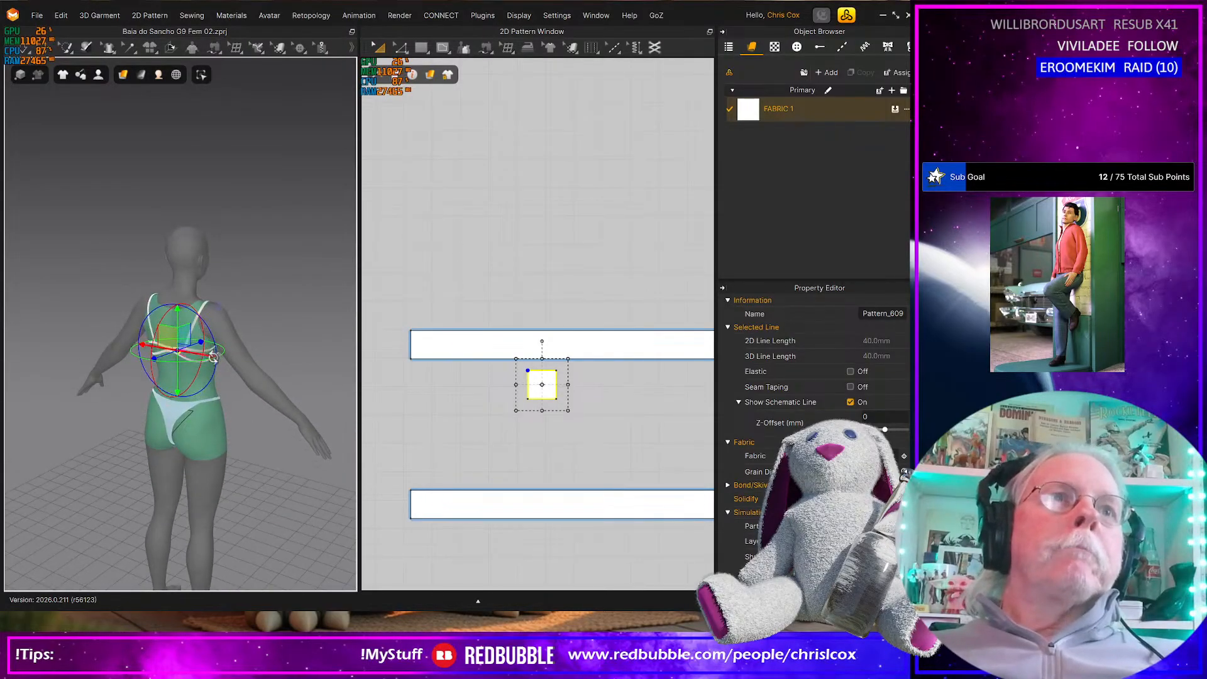
scroll(214, 357, up, 8)
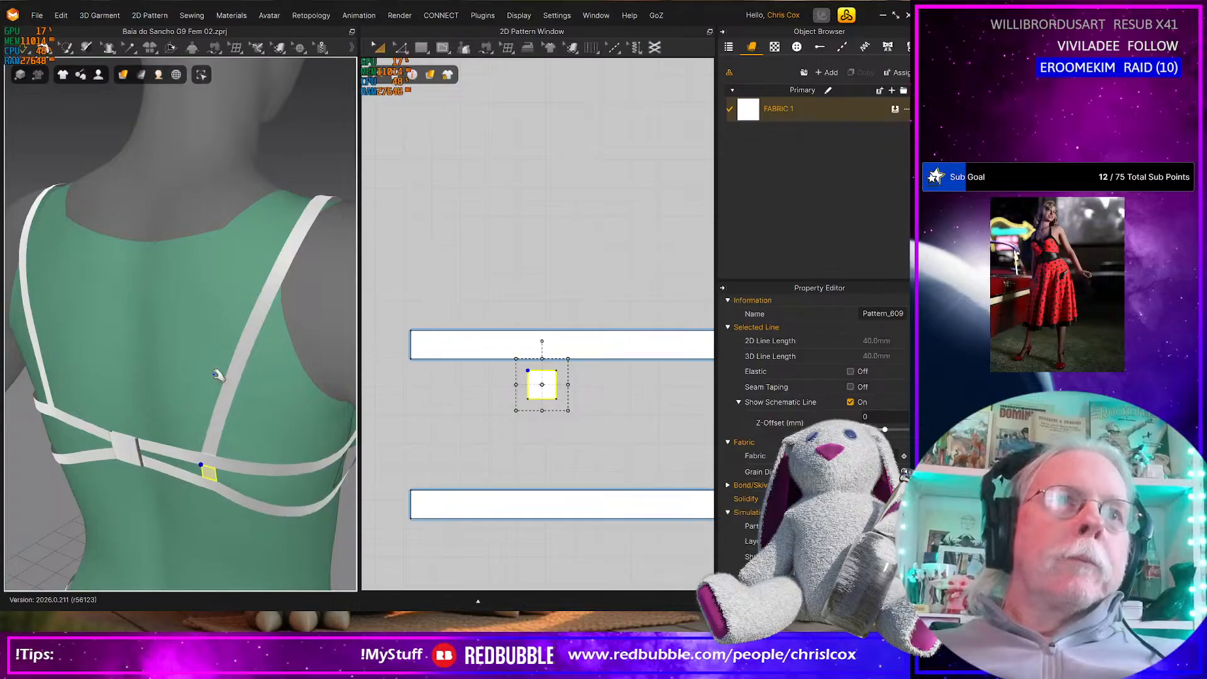
scroll(194, 463, up, 3)
mouse_move(194, 464)
right_down()
mouse_move(197, 423)
mouse_move(191, 445)
right_up()
scroll(191, 445, down, 3)
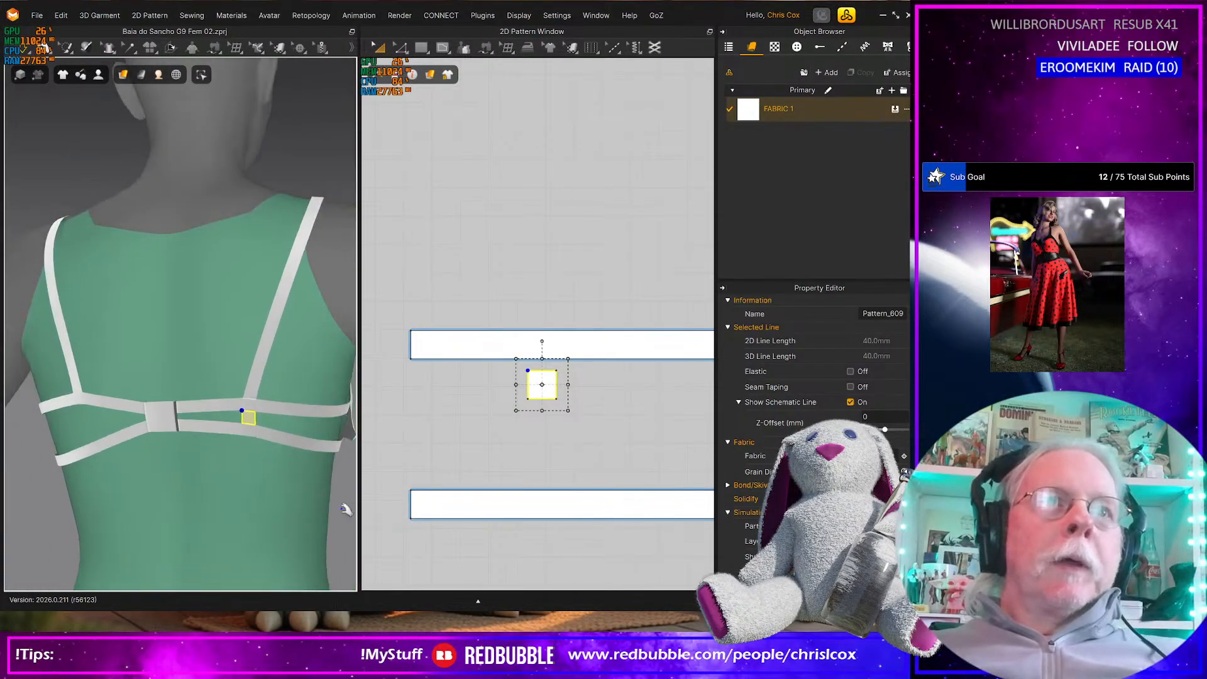
Paste a mirrored symmetric copy of the square connector and place it between the opposite pair of back bands in the 2D layout
scroll(512, 488, down, 5)
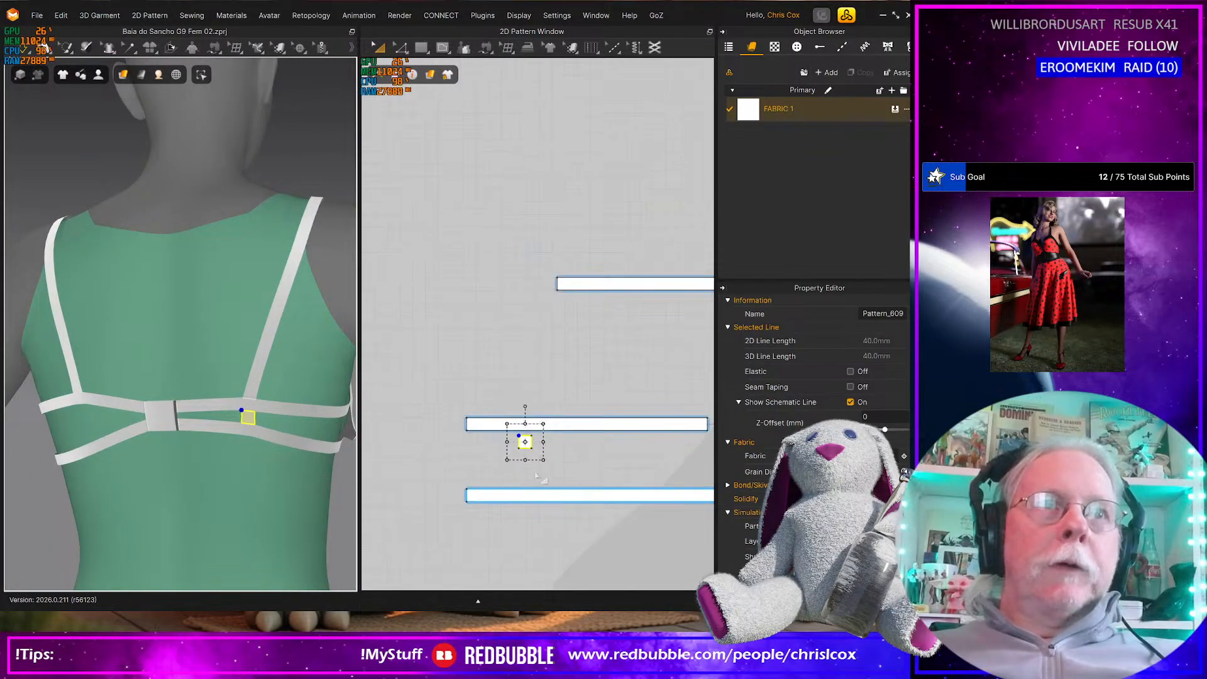
drag(536, 440, 617, 442)
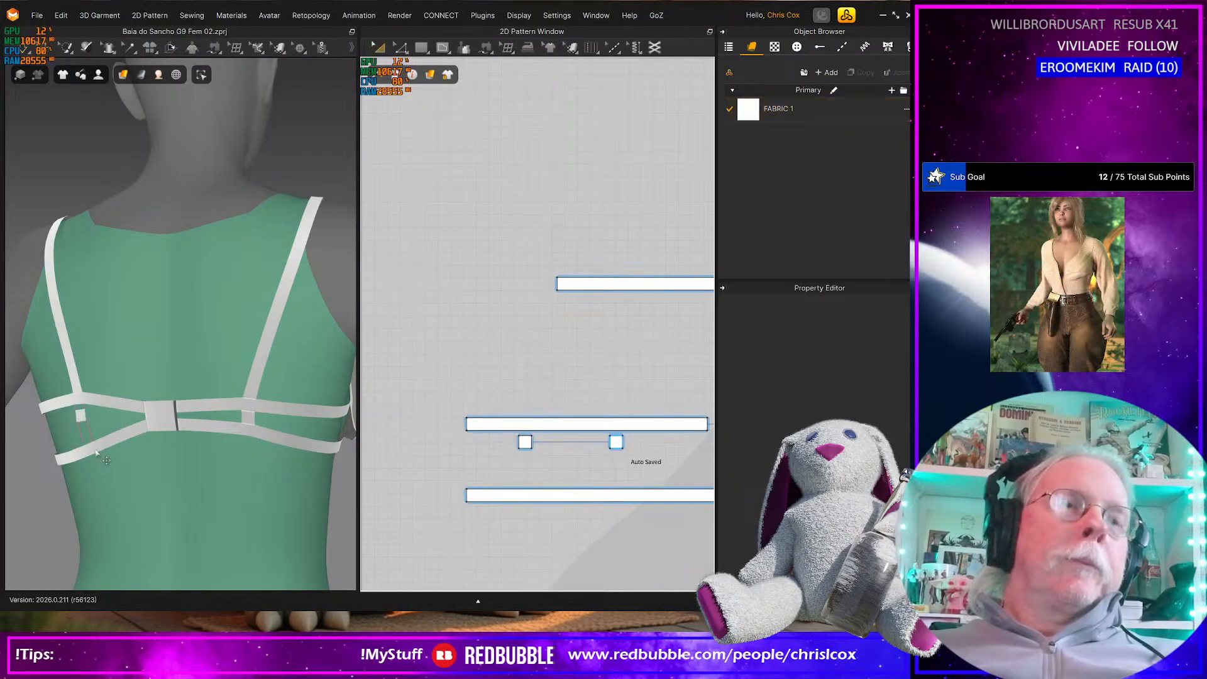
middle_drag(592, 462, 518, 484)
click(542, 464)
scroll(542, 464, down, 6)
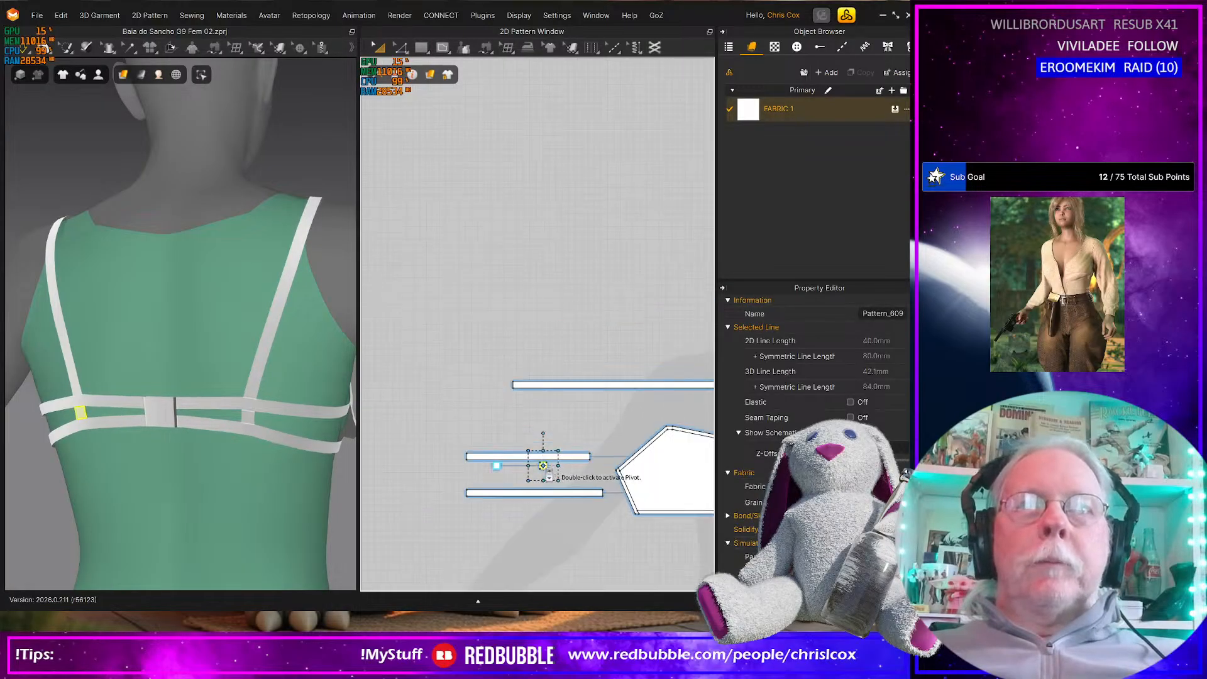
middle_drag(491, 483, 431, 485)
click(430, 485)
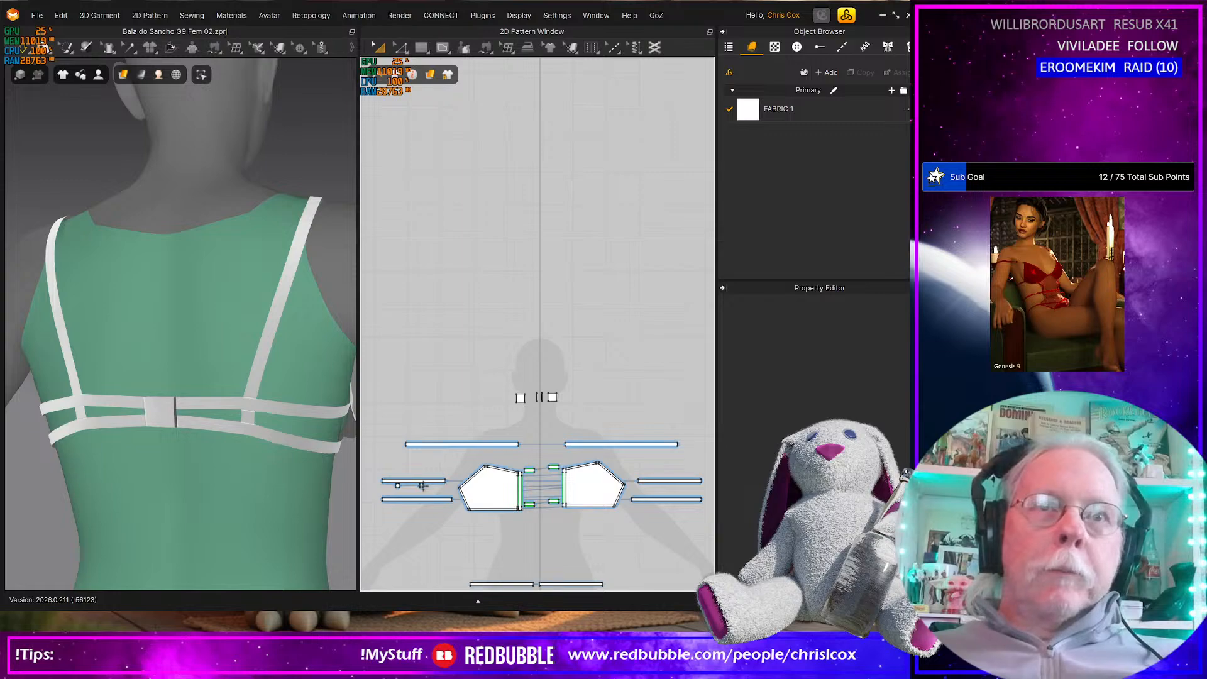
click(422, 485)
drag(670, 489, 669, 489)
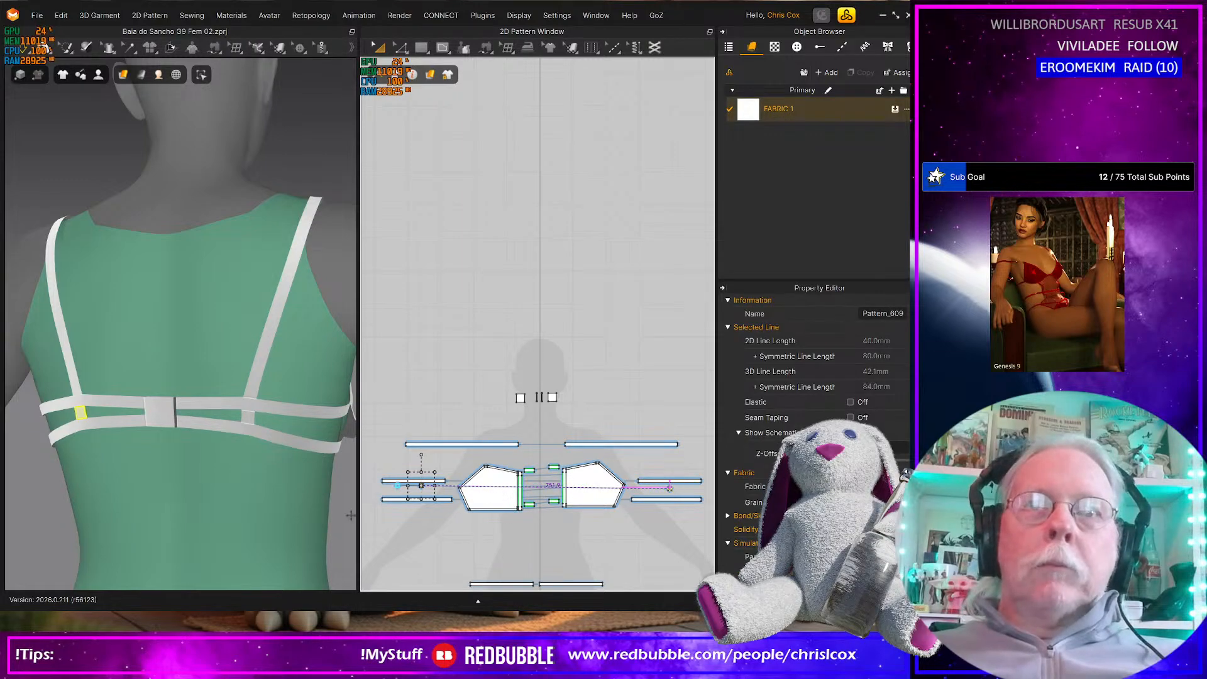
Adjust how the shoulder strap lies over the avatar's right shoulder in 3D
middle_drag(136, 499, 157, 501)
middle_drag(264, 466, 261, 481)
right_drag(262, 480, 127, 483)
scroll(183, 473, down, 10)
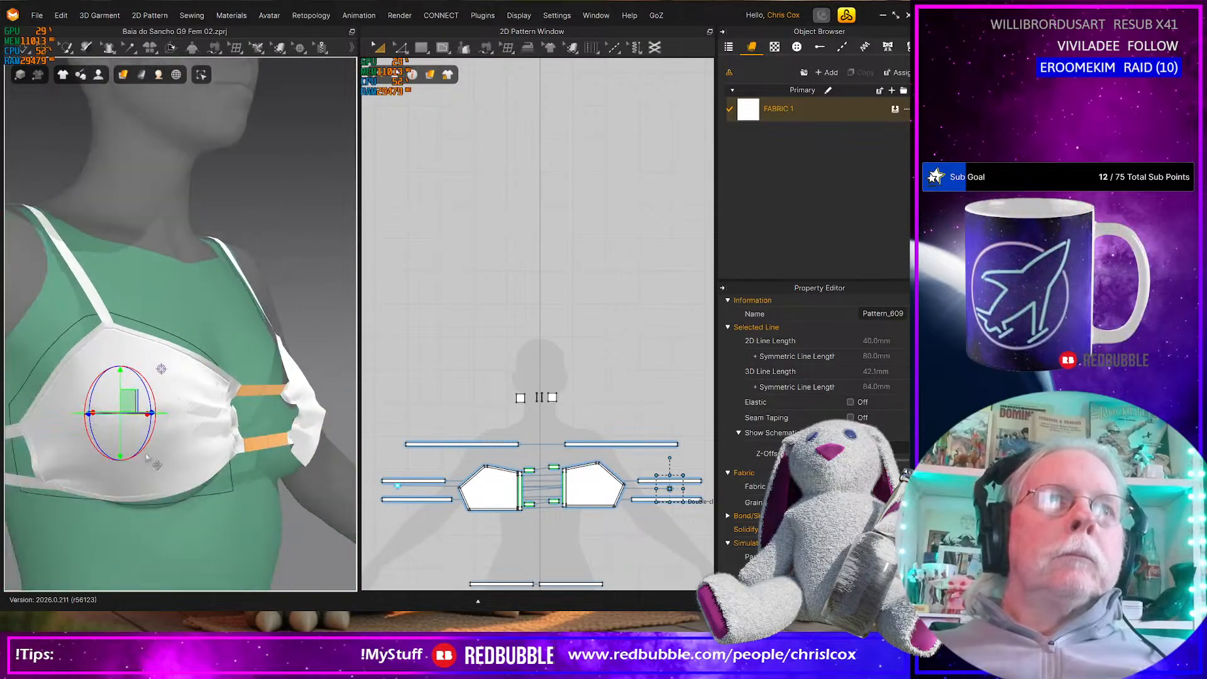
right_drag(183, 474, 264, 322)
click(253, 282)
drag(241, 241, 242, 280)
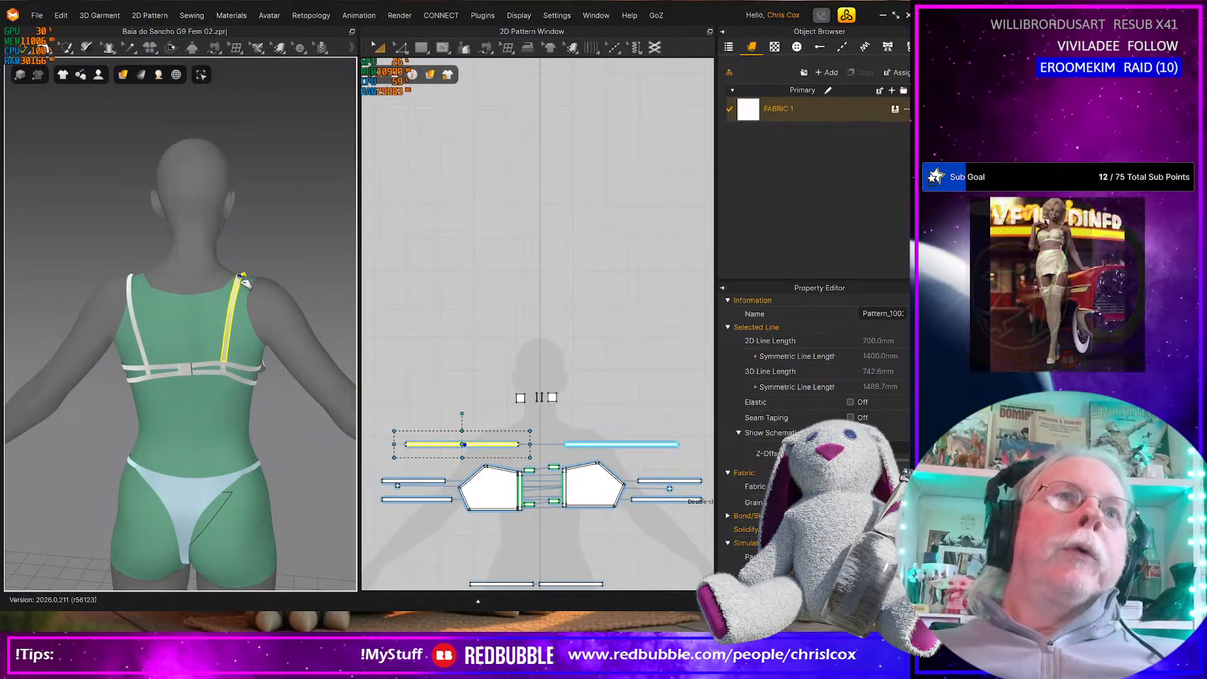
Pull the strap on the avatar's left shoulder inward toward the neck in 3D
right_drag(294, 300, 162, 329)
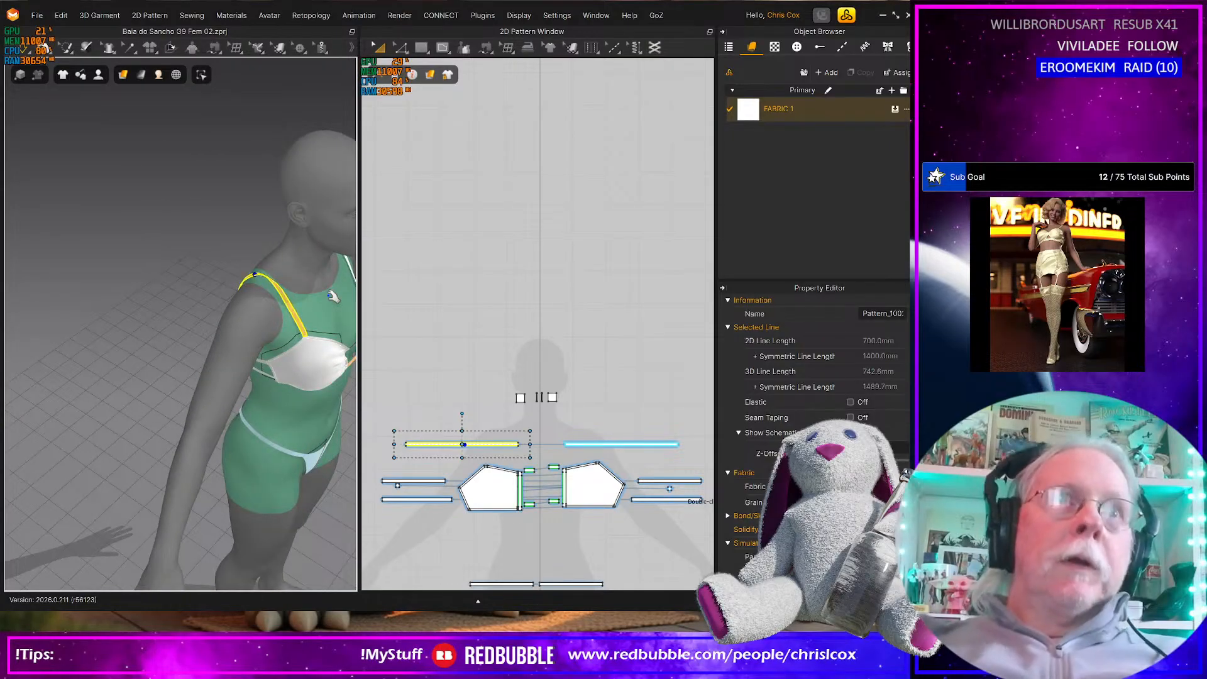
right_drag(332, 295, 251, 278)
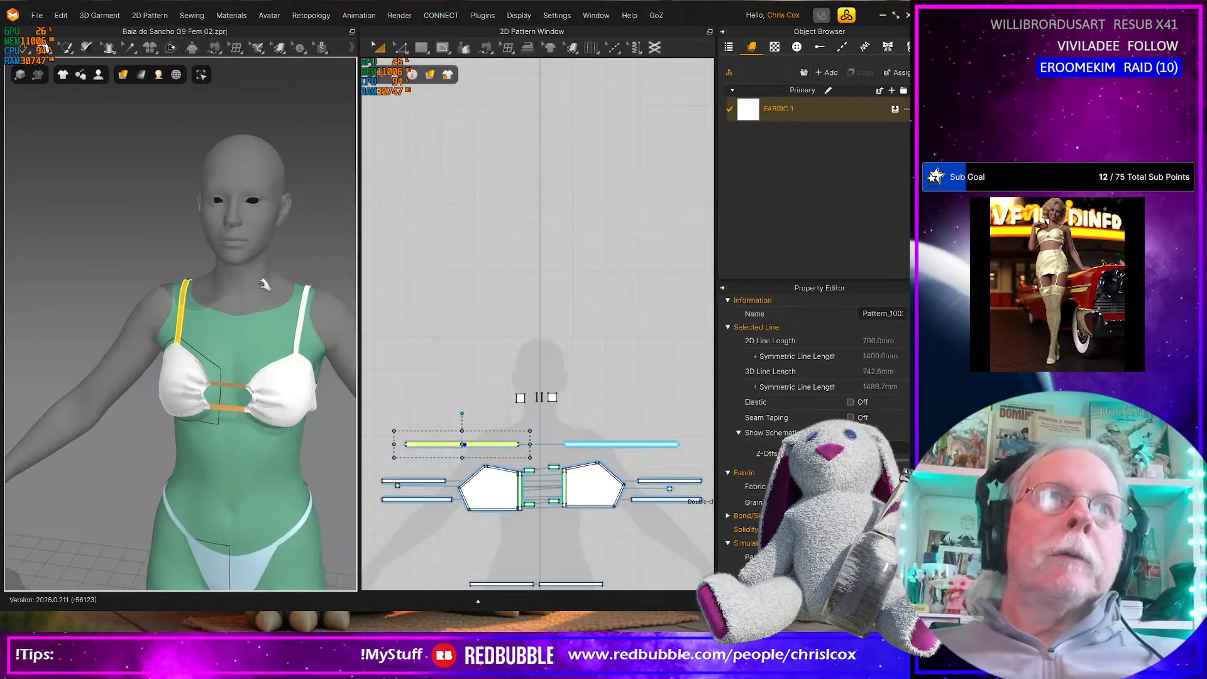
drag(309, 281, 293, 248)
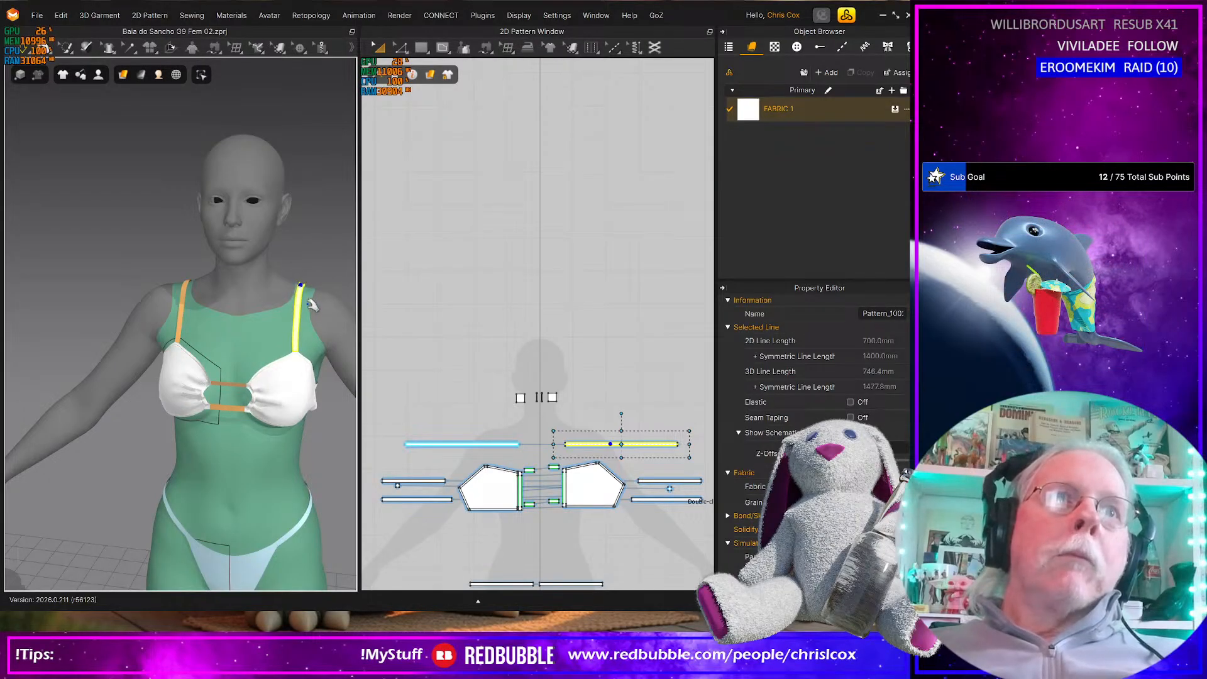
right_drag(258, 384, 227, 403)
scroll(276, 402, down, 2)
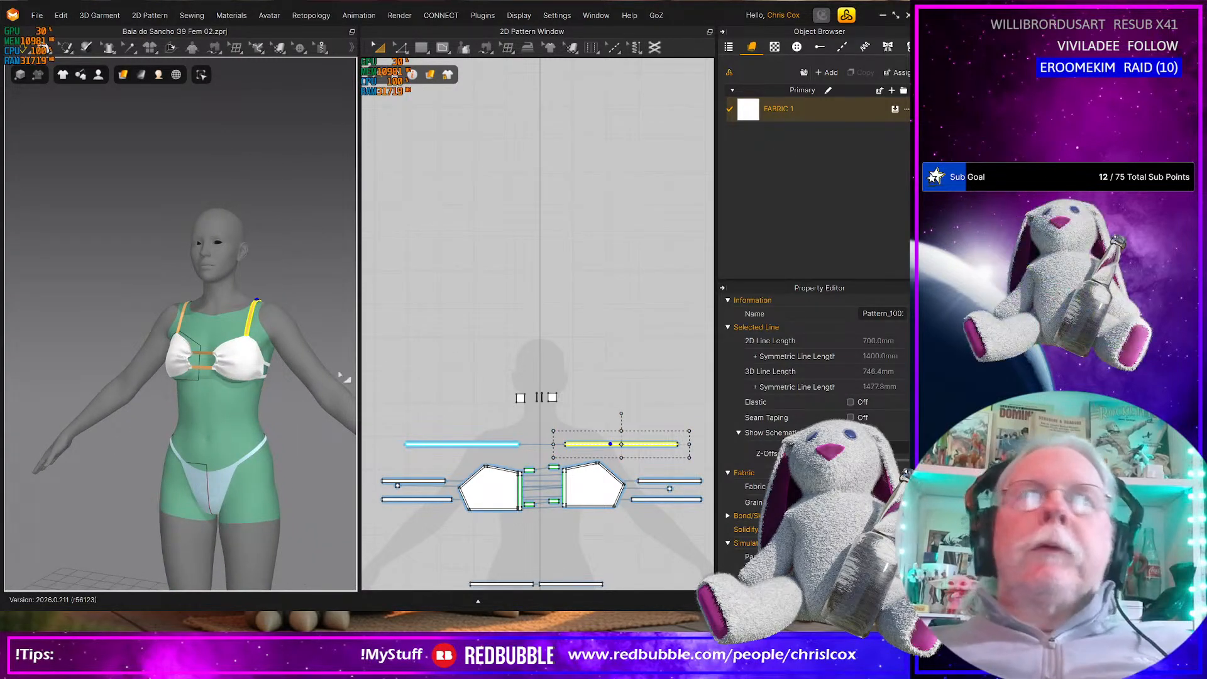
Select all the bikini patterns and rename the fabric FABRIC 1 as Bottom
scroll(478, 422, down, 3)
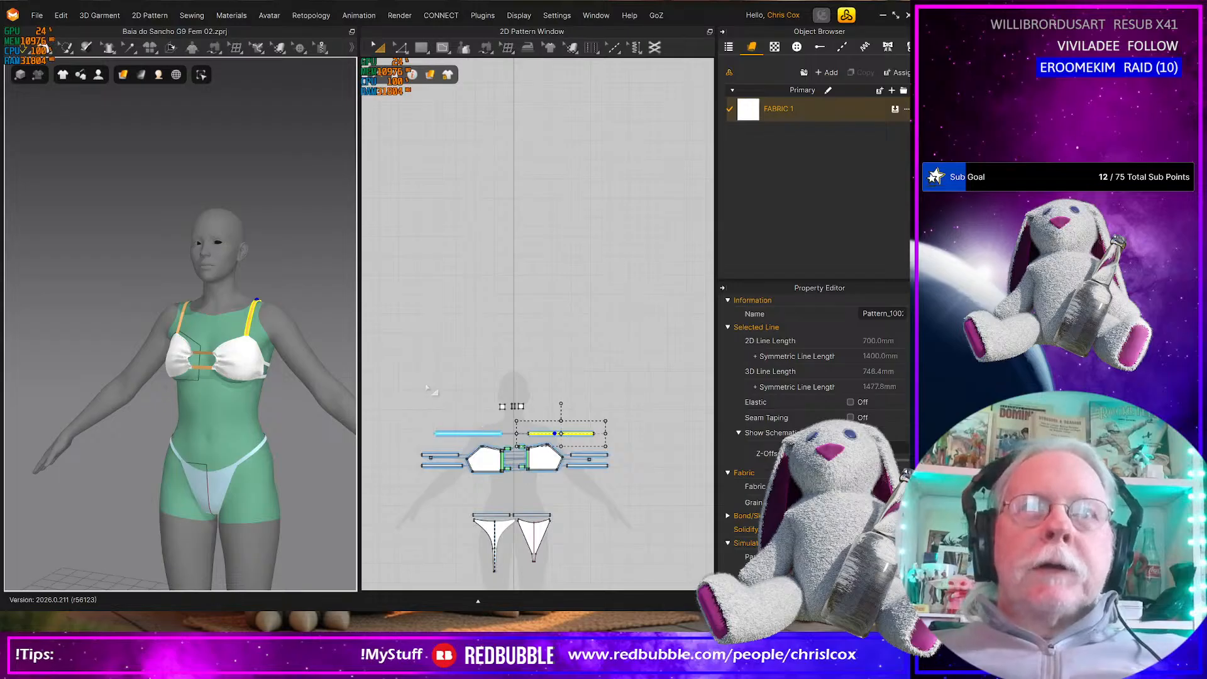
drag(413, 379, 671, 607)
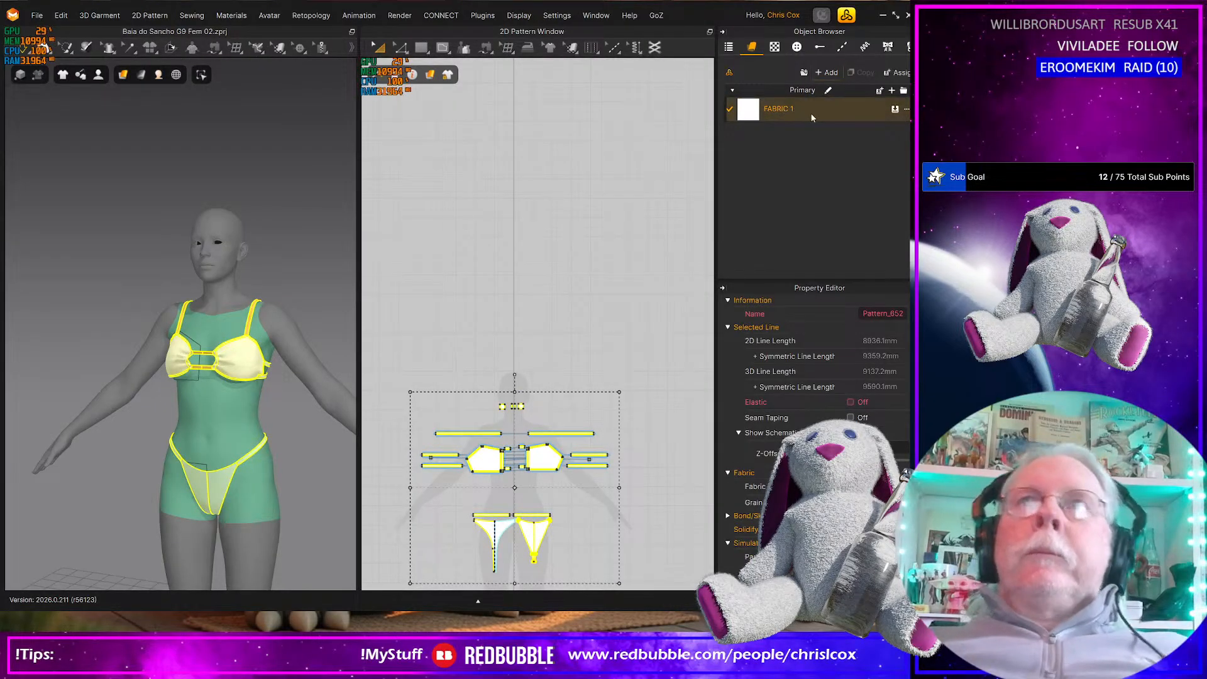
double_click(779, 109)
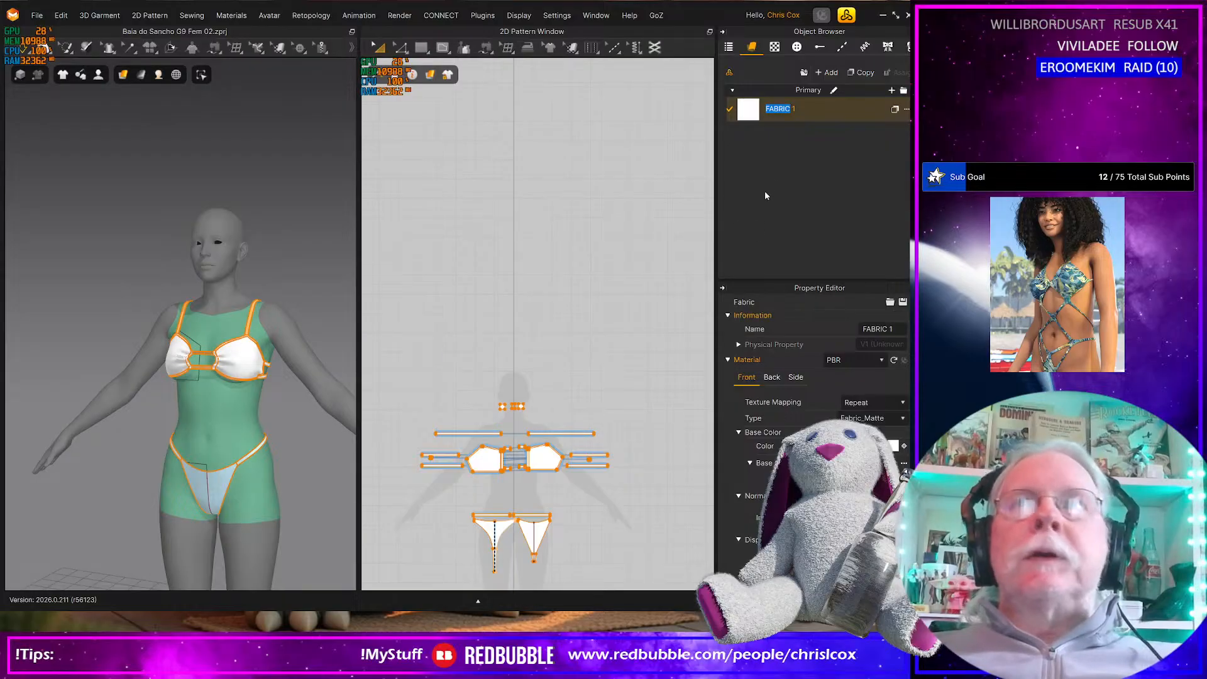
double_click(809, 107)
double_click(778, 109)
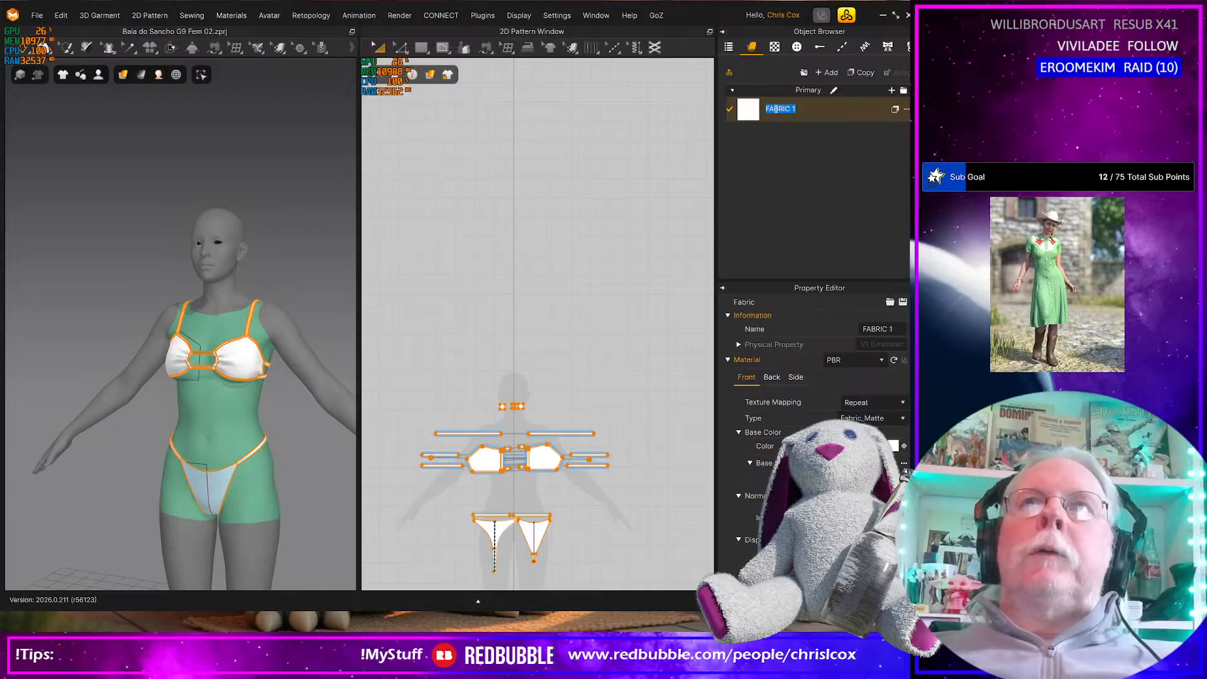
text(Bottom)
key(Return)
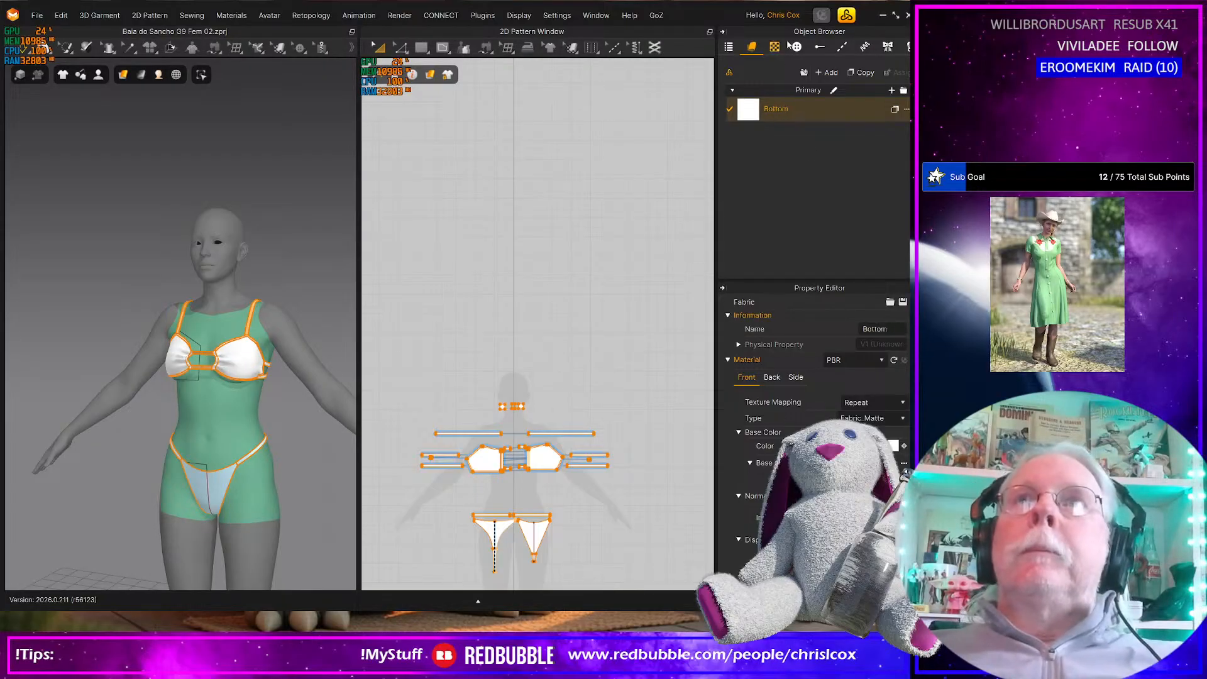
Duplicate the Bottom fabric and name the copy Top
click(865, 72)
double_click(786, 134)
text(Top)
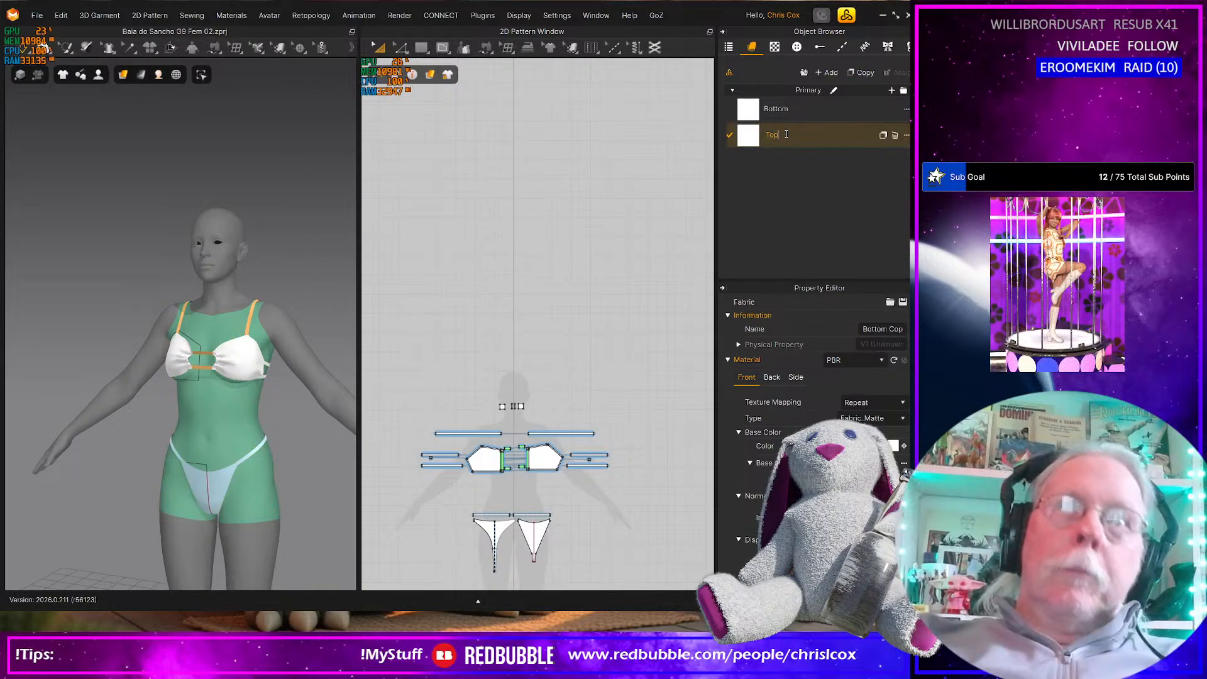
key(Return)
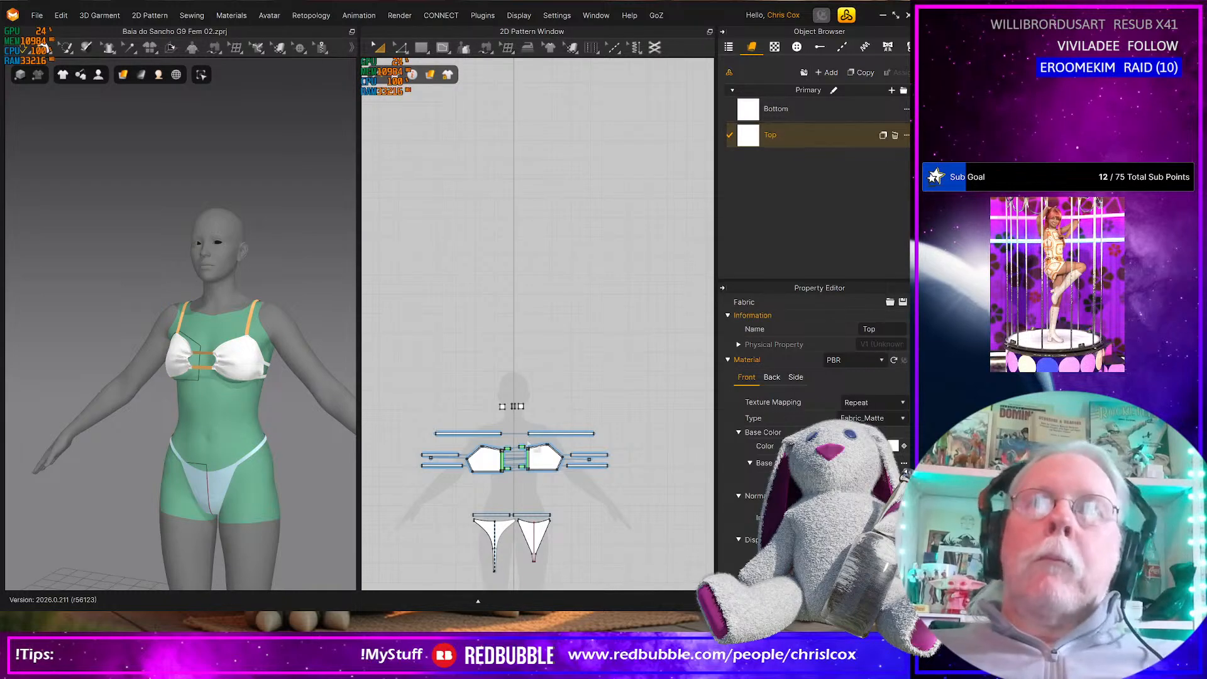
Duplicate the Bottom fabric again and name the new copy Bottom_Straps
scroll(531, 435, down, 2)
drag(400, 373, 627, 551)
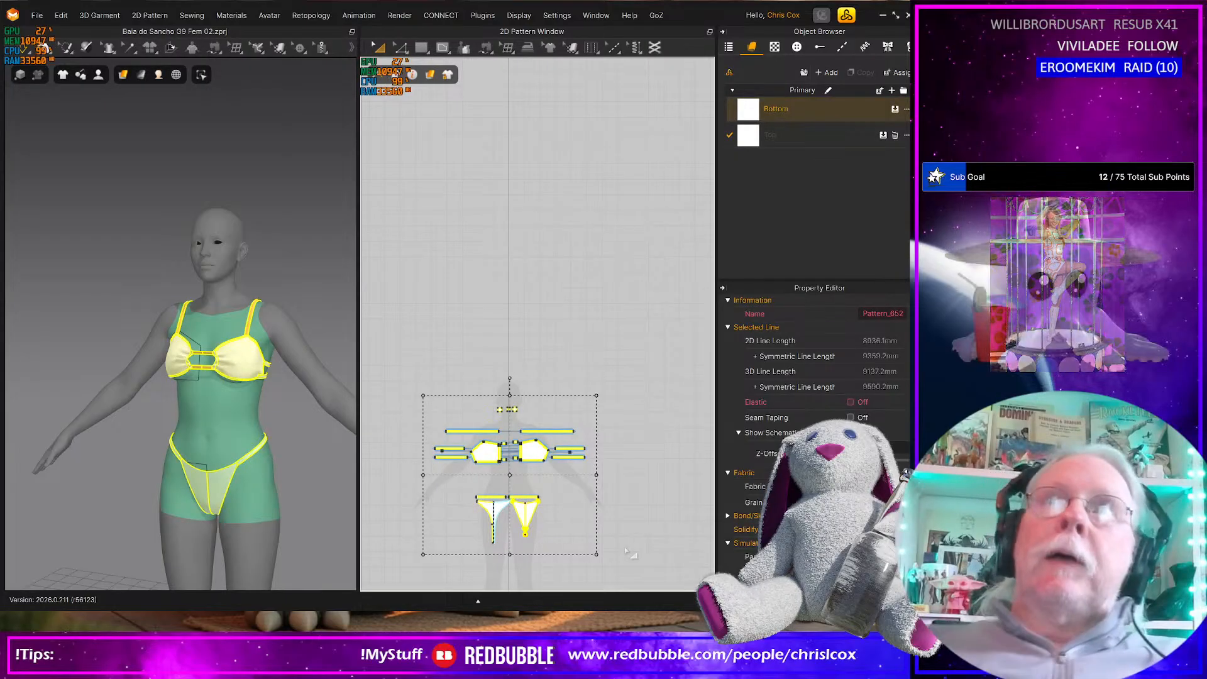
click(801, 102)
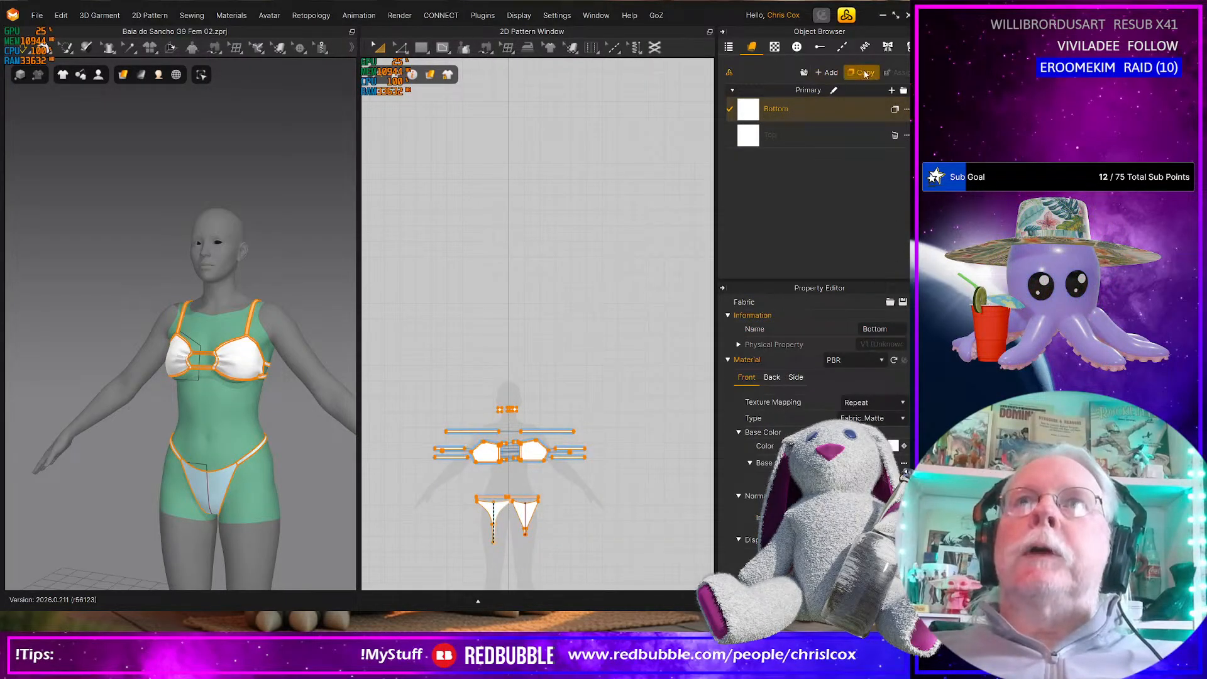
click(864, 73)
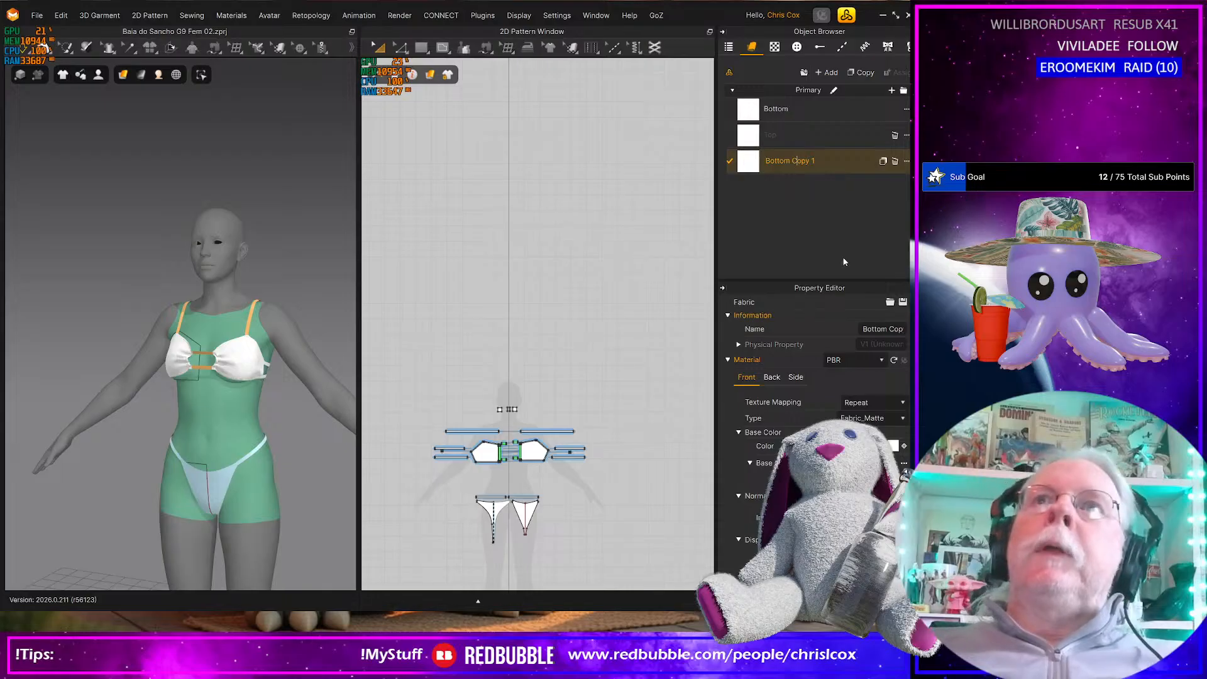
key(shift+End)
text(_)
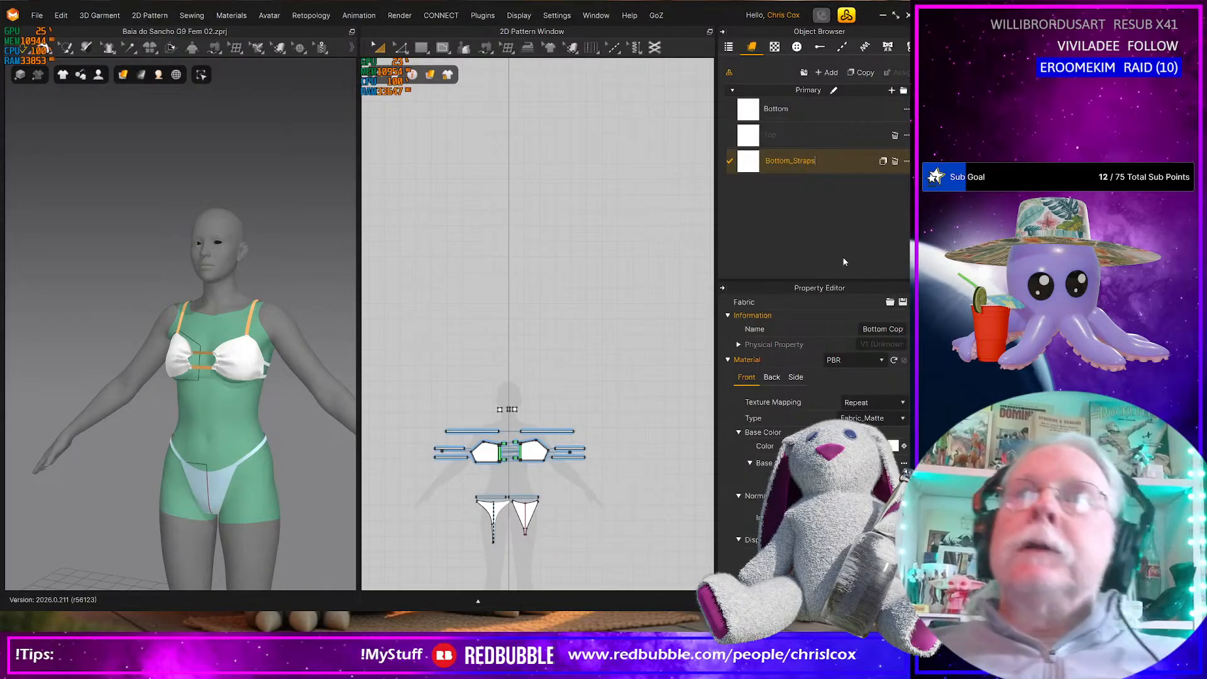
key(Return)
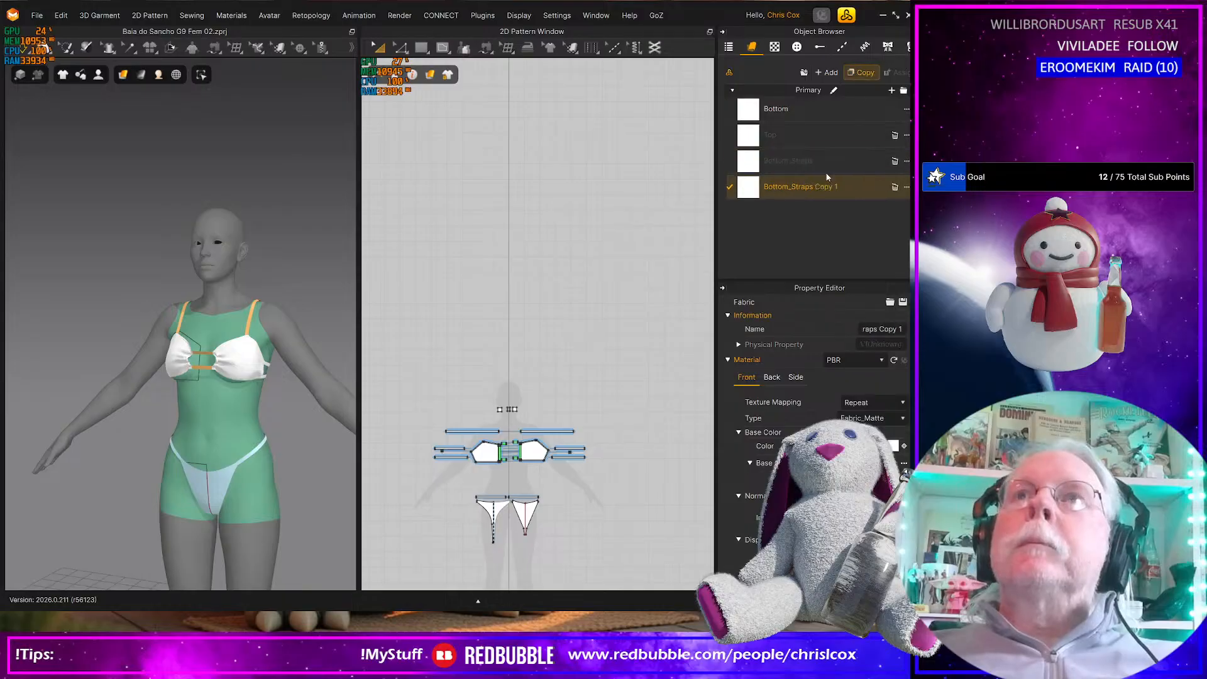
Rename the copy of the Bottom_Straps fabric as Bottom_Trim
double_click(800, 186)
key(Home)
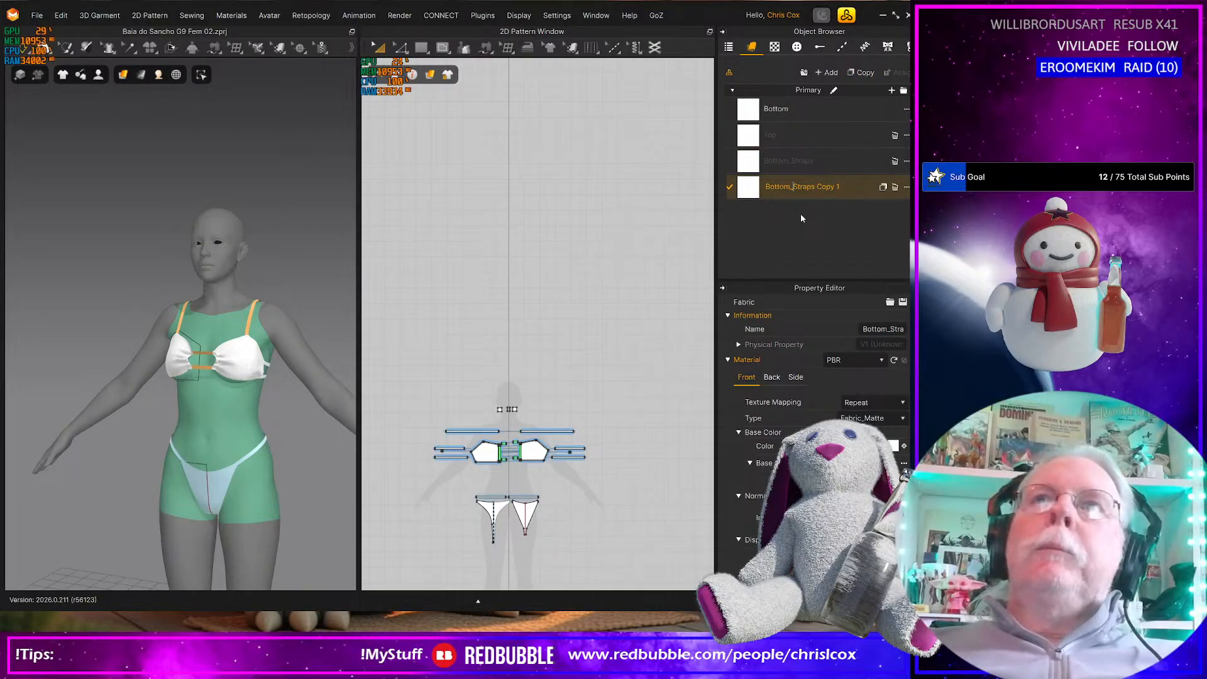
key(shift+End)
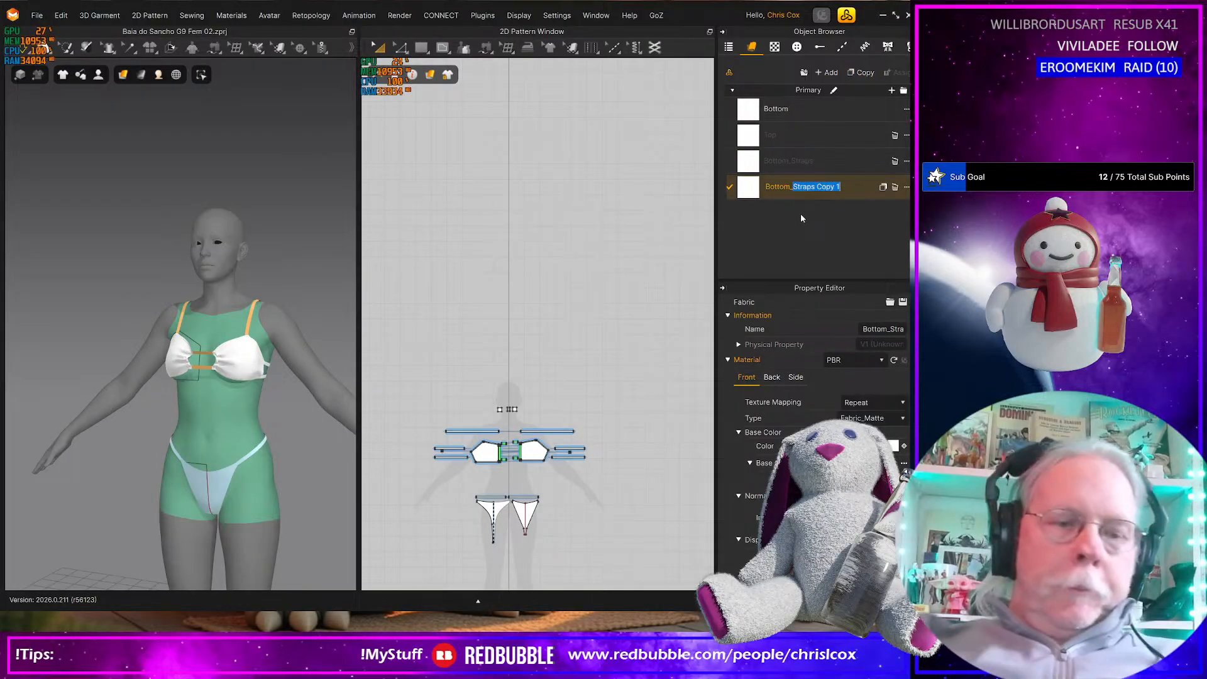
key(Return)
Duplicate the Top fabric and name the copy Top_Chains
click(821, 136)
click(865, 73)
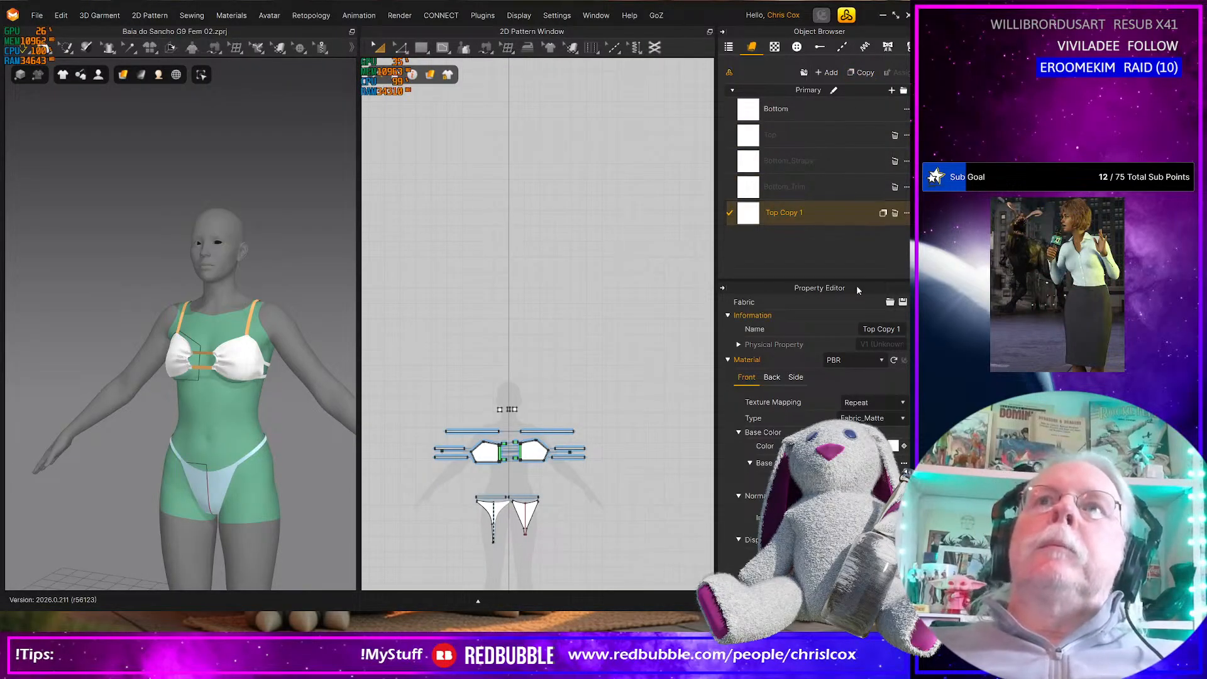
key(shift+Right)
key(shift+Right)
key(shift+Right)
key(shift+Right)
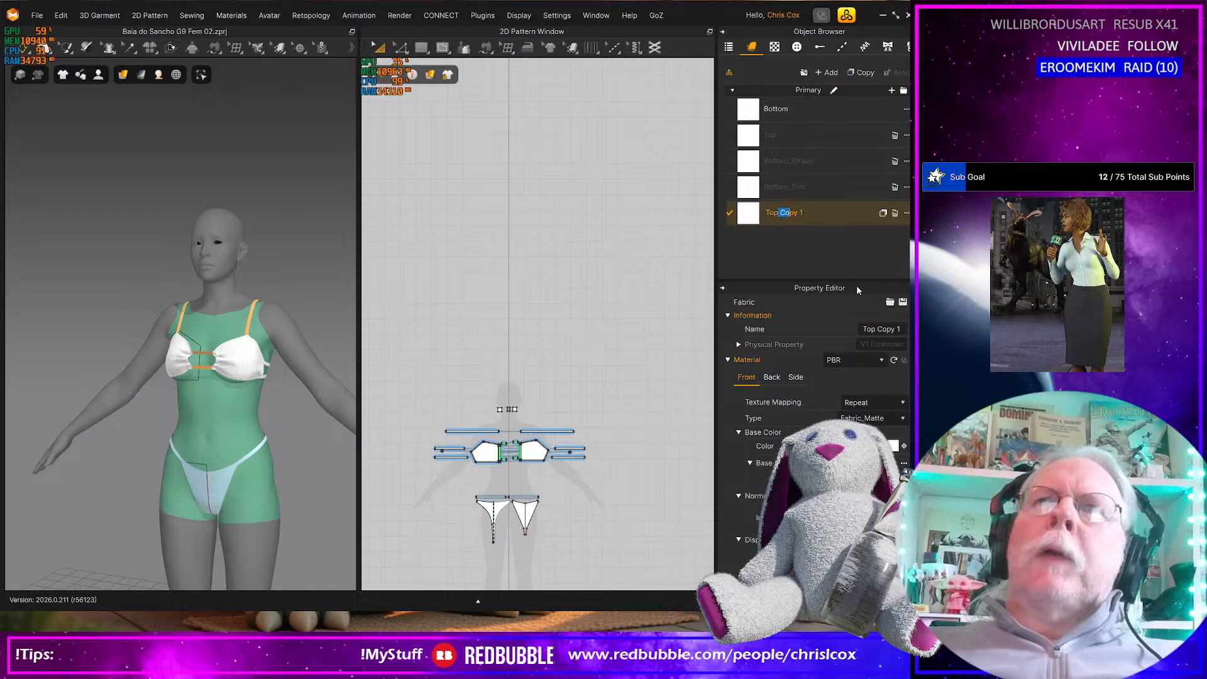
key(shift+Right)
key(shift+Right)
key(shift+Right)
text(_)
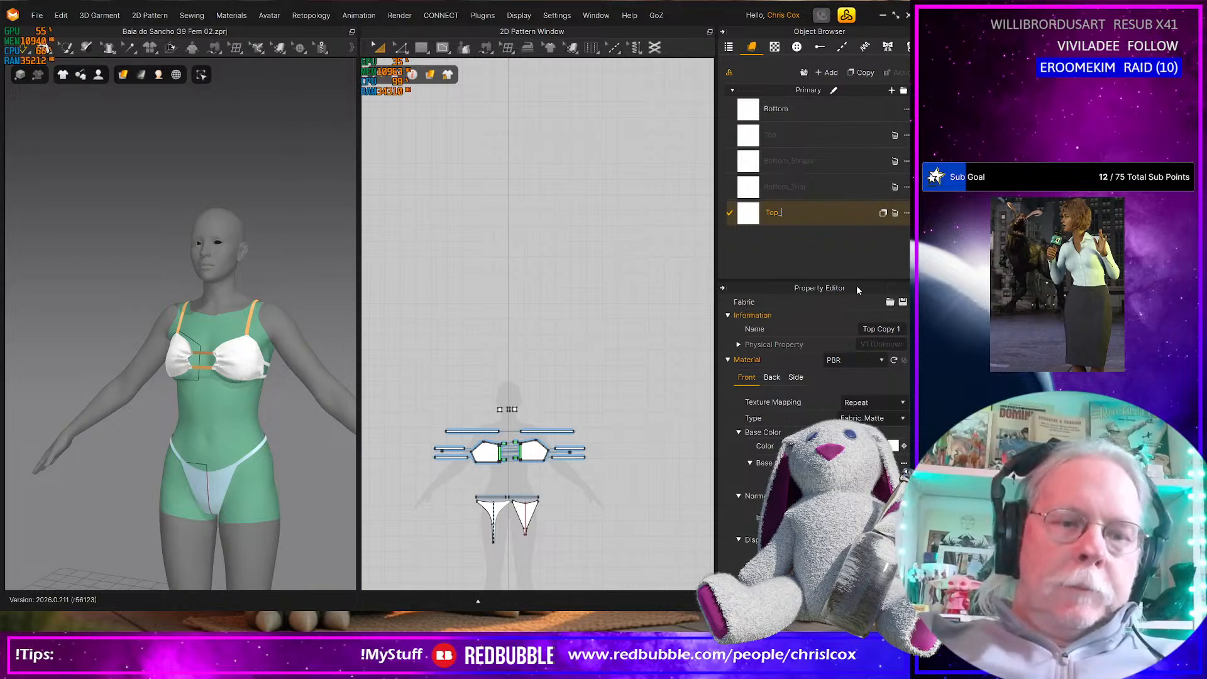
text(Chains)
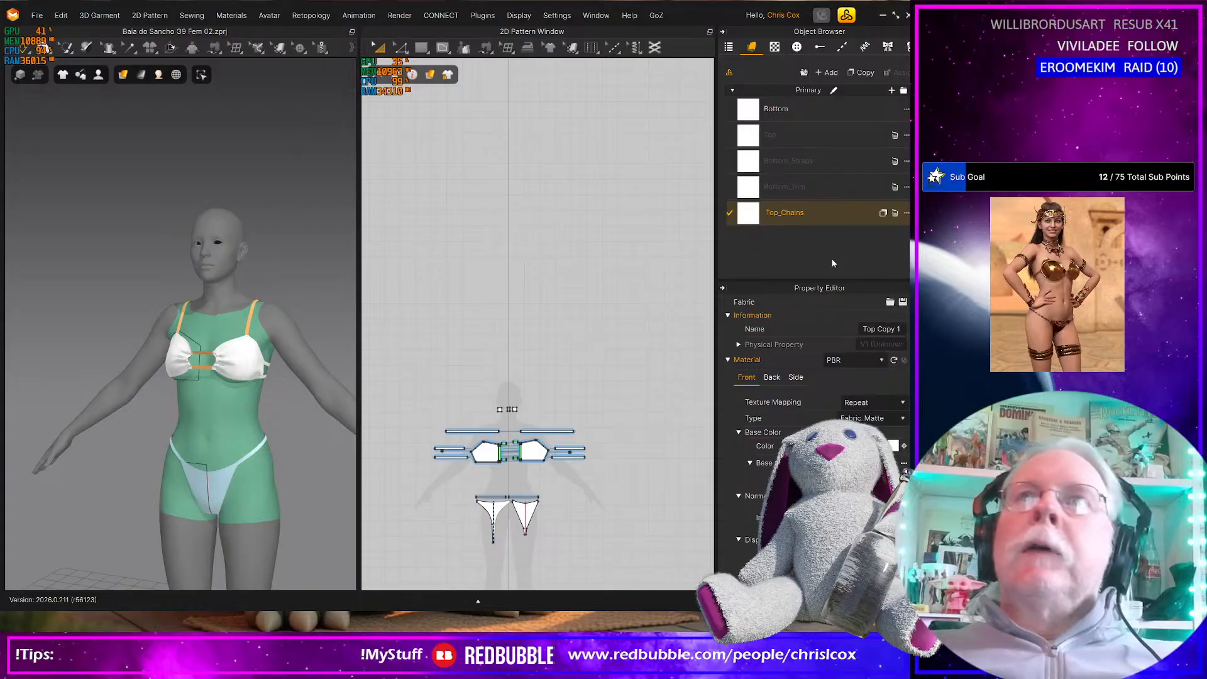
key(Return)
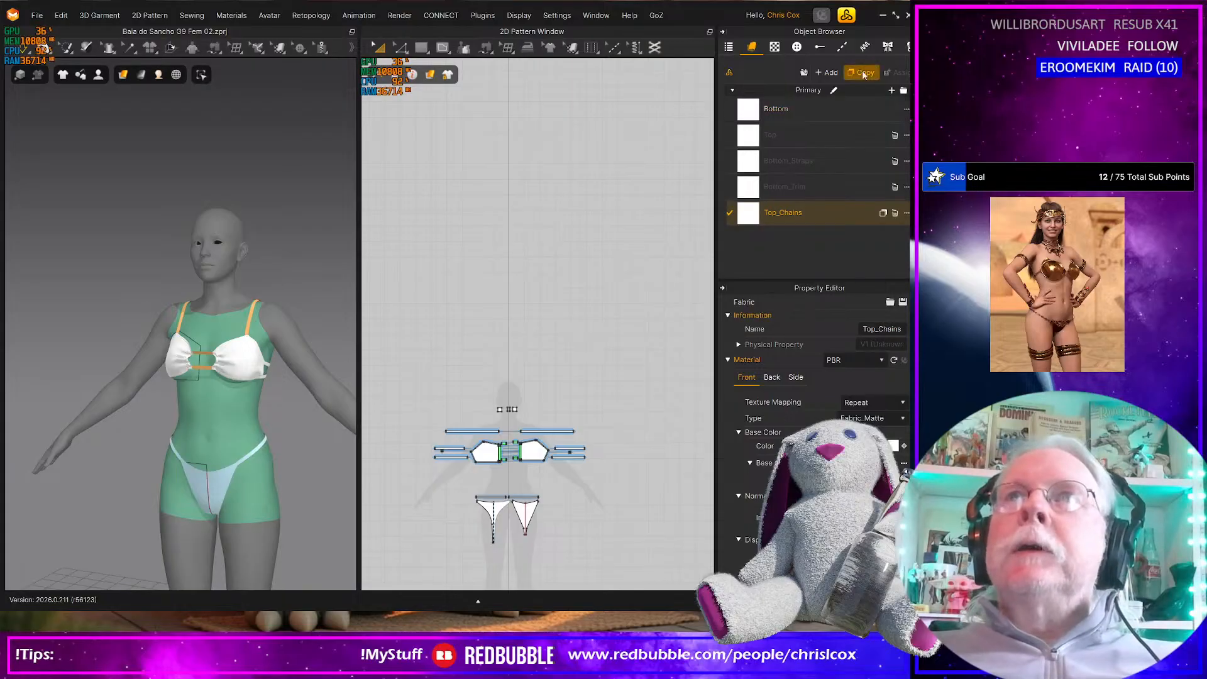
Duplicate the Top_Chains fabric, name the copy Top_Trim and save the project
click(863, 73)
double_click(783, 242)
click(782, 240)
key(shift+Right)
key(shift+Right)
key(shift+Right)
key(shift+Right)
key(shift+Right)
key(shift+Right)
key(shift+Right)
key(shift+Right)
key(shift+Right)
key(shift+Right)
key(shift+Right)
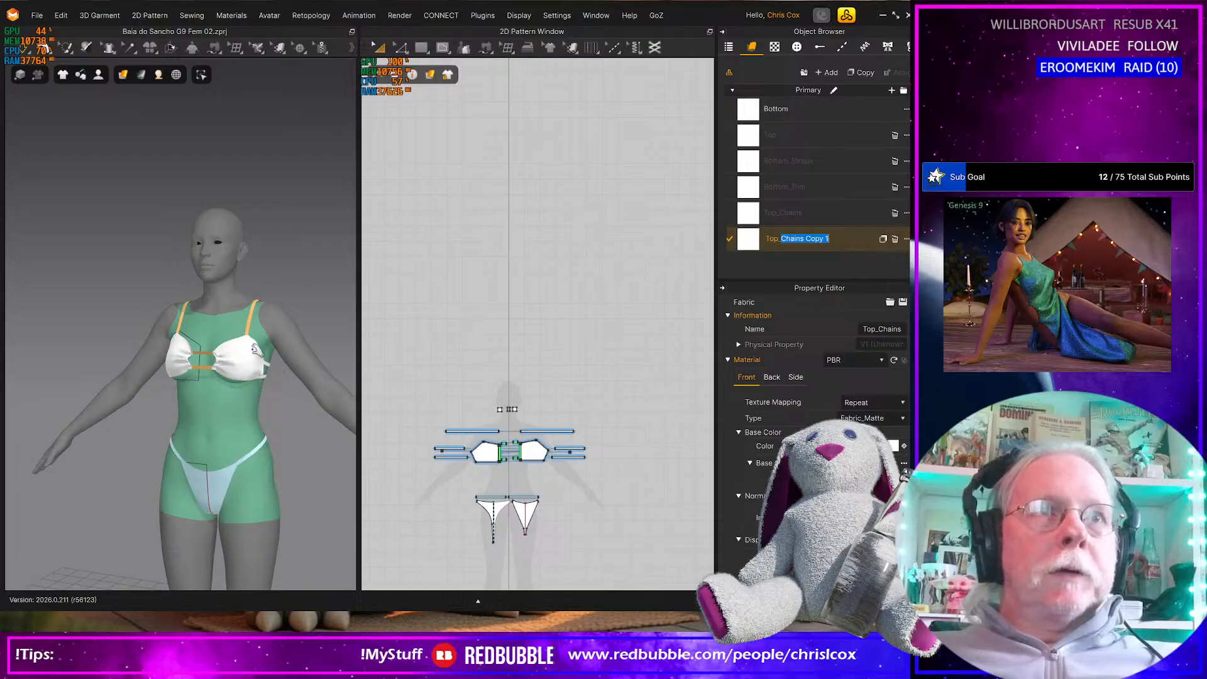
click(806, 239)
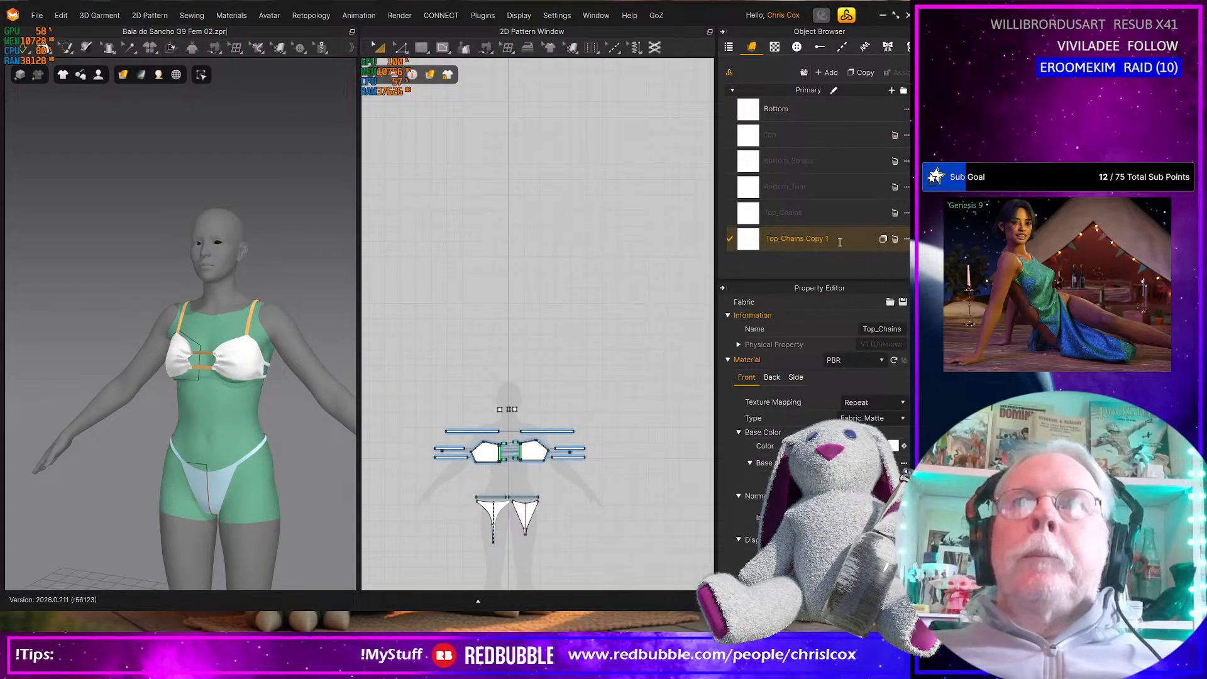
click(782, 239)
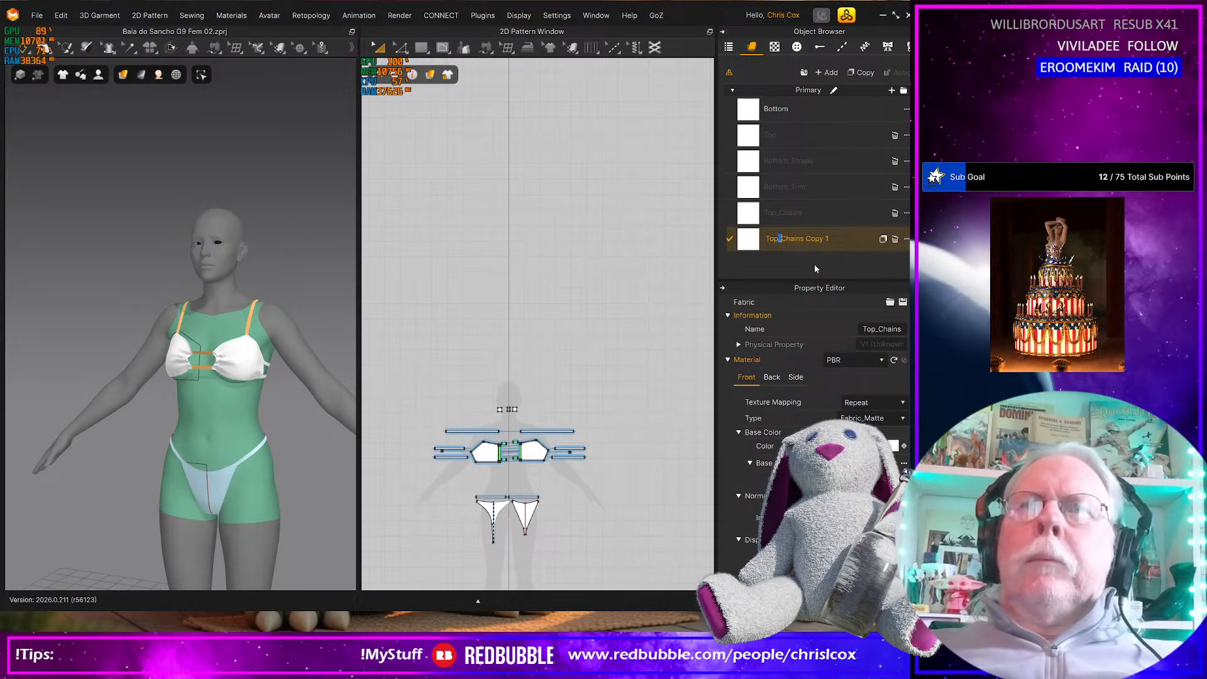
key(shift+Right)
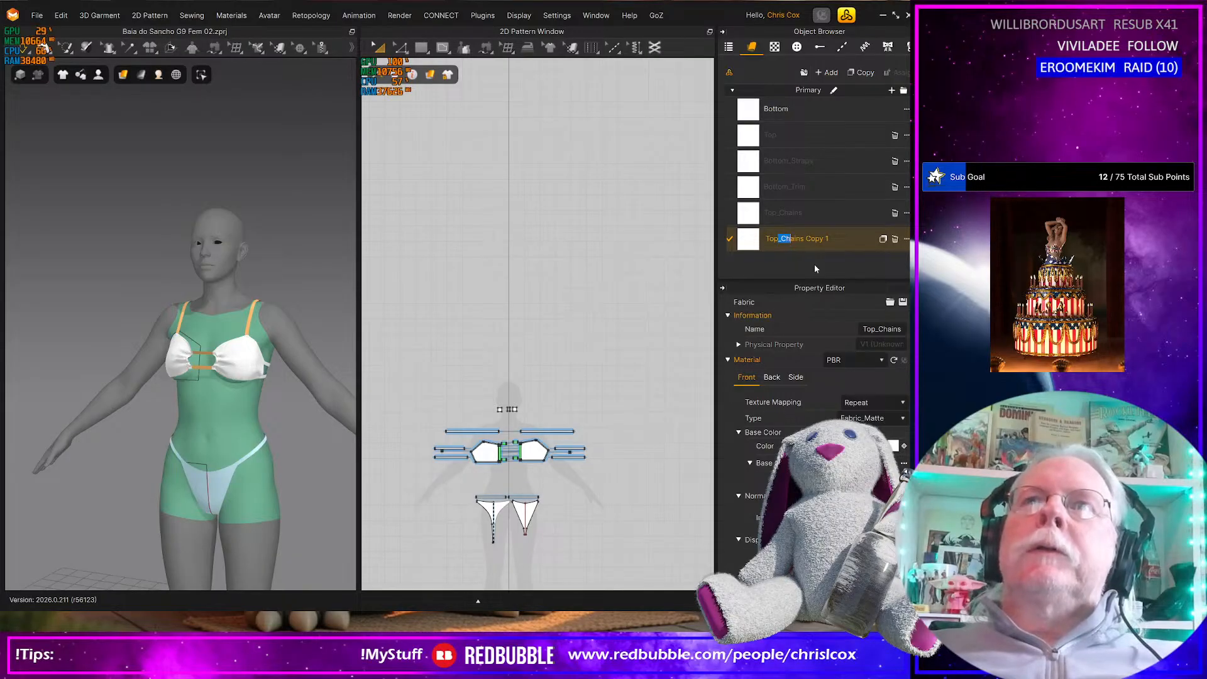
key(Right)
key(Left)
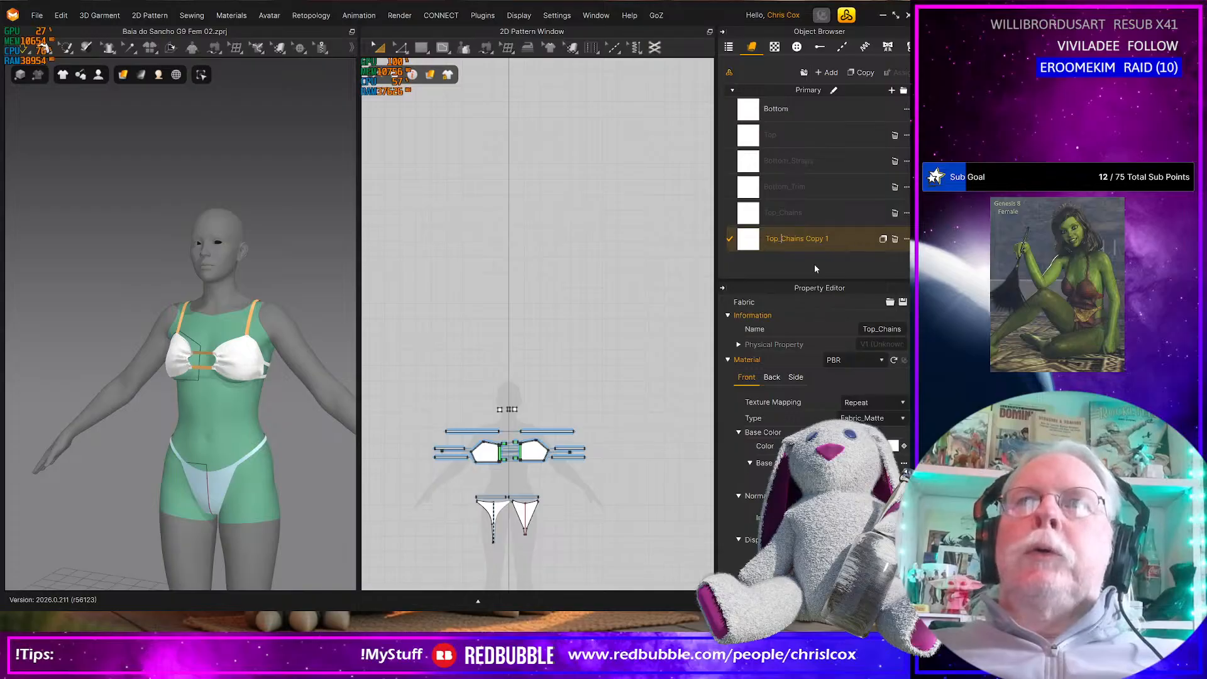
key(shift+Right)
key(shift+Right)
key(shift+Right)
key(shift+Right)
key(shift+Right)
key(shift+Right)
key(shift+Right)
key(shift+Right)
key(shift+Right)
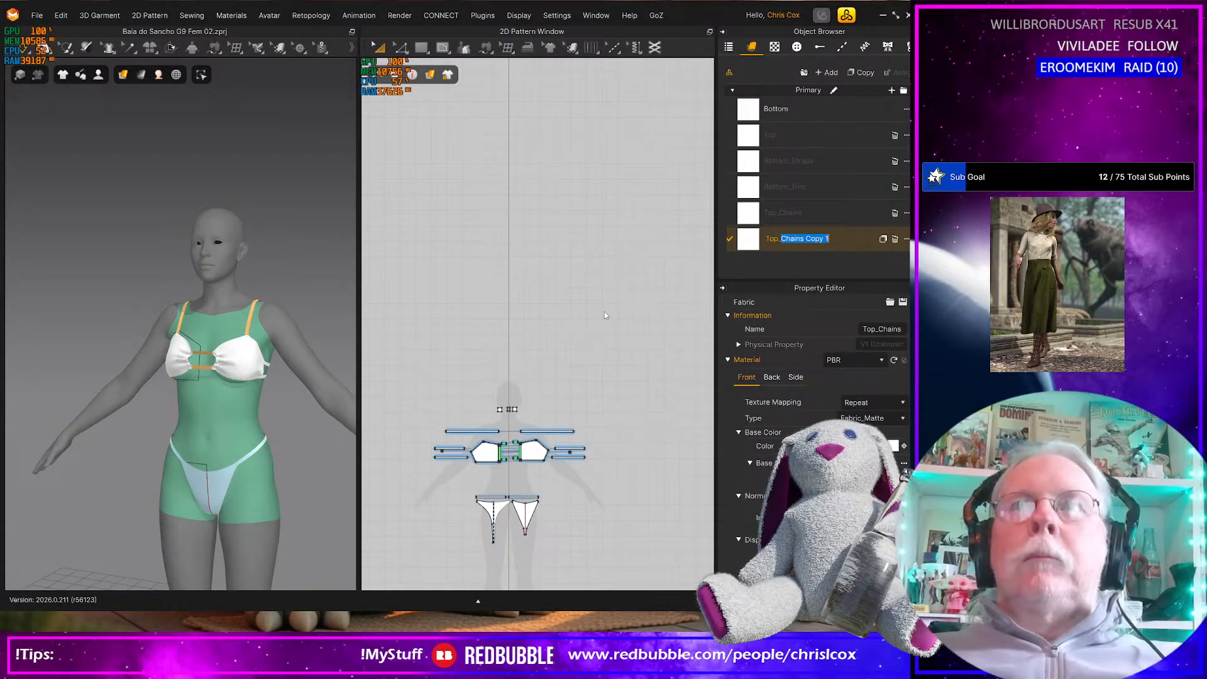
text(Trim)
key(Return)
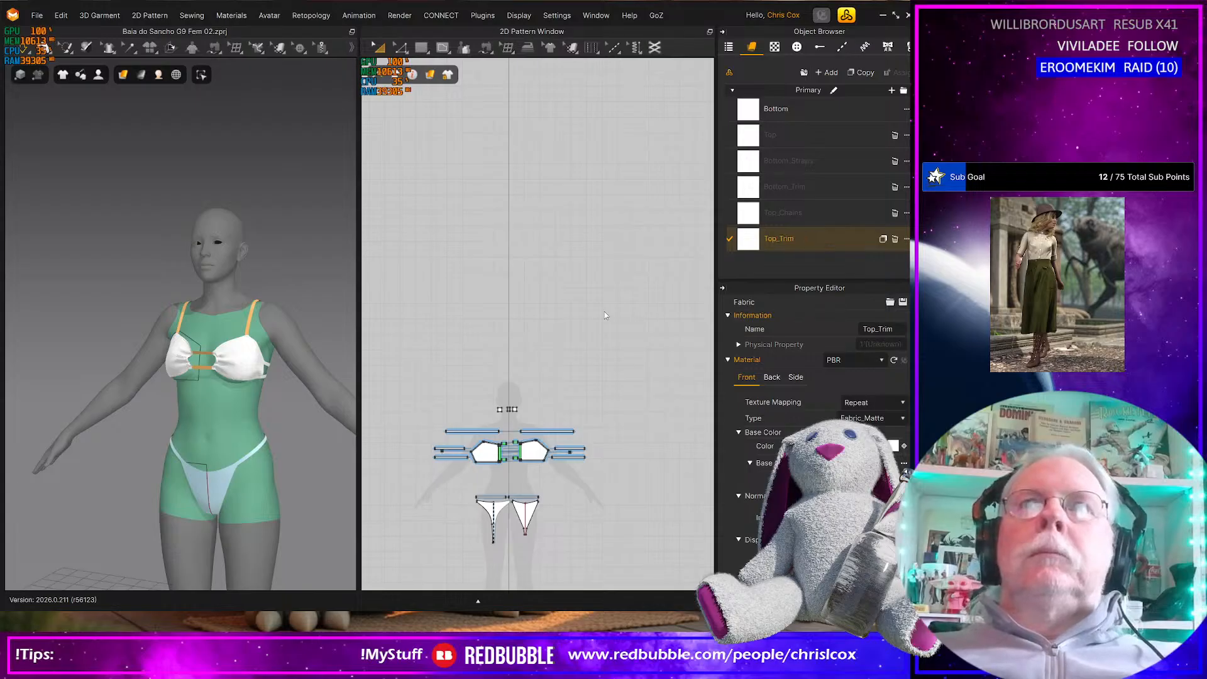
key(ctrl+s)
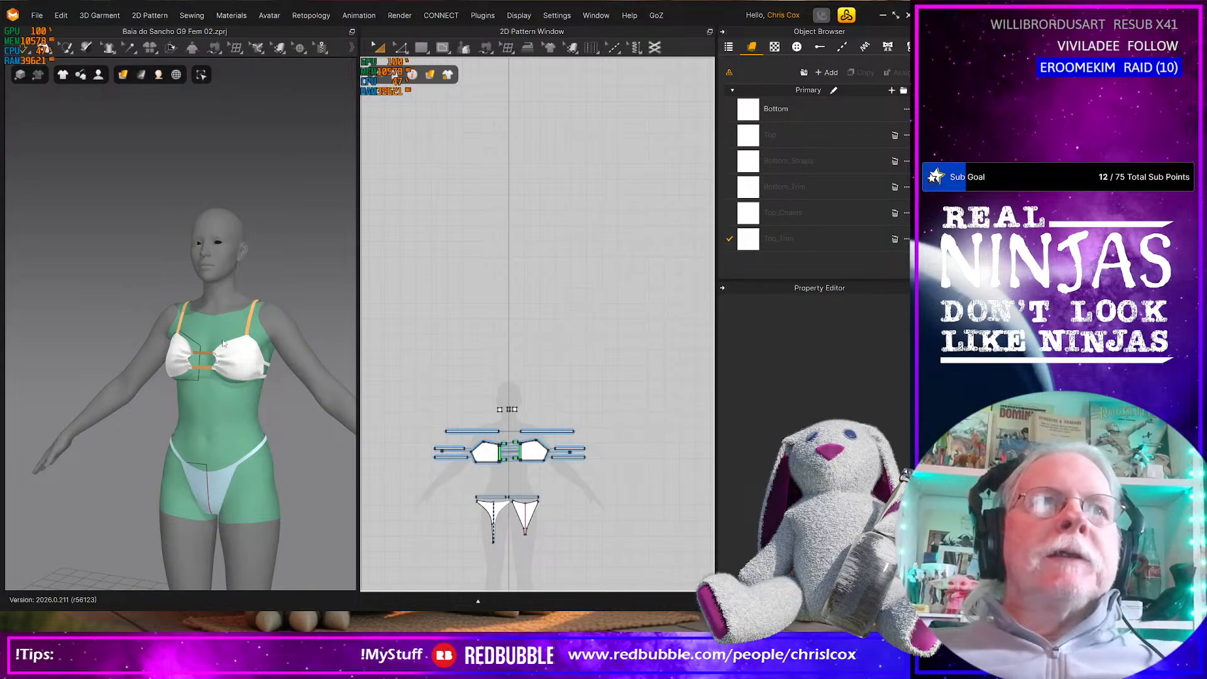
Move the narrow vertical strips beside the bikini cups flush against the cups' inner edges in the 2D layout
click(503, 439)
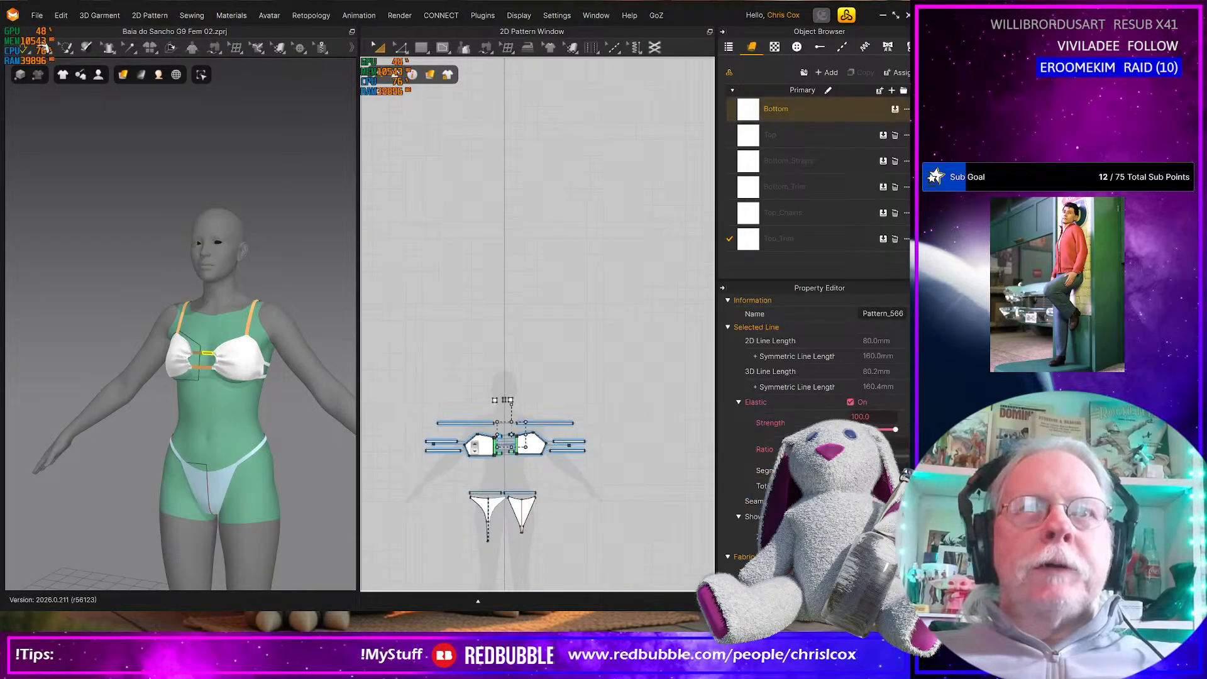
scroll(478, 445, up, 5)
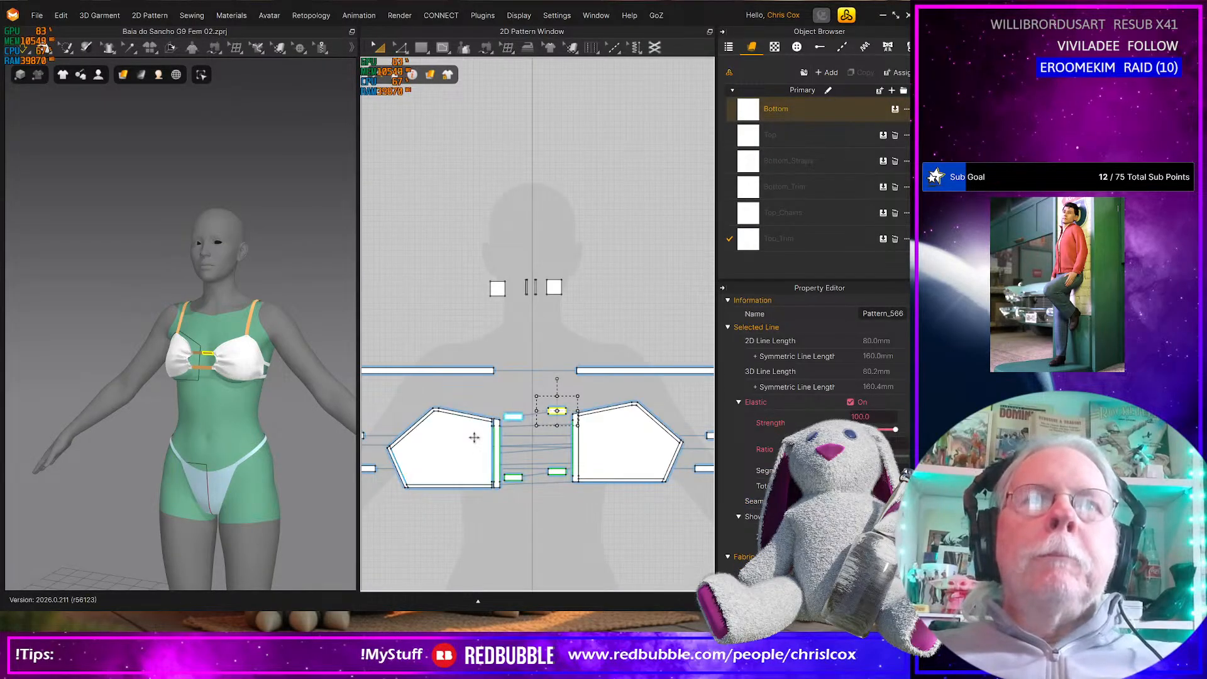
scroll(466, 442, up, 5)
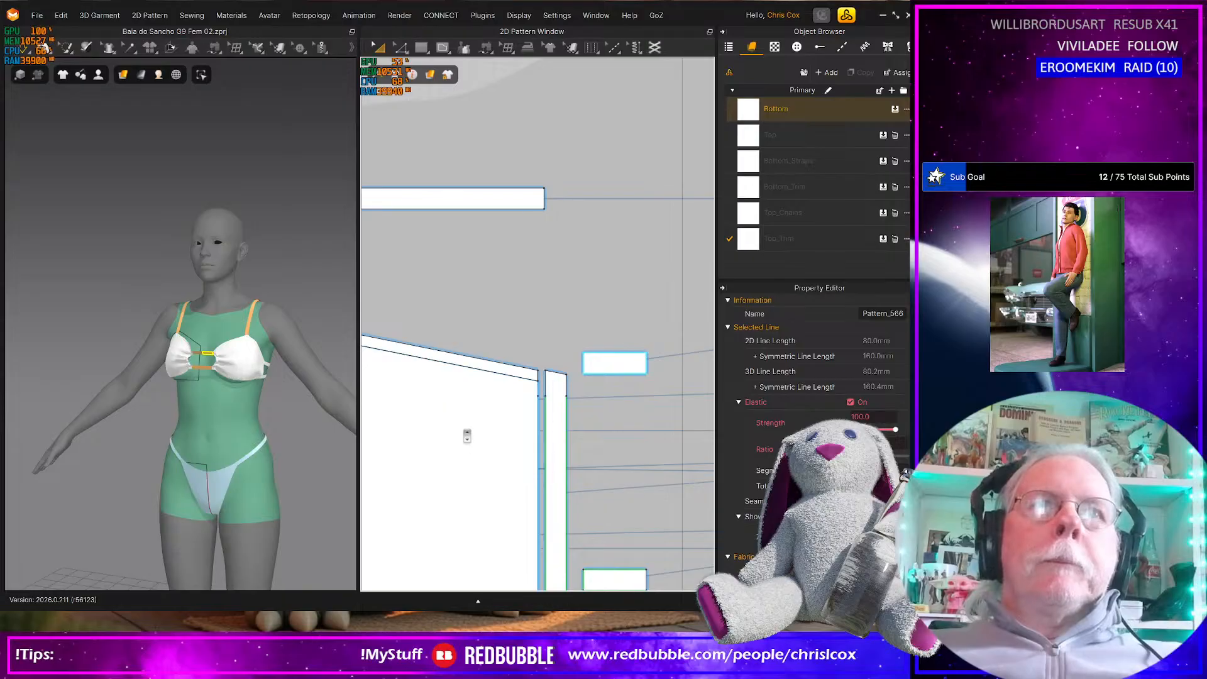
scroll(496, 426, up, 3)
middle_drag(603, 429, 655, 418)
middle_drag(512, 426, 392, 427)
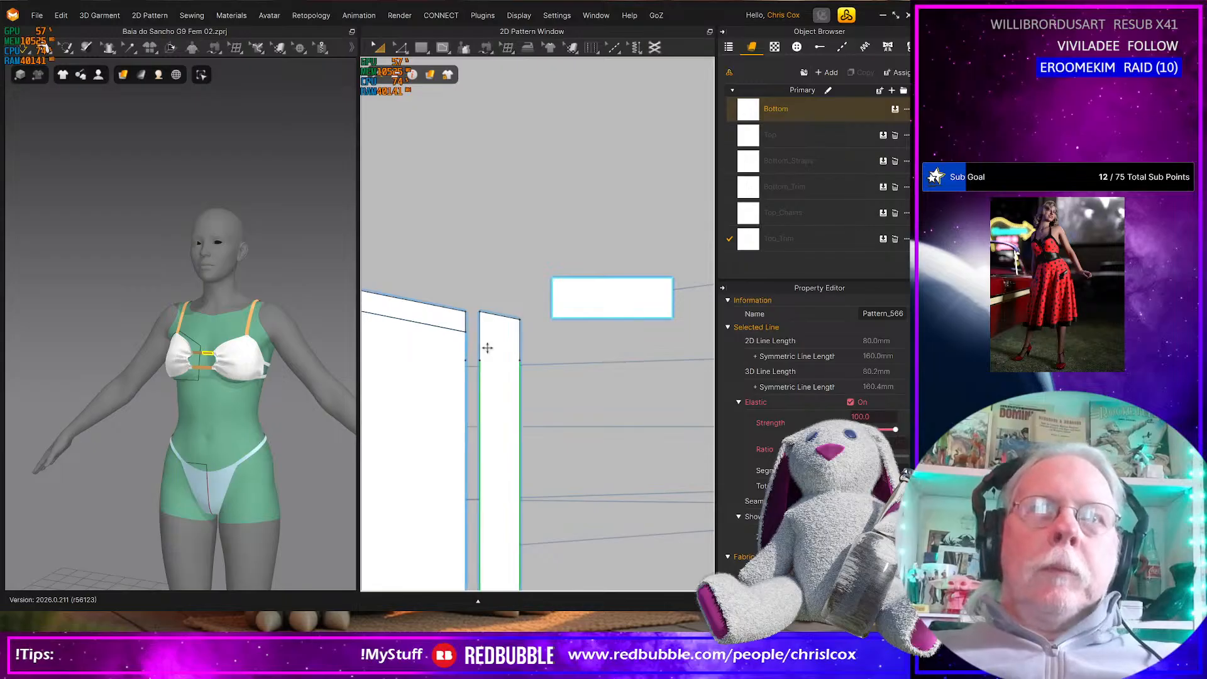
click(473, 311)
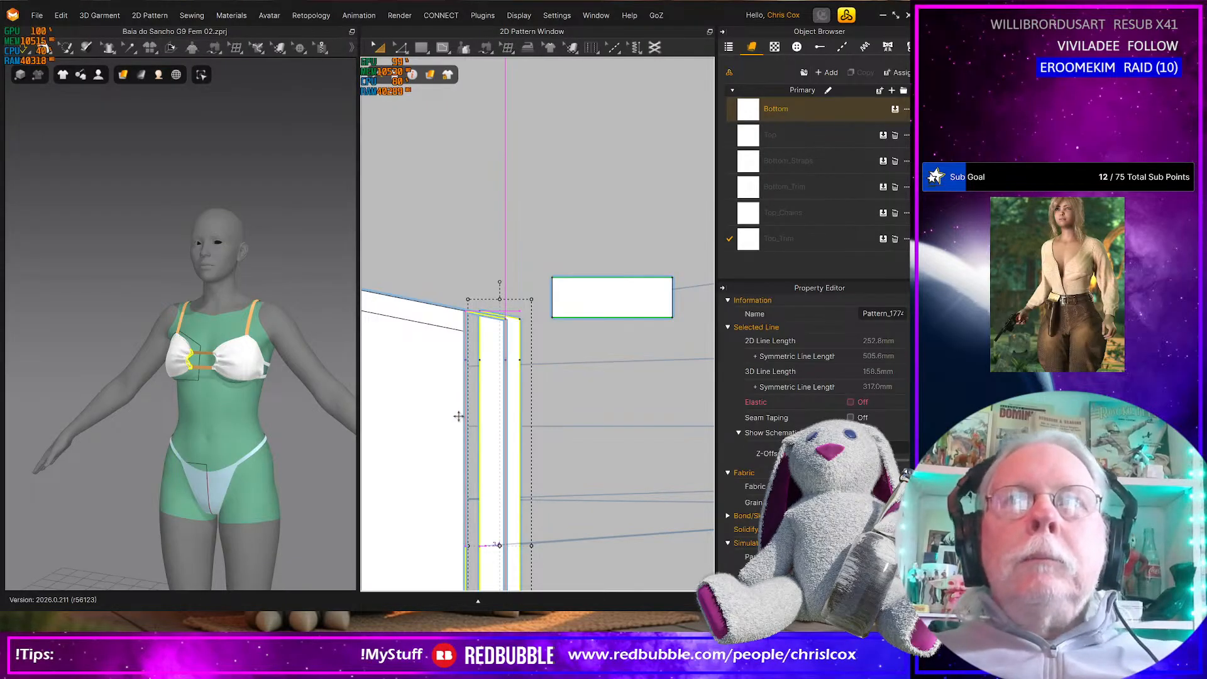
scroll(463, 423, down, 3)
scroll(462, 423, down, 4)
scroll(466, 403, up, 5)
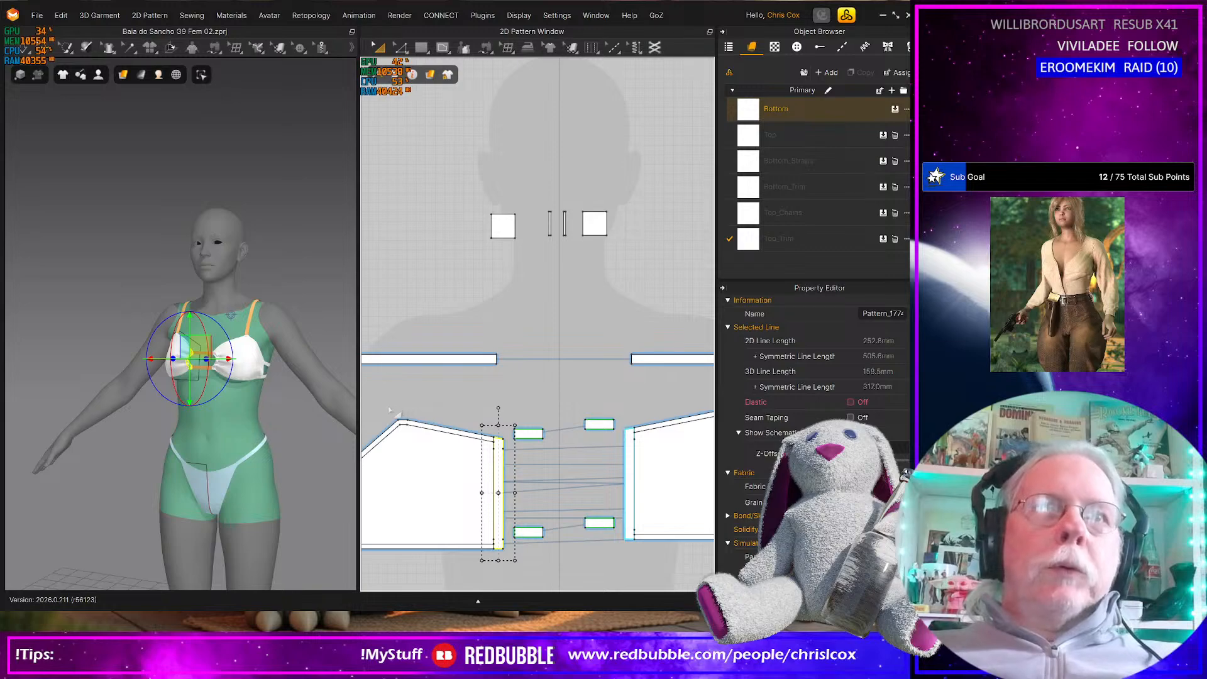
Shift the peak corner points of the bikini cup pattern slightly down and inward, and save the project
click(391, 409)
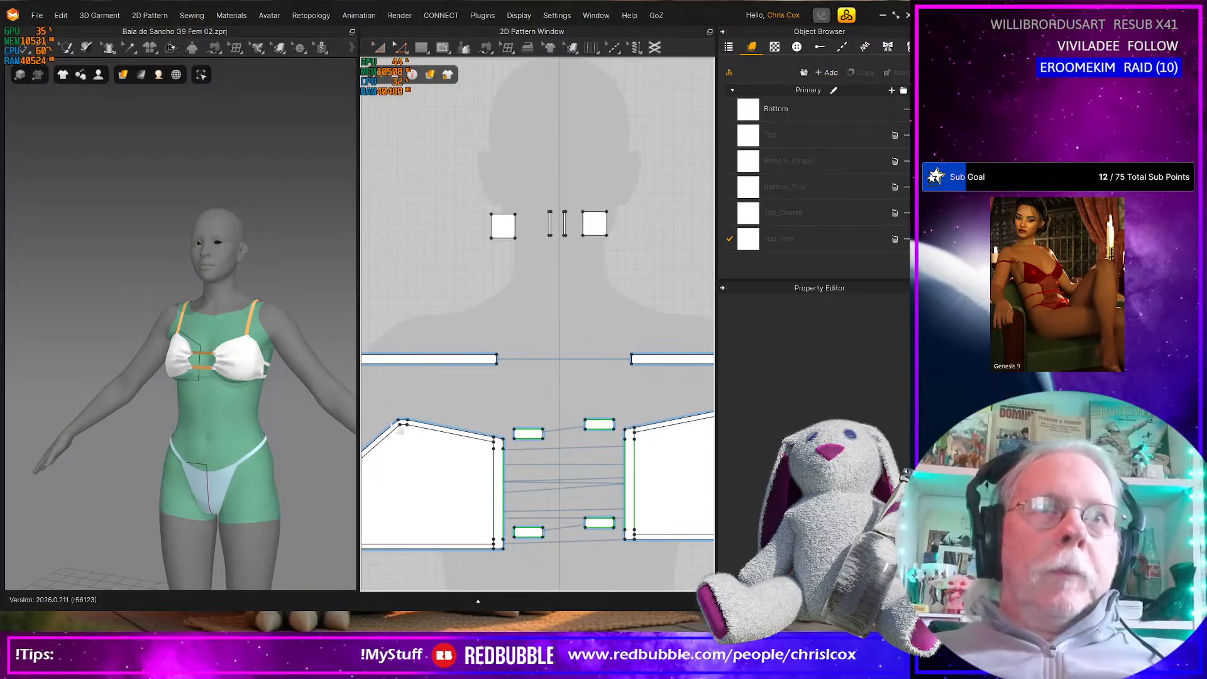
drag(388, 400, 425, 449)
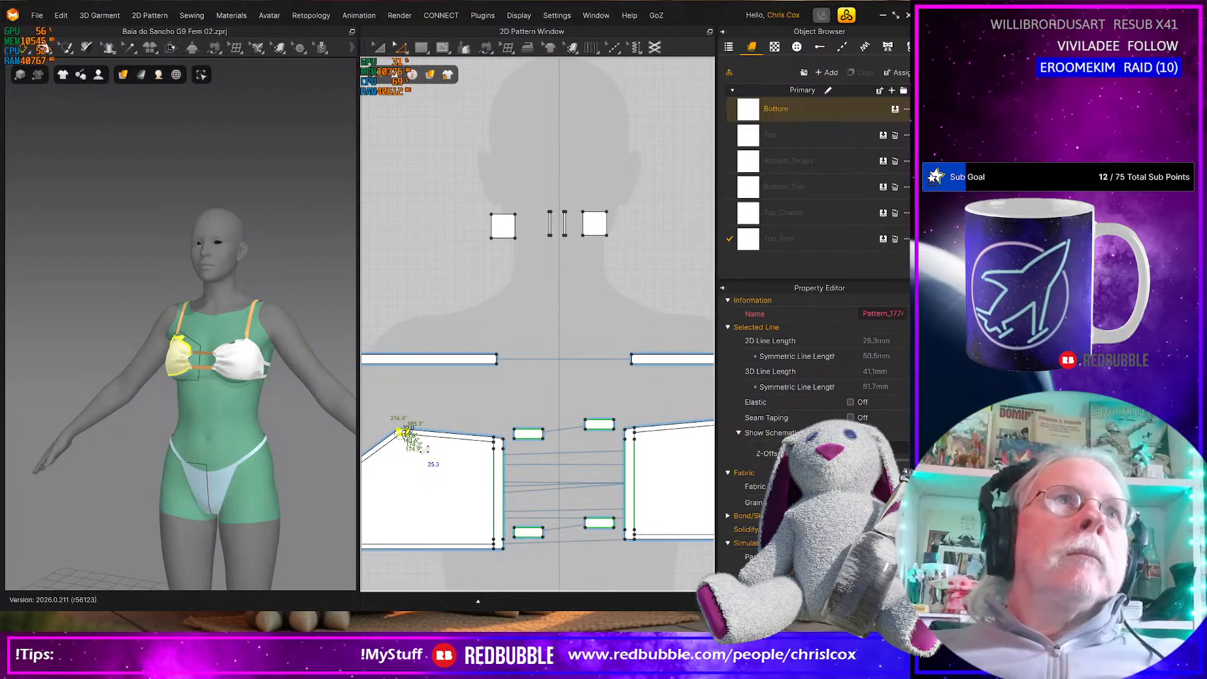
click(180, 352)
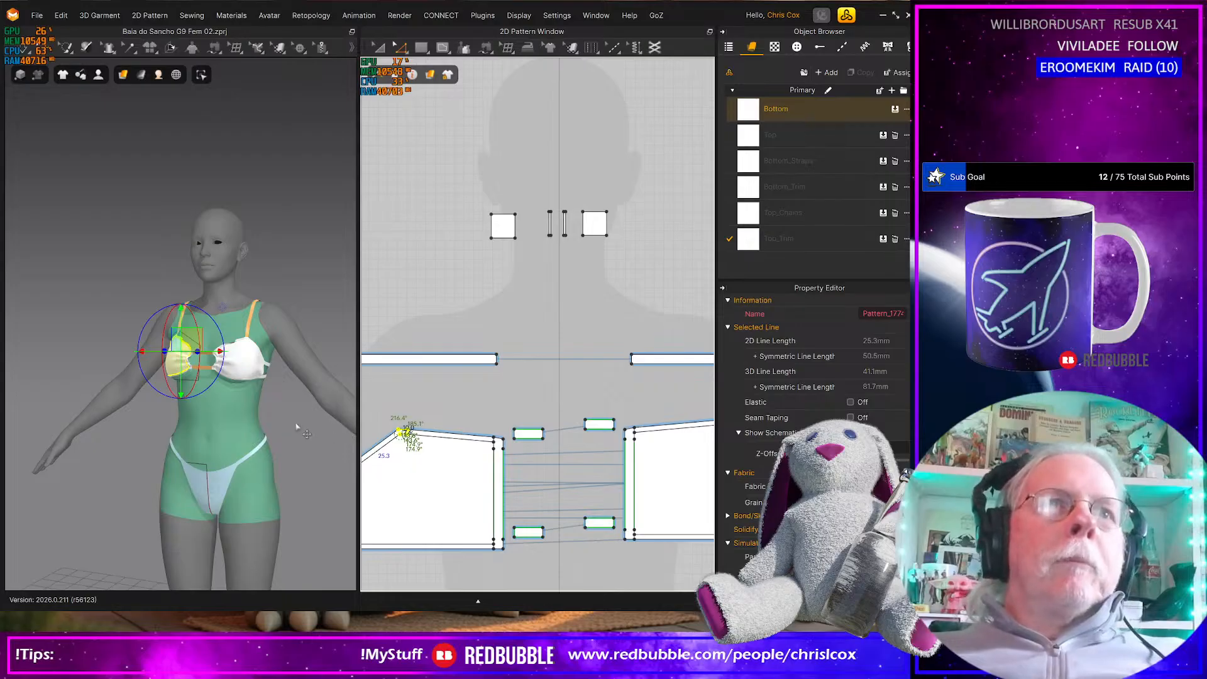
mouse_move(304, 426)
right_down()
mouse_move(342, 424)
mouse_move(286, 427)
right_up()
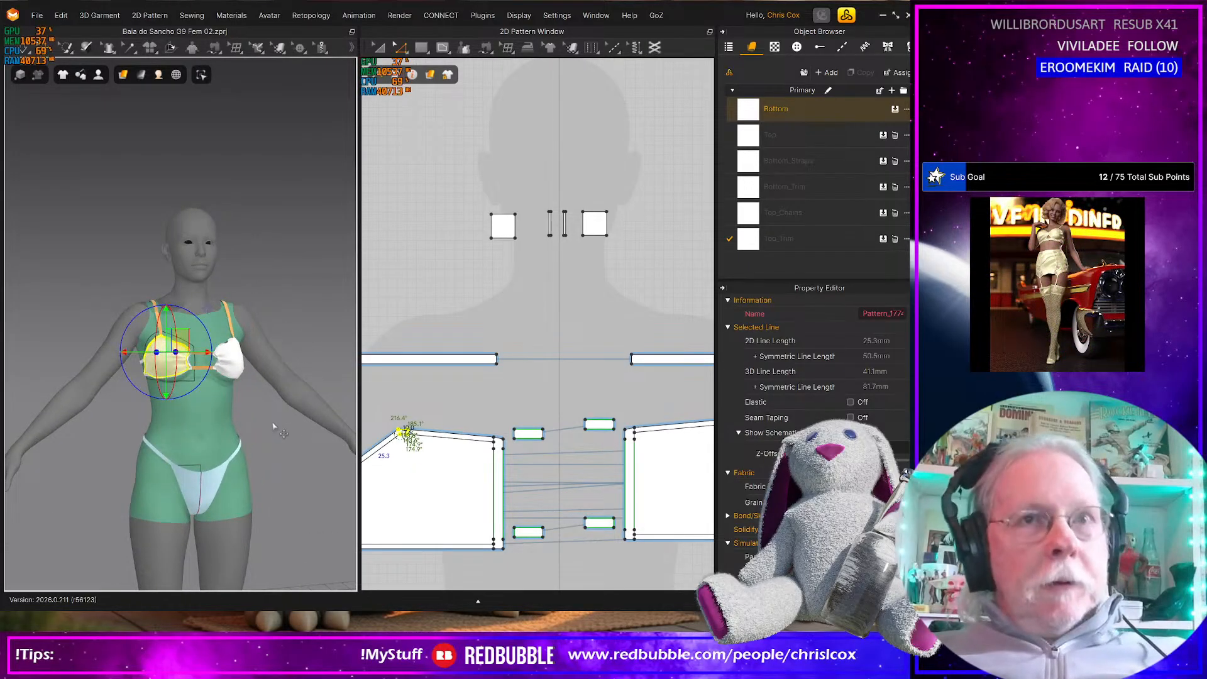
key(ctrl+s)
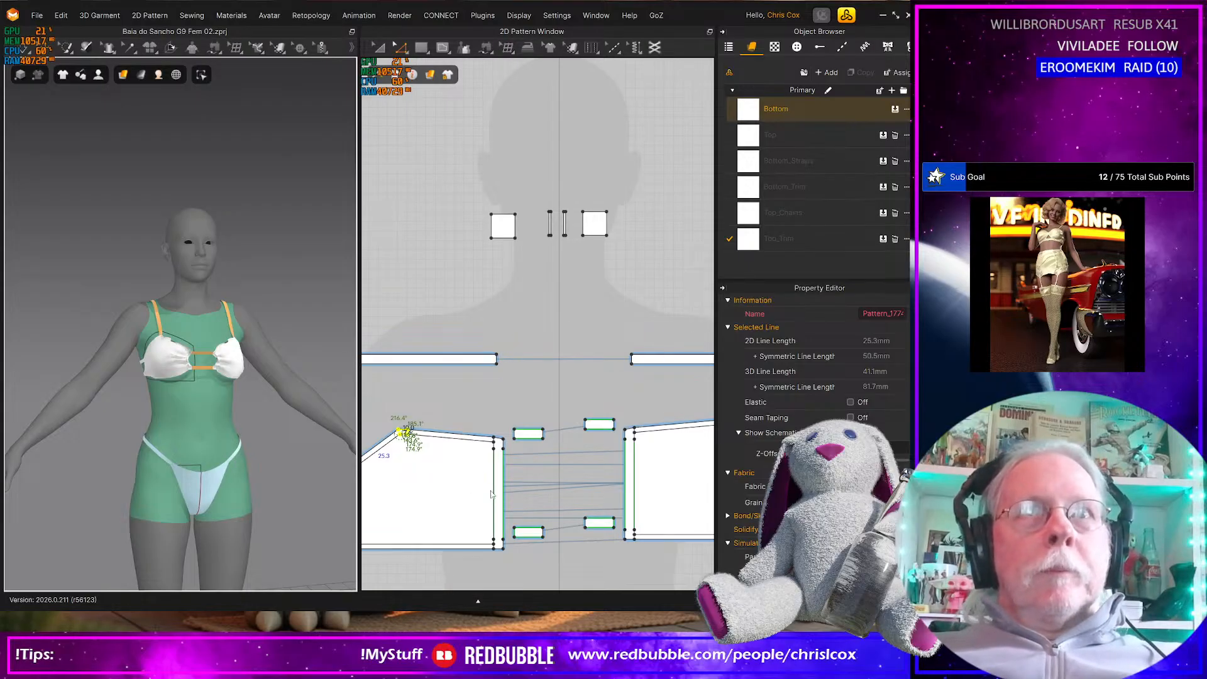
Select all of the bikini's pattern pieces for simulation and save the project
scroll(494, 497, down, 8)
scroll(524, 504, down, 2)
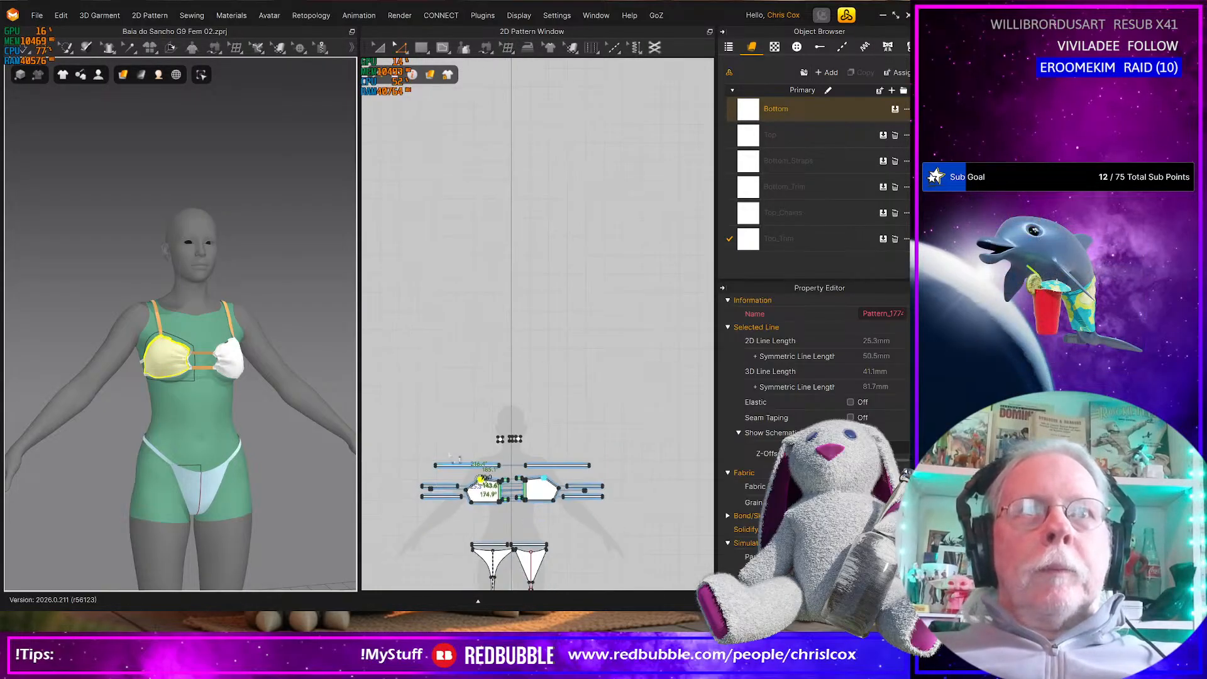
drag(400, 399, 649, 602)
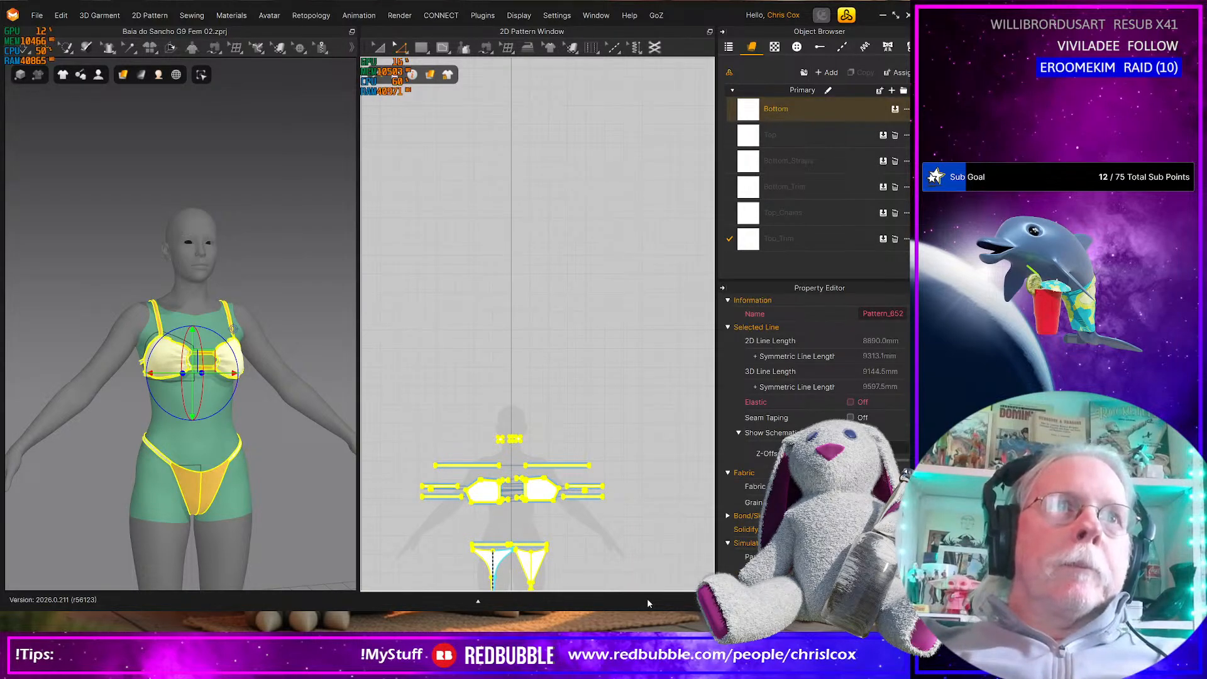
click(27, 56)
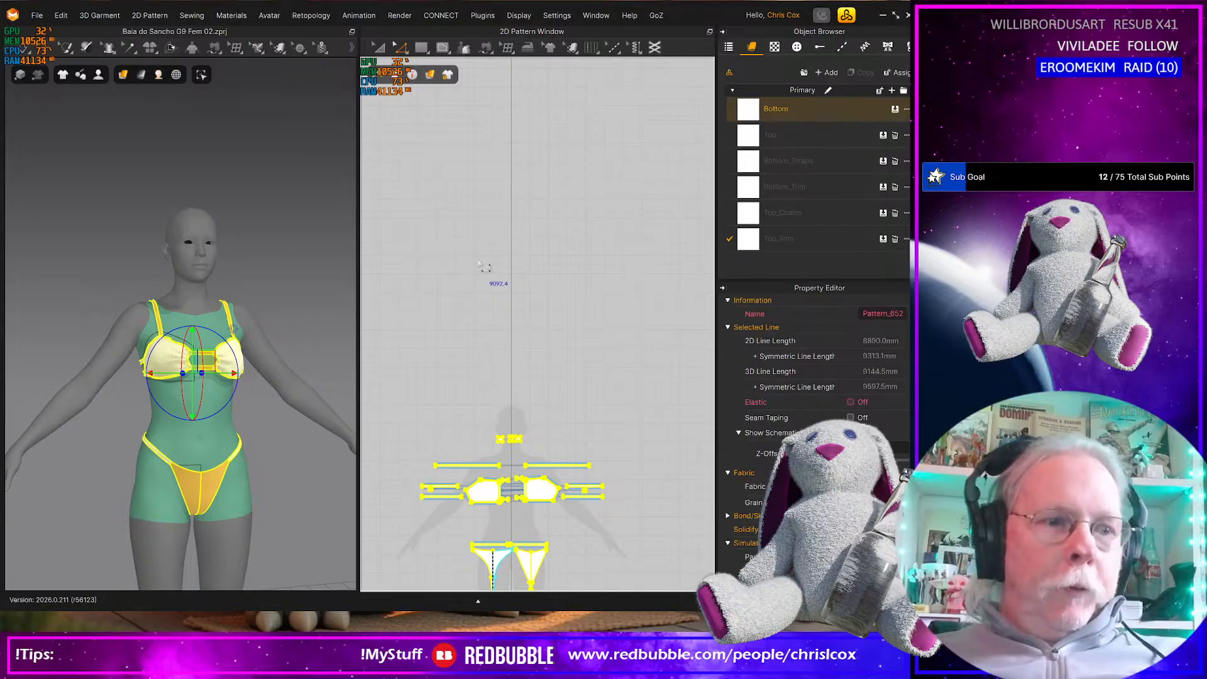
key(ctrl+s)
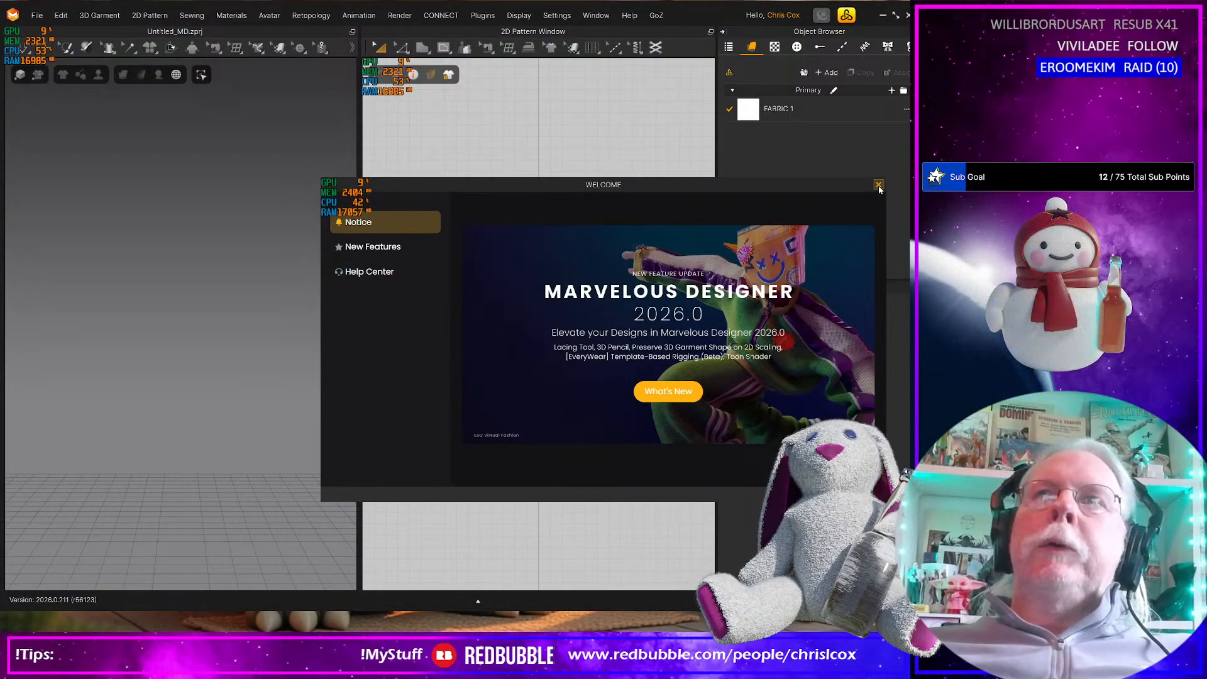
Dismiss the welcome window and open the project Baia do Sancho G9 Fem 02.zprj
click(878, 185)
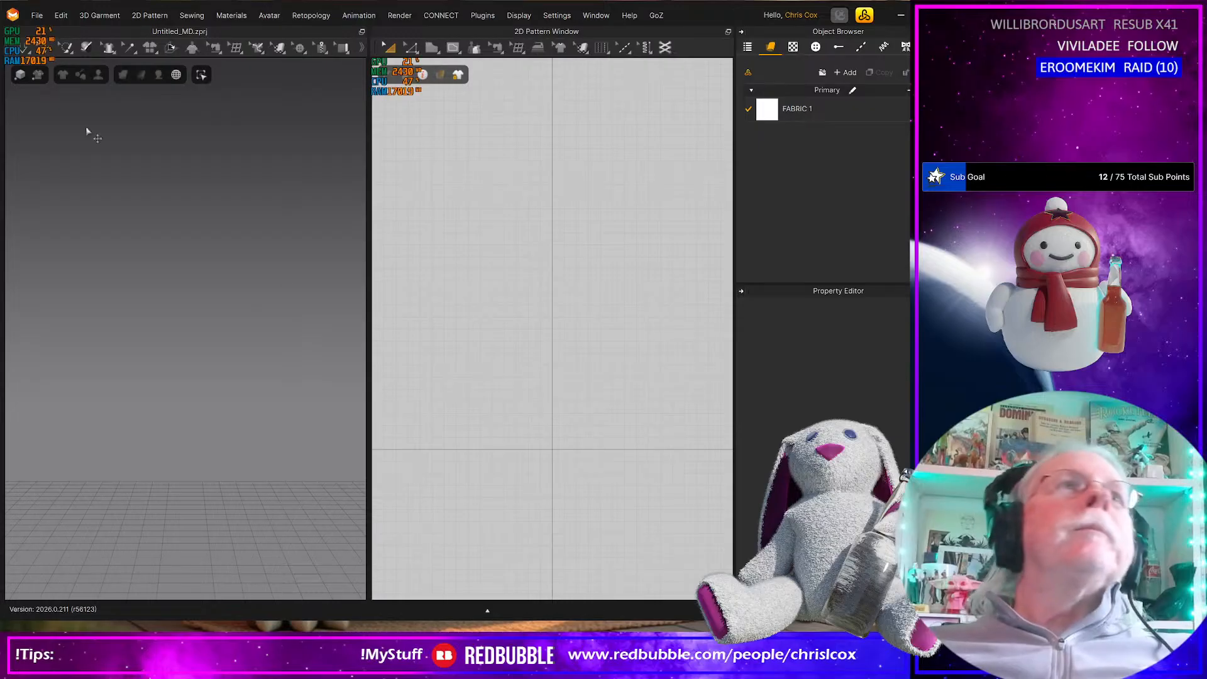
click(41, 16)
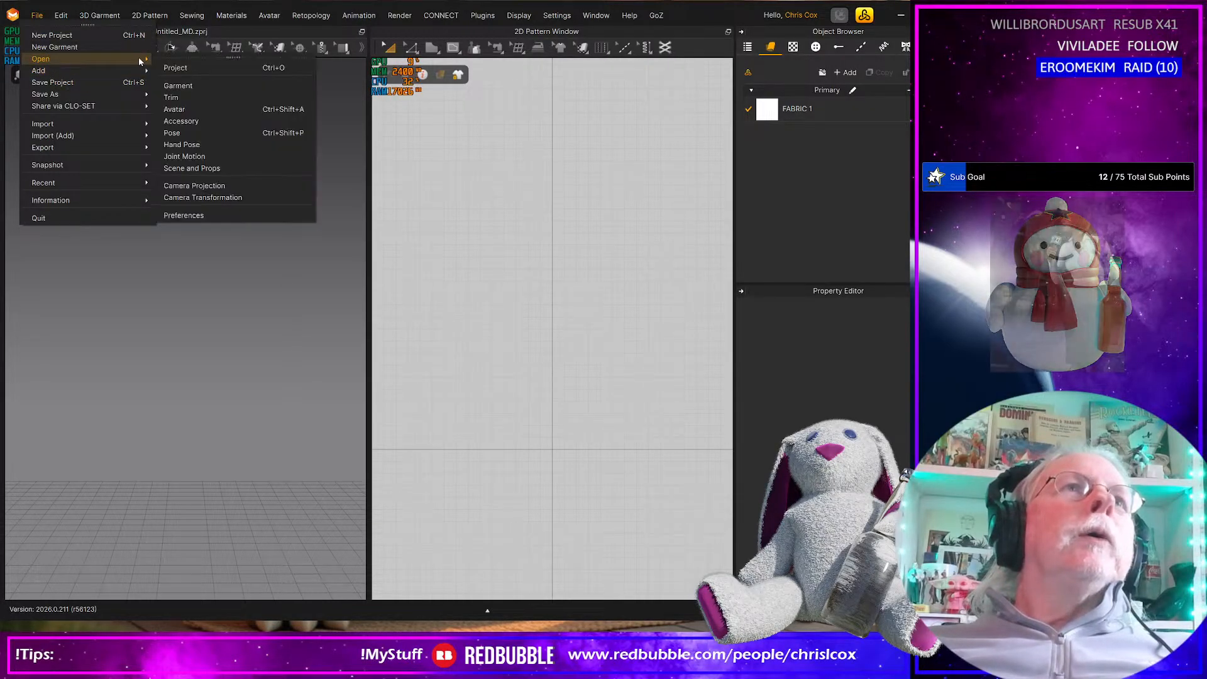
click(385, 138)
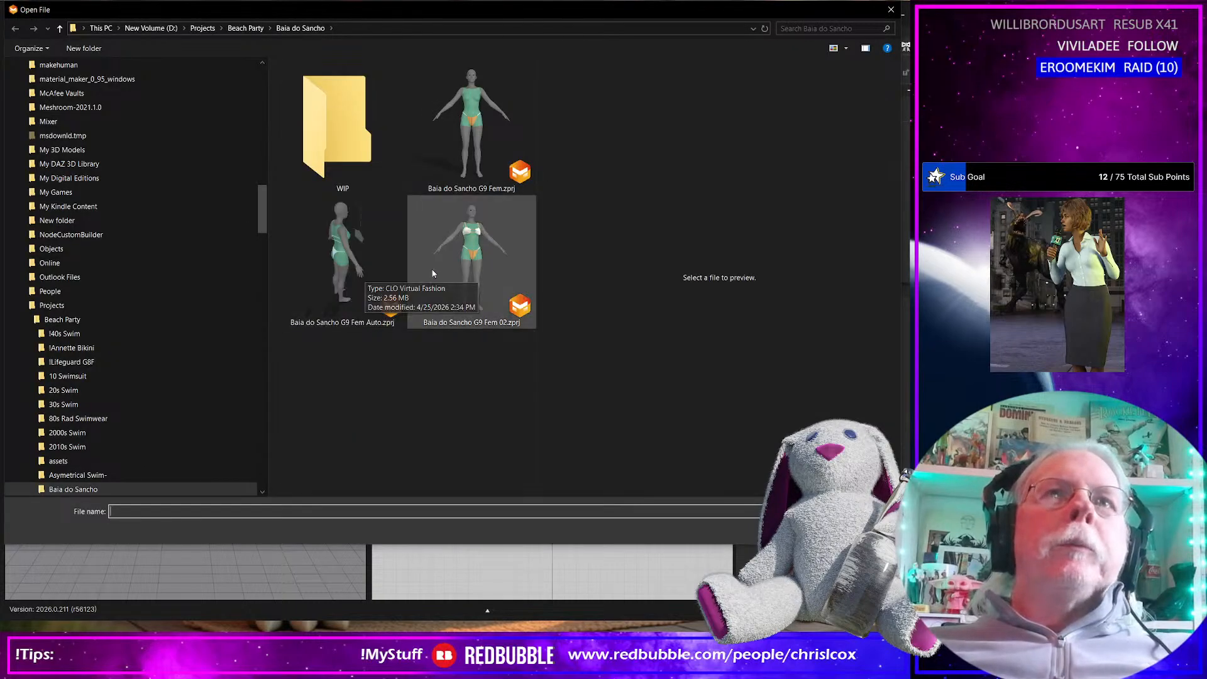
click(472, 264)
double_click(478, 282)
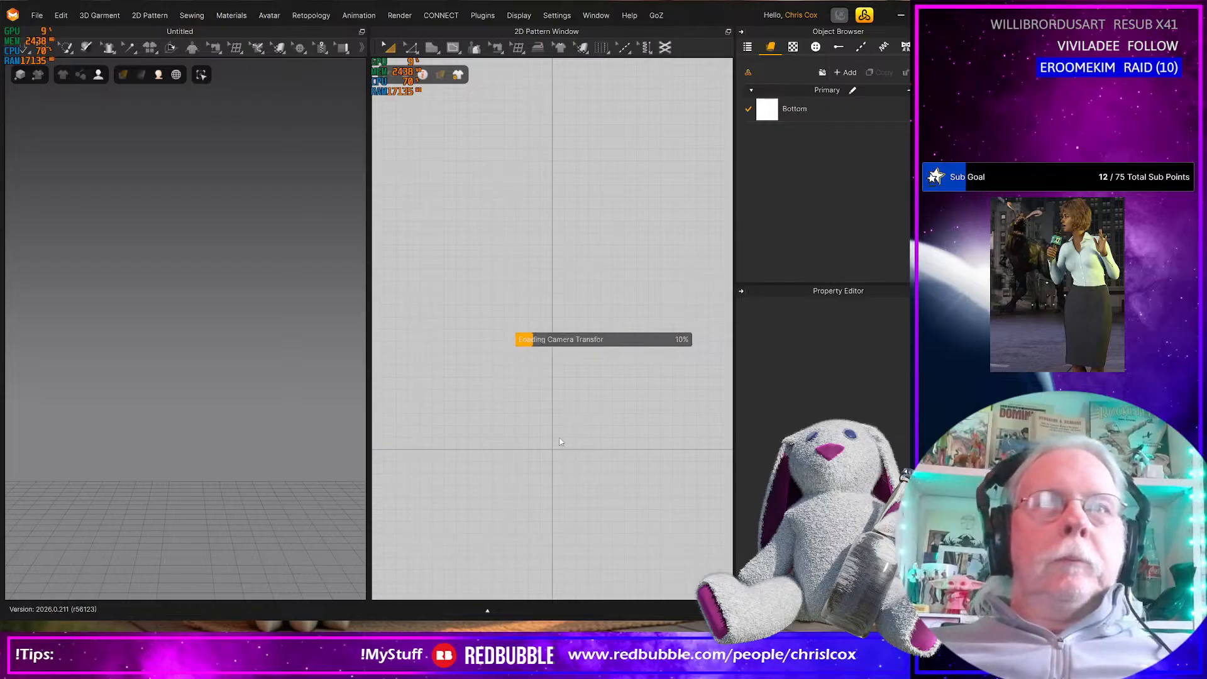
Select all of the bikini's pattern pieces and set their particle distance to 5 mm
drag(463, 237, 636, 403)
scroll(824, 377, down, 5)
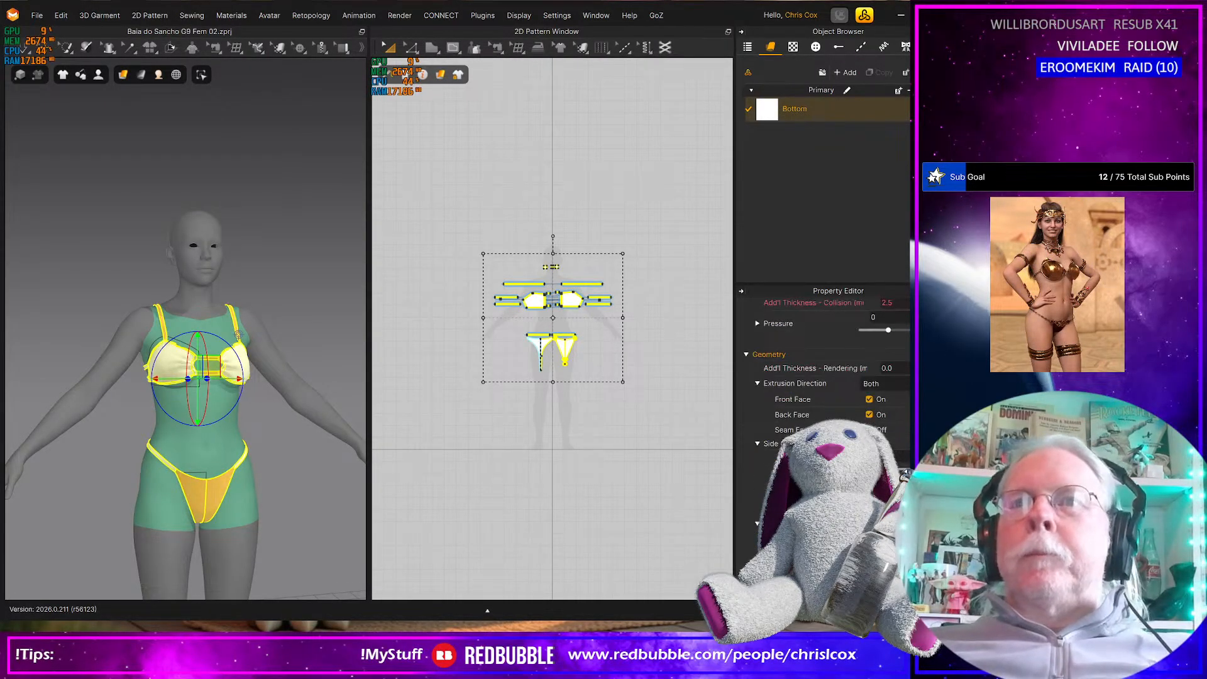
scroll(824, 377, up, 2)
scroll(880, 390, up, 1)
click(900, 350)
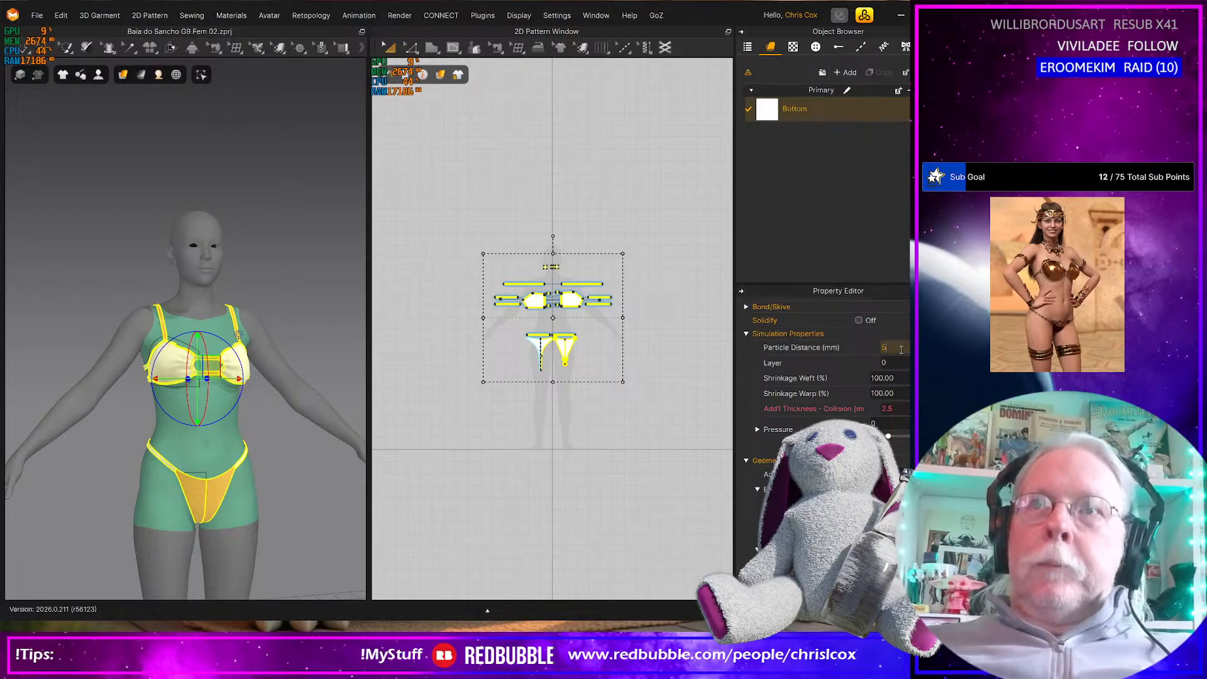
key(Return)
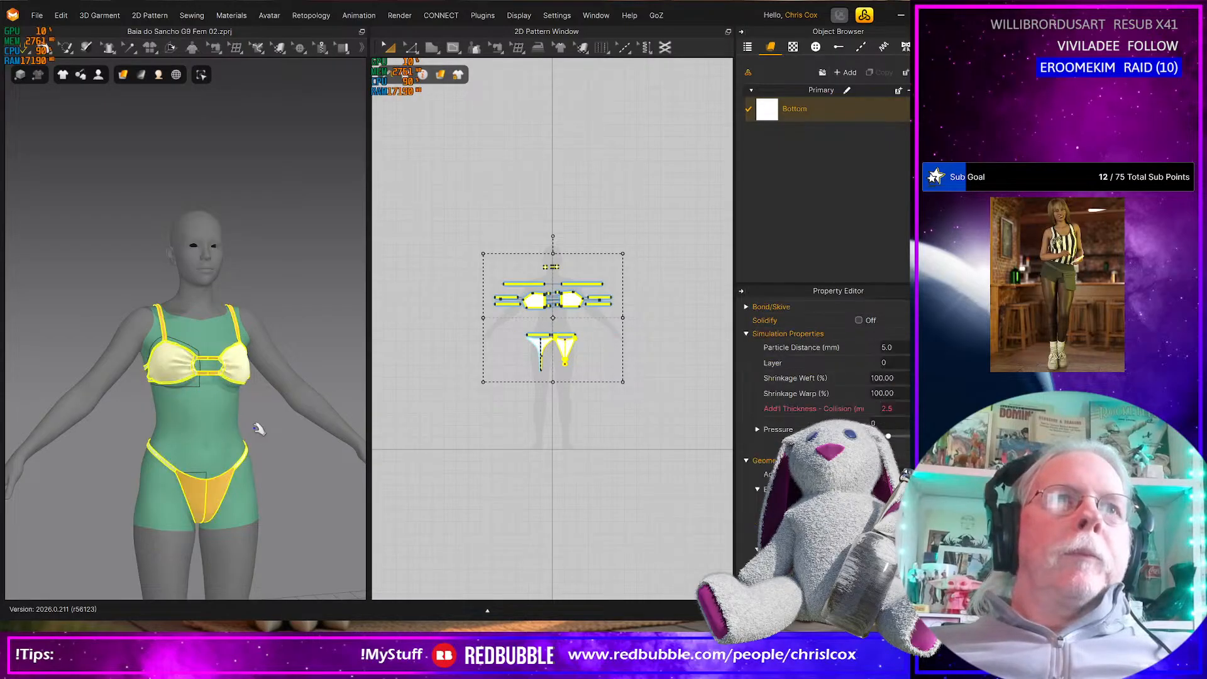
Simulate the bikini and tug the gathered inner edge of the cup beside the front connectors
scroll(253, 429, up, 6)
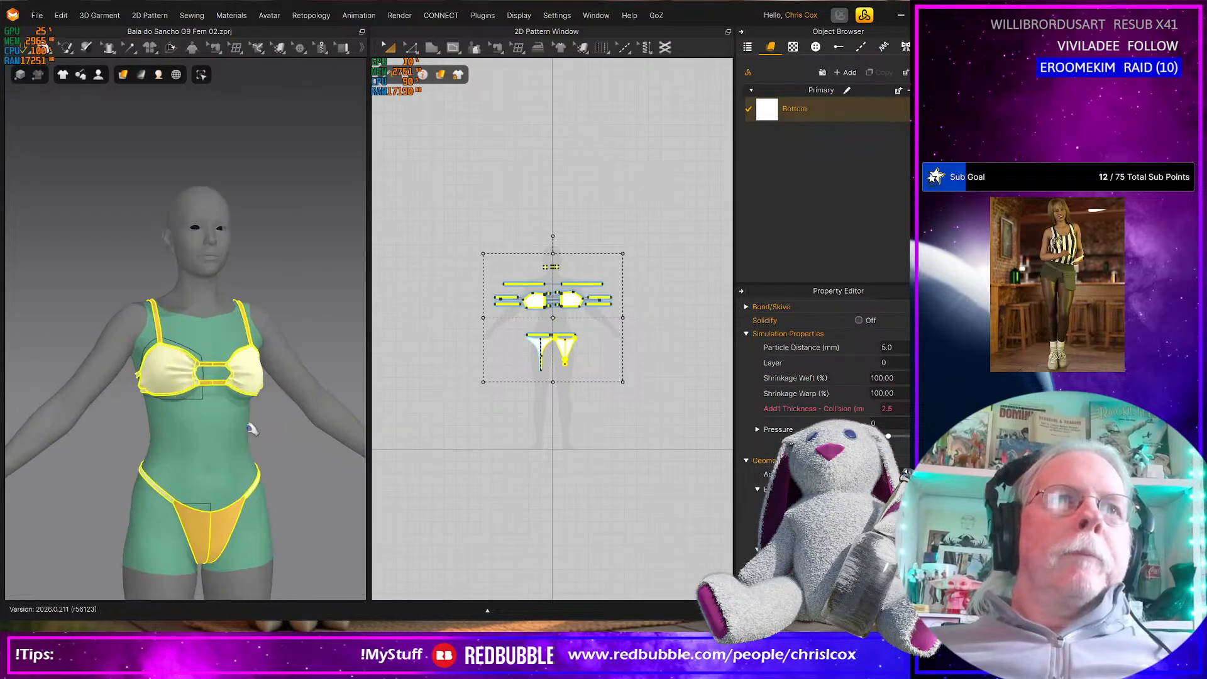
scroll(252, 428, up, 2)
mouse_move(251, 429)
right_down()
mouse_move(201, 433)
mouse_move(252, 434)
right_up()
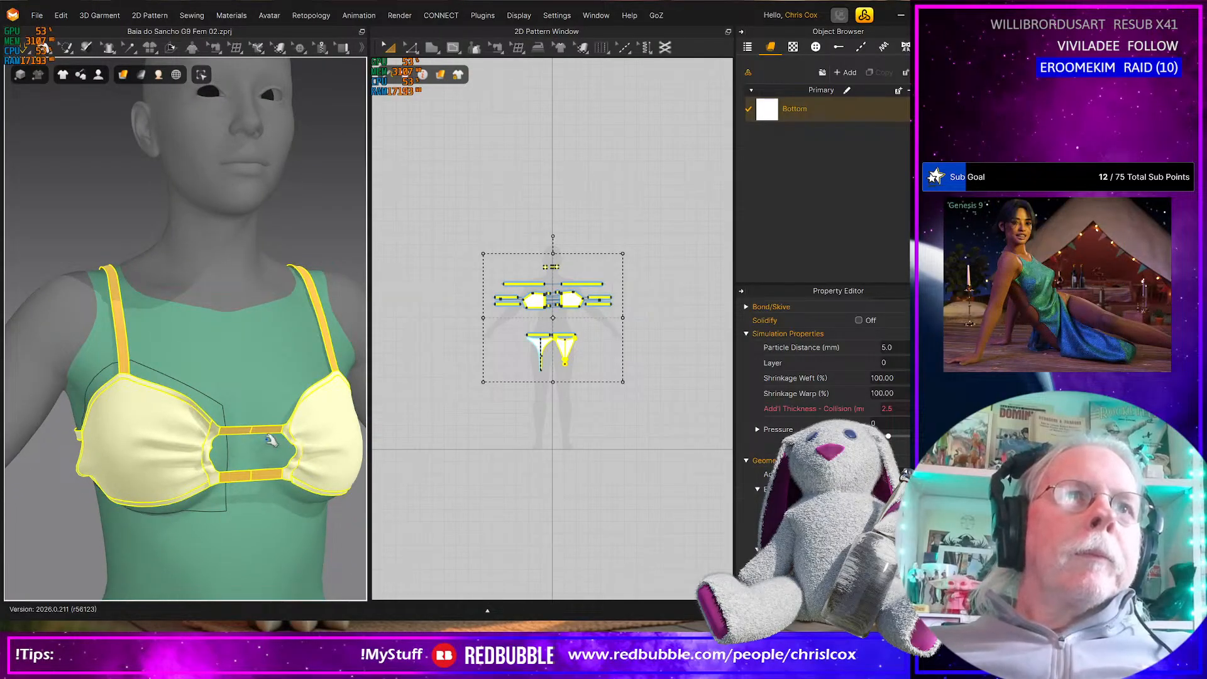
drag(213, 434, 229, 442)
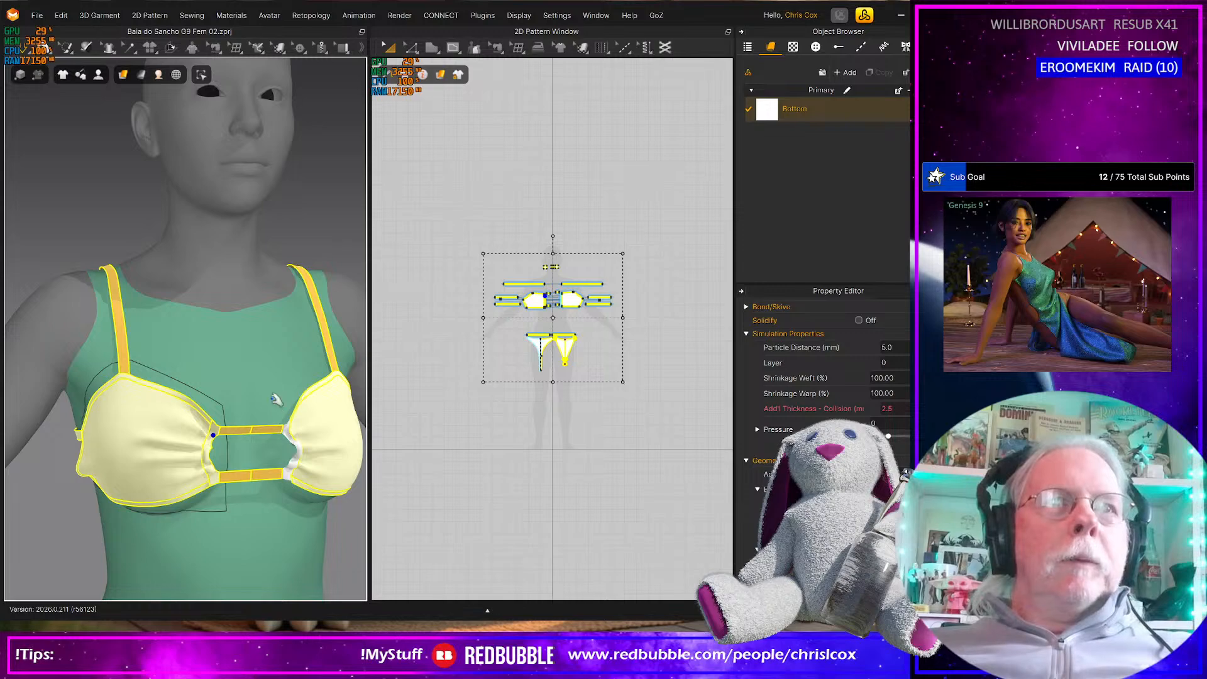
Turn on Elastic for the cup pattern's upper edge running from the strap point toward the front connectors
click(330, 239)
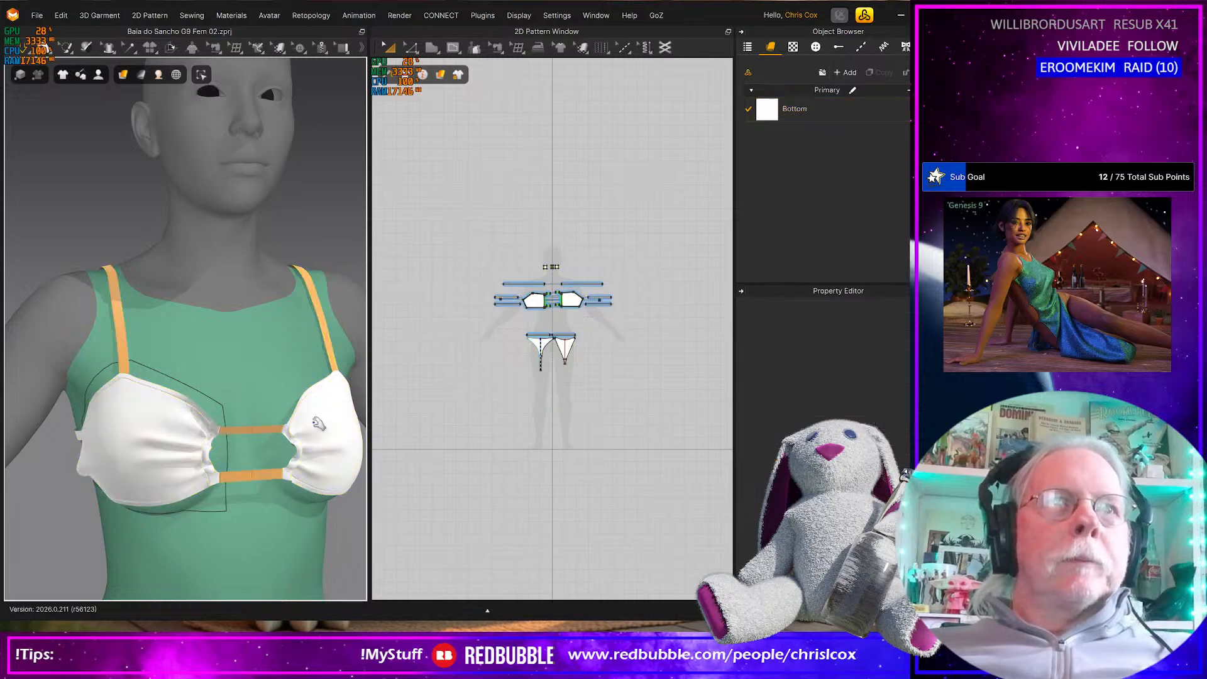
click(187, 436)
scroll(483, 340, up, 5)
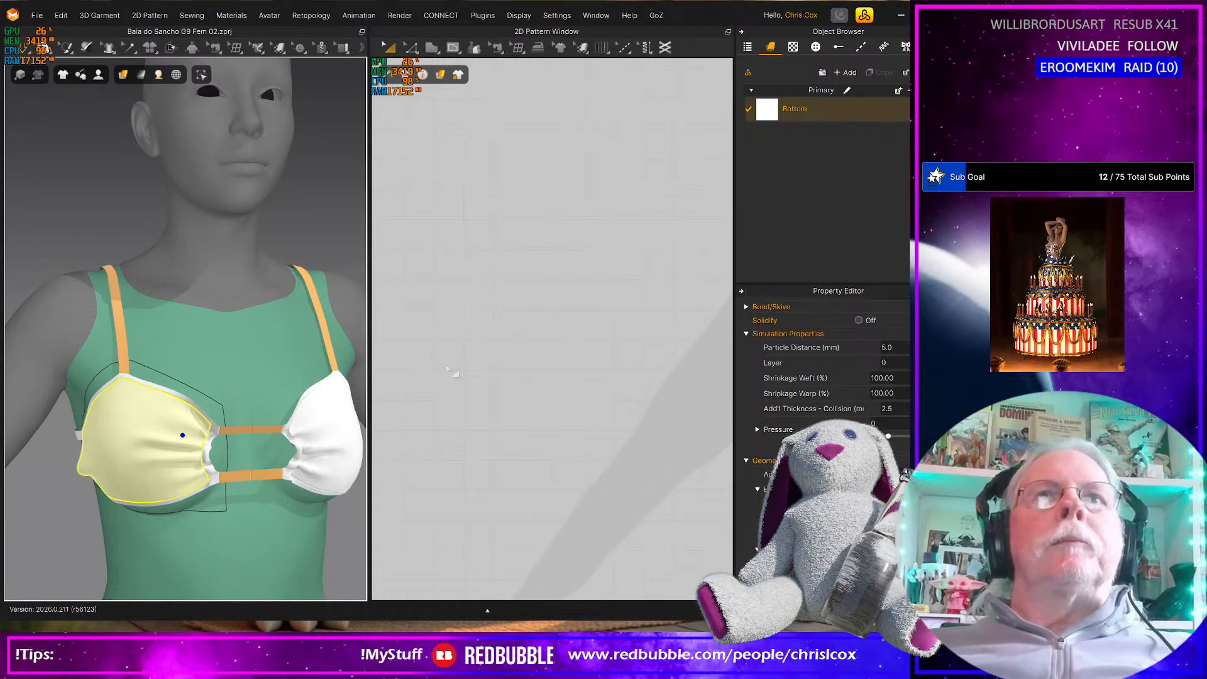
scroll(271, 478, up, 3)
right_drag(236, 476, 212, 467)
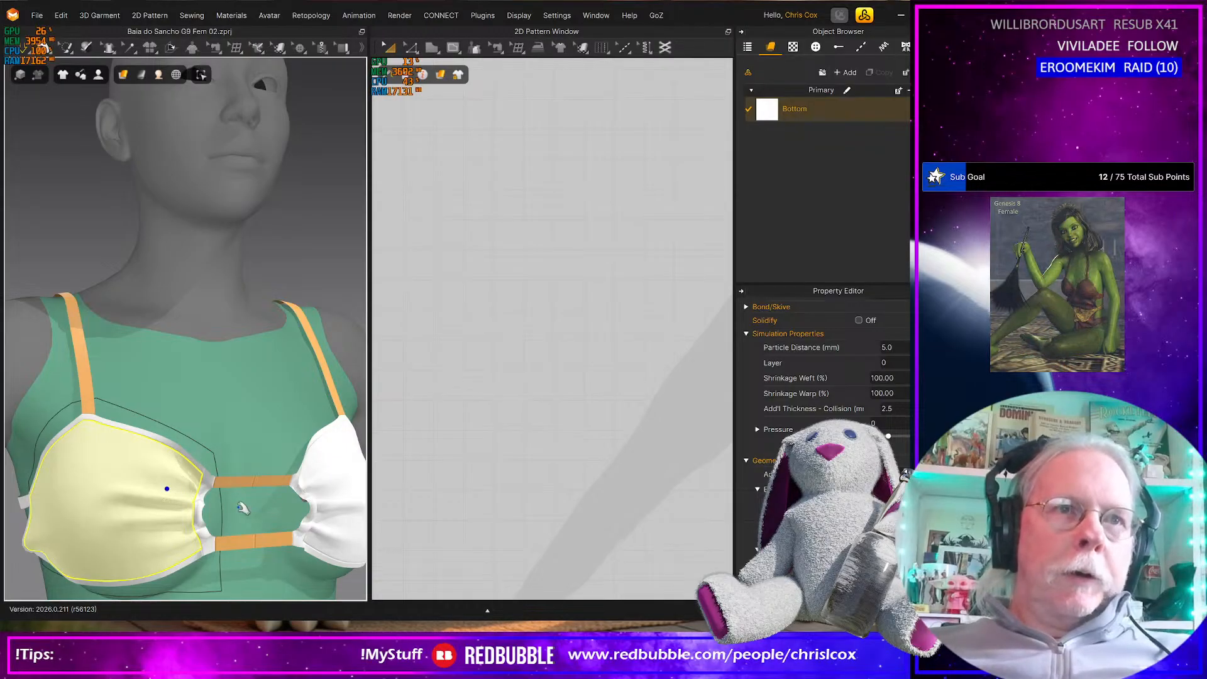
middle_drag(513, 429, 386, 420)
middle_drag(714, 424, 556, 424)
scroll(556, 424, up, 3)
scroll(556, 424, down, 6)
middle_drag(607, 416, 347, 443)
middle_drag(613, 347, 589, 493)
scroll(588, 467, up, 3)
middle_drag(566, 406, 574, 530)
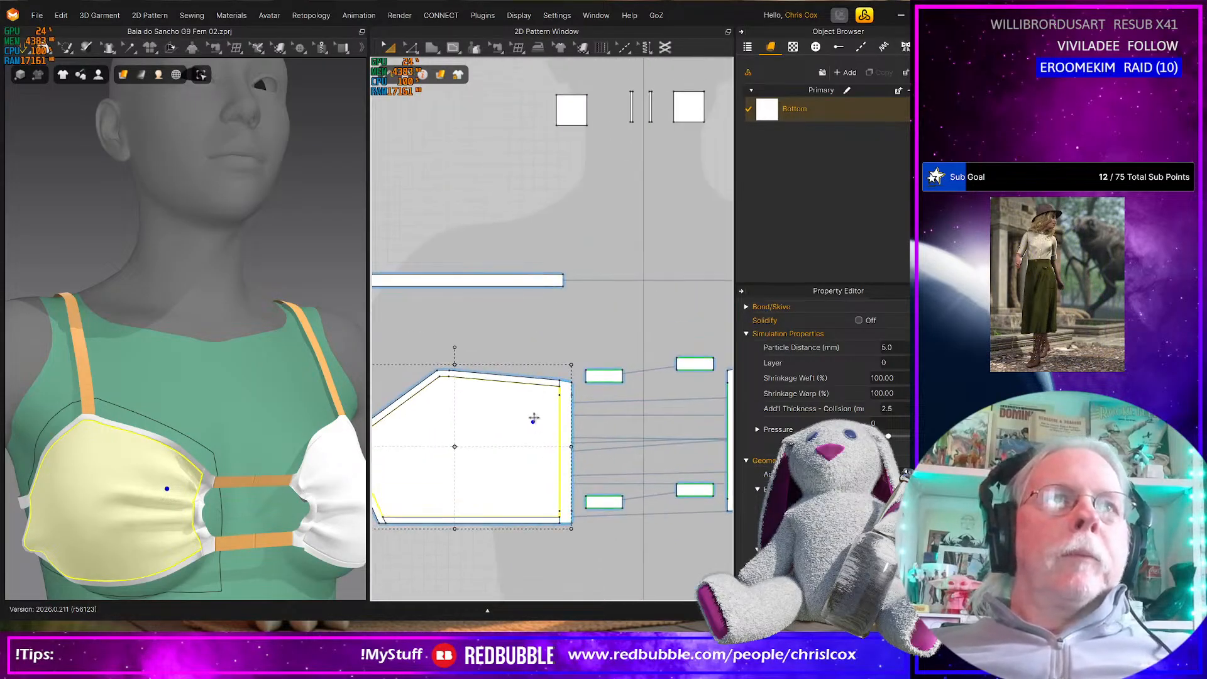
key(z)
click(522, 381)
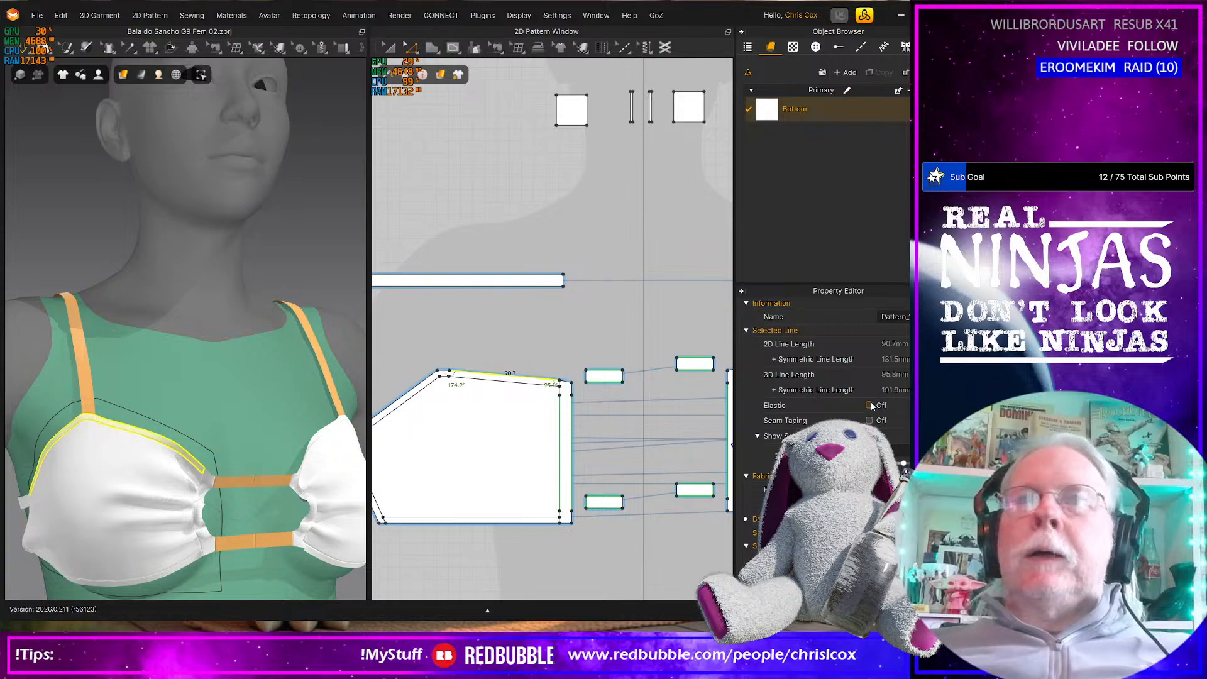
click(870, 406)
Tug the cup's upper inner corner where it meets the upper front connector and inspect the joint
right_drag(205, 505, 182, 507)
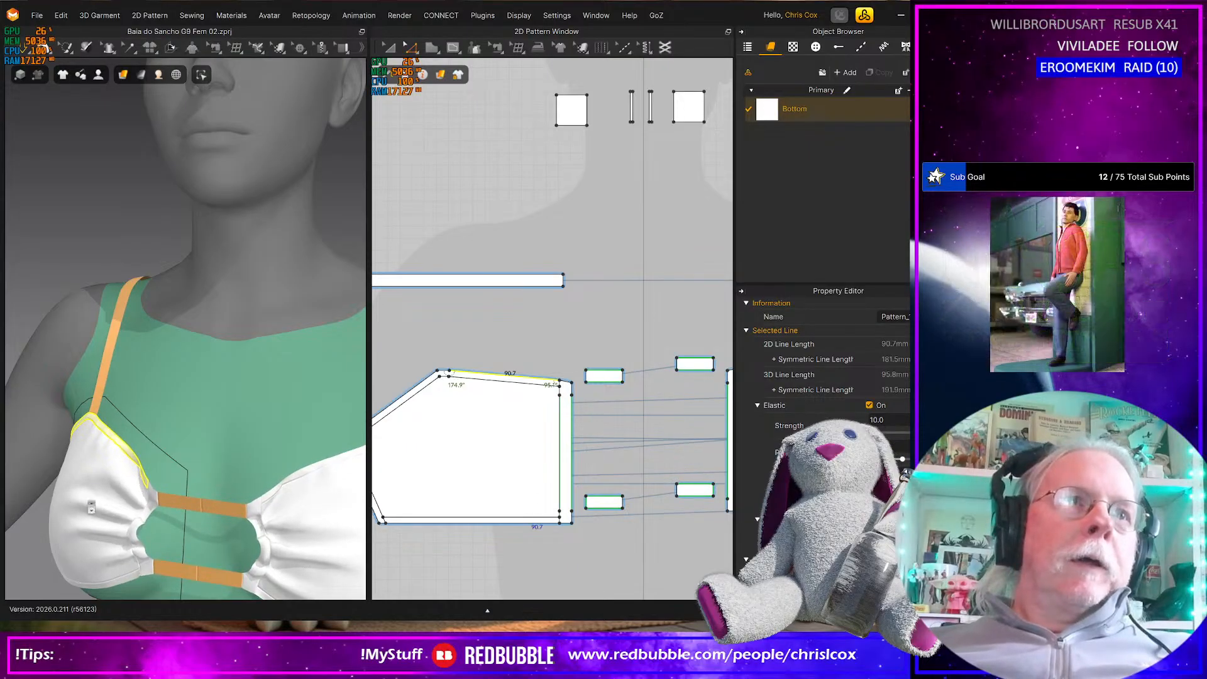
scroll(91, 500, up, 4)
middle_drag(92, 501, 169, 410)
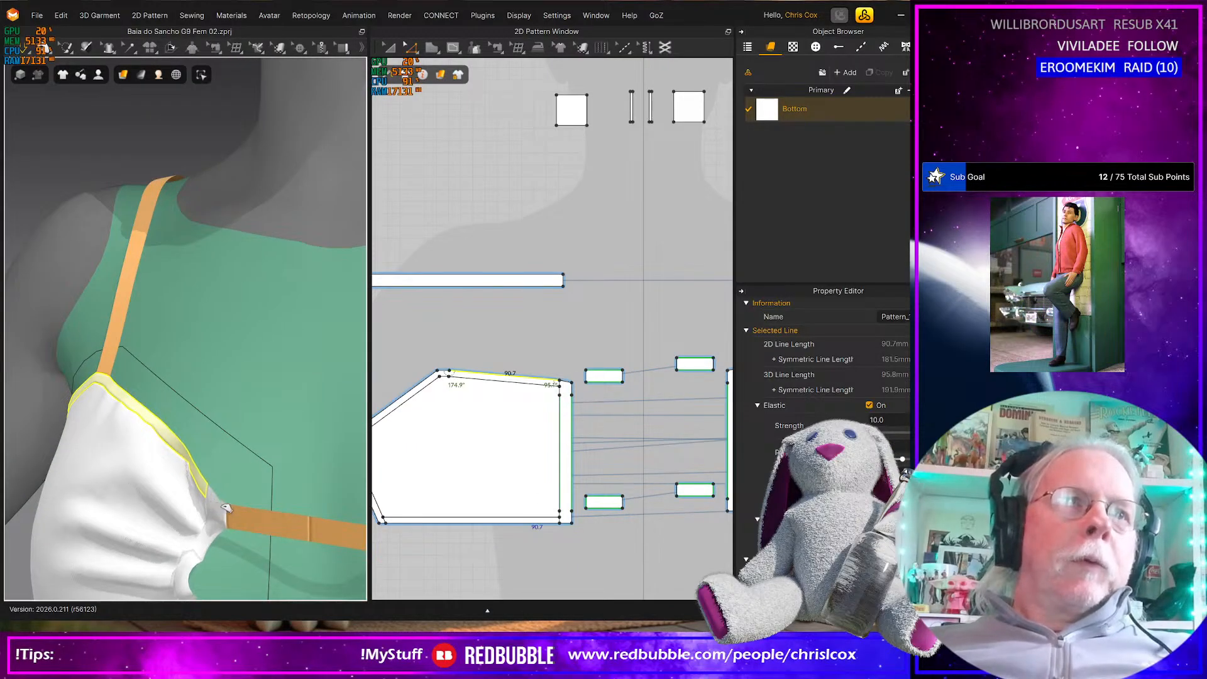
click(225, 507)
mouse_move(225, 507)
right_down()
mouse_move(252, 509)
mouse_move(200, 497)
mouse_move(226, 502)
right_up()
click(221, 497)
click(227, 493)
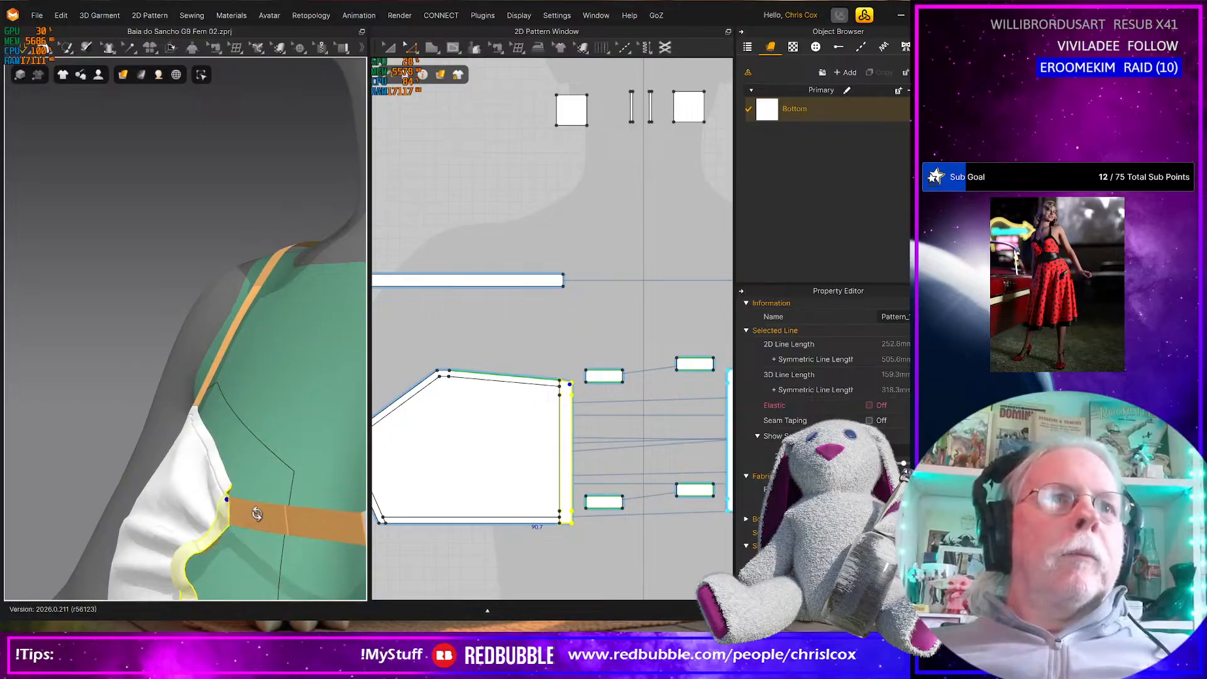
right_drag(250, 514, 336, 512)
right_drag(254, 539, 328, 549)
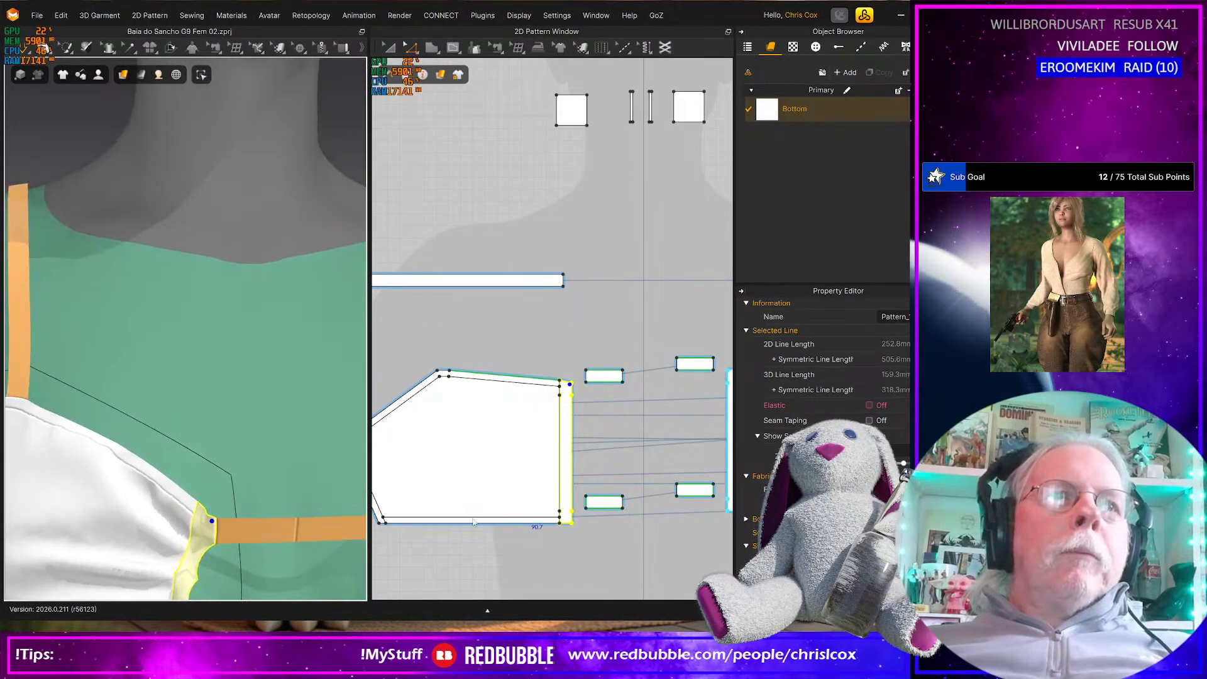
Turn on Elastic for the short edge segment at the cup pattern's upper inner corner
scroll(573, 389, up, 3)
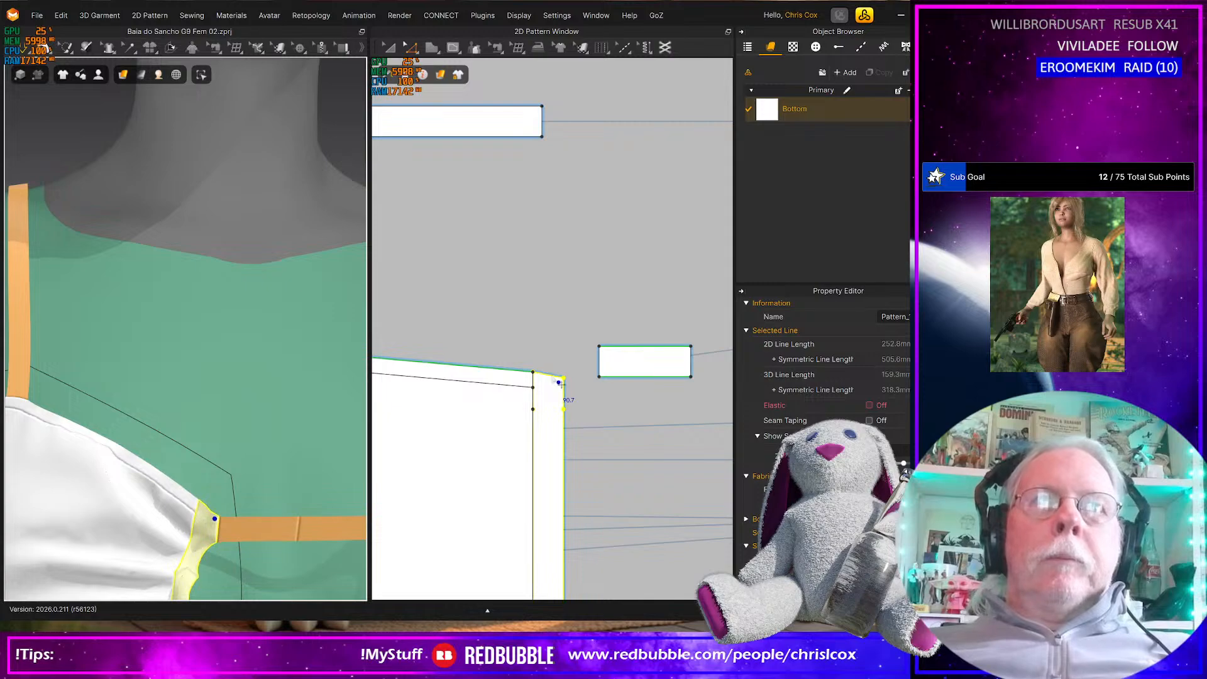
click(559, 382)
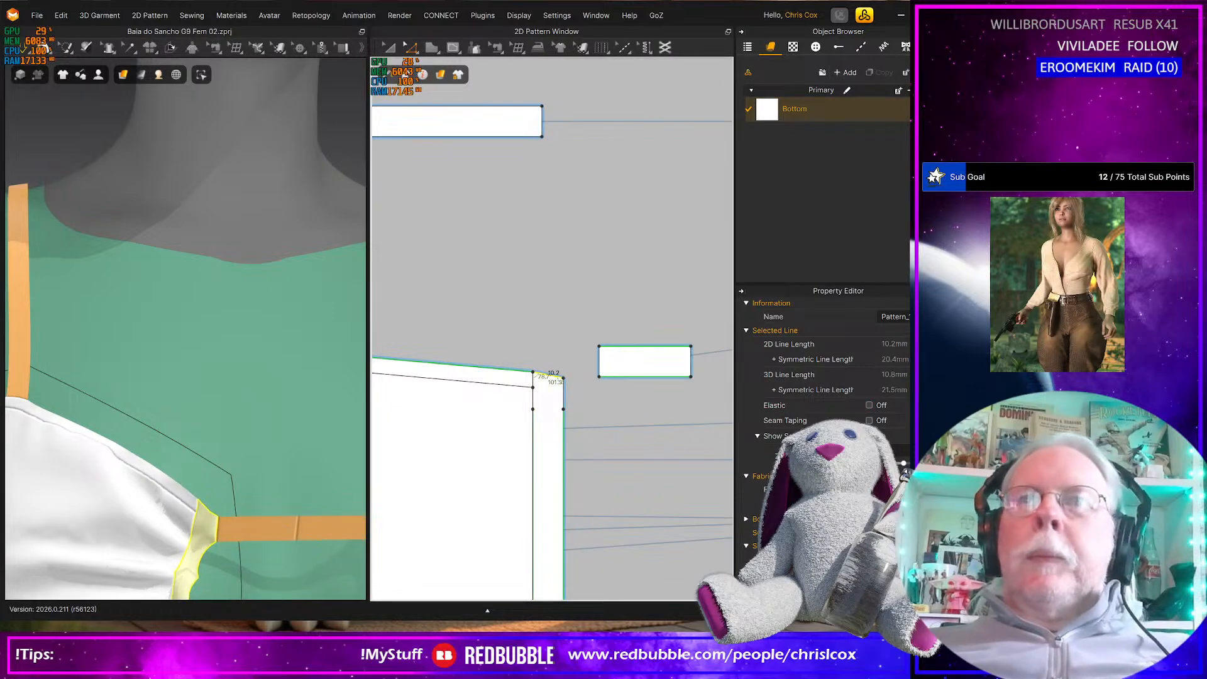
click(870, 406)
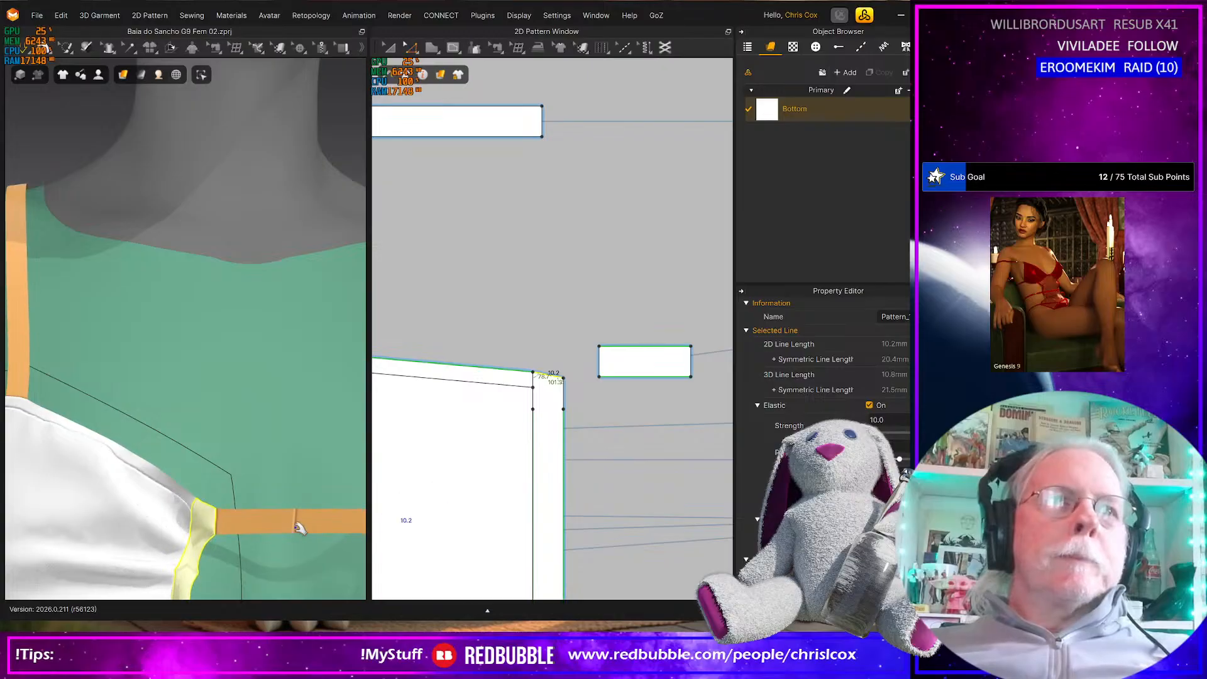
Tug the lower edges of both cups and the first cup's strap point to settle them on the avatar
scroll(288, 531, down, 5)
right_drag(270, 539, 215, 474)
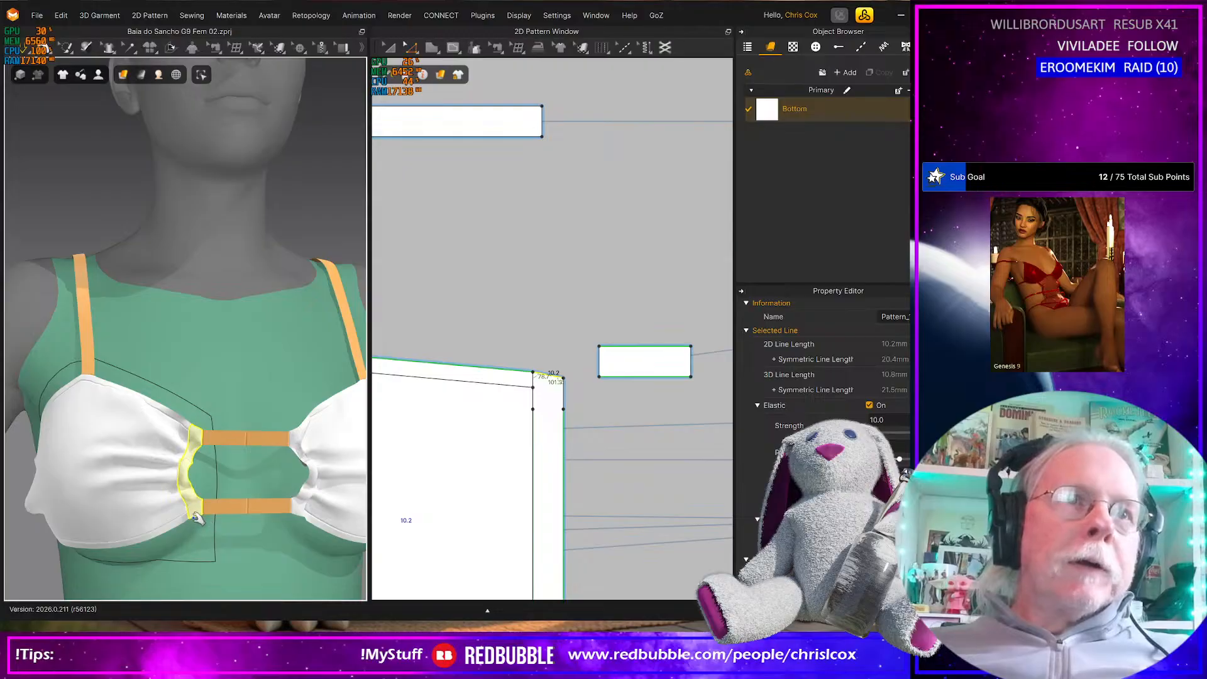
right_drag(221, 526, 138, 491)
click(139, 505)
mouse_move(140, 506)
mouse_down()
mouse_move(132, 519)
mouse_move(153, 552)
mouse_move(137, 517)
mouse_up()
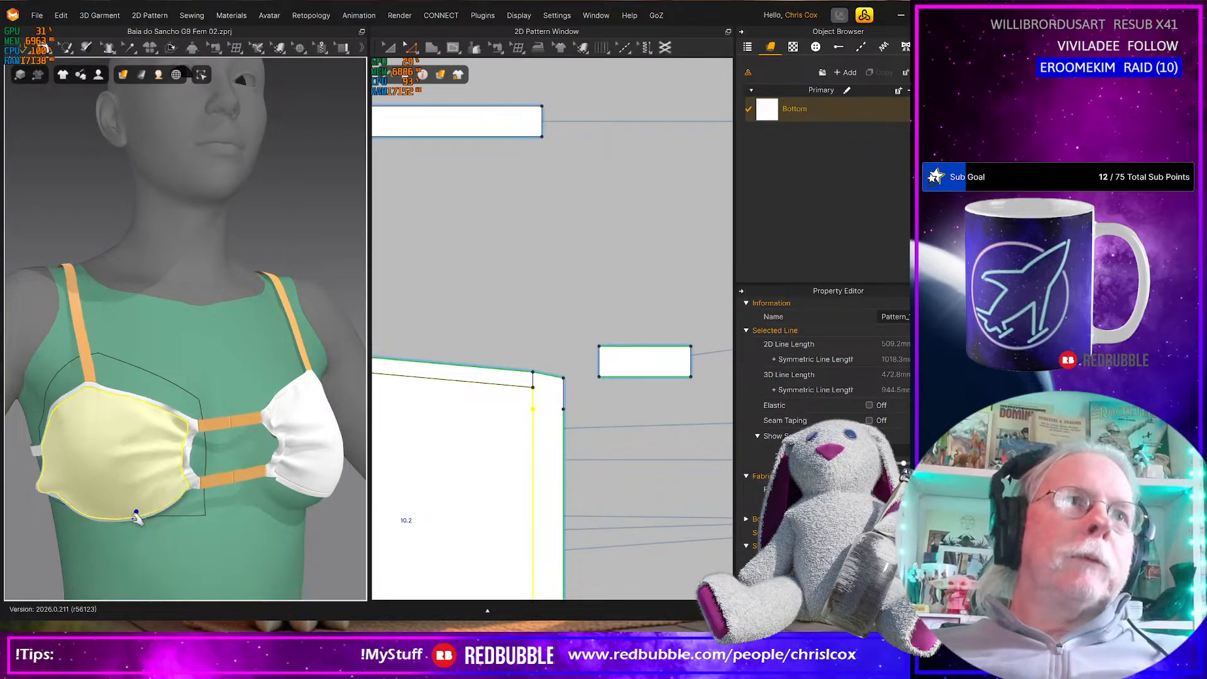
drag(88, 401, 84, 408)
right_drag(224, 512, 185, 508)
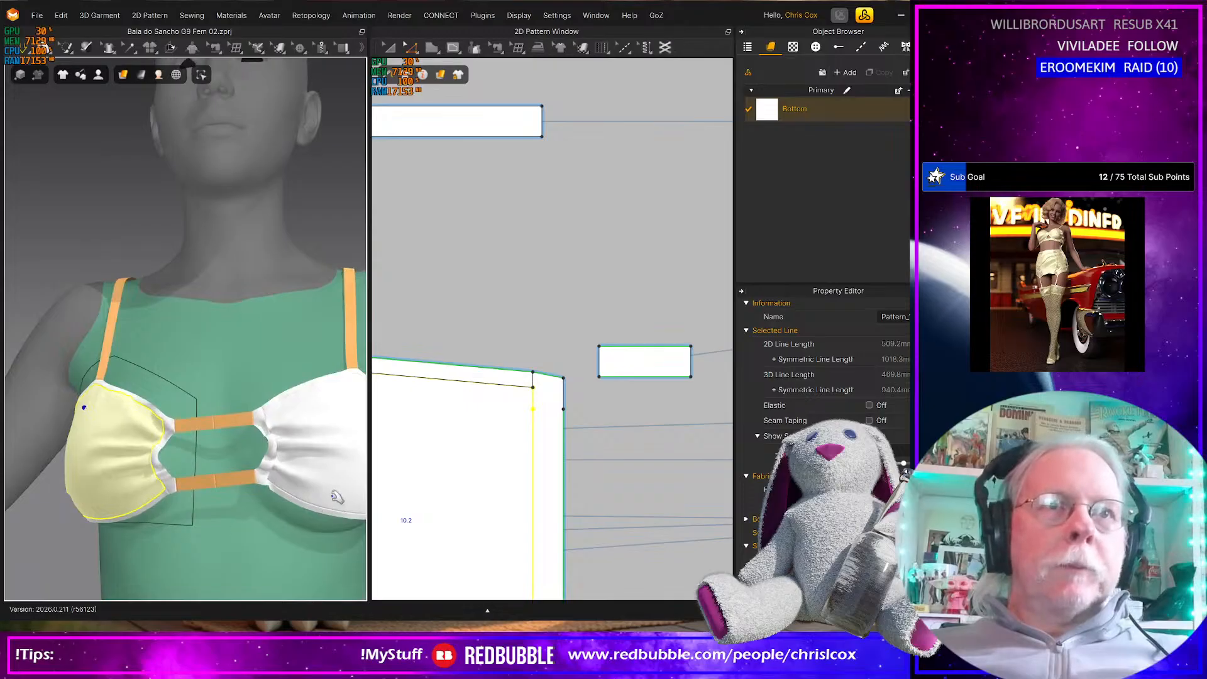
drag(349, 500, 343, 547)
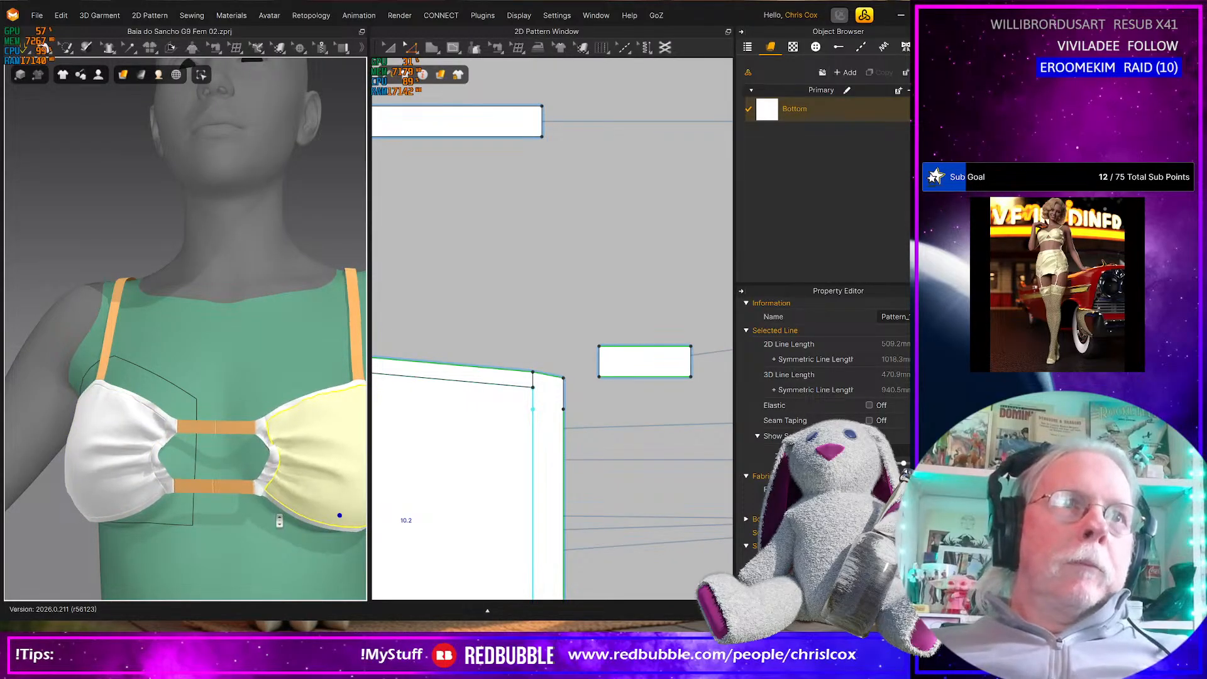
Turn on Elastic for the cup pattern's slanted outer edge beside the back straps
scroll(279, 522, down, 4)
right_drag(289, 511, 205, 516)
middle_drag(254, 519, 155, 516)
scroll(251, 478, up, 6)
right_drag(260, 466, 289, 473)
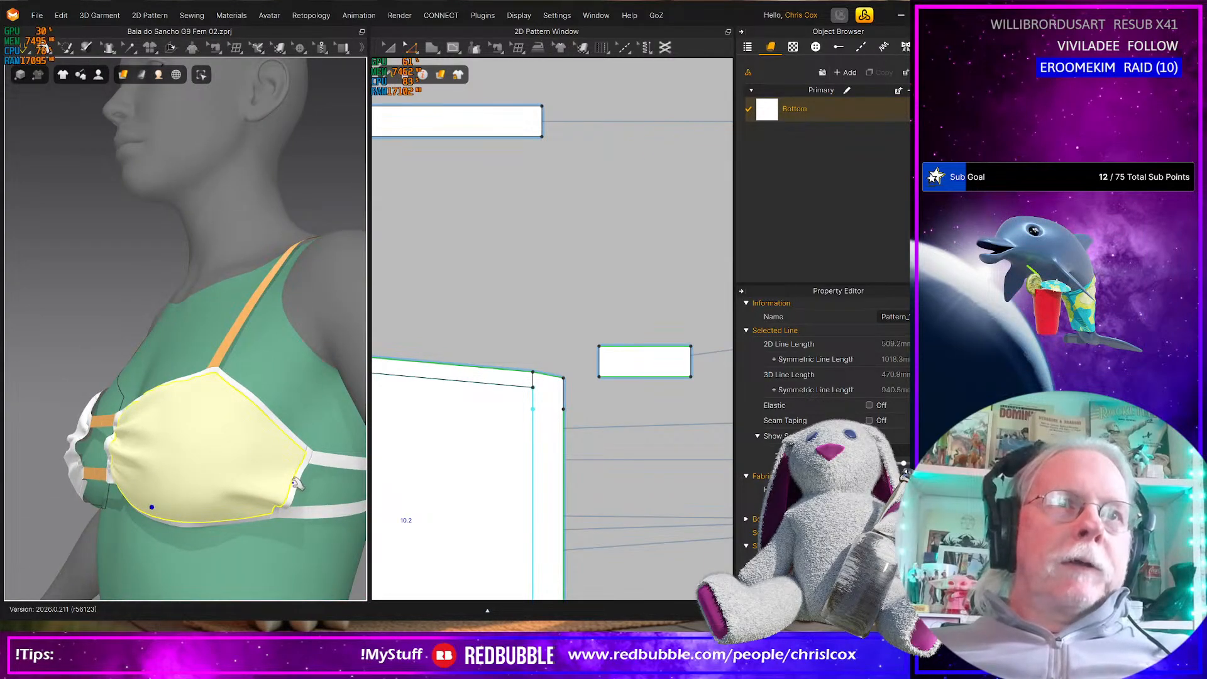
right_drag(513, 498, 598, 476)
mouse_move(509, 492)
middle_down()
mouse_move(704, 448)
mouse_move(716, 426)
middle_up()
middle_drag(636, 457, 552, 353)
click(465, 512)
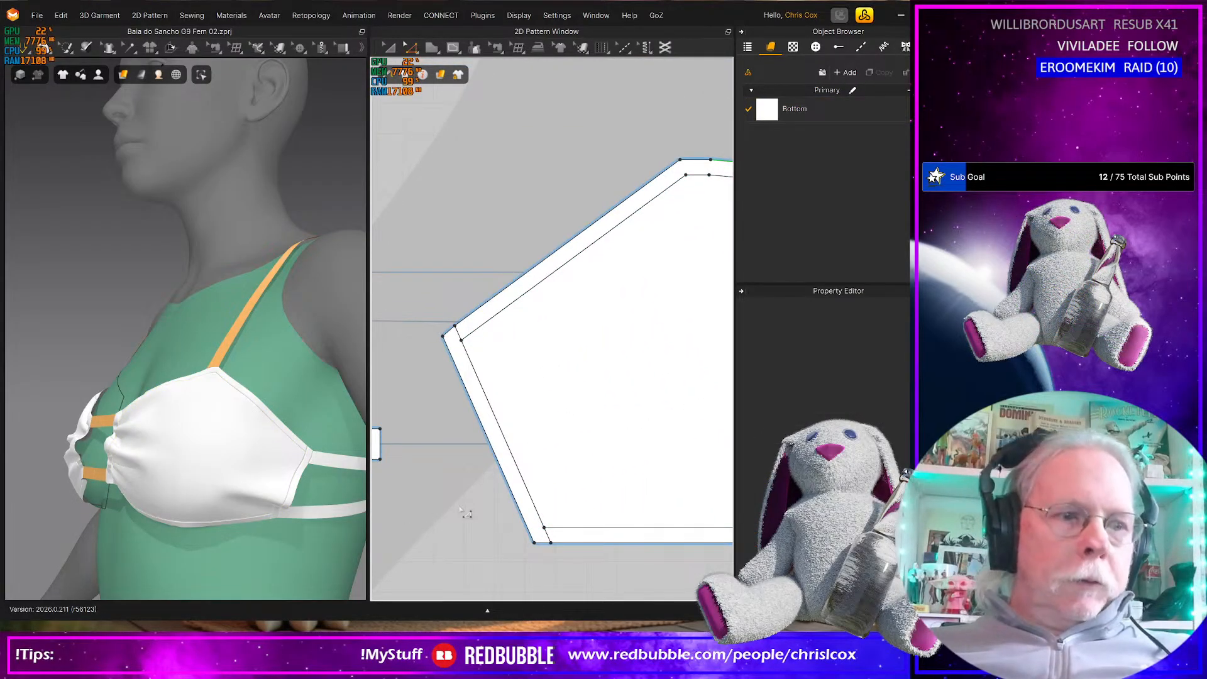
click(506, 476)
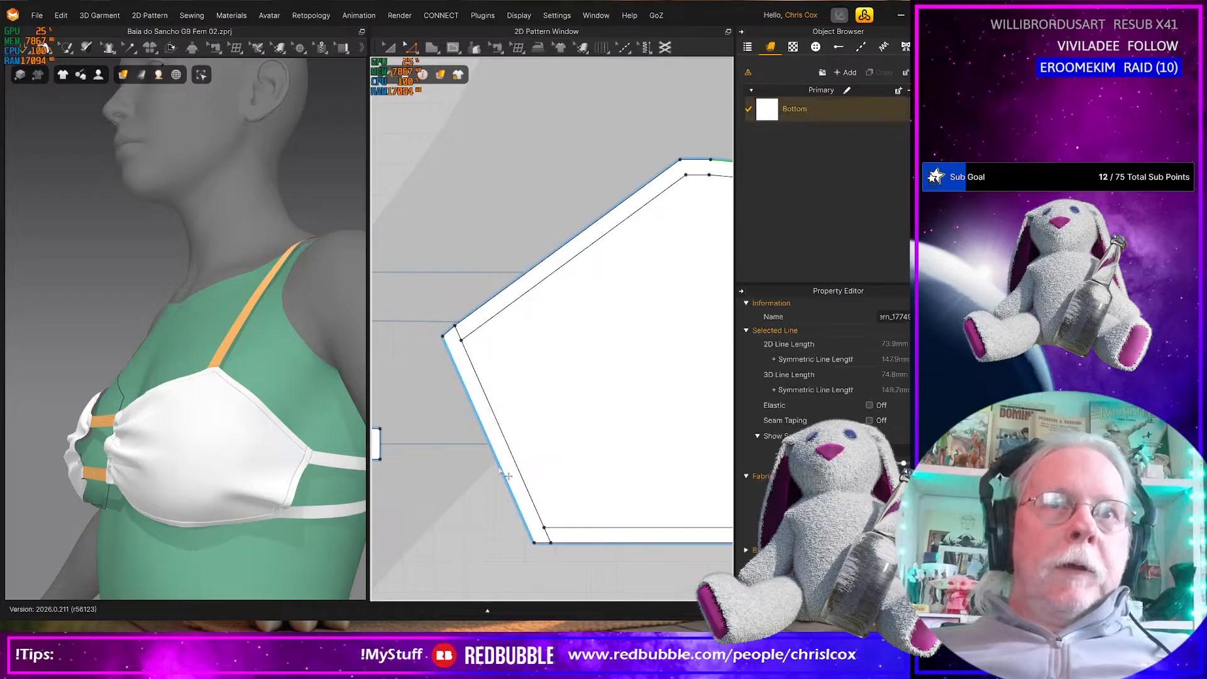
click(870, 405)
Check the whole bikini on the avatar and save the project
right_drag(287, 523, 284, 442)
scroll(305, 521, down, 4)
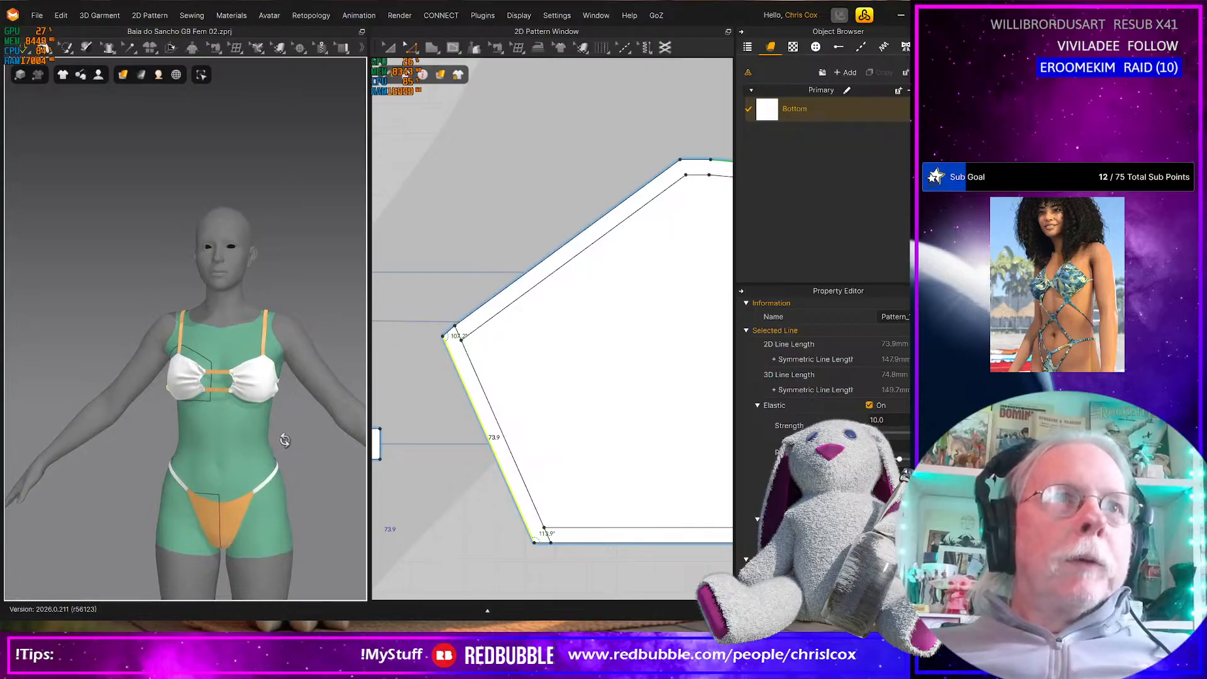
scroll(273, 440, down, 2)
scroll(253, 441, up, 3)
scroll(254, 440, up, 3)
mouse_move(241, 459)
right_down()
mouse_move(300, 459)
mouse_move(68, 459)
mouse_move(249, 452)
mouse_move(256, 464)
right_up()
scroll(230, 462, down, 5)
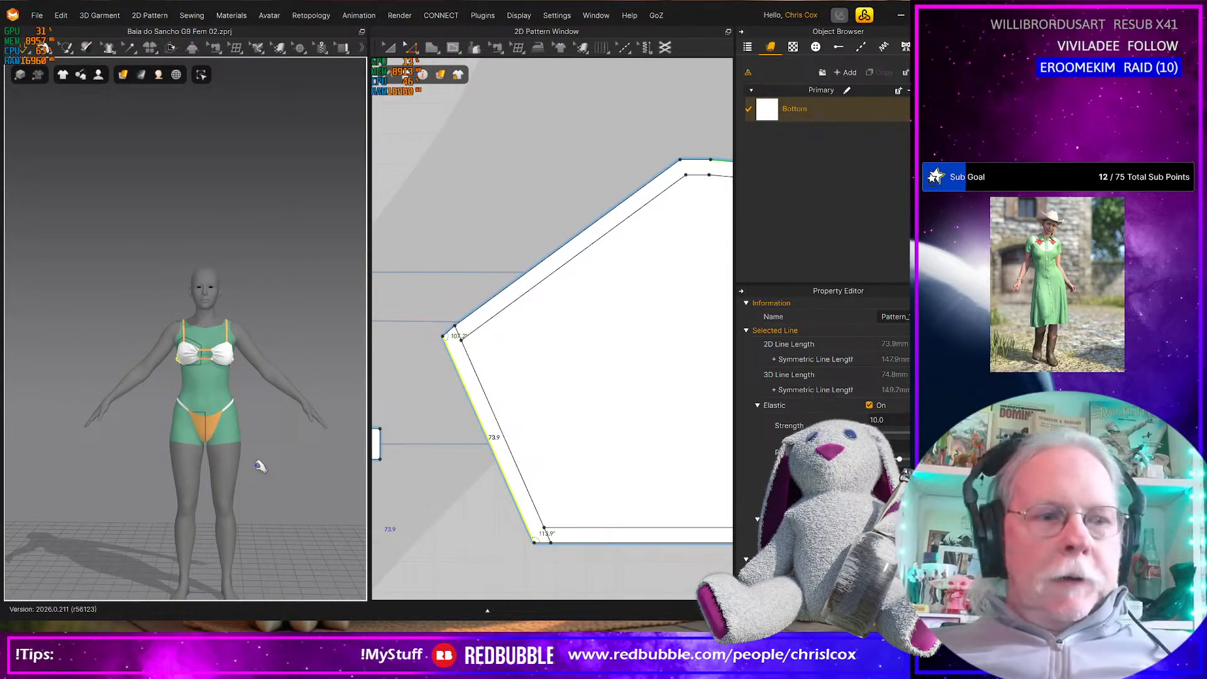
key(ctrl+s)
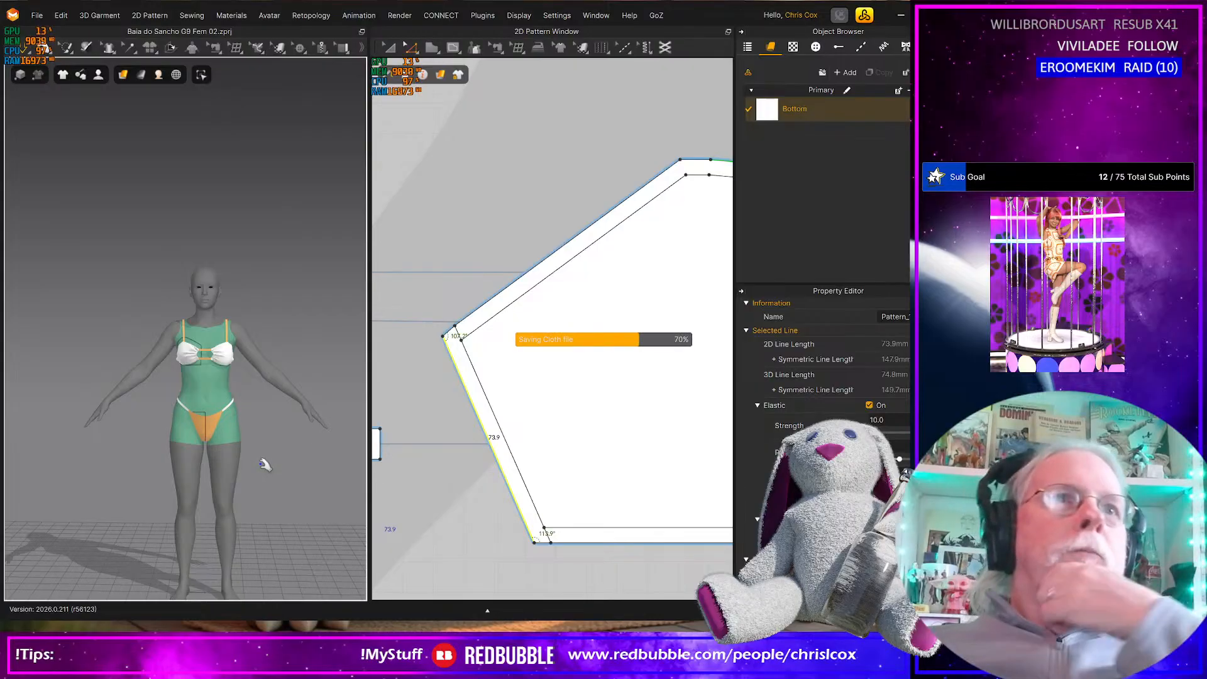
Add five new fabrics to the project's fabric list
scroll(656, 464, down, 3)
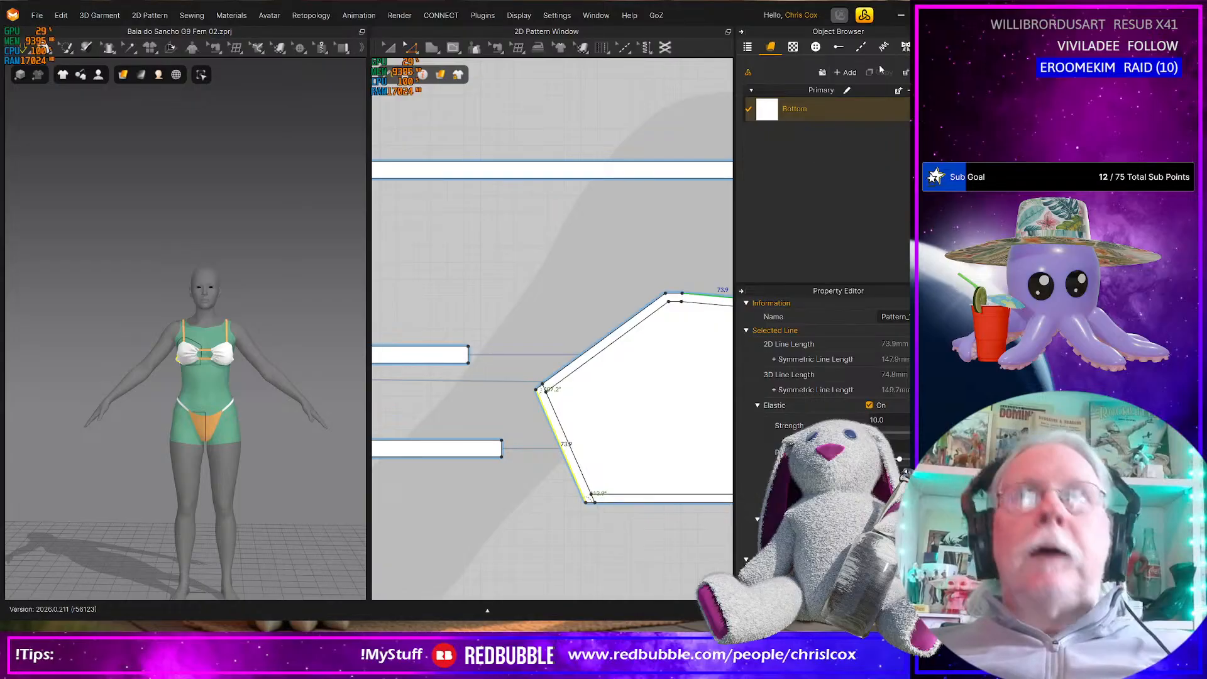
click(849, 72)
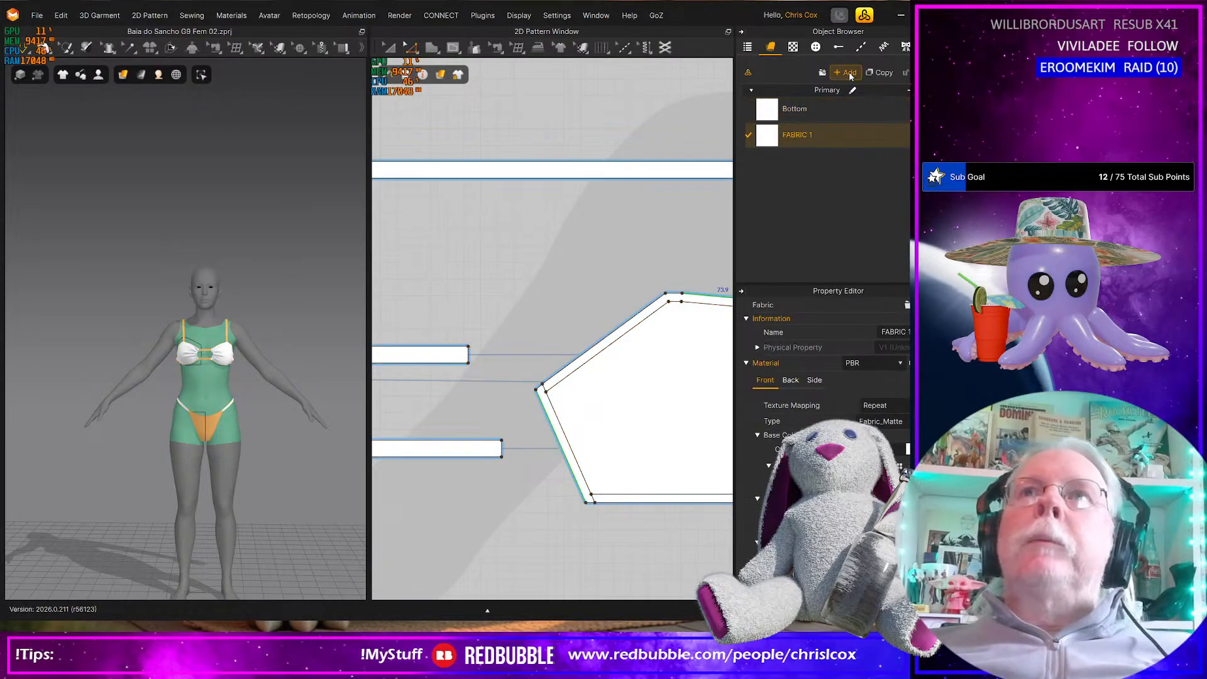
click(849, 72)
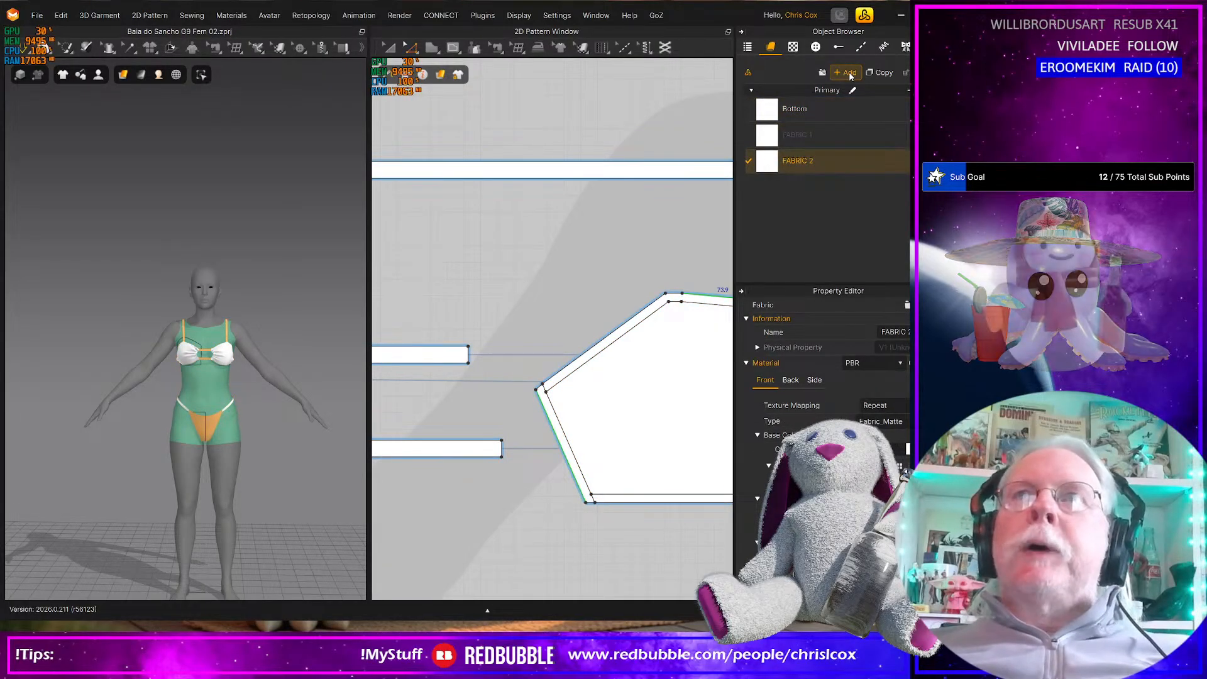
click(849, 72)
click(849, 73)
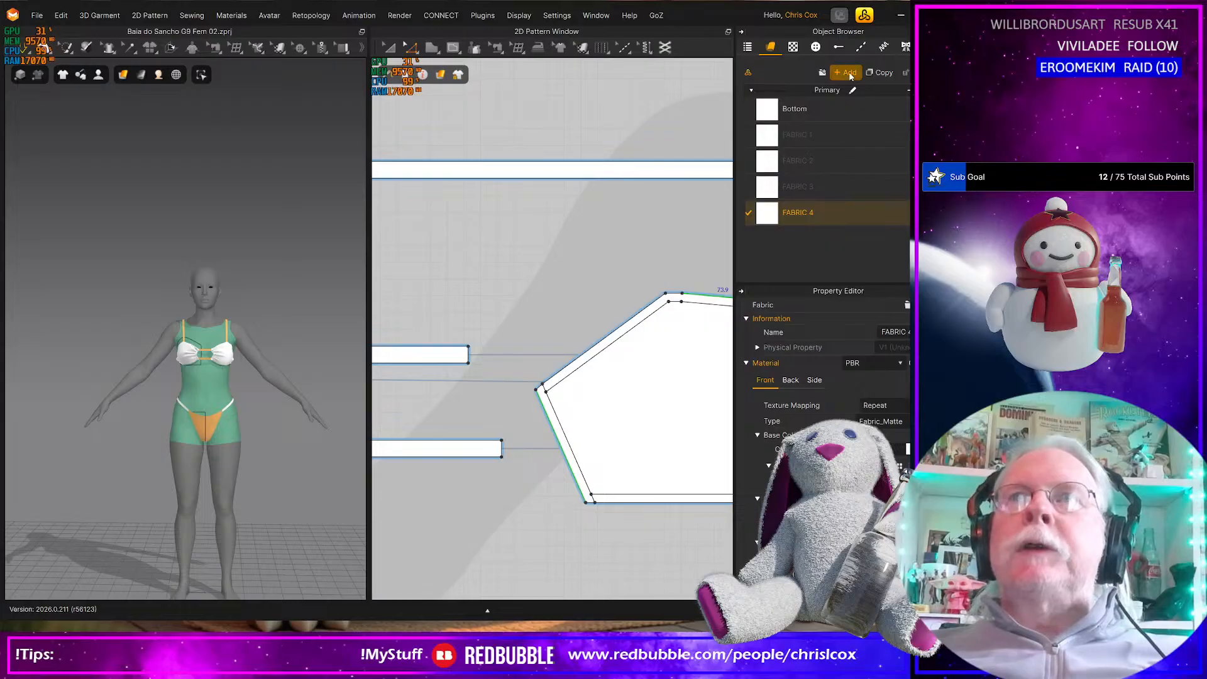
click(848, 72)
Rename FABRIC 1 as Bottom_Chains and FABRIC 2 as Bottom_Trim
click(797, 136)
click(797, 136)
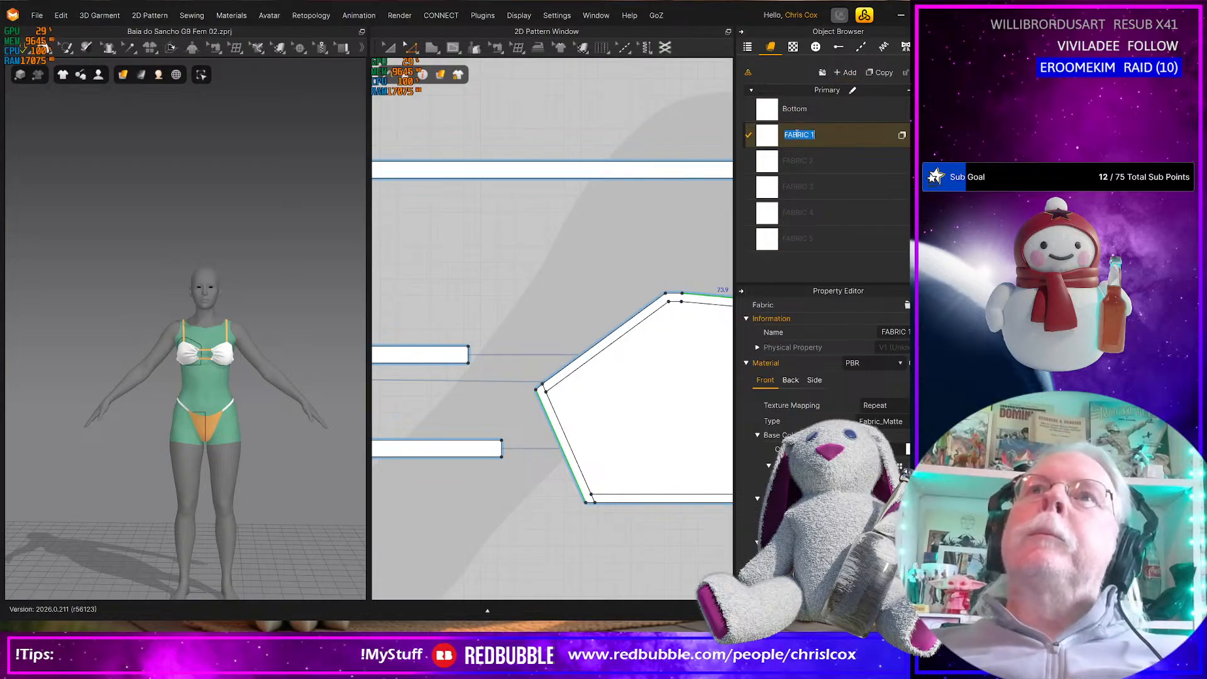
text(Bo)
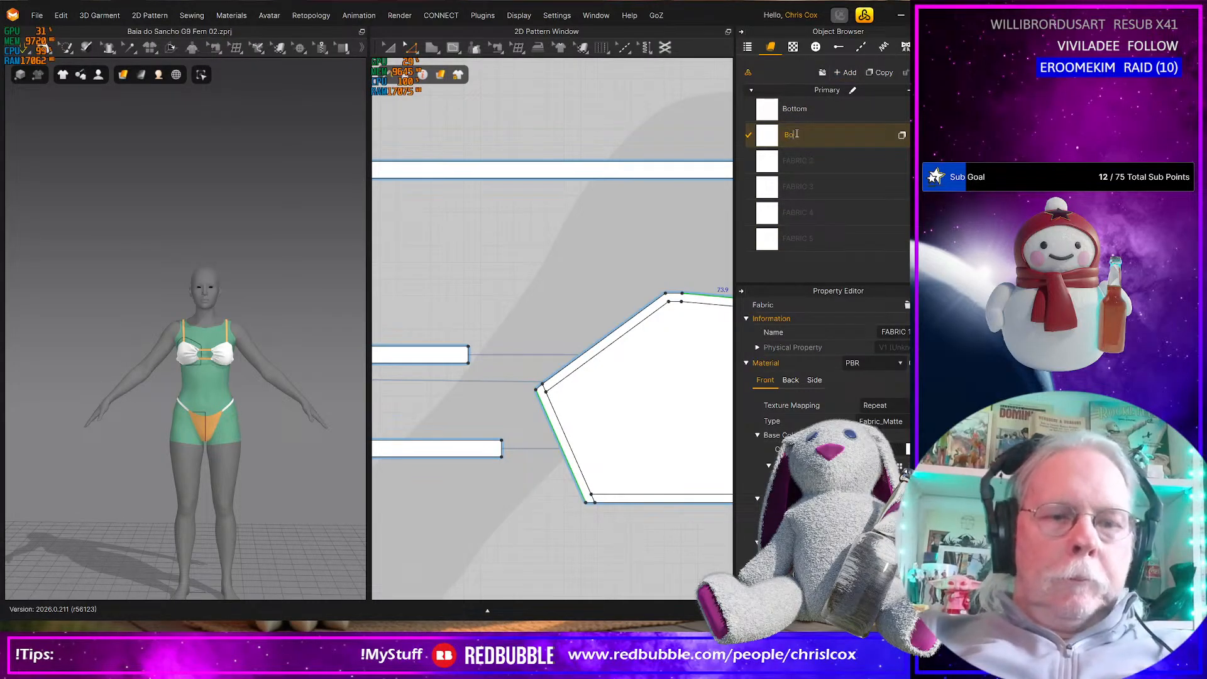
text(ttom_Chains)
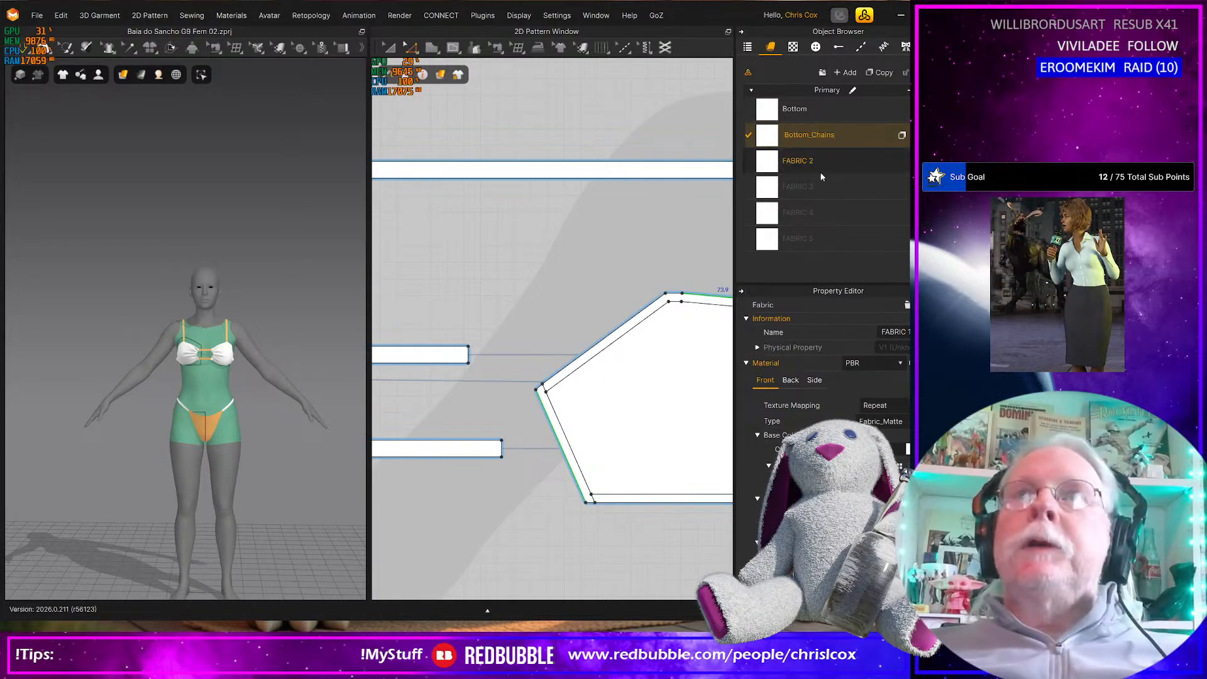
click(806, 164)
click(800, 163)
text(Bottom_Trim)
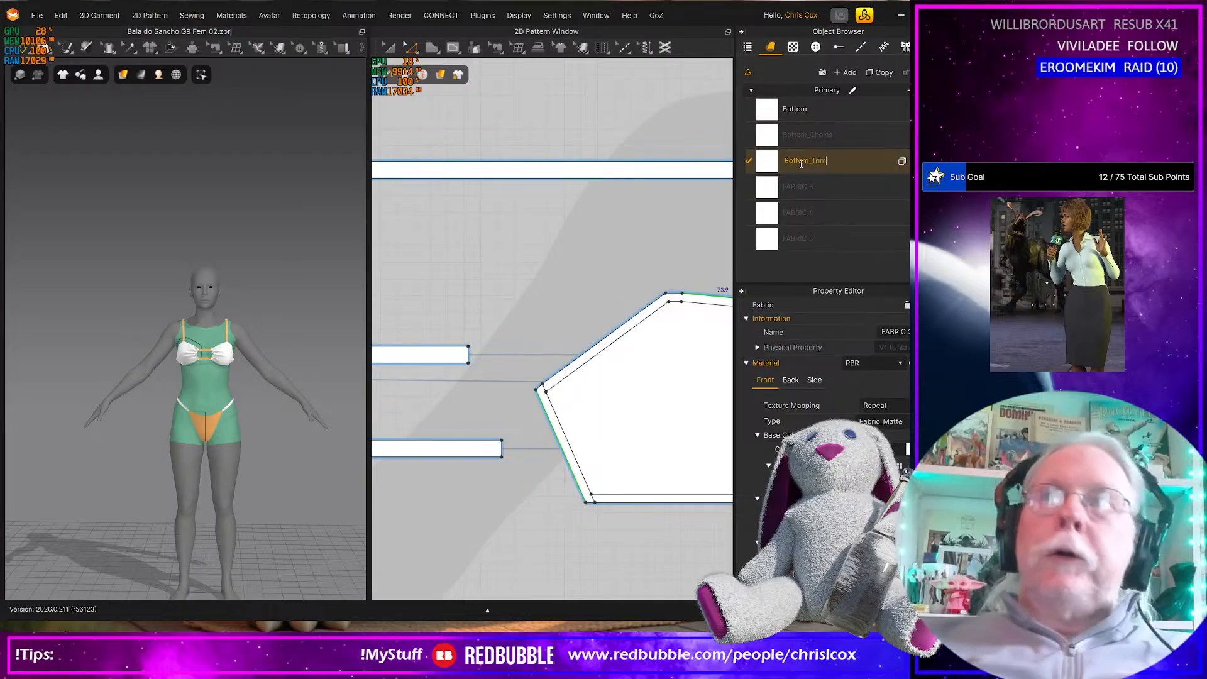
Rename FABRIC 3 as Top
click(799, 189)
click(800, 188)
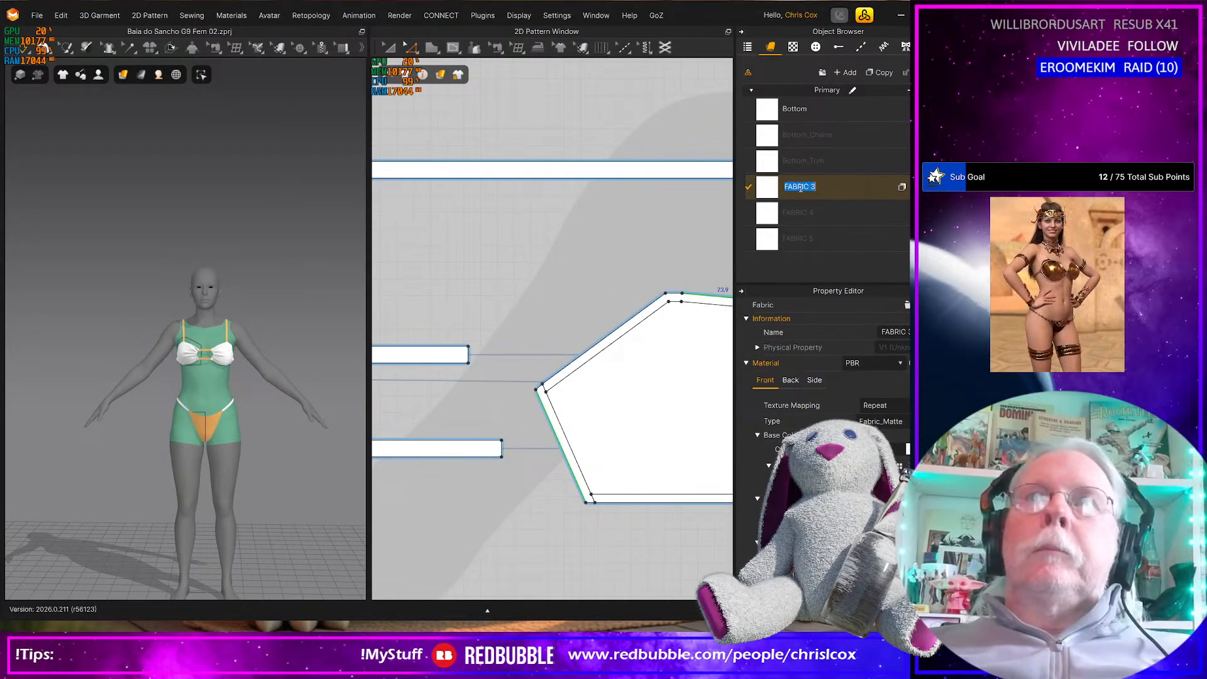
text(T)
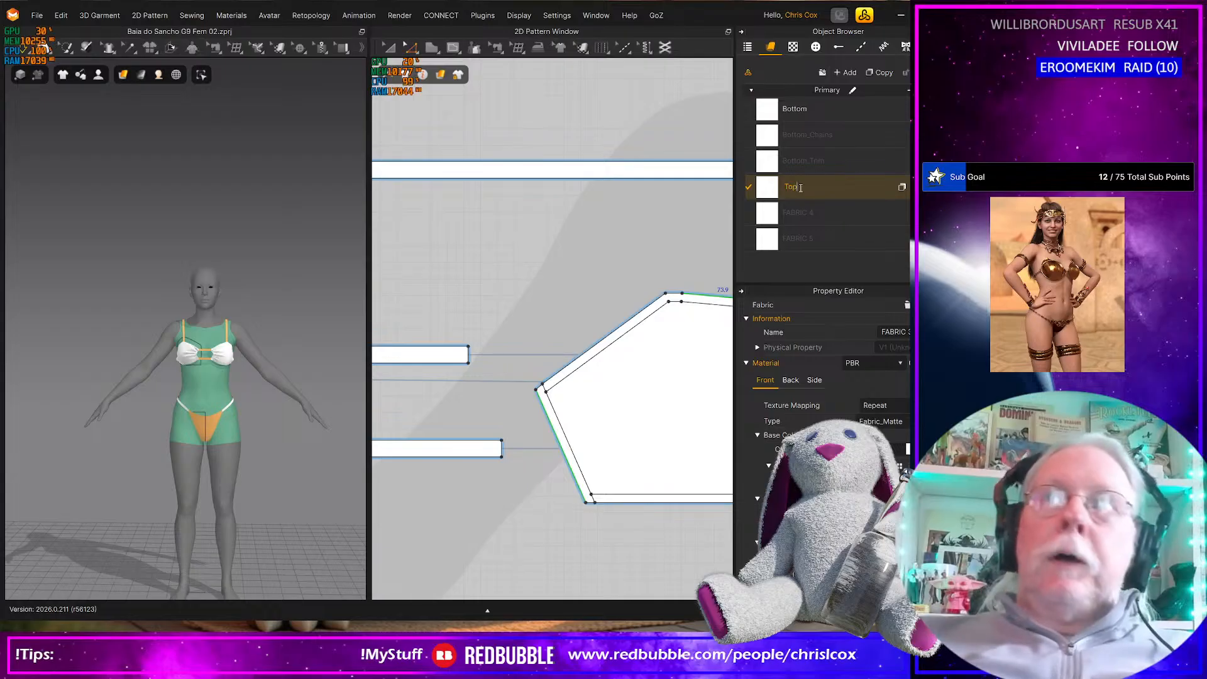
text(op)
Rename FABRIC 4 as Top_Chains and FABRIC 5 as Top_Trim
click(800, 212)
click(802, 212)
text(T)
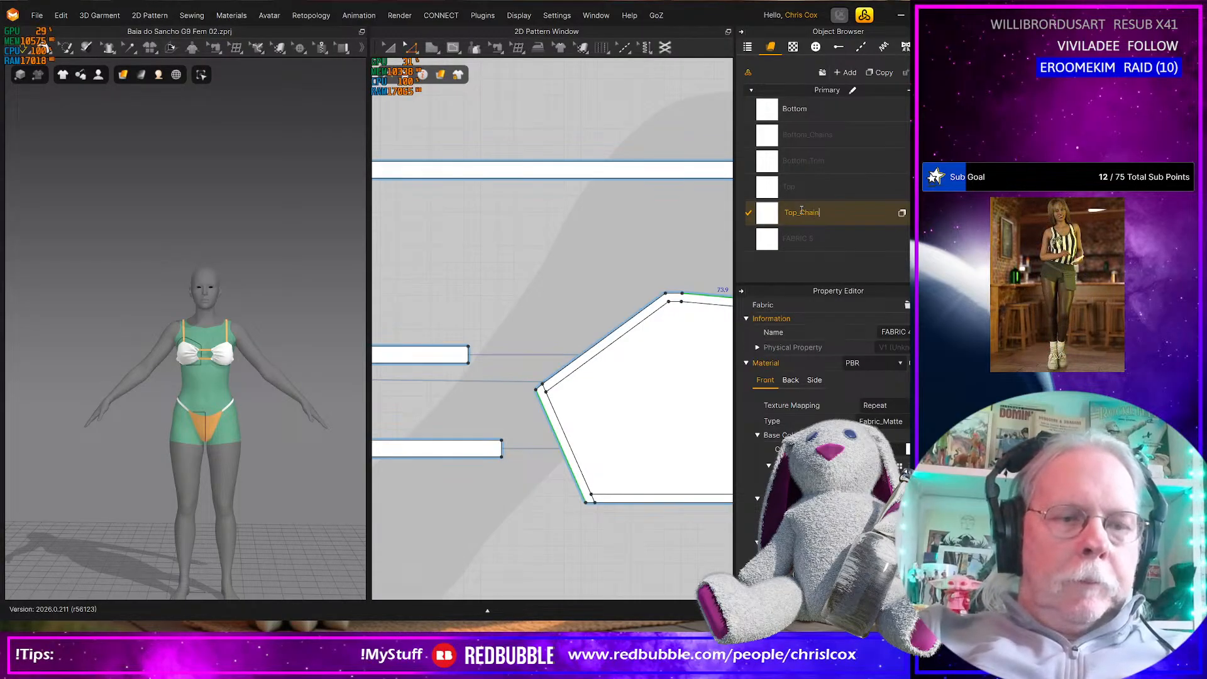
click(804, 239)
click(805, 240)
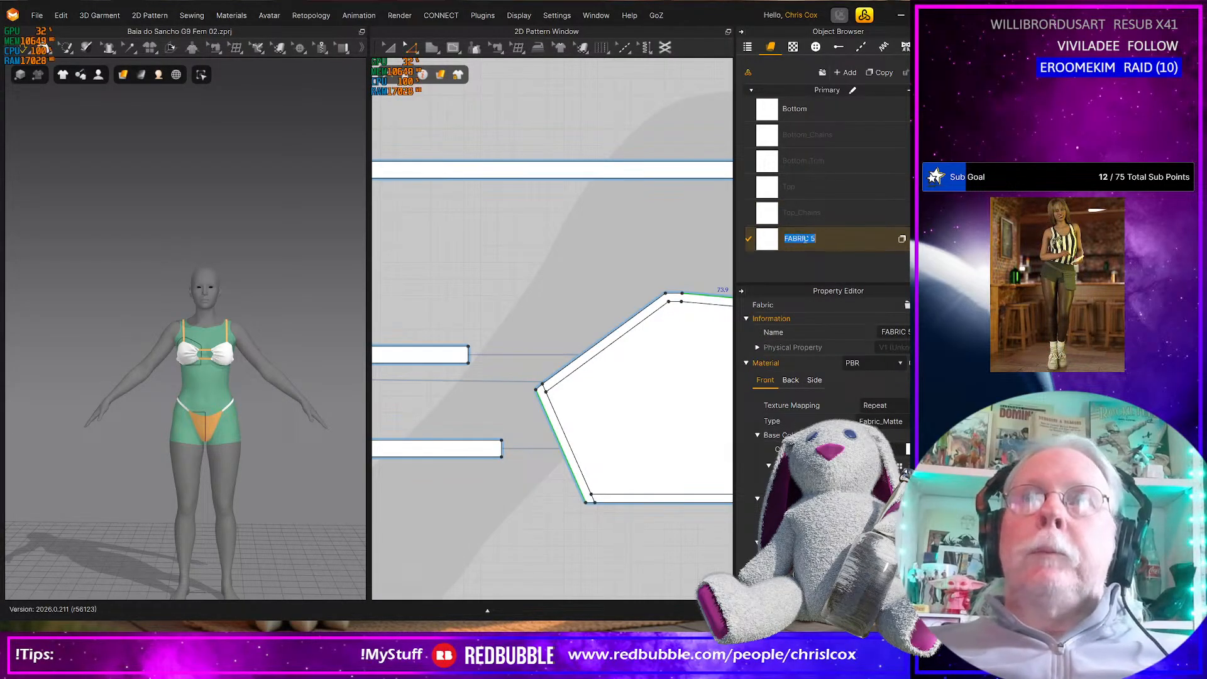
text(Top_Trim)
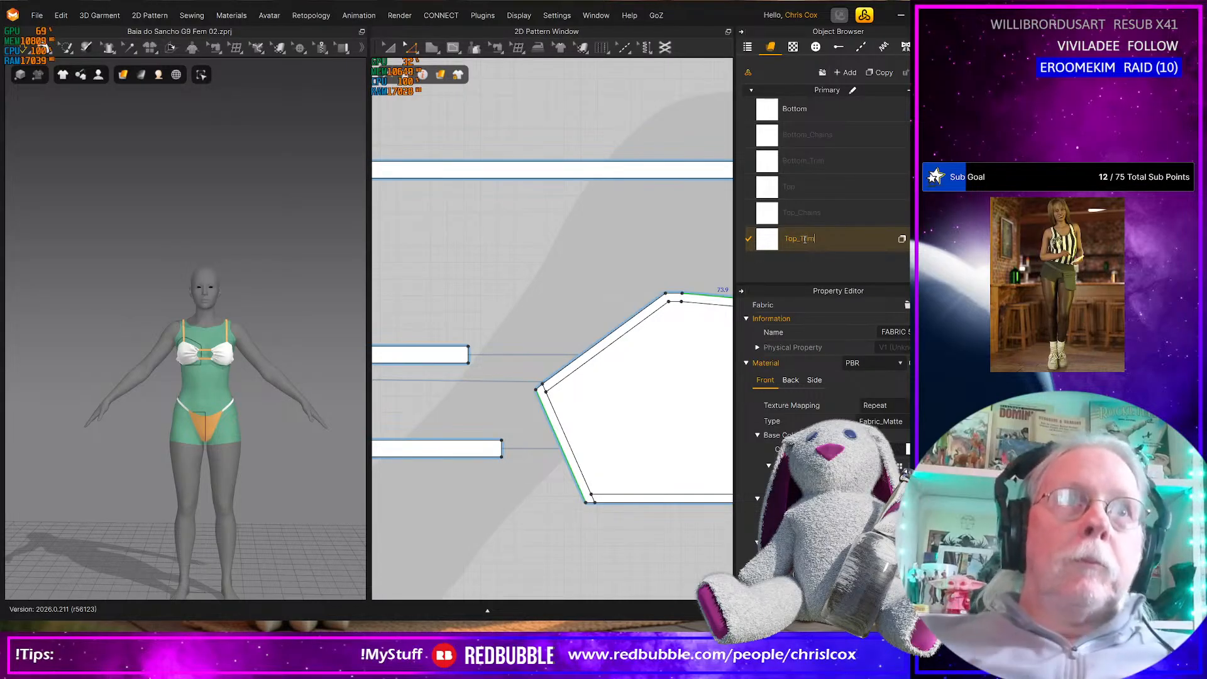
Finish naming the Top_Trim fabric and set the Bottom fabric's base color to bright red (F50000)
key(Return)
scroll(575, 327, down, 5)
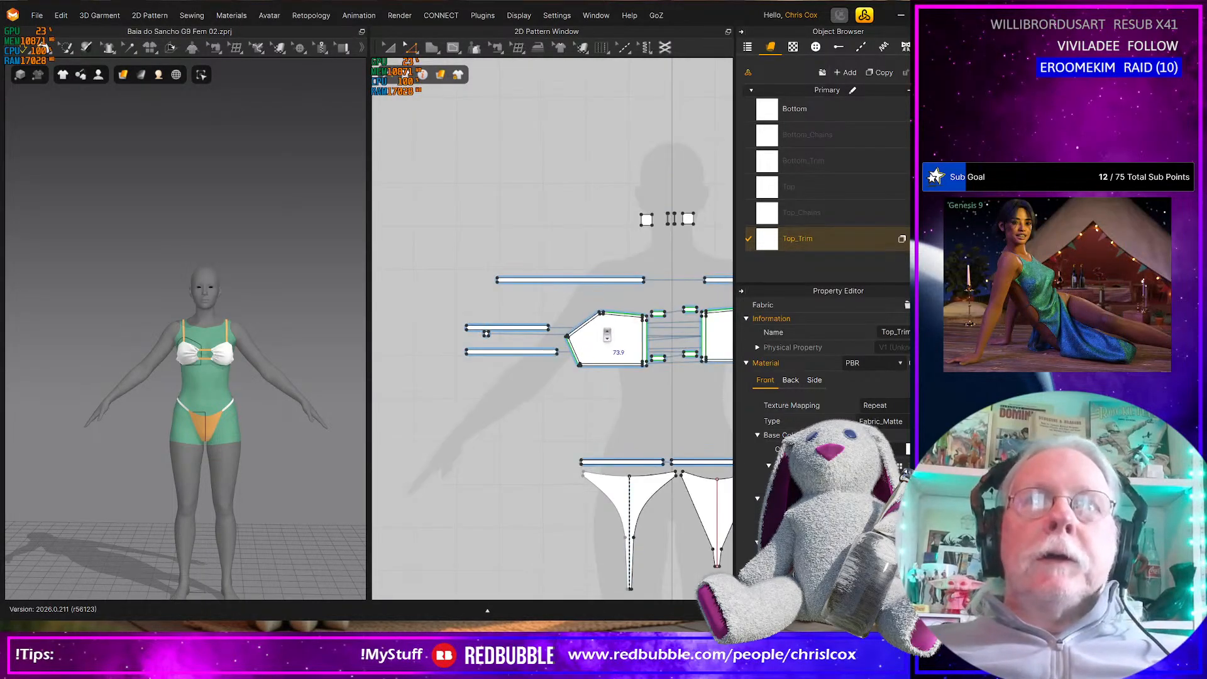
scroll(607, 335, down, 4)
click(768, 113)
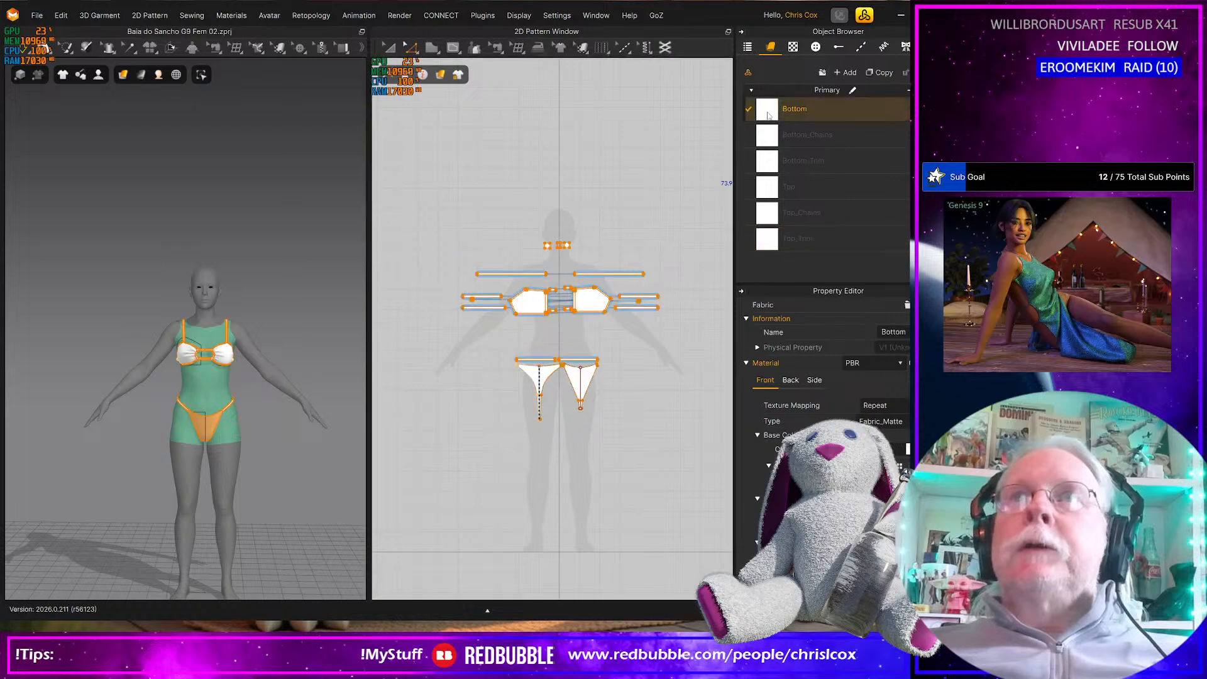
click(907, 449)
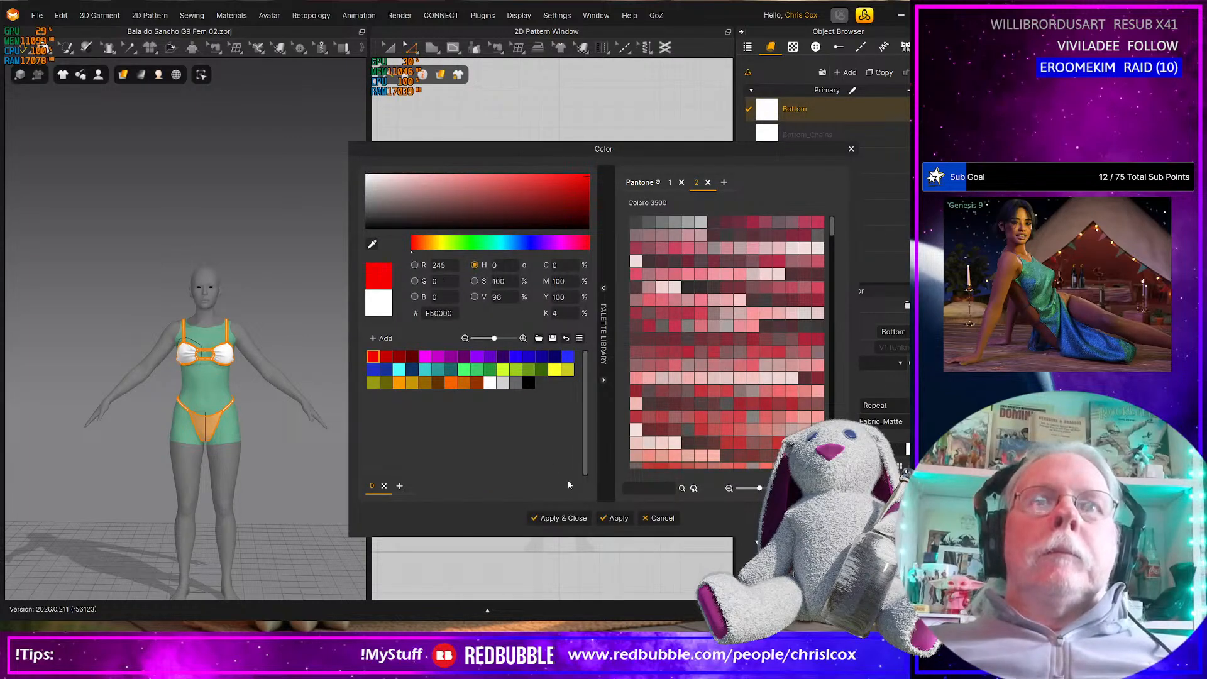
click(615, 518)
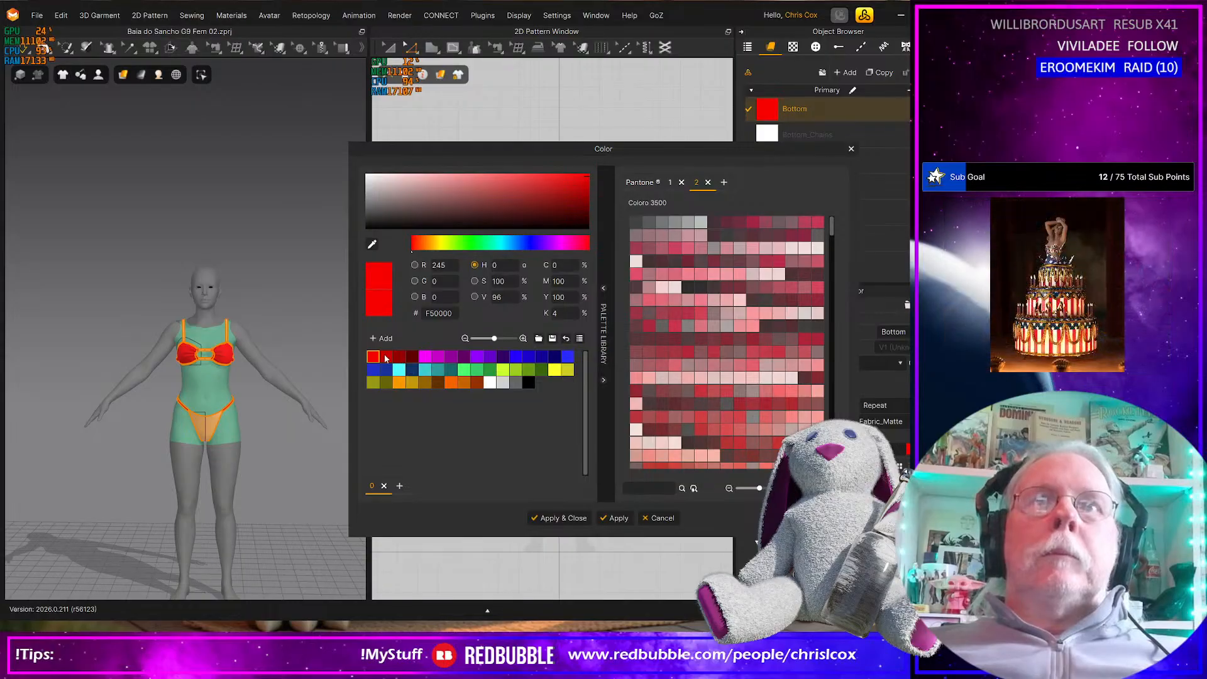
drag(752, 148, 588, 107)
Color the Bottom_Chains fabric darker red (C40000) and the Bottom_Trim fabric deep red (930000)
click(770, 139)
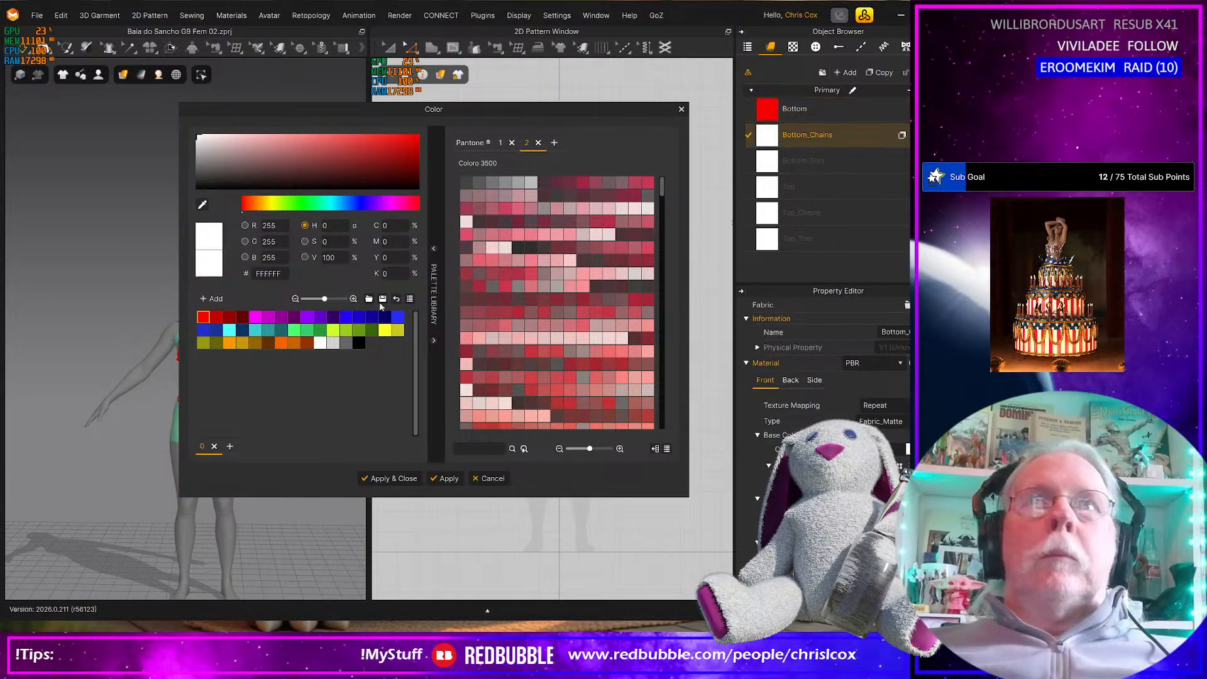
click(217, 318)
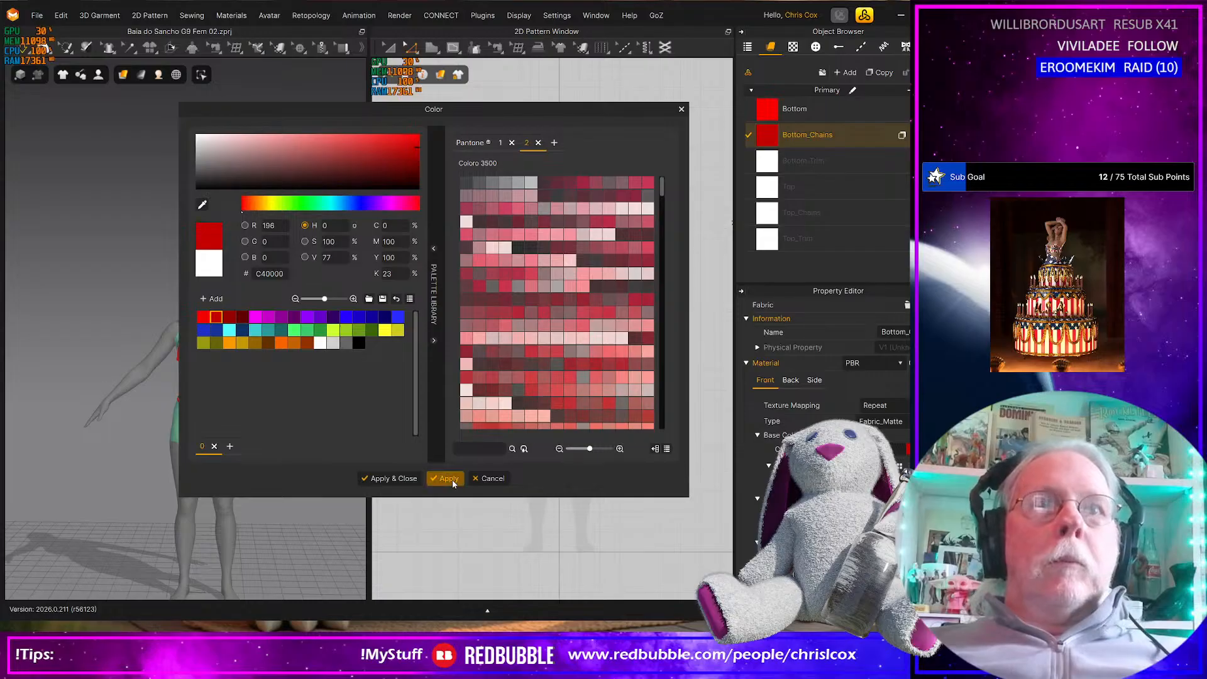
click(446, 479)
click(769, 162)
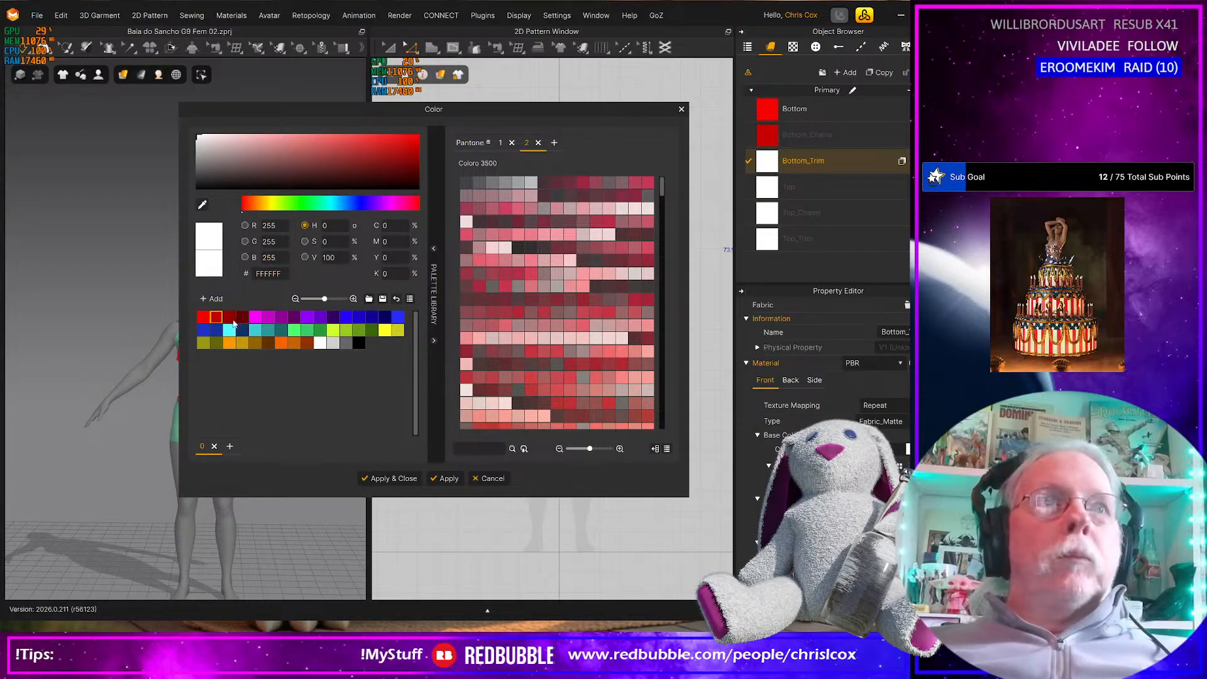
click(230, 317)
click(445, 478)
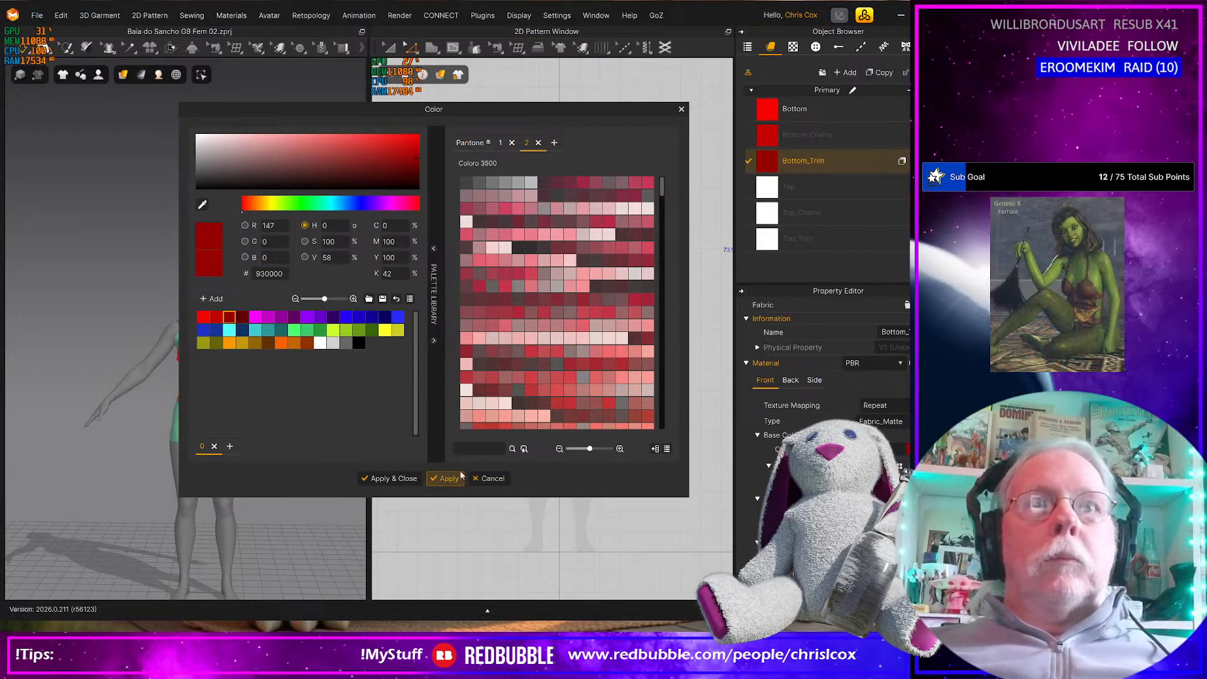
Color the Top fabric magenta (F700FB) and the Top_Chains fabric darker magenta (C600C9)
click(759, 186)
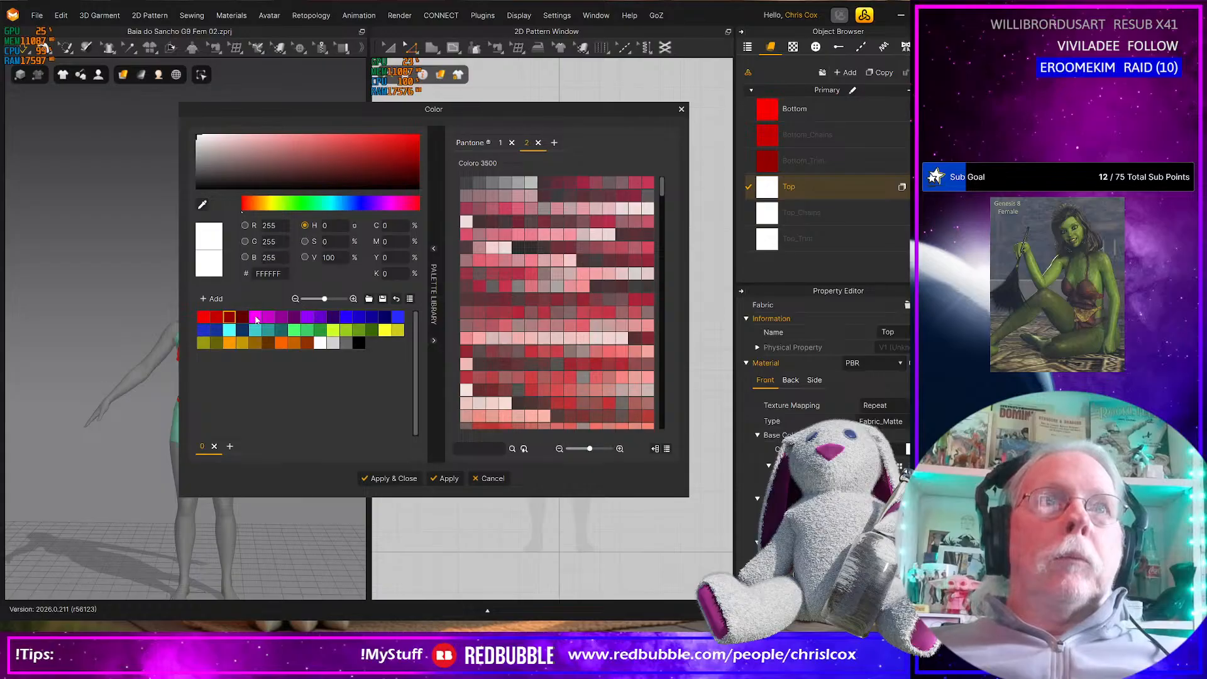
click(256, 318)
click(445, 479)
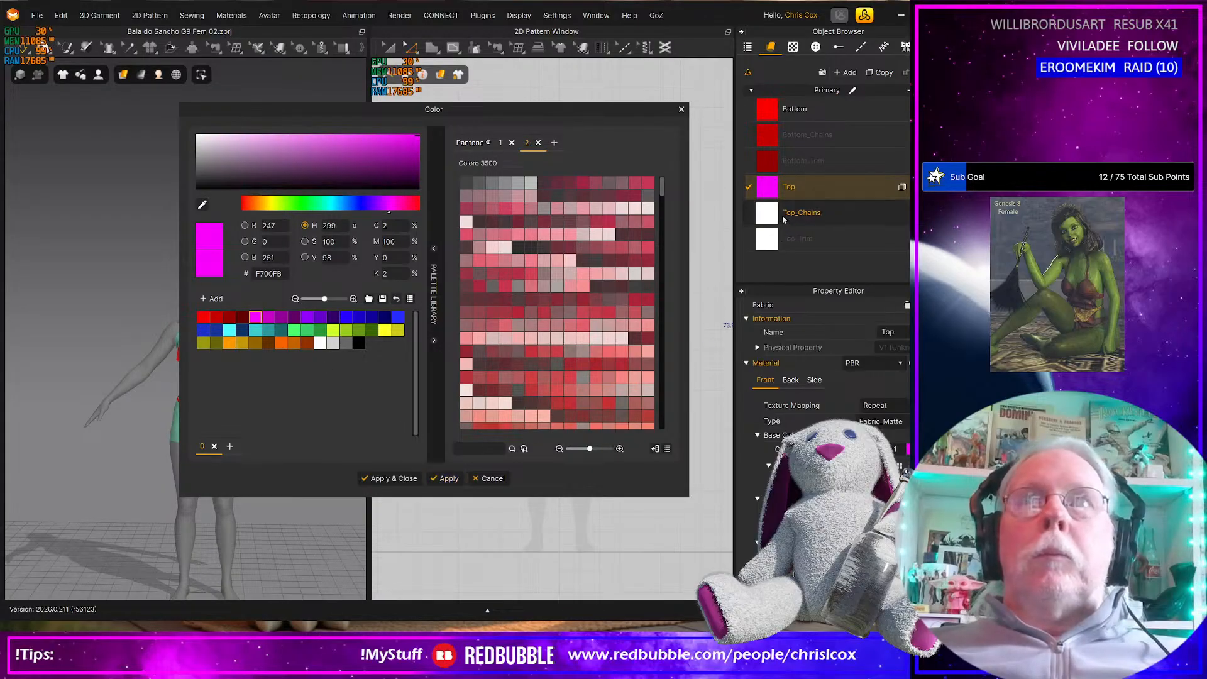
click(802, 213)
click(269, 318)
click(445, 479)
Set the Top_Trim fabric's base color to purple (920097) and finish the color editing
click(768, 249)
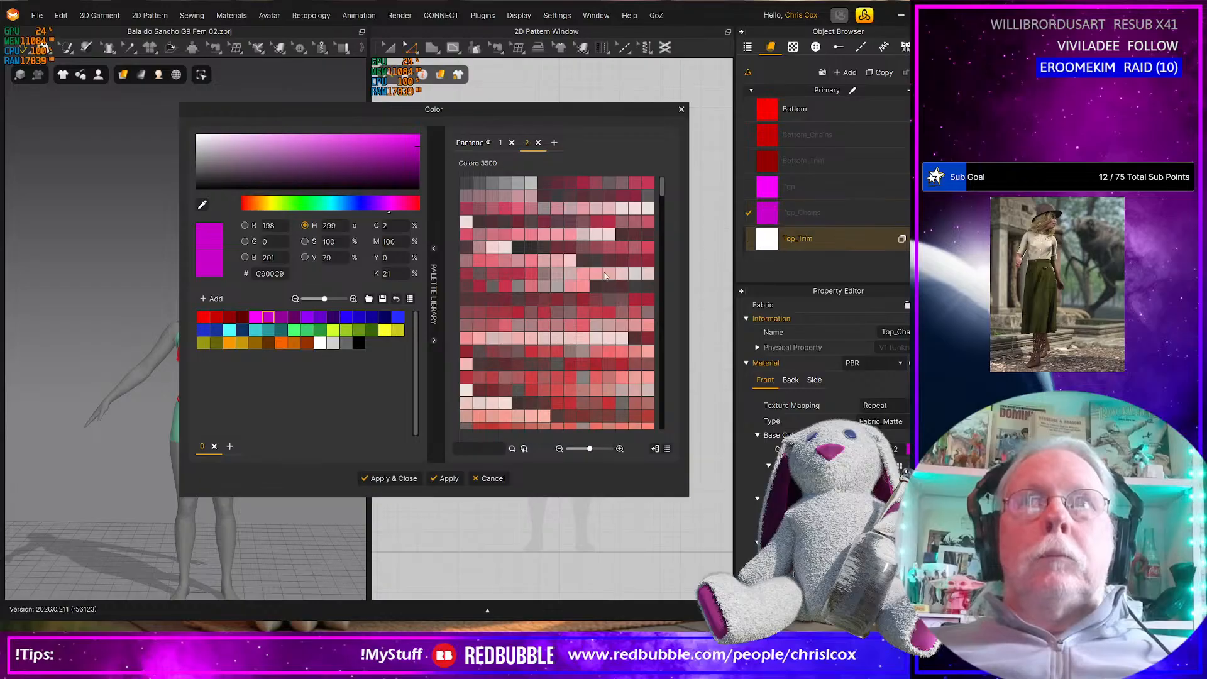
click(282, 317)
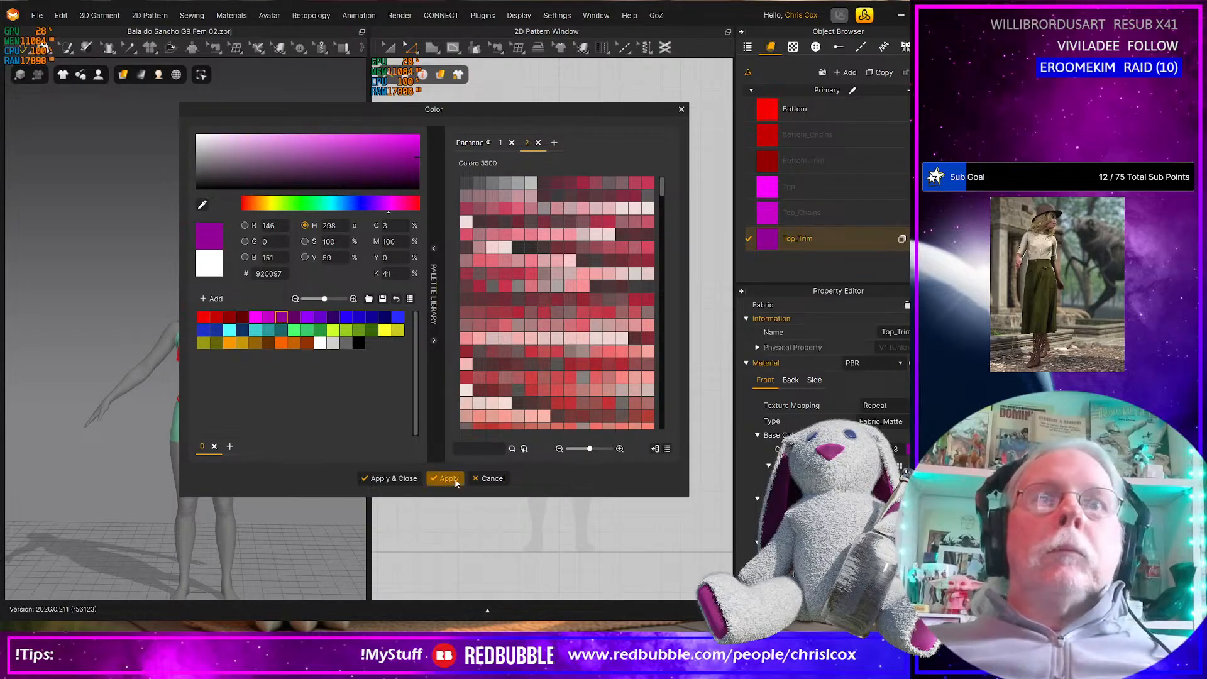
click(445, 478)
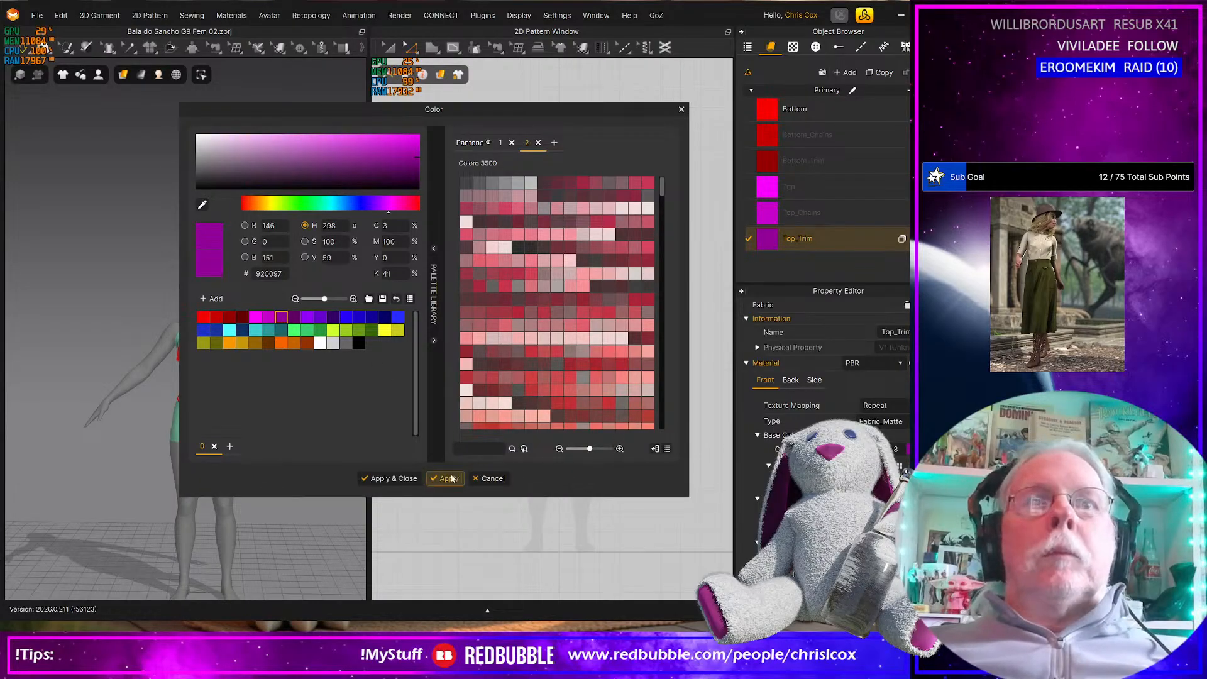
click(390, 479)
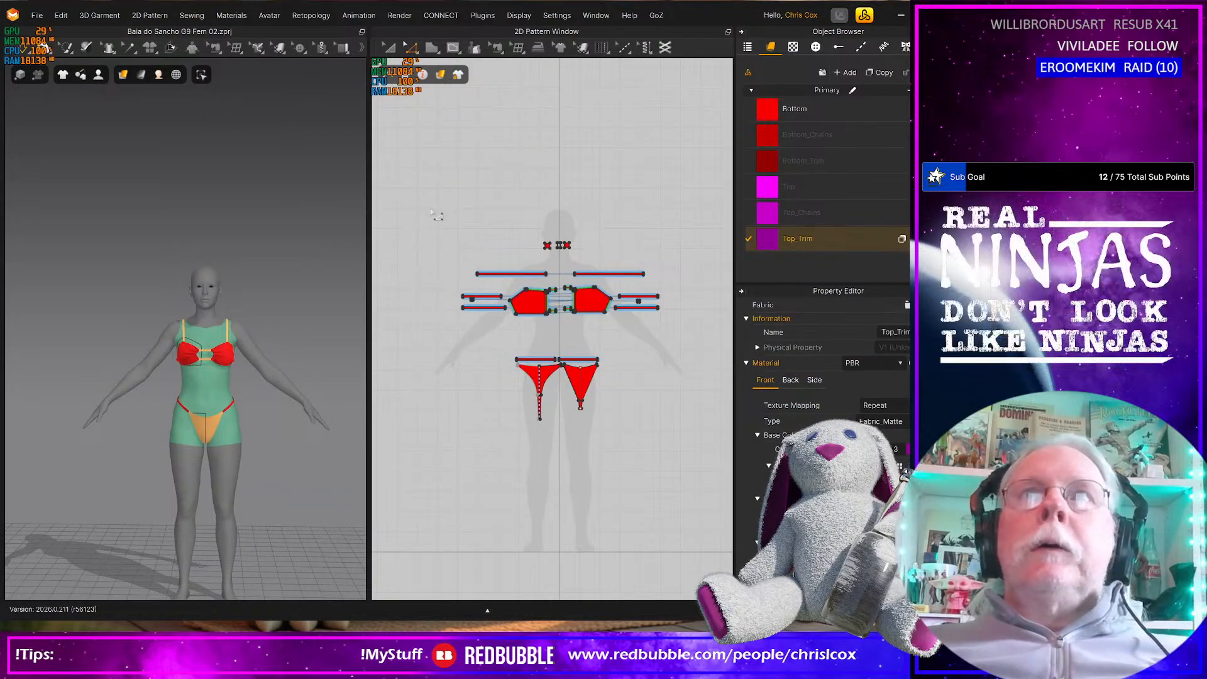
Duplicate the Top_Trim fabric and rename the copy as Top_Clasp
click(480, 224)
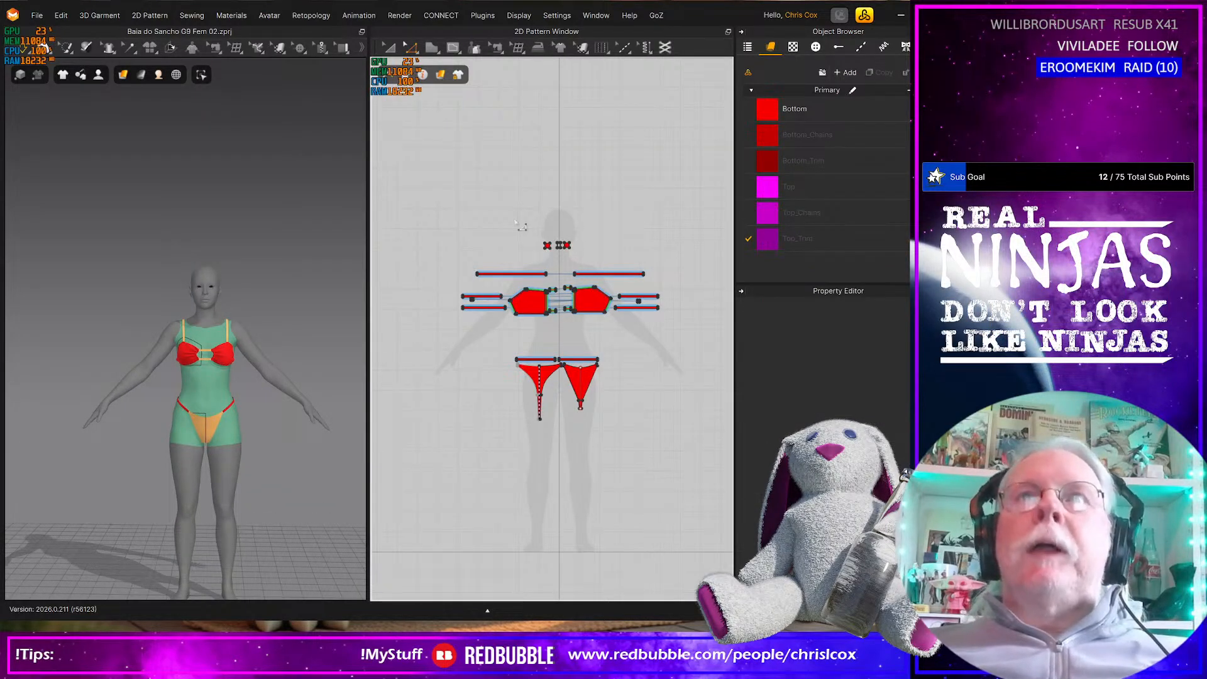
scroll(519, 228, up, 5)
middle_drag(623, 319, 561, 329)
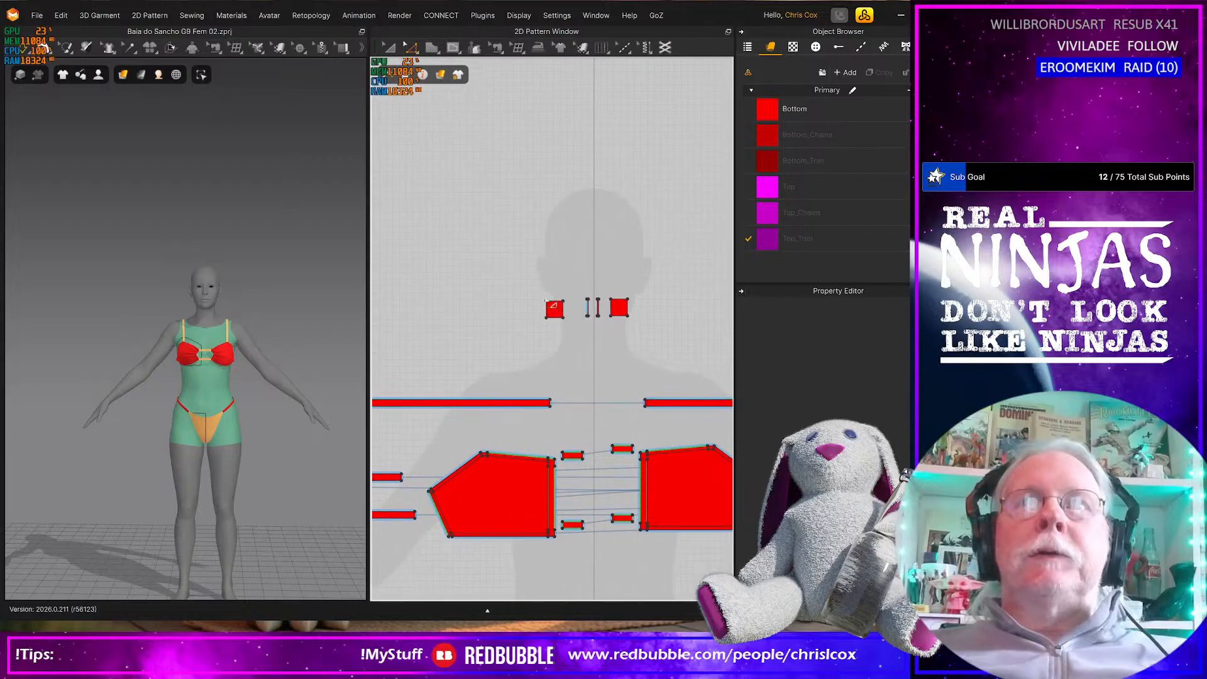
click(847, 237)
click(880, 73)
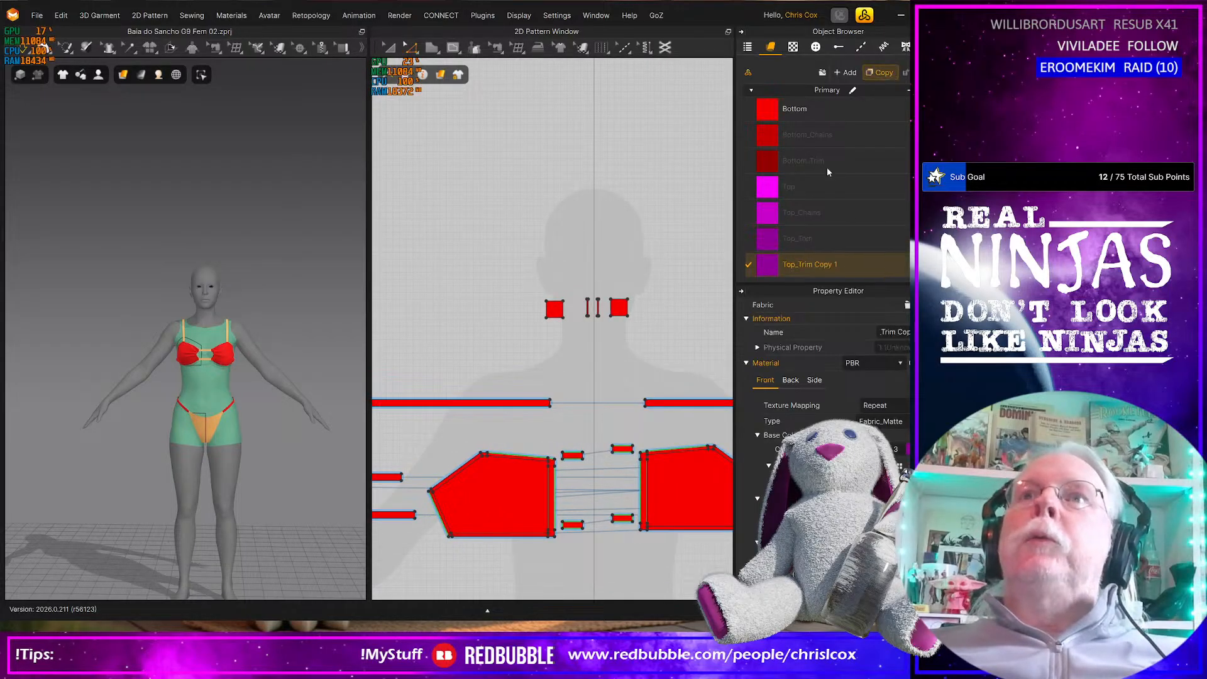
double_click(802, 267)
click(803, 267)
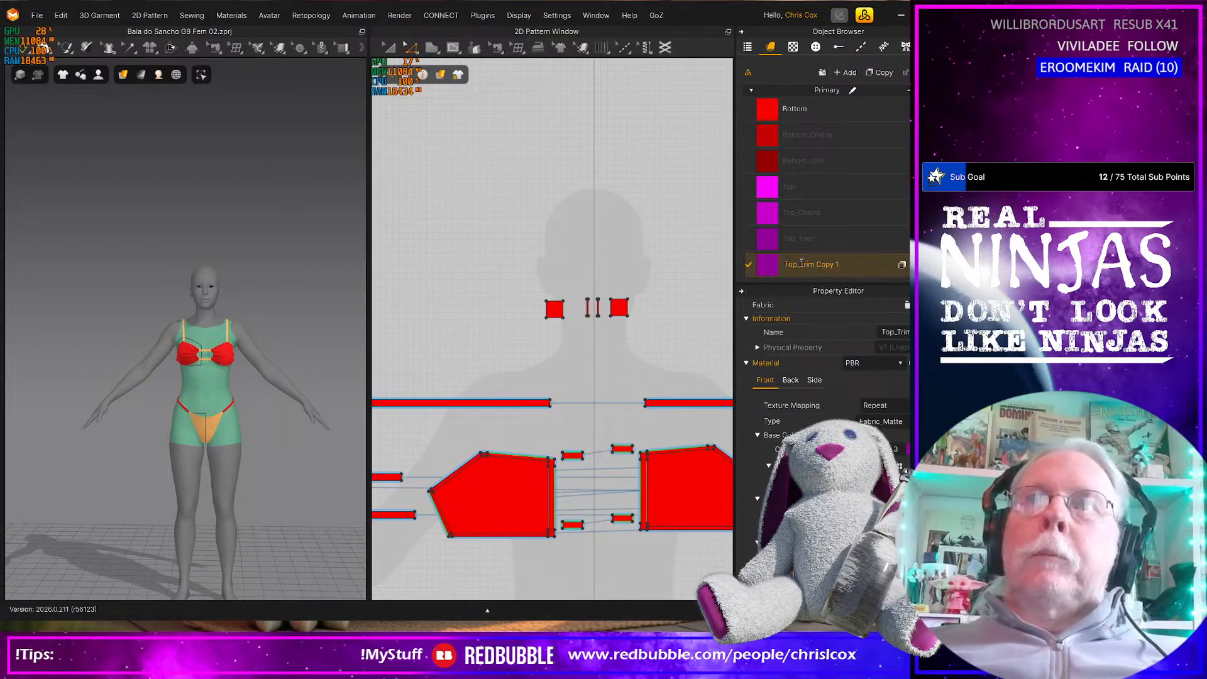
key(ctrl+shift+Right)
key(ctrl+shift+Right)
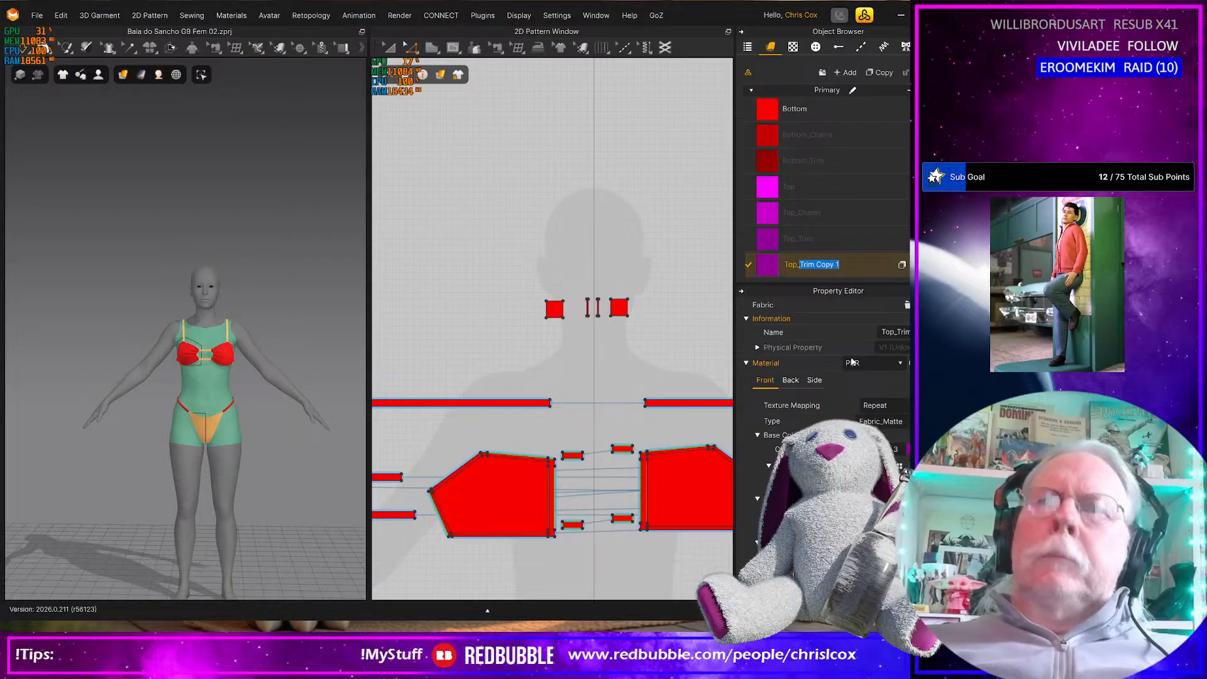
text(Clasp)
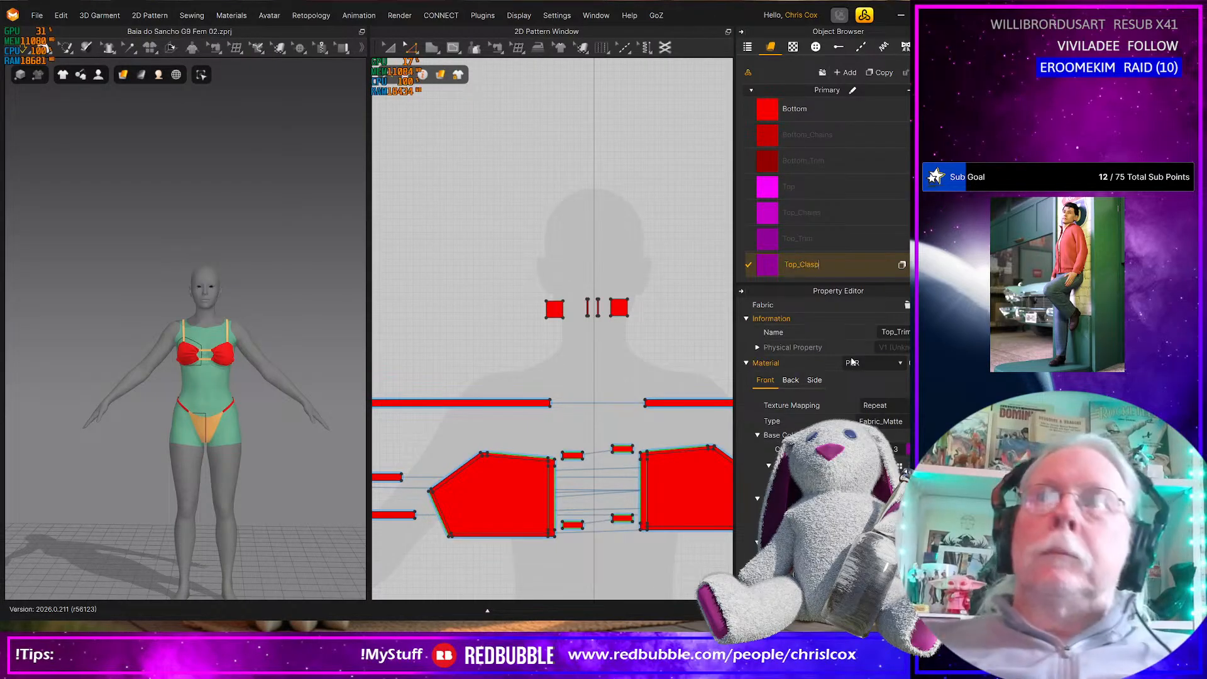
key(Return)
Add another new fabric and name it Top_Clasp_Attachments
click(846, 73)
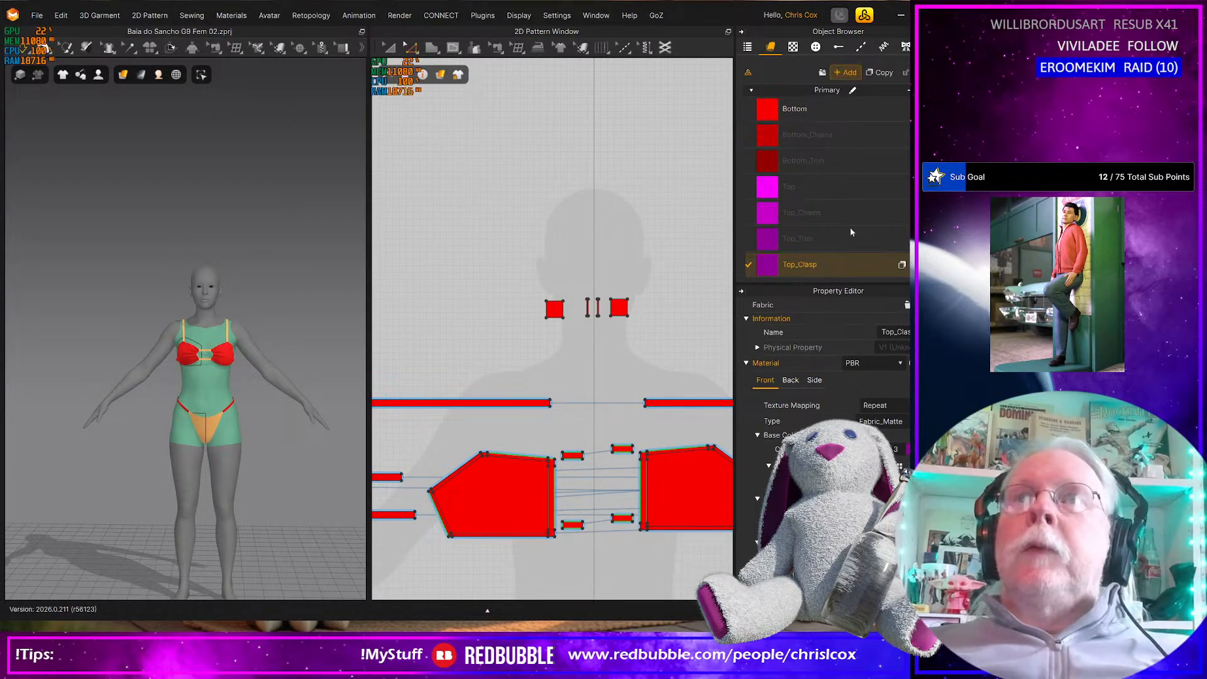
double_click(815, 251)
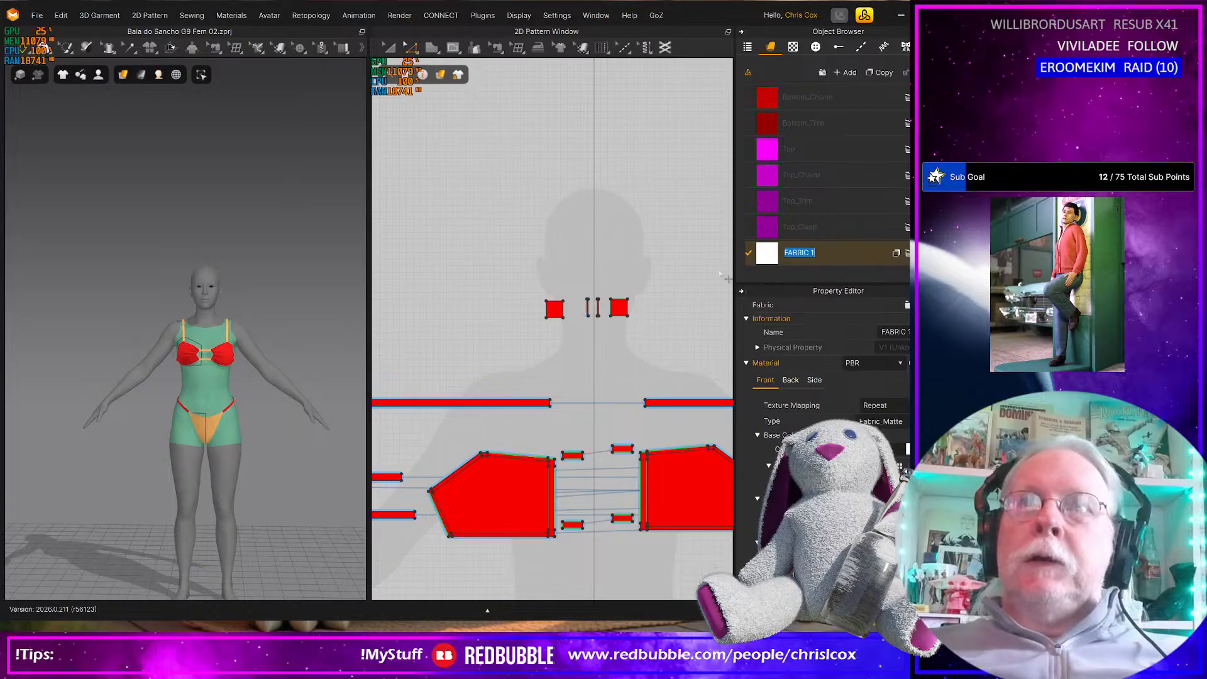
text(Top_Clasp_Atta)
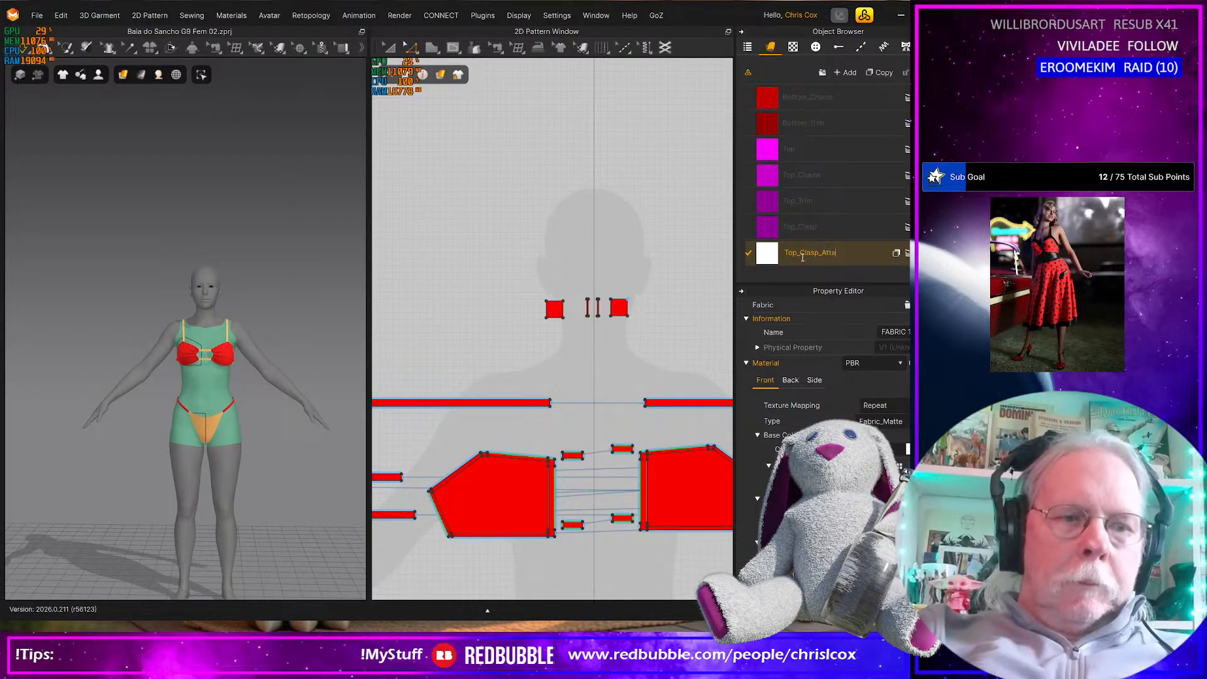
text(chments)
key(Return)
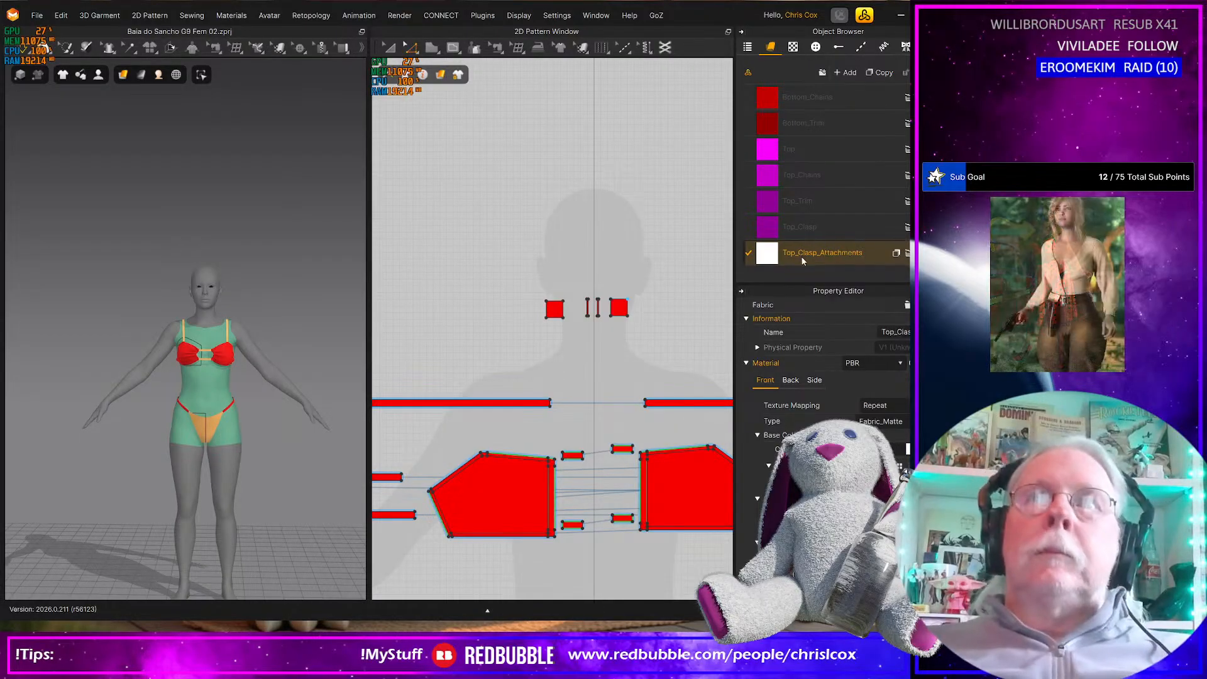
Assign the Top_Clasp_Attachments fabric to the two narrow vertical strips between the square patterns
click(579, 284)
drag(602, 329, 606, 327)
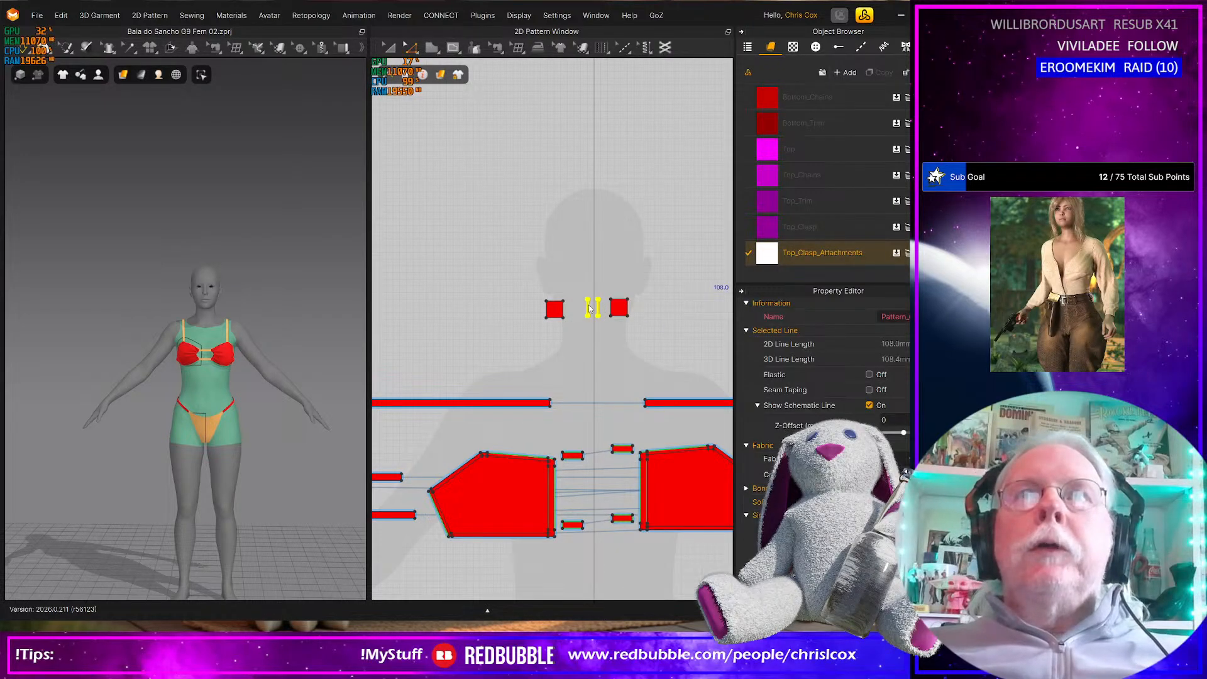
scroll(590, 308, down, 2)
scroll(594, 307, up, 4)
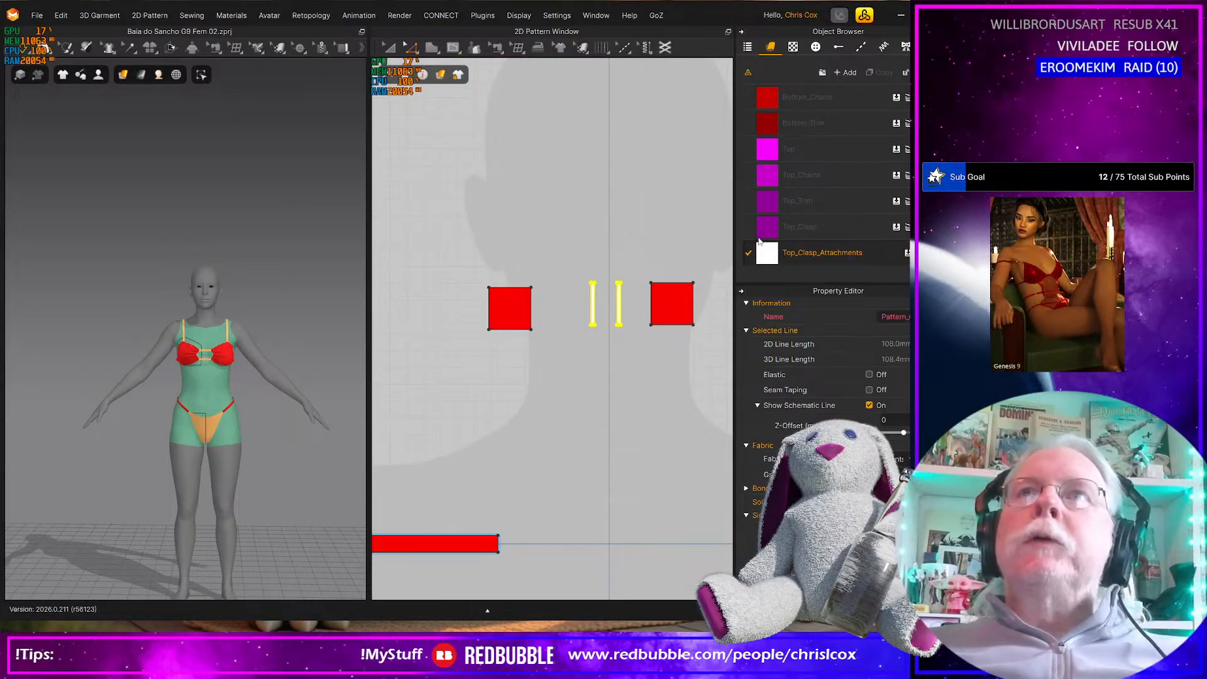
Assign the Top_Clasp fabric to both square patterns beside the narrow strips
click(682, 303)
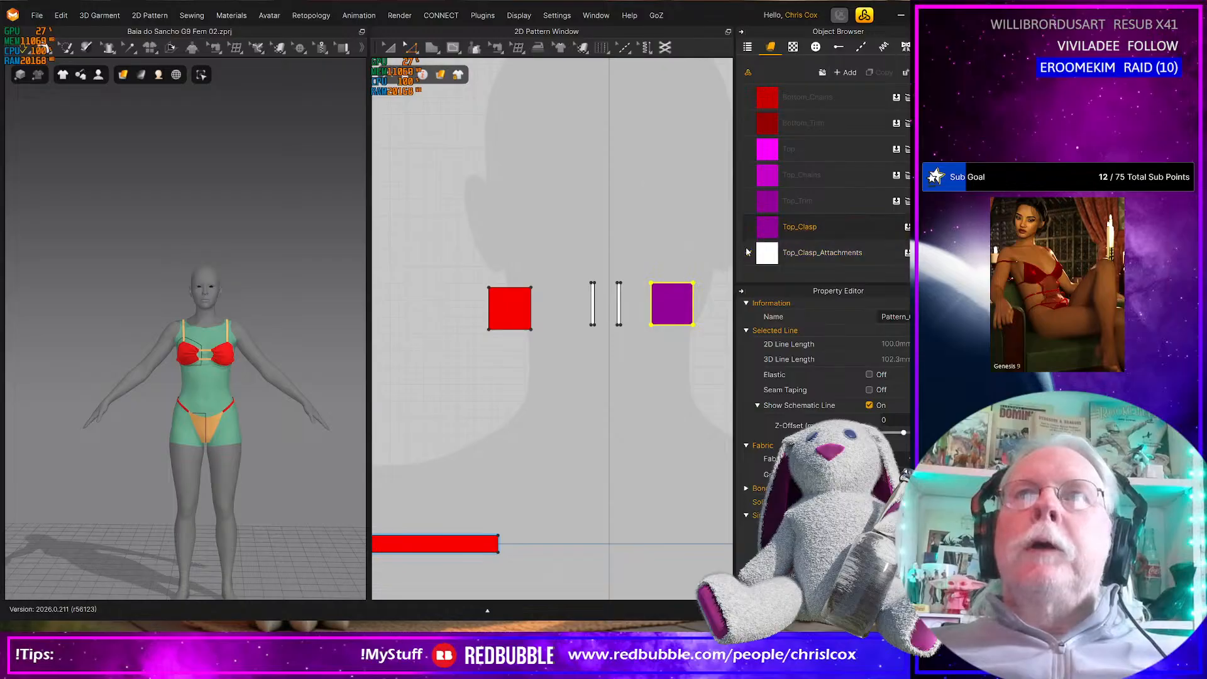
click(759, 238)
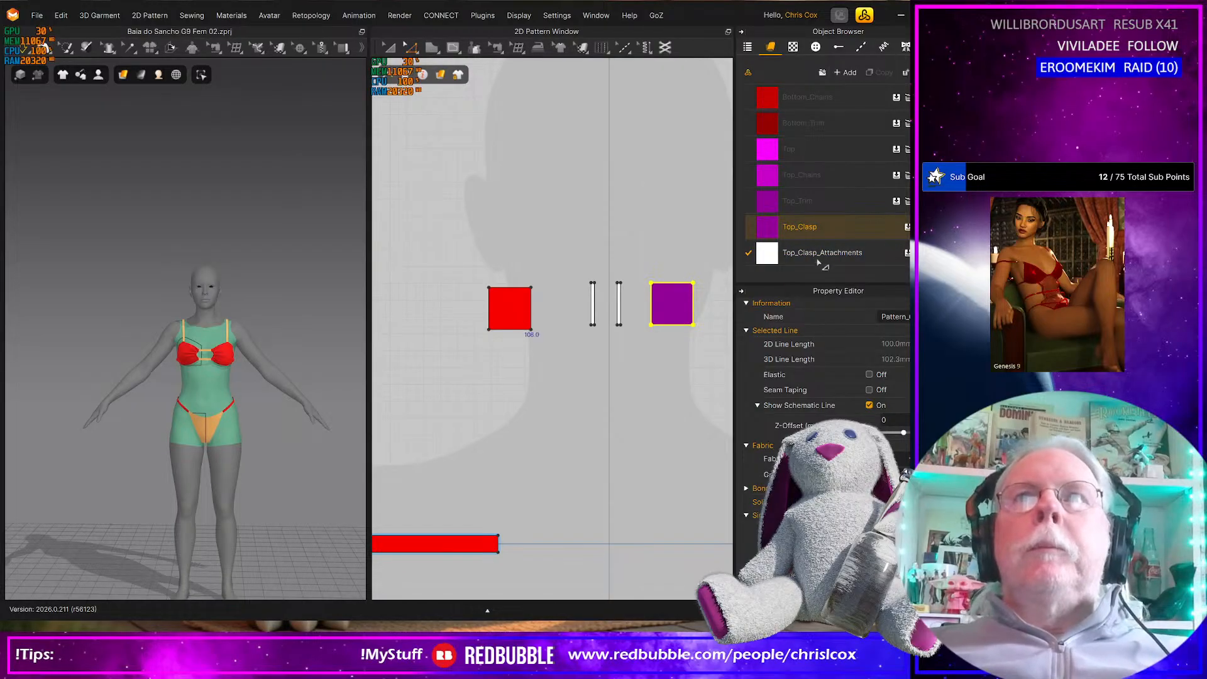
drag(778, 229, 519, 308)
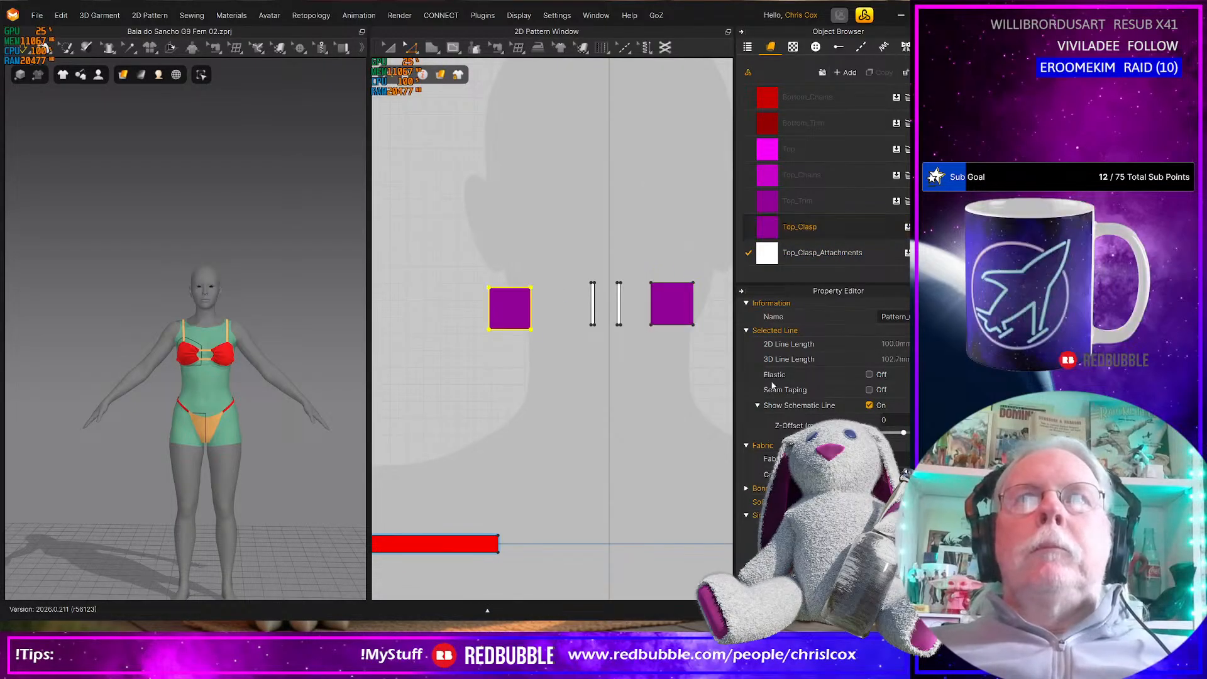
Color the Top_Clasp_Attachments fabric dark gray (666666) and the Top_Clasp fabric light gray (D1D1D1)
click(831, 252)
click(907, 449)
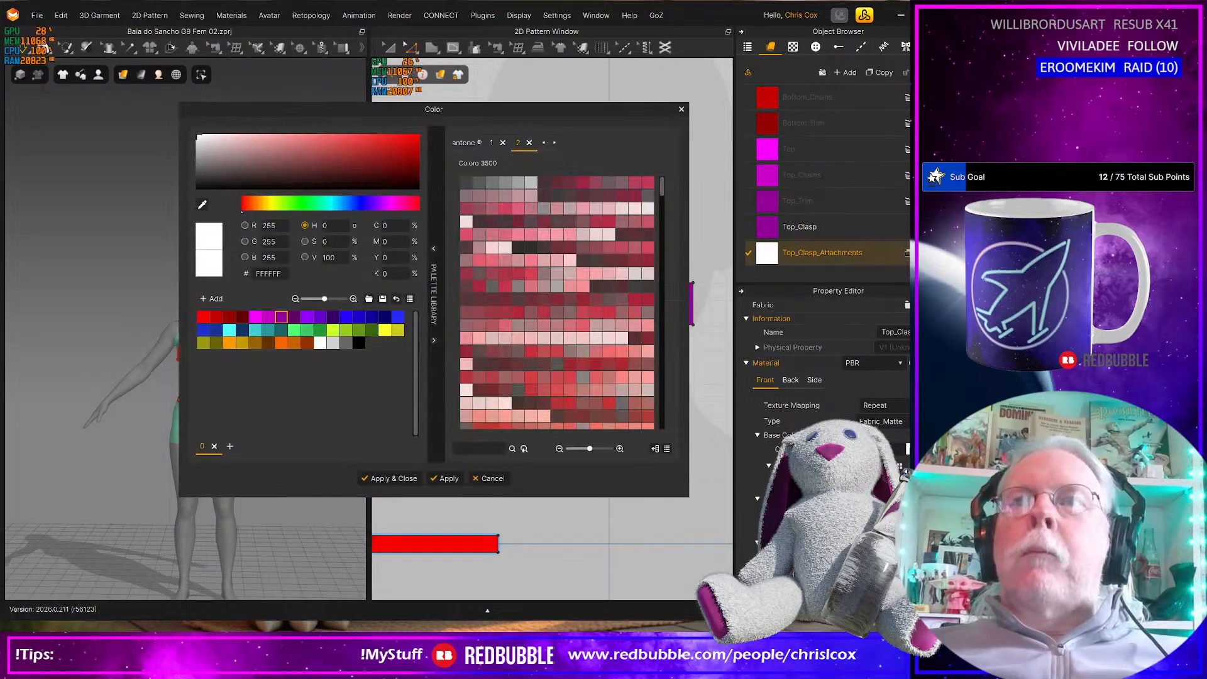
click(345, 344)
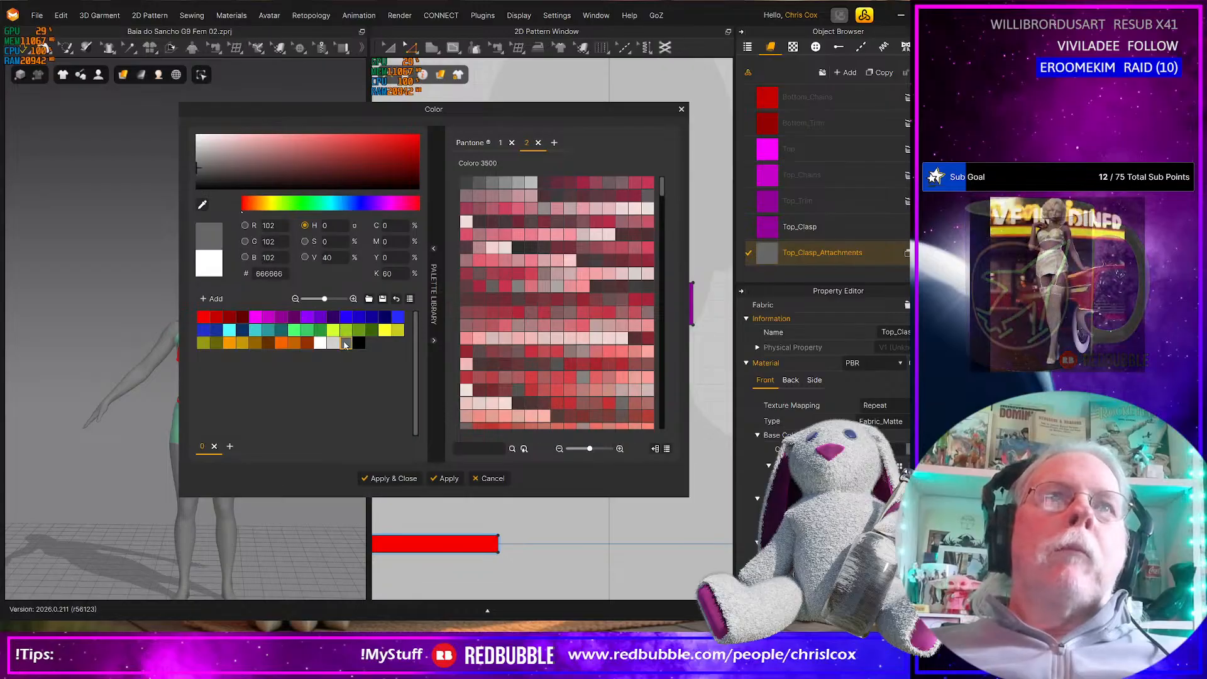
click(447, 479)
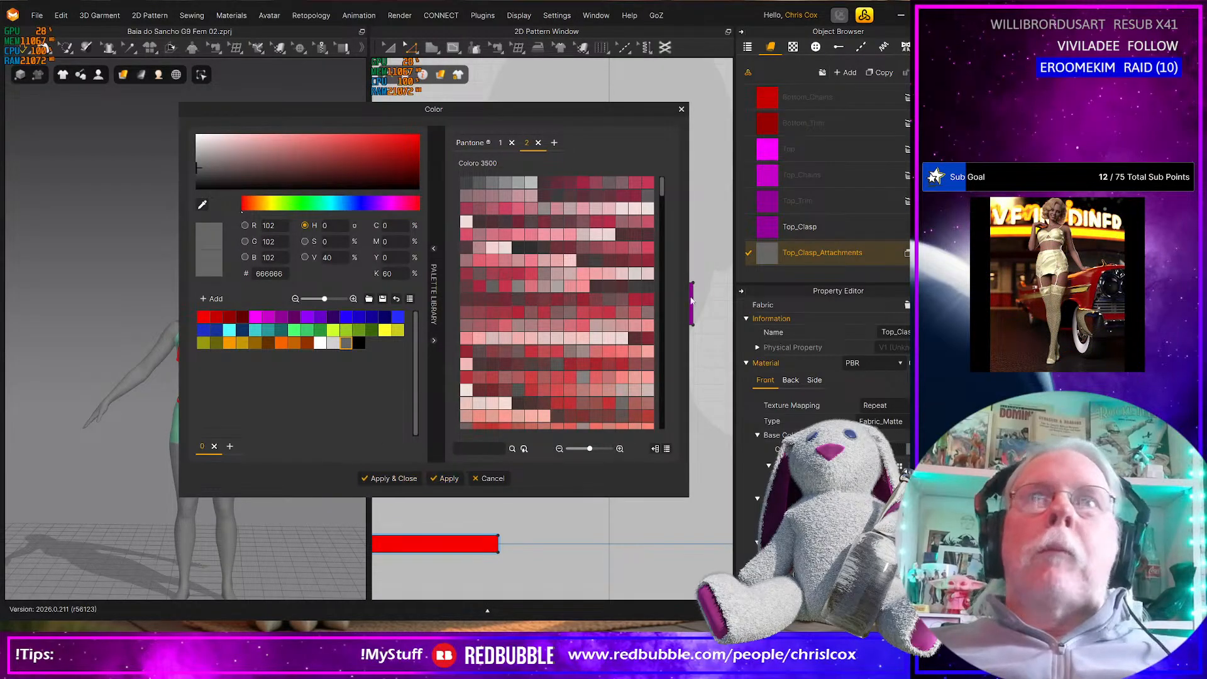
click(754, 231)
click(333, 343)
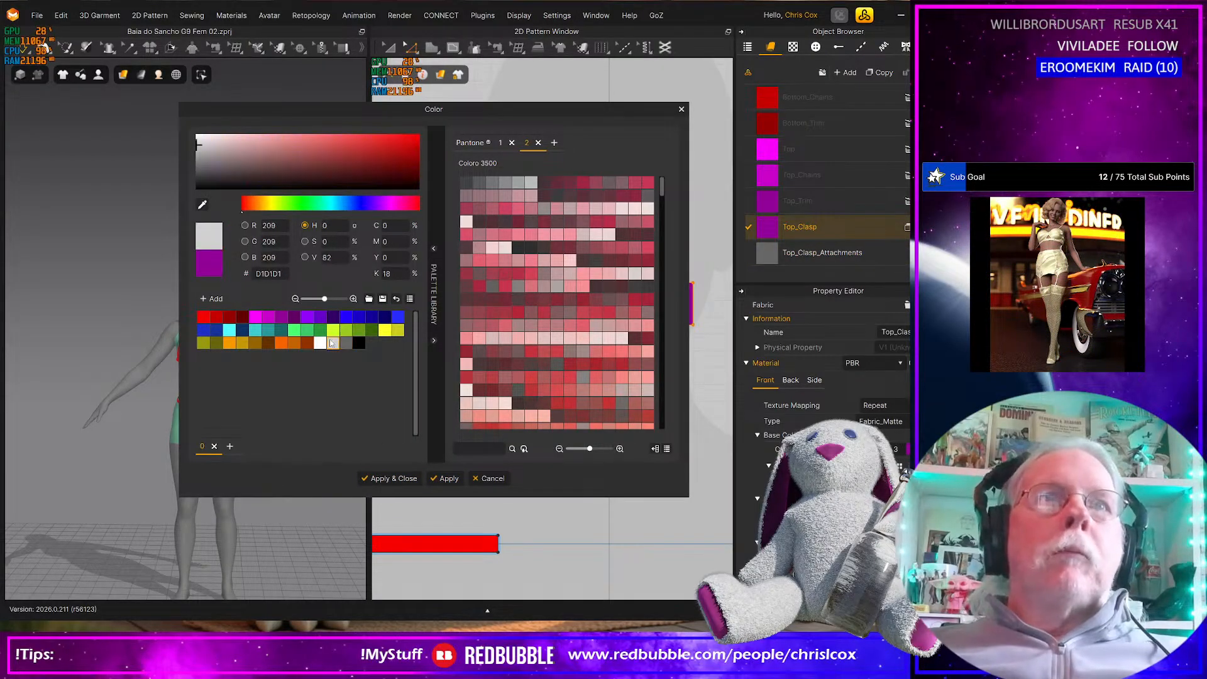
click(405, 480)
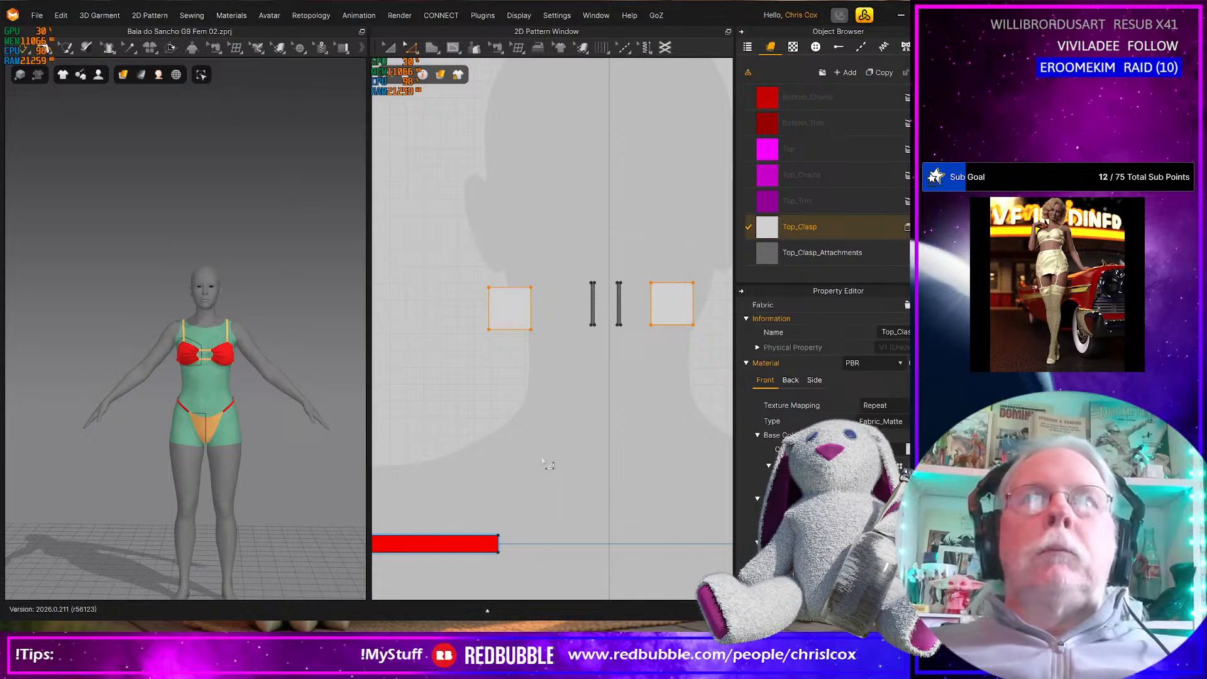
Assign the Top_Chains fabric to all of the bikini top's cup, trim, strap and connector patterns
scroll(544, 463, down, 10)
drag(387, 451, 690, 531)
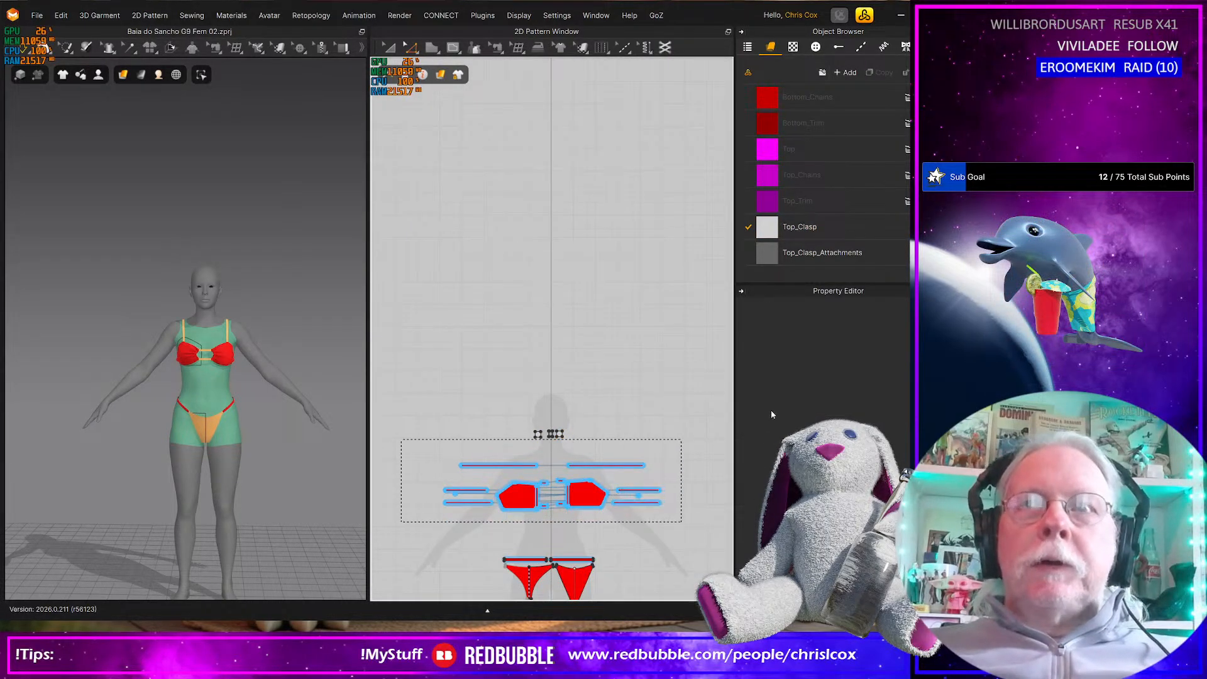
drag(779, 178, 590, 500)
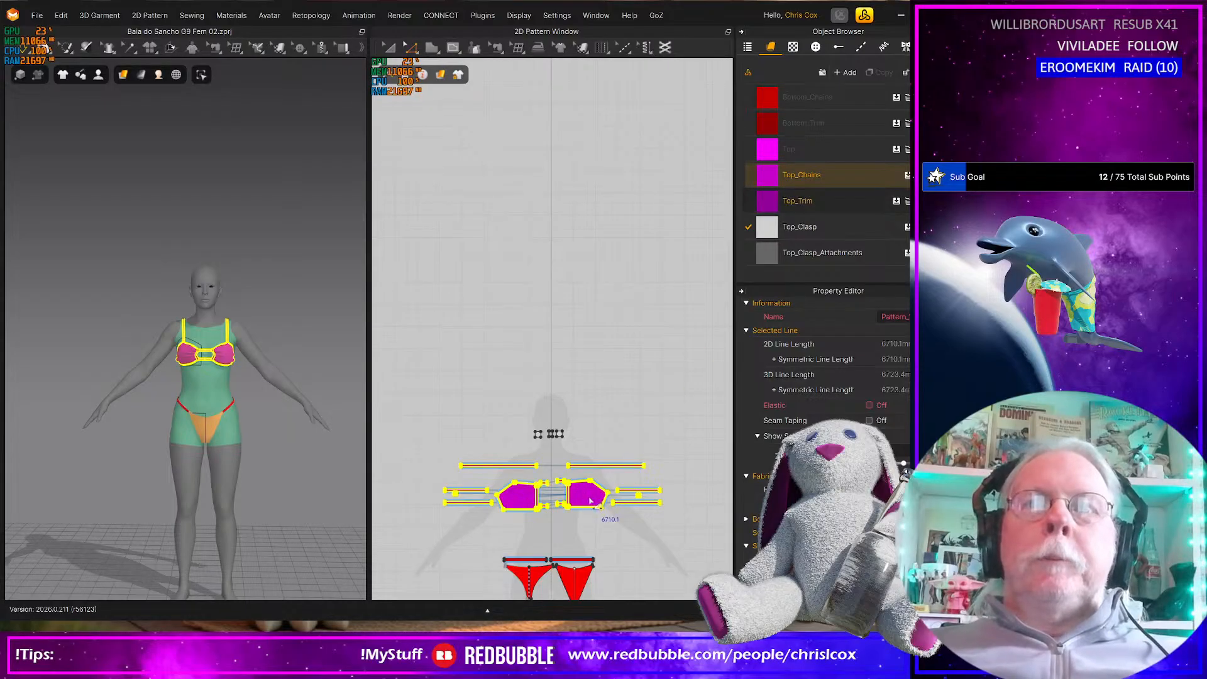
Assign the Top_Trim fabric to both bikini cups together with their surrounding trim strips
scroll(590, 500, up, 5)
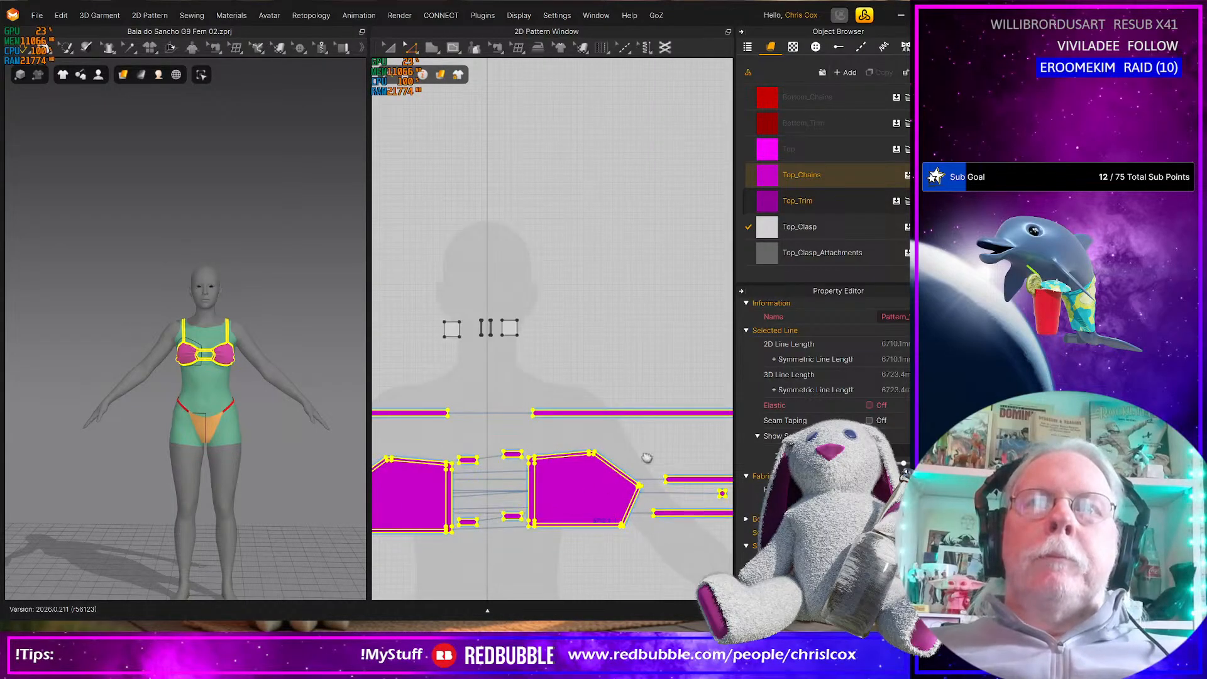
middle_drag(626, 464, 691, 434)
drag(436, 366, 577, 501)
middle_drag(658, 486, 610, 487)
drag(577, 355, 724, 503)
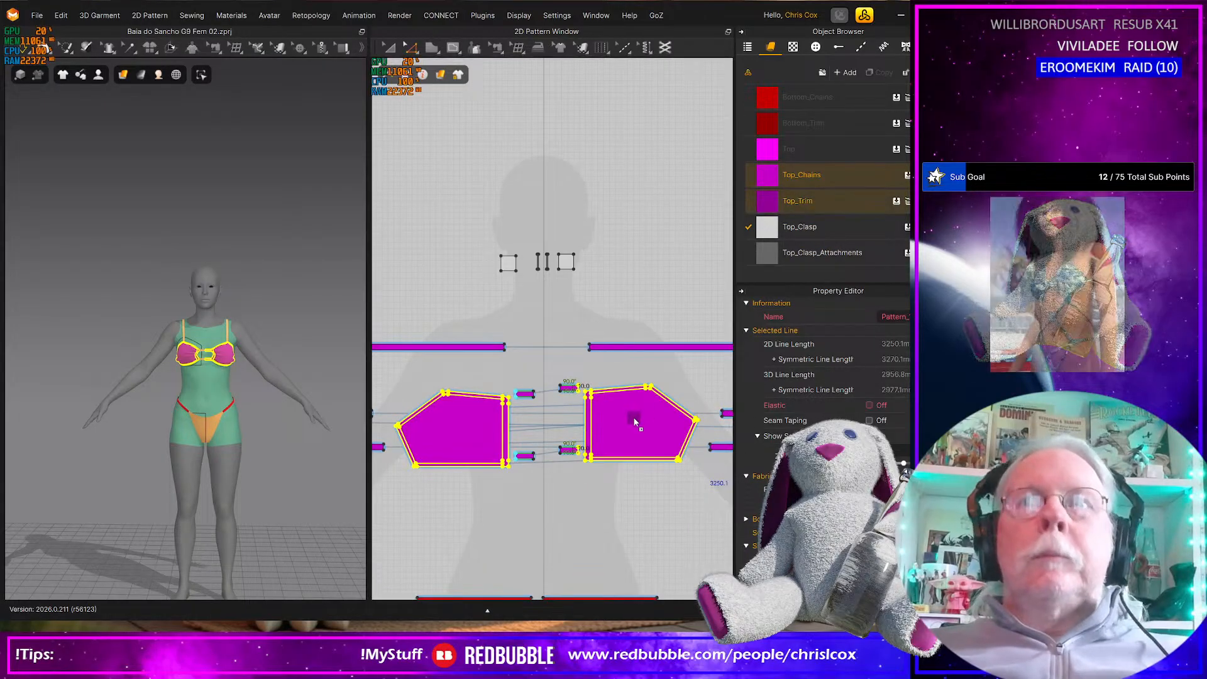
drag(634, 418, 634, 420)
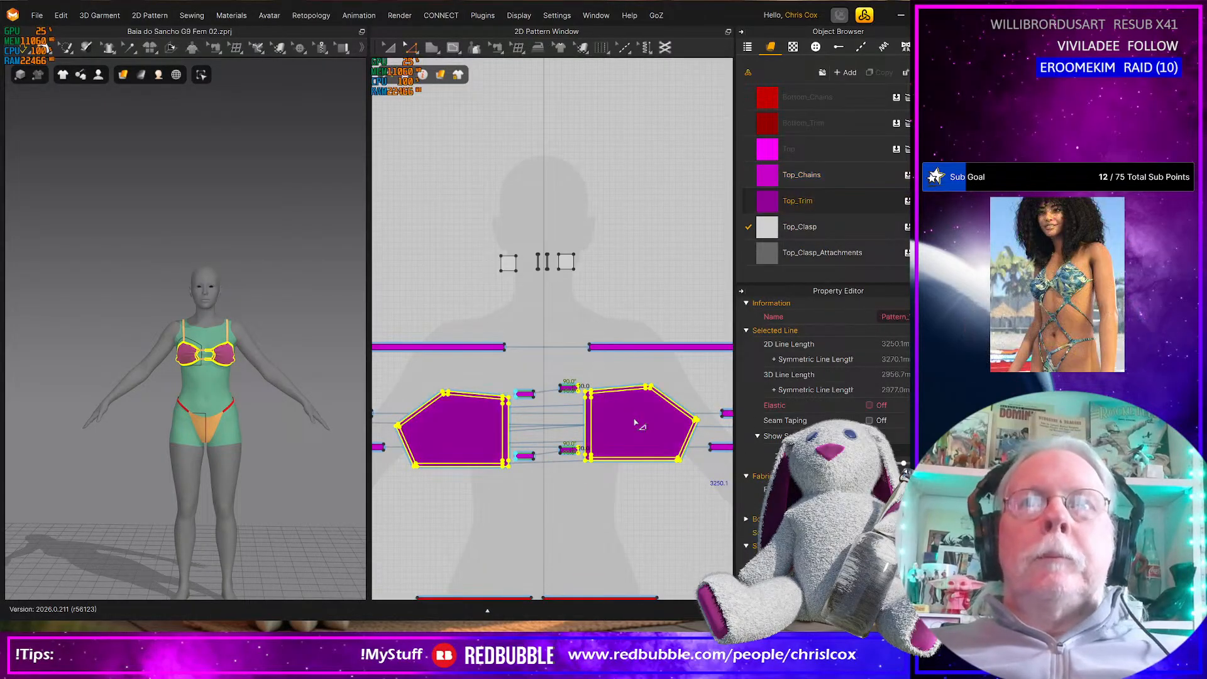
Assign the Top fabric to the main panels of both bikini cups, leaving out their trim strips
click(765, 153)
drag(765, 152, 613, 424)
drag(764, 163, 471, 433)
Assign the Bottom_Chains fabric to the two narrow horizontal strips above the bikini bottom panels
scroll(543, 477, down, 3)
middle_drag(551, 456, 548, 339)
scroll(453, 401, up, 3)
drag(448, 423, 741, 460)
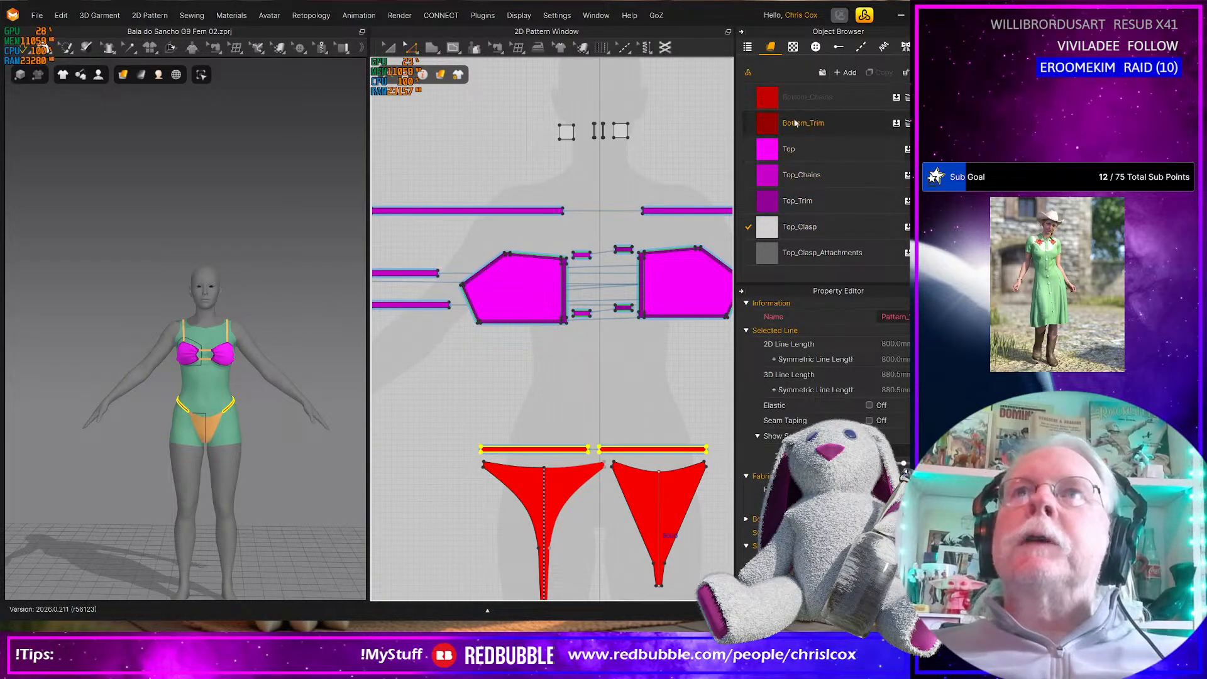
drag(776, 100, 665, 454)
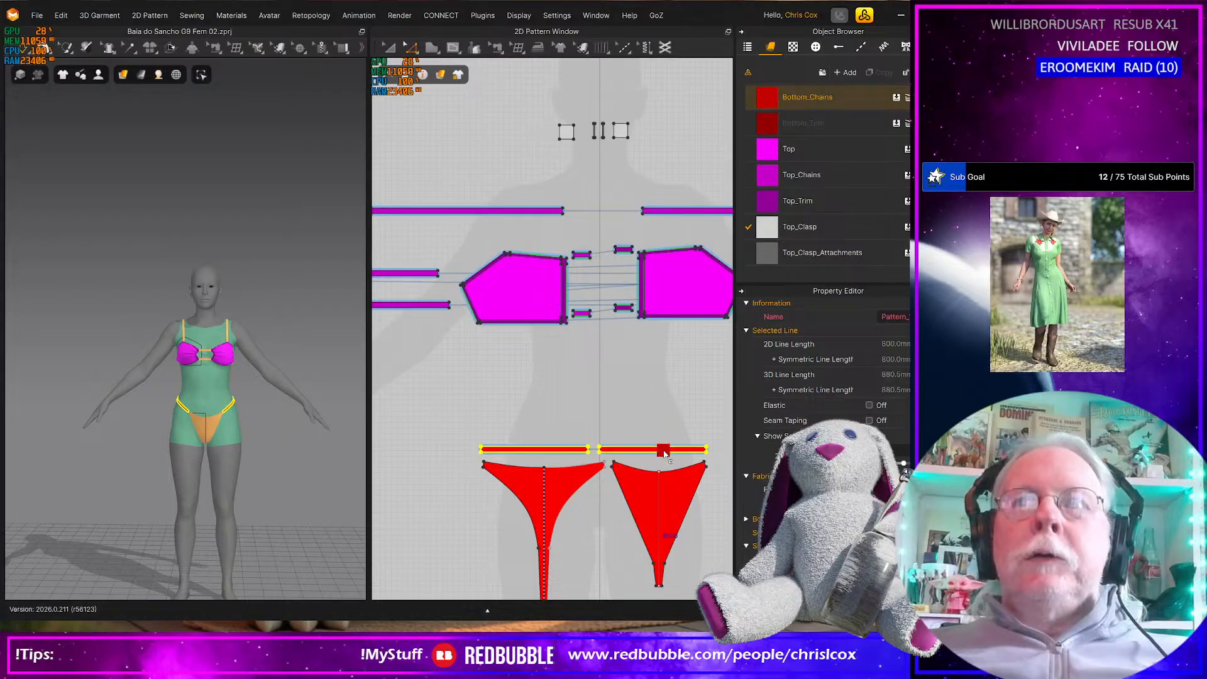
Assign the Bottom_Trim fabric to both the front and back bikini bottom panels
scroll(626, 488, down, 2)
scroll(626, 488, up, 3)
middle_drag(618, 427, 602, 307)
click(579, 374)
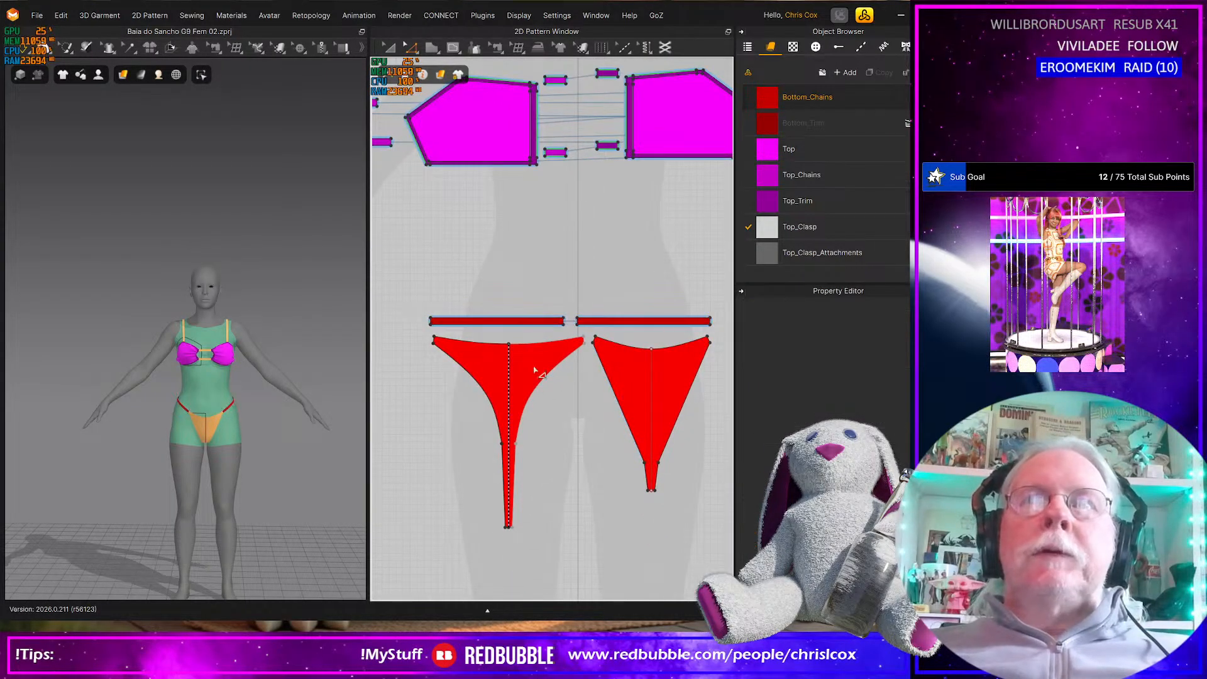
drag(805, 123, 637, 378)
drag(768, 121, 530, 376)
Offset the waist edges of both bottom panels by 5.0 mm as internal lines and cut the panels along them
scroll(545, 400, up, 2)
scroll(545, 400, up, 2)
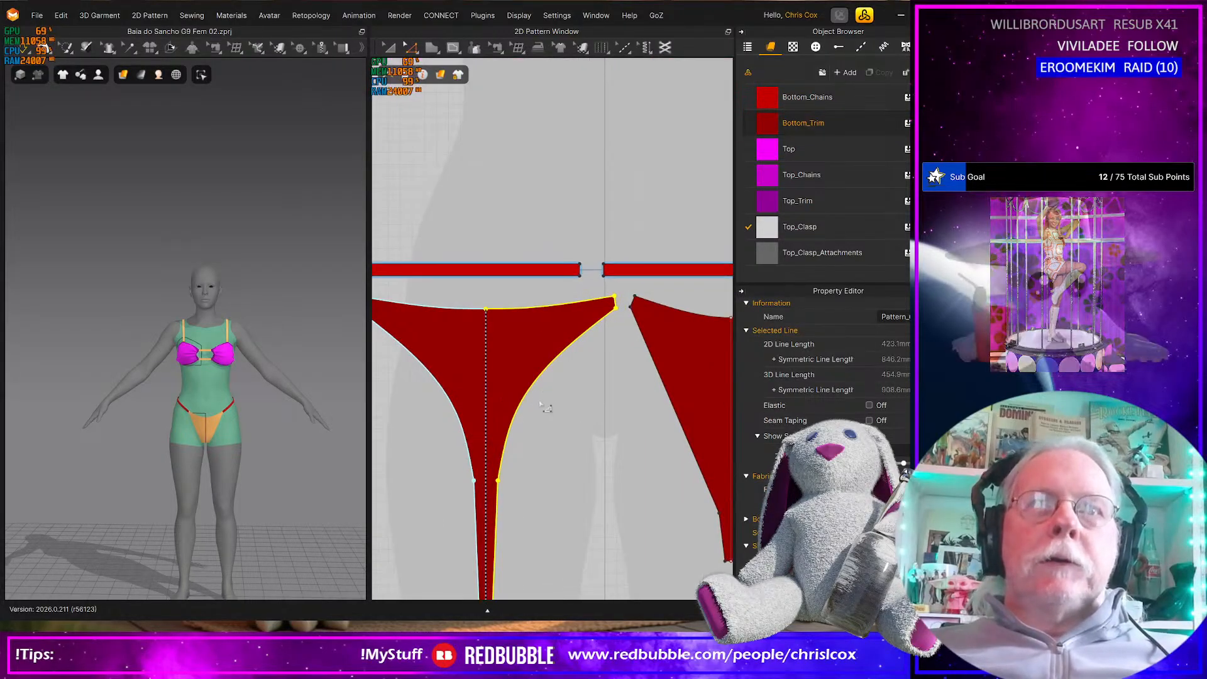
click(518, 412)
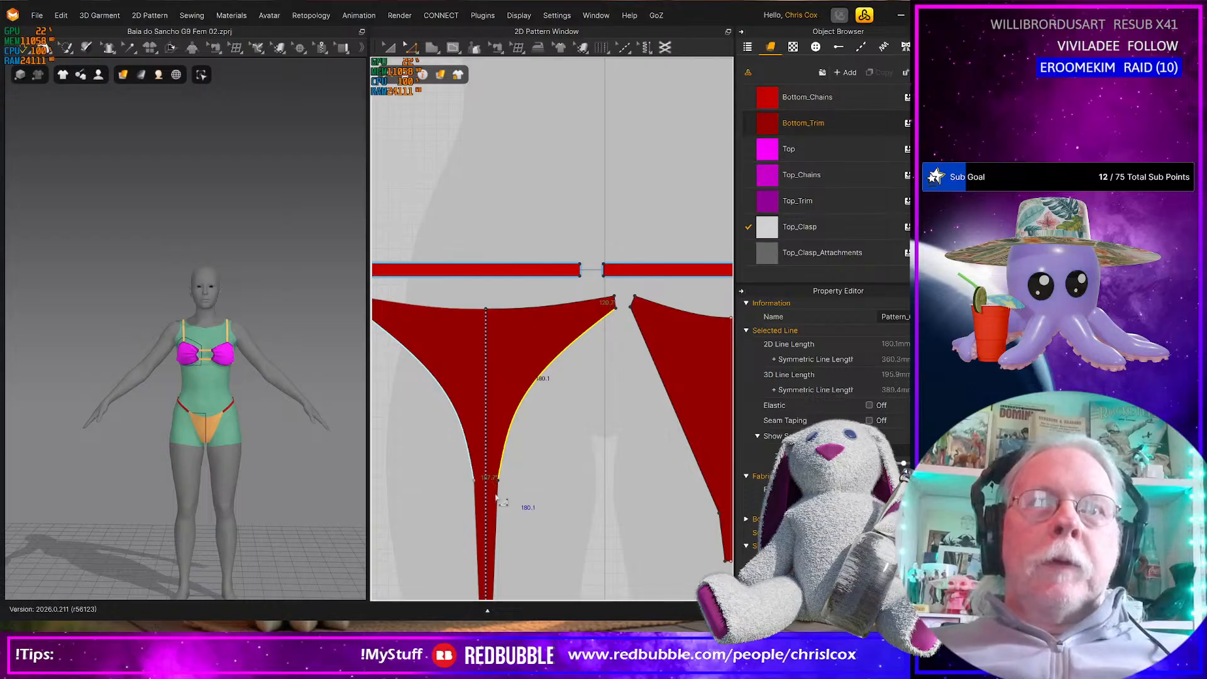
click(493, 310)
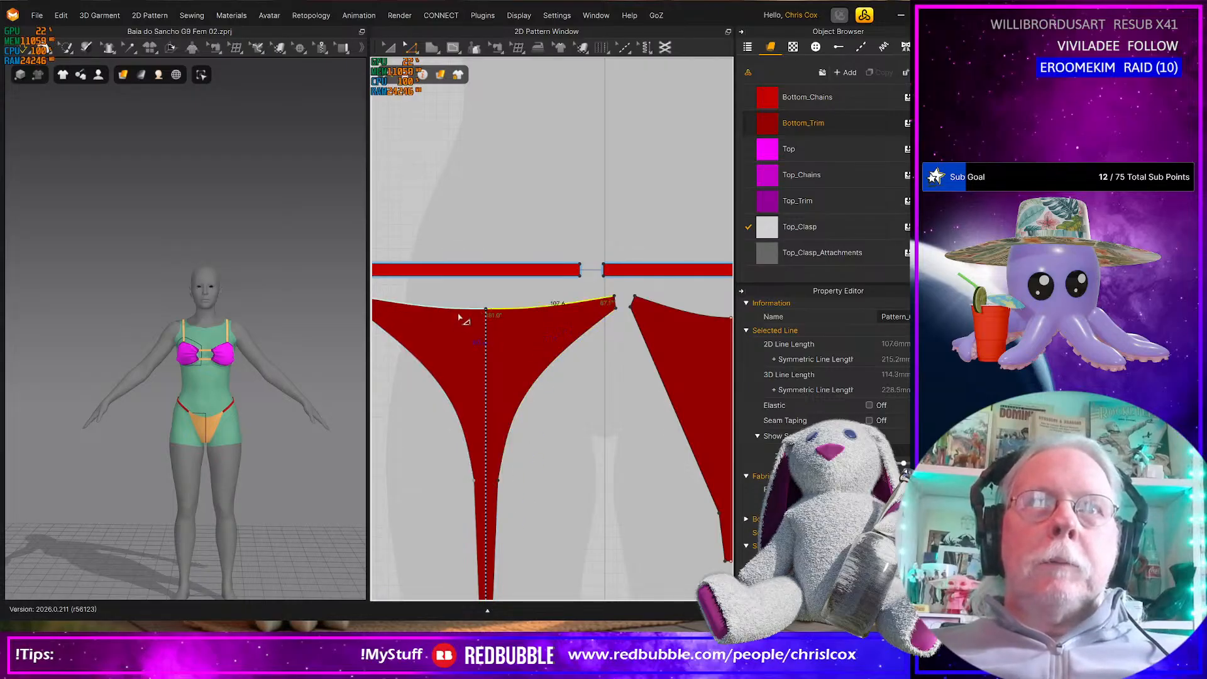
shift+click(678, 312)
right_click(676, 321)
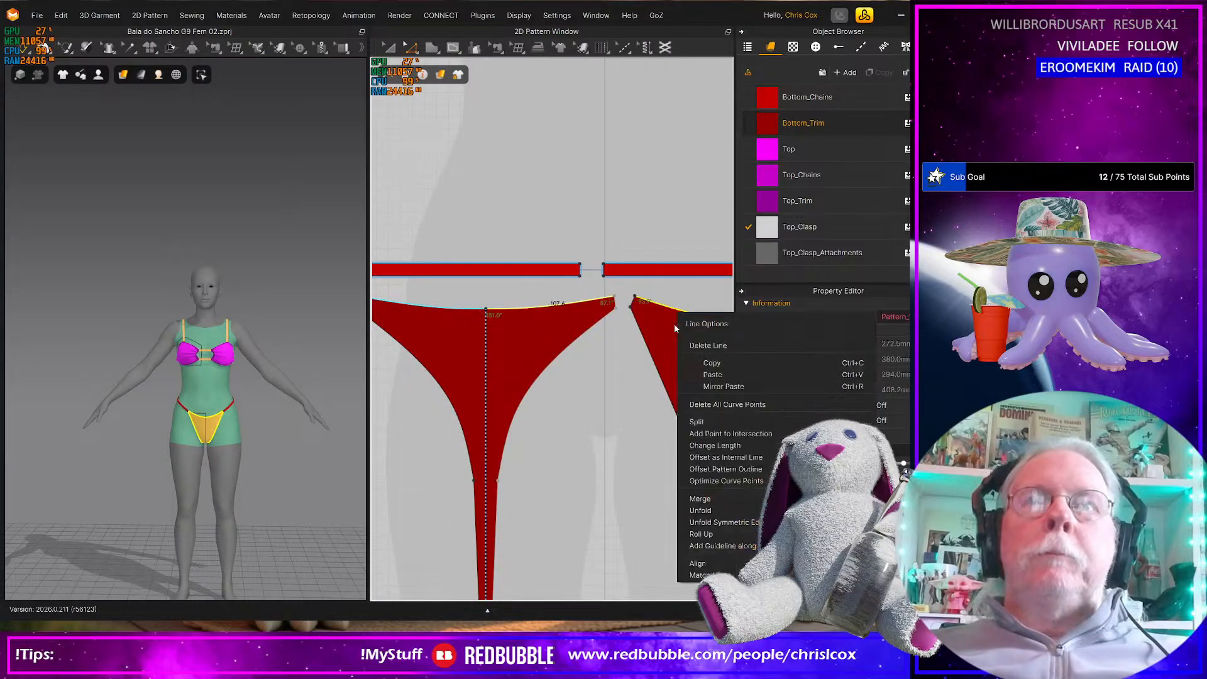
click(729, 458)
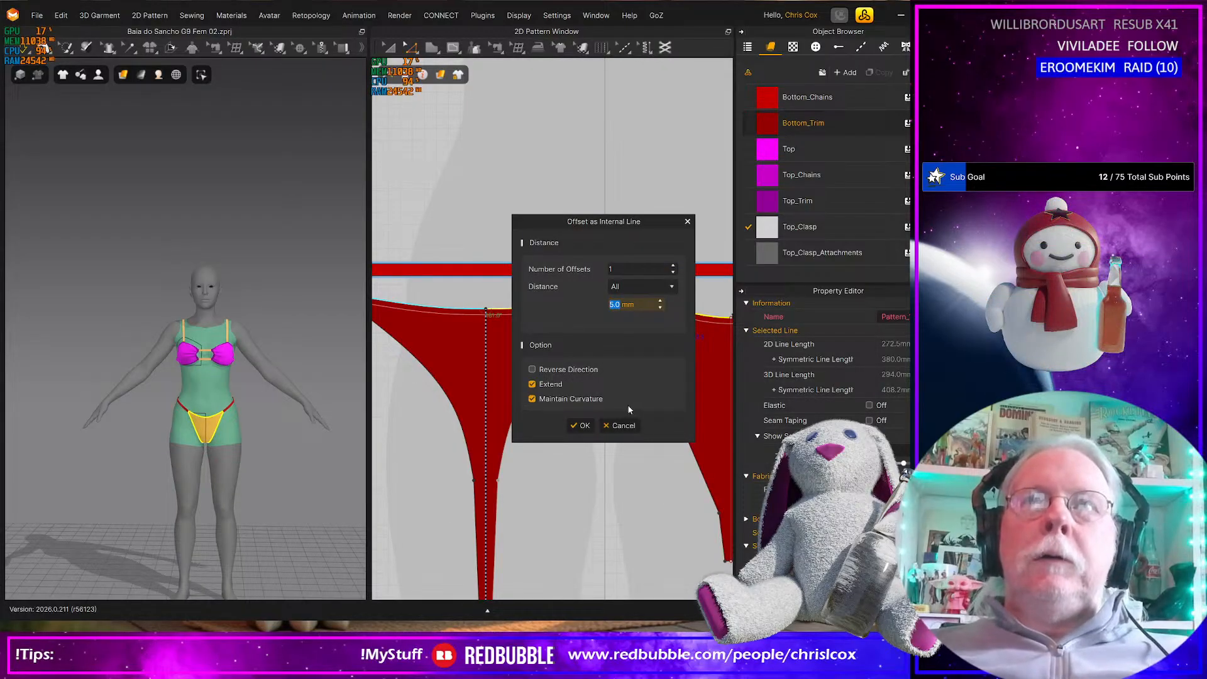
click(580, 426)
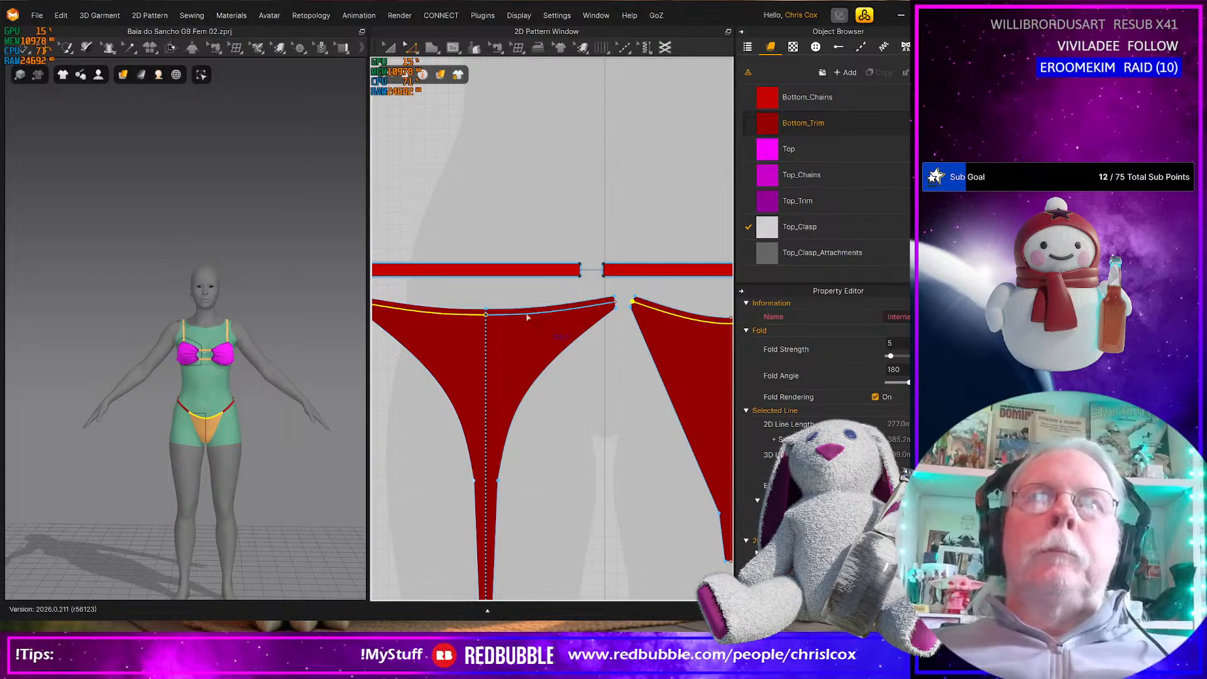
right_click(440, 317)
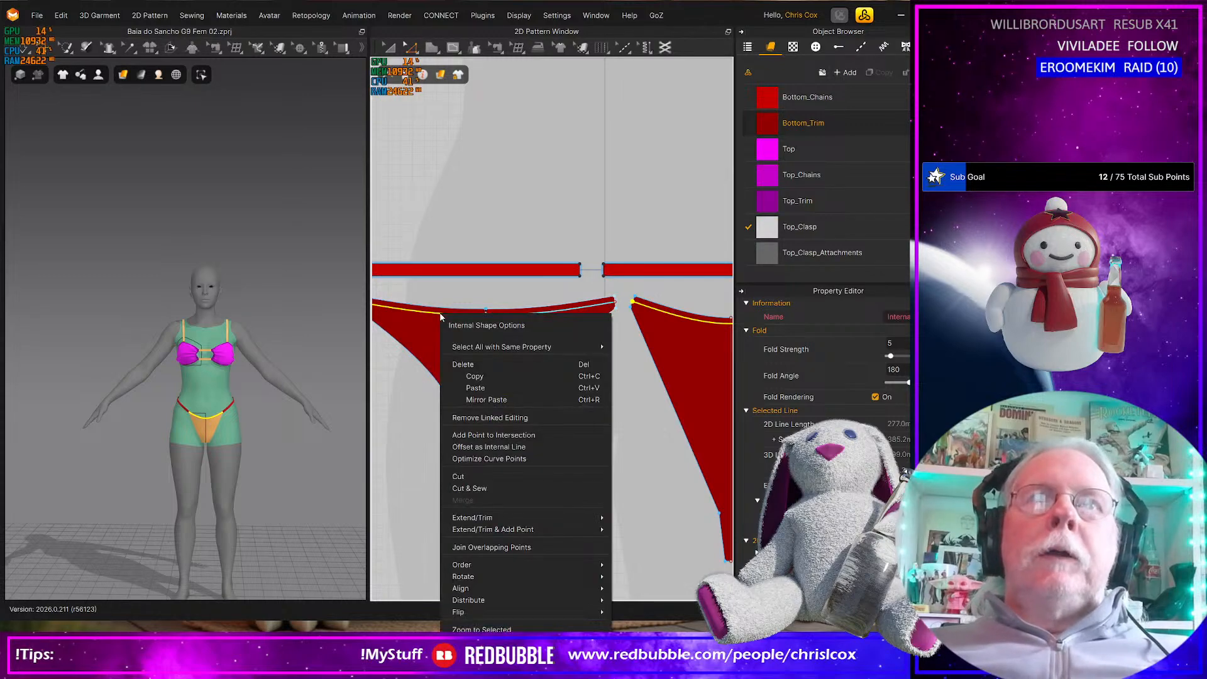
click(550, 480)
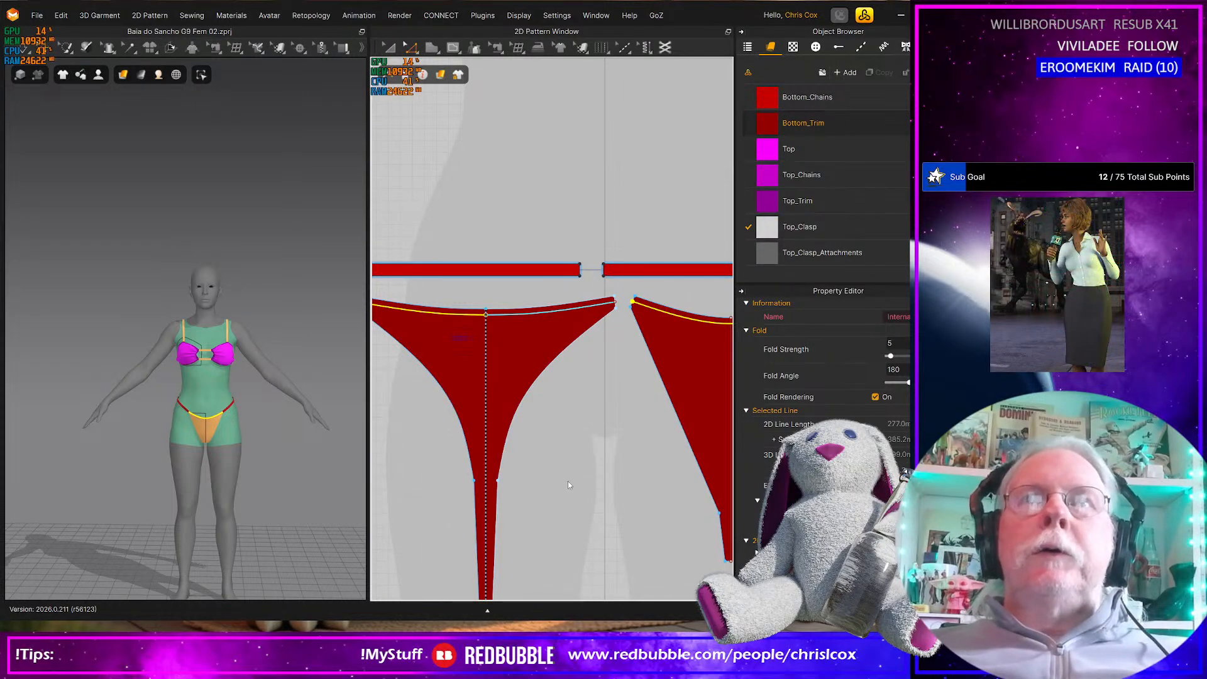
Offset the leg and crotch side edges of both bottom panels by 5.0 mm as internal lines and Cut & Sew along them
click(529, 401)
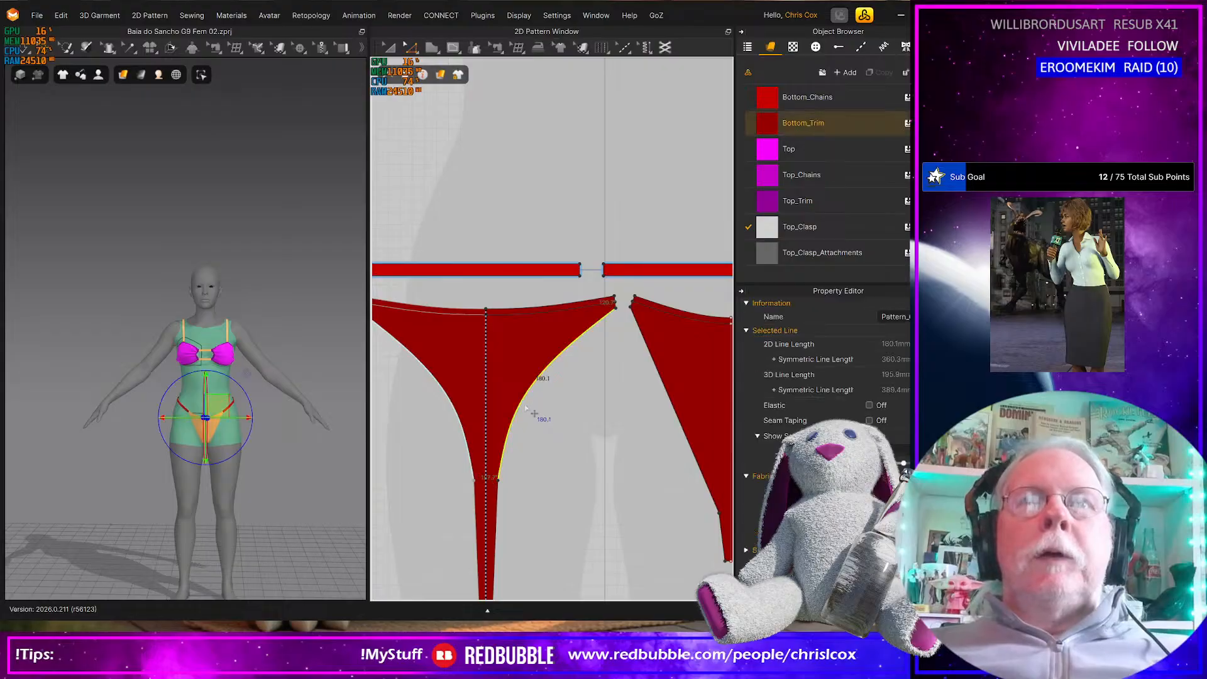
shift+click(497, 528)
shift+click(719, 513)
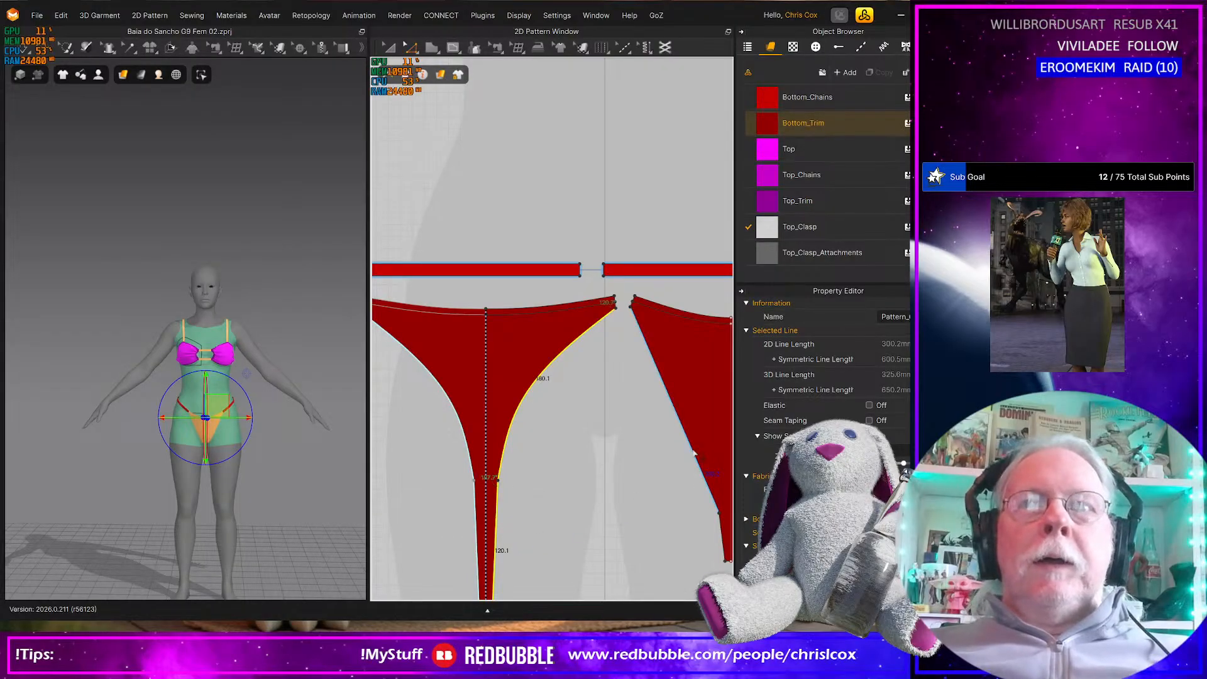
right_click(726, 537)
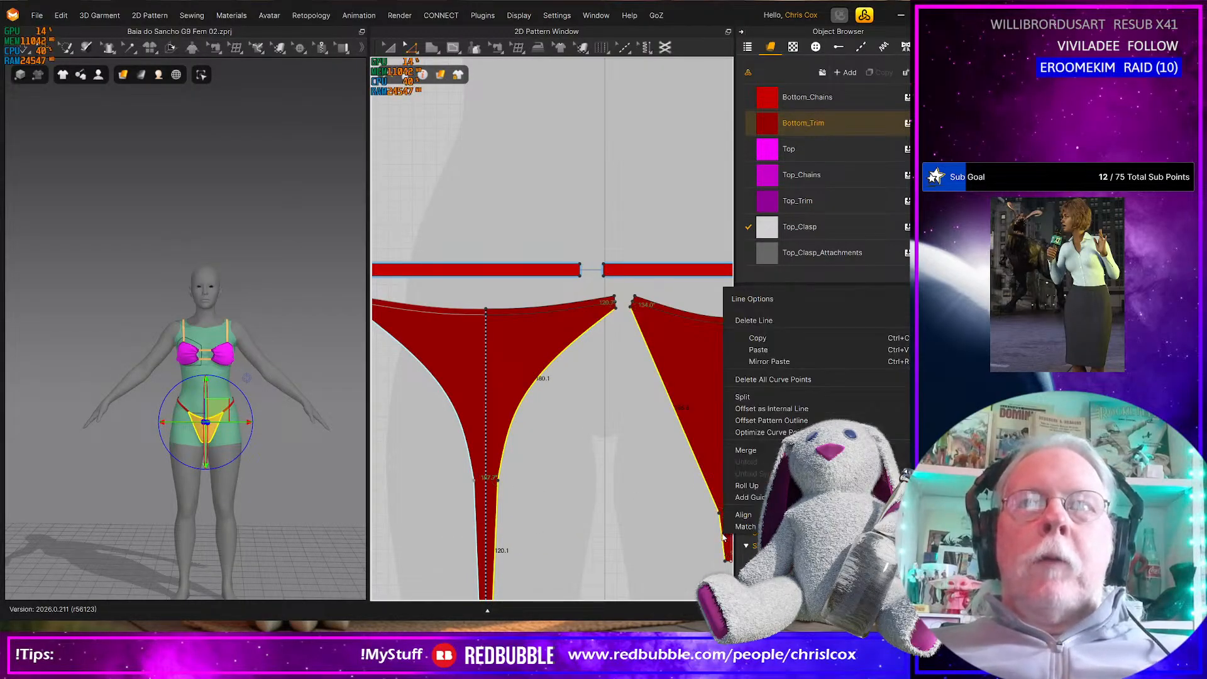
click(757, 410)
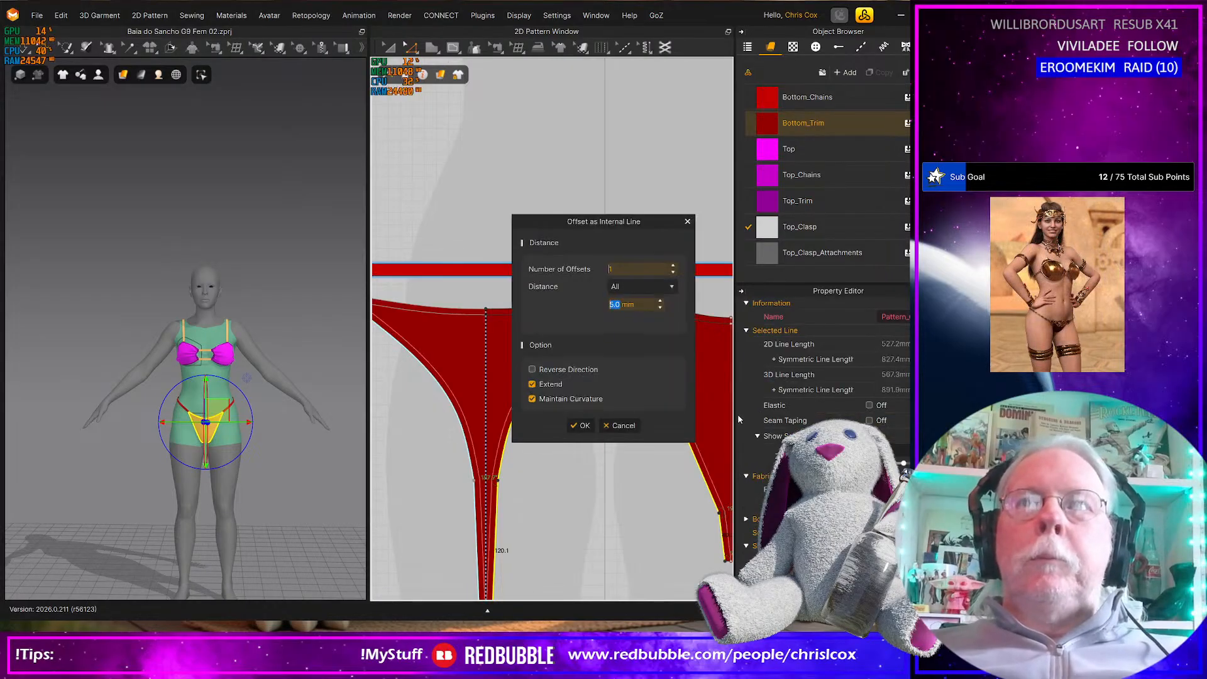
click(584, 427)
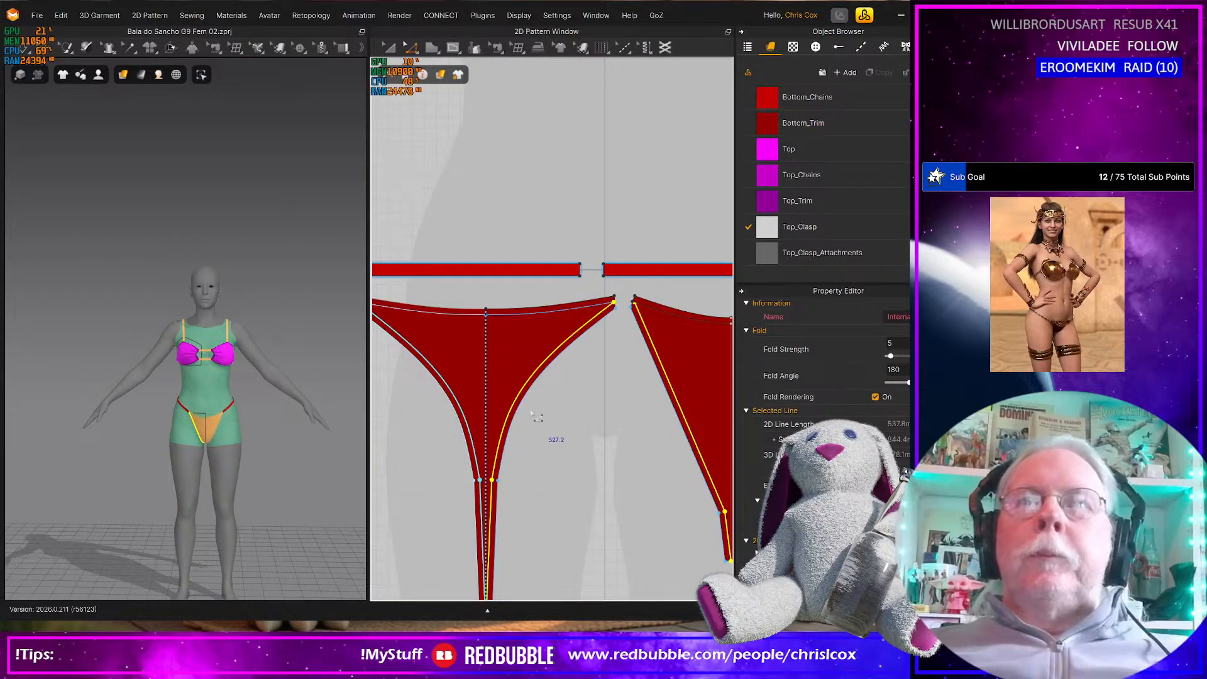
right_click(517, 398)
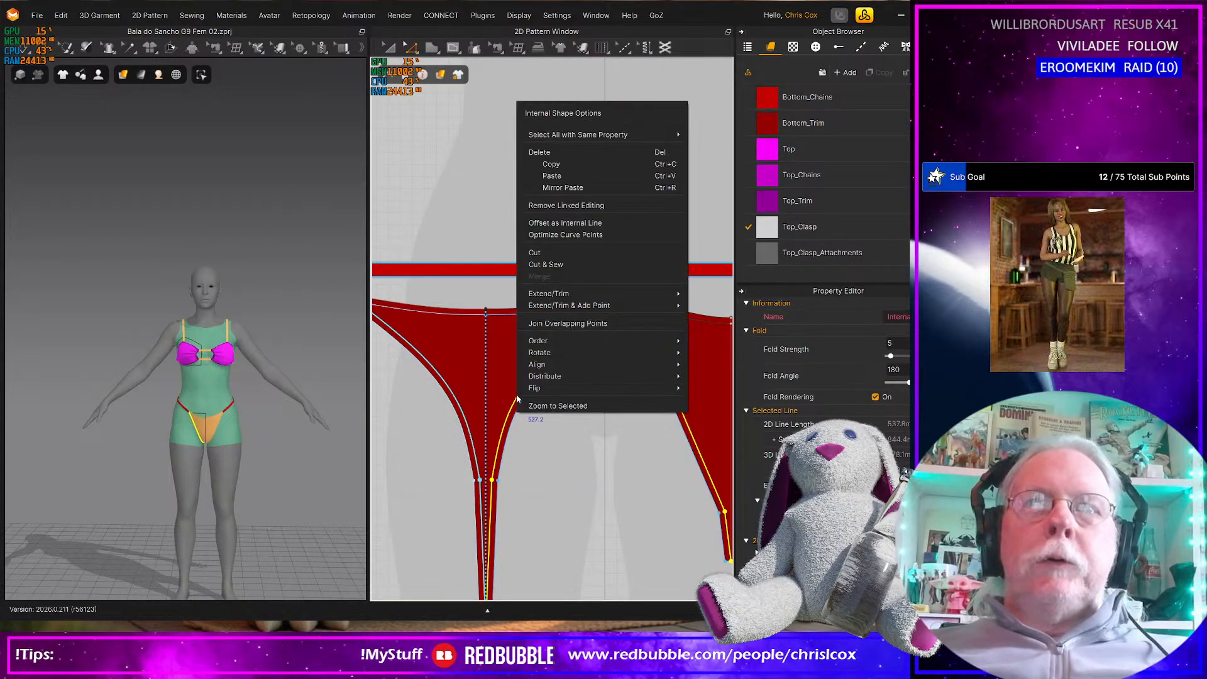
click(559, 264)
Inspect the bottom panels' side corners and undo the leg-edge and waist-edge offsets
click(594, 382)
scroll(566, 364, up, 6)
middle_drag(560, 359, 537, 389)
scroll(620, 312, down, 8)
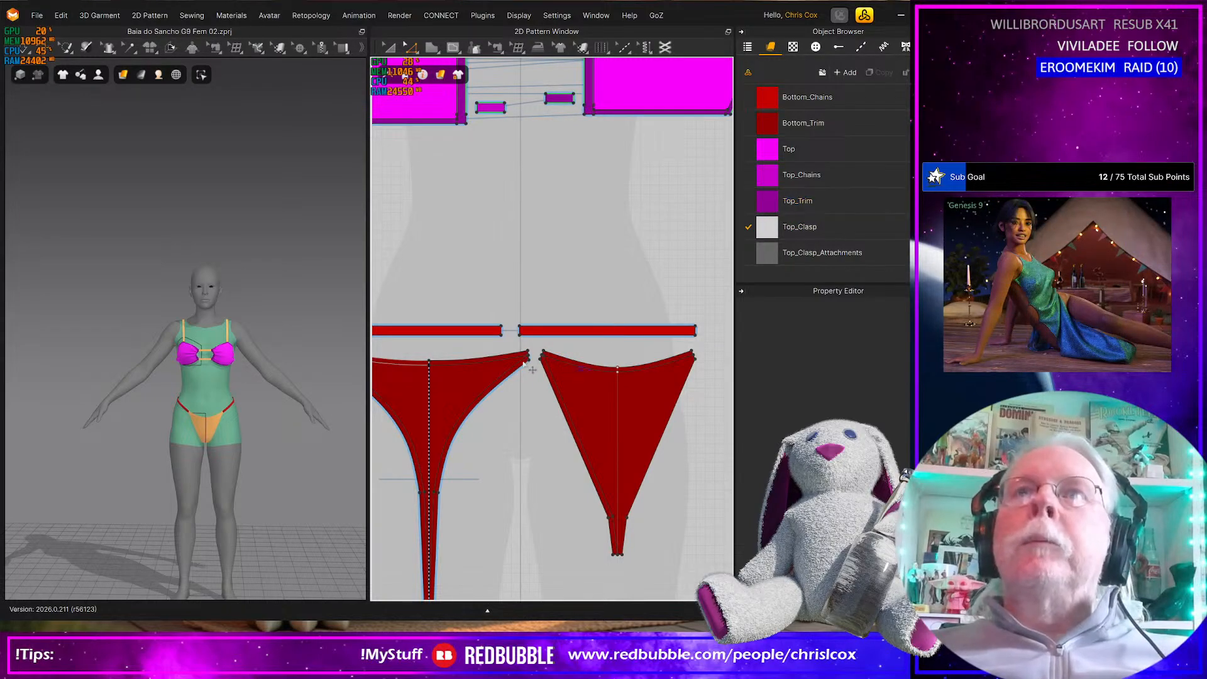
scroll(529, 366, up, 5)
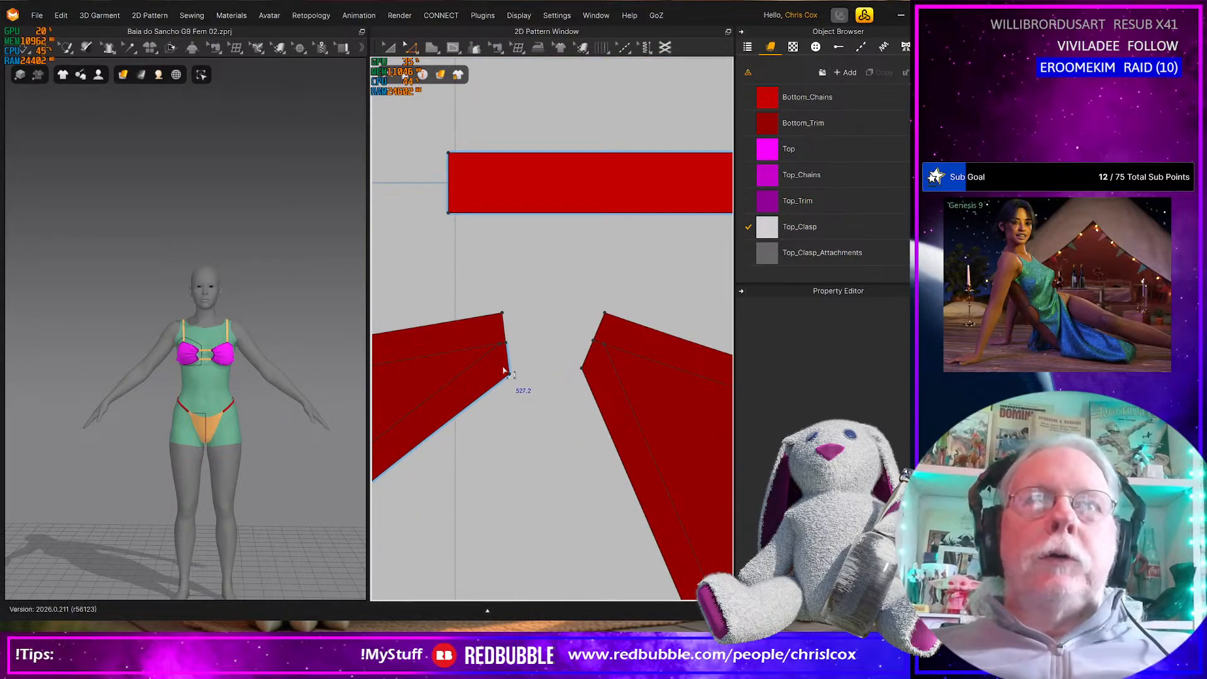
click(481, 352)
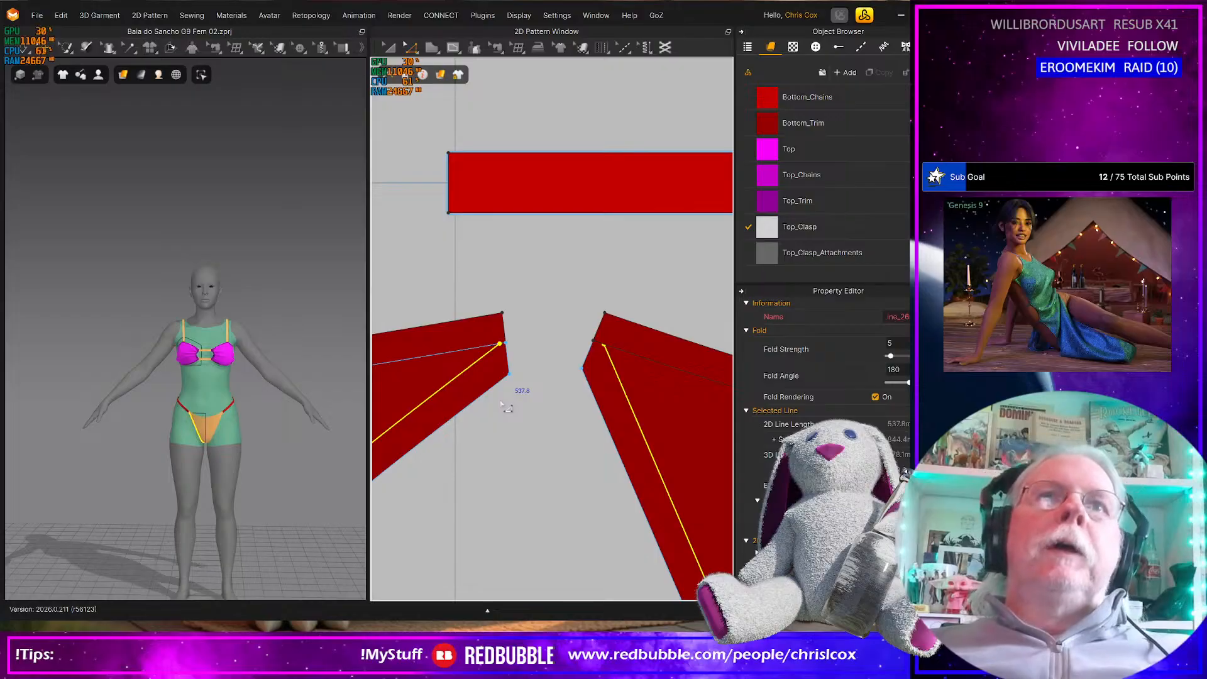
click(503, 401)
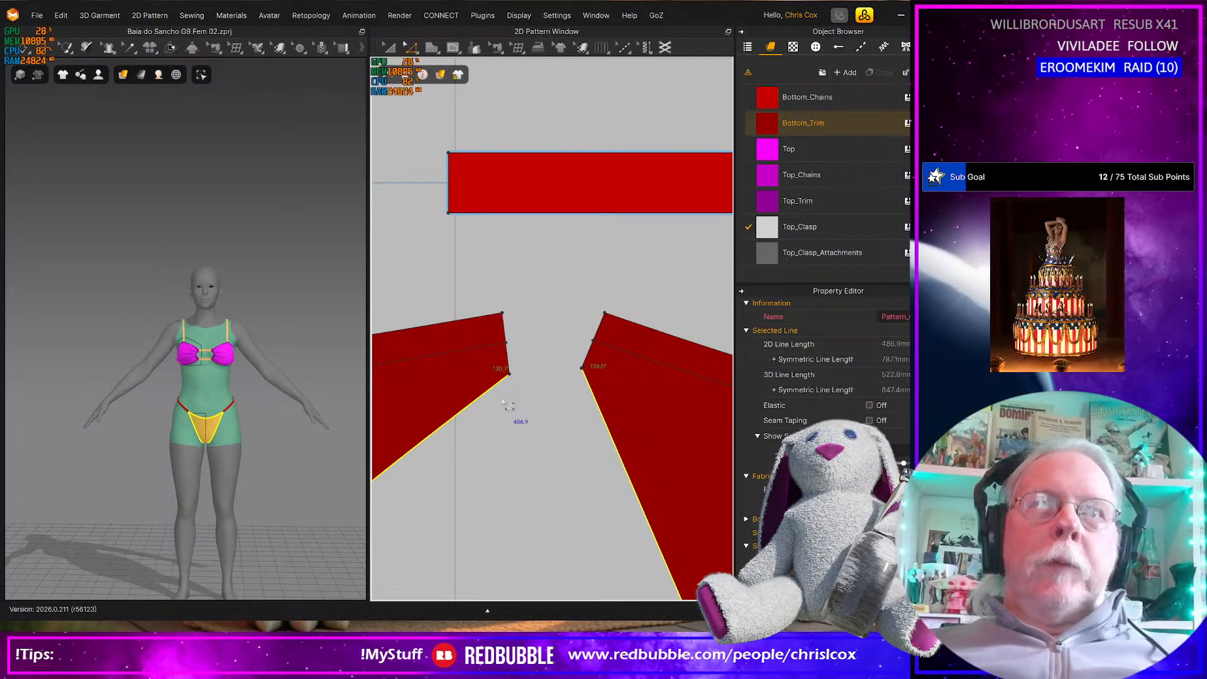
key(ctrl+z)
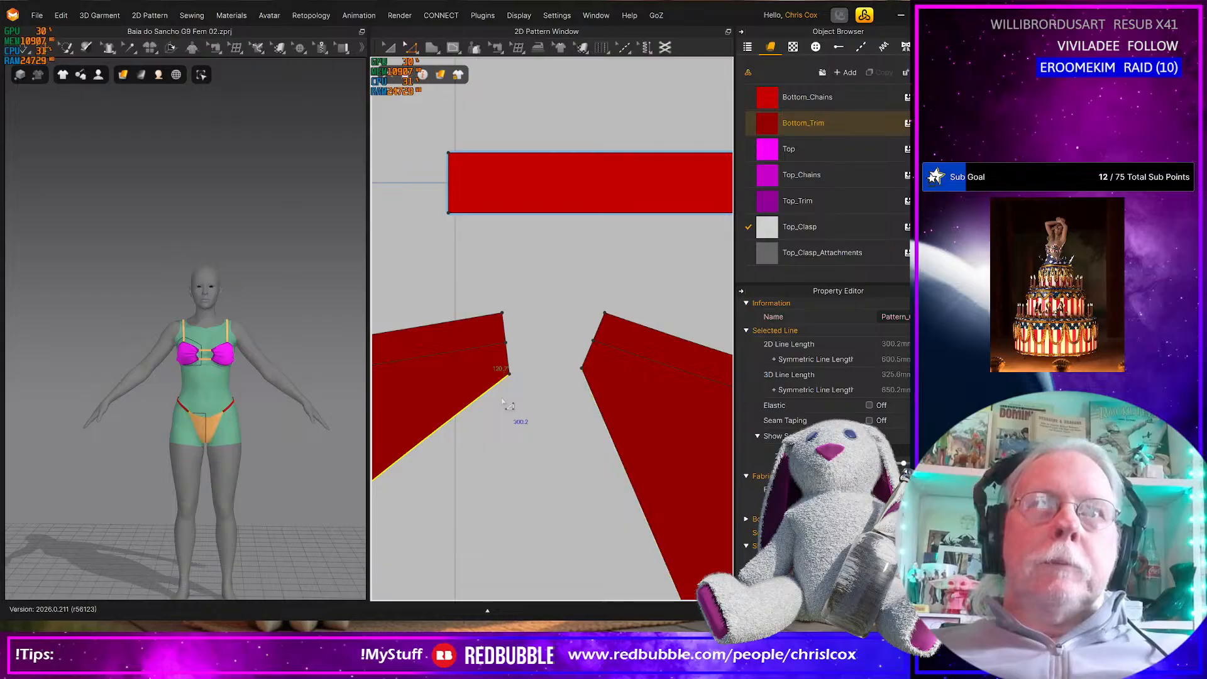
key(ctrl+z)
click(502, 400)
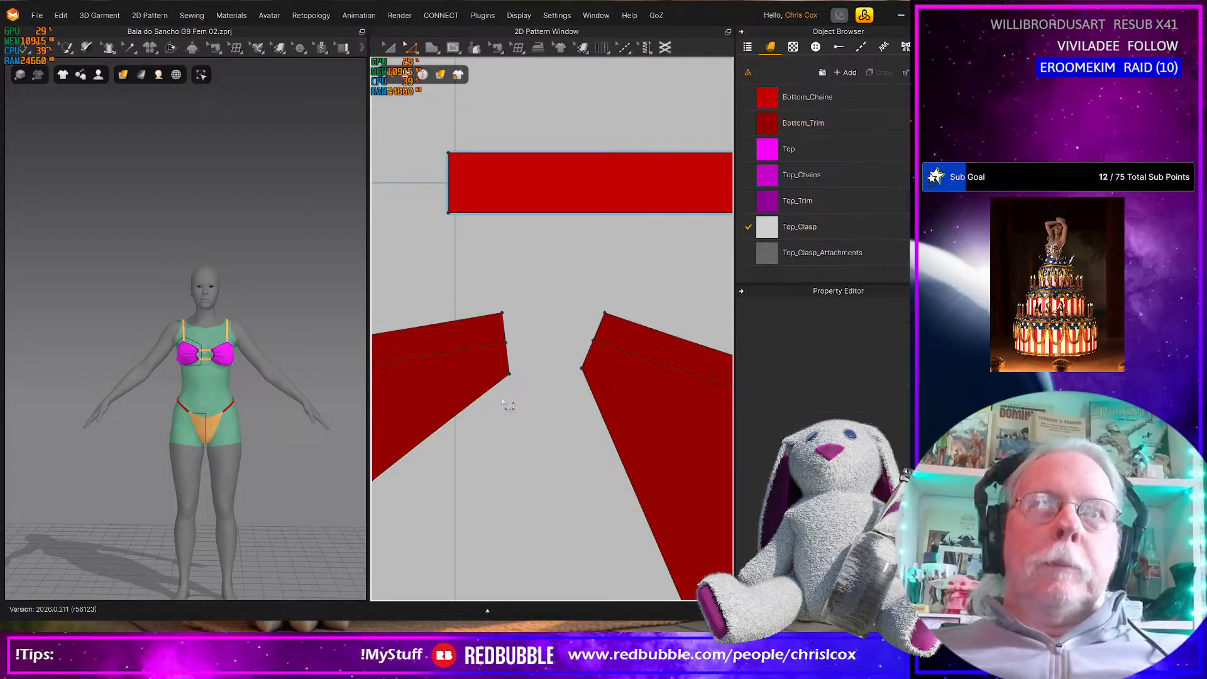
key(ctrl+z)
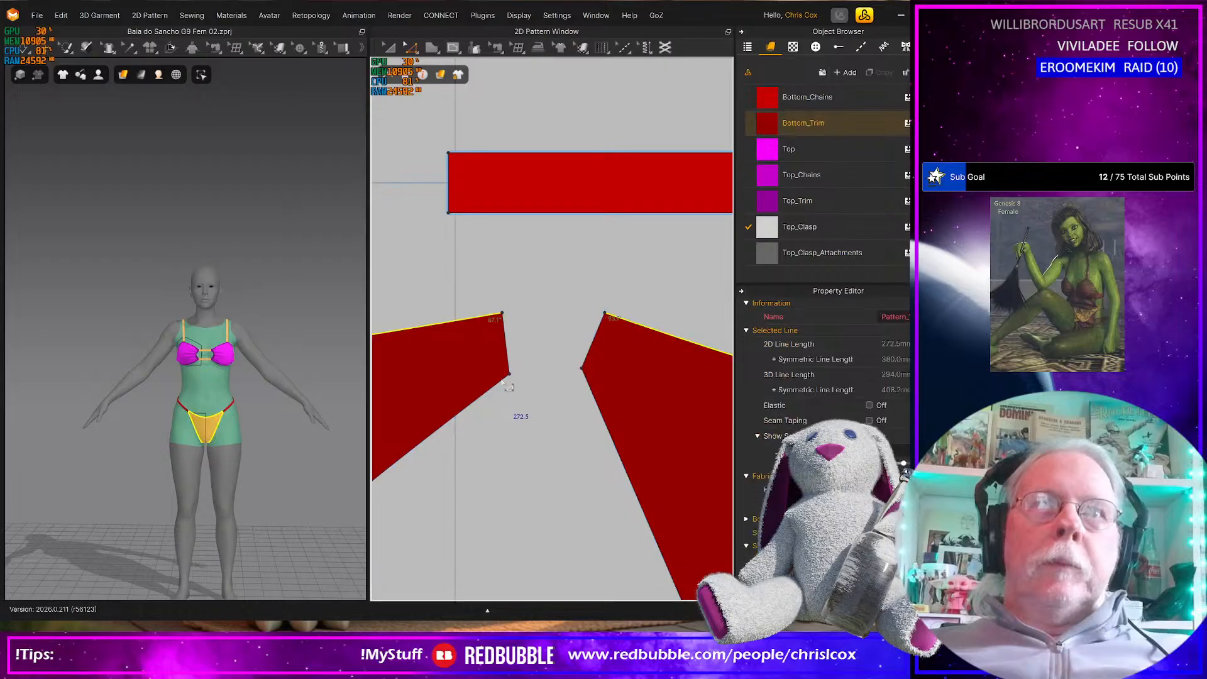
Offset the short side edges of both bottom panels by 5.0 mm as internal lines
click(506, 343)
shift+click(593, 345)
right_click(594, 346)
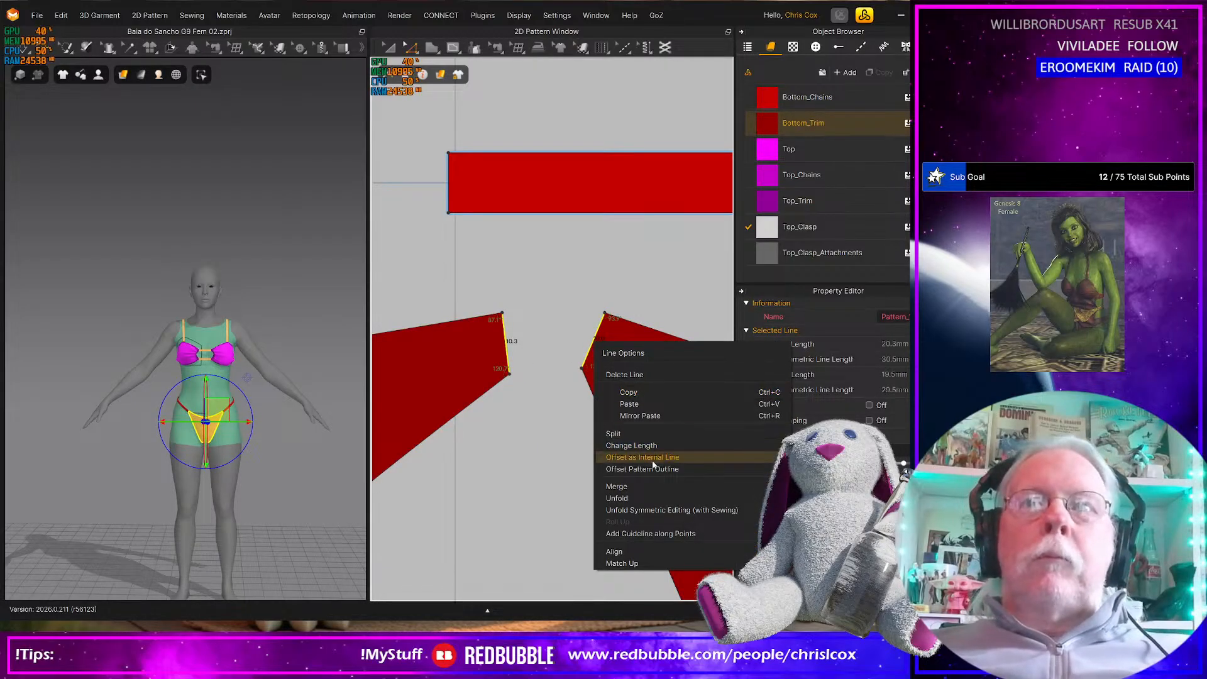
click(649, 458)
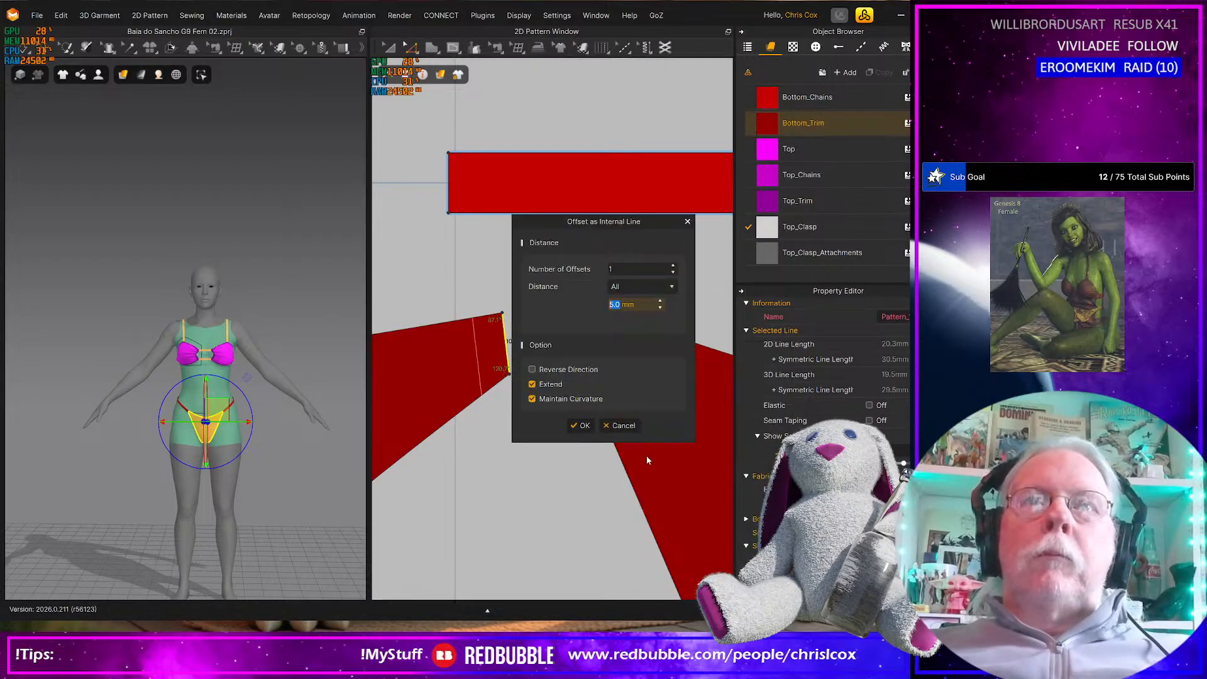
click(580, 426)
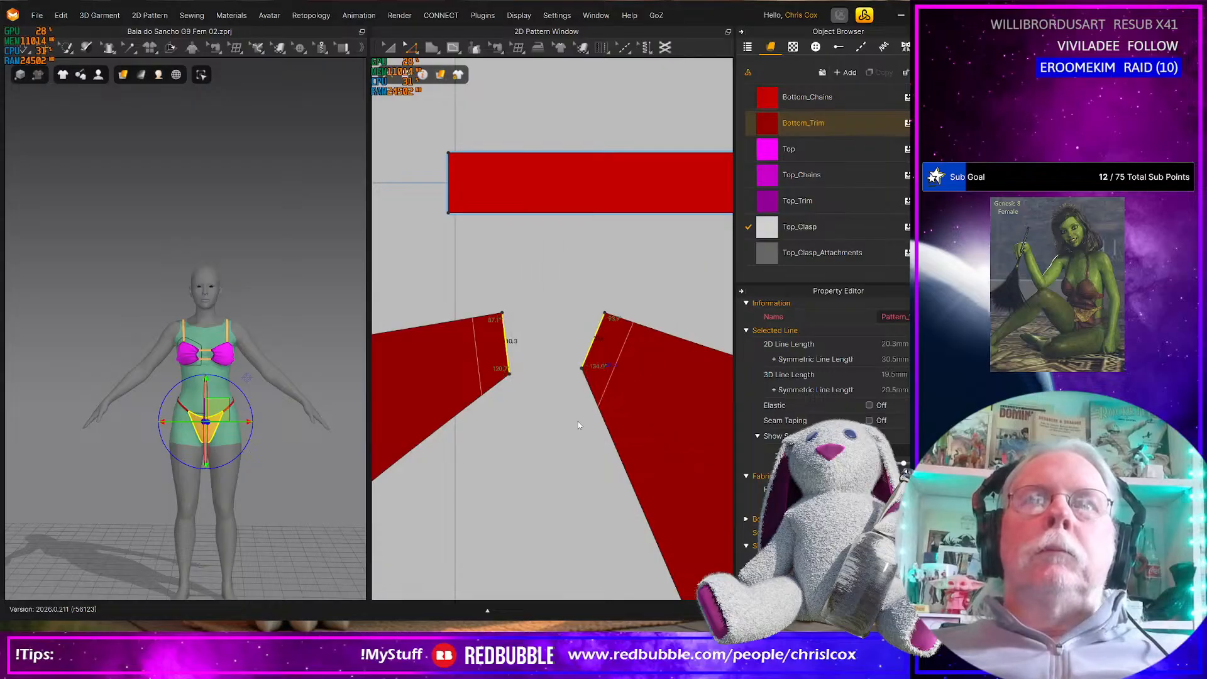
Cut & Sew both bottom panels along the internal lines beside their short side edges
click(616, 364)
right_click(615, 366)
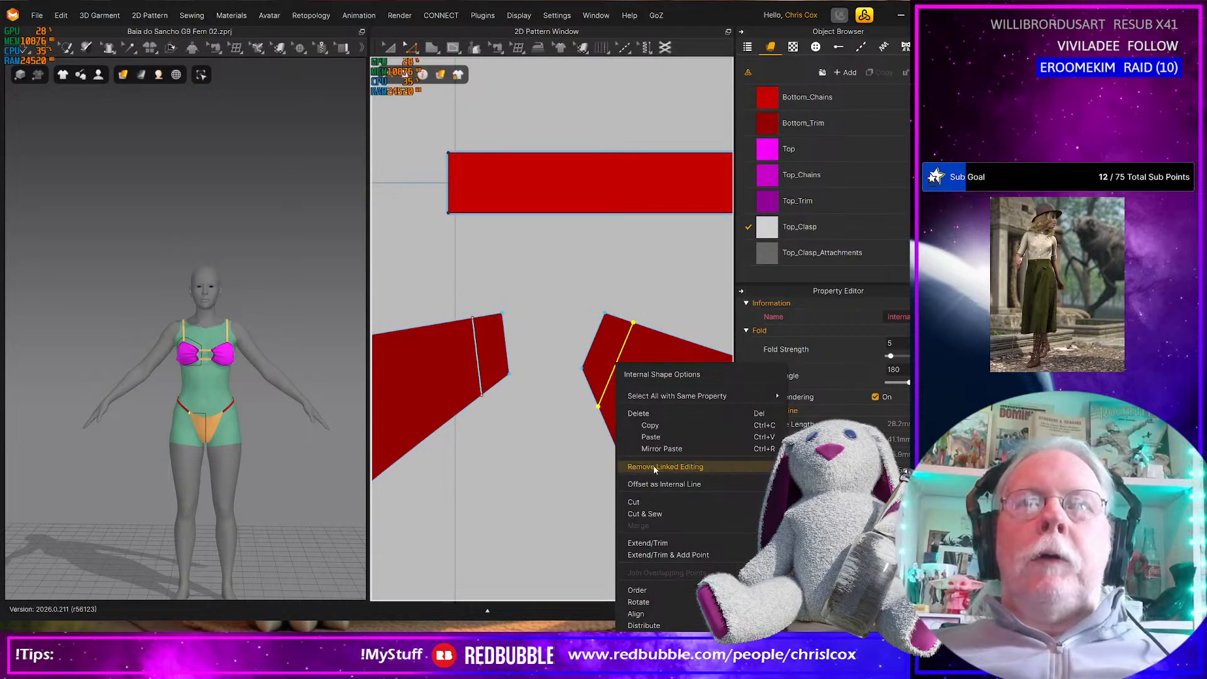
click(646, 512)
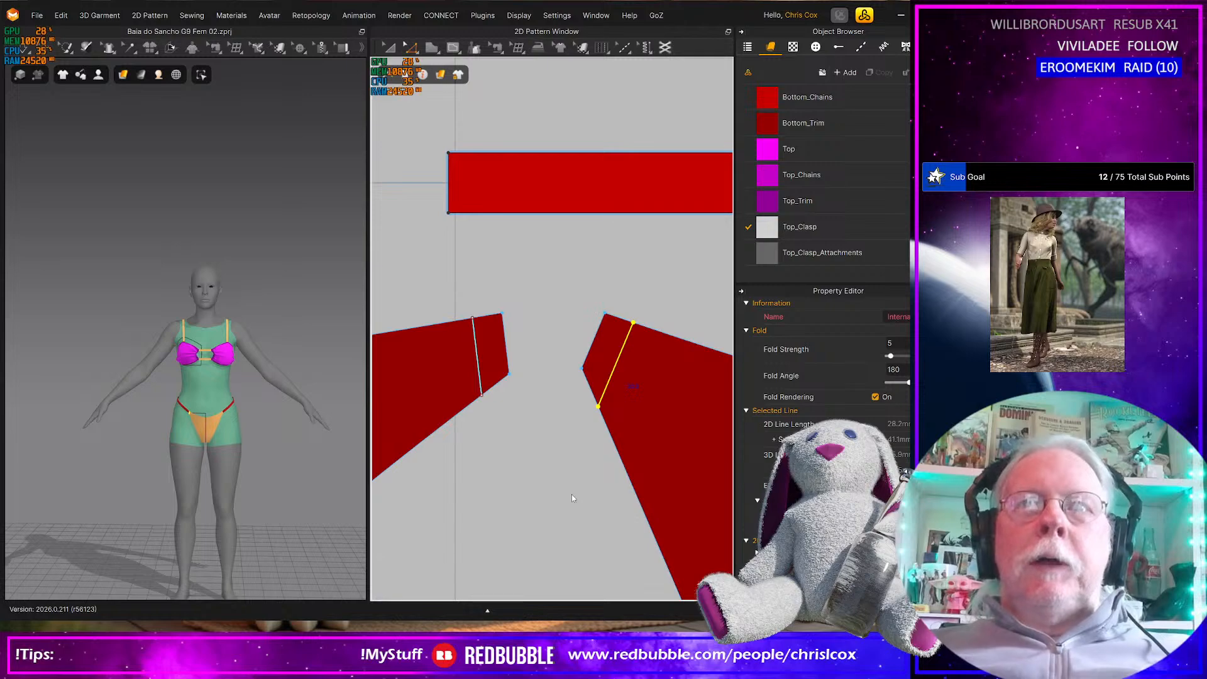
scroll(572, 496, down, 10)
scroll(576, 501, up, 3)
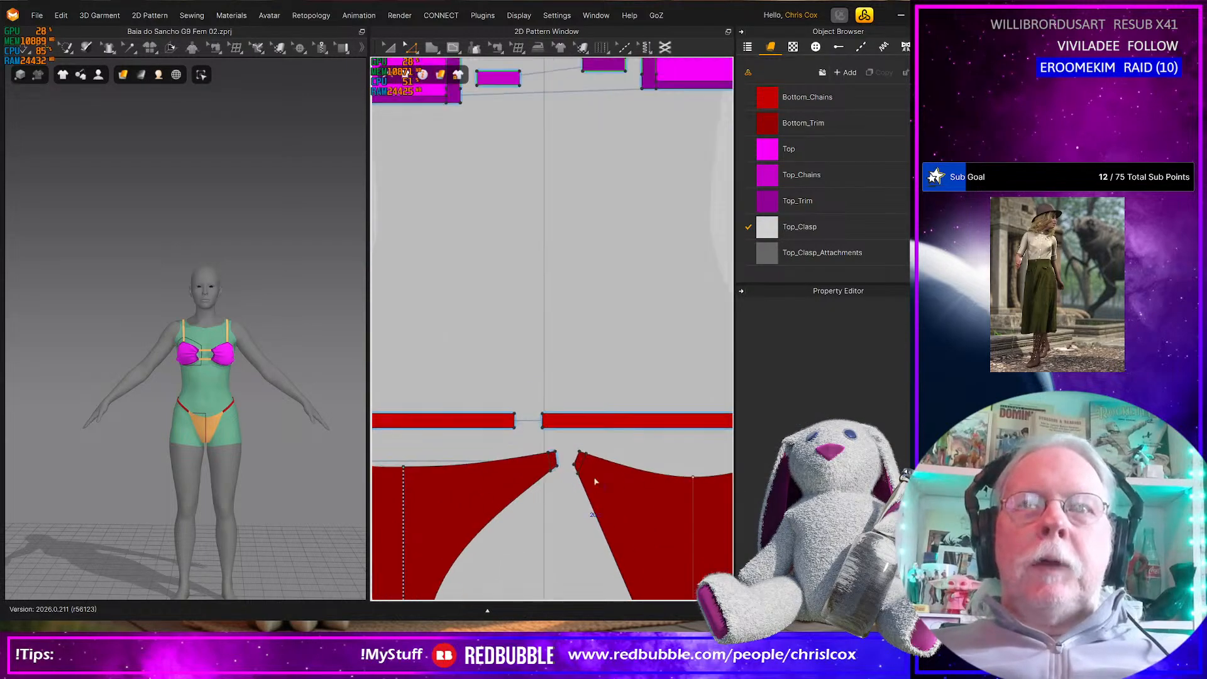
Offset the waist edges of both bottom panels by 5.0 mm as internal lines and Cut & Sew along them
click(624, 463)
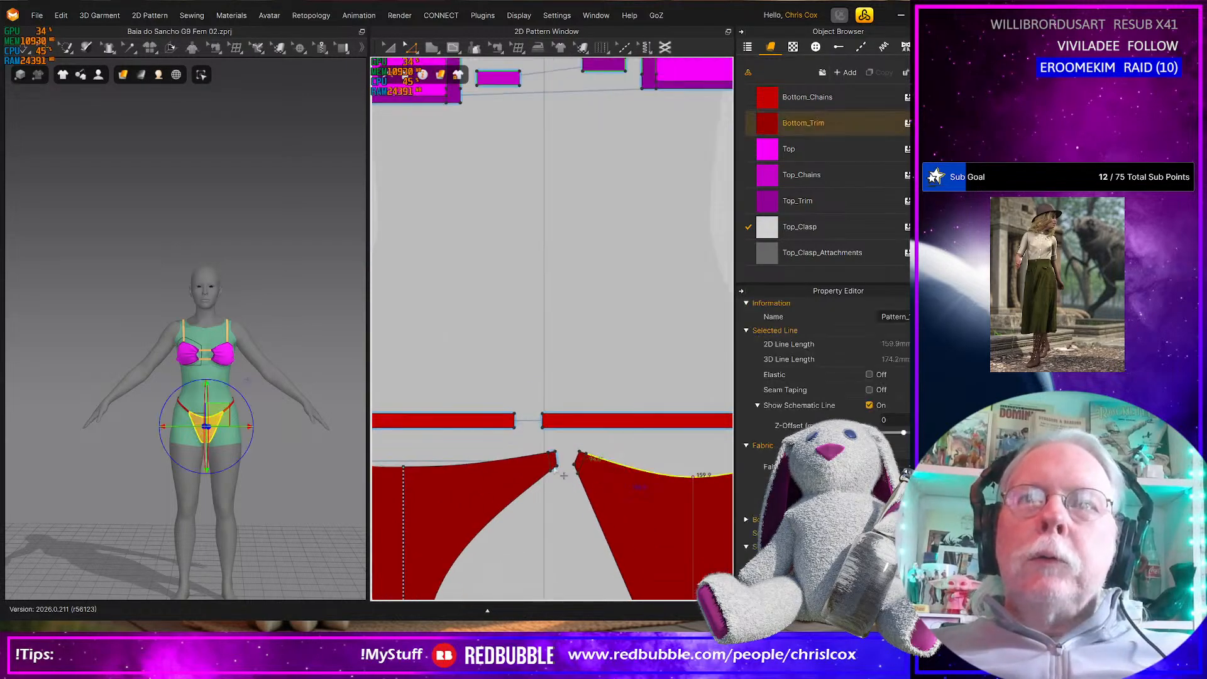
shift+click(497, 465)
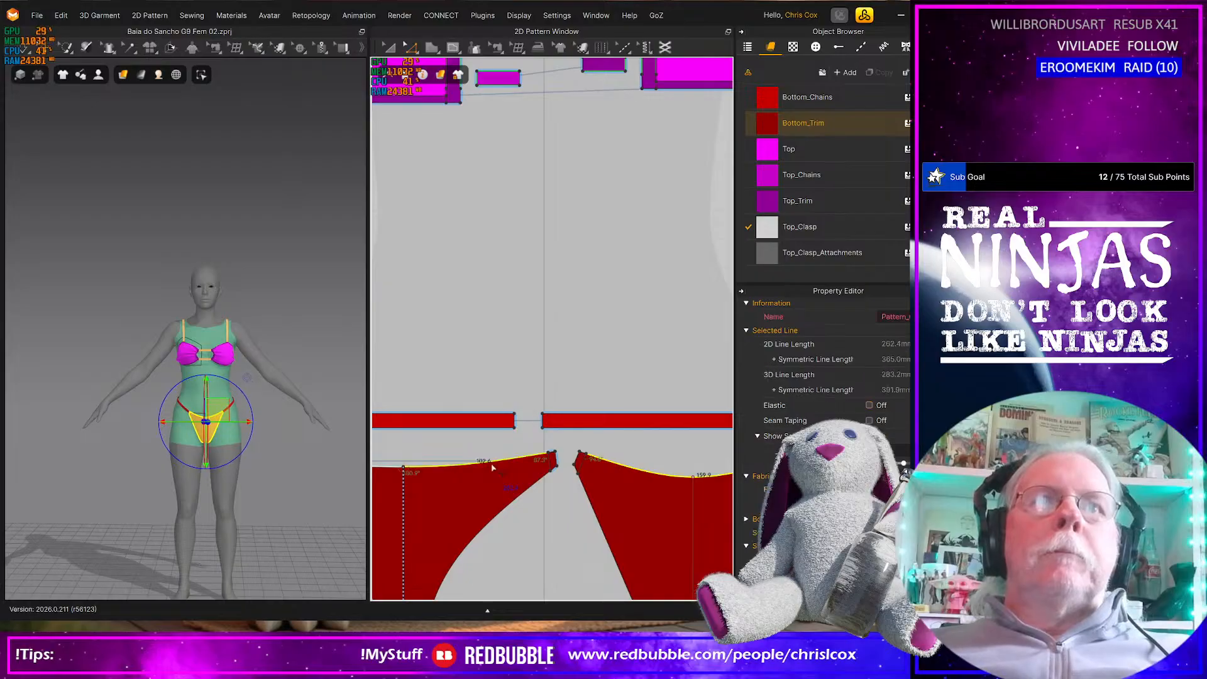
right_click(503, 463)
click(549, 349)
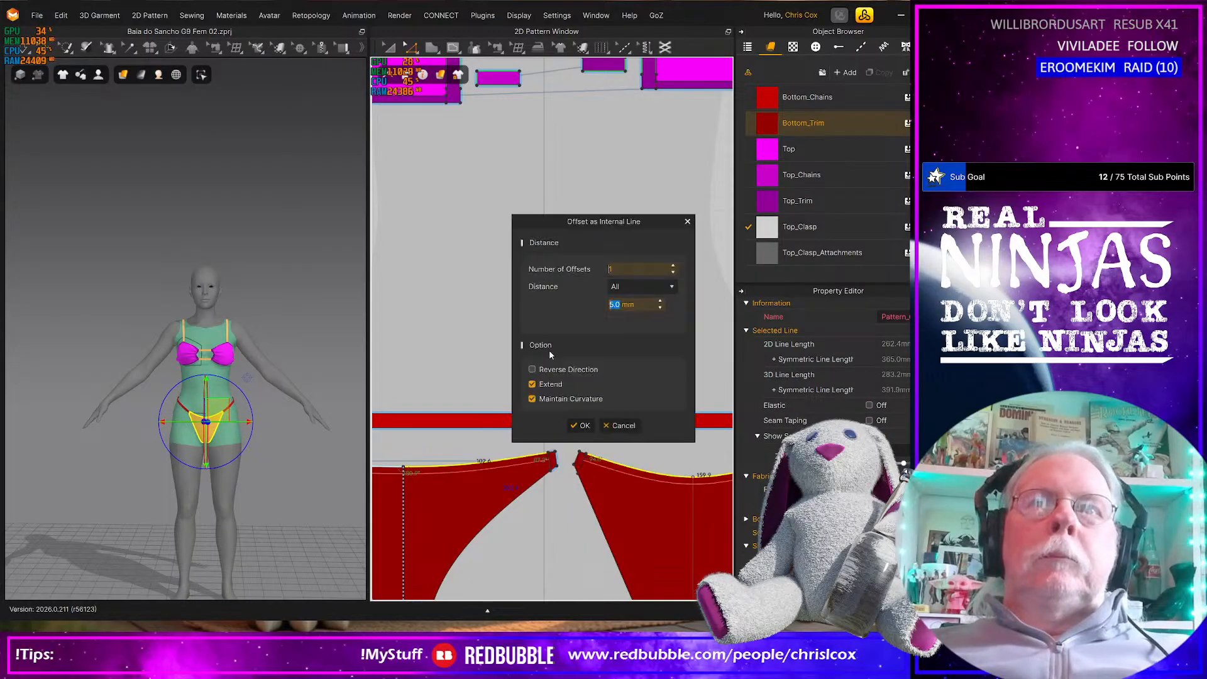
click(581, 426)
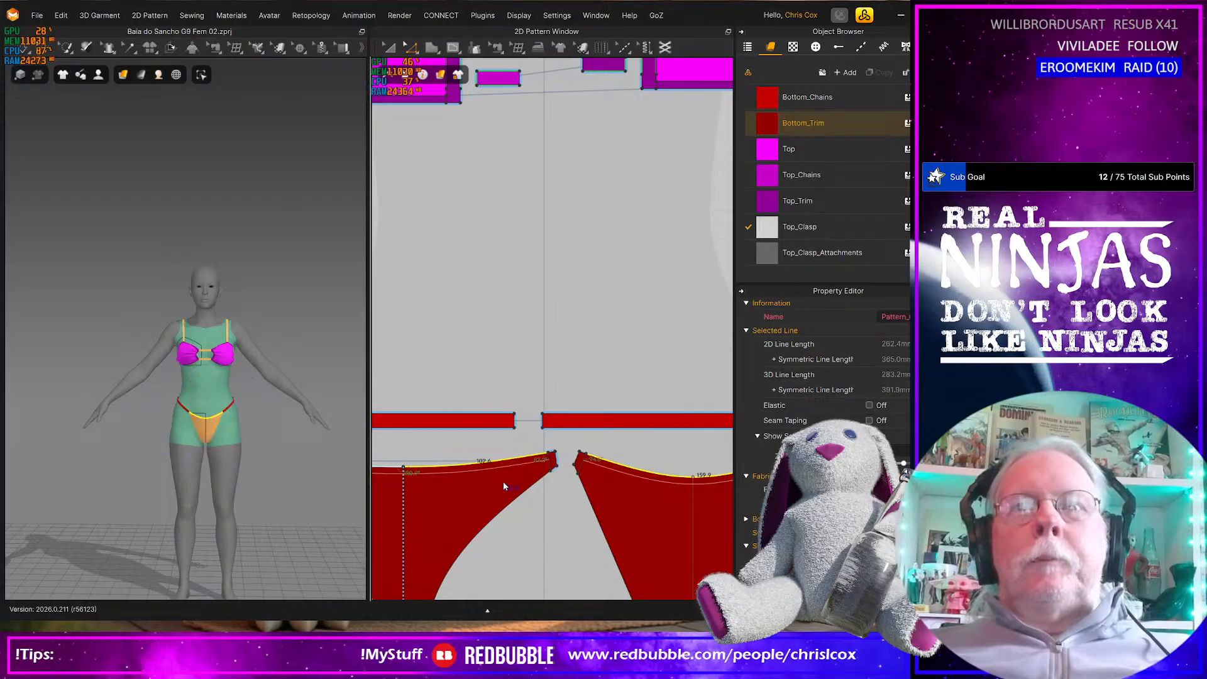
click(503, 482)
right_click(479, 472)
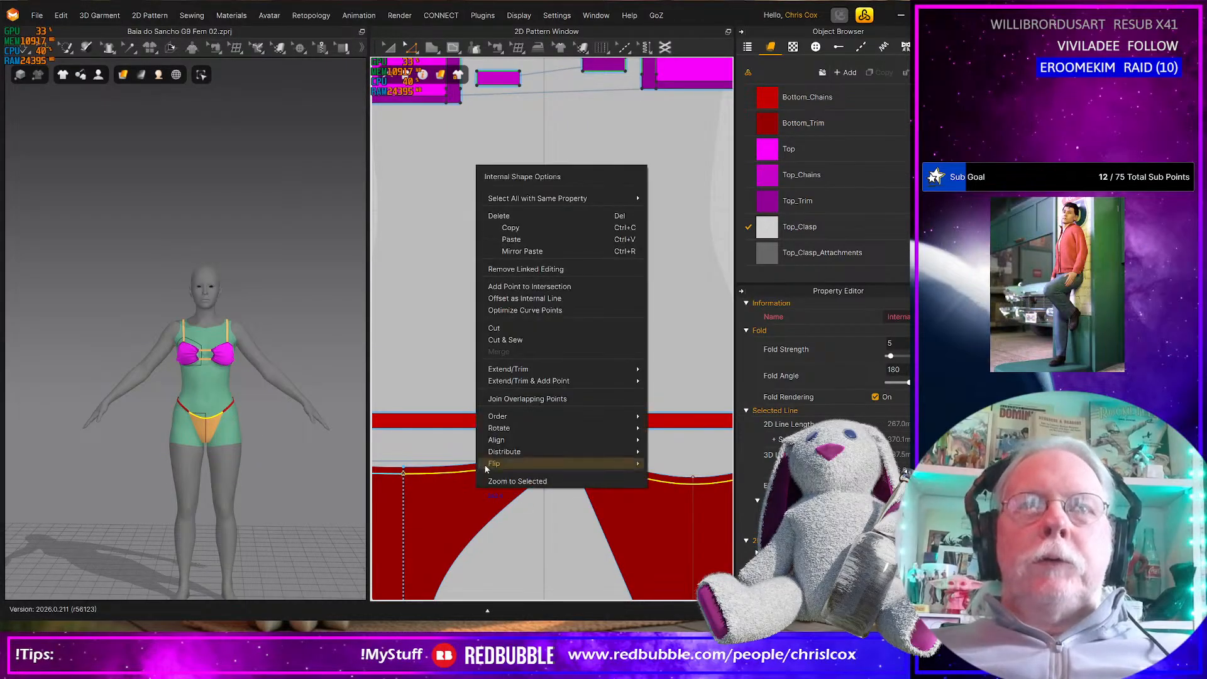
click(513, 340)
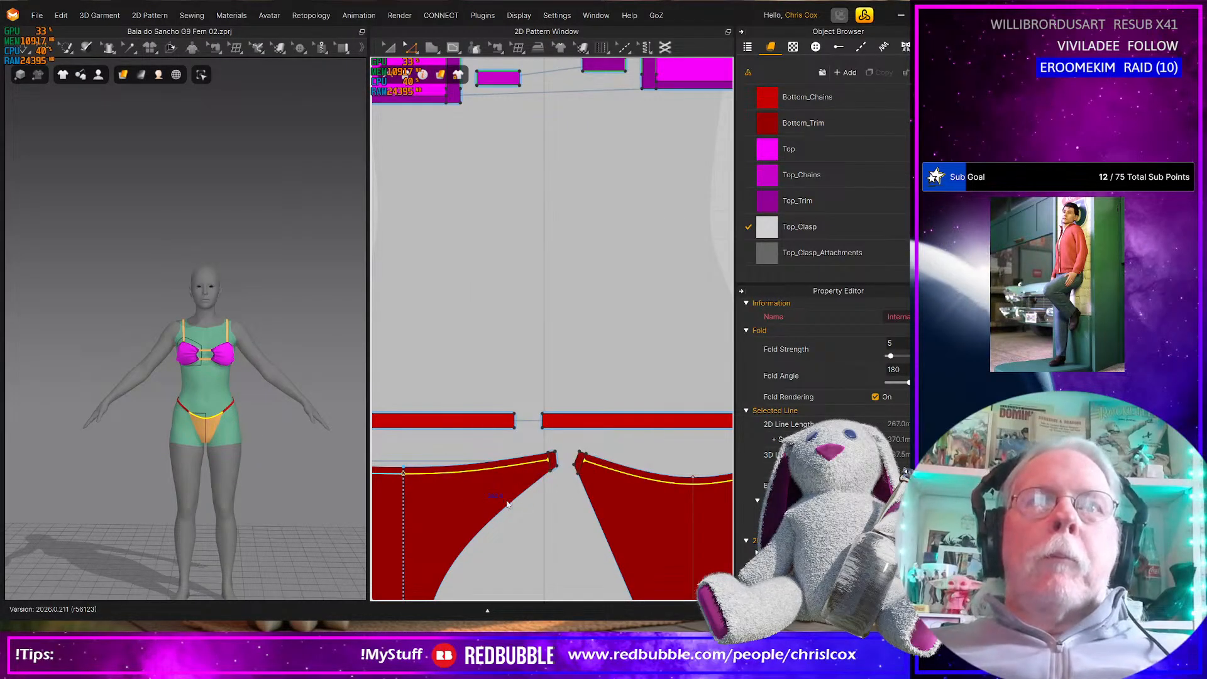
click(507, 515)
Offset the leg and crotch side edges facing the gap between the bottom panels by 5.0 mm as internal lines and Cut & Sew along them
middle_drag(536, 510, 591, 271)
shift+click(472, 484)
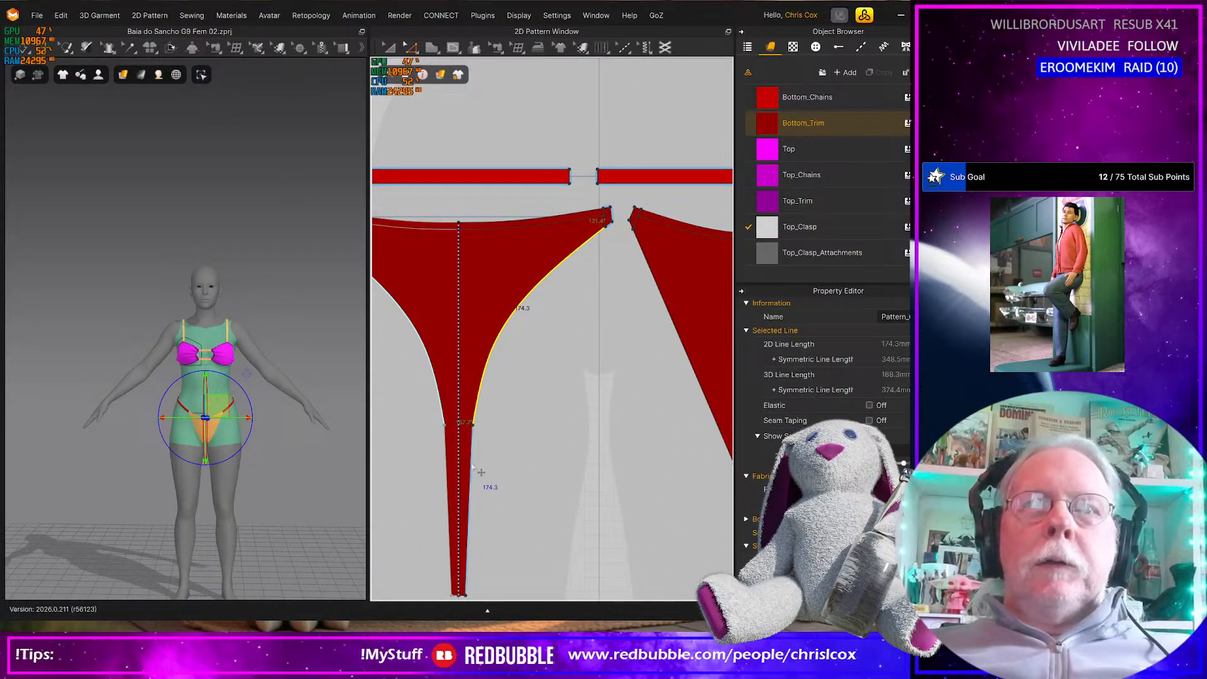
shift+click(689, 365)
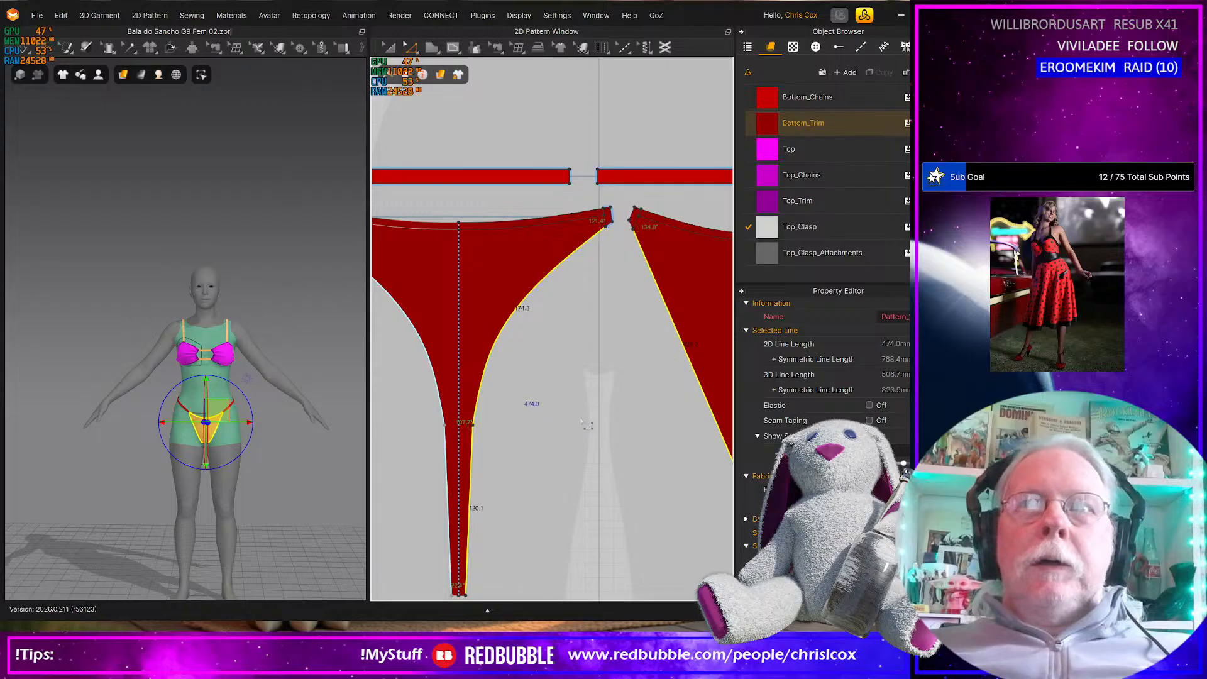
scroll(570, 408, down, 2)
shift+click(689, 448)
right_click(689, 448)
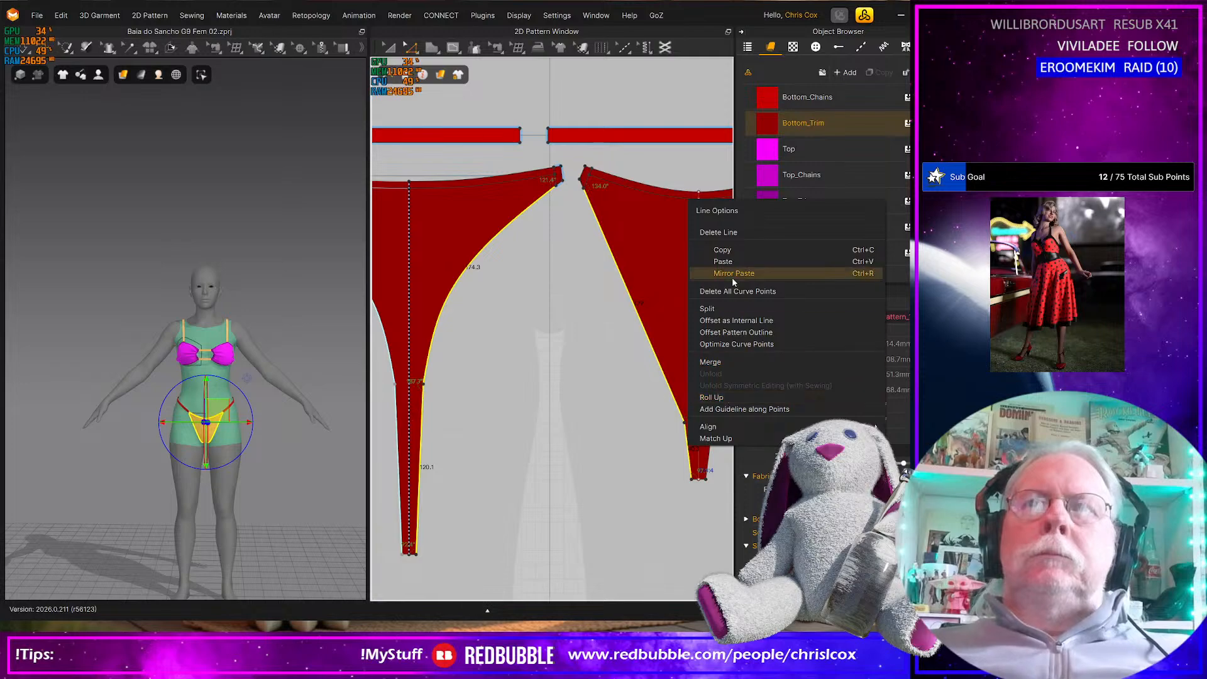
click(726, 321)
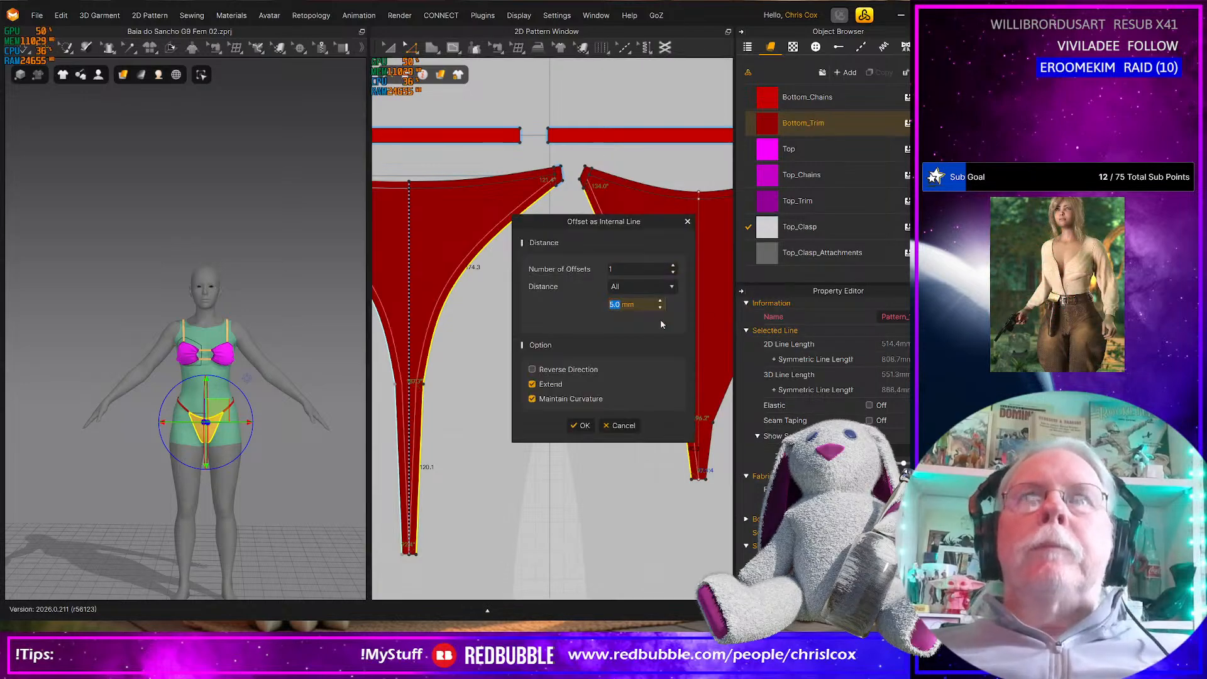
click(582, 426)
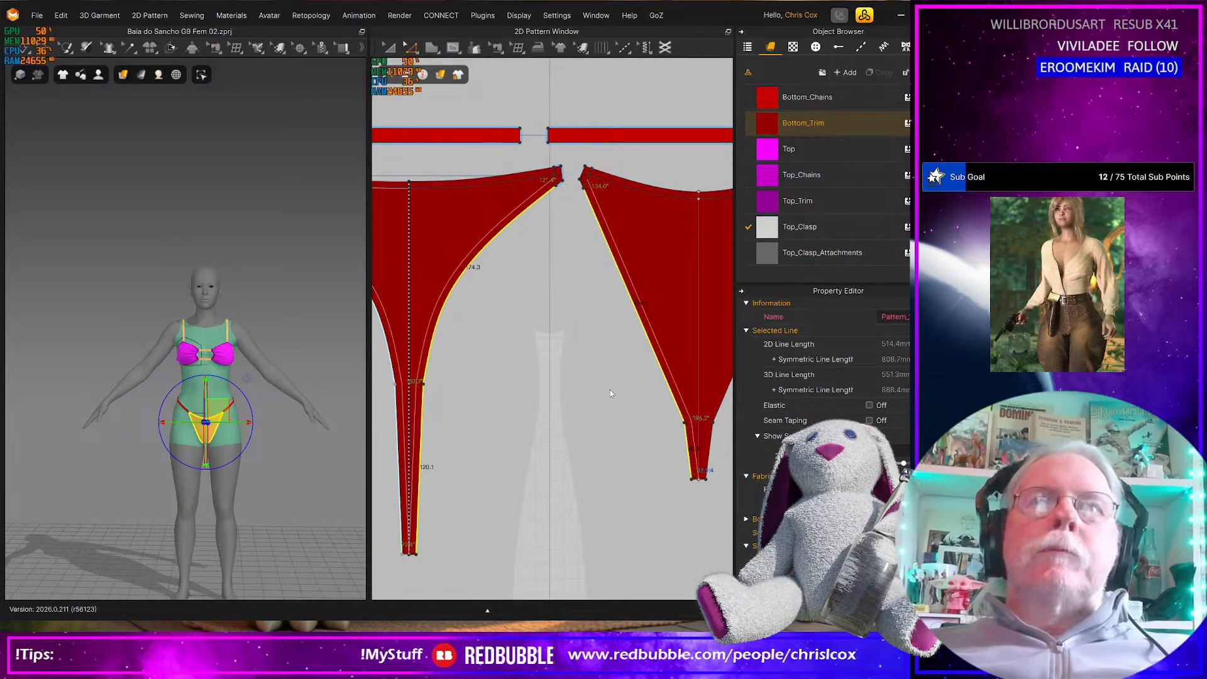
right_click(672, 379)
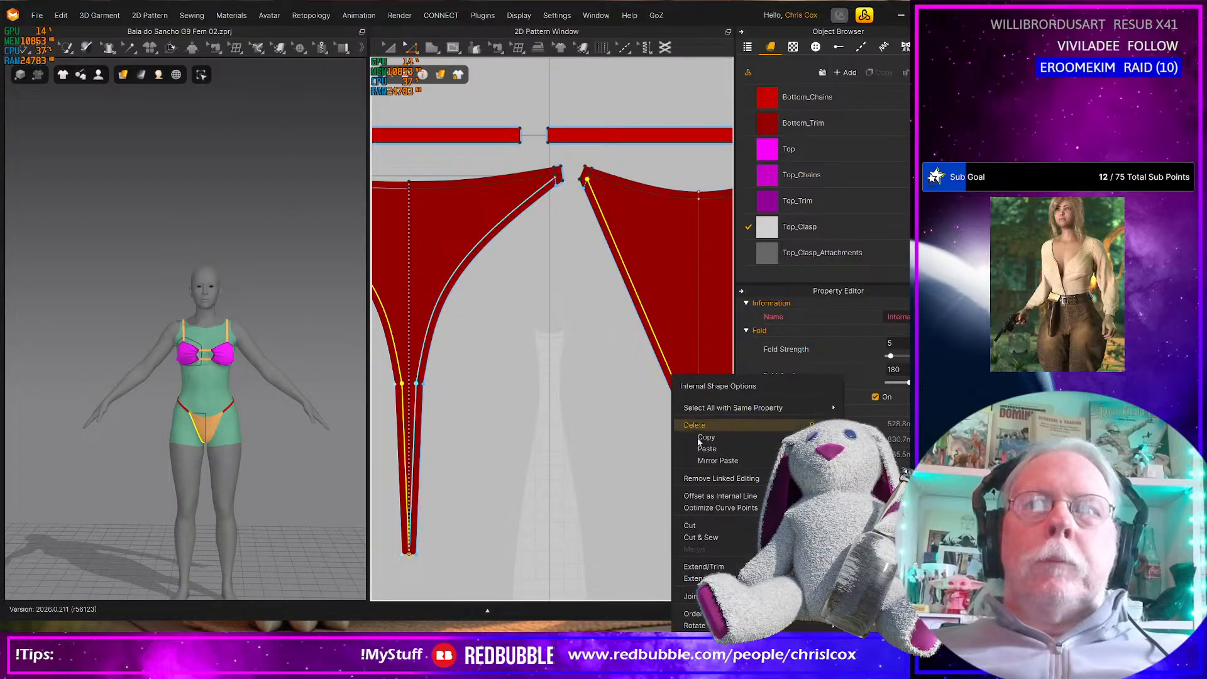
click(702, 537)
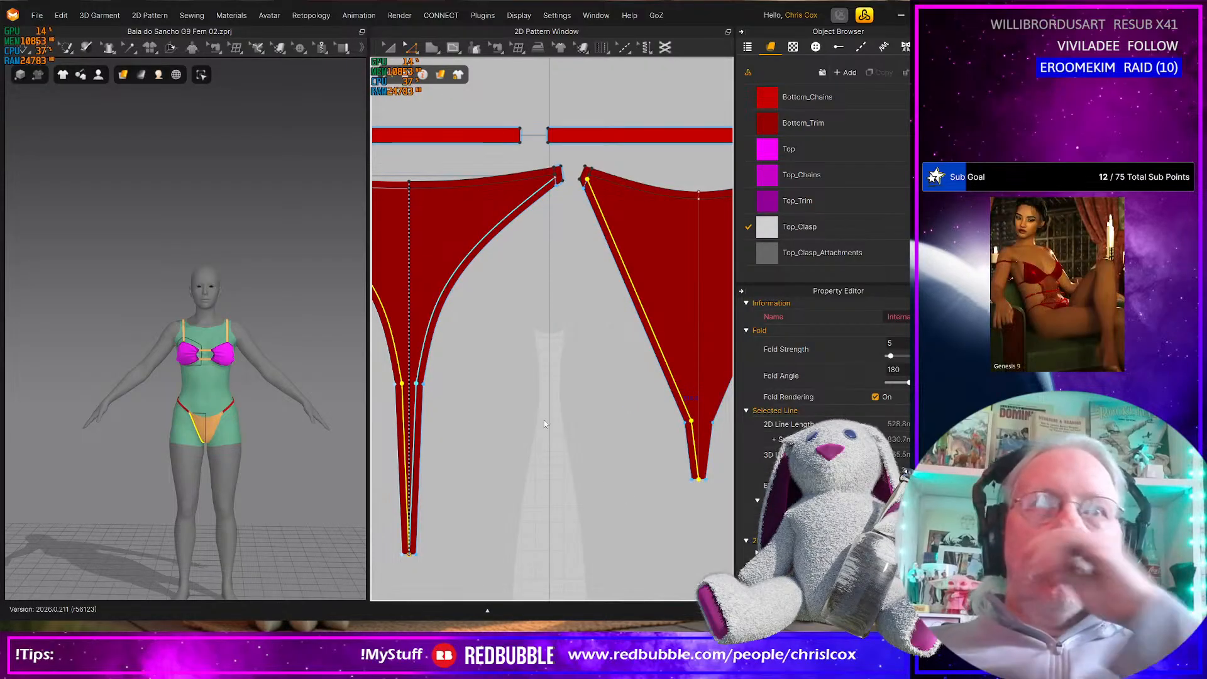
click(568, 402)
Offset the outer leg and crotch side edge of the triangular bottom panel by 5.0 mm as an internal line and Cut & Sew along it
middle_drag(573, 403, 363, 416)
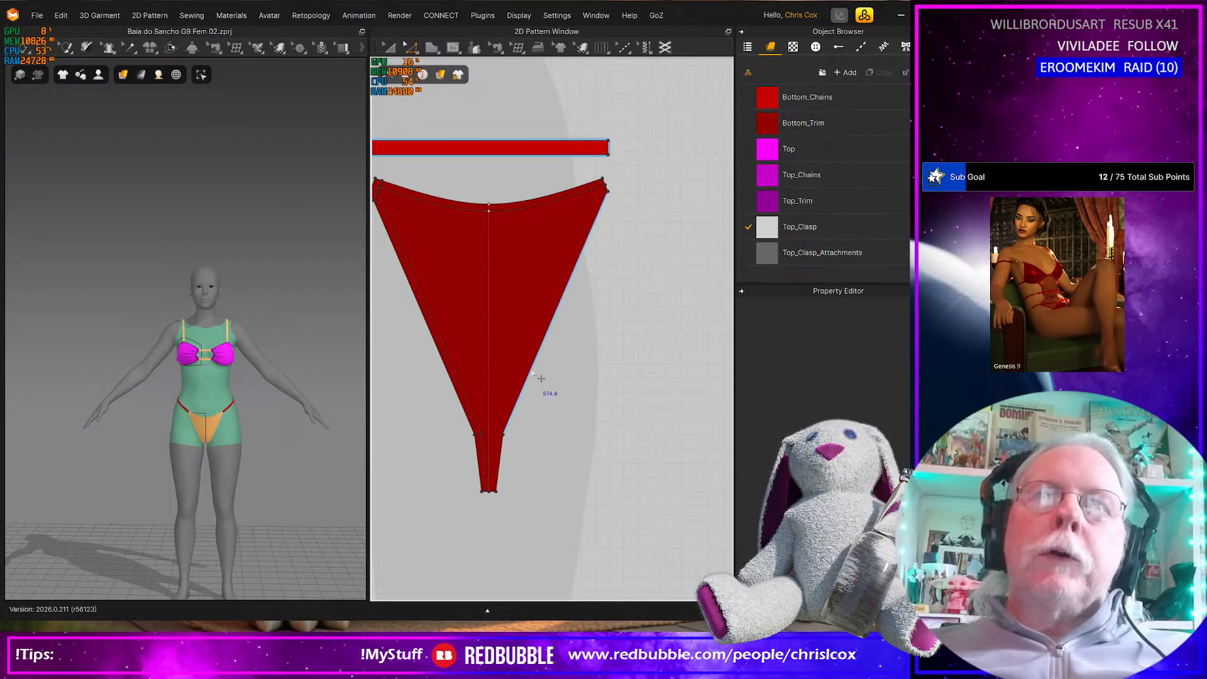
click(532, 376)
shift+click(500, 458)
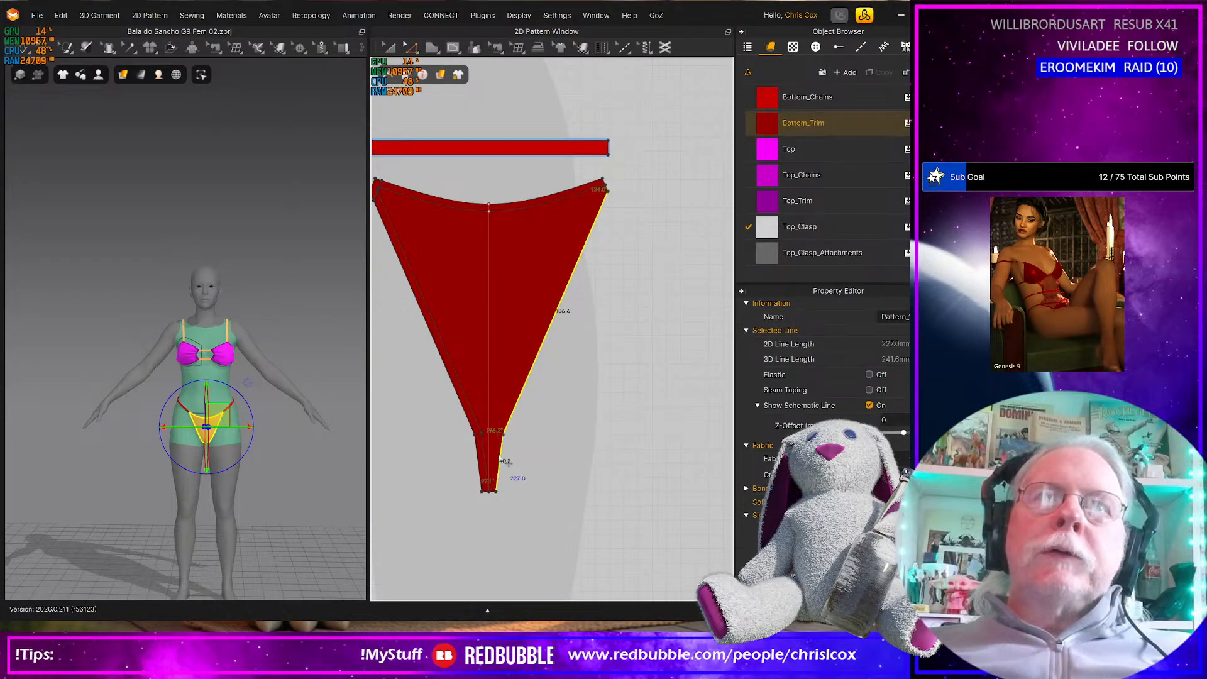
right_click(501, 455)
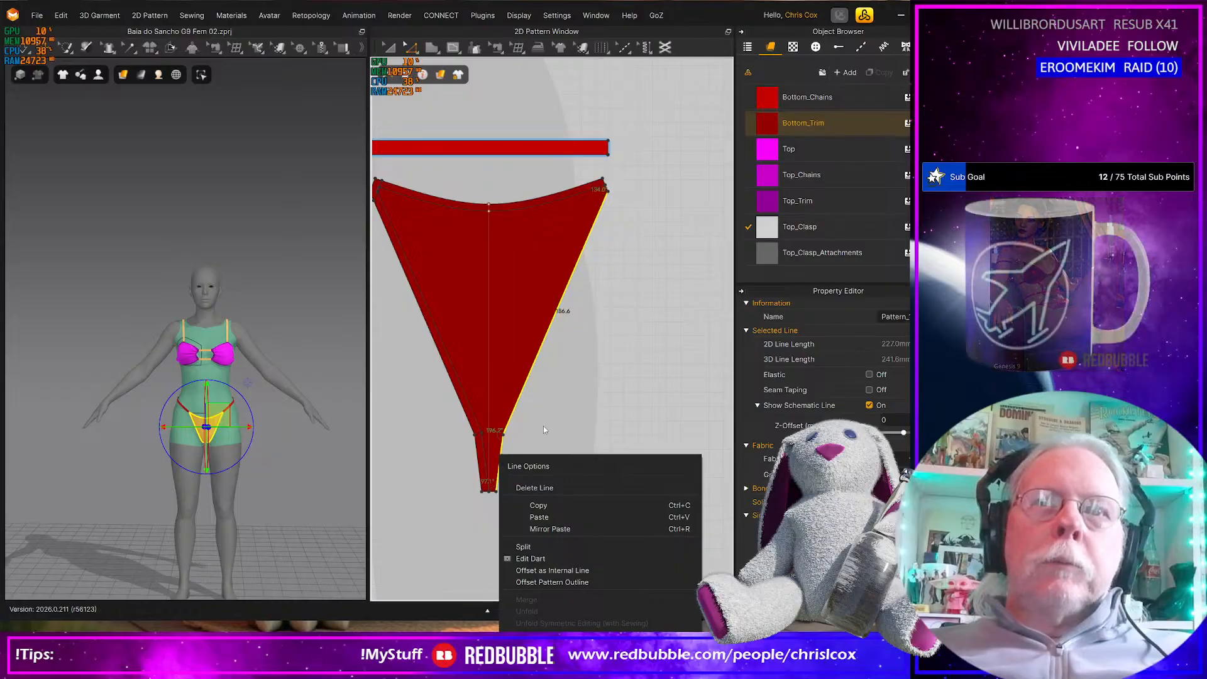
right_click(522, 392)
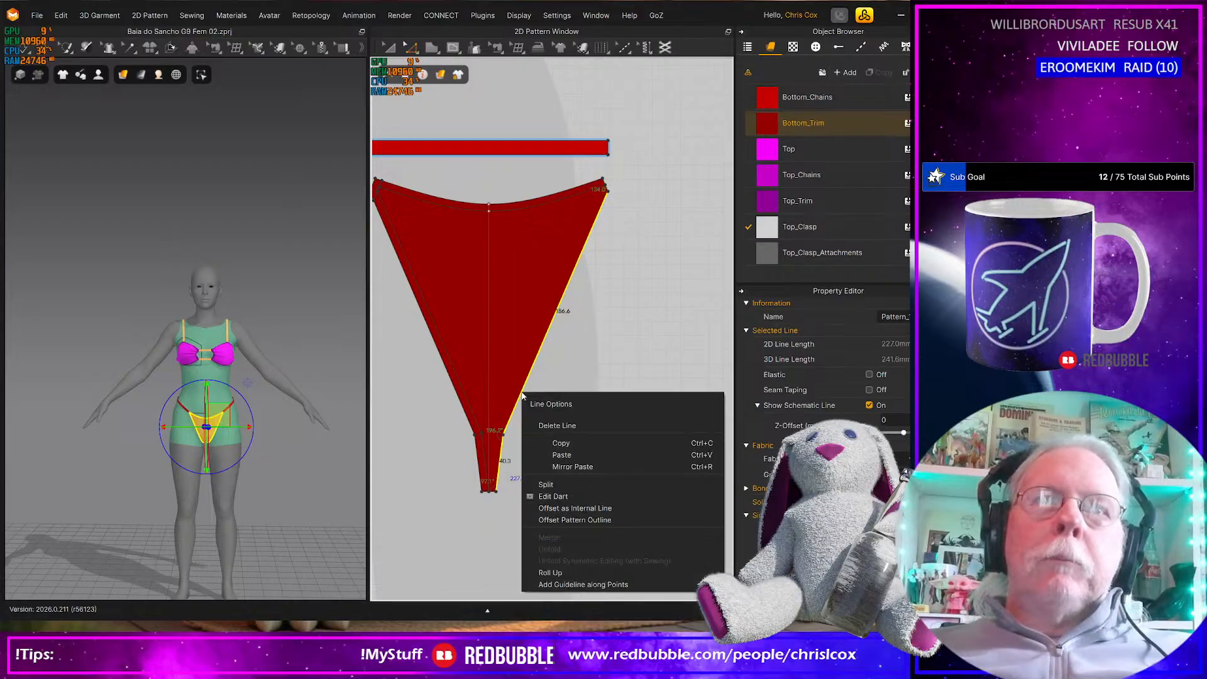
click(569, 507)
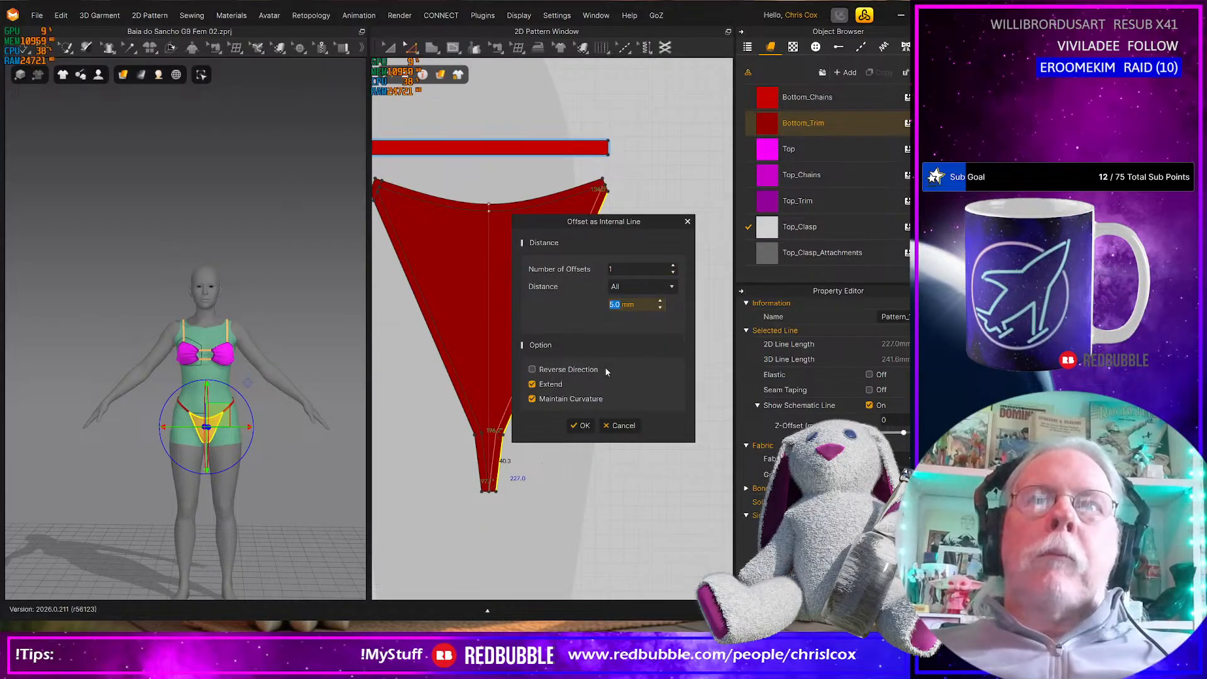
click(582, 426)
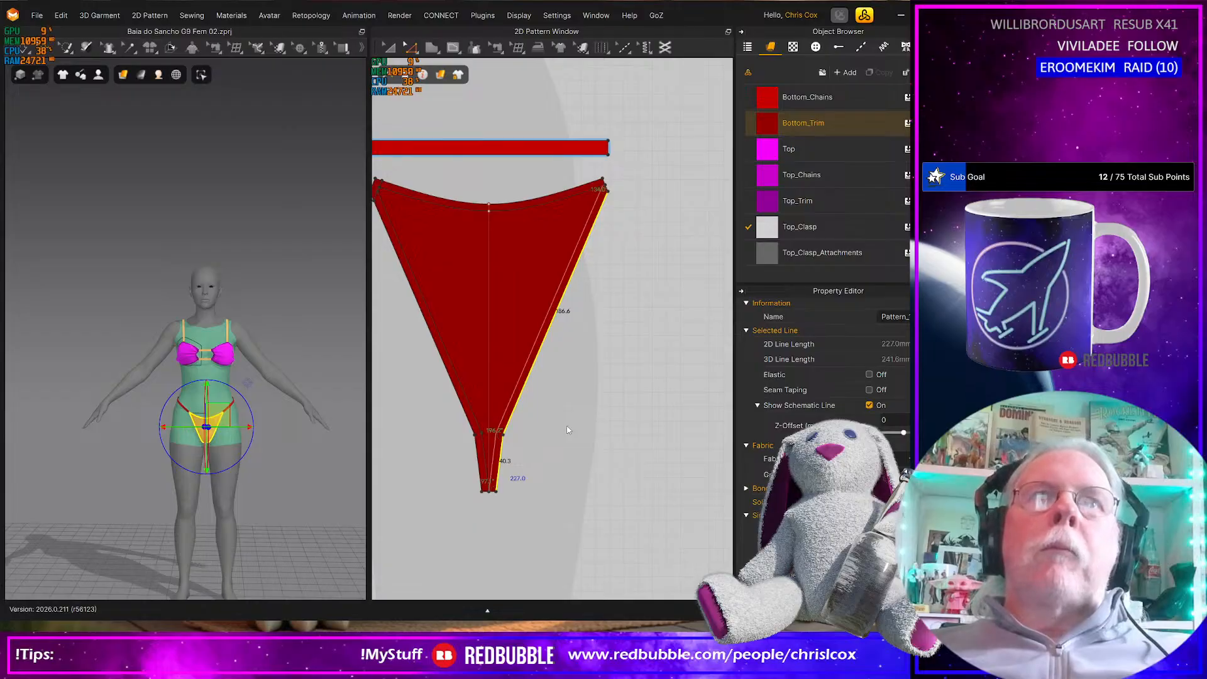
right_click(506, 414)
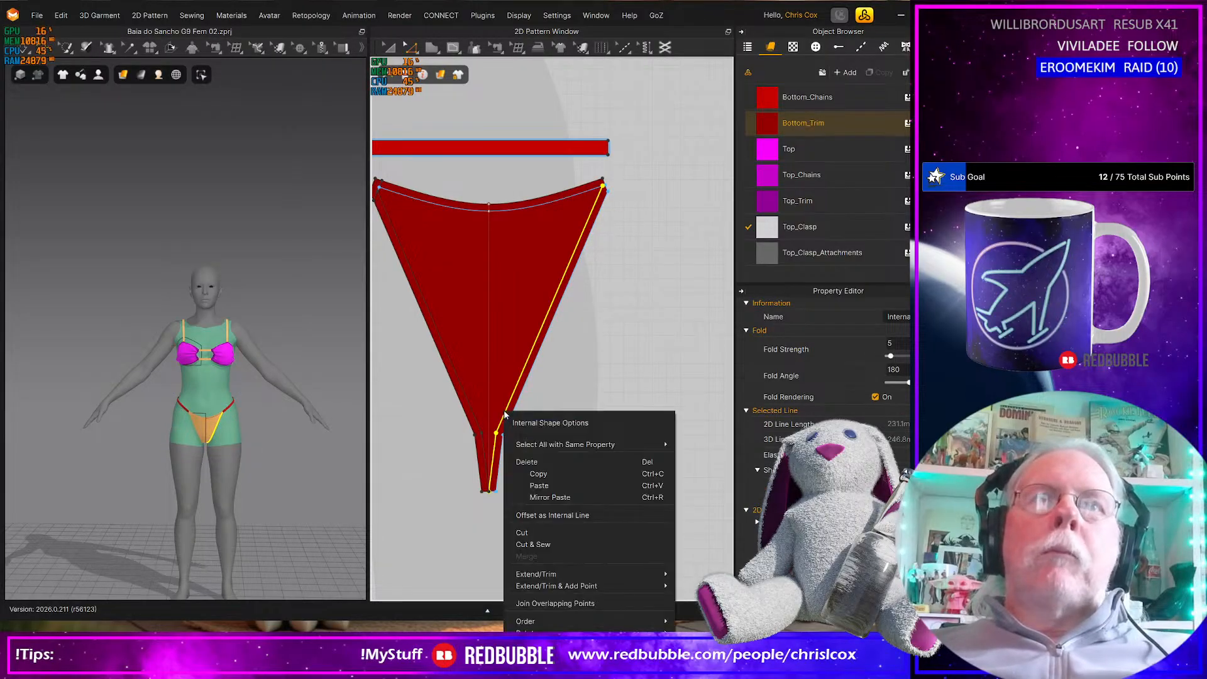
click(541, 545)
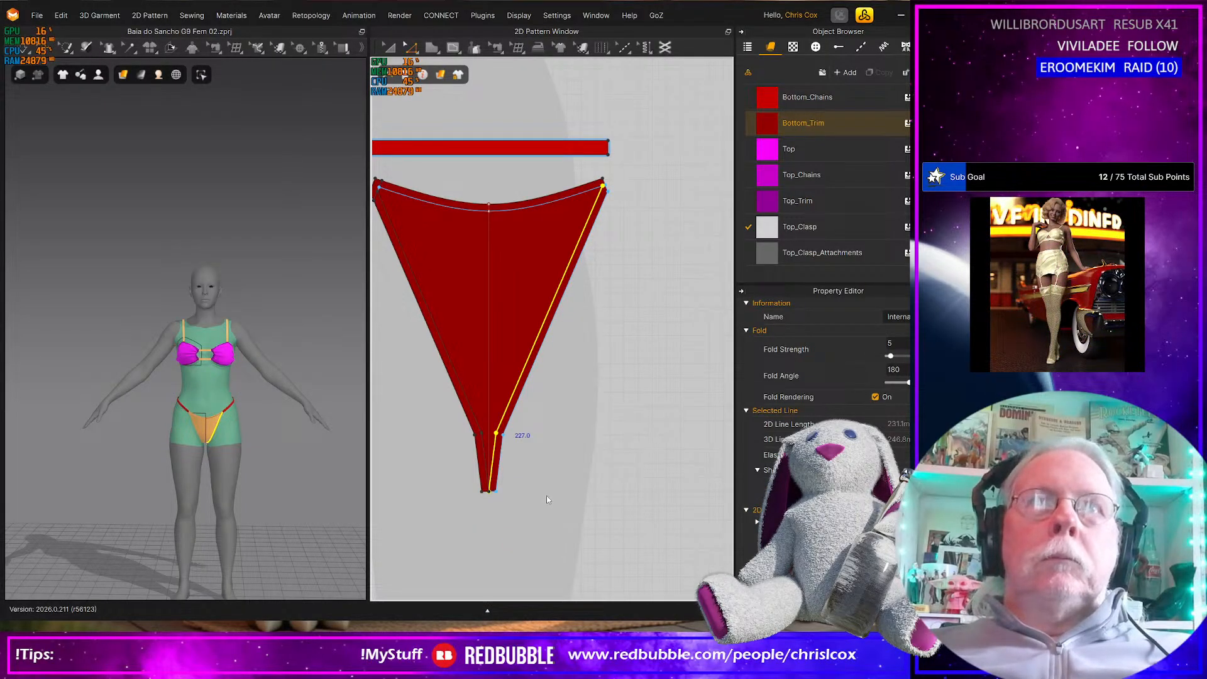
Draw a vertical internal line down the center of the triangular bottom panel, from the waist seam to the crotch end
key(g)
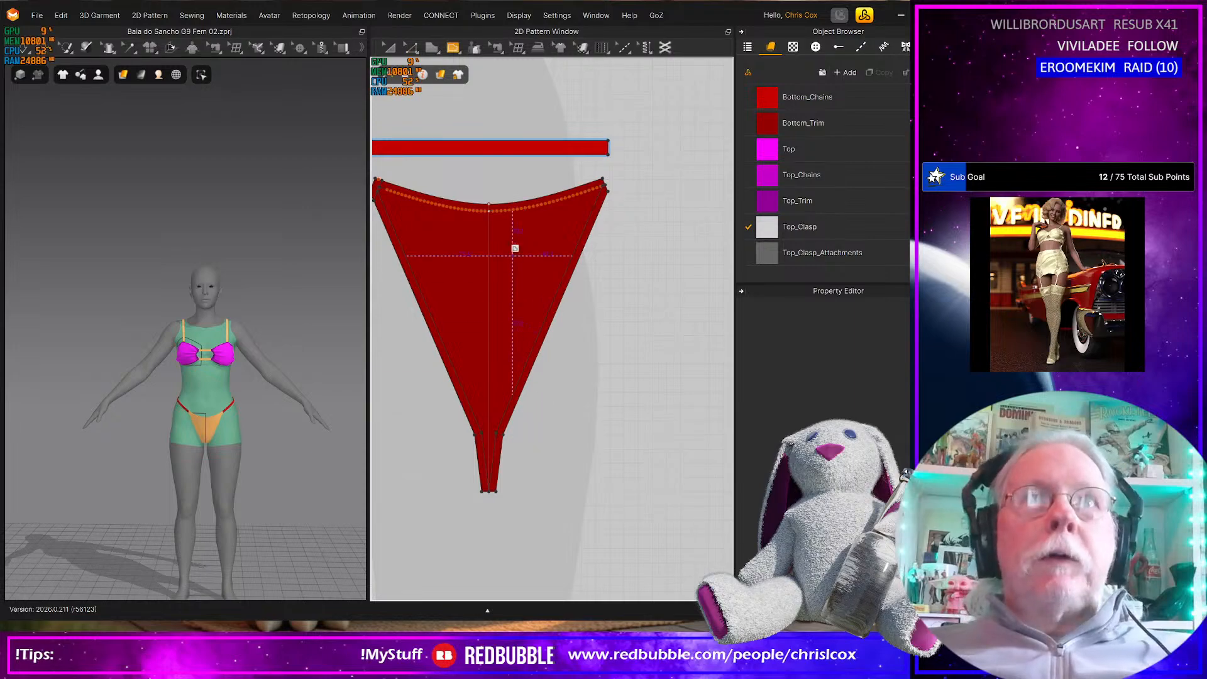
click(490, 211)
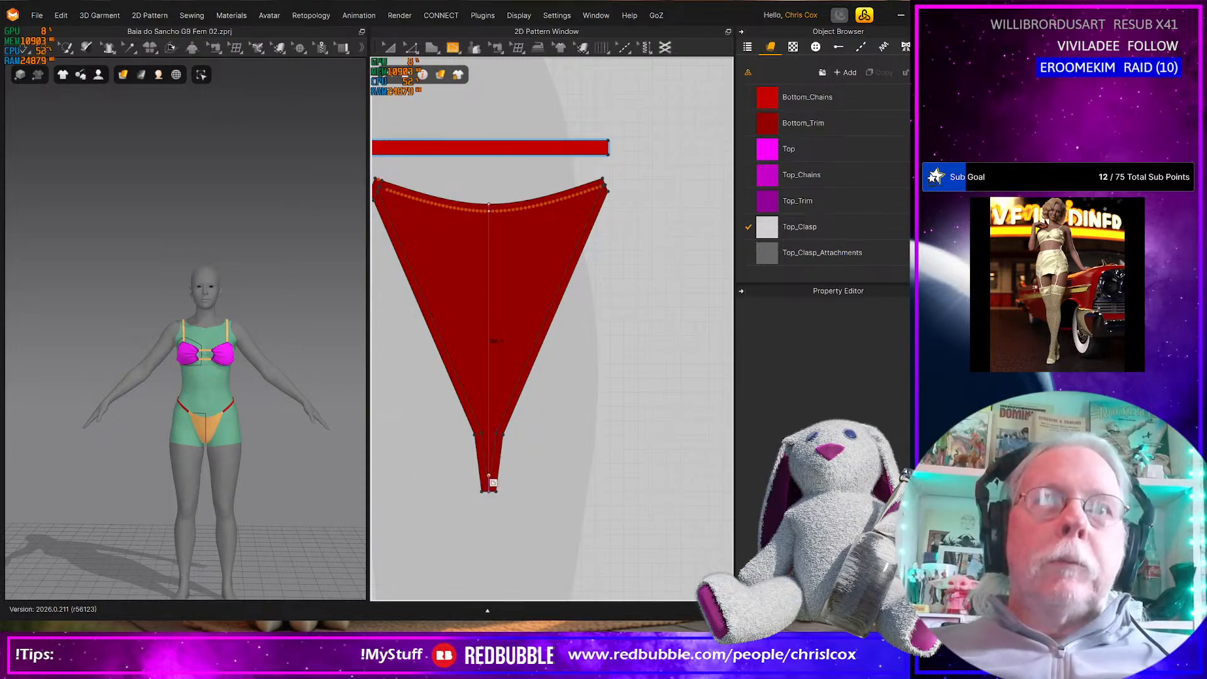
click(489, 491)
Assign the Bottom fabric to the main body of both bottom panels, inside their trim pieces
scroll(544, 503, down, 4)
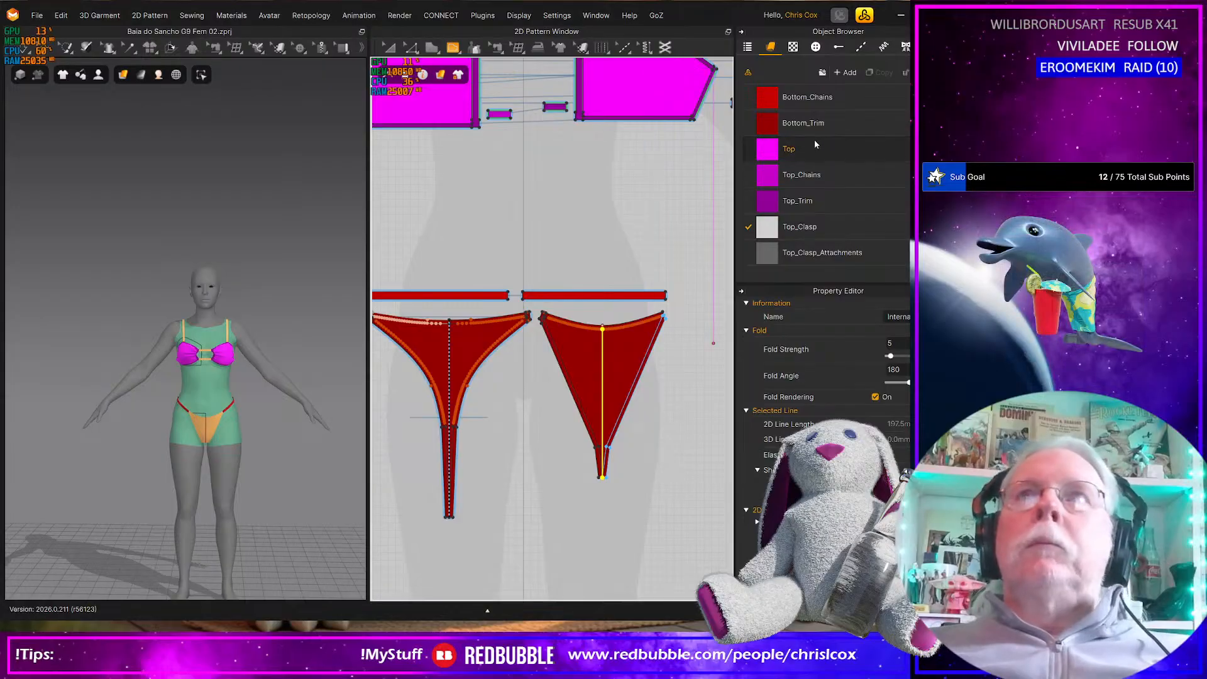
scroll(800, 122, up, 1)
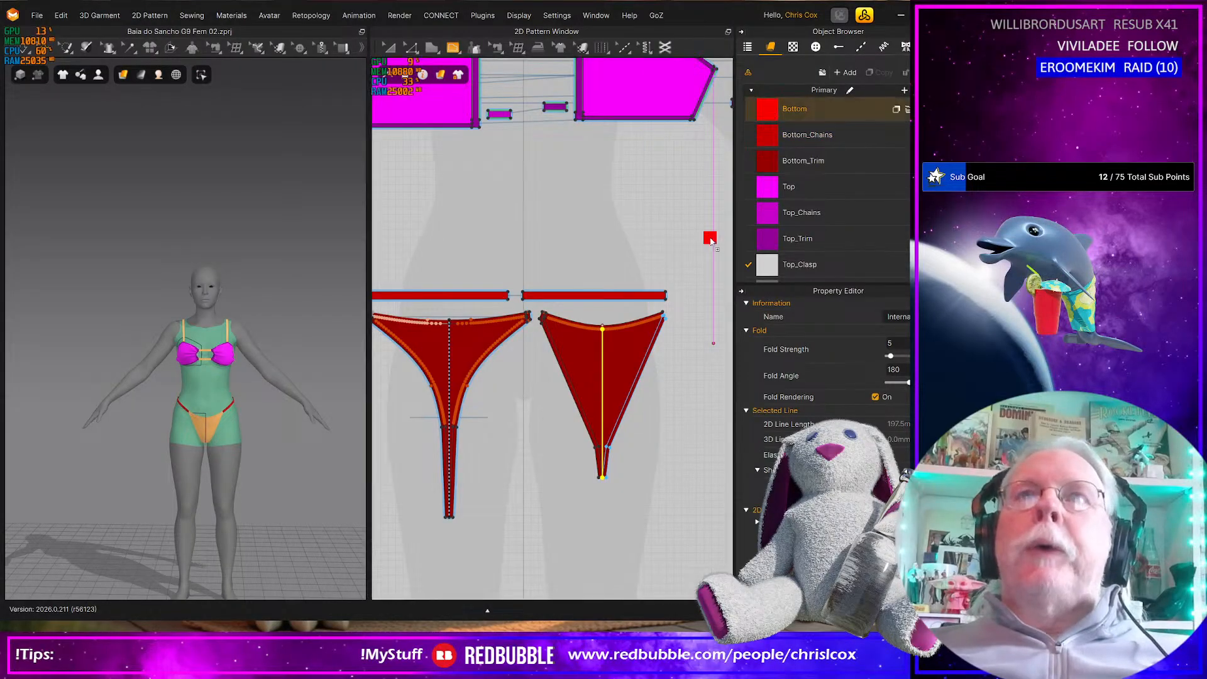
click(628, 350)
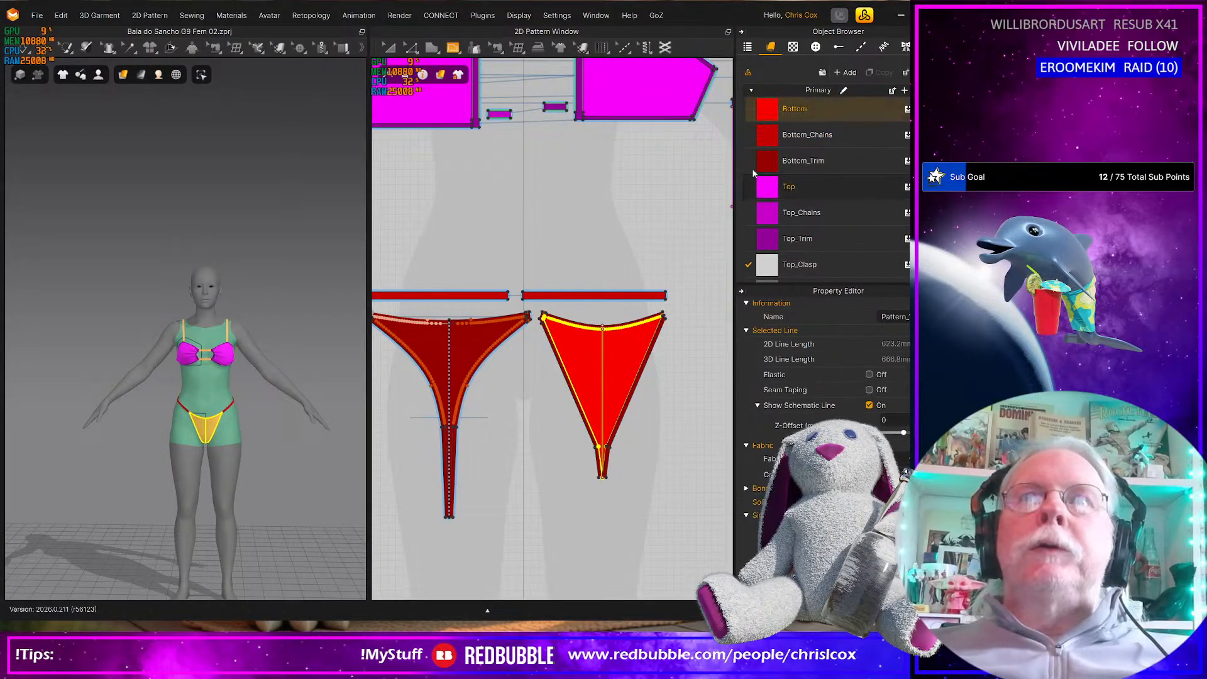
click(454, 349)
Merge the upper pair of short connector pieces between the bikini cups along their sewn short ends
scroll(301, 478, up, 3)
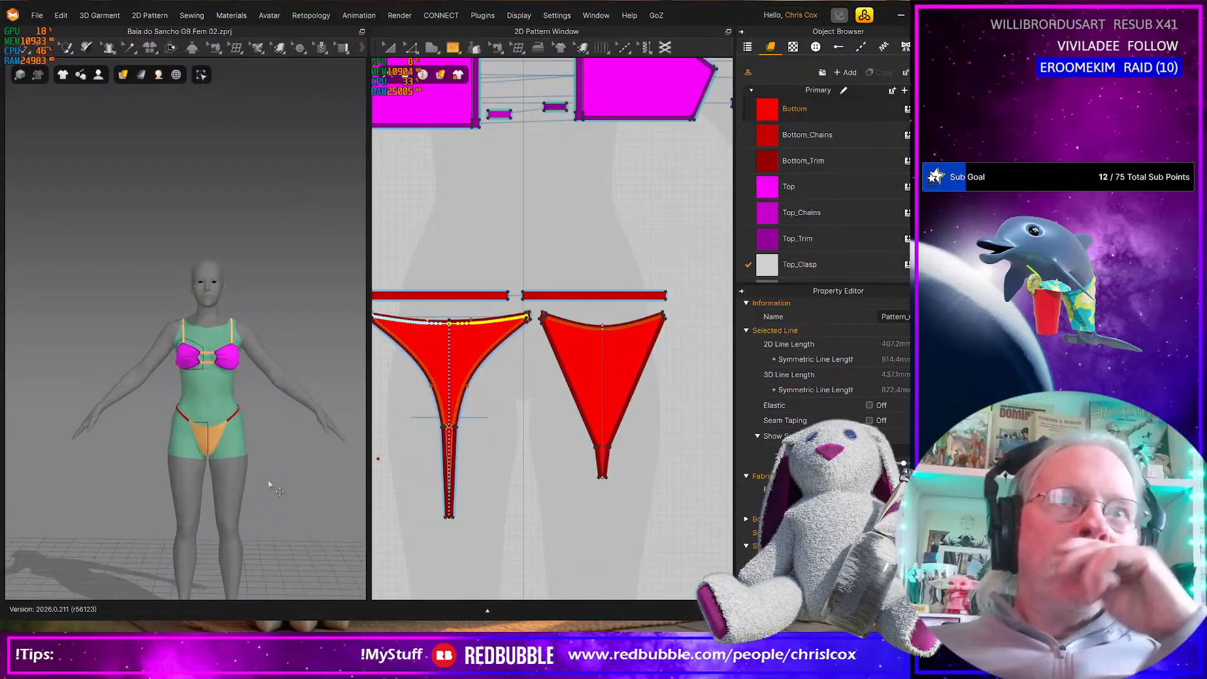
right_drag(491, 463, 542, 448)
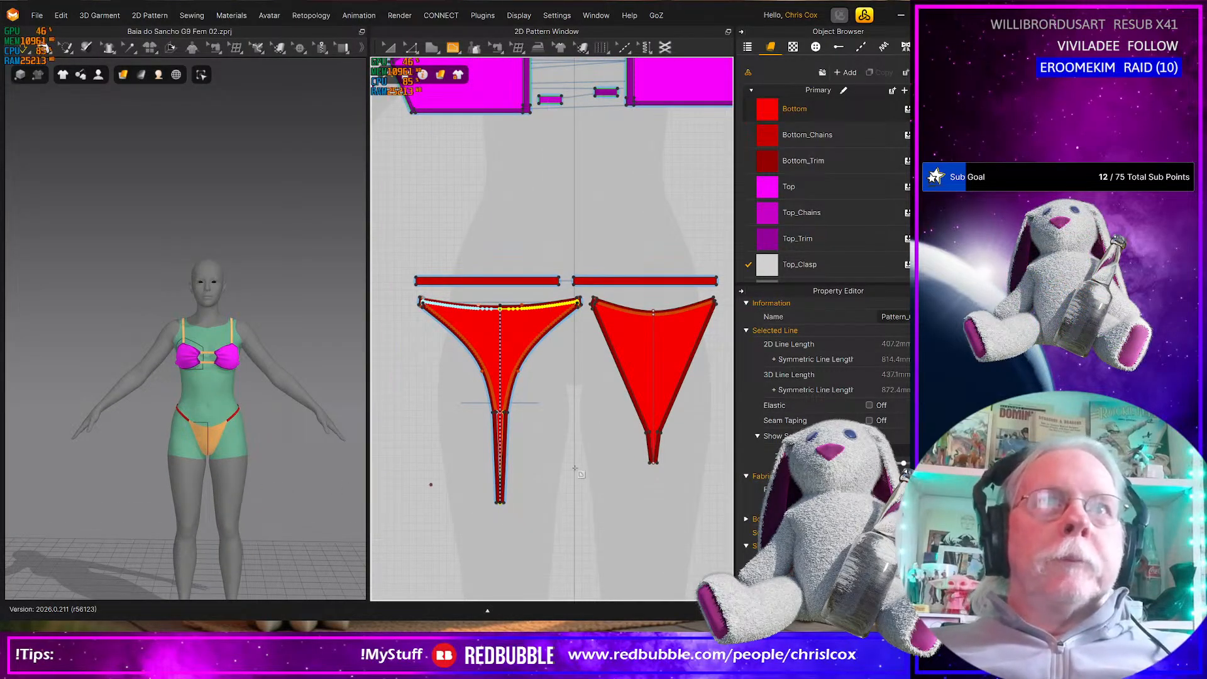
scroll(577, 466, down, 3)
middle_drag(578, 465, 564, 494)
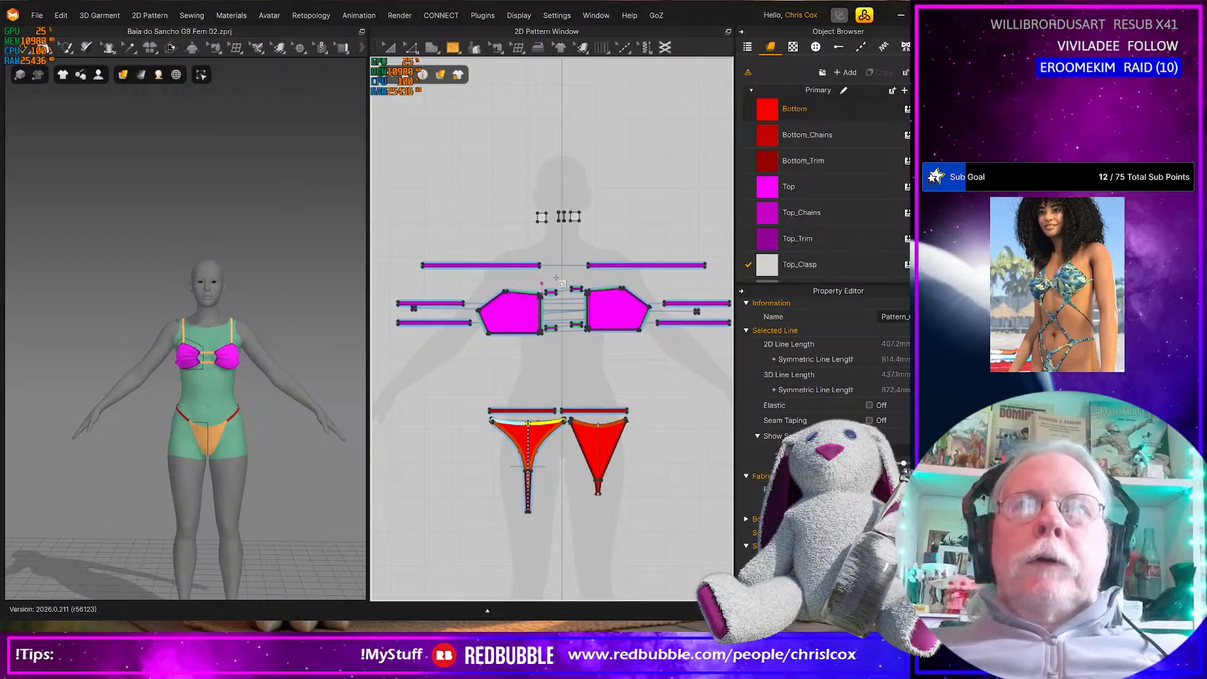
scroll(563, 333, up, 4)
middle_drag(558, 332, 559, 395)
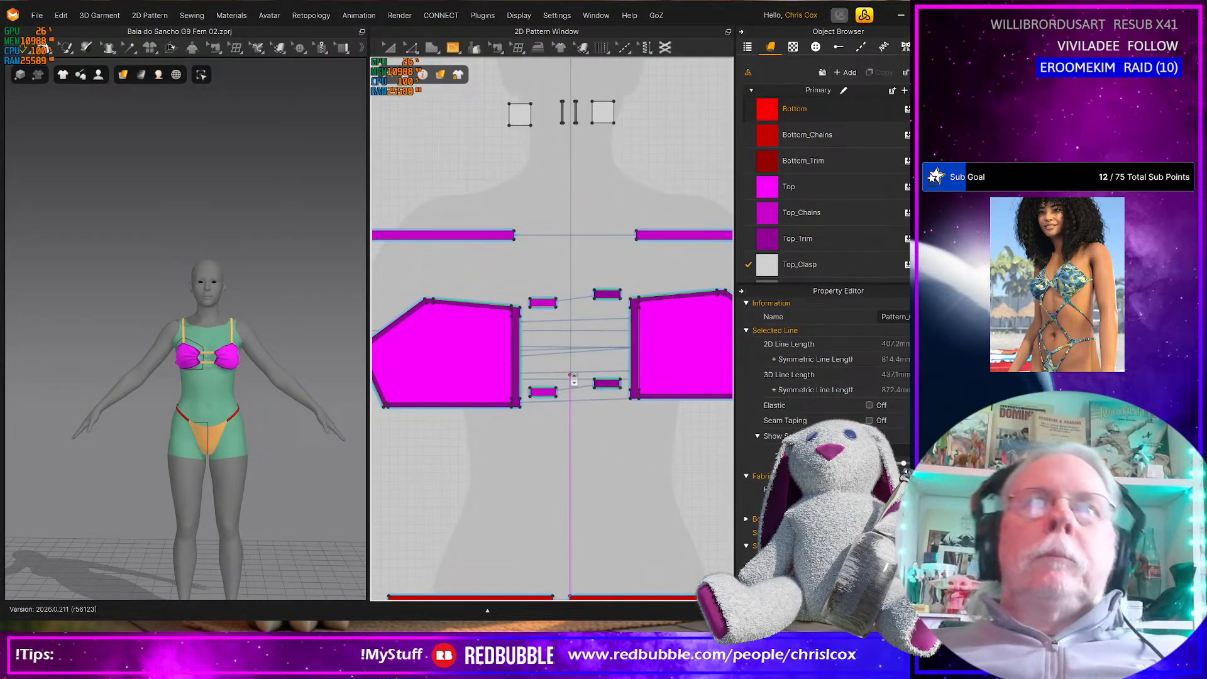
scroll(573, 380, up, 4)
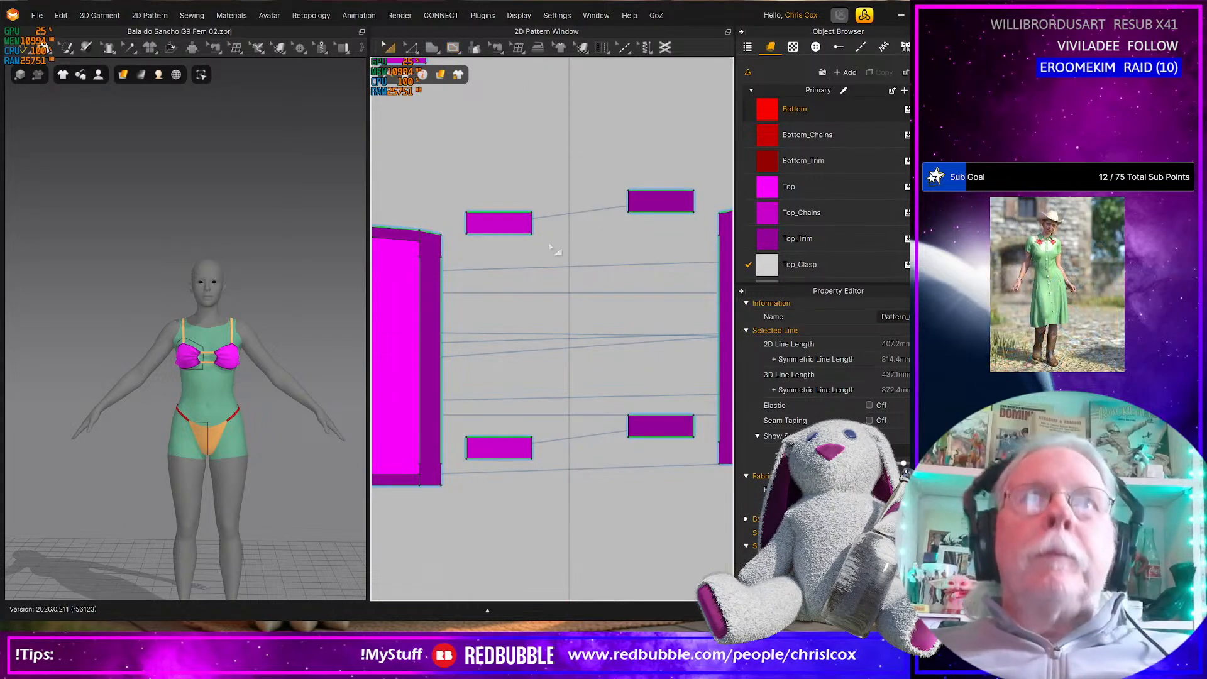
click(532, 224)
click(541, 234)
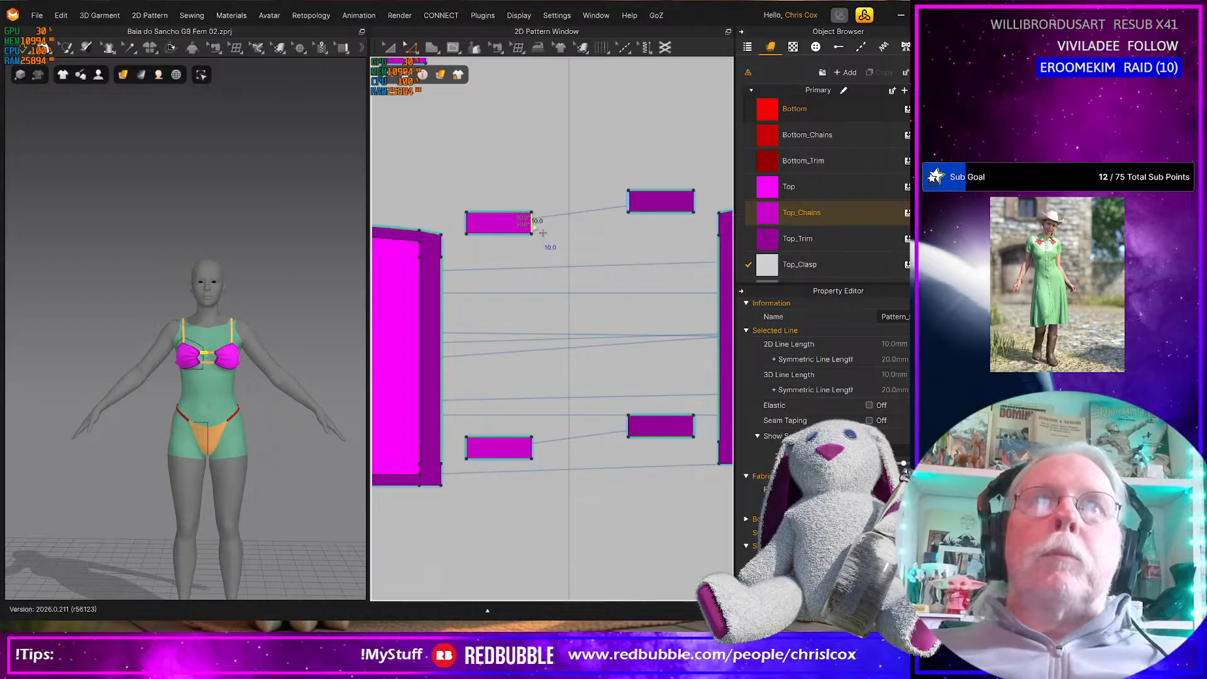
right_click(533, 224)
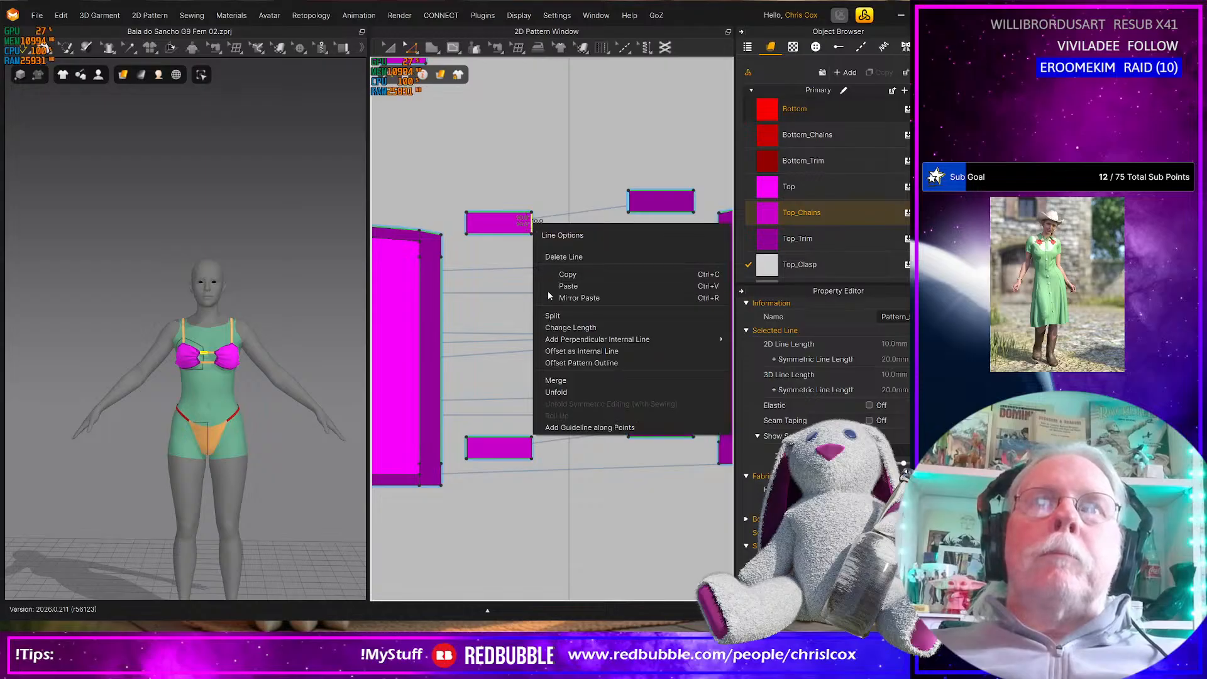
click(562, 386)
Merge the lower pair of short connector pieces along their short ends, and assign the Top_Chains fabric to the upper merged connector
click(533, 449)
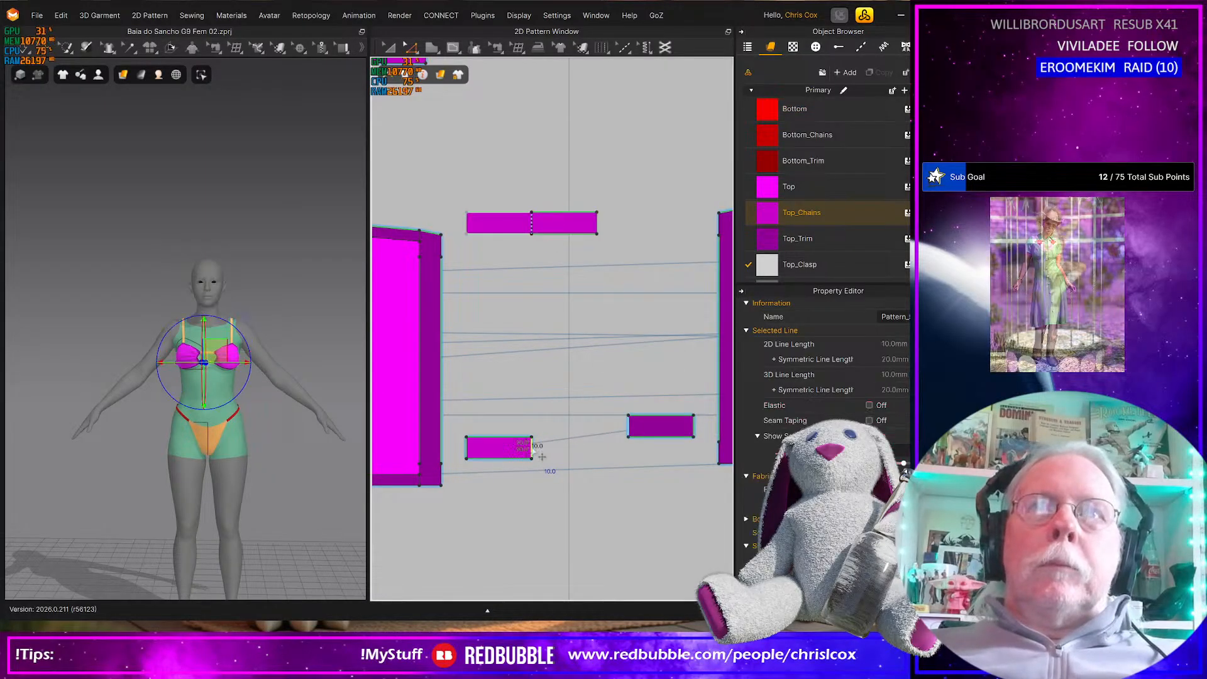
right_click(533, 449)
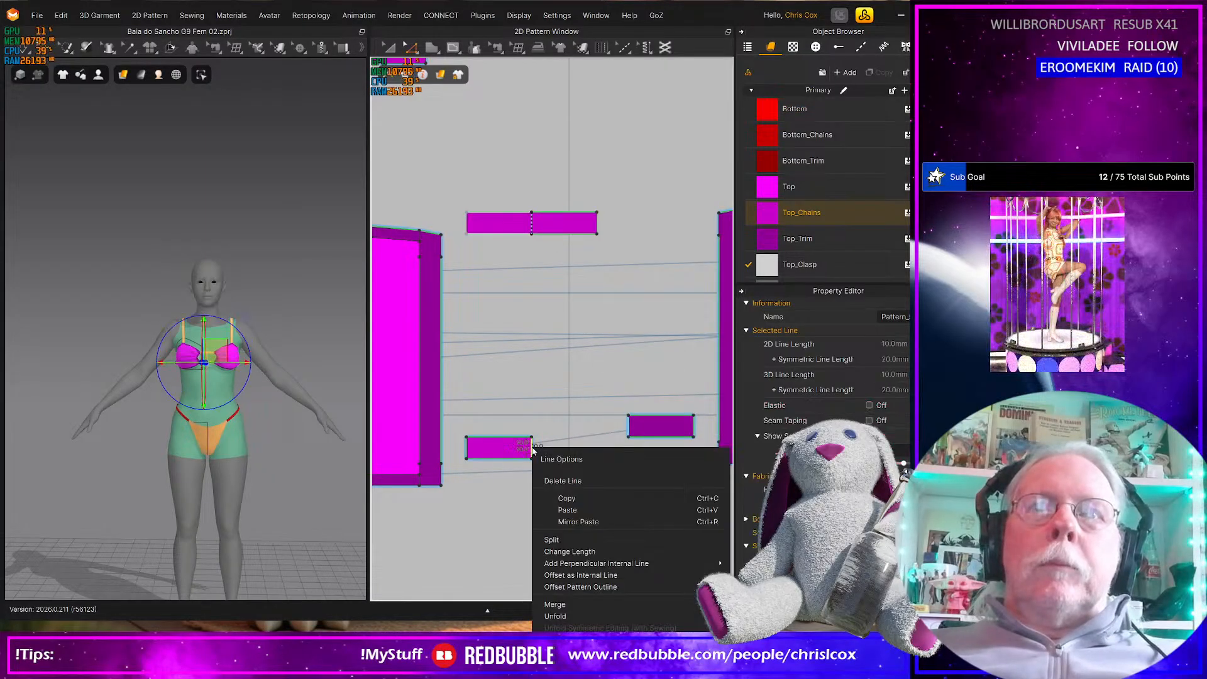
click(561, 602)
click(630, 426)
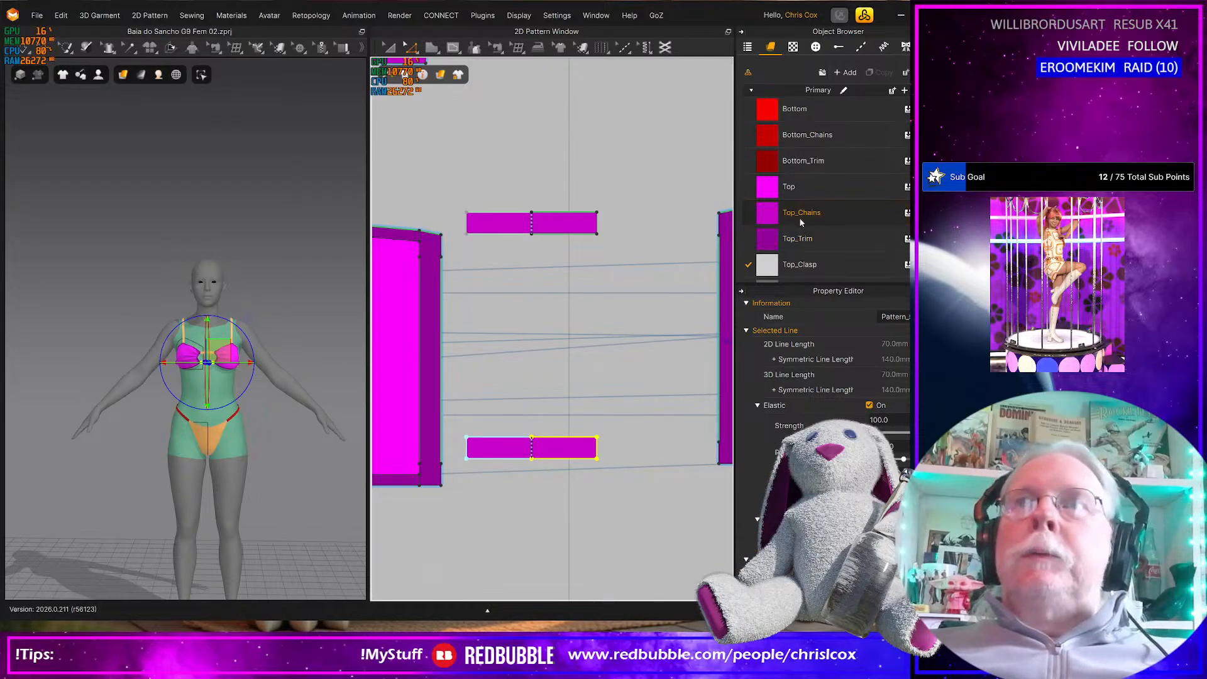
scroll(807, 215, down, 1)
drag(772, 176, 528, 224)
click(607, 301)
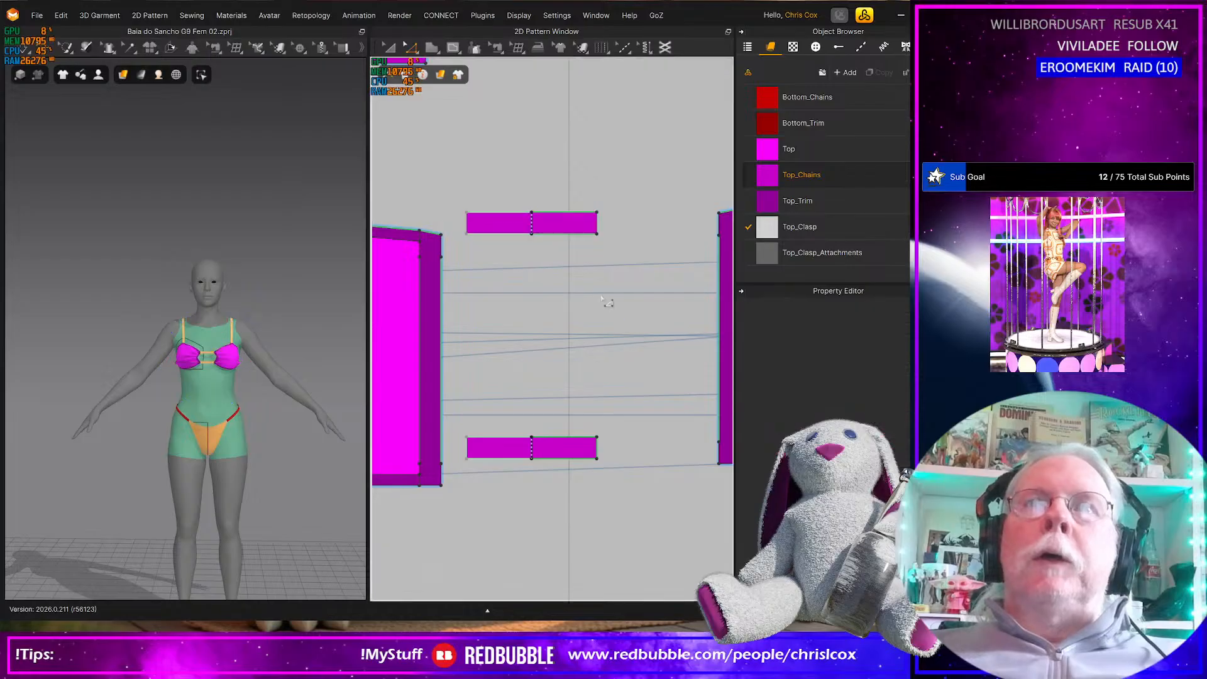
Move both merged connectors close together, one below the other, centered just above the gap between the cups
click(562, 223)
drag(559, 225, 597, 164)
drag(546, 446, 594, 196)
scroll(540, 352, down, 5)
middle_drag(600, 361, 615, 362)
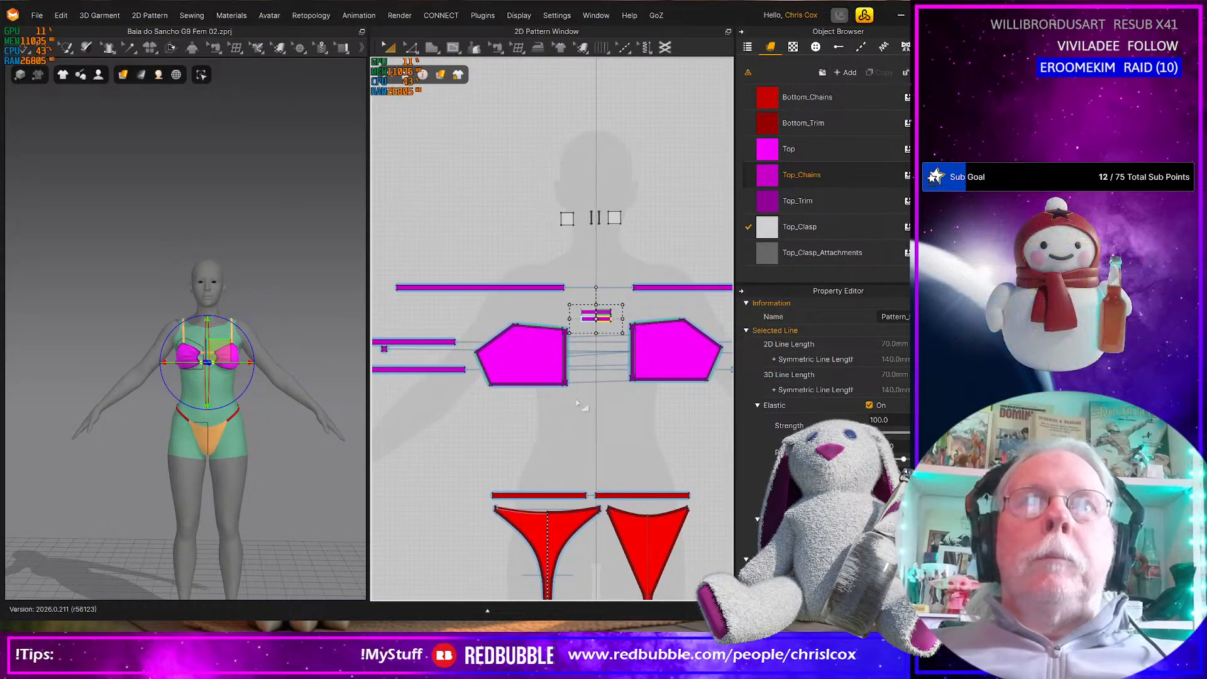
Move both cup panels with their trim pieces inward so they sit on either side of the center line with a narrow gap
click(512, 351)
drag(476, 323, 475, 320)
scroll(545, 371, up, 7)
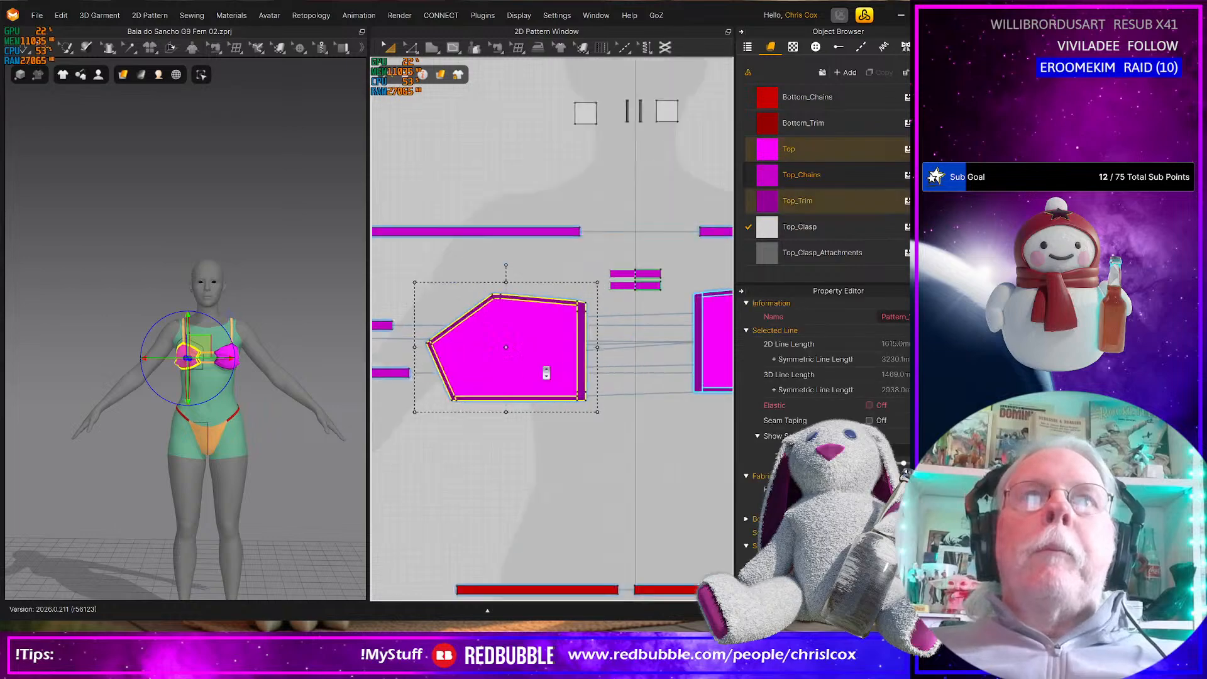
middle_drag(647, 375, 546, 433)
drag(539, 349, 671, 373)
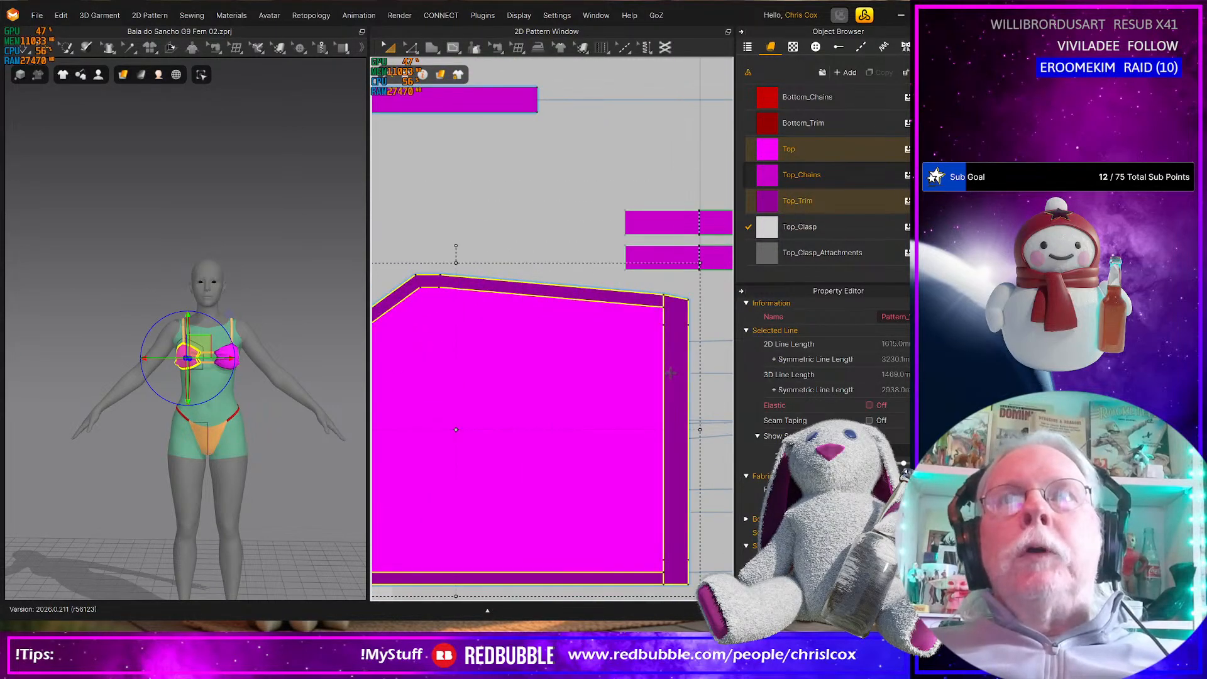
scroll(672, 372, down, 4)
middle_drag(671, 373, 469, 330)
drag(462, 279, 731, 499)
middle_drag(578, 504, 692, 539)
drag(599, 361, 515, 370)
Slide the two long shoulder straps inward until their inner ends nearly meet at the center line above the connectors
scroll(514, 370, down, 5)
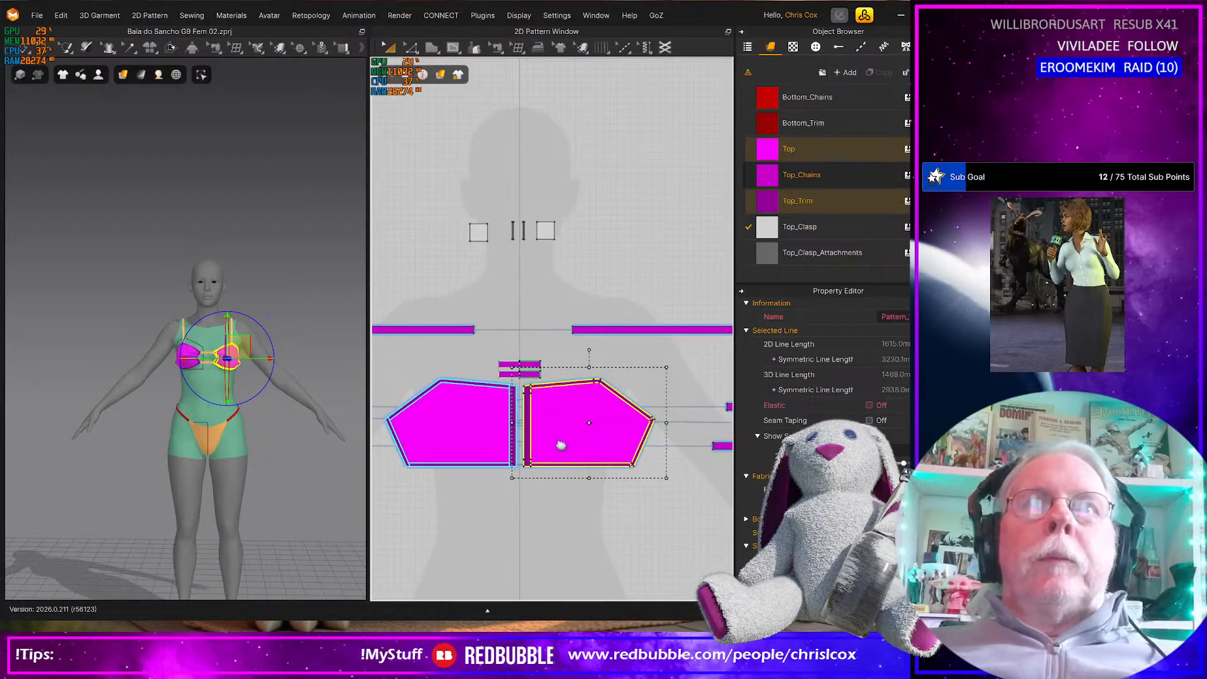
click(581, 378)
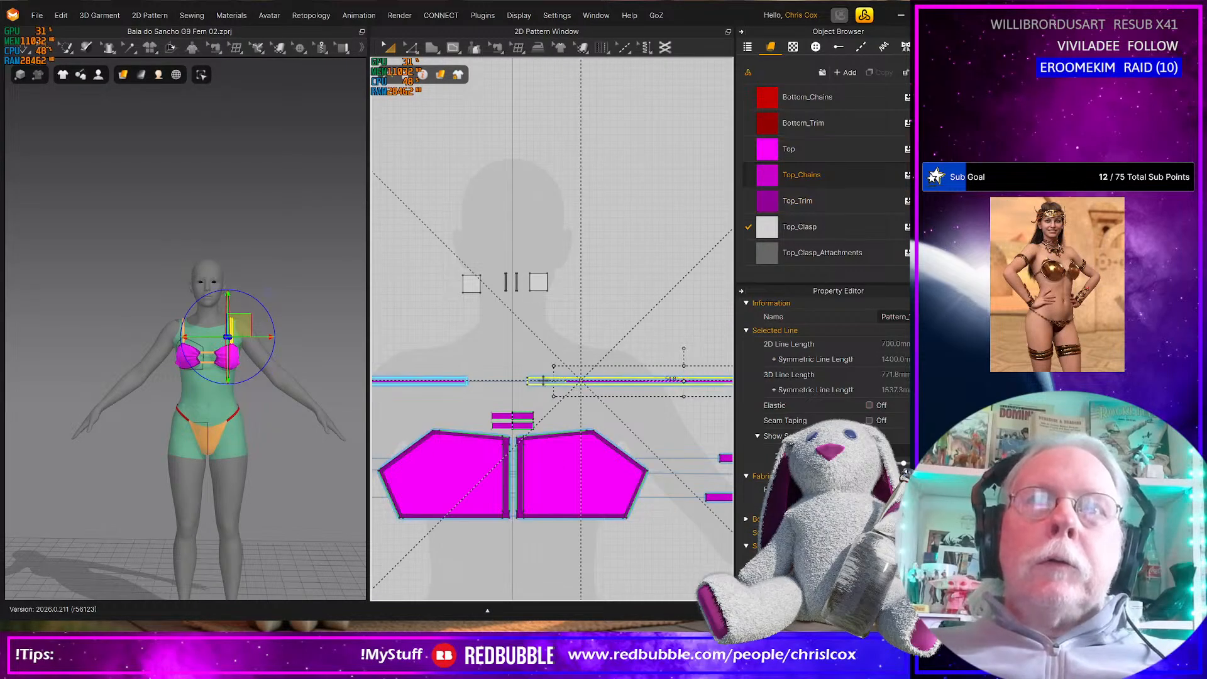
click(484, 381)
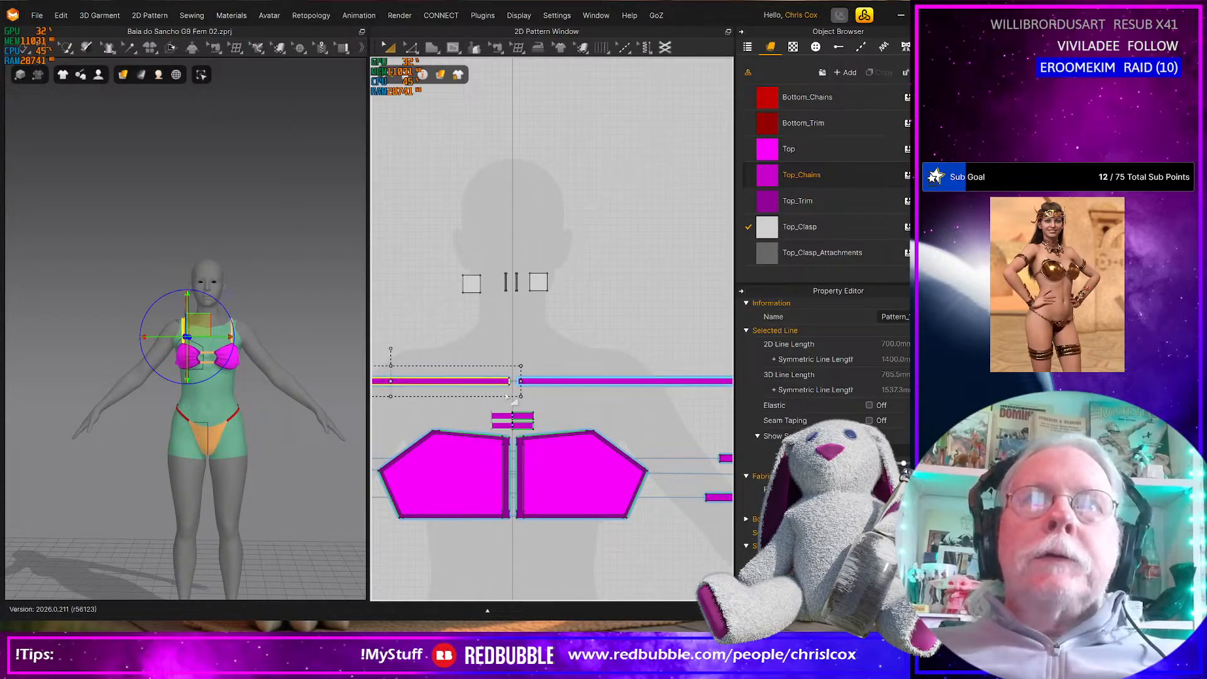
Place the square clasp pieces and their narrow attachment strips between the long straps and the merged connectors, closer to the center line
scroll(505, 388, up, 3)
drag(415, 165, 610, 242)
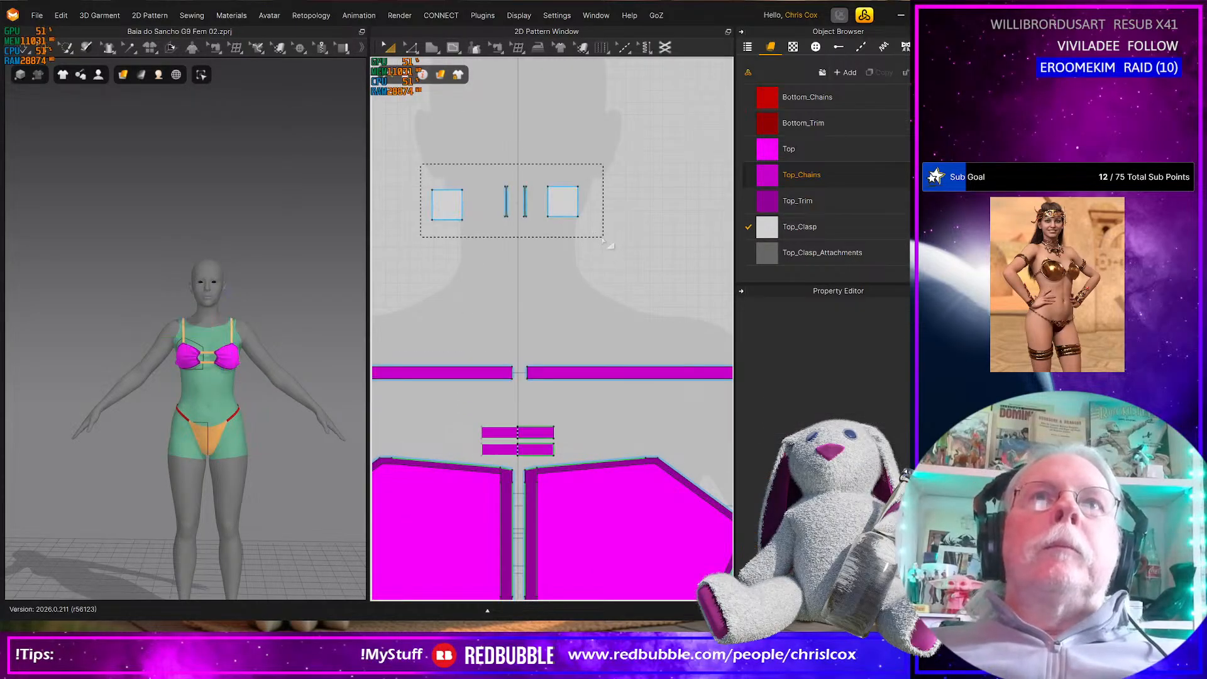
drag(561, 200, 561, 402)
click(613, 427)
scroll(611, 428, up, 3)
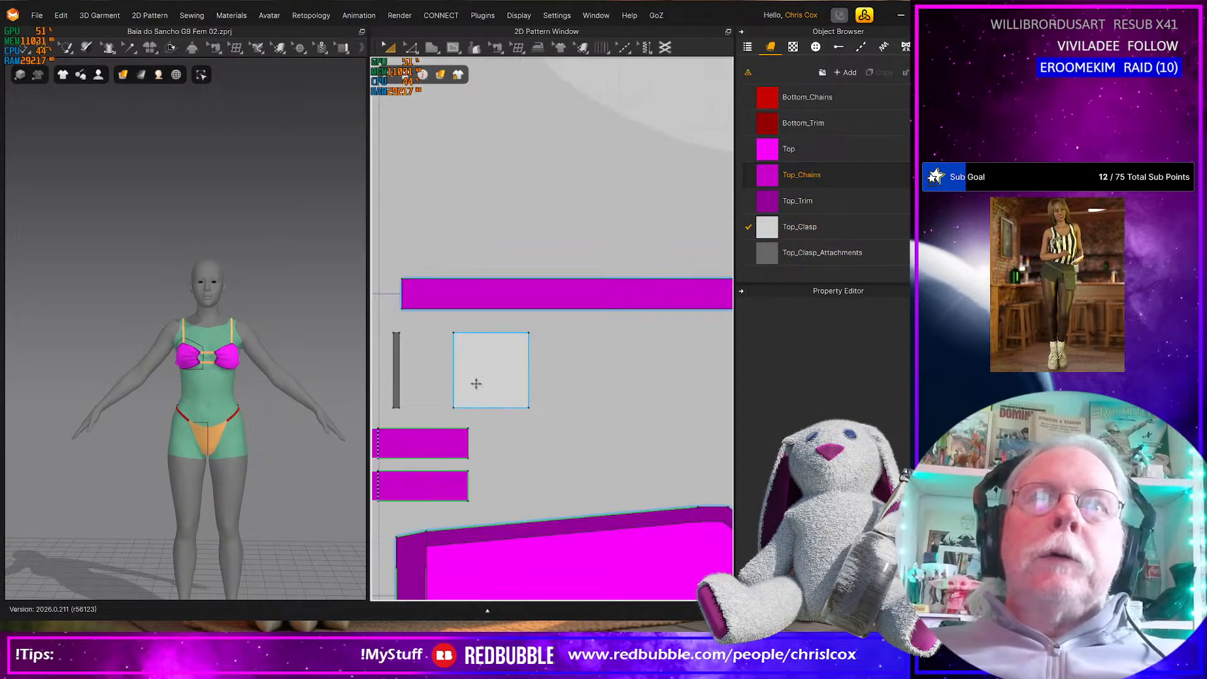
drag(509, 367, 472, 367)
middle_drag(479, 377, 718, 382)
drag(422, 384, 514, 377)
Move the two outlying strap pieces on the right side into stacked rows between the long shoulder strap and the right cup
scroll(509, 434, down, 8)
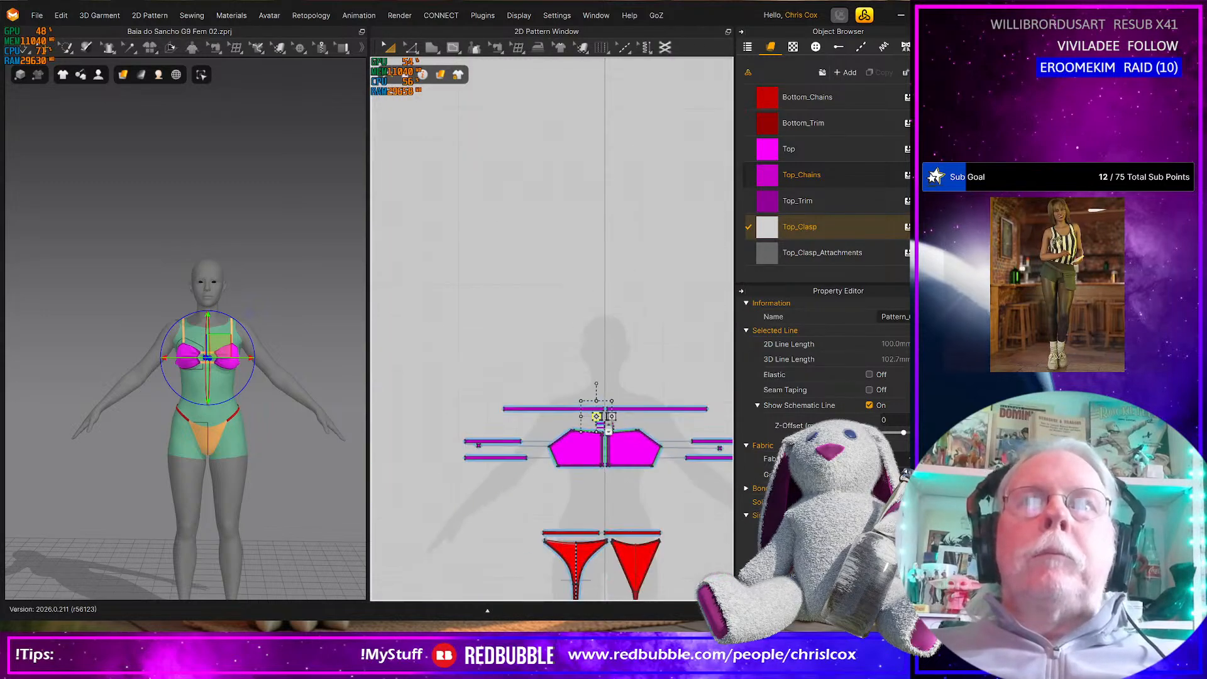
scroll(537, 469, up, 8)
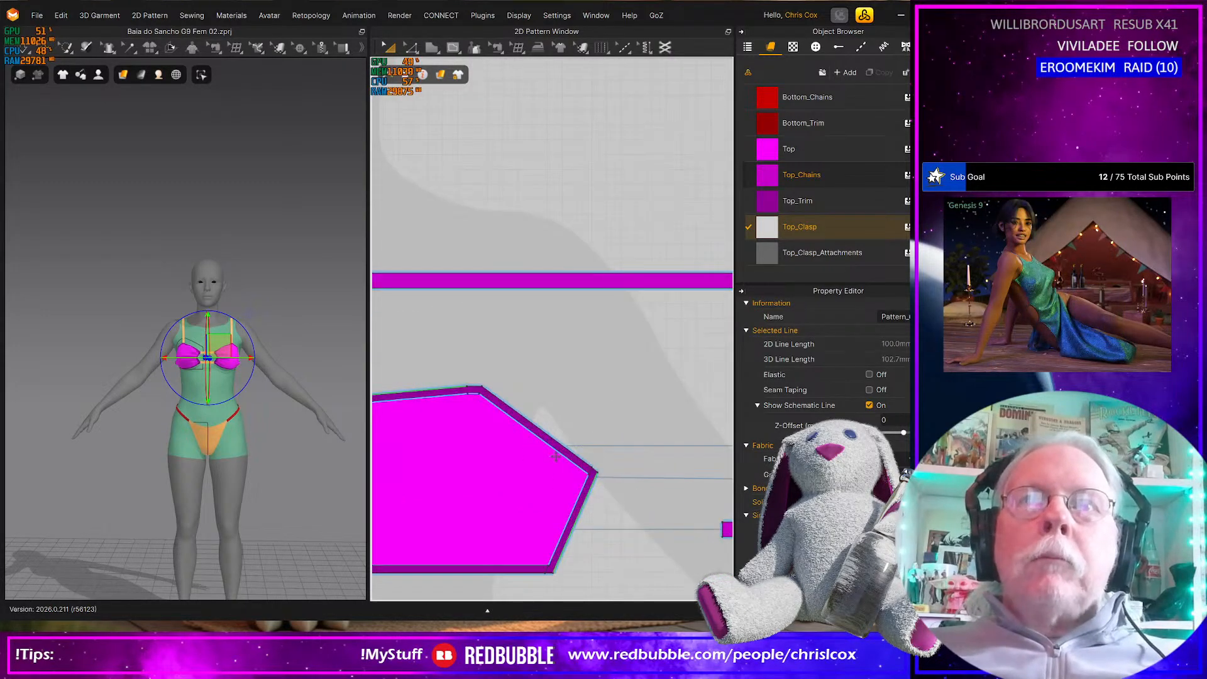
scroll(556, 457, down, 4)
drag(630, 435, 446, 377)
middle_drag(474, 396, 595, 396)
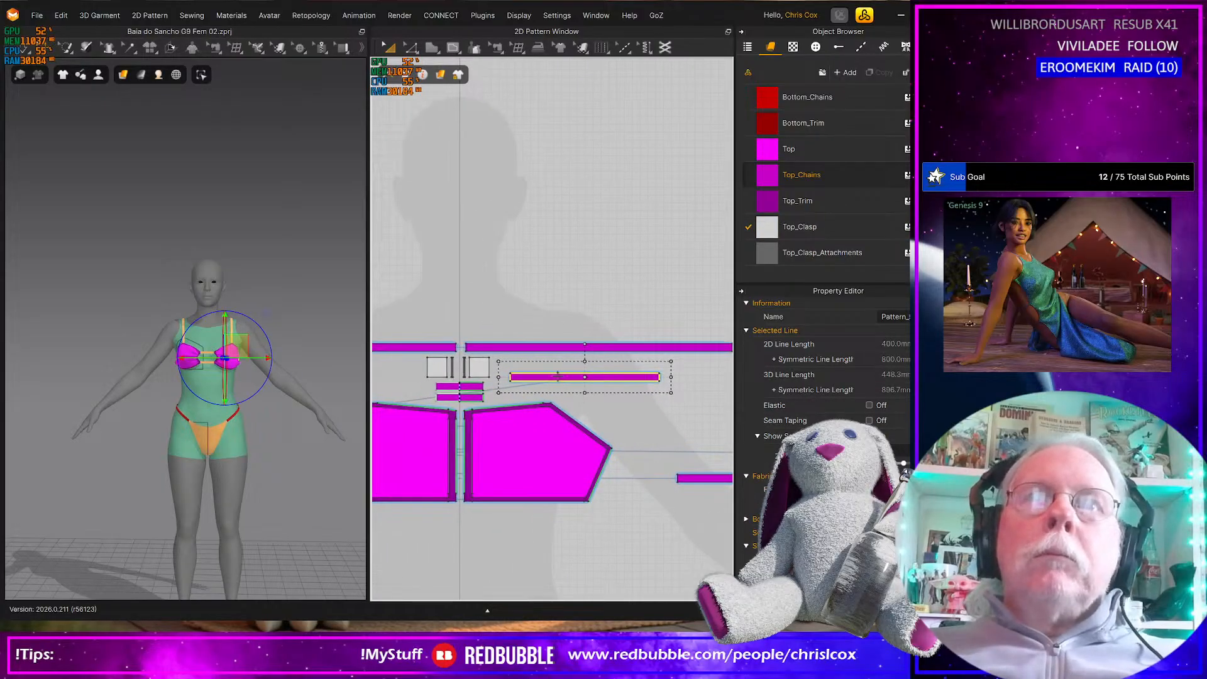
drag(547, 373, 540, 361)
drag(686, 478, 512, 385)
middle_drag(685, 488, 595, 517)
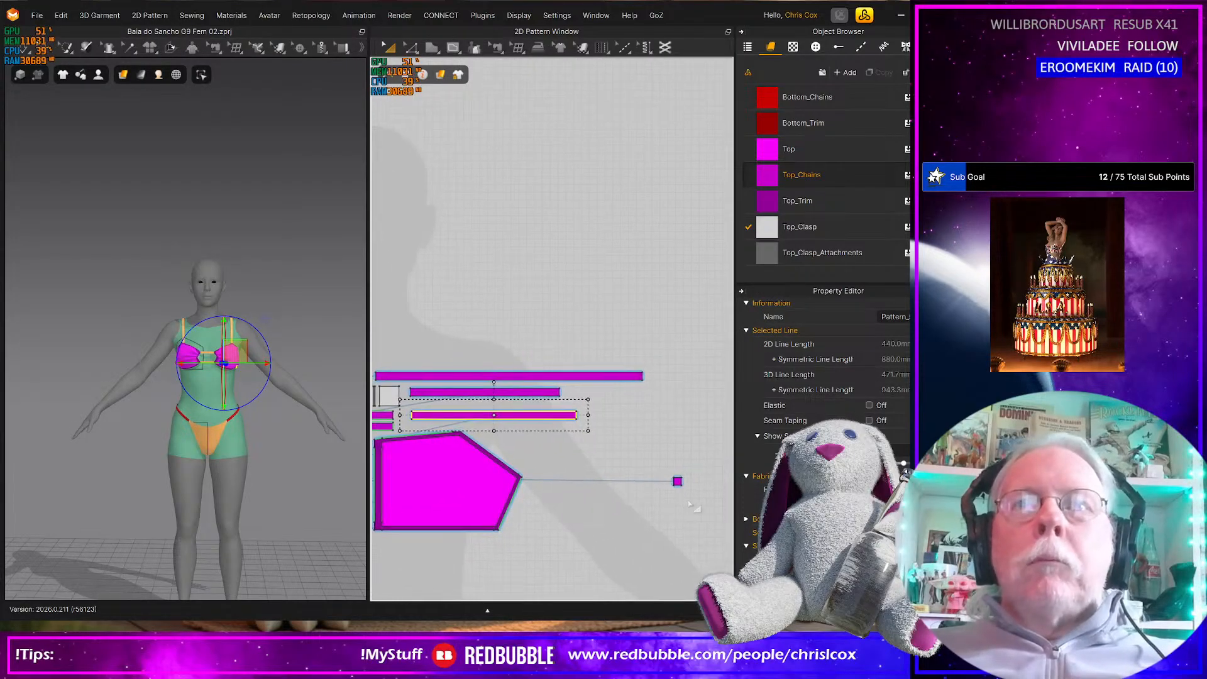
Place the small square chain piece from the right side between the two stacked straps there, and space the pieces apart
drag(677, 481, 427, 403)
scroll(453, 421, up, 5)
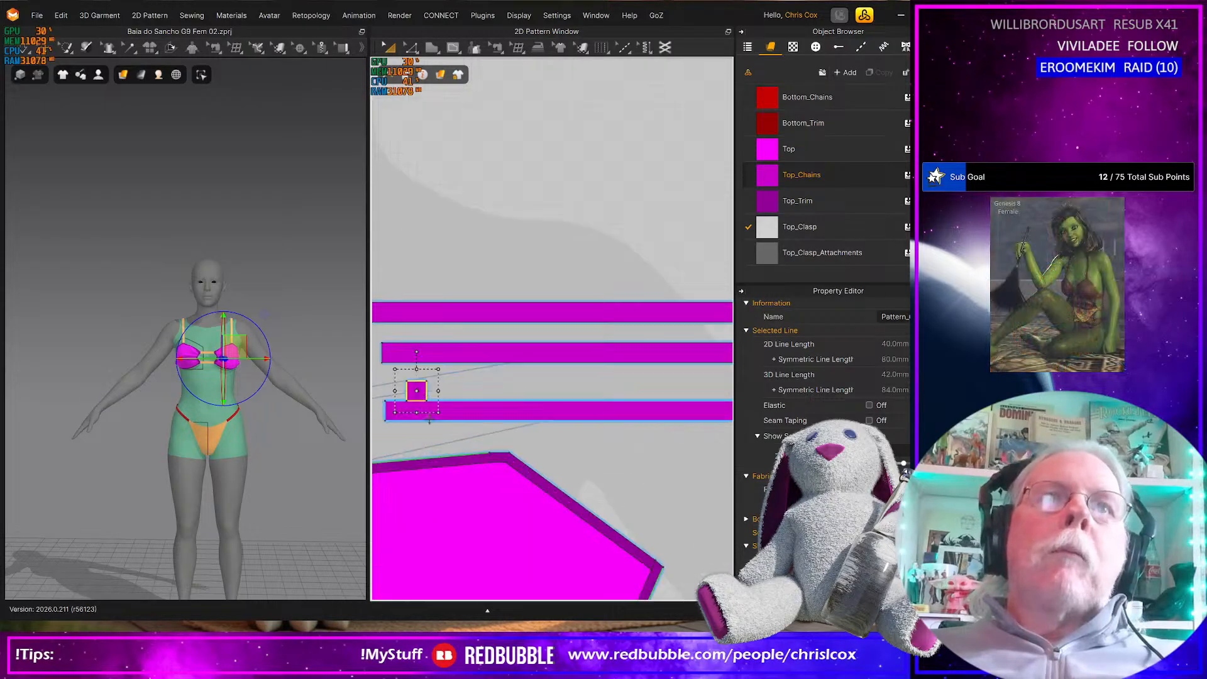
middle_drag(457, 424, 523, 420)
drag(481, 361, 556, 340)
Move the two outlying strap pieces on the left side into stacked rows between the long shoulder strap and the left cup
scroll(527, 397, down, 5)
scroll(393, 474, up, 3)
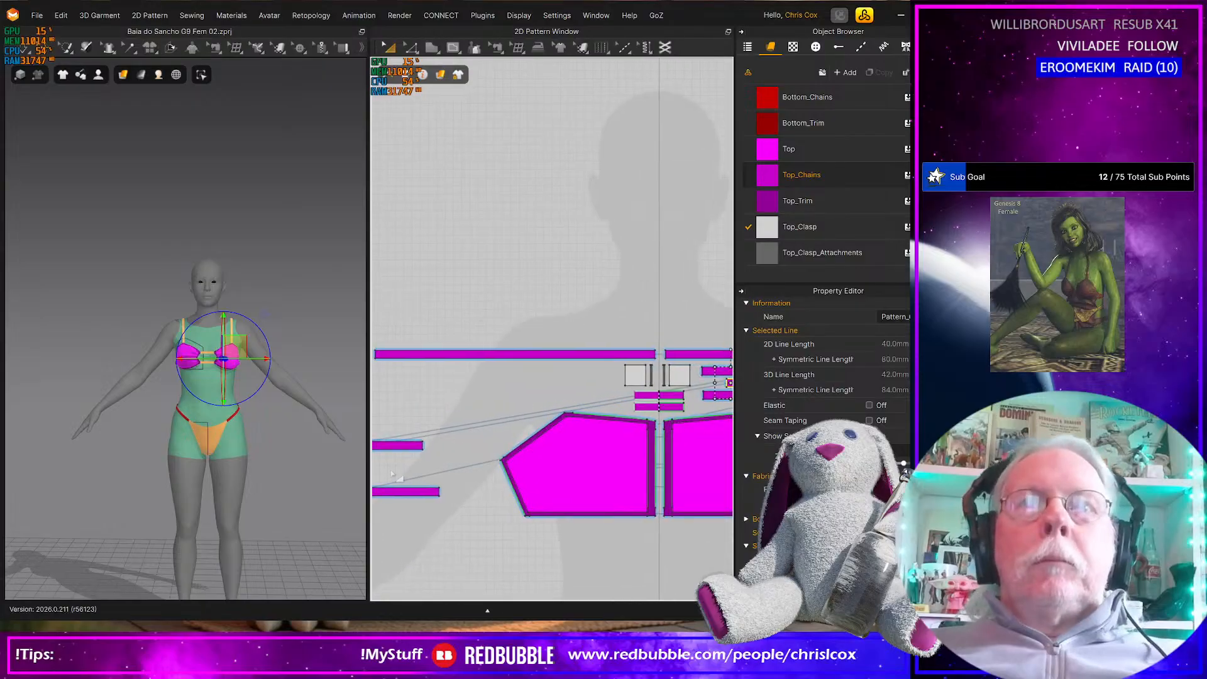
drag(403, 445, 596, 368)
drag(434, 490, 613, 395)
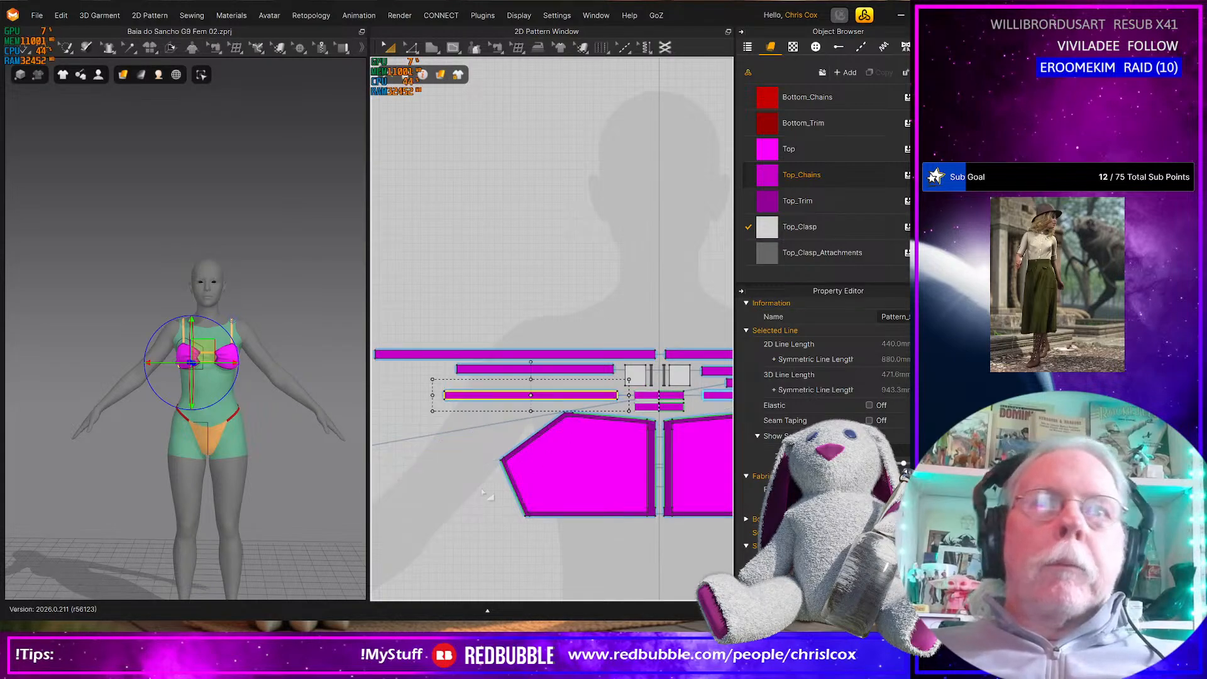
middle_drag(486, 495, 555, 478)
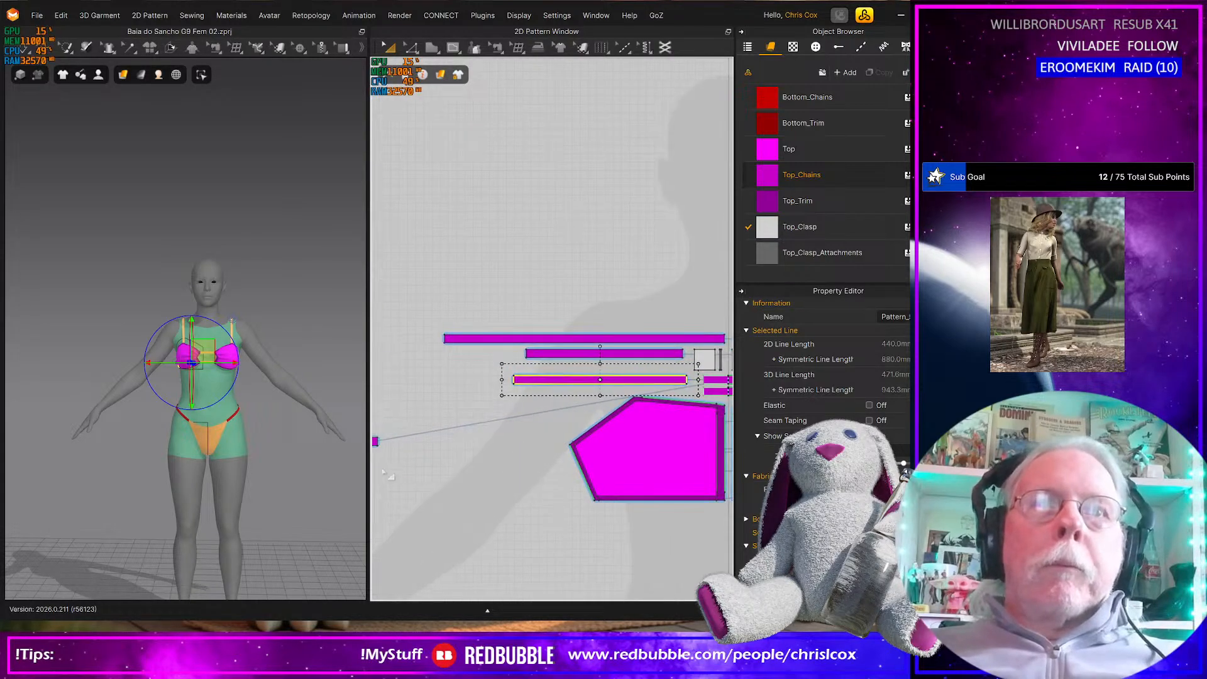
Place the small square chain piece from the left side between the two stacked straps near their inner ends
drag(375, 441, 661, 366)
middle_drag(671, 383, 463, 485)
scroll(520, 423, up, 6)
middle_drag(645, 442, 626, 443)
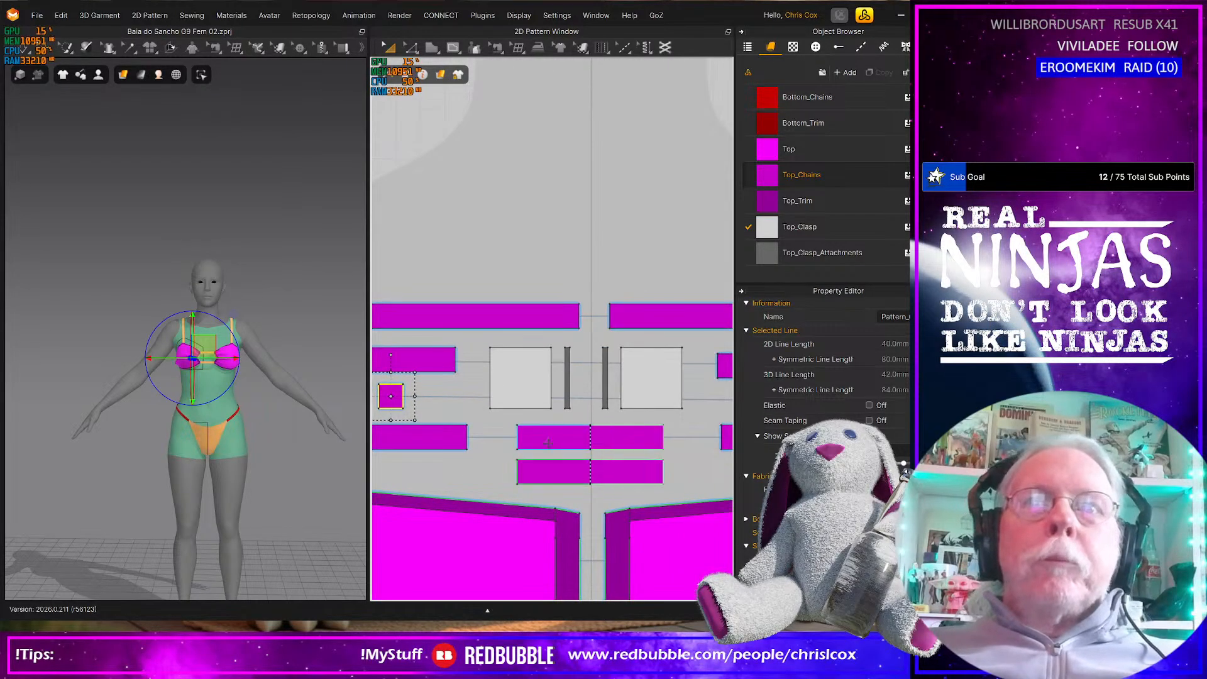
Line up the inner ends of the stacked straps on both sides of the clasp pieces
mouse_move(727, 361)
mouse_down()
mouse_move(435, 356)
mouse_move(726, 359)
mouse_up()
middle_drag(726, 359, 699, 355)
shift+drag(684, 353, 686, 352)
drag(700, 425, 451, 433)
shift+drag(691, 424, 692, 430)
scroll(689, 426, down, 3)
scroll(541, 409, up, 5)
click(490, 360)
drag(480, 359, 479, 360)
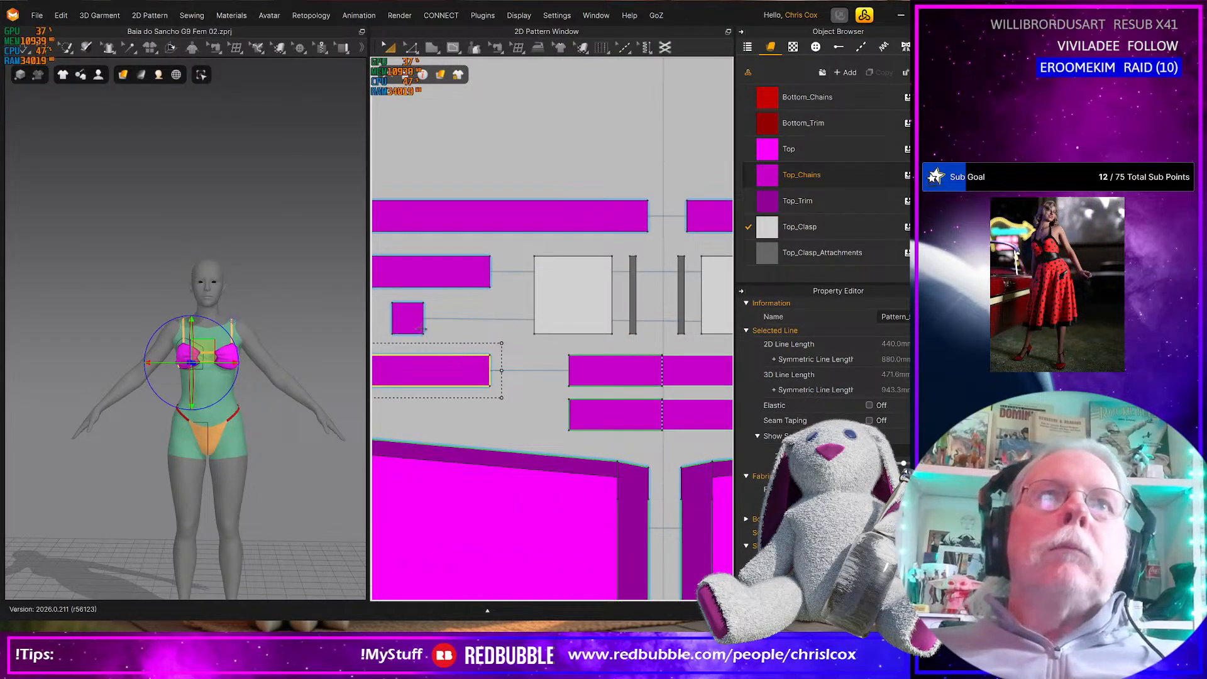
Move both small square chain pieces inward, level with the inner ends of the stacked straps on each side
drag(415, 319, 483, 319)
scroll(502, 391, down, 4)
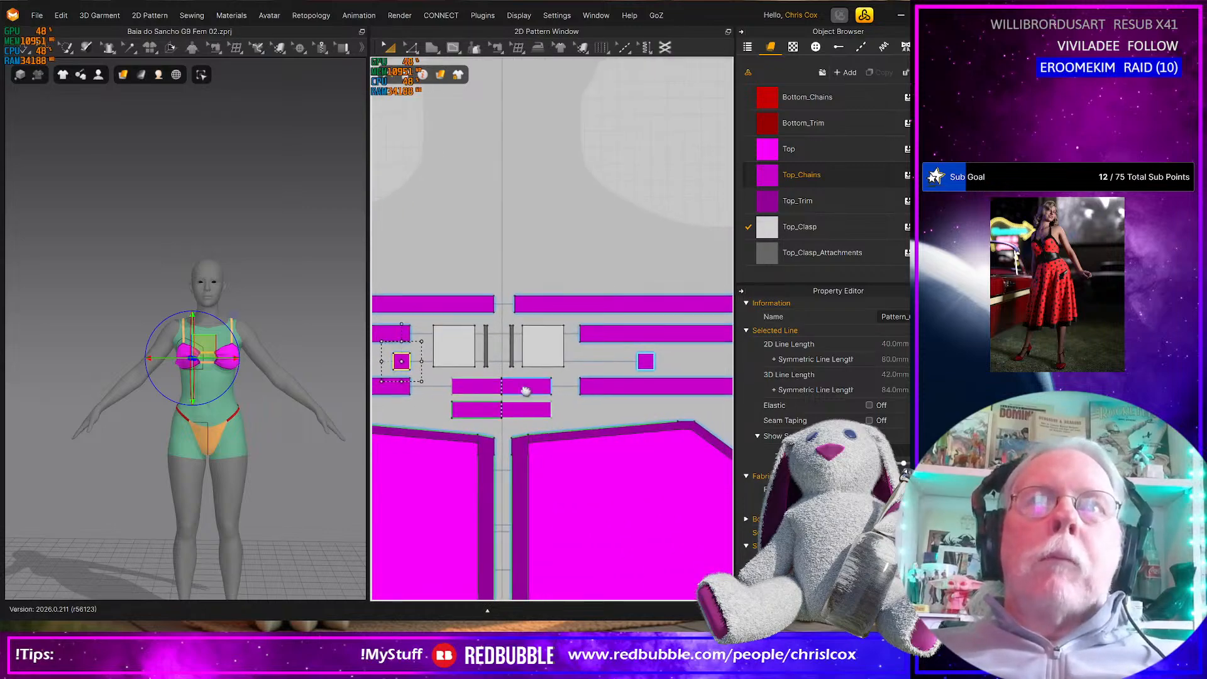
drag(648, 361, 591, 358)
Move all patterns of the bikini top together straight down until they sit just above the bottom waist pieces
scroll(591, 365, down, 5)
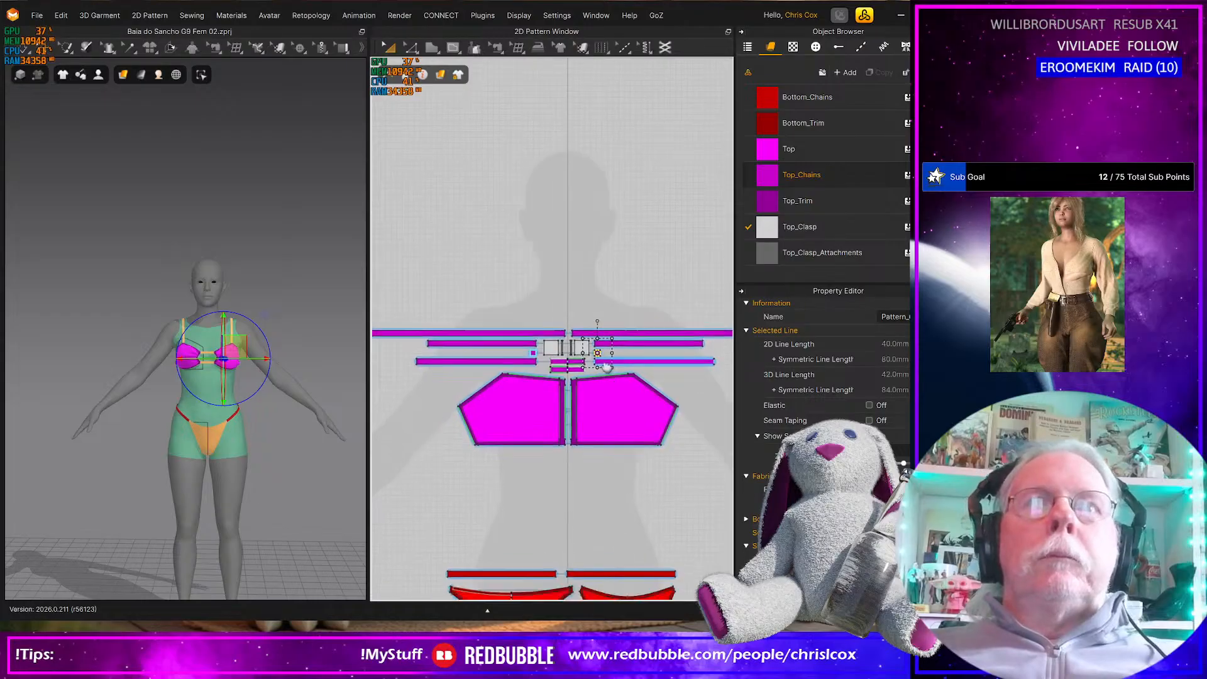
drag(403, 304, 729, 447)
key(Down)
key(Down)
key(Down)
key(Down)
key(Down)
key(Down)
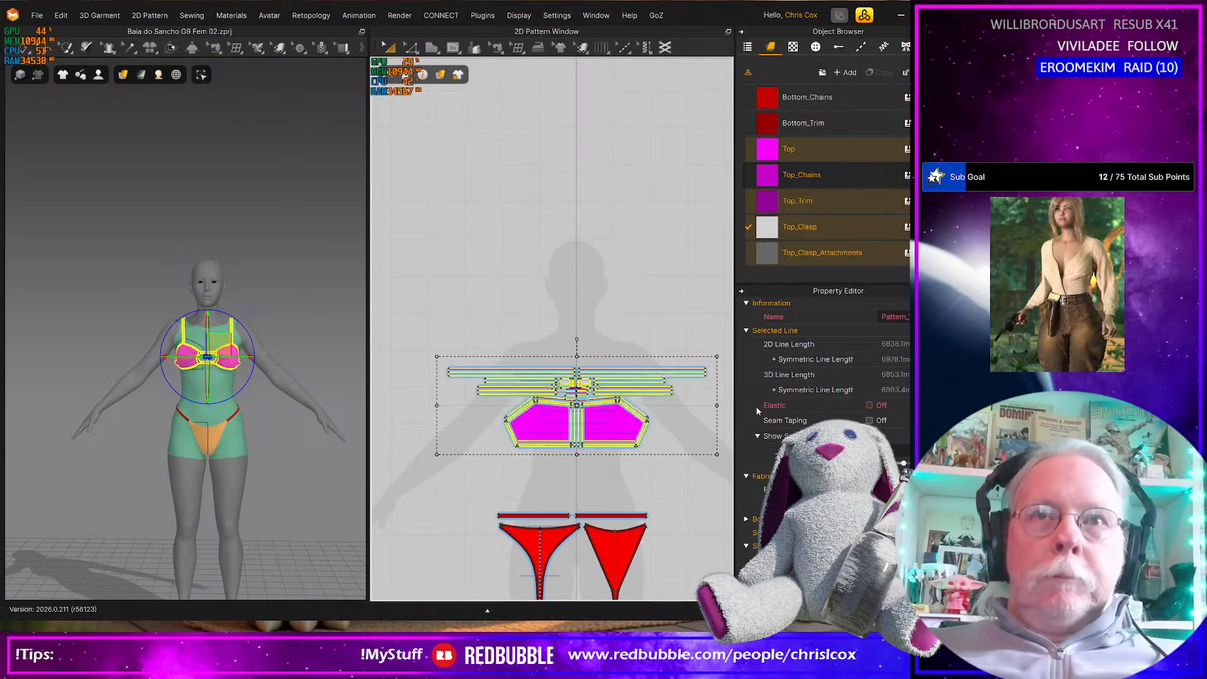
key(Down)
key(Down)
key(Down)
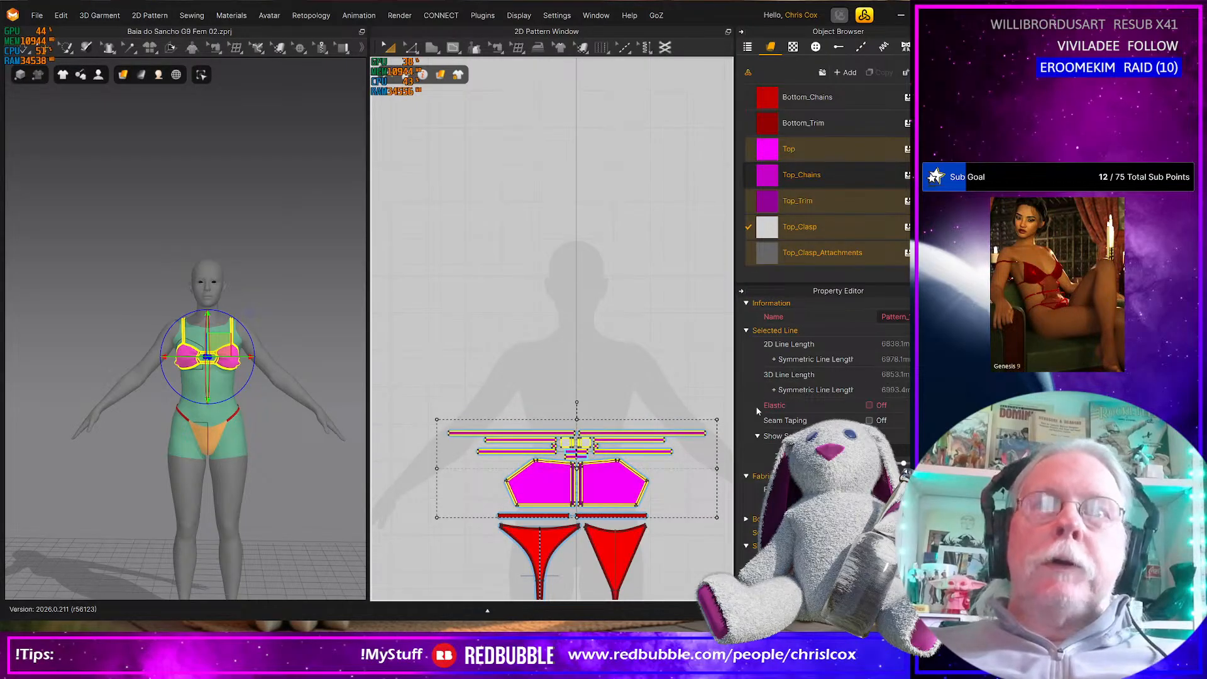
key(Up)
middle_drag(616, 332, 580, 206)
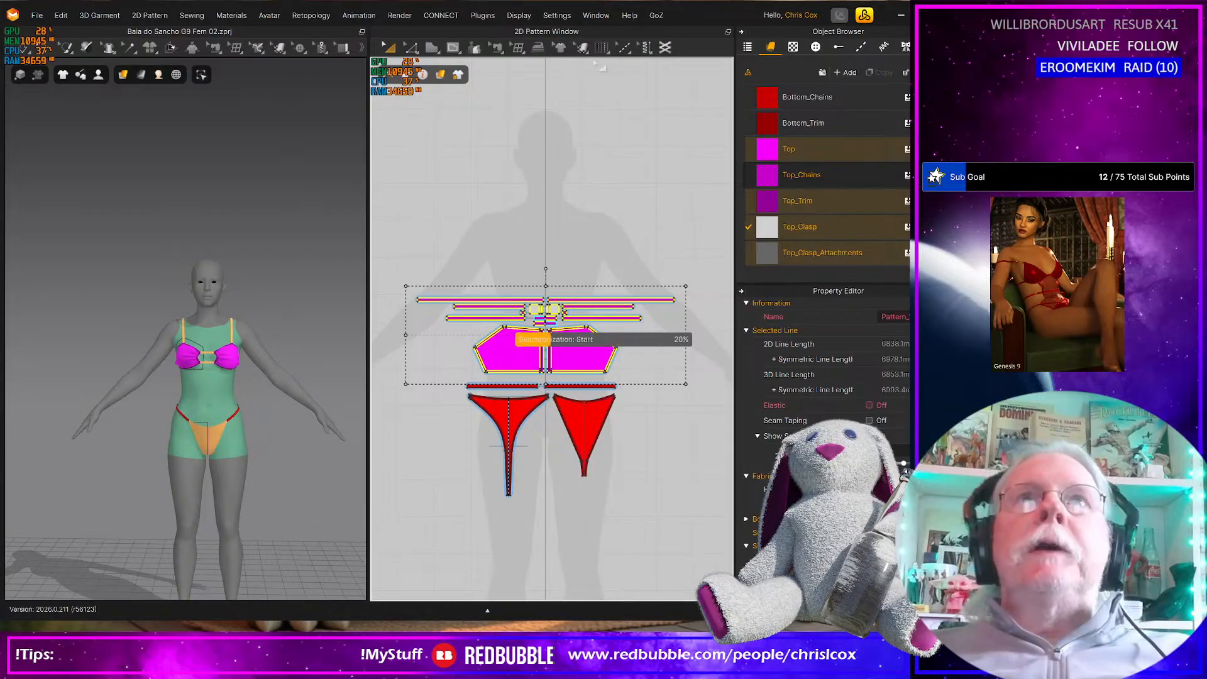
Open the UV Editor and reset the UVs to the 2D arrangement
click(536, 36)
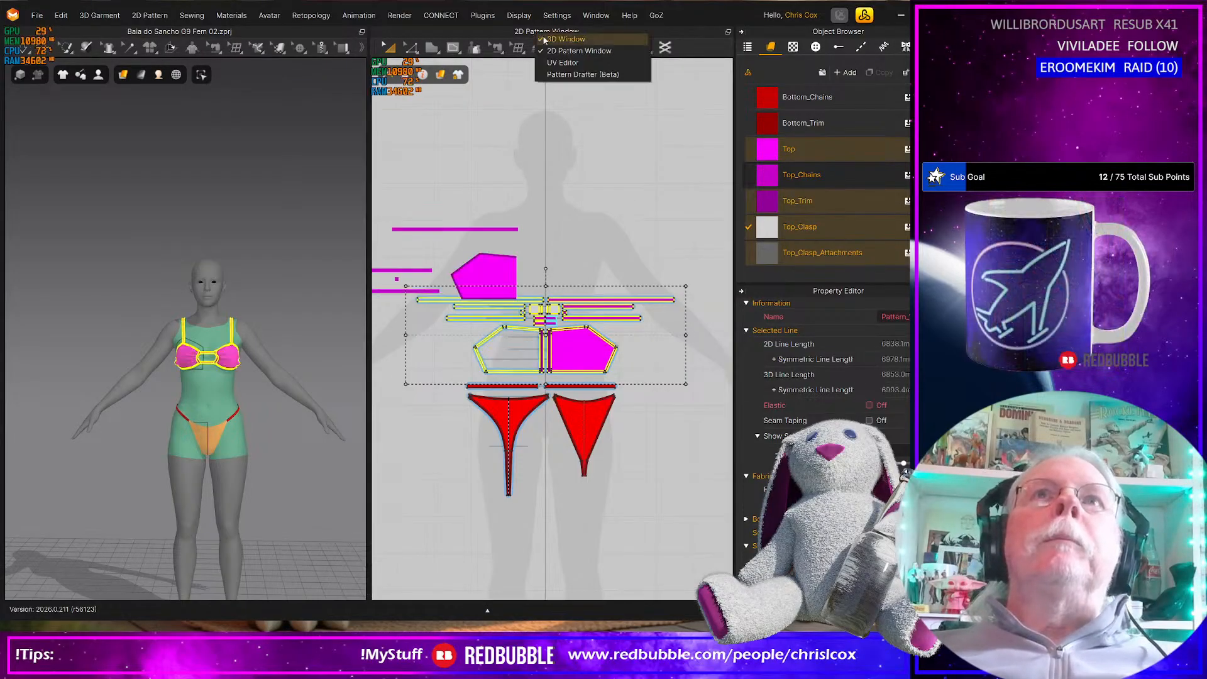
click(572, 66)
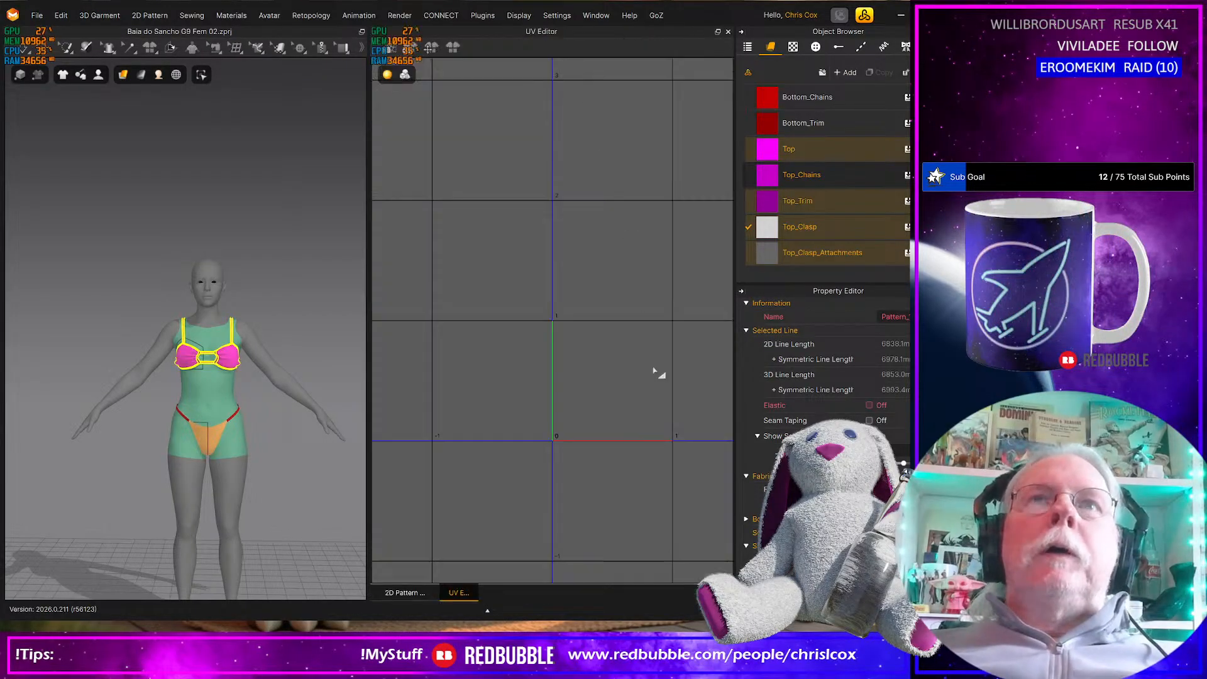
right_click(634, 473)
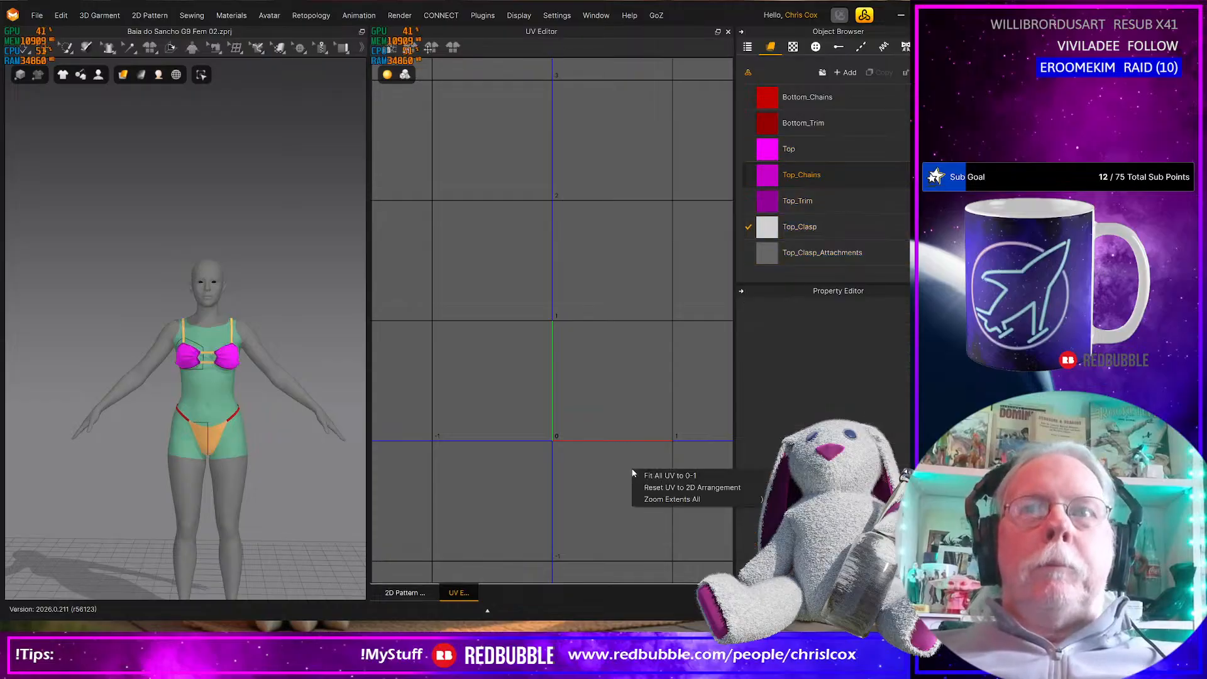
click(659, 489)
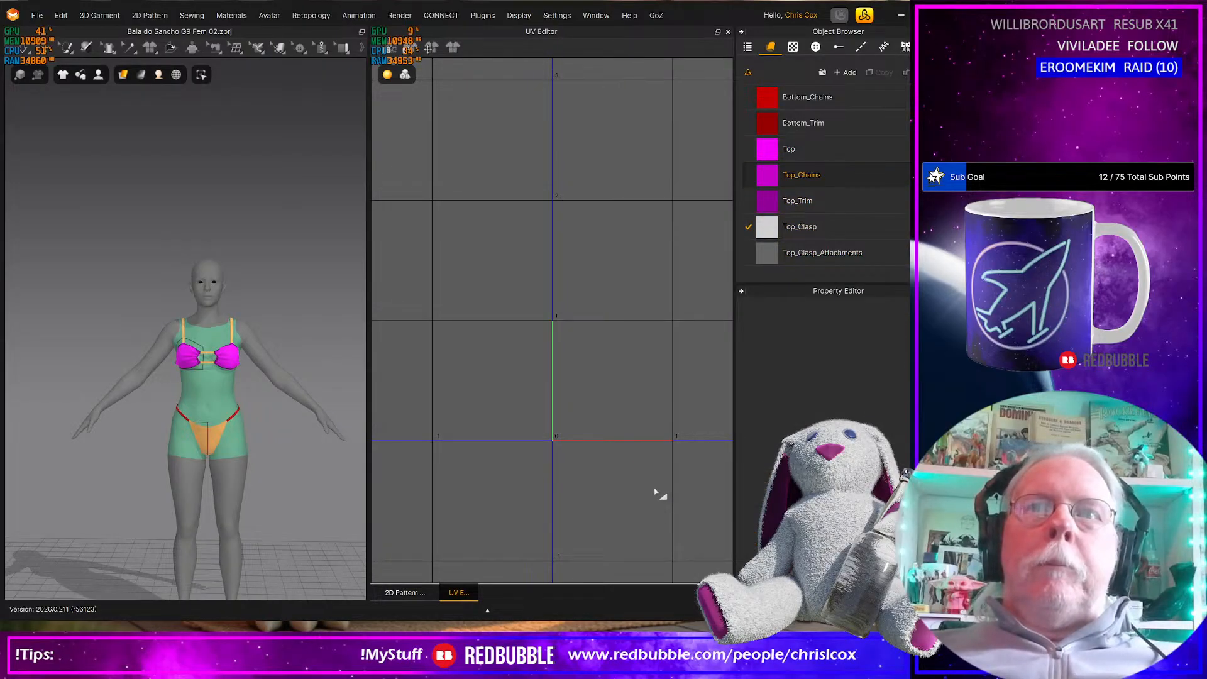
Return to the 2D Pattern window, check the pattern layout around the left cup, and save the project
right_click(534, 35)
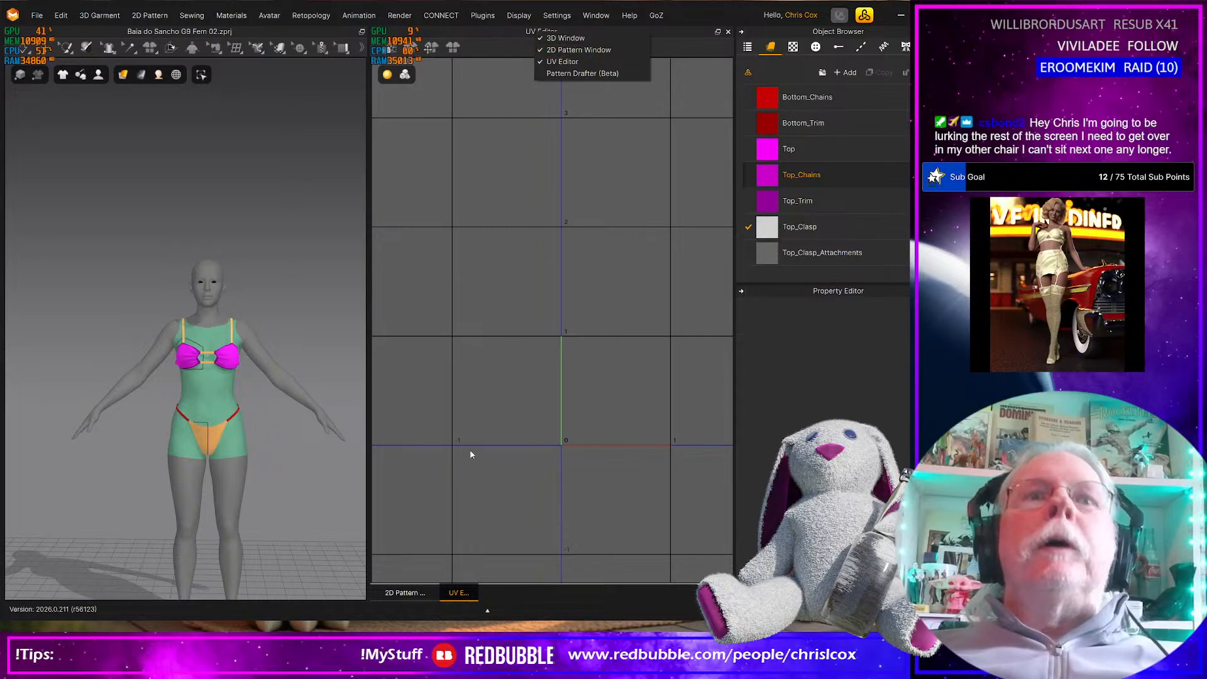
click(412, 592)
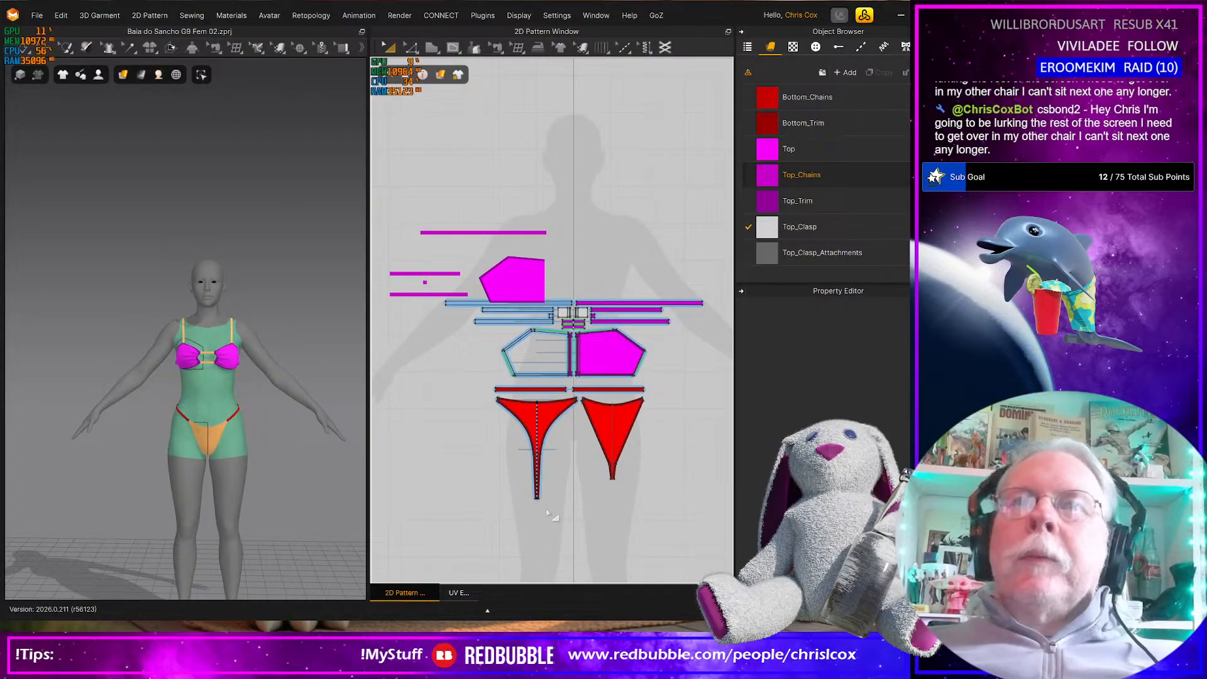
scroll(491, 430, down, 3)
scroll(491, 431, up, 6)
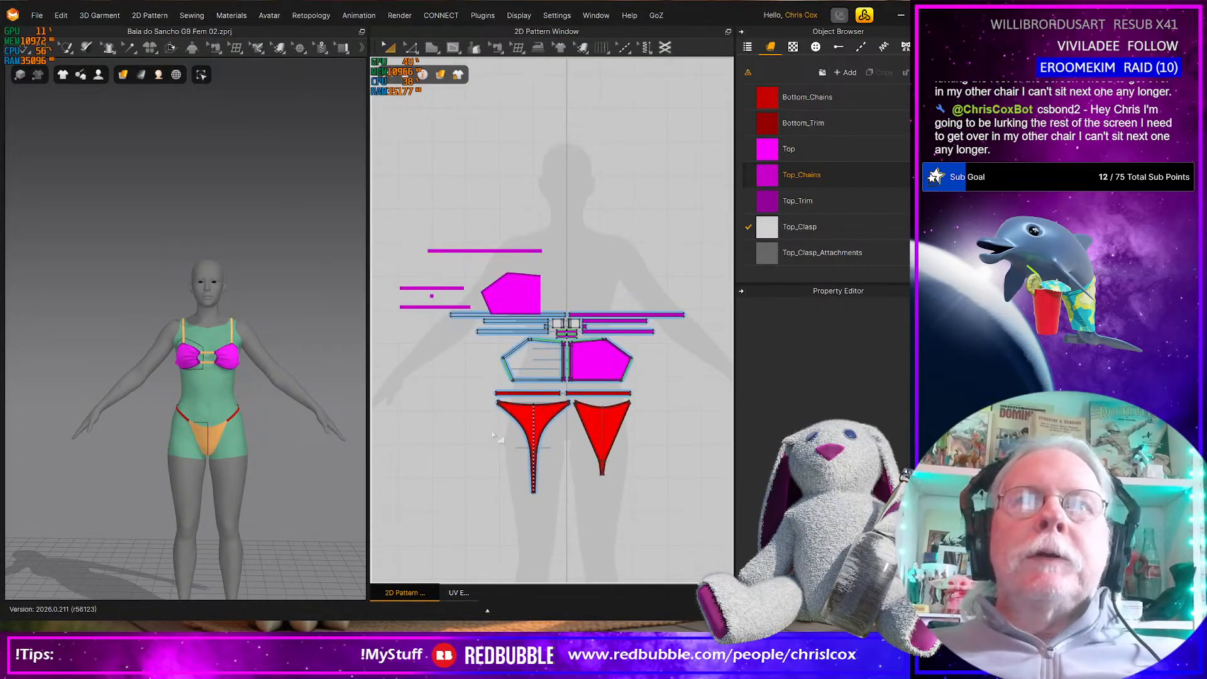
middle_drag(488, 367, 497, 464)
mouse_move(589, 369)
middle_down()
mouse_move(465, 372)
mouse_move(569, 379)
middle_up()
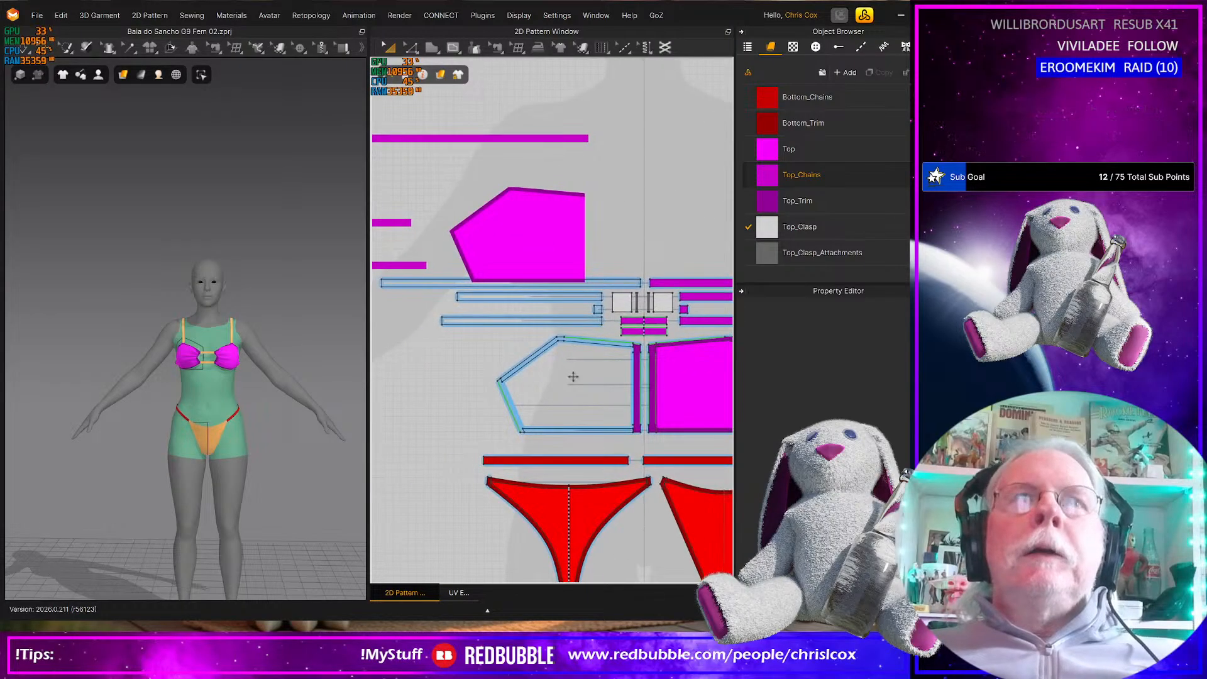
key(ctrl+s)
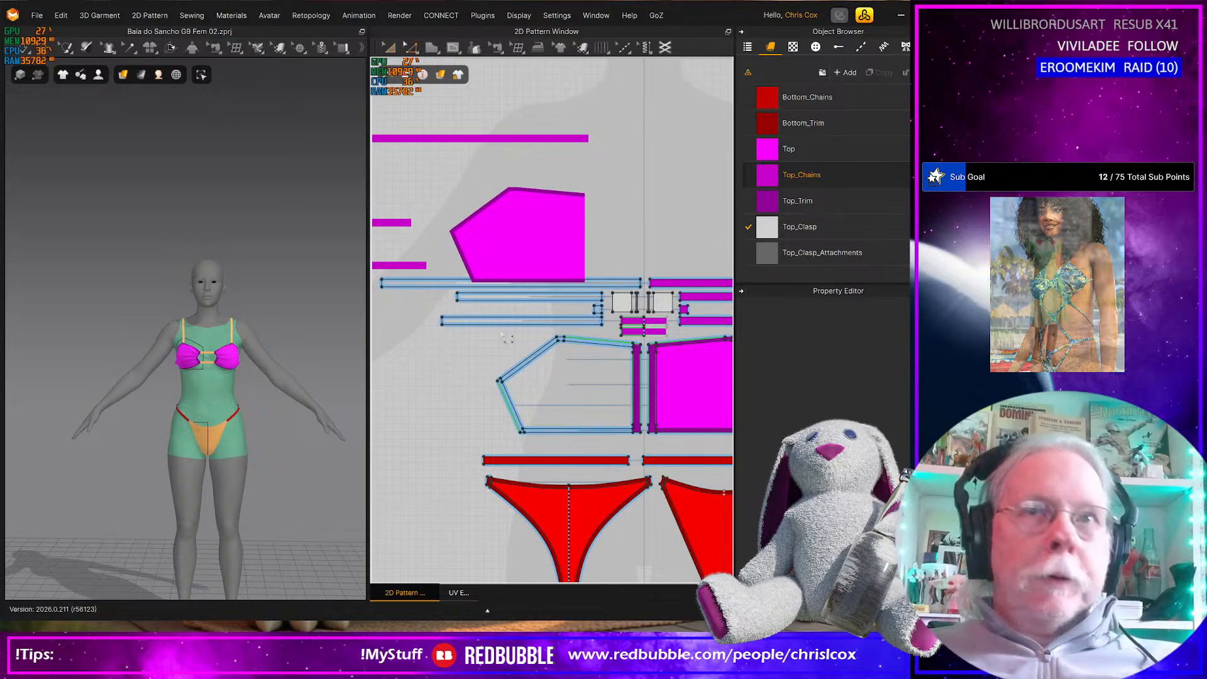
Nudge the outer side edge of the left cup, including its trim, slightly outward in the 2D pattern
drag(469, 339, 554, 441)
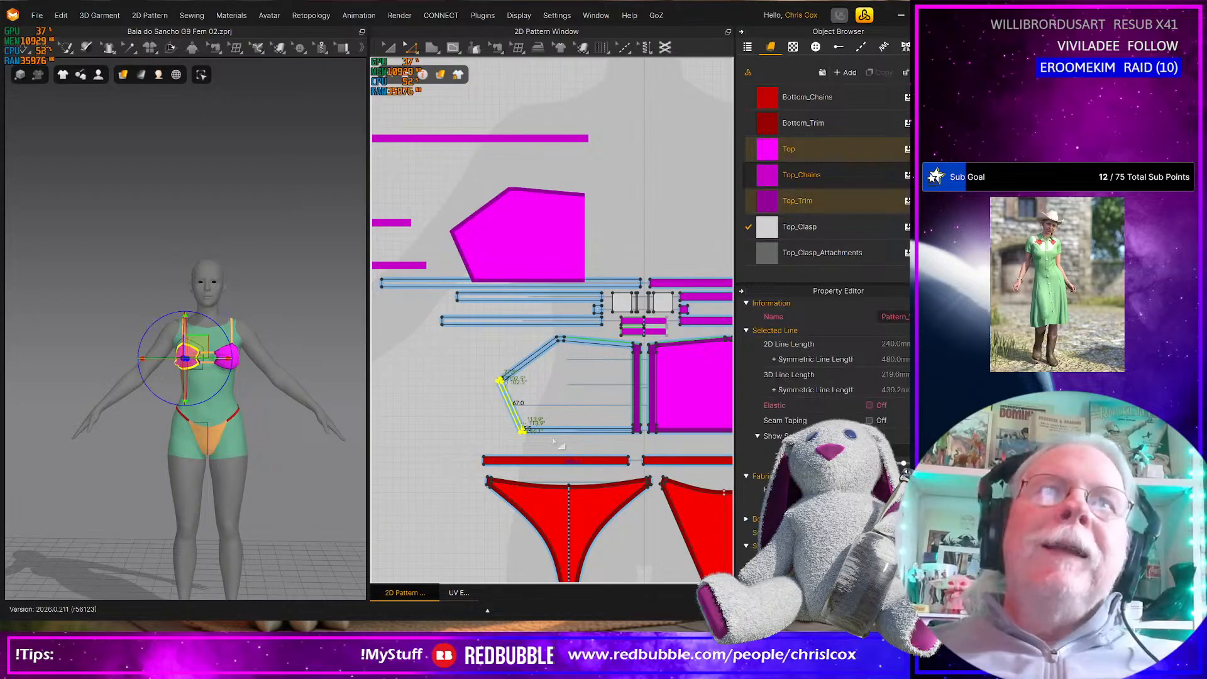
key(Left)
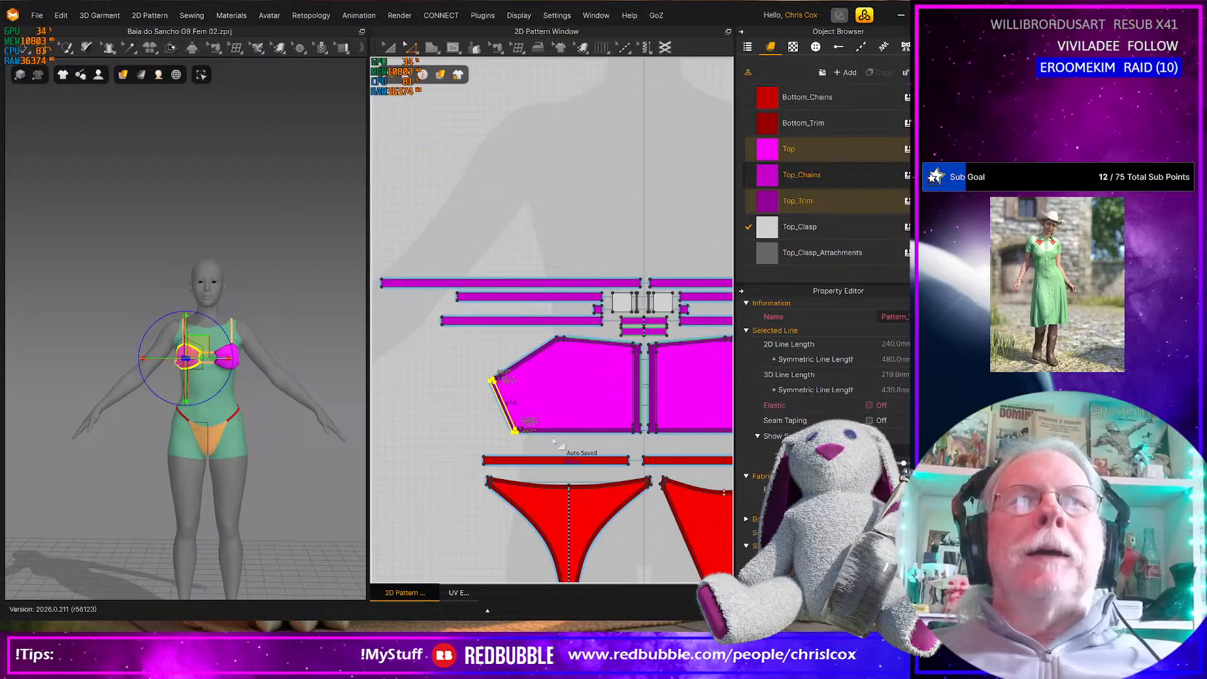
scroll(585, 359, down, 4)
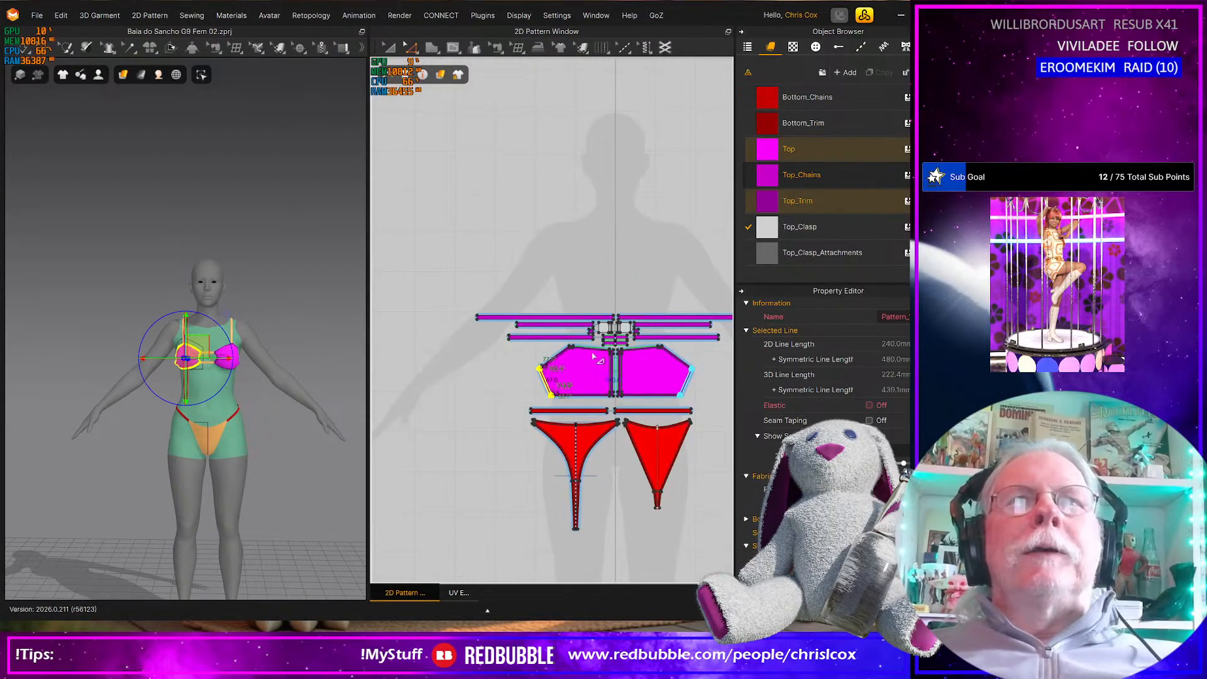
Inspect the 0-1 tile in the UV Editor for the garment's UVs and return to the 2D Pattern window
click(457, 593)
scroll(629, 489, up, 4)
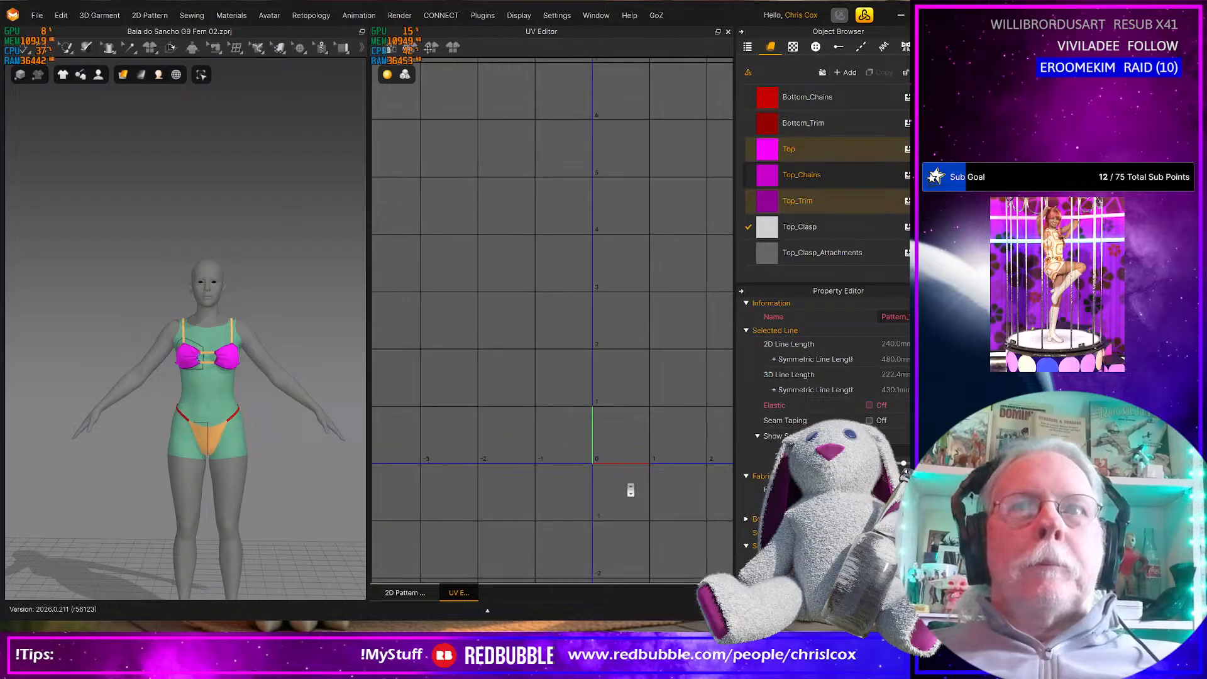
middle_drag(631, 489, 588, 465)
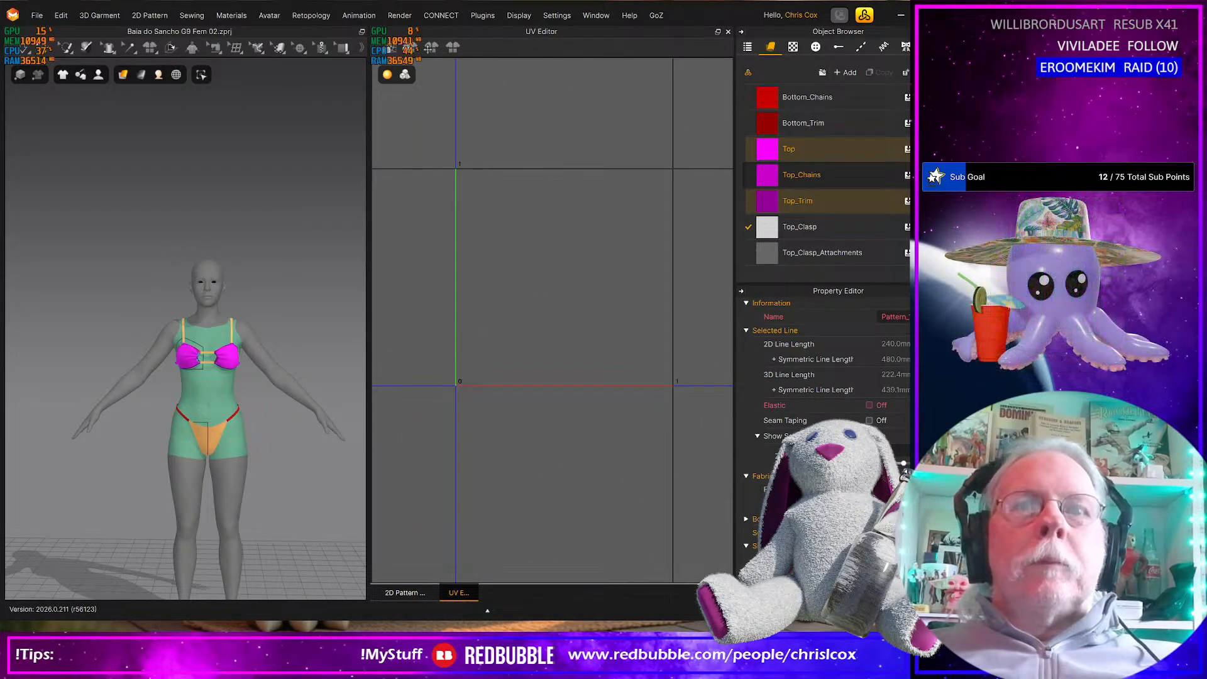
click(402, 593)
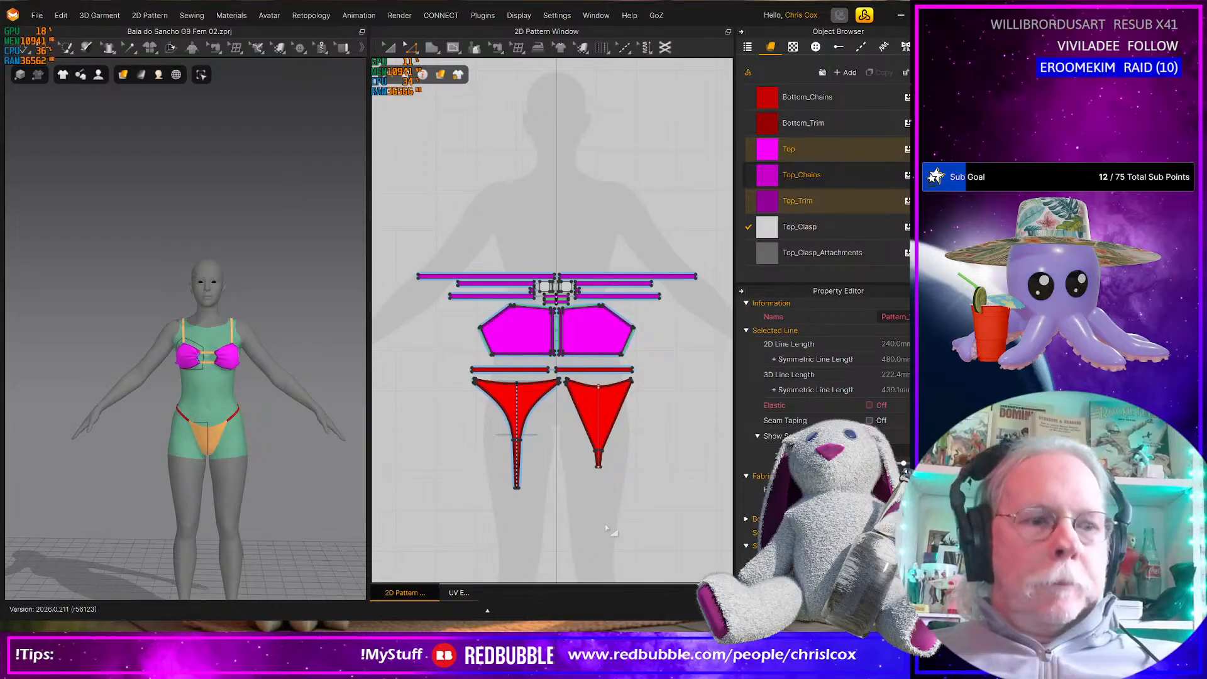
Select all bikini patterns and examine the UV Editor grid for their UVs
key(ctrl+a)
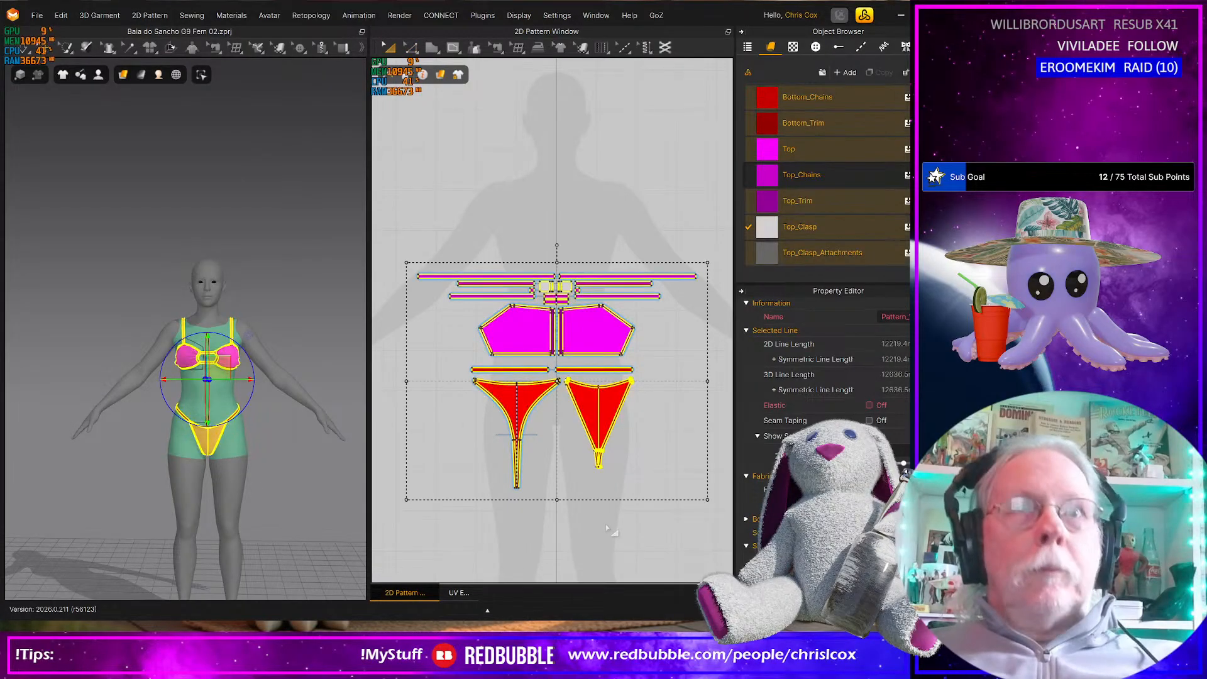
click(457, 593)
scroll(579, 502, down, 3)
scroll(582, 503, up, 5)
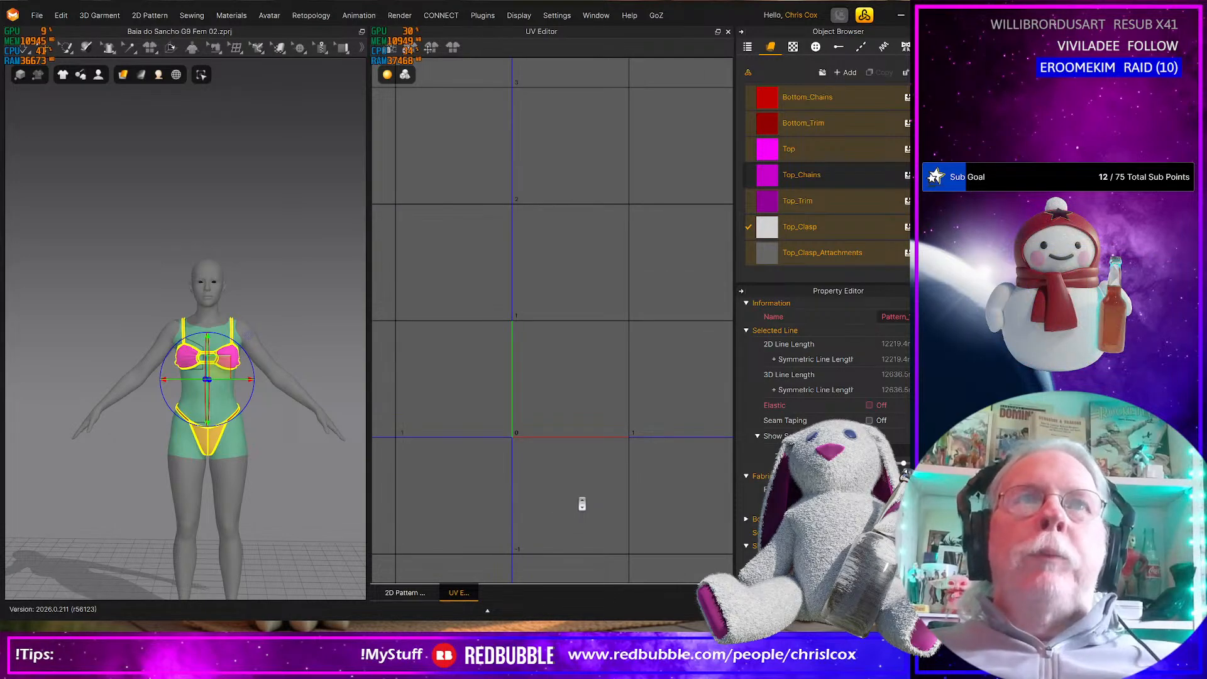
scroll(561, 494, down, 3)
scroll(563, 494, down, 2)
scroll(563, 494, up, 5)
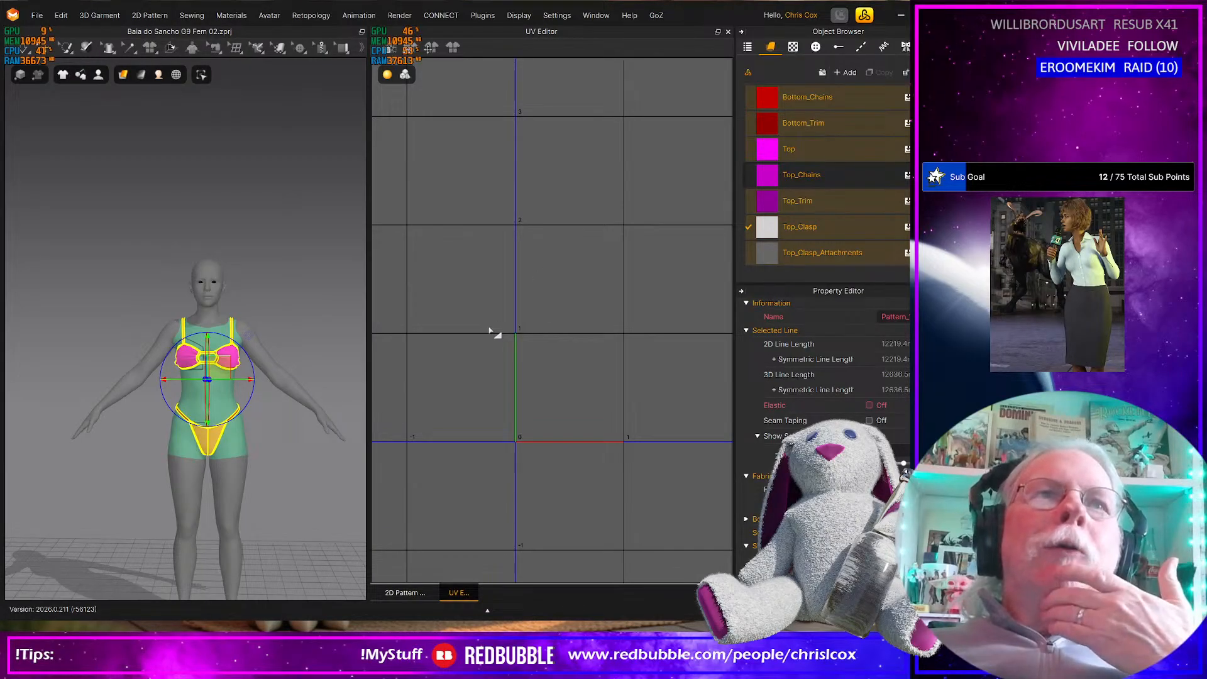
Deselect all patterns and save the project
click(323, 270)
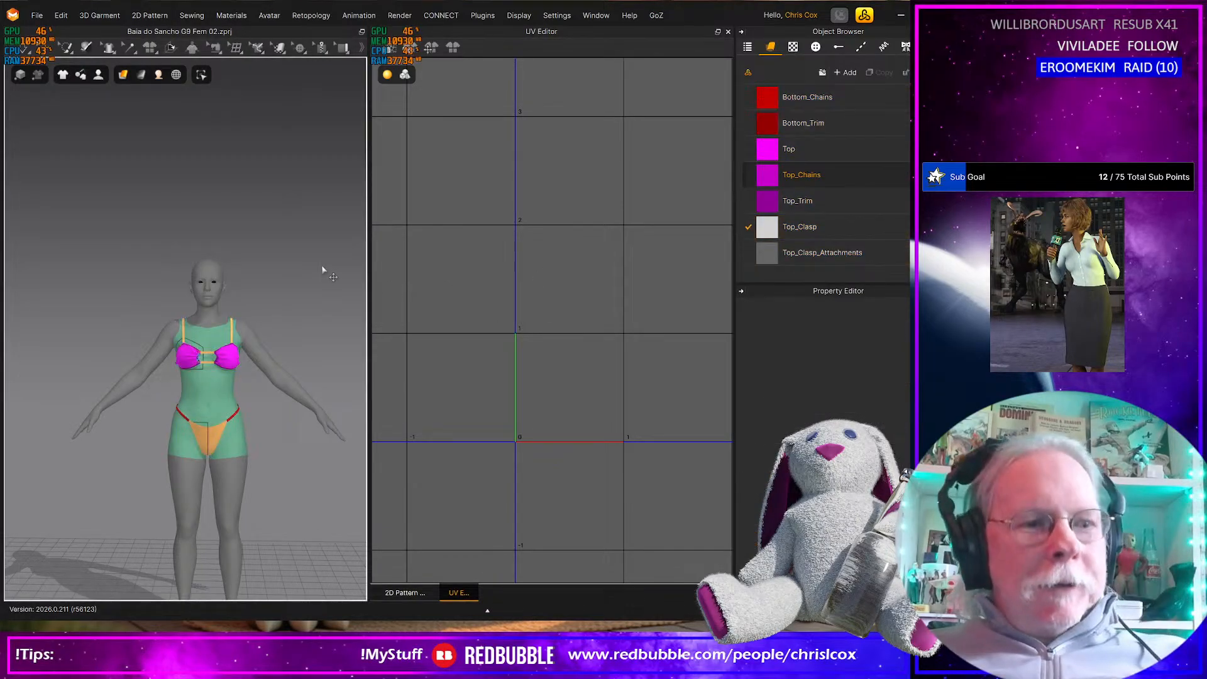
key(ctrl+s)
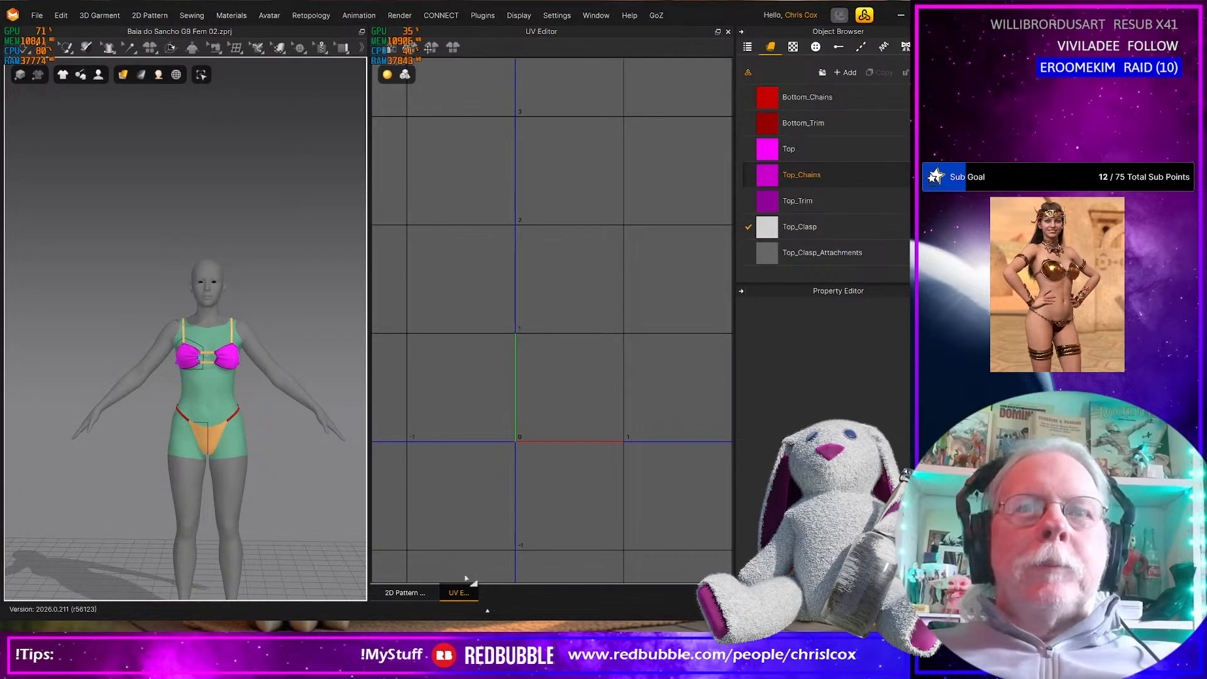
click(836, 154)
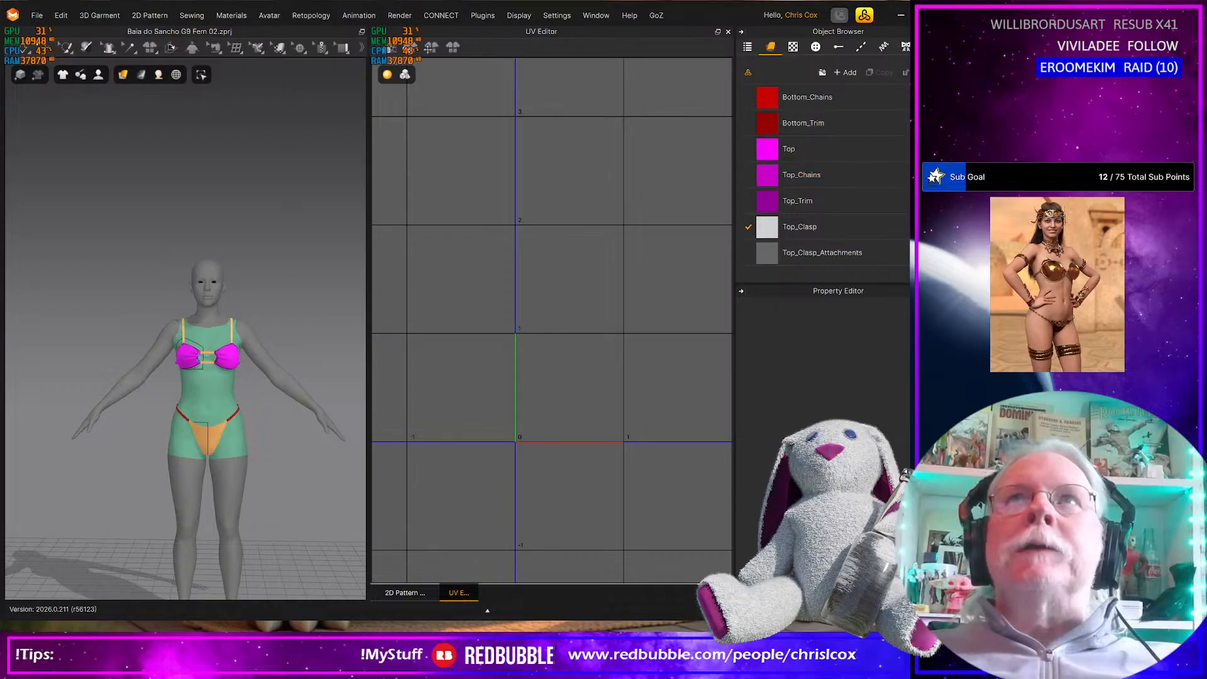
Reset the UVs to the 2D arrangement again in the UV Editor
scroll(542, 290, down, 3)
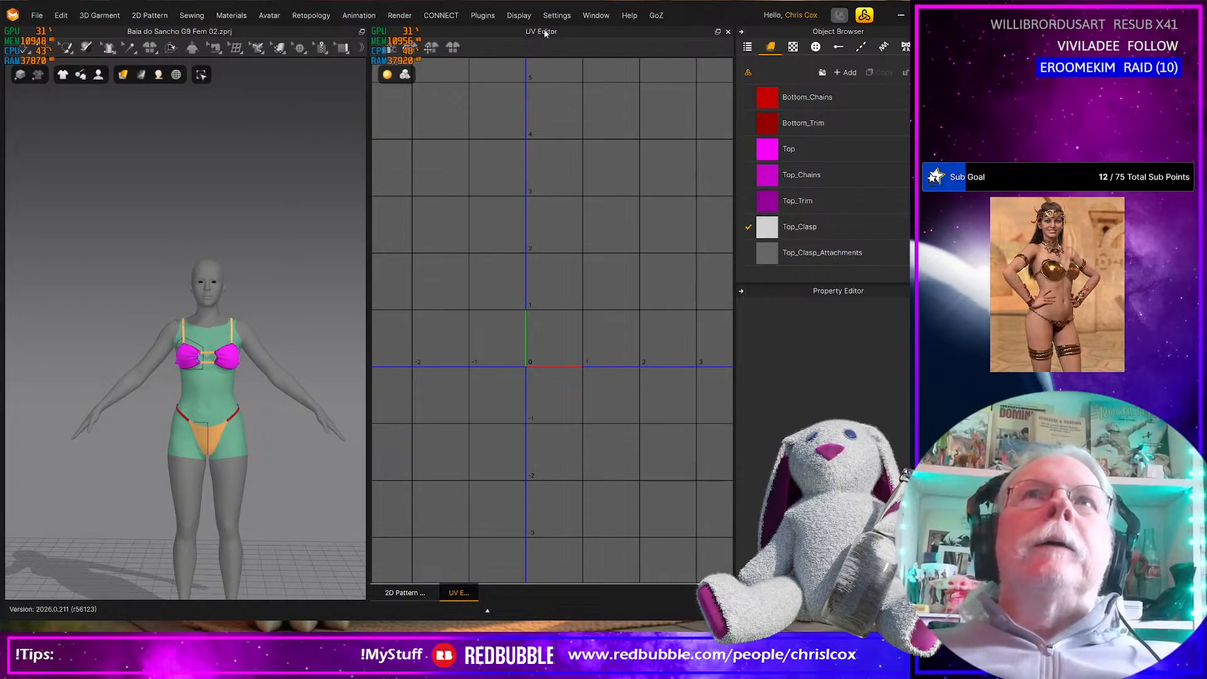
scroll(523, 313, up, 1)
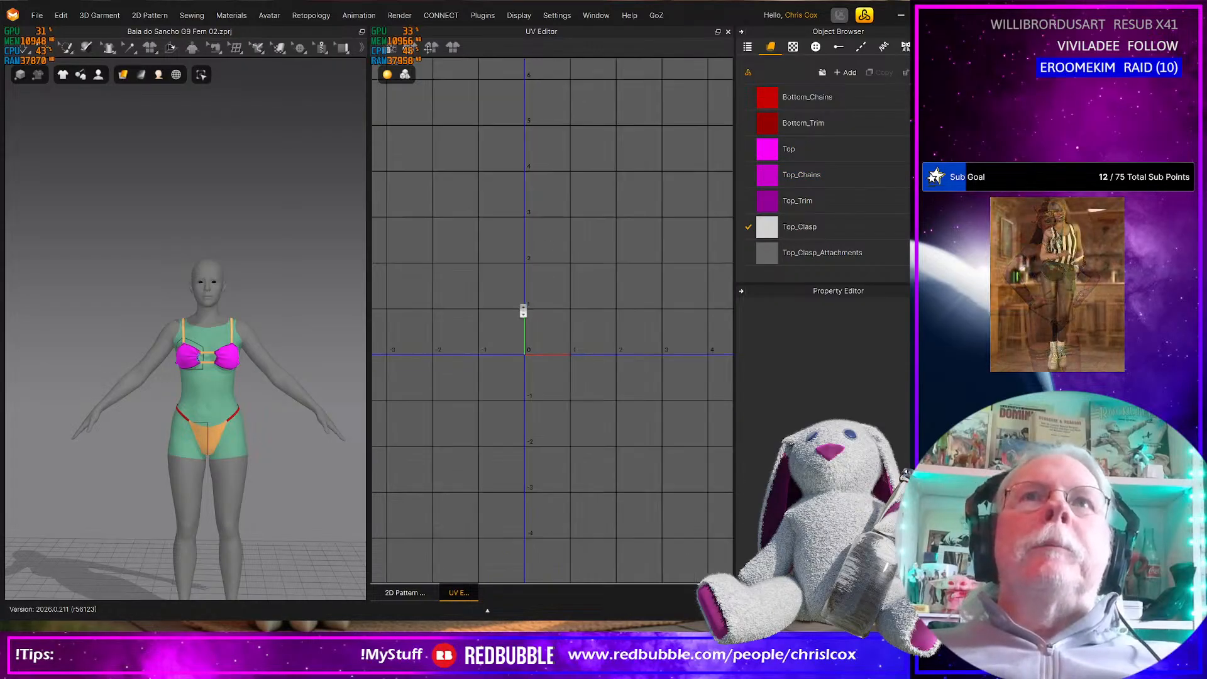
right_click(571, 409)
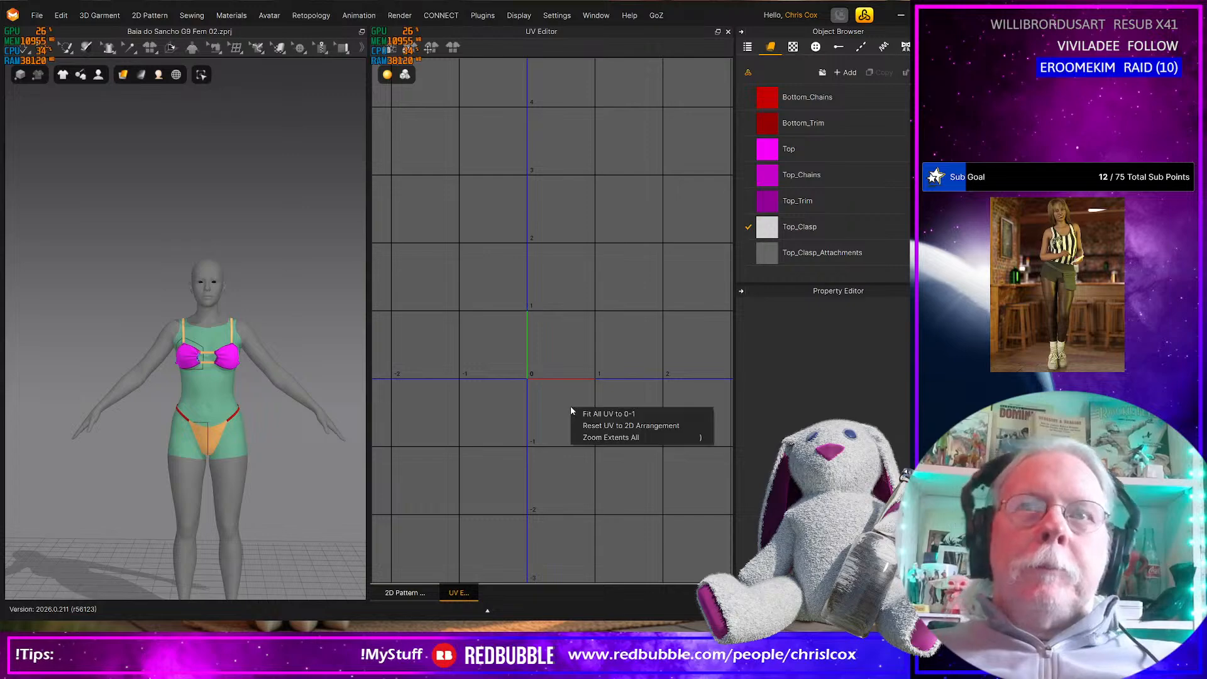
click(604, 427)
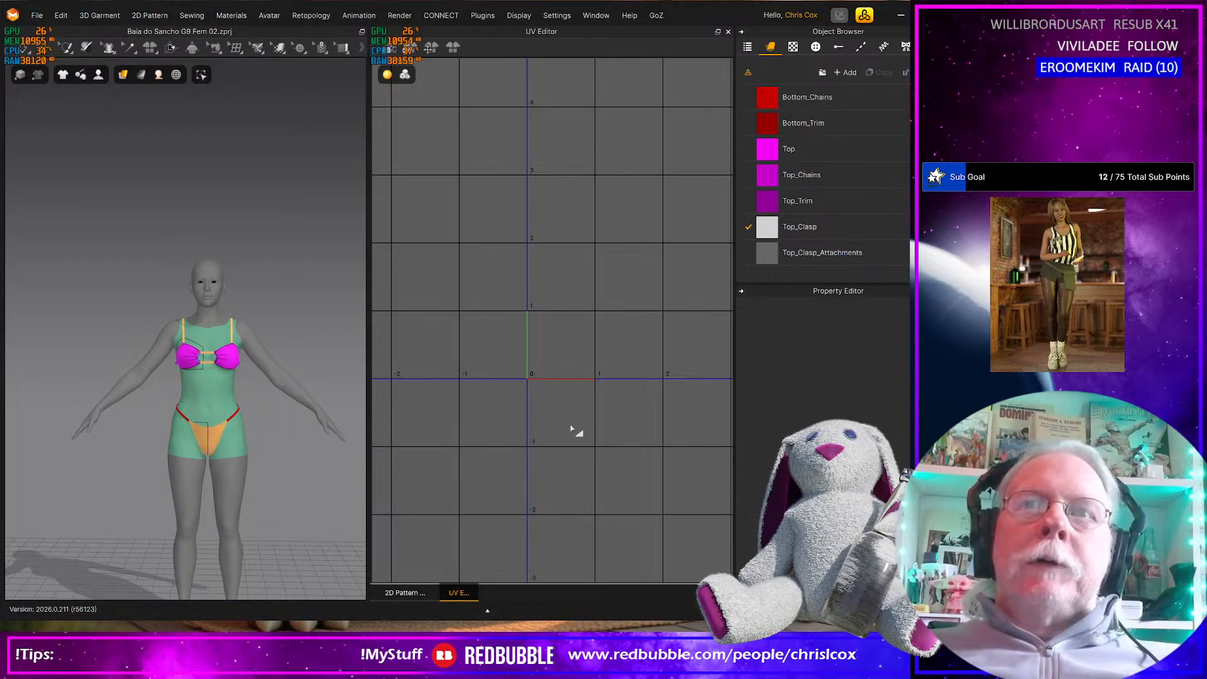
Fit all UVs to 0-1 using a relative UV coordinate margin of 0.010
right_click(571, 423)
click(604, 431)
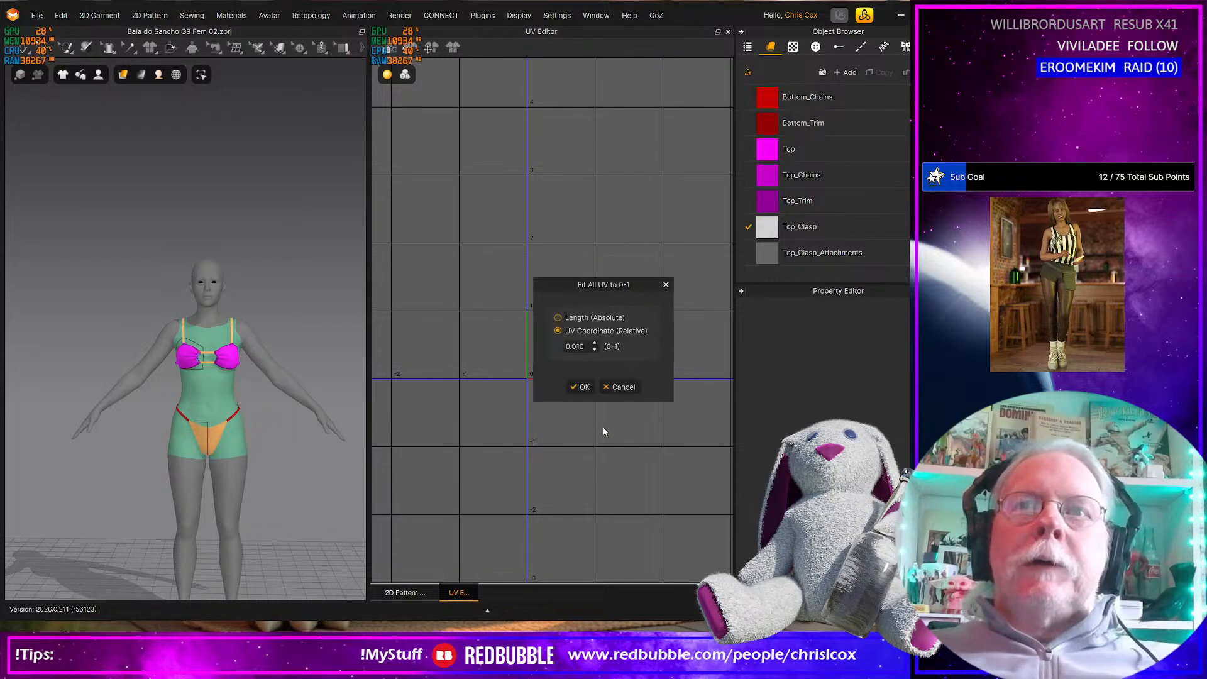
click(582, 386)
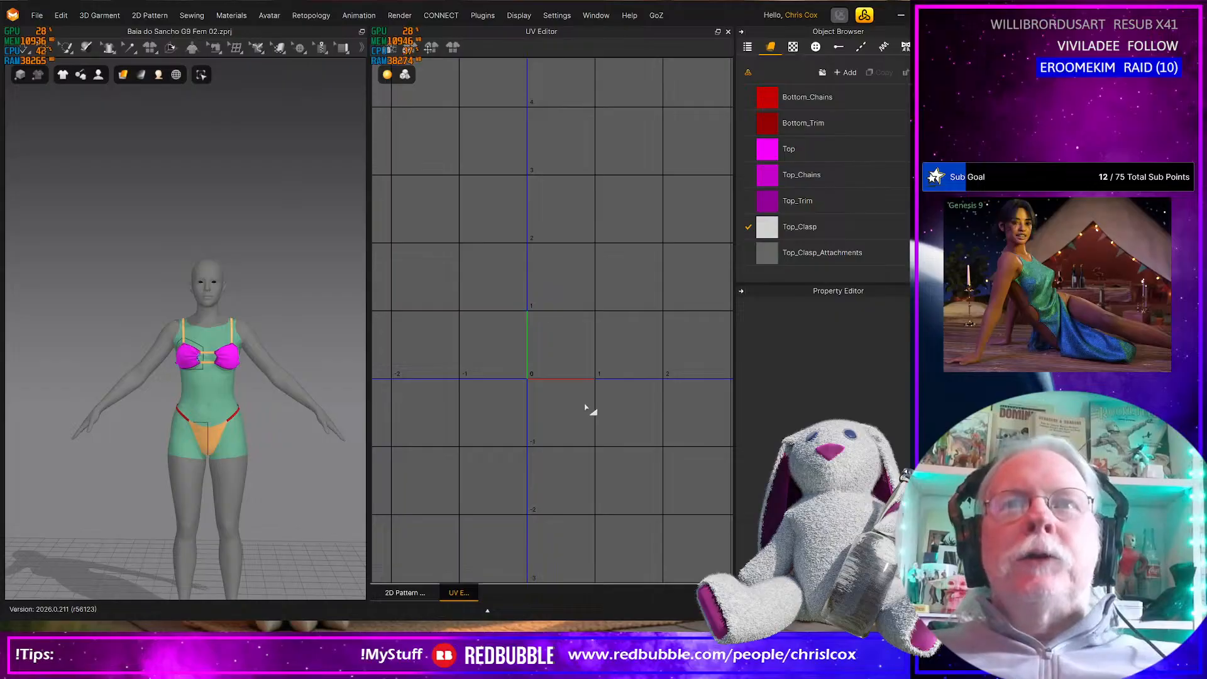
scroll(585, 408, up, 5)
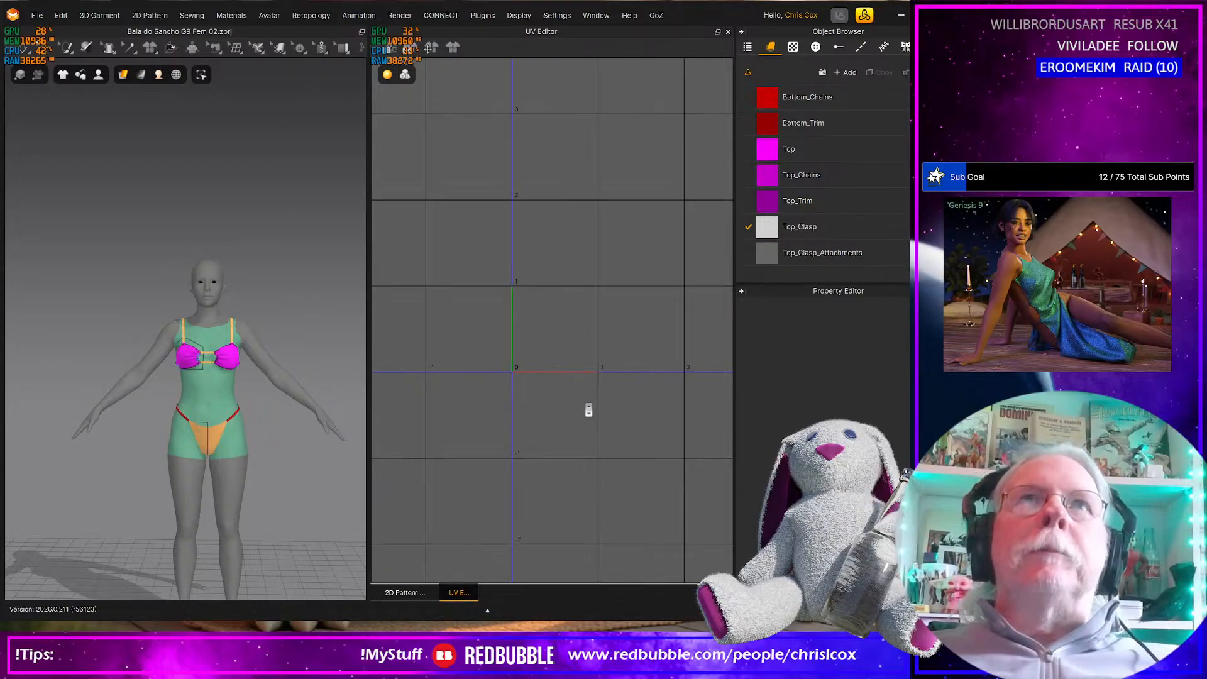
scroll(589, 410, down, 2)
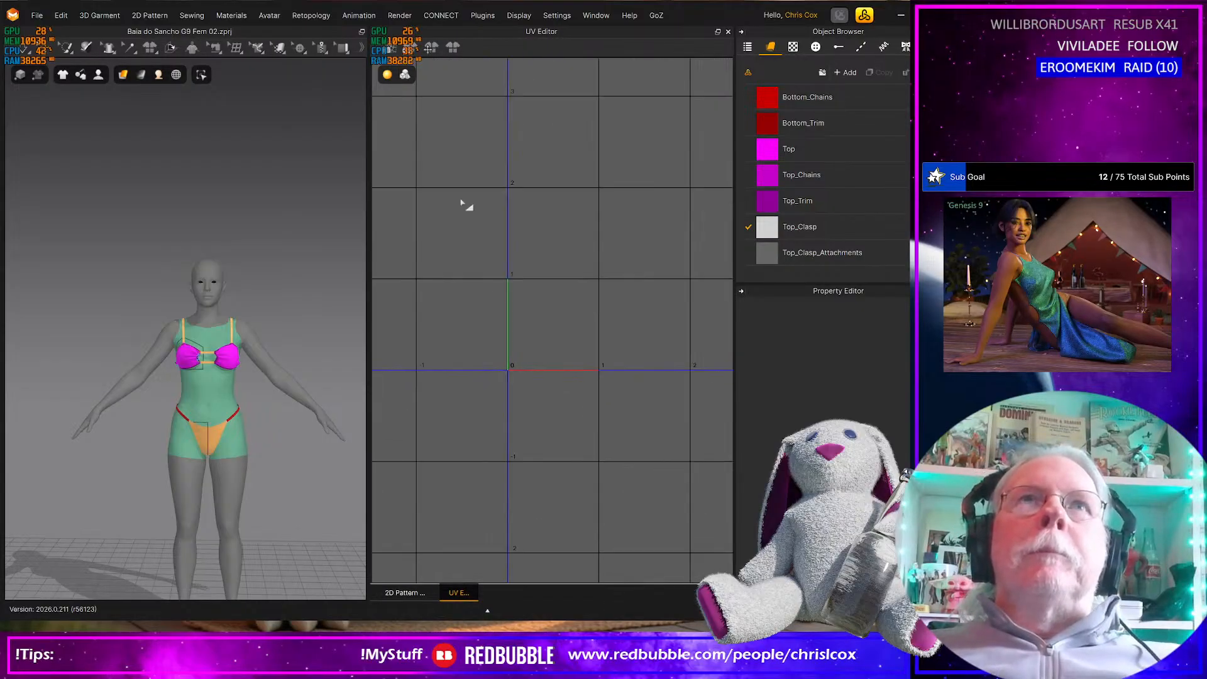
Check which display targets and elements the UV Editor is set to show
click(406, 75)
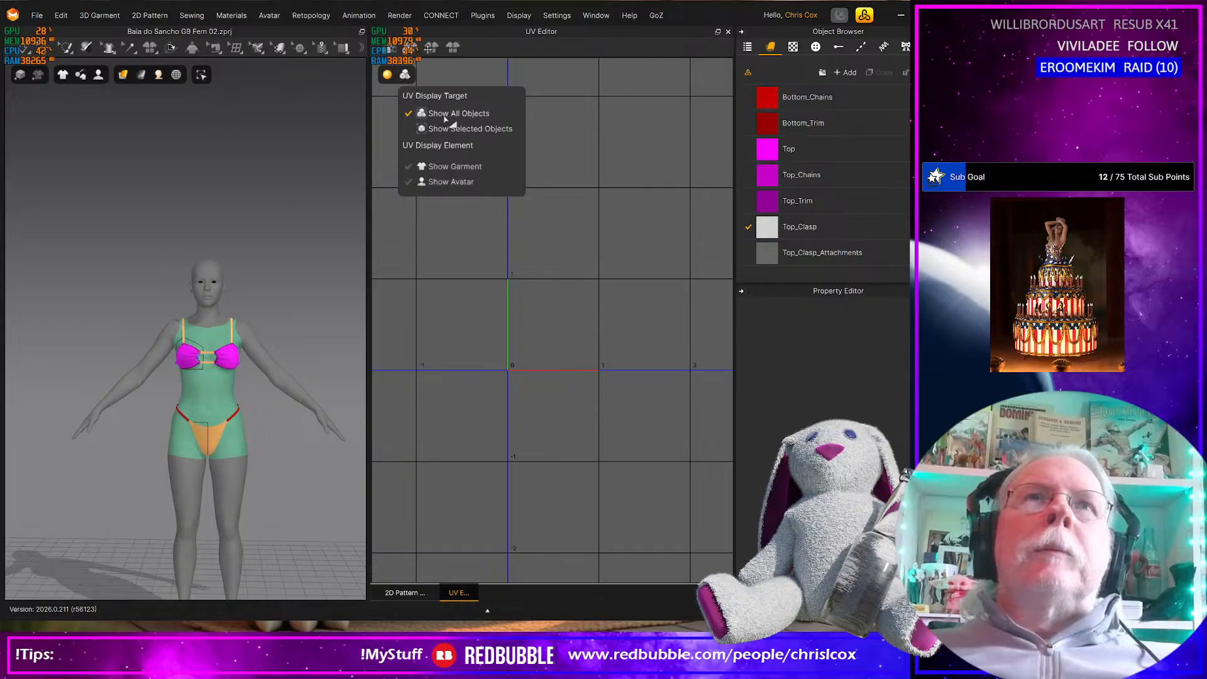
mouse_move(396, 77)
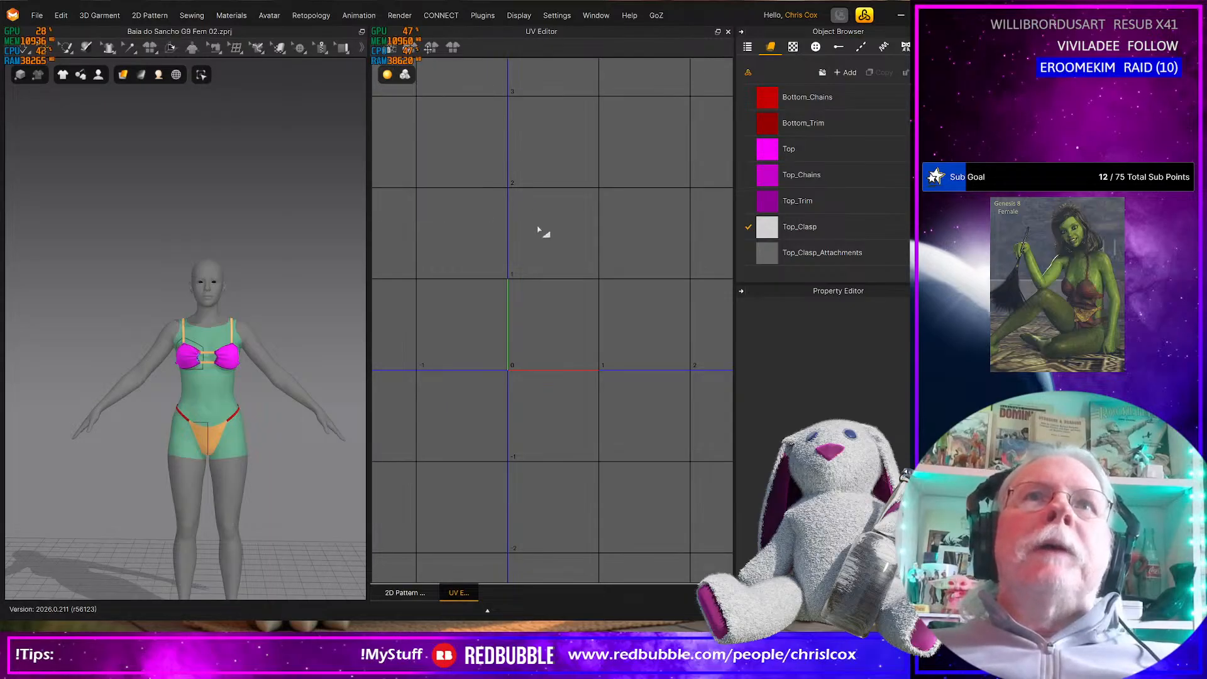
middle_drag(548, 244, 593, 266)
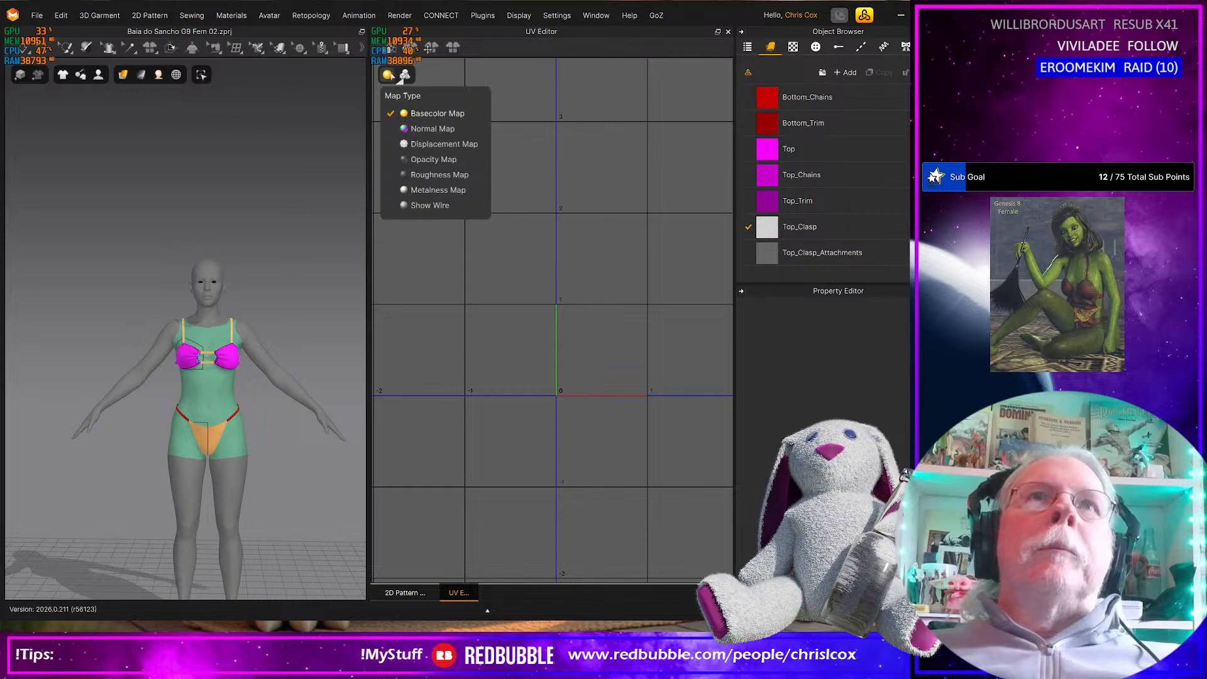
Change the UV Editor's map type to Normal Map and then to Show Wire
click(422, 129)
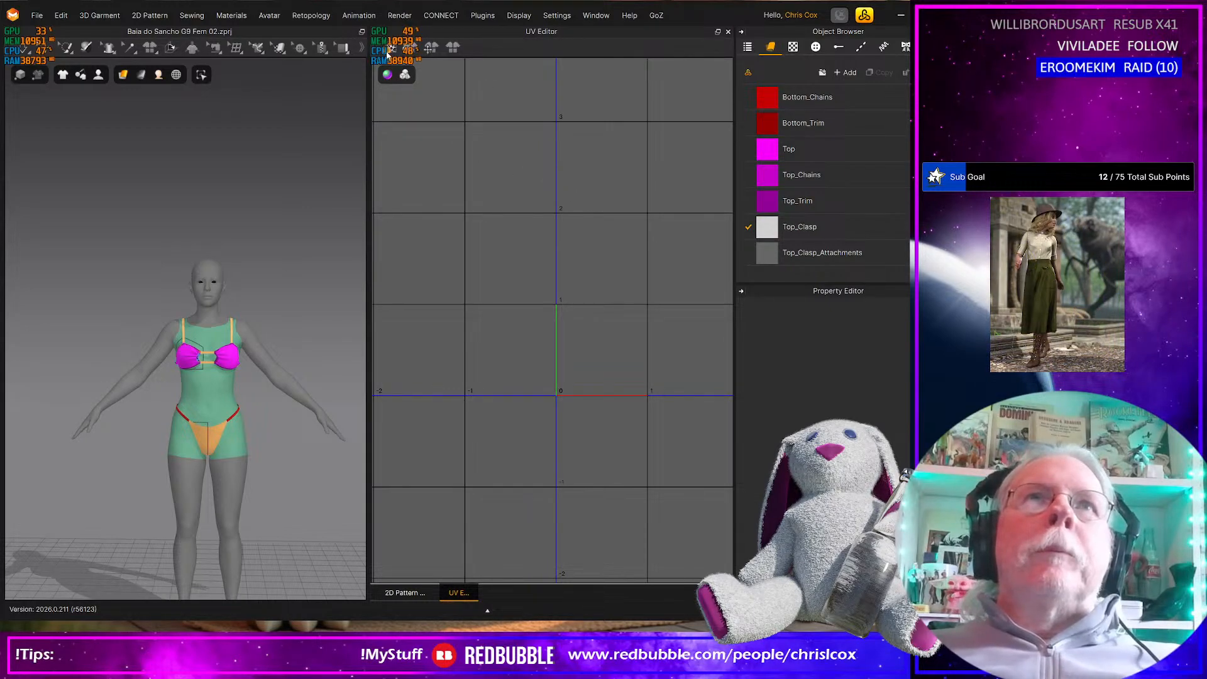
mouse_move(388, 74)
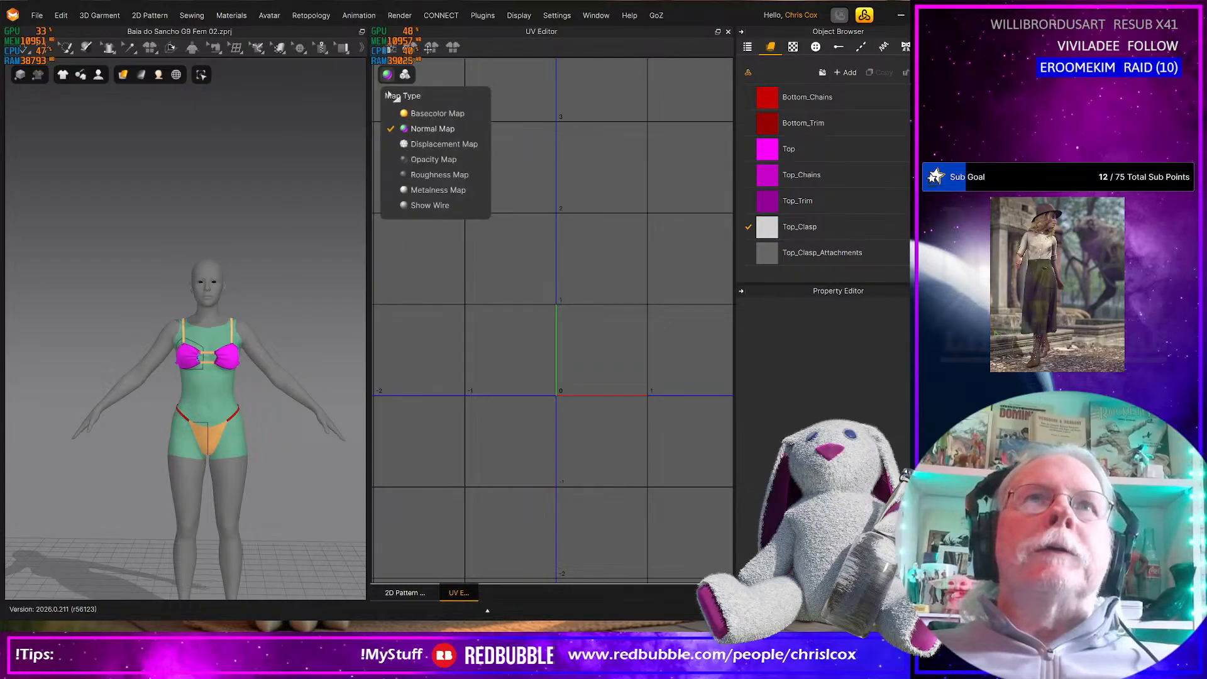
click(423, 205)
scroll(584, 330, down, 2)
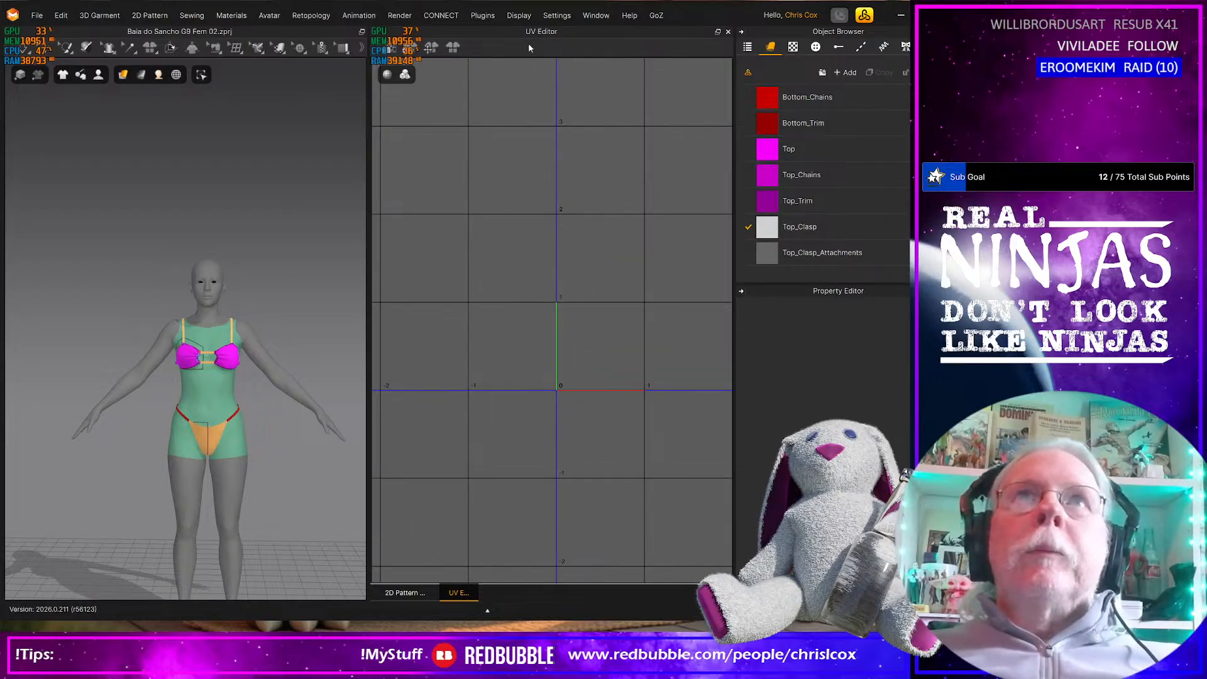
Return to the 2D Pattern window and save the project with the full pattern layout in view
click(405, 592)
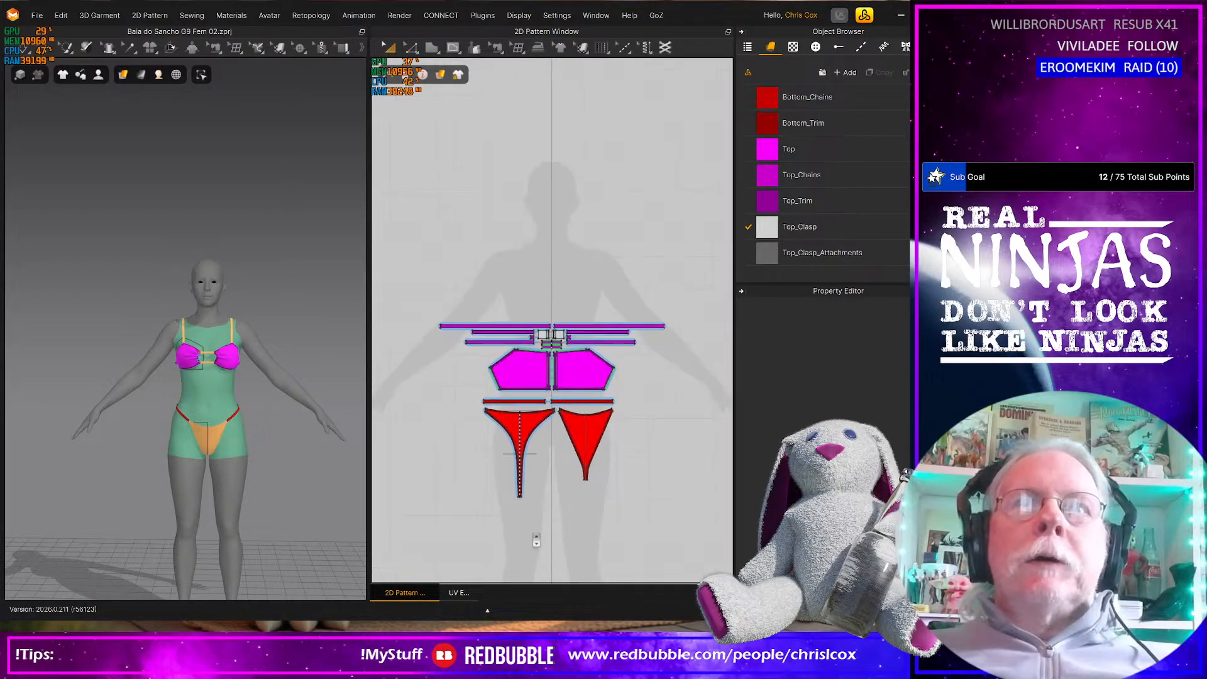
middle_drag(537, 541, 505, 522)
key(ctrl+s)
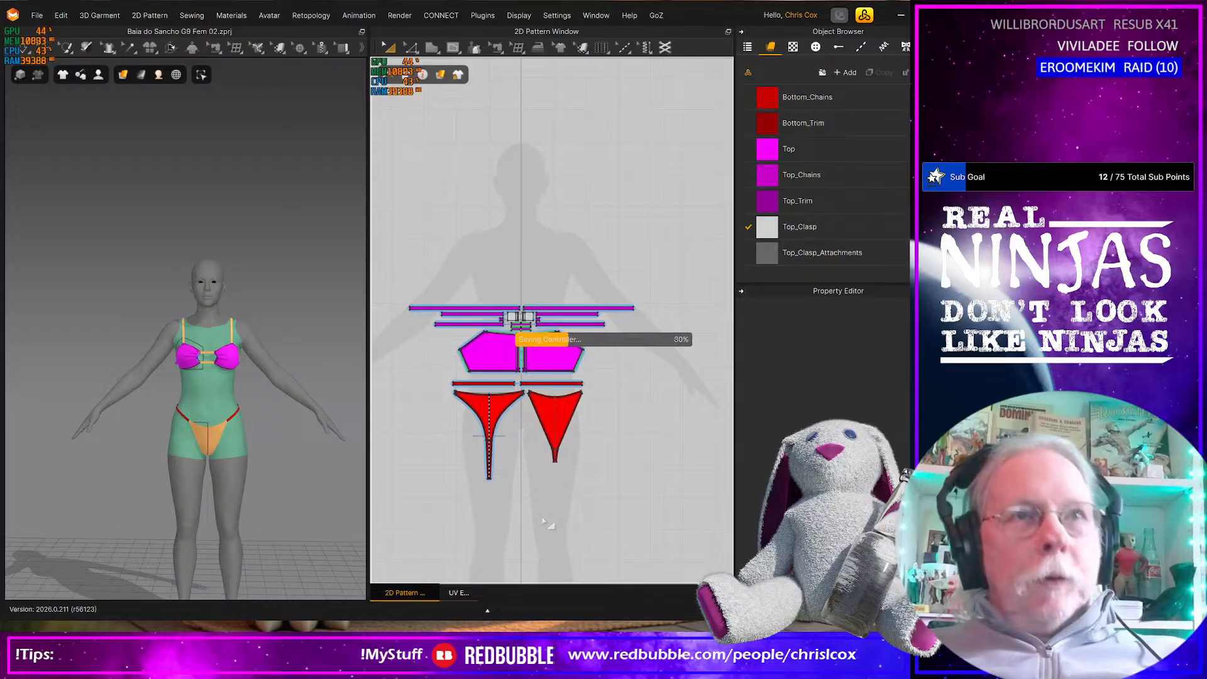
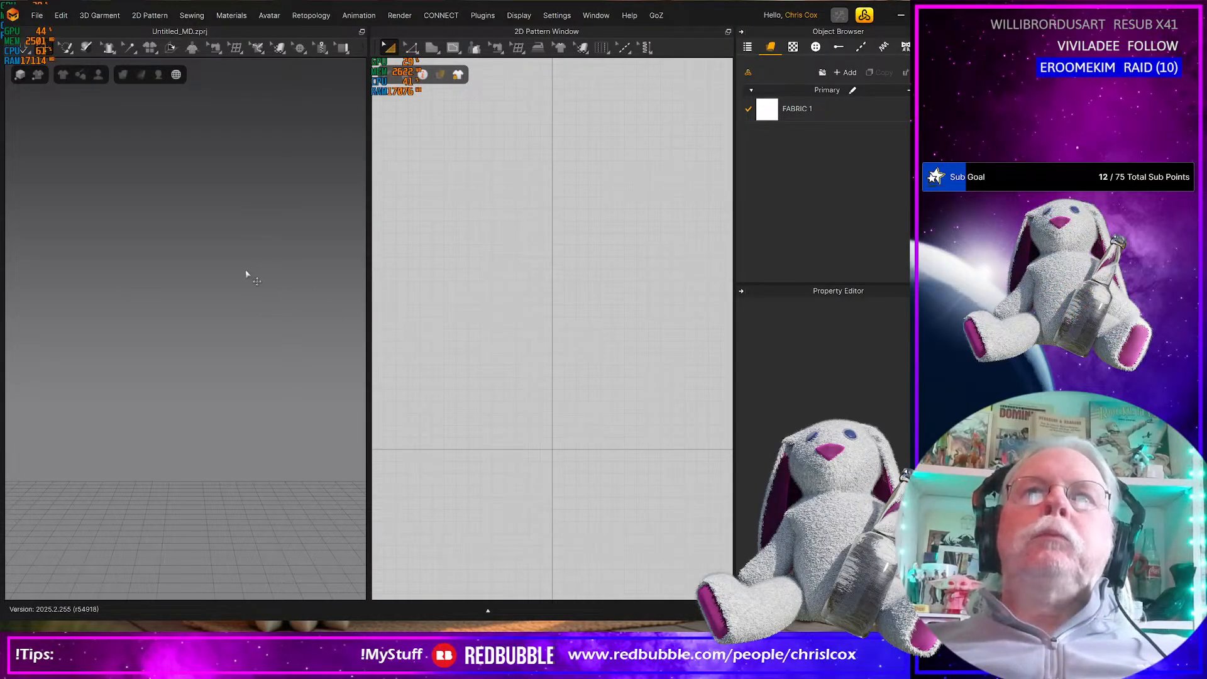
Open the project Baia do Sancho G9 Fem 02.zprj from the Baia do Sancho folder
click(38, 17)
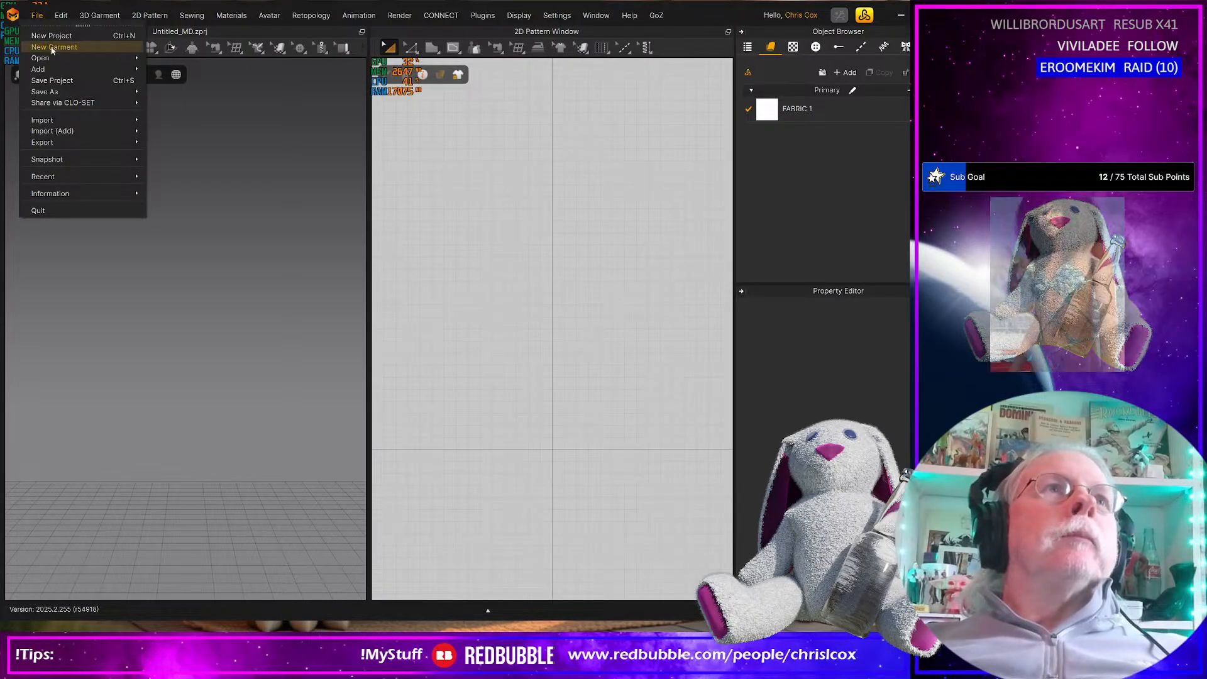
mouse_move(52, 58)
click(190, 59)
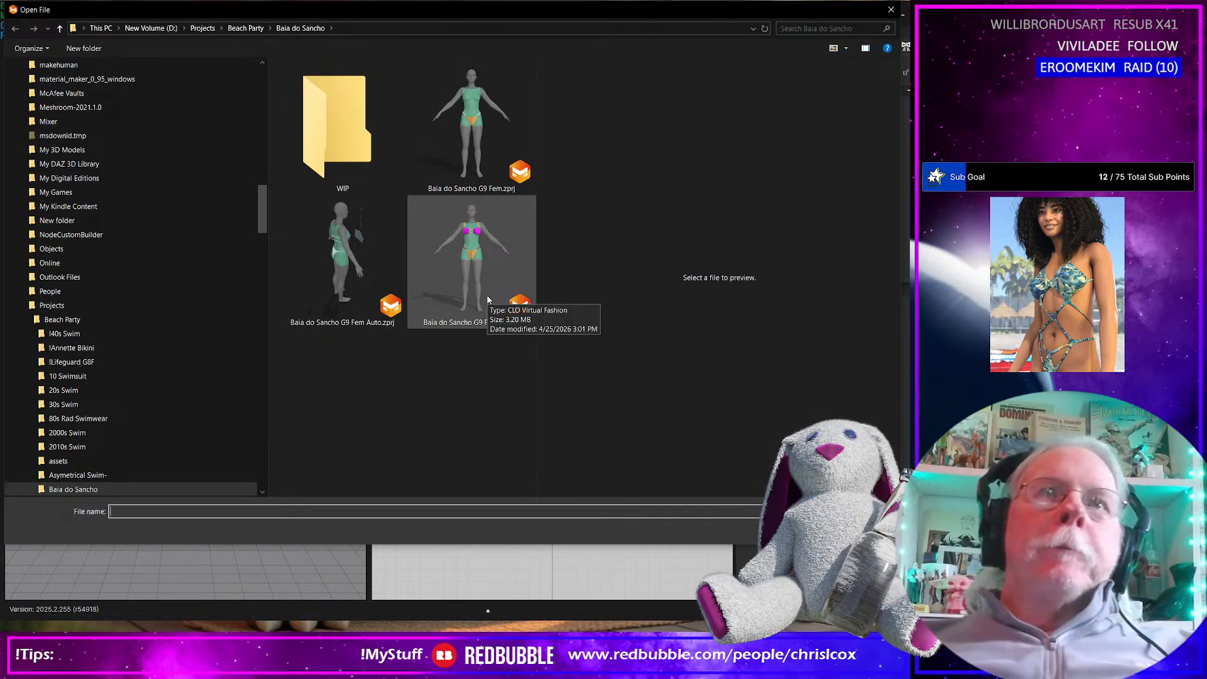
double_click(488, 300)
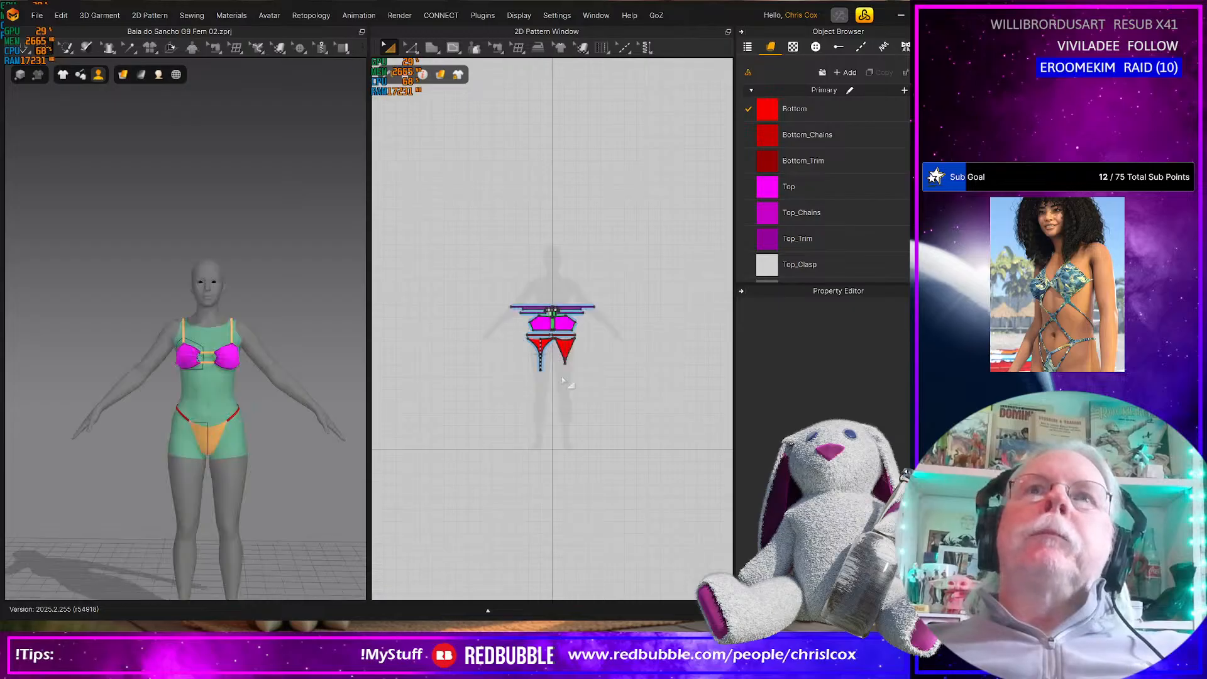
Show the UV Editor and reset the UVs of all bikini pieces to the 2D pattern arrangement
click(540, 38)
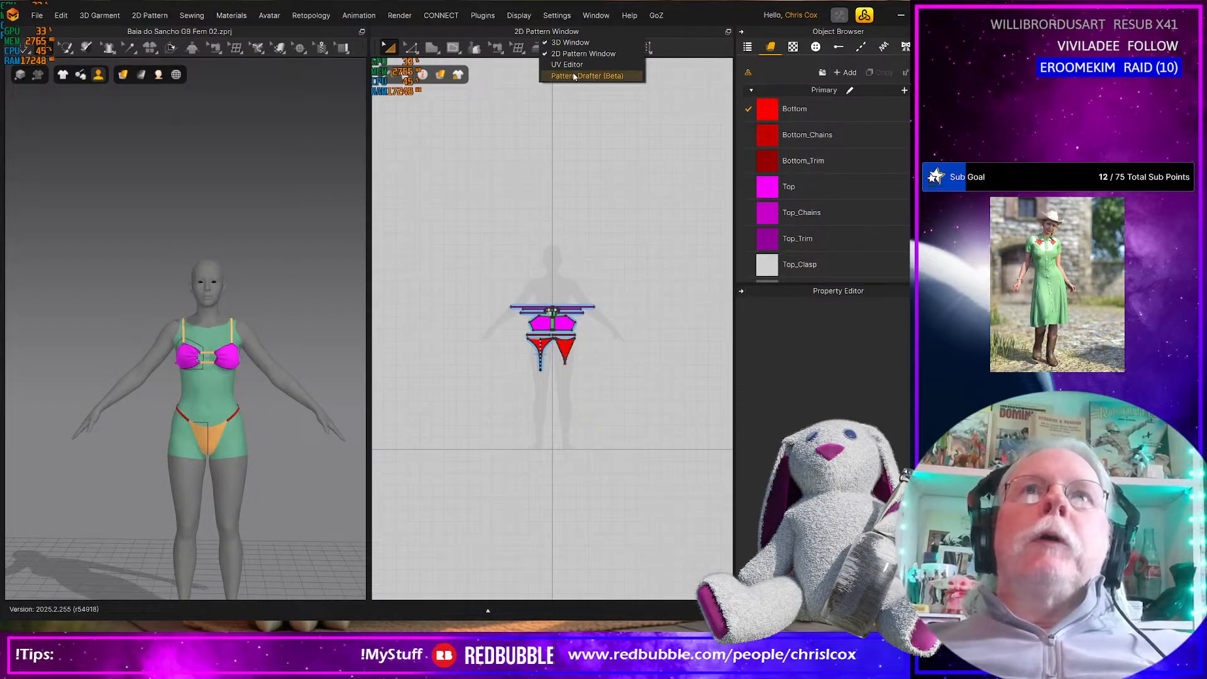
click(569, 61)
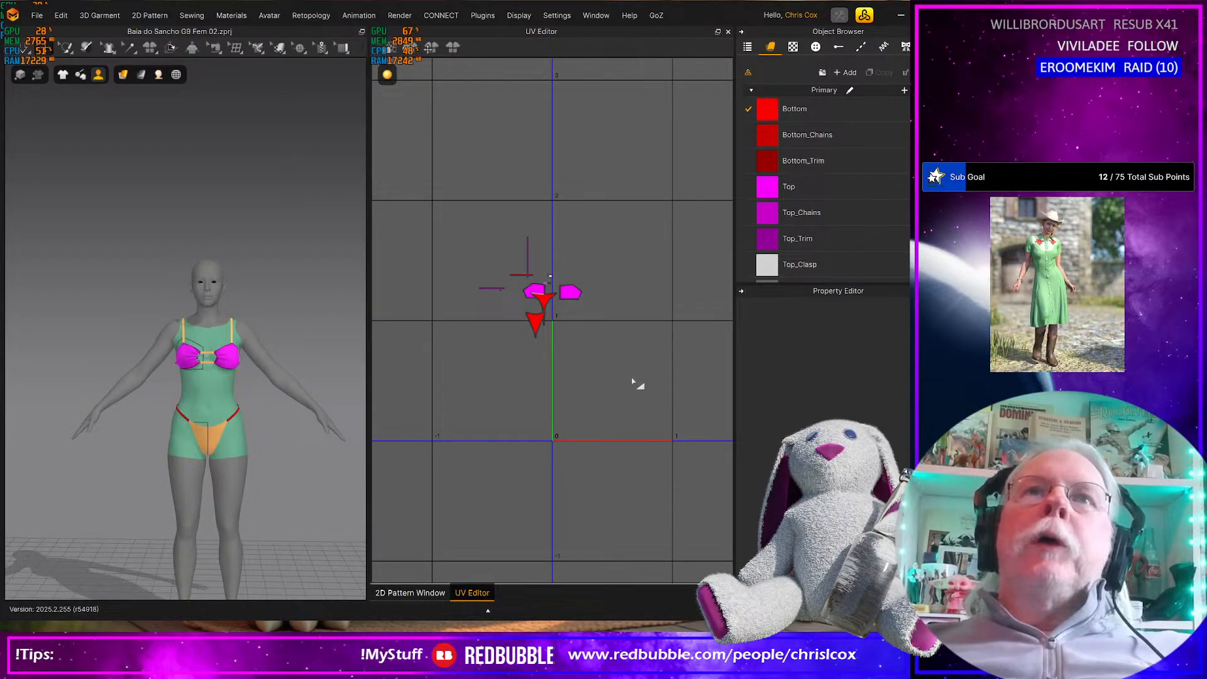
key(ctrl+a)
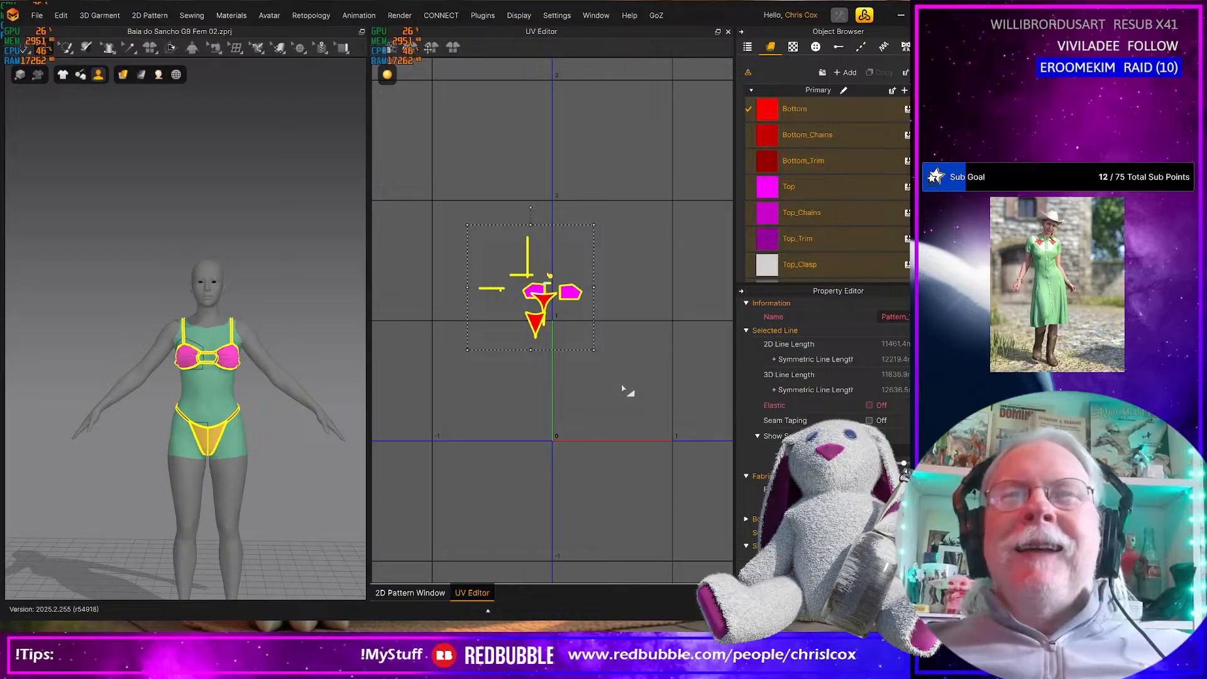
right_click(623, 388)
click(640, 406)
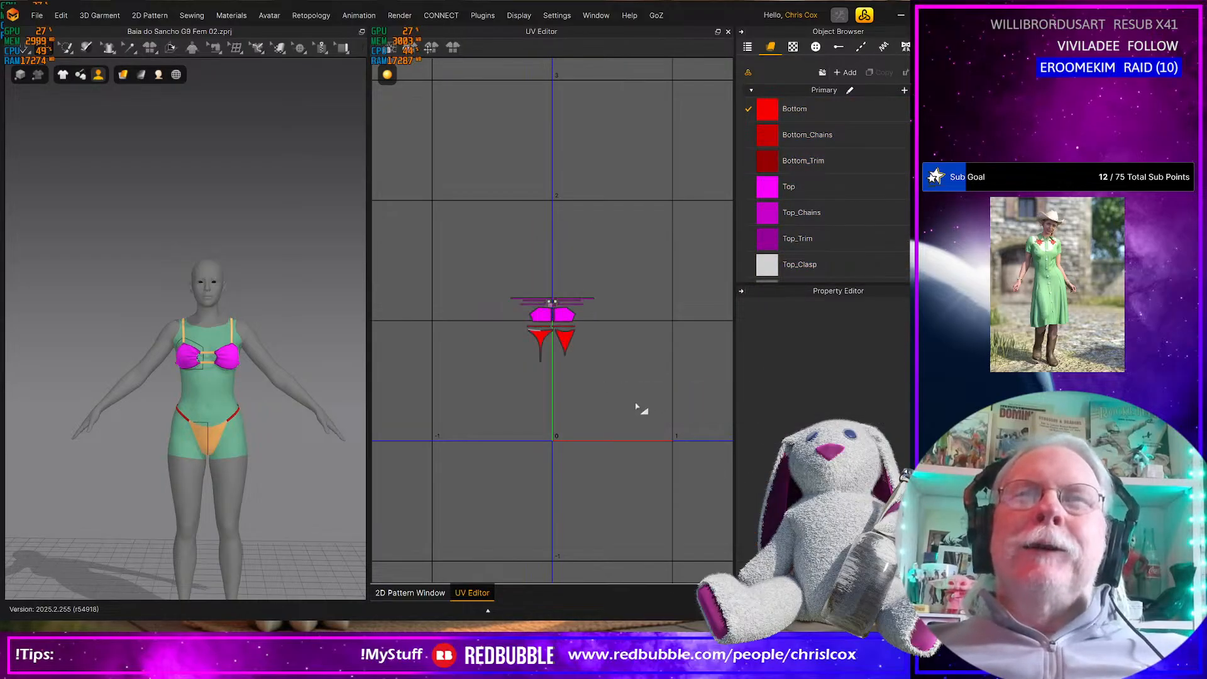
Fit all UVs to 0-1 with a relative UV coordinate margin of 0.010 and save the project
right_click(639, 410)
click(654, 417)
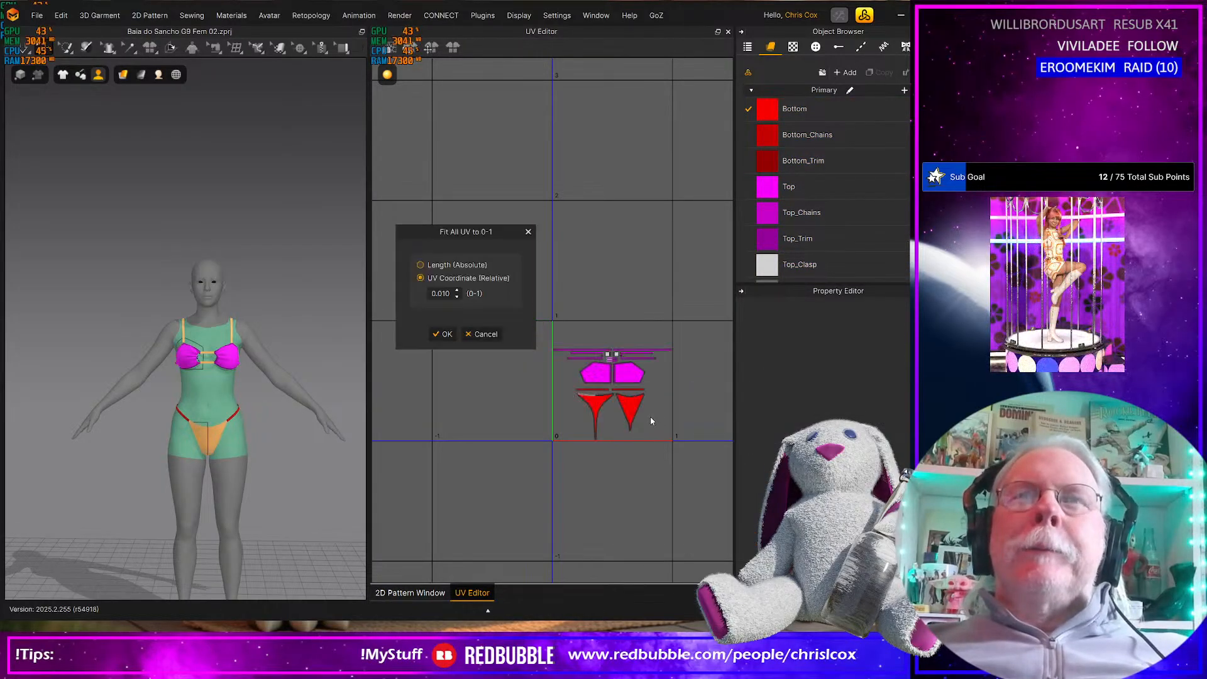
click(444, 334)
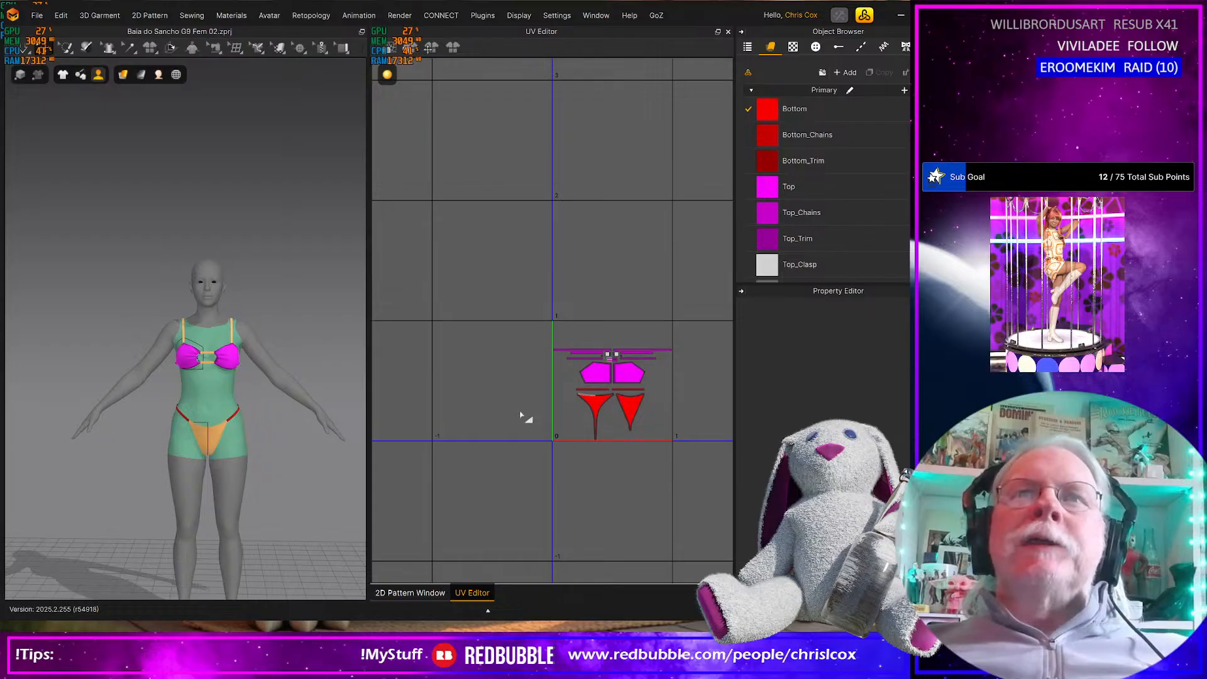
scroll(521, 434, up, 4)
middle_drag(521, 436, 395, 435)
scroll(565, 375, up, 4)
scroll(565, 376, down, 3)
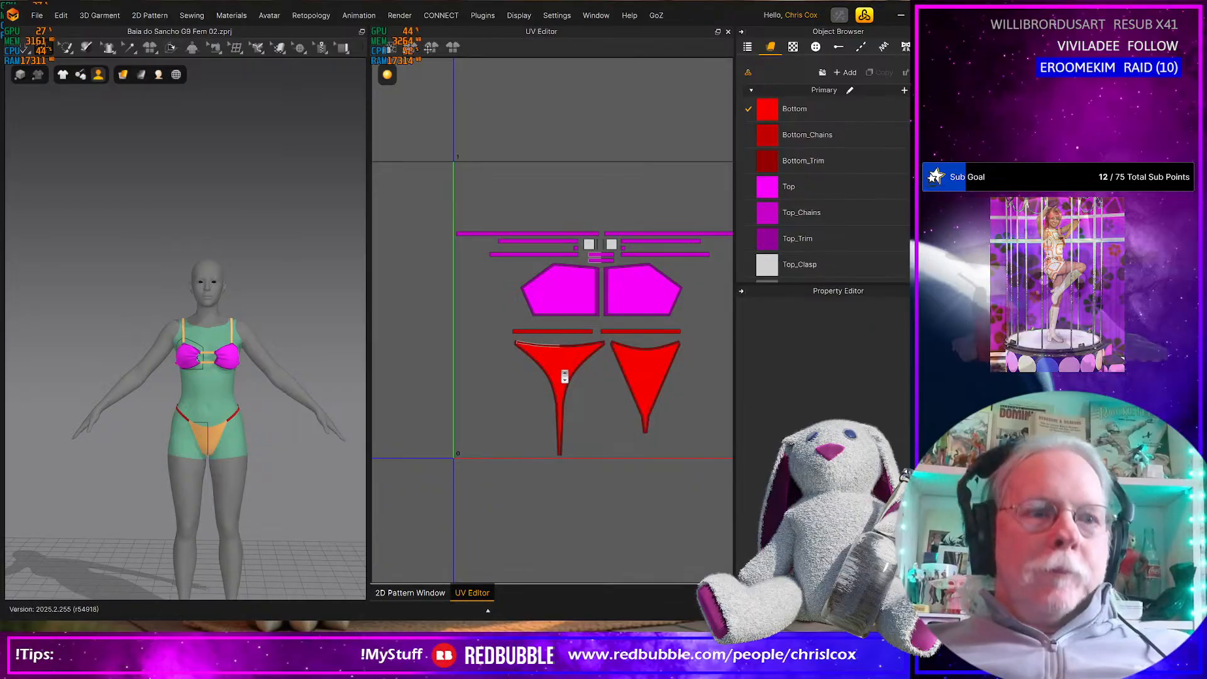
key(ctrl+s)
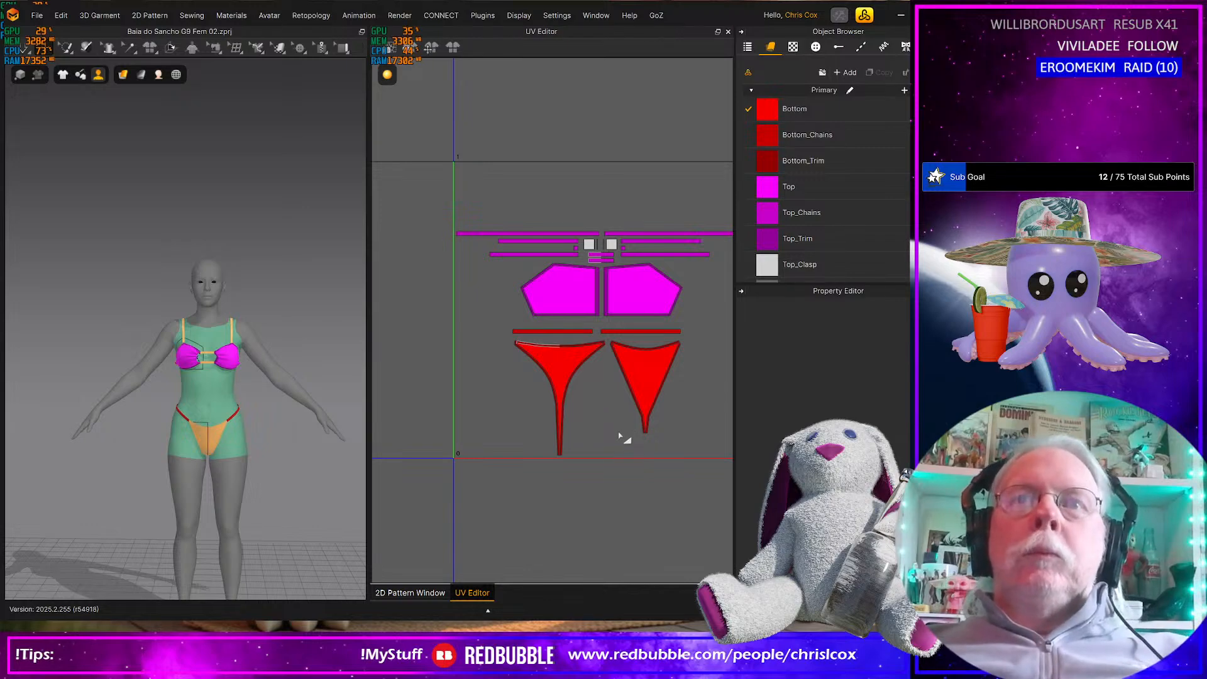
scroll(604, 444, down, 2)
scroll(598, 447, up, 10)
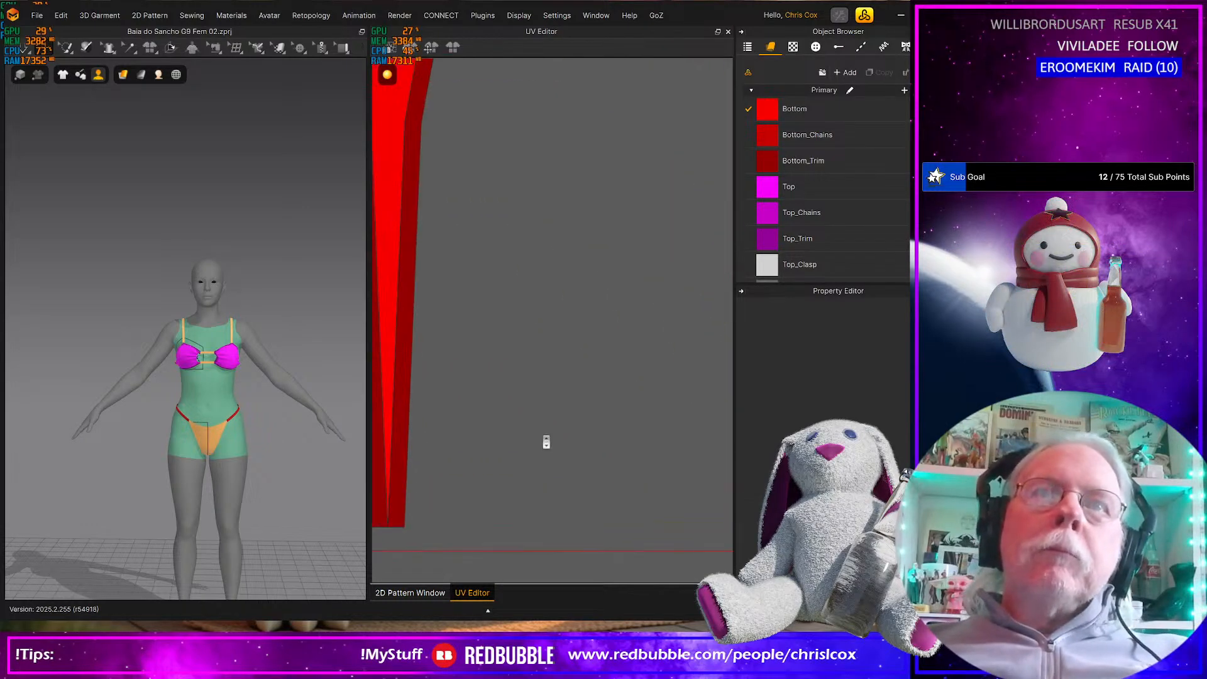
scroll(546, 442, down, 8)
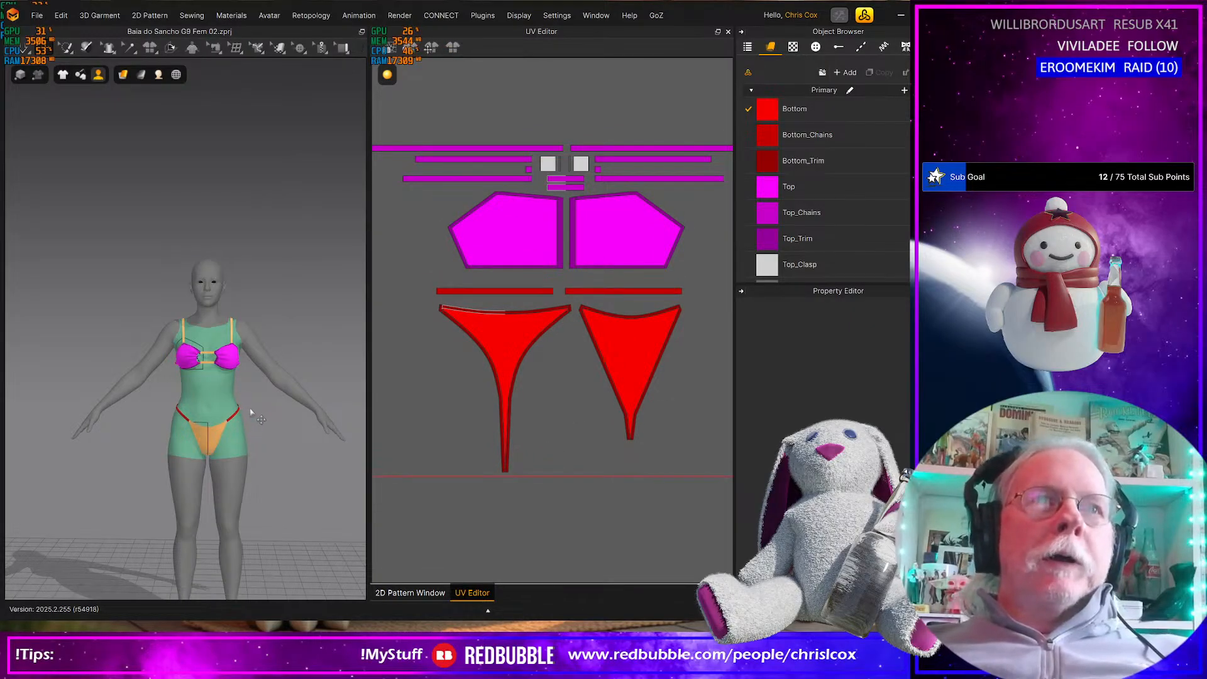
click(270, 417)
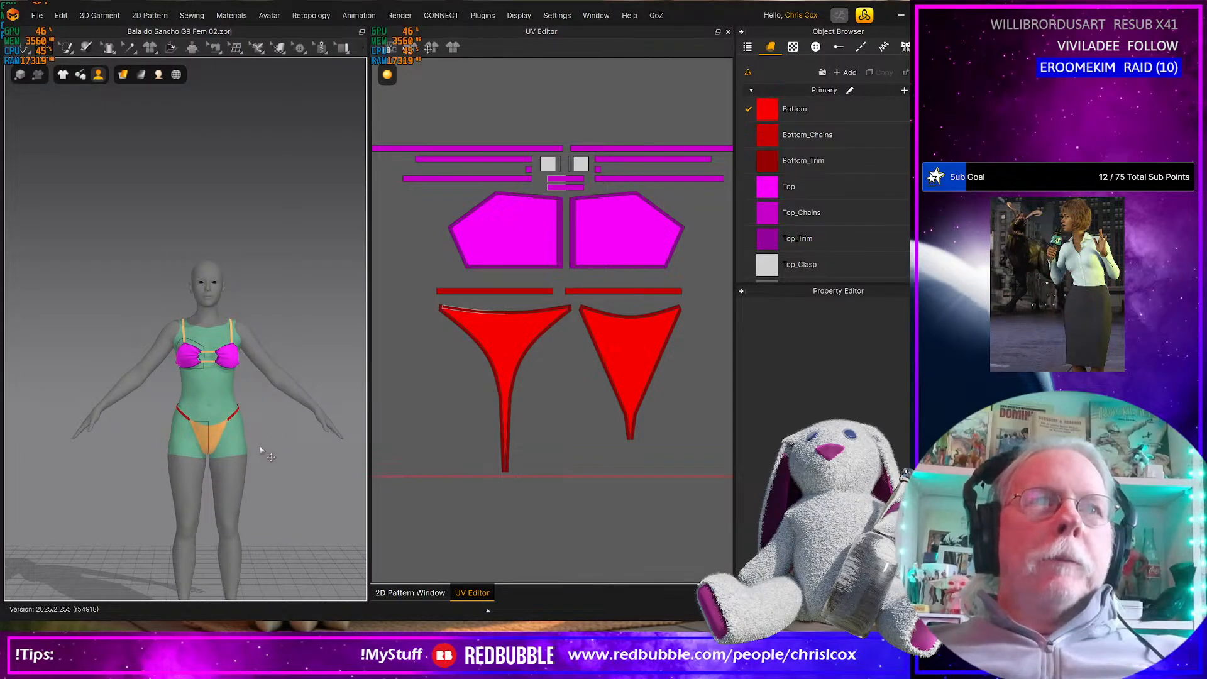
mouse_move(298, 444)
right_down()
mouse_move(196, 447)
mouse_move(298, 441)
right_up()
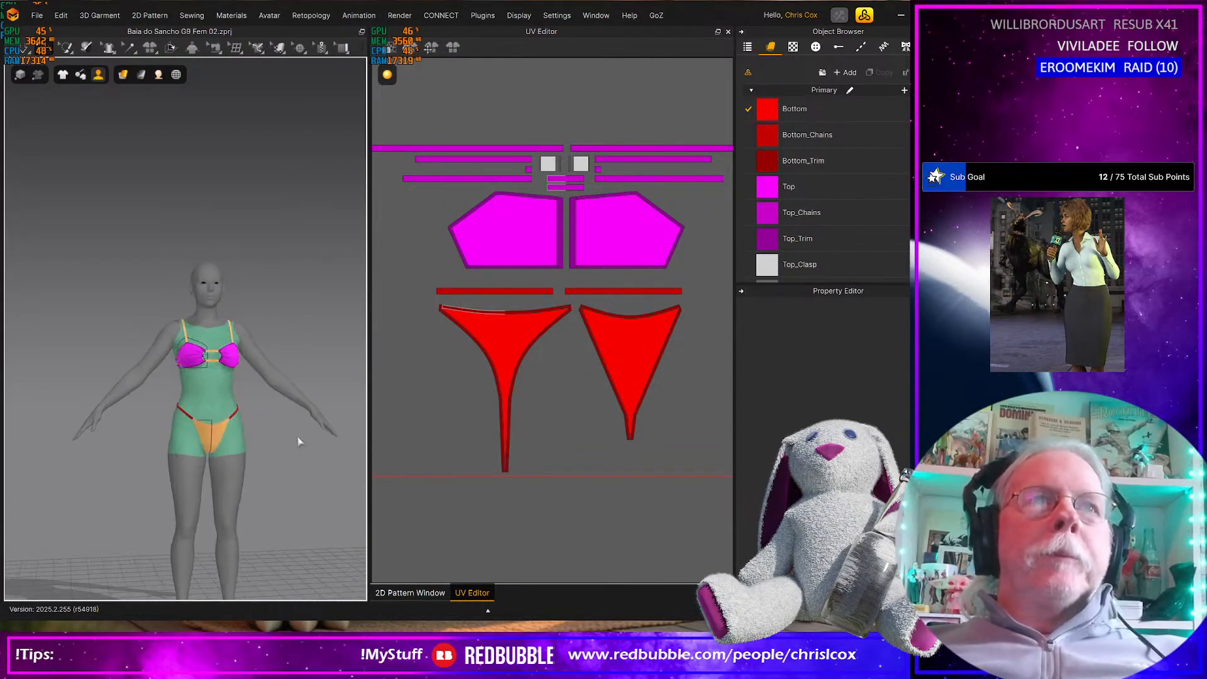
Return to the 2D Pattern window and select all of the bikini's pattern pieces
click(410, 593)
drag(647, 418, 473, 246)
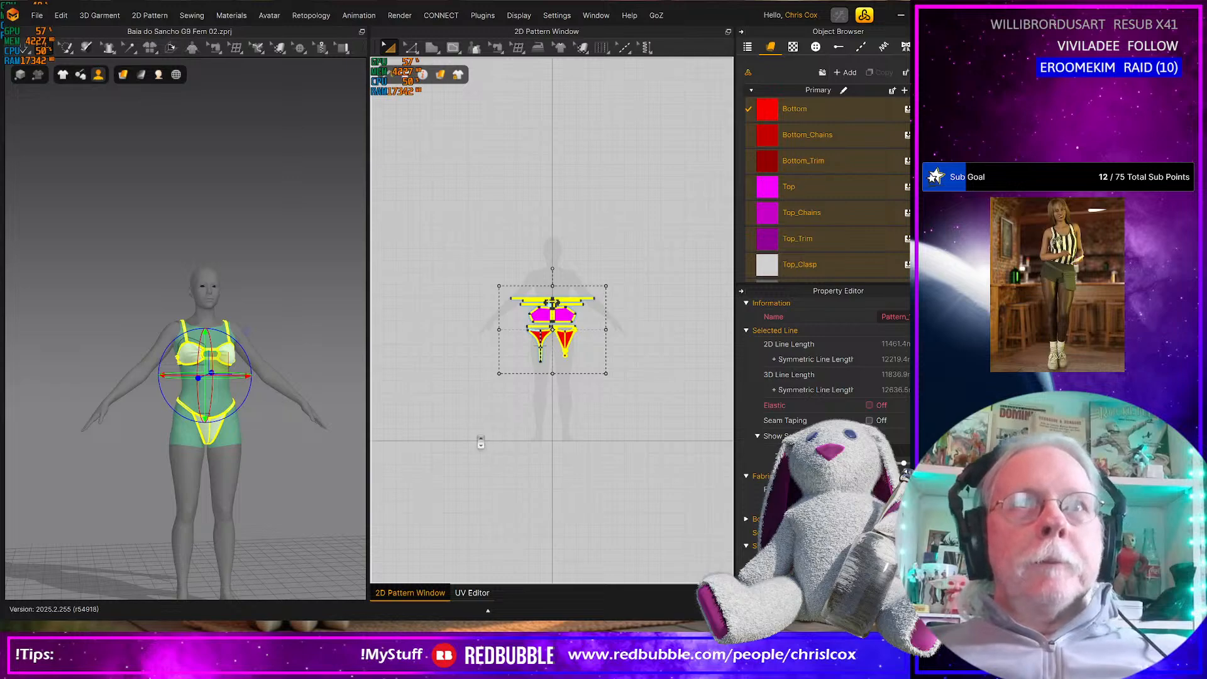
scroll(481, 444, up, 5)
right_drag(444, 478, 403, 510)
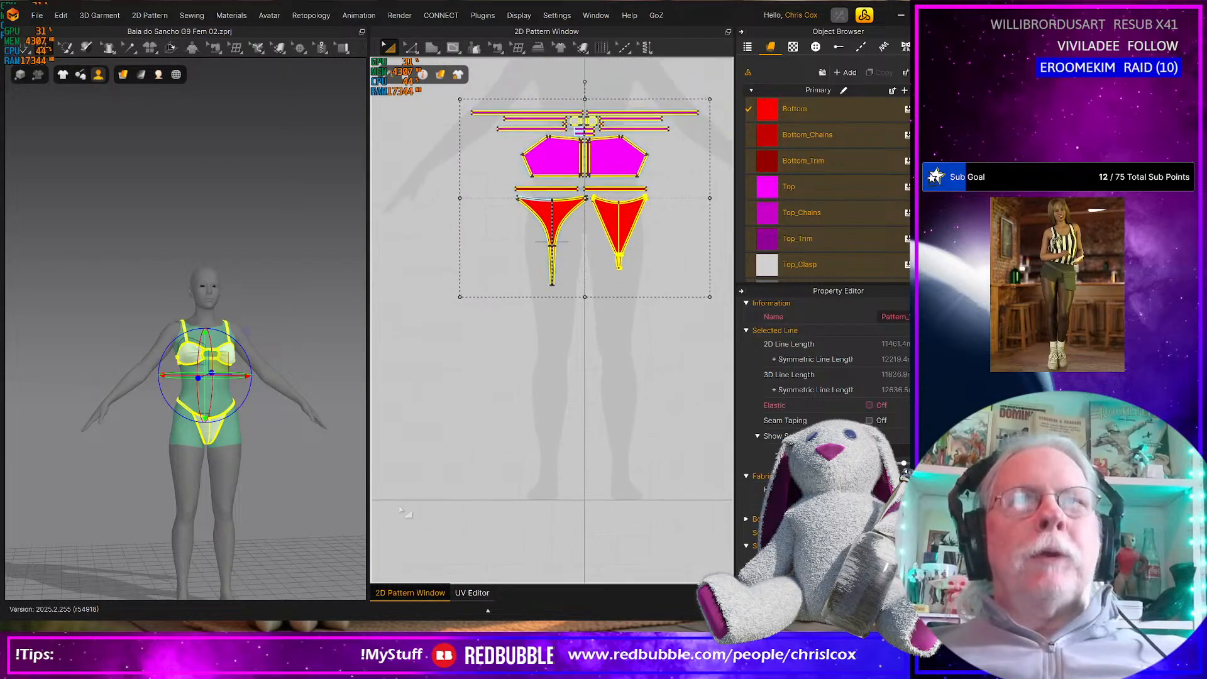
right_drag(591, 414, 562, 476)
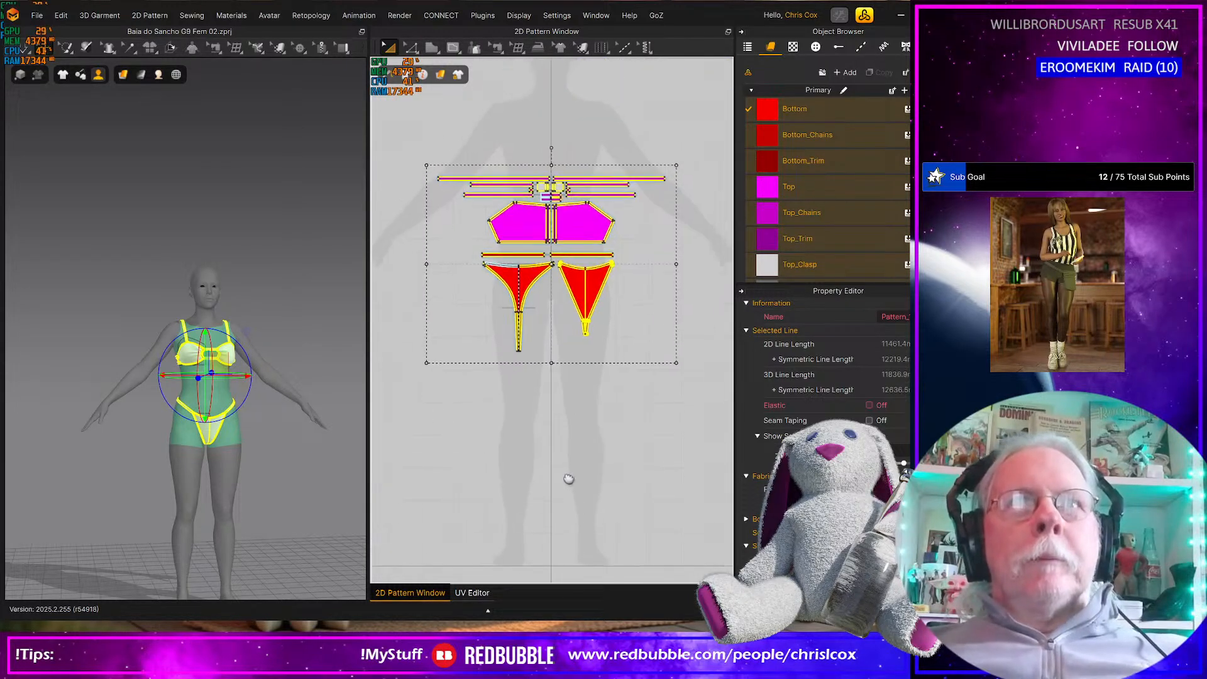
scroll(559, 477, down, 3)
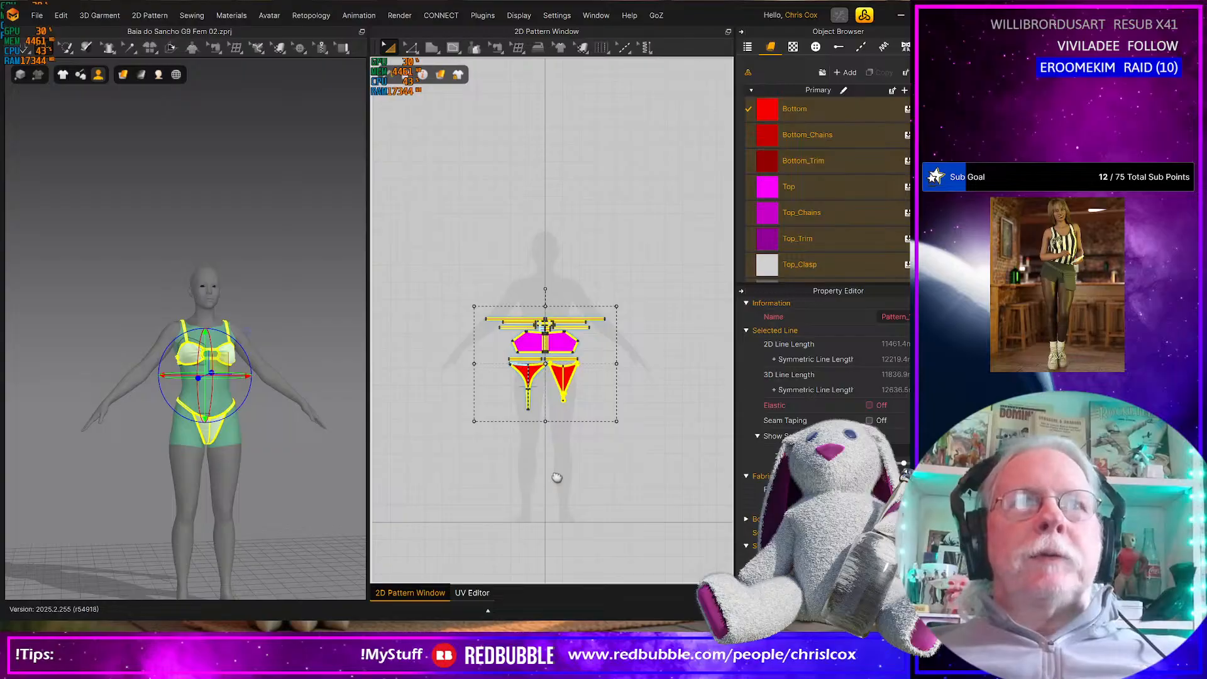
Deselect the bikini pieces and draw a wide rectangular pattern below them, across the avatar's legs
click(470, 439)
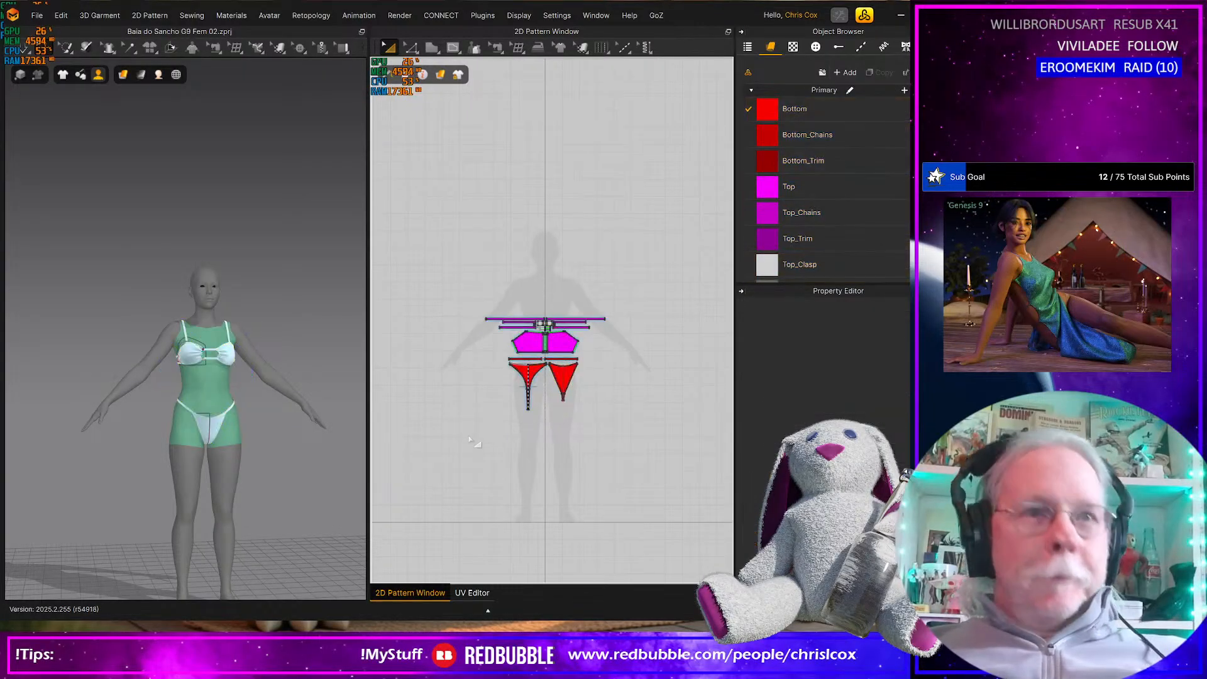
key(h)
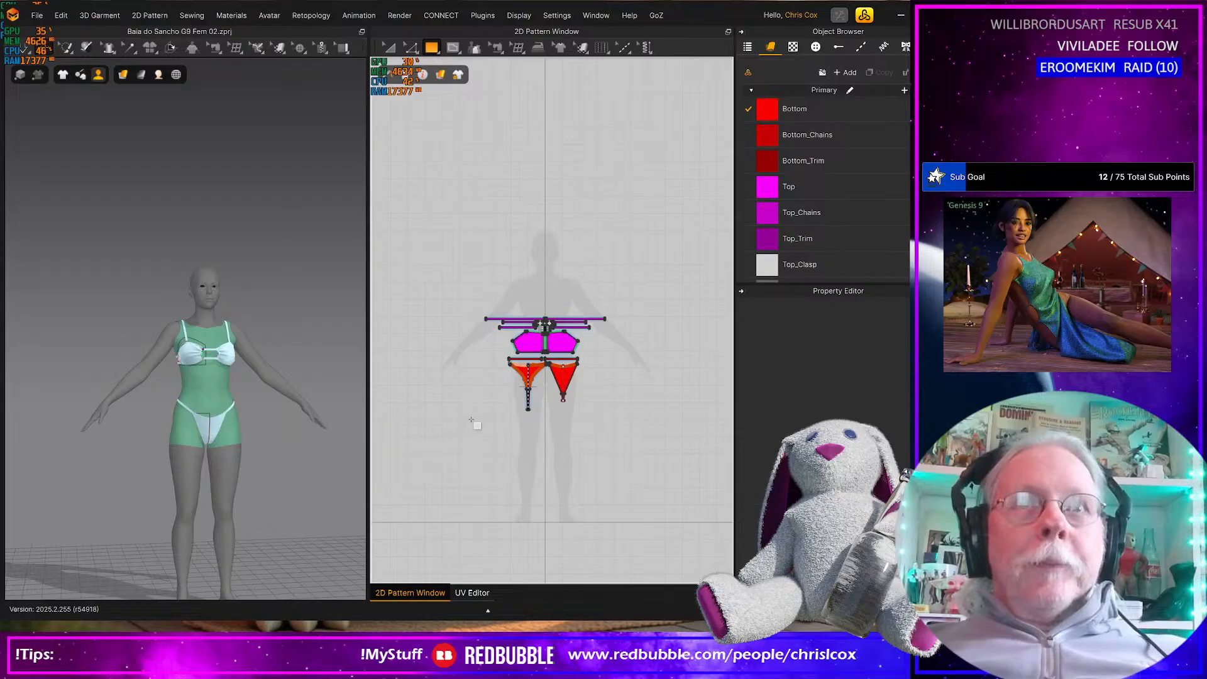
drag(471, 419, 615, 495)
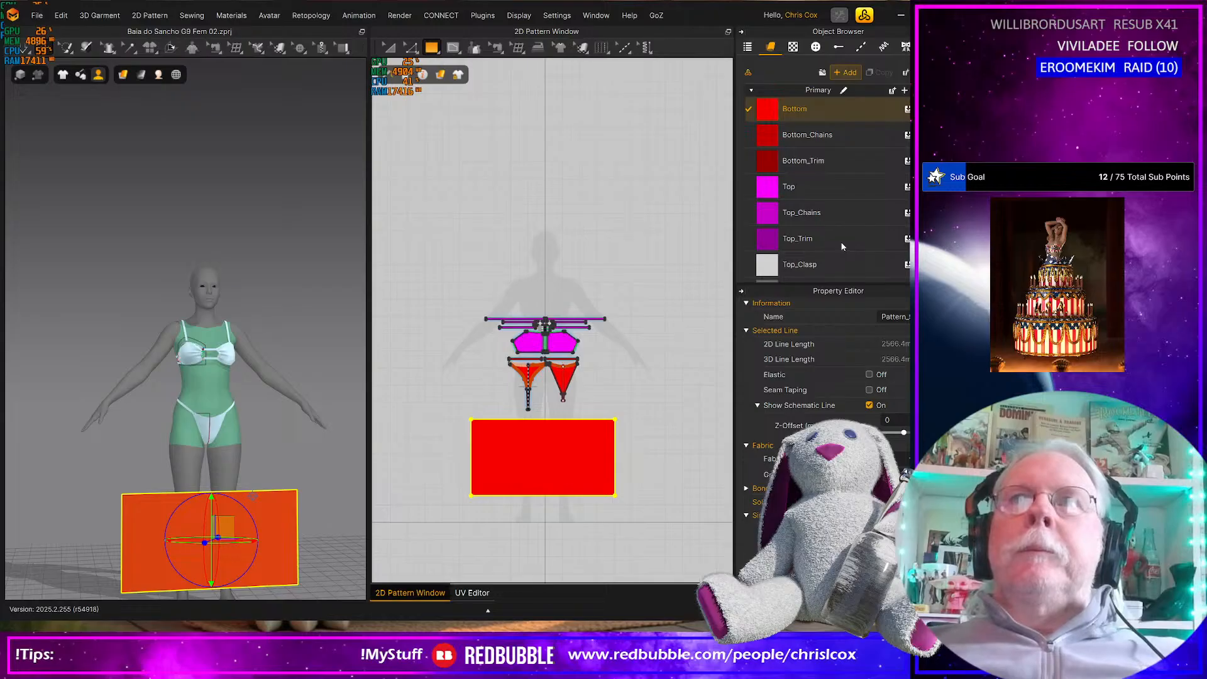
Add a fabric named Sorong and a copy of it named Sorong_trin
double_click(807, 252)
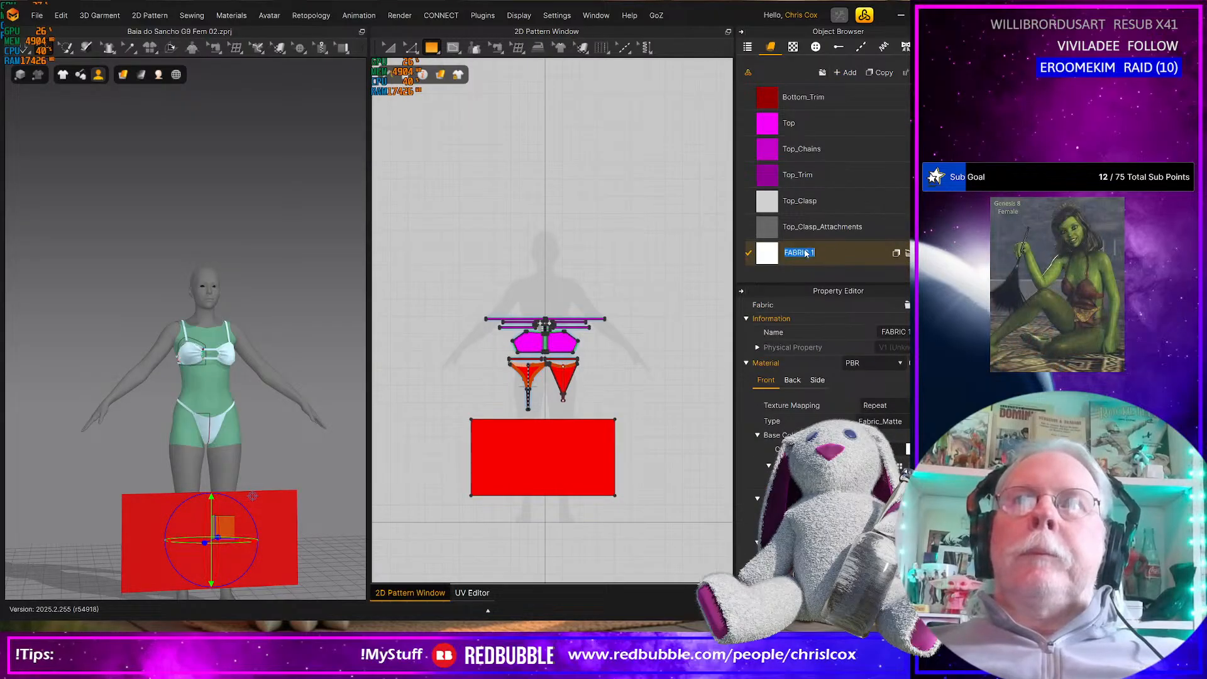
text(Sorong)
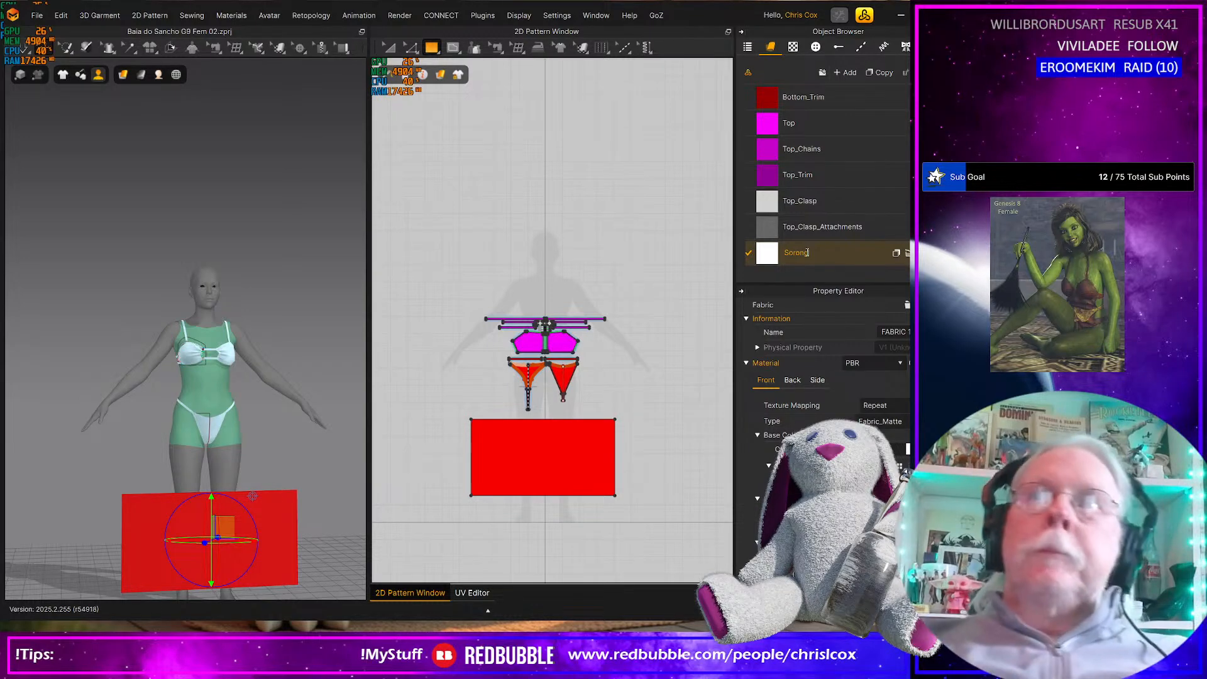
click(875, 73)
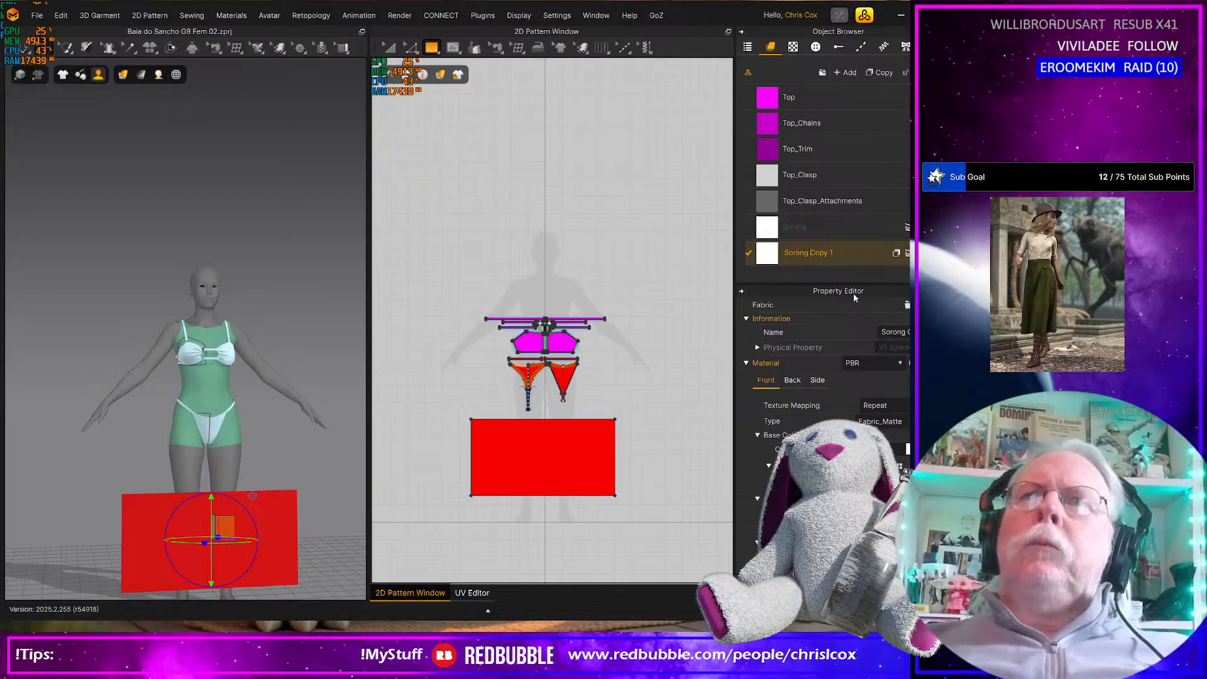
key(shift+End)
text(_tr)
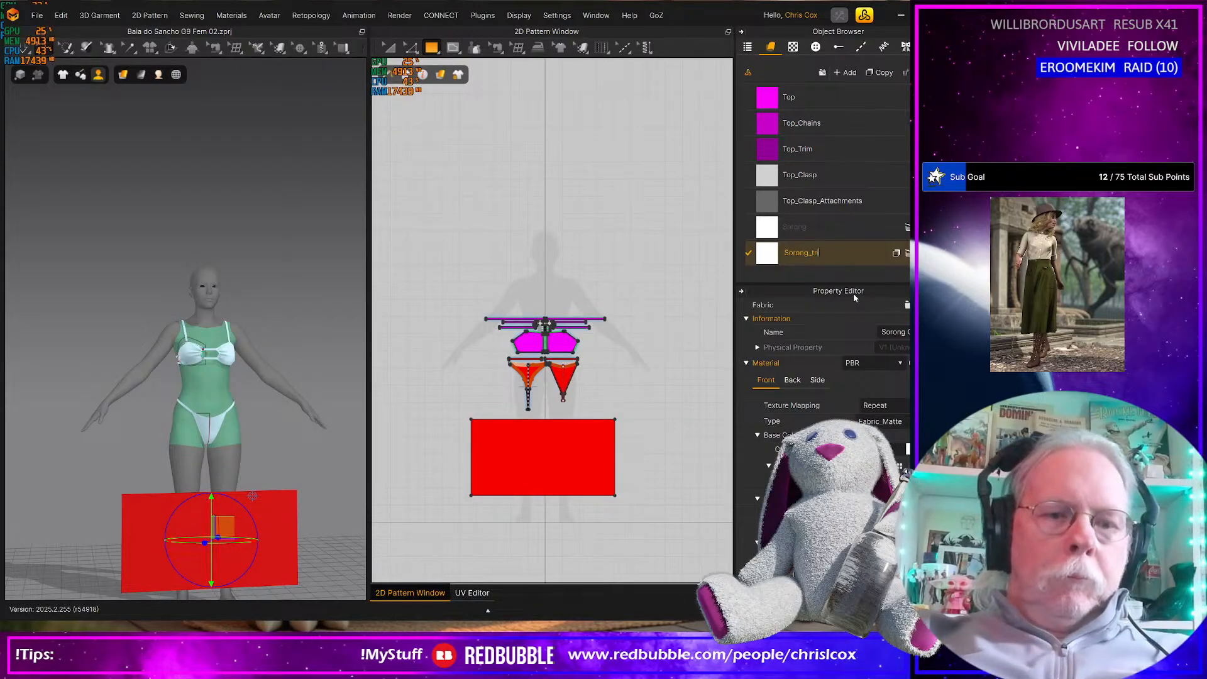
text(in)
key(Return)
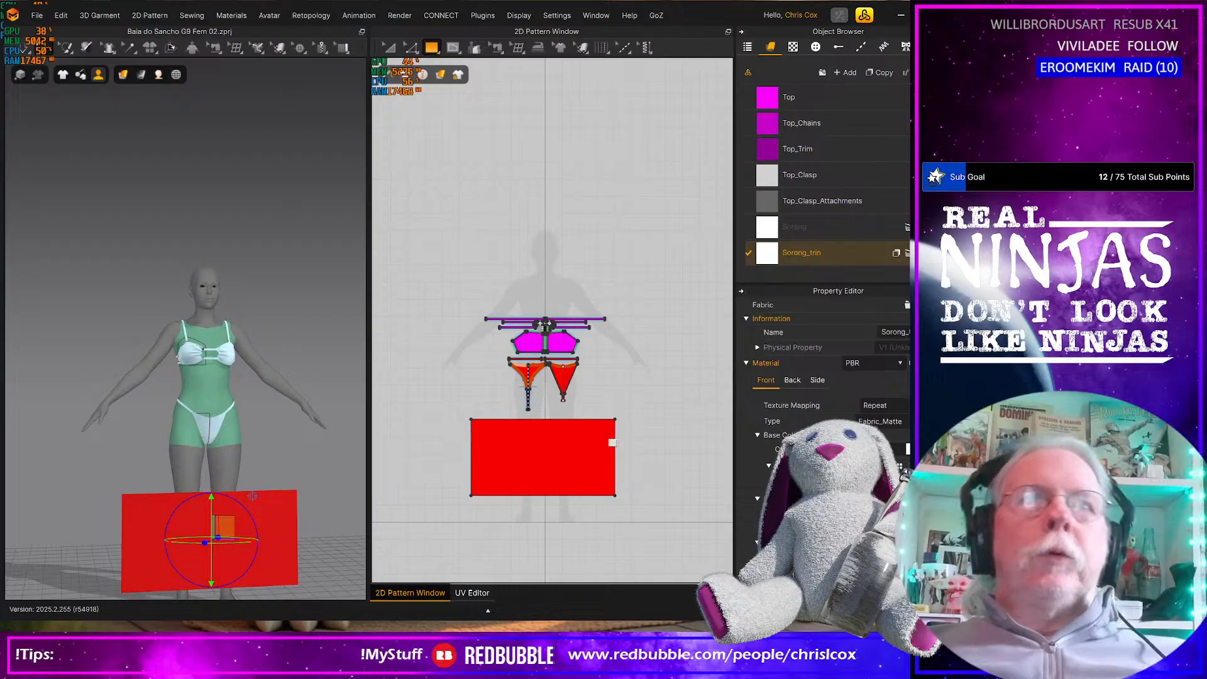
Assign the Sorong fabric to the large rectangular pattern below the bikini pieces
scroll(615, 443, down, 4)
scroll(724, 325, up, 5)
middle_drag(702, 264, 775, 145)
click(817, 227)
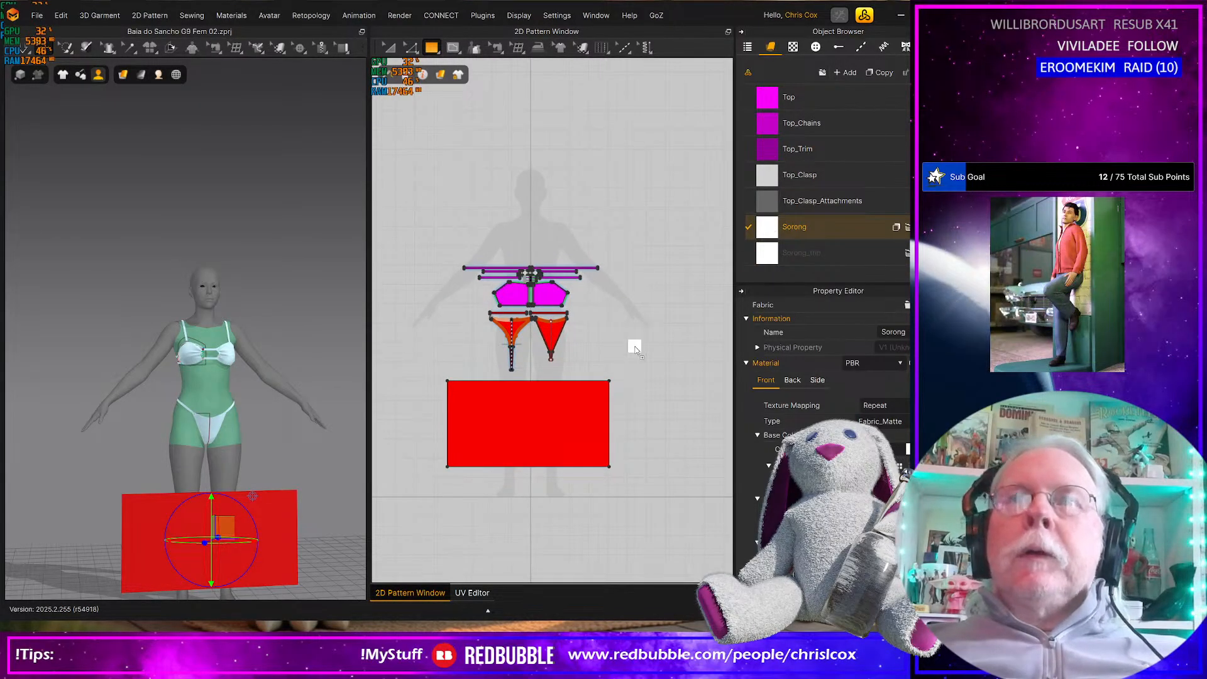
click(547, 418)
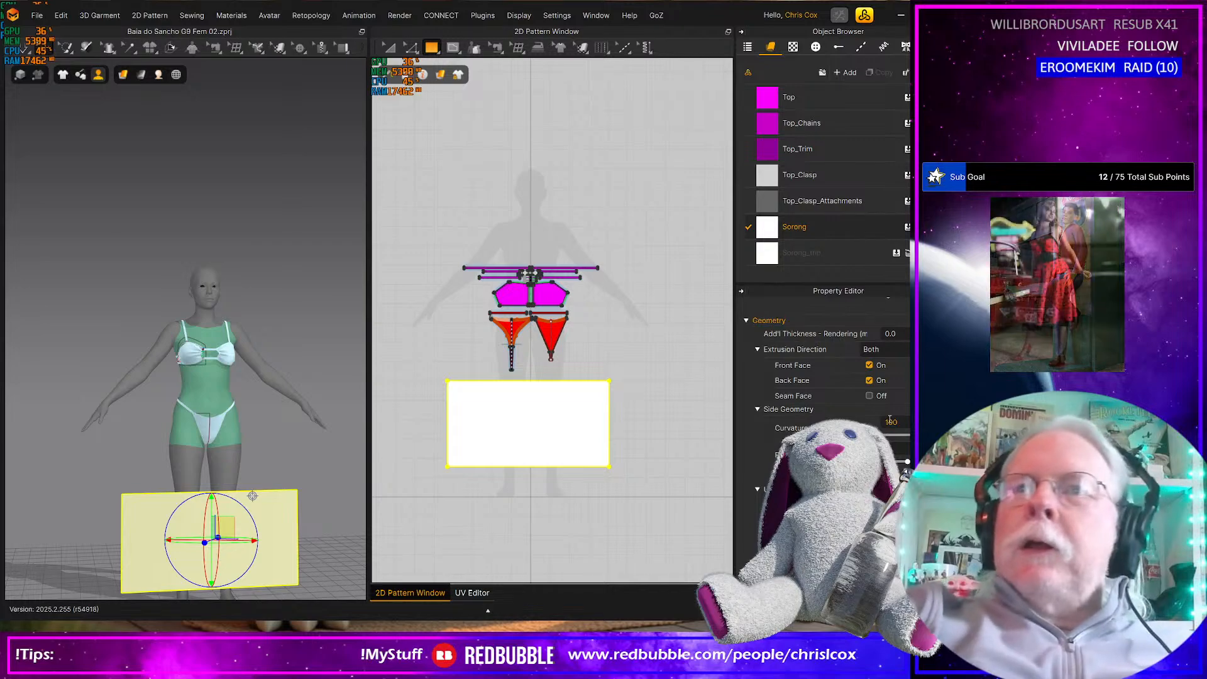
Apply the Silk_Knit_Jersey physical property preset to the Sorong fabric
click(811, 236)
scroll(824, 390, down, 5)
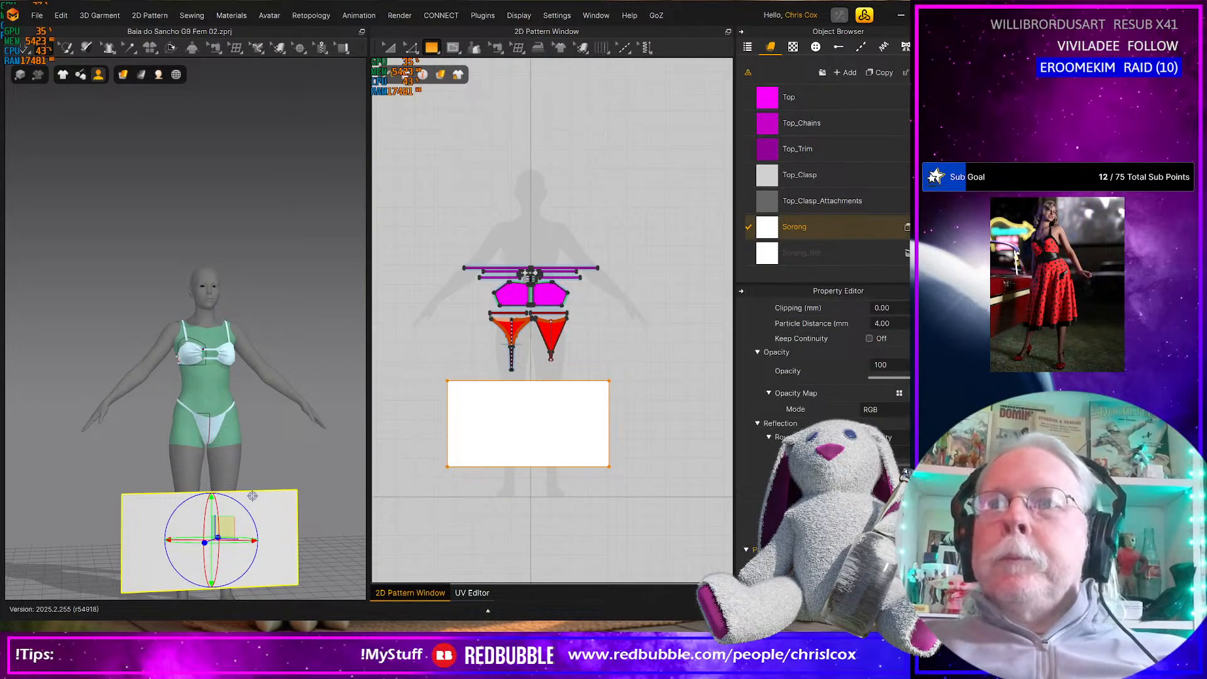
click(871, 567)
scroll(809, 410, down, 5)
scroll(808, 409, up, 5)
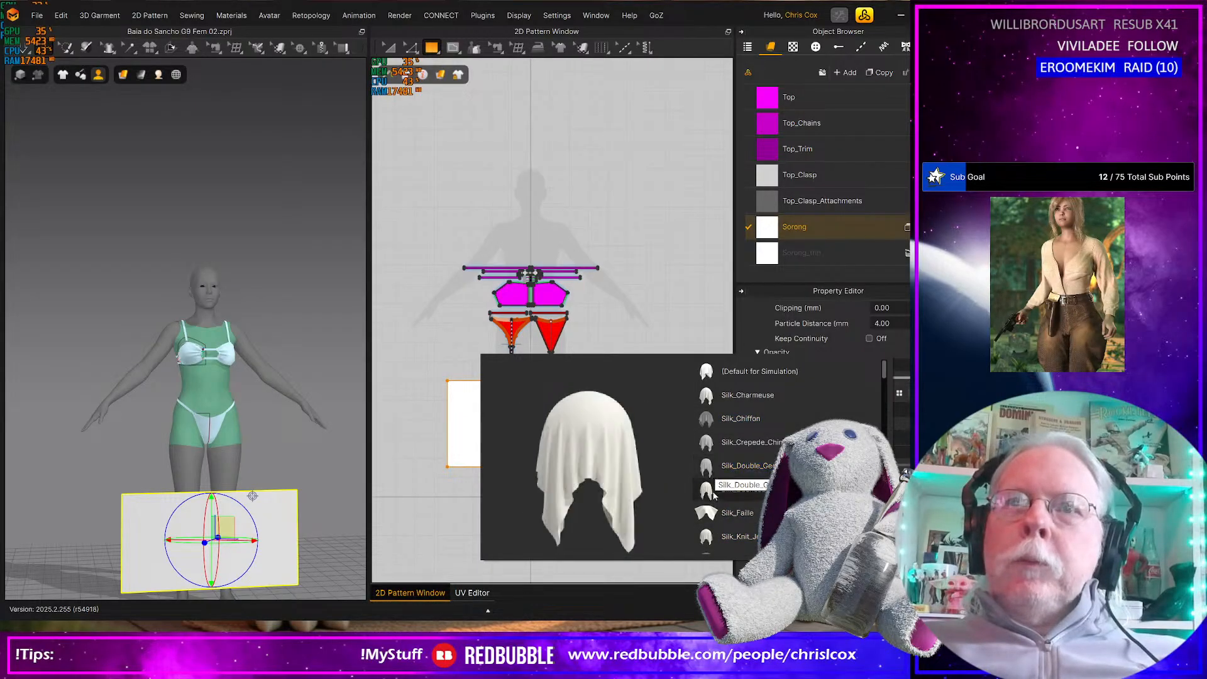
scroll(750, 541, down, 1)
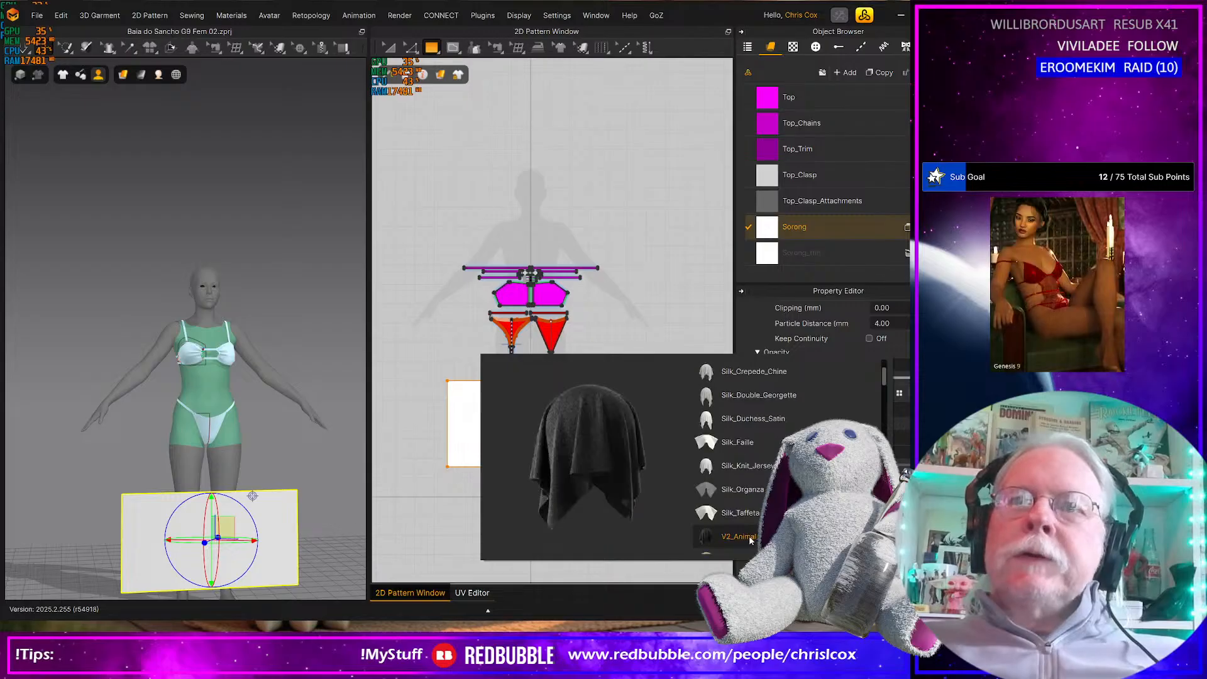
click(716, 466)
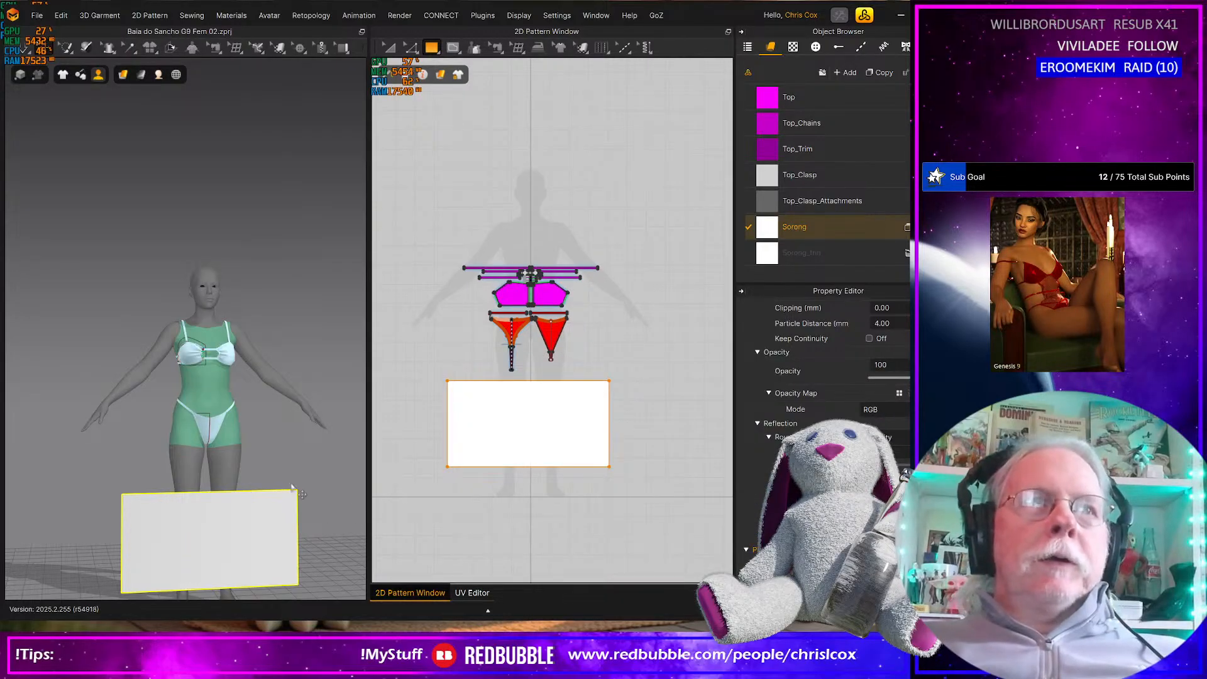
Display the 3D scene's simulation properties to review settings such as time step, air damping and gravity
right_click(325, 454)
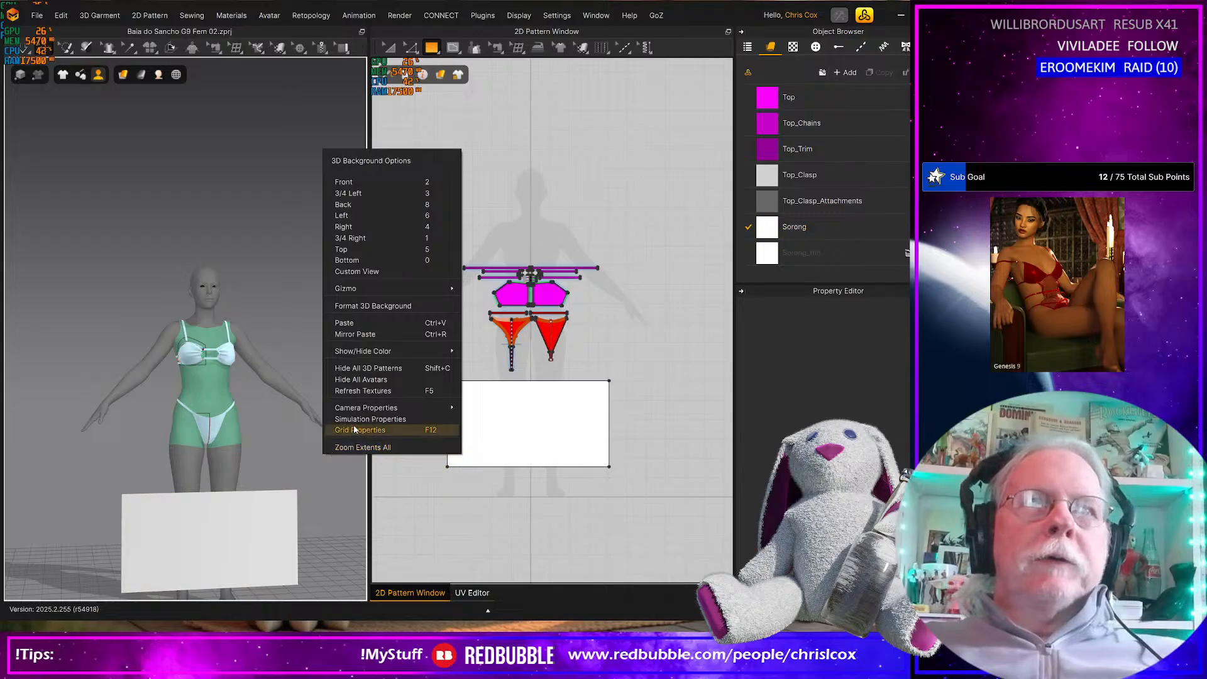
click(354, 429)
right_click(338, 448)
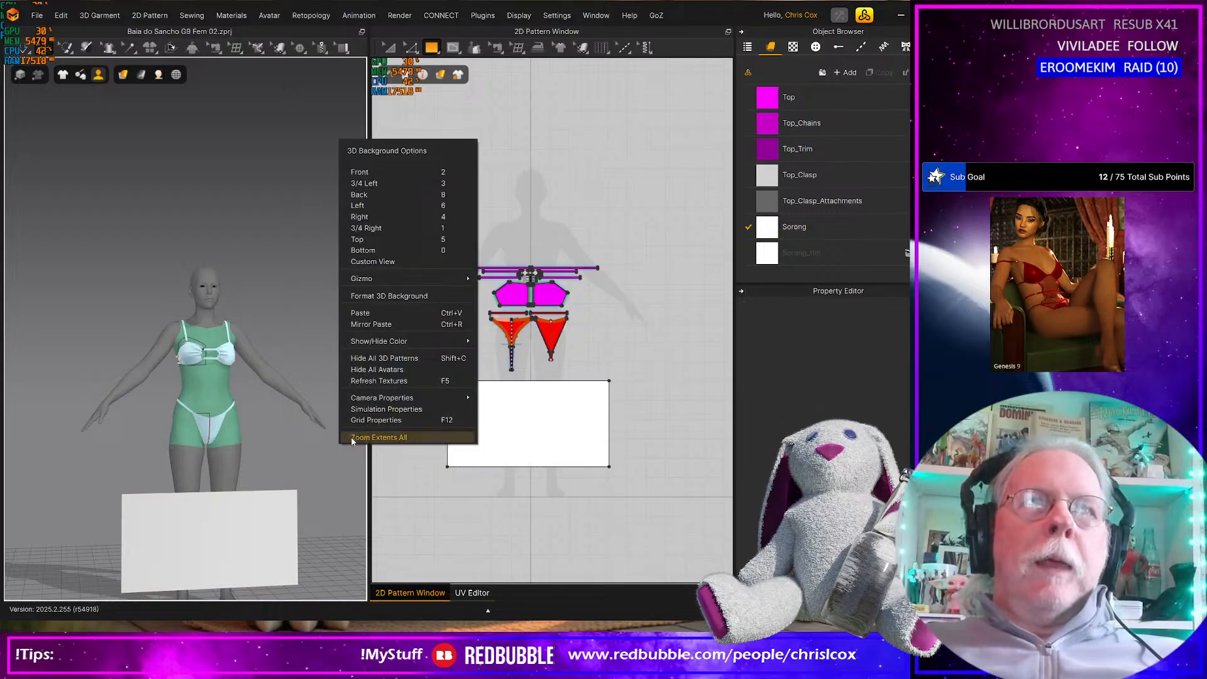
click(385, 415)
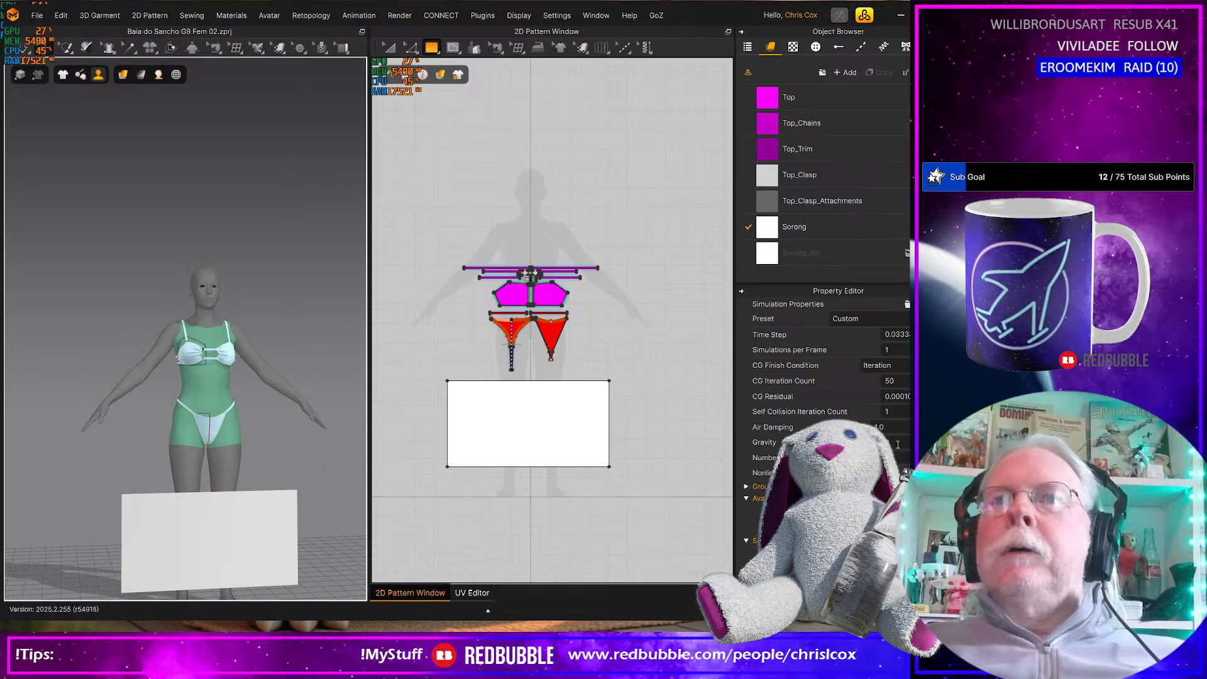
right_drag(220, 514, 217, 494)
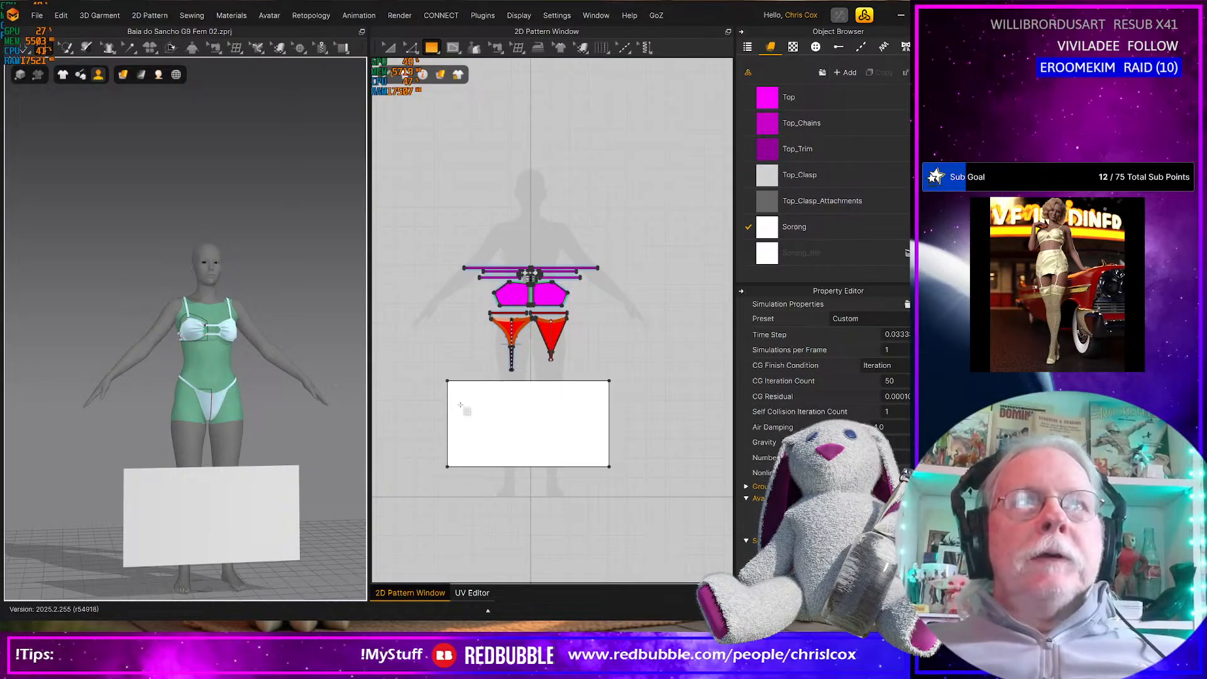
Split the upper edge of the large white sarong rectangle into two lines, with Line 2 set to 400 mm
scroll(506, 418, up, 4)
scroll(493, 412, down, 2)
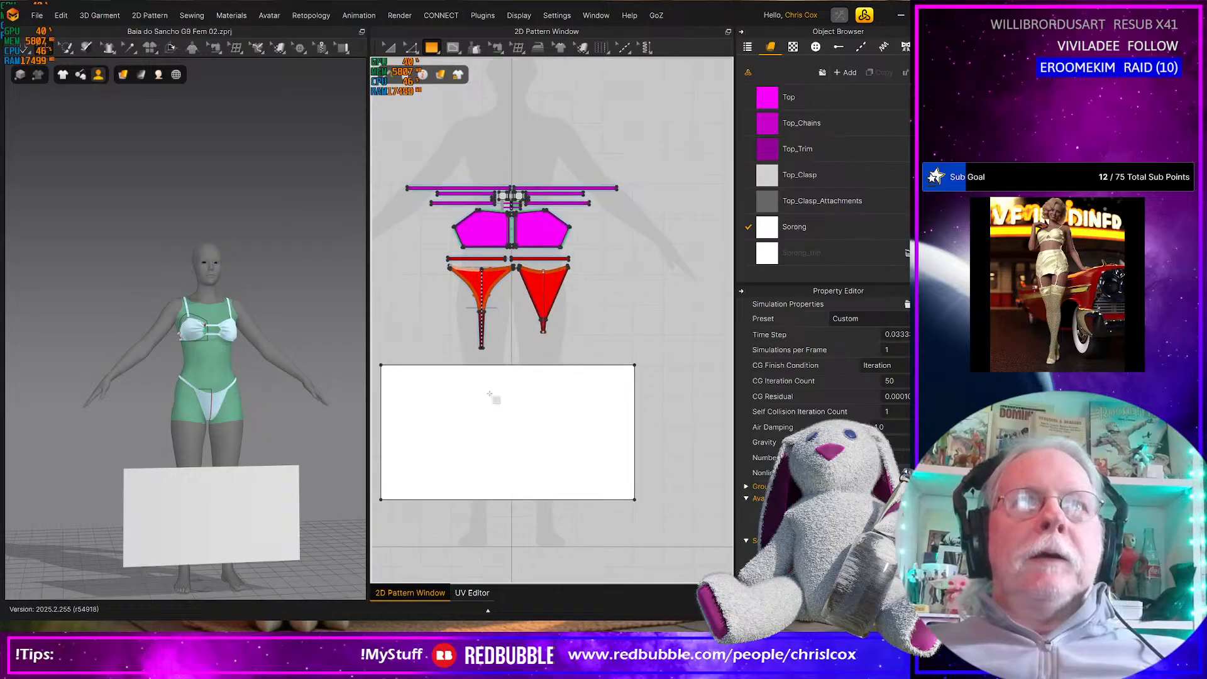
key(z)
click(568, 364)
right_click(568, 364)
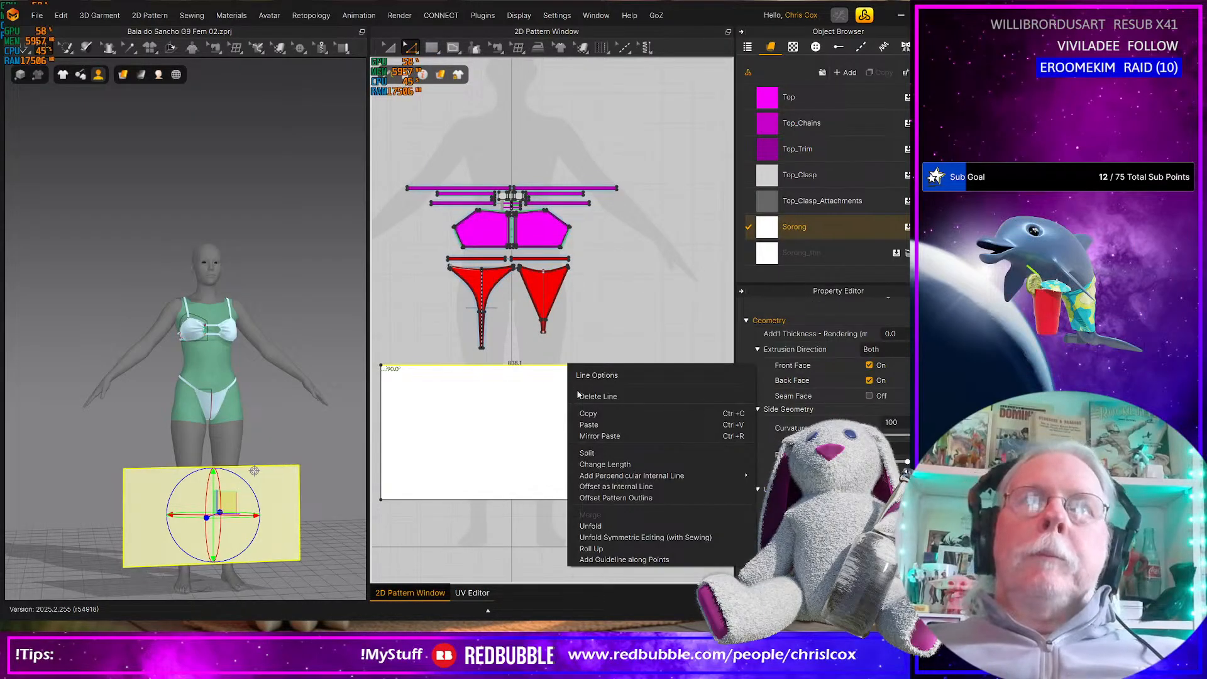
click(595, 453)
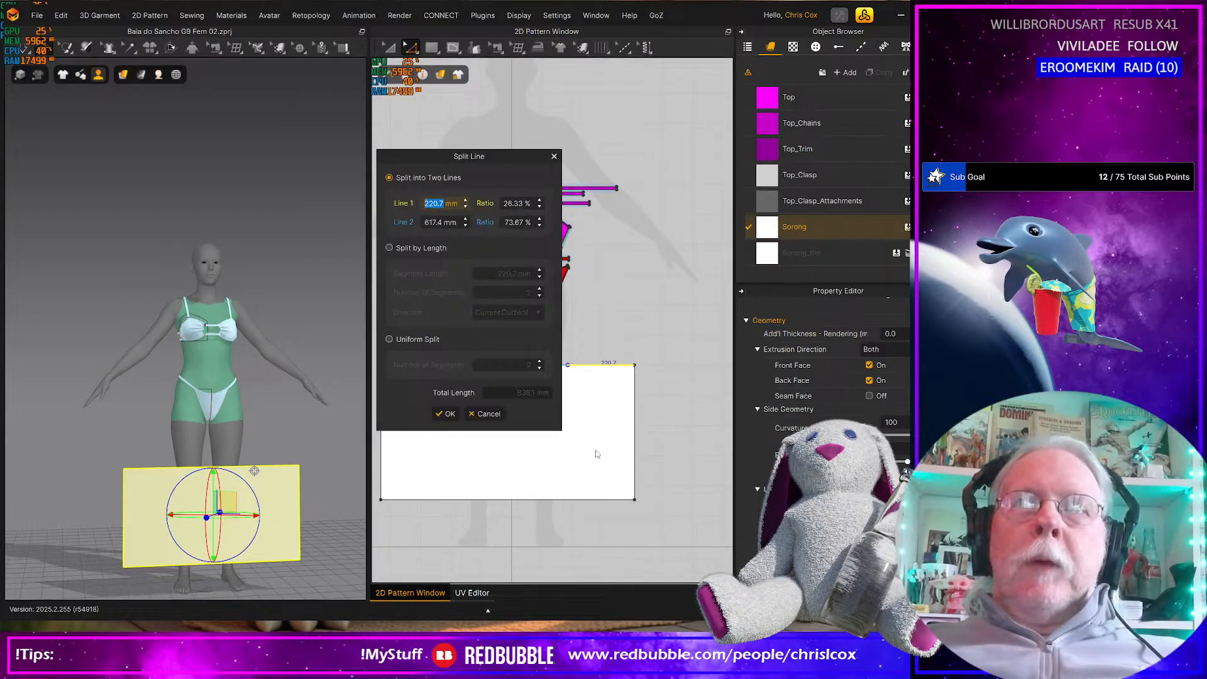
text(400)
key(Return)
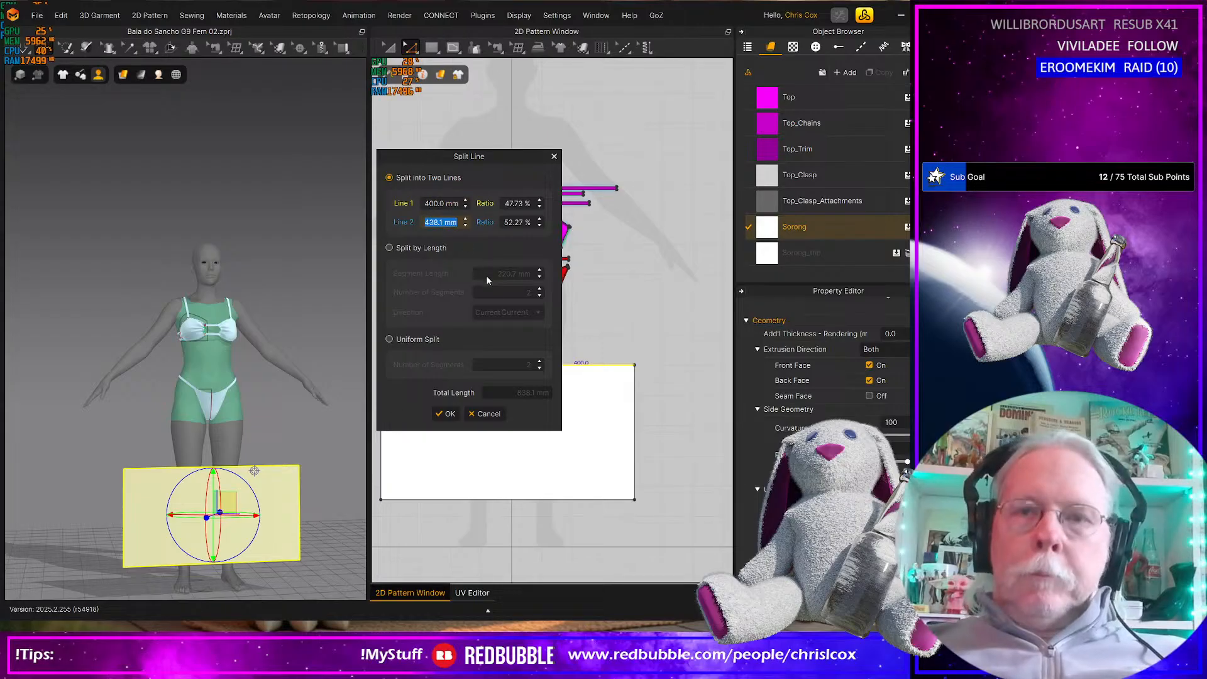
text(400)
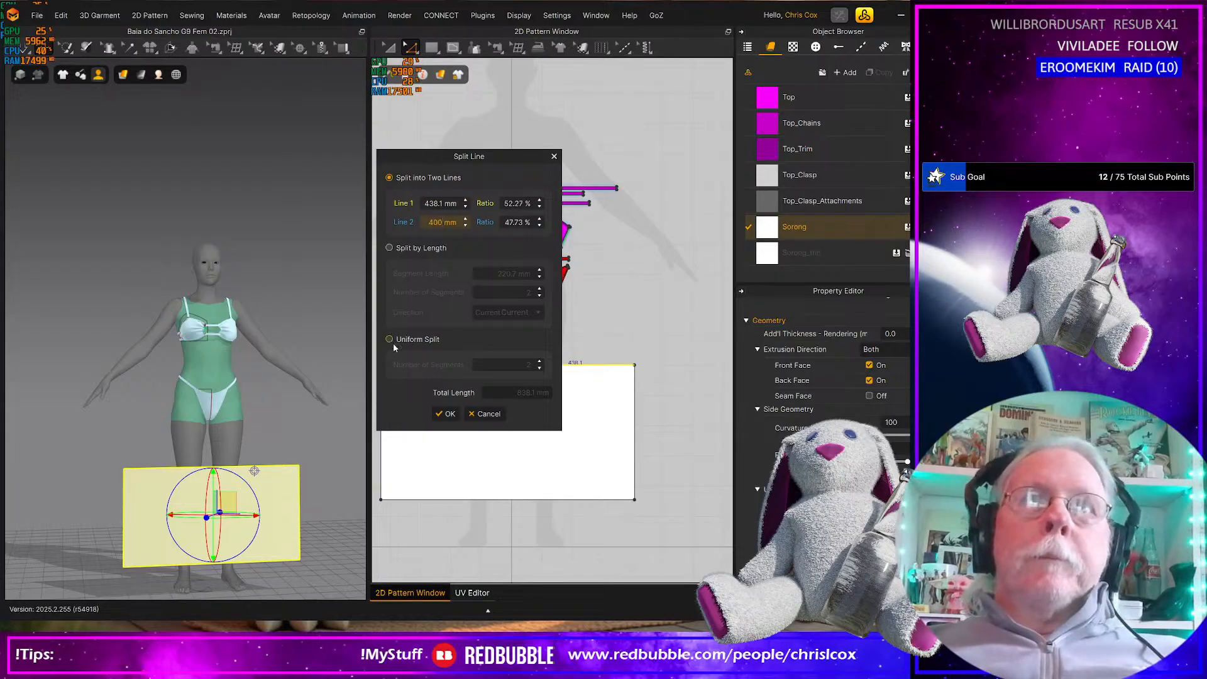
click(448, 414)
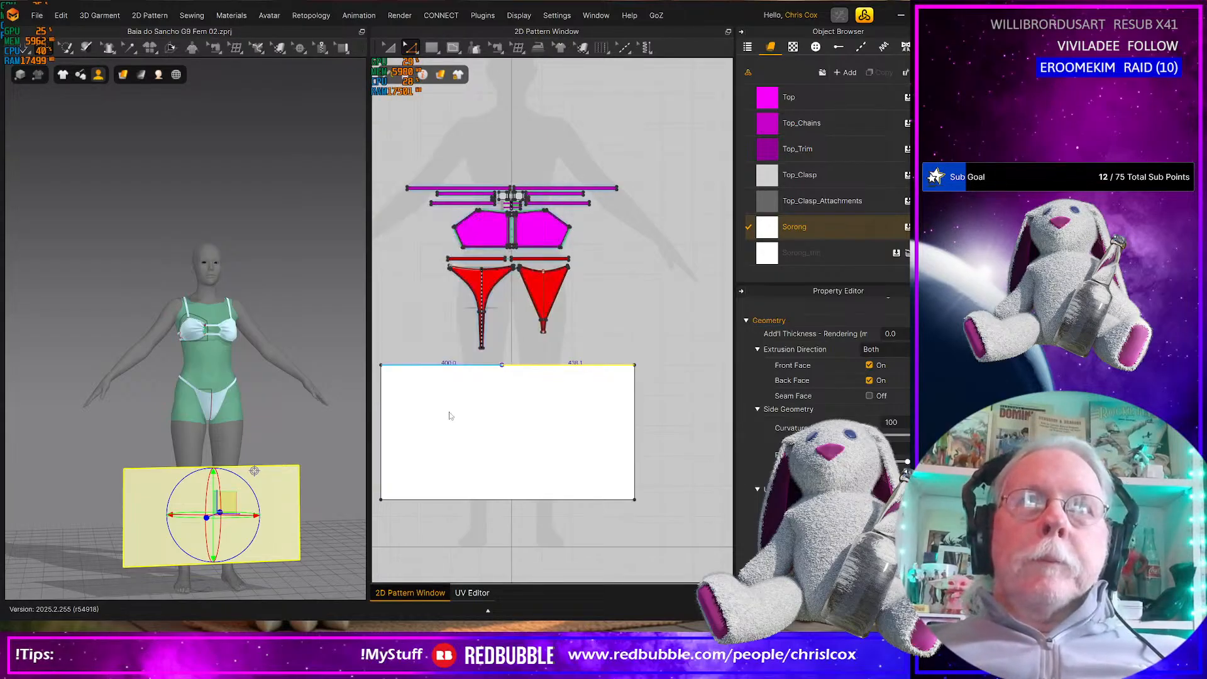
click(510, 418)
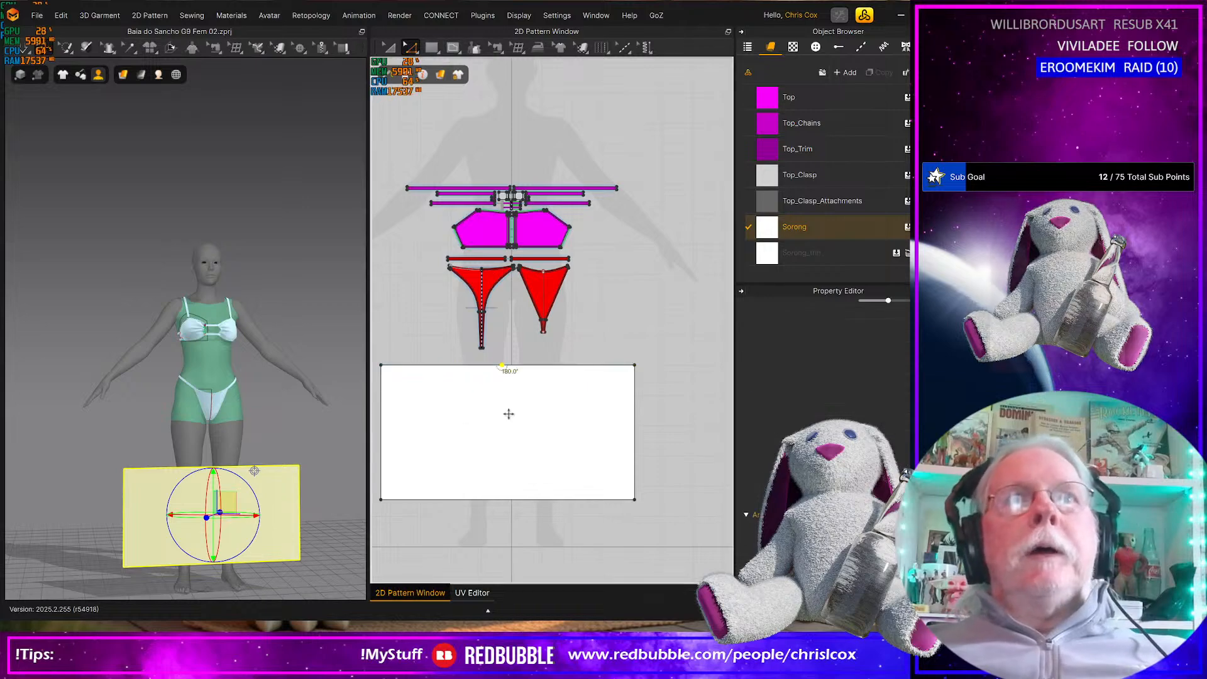
Split the longer upper-edge segment of the sarong rectangle again, with Line 1 set to 50 mm from the existing split point
click(522, 366)
right_click(519, 364)
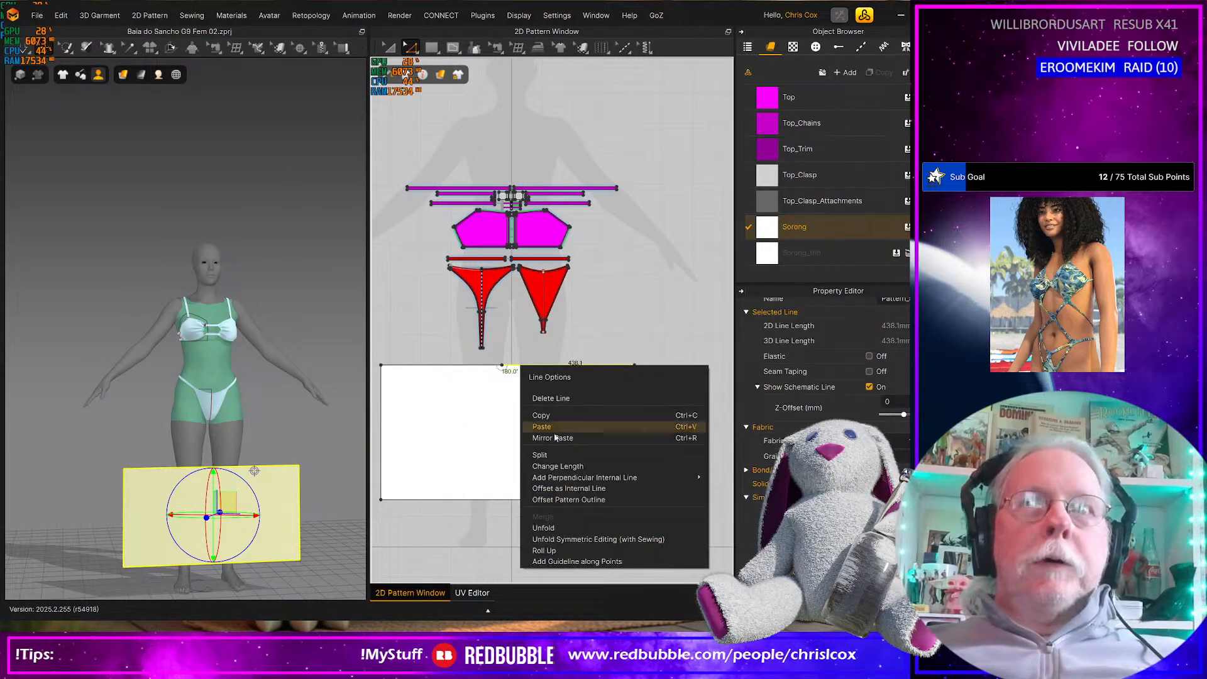
click(549, 458)
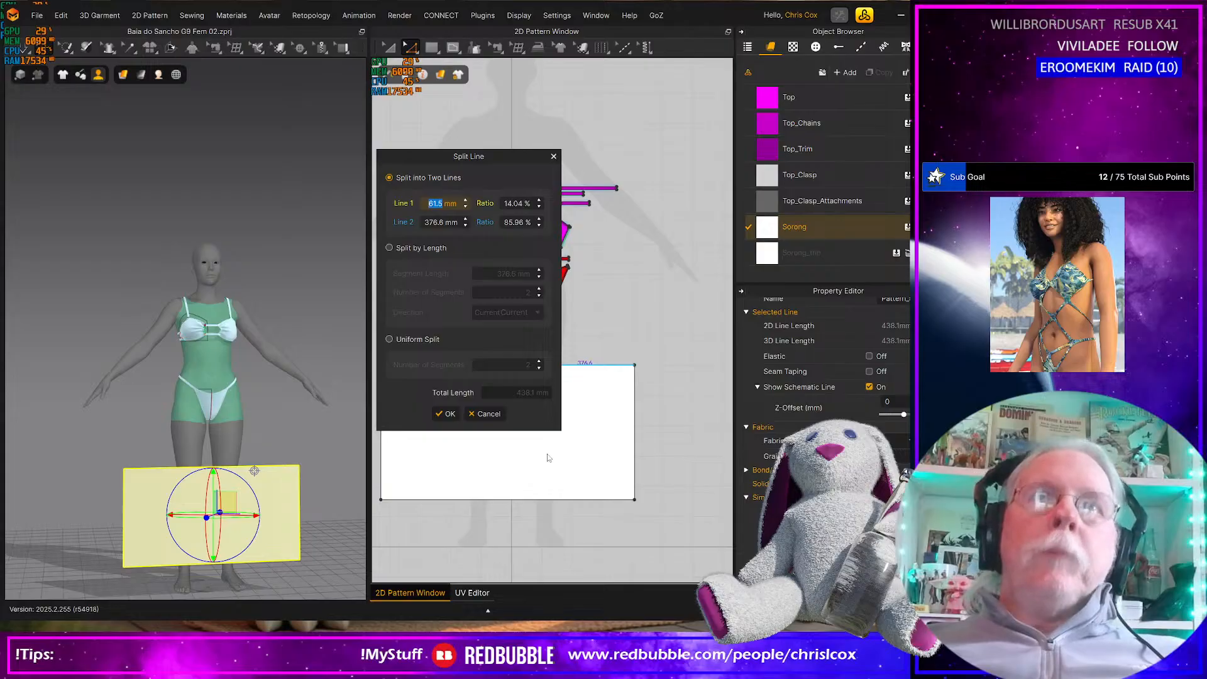
text(50)
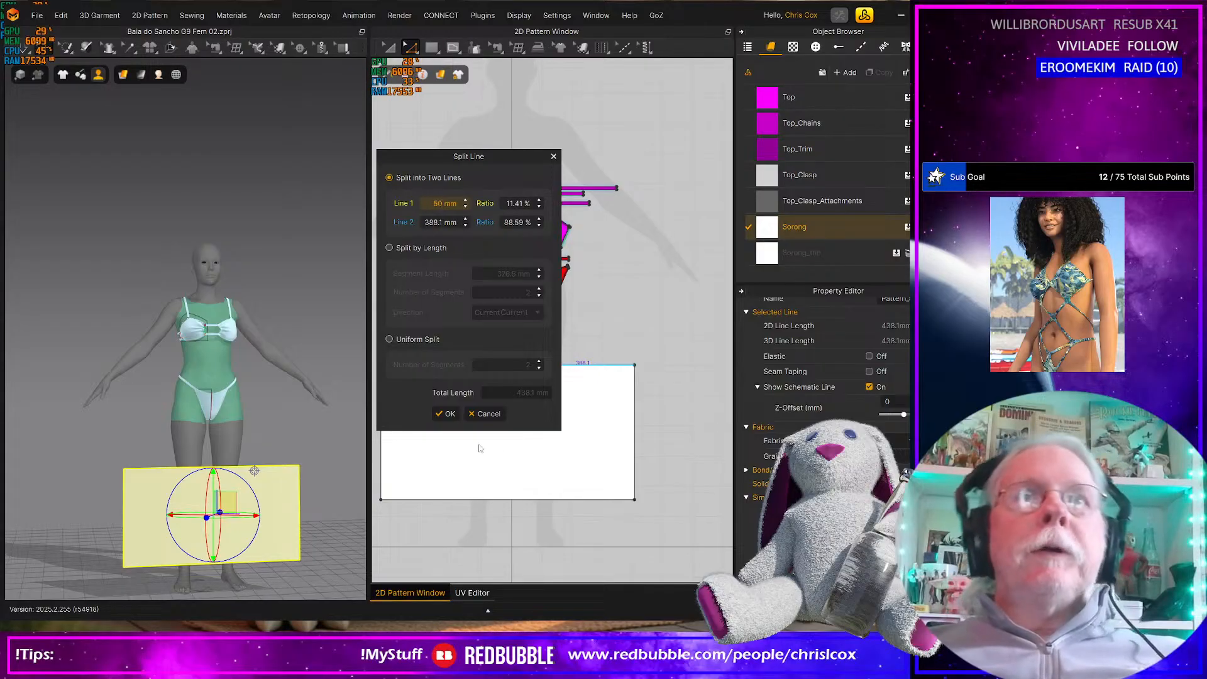
click(446, 414)
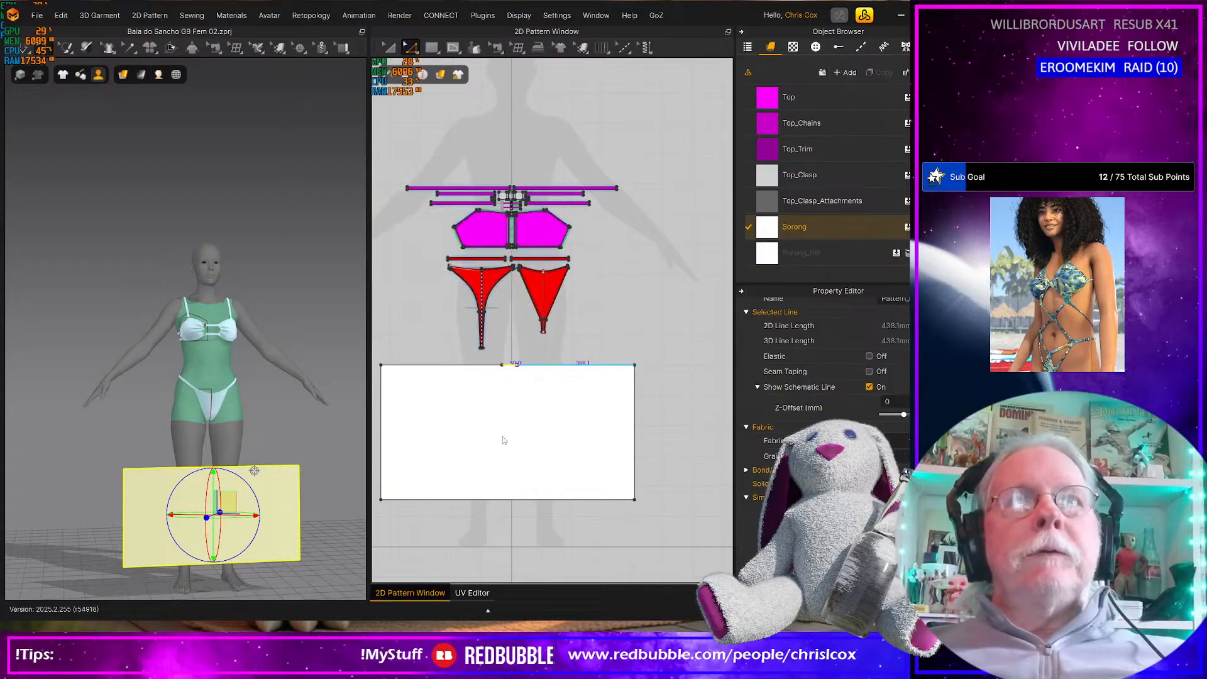
click(530, 413)
Draw two vertical internal lines across the sarong rectangle, one from each split point straight to its lower edge
key(g)
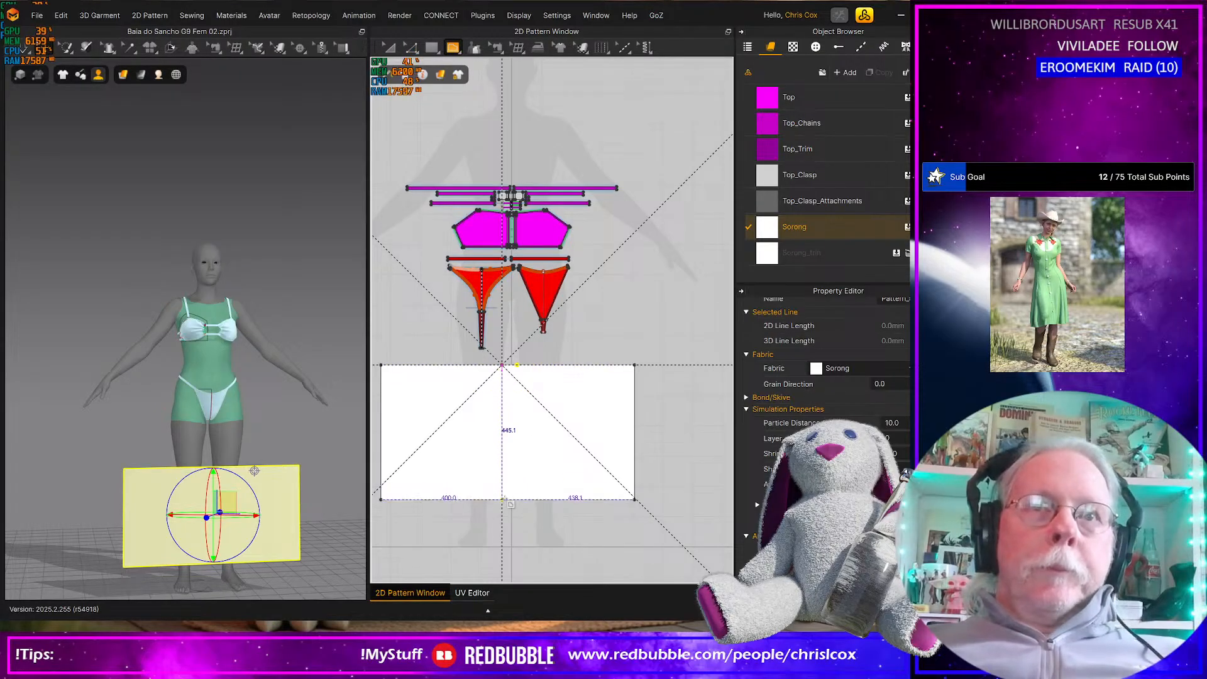
click(502, 499)
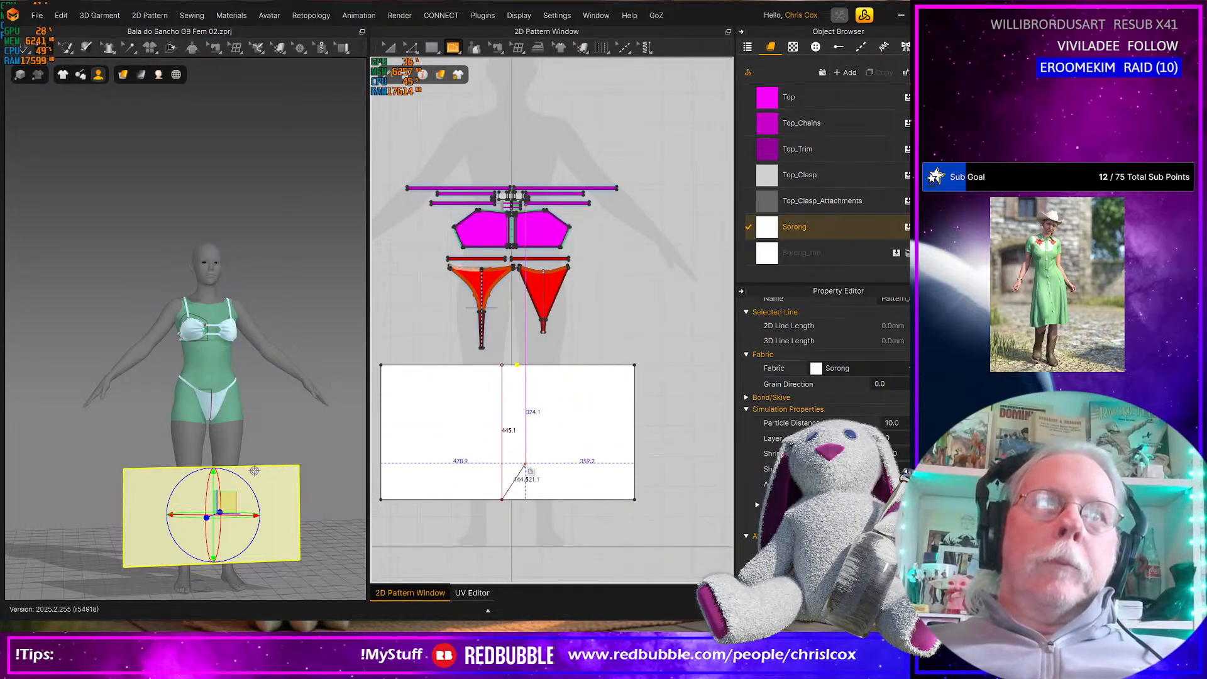
click(502, 365)
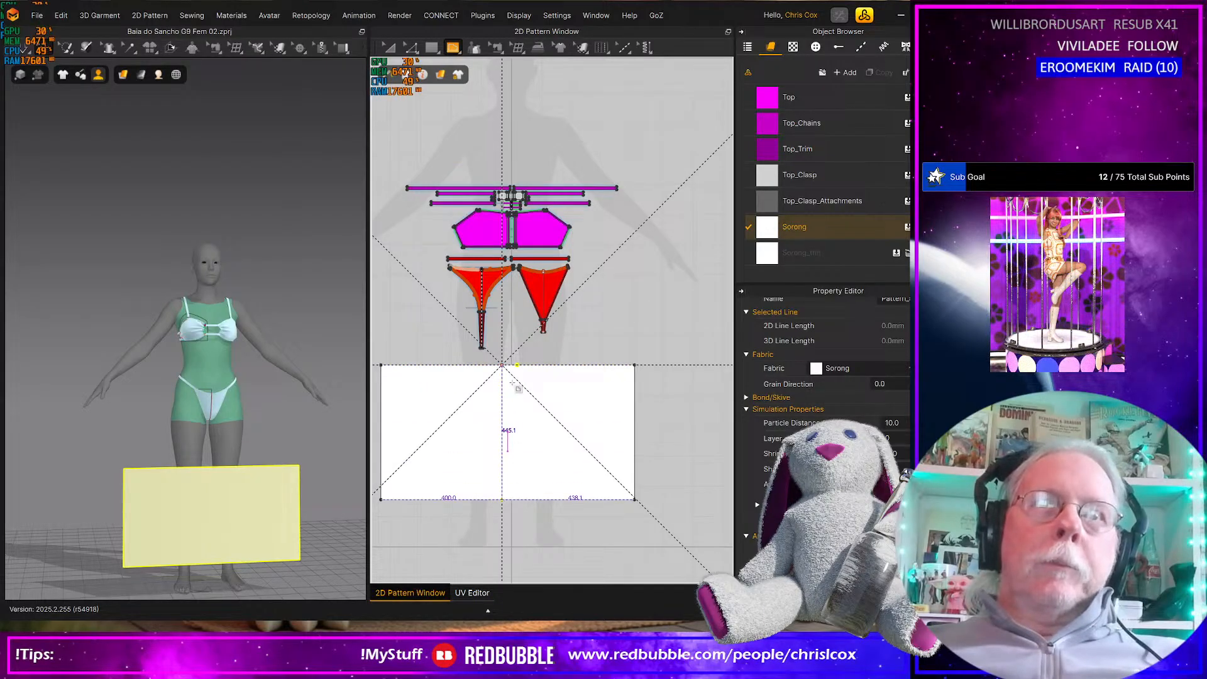
key(Return)
click(518, 365)
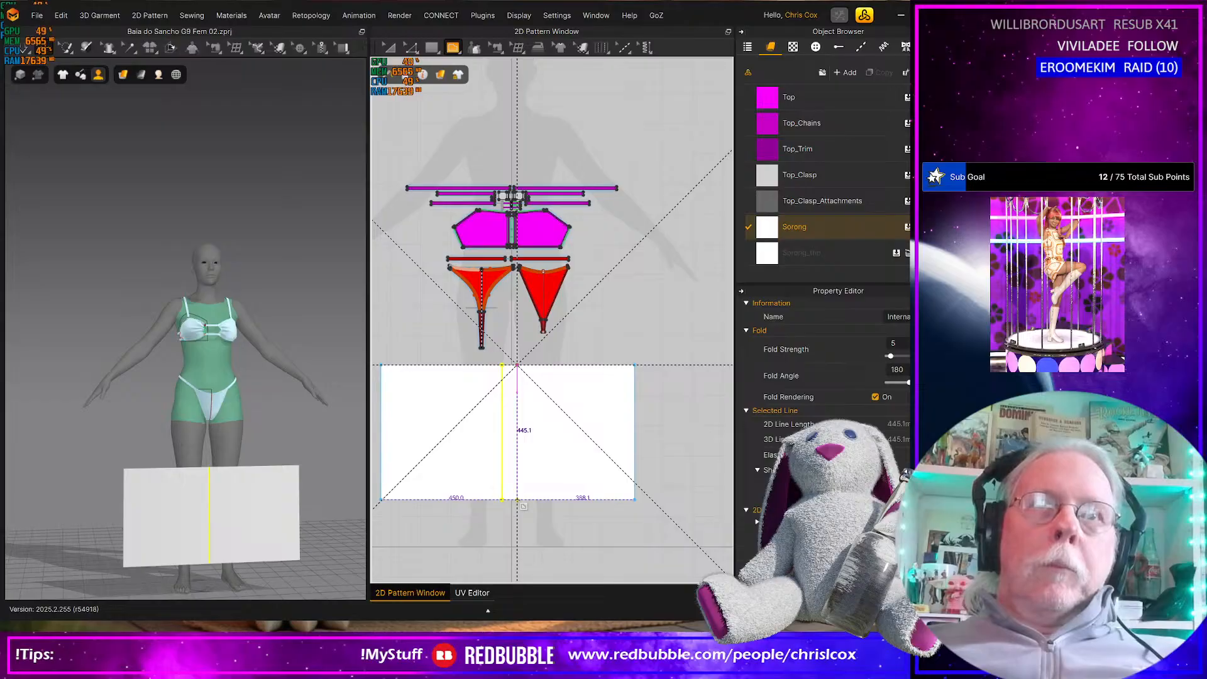
key(Return)
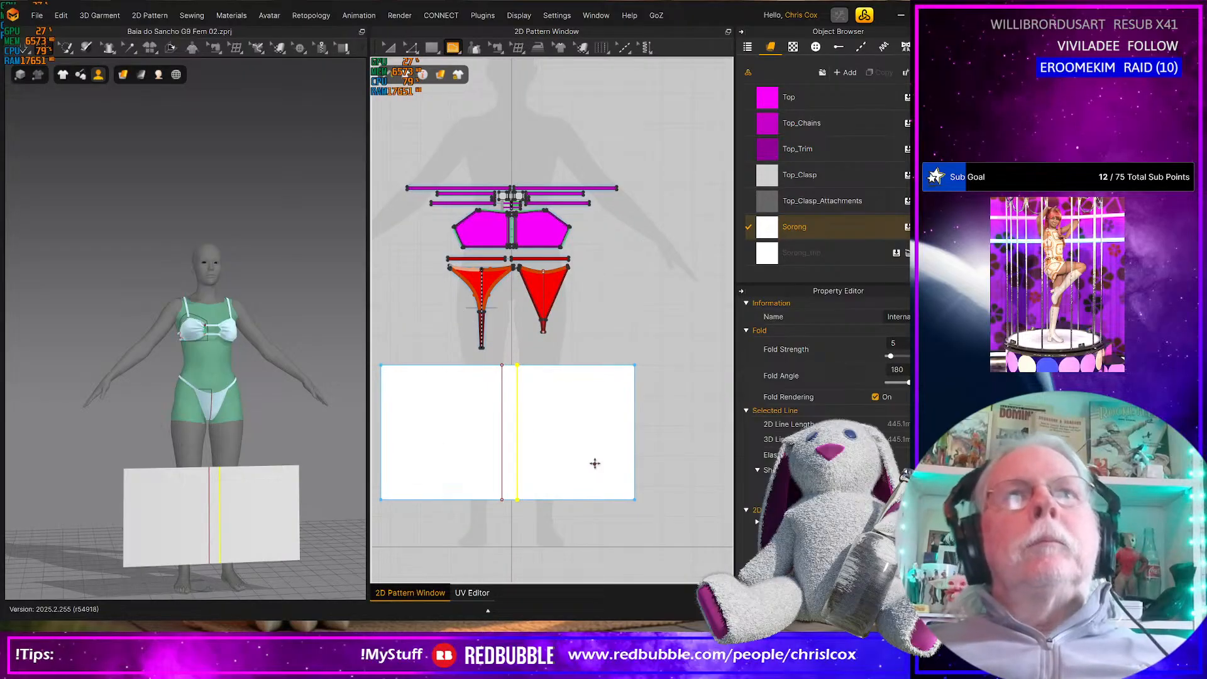
Create a small rectangle 50 mm wide and 2 mm high just above the split section of the sarong's upper edge
scroll(595, 464, up, 4)
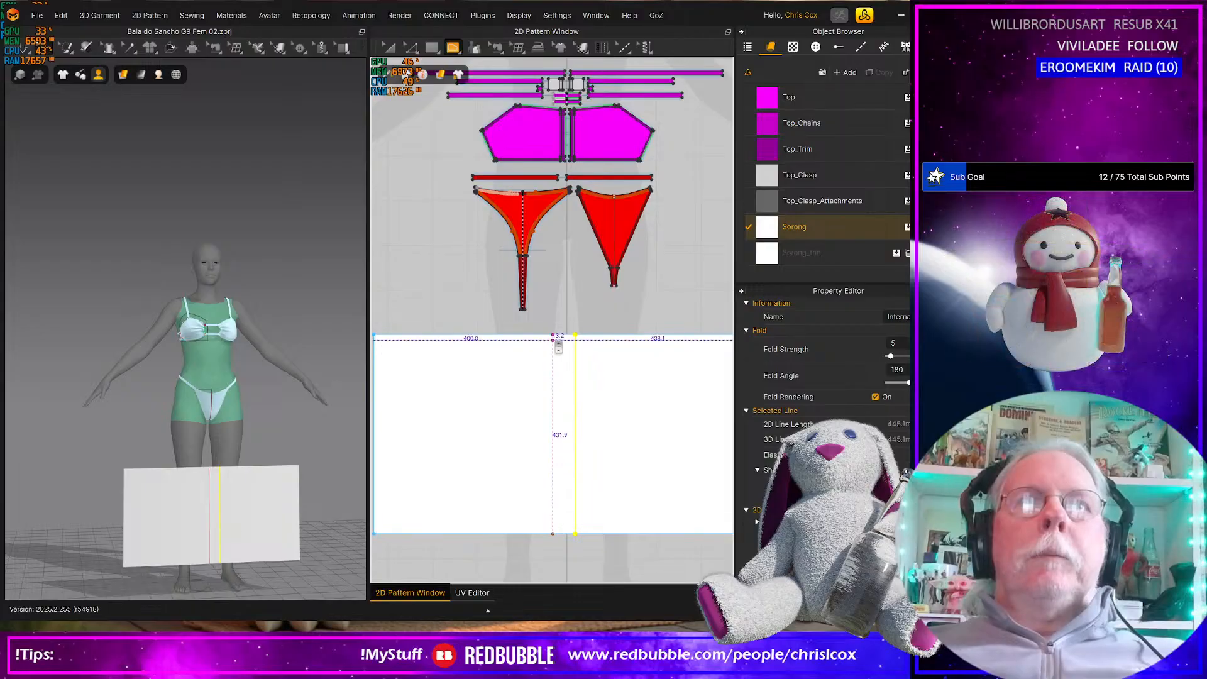
scroll(558, 344, up, 3)
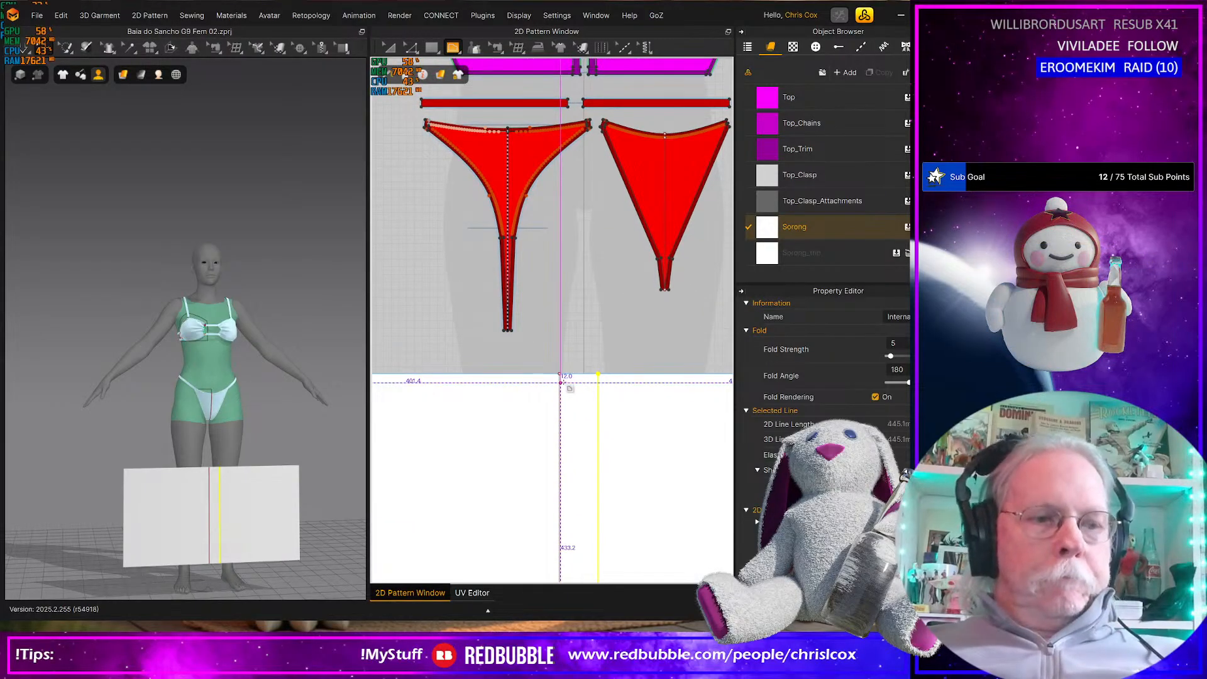
click(561, 382)
key(s)
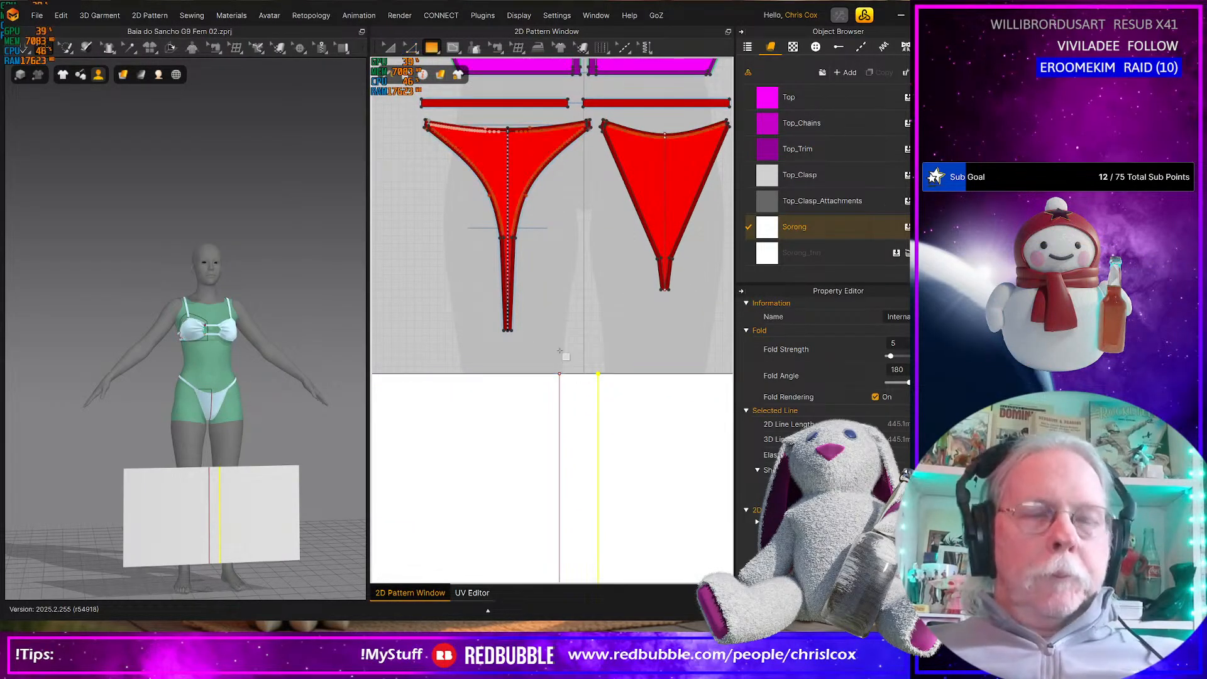
click(564, 355)
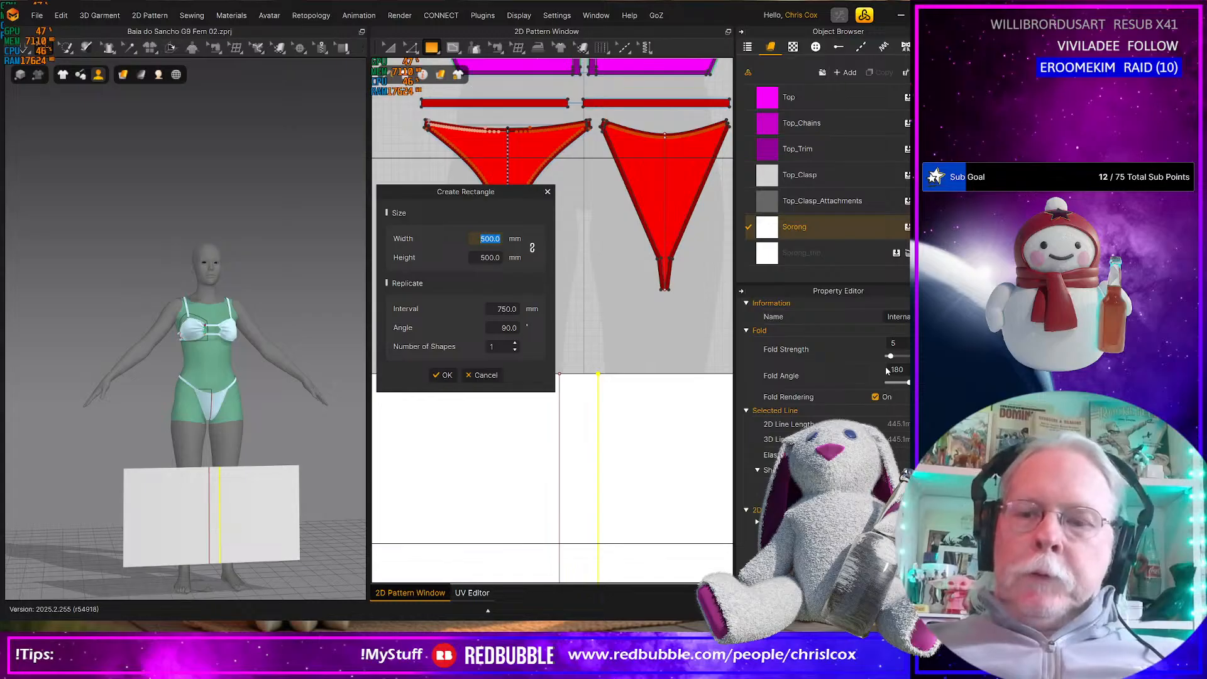
text(2)
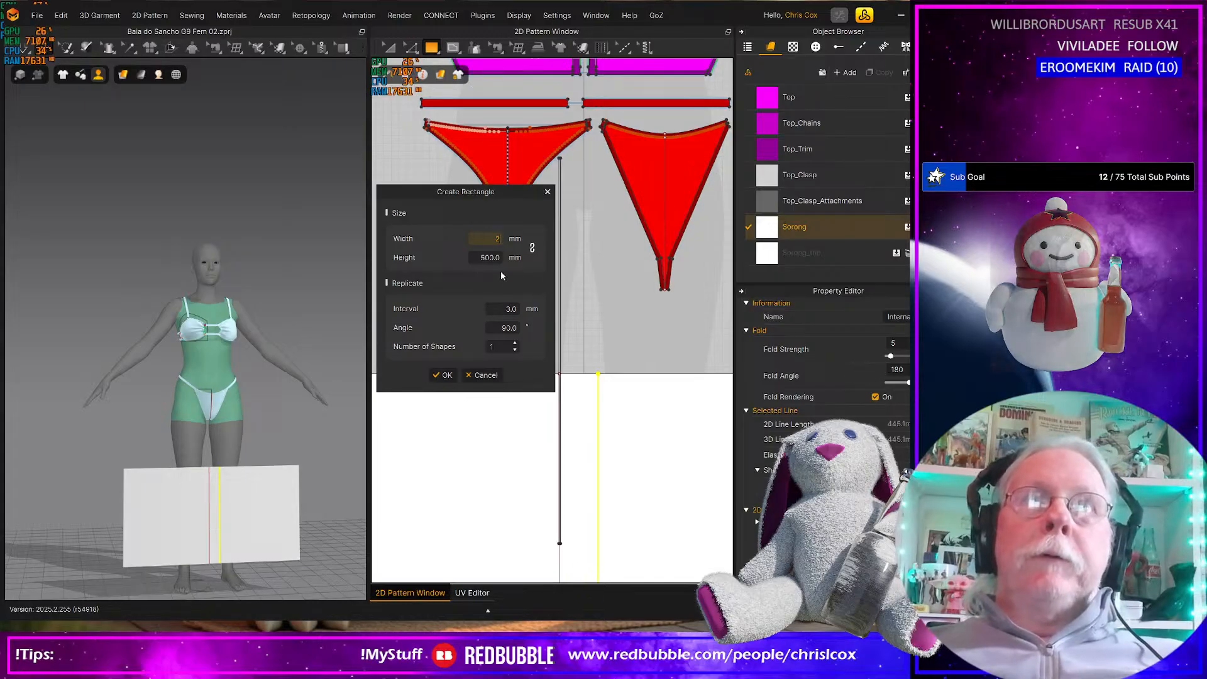
key(Tab)
text(50)
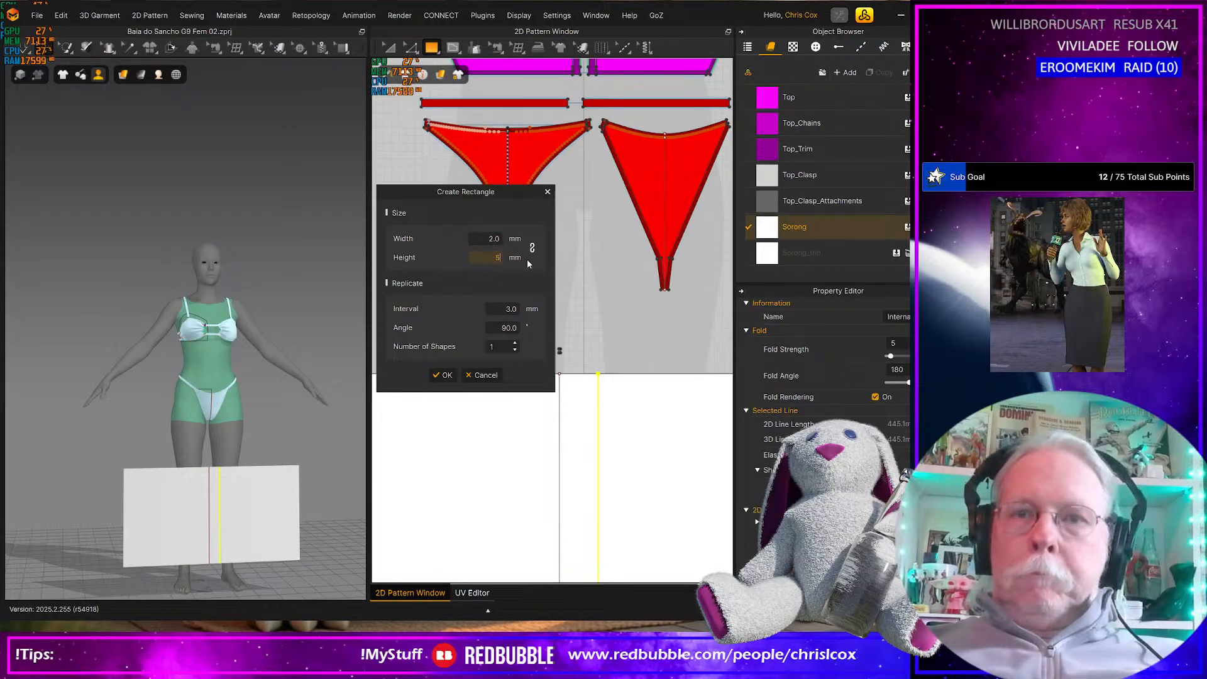
click(478, 239)
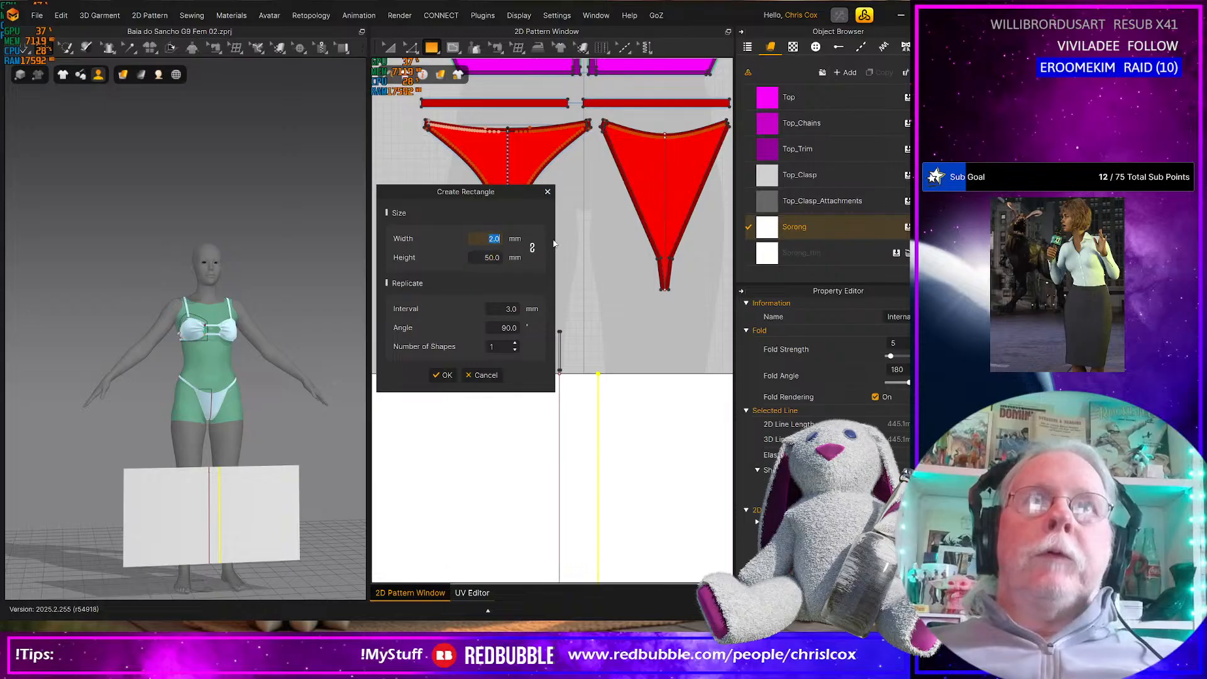
text(50)
click(497, 258)
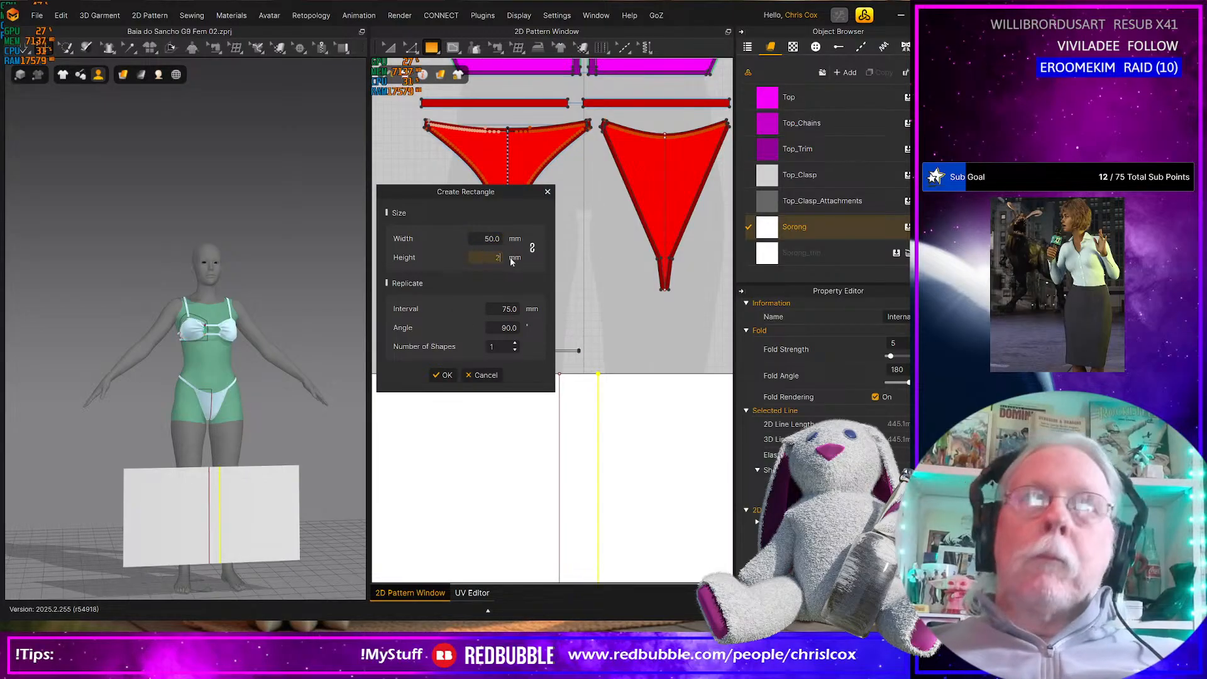
click(444, 375)
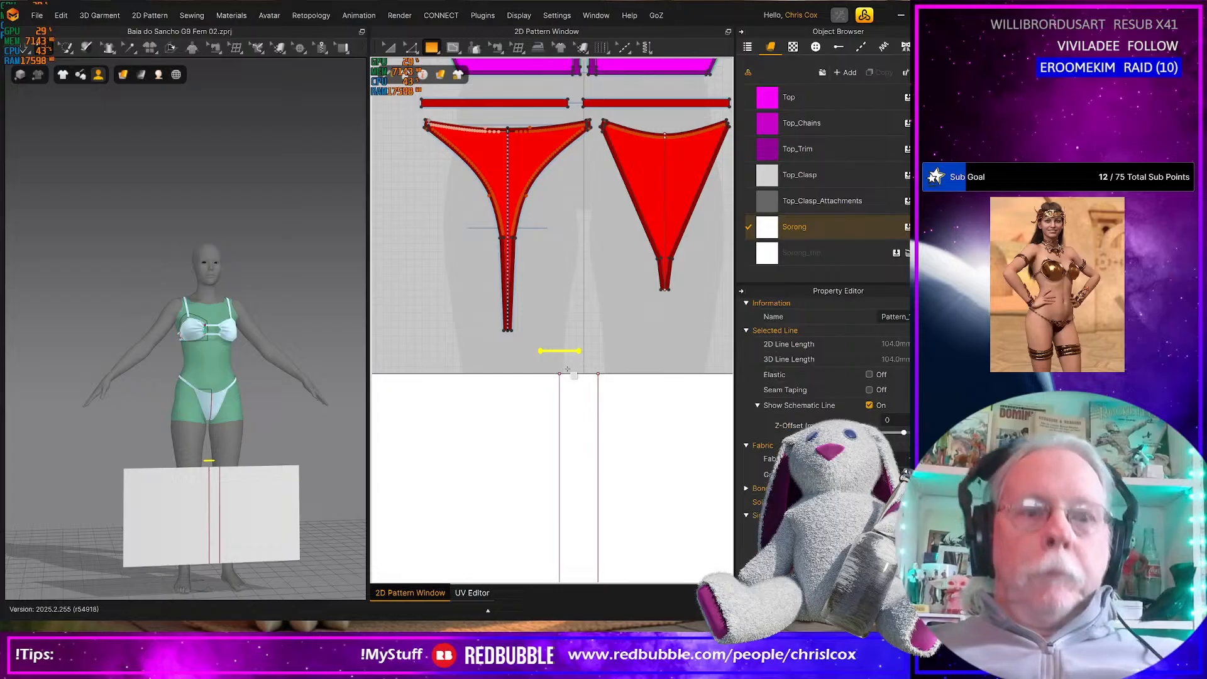
Sew the 50 mm section of the sarong's upper edge to the long side of the small strip above it
key(n)
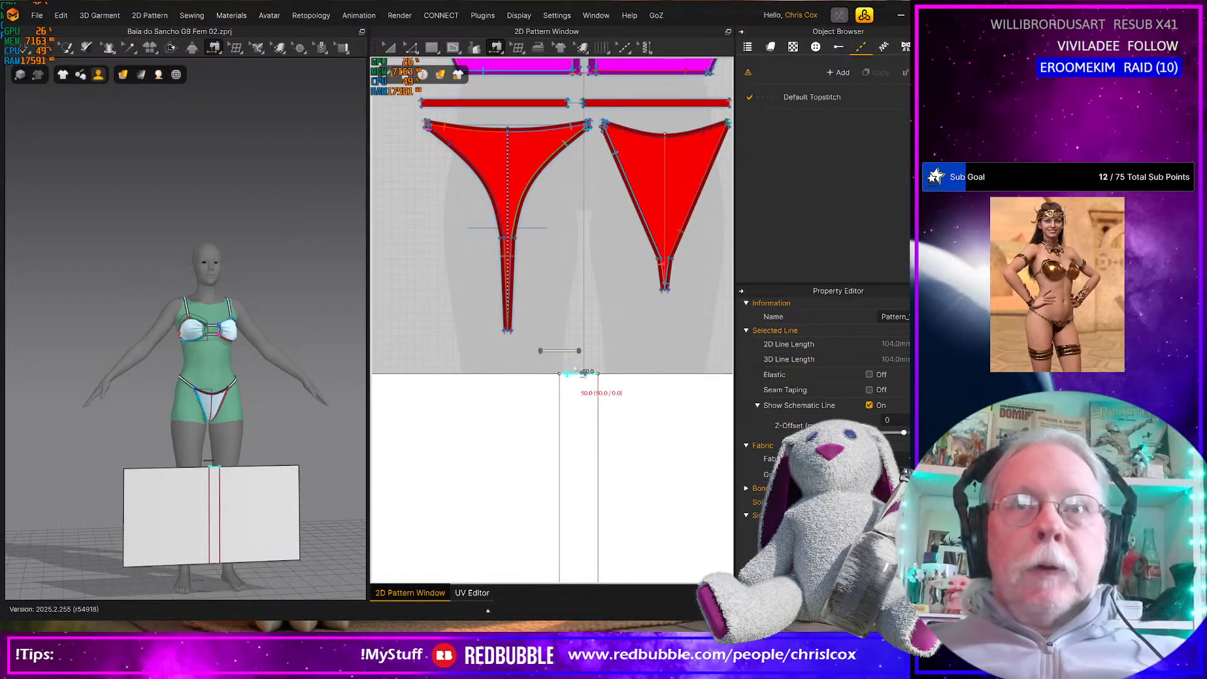
click(571, 372)
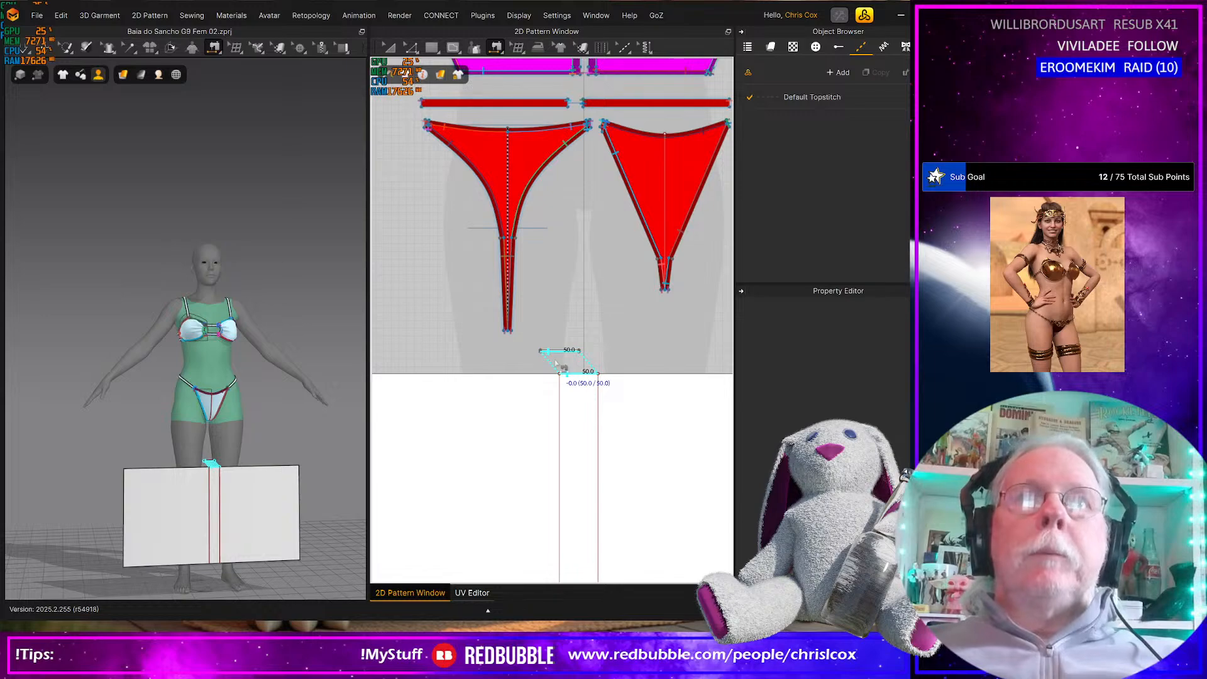
click(557, 363)
scroll(558, 359, down, 2)
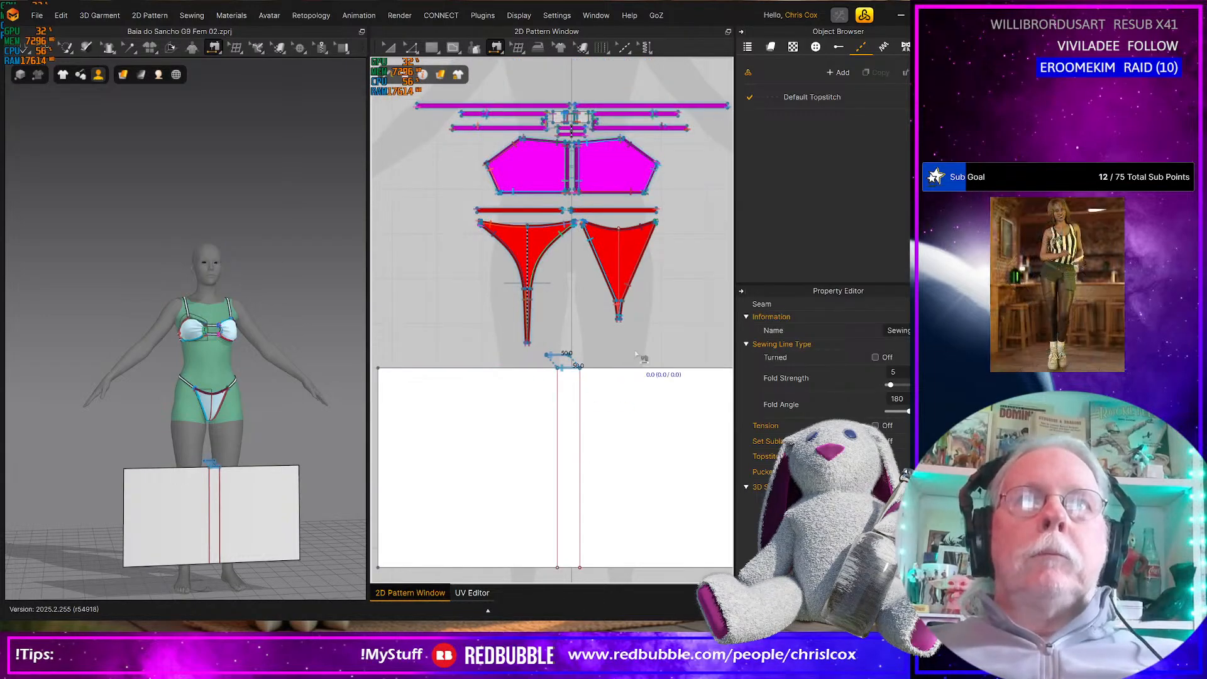
Paste a copy of the sarong rectangle up and to the left of the original, and flip the copy's normal
key(a)
click(513, 407)
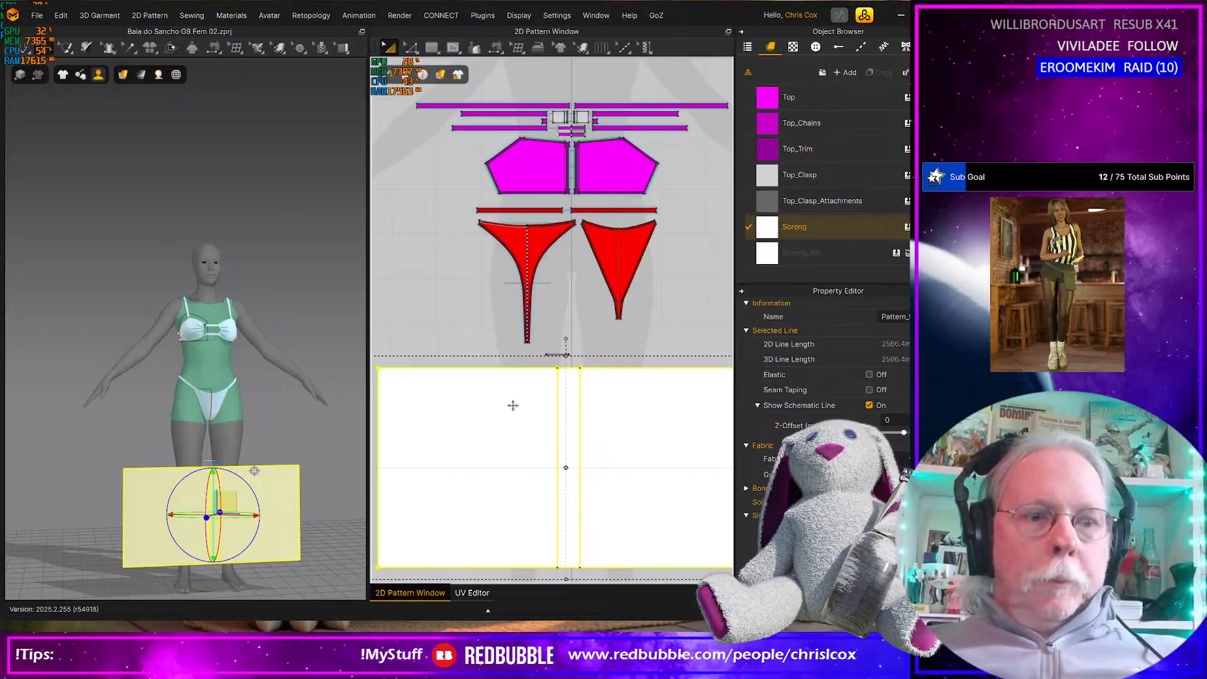
key(ctrl+v)
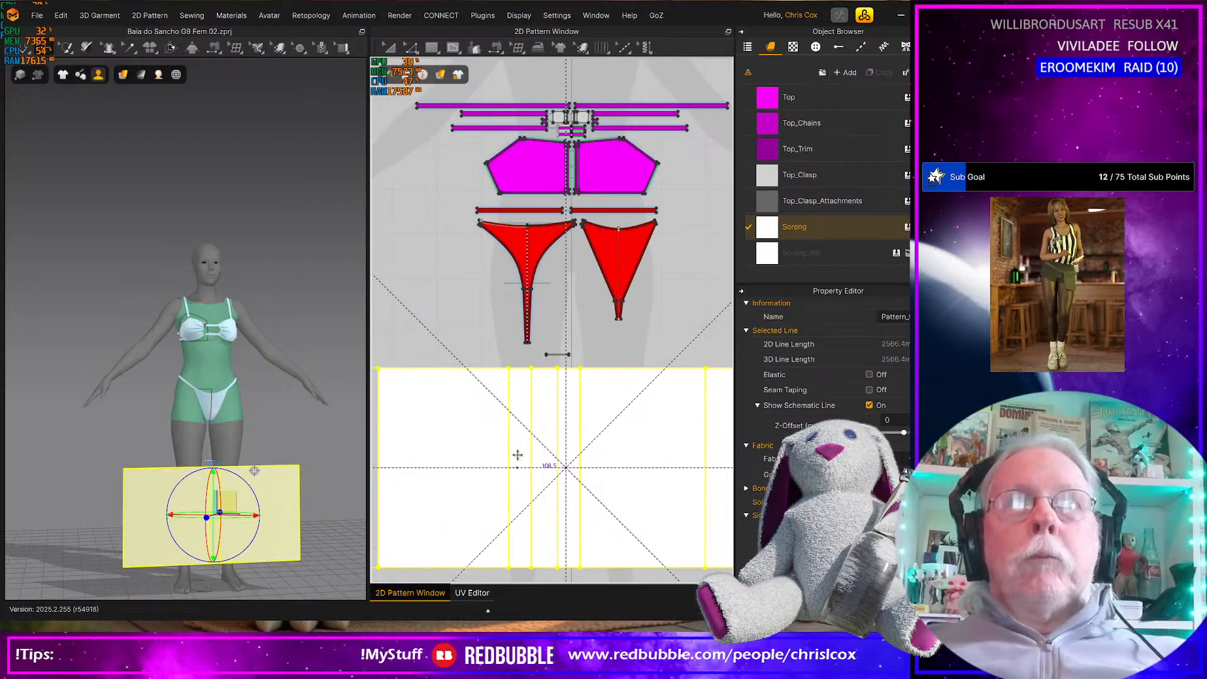
click(507, 445)
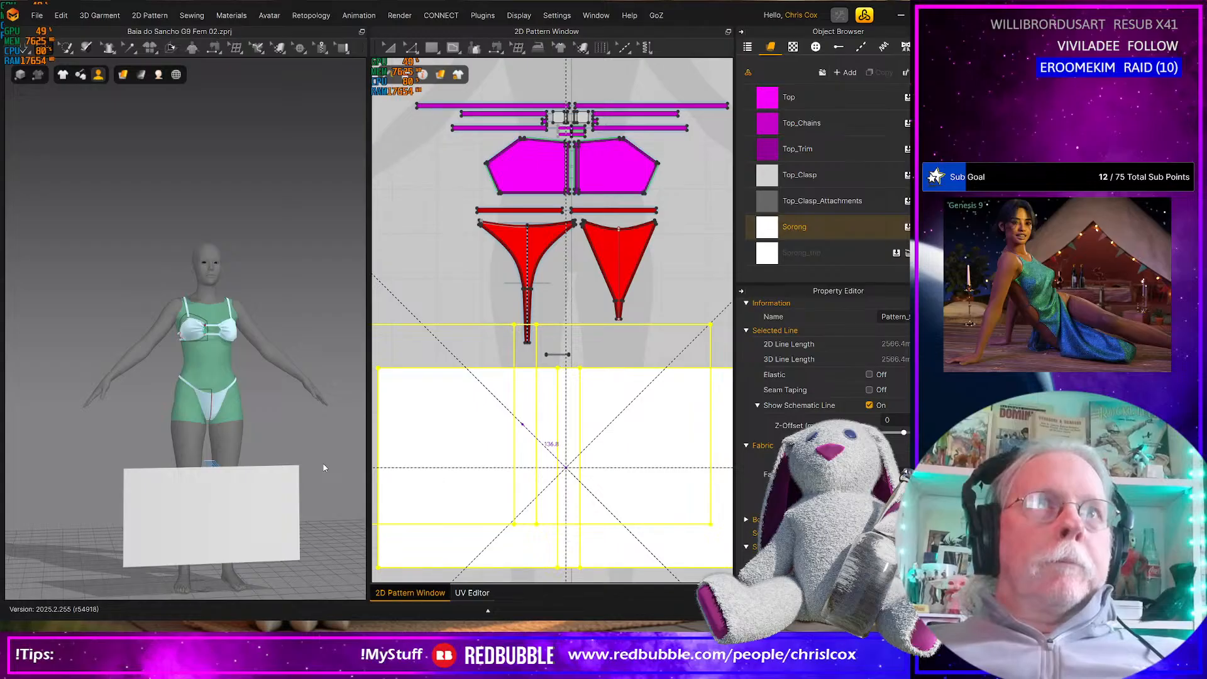
click(264, 472)
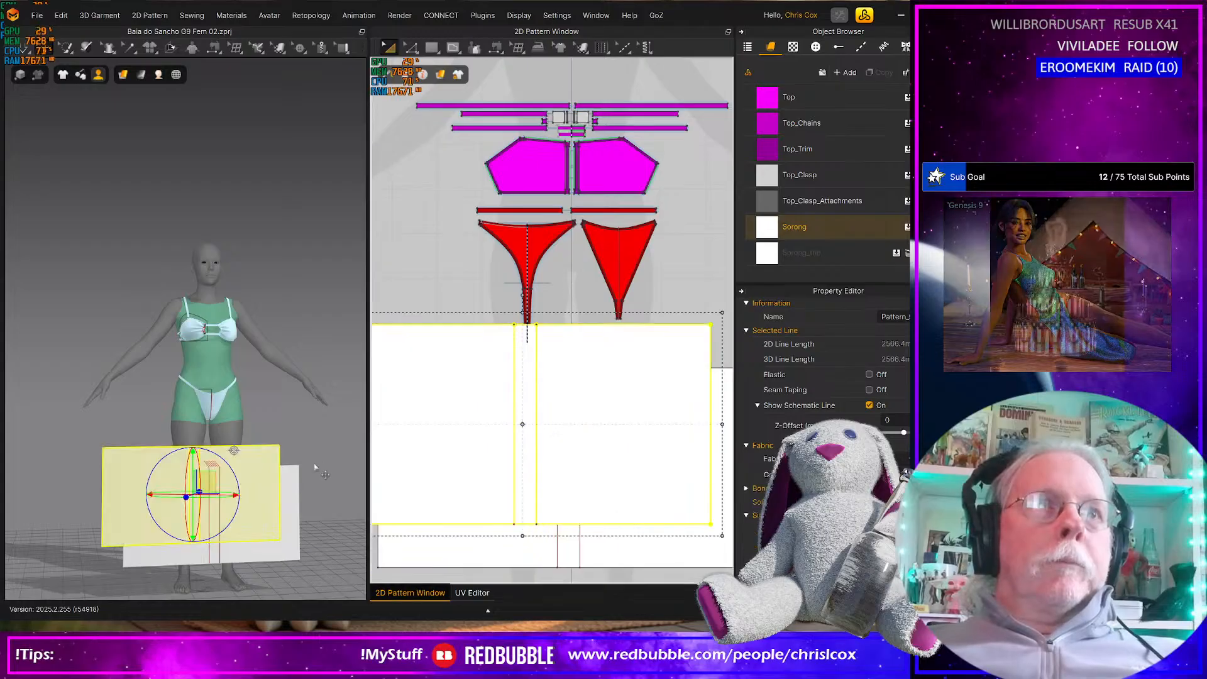
right_click(256, 467)
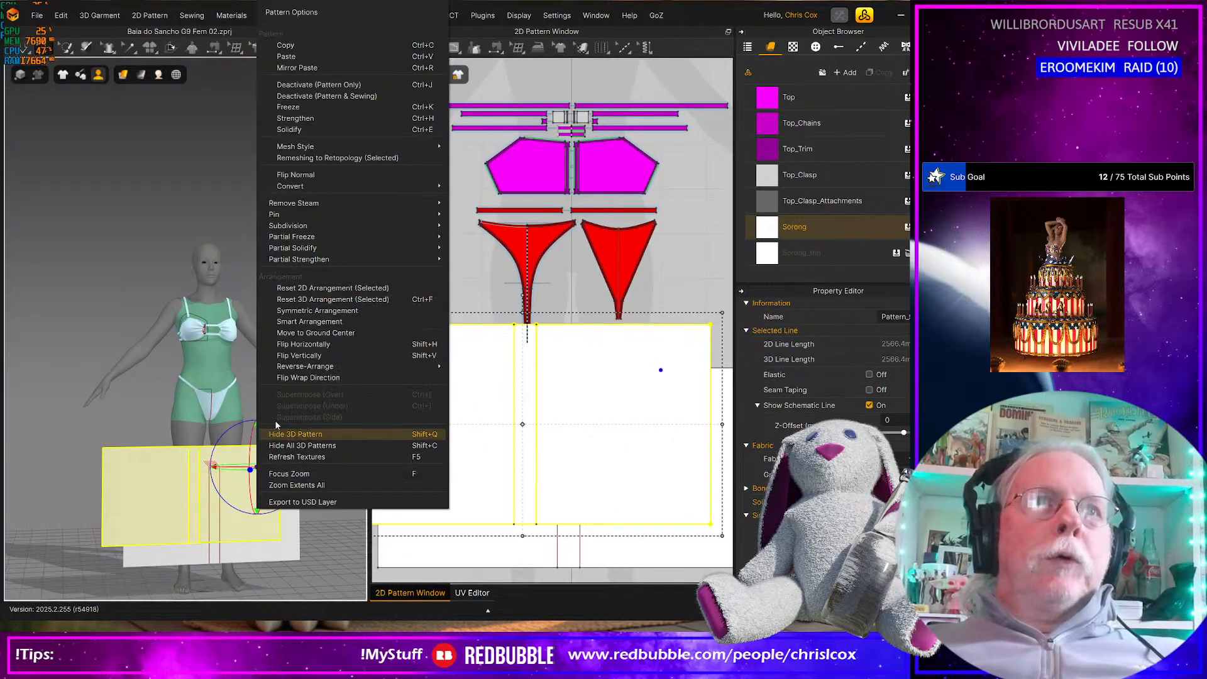
click(297, 178)
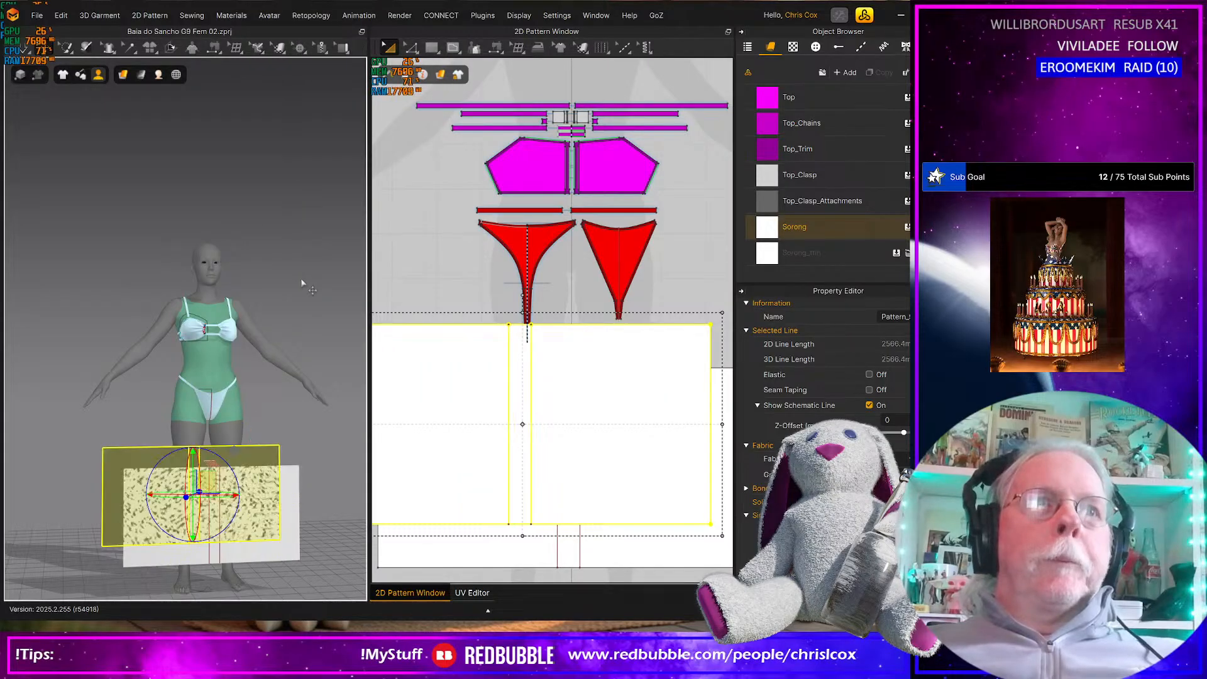
scroll(260, 450, down, 3)
scroll(260, 450, up, 5)
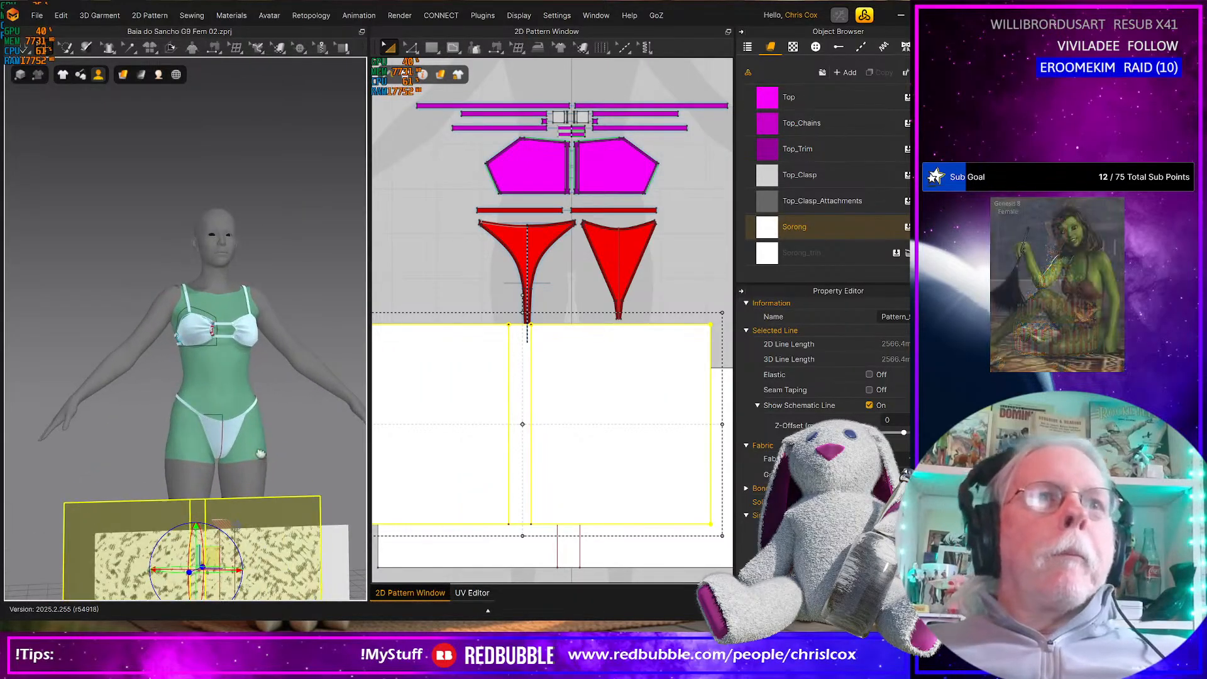
right_drag(280, 396, 269, 430)
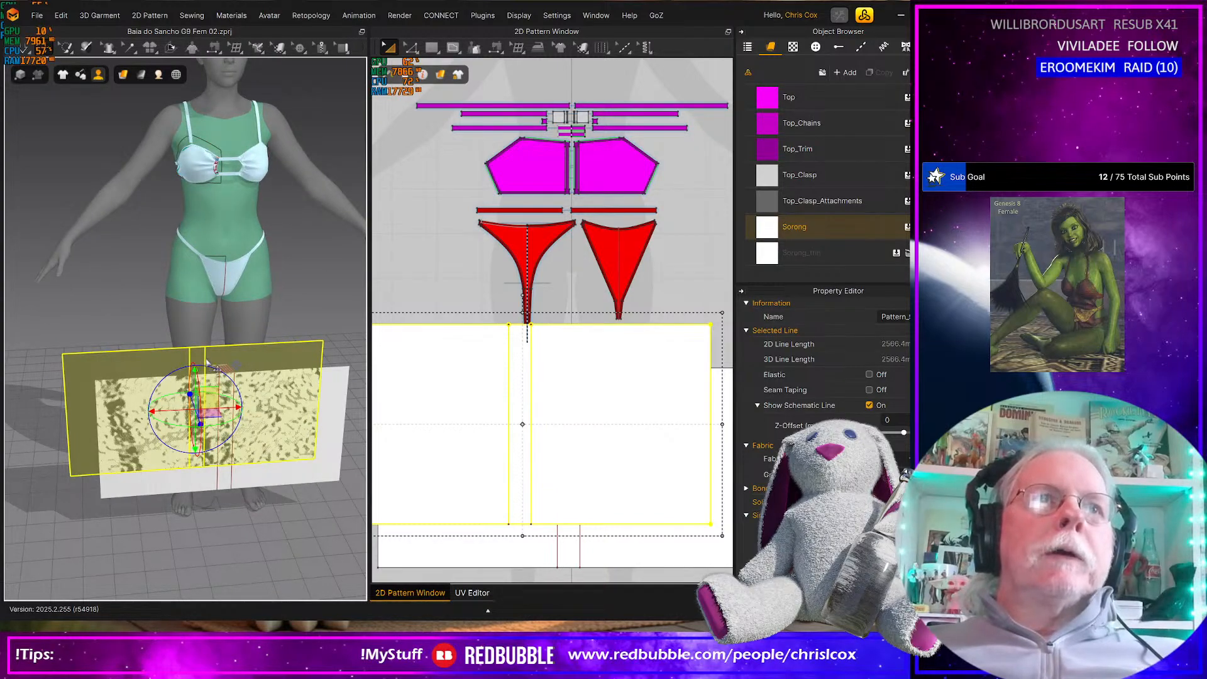
click(207, 362)
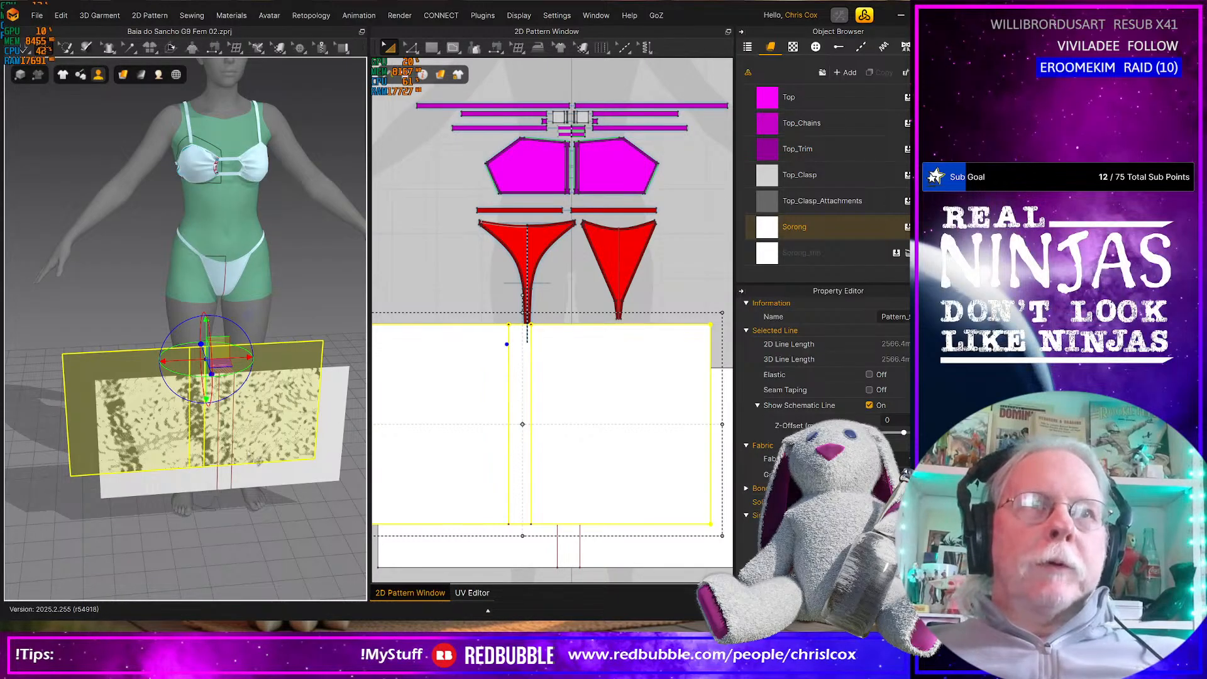
click(294, 355)
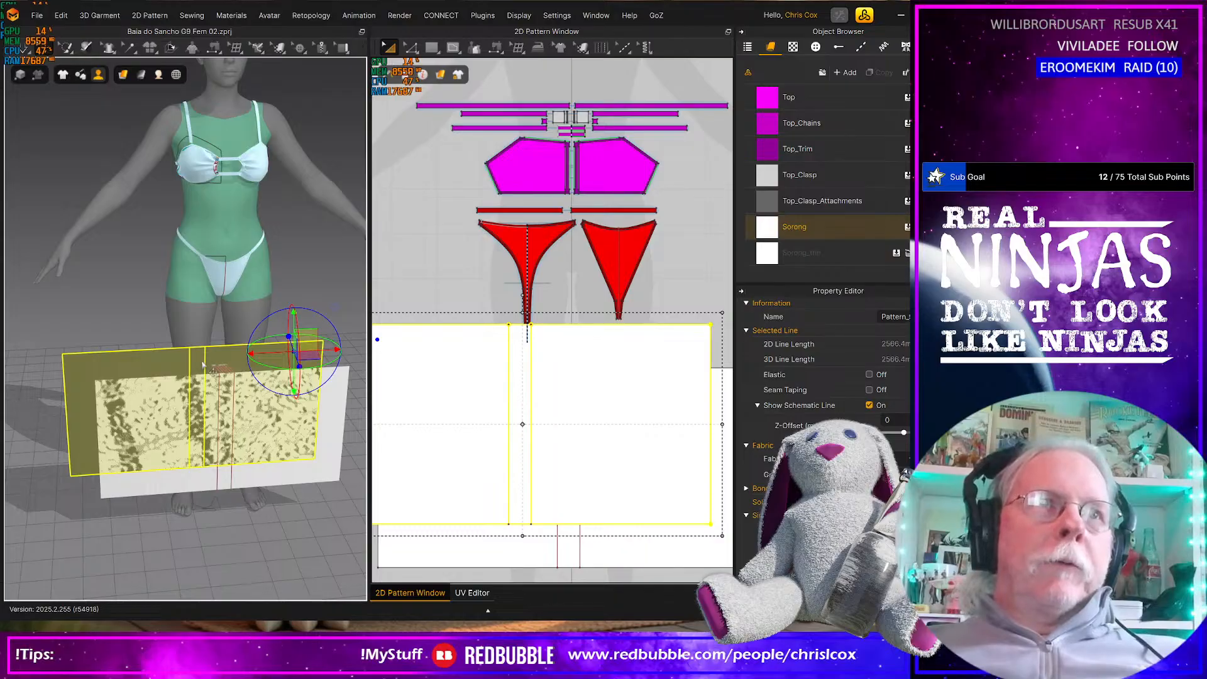
click(207, 367)
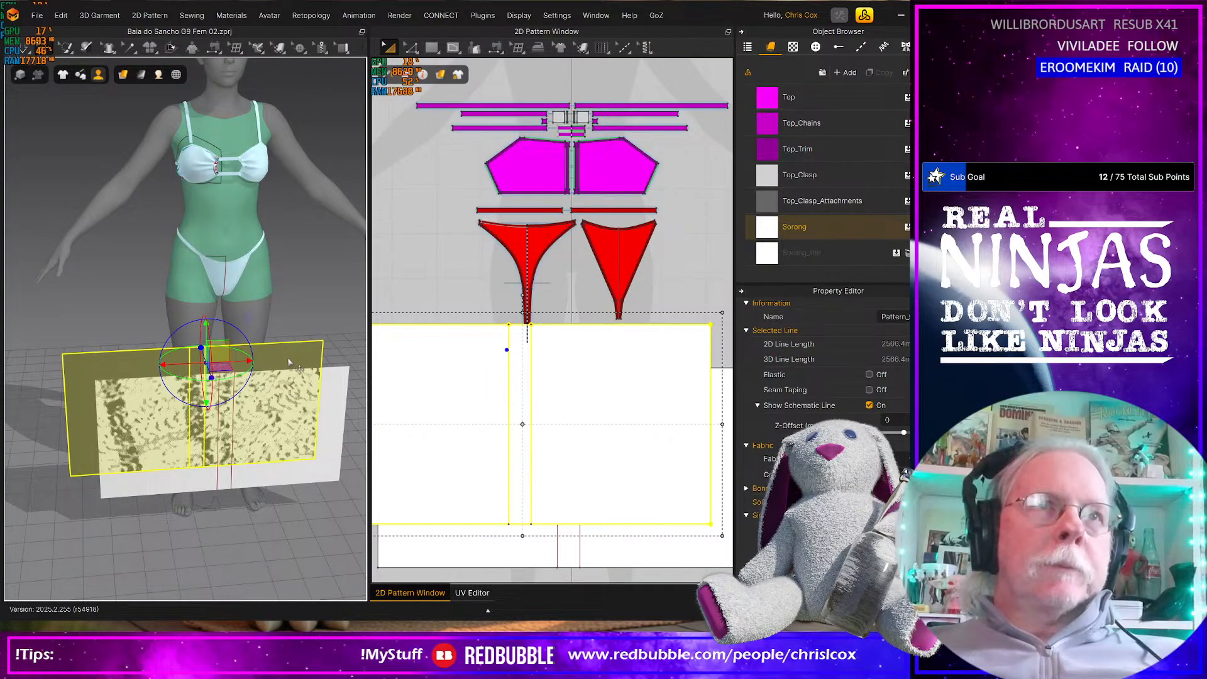
Cut the copied sarong rectangle along its right-hand vertical internal line, undoing and repeating the cut once
click(530, 399)
right_click(532, 401)
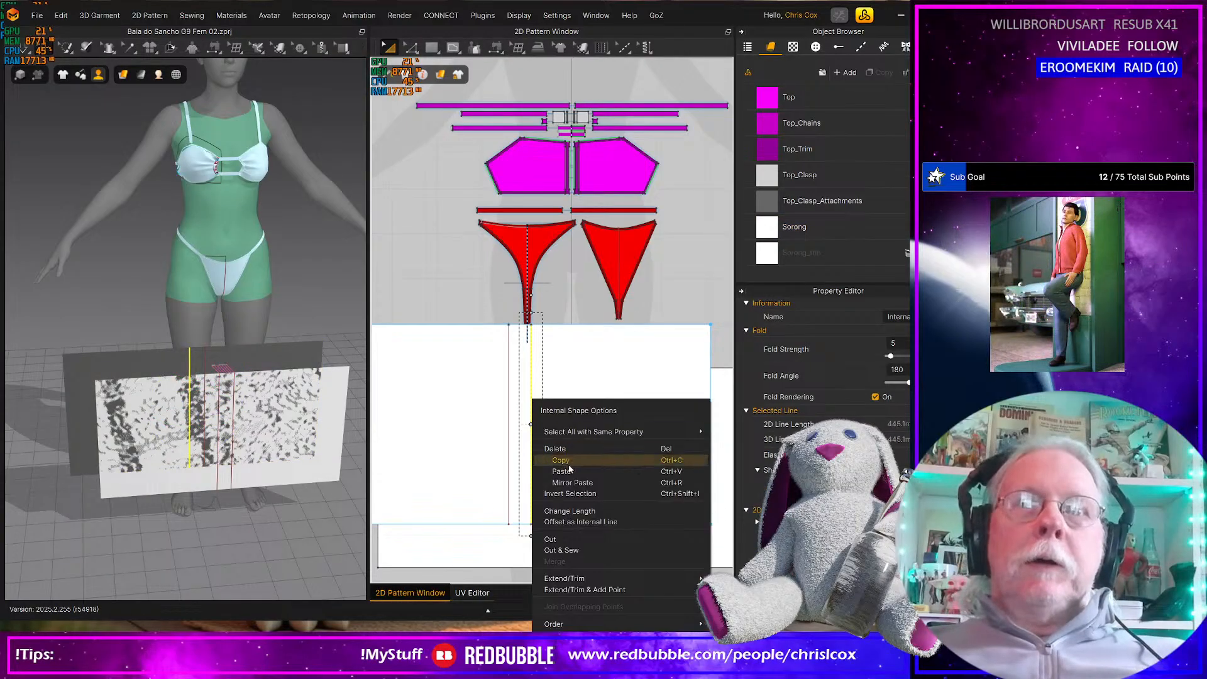
click(567, 540)
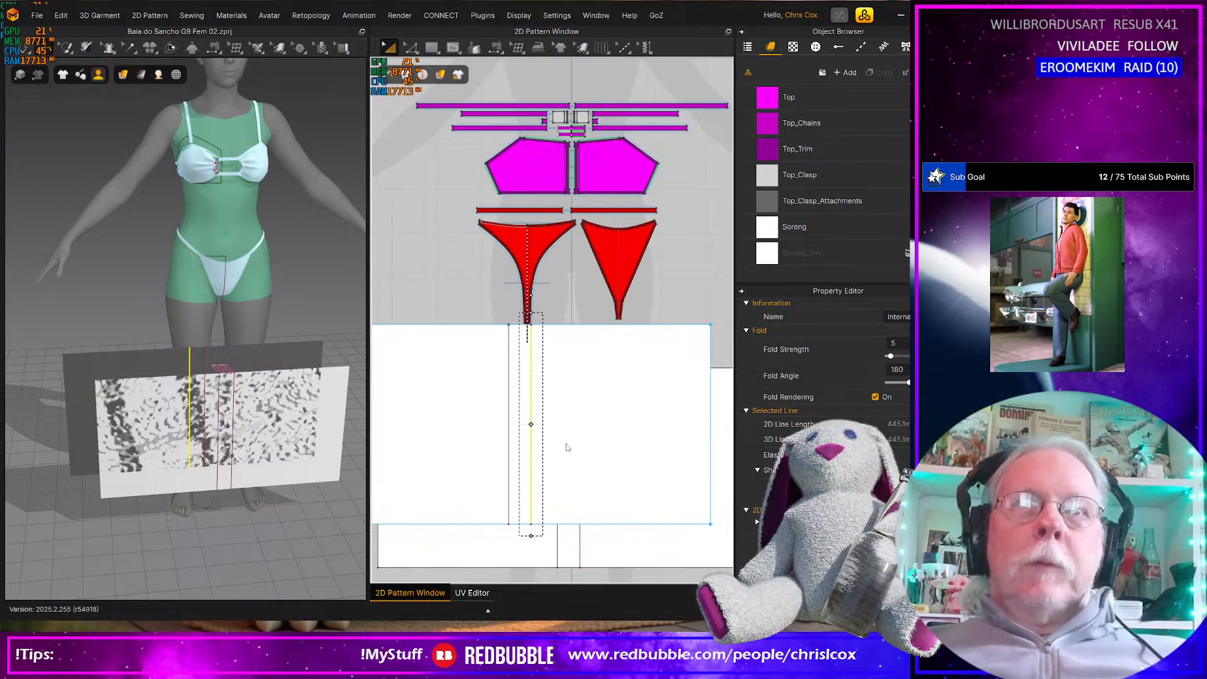
key(ctrl+z)
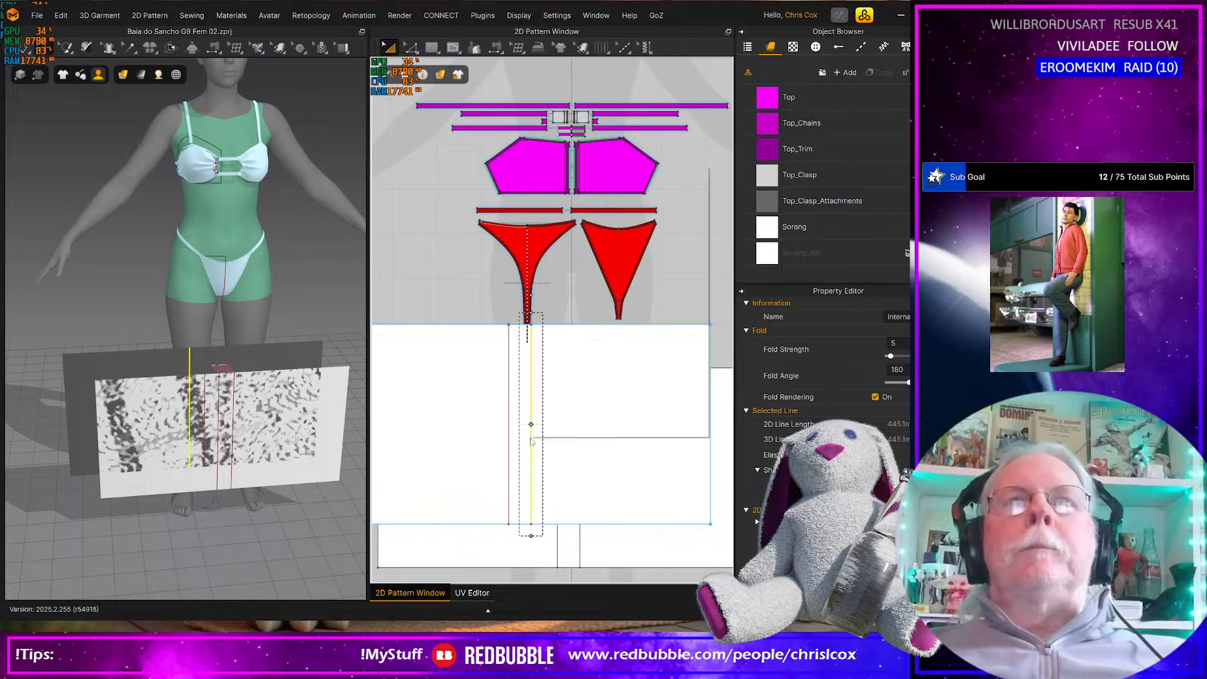
right_click(531, 437)
click(561, 320)
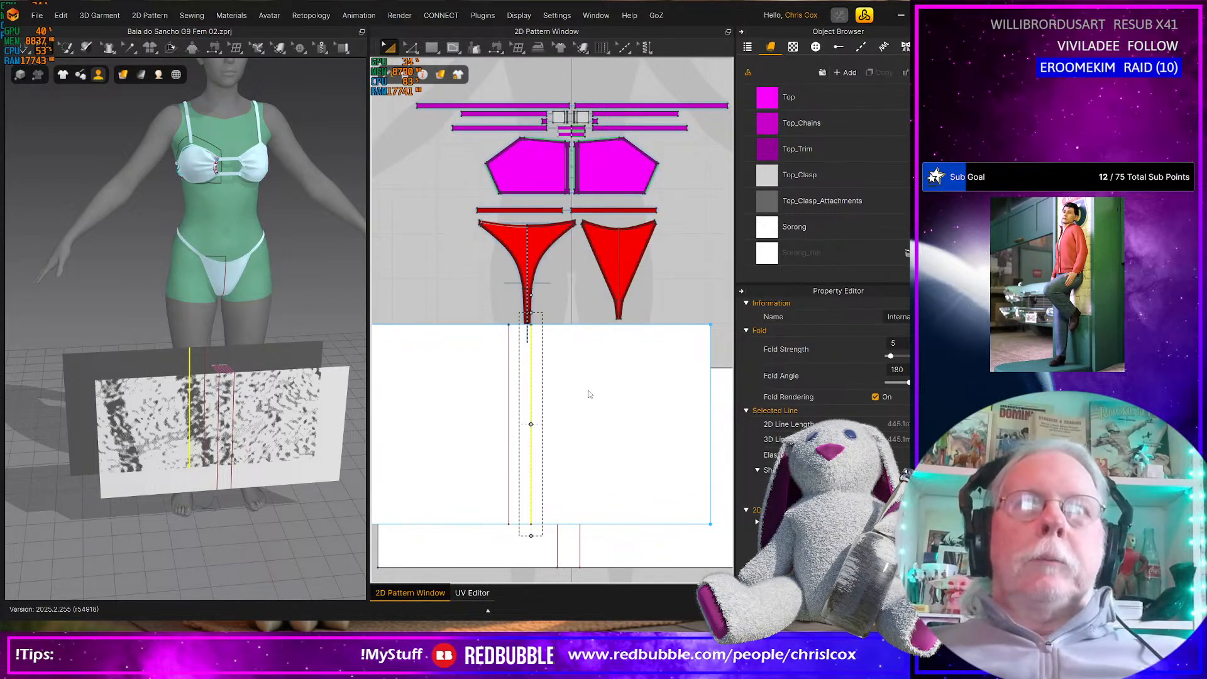
Deactivate the pattern and sewing of the large piece to the right of the cut
click(609, 401)
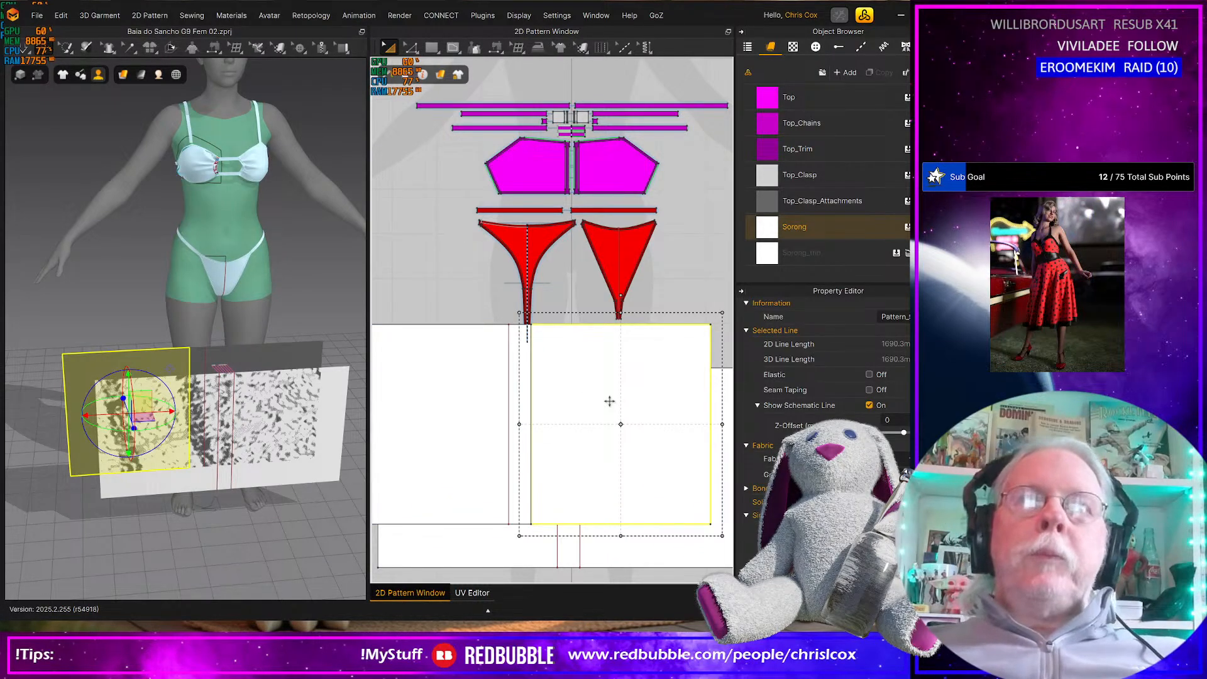
right_click(610, 401)
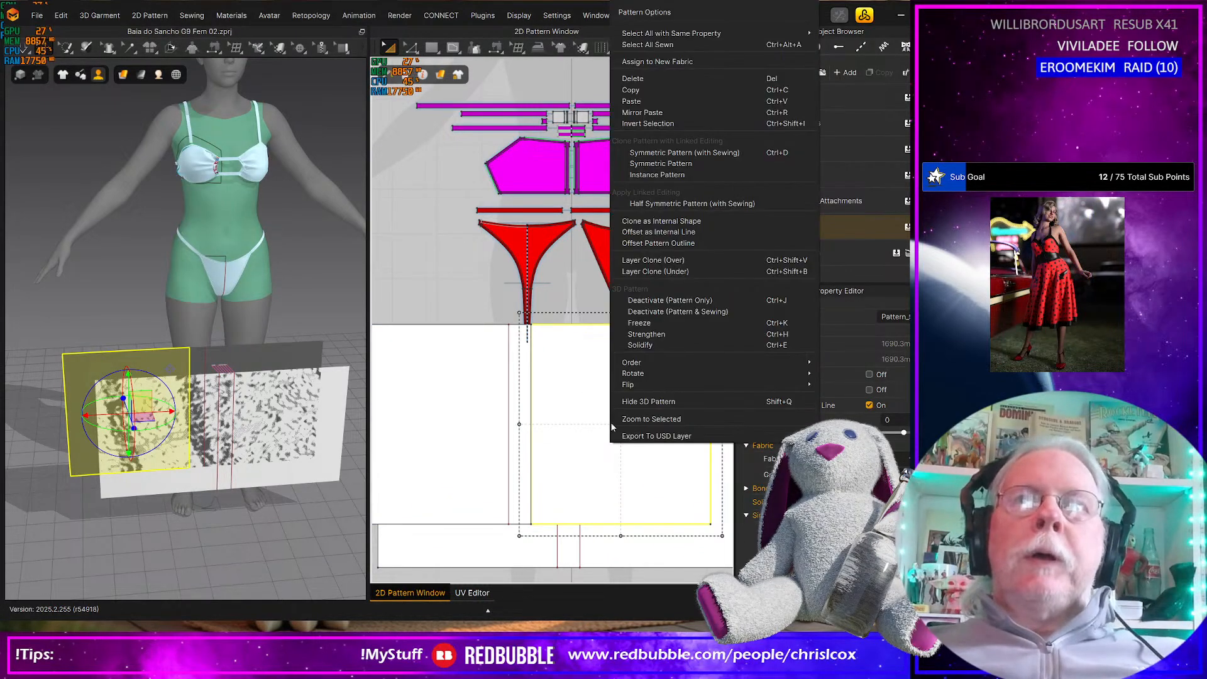
click(672, 312)
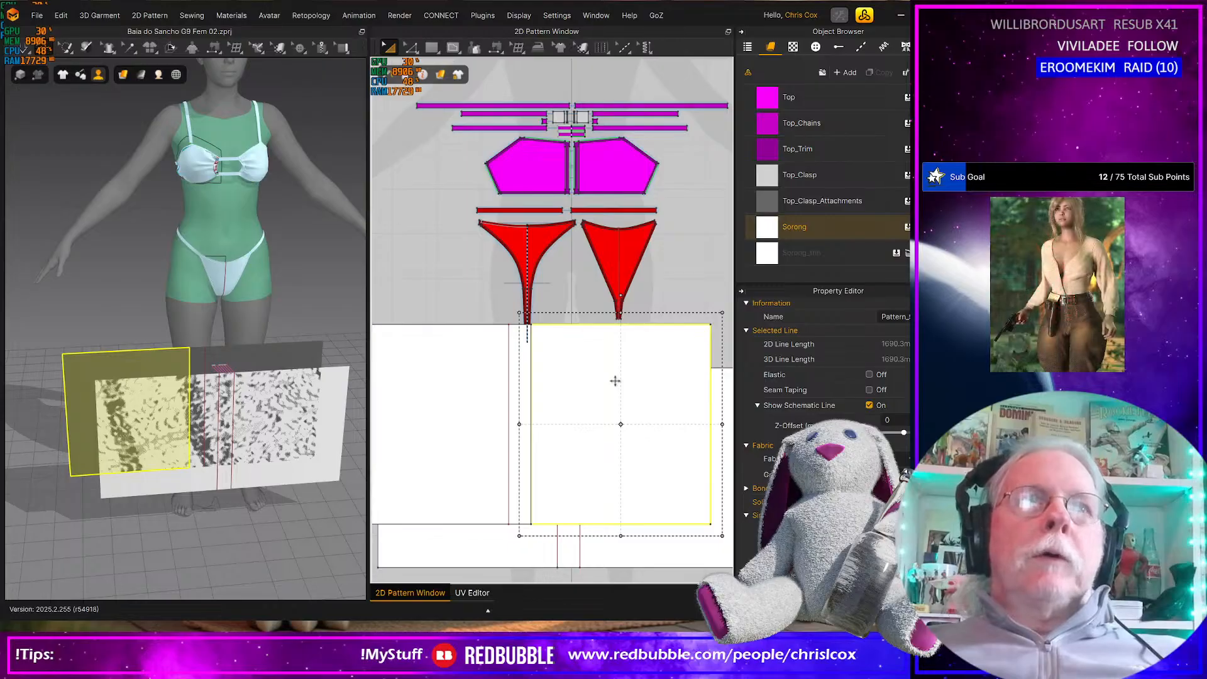
Cut and sew the copied sarong along its remaining vertical internal line, separating the narrow middle strip from the left piece
click(508, 407)
right_click(509, 407)
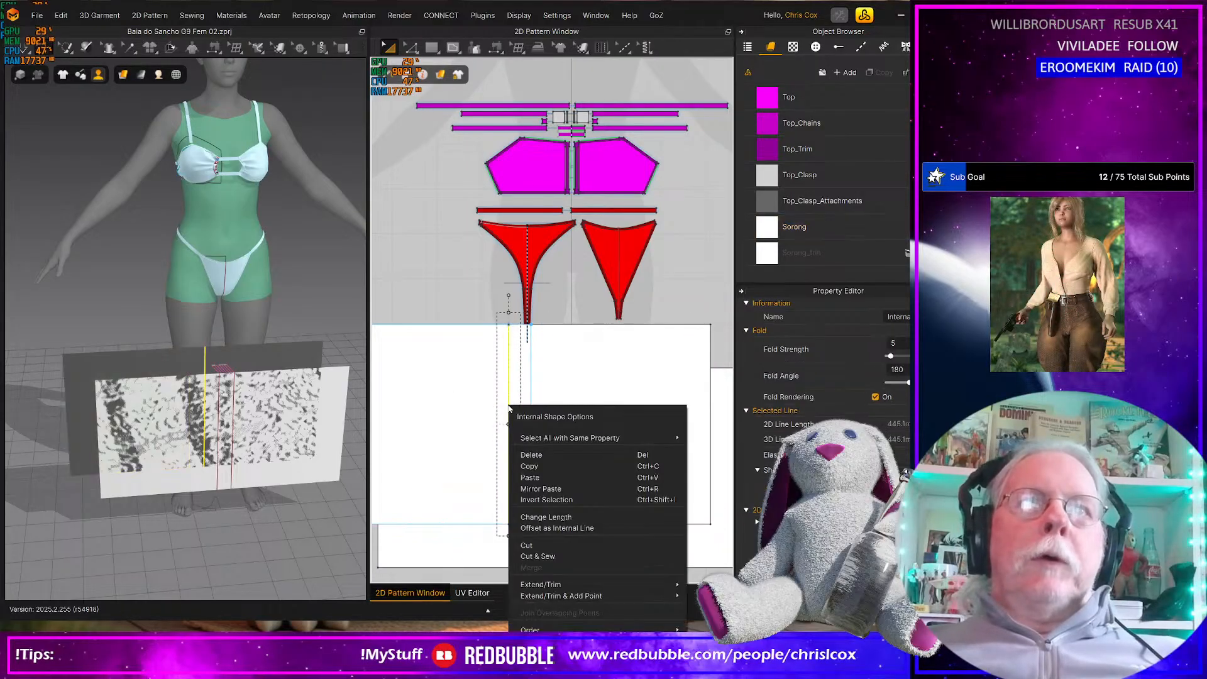
click(557, 557)
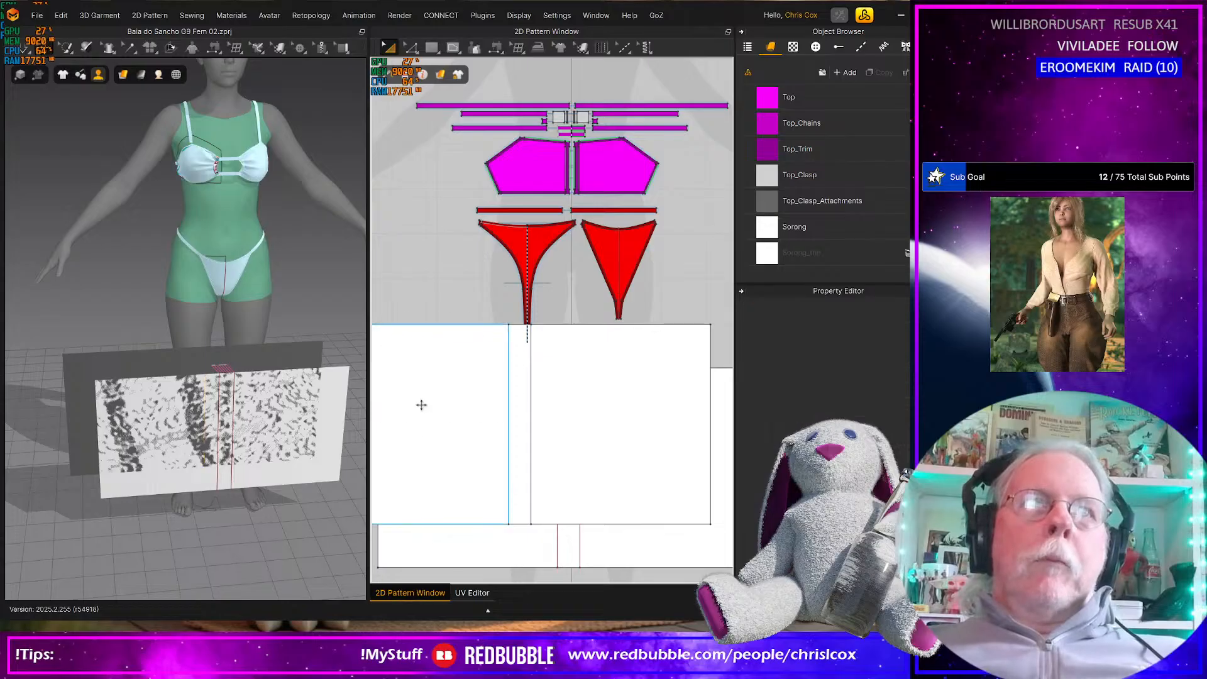
Deactivate the pattern and sewing of both large outer pieces of the cut sarong copy
click(421, 404)
right_click(422, 404)
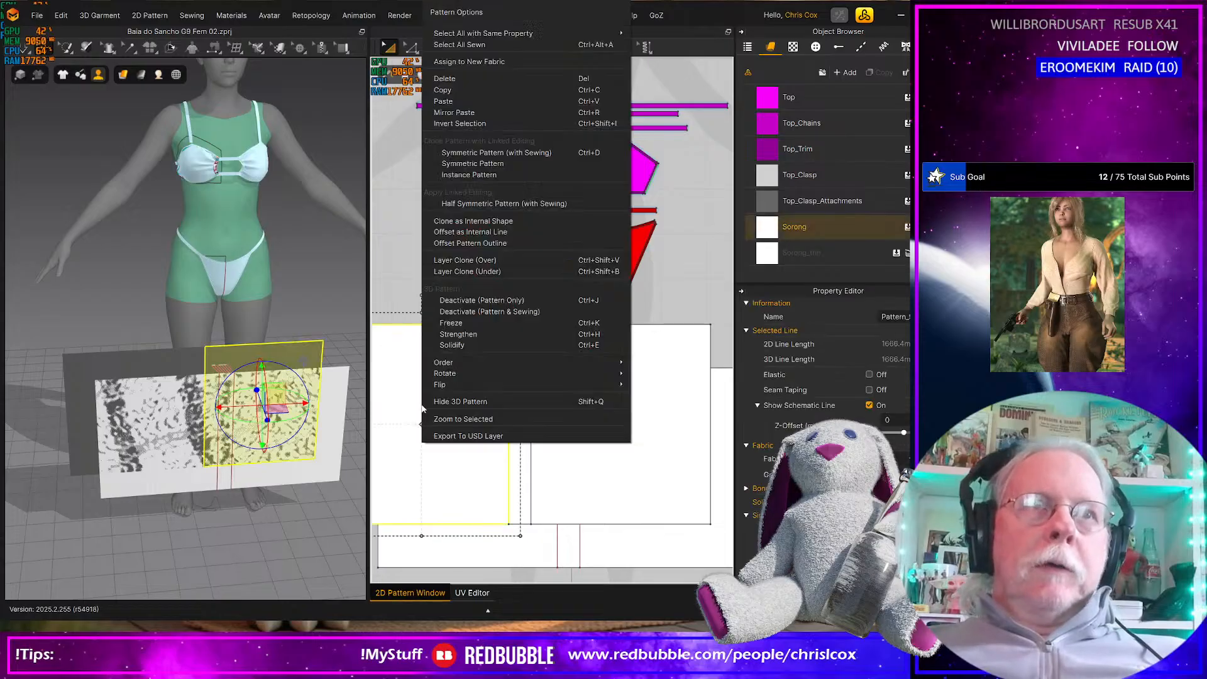
click(470, 312)
click(609, 385)
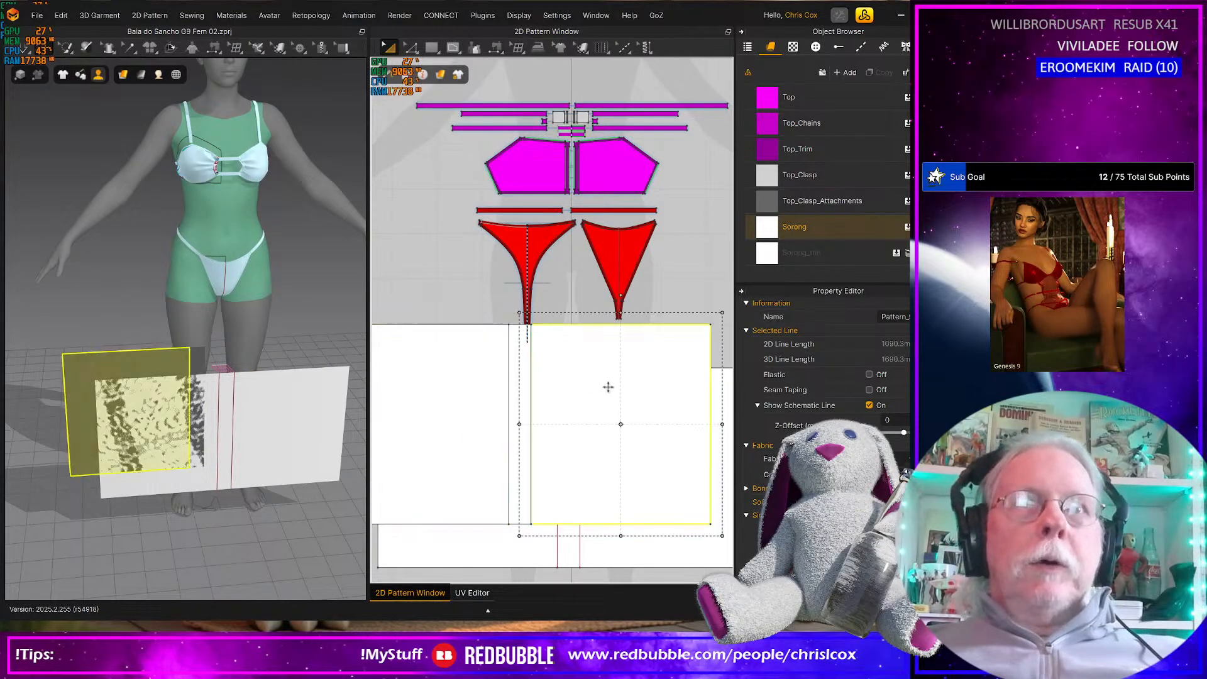
right_click(609, 385)
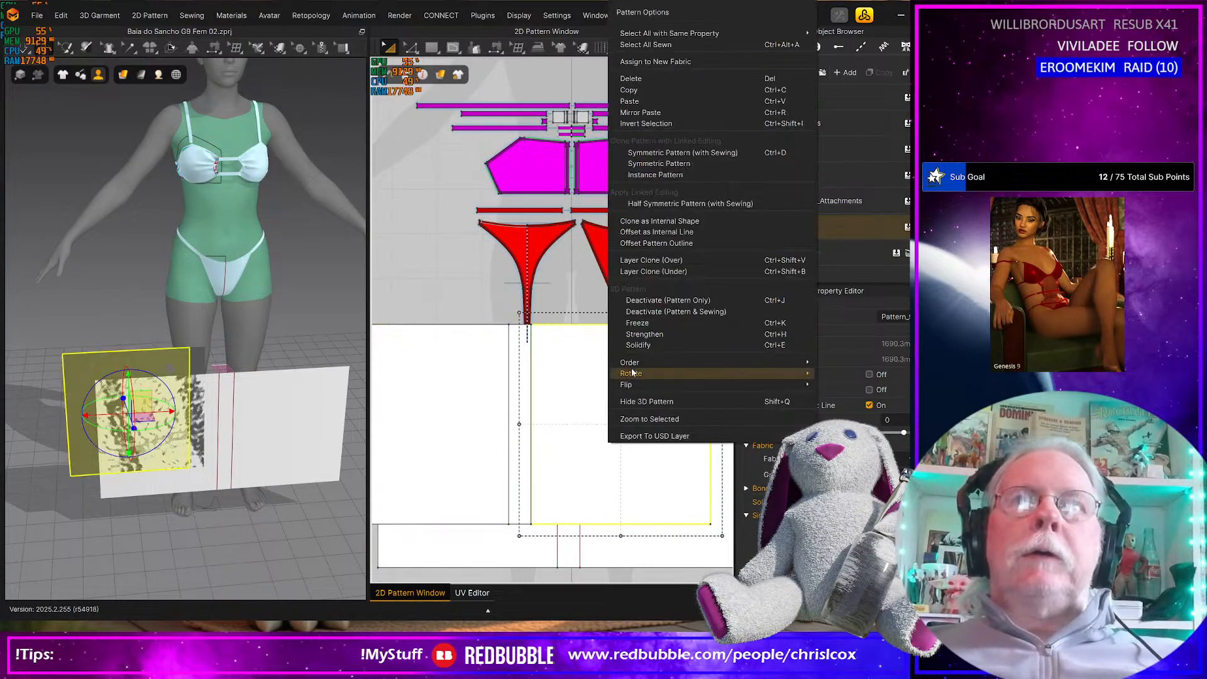
click(667, 311)
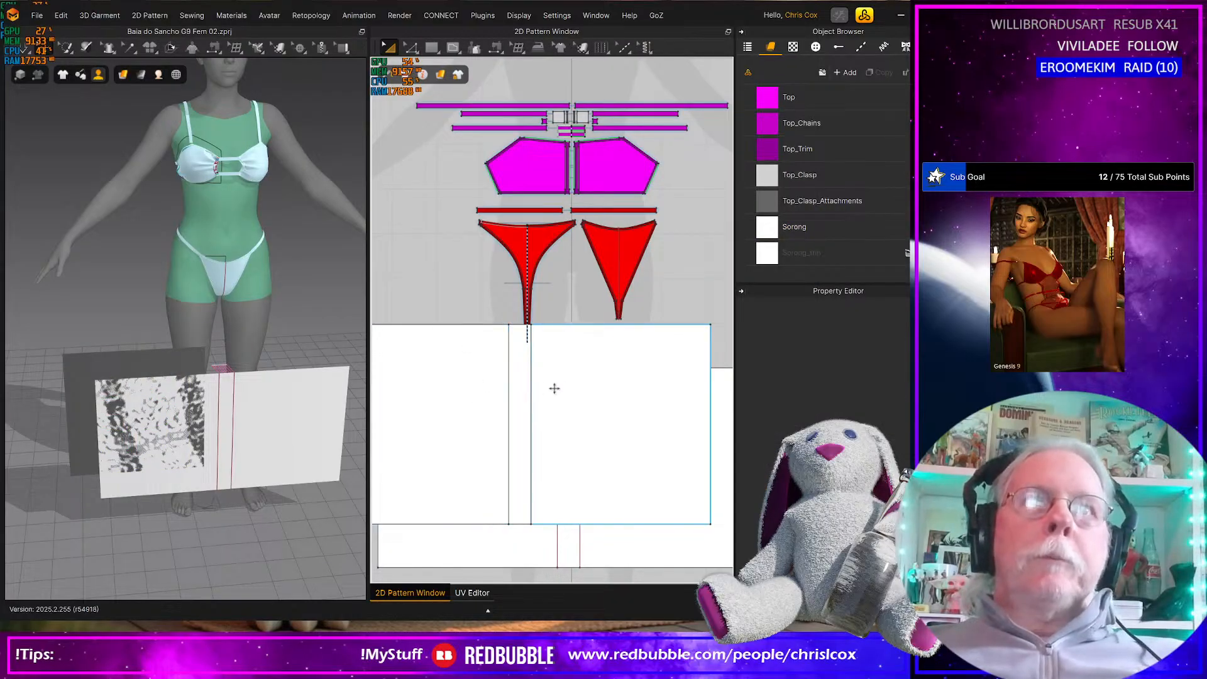
Reactivate the large left piece of the cut sarong copy
click(509, 360)
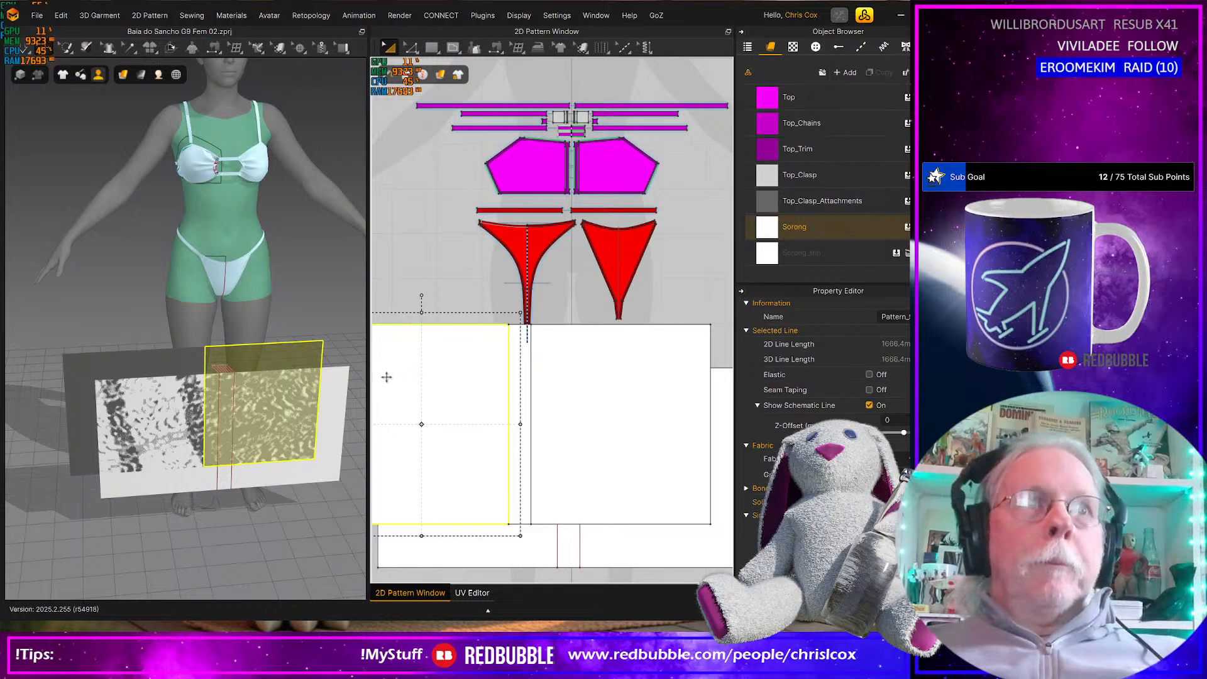
right_click(445, 377)
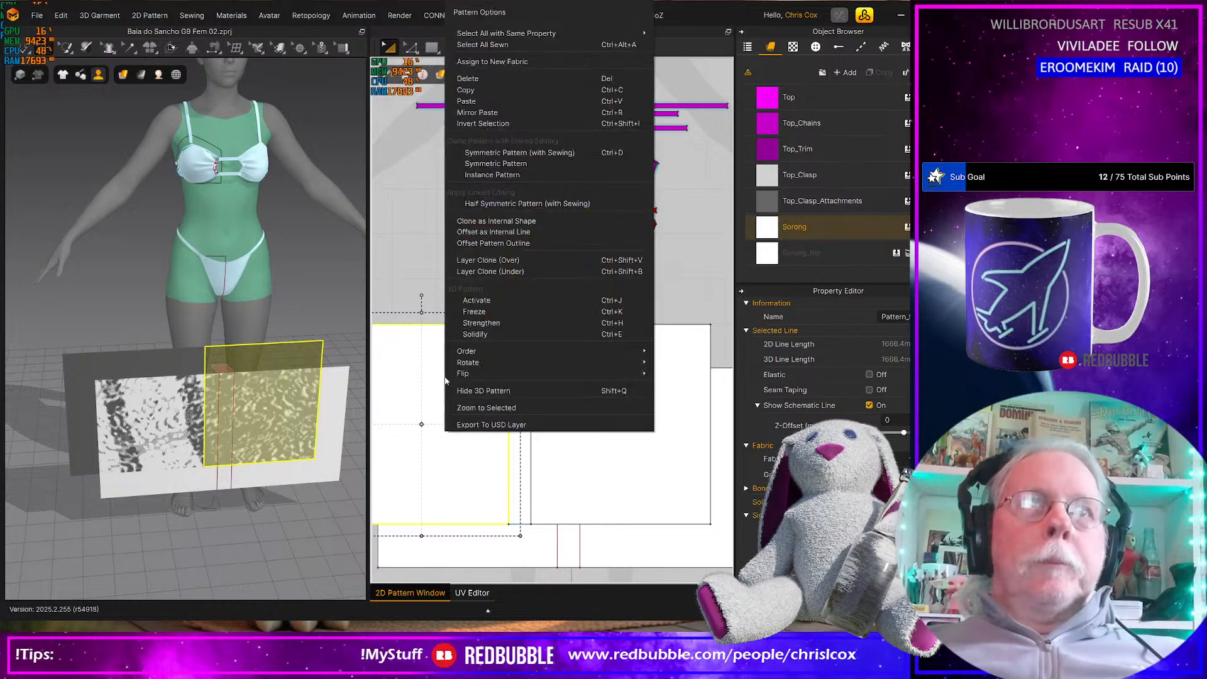
click(459, 304)
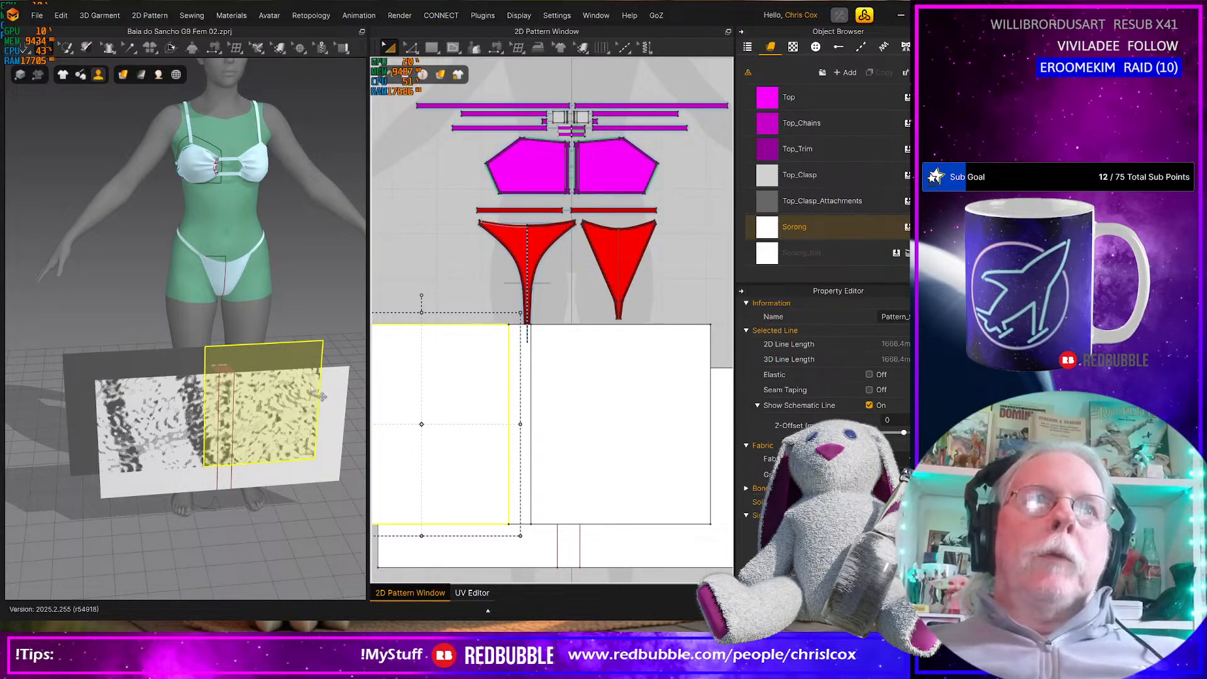
Select all three pieces of the cut sarong copy in 3D and move them up and behind the avatar at hip height
shift+click(198, 353)
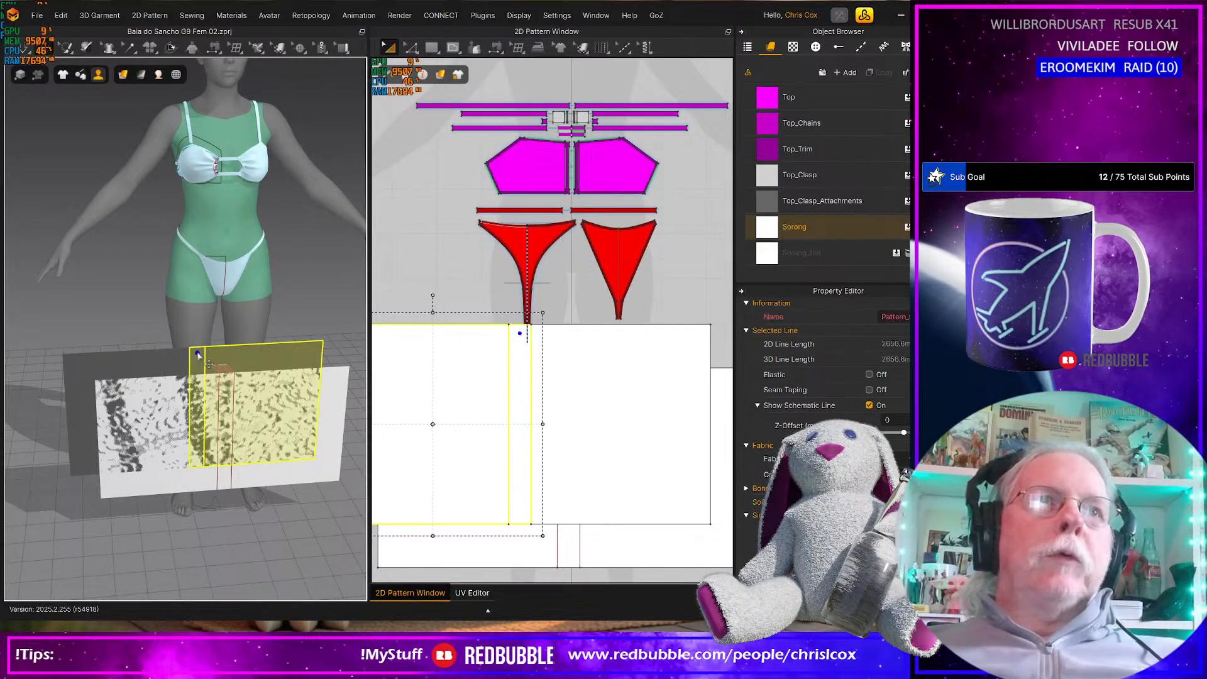
shift+click(144, 359)
key(2)
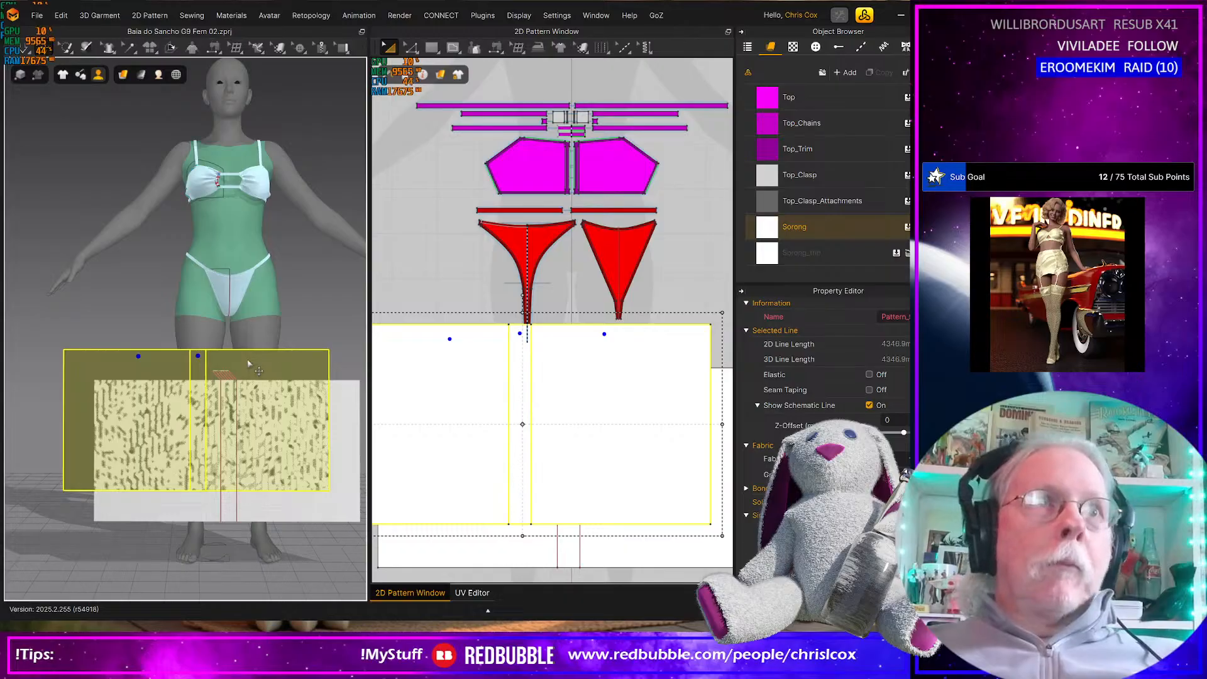
click(261, 346)
drag(261, 345, 344, 241)
right_drag(309, 297, 200, 331)
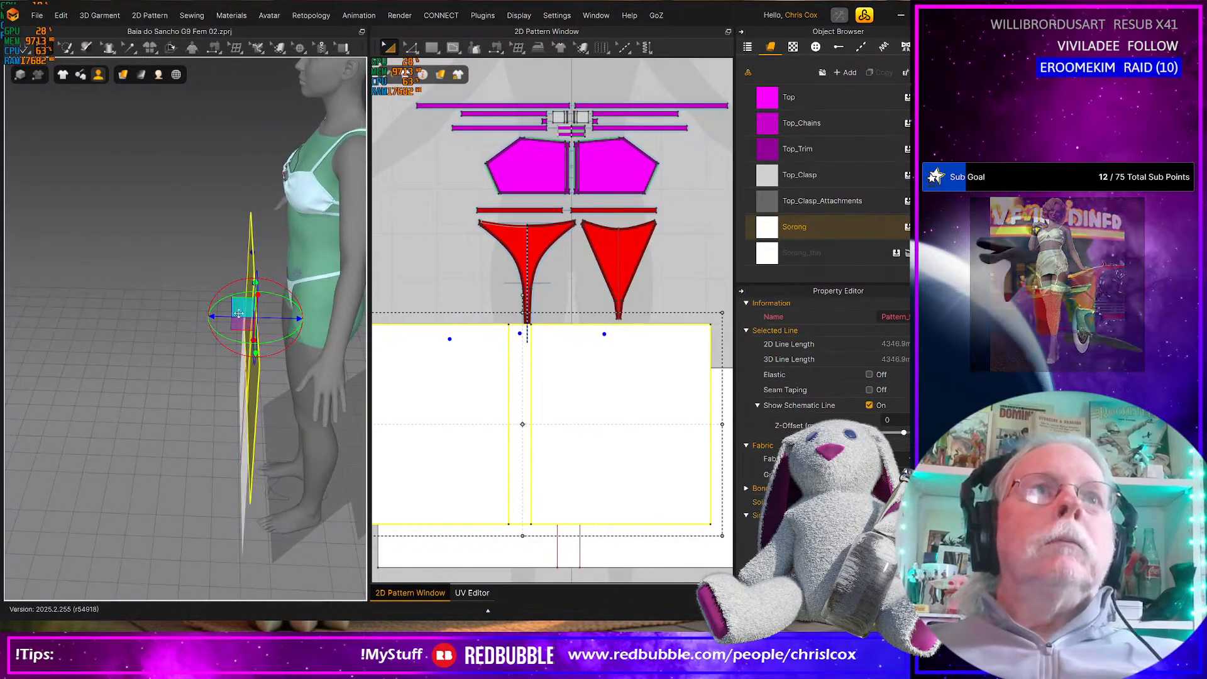
drag(240, 322, 378, 321)
right_drag(275, 364, 373, 364)
Select the front sarong rectangle together with its small sewn strip and raise both to hip height in front of the avatar
click(127, 487)
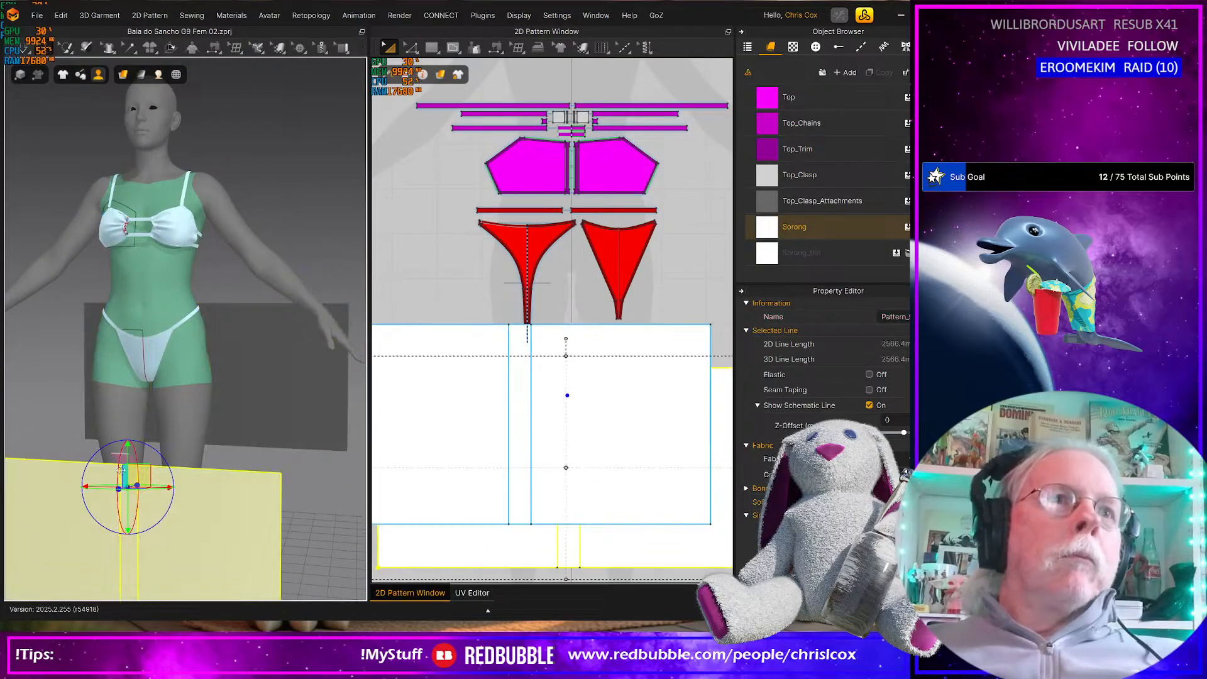
drag(126, 467, 127, 466)
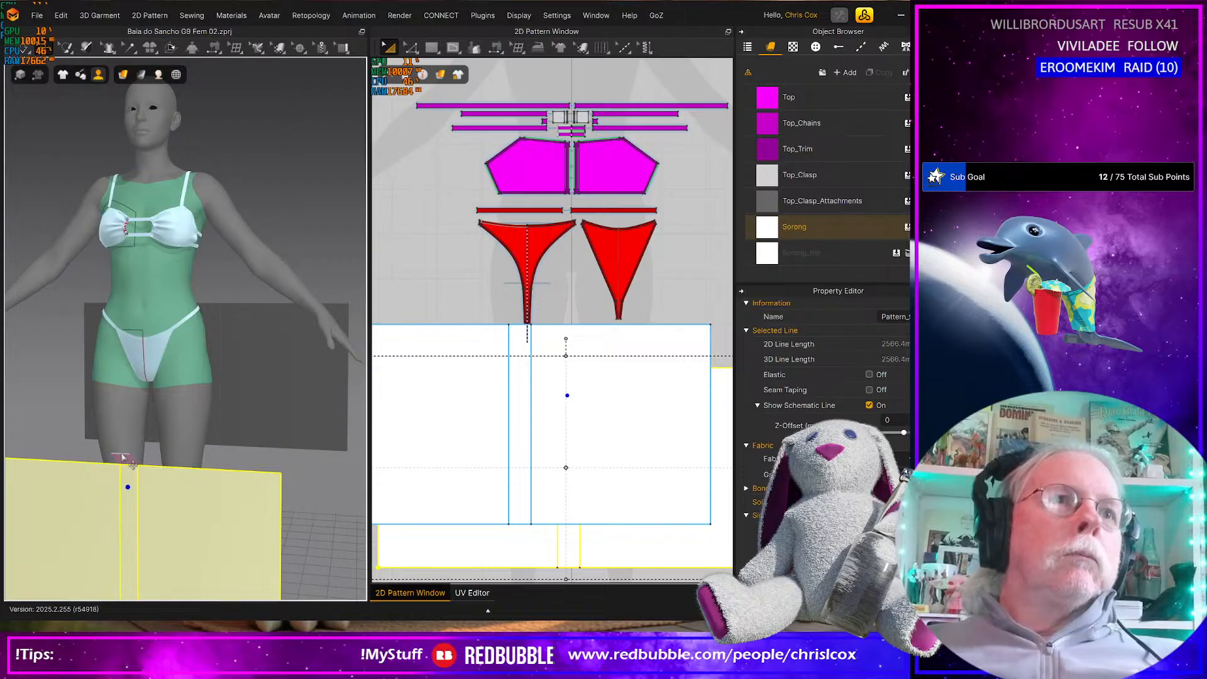
click(123, 458)
scroll(123, 459, up, 3)
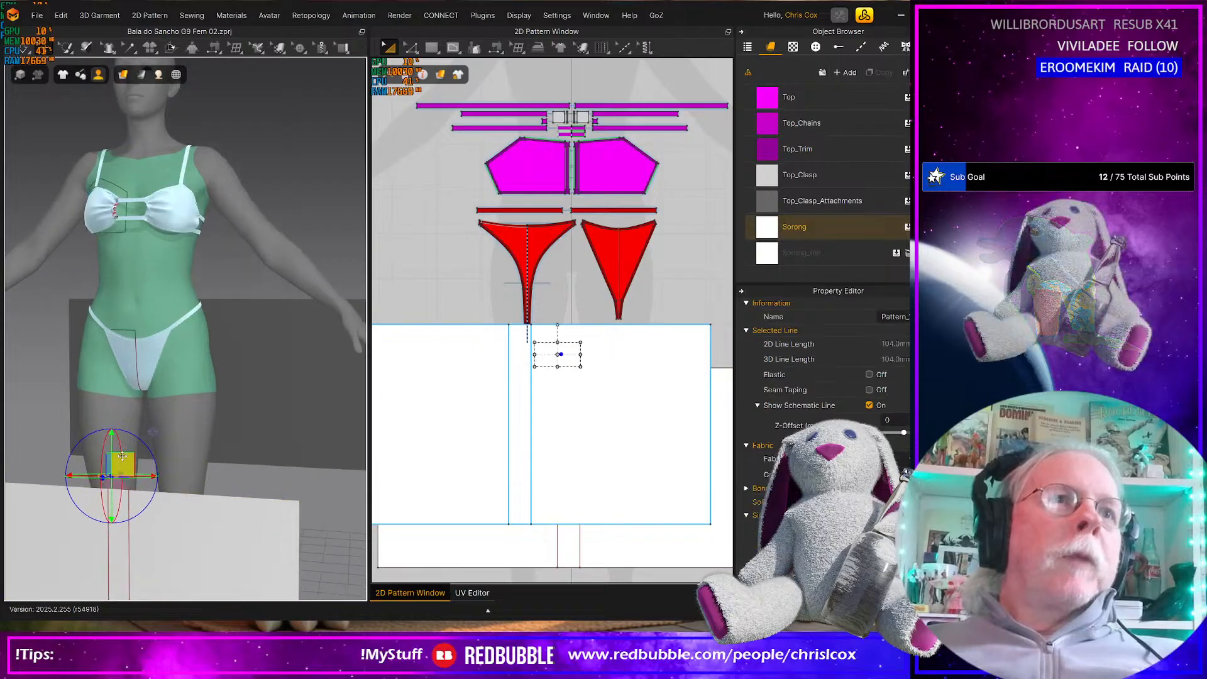
click(169, 539)
click(168, 542)
drag(185, 523, 297, 307)
right_drag(261, 360, 238, 409)
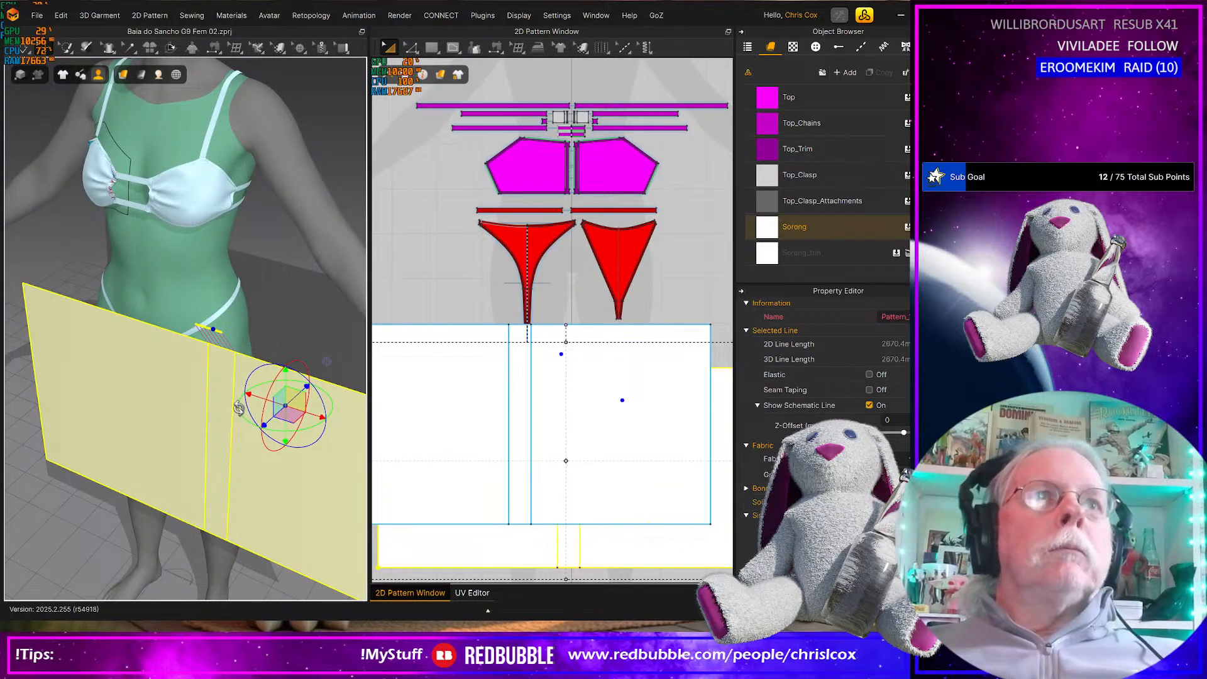
Fold the front sarong rectangle back around the avatar's hip along its left internal line, to about 117 degrees, using 3D fold arrangement
click(272, 343)
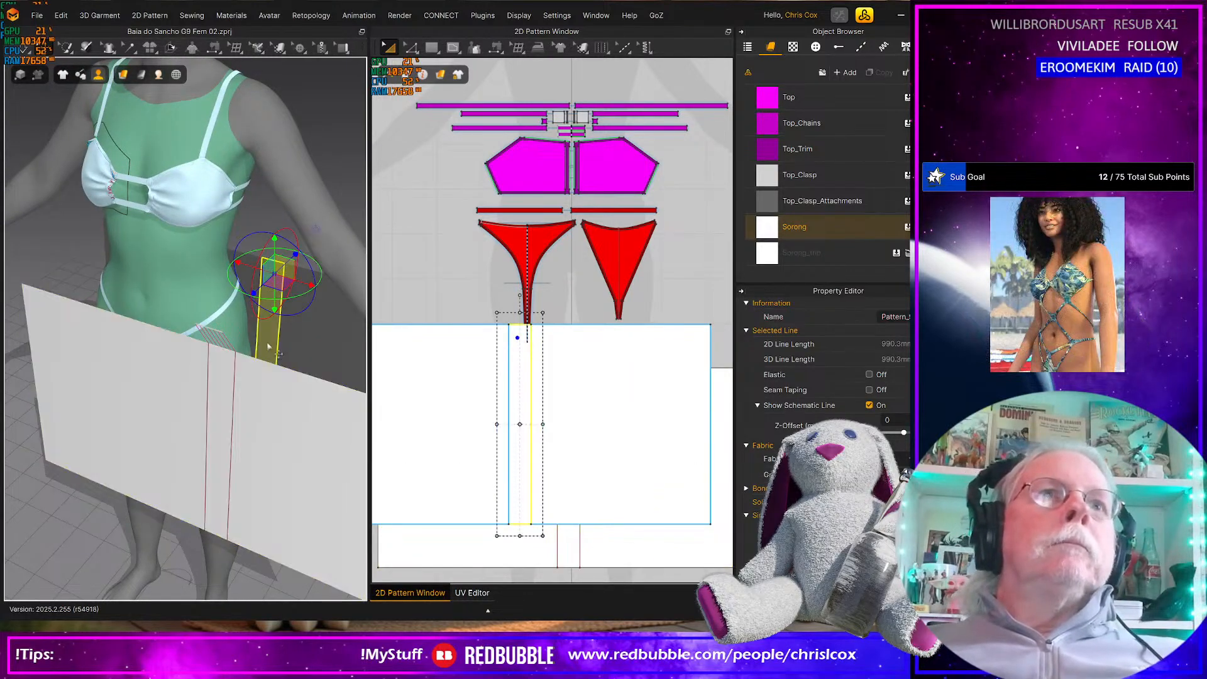
click(215, 334)
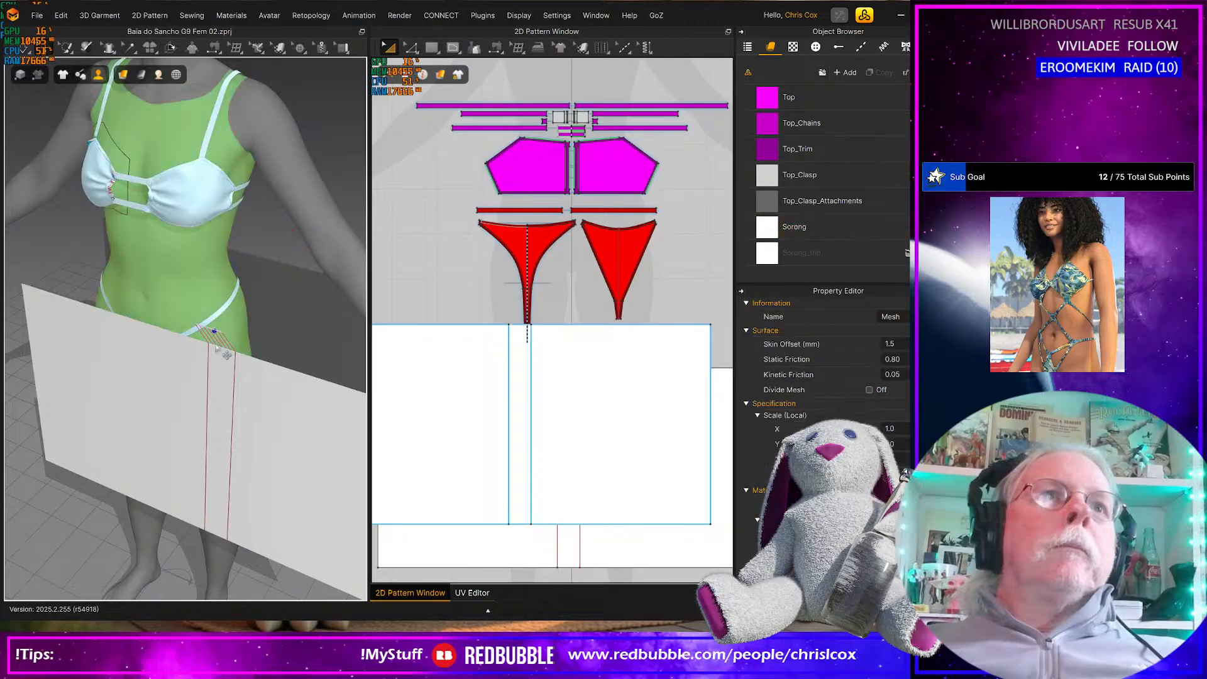
click(208, 375)
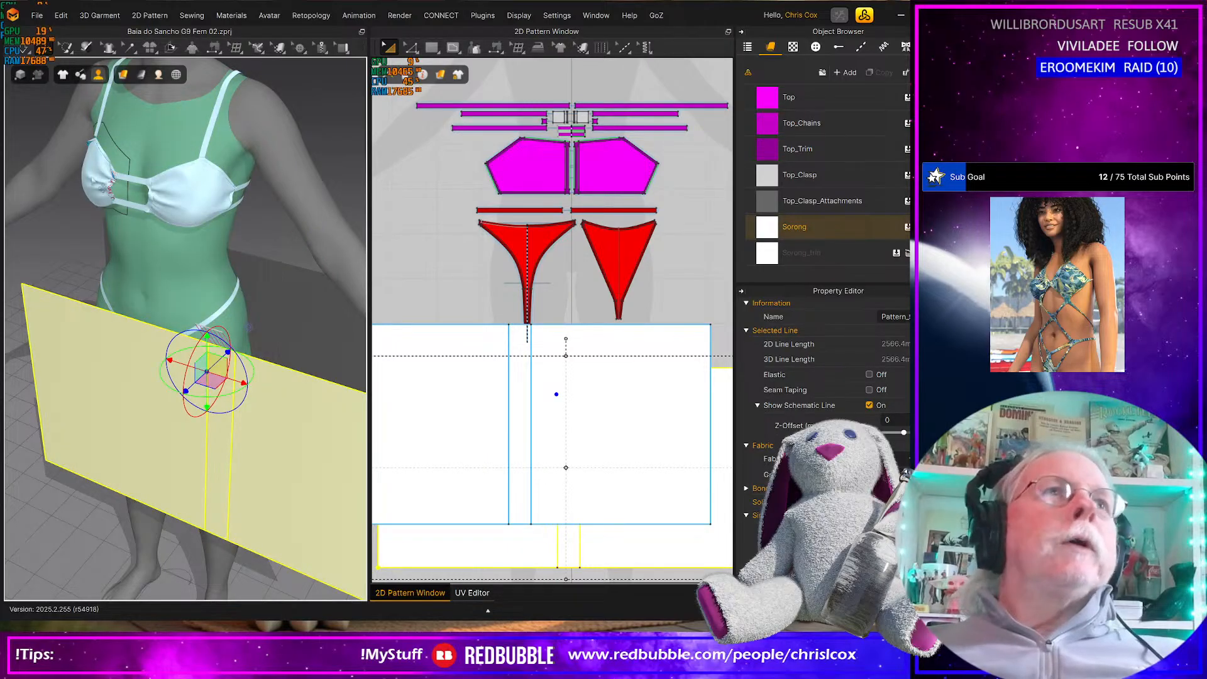
click(171, 48)
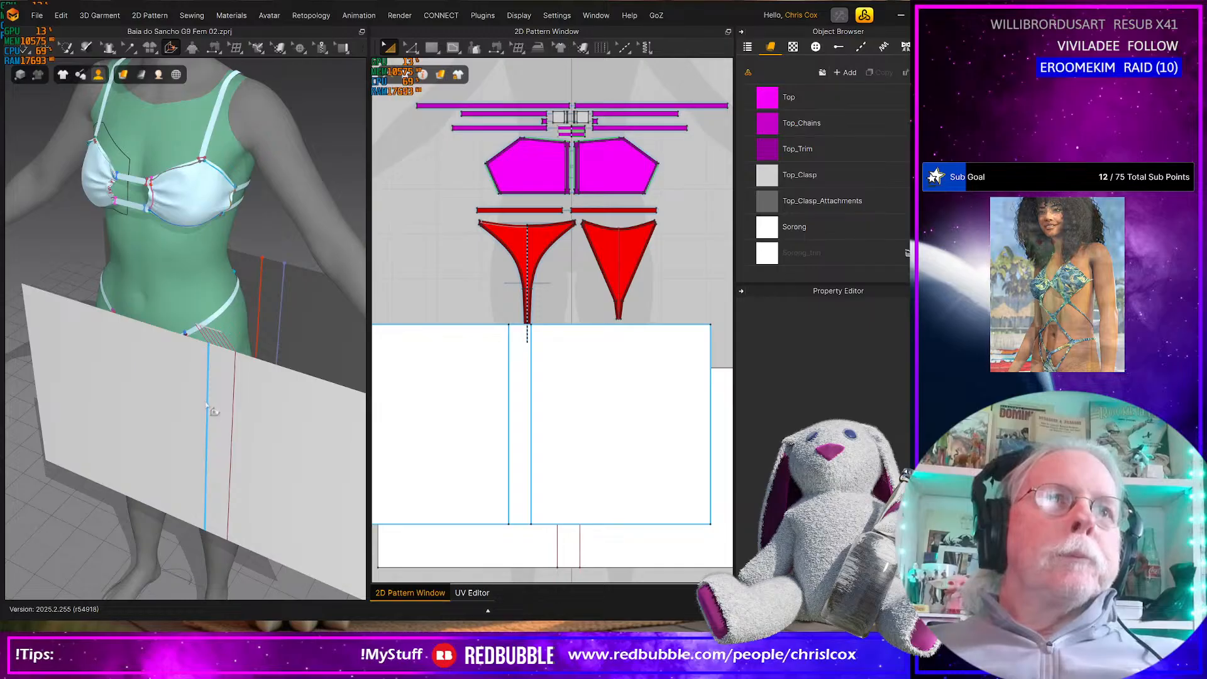
click(208, 407)
drag(228, 409, 251, 357)
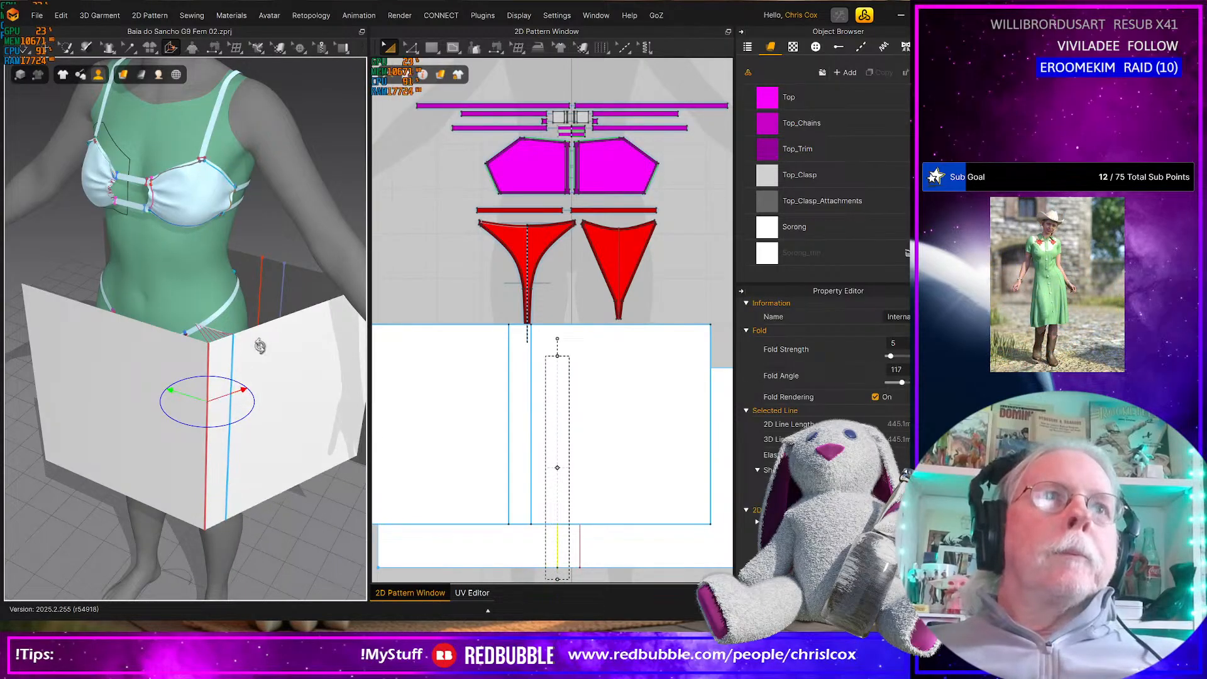
Fold the back sarong pieces along the seam beside their narrow center strip so they wrap around the avatar
click(269, 283)
click(261, 281)
drag(276, 283, 252, 291)
right_drag(255, 297, 179, 331)
middle_drag(244, 353, 114, 317)
right_drag(171, 343, 213, 339)
scroll(122, 357, up, 2)
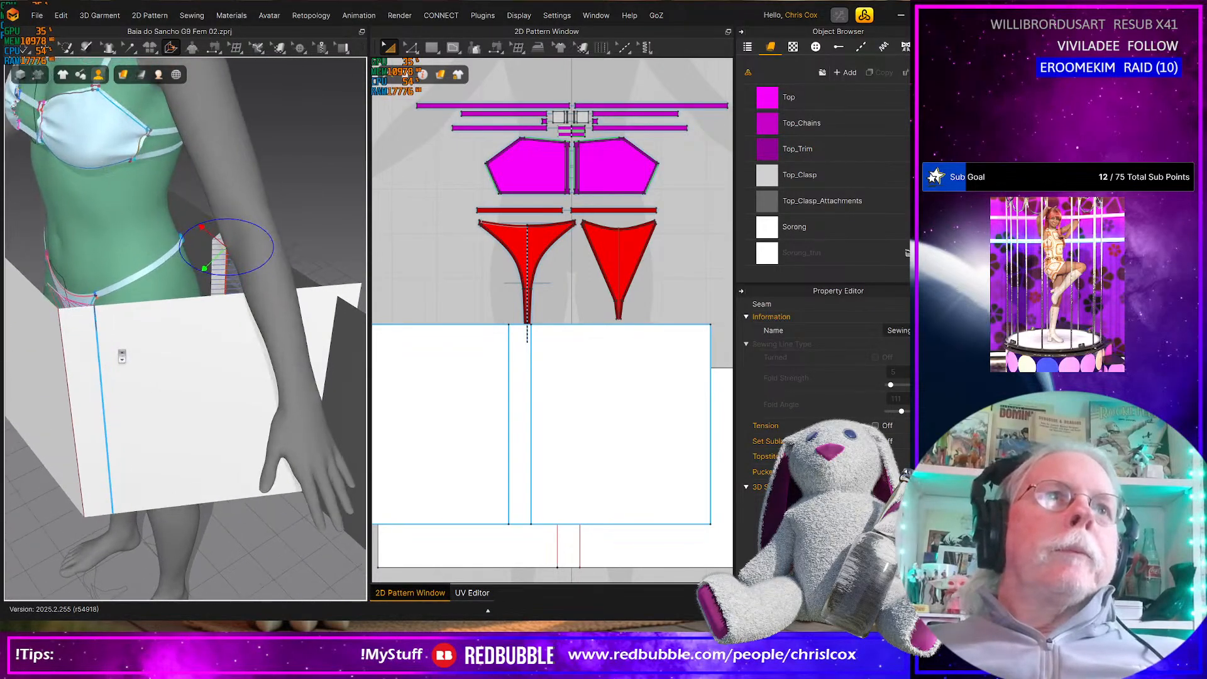
scroll(122, 356, up, 1)
middle_drag(122, 354, 264, 397)
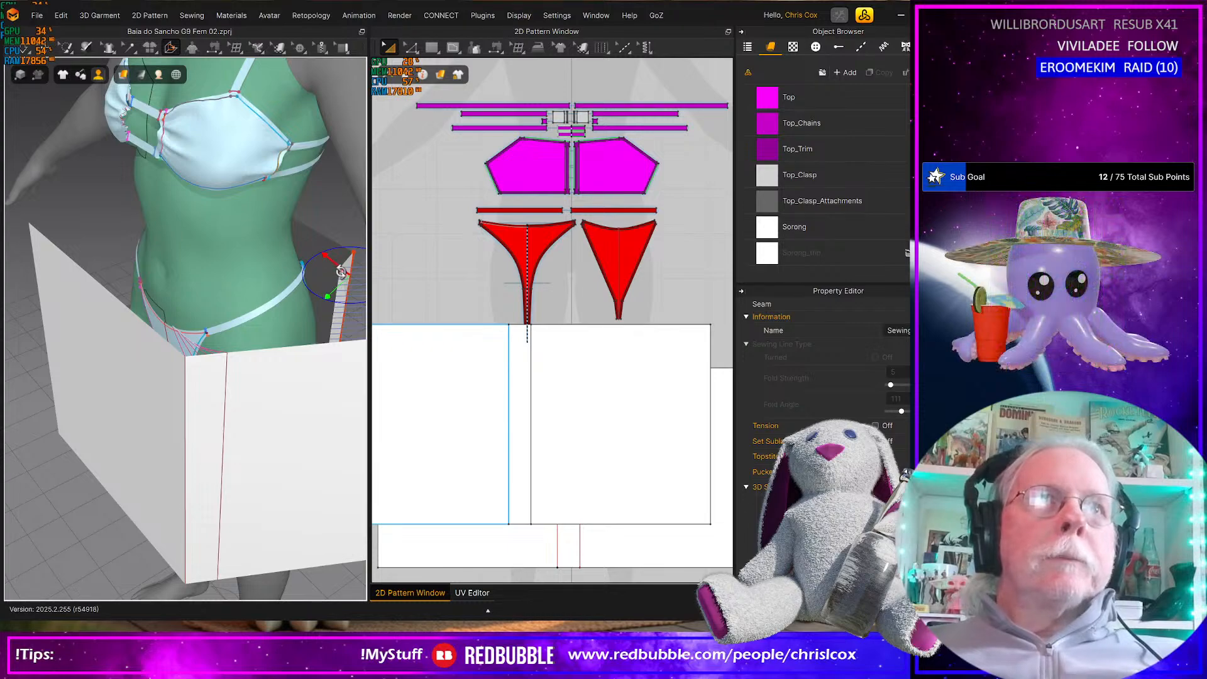
click(345, 262)
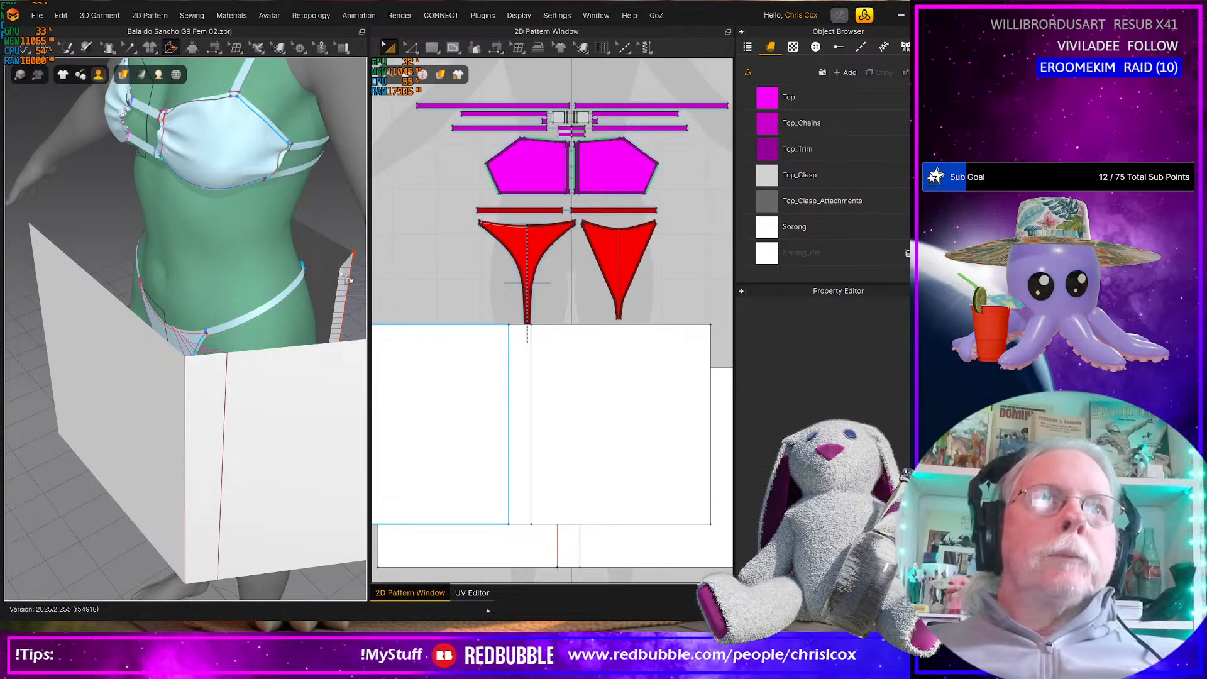
click(344, 274)
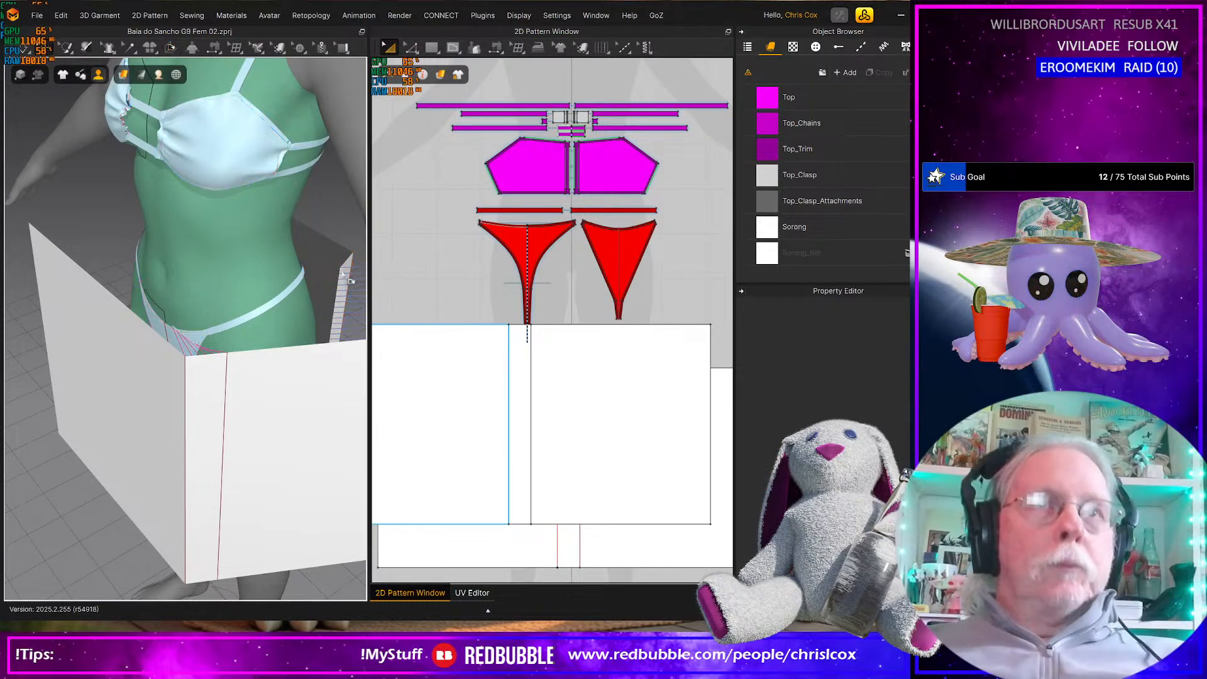
Move the three back pieces below the front rectangle in 2D and segment-sew the small strip to the top edge of the back center strip
click(551, 368)
drag(588, 391, 626, 451)
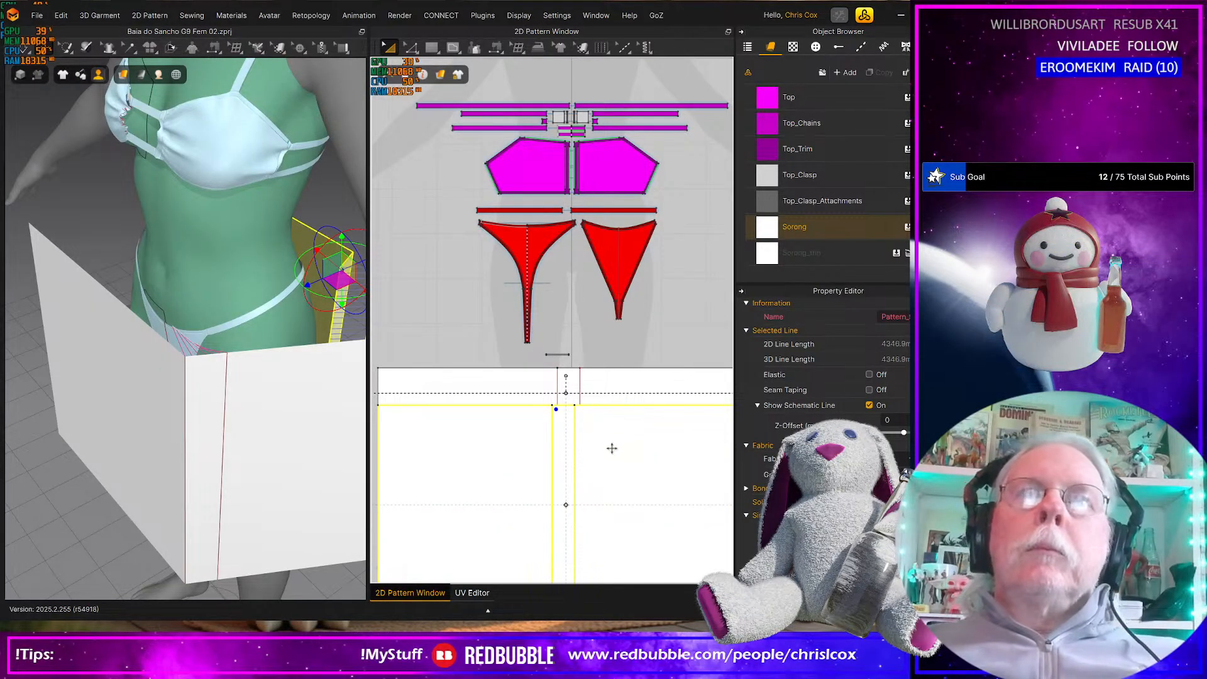
scroll(613, 448, up, 4)
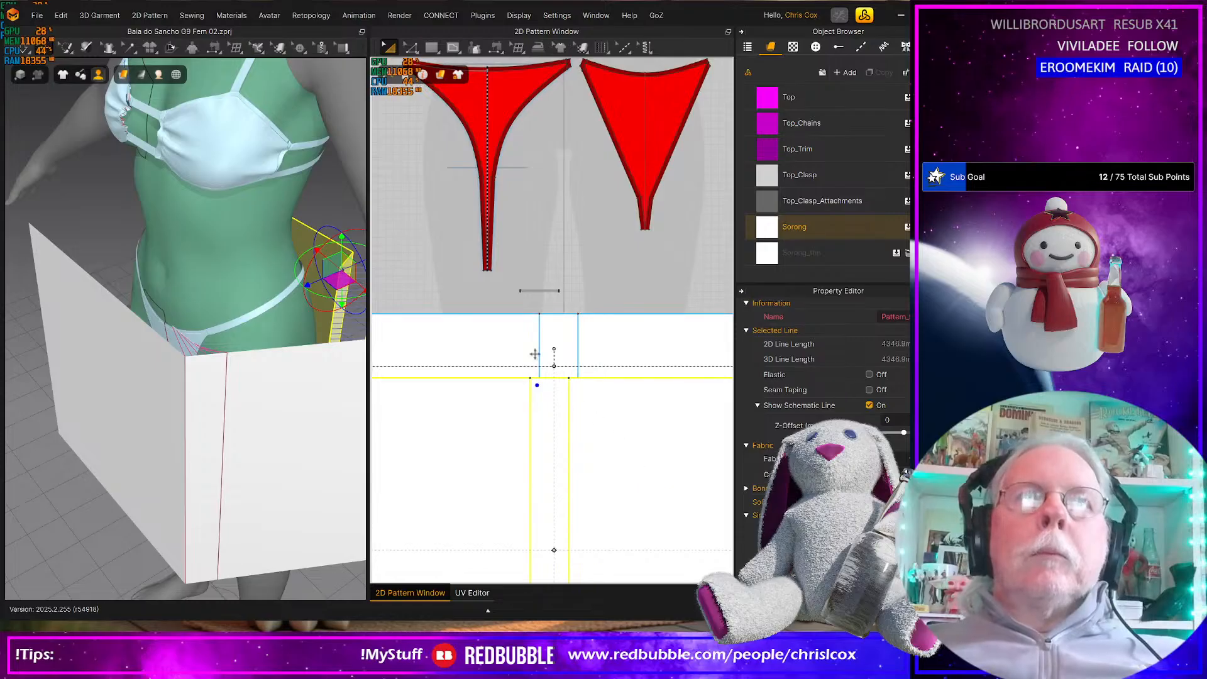
key(n)
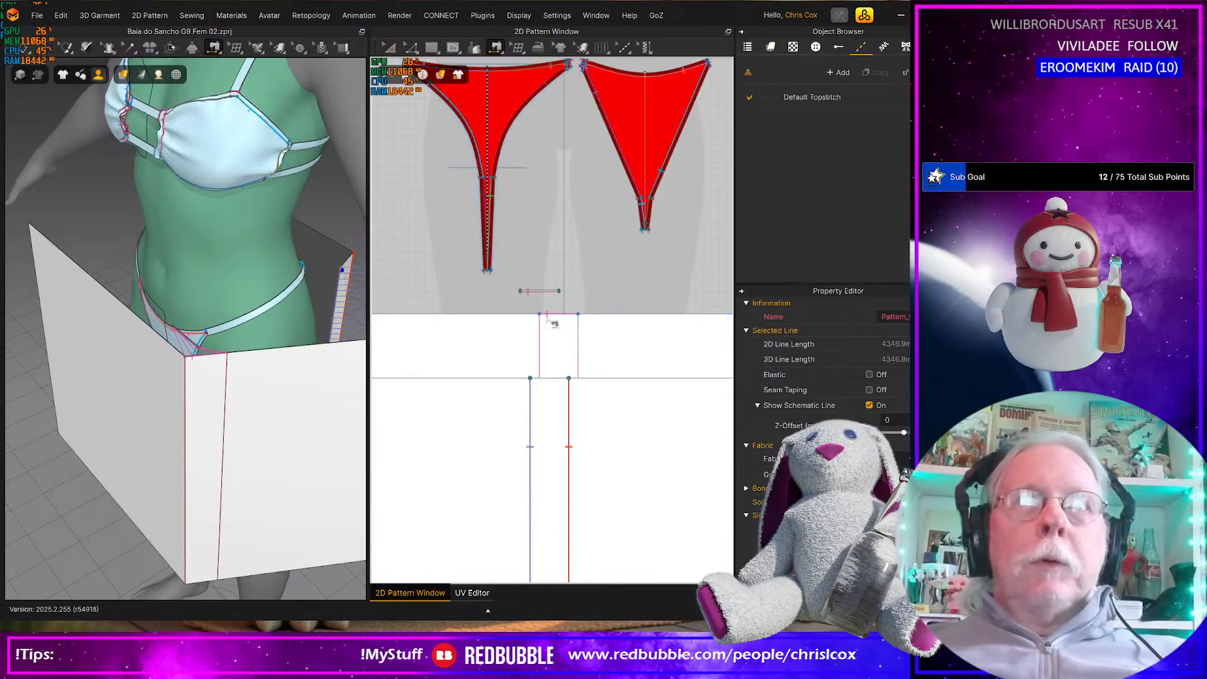
click(535, 291)
click(554, 378)
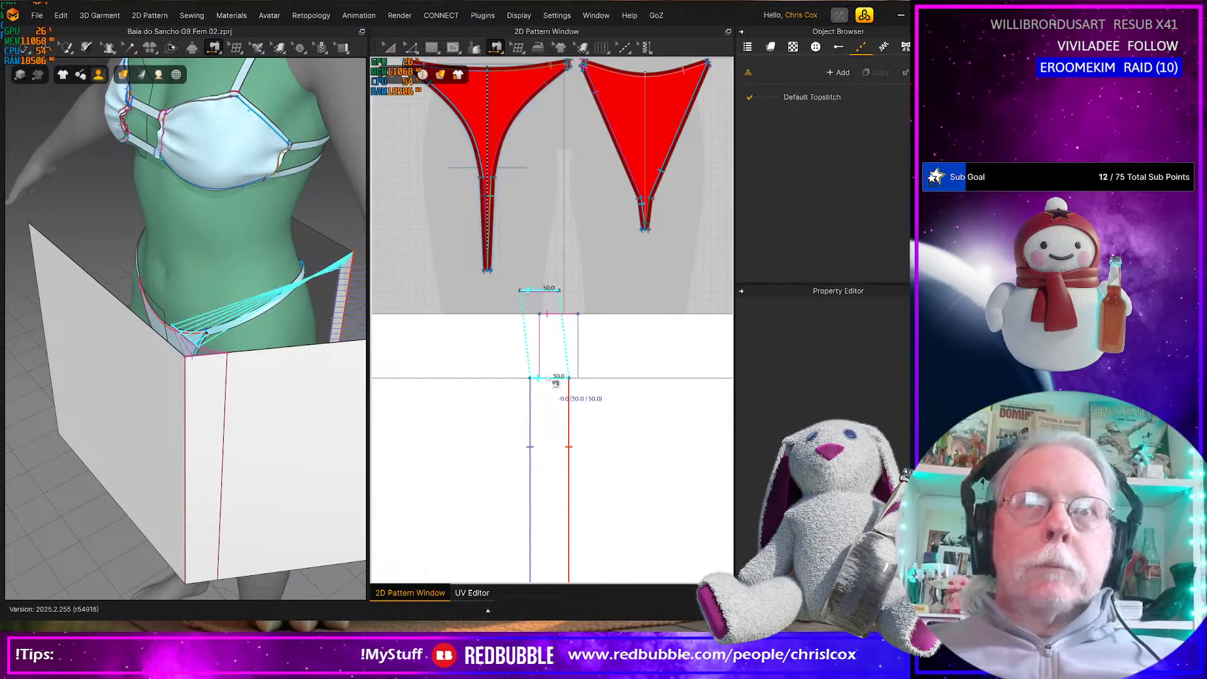
Try Symmetric Arrangement on the left outer back piece and undo it
right_drag(272, 493, 168, 406)
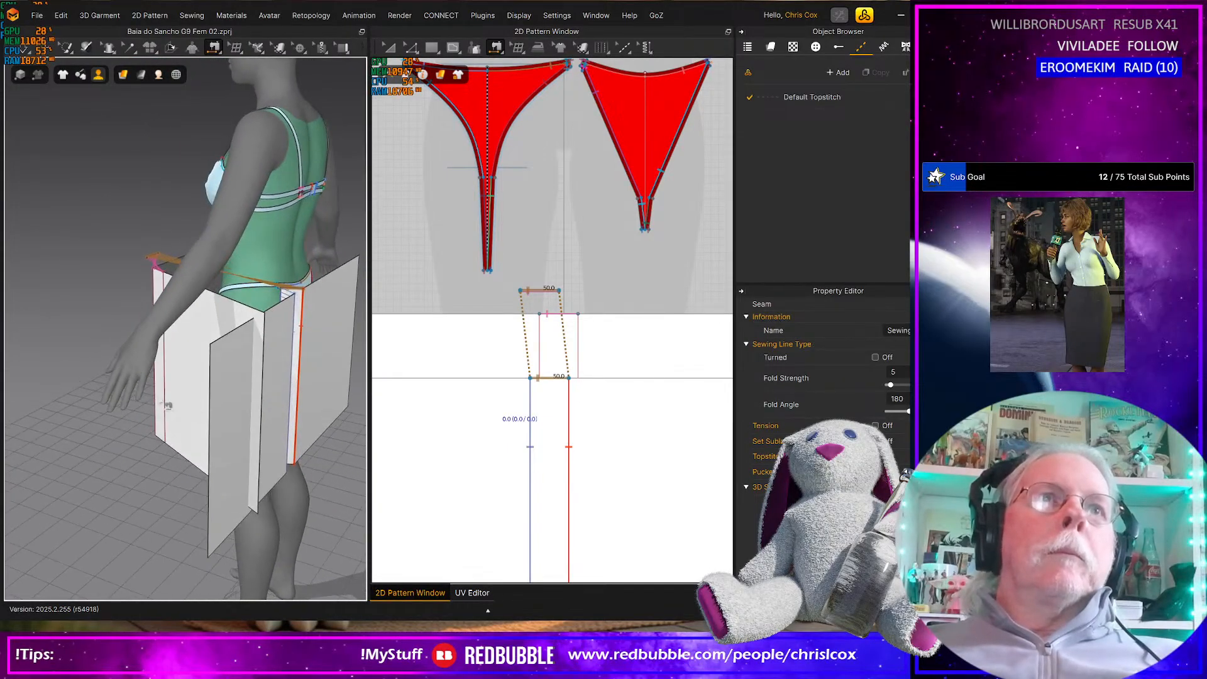
key(Escape)
click(230, 450)
right_click(270, 401)
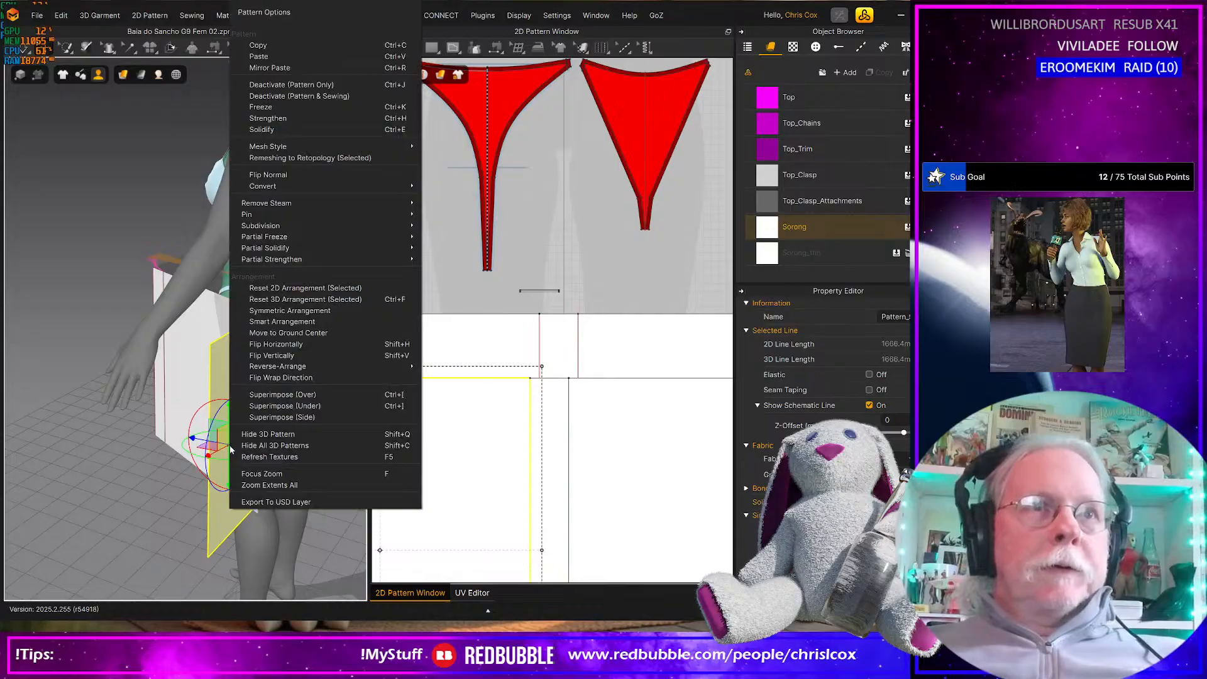
click(302, 311)
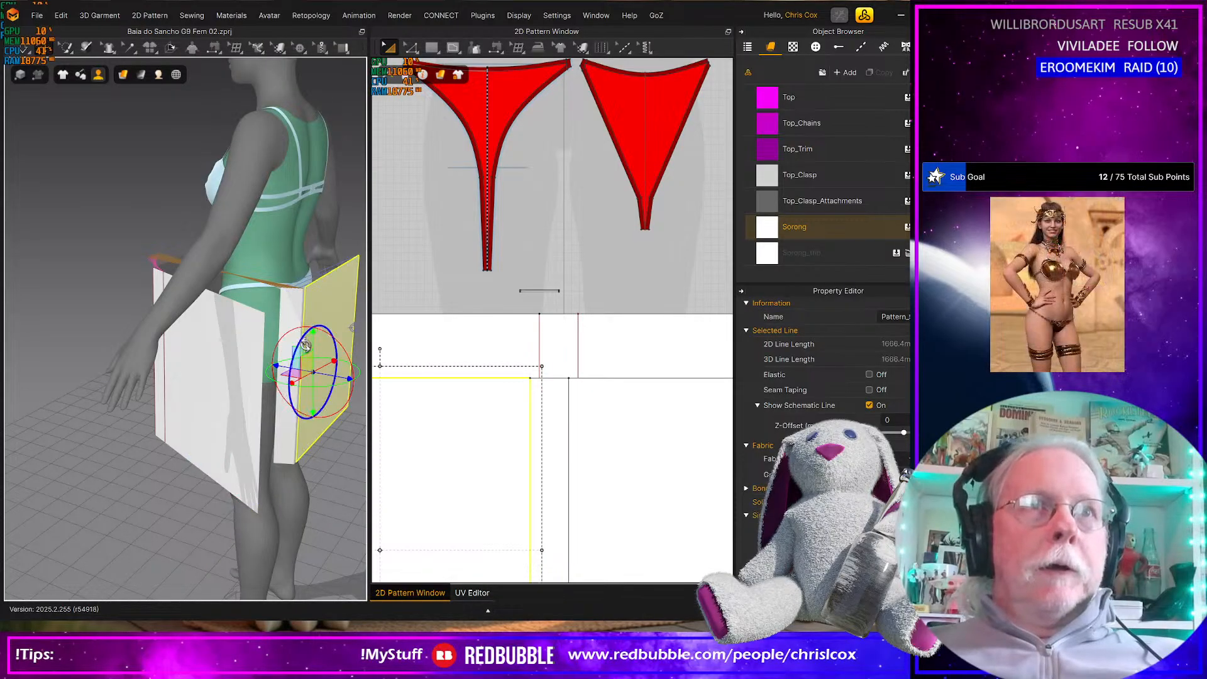
key(ctrl+z)
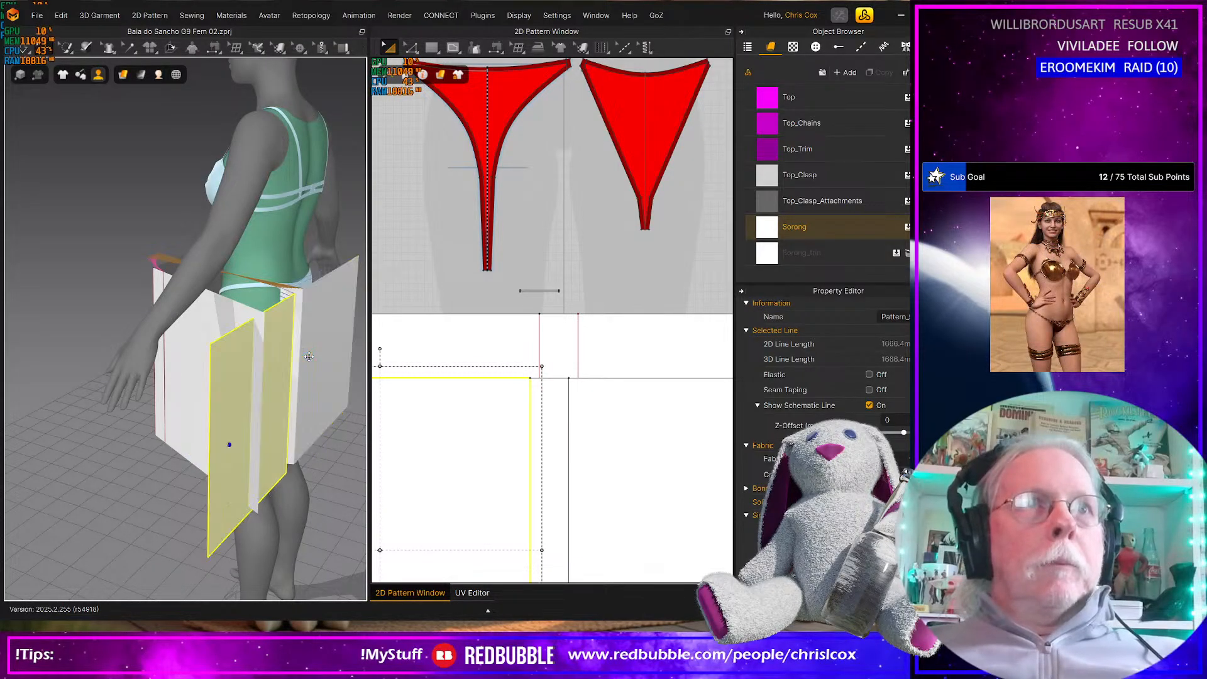
Deactivate the pattern and sewing of the left outer back piece
right_click(233, 417)
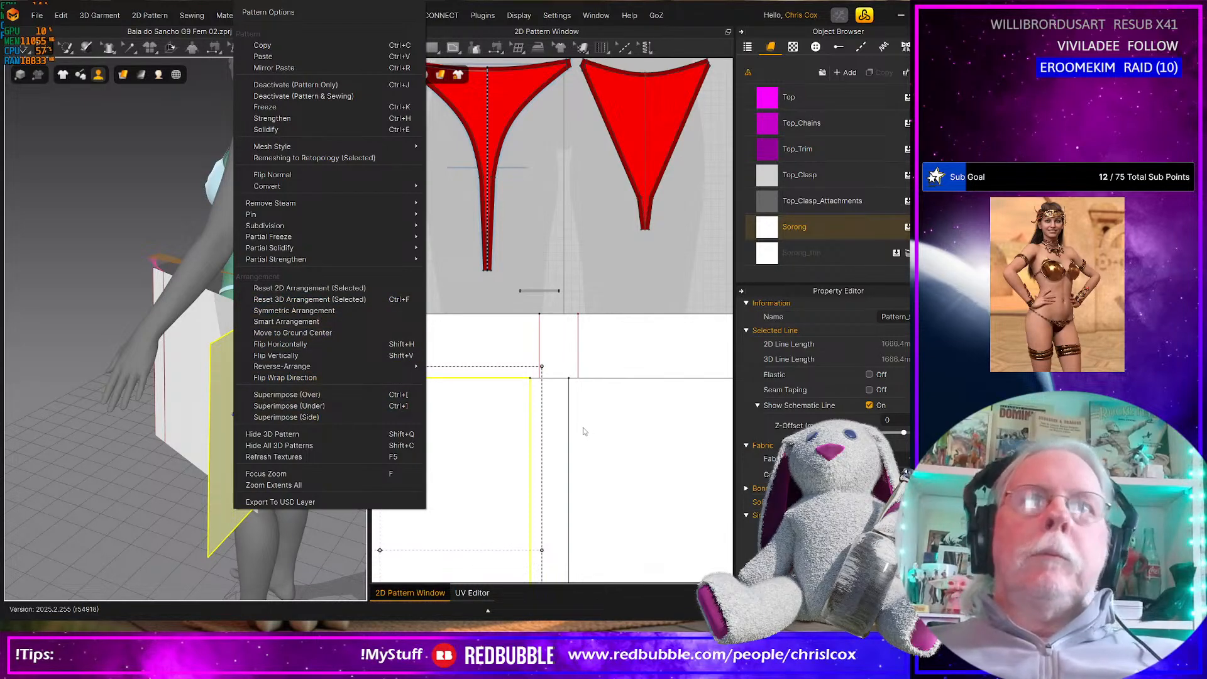
click(520, 433)
right_click(519, 433)
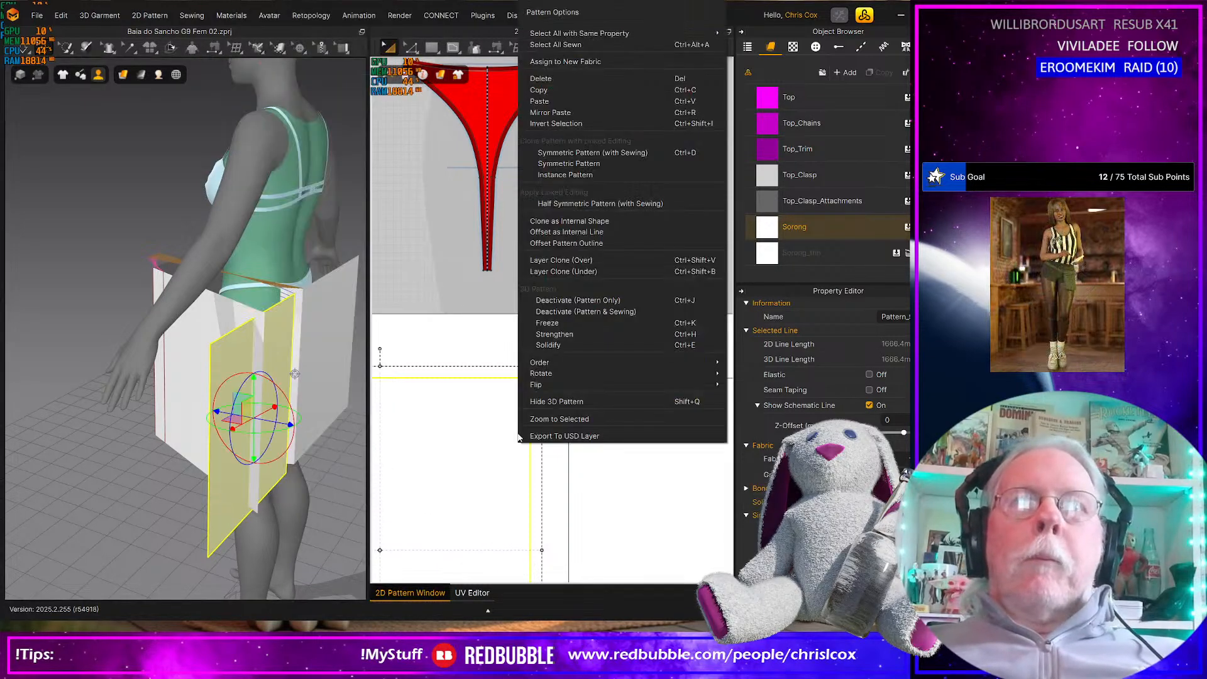
click(572, 318)
Segment-sew the front rectangle's left side edge to the outer side edge of the active large back piece and start the simulation
right_drag(216, 489, 300, 481)
scroll(235, 504, down, 2)
scroll(234, 505, down, 2)
right_drag(203, 502, 219, 497)
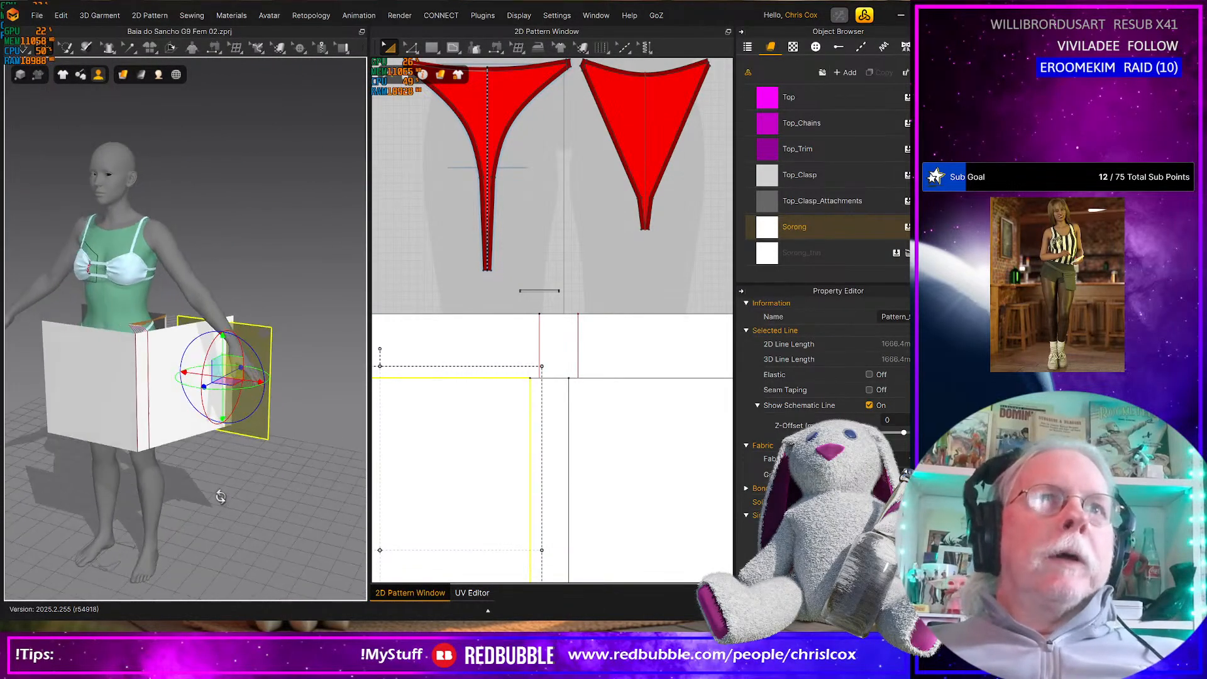
scroll(506, 519, down, 4)
right_drag(96, 501, 187, 455)
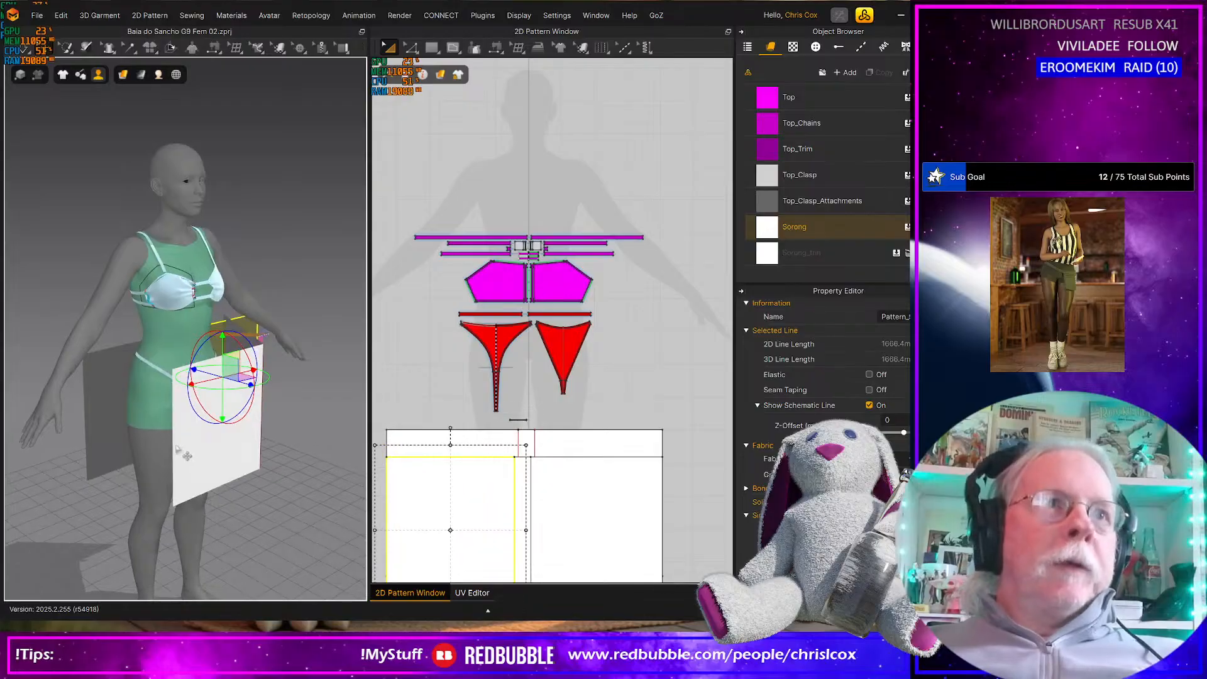
key(n)
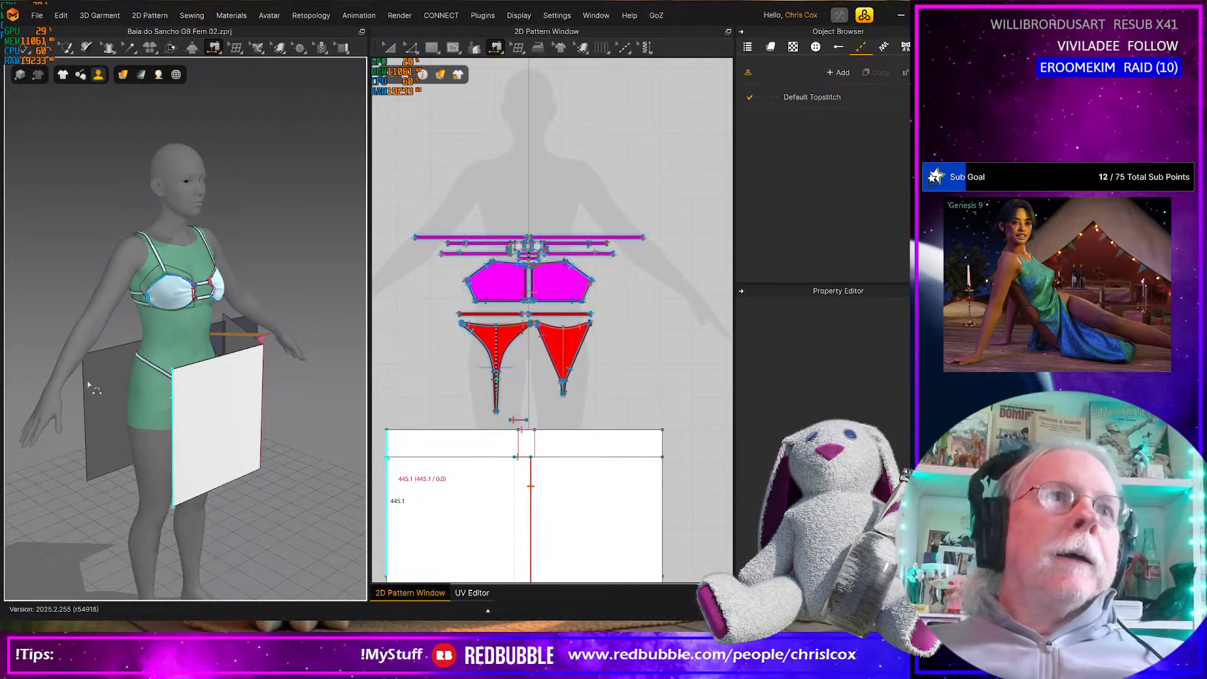
click(216, 444)
right_drag(216, 445, 177, 428)
key(space)
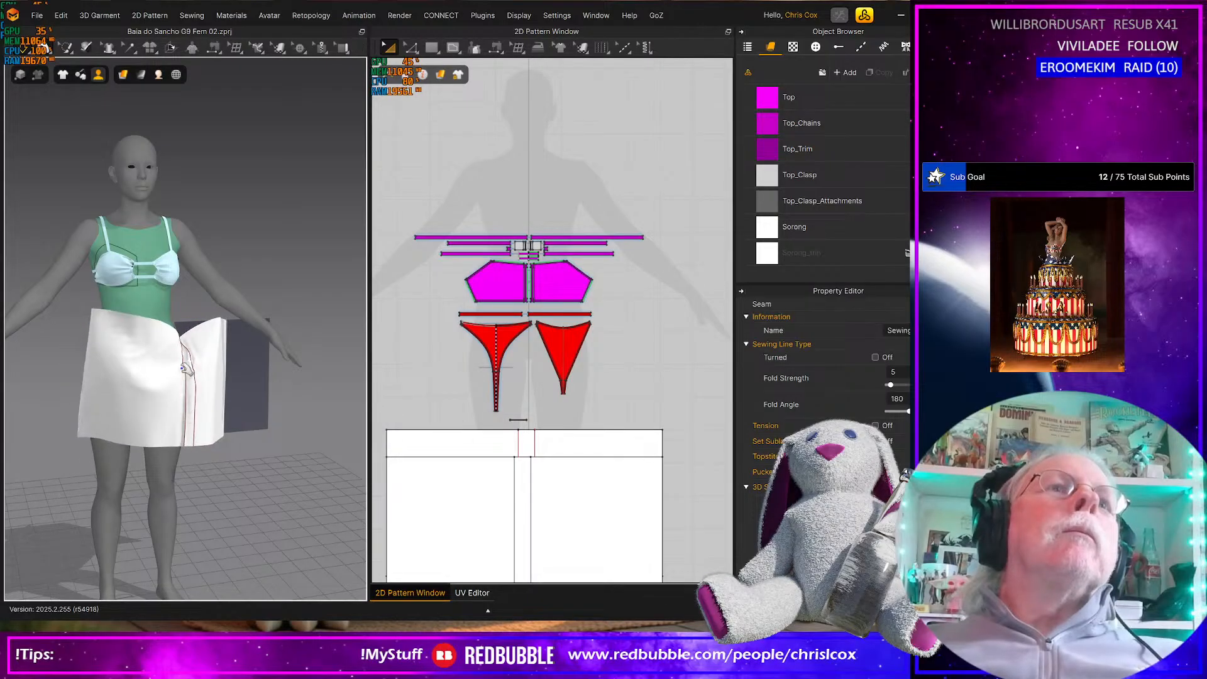
Set the seam between the small strip and the front rectangle's top edge to fold strength 100 and fold angle 90
drag(197, 346, 207, 345)
right_drag(206, 345, 301, 409)
scroll(176, 413, up, 3)
scroll(176, 413, up, 8)
drag(301, 410, 306, 420)
scroll(307, 422, up, 2)
right_drag(307, 426, 225, 444)
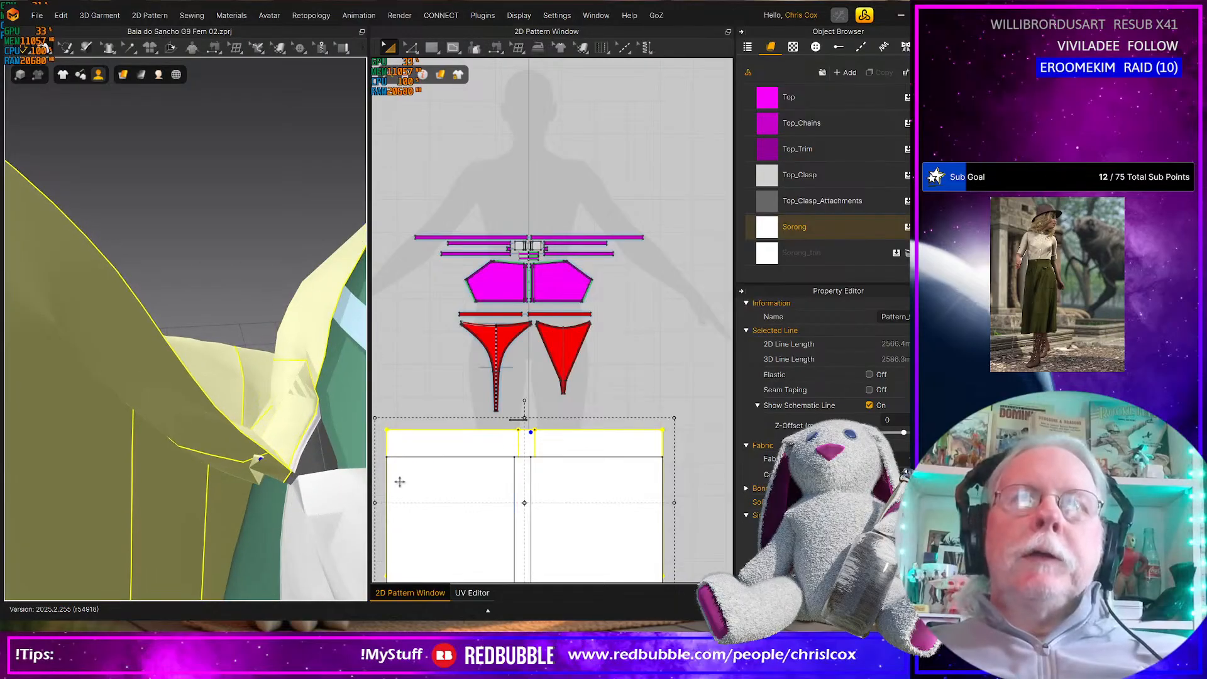
scroll(524, 419, up, 3)
scroll(638, 393, up, 3)
middle_drag(629, 396, 598, 437)
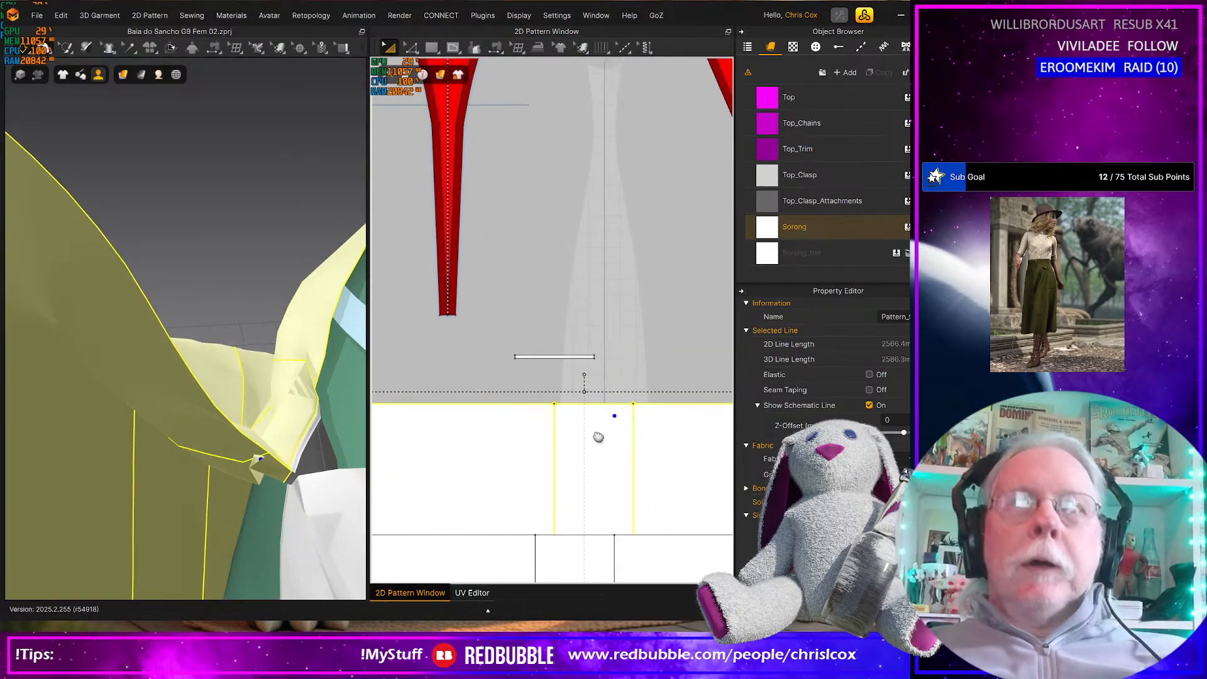
key(b)
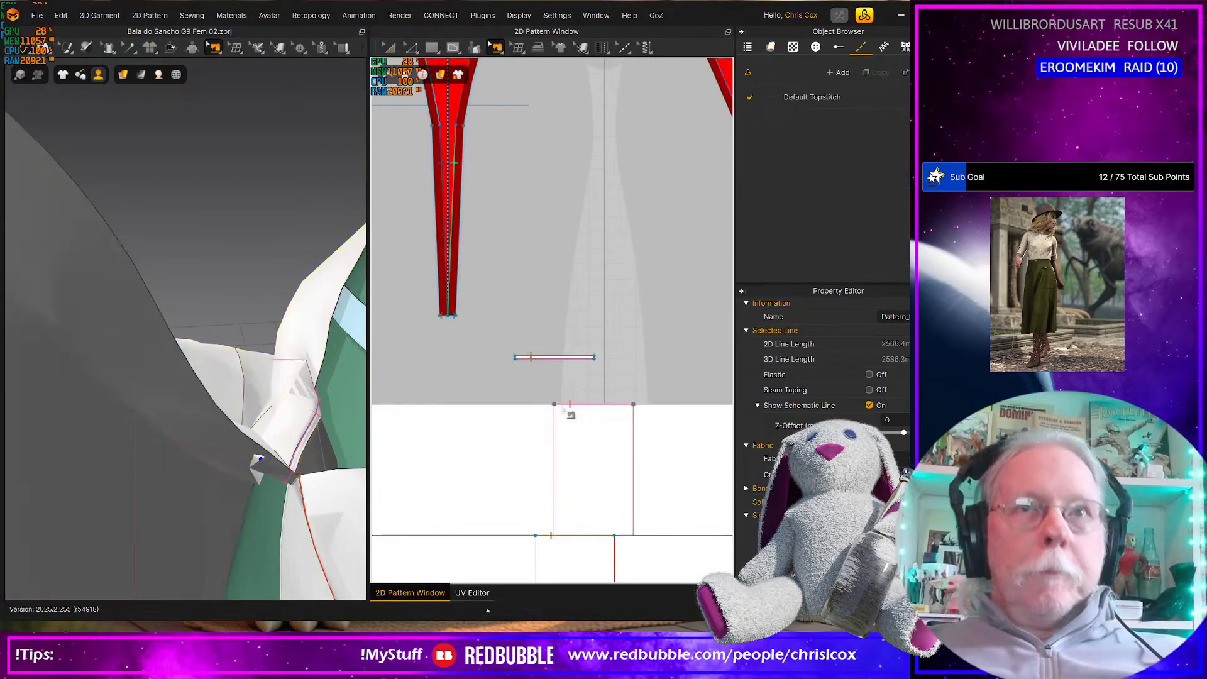
click(552, 363)
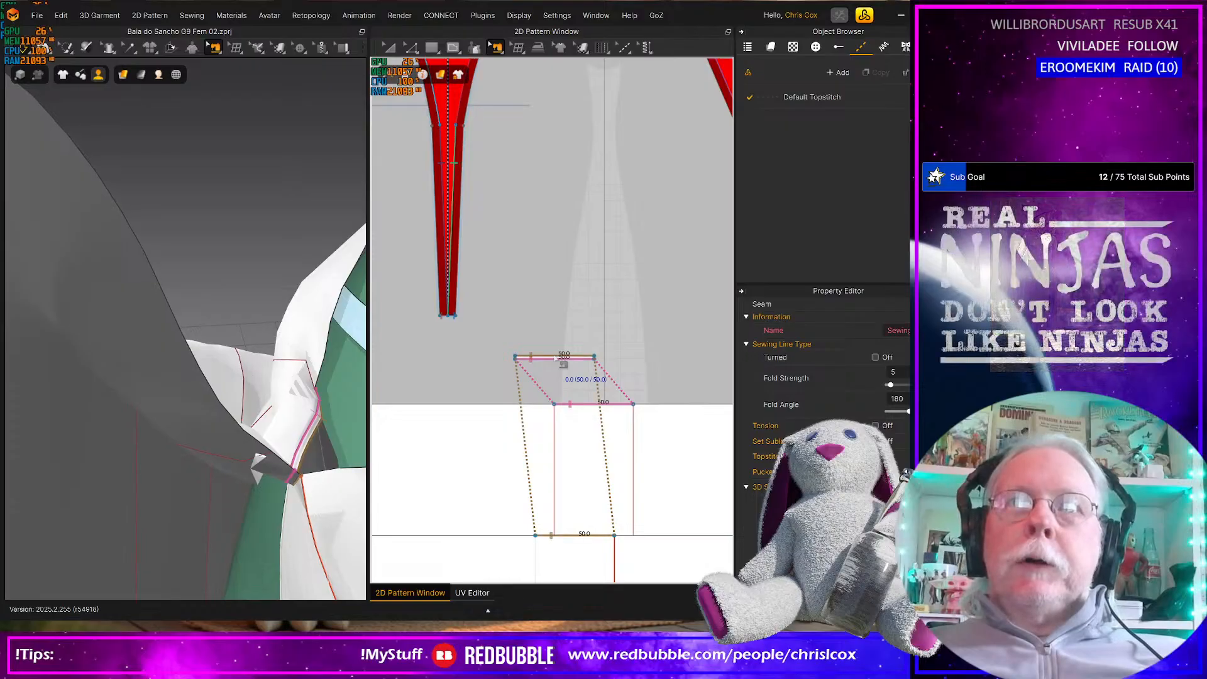
click(897, 399)
text(90)
key(Return)
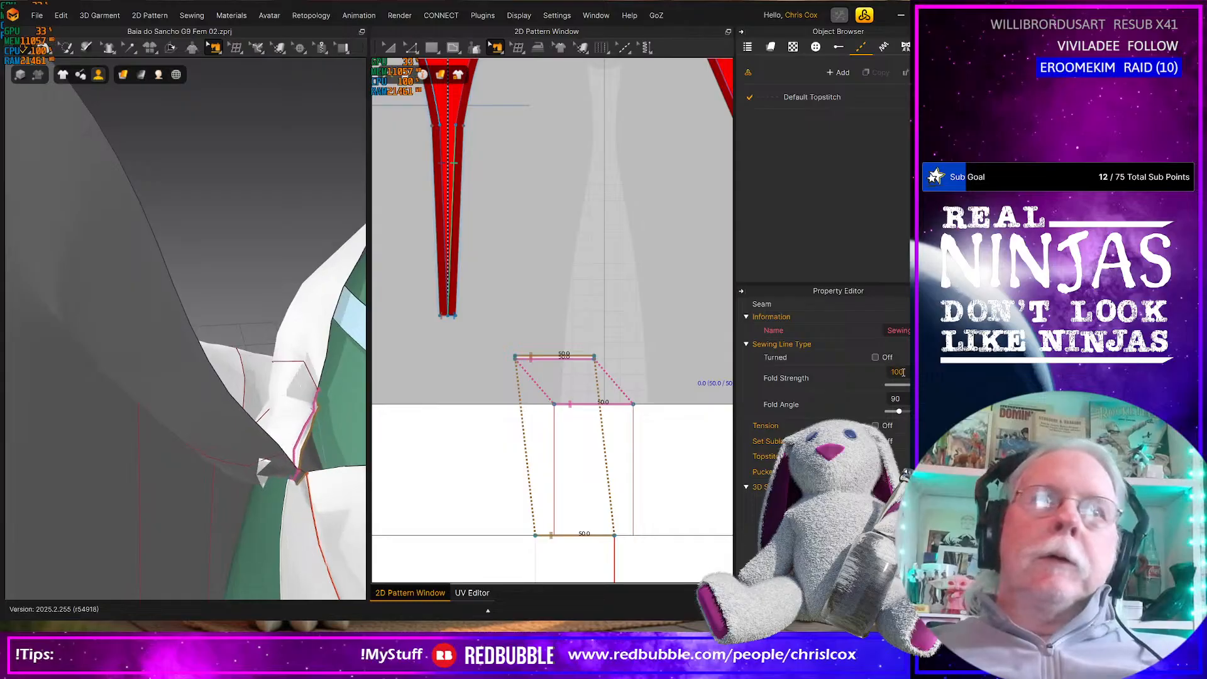
Restore gravity in the simulation properties so the sarong hangs down
right_drag(226, 474, 225, 506)
scroll(253, 478, down, 10)
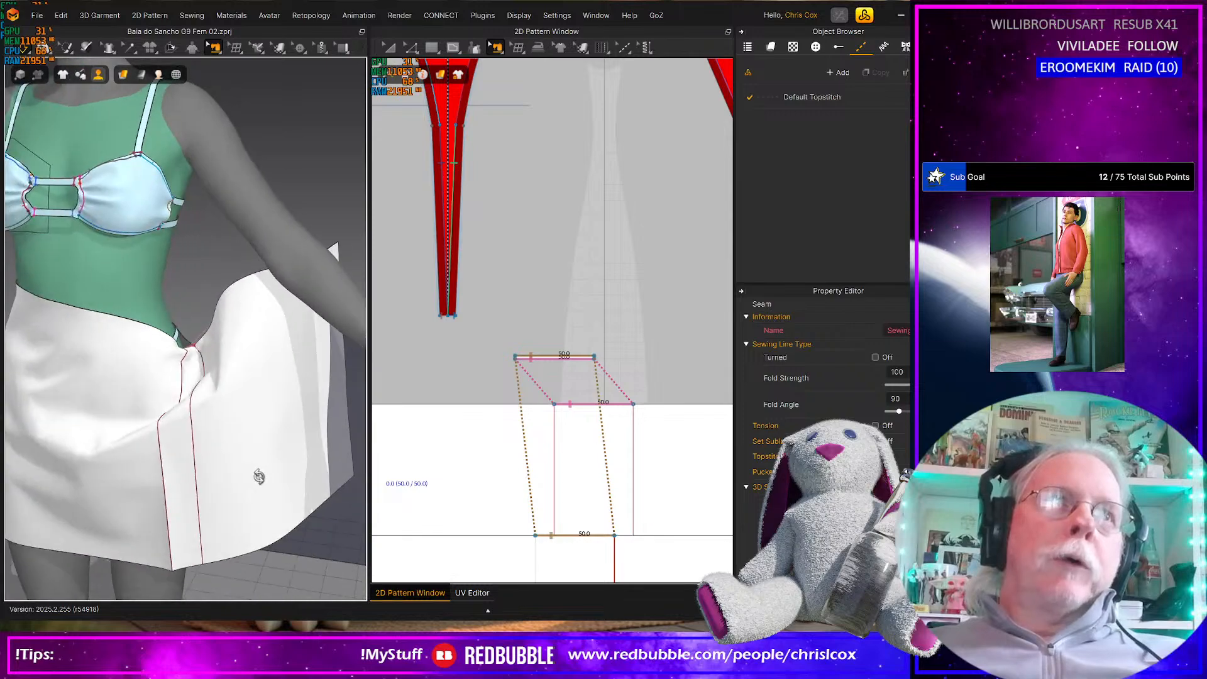
right_click(265, 496)
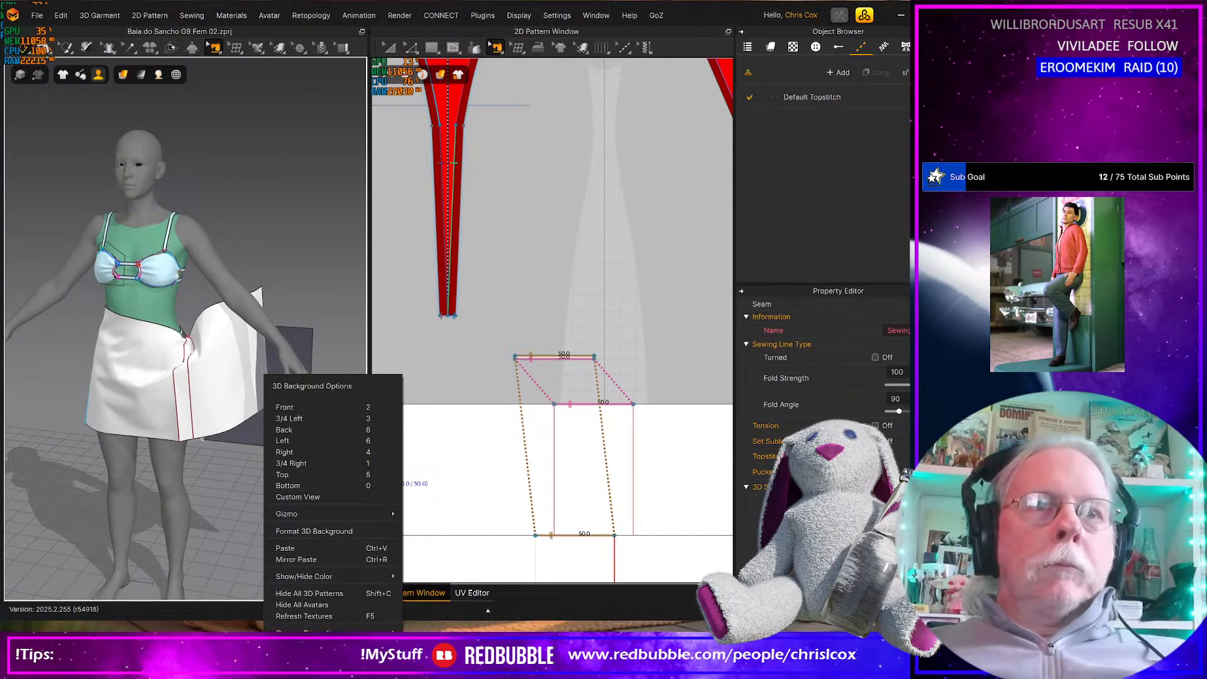
click(303, 651)
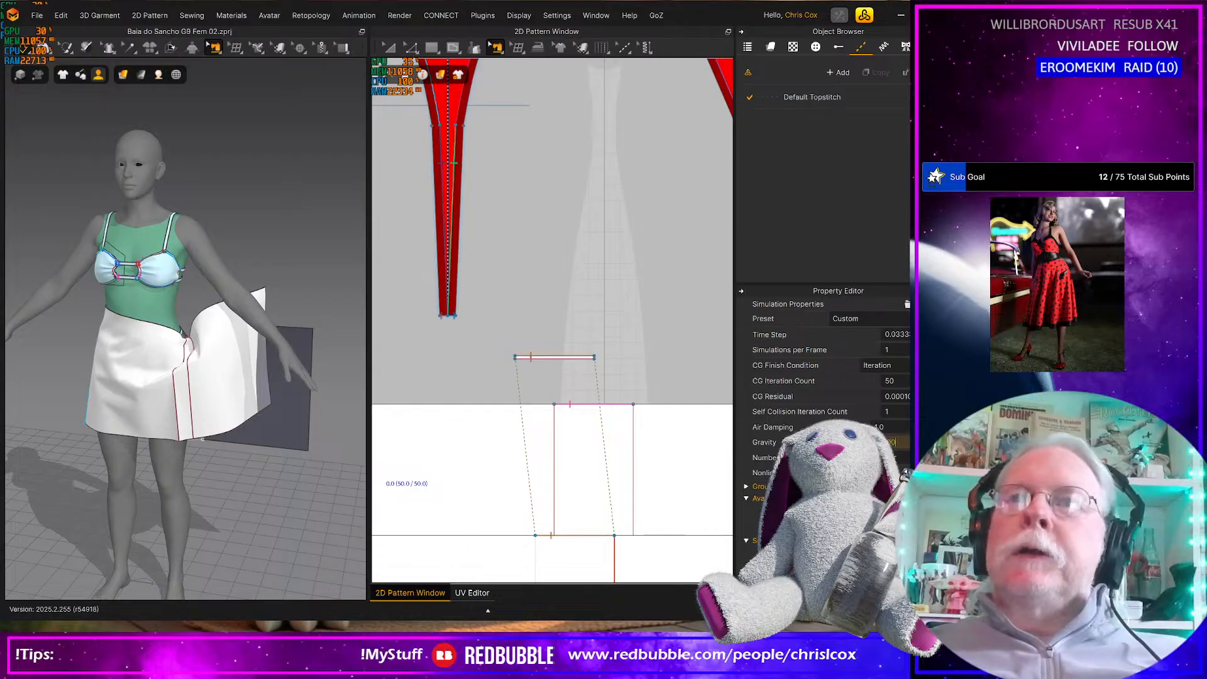
key(Return)
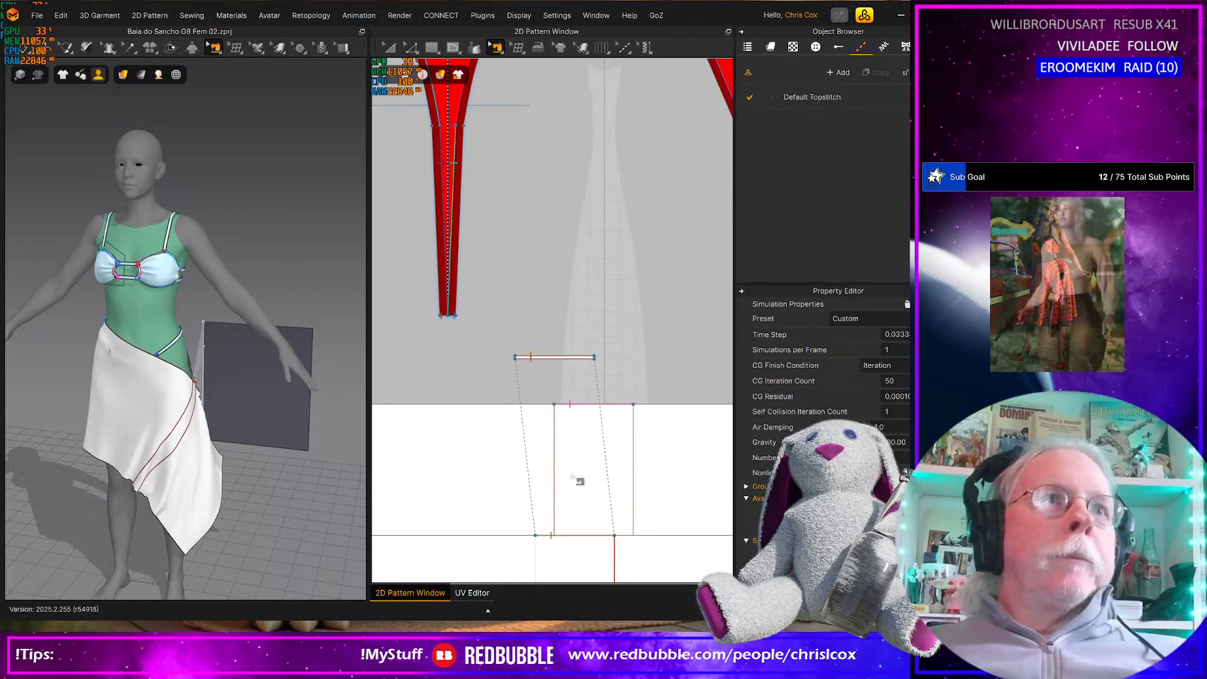
Let the sarong drape while viewing it from the side, return to the selection tool and stop the simulation
right_drag(275, 419, 151, 412)
key(q)
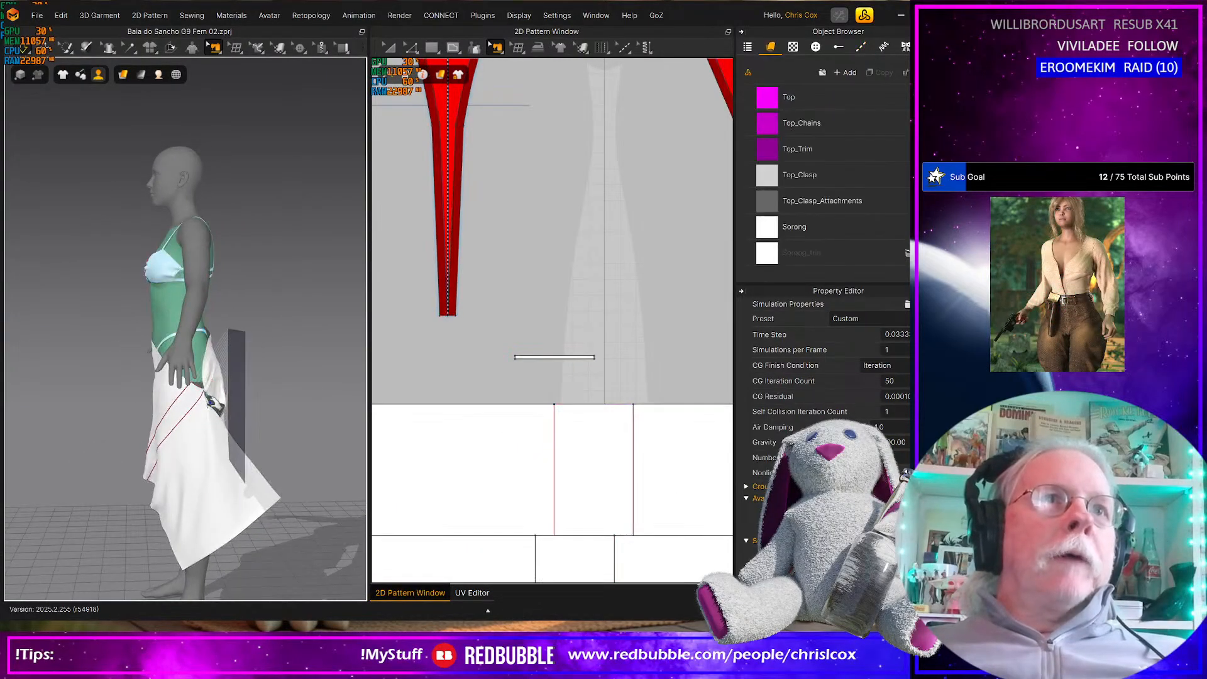
key(b)
key(q)
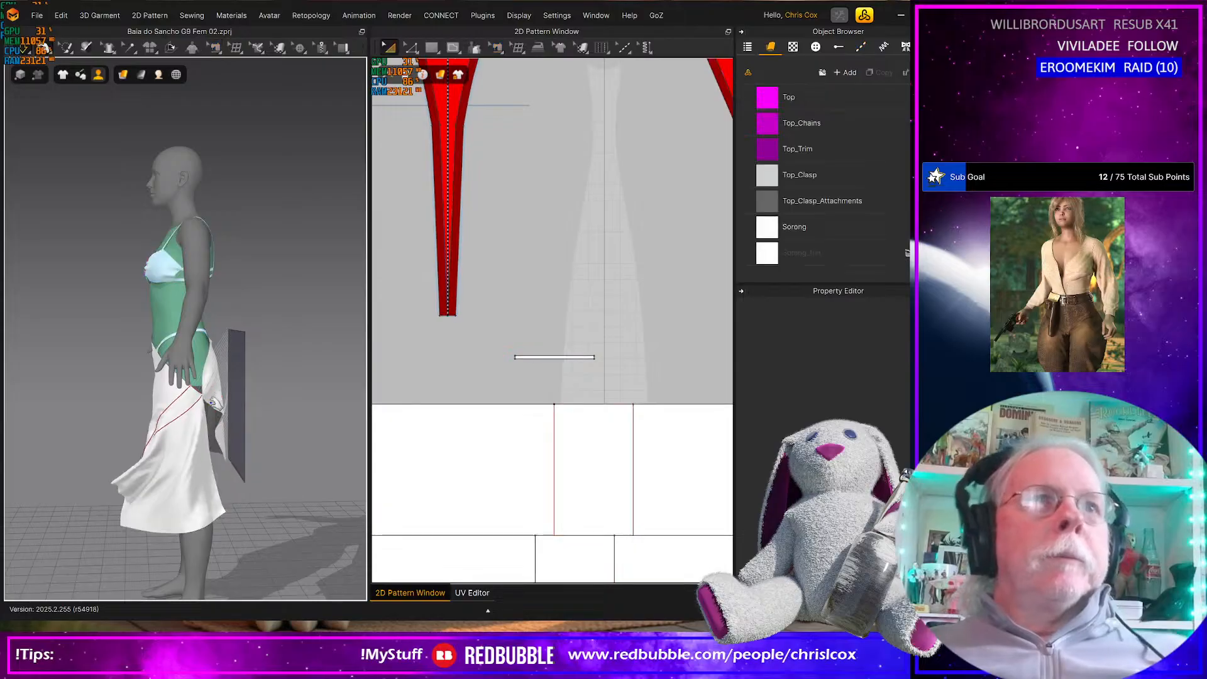
key(space)
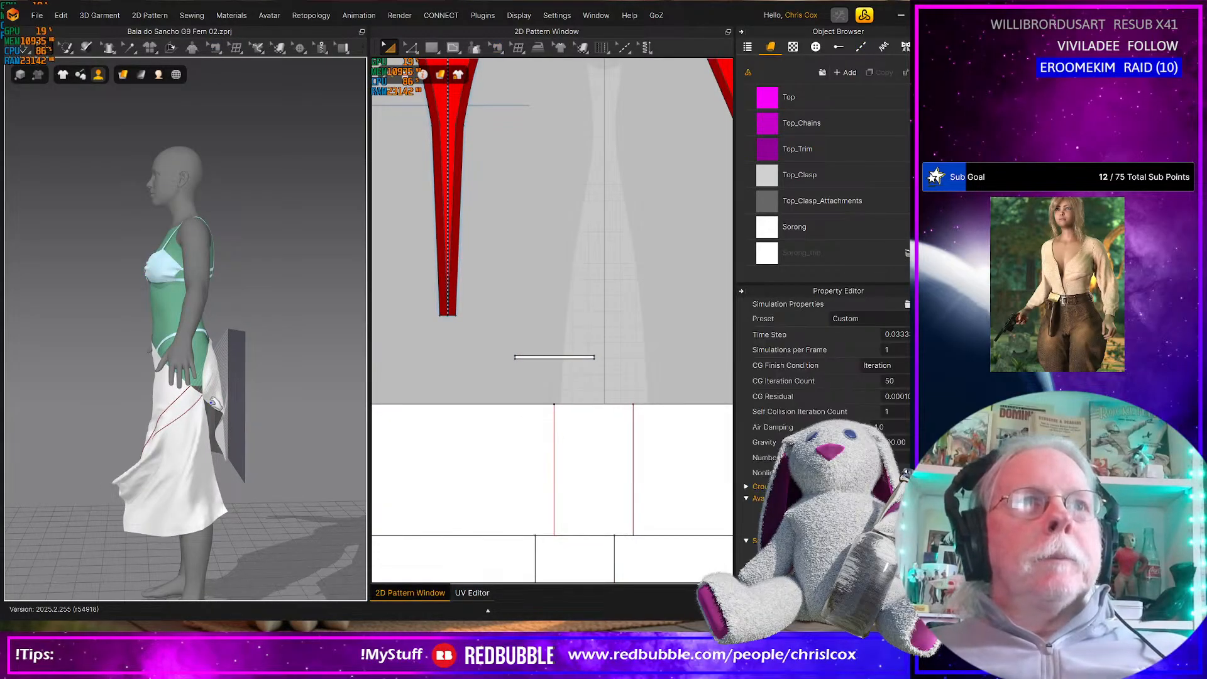
Undo the simulated drape until the sarong pieces are flat around the avatar again, and select the front rectangle
key(ctrl+z)
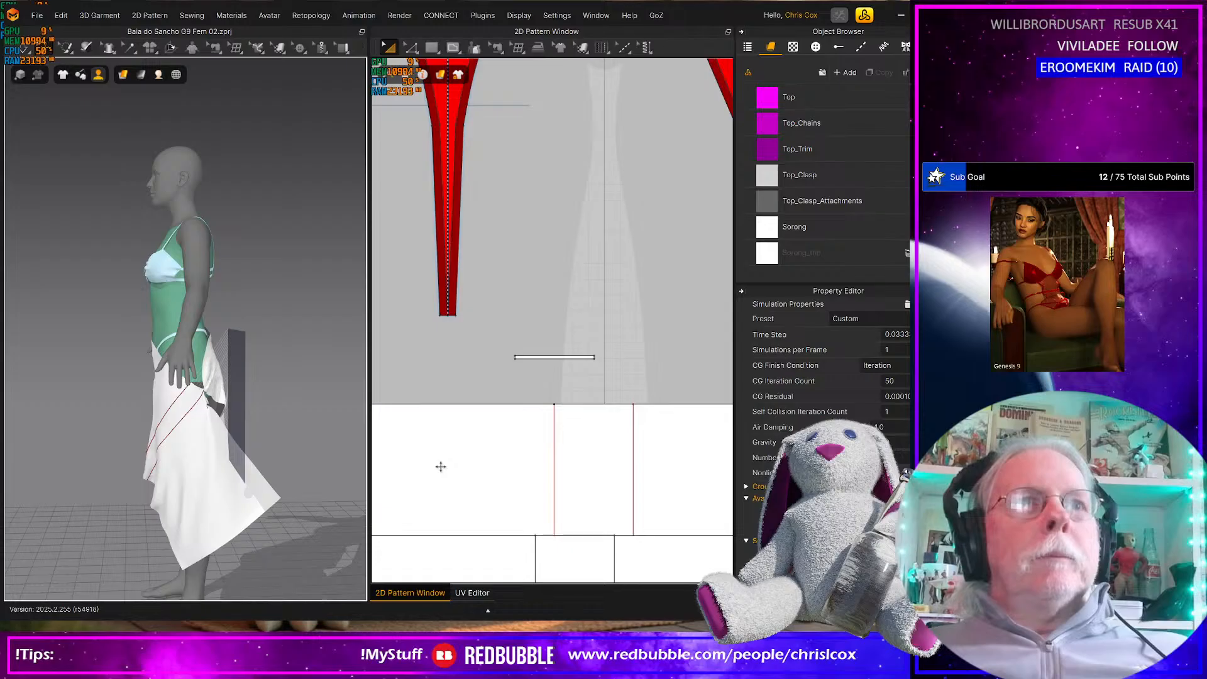
click(439, 466)
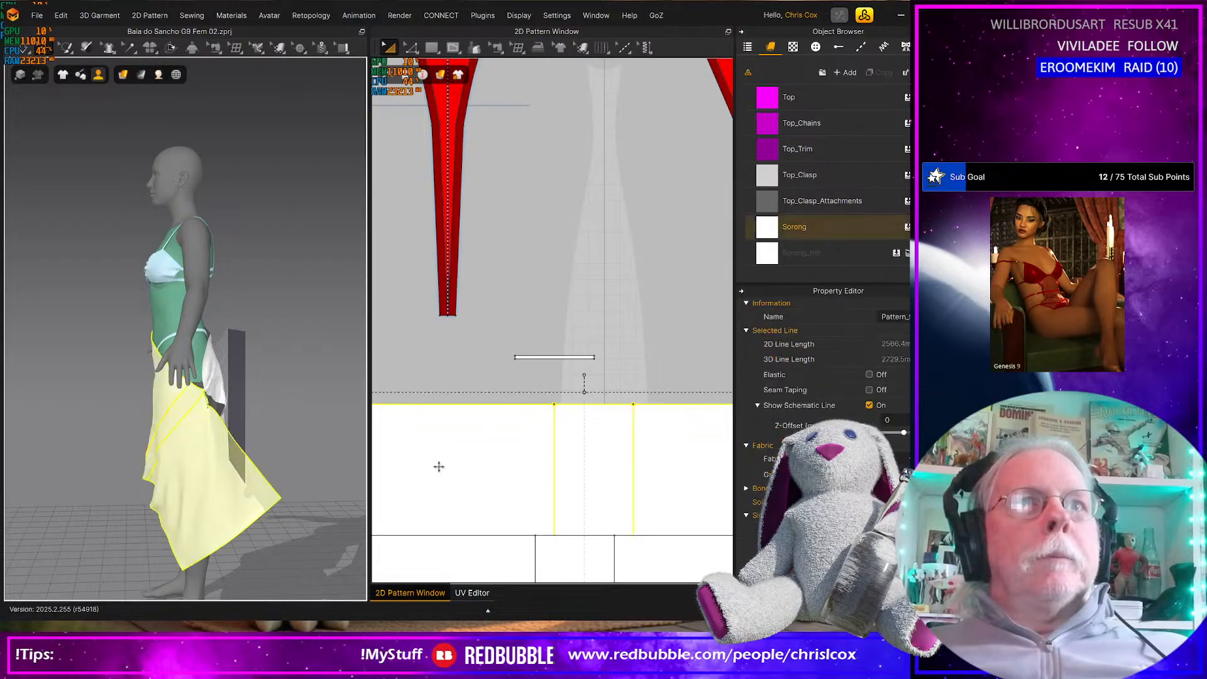
key(ctrl+z)
key(ctrl+z)
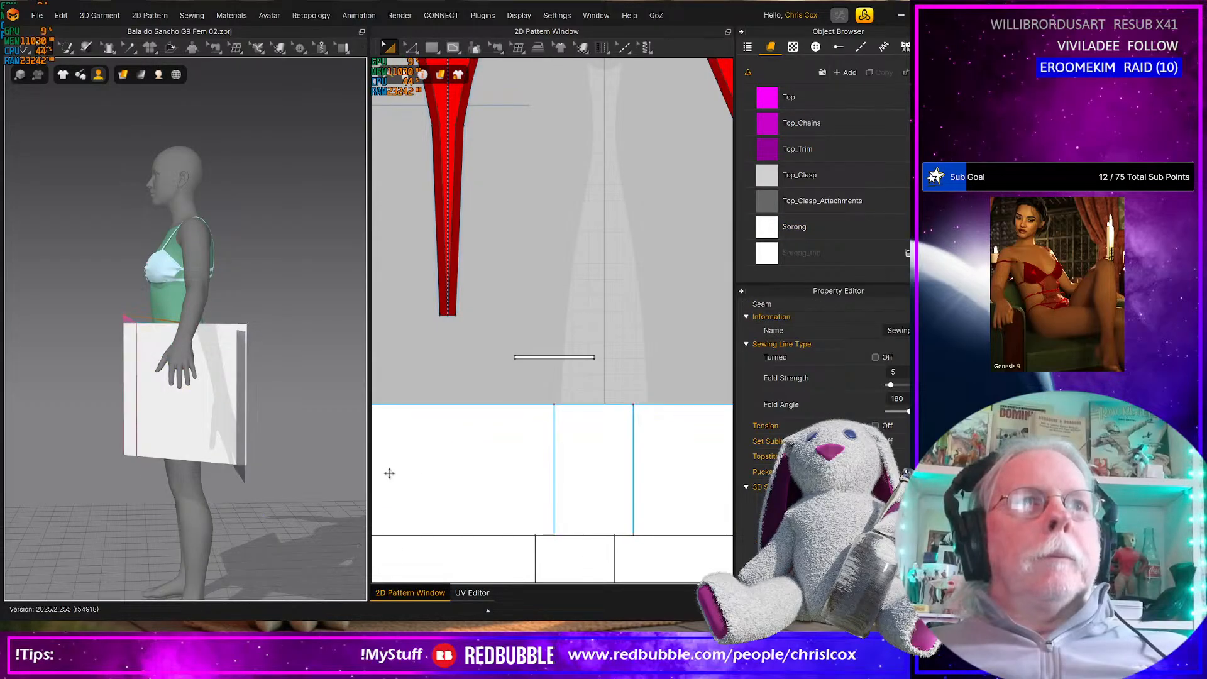
click(443, 480)
right_drag(149, 478, 274, 464)
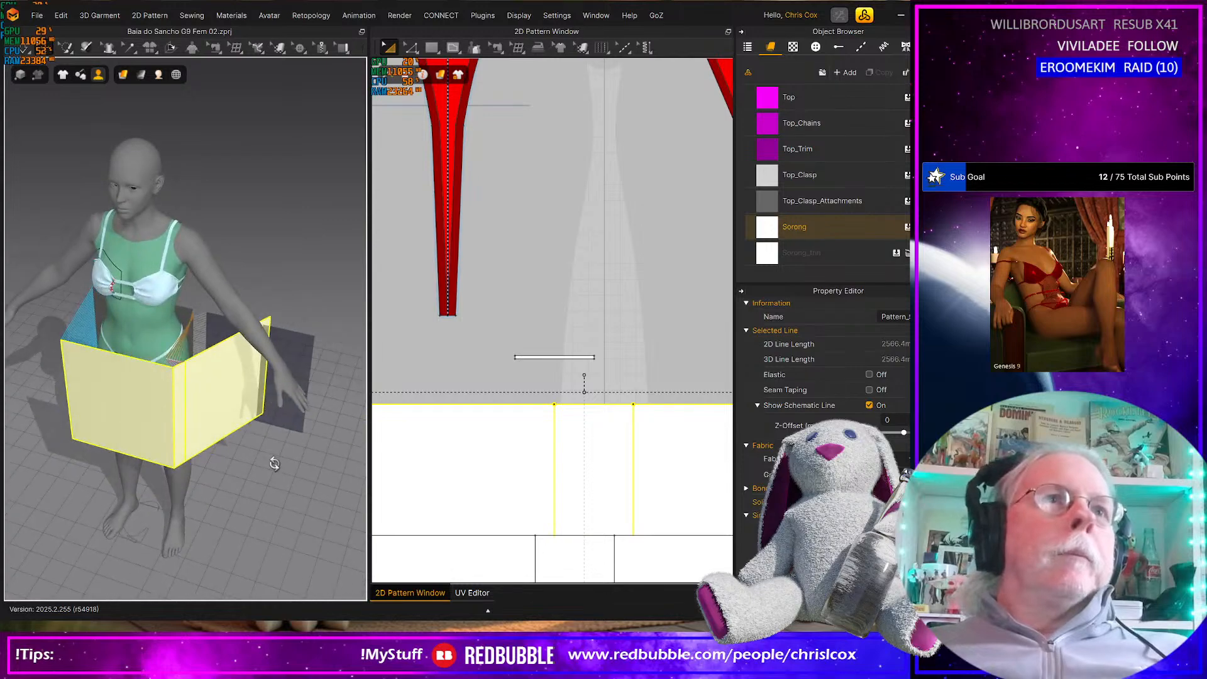
Select the two large back pieces with the strip between them and move them to the right of the front rectangle in 2D
scroll(428, 473, down, 4)
middle_drag(436, 476, 653, 403)
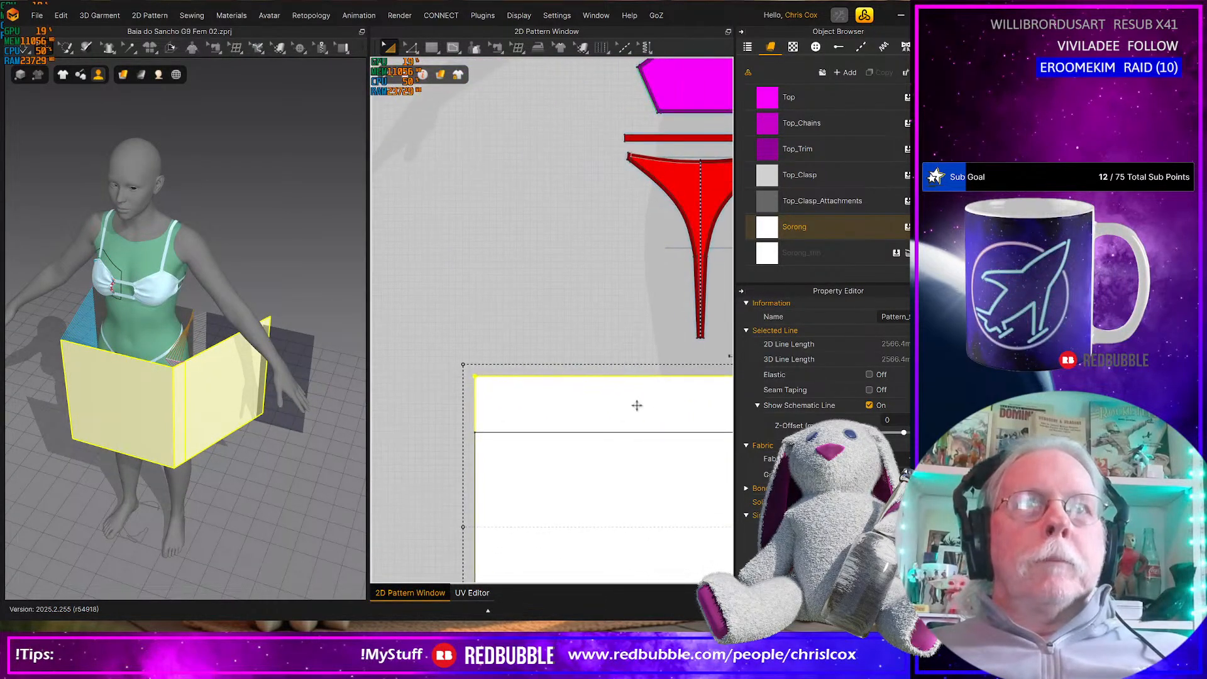
click(444, 380)
scroll(444, 412, down, 5)
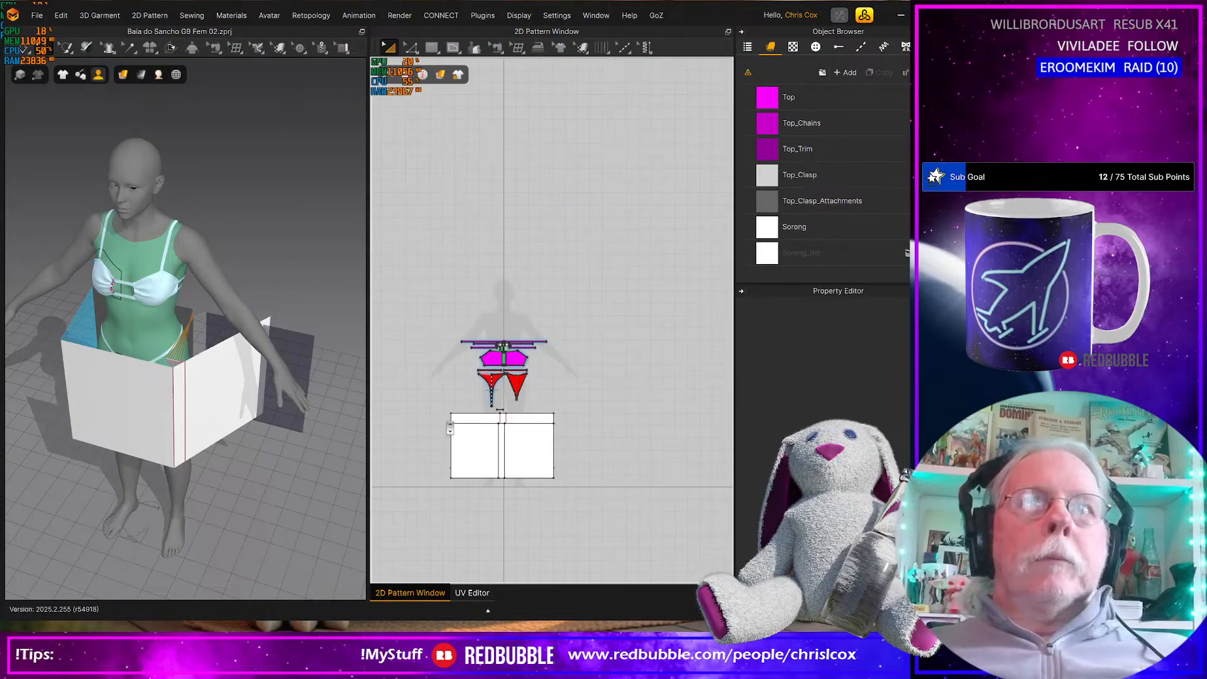
click(448, 413)
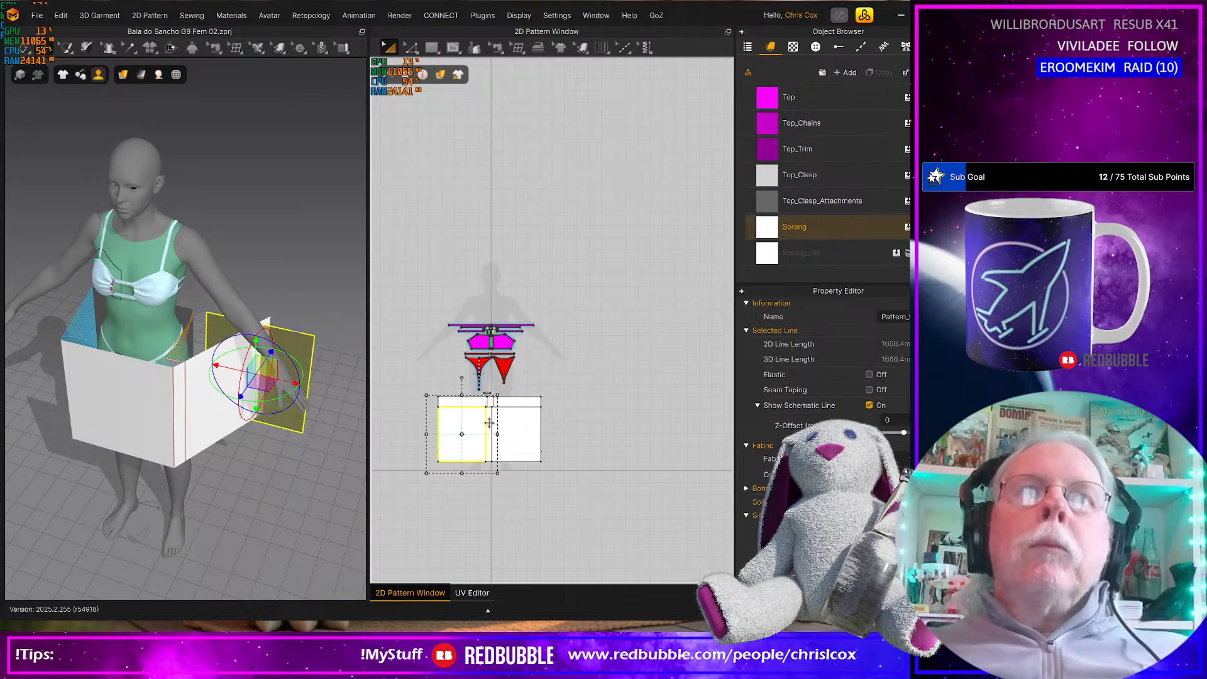
click(490, 423)
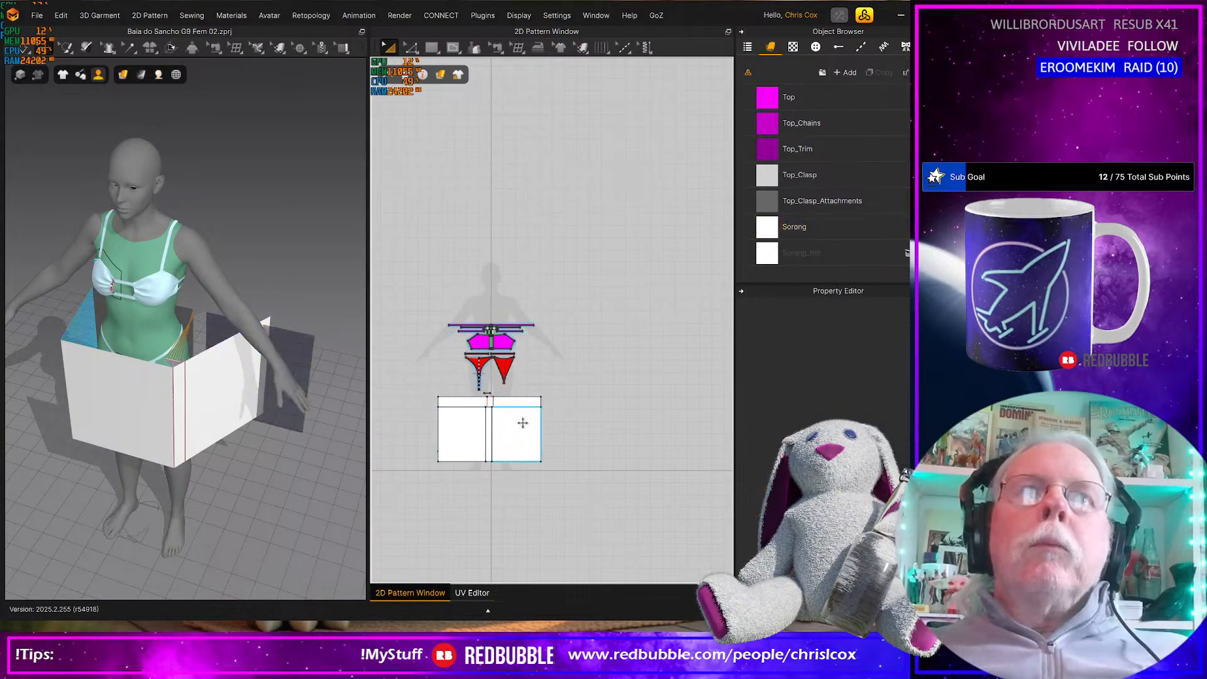
click(491, 428)
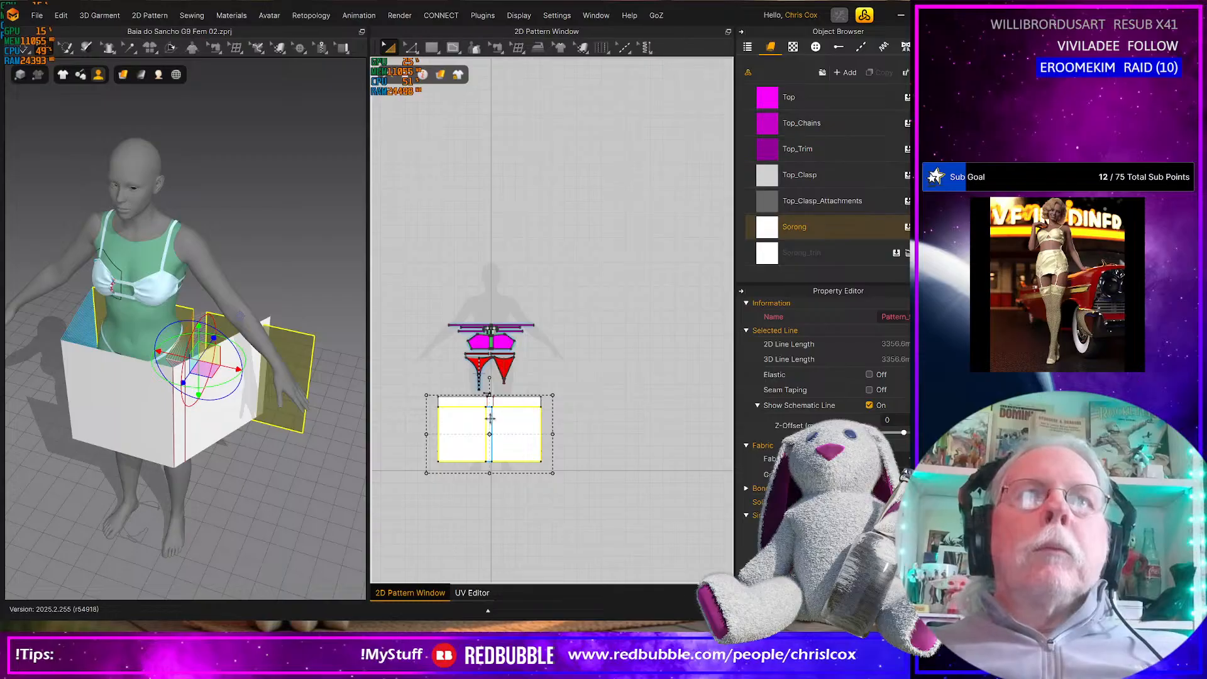
scroll(490, 419, up, 6)
shift+click(480, 410)
scroll(486, 440, down, 7)
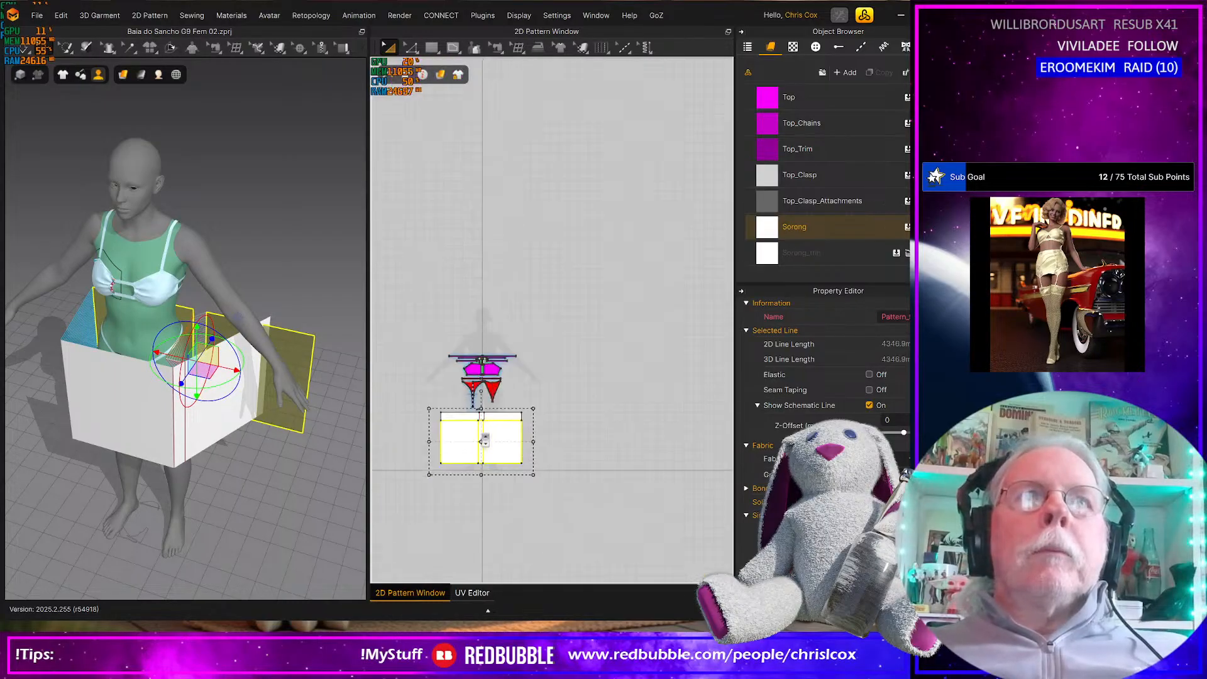
drag(449, 438, 535, 431)
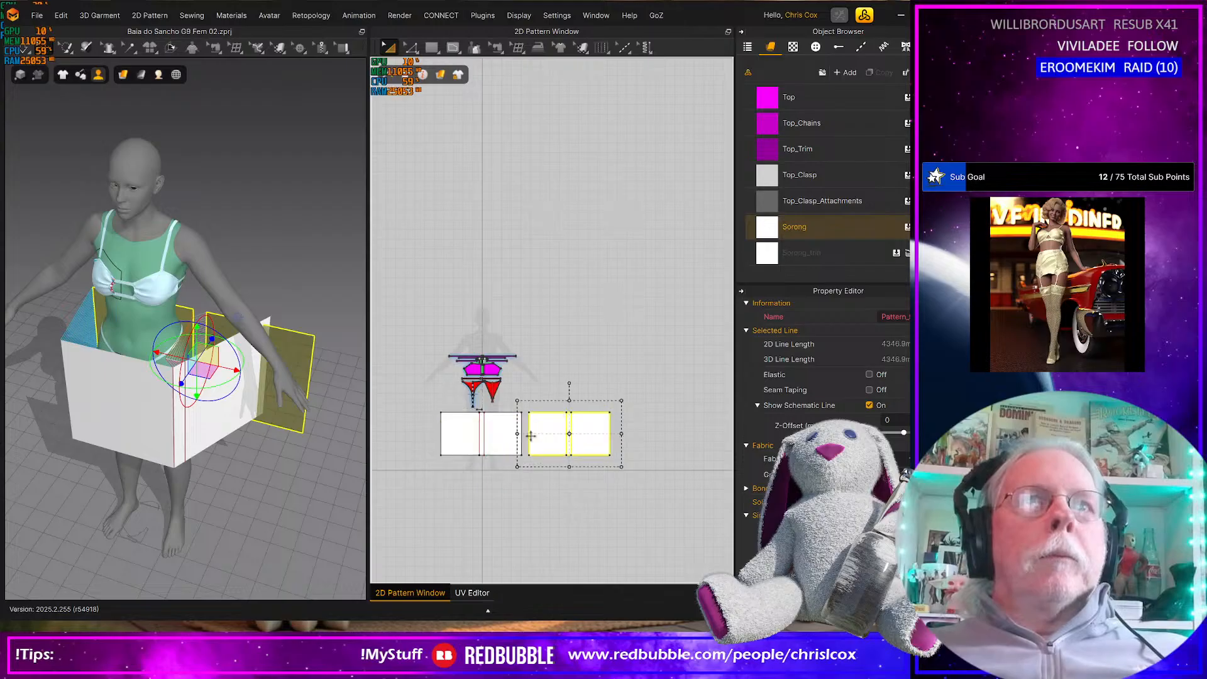
Match the 2D back pieces to their sides on the avatar, and move the whole back group to the left of the front rectangle
click(78, 363)
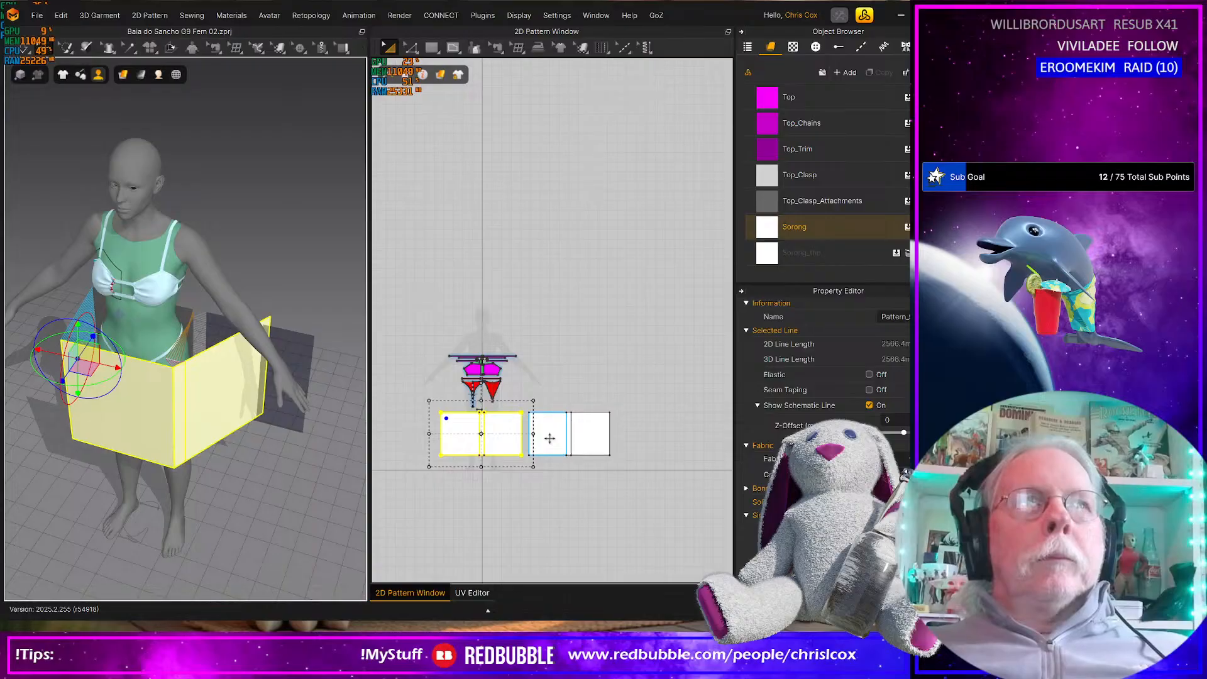
click(550, 438)
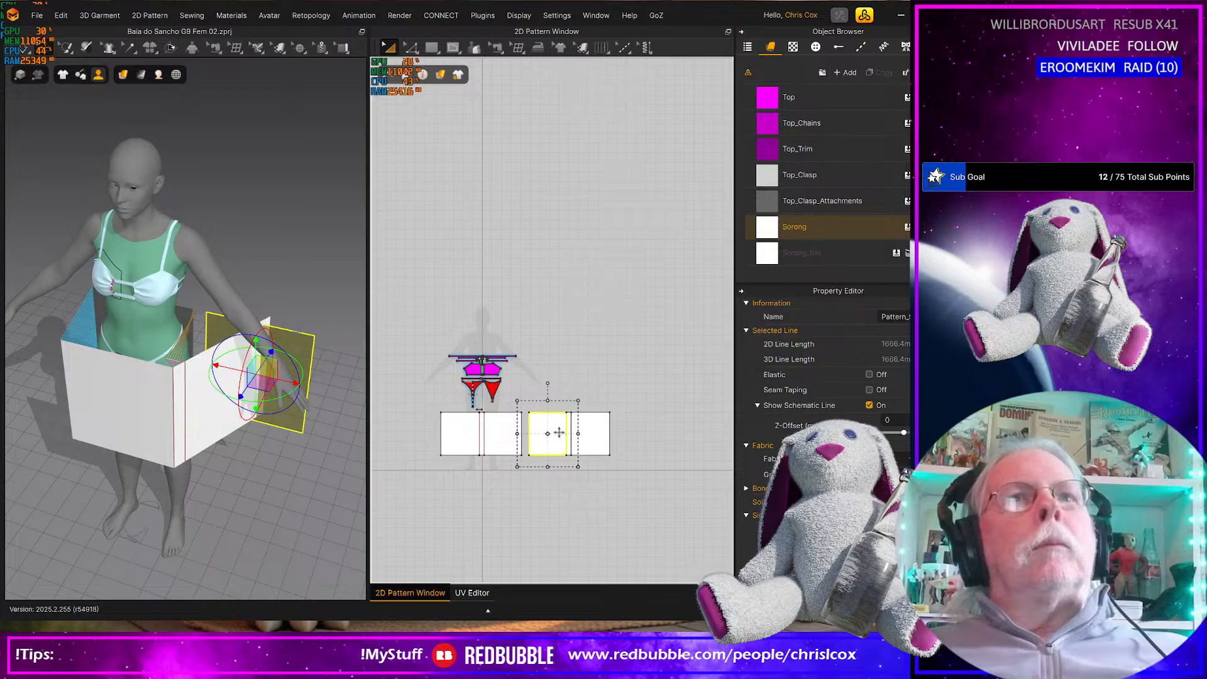
scroll(557, 434, down, 1)
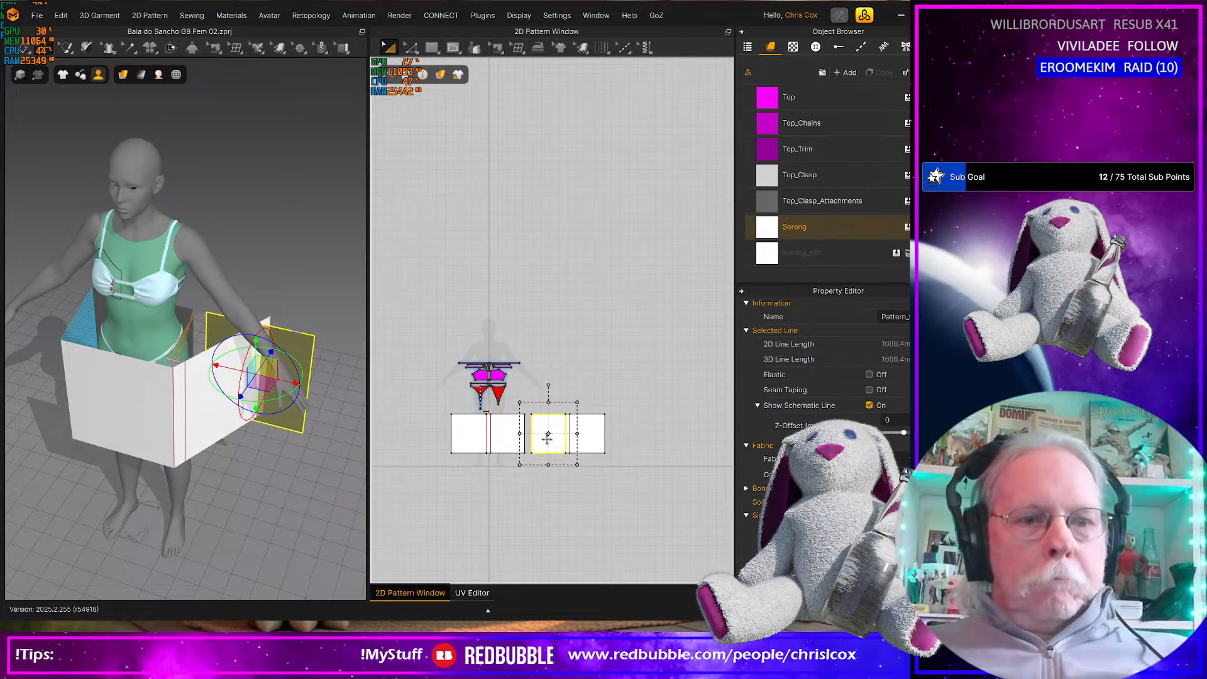
click(103, 311)
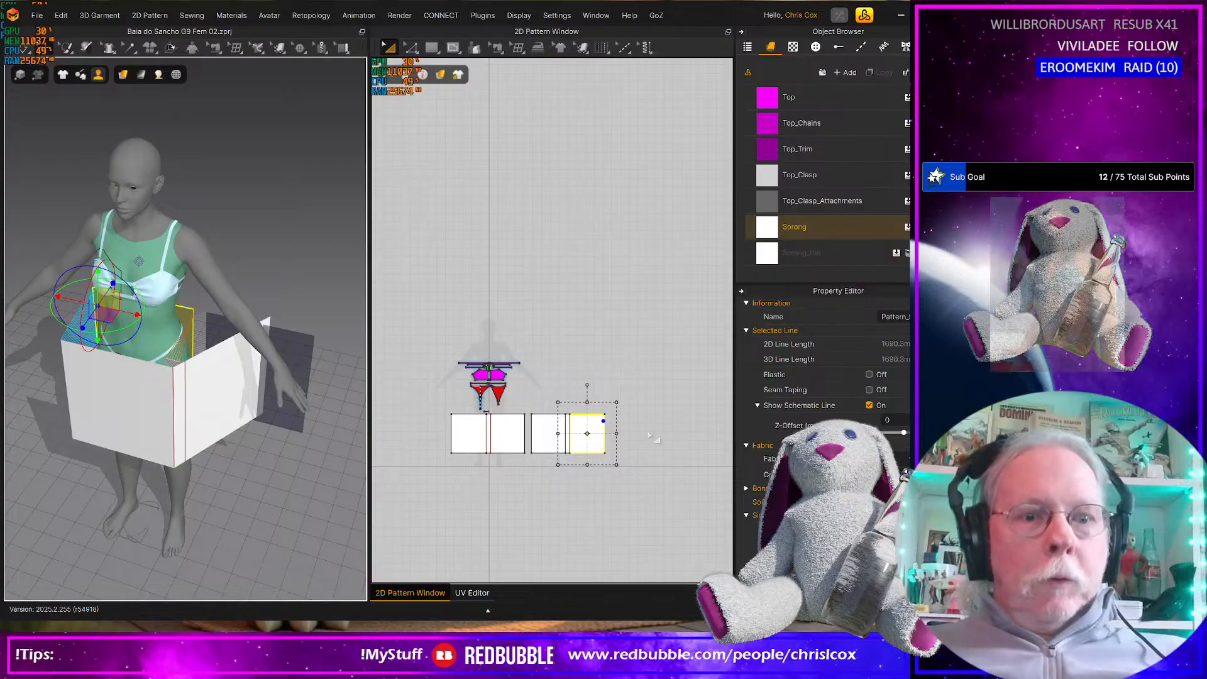
click(548, 431)
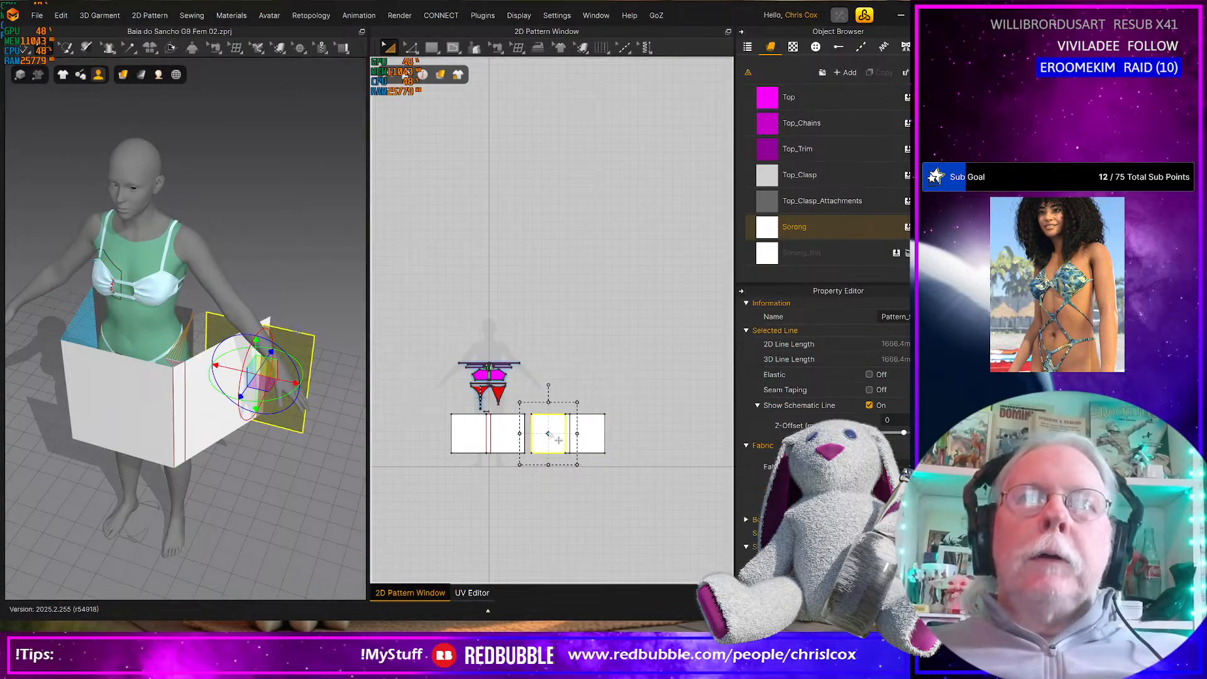
scroll(632, 442, up, 4)
click(636, 445)
drag(625, 470, 453, 347)
shift+click(437, 413)
scroll(457, 435, down, 4)
middle_drag(469, 443, 519, 435)
drag(519, 432, 380, 451)
middle_drag(501, 444, 593, 446)
drag(502, 420, 507, 419)
Narrow the front rectangle by nudging its left side edge inward in small increments with the Edit Pattern tool
scroll(522, 450, up, 4)
middle_drag(484, 389, 491, 407)
drag(493, 423, 497, 424)
key(z)
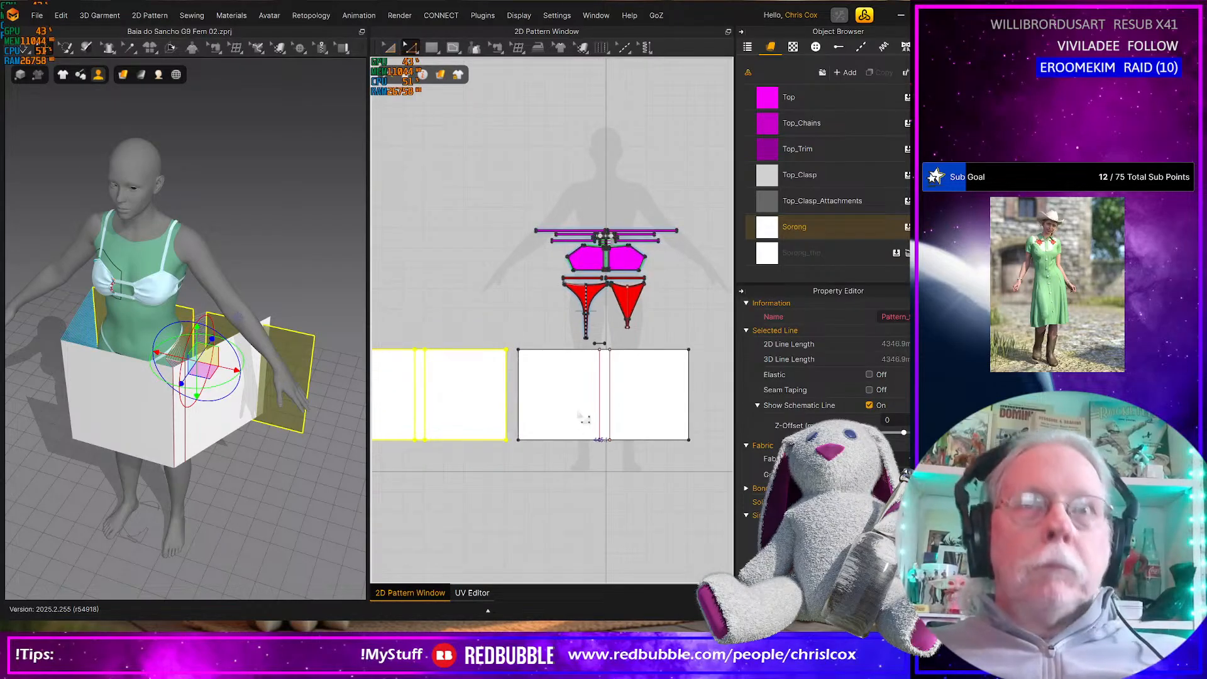
click(520, 415)
key(Right)
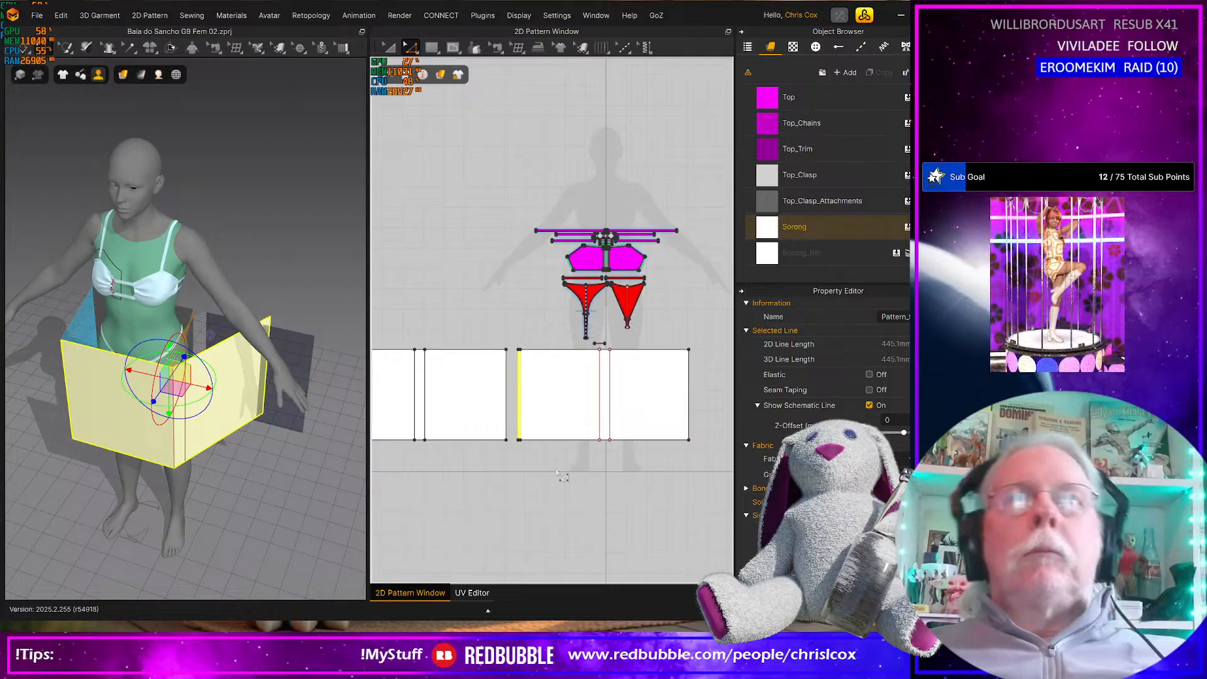
key(space)
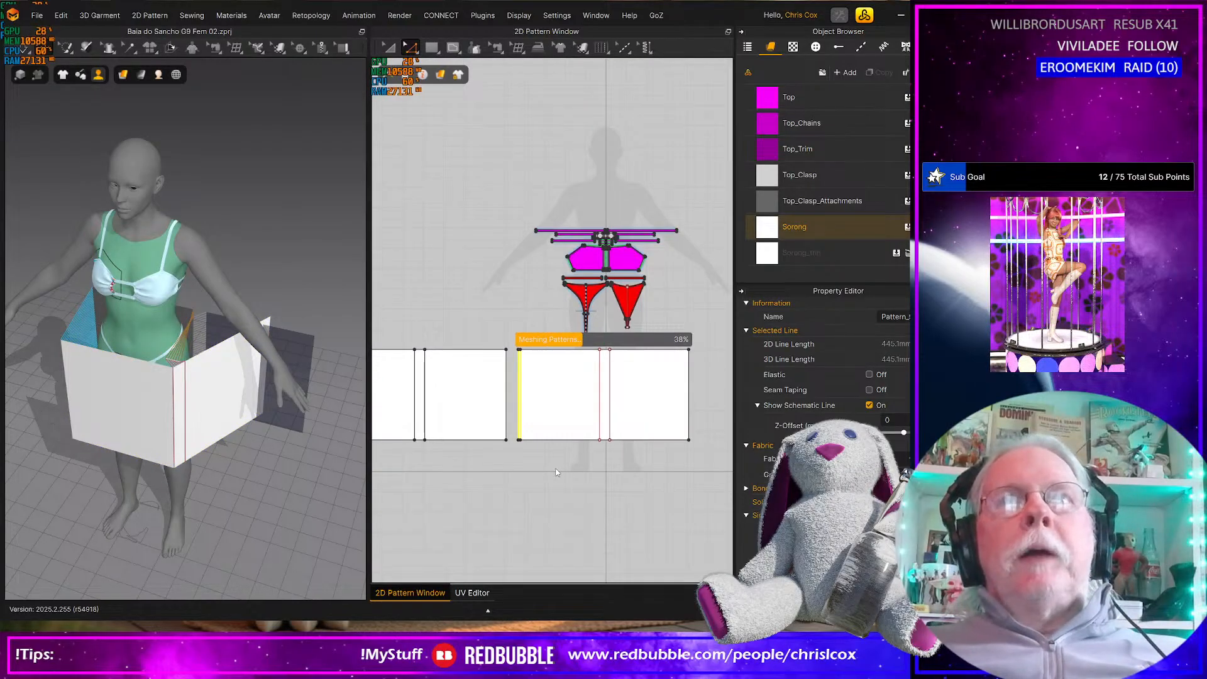
click(521, 413)
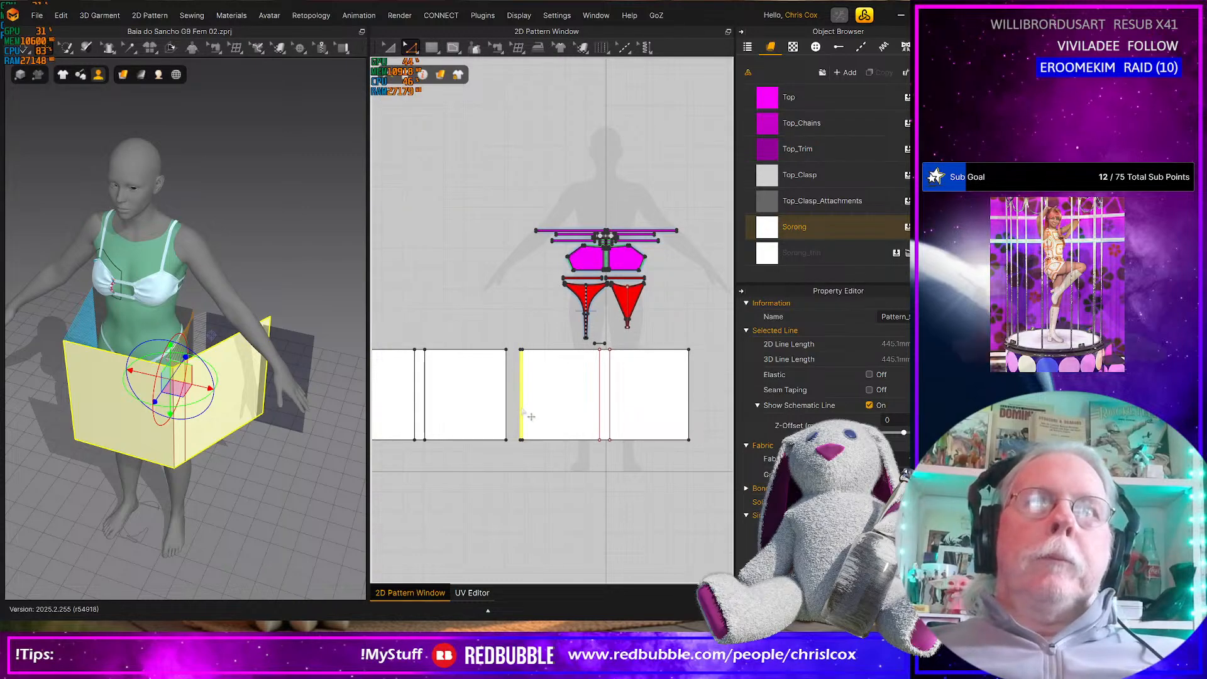
key(Right)
key(Right)
Narrow the adjacent back piece by nudging its outer side edge inward in small increments
click(506, 410)
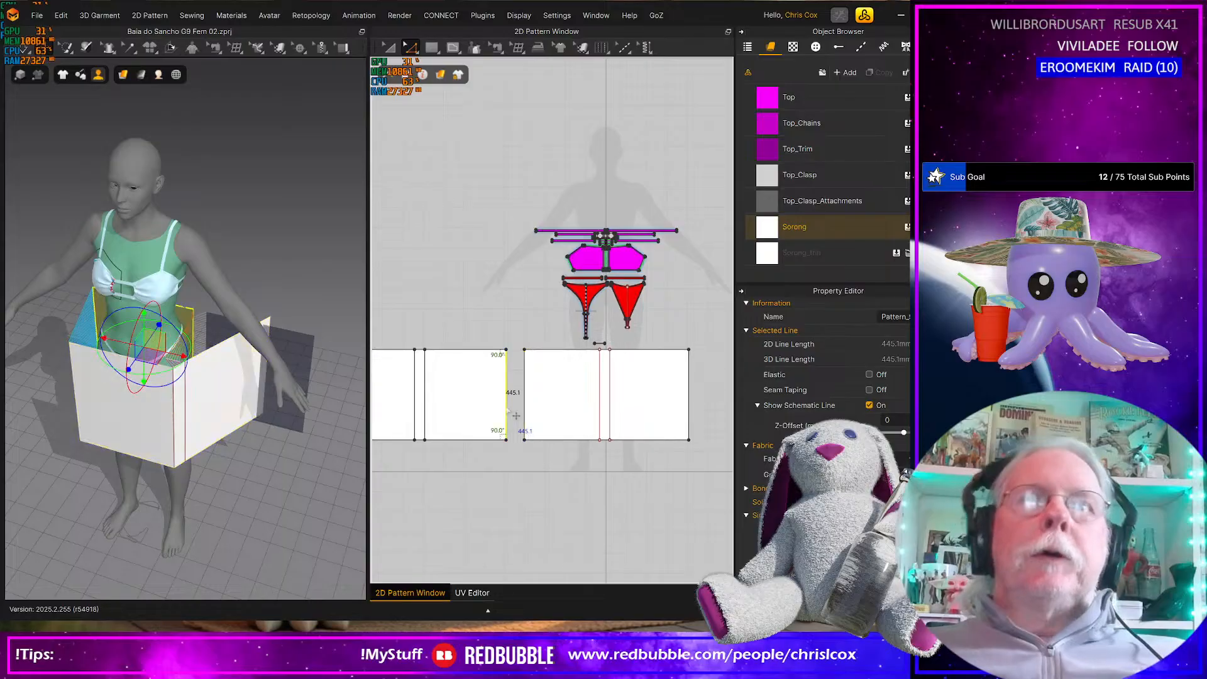
key(Left)
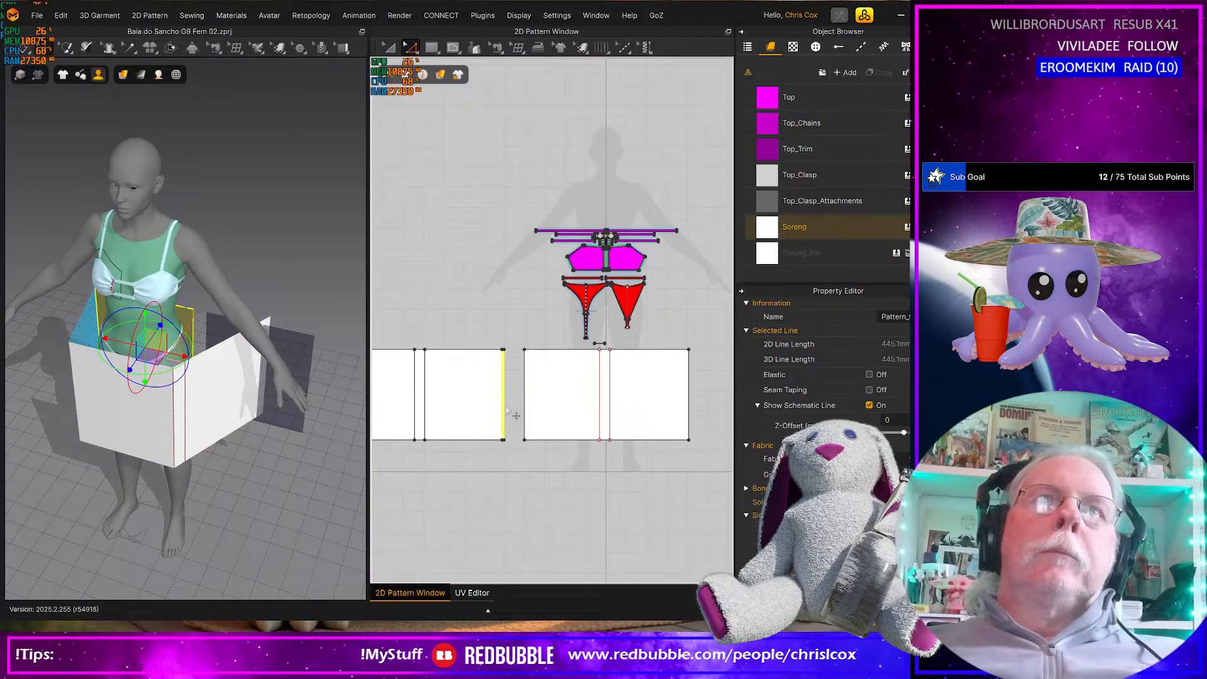
key(Left)
key(Left)
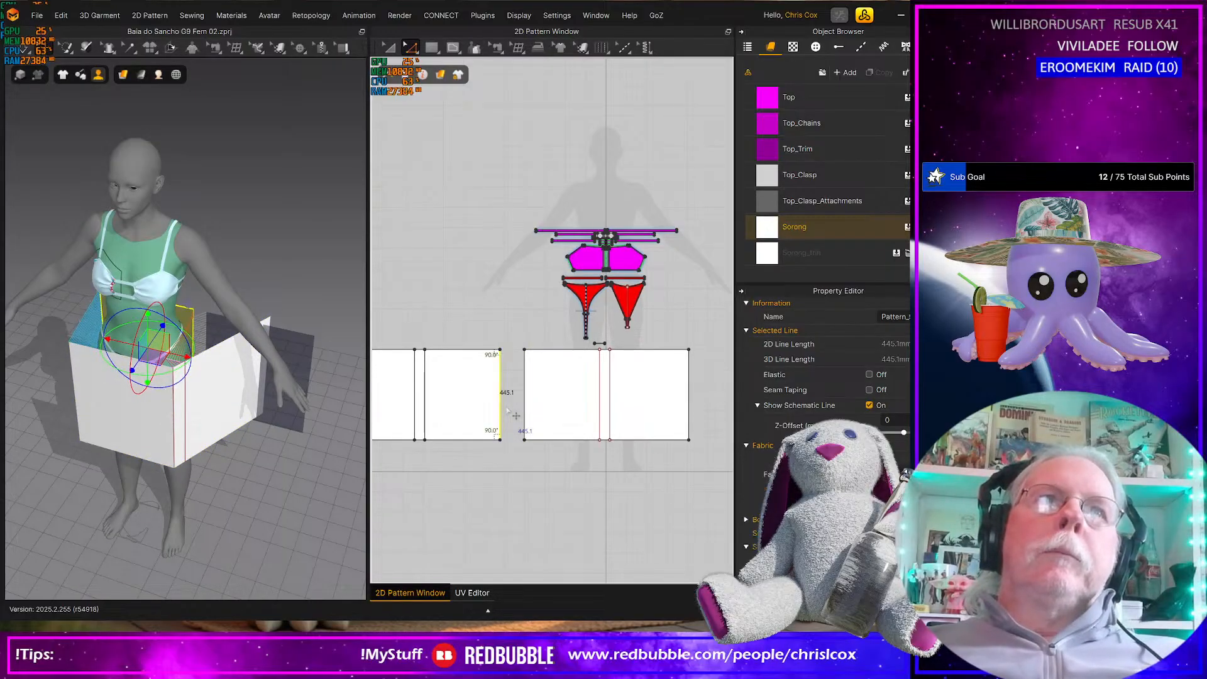
Open the simulation properties and simulate the sarong around the avatar's hips
right_click(234, 531)
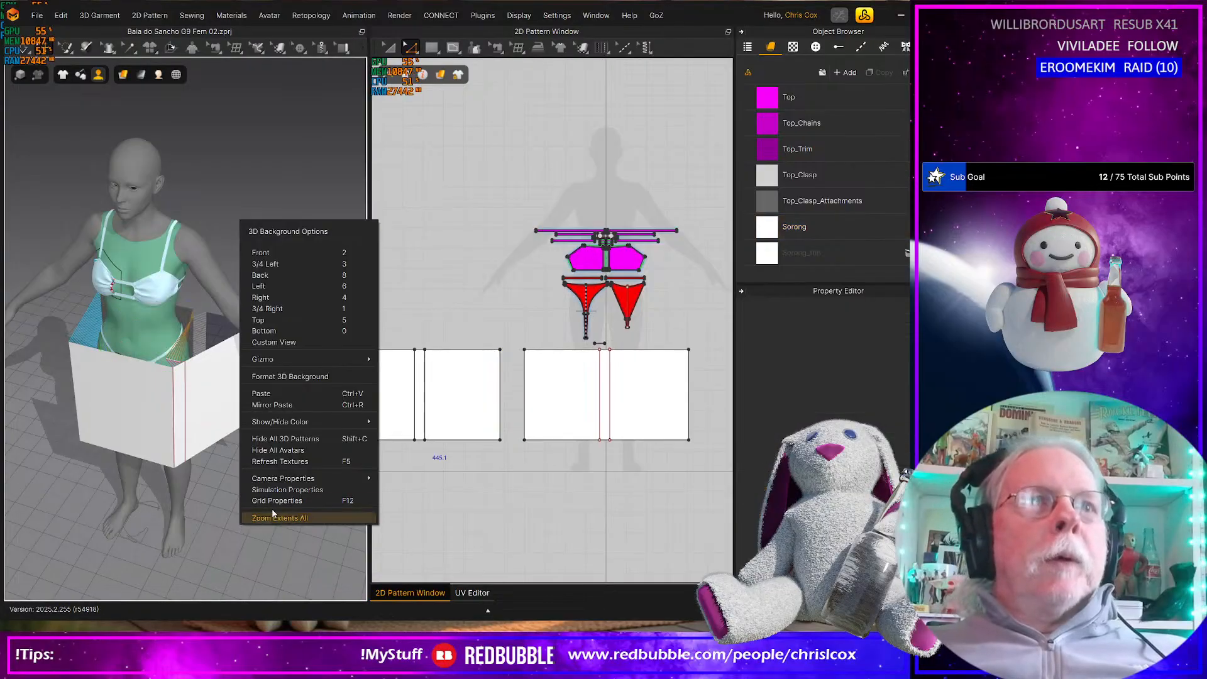
click(309, 491)
key(space)
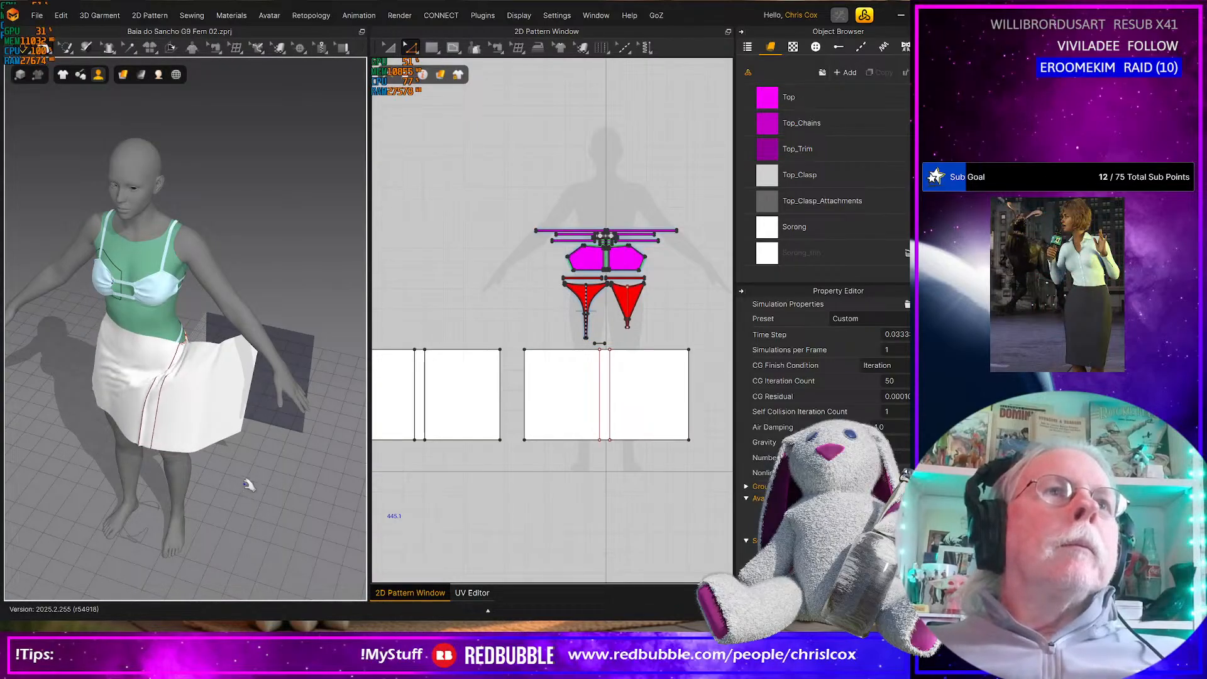
Tug the simulated sarong cloth at the front and side, and check how the pieces fit around the hips
click(140, 430)
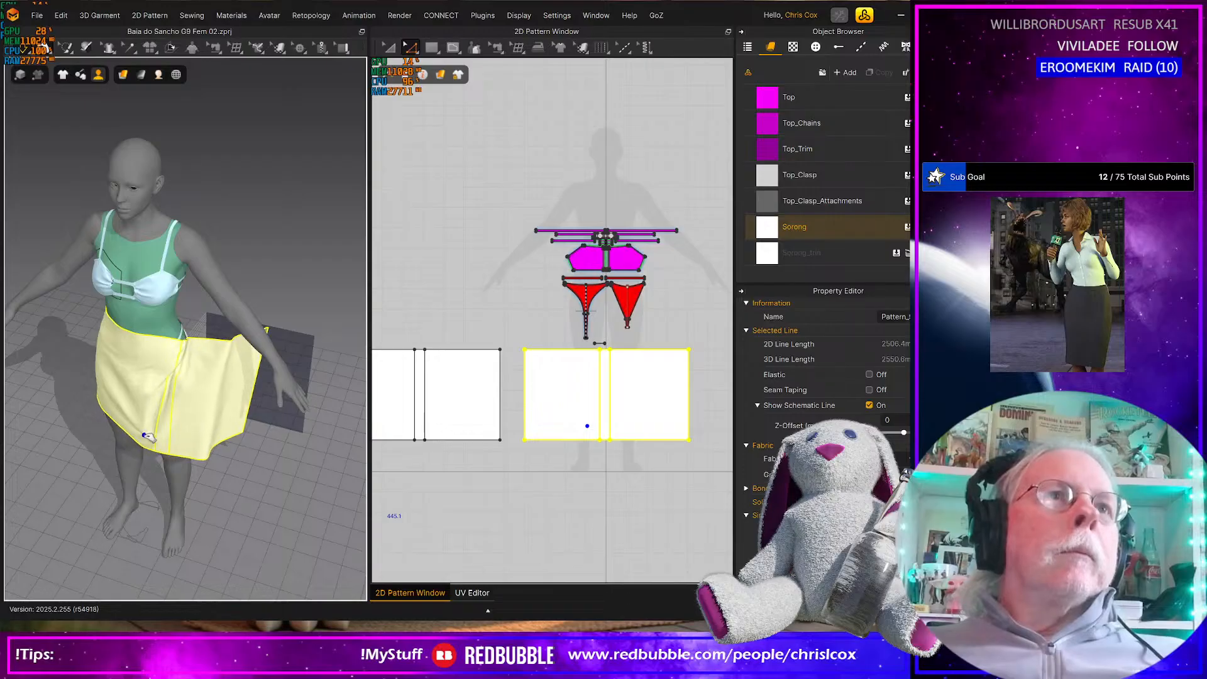
right_drag(142, 431, 295, 415)
drag(118, 431, 102, 444)
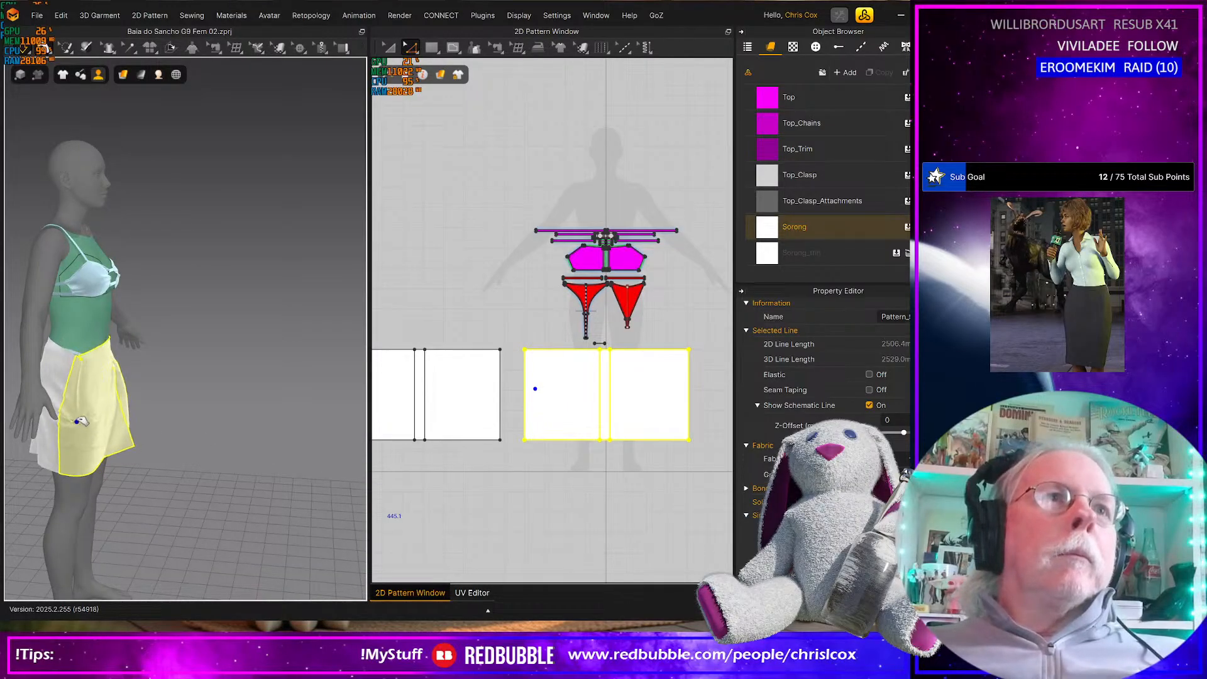
click(57, 403)
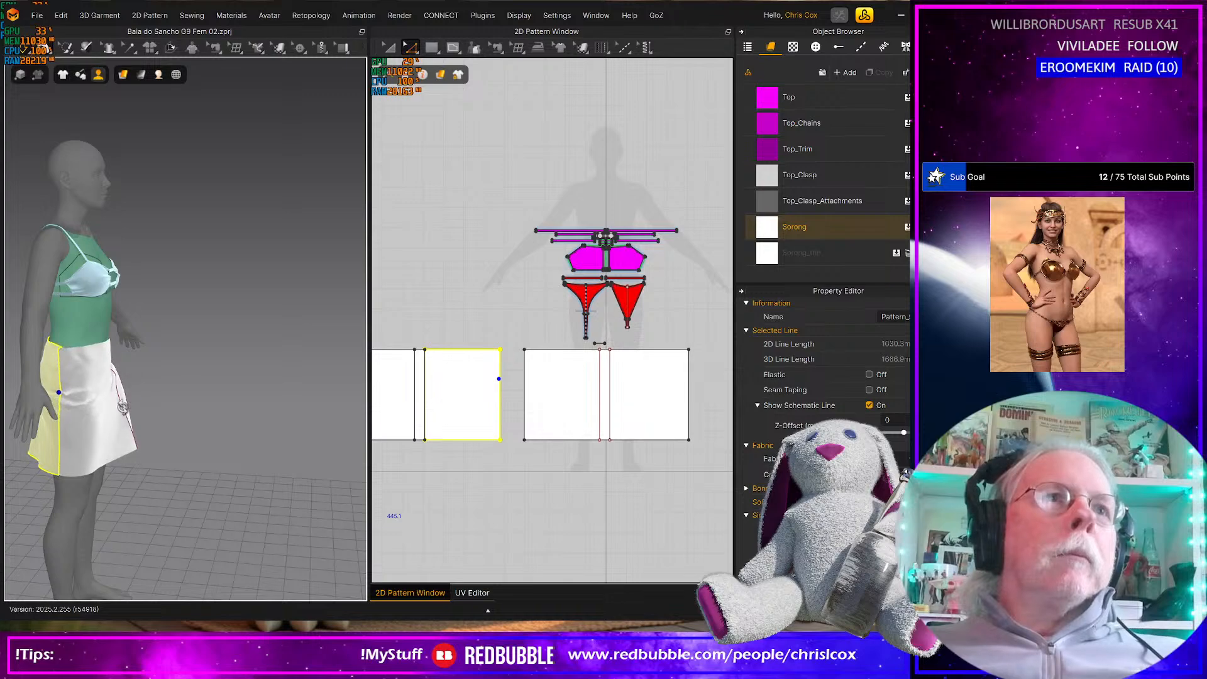
right_drag(135, 406, 12, 407)
scroll(142, 390, up, 5)
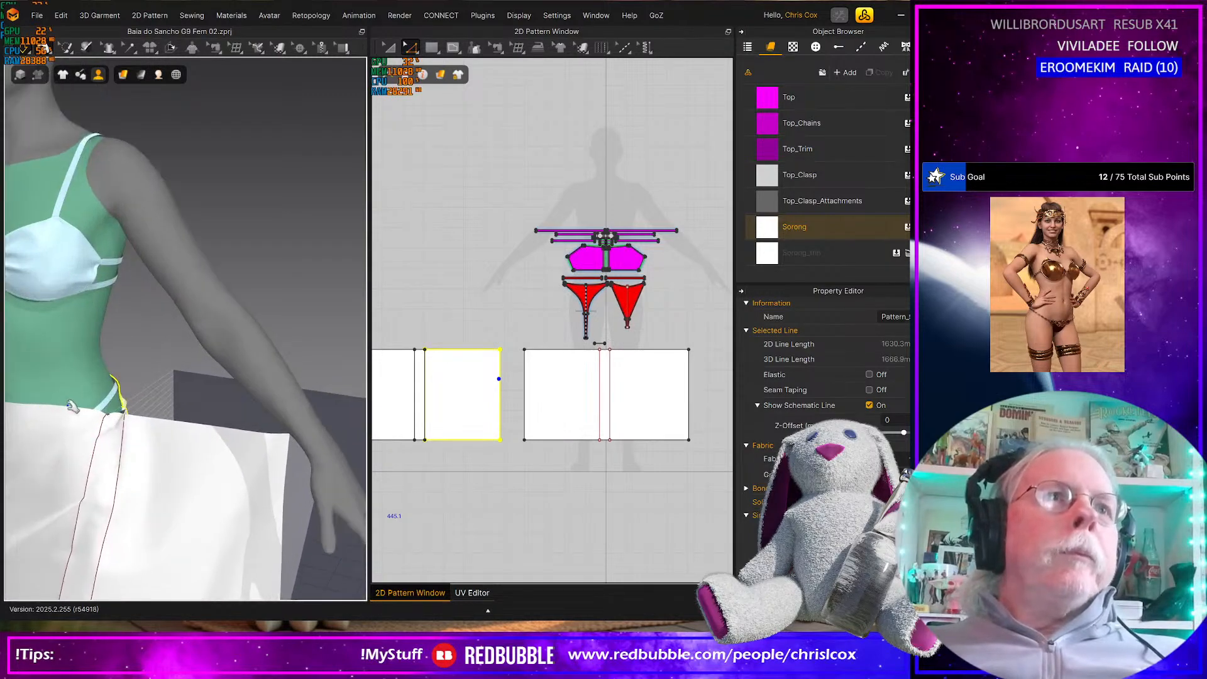
middle_drag(142, 390, 204, 389)
mouse_move(205, 389)
right_down()
mouse_move(118, 423)
mouse_move(207, 400)
right_up()
Nudge the back piece's outer side edge slightly further inward to tighten the sarong
right_drag(509, 390, 547, 395)
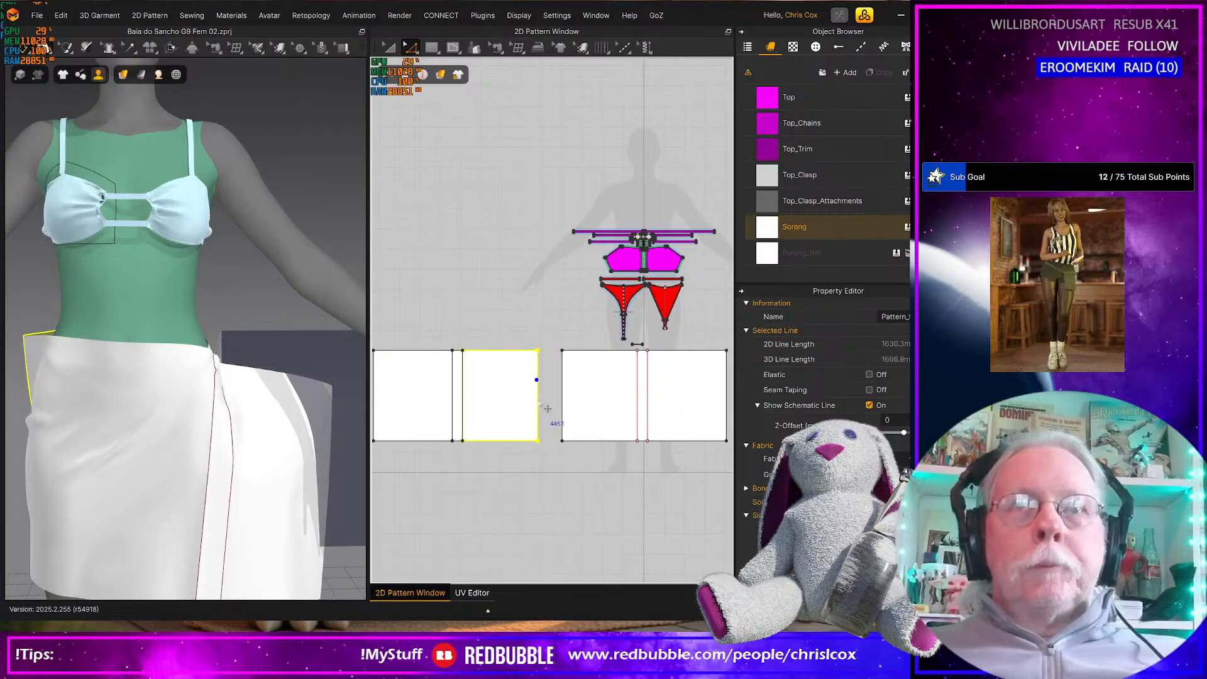
click(538, 406)
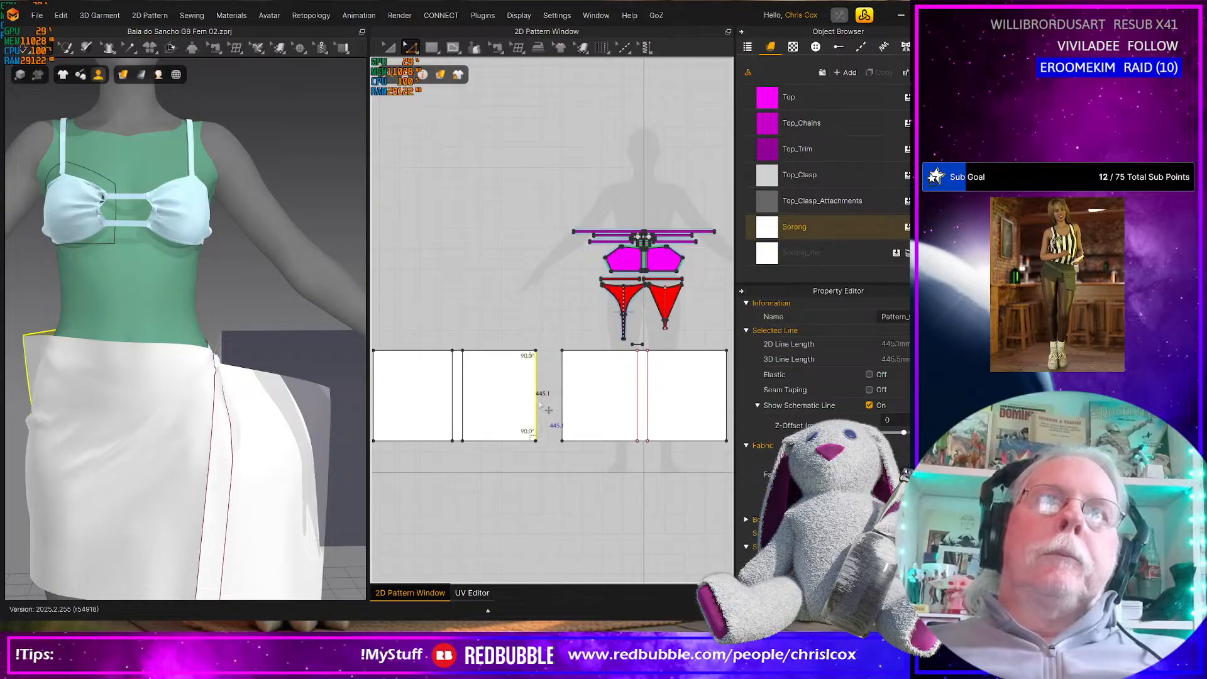
key(ctrl+z)
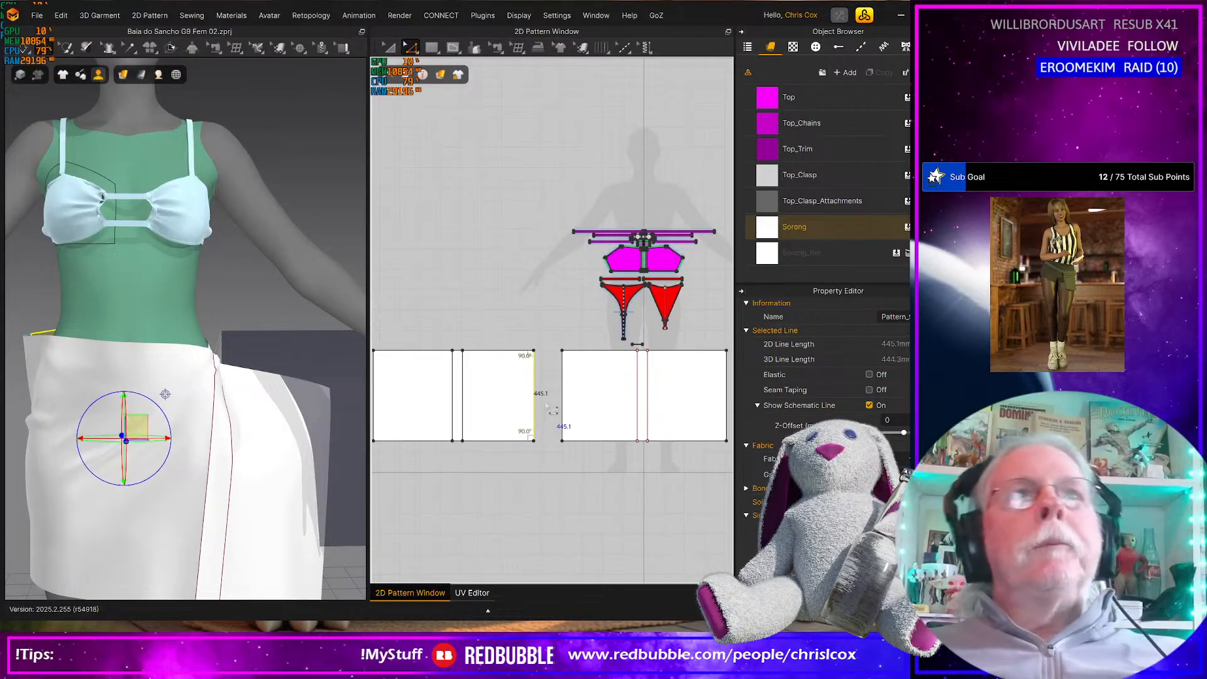
Nudge the front rectangle's left side edge further inward to take up more width at the hip
click(563, 415)
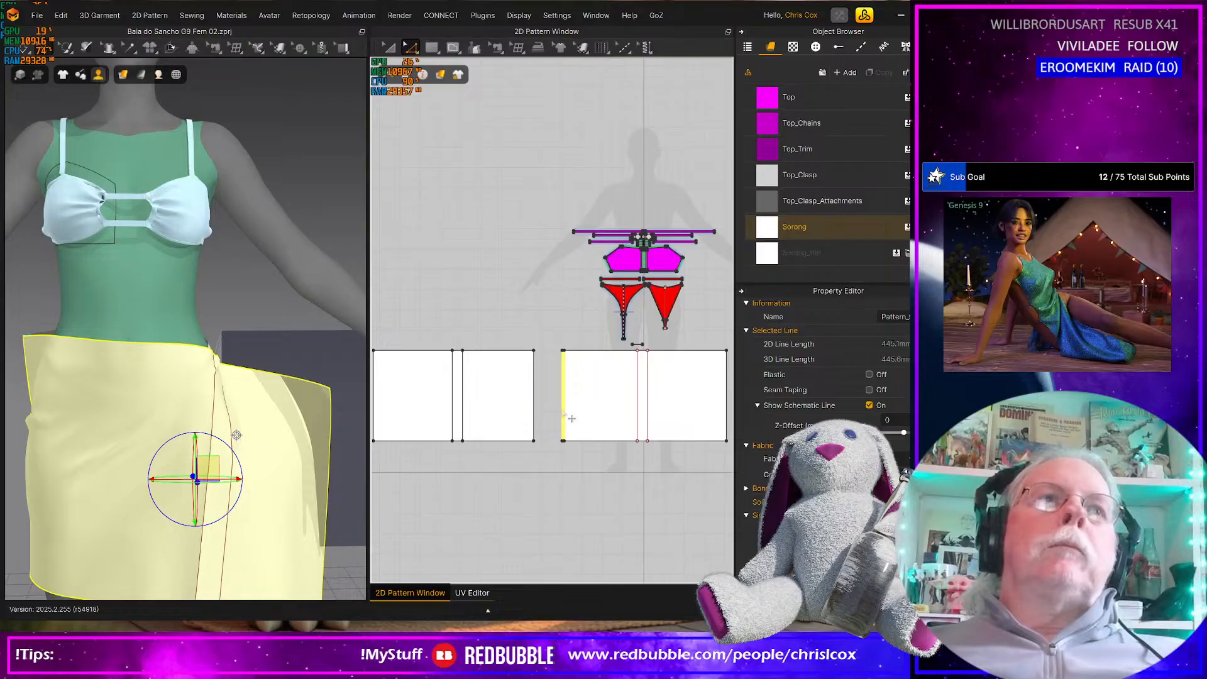
key(Right)
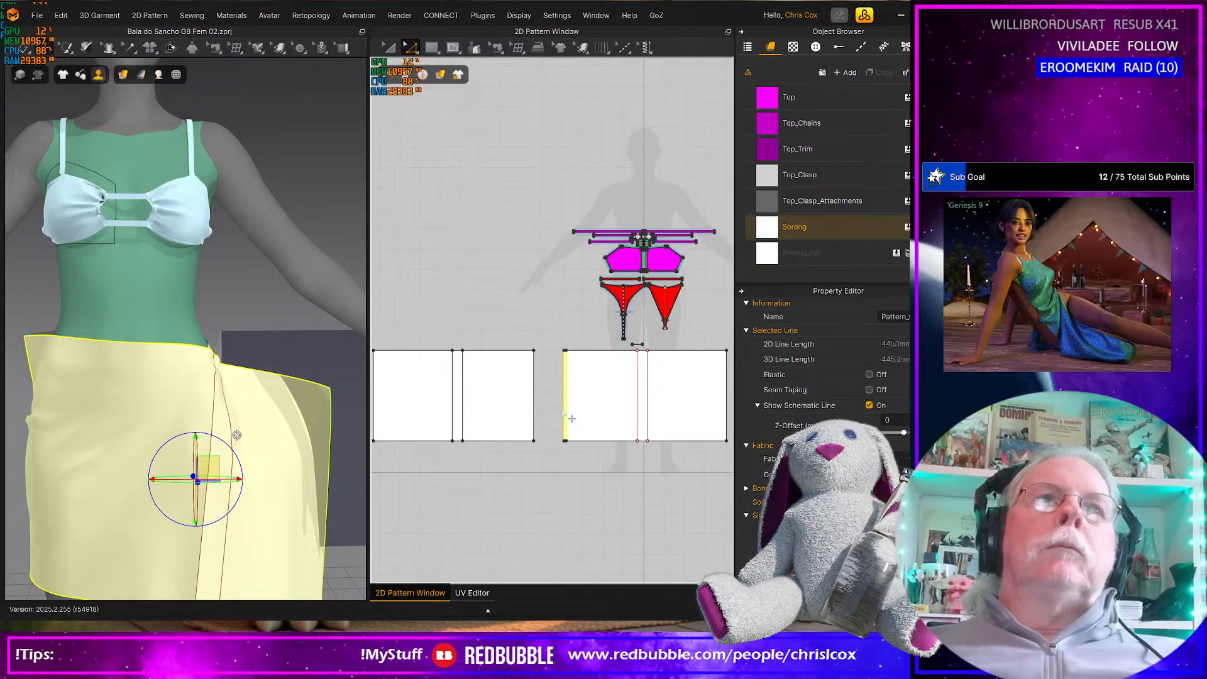
key(Right)
key(Right)
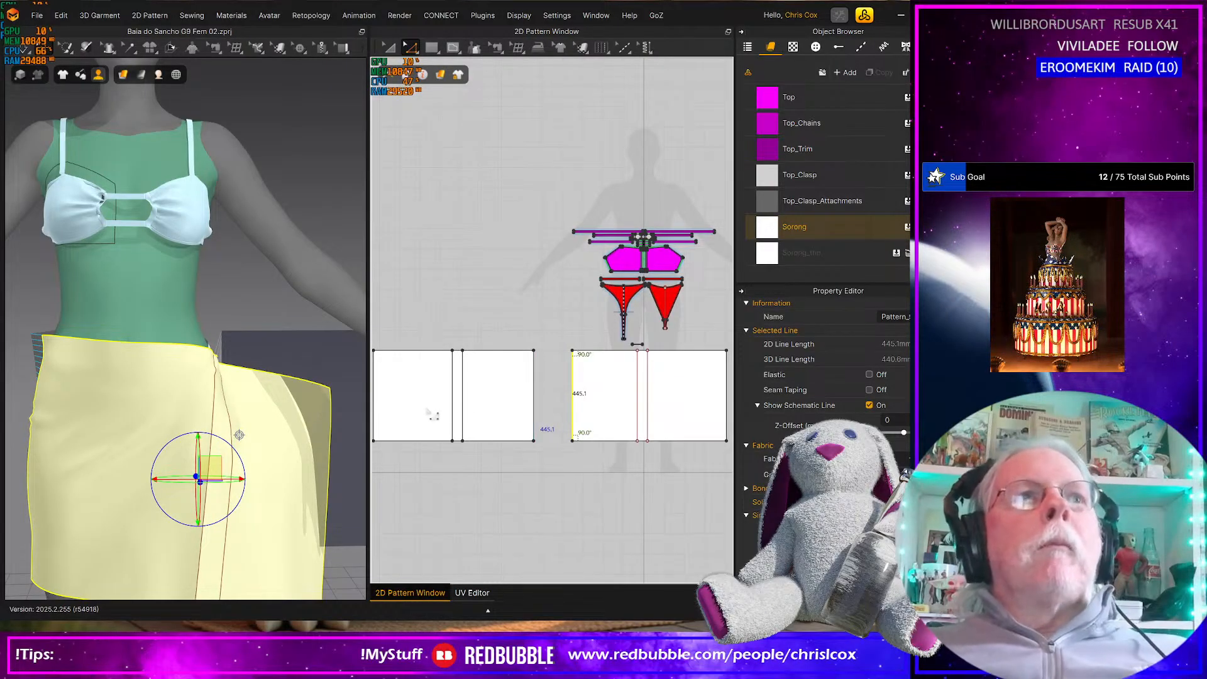
Nudge the front rectangle's left side edge outward in small increments to widen the sarong at the hip
key(Left)
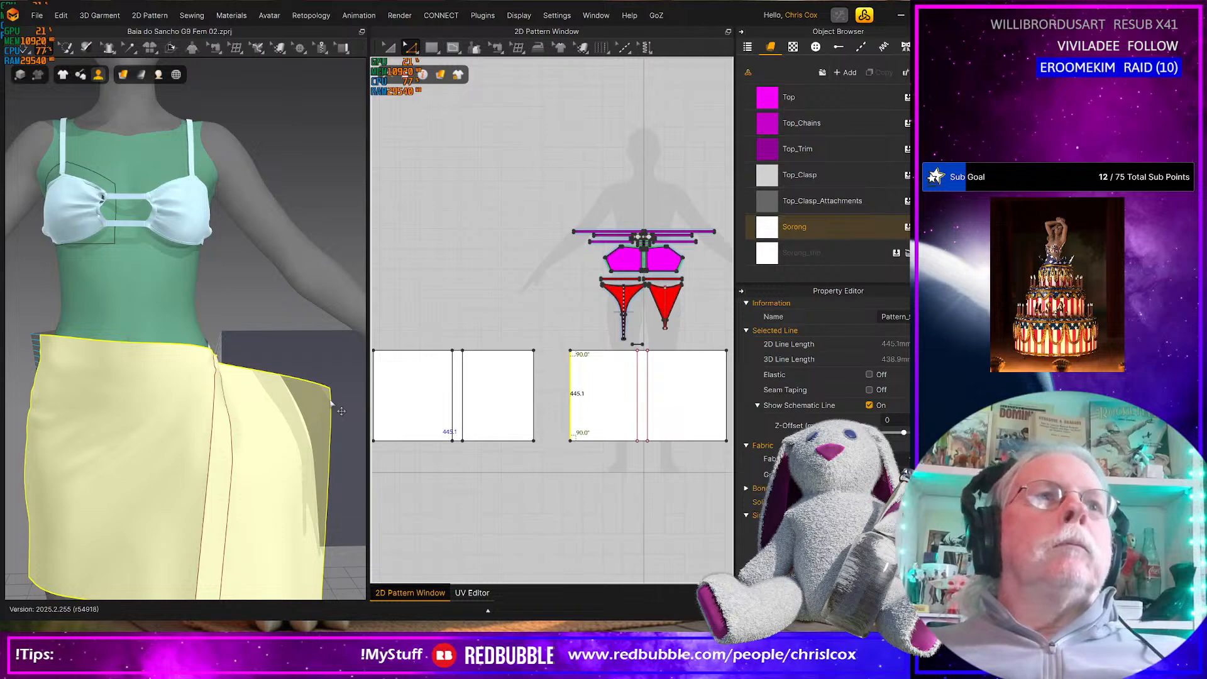
key(Left)
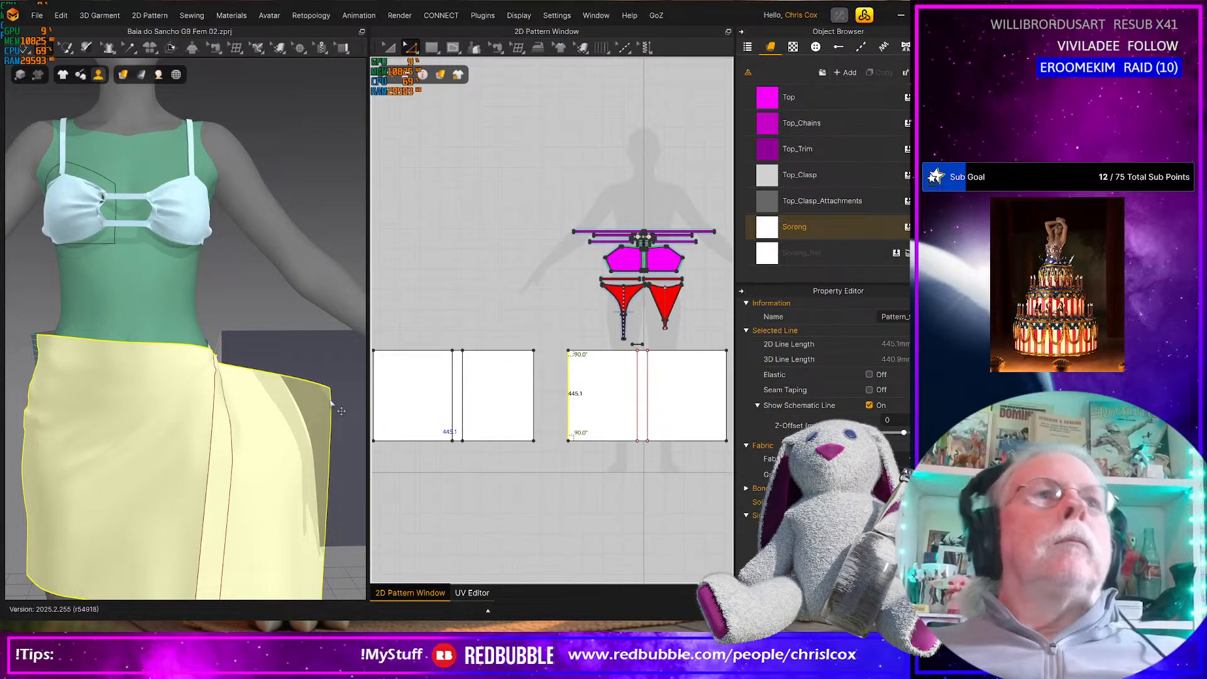
key(Left)
Open the simulation properties and change the gravity value so the sarong drapes with gravity
scroll(299, 459, down, 5)
right_drag(291, 459, 317, 511)
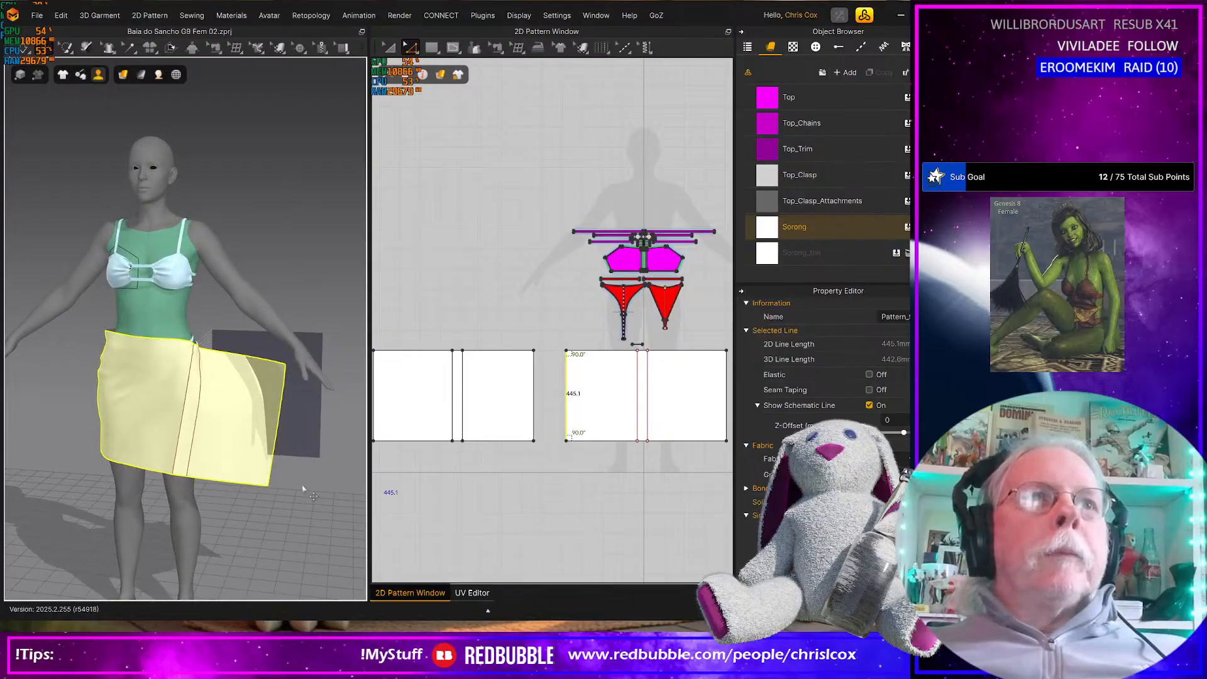
right_click(312, 503)
click(359, 466)
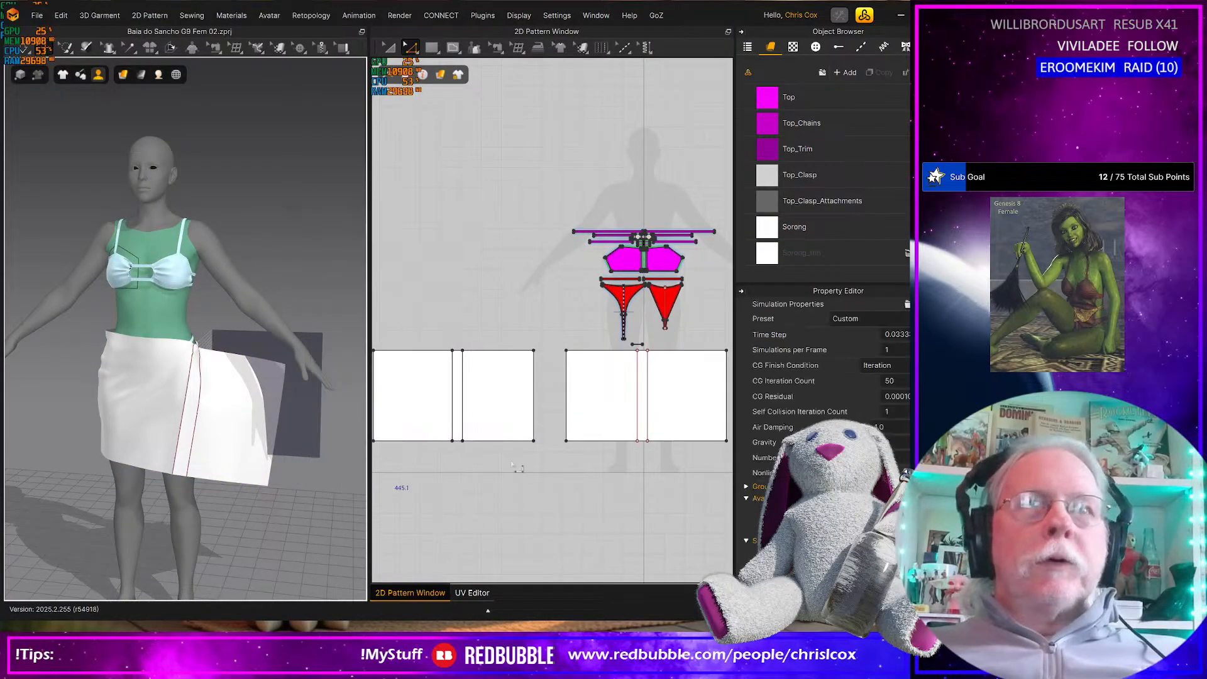
click(897, 443)
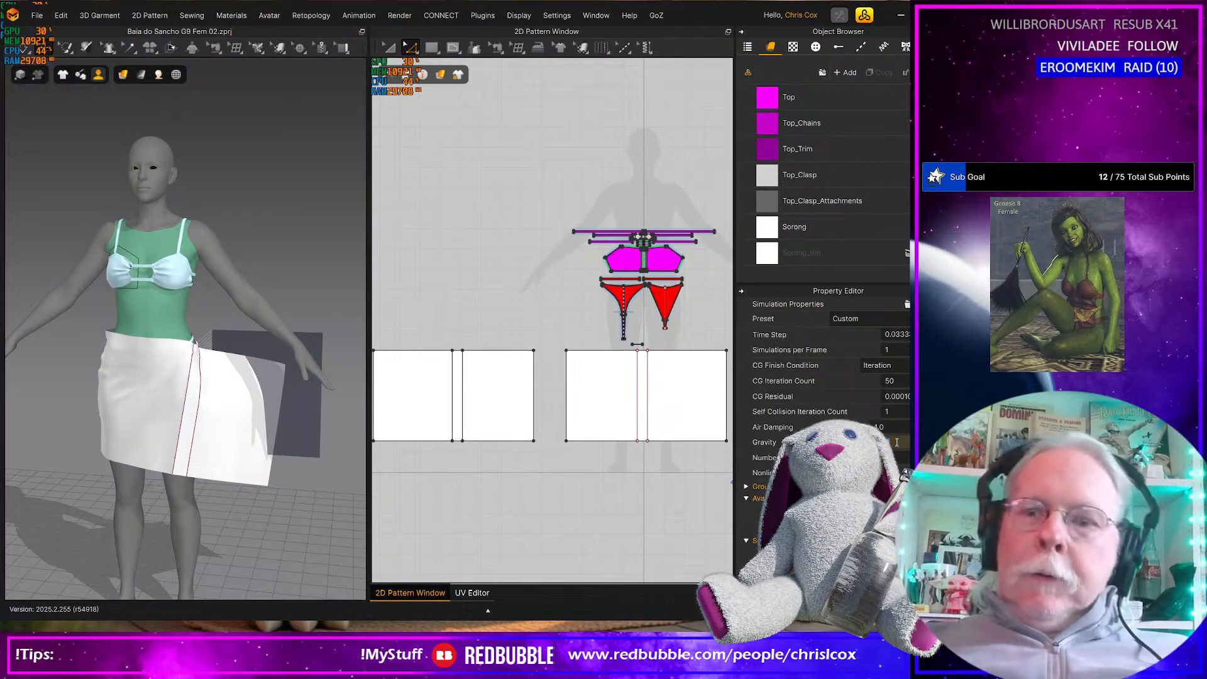
text(00)
key(Return)
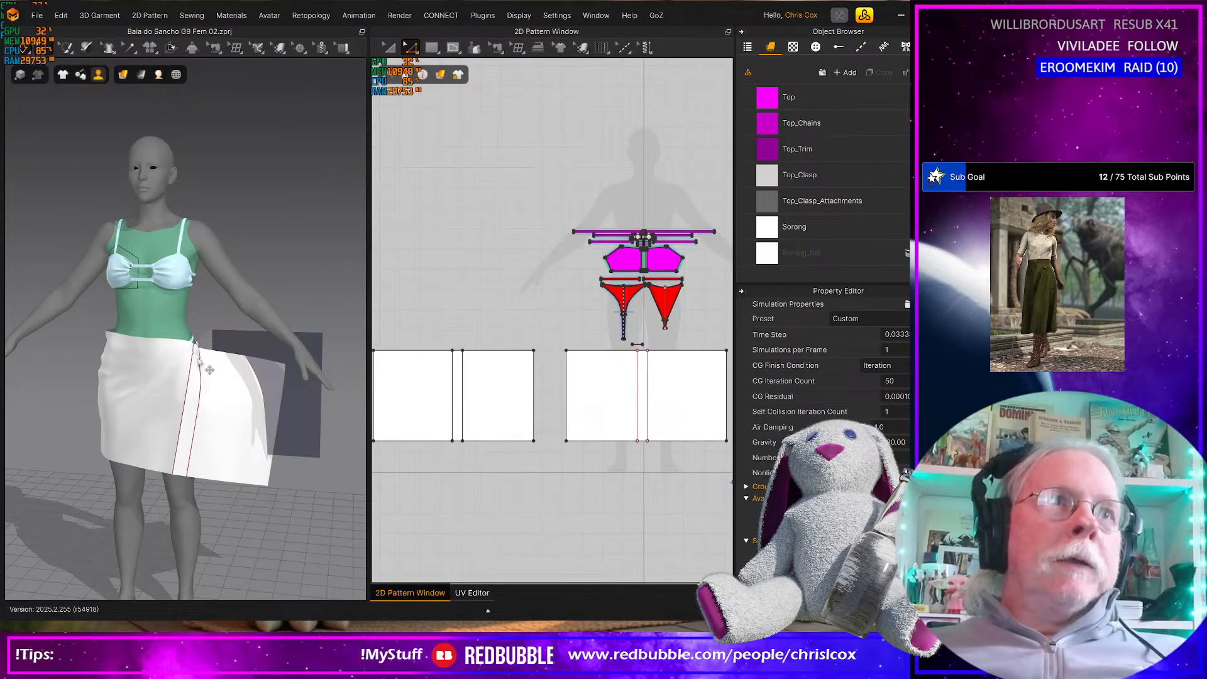
Simulate and tug the sarong cloth, and inspect from the side how it hangs at the tied hip
click(200, 359)
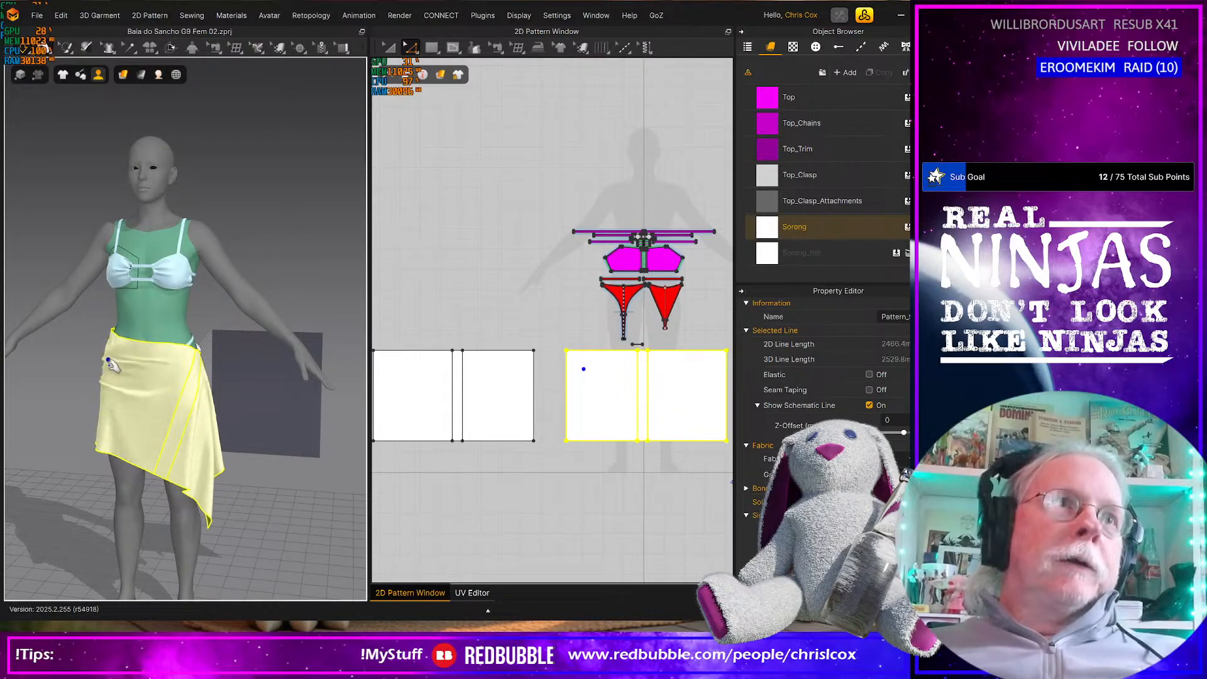
right_drag(156, 376, 224, 404)
scroll(115, 396, up, 5)
right_drag(220, 388, 178, 409)
click(228, 315)
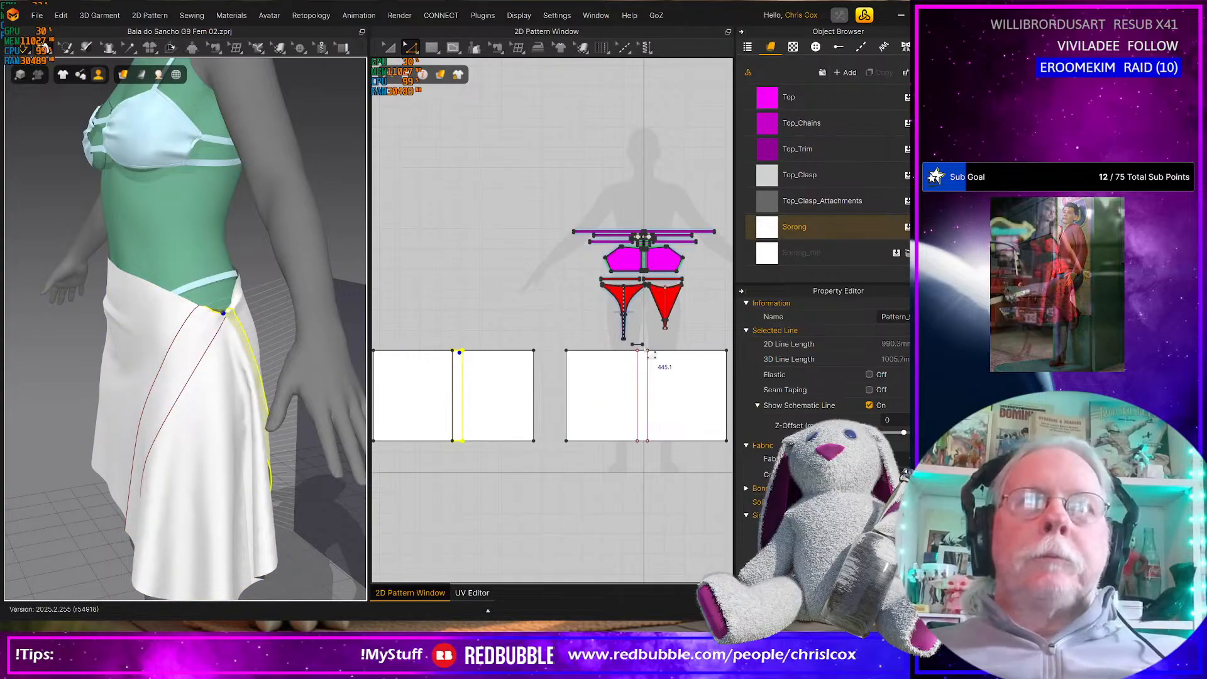
mouse_move(330, 494)
right_down()
mouse_move(350, 485)
mouse_move(328, 501)
right_up()
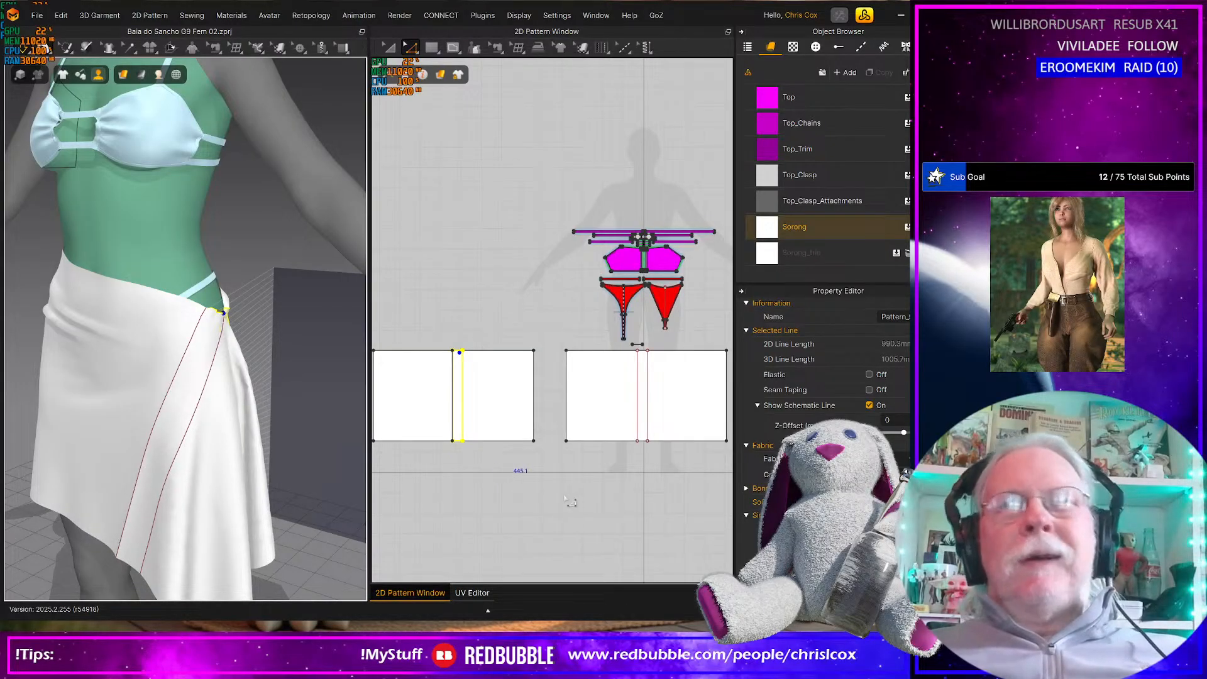
Duplicate the small tie strip straight down to just below the front rectangle's hem, about 527 mm from the original
scroll(633, 427, up, 2)
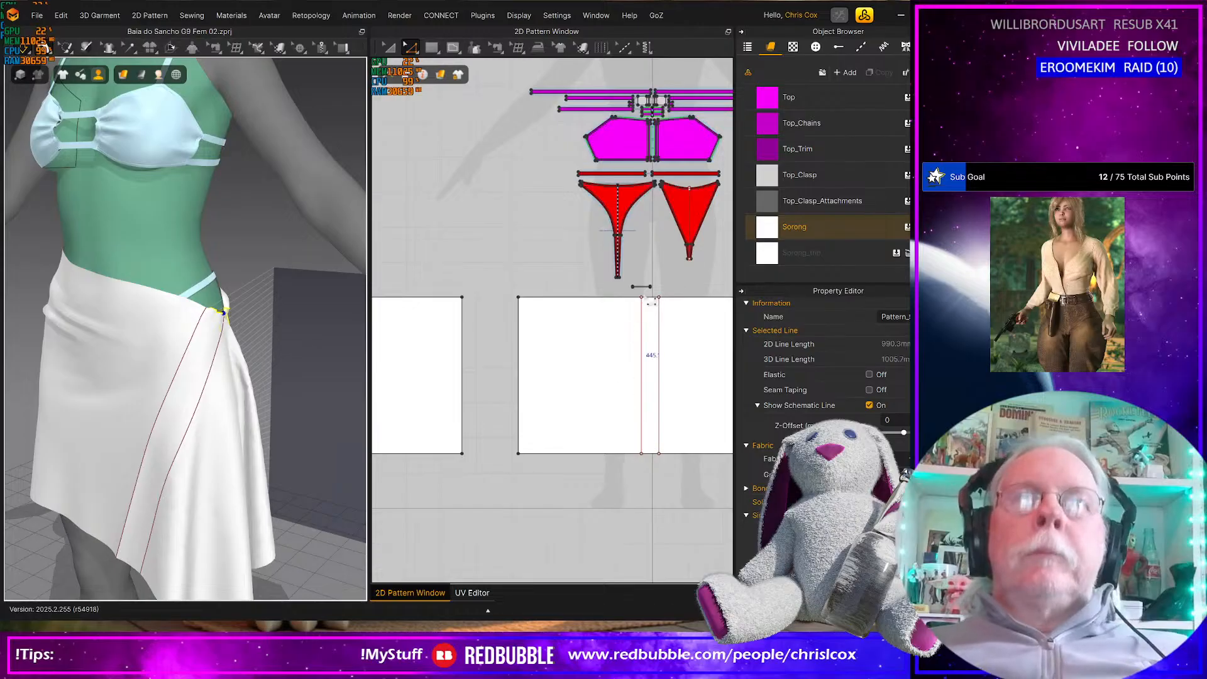
key(a)
click(642, 286)
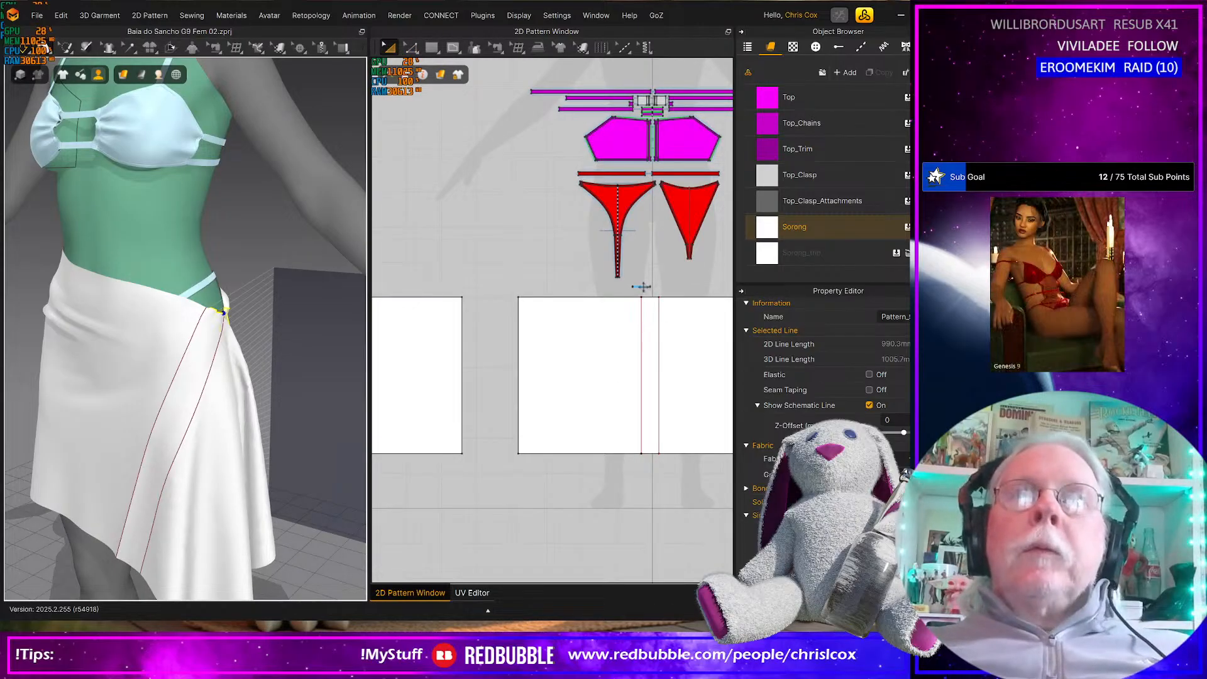
drag(641, 286, 652, 442)
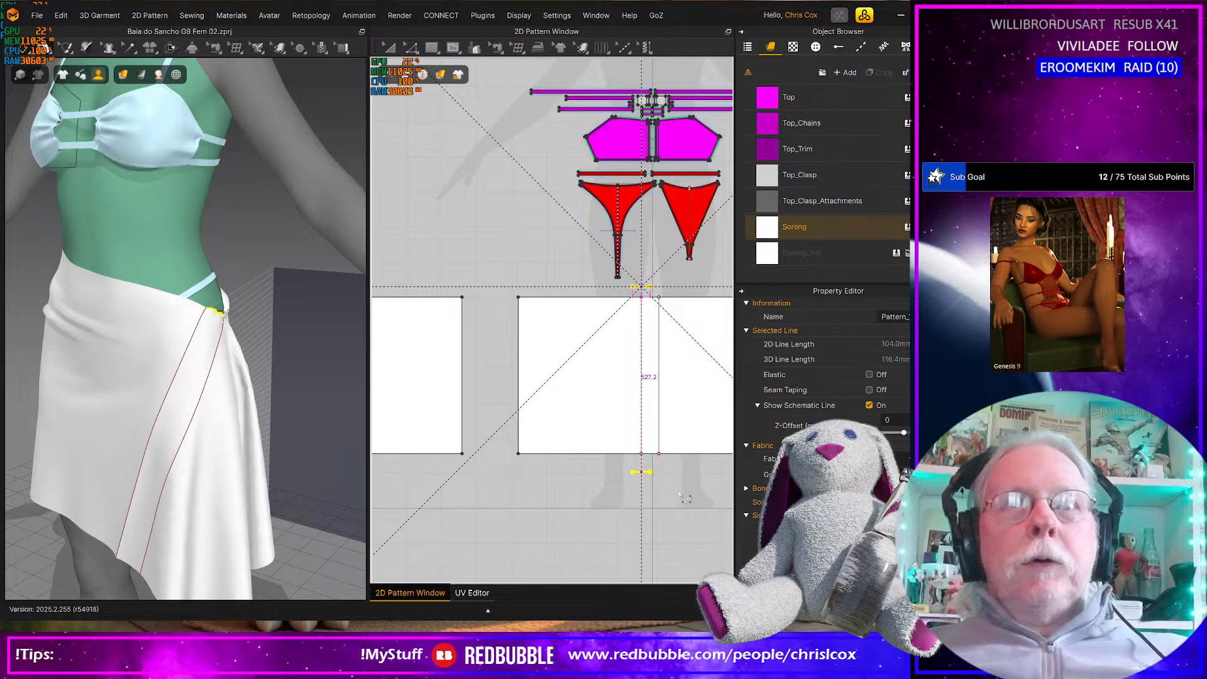
scroll(673, 494, up, 5)
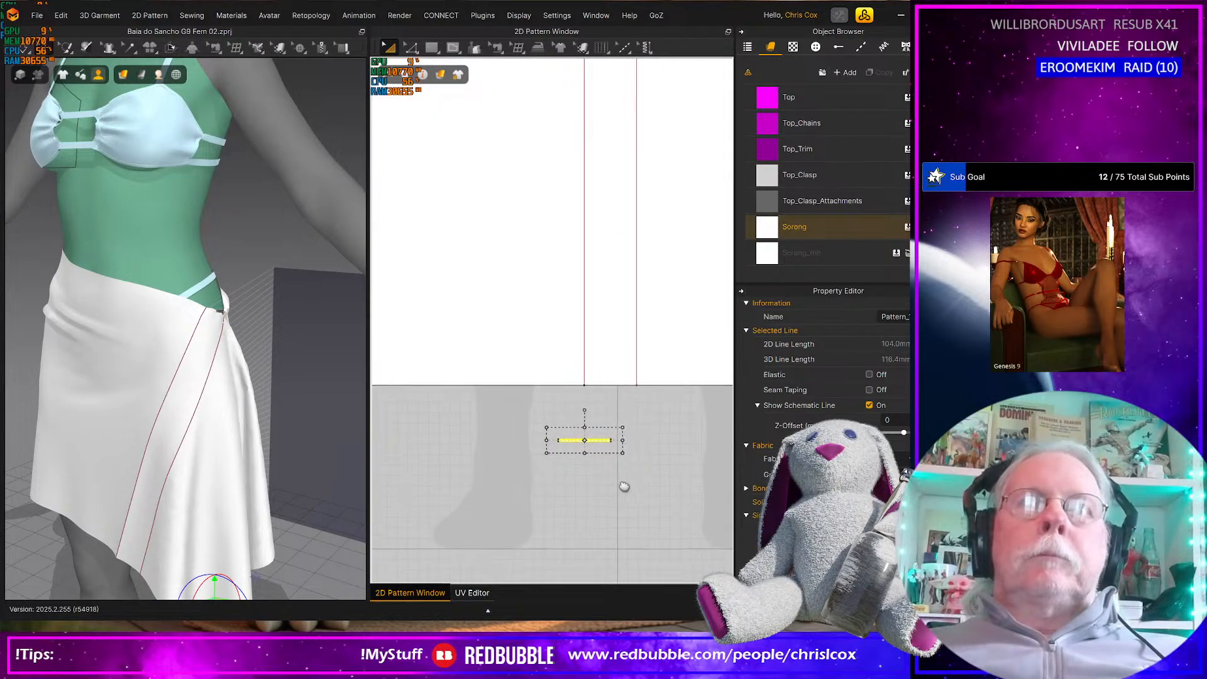
middle_drag(620, 487, 623, 488)
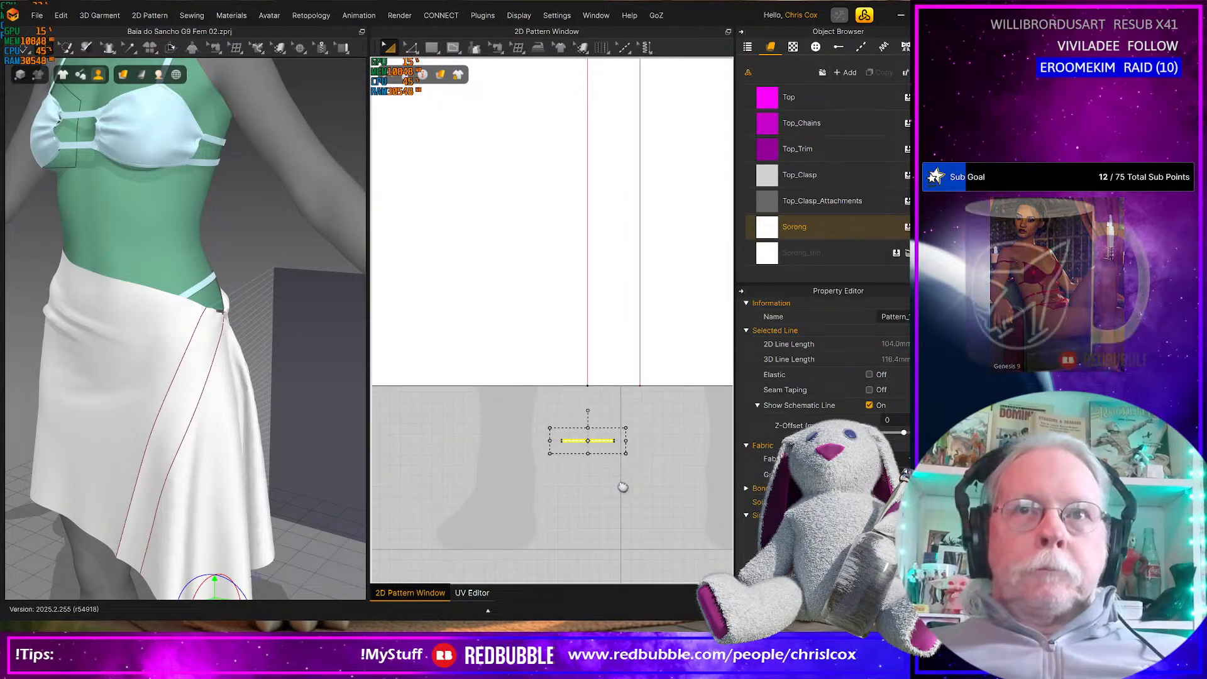
Extend or trim the front rectangle's two internal lines to the outline and add points at their ends
key(n)
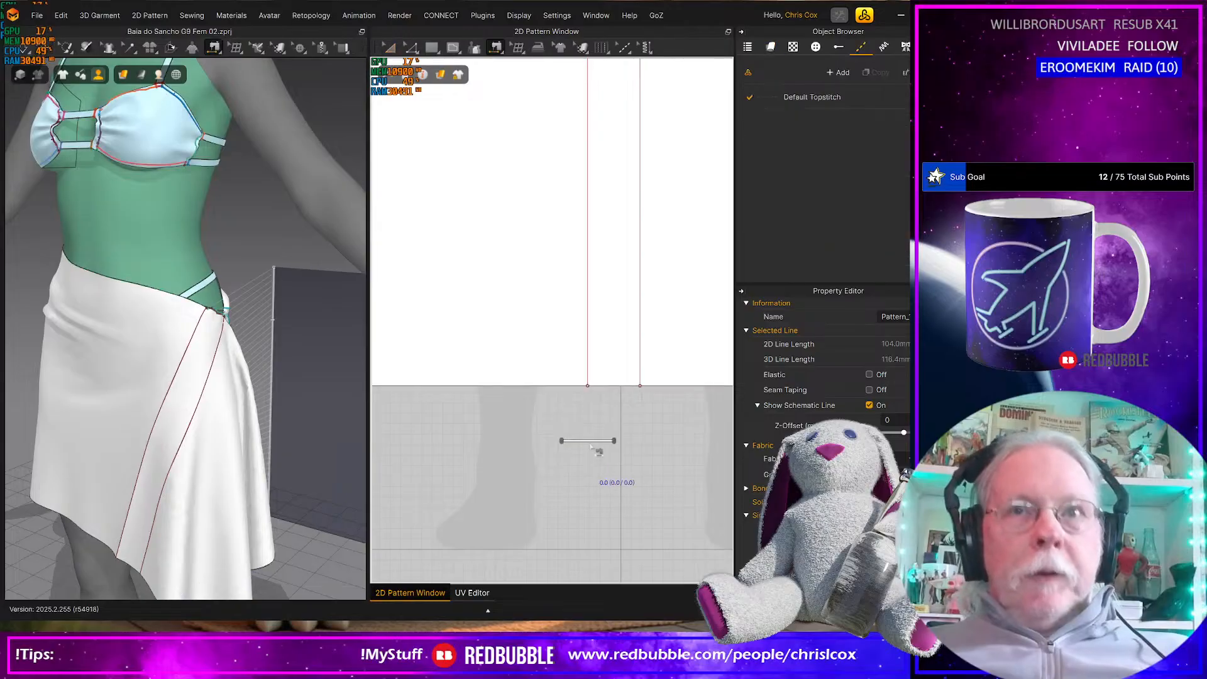
click(590, 441)
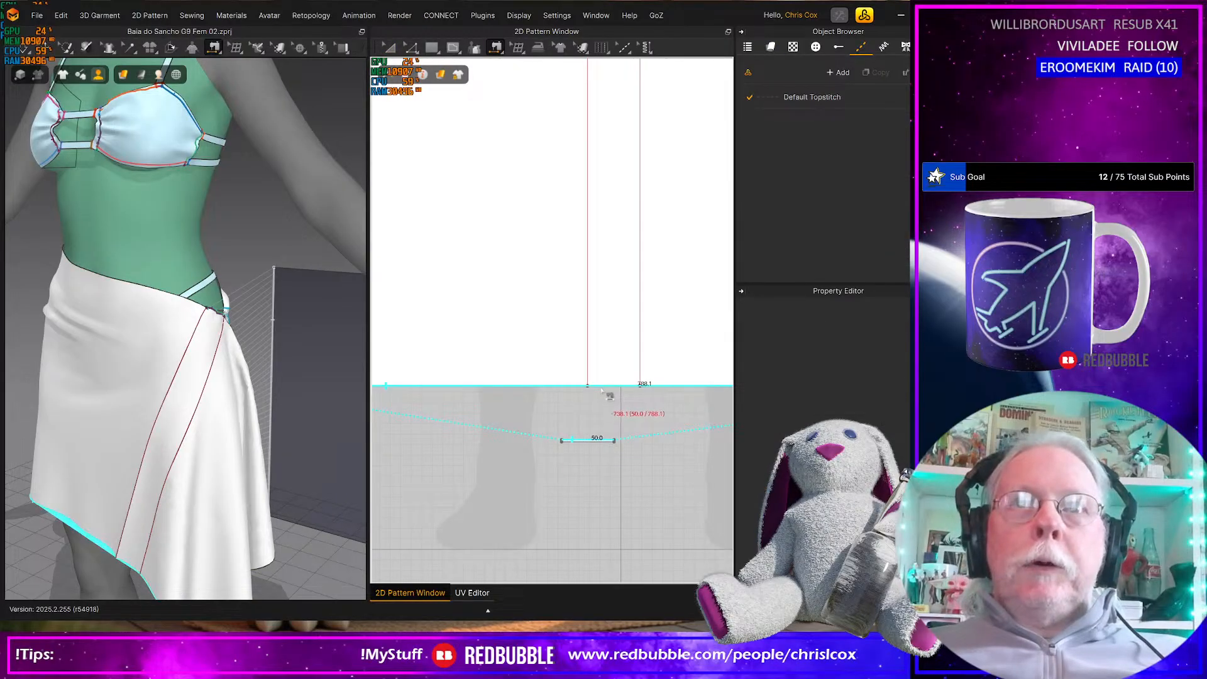
key(z)
click(588, 365)
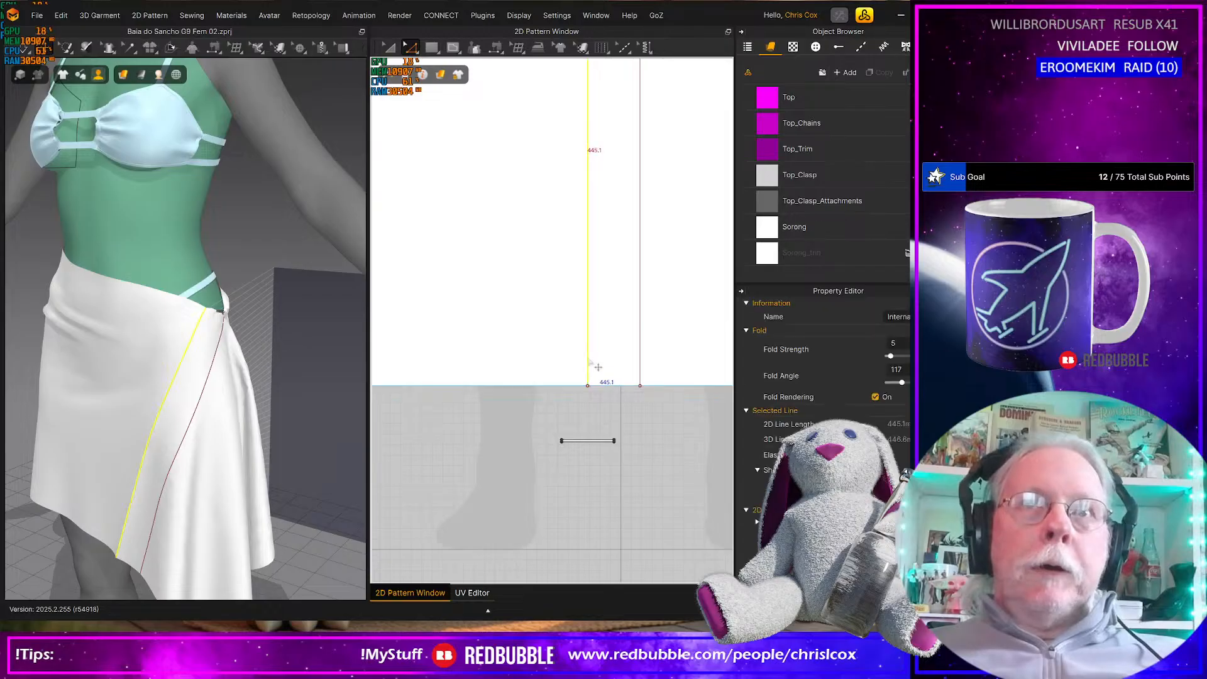
right_click(643, 359)
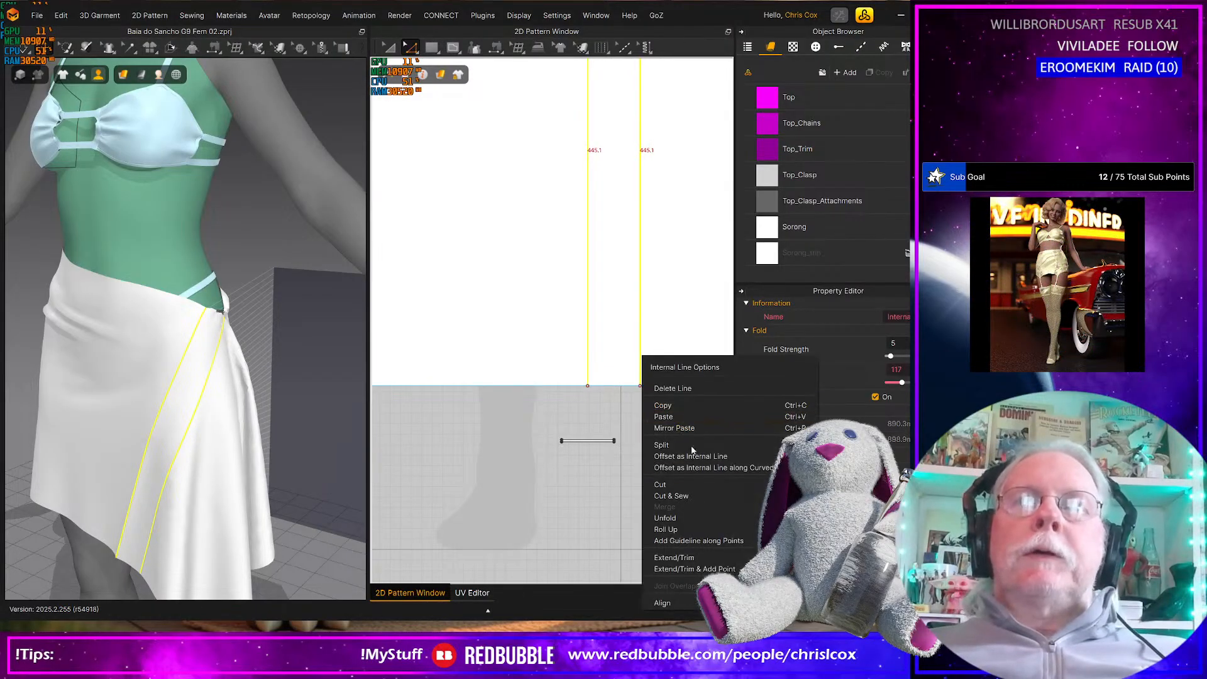
click(694, 569)
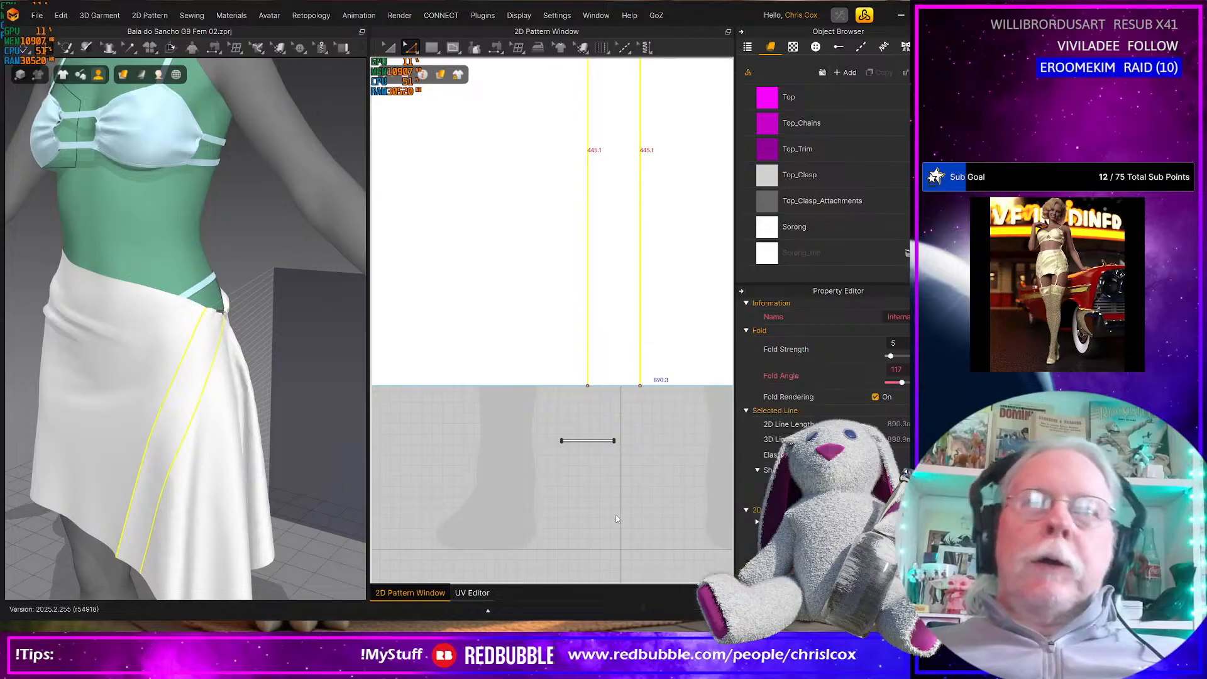
Sew the copied tie strip to the front rectangle's 50 mm hem segment between the two internal lines
click(593, 474)
key(n)
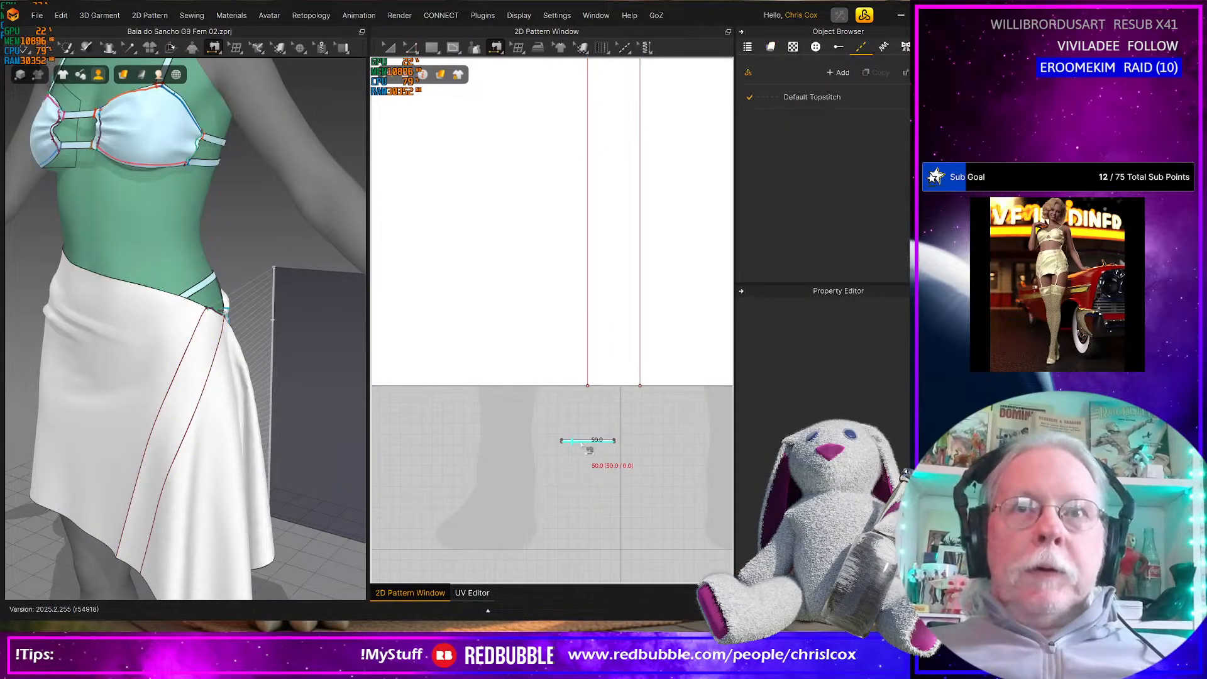
click(591, 441)
click(613, 385)
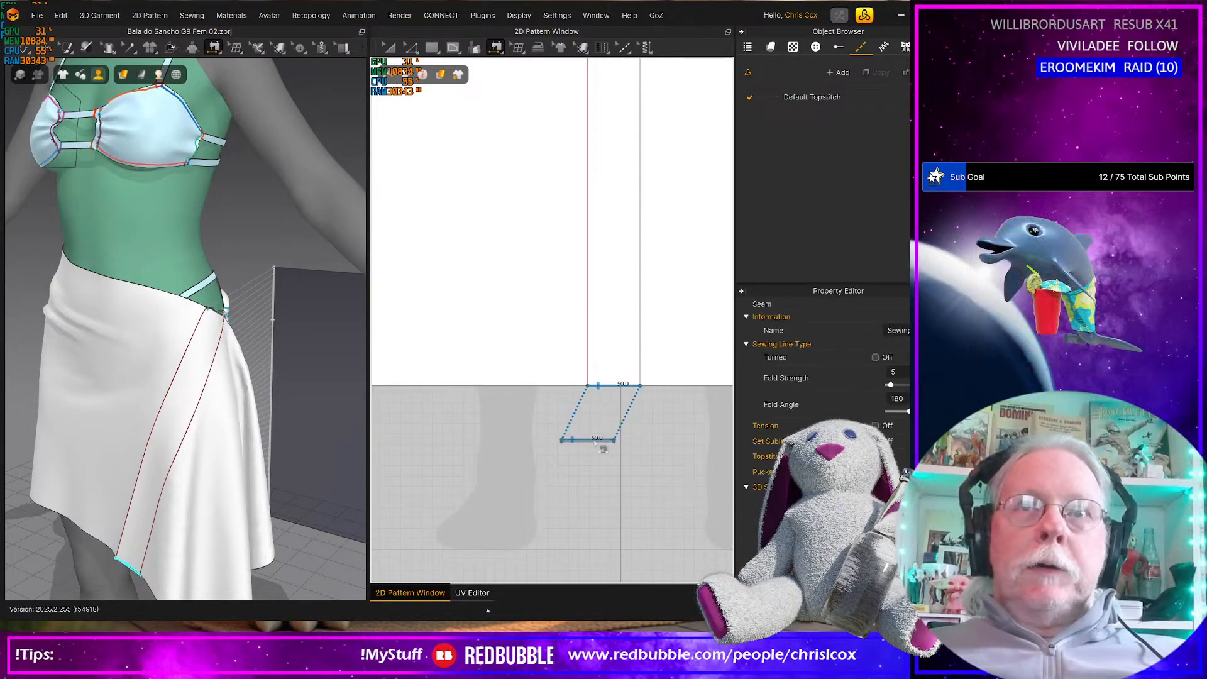
Sew the copied tie strip's other long edge to the matching hem segment on the back rectangle
click(580, 448)
middle_drag(531, 464, 695, 450)
middle_drag(587, 450, 715, 449)
middle_drag(542, 450, 696, 453)
middle_drag(576, 451, 707, 454)
middle_drag(649, 446, 729, 452)
middle_drag(519, 446, 606, 445)
click(607, 385)
Simulate the sarong with the hem tie and tug the hanging cloth, examining it from below and from the side
middle_drag(166, 503, 170, 428)
scroll(197, 379, down, 3)
right_drag(196, 379, 202, 363)
key(space)
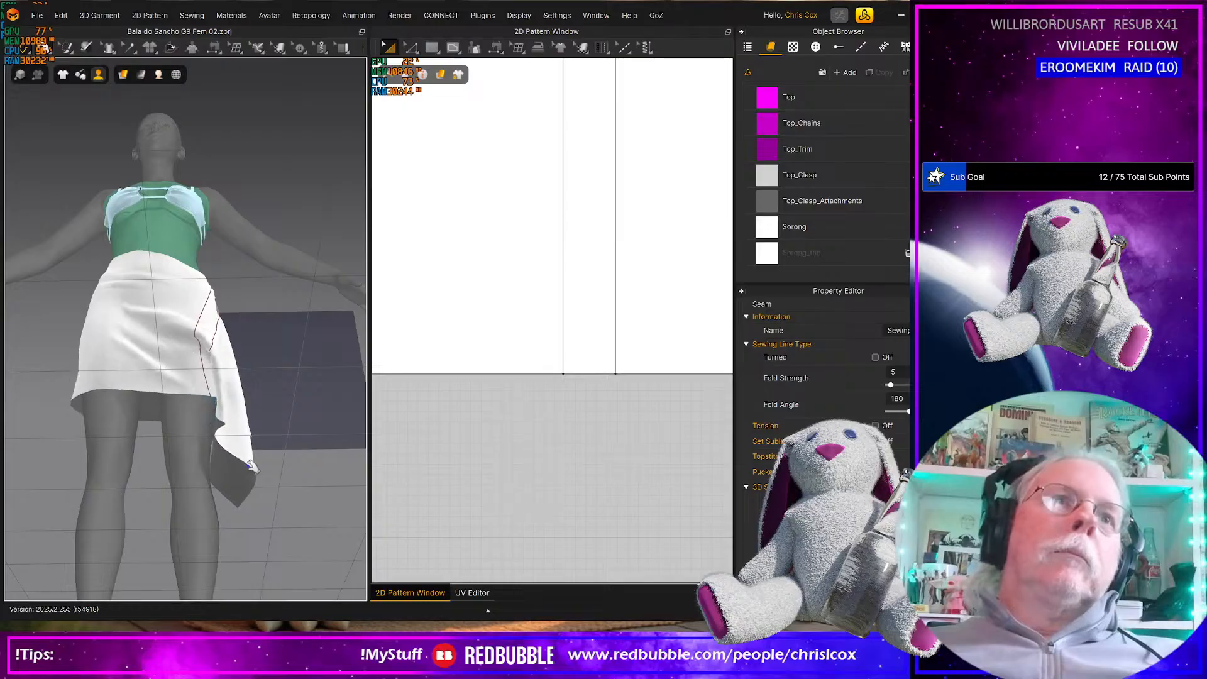
right_drag(260, 460, 254, 501)
scroll(142, 485, up, 2)
scroll(257, 494, down, 2)
scroll(256, 500, up, 5)
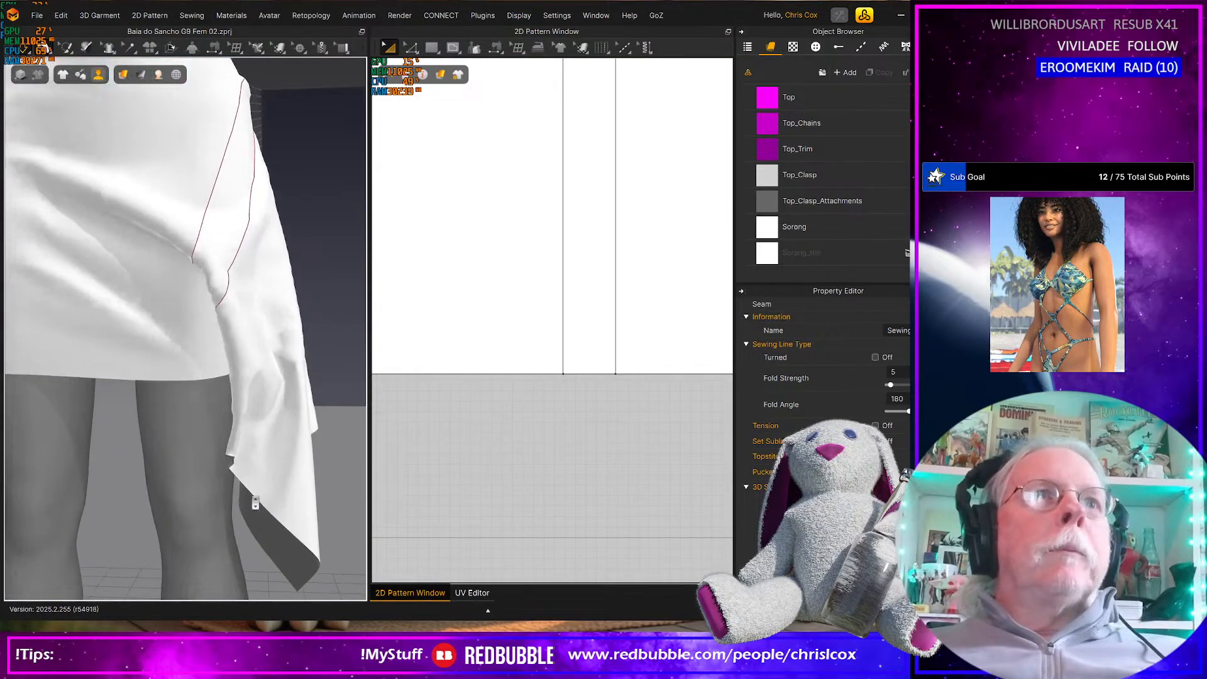
drag(303, 439, 447, 290)
right_drag(288, 403, 231, 310)
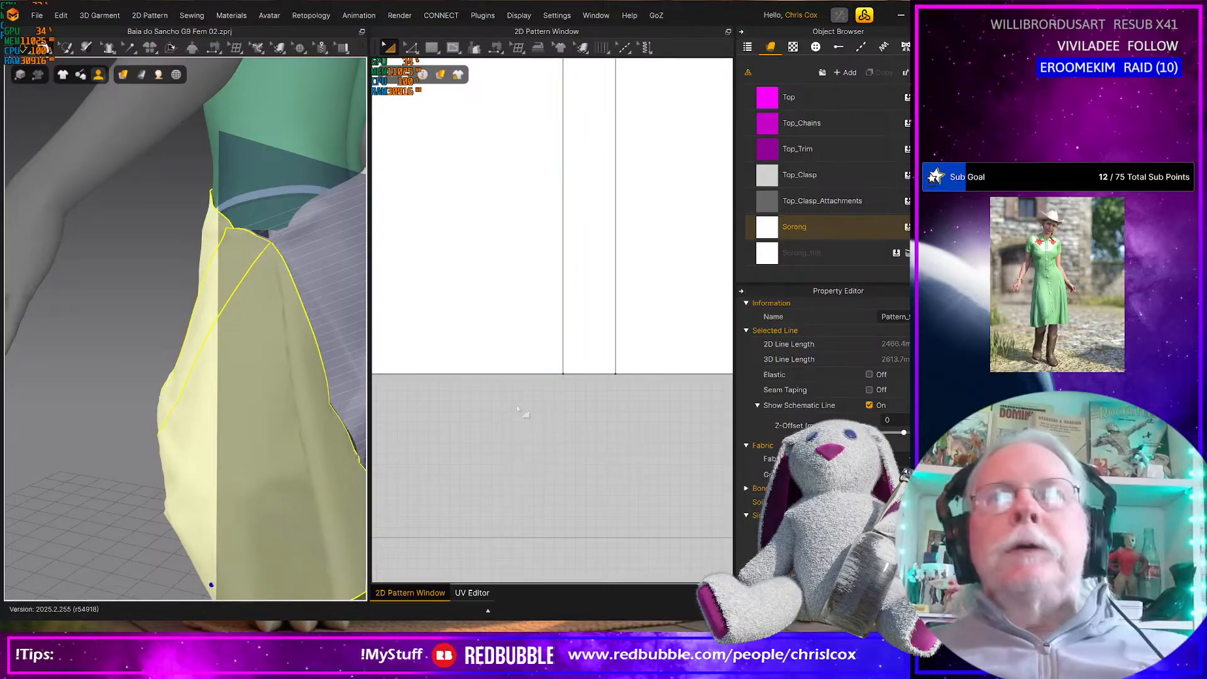
Nudge the back rectangle's left panel and its narrow centre strip to the left to open gaps between the pieces
scroll(516, 409, up, 5)
scroll(536, 406, down, 6)
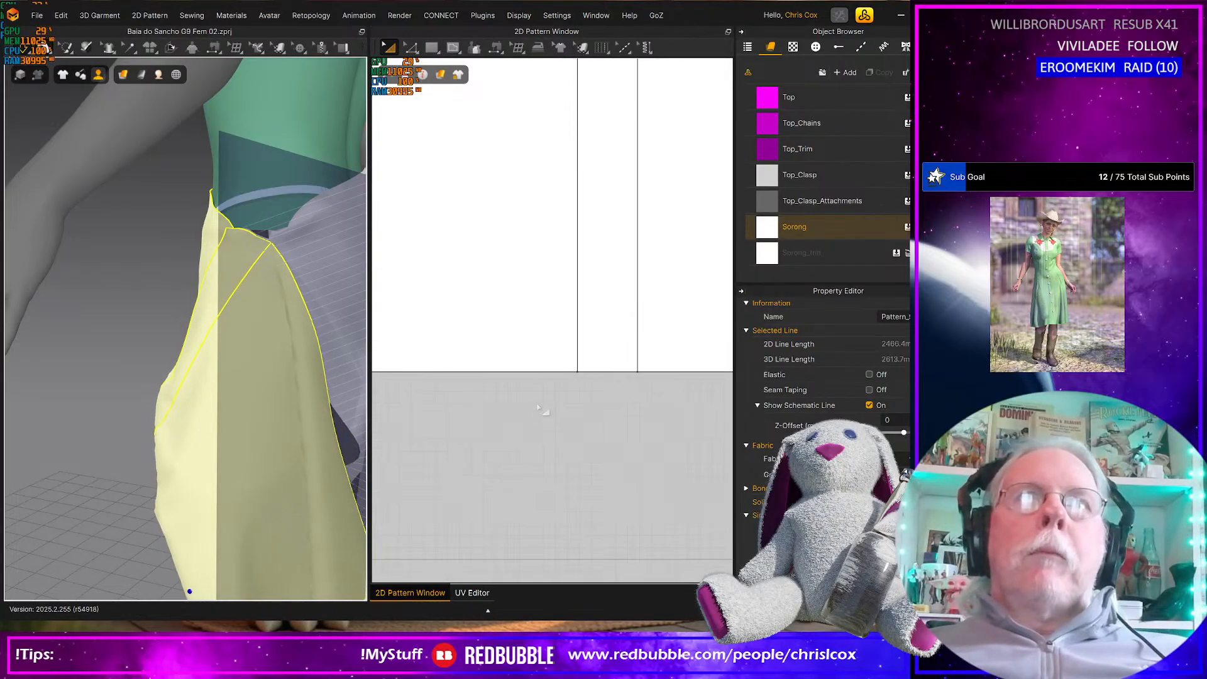
right_drag(542, 409, 598, 451)
click(550, 396)
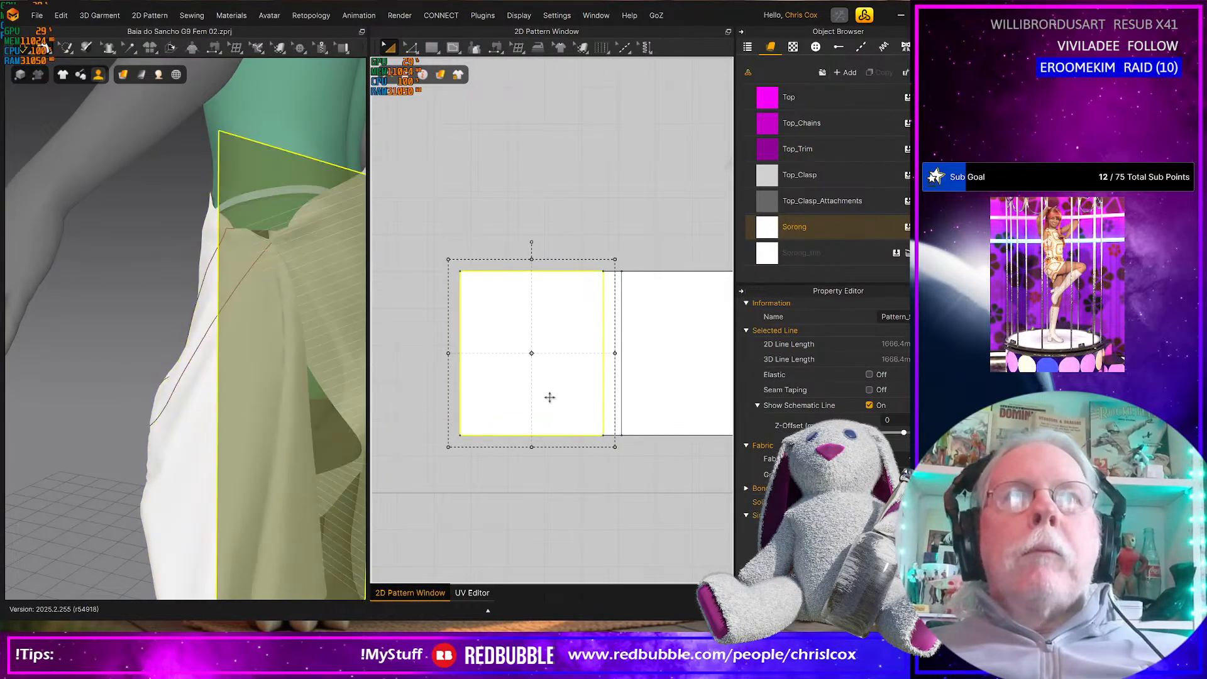
key(Left)
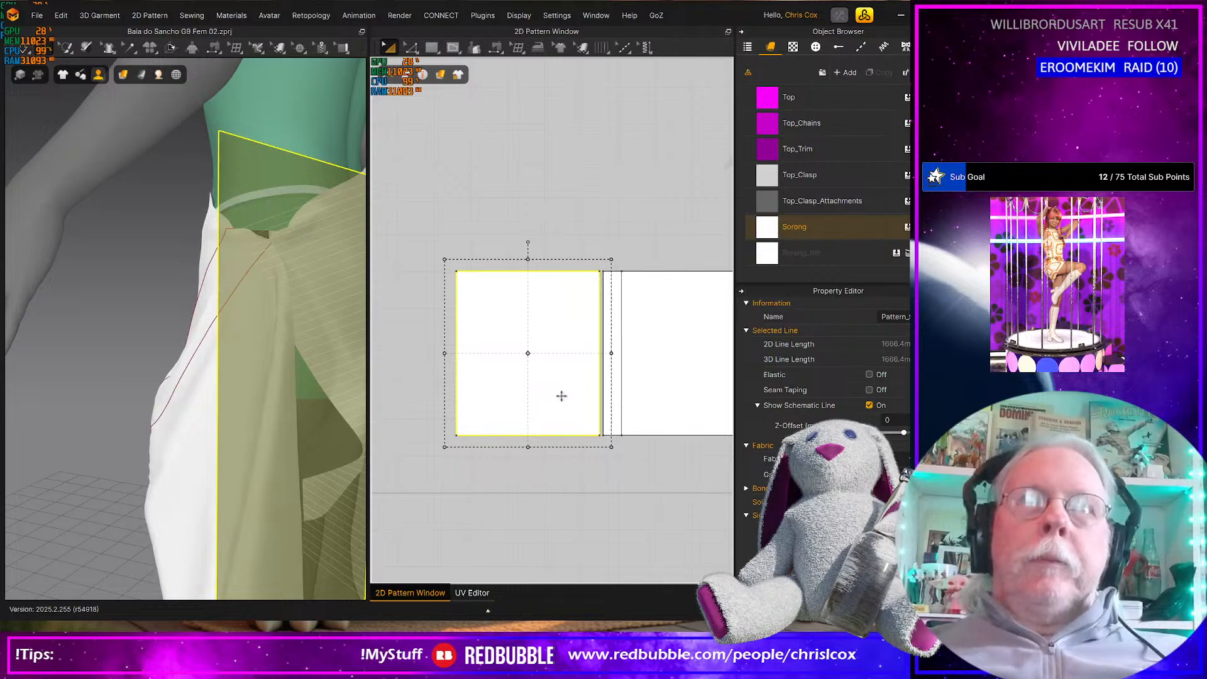
shift+click(606, 407)
key(Left)
scroll(596, 417, up, 5)
middle_drag(605, 427, 583, 428)
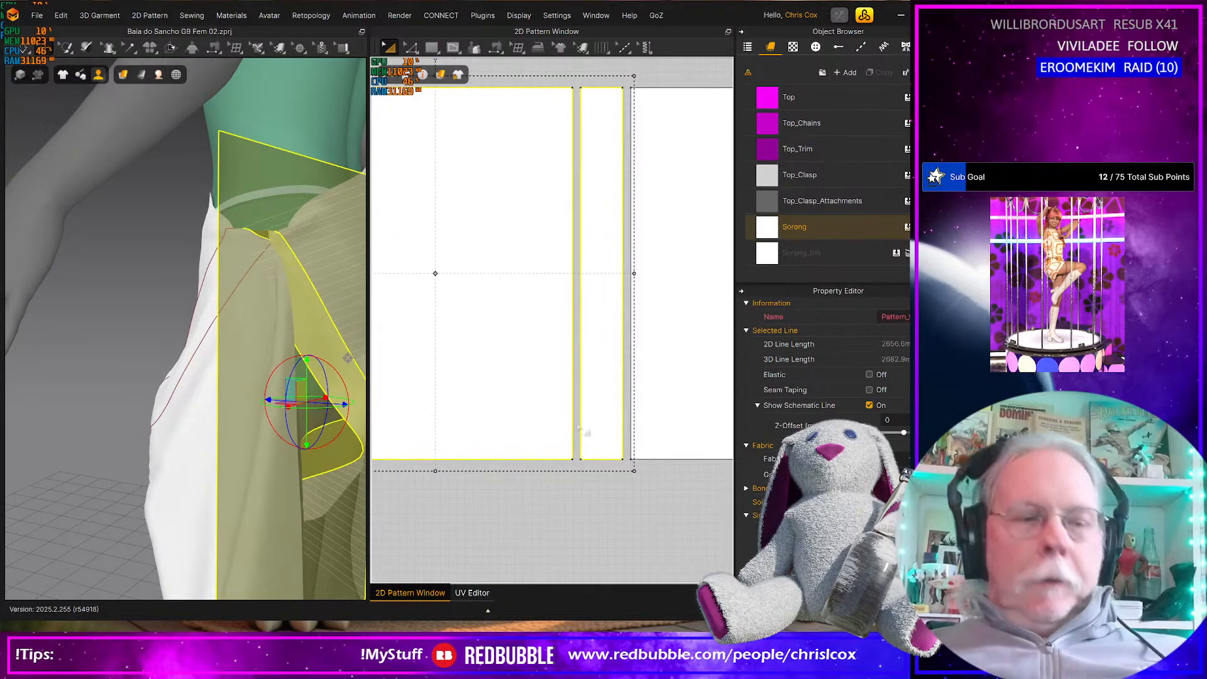
key(z)
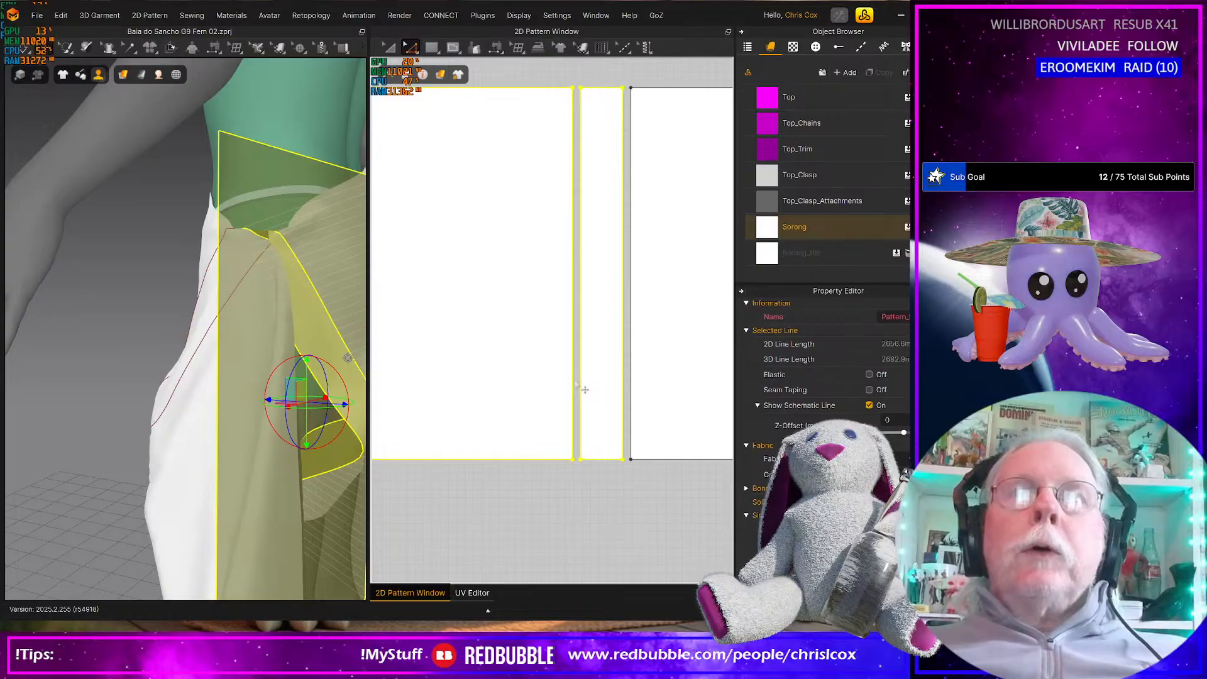
click(578, 387)
shift+click(624, 384)
shift+click(632, 388)
scroll(635, 403, down, 6)
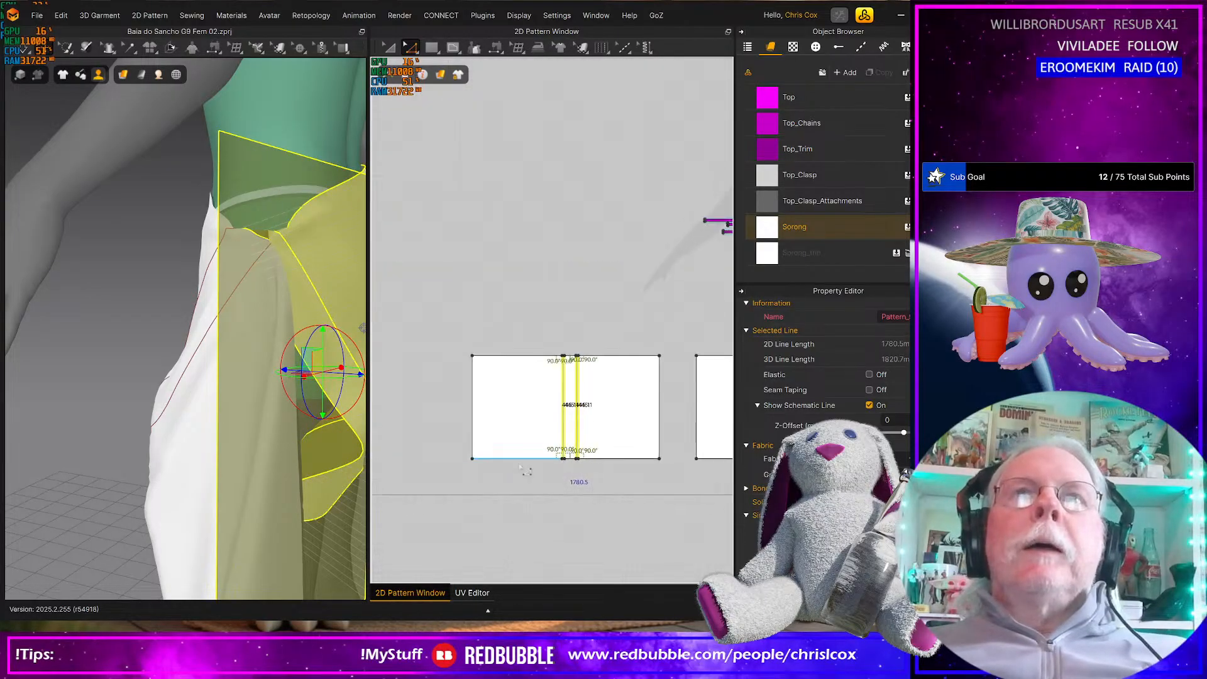
scroll(619, 456, up, 6)
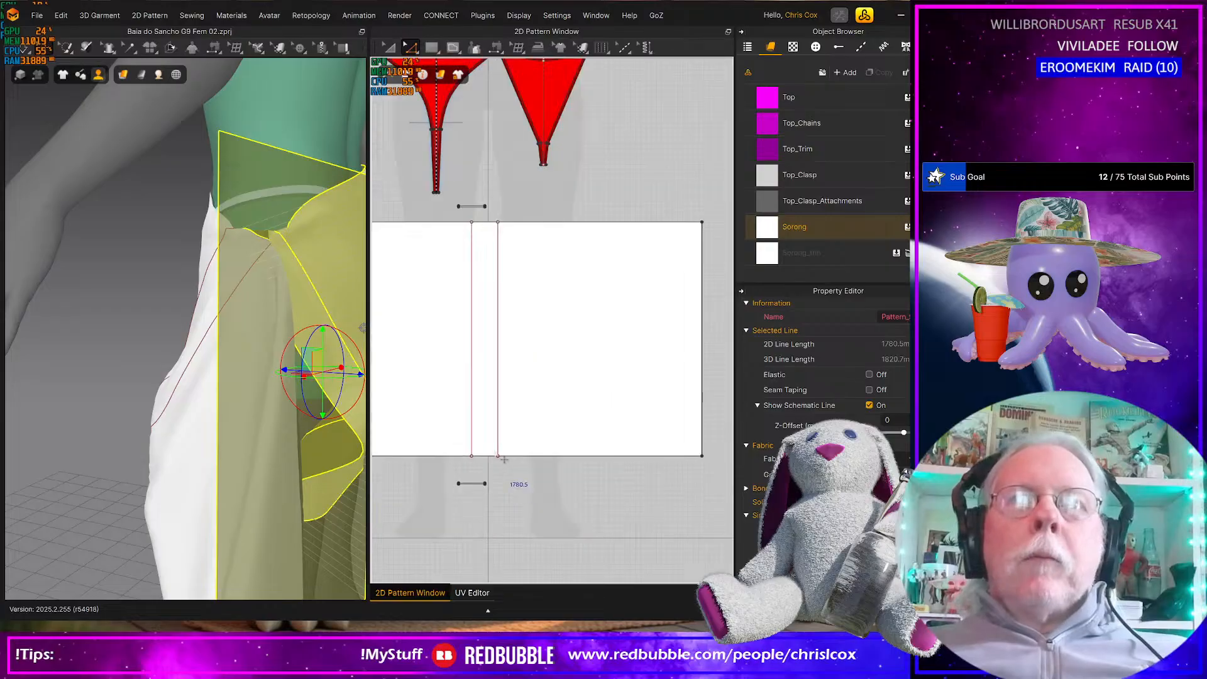
shift+click(567, 411)
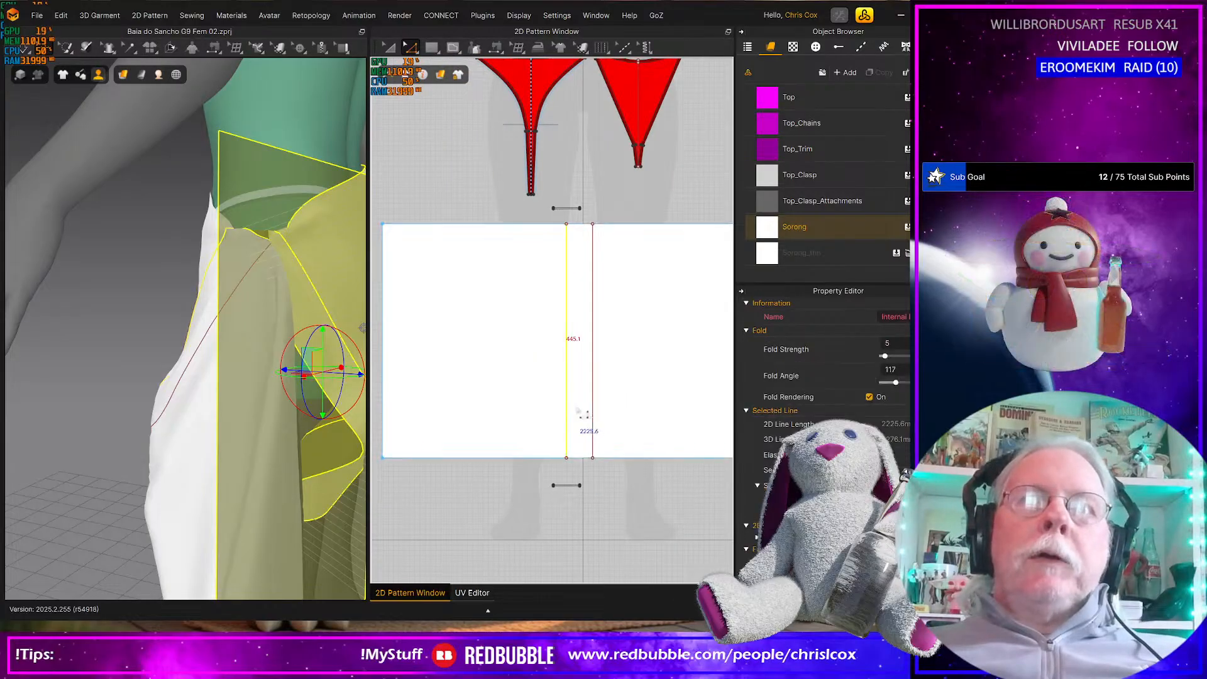
shift+click(594, 410)
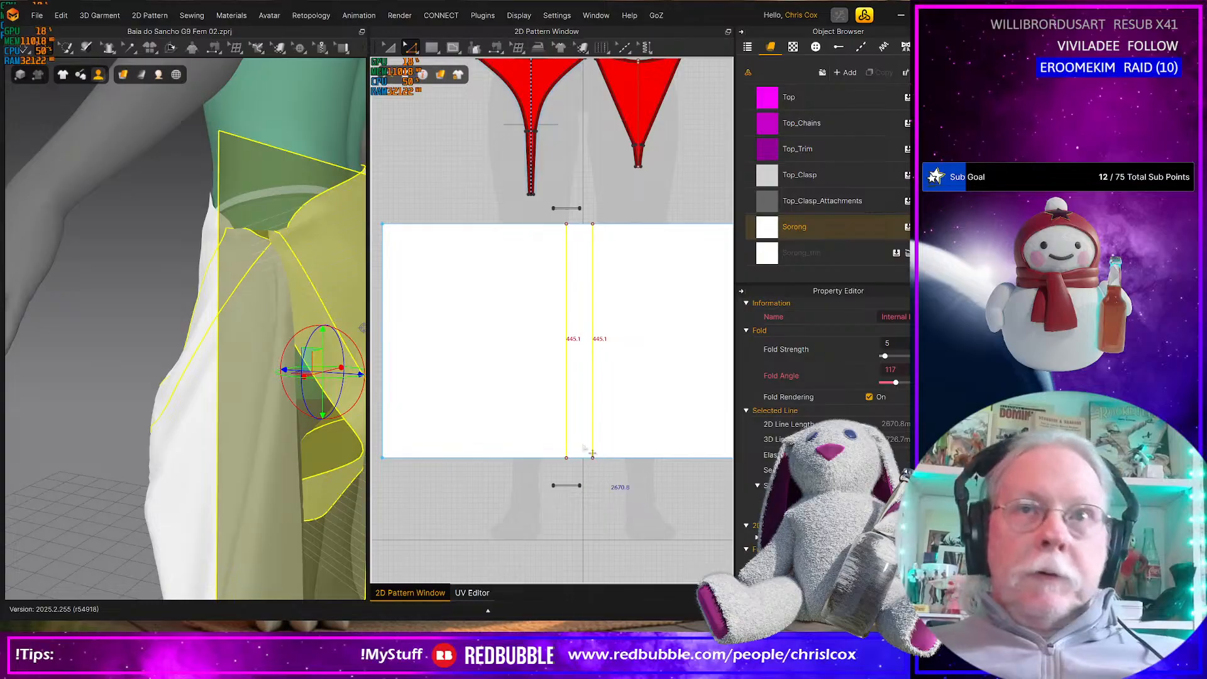
Cut and sew the front rectangle along its left internal line
click(569, 427)
right_click(568, 423)
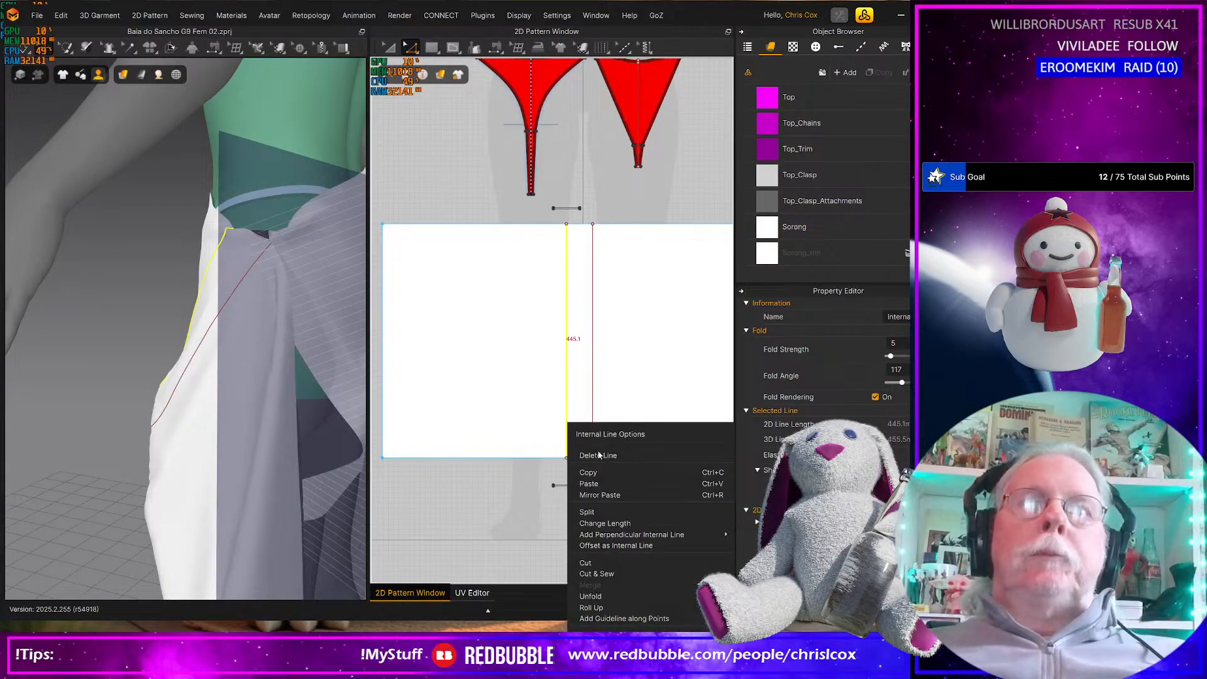
click(609, 573)
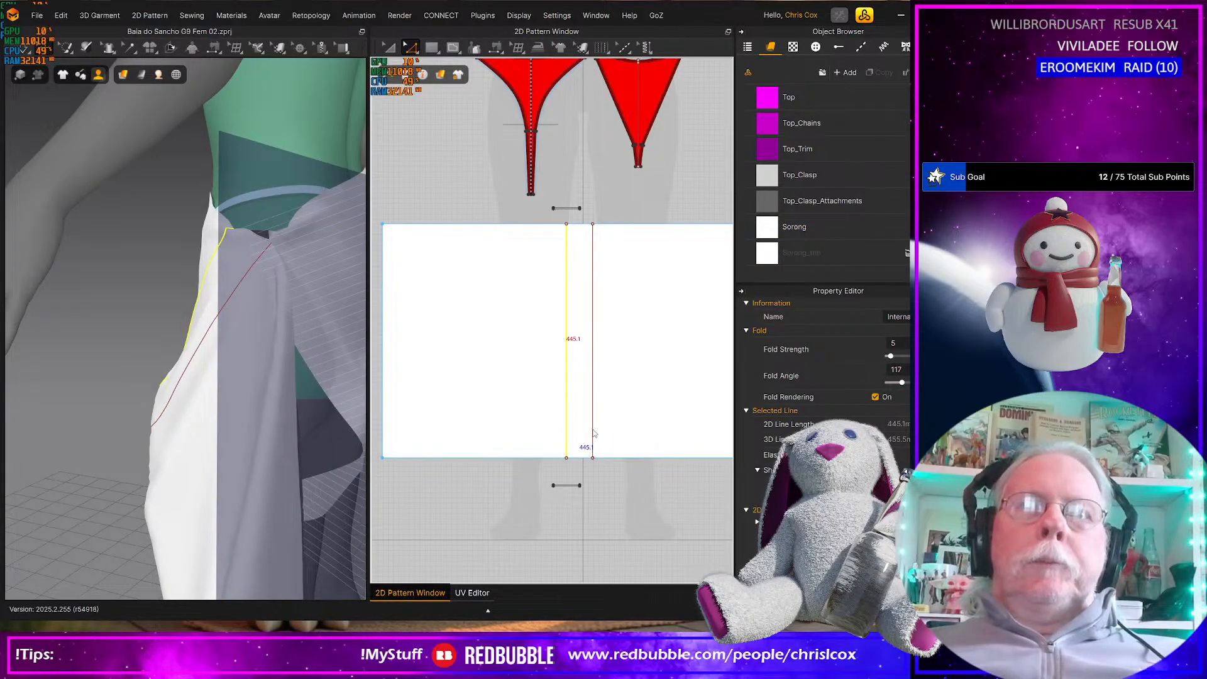
Cut and sew the front rectangle along its right internal line and nudge its two outer panels away from the narrow centre strip
right_click(594, 432)
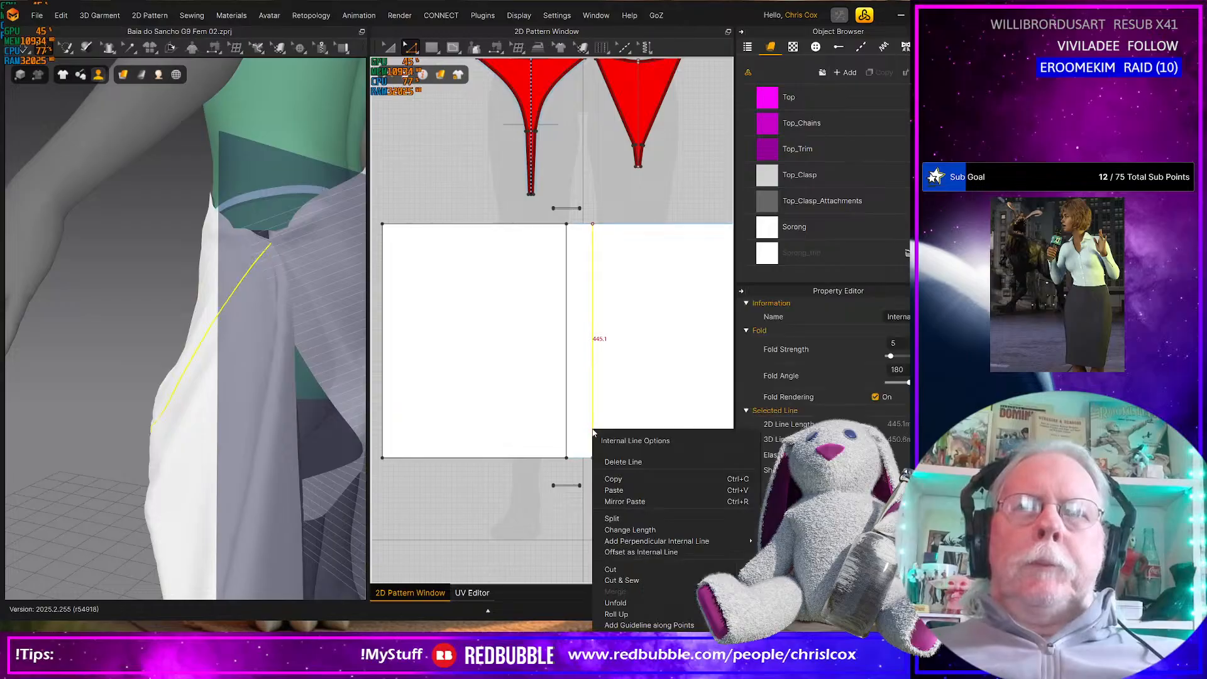
click(616, 582)
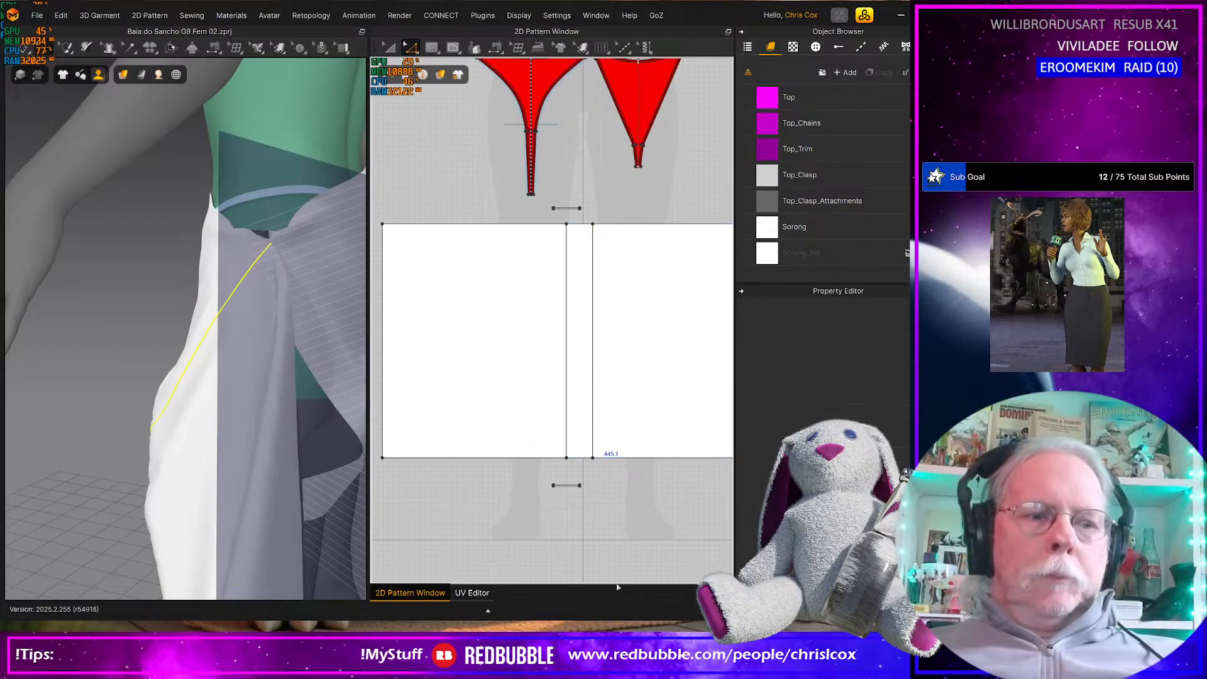
key(a)
click(624, 396)
key(Right)
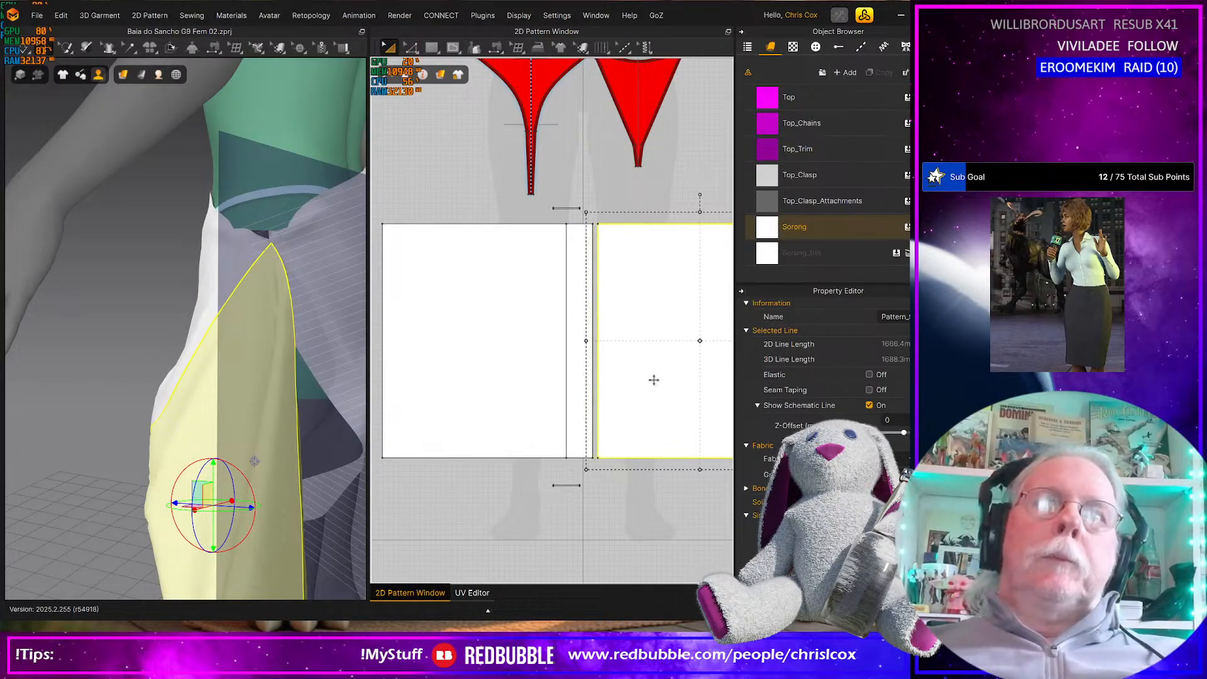
click(522, 369)
key(Left)
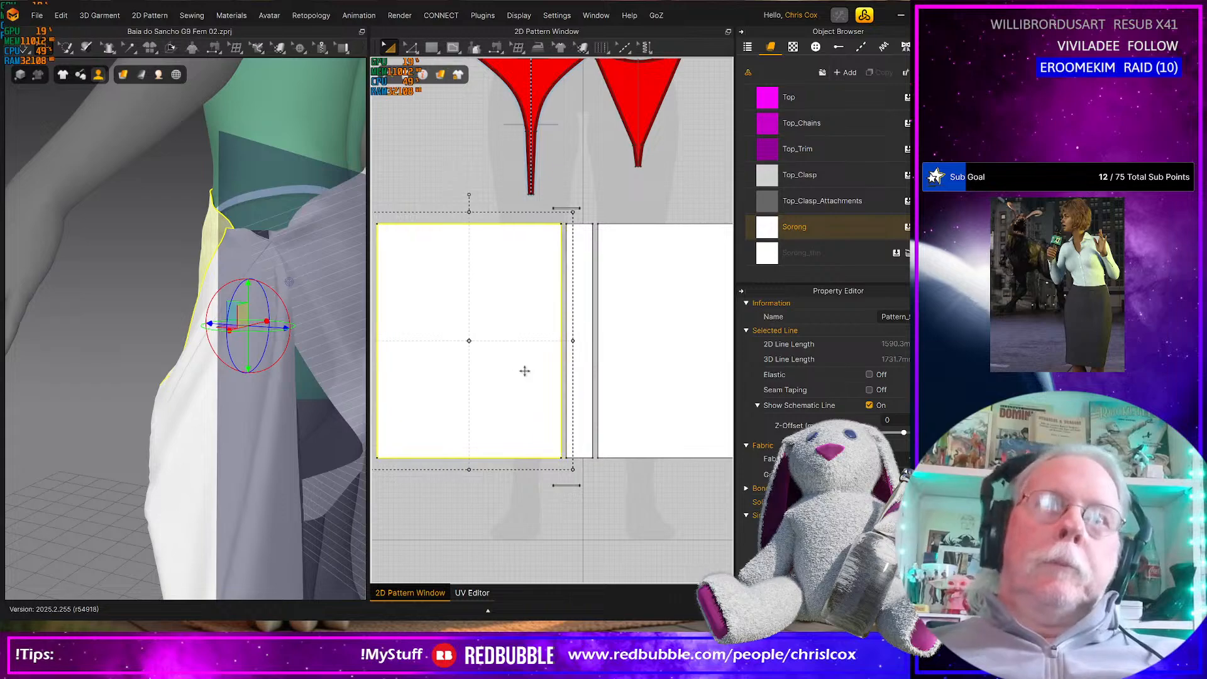
Turn on Elastic for the facing vertical seam edges beside the narrow centre strips on both the front and back rectangles
key(z)
click(598, 364)
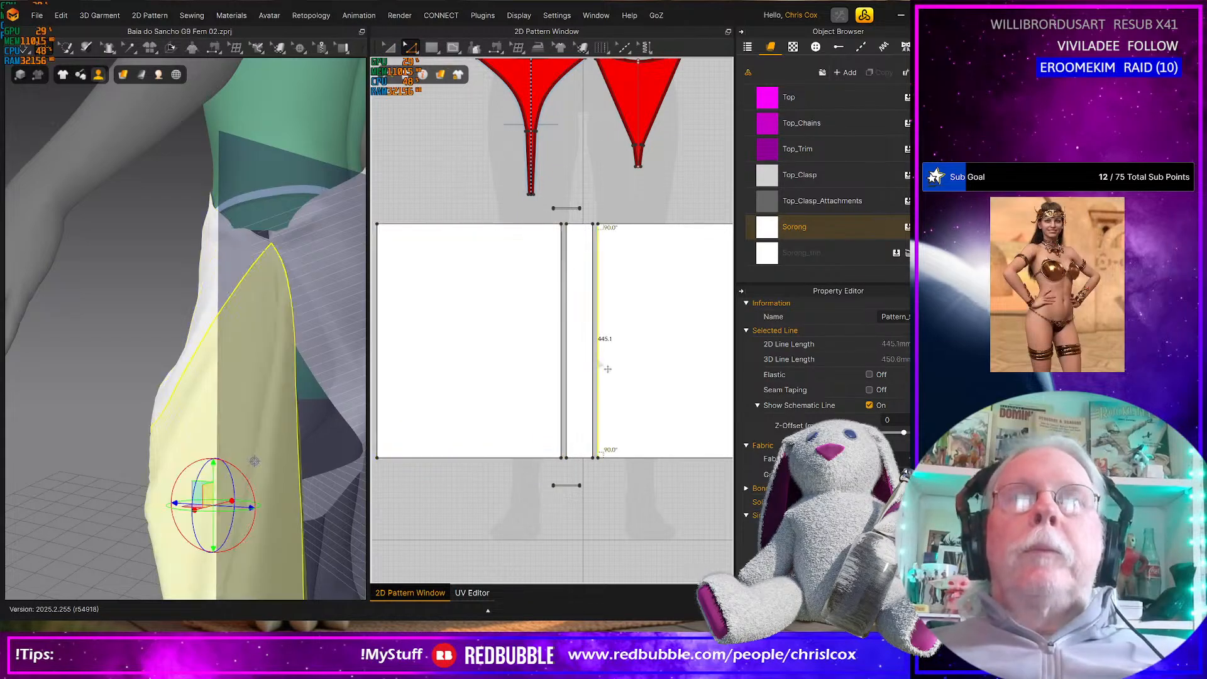
shift+click(594, 373)
shift+click(568, 376)
shift+click(562, 377)
middle_drag(471, 387, 696, 361)
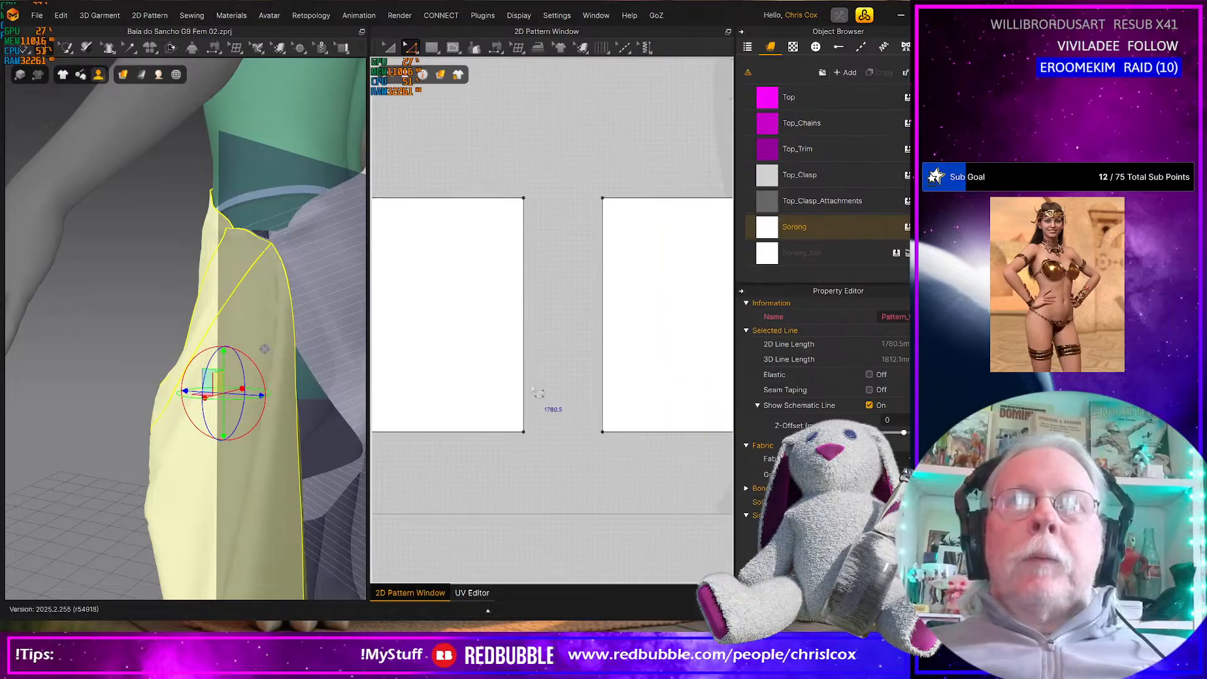
middle_drag(538, 392, 656, 396)
scroll(472, 384, up, 3)
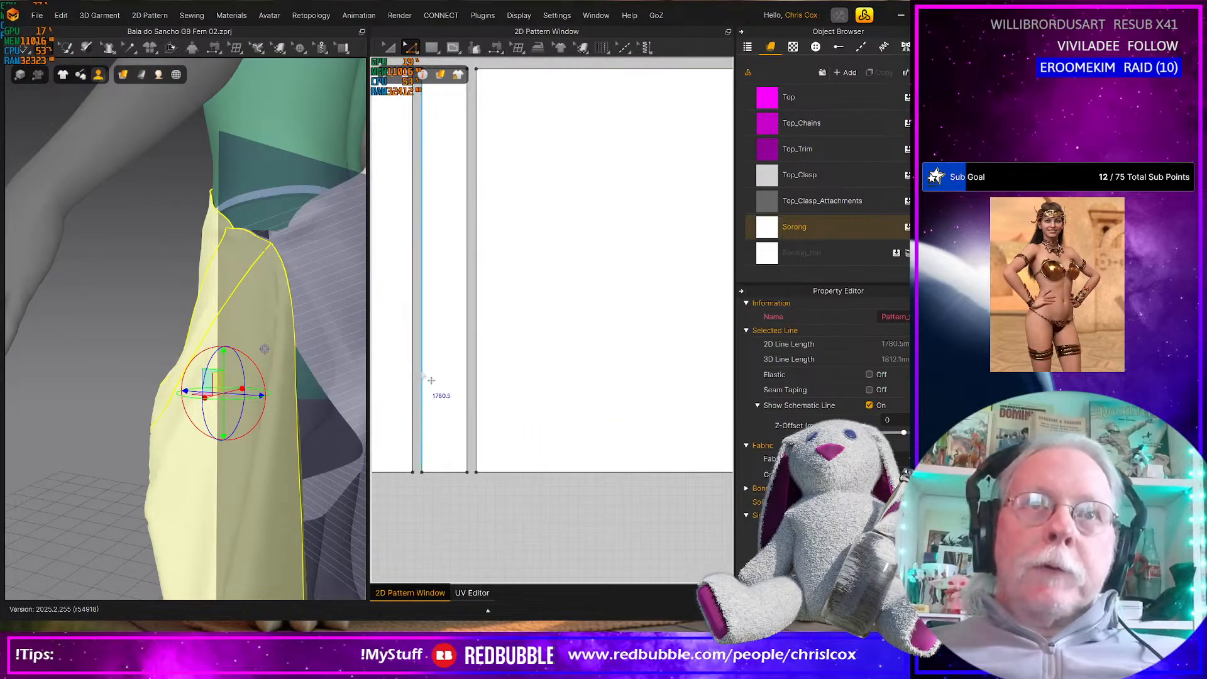
shift+click(468, 378)
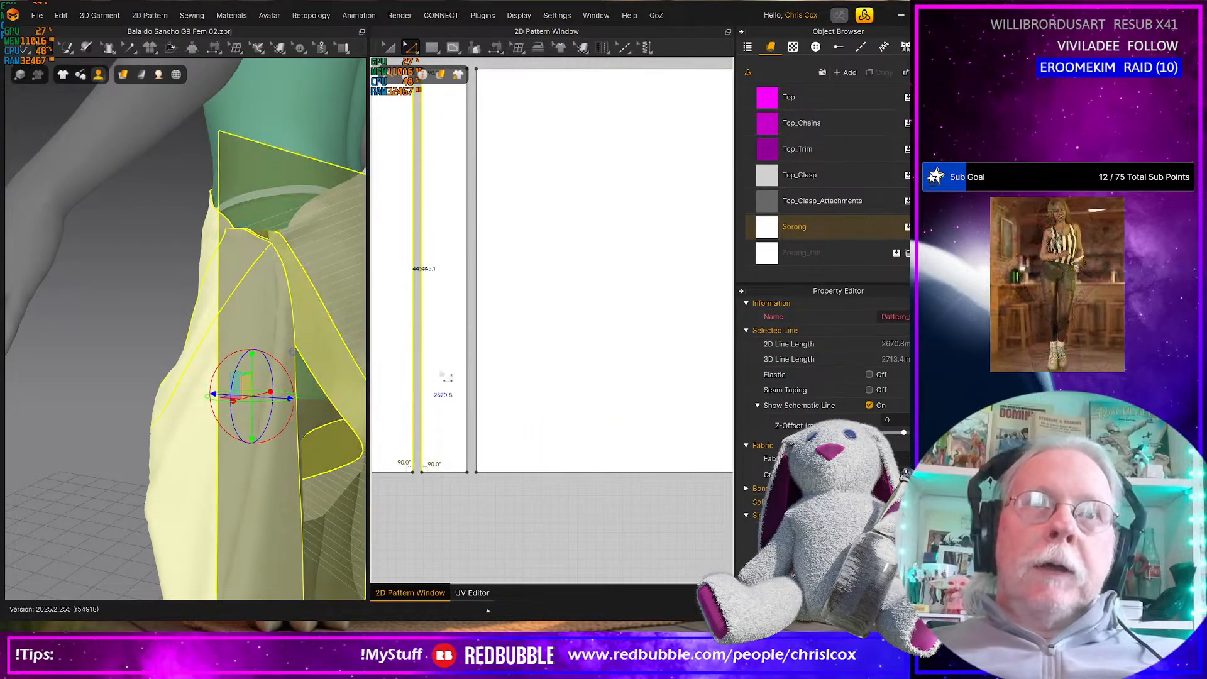
shift+click(468, 379)
scroll(473, 379, down, 8)
scroll(476, 405, down, 2)
middle_drag(477, 405, 489, 380)
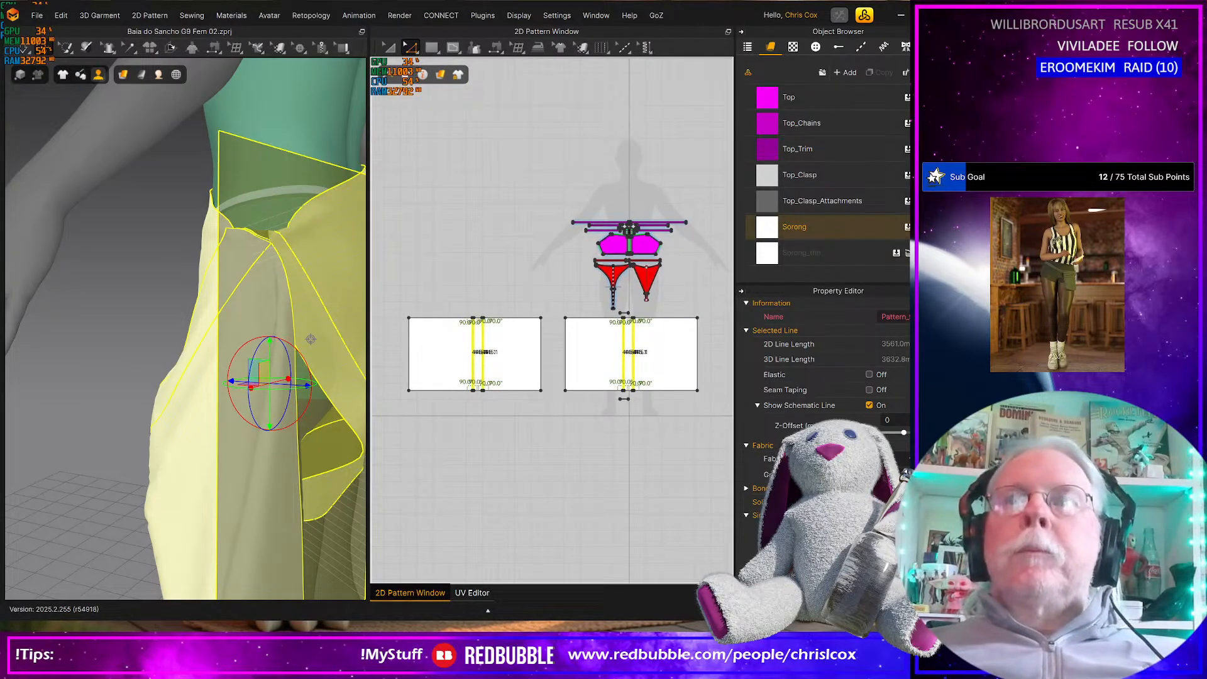
click(870, 375)
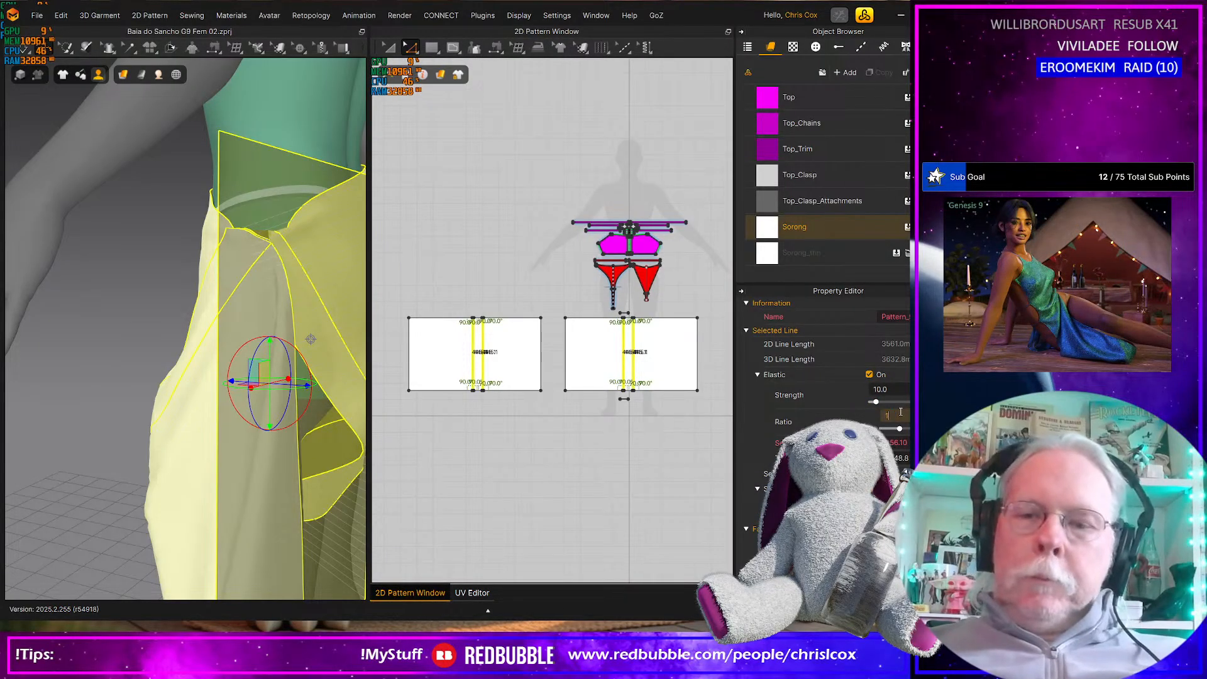
click(489, 466)
Simulate the sarong with the elastic seams, save the project, and examine the gathered knot from the front
key(space)
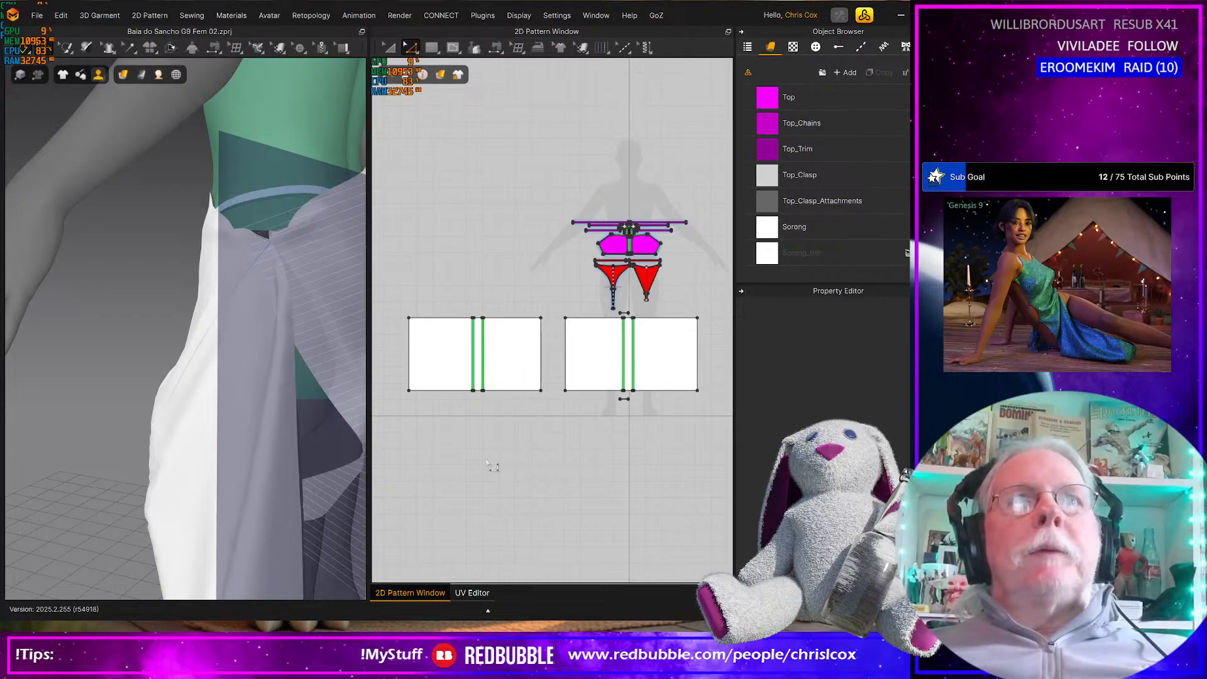
key(ctrl+s)
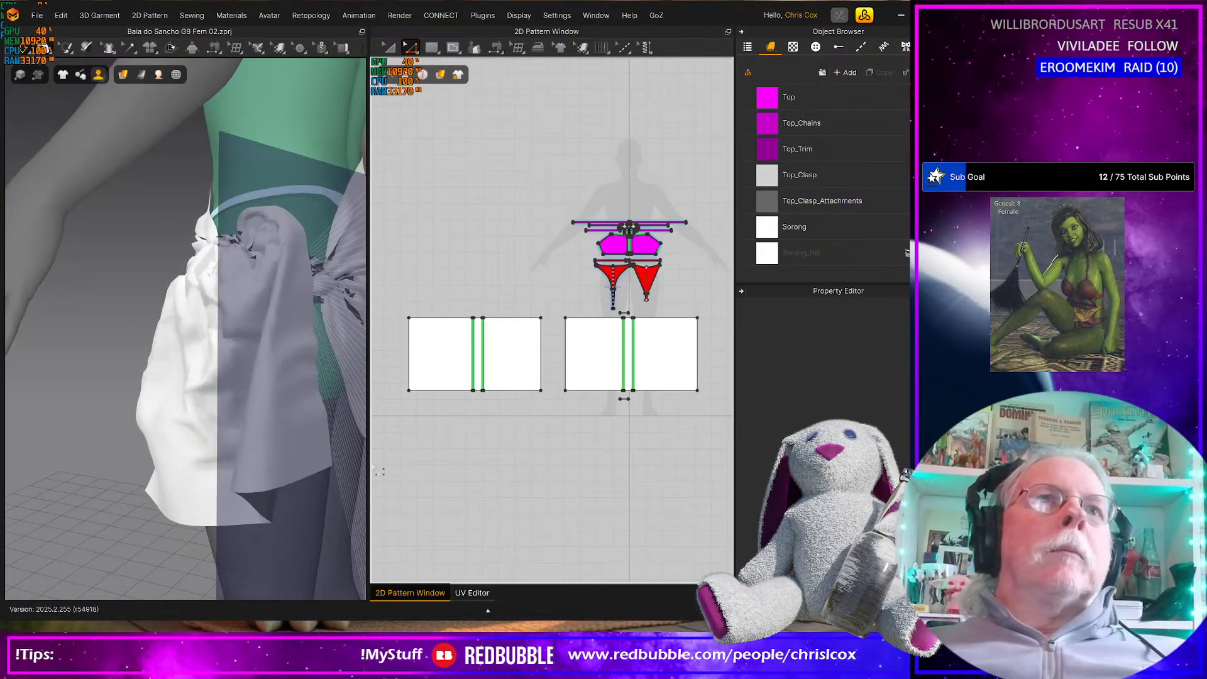
scroll(287, 436, down, 5)
right_drag(284, 438, 362, 429)
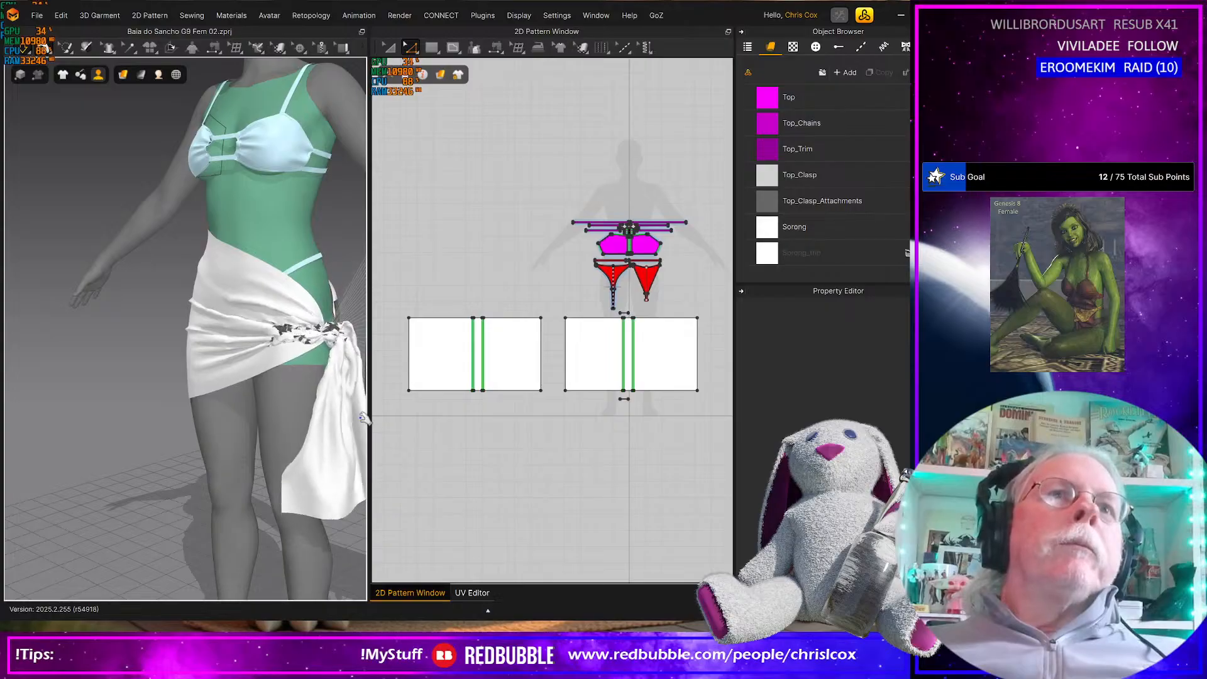
right_drag(362, 429, 242, 381)
Tug the knot and the wrapped cloth at the front and back of the hips to reposition the sarong during simulation
click(234, 296)
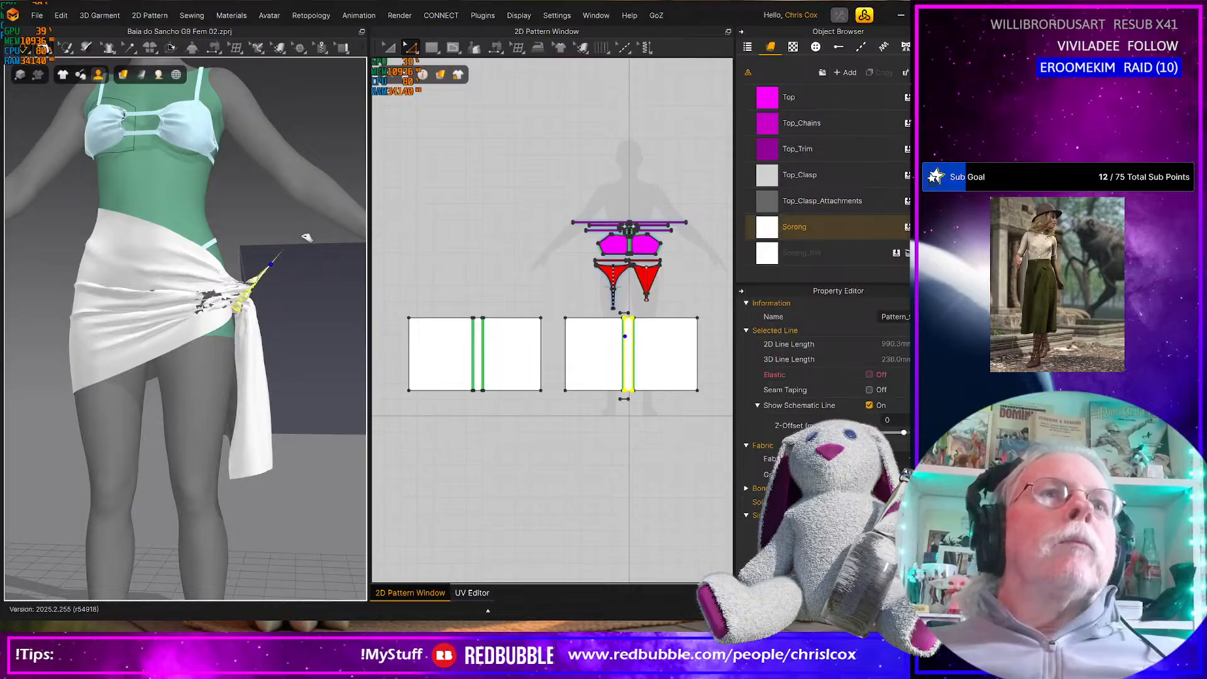
drag(306, 223, 276, 234)
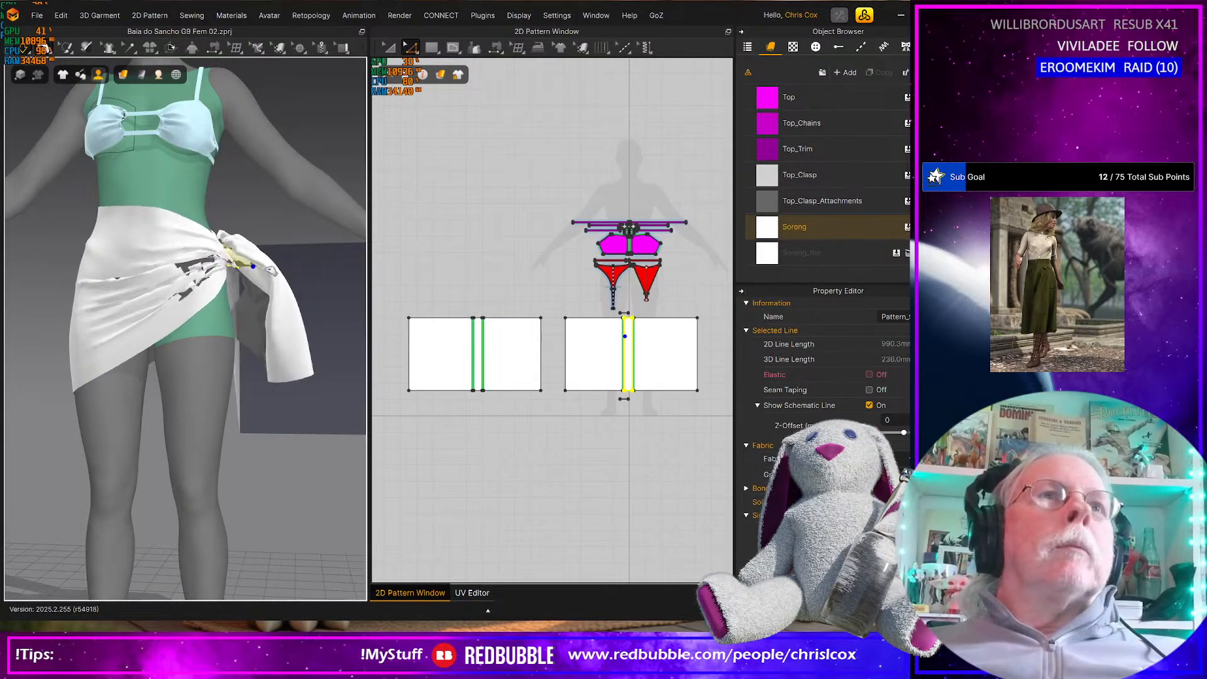
mouse_move(89, 271)
mouse_down()
mouse_move(39, 292)
mouse_move(107, 286)
mouse_up()
right_drag(110, 290, 378, 341)
drag(205, 301, 291, 342)
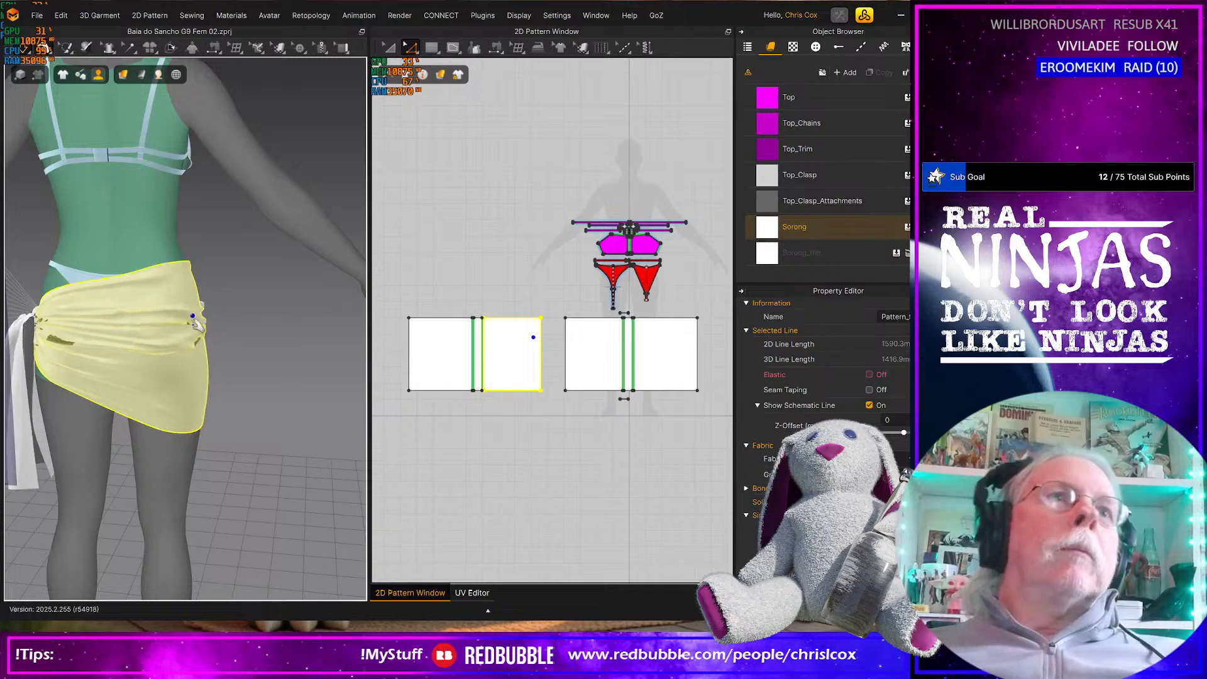
right_drag(56, 307, 122, 368)
drag(178, 336, 228, 279)
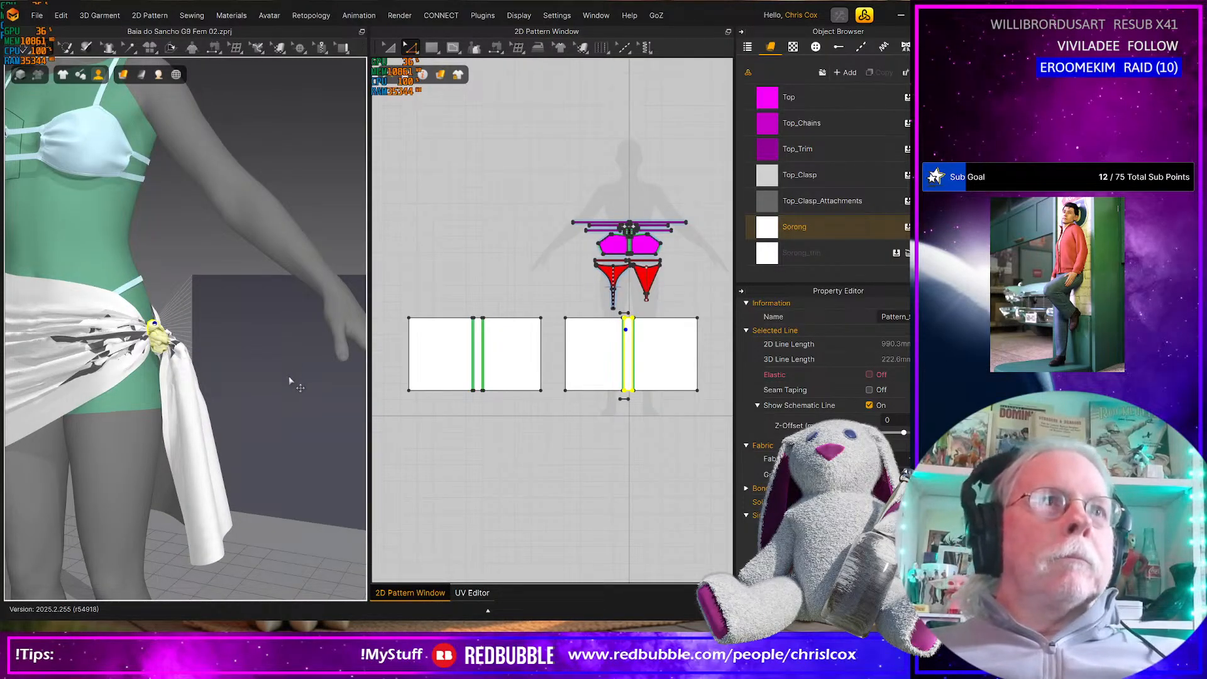
scroll(291, 381, down, 3)
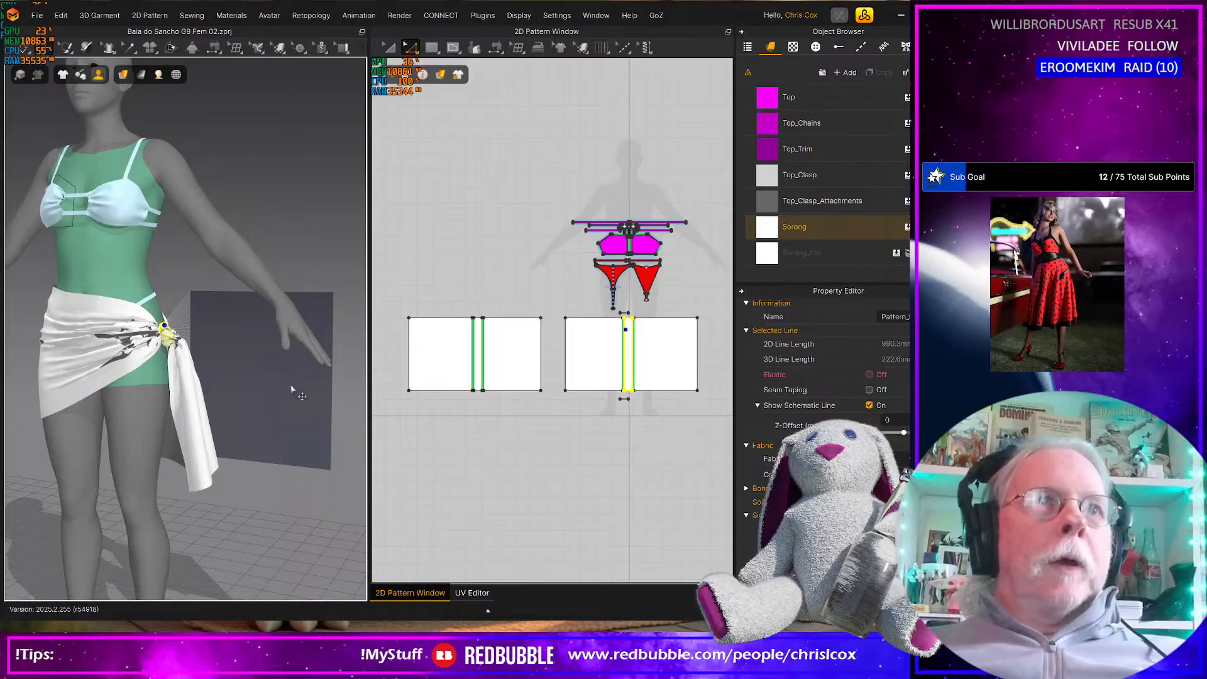
right_drag(285, 390, 329, 388)
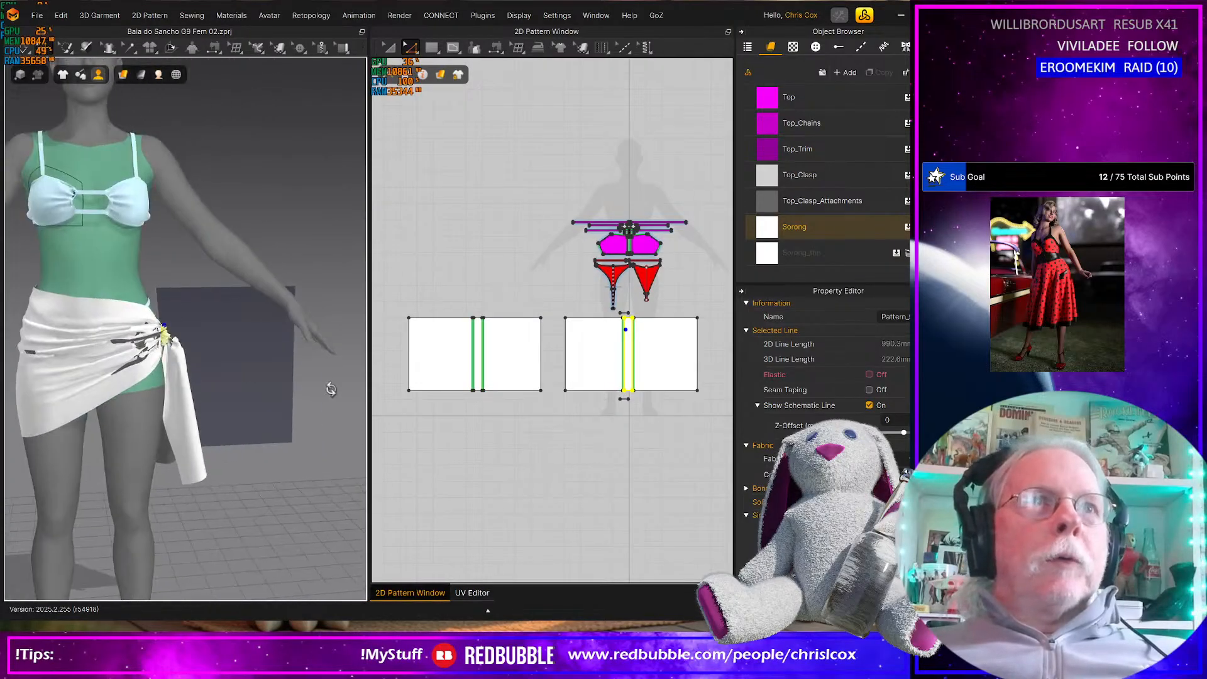
Activate the back rectangle's left panel for simulation
key(a)
click(269, 357)
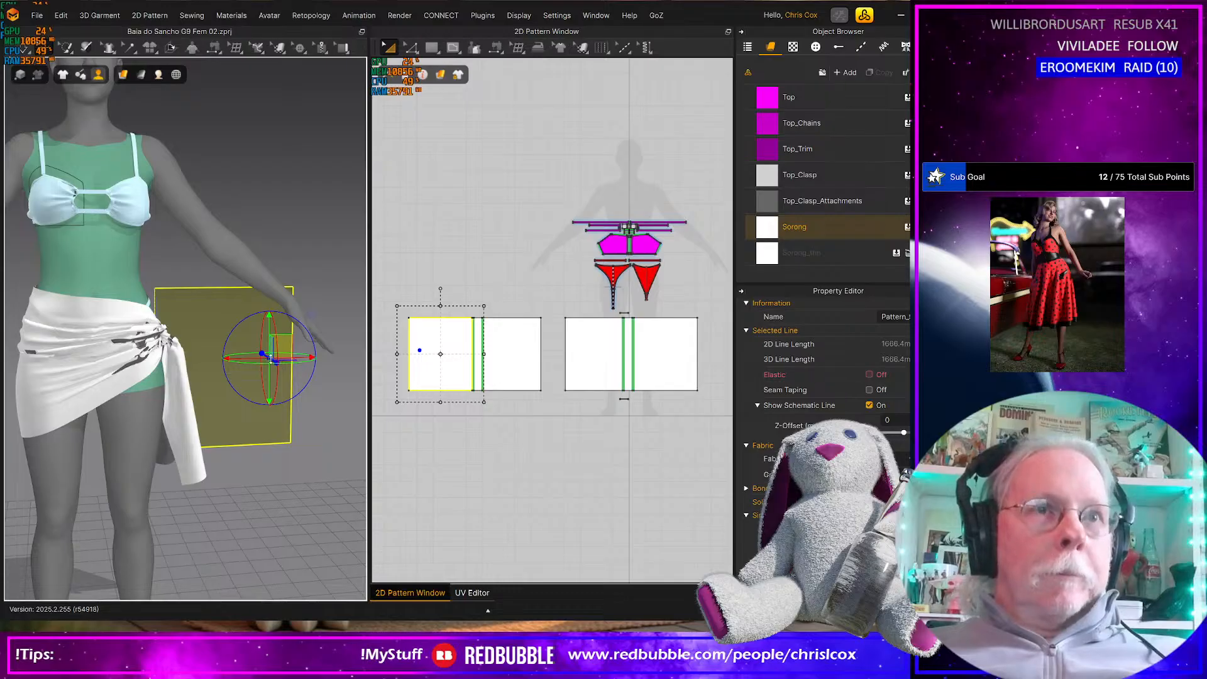
right_click(270, 359)
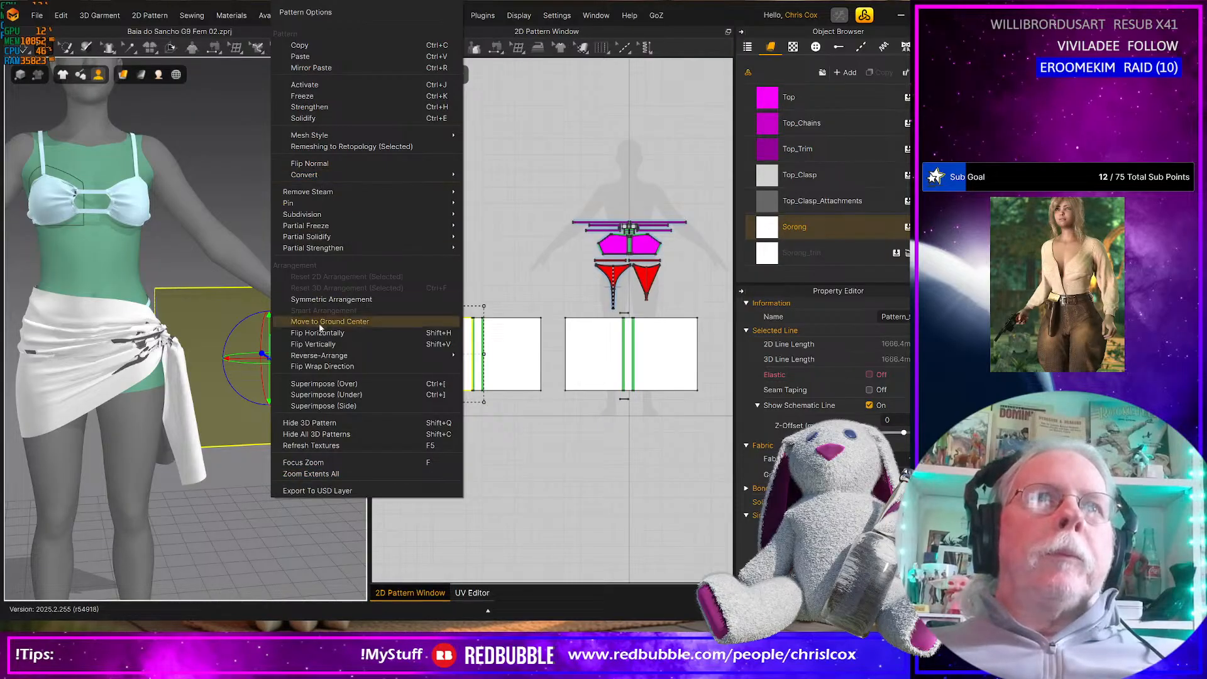
click(524, 359)
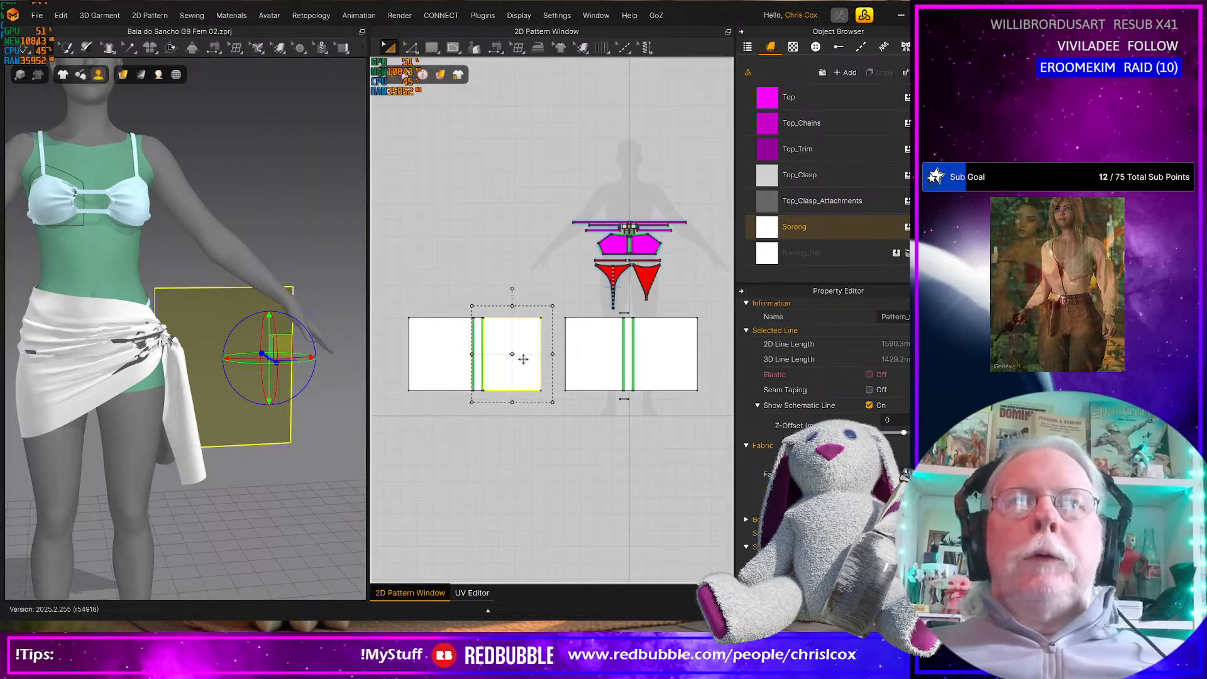
click(444, 352)
right_click(452, 352)
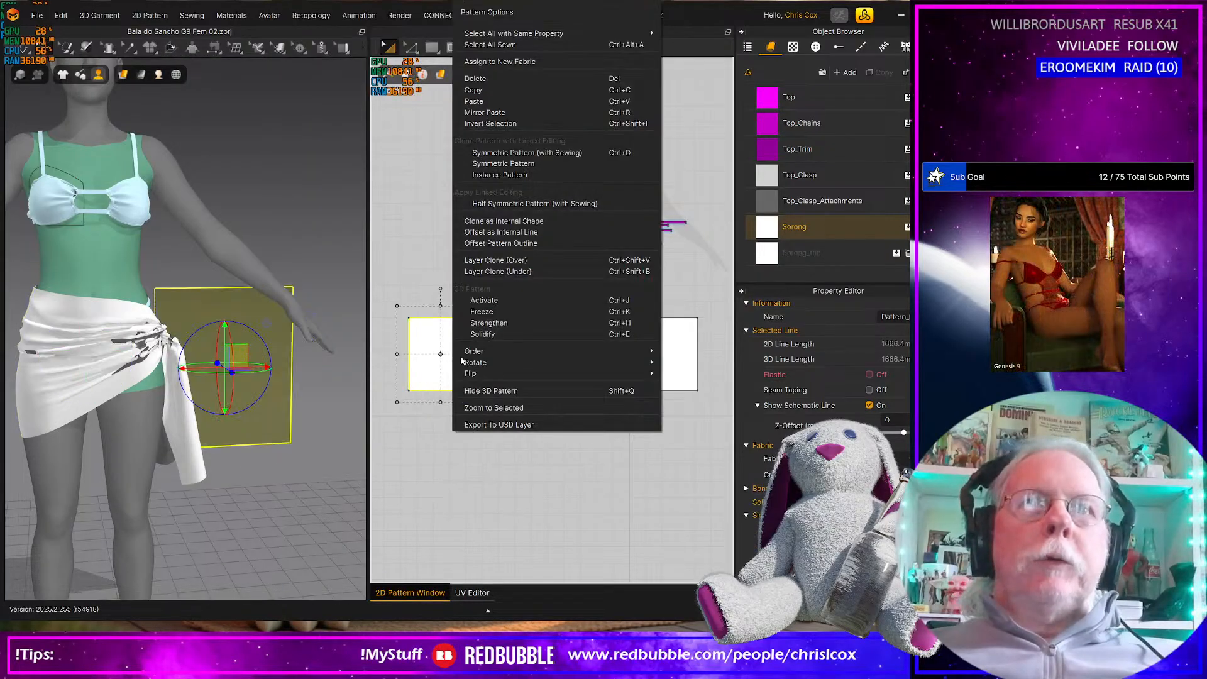
click(496, 300)
Change the simulation layer of all the front rectangle's pieces
right_drag(316, 378, 293, 417)
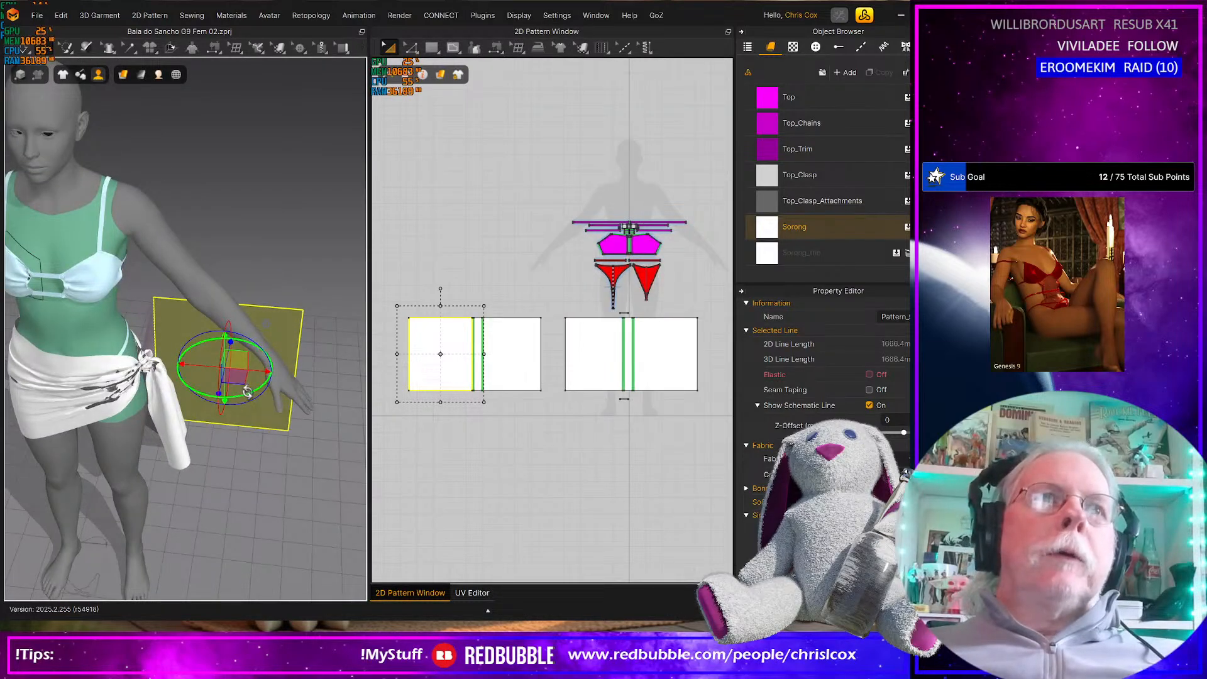
middle_drag(286, 395, 333, 381)
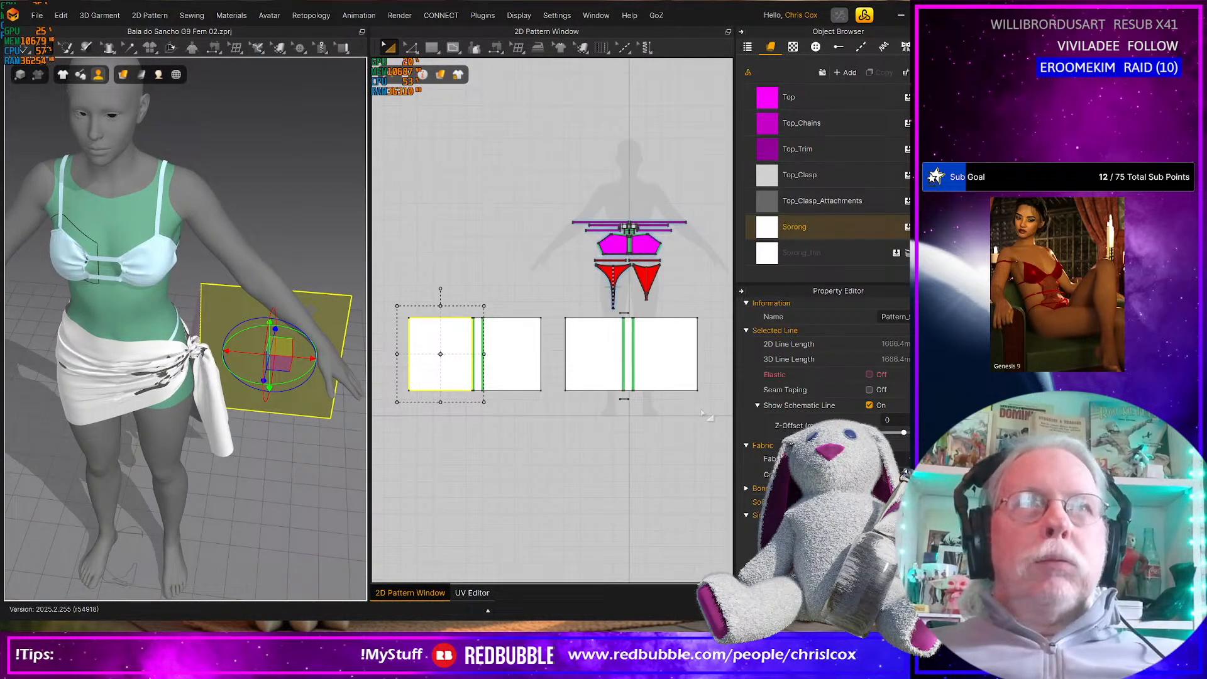
drag(709, 411, 558, 308)
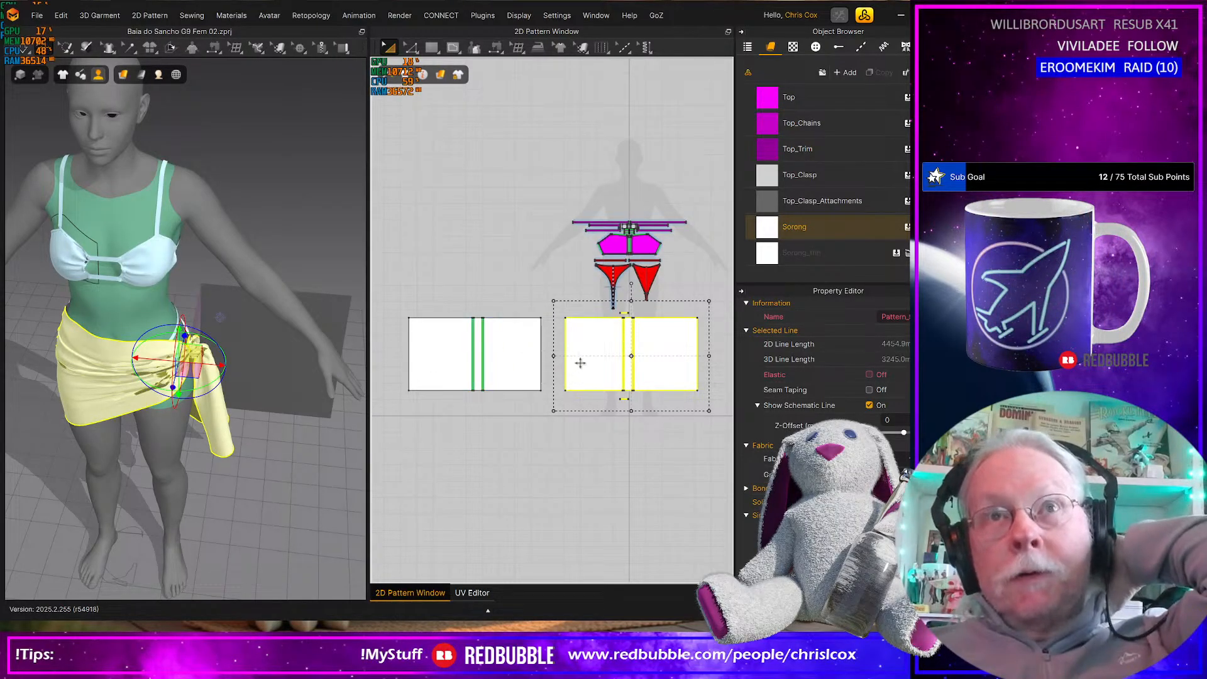
scroll(817, 440, down, 3)
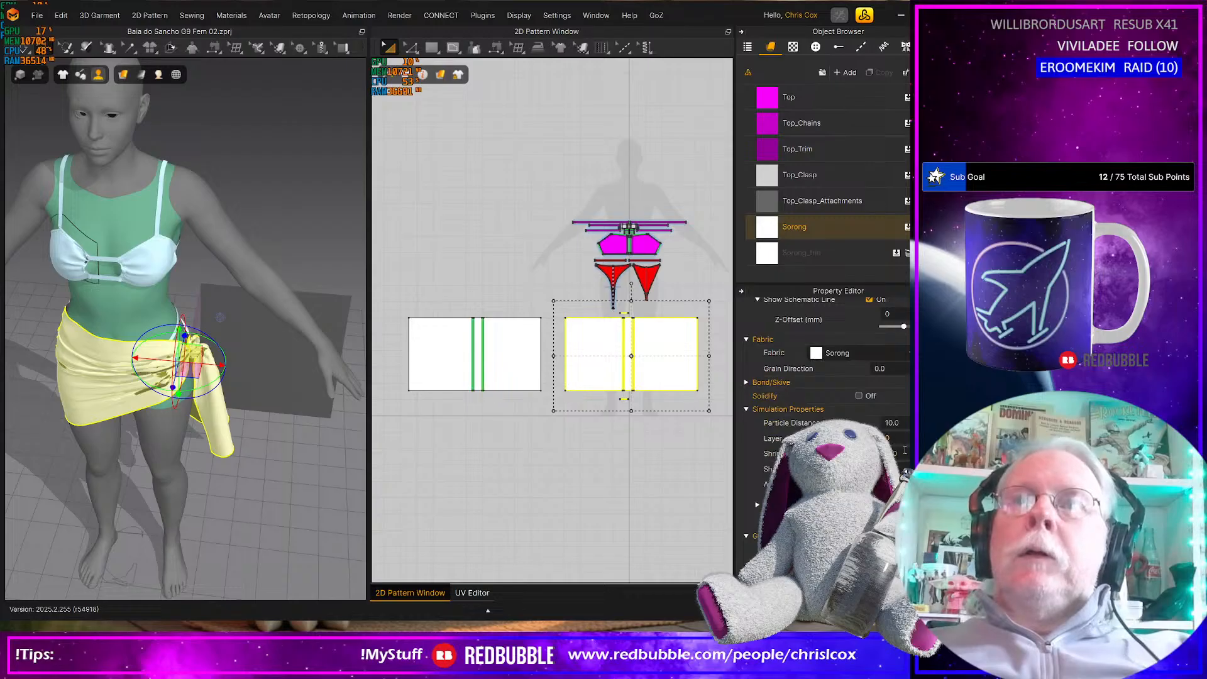
key(Return)
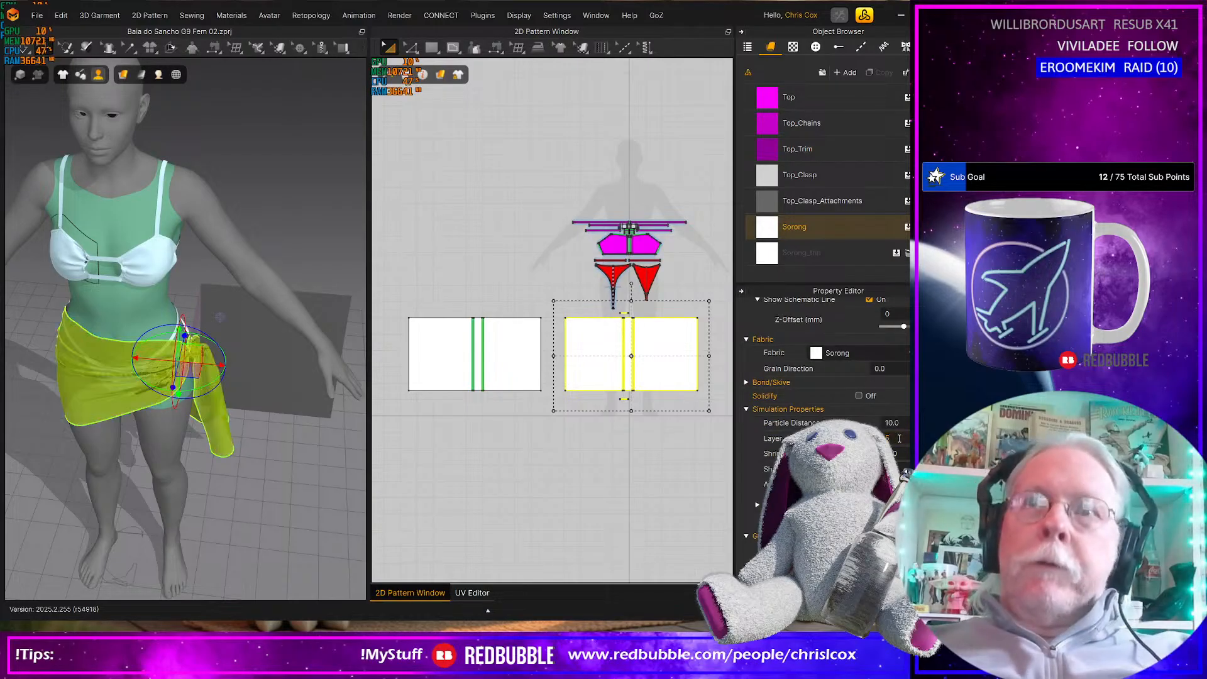
right_drag(203, 449, 199, 405)
scroll(198, 404, up, 2)
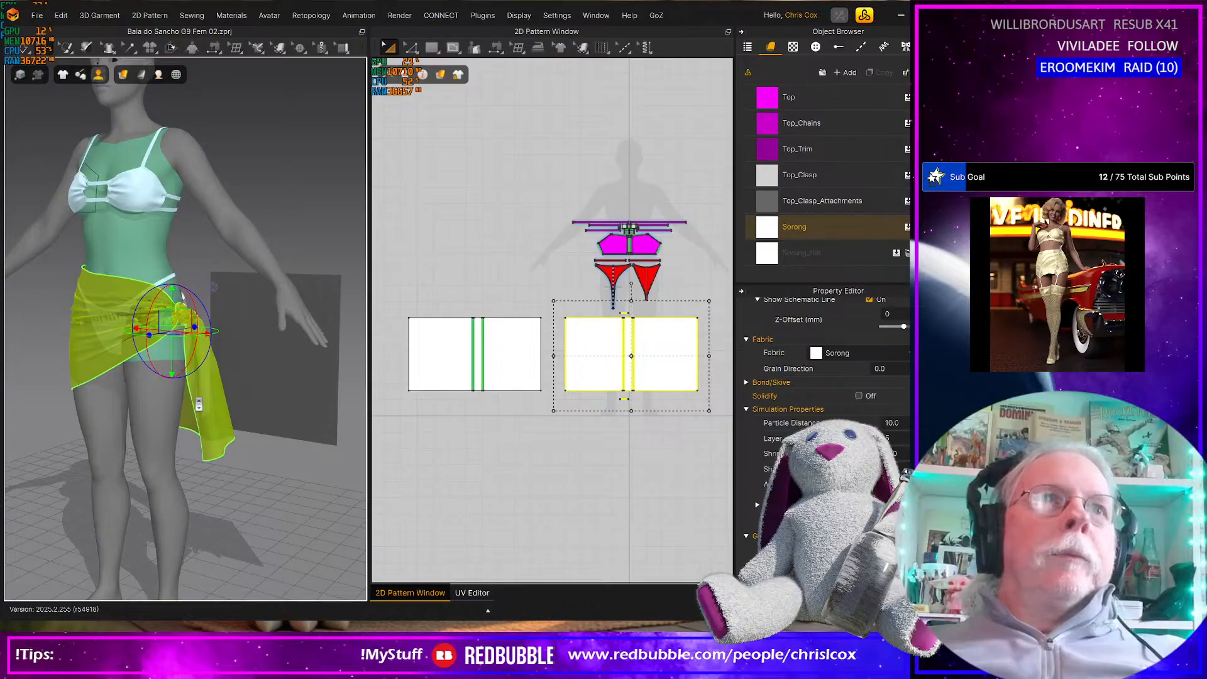
Save the project and try simulating the layered sarong with the back rectangle's left panel active
key(ctrl+s)
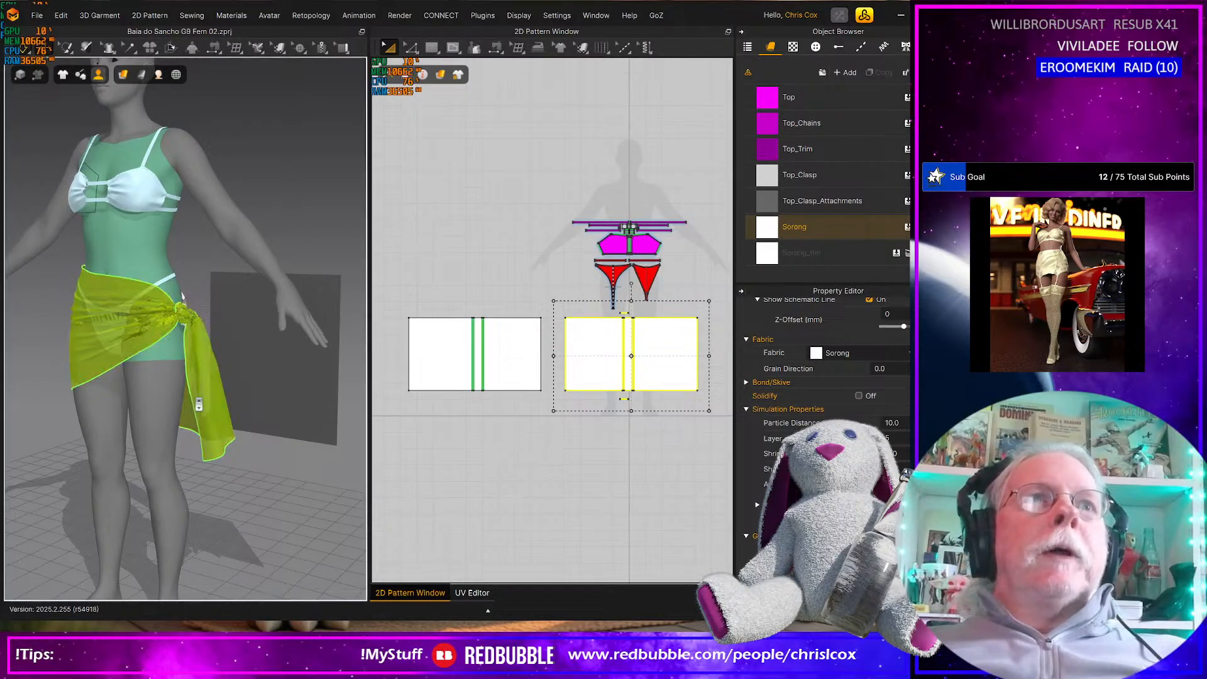
key(space)
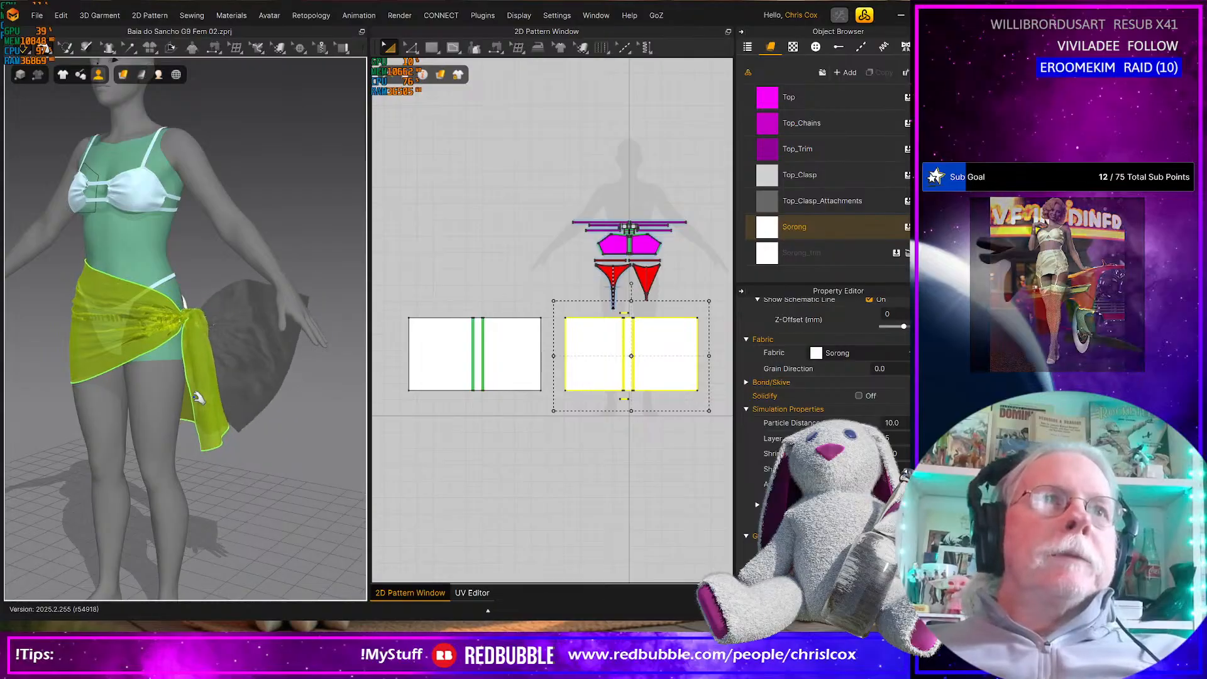
right_drag(198, 398, 188, 429)
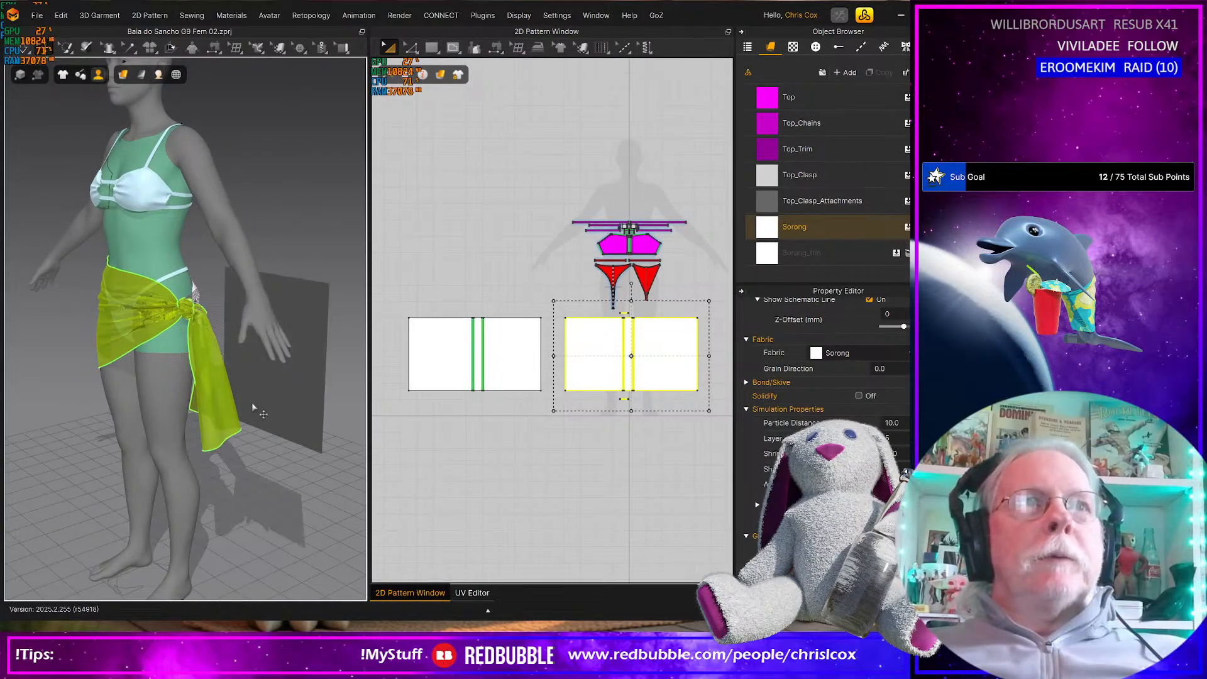
Move and rotate the back rectangle's left panel to the front of the avatar's hips and simulate its drape
click(295, 396)
right_drag(296, 396, 281, 440)
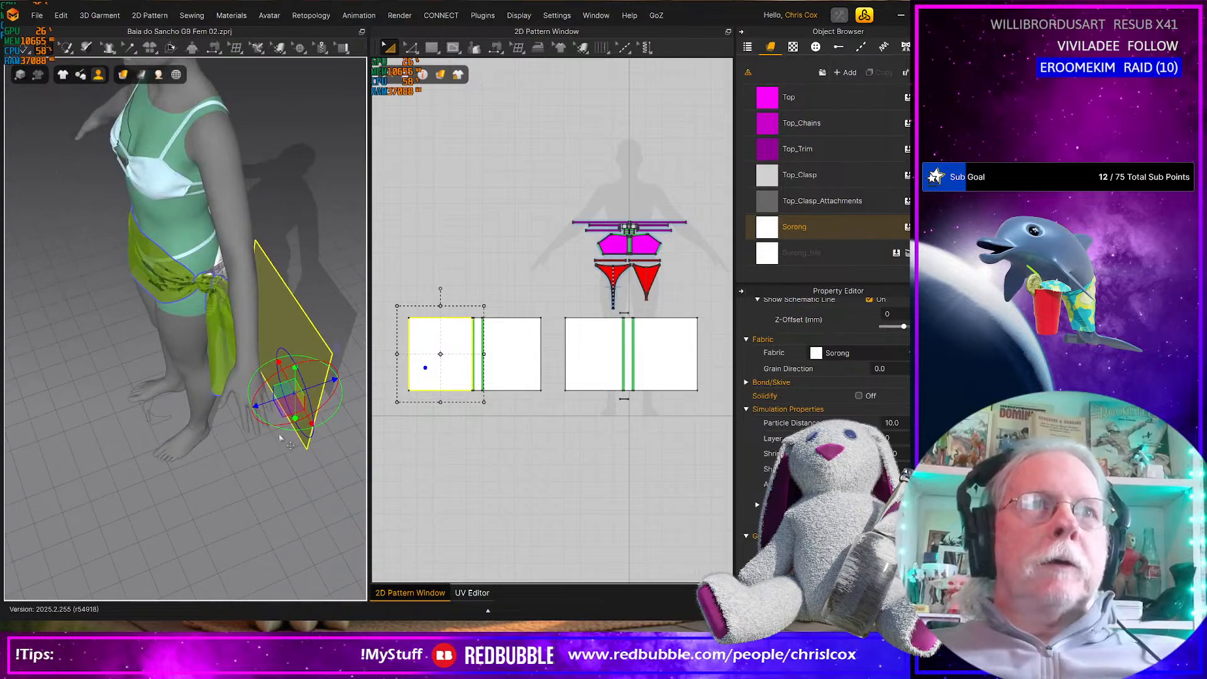
drag(286, 429, 27, 393)
right_drag(27, 393, 73, 359)
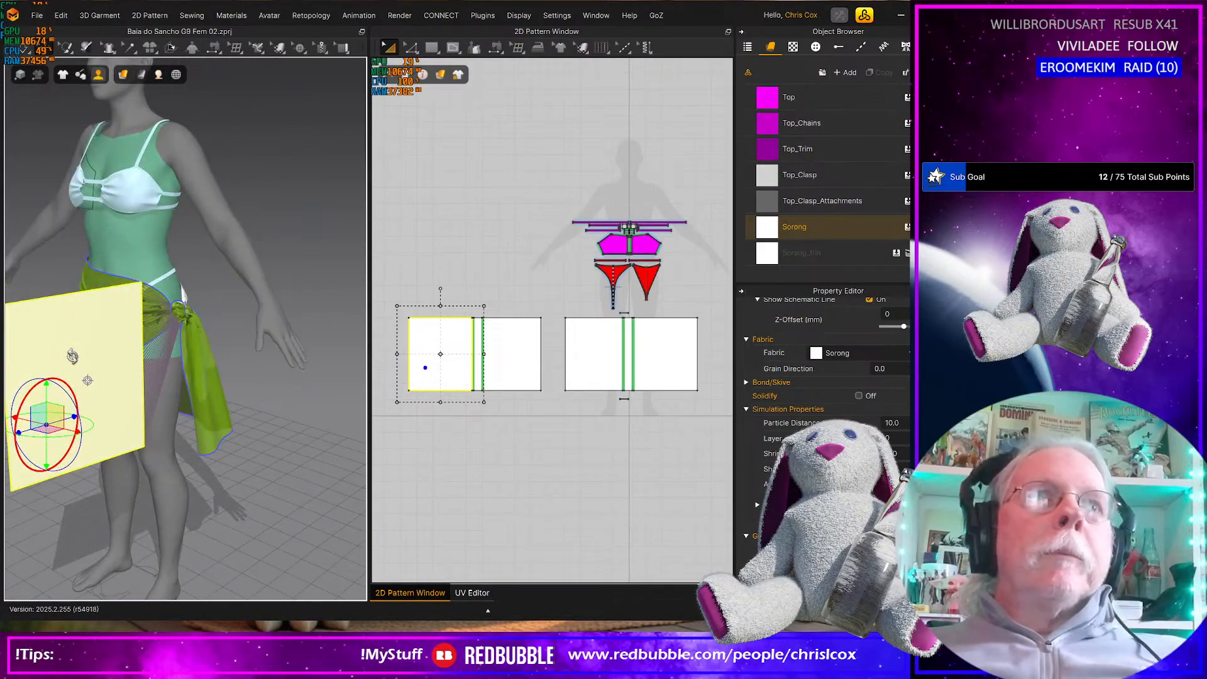
key(space)
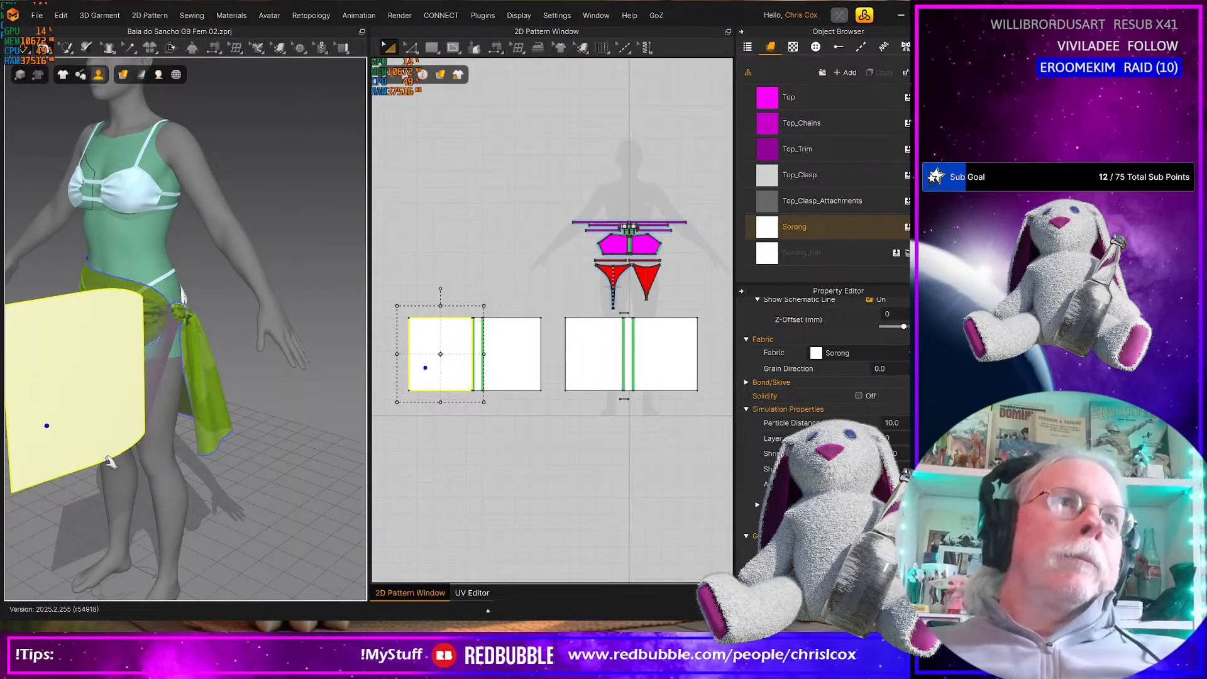
Pull the back rectangle's left panel into a hanging tail below the hip knot while the simulation runs
drag(138, 363, 163, 445)
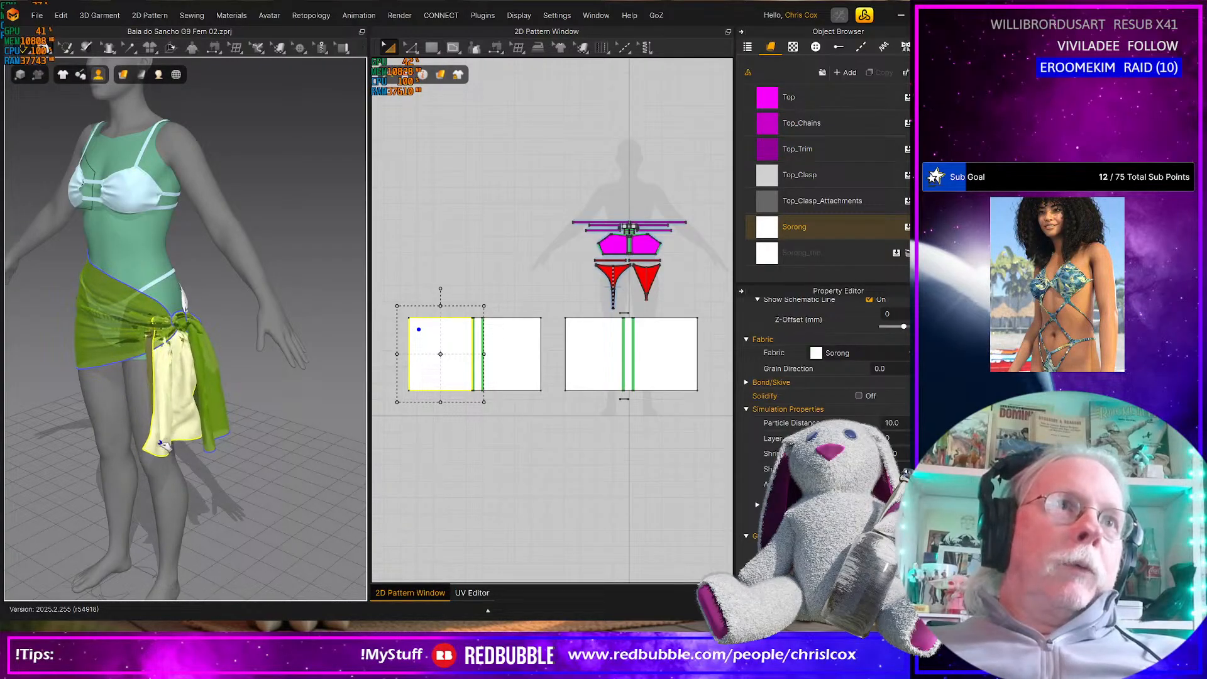
mouse_move(171, 383)
right_down()
mouse_move(149, 375)
mouse_move(191, 379)
right_up()
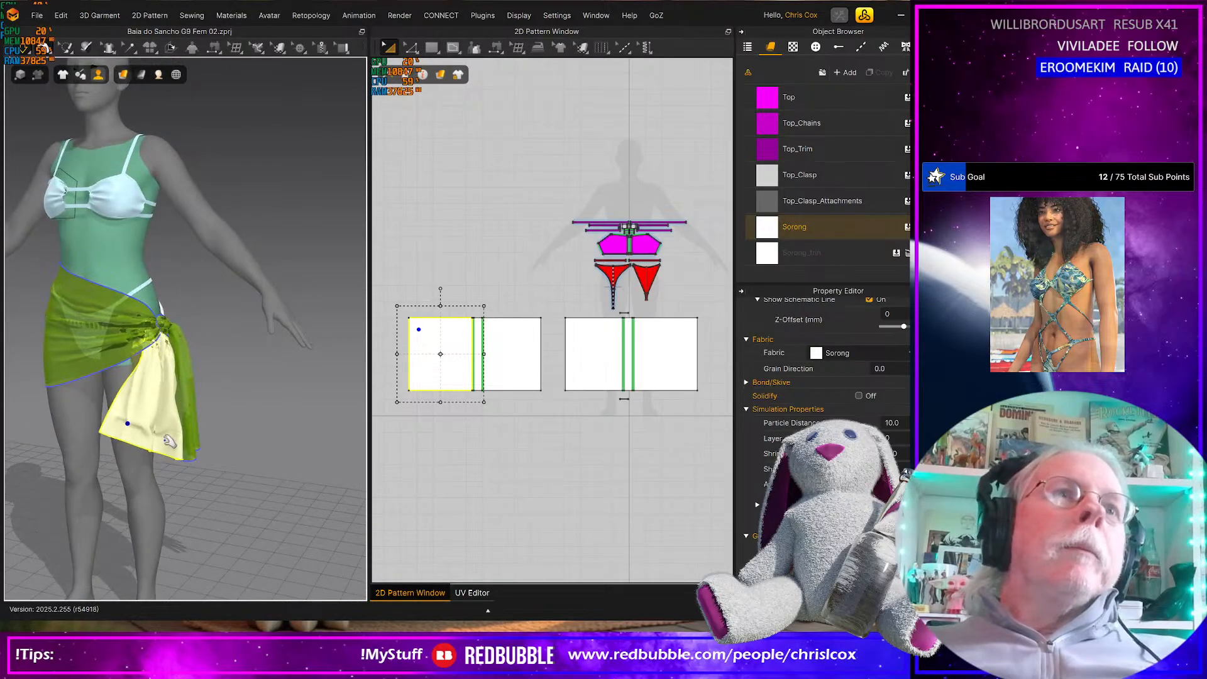
drag(130, 426, 163, 445)
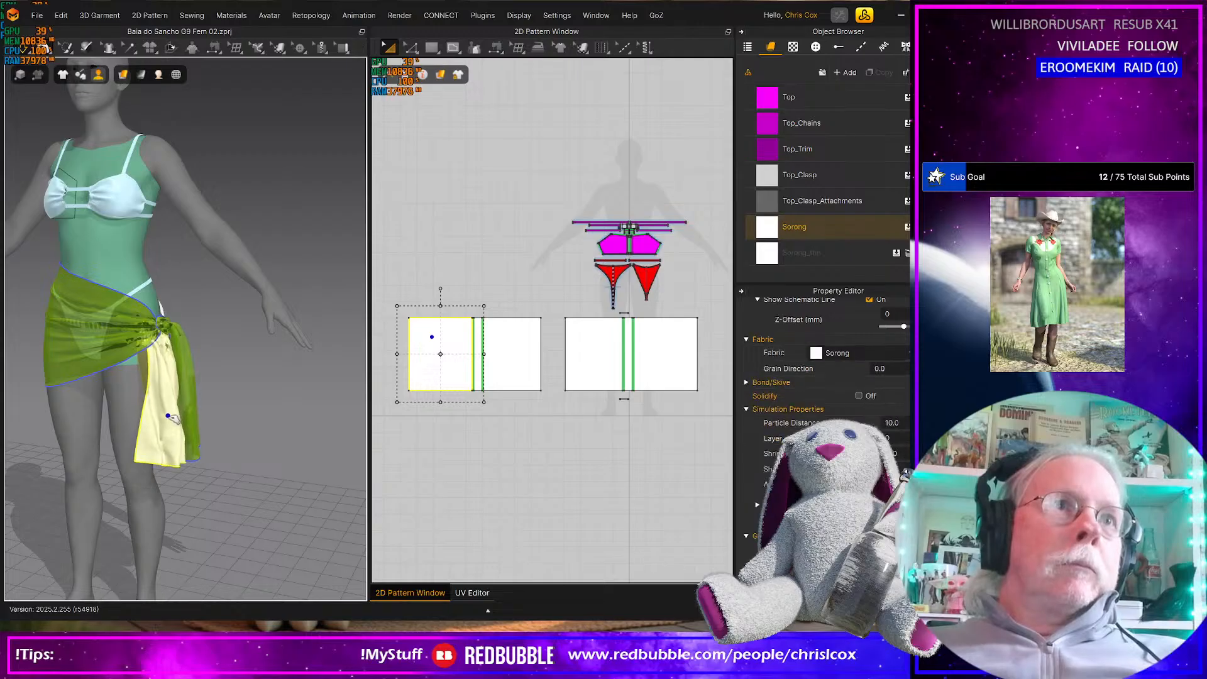
right_drag(198, 428, 156, 348)
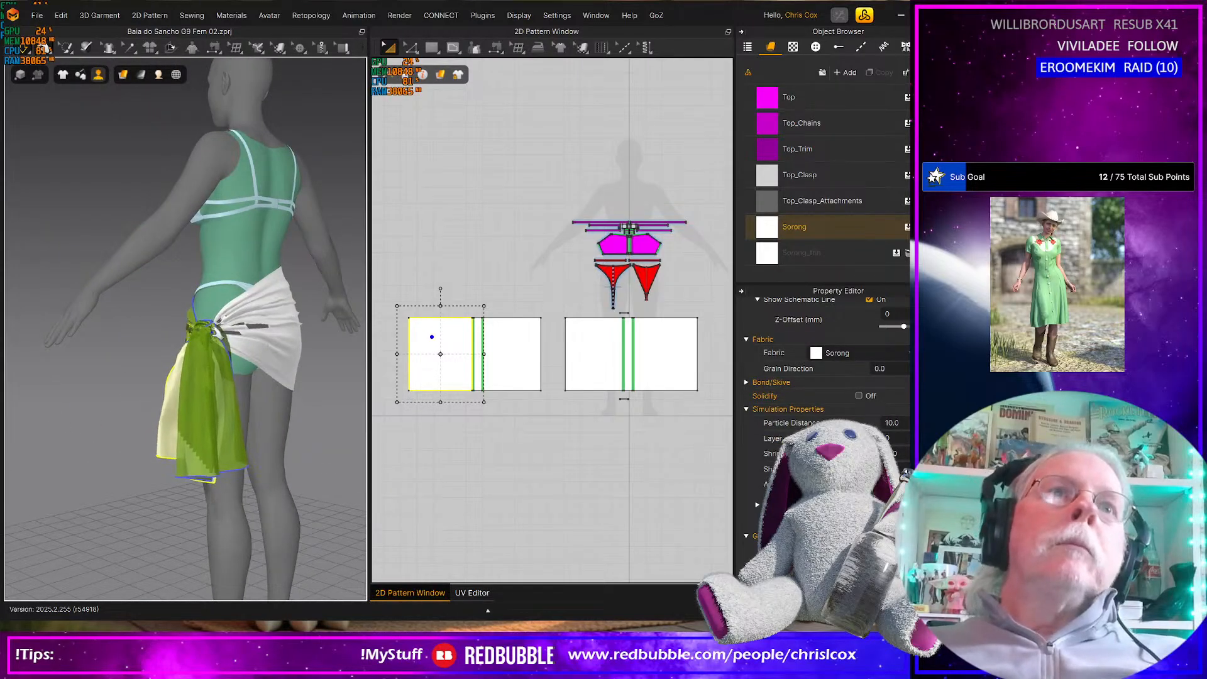
Pull the front rectangle's narrow middle strip outward at the hip knot to separate it from the back pieces
middle_drag(211, 335, 198, 346)
scroll(197, 346, down, 2)
scroll(197, 346, up, 6)
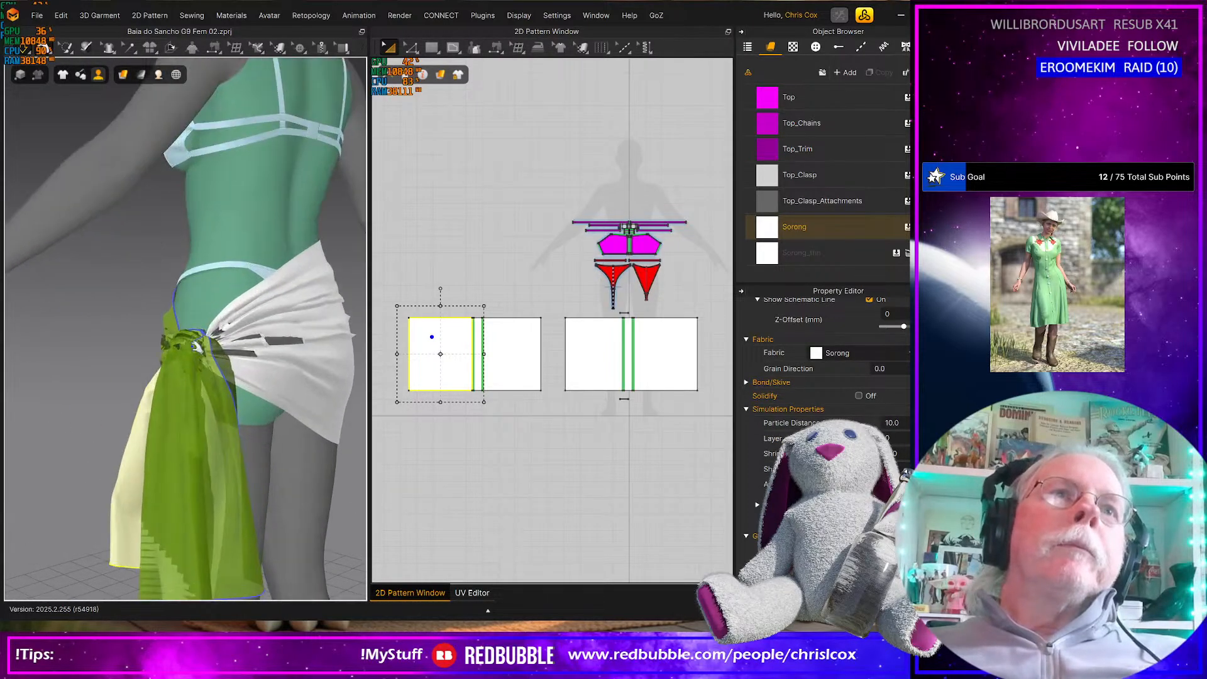
scroll(197, 346, up, 1)
right_drag(197, 345, 171, 344)
drag(162, 327, 155, 267)
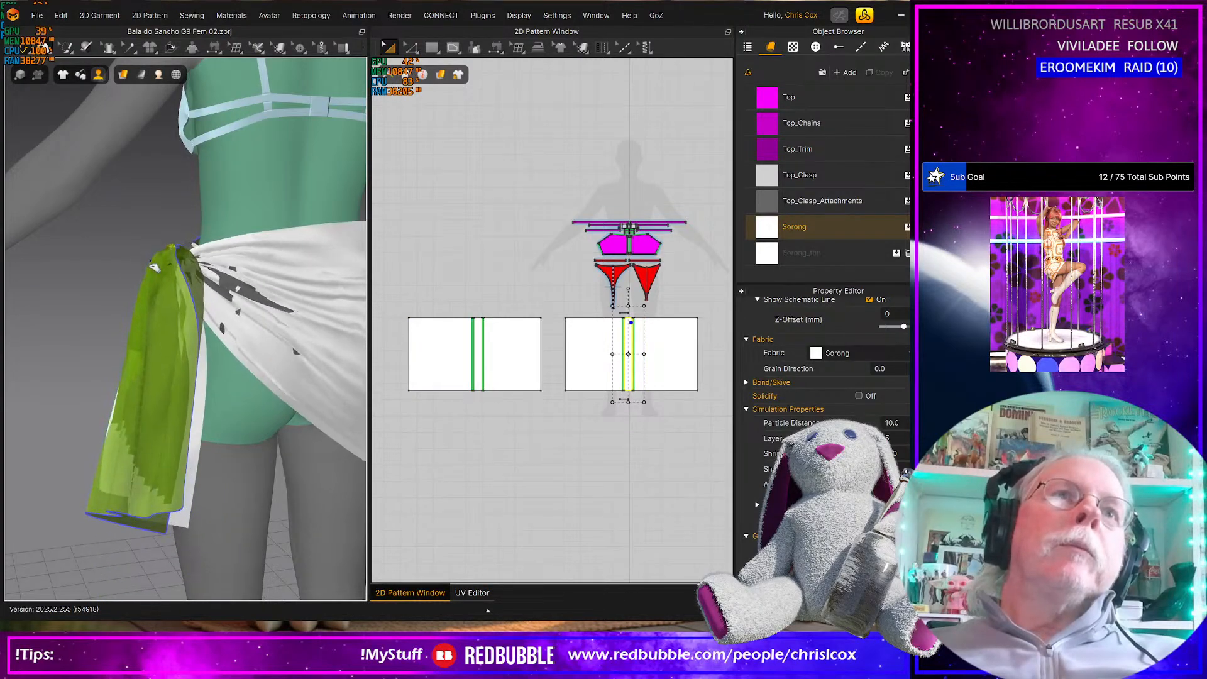
Stretch the back rectangle's right panel across the back of the hips and tug its edges into place
right_drag(223, 313, 158, 347)
click(340, 305)
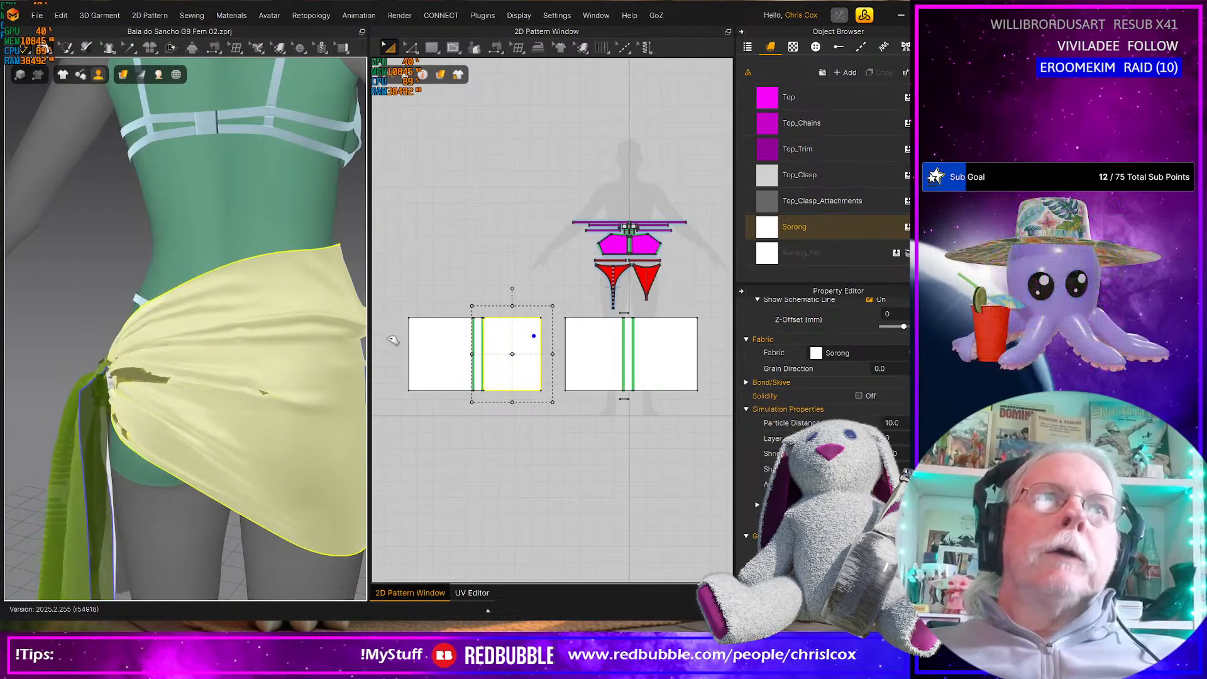
drag(332, 391, 363, 470)
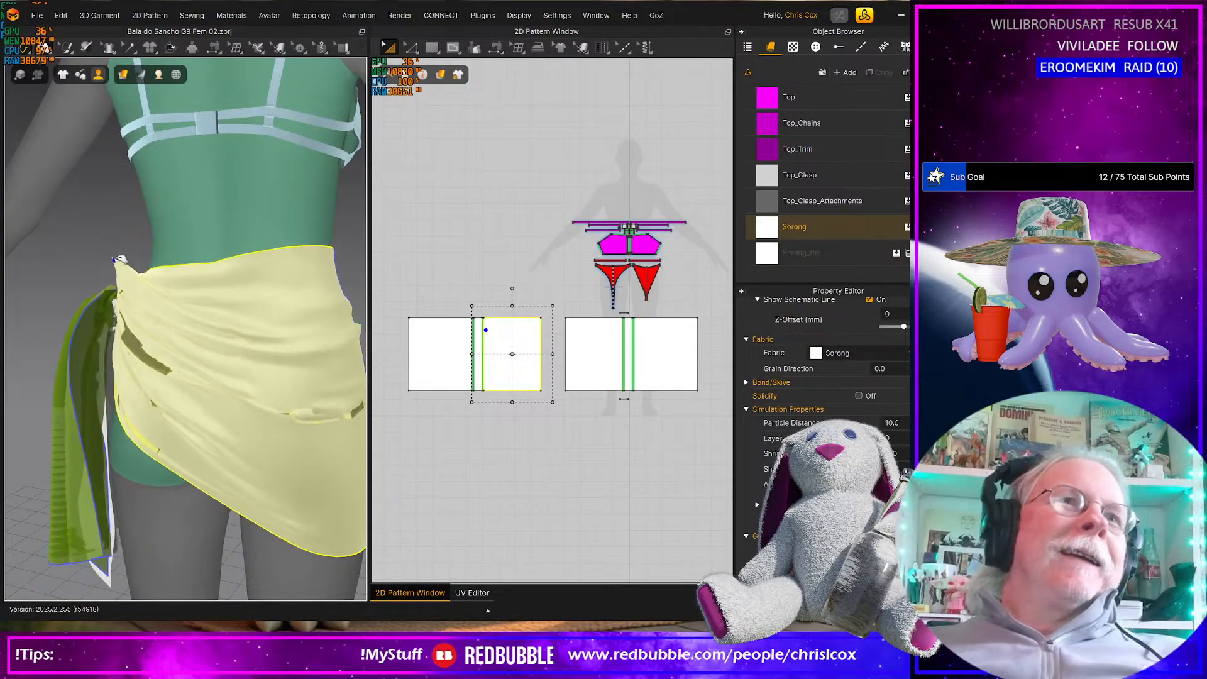
right_drag(294, 420, 241, 514)
drag(258, 539, 254, 459)
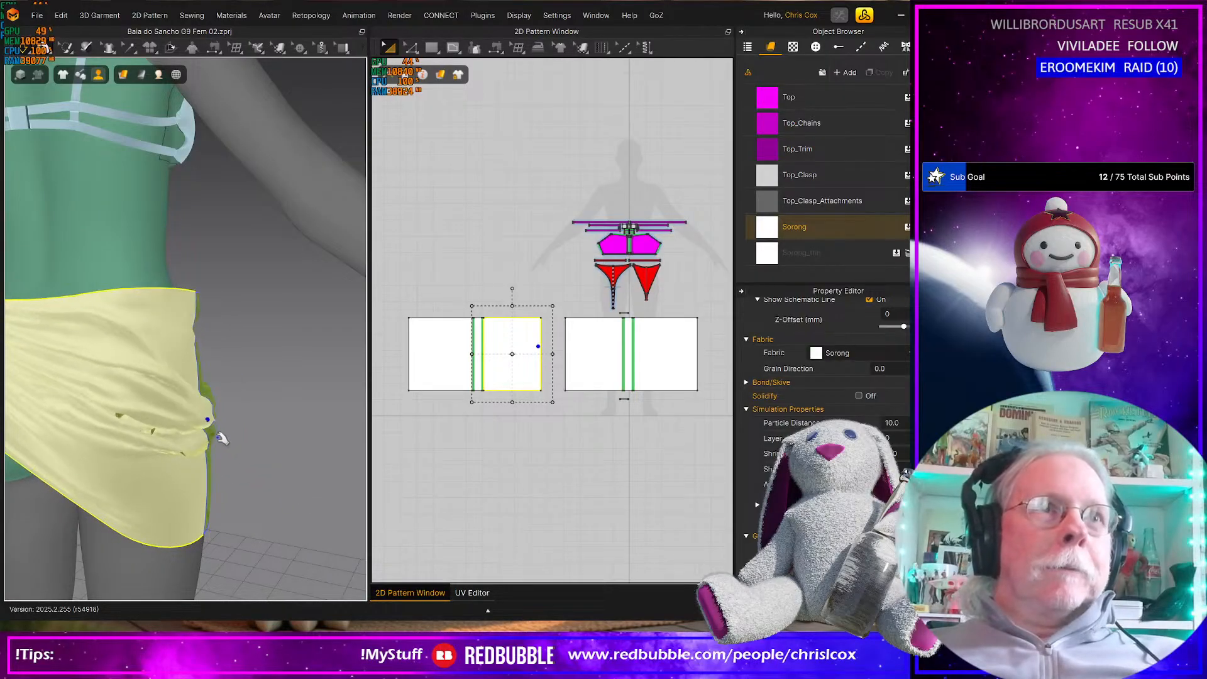
Pull the side edge of the front rectangle's left panel outward and around the avatar's hip to adjust its overlap
right_drag(146, 437, 36, 422)
drag(204, 379, 94, 430)
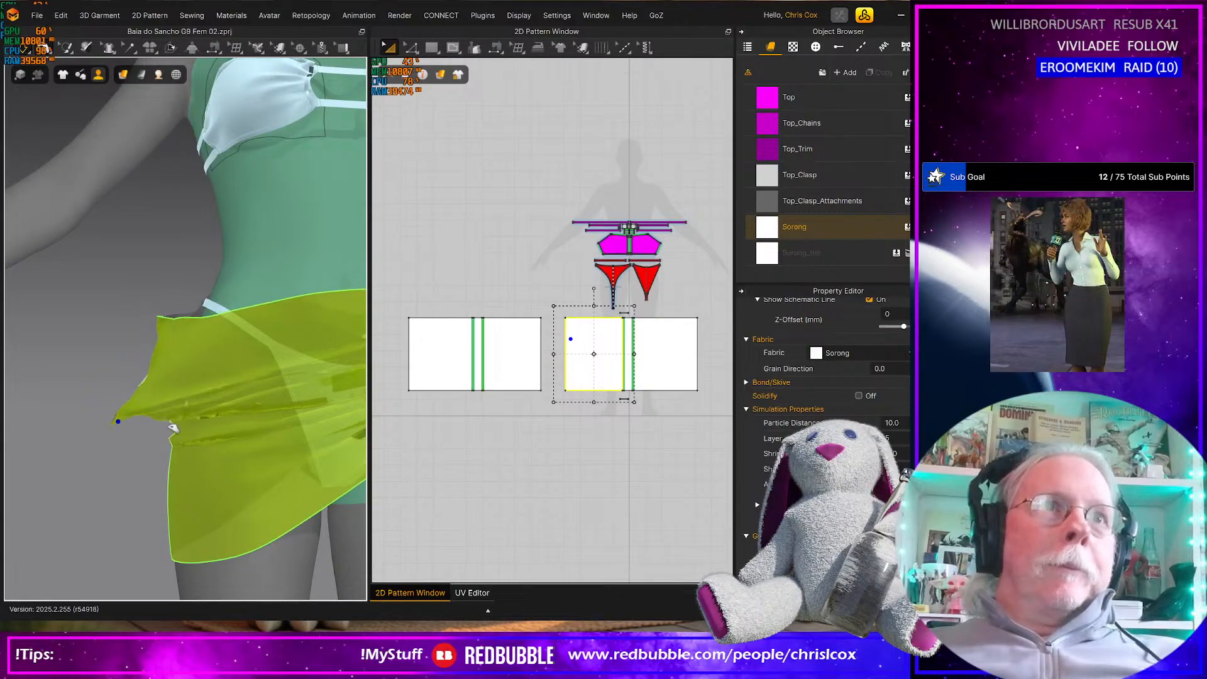
scroll(181, 417, down, 3)
middle_drag(188, 420, 106, 433)
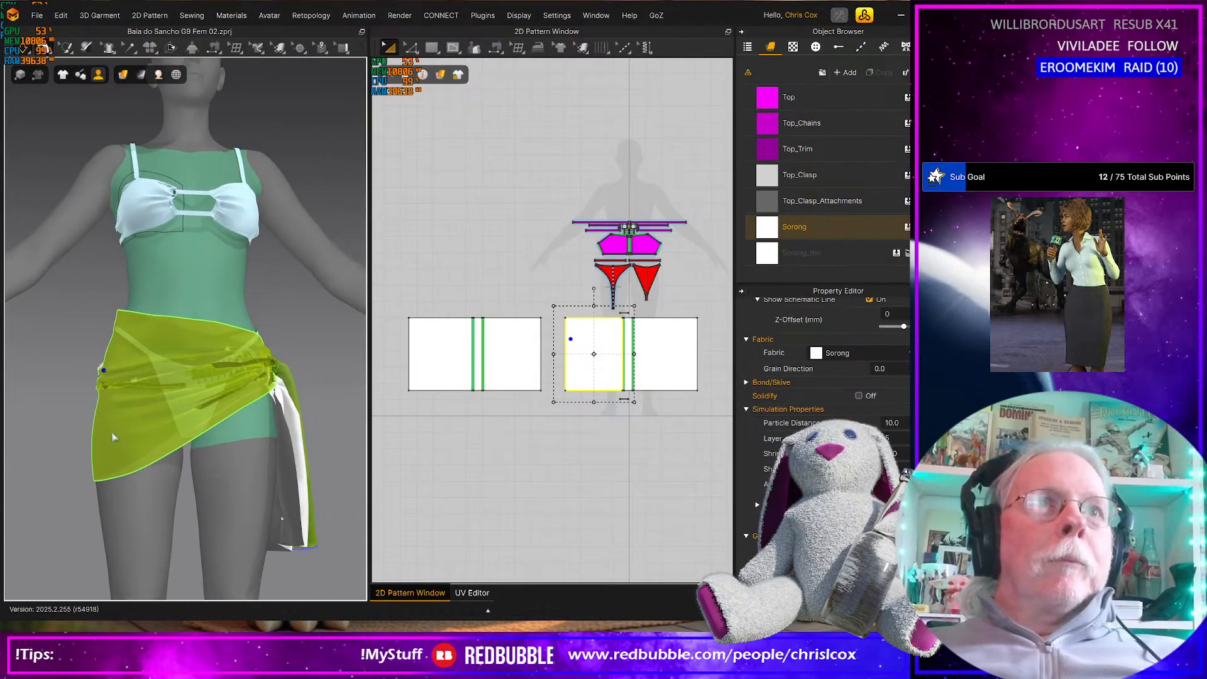
mouse_move(143, 442)
right_down()
mouse_move(92, 453)
mouse_move(137, 454)
right_up()
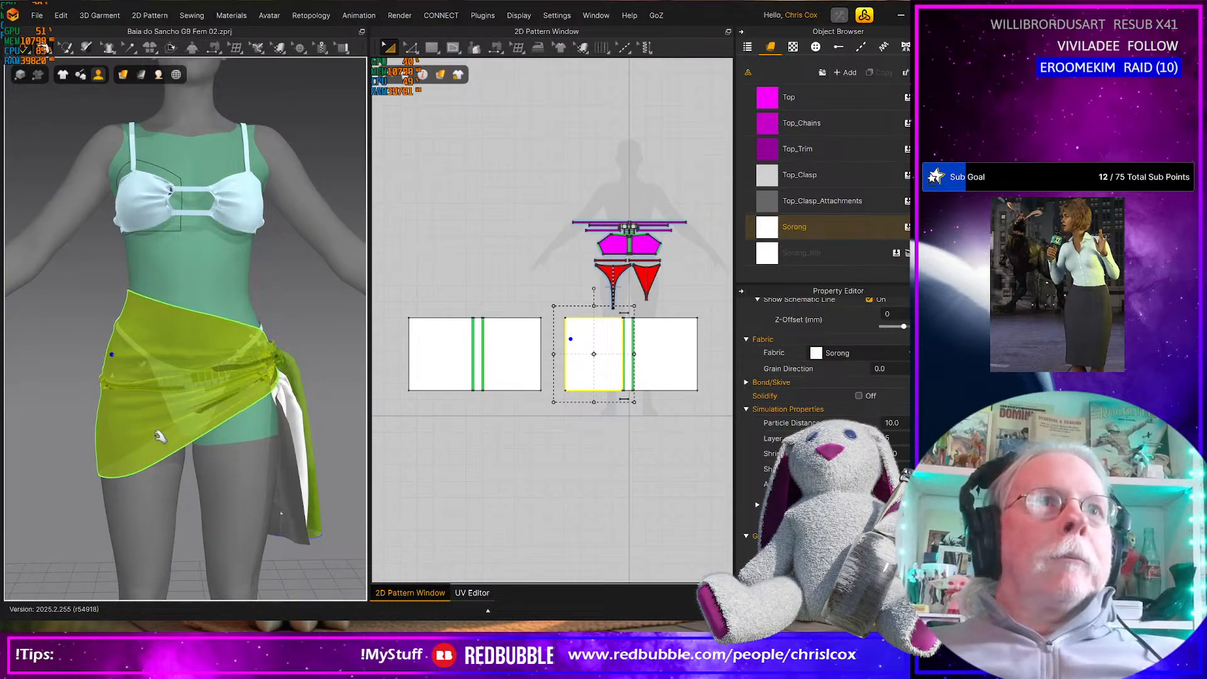
right_drag(107, 337, 210, 432)
middle_drag(210, 433, 137, 424)
Tug the edge of the back rectangle's left panel downward so the tail hangs under the knot
right_drag(267, 440, 195, 452)
click(217, 457)
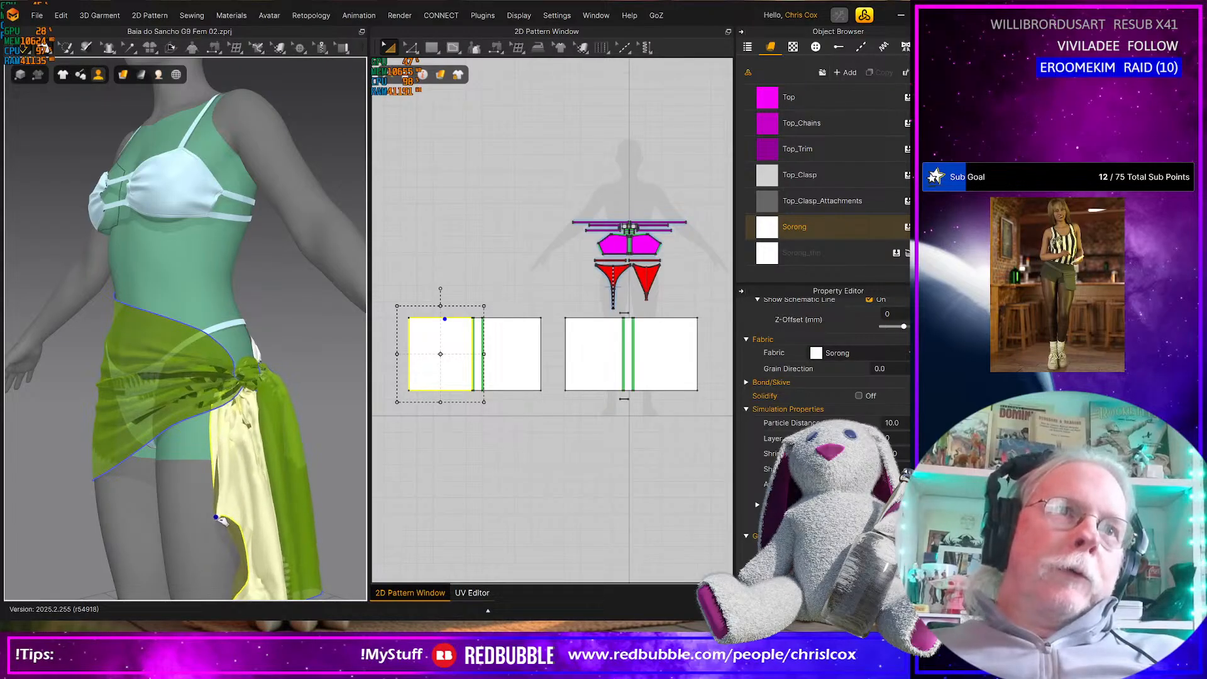
drag(217, 518, 214, 541)
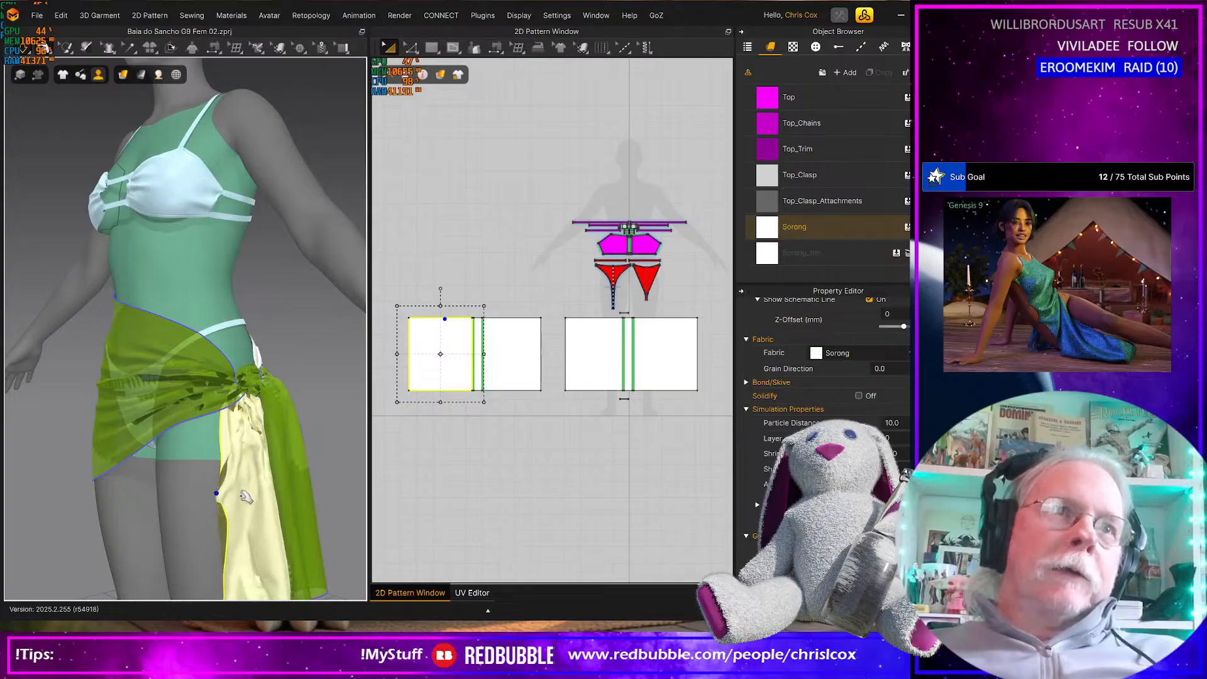
drag(234, 542, 234, 550)
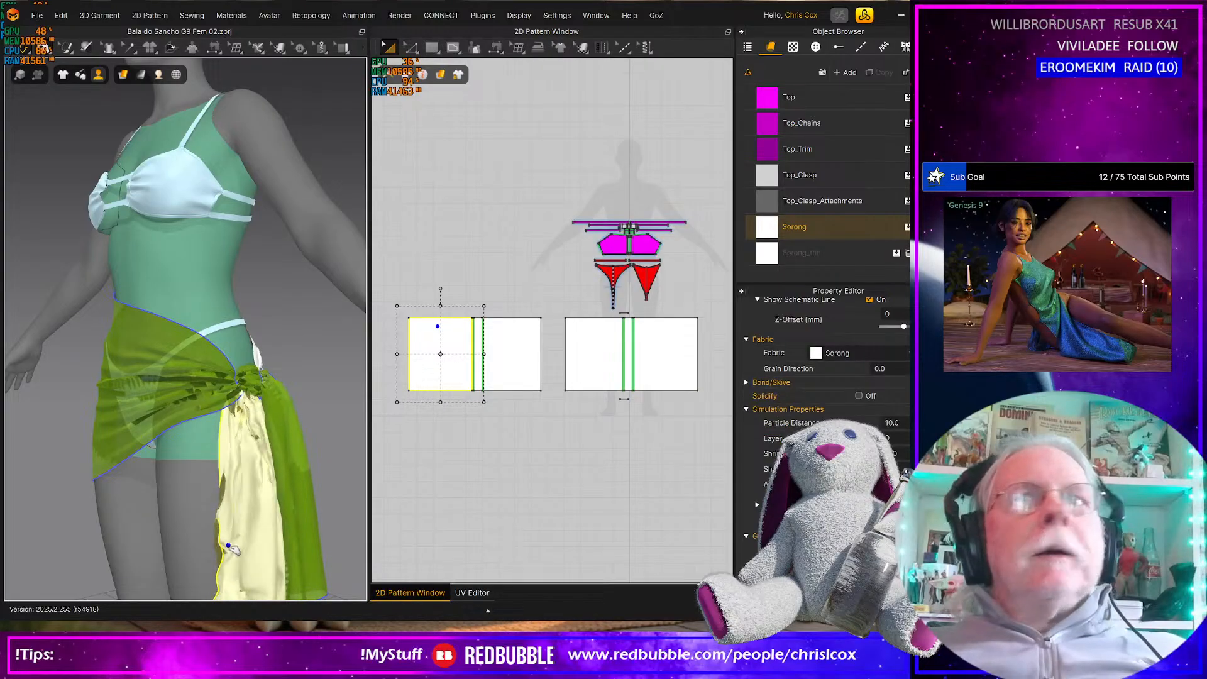
scroll(240, 521, down, 4)
right_drag(246, 499, 273, 489)
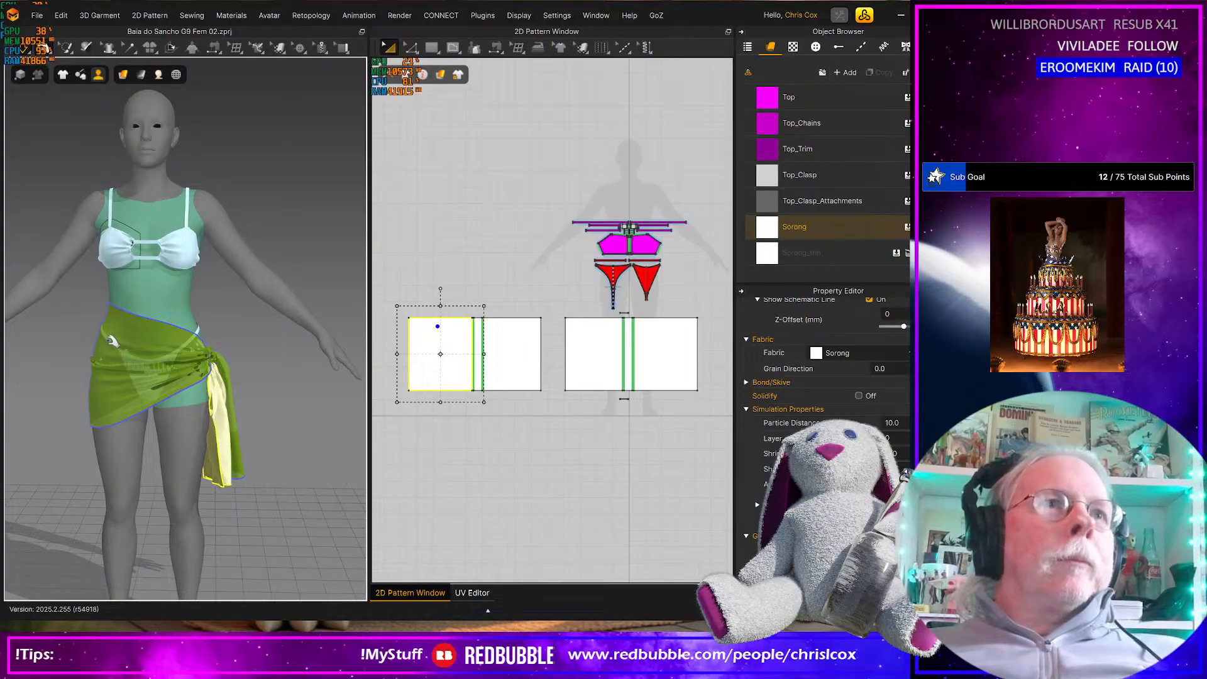
Pull the front rectangle's left panel and its knot strip apart to tighten the wrap around the hips
click(103, 342)
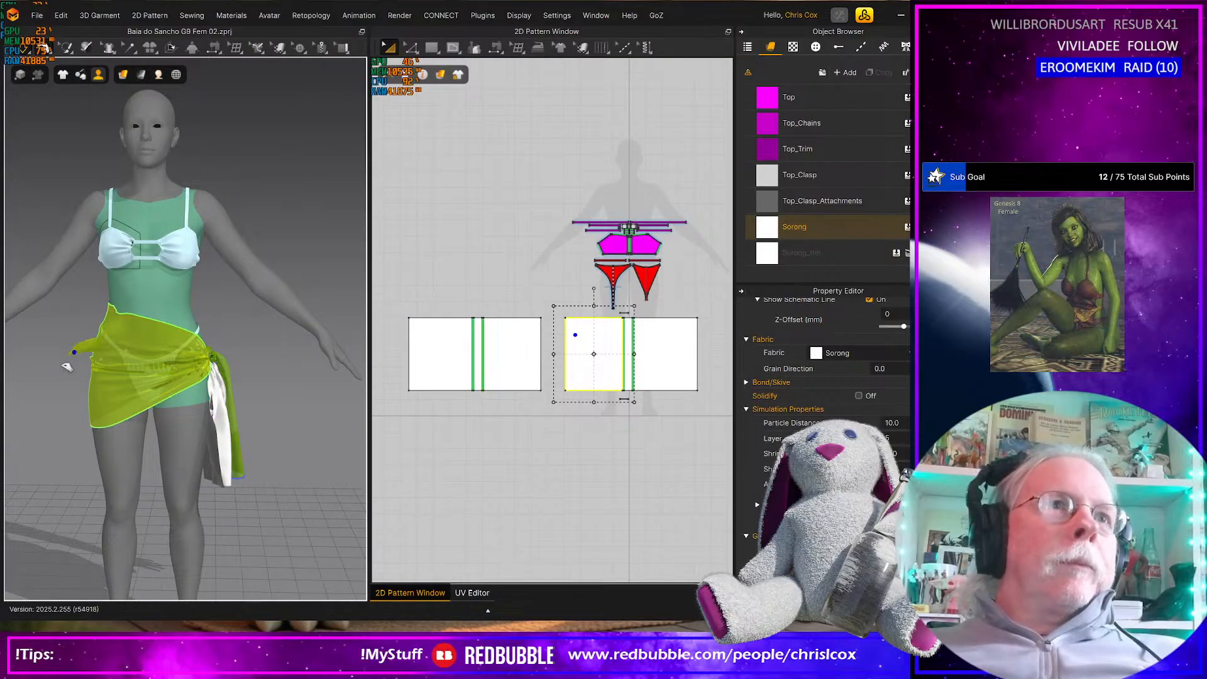
drag(55, 377, 36, 404)
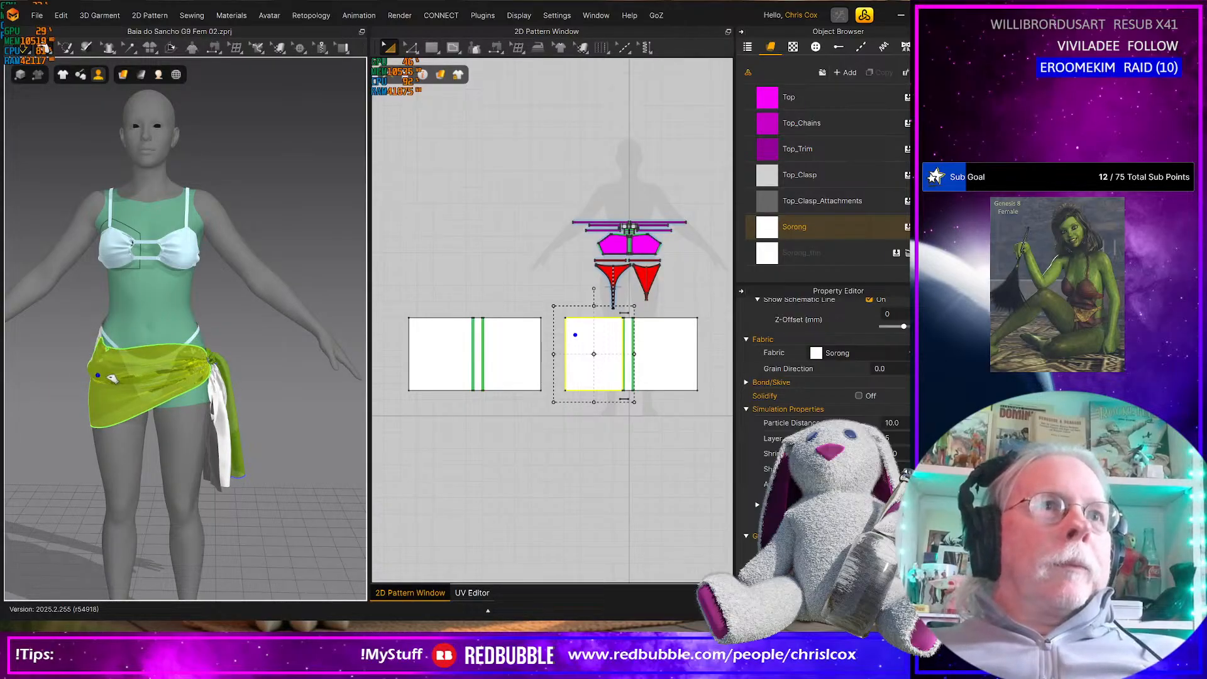
click(212, 360)
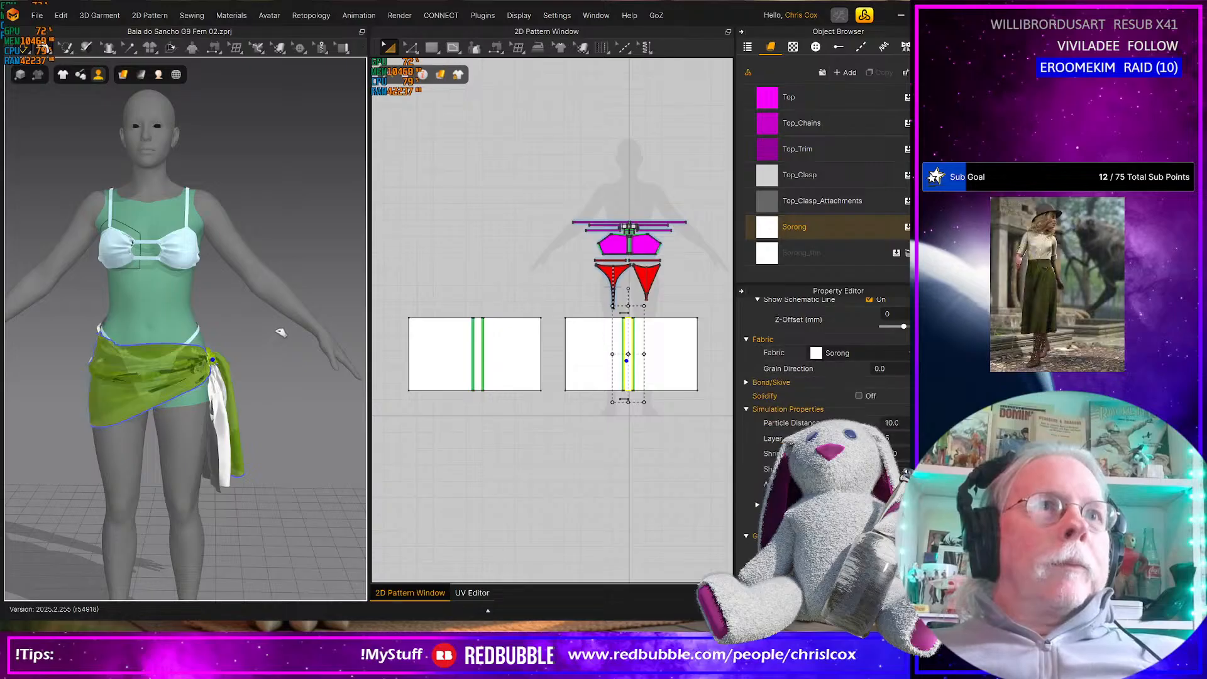
drag(295, 328, 319, 327)
drag(98, 353, 42, 405)
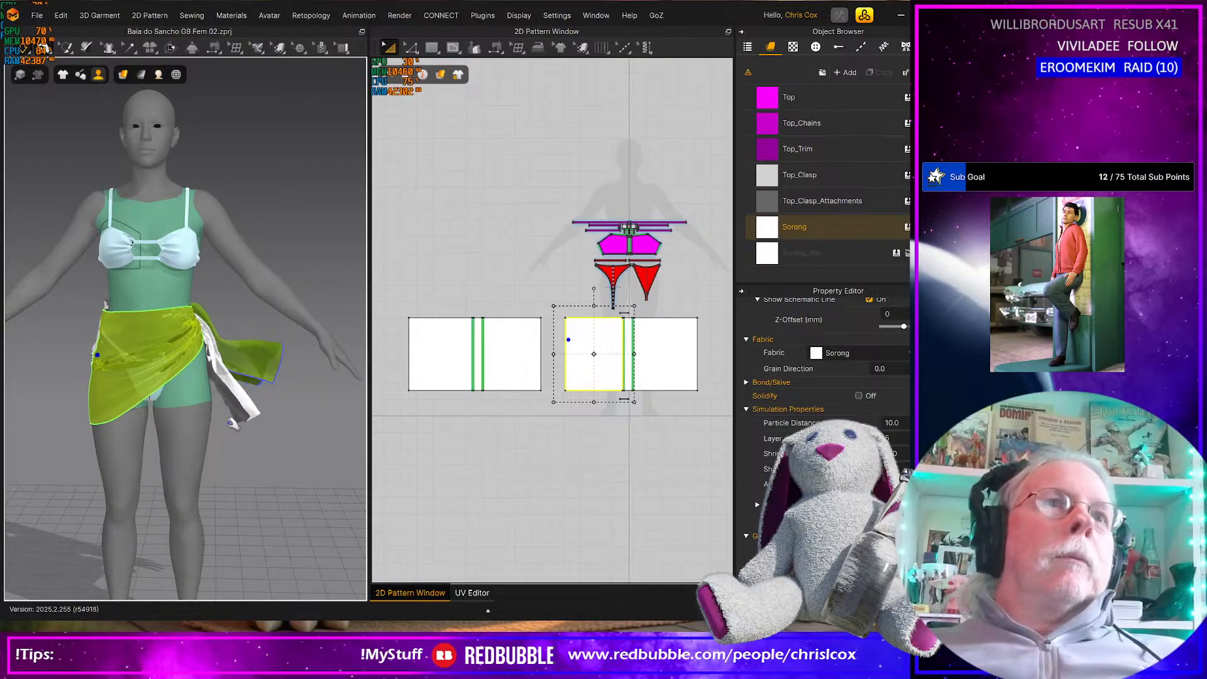
Examine the simulated sarong from the front, side and back for fabric intersections and knot drape
right_drag(183, 434, 54, 419)
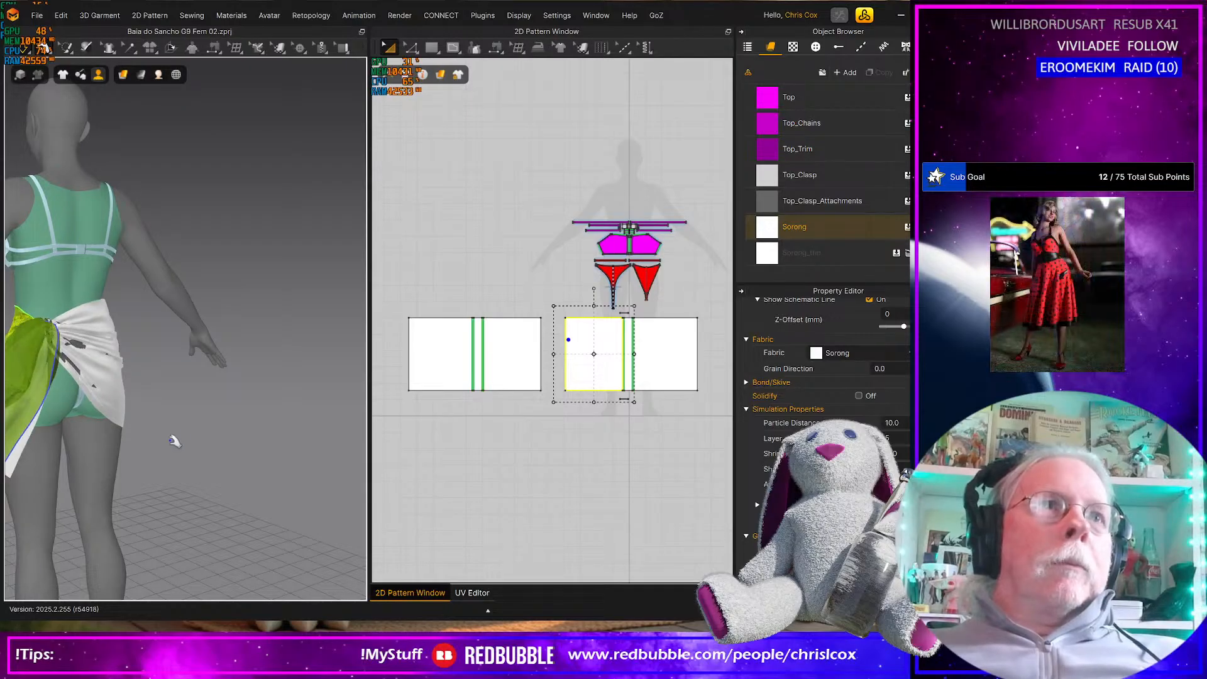
key(2)
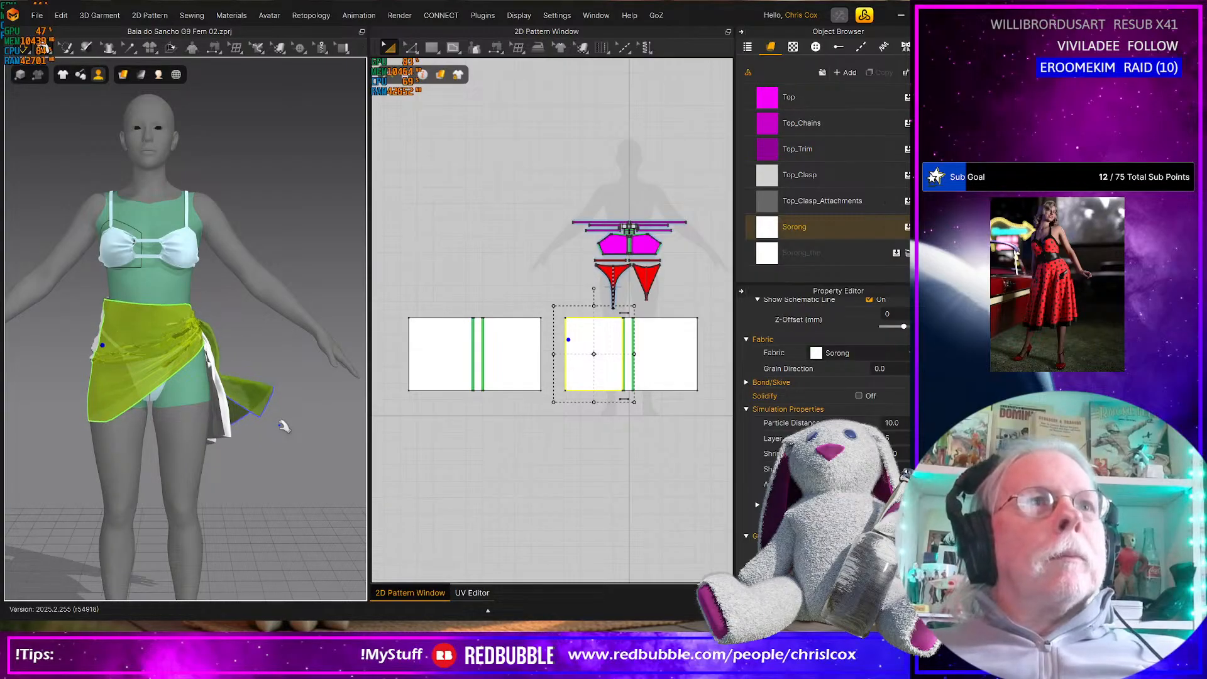
middle_drag(253, 449, 285, 458)
right_drag(313, 444, 218, 436)
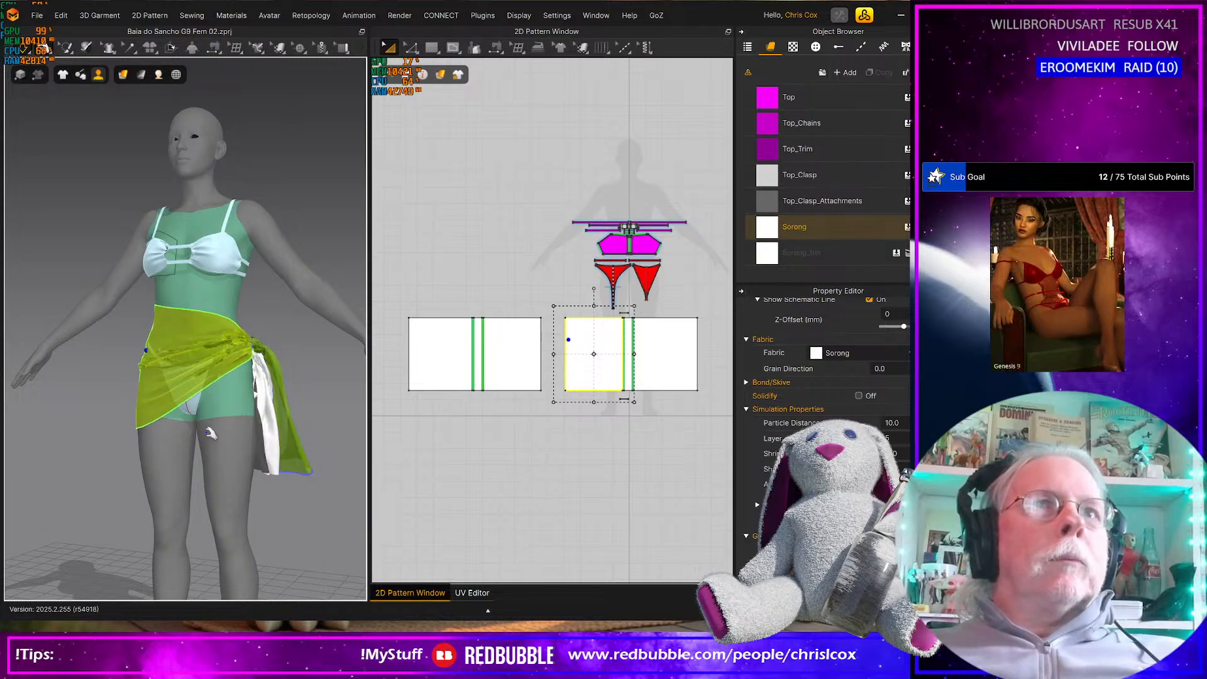
right_drag(201, 446, 88, 445)
right_drag(183, 438, 225, 436)
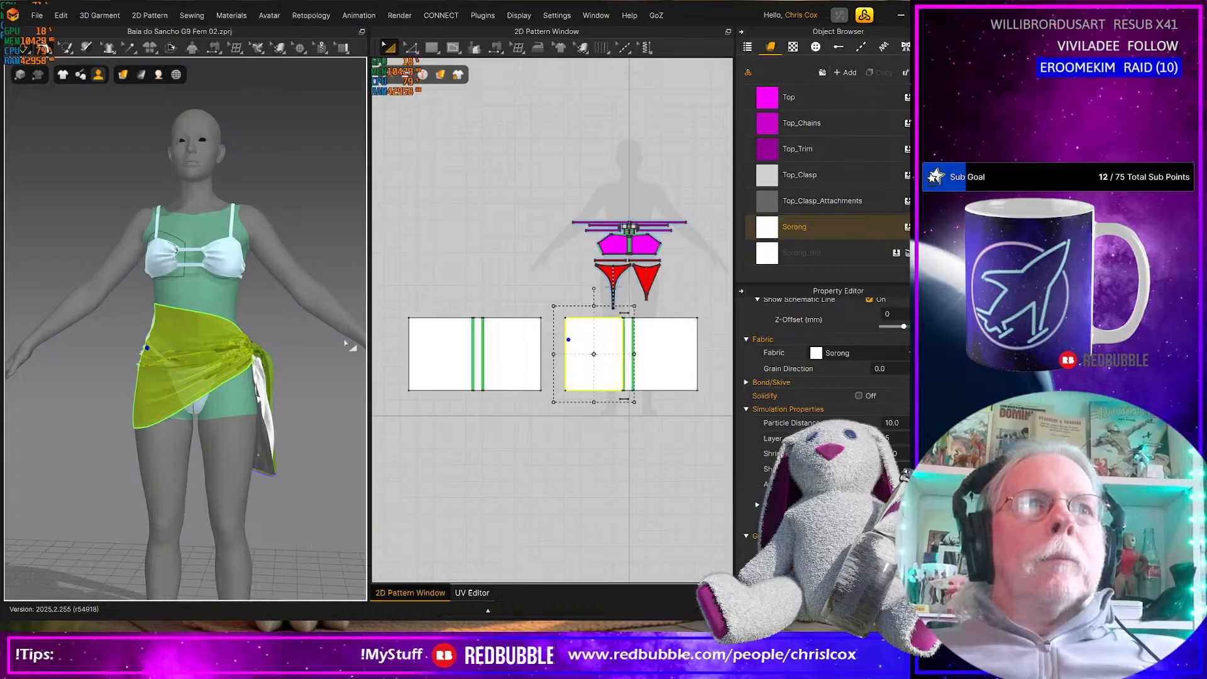
drag(287, 349, 253, 376)
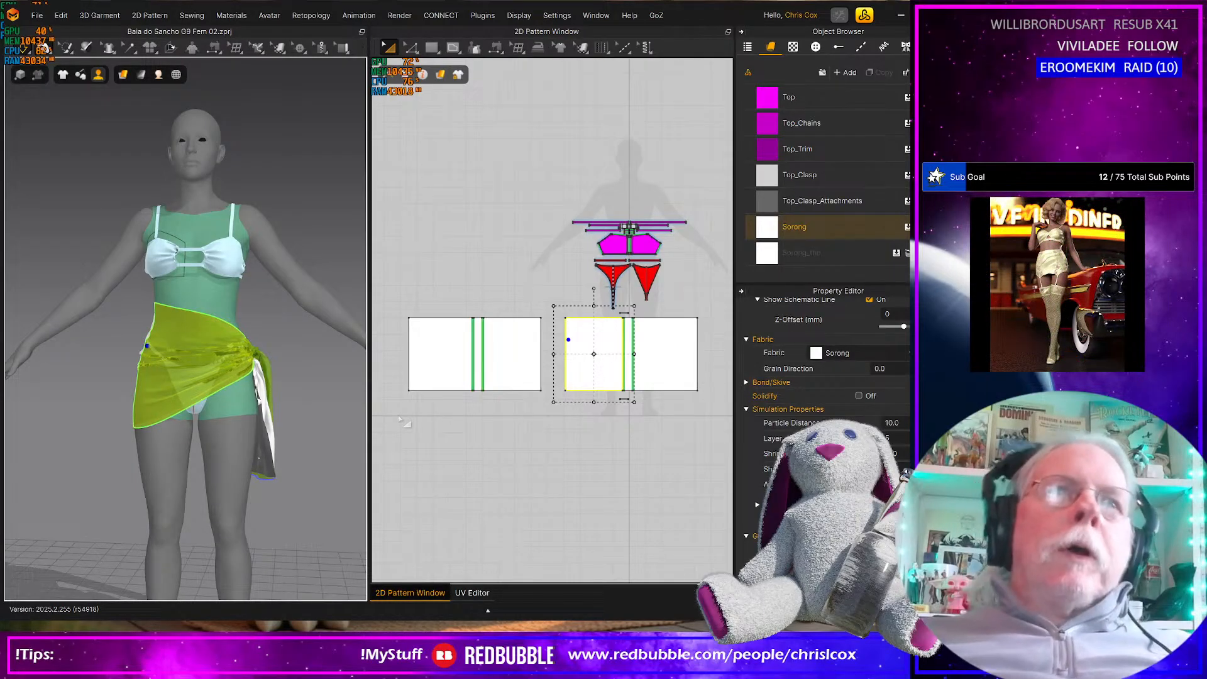
right_drag(325, 448, 344, 432)
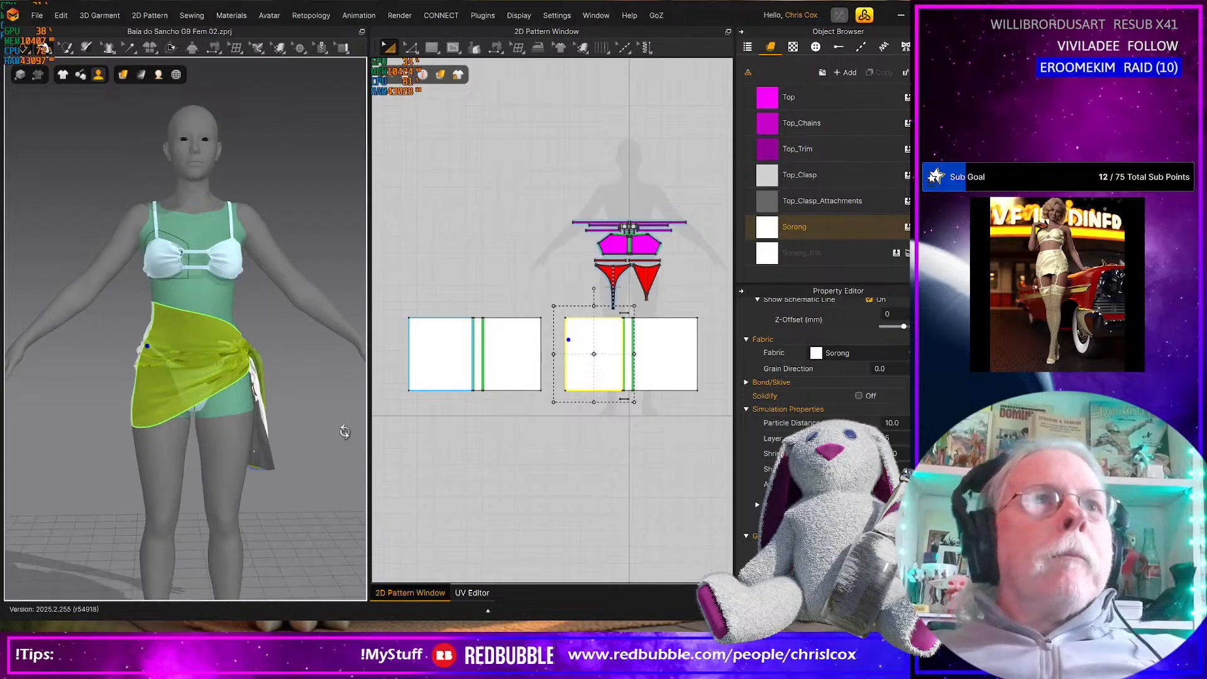
right_drag(514, 418, 570, 415)
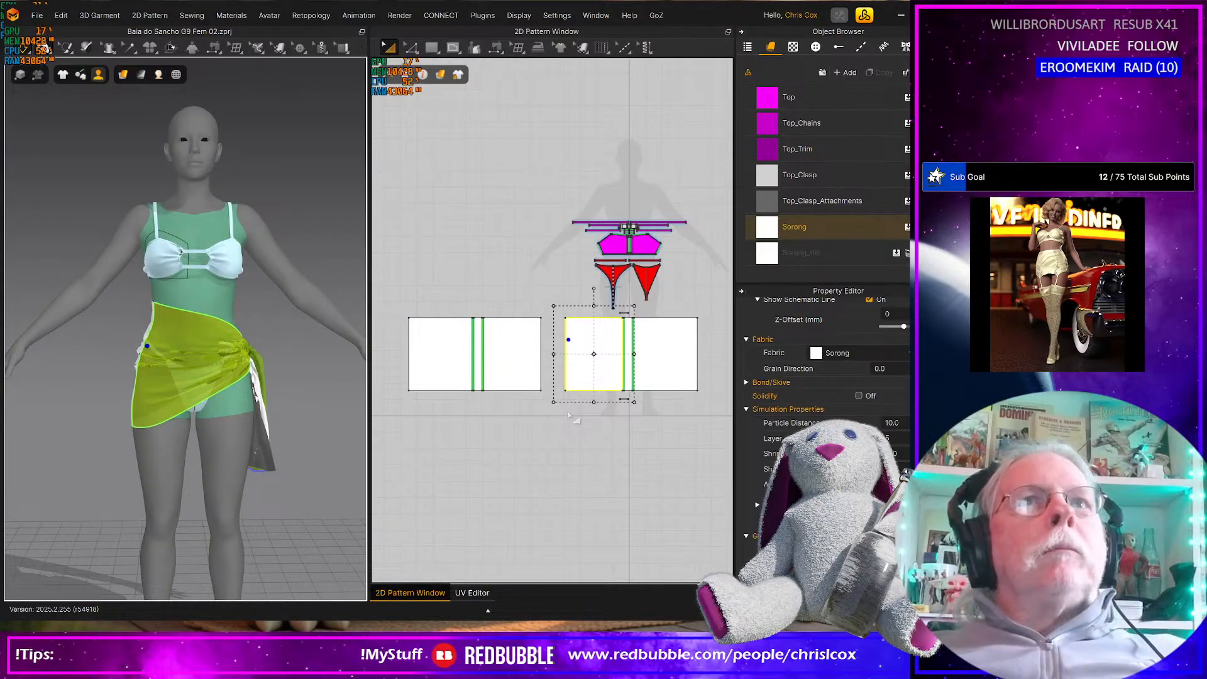
right_drag(229, 443, 419, 433)
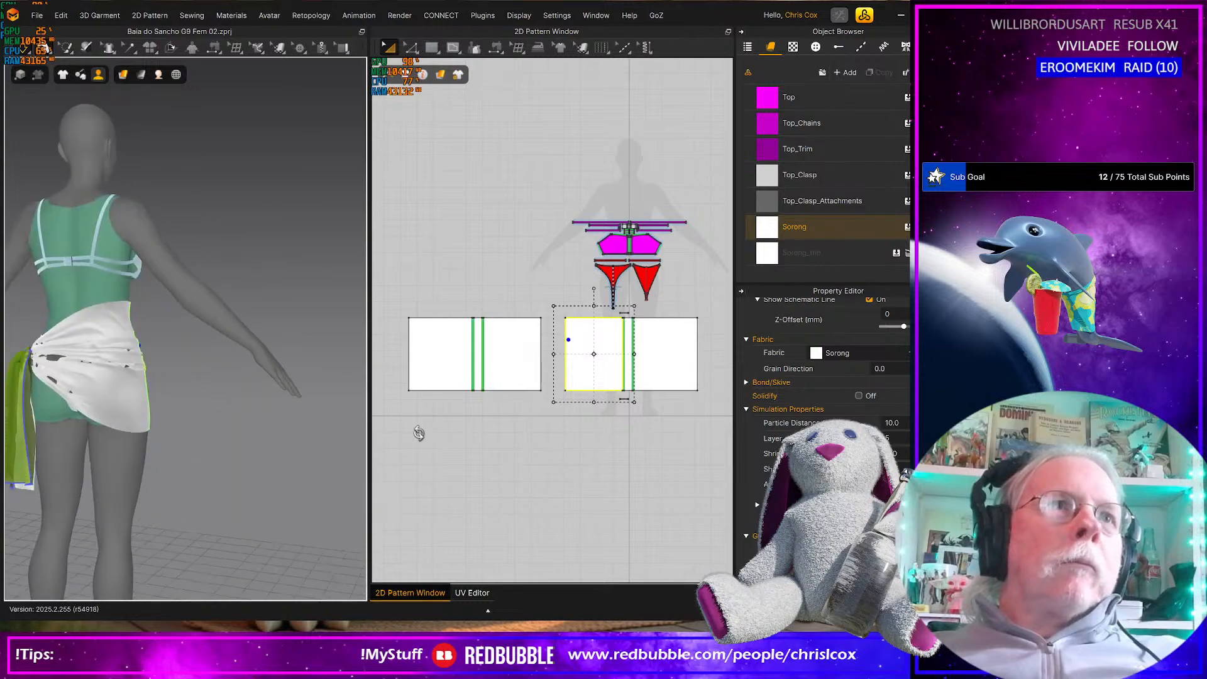
right_drag(342, 447, 217, 449)
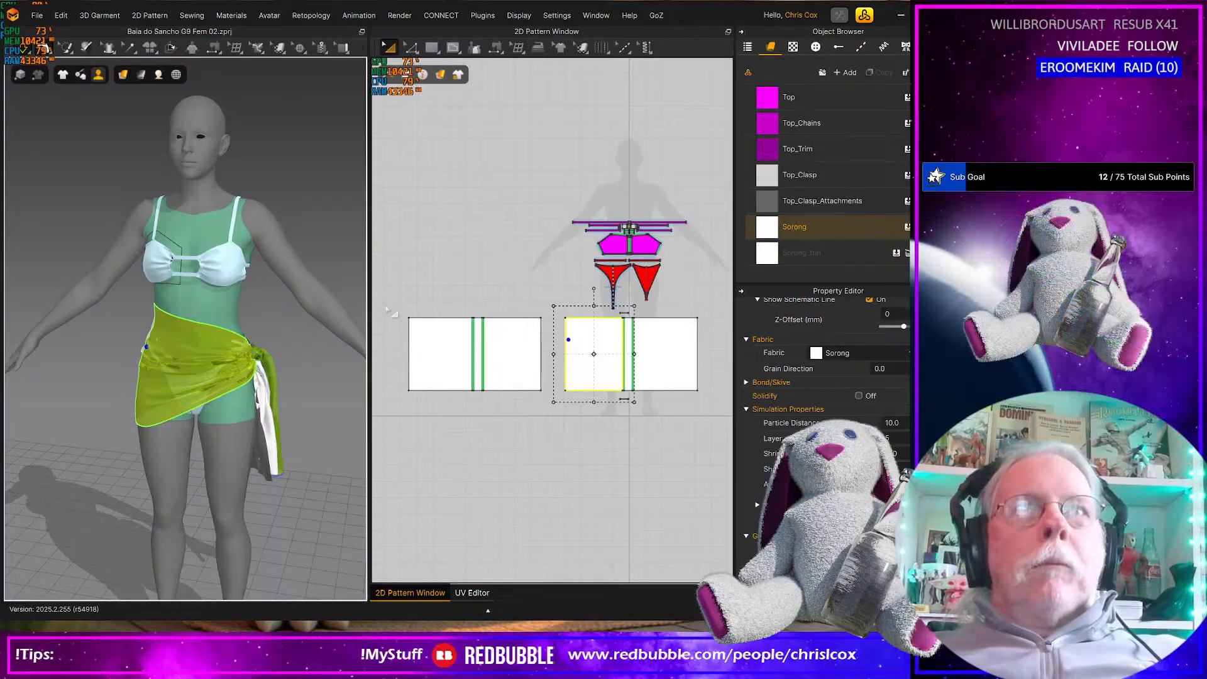
Strengthen all front and back sarong pieces, simulate them while tugging the drape, and stop the simulation
drag(386, 306, 702, 423)
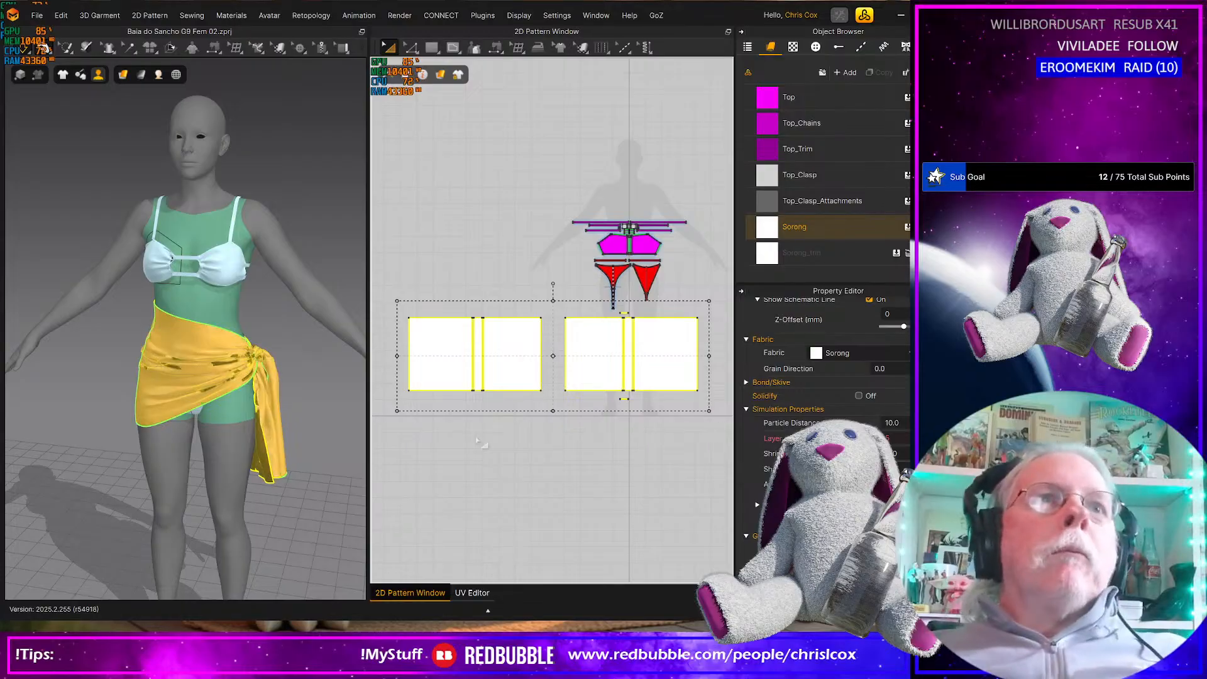
key(space)
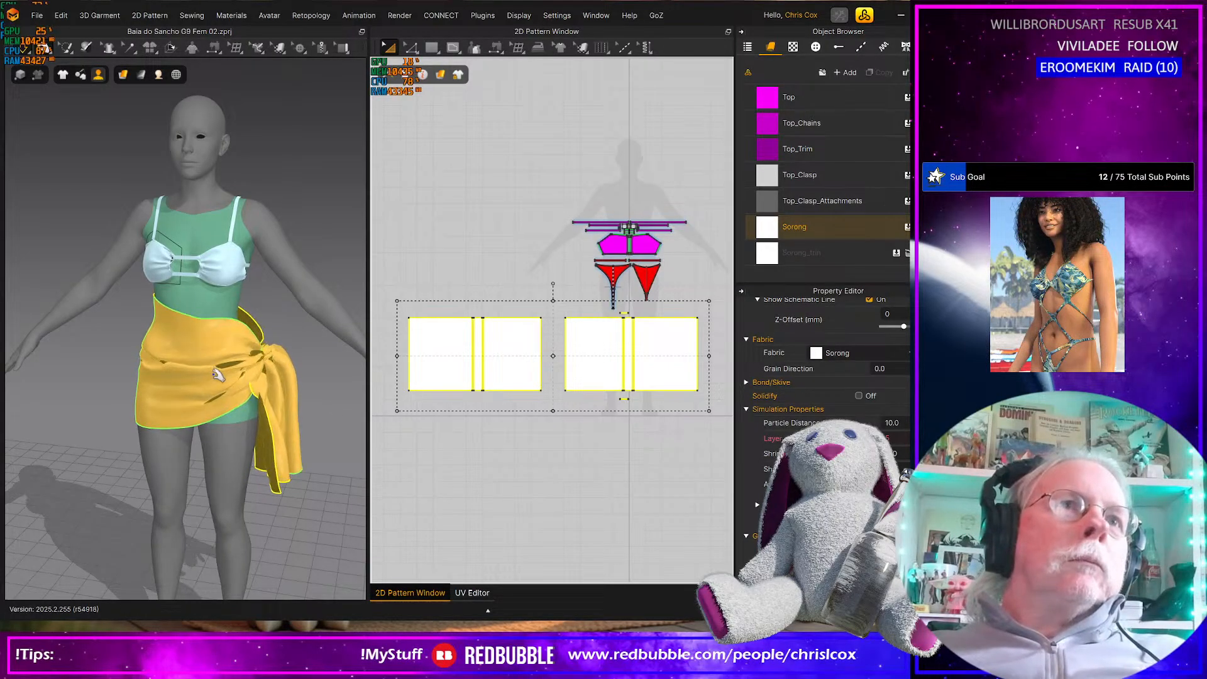
right_drag(197, 417, 287, 408)
key(space)
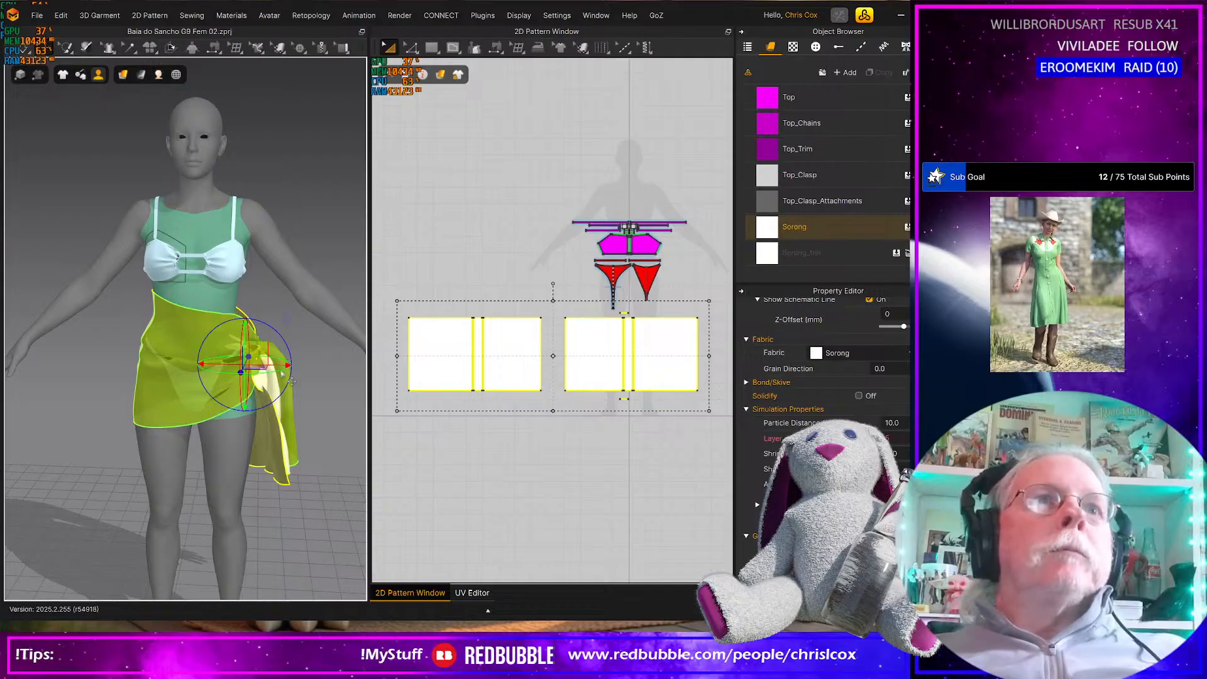
Simulate the sarong with normal fabric stiffness in the Fitting (Accurate Fabric) mode
click(36, 16)
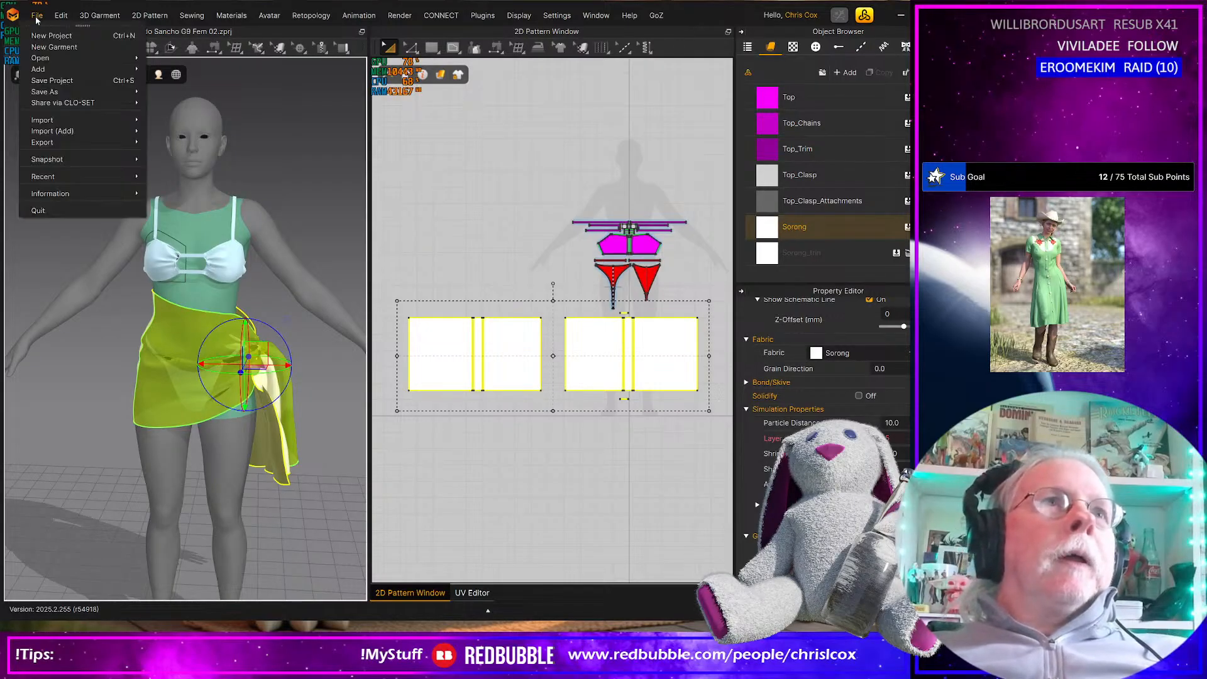
click(51, 224)
mouse_move(25, 54)
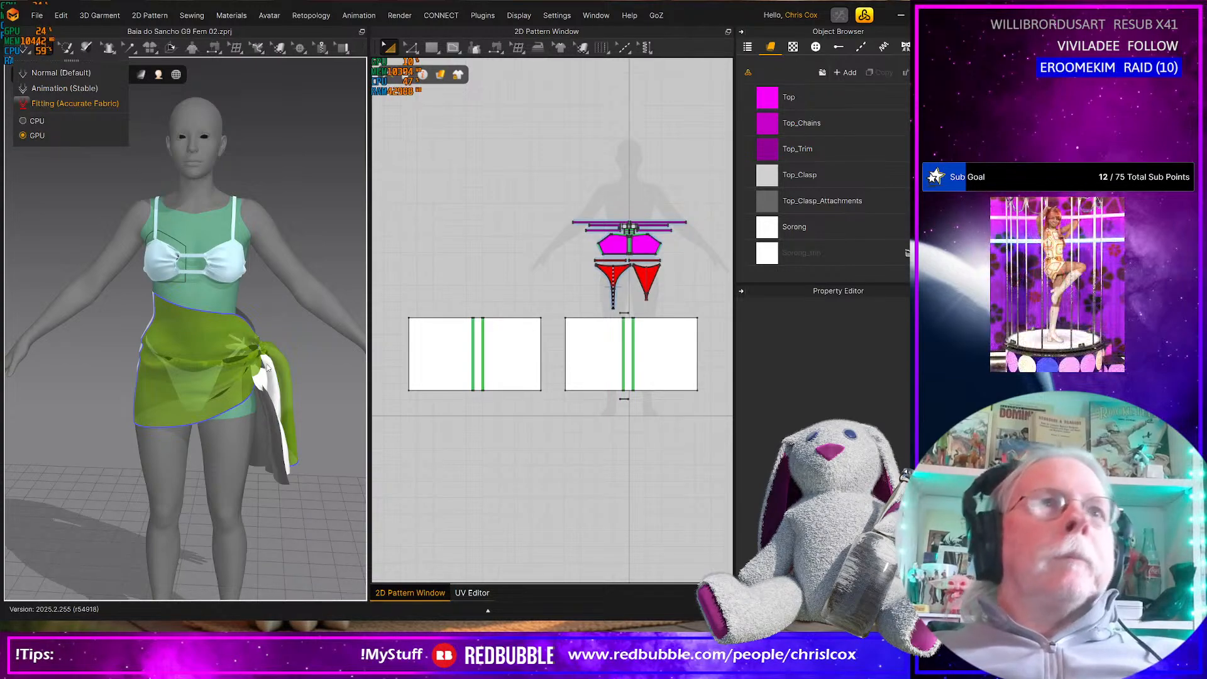
click(45, 103)
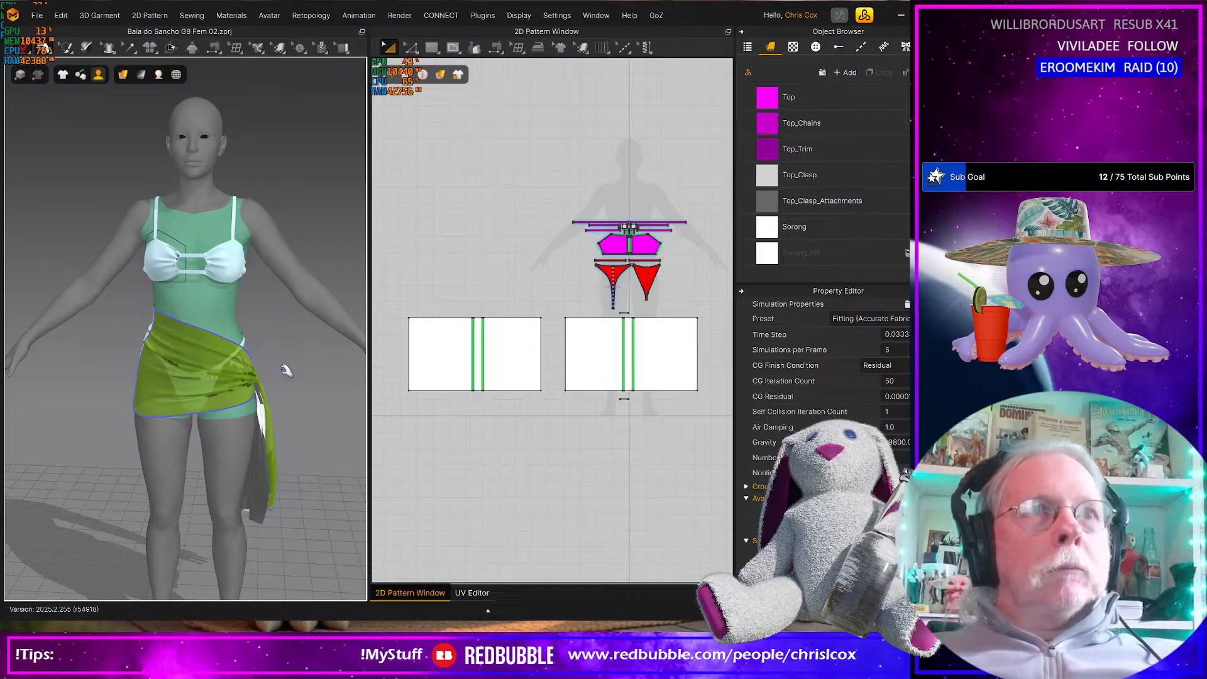
Enable Elastic on the upper edges of the two wide sarong panels that face each other across the front and back rectangles
right_drag(223, 378, 113, 364)
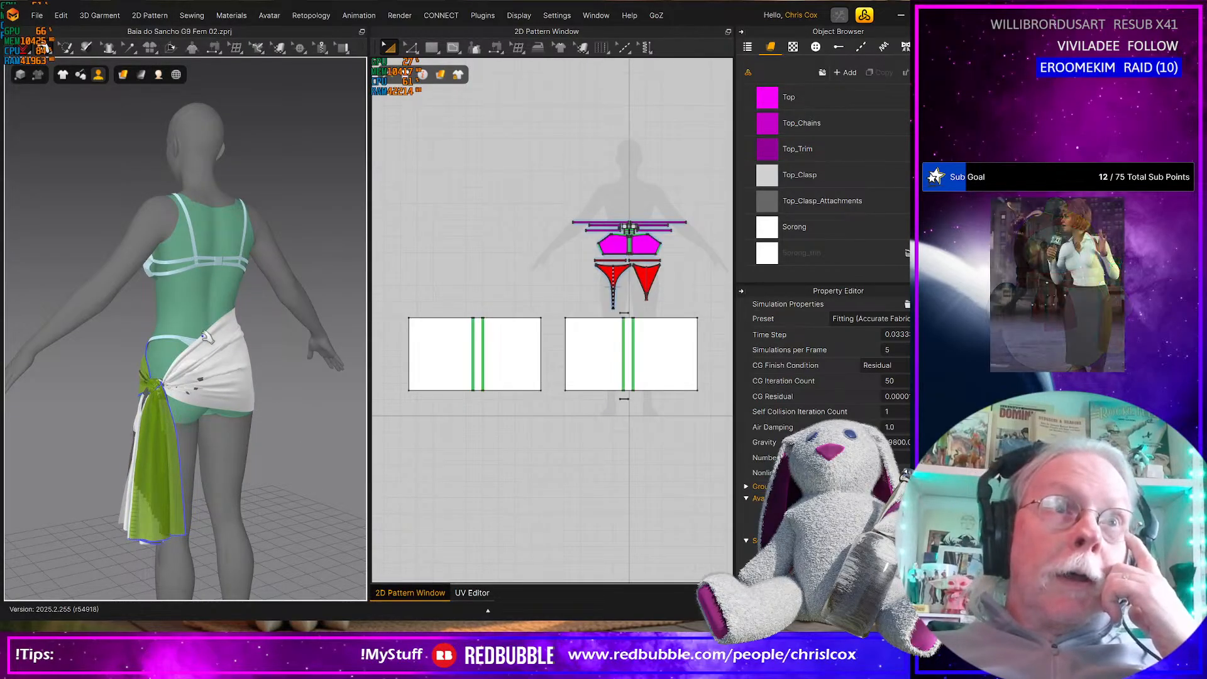
click(474, 343)
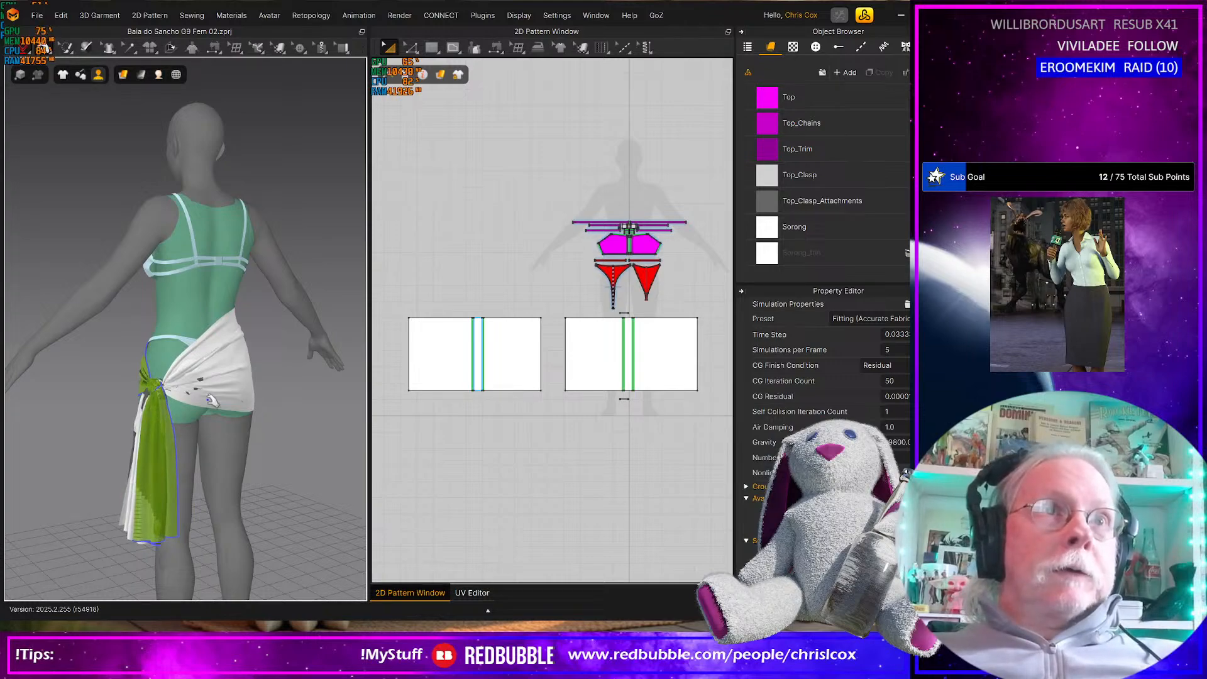
click(239, 394)
right_drag(244, 415, 391, 404)
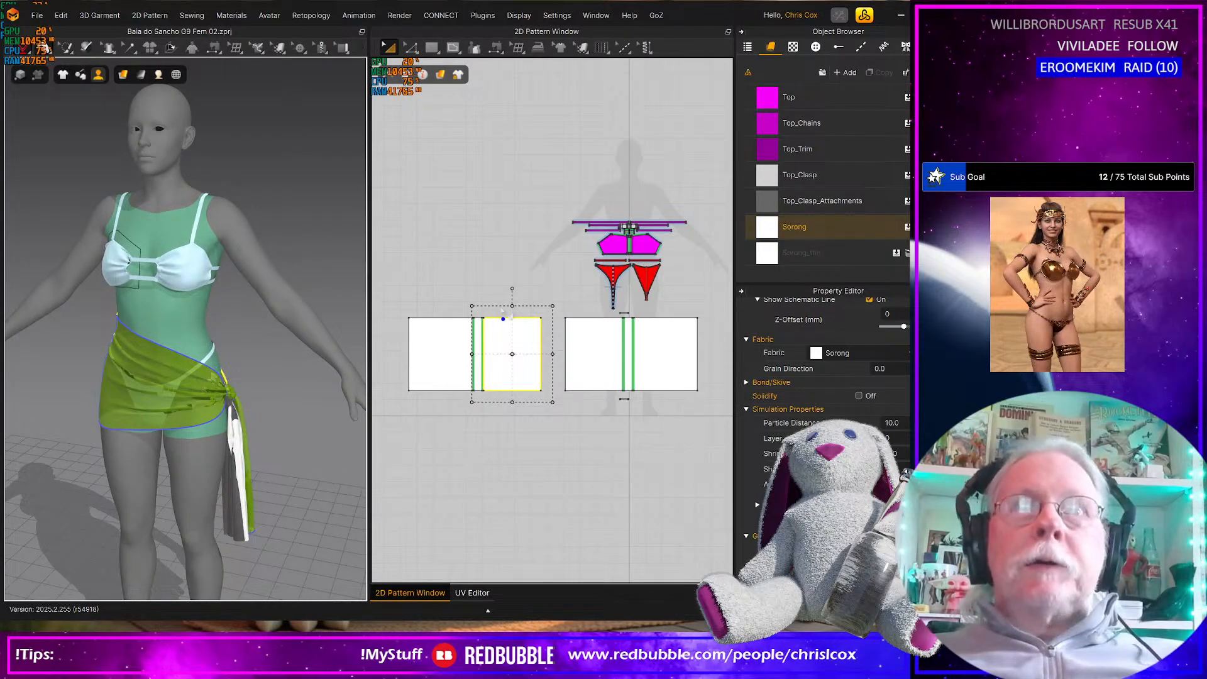
key(z)
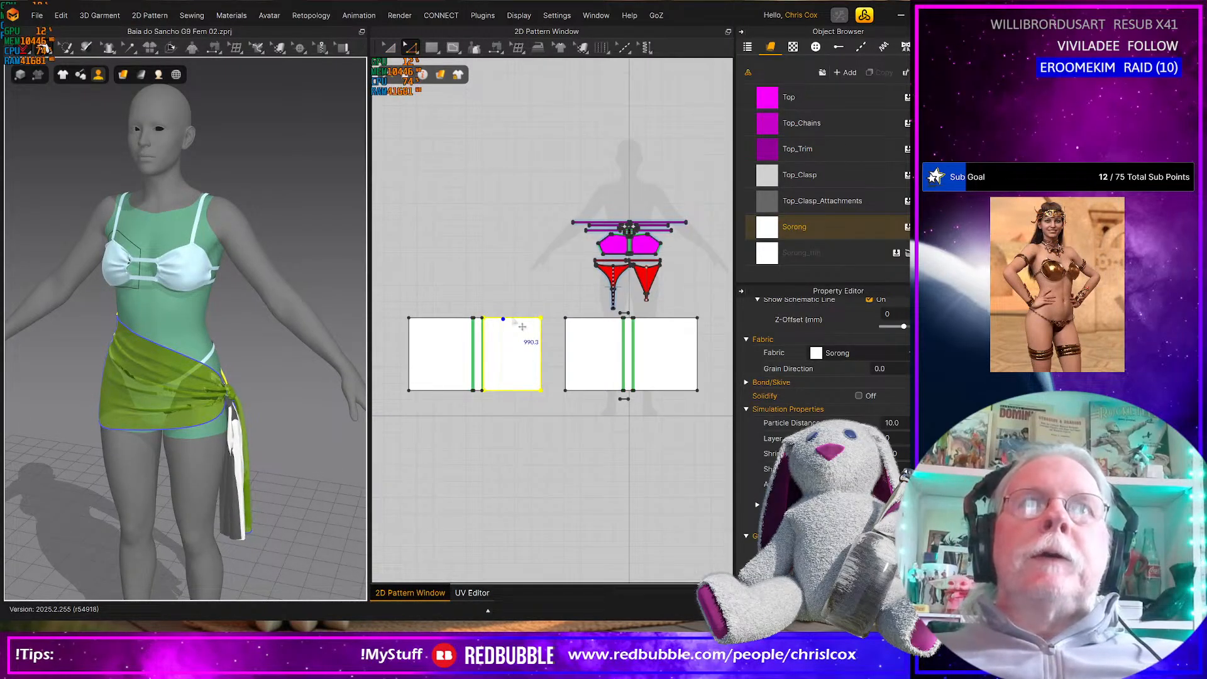
click(513, 319)
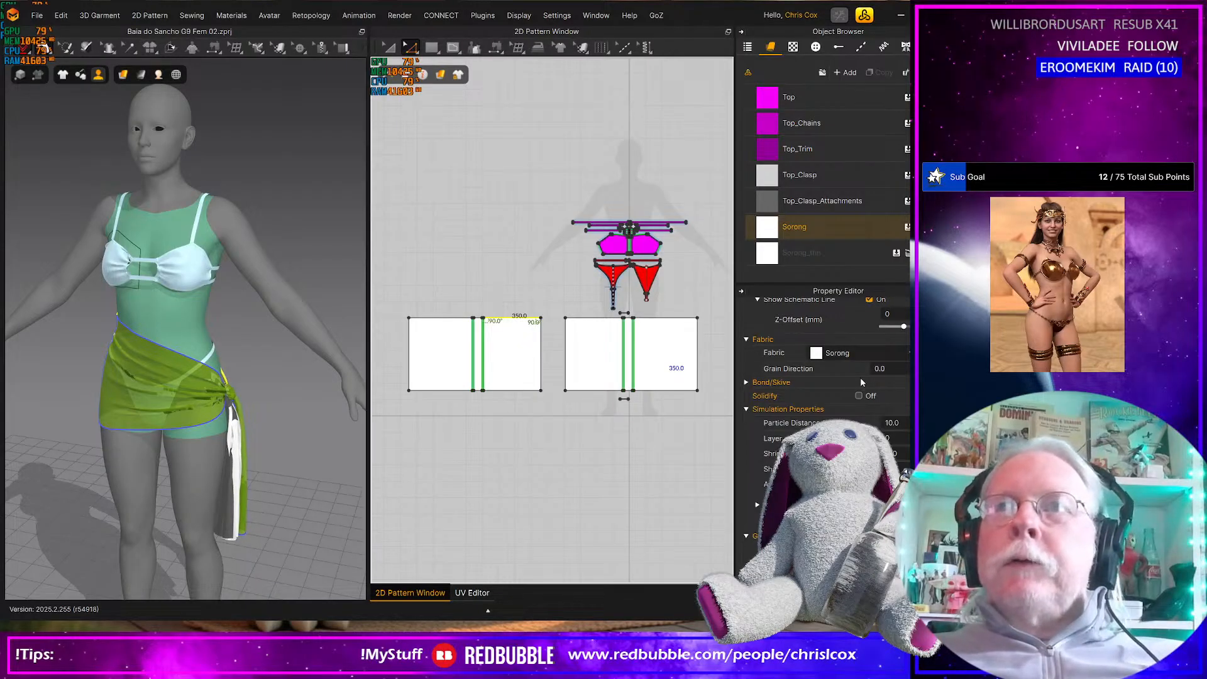
scroll(860, 377, up, 3)
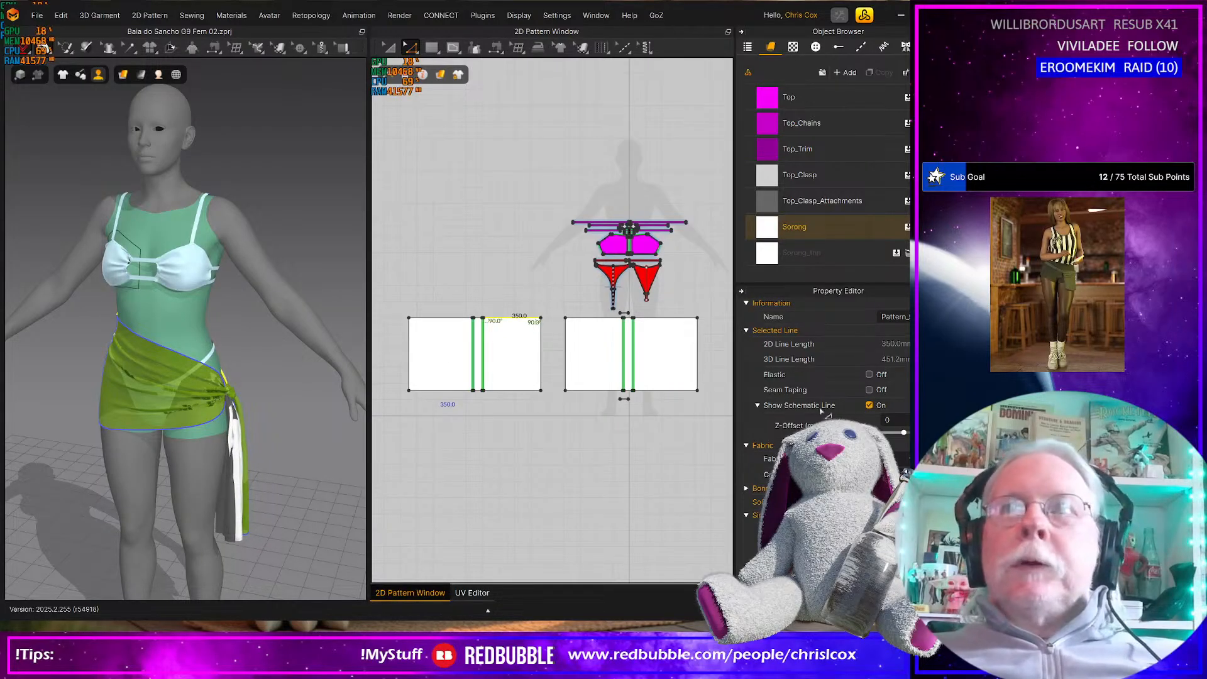
shift+click(594, 318)
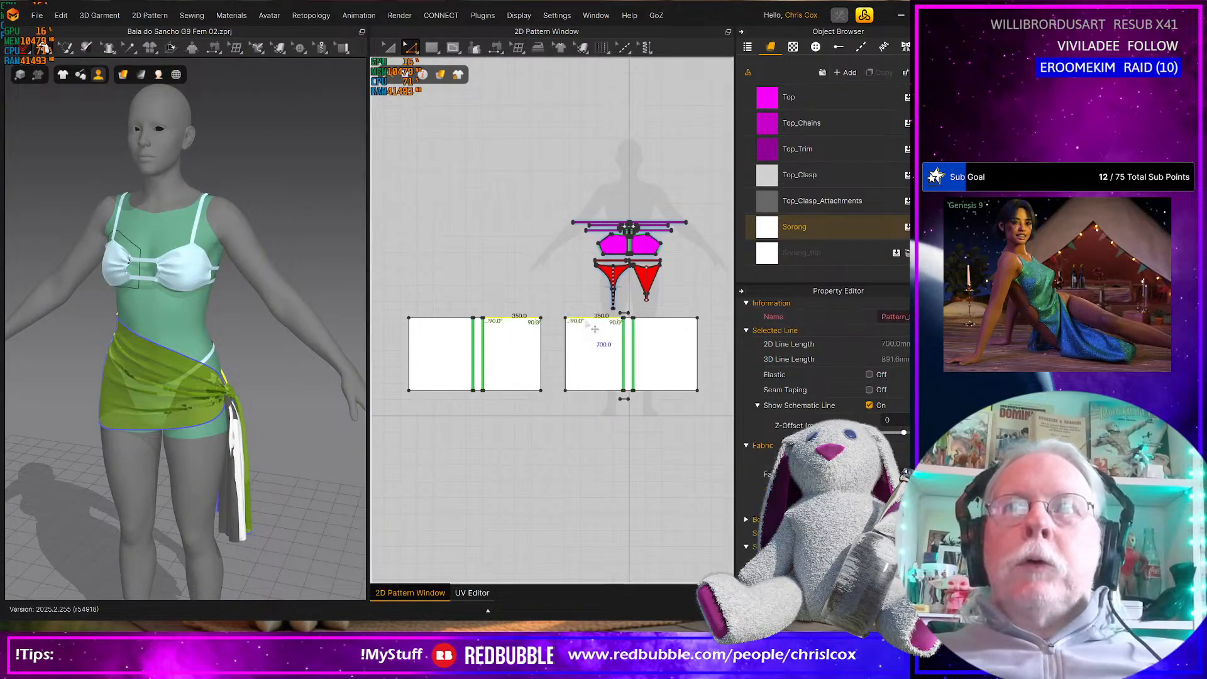
click(870, 374)
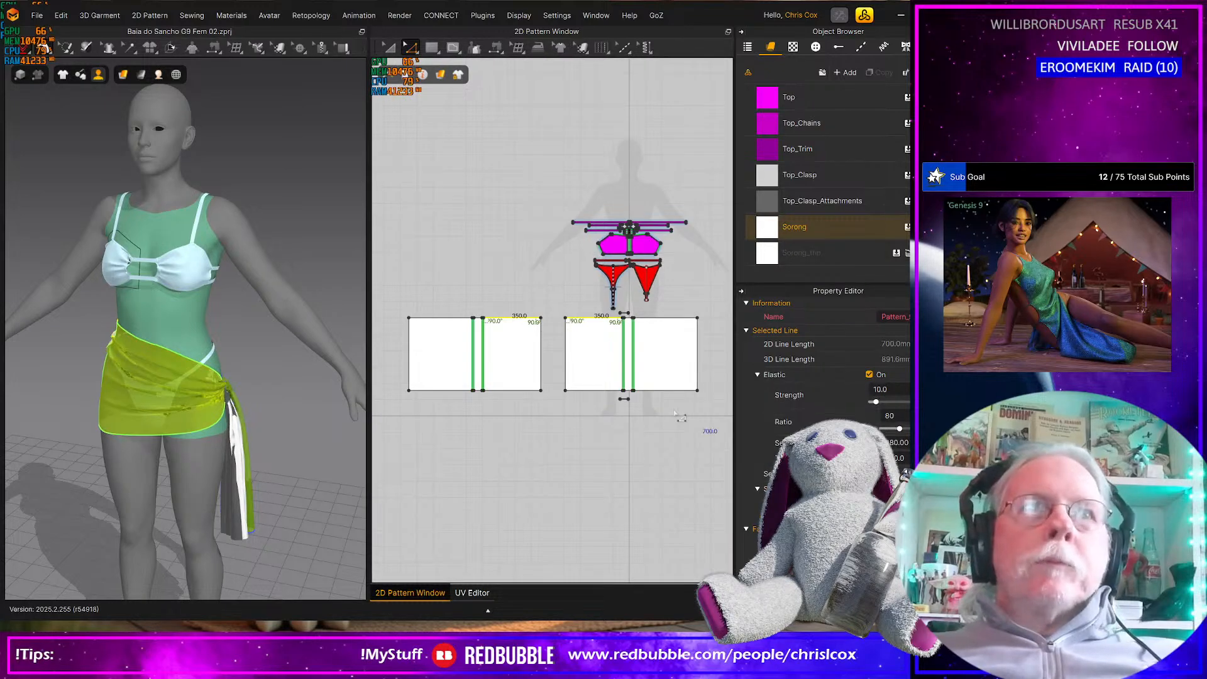
Set the elastic ratio to 100 and the strength to 100 for both selected upper edges
double_click(905, 414)
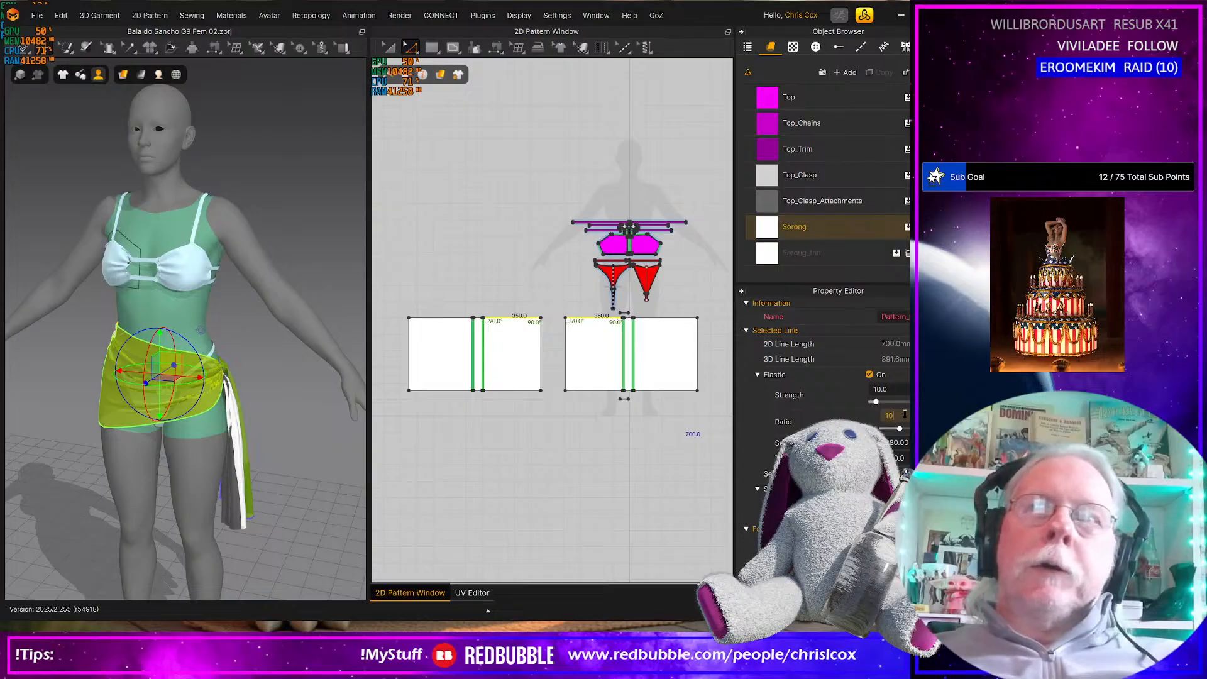
text(100)
key(Return)
double_click(893, 388)
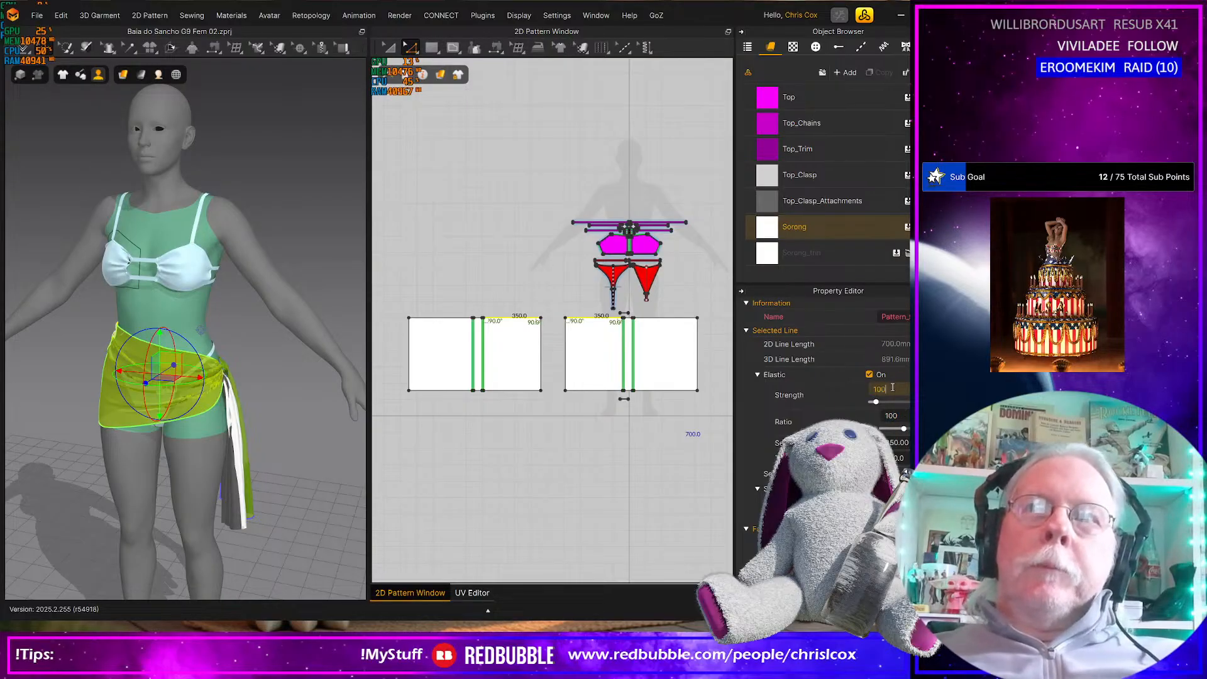
key(Return)
Simulate the sarong with its elastic upper edges, checking the wrap and adjusting the hanging knot ends
key(space)
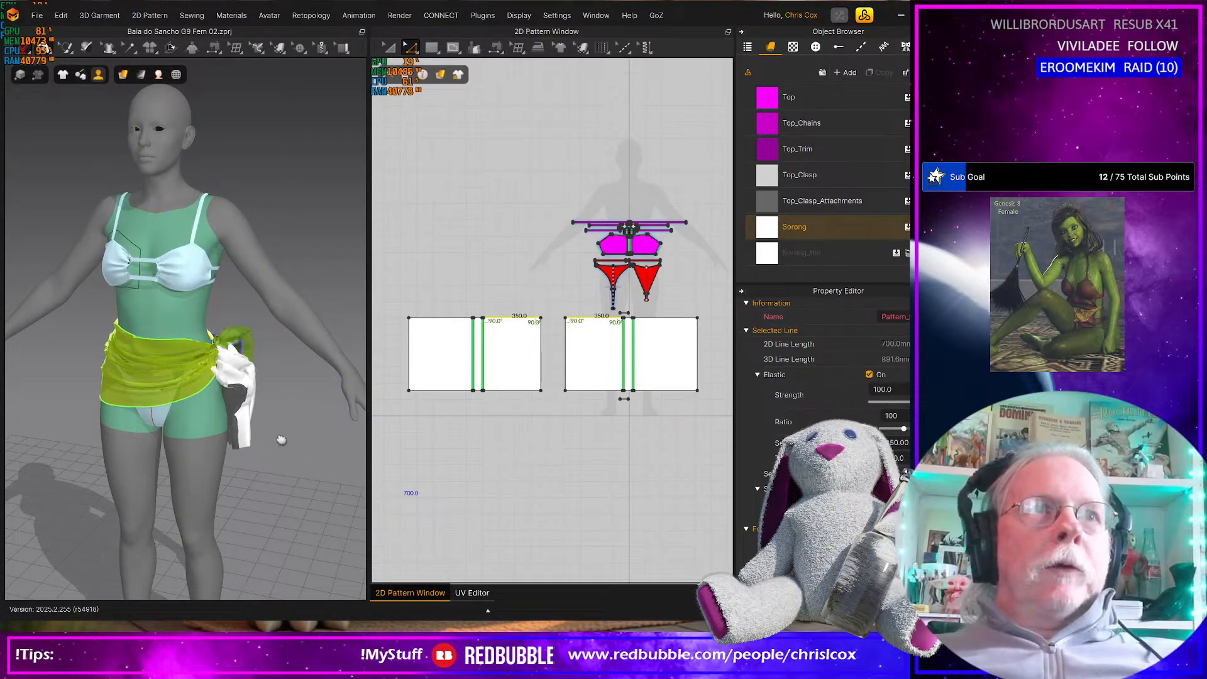
middle_drag(280, 450, 282, 432)
right_drag(297, 431, 434, 449)
right_drag(326, 471, 249, 462)
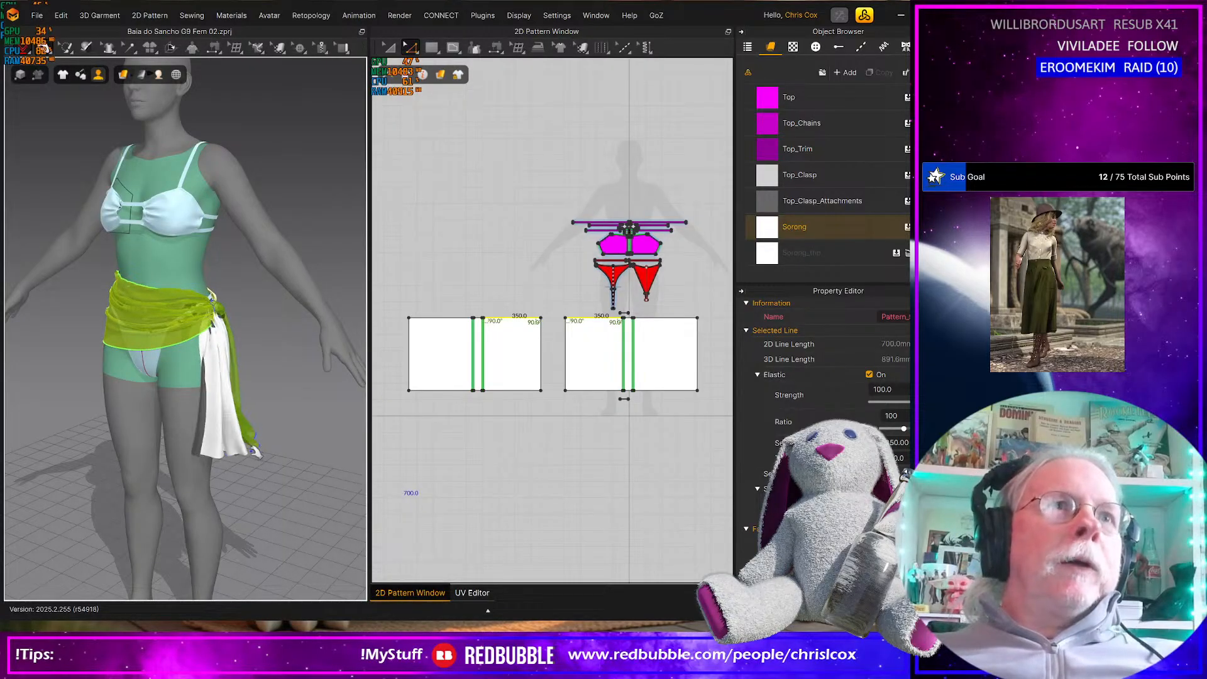
mouse_move(296, 445)
right_down()
mouse_move(307, 439)
mouse_move(281, 435)
right_up()
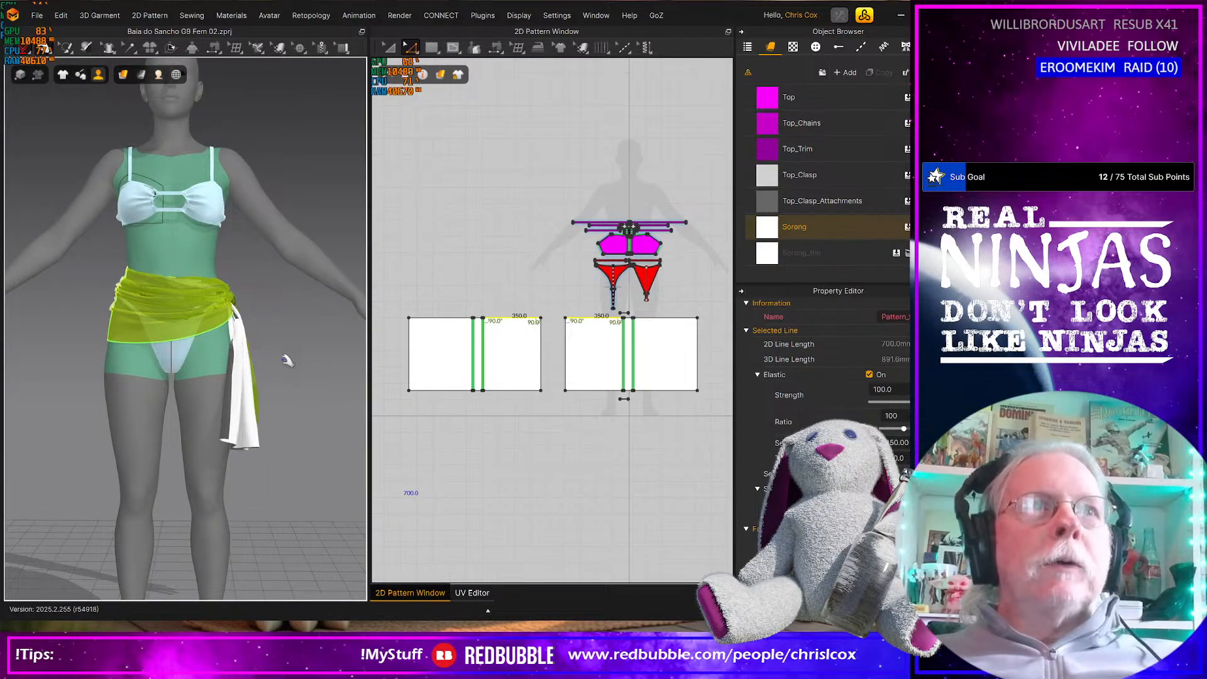
right_drag(250, 375, 277, 361)
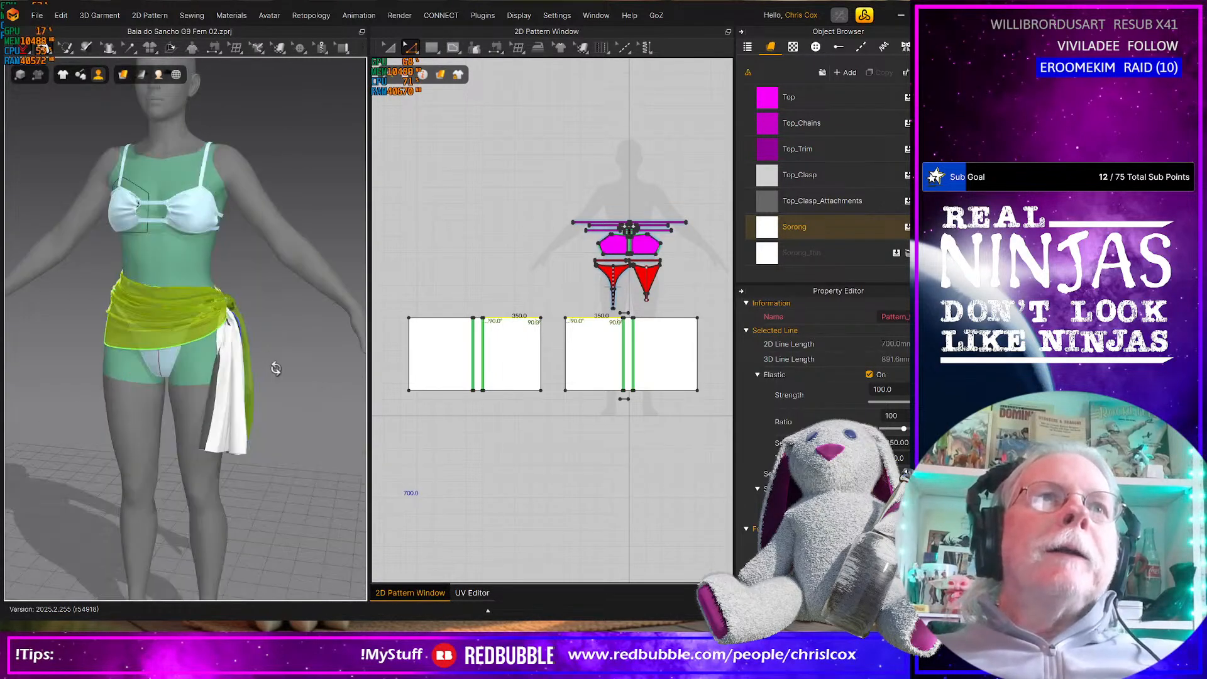
Widen both wide sarong panels slightly by shifting their facing side edges toward each other by the same amount
click(550, 360)
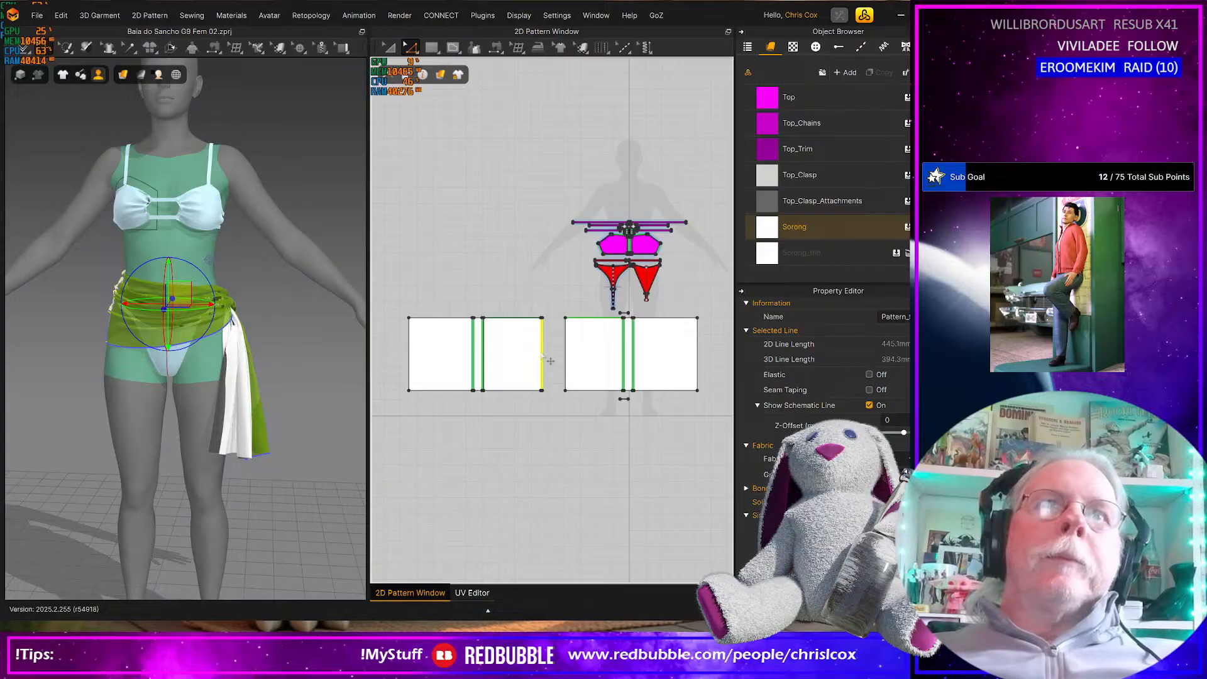
key(ctrl+z)
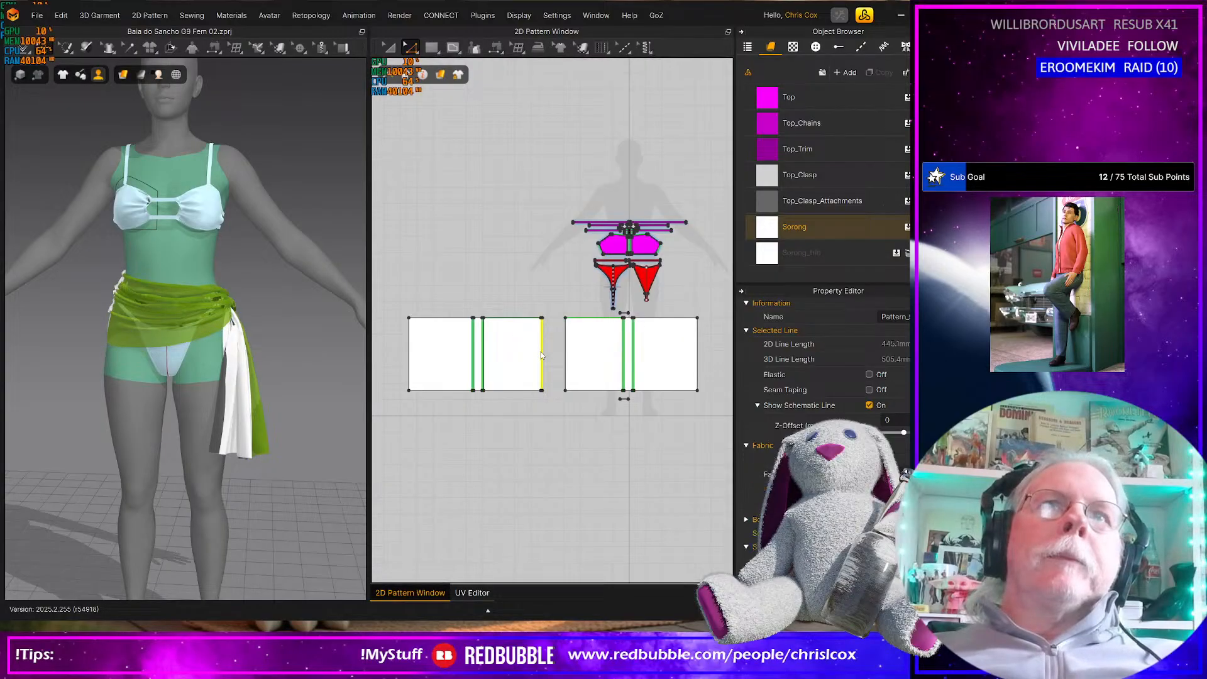
drag(542, 355, 545, 357)
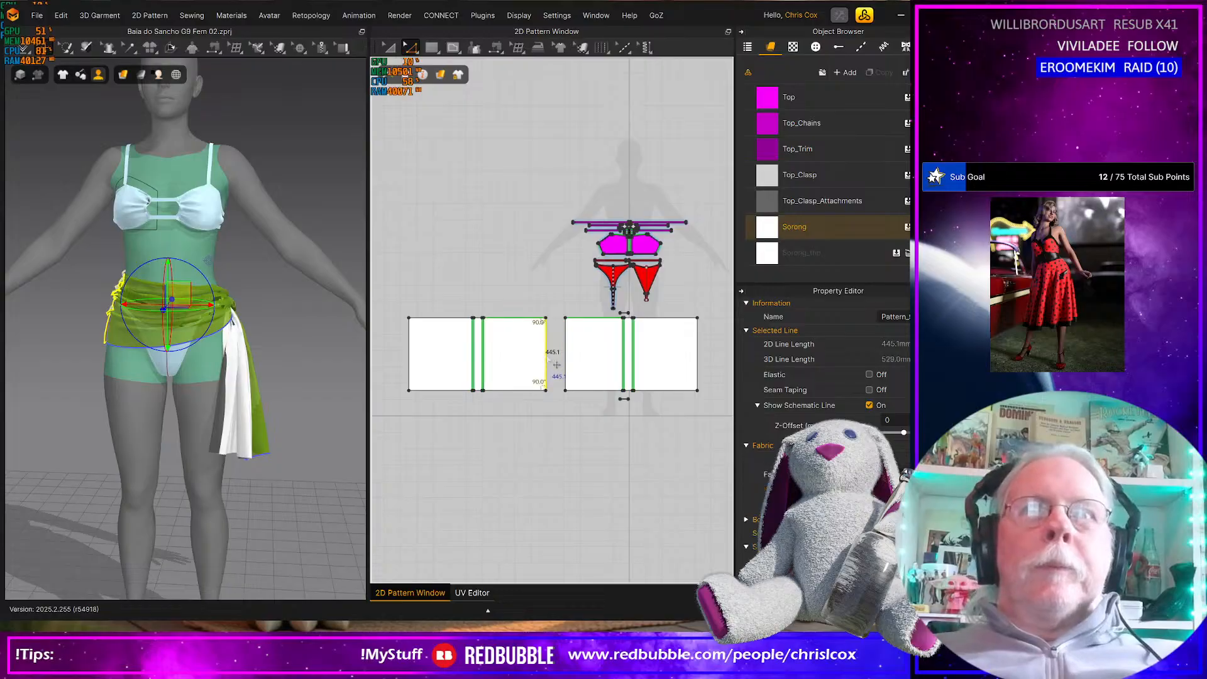
click(567, 371)
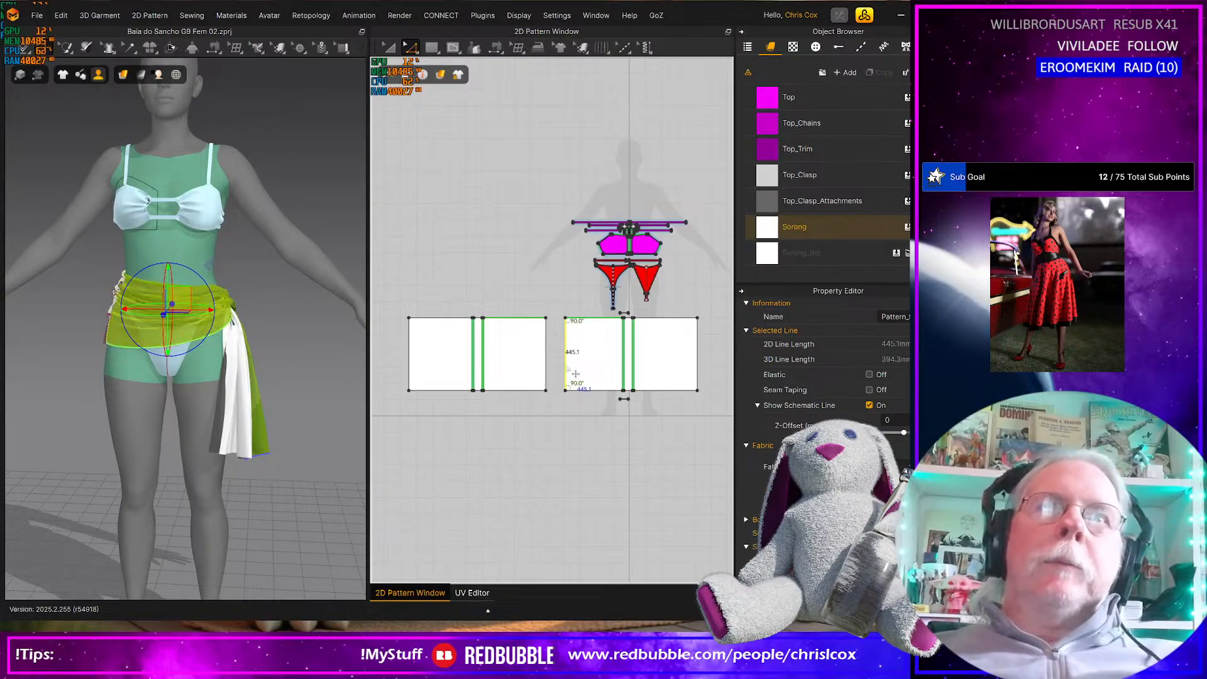
key(Left)
key(Left)
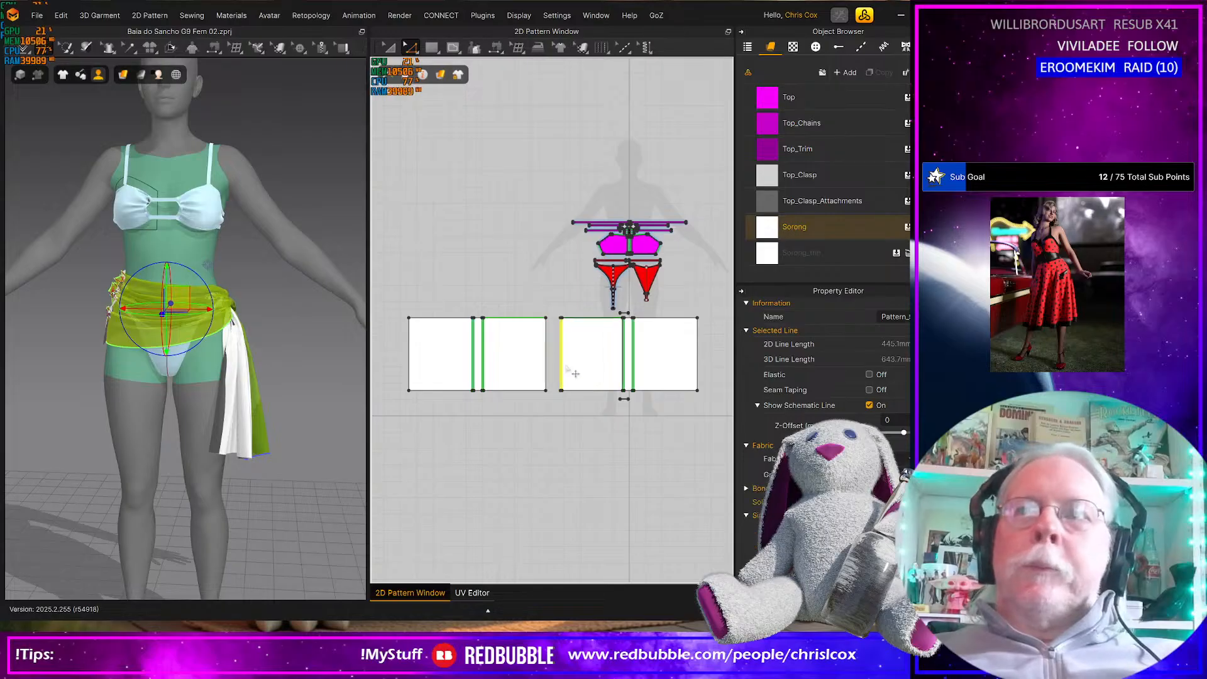
key(Left)
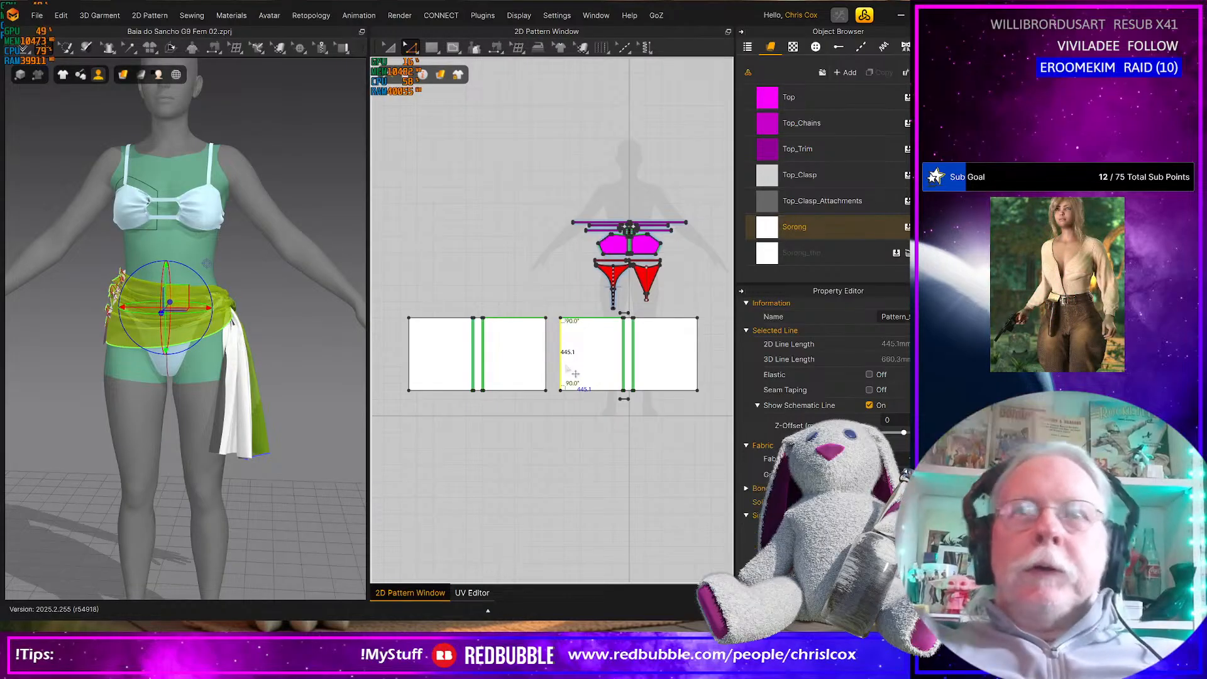
Simulate the widened sarong and tug its front and back panels outward at the side seam opposite the knot
key(space)
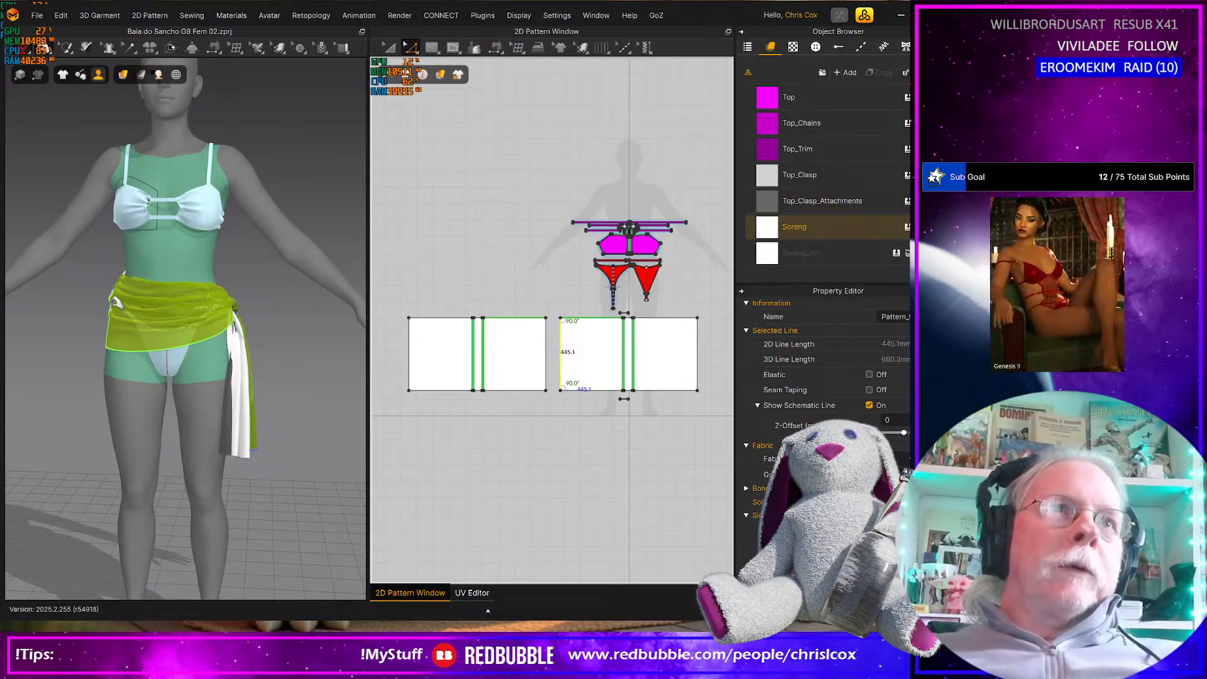
click(116, 293)
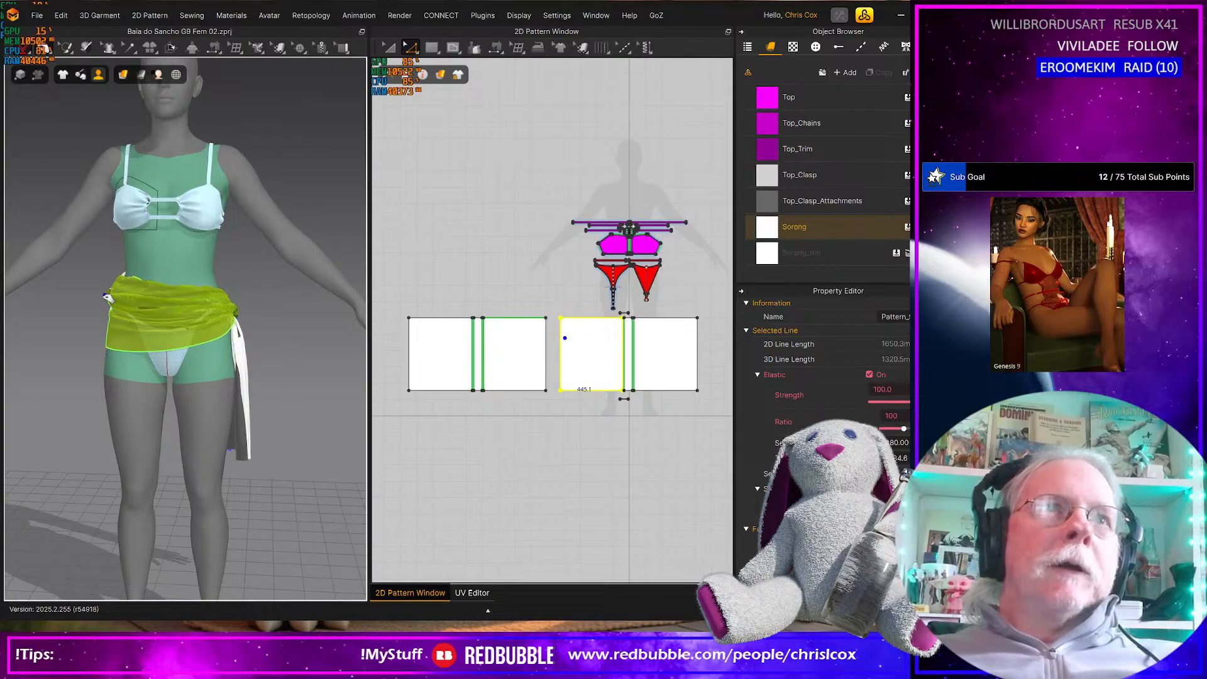
right_drag(305, 446, 140, 432)
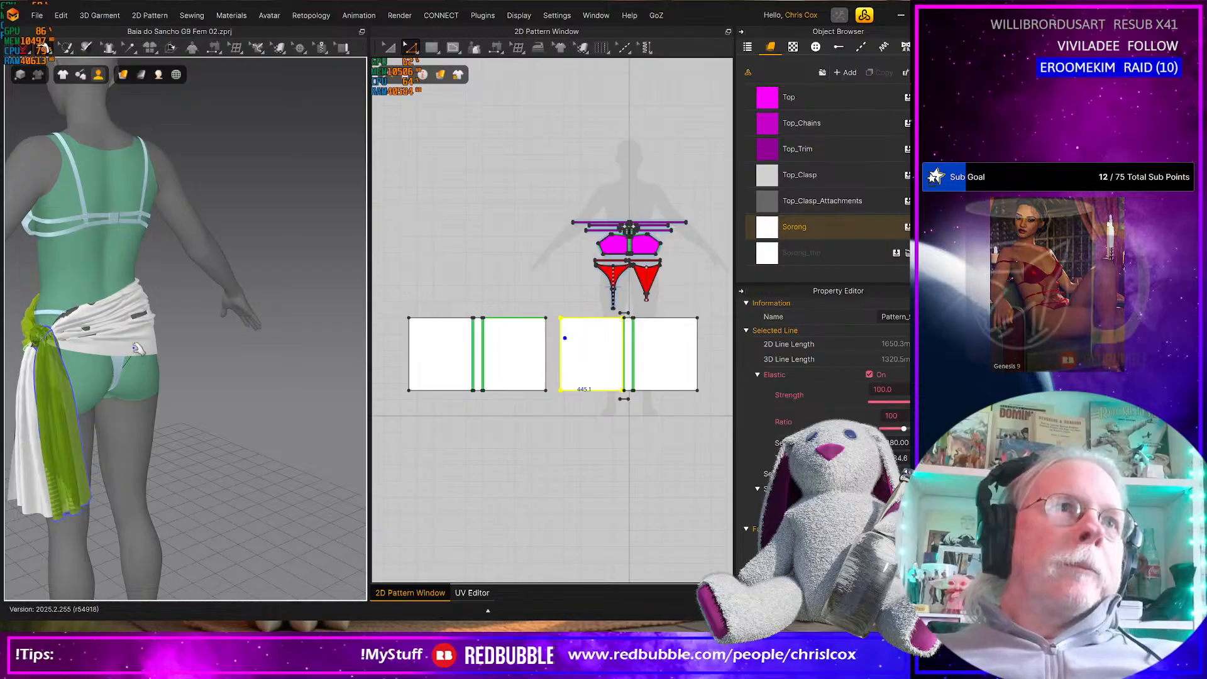
right_drag(158, 336, 95, 344)
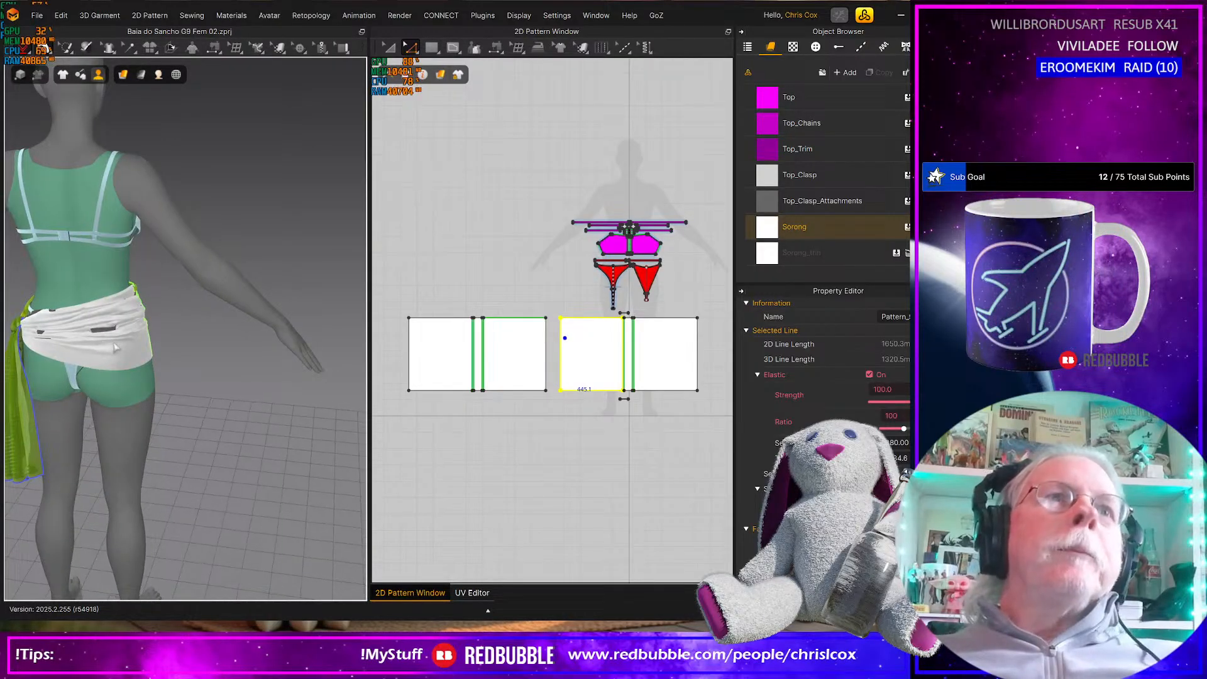
click(155, 349)
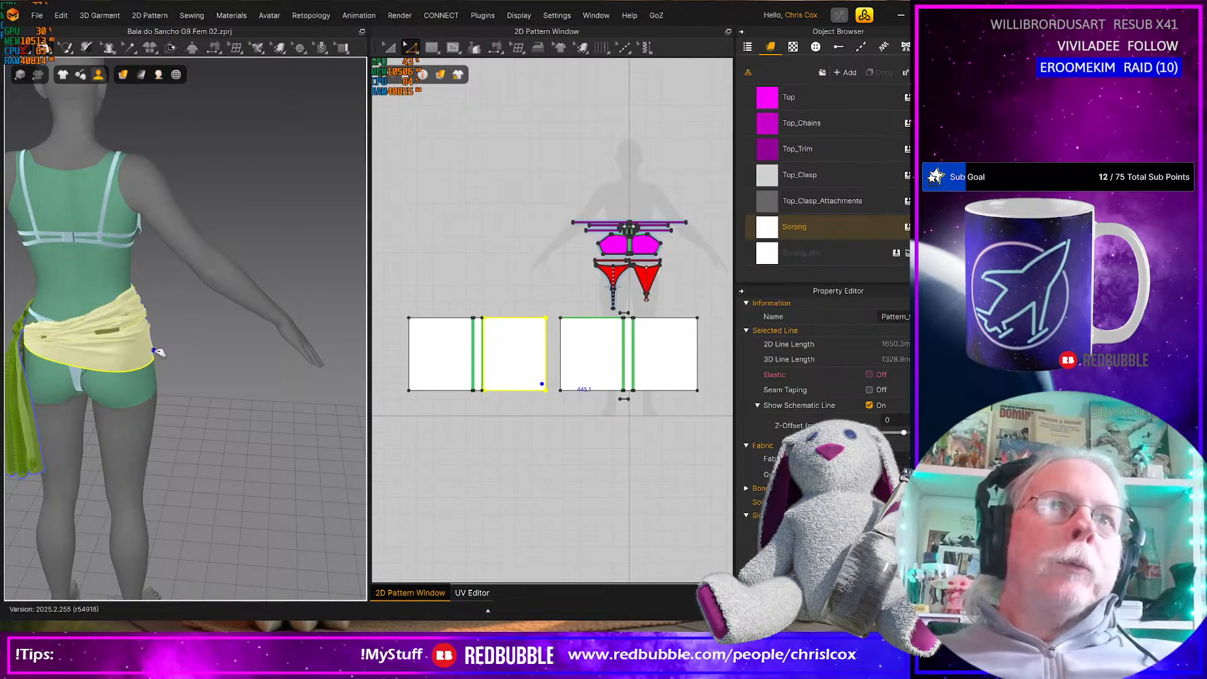
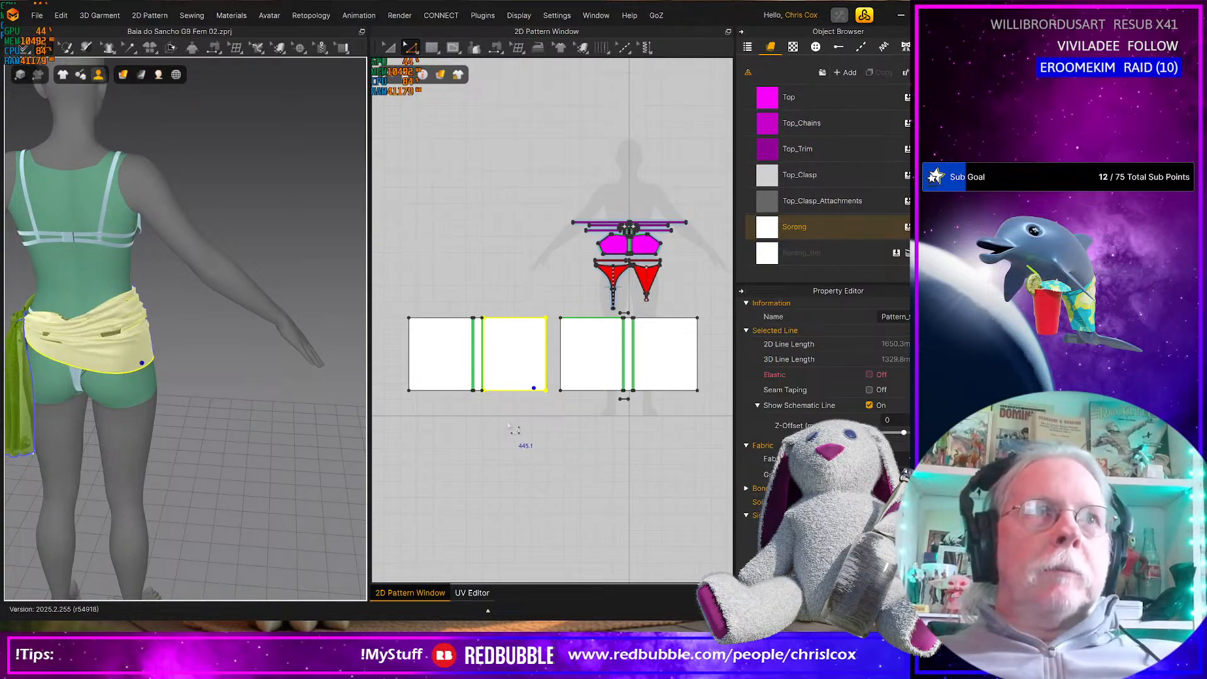
Slant the narrow knot strips in both sarong panels by shifting their lower ends away from each other, including the small knot piece beneath
drag(460, 379, 494, 426)
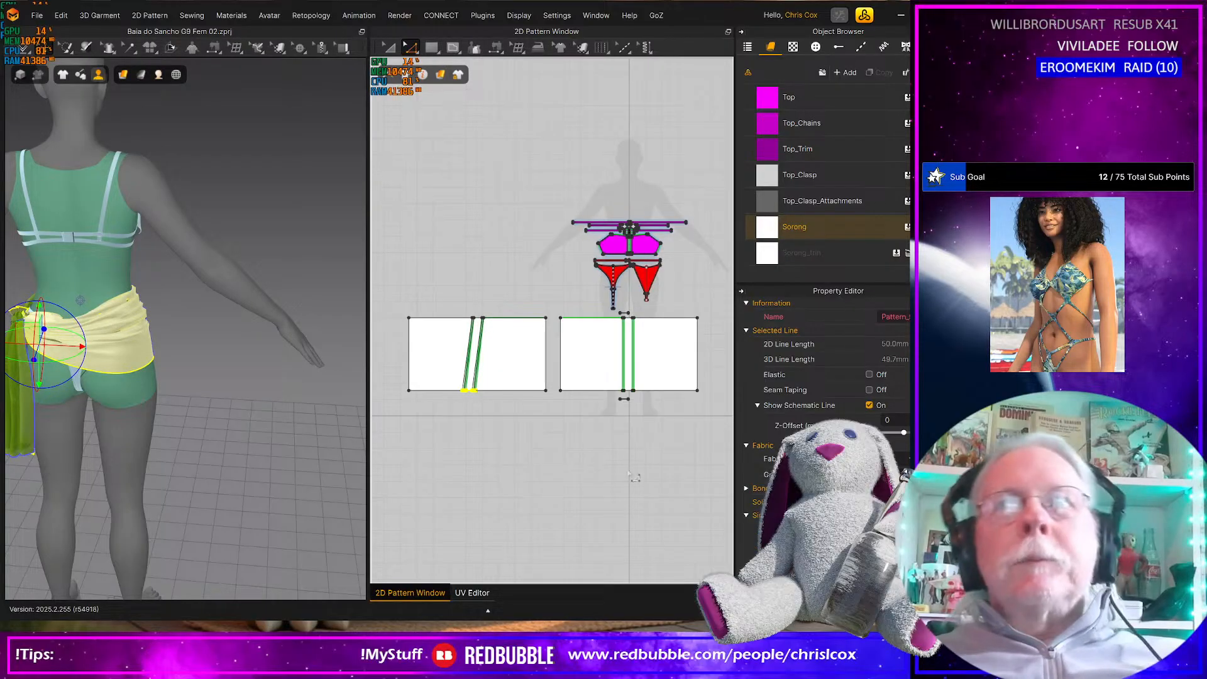
drag(659, 424, 606, 382)
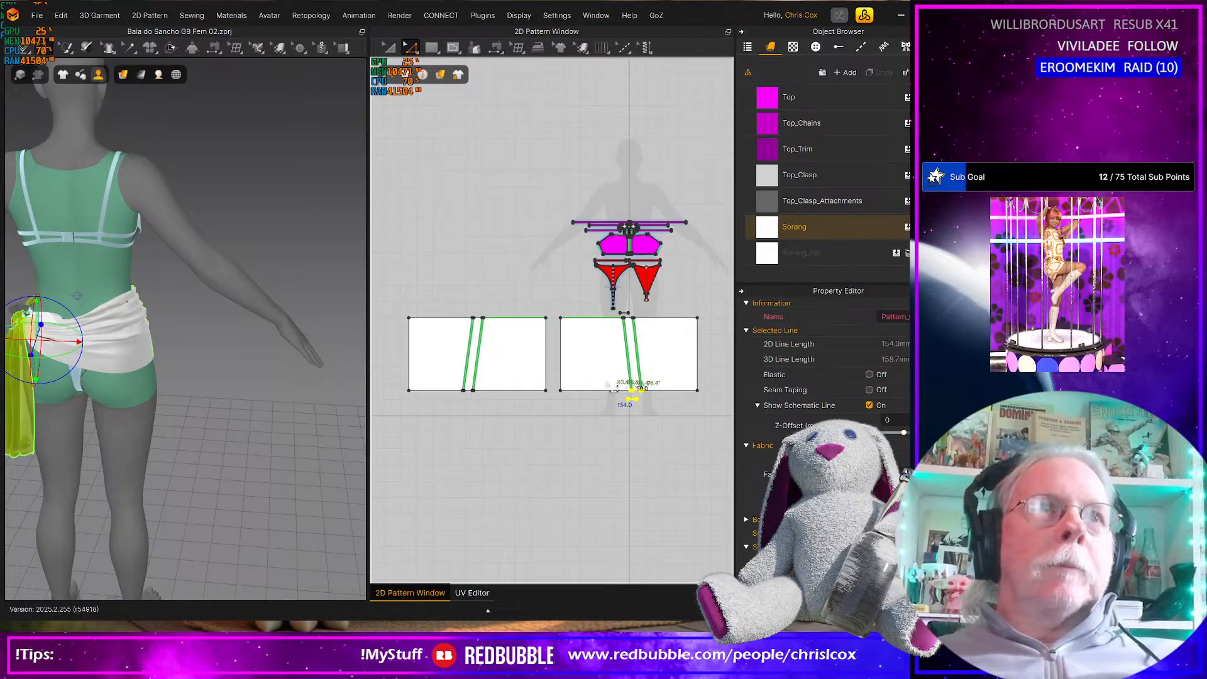
key(Right)
Simulate the sarong with its slanted strips, checking the knot and wrap from behind and from the knot side
key(space)
middle_drag(259, 456, 349, 442)
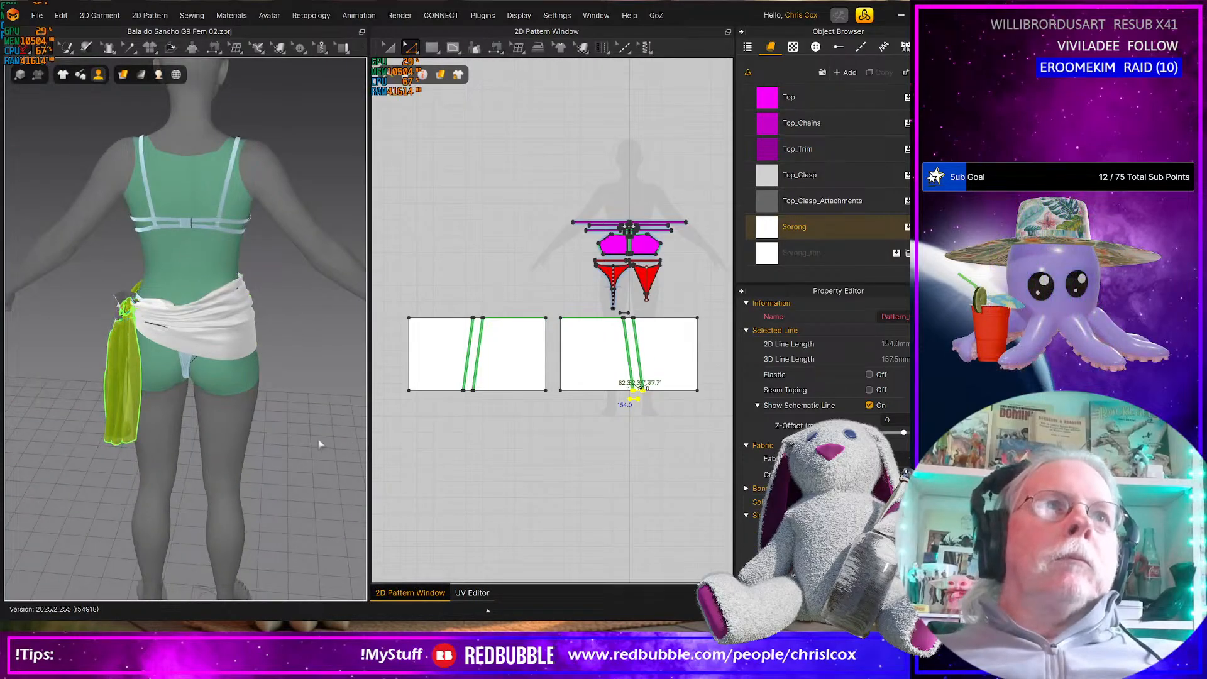
scroll(313, 404, up, 2)
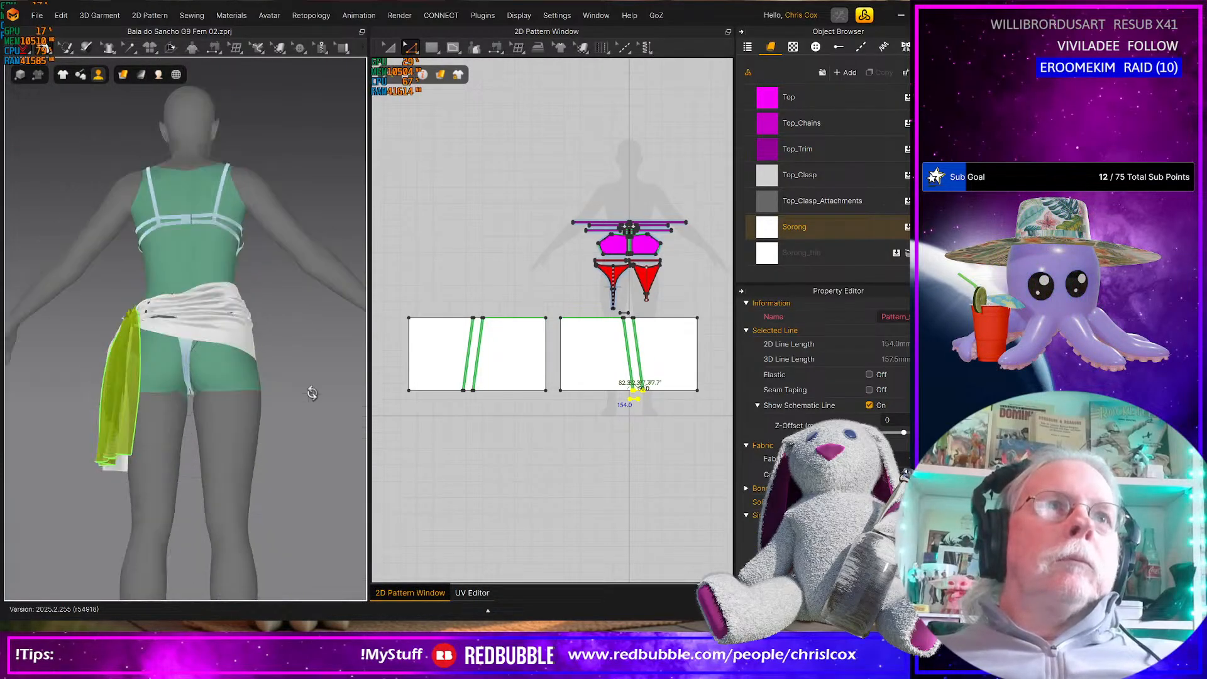
right_drag(317, 406, 339, 410)
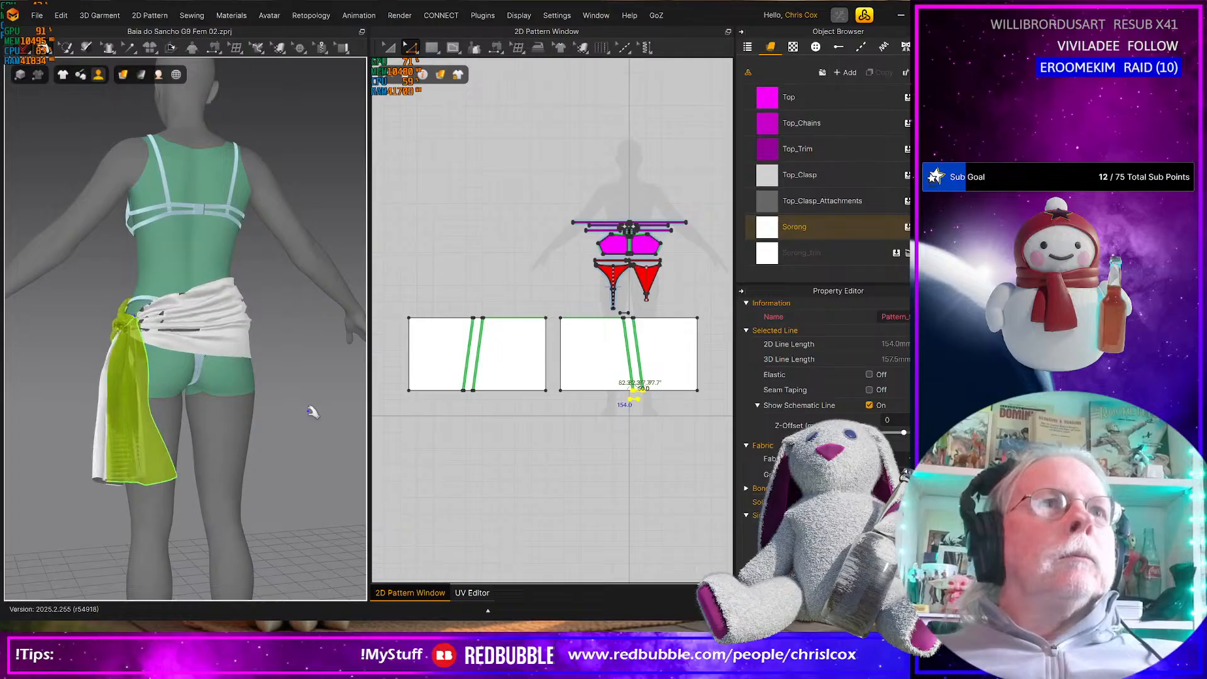
right_drag(309, 412, 256, 496)
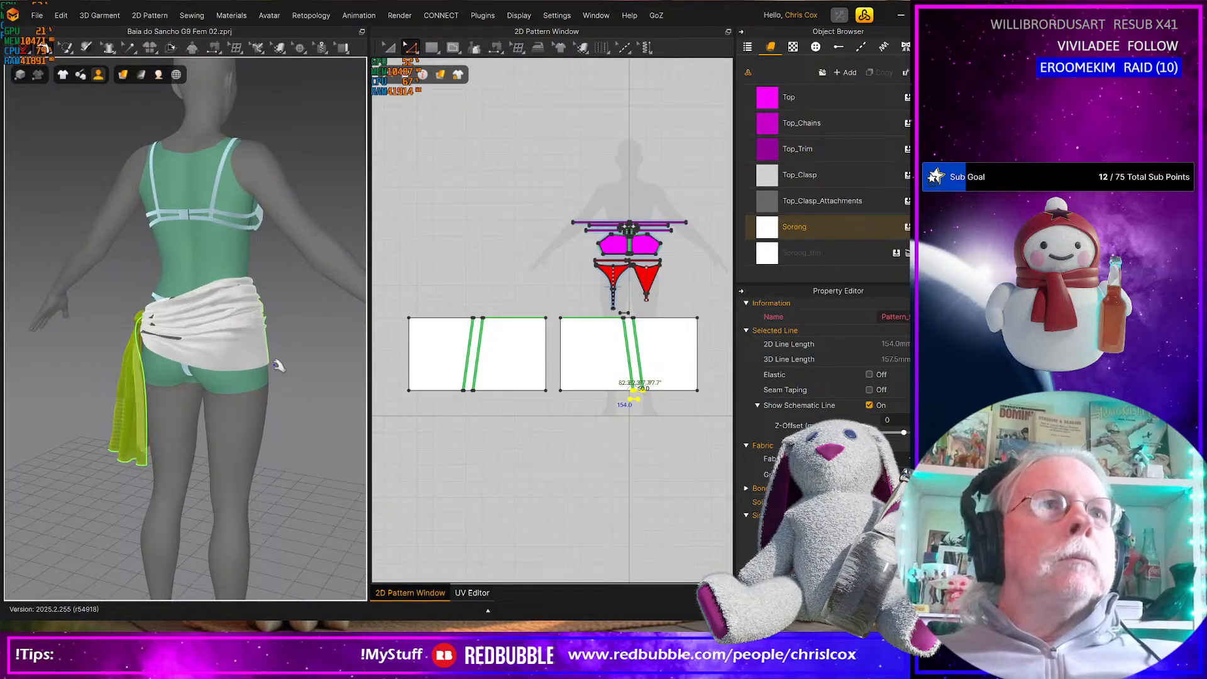
Tug the back panel's hem down over the hip and pull the side seam's upper corner outward, checking the front and back drape
drag(270, 363, 293, 449)
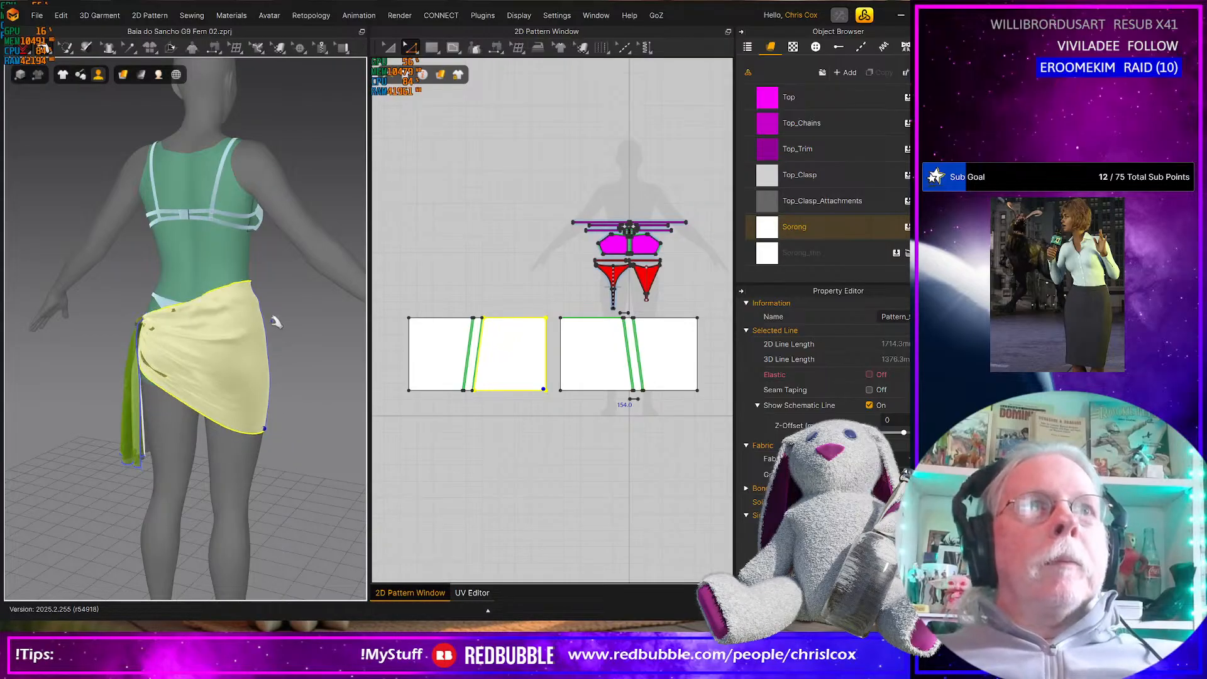
drag(257, 310, 275, 333)
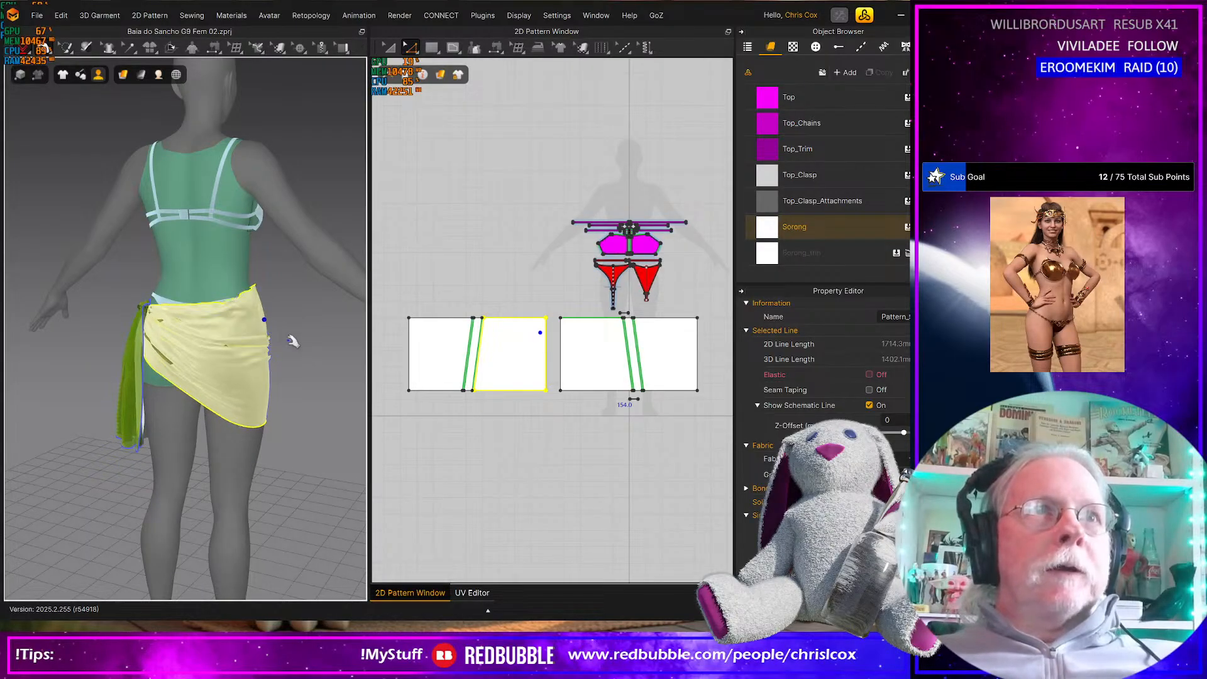
right_drag(275, 333, 237, 315)
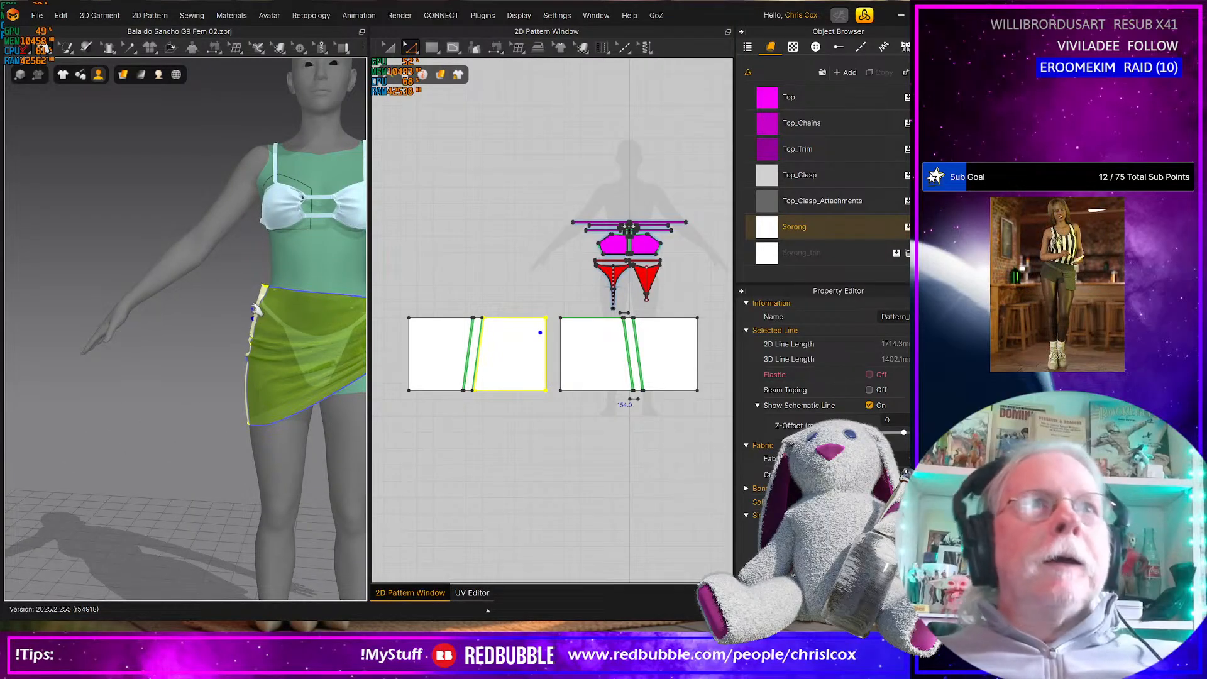
drag(242, 321, 235, 326)
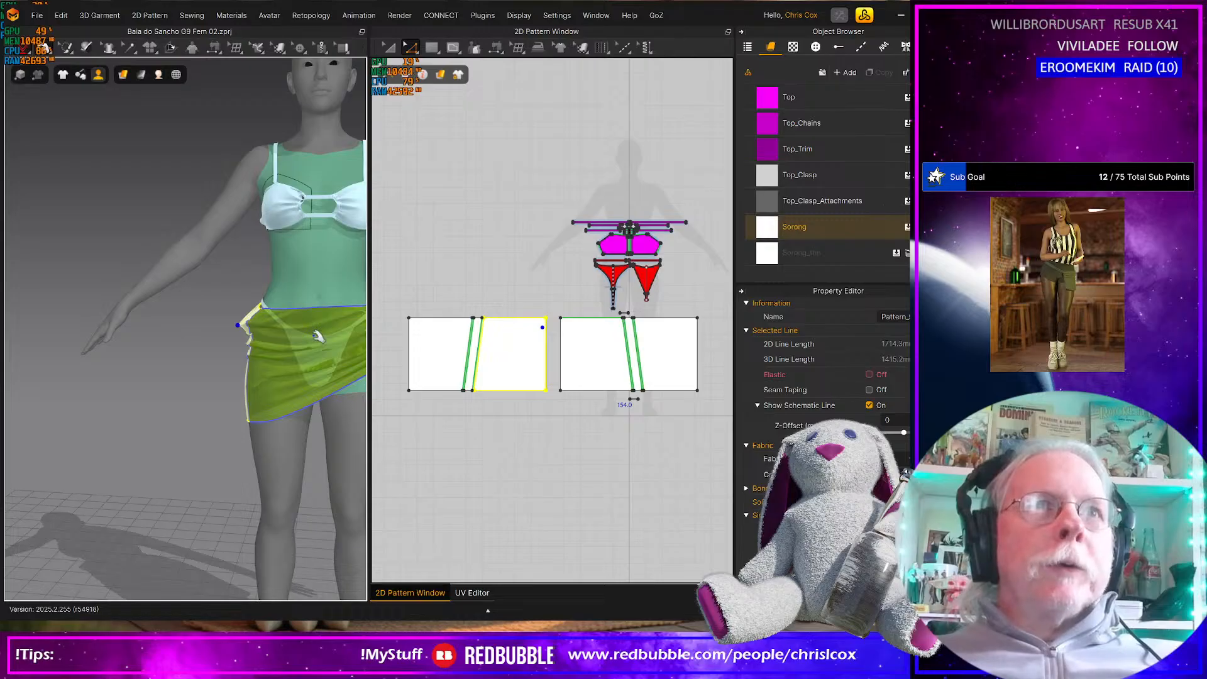
middle_drag(291, 342, 221, 349)
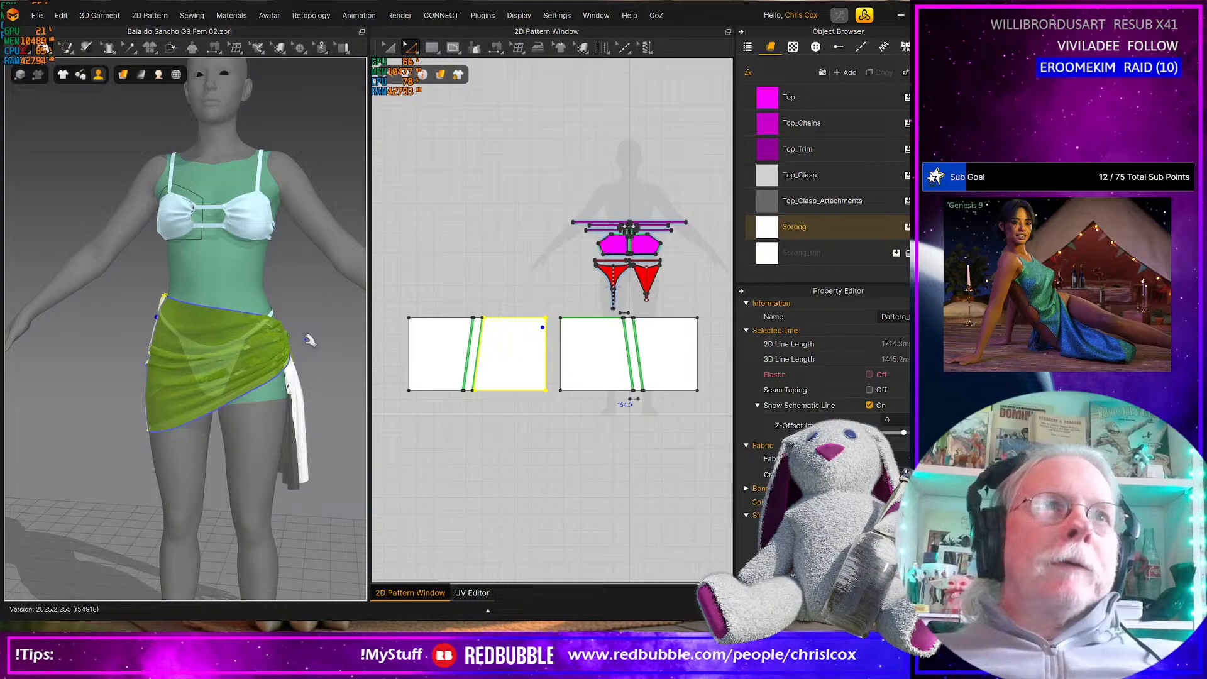
click(234, 279)
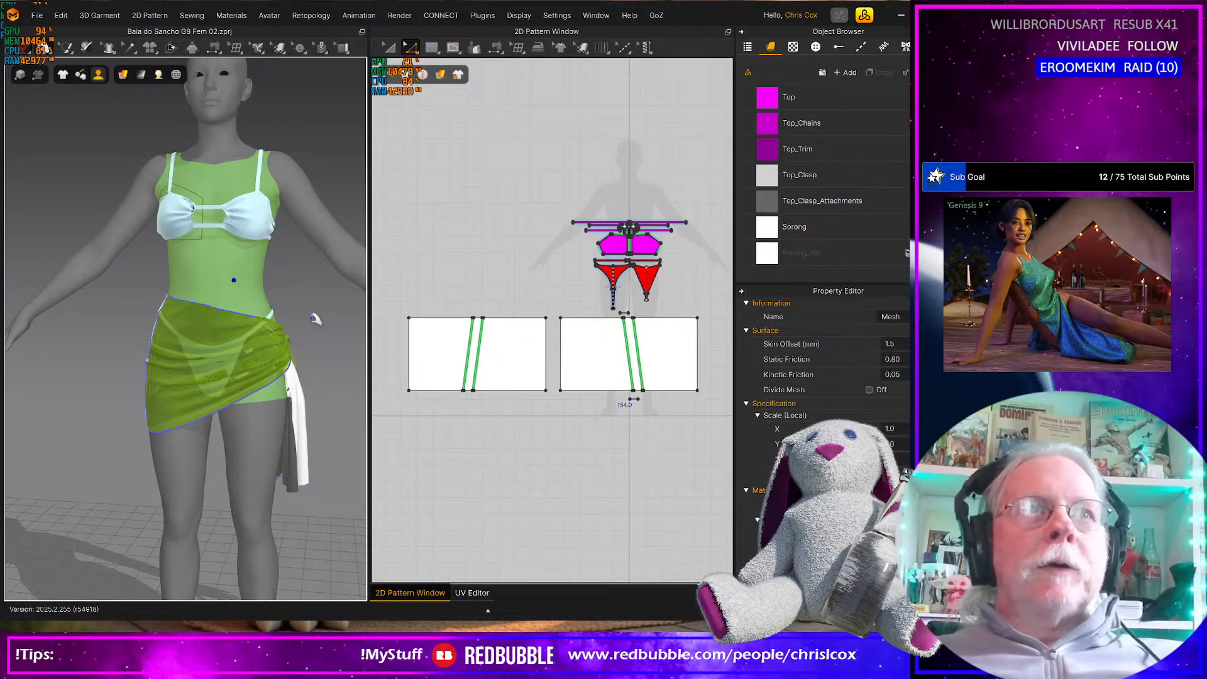
right_drag(308, 321, 517, 318)
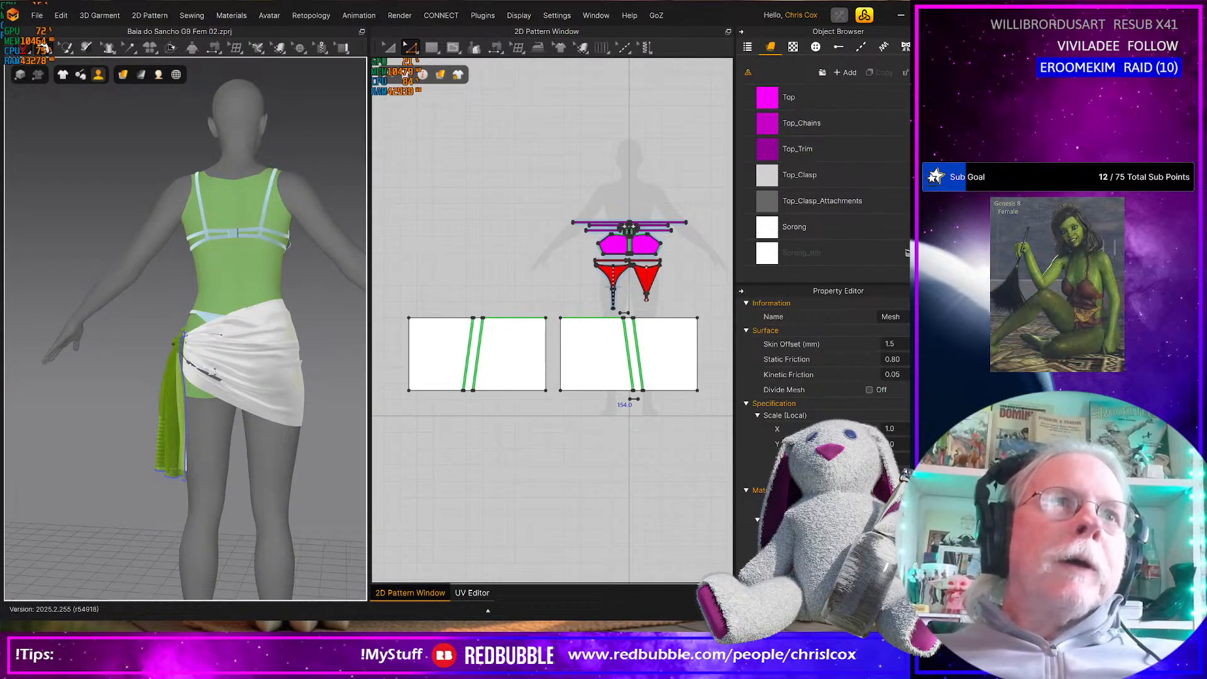
right_drag(282, 387, 224, 379)
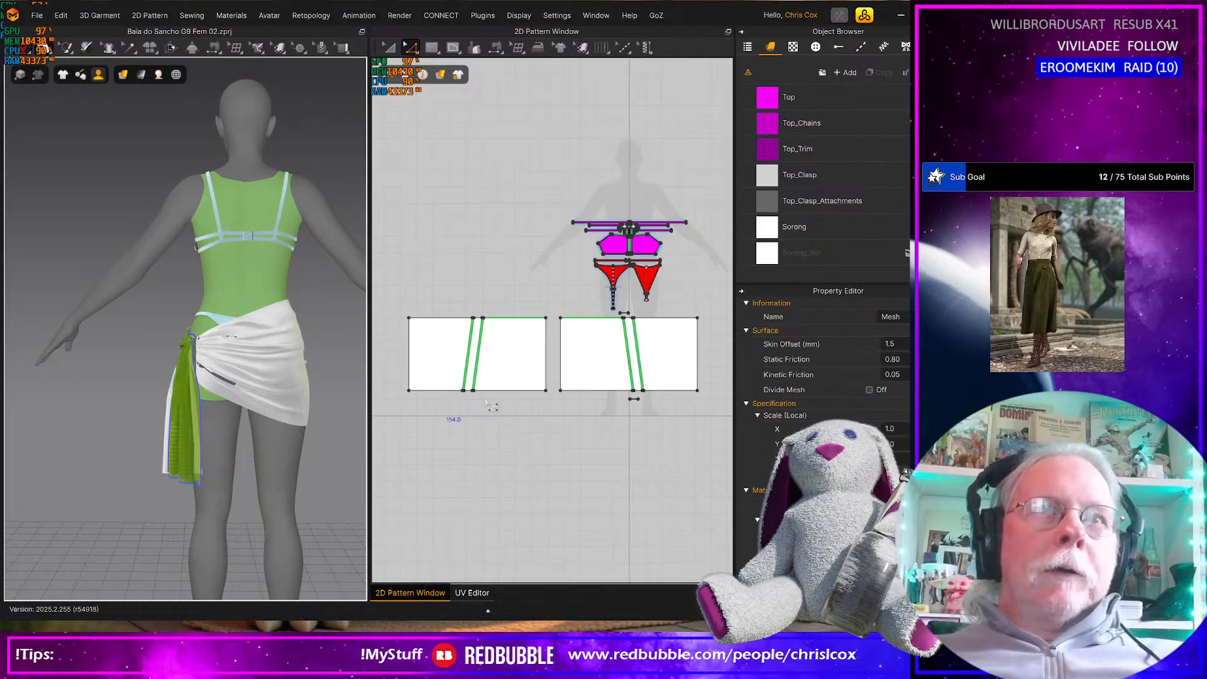
Move the lower ends of both slanted knot strips farther apart and simulate the sarong to check the new drape
scroll(454, 400, up, 4)
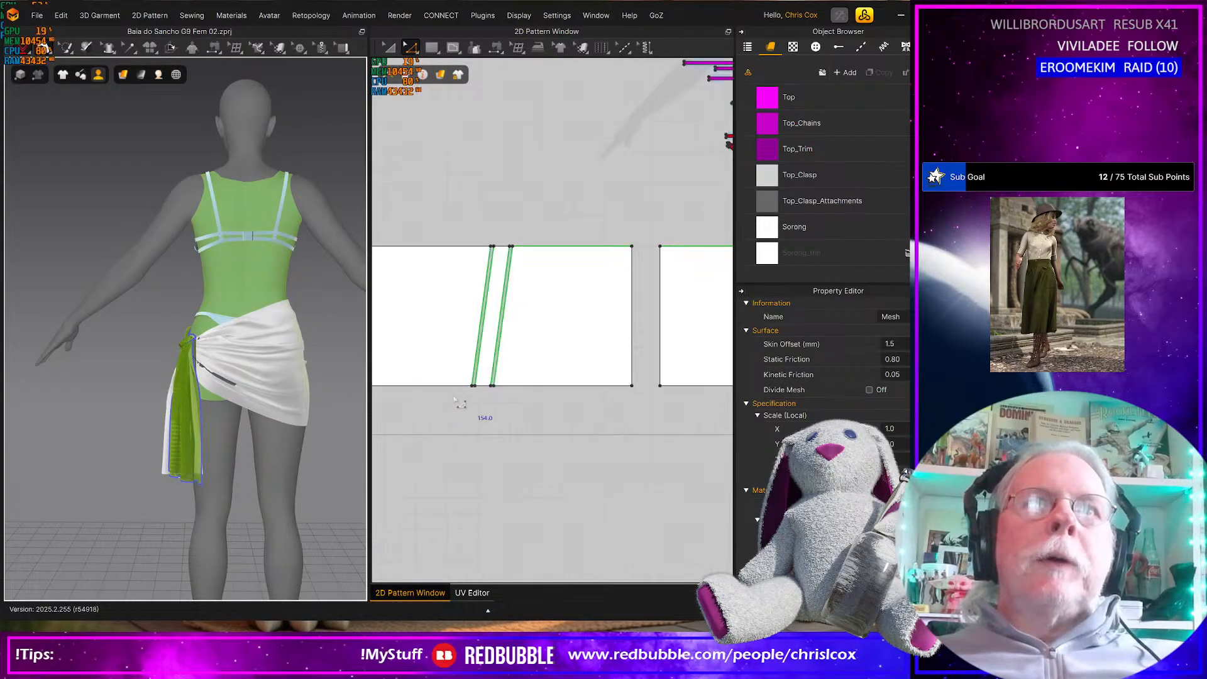
scroll(463, 402, up, 3)
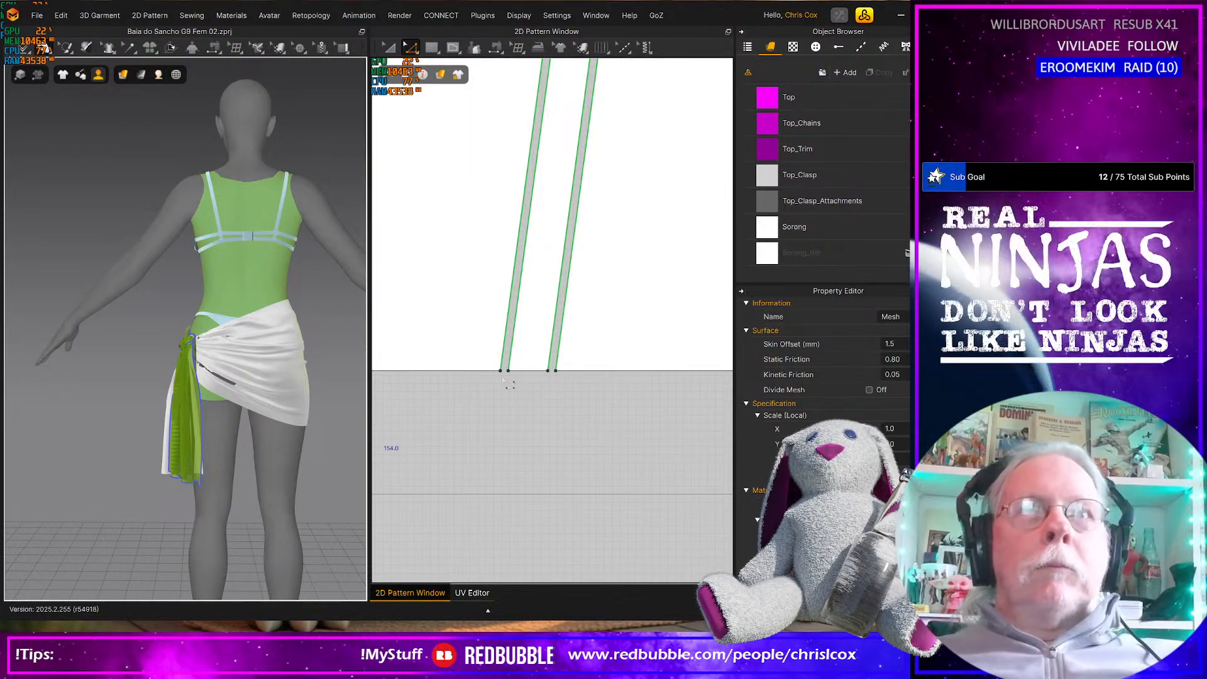
click(528, 370)
click(248, 328)
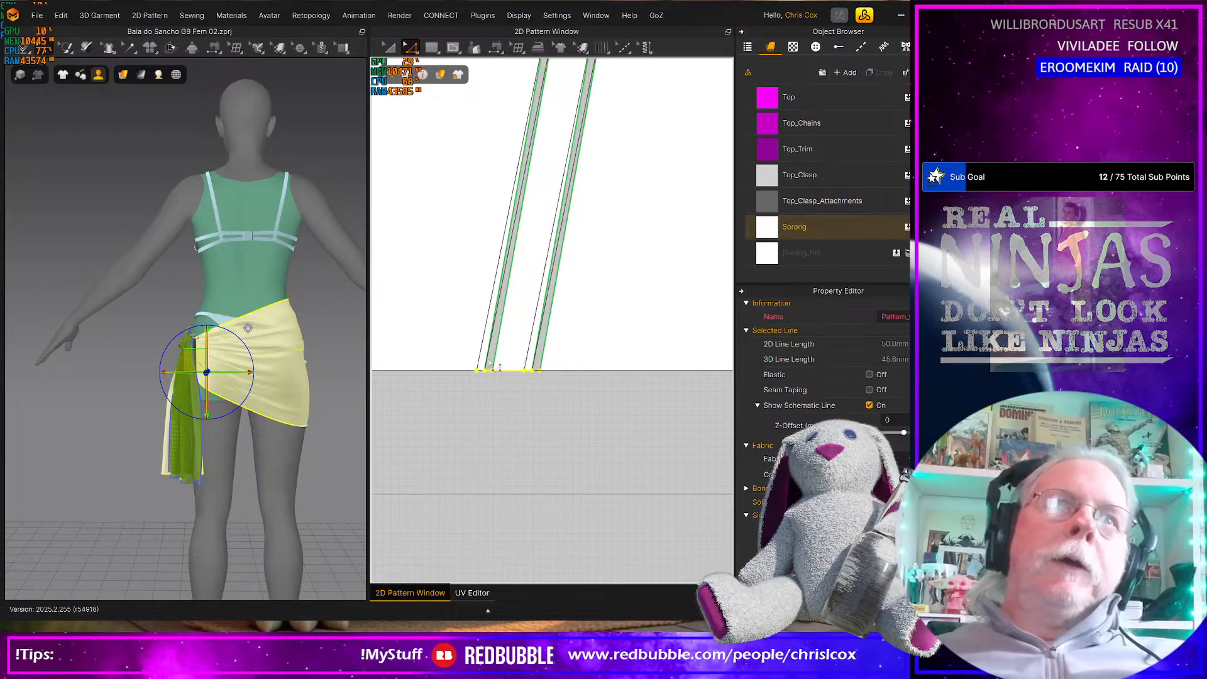
scroll(528, 421, down, 5)
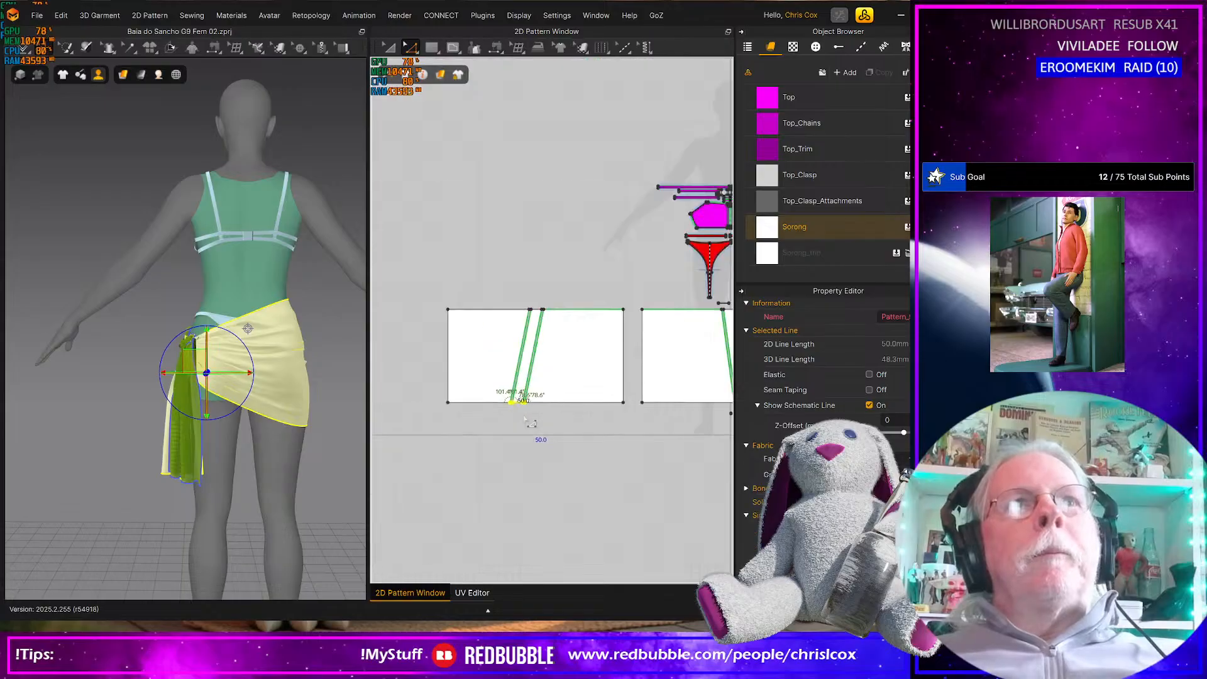
middle_drag(564, 443, 454, 433)
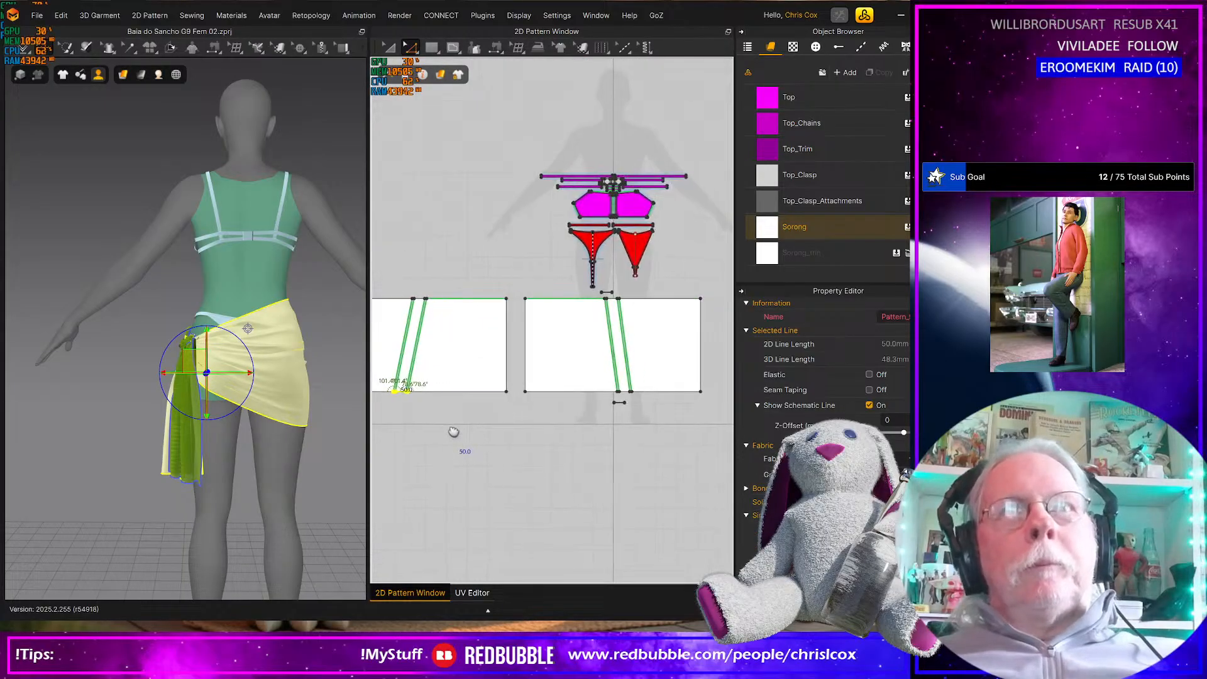
click(653, 439)
drag(584, 378, 592, 376)
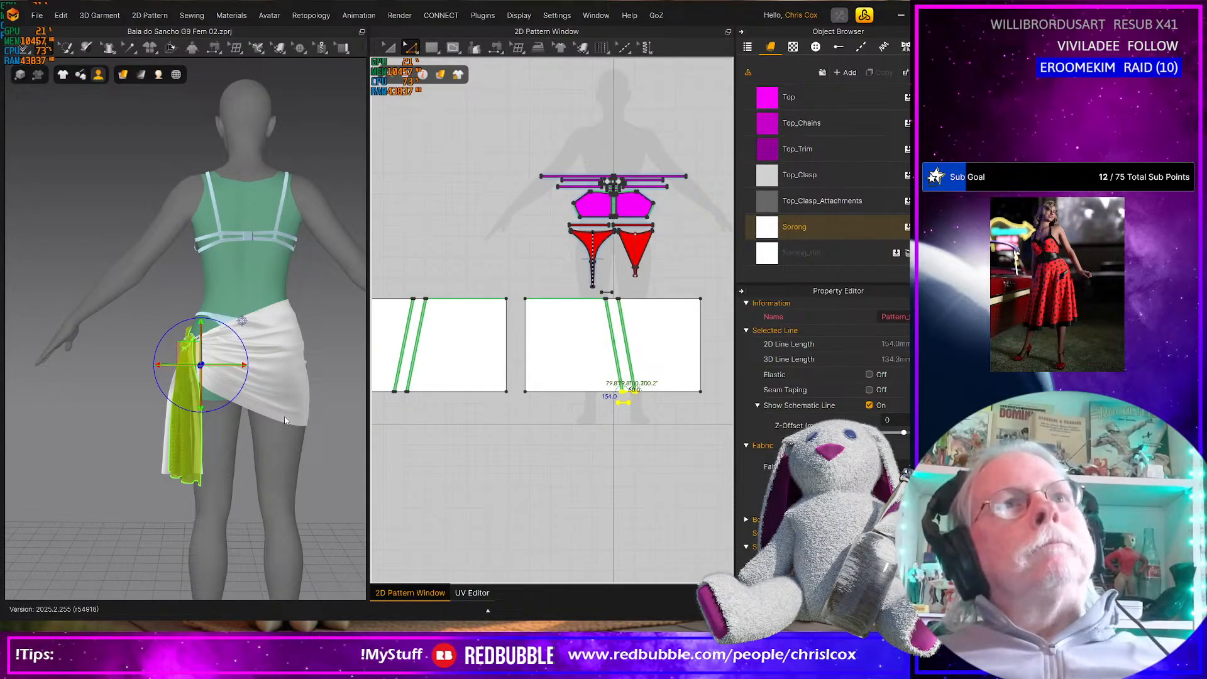
key(Right)
key(space)
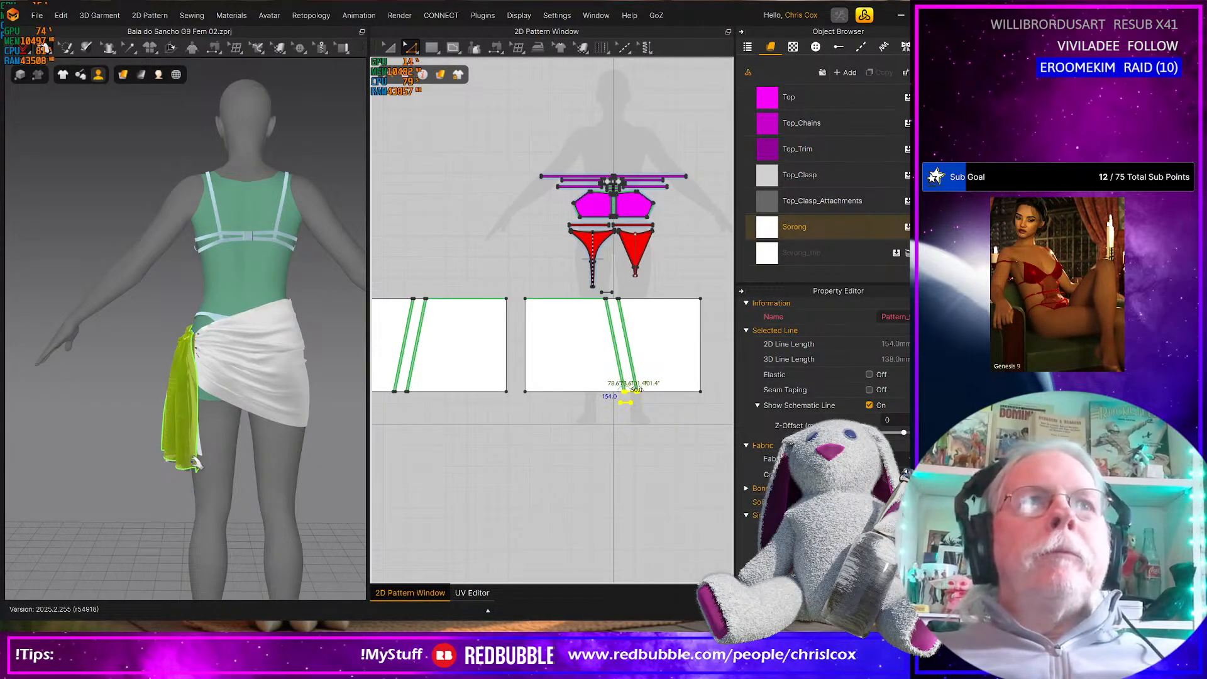
right_drag(216, 499, 64, 488)
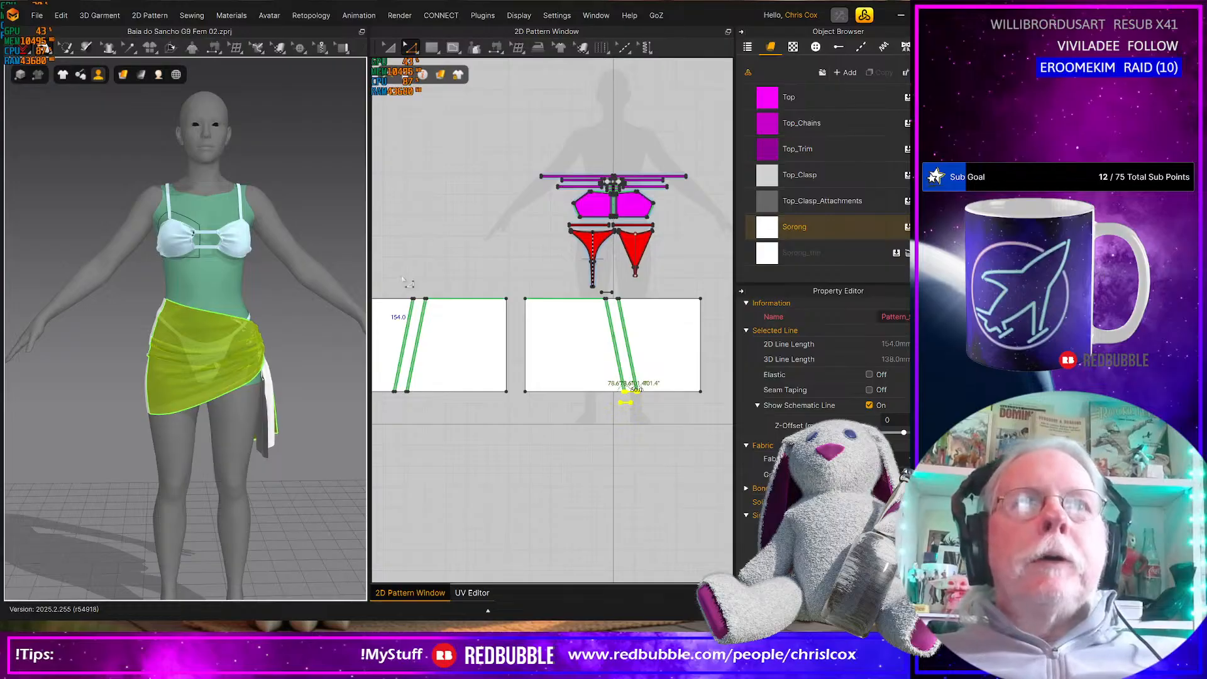
Shift the upper ends of both knot strips toward each other, including the small knot piece above, to steepen their slant
click(457, 325)
drag(399, 275, 452, 322)
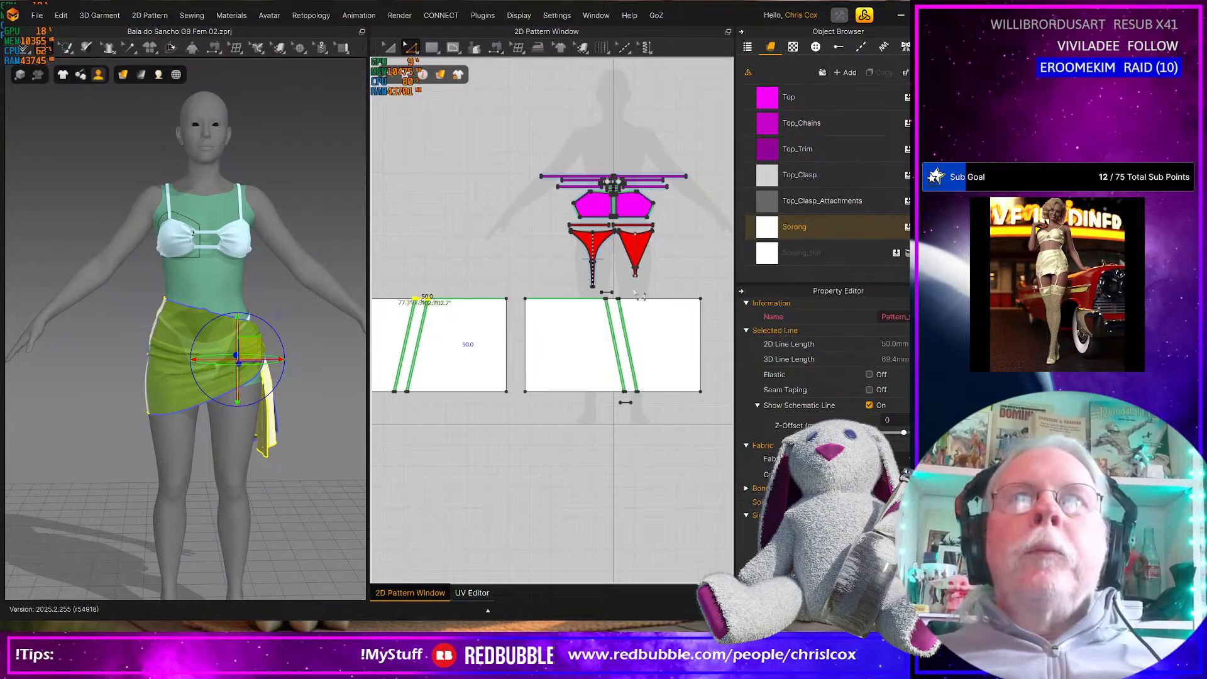
key(Right)
drag(599, 288, 629, 308)
key(Left)
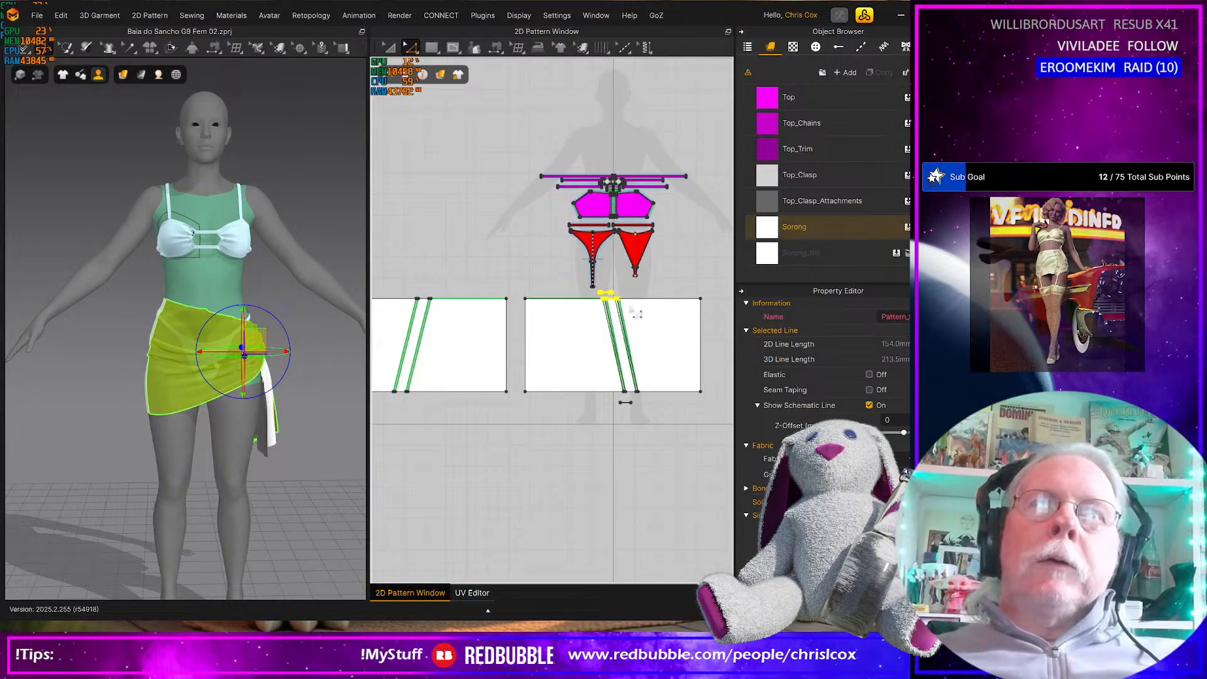
key(Left)
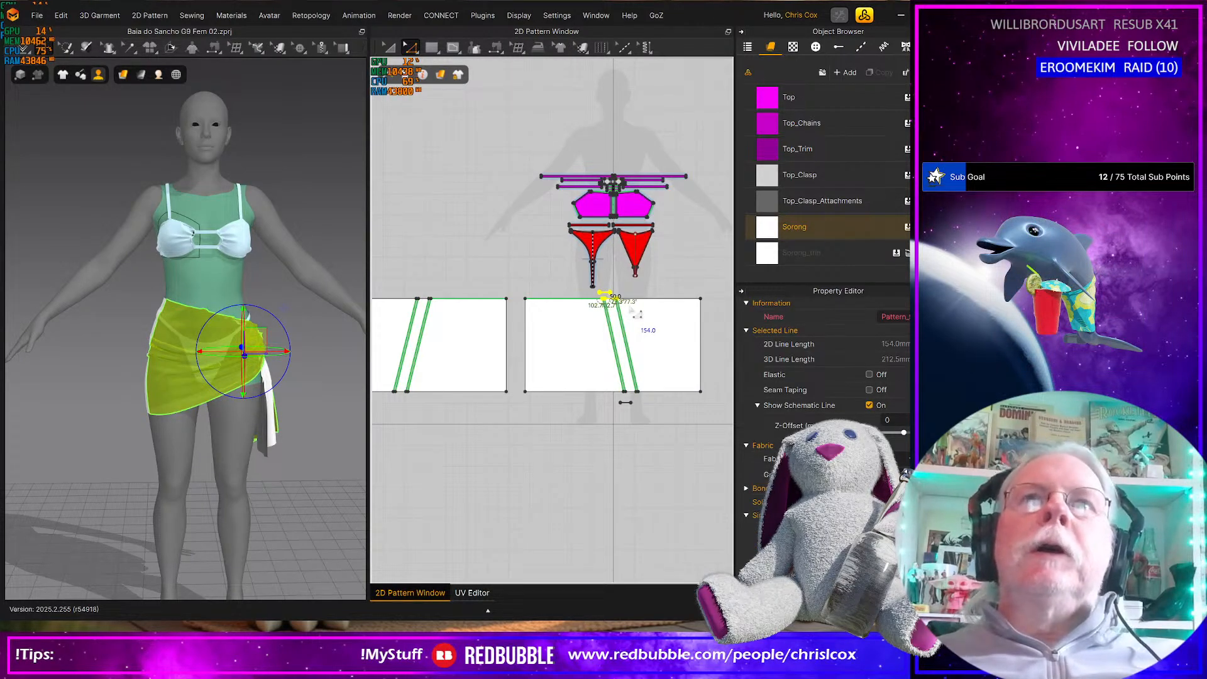
key(Left)
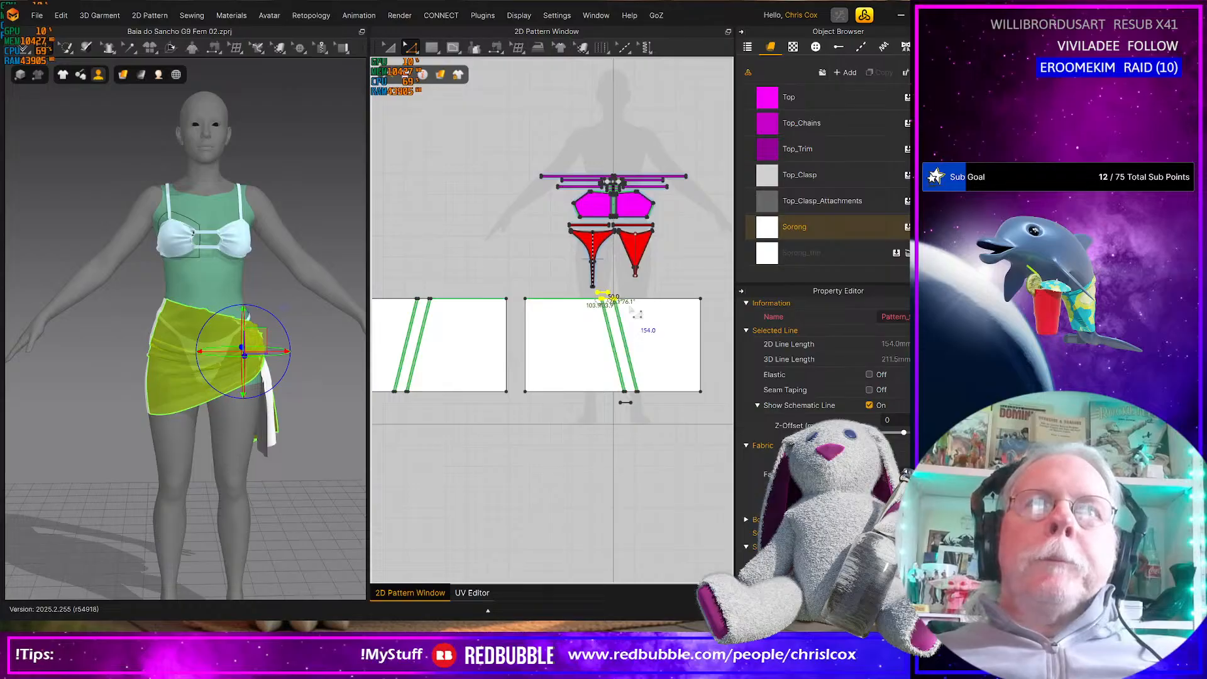
Simulate the sarong with the shifted upper strip ends and examine the wrap and knot from all around the avatar
key(space)
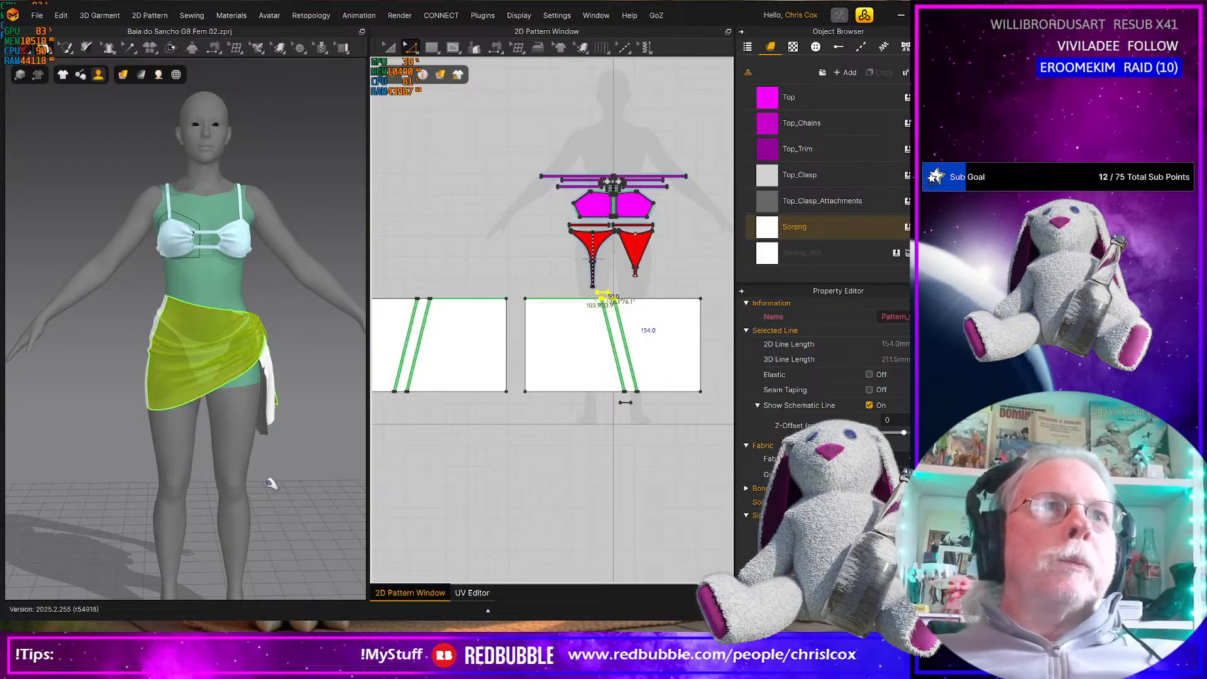
right_drag(292, 503, 167, 493)
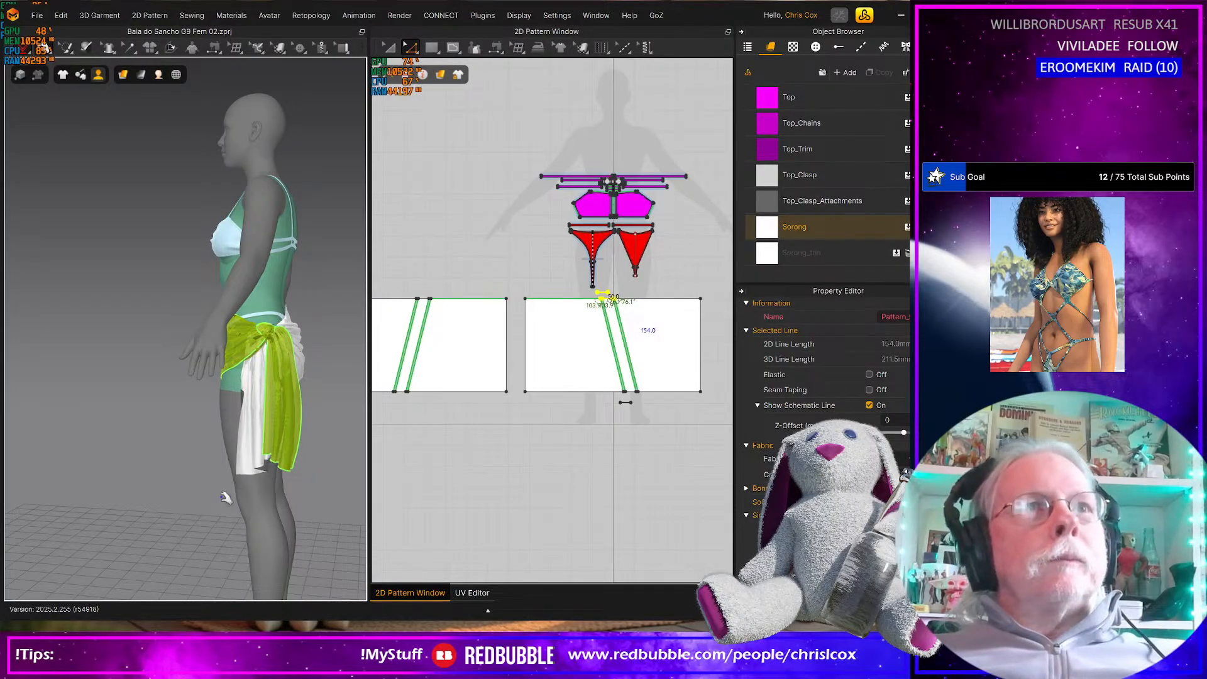
right_drag(261, 518, 337, 508)
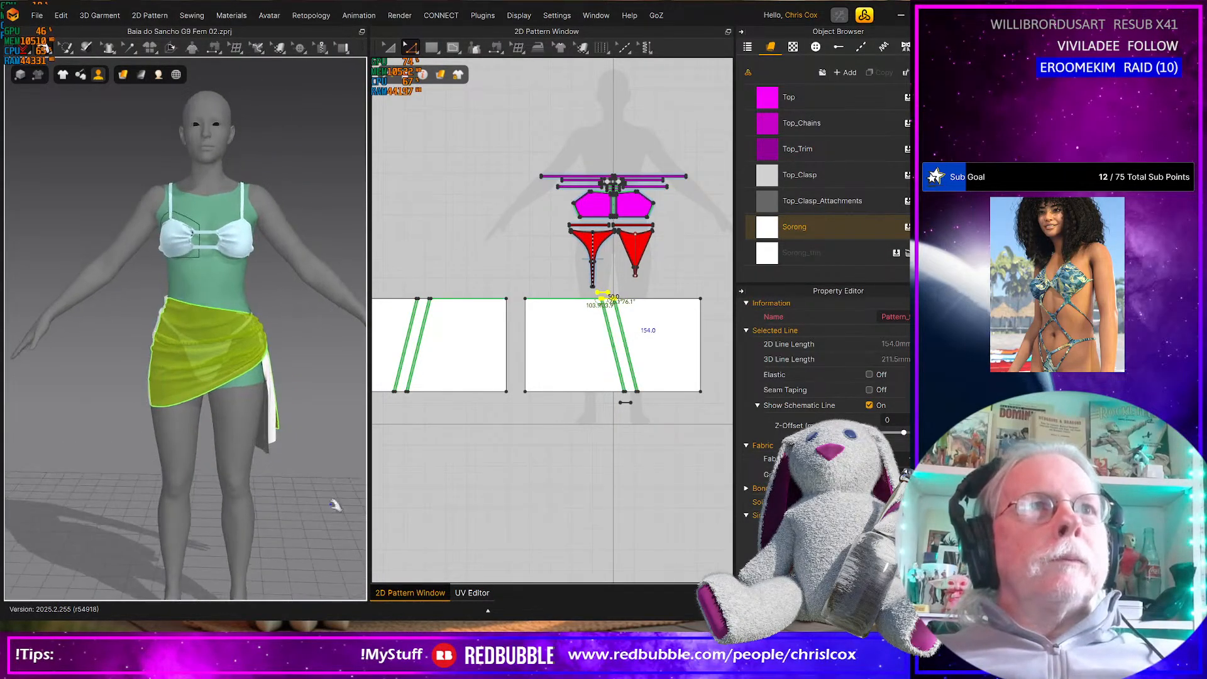
right_drag(161, 495, 94, 488)
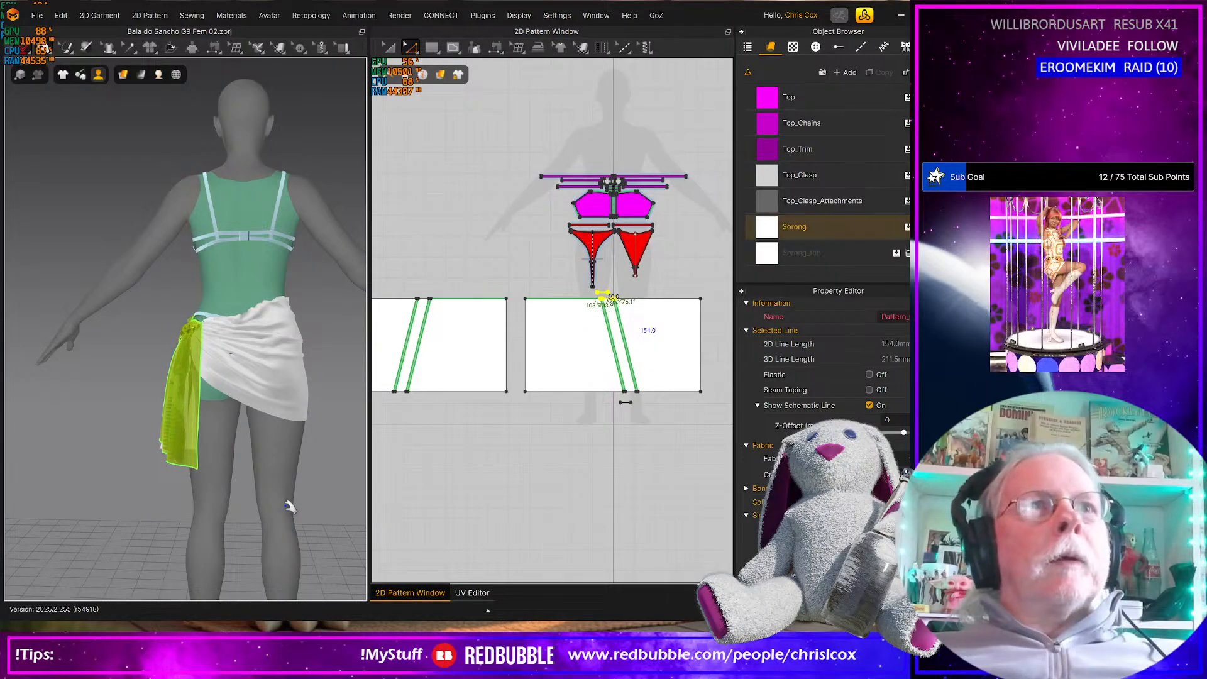
middle_drag(272, 493, 219, 502)
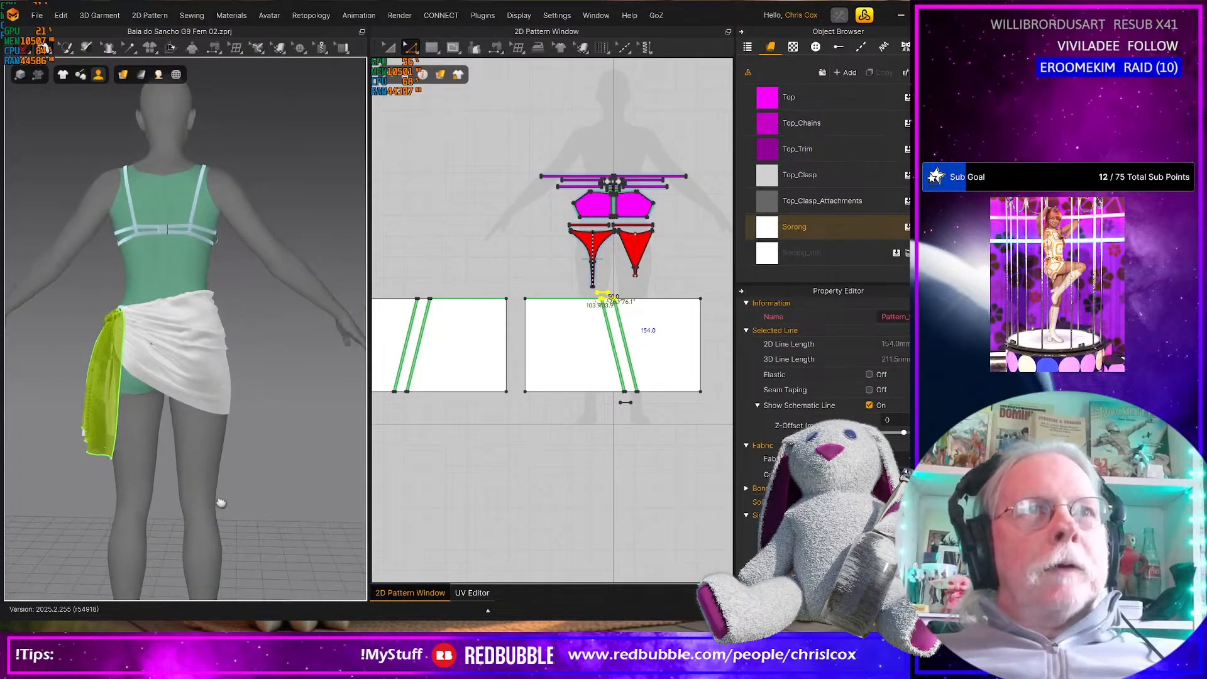
right_drag(148, 510, 210, 476)
middle_drag(211, 476, 313, 485)
right_drag(304, 487, 227, 488)
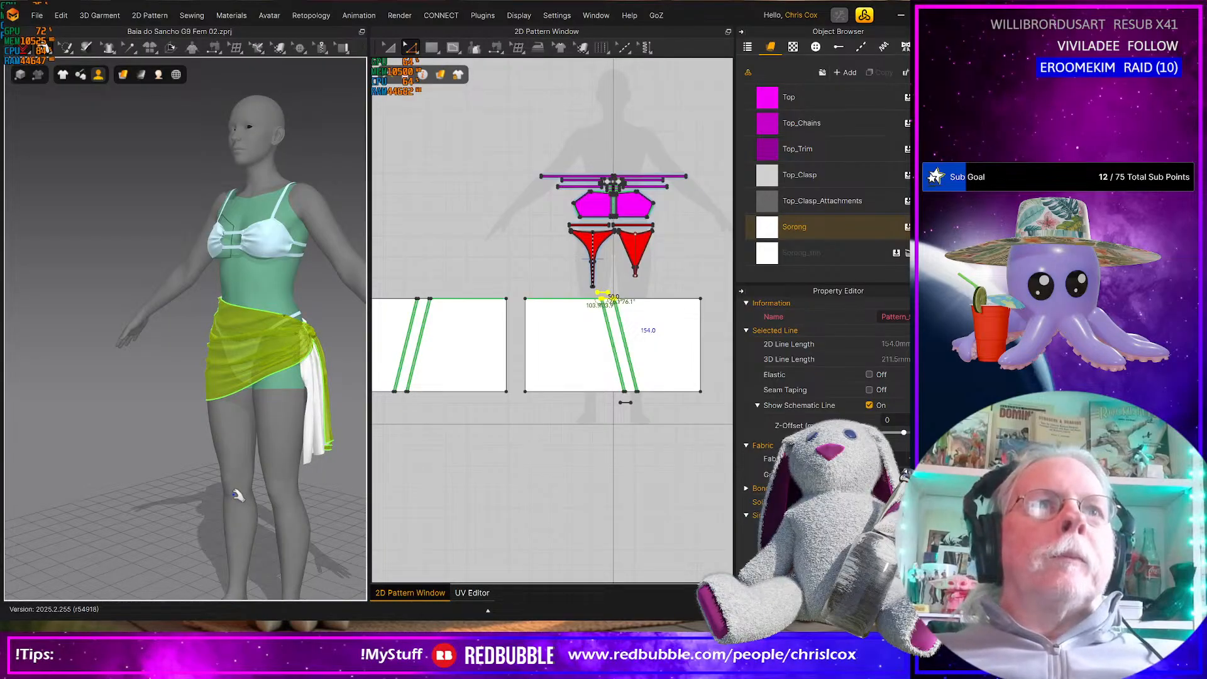
scroll(239, 502, down, 3)
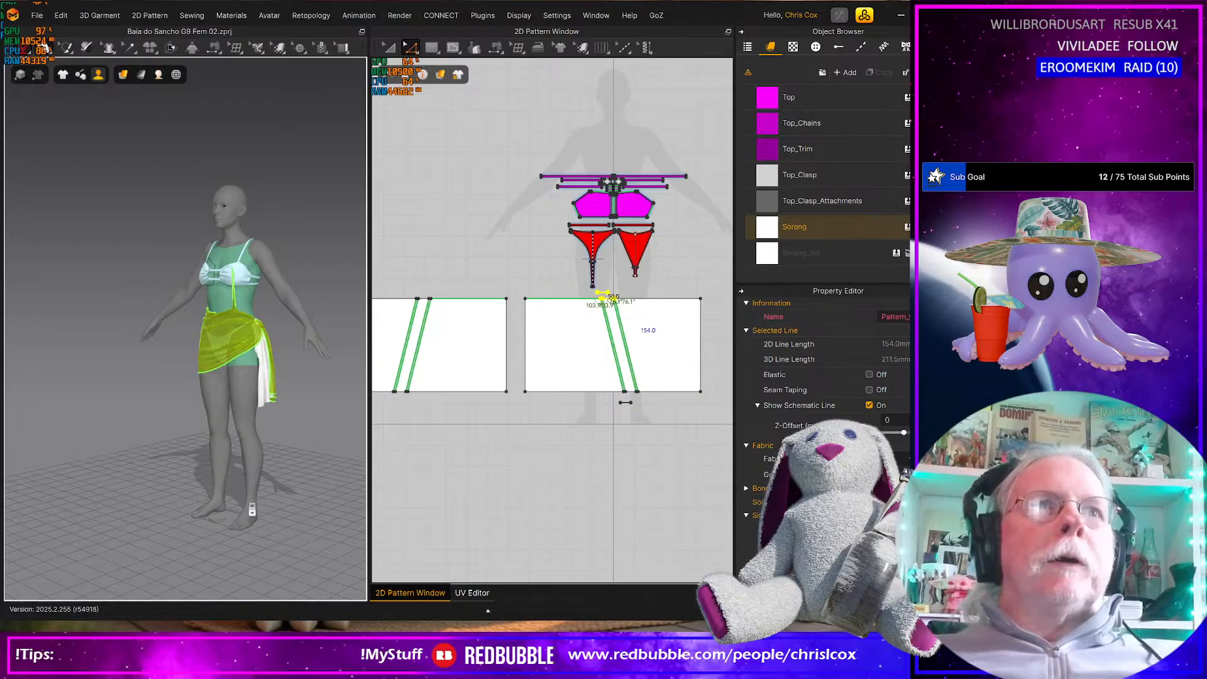
right_drag(305, 489, 319, 486)
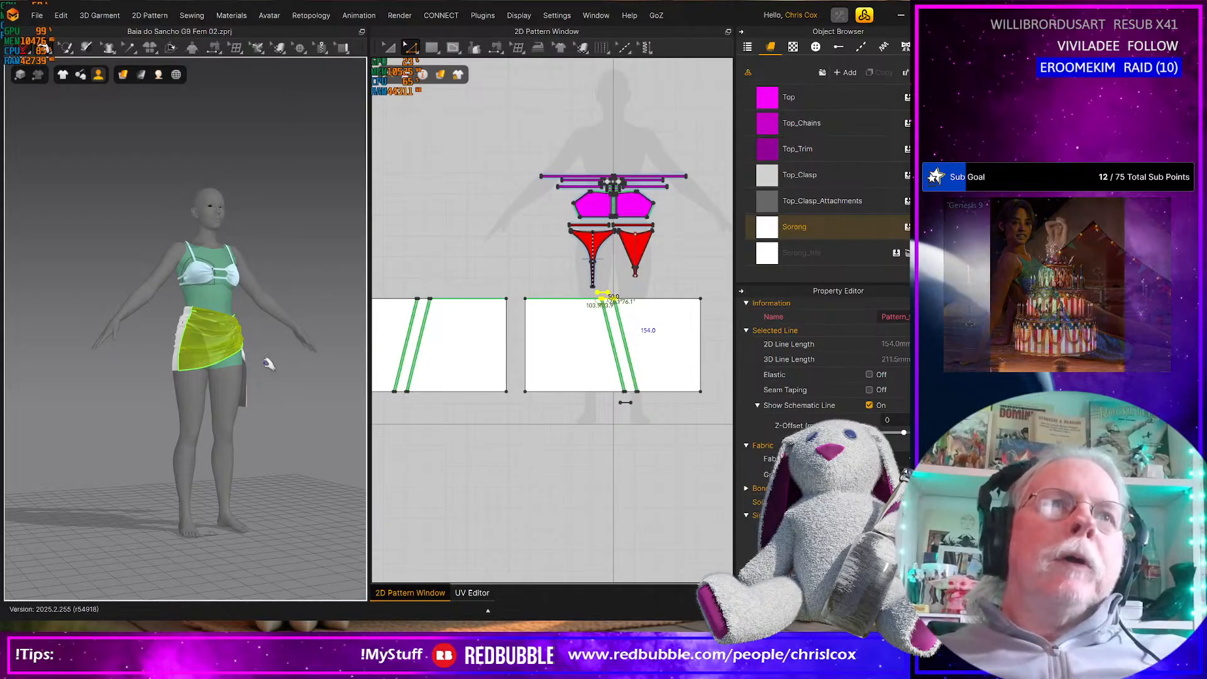
mouse_move(169, 475)
right_down()
mouse_move(40, 485)
mouse_move(171, 483)
right_up()
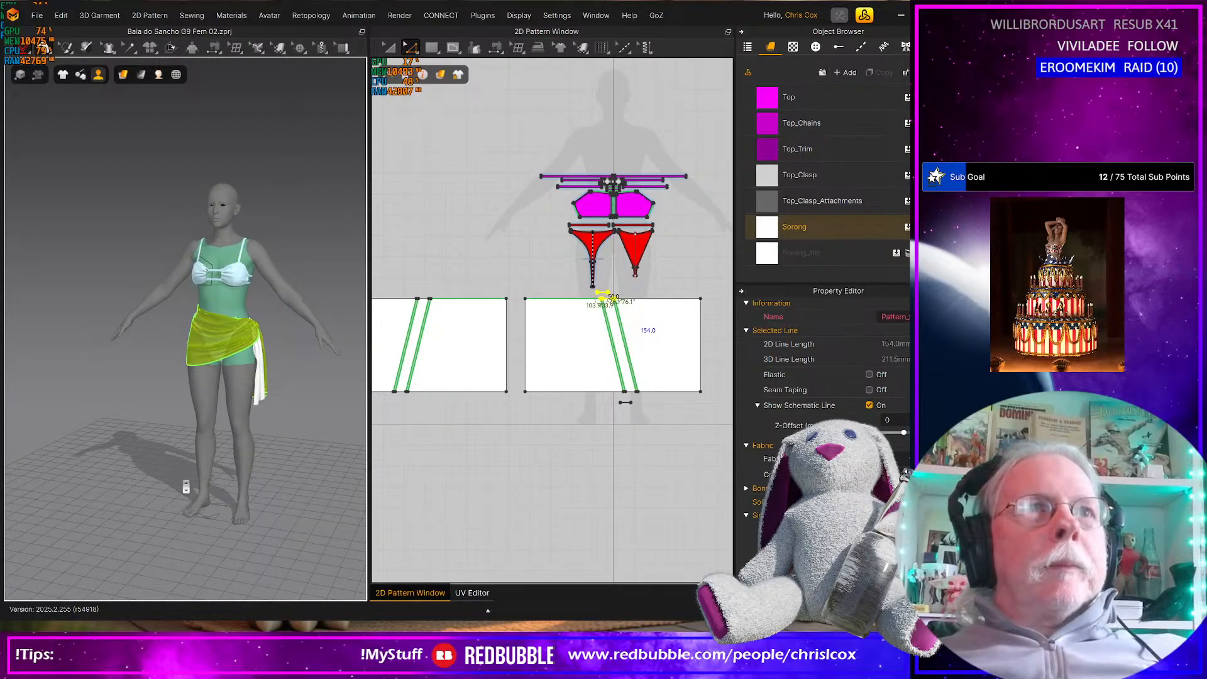
Examine the simulated sarong's wrap and hanging knot ends on the avatar, both up close and at full length
scroll(186, 486, down, 3)
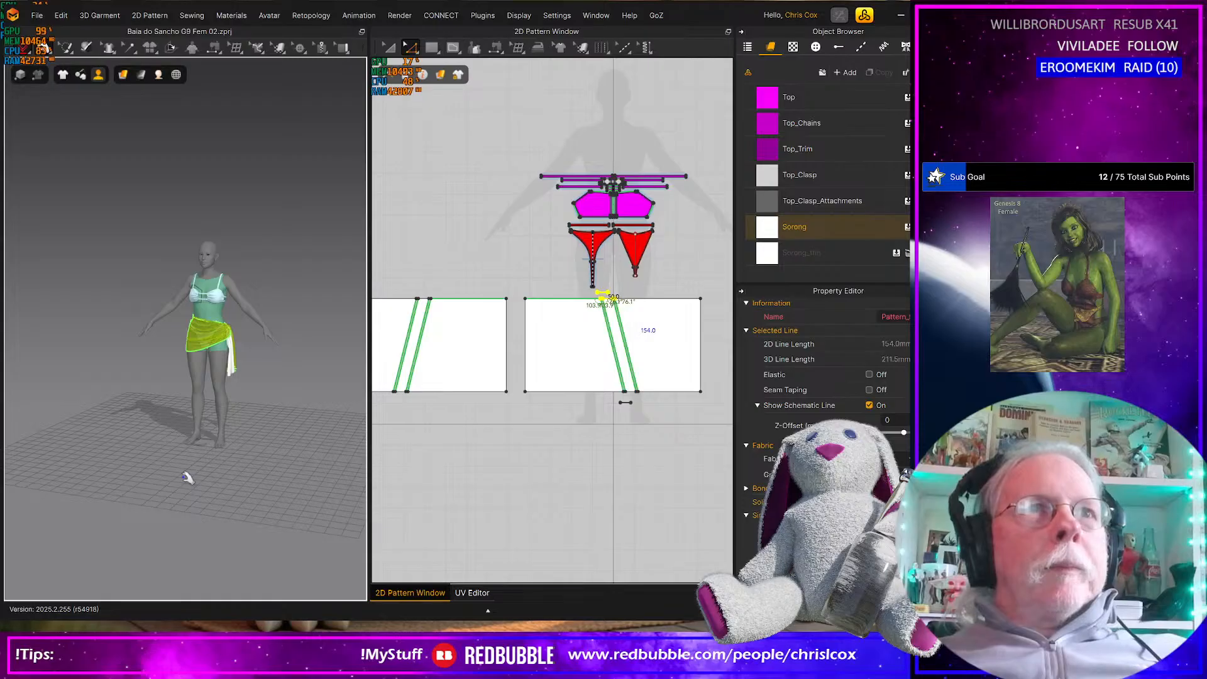
right_drag(227, 461, 183, 474)
scroll(229, 472, up, 5)
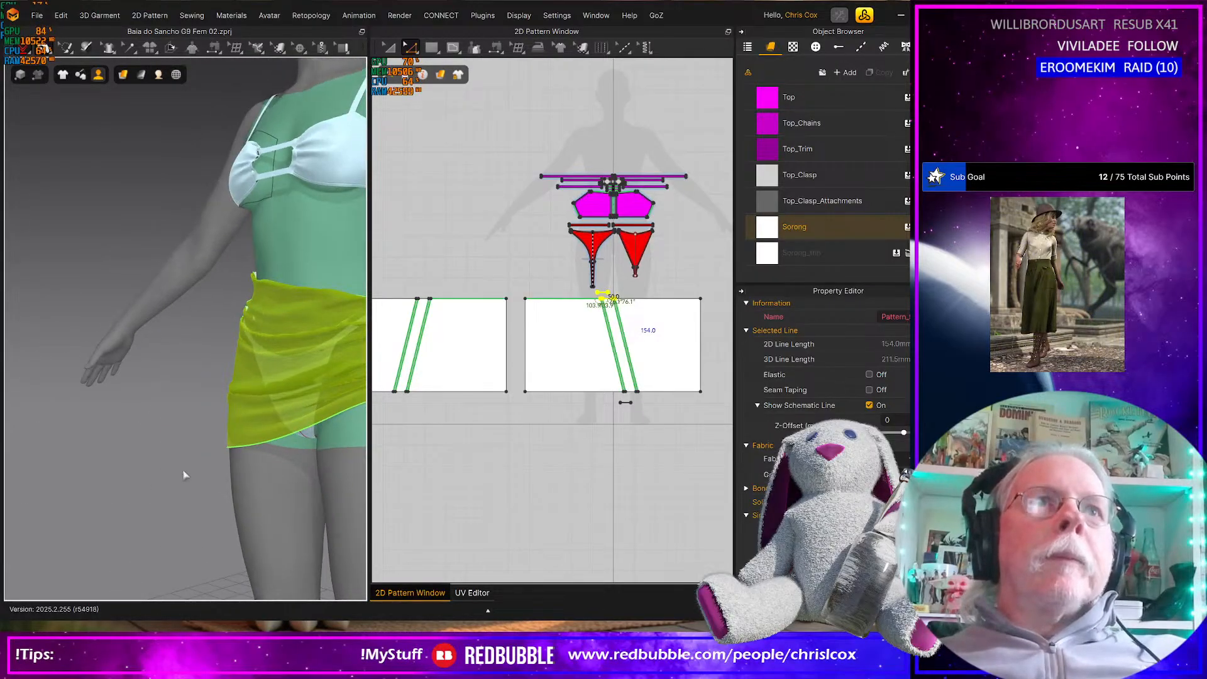
scroll(211, 499, down, 5)
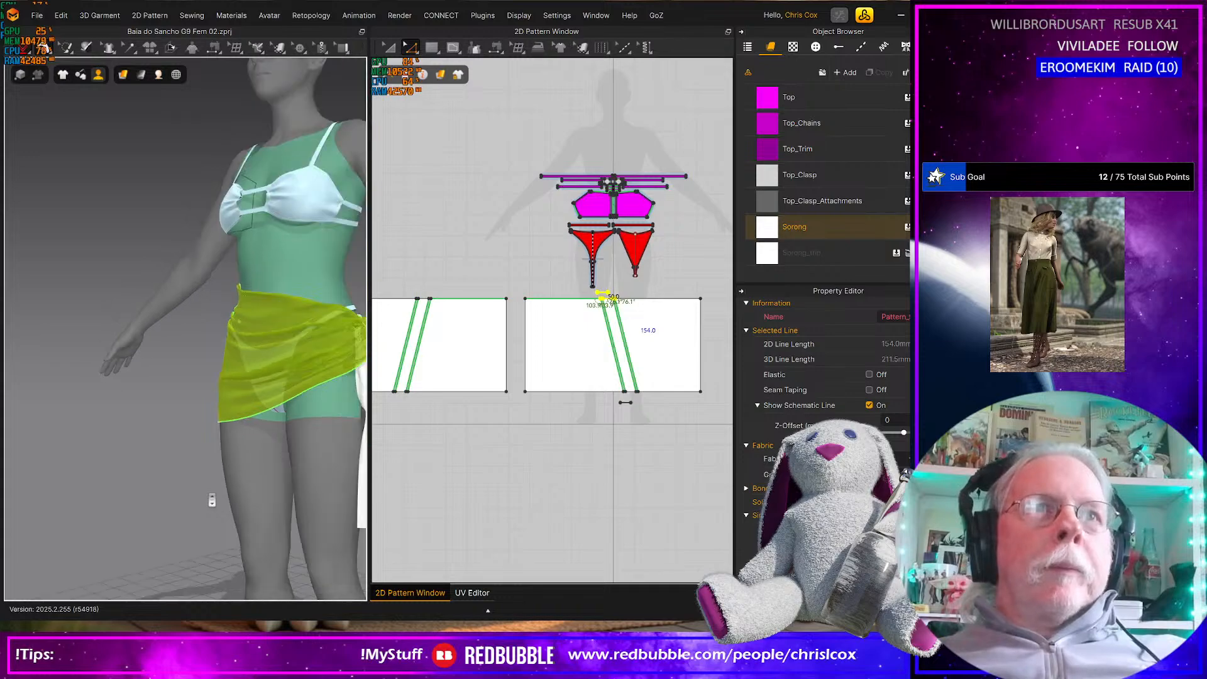
right_drag(213, 493, 460, 493)
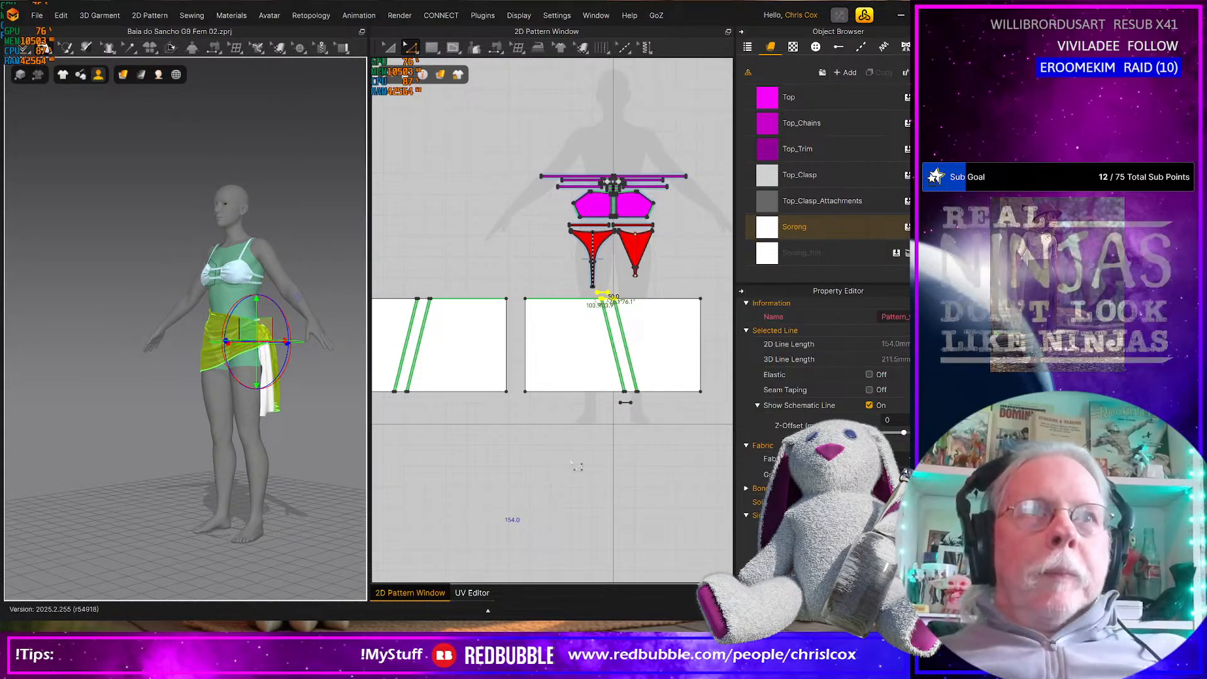
Select all pieces of both sarong panels together with their slanted strips and the small knot pieces
scroll(597, 466, down, 2)
middle_drag(597, 466, 586, 482)
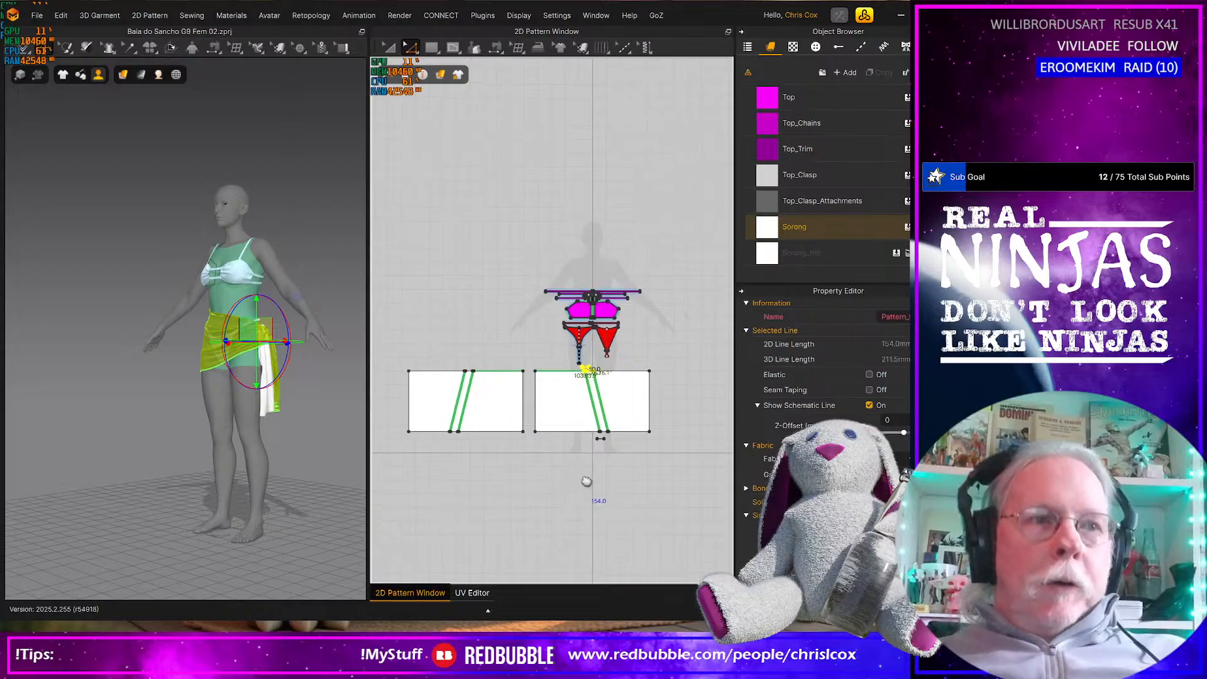
key(a)
click(571, 454)
drag(681, 463, 408, 366)
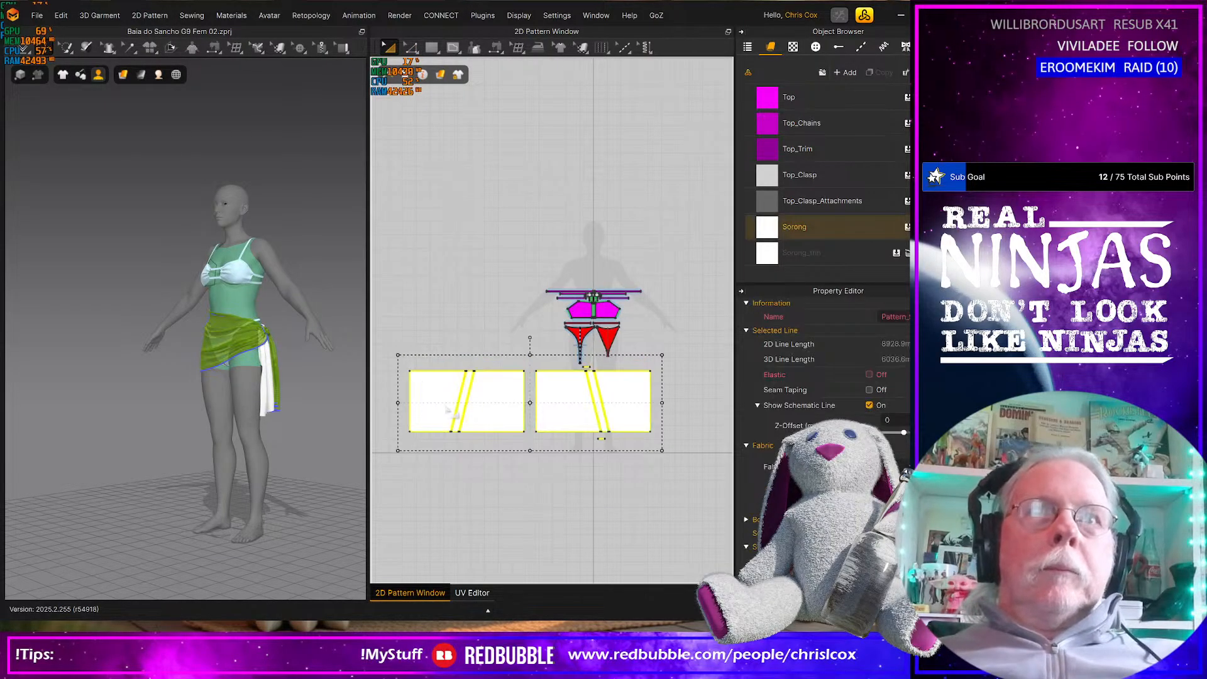
middle_drag(485, 460, 500, 462)
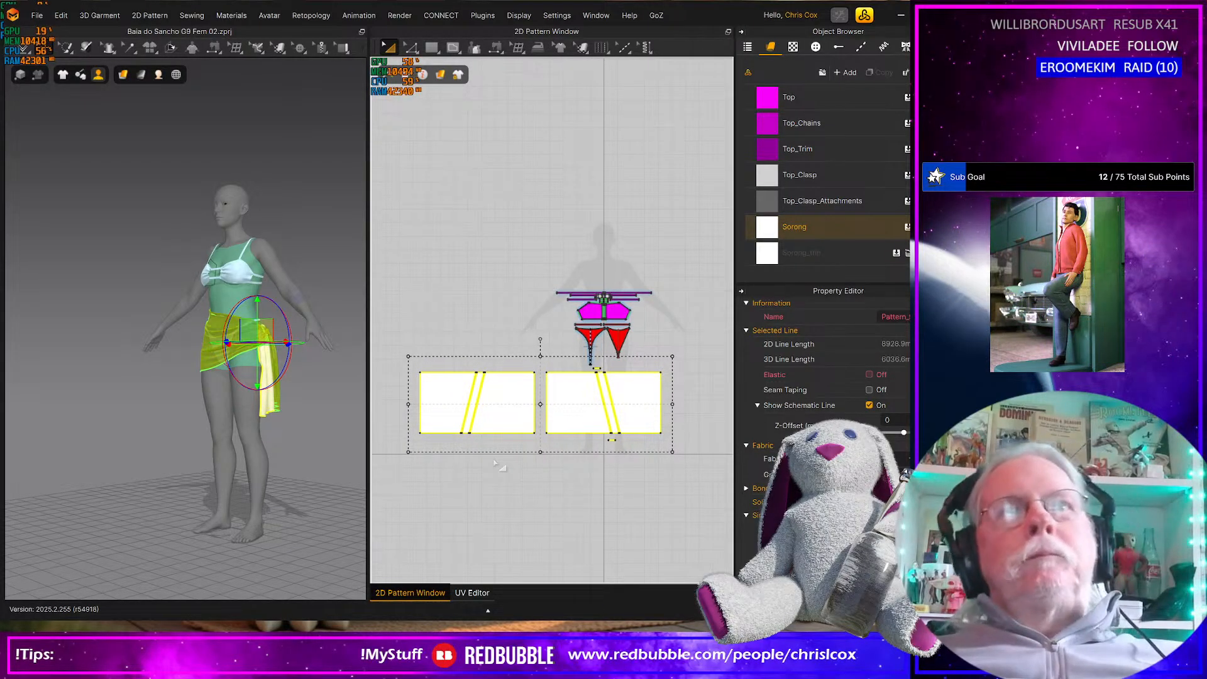
scroll(496, 463, down, 2)
scroll(490, 463, up, 6)
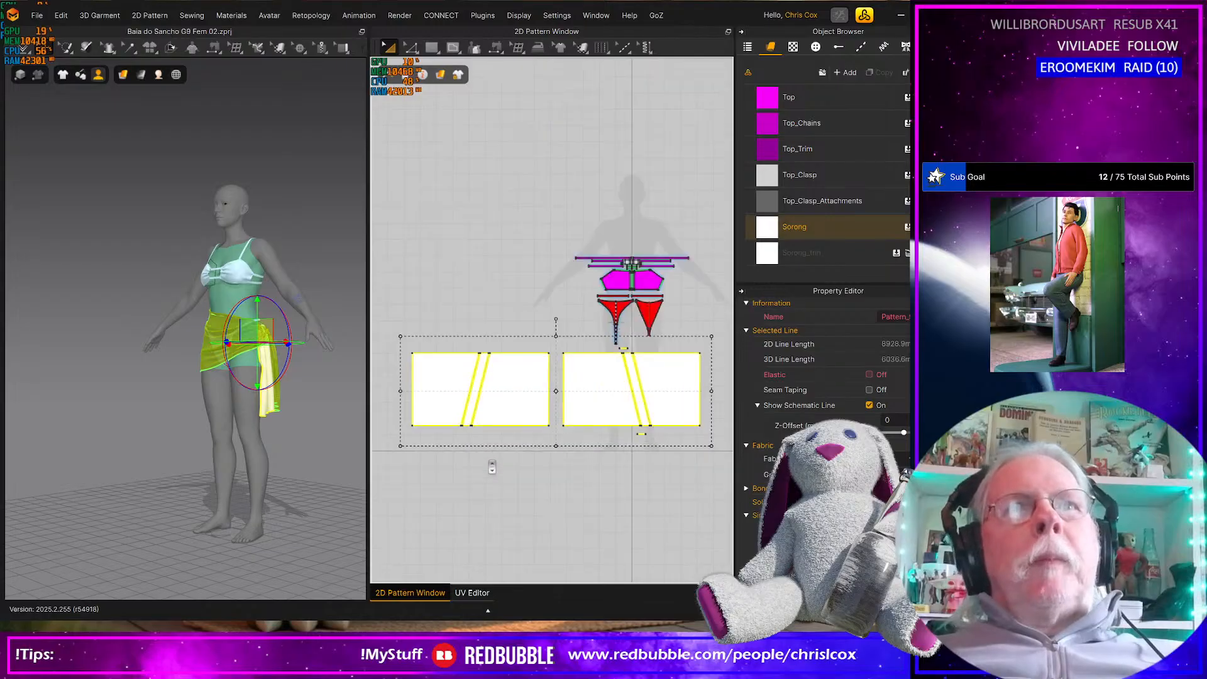
middle_drag(544, 534, 545, 539)
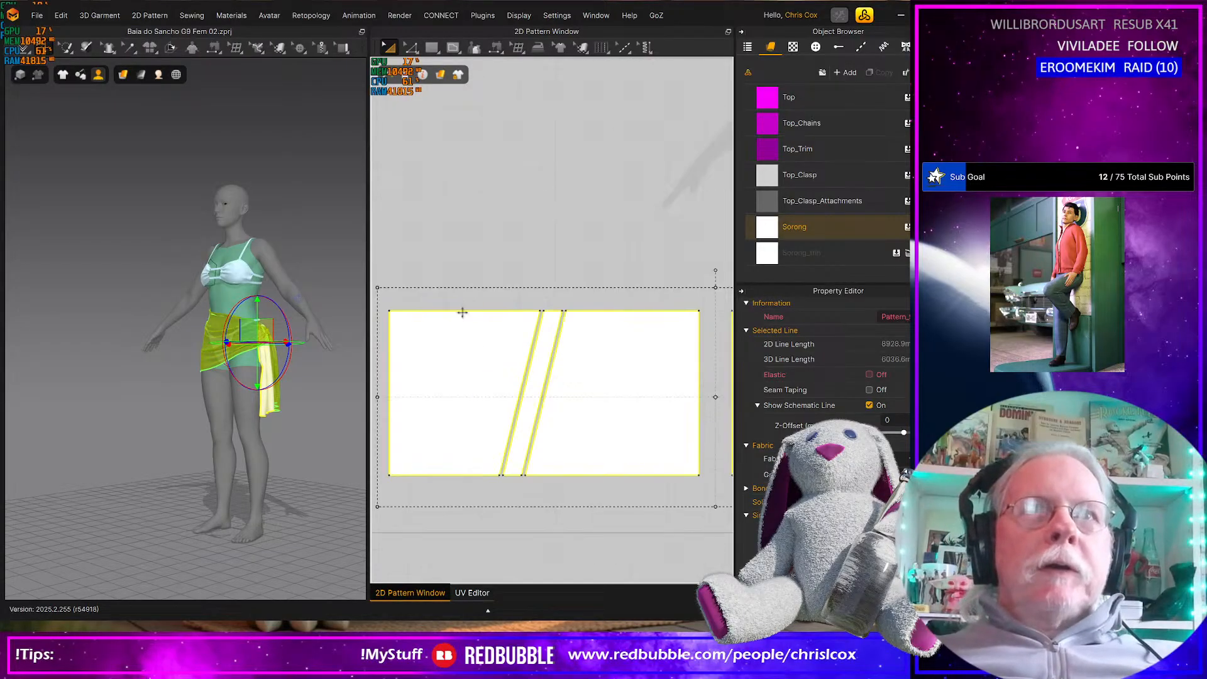
Select only the slanted strip in the panel farther from the avatar silhouette and simulate the sarong
click(536, 378)
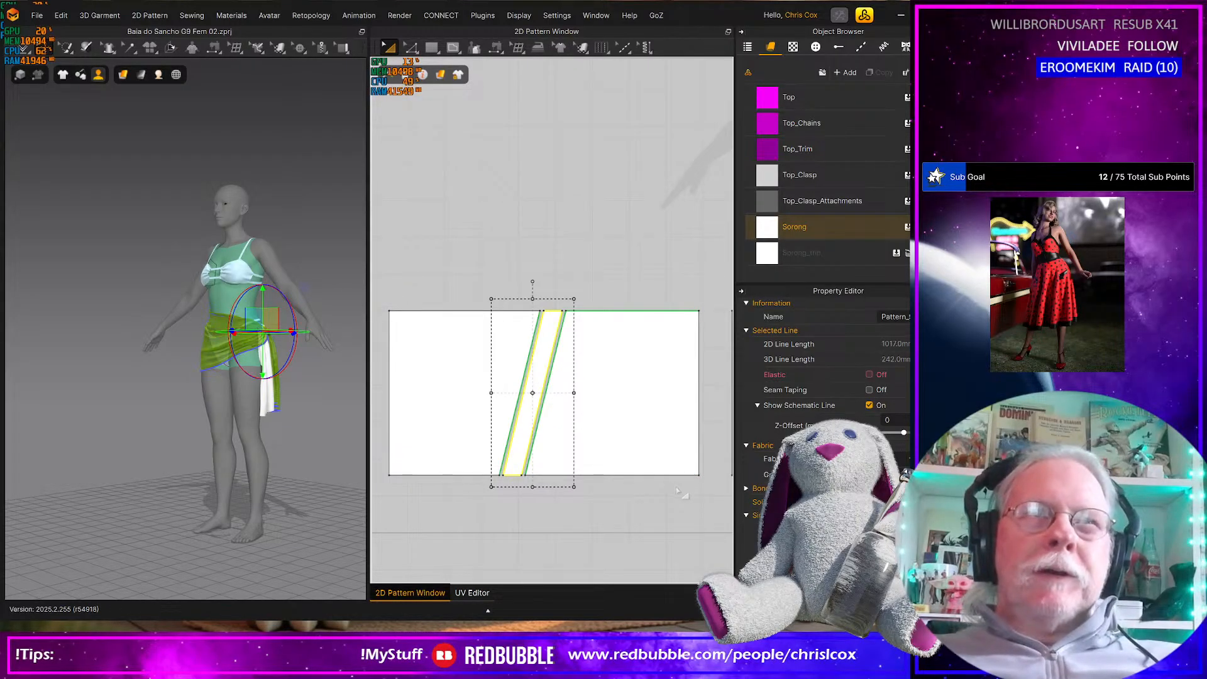
scroll(583, 479, down, 4)
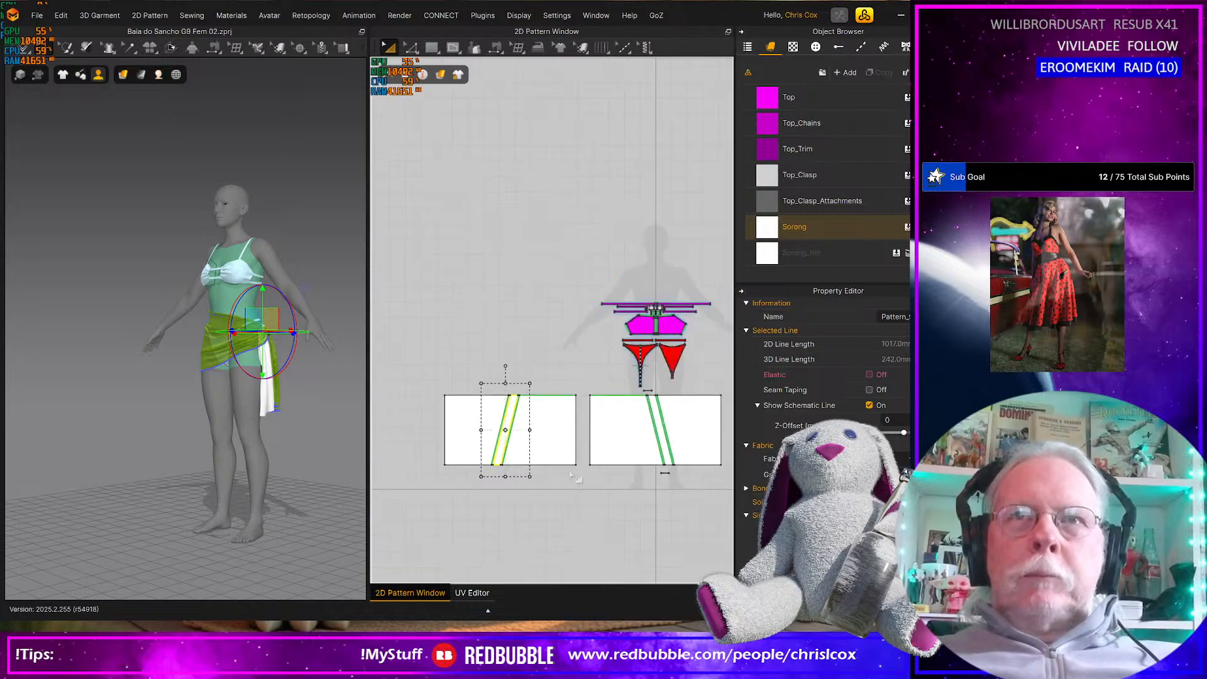
middle_drag(561, 462, 559, 462)
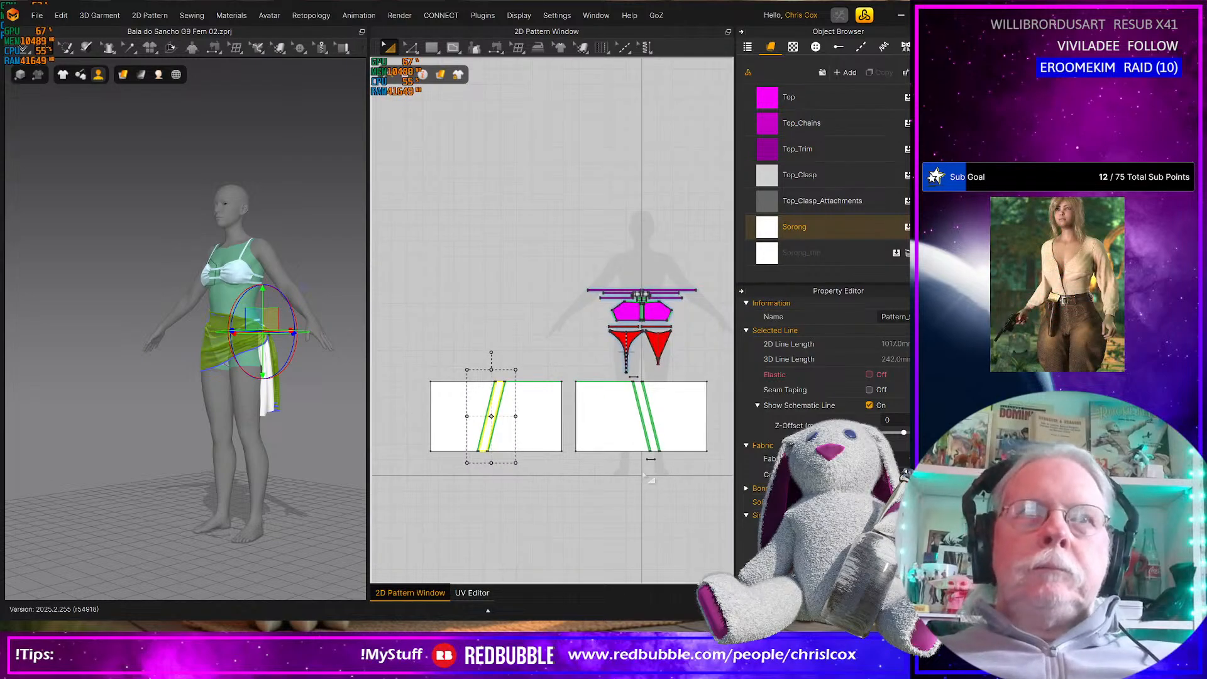
key(space)
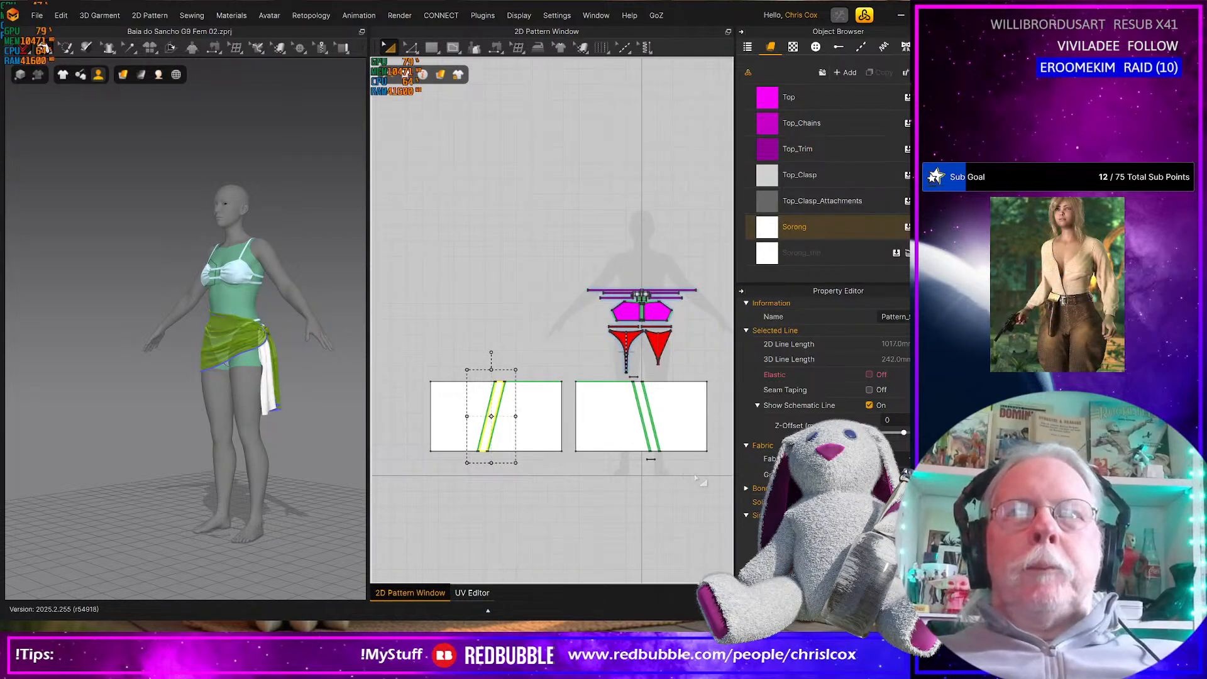
Select both sarong panels with all their strips and knot pieces, and simulate them briefly on the avatar
drag(714, 488, 423, 376)
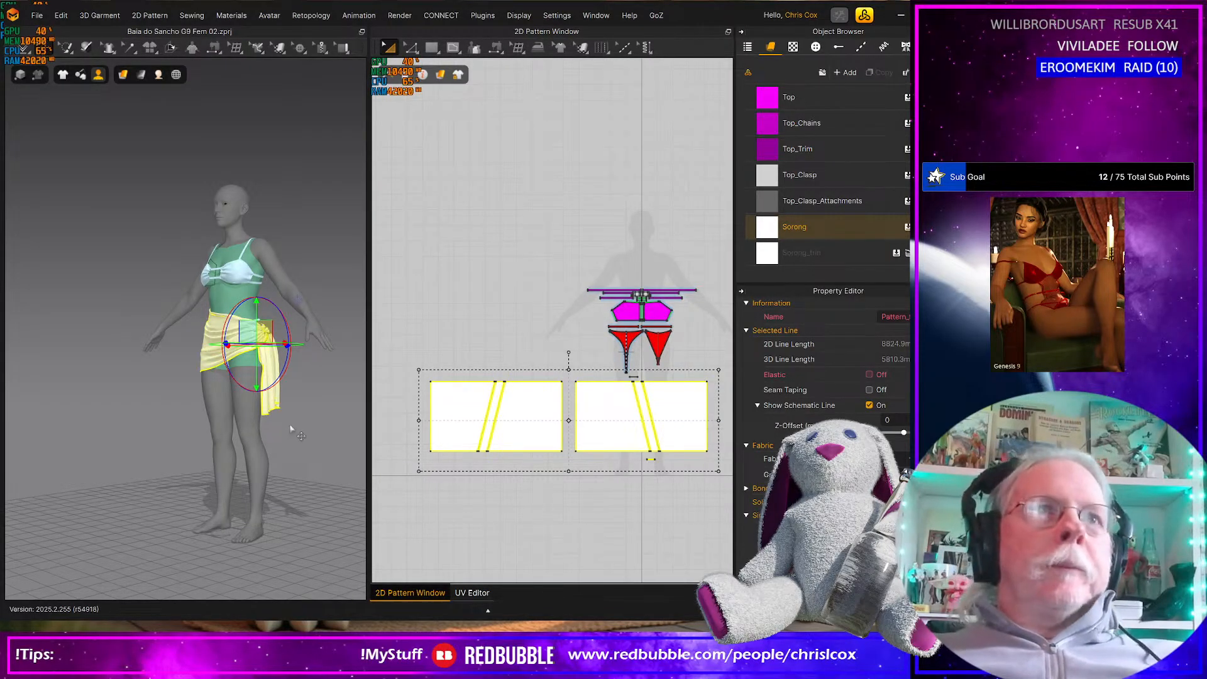
key(space)
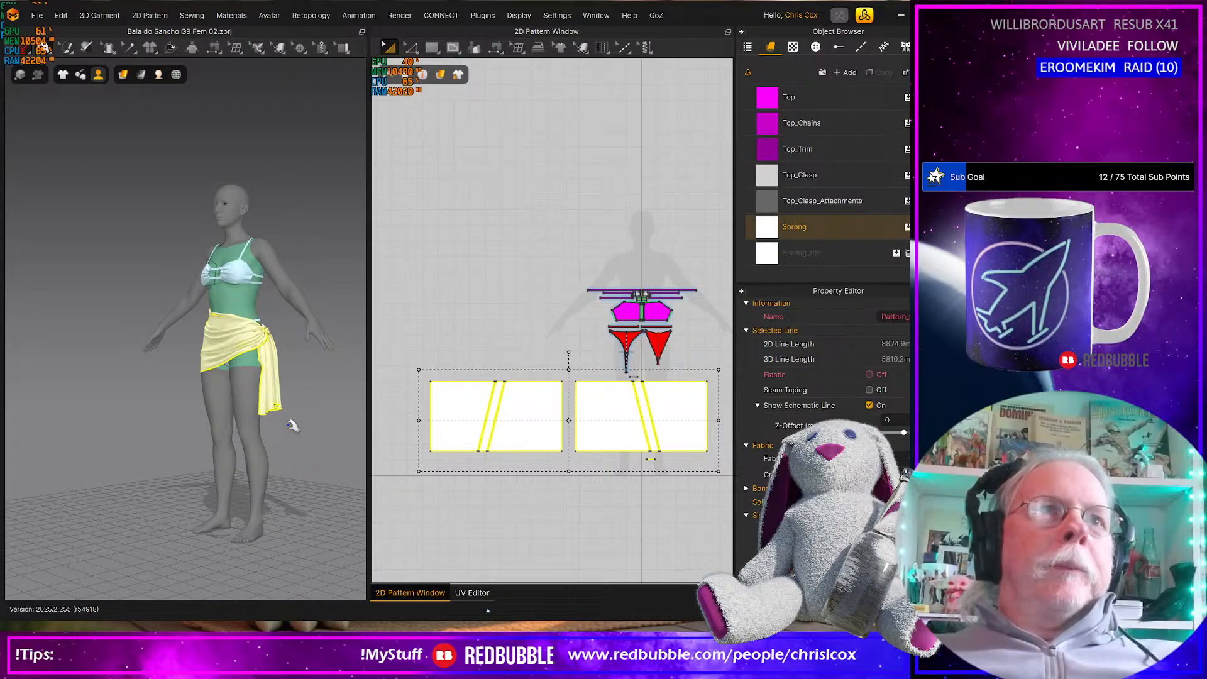
click(23, 49)
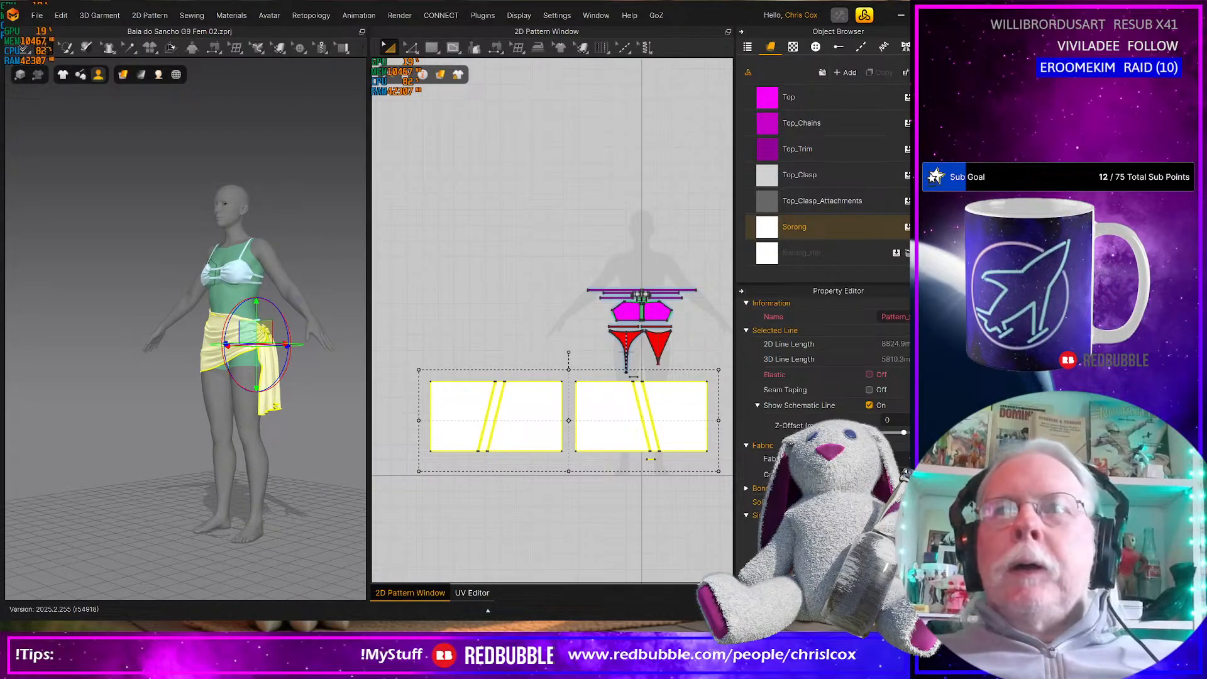
Simulate the selected sarong again and examine its drape from the front and from the knotted side
scroll(824, 409, down, 3)
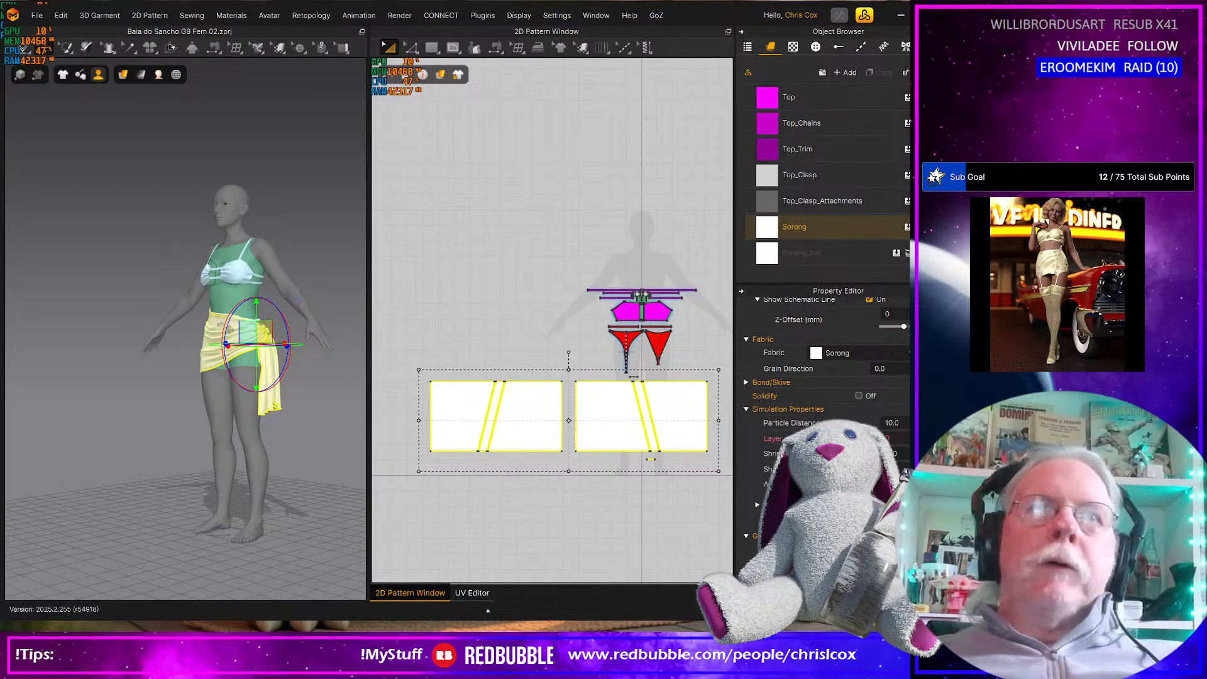
scroll(238, 371, up, 5)
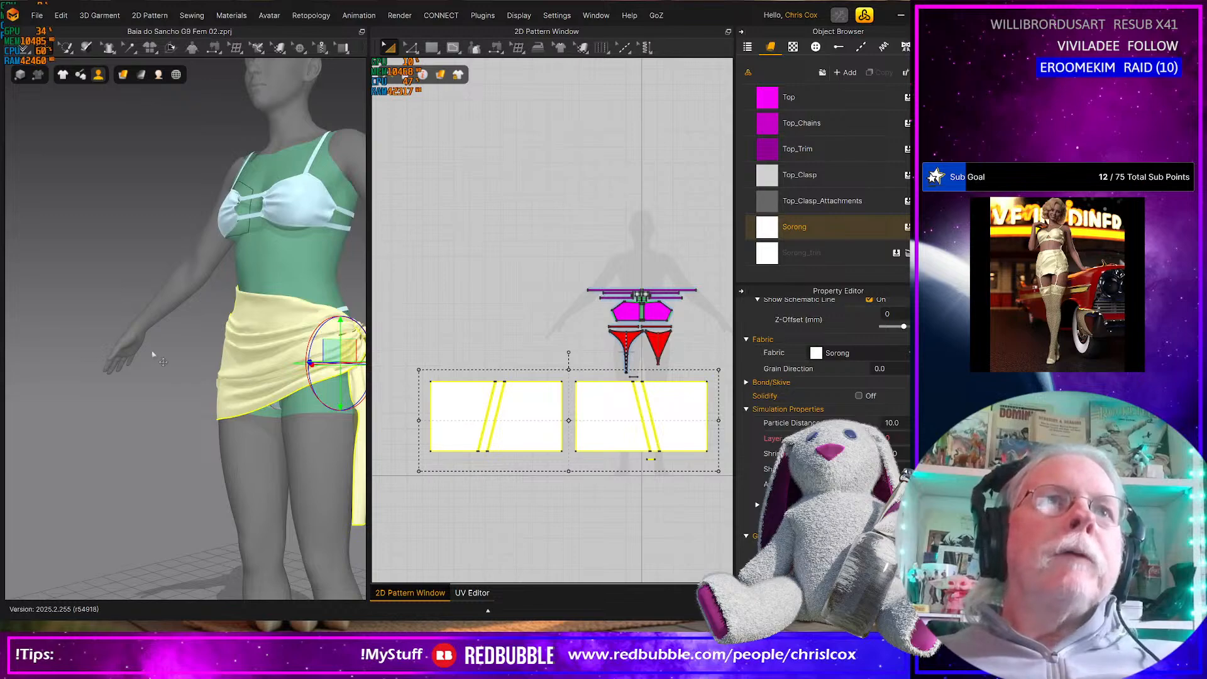
right_drag(153, 351, 234, 421)
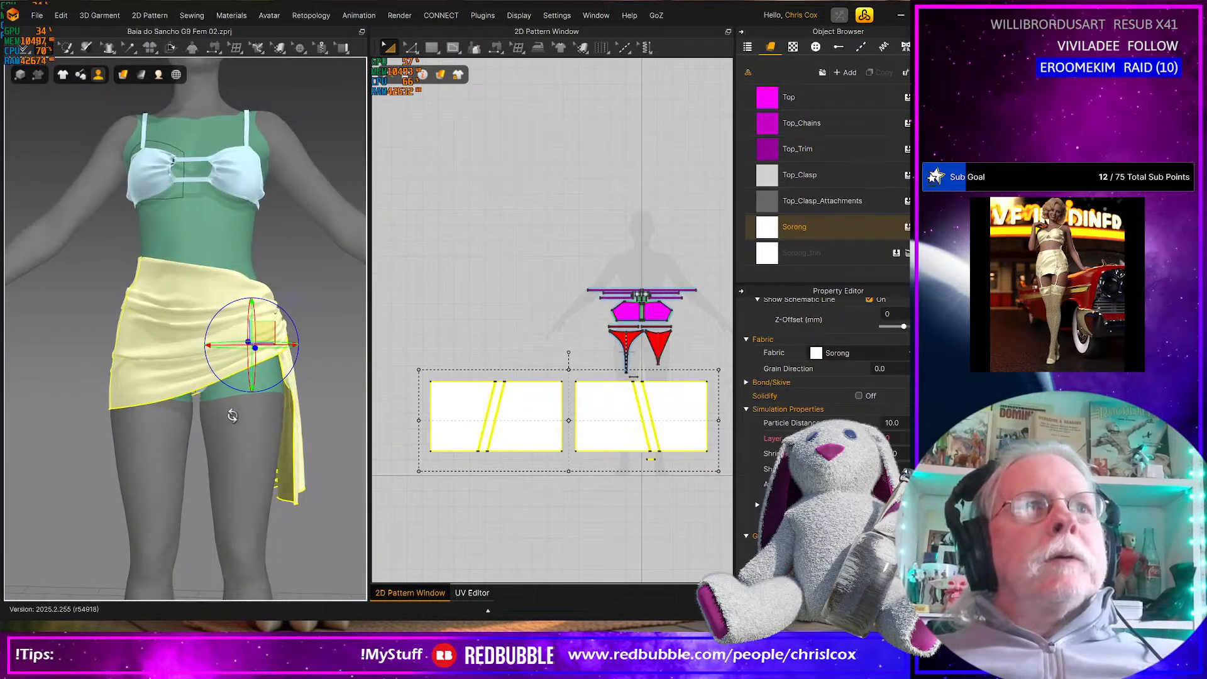
key(space)
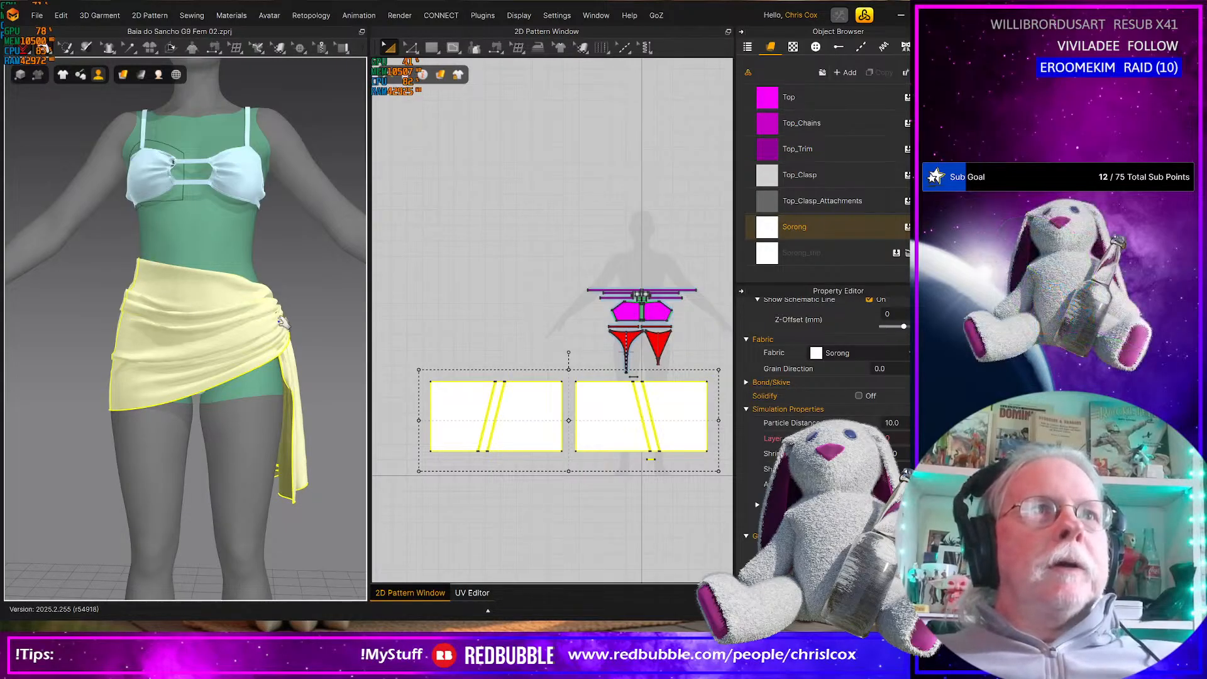
right_drag(198, 351, 213, 376)
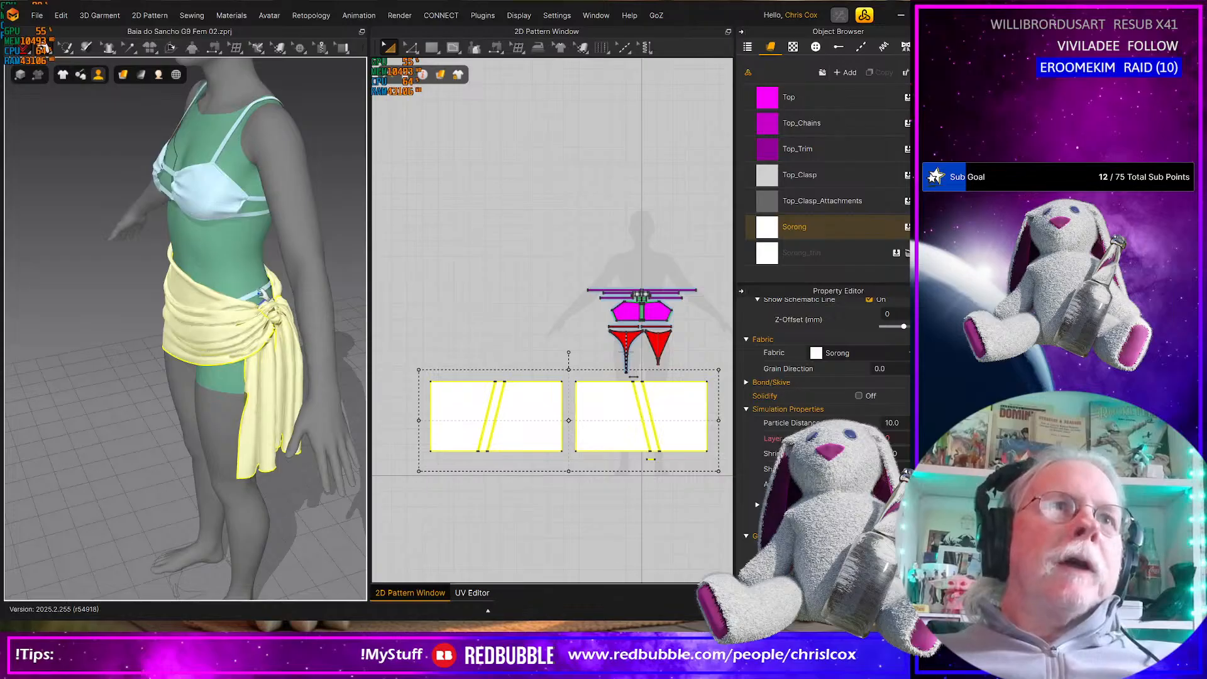
right_drag(256, 289, 139, 297)
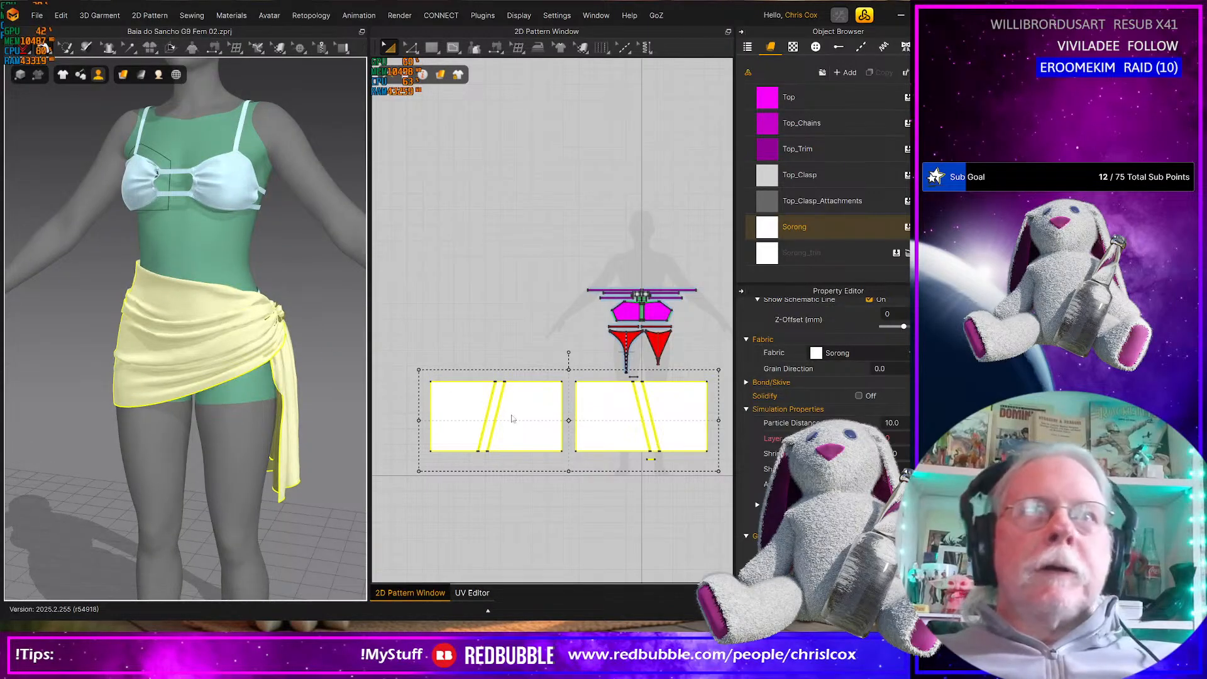
Tack one end of the knot piece's upper edge to the avatar's hip near the bikini string
scroll(513, 419, up, 5)
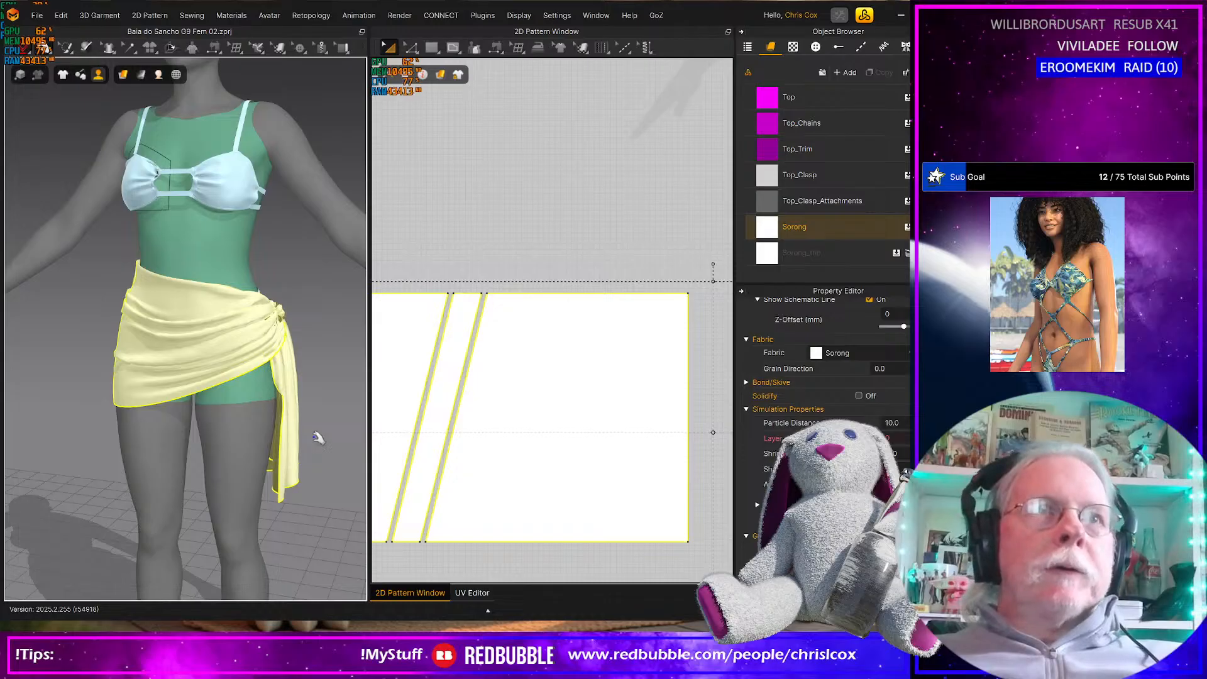
scroll(319, 439, up, 1)
right_drag(319, 438, 80, 425)
scroll(258, 433, up, 4)
scroll(119, 420, up, 2)
right_drag(165, 410, 195, 350)
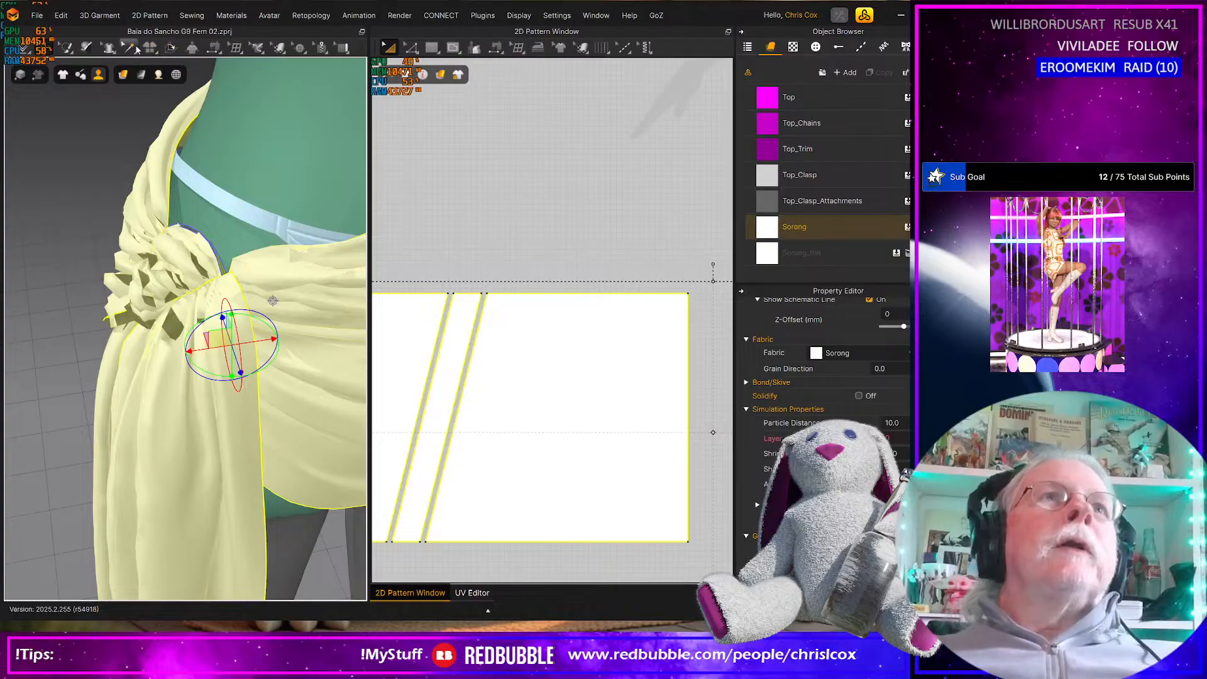
click(137, 49)
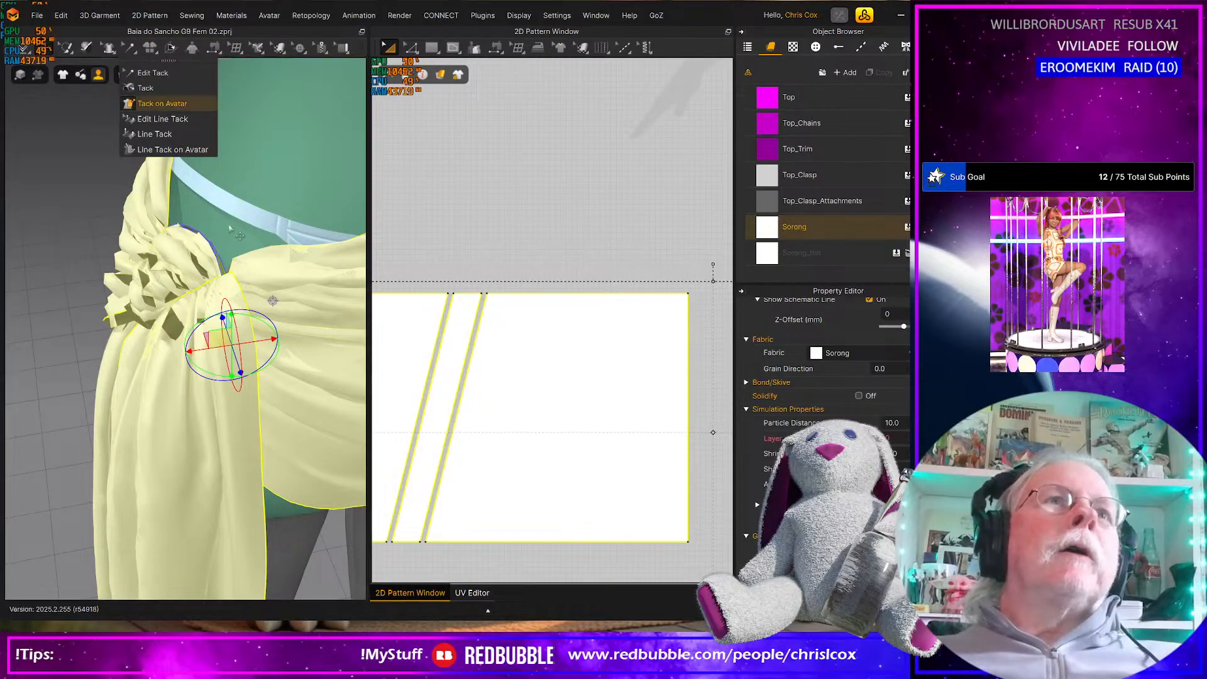
click(163, 104)
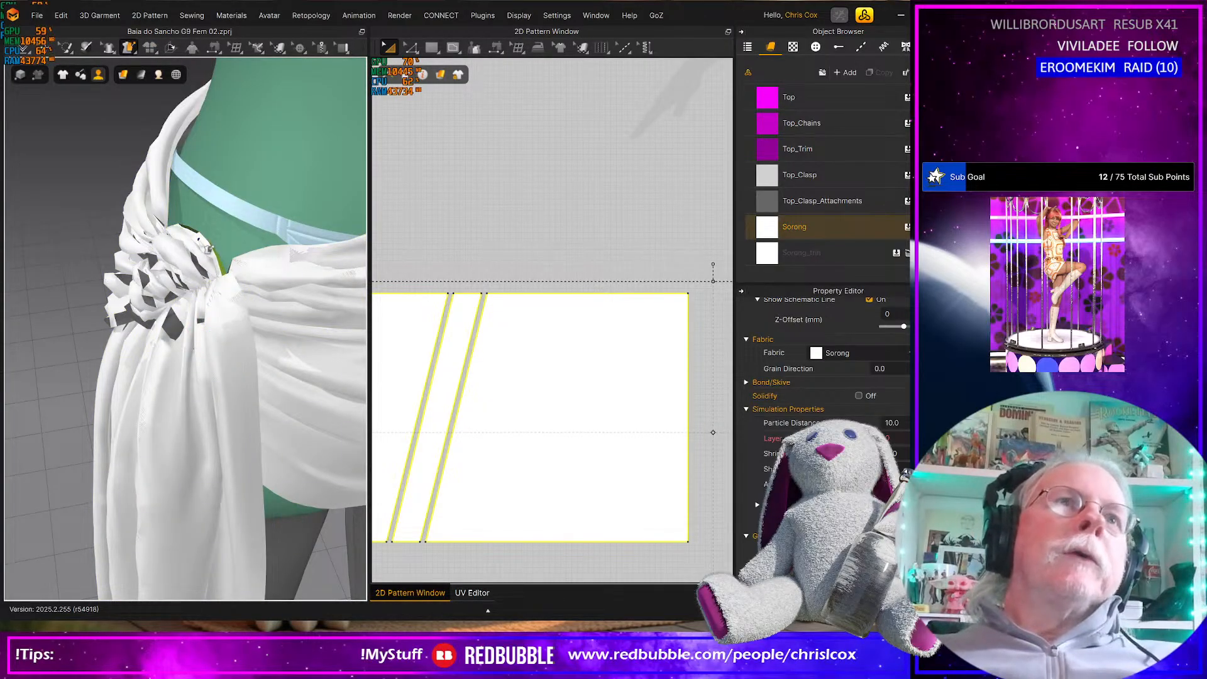
click(217, 271)
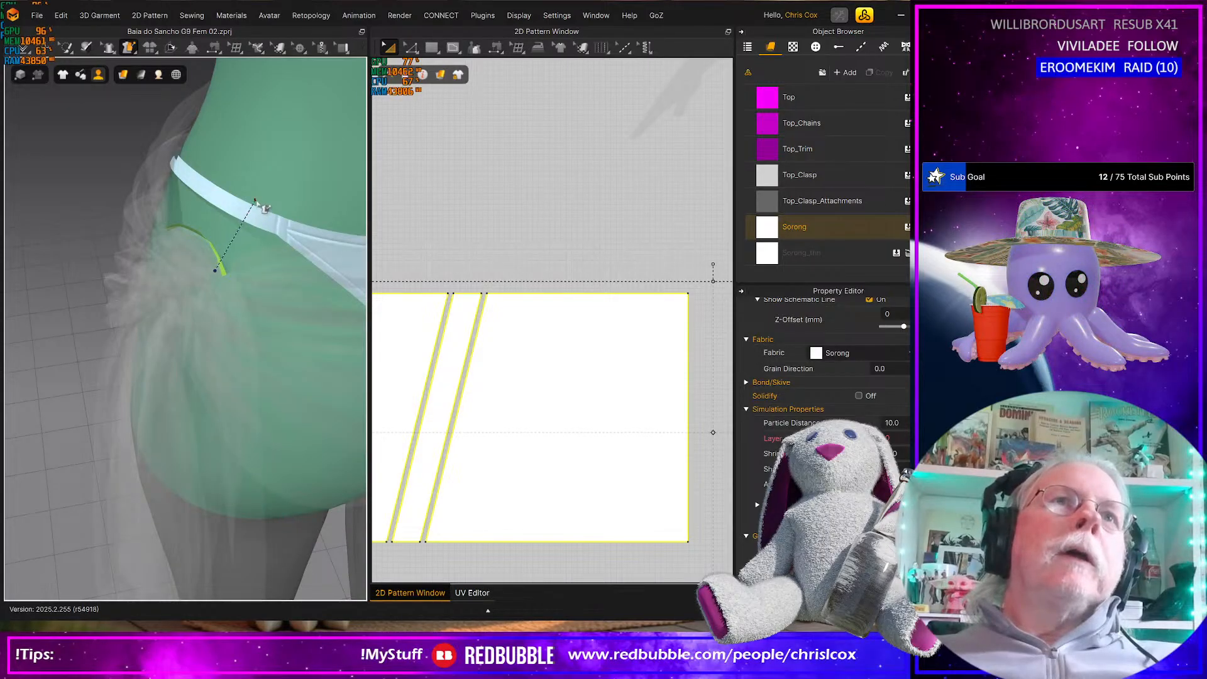
click(234, 237)
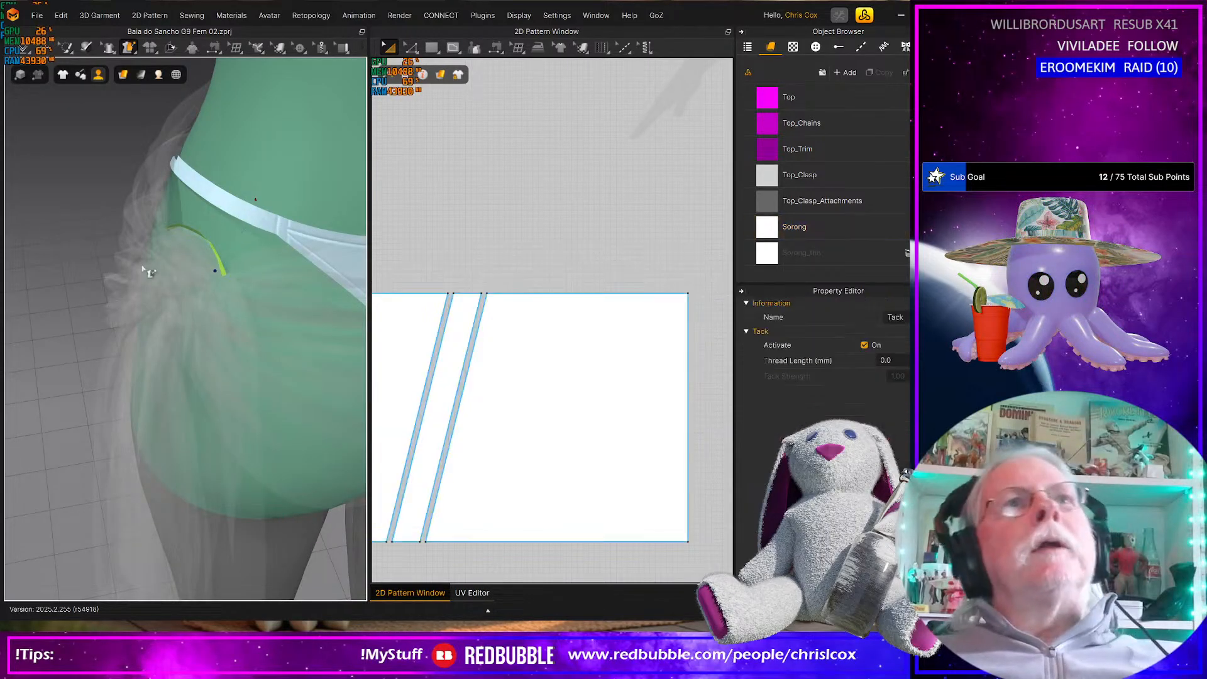
Tack the other end of the knot piece's upper edge to the avatar's hip and simulate the sarong
right_drag(159, 279, 283, 282)
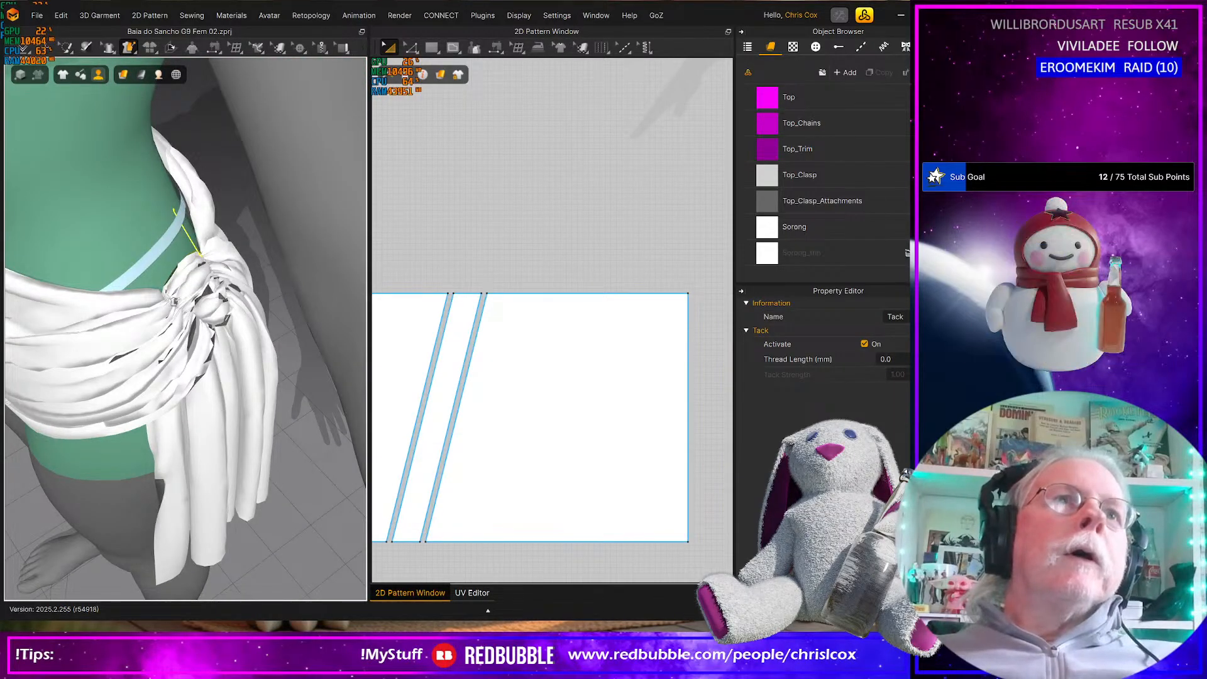
click(165, 290)
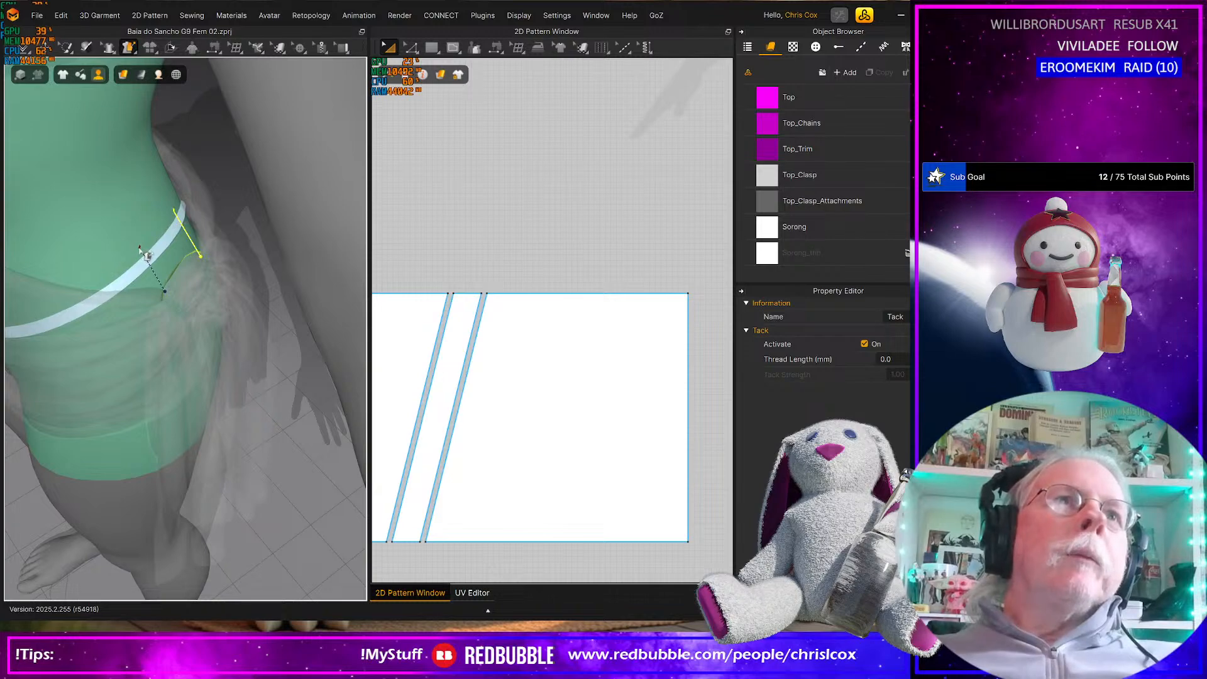
scroll(136, 286, up, 4)
right_drag(136, 286, 43, 258)
click(43, 260)
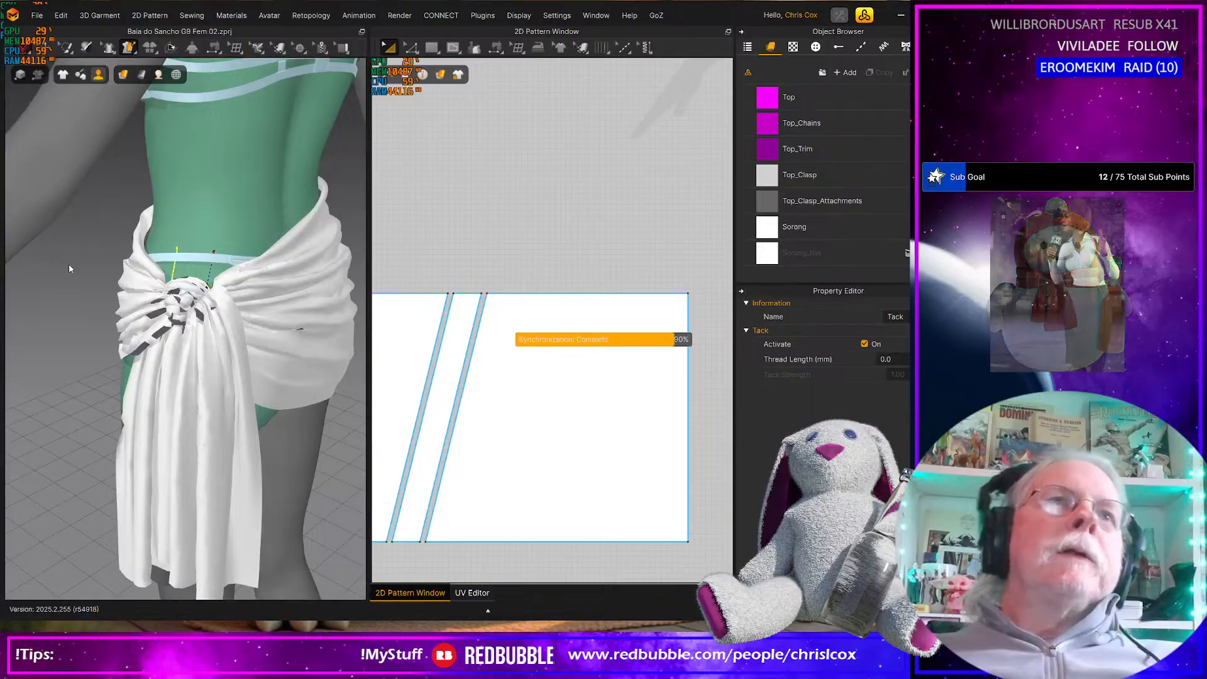
key(space)
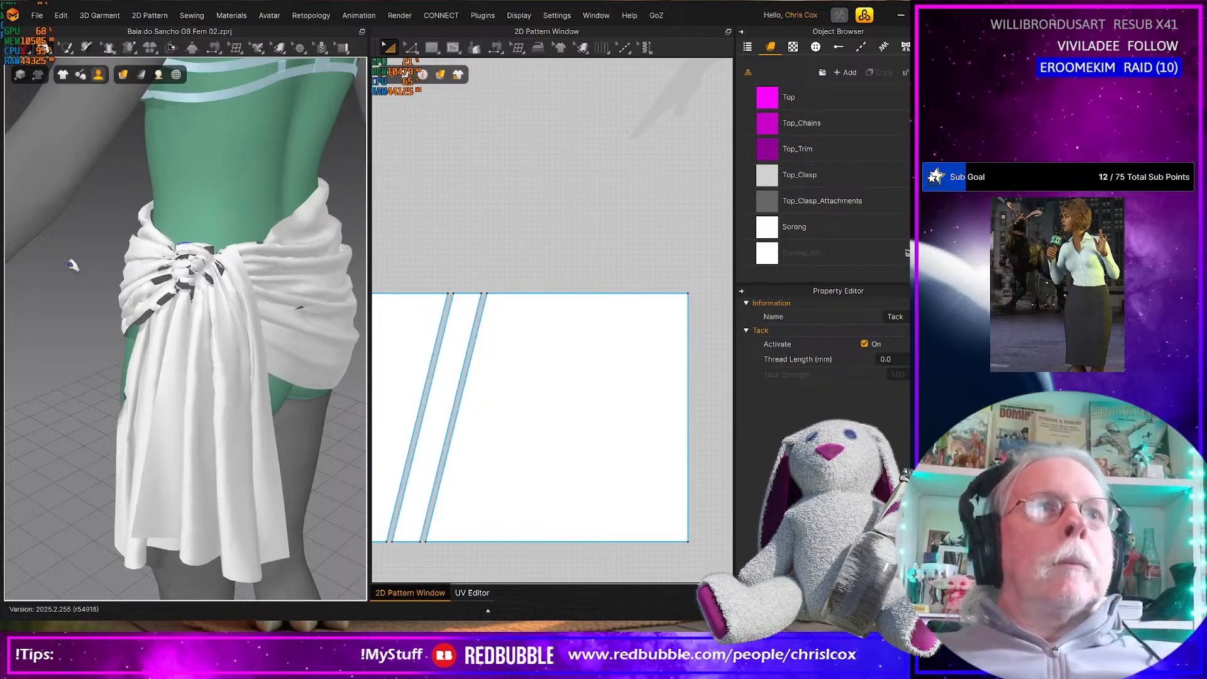
Pull the sarong's back and front panels into place around the side opposite the knot and the front waistline during simulation
scroll(220, 318, down, 5)
right_drag(189, 321, 1, 307)
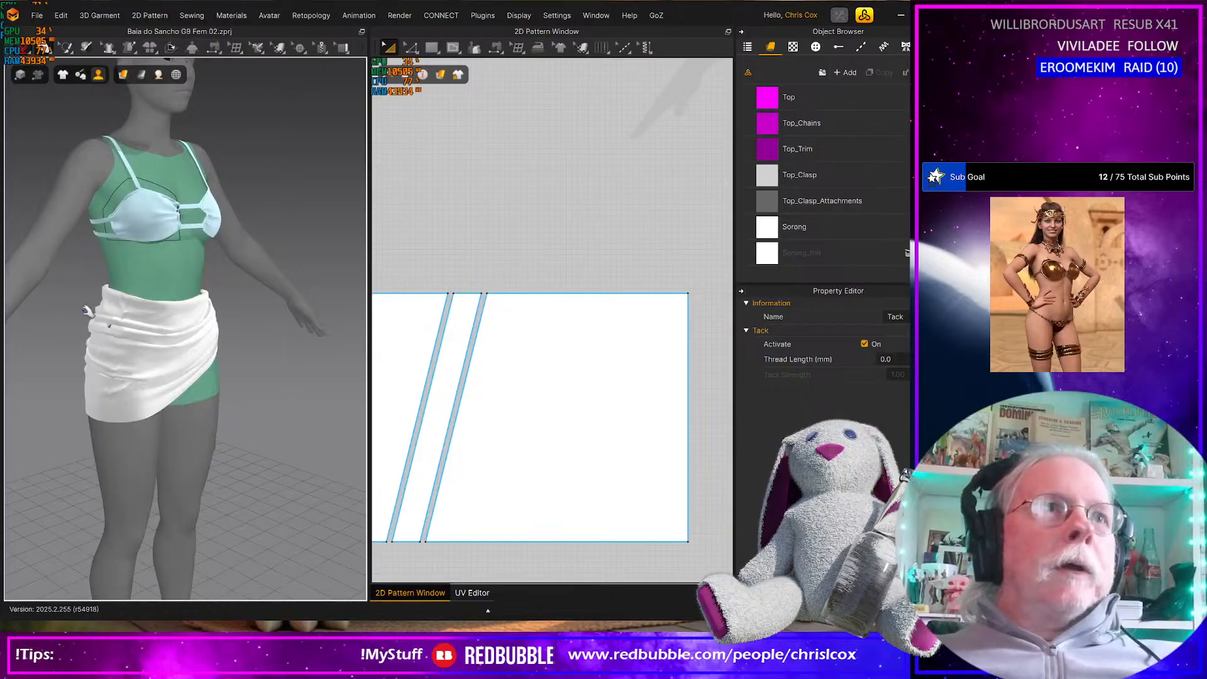
click(99, 327)
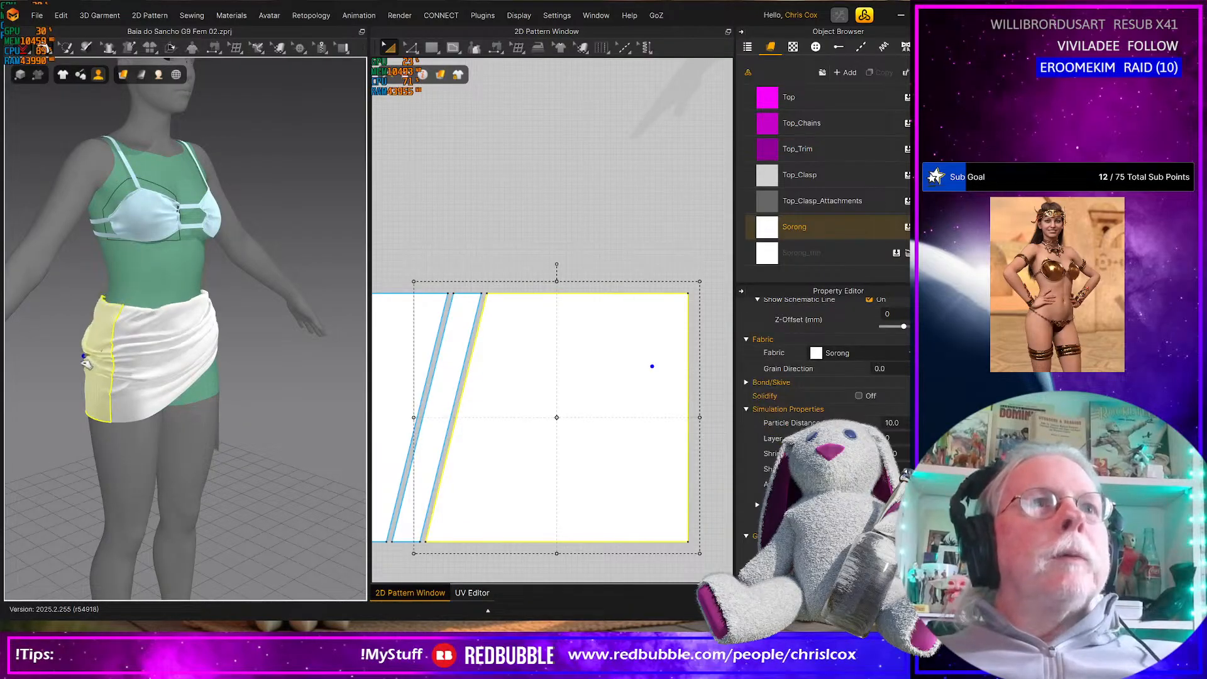
drag(116, 398, 114, 348)
right_drag(115, 348, 76, 342)
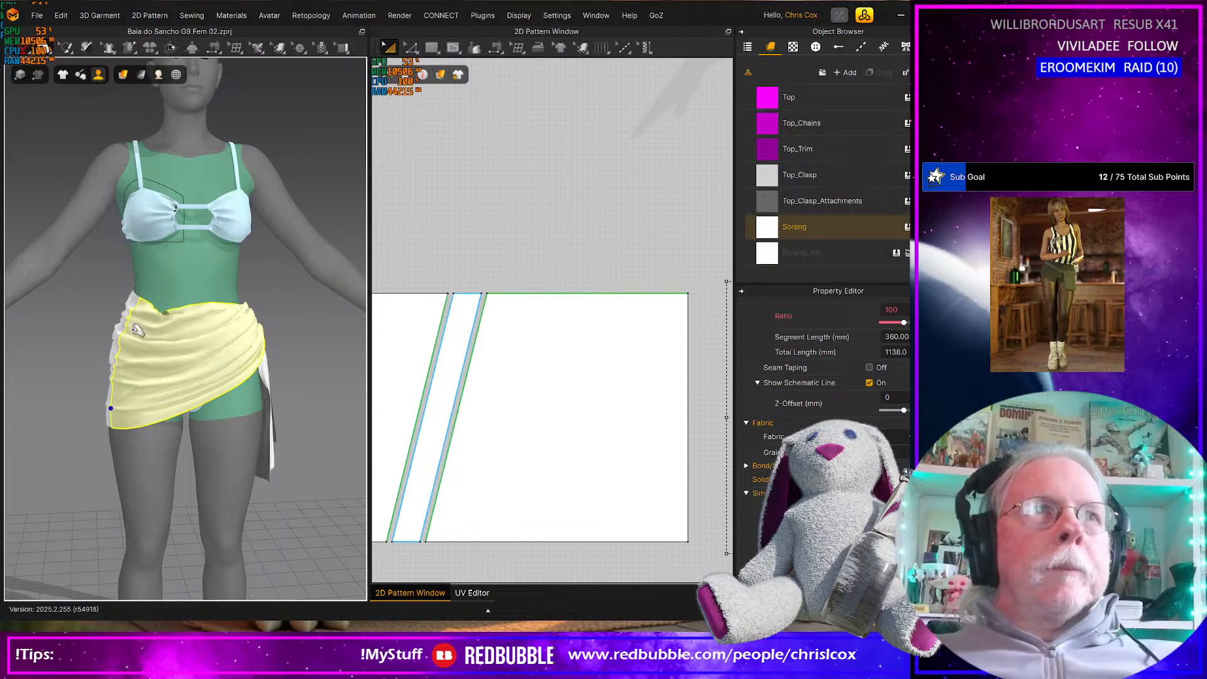
right_drag(135, 333, 202, 393)
scroll(518, 409, down, 3)
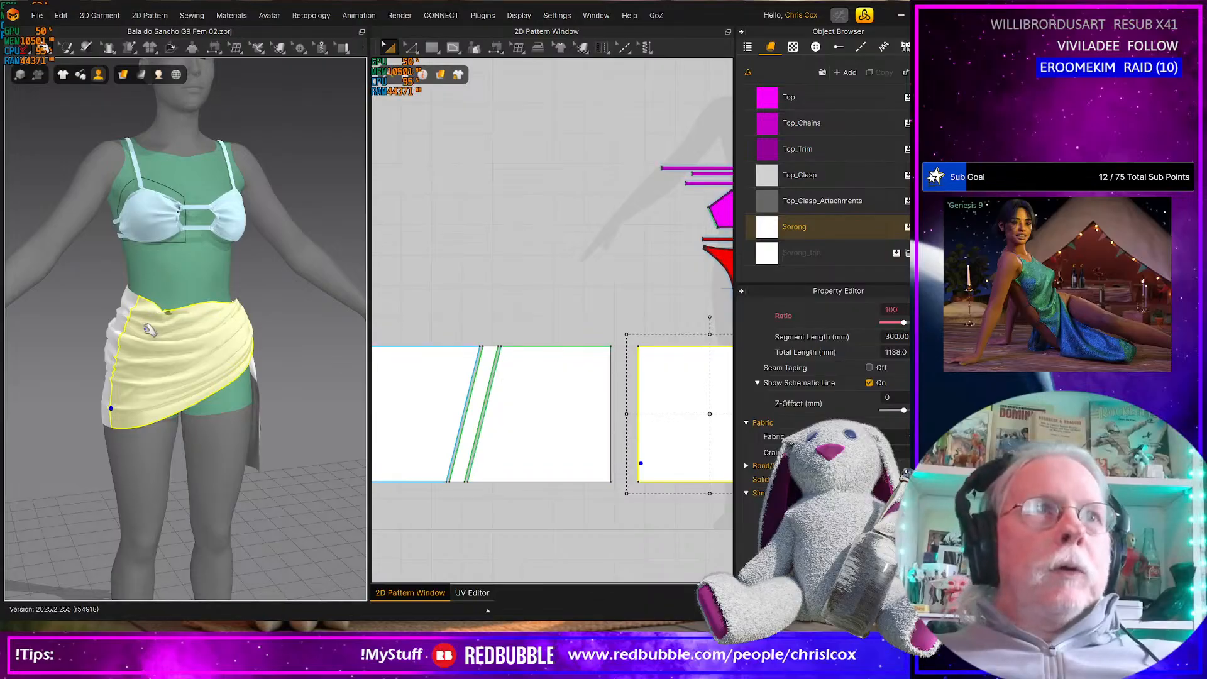
click(144, 308)
Widen the sarong's back panel by moving its vertical side edge slightly outward, toward the front panel
middle_drag(450, 404, 302, 408)
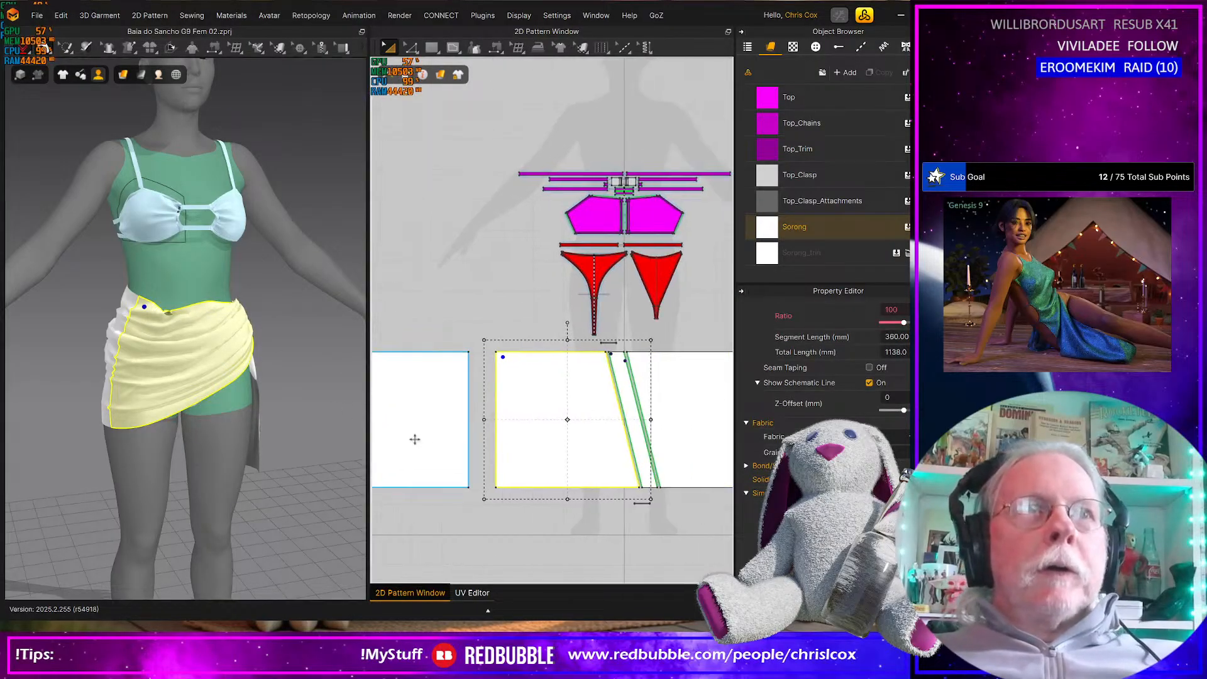
click(467, 439)
key(z)
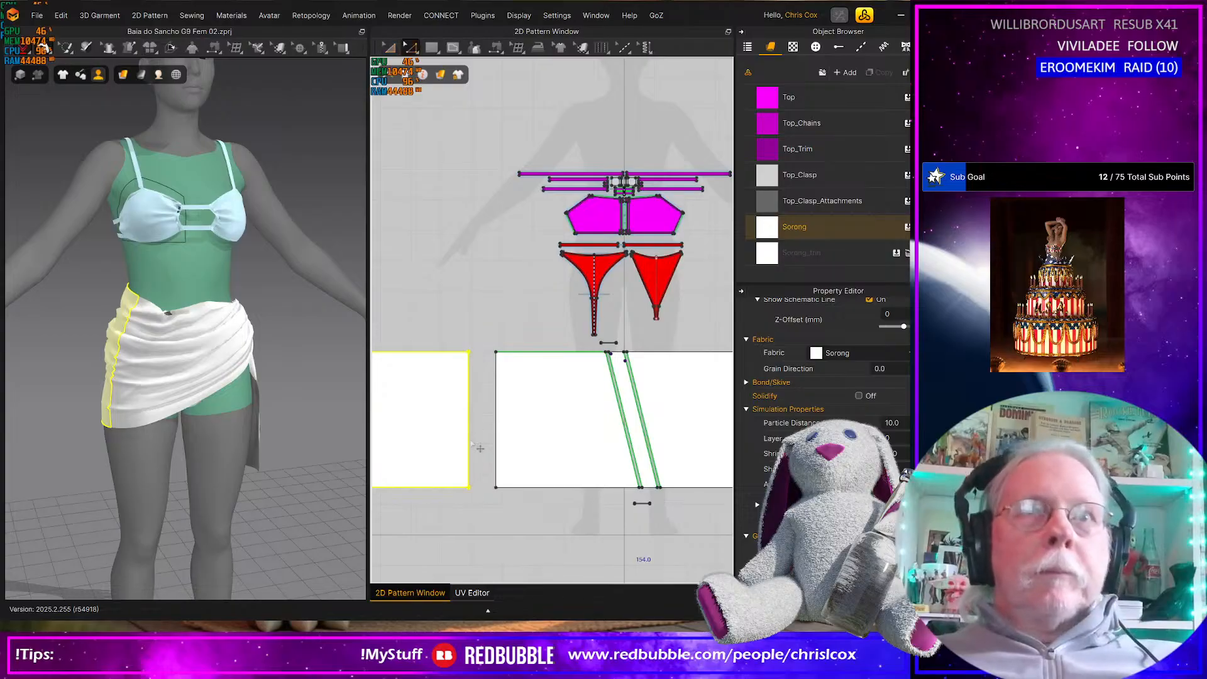
click(470, 439)
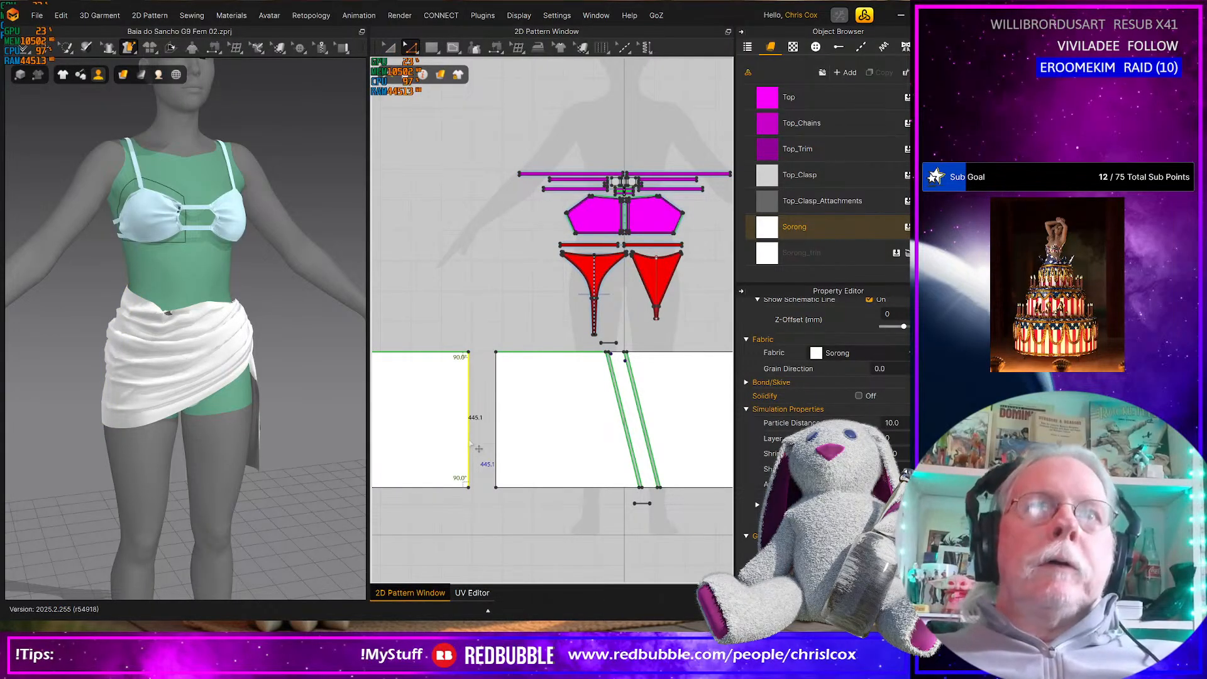
drag(470, 442, 474, 444)
key(Right)
key(Right)
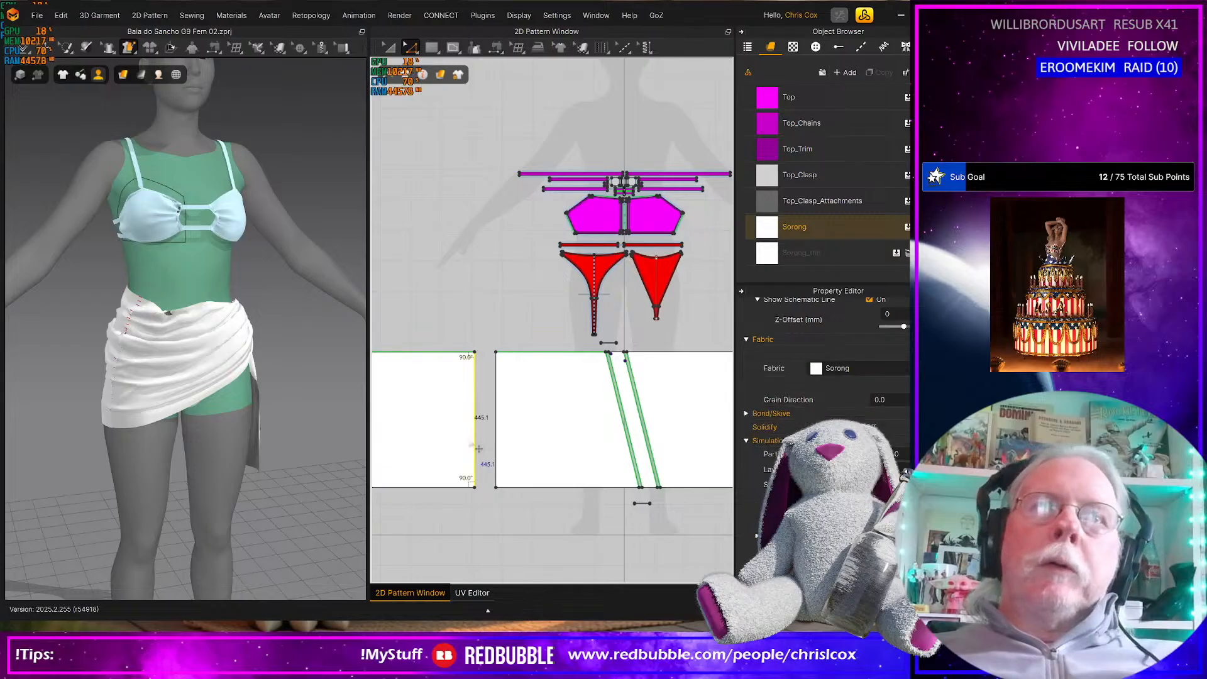
Widen the sarong's front panel by moving its vertical side edge outward until the upper edge is 390 mm long
click(497, 451)
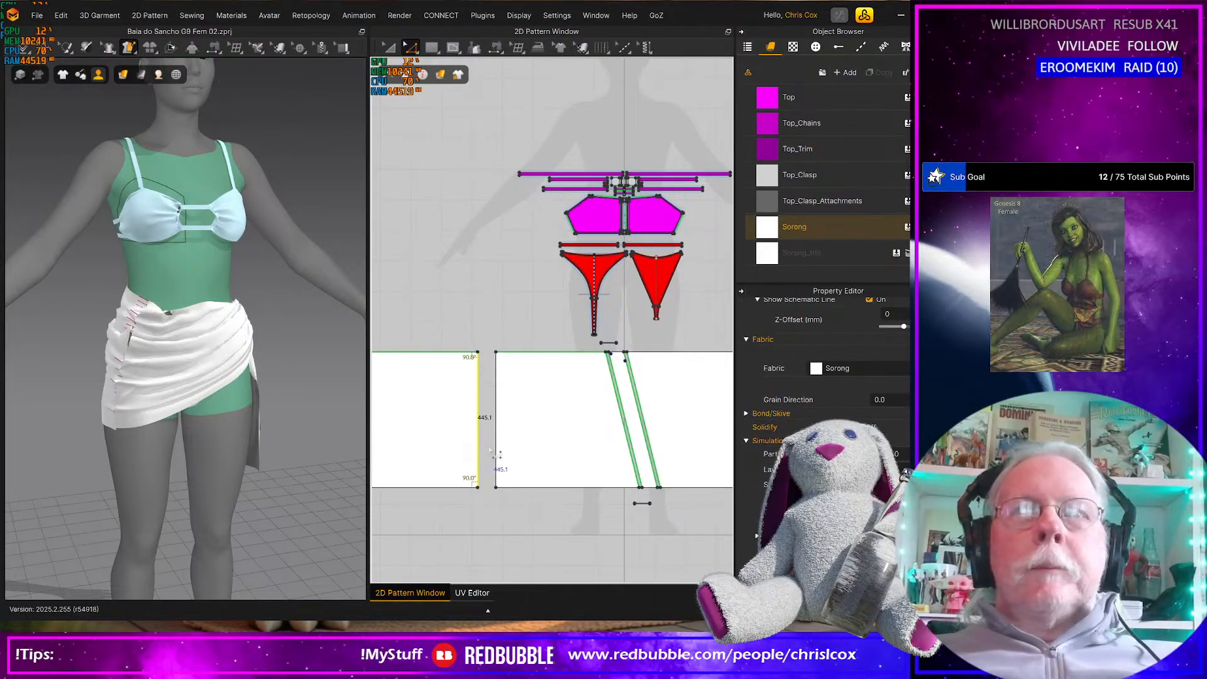
key(Left)
key(Left)
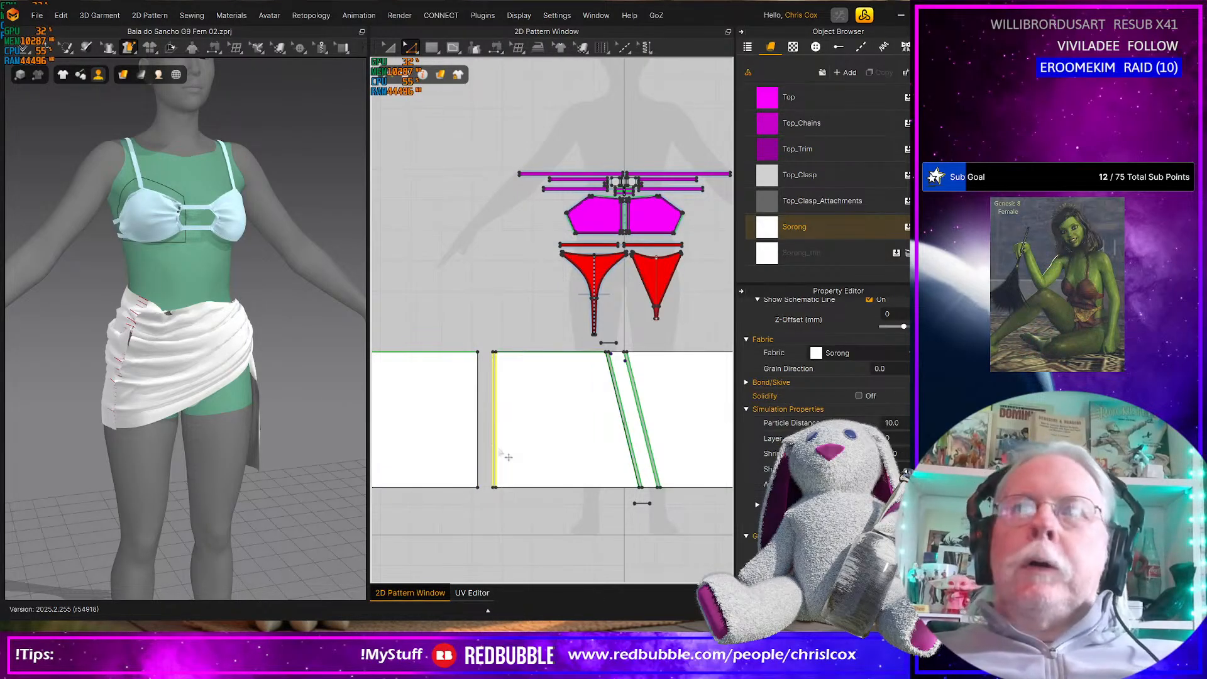
key(Left)
key(Left)
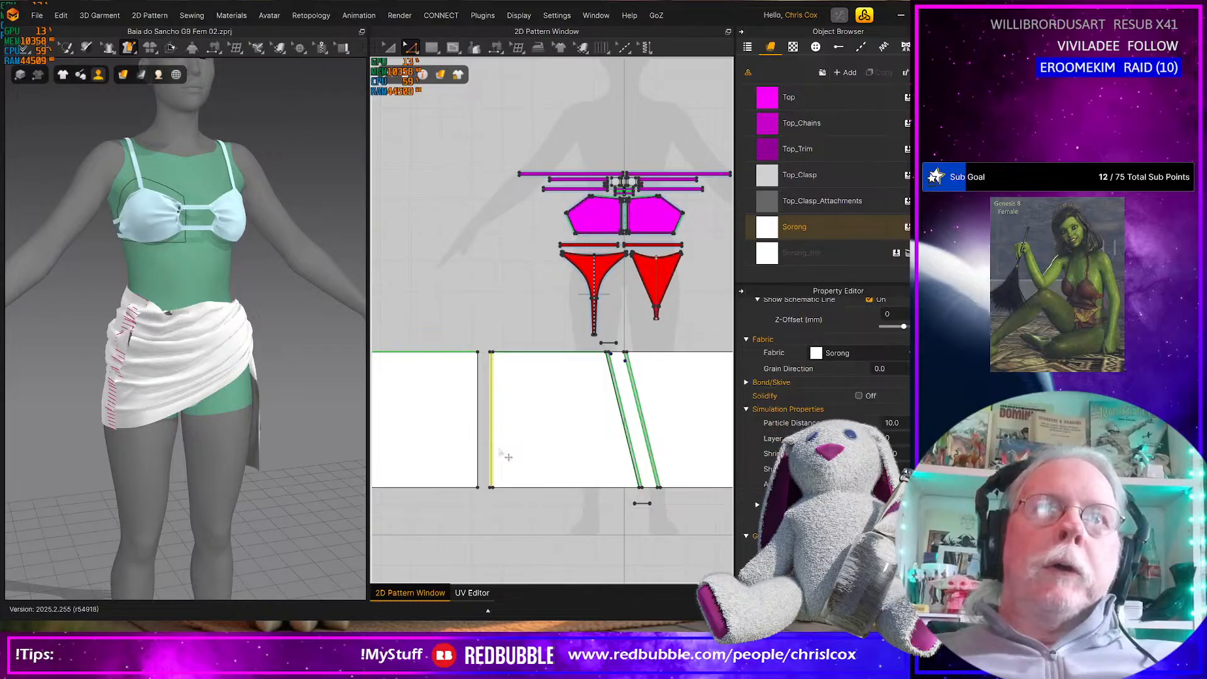
key(Left)
key(Left)
key(Left)
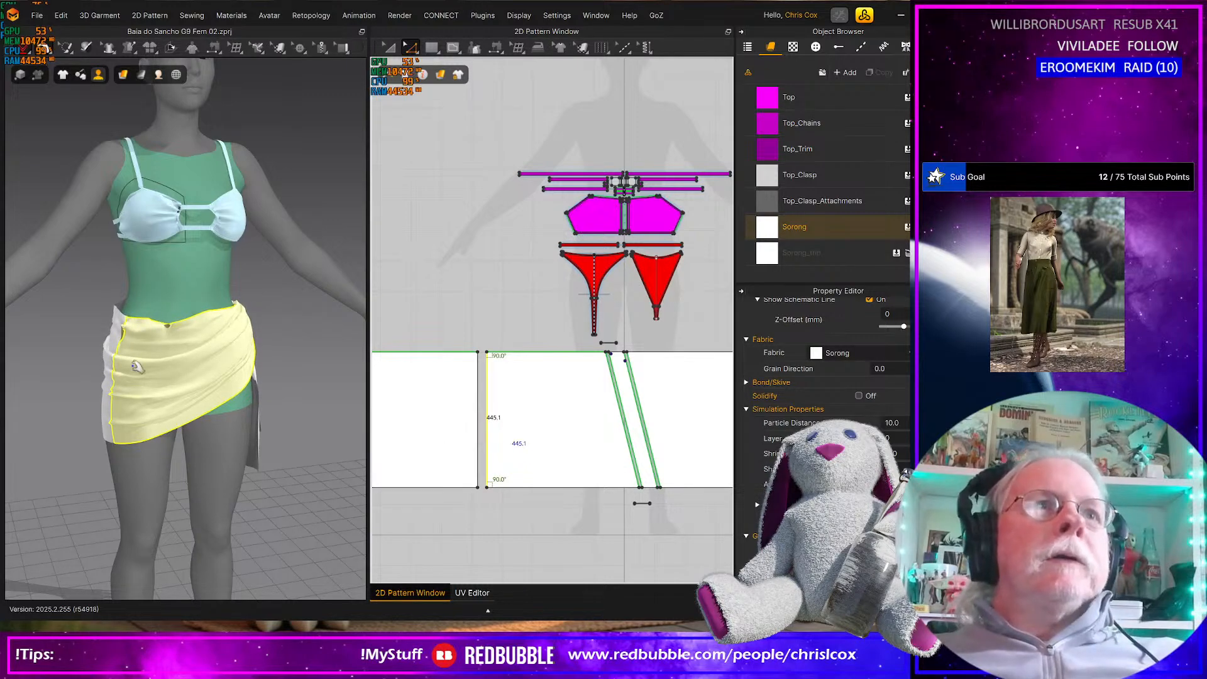
Simulate the widened sarong and pull its waistline up over the bikini string at the side seam opposite the knot
mouse_move(119, 358)
mouse_down()
mouse_move(73, 361)
mouse_move(112, 360)
mouse_move(112, 342)
mouse_up()
right_drag(154, 371, 95, 343)
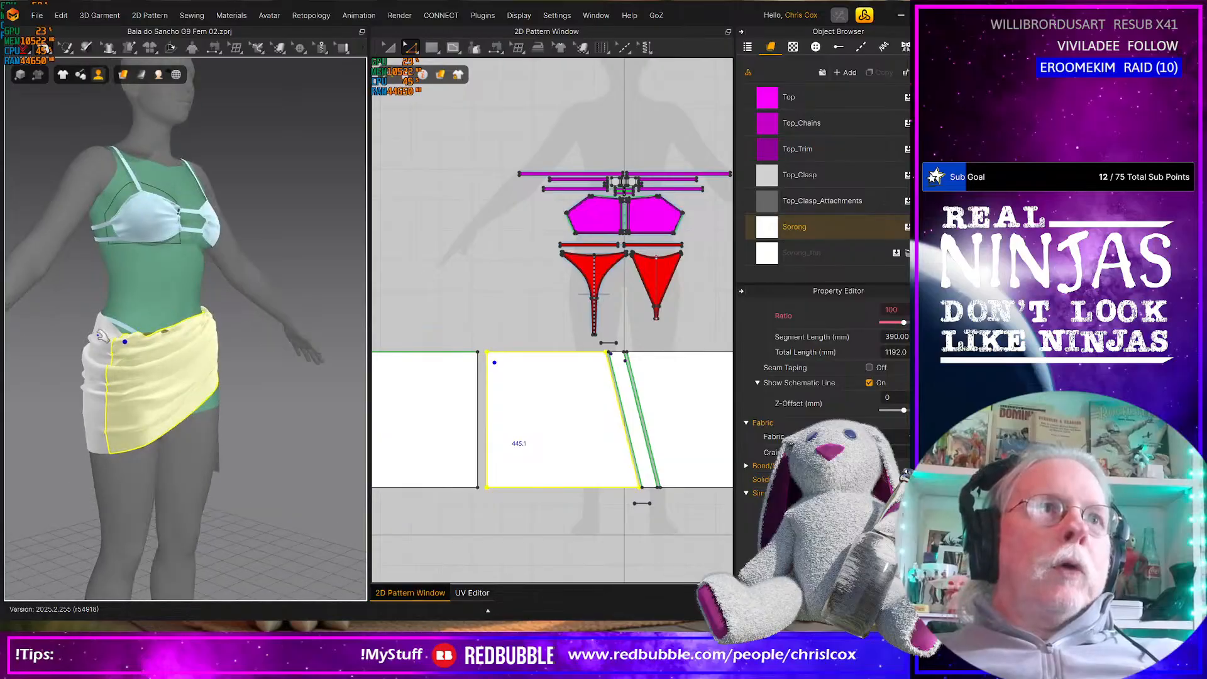
click(91, 340)
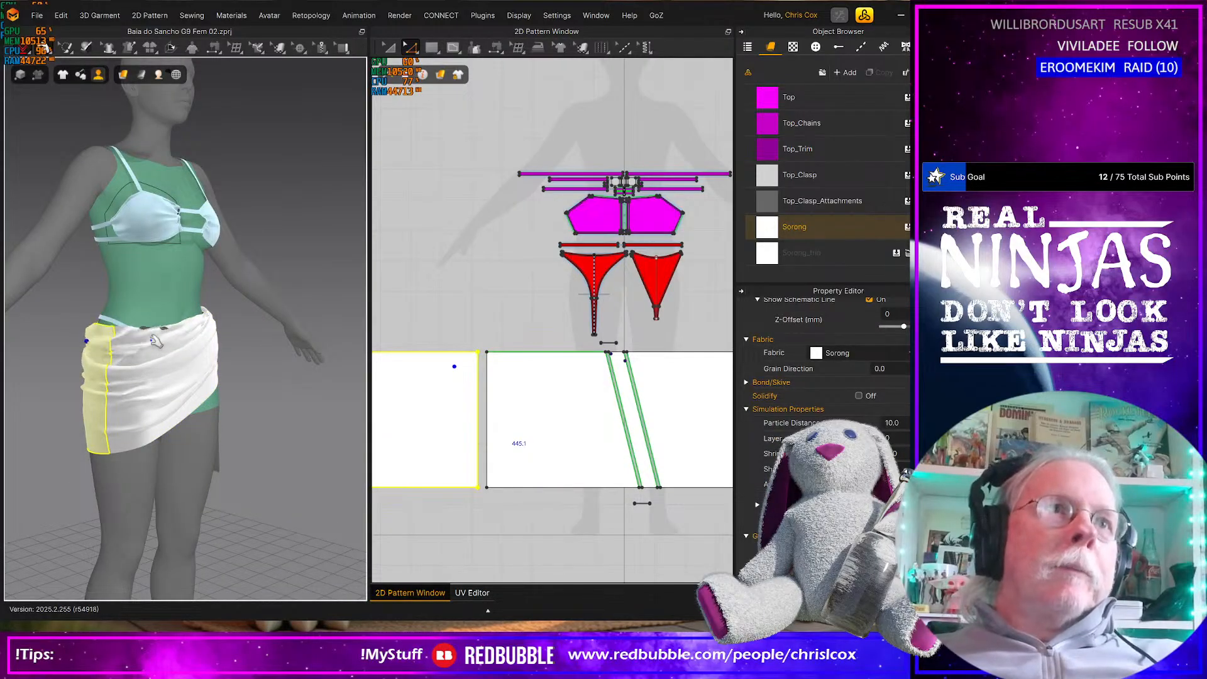
click(129, 325)
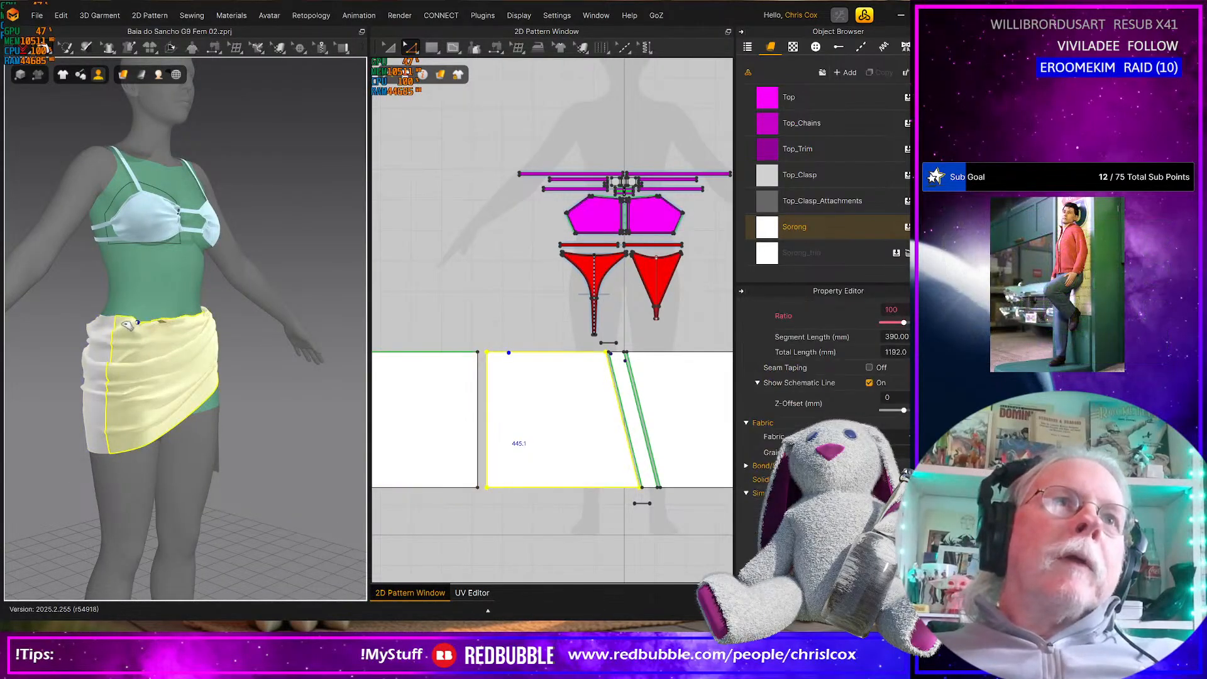
Pull the front panel's upper edge during simulation to reshape the waistline across the avatar's lower belly
scroll(150, 325, up, 5)
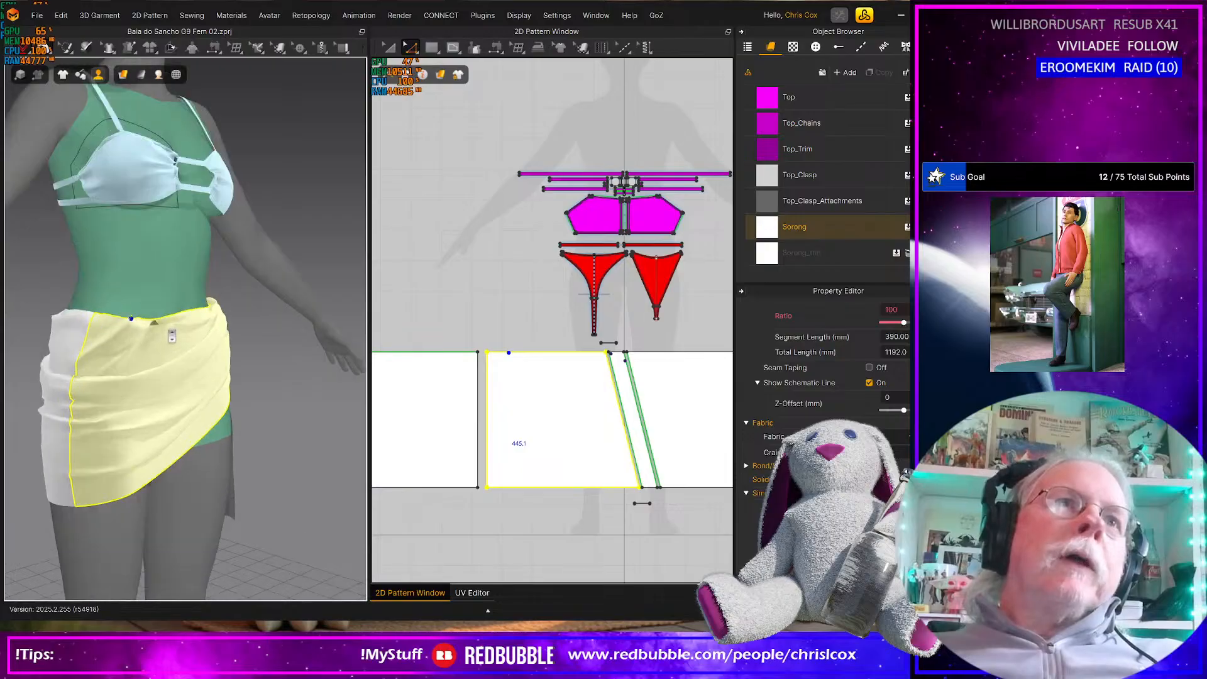
drag(161, 327, 140, 363)
right_drag(140, 363, 76, 356)
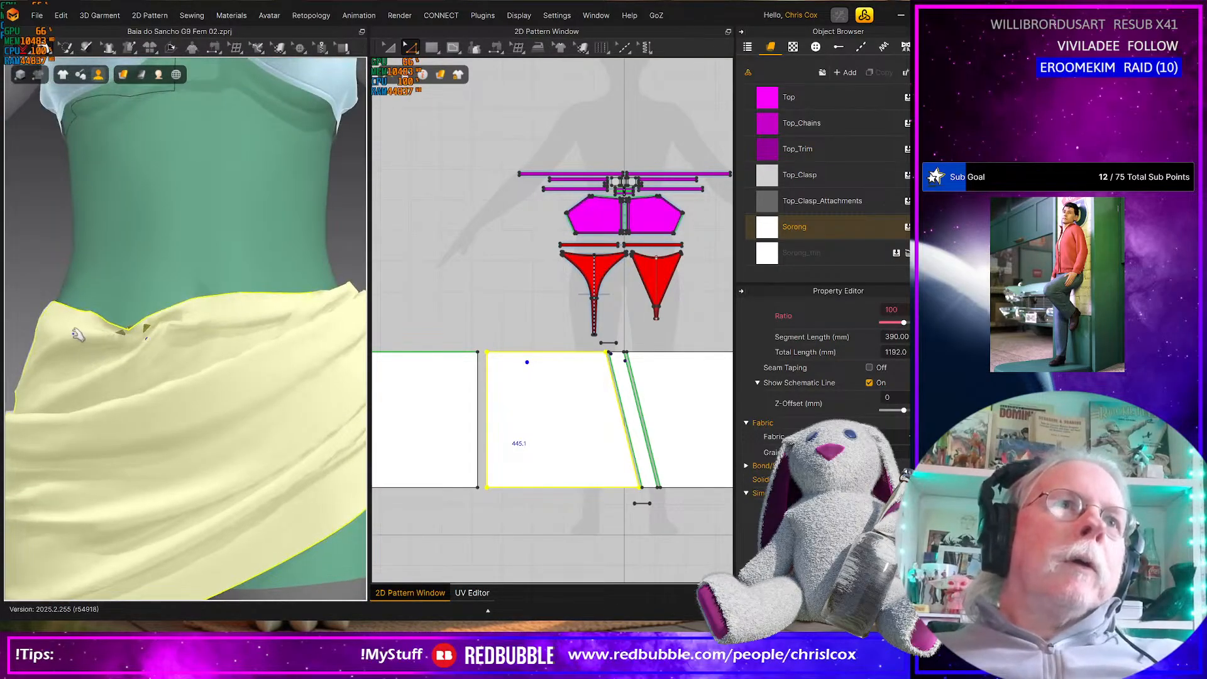
drag(31, 335, 3, 347)
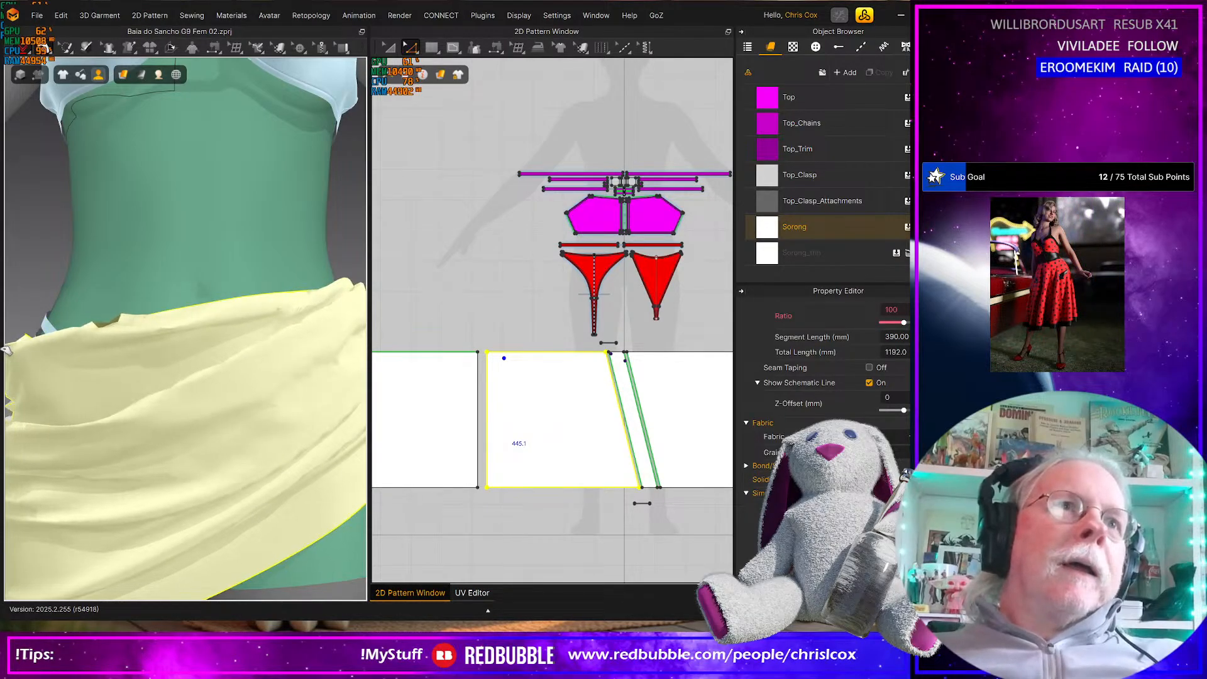
right_drag(94, 358, 139, 346)
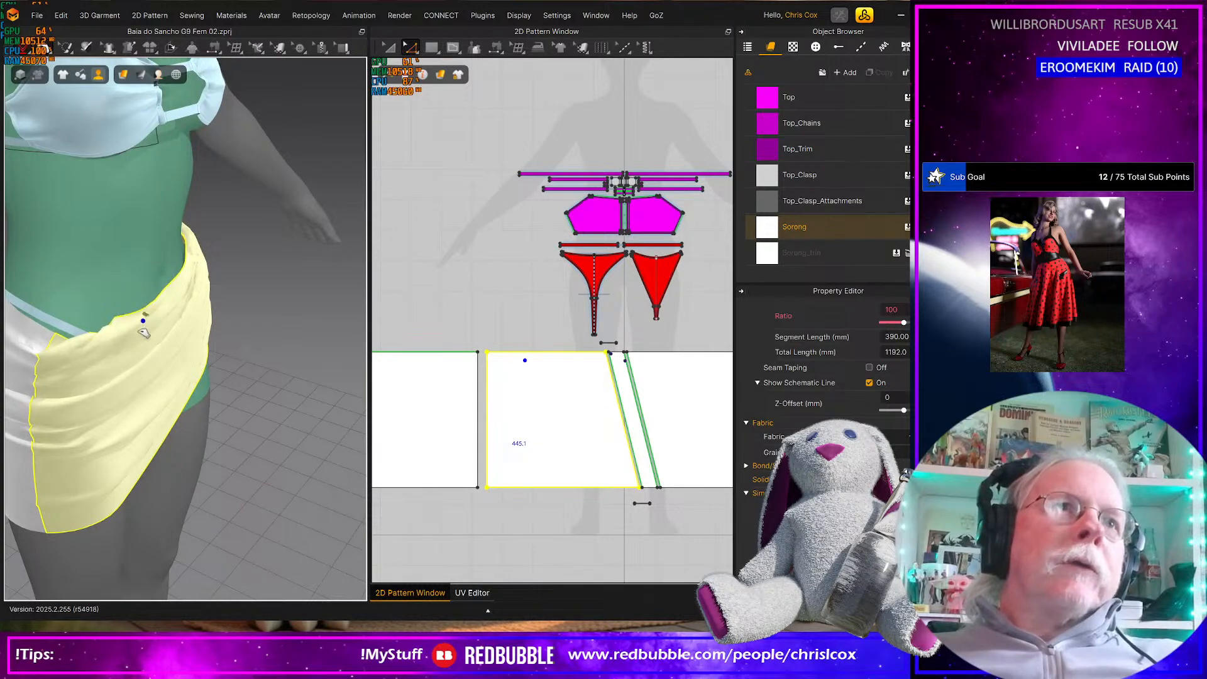
right_drag(149, 330, 125, 352)
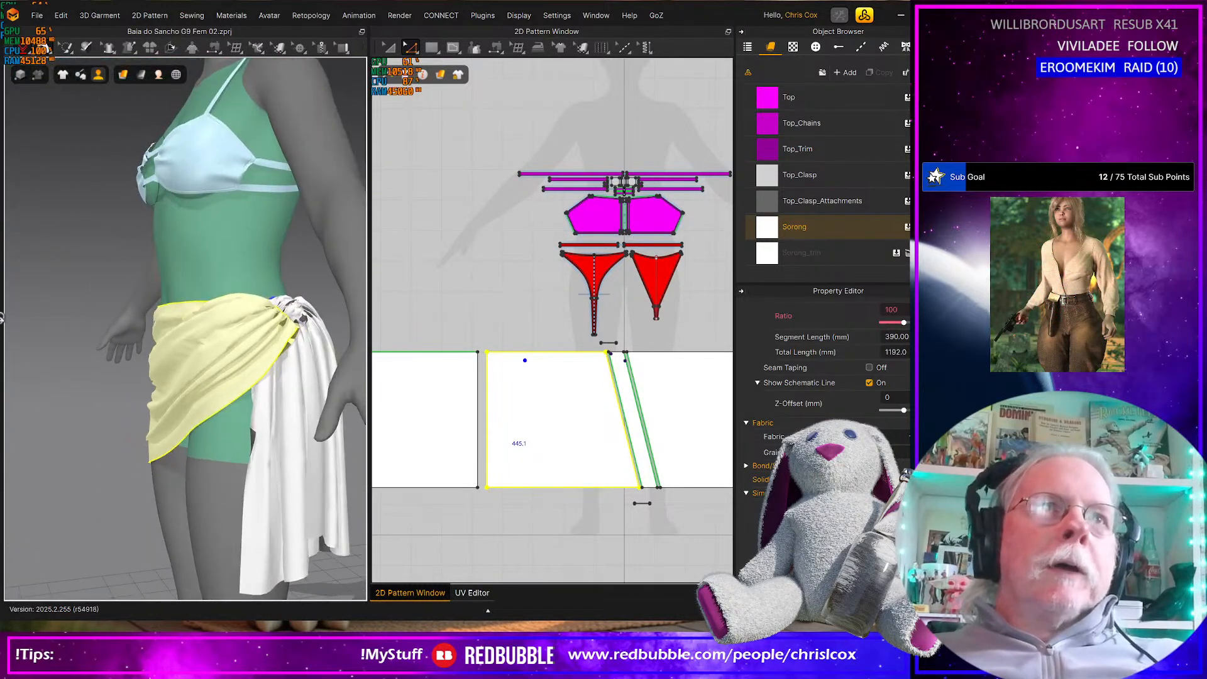
Adjust the hanging front tail and the front panel's lower edge beside the knot by pulling the simulated fabric
click(258, 453)
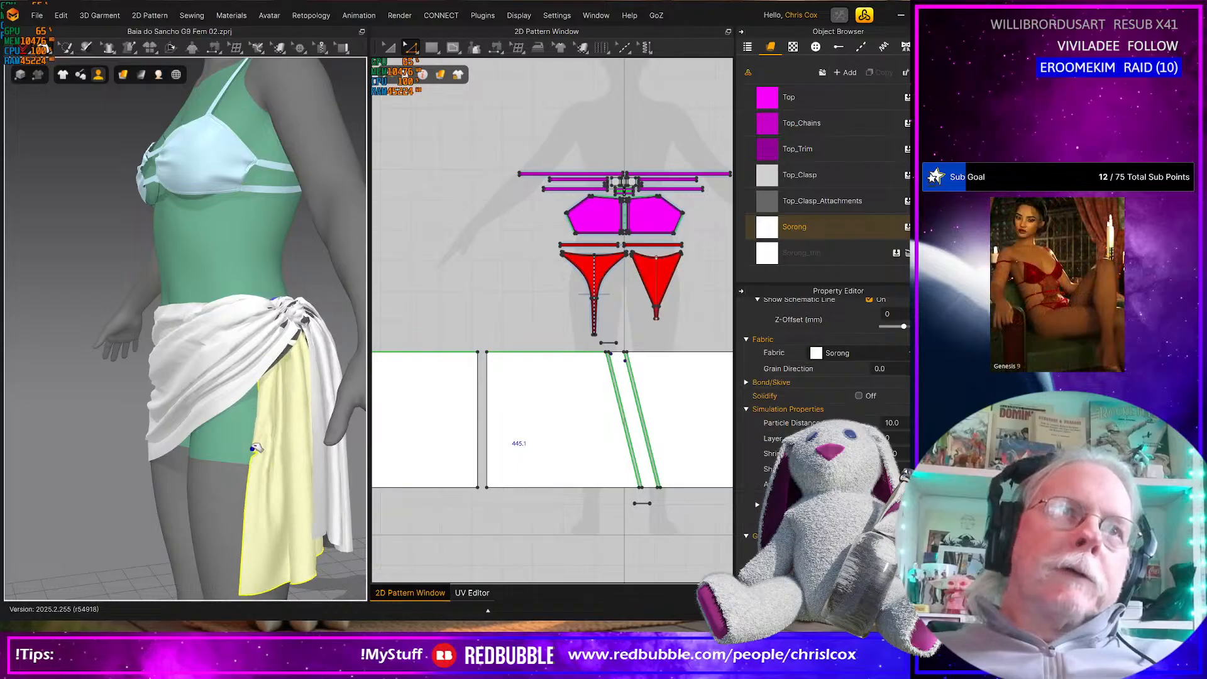
right_drag(261, 461, 183, 453)
scroll(245, 444, up, 5)
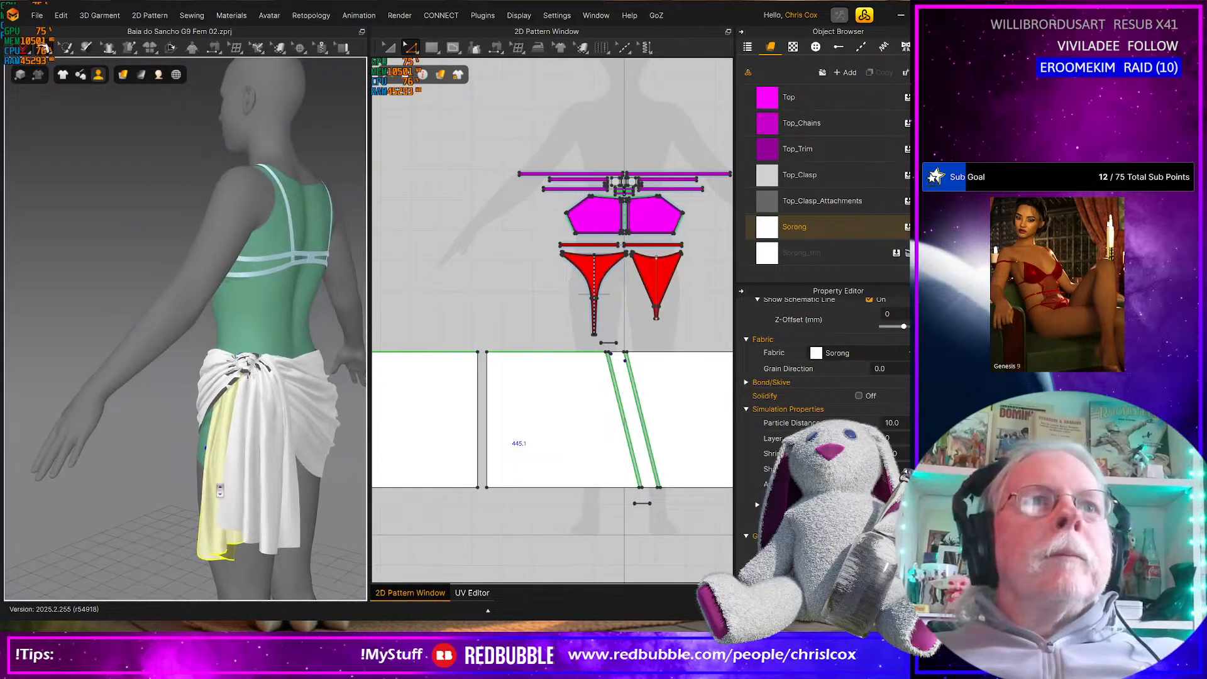
click(248, 460)
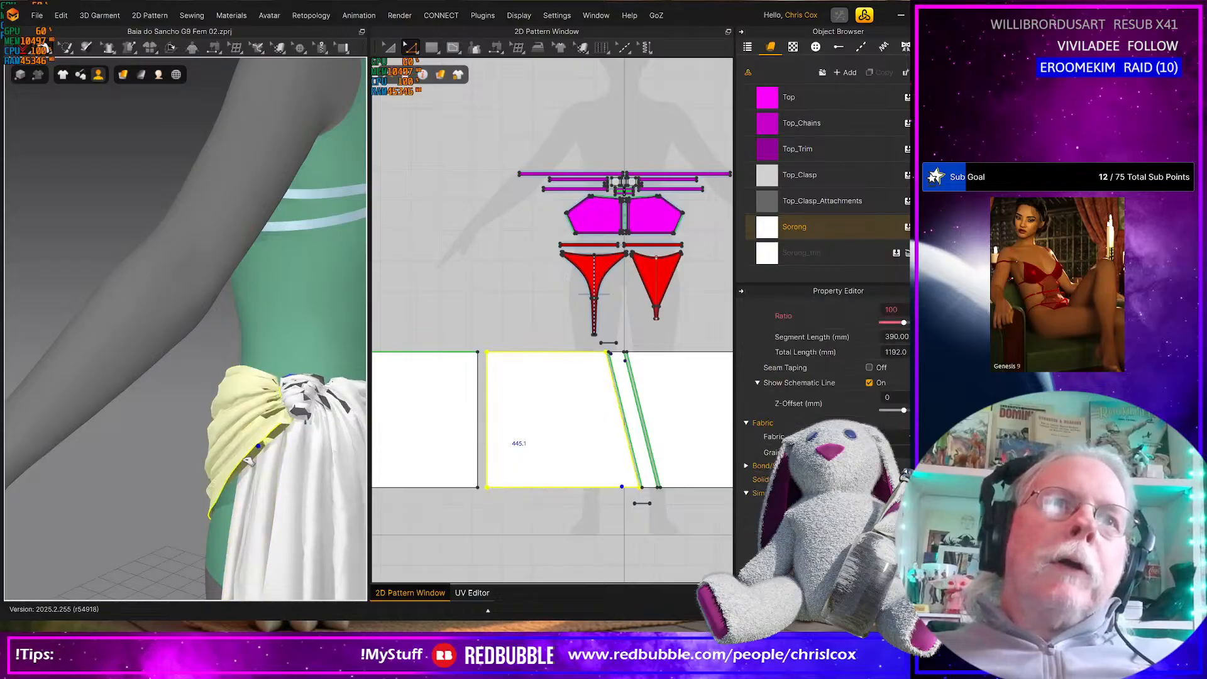
drag(232, 447, 219, 432)
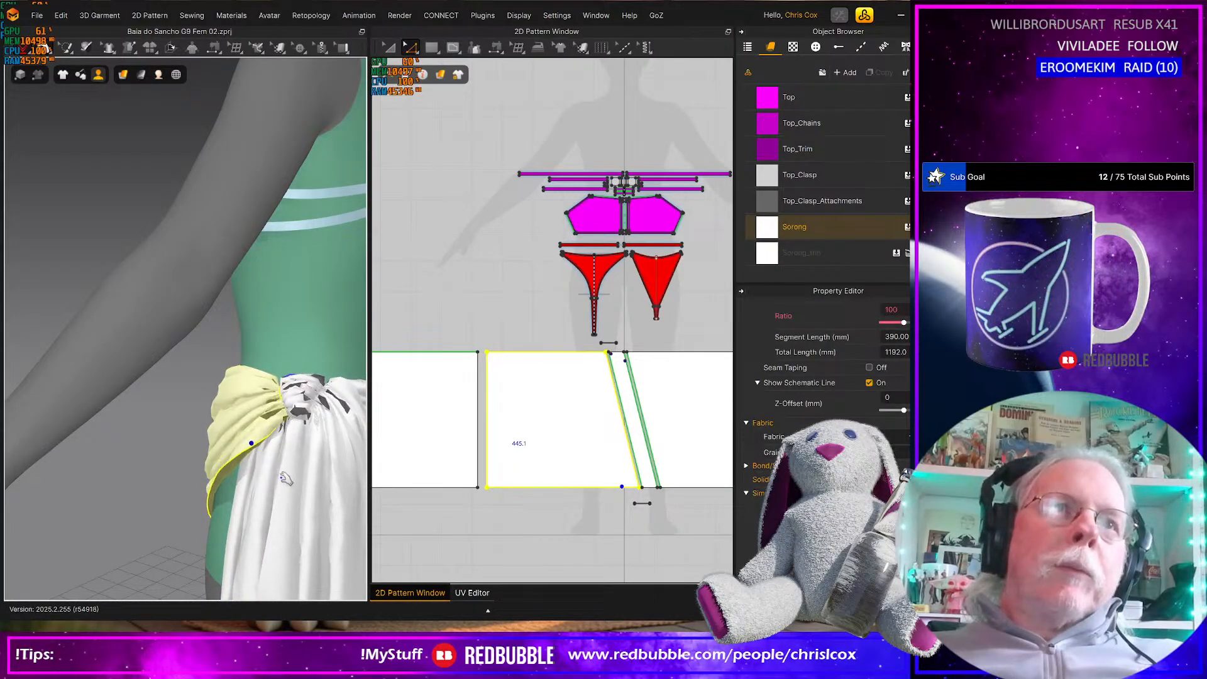
right_drag(262, 479, 284, 463)
scroll(205, 446, up, 2)
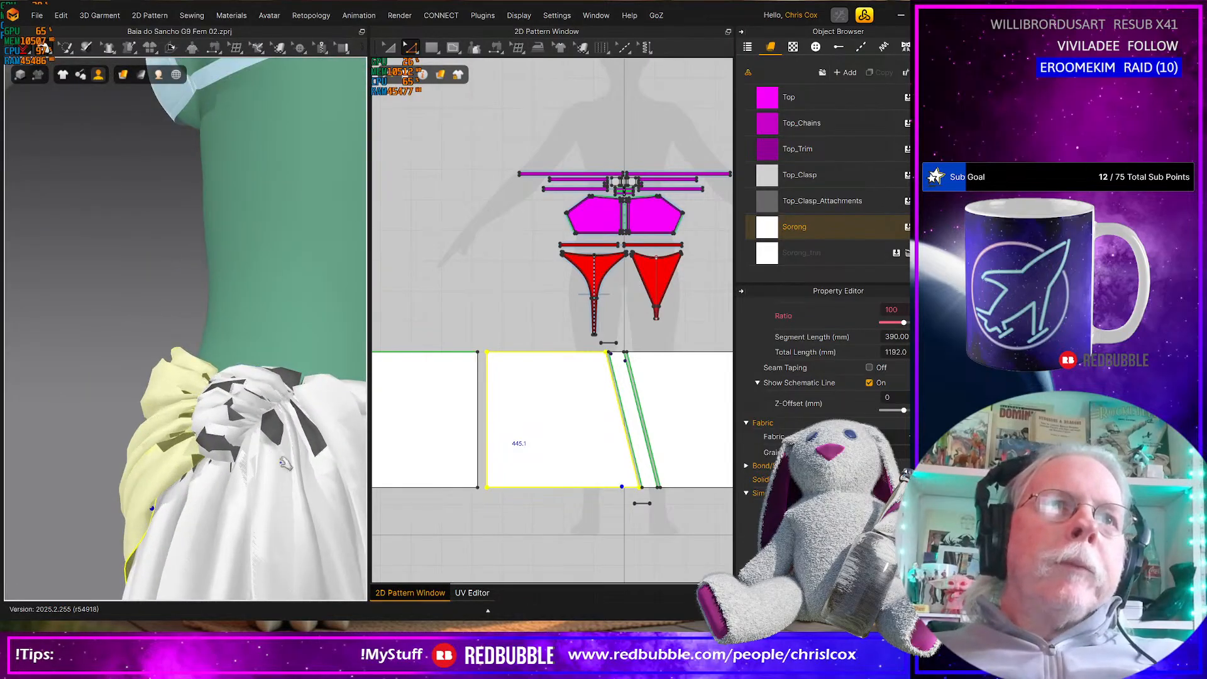
Pull the hanging rear tail below the knot during simulation to rearrange its folds
click(321, 459)
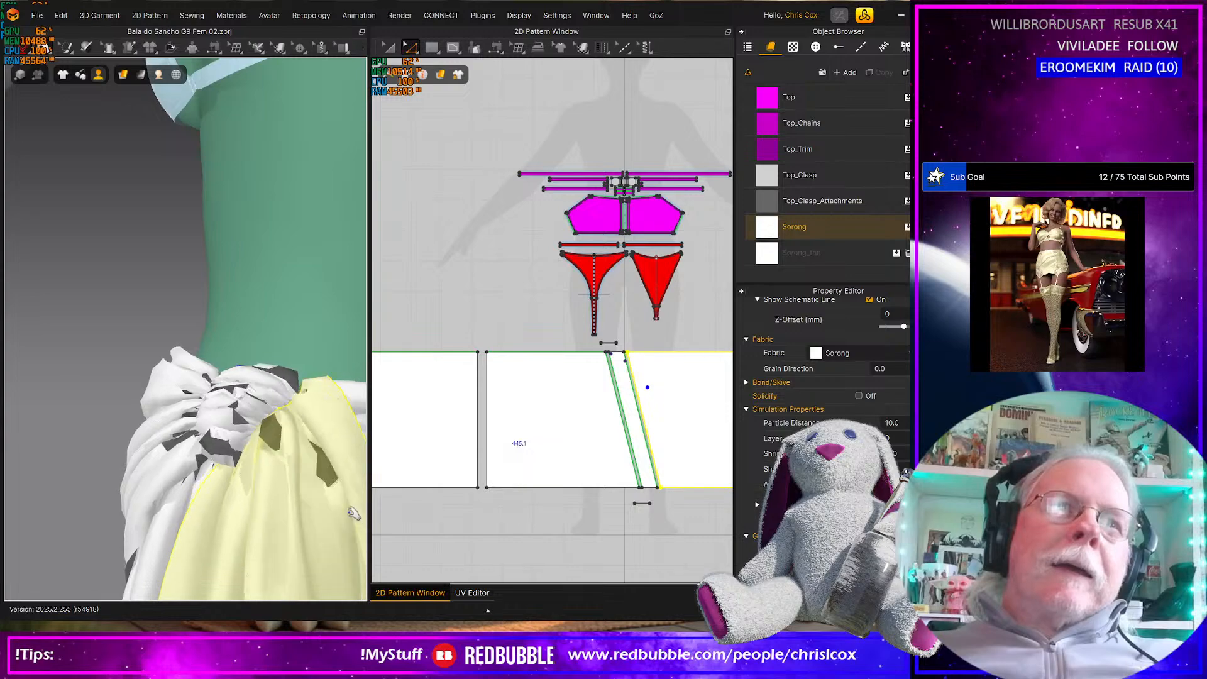
right_drag(339, 491, 293, 479)
drag(286, 474, 307, 458)
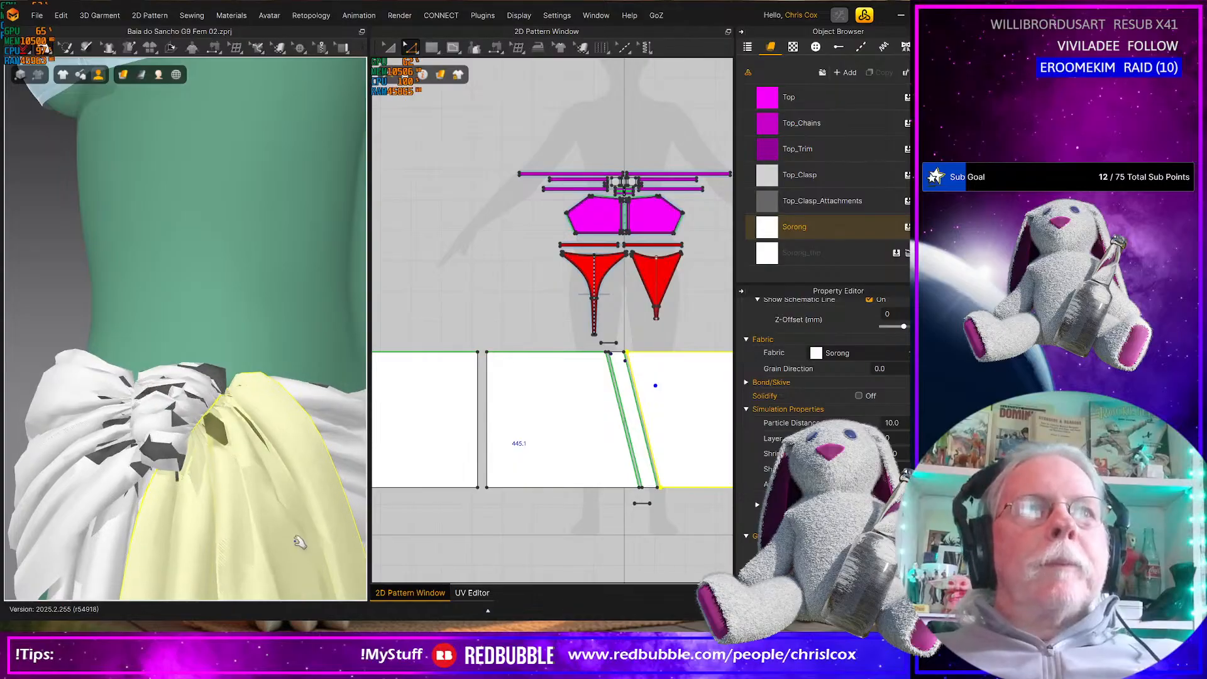
scroll(271, 517, down, 6)
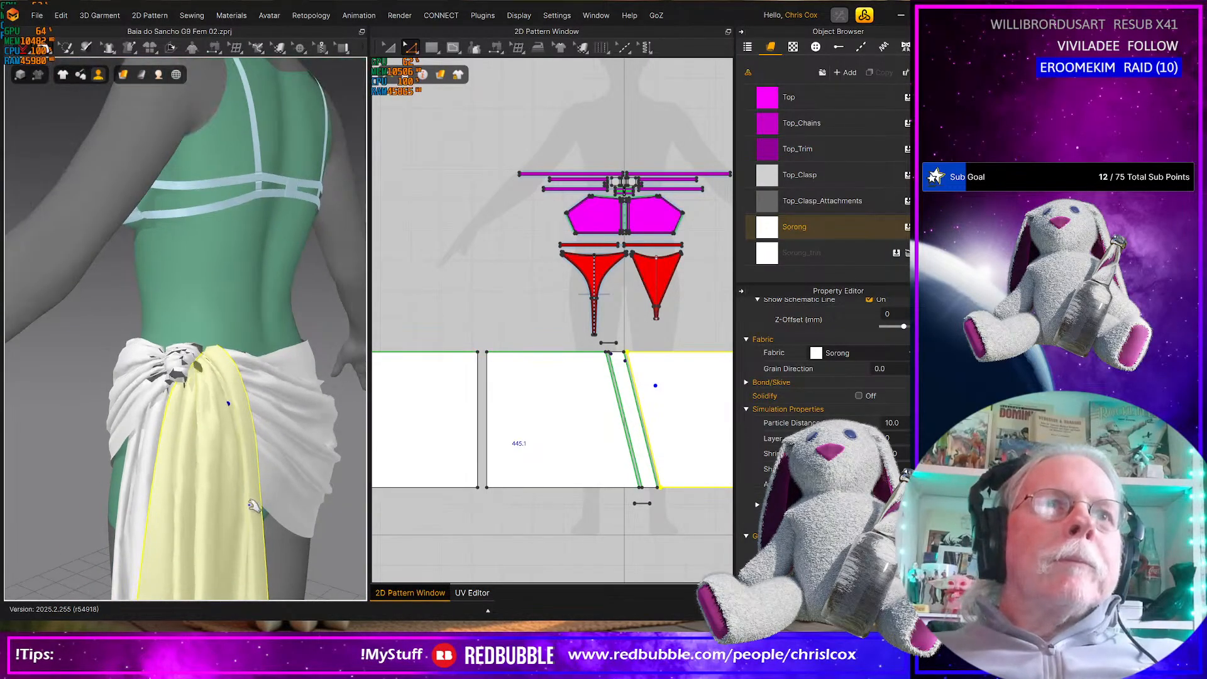
Pull the back panel across the seat and the front panel's upper corner at the side seam to adjust their drape
right_drag(200, 475, 416, 472)
click(251, 470)
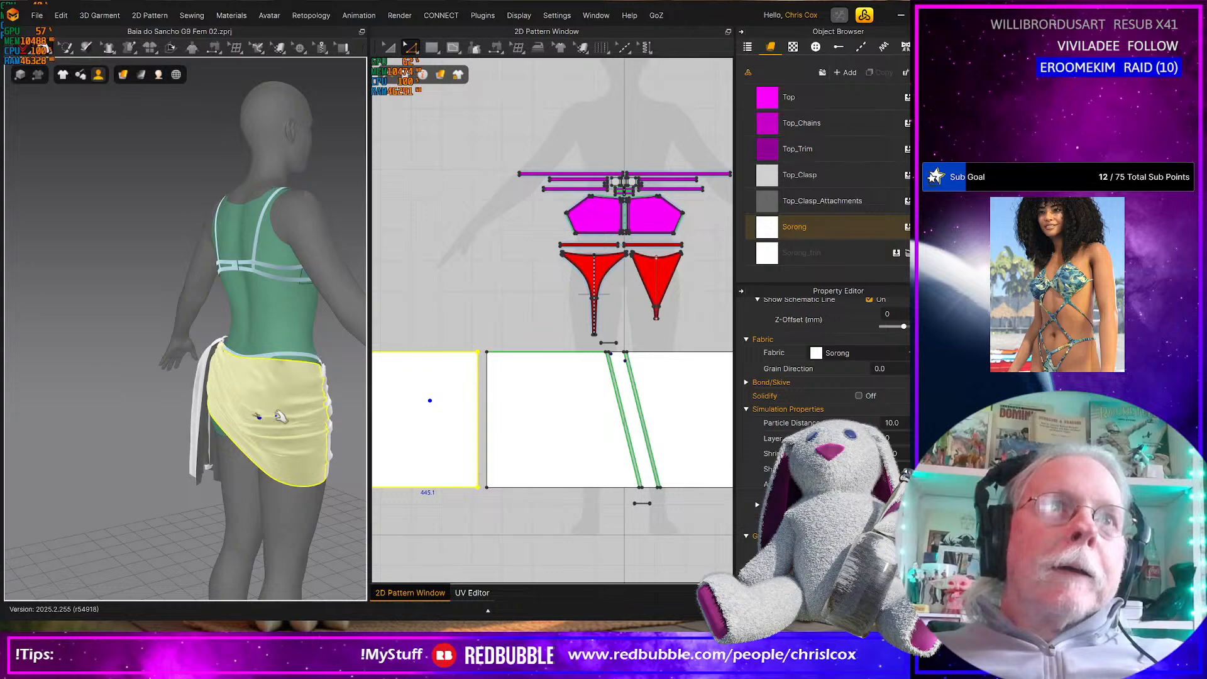
right_drag(296, 438, 242, 402)
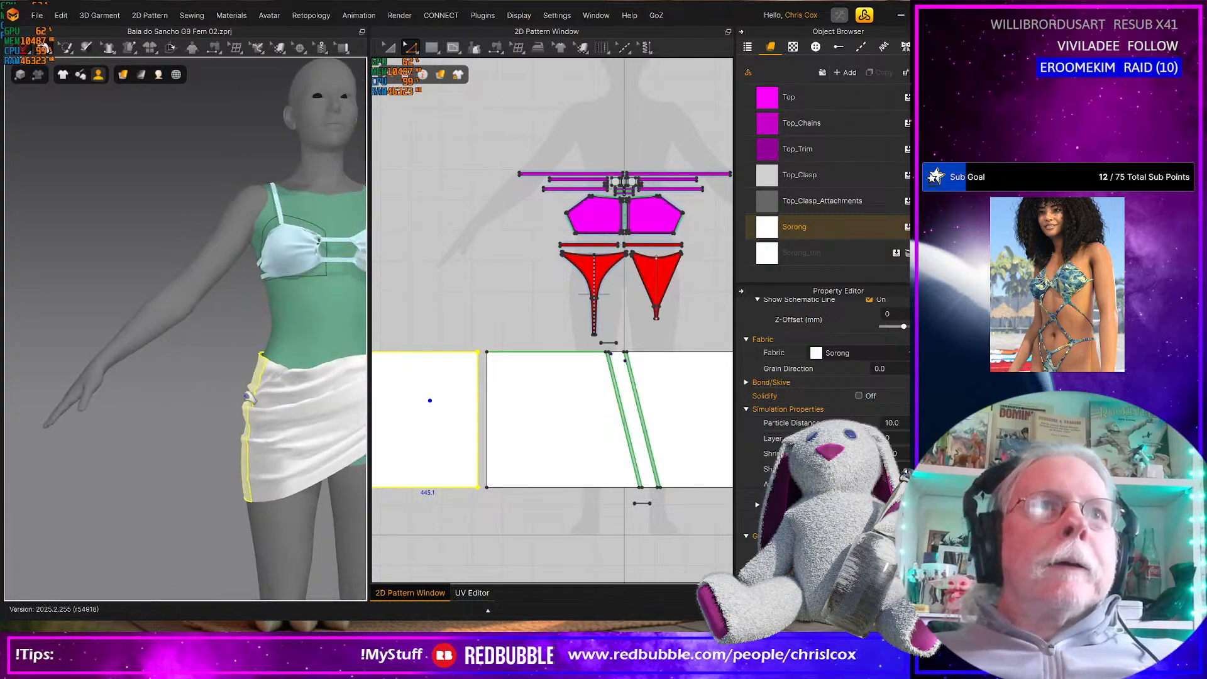
click(270, 376)
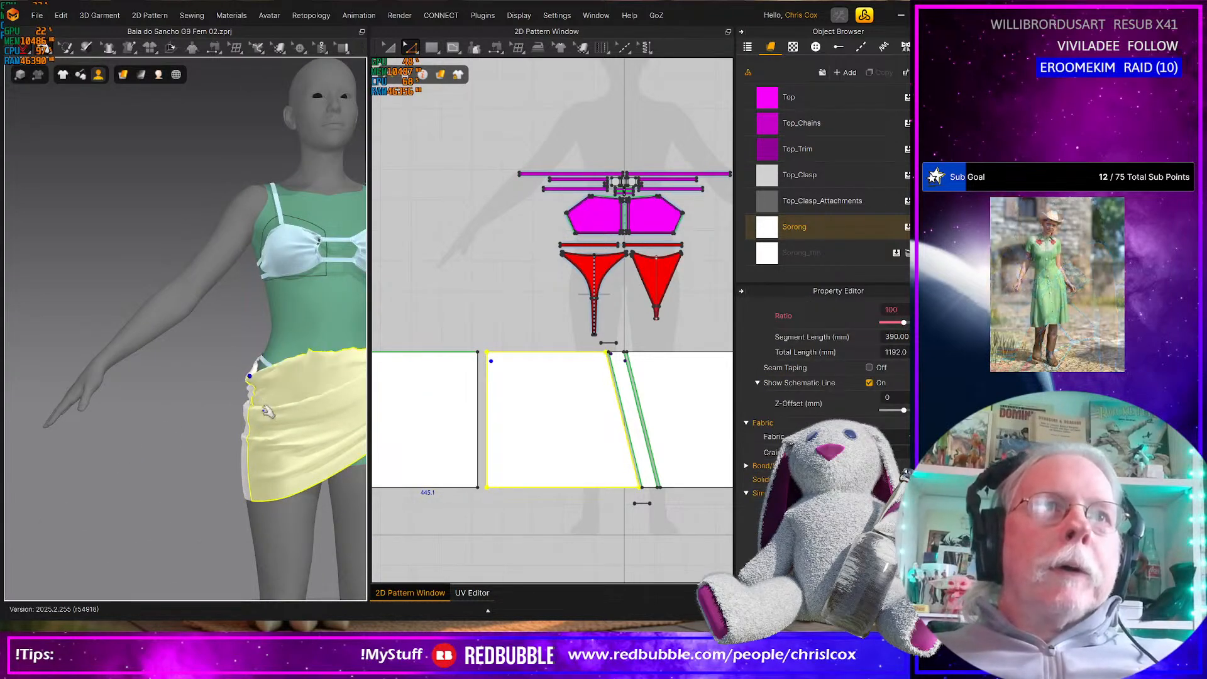
Review the sarong's drape from the knotted side and save the project
right_drag(232, 443, 67, 485)
middle_drag(220, 459, 364, 399)
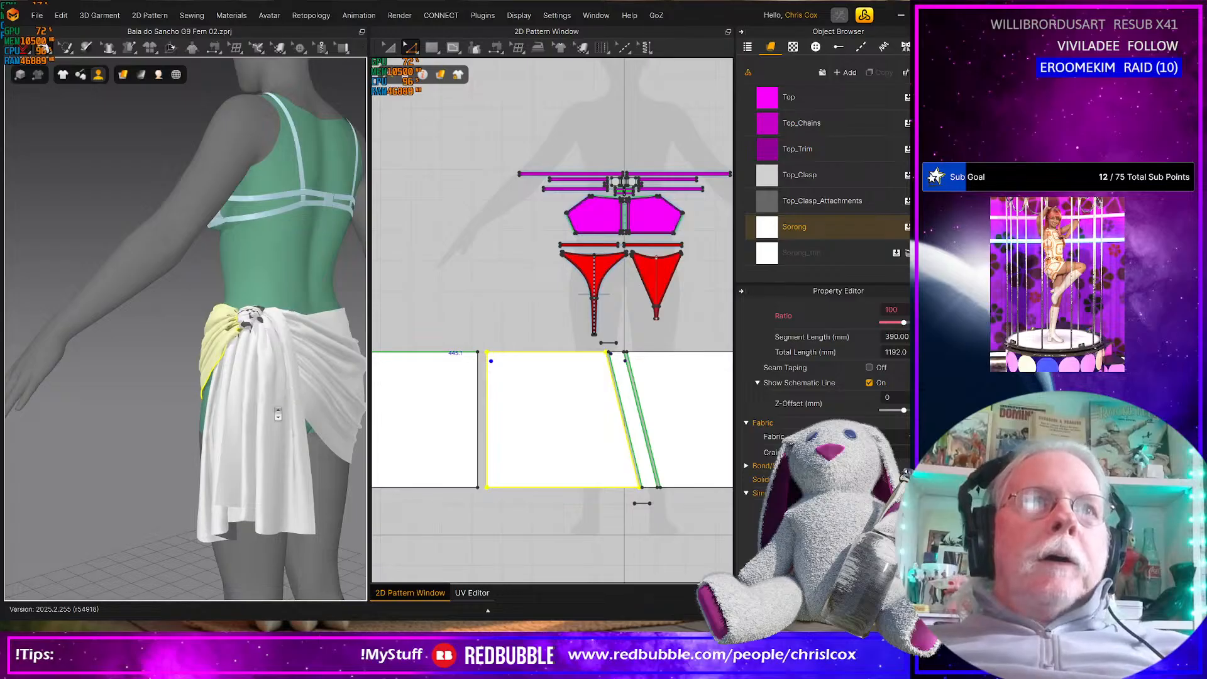
scroll(278, 410, down, 2)
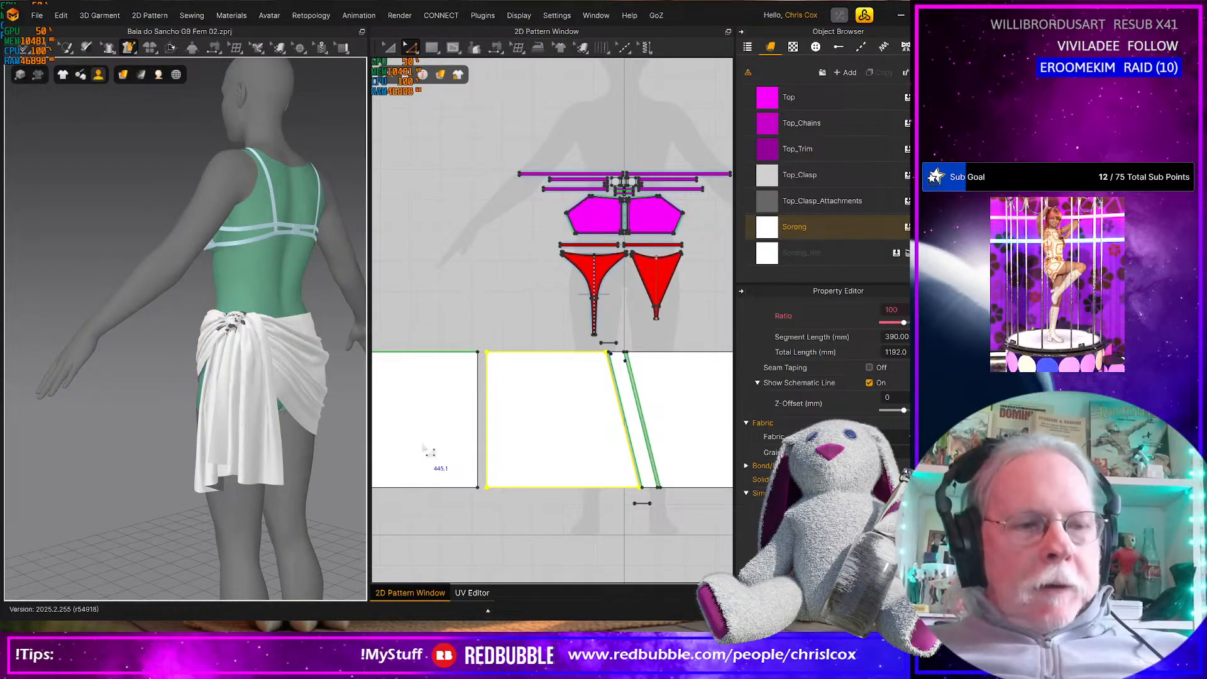
key(ctrl+s)
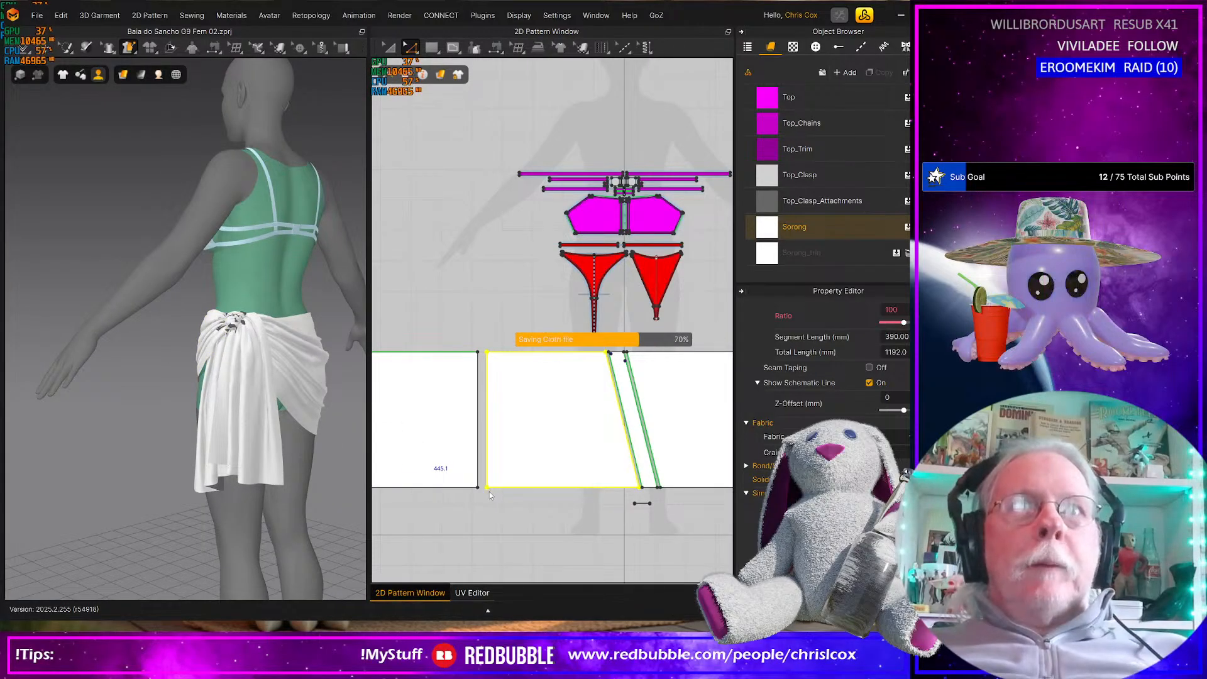
scroll(500, 499, down, 2)
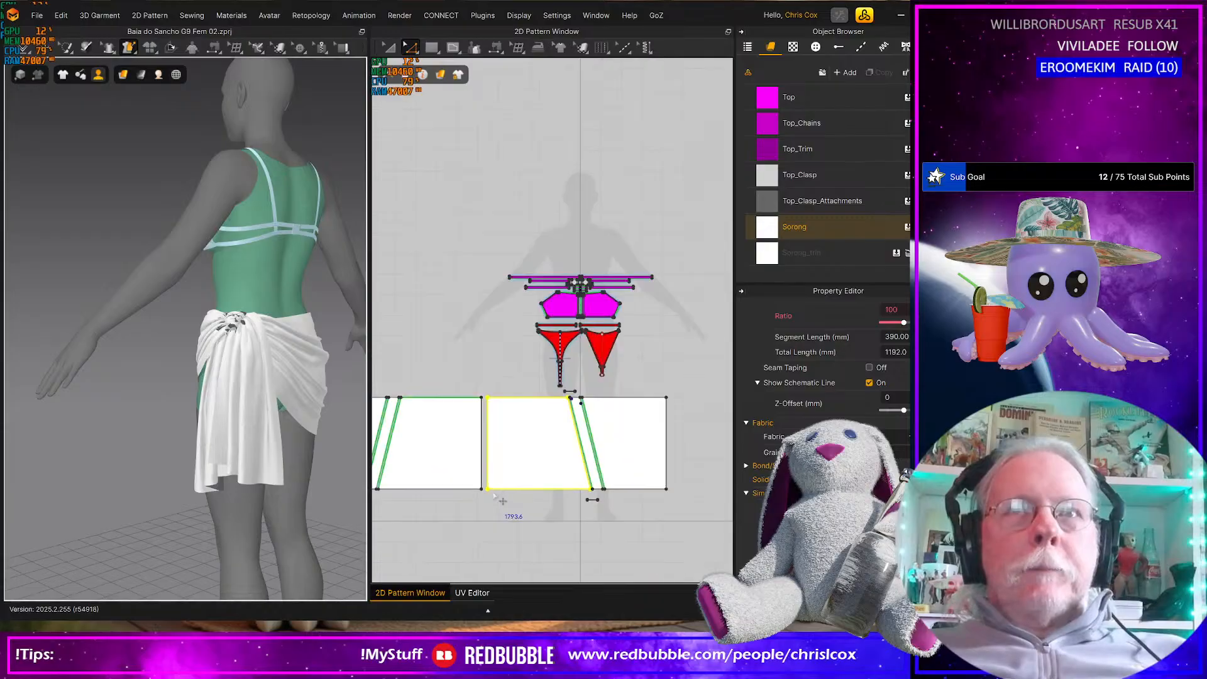
Select all the sarong's pattern pieces, front and back, and set their particle distance to 7
scroll(496, 498, down, 1)
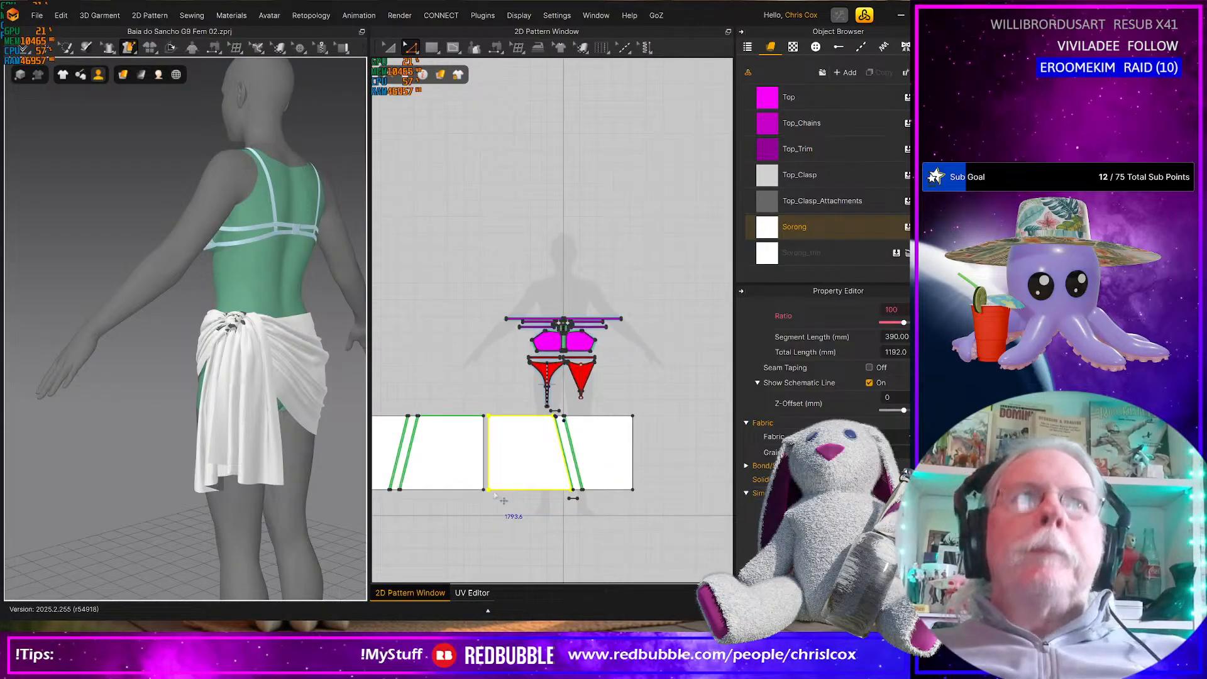
middle_drag(646, 506, 697, 505)
key(a)
drag(702, 524, 327, 413)
drag(334, 416, 333, 416)
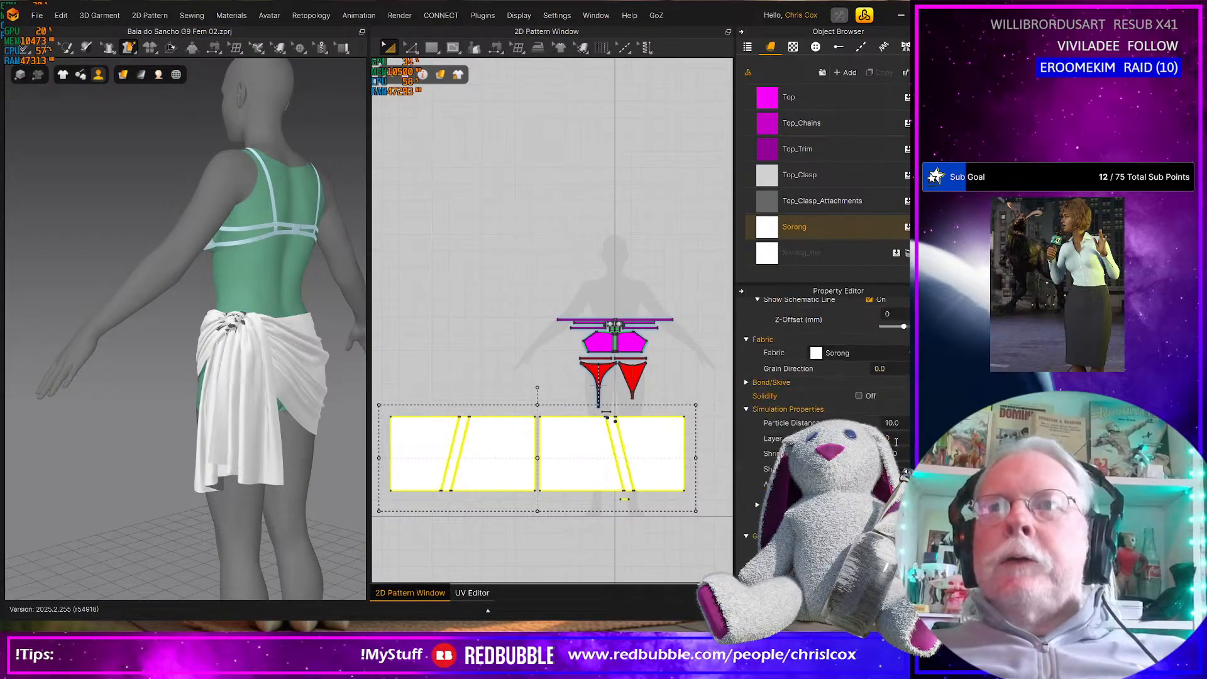
click(898, 423)
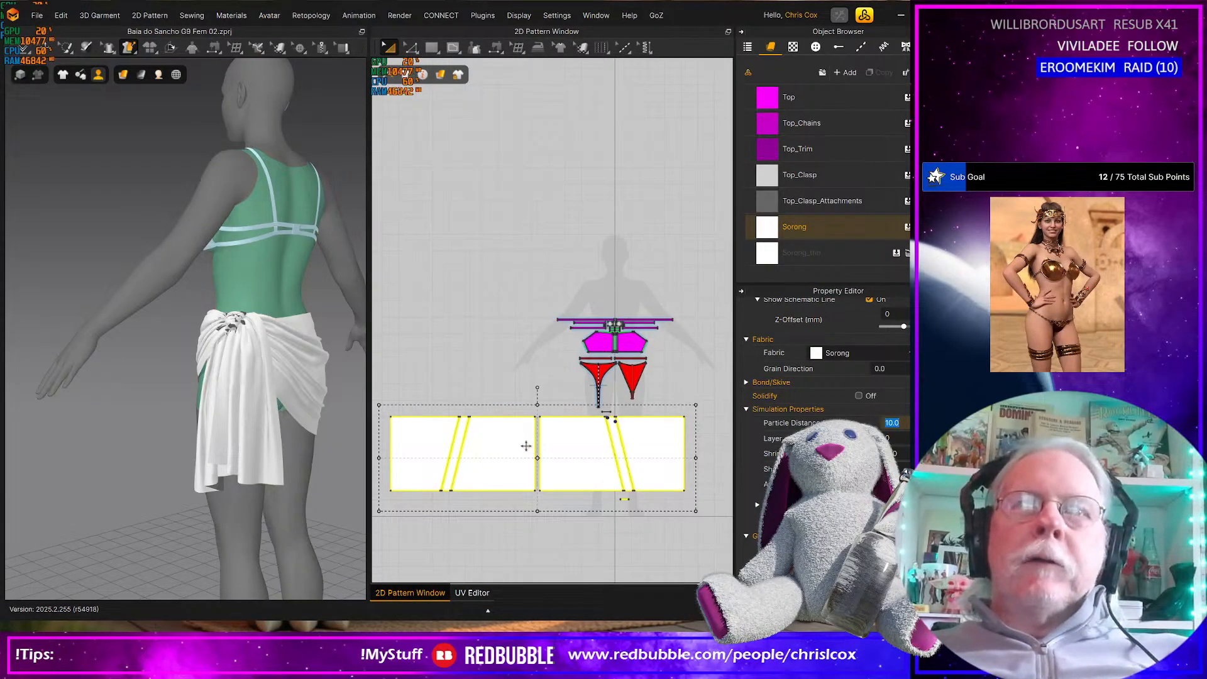
key(Return)
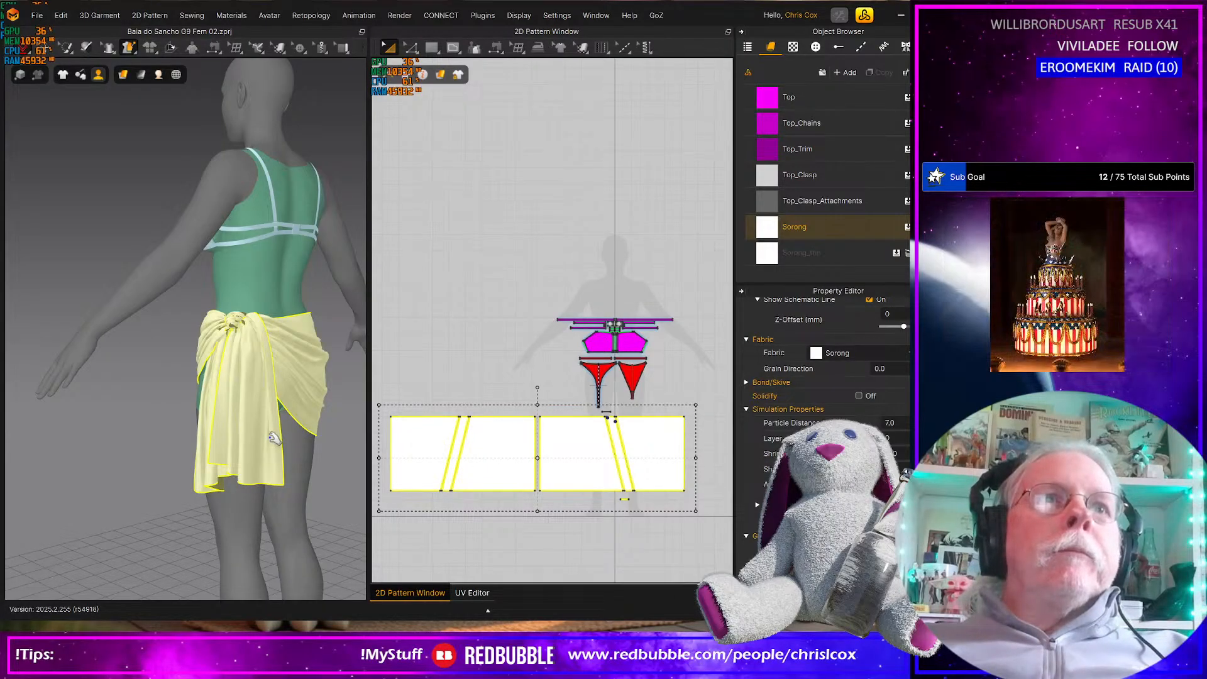
Simulate the refined sarong while pulling the hanging tail below the knot, checking the drape from the front and the knotted side
drag(273, 435, 332, 466)
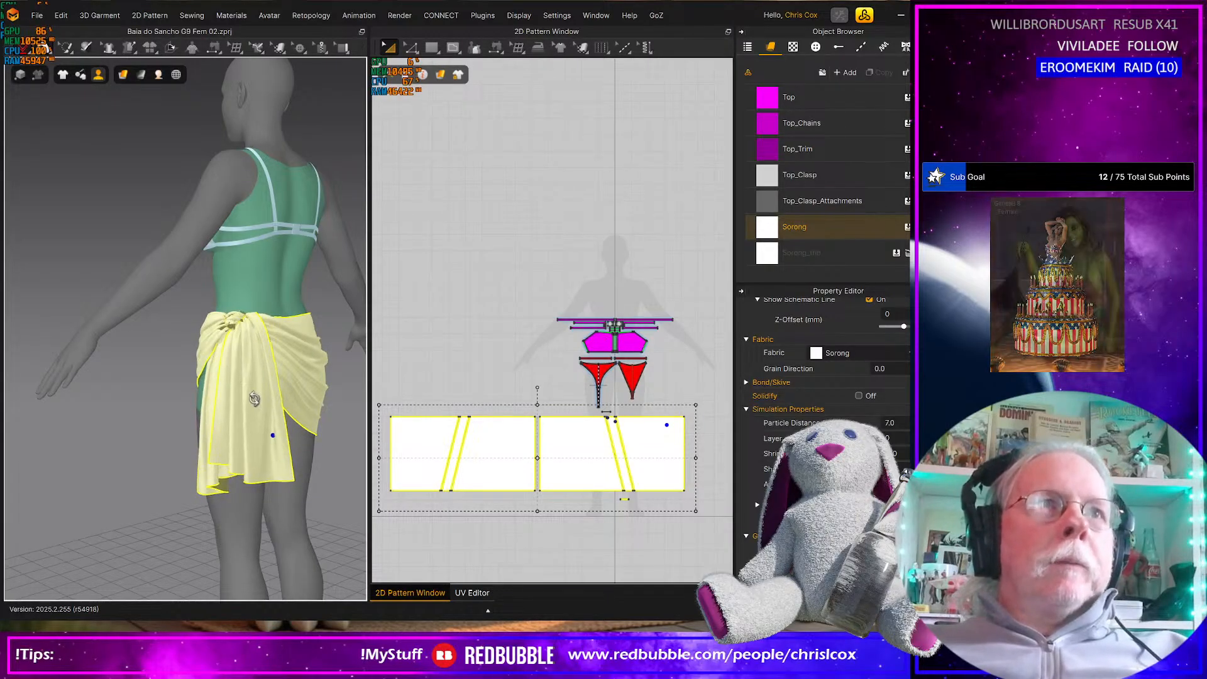
right_drag(327, 410, 363, 409)
click(129, 48)
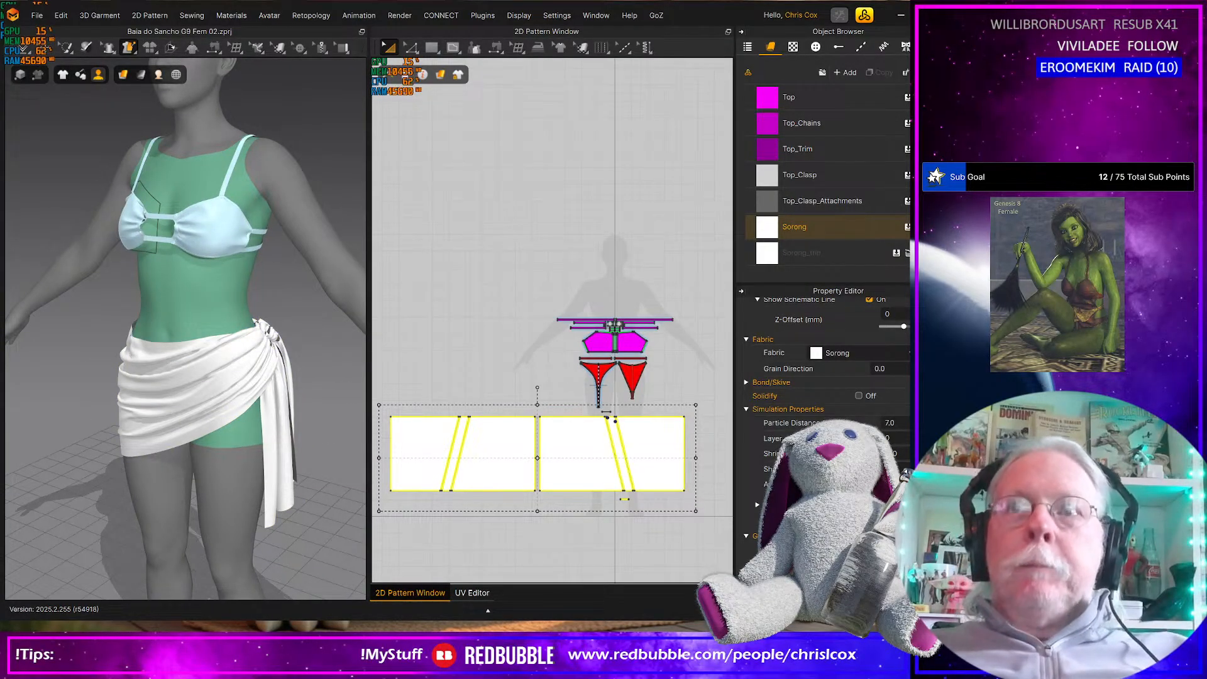
click(281, 501)
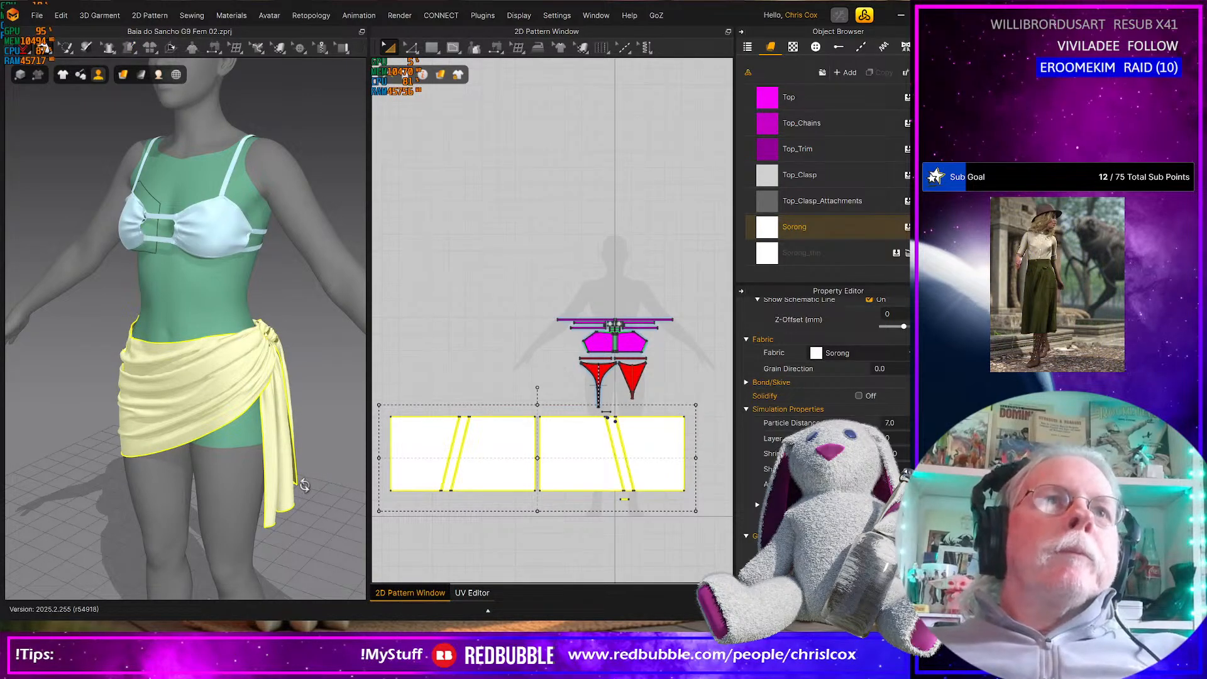
right_drag(293, 486, 236, 482)
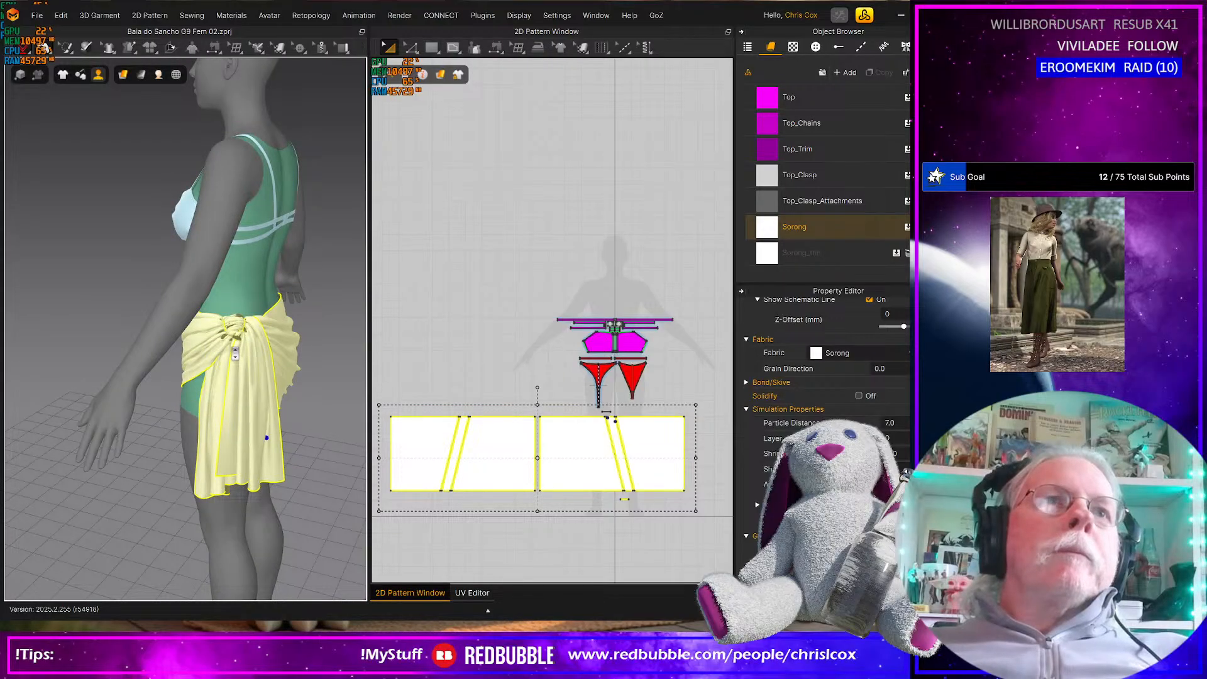
scroll(247, 406, up, 5)
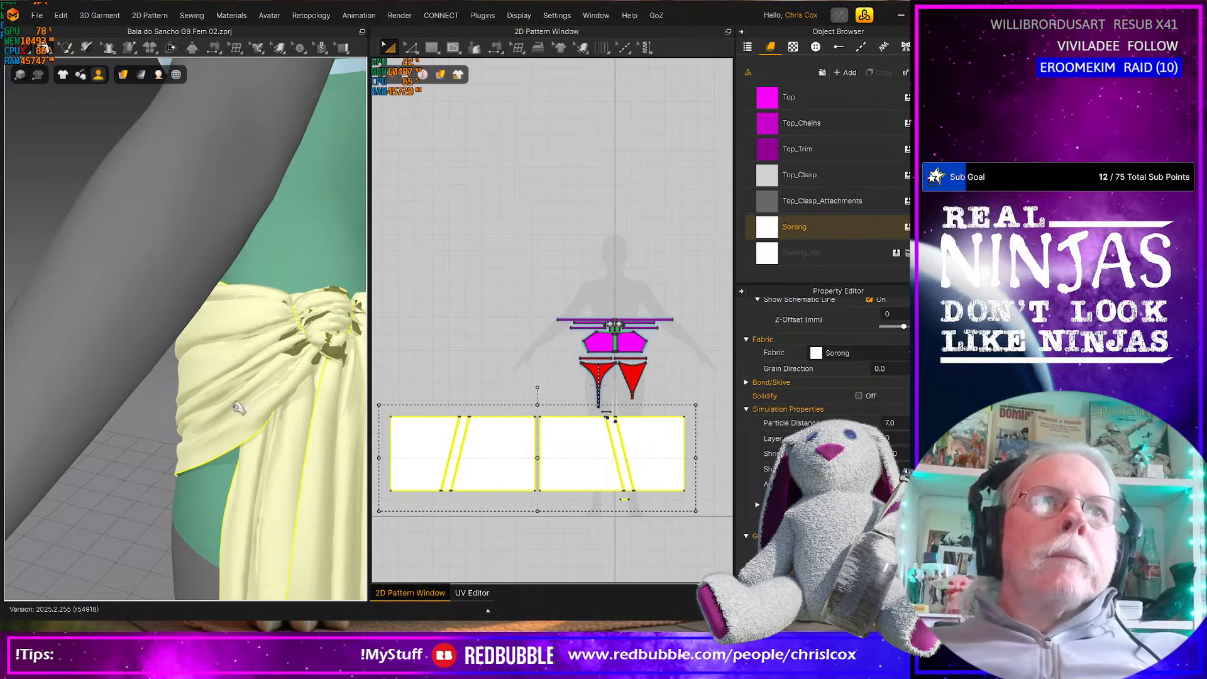
right_drag(161, 391, 240, 412)
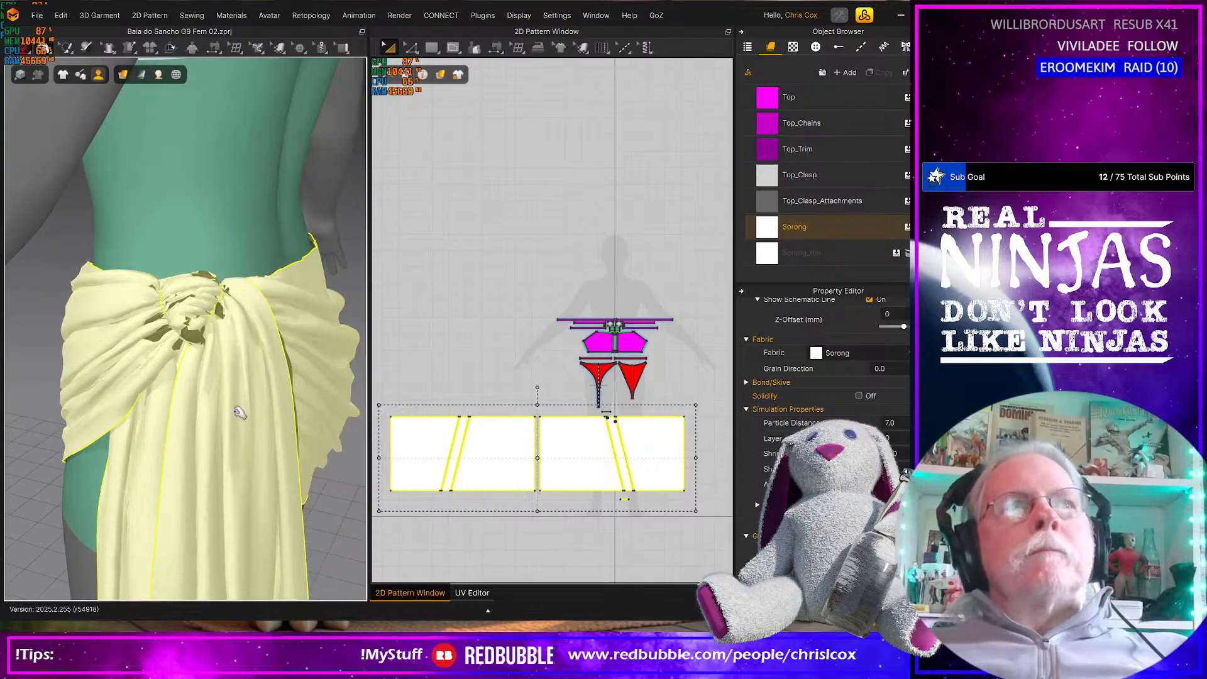
Set the sarong pieces' particle distance to 5 and simulate to settle the folds around the knot
click(901, 426)
text(5)
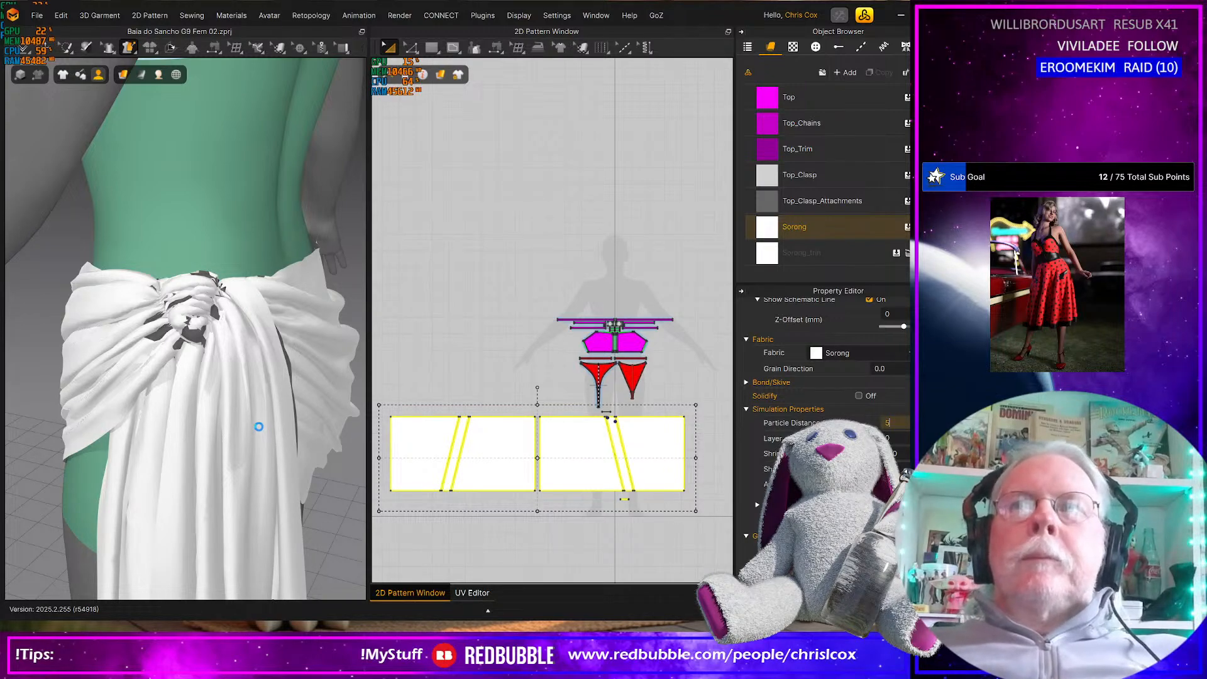
key(Return)
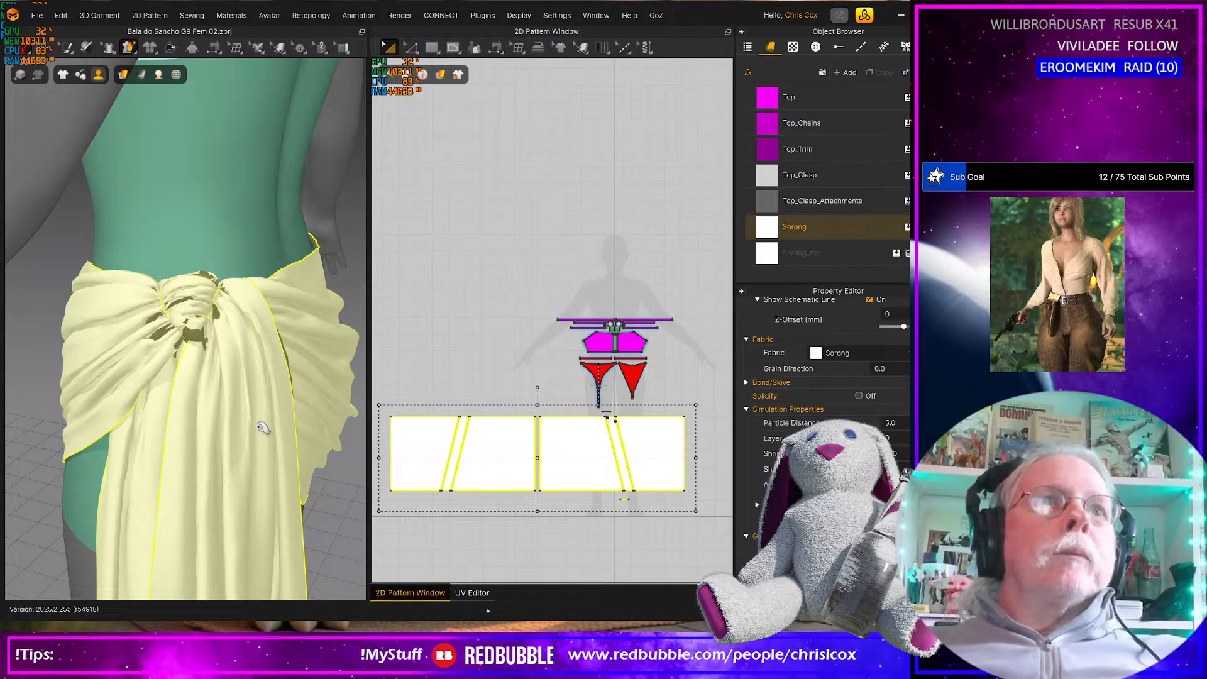
key(space)
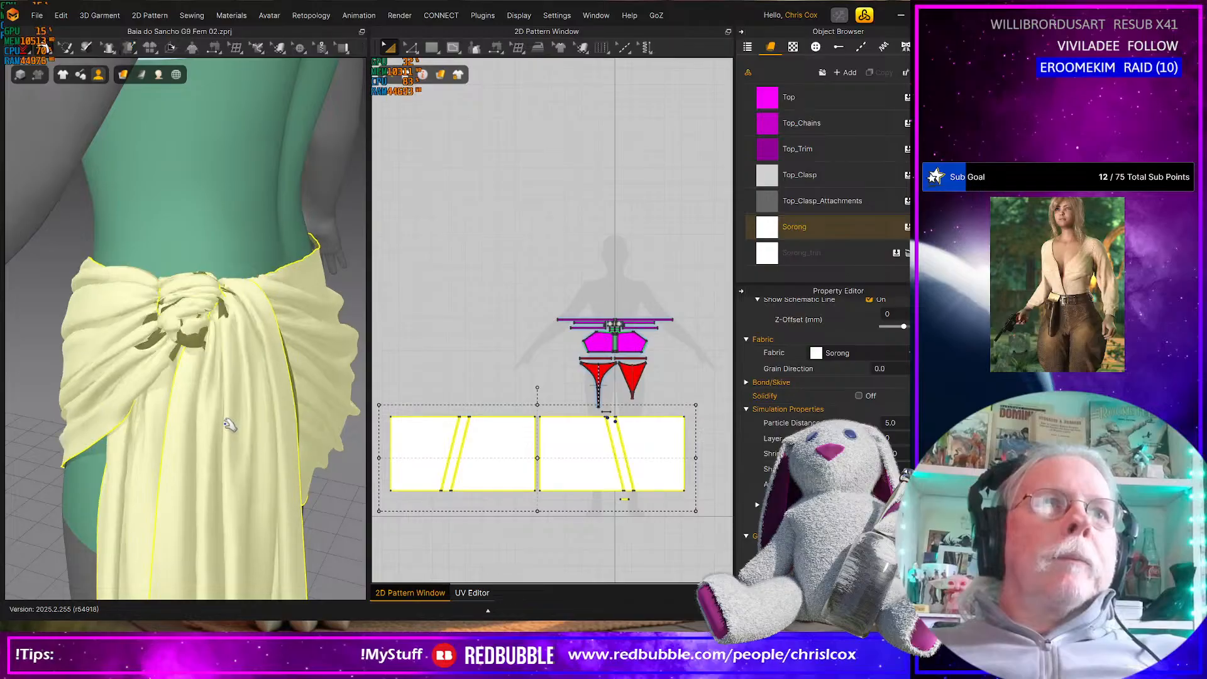
scroll(231, 428, down, 1)
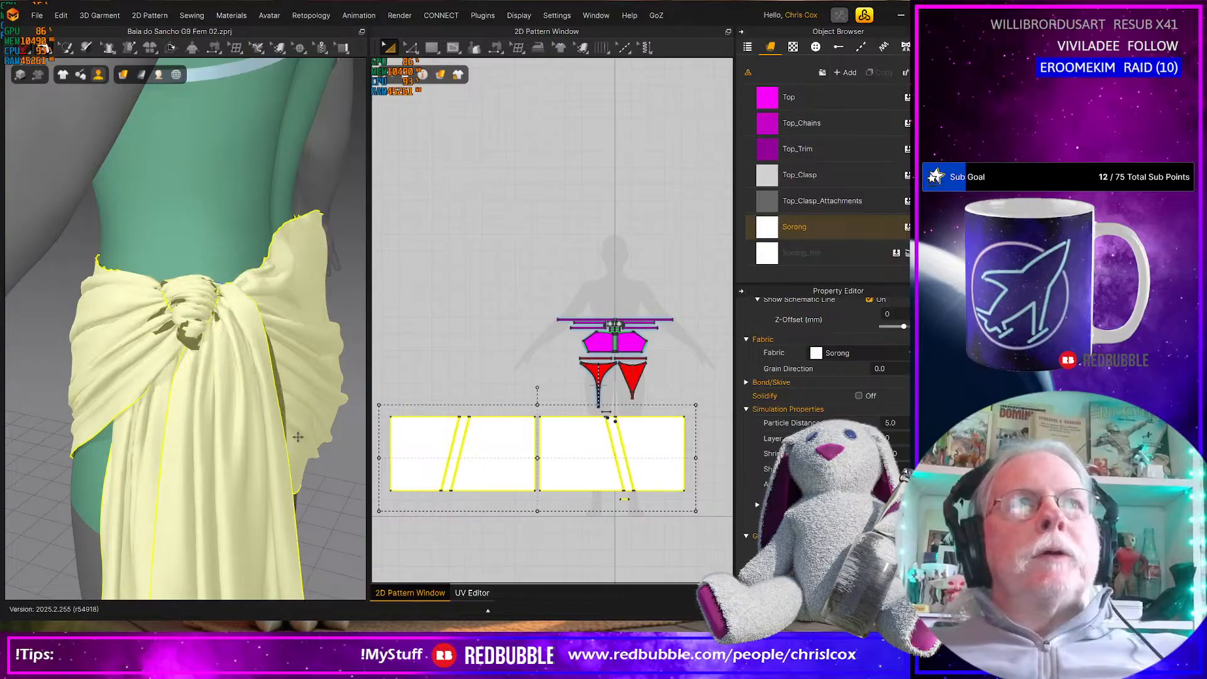
key(z)
scroll(270, 454, down, 6)
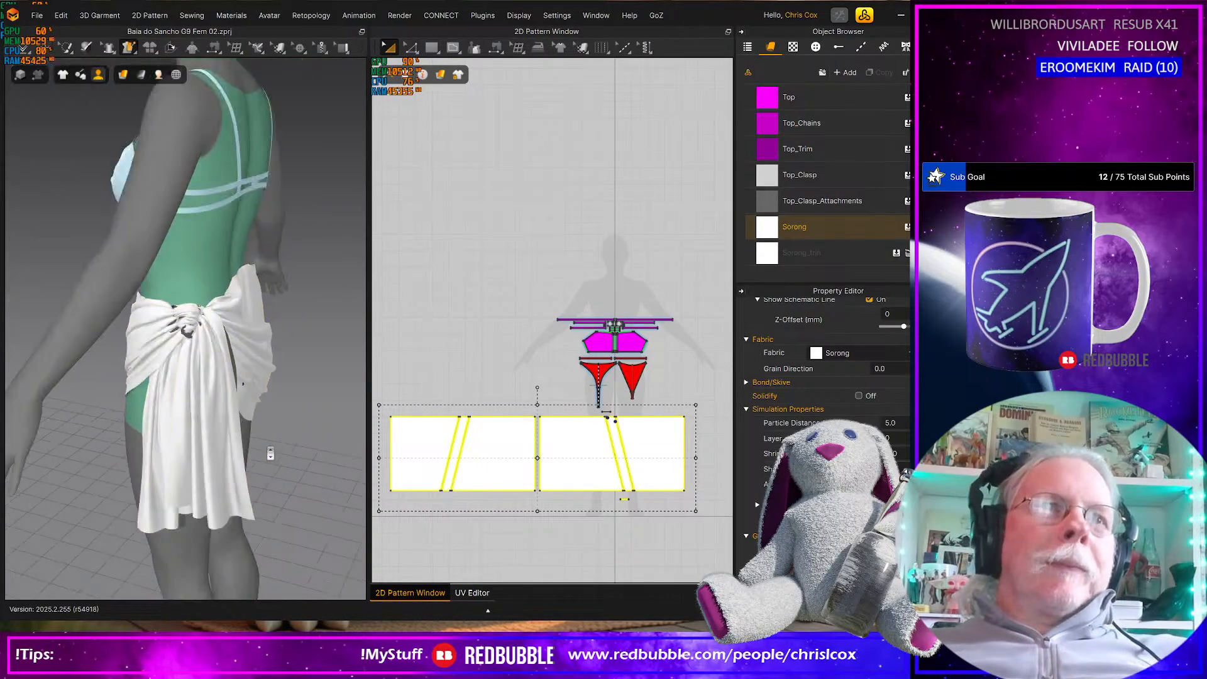
right_drag(133, 457, 390, 453)
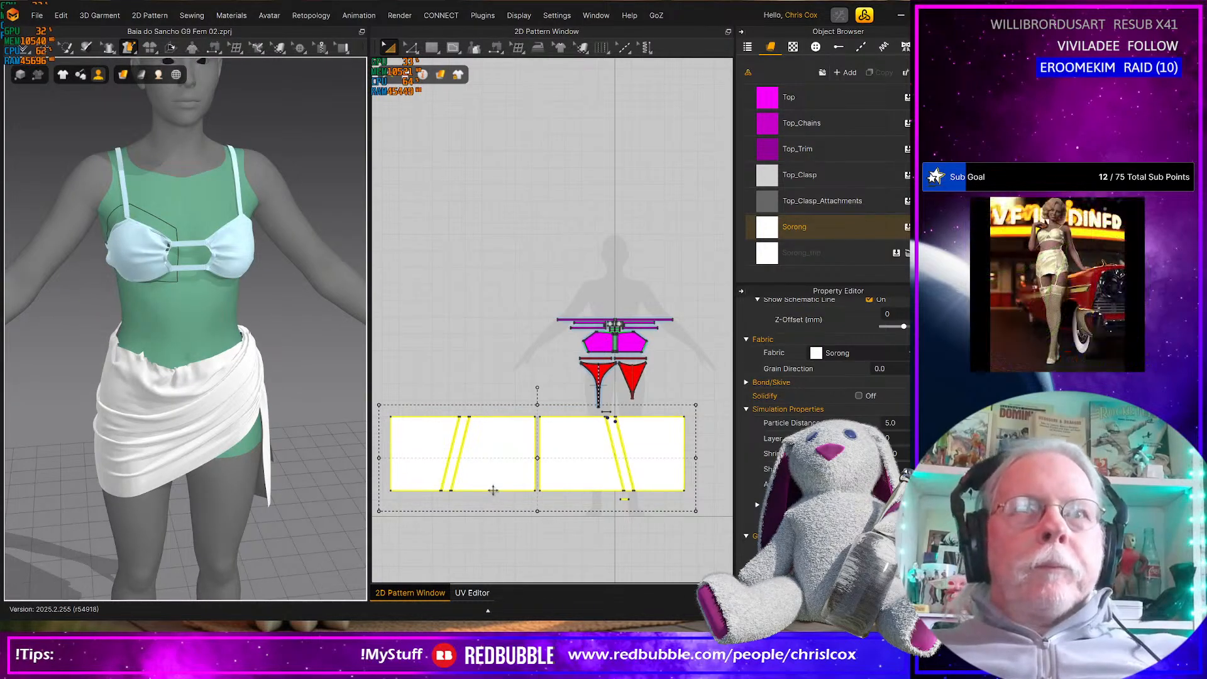
Set the elastic ratio to 15 on the four slanted edges around the narrow strip in the first sarong panel
scroll(494, 490, up, 8)
scroll(497, 498, up, 3)
middle_drag(507, 394, 621, 476)
middle_drag(466, 369, 647, 468)
mouse_move(407, 403)
middle_down()
mouse_move(559, 473)
mouse_move(517, 448)
middle_up()
key(z)
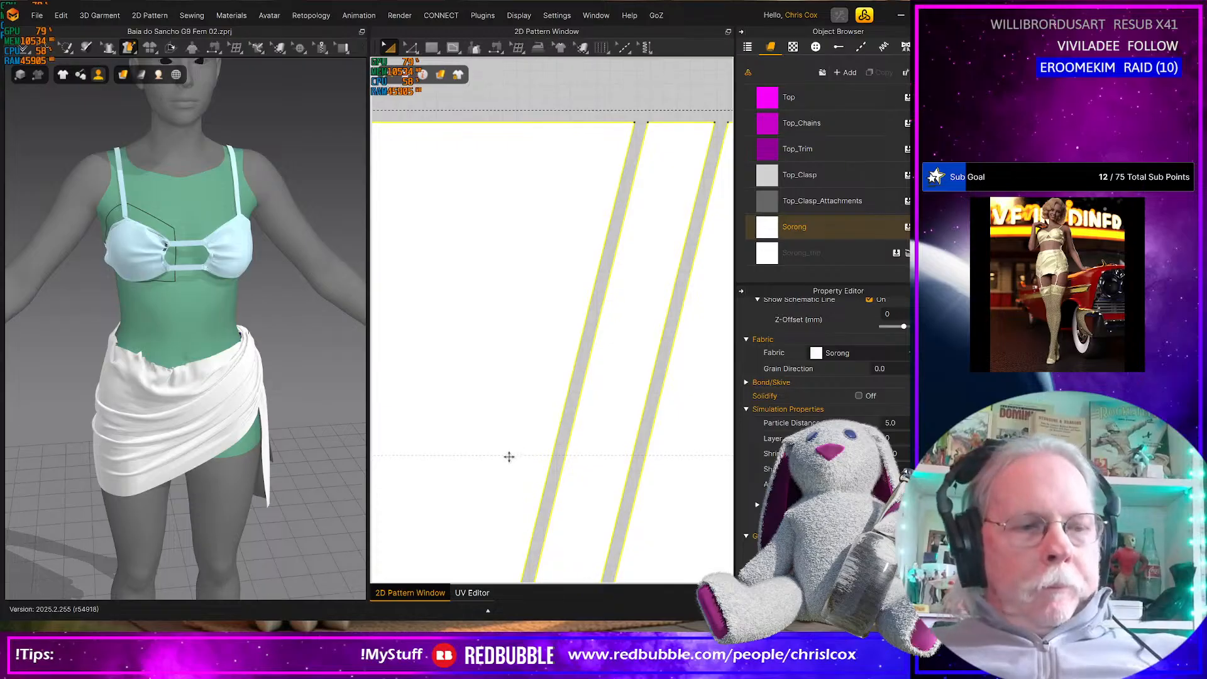
click(565, 442)
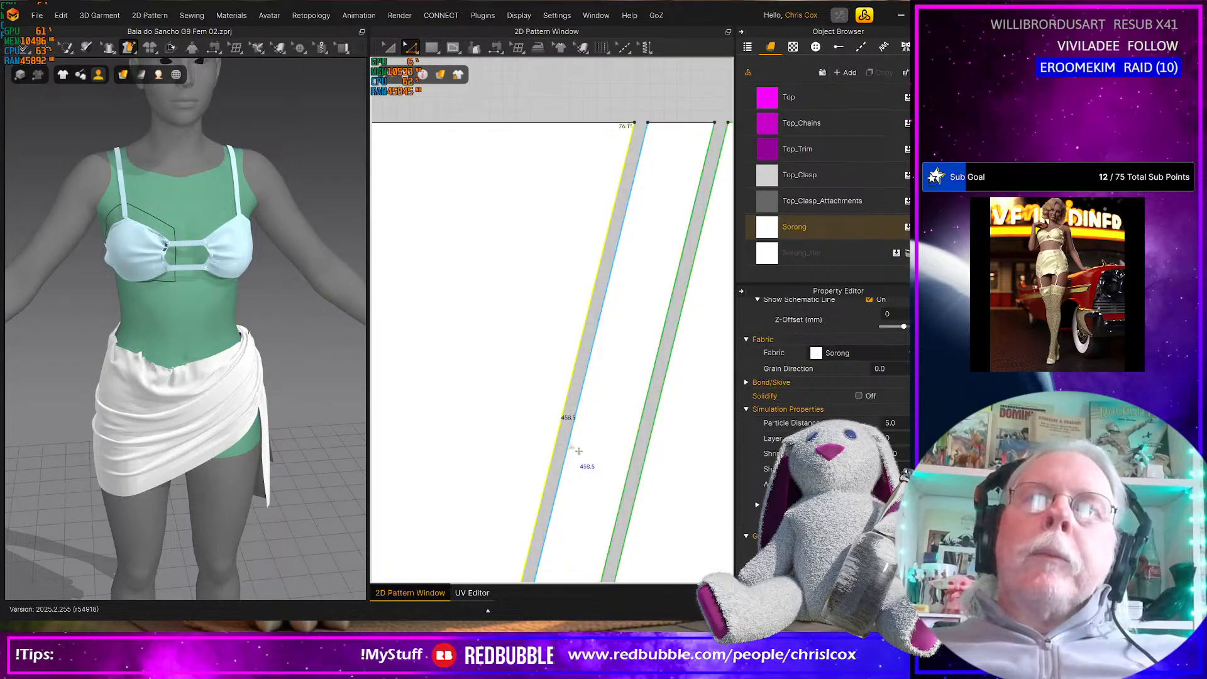
shift+click(644, 454)
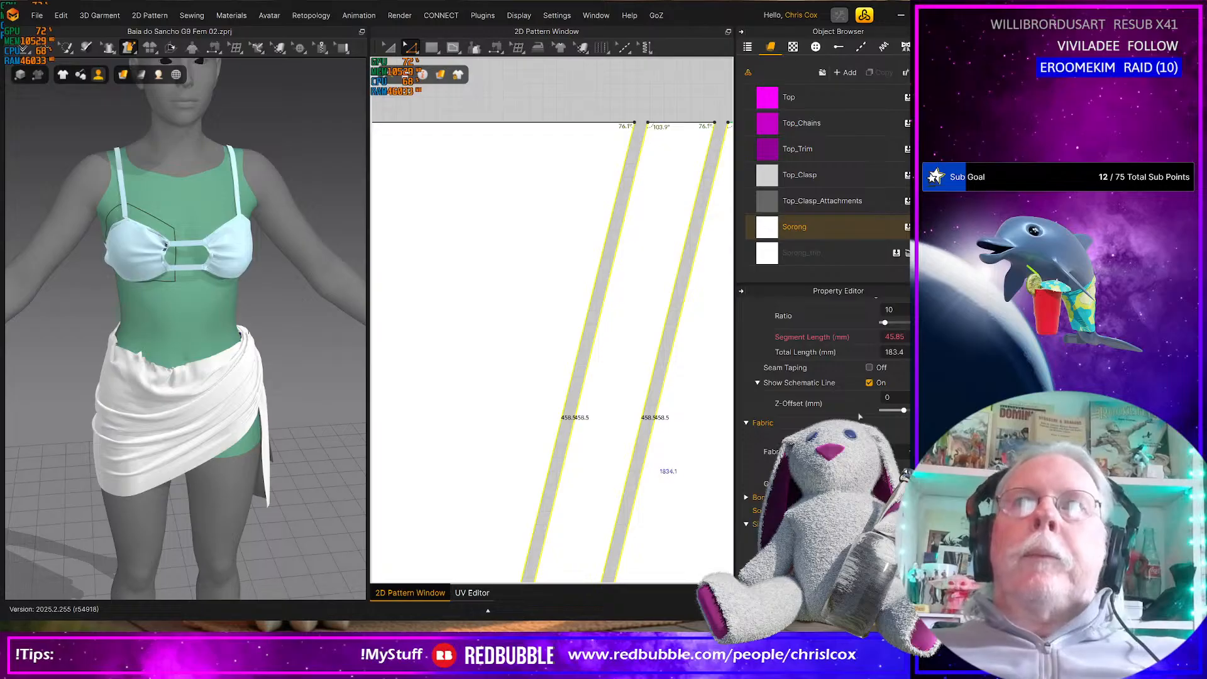
scroll(823, 403, up, 3)
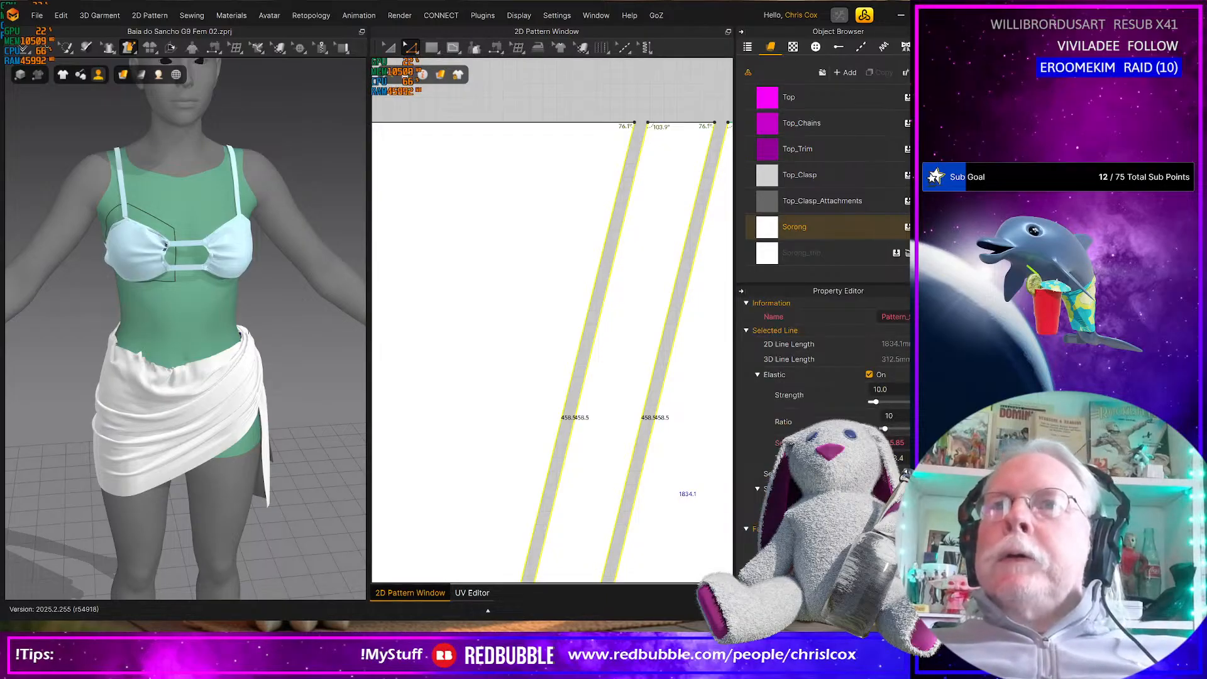
click(893, 415)
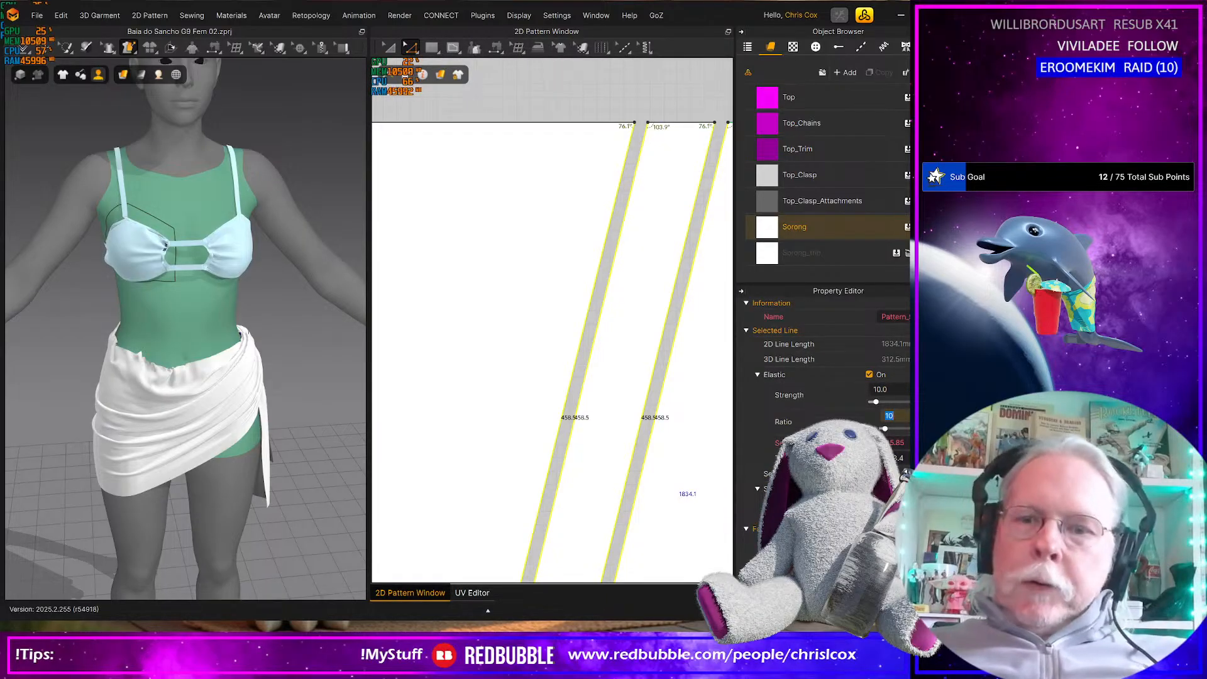
key(Return)
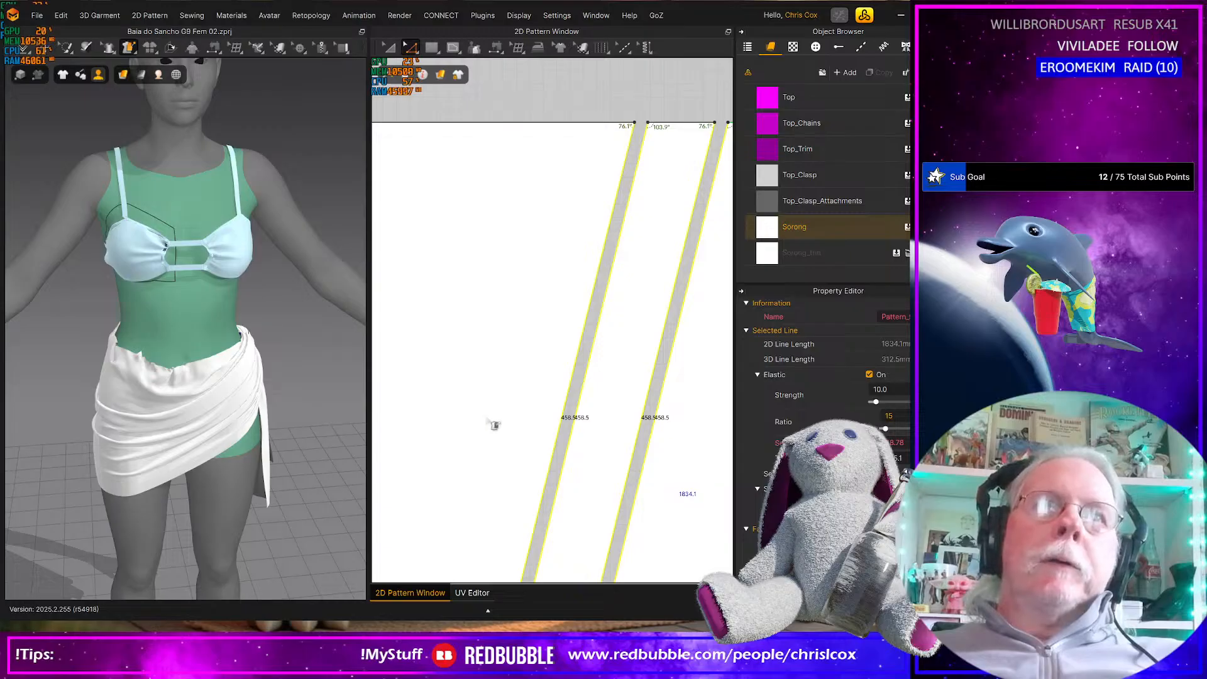
Set the elastic ratio to 15 on the four slanted edges around the narrow strip in the second sarong panel
middle_drag(673, 437, 539, 442)
scroll(674, 442, down, 5)
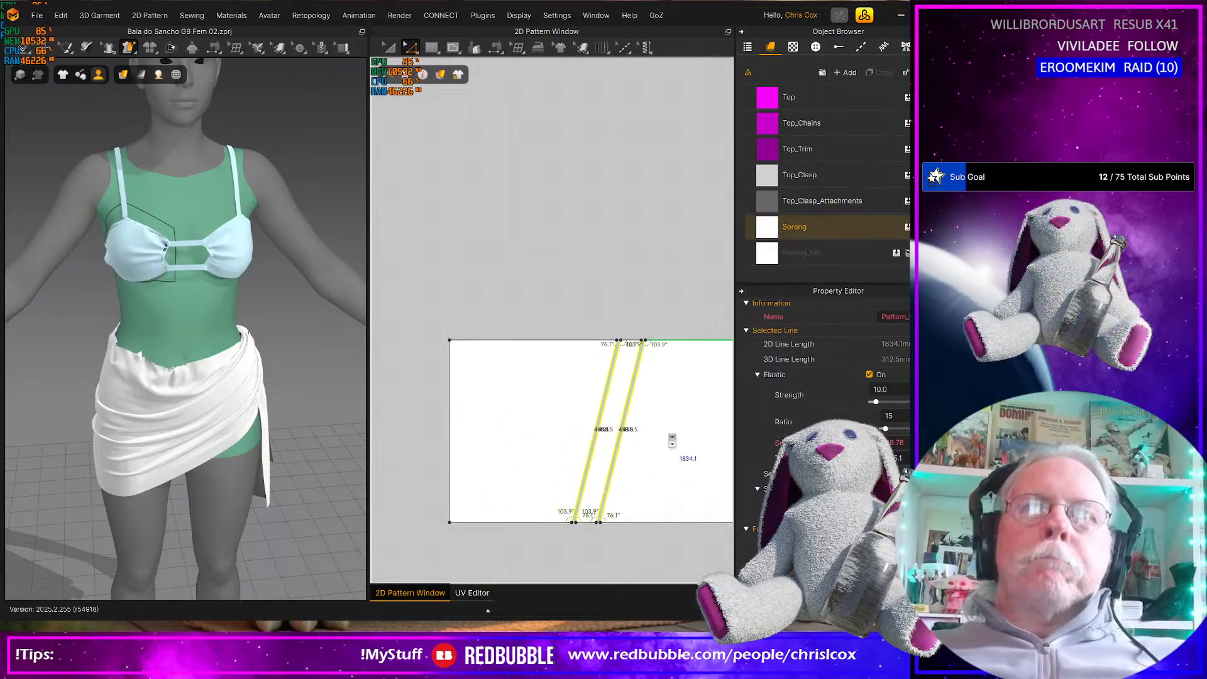
middle_drag(685, 447, 470, 462)
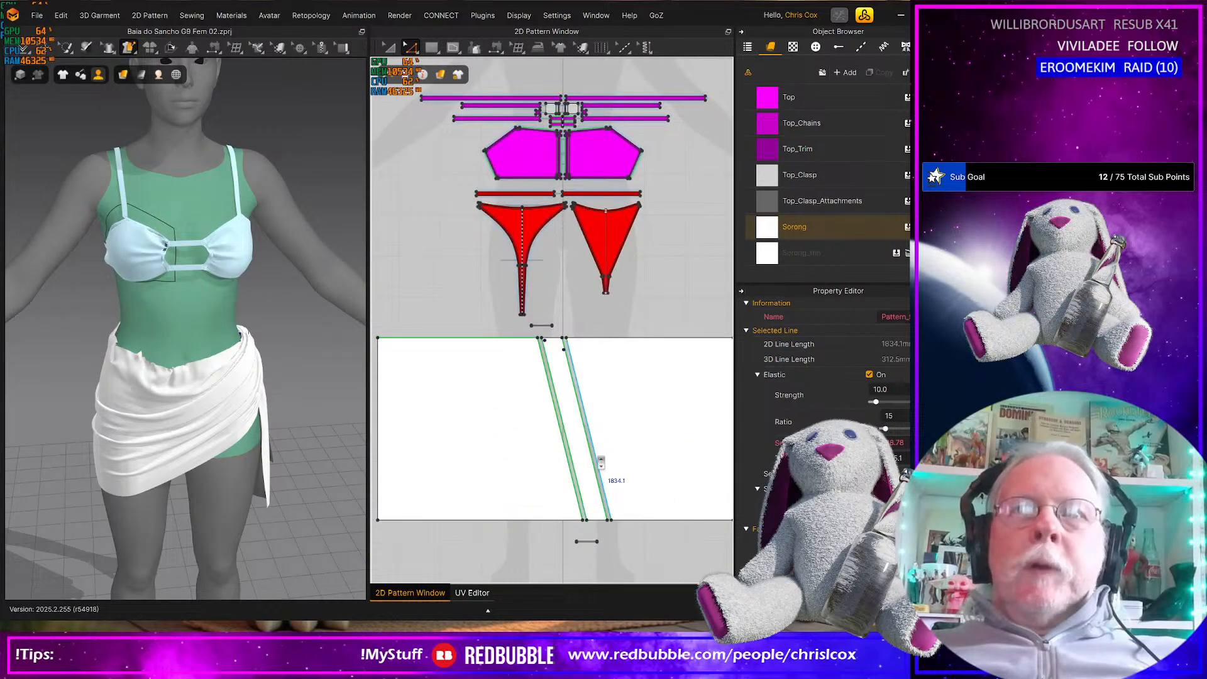
scroll(471, 462, up, 5)
click(480, 453)
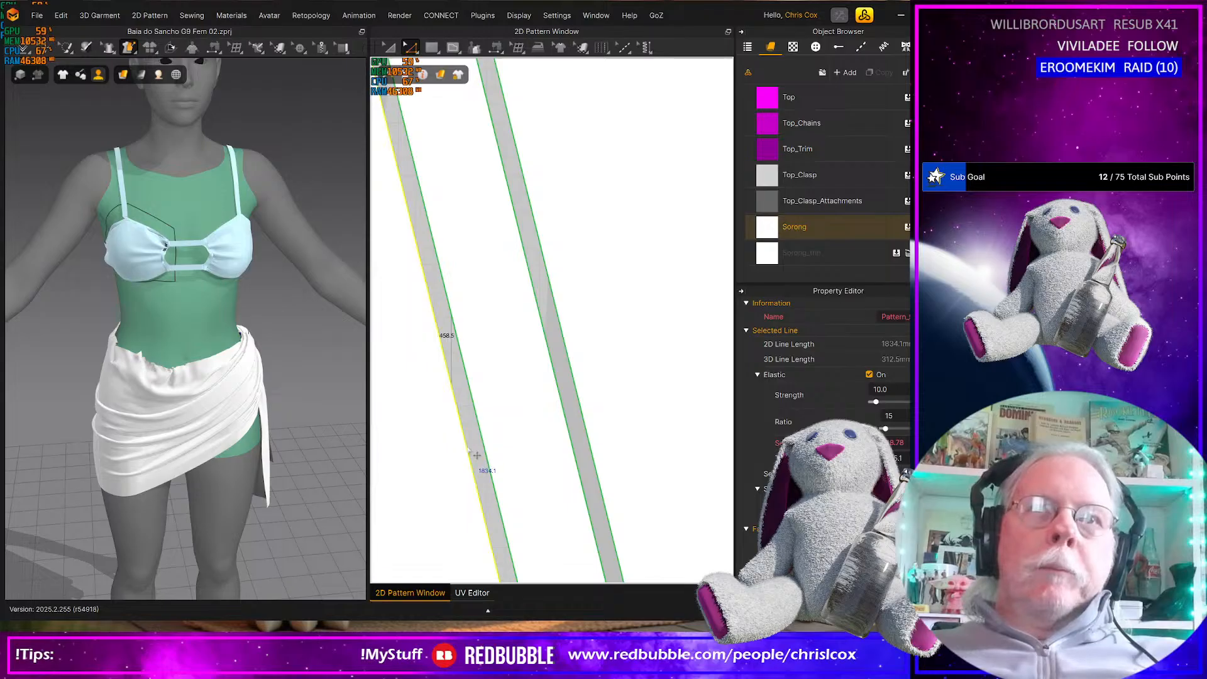
shift+click(495, 451)
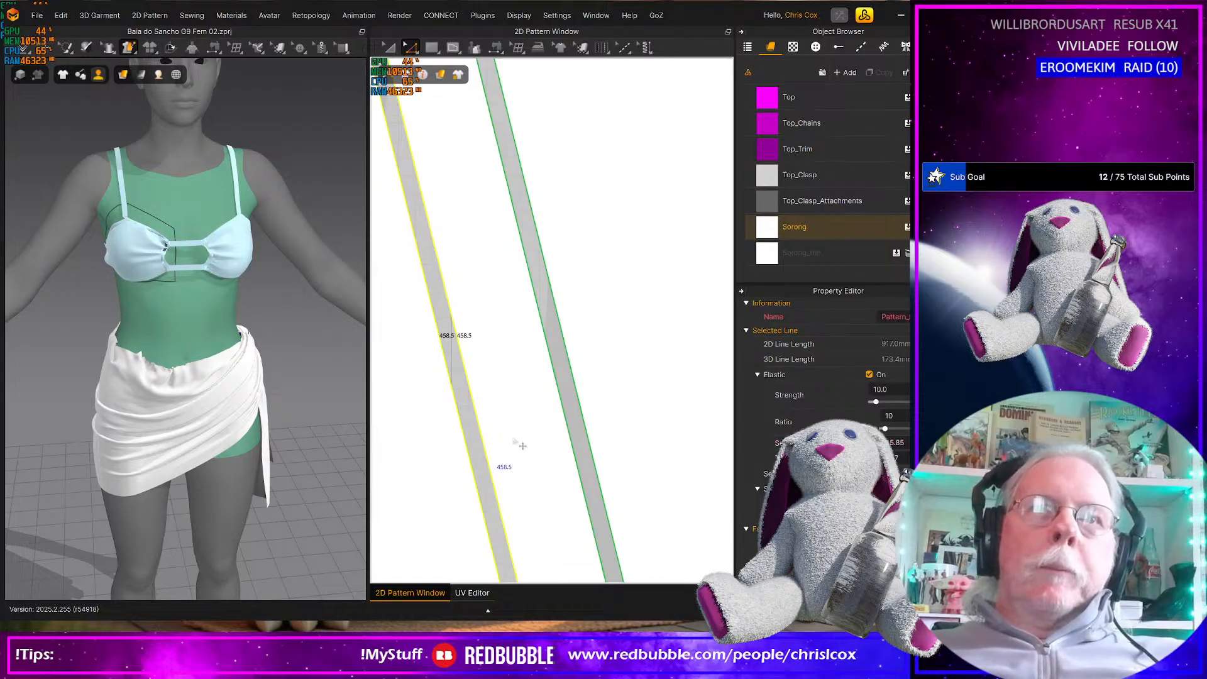
shift+click(575, 436)
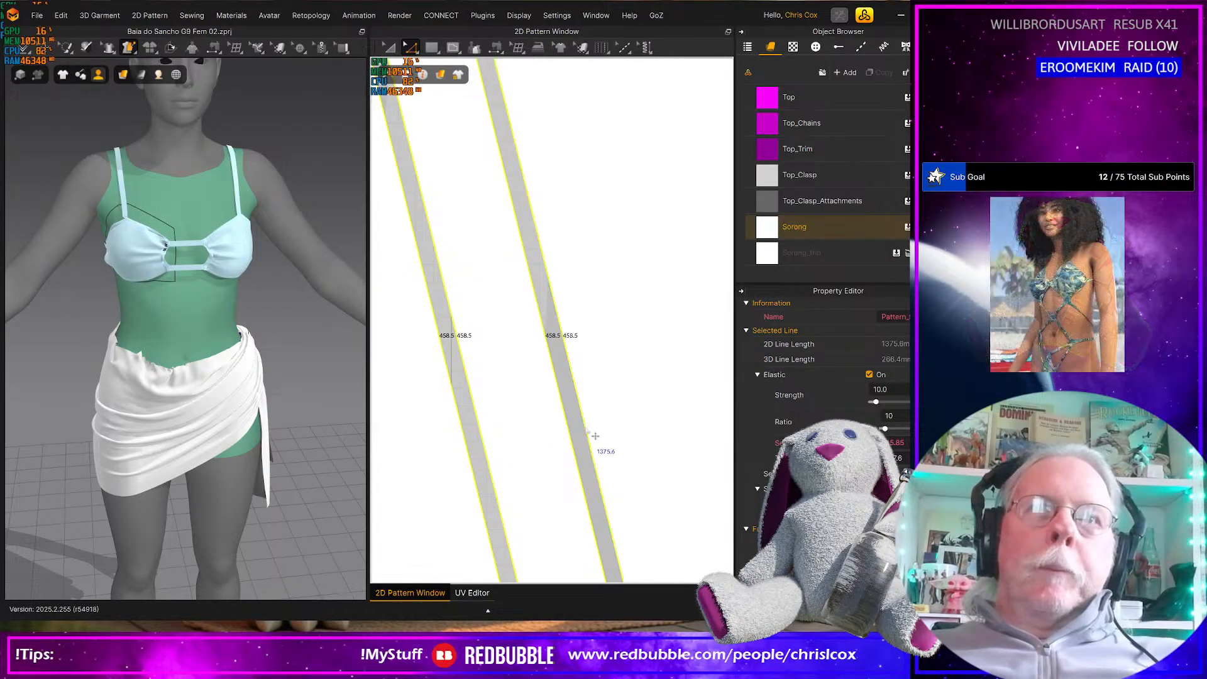
click(906, 415)
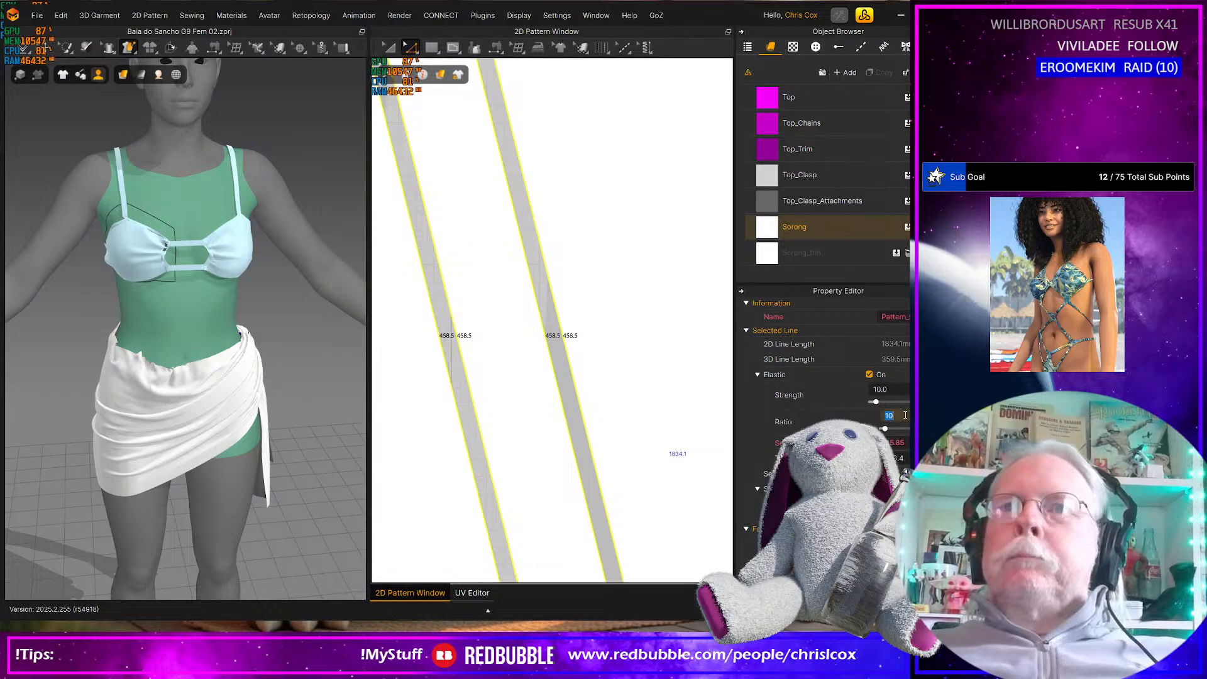
text(15)
key(Return)
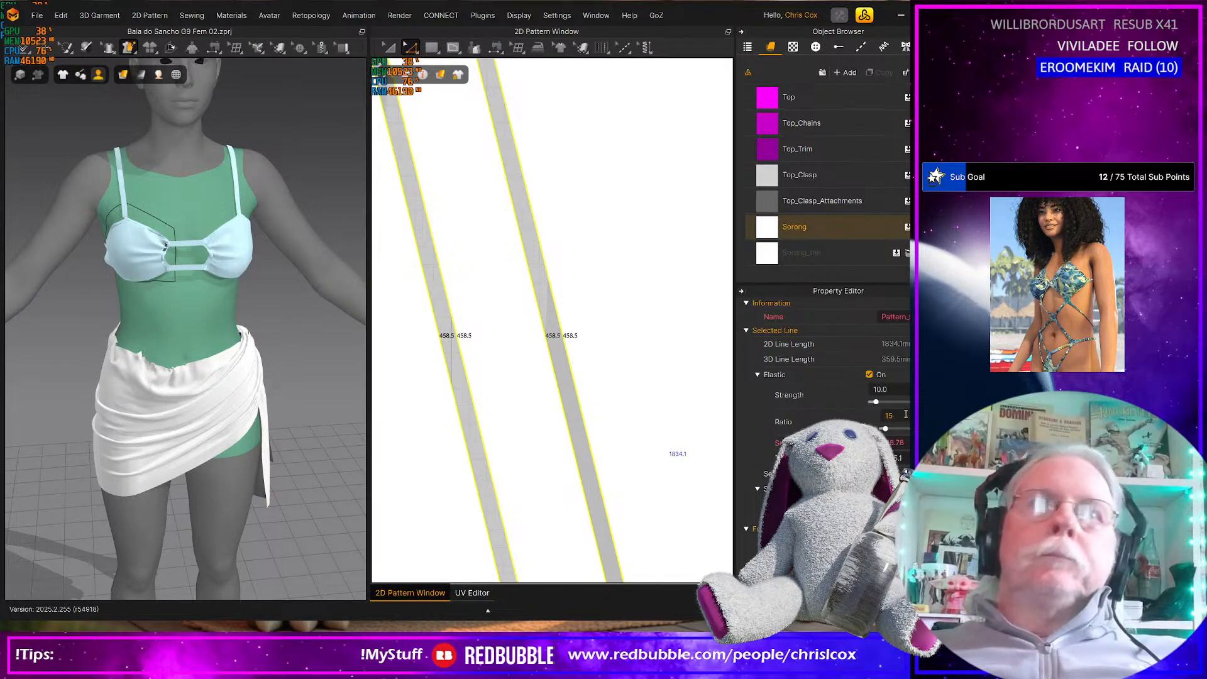
Simulate the sarong with the new elastic ratio, check it from all sides, and pull its upper edge at the hip opposite the knot
key(space)
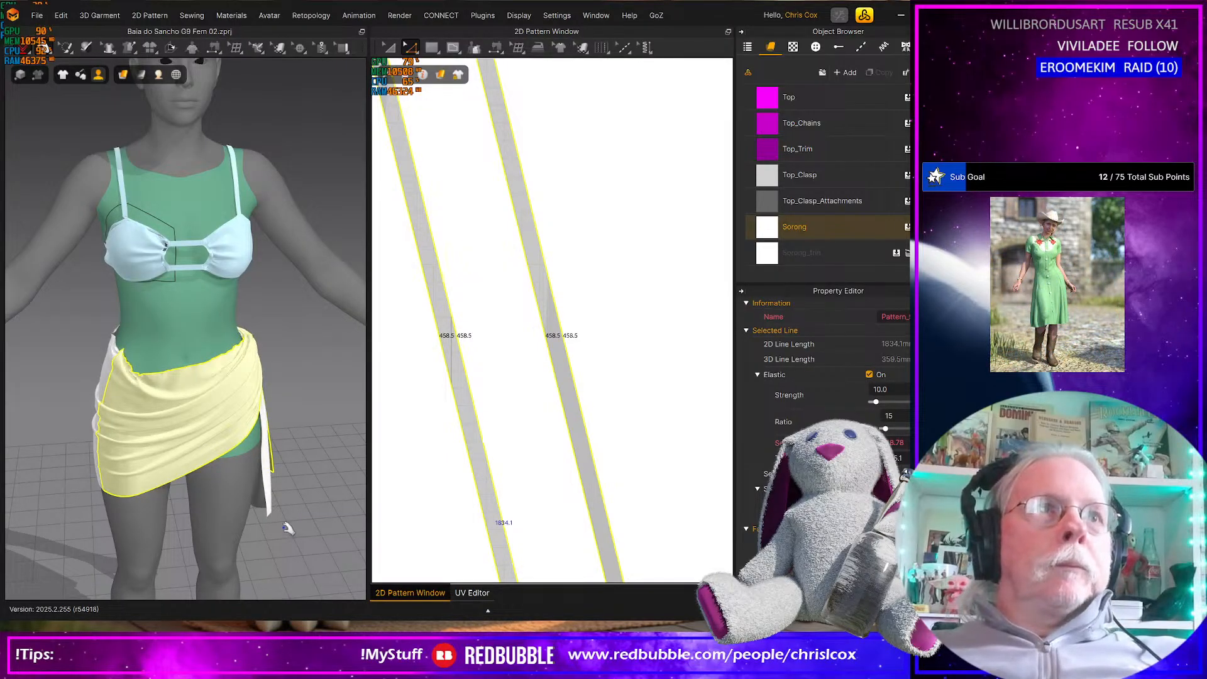
right_drag(286, 485, 214, 512)
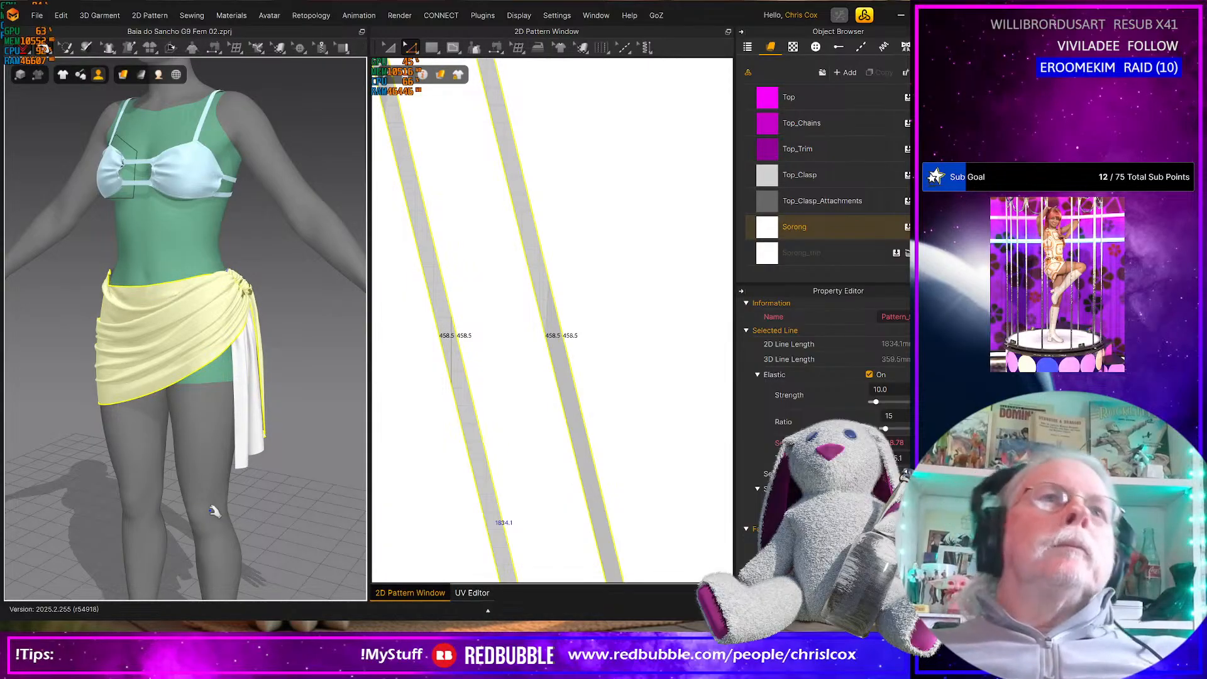
right_drag(143, 530, 423, 507)
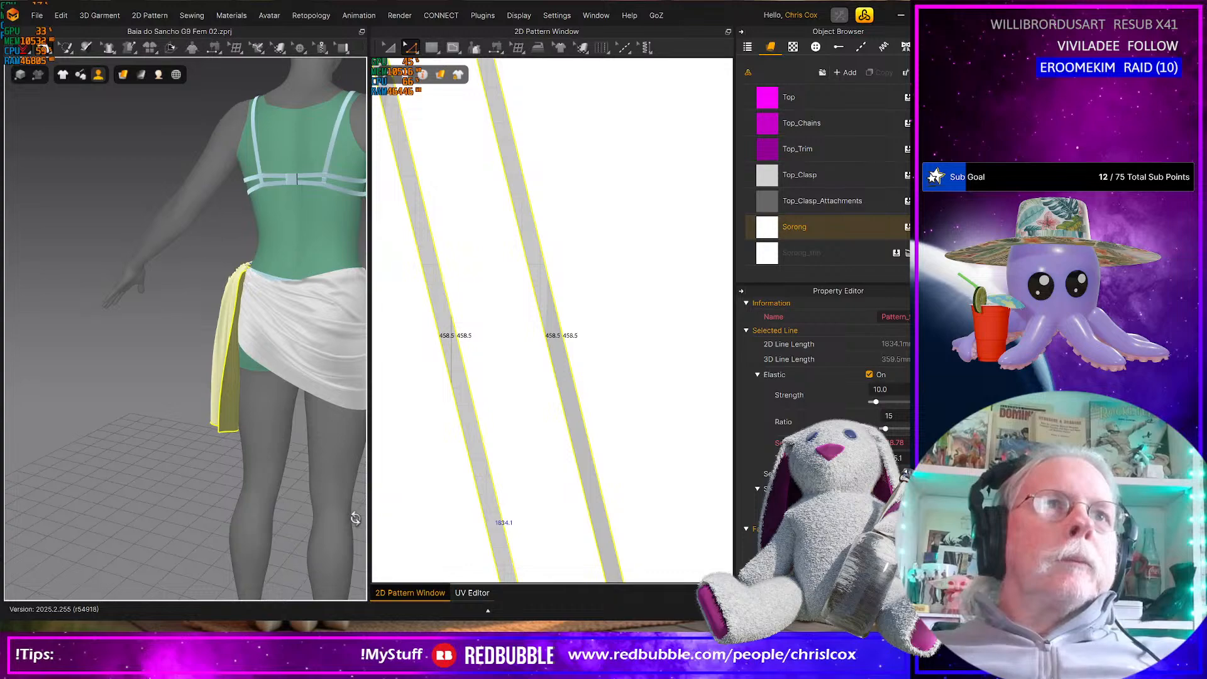
right_drag(288, 519, 234, 516)
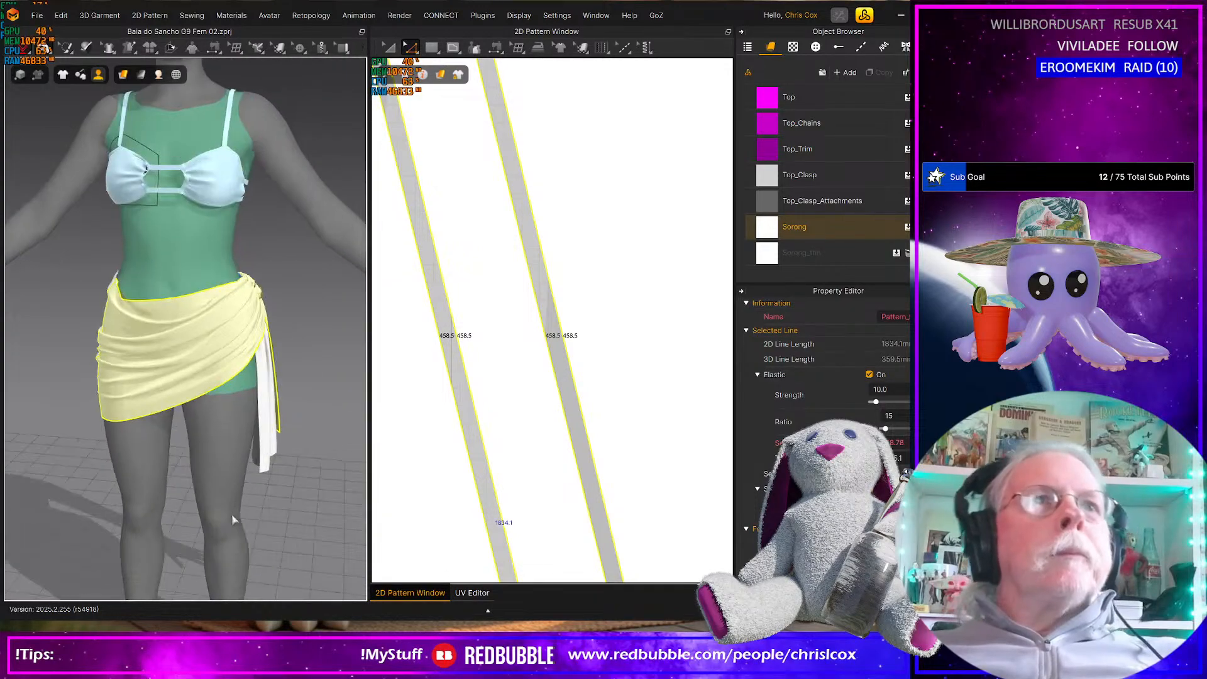
click(108, 310)
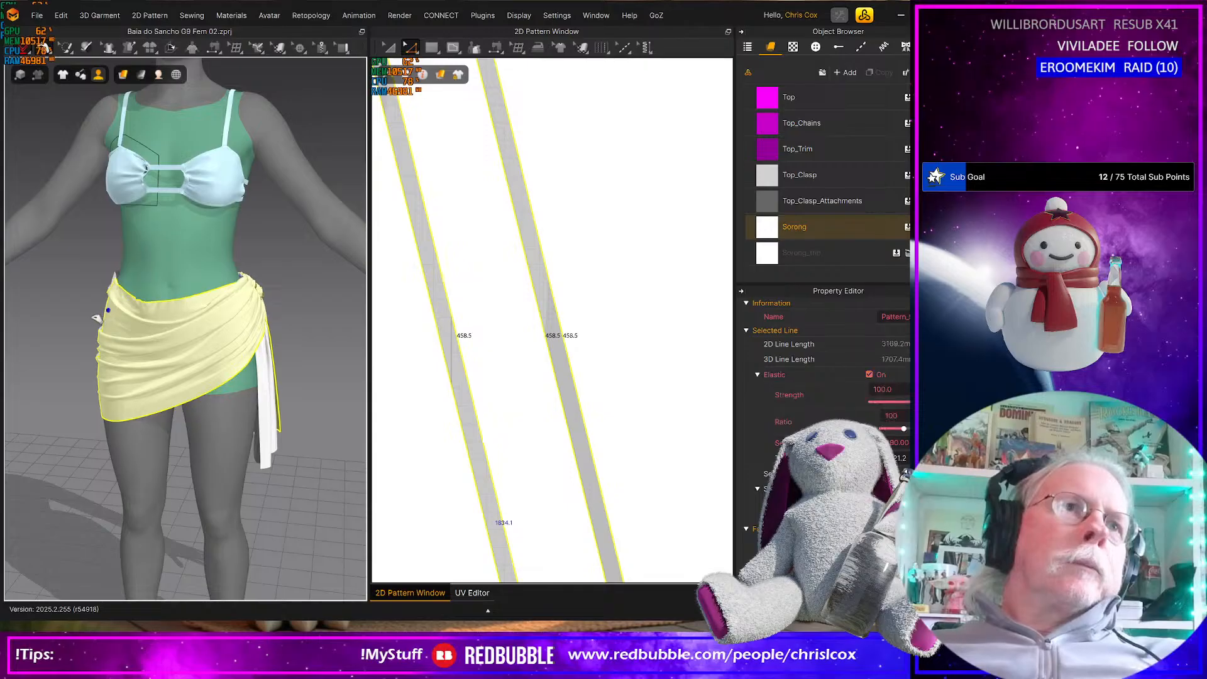
key(space)
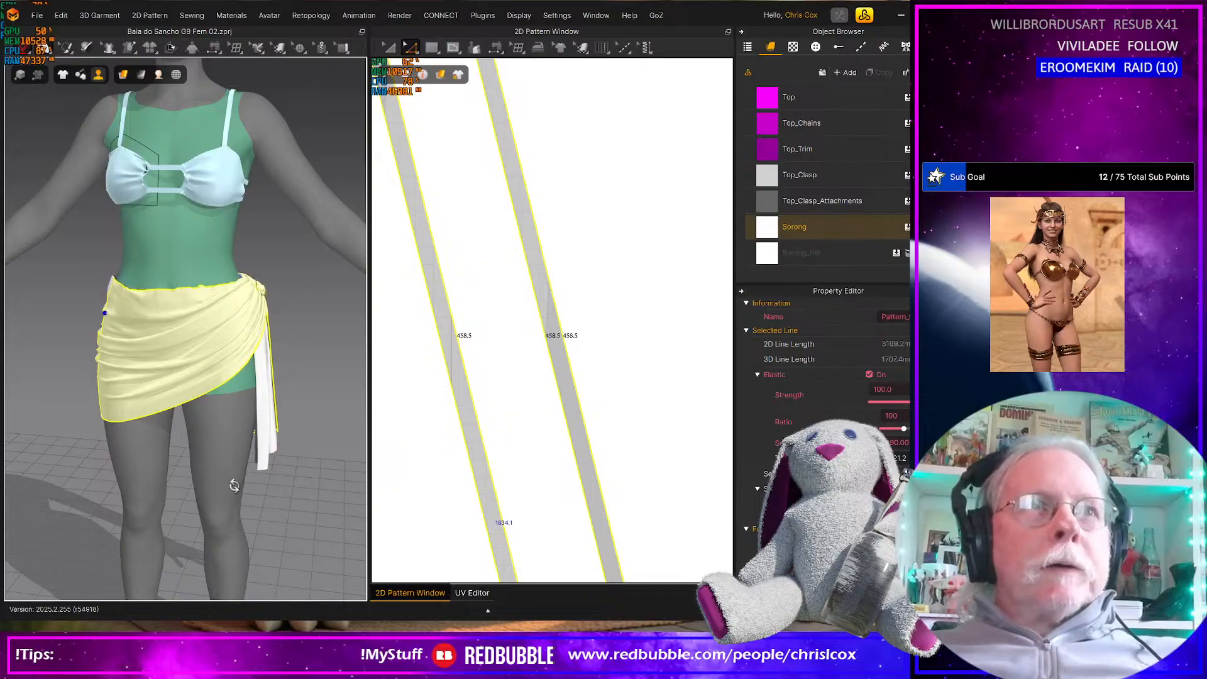
Inspect the drape of the simulated sarong from the front, side and back of the avatar
right_drag(111, 473, 267, 474)
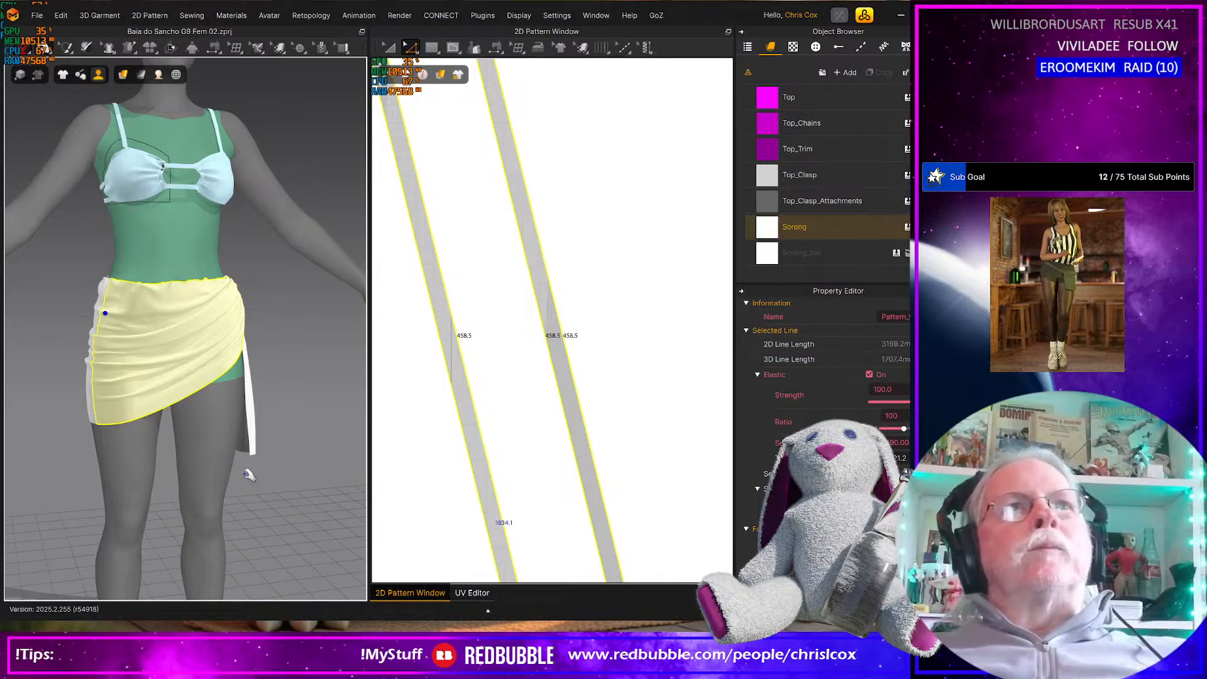
scroll(249, 482, down, 3)
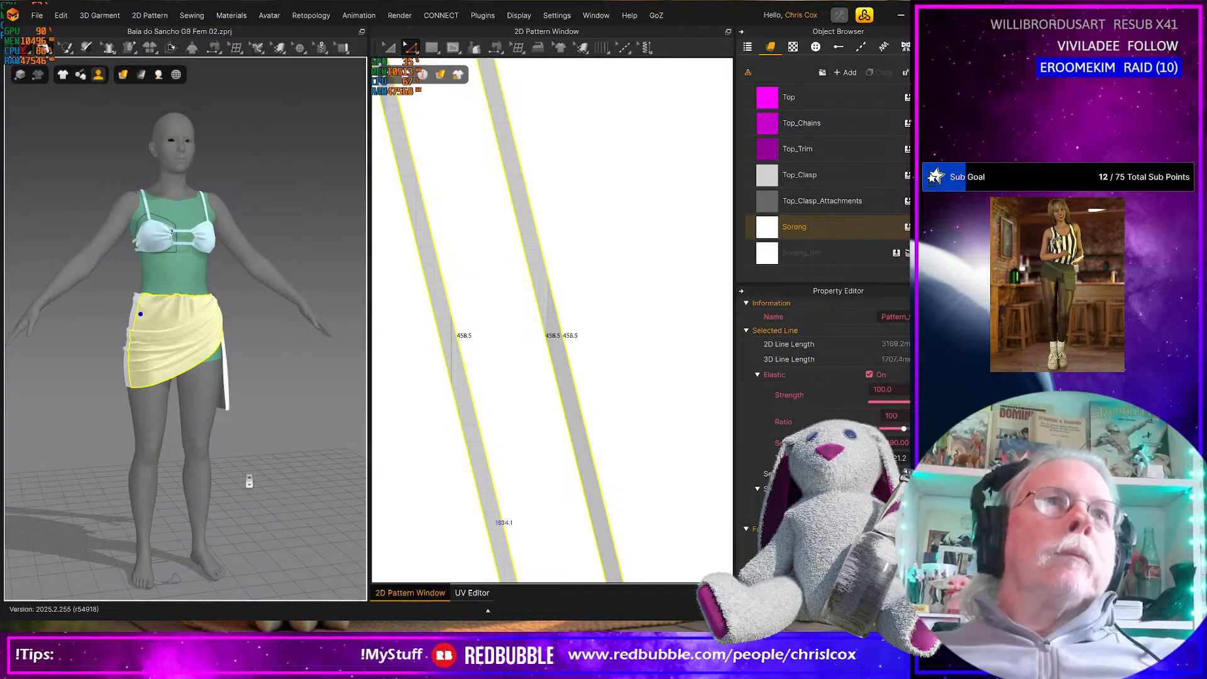
right_drag(216, 471, 215, 474)
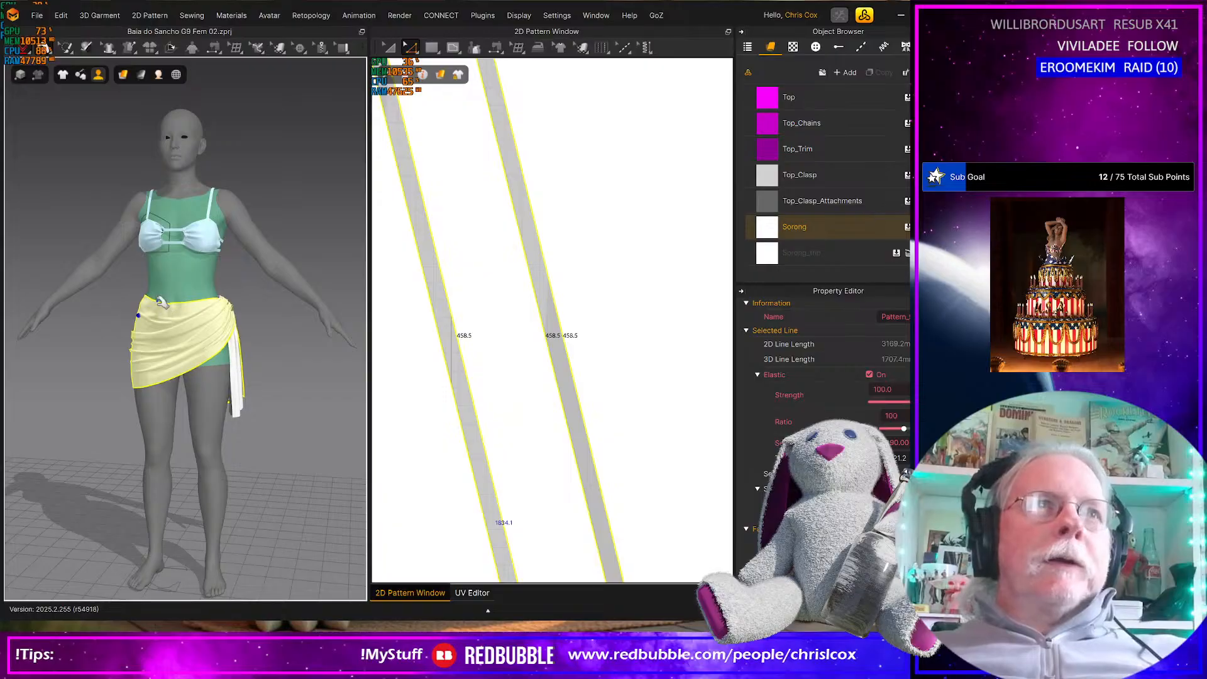
right_drag(281, 519, 109, 505)
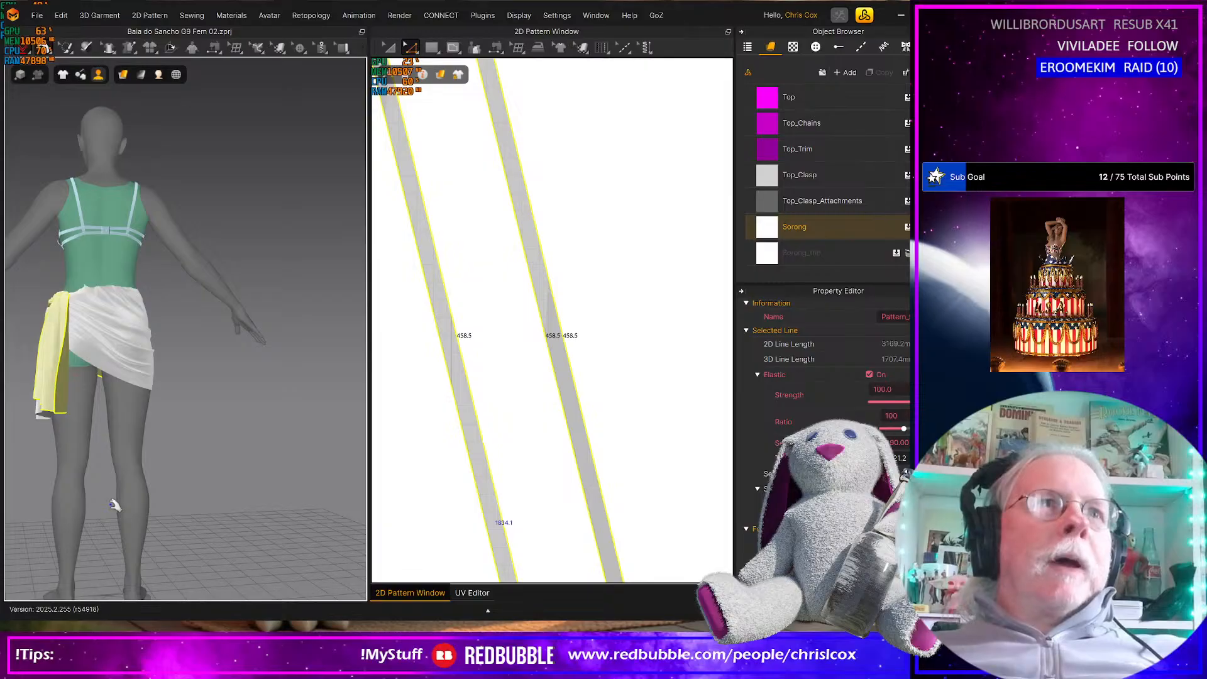
right_drag(145, 532, 297, 512)
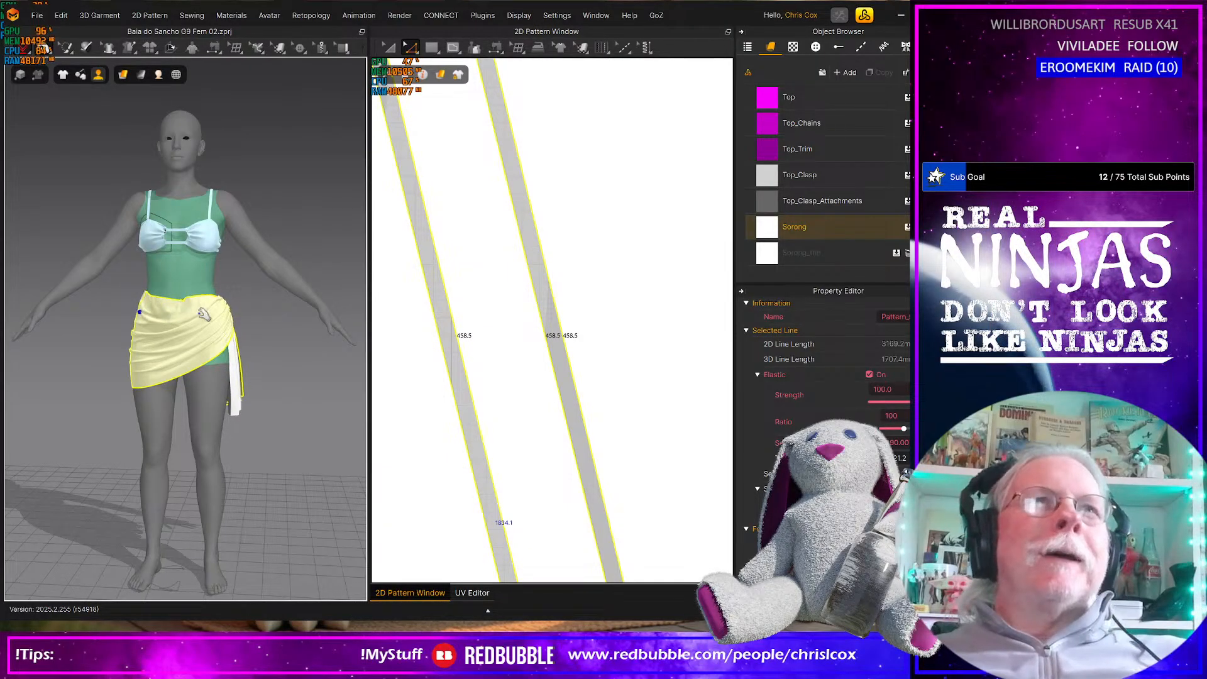
Restart the simulation to resettle the sarong's waist gathers and side knot
click(25, 49)
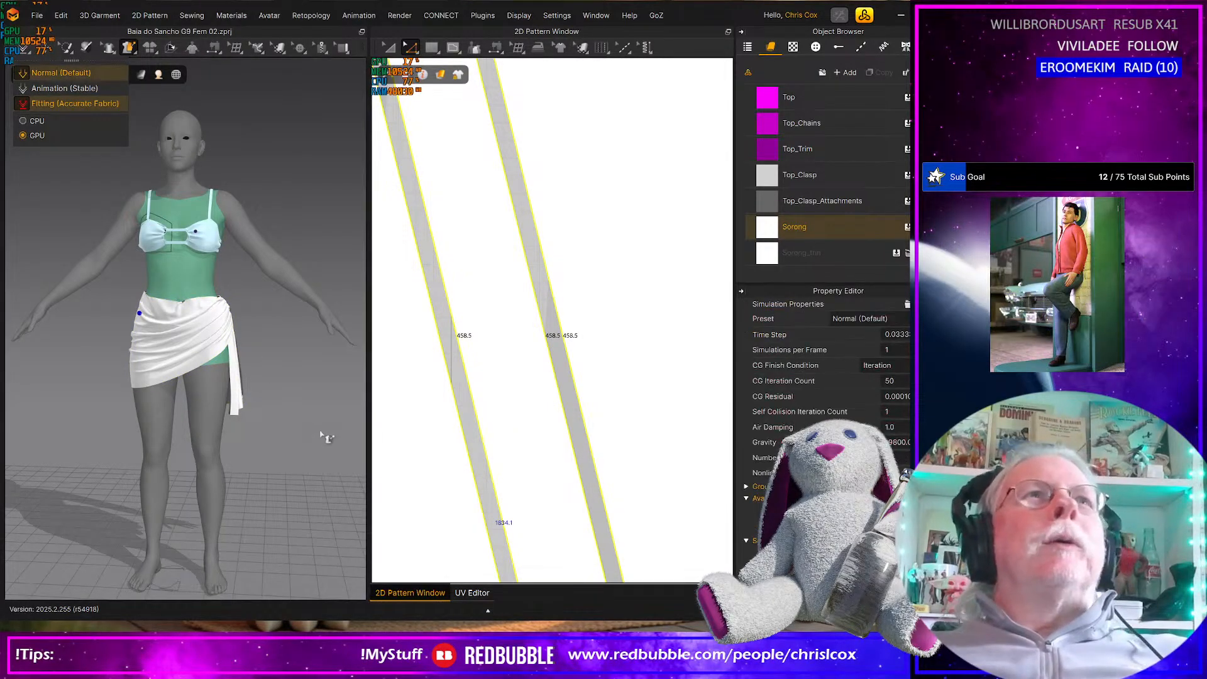
key(space)
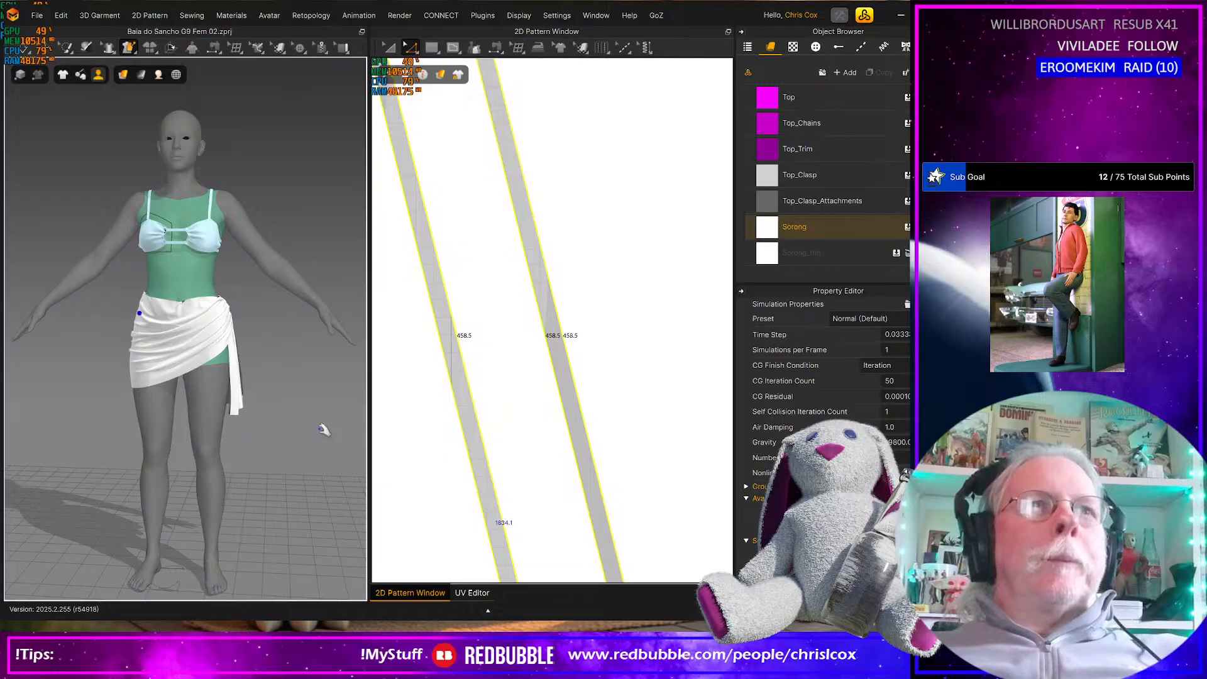
key(space)
key(space)
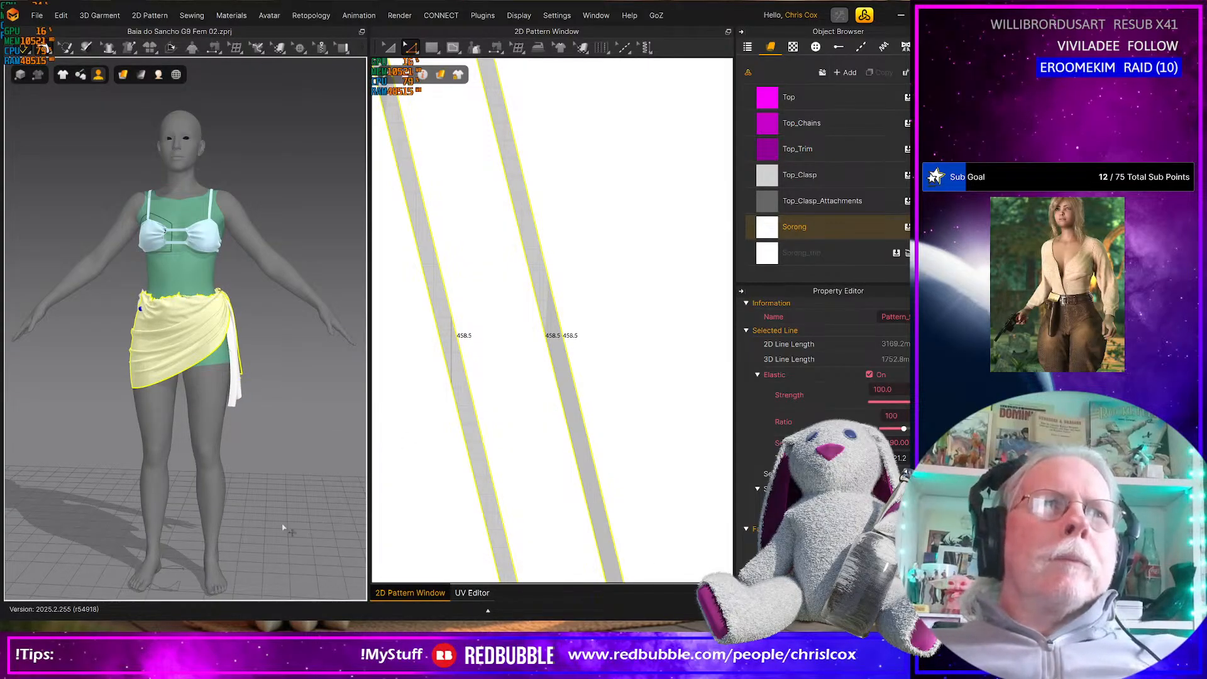
mouse_move(284, 520)
right_down()
mouse_move(150, 515)
mouse_move(296, 515)
mouse_move(287, 525)
right_up()
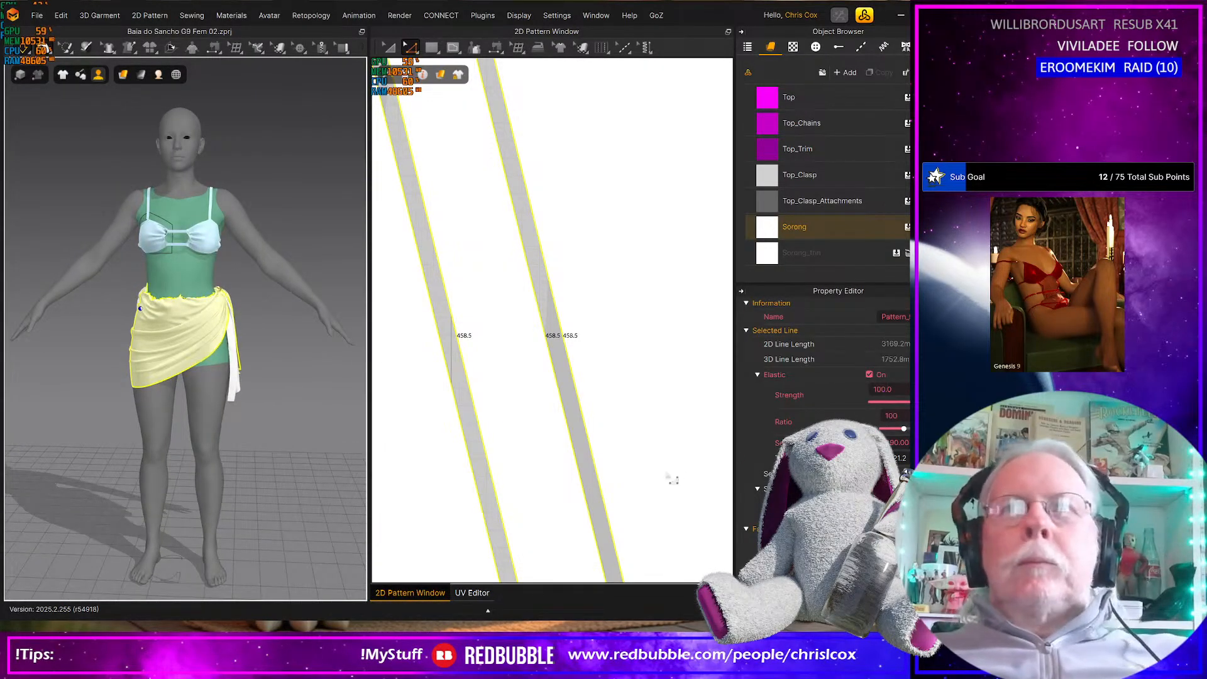
Turn off the elastic on the 390 mm upper edge of the sarong's front panel
scroll(572, 431, down, 5)
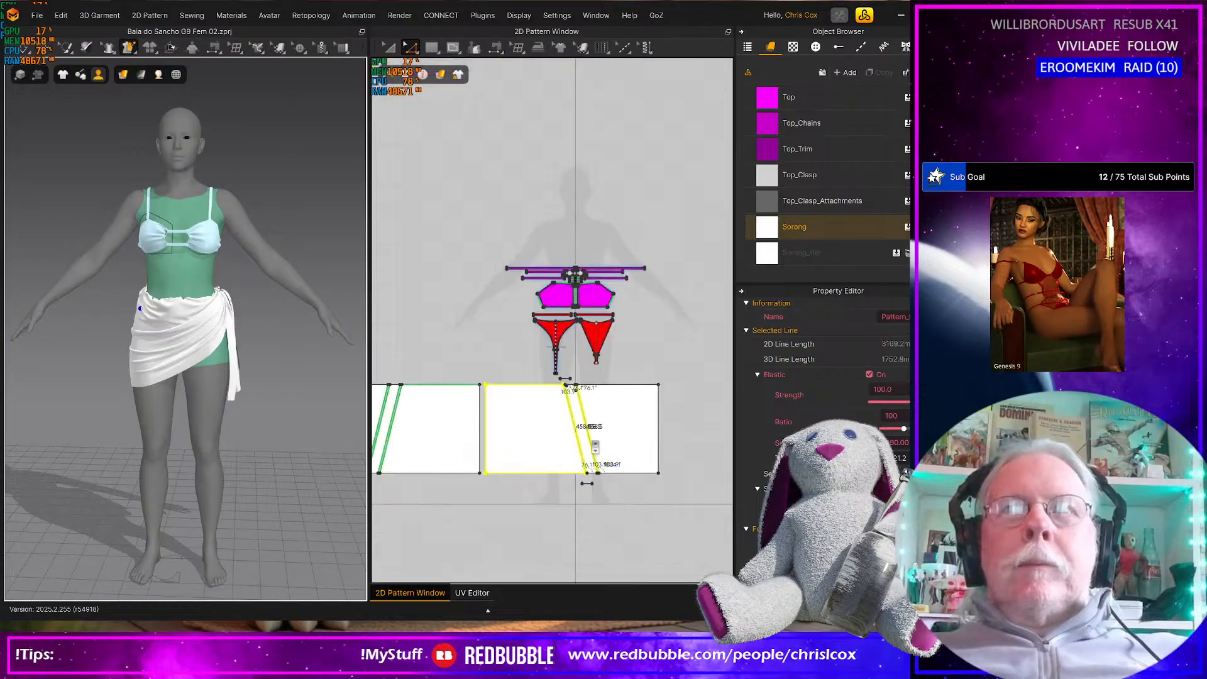
click(469, 302)
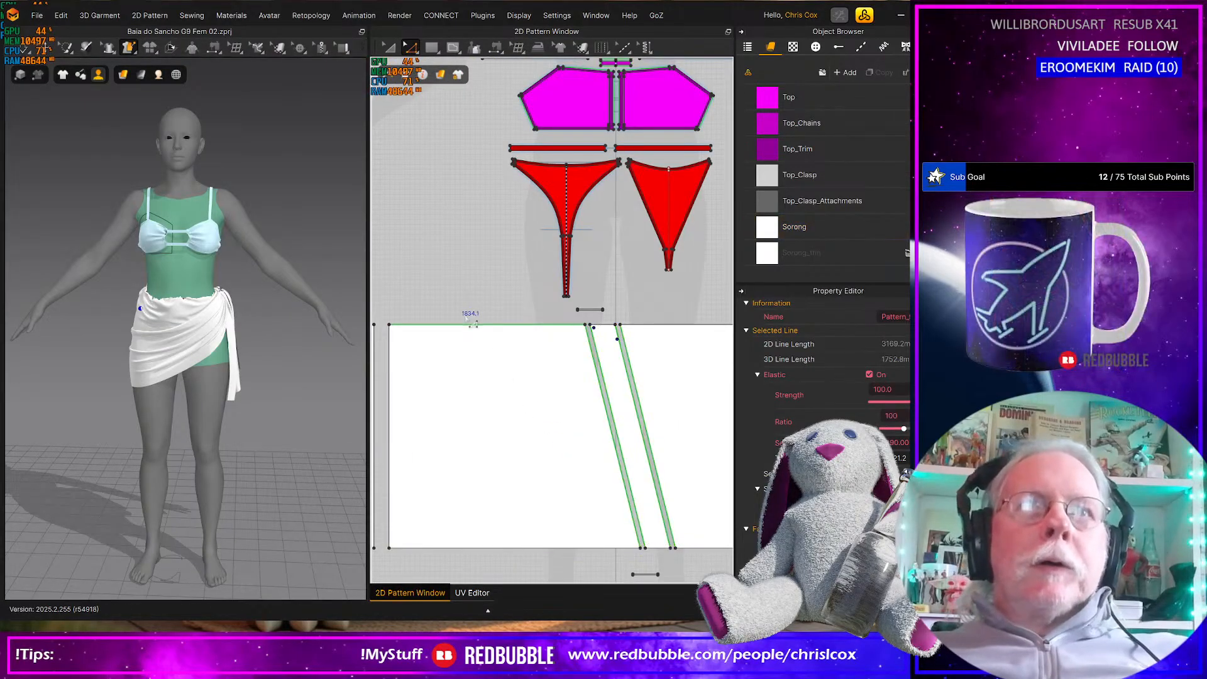
click(471, 325)
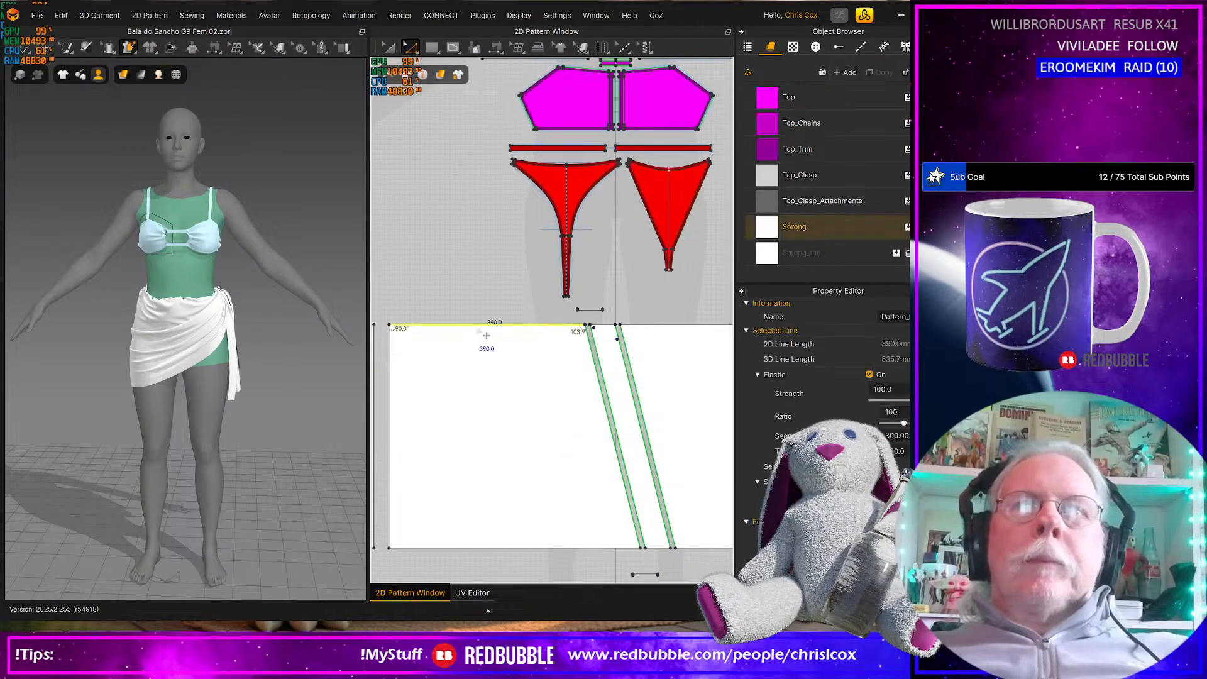
click(870, 376)
Turn off the elastic on the 390 mm upper edge of the sarong's back panel
middle_drag(572, 455, 686, 463)
click(485, 342)
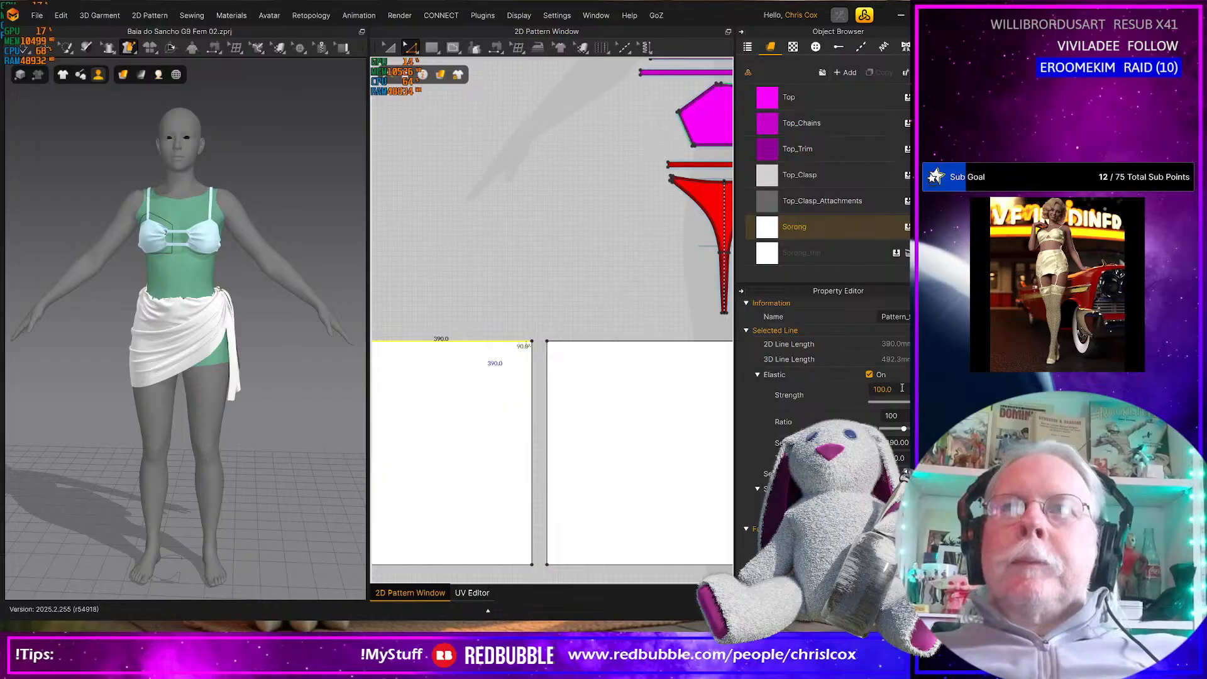
click(901, 389)
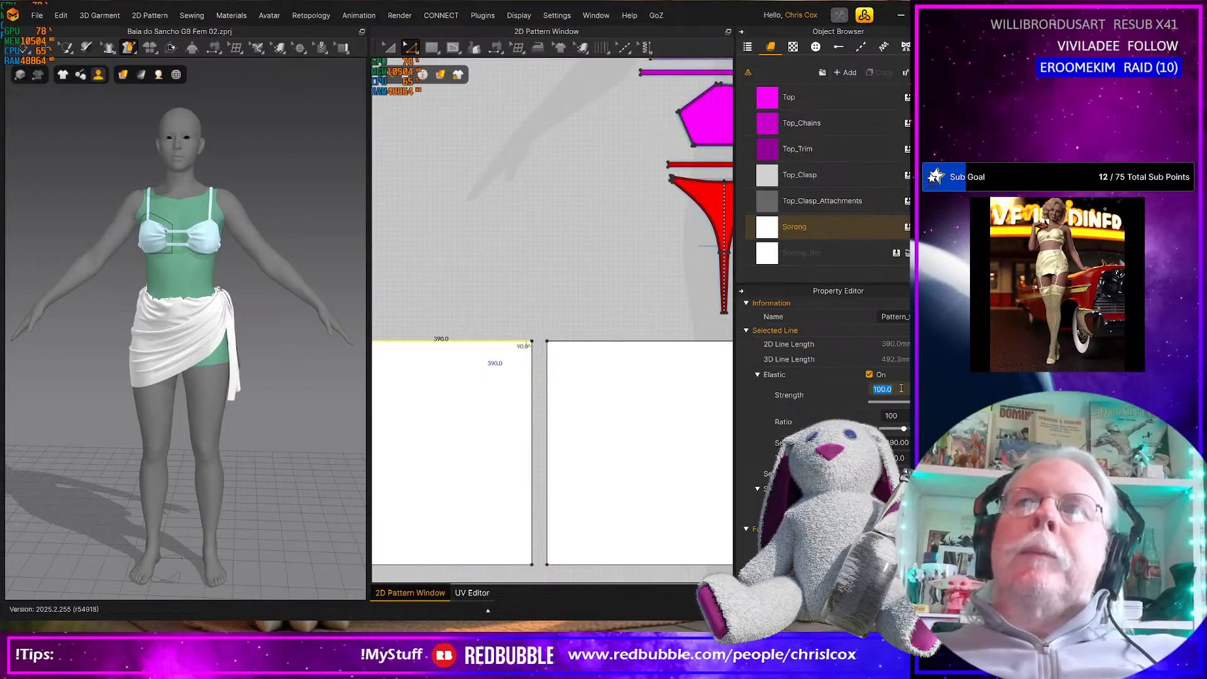
click(906, 415)
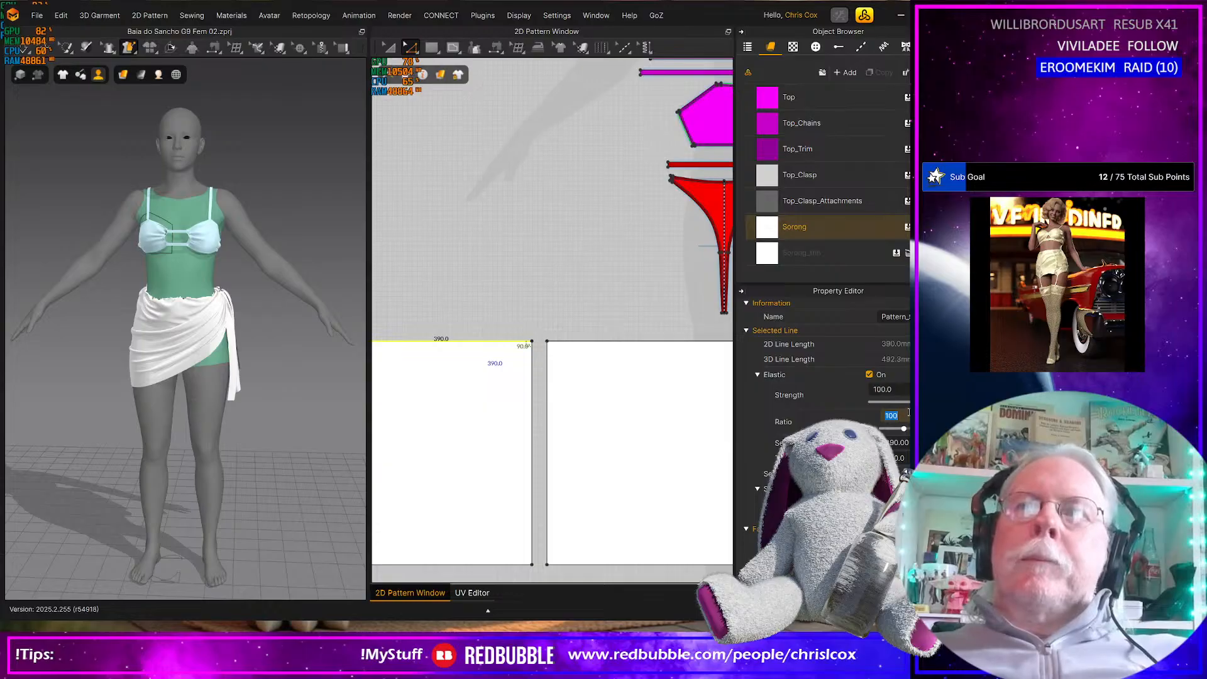
click(870, 373)
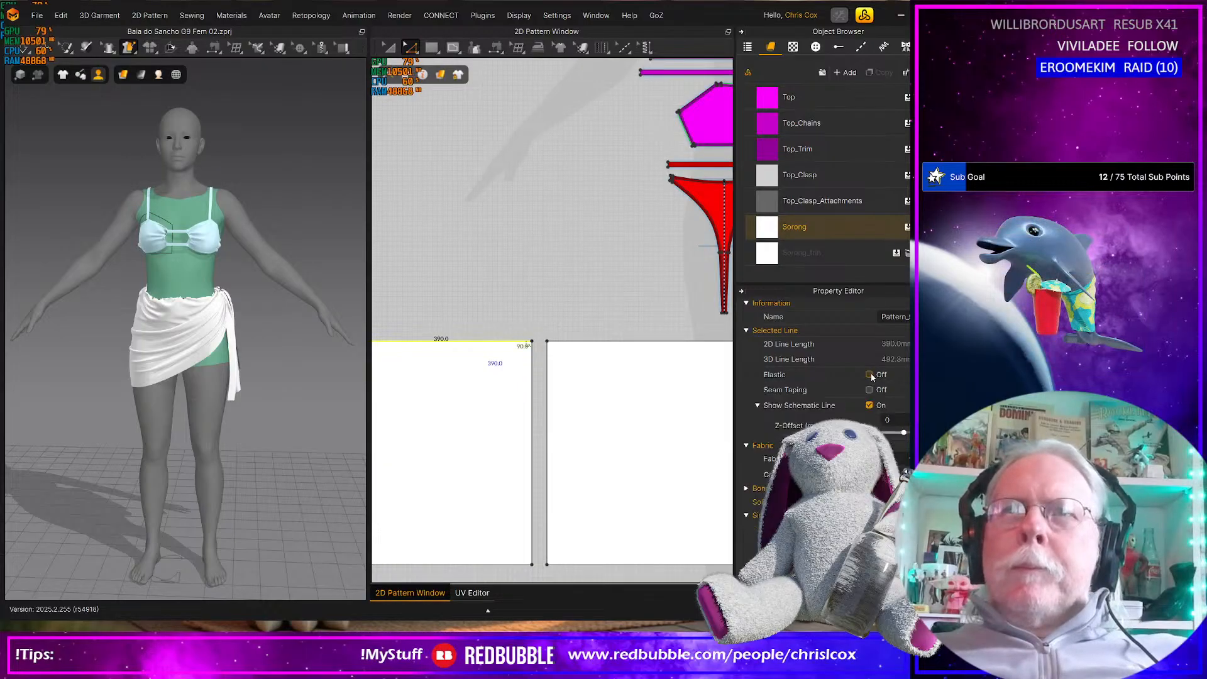
Recheck that elastic is off on both panels' upper edges and simulate the sarong without the waist gathers
click(618, 342)
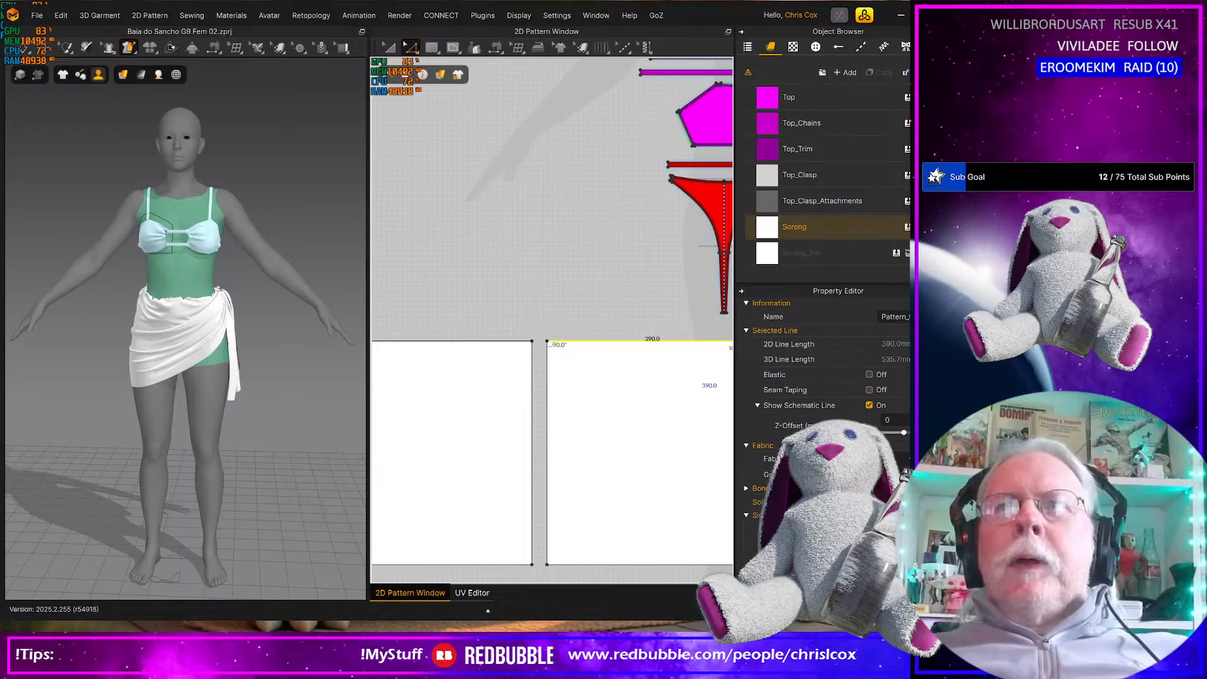
click(870, 374)
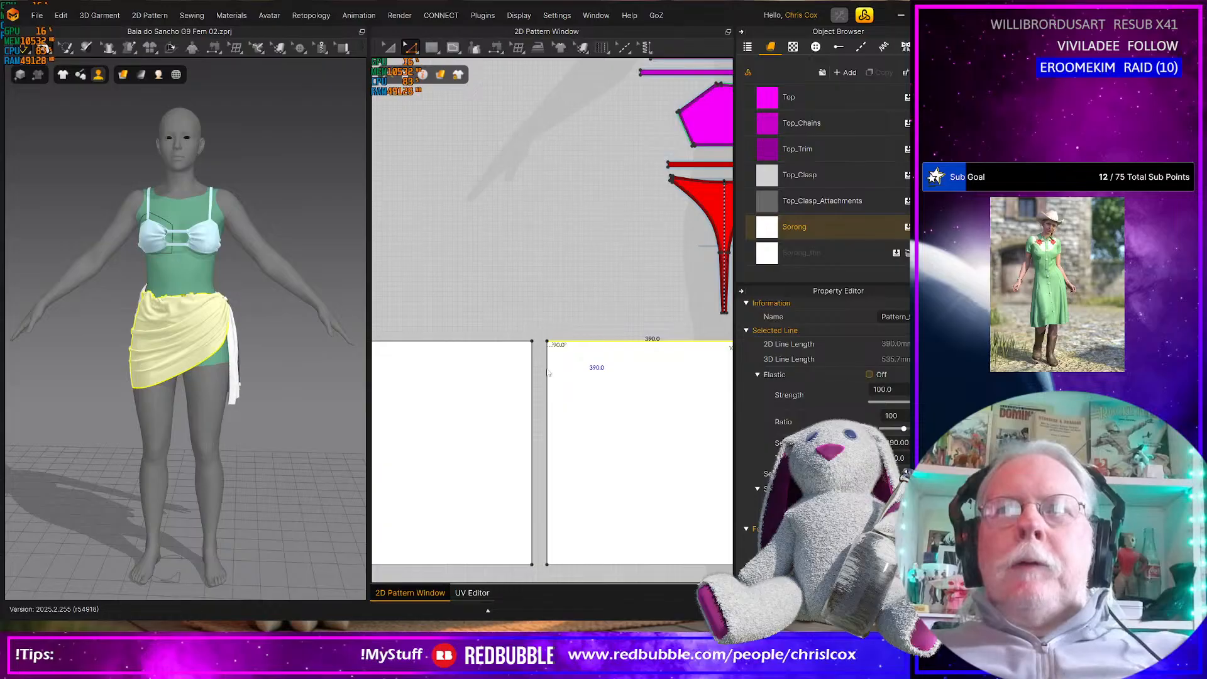
click(416, 342)
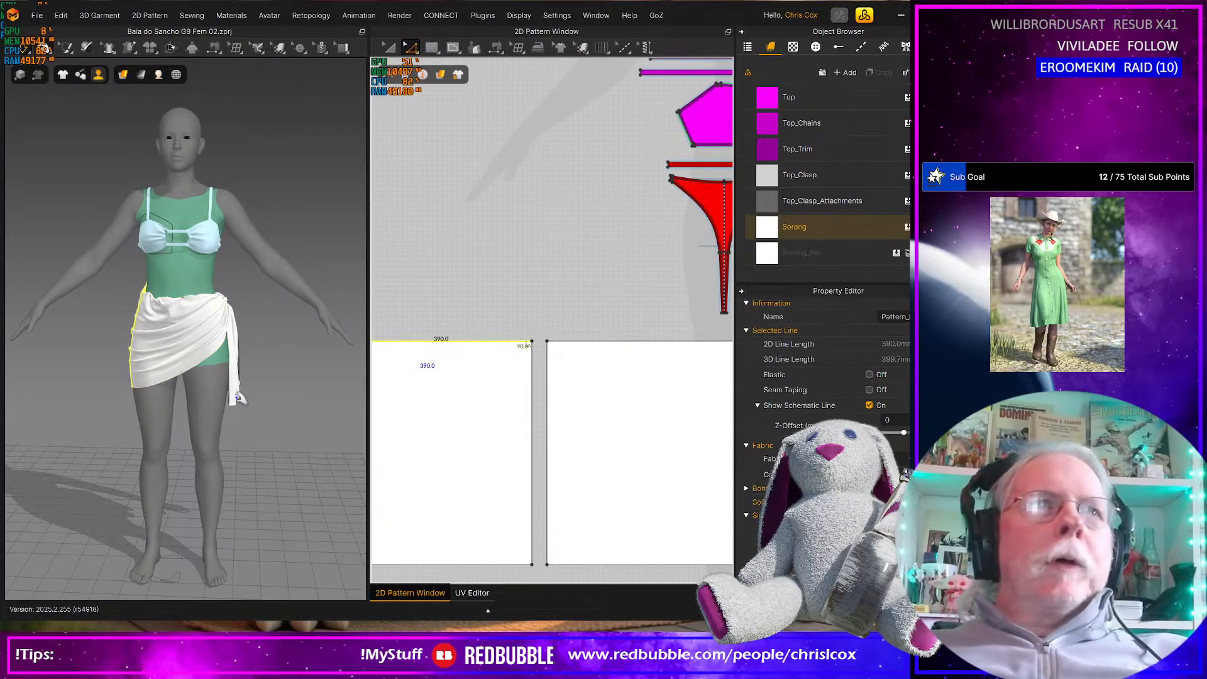
key(z)
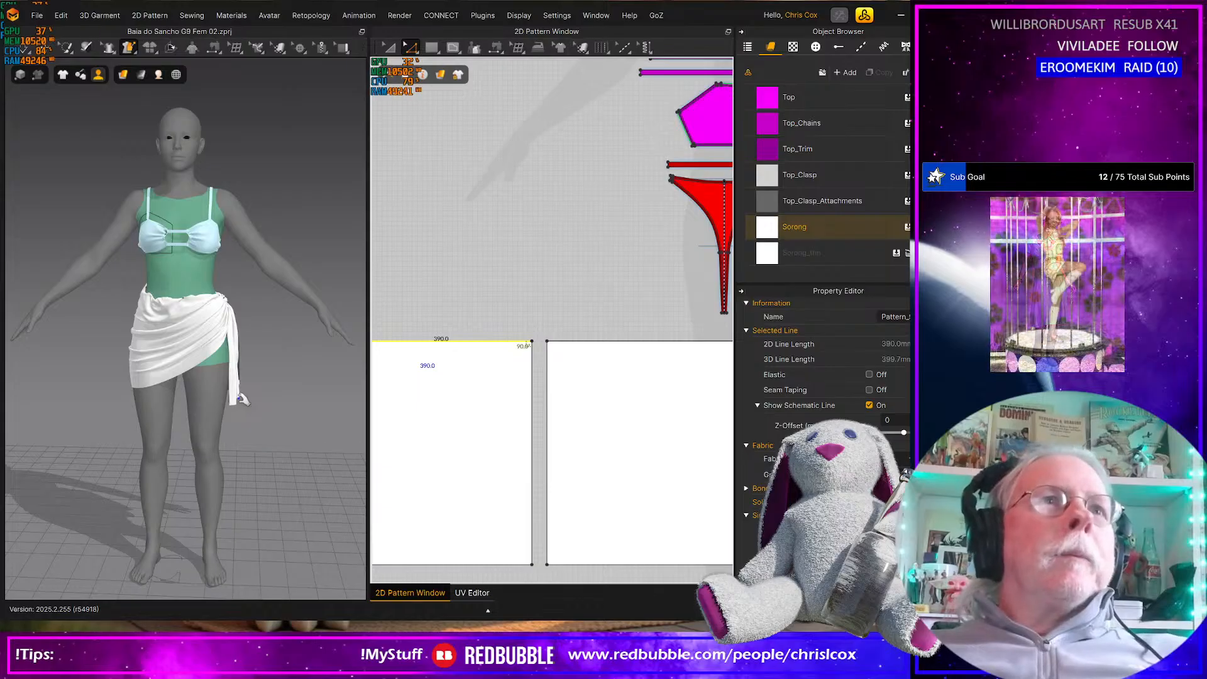
key(space)
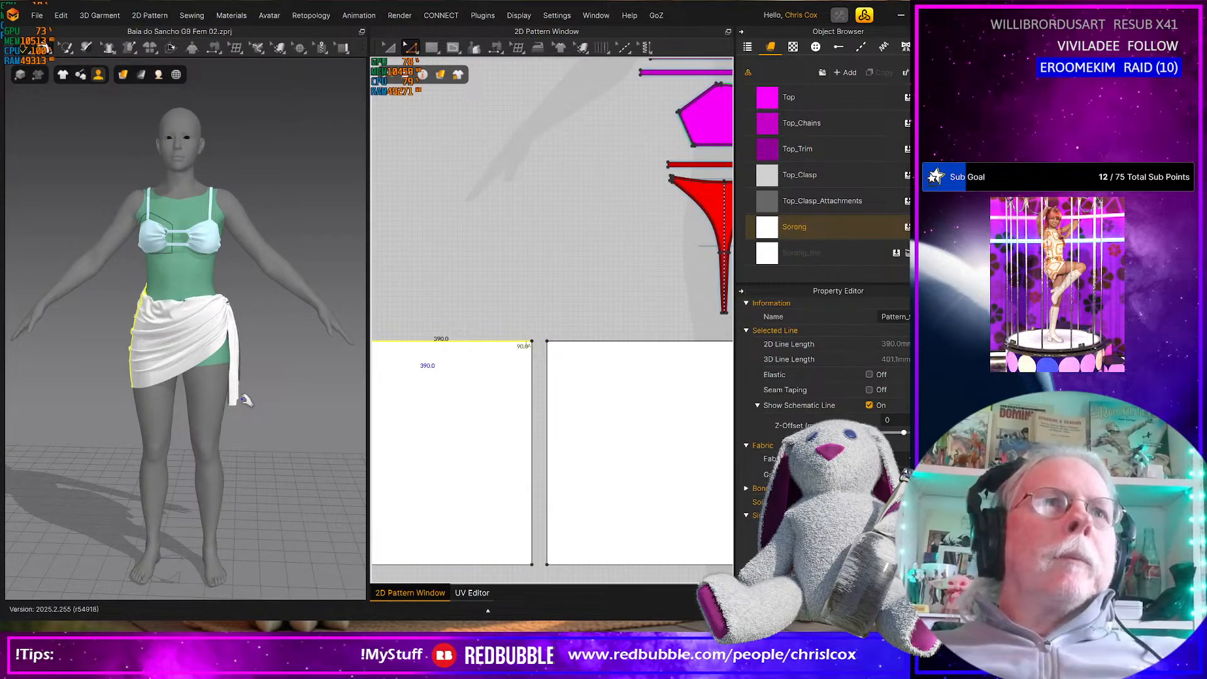
Pull the back panel's upper edge at the hip opposite the knot during simulation and check the drape from the front
right_drag(202, 428, 50, 415)
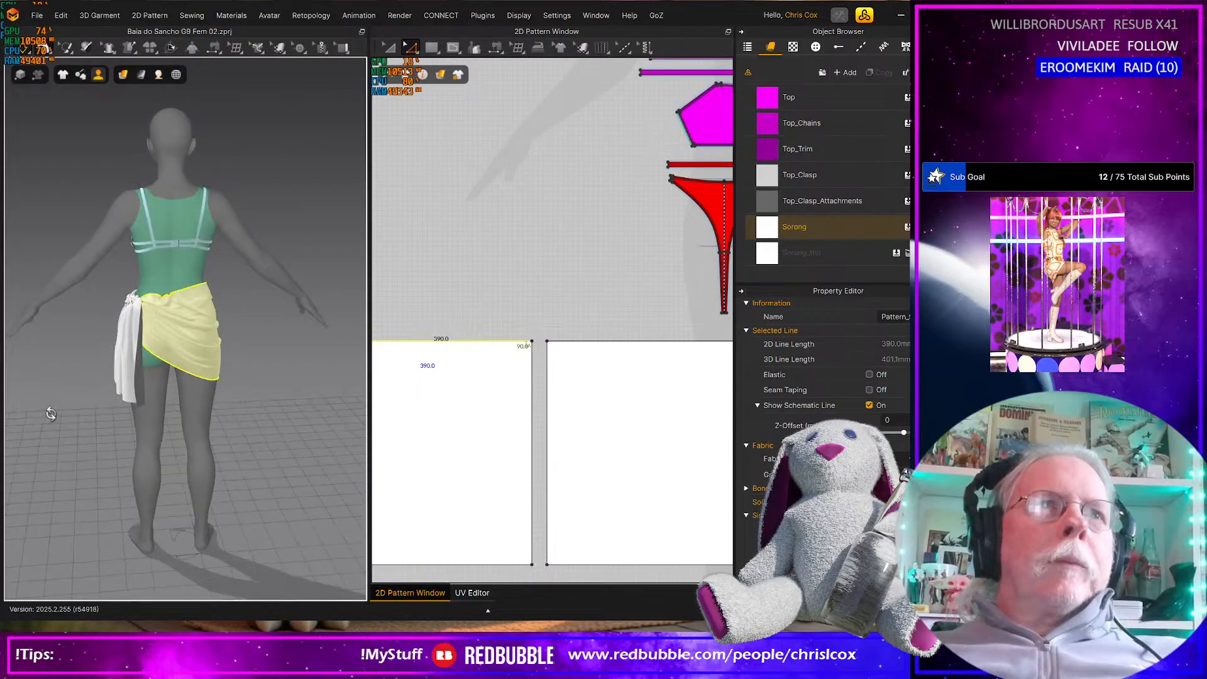
double_click(213, 308)
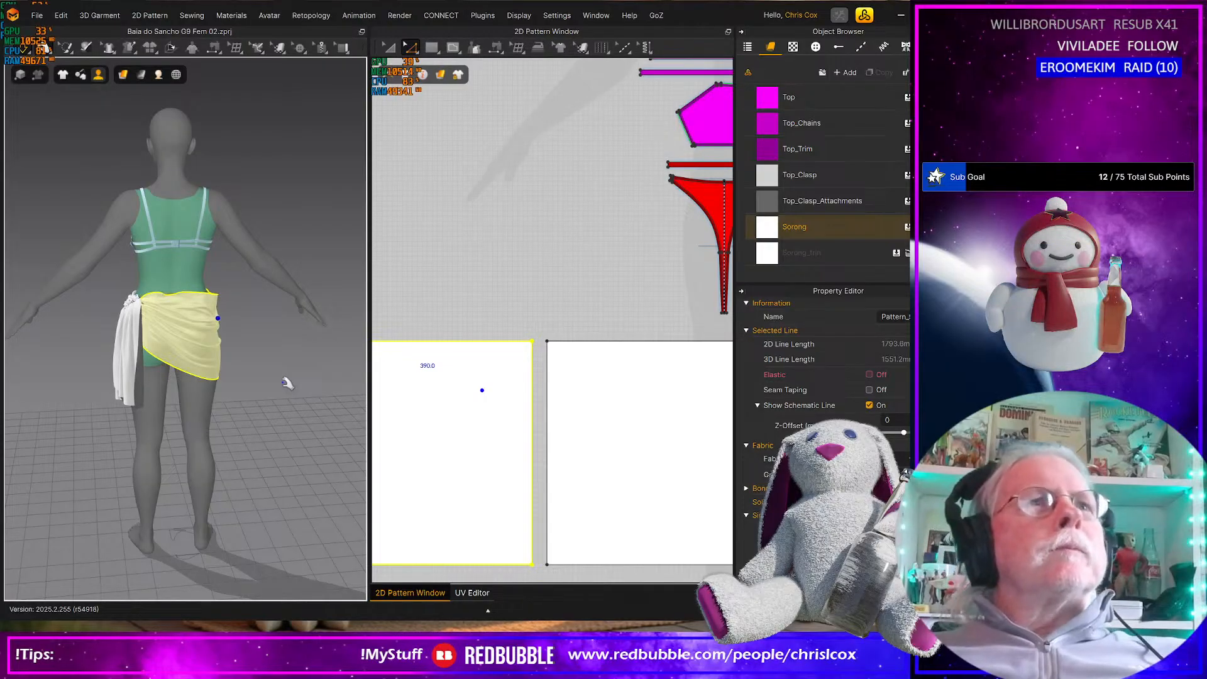
right_drag(287, 383, 99, 371)
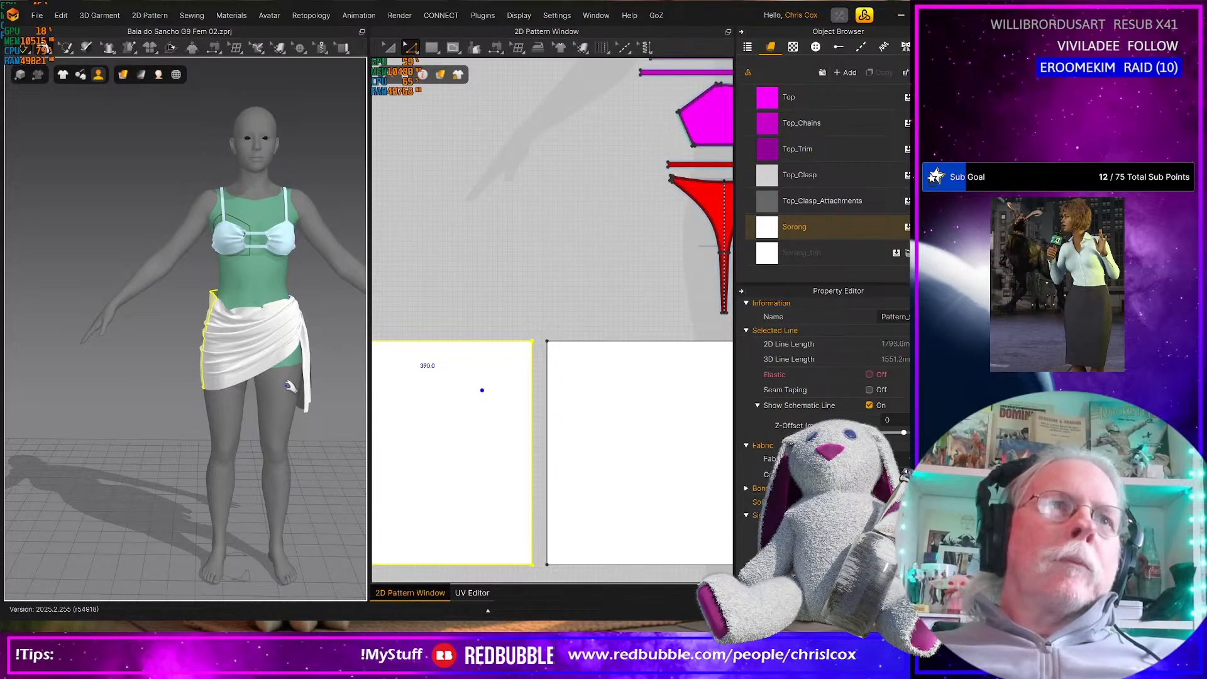
right_drag(246, 373, 293, 387)
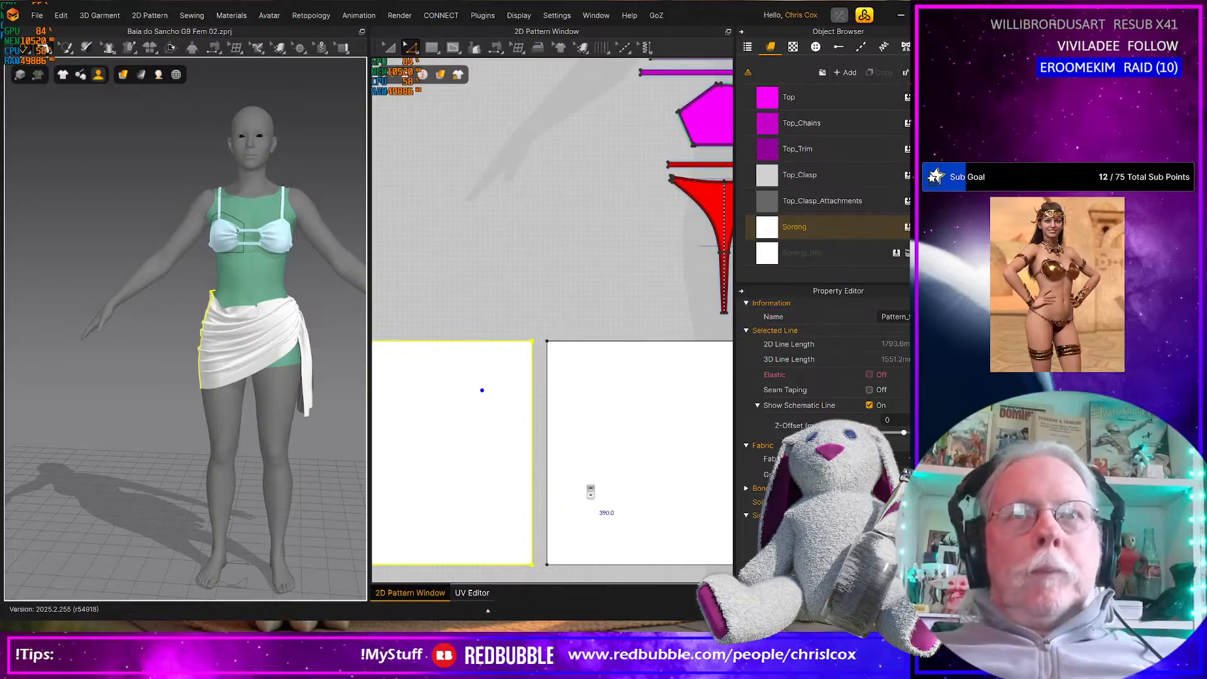
Lengthen the sarong by moving the lower edges of both panels and their strips slightly downward in the 2D pattern
scroll(590, 493, down, 3)
middle_drag(578, 431, 579, 415)
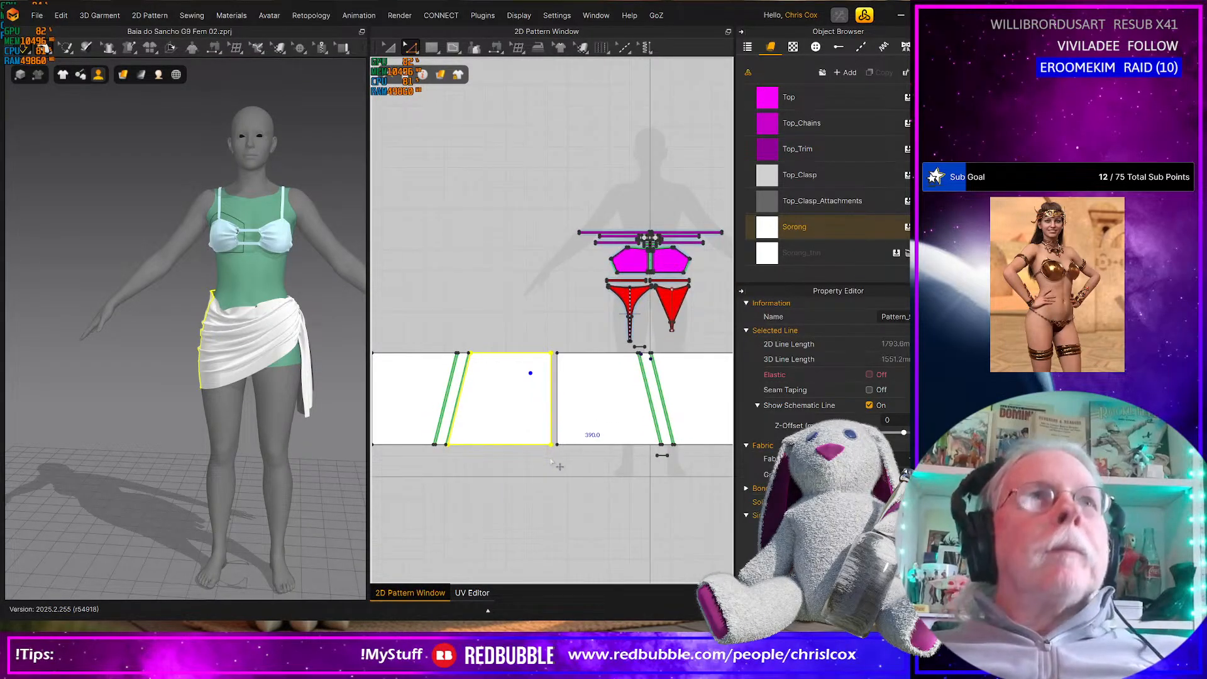
scroll(559, 465, down, 2)
key(z)
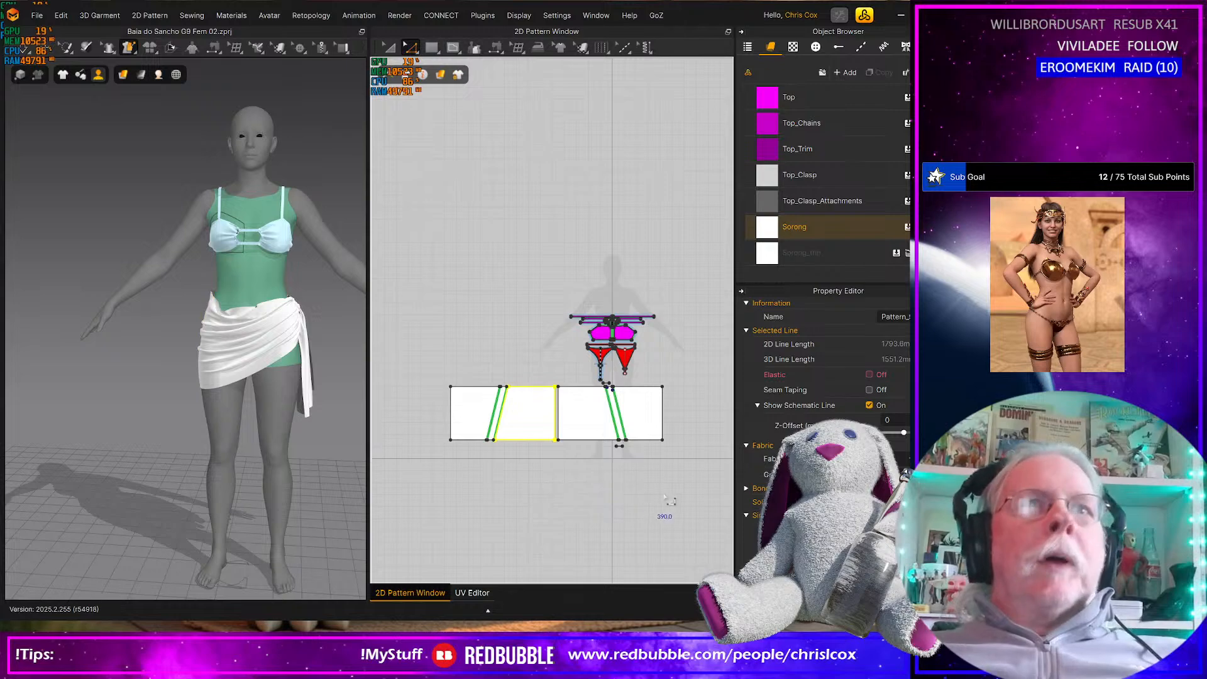
drag(673, 492, 448, 440)
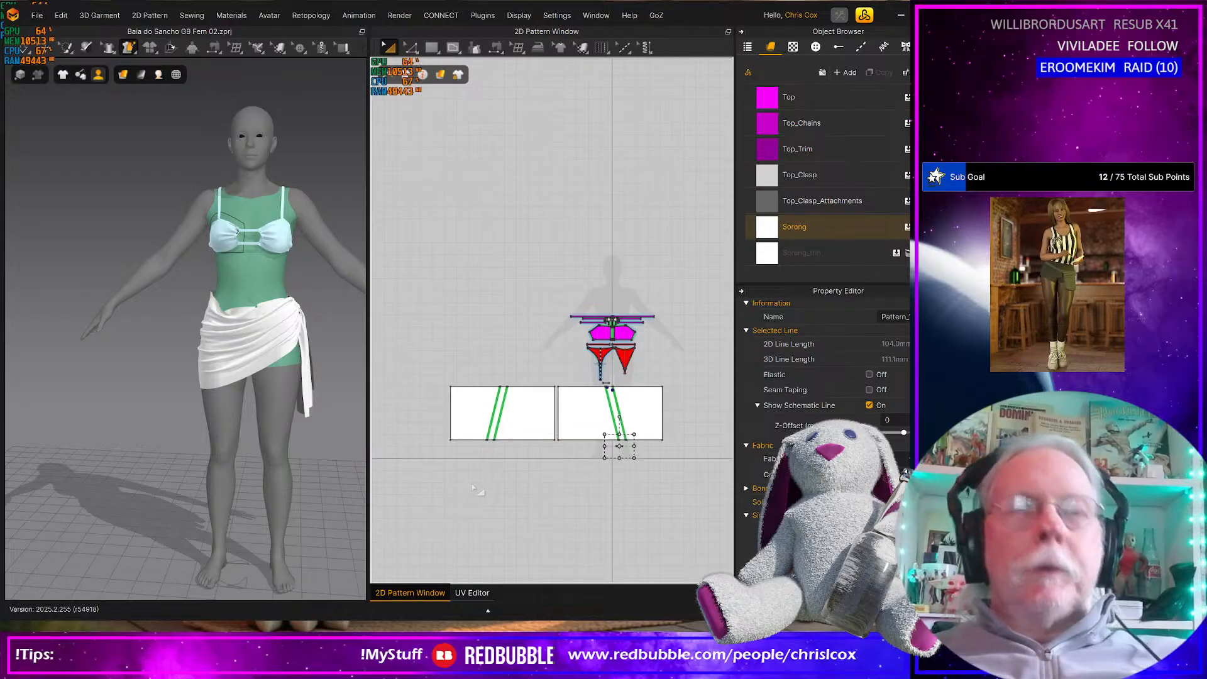
key(z)
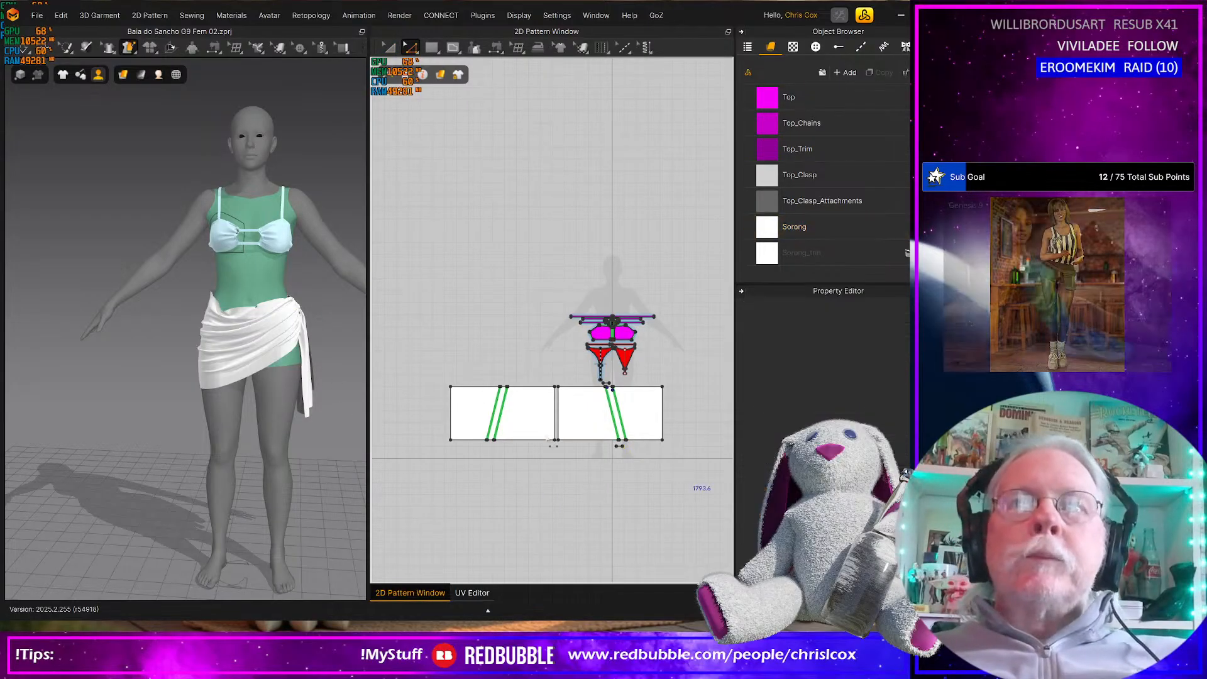
drag(680, 464, 440, 418)
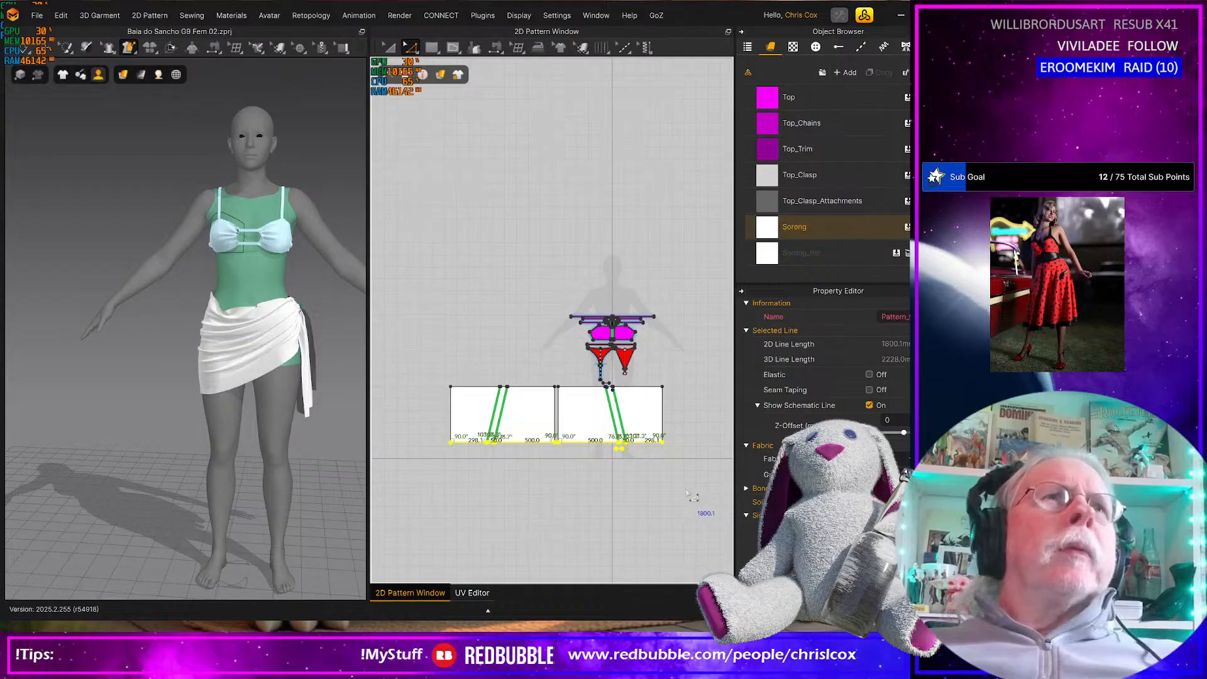
drag(694, 496, 434, 442)
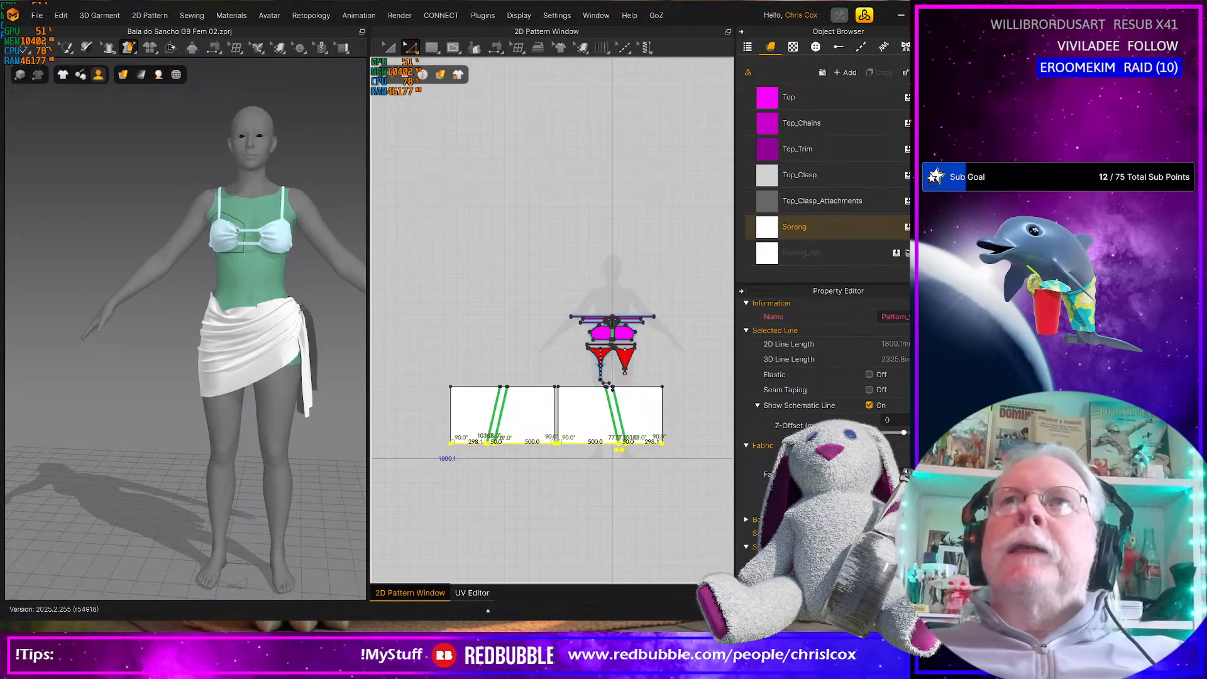
scroll(480, 446, down, 1)
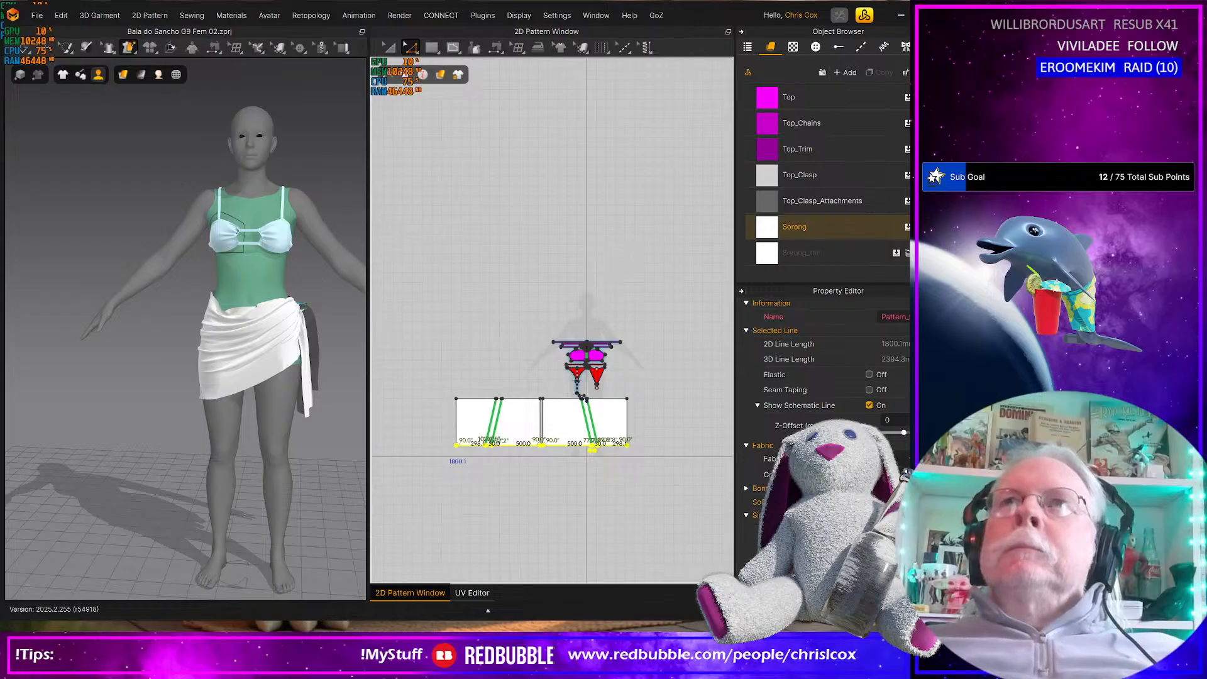
Close the project without saving, restart, and reopen Baia do Sancho G9 Fem 02.zprj from the Baia do Sancho folder
click(943, 15)
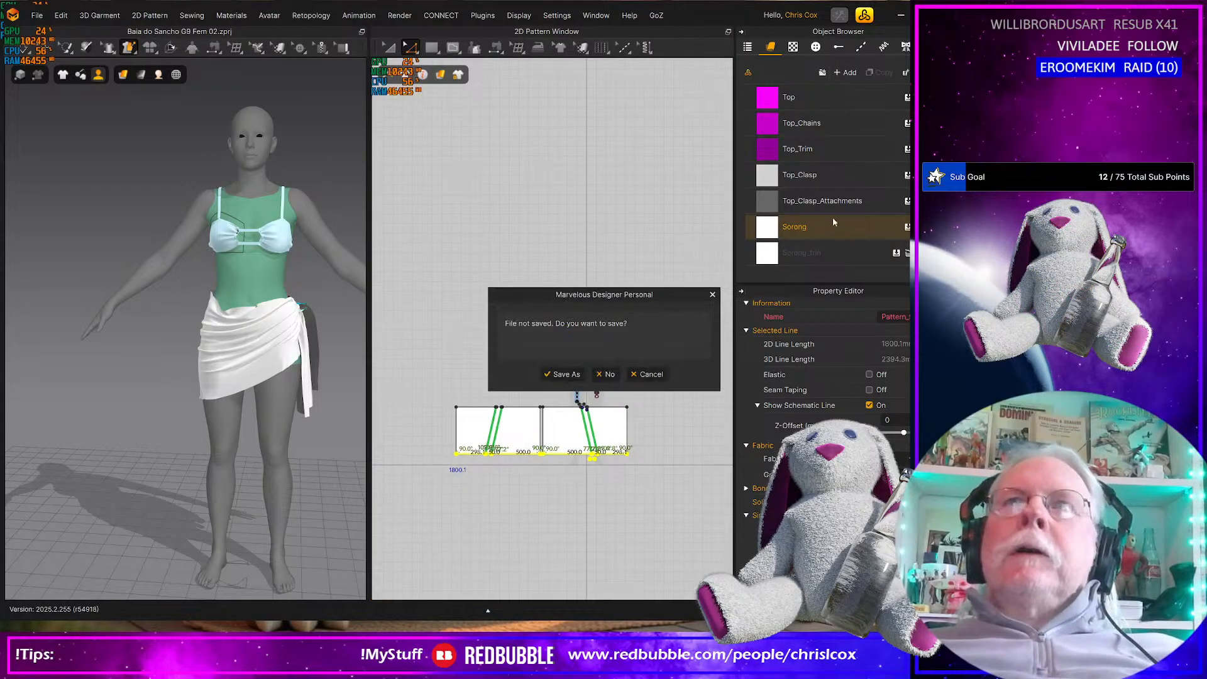
click(607, 374)
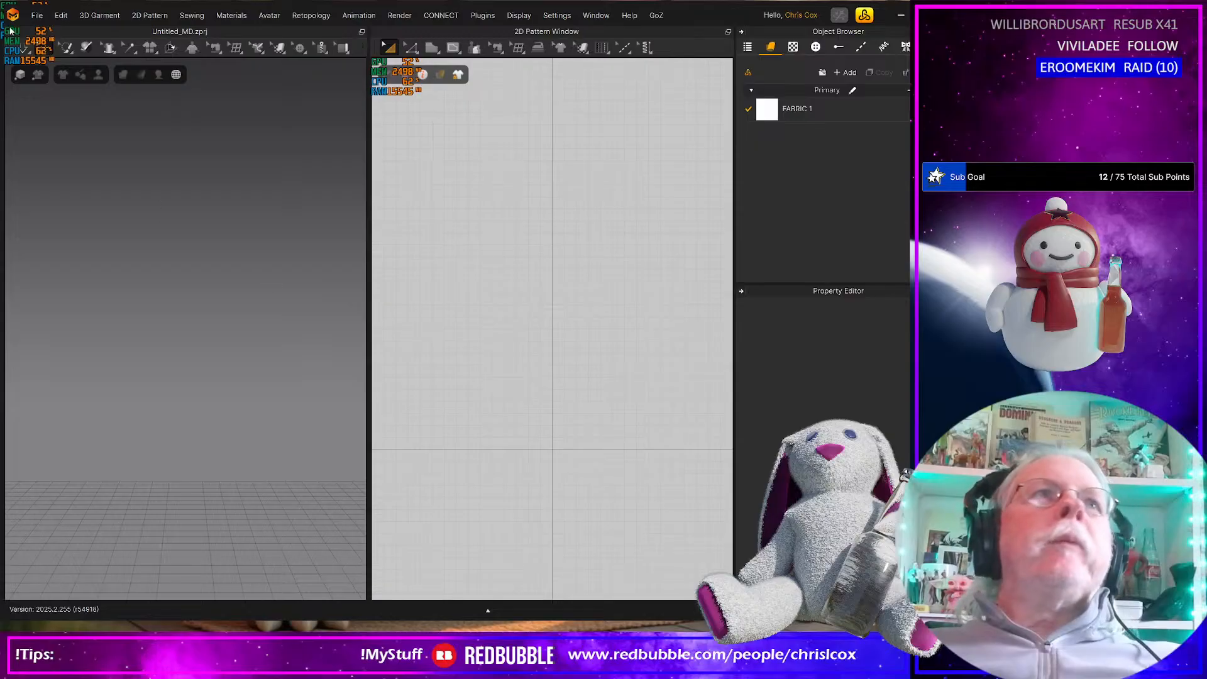
click(37, 15)
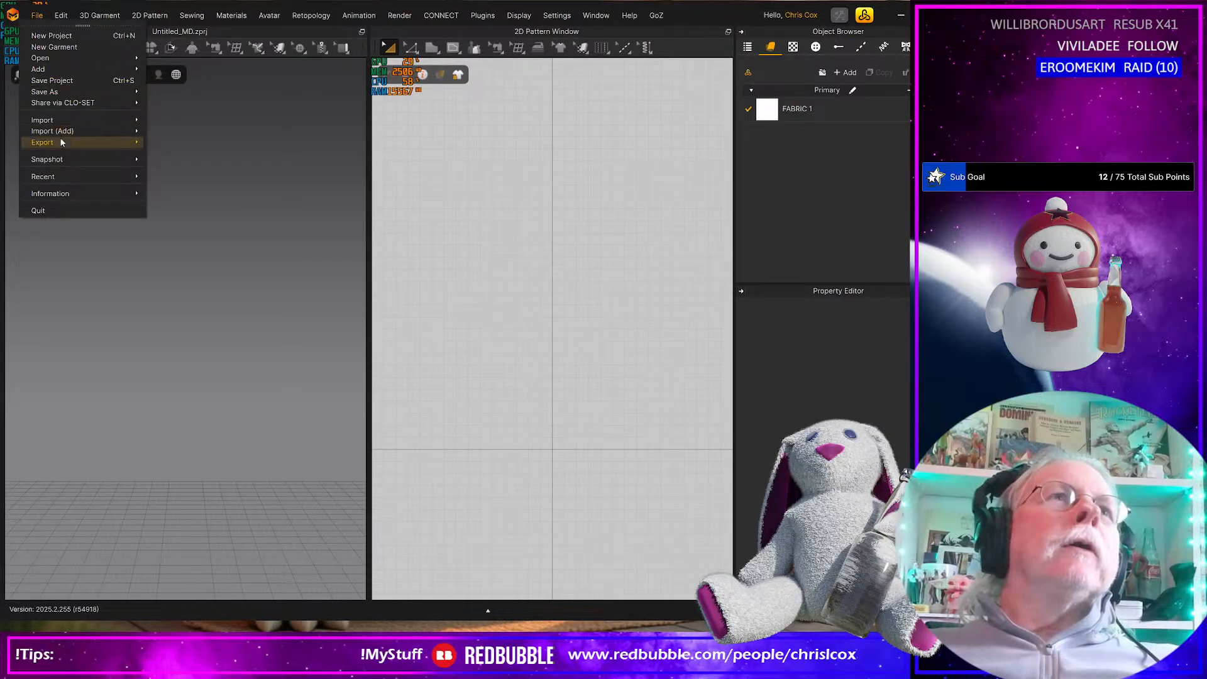
mouse_move(75, 177)
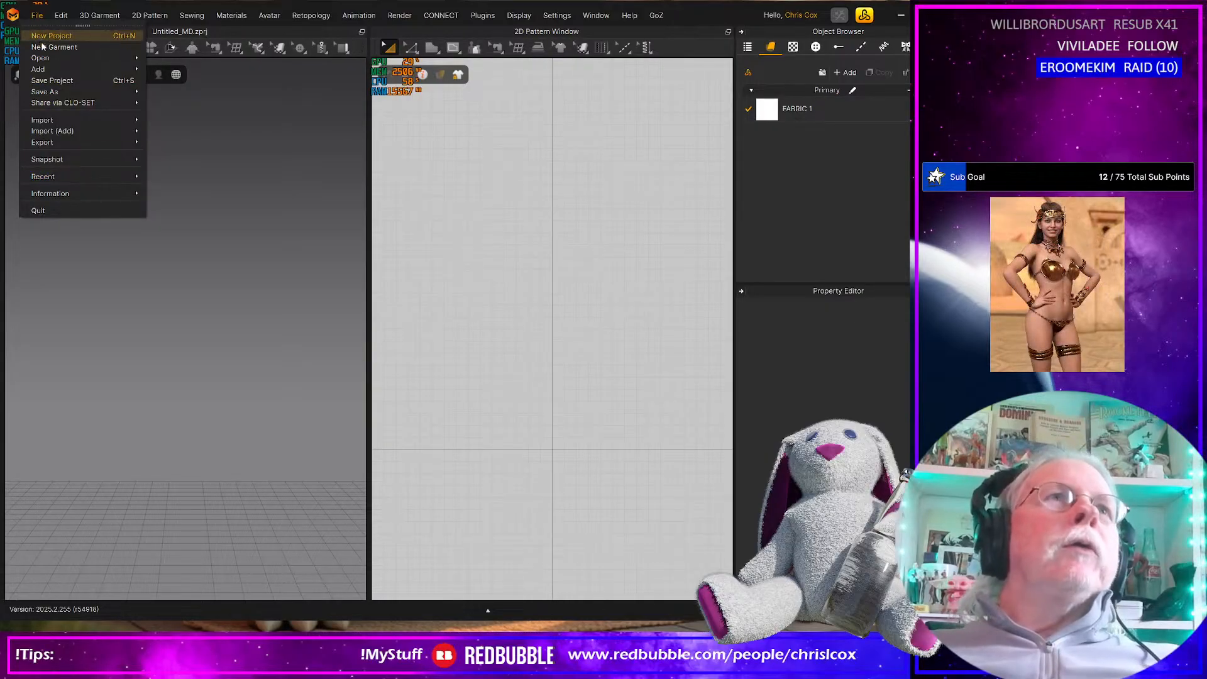
mouse_move(58, 59)
click(174, 59)
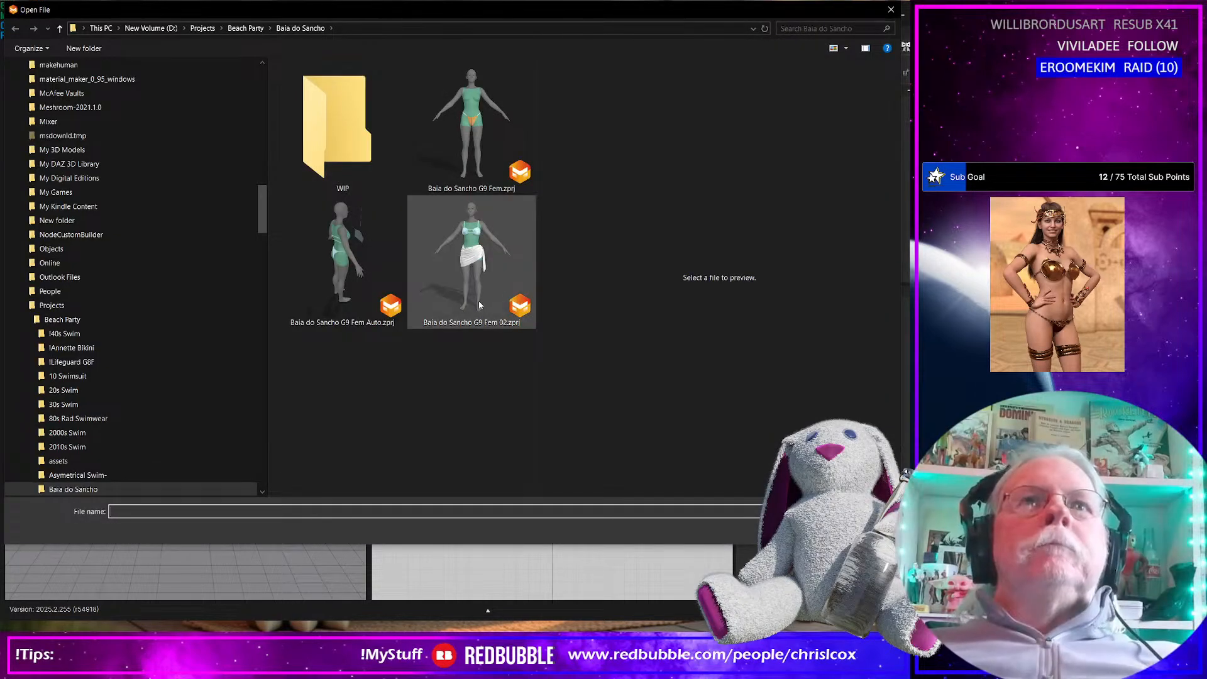
double_click(475, 294)
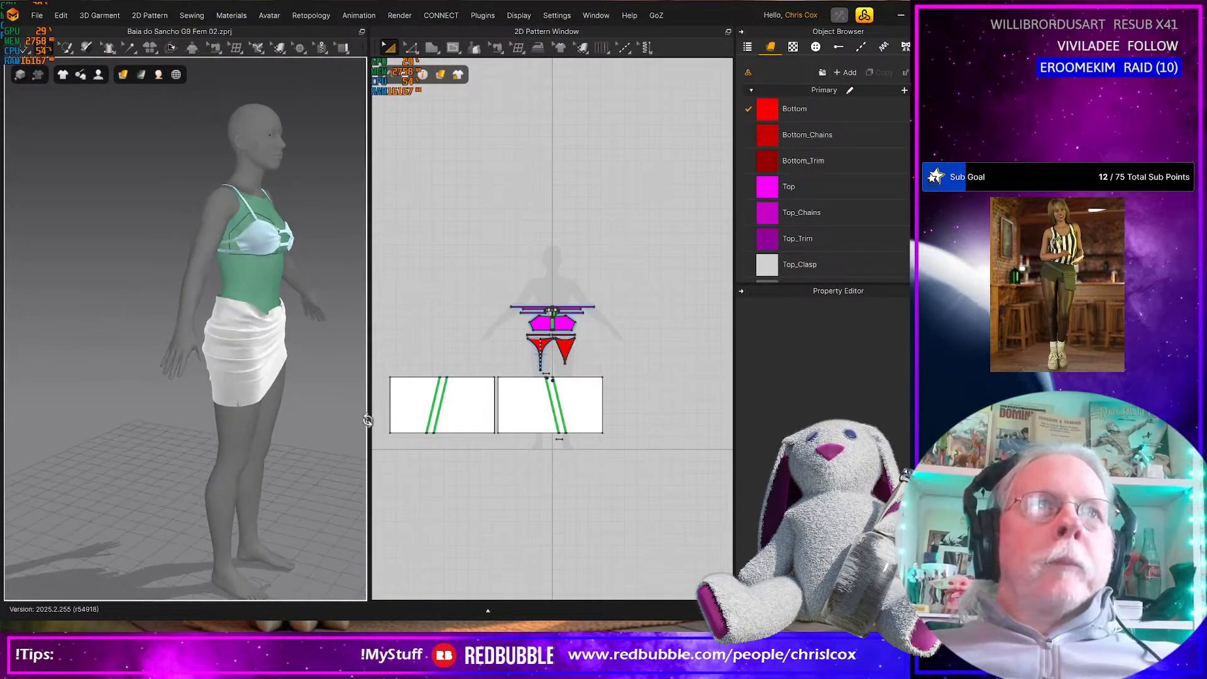
Simulate the reopened sarong and examine its drape and side knot from the front, side and back
scroll(295, 428, up, 5)
scroll(295, 427, up, 2)
middle_drag(295, 427, 145, 410)
scroll(145, 410, up, 2)
mouse_move(145, 410)
right_down()
mouse_move(105, 423)
mouse_move(150, 418)
right_up()
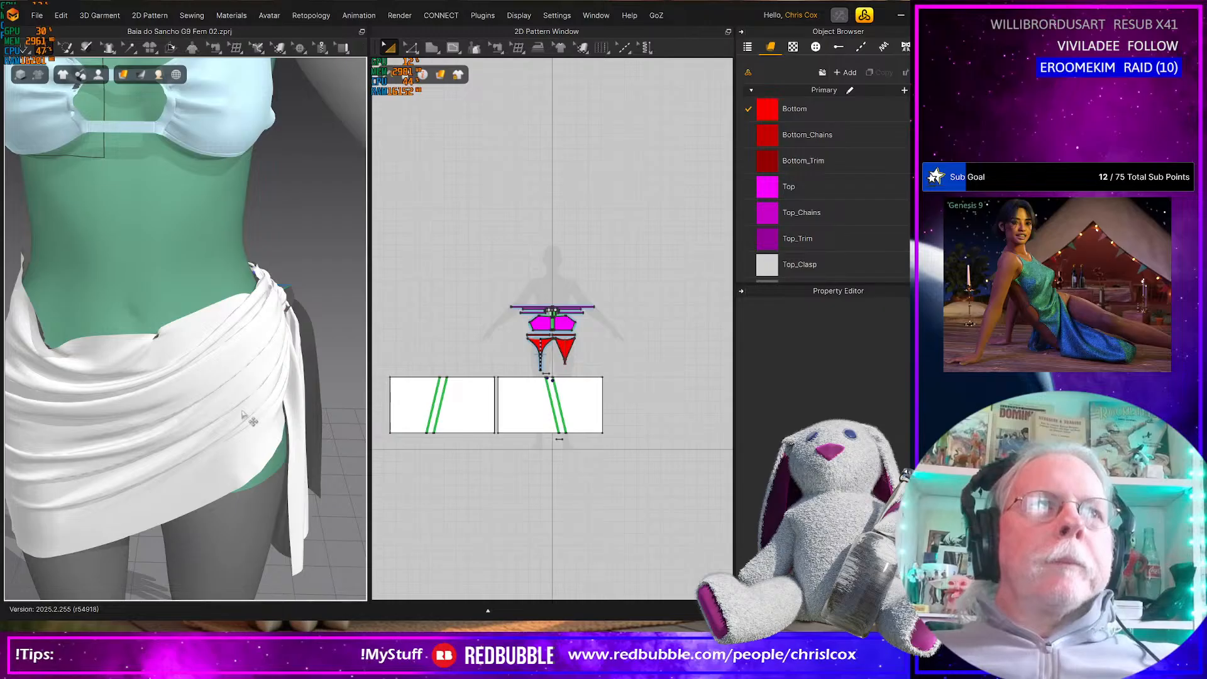
scroll(244, 415, down, 5)
mouse_move(244, 415)
right_down()
mouse_move(110, 397)
mouse_move(250, 385)
mouse_move(250, 396)
right_up()
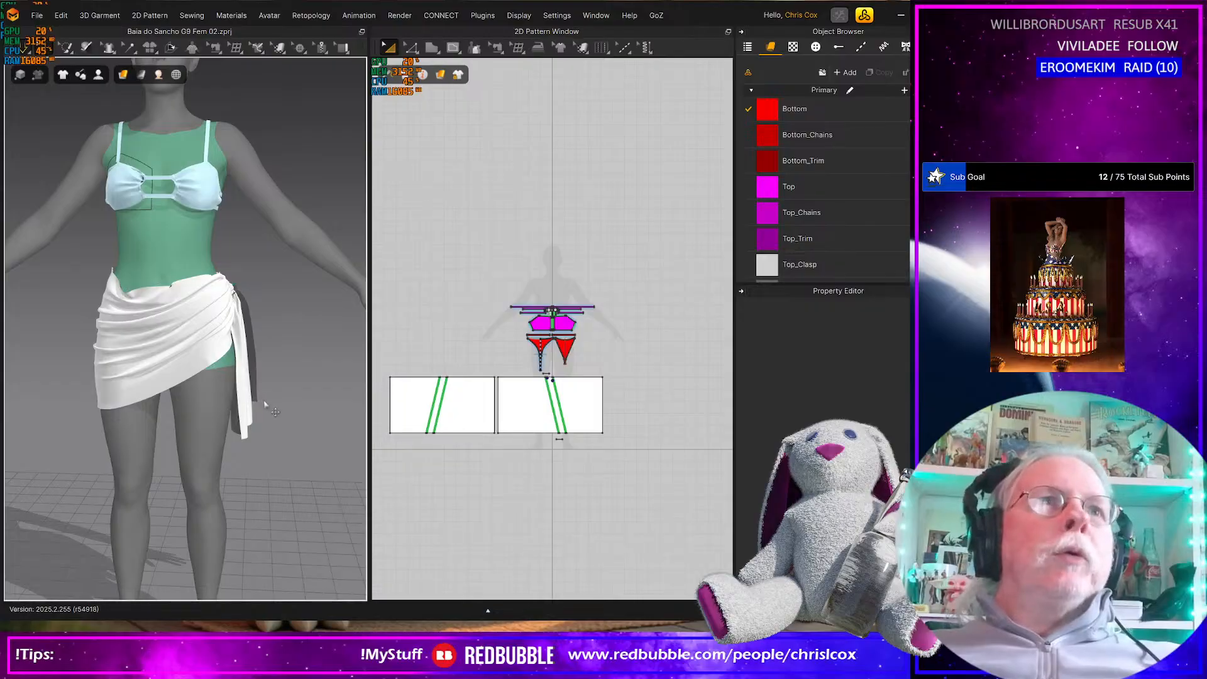
key(space)
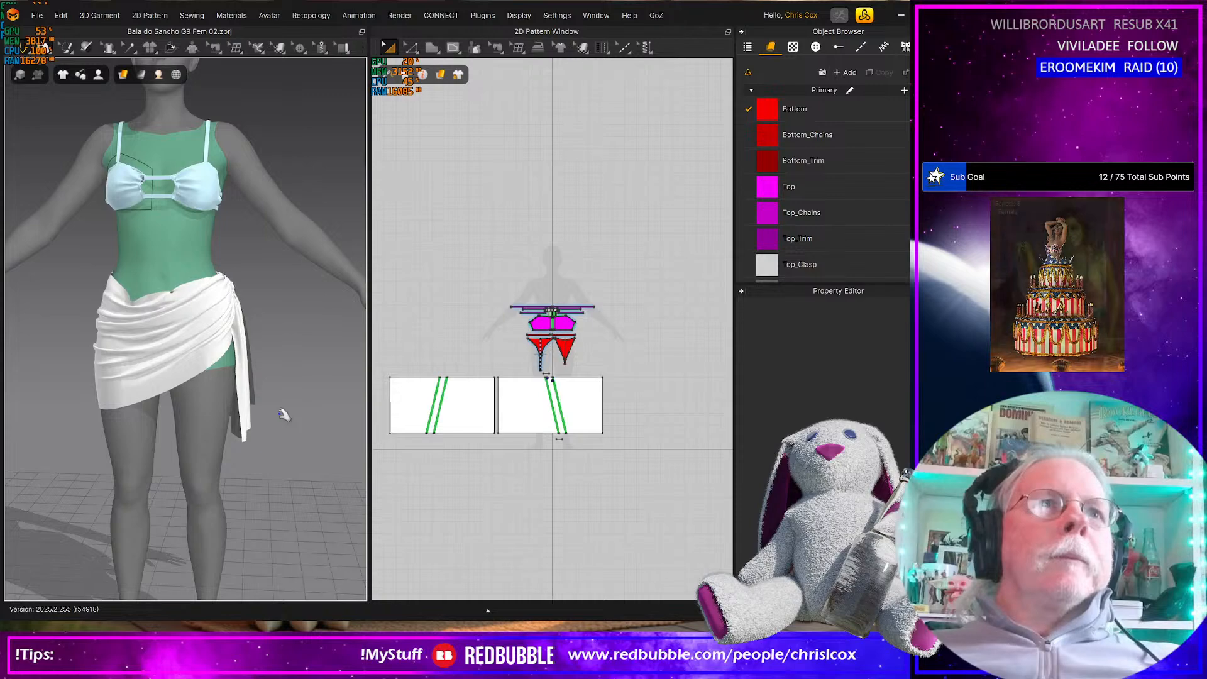
right_drag(284, 415, 225, 426)
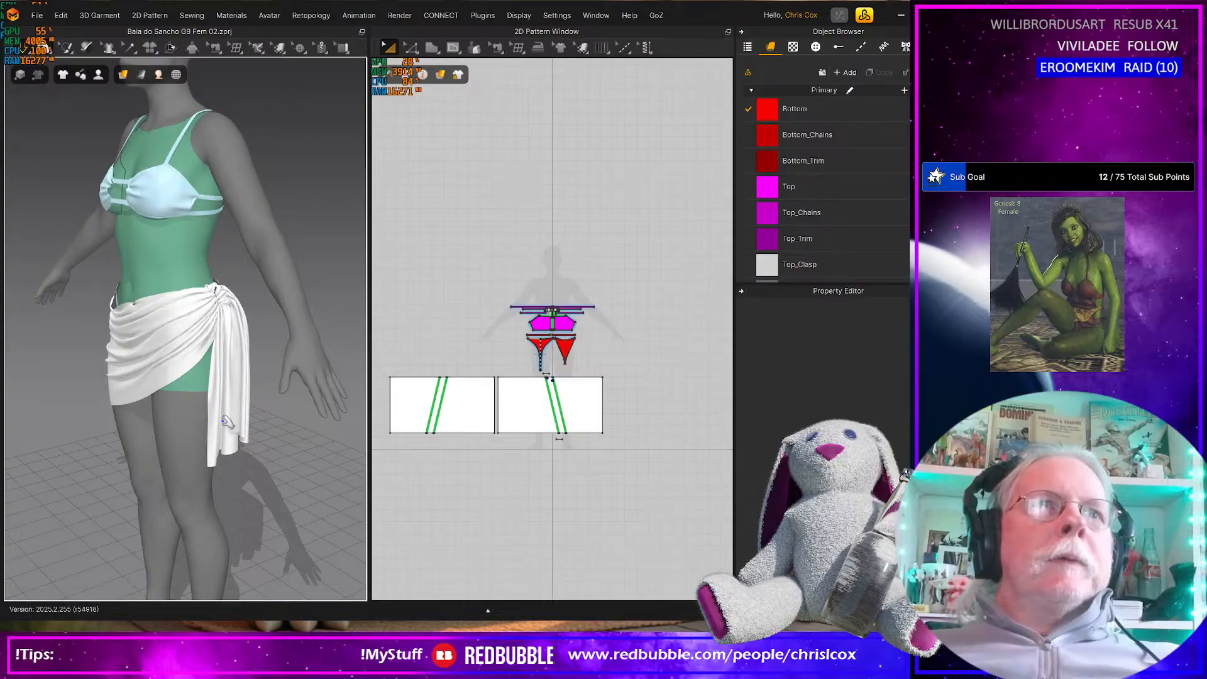
right_drag(223, 421, 159, 427)
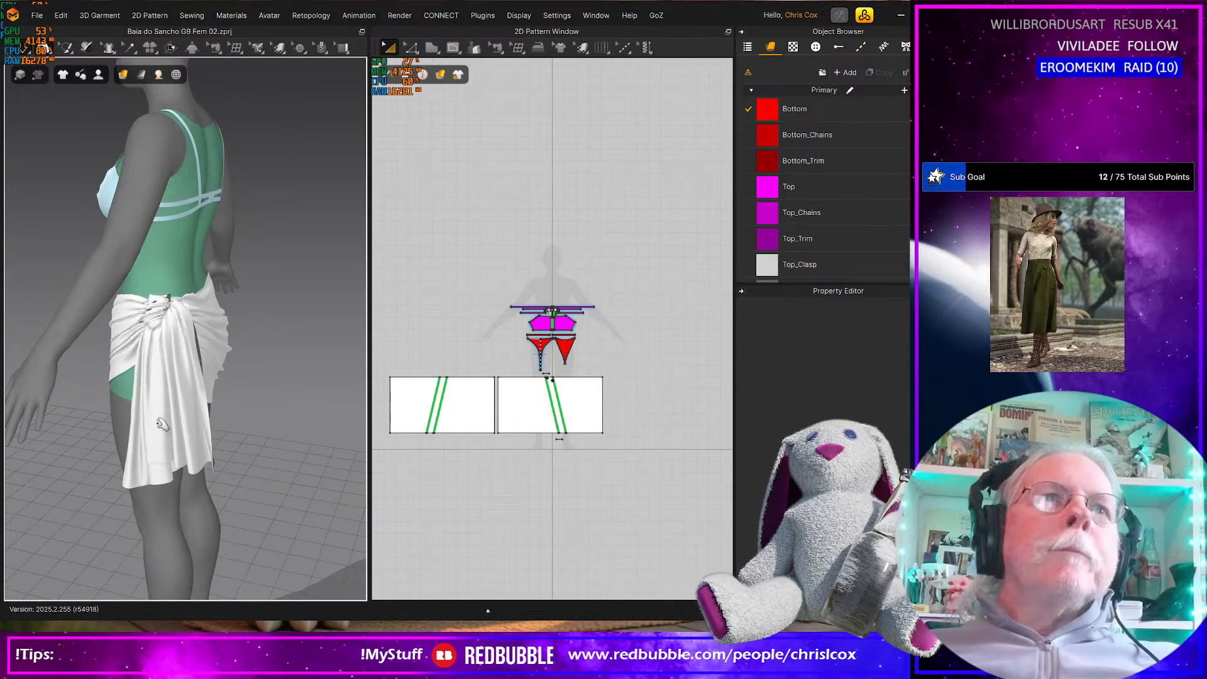
right_drag(180, 417, 340, 424)
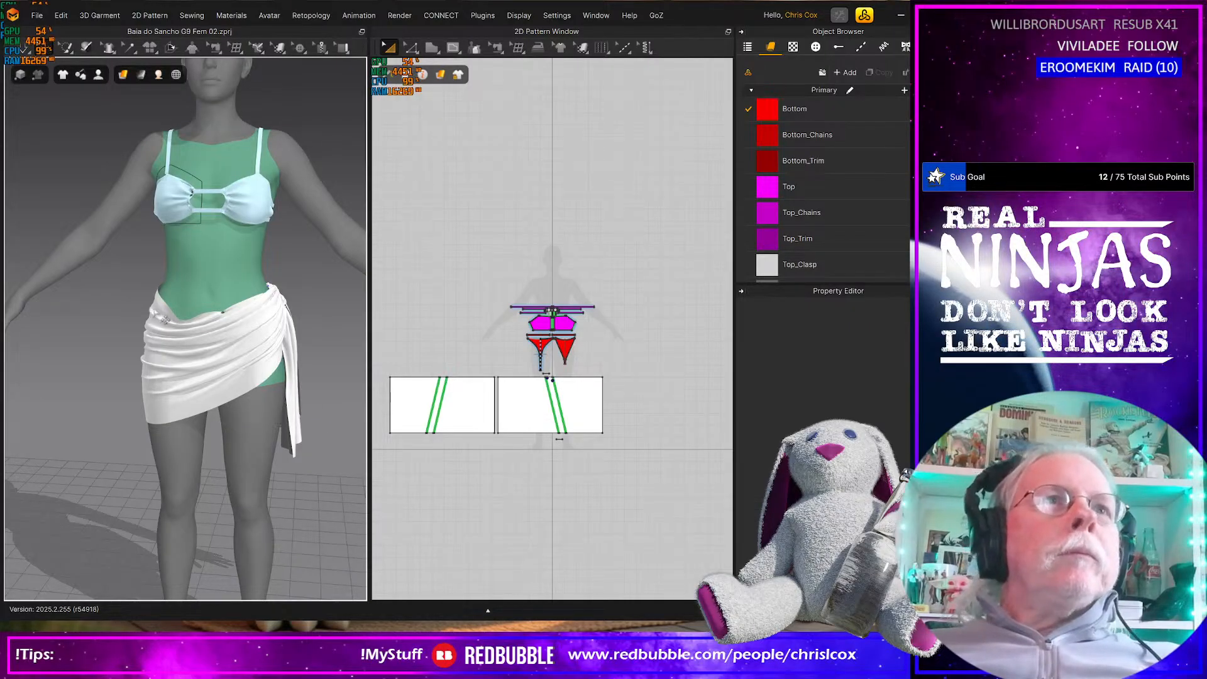
Pull the sarong's upper edge at the hip opposite the knot during simulation and check the waist and bikini top up close
right_drag(169, 326, 169, 376)
scroll(179, 328, up, 5)
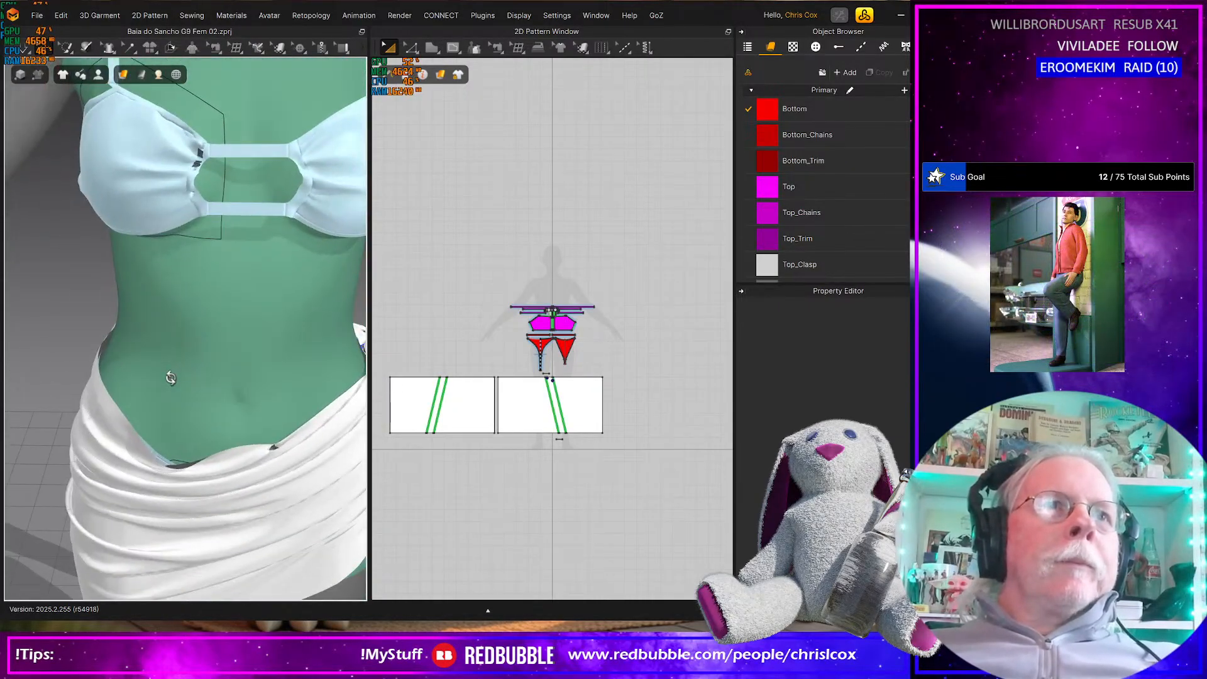
right_drag(209, 165, 295, 183)
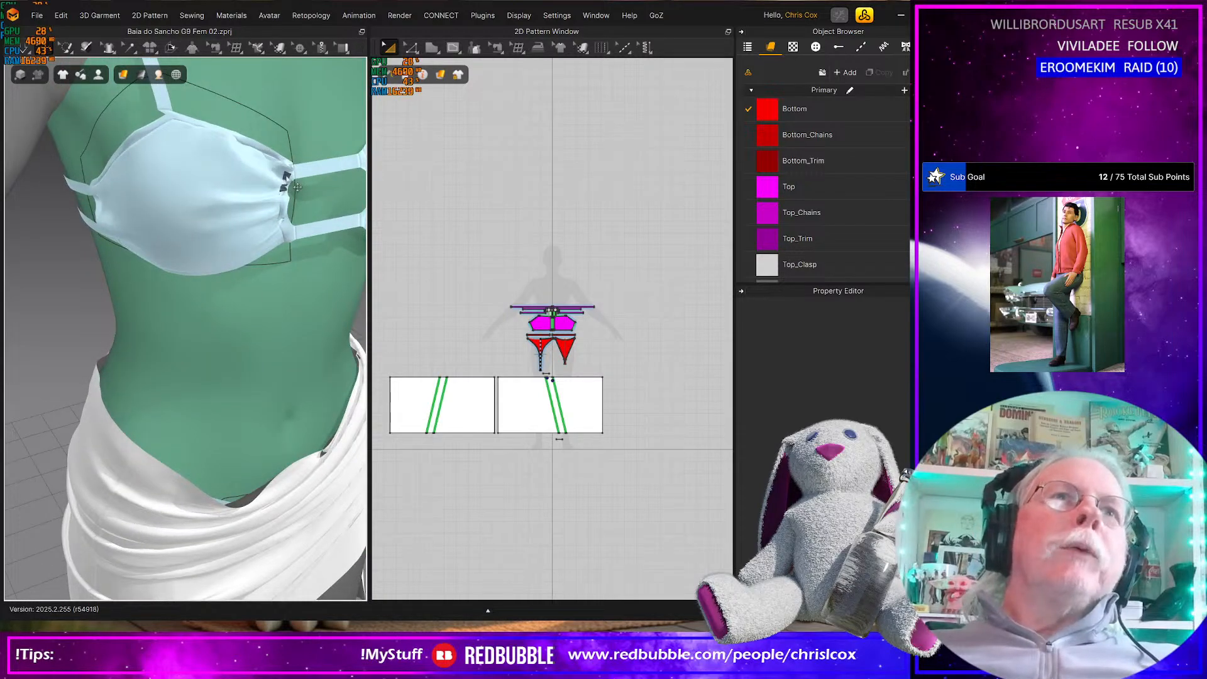
scroll(282, 267, down, 5)
right_drag(262, 221, 249, 246)
scroll(249, 333, up, 8)
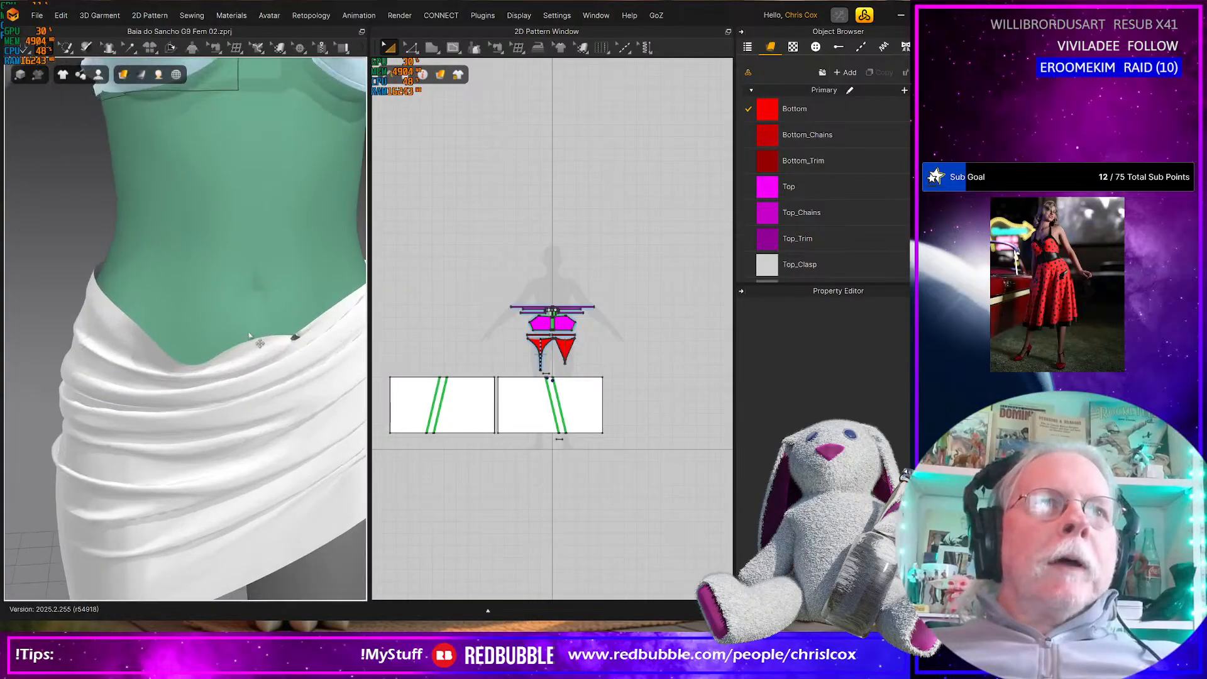
scroll(428, 394, up, 3)
scroll(288, 395, down, 8)
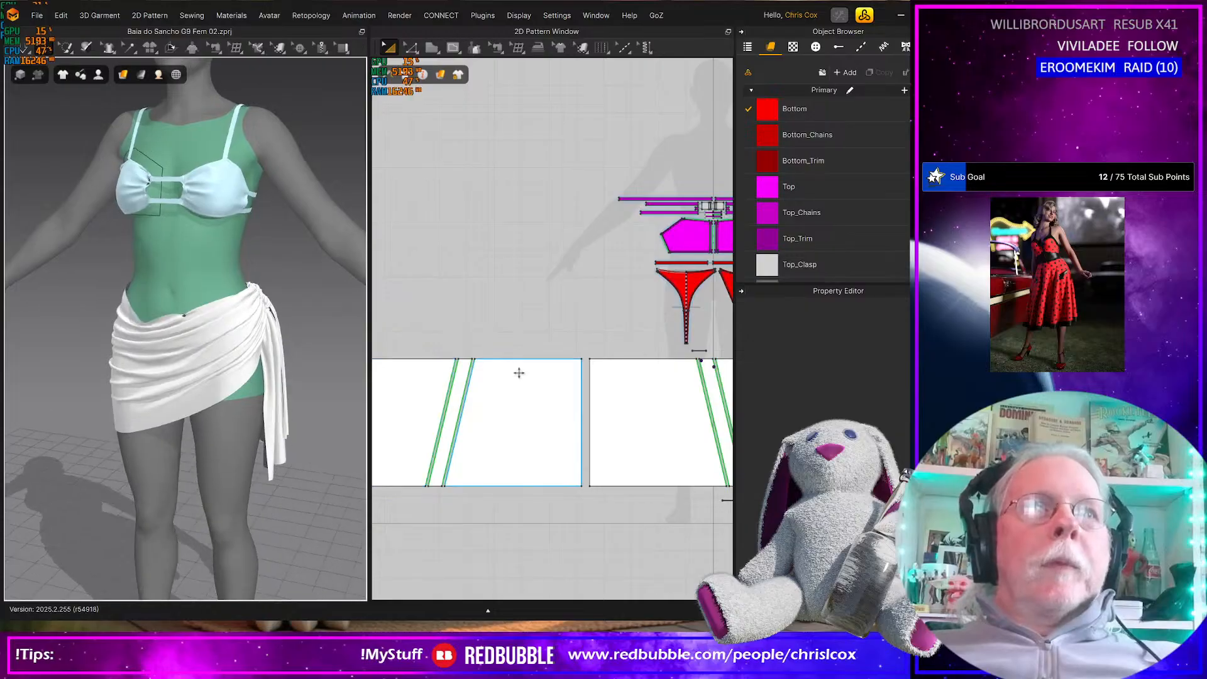
Move the lower edges of both sarong panels and the small strip below the front panel slightly downward in the 2D pattern
scroll(552, 489, down, 3)
key(z)
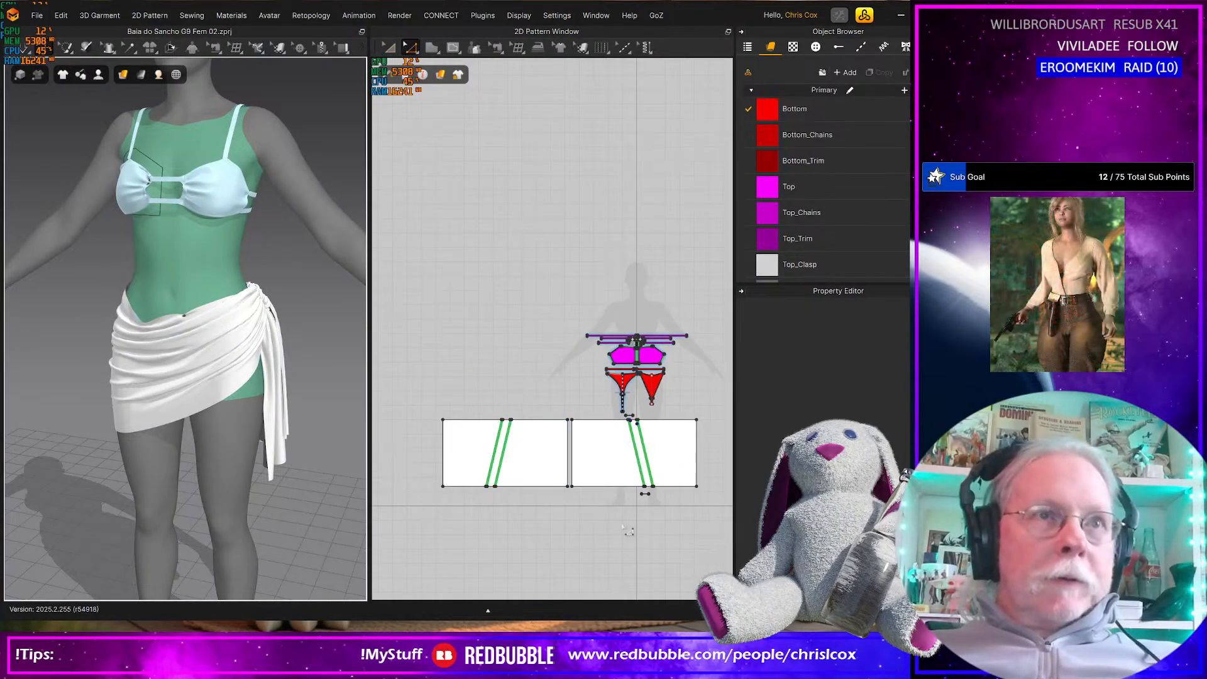
drag(703, 522, 423, 477)
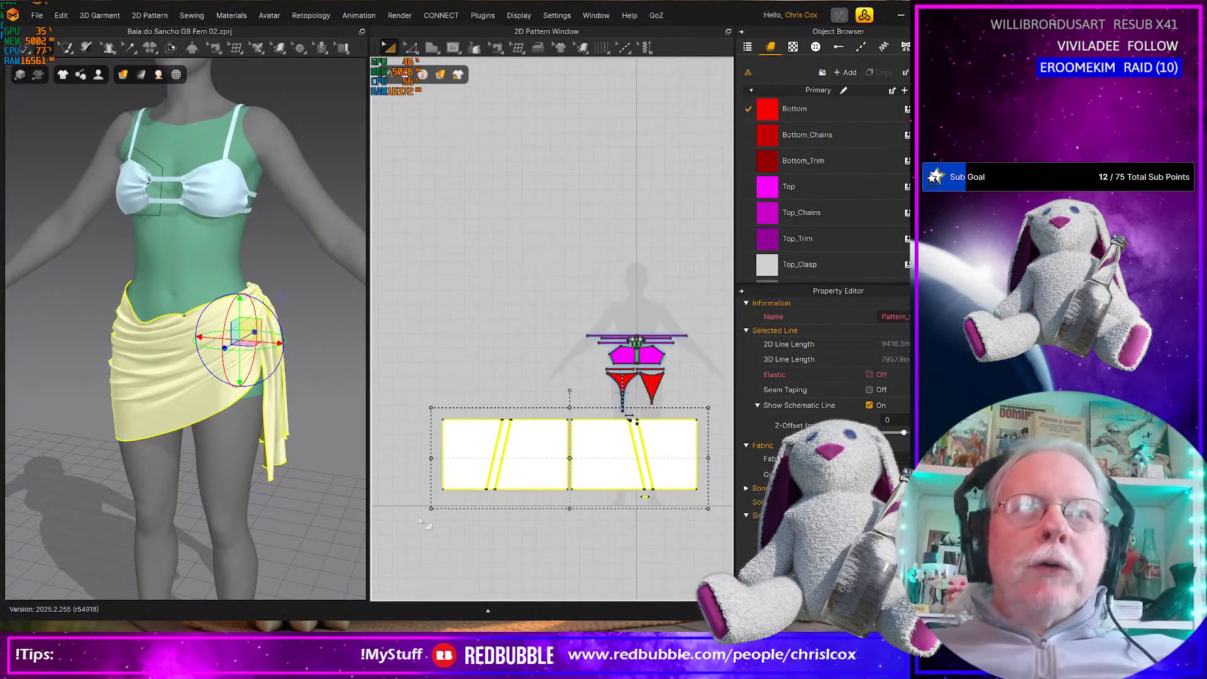
drag(419, 517, 717, 414)
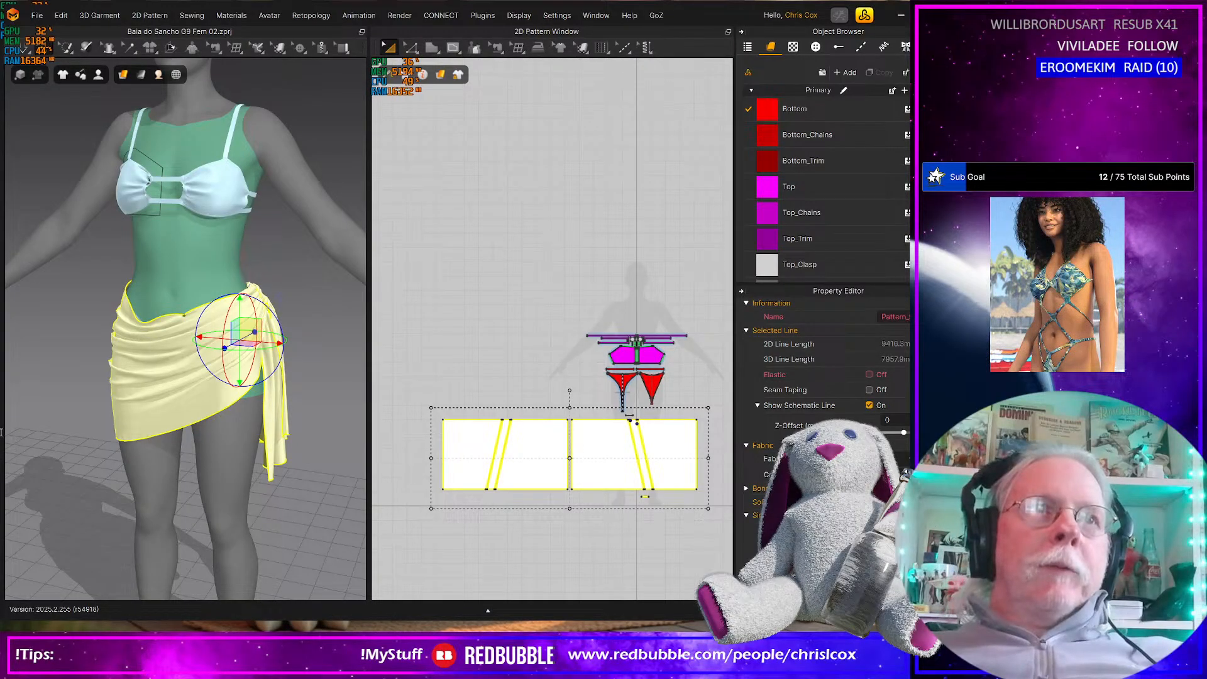
click(430, 497)
drag(415, 480, 631, 507)
drag(712, 505, 711, 507)
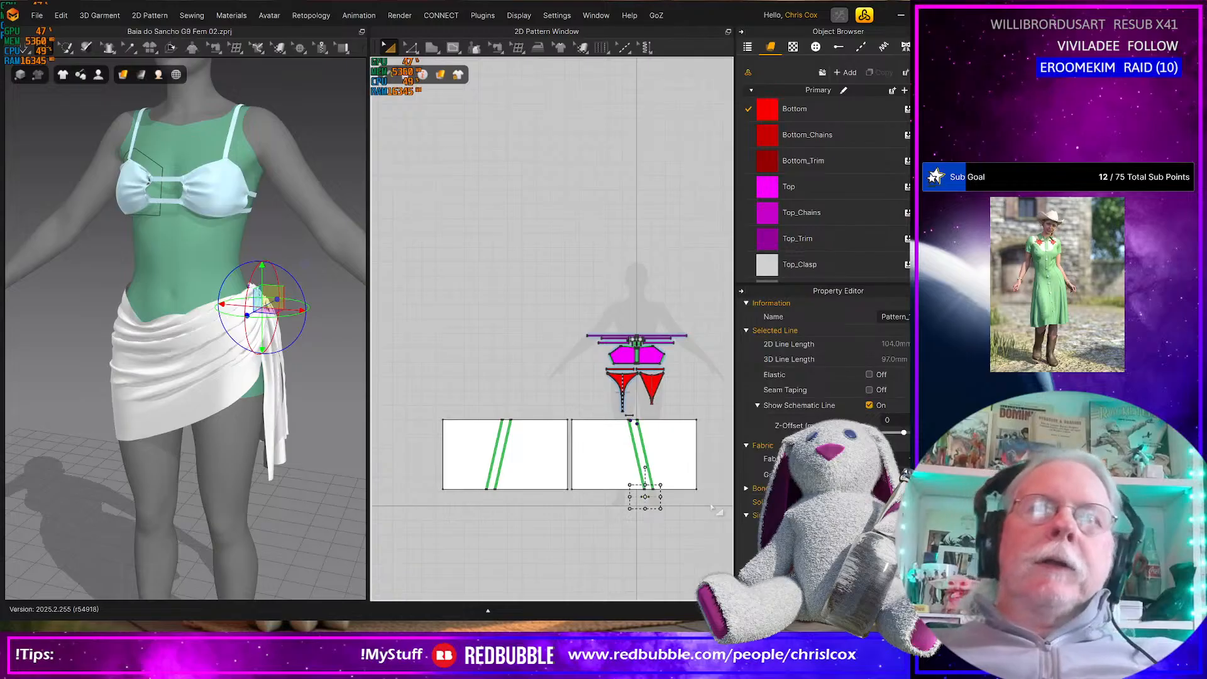
key(z)
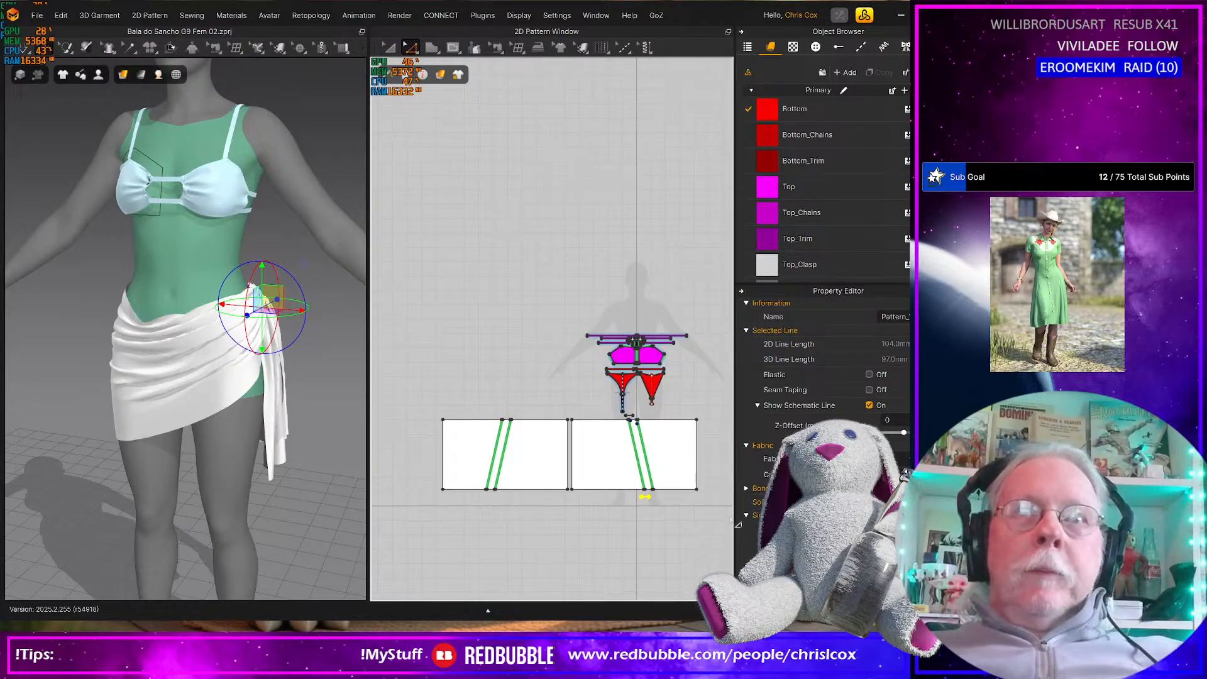
Lengthen the sarong further by nudging both panels' lower edges and the small strip below down in five increments
drag(708, 511, 405, 483)
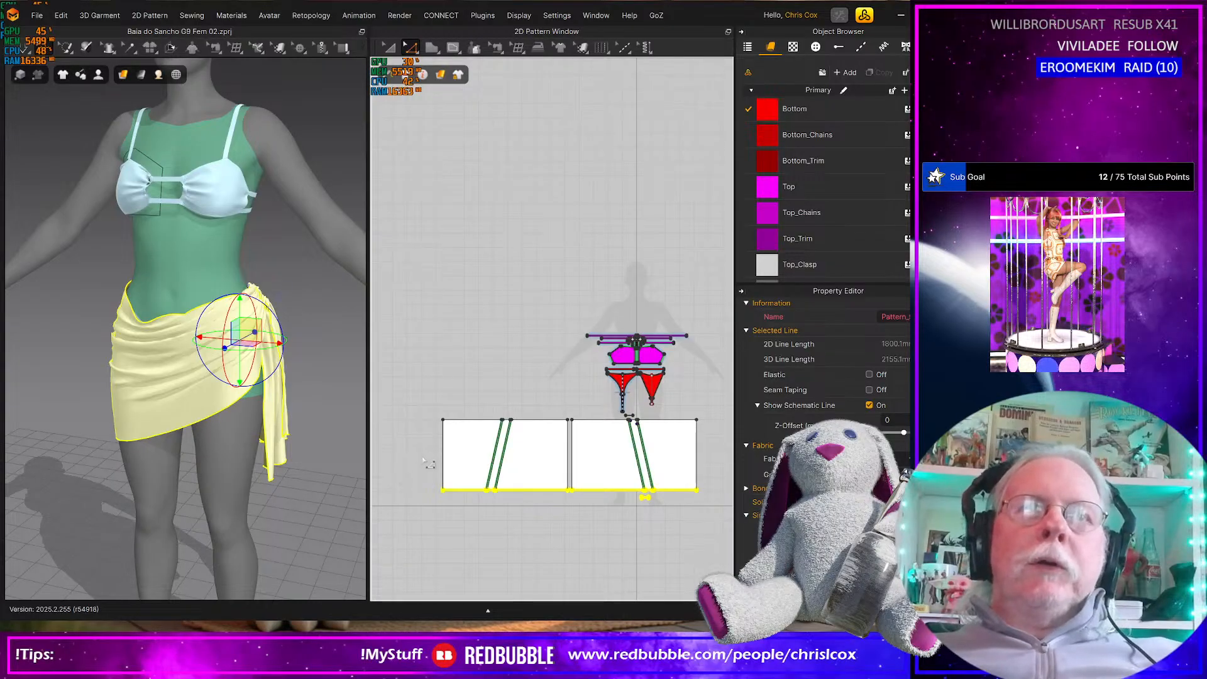
key(Down)
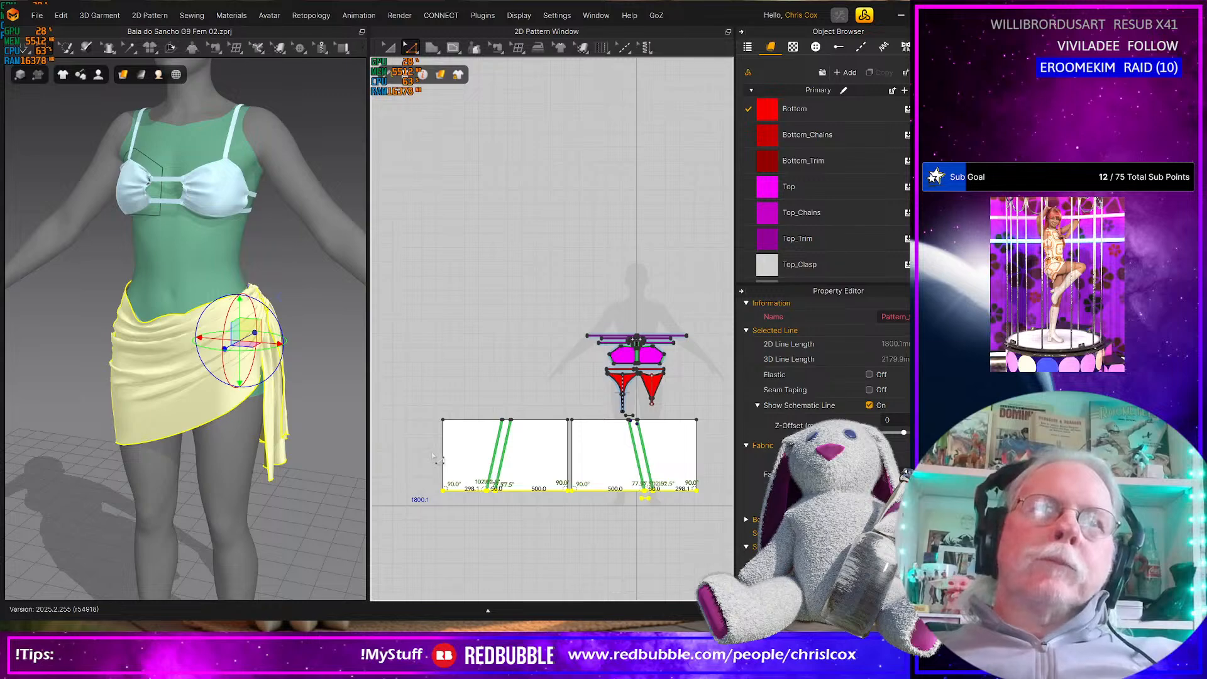
key(Down)
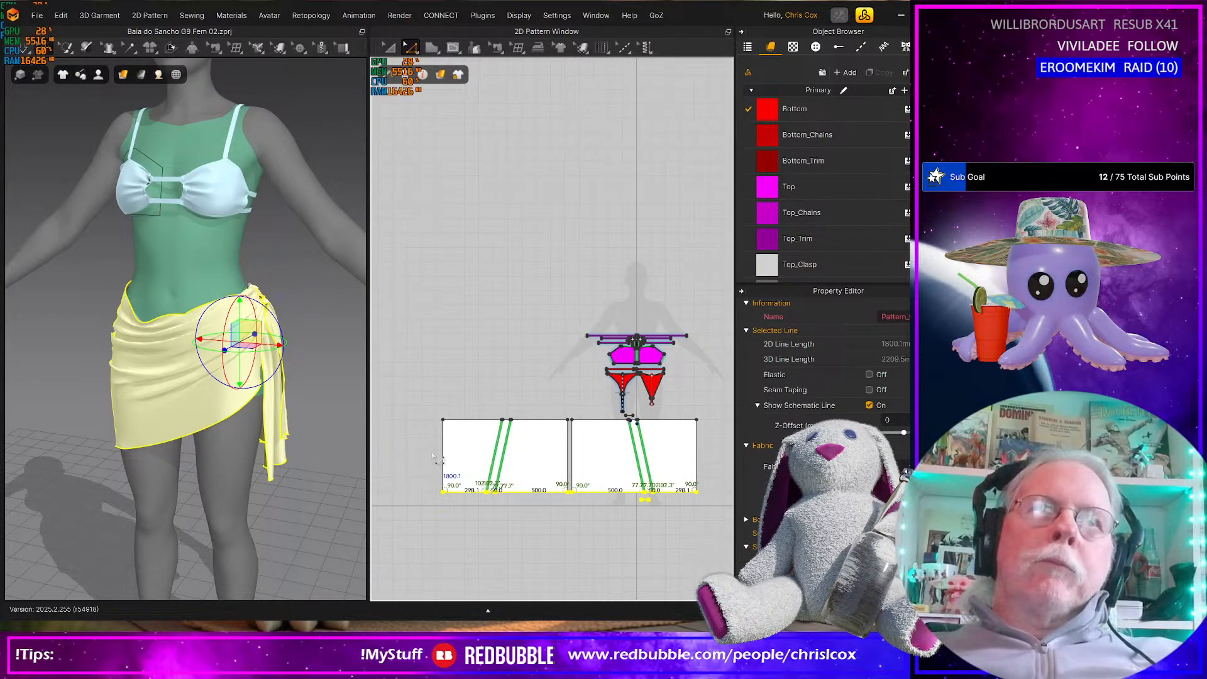
key(Down)
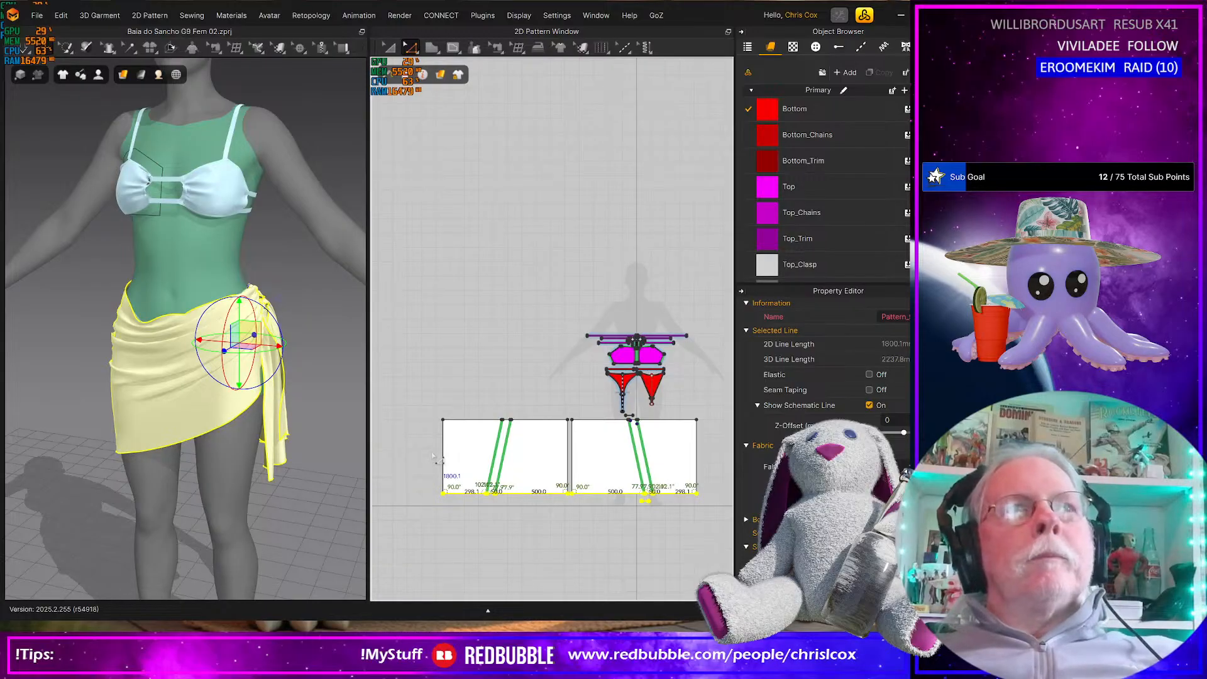
key(Down)
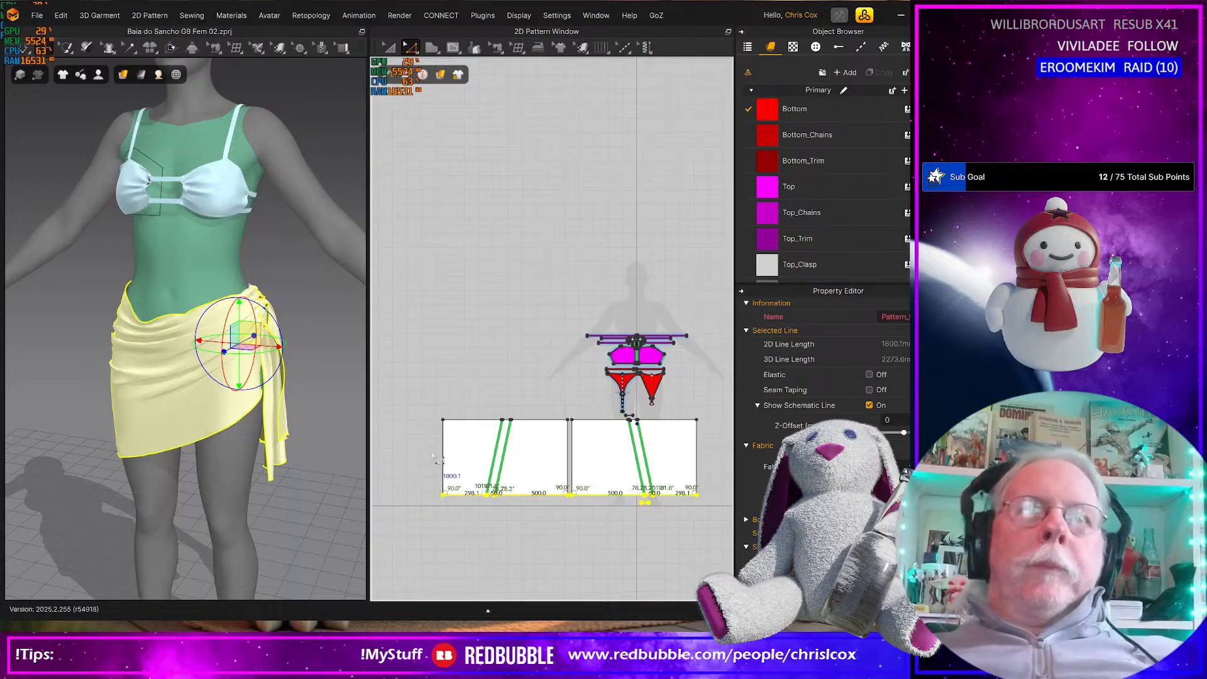
key(Down)
Shift the upper ends of both panels' diagonal strips slightly toward the gap between the panels, including the small strip above the front panel
click(506, 420)
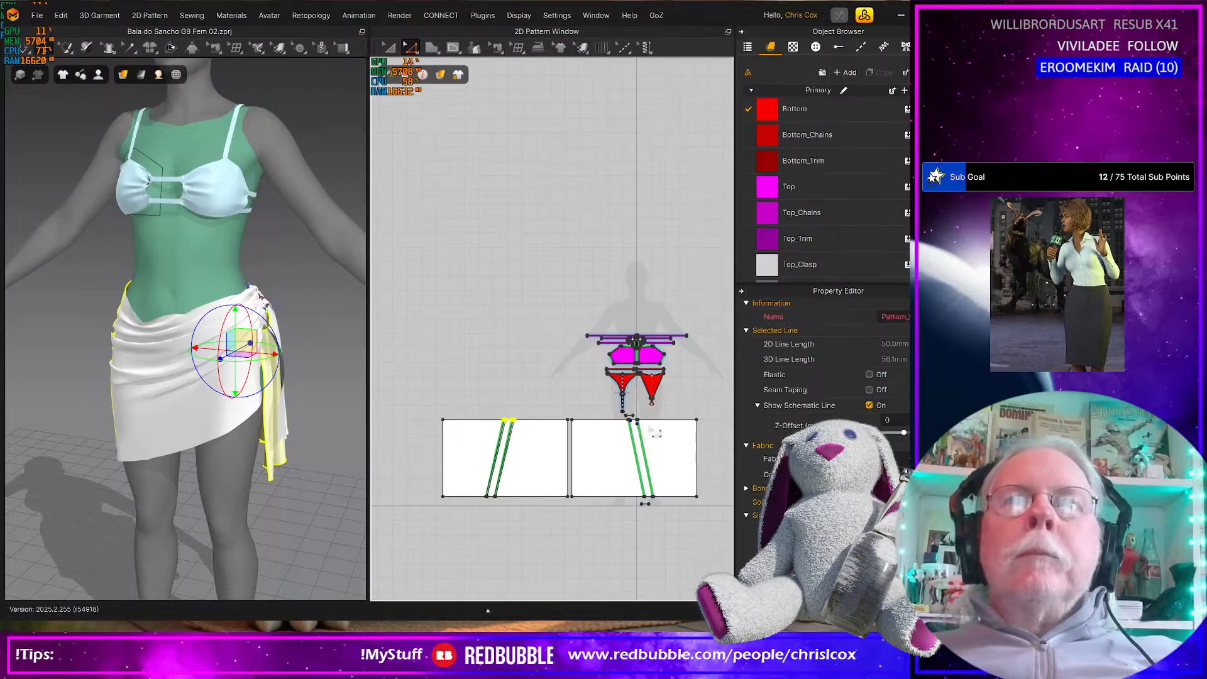
scroll(657, 433, up, 4)
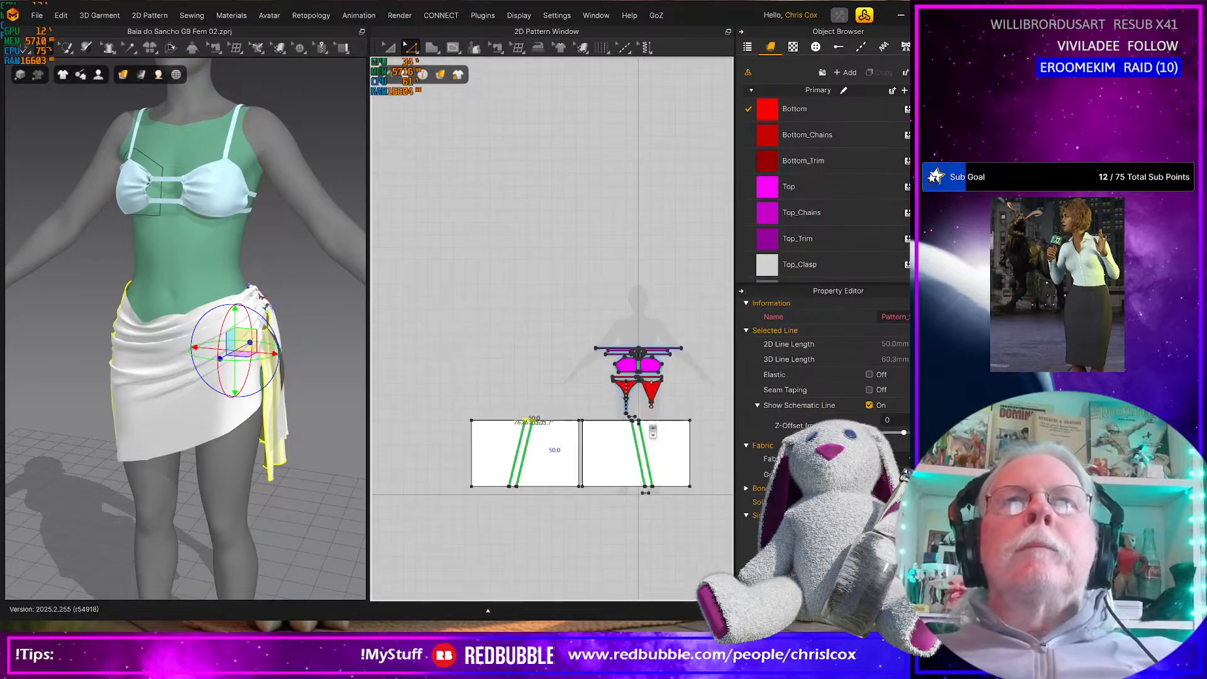
click(599, 420)
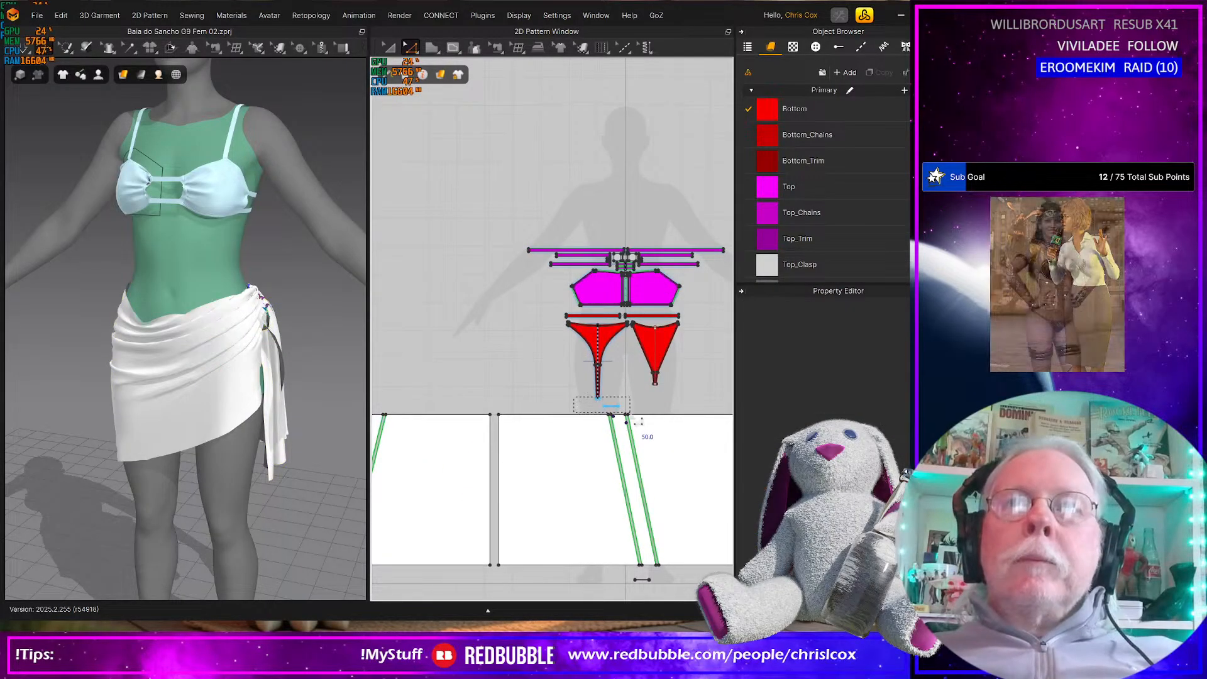
drag(567, 400, 646, 436)
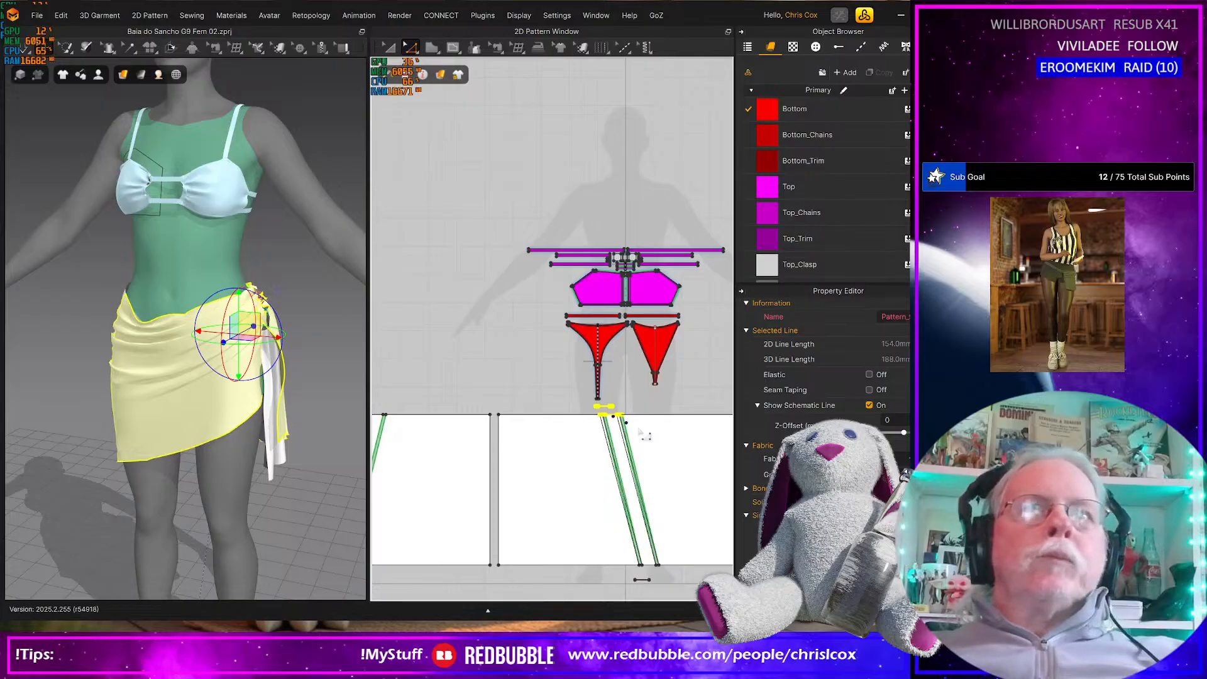
Simulate the lengthened sarong, pull its upper edge at the hip opposite the knot, and check the waist and knot up close
key(space)
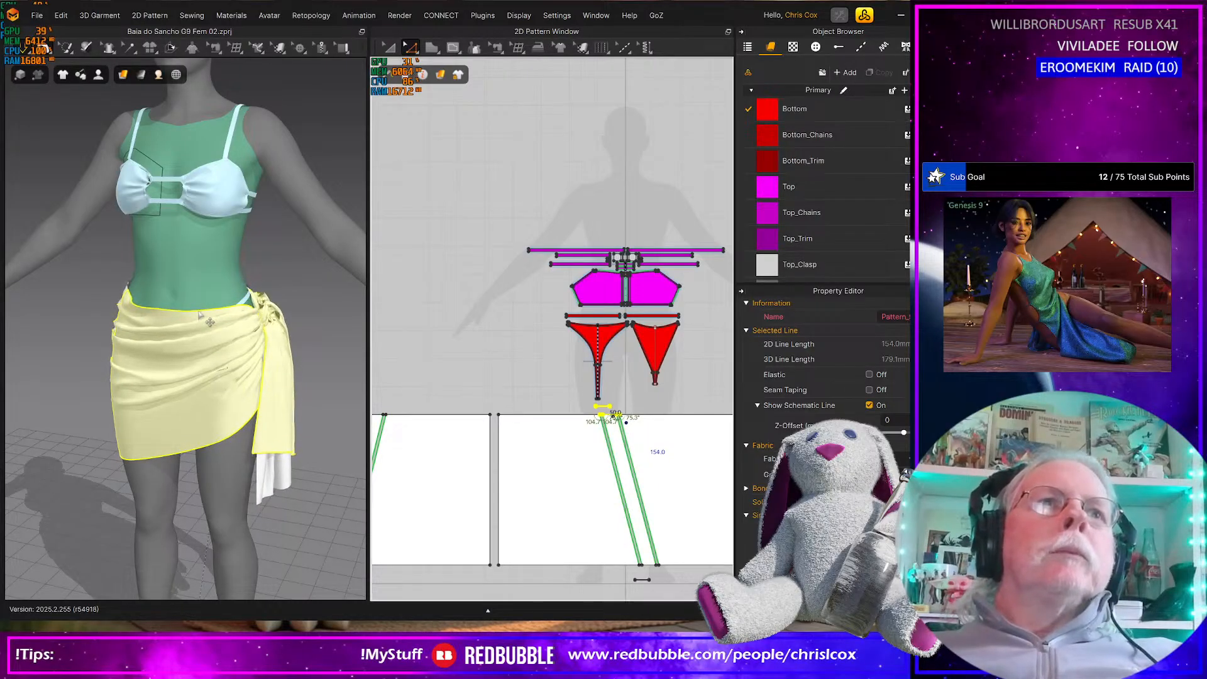
right_drag(200, 315, 147, 307)
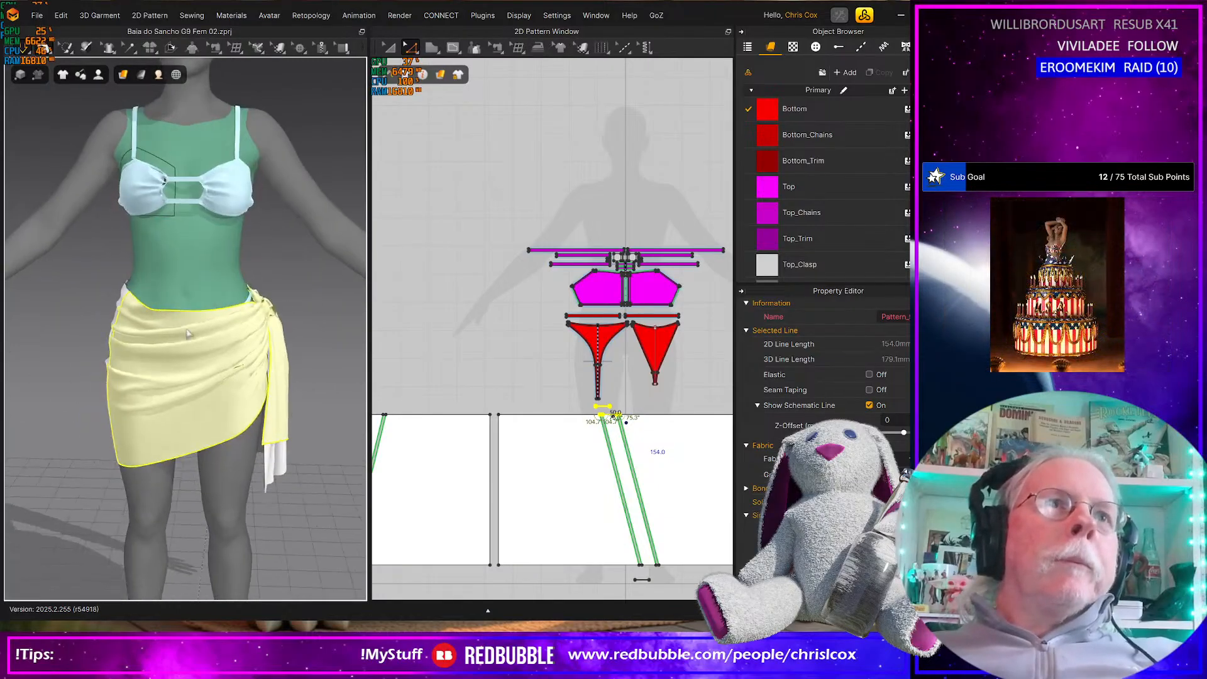
click(139, 304)
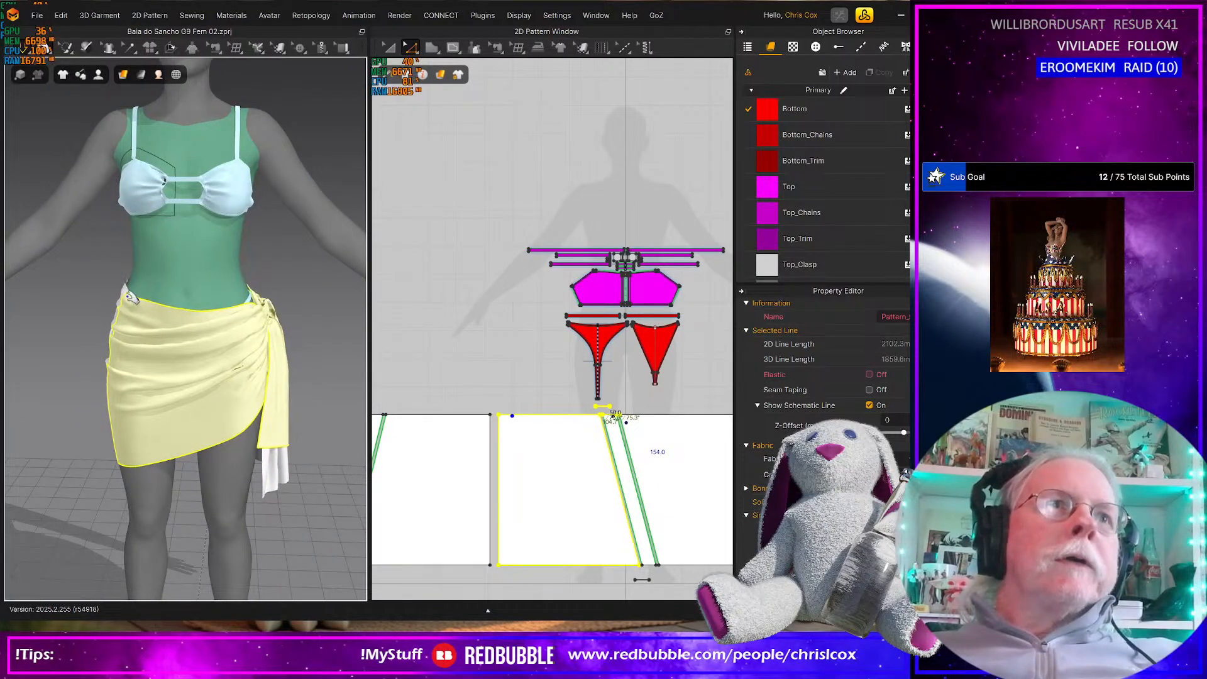
right_drag(129, 296, 182, 359)
scroll(183, 360, up, 5)
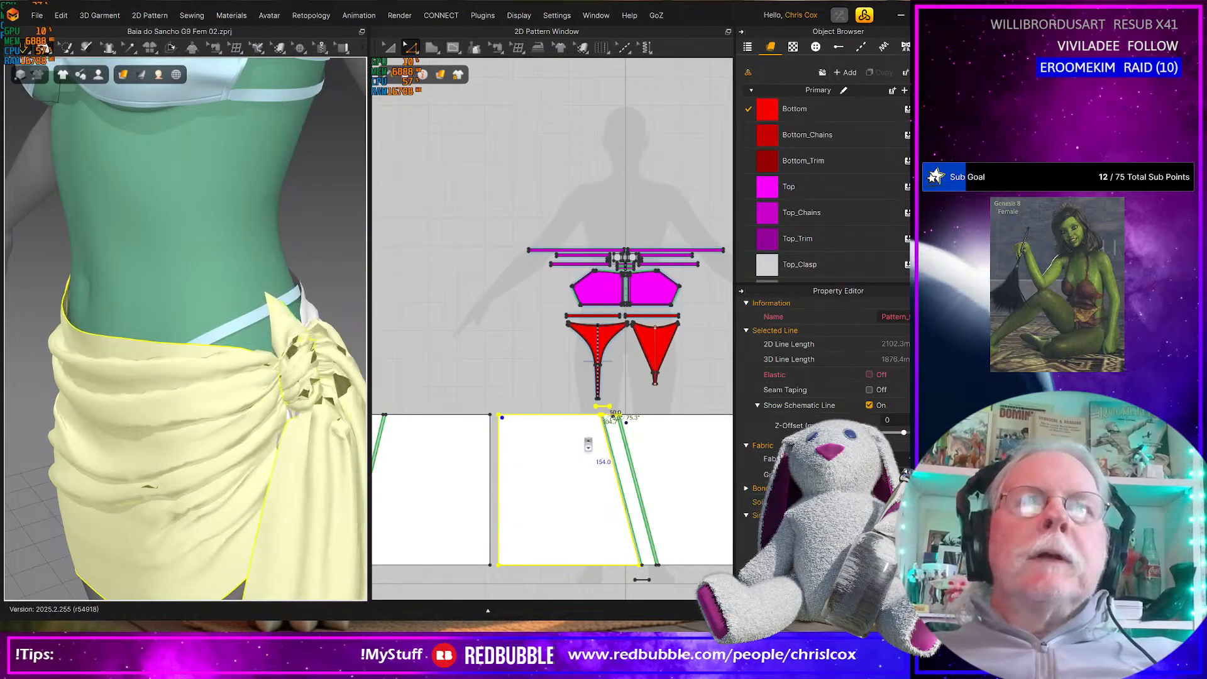
scroll(548, 383, up, 3)
click(542, 379)
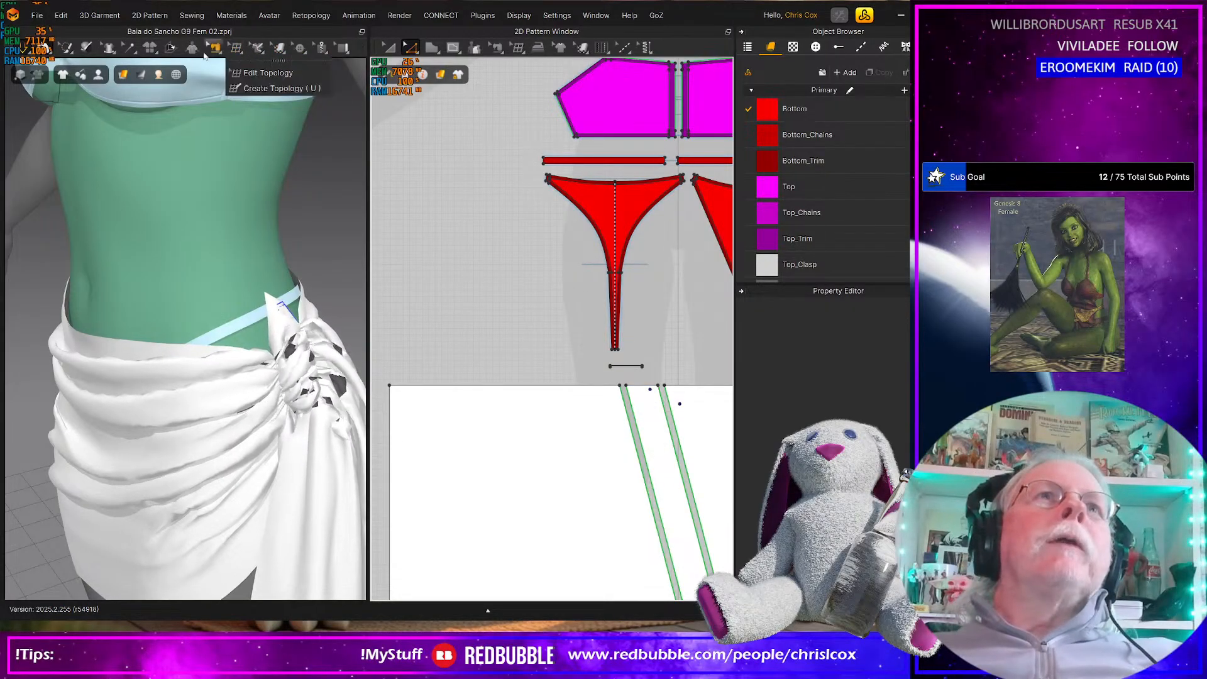
Edit the two avatar tacks on the front panel's diagonal strip so they sit near the strip's two upper corners
click(129, 49)
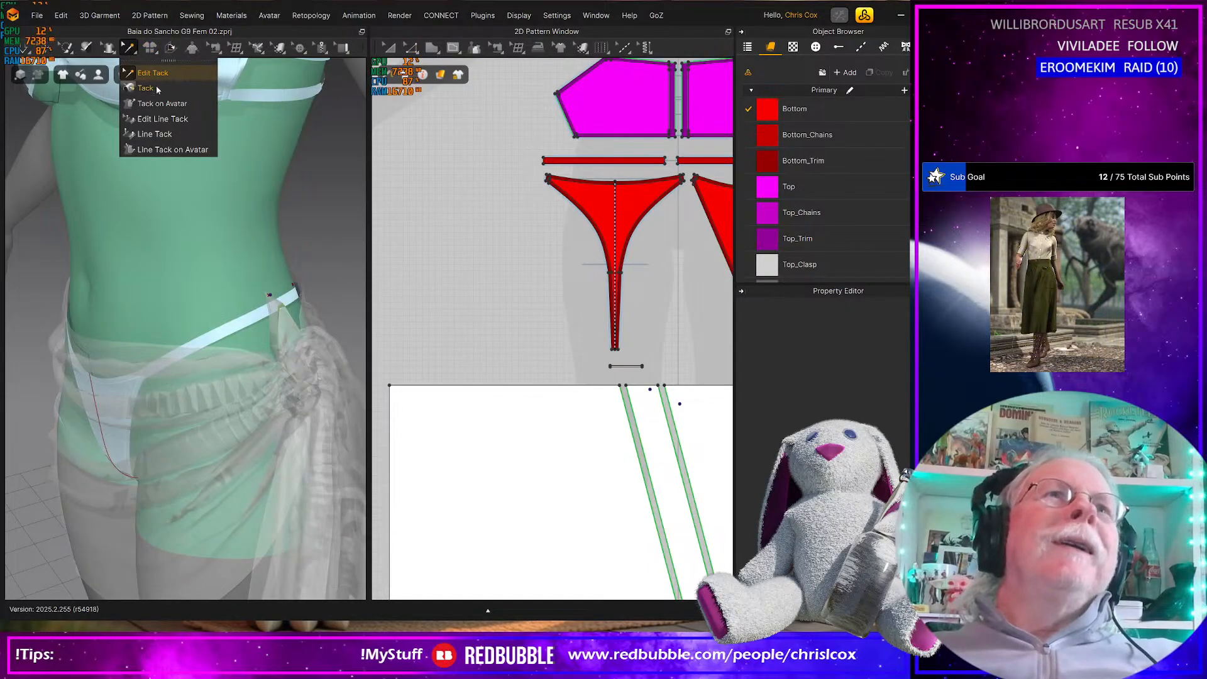
click(151, 73)
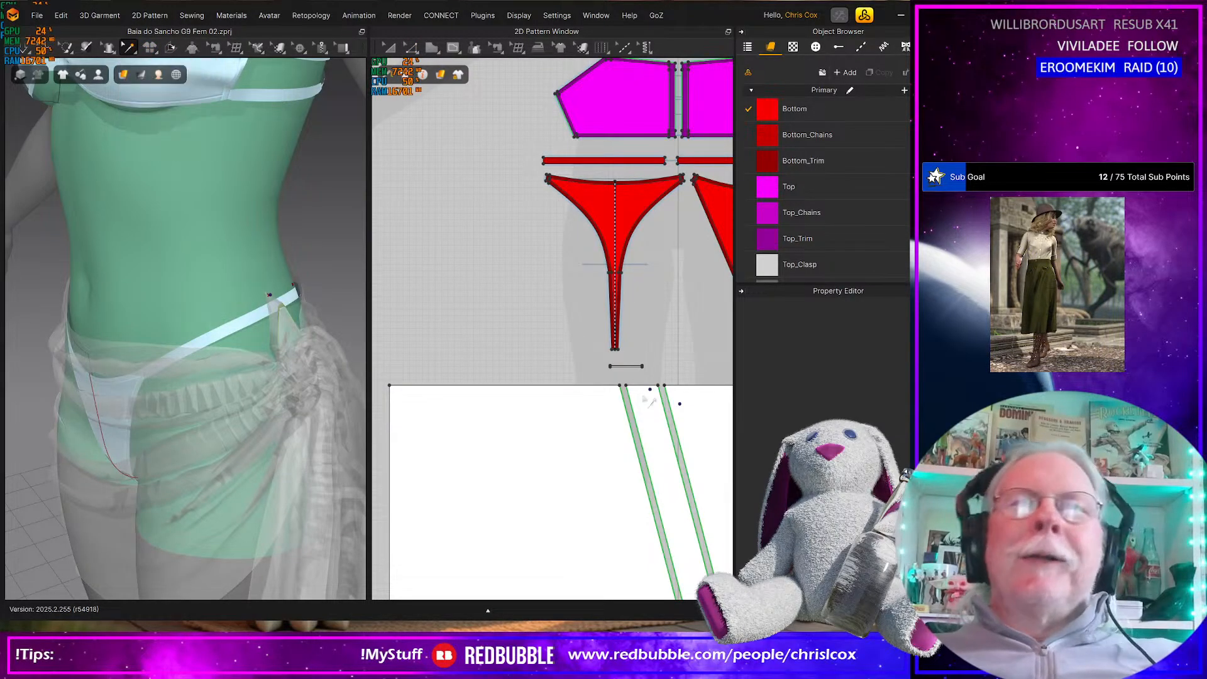
click(650, 390)
scroll(650, 390, up, 4)
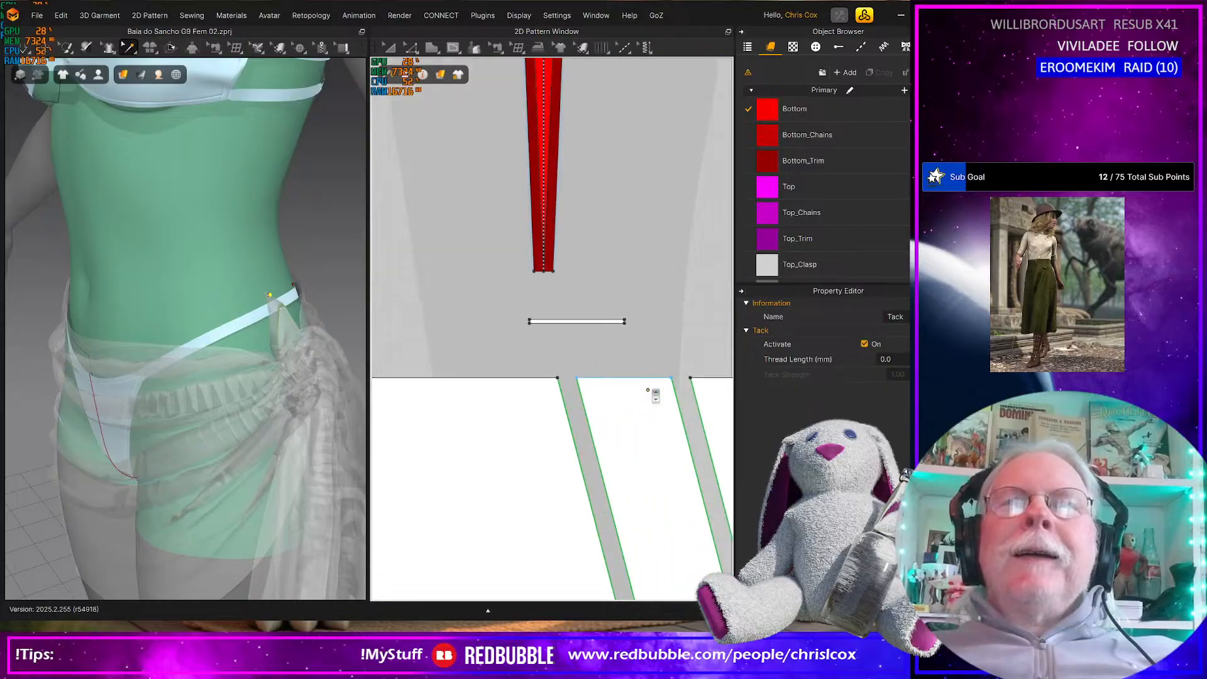
drag(628, 390, 583, 381)
click(581, 381)
middle_drag(604, 407, 500, 412)
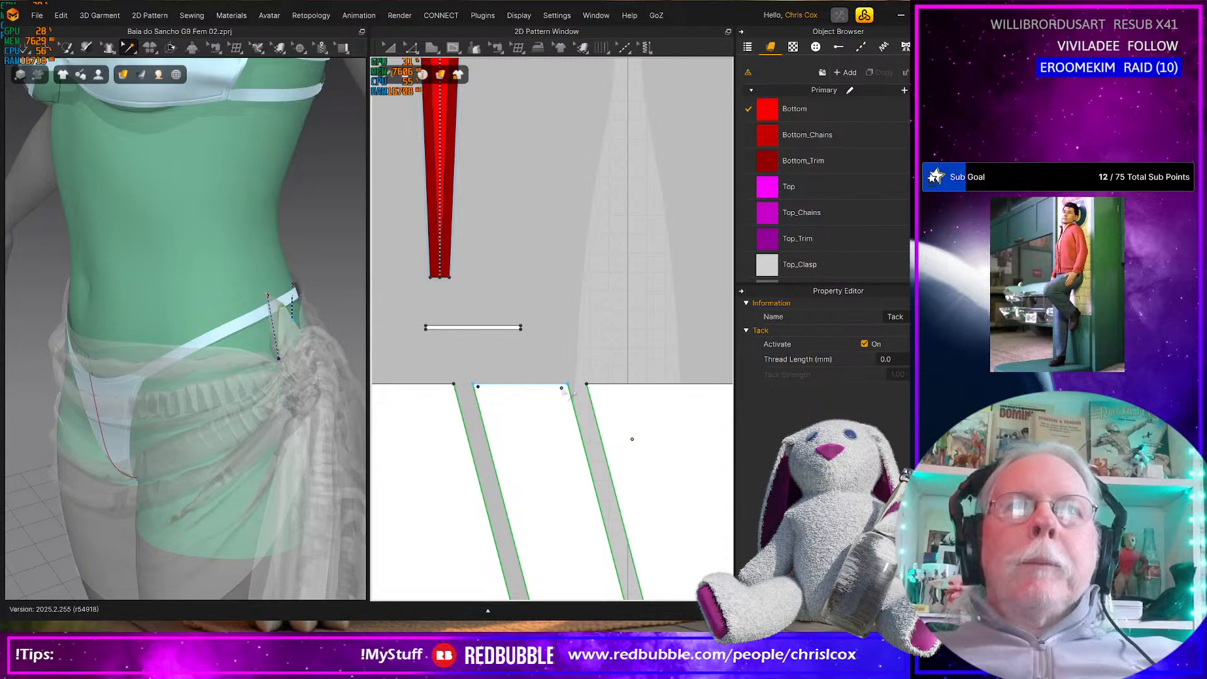
Simulate the sarong and pull its front waist edge outward and up at the hip opposite the knot
key(space)
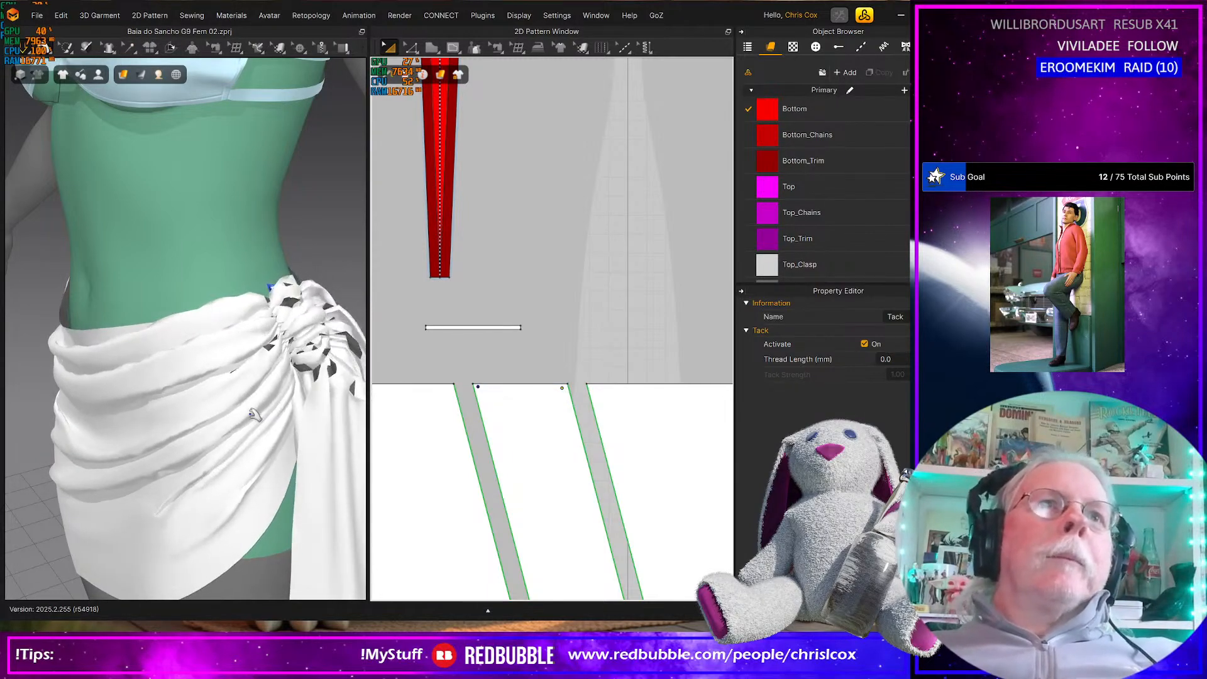
scroll(195, 428, down, 5)
right_drag(169, 428, 211, 412)
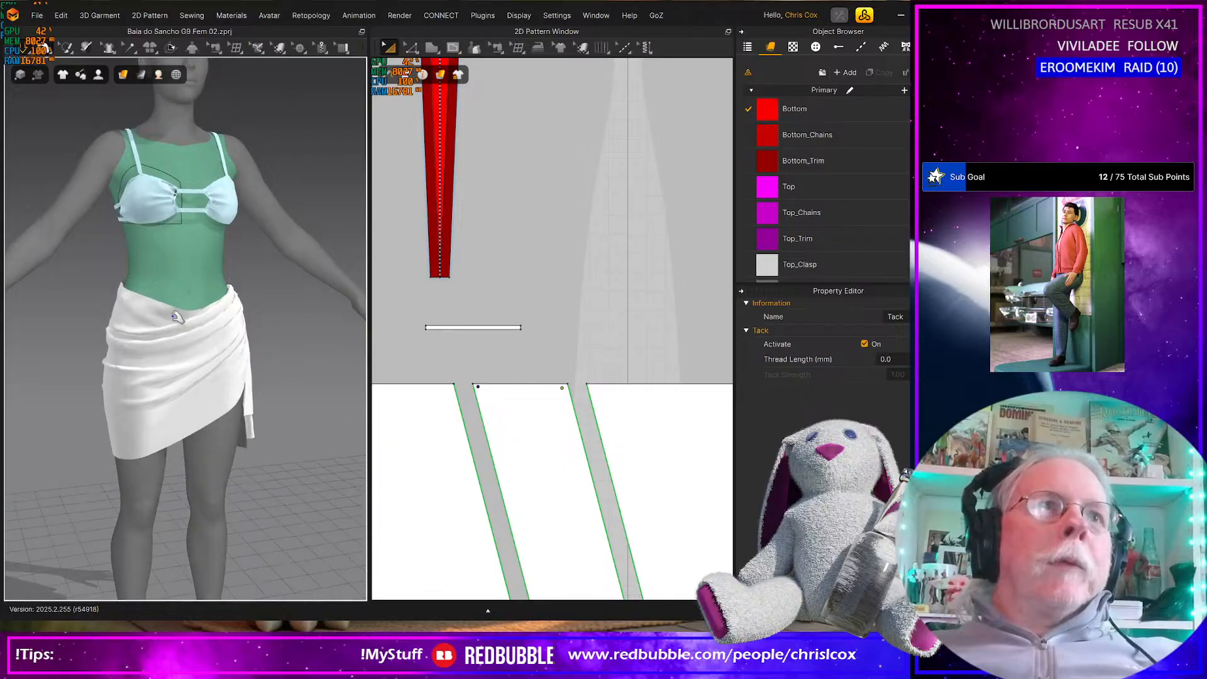
click(151, 315)
drag(148, 313, 124, 302)
right_drag(129, 315, 171, 368)
Shift the upper end of the front panel's diagonal strip toward the gap between the panels in two increments
scroll(476, 436, up, 2)
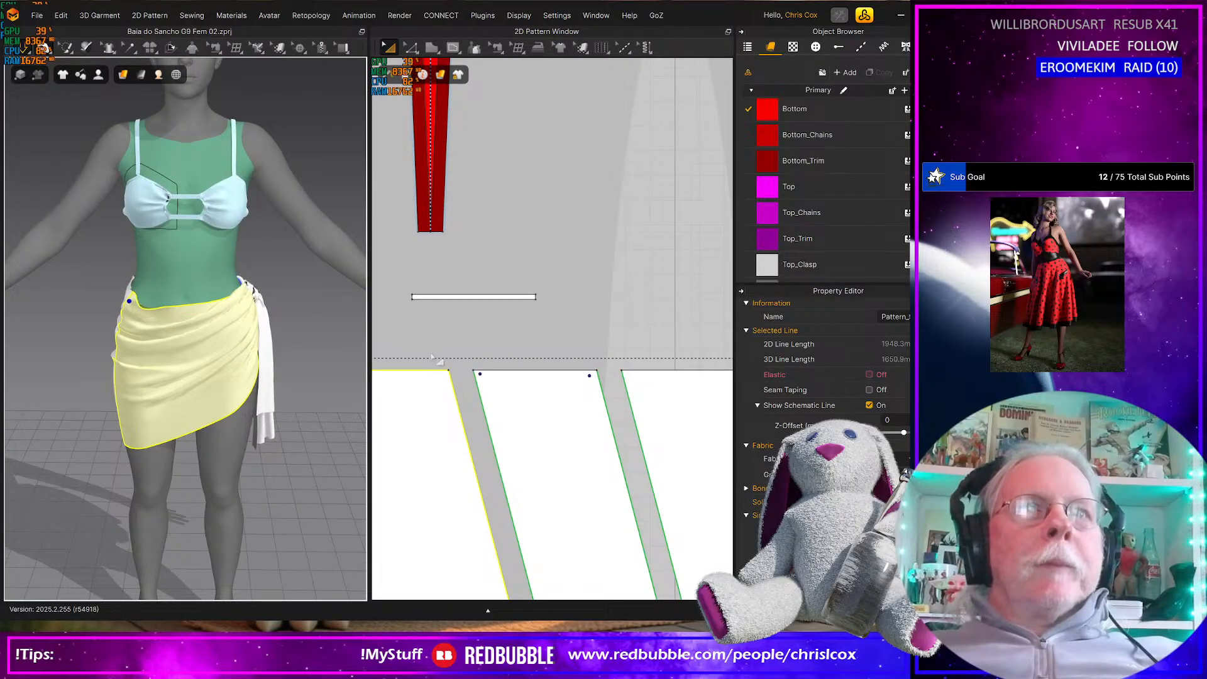
drag(425, 356, 655, 424)
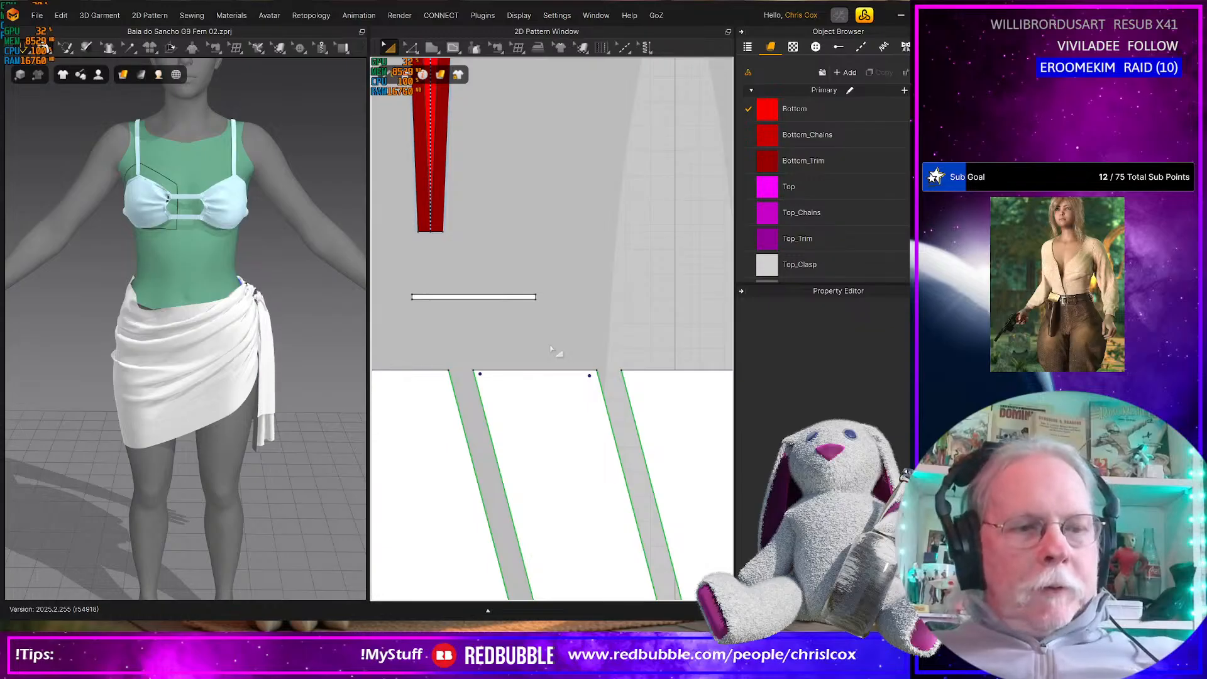
key(z)
drag(416, 340, 677, 423)
key(Left)
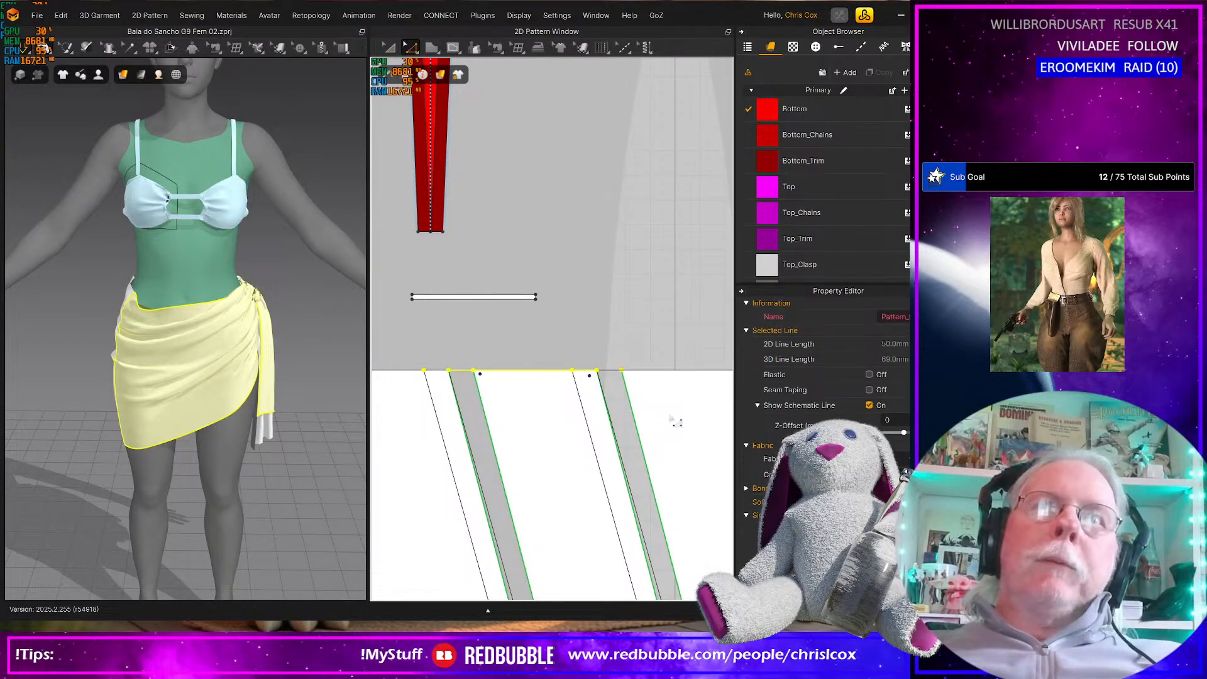
key(Left)
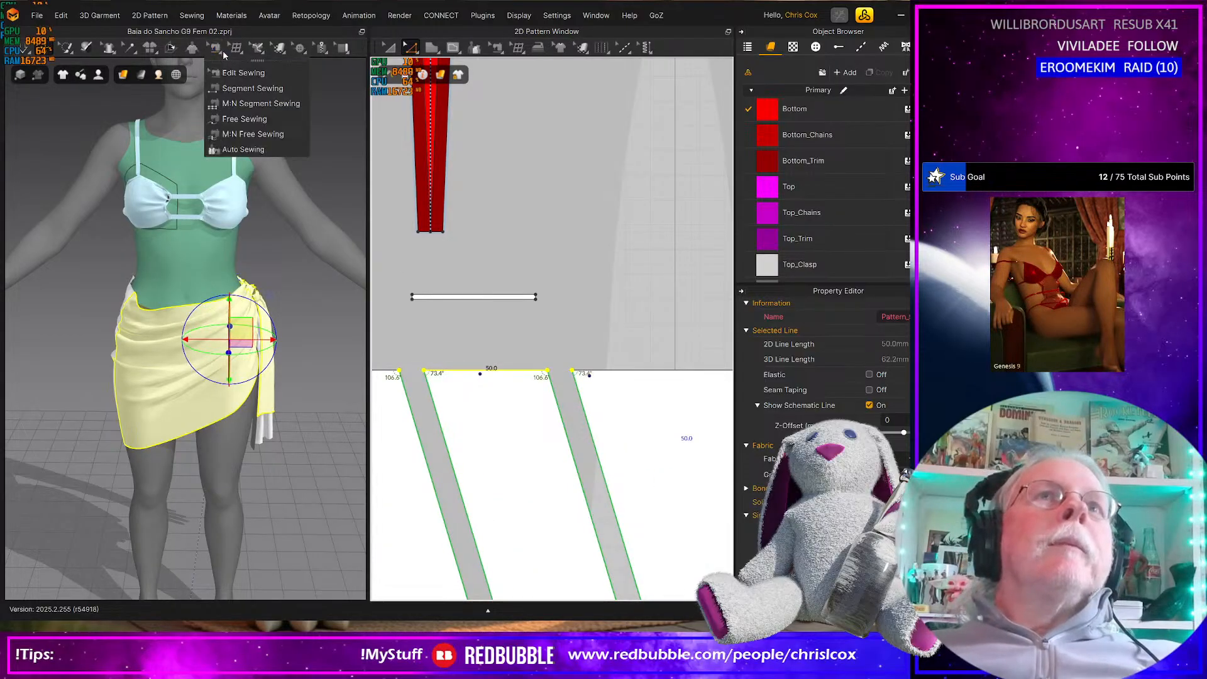
Reposition both tacks near the upper corners of the front panel's shifted diagonal strip
click(480, 374)
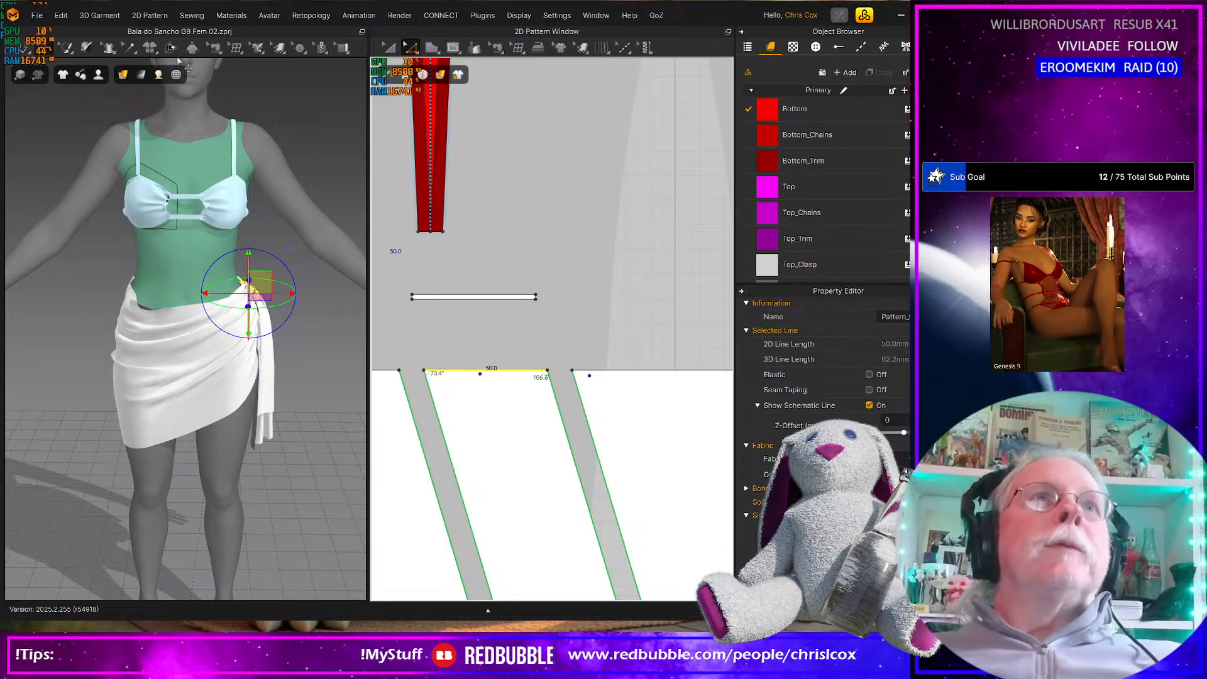
click(129, 47)
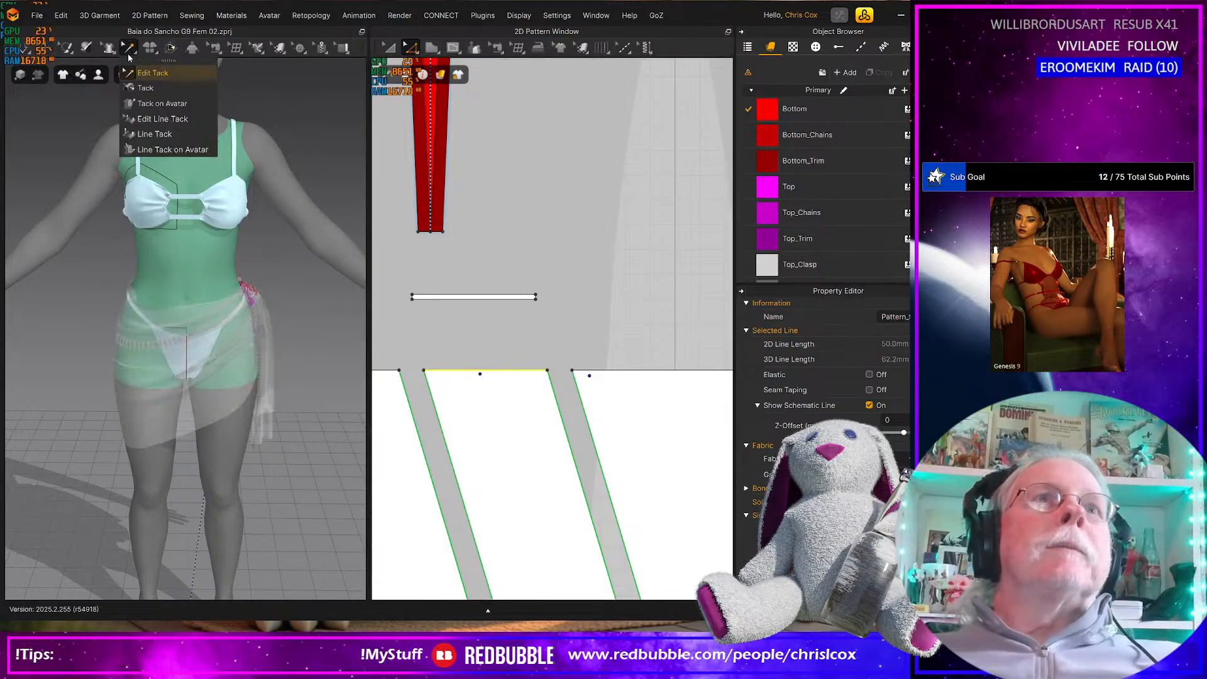
click(480, 374)
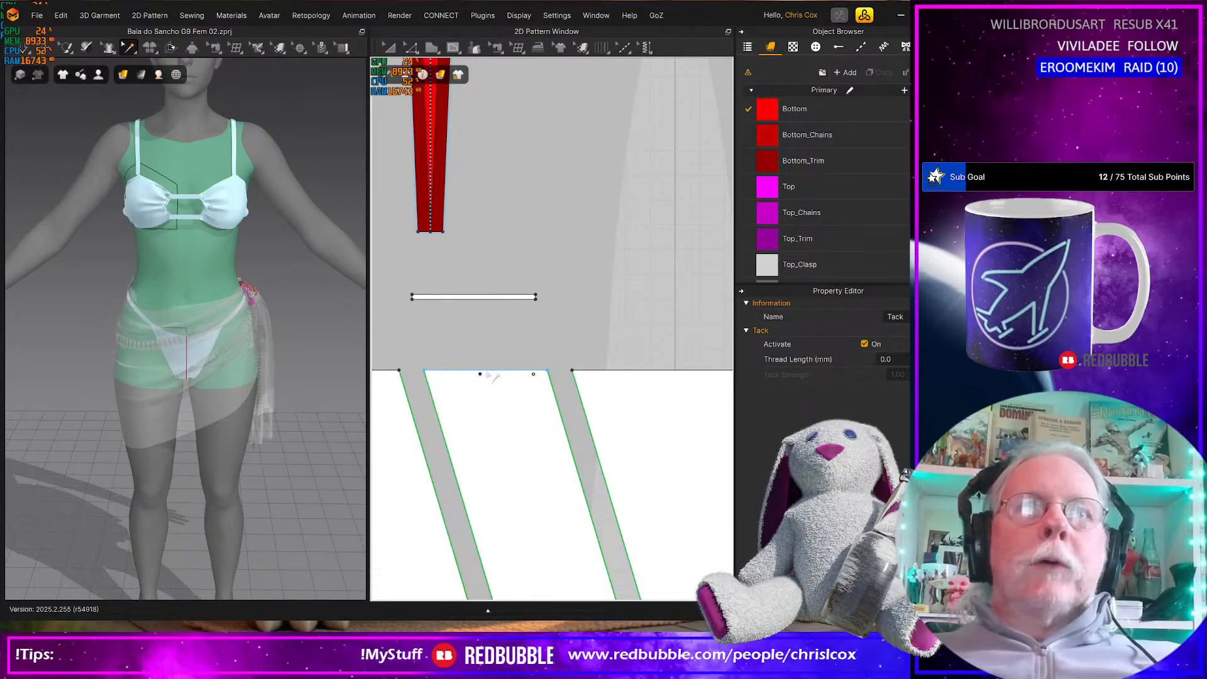
drag(439, 378, 435, 377)
middle_drag(416, 408, 607, 406)
scroll(473, 431, down, 5)
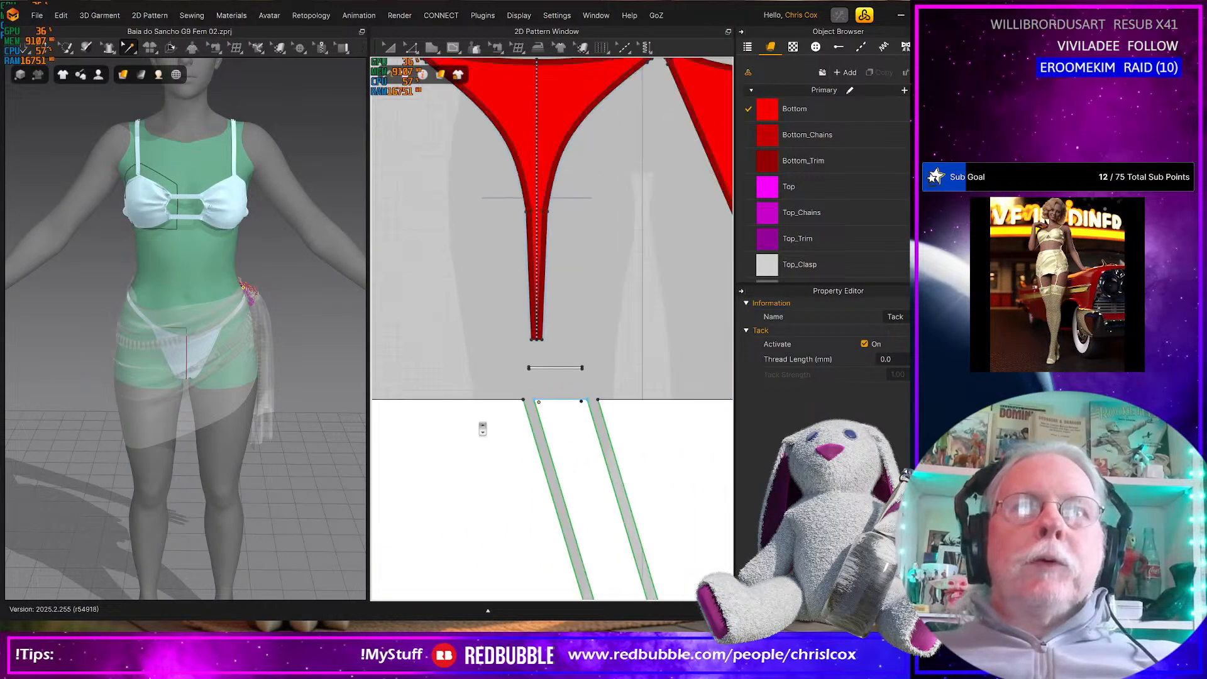
Select the upper end of the back panel's diagonal strip in the 2D pattern
scroll(538, 425, up, 6)
scroll(549, 485, down, 5)
scroll(550, 476, up, 6)
key(z)
drag(466, 376, 548, 425)
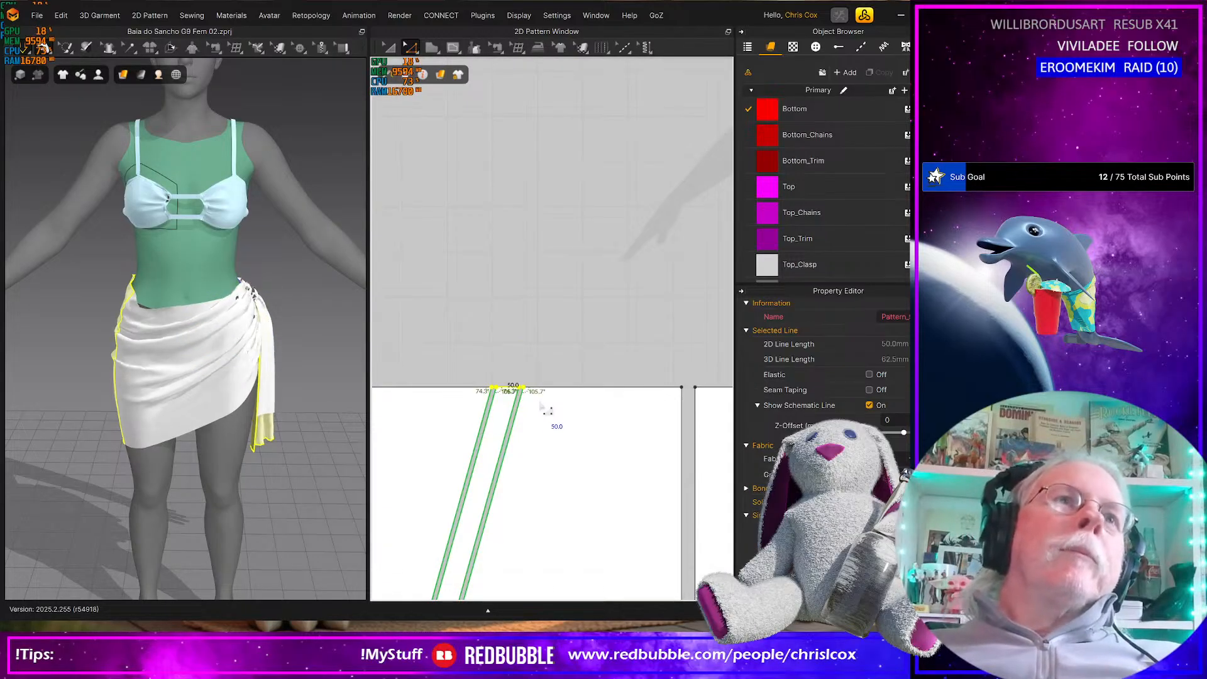
Simulate the sarong, adjust its front waist edge by pulling the cloth, and view the drape from behind
drag(164, 322, 215, 309)
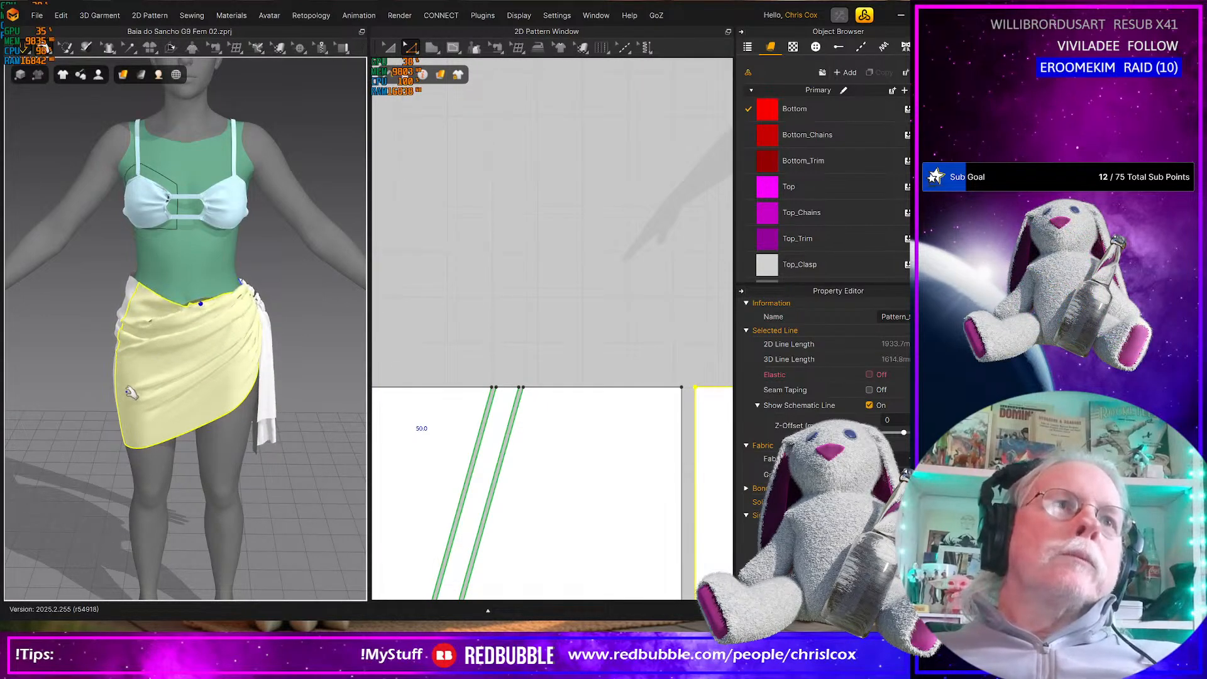
drag(67, 384, 107, 379)
drag(143, 316, 112, 320)
right_drag(197, 333, 84, 344)
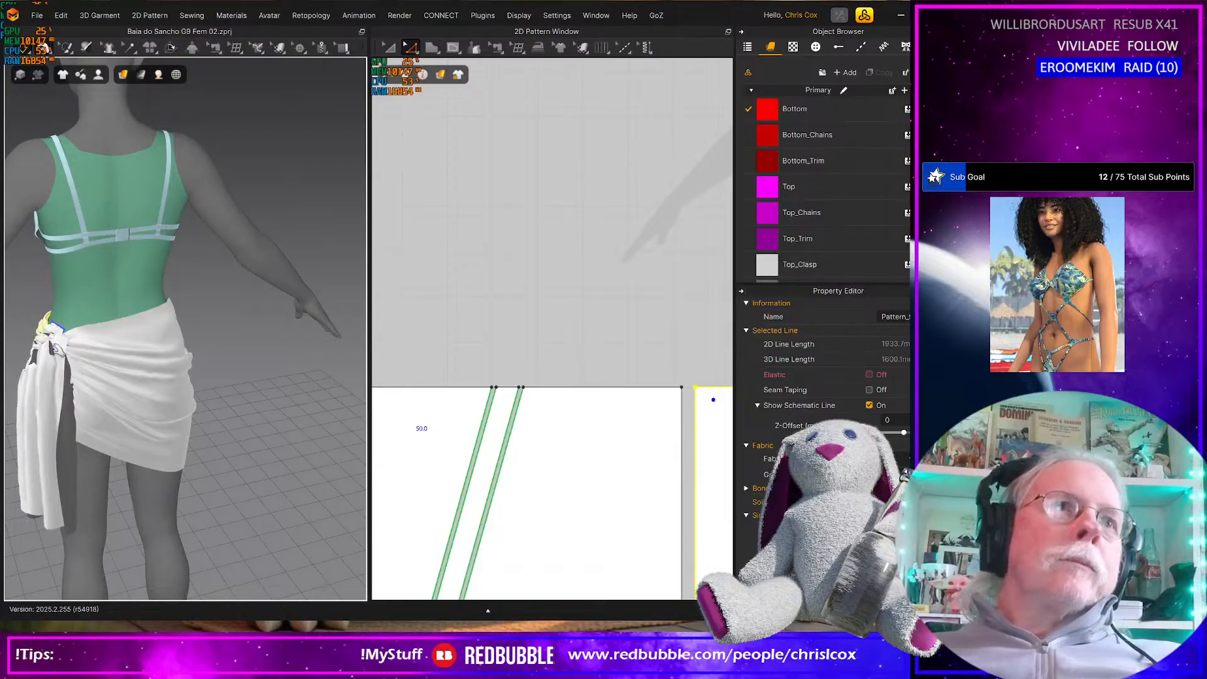
Examine the knot from behind up close and pull its strip fabric down and away from the waist
scroll(304, 362, up, 10)
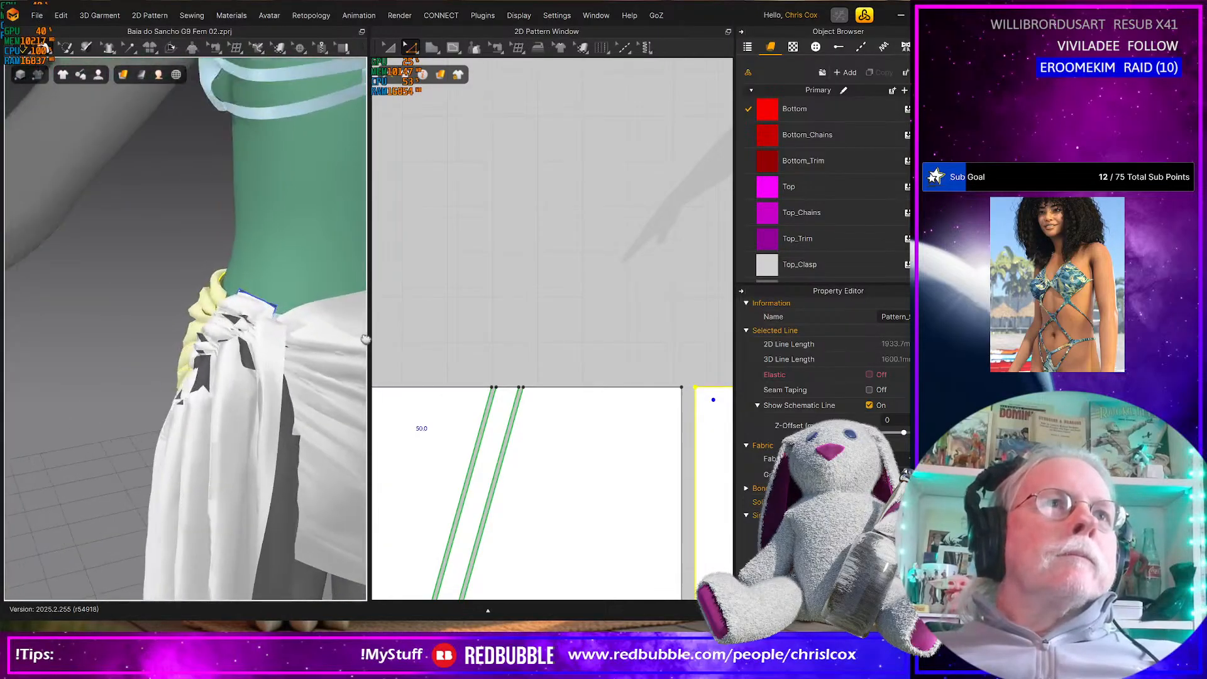
scroll(304, 362, up, 8)
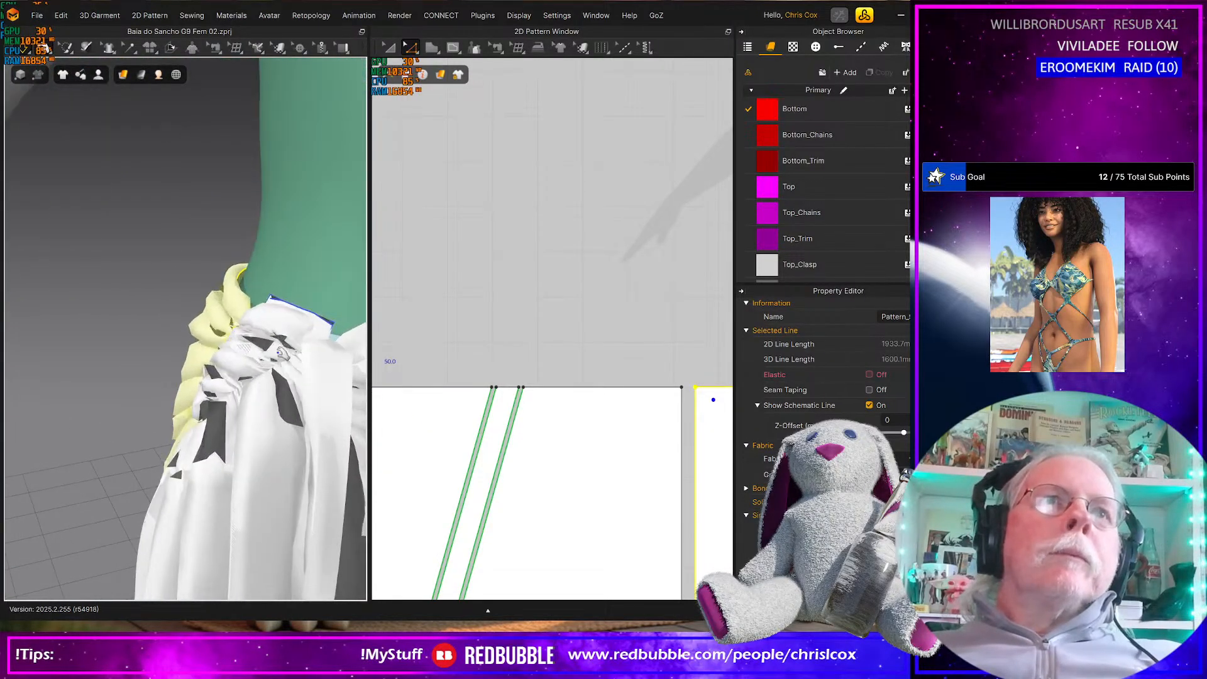
right_drag(198, 377, 182, 386)
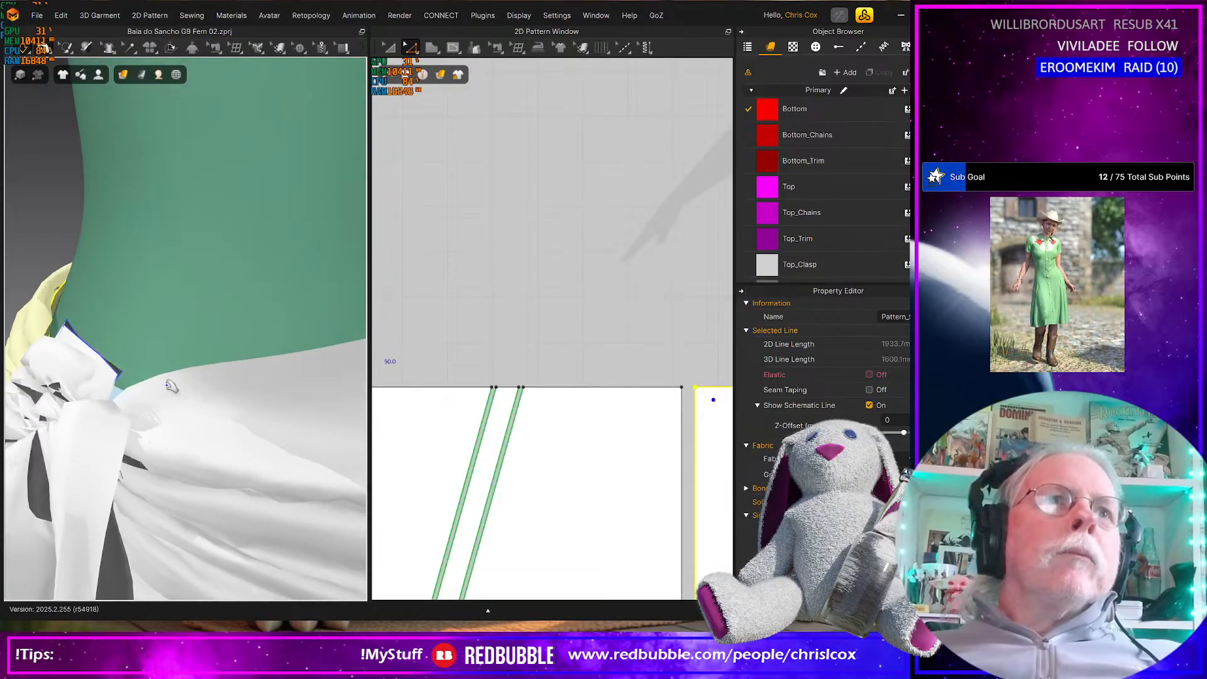
right_drag(100, 378, 108, 377)
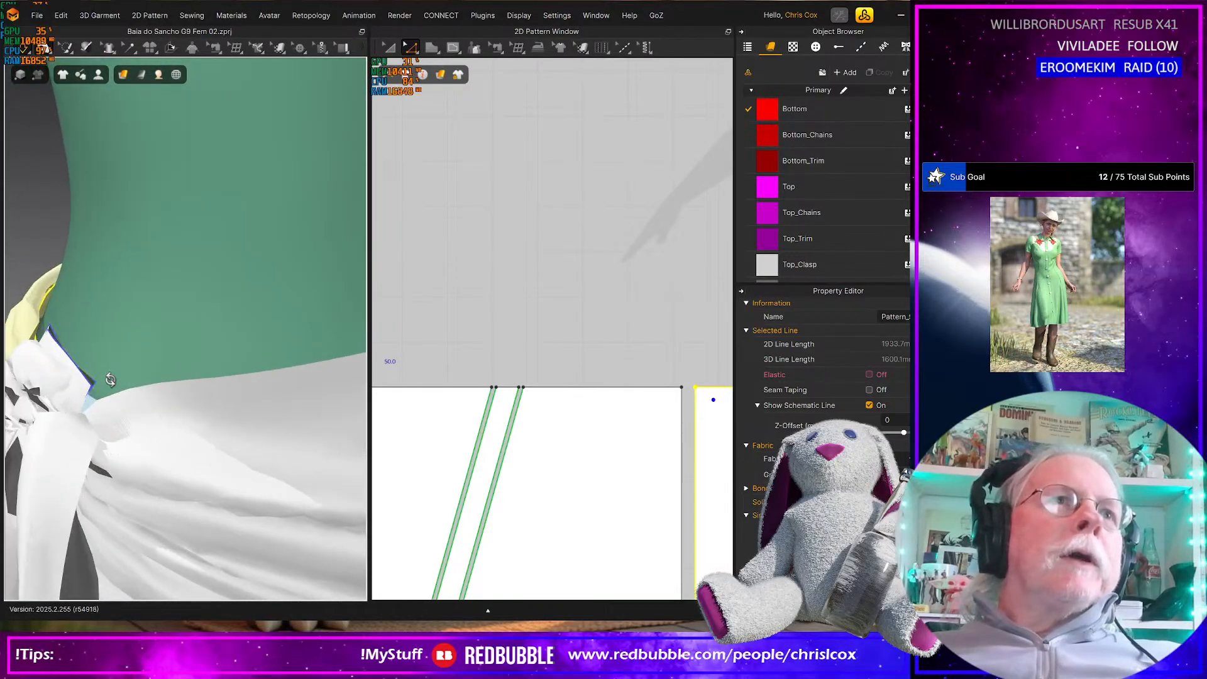
middle_drag(108, 377, 185, 405)
click(125, 431)
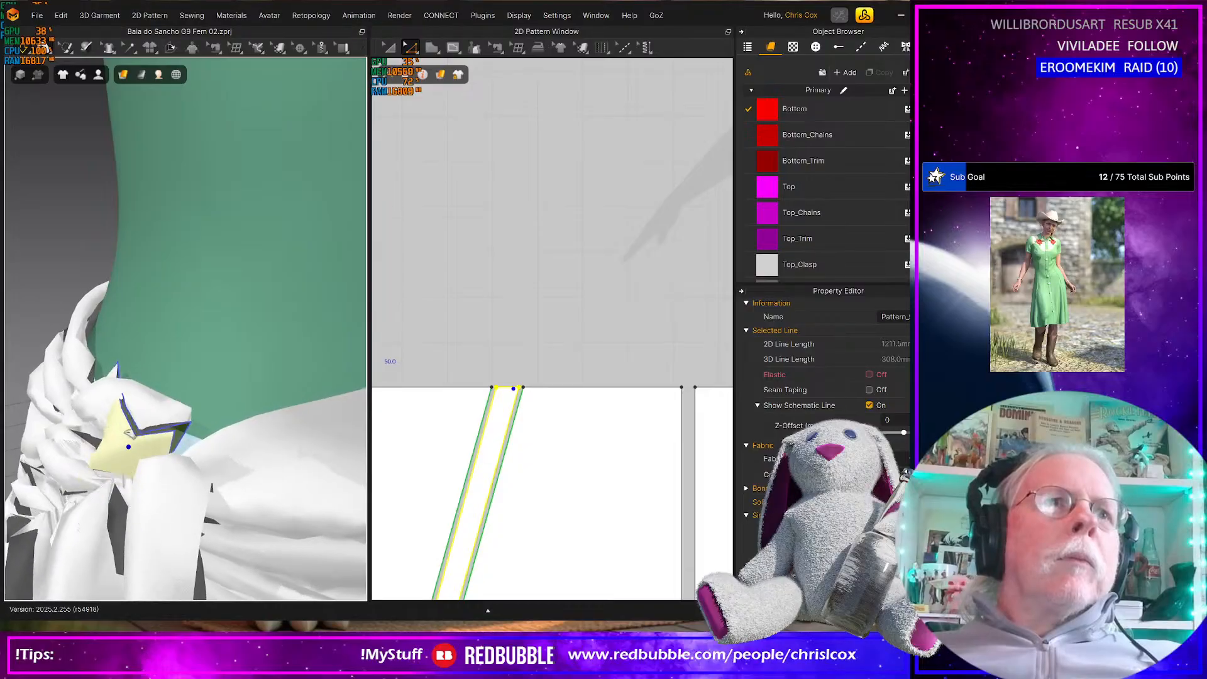
drag(116, 414, 5, 500)
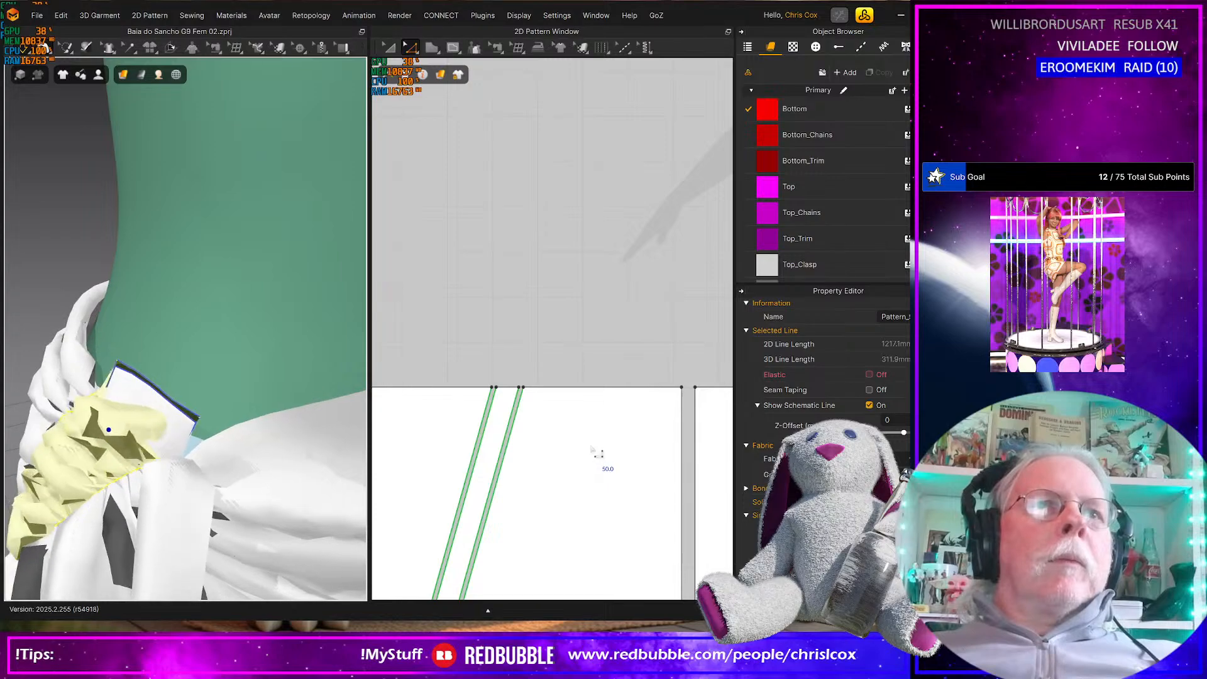
Delete both tacks at the upper end of the front panel's diagonal strip
scroll(540, 469, down, 2)
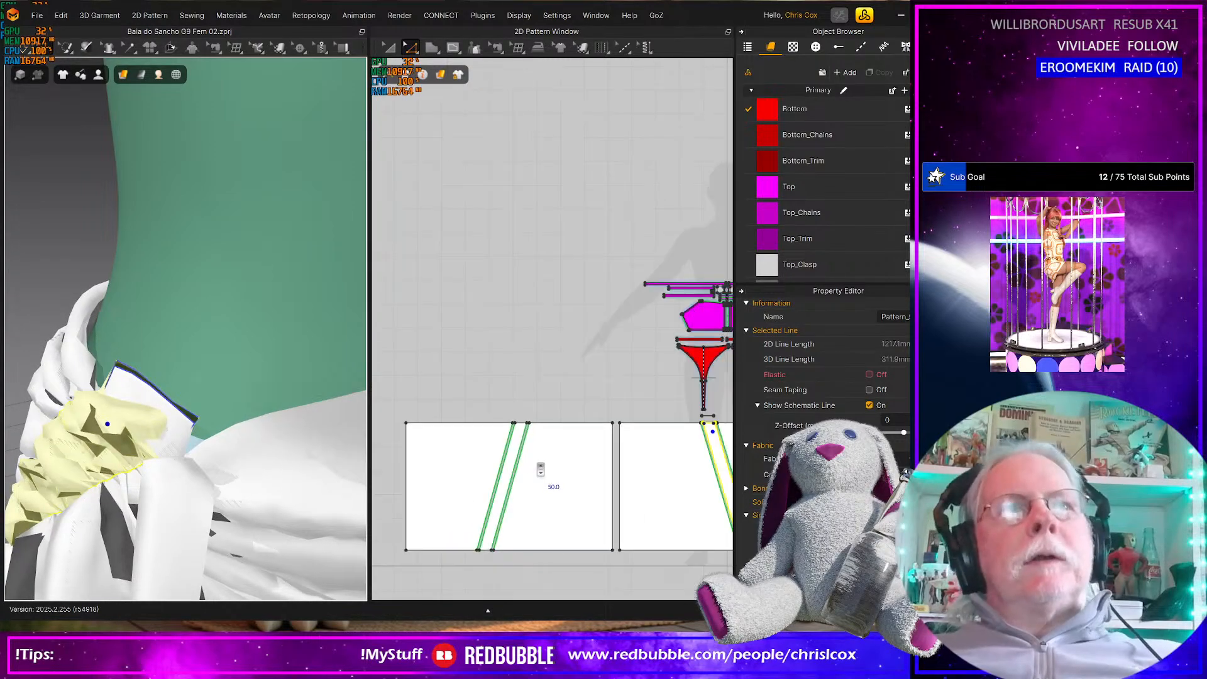
scroll(541, 469, down, 2)
scroll(554, 491, up, 5)
scroll(547, 487, down, 2)
scroll(603, 497, up, 2)
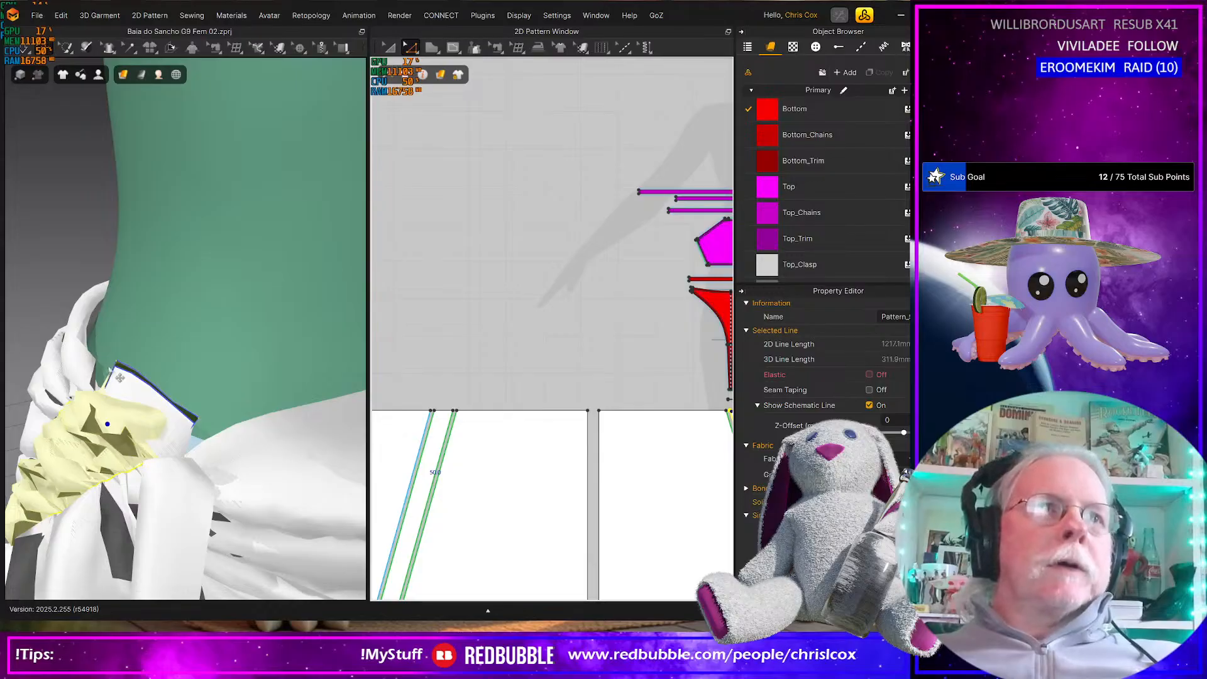
scroll(566, 465, down, 2)
scroll(588, 453, up, 4)
scroll(589, 452, up, 1)
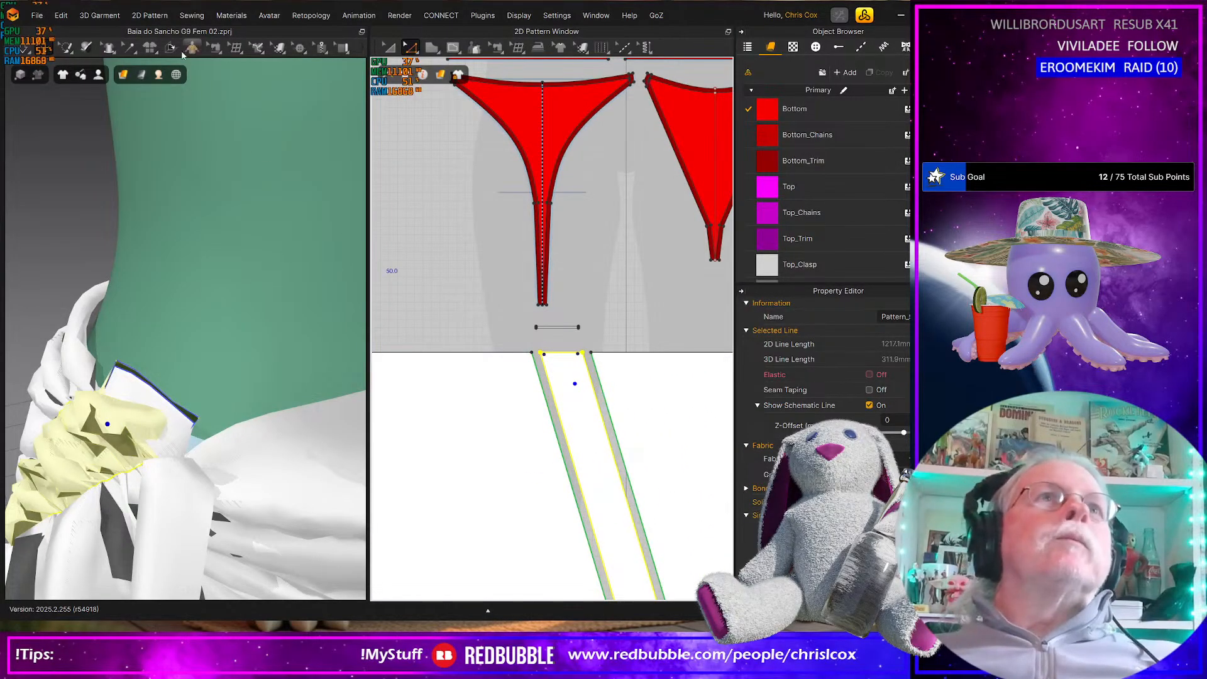
click(128, 48)
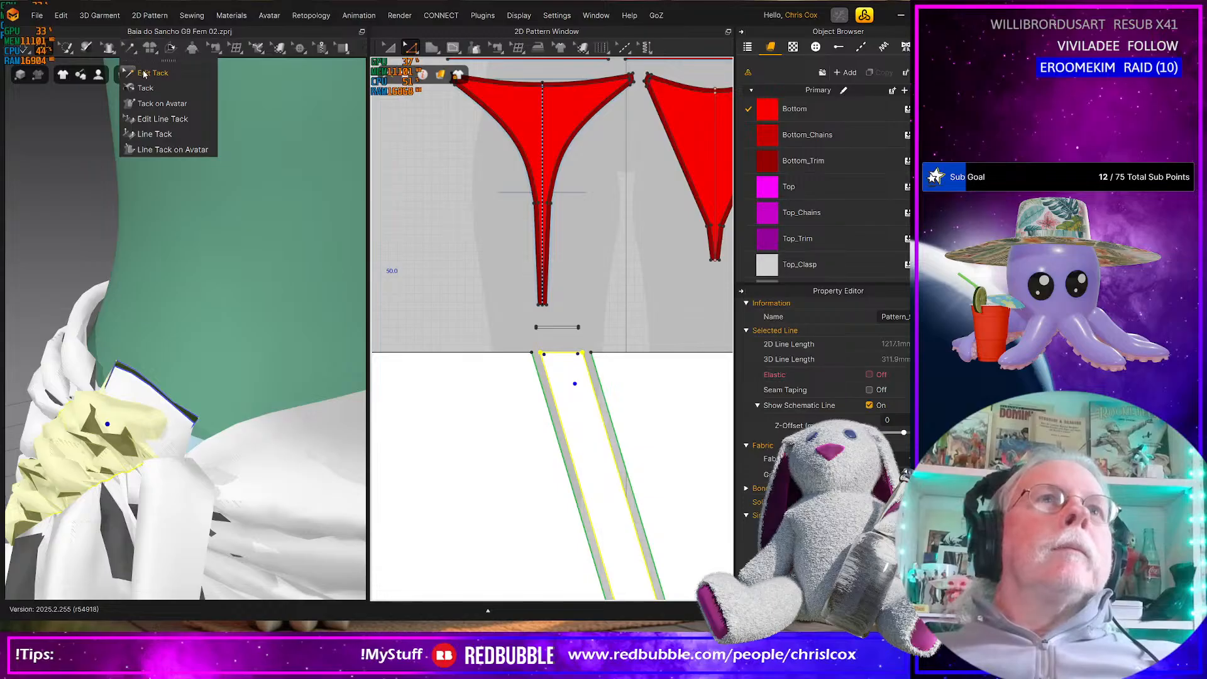
click(144, 73)
drag(541, 343, 591, 370)
key(Delete)
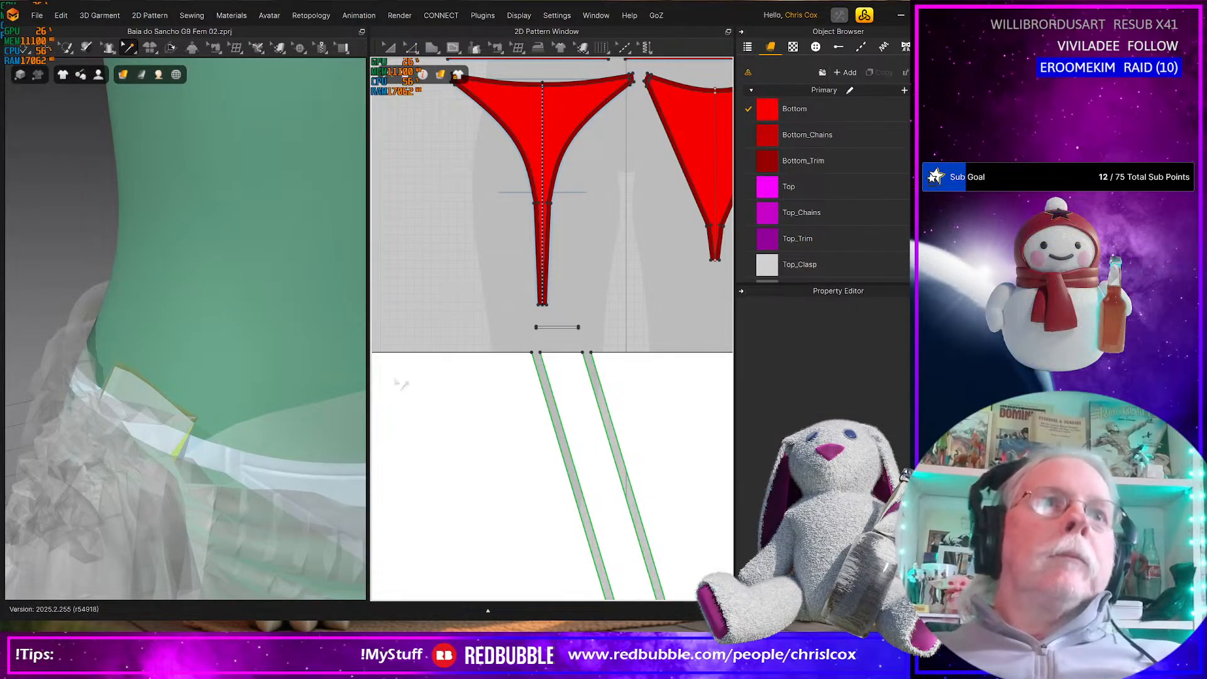
Briefly simulate the knot with the front strip's tacks removed
right_drag(234, 434, 271, 420)
key(space)
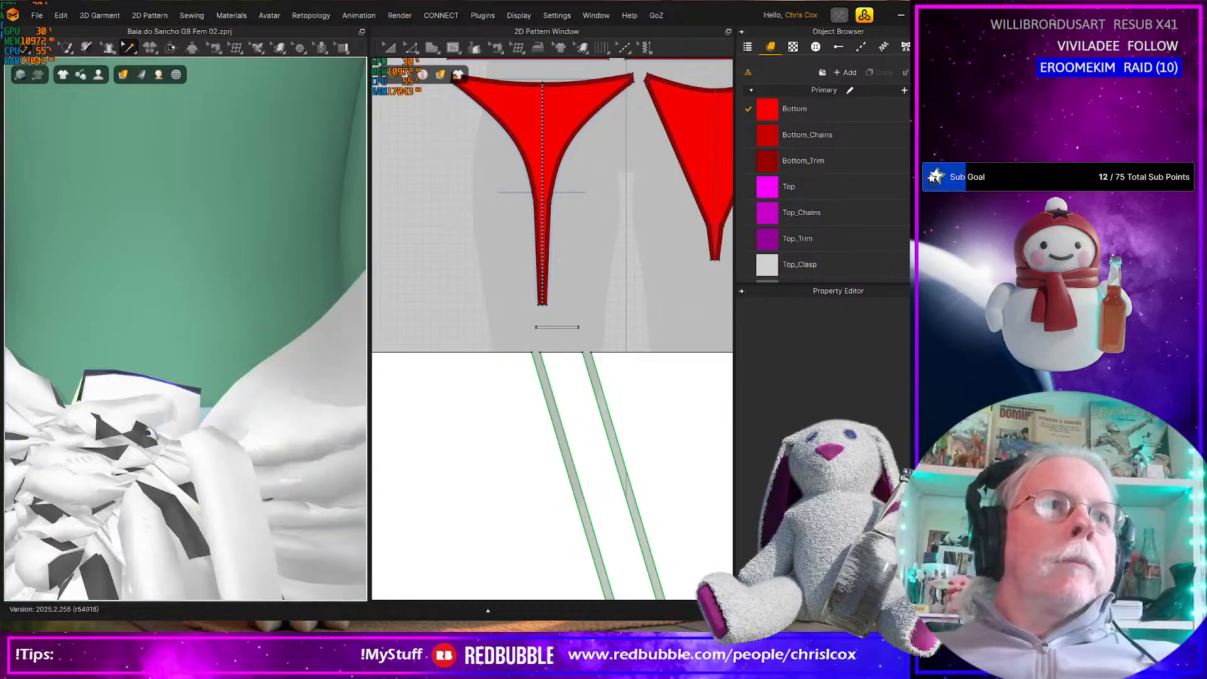
key(space)
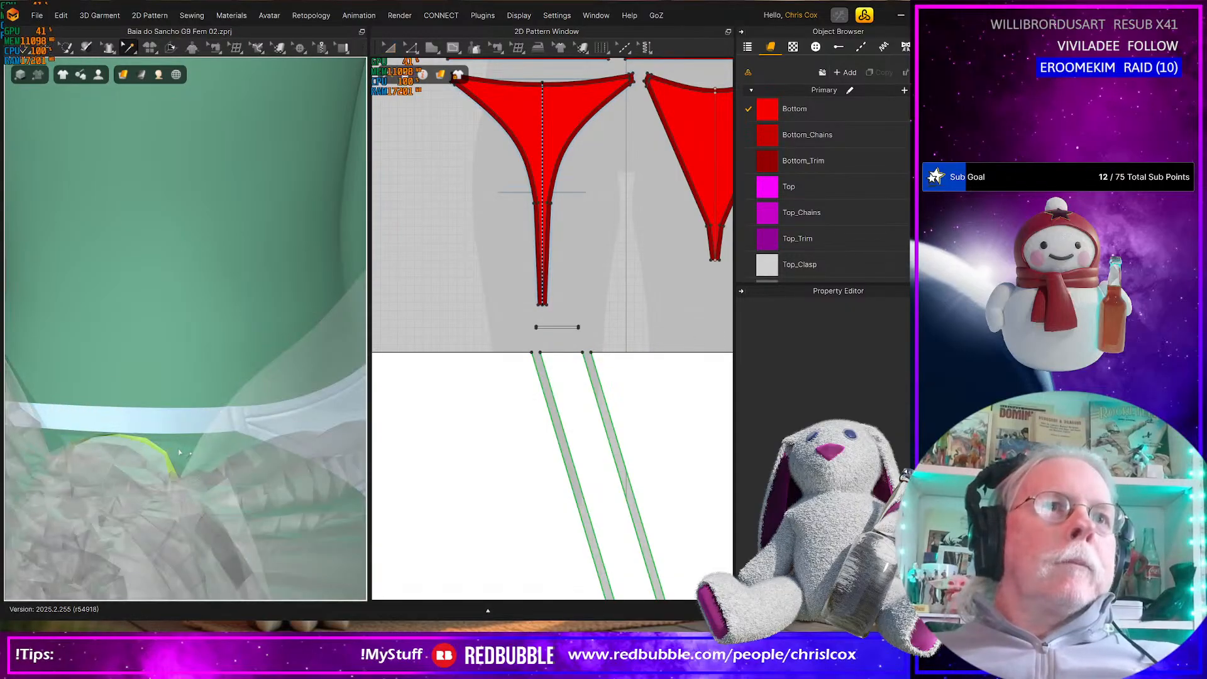
Select the back panel's diagonal strip in the 2D pattern
middle_drag(446, 454, 660, 420)
middle_drag(518, 415, 639, 408)
middle_drag(474, 433, 567, 425)
middle_drag(437, 364, 607, 349)
middle_drag(474, 365, 507, 366)
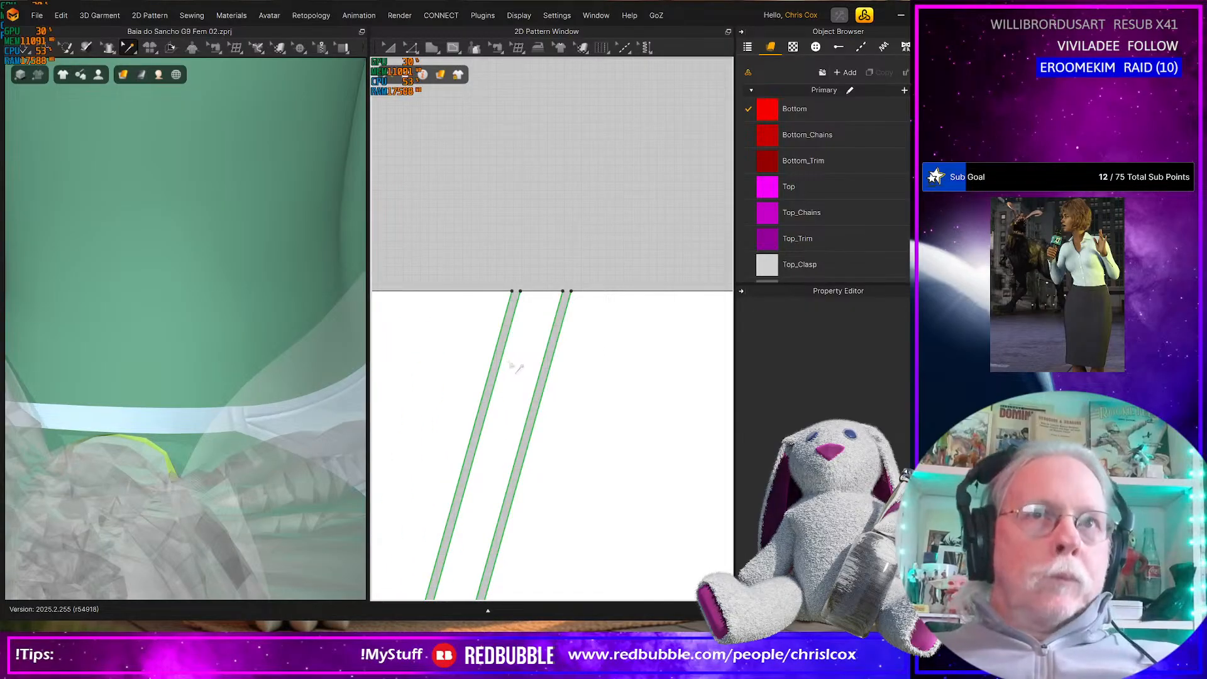
click(512, 363)
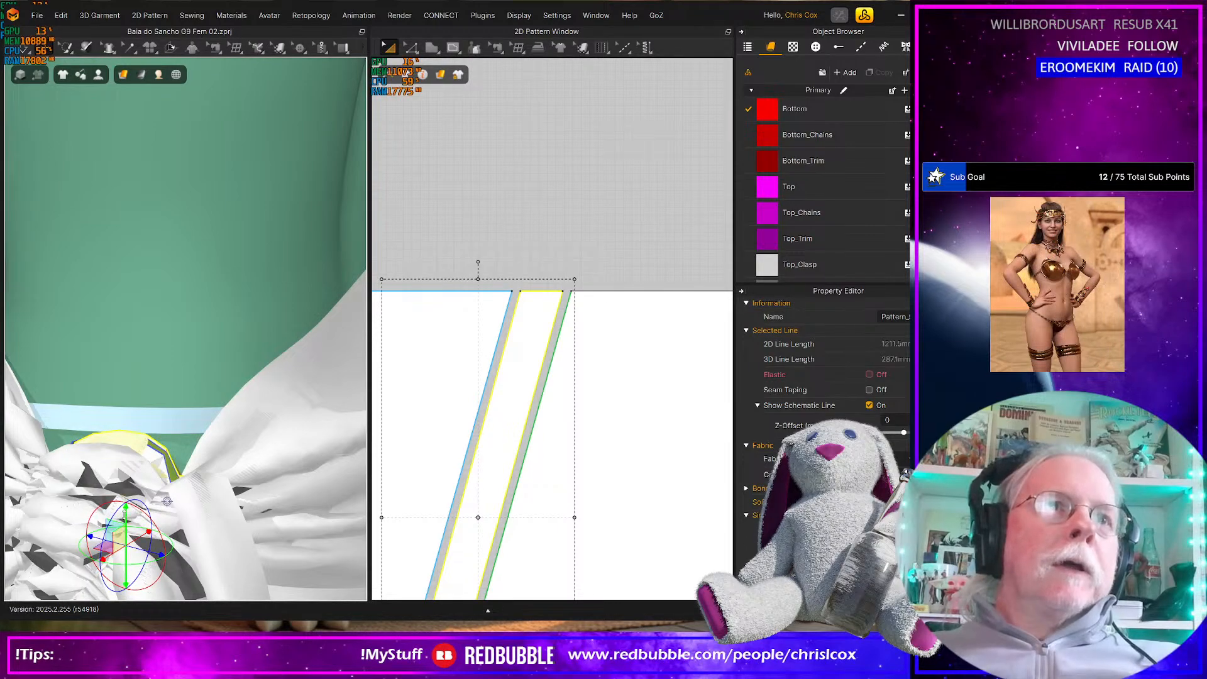
Tack the upper corner of the back panel's diagonal strip to the avatar just above the bikini waistband
click(129, 48)
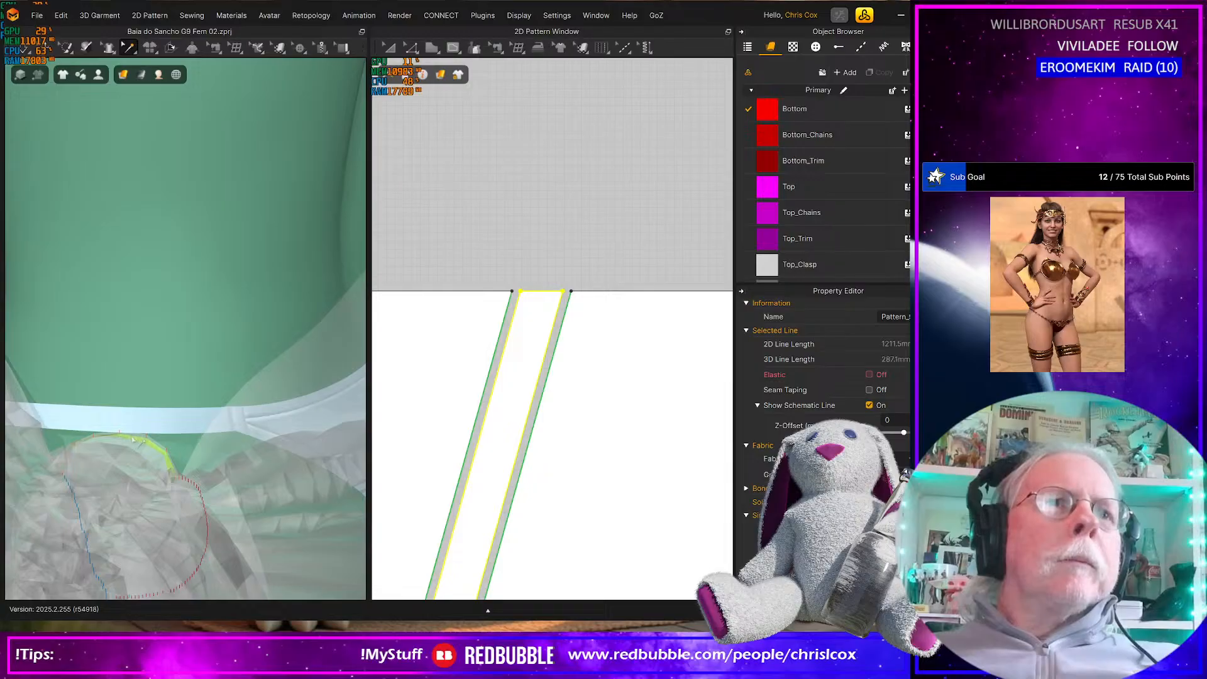
click(131, 386)
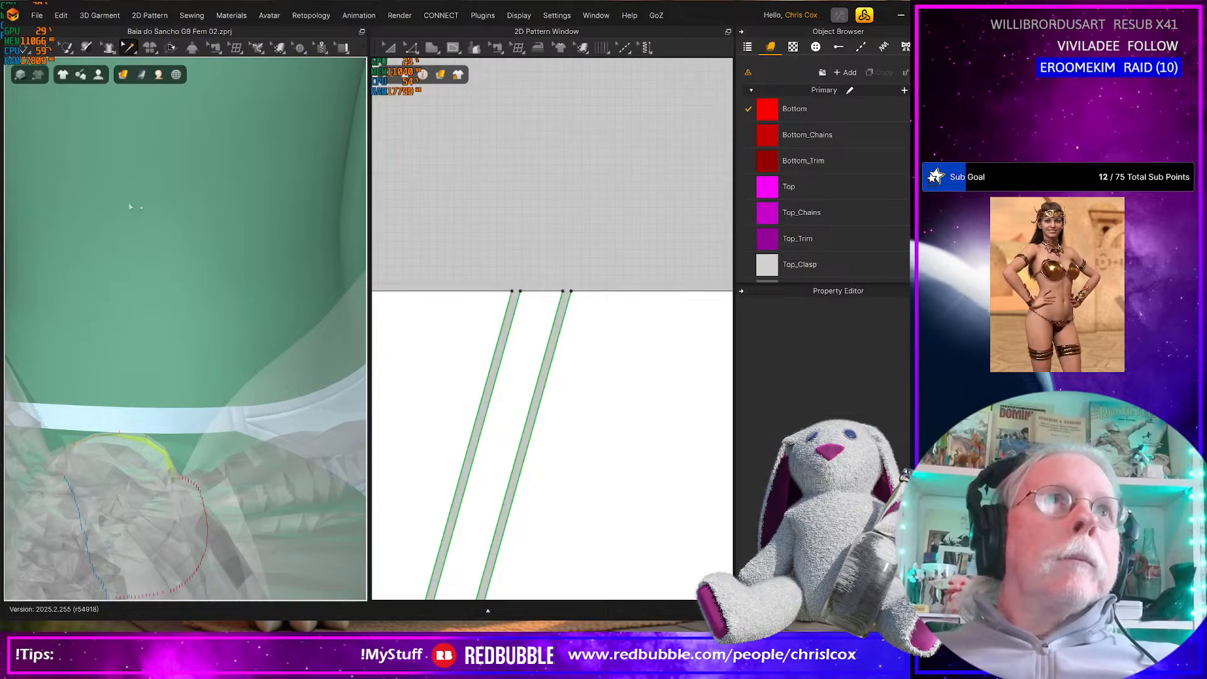
mouse_move(127, 47)
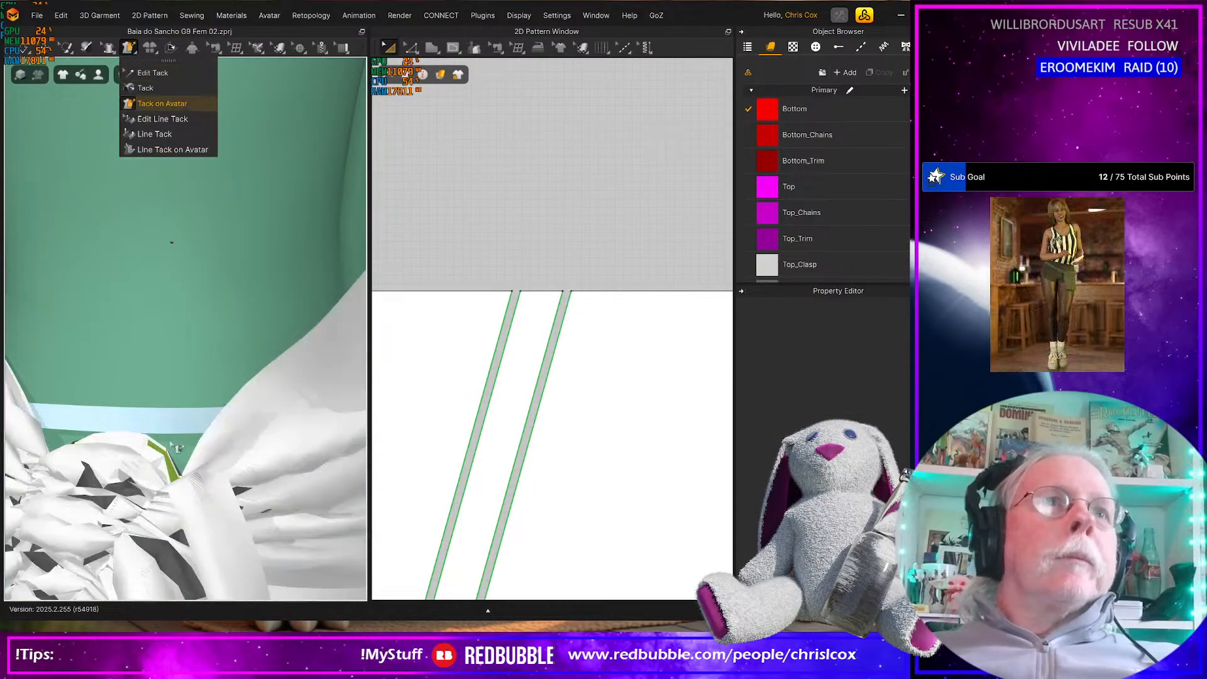
click(157, 103)
scroll(146, 447, up, 5)
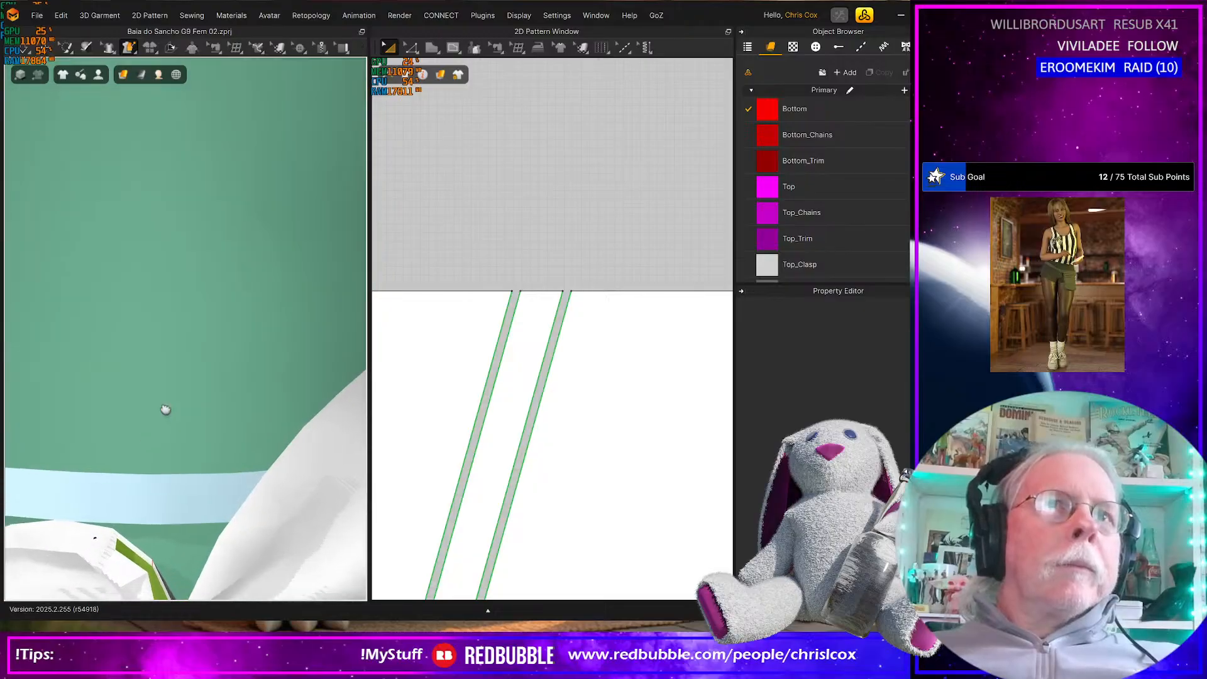
right_drag(169, 393, 224, 397)
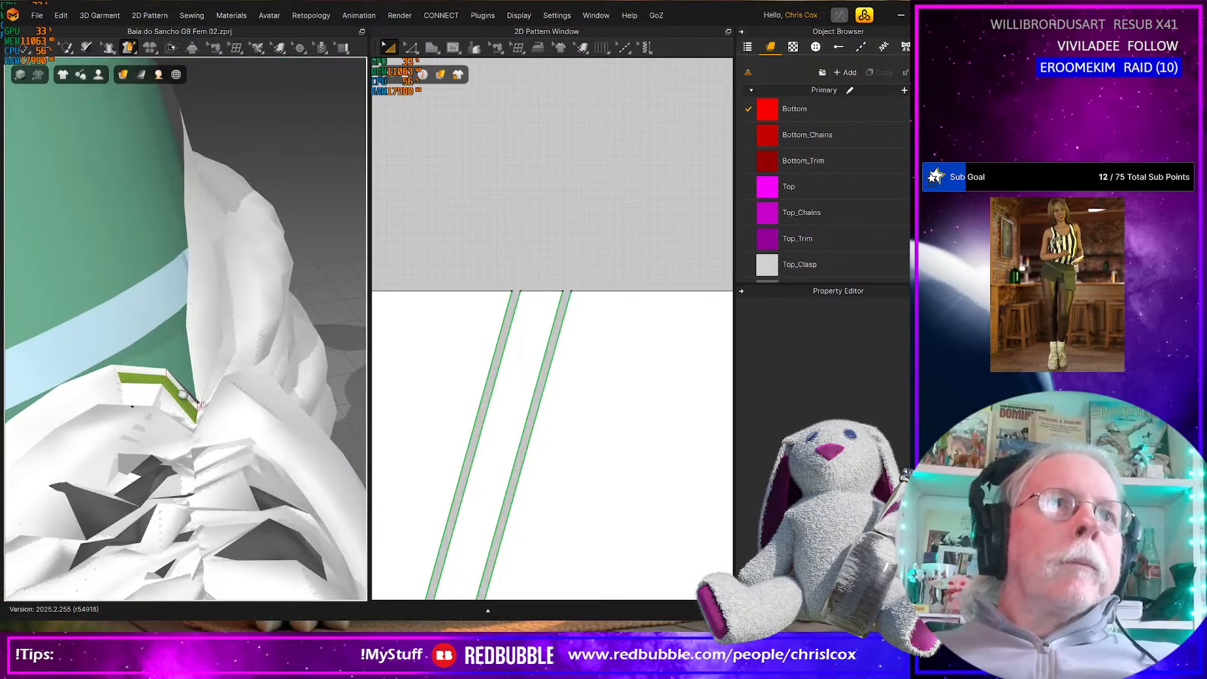
scroll(159, 400, up, 3)
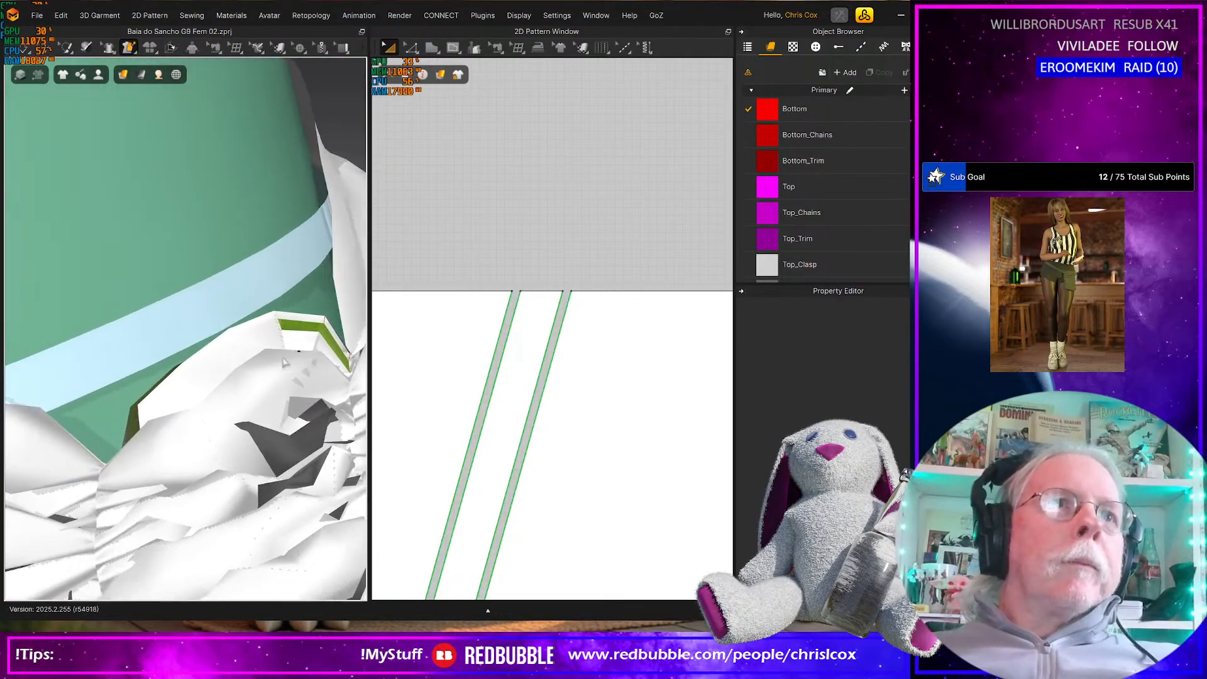
click(131, 414)
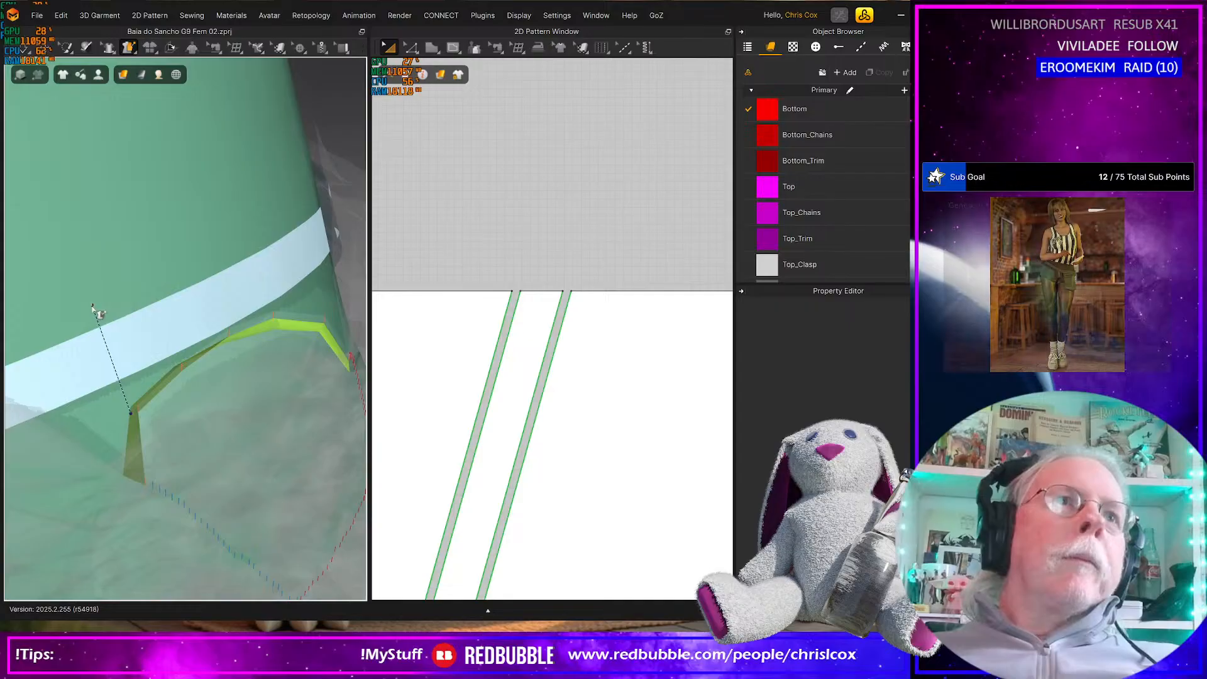
click(95, 310)
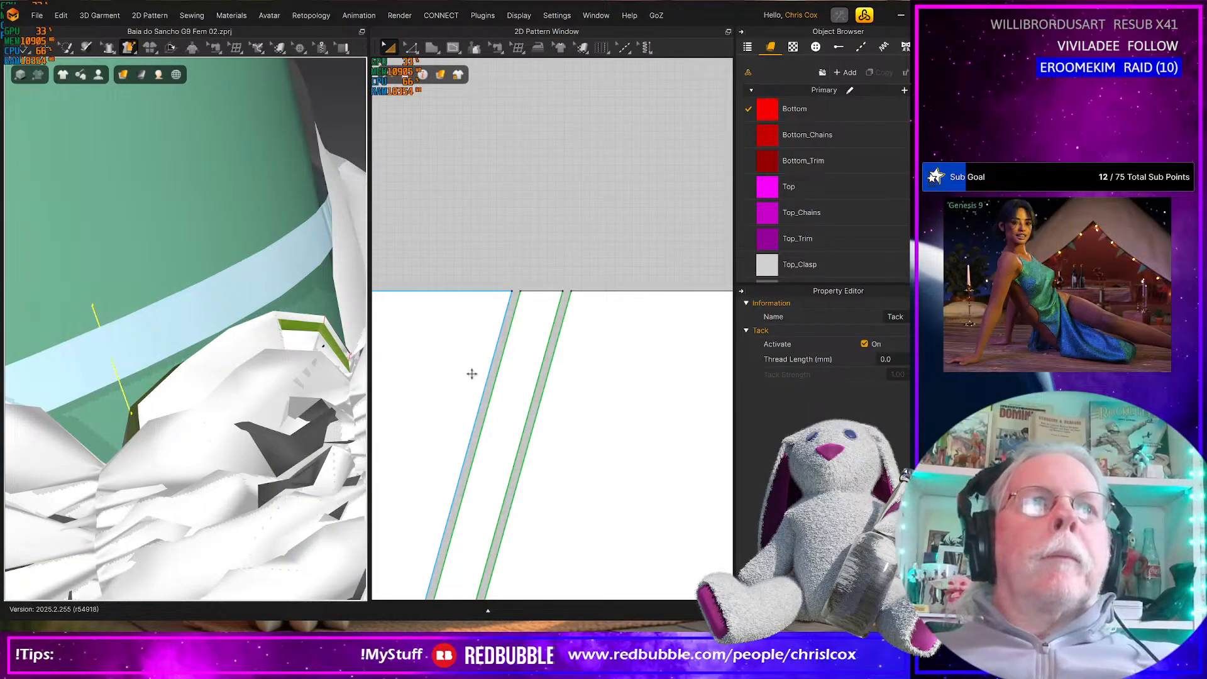
Try a second avatar tack beside the first on the strip's upper edge, then undo the strip's displacement
click(150, 419)
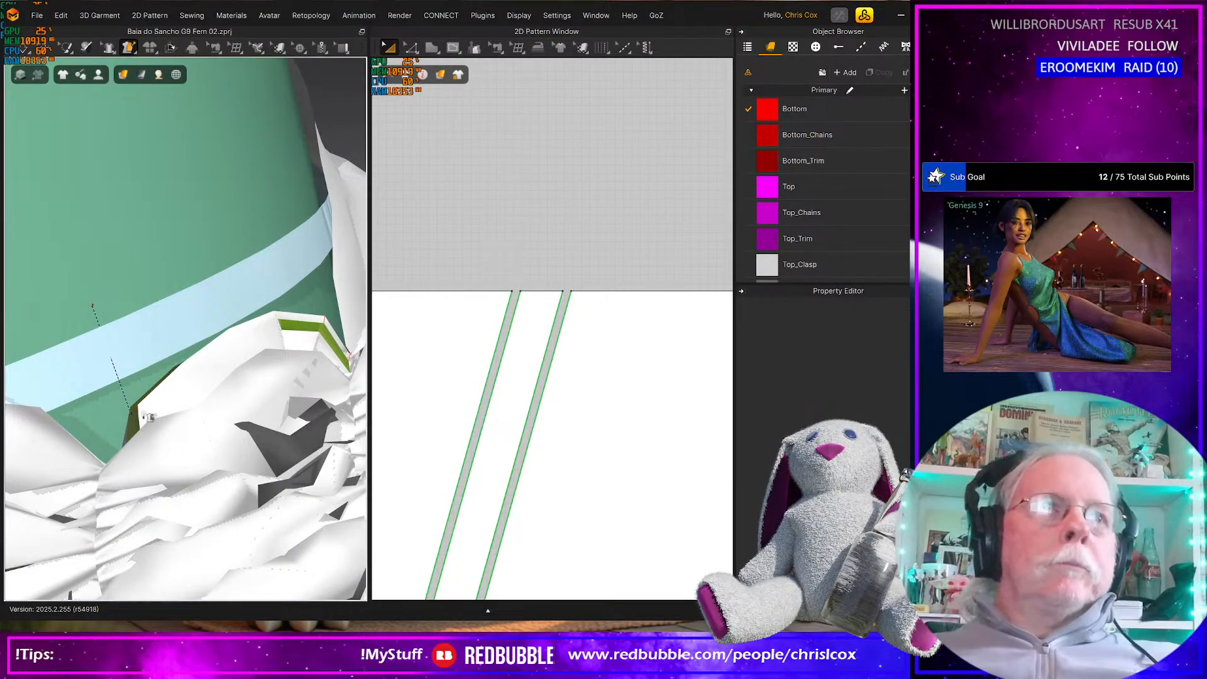
click(143, 410)
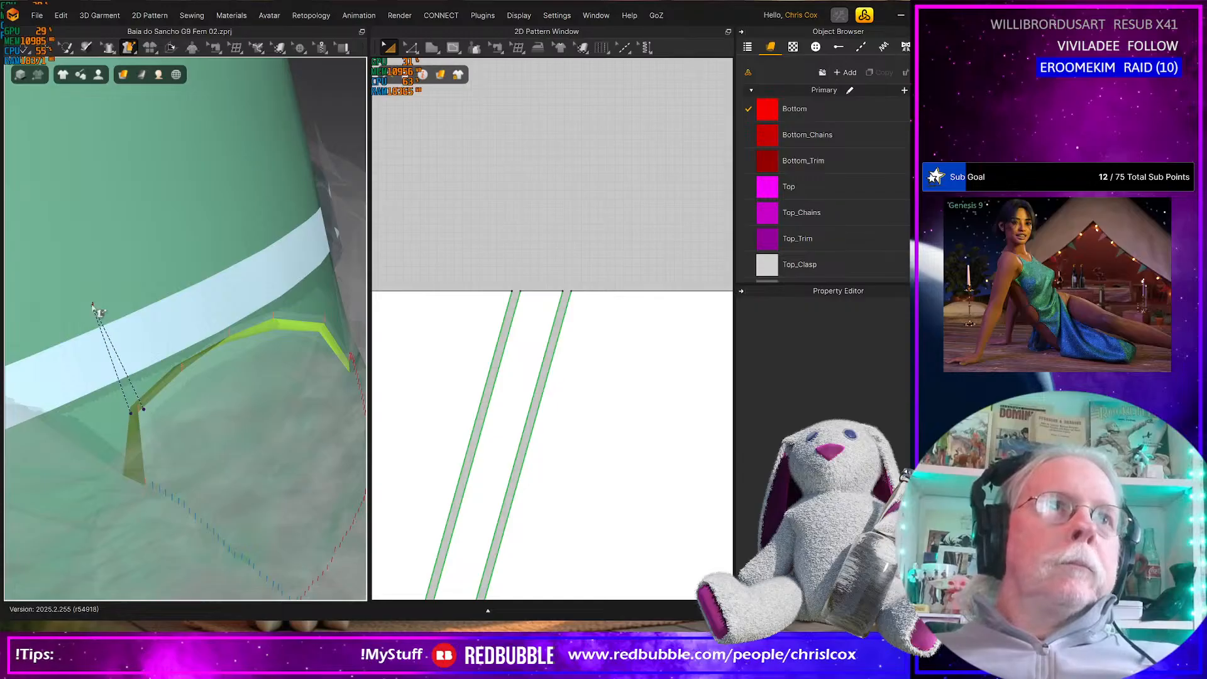
click(169, 384)
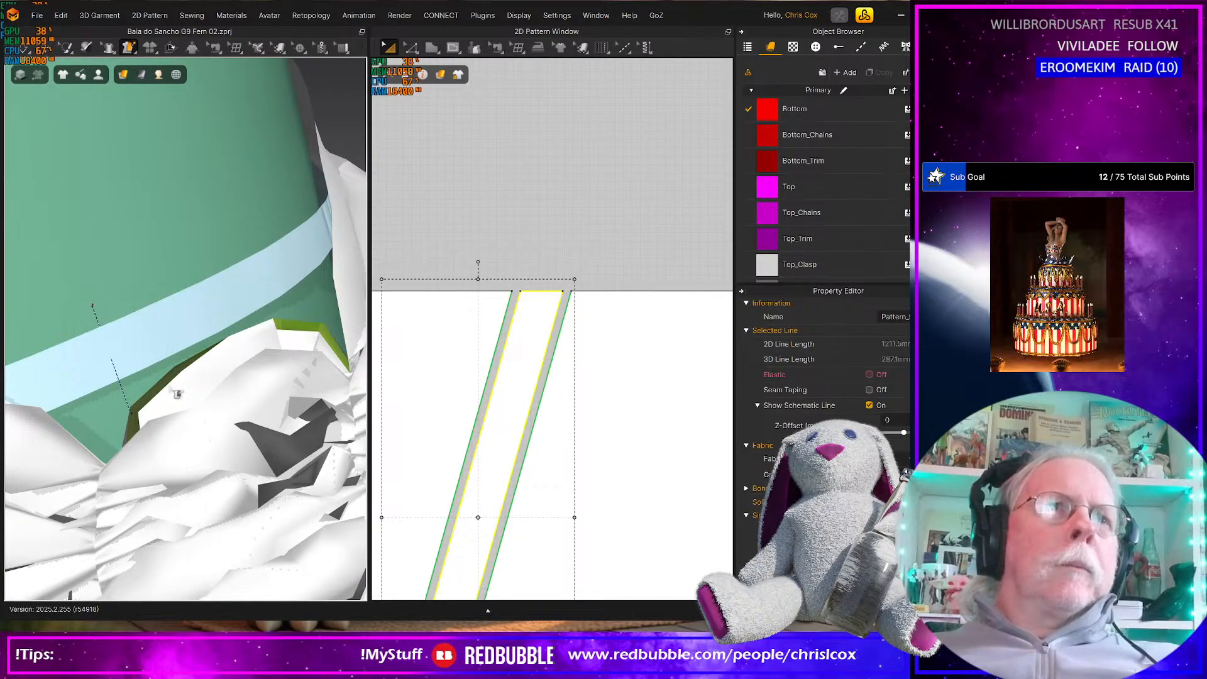
click(154, 412)
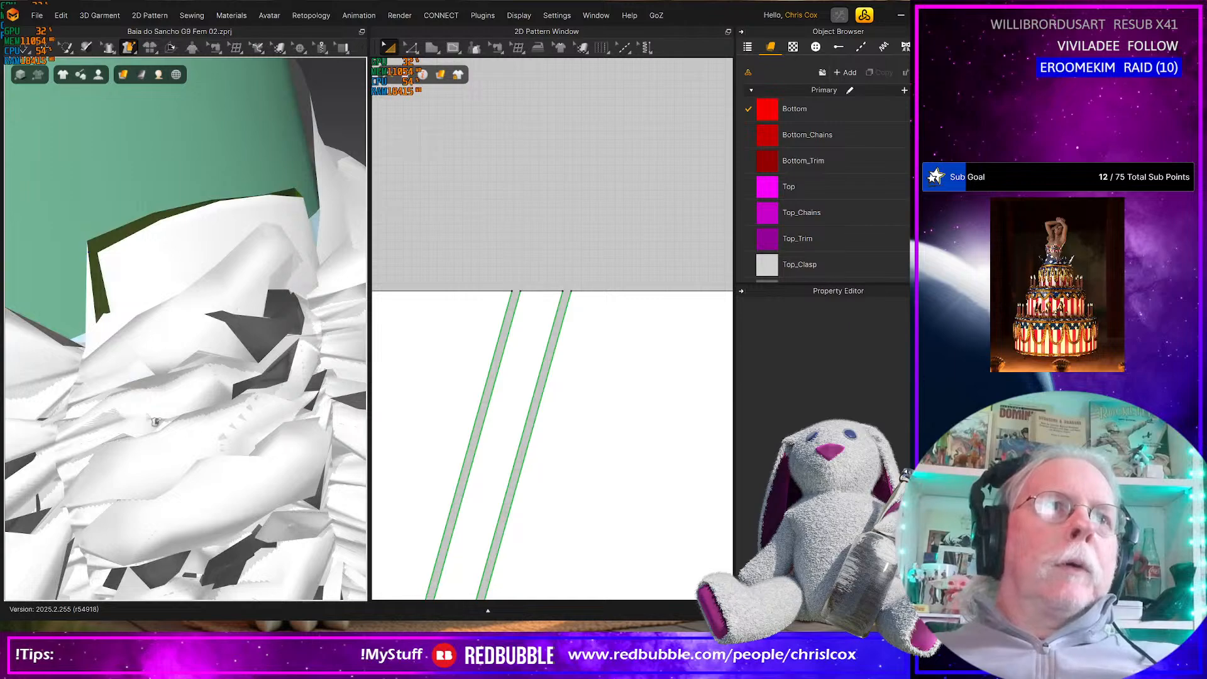
right_drag(159, 421, 201, 427)
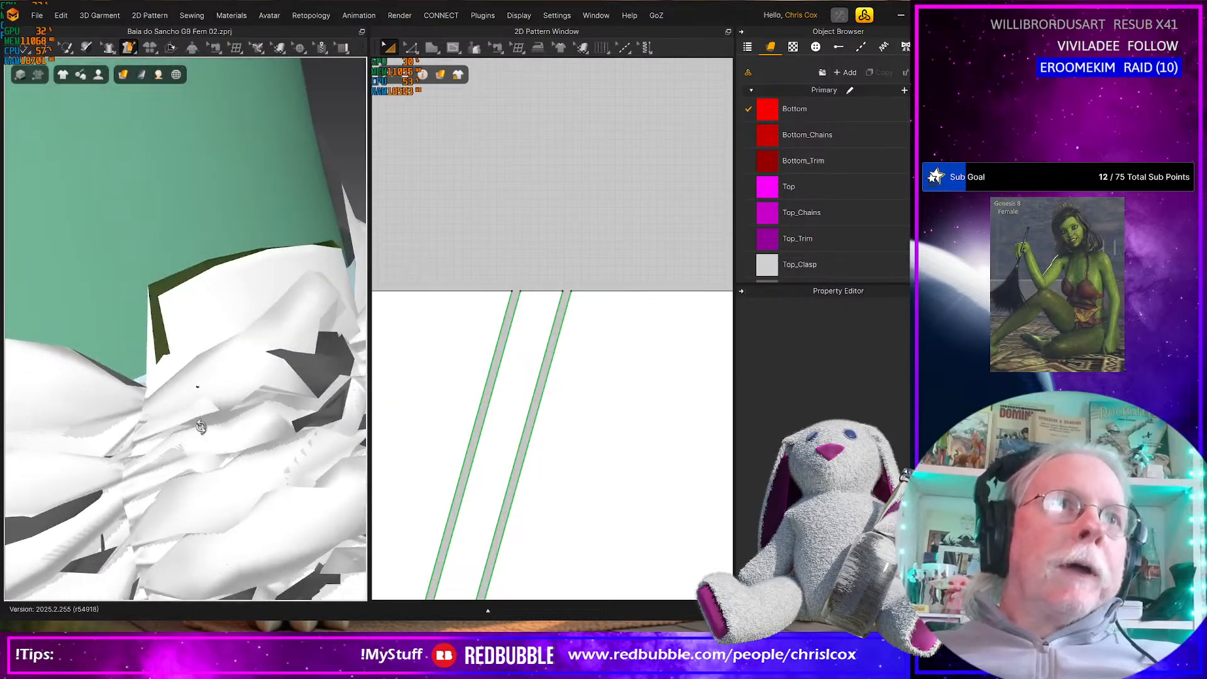
click(60, 16)
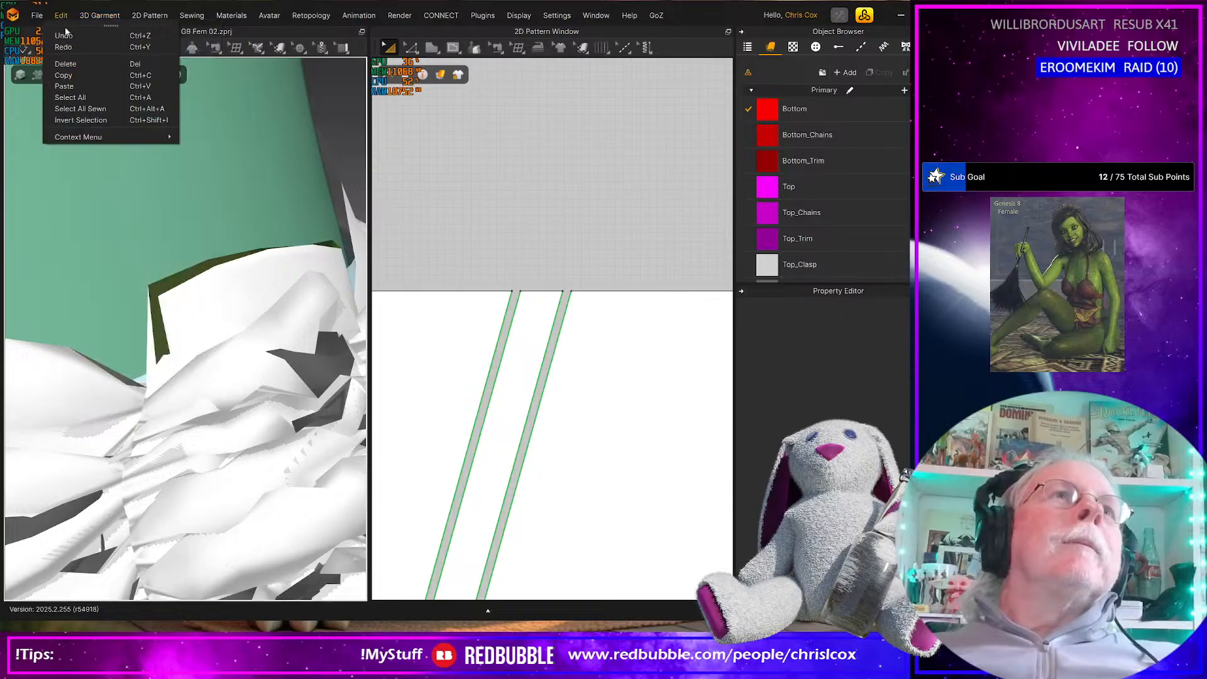
click(66, 46)
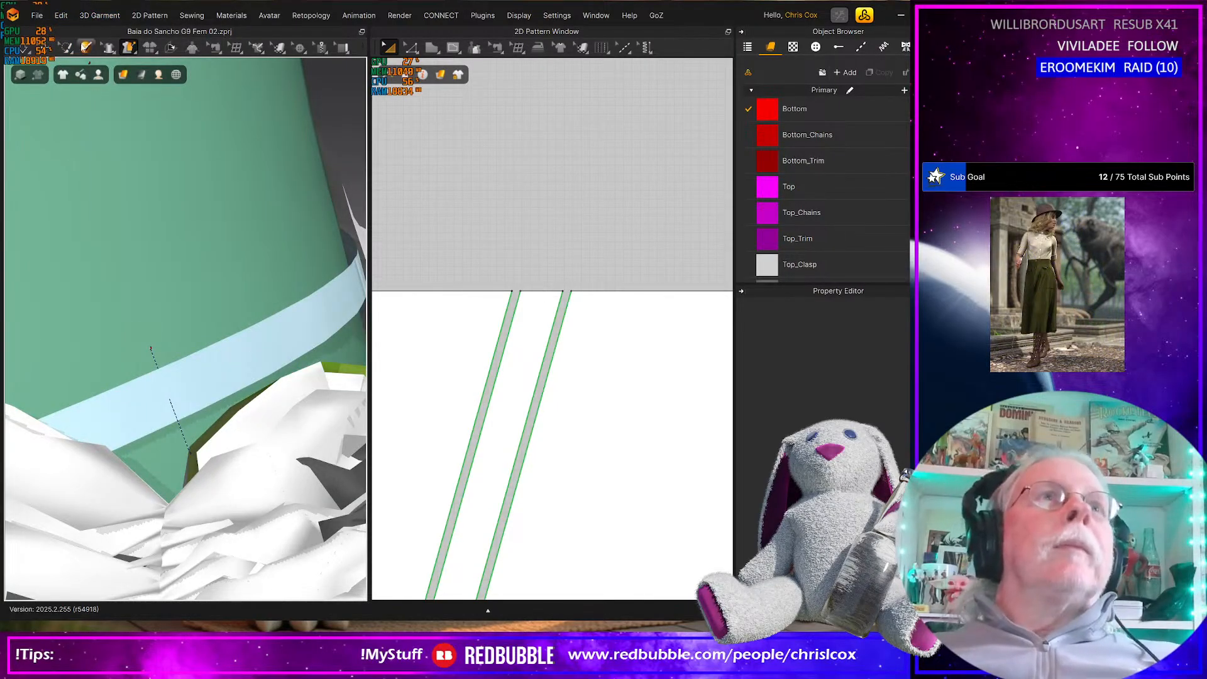
Tack two spaced points along the back strip's upper edge to the avatar just above the bikini waistband
click(253, 438)
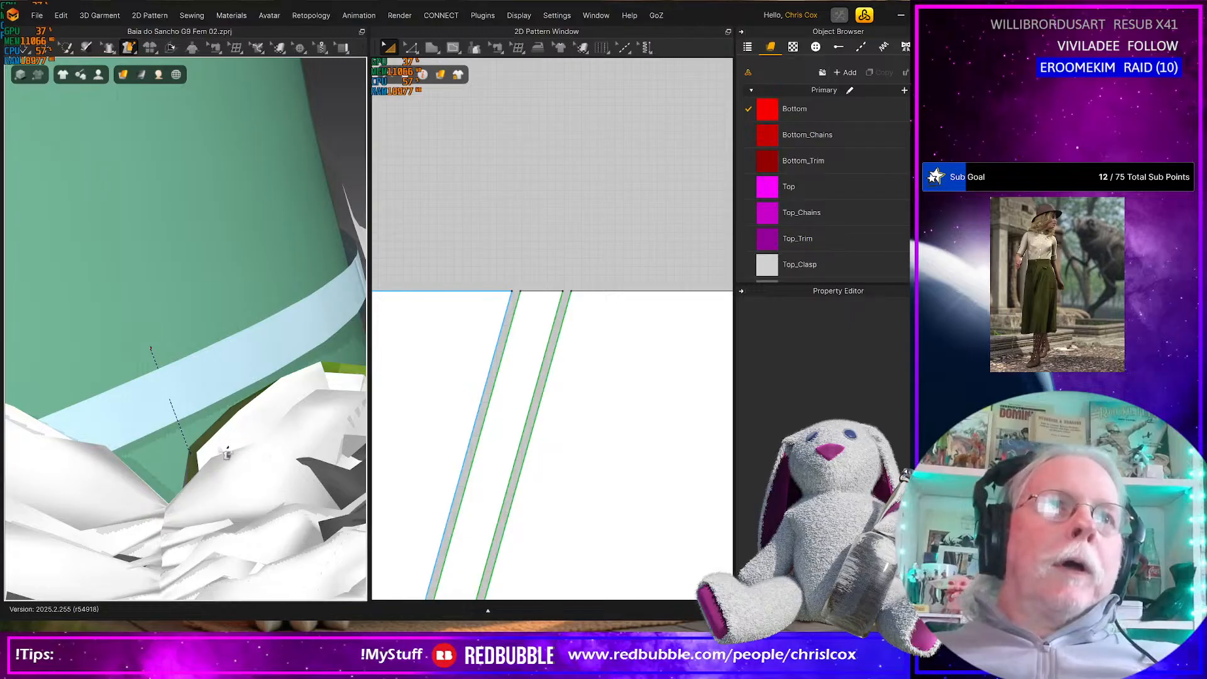
drag(206, 451, 167, 362)
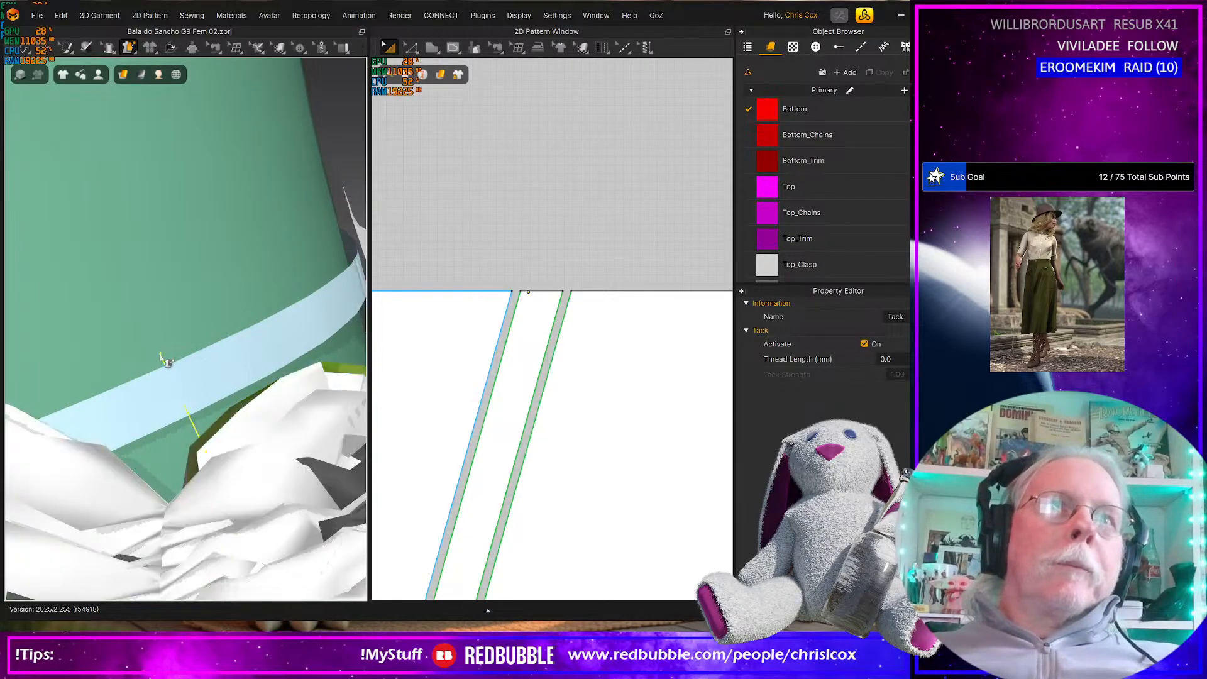
click(315, 371)
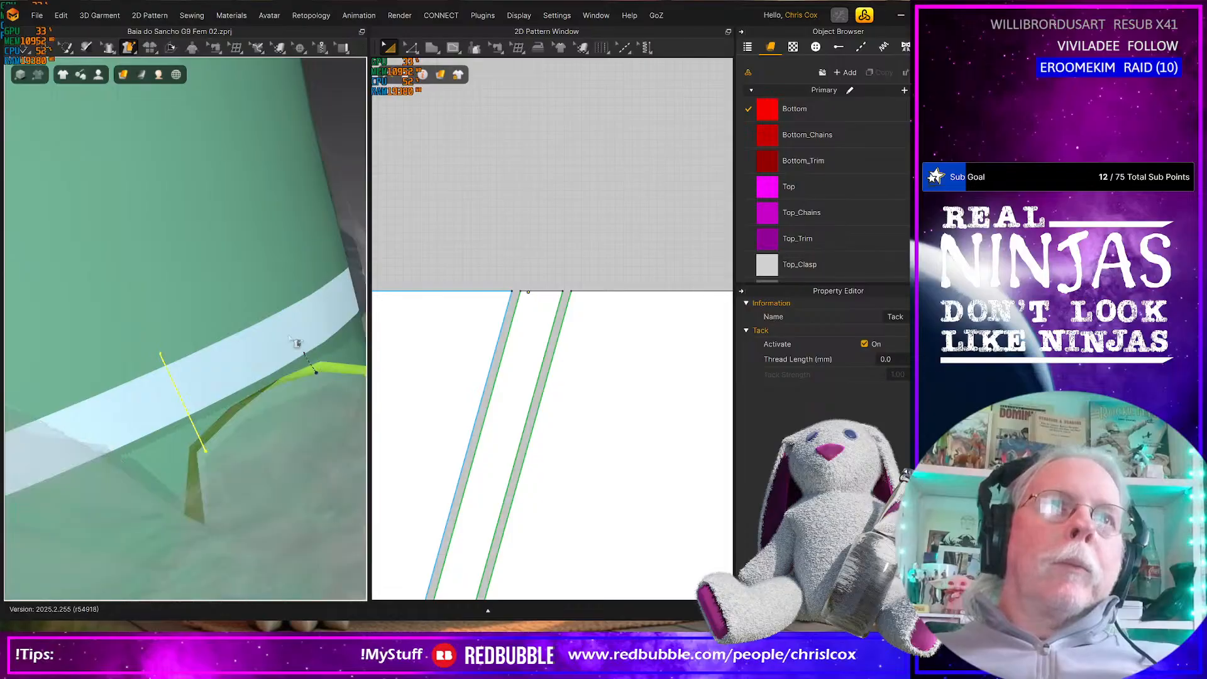
click(276, 311)
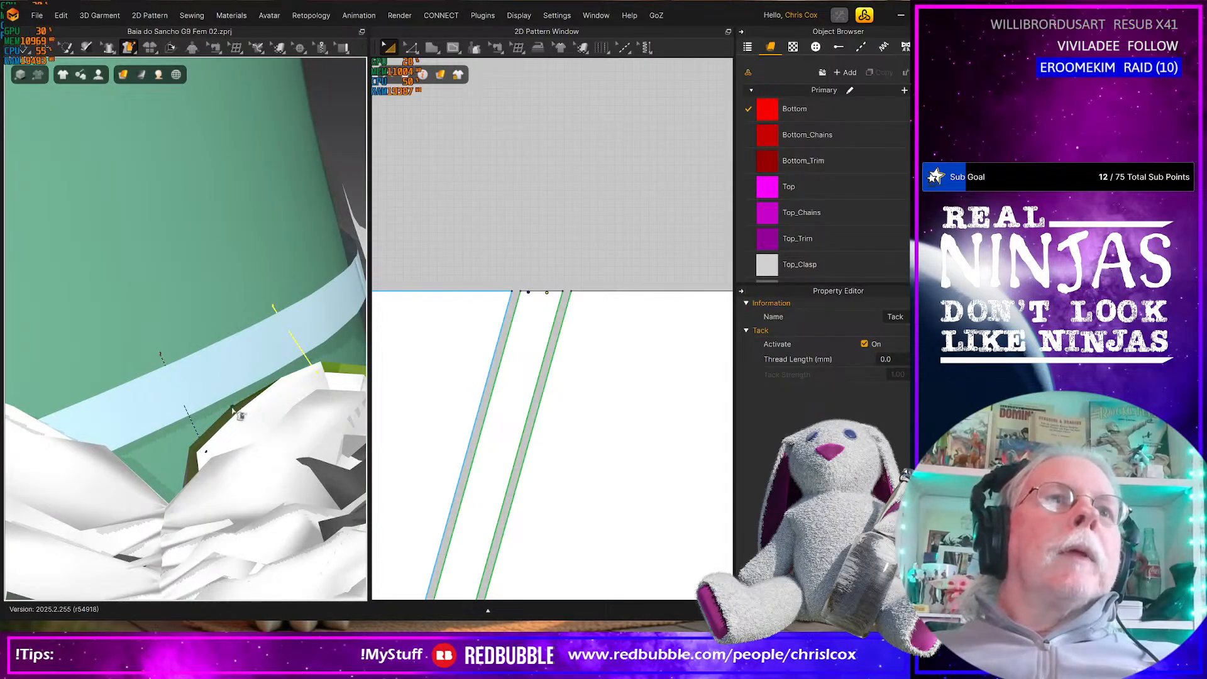
right_drag(205, 435, 213, 413)
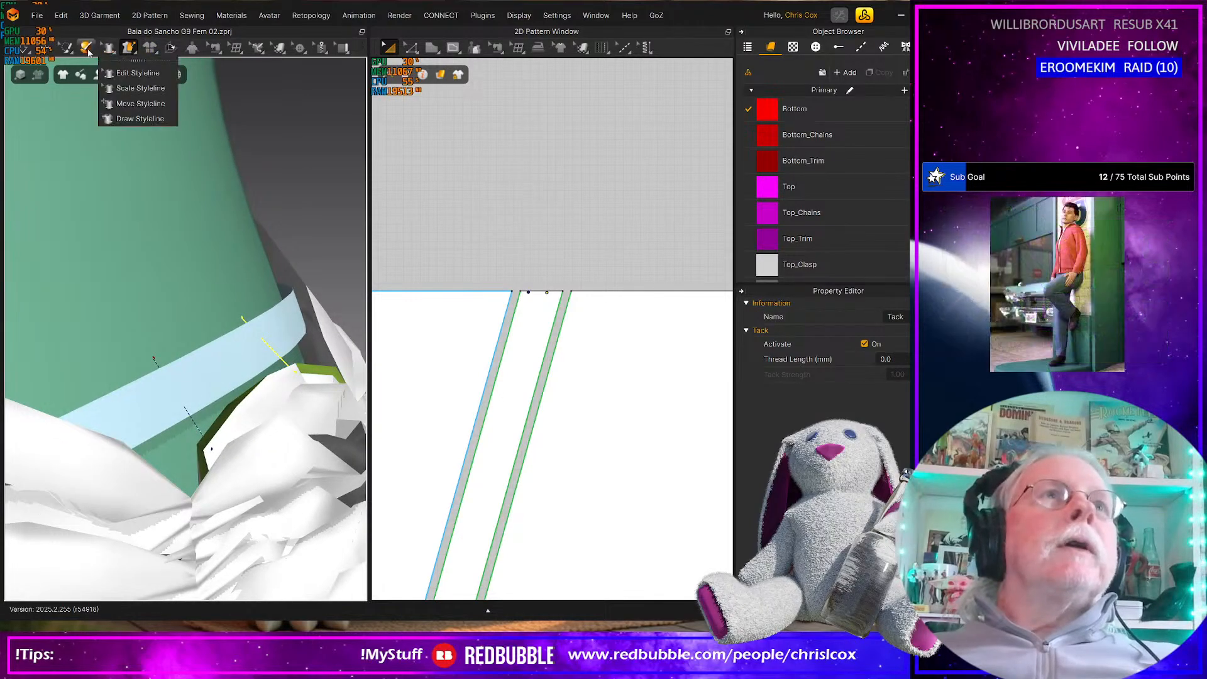
Switch to tack editing and simulate the knot with the back strip's two avatar tacks
mouse_move(149, 50)
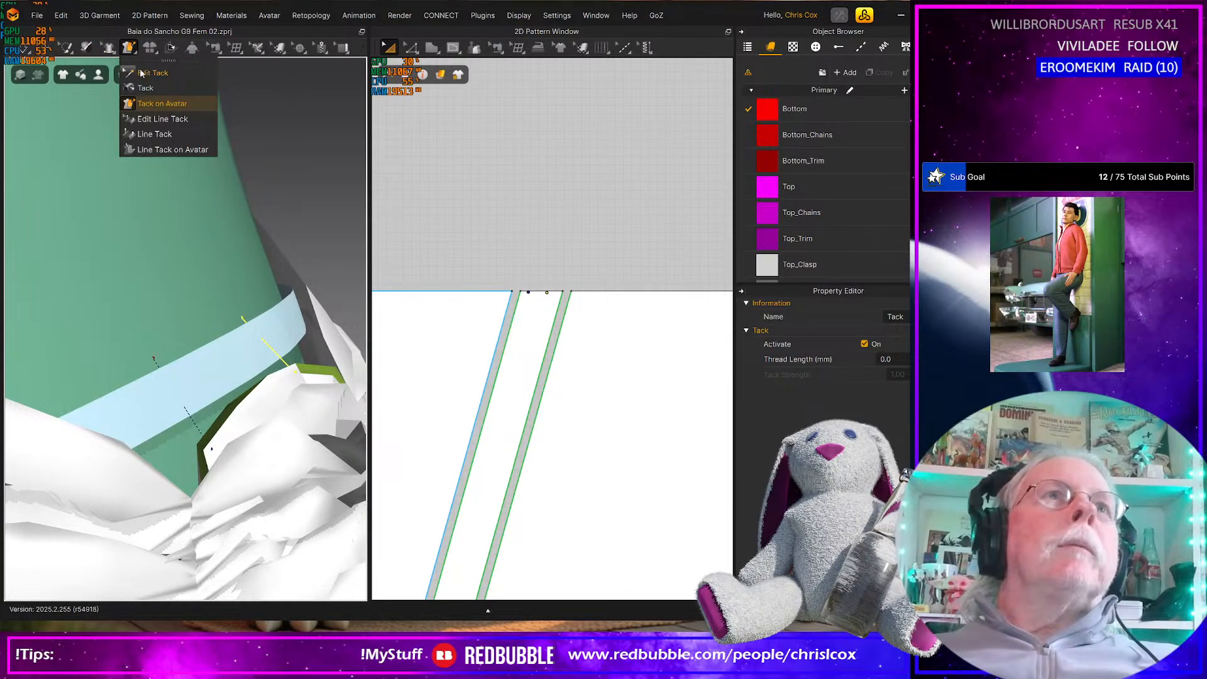
click(151, 73)
mouse_move(198, 448)
right_down()
mouse_move(145, 447)
mouse_move(202, 425)
mouse_move(208, 435)
right_up()
key(space)
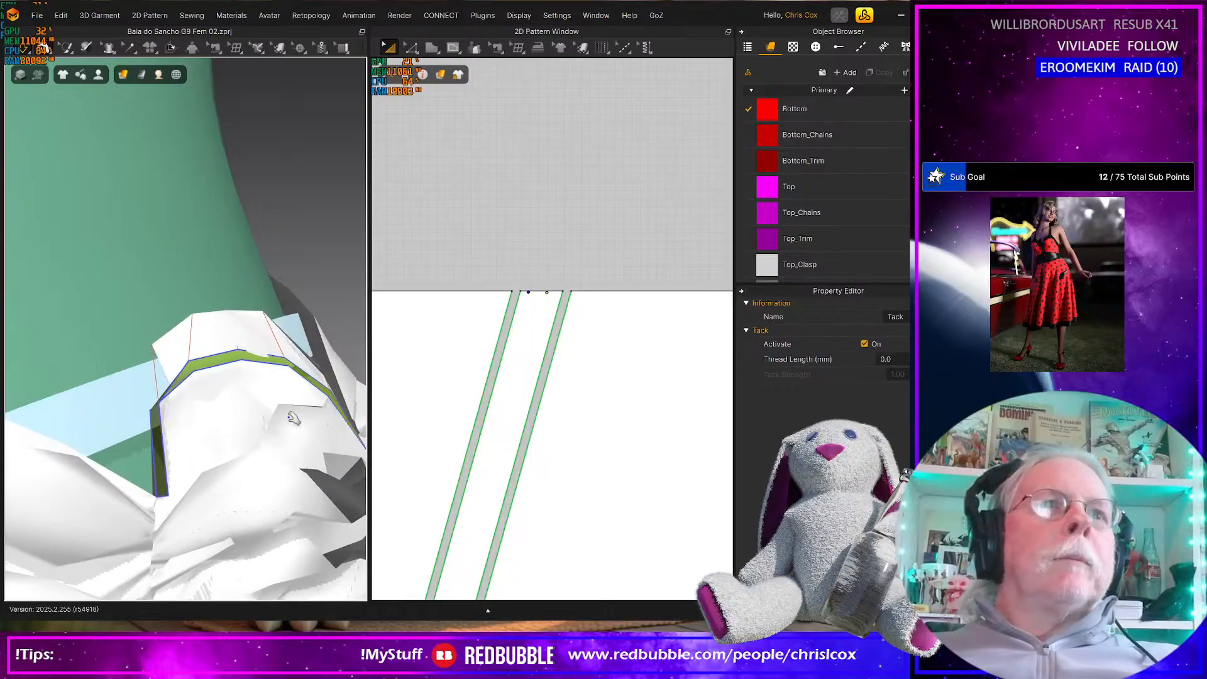
Pull the back strip's upper end outward from the waist during simulation and inspect it from the side
right_drag(279, 430, 317, 428)
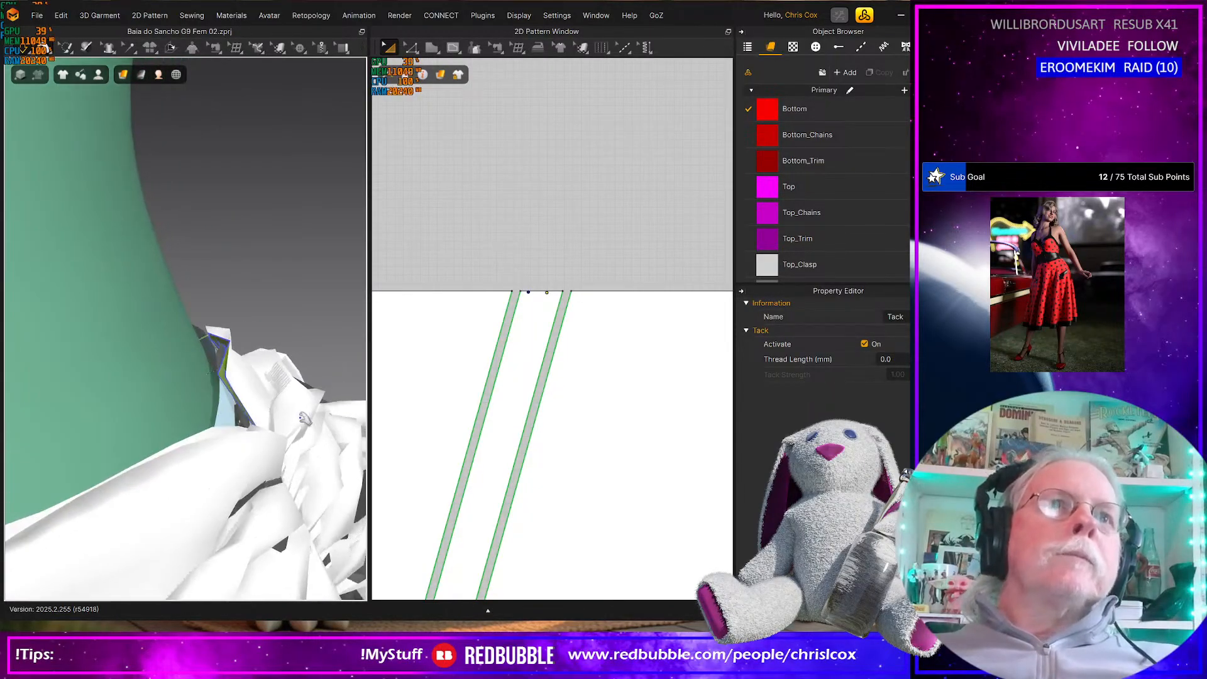
click(245, 376)
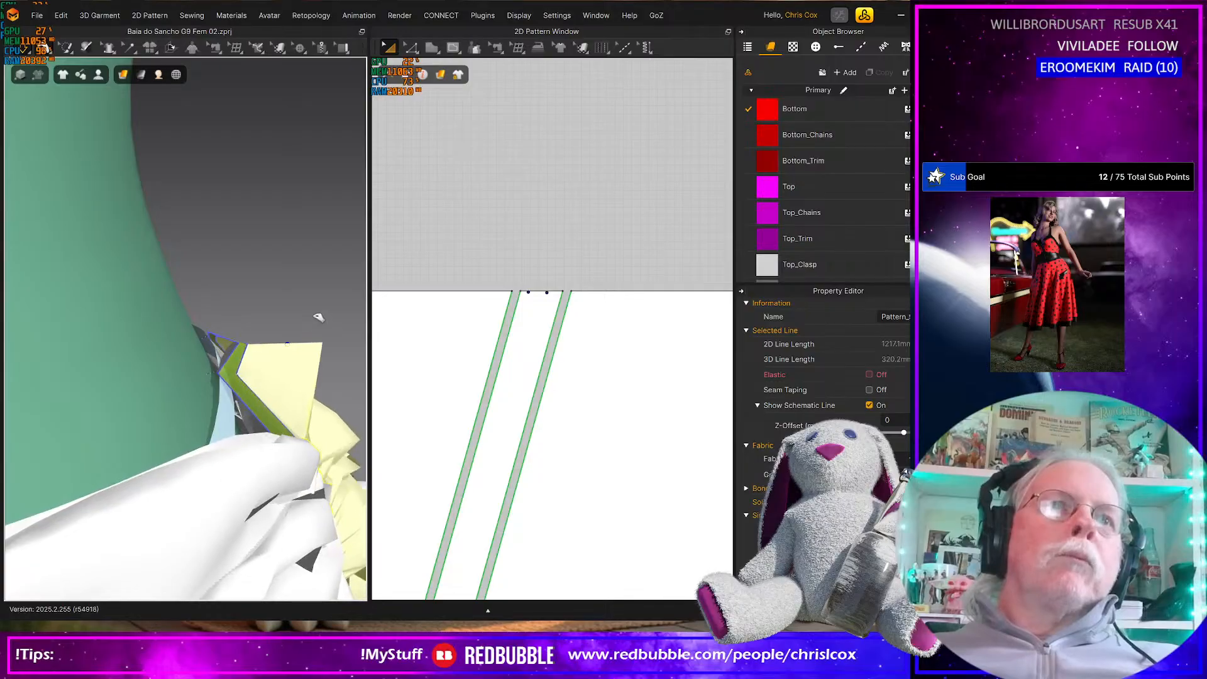
right_drag(338, 361, 197, 356)
scroll(247, 397, down, 3)
mouse_move(247, 394)
right_down()
mouse_move(313, 397)
mouse_move(236, 391)
right_up()
scroll(229, 389, up, 5)
Tack the panel's waist edge on both sides of the back strip to the avatar's waist and simulate
click(129, 48)
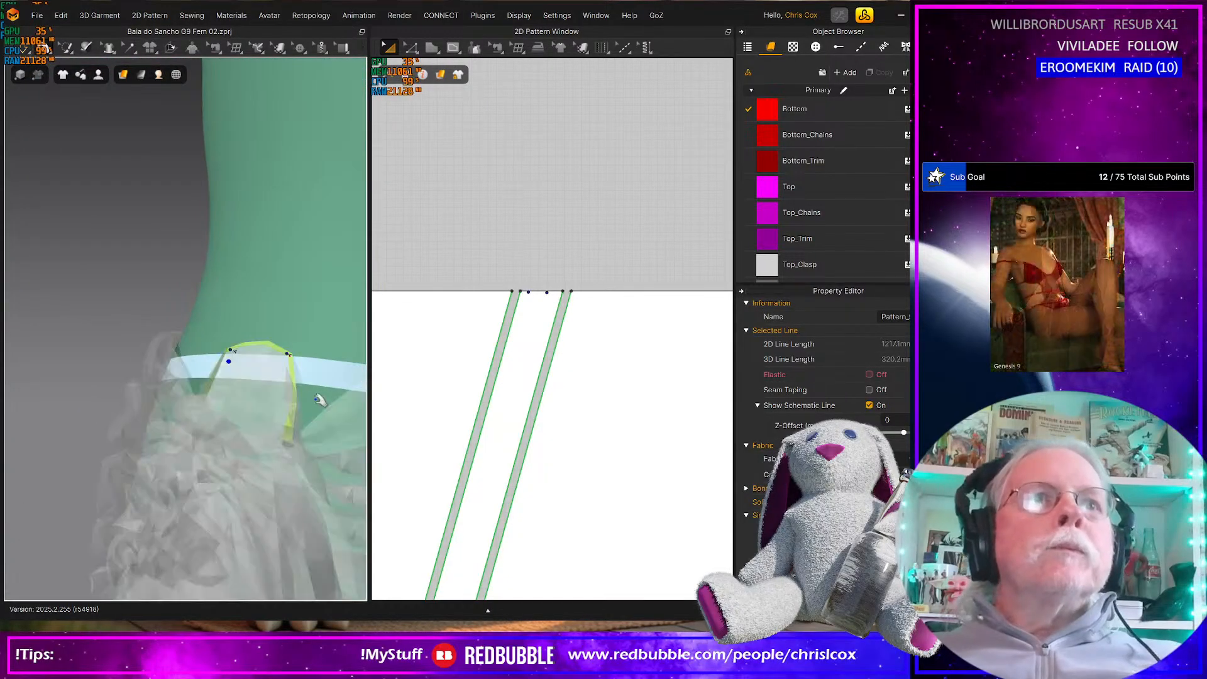
click(129, 48)
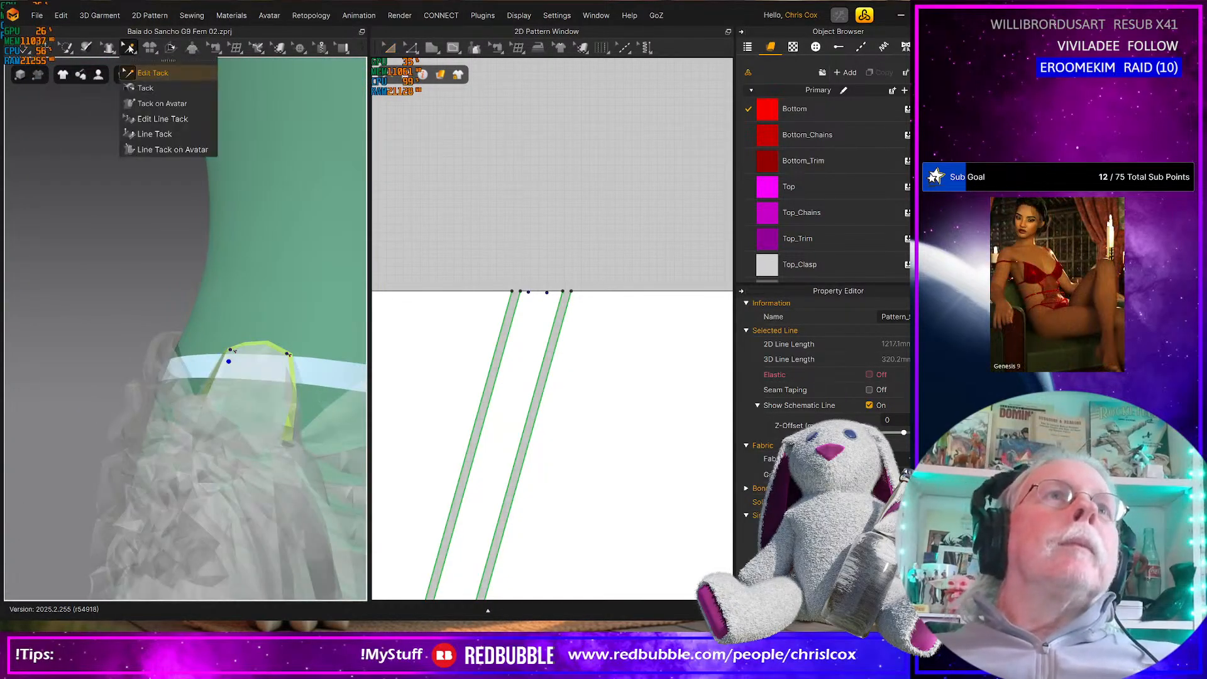
click(162, 103)
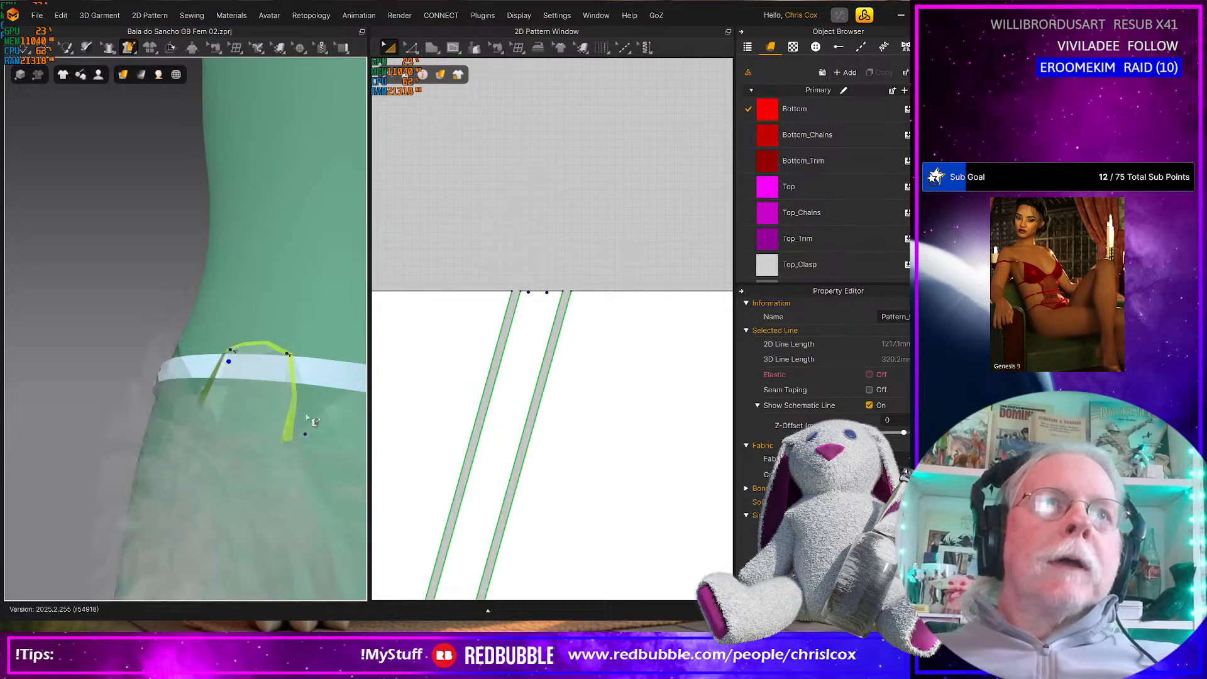
click(309, 354)
right_drag(165, 410, 197, 412)
click(191, 405)
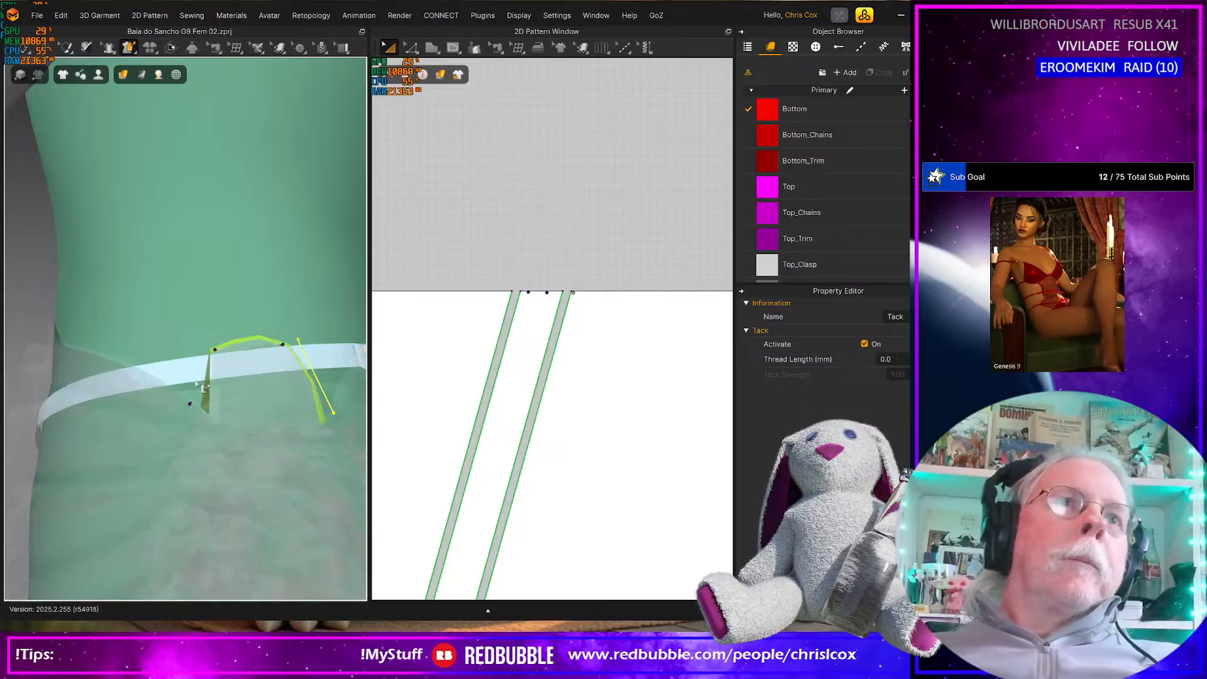
right_drag(225, 398, 259, 436)
key(space)
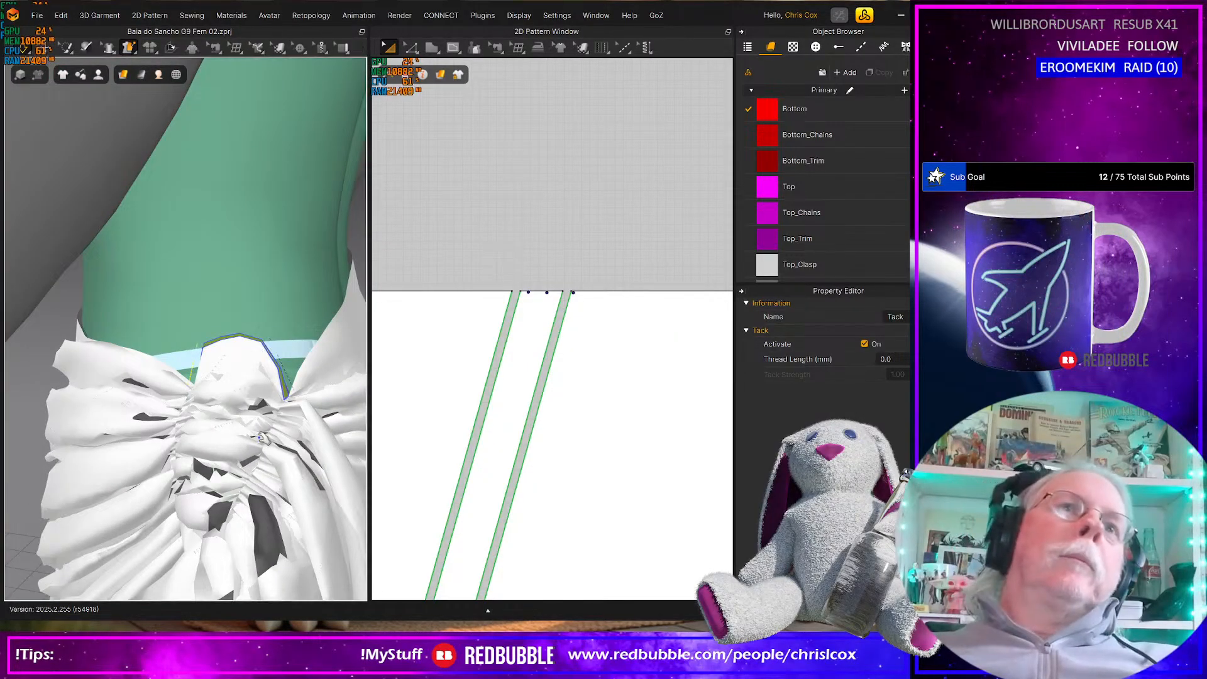
Pull the front panel's fabric at the hip into place along the waist during simulation, then check the sarong from behind
right_drag(261, 438, 22, 426)
scroll(119, 464, up, 3)
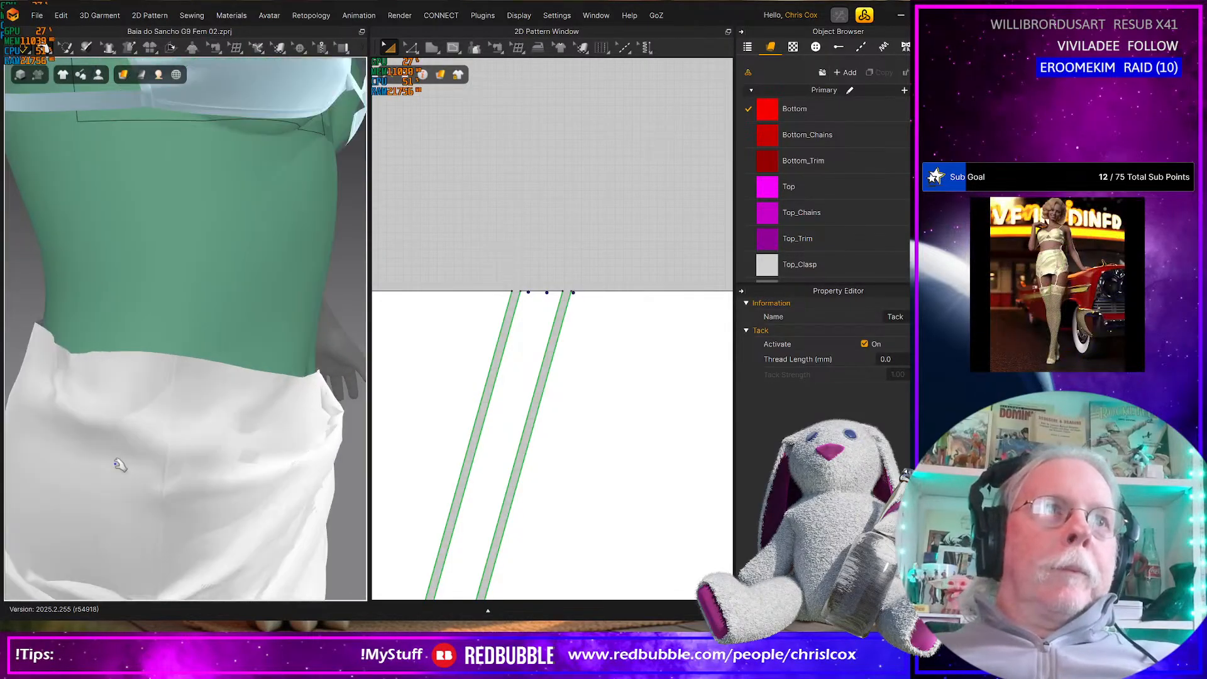
scroll(101, 455, down, 5)
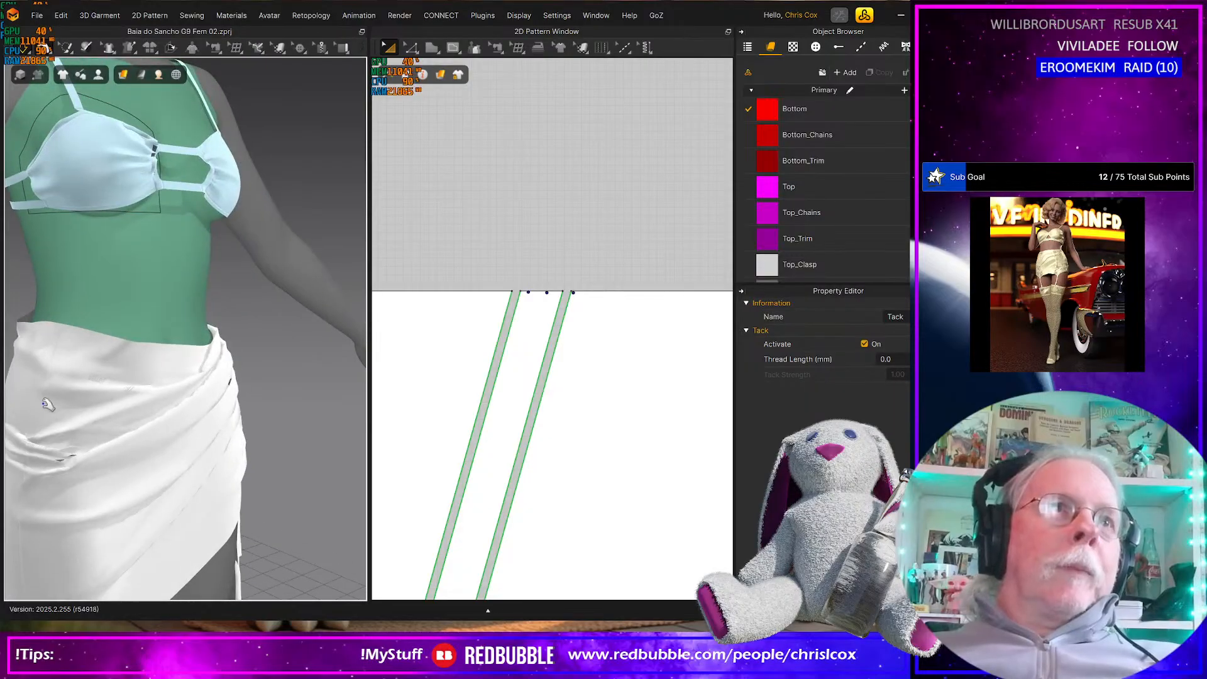
right_drag(41, 393, 192, 398)
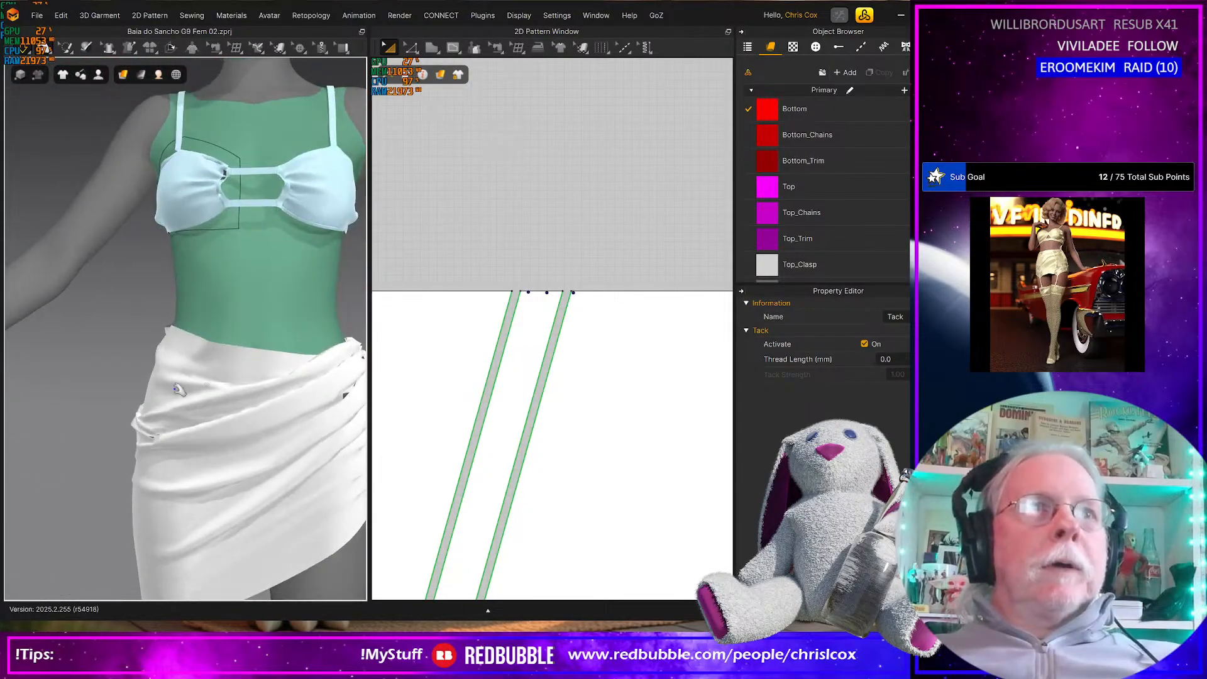
click(162, 378)
drag(67, 444, 19, 534)
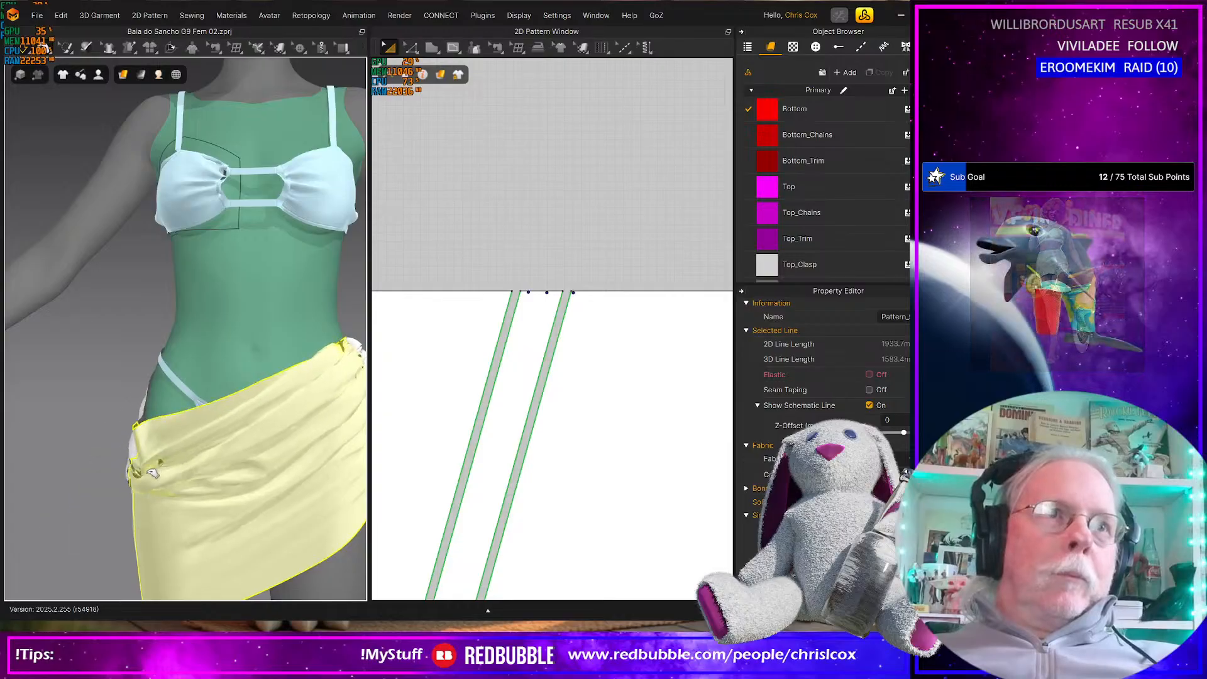
drag(156, 400, 122, 402)
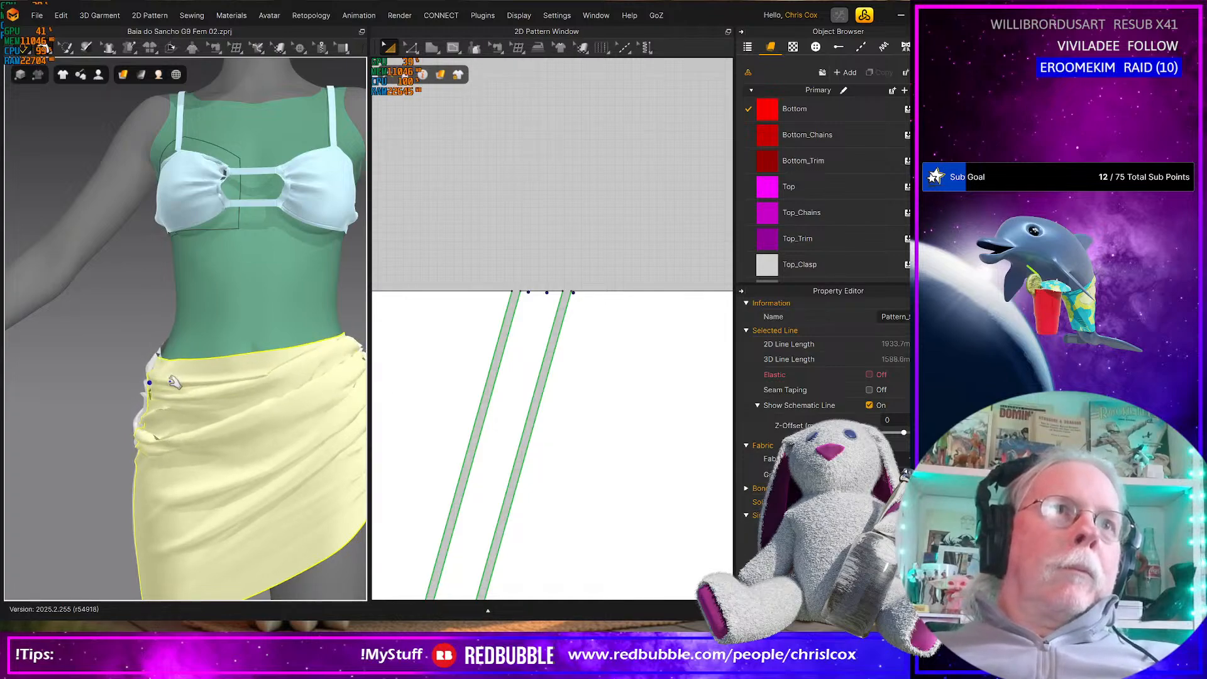
scroll(174, 382, down, 5)
right_drag(174, 382, 408, 401)
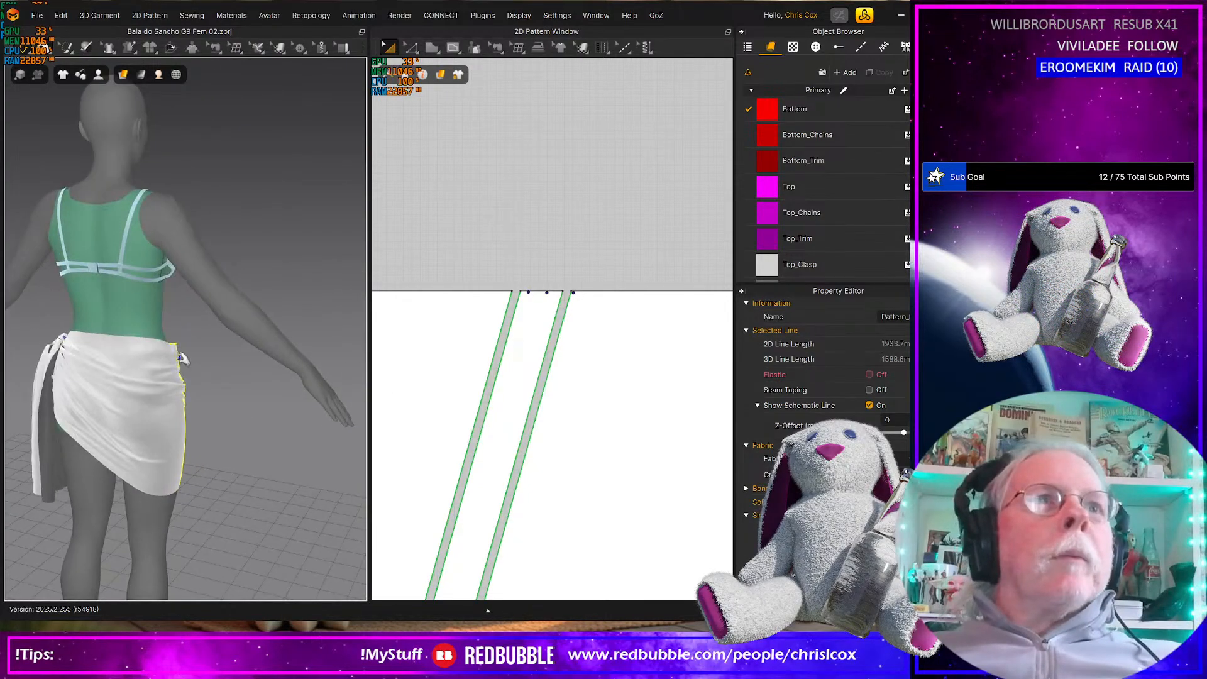
Pull the back panel's fabric across the hips and the front panel's fabric at the side hip into place during simulation
click(163, 358)
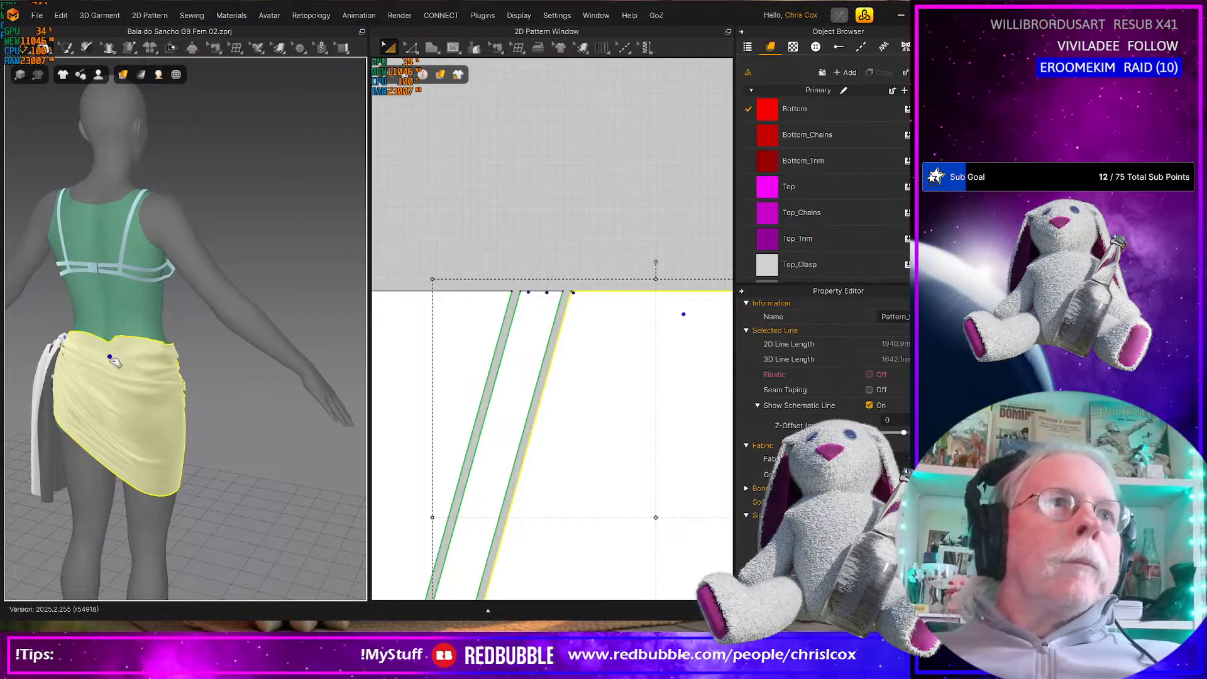
right_drag(207, 378, 90, 376)
click(151, 386)
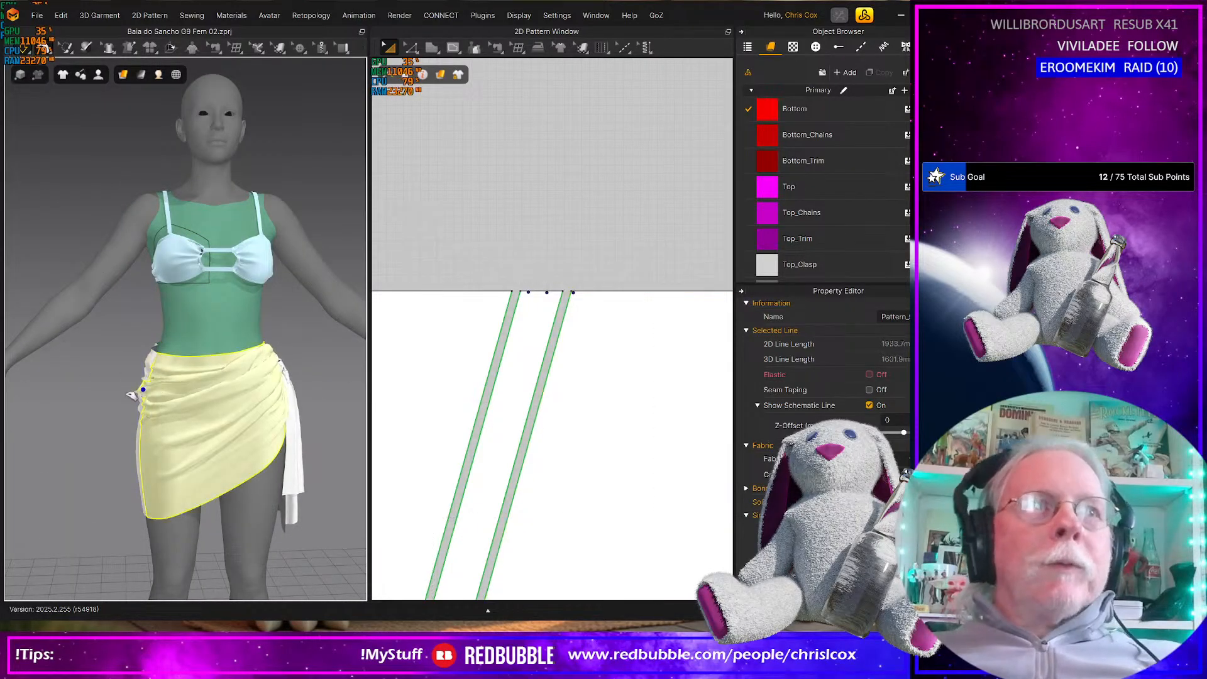
Inspect the side knot up close, and pull the back panel's waist fabric beside it into place during simulation
right_drag(132, 352, 78, 421)
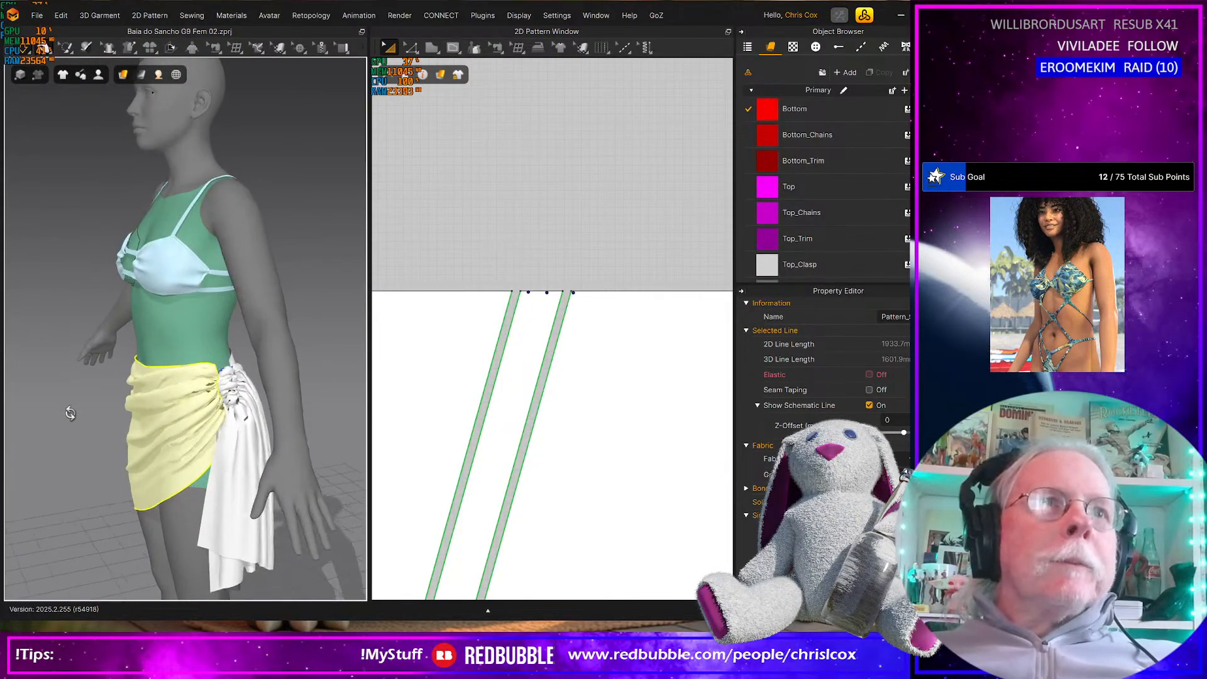
scroll(79, 421, down, 2)
scroll(78, 421, up, 3)
scroll(181, 434, up, 3)
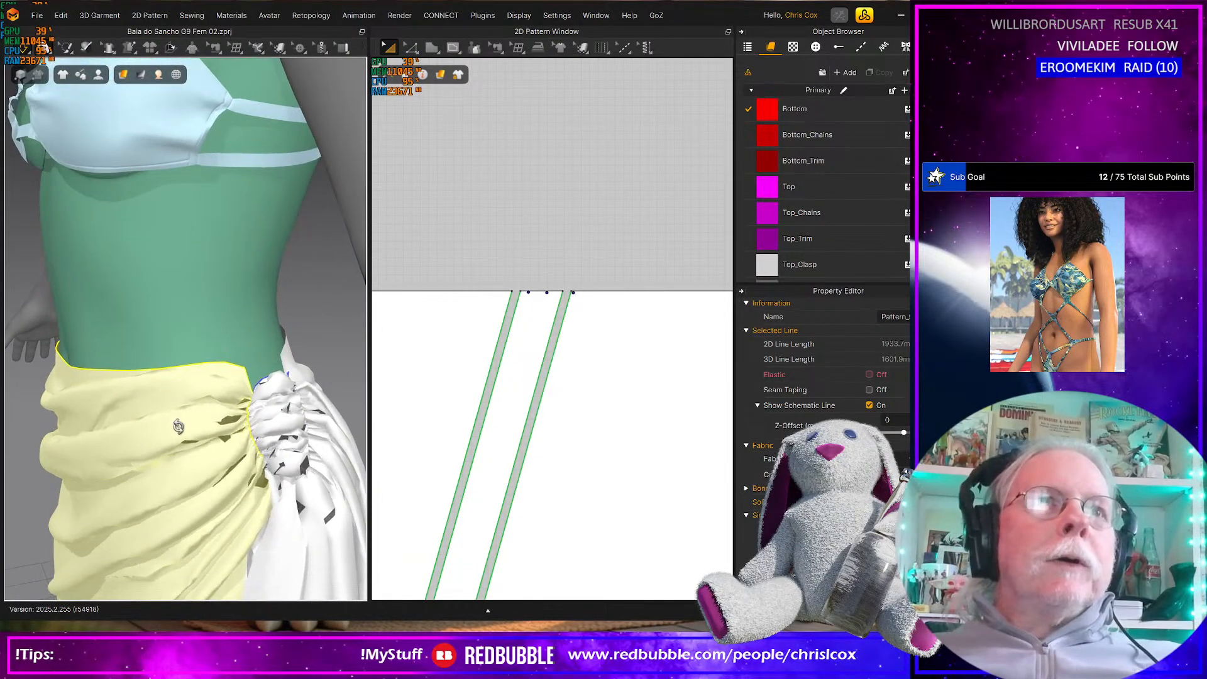
drag(198, 429, 235, 420)
right_drag(242, 438, 132, 442)
click(340, 461)
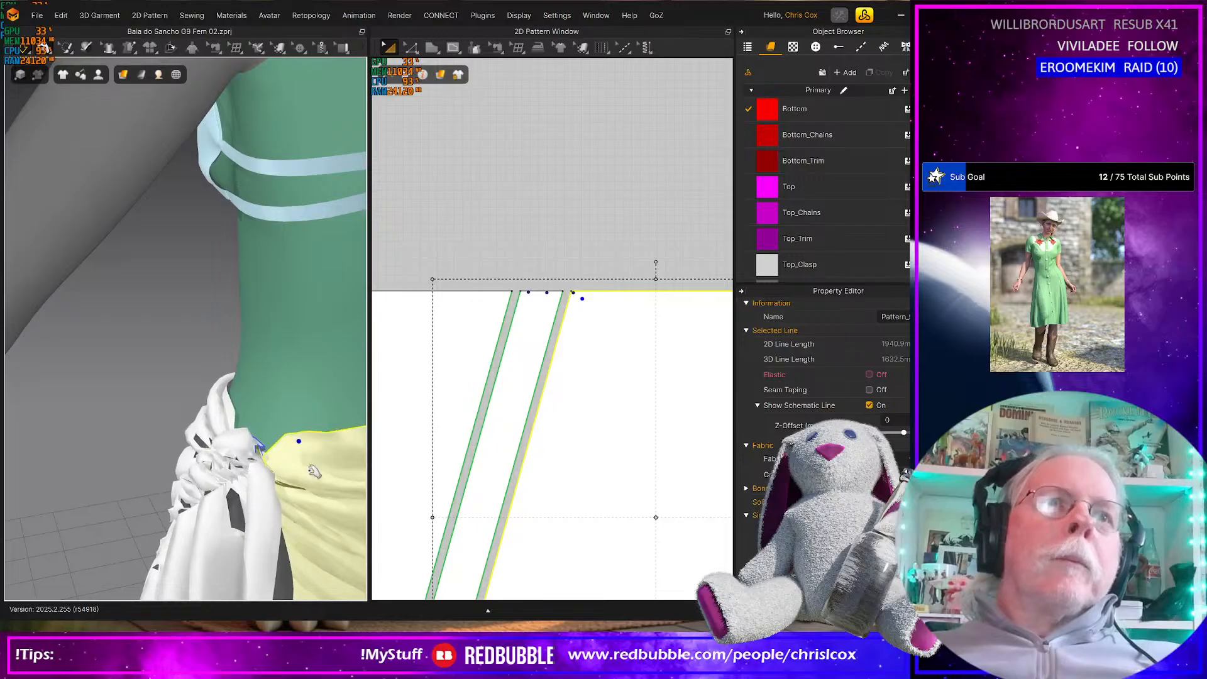
Pull the back panel's fabric below the waist edge sideways across the hips to even out its drape during simulation
scroll(272, 481, down, 7)
right_drag(271, 478, 254, 396)
drag(291, 386, 234, 385)
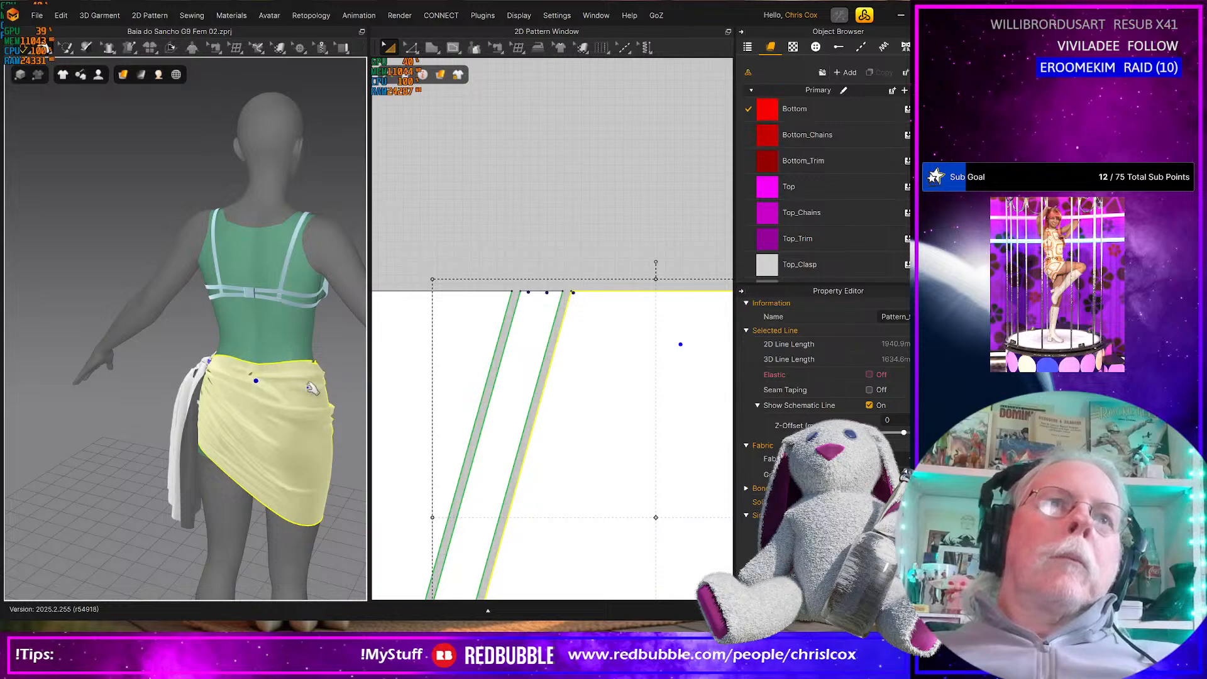
scroll(230, 403, up, 6)
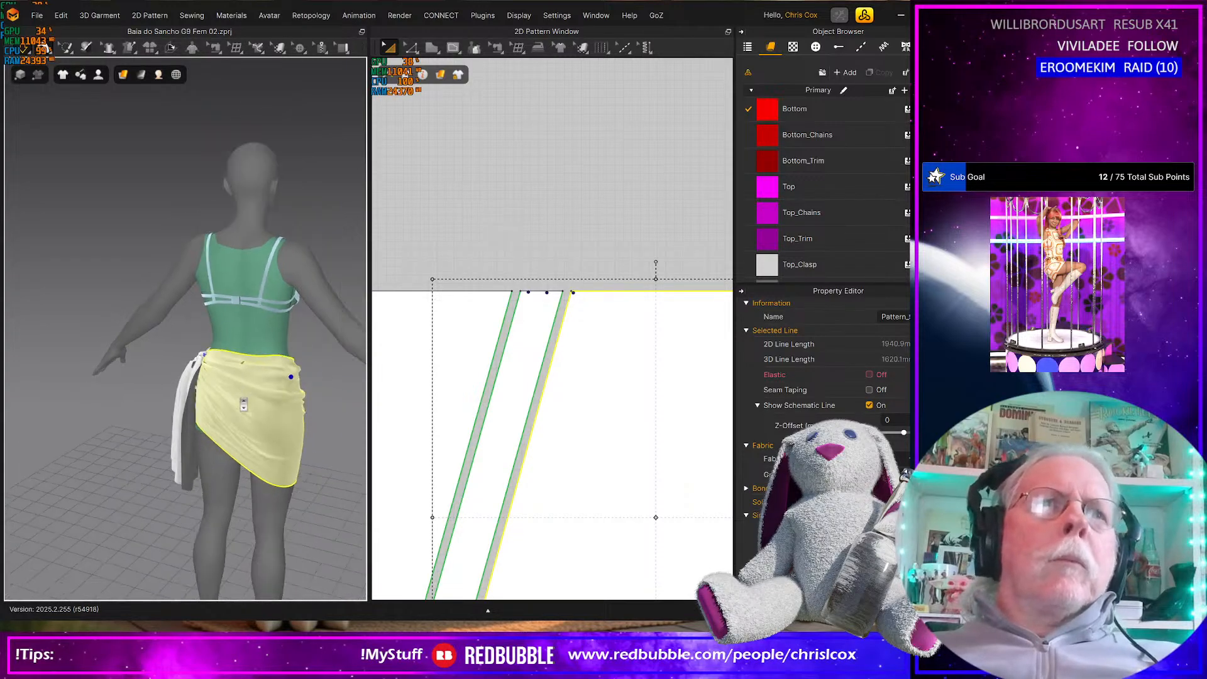
right_drag(231, 403, 265, 417)
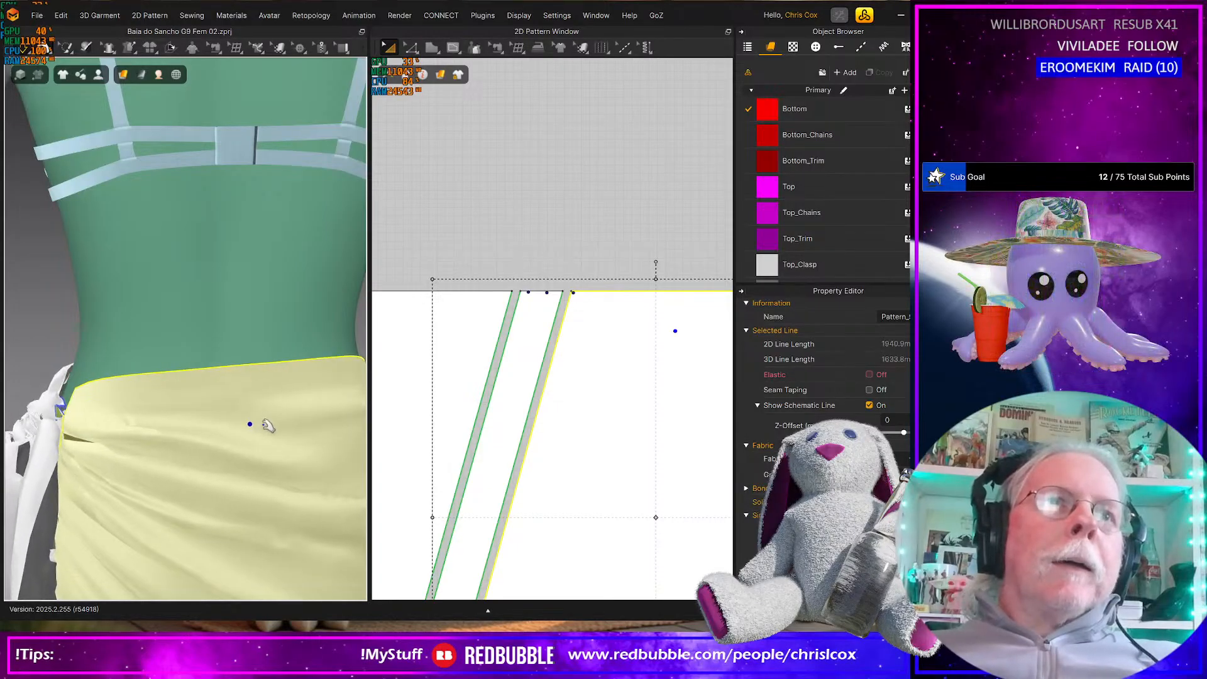
Pull the front panel's side edge and upper fabric up toward the waist during simulation, then check the sarong from the front
right_drag(270, 431, 0, 413)
right_drag(216, 417, 14, 406)
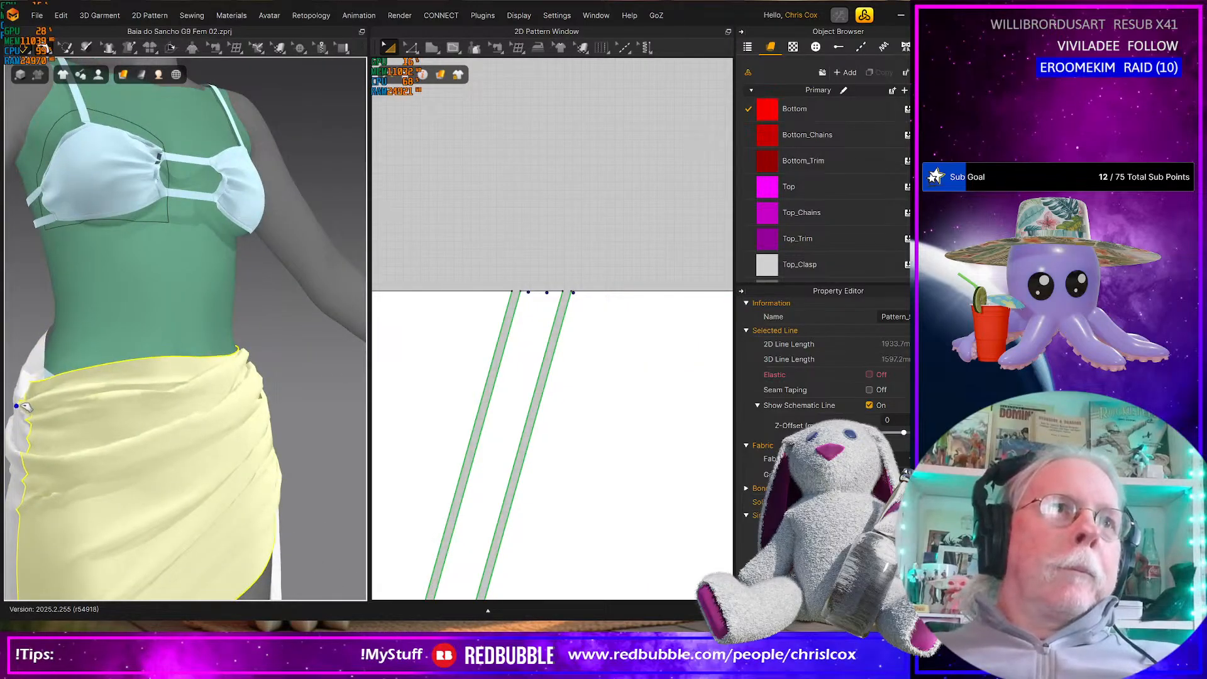
right_drag(94, 397, 135, 396)
drag(103, 404, 163, 373)
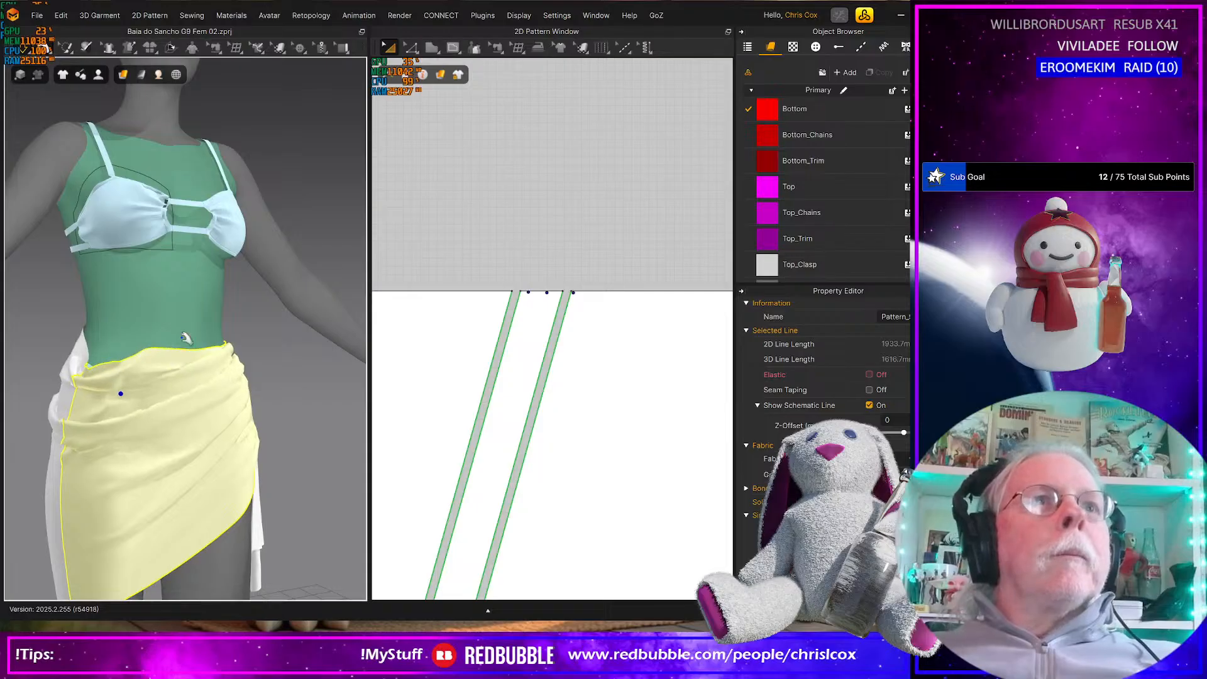
scroll(337, 444, down, 3)
scroll(338, 444, down, 2)
right_drag(338, 445, 277, 435)
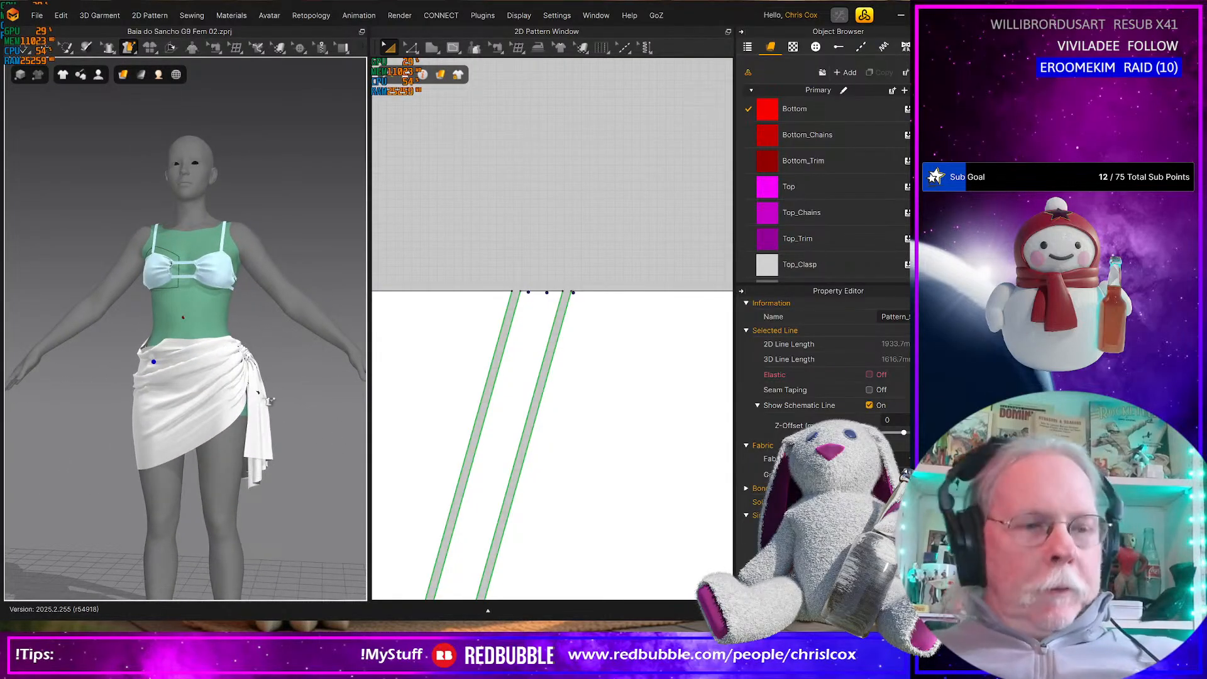
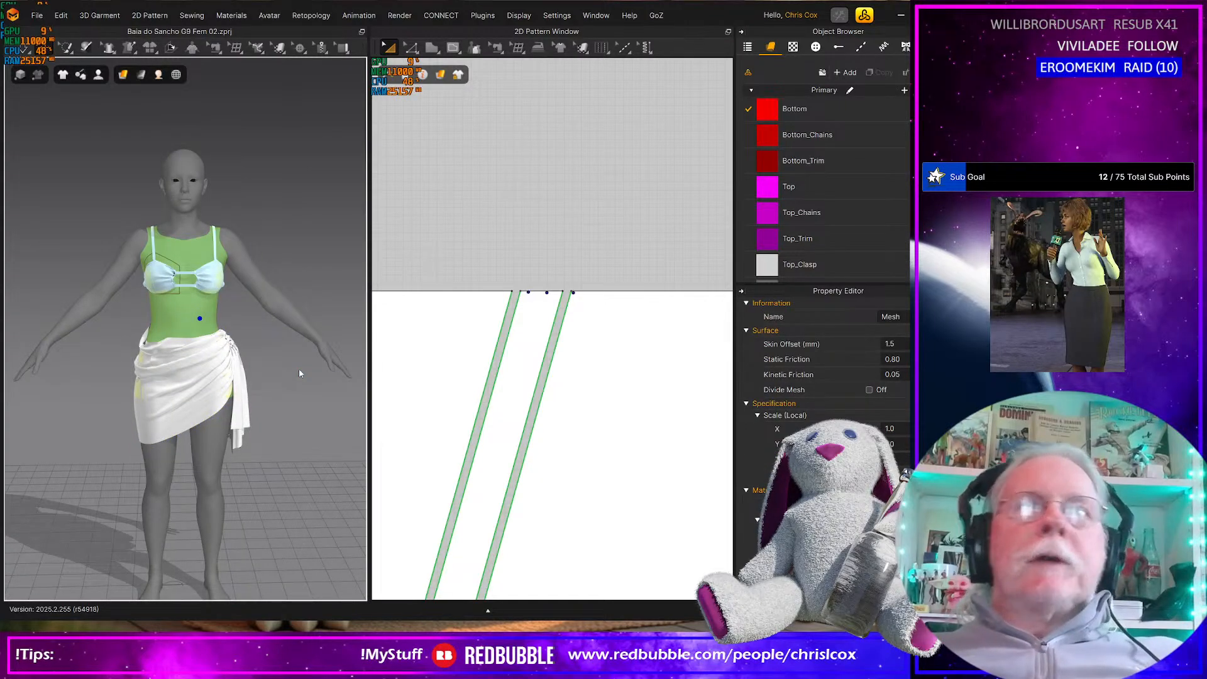
Set both the static friction and the kinetic friction of the green body mesh to 1
click(892, 359)
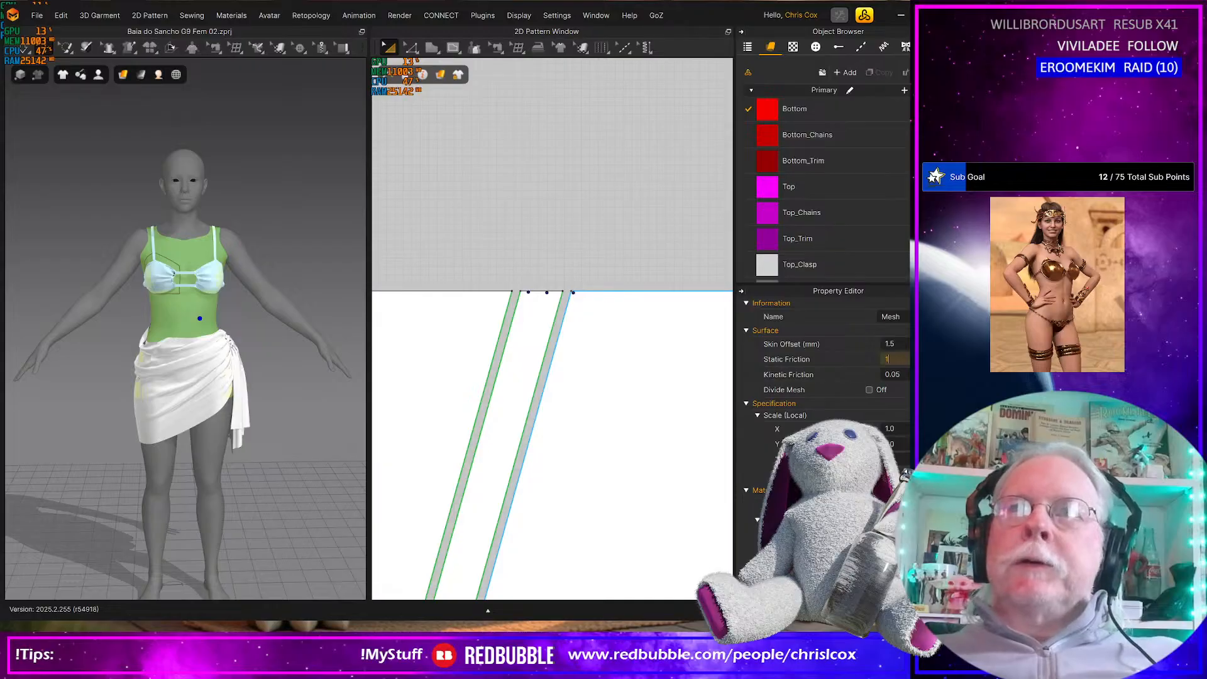
text(1)
key(Tab)
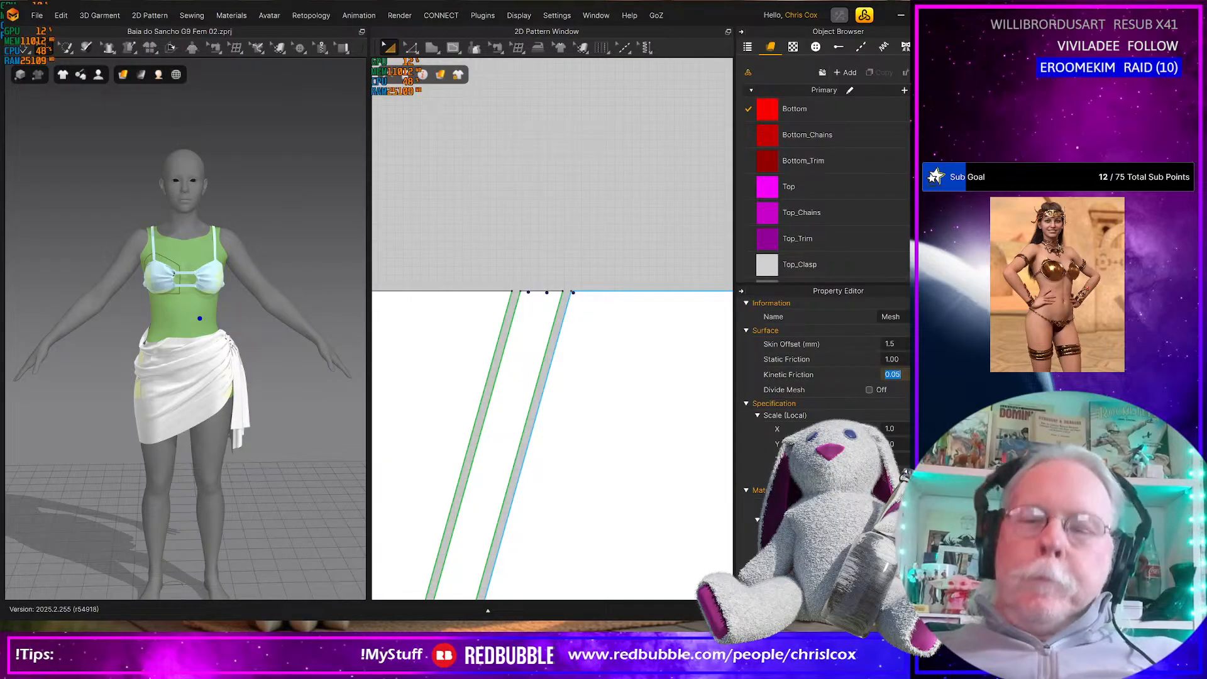
key(Return)
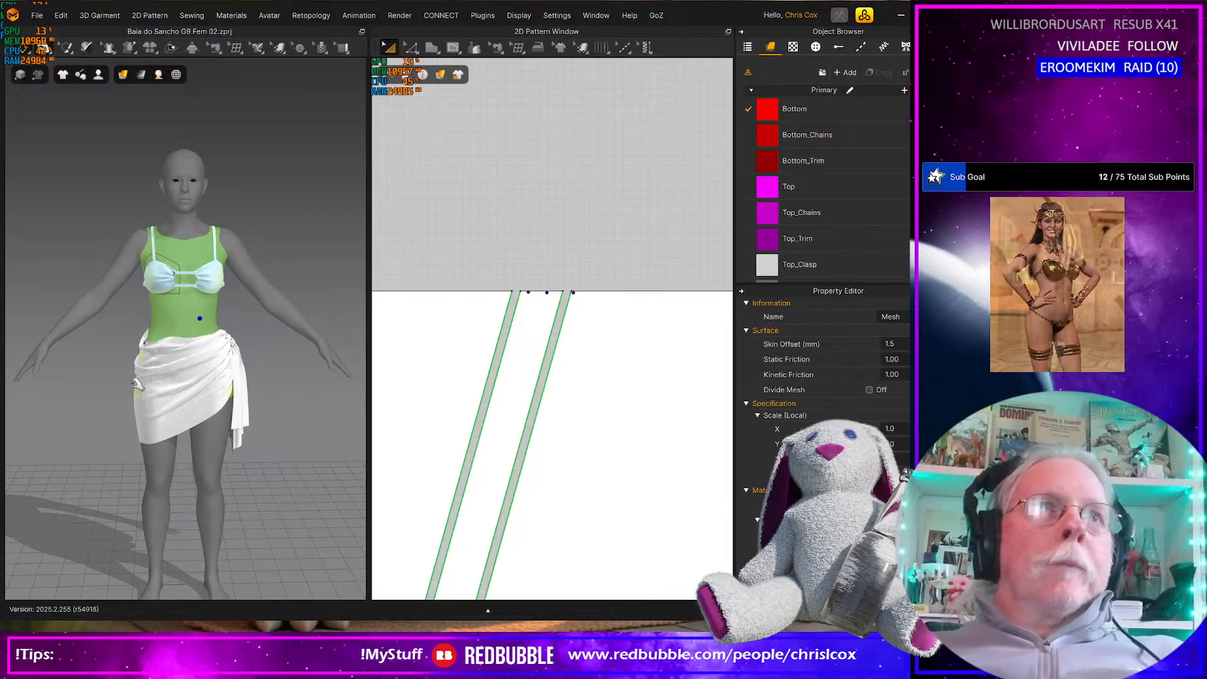
Pull the front waistline of the wrap skirt into place on the avatar while the cloth simulates
scroll(140, 390, up, 5)
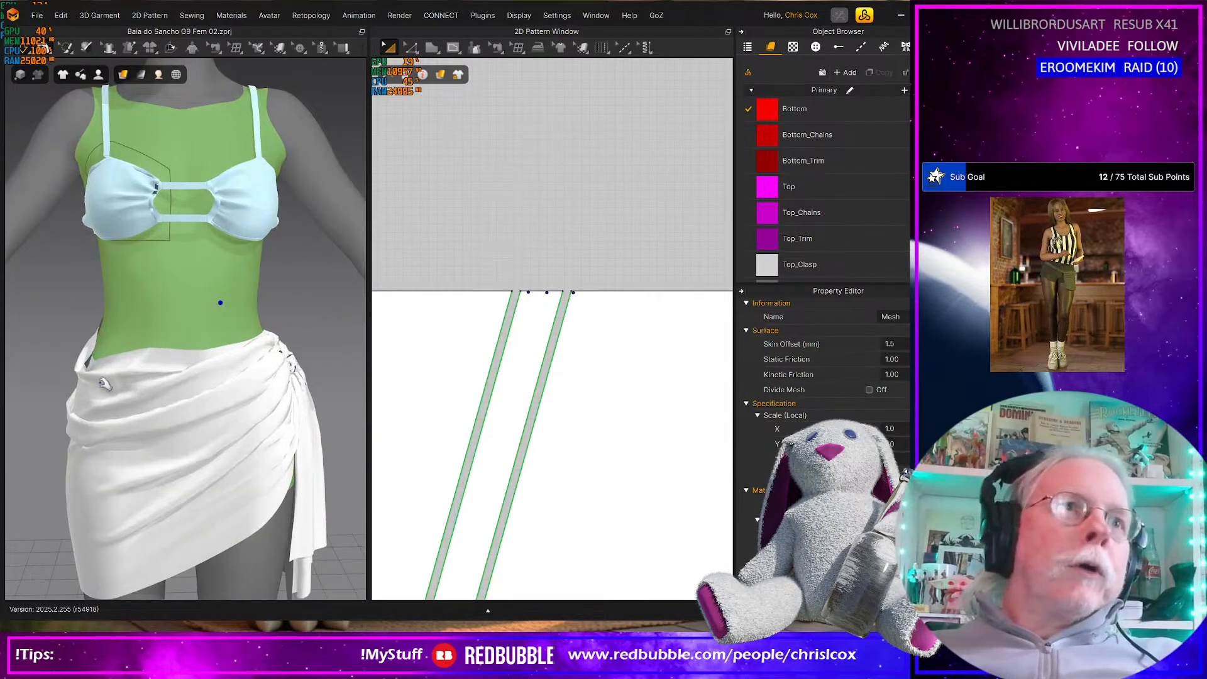
click(88, 382)
drag(43, 399, 205, 395)
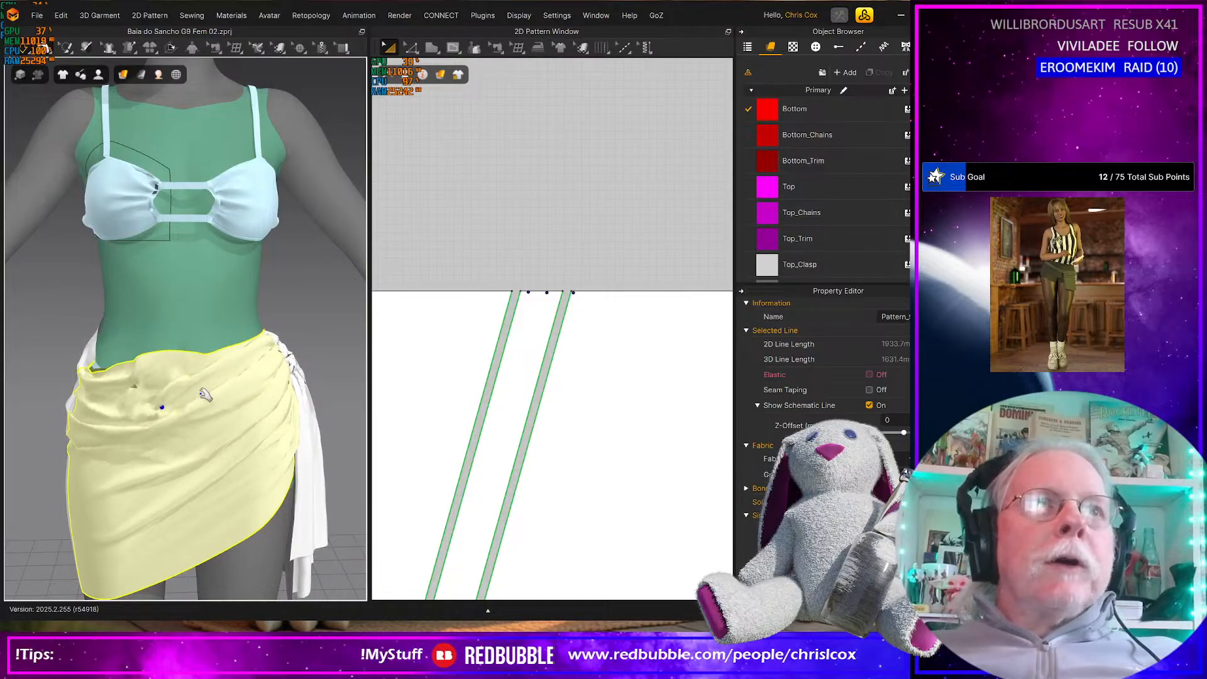
Tug the back panel of the wrap skirt along the rear waistline and outward at the hip to settle its folds
right_drag(168, 327, 267, 362)
click(216, 385)
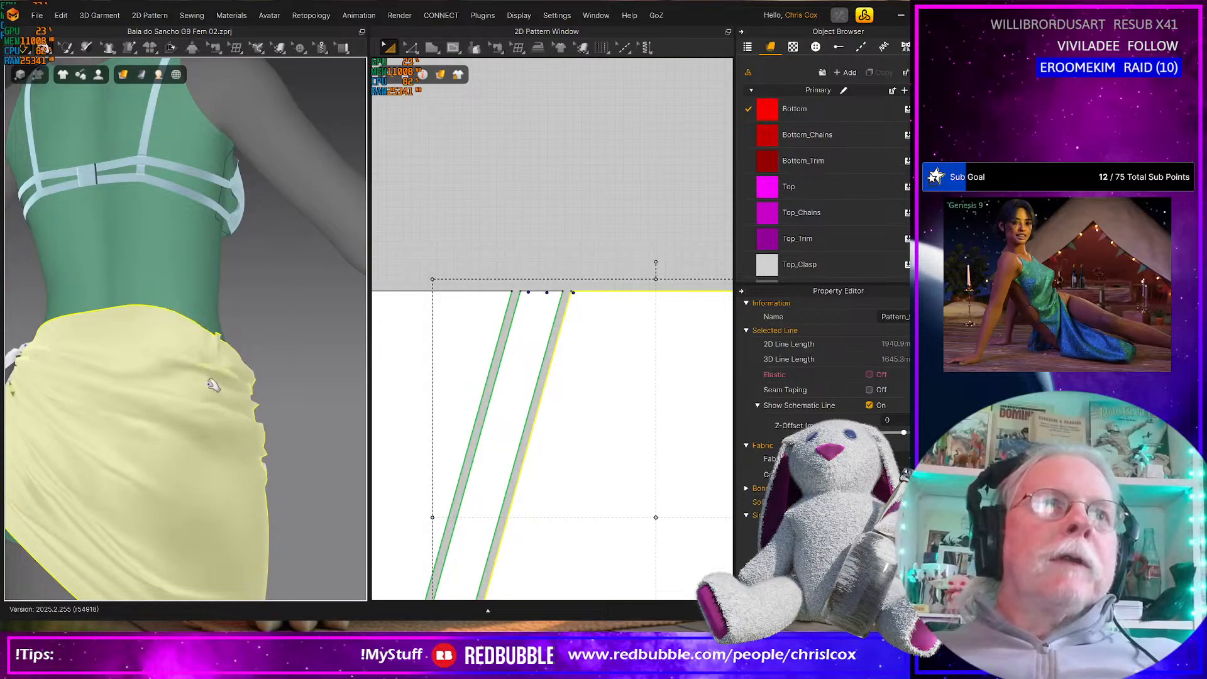
right_drag(228, 427, 202, 361)
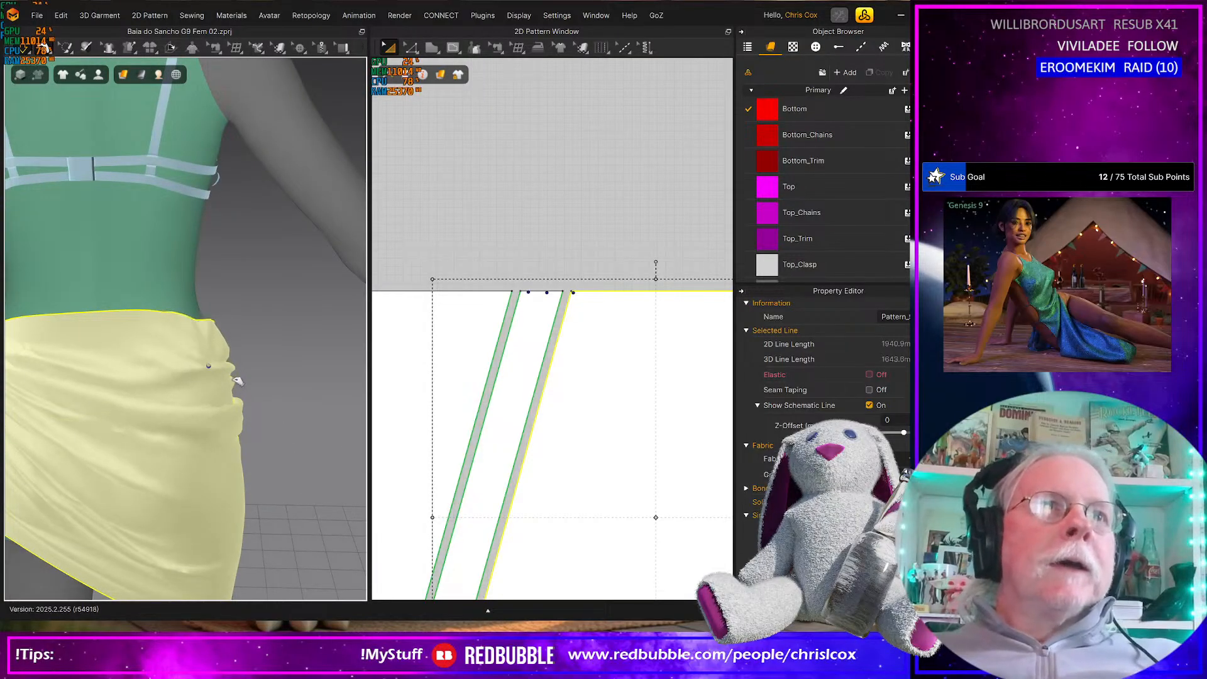
drag(137, 359, 179, 386)
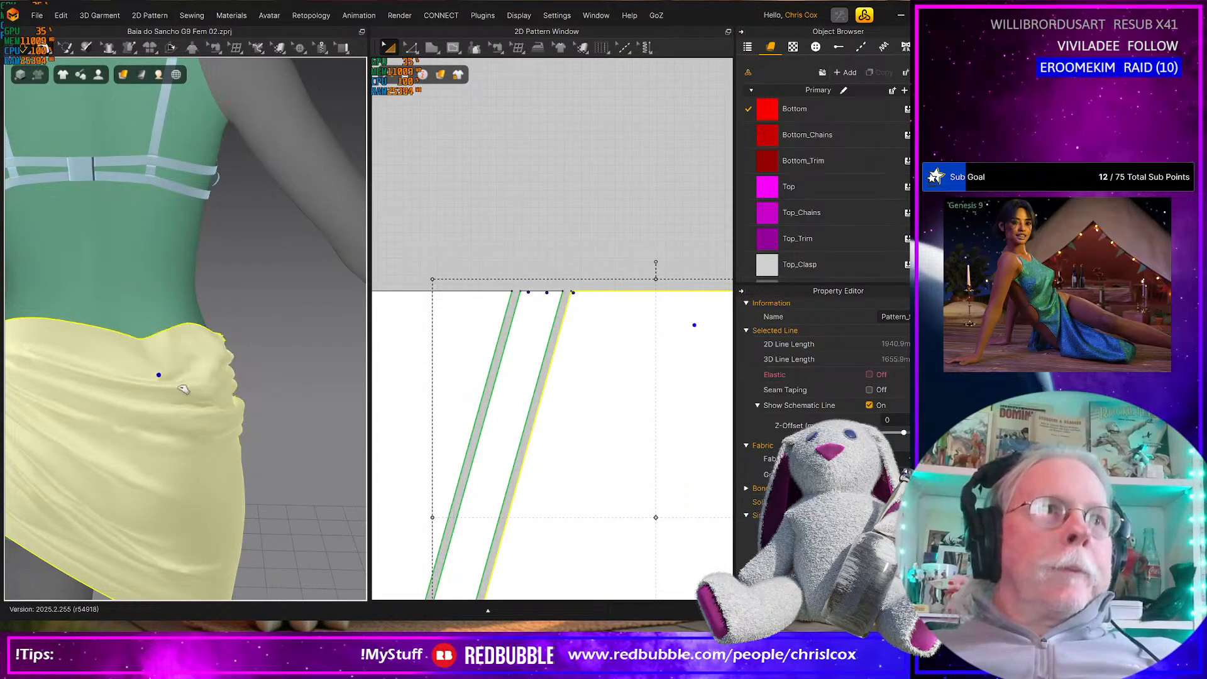
drag(67, 360, 124, 410)
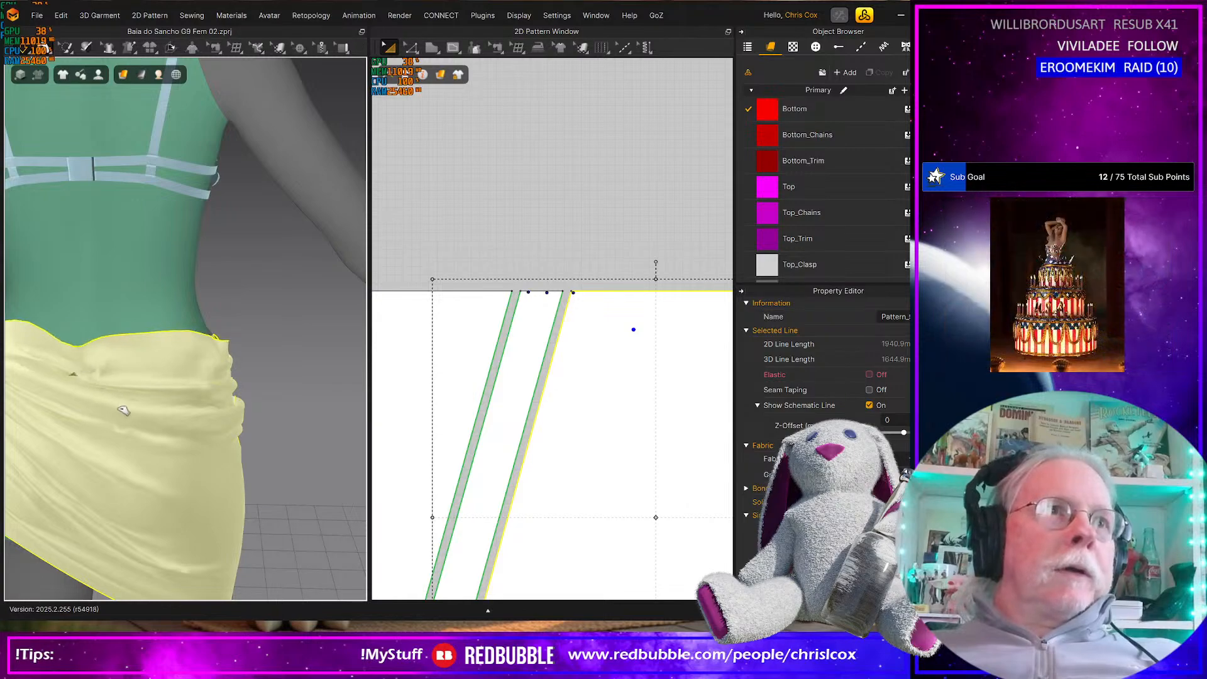
right_drag(112, 405, 165, 389)
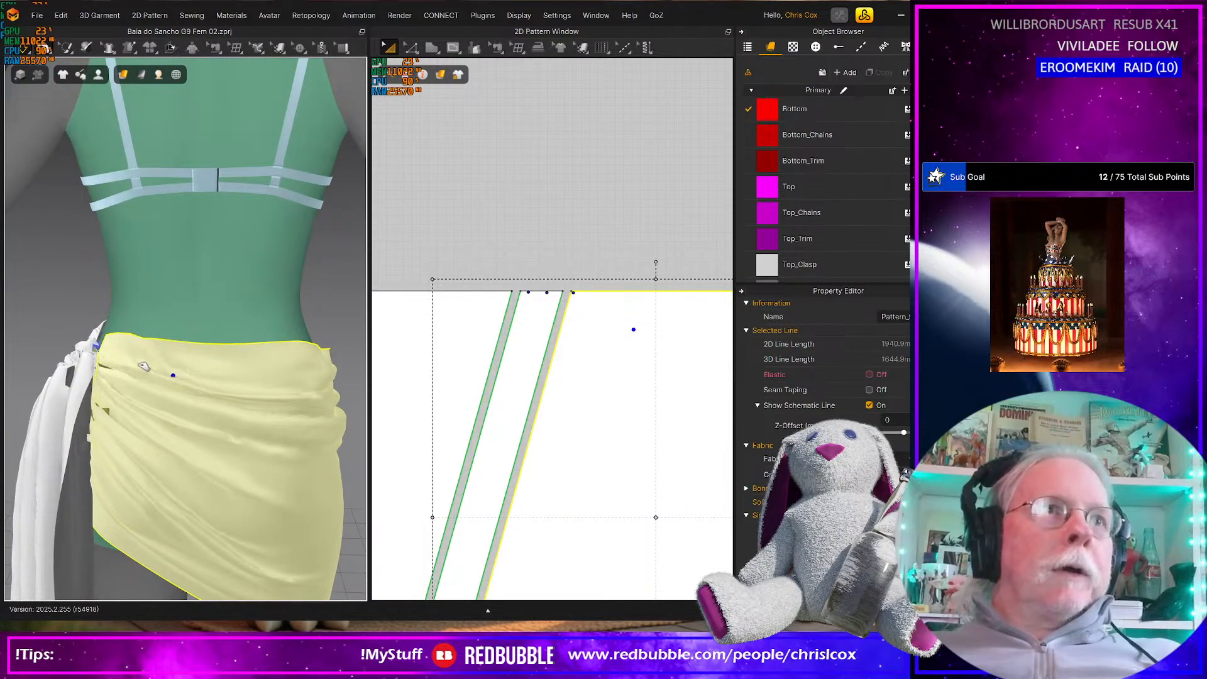
right_drag(227, 358, 219, 381)
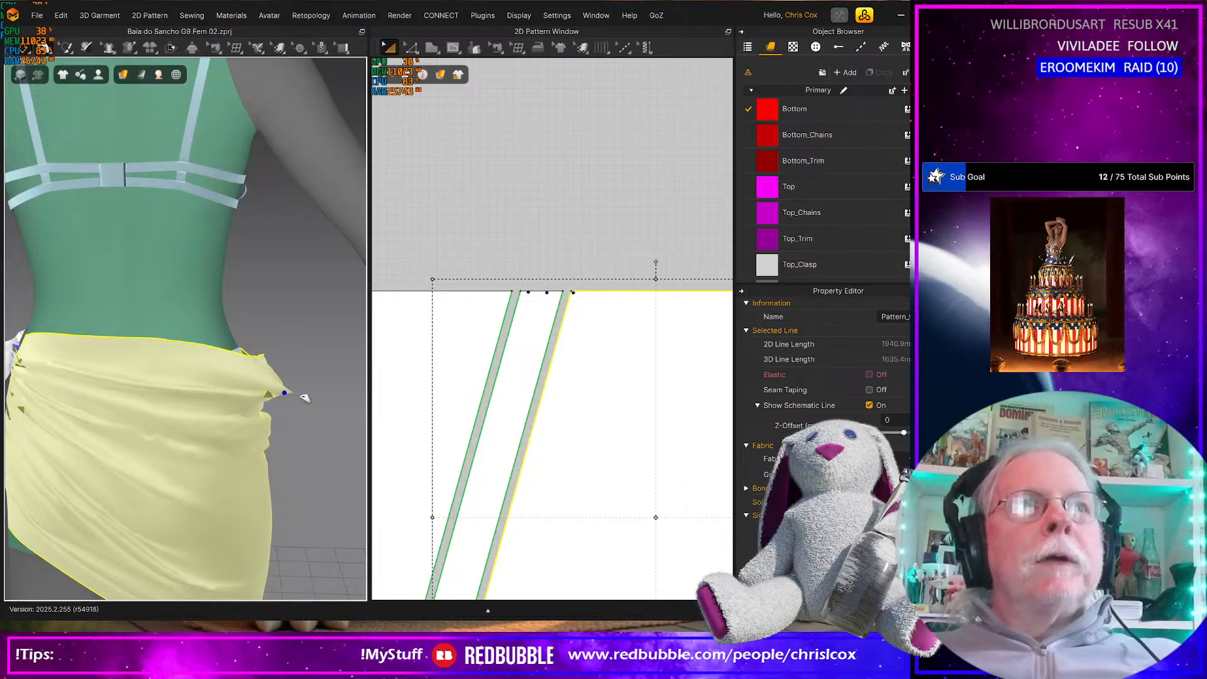
drag(344, 404, 402, 412)
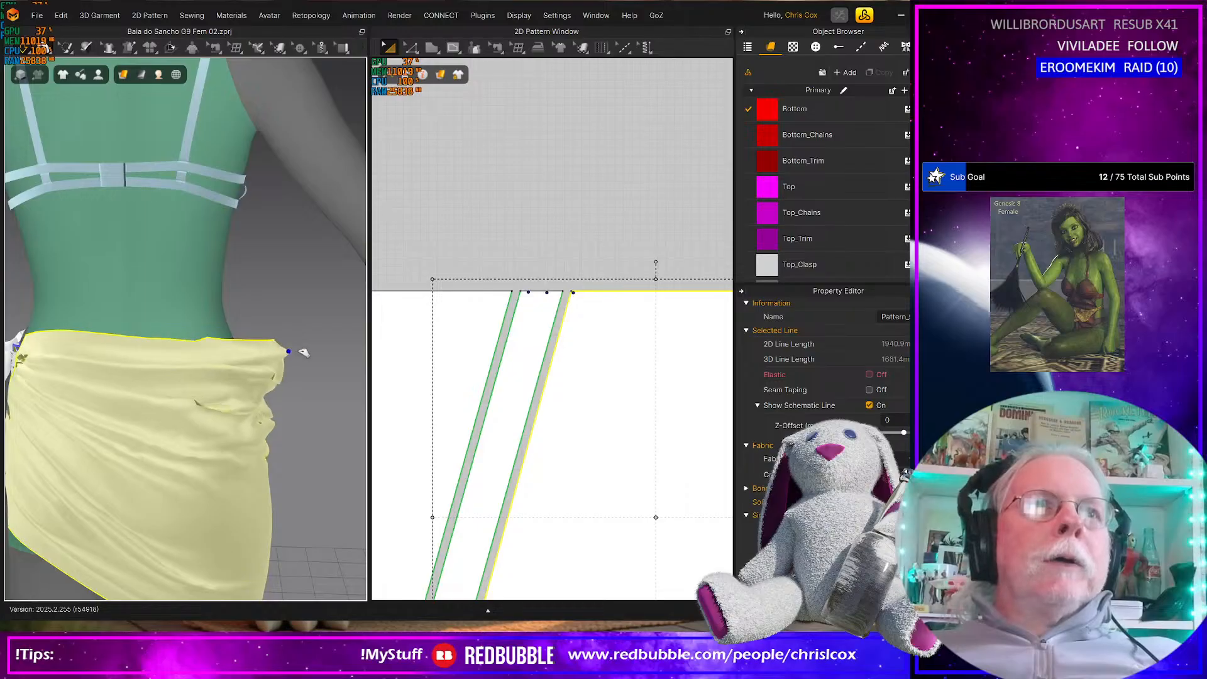
Adjust the upper edges of the skirt's front and back panels at the hip opposite the knot
right_drag(234, 386, 183, 398)
click(231, 381)
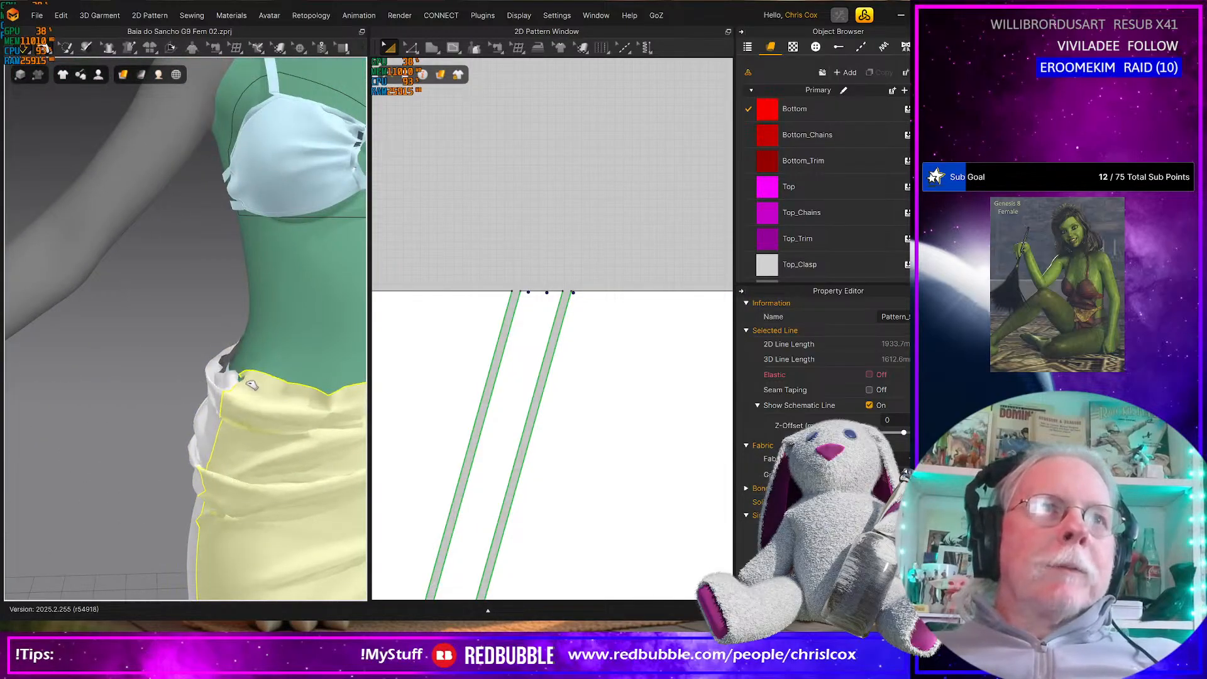
drag(226, 402, 196, 450)
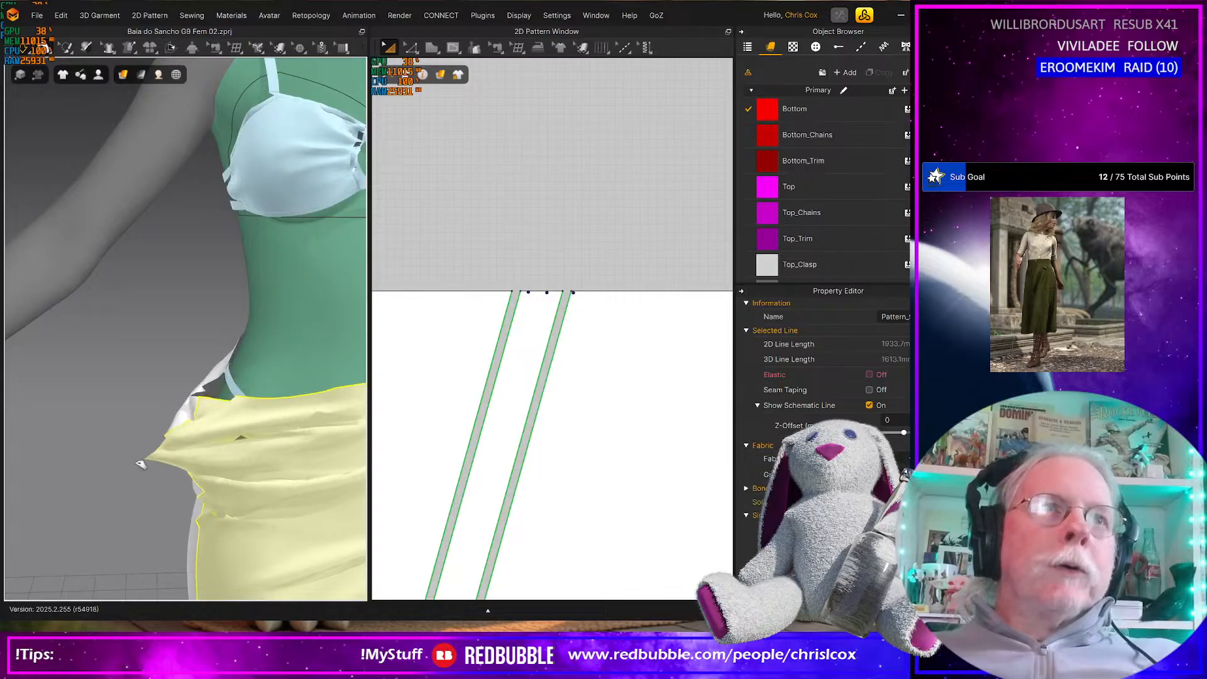
click(210, 386)
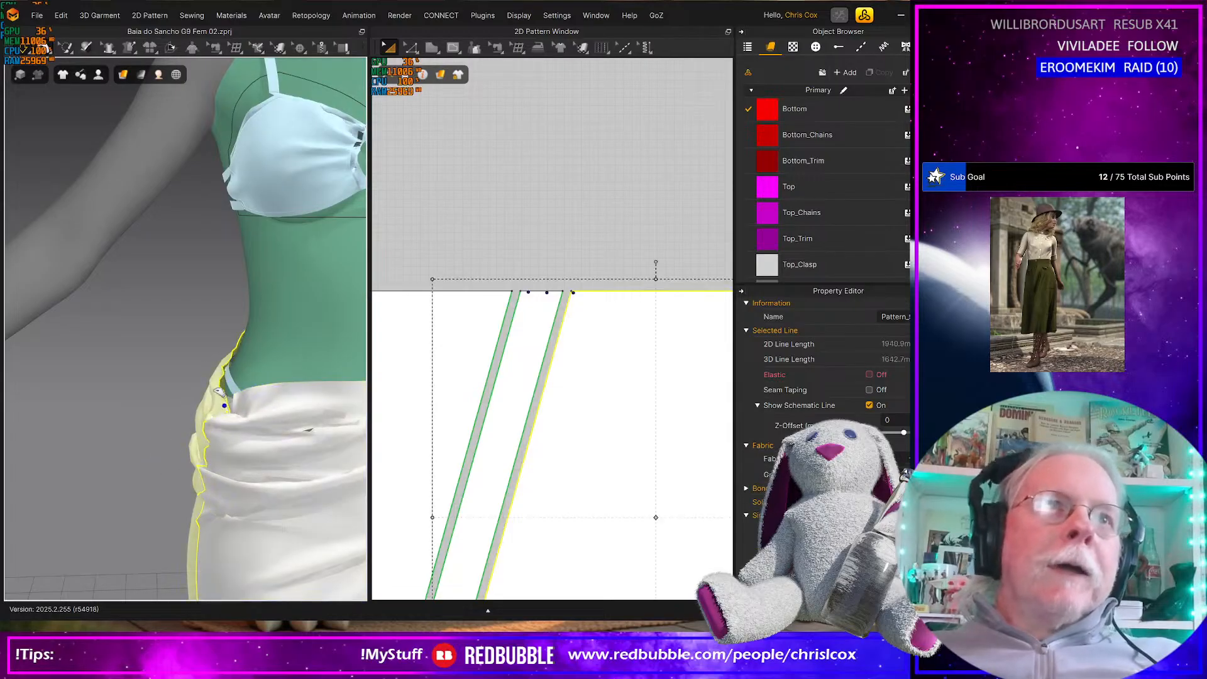
click(236, 421)
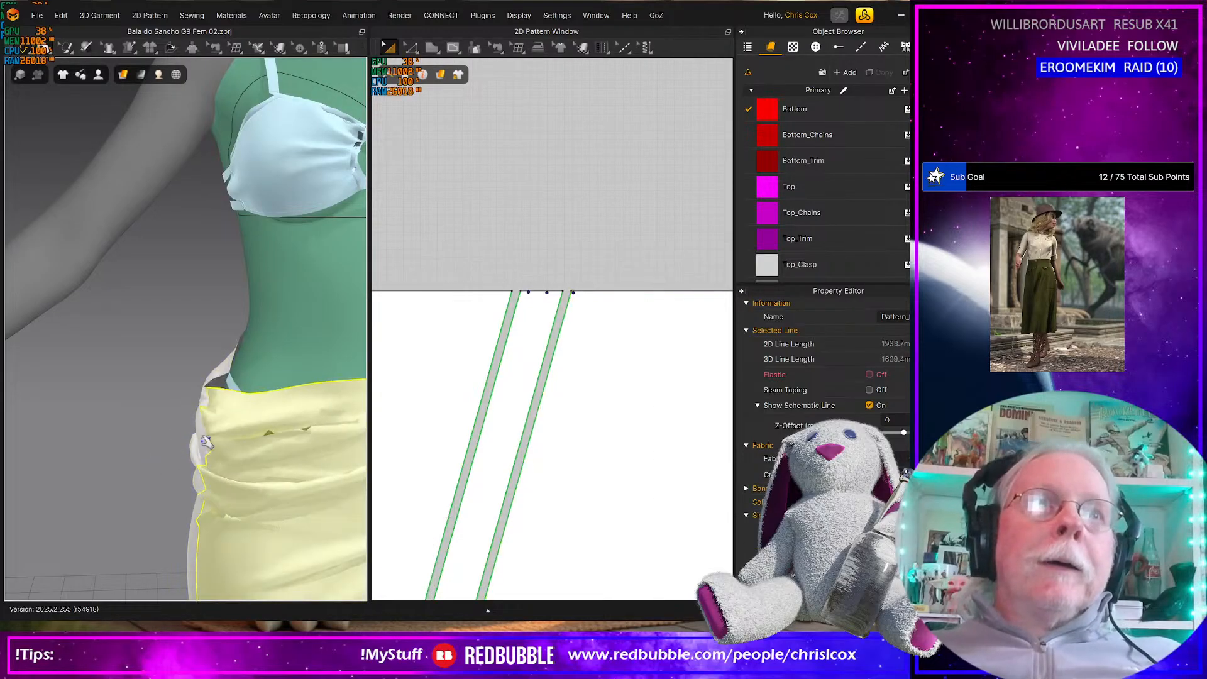
scroll(234, 437, down, 4)
right_drag(235, 437, 296, 425)
click(151, 362)
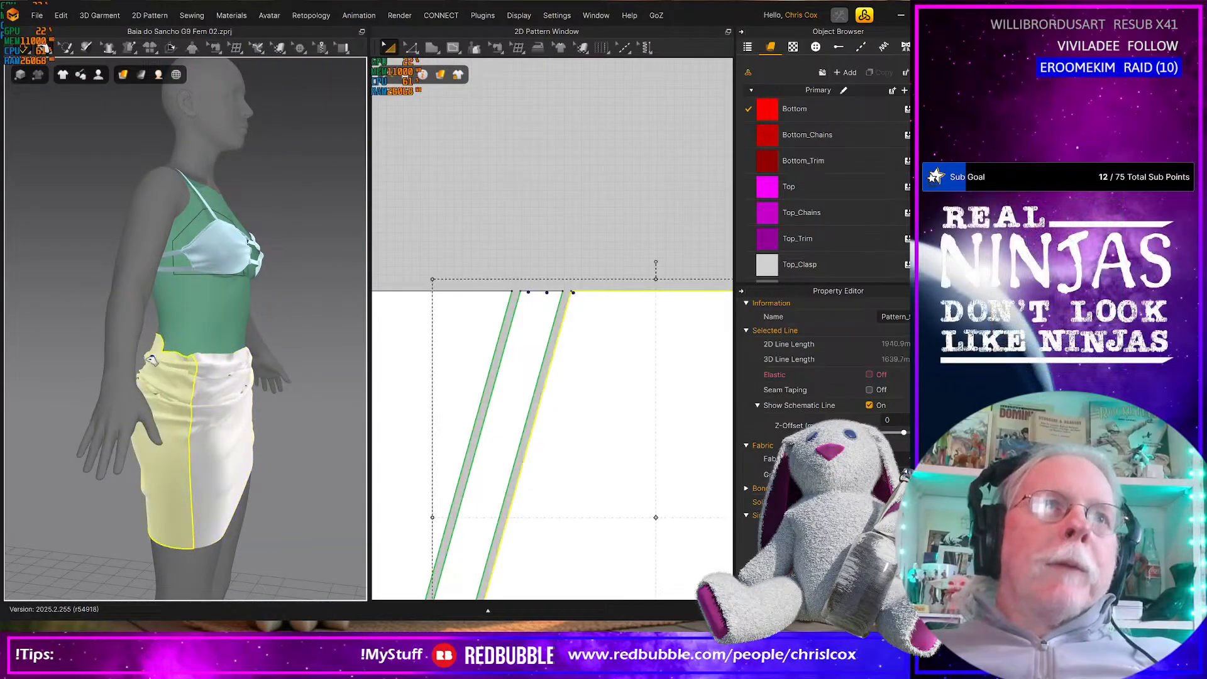
Reshape the skirt's front waistline by pulling the fabric at its middle and at the hip away from the knot
right_drag(231, 396, 198, 369)
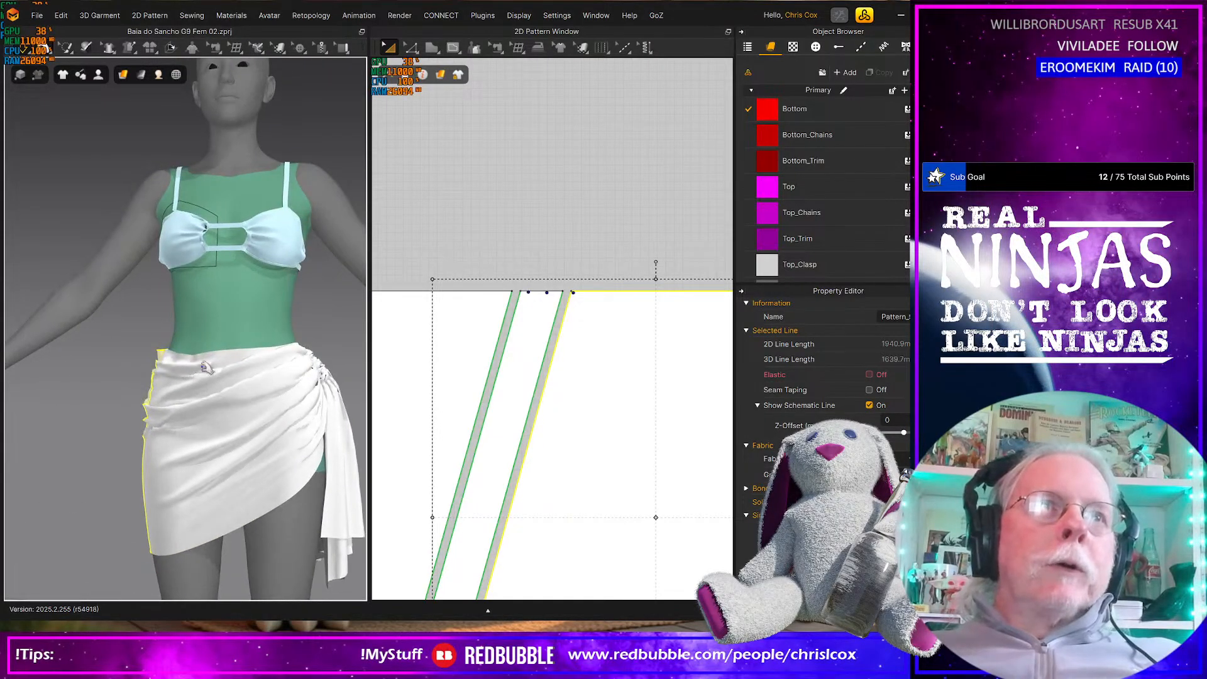
click(217, 363)
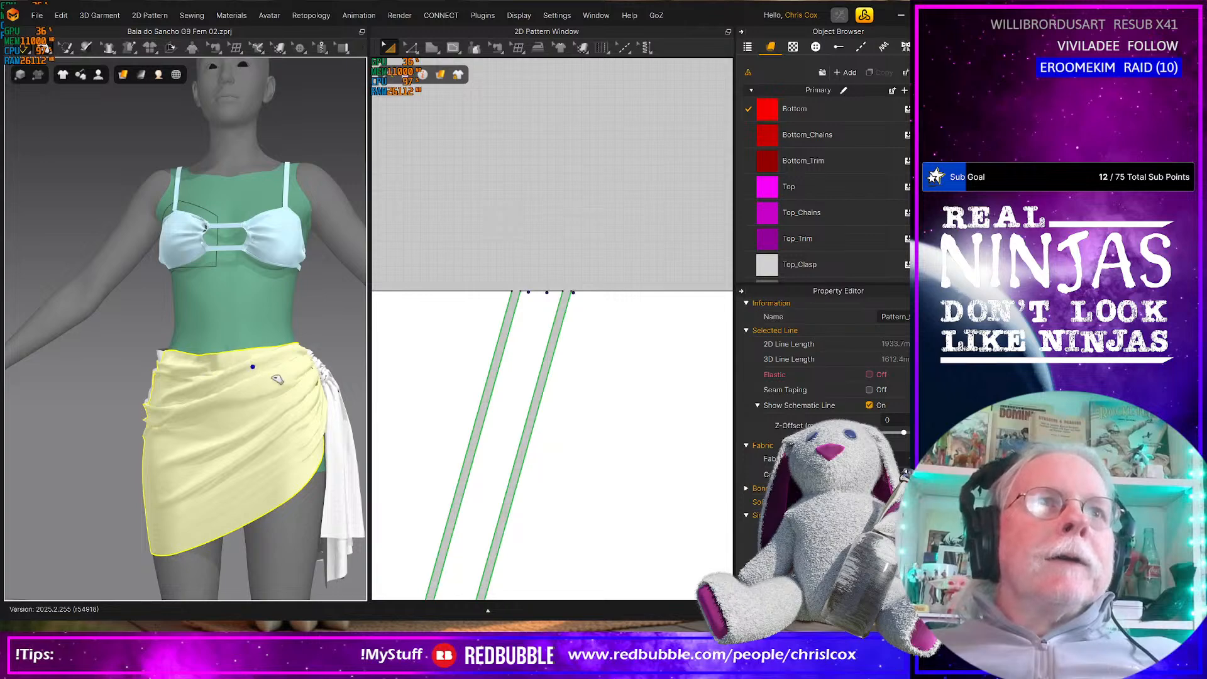
drag(254, 370, 255, 376)
right_drag(179, 372, 176, 392)
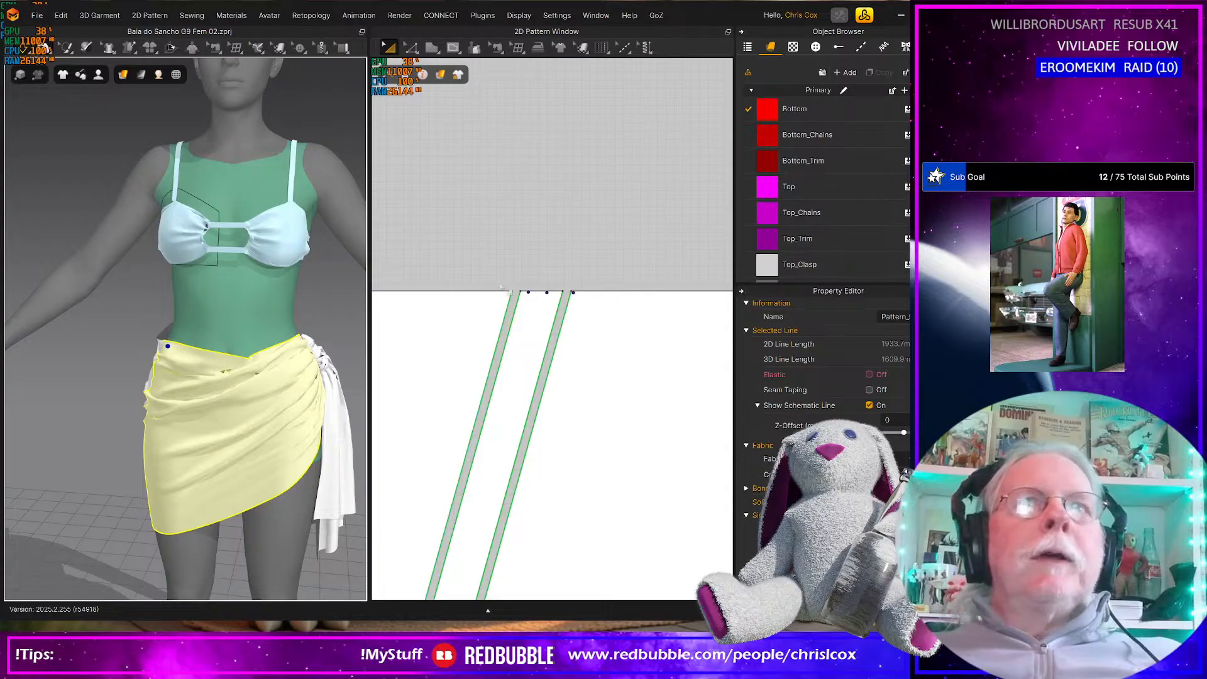
Shift the upper end points of both slanted slits on the first skirt pattern right along its top edge by two nudges
scroll(480, 308, down, 3)
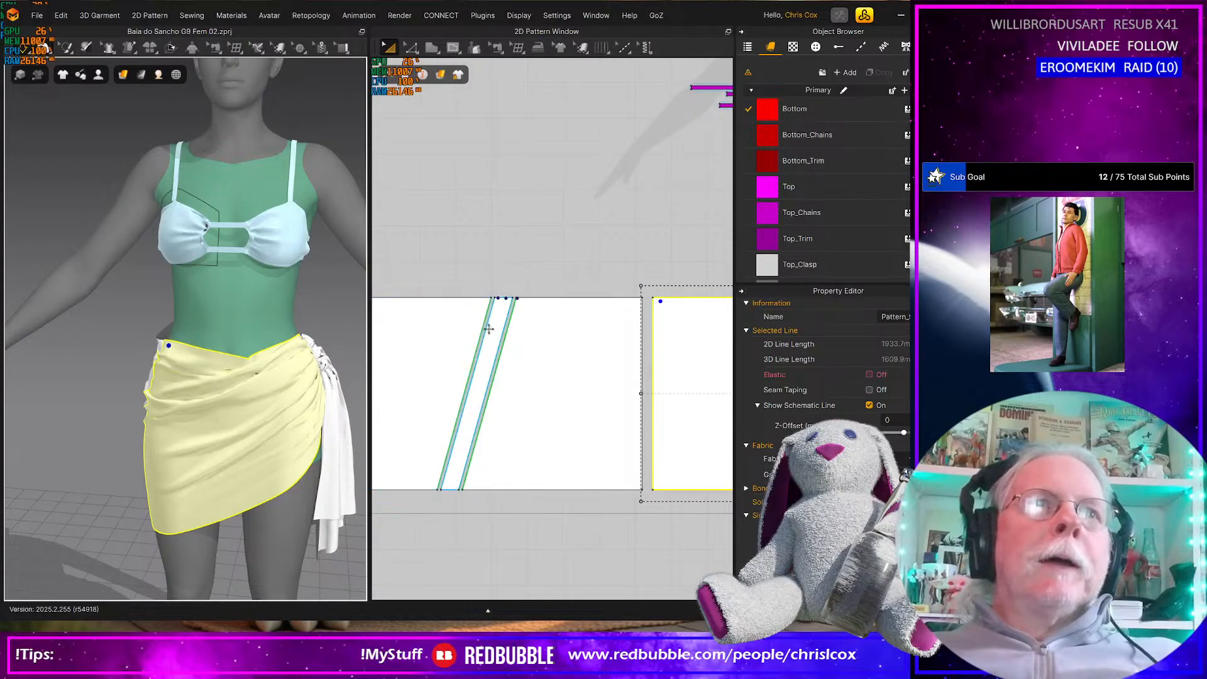
mouse_move(308, 394)
right_down()
mouse_move(365, 385)
mouse_move(311, 382)
right_up()
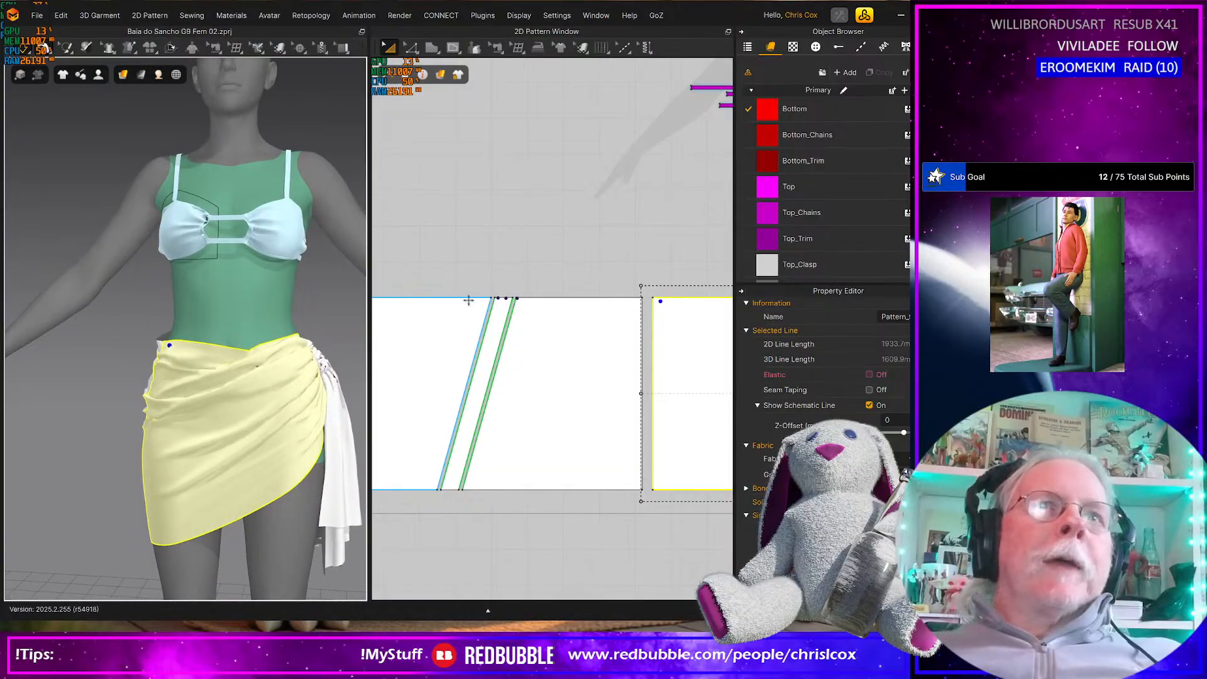
scroll(497, 311, up, 4)
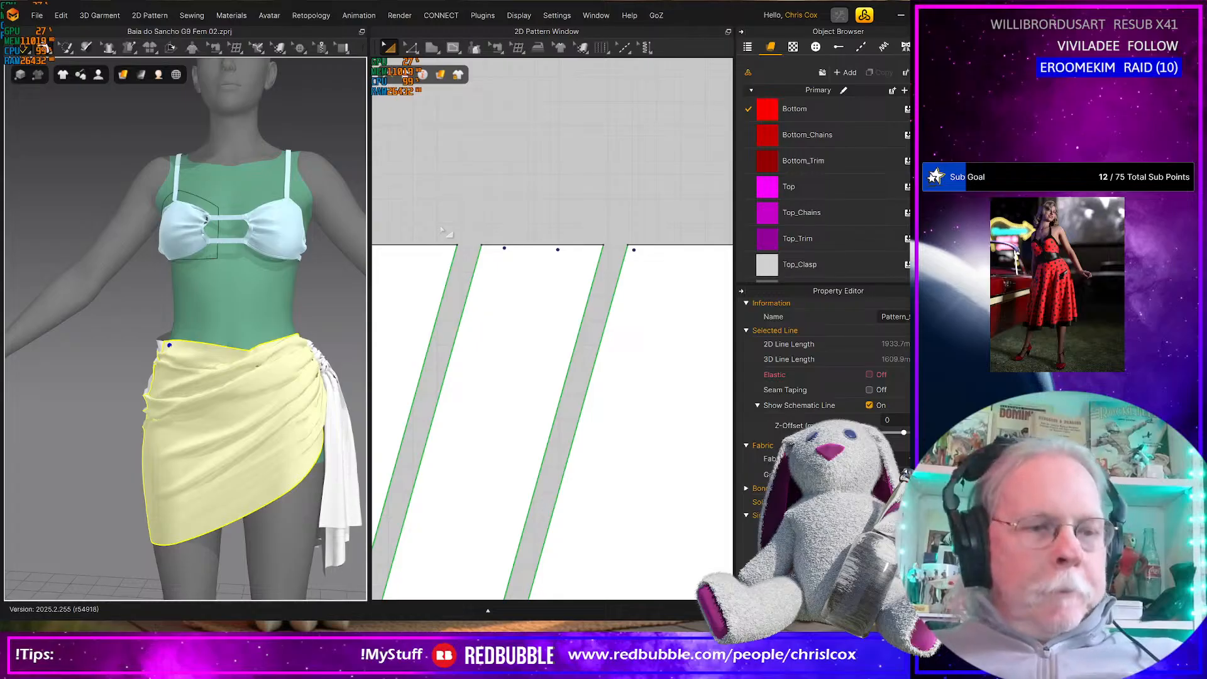
key(z)
drag(433, 224, 647, 304)
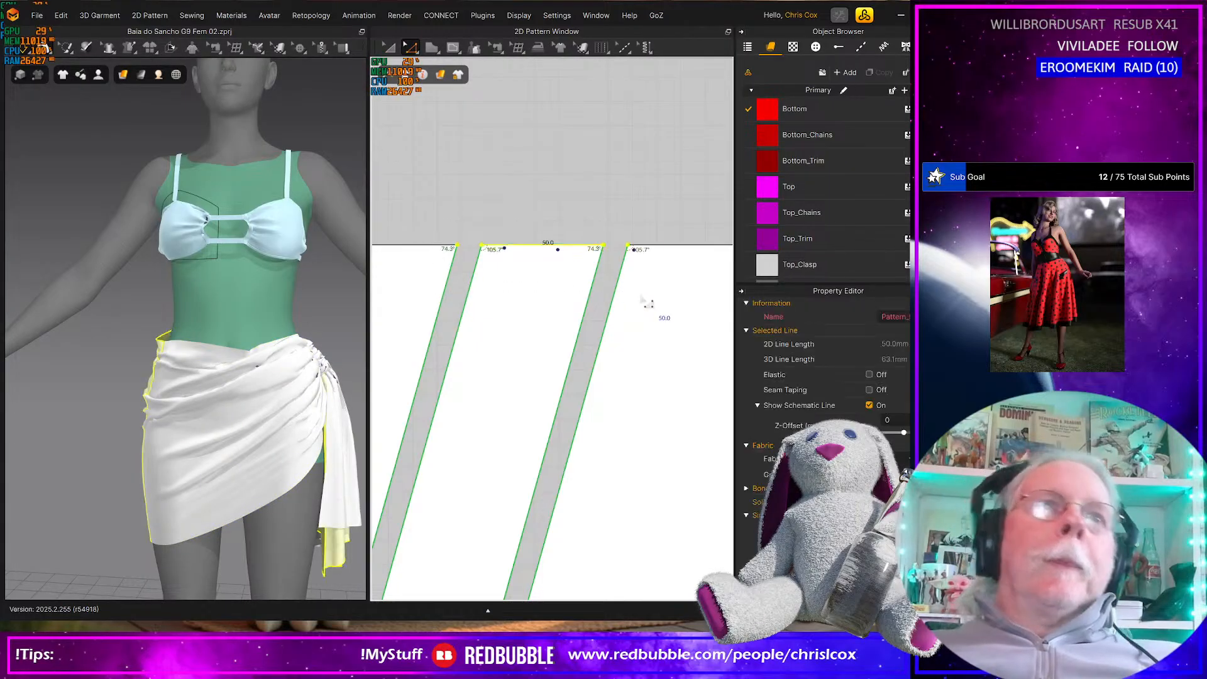
key(Right)
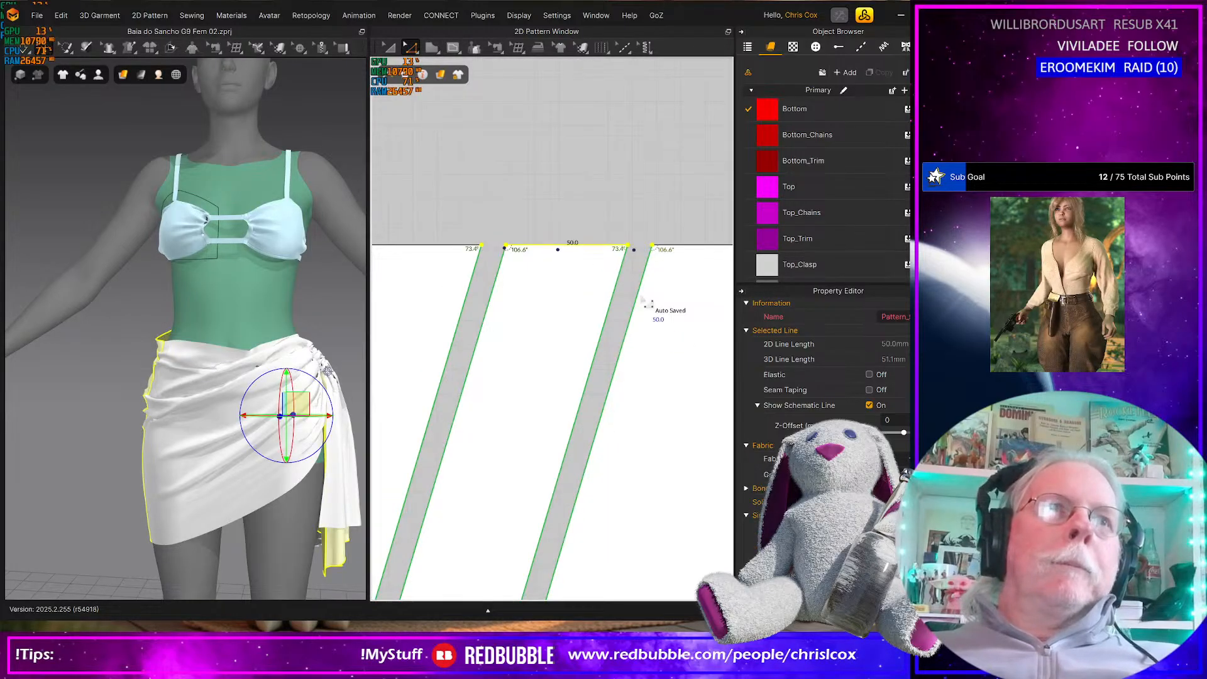
key(Right)
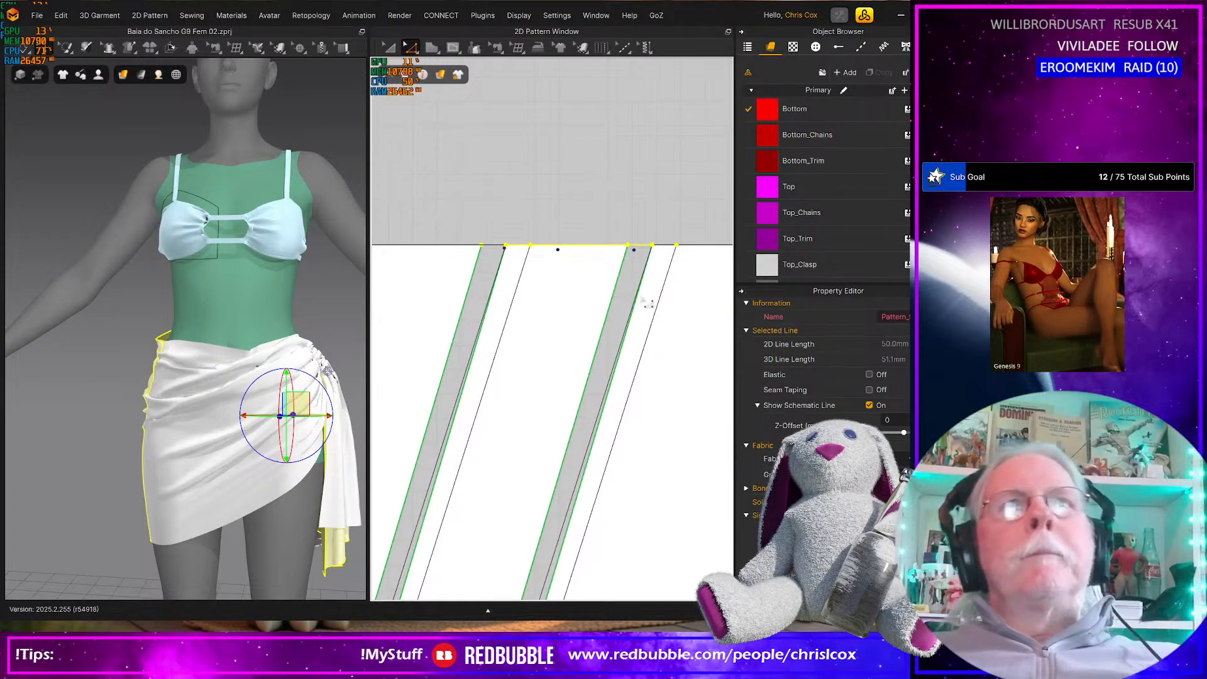
drag(527, 255, 528, 254)
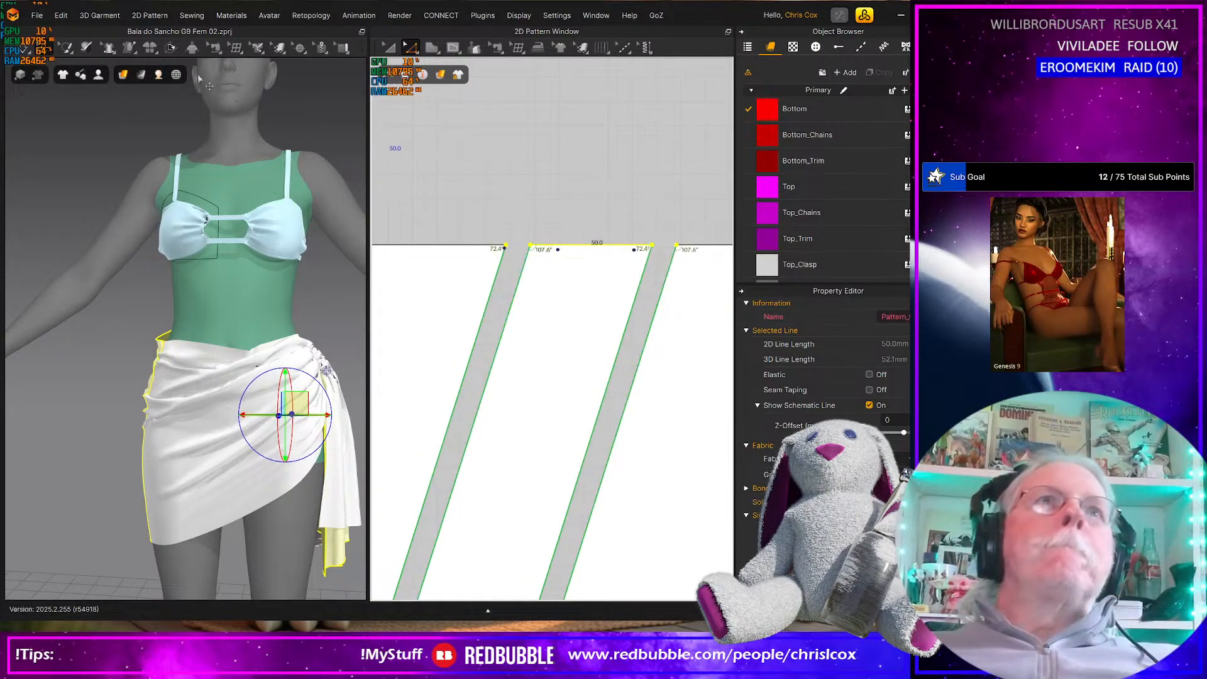
Use Edit Tack to move the tack points on that pattern's top edge right to match the shifted slits
click(128, 49)
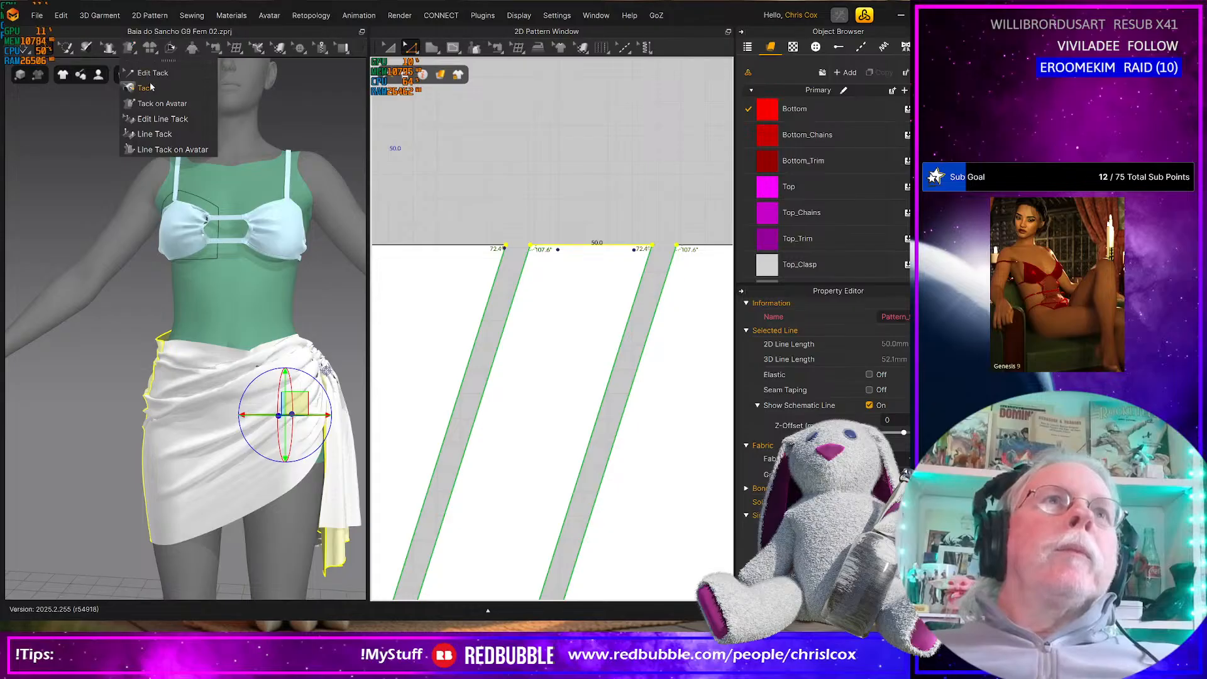
click(153, 72)
drag(498, 193, 693, 254)
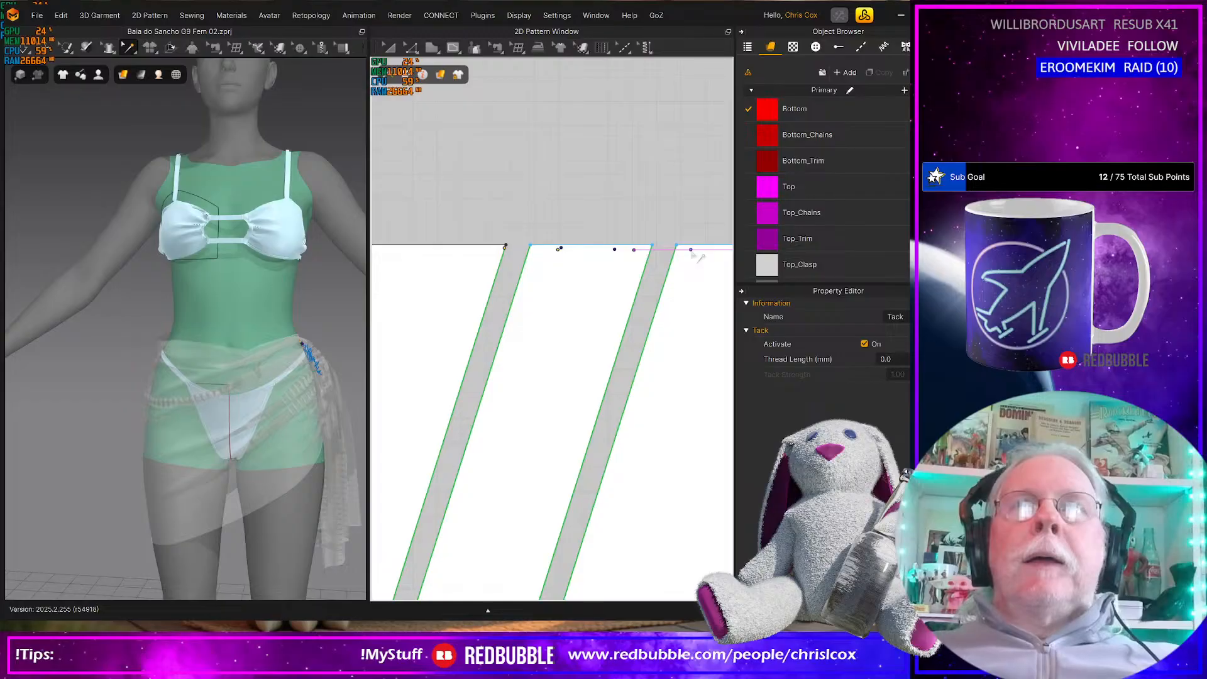
click(625, 202)
click(615, 251)
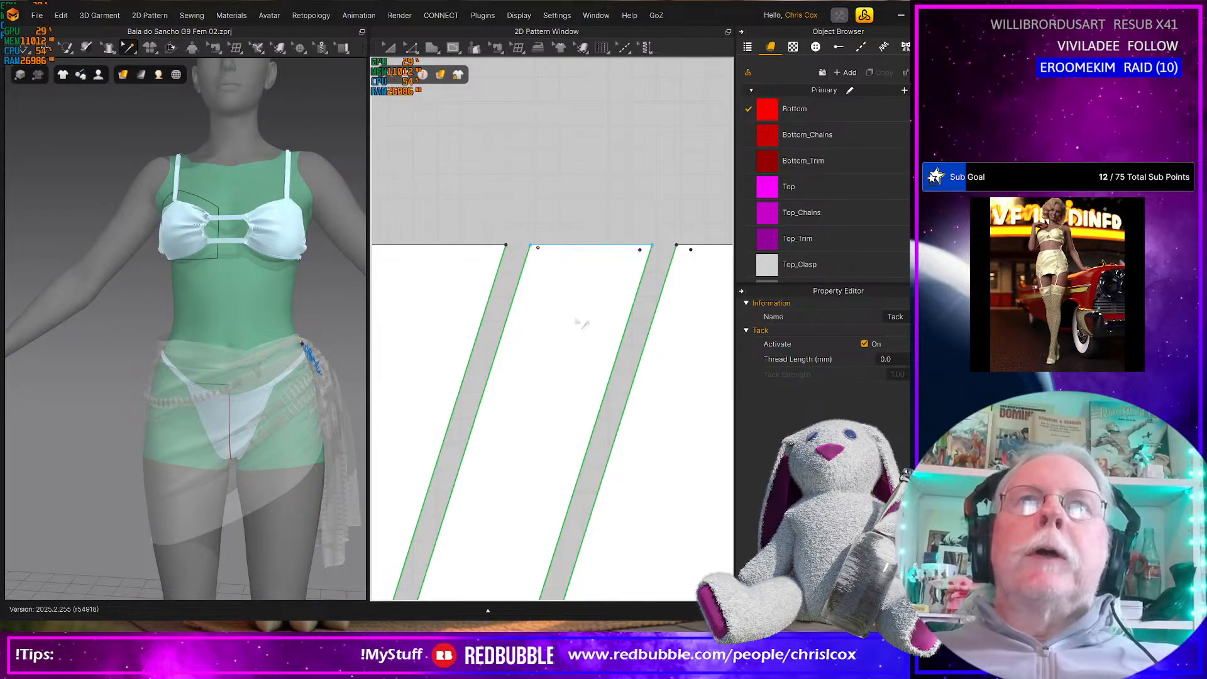
Shift the upper end points of both slanted slits on the other skirt pattern left along its top edge by two nudges
scroll(665, 385, down, 5)
middle_drag(665, 384, 431, 351)
middle_drag(643, 402, 423, 431)
scroll(485, 413, up, 3)
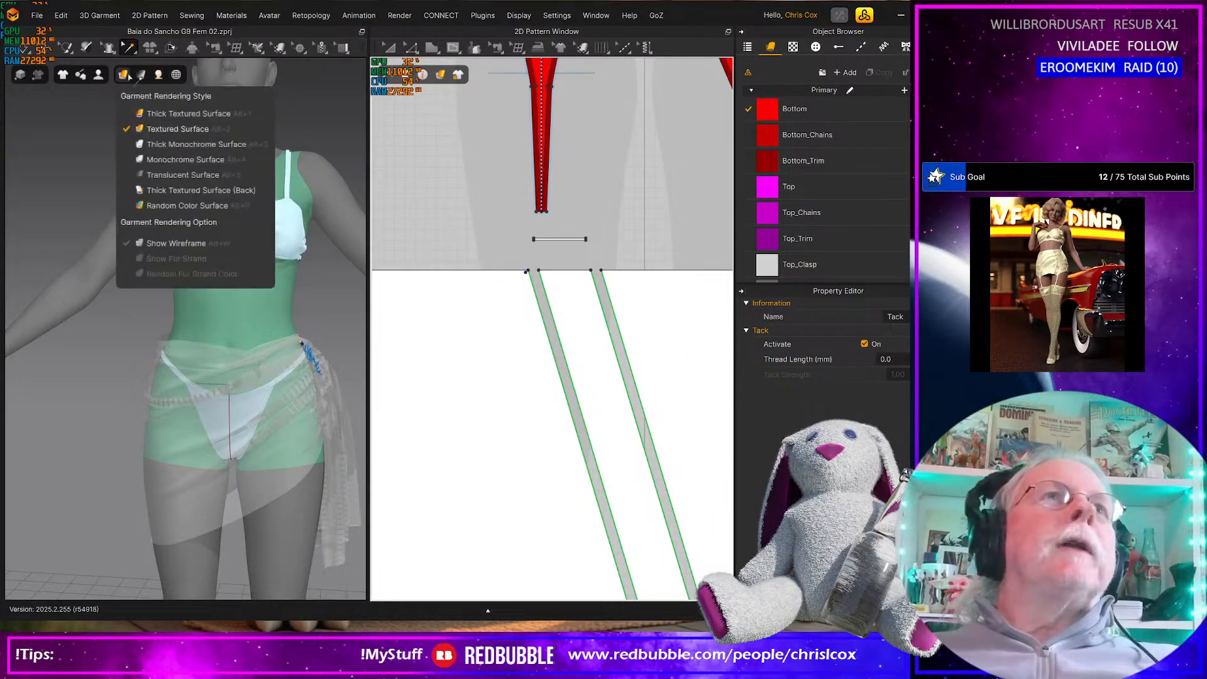
key(z)
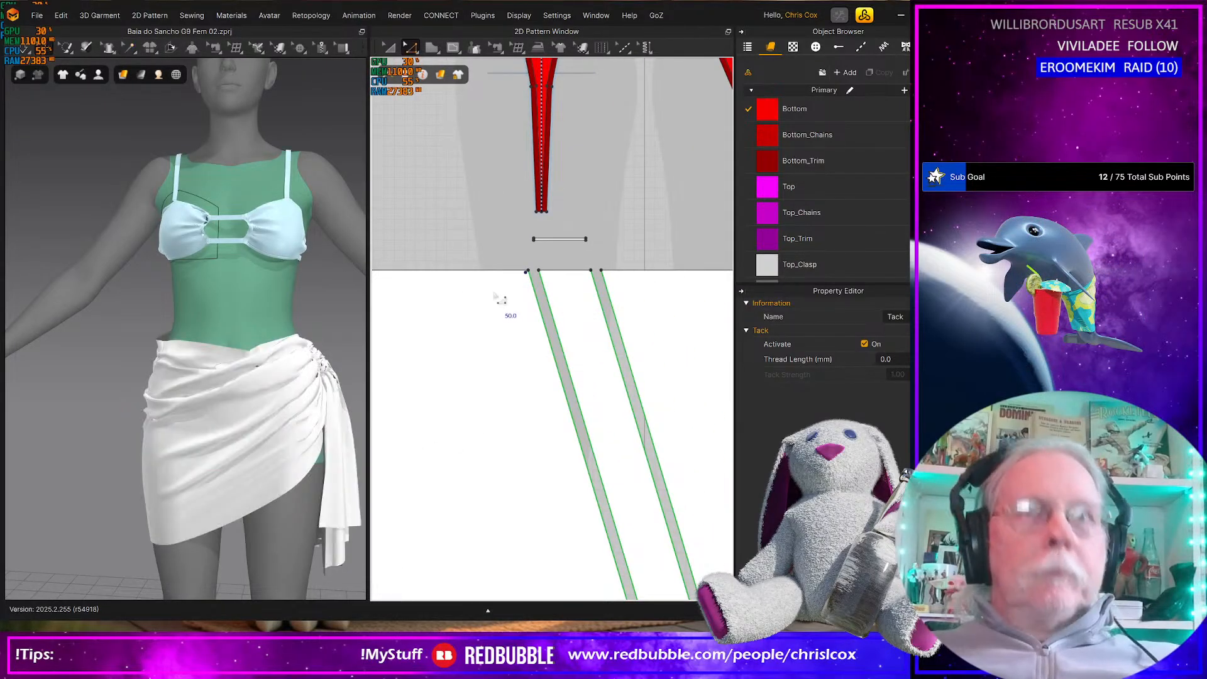
drag(502, 258, 621, 304)
key(Left)
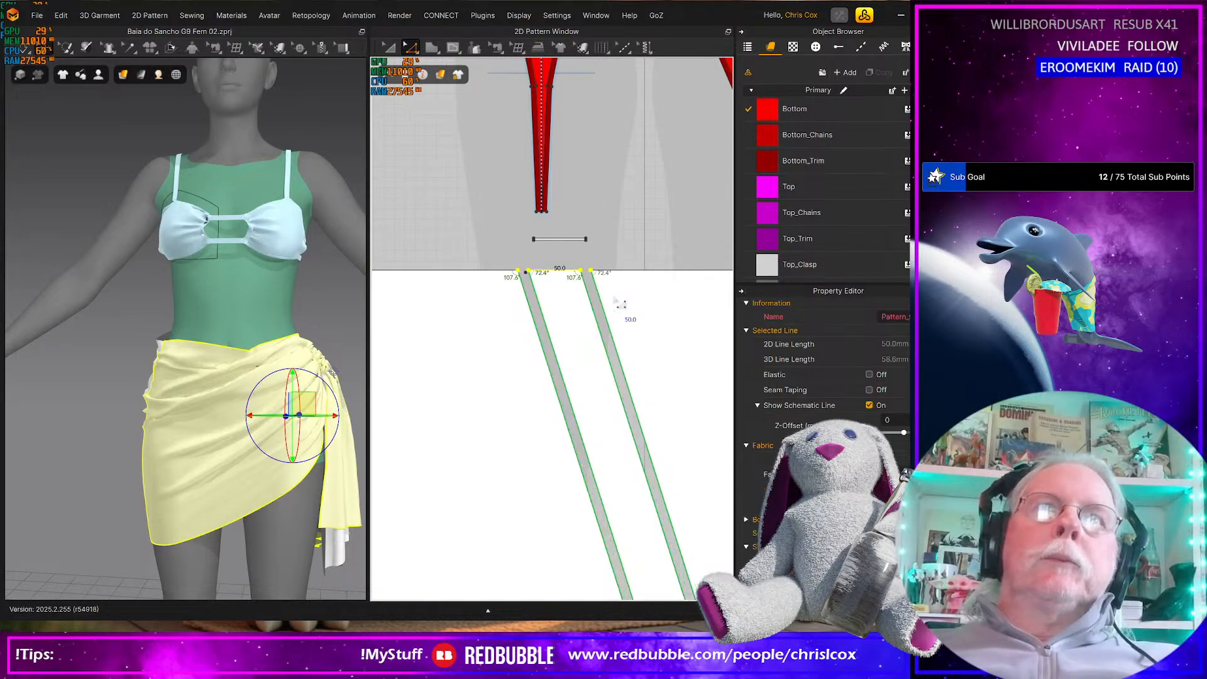
key(Left)
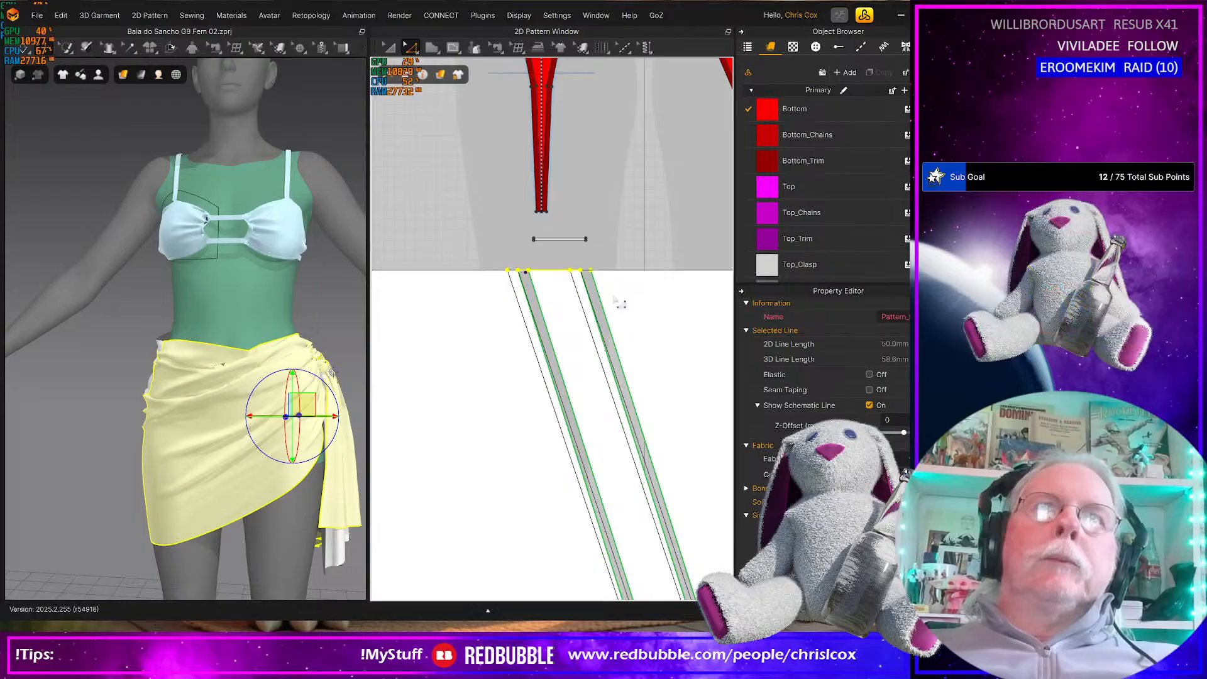
Use Edit Tack to move the tack point on the other skirt pattern's top edge left, beside the shifted slit
click(125, 53)
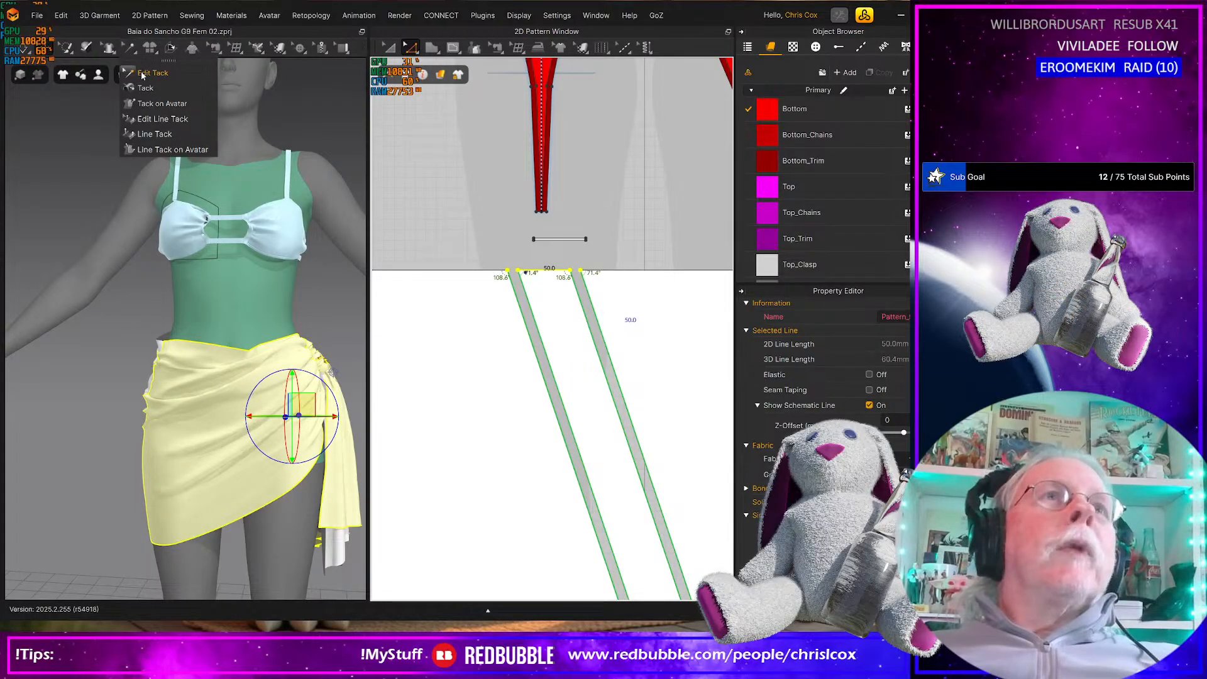
click(144, 73)
scroll(522, 312, up, 4)
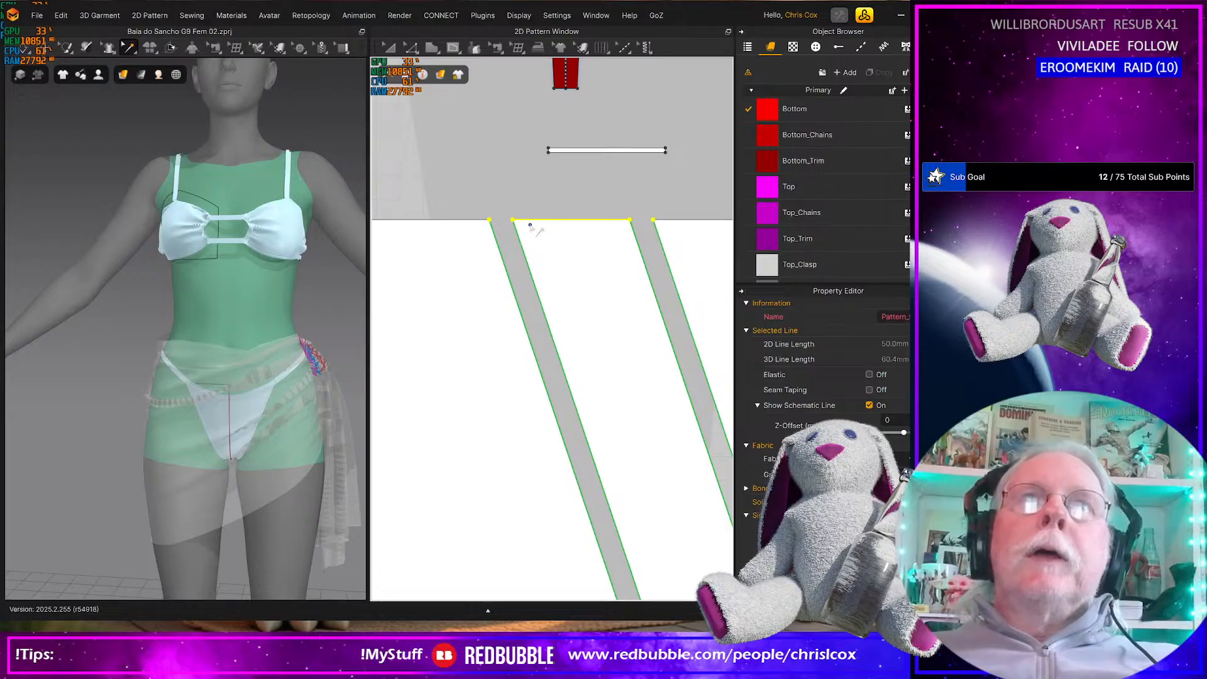
click(530, 225)
click(481, 225)
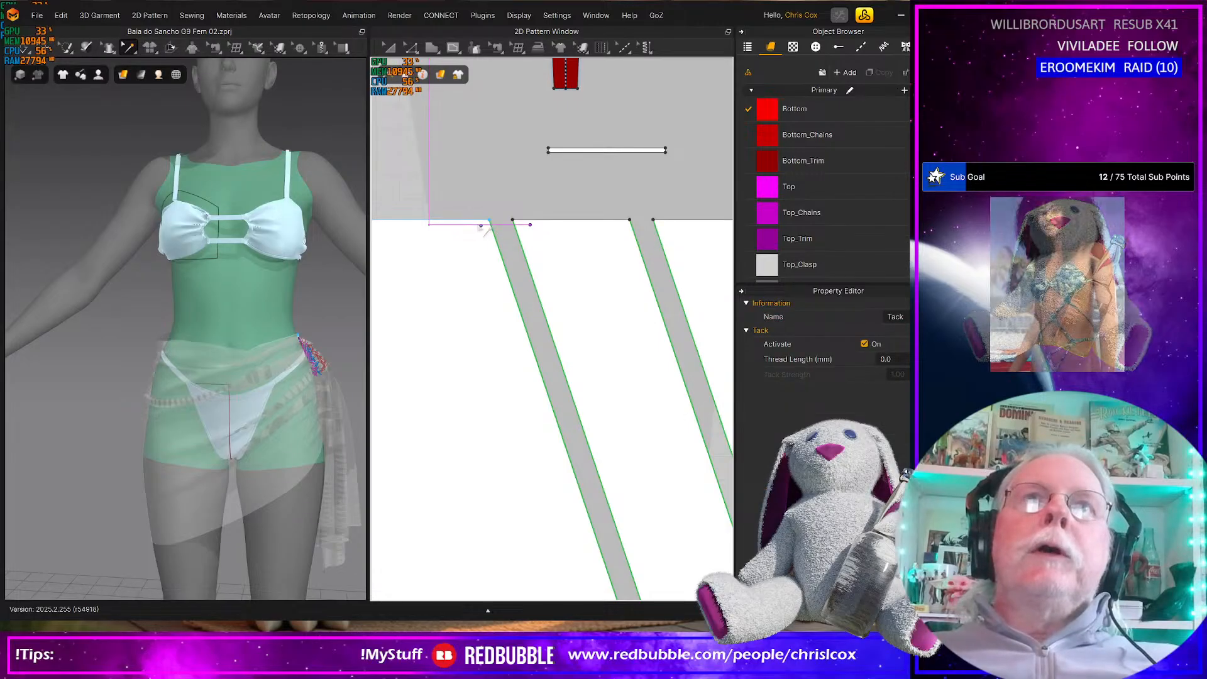
drag(478, 226, 478, 225)
Simulate the garment and pull the wrap skirt's fabric outward and upward at the hip opposite the knot
scroll(315, 296, down, 4)
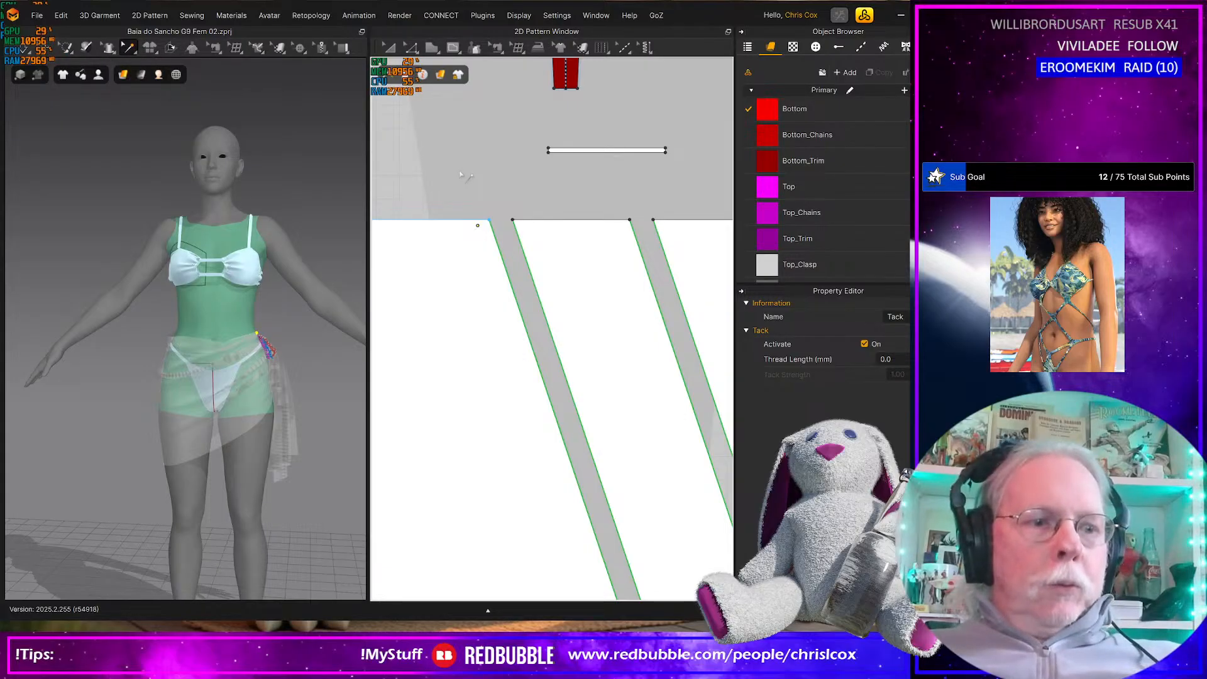
key(z)
key(space)
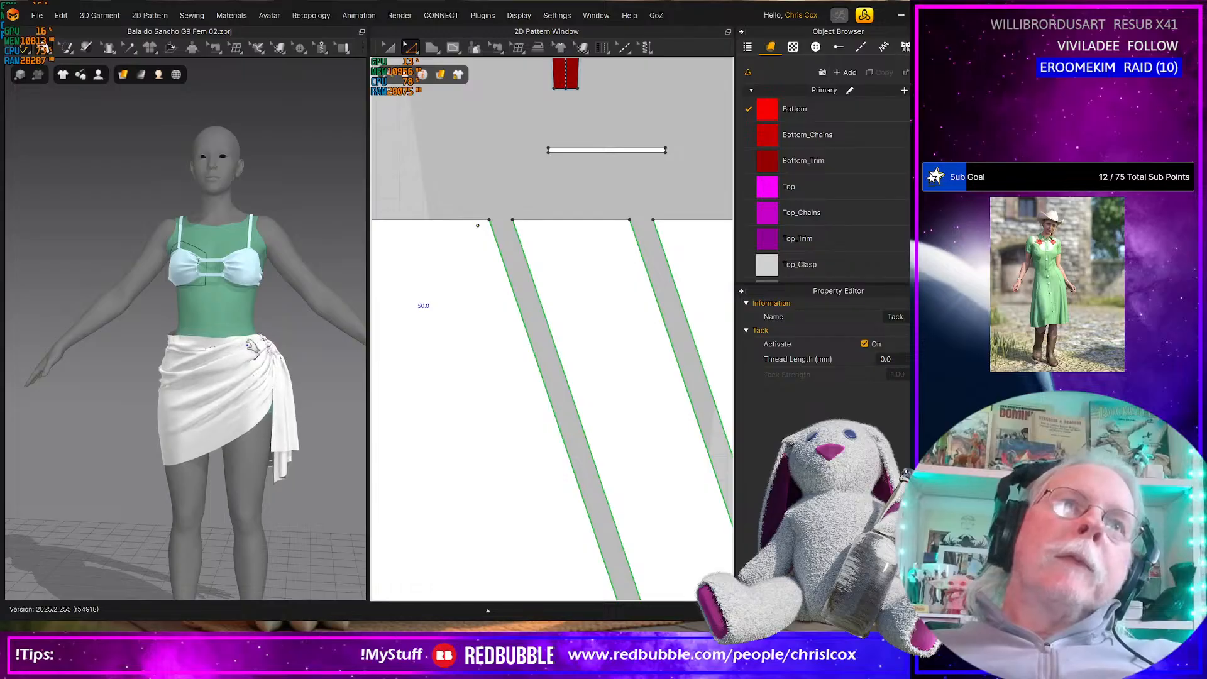
click(281, 406)
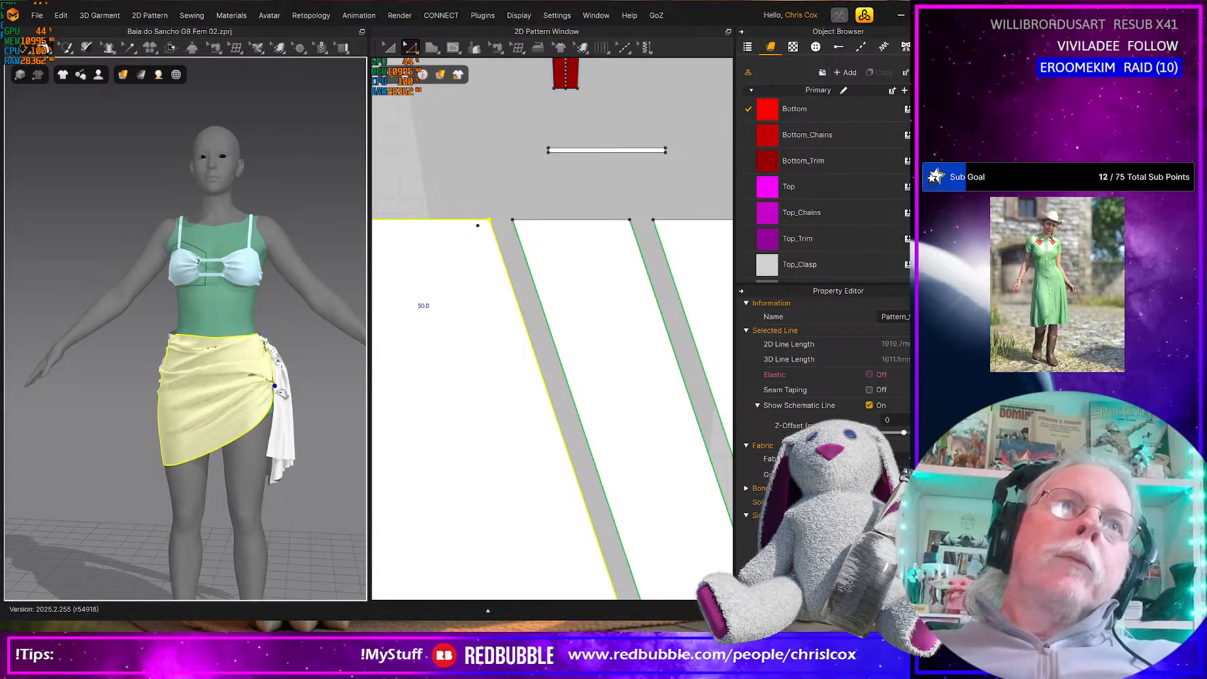
drag(284, 410, 171, 351)
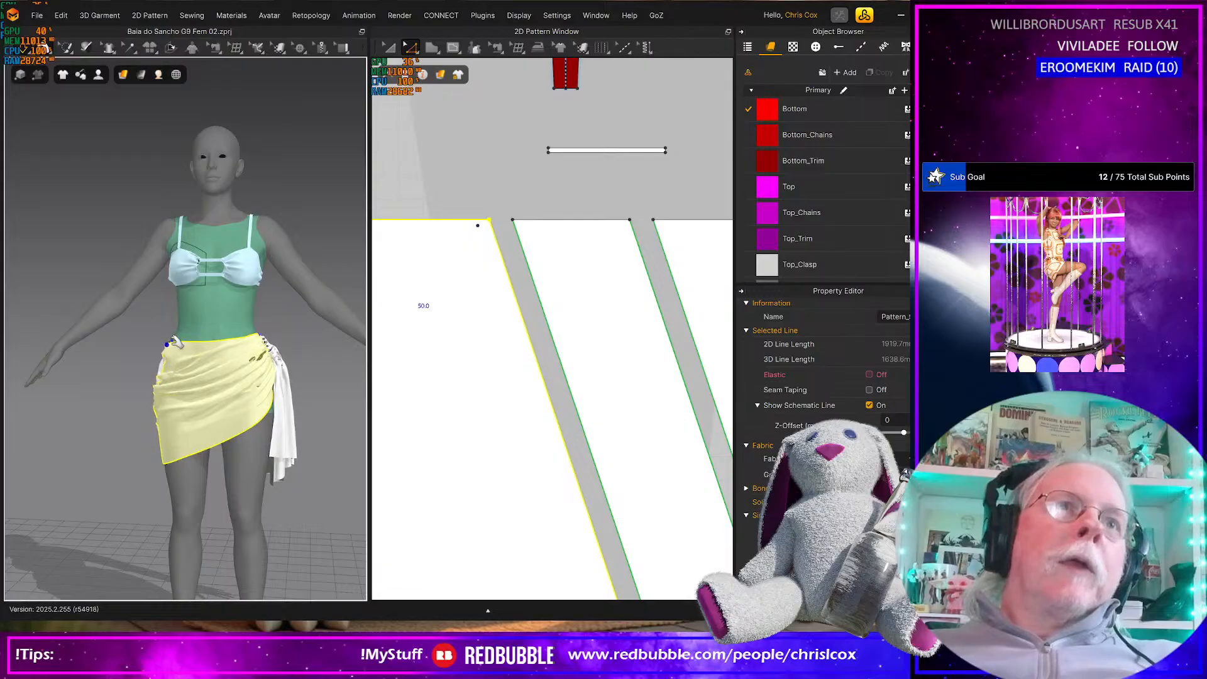
right_drag(171, 360, 144, 403)
drag(162, 381, 151, 359)
right_drag(194, 371, 154, 359)
mouse_move(158, 366)
mouse_down()
mouse_move(106, 370)
mouse_move(102, 356)
mouse_move(113, 377)
mouse_move(176, 357)
mouse_up()
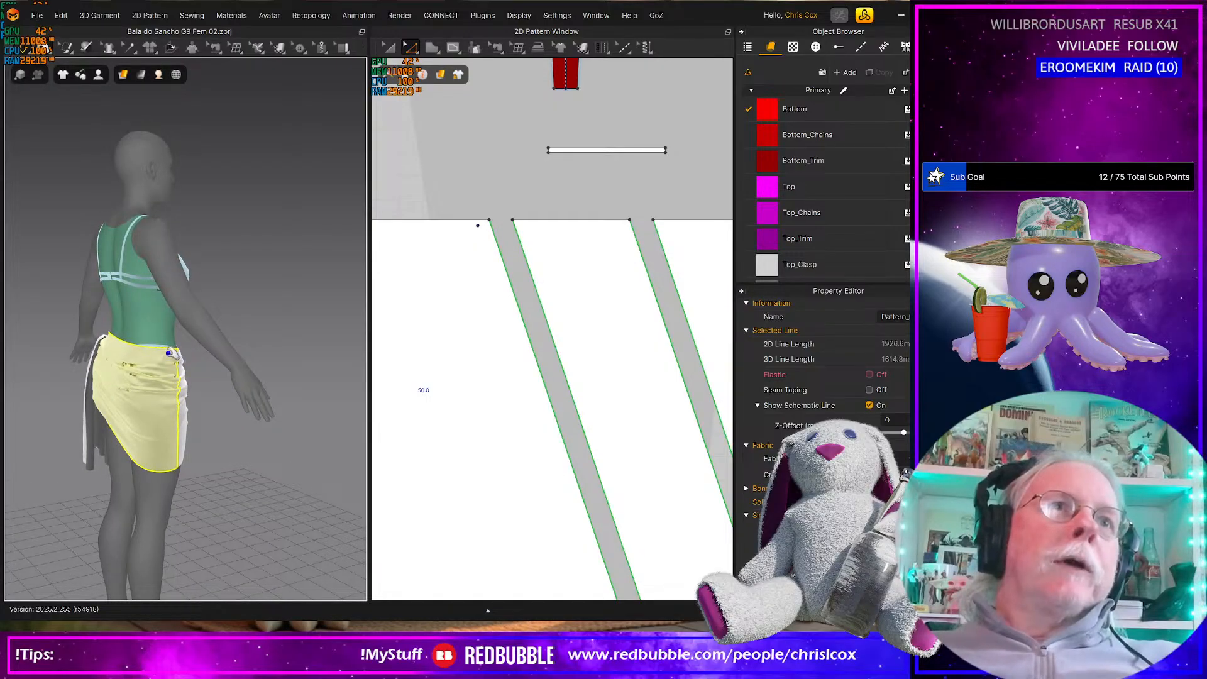
Pull the skirt's front waistline toward the hip opposite the knot and save the project
right_drag(166, 373, 6, 361)
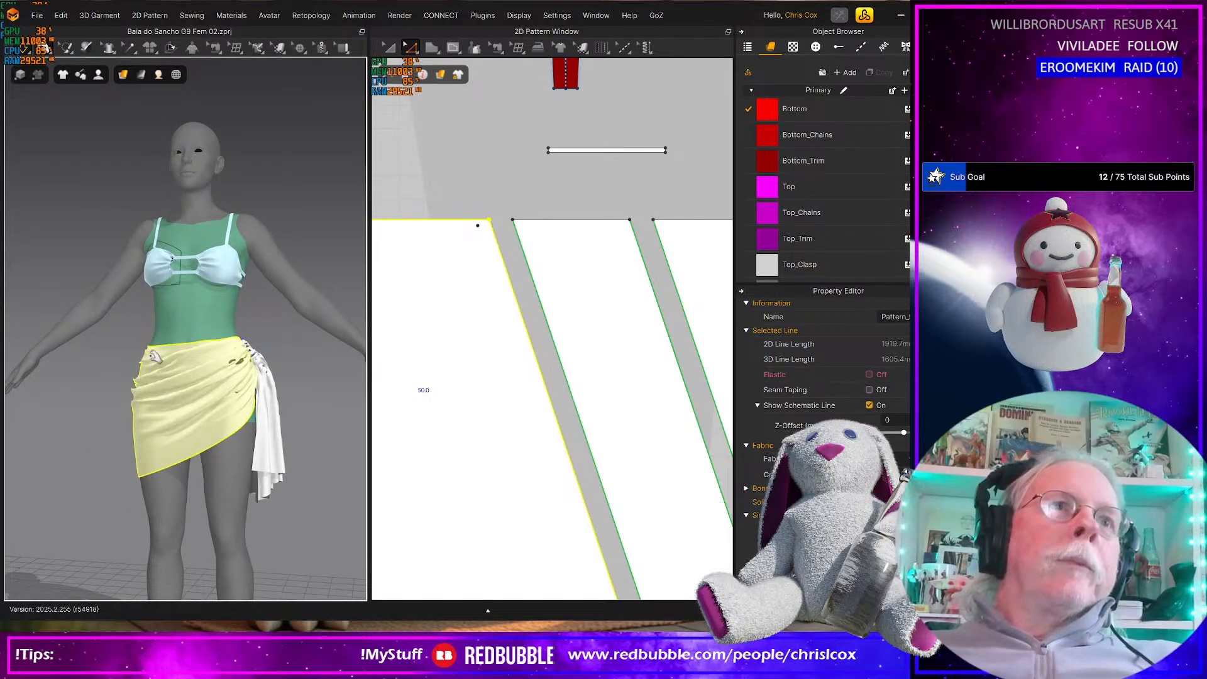
scroll(160, 377, up, 8)
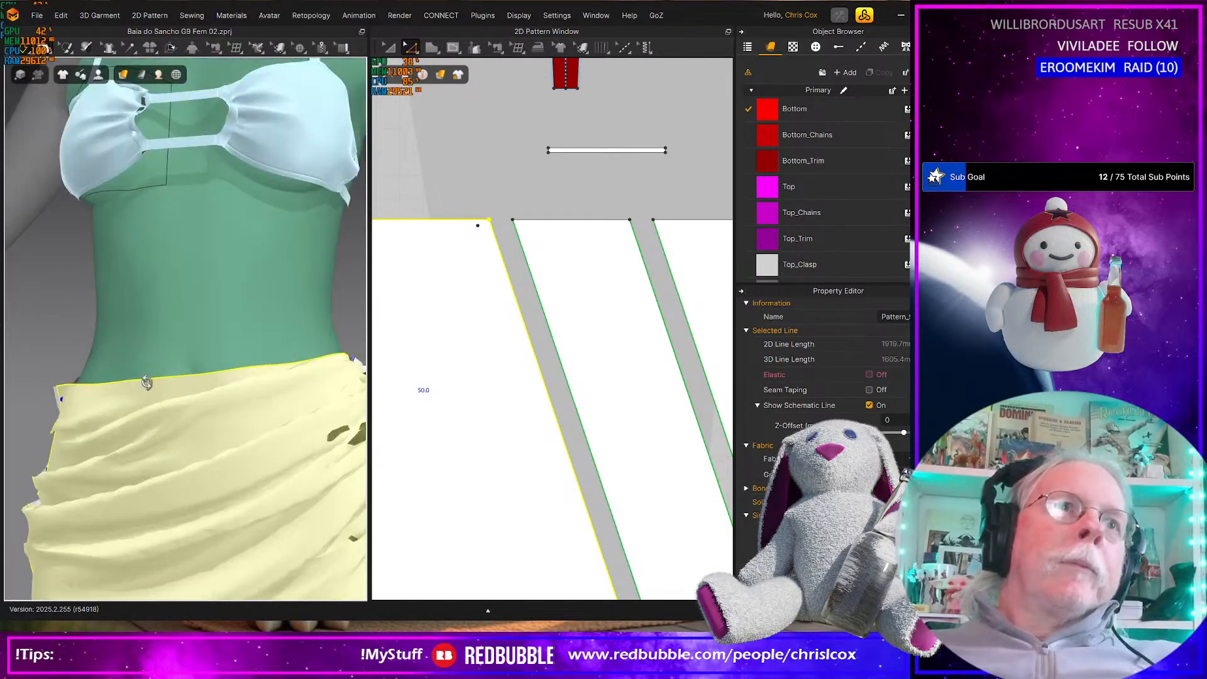
right_drag(203, 383, 68, 383)
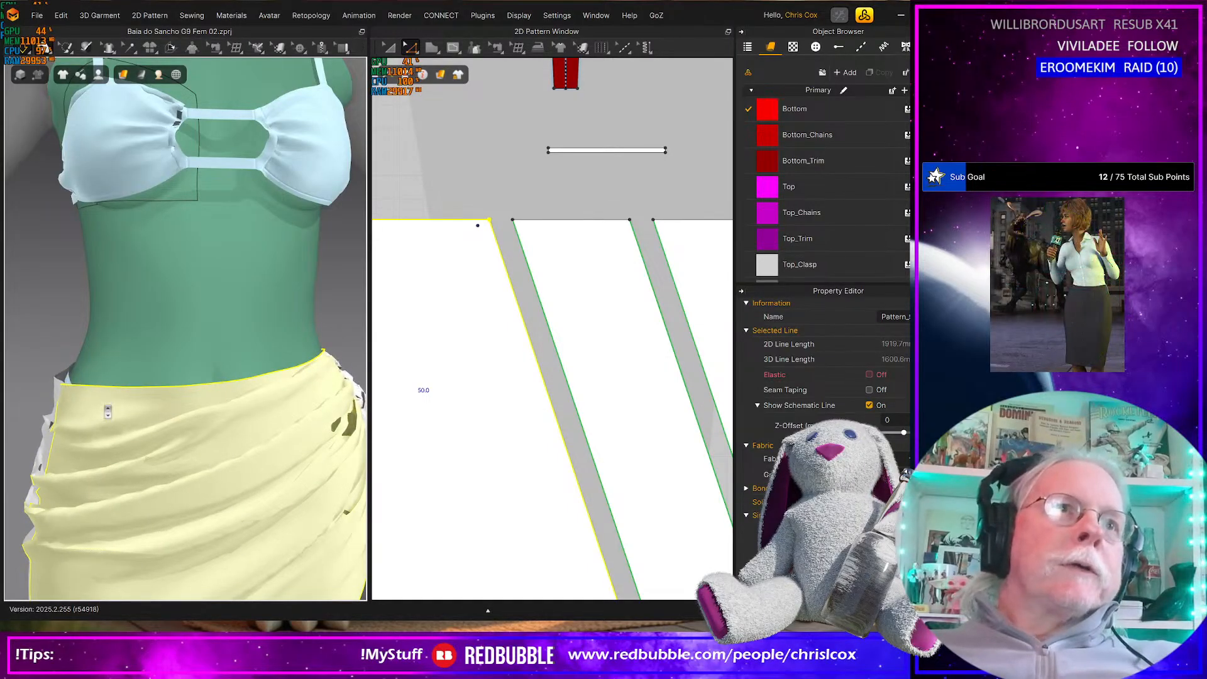
scroll(107, 412, down, 4)
mouse_move(108, 410)
right_down()
mouse_move(84, 400)
mouse_move(121, 392)
right_up()
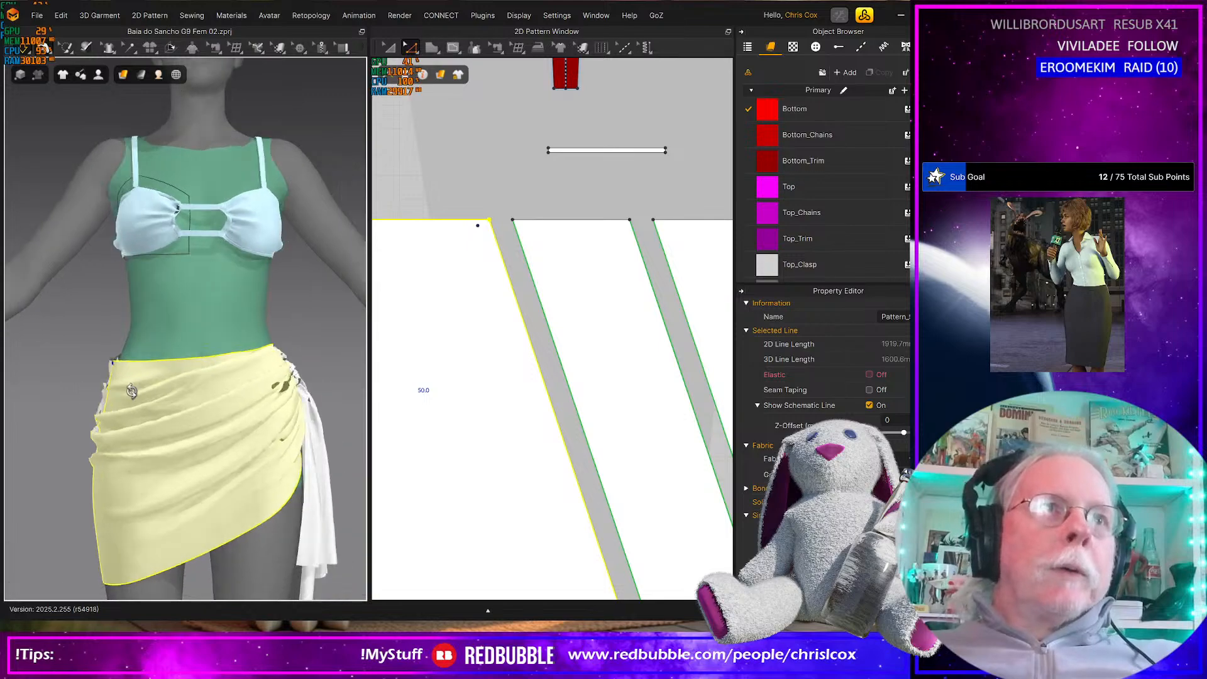
scroll(192, 417, down, 5)
right_drag(192, 416, 223, 419)
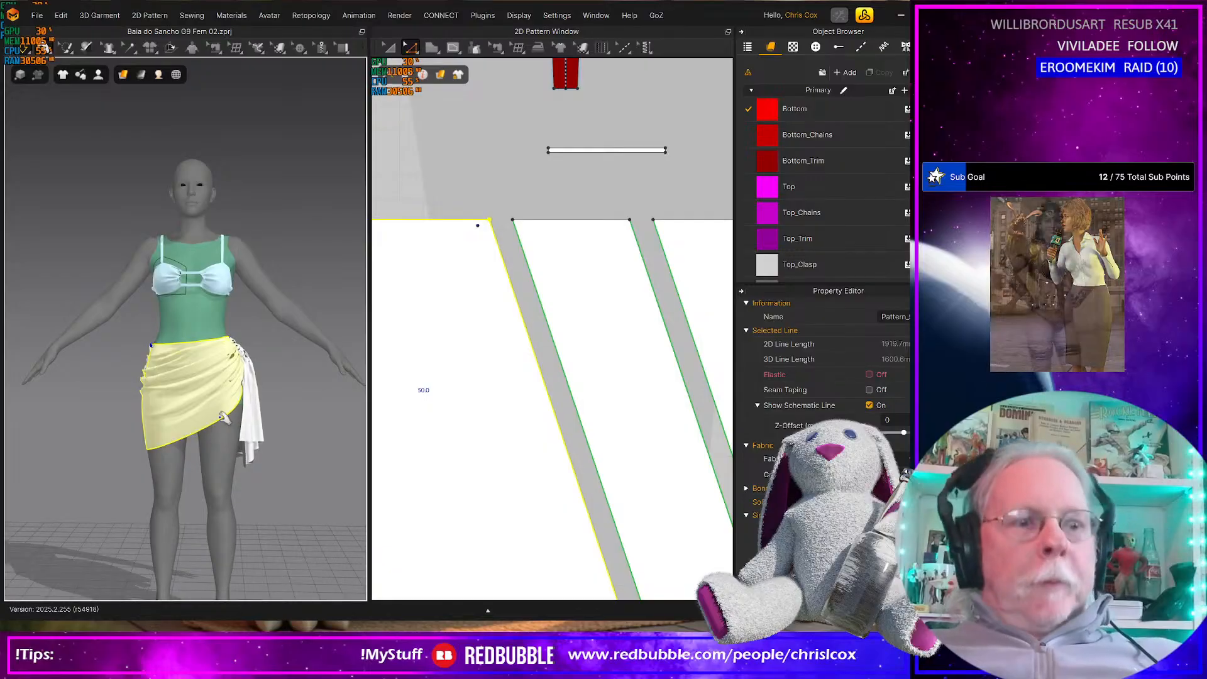
key(ctrl+s)
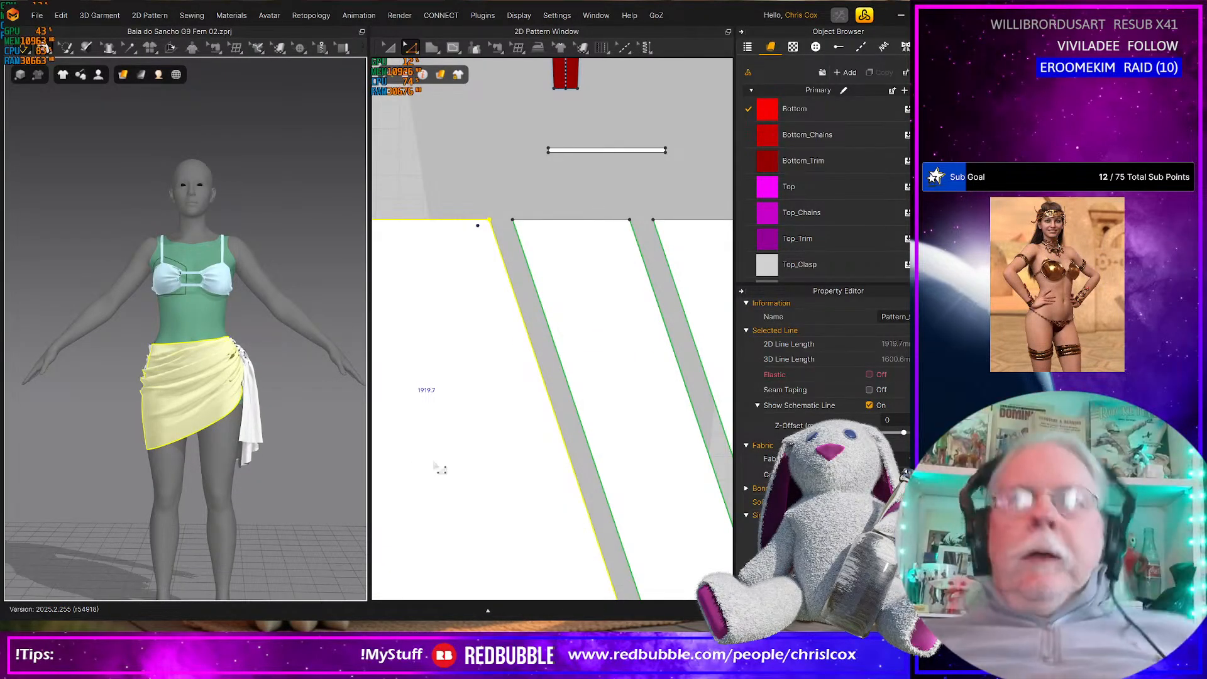
Pull the skirt's gathered front fabric beside the knot to adjust its folds
scroll(255, 451, up, 5)
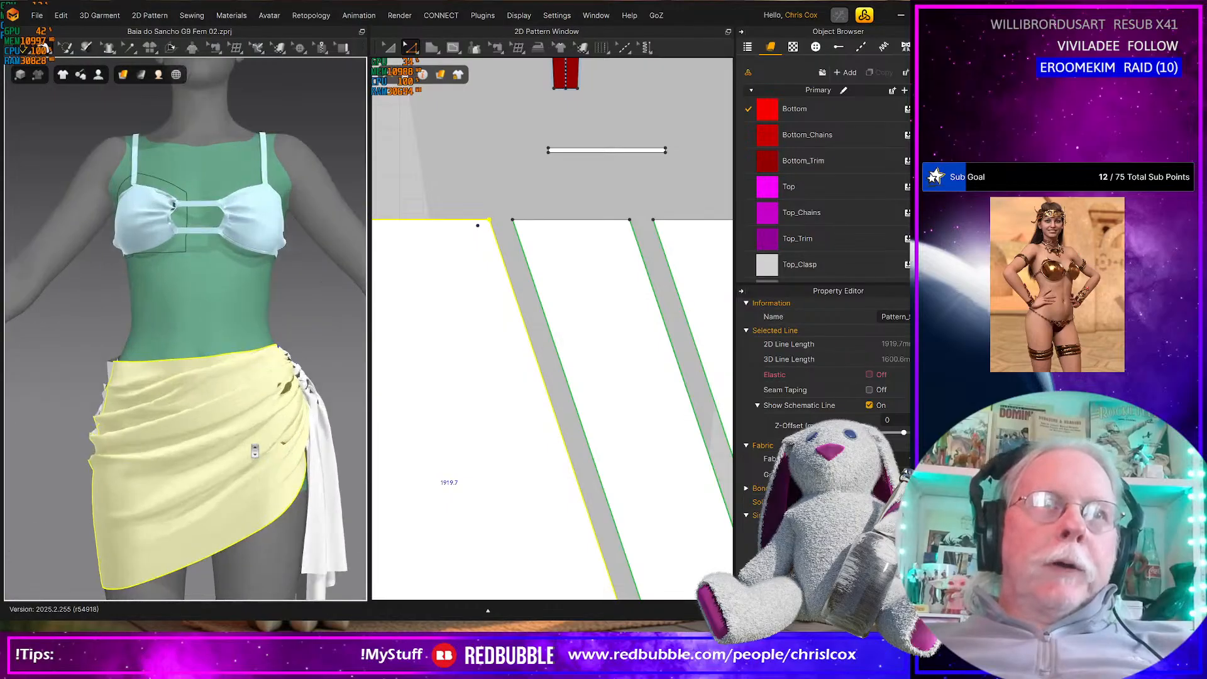
scroll(255, 452, up, 2)
middle_drag(244, 450, 189, 434)
right_drag(189, 433, 173, 440)
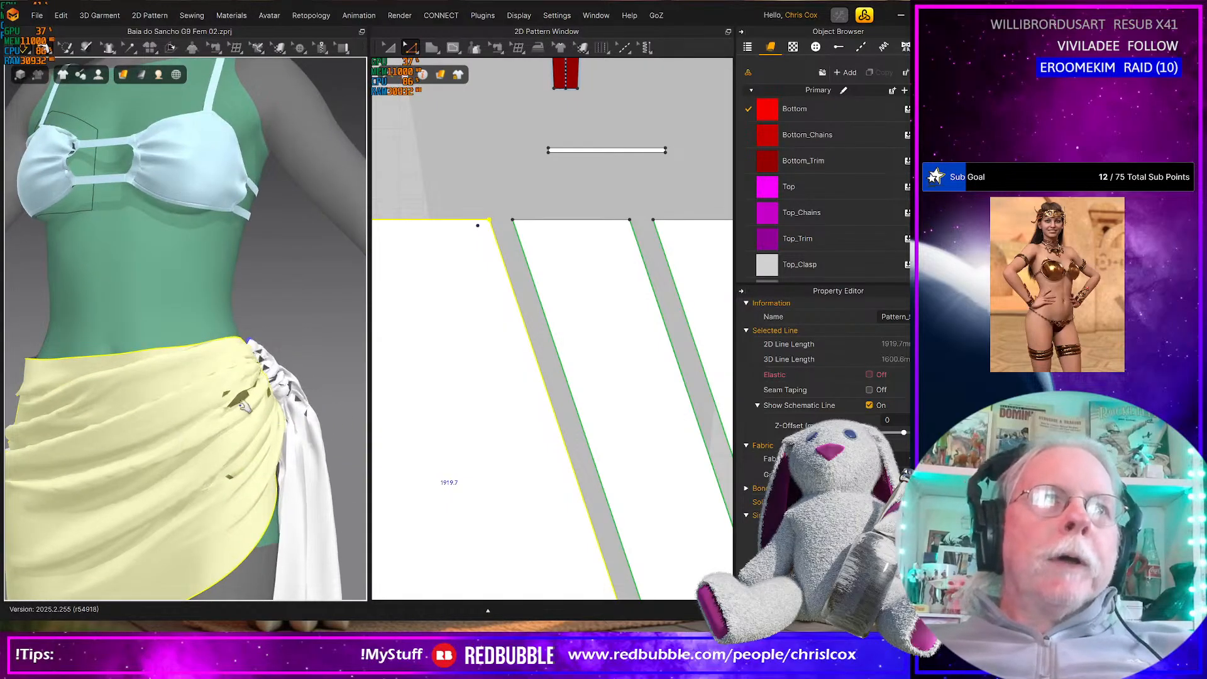
right_drag(241, 409, 221, 407)
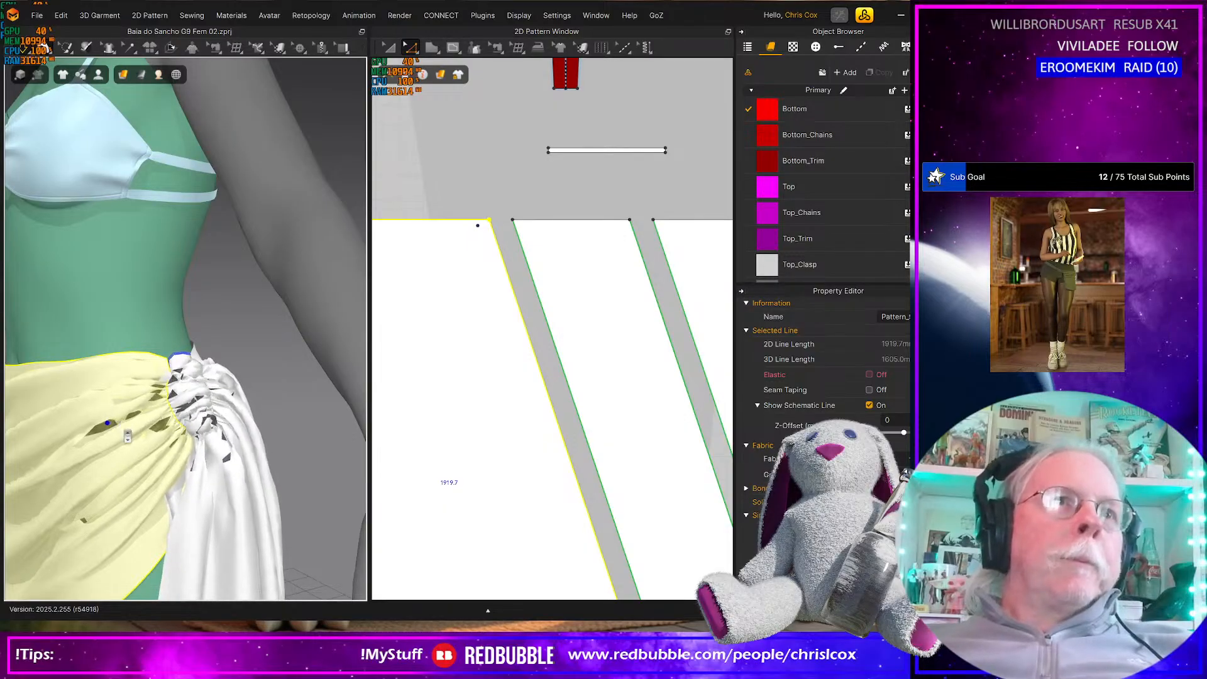
scroll(128, 436, down, 2)
right_drag(127, 436, 285, 436)
scroll(302, 433, down, 5)
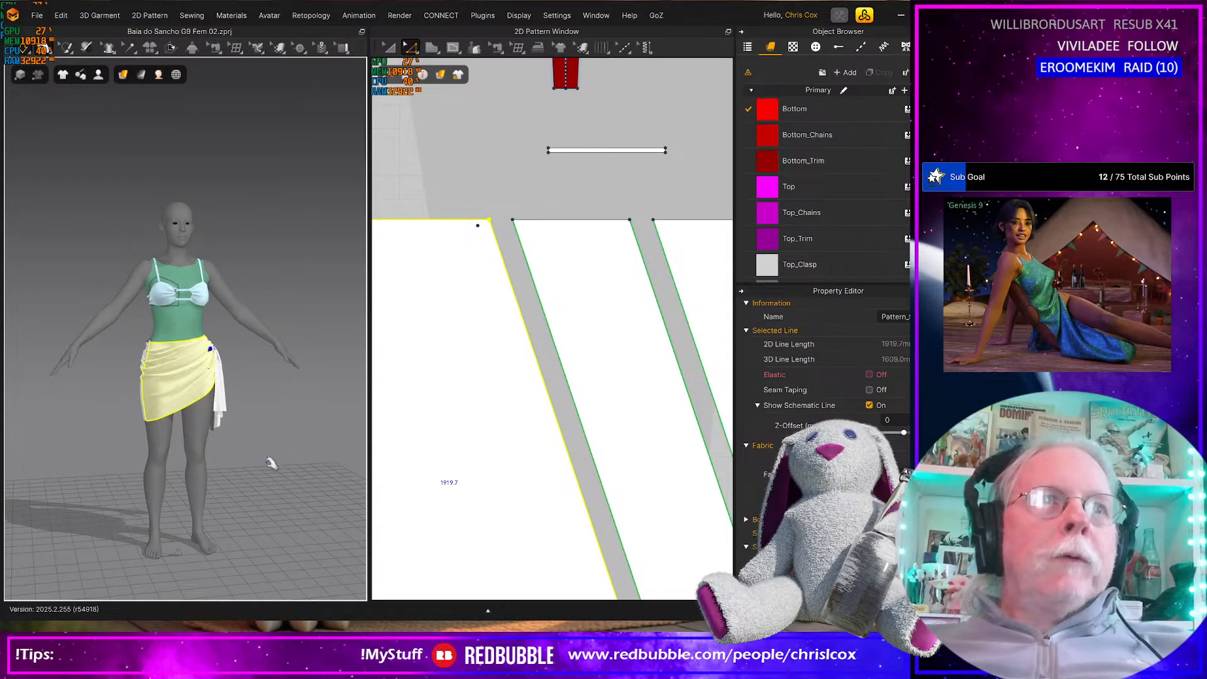
Duplicate the Sorong fabric and name the copy Sorong_Trim
scroll(462, 476, down, 3)
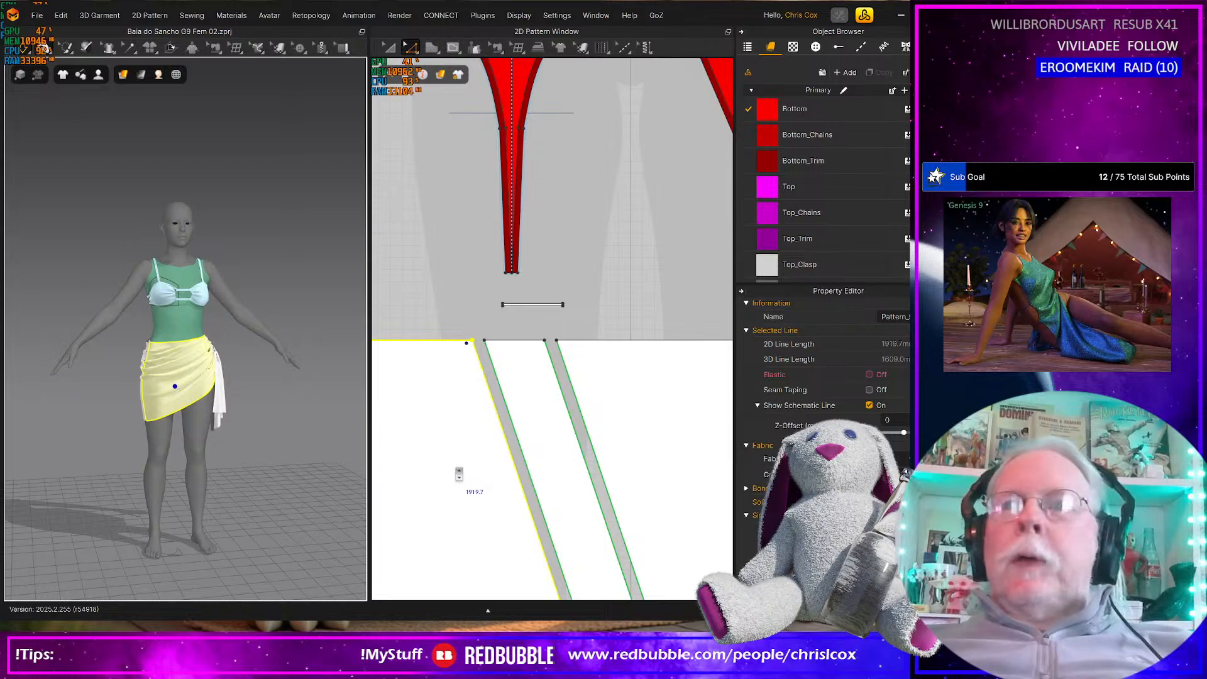
scroll(459, 475, down, 5)
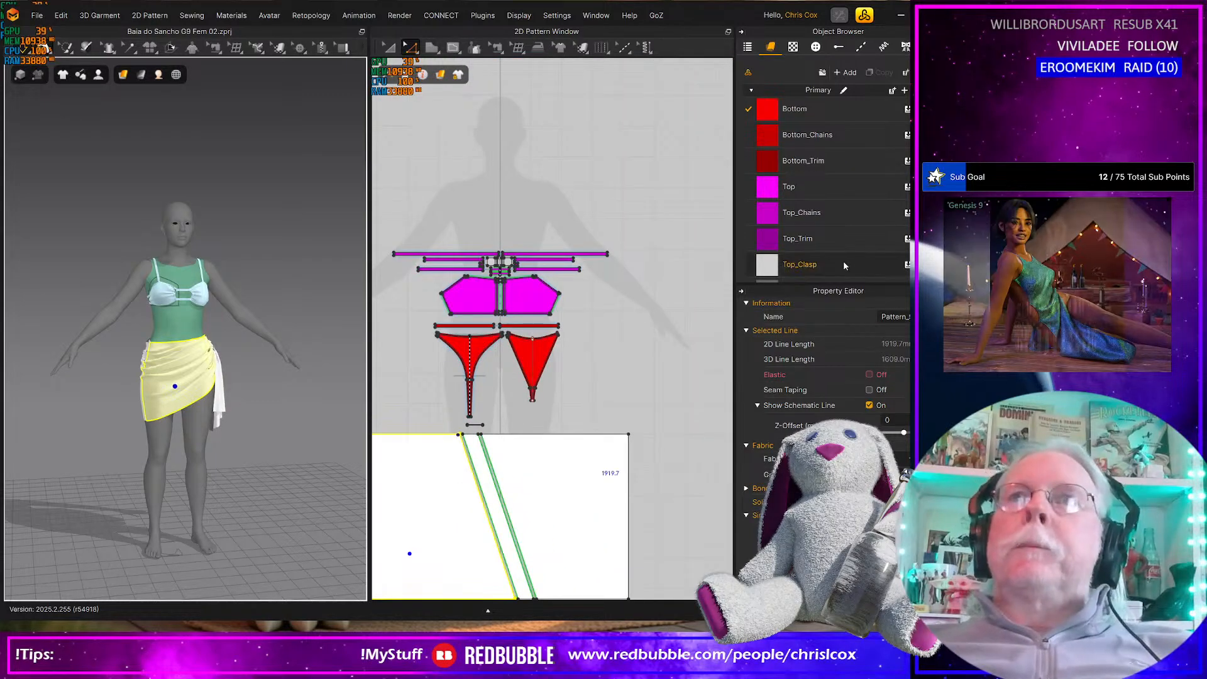
scroll(844, 260, down, 2)
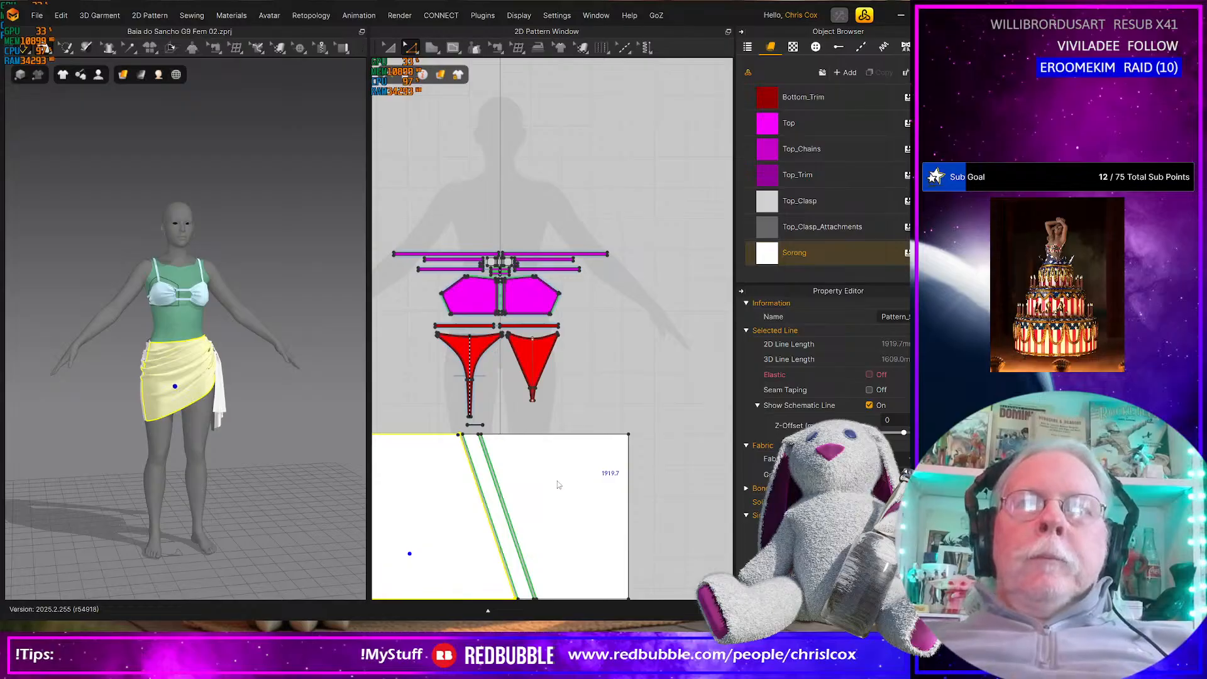
click(559, 485)
scroll(559, 484, down, 2)
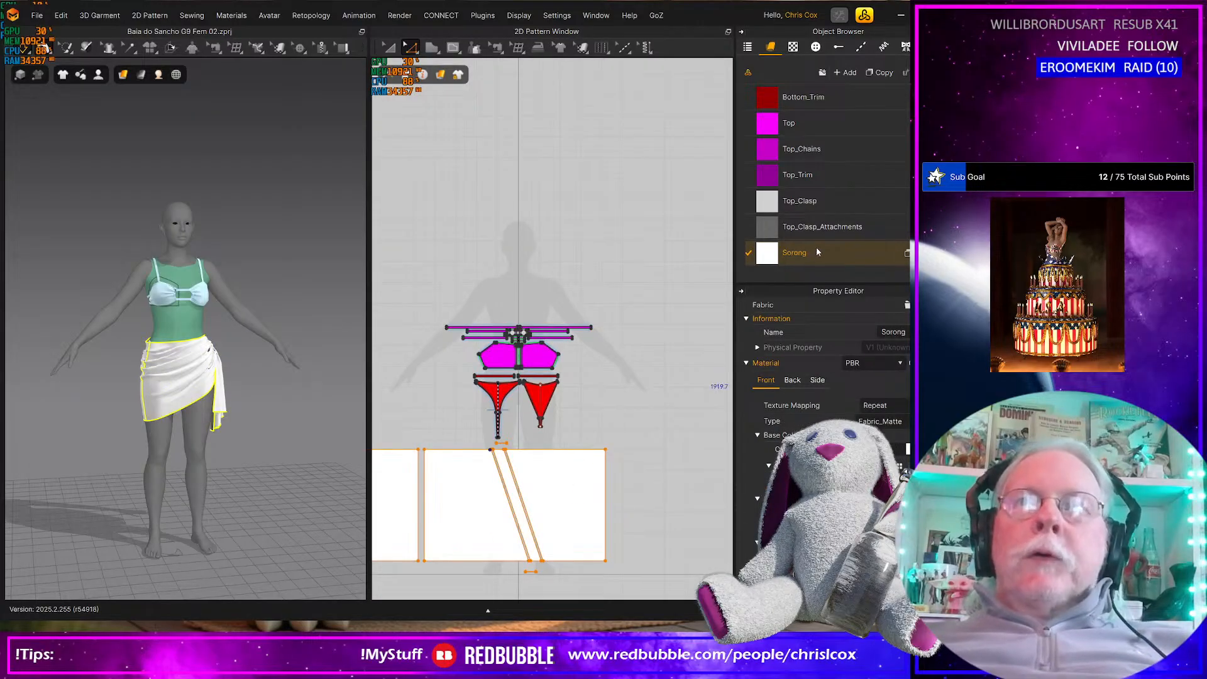
click(881, 72)
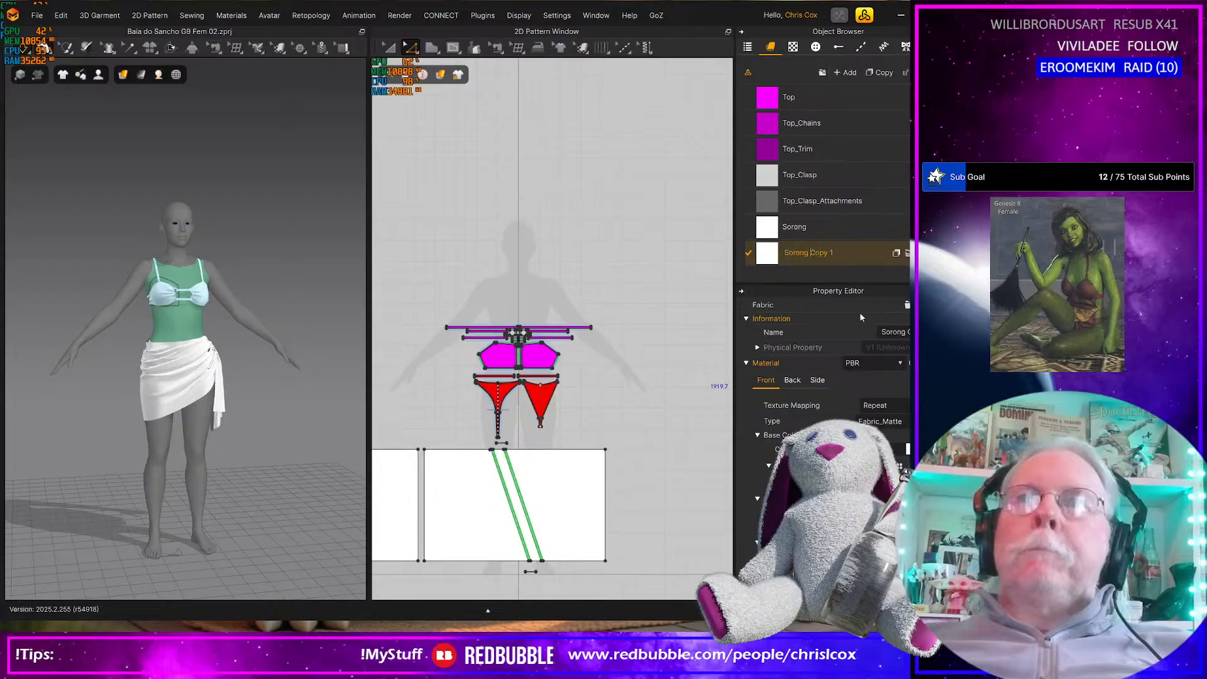
key(shift+Right)
key(shift+Right)
key(shift+Right)
key(shift+Right)
key(shift+Right)
key(shift+Right)
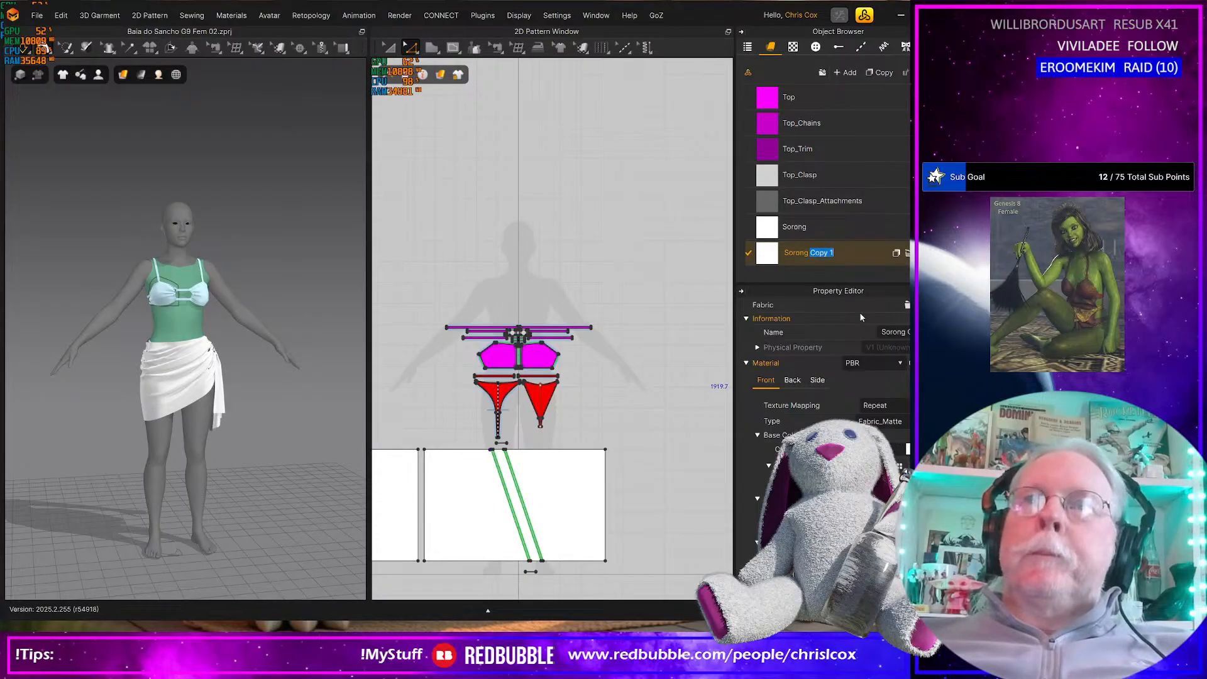
key(BackSpace)
key(BackSpace)
key(BackSpace)
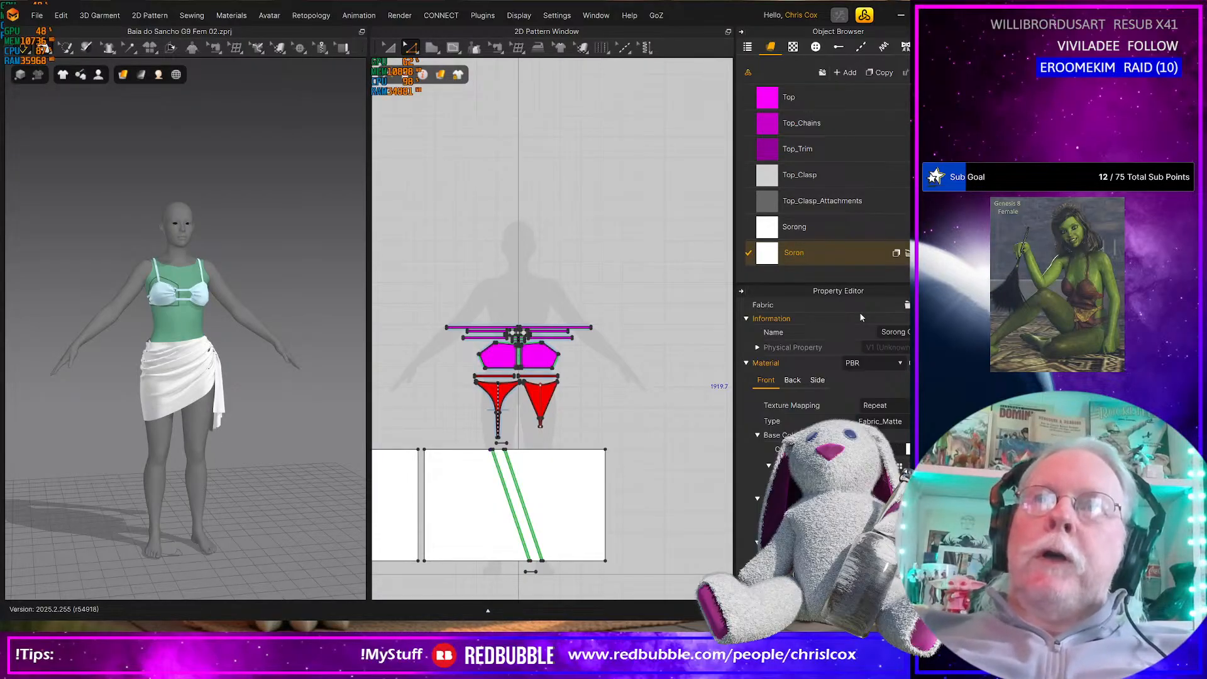
text(g)
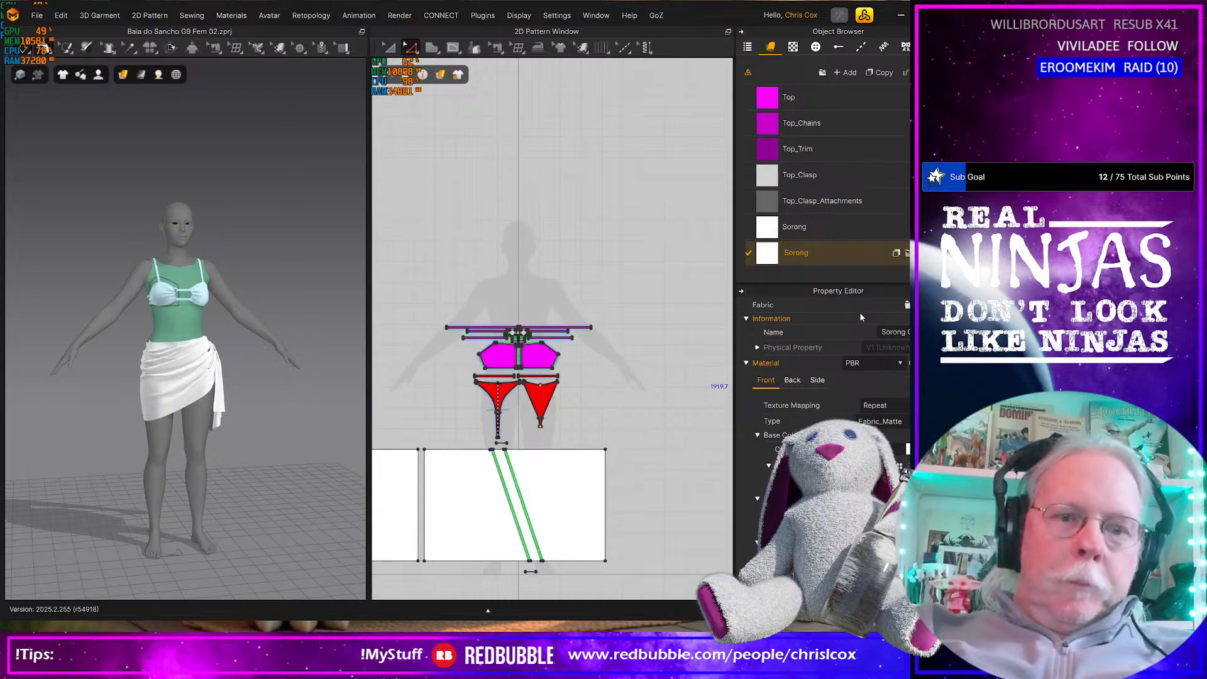
text(_Trim)
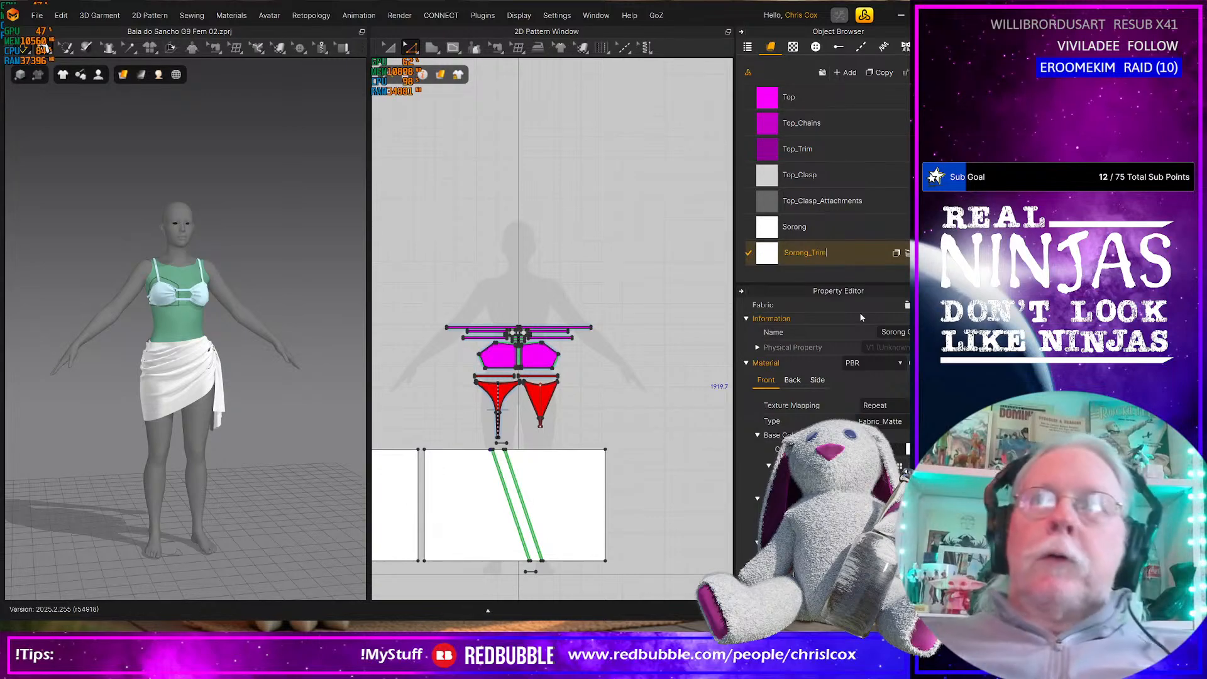
Duplicate the Sorong_Trim fabric and name the copy Sorong_Knot
click(882, 73)
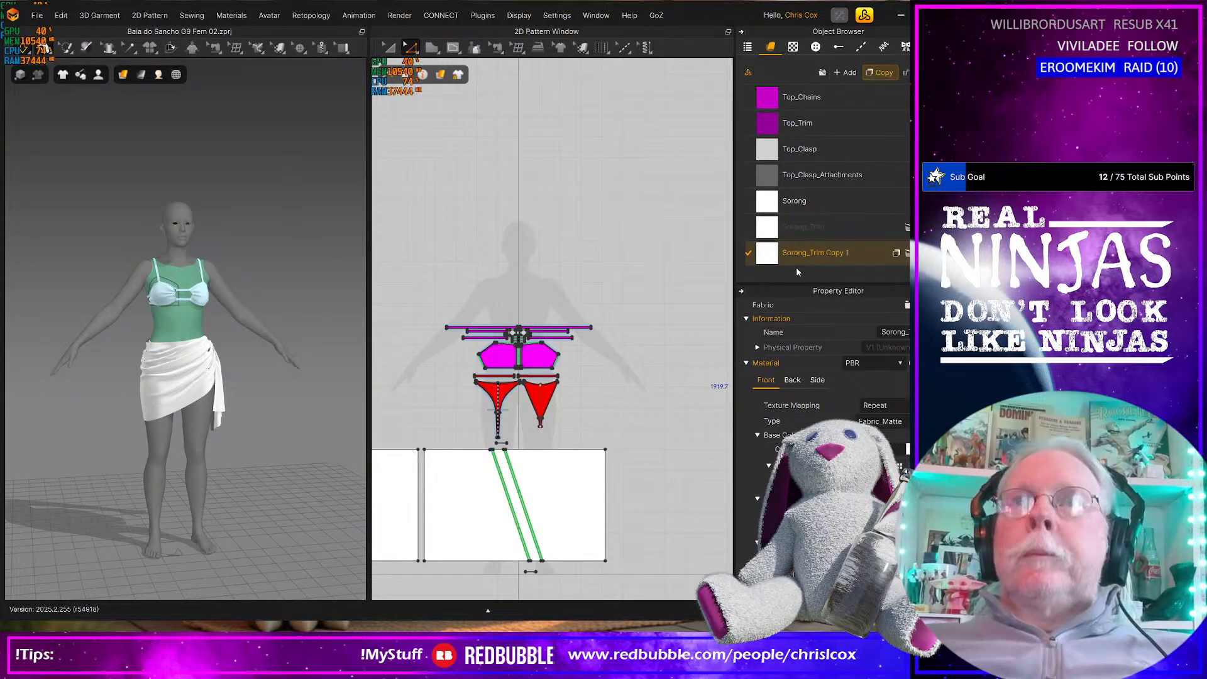
double_click(811, 253)
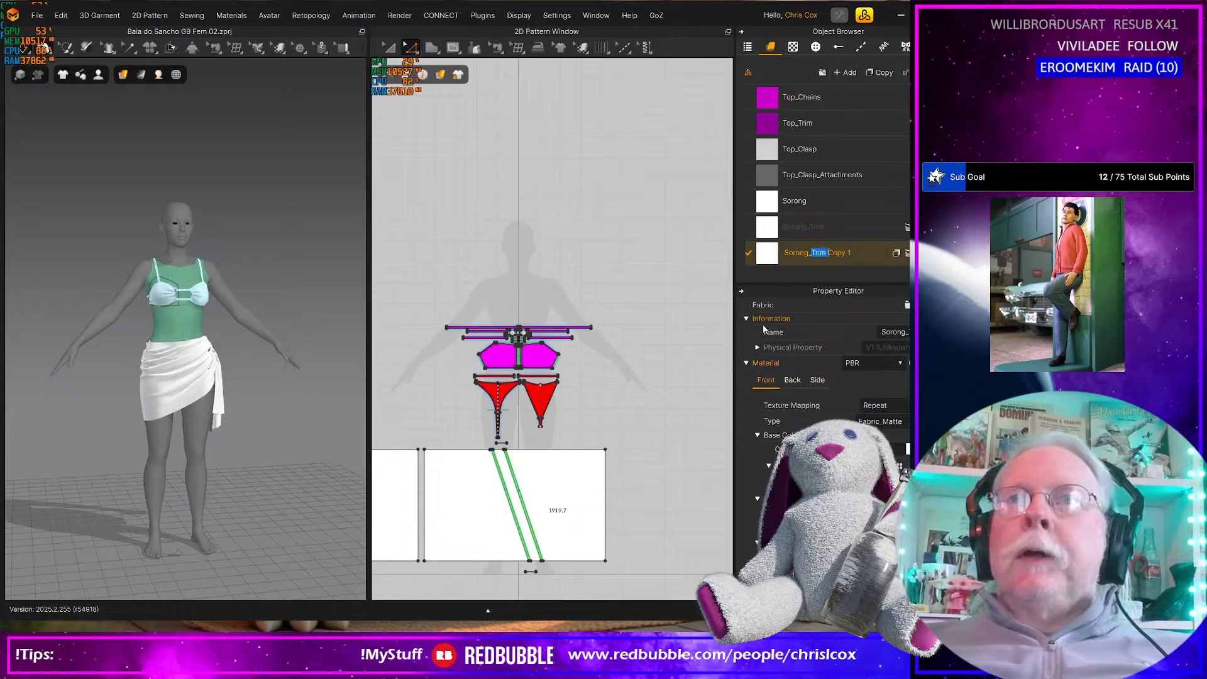
text(Knot)
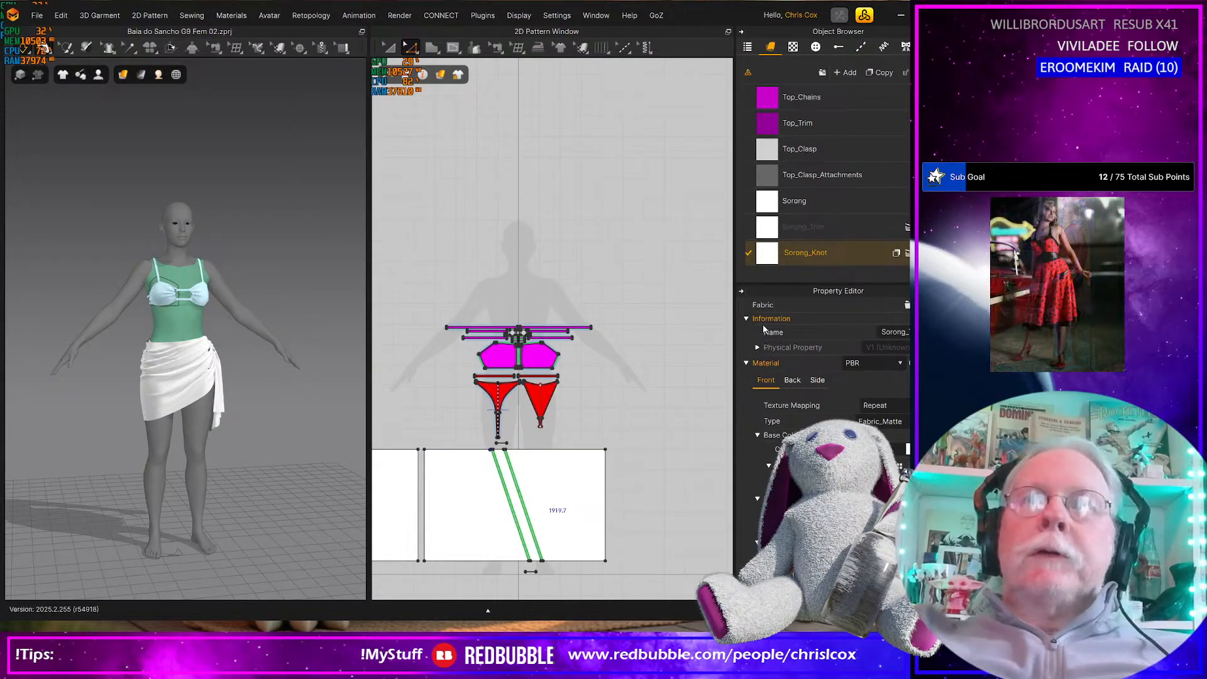
key(Return)
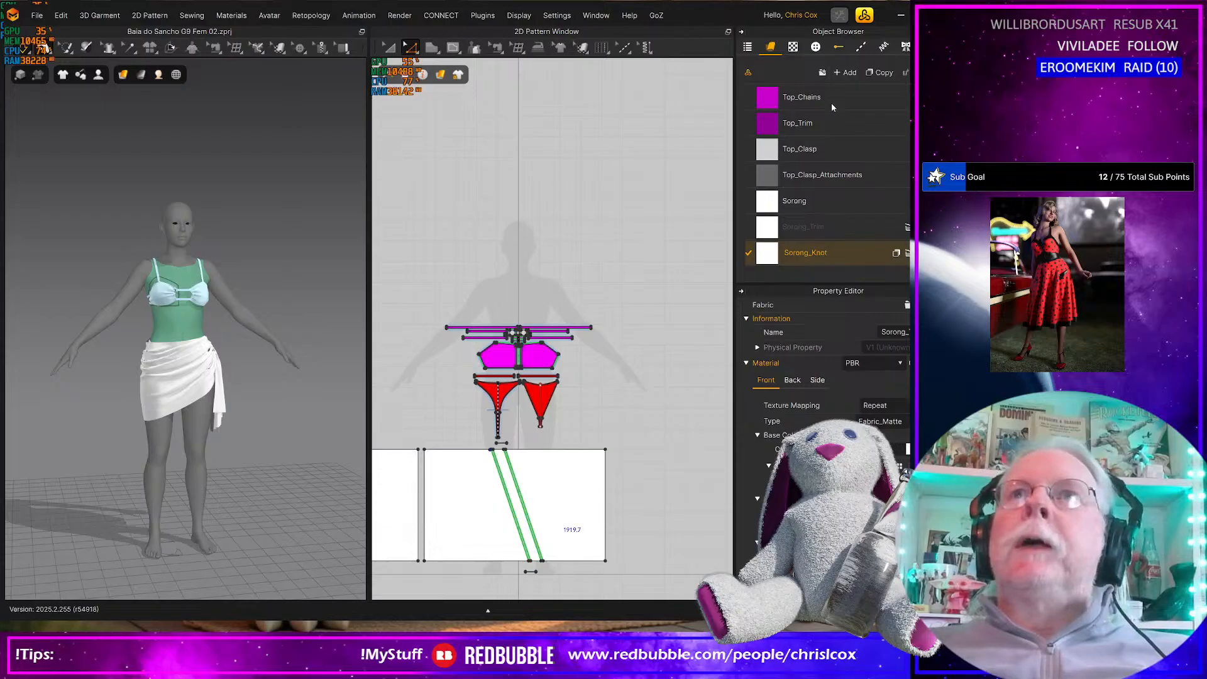
Duplicate the Sorong_Knot fabric and name the copy Sorong_Knot_Trim
click(883, 73)
double_click(831, 252)
click(830, 252)
key(shift+End)
text(_)
key(Return)
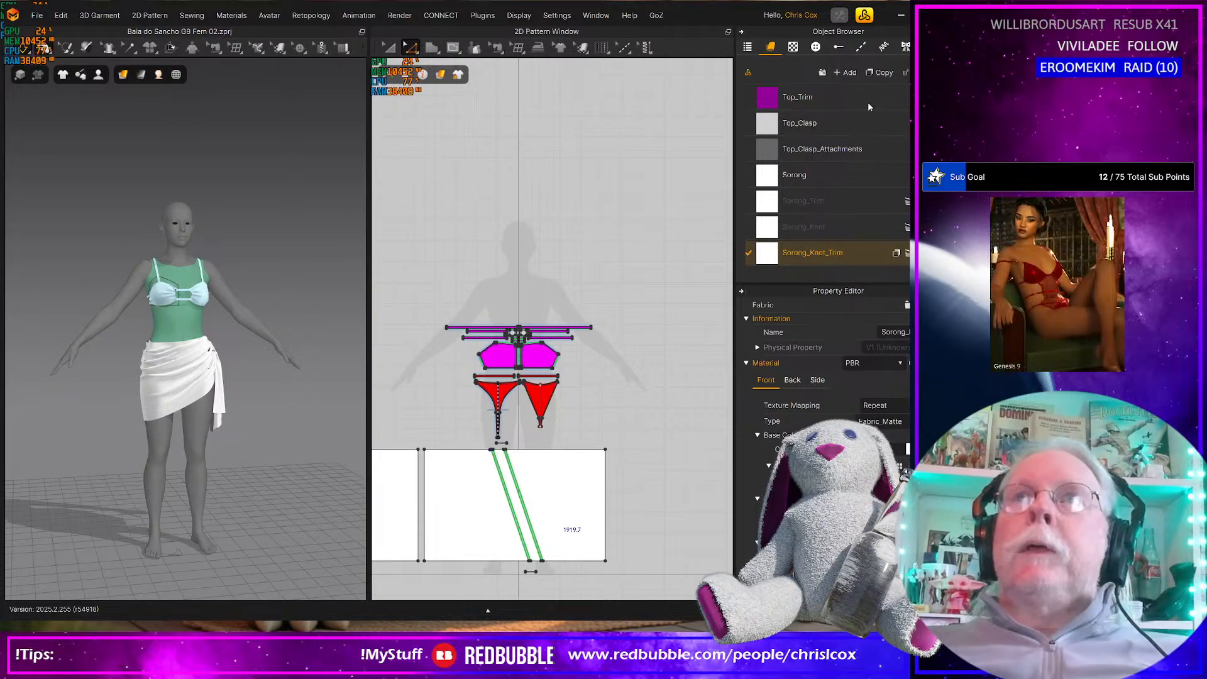
Duplicate the Sorong_Knot_Trim fabric and name the copy Sorong_Knot_Attachment
double_click(825, 255)
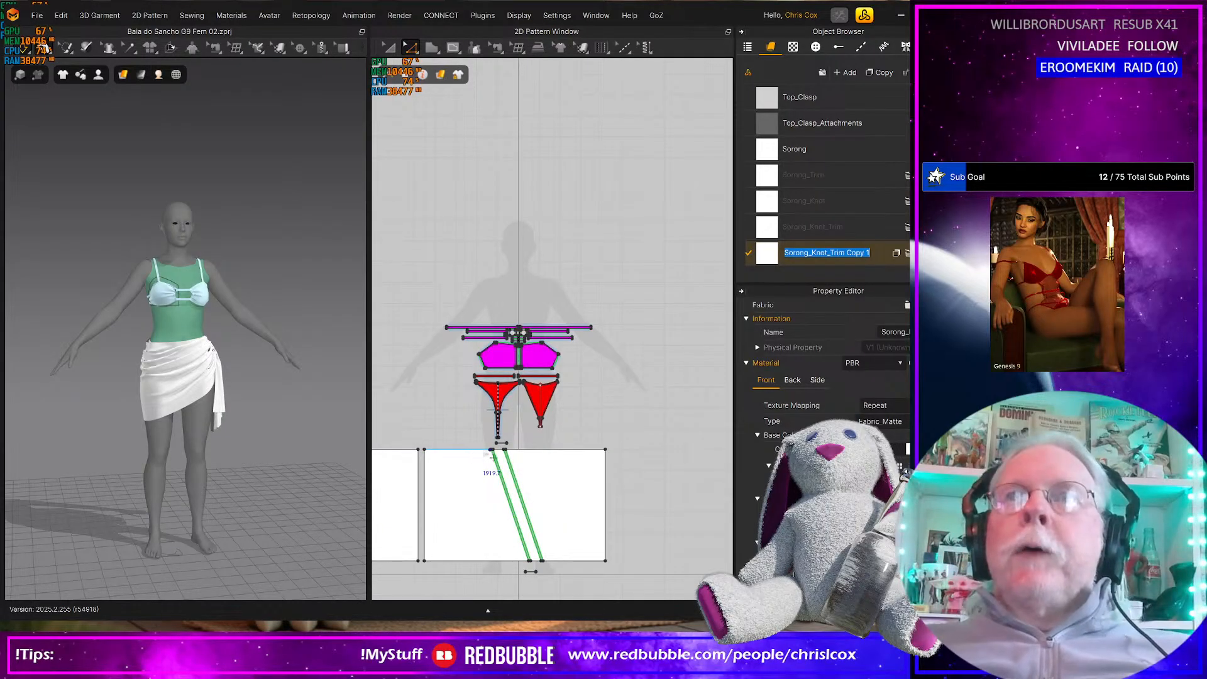
click(809, 251)
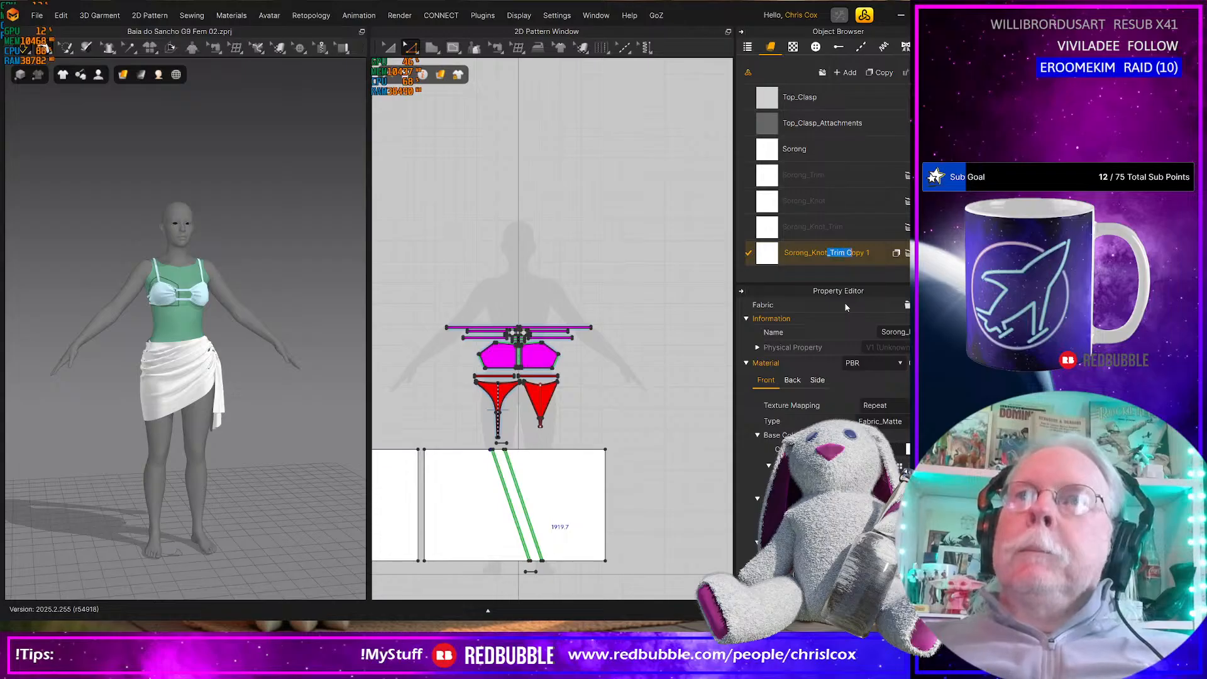
text(Att)
text(achment)
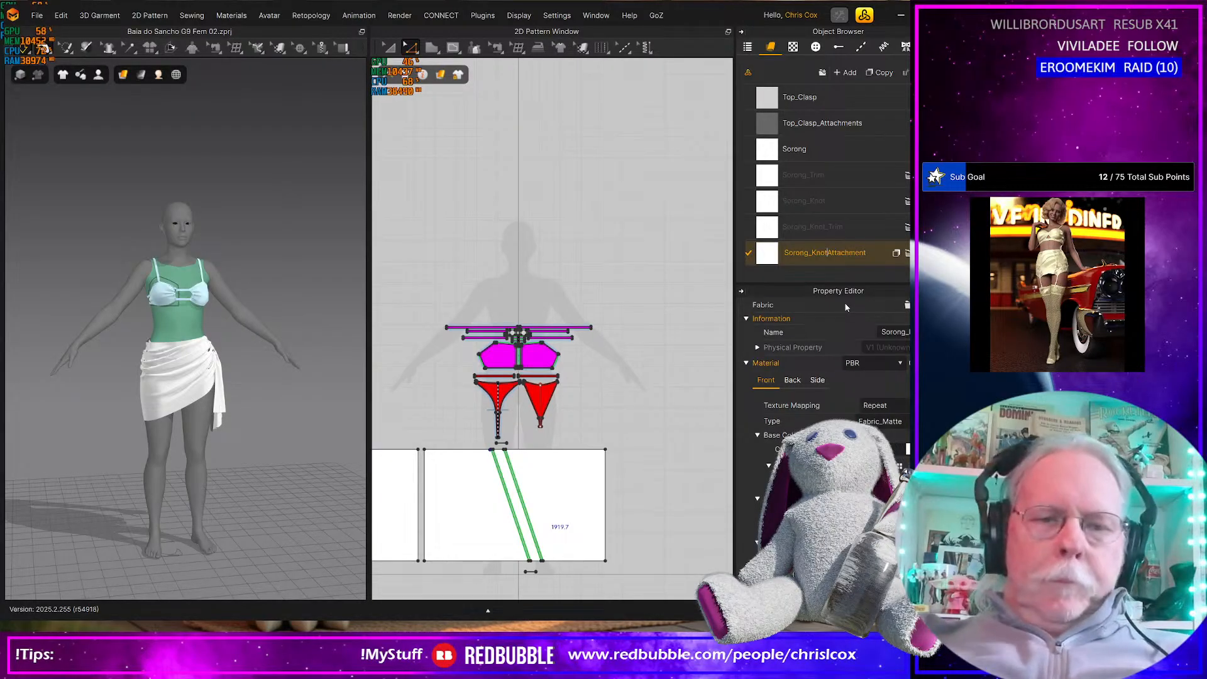
text(_)
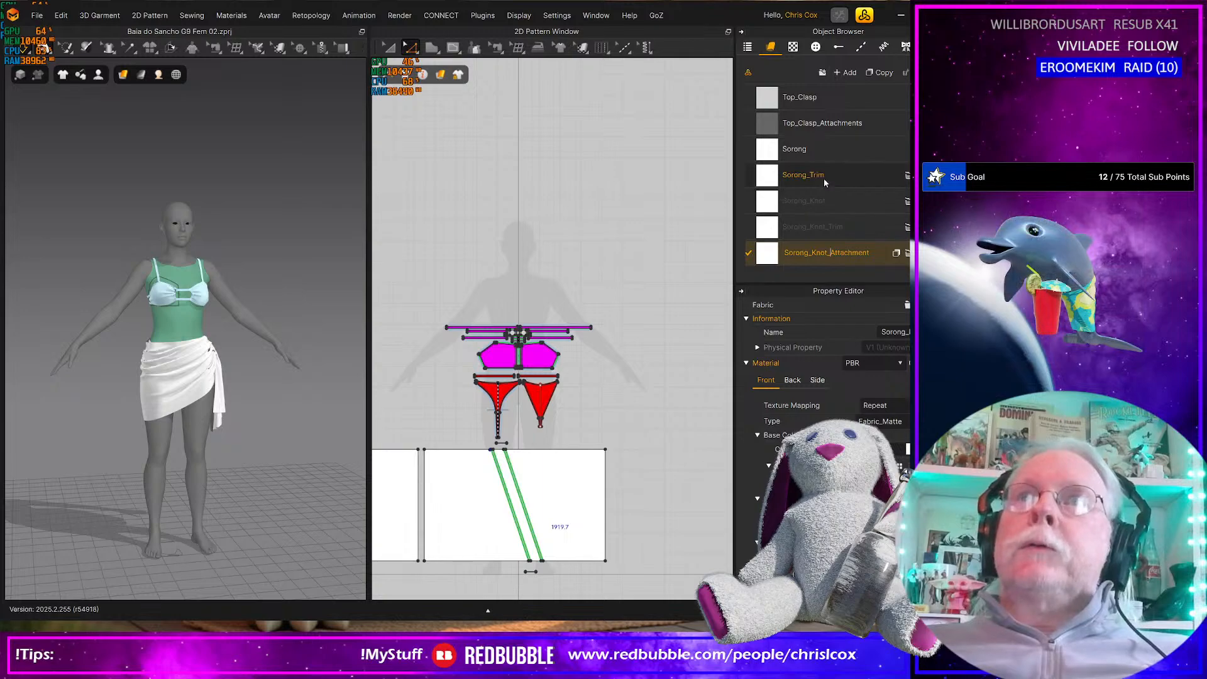
key(Return)
Duplicate the Sorong fabric and name the copy Sorong_End
click(836, 149)
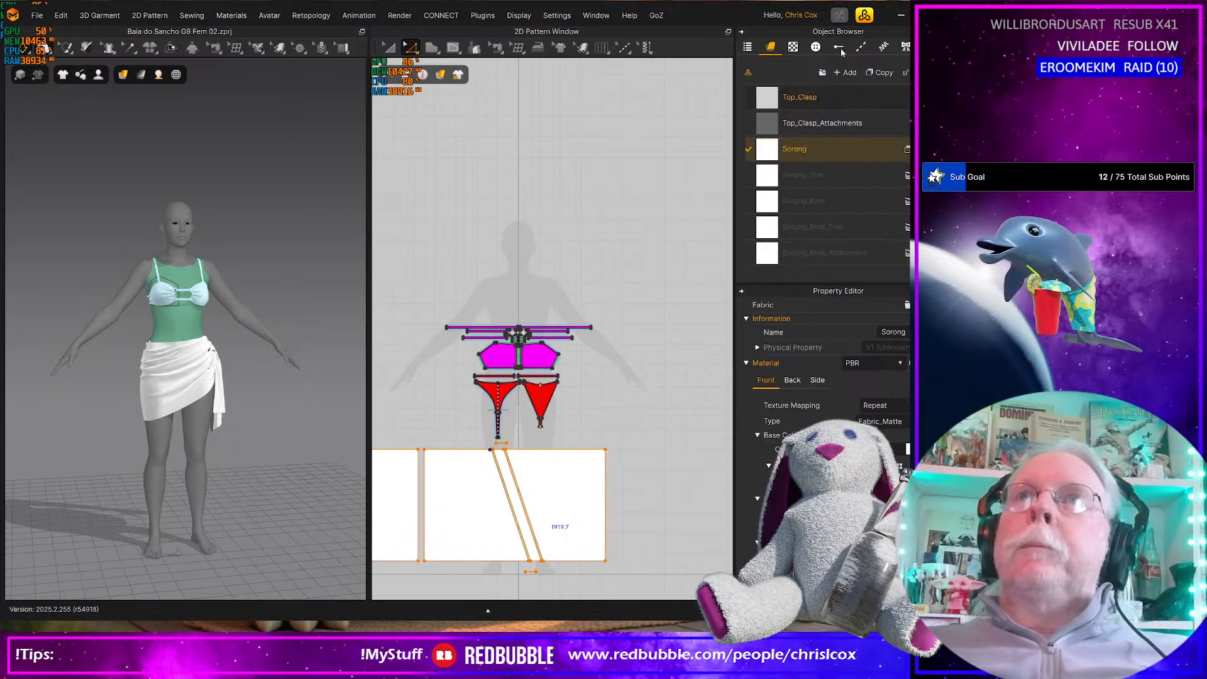
click(880, 73)
double_click(796, 253)
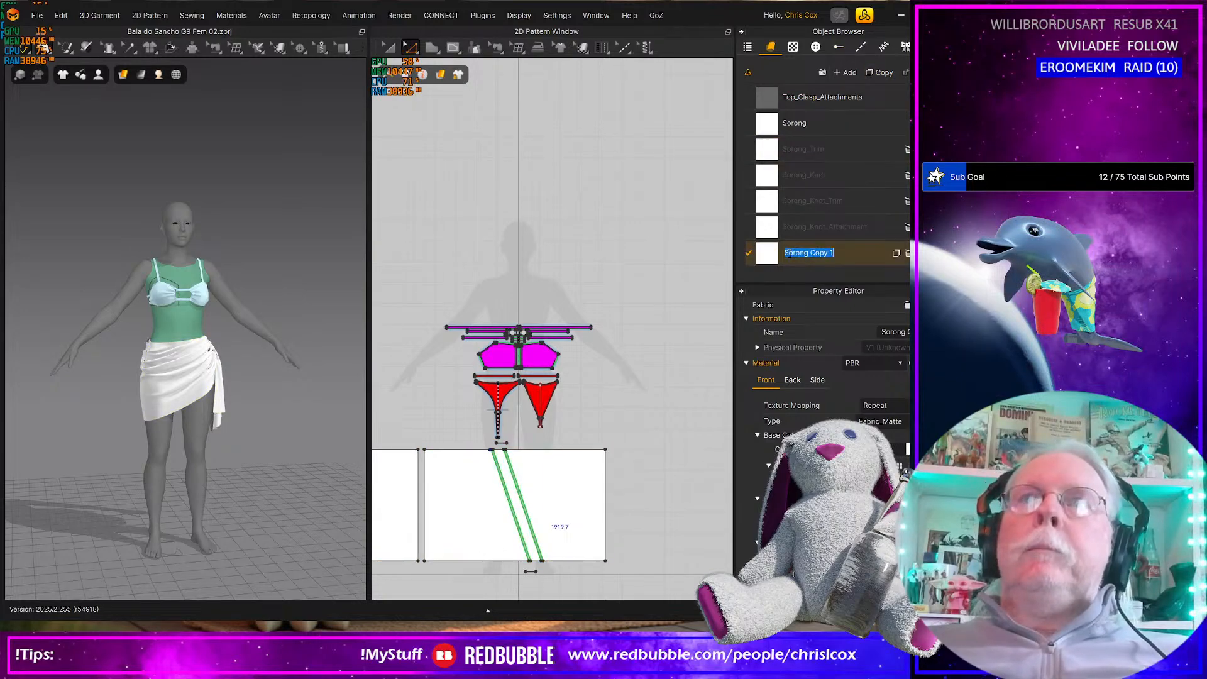
click(788, 253)
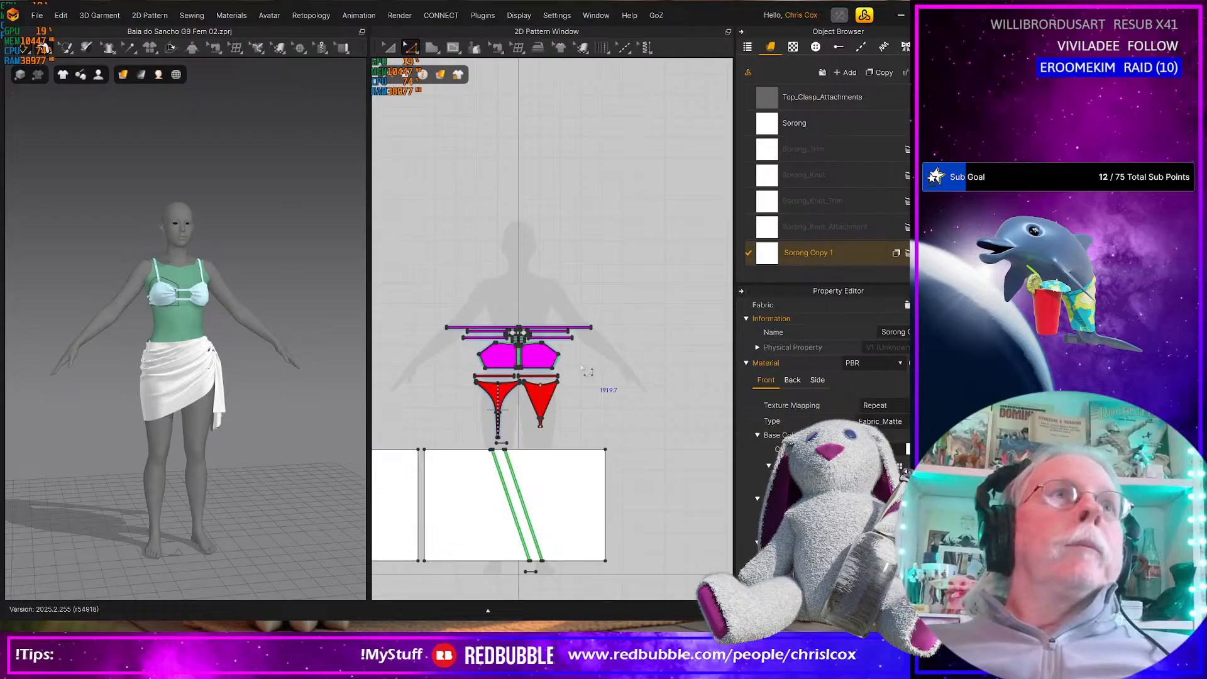
click(767, 277)
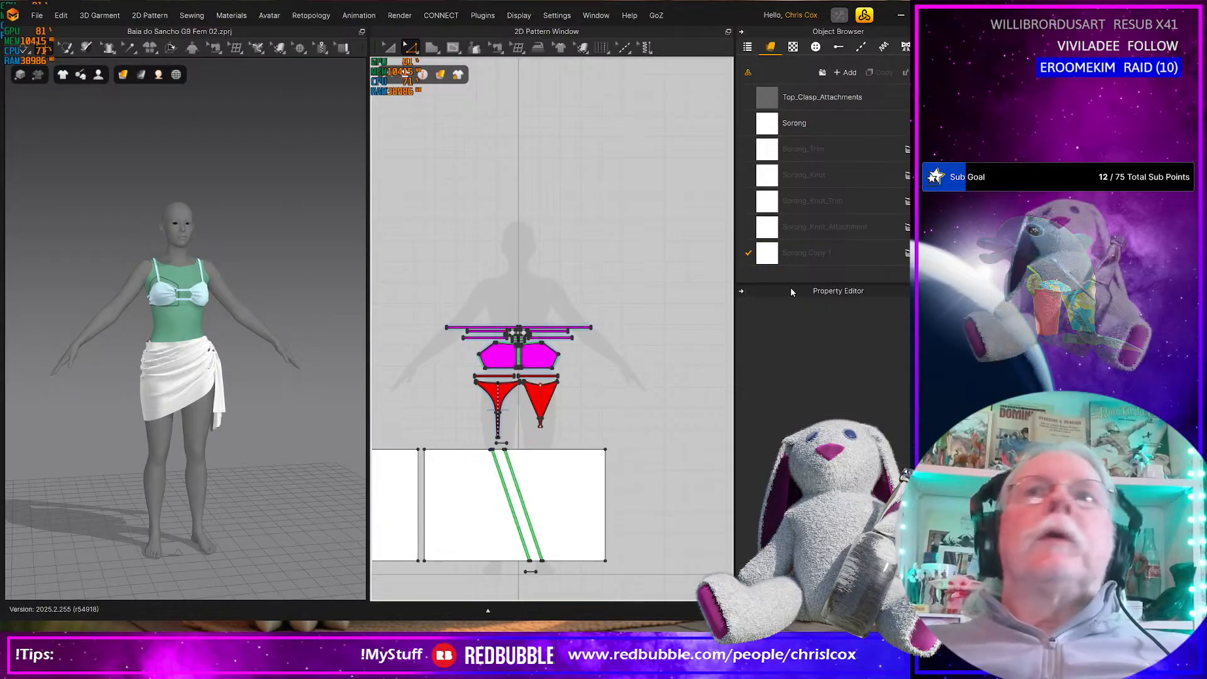
click(816, 261)
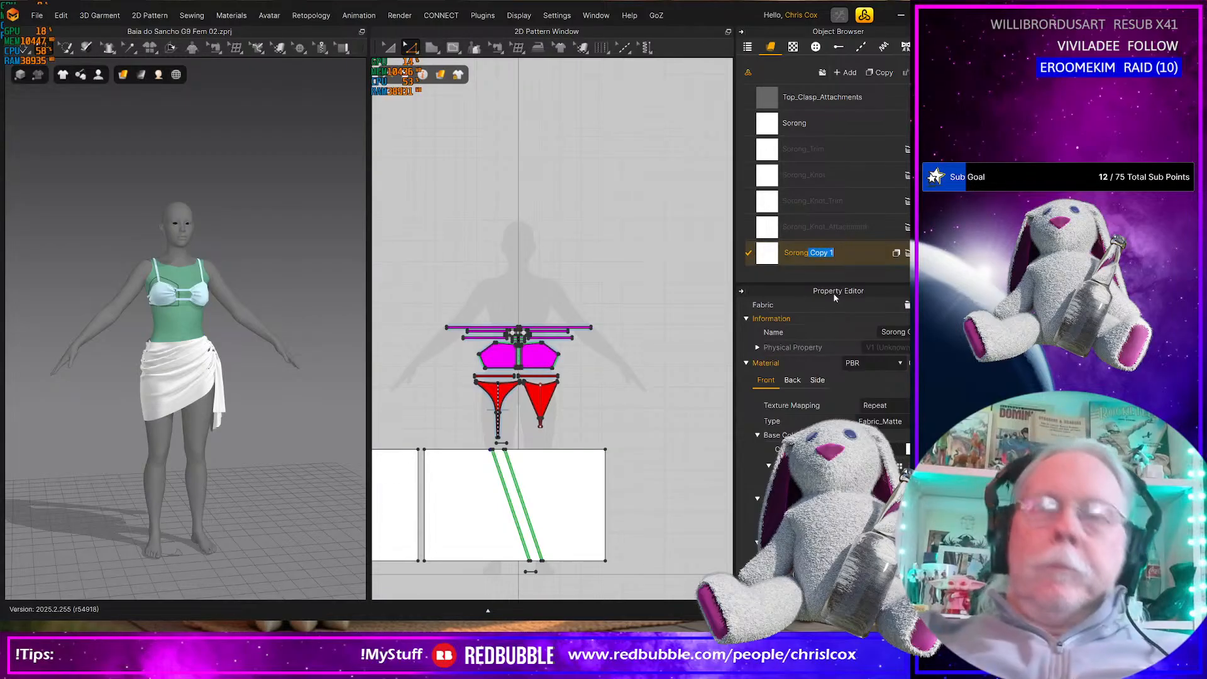
text(_End)
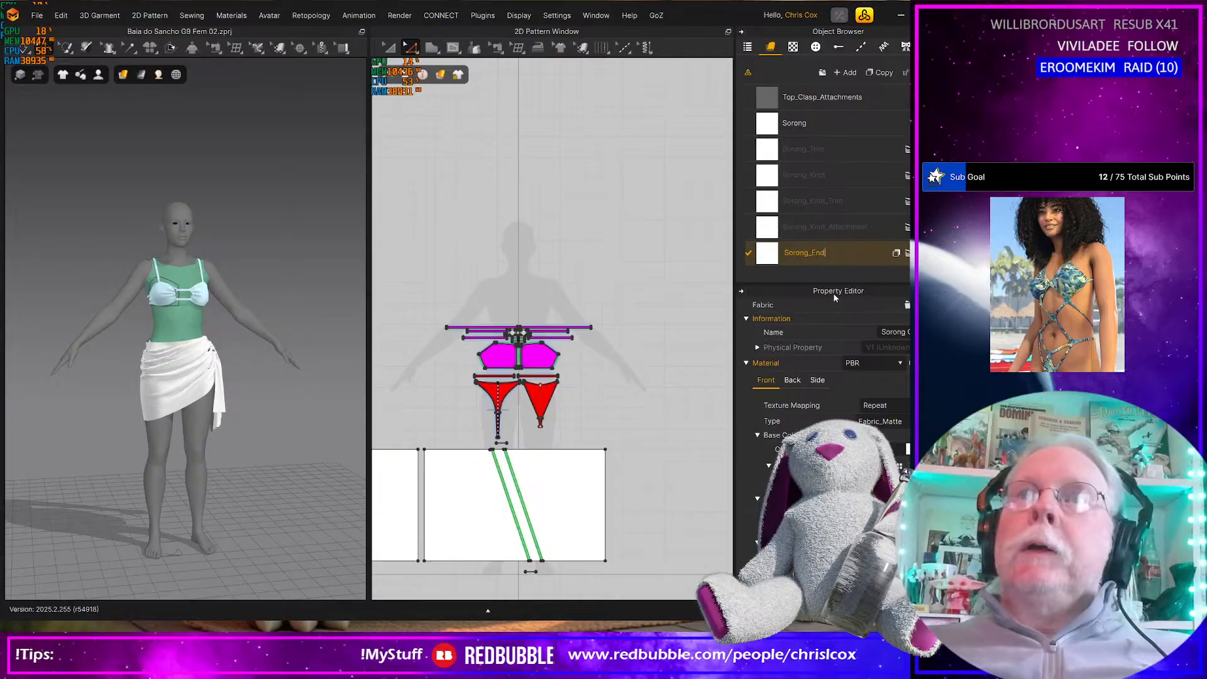
key(Return)
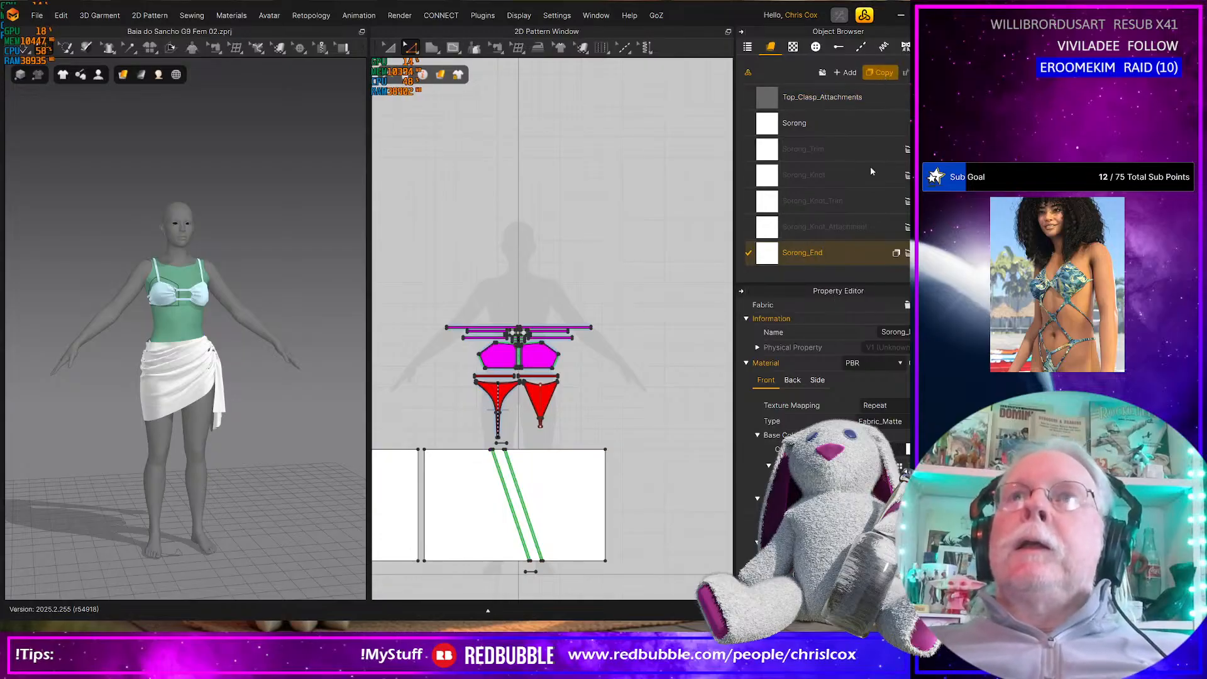
Duplicate the Sorong_End fabric and name the copy Sorong_End_Trim
double_click(818, 253)
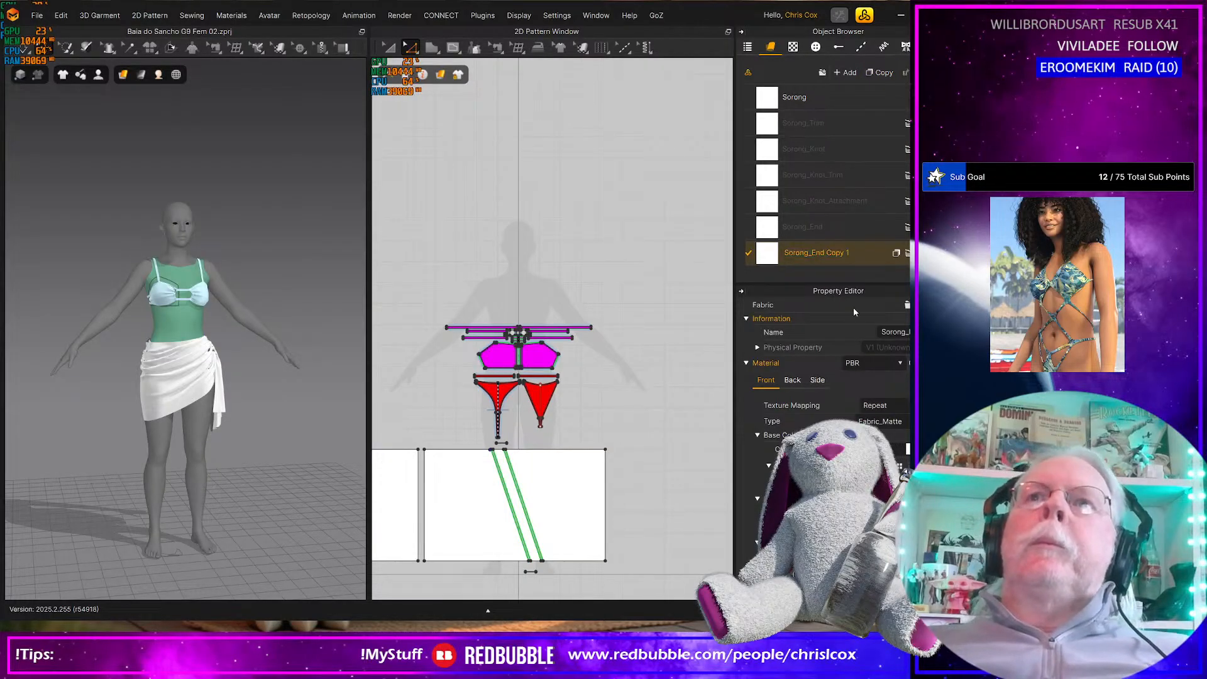
key(shift+End)
text(_Trim)
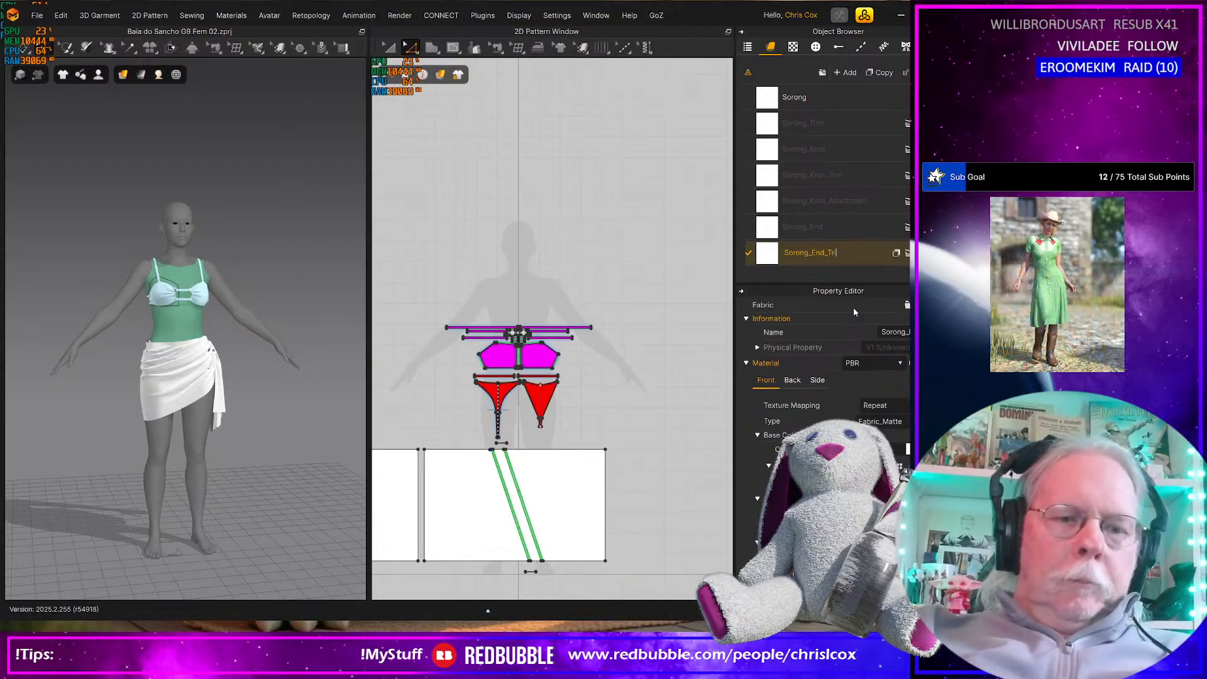
key(Return)
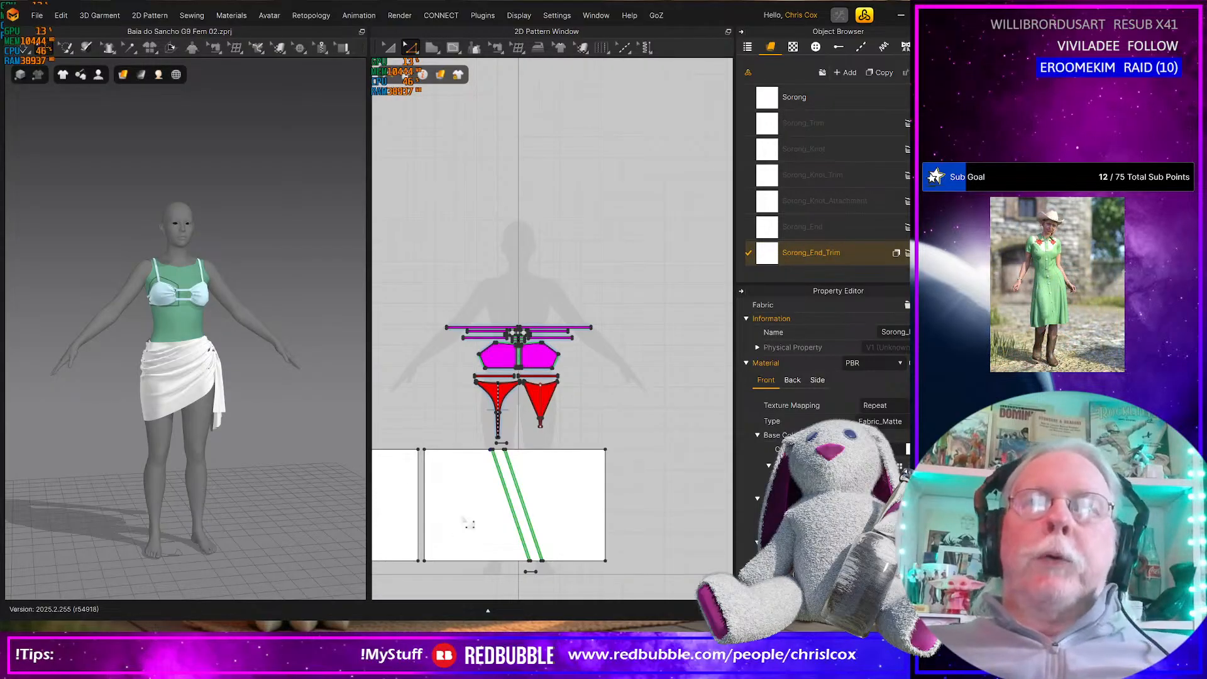
Offset the outer short edges at both far ends of the skirt patterns inward as internal lines at 15 mm
scroll(496, 507, up, 5)
scroll(496, 507, down, 4)
middle_drag(496, 506, 533, 460)
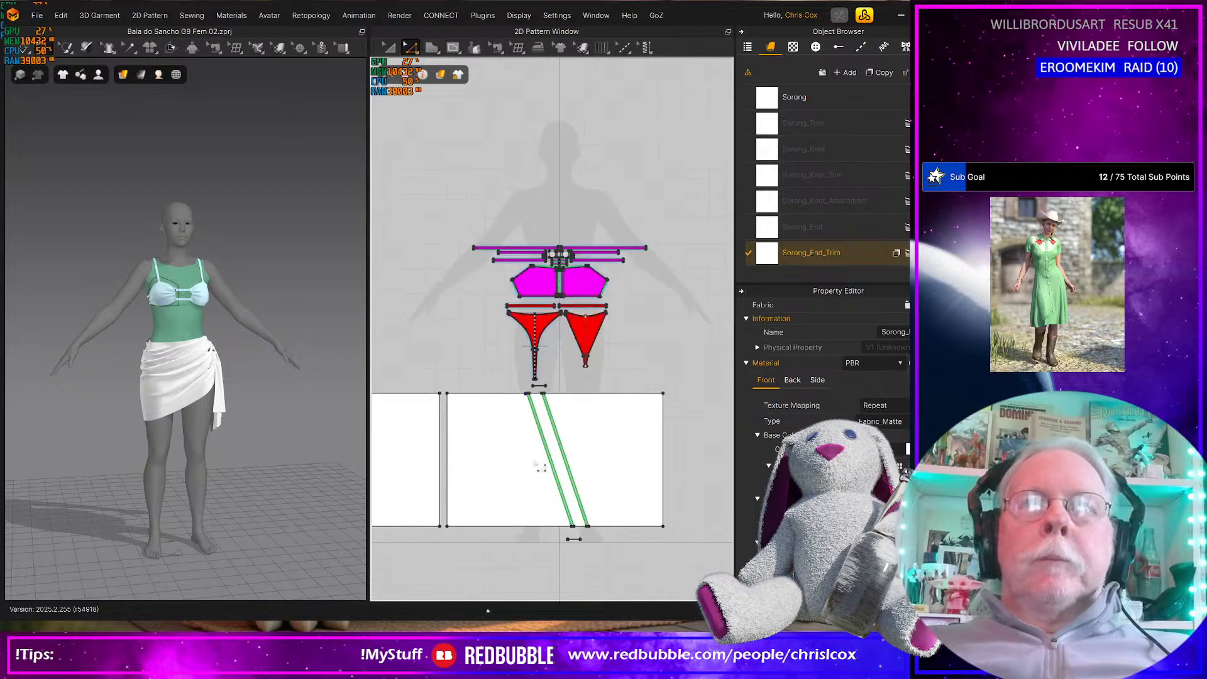
middle_drag(454, 433, 593, 420)
scroll(526, 417, down, 3)
scroll(598, 420, up, 7)
middle_drag(565, 426, 358, 452)
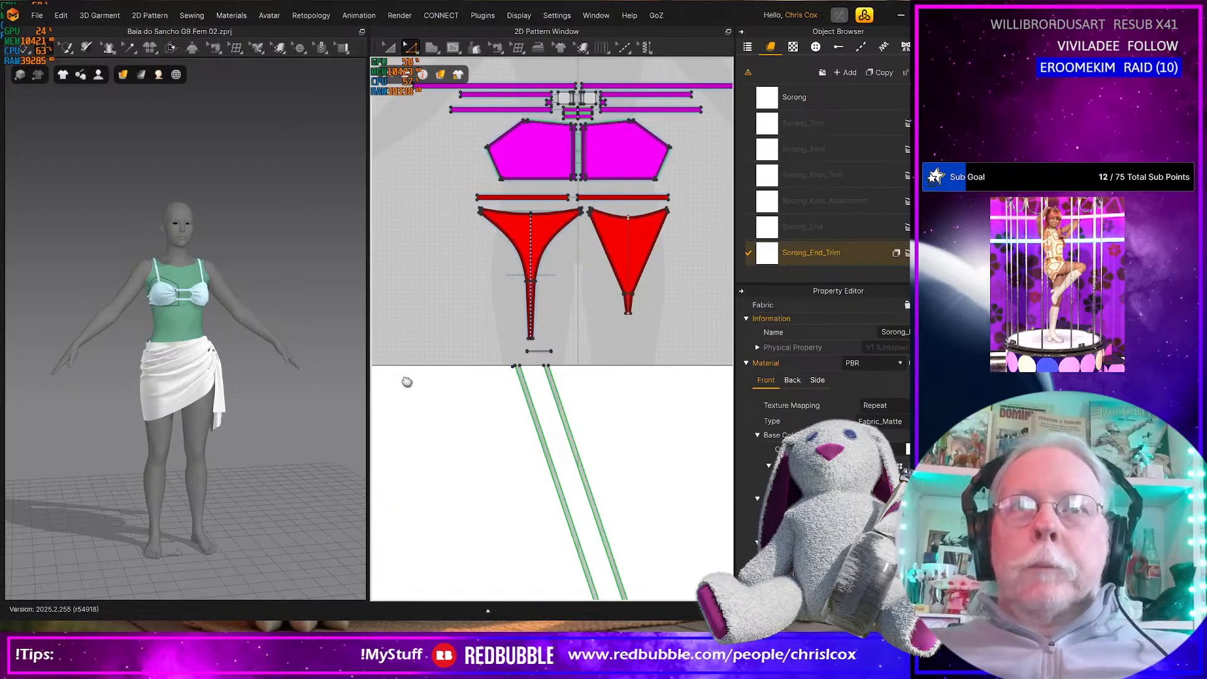
scroll(412, 384, up, 4)
click(540, 417)
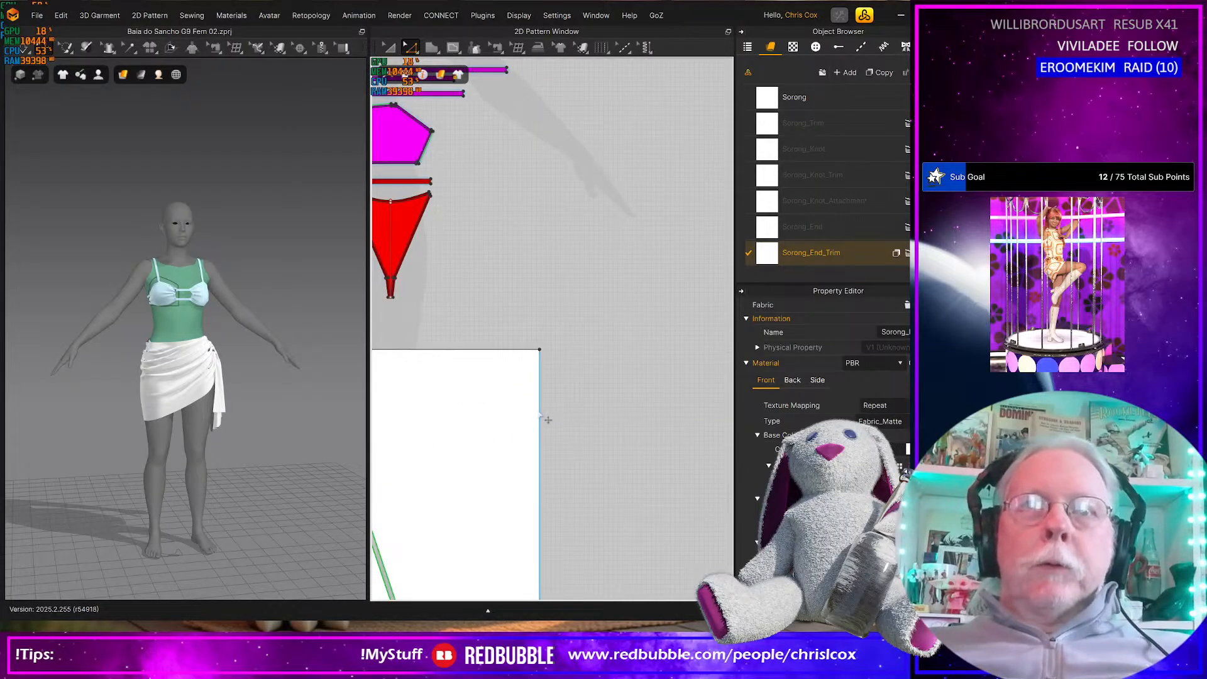
middle_drag(574, 415, 689, 370)
middle_drag(531, 431, 722, 396)
middle_drag(481, 439, 689, 438)
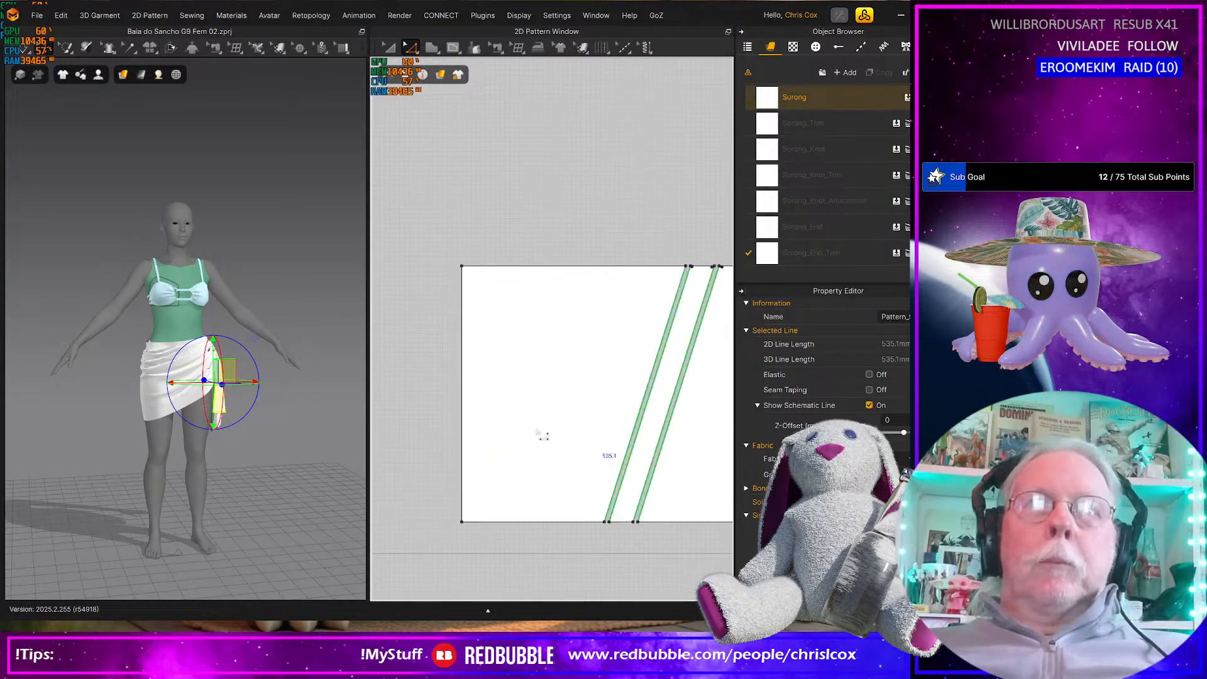
click(464, 425)
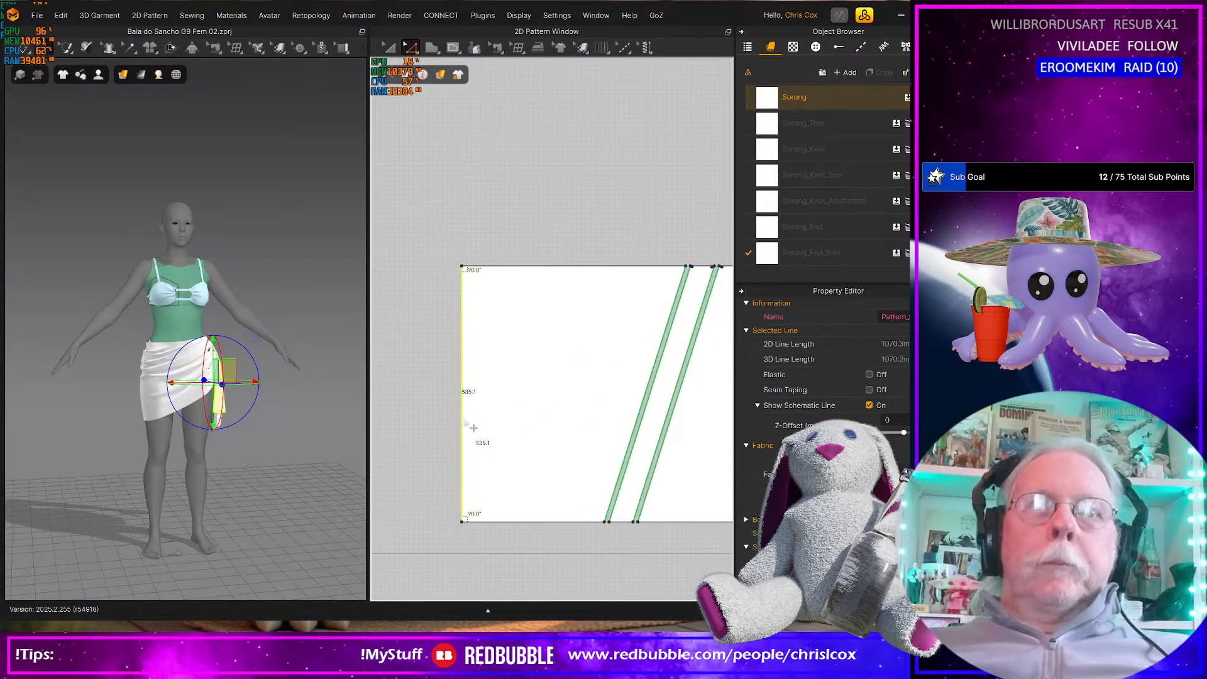
right_click(464, 419)
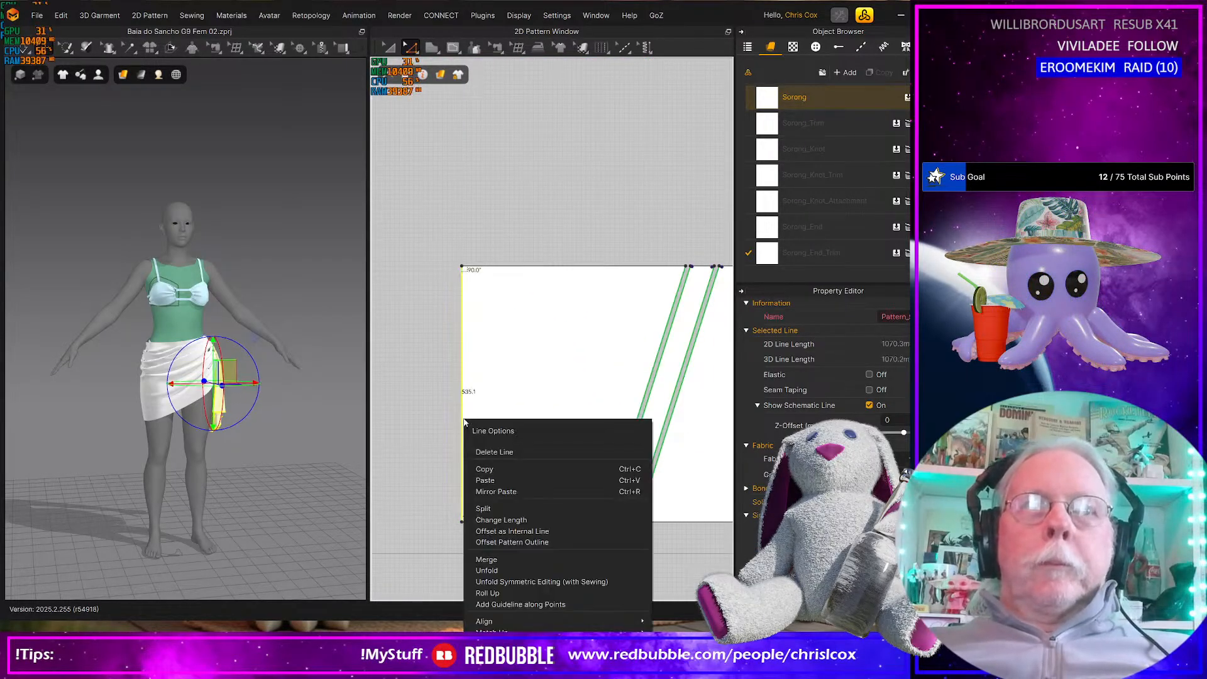
click(509, 532)
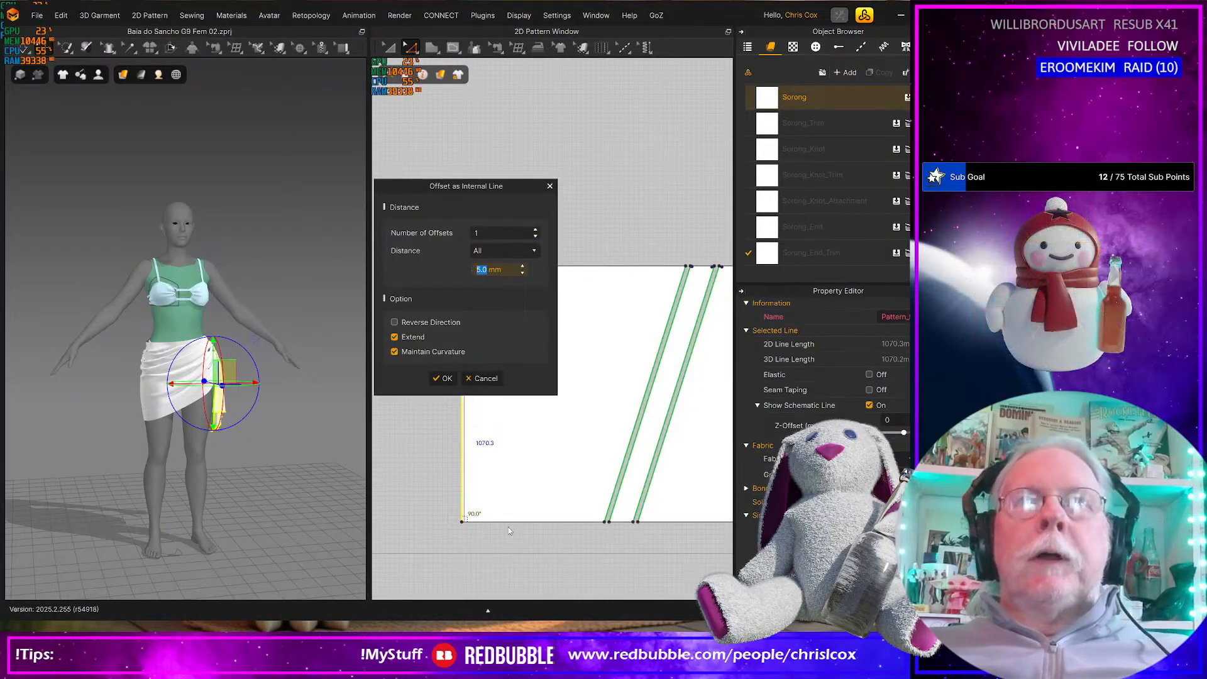
text(15)
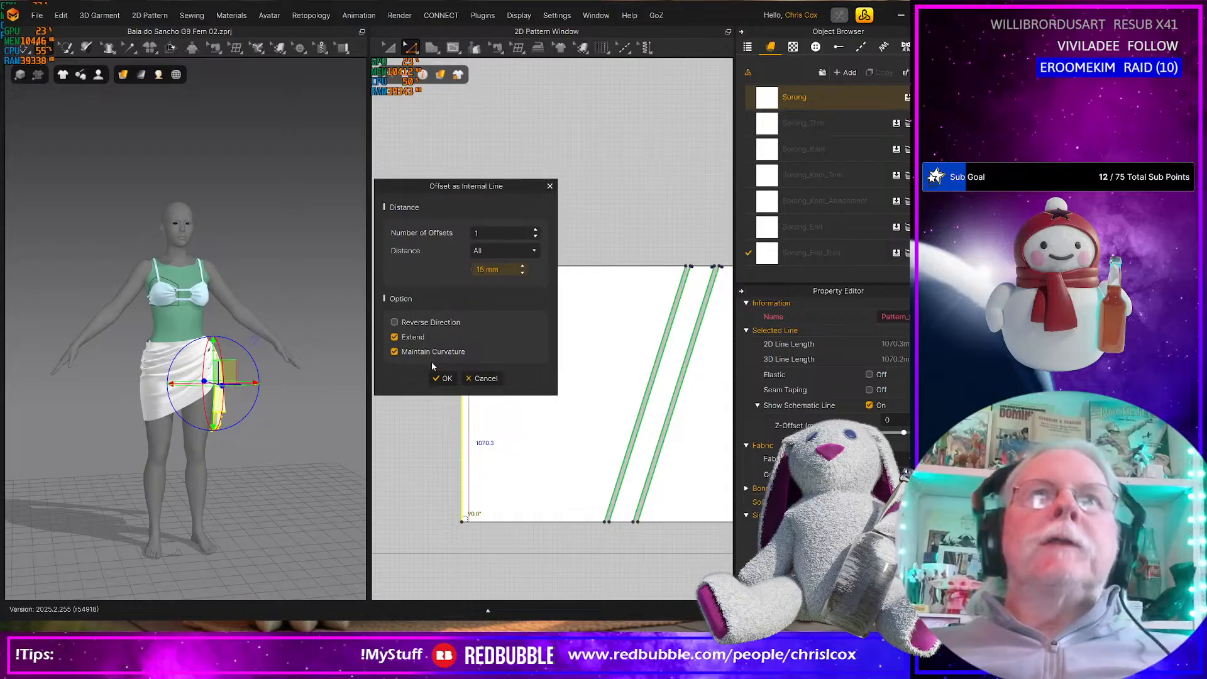
click(442, 379)
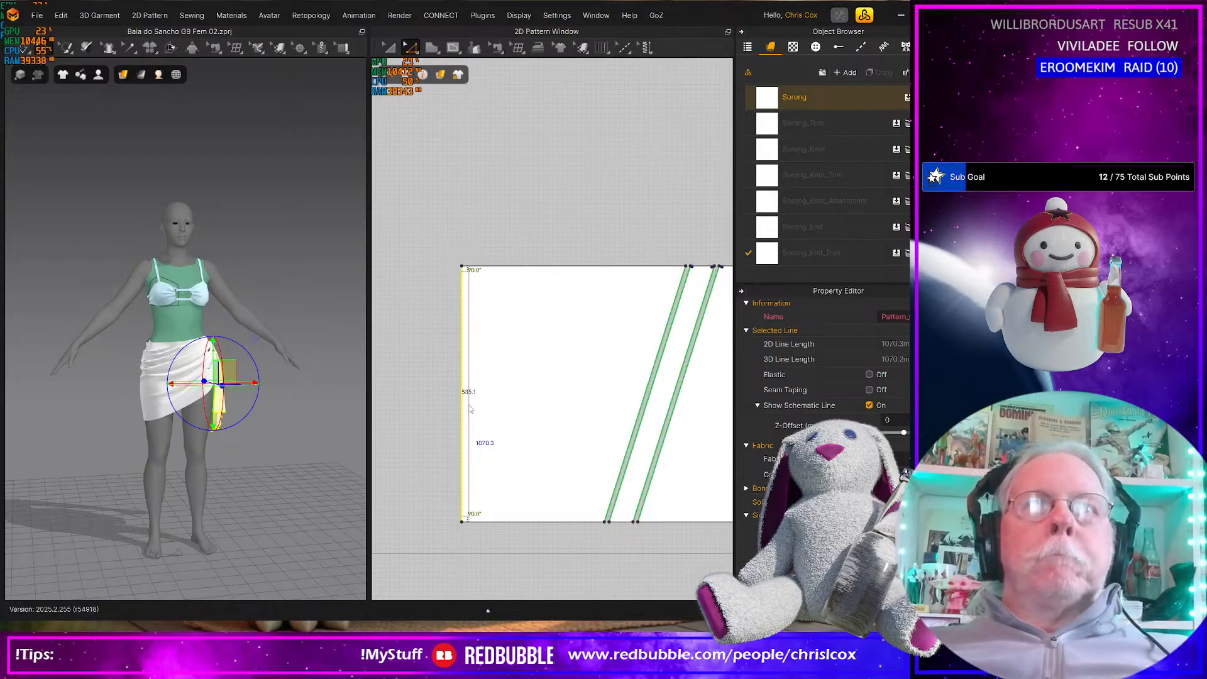
Cut and sew the skirt ends along the 15 mm internal lines to separate the end trim strips
click(469, 409)
right_click(470, 406)
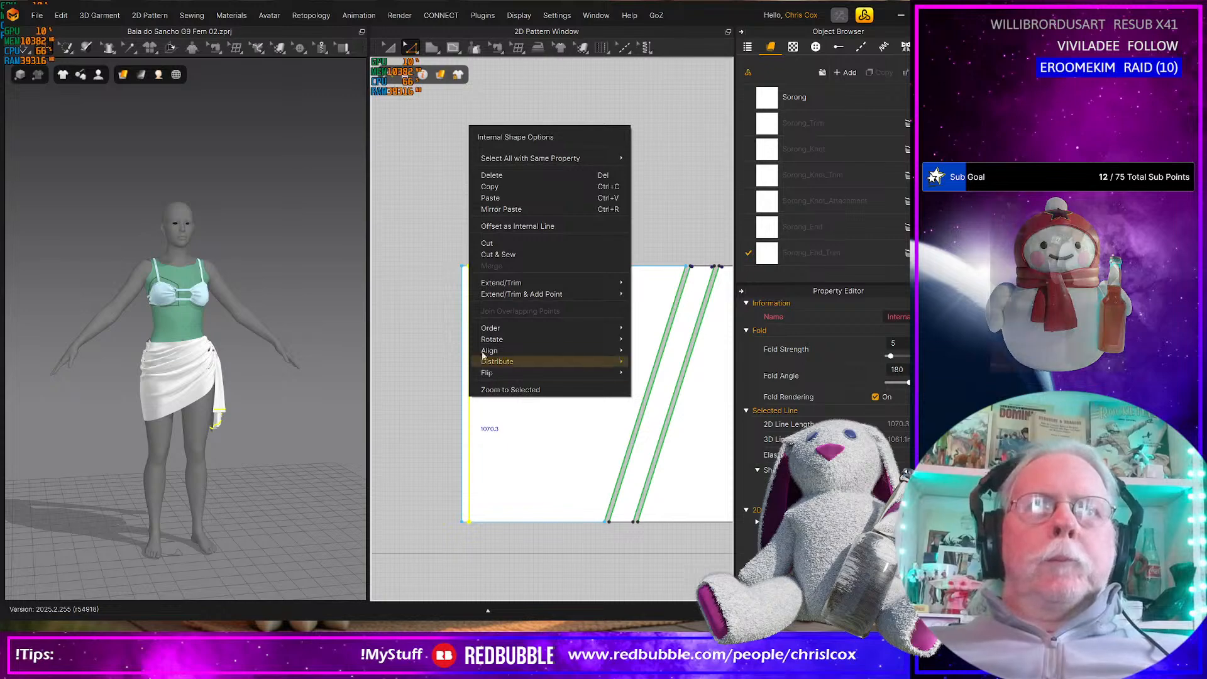
click(495, 256)
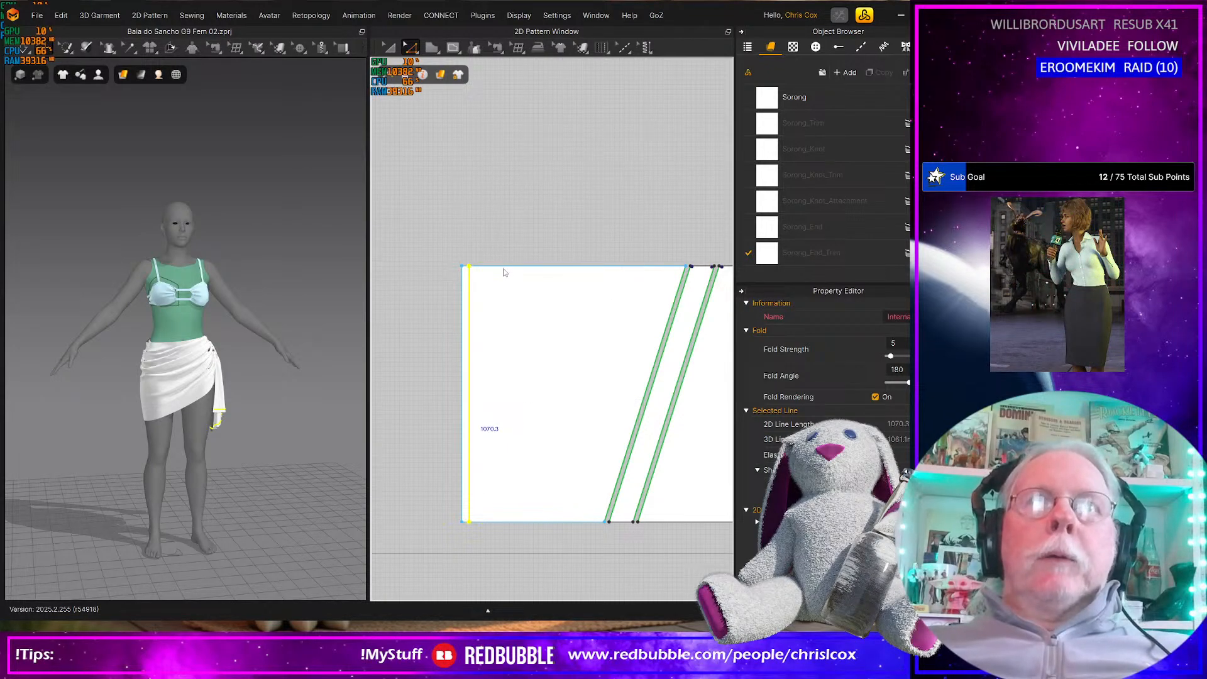
Offset the upper and lower edges of the slanted skirt end panel as internal lines at 5 mm
click(536, 526)
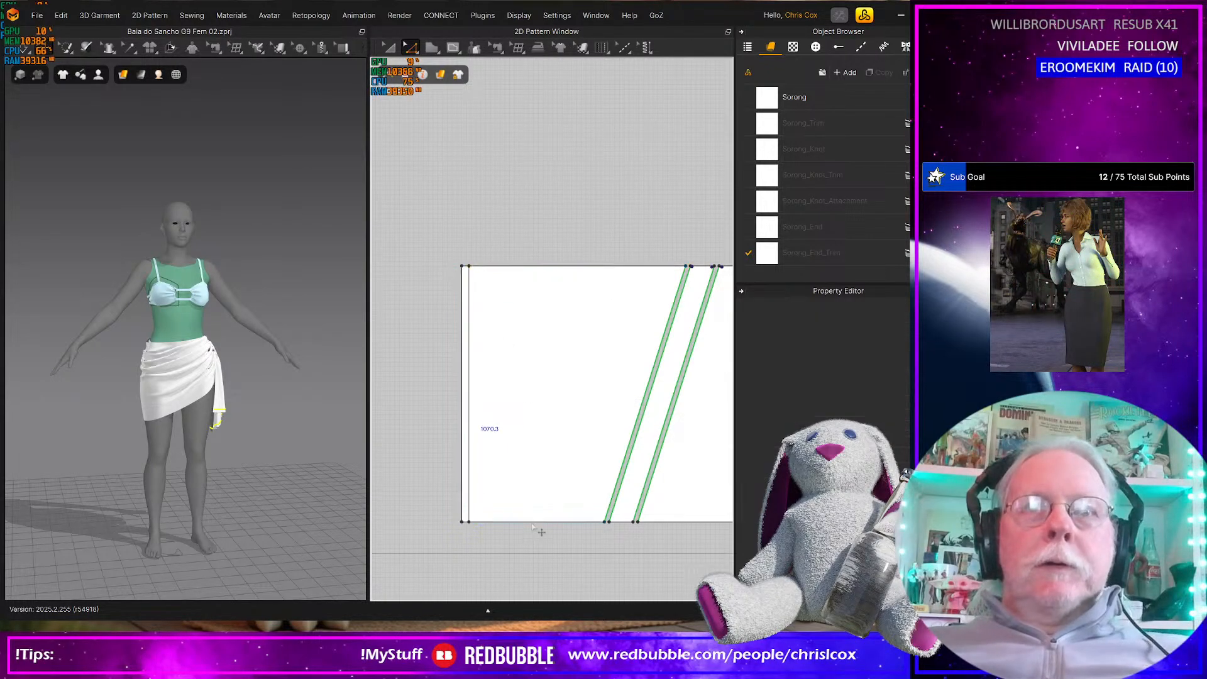
right_click(534, 526)
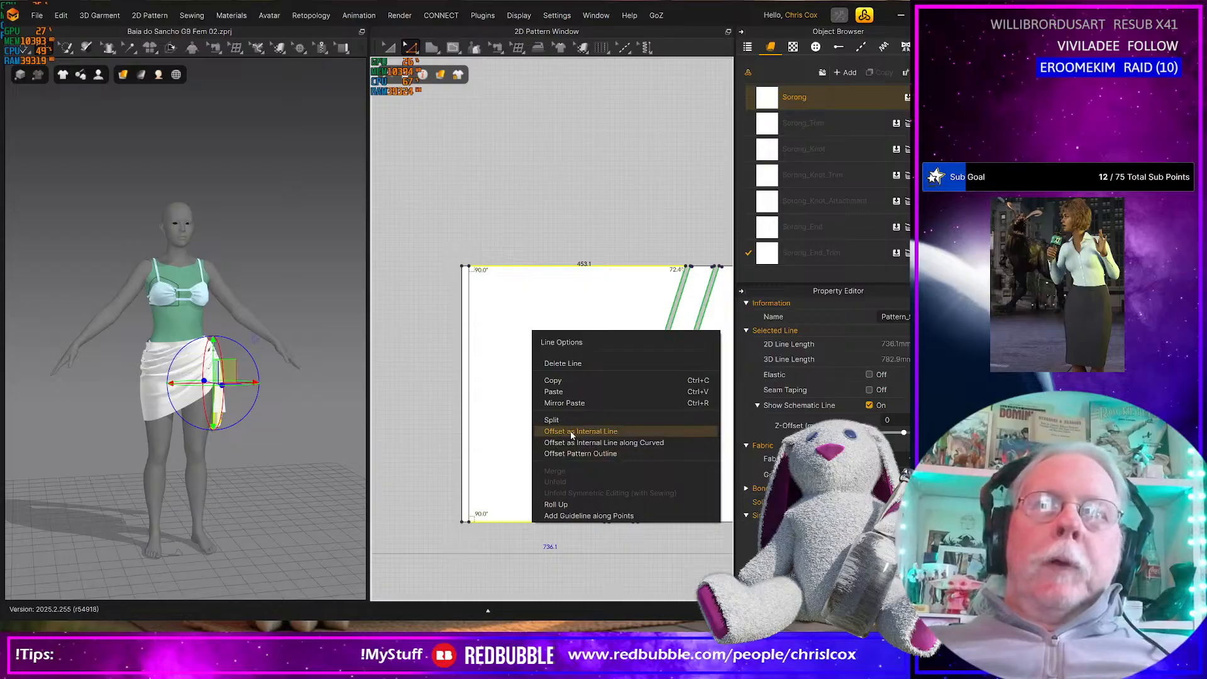
click(571, 431)
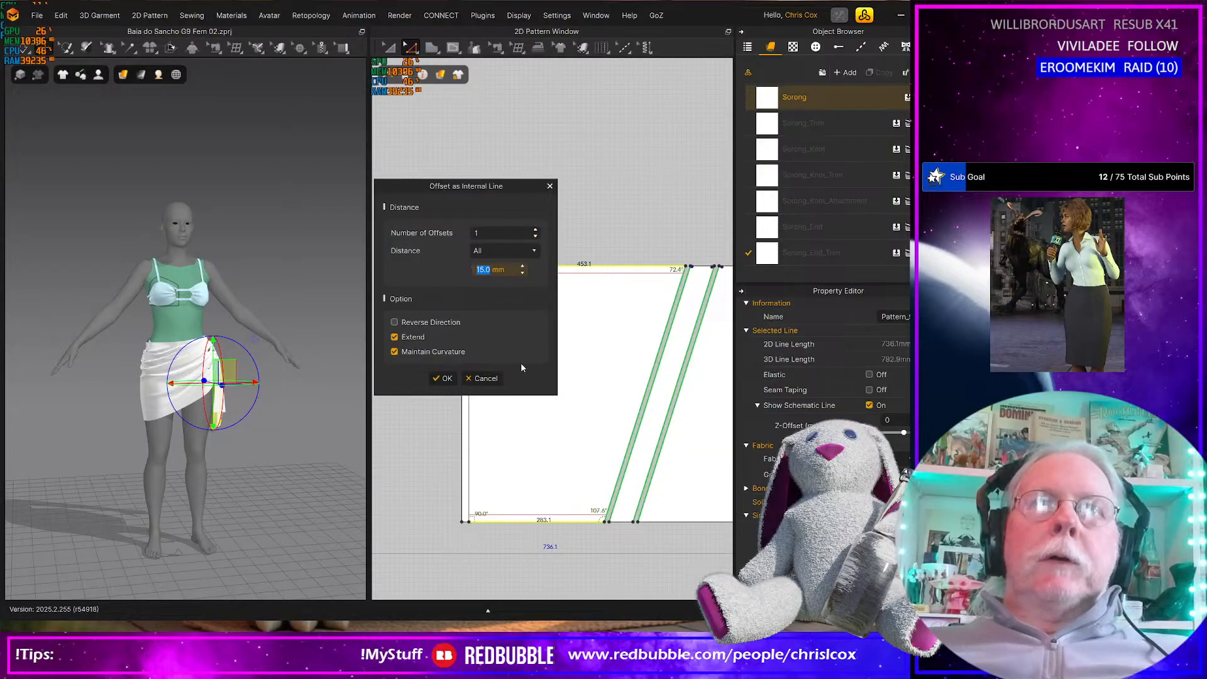
text(5)
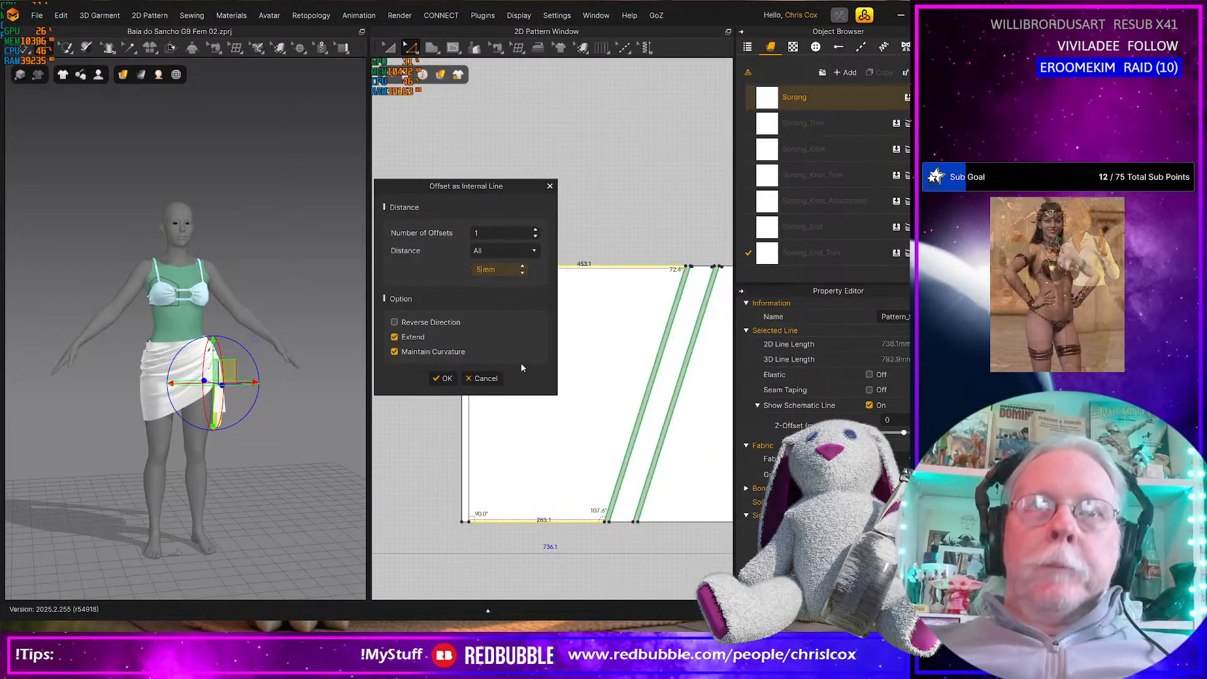
click(446, 379)
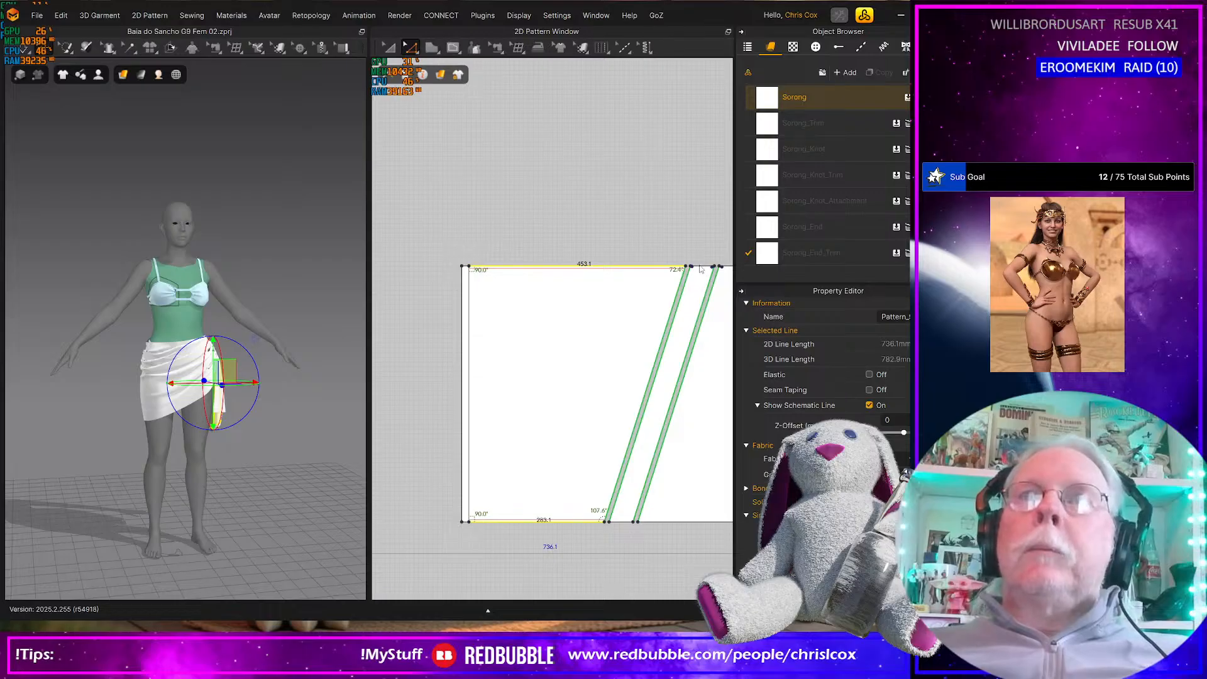
Cut and sew the slanted end panel along its 5 mm internal lines to separate the narrow edge trims
click(502, 520)
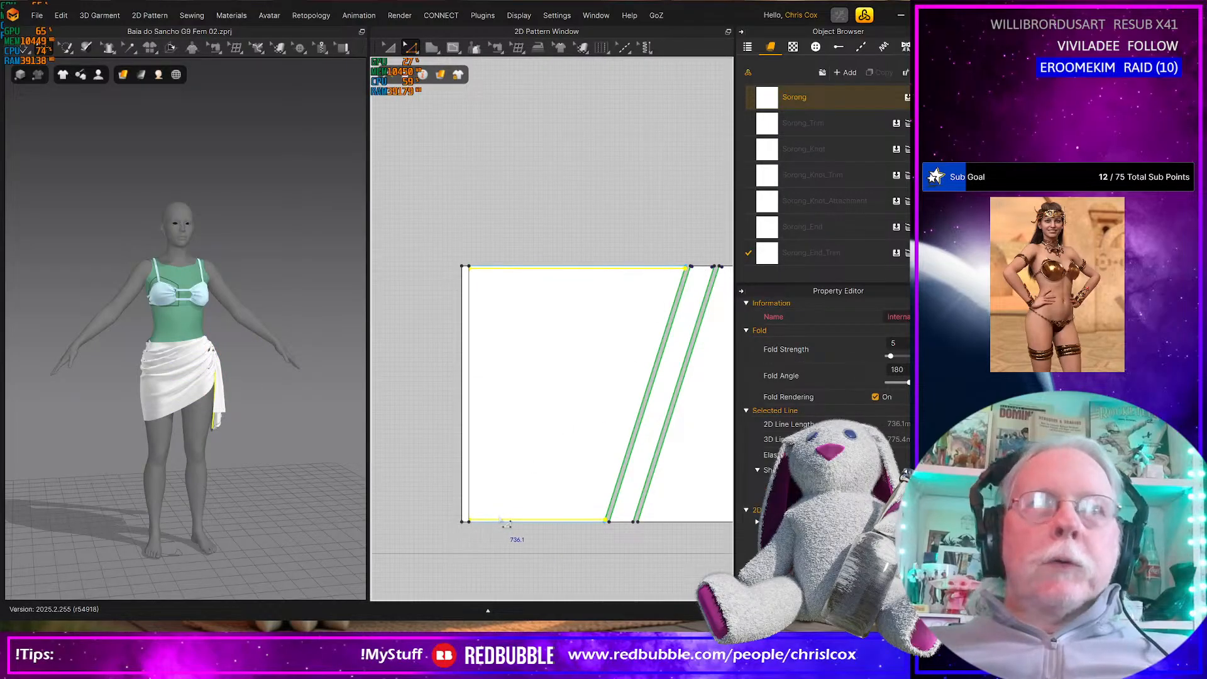
scroll(506, 524, up, 2)
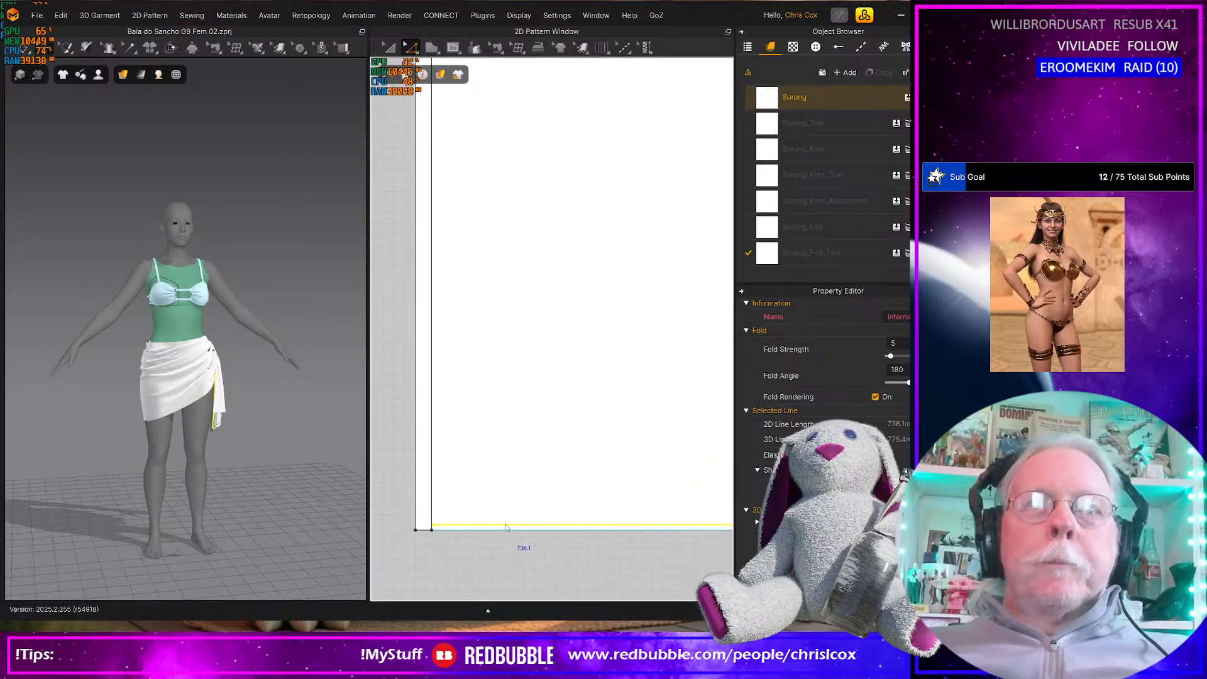
right_click(505, 524)
click(537, 381)
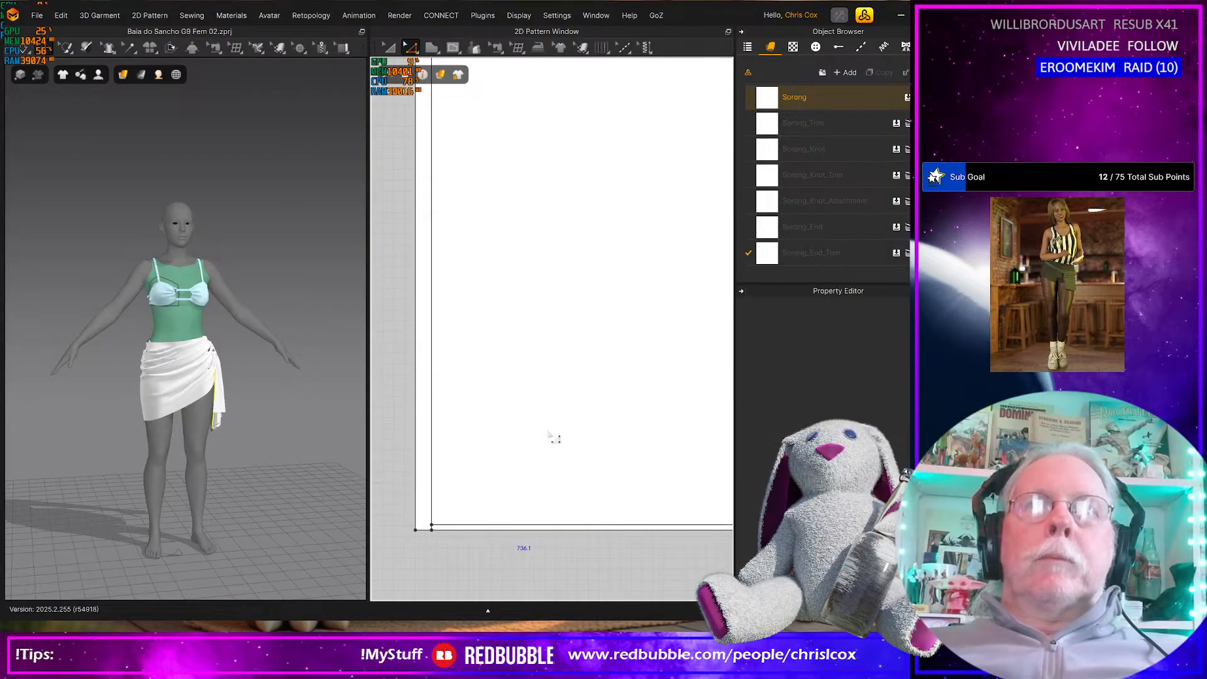
Set the base color of the Sorong fabric to turquoise 3ECDCD
scroll(554, 437, down, 2)
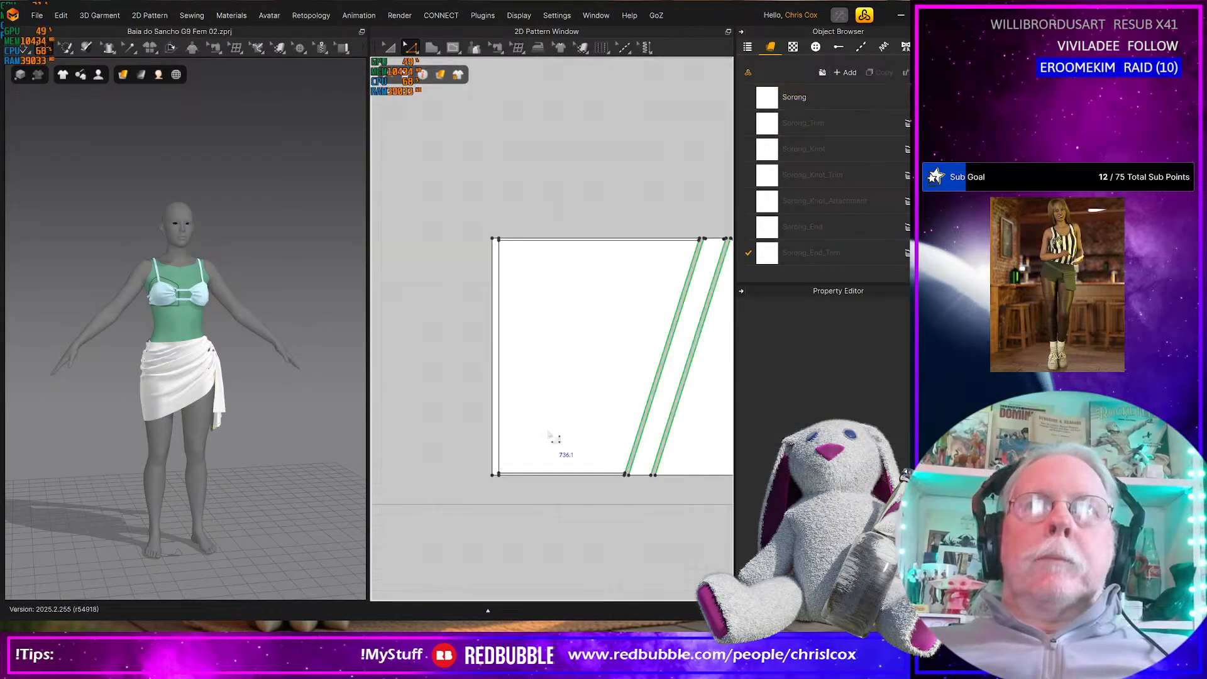
click(810, 101)
middle_drag(596, 489, 383, 466)
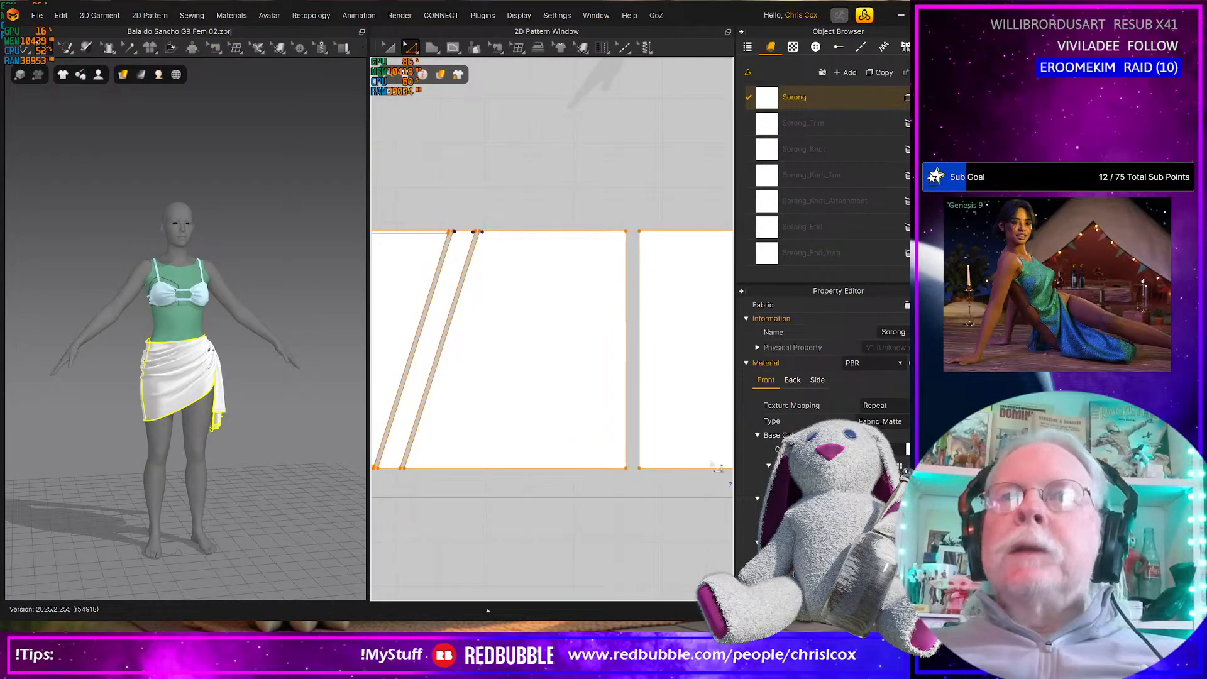
middle_drag(647, 447, 539, 424)
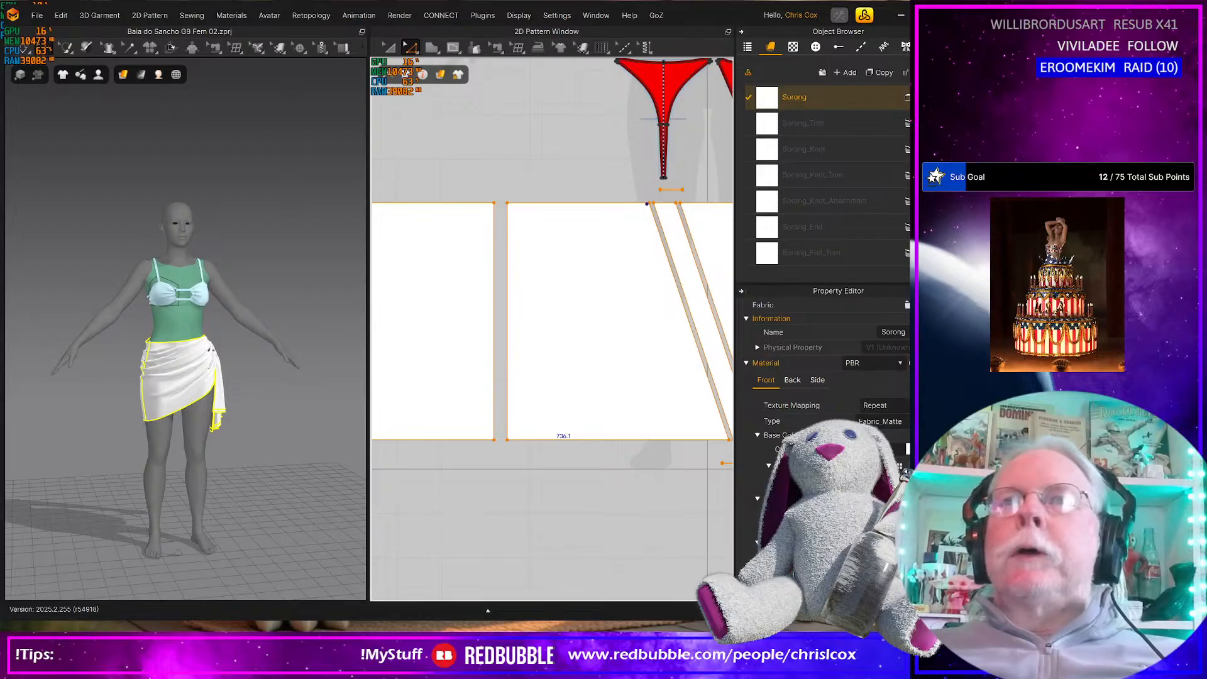
click(908, 449)
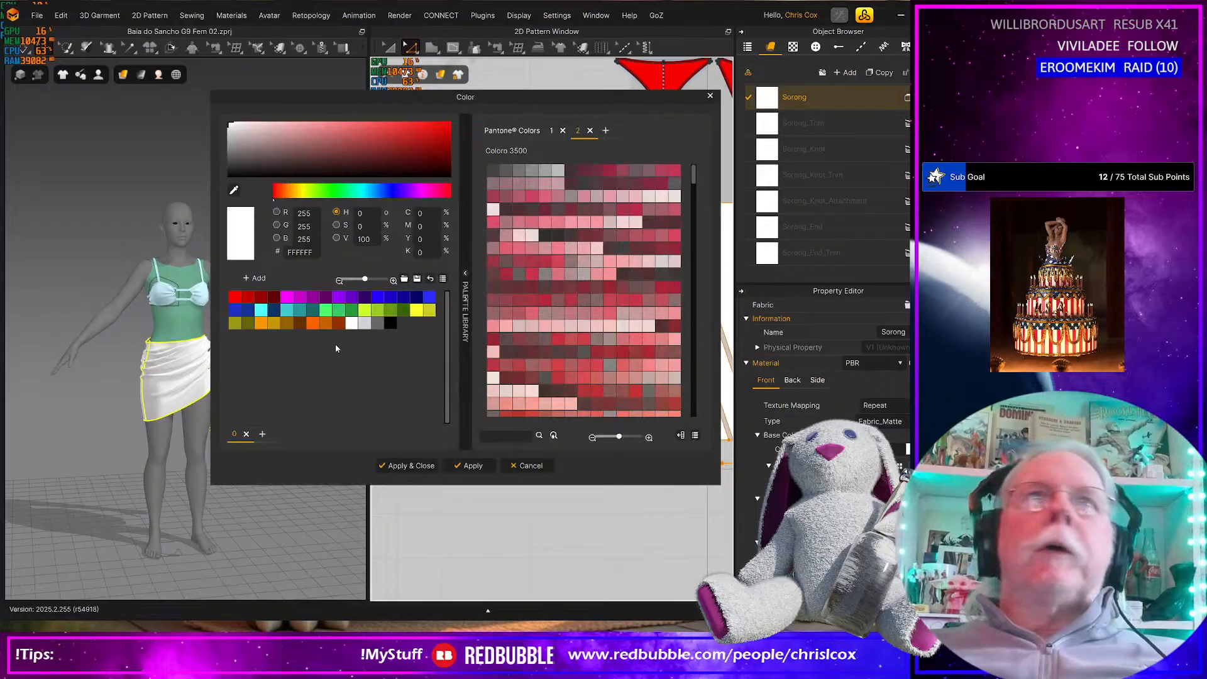
click(287, 319)
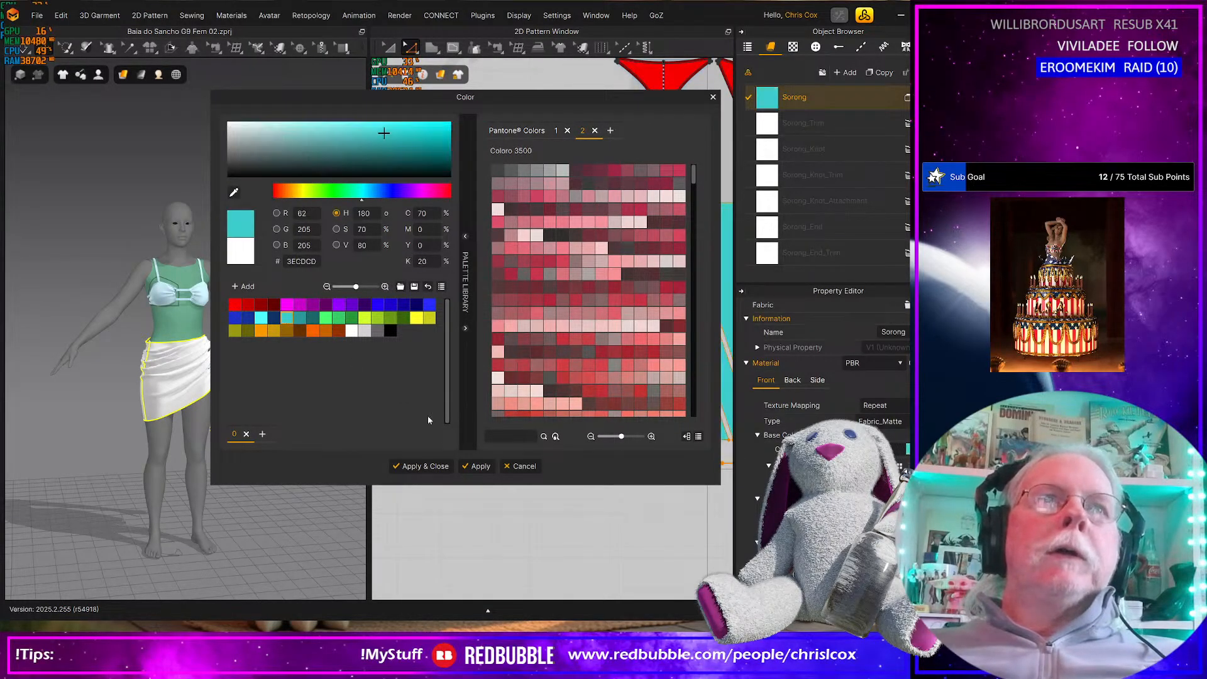
click(476, 466)
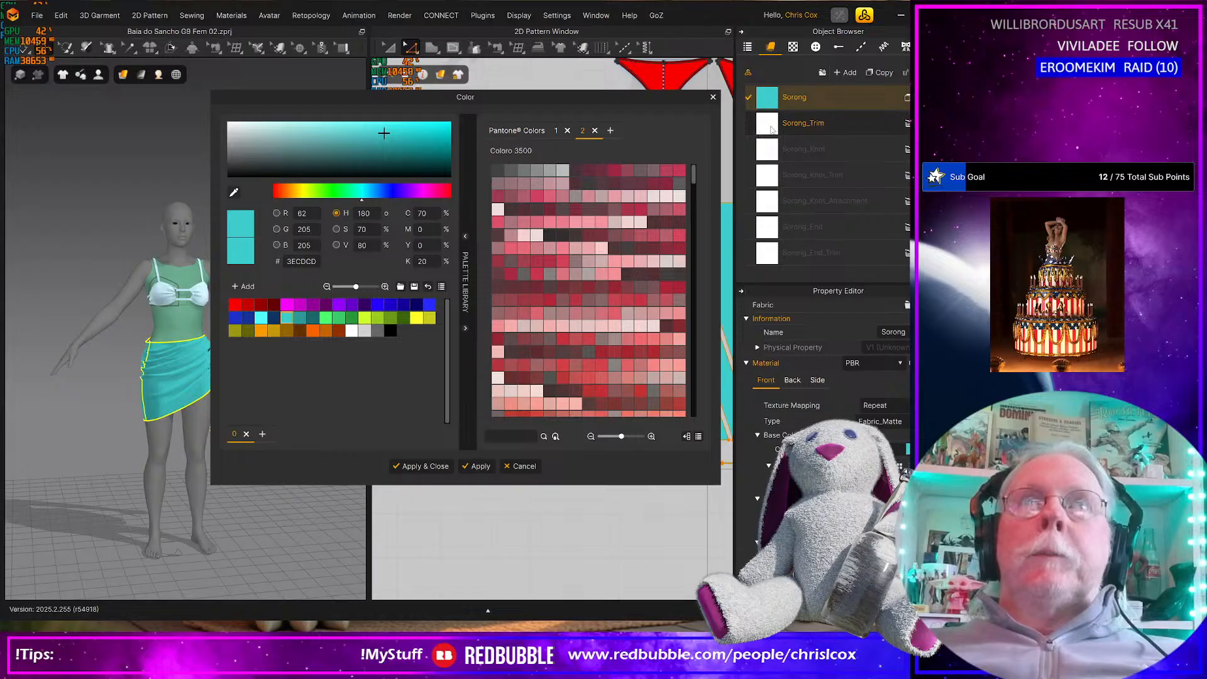
Color the Sorong_Trim fabric dark teal 2C9A9A and the Sorong_Knot fabric bright green 49FF6D
click(803, 123)
click(300, 318)
click(480, 466)
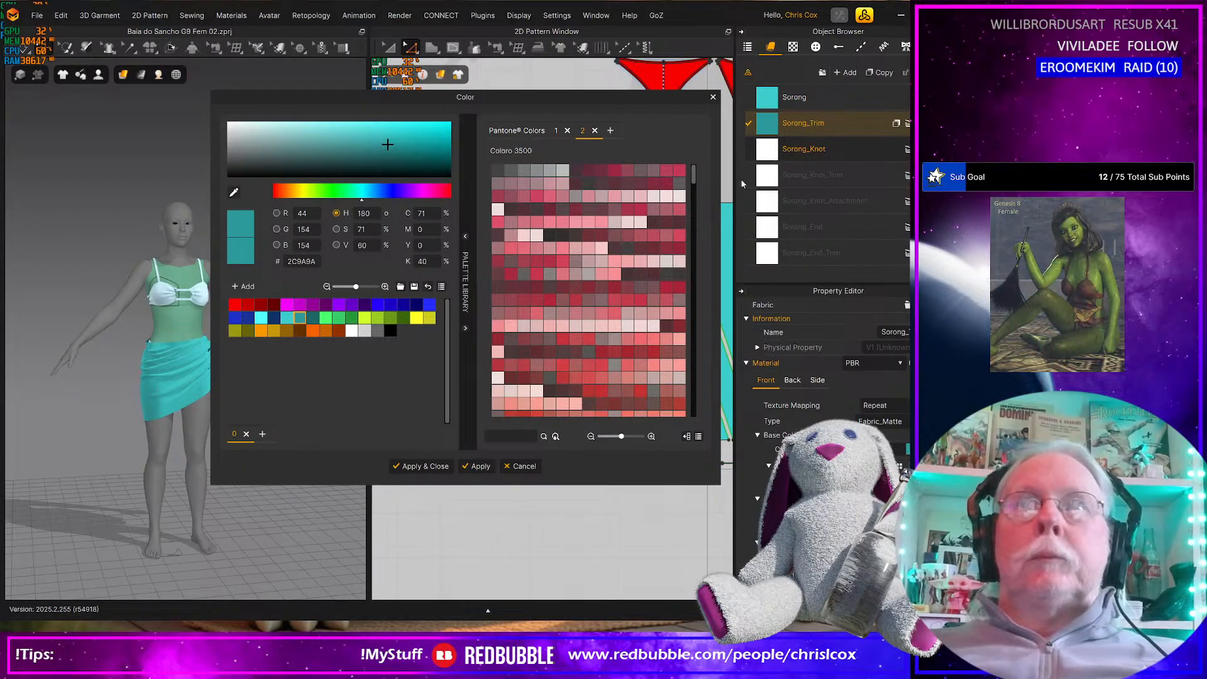
click(799, 149)
click(326, 318)
click(479, 466)
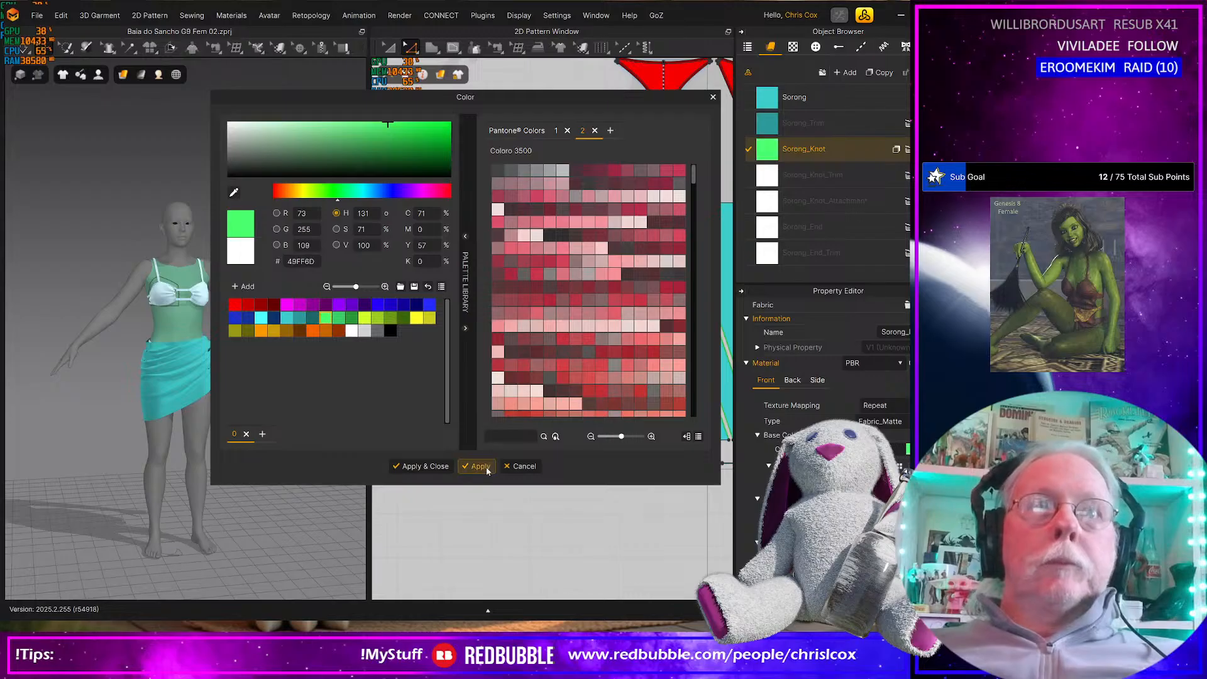
Color the Sorong_Knot_Trim fabric green 39CD6A and the Sorong_Knot_Attachment fabric gray 666666
click(337, 319)
click(480, 466)
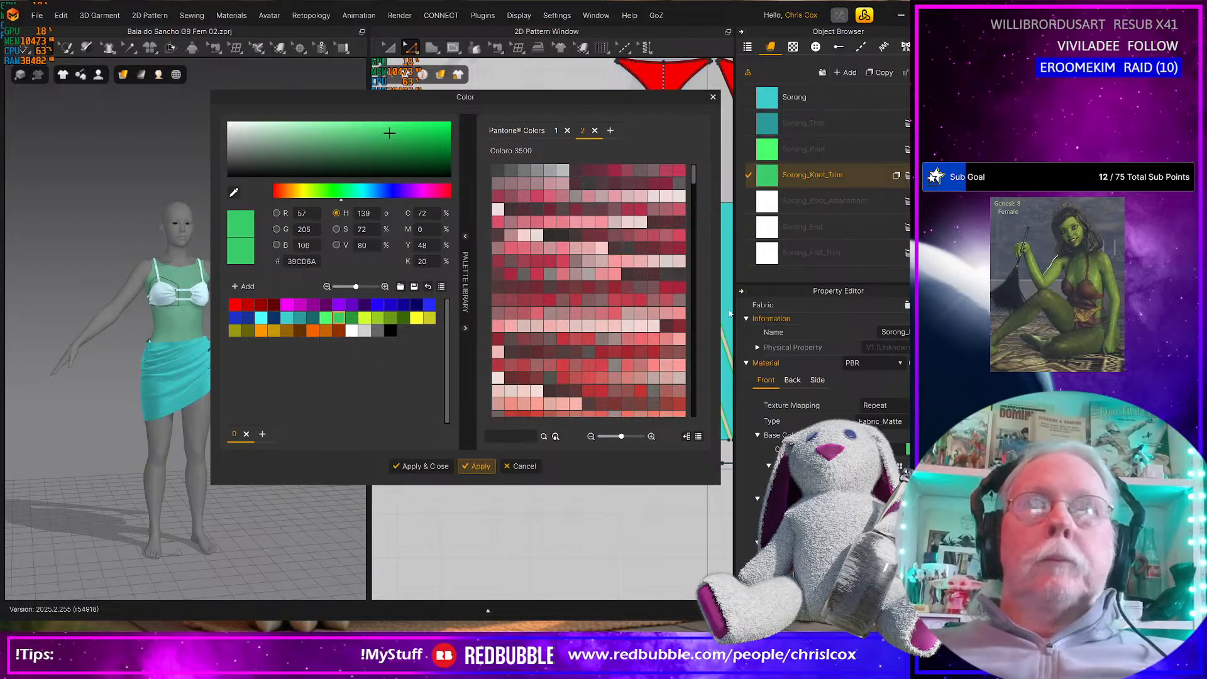
click(378, 330)
click(479, 466)
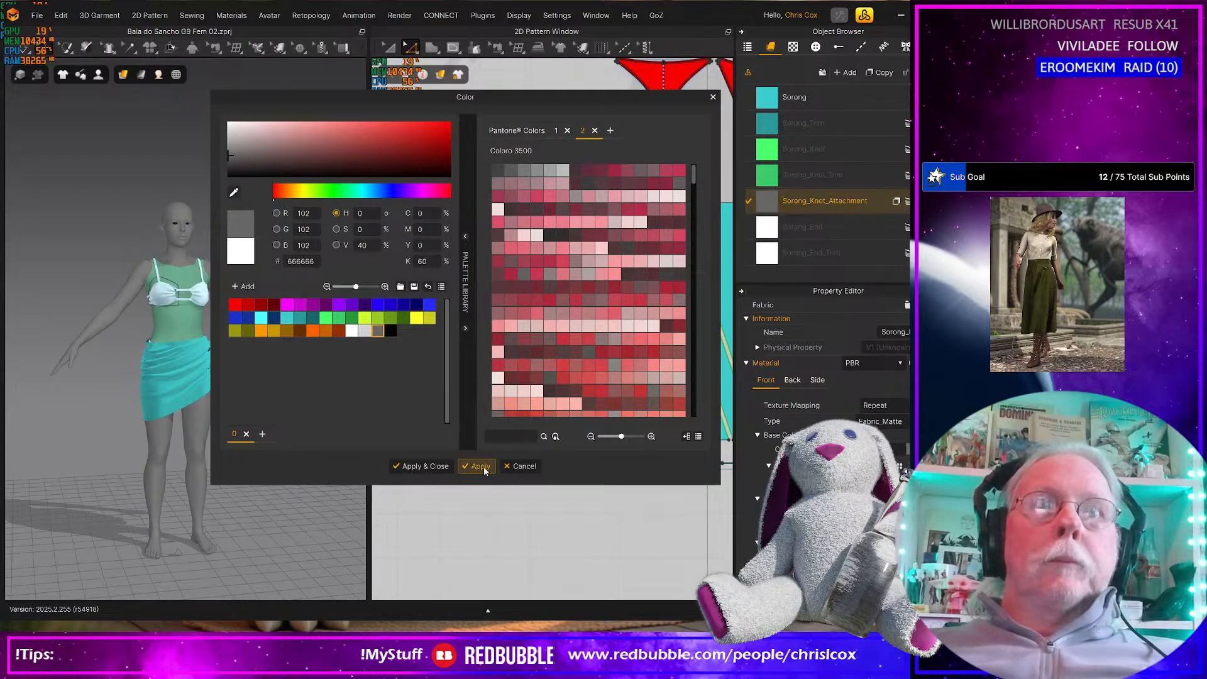
Color the Sorong_End fabric yellow FFFF27 and the Sorong_End_Trim fabric darker yellow CACD1D, then close the color dialog
click(766, 234)
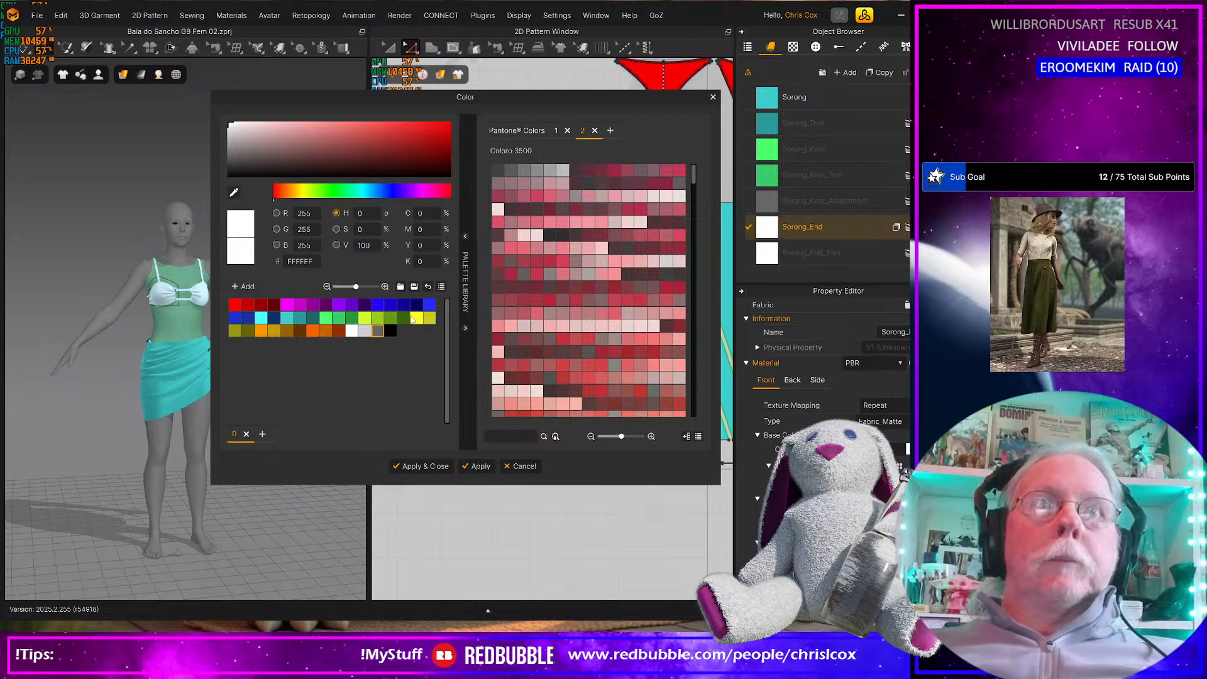
click(418, 320)
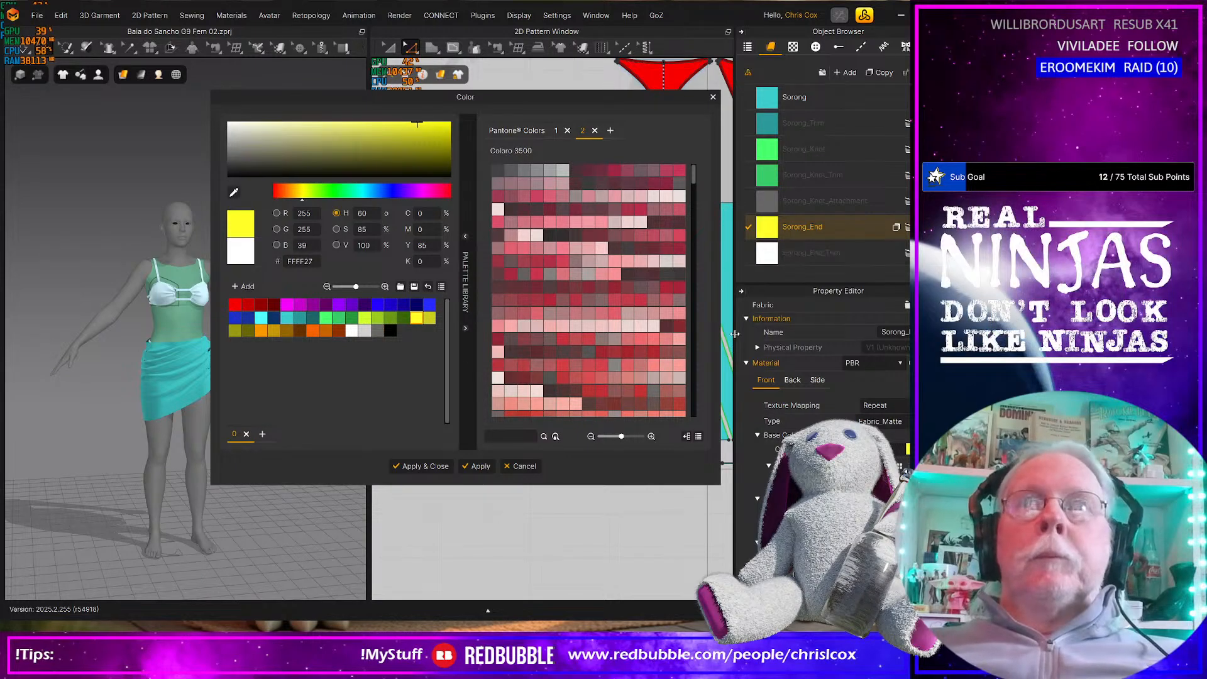
click(479, 466)
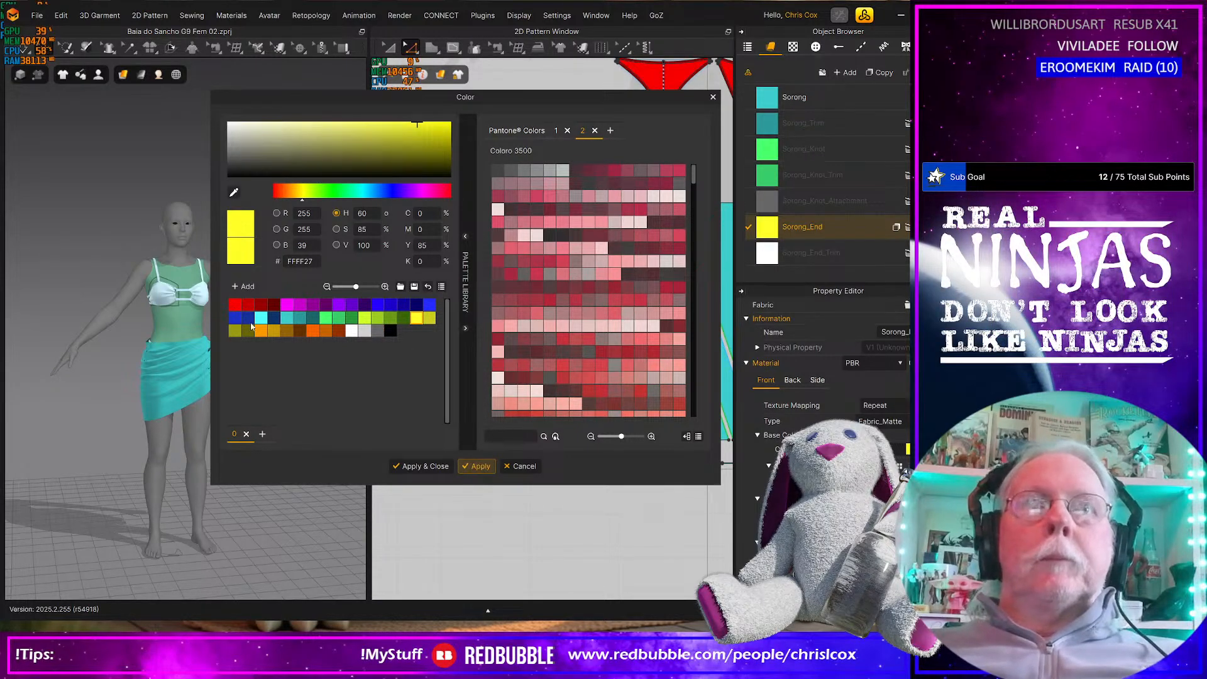
click(430, 318)
click(479, 466)
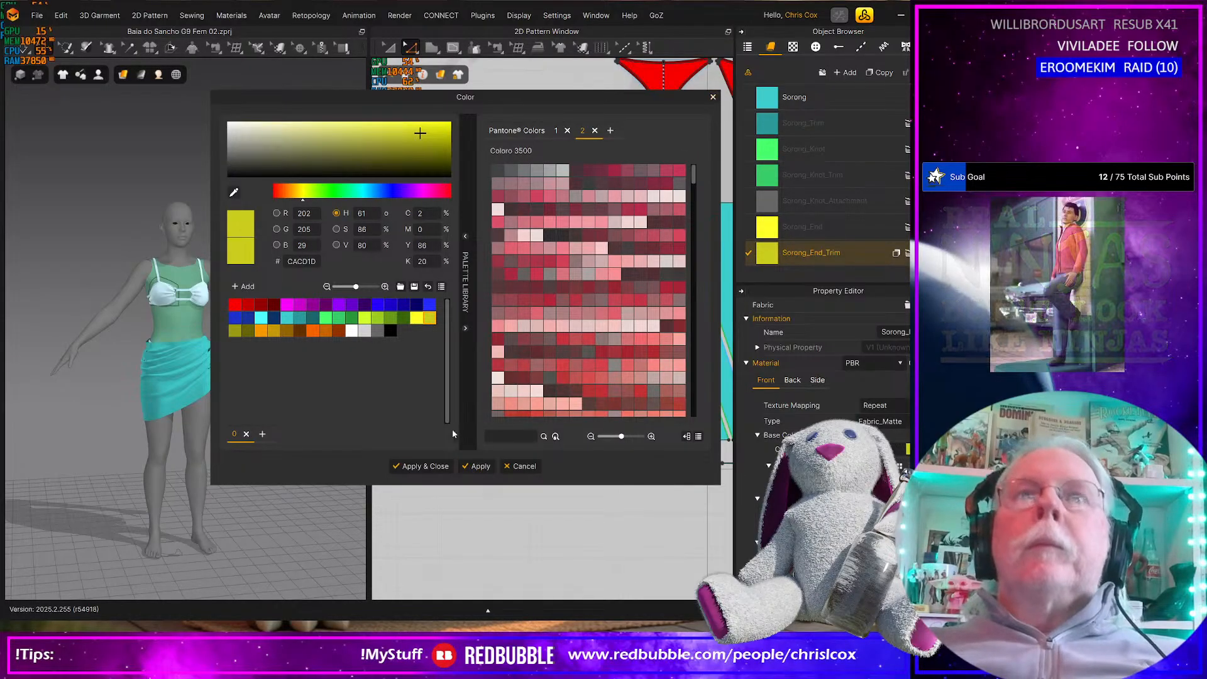
click(423, 465)
Assign the Sorong_End fabric to the large end panel at the left end of the skirt patterns
scroll(438, 463, down, 3)
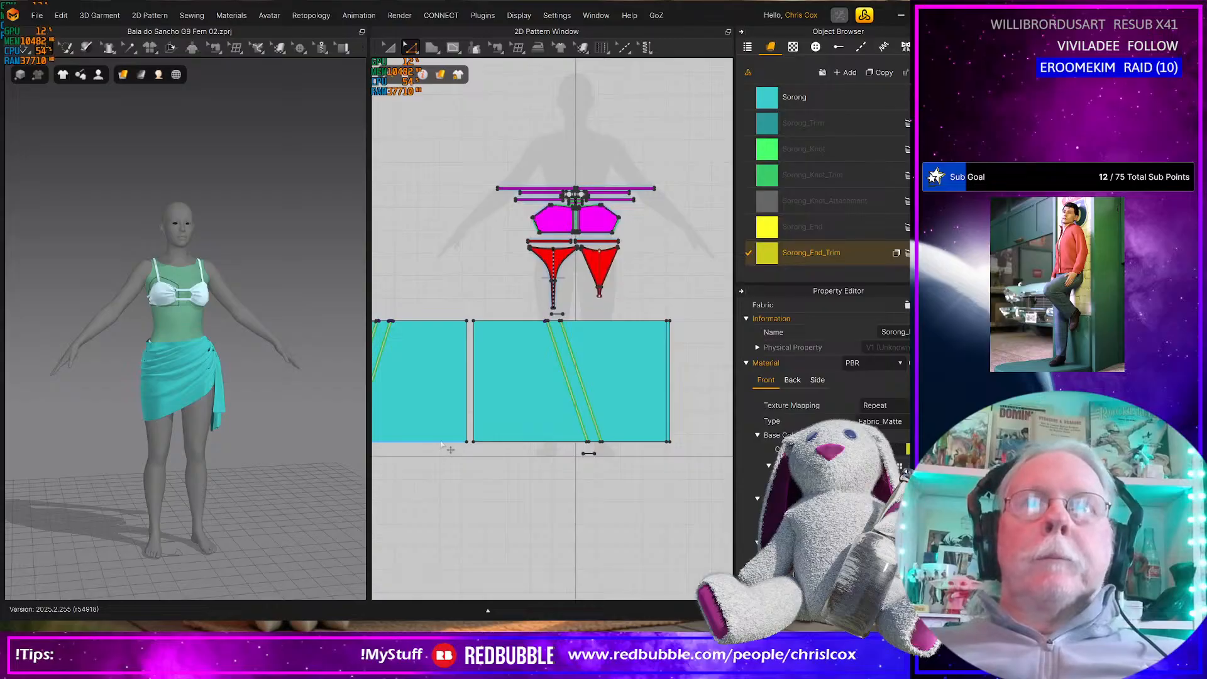
scroll(630, 433, up, 3)
scroll(628, 437, up, 2)
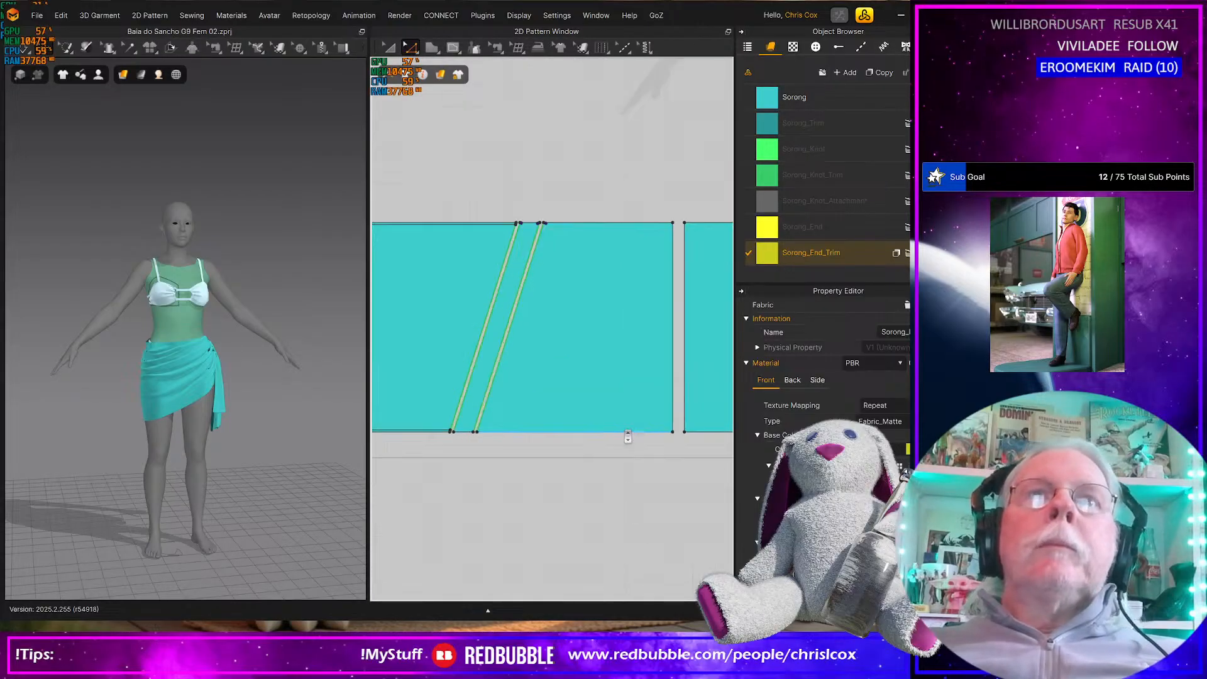
scroll(496, 375, up, 2)
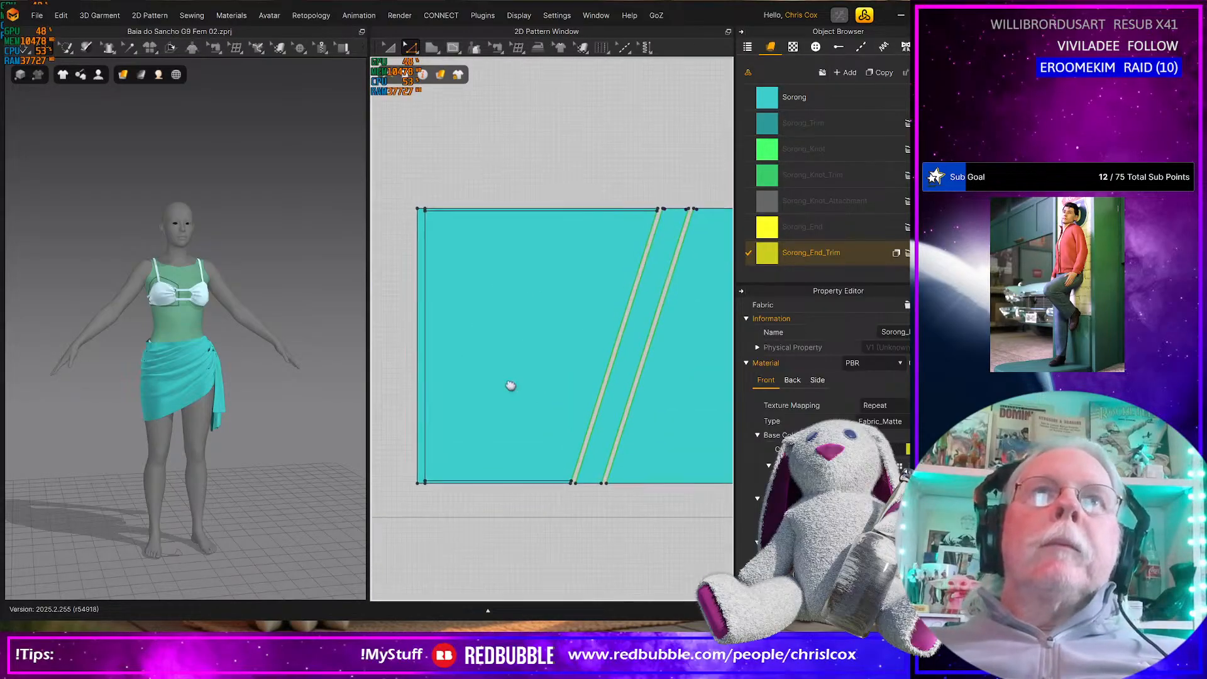
click(811, 227)
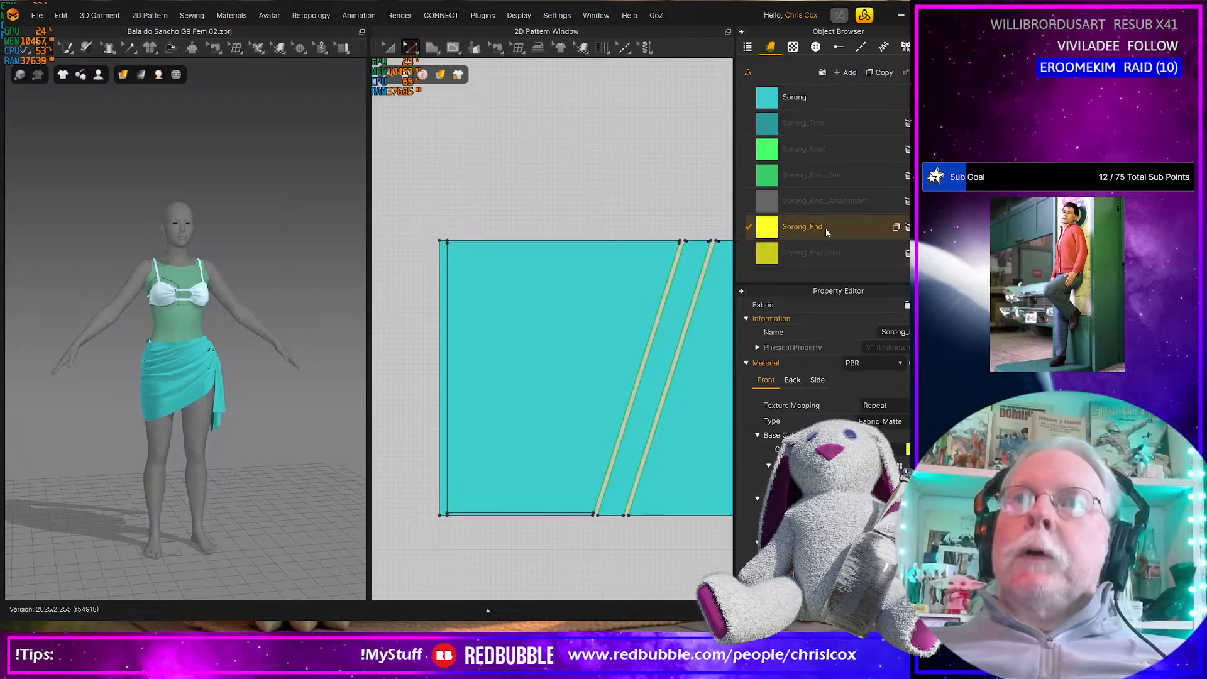
drag(775, 222, 565, 329)
Select the upper, outer and lower trim strips around the yellow end panel and assign them the Sorong_End_Trim fabric
click(509, 242)
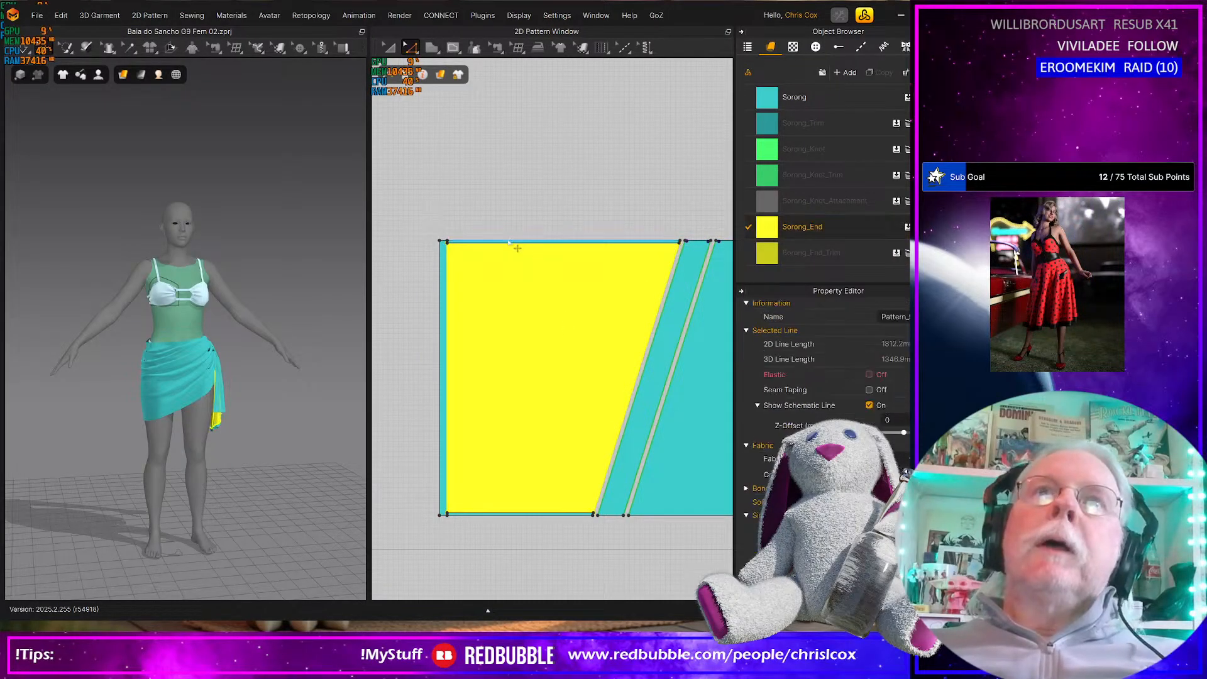
click(491, 217)
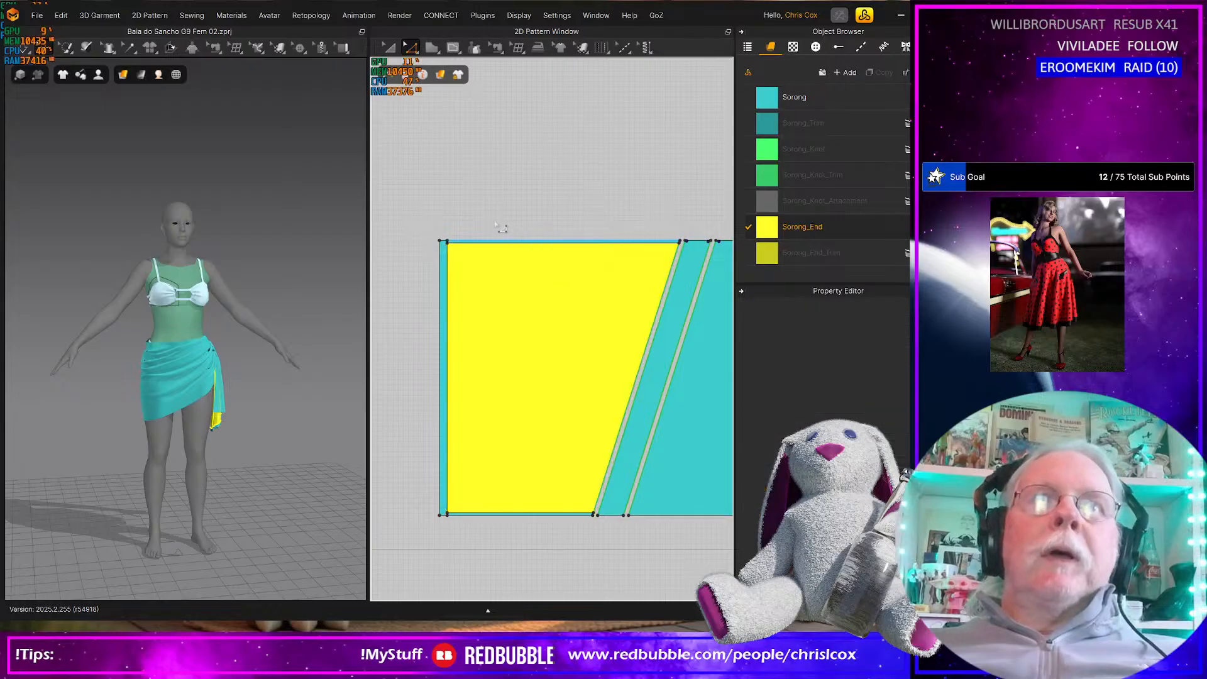
key(a)
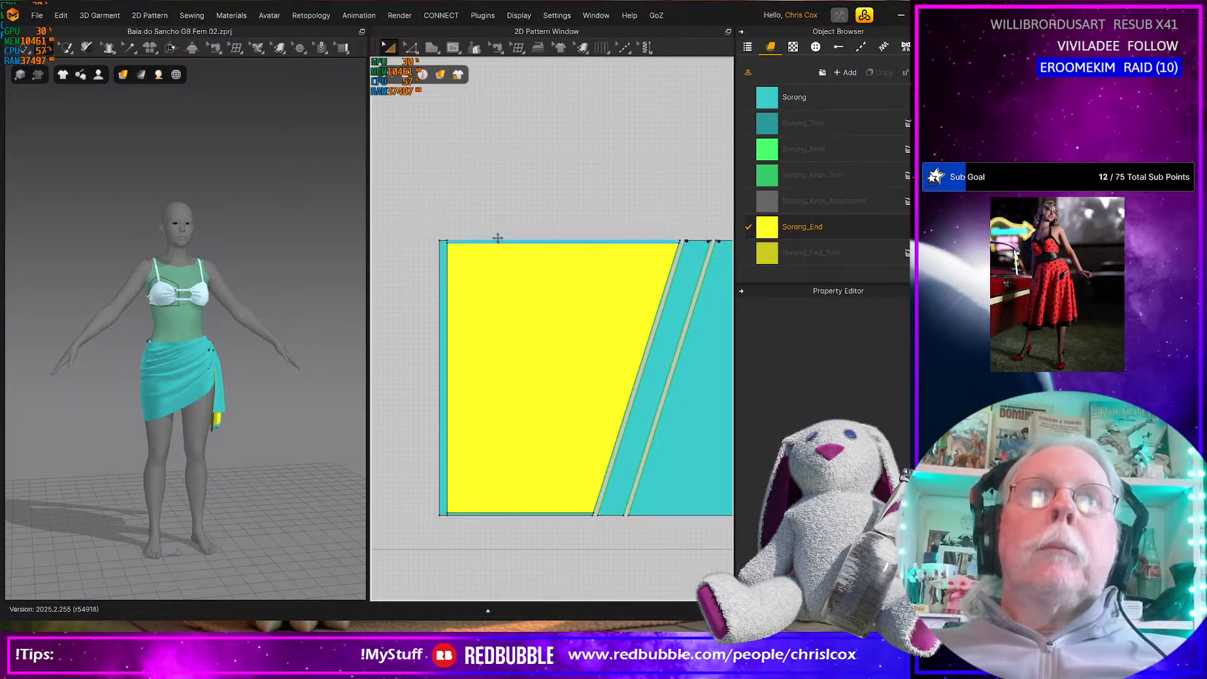
click(500, 242)
shift+click(438, 280)
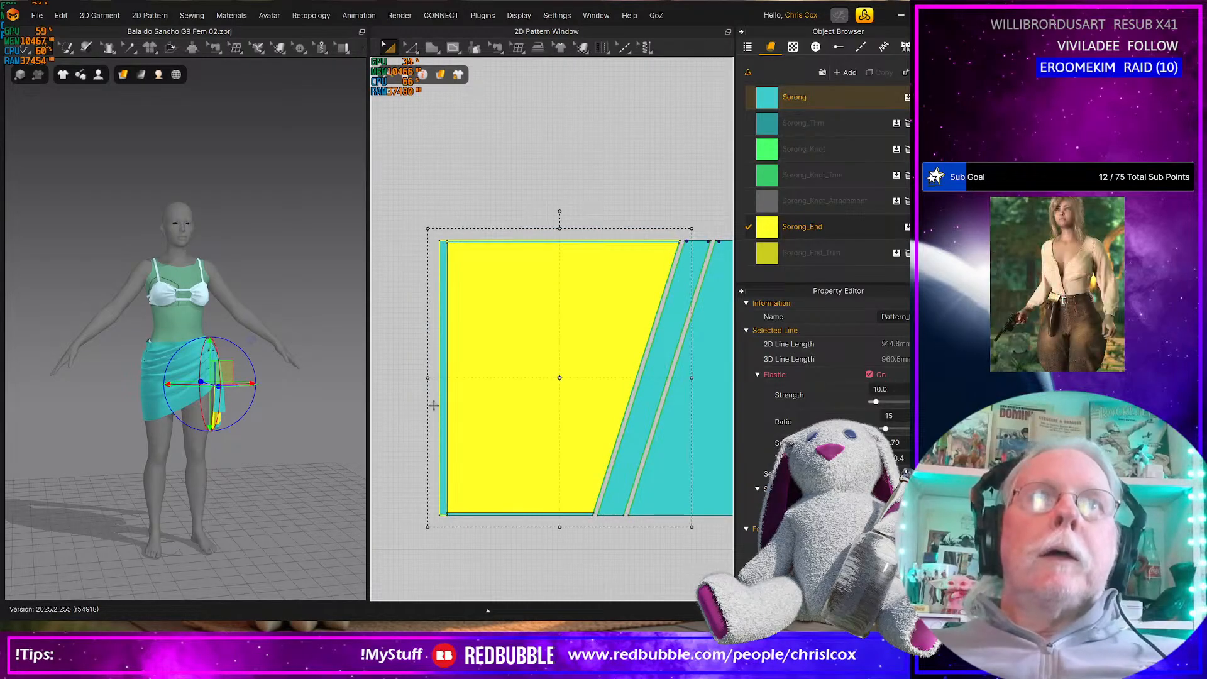
shift+click(473, 515)
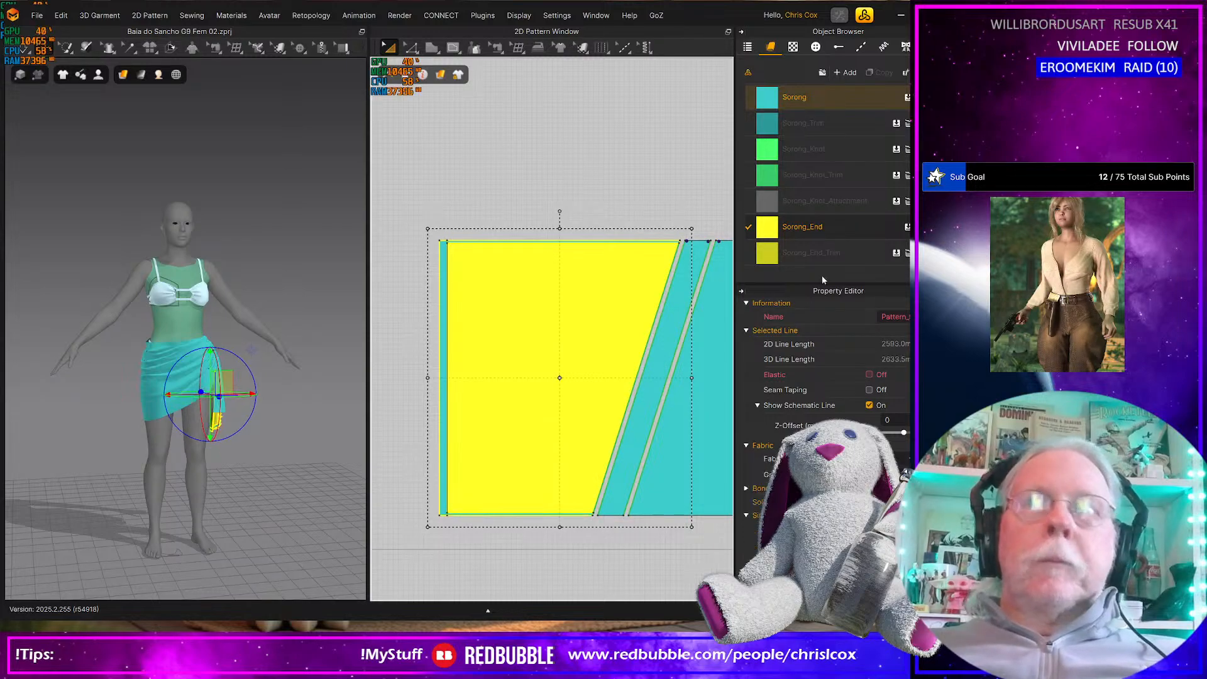
click(817, 252)
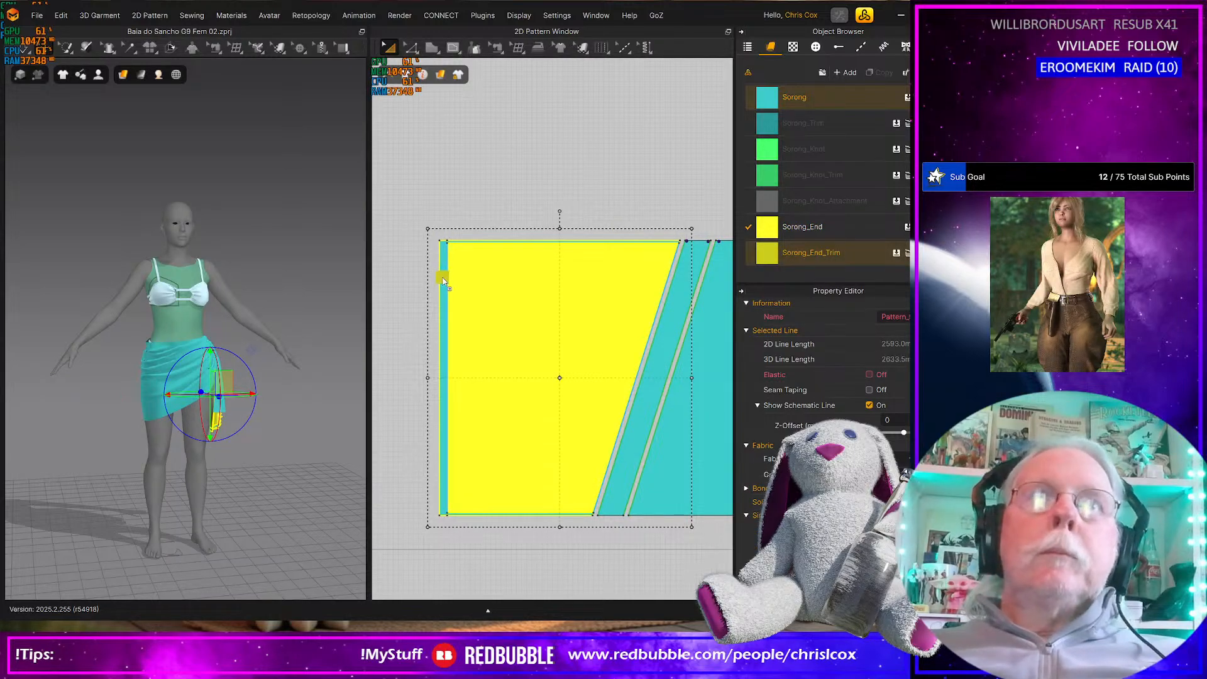
drag(443, 279, 443, 280)
Assign the Sorong_Knot fabric to the narrow slanted panel beside the yellow end panel
middle_drag(575, 317, 443, 315)
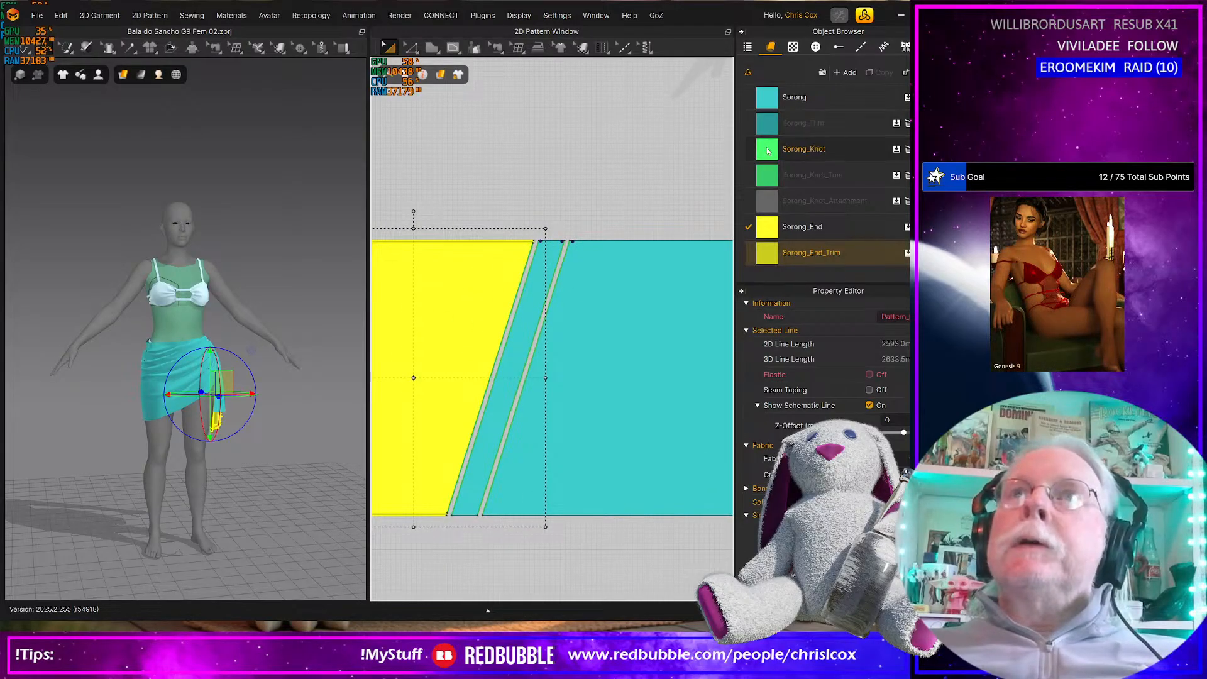
drag(770, 154, 527, 325)
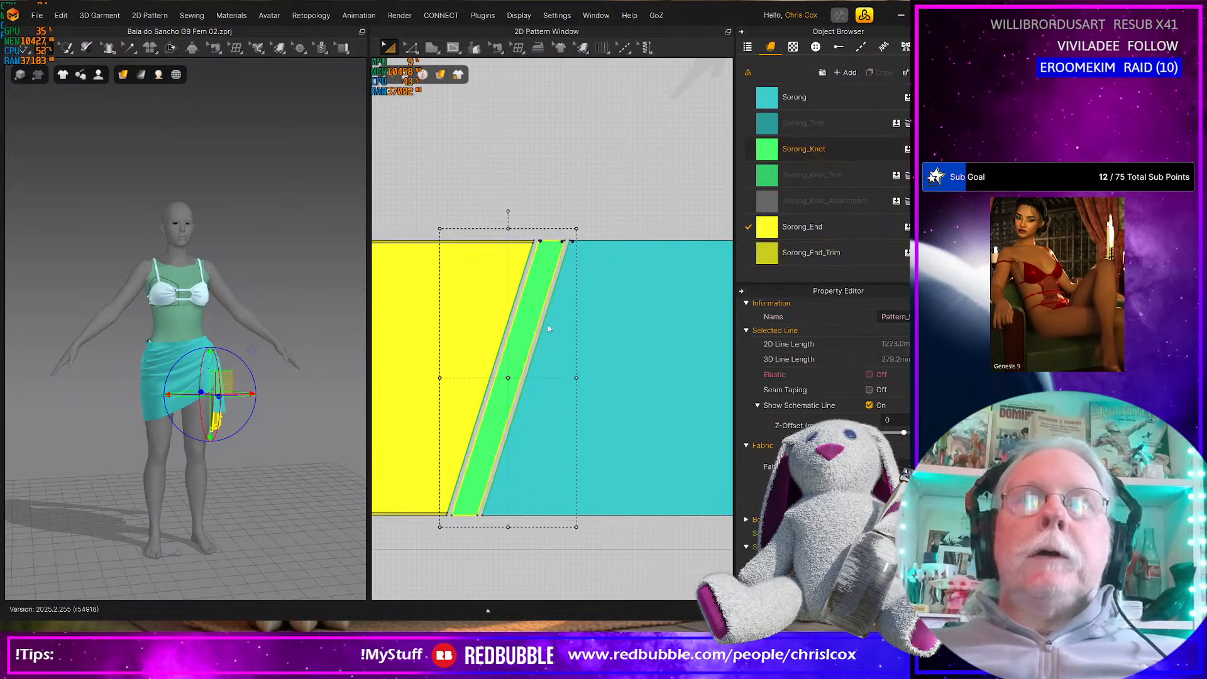
click(551, 240)
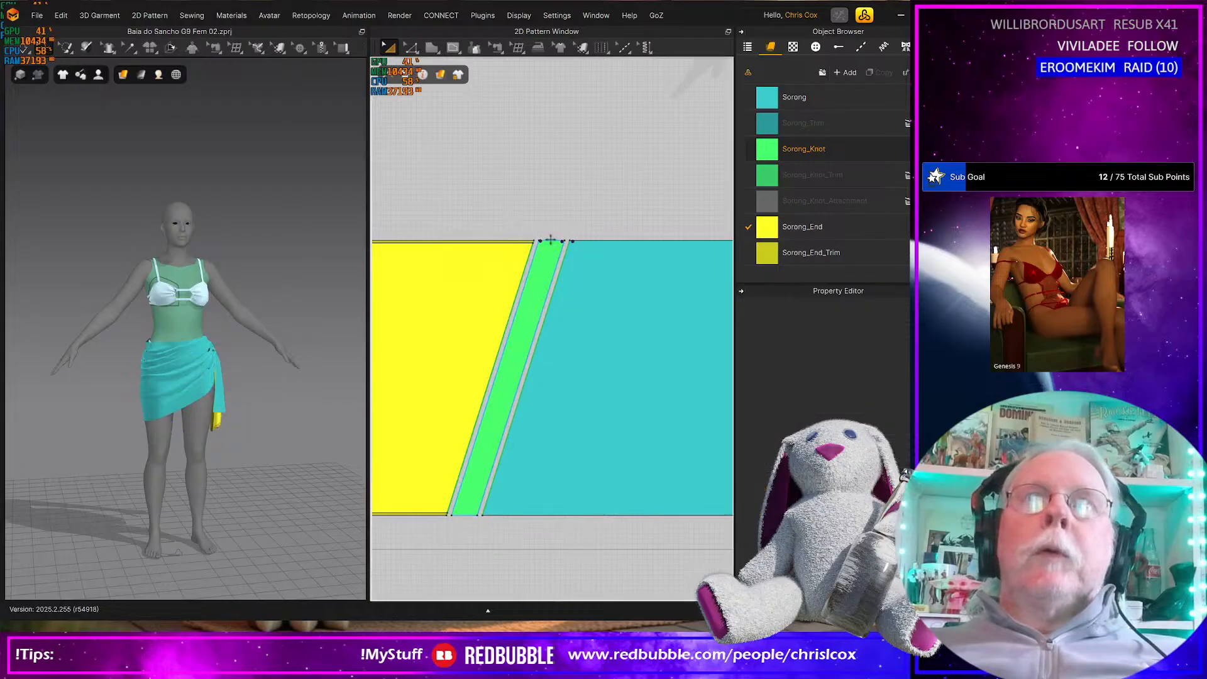
click(551, 242)
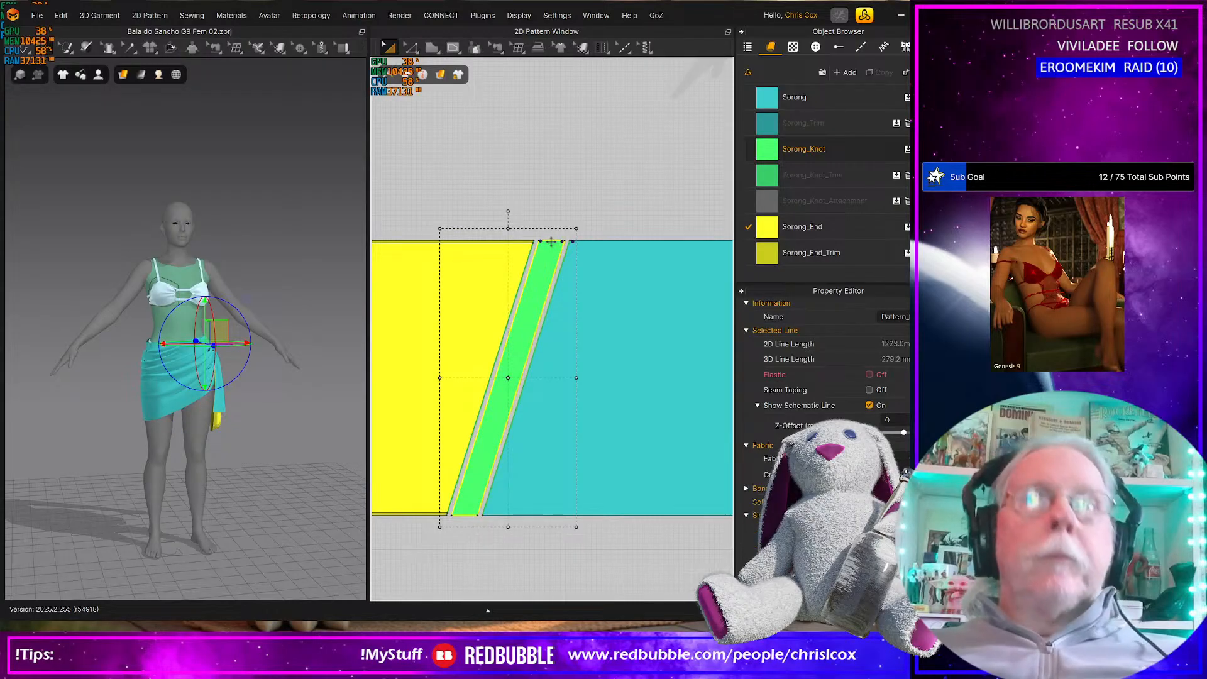
Offset the upper and lower short edges of the green slanted knot panel as internal lines at 5 mm
key(z)
click(551, 241)
shift+click(468, 514)
right_click(469, 503)
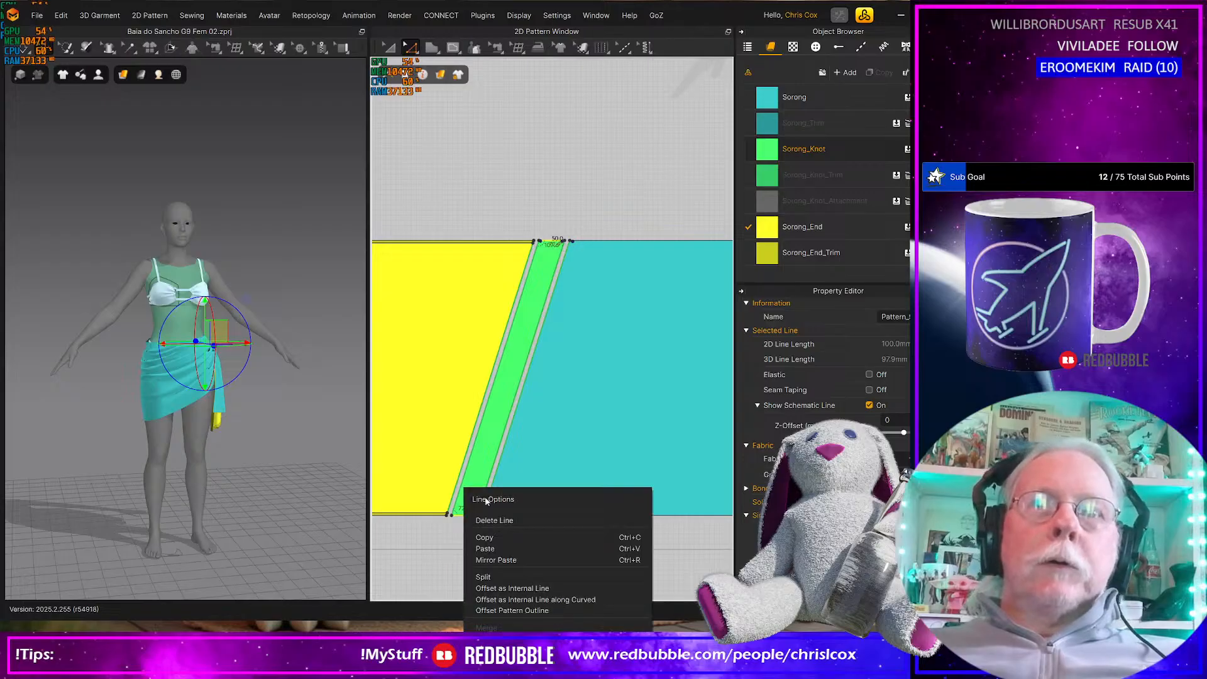
click(545, 589)
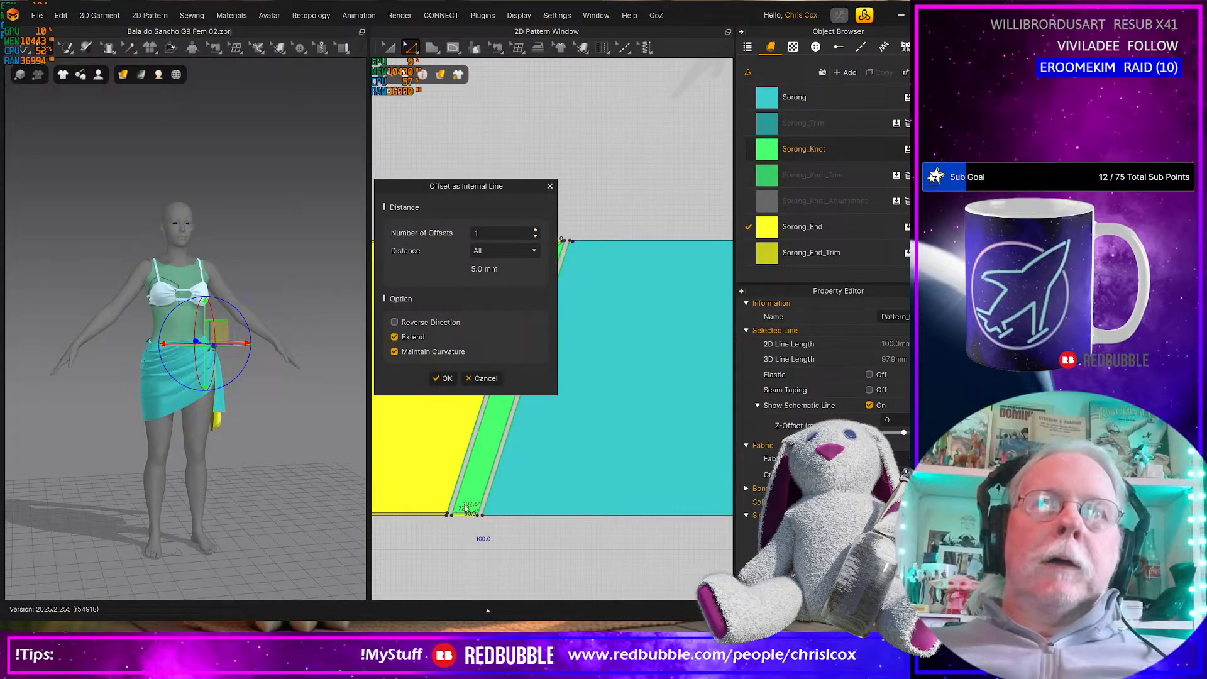
click(444, 378)
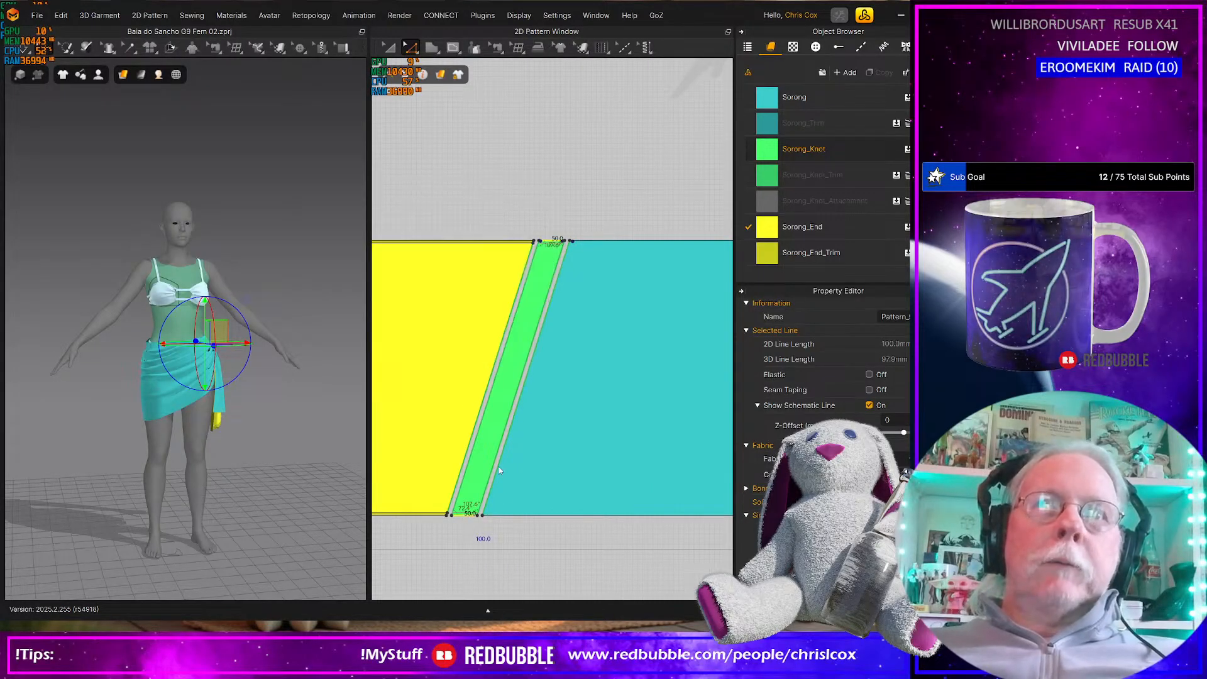
Cut and sew the green knot panel along its 5 mm internal lines to separate the short edge trims
right_click(463, 516)
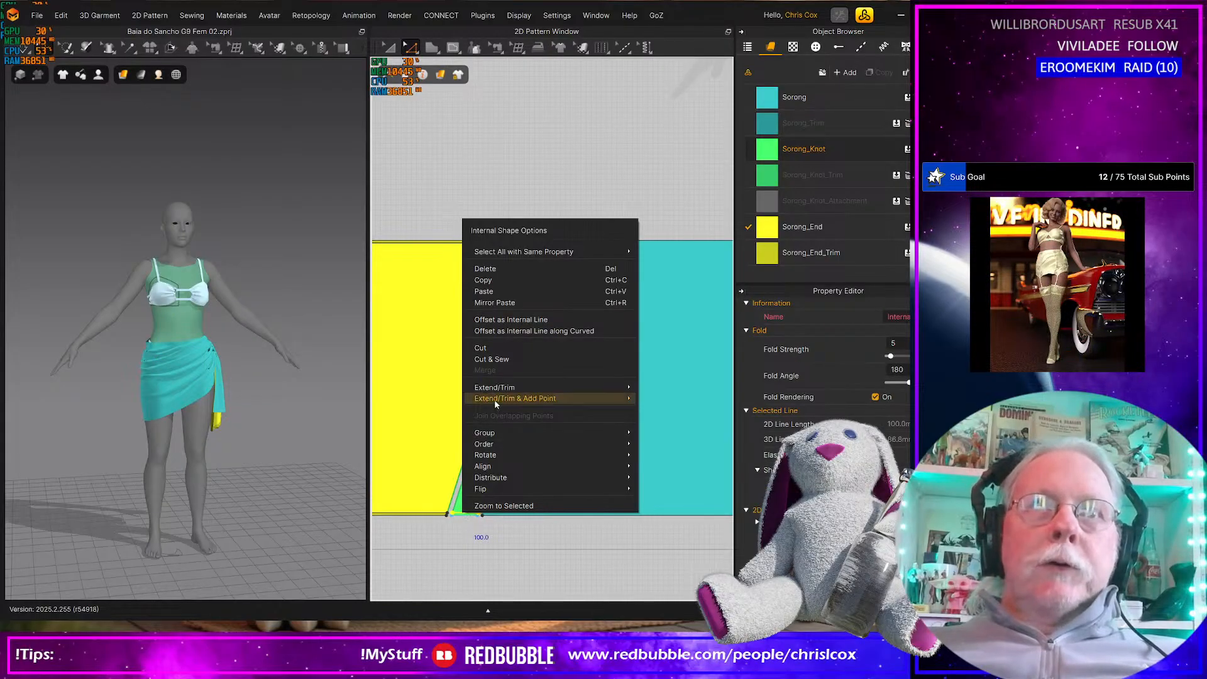
click(536, 161)
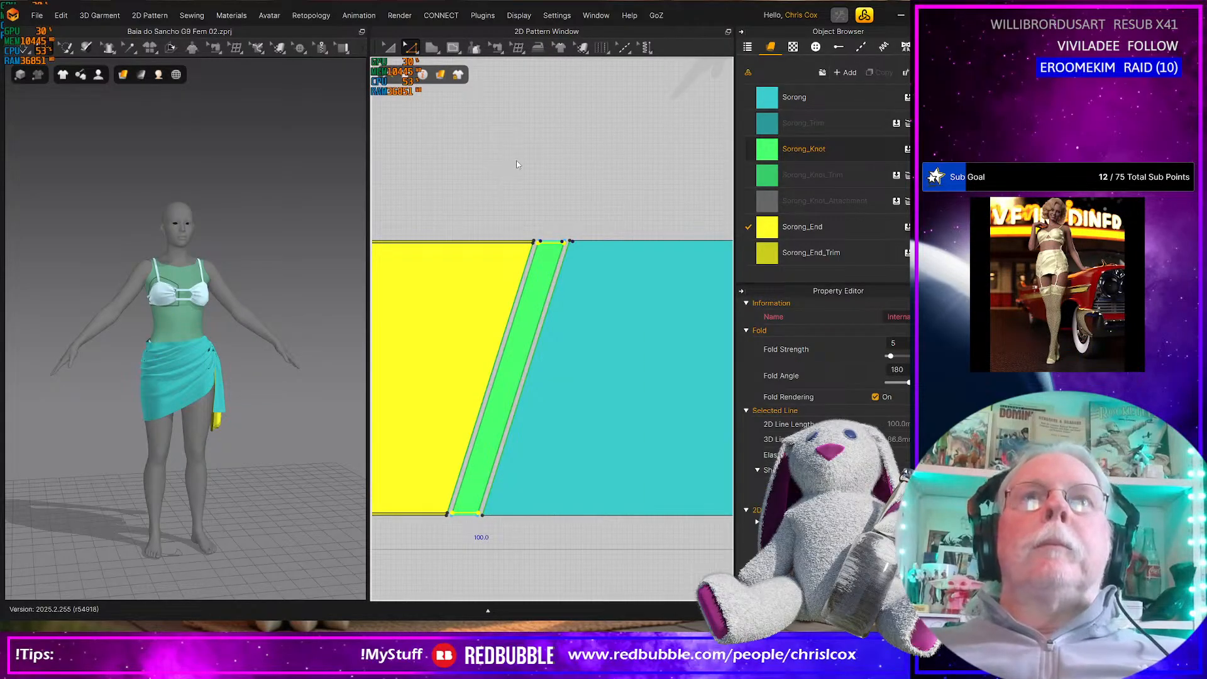
click(518, 167)
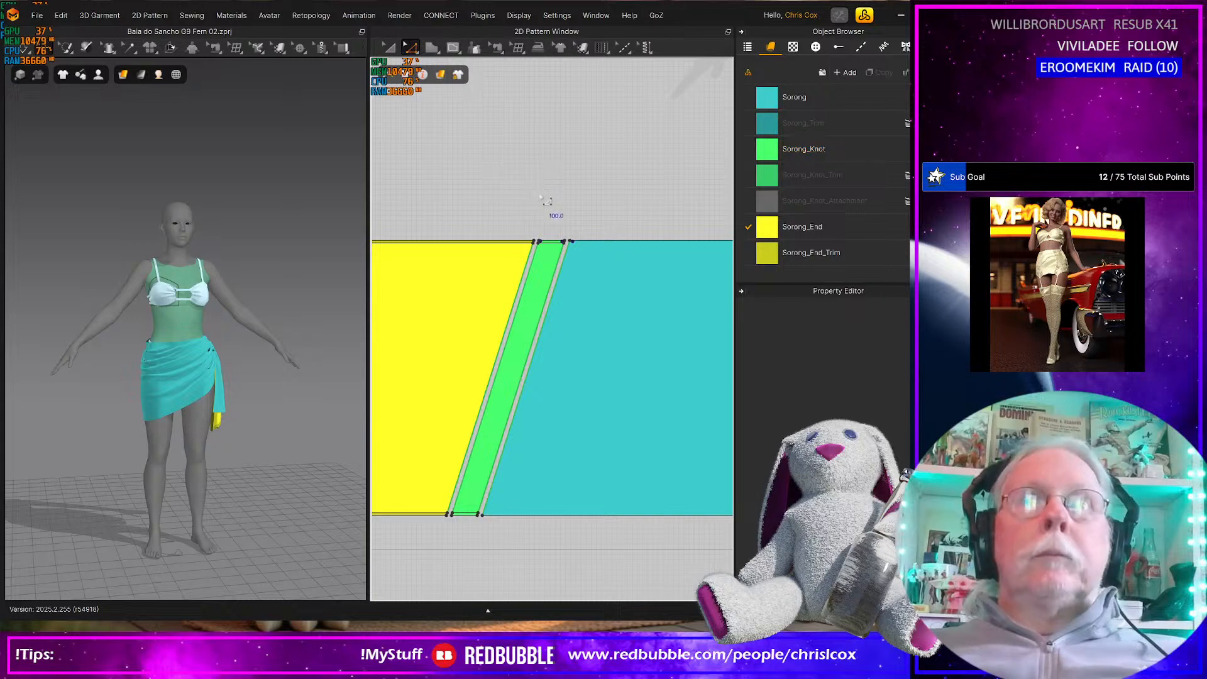
Select the upper and lower short edge trims of the green knot panel and assign them the Sorong_Knot_Trim fabric
key(a)
drag(521, 184, 580, 249)
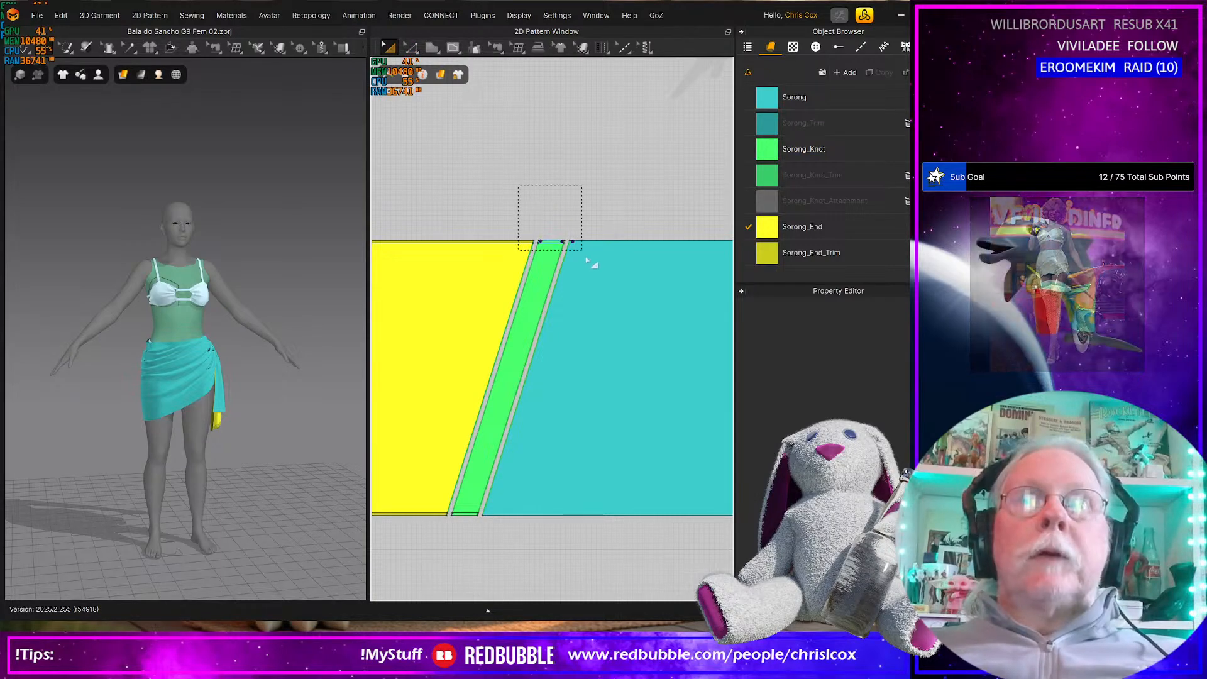
shift+drag(507, 544, 411, 493)
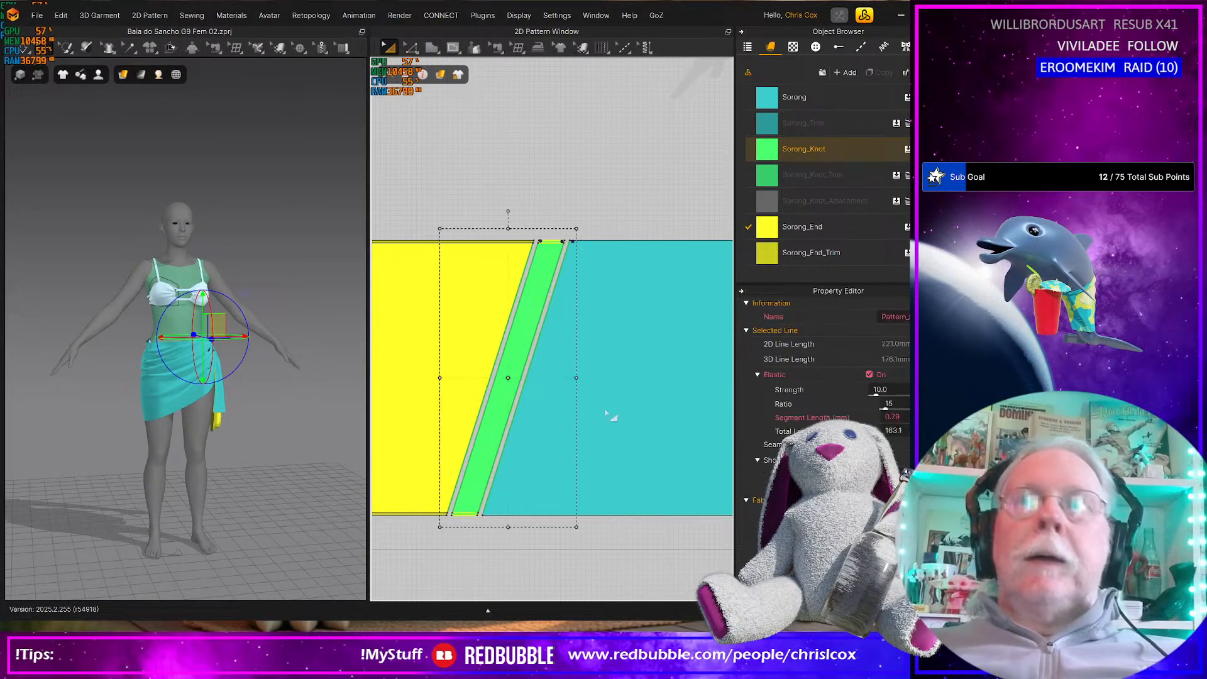
drag(825, 177, 554, 243)
Offset the upper and lower edges of both large turquoise main panels as internal lines at 5 mm
scroll(558, 244, down, 4)
scroll(558, 244, up, 5)
middle_drag(654, 324, 550, 258)
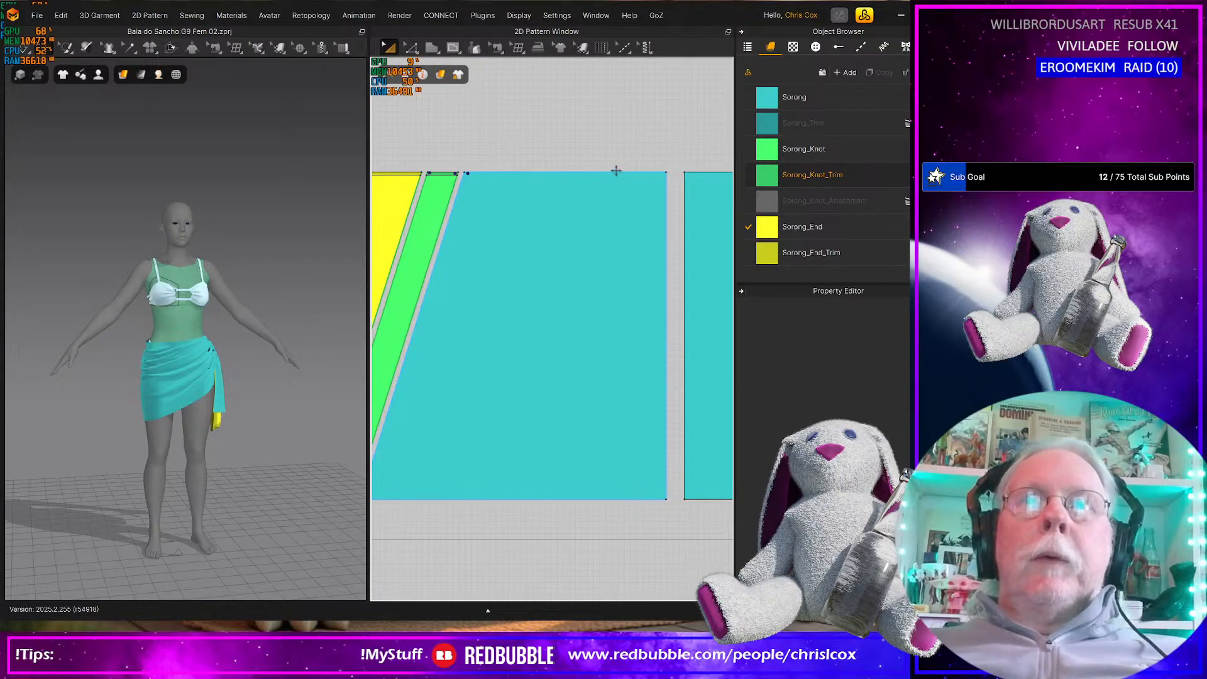
click(615, 172)
key(z)
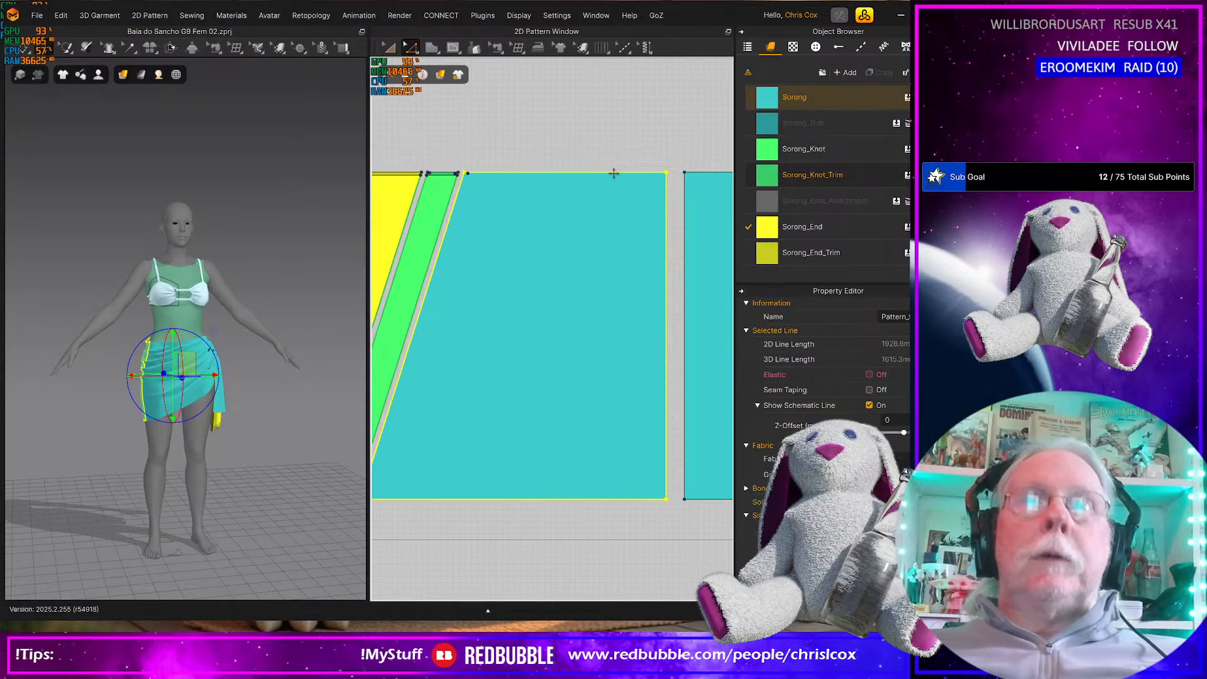
click(614, 173)
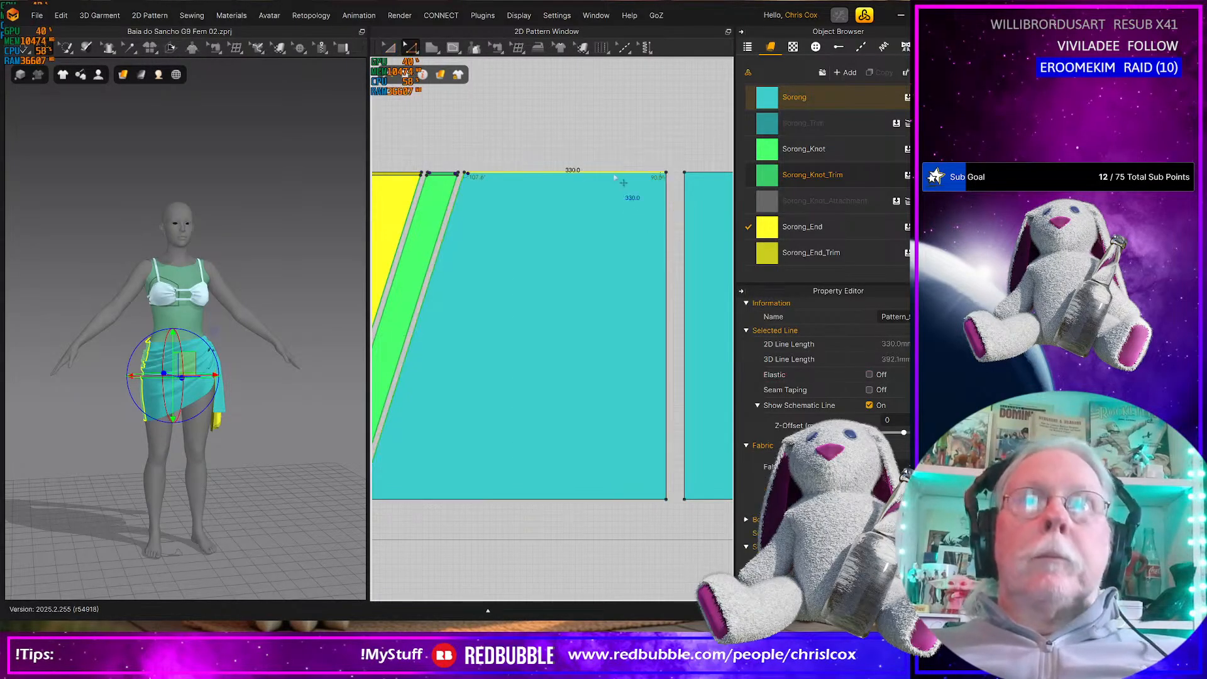
shift+click(697, 173)
shift+click(693, 499)
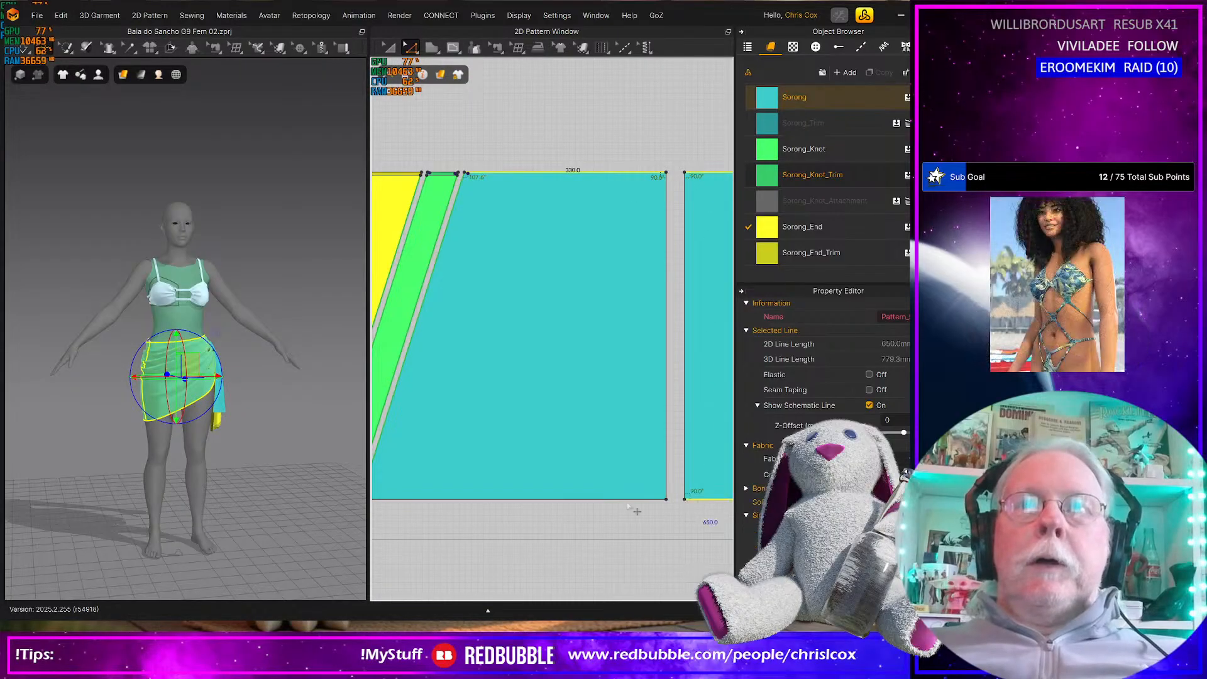
shift+click(623, 499)
right_click(621, 499)
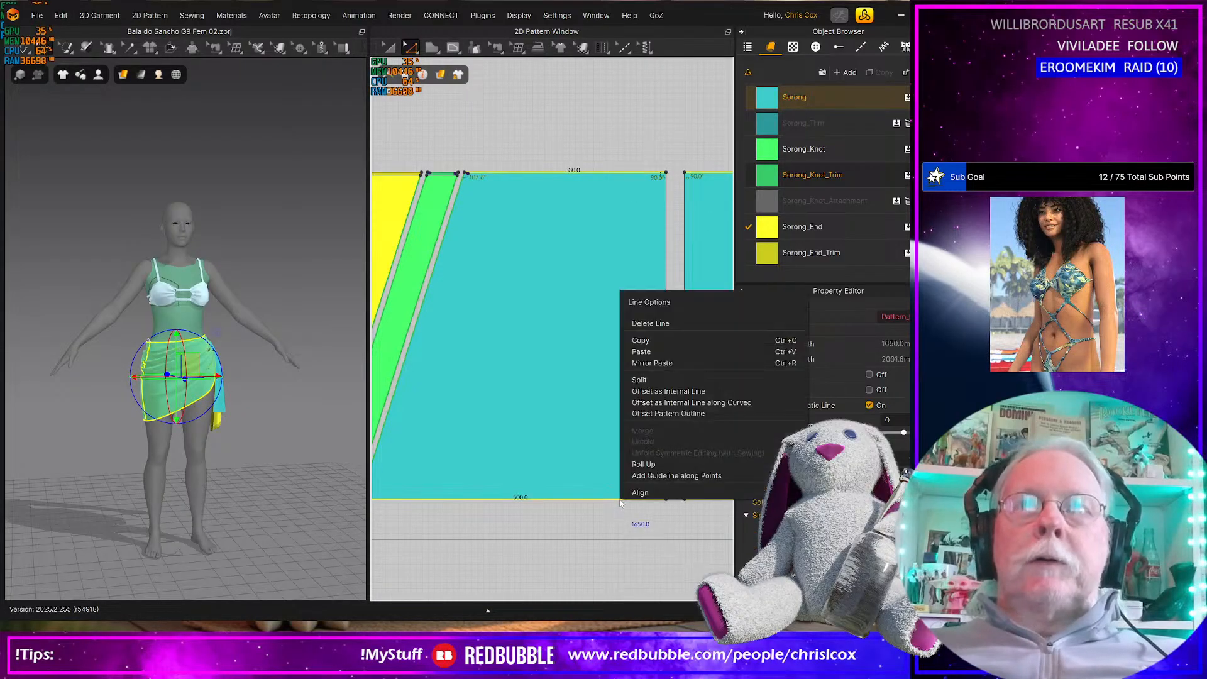
click(660, 393)
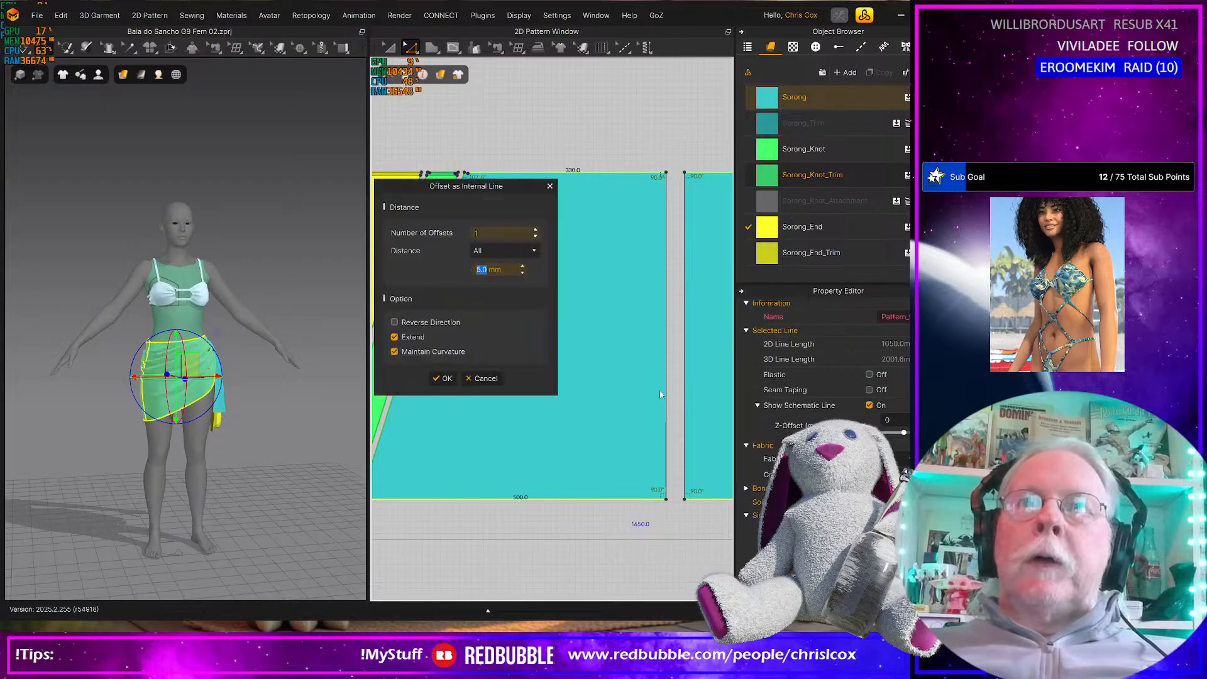
key(Return)
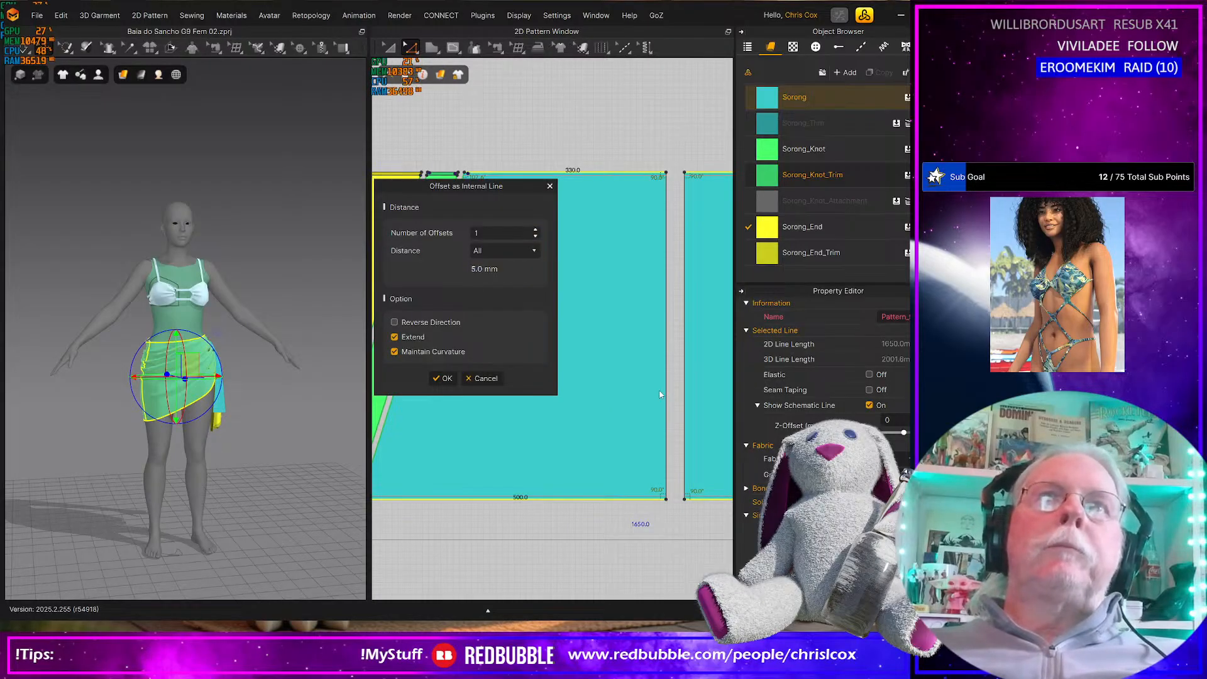
click(444, 378)
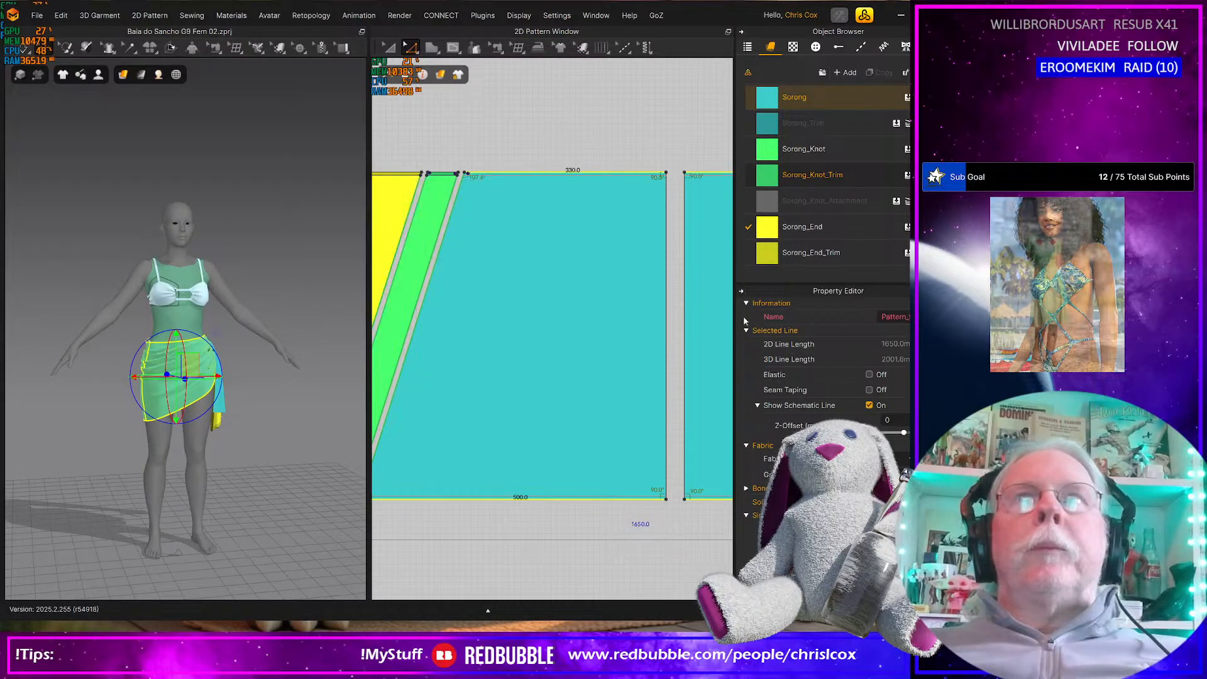
Cut and sew both turquoise main panels along their 5 mm internal lines to separate the edge trims
click(612, 178)
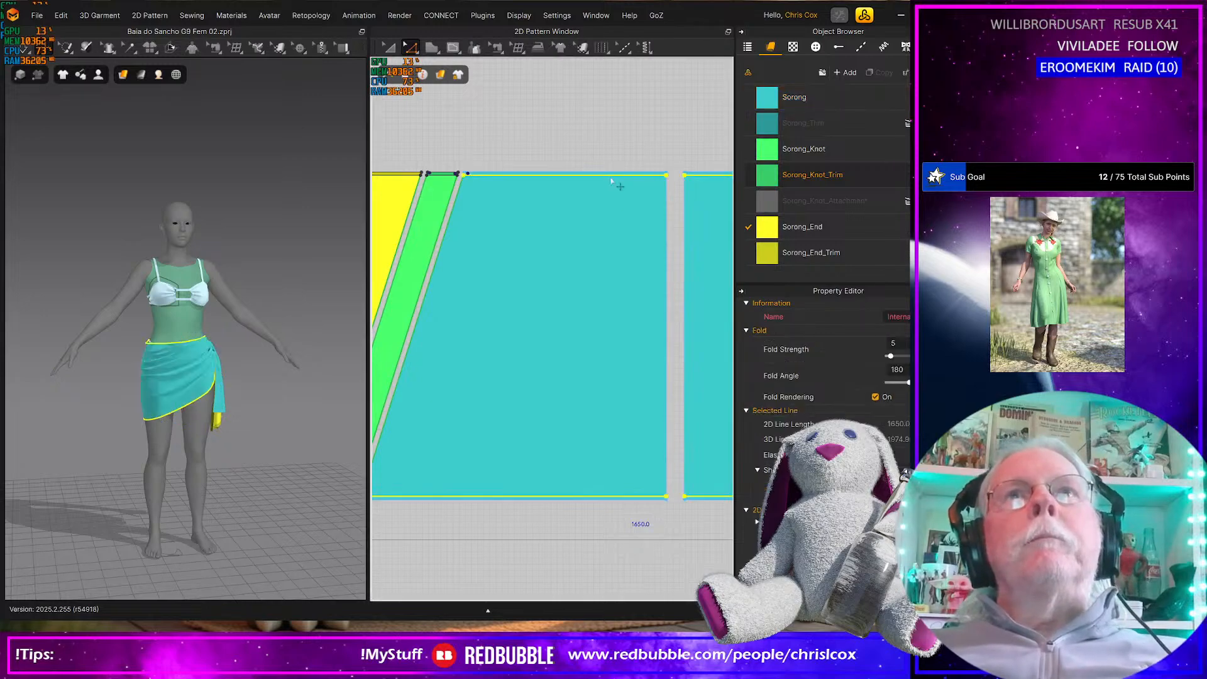
right_click(611, 179)
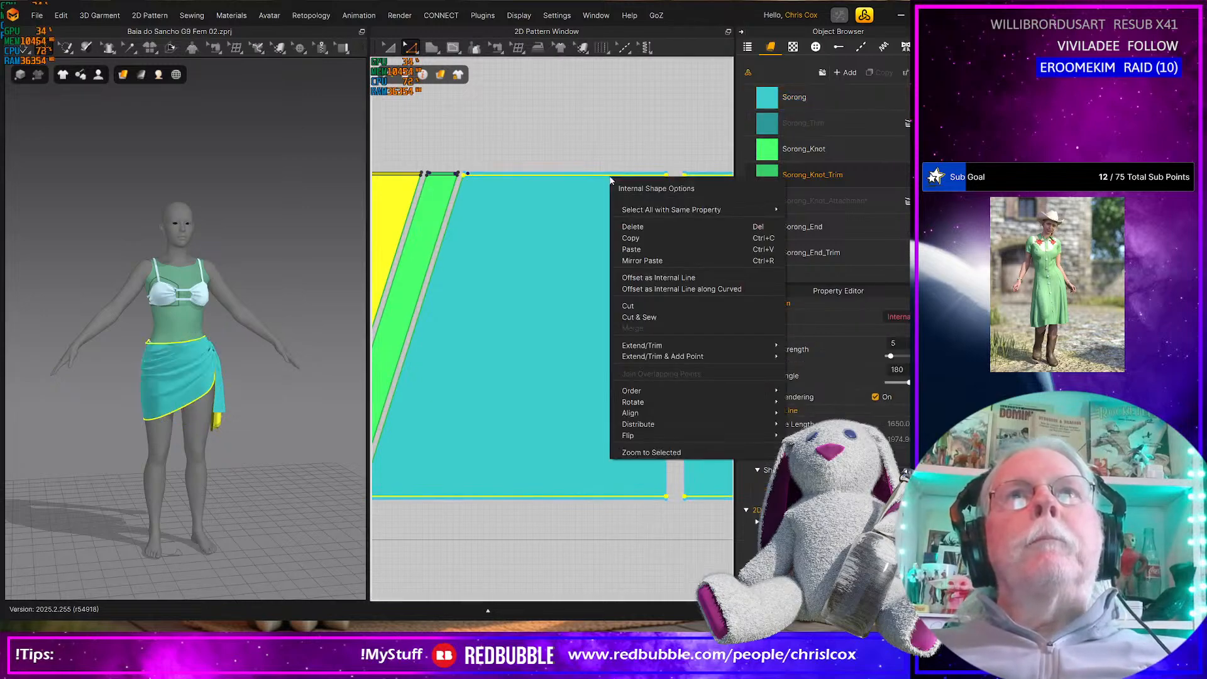
click(635, 318)
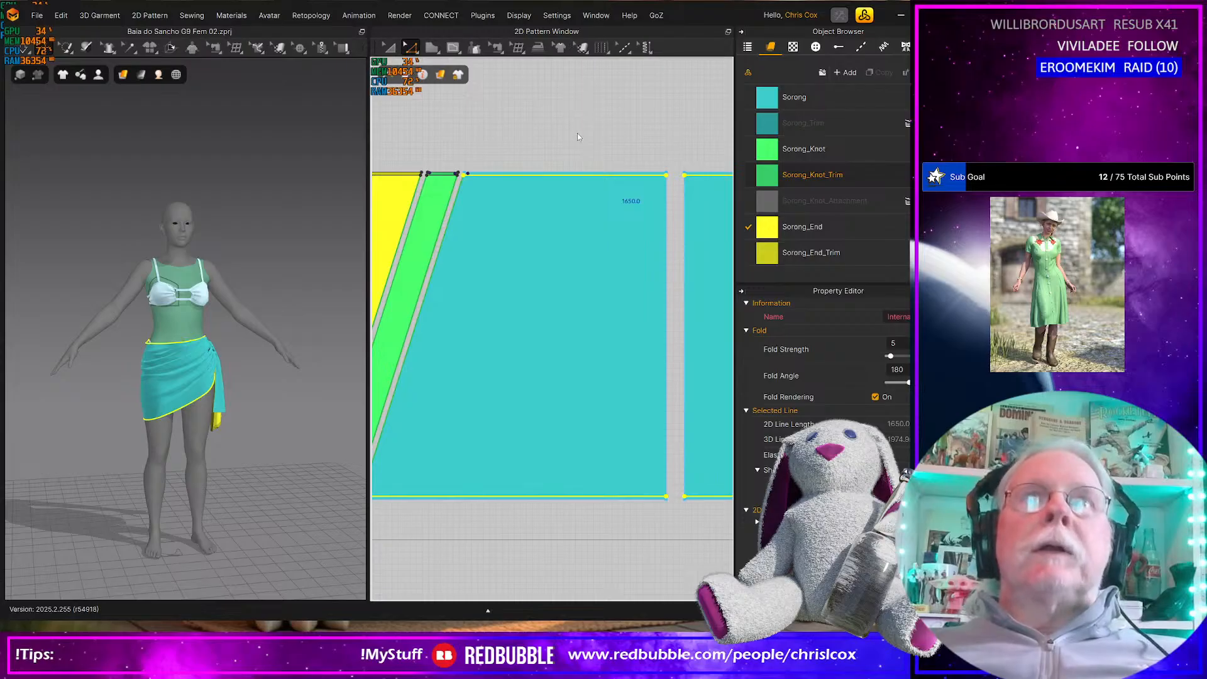
click(580, 159)
Select the upper and lower trim strips of both turquoise main panels and assign them the Sorong_Trim fabric
key(q)
click(578, 173)
shift+click(690, 172)
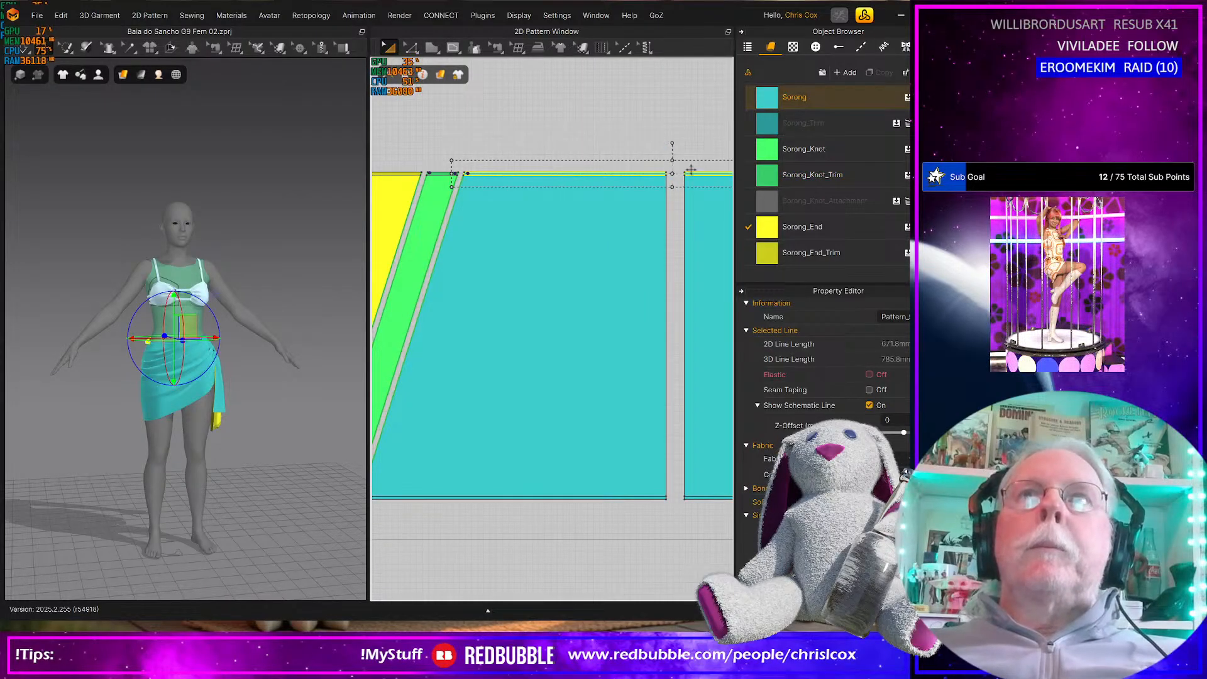
shift+click(688, 500)
shift+click(642, 500)
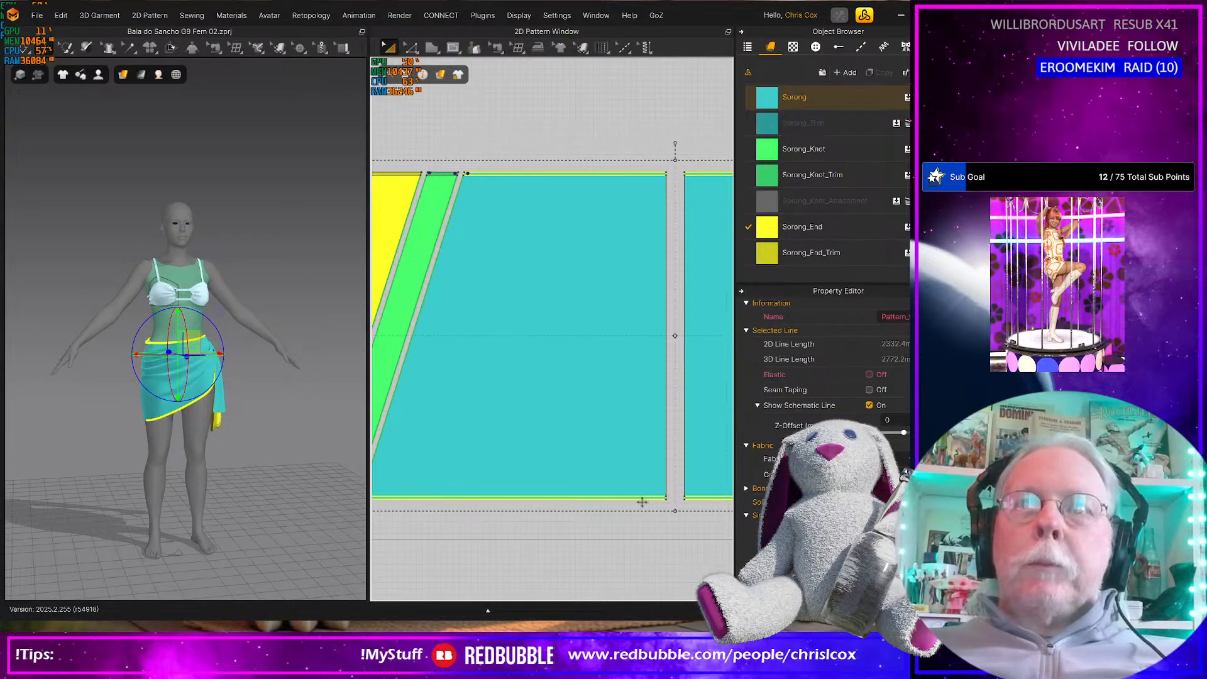
drag(768, 127, 704, 176)
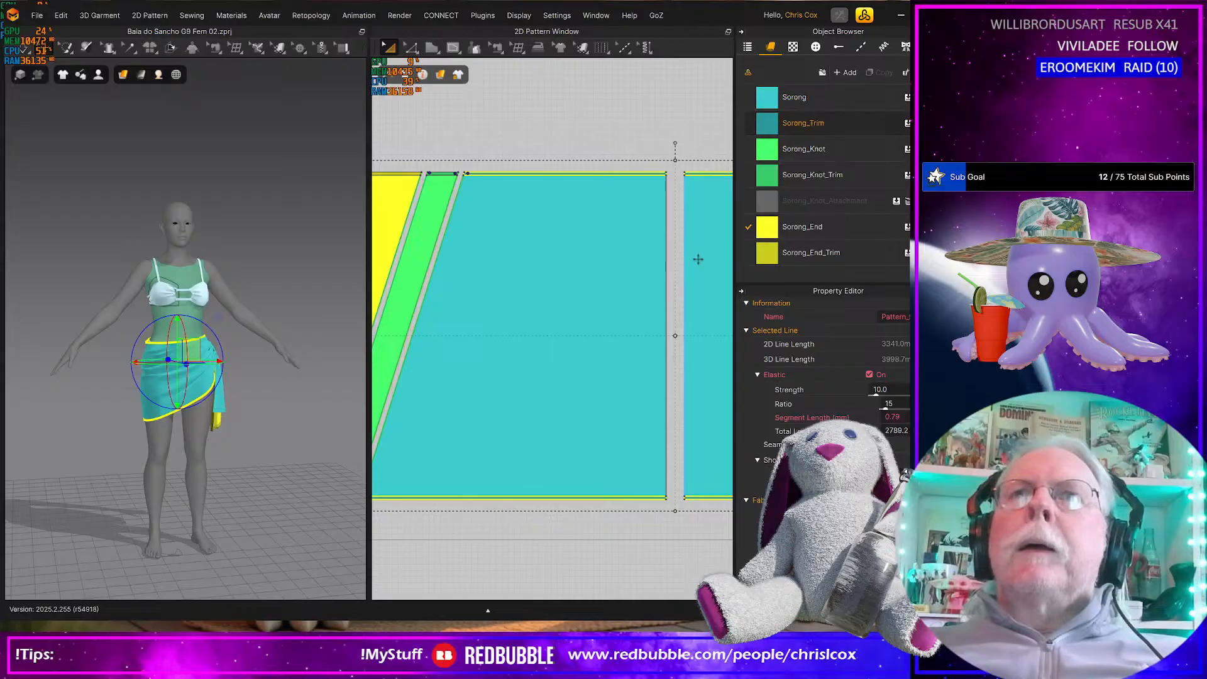
Assign Sorong_Knot to the slanted panel at the other end of the skirt and Sorong_End to the large panel beyond it
middle_drag(640, 270, 485, 277)
middle_drag(728, 310, 524, 318)
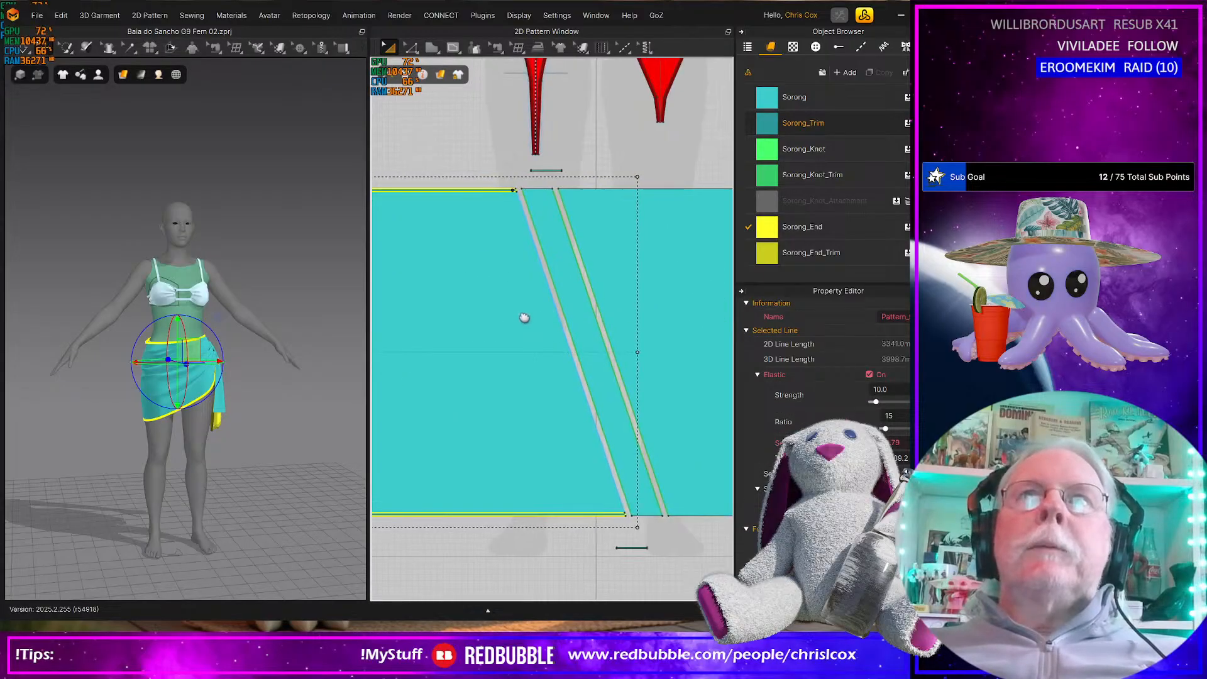
drag(769, 151, 583, 307)
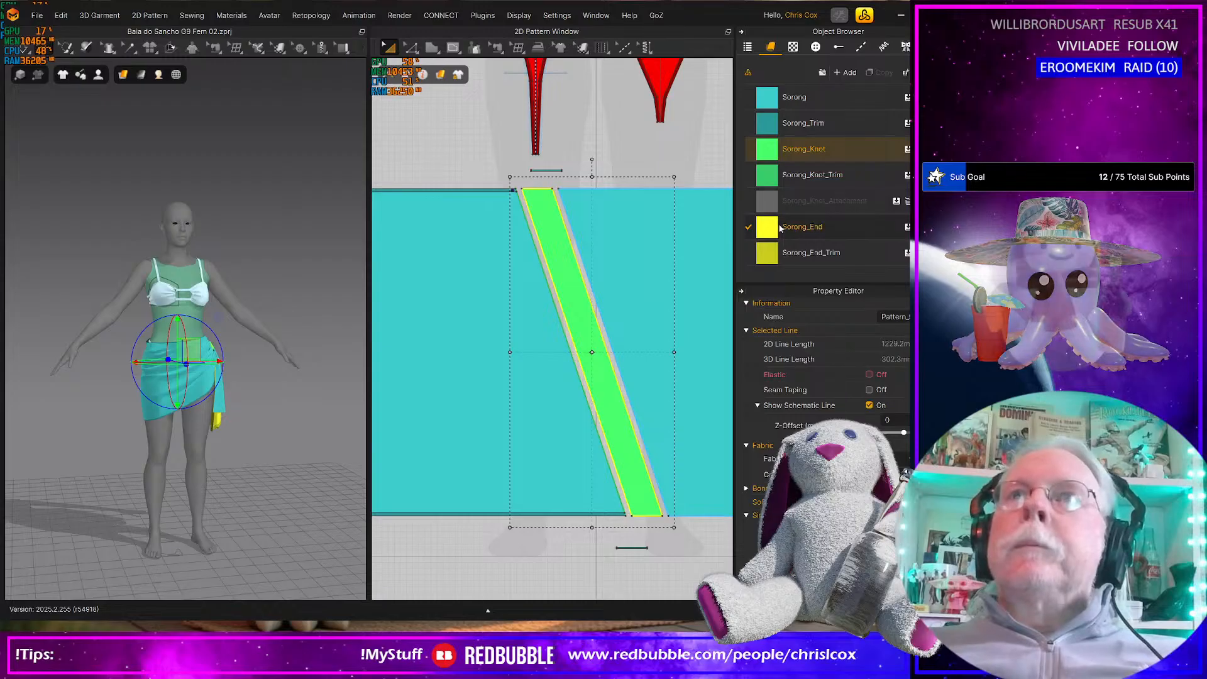
drag(767, 227, 654, 278)
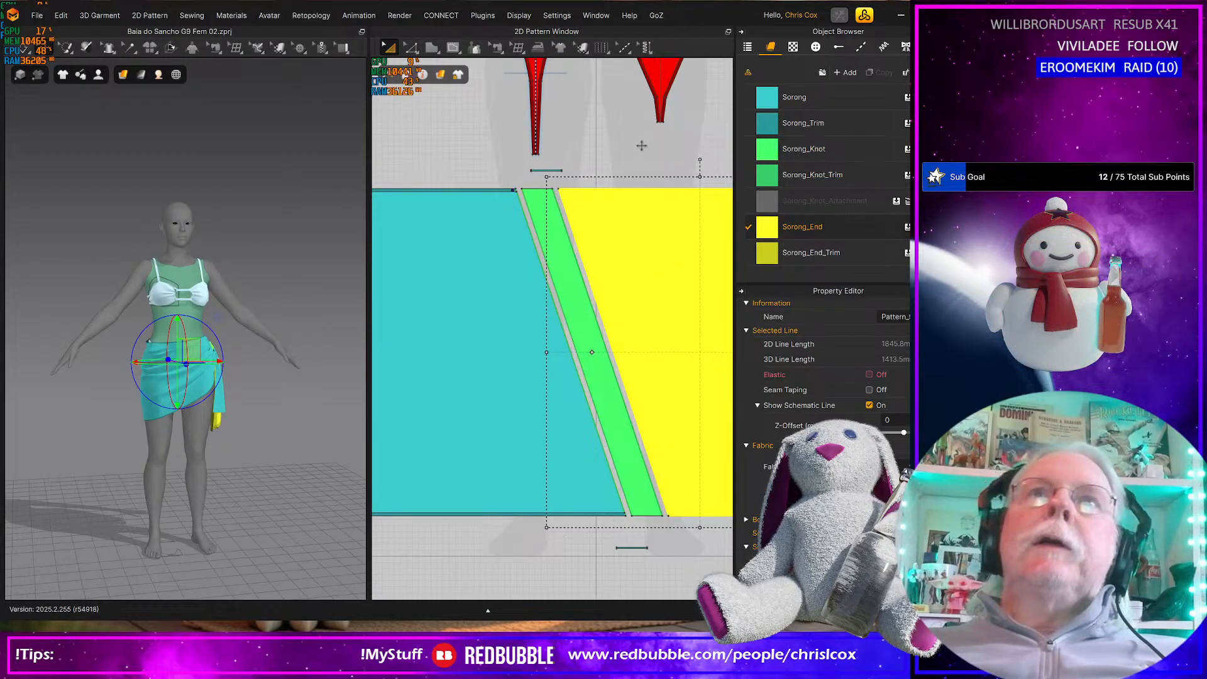
Assign the Sorong_End_Trim fabric to the narrow vertical strip along the yellow end panel's outer edge
scroll(654, 172, up, 3)
scroll(530, 249, down, 3)
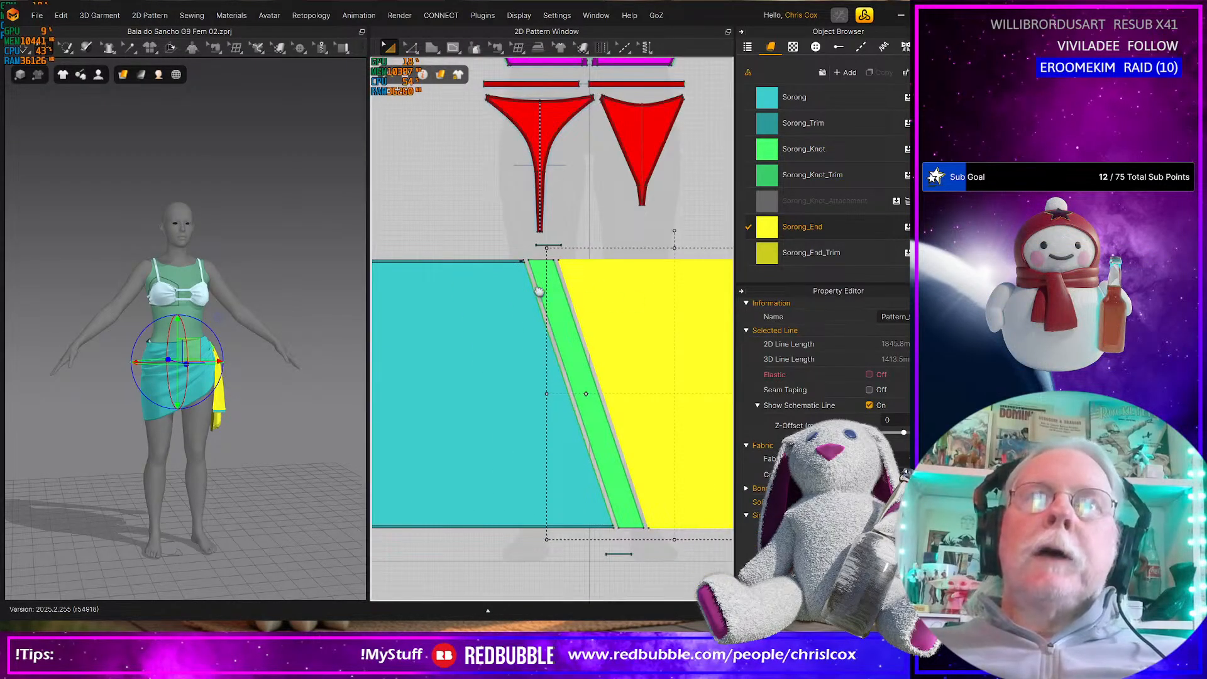
middle_drag(516, 286, 498, 282)
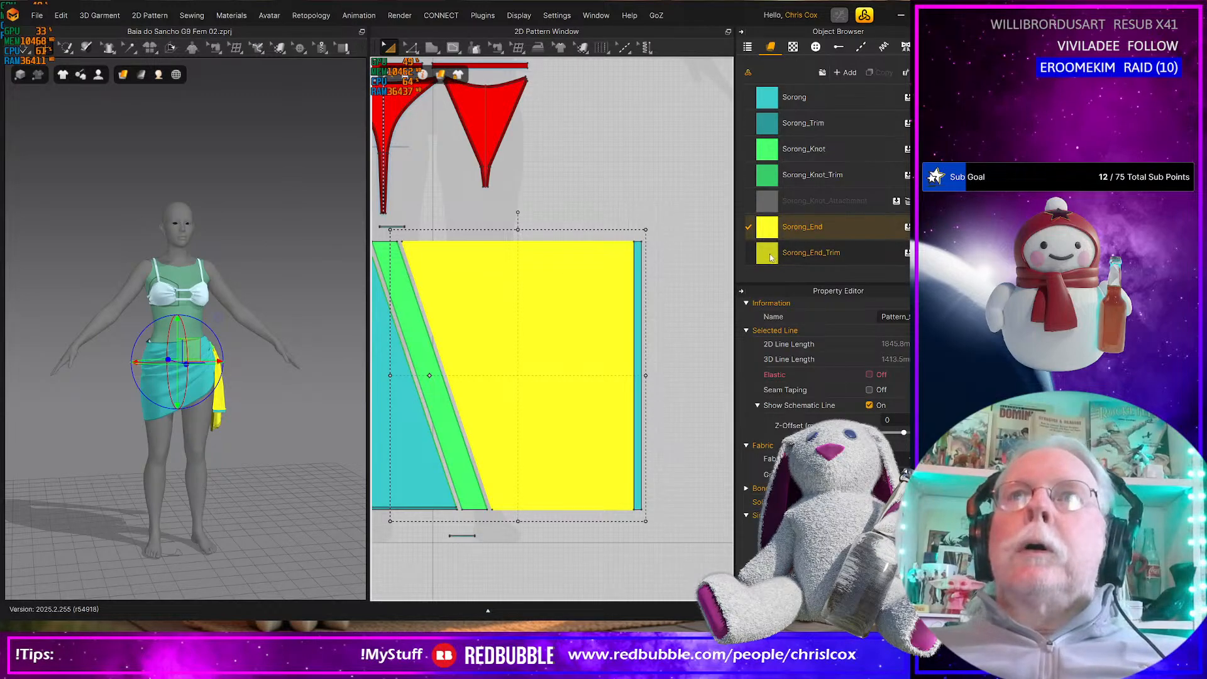
click(702, 291)
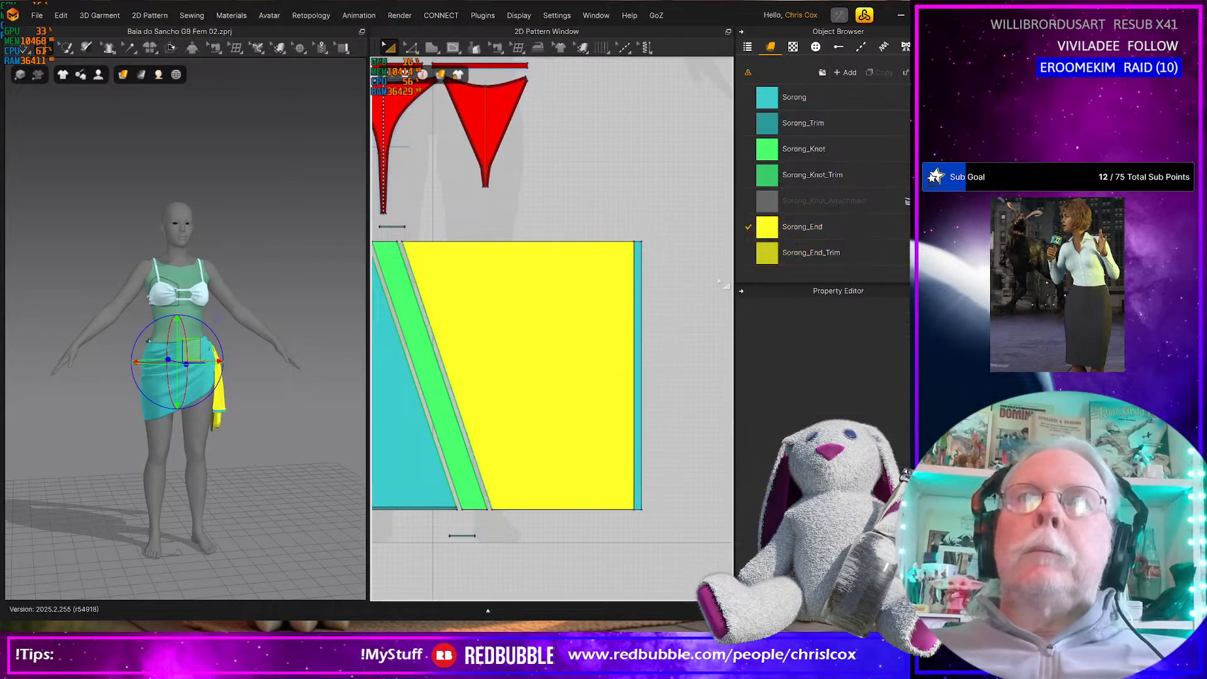
click(637, 302)
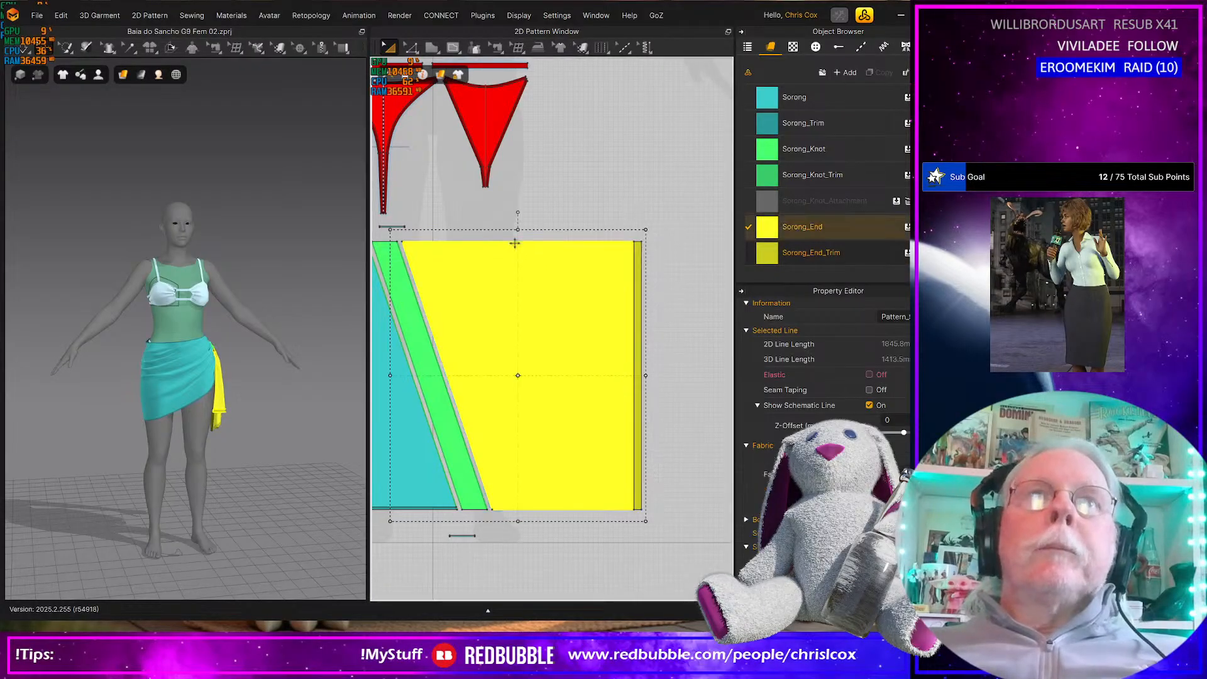
Offset the upper and lower edges of the yellow end panel as internal lines at 5 mm
key(z)
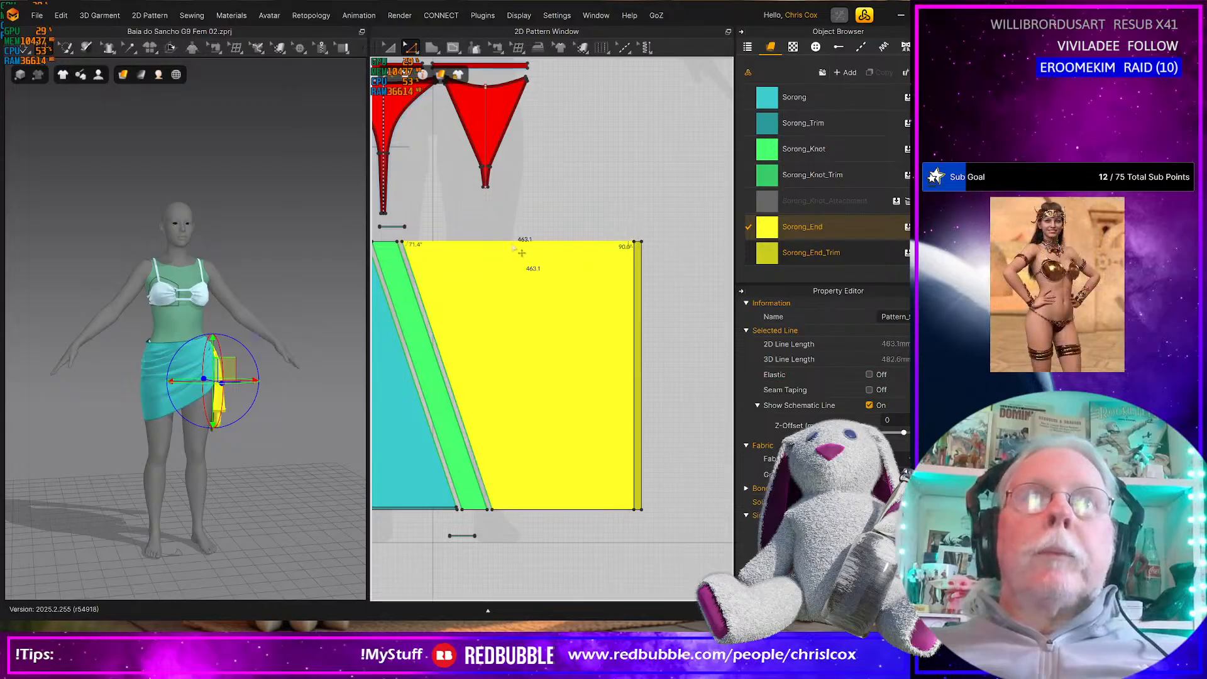
click(553, 512)
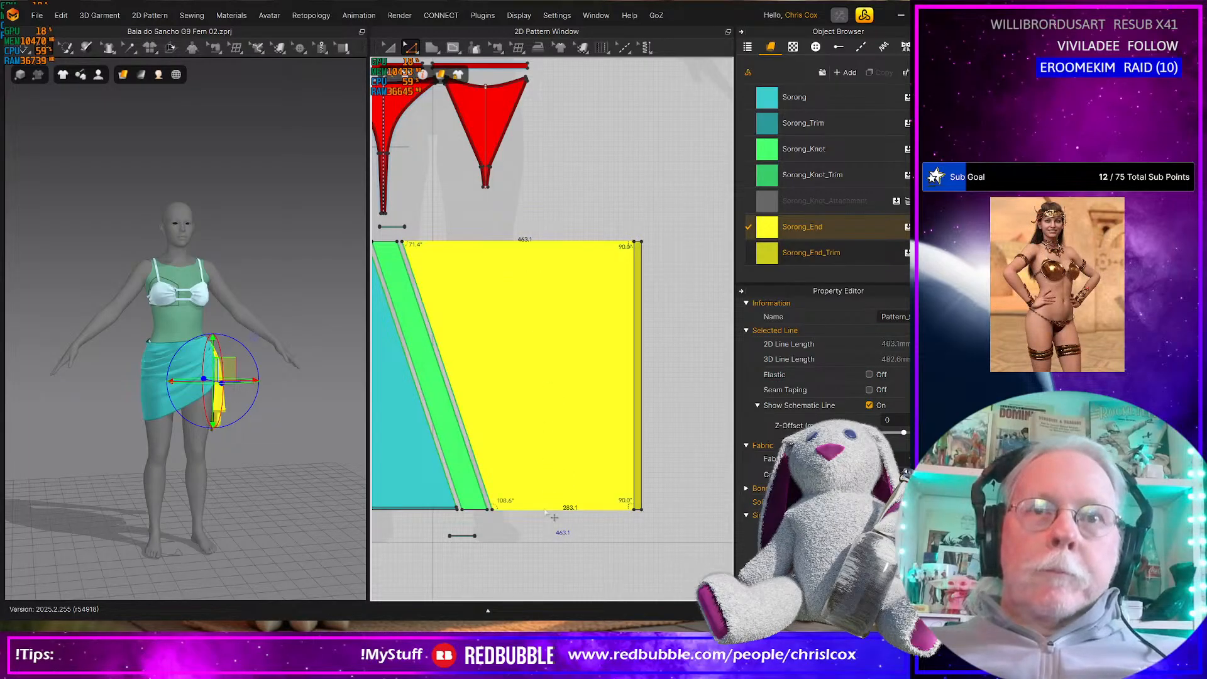
right_click(545, 512)
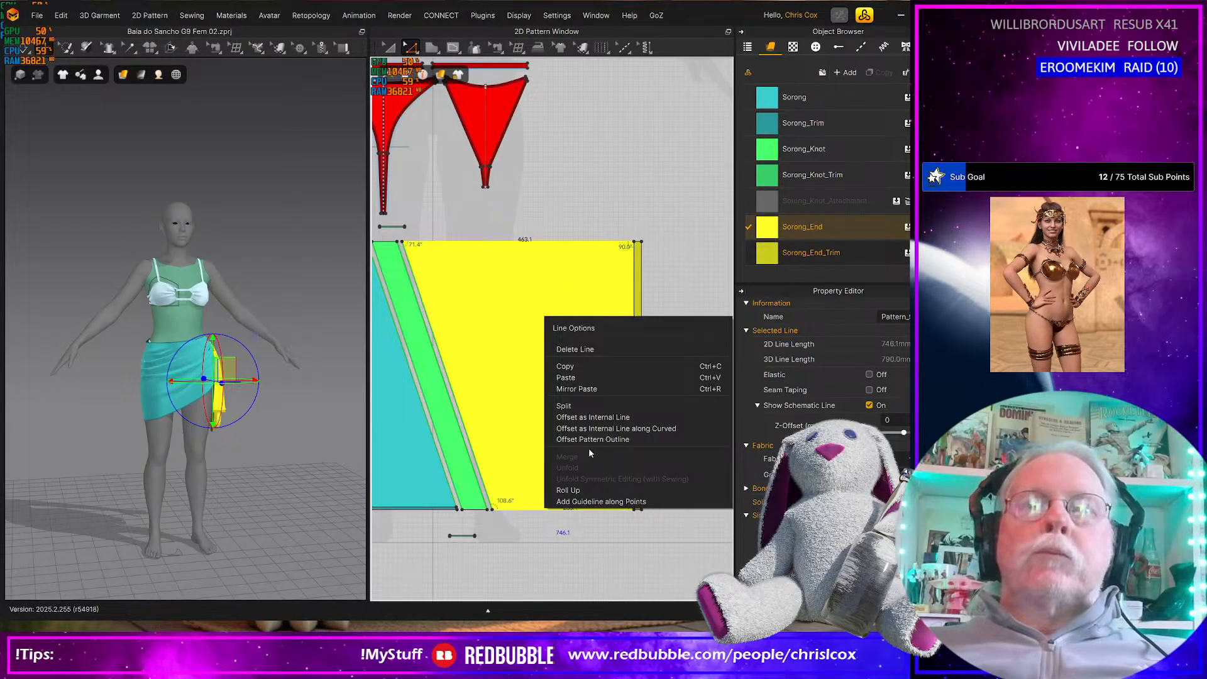
click(591, 417)
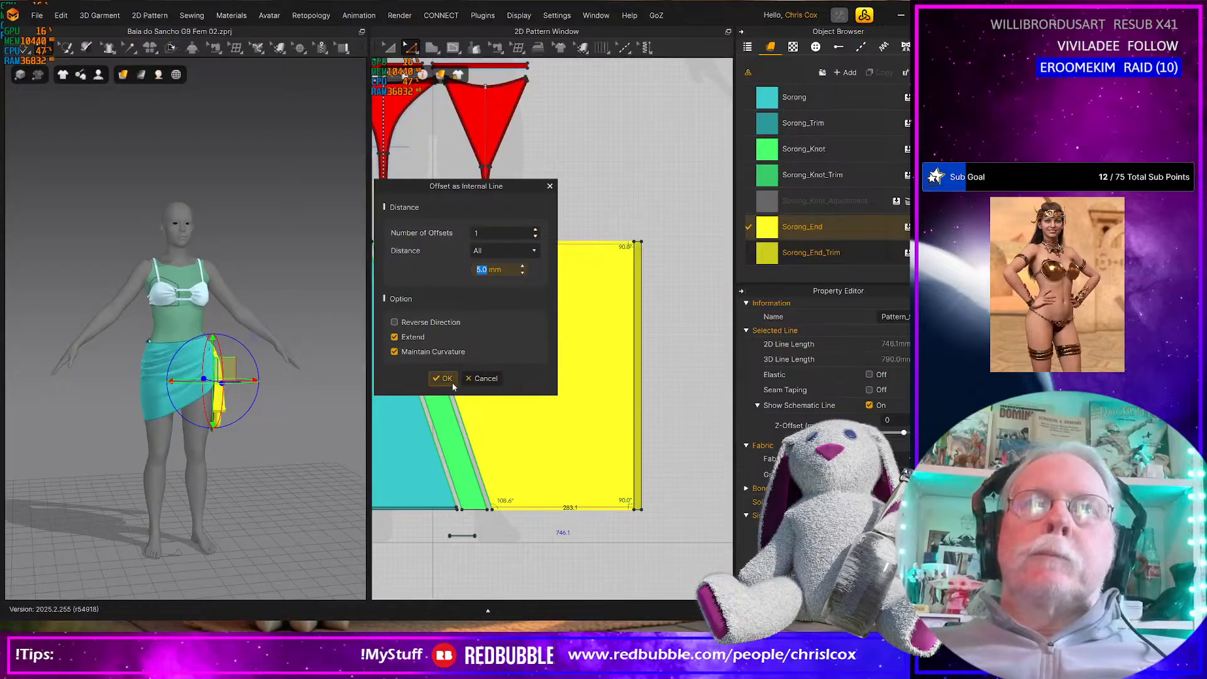
click(445, 379)
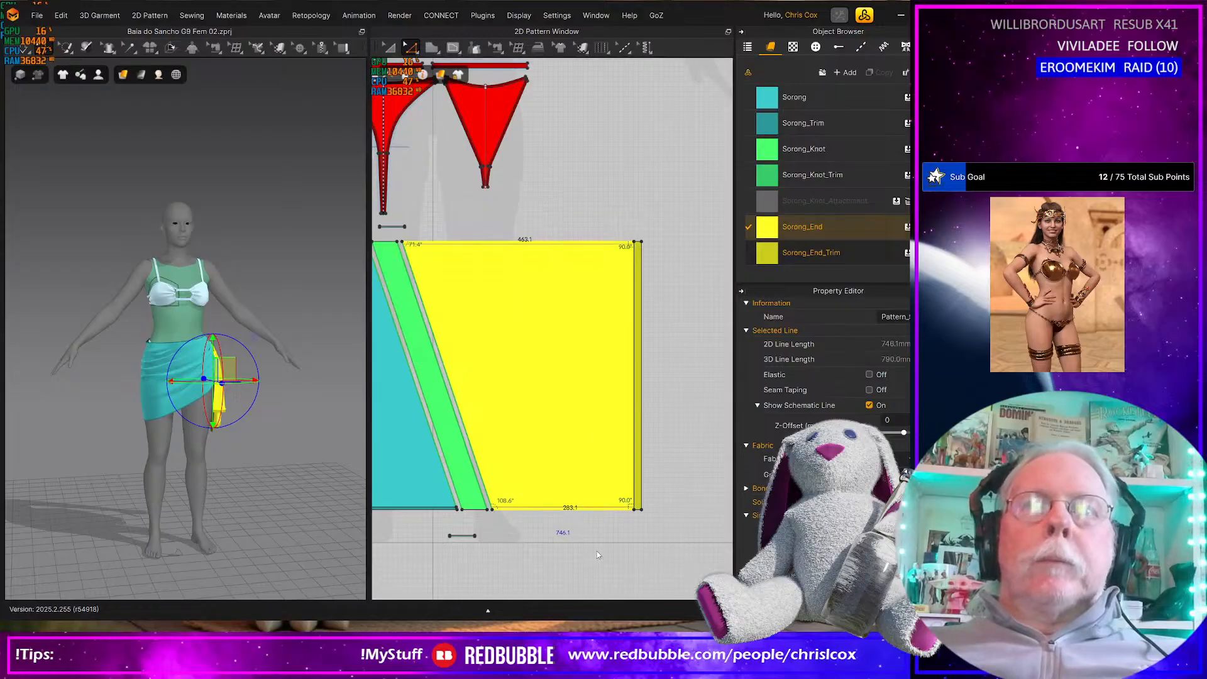
Cut and sew the yellow end panel along its 5 mm internal lines to separate the edge trims
click(545, 517)
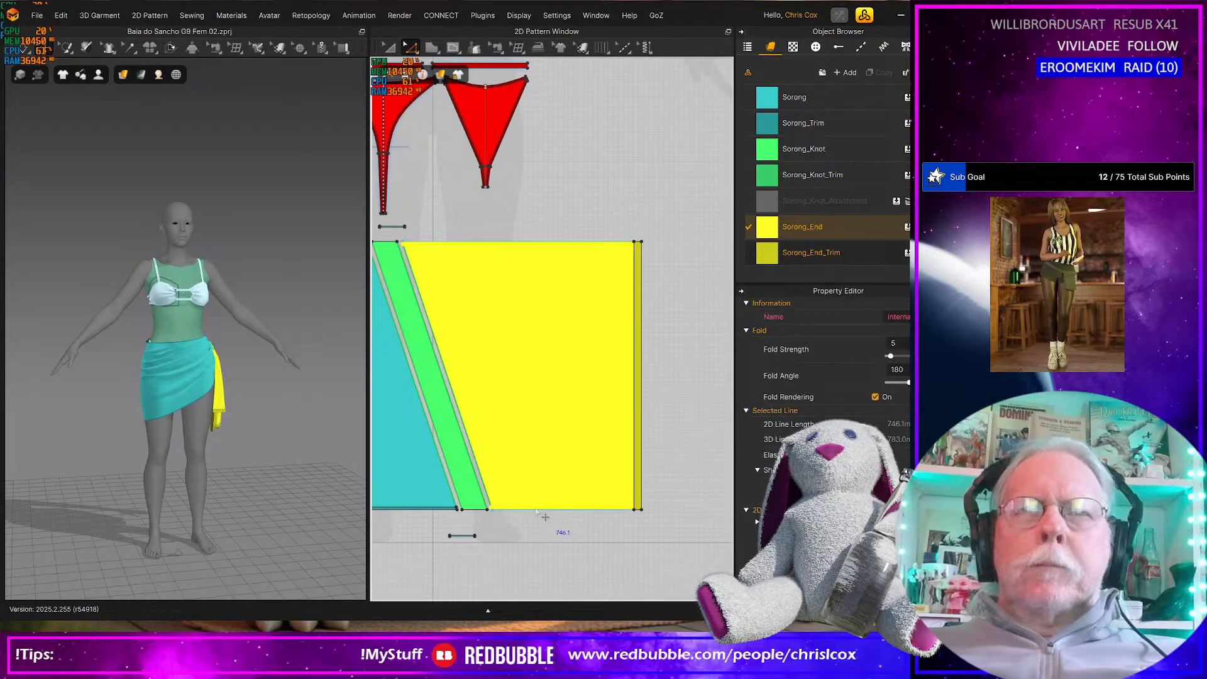
right_click(537, 512)
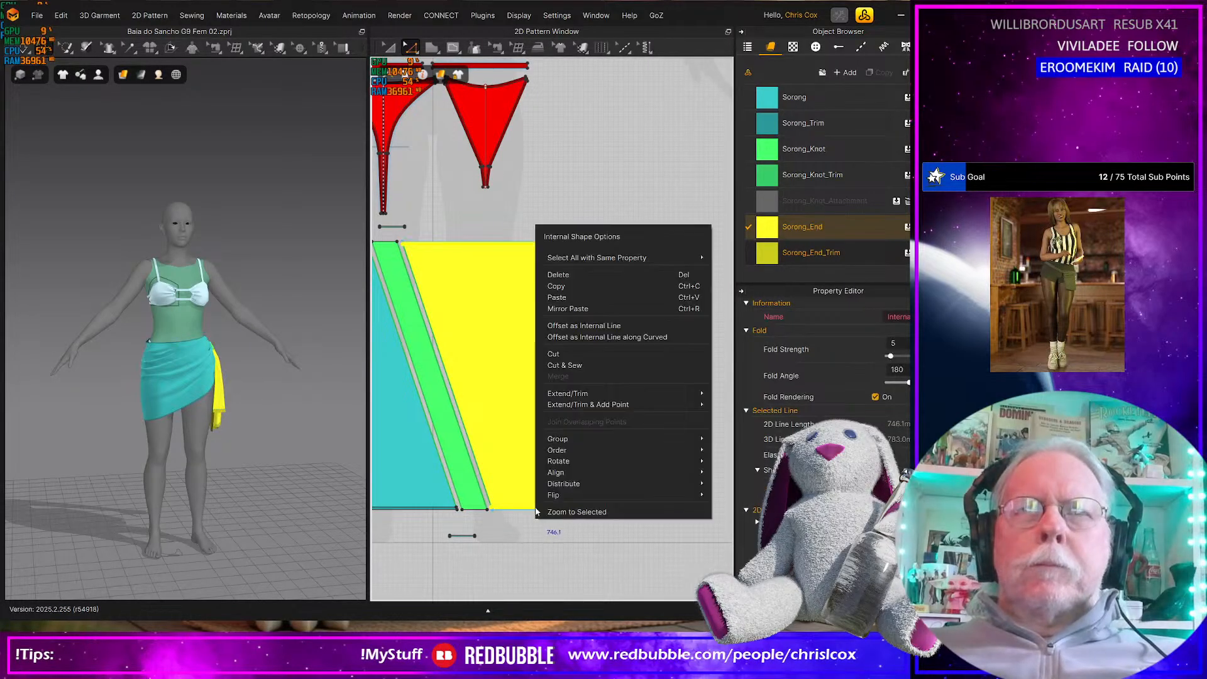
click(578, 366)
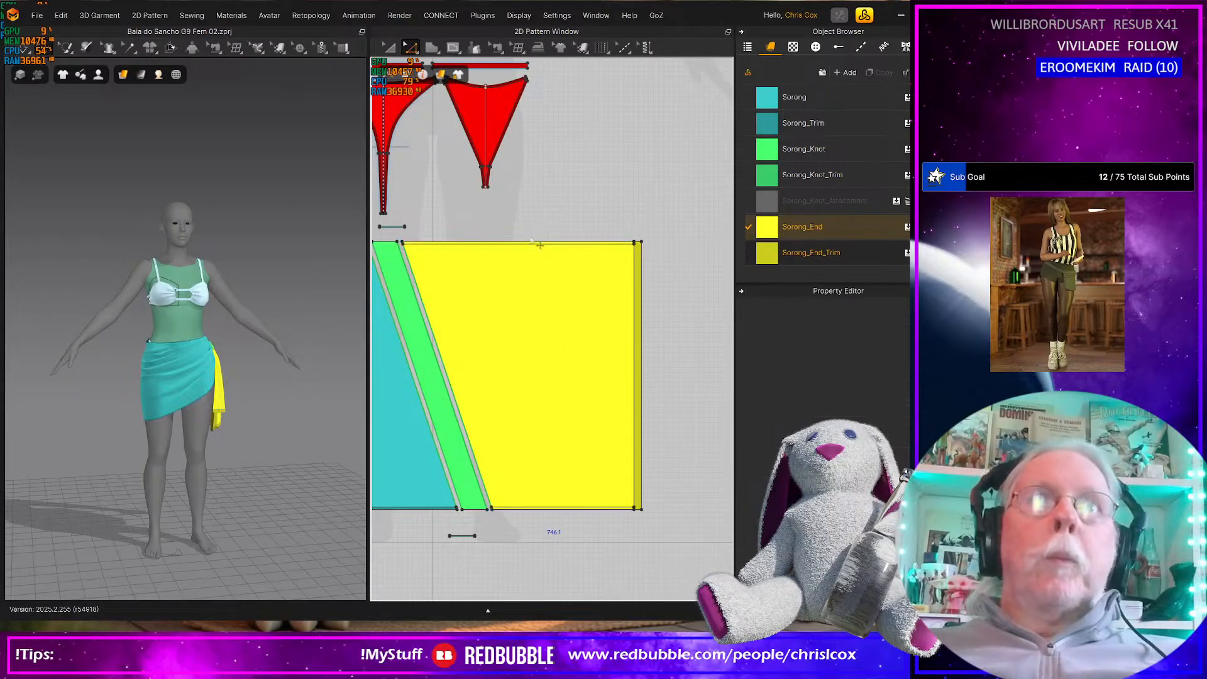
Select the yellow end panel's upper and lower trim strips and assign them the Sorong_End_Trim fabric
key(a)
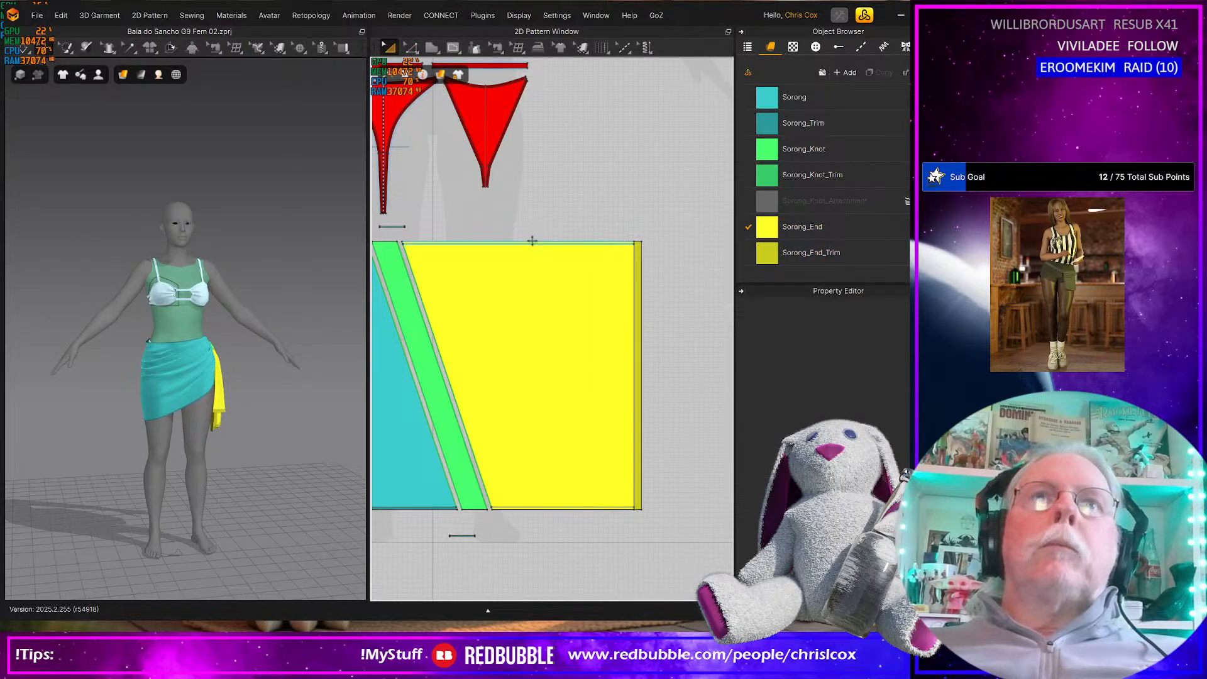
click(532, 241)
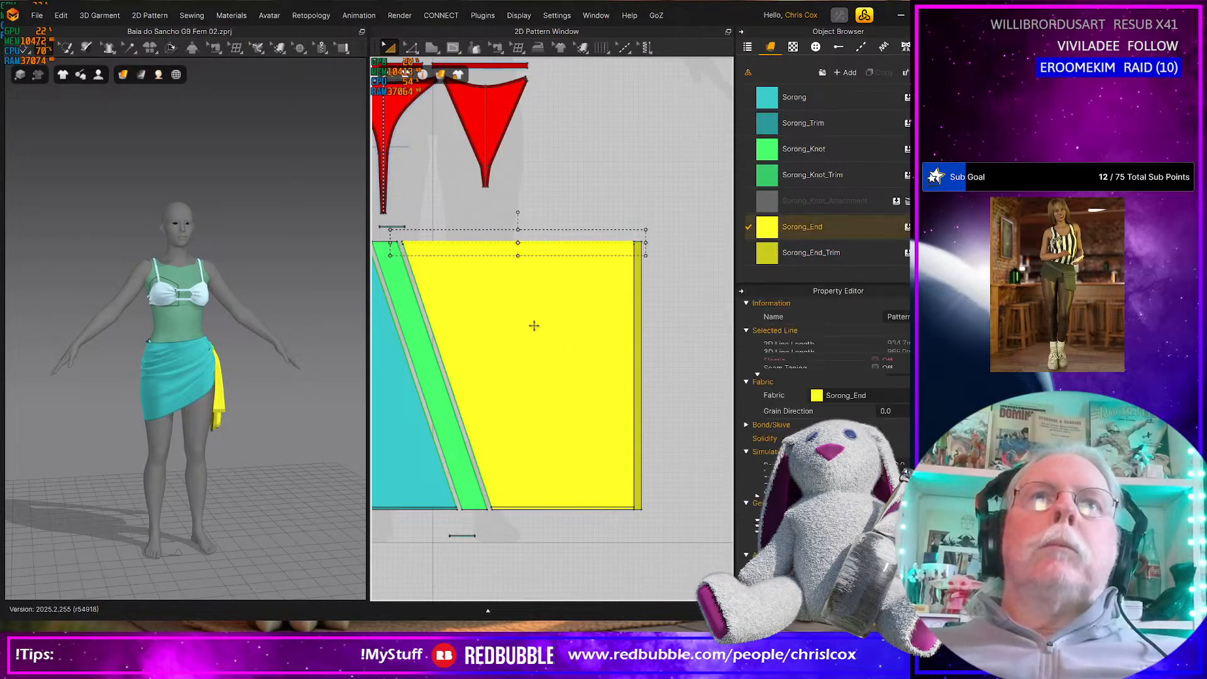
shift+click(555, 512)
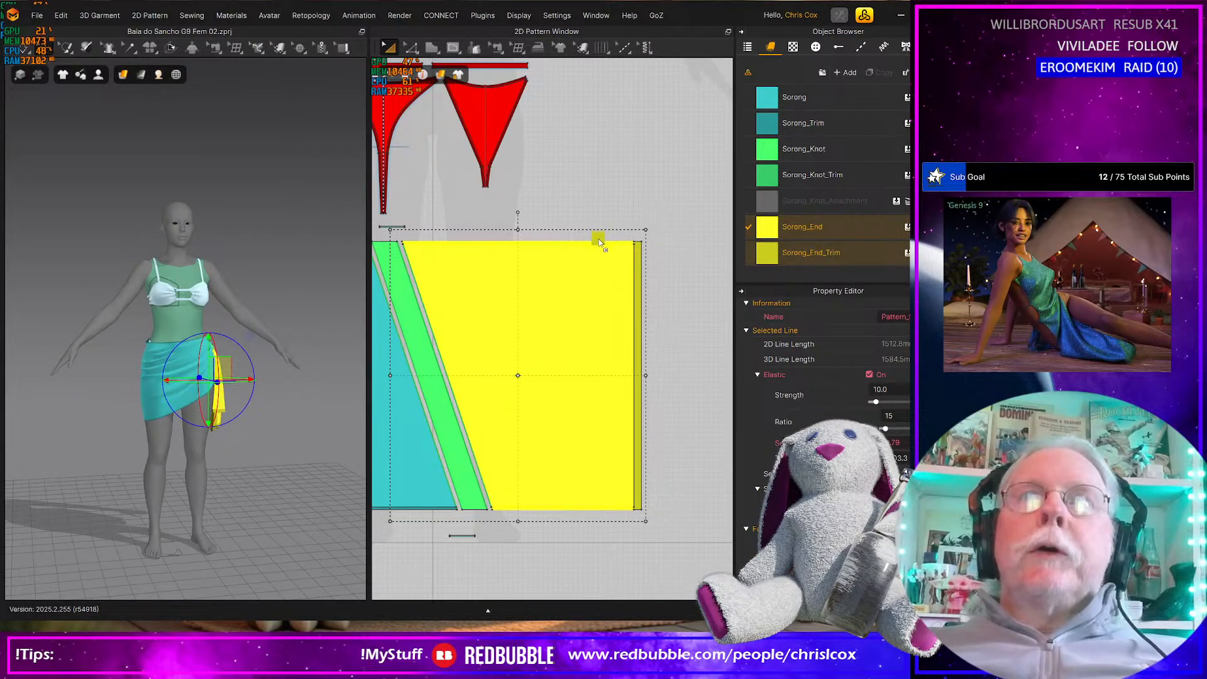
drag(600, 240, 598, 239)
Offset the upper and lower edges of the green knot panel as internal lines at 5 mm
middle_drag(539, 357, 685, 322)
click(532, 209)
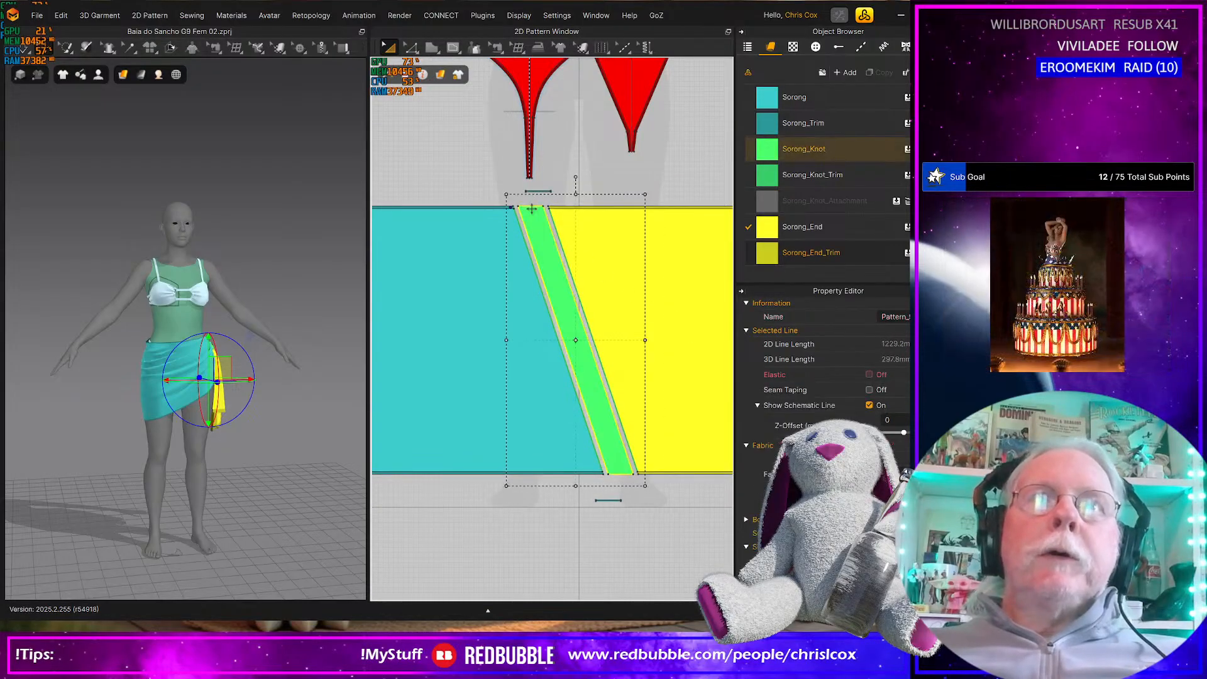
key(z)
click(532, 207)
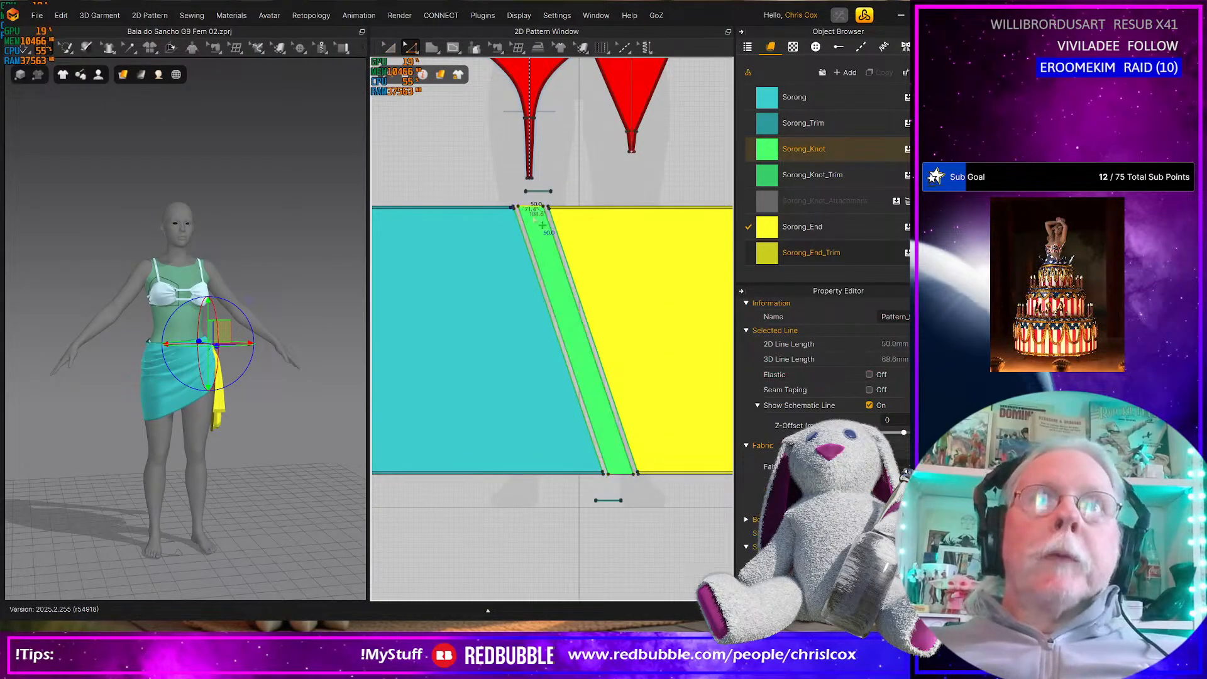
shift+click(618, 473)
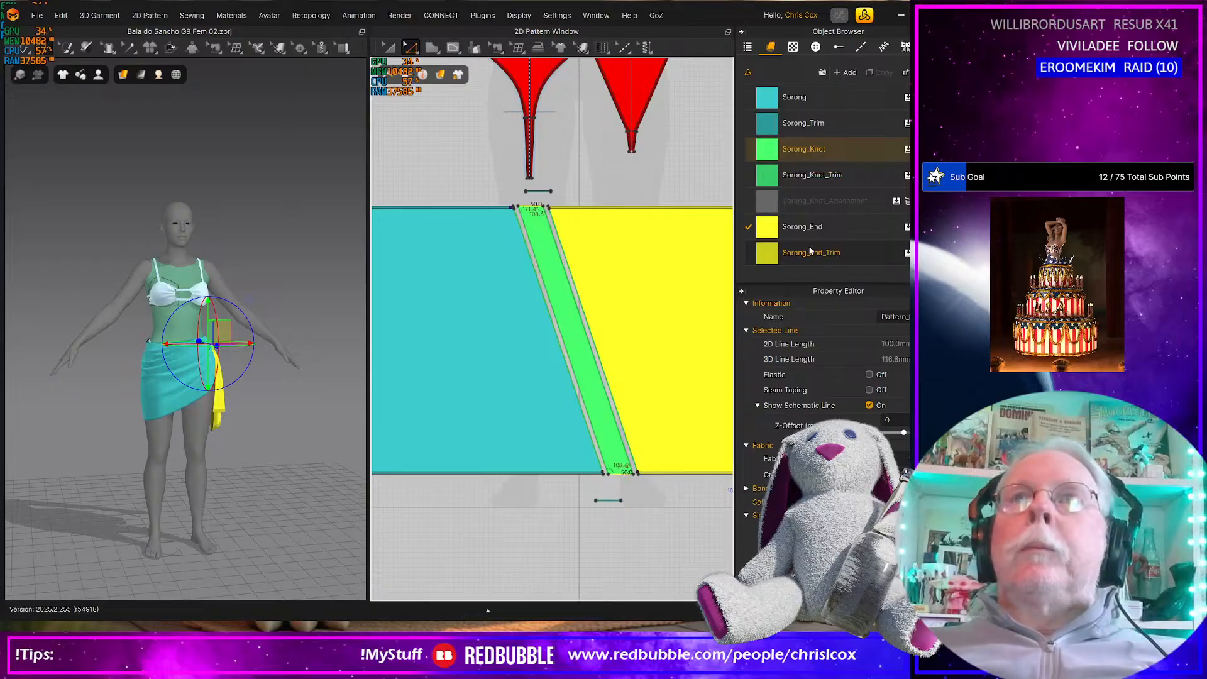
right_click(619, 476)
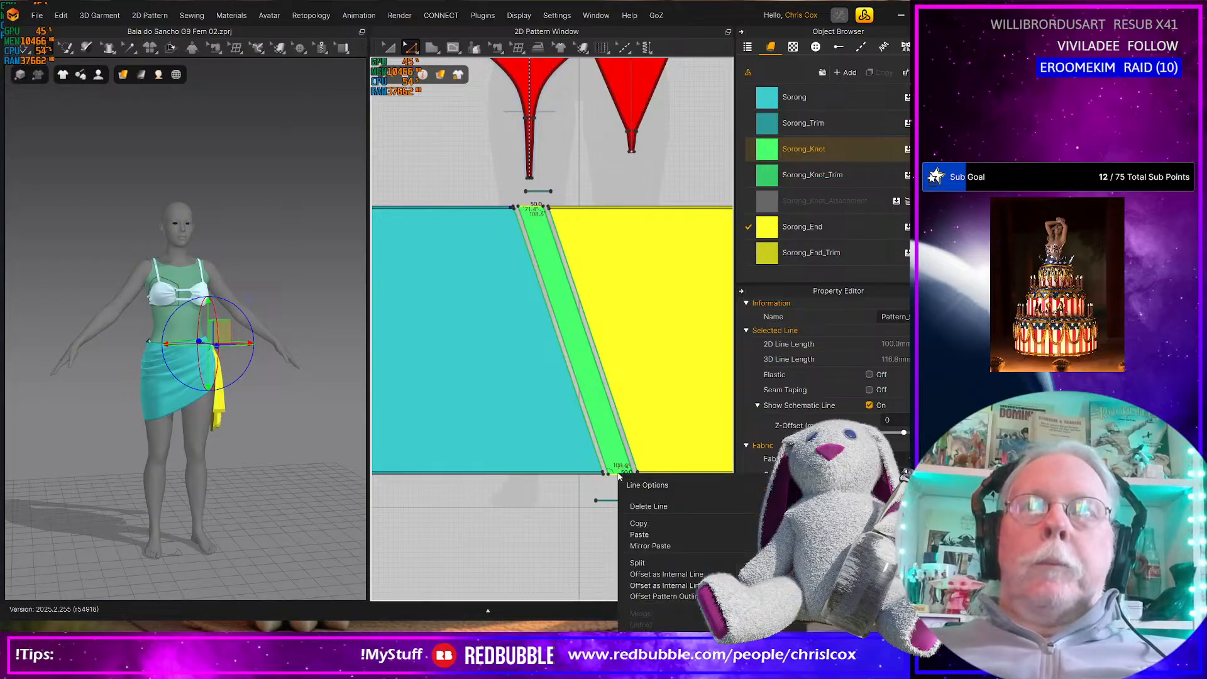
click(667, 574)
key(Return)
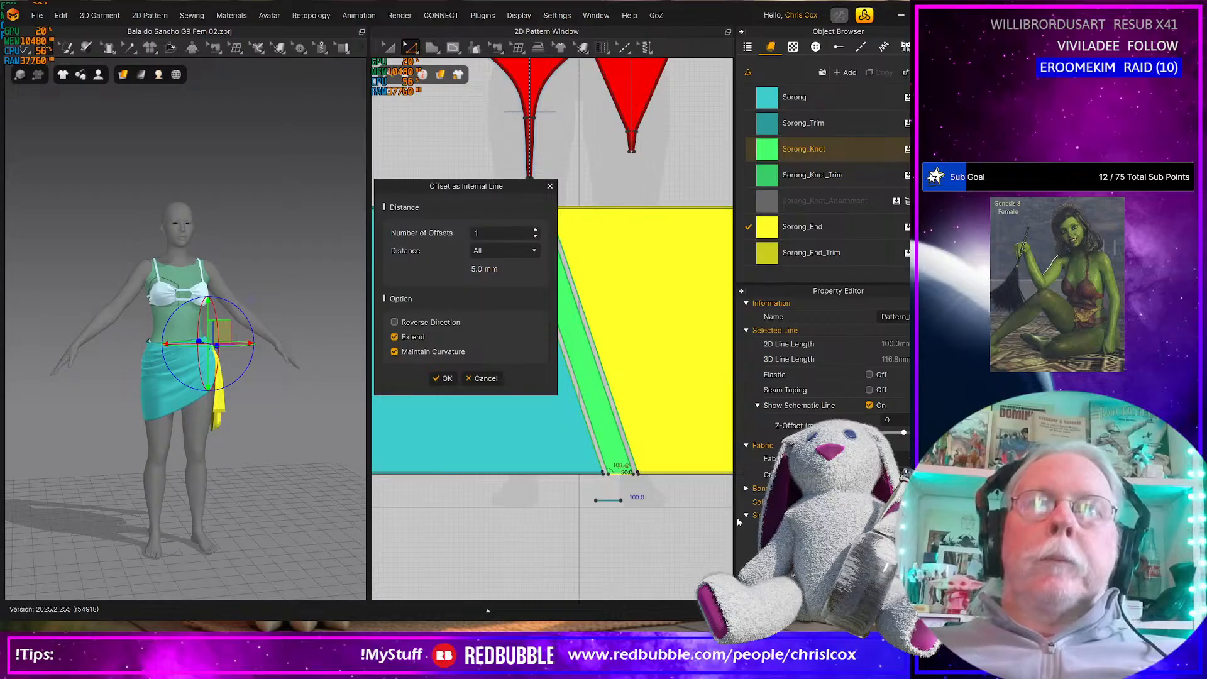
click(445, 380)
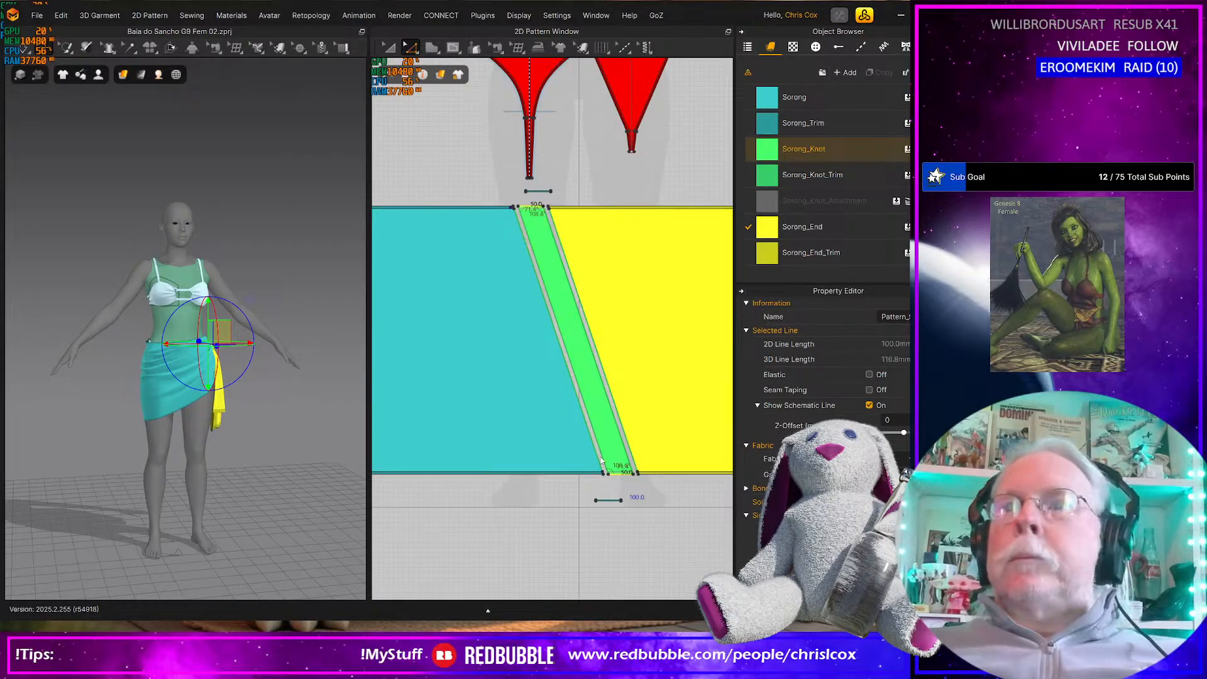
Cut and sew the green knot panel along its upper and lower internal lines to separate the edge trims
click(620, 474)
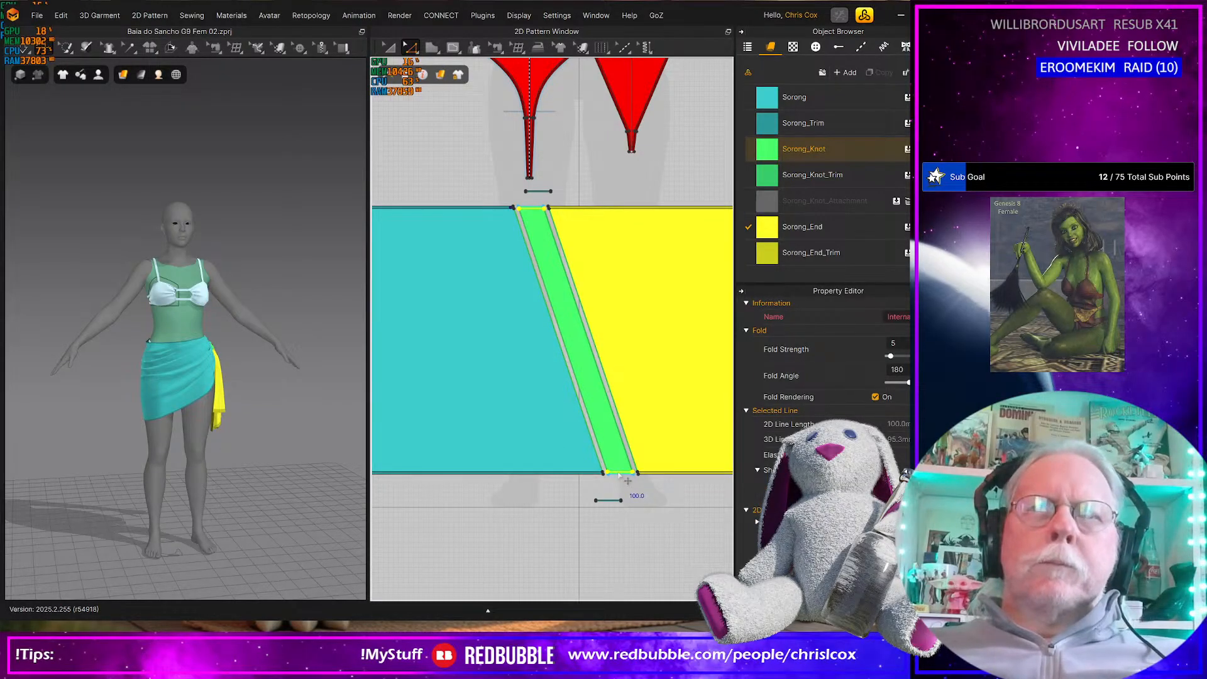
right_click(619, 476)
click(662, 318)
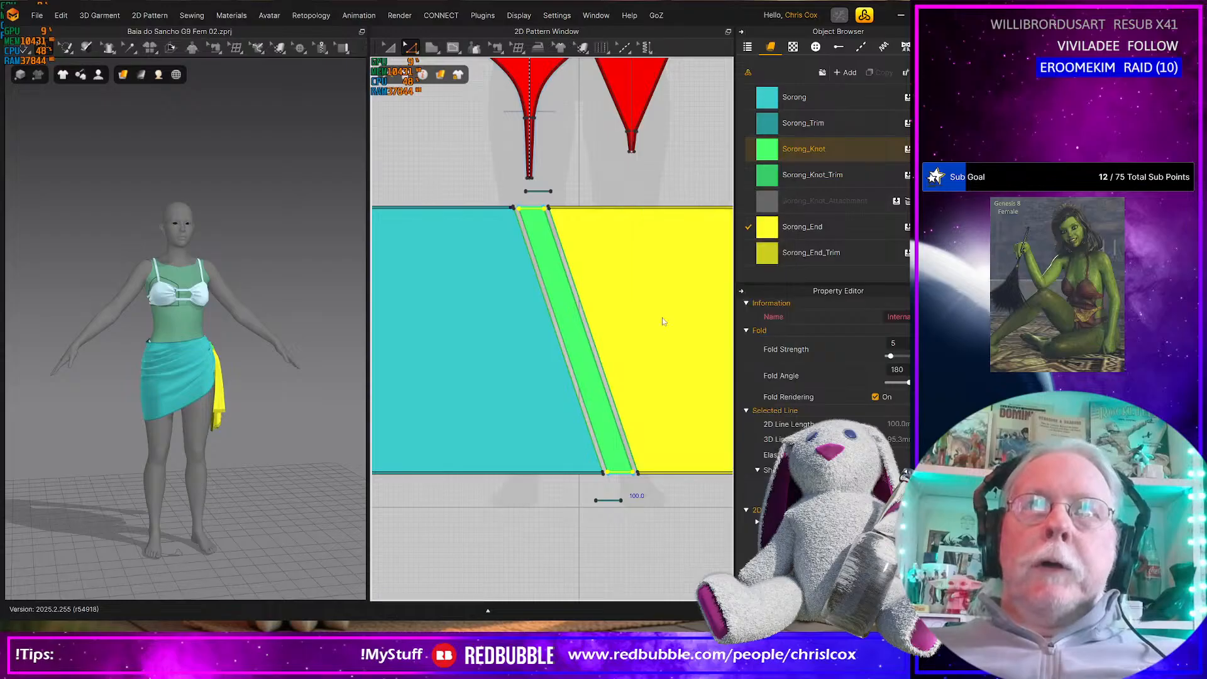
key(a)
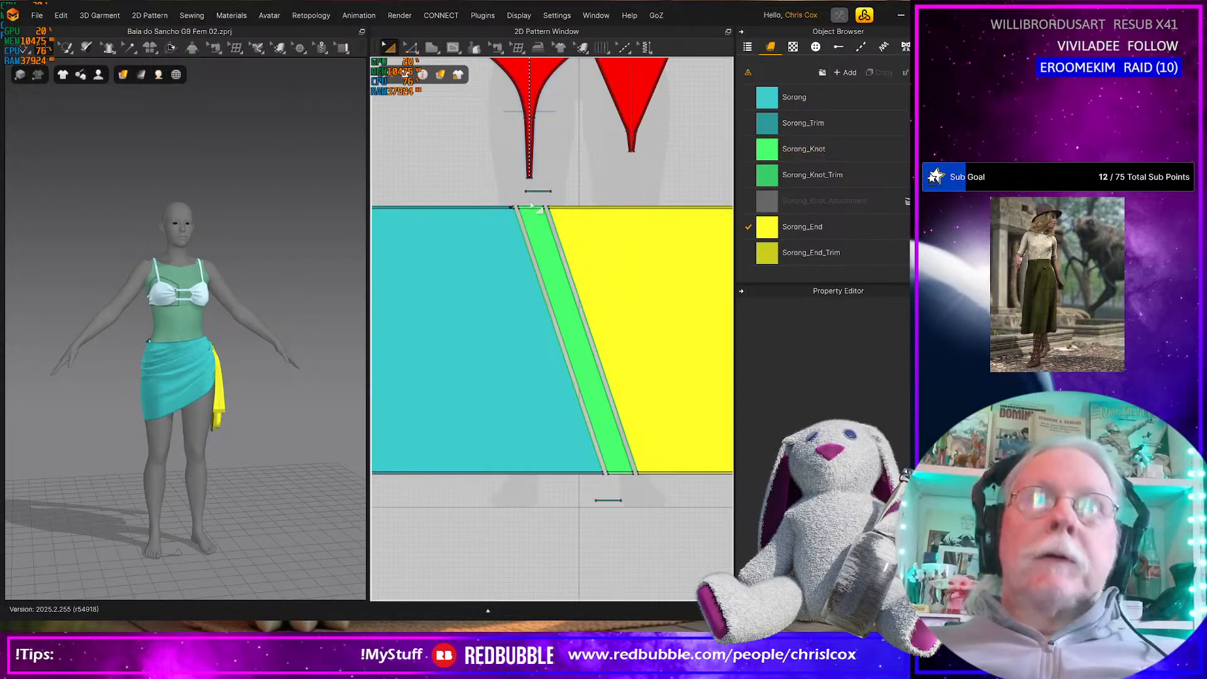
Select the green knot panel's upper and lower trim strips and assign them the Sorong_Knot_Trim fabric
click(532, 207)
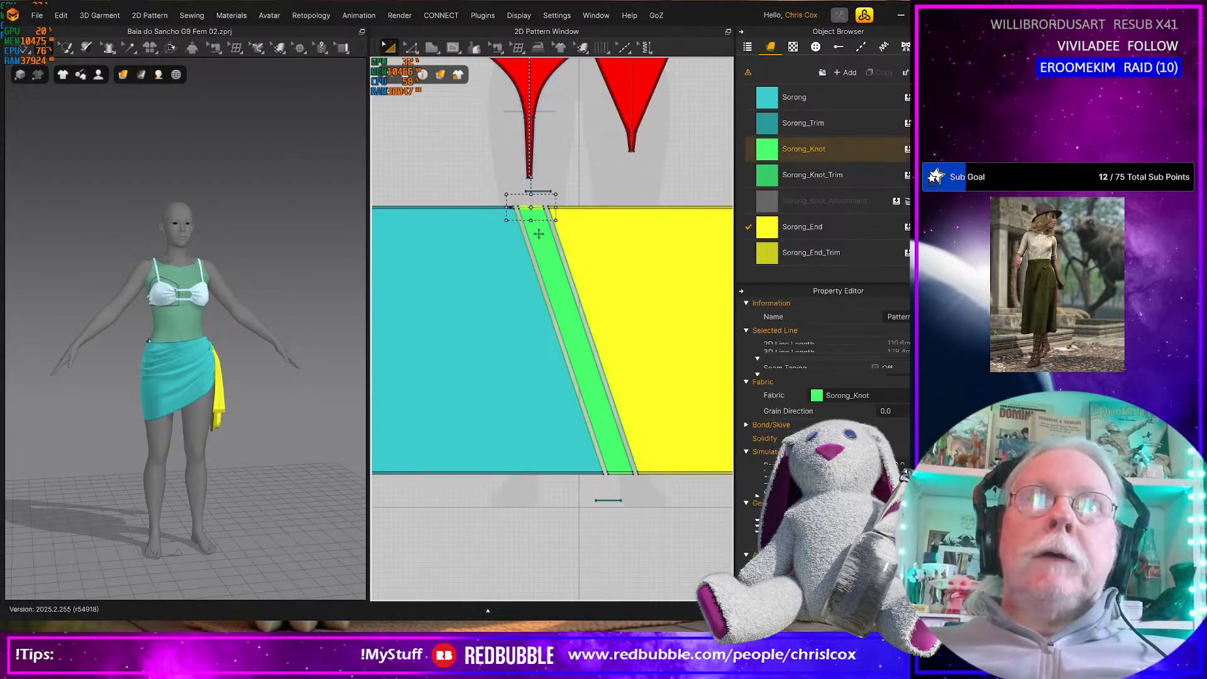
shift+click(617, 476)
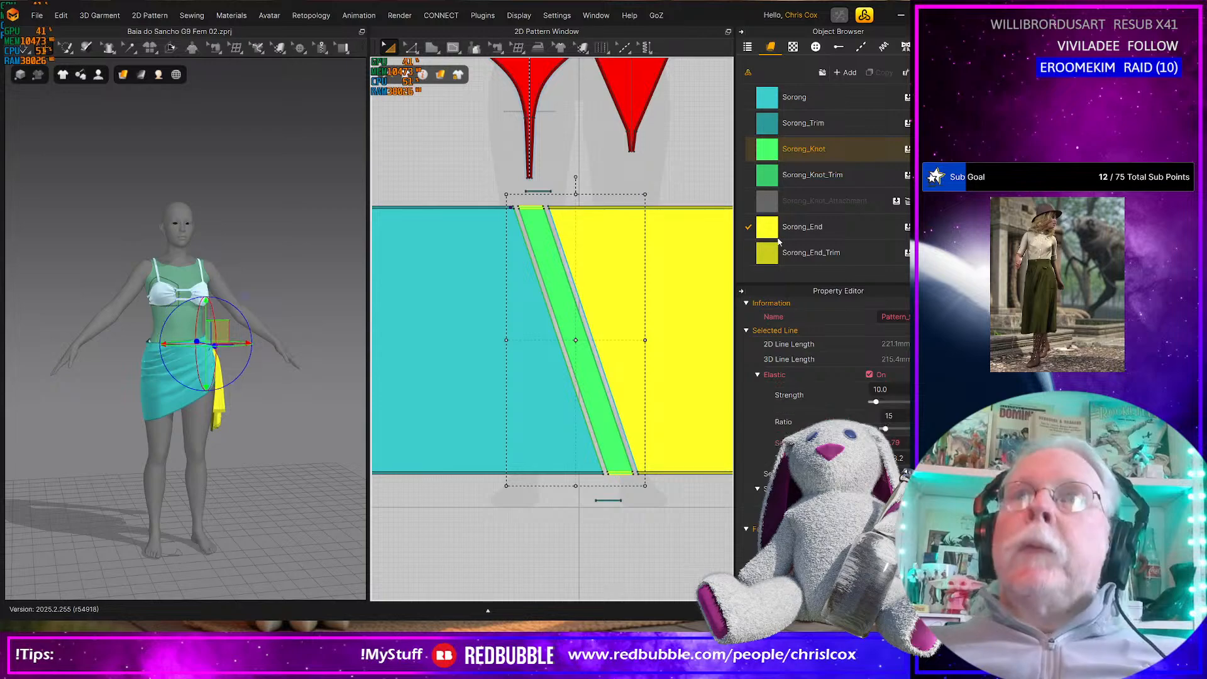
click(772, 181)
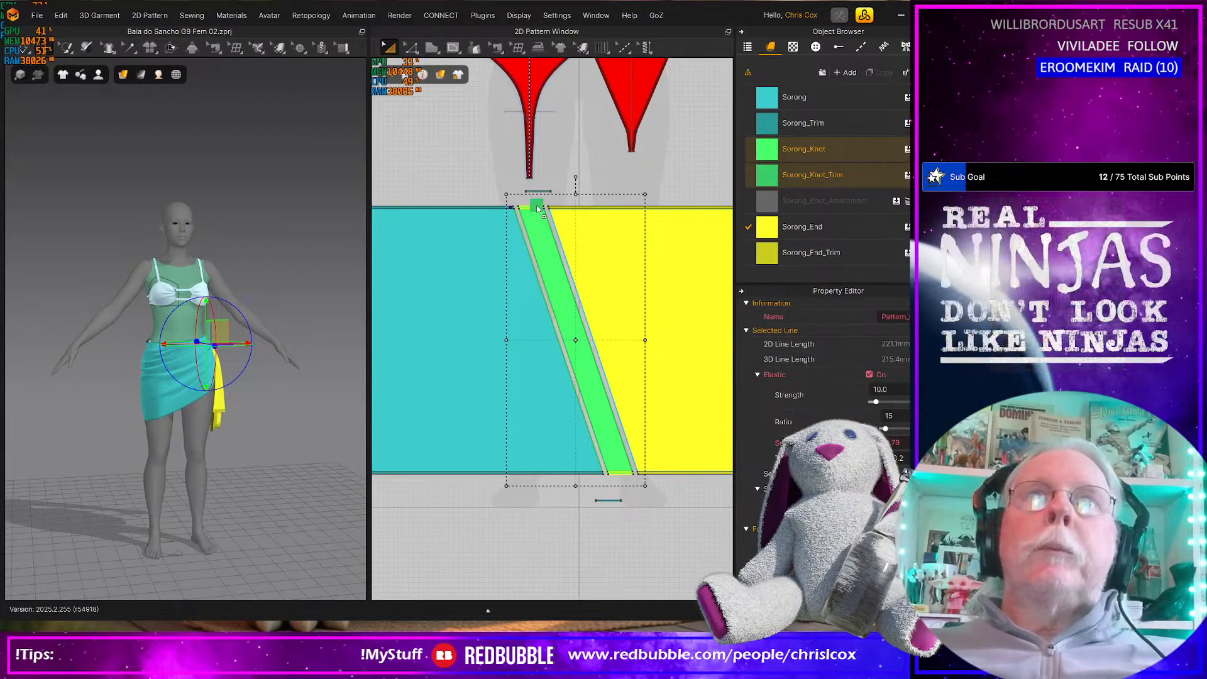
click(627, 517)
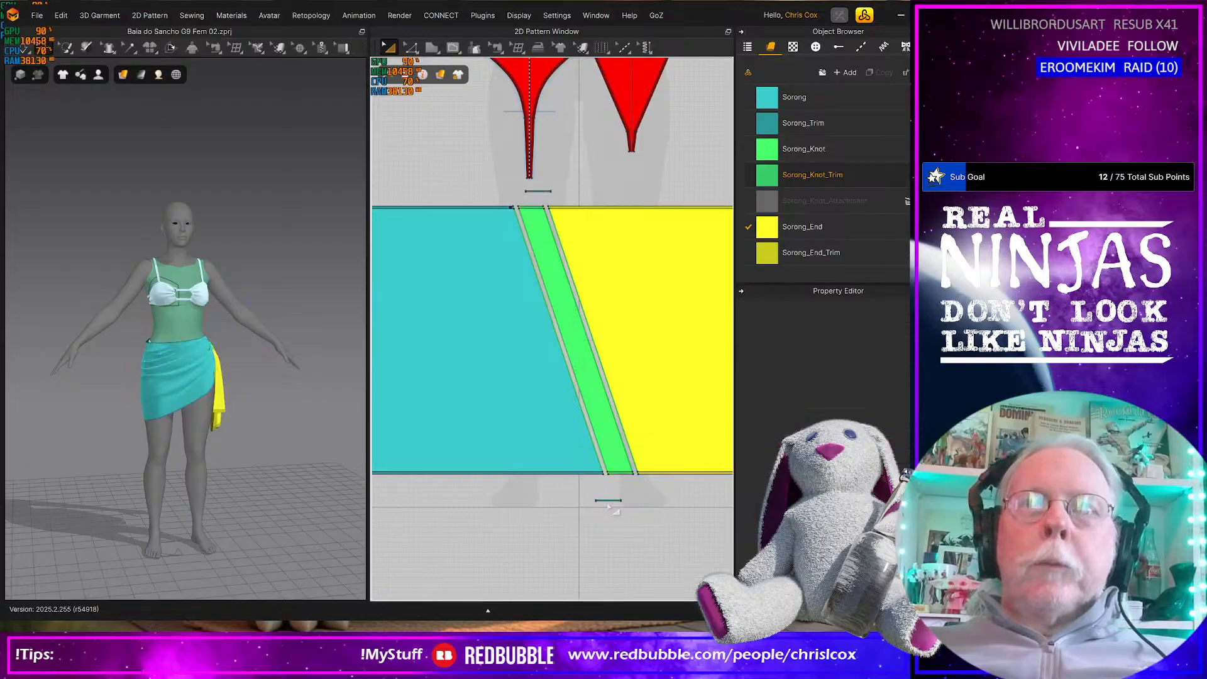
Move the two small knot attachment strips side by side just above the green knot panel
click(606, 500)
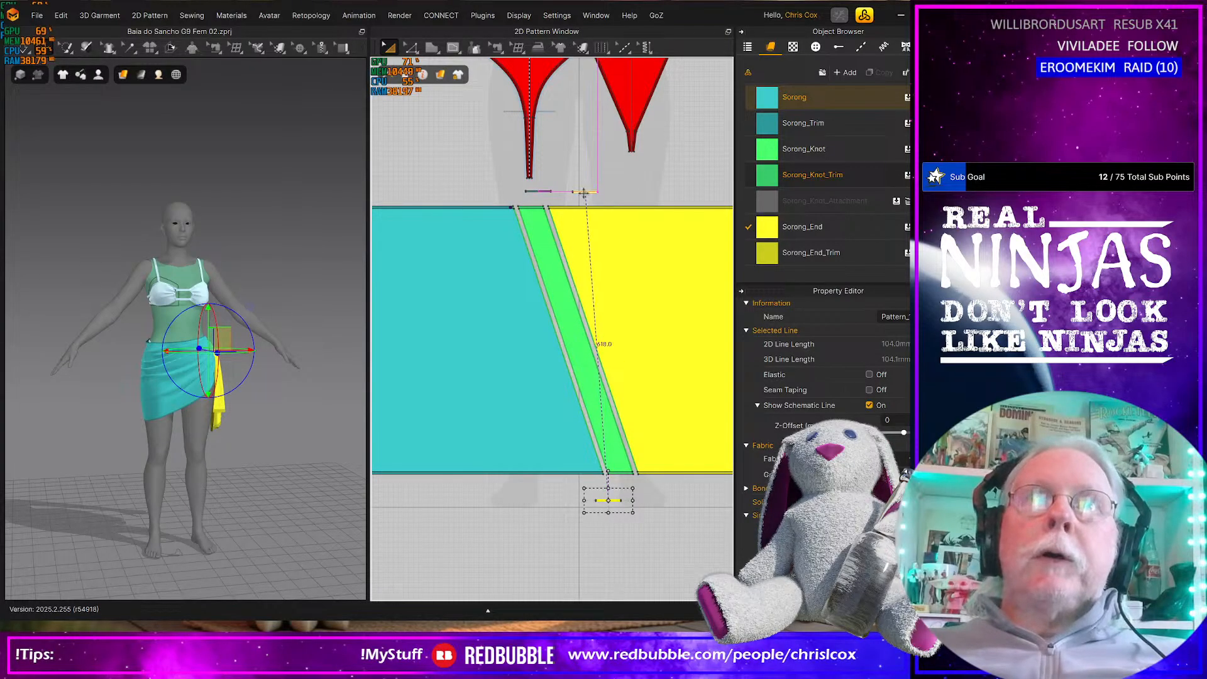
drag(583, 193, 583, 193)
scroll(582, 195, up, 4)
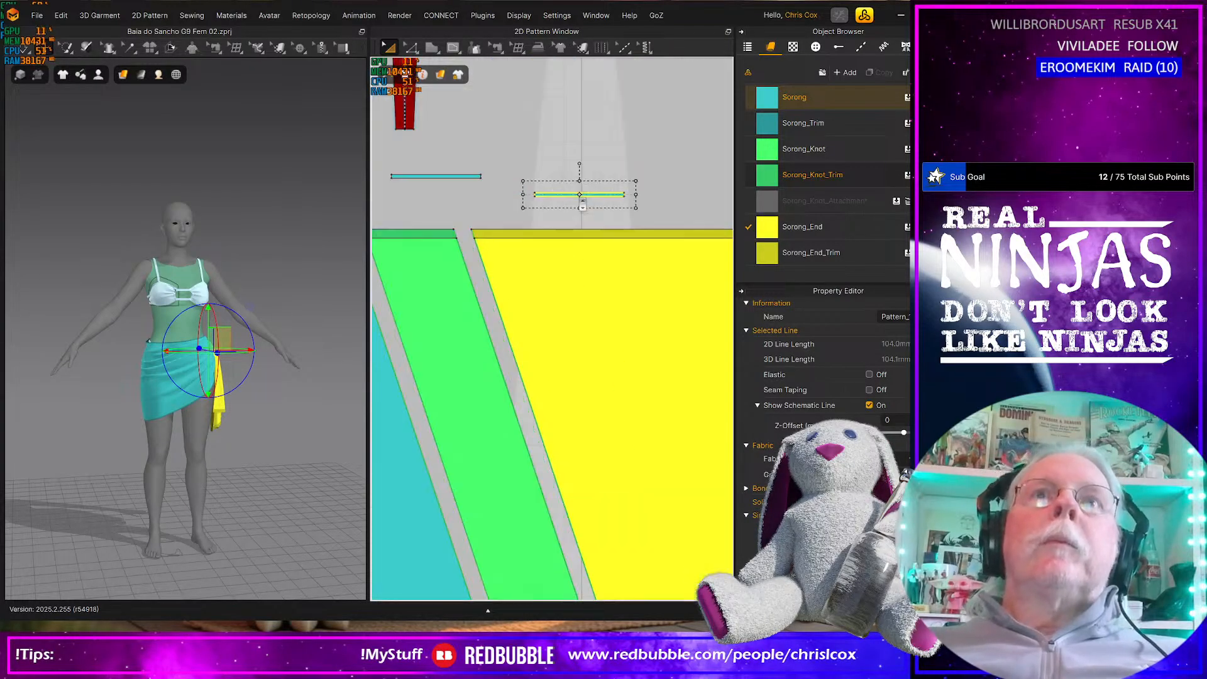
middle_drag(583, 205, 703, 239)
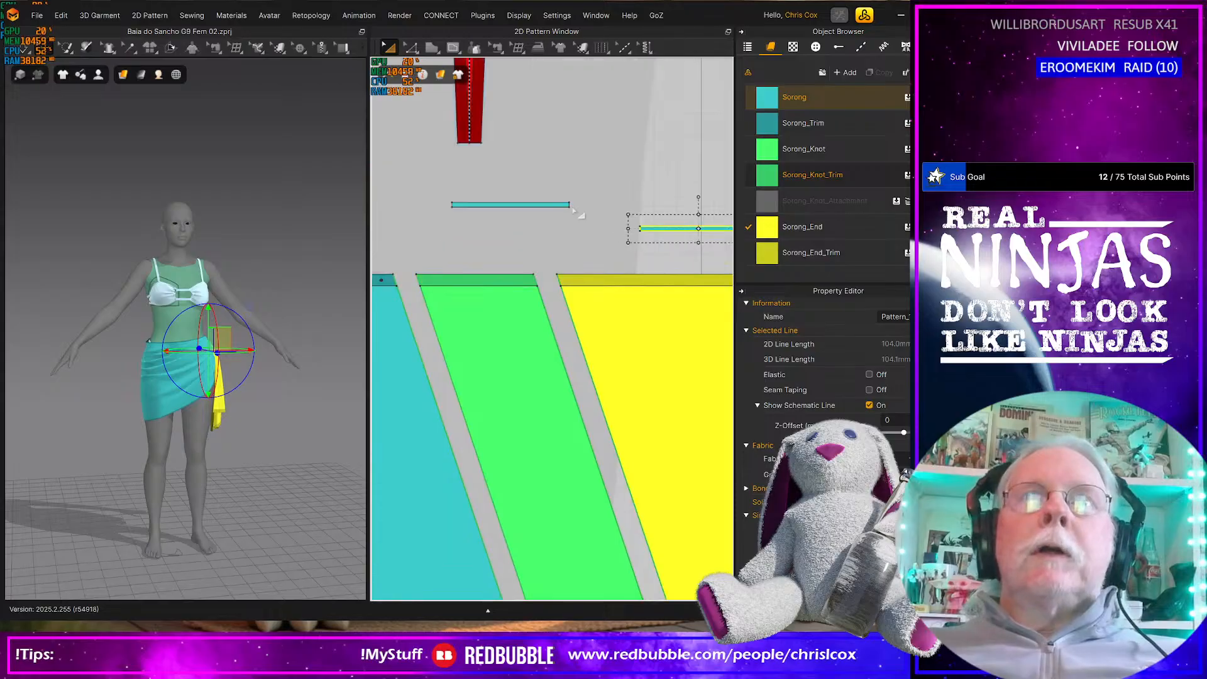
drag(634, 234, 534, 253)
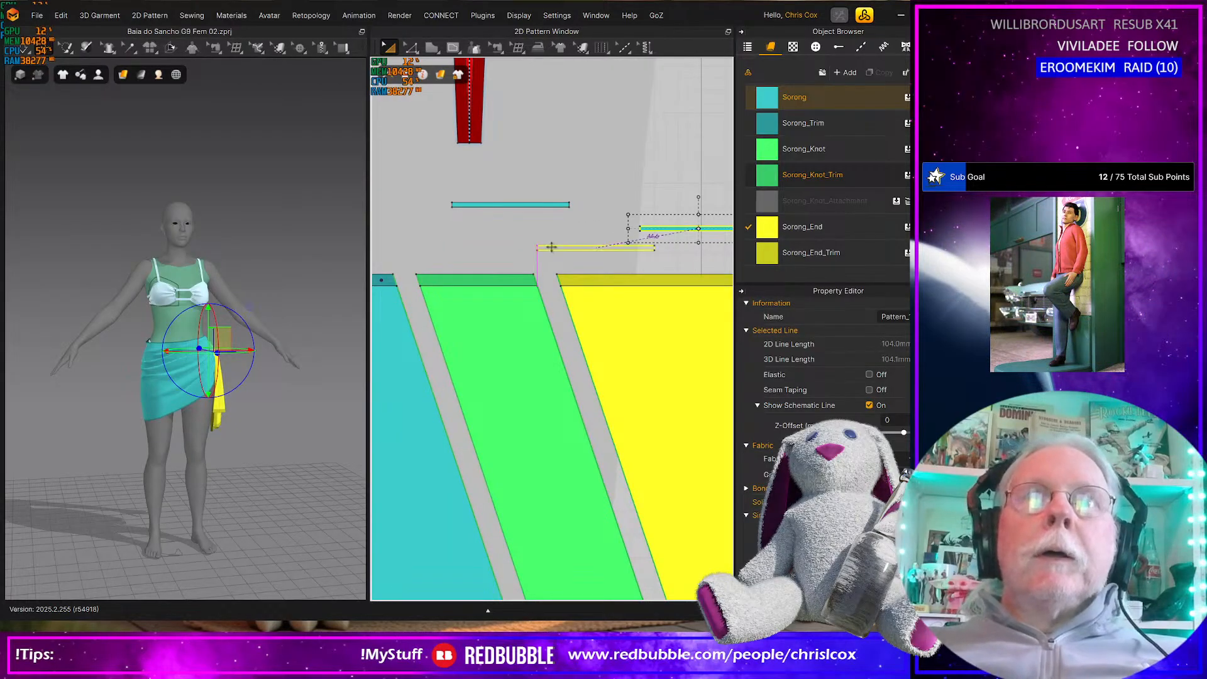
drag(531, 207, 484, 249)
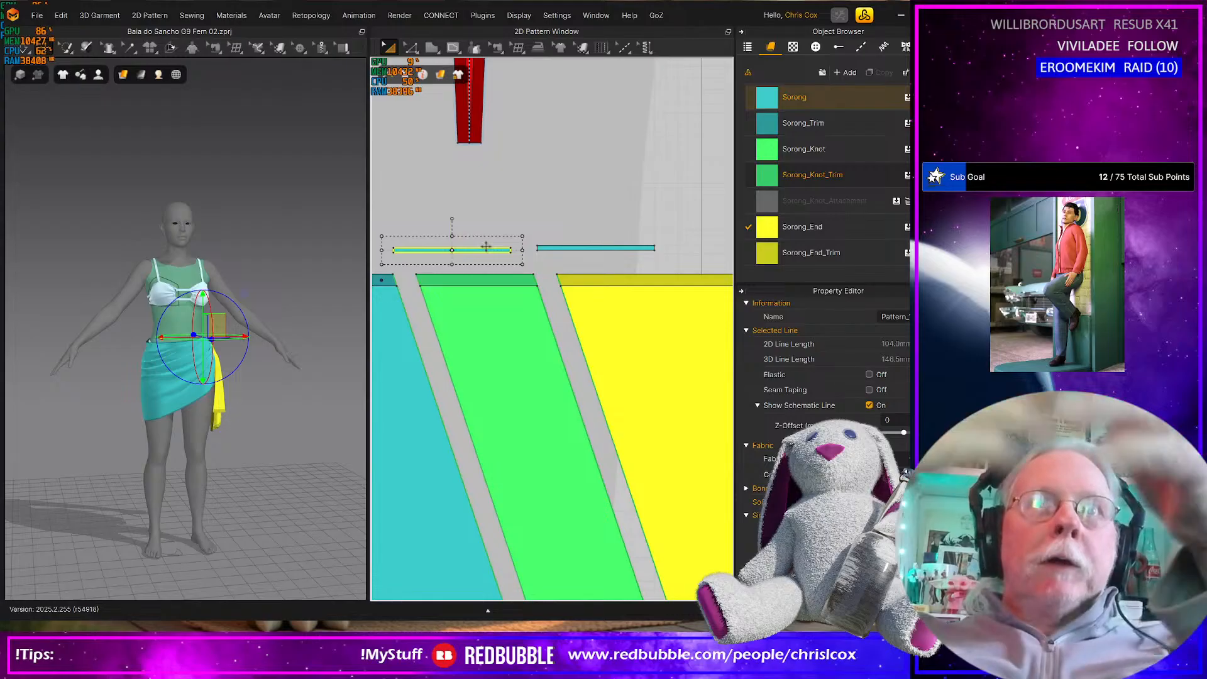
Assign the Sorong_Knot_Attachment fabric to both small strips above the green knot panel
click(817, 200)
click(644, 247)
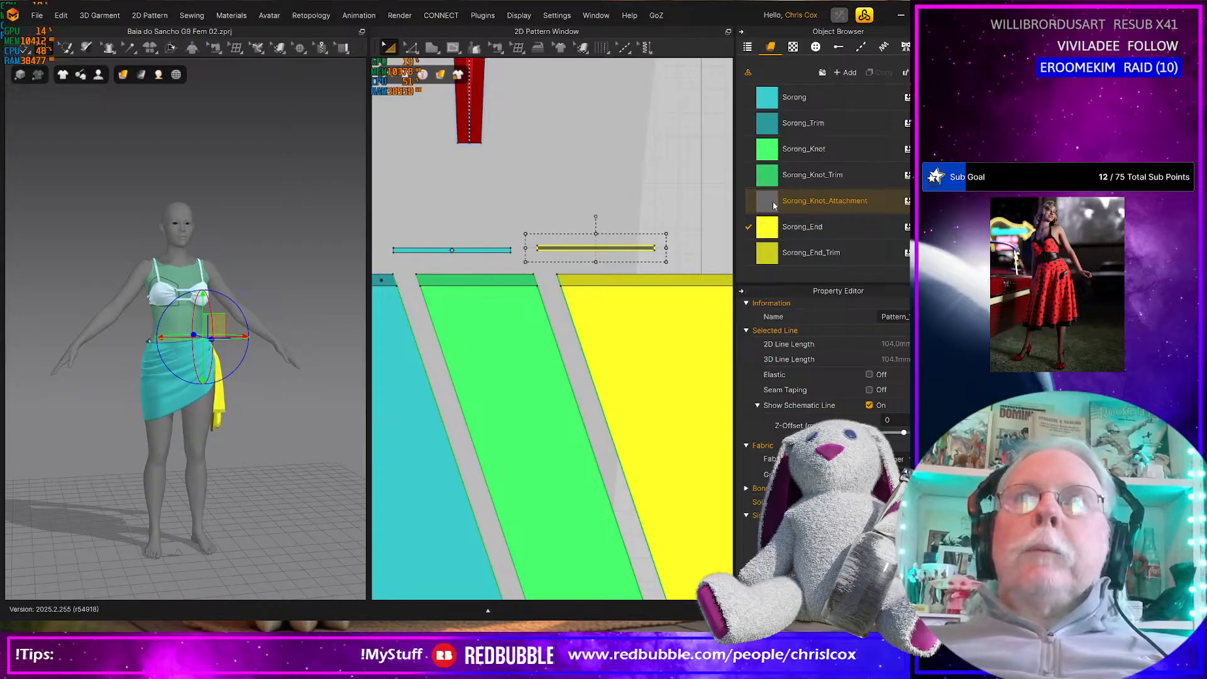
click(508, 251)
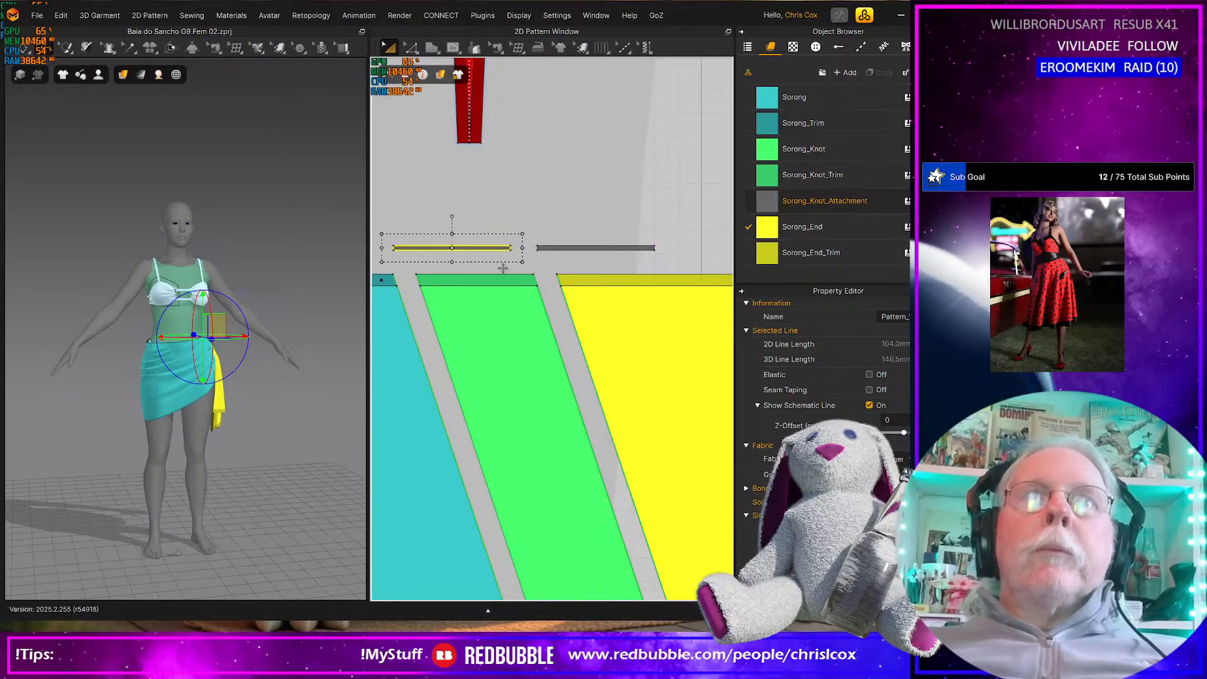
Select the right-hand yellow end panel with the surrounding trims and nudge it left to close the gap to the green knot panel
scroll(505, 253, down, 6)
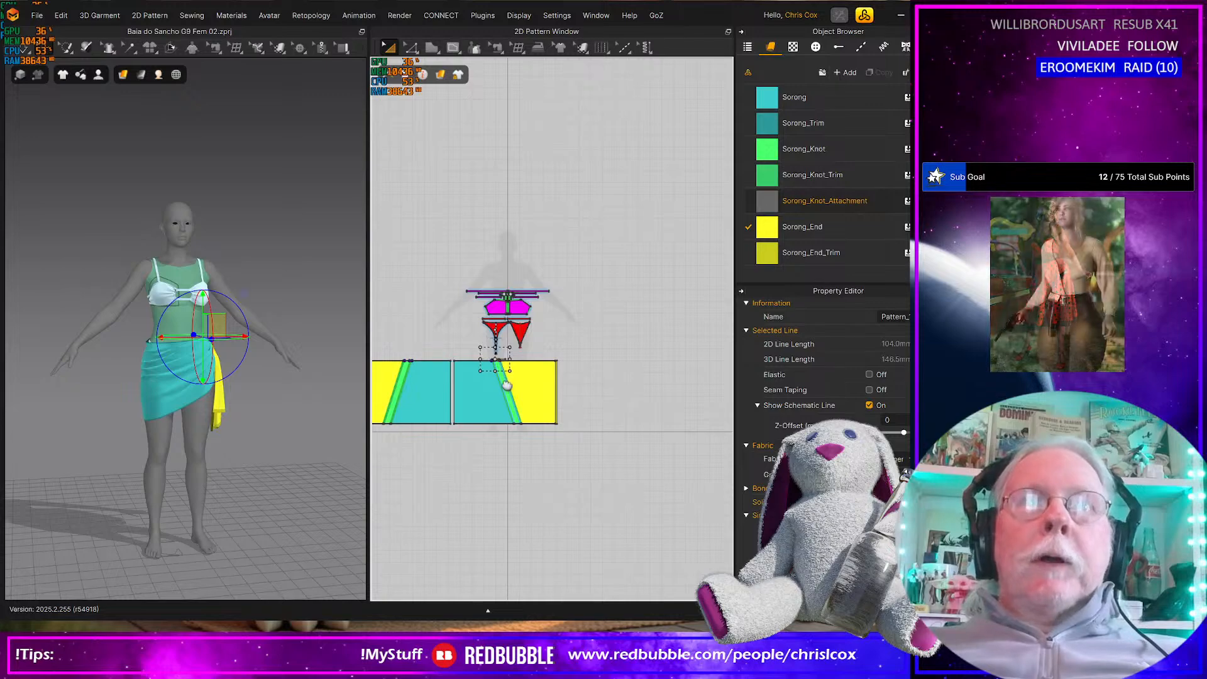
scroll(506, 385, down, 1)
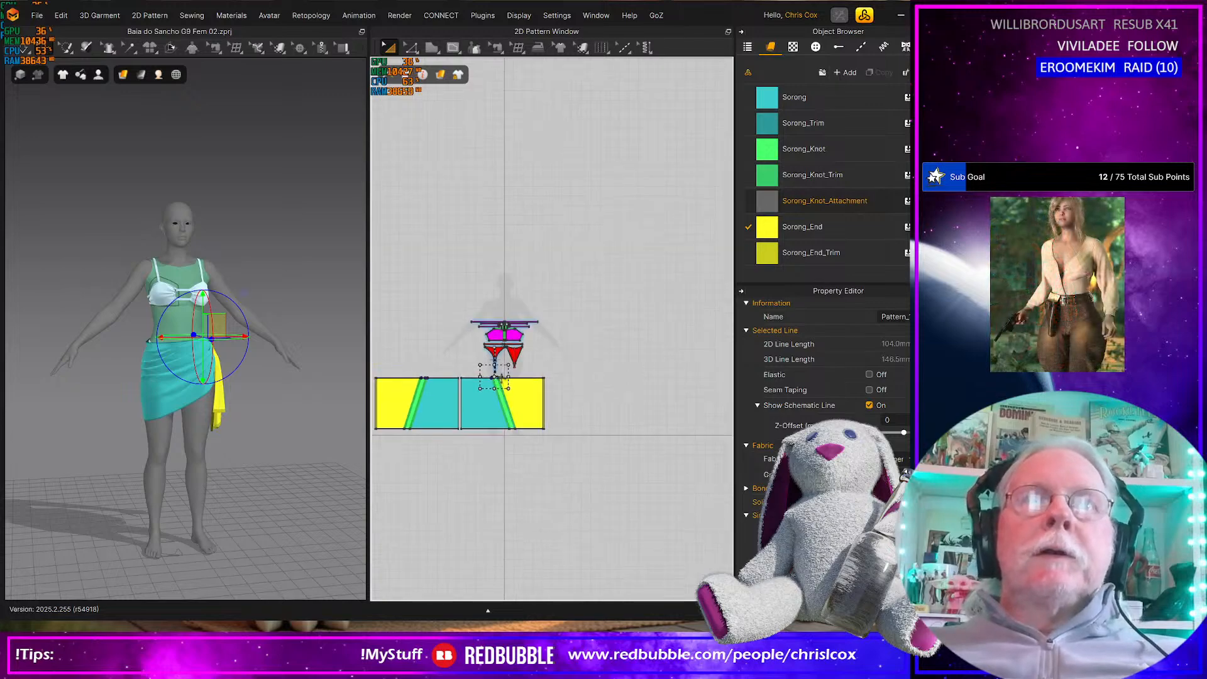
scroll(503, 385, up, 10)
scroll(520, 384, down, 3)
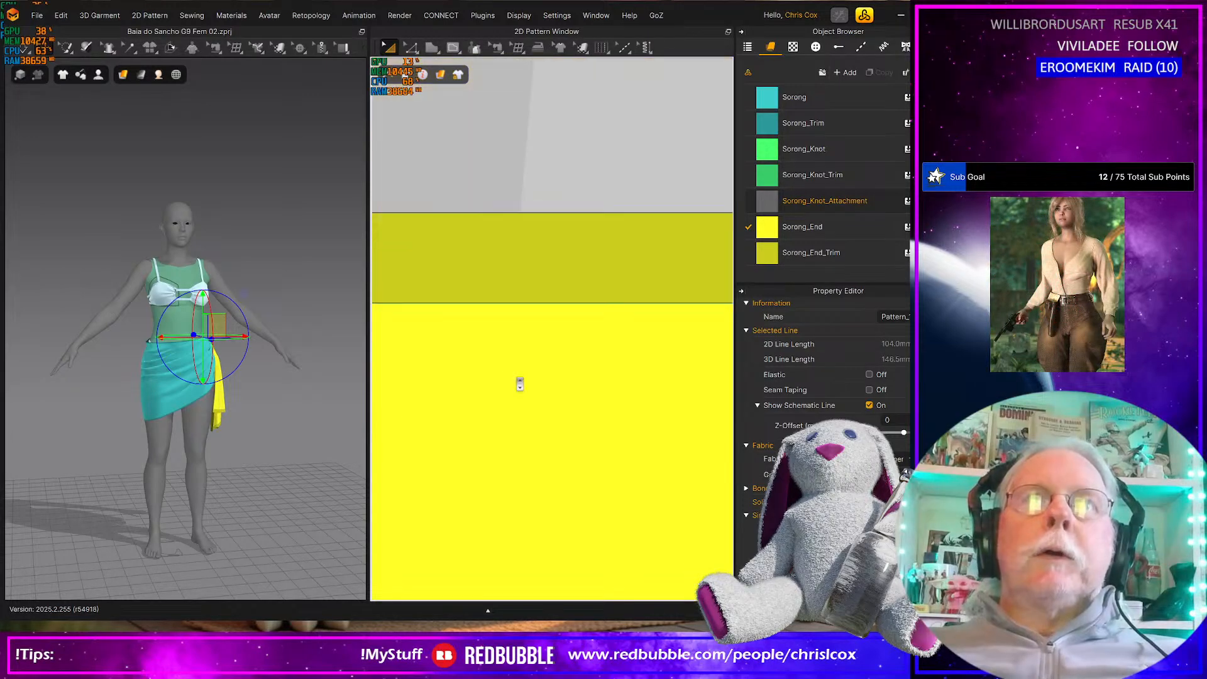
scroll(520, 384, down, 3)
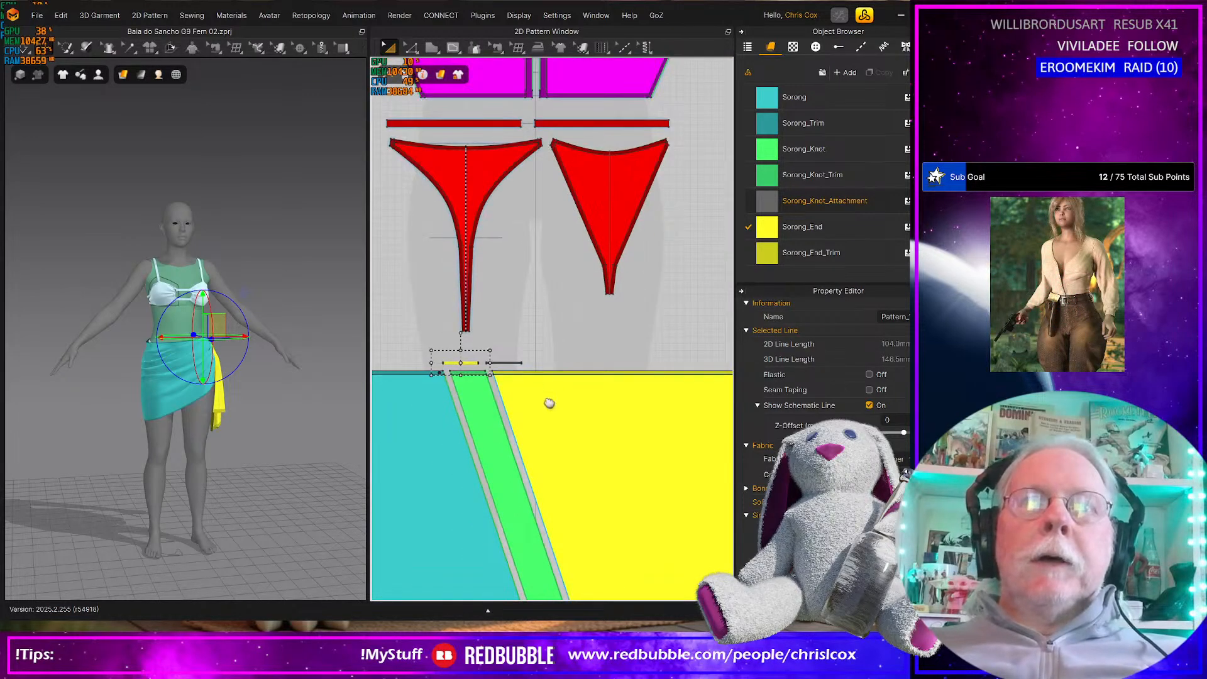
middle_drag(471, 282, 383, 155)
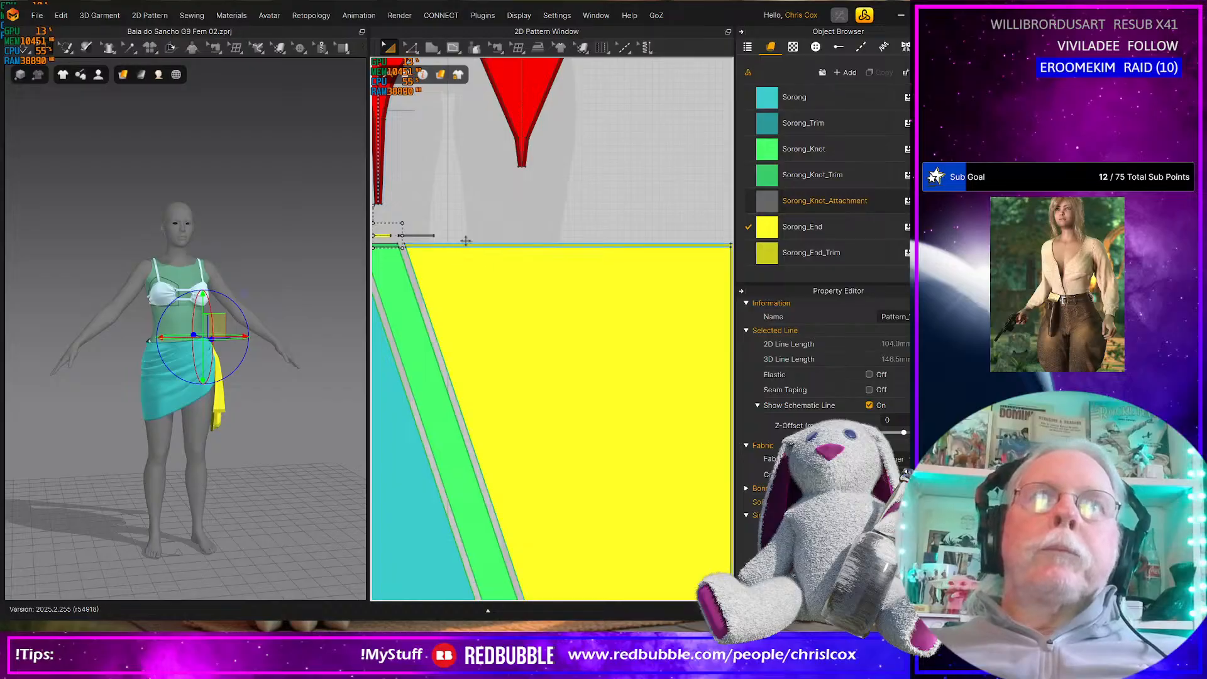
scroll(498, 311, down, 3)
click(688, 478)
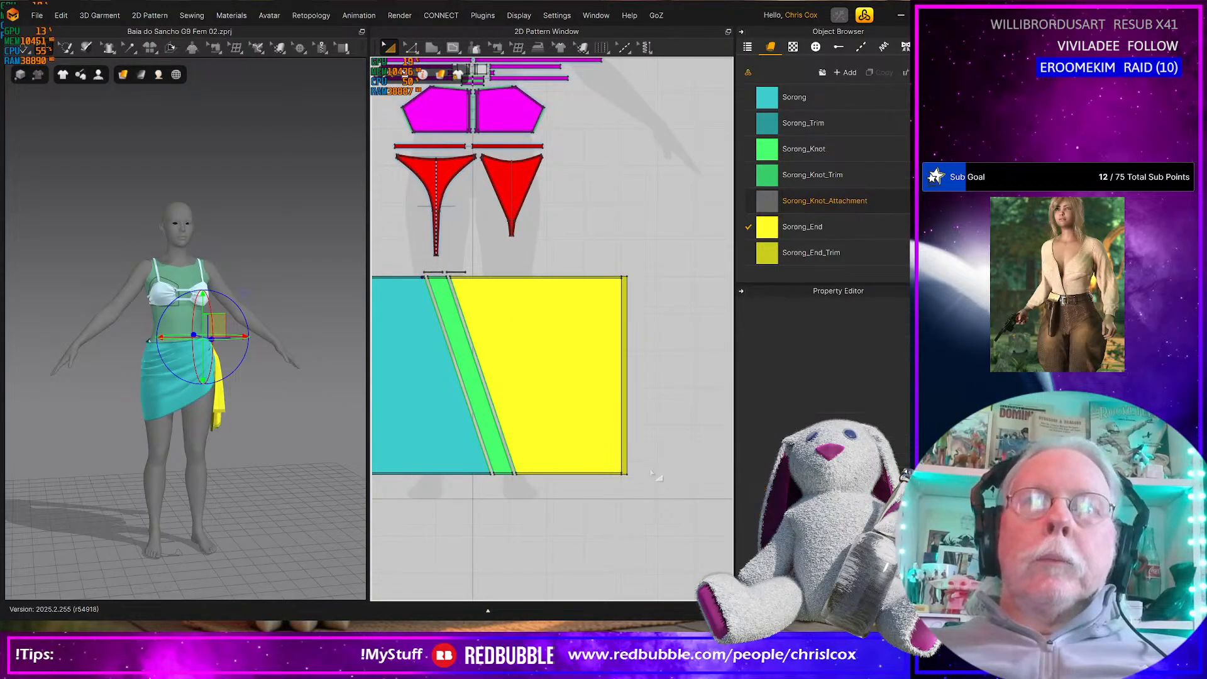
click(457, 276)
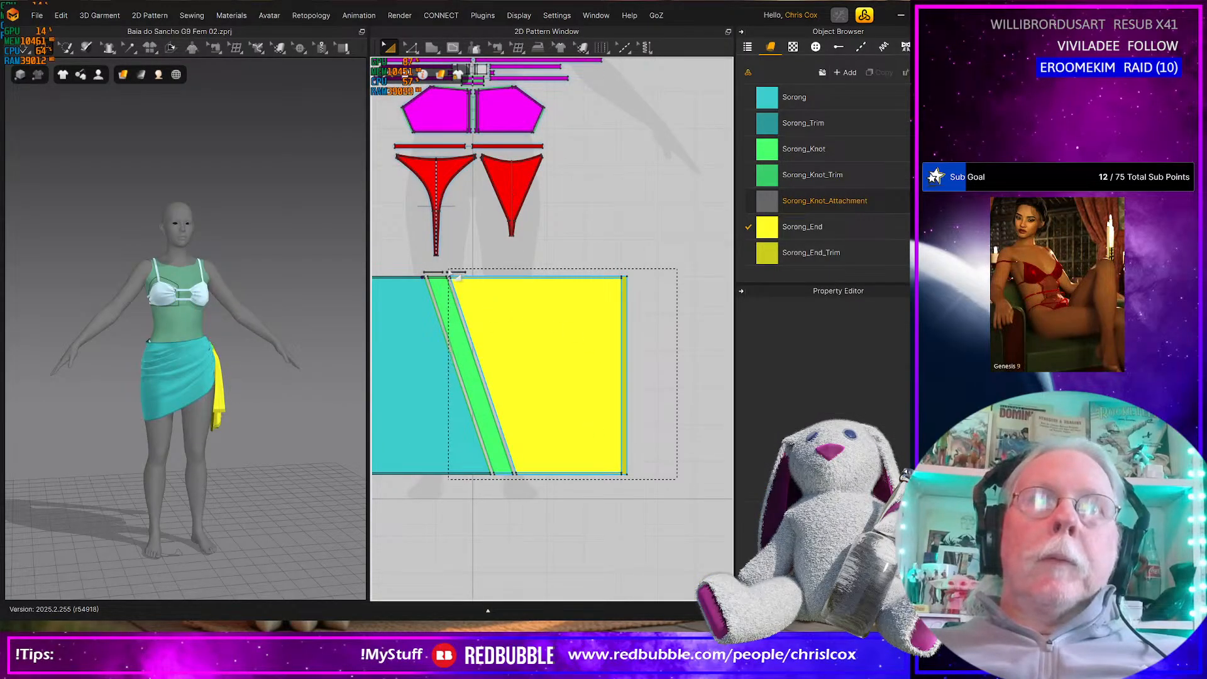
click(582, 386)
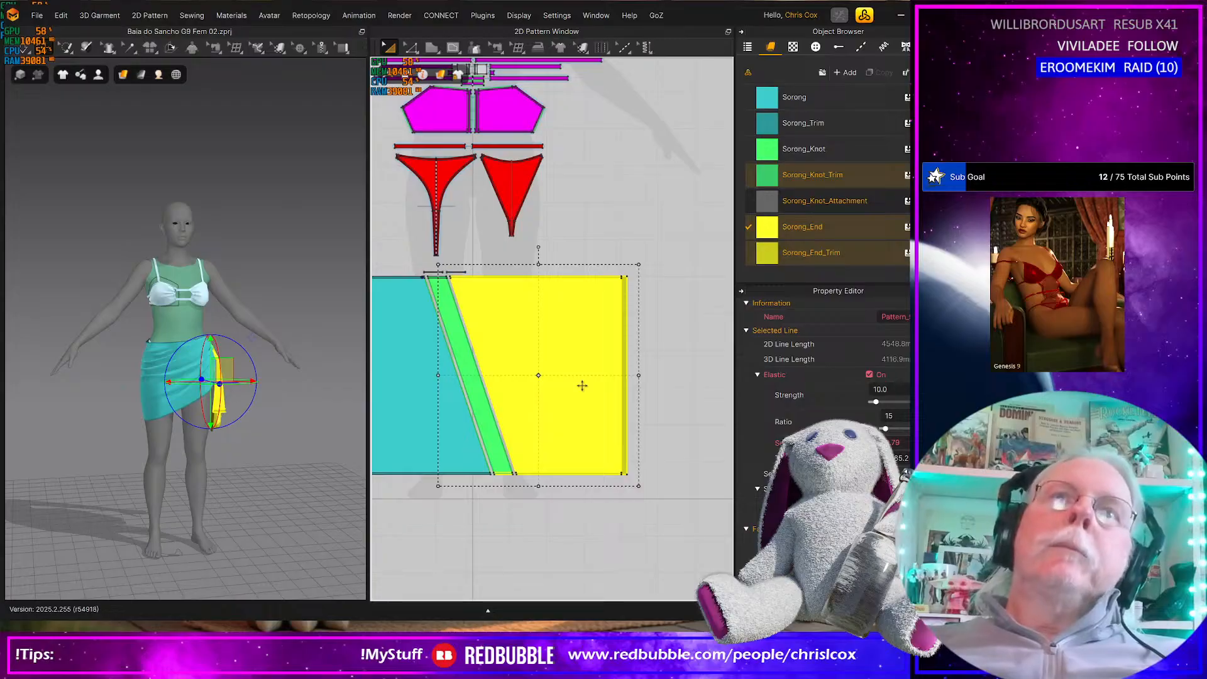
scroll(582, 385, up, 3)
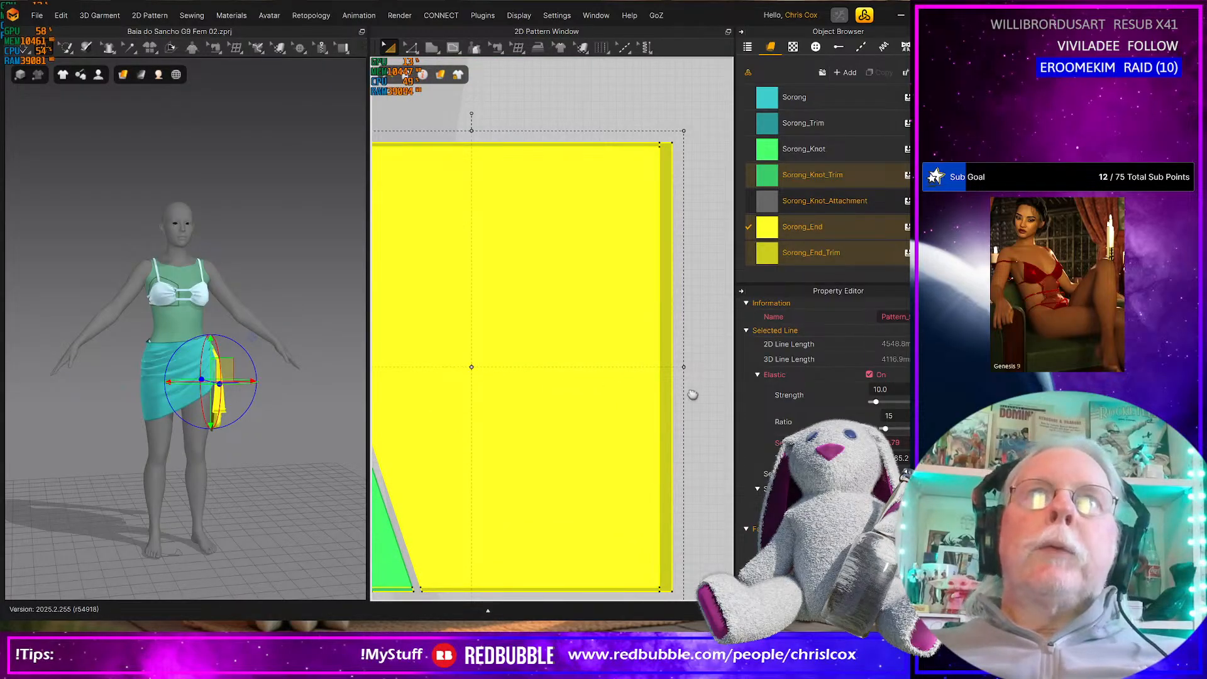
middle_drag(551, 384, 693, 395)
key(Left)
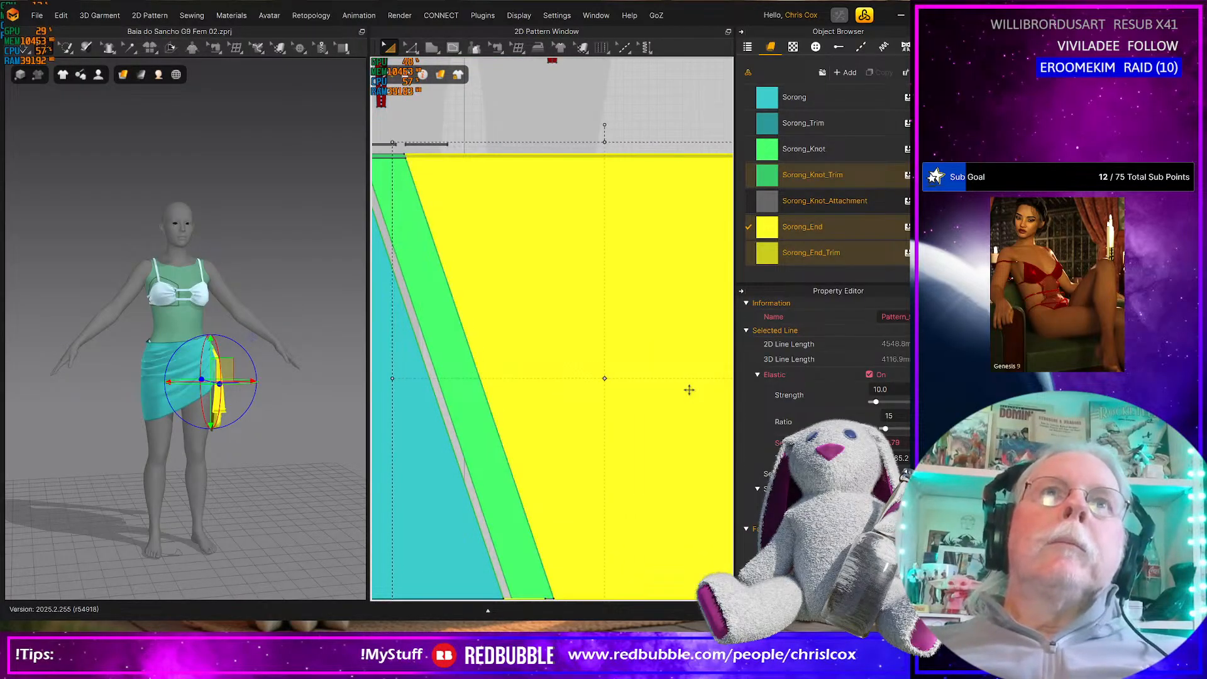
Add the green knot panel and its remaining trims to the selection and nudge everything left against the teal main panel
scroll(606, 382, down, 2)
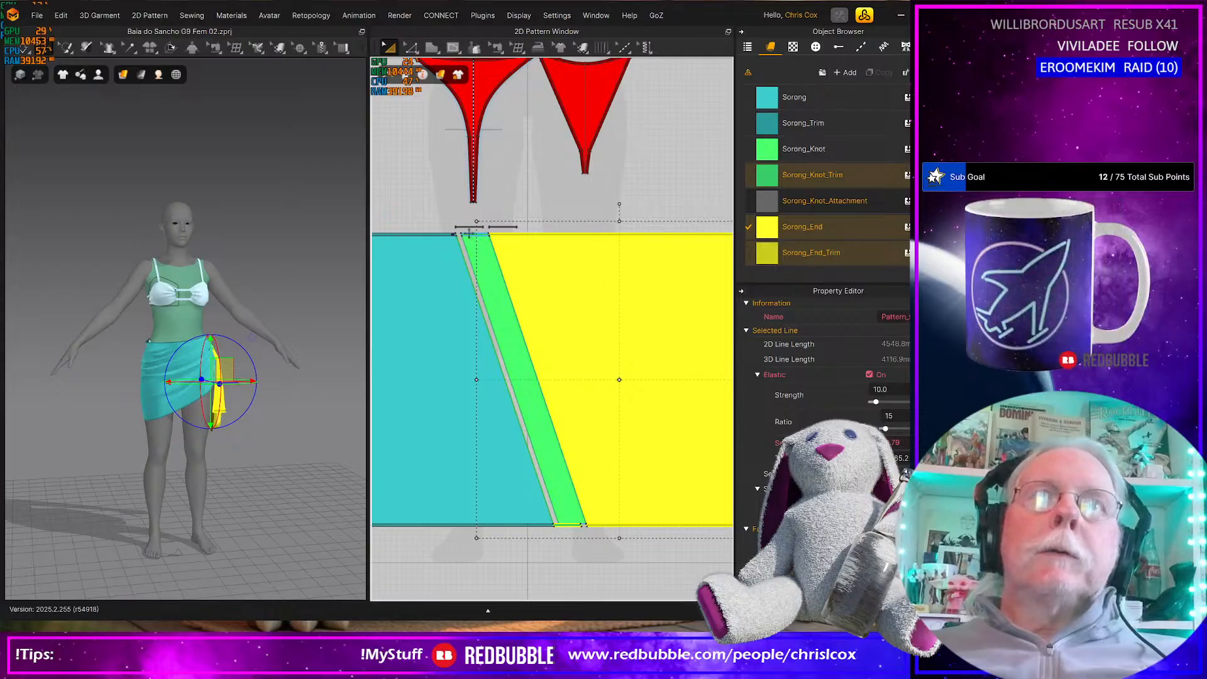
shift+click(491, 270)
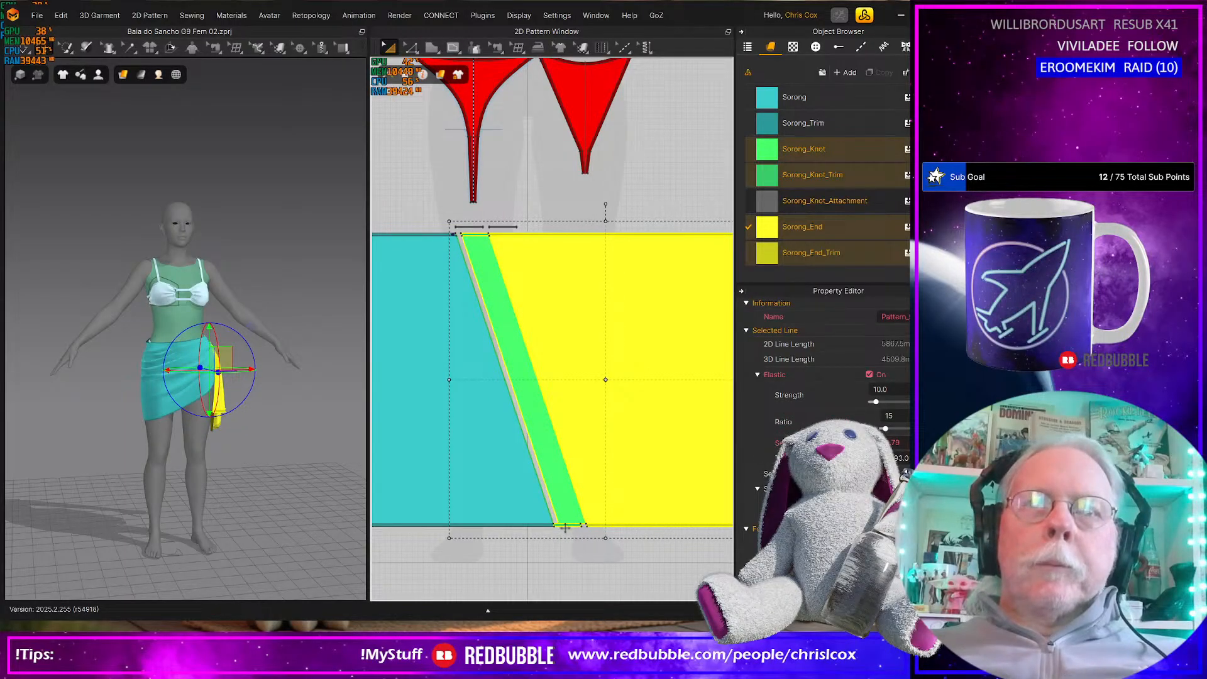
shift+click(565, 527)
key(ctrl+z)
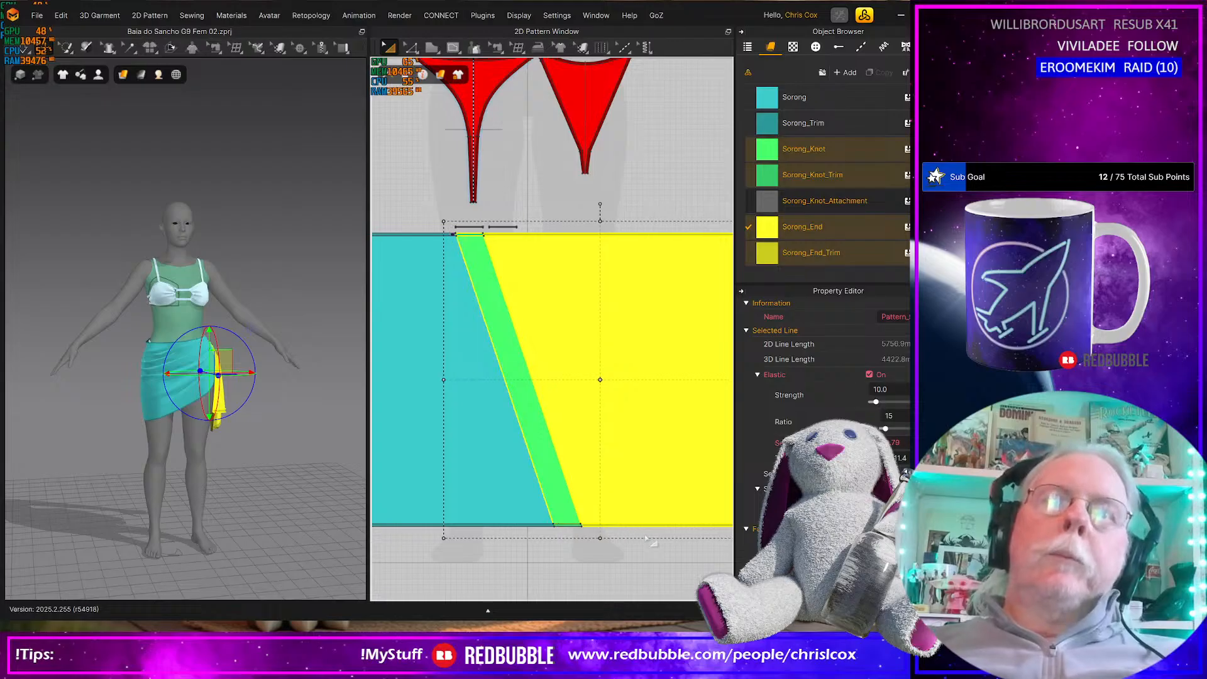
Select the yellow end panel and trims on the skirt's opposite side and nudge them right against the green knot panel
mouse_move(536, 438)
middle_down()
mouse_move(685, 440)
mouse_move(727, 423)
middle_up()
middle_drag(450, 458, 701, 450)
drag(374, 191, 655, 507)
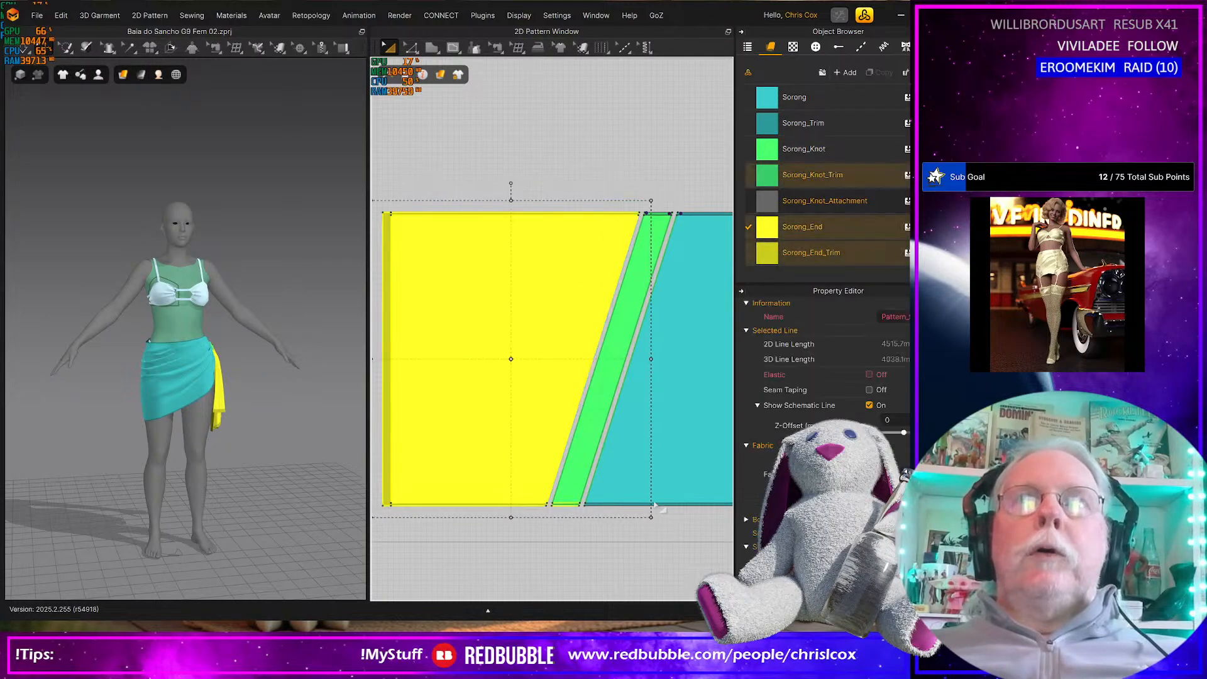
key(Right)
key(Right)
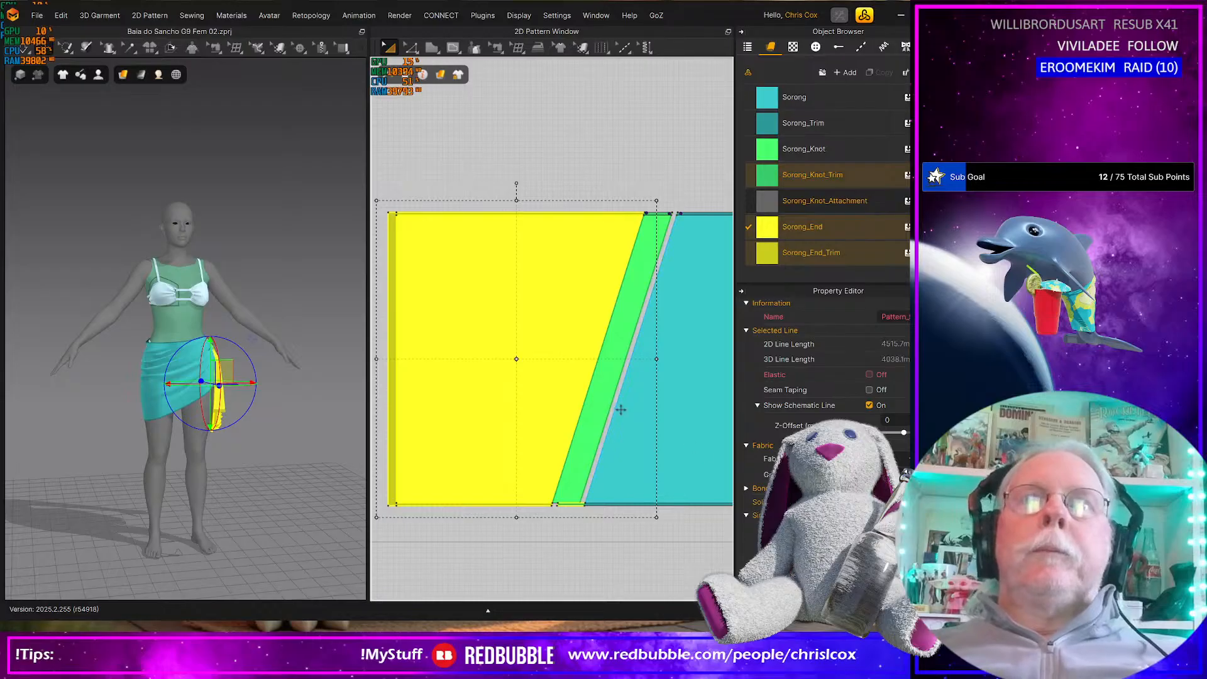
Add the green knot panel beside the yellow end panel to the selection and nudge everything right against the teal main panel
shift+click(607, 403)
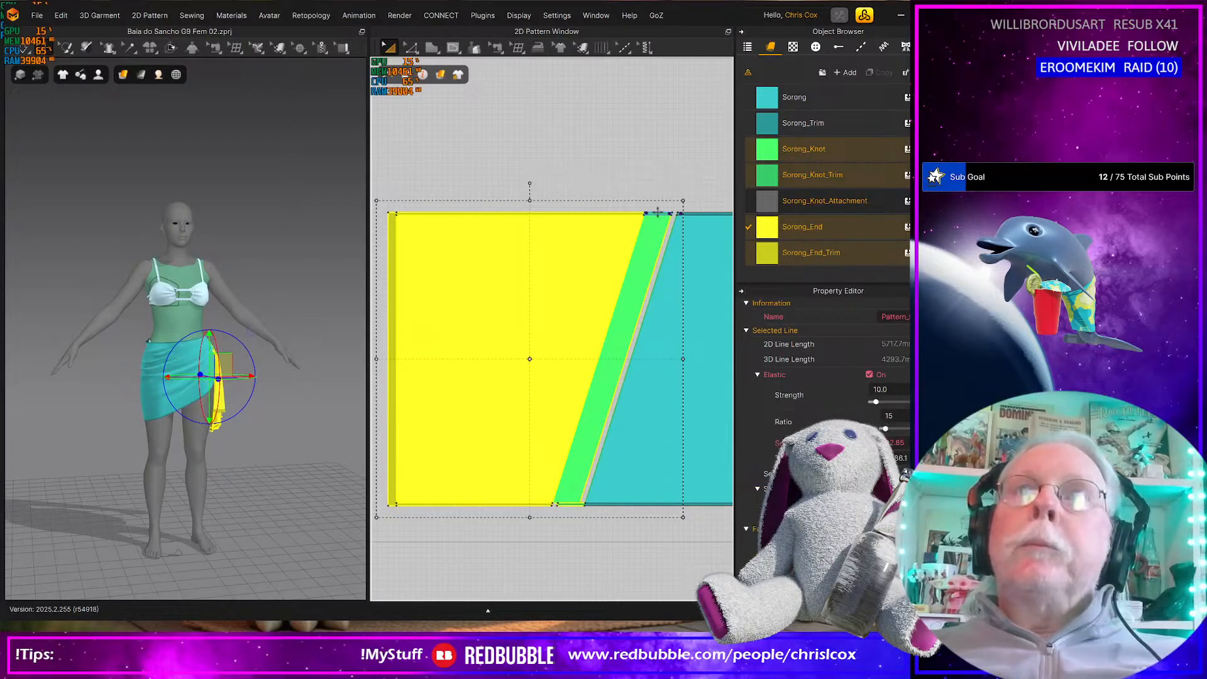
key(Right)
key(Right)
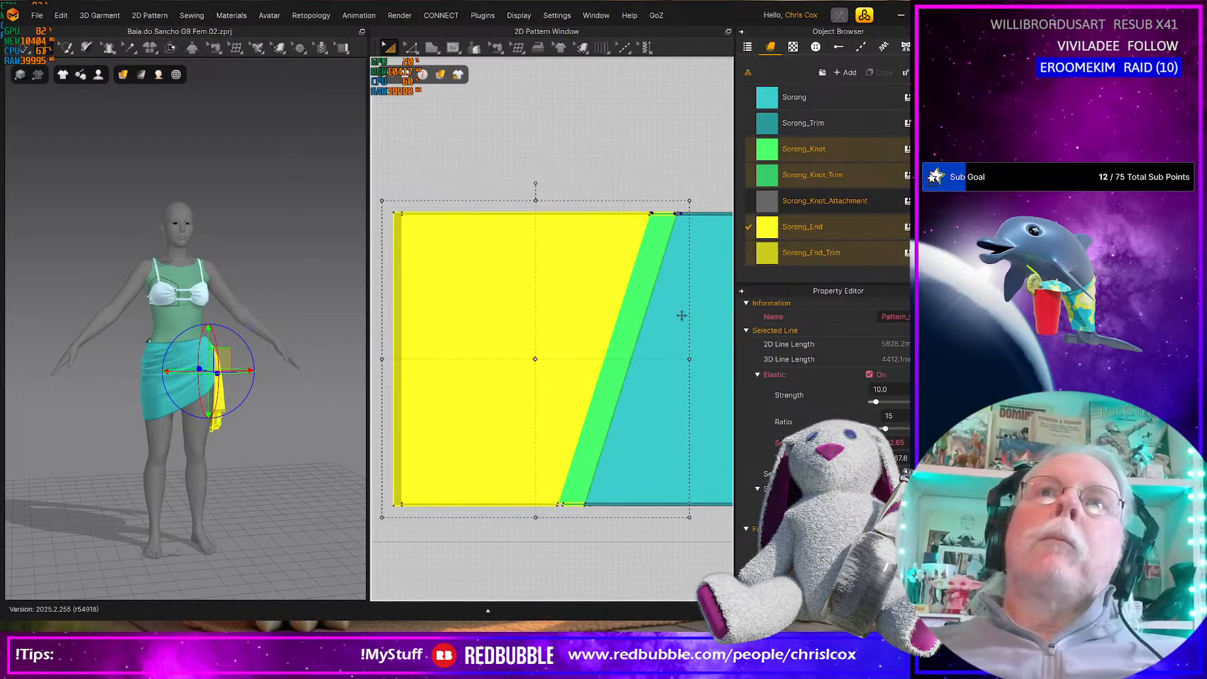
Select the teal main half together with its green and yellow panels and trims and nudge them right against the other teal half
scroll(681, 316, down, 5)
middle_drag(676, 326, 620, 319)
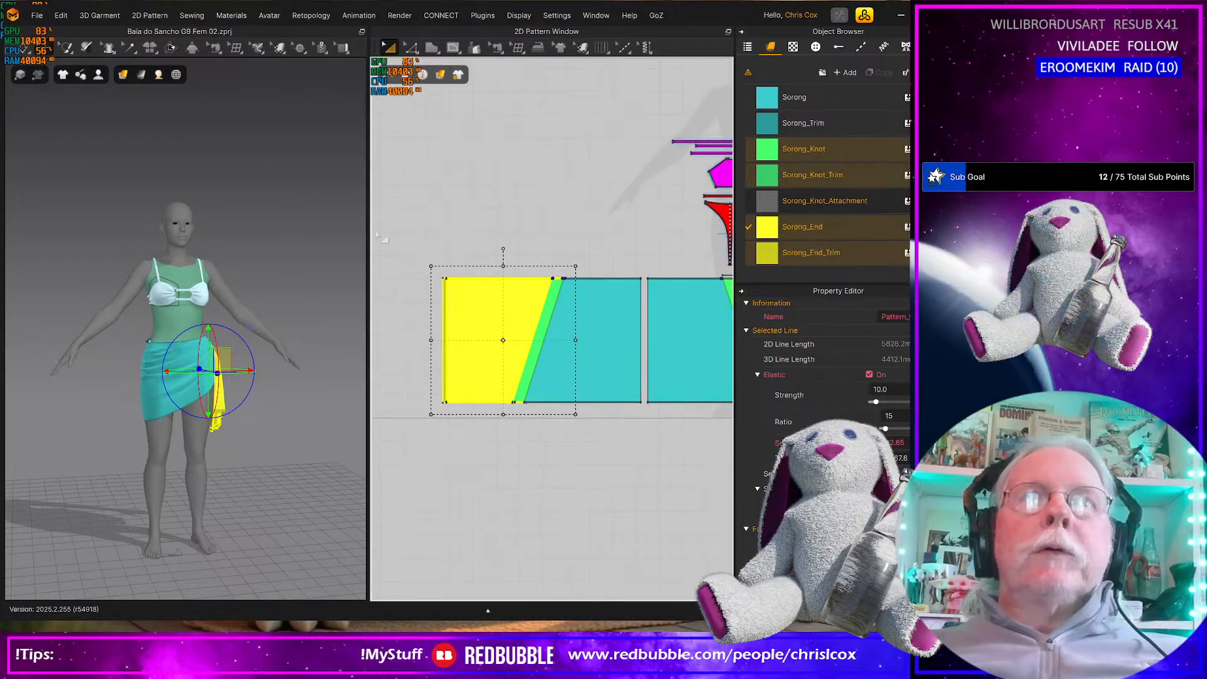
drag(394, 236, 652, 434)
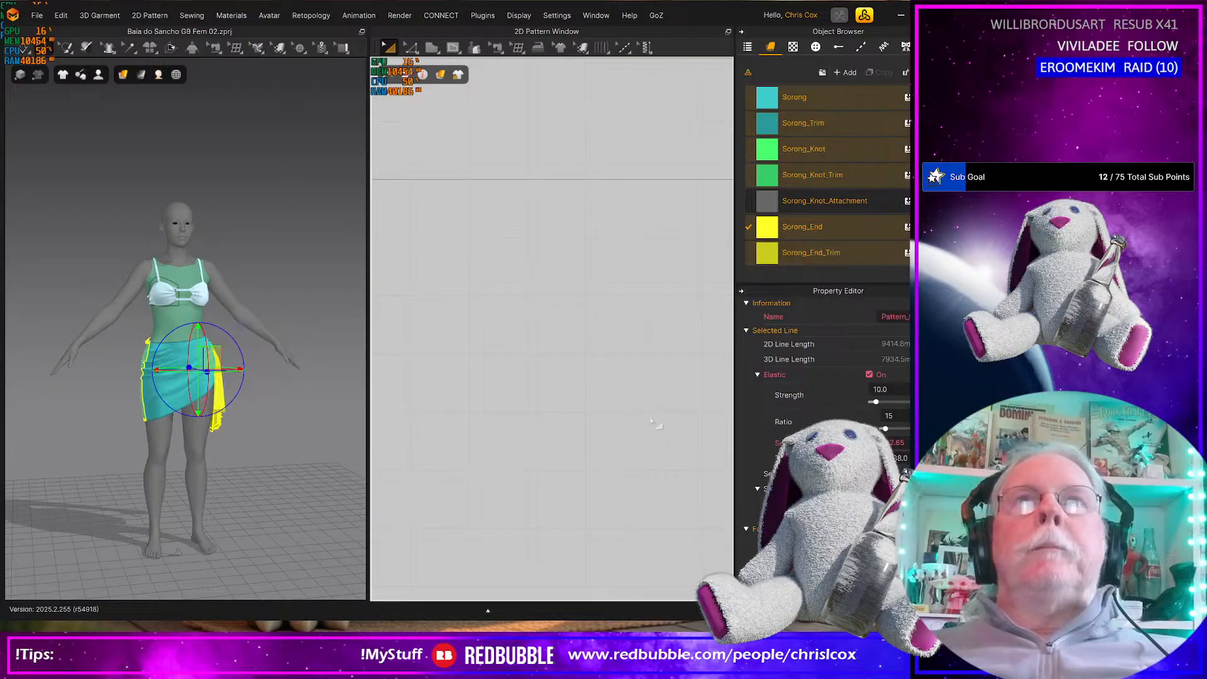
scroll(654, 425, down, 4)
middle_drag(568, 442, 553, 467)
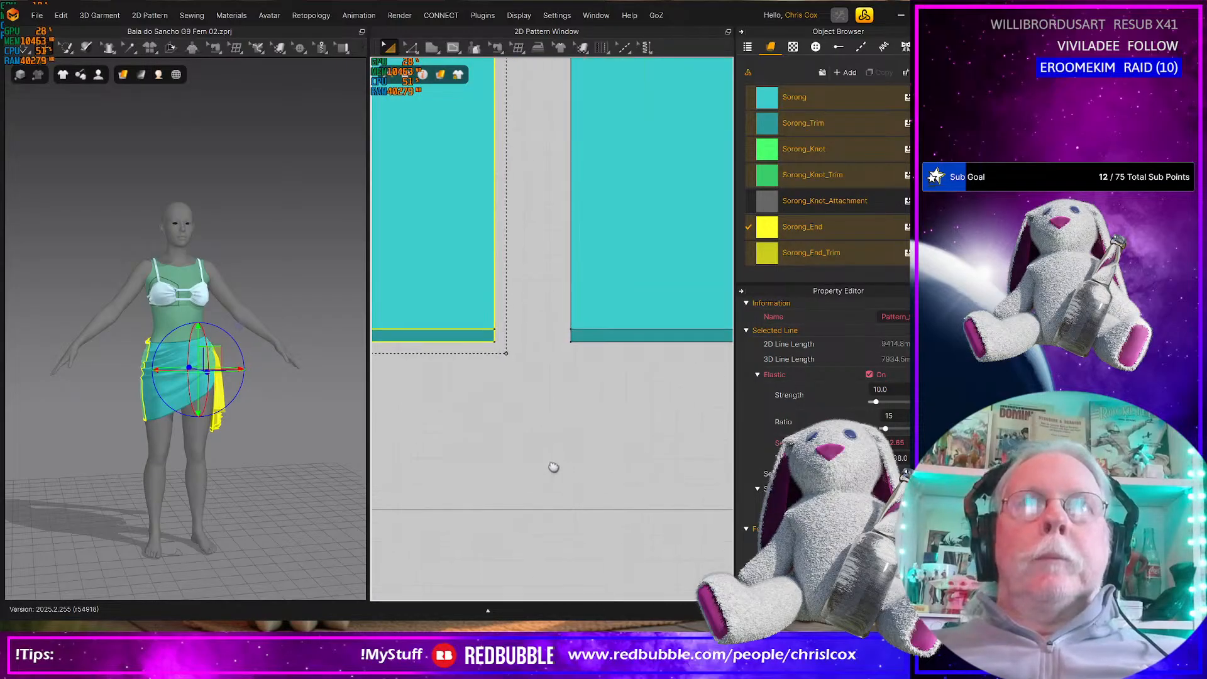
key(Right)
key(Right)
key(Right)
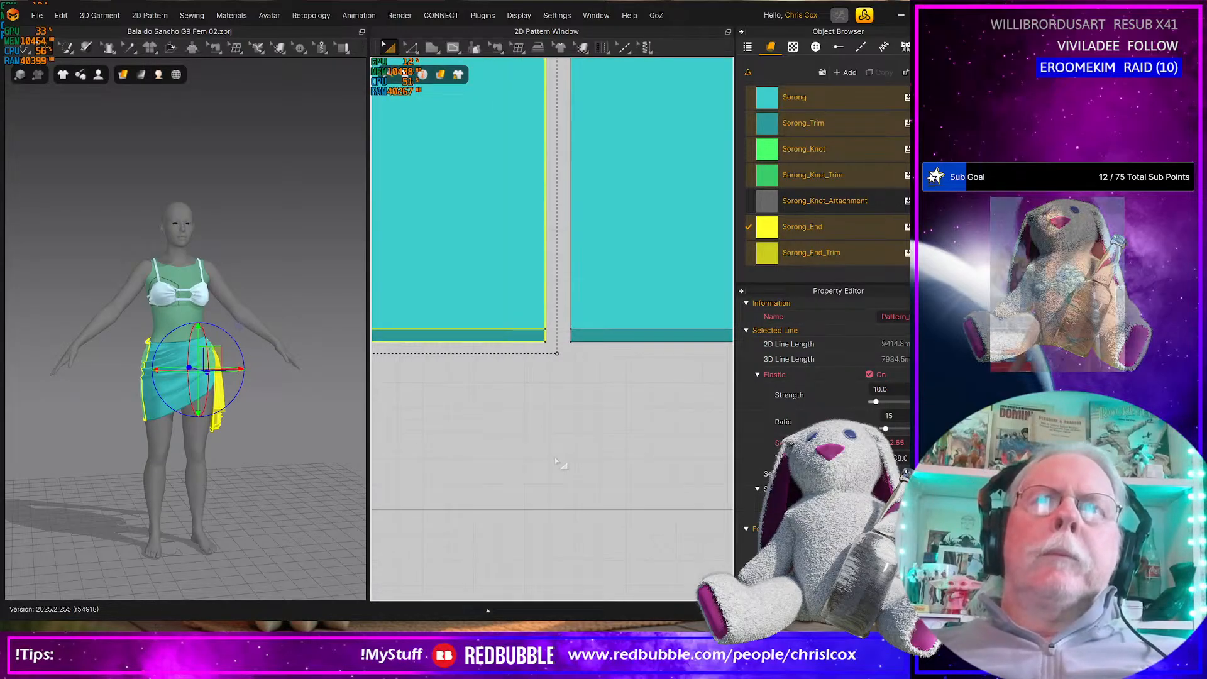
key(Right)
Select all the wrap skirt pieces and run the simulation to settle the drape
scroll(608, 336, down, 3)
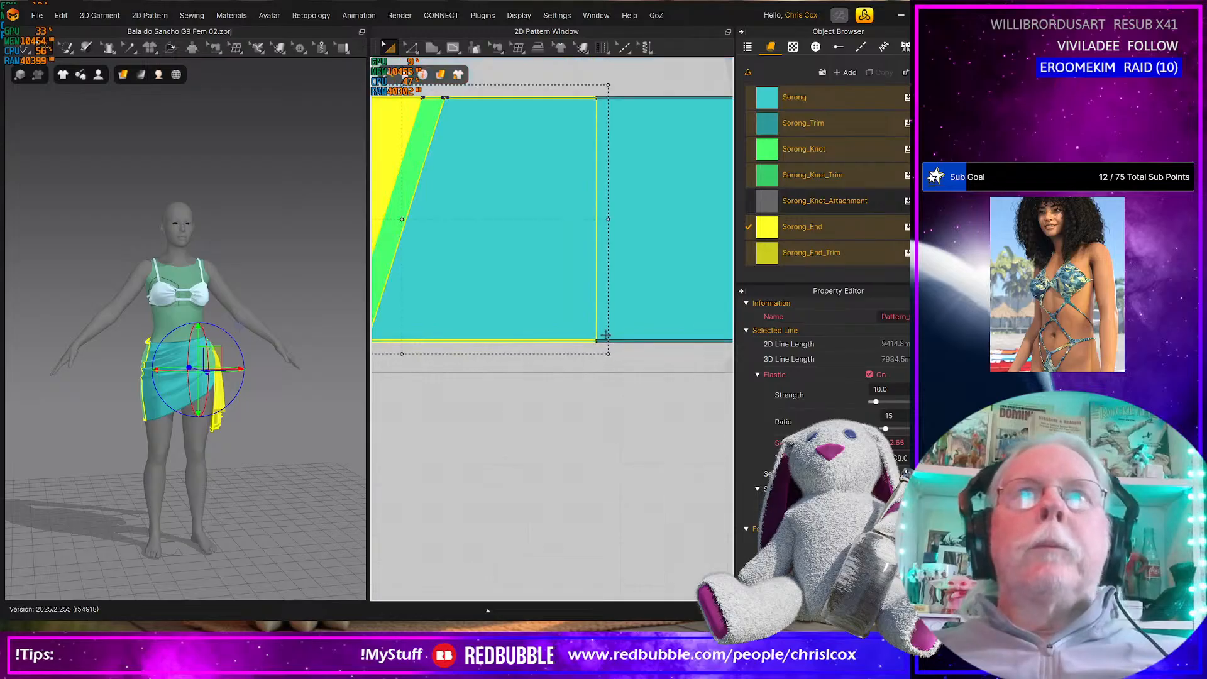
scroll(608, 336, down, 2)
middle_drag(544, 360, 513, 358)
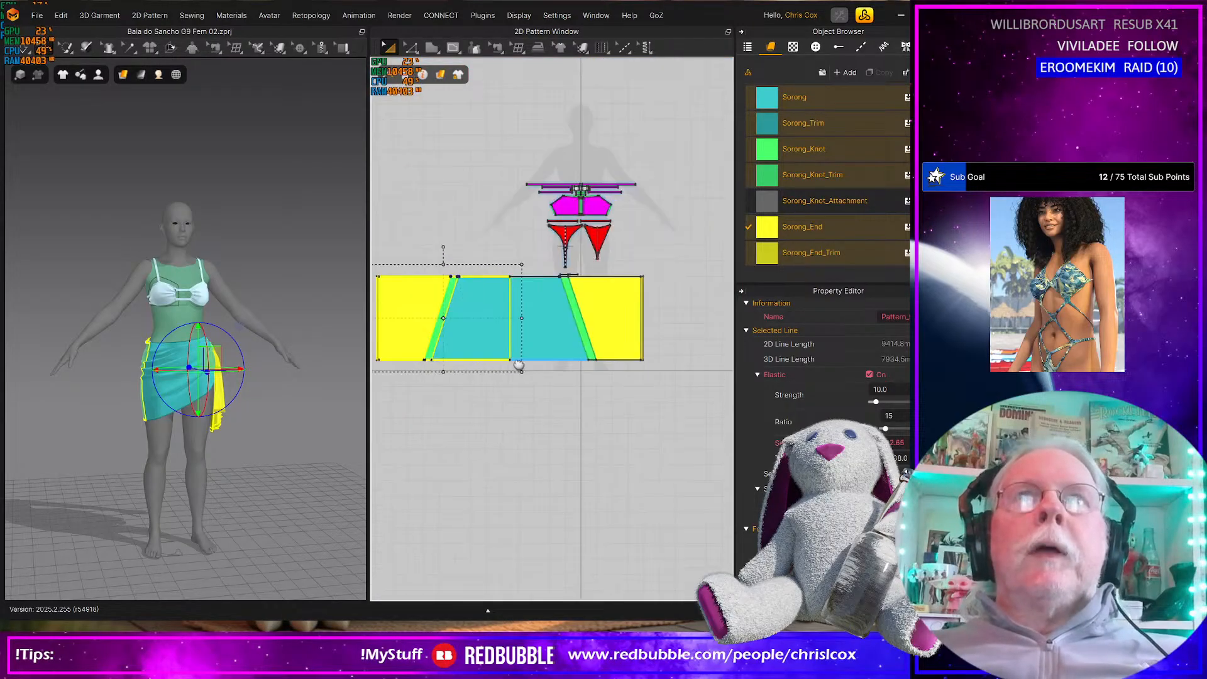
click(322, 300)
drag(320, 298, 353, 277)
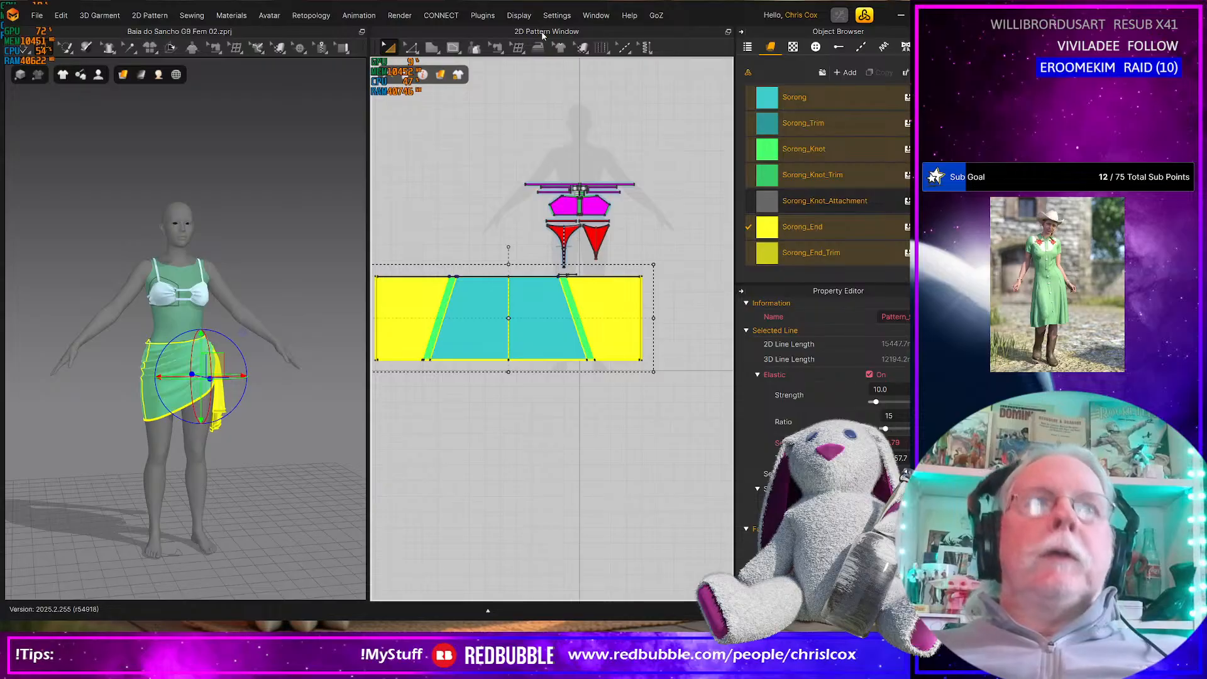
key(space)
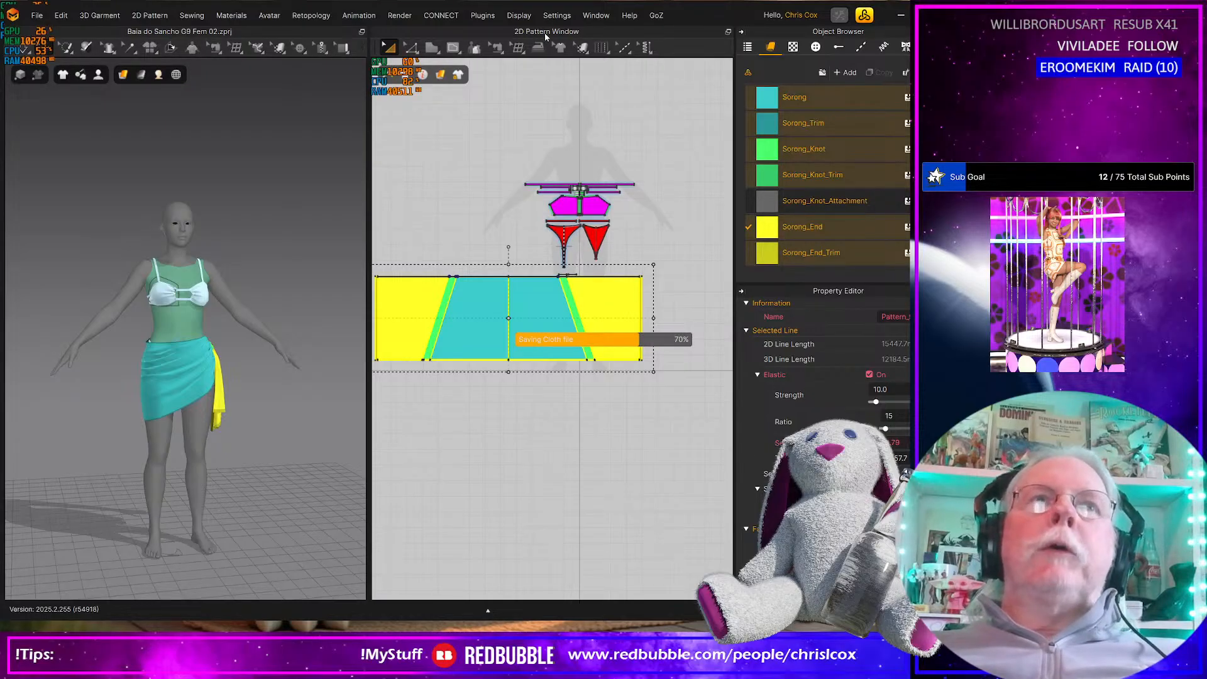
Replace the 2D pattern view with the UV Editor and reset all UVs to the 2D arrangement
click(545, 33)
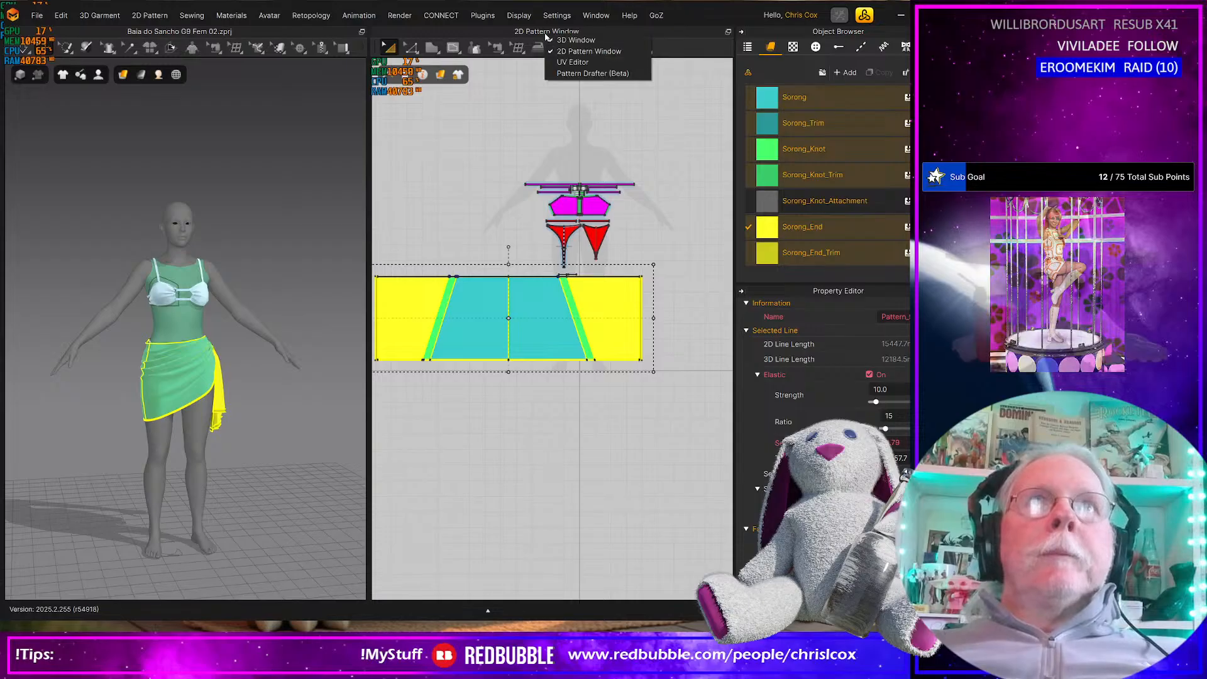
click(573, 62)
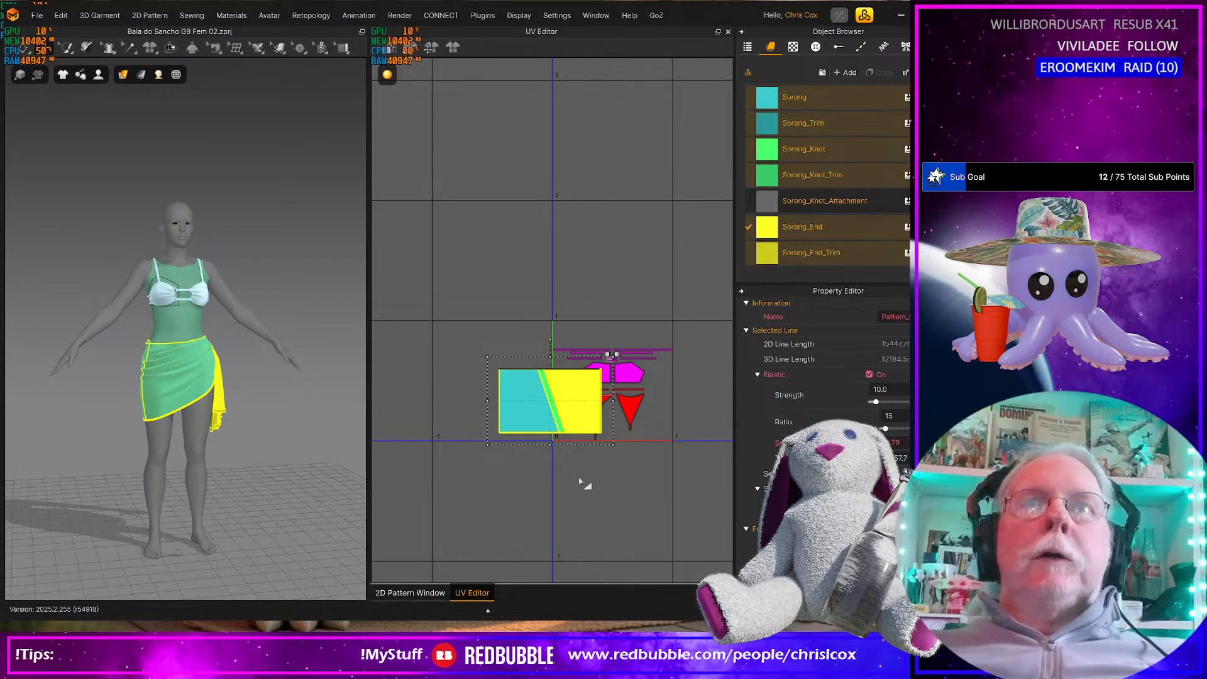
right_click(573, 480)
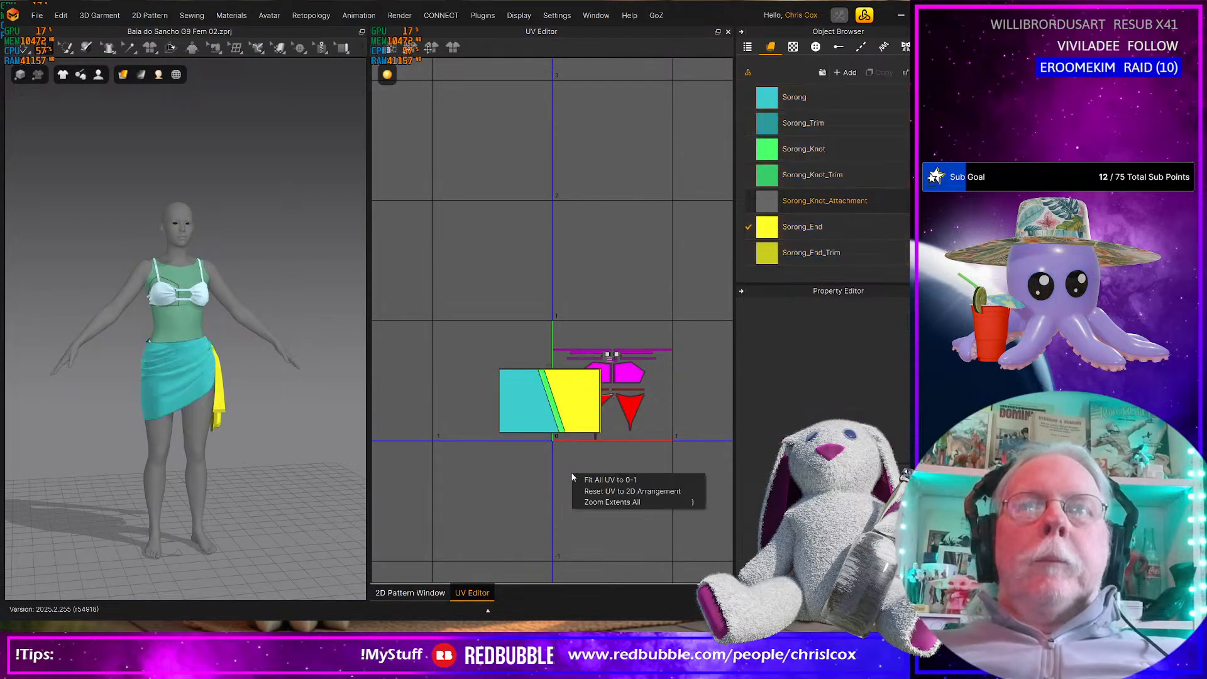
click(602, 492)
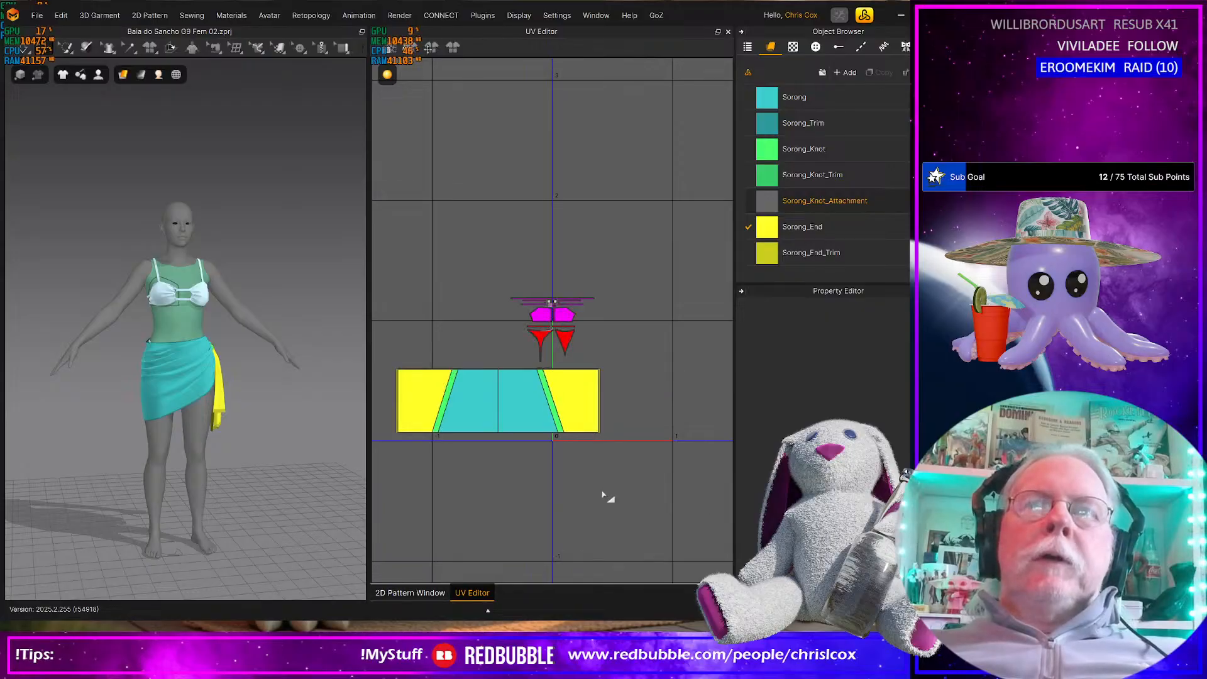
Try to fit the bikini pieces' UVs to 0-1 with a relative UV coordinate margin of 0.010
drag(605, 362, 607, 370)
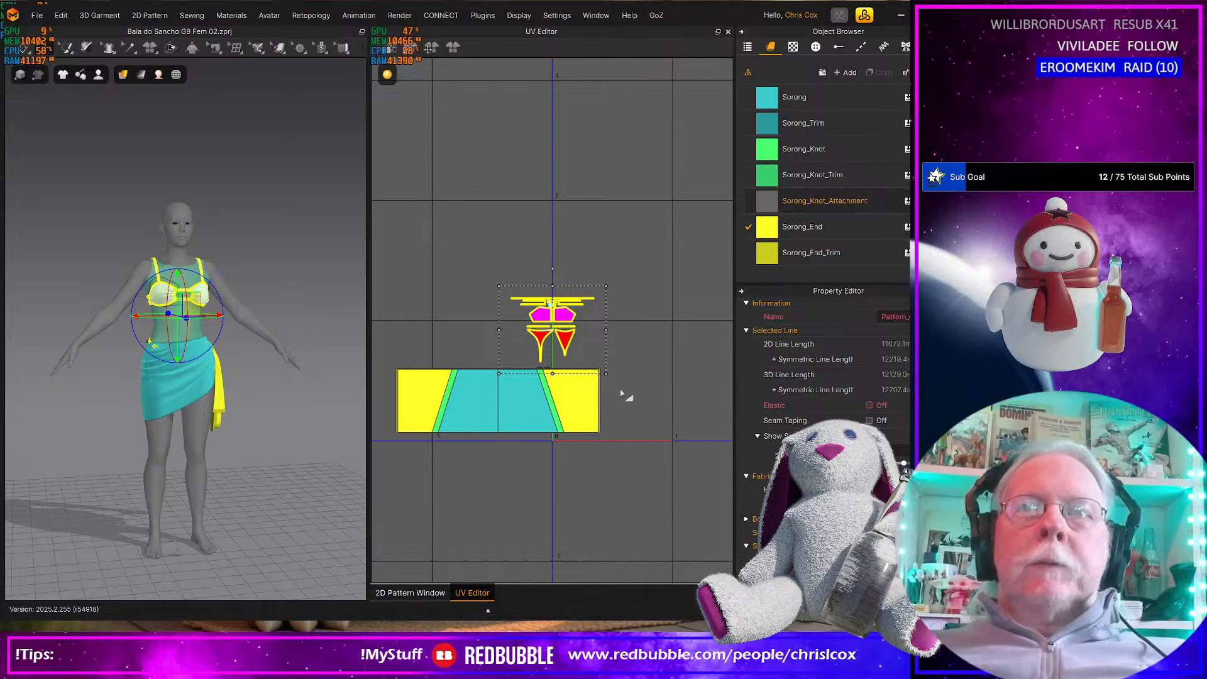
right_click(562, 331)
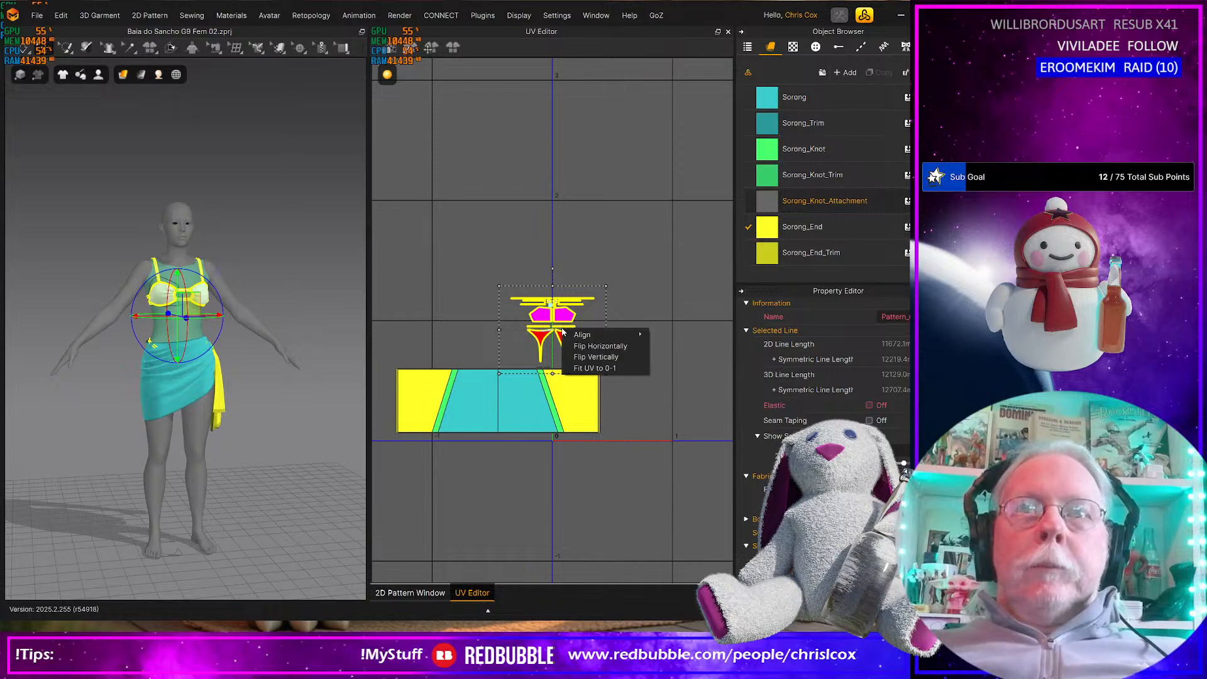
click(595, 367)
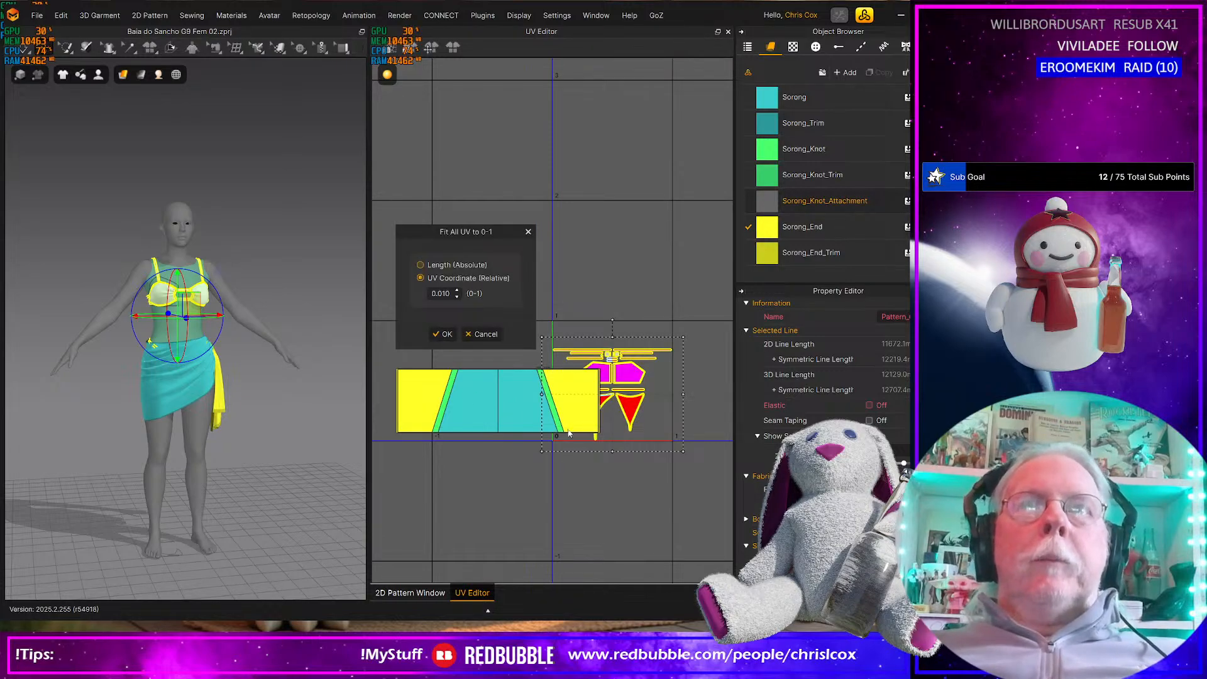
click(443, 334)
Move the skirt UVs below the 0-1 tile and fit the bikini pieces' UVs to 0-1 with a relative margin of 0.010
drag(627, 458, 393, 368)
drag(532, 444, 538, 503)
drag(653, 445, 487, 266)
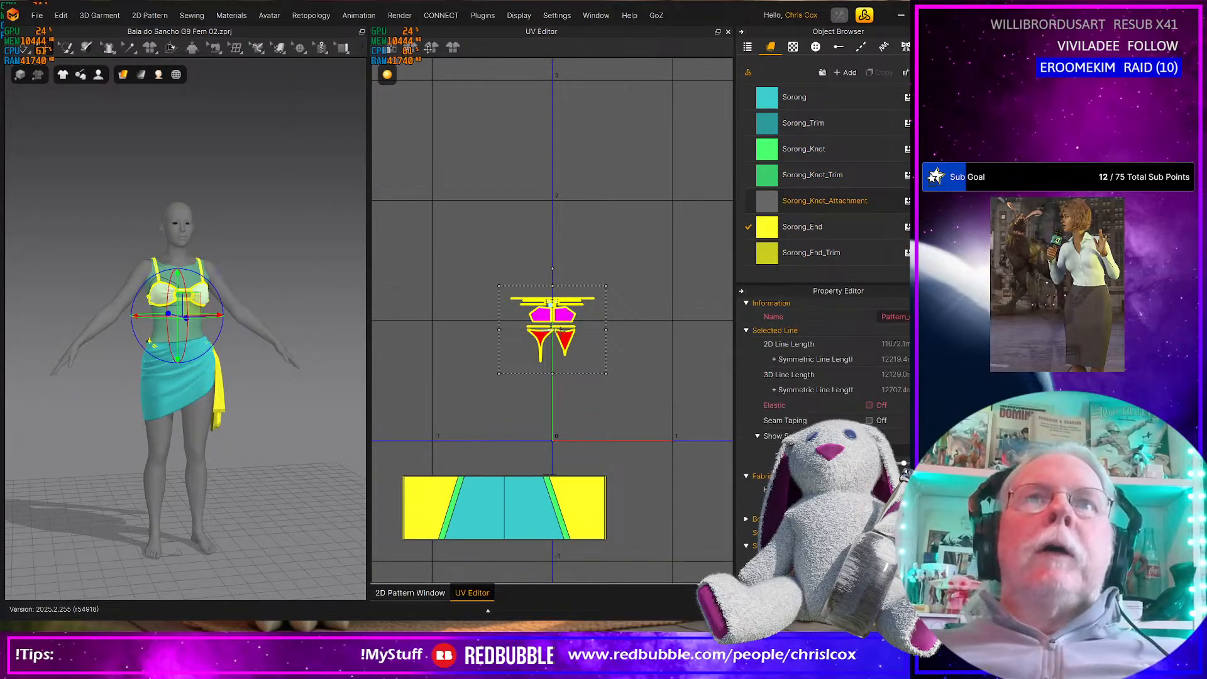
right_click(561, 334)
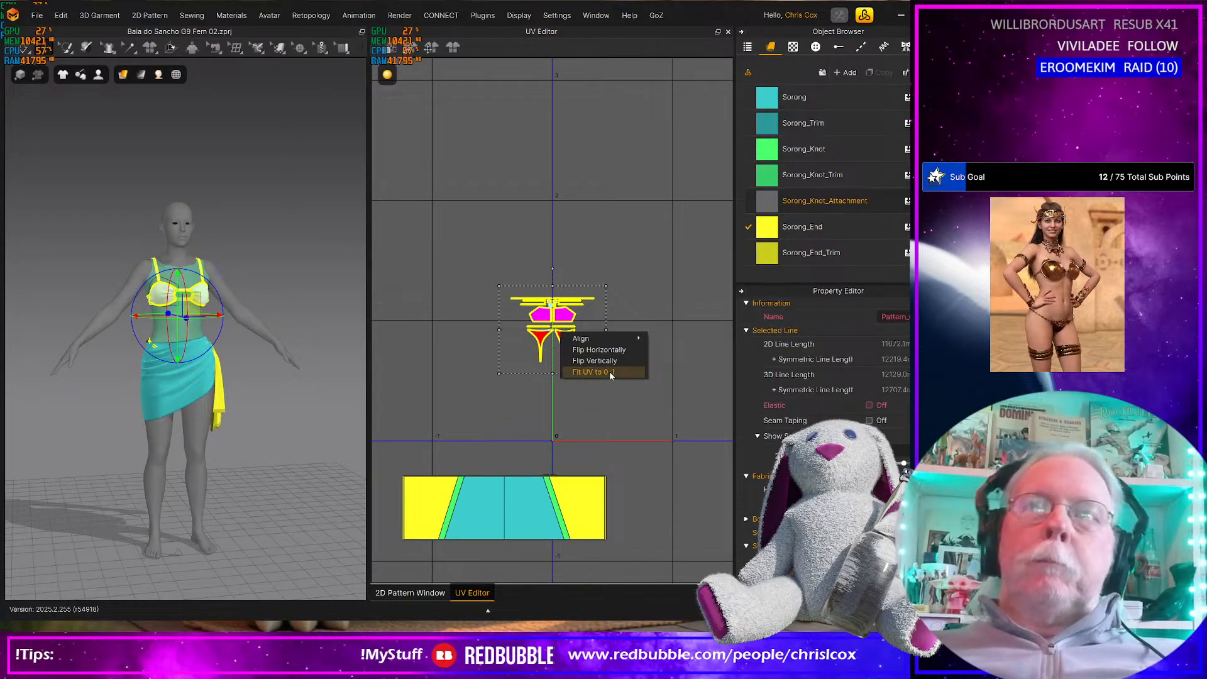
click(610, 371)
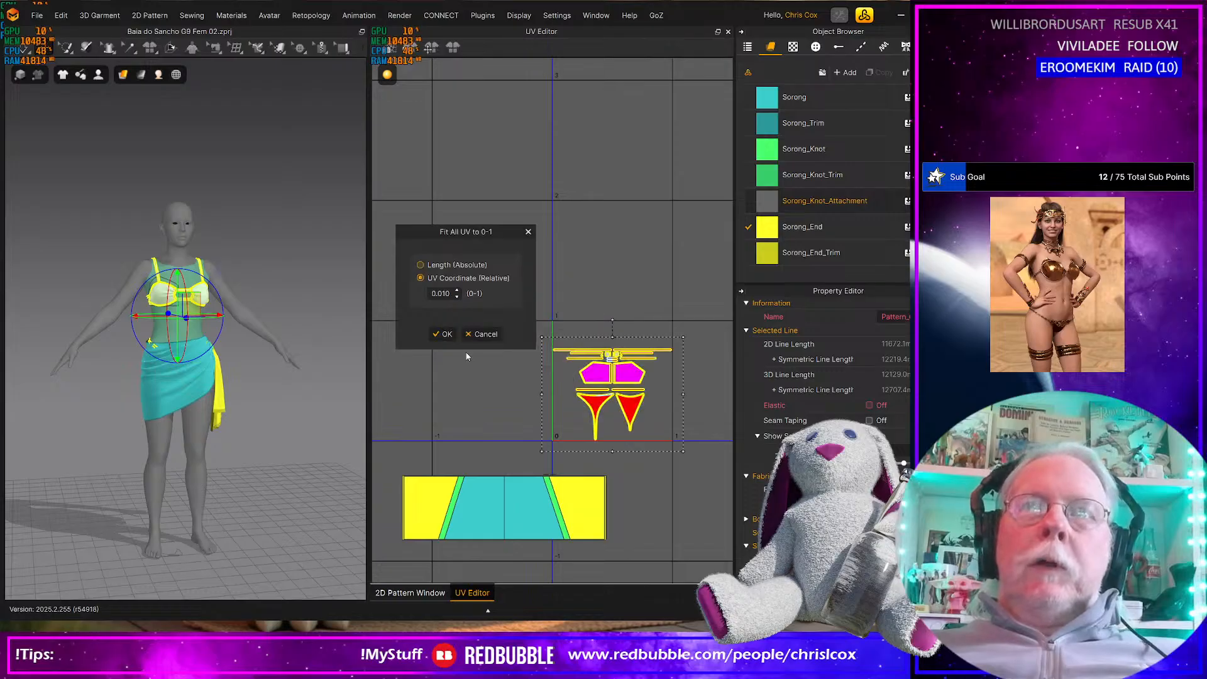
click(442, 334)
Select all the wrap skirt UV pieces and fit them to the 0-1 tile
drag(638, 466, 396, 553)
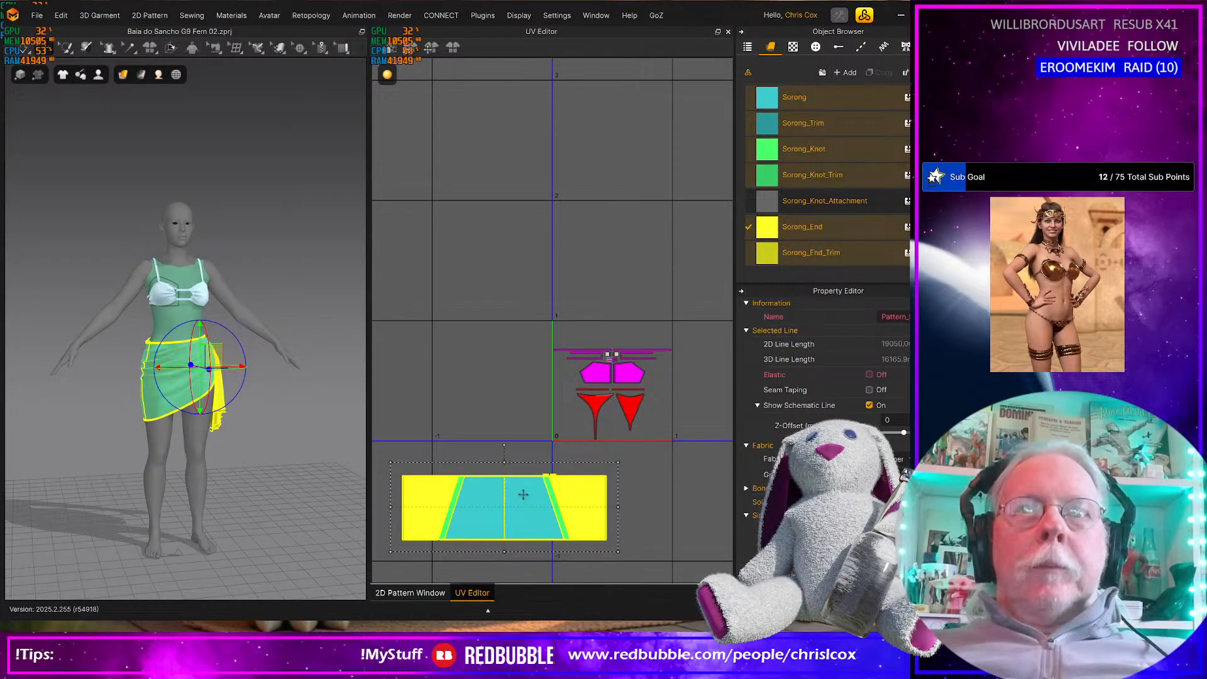
right_click(523, 494)
click(560, 527)
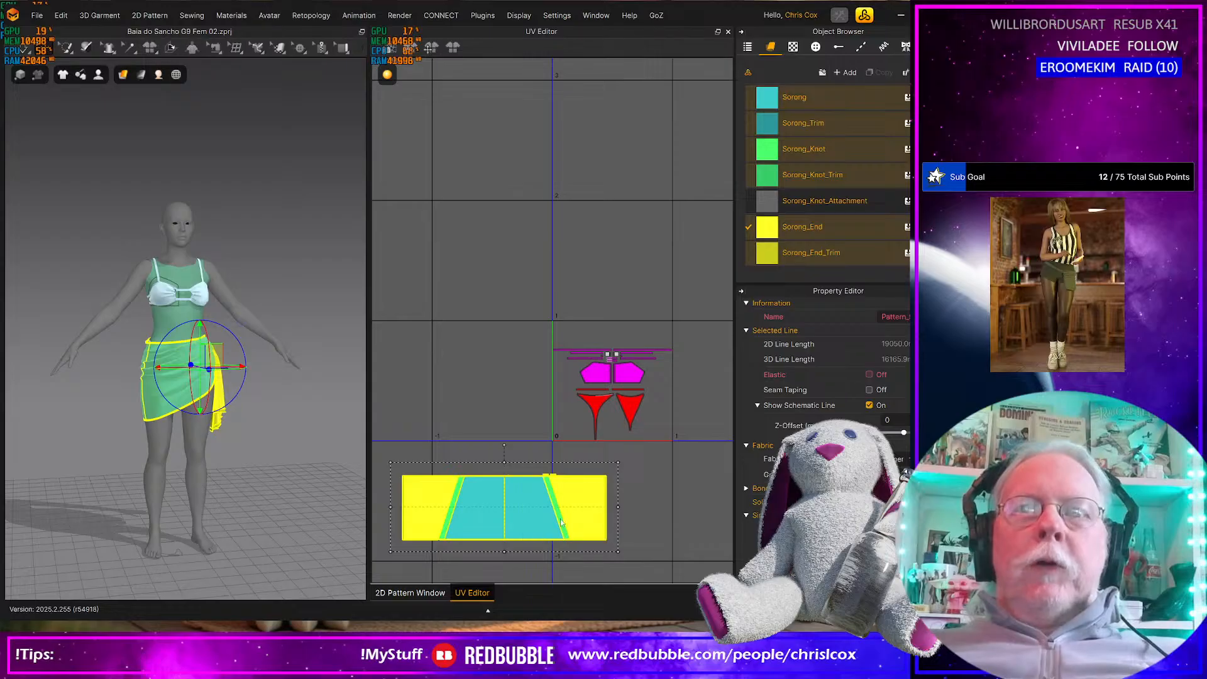
click(443, 334)
scroll(575, 501, down, 2)
scroll(580, 498, up, 5)
middle_drag(589, 398, 499, 456)
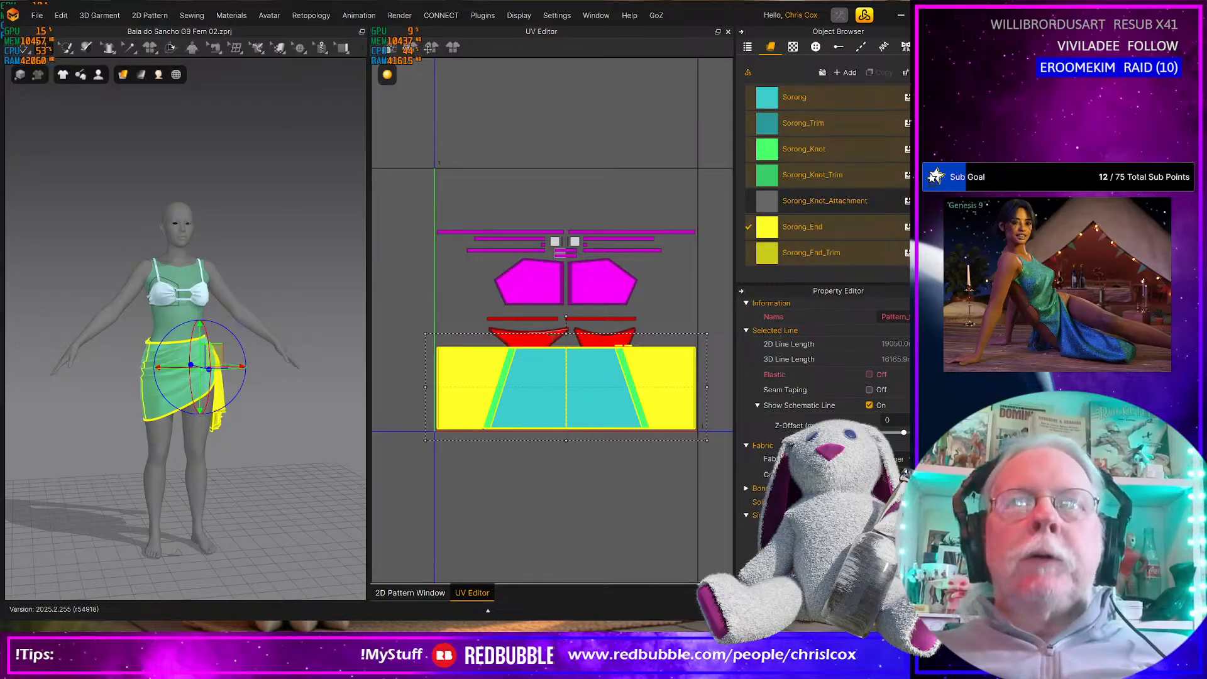
scroll(553, 336, down, 3)
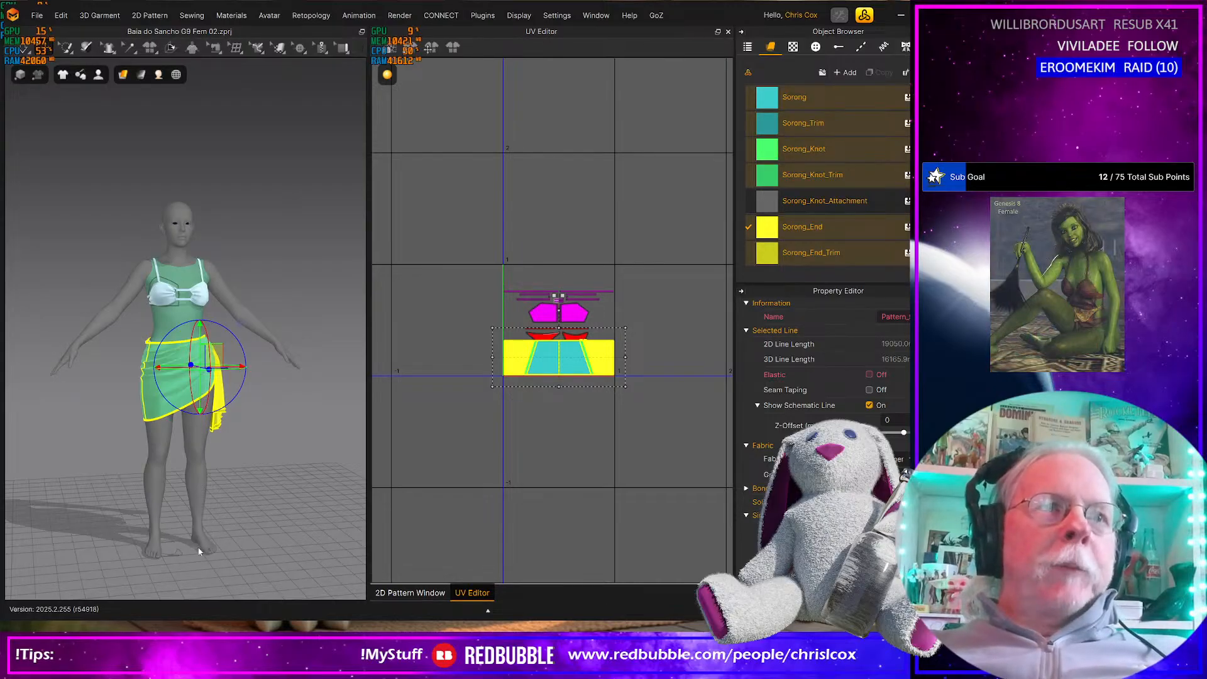
middle_drag(198, 548, 263, 523)
right_drag(239, 531, 201, 490)
scroll(186, 242, up, 5)
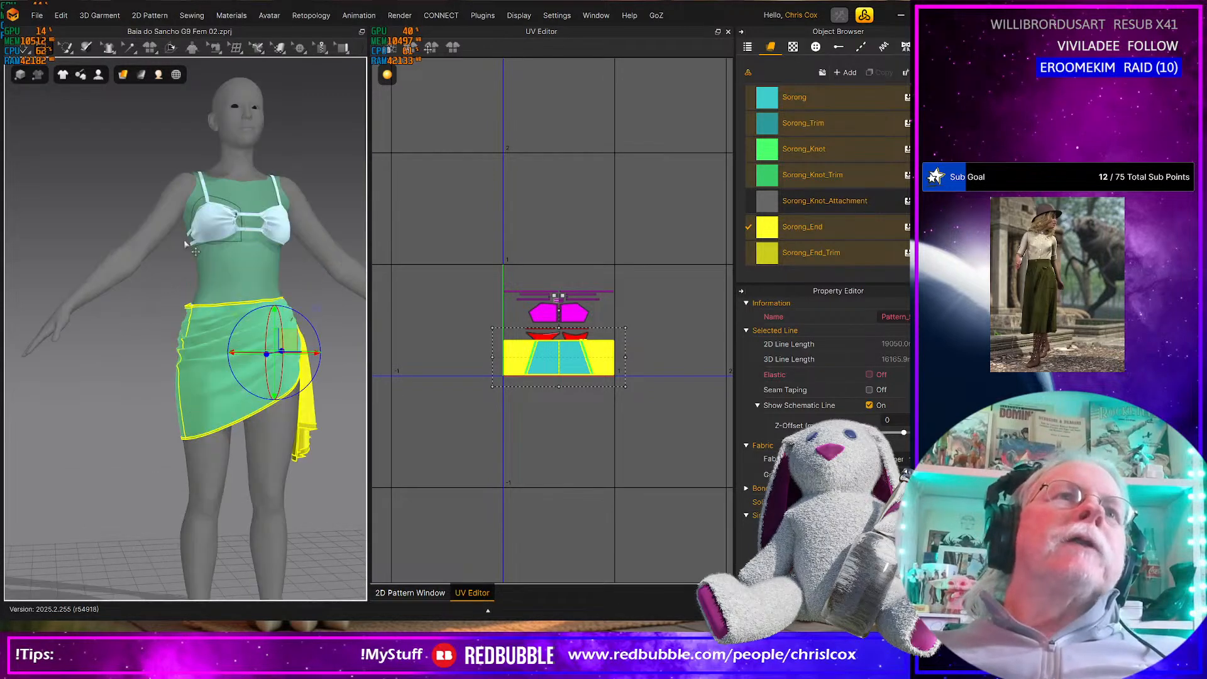
scroll(190, 236, down, 4)
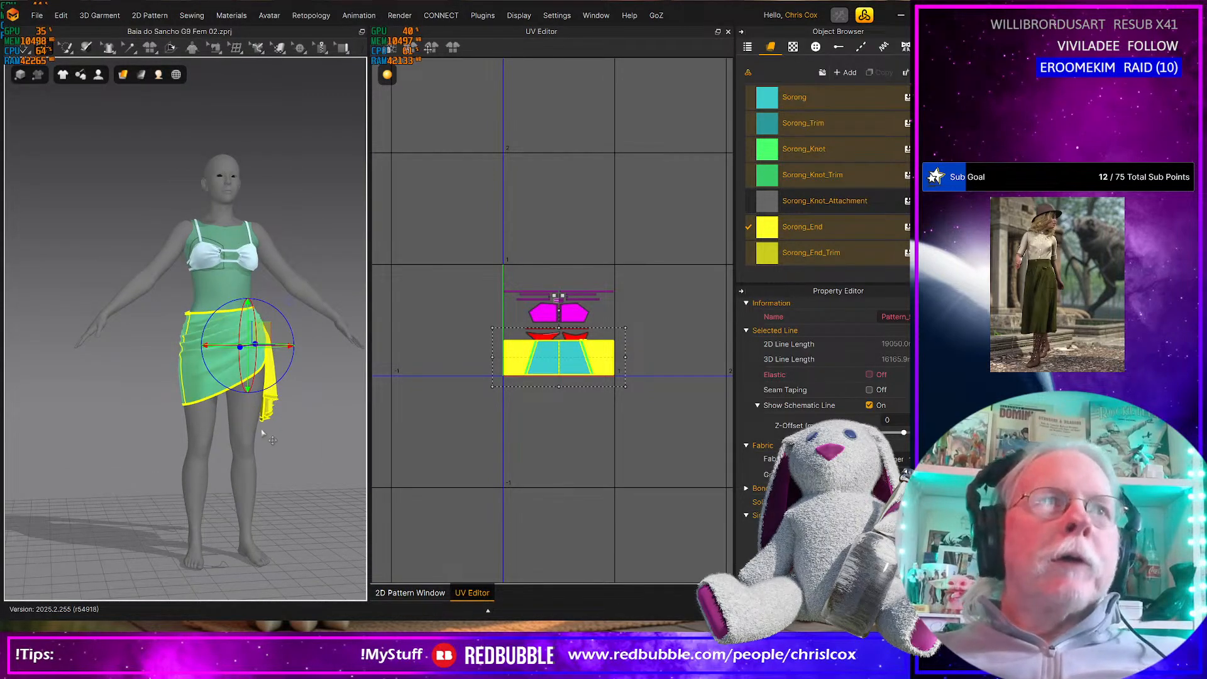
right_drag(271, 418, 313, 403)
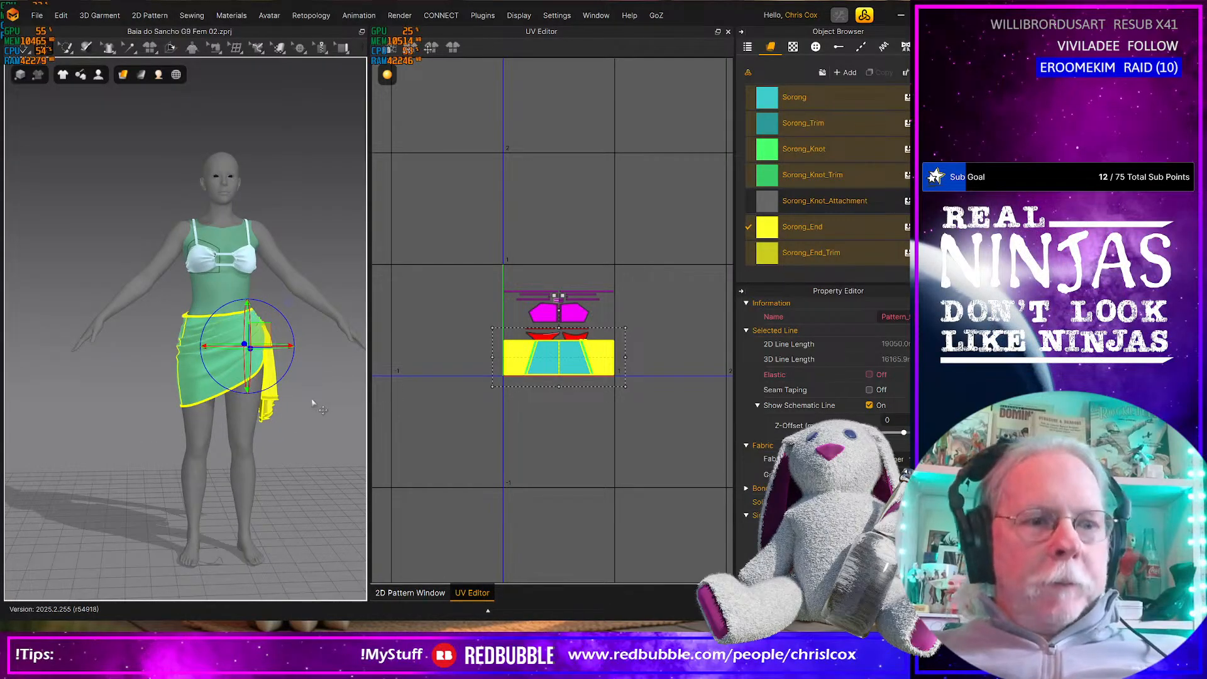
Save the project
key(ctrl+s)
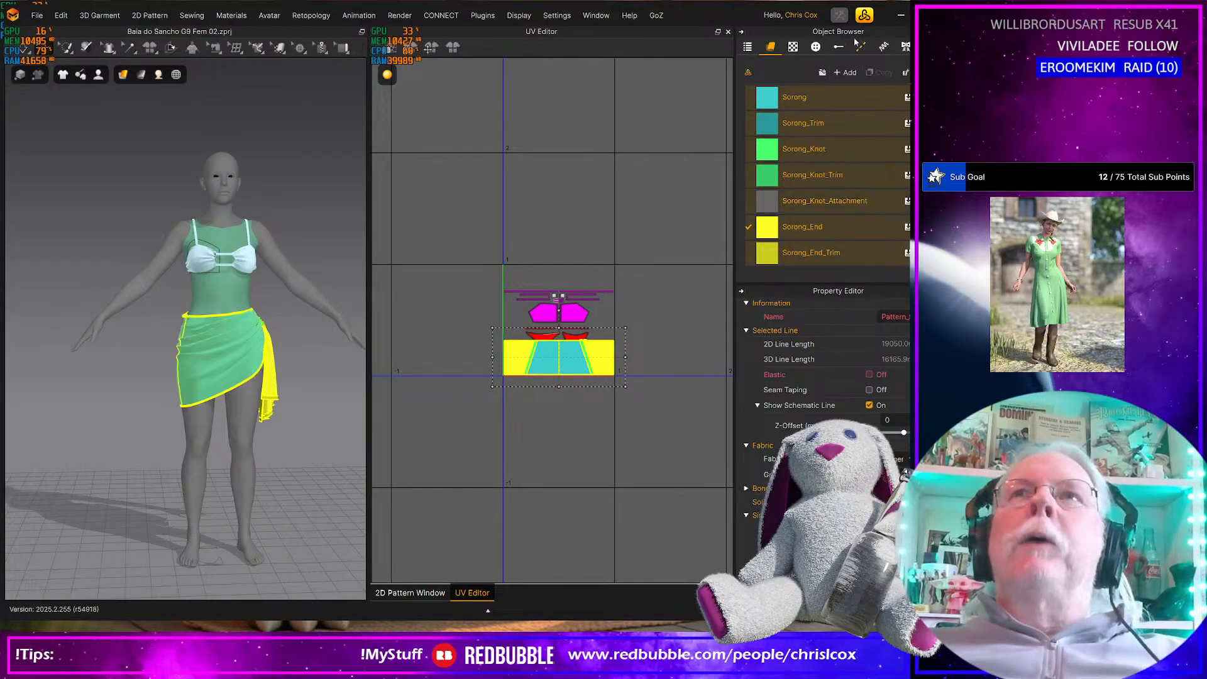
Close the UV Editor and minimize the program window to the desktop
click(900, 17)
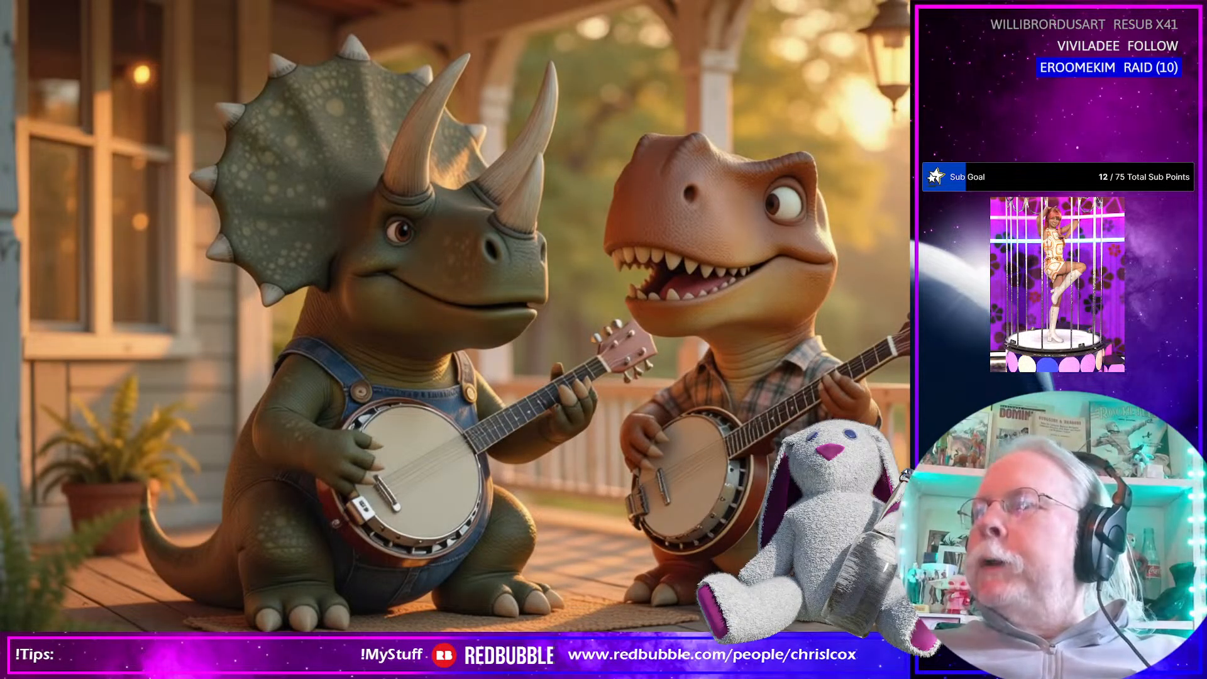
key(alt+Tab)
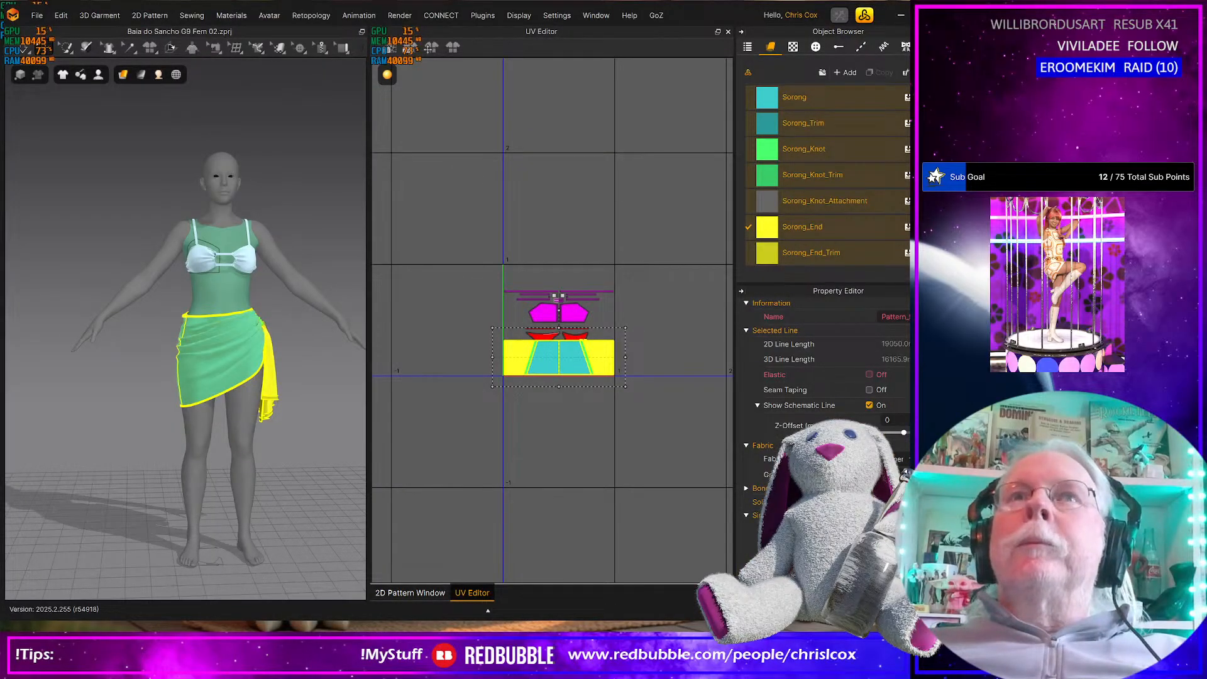
click(728, 31)
click(901, 15)
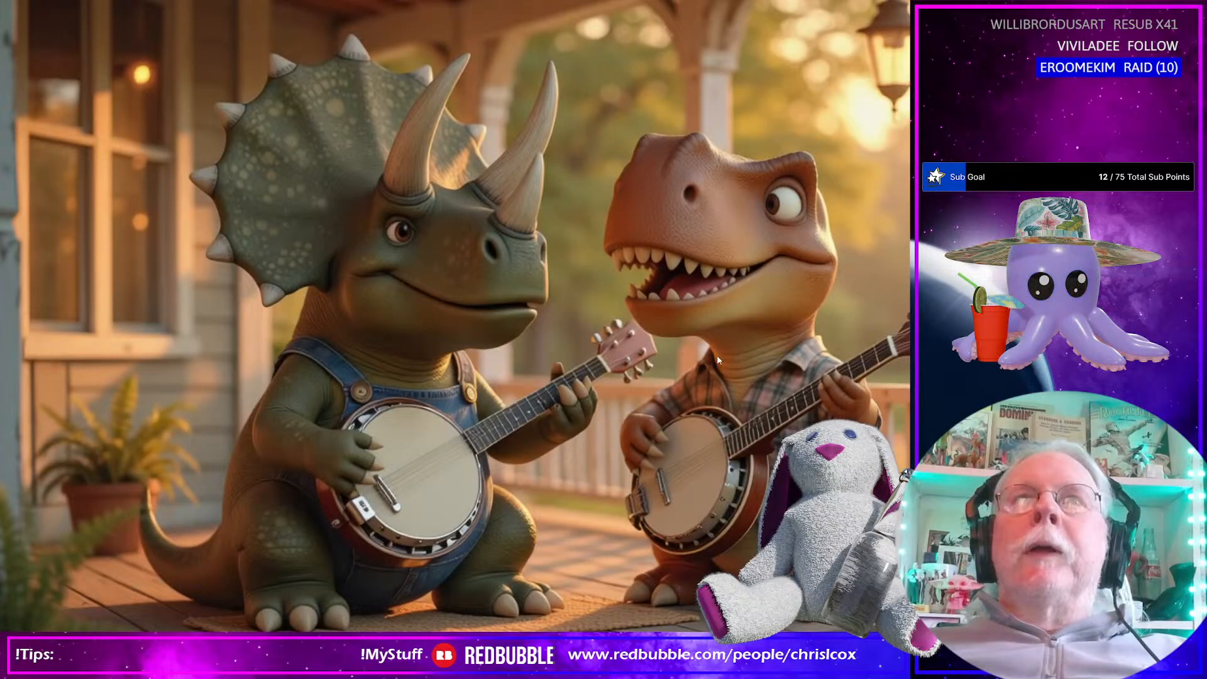